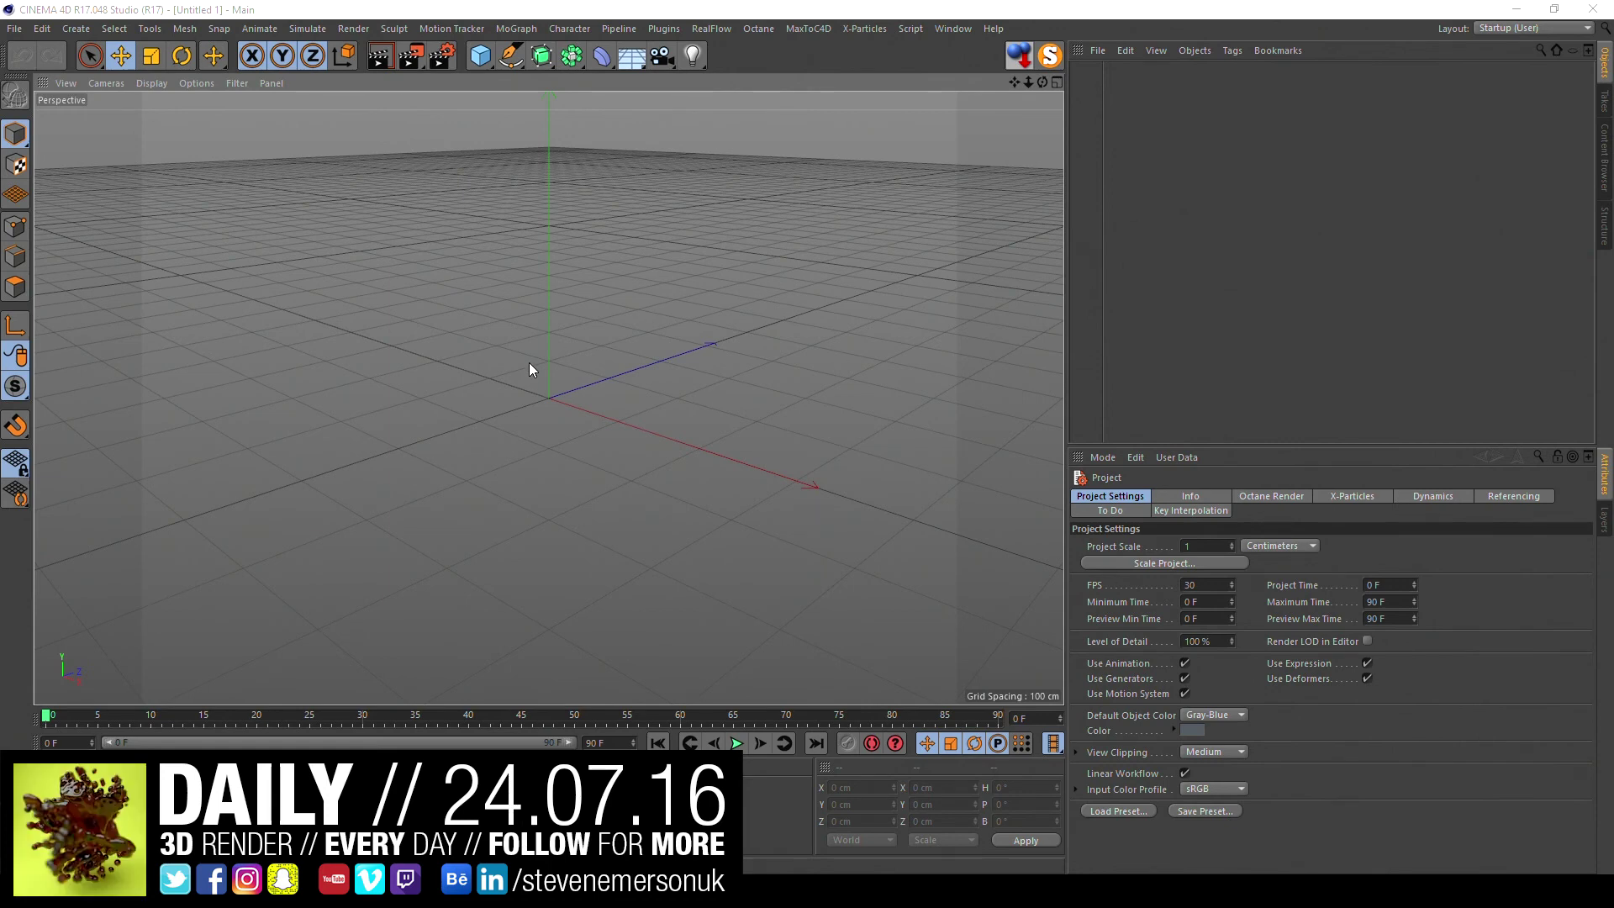
# - Replace a trial cube with a new torus primitive
pyautogui.click(480, 55)
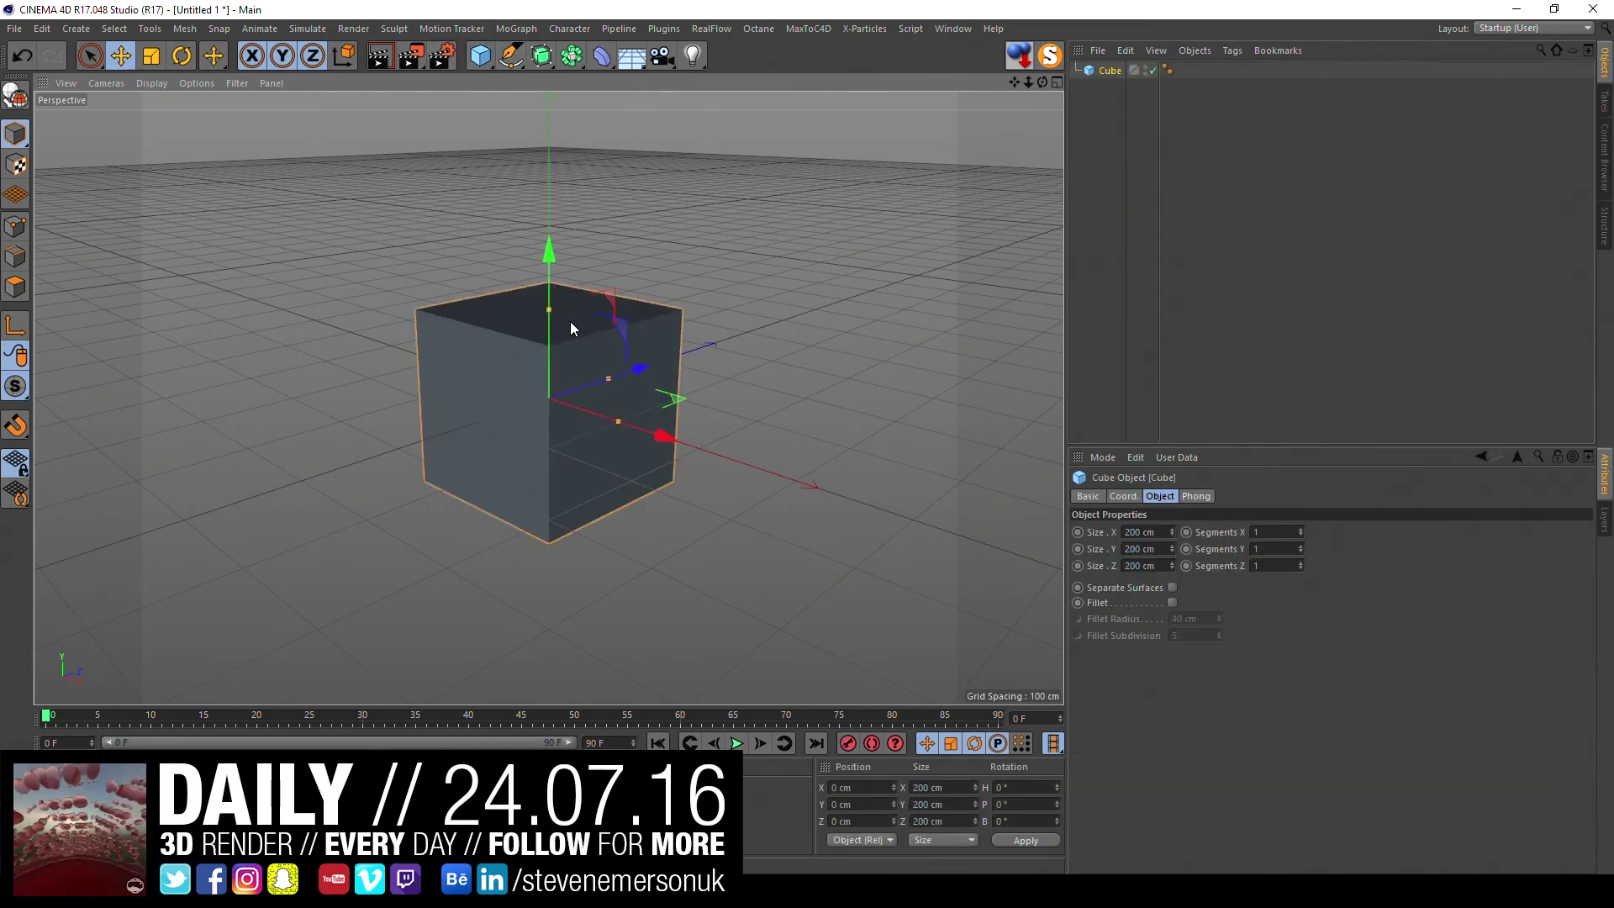
pyautogui.press('Delete')
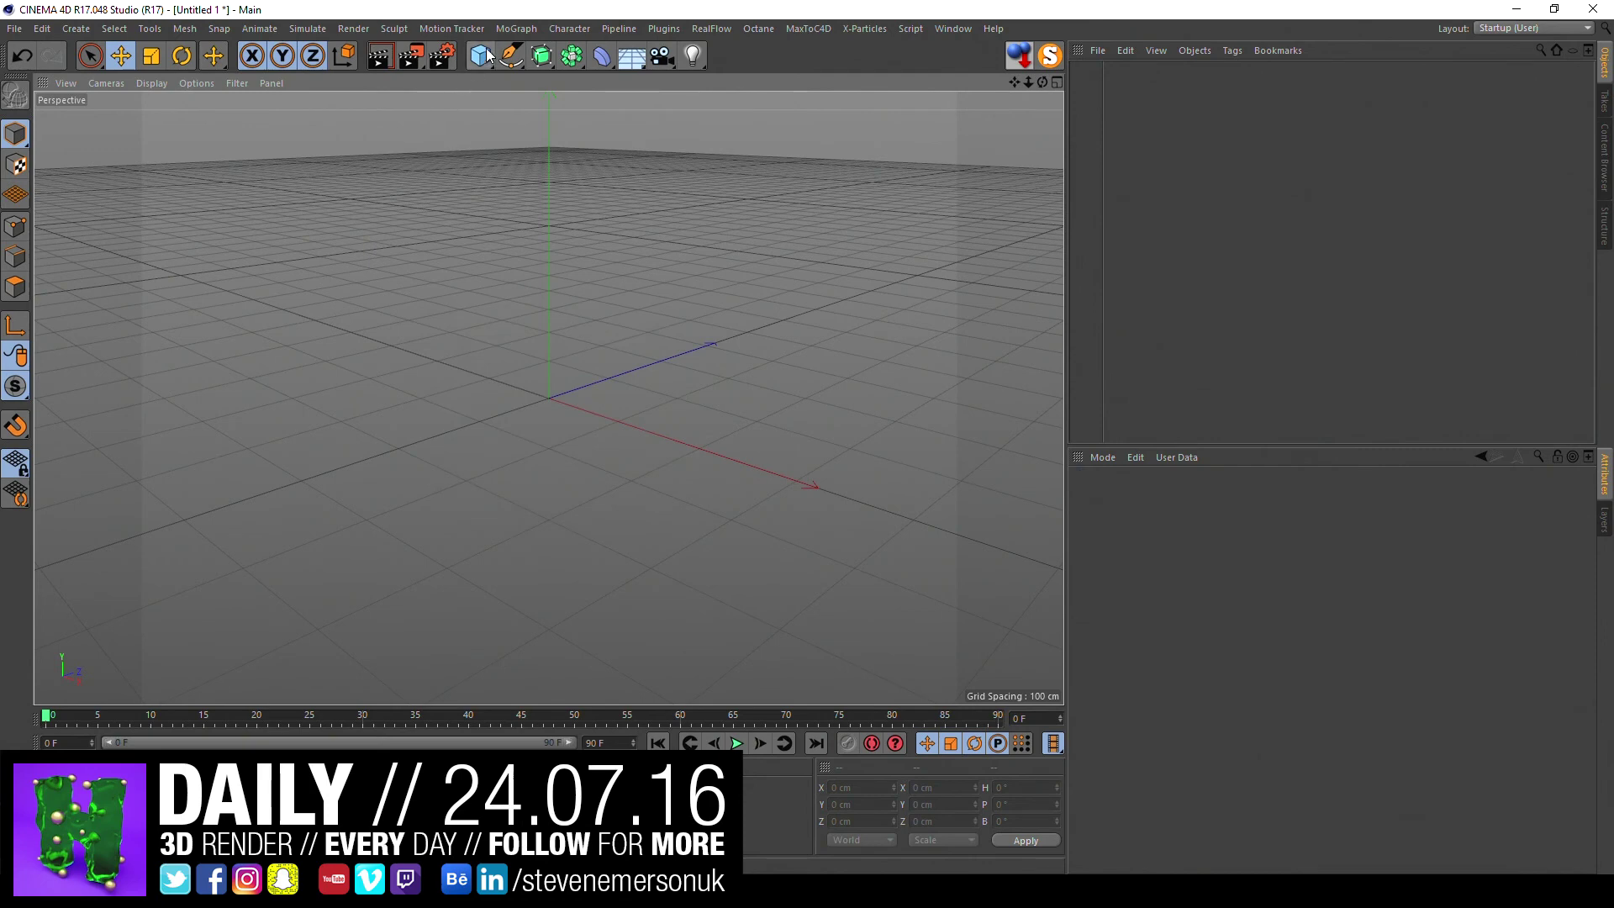
pyautogui.moveTo(488, 56); pyautogui.dragTo(819, 126)
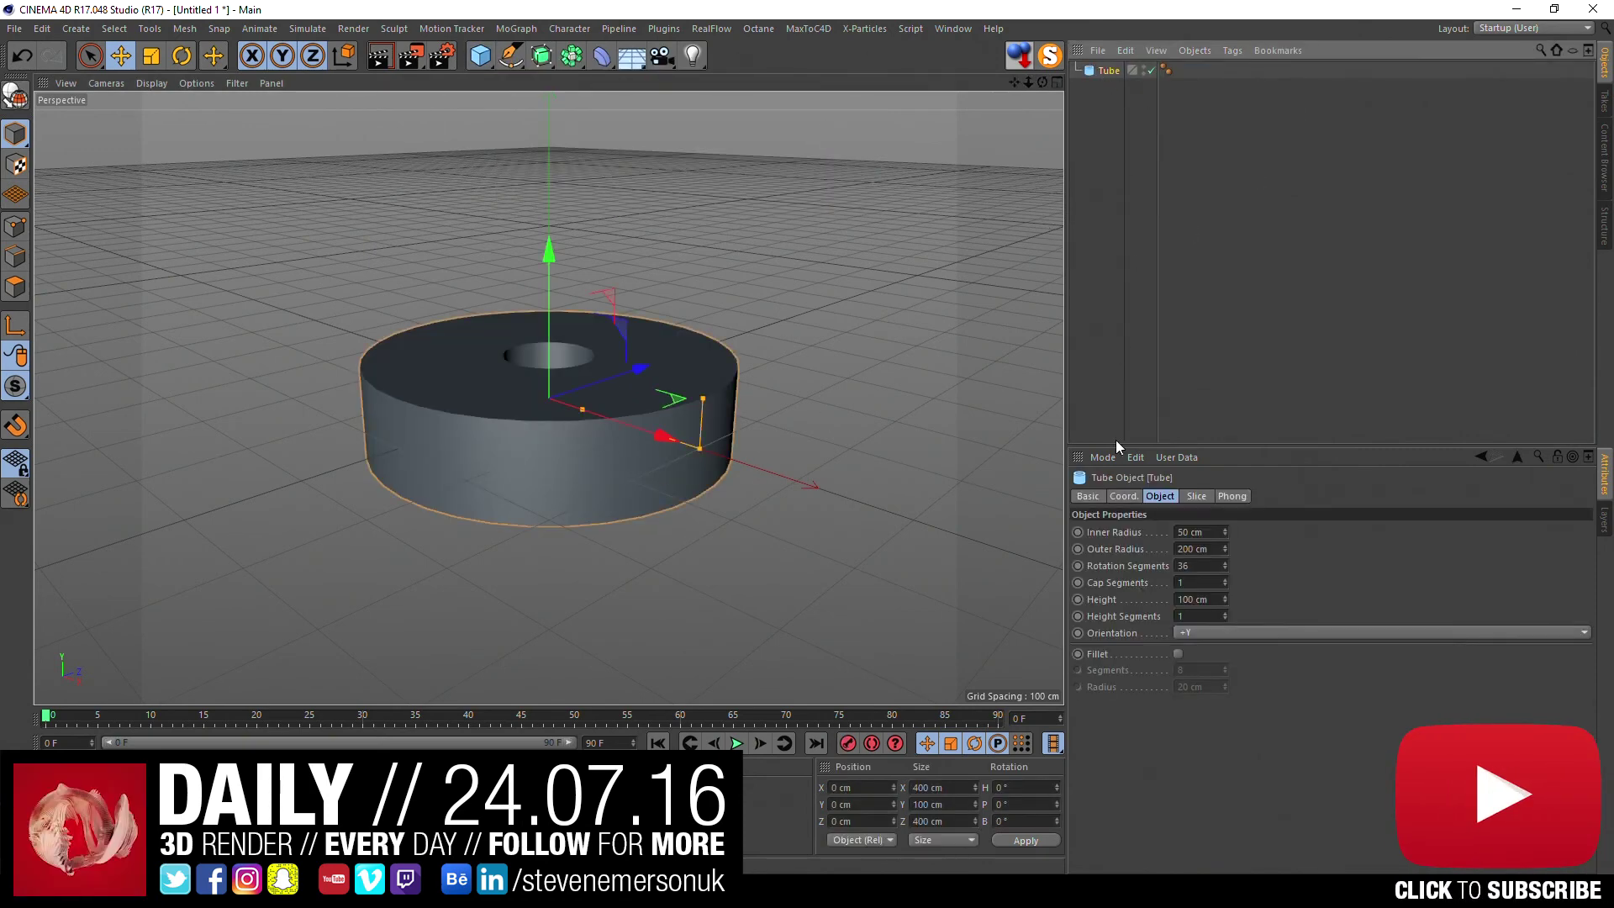
pyautogui.click(482, 67)
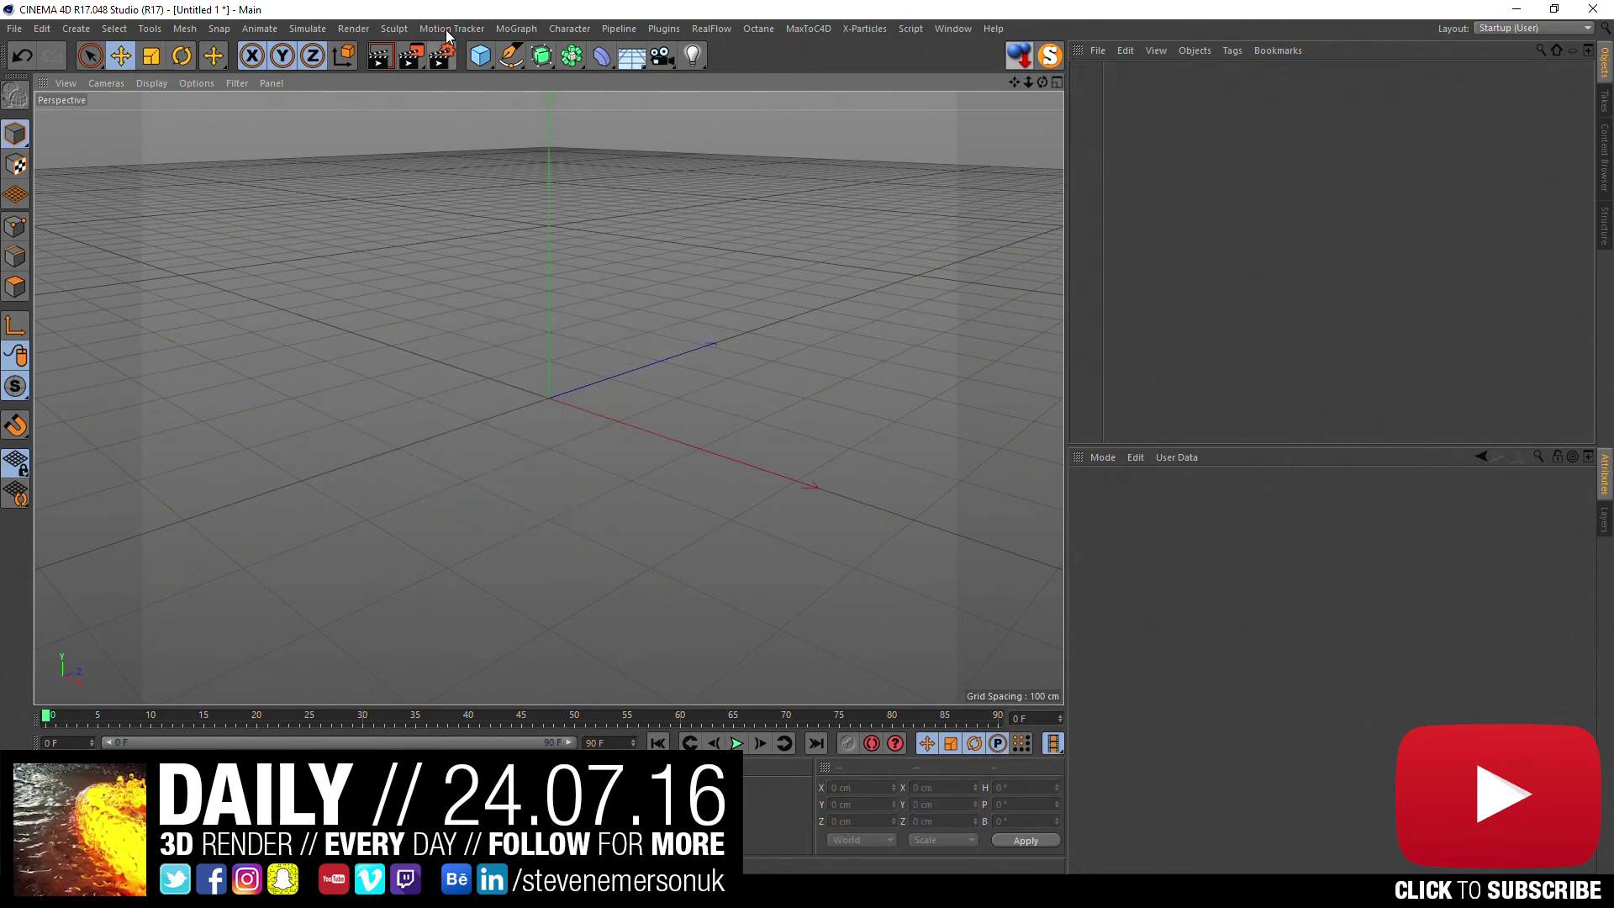
pyautogui.click(571, 142)
# - Thicken the torus pipe and turn on Gouraud Shading (Lines) display
pyautogui.click(1189, 173)
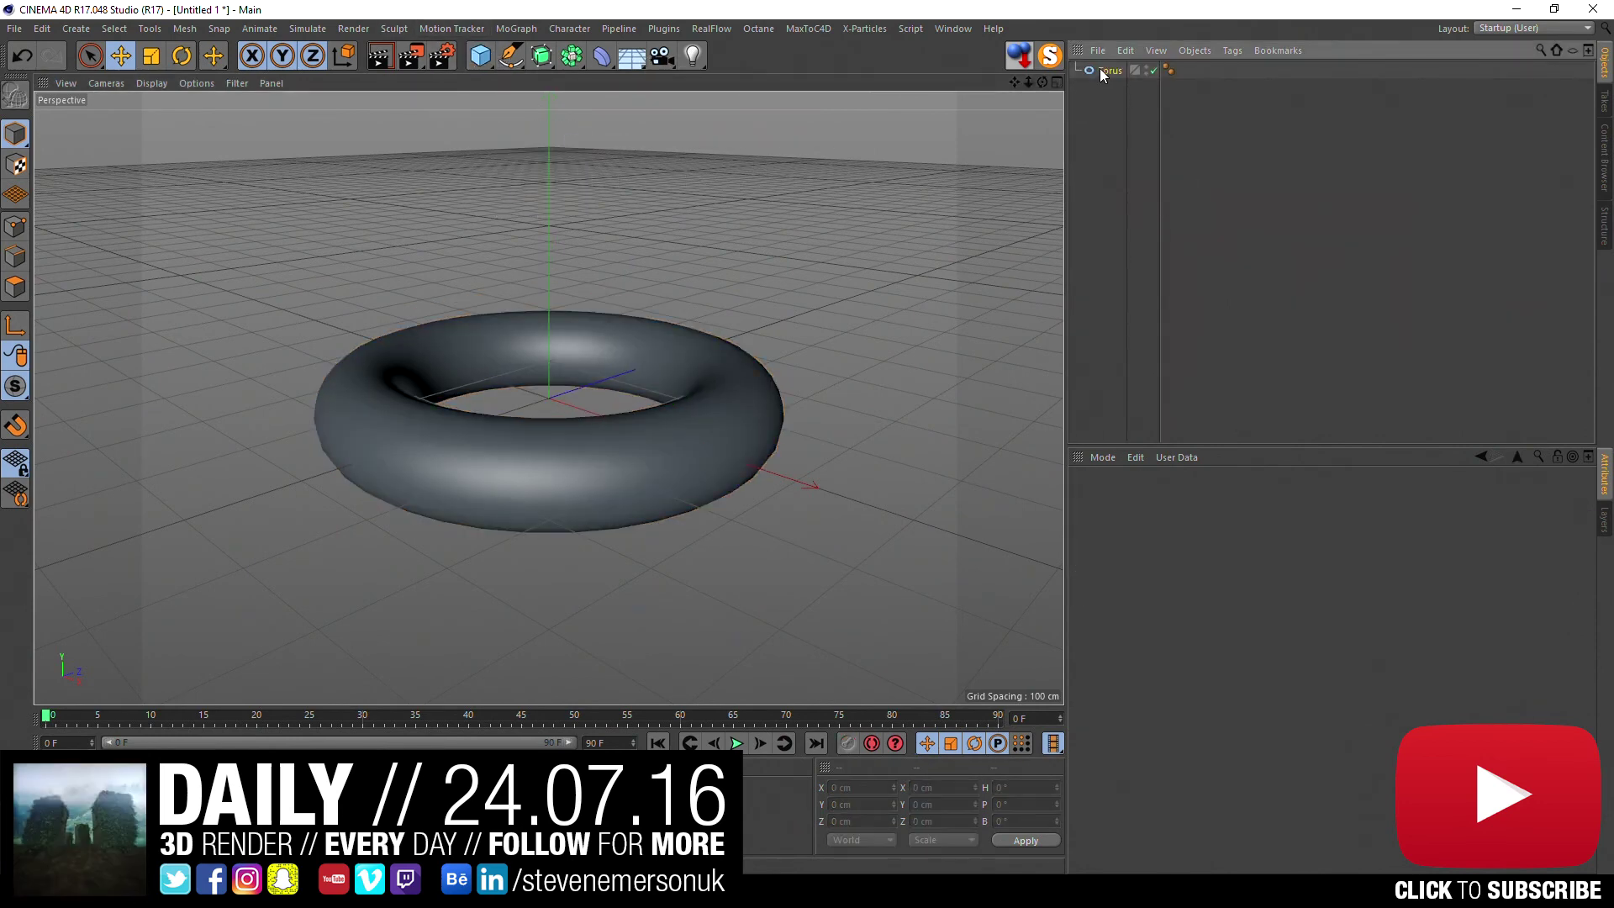
pyautogui.click(1110, 70)
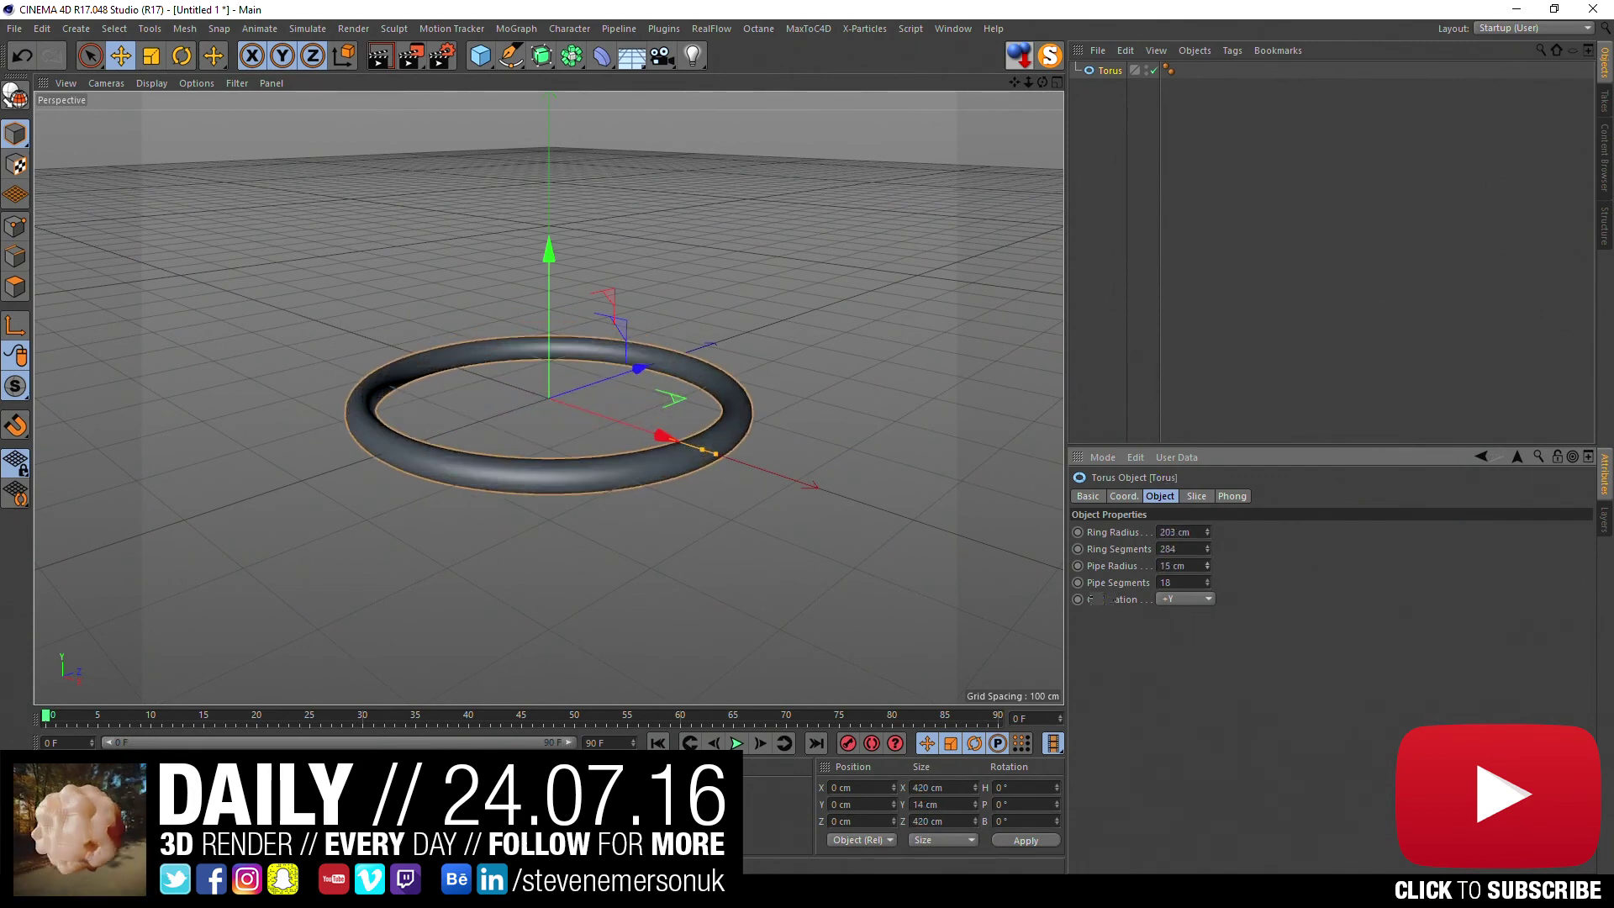
pyautogui.moveTo(1208, 565); pyautogui.dragTo(1207, 539)
pyautogui.write('96')
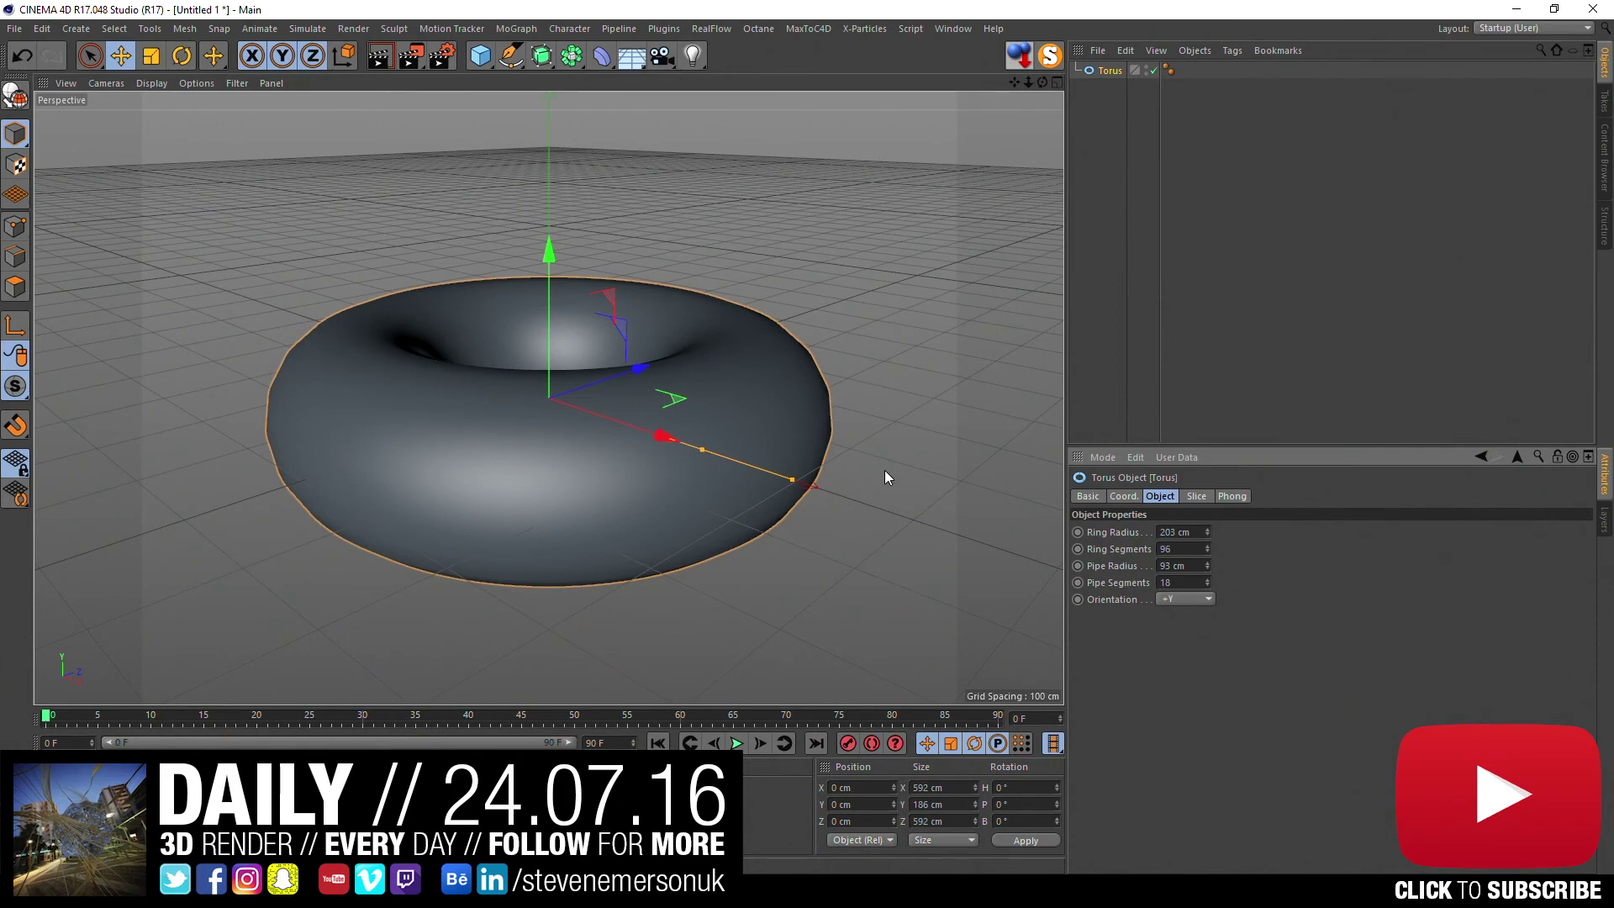
pyautogui.click(152, 82)
pyautogui.click(201, 124)
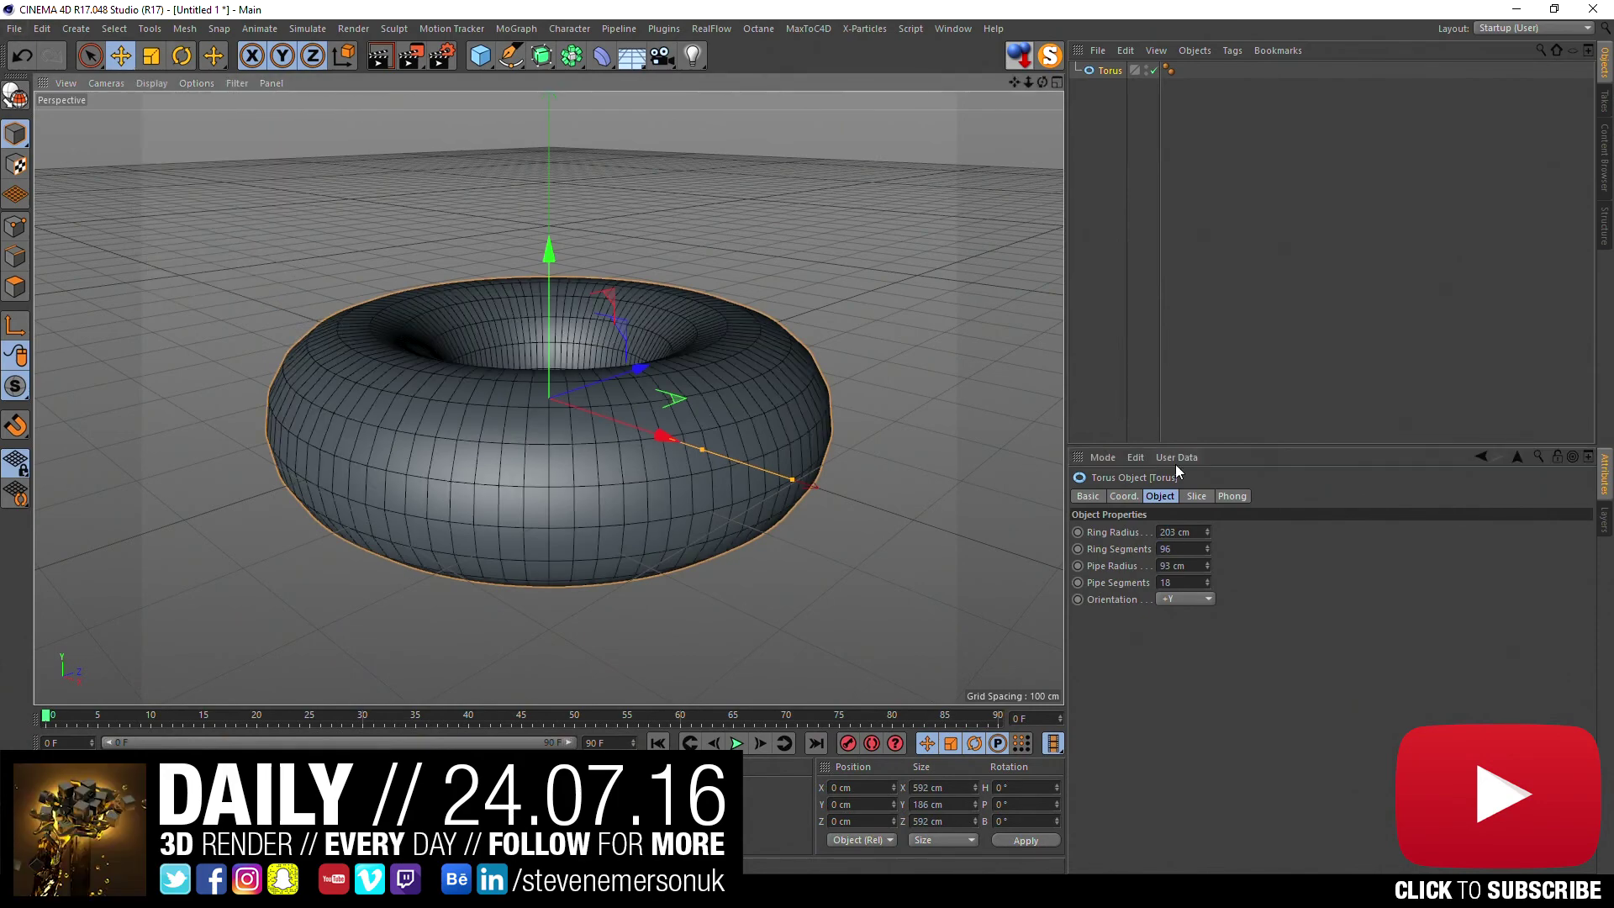
# - Set ring radius 488 cm, 96 ring segments and pipe radius 427 cm to form the funnel
pyautogui.moveTo(1208, 532)
pyautogui.mouseDown()
pyautogui.moveTo(1208, 557)
pyautogui.moveTo(1207, 542)
pyautogui.mouseUp()
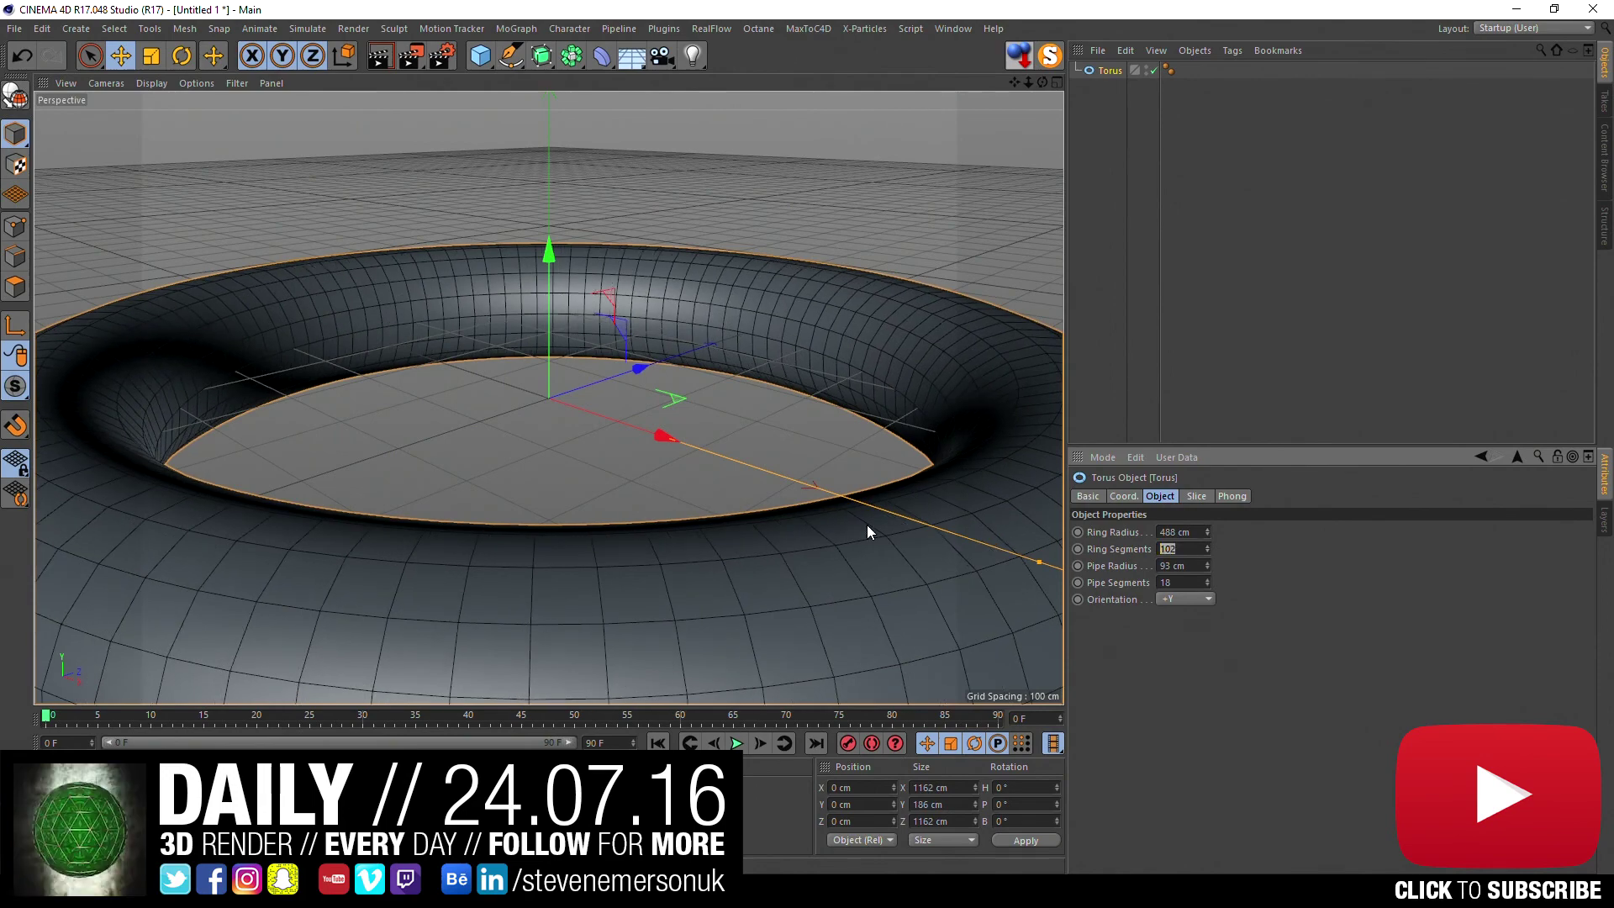
pyautogui.hotkey('ctrl', 'z')
pyautogui.moveTo(1207, 565); pyautogui.dragTo(1197, 610)
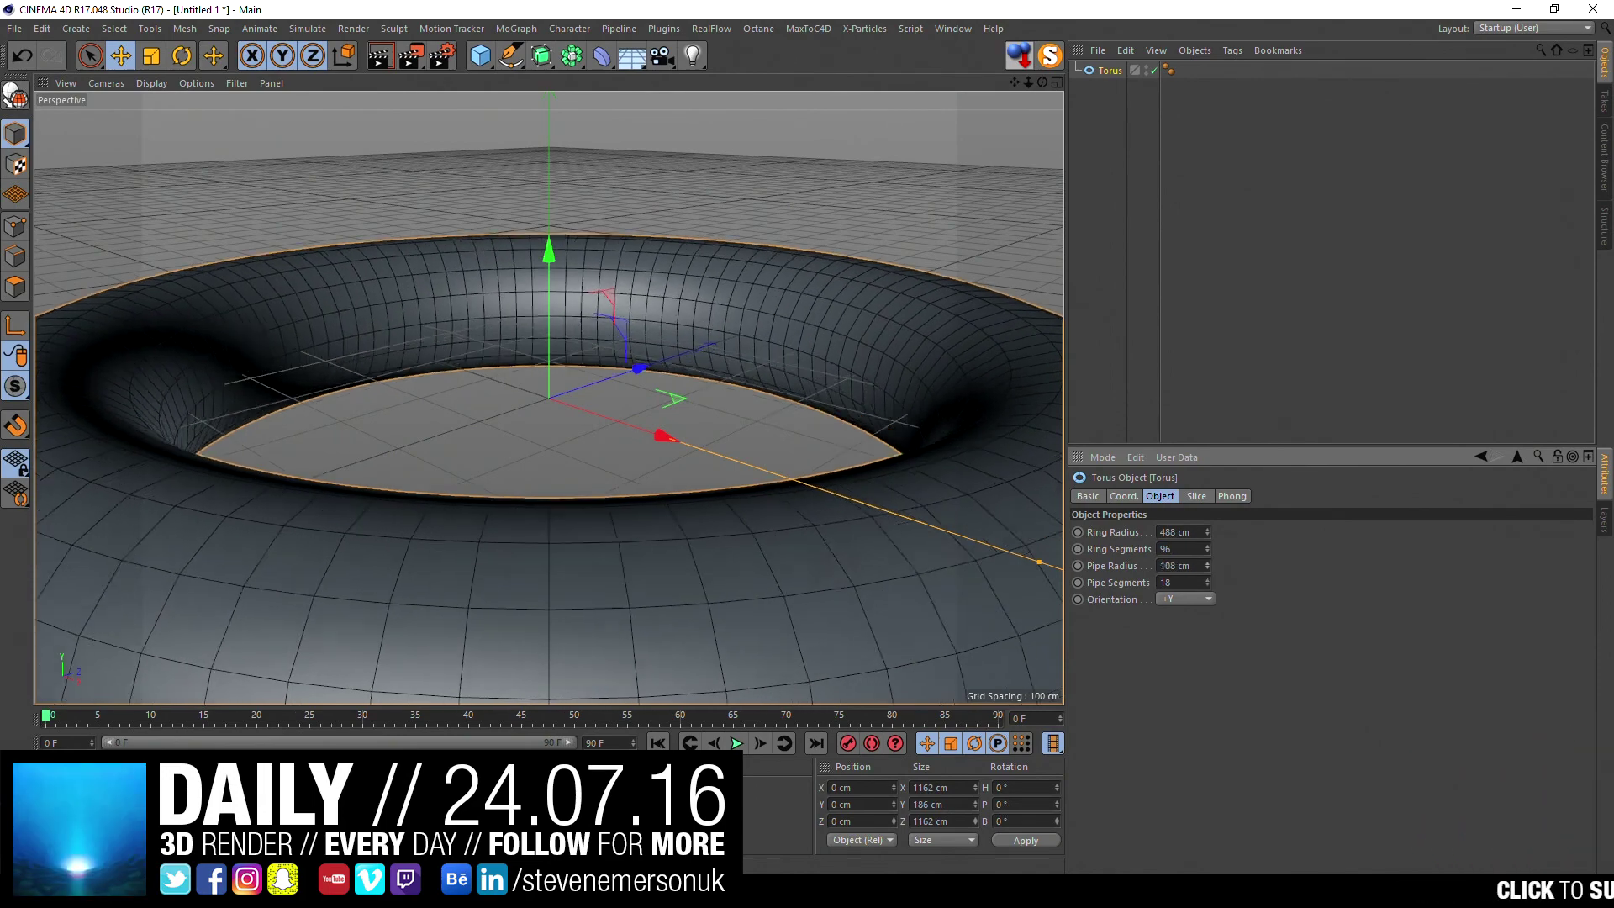
pyautogui.scroll(-5, 722, 258)
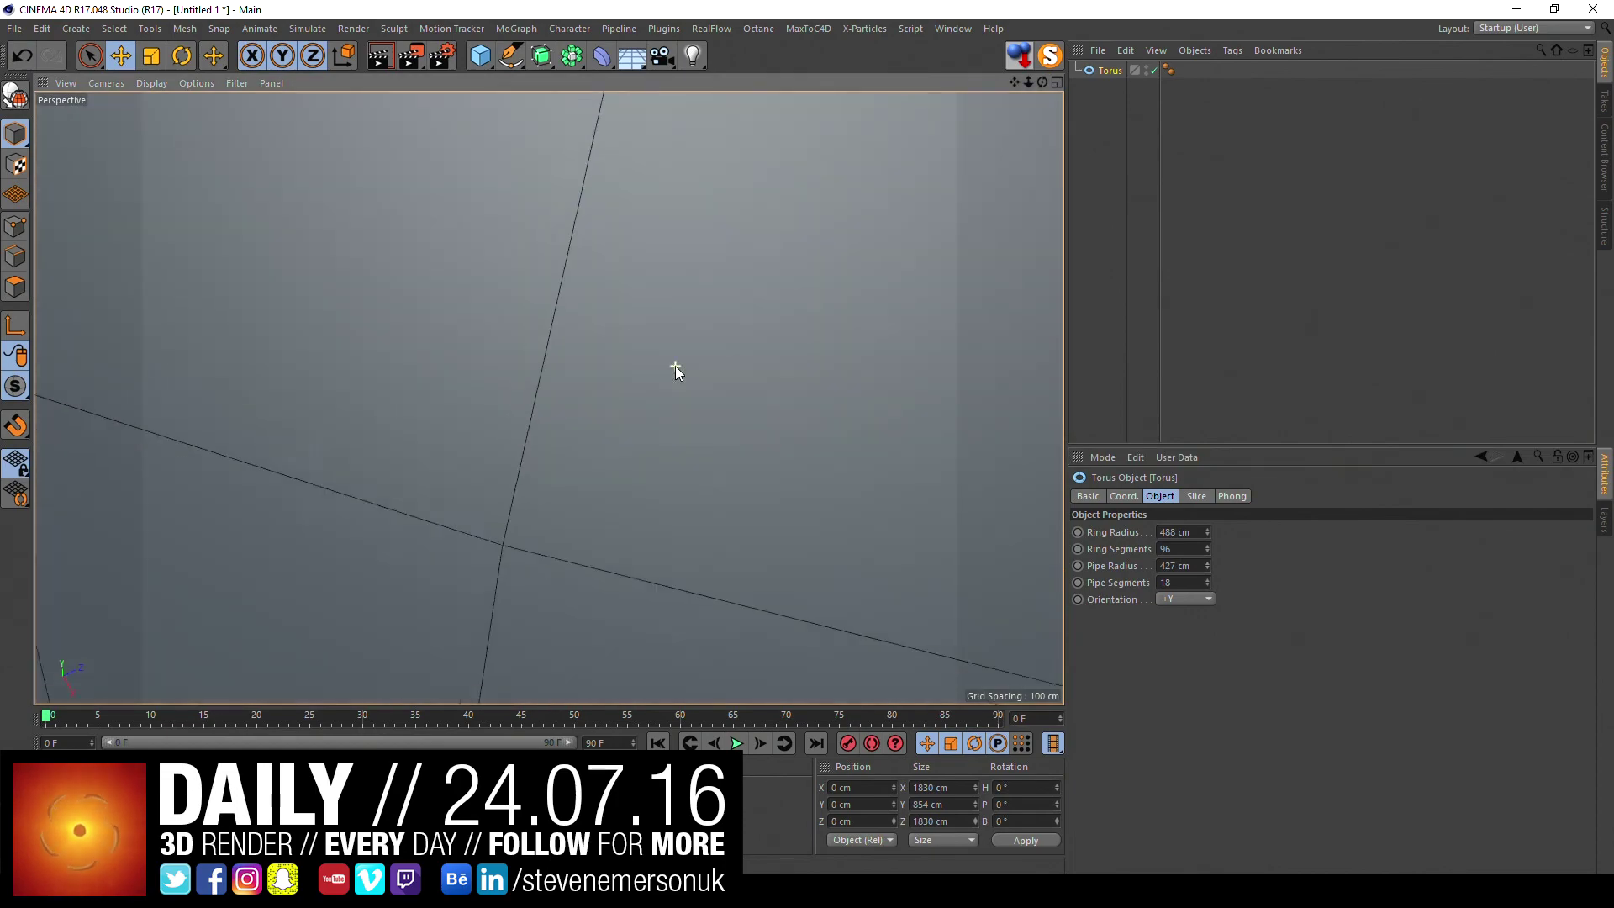
pyautogui.scroll(-5, 675, 366)
pyautogui.moveTo(1027, 83); pyautogui.dragTo(992, 118)
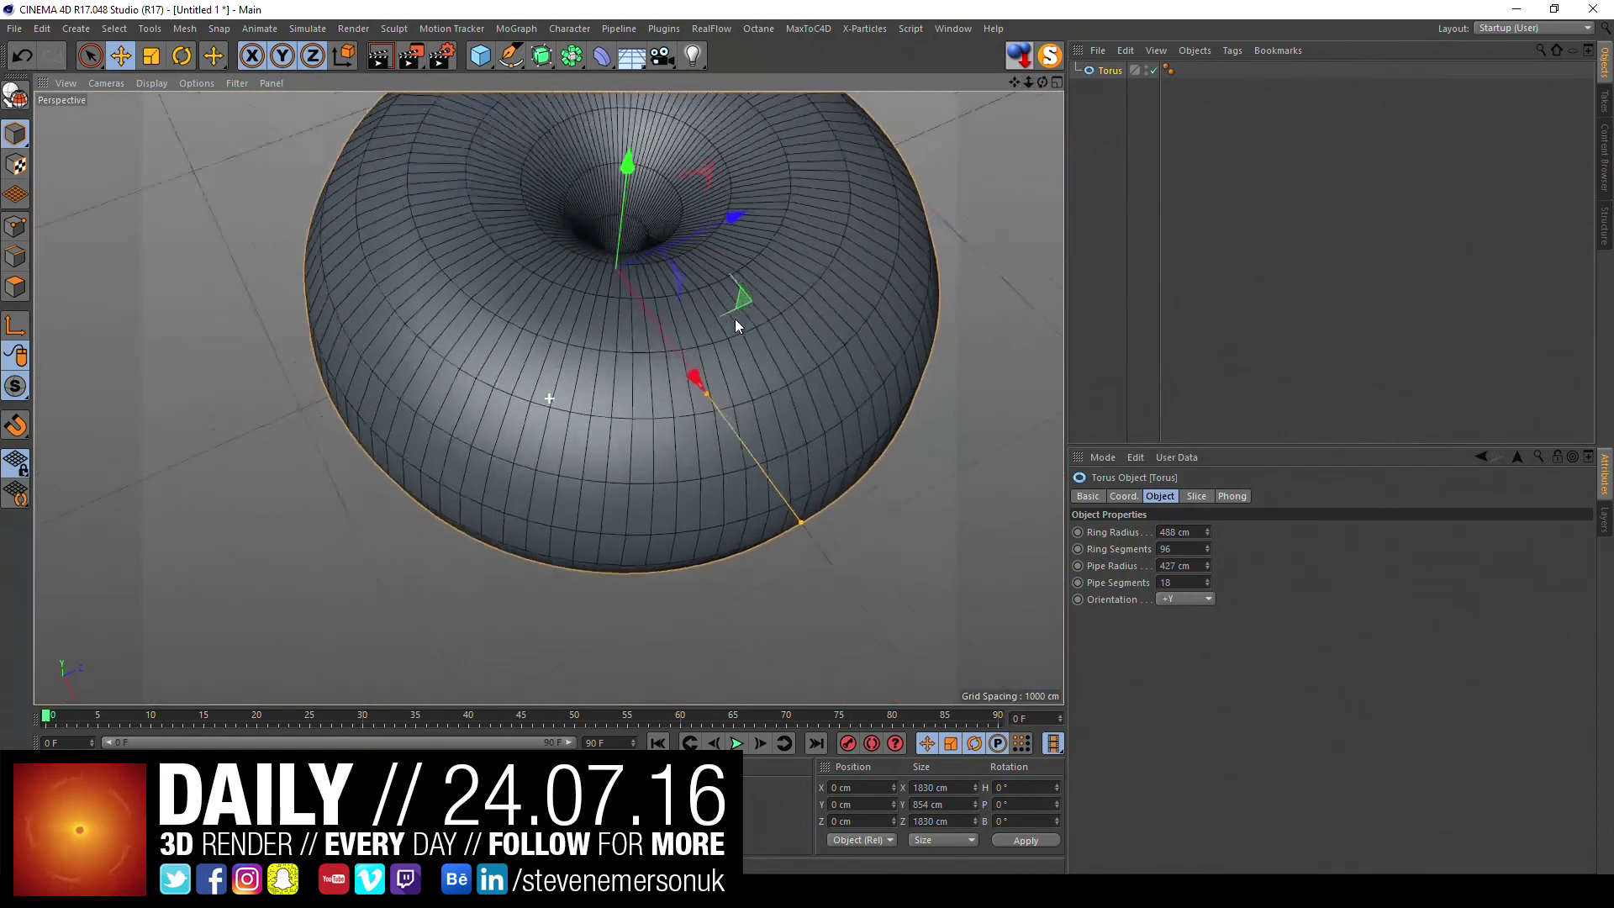
pyautogui.keyDown('alt'); pyautogui.moveTo(549, 398); pyautogui.dragTo(589, 289); pyautogui.keyUp('alt')
pyautogui.scroll(5, 589, 286)
pyautogui.moveTo(595, 385)
pyautogui.keyDown('alt'); pyautogui.mouseDown()
pyautogui.moveTo(605, 419)
pyautogui.moveTo(651, 396)
pyautogui.moveTo(541, 276)
pyautogui.moveTo(603, 316)
pyautogui.mouseUp(); pyautogui.keyUp('alt')
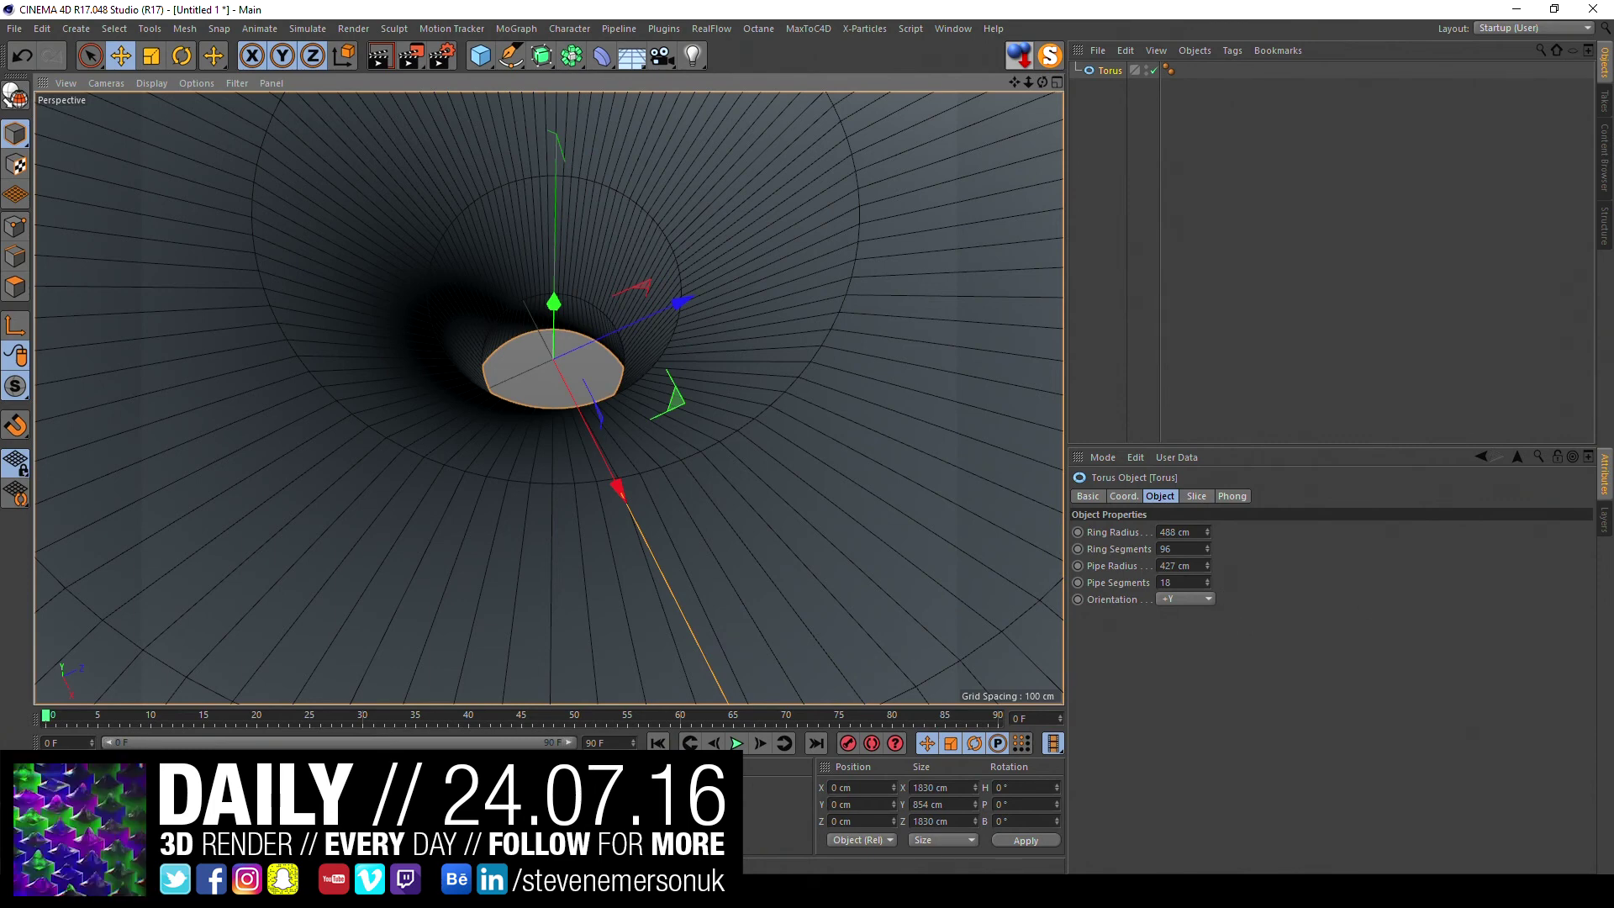
# - Preview-render, then set ring radius 434 cm, pipe radius 400 cm and 96 pipe segments
pyautogui.hotkey('ctrl', 'r')
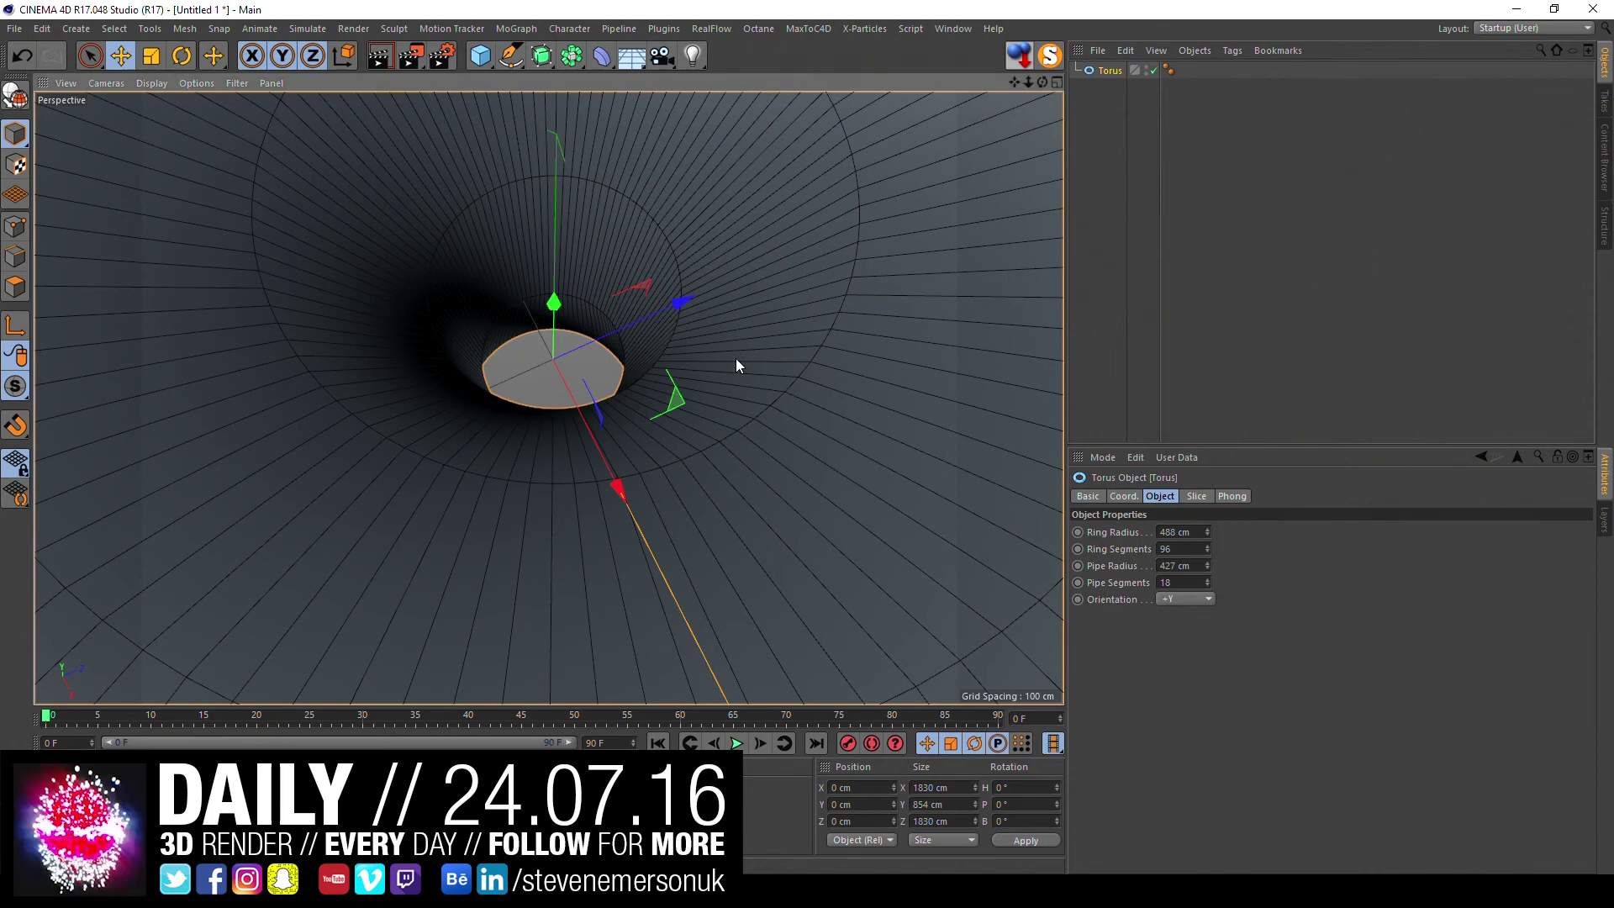
pyautogui.moveTo(1207, 531)
pyautogui.mouseDown()
pyautogui.moveTo(1207, 603)
pyautogui.moveTo(1207, 585)
pyautogui.mouseUp()
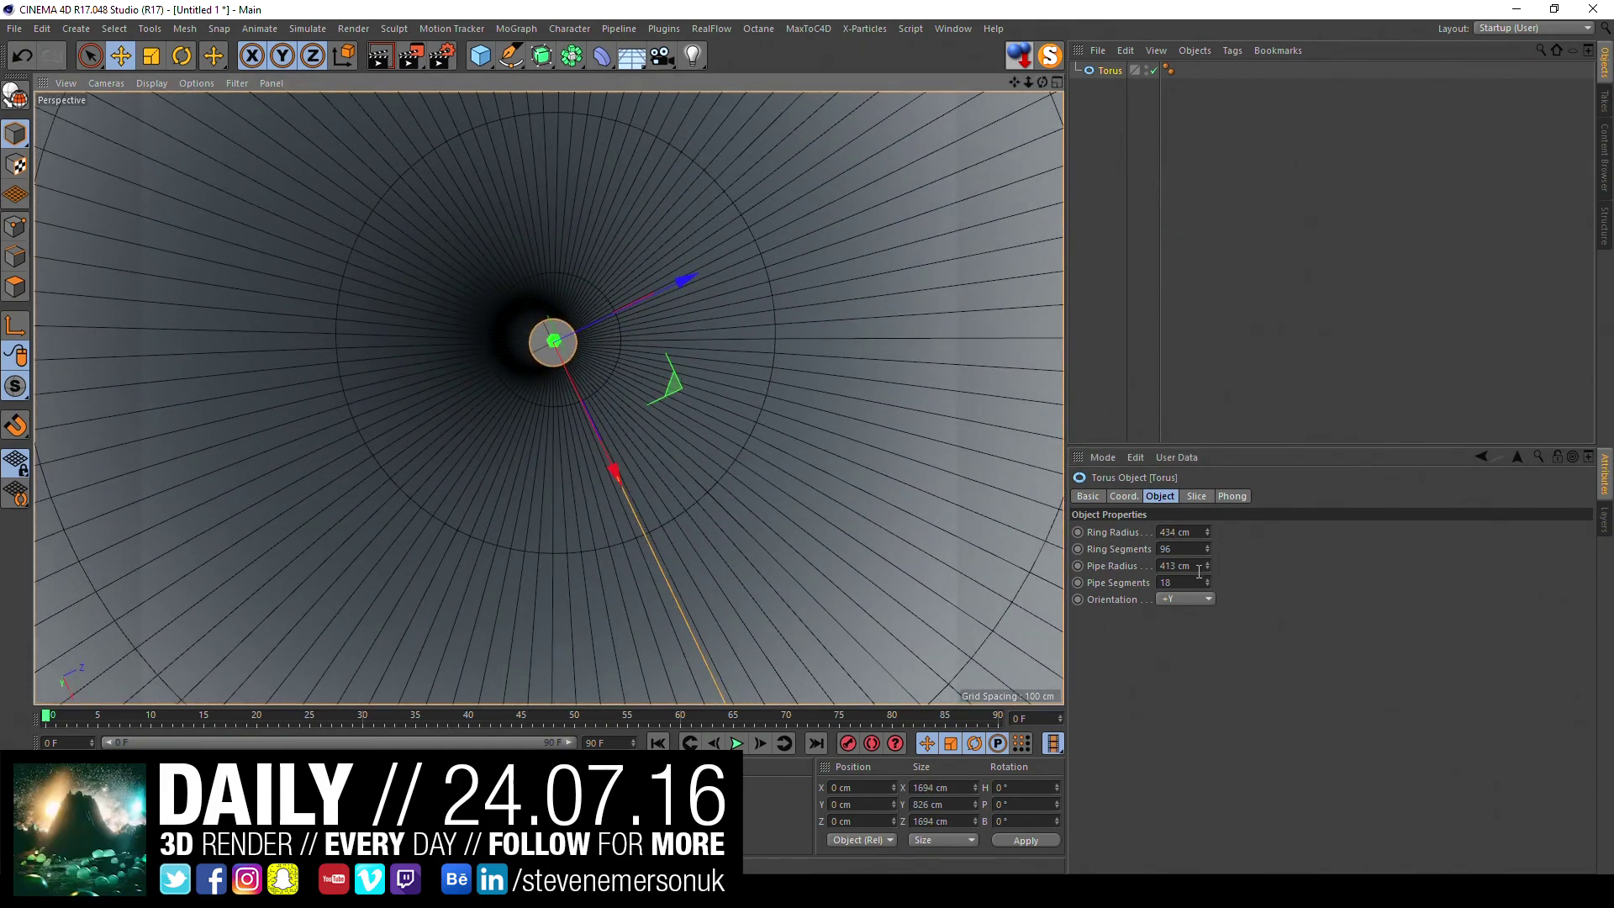
pyautogui.click(1208, 568)
pyautogui.click(1207, 568)
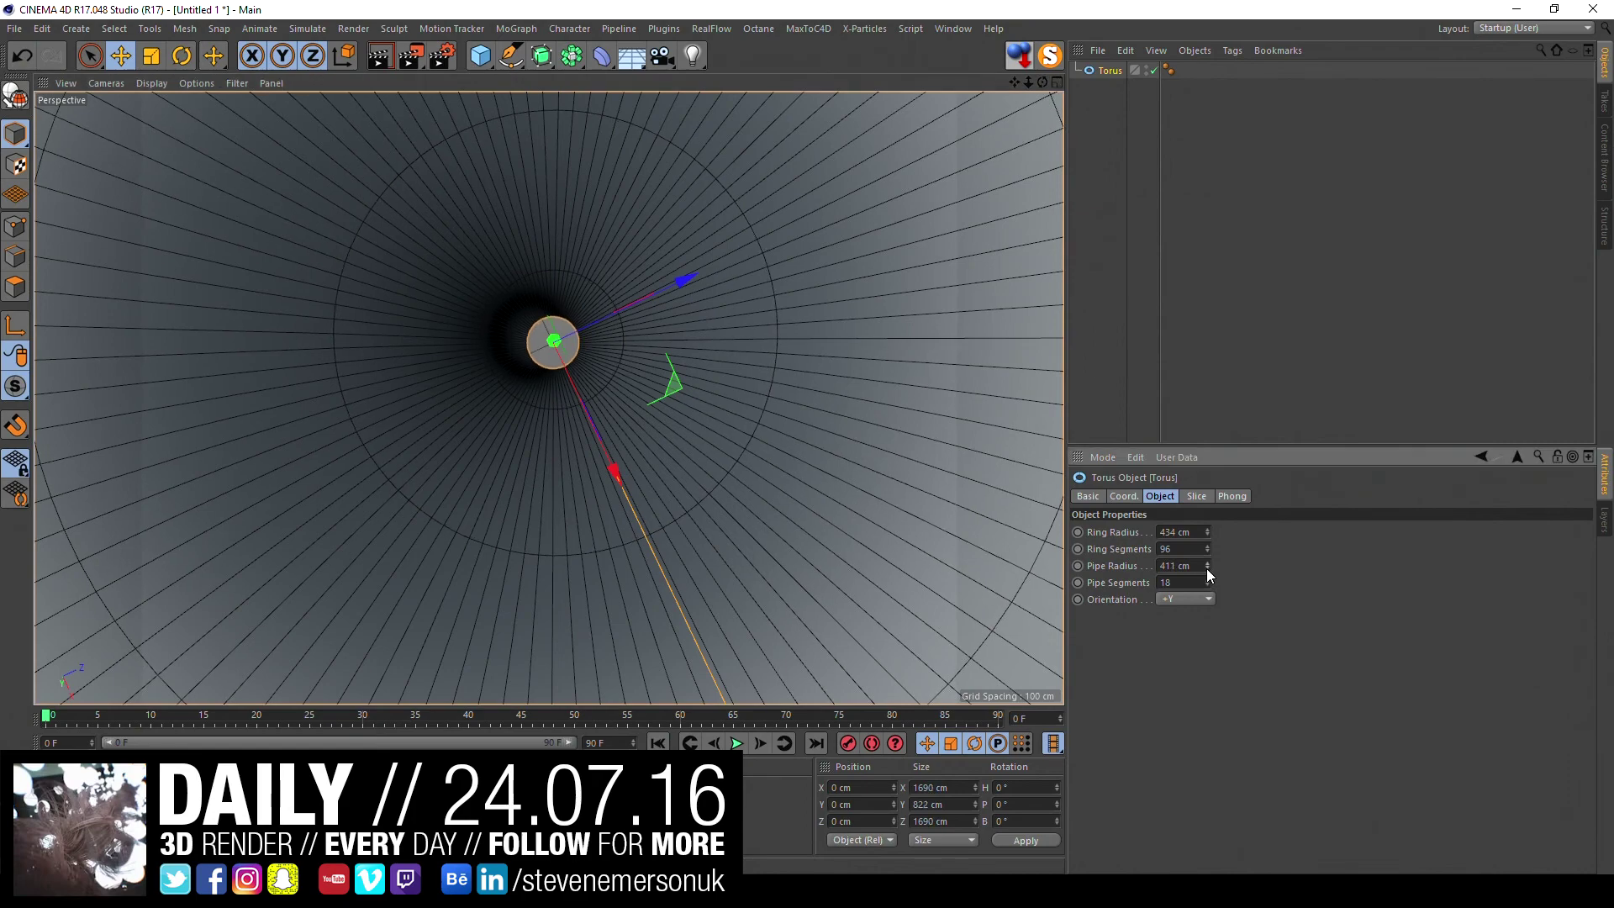
pyautogui.click(1207, 568)
pyautogui.click(1207, 568)
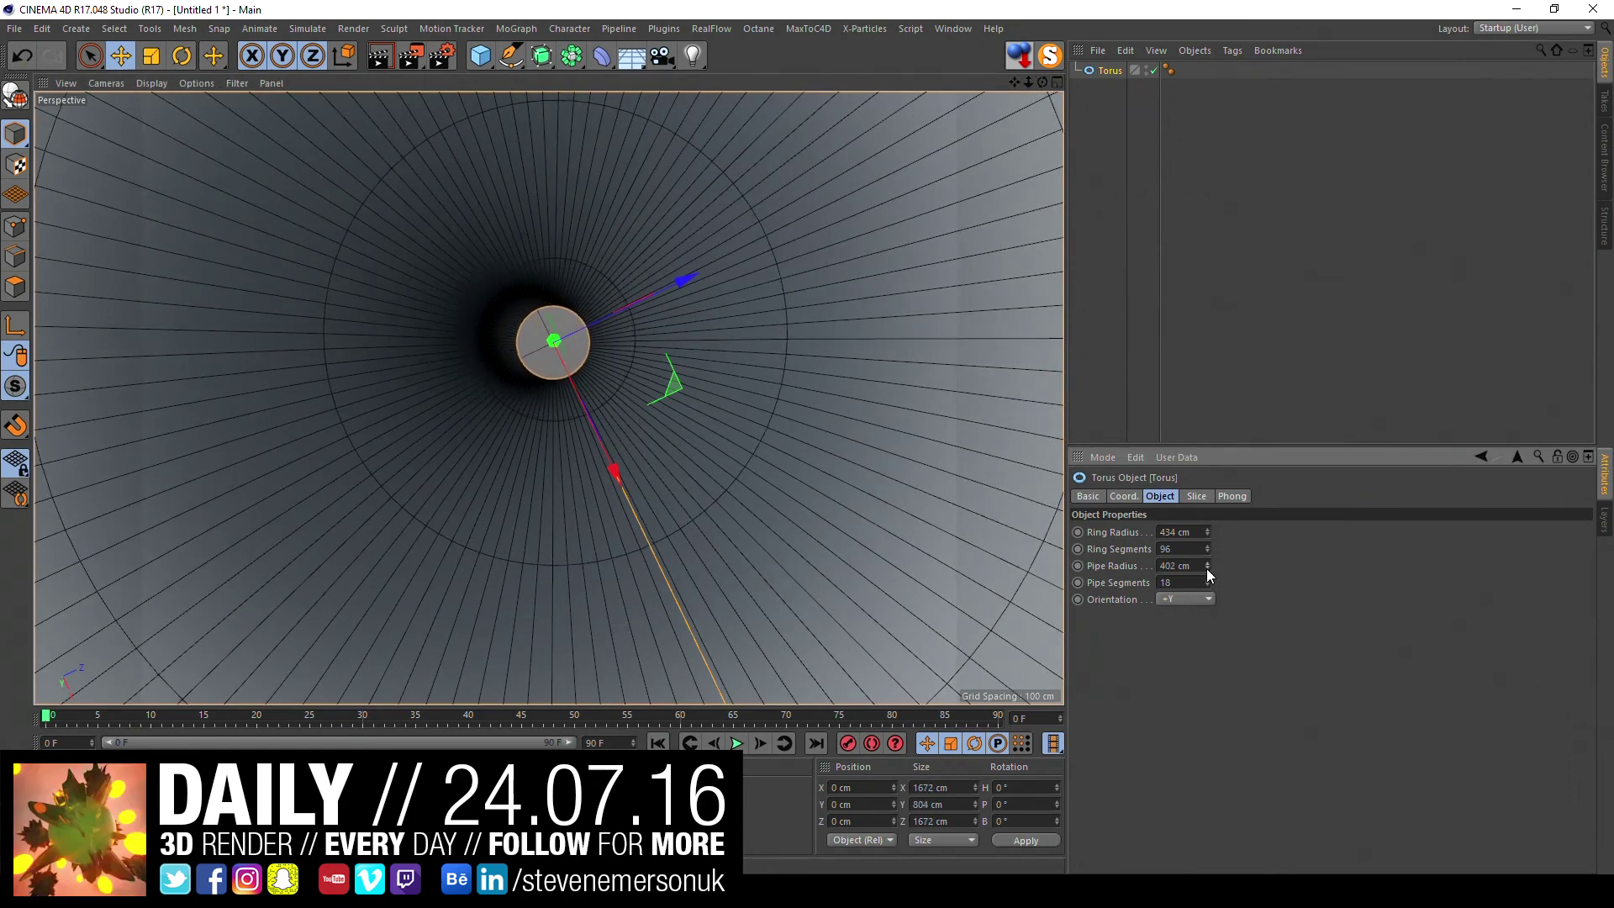
pyautogui.click(1208, 568)
pyautogui.click(1208, 568)
pyautogui.moveTo(664, 464)
pyautogui.keyDown('alt'); pyautogui.mouseDown()
pyautogui.moveTo(622, 336)
pyautogui.moveTo(649, 295)
pyautogui.moveTo(656, 370)
pyautogui.mouseUp(); pyautogui.keyUp('alt')
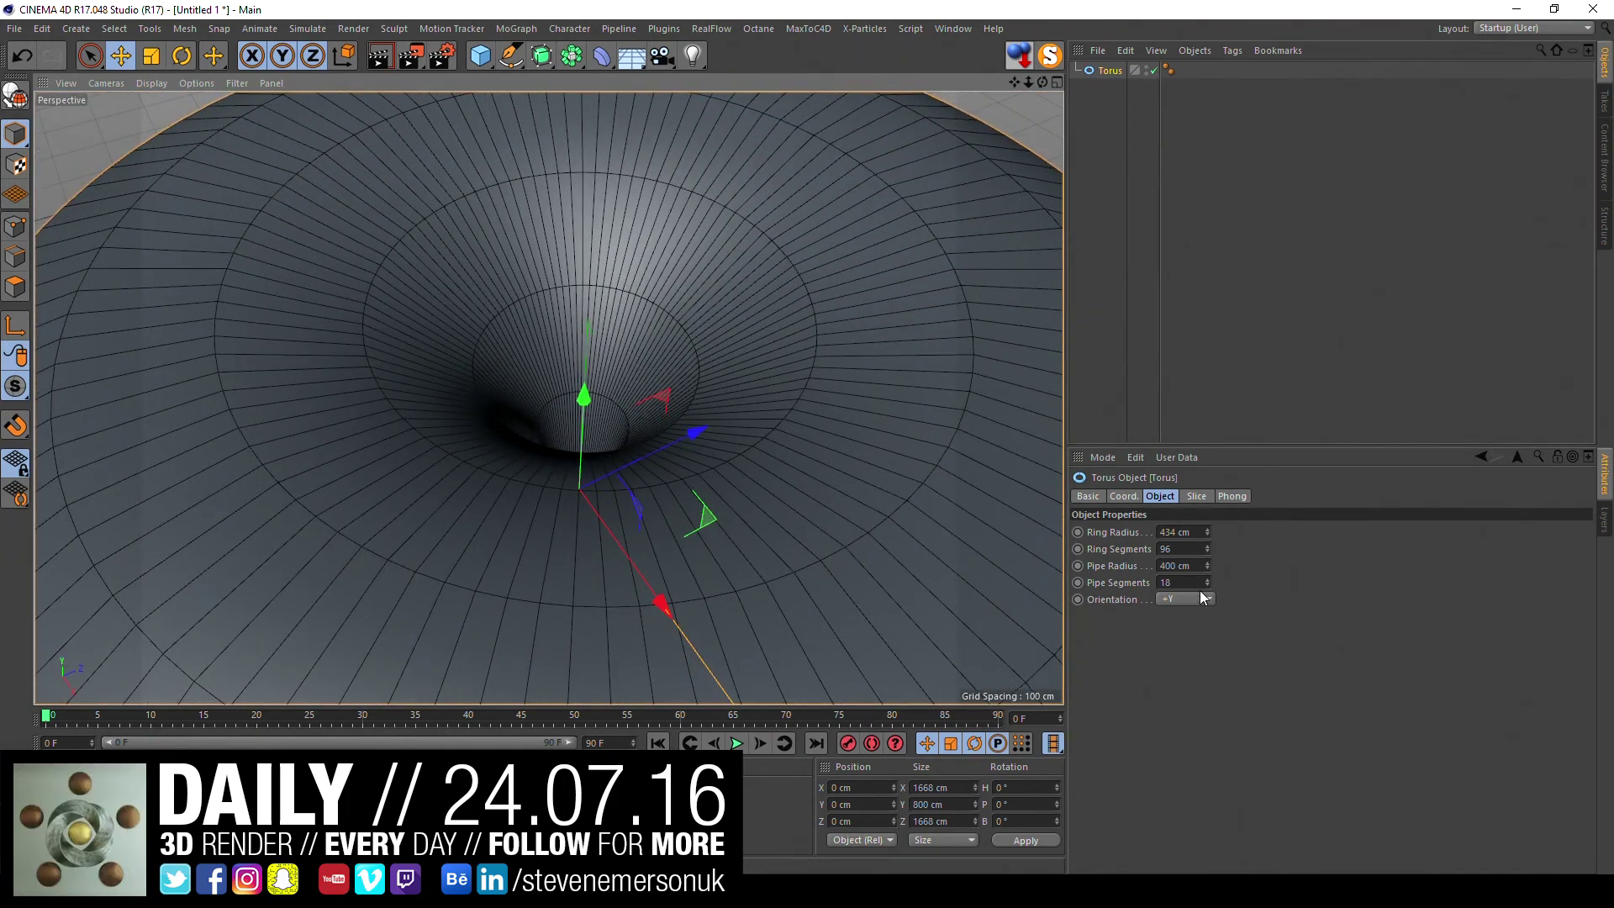
pyautogui.moveTo(1208, 584); pyautogui.dragTo(1208, 504)
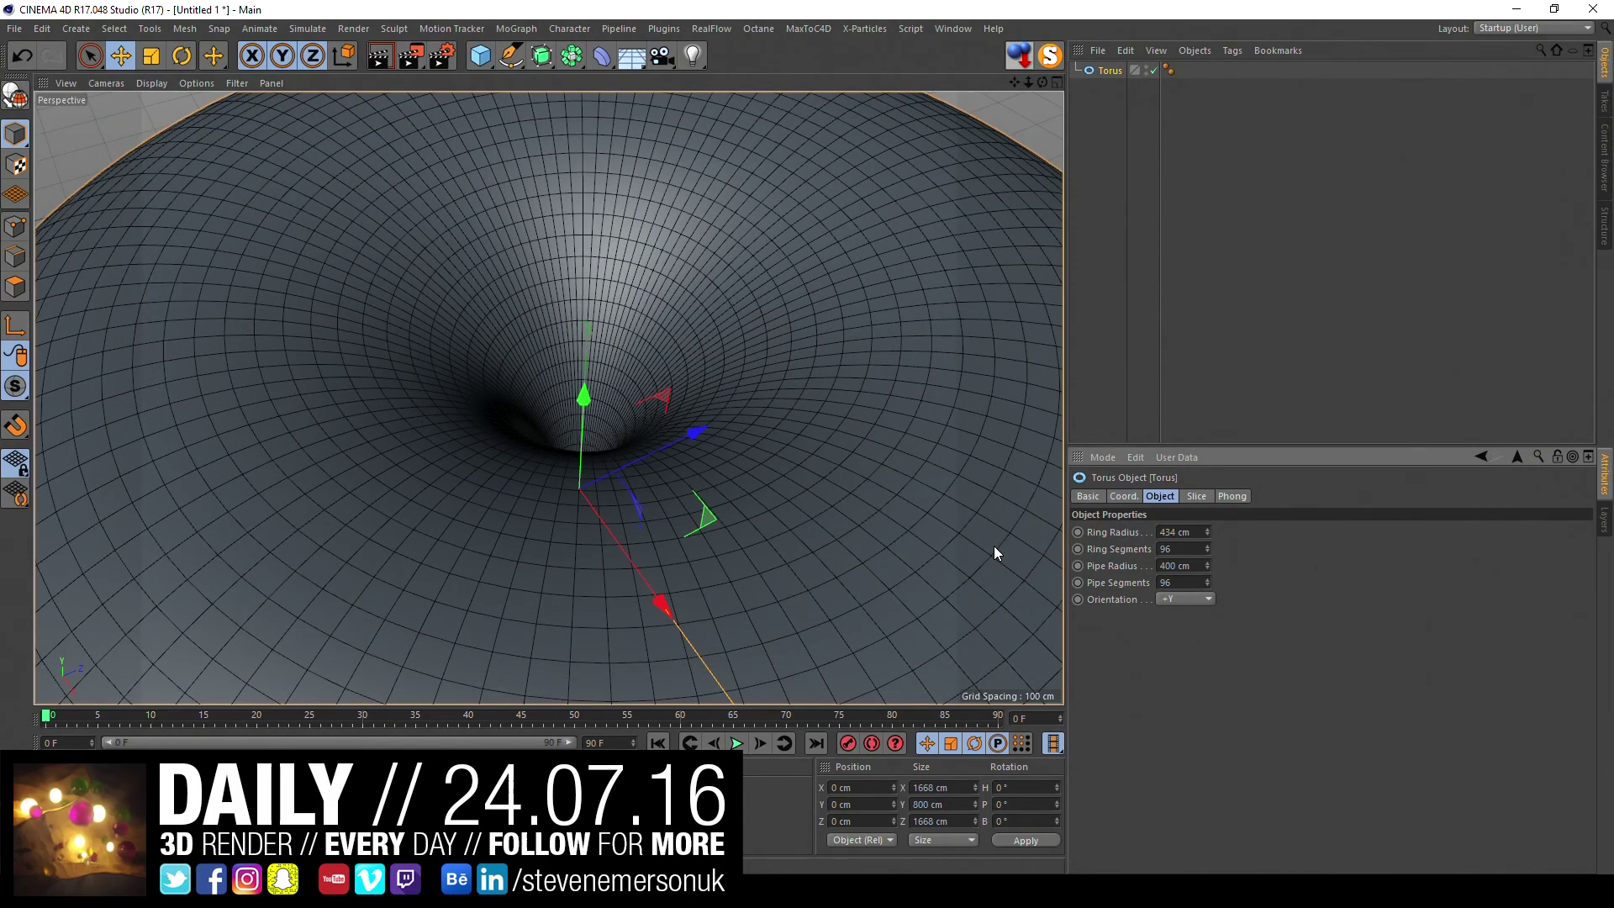
pyautogui.moveTo(541, 364)
pyautogui.keyDown('alt'); pyautogui.mouseDown()
pyautogui.moveTo(508, 425)
pyautogui.moveTo(544, 455)
pyautogui.moveTo(593, 429)
pyautogui.moveTo(601, 370)
pyautogui.mouseUp(); pyautogui.keyUp('alt')
# - Set the render output to 1920 × 1920 with Octane Renderer
pyautogui.click(441, 56)
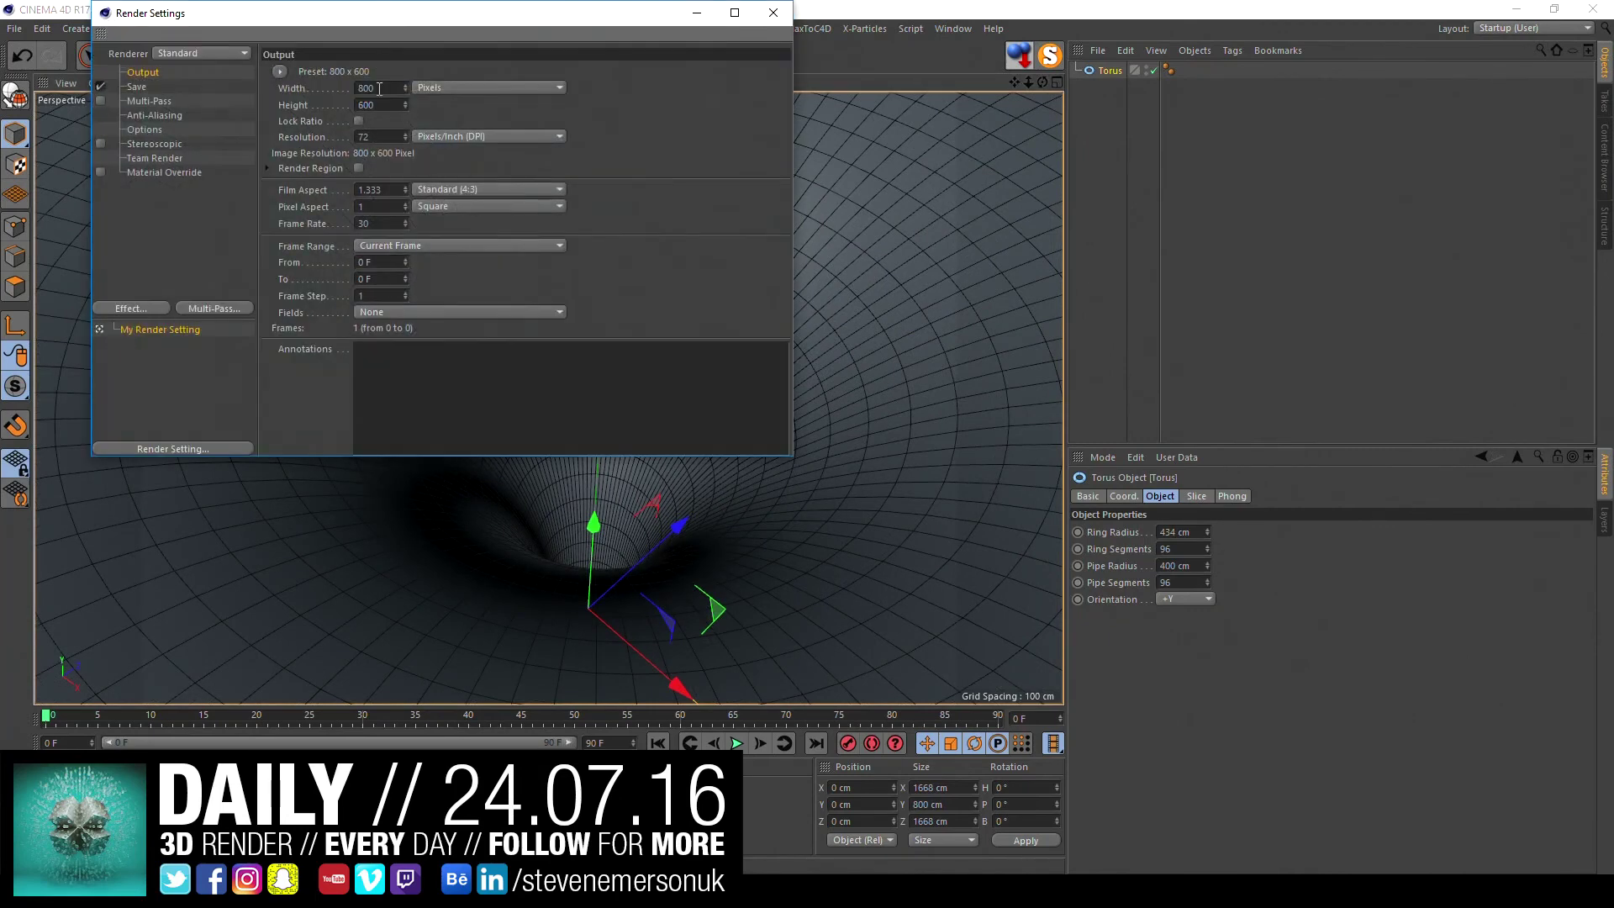
pyautogui.write('1920')
pyautogui.press('Tab')
pyautogui.write('192')
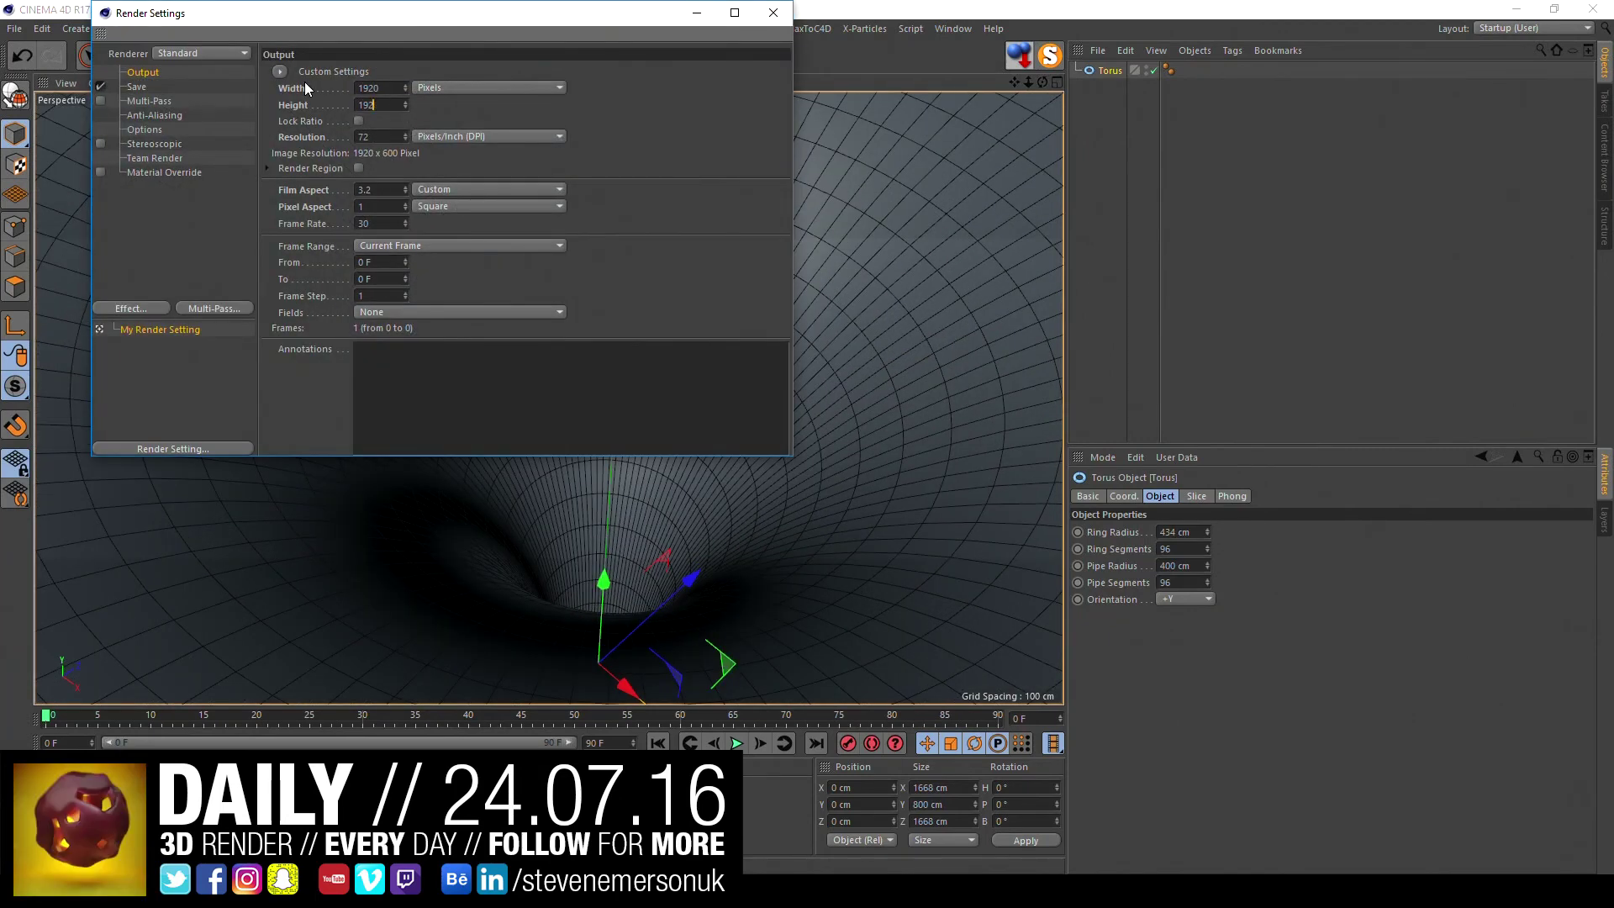
pyautogui.write('0')
pyautogui.press('Return')
pyautogui.click(202, 53)
pyautogui.click(223, 153)
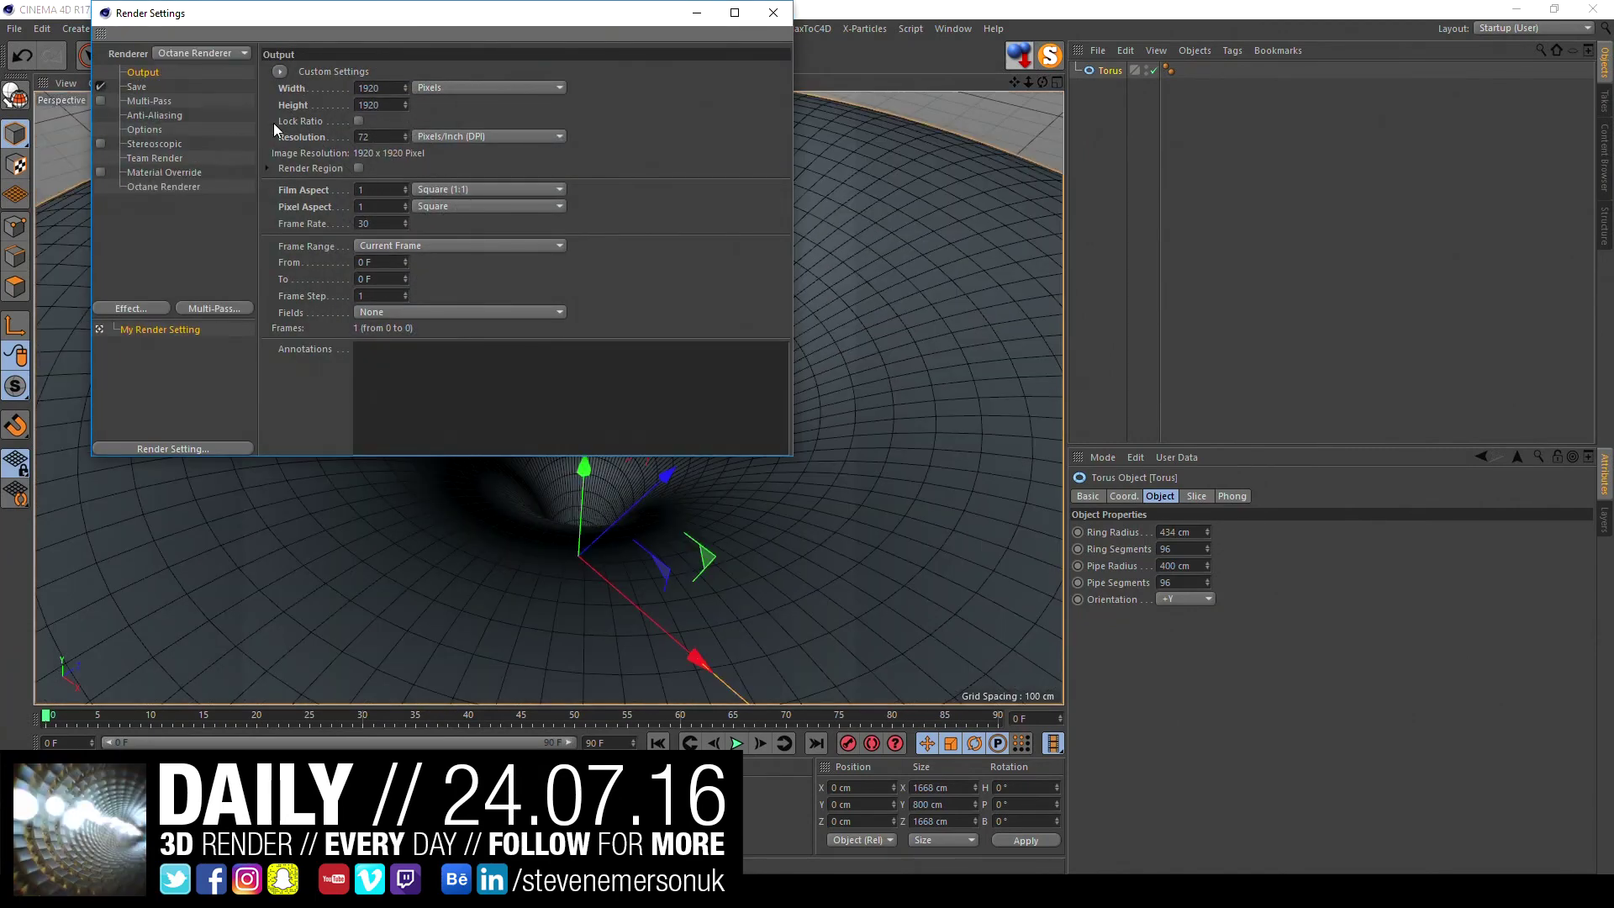
pyautogui.click(773, 13)
# - Save the scene as 160724.c4d in a new folder named 24
pyautogui.hotkey('ctrl', 's')
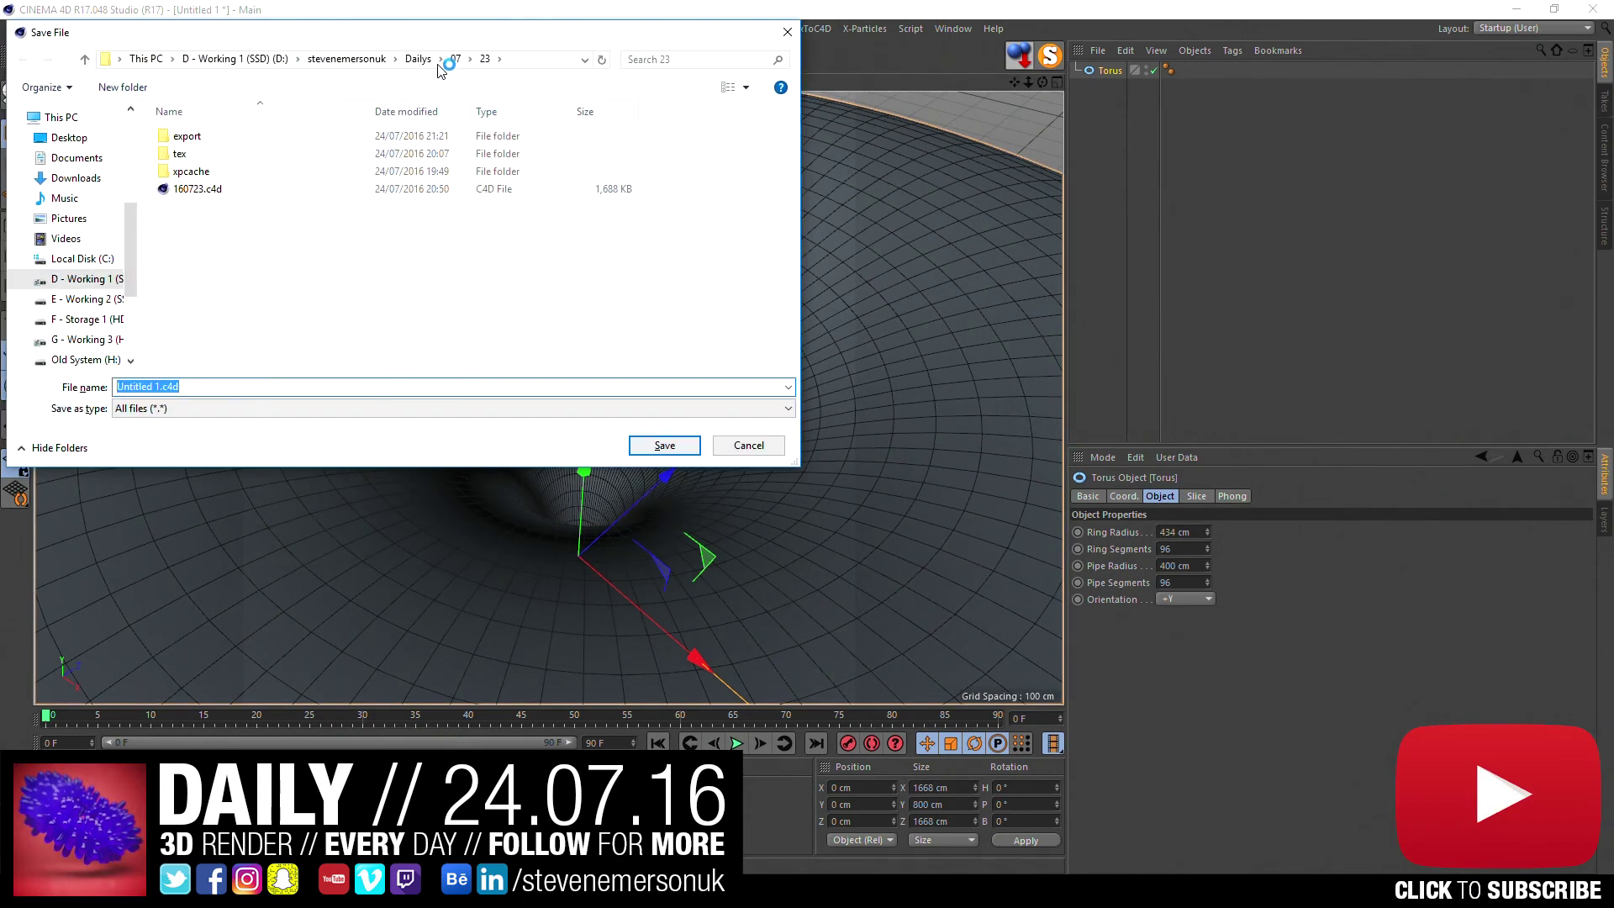
pyautogui.click(455, 58)
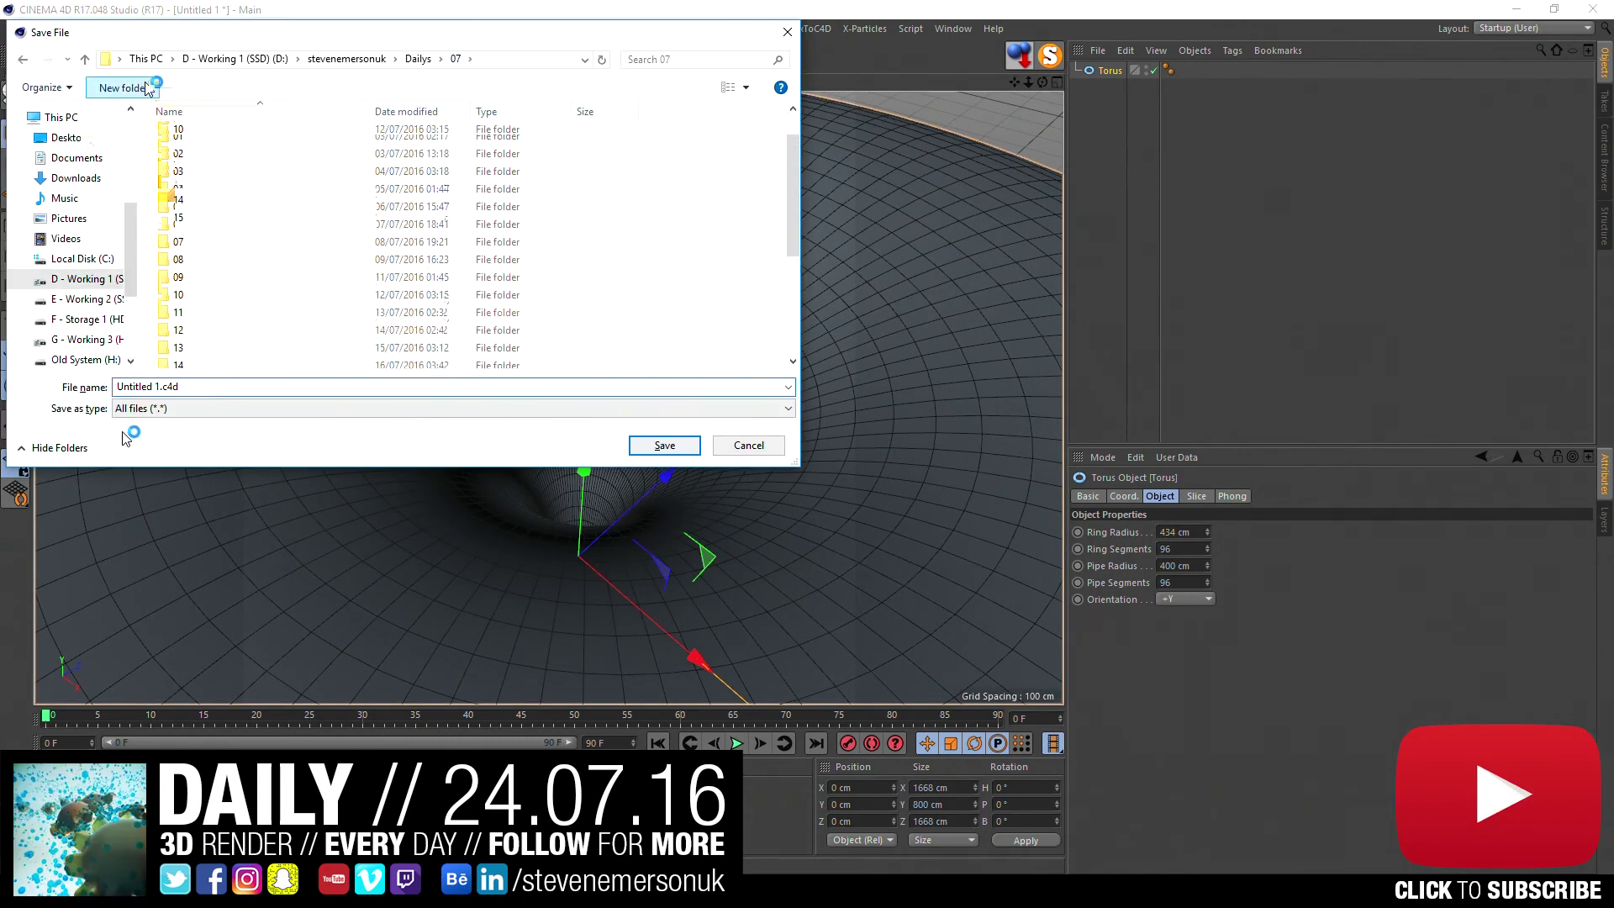
pyautogui.write('24')
pyautogui.press('Return')
pyautogui.press('Return')
pyautogui.write('160')
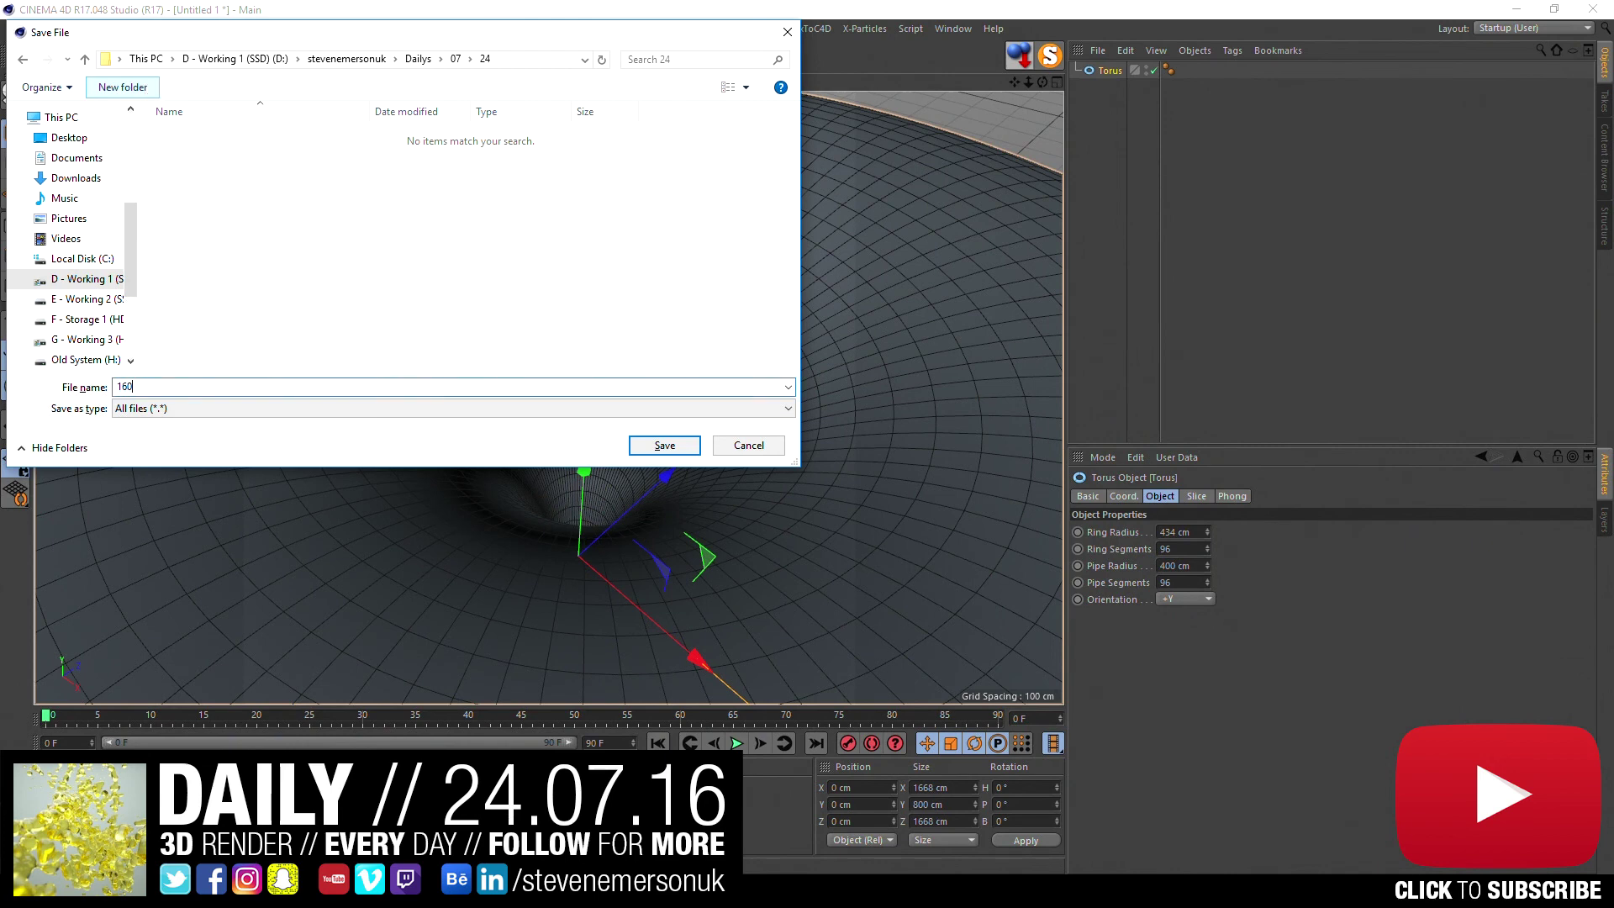
pyautogui.write('724')
pyautogui.press('Return')
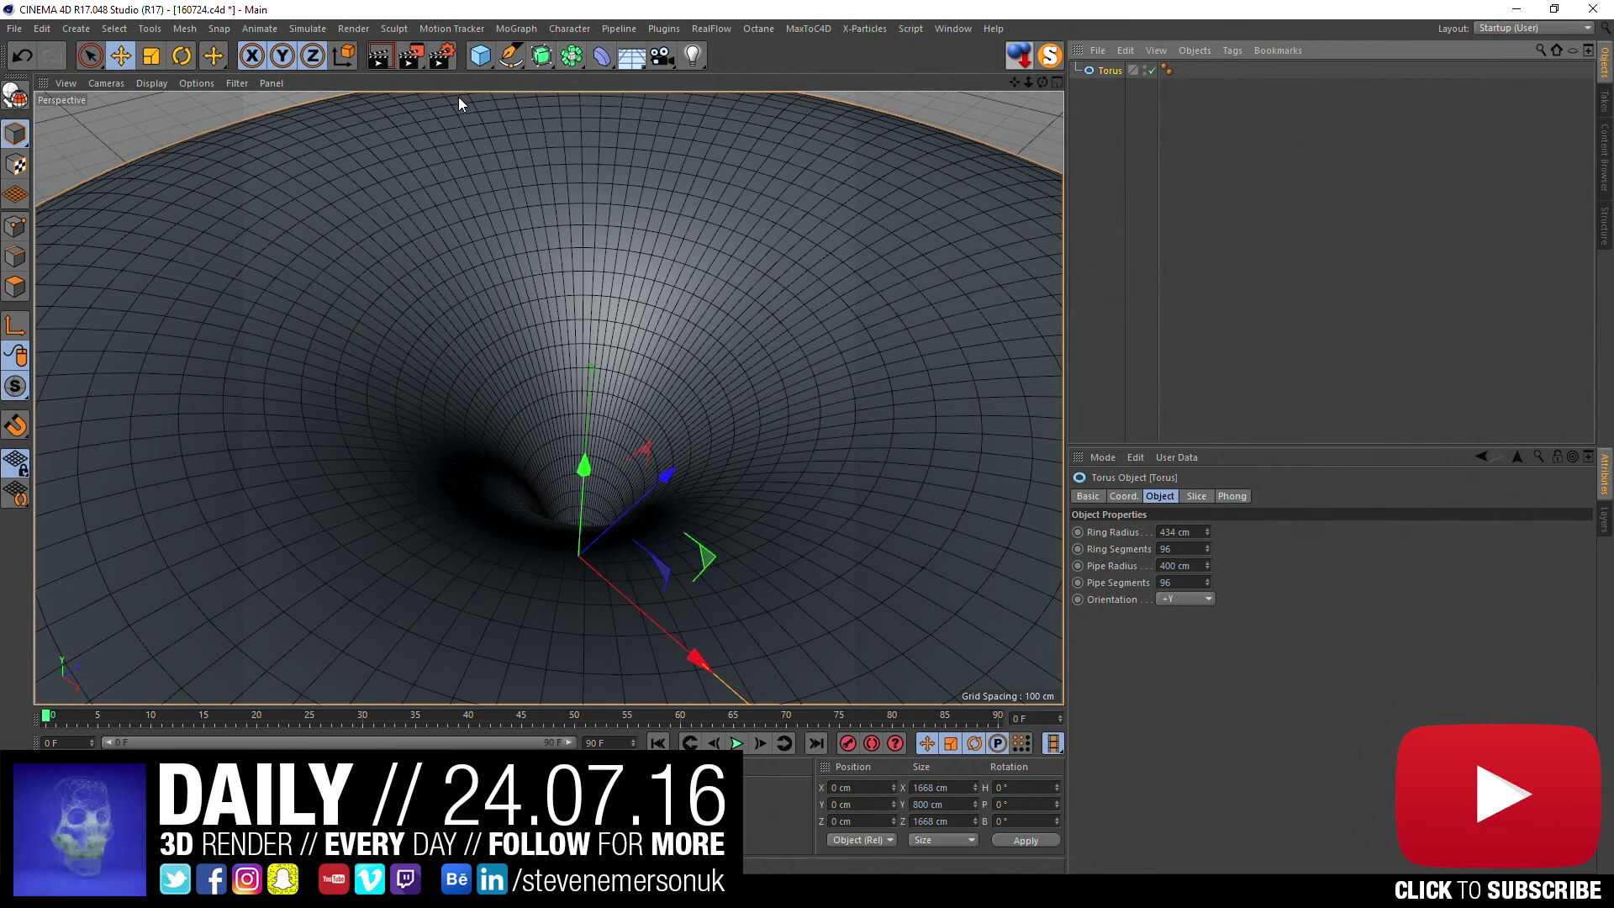
# - Add a sphere and raise it above the funnel
pyautogui.click(484, 64)
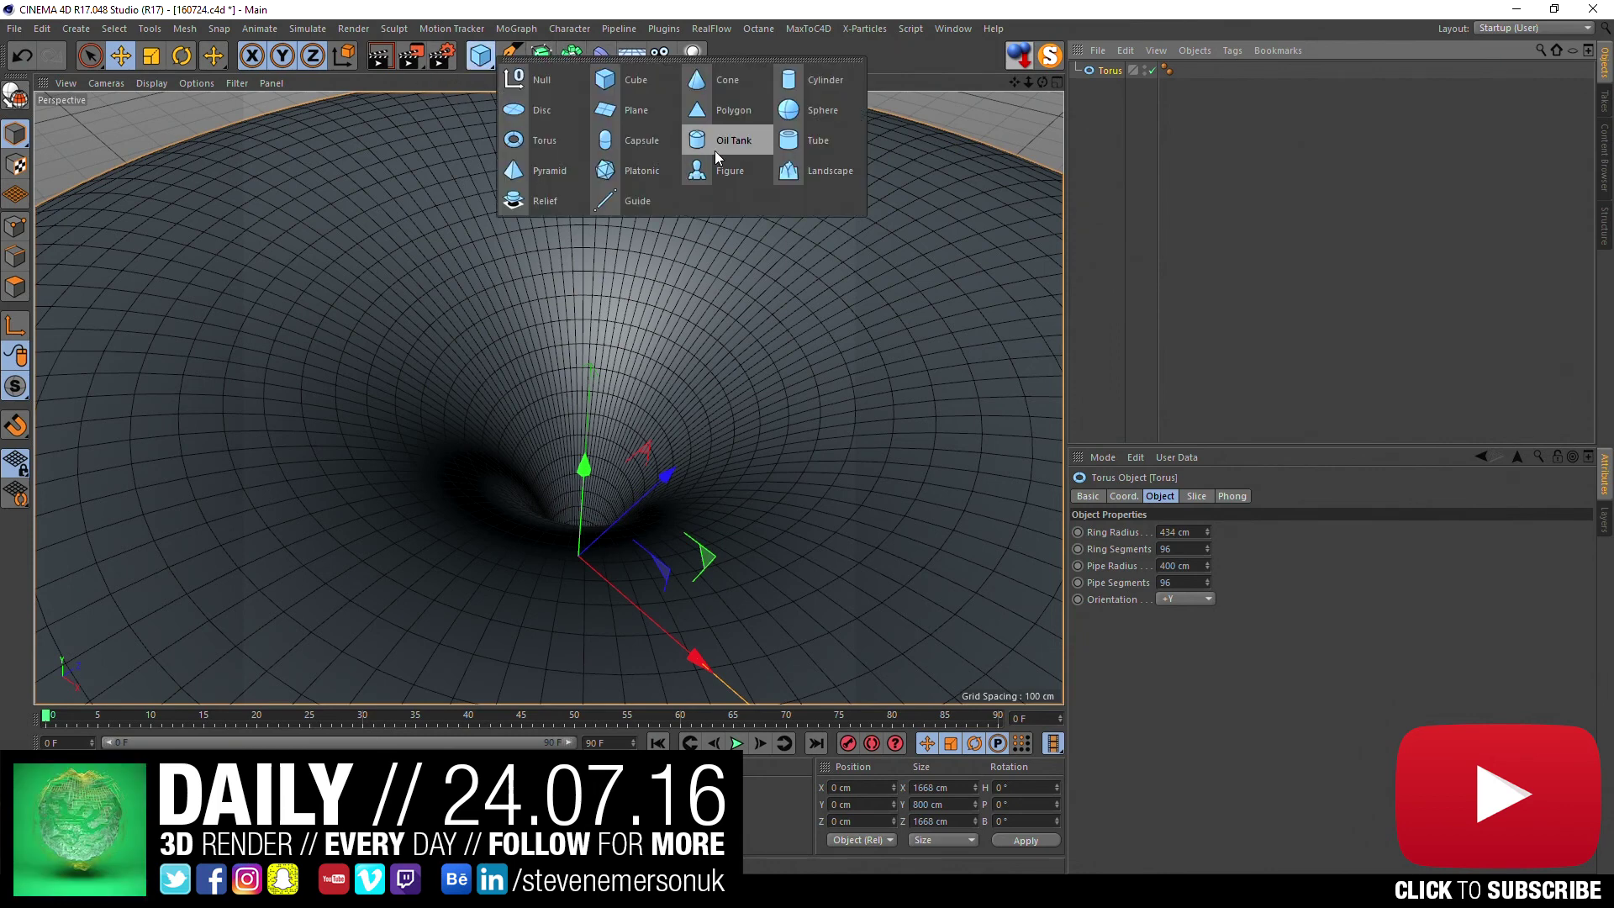
pyautogui.click(814, 113)
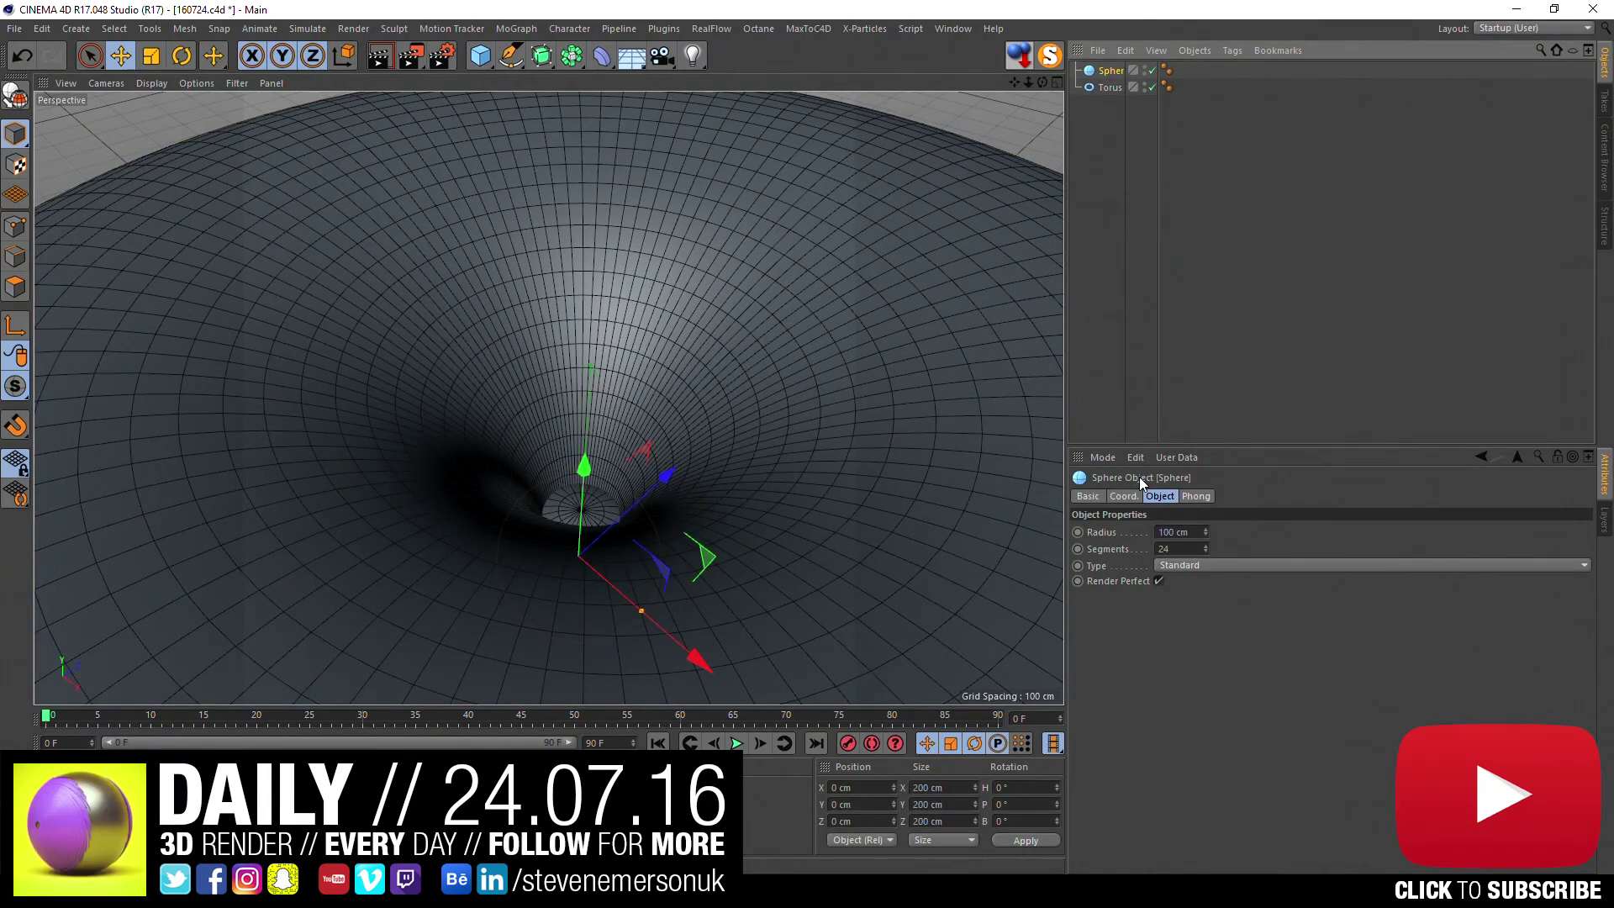
pyautogui.moveTo(584, 467); pyautogui.dragTo(584, 92)
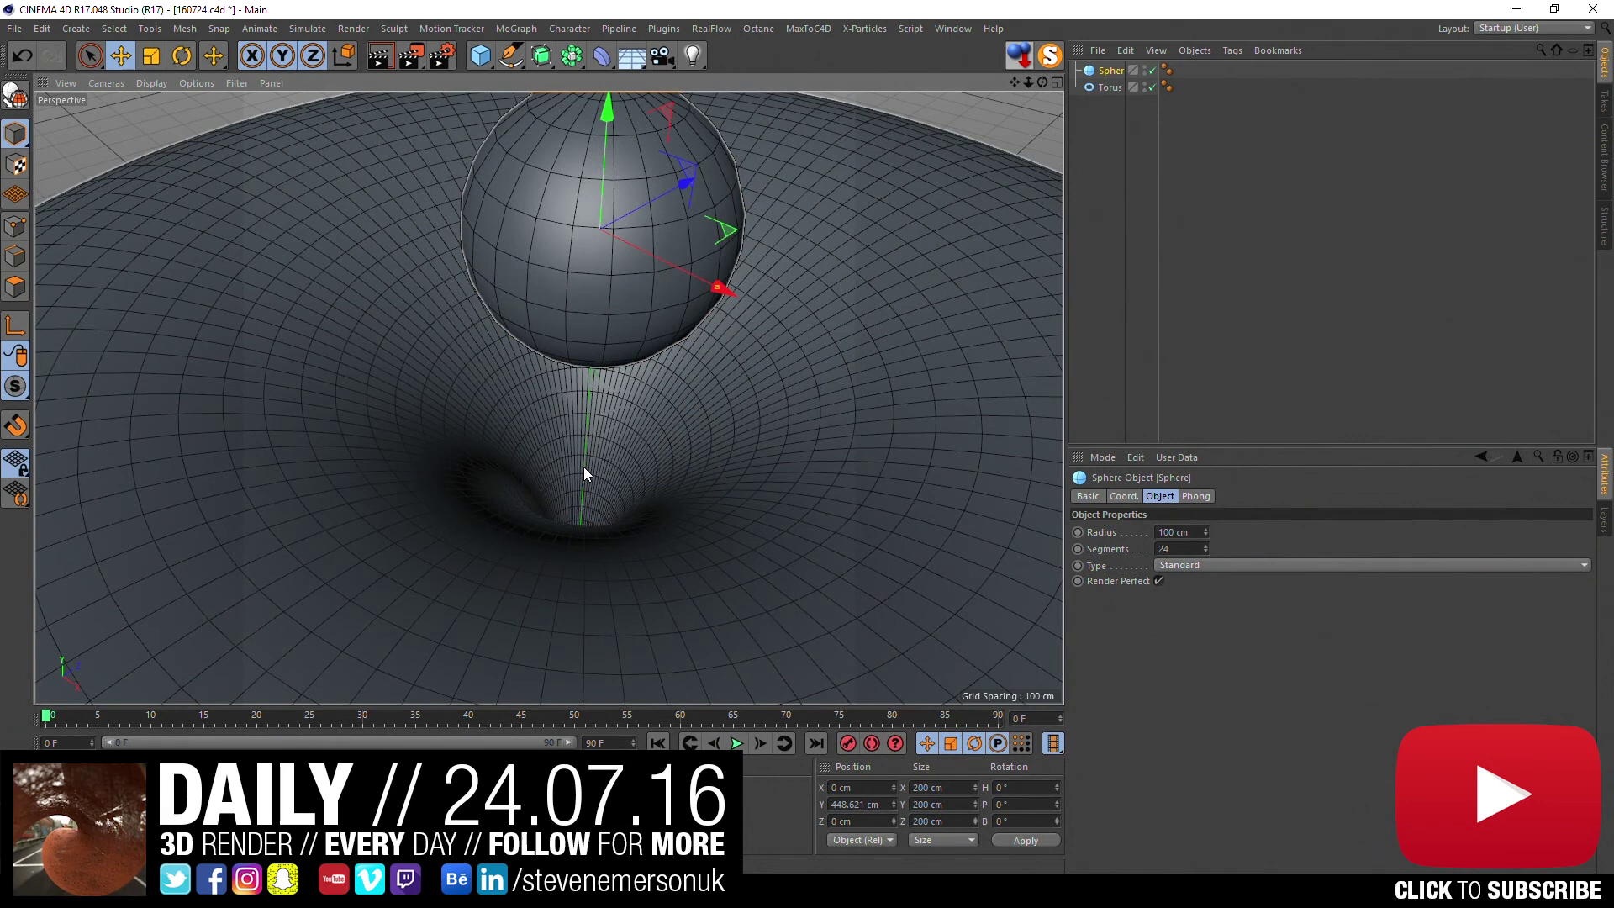
pyautogui.click(1209, 322)
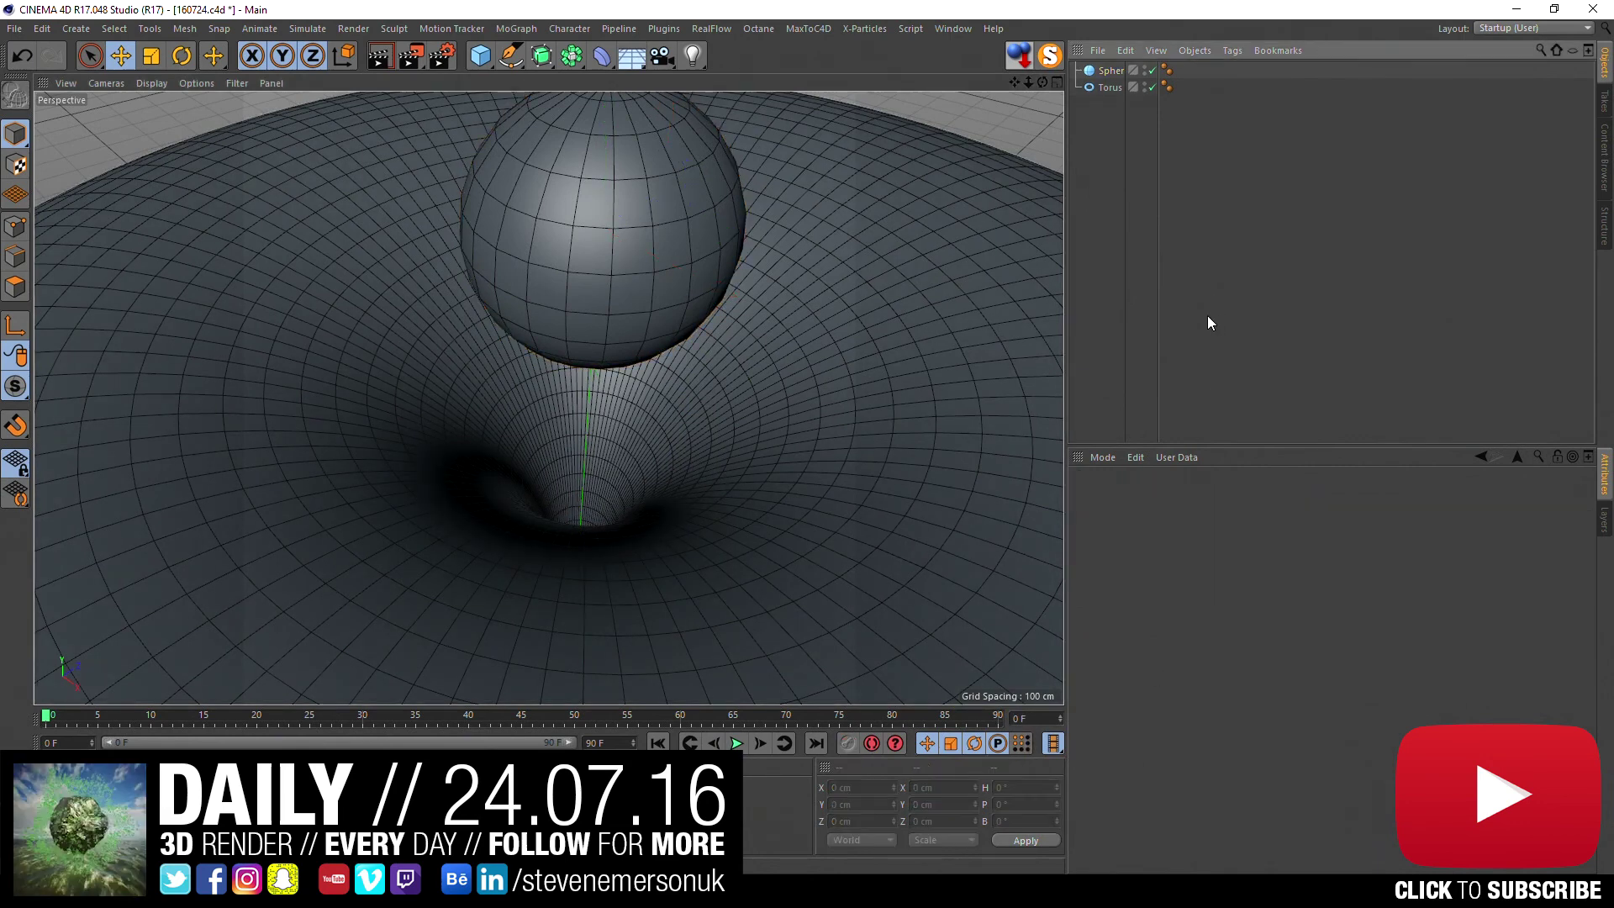
pyautogui.hotkey('ctrl', 'z')
# - Wrap the sphere in a MoGraph Cloner set to Grid Array mode
pyautogui.click(542, 55)
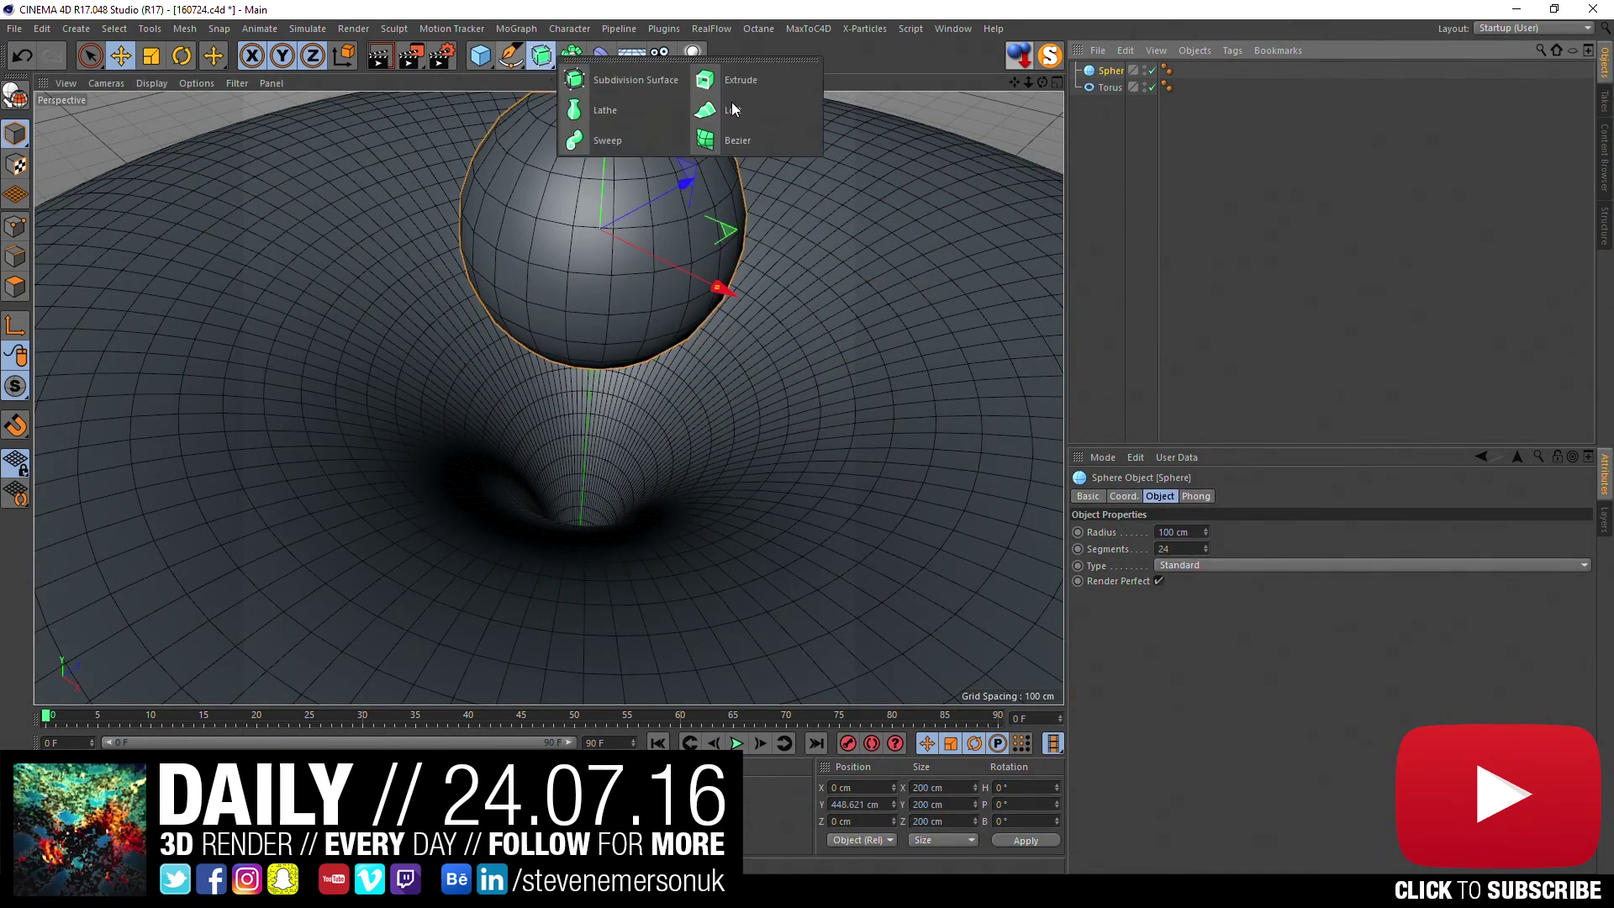
pyautogui.click(516, 28)
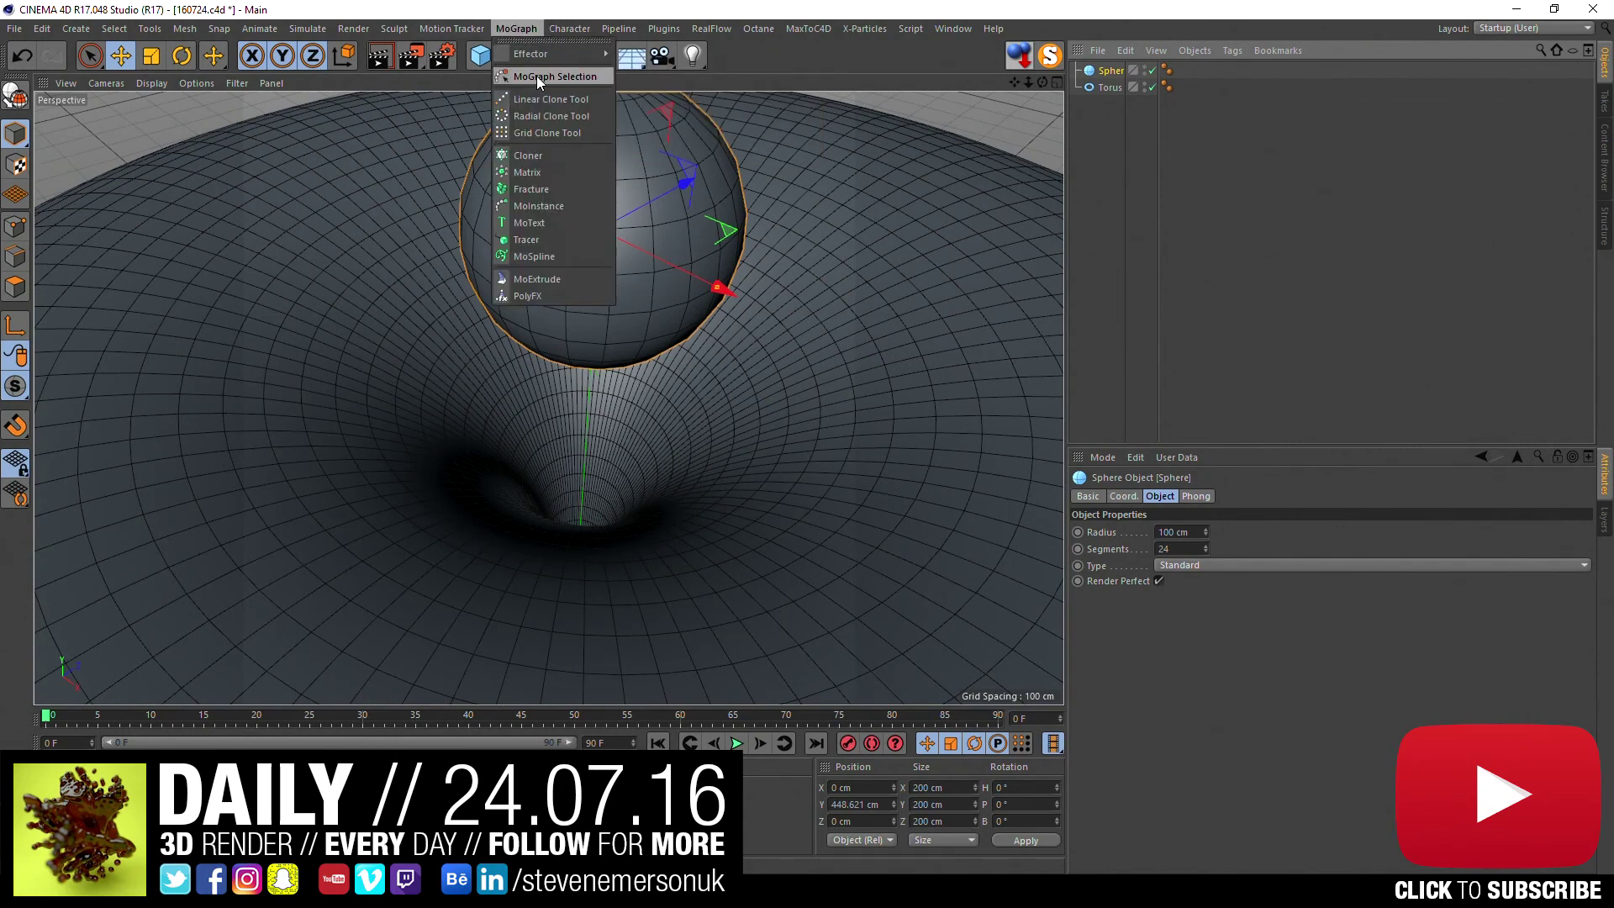
pyautogui.keyDown('alt'); pyautogui.click(528, 156); pyautogui.keyUp('alt')
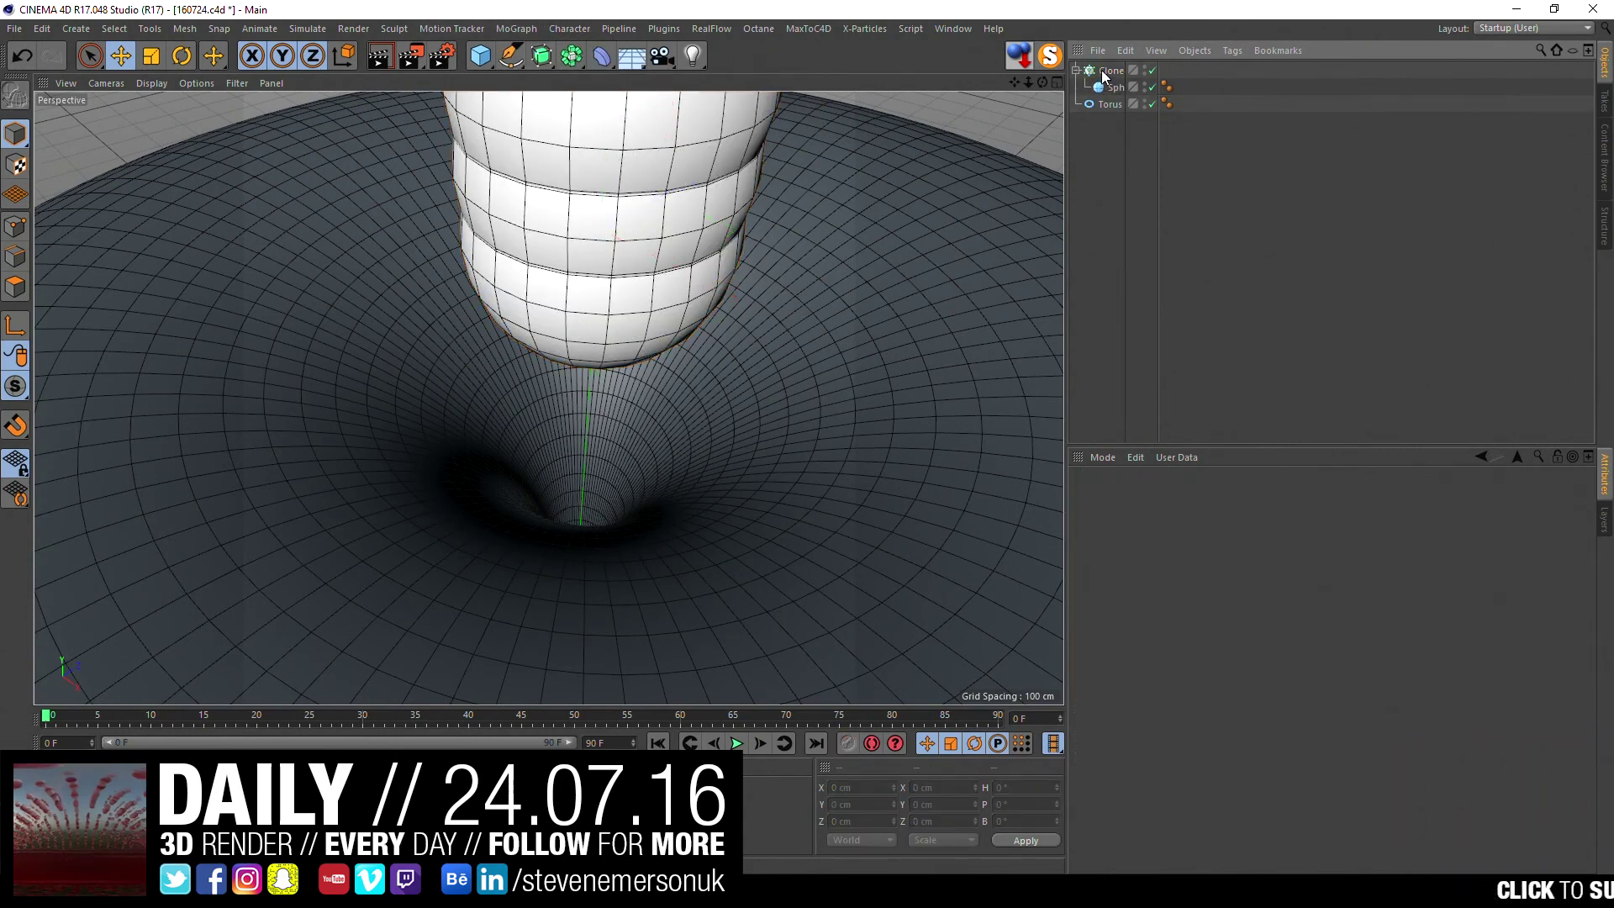
pyautogui.click(1104, 73)
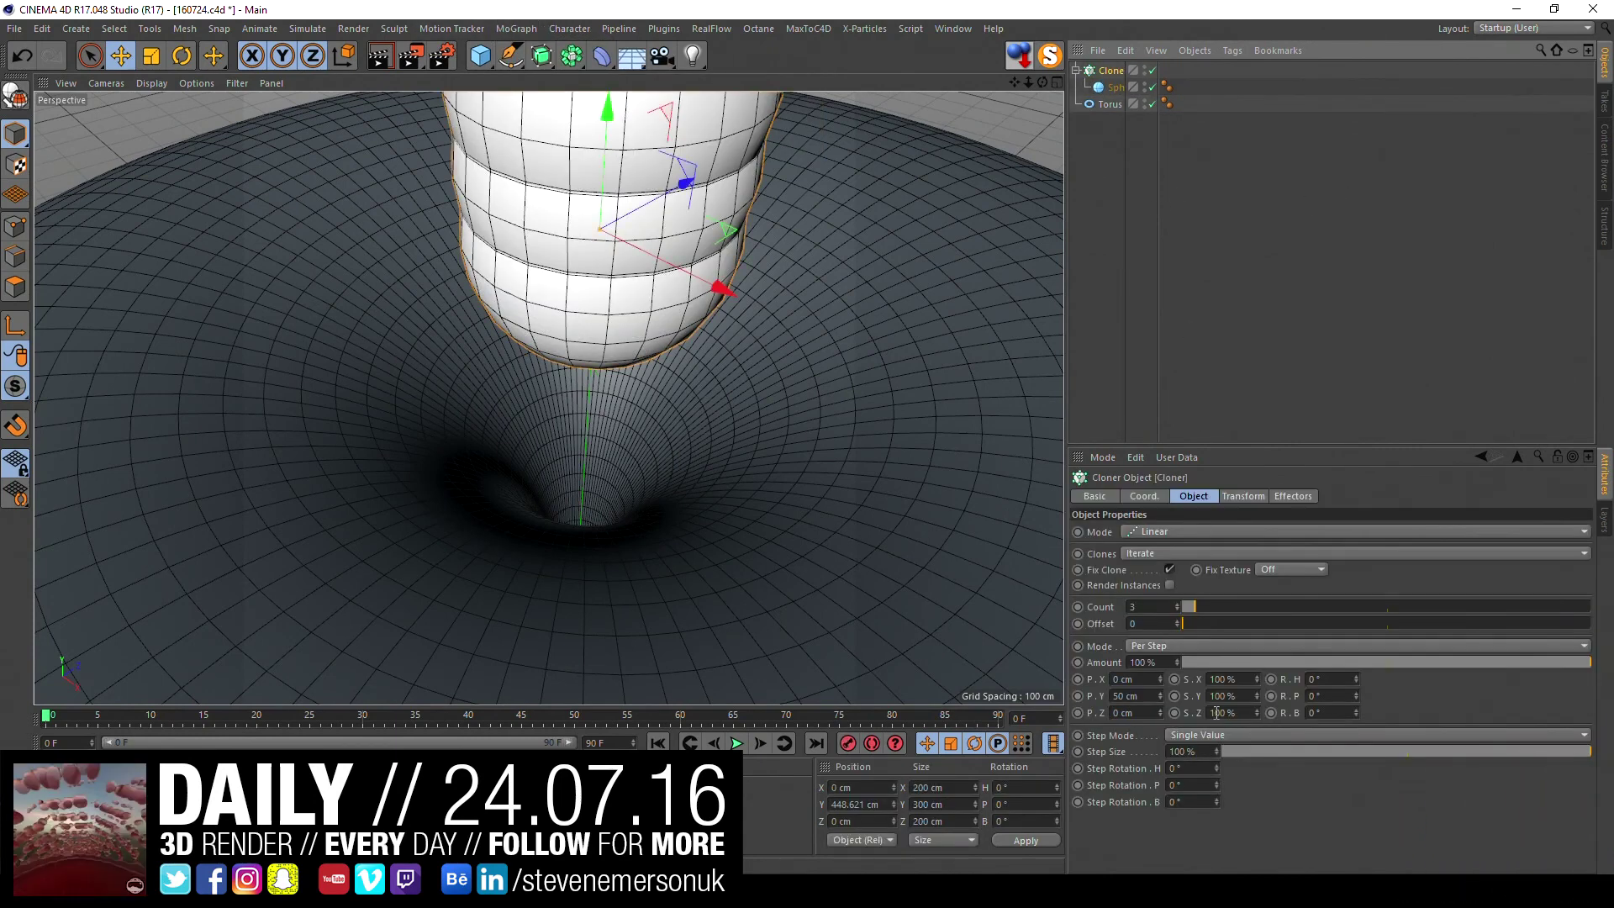
pyautogui.click(1157, 533)
pyautogui.click(1162, 598)
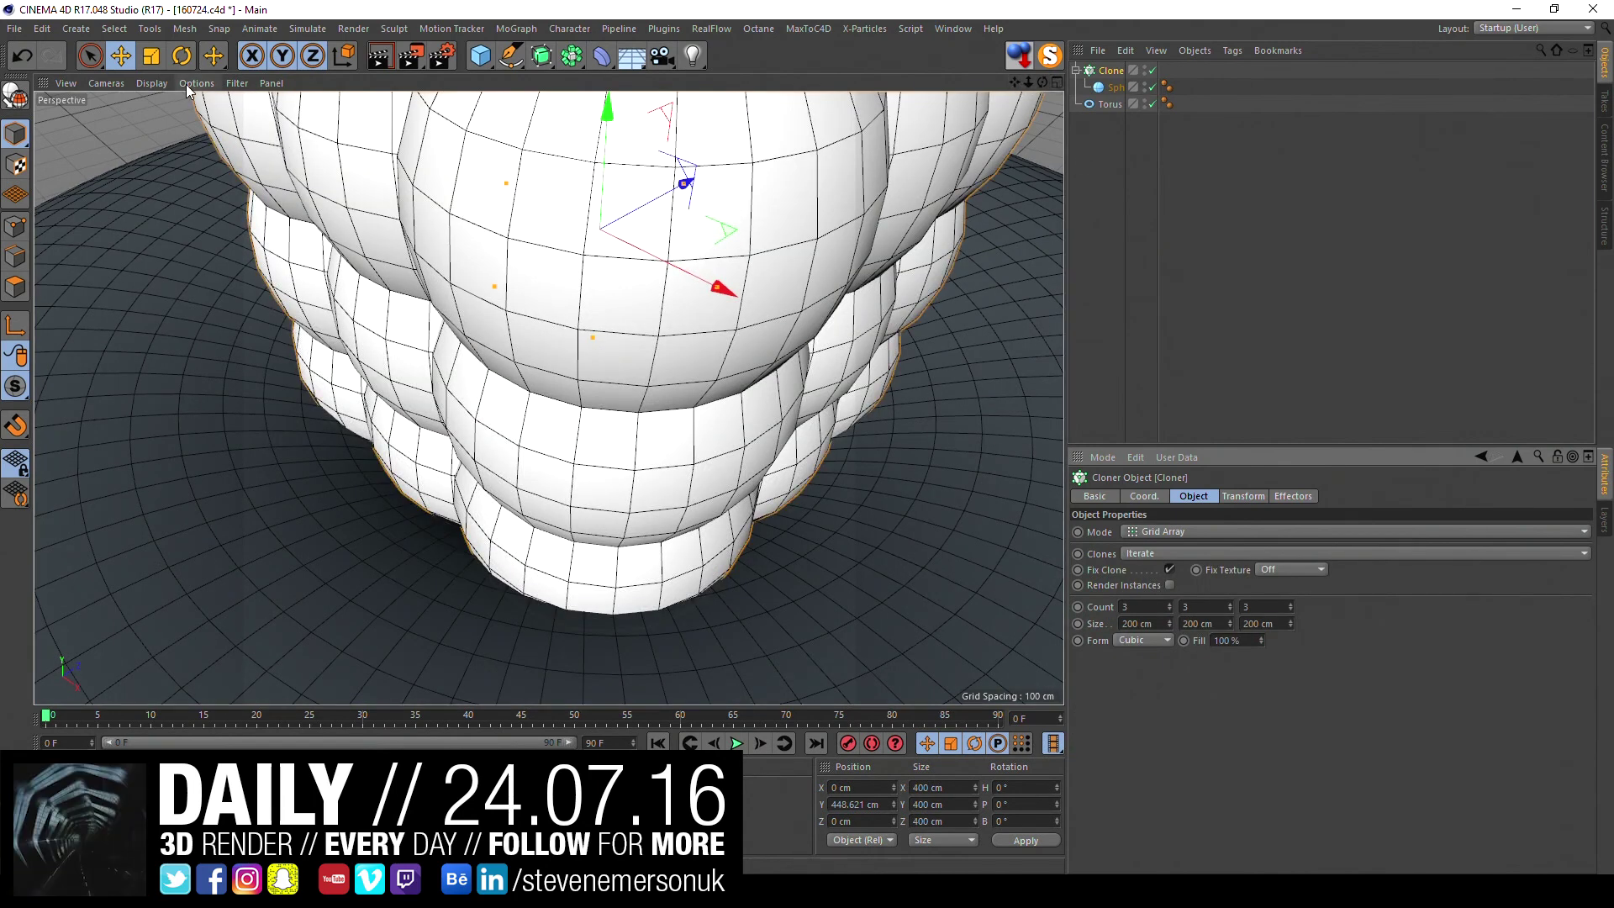
# - Add an Octane Camera through the Octane Live Viewer
pyautogui.click(758, 29)
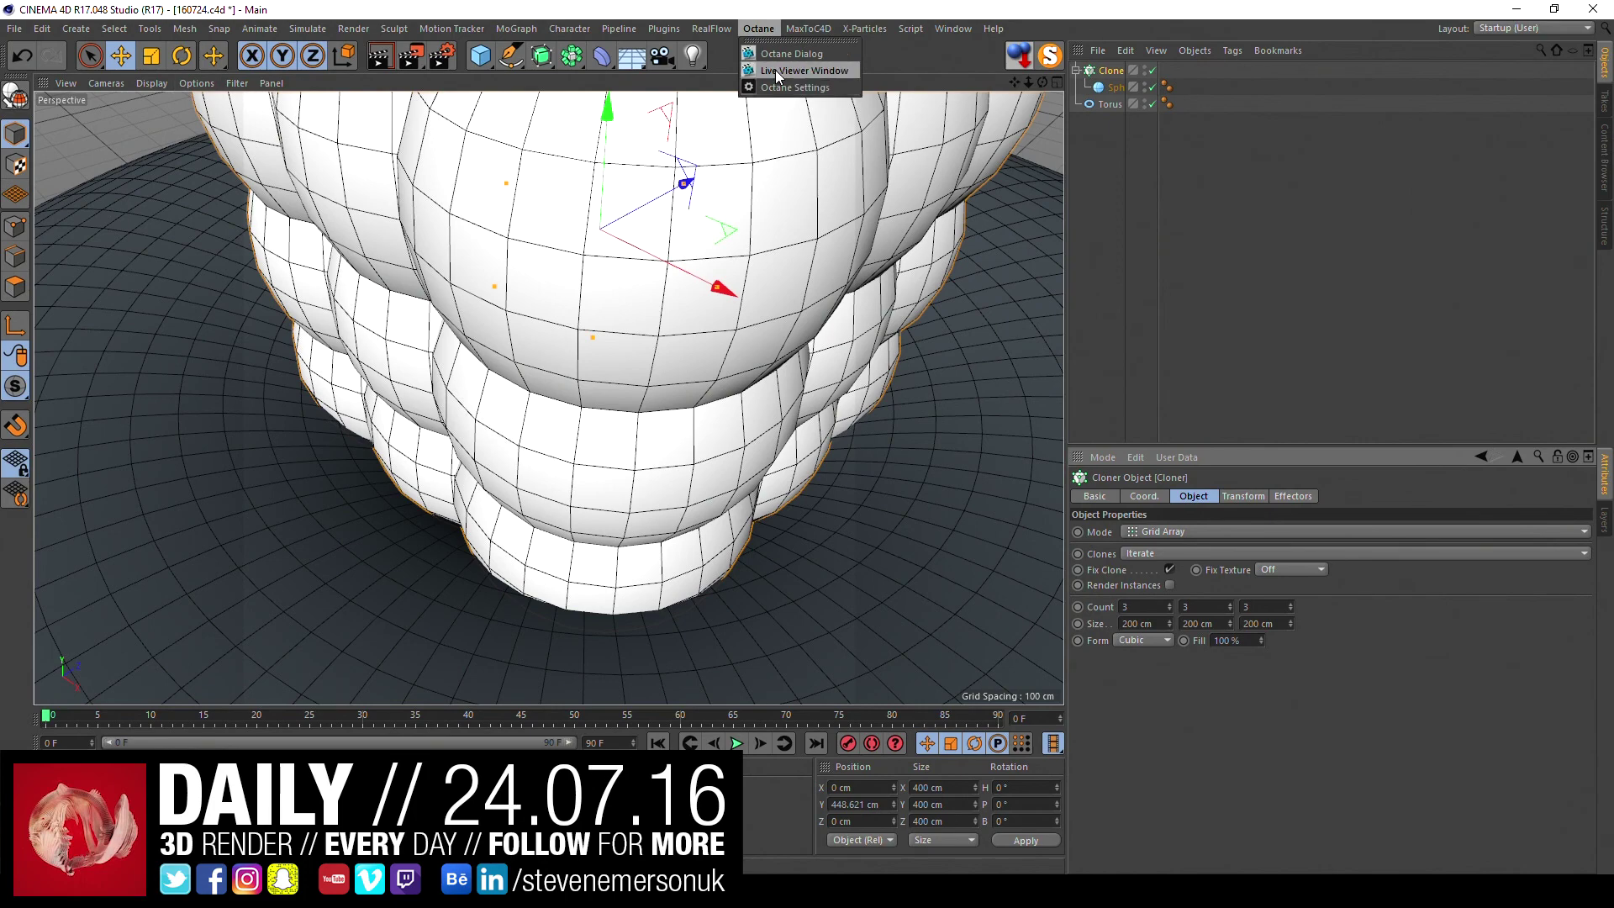
pyautogui.click(775, 67)
pyautogui.click(447, 371)
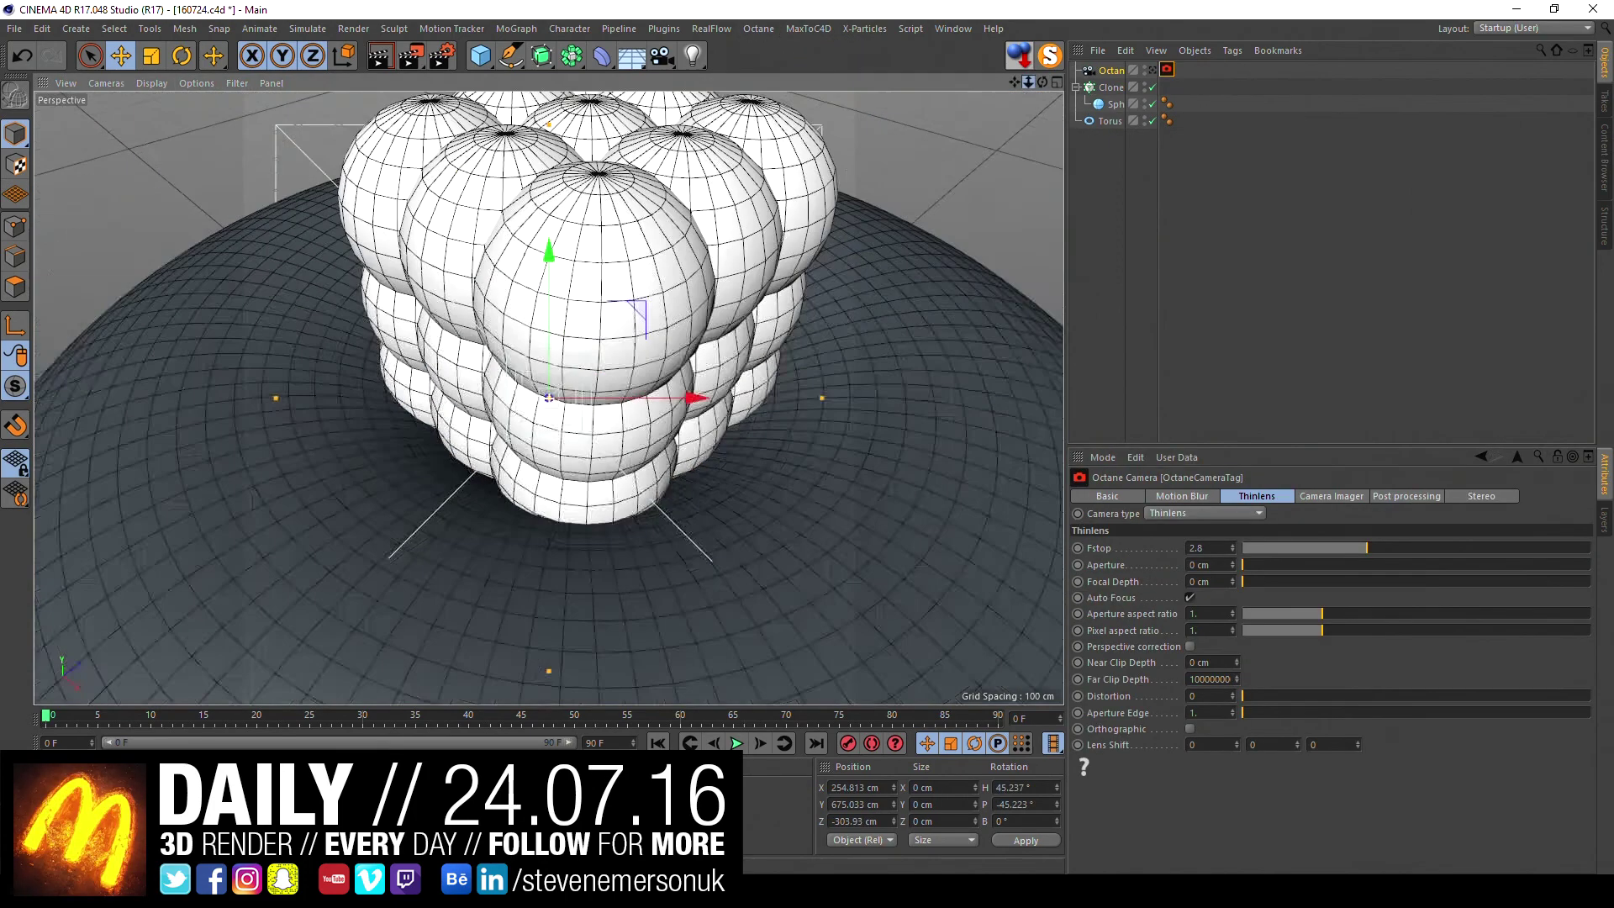
pyautogui.moveTo(1029, 81); pyautogui.dragTo(711, 285)
pyautogui.click(711, 286)
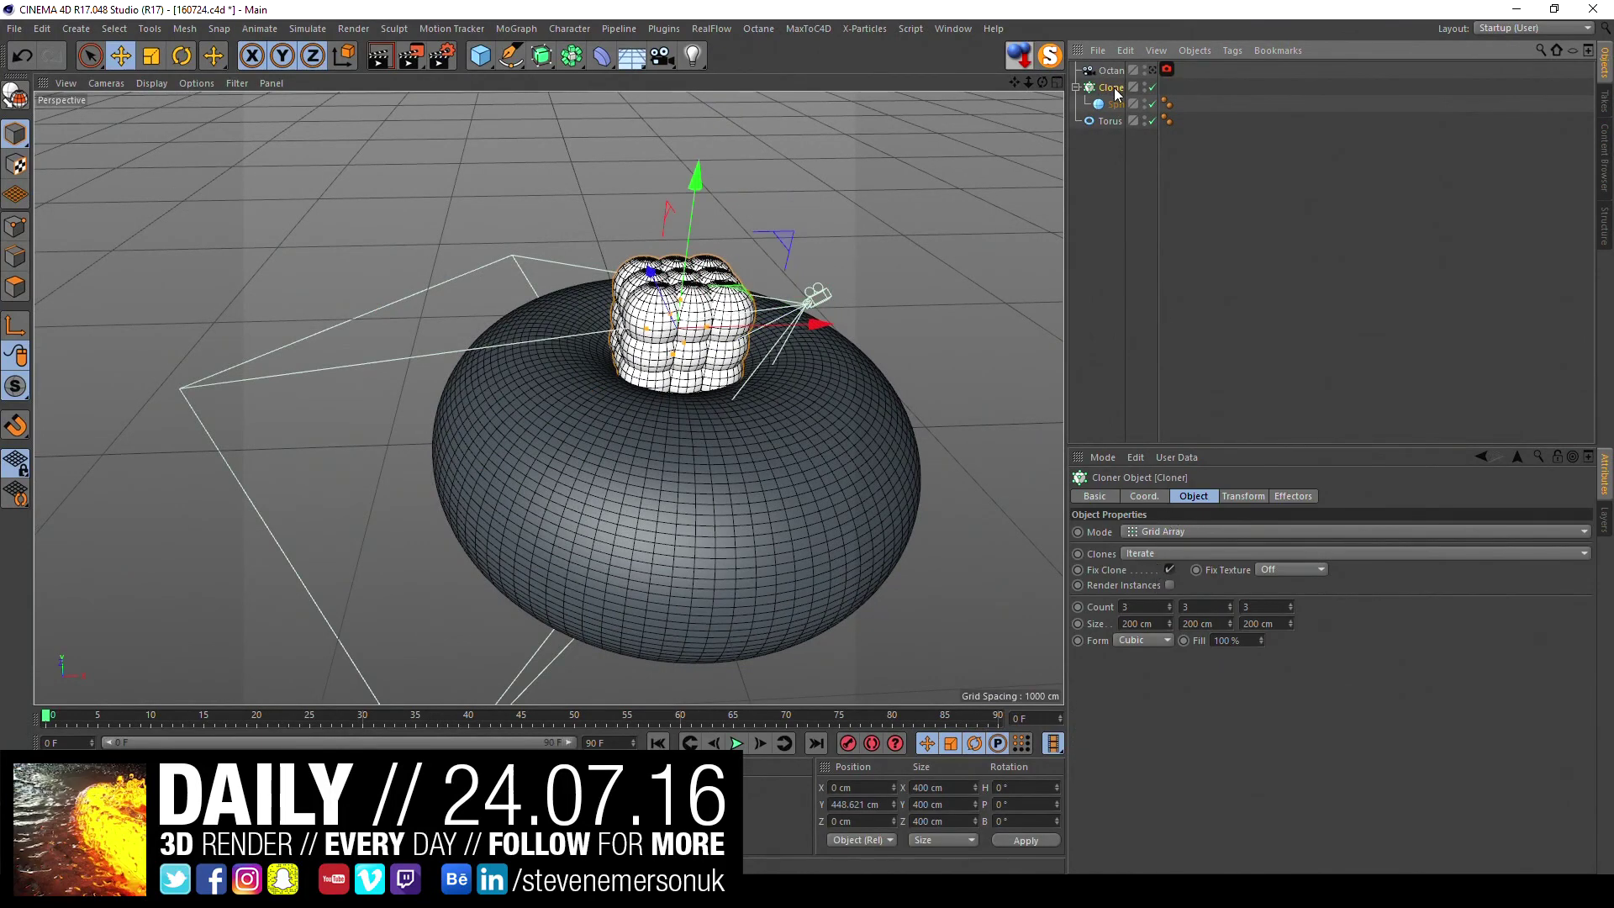
# - Give the cloner a Rigid Body tag and the torus a Collider Body tag
pyautogui.rightClick(1116, 94)
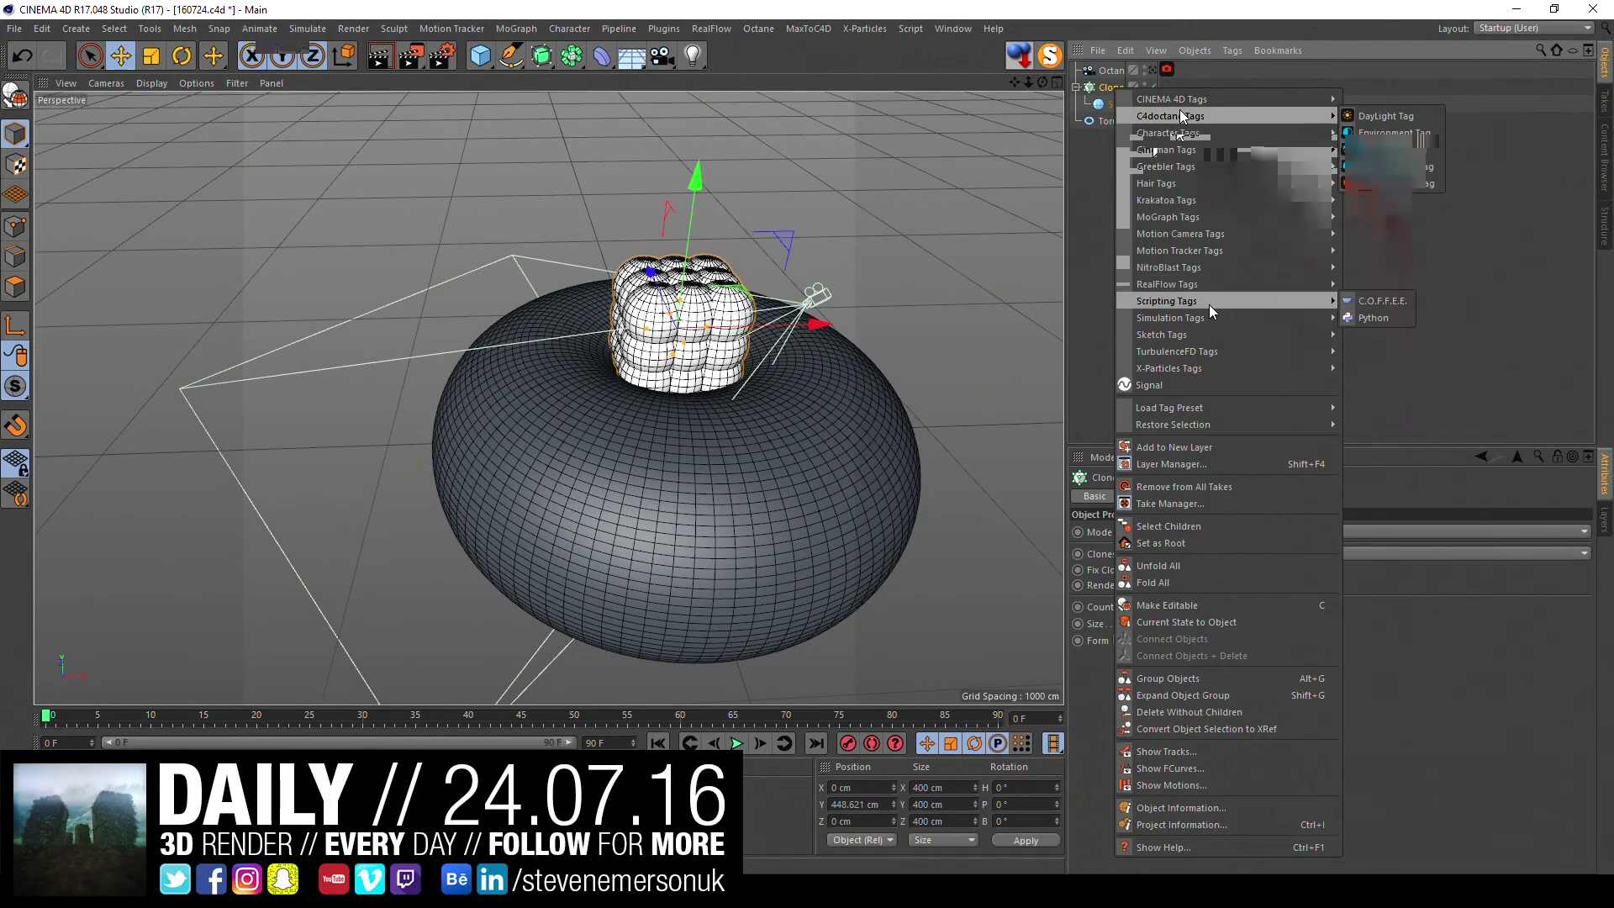
pyautogui.moveTo(1170, 318)
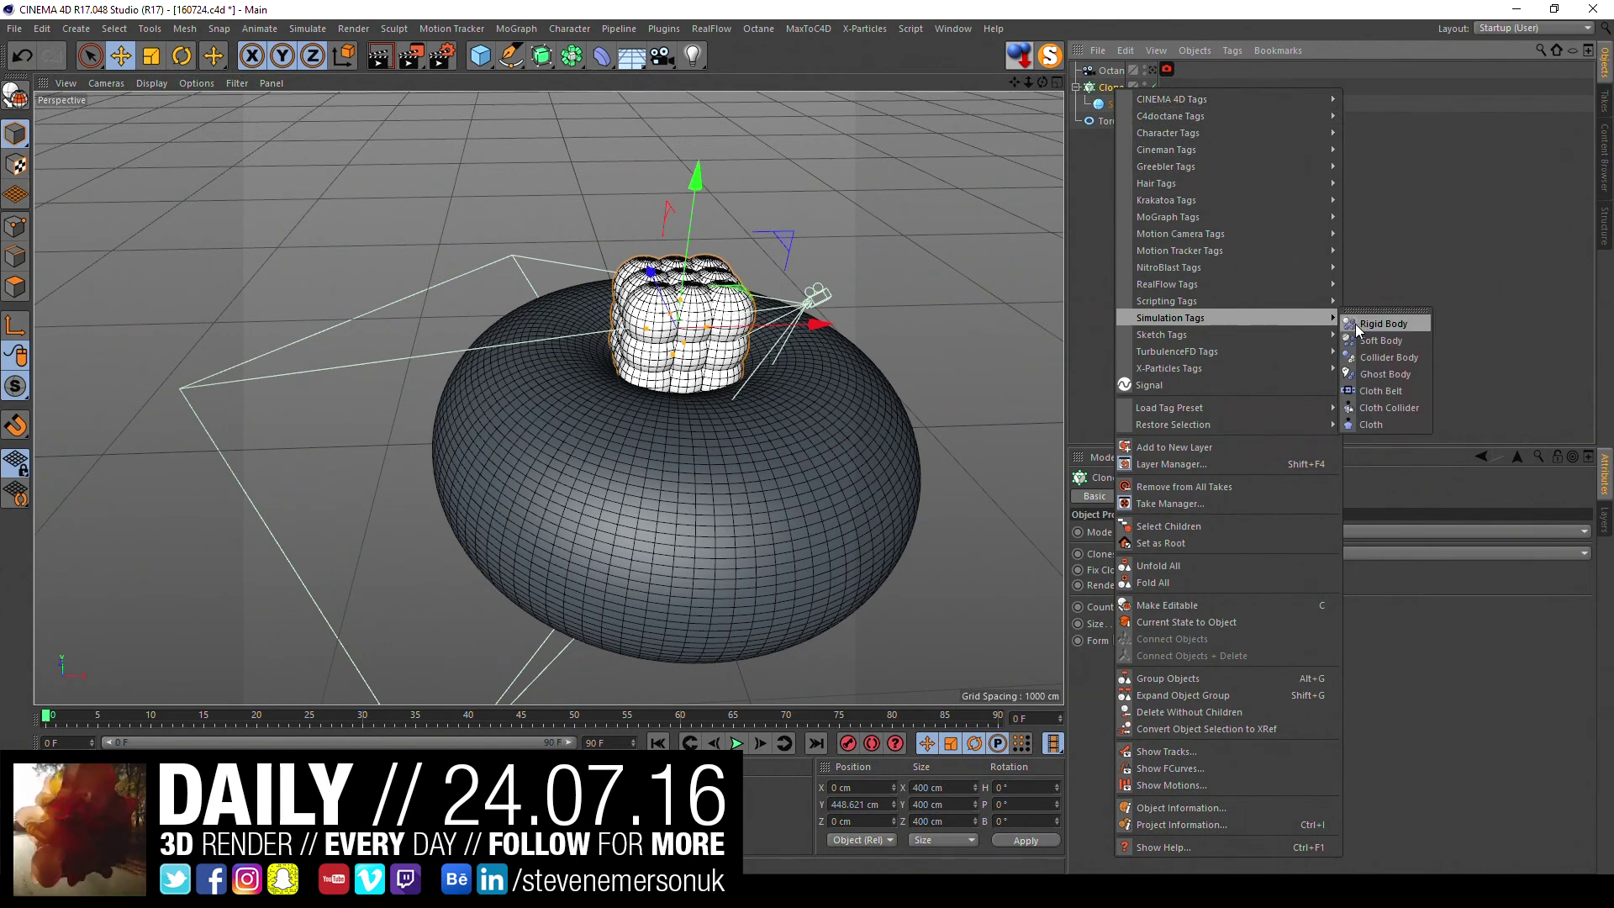
pyautogui.click(1356, 327)
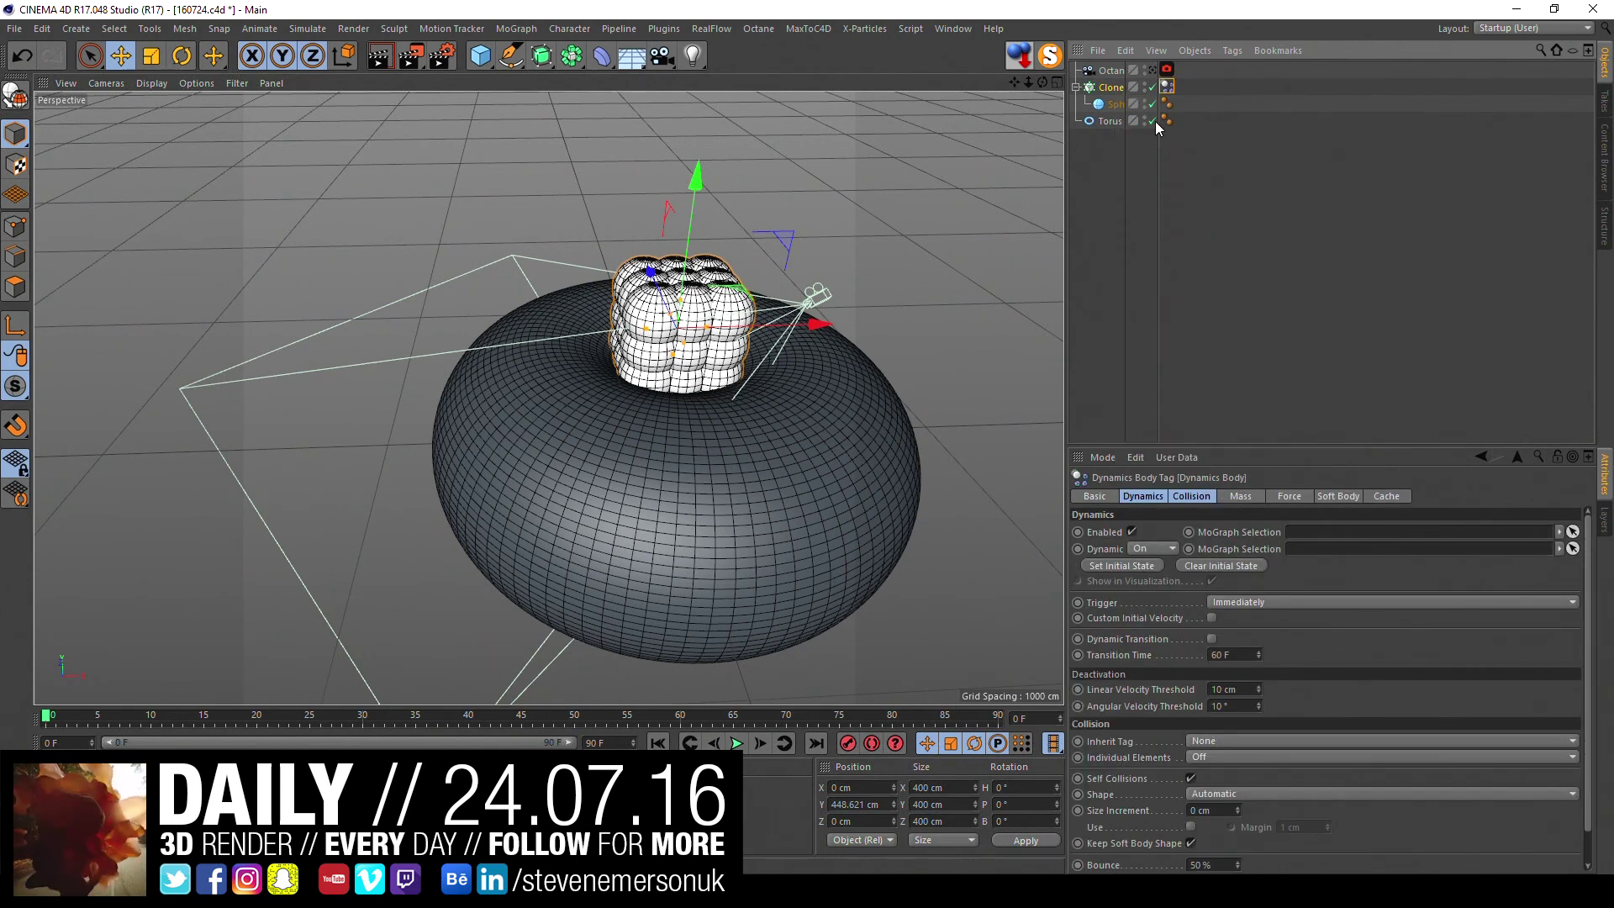
pyautogui.click(1110, 120)
pyautogui.keyDown('ctrl'); pyautogui.moveTo(1167, 87); pyautogui.dragTo(1183, 120); pyautogui.keyUp('ctrl')
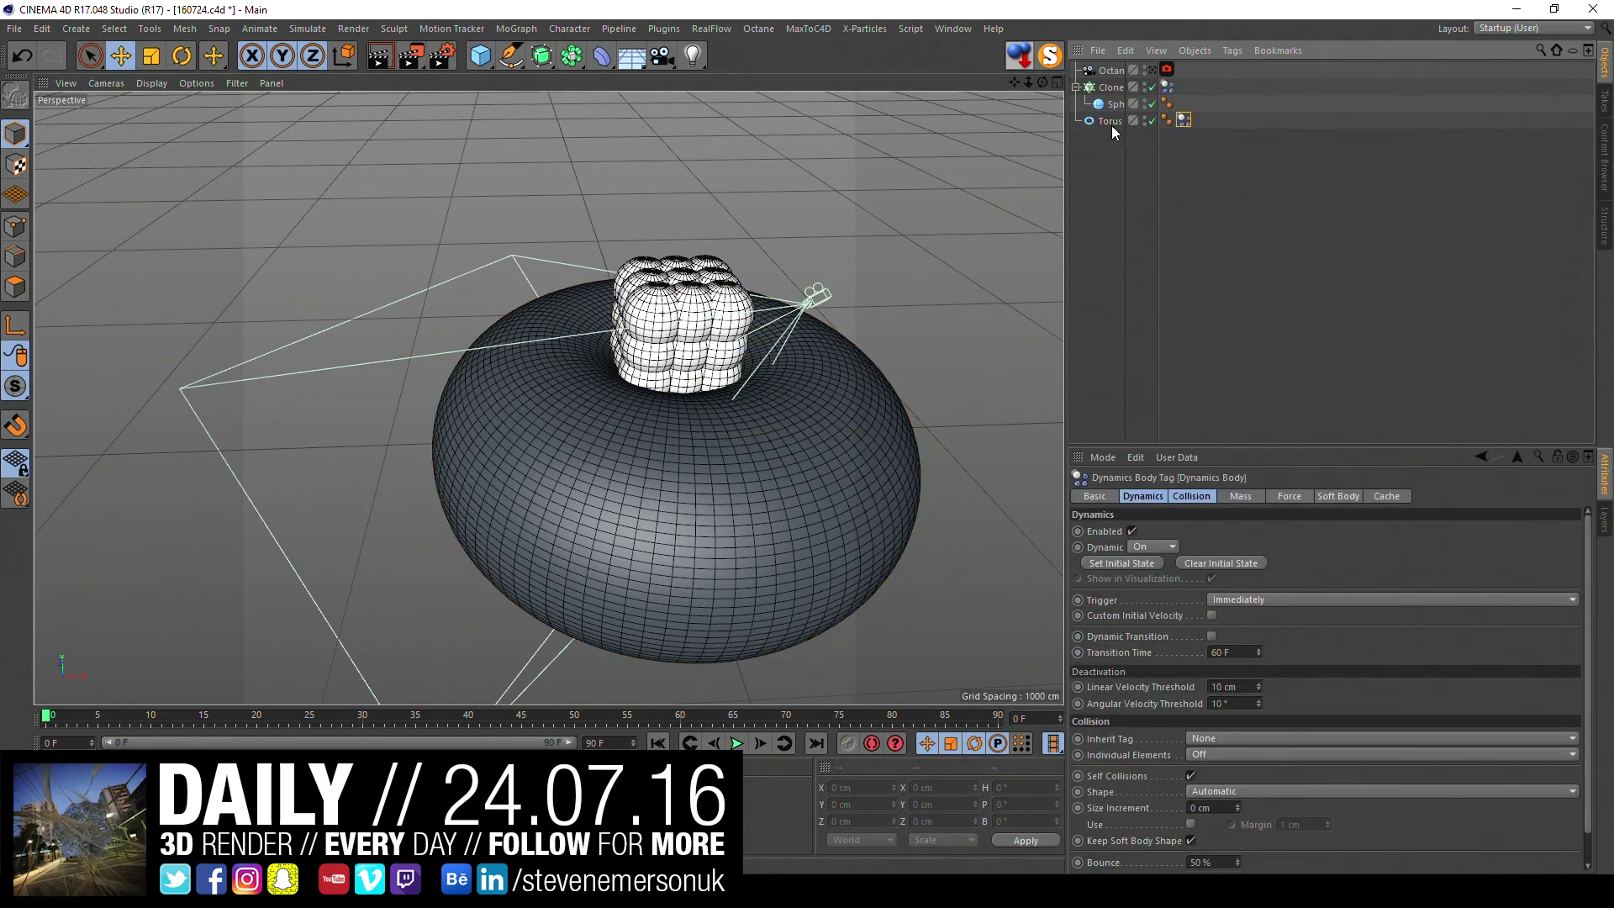
pyautogui.rightClick(1112, 122)
pyautogui.moveTo(1162, 164)
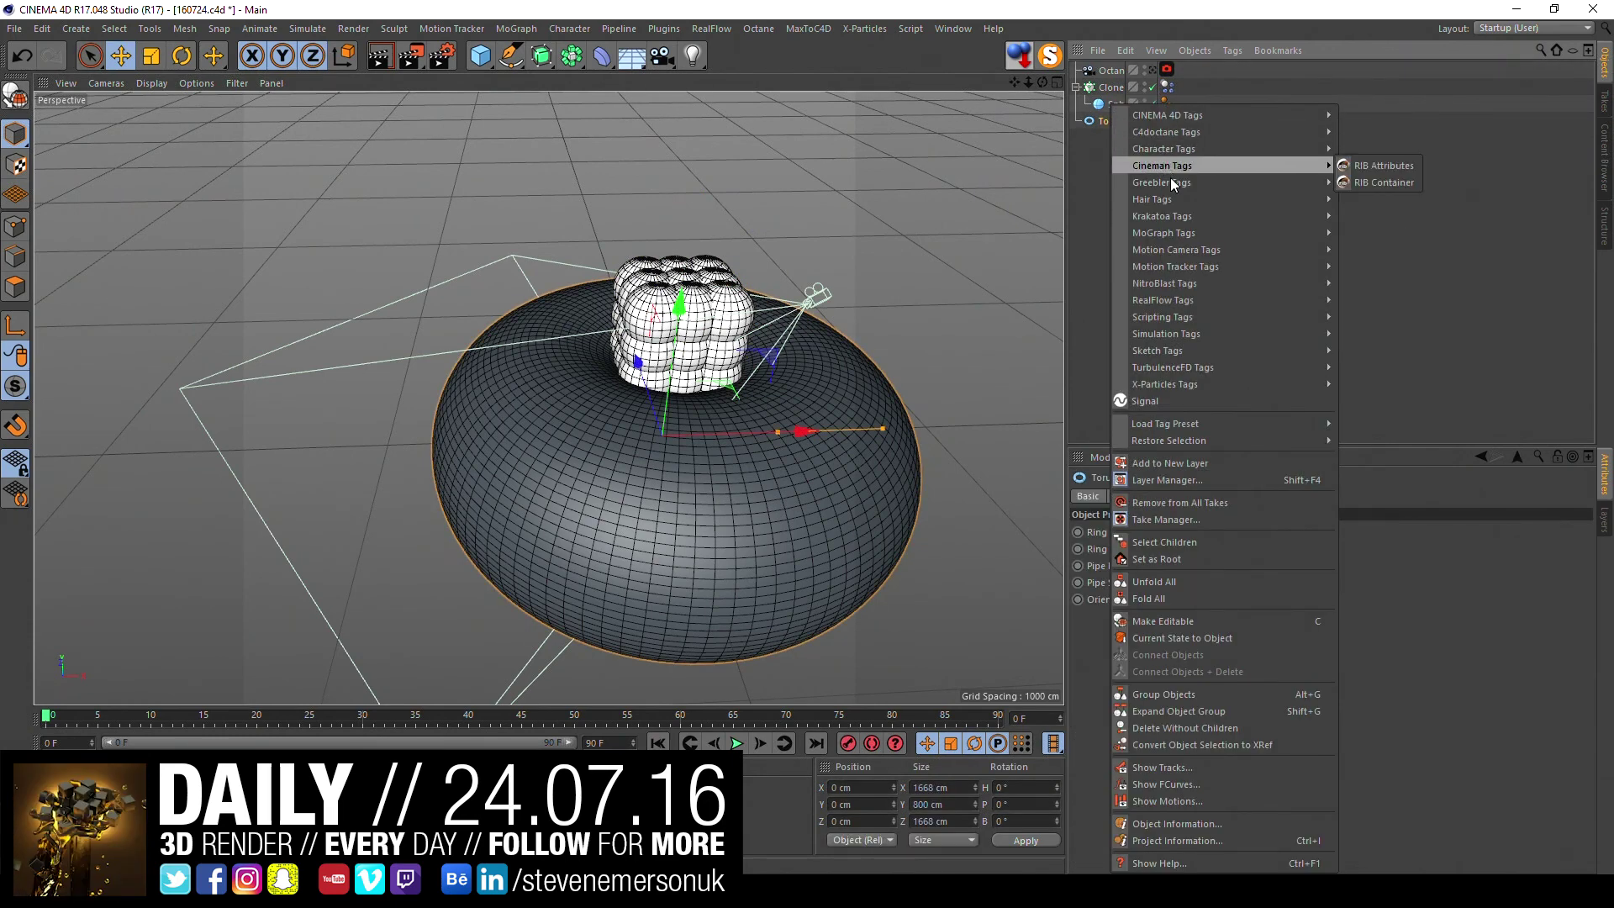
pyautogui.click(1362, 375)
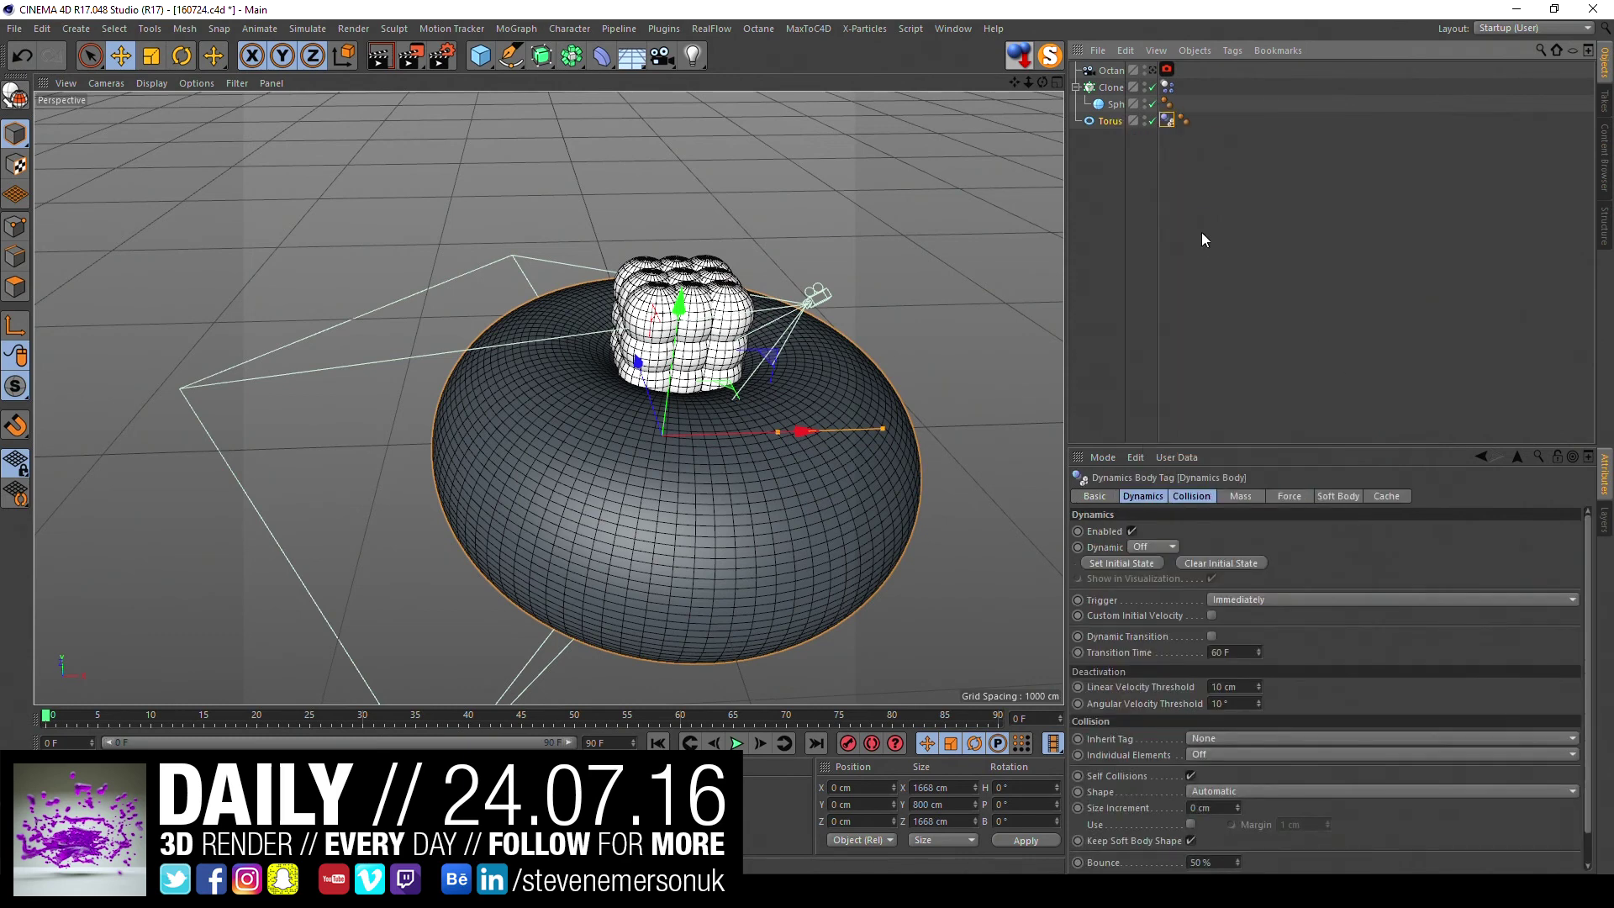
# - Raise the sphere grid higher above the torus and replay the simulation
pyautogui.click(737, 744)
pyautogui.click(661, 744)
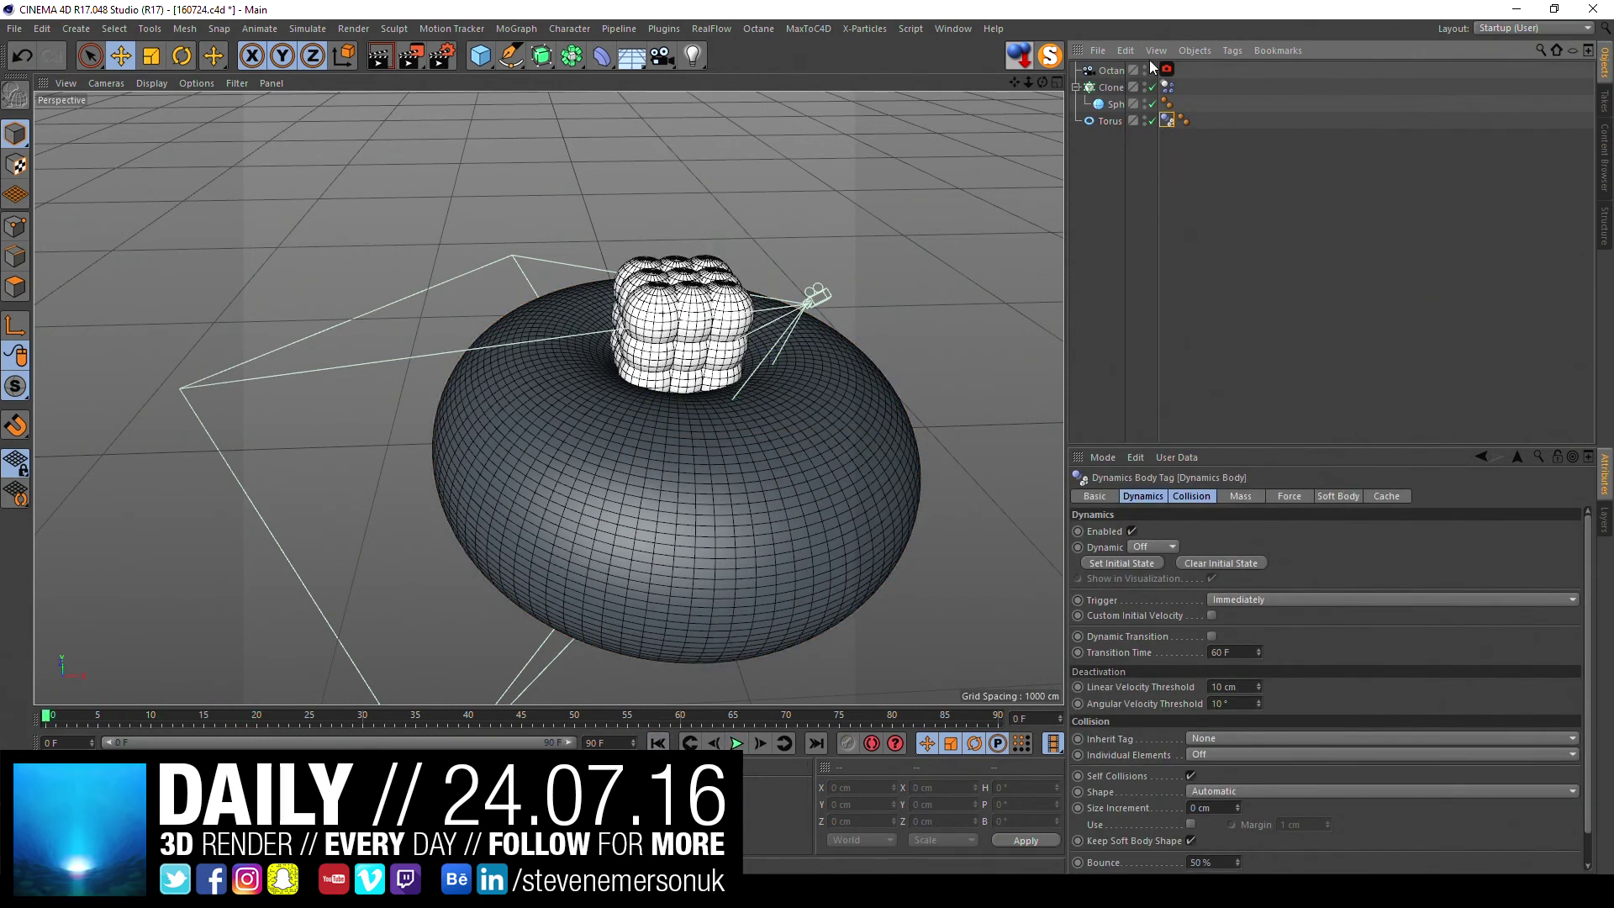
pyautogui.click(1108, 89)
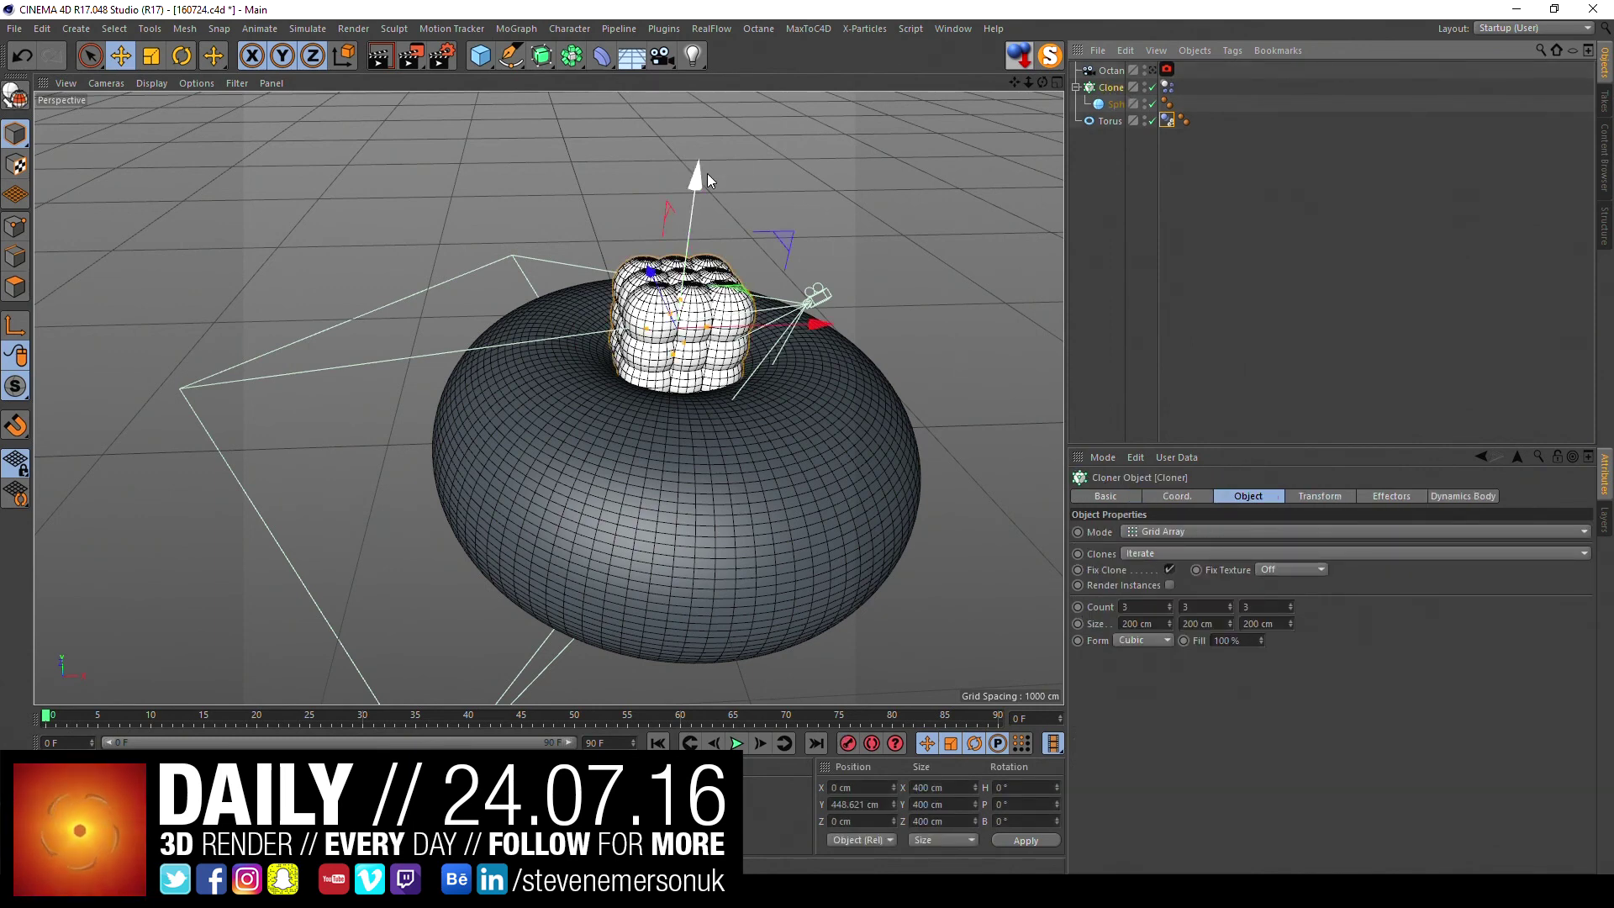
pyautogui.moveTo(709, 180); pyautogui.dragTo(711, 115)
pyautogui.click(728, 746)
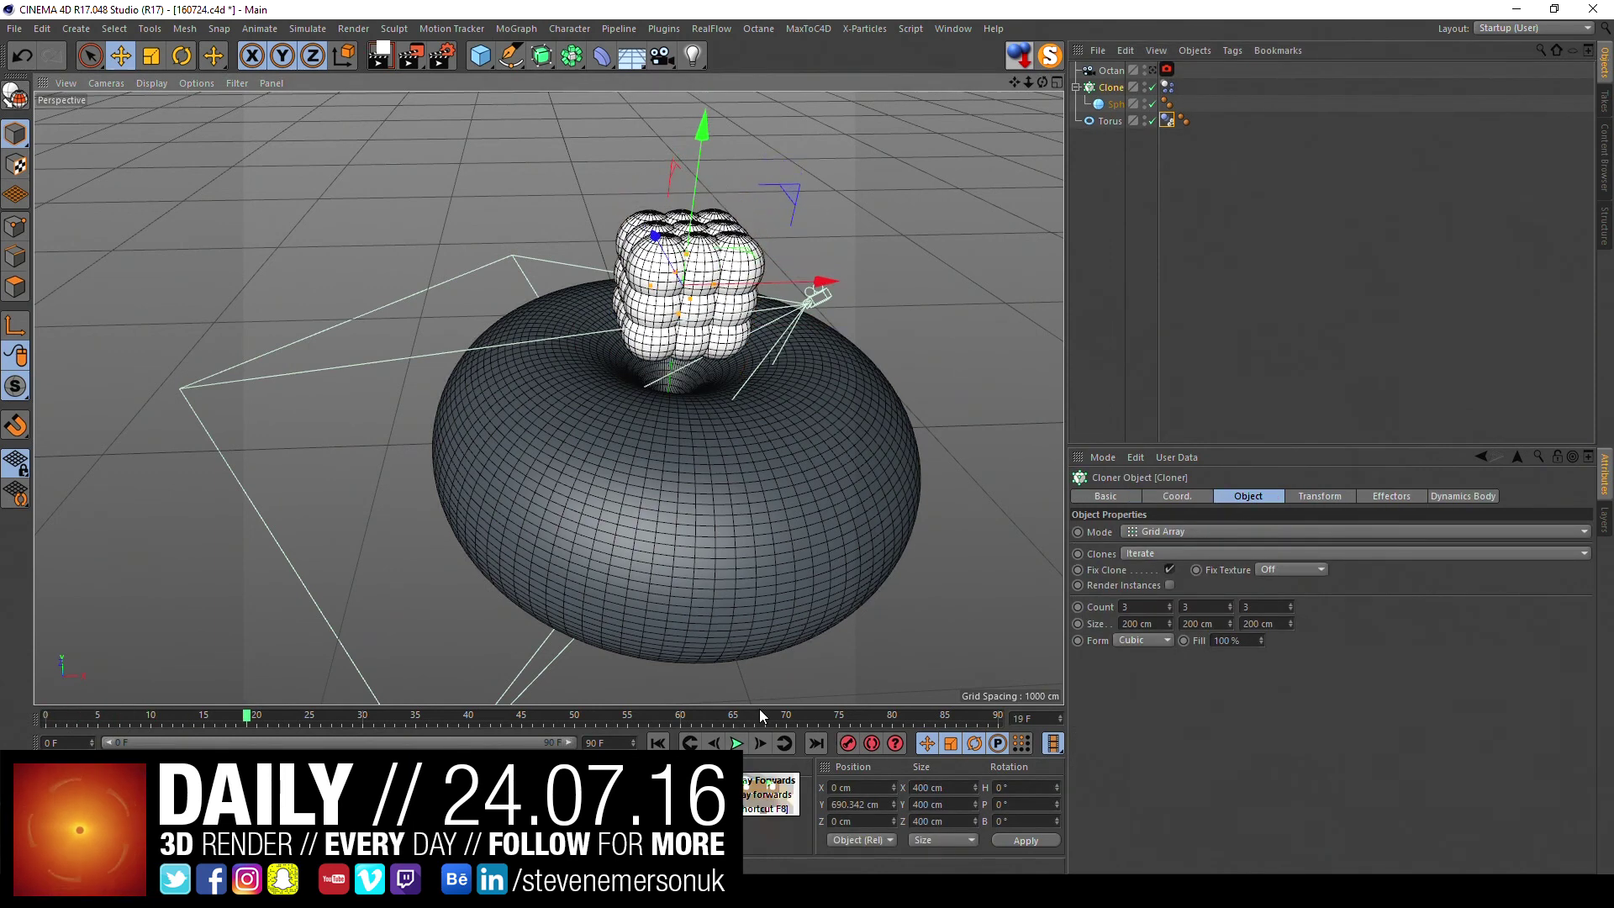
pyautogui.click(1110, 147)
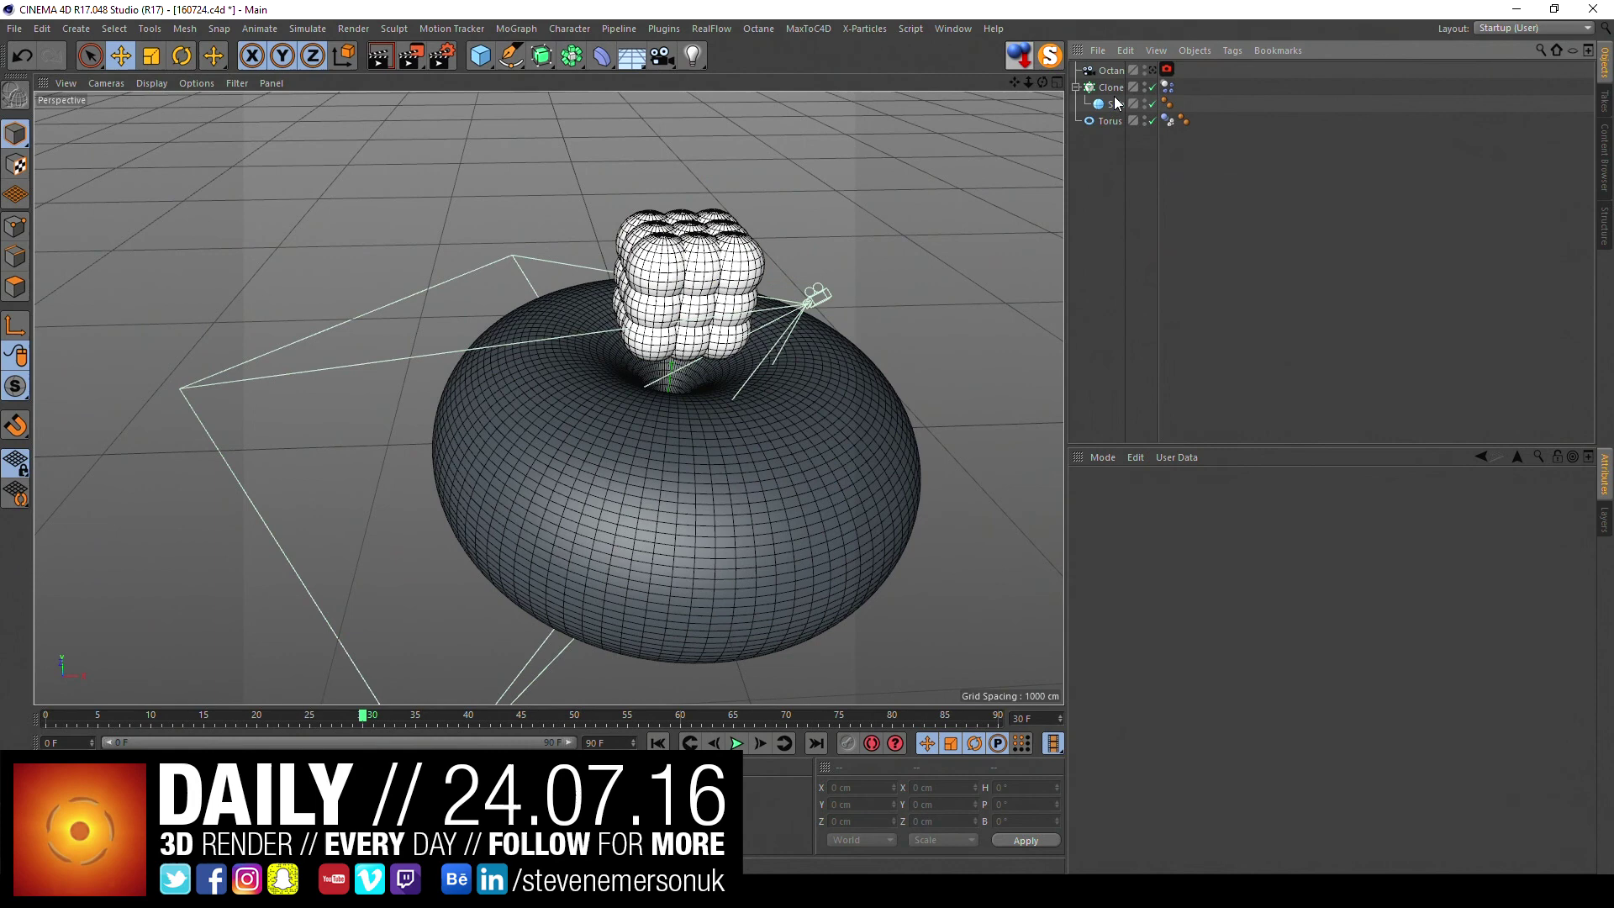
pyautogui.click(1168, 86)
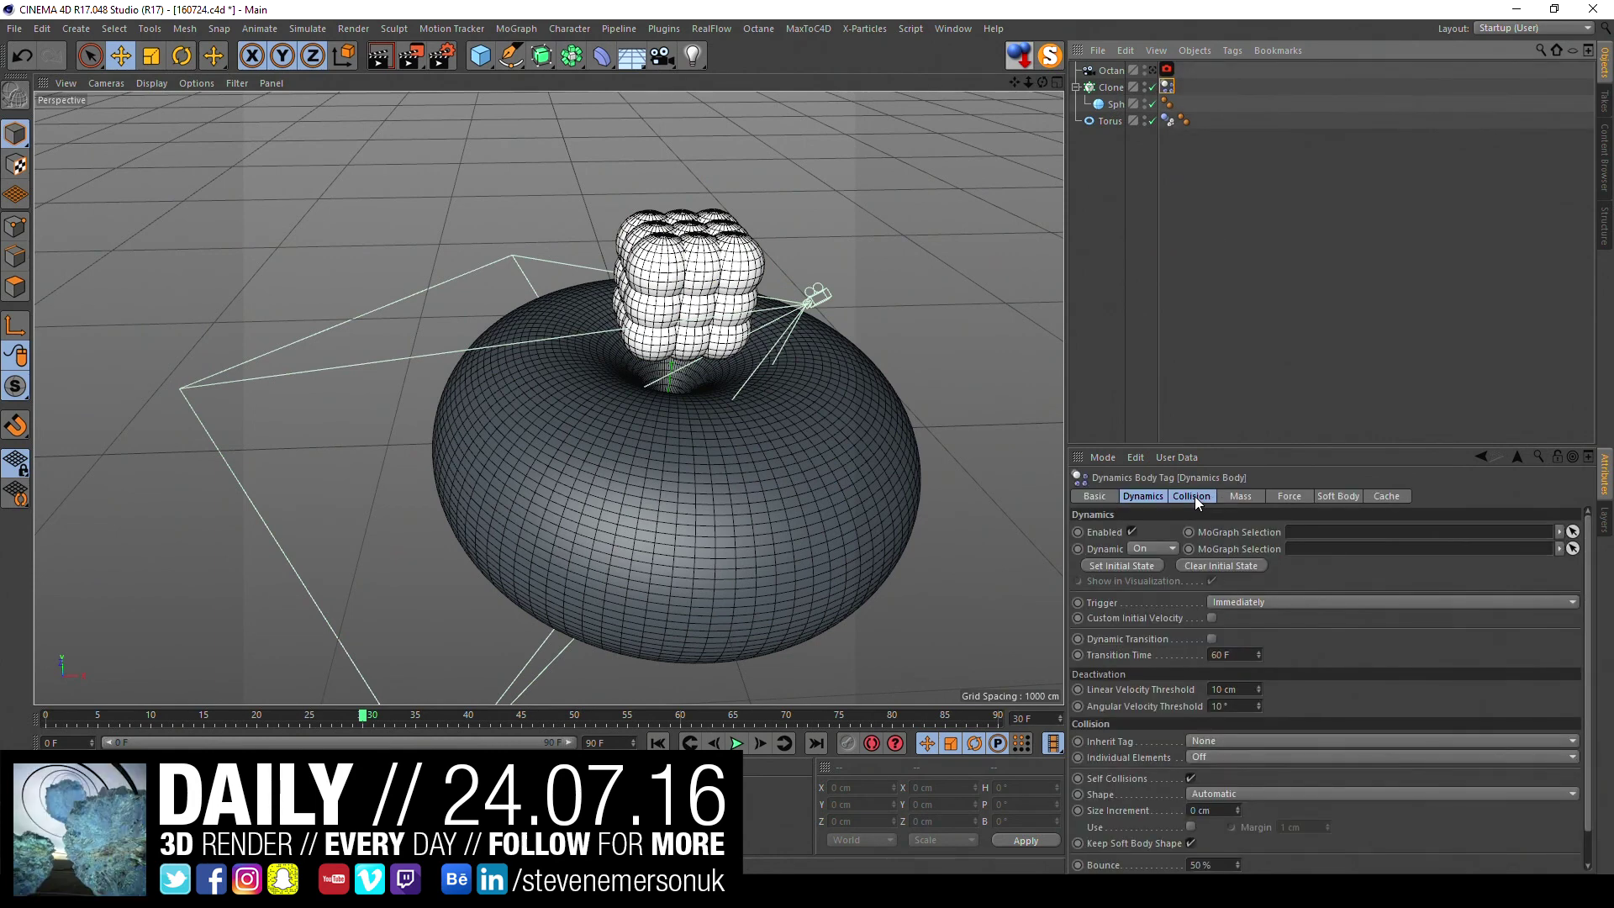
# - Set collision to Apply Tag to Children, Individual Elements All, Automatic (MoDynamics) shape
pyautogui.click(1194, 496)
pyautogui.click(1224, 531)
pyautogui.click(1239, 566)
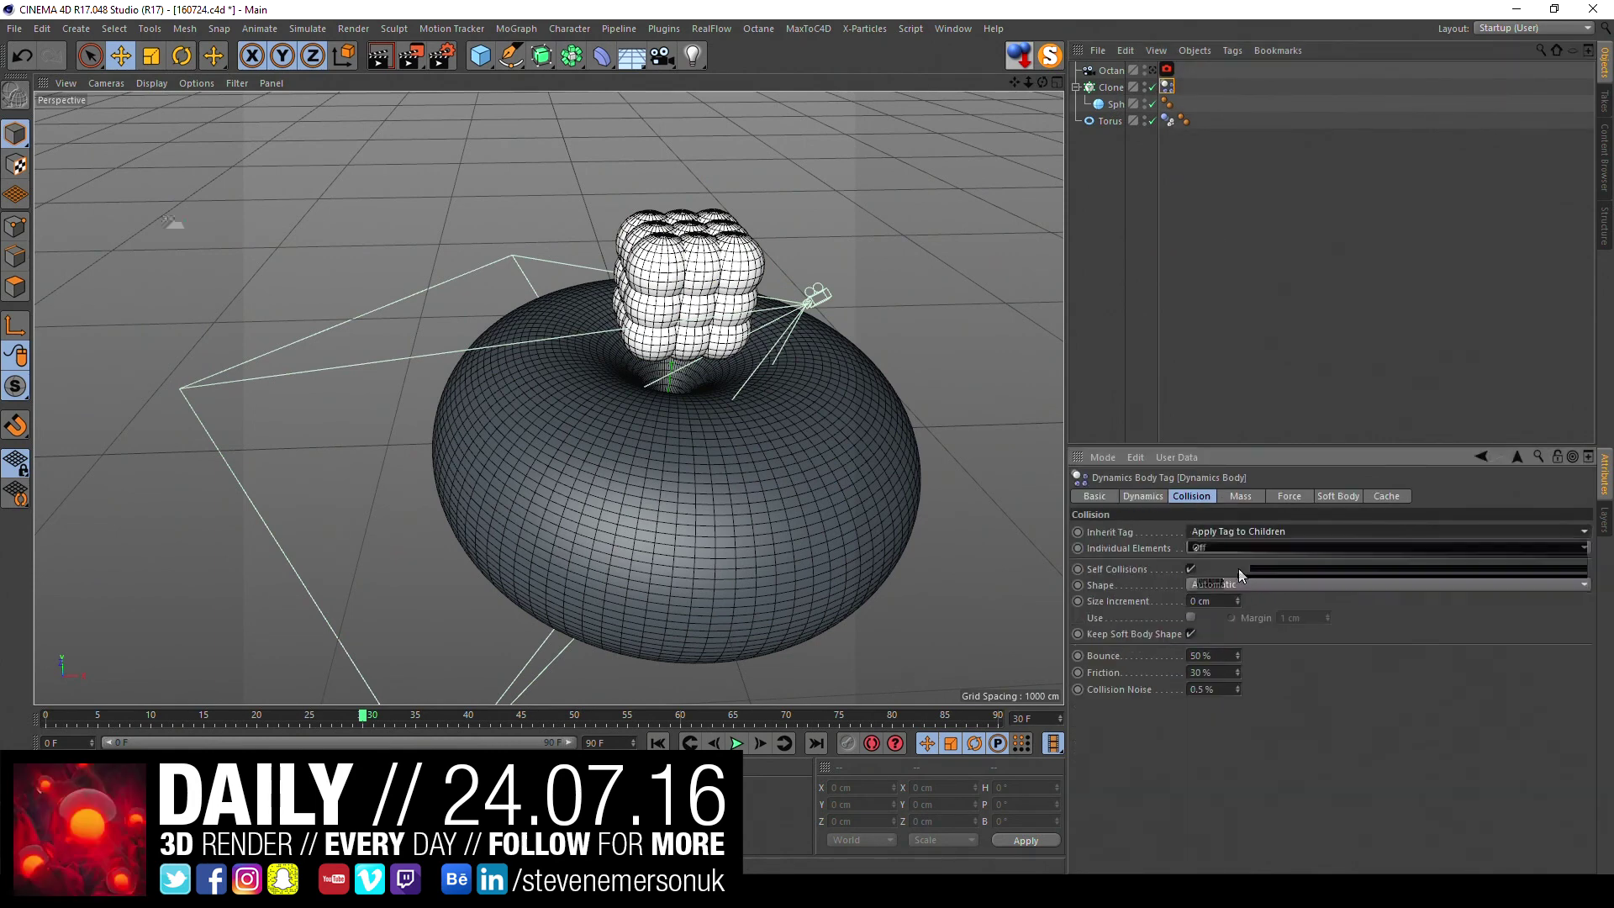
pyautogui.click(1228, 547)
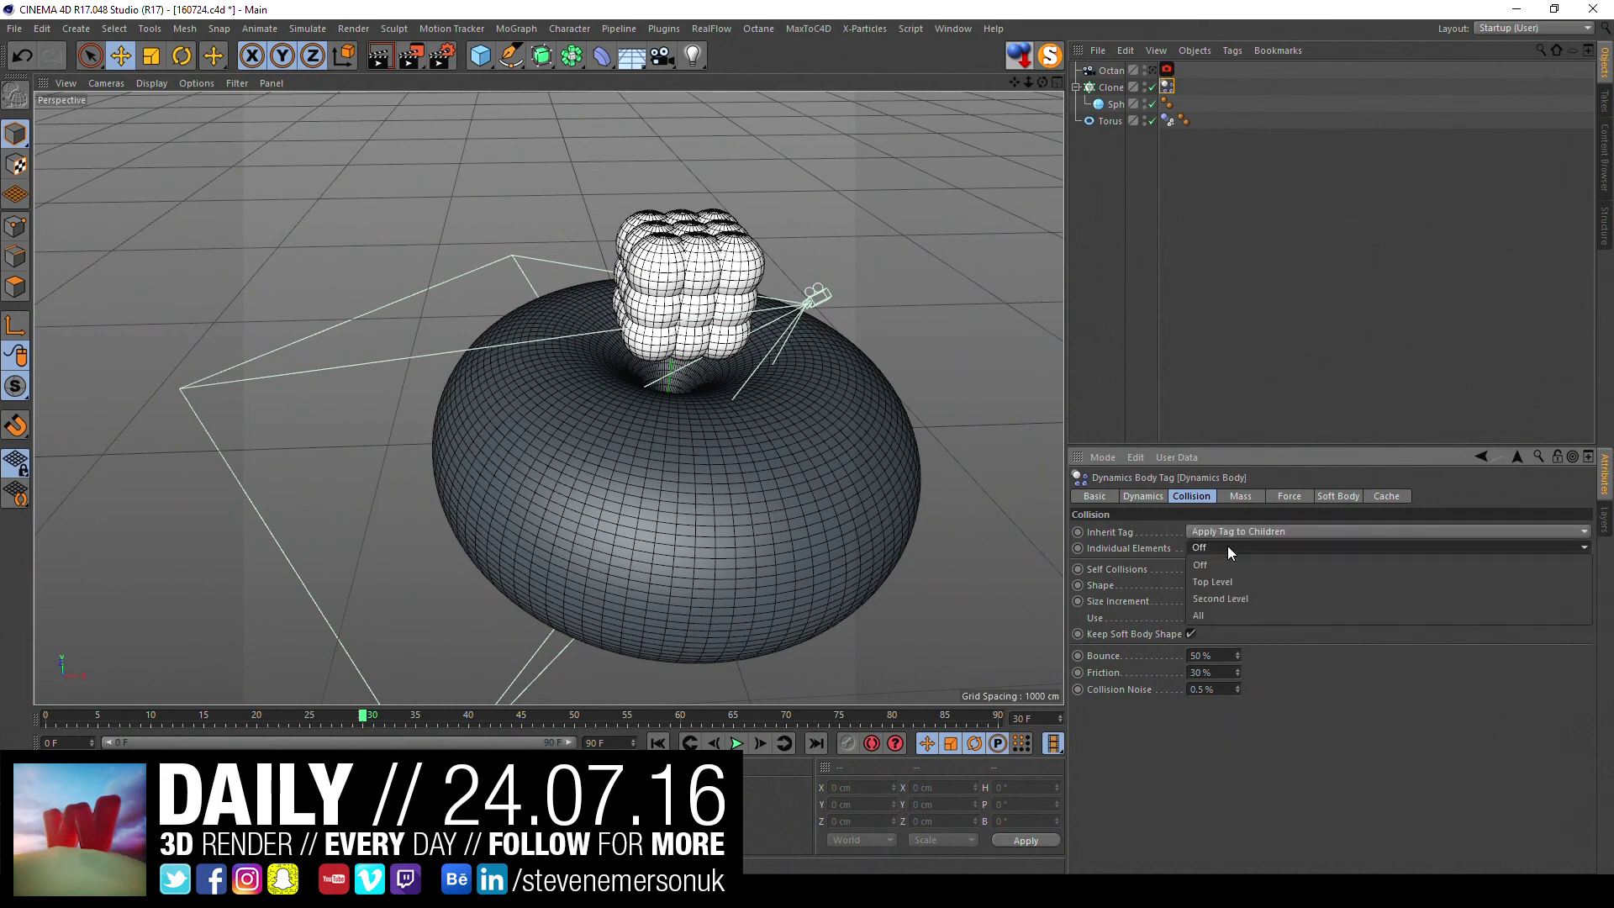
pyautogui.click(1222, 617)
pyautogui.click(1248, 582)
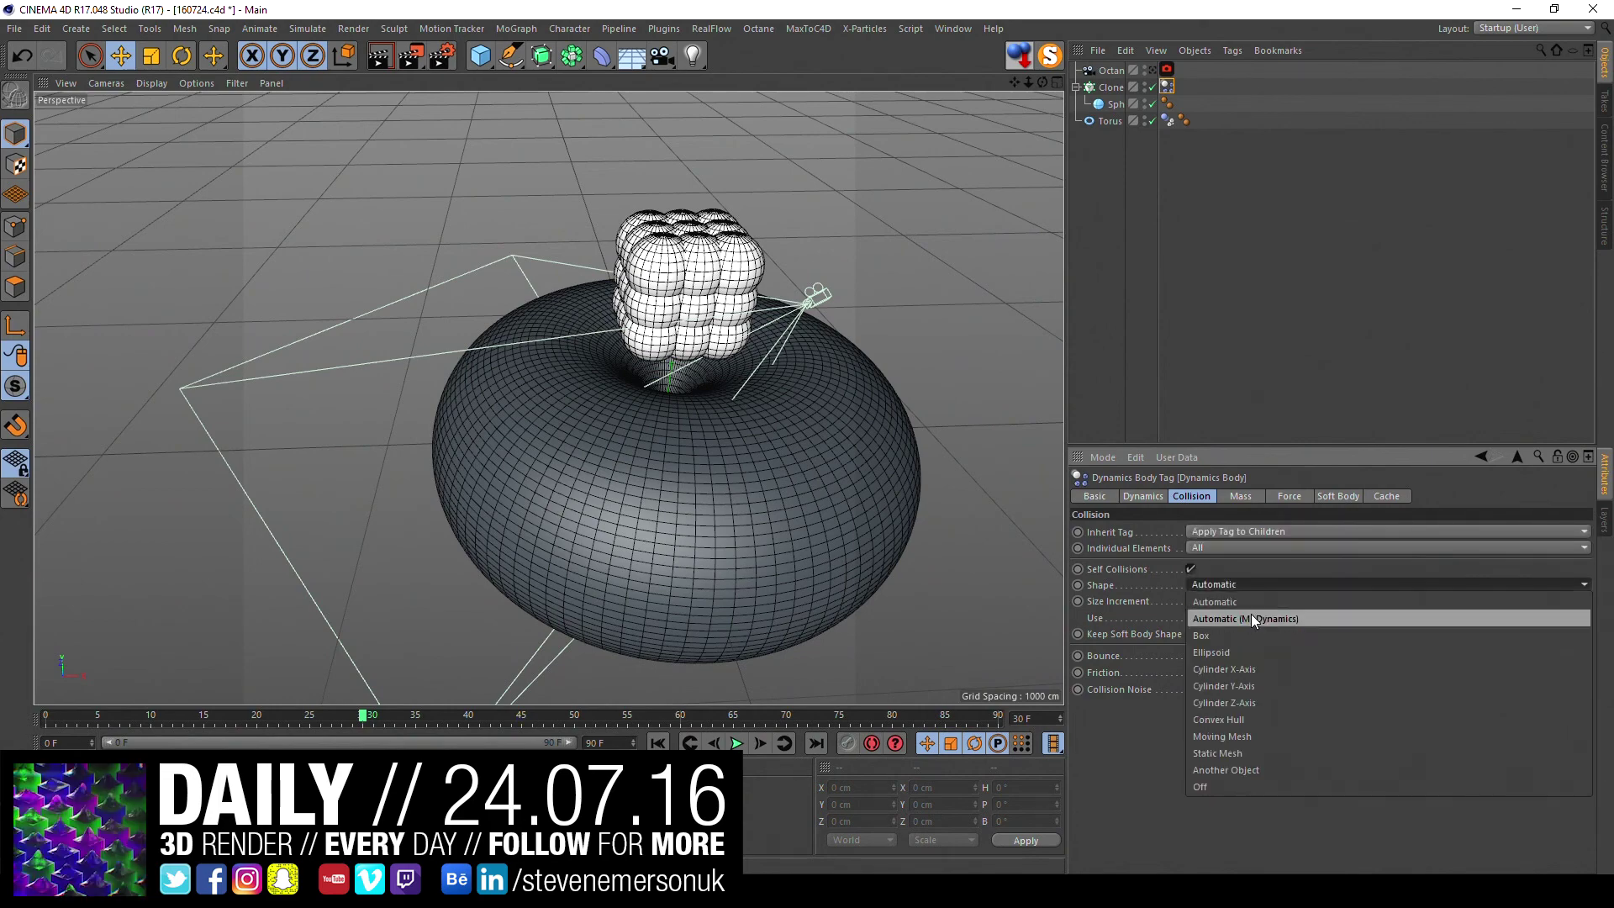
pyautogui.click(1253, 620)
# - Test the simulation and widen the grid's X size to 379 cm
pyautogui.click(657, 743)
pyautogui.click(737, 743)
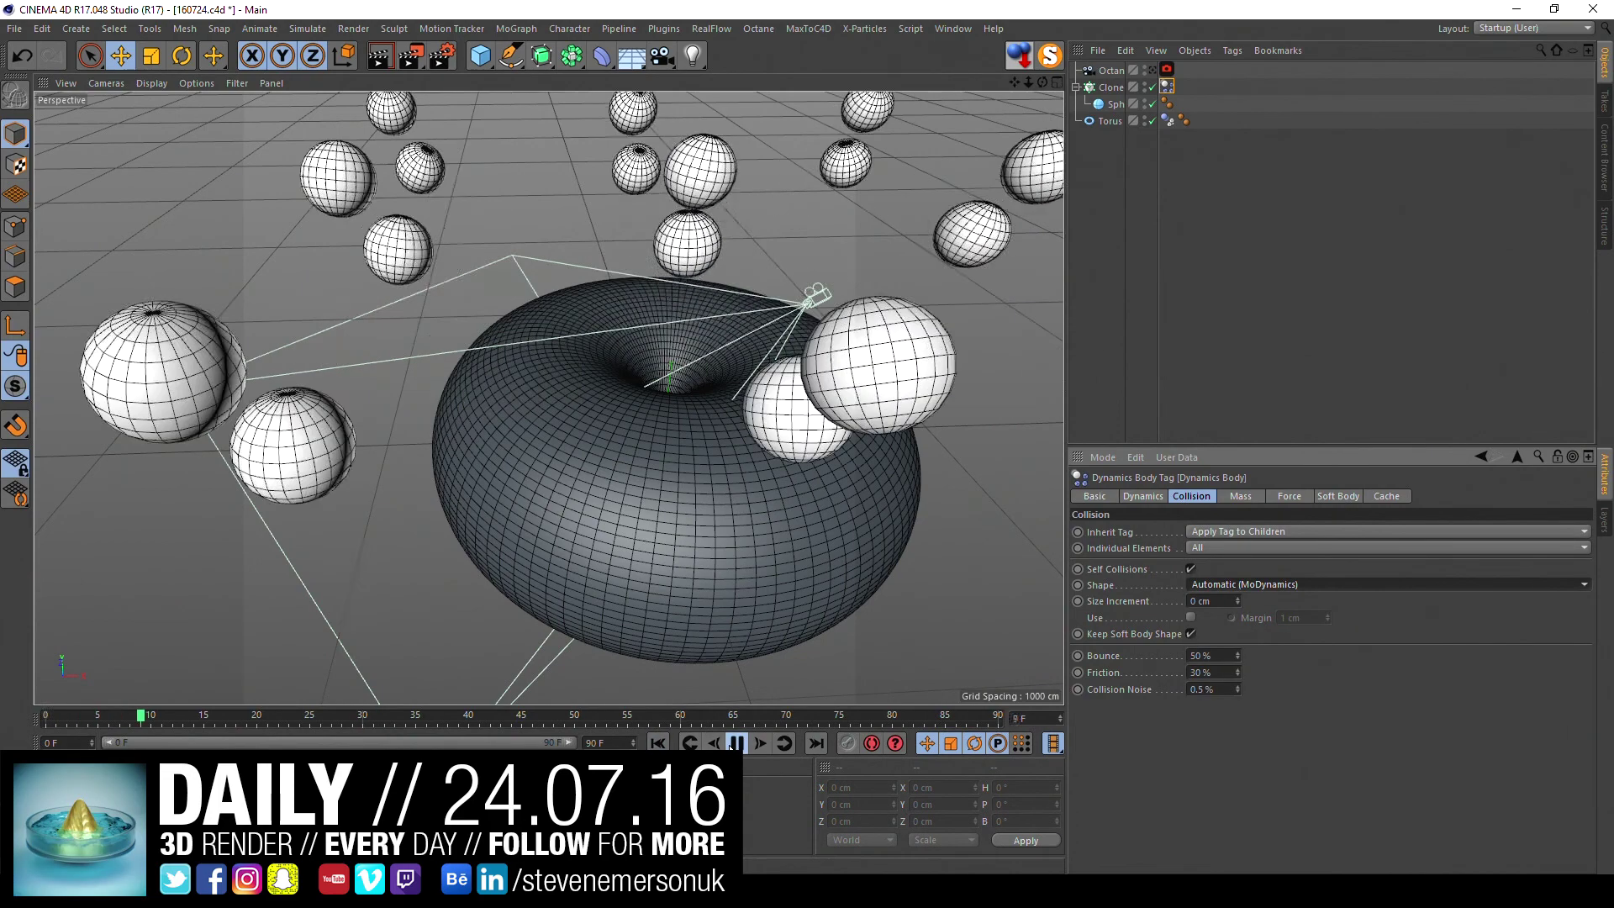
pyautogui.click(657, 743)
pyautogui.click(1111, 87)
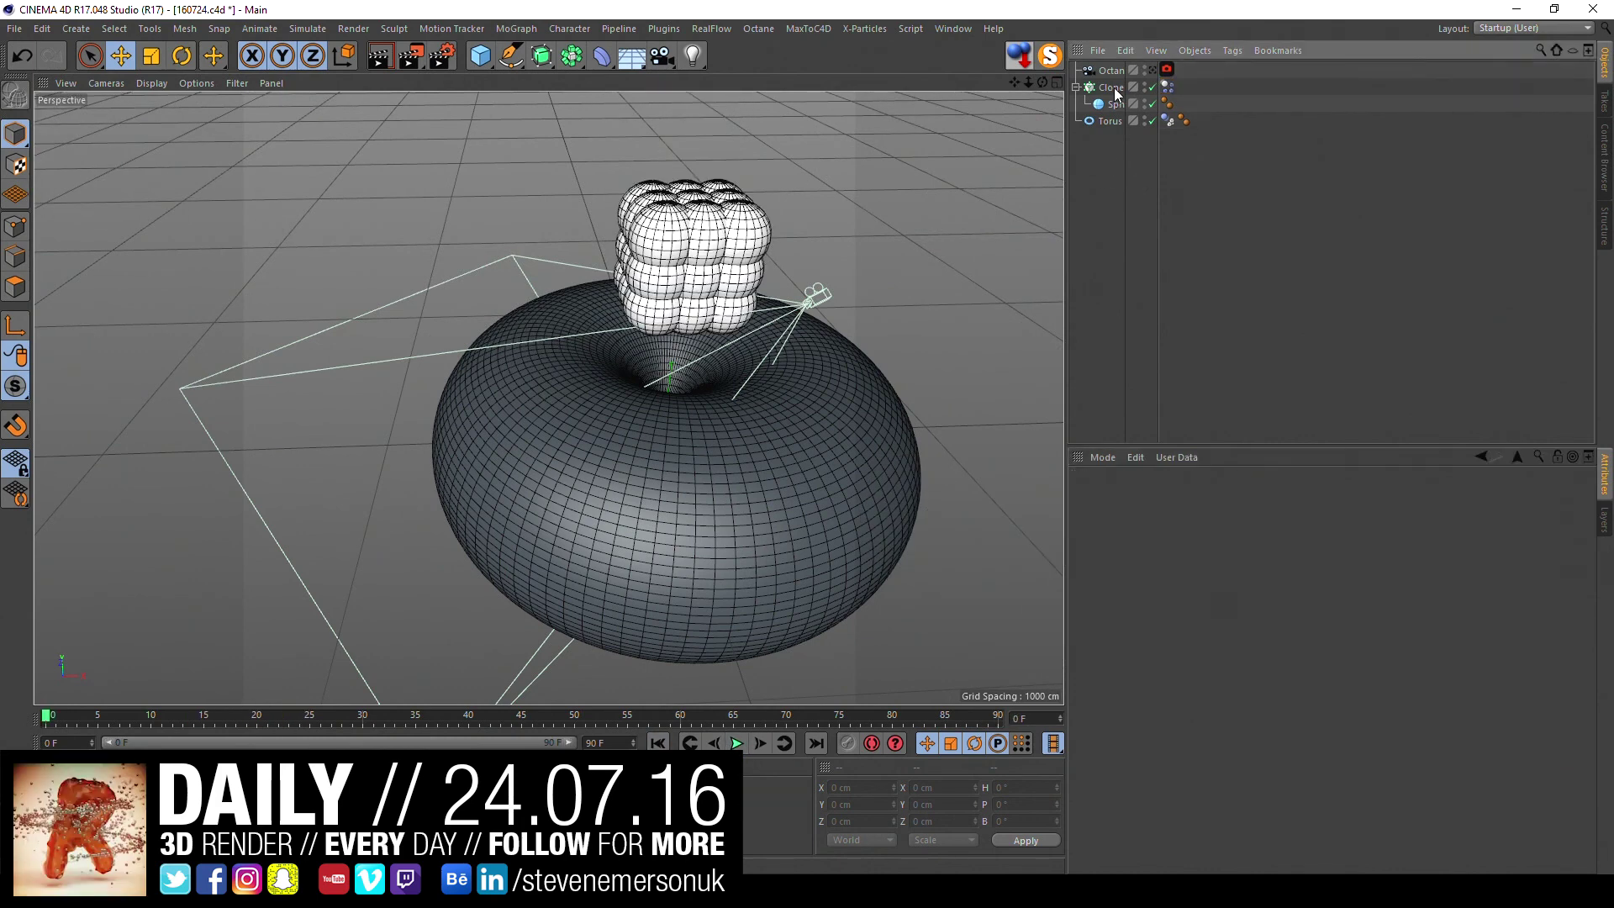
pyautogui.moveTo(1170, 624); pyautogui.dragTo(1175, 597)
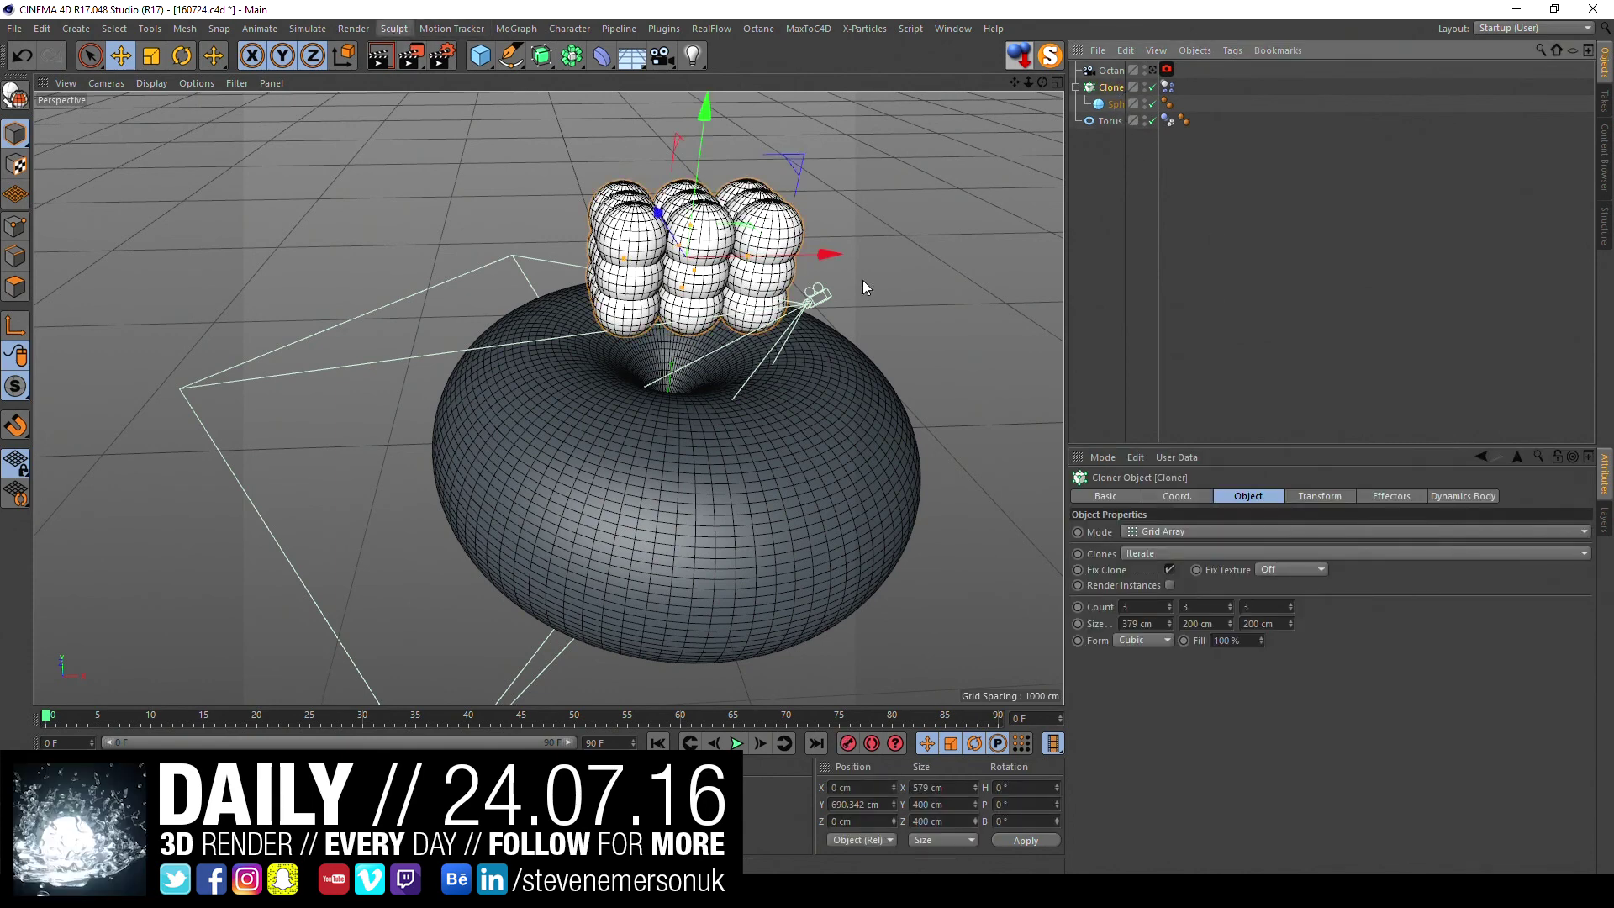
# - Set the sphere radius to 40 cm and view the torus hole
pyautogui.click(1114, 104)
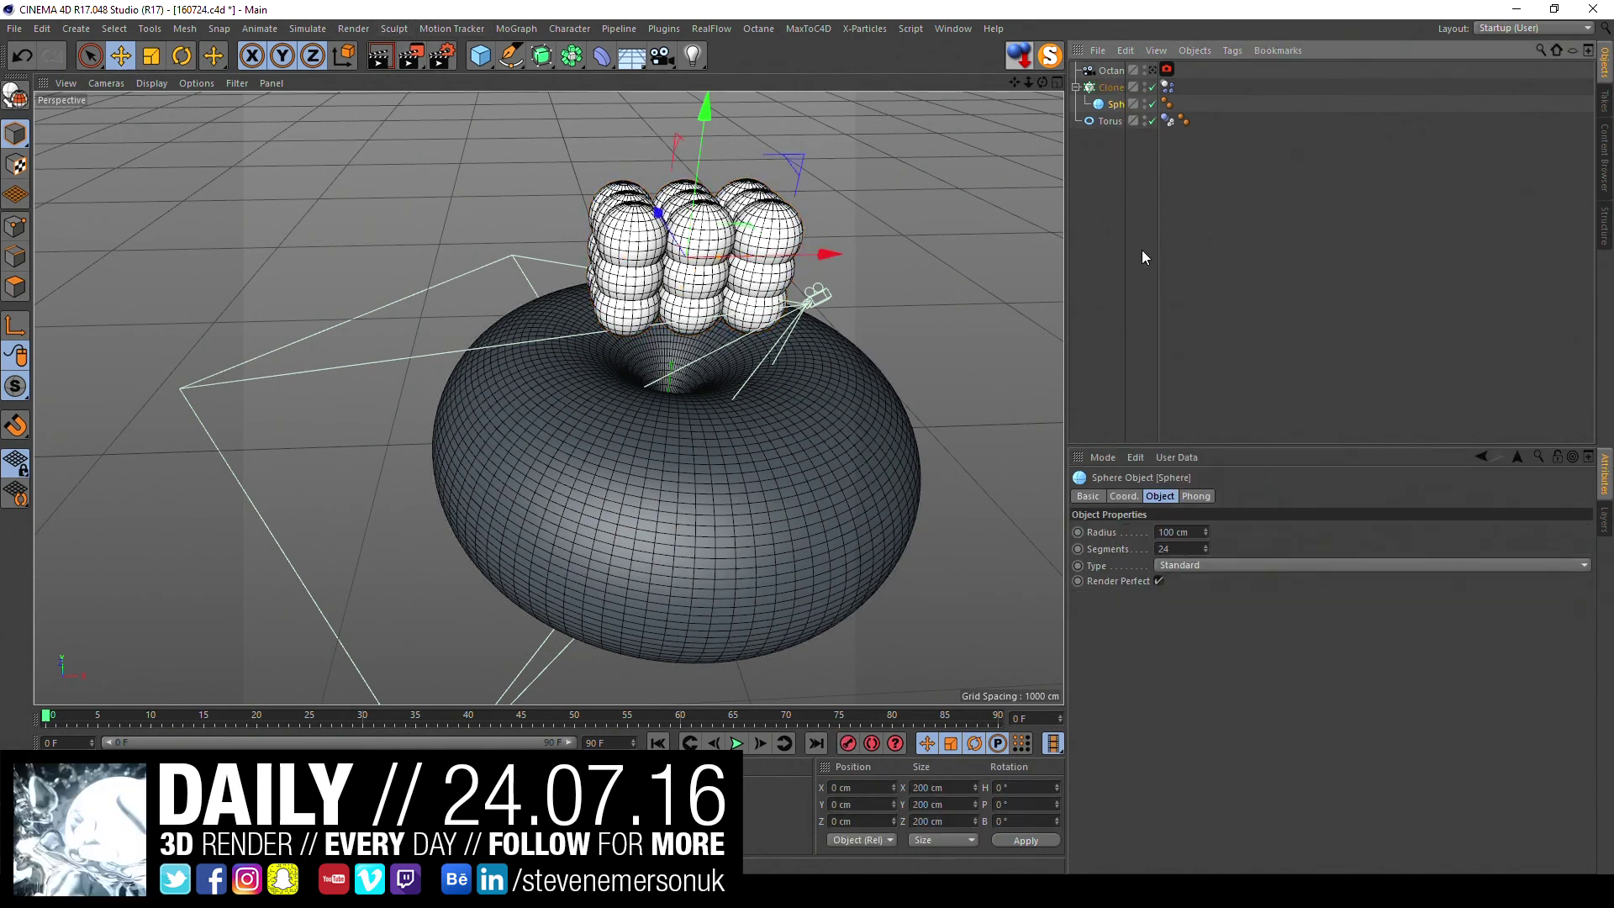
pyautogui.write('40')
pyautogui.press('Return')
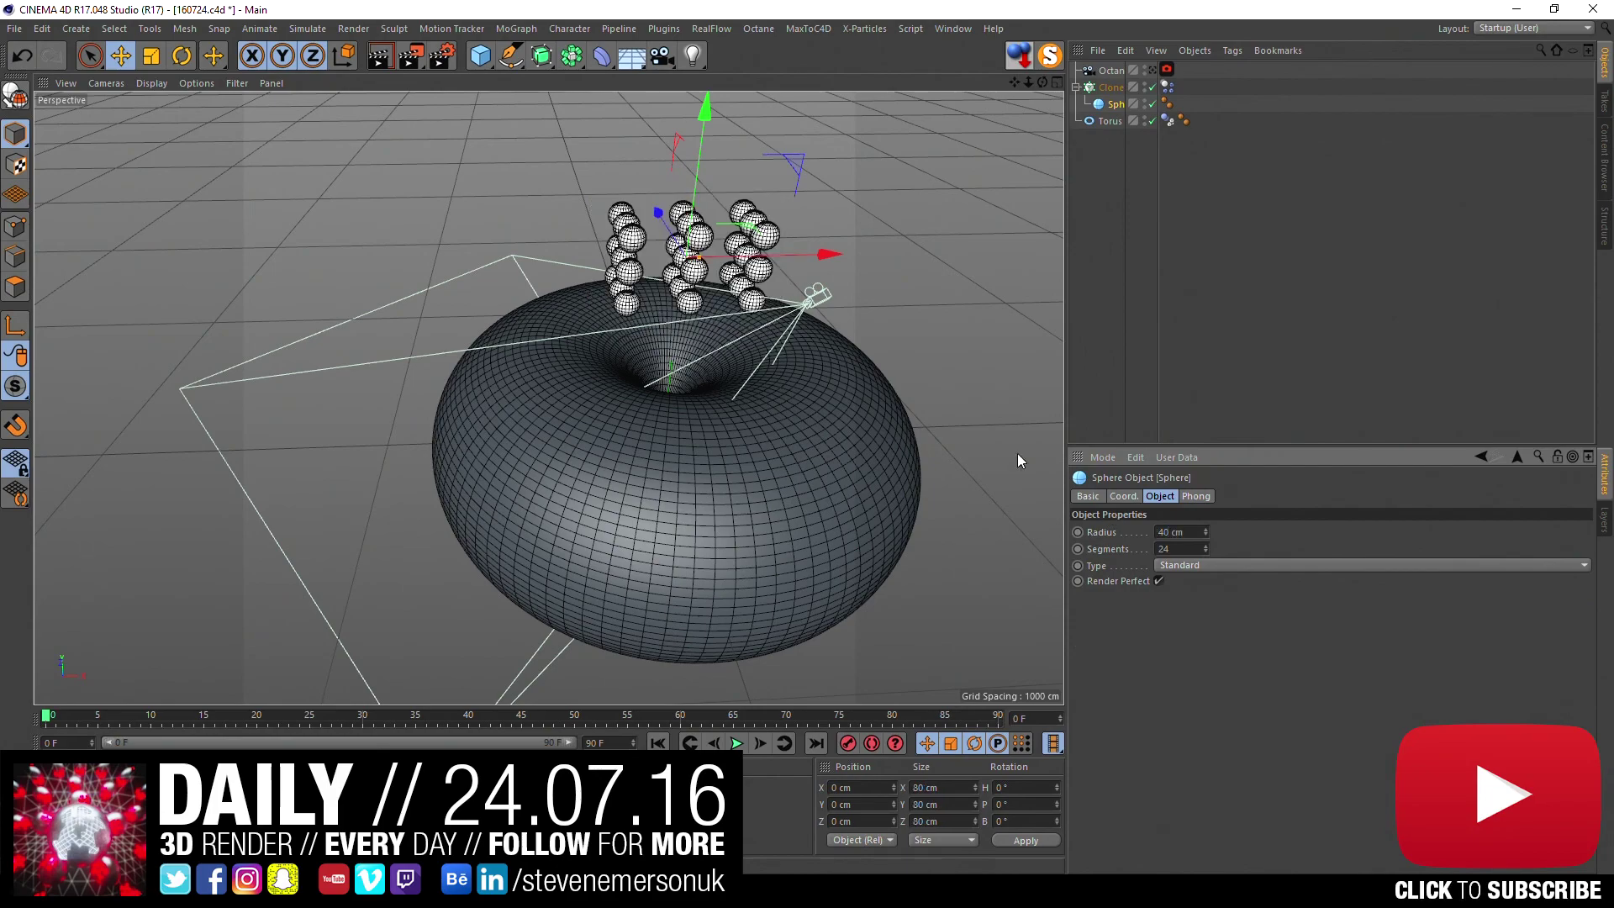
pyautogui.keyDown('alt'); pyautogui.moveTo(1018, 461); pyautogui.dragTo(740, 405); pyautogui.keyUp('alt')
pyautogui.scroll(5, 724, 360)
pyautogui.scroll(5, 589, 435)
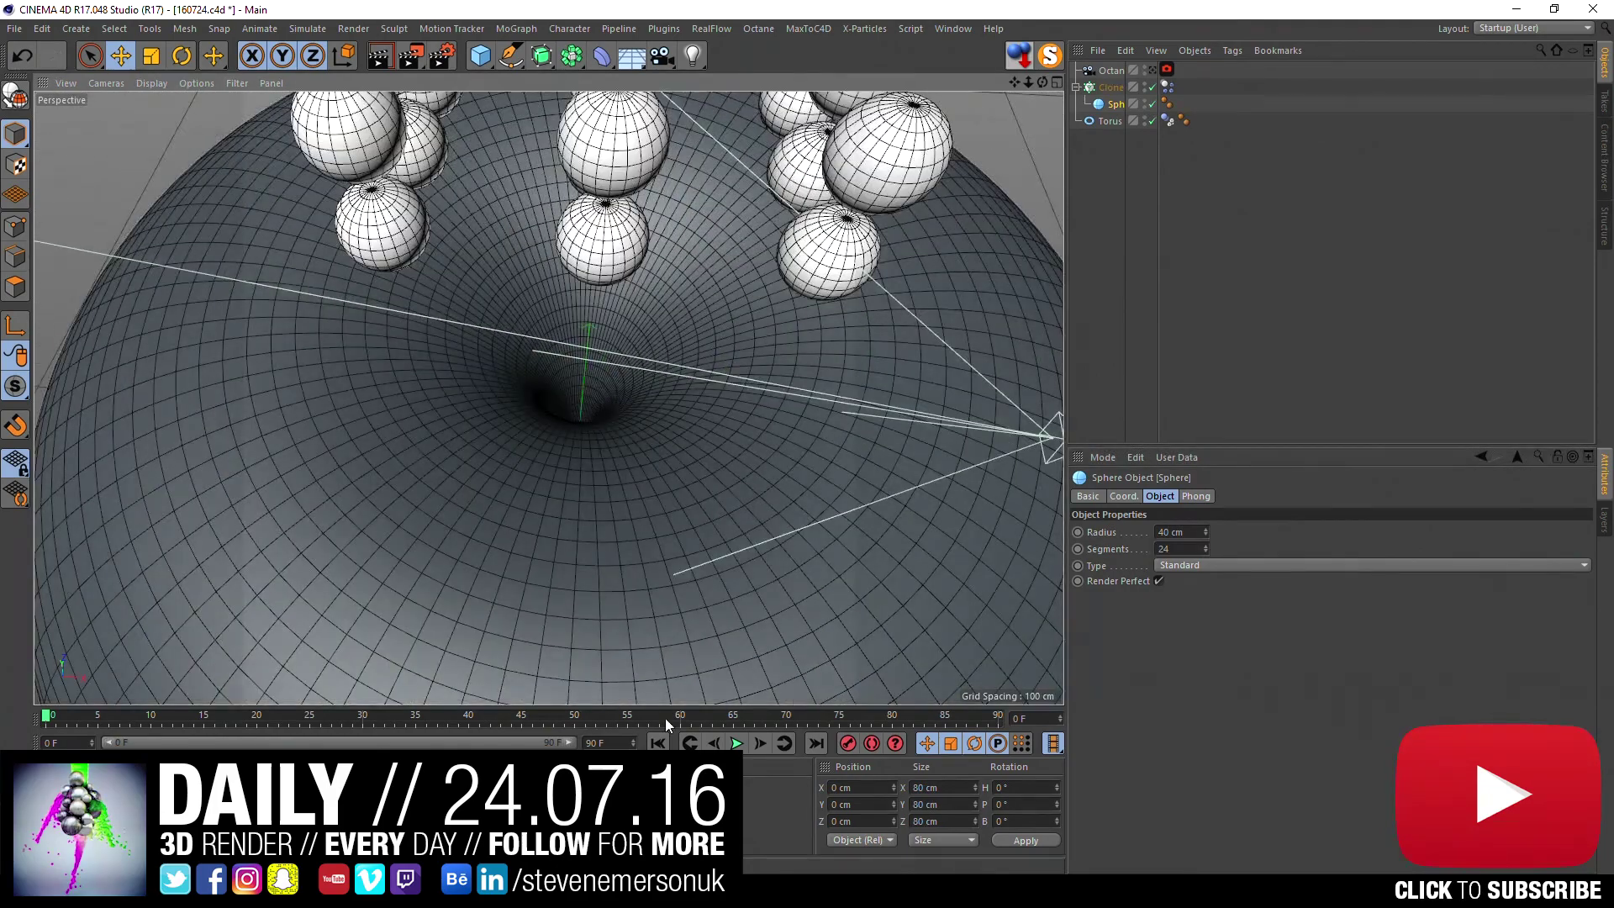
pyautogui.scroll(3, 673, 403)
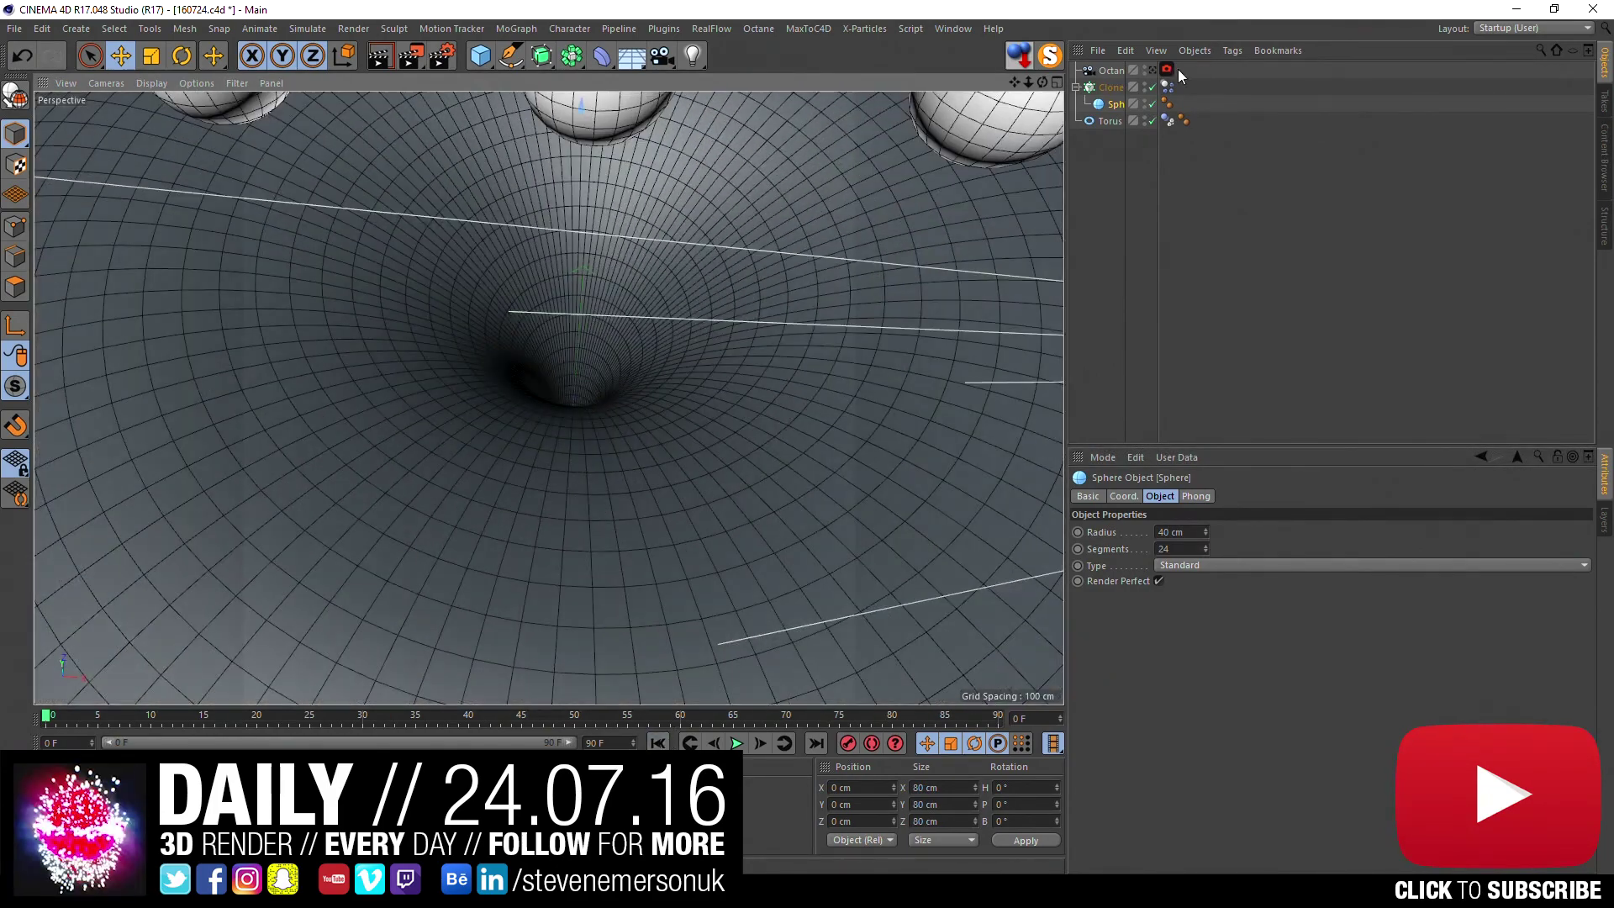
pyautogui.keyDown('alt'); pyautogui.moveTo(925, 253); pyautogui.dragTo(1001, 420); pyautogui.keyUp('alt')
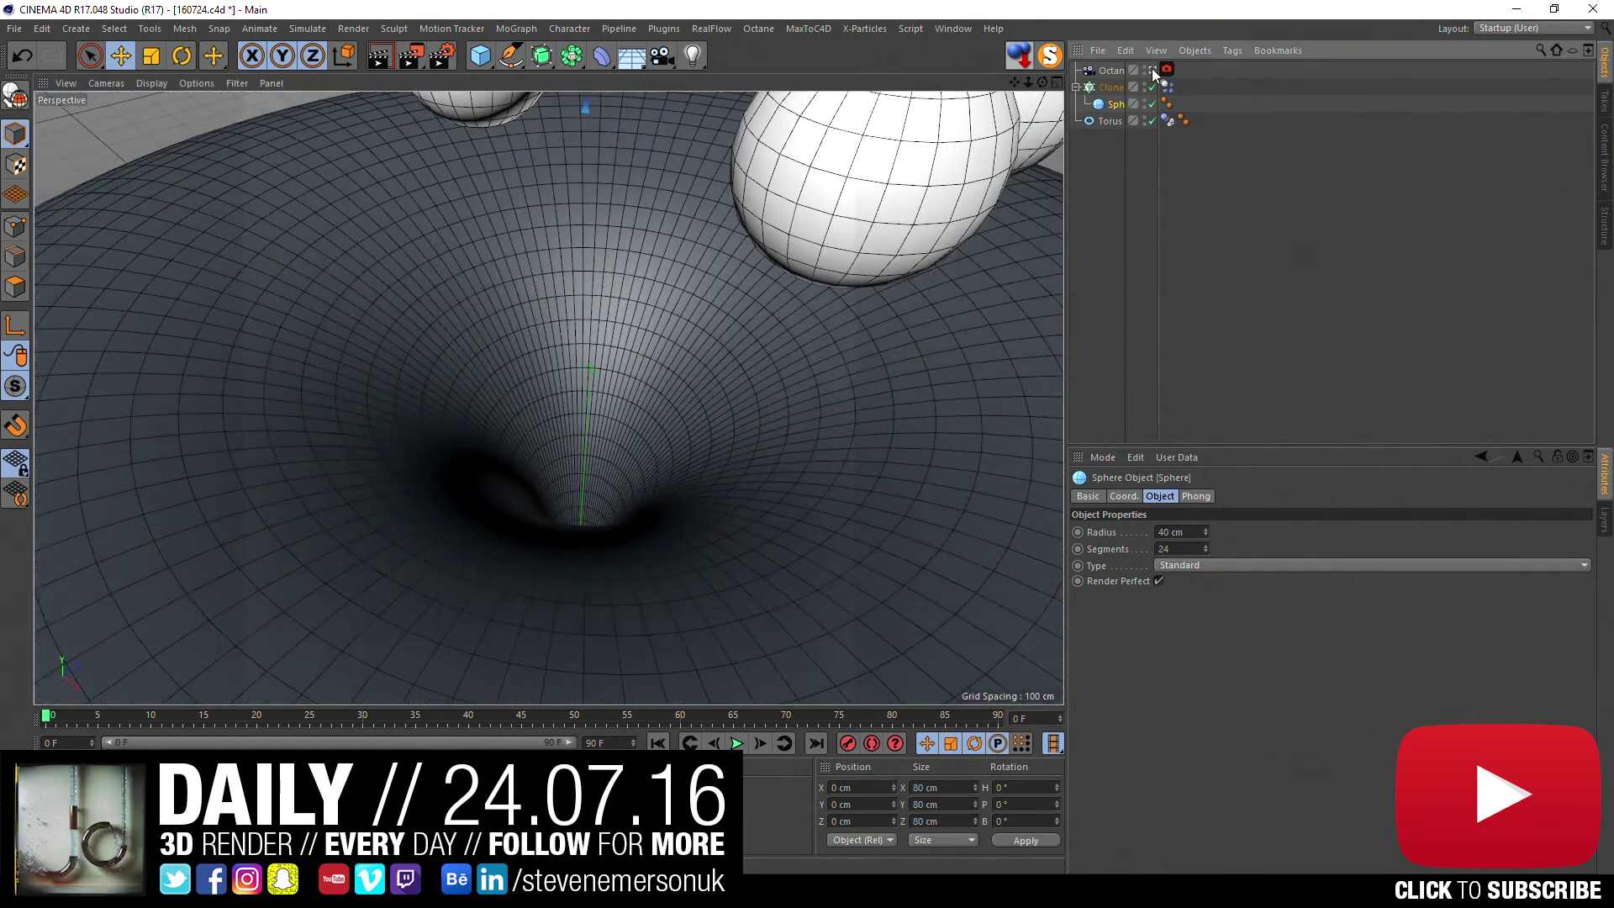
# - Reduce the sphere radius to 20 cm and play the simulation
pyautogui.doubleClick(1177, 532)
pyautogui.write('20')
pyautogui.press('Return')
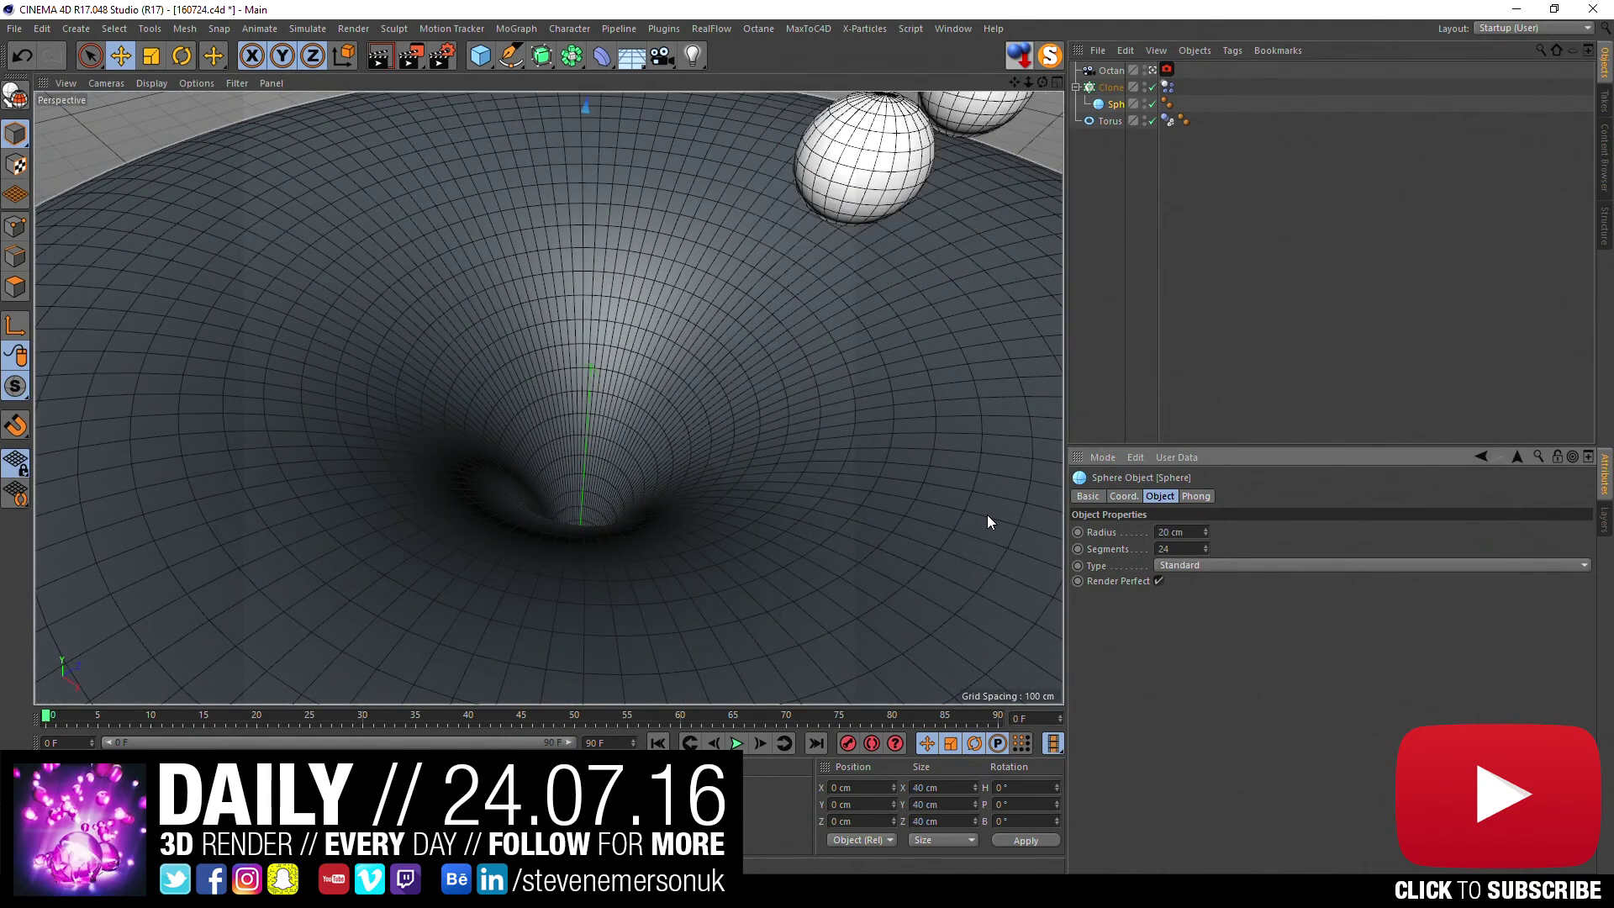
pyautogui.click(1111, 87)
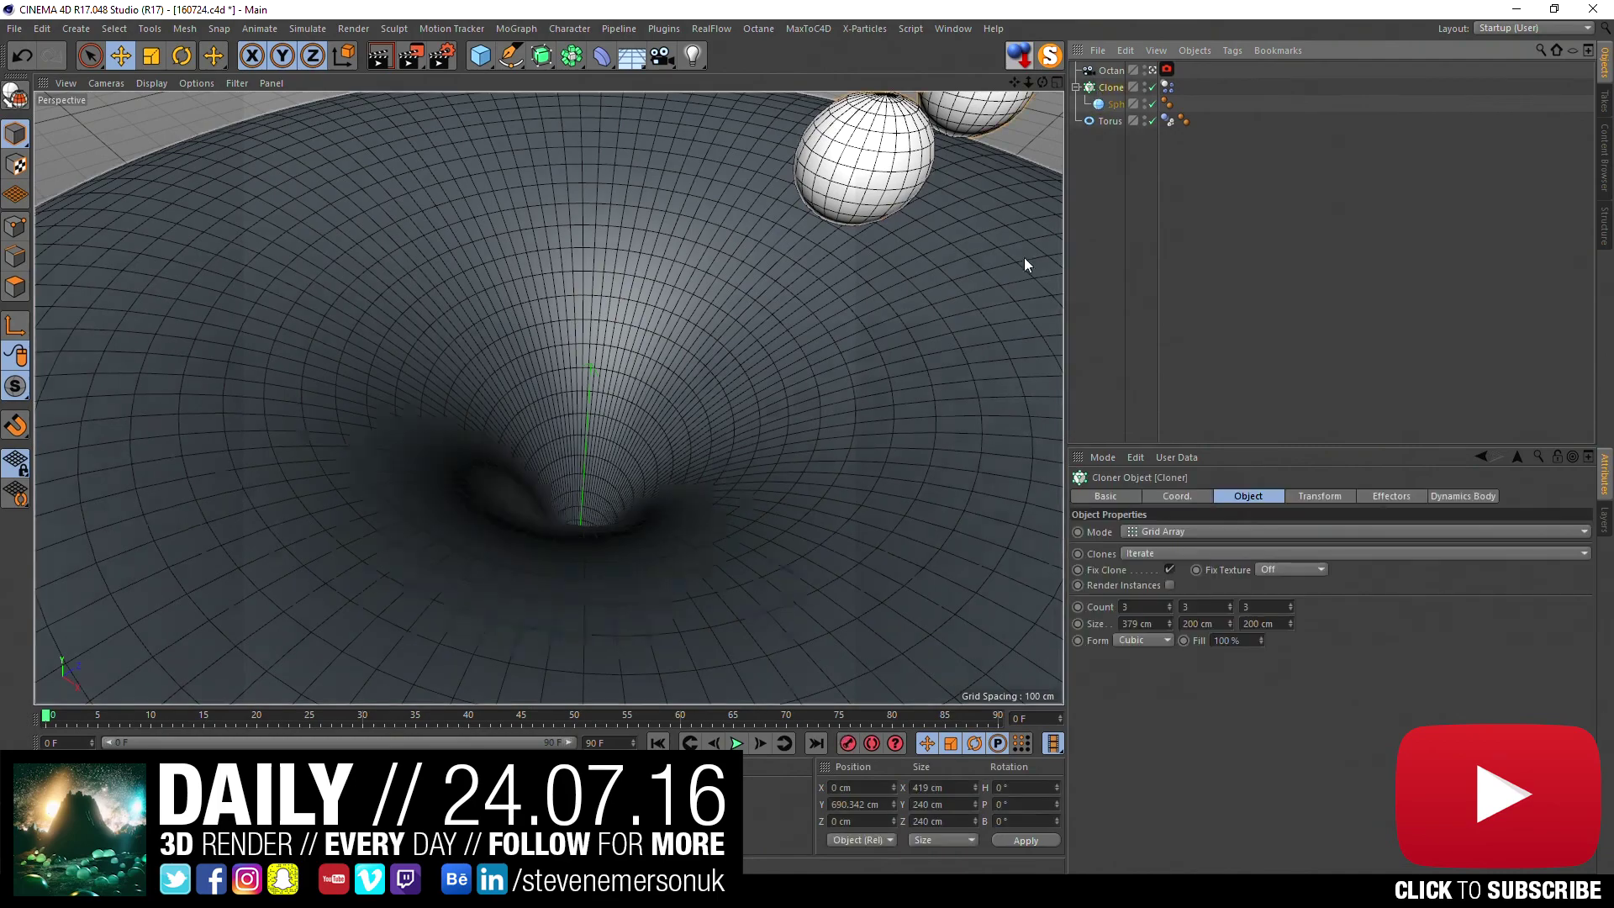
pyautogui.click(740, 745)
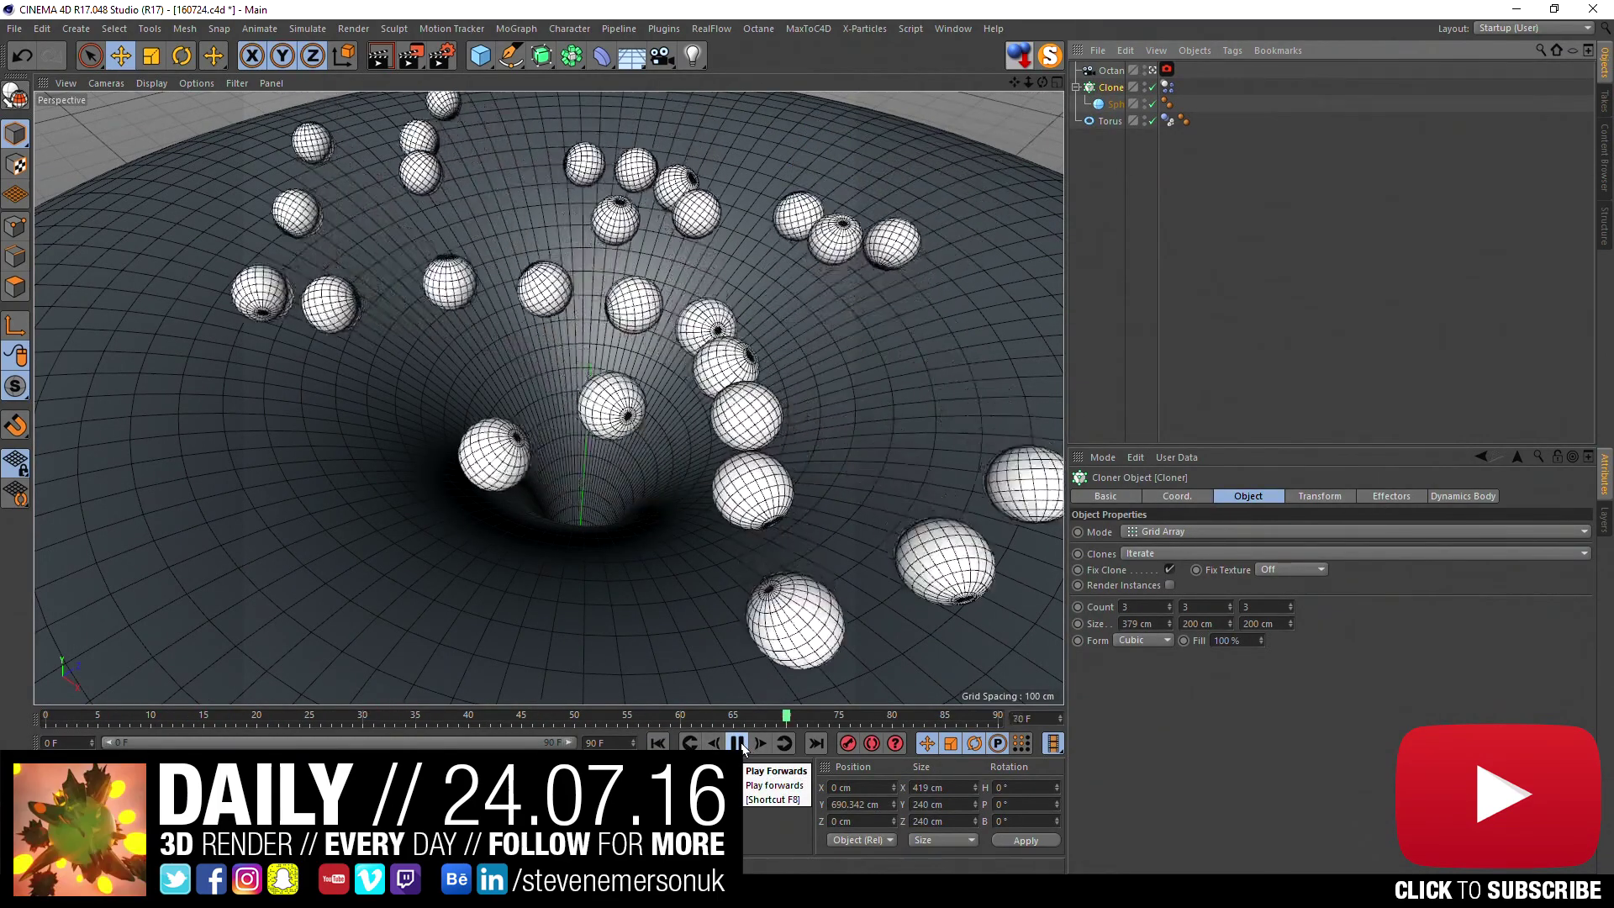
# - Set the torus collision shape to Automatic (MoDynamics) and test the simulation
pyautogui.click(740, 745)
pyautogui.click(1167, 120)
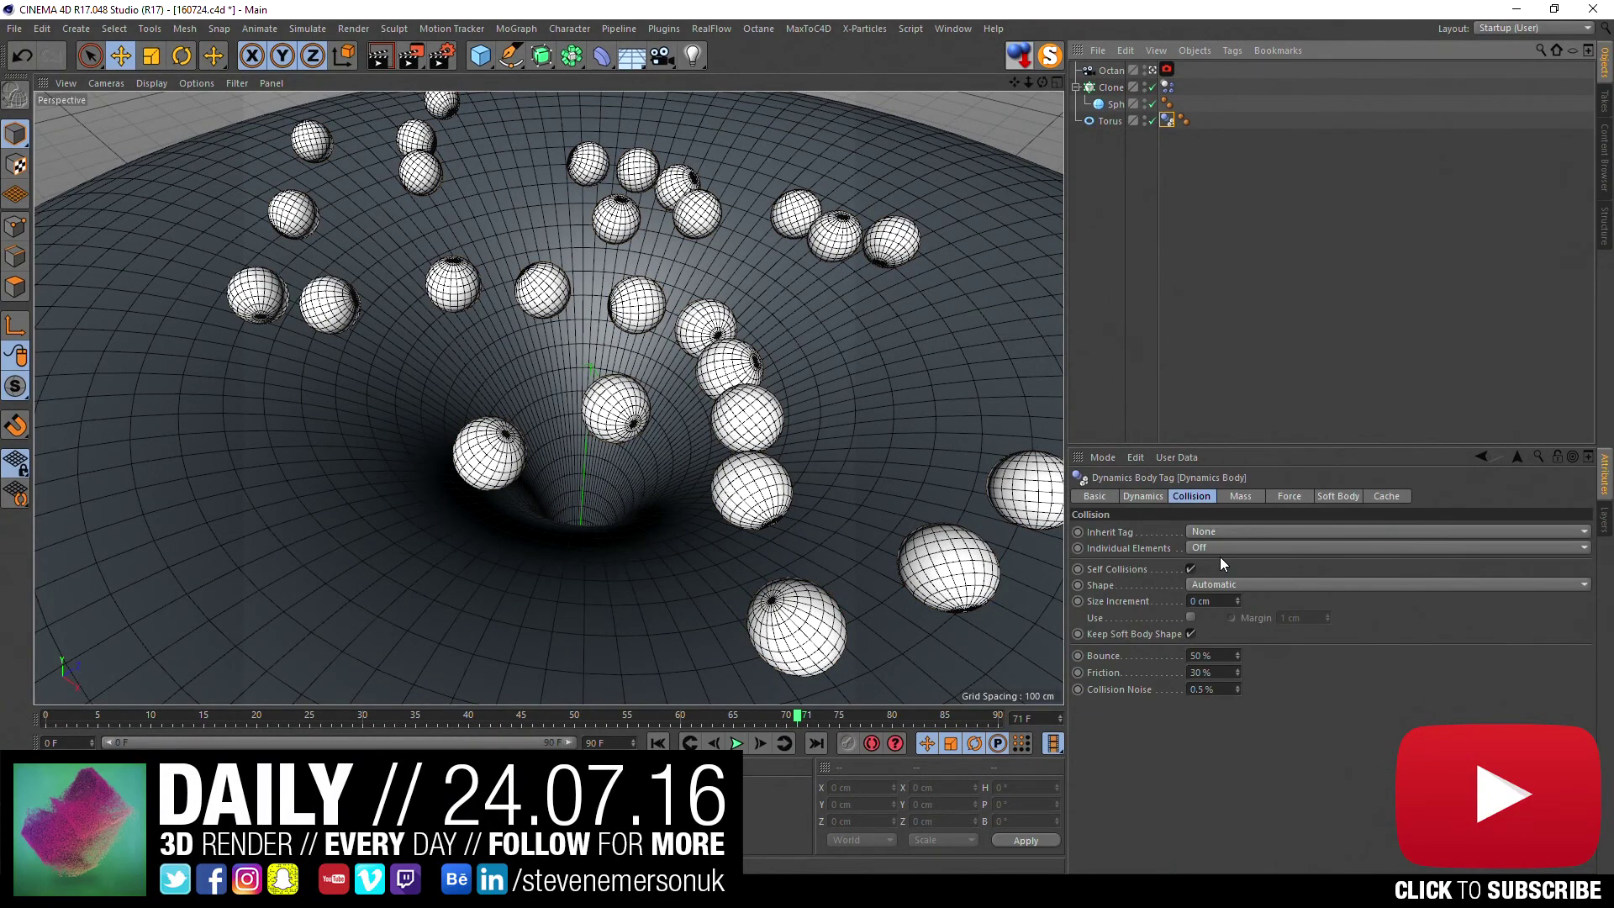
pyautogui.click(1387, 584)
pyautogui.click(1241, 602)
pyautogui.click(658, 743)
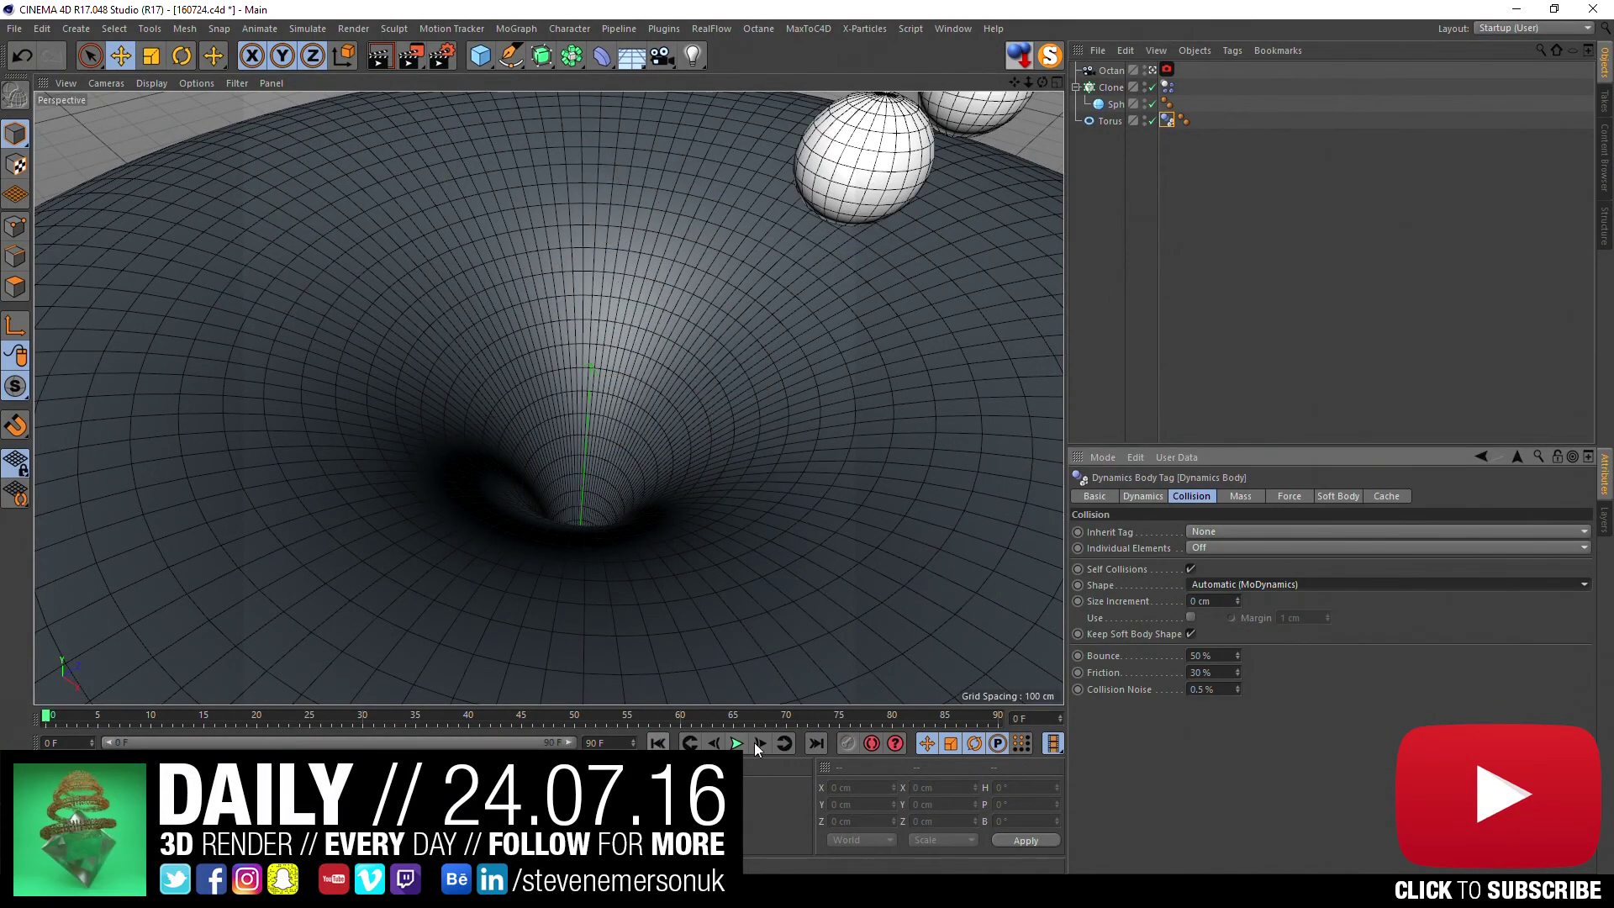
pyautogui.click(737, 744)
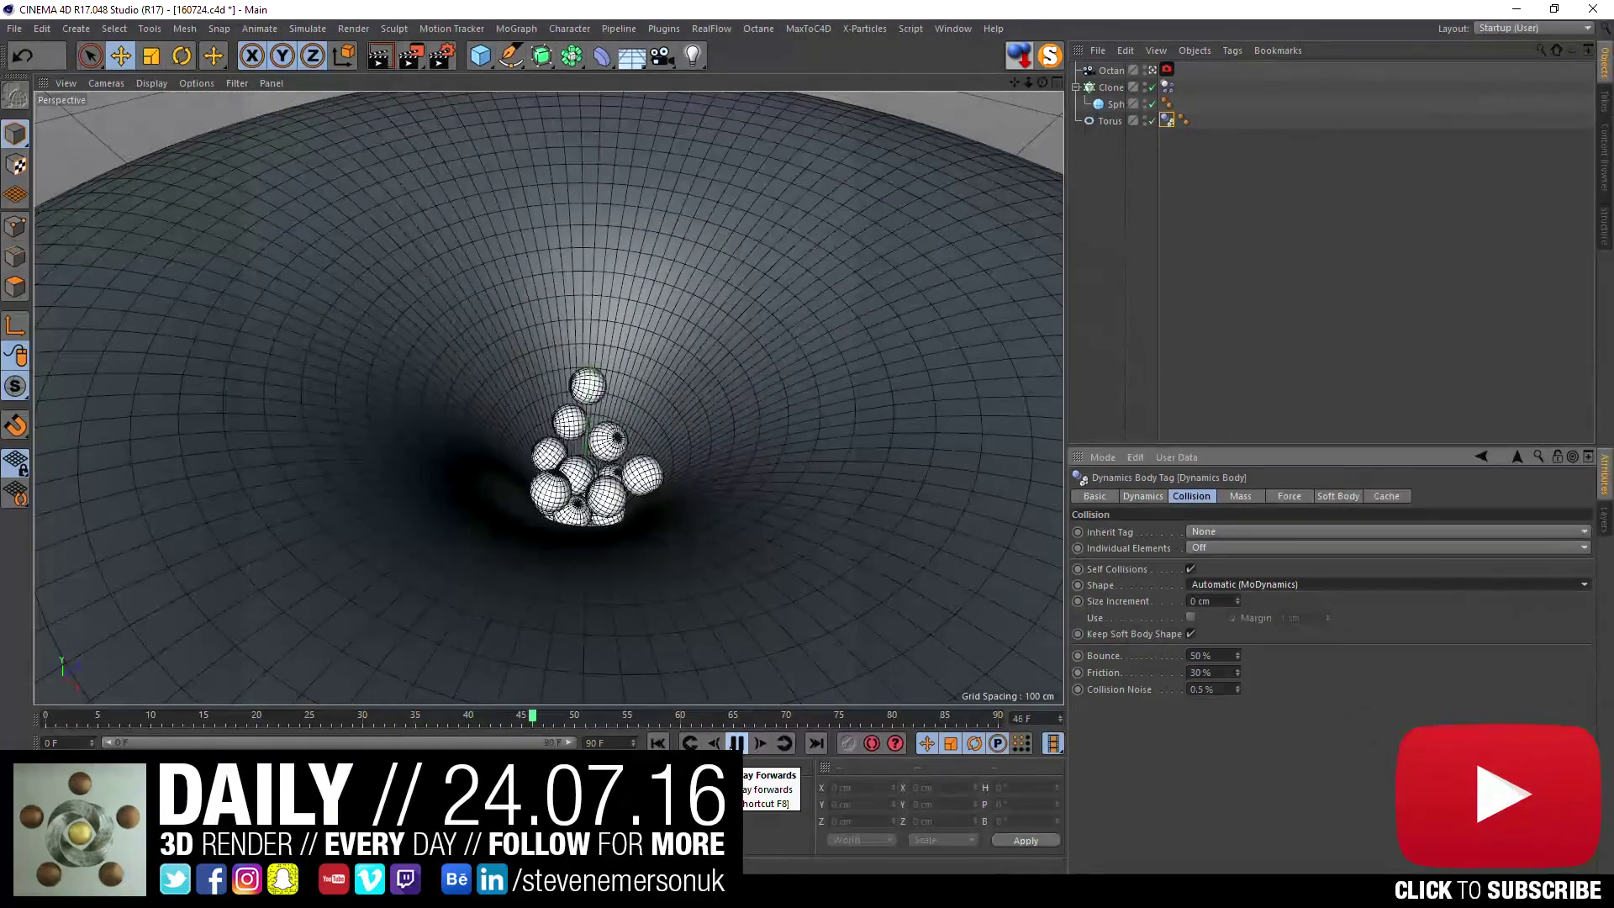
pyautogui.click(736, 744)
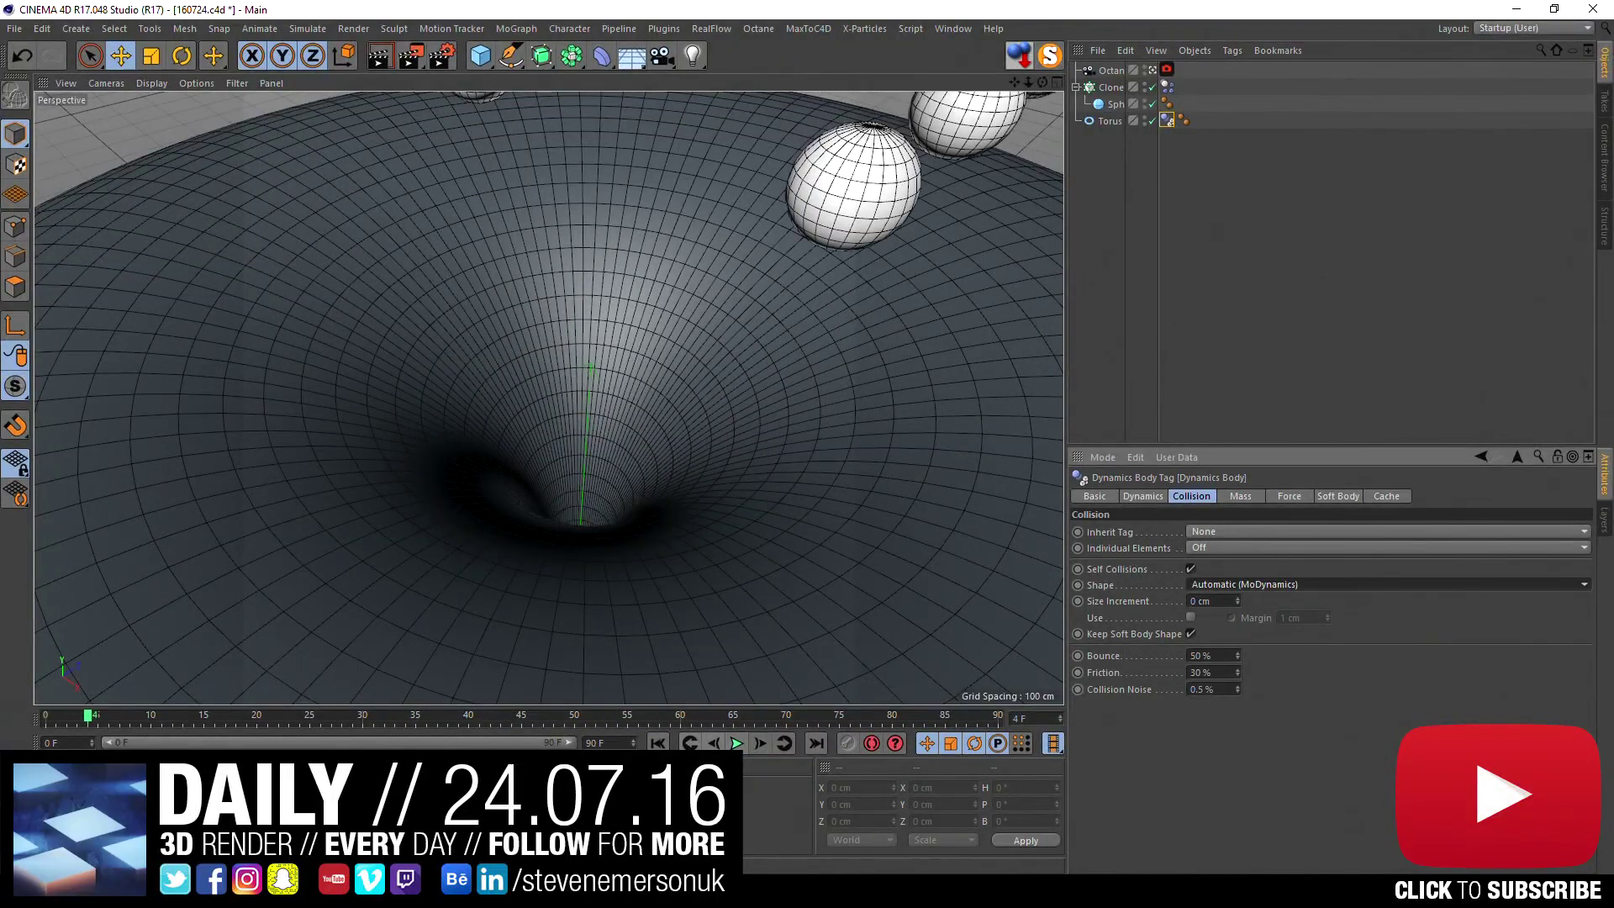
pyautogui.click(658, 743)
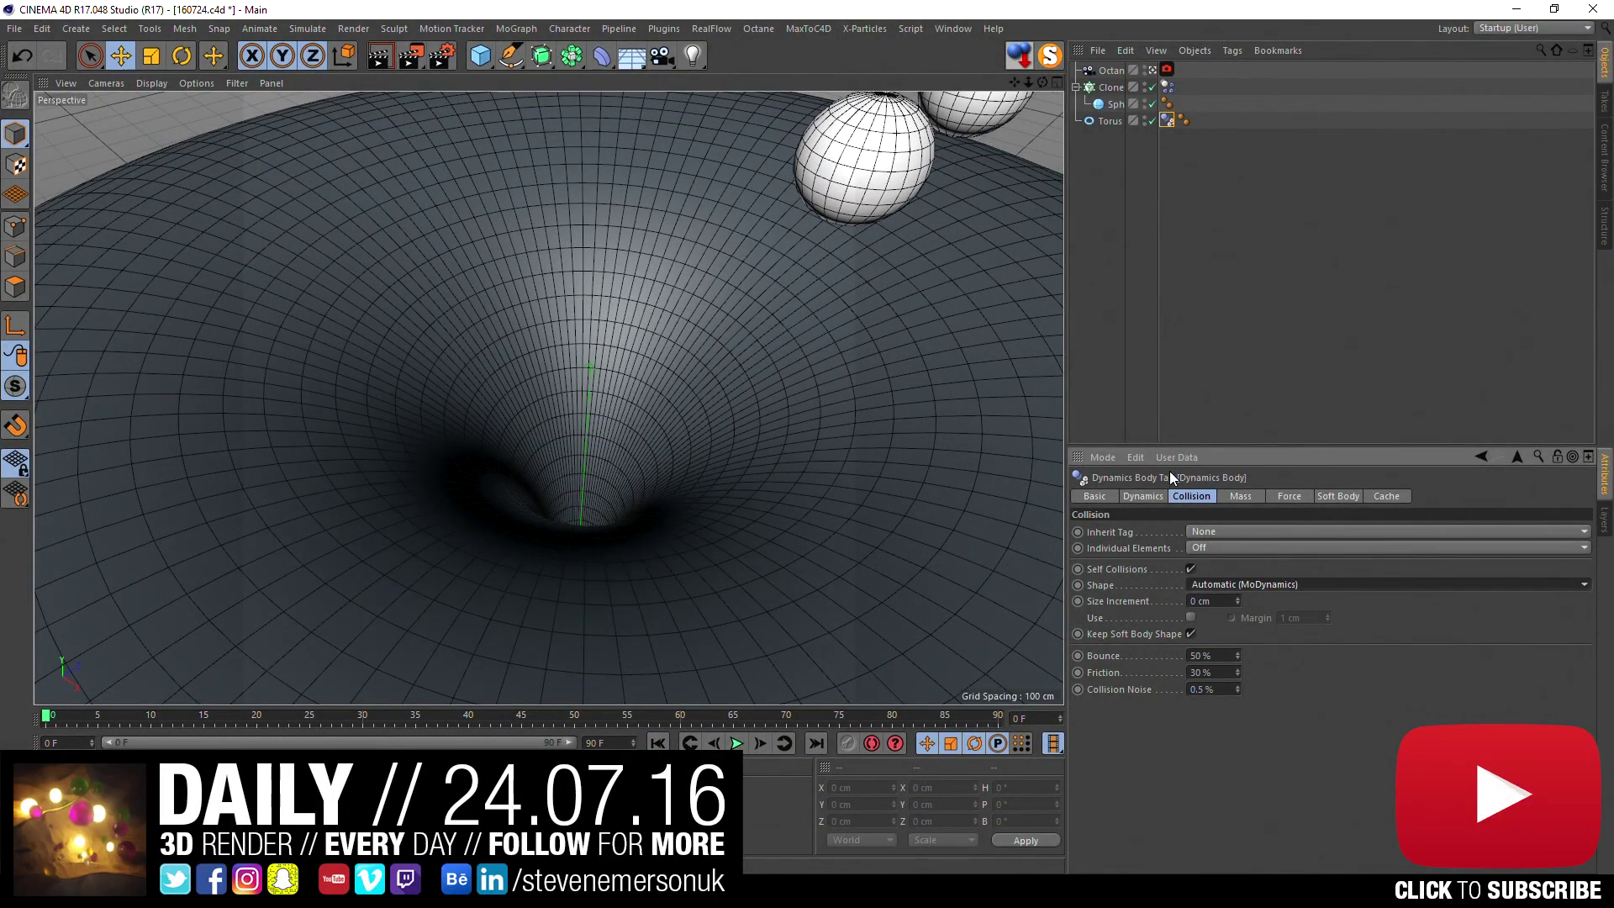
# - Shrink the sphere radius to 15 cm and replay the fall into the funnel
pyautogui.click(1116, 104)
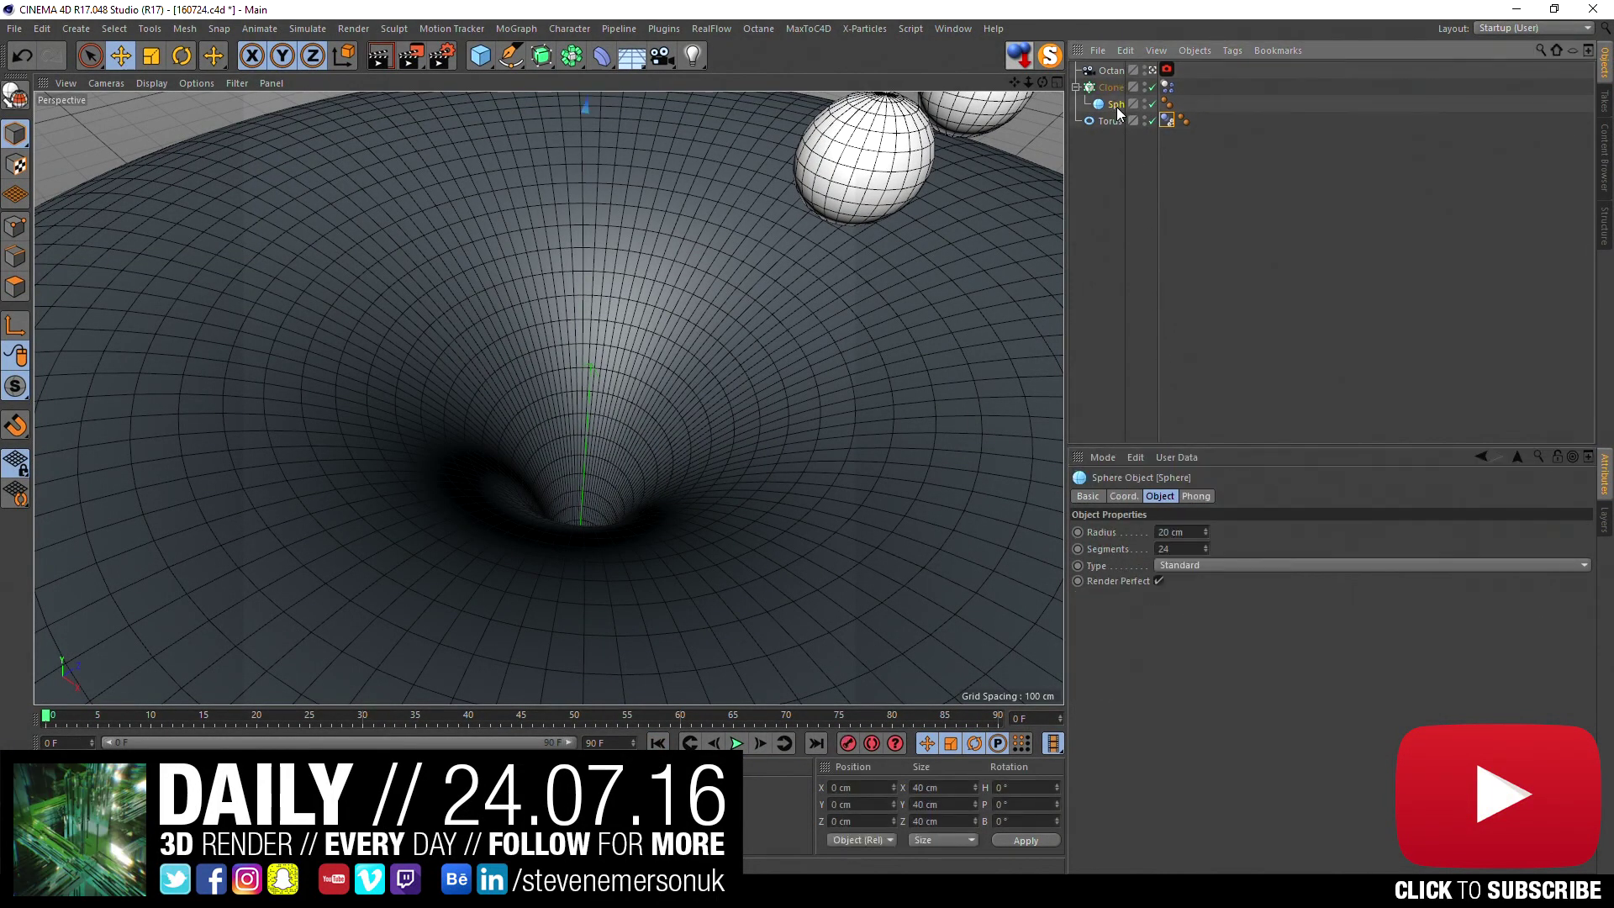
pyautogui.doubleClick(1177, 532)
pyautogui.write('15')
pyautogui.press('Return')
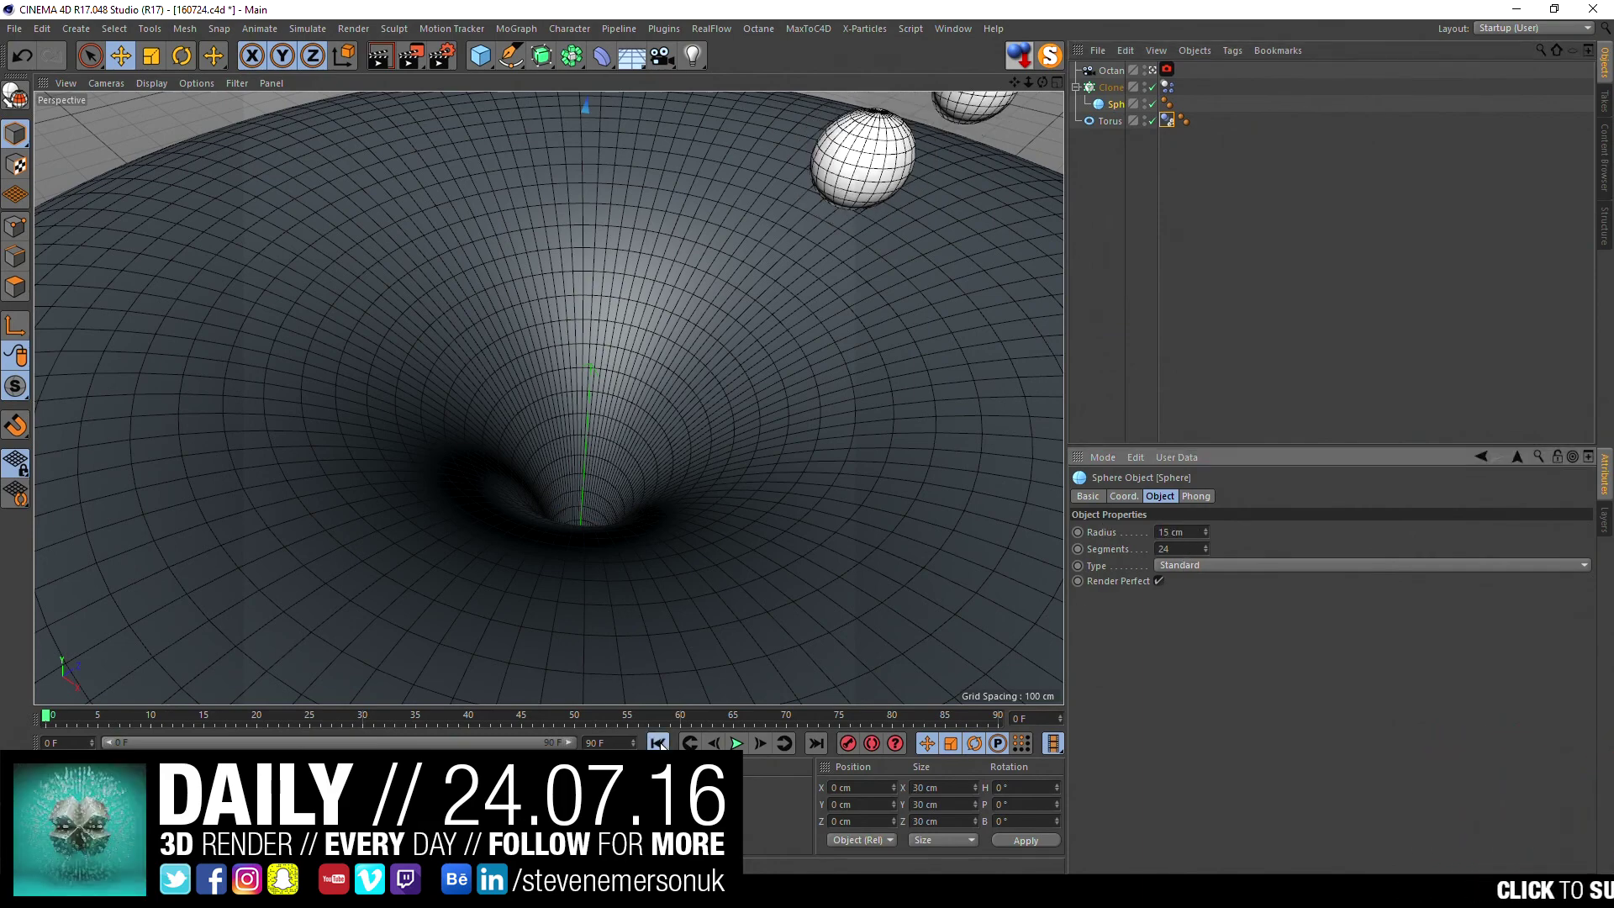
pyautogui.click(737, 743)
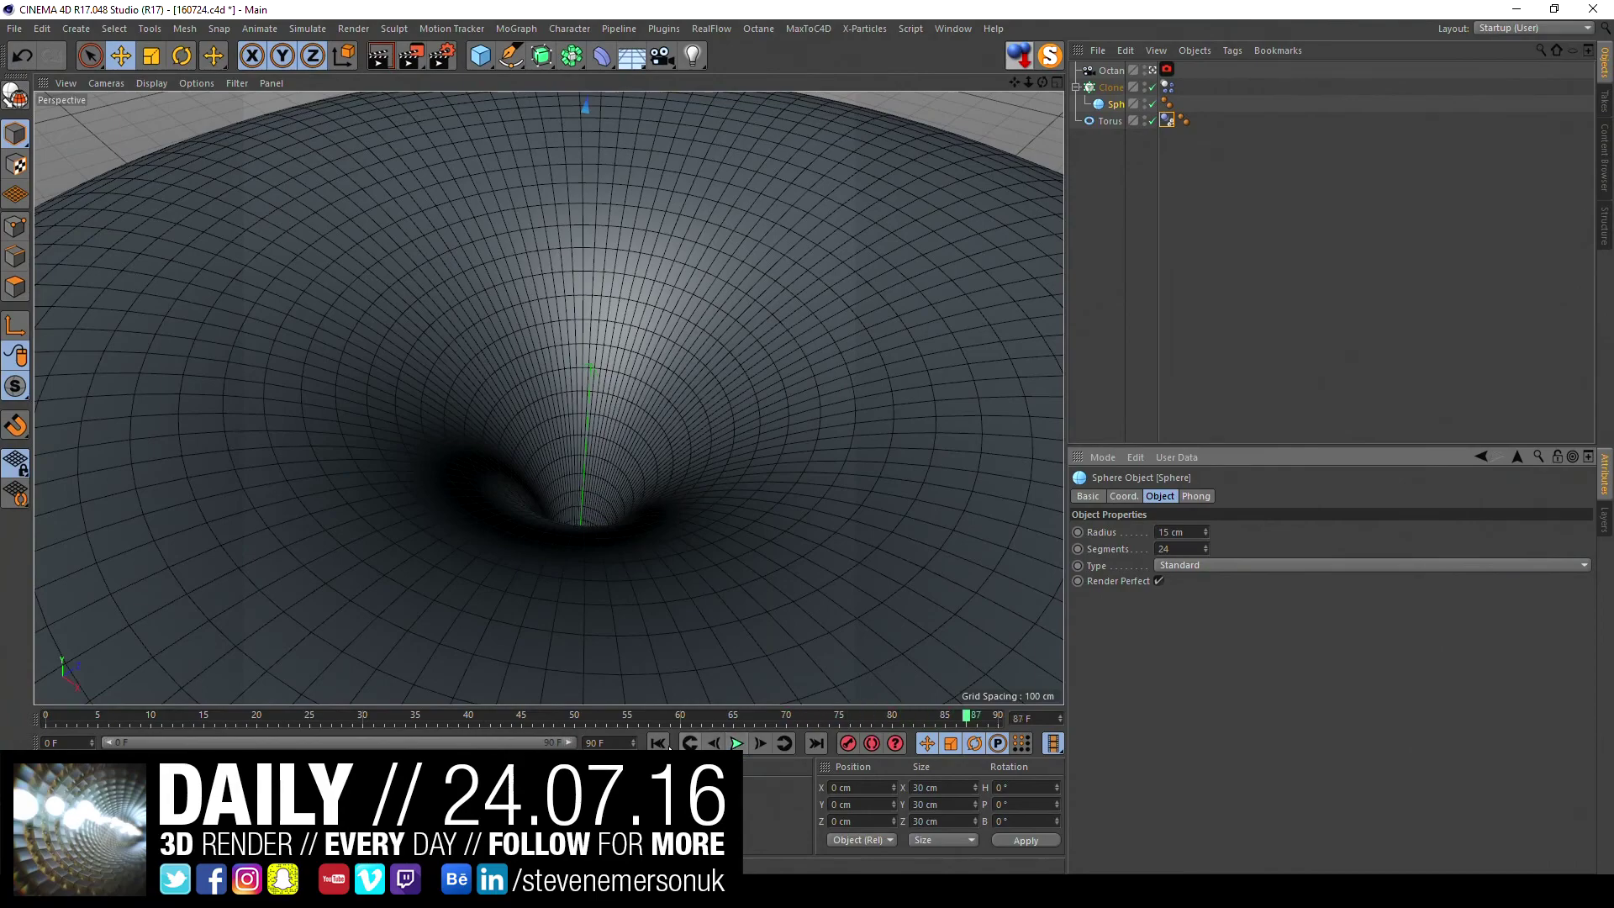
pyautogui.moveTo(629, 441)
pyautogui.keyDown('alt'); pyautogui.mouseDown()
pyautogui.moveTo(614, 536)
pyautogui.moveTo(649, 533)
pyautogui.moveTo(693, 483)
pyautogui.mouseUp(); pyautogui.keyUp('alt')
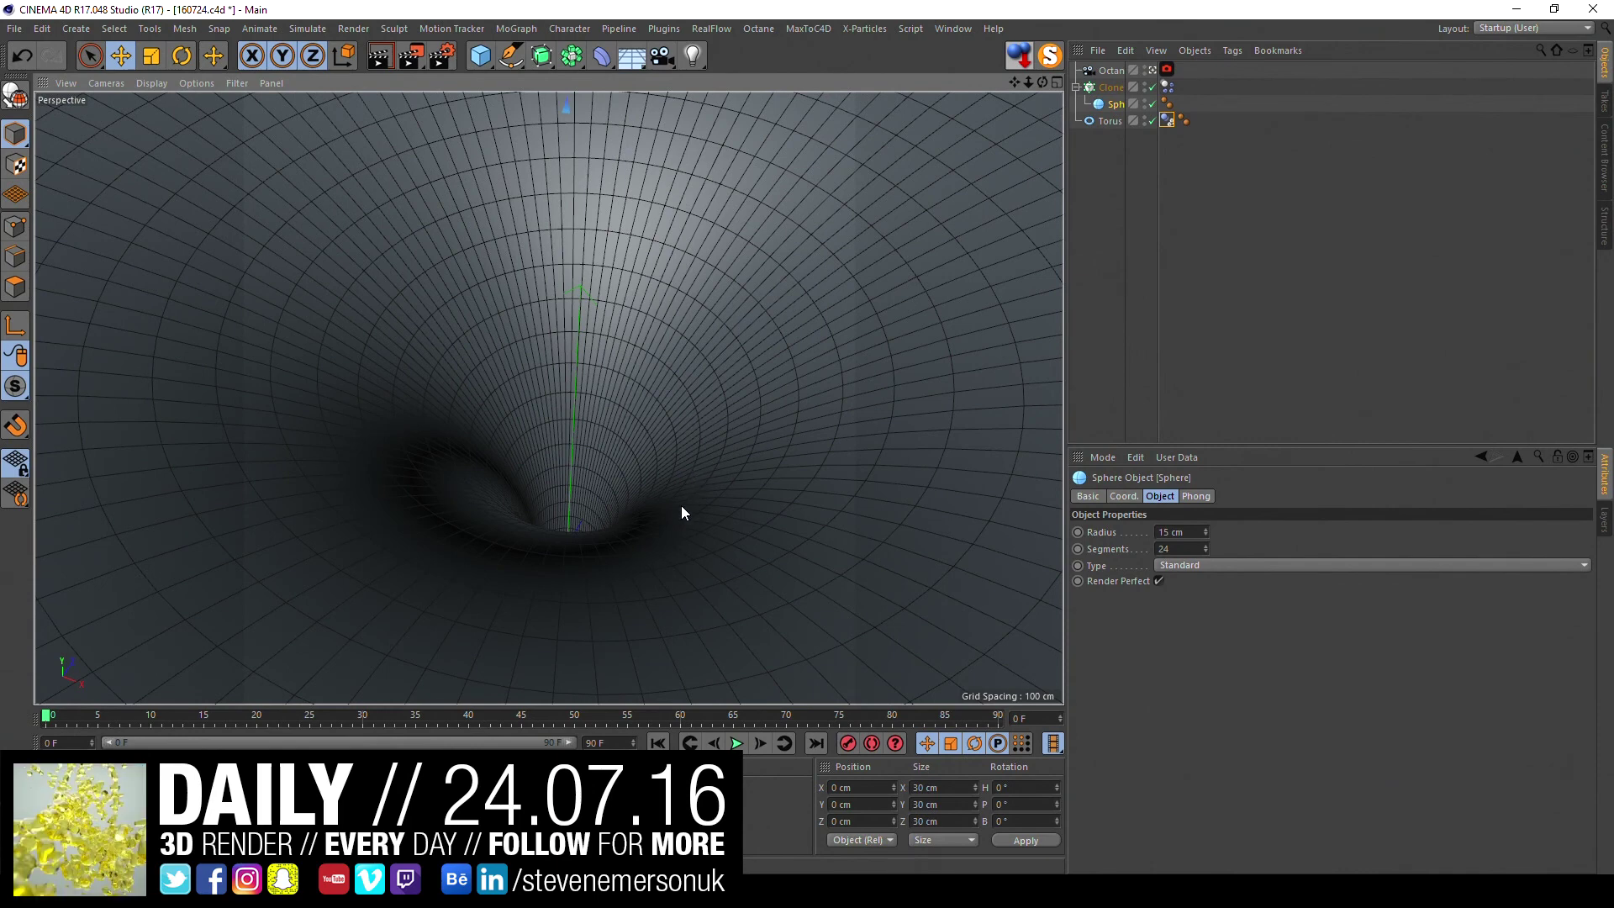
pyautogui.moveTo(618, 495)
pyautogui.keyDown('alt'); pyautogui.mouseDown()
pyautogui.moveTo(634, 487)
pyautogui.moveTo(612, 488)
pyautogui.mouseUp(); pyautogui.keyUp('alt')
# - Open the Octane LiveDB material library from the Live Viewer
pyautogui.click(253, 807)
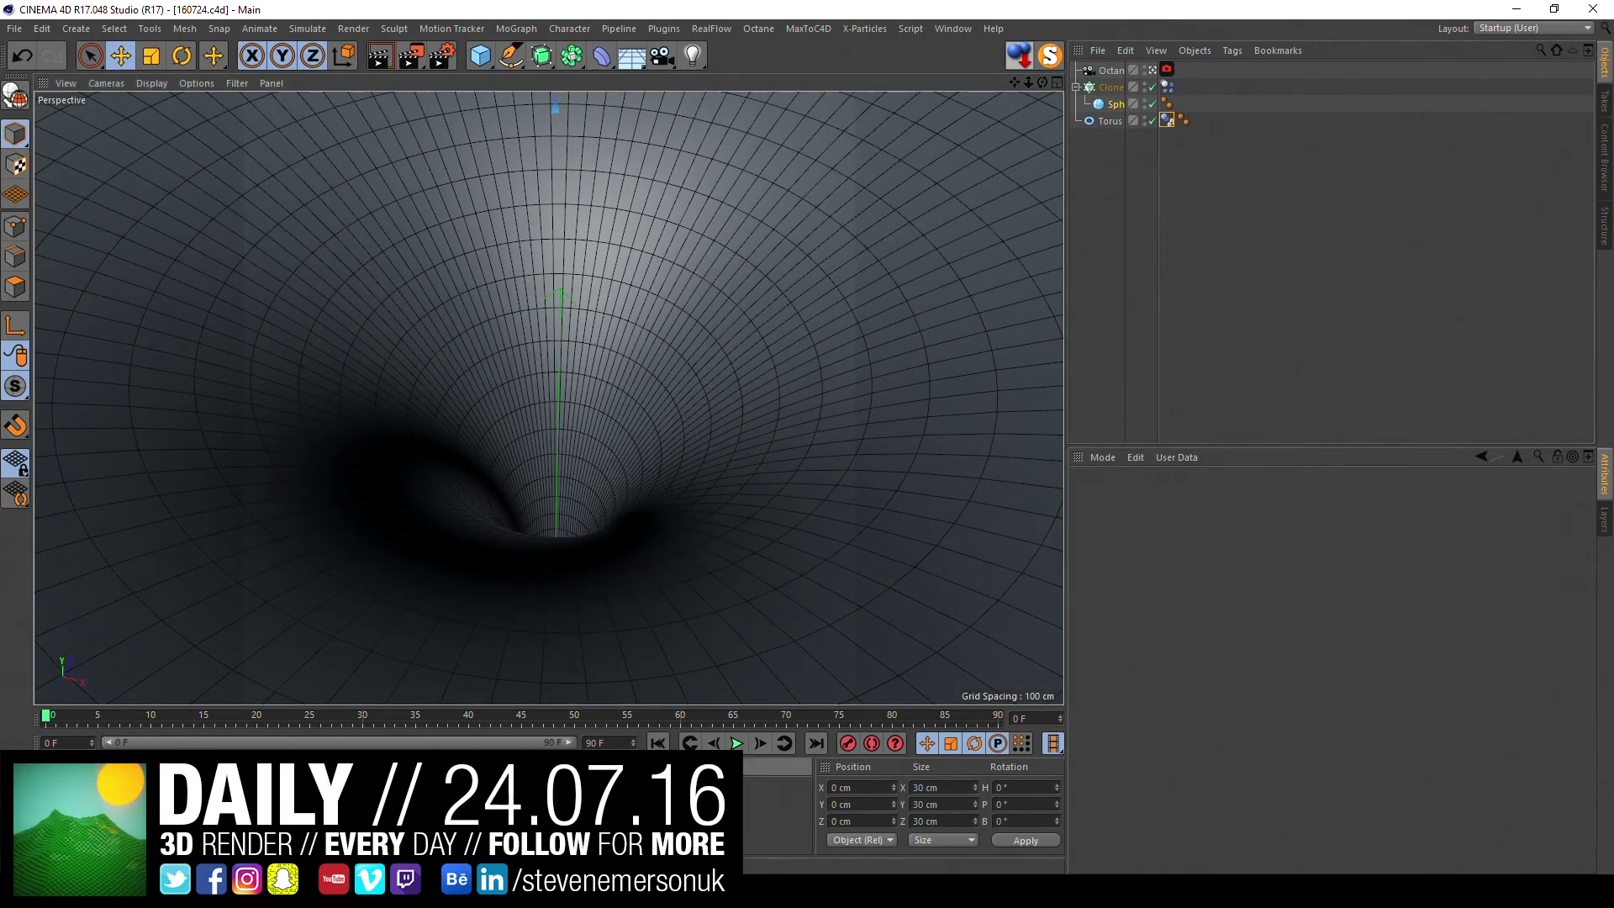
pyautogui.click(61, 762)
pyautogui.click(967, 13)
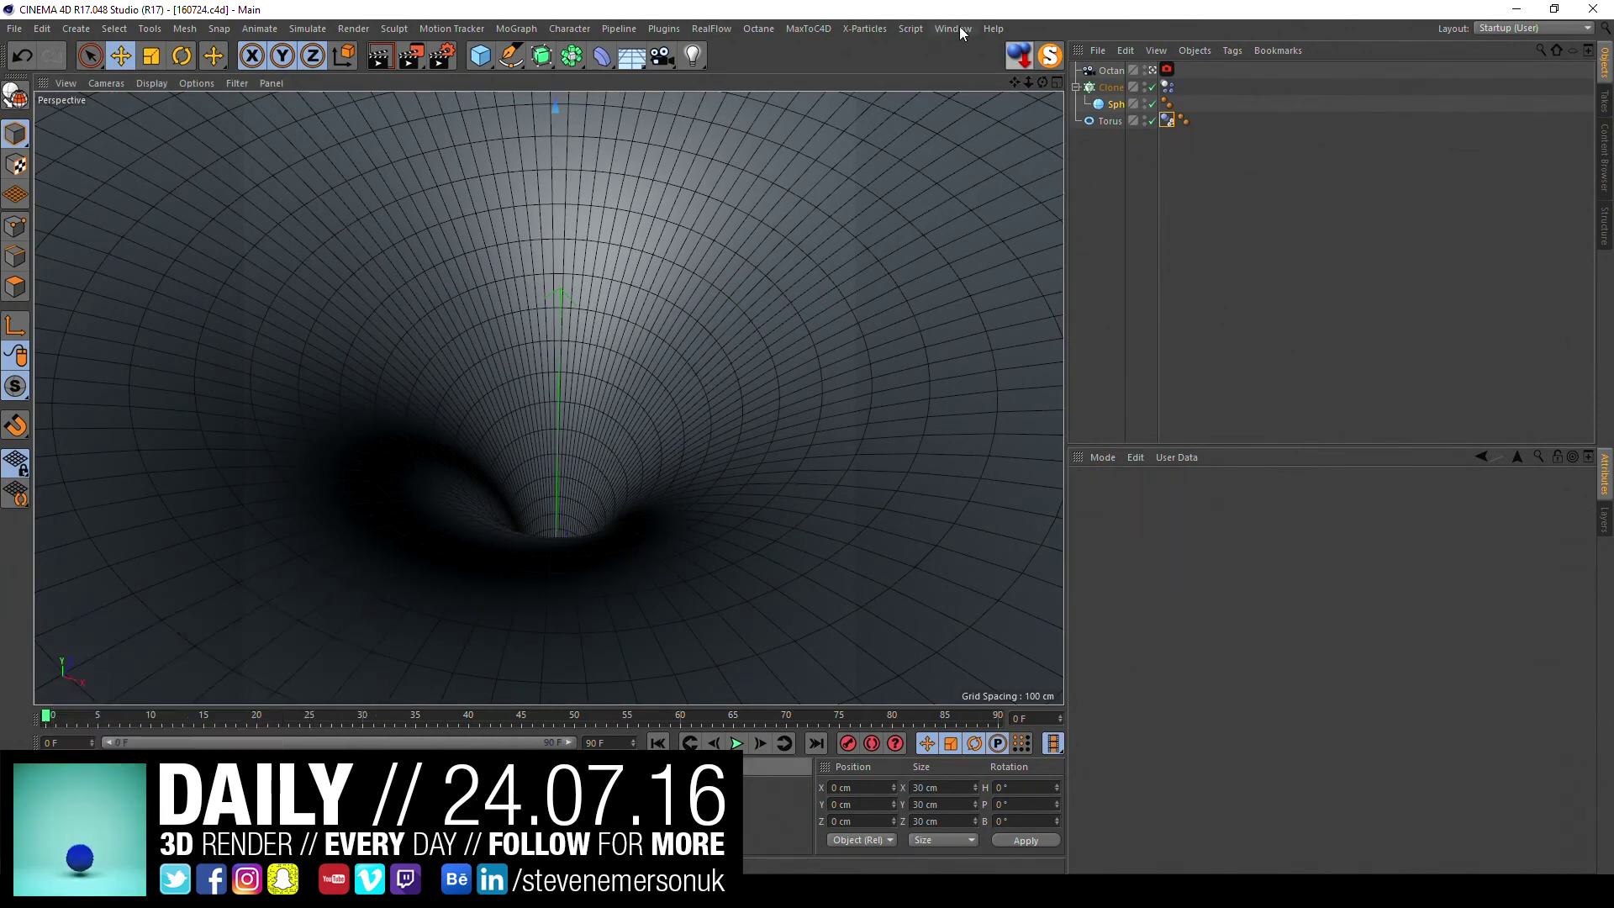
pyautogui.click(764, 71)
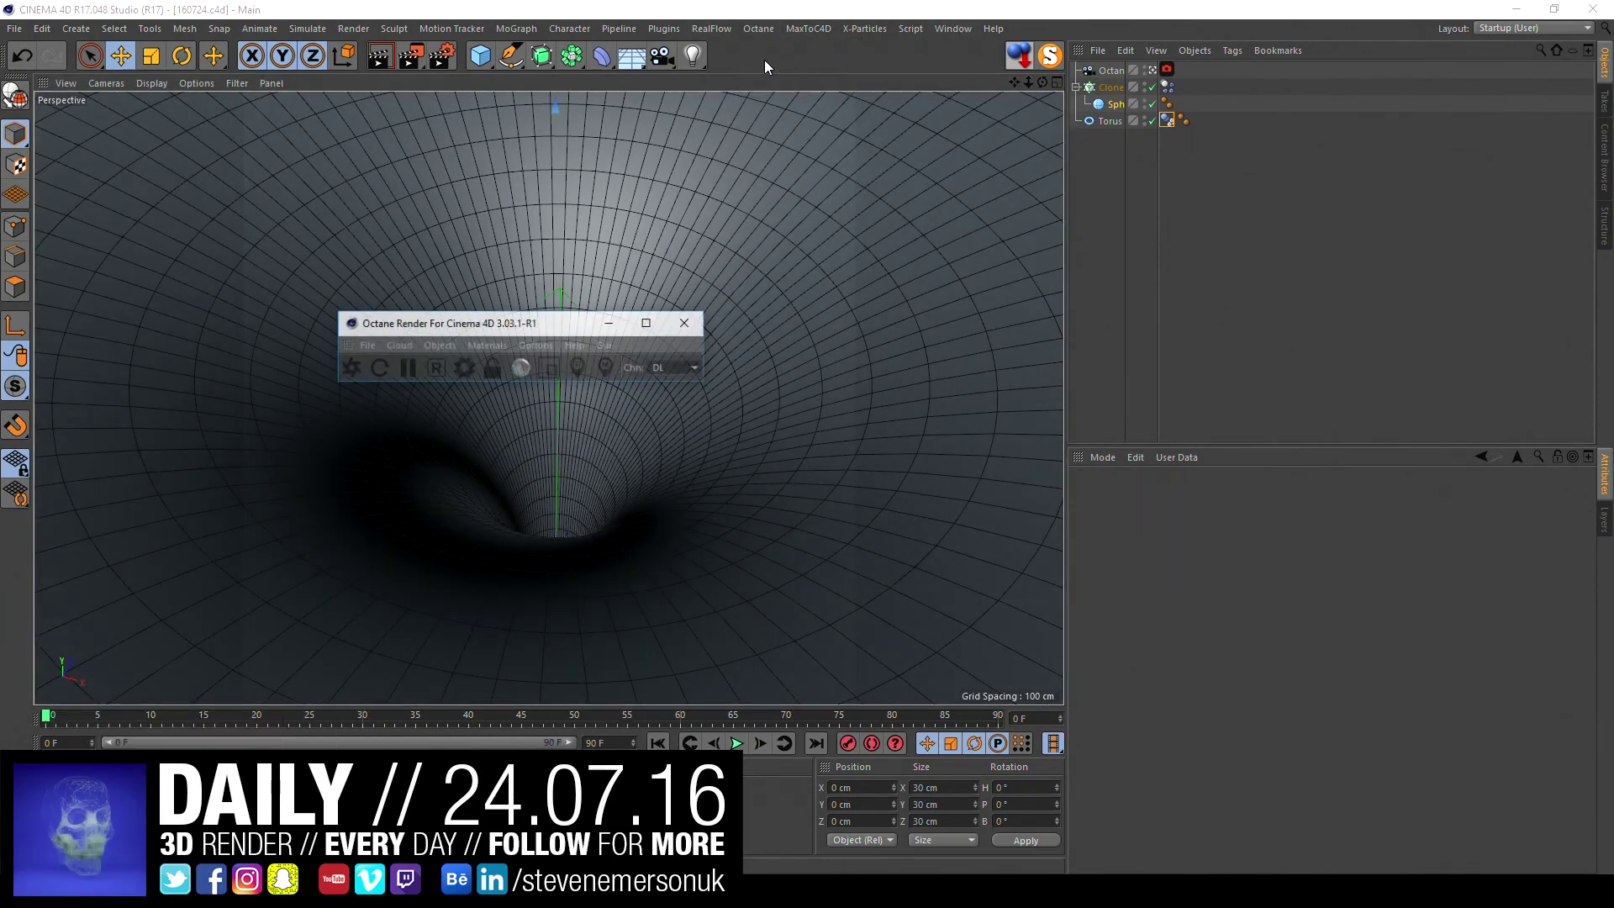
pyautogui.click(487, 346)
pyautogui.click(486, 371)
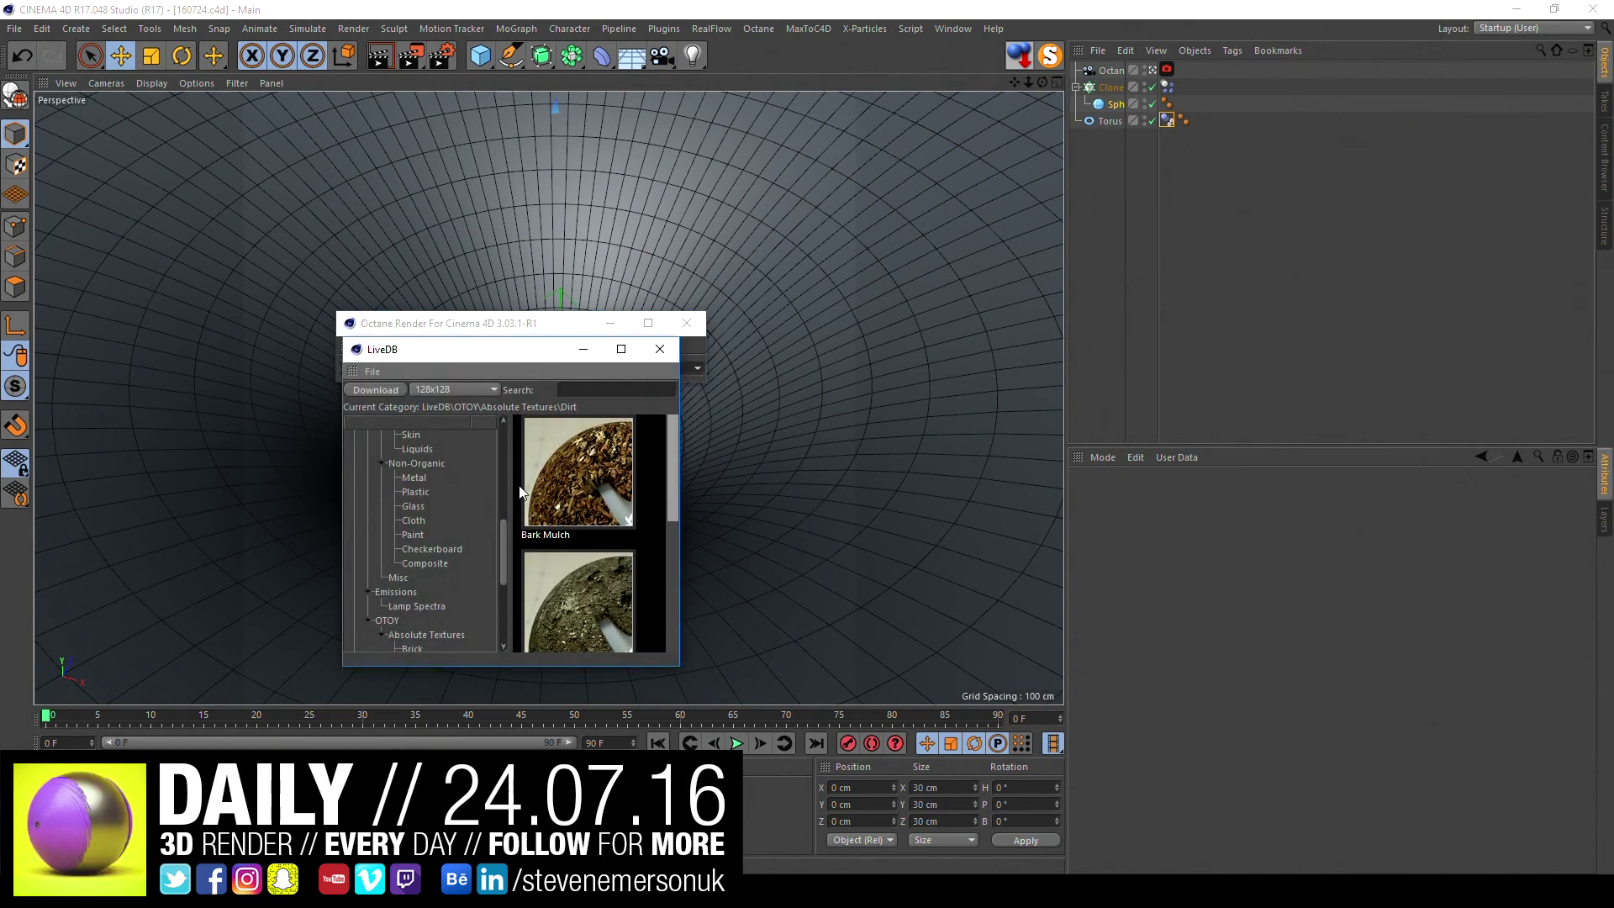
# - Enlarge the LiveDB window and browse the Non-Organic Metal materials
pyautogui.moveTo(483, 349); pyautogui.dragTo(226, 117)
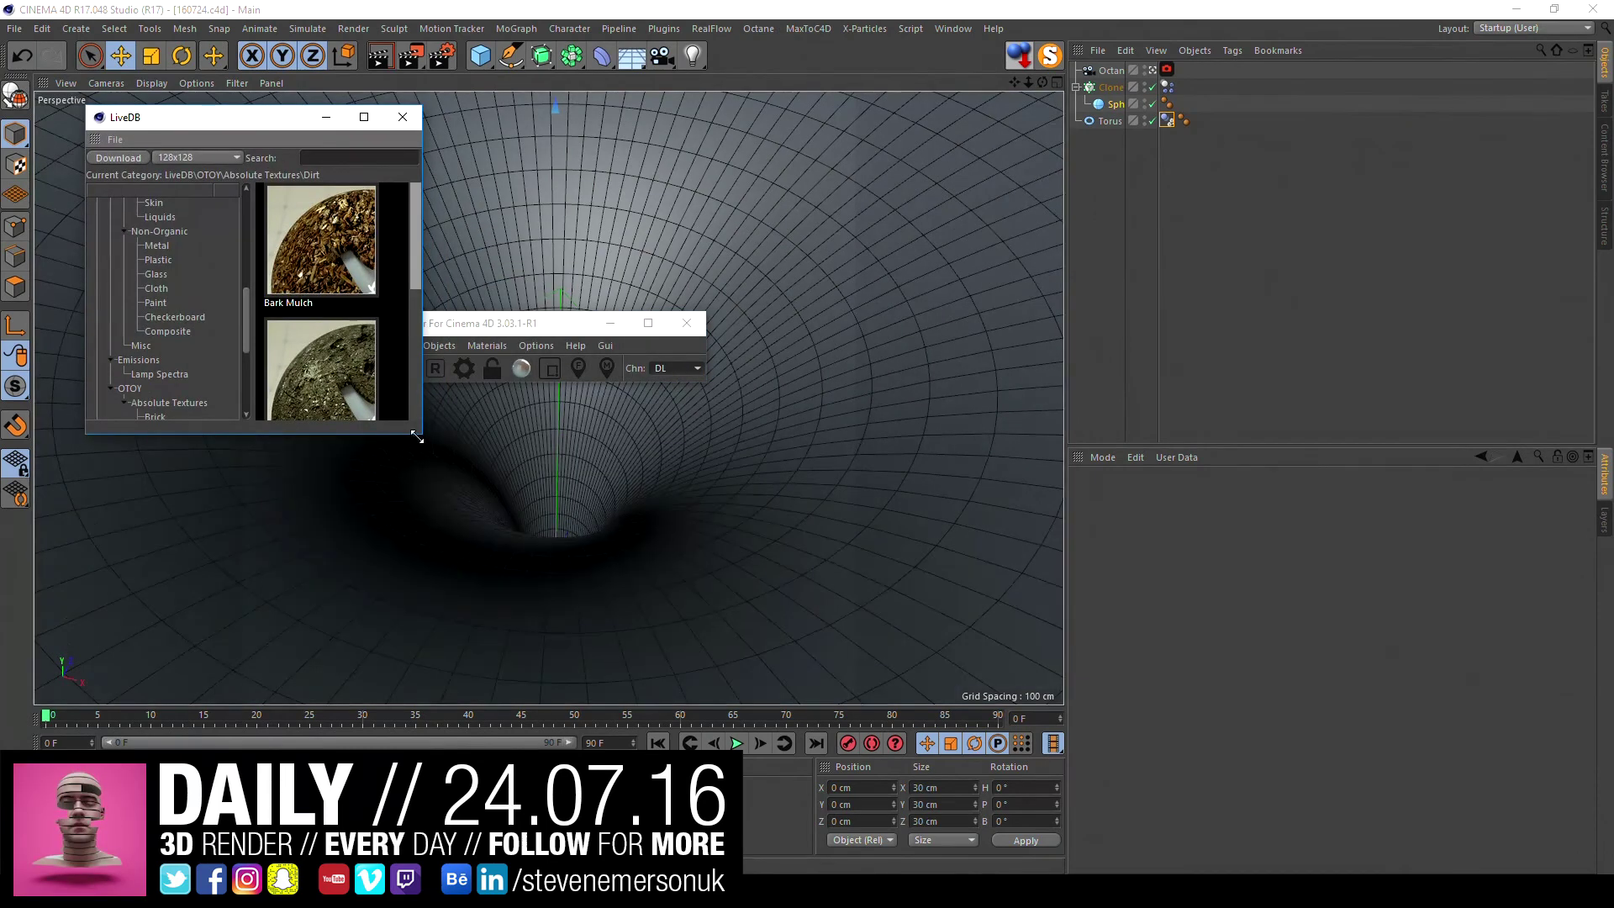
pyautogui.moveTo(421, 433); pyautogui.dragTo(1235, 823)
pyautogui.moveTo(663, 419); pyautogui.dragTo(227, 419)
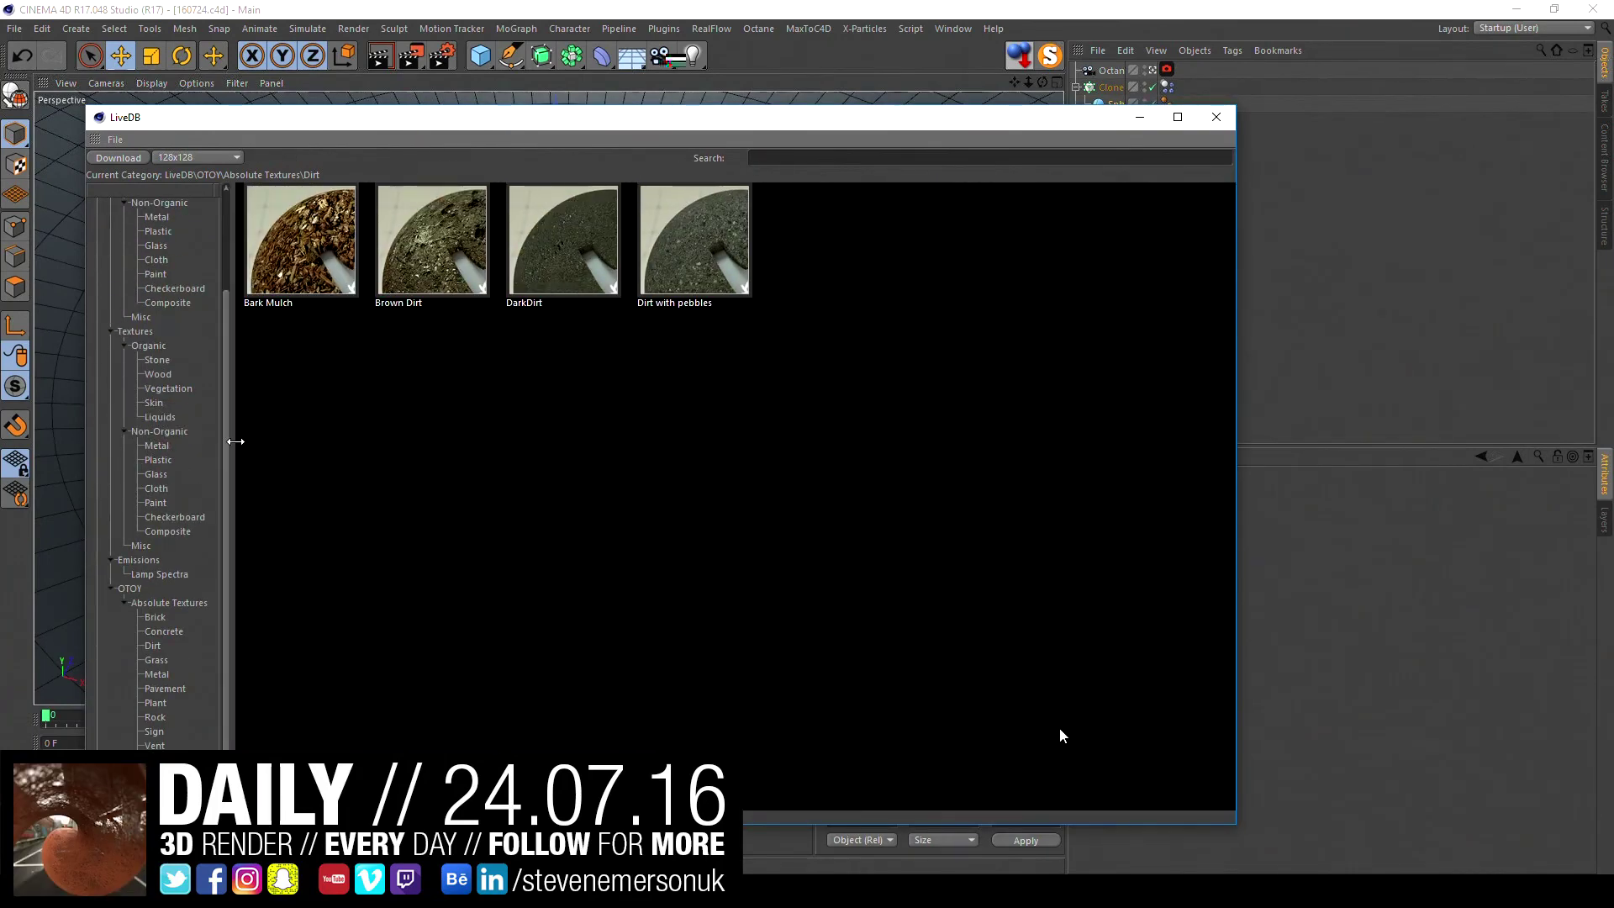
pyautogui.click(146, 294)
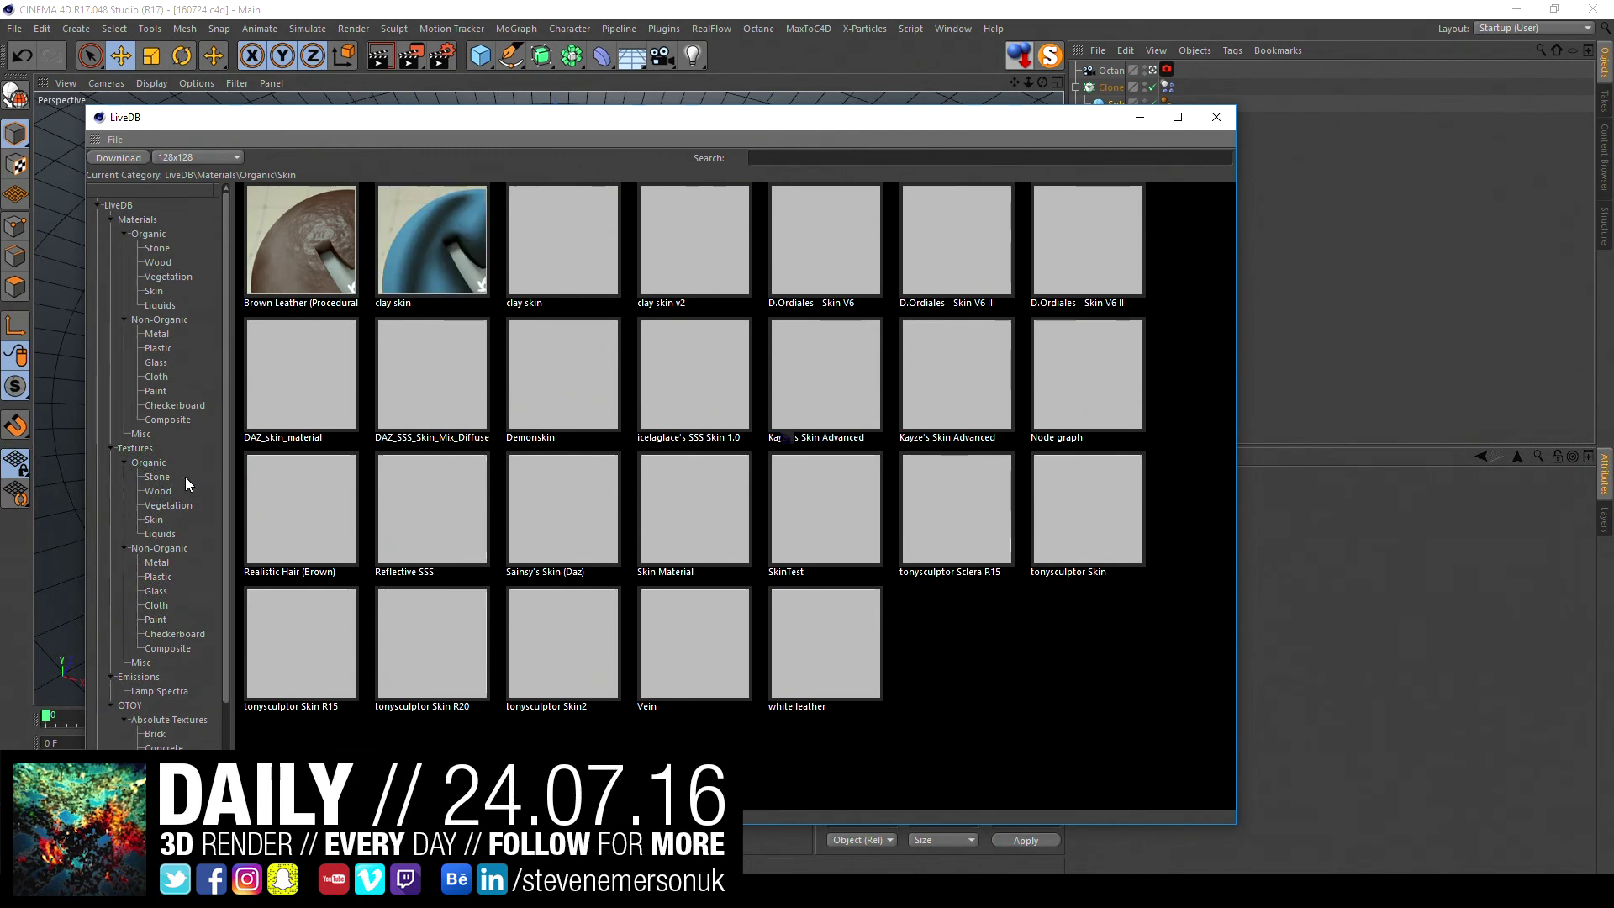
pyautogui.click(165, 337)
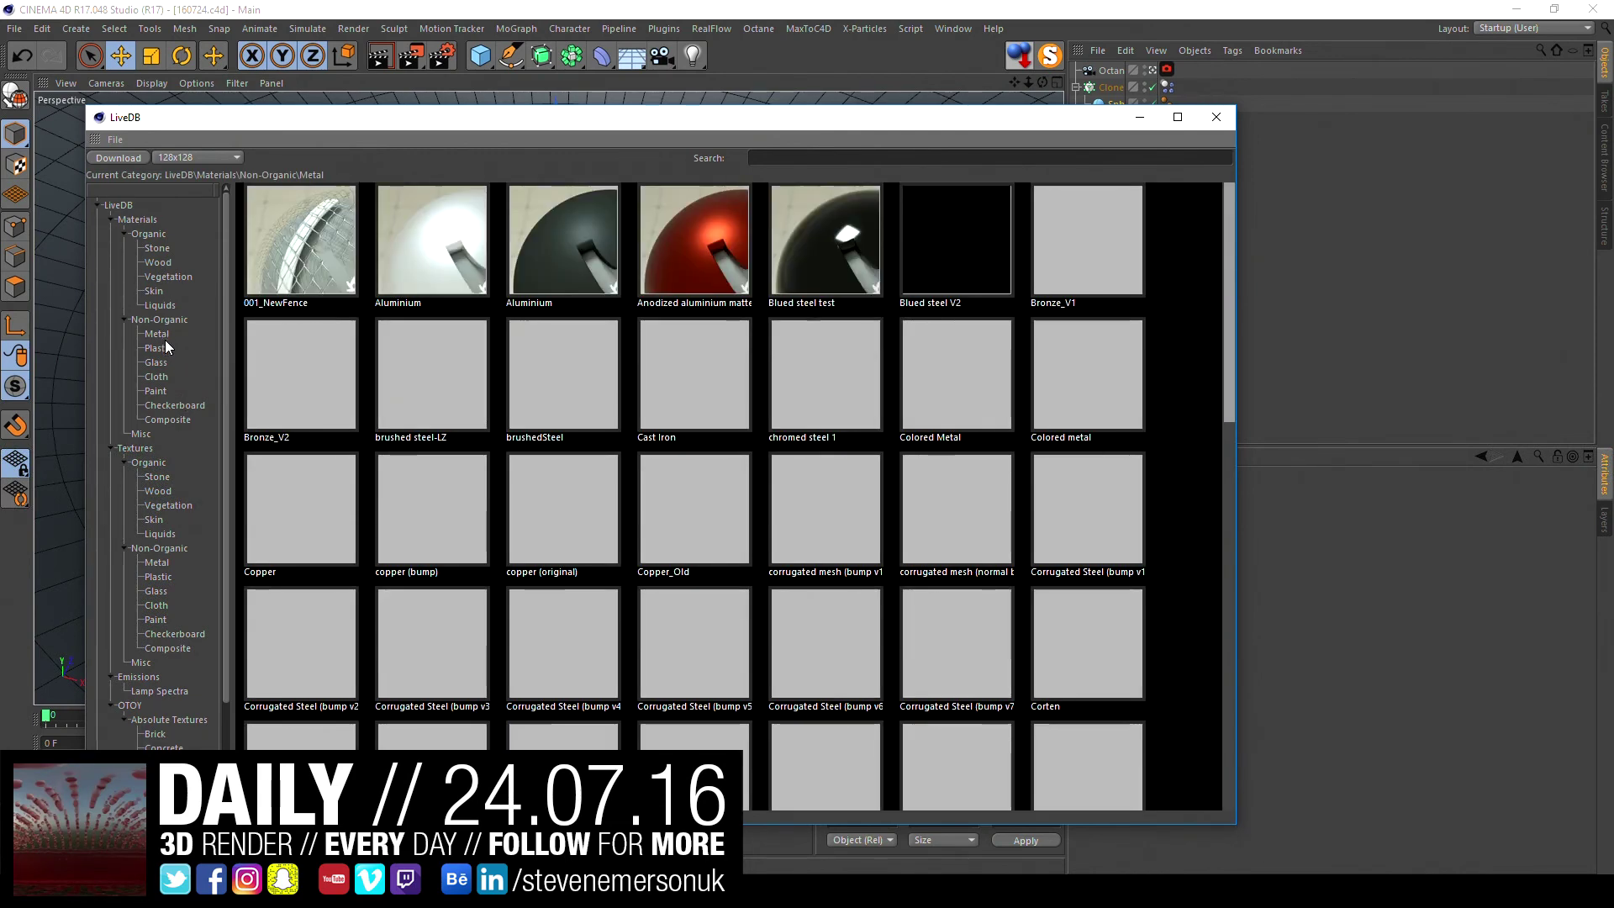
pyautogui.scroll(-5, 839, 743)
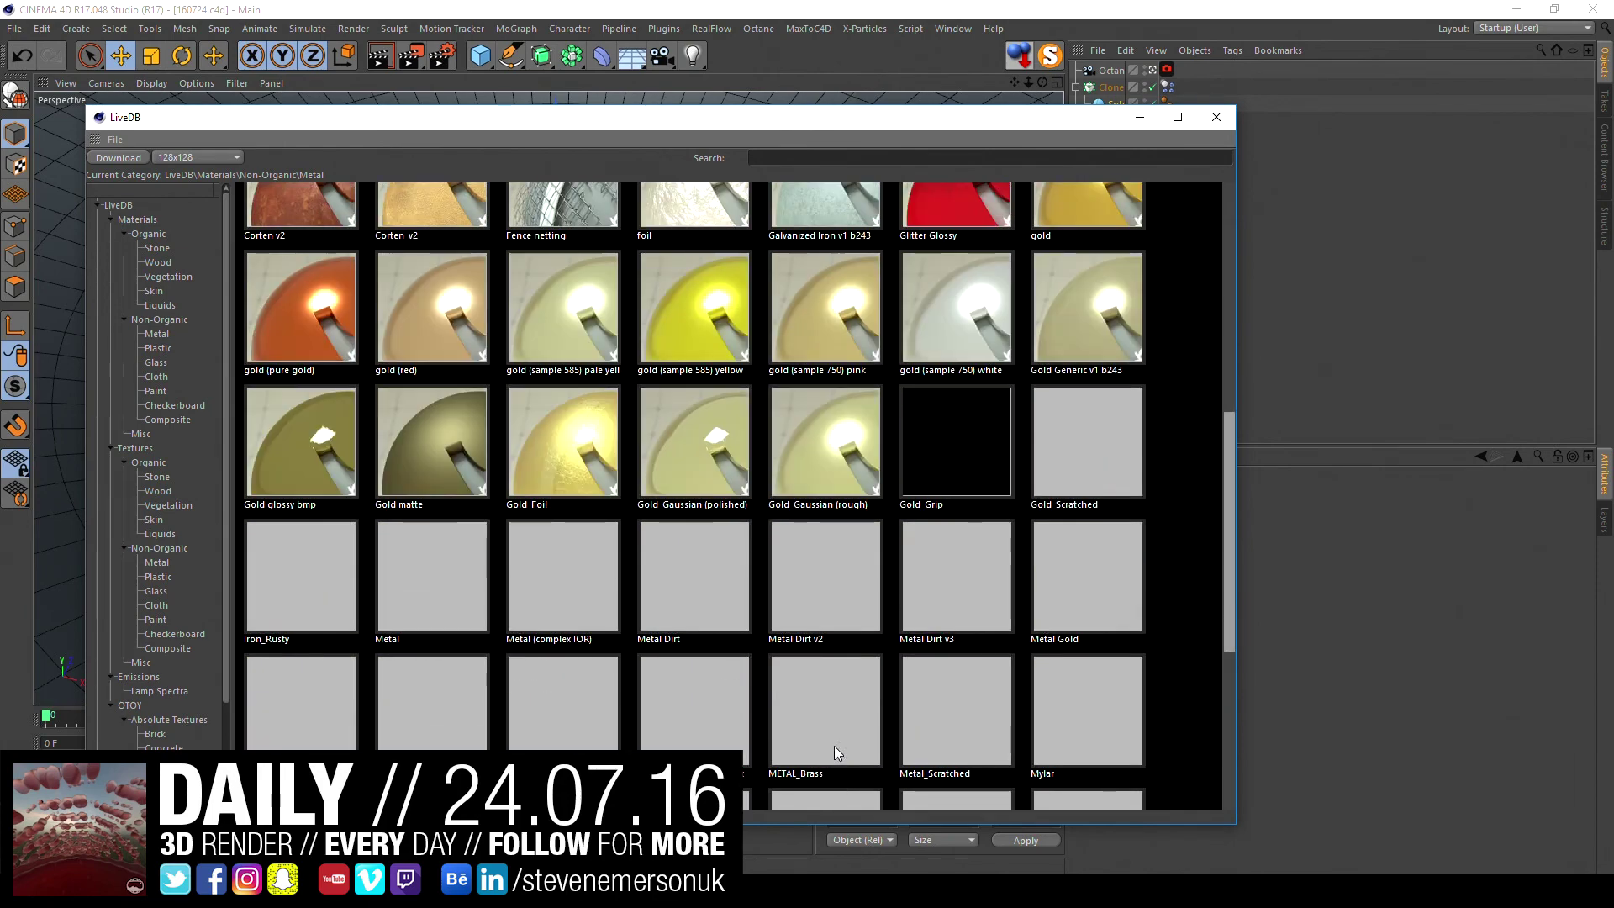
pyautogui.scroll(-5, 834, 745)
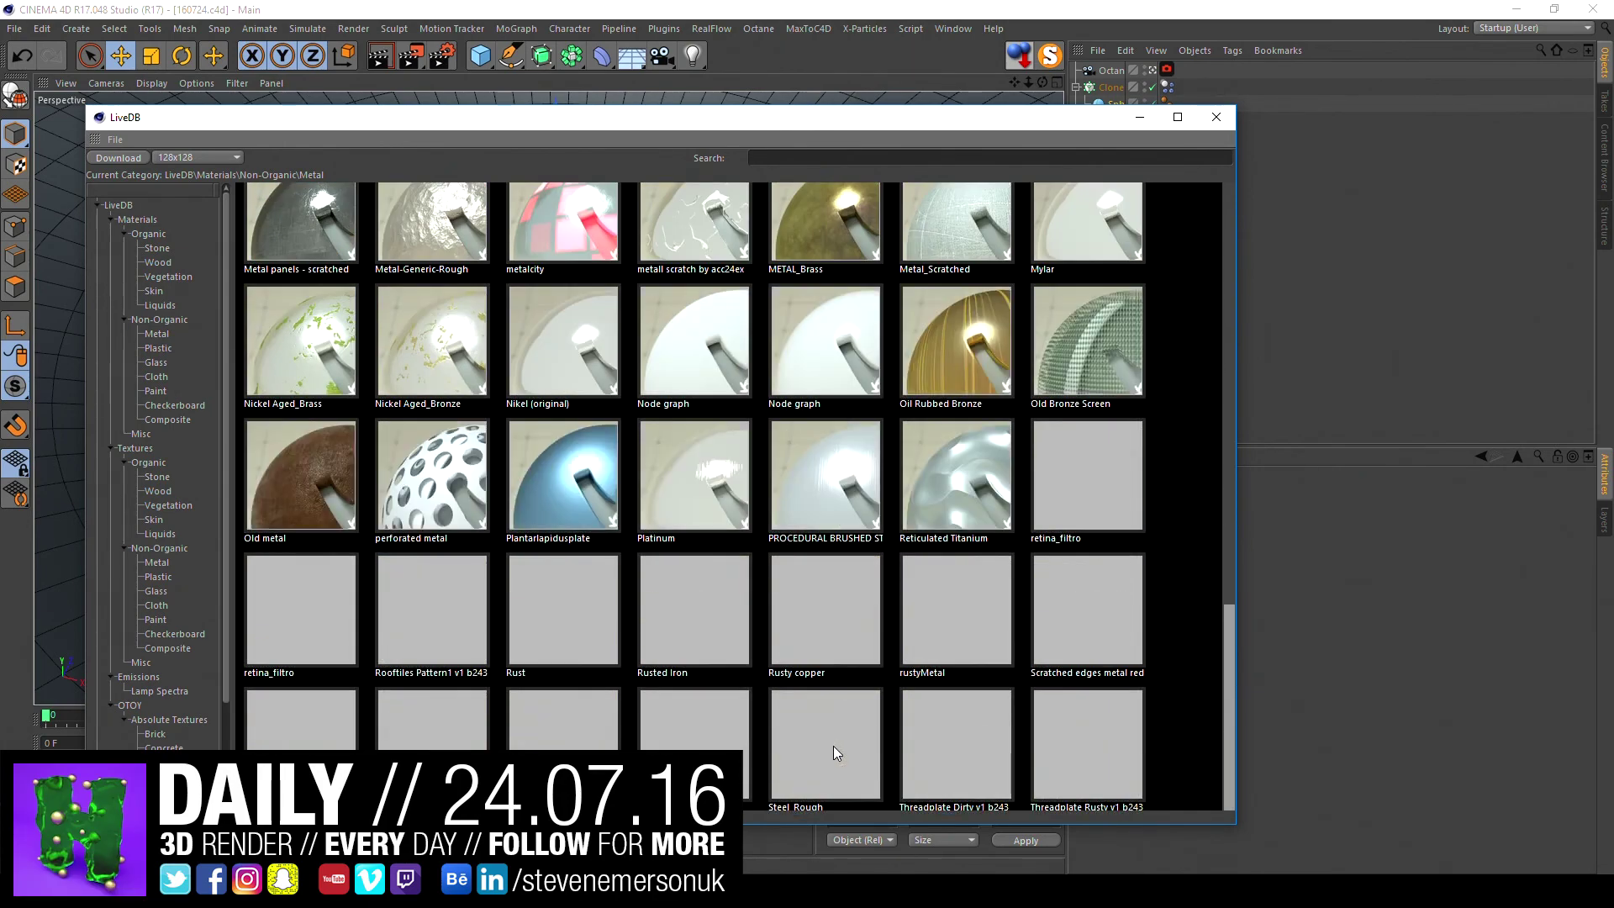
pyautogui.scroll(-3, 737, 532)
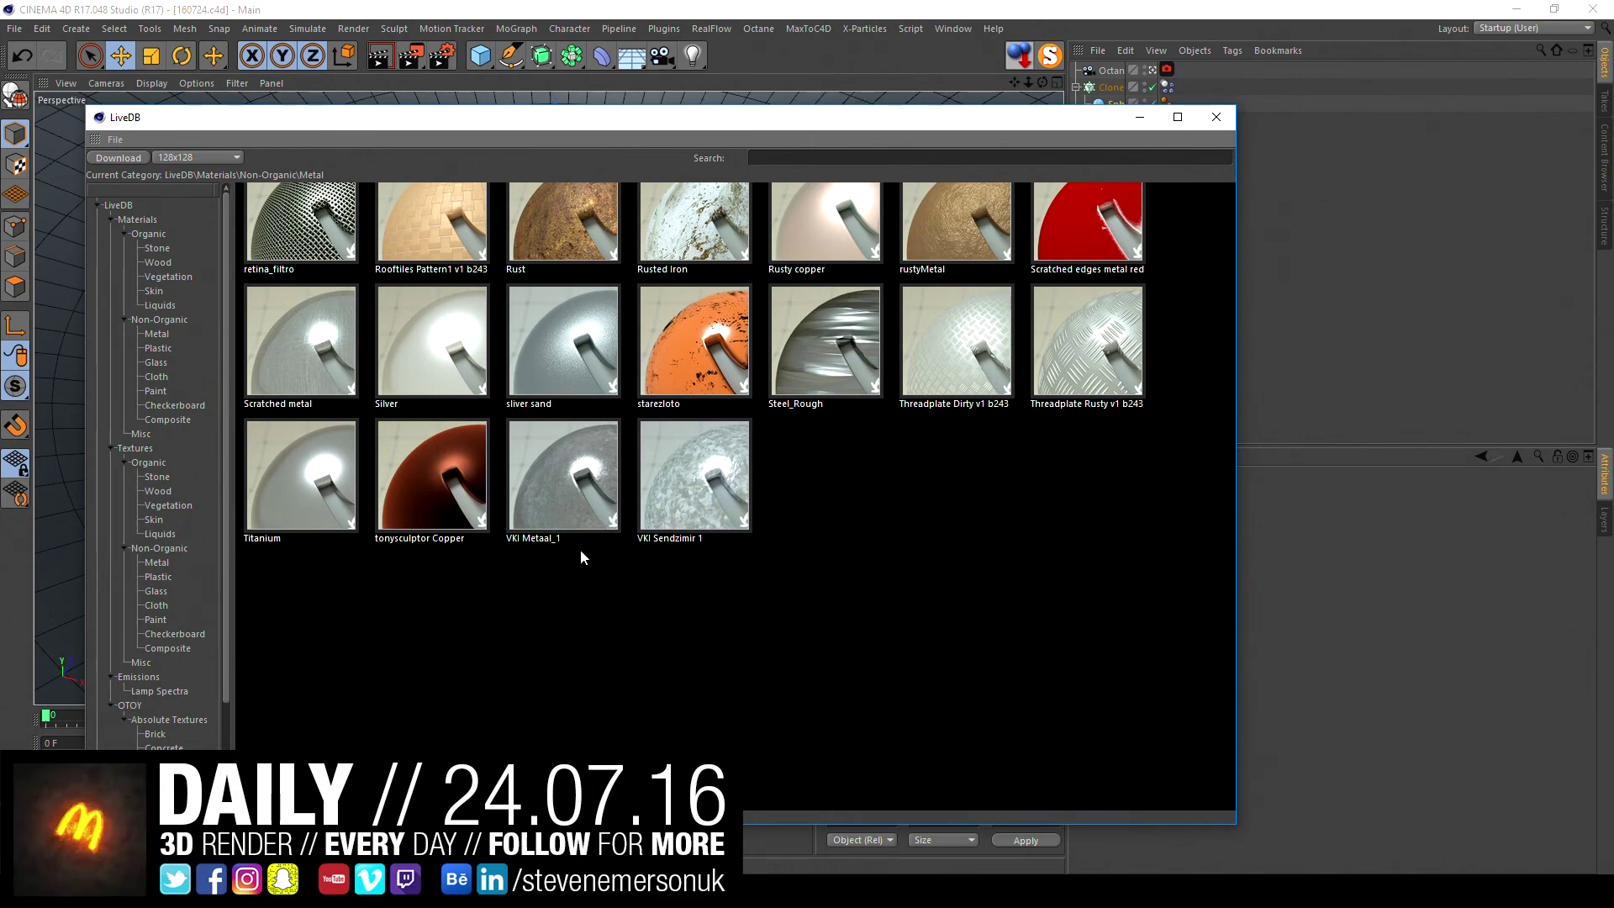
pyautogui.scroll(3, 581, 555)
pyautogui.moveTo(476, 127); pyautogui.dragTo(935, 97)
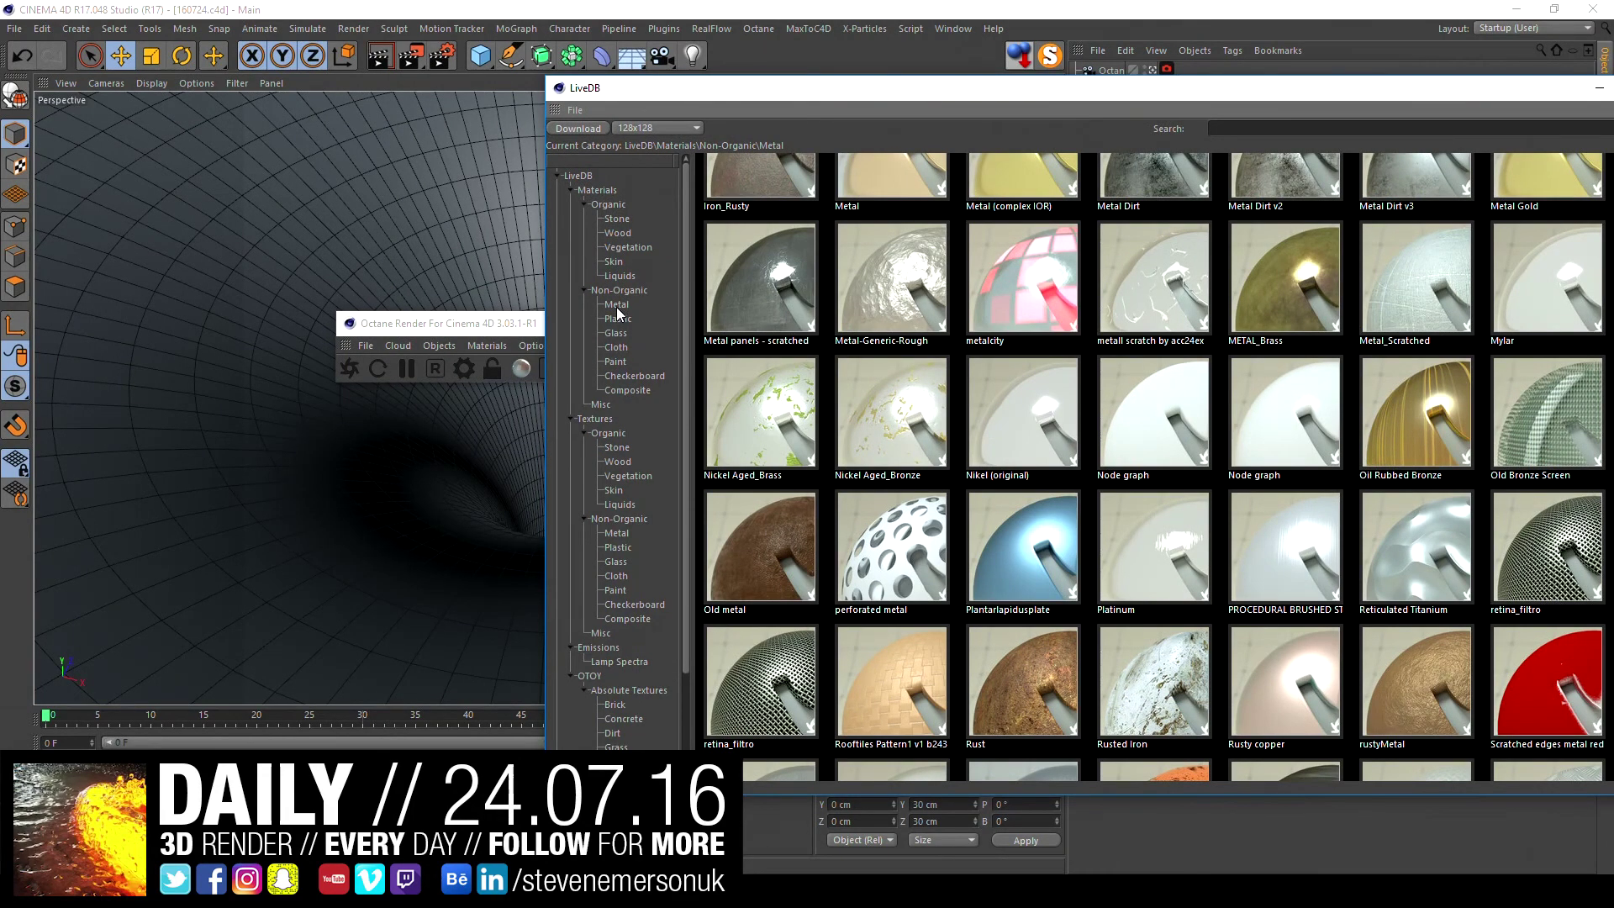
# - Download Metal Dirt v3 from LiveDB's Non-Organic Metal presets and apply it to the torus
pyautogui.click(619, 533)
pyautogui.scroll(-3, 630, 690)
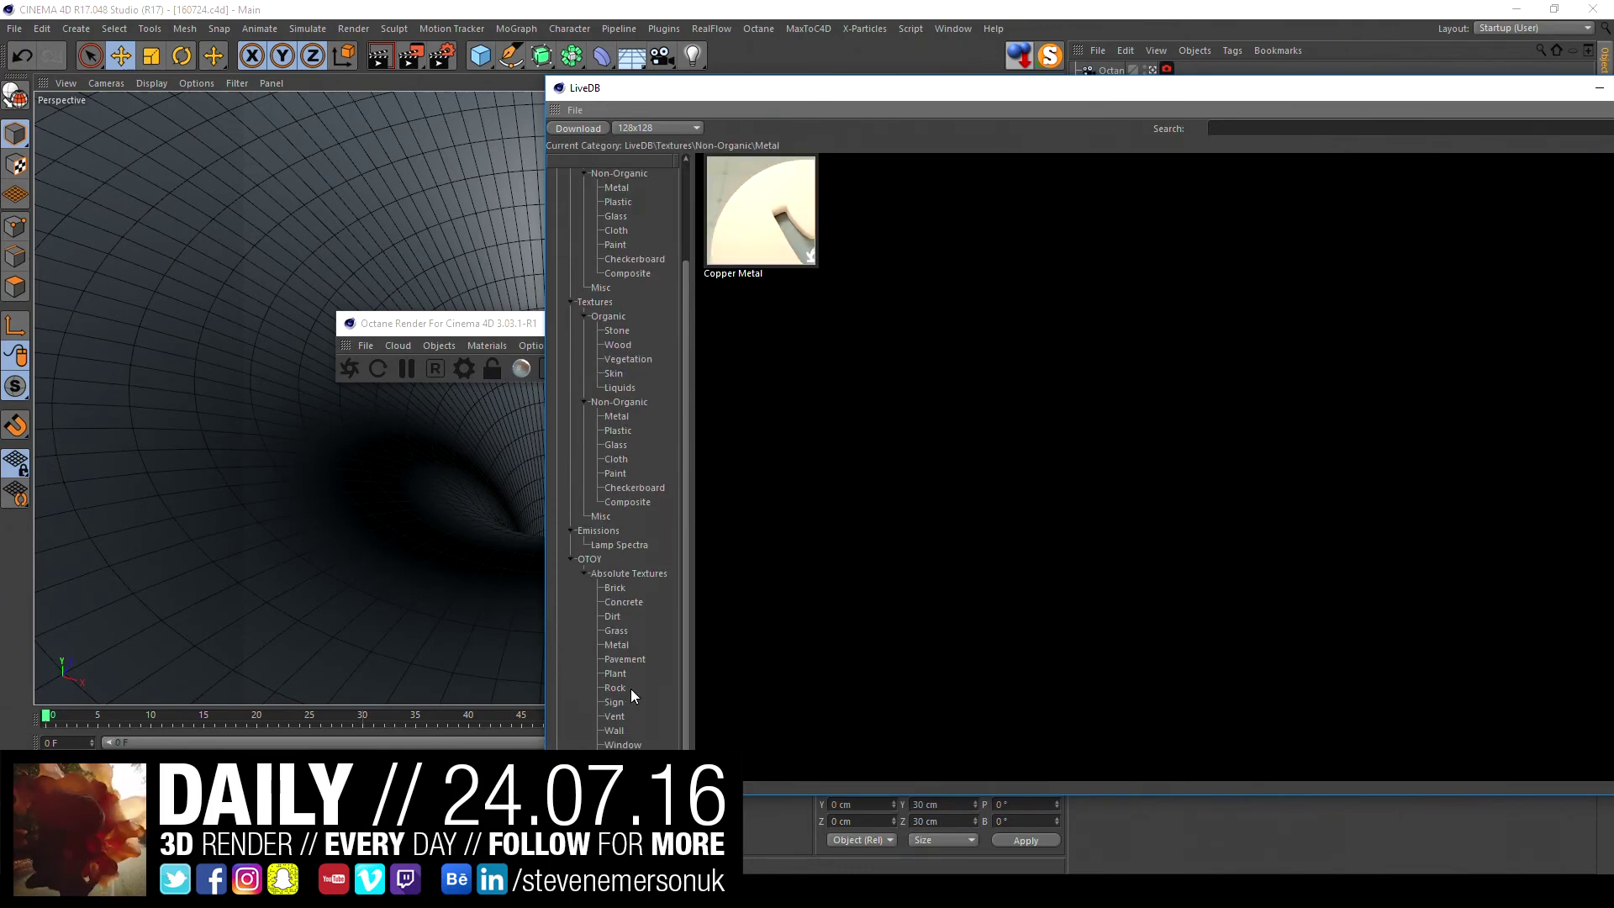
pyautogui.click(626, 646)
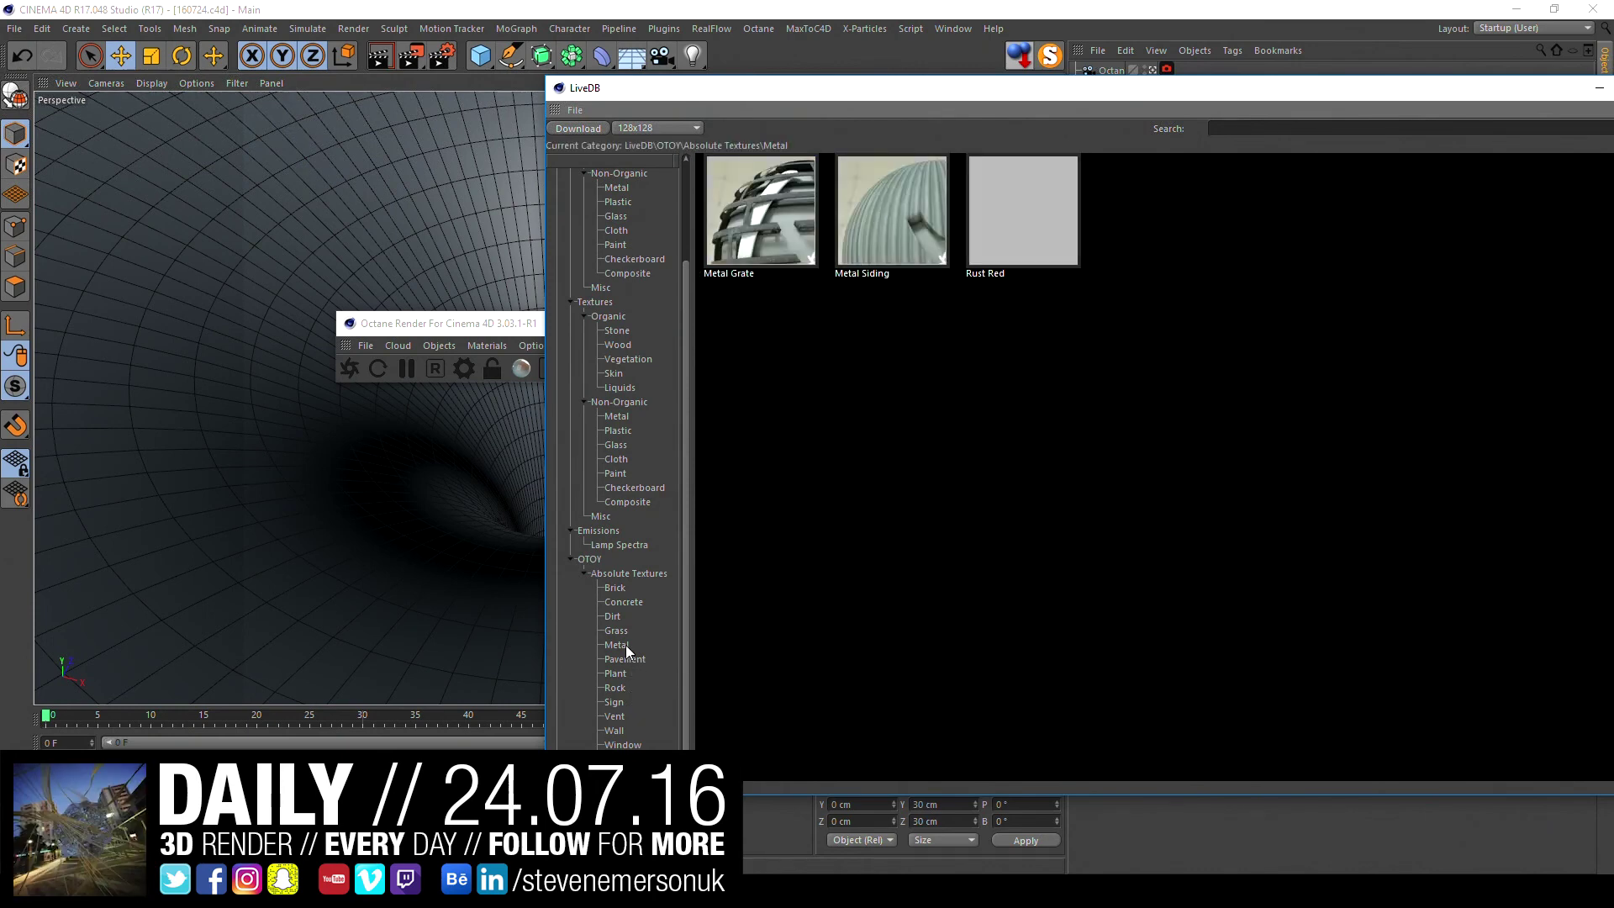
pyautogui.scroll(3, 627, 472)
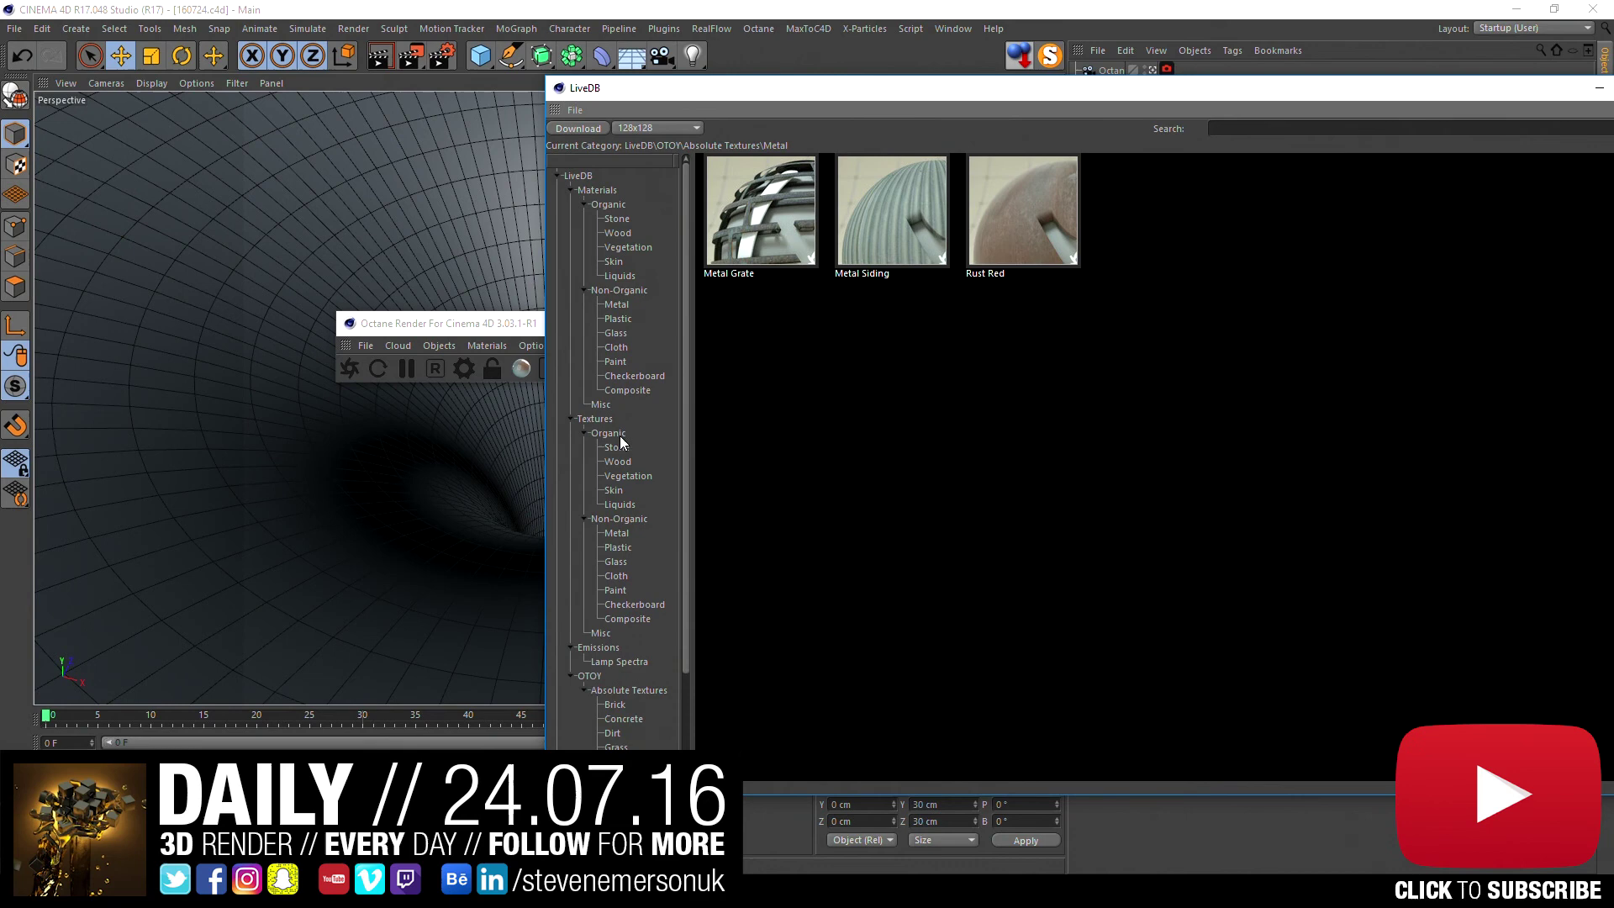
pyautogui.click(627, 307)
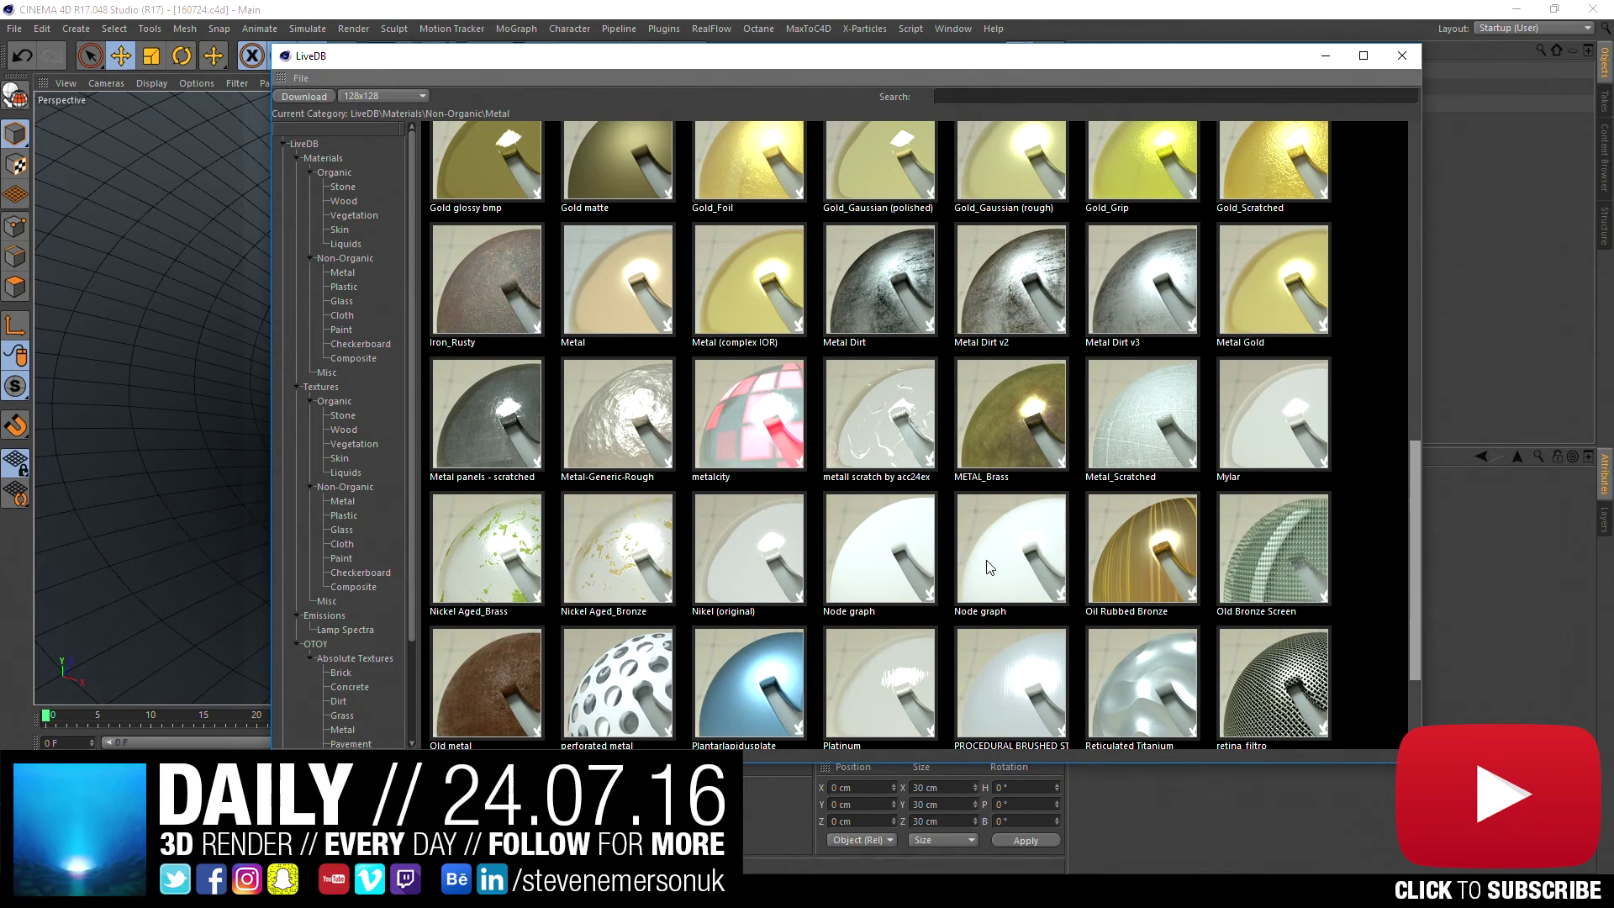
pyautogui.click(1157, 291)
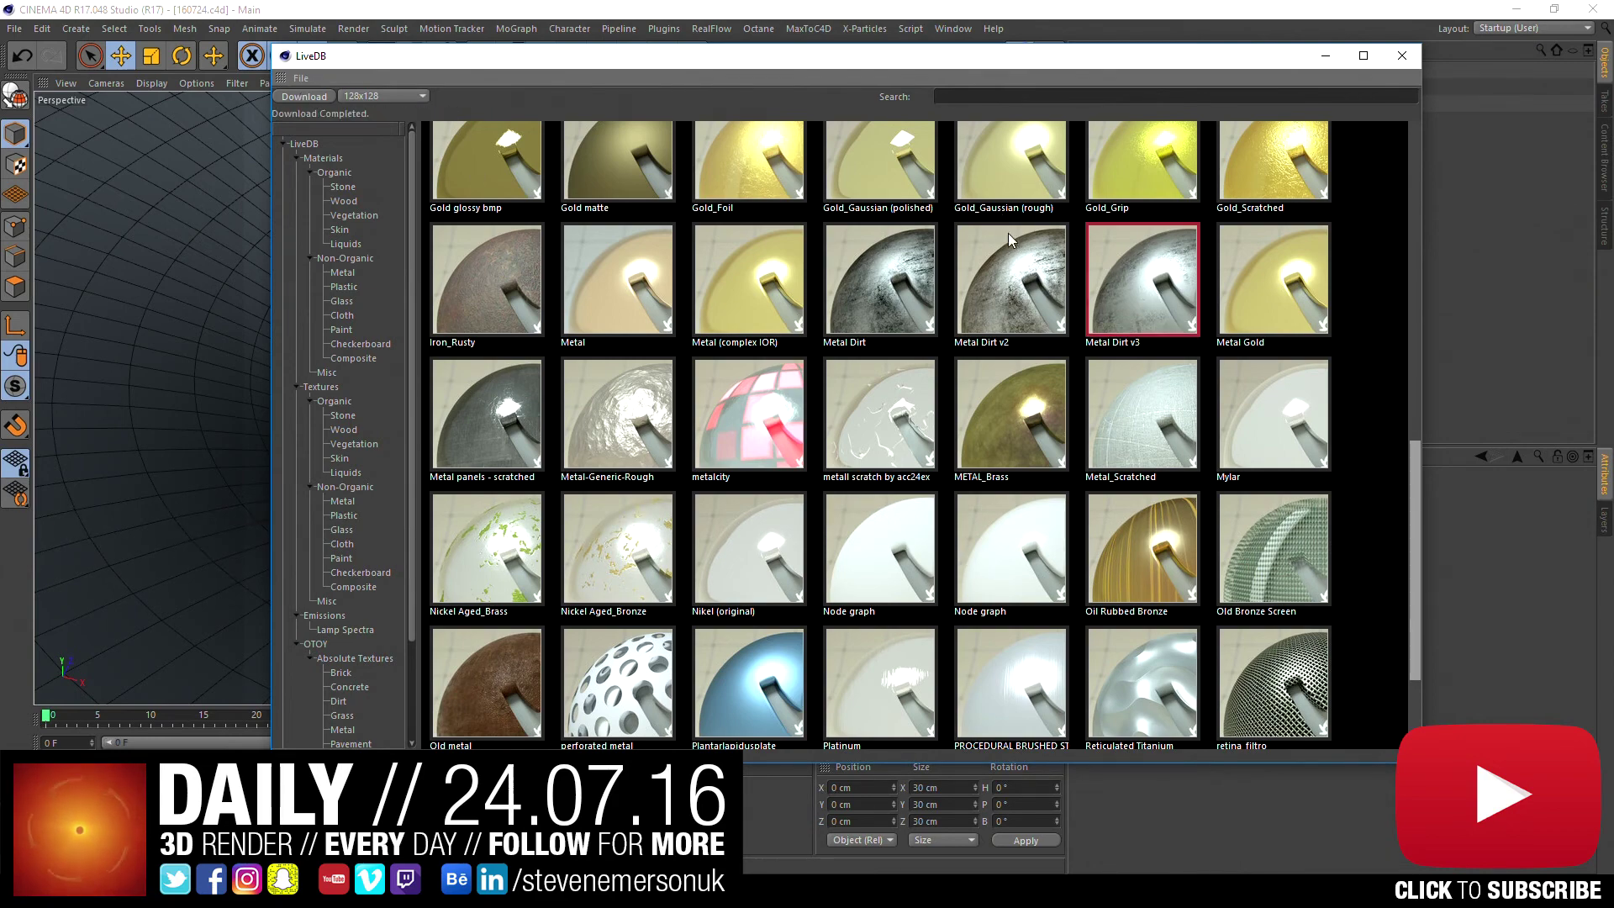
pyautogui.click(1317, 59)
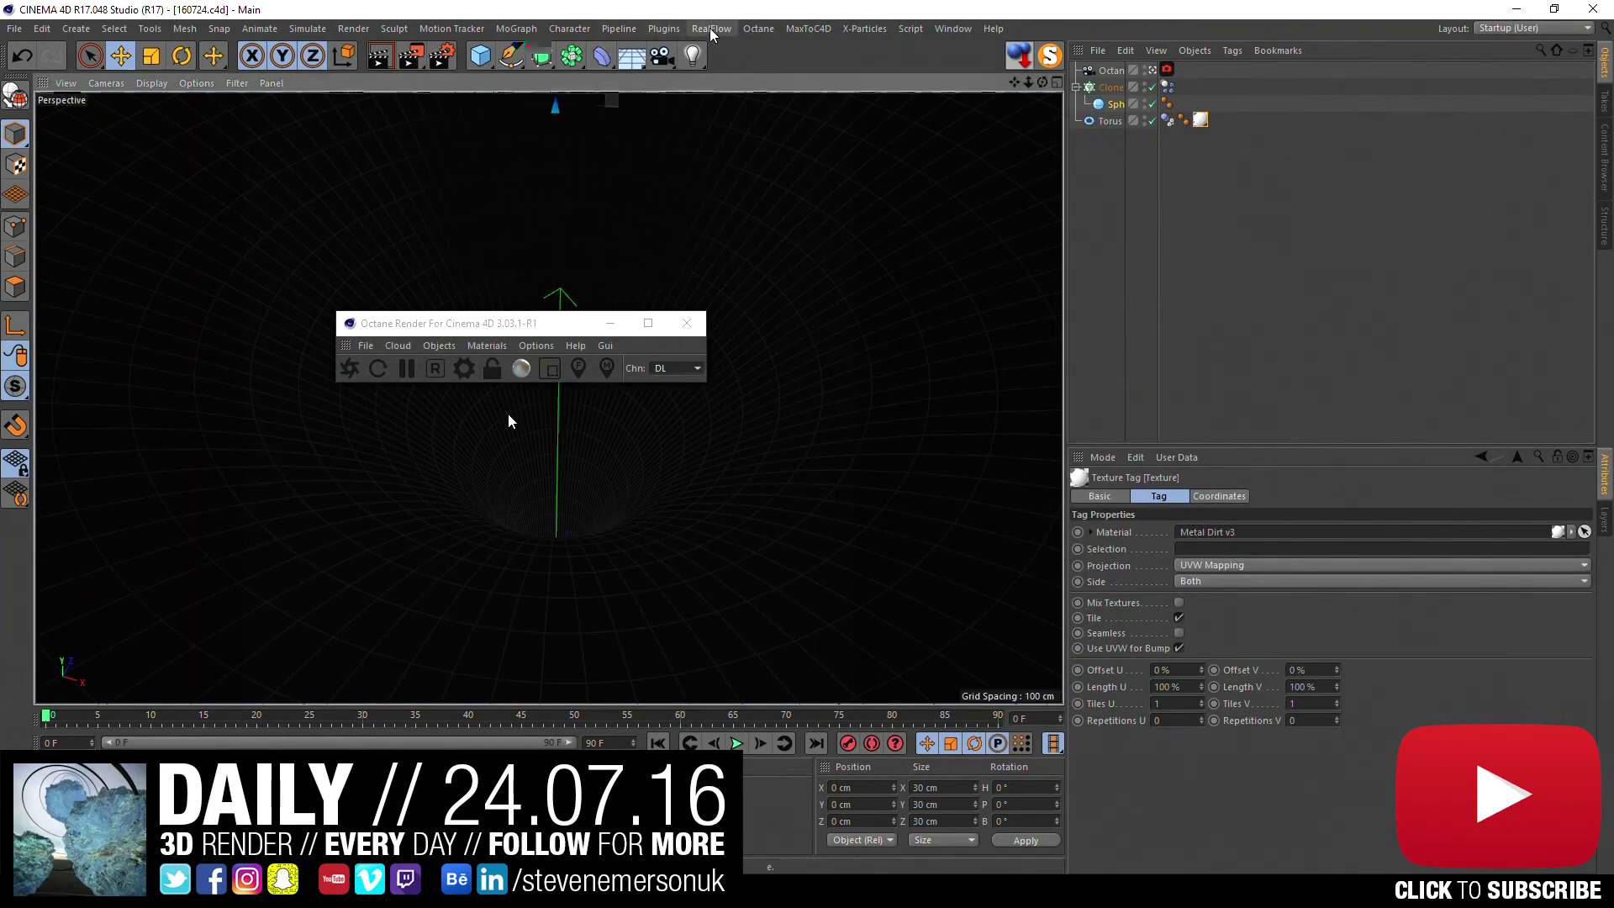
# - Start an Octane live interactive render in the Live Viewer
pyautogui.click(759, 28)
pyautogui.click(762, 71)
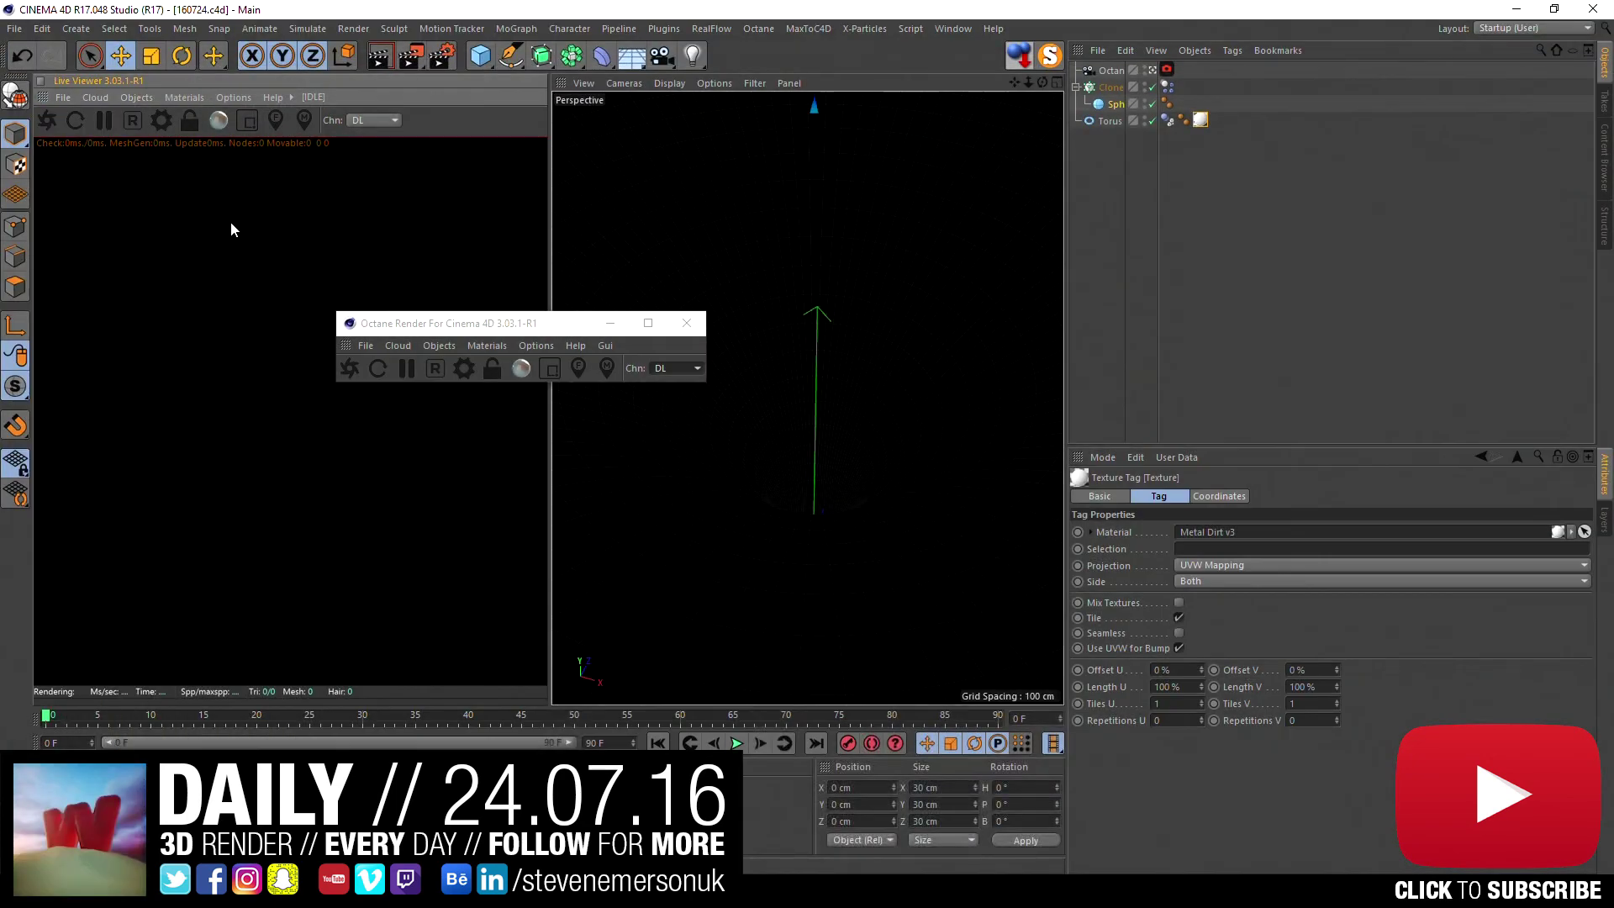
pyautogui.click(49, 123)
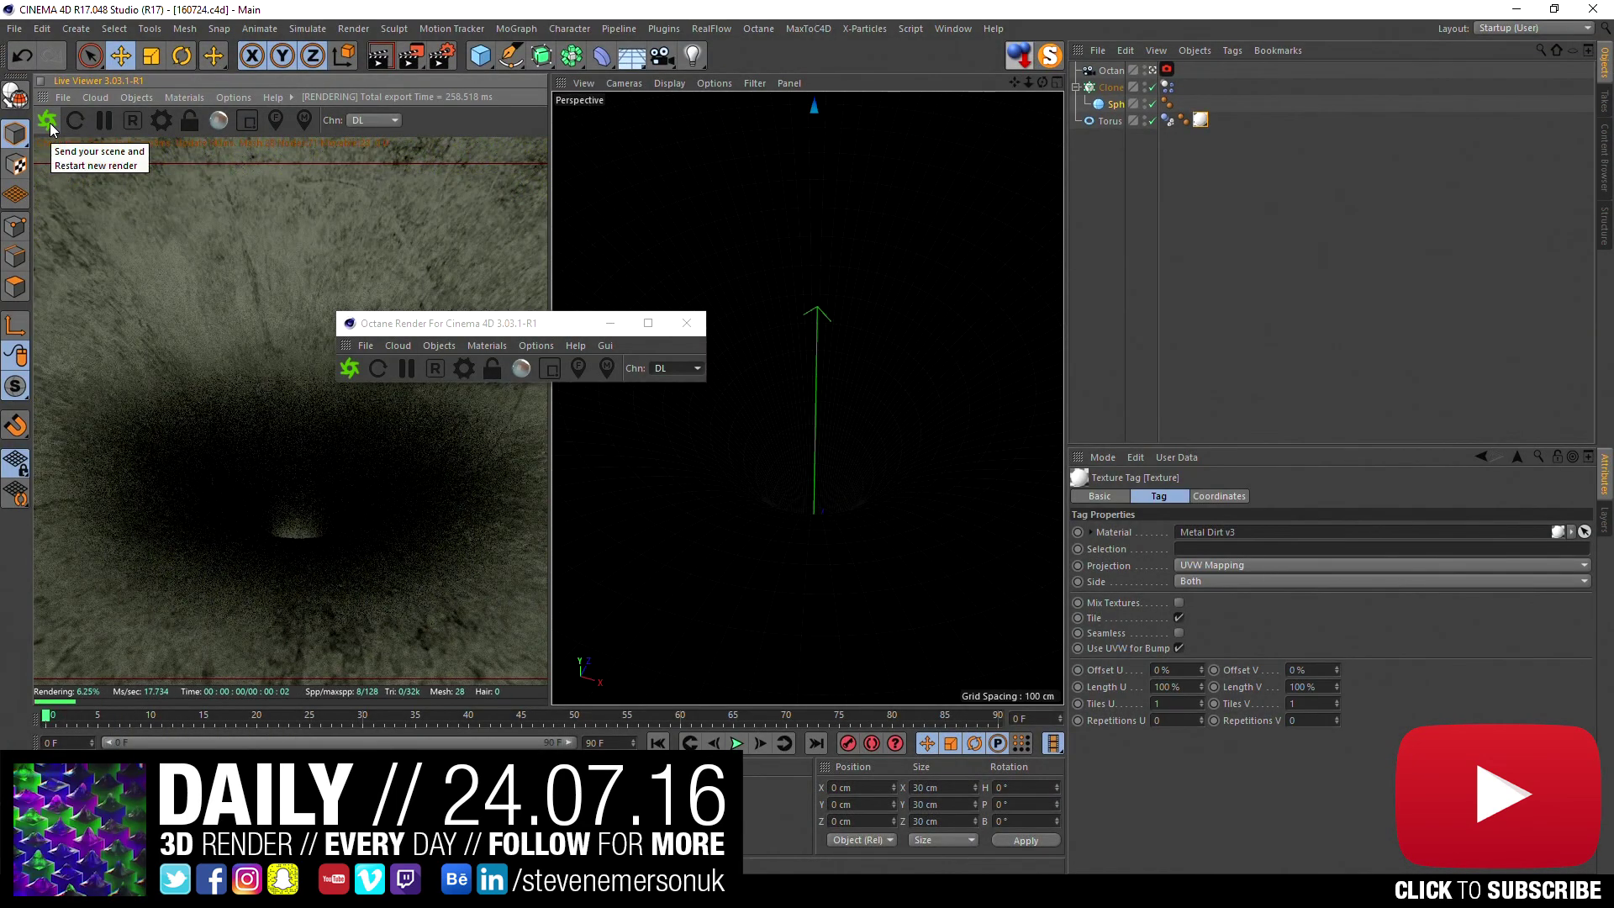
# - Make the torus texture tile seamlessly at 50% Length U and V, then re-render
pyautogui.click(1086, 284)
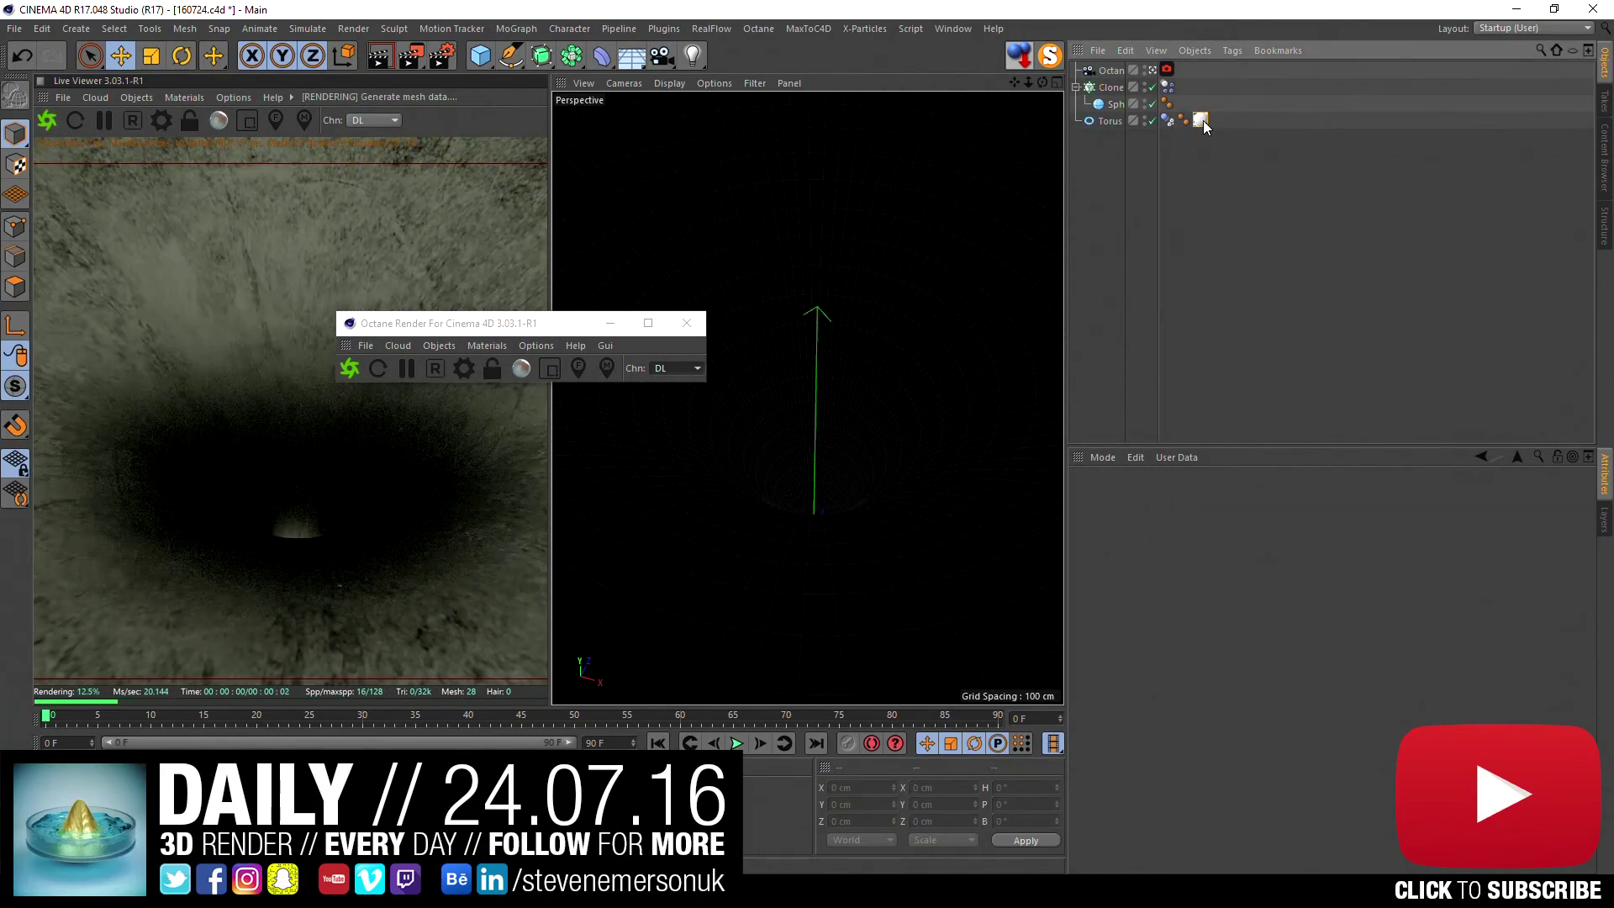
pyautogui.click(1199, 120)
pyautogui.click(1179, 633)
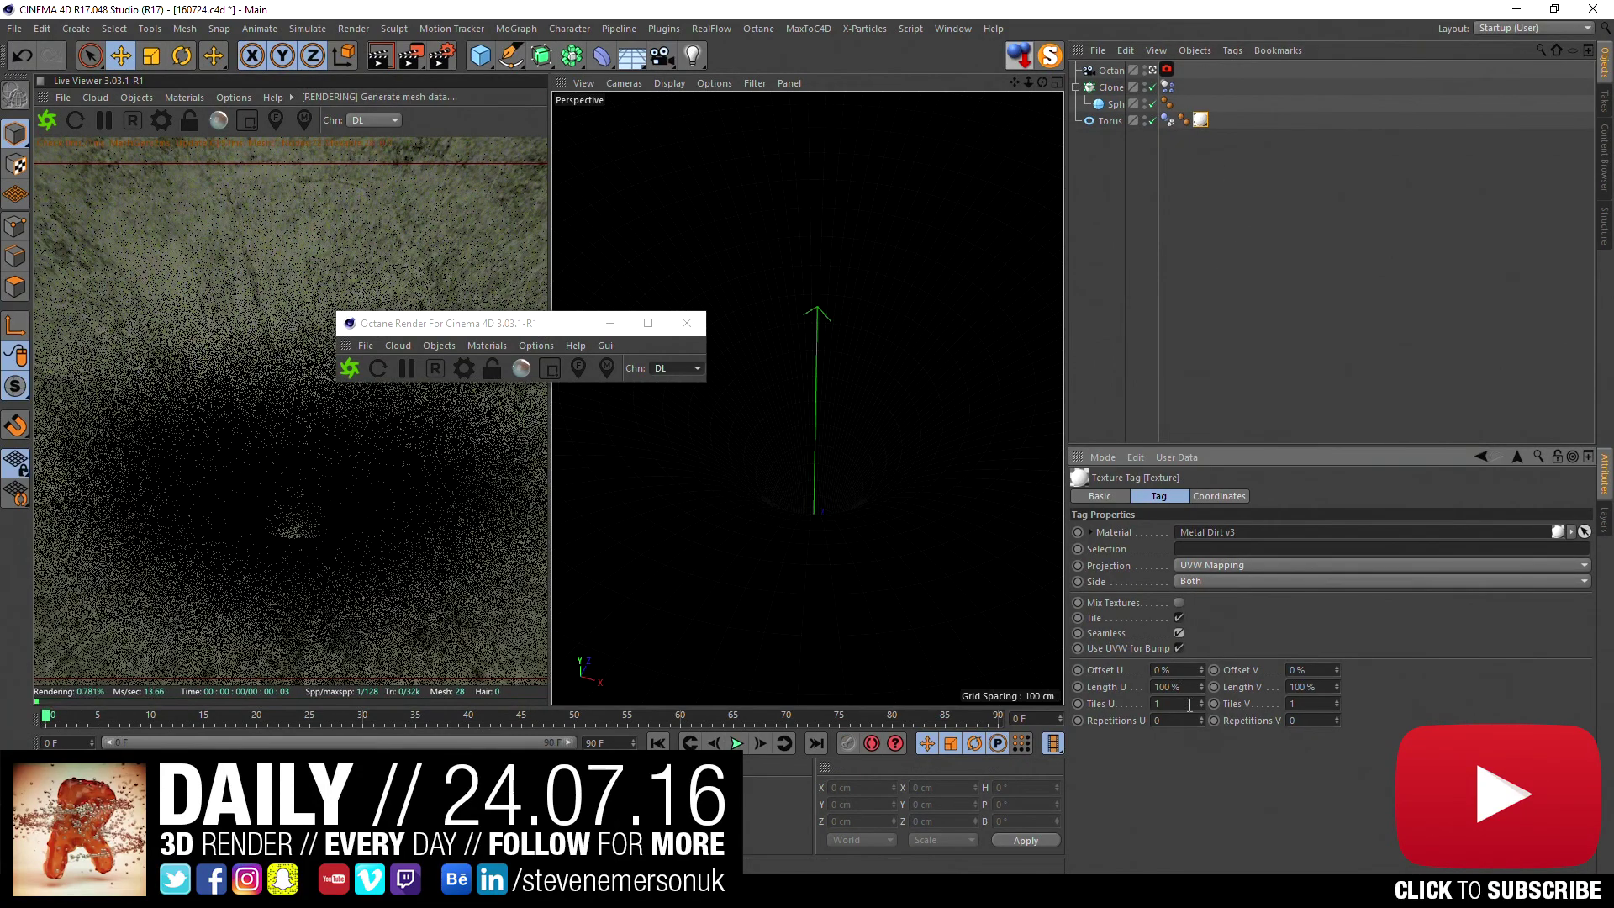
pyautogui.write('50')
pyautogui.press('Tab')
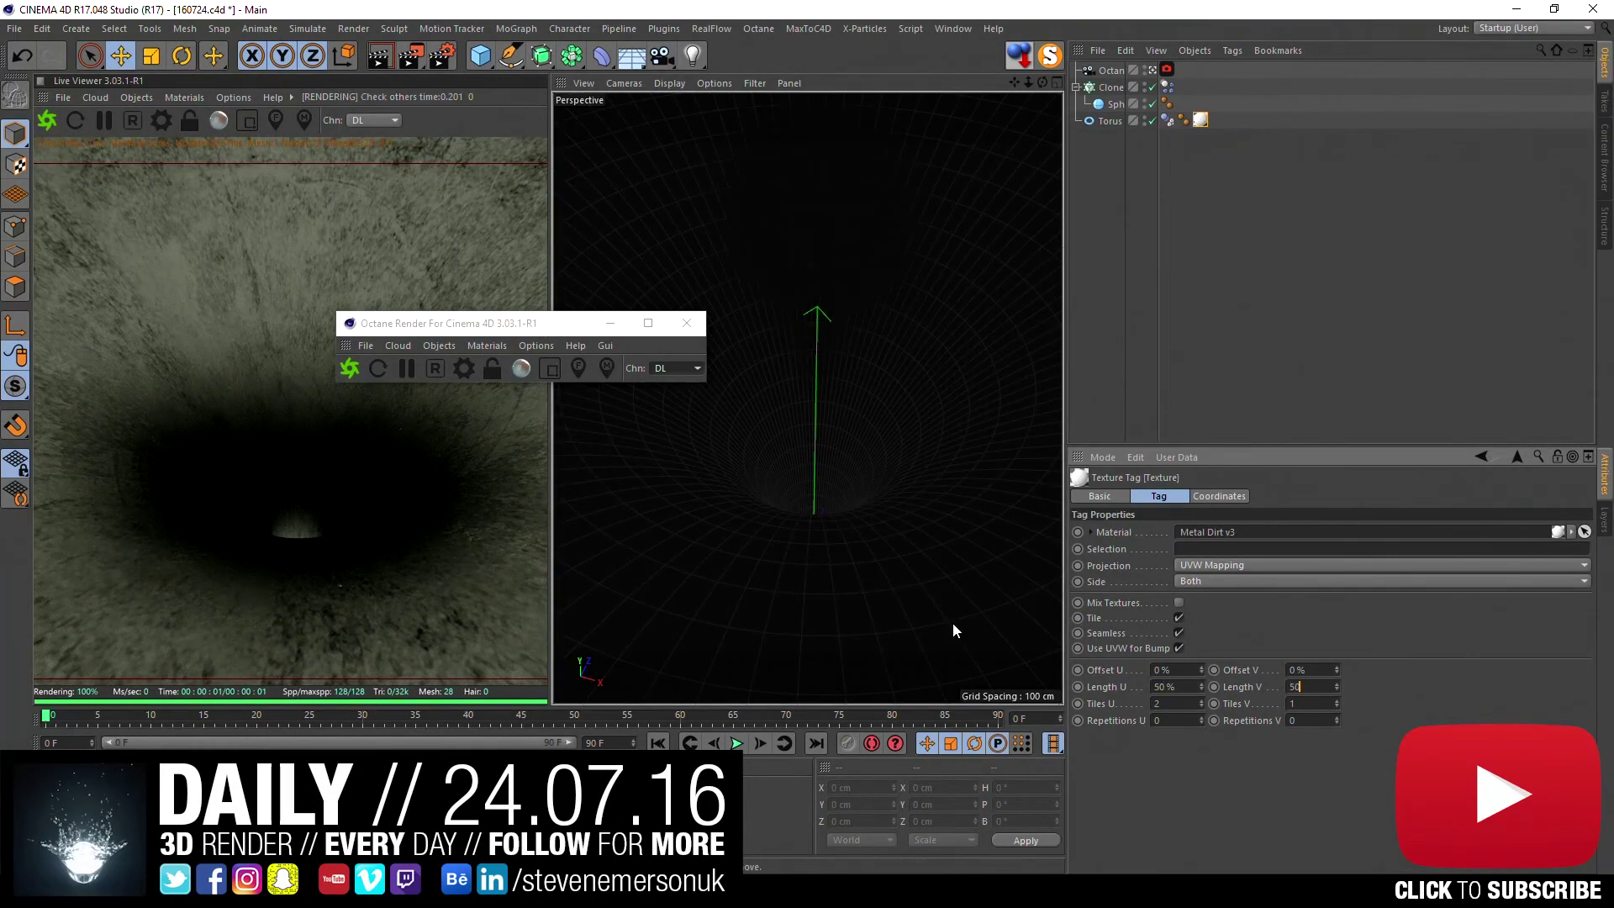
pyautogui.write('50')
pyautogui.press('Return')
pyautogui.click(46, 122)
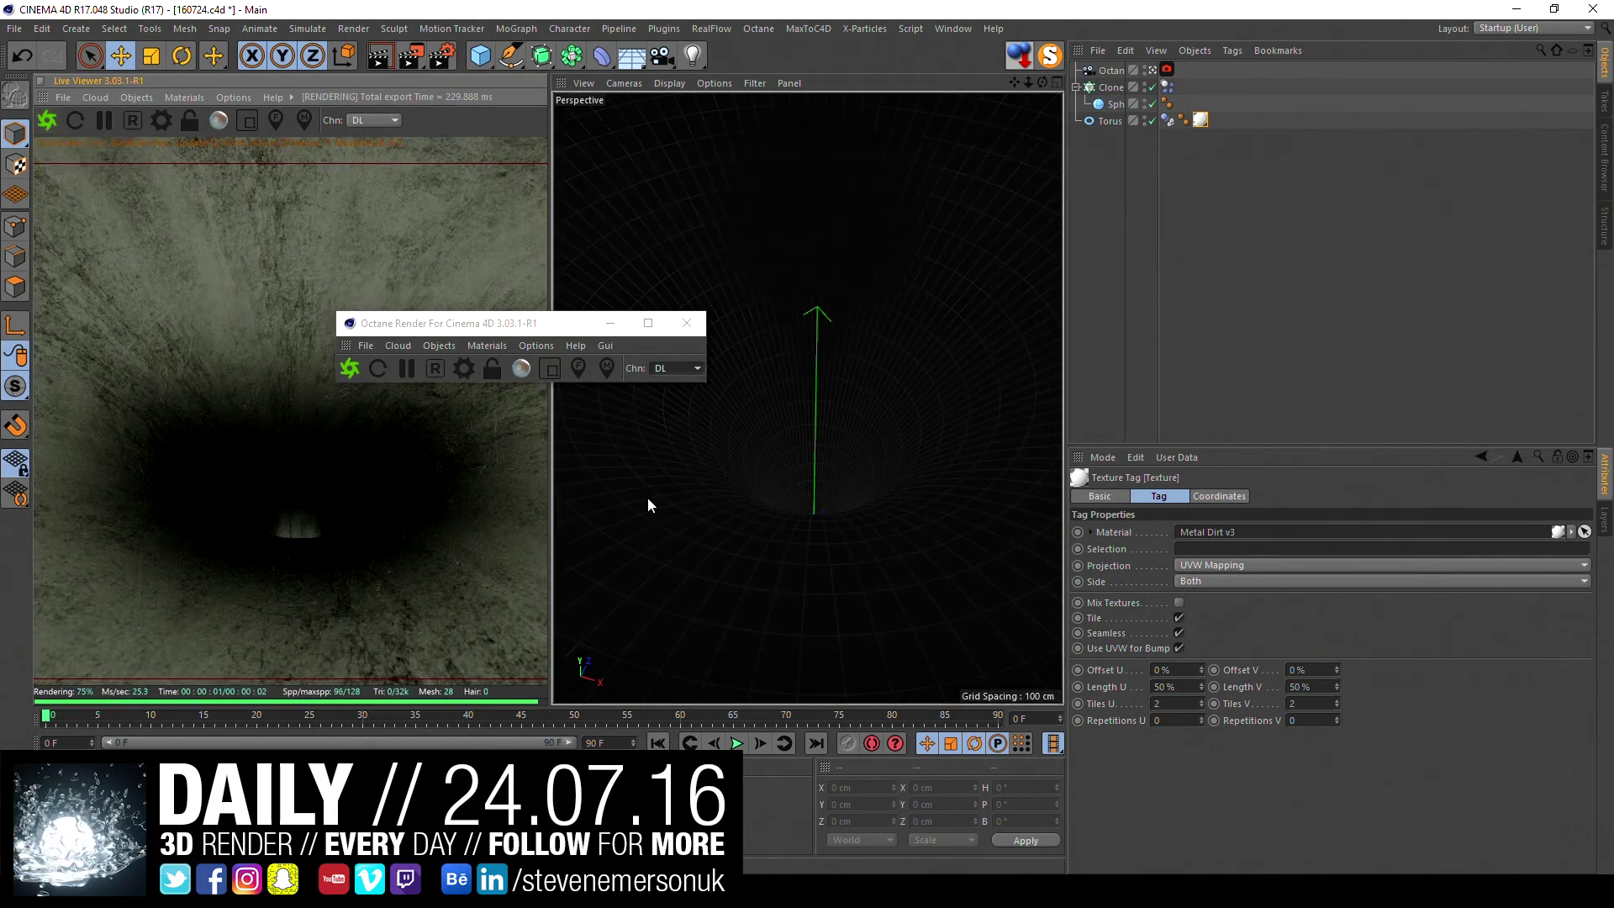
# - Lower Metal Dirt v3's roughness to about 0.03 and preview the falling spheres
pyautogui.doubleClick(160, 782)
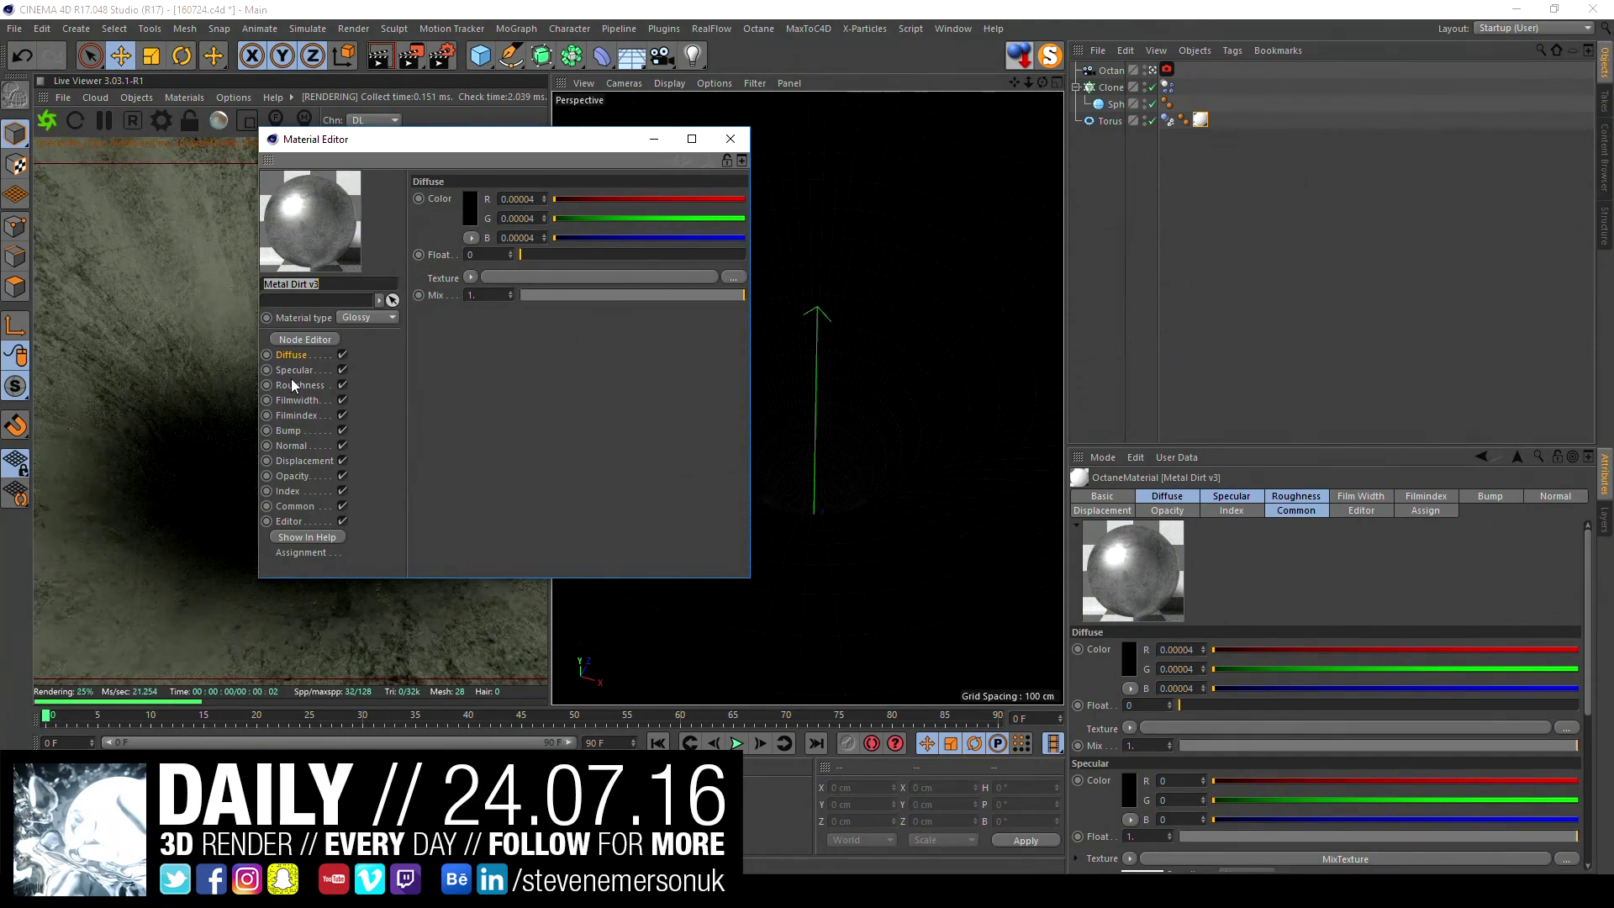
pyautogui.click(292, 383)
pyautogui.moveTo(582, 253); pyautogui.dragTo(527, 259)
pyautogui.moveTo(428, 152); pyautogui.dragTo(777, 164)
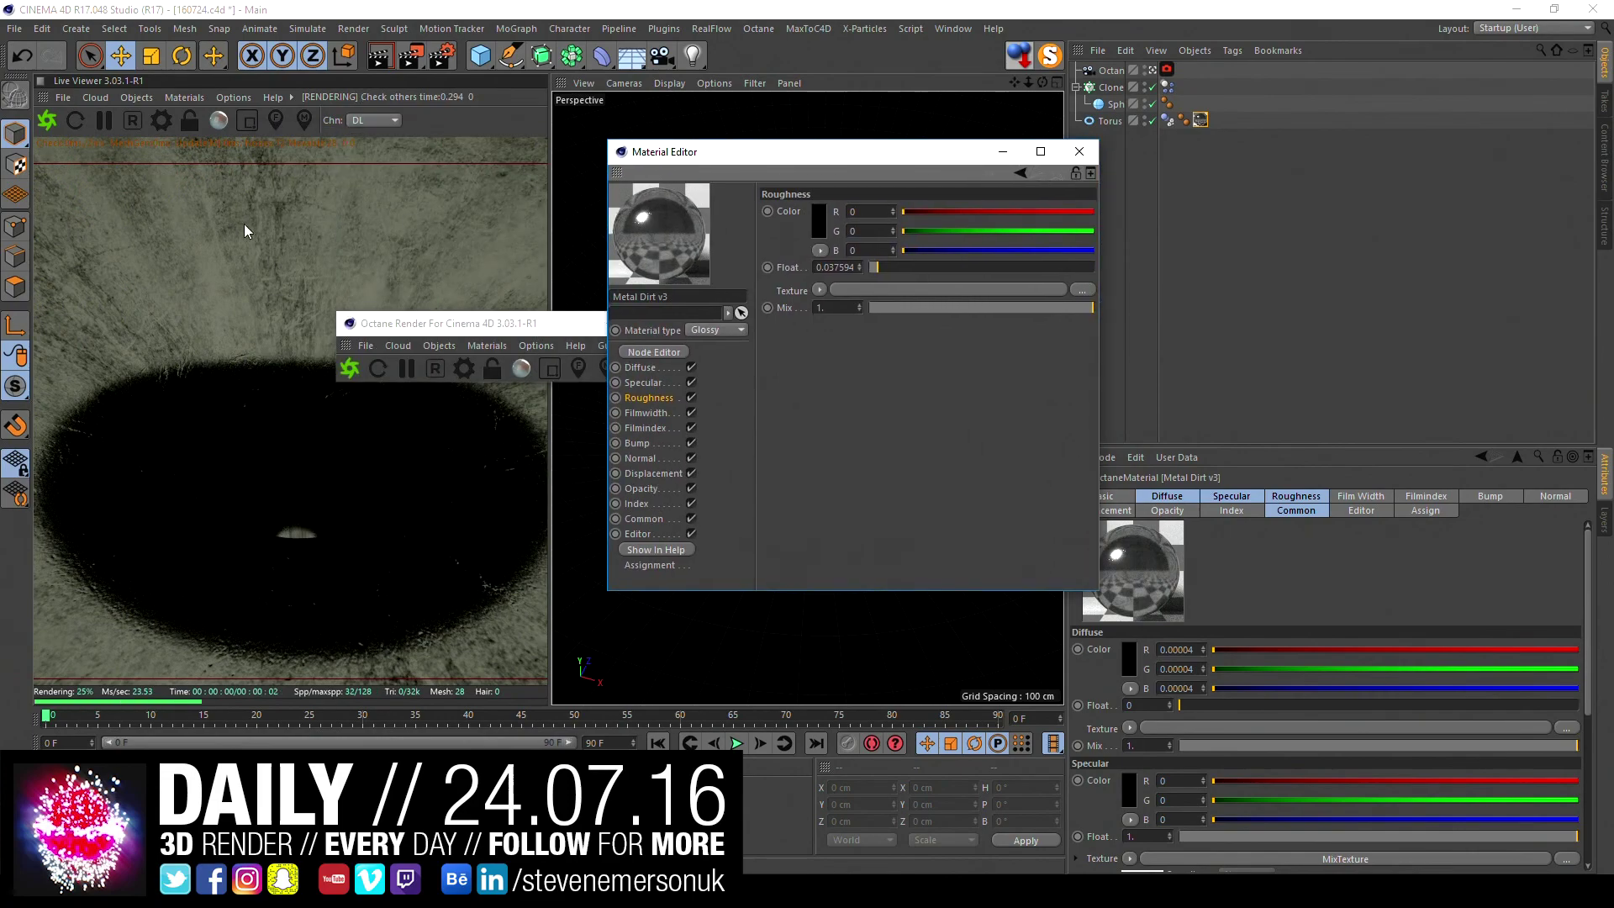
pyautogui.click(50, 116)
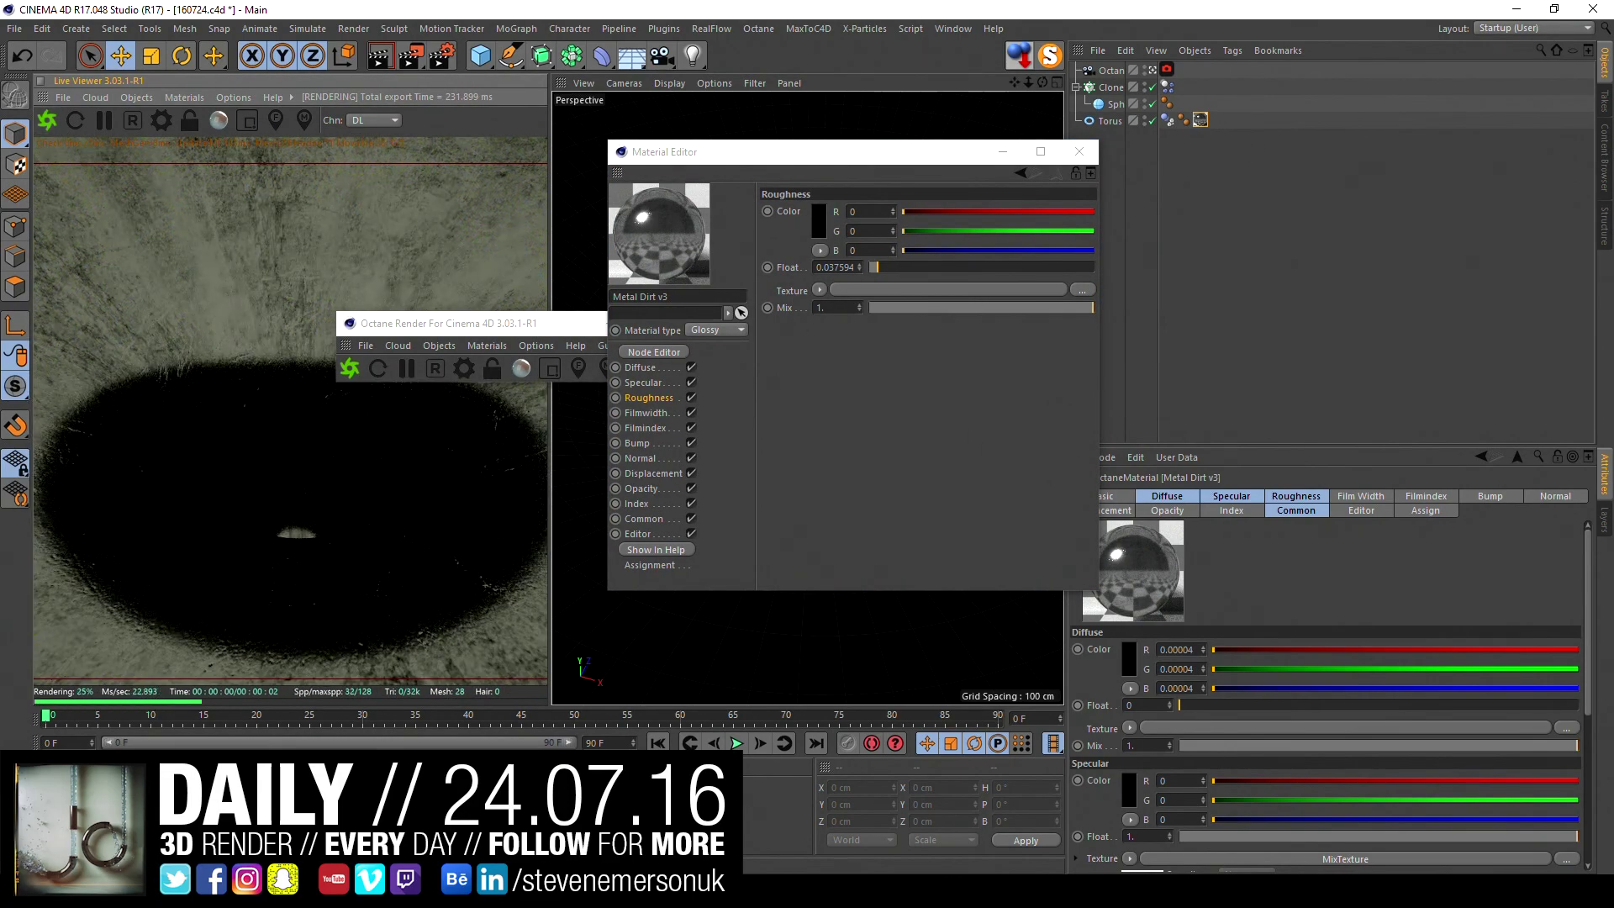
pyautogui.click(736, 744)
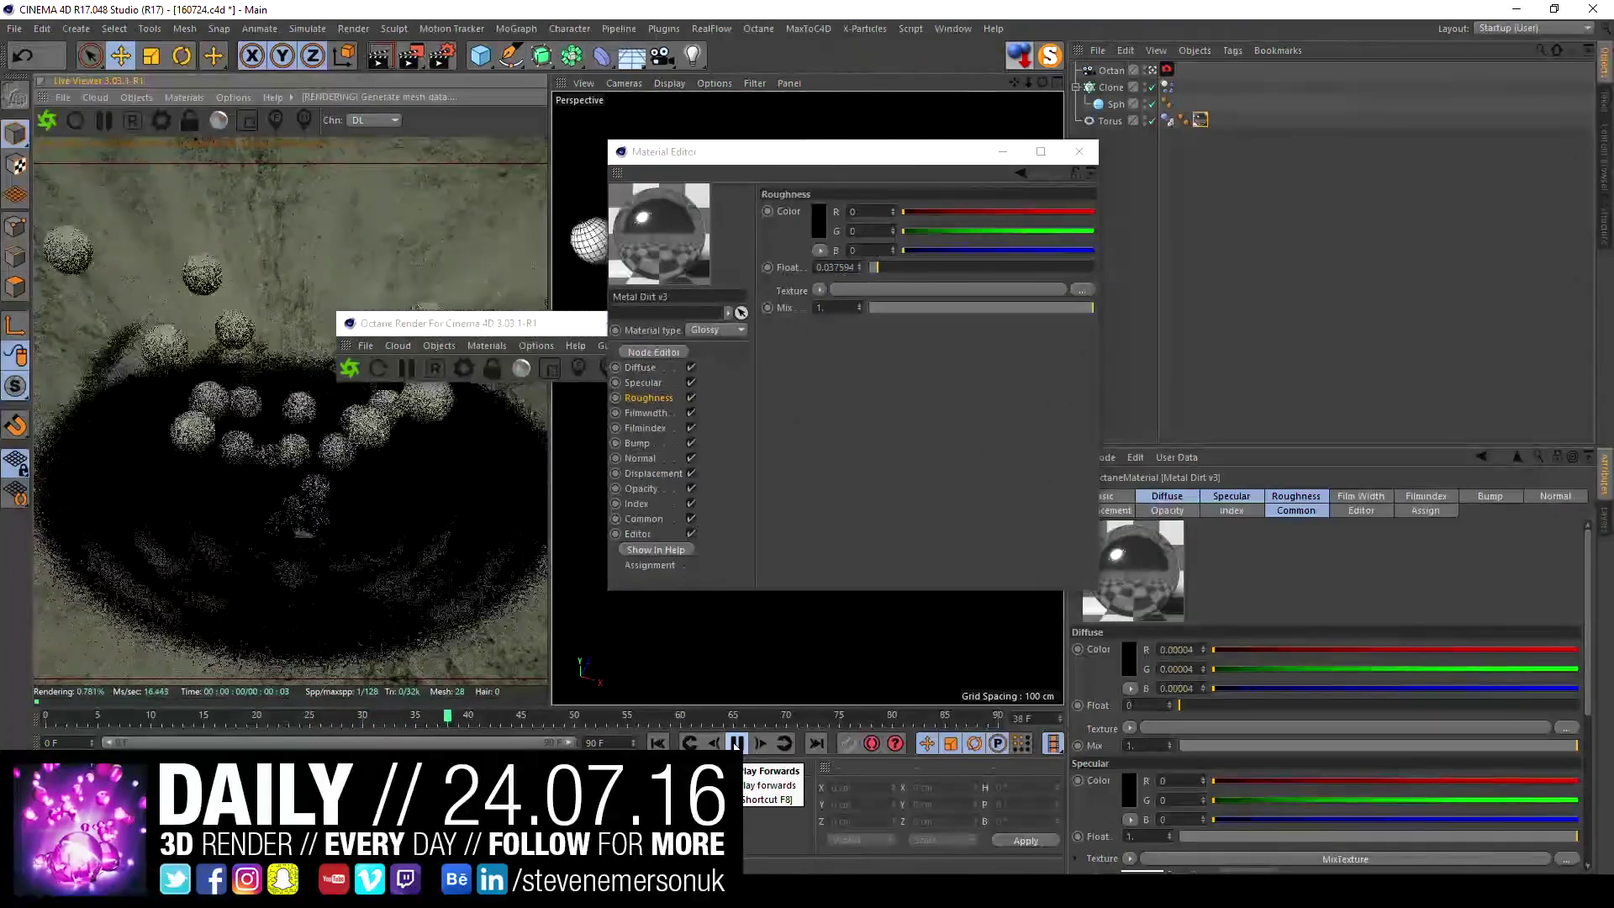
pyautogui.click(736, 744)
pyautogui.click(1091, 149)
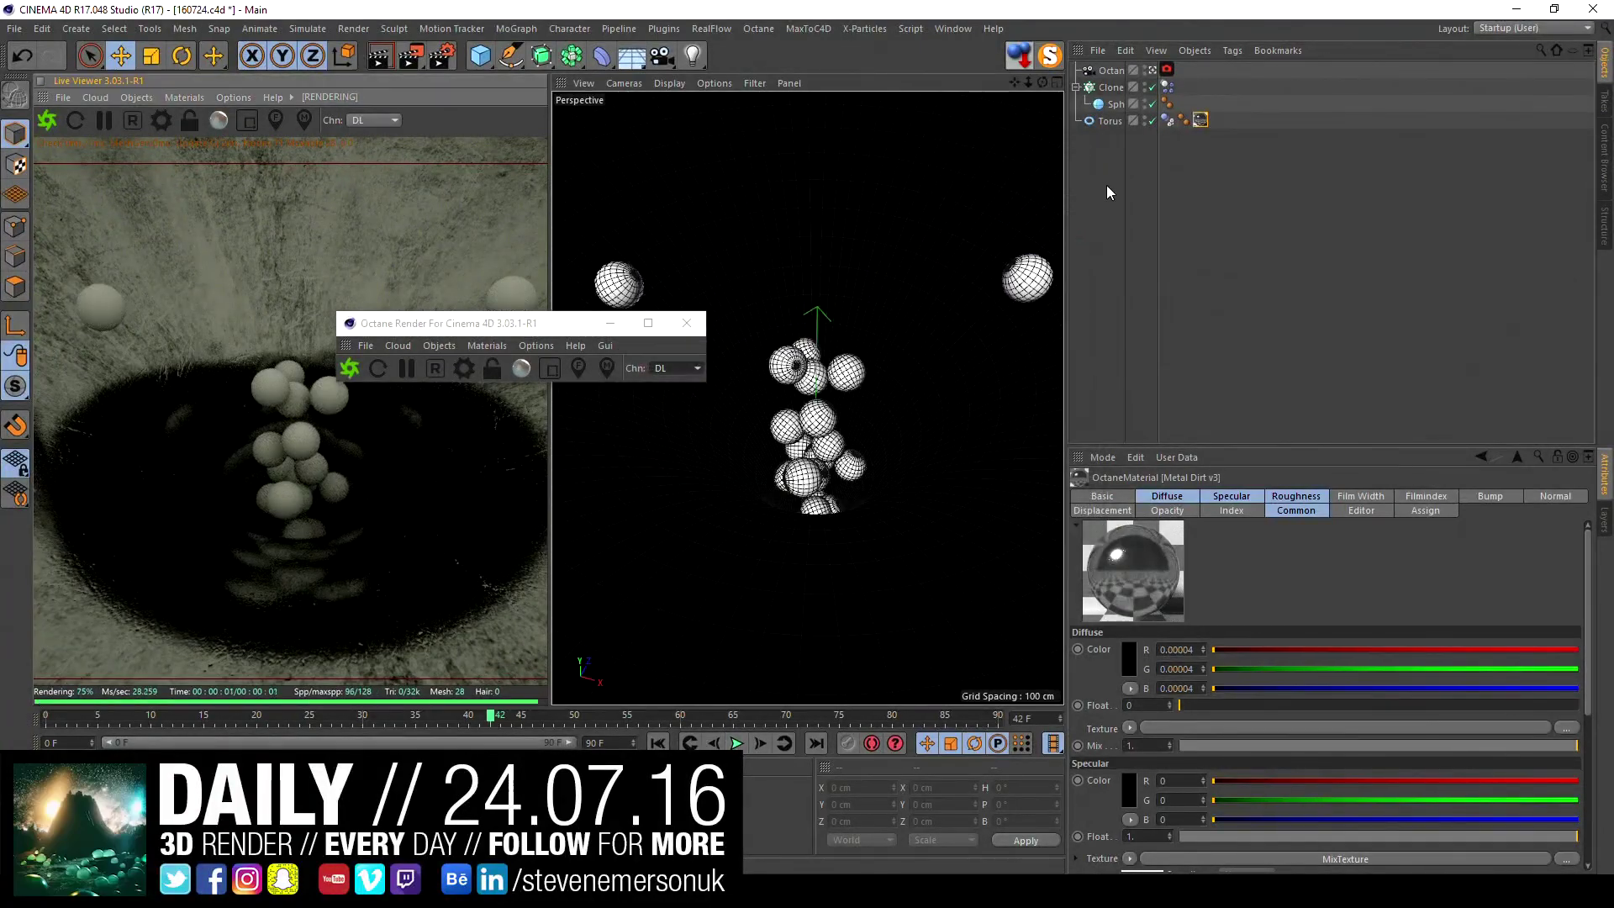
# - Duplicate the sphere cloner into Cloner.1 and return to the first frame
pyautogui.click(1090, 88)
pyautogui.keyDown('ctrl'); pyautogui.moveTo(1112, 86); pyautogui.dragTo(1112, 99); pyautogui.keyUp('ctrl')
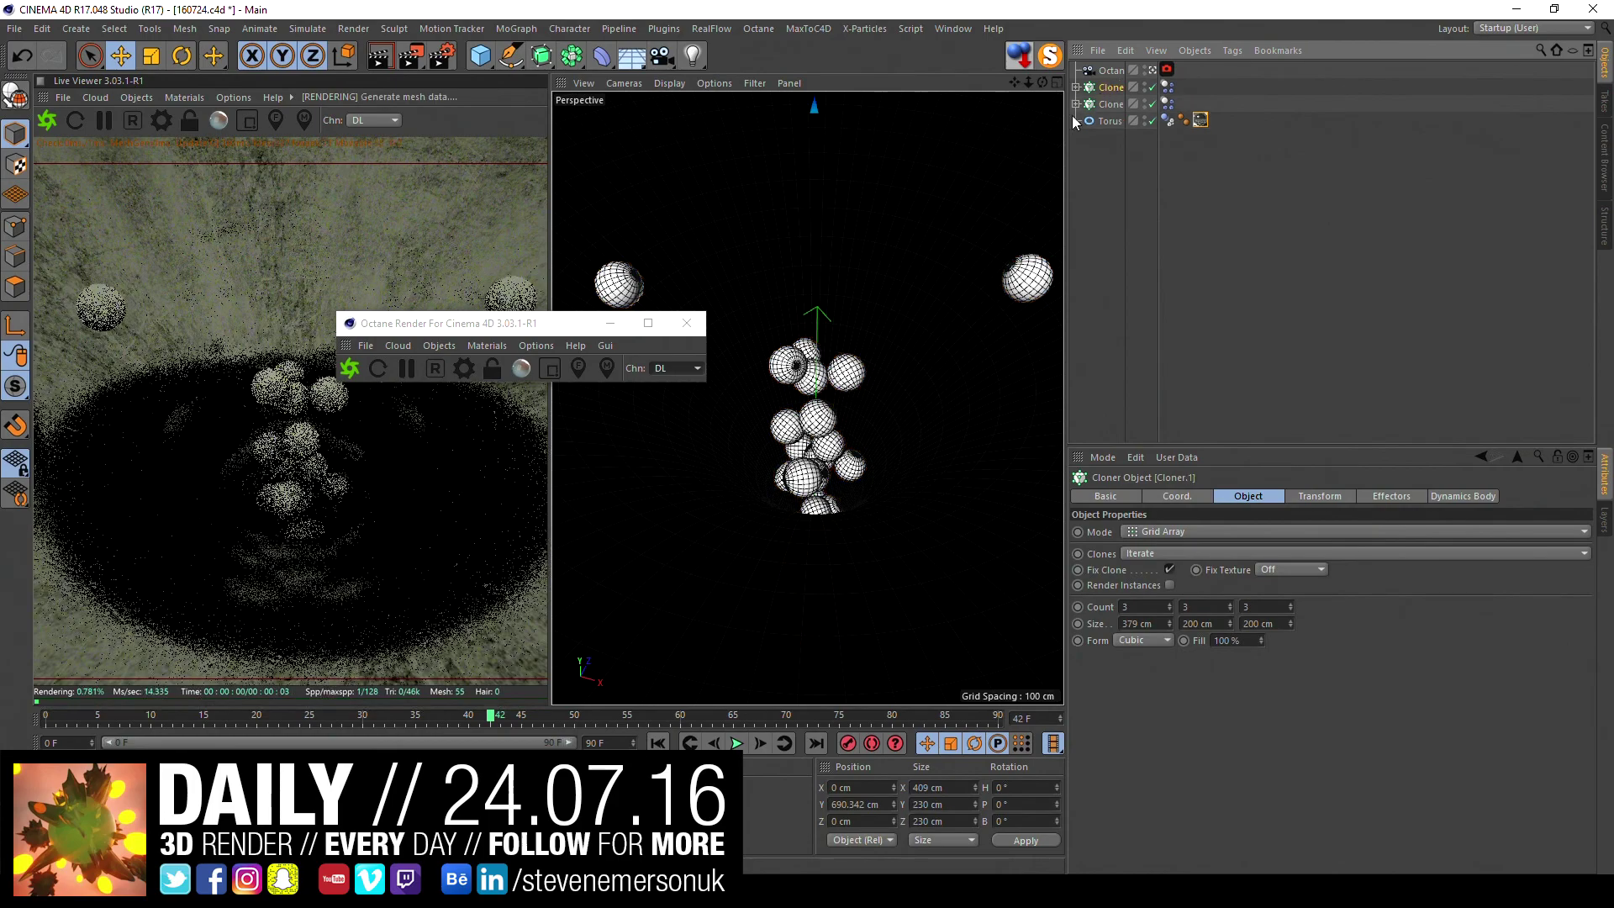
pyautogui.click(658, 743)
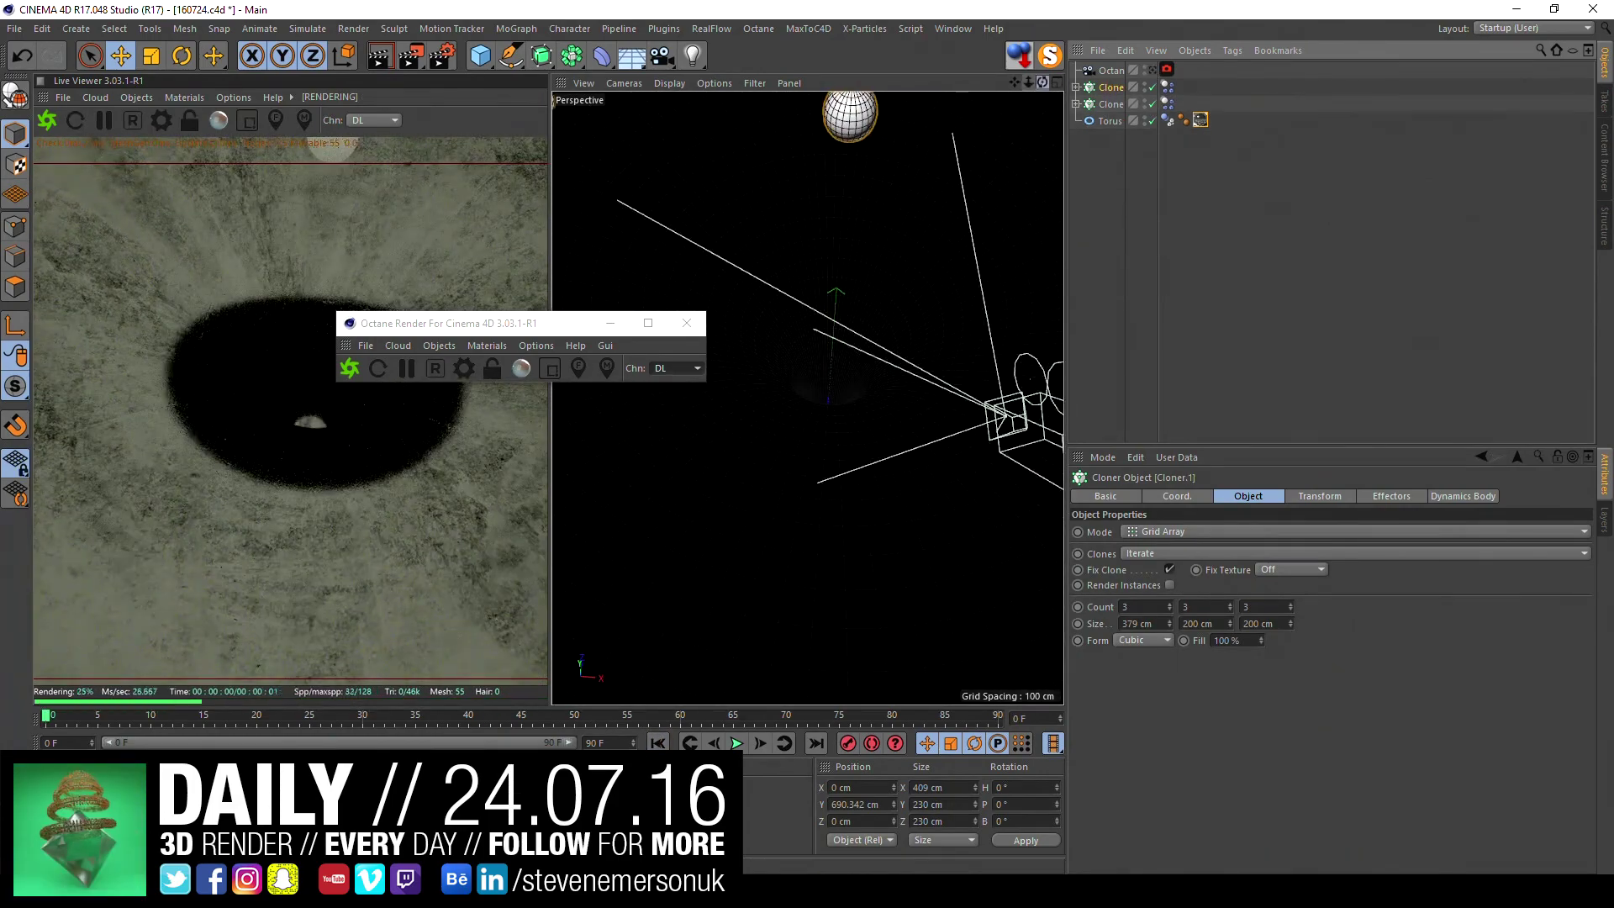
pyautogui.moveTo(1002, 99)
pyautogui.keyDown('alt'); pyautogui.mouseDown()
pyautogui.moveTo(901, 244)
pyautogui.moveTo(879, 401)
pyautogui.moveTo(1002, 205)
pyautogui.mouseUp(); pyautogui.keyUp('alt')
# - Shift Cloner.1's clones sideways along X and reduce its grid count to 2×2×2
pyautogui.click(1110, 86)
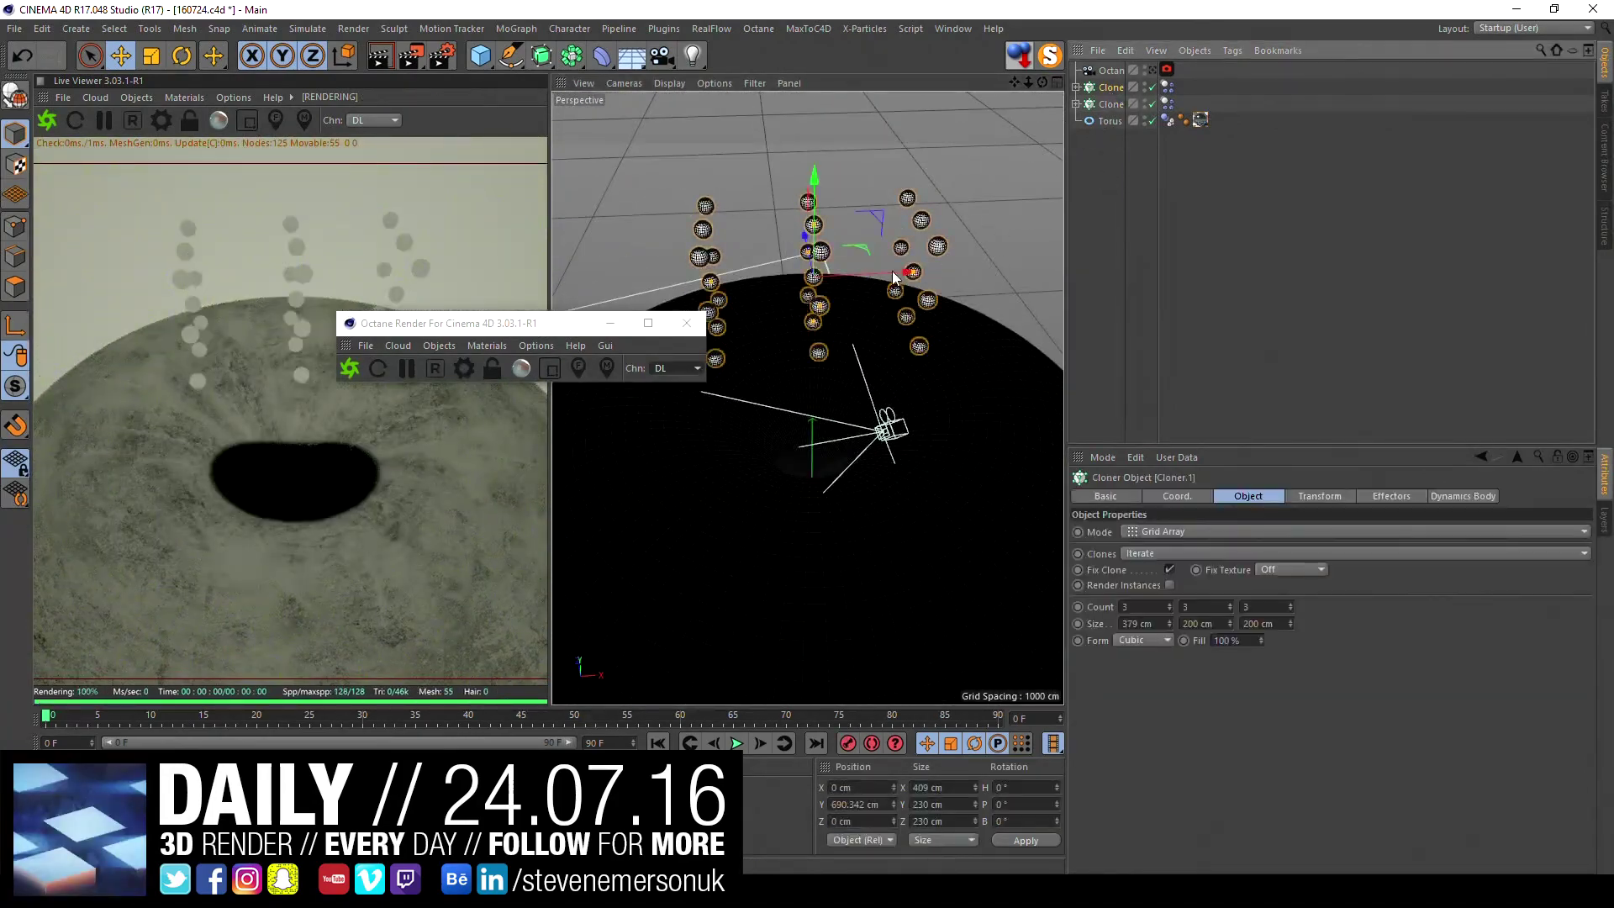
pyautogui.moveTo(861, 271); pyautogui.dragTo(884, 266)
pyautogui.hotkey('ctrl', 'shift', 'a')
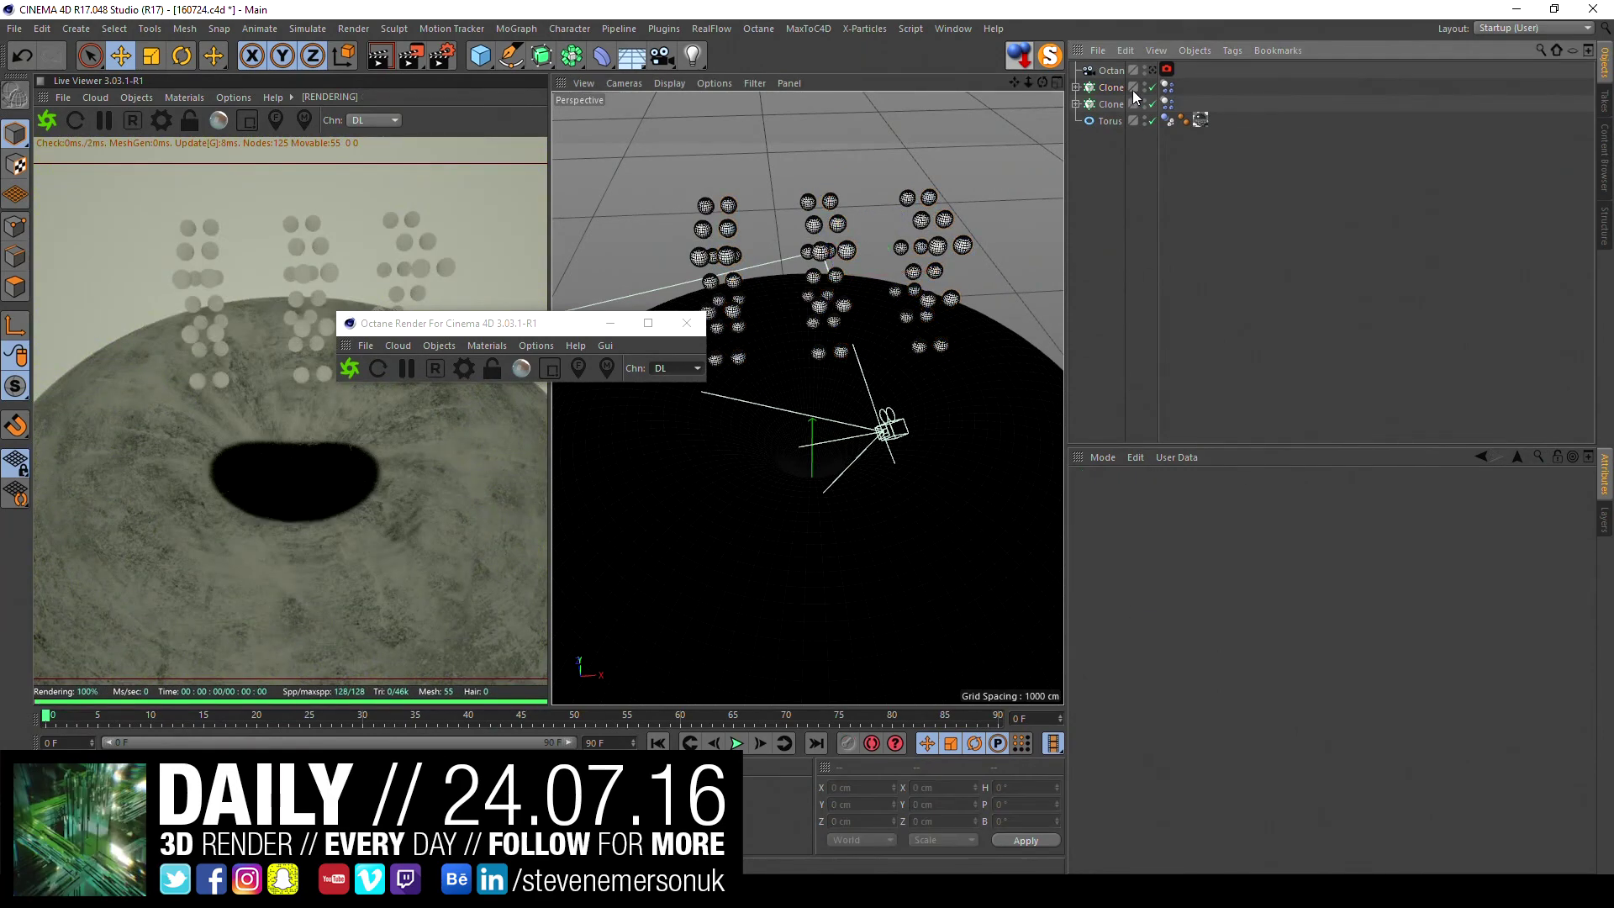
pyautogui.click(1114, 88)
pyautogui.click(1135, 606)
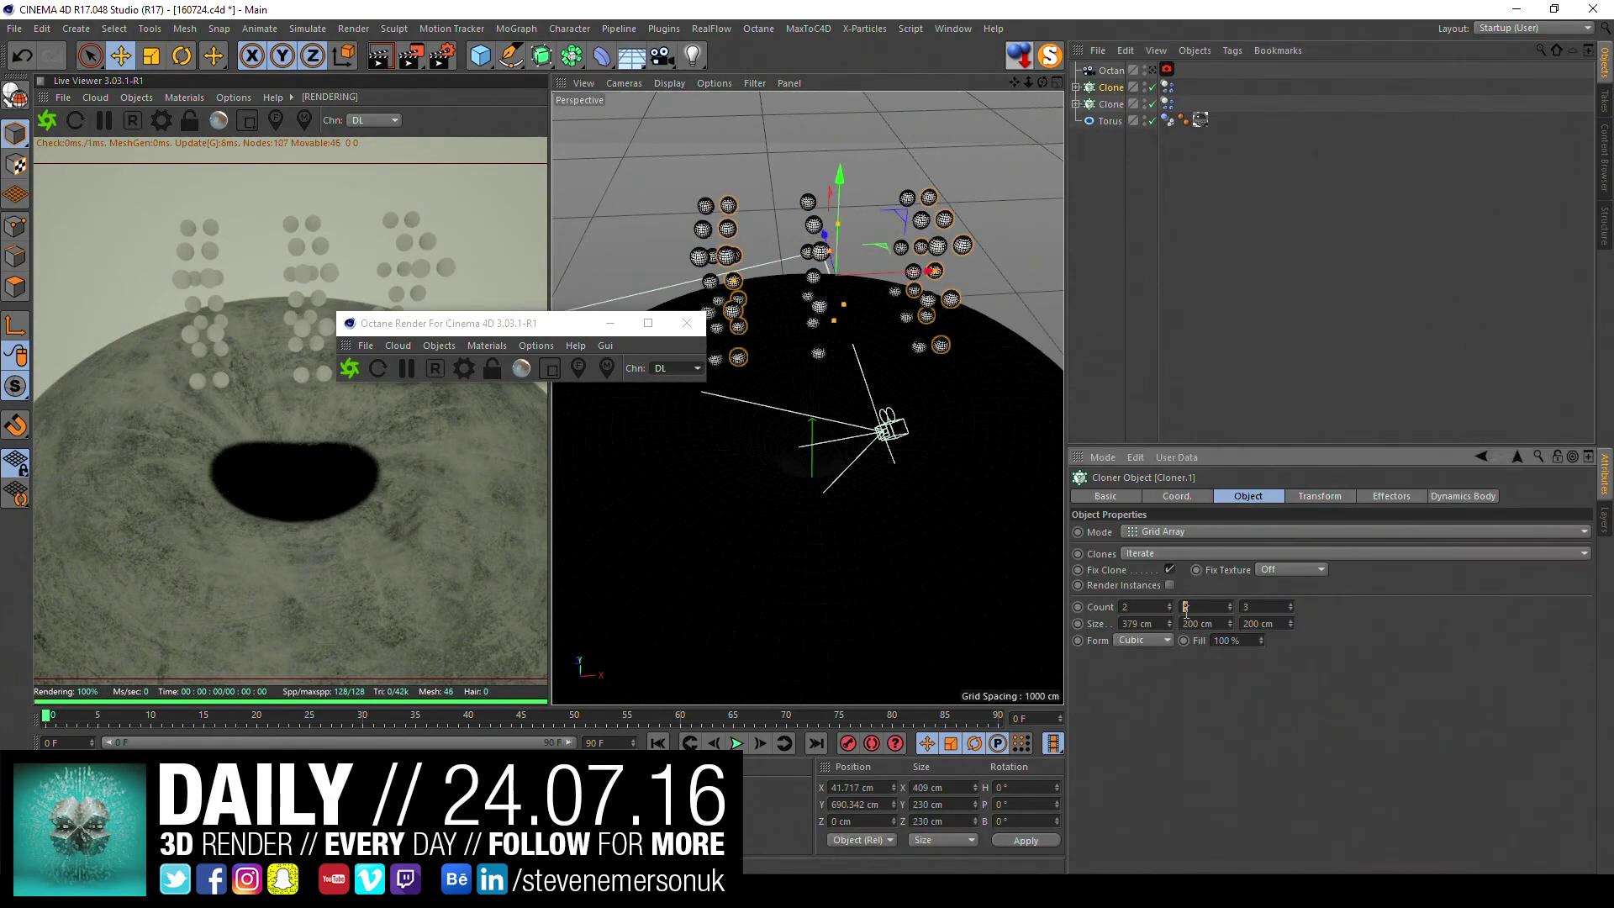
pyautogui.click(1202, 309)
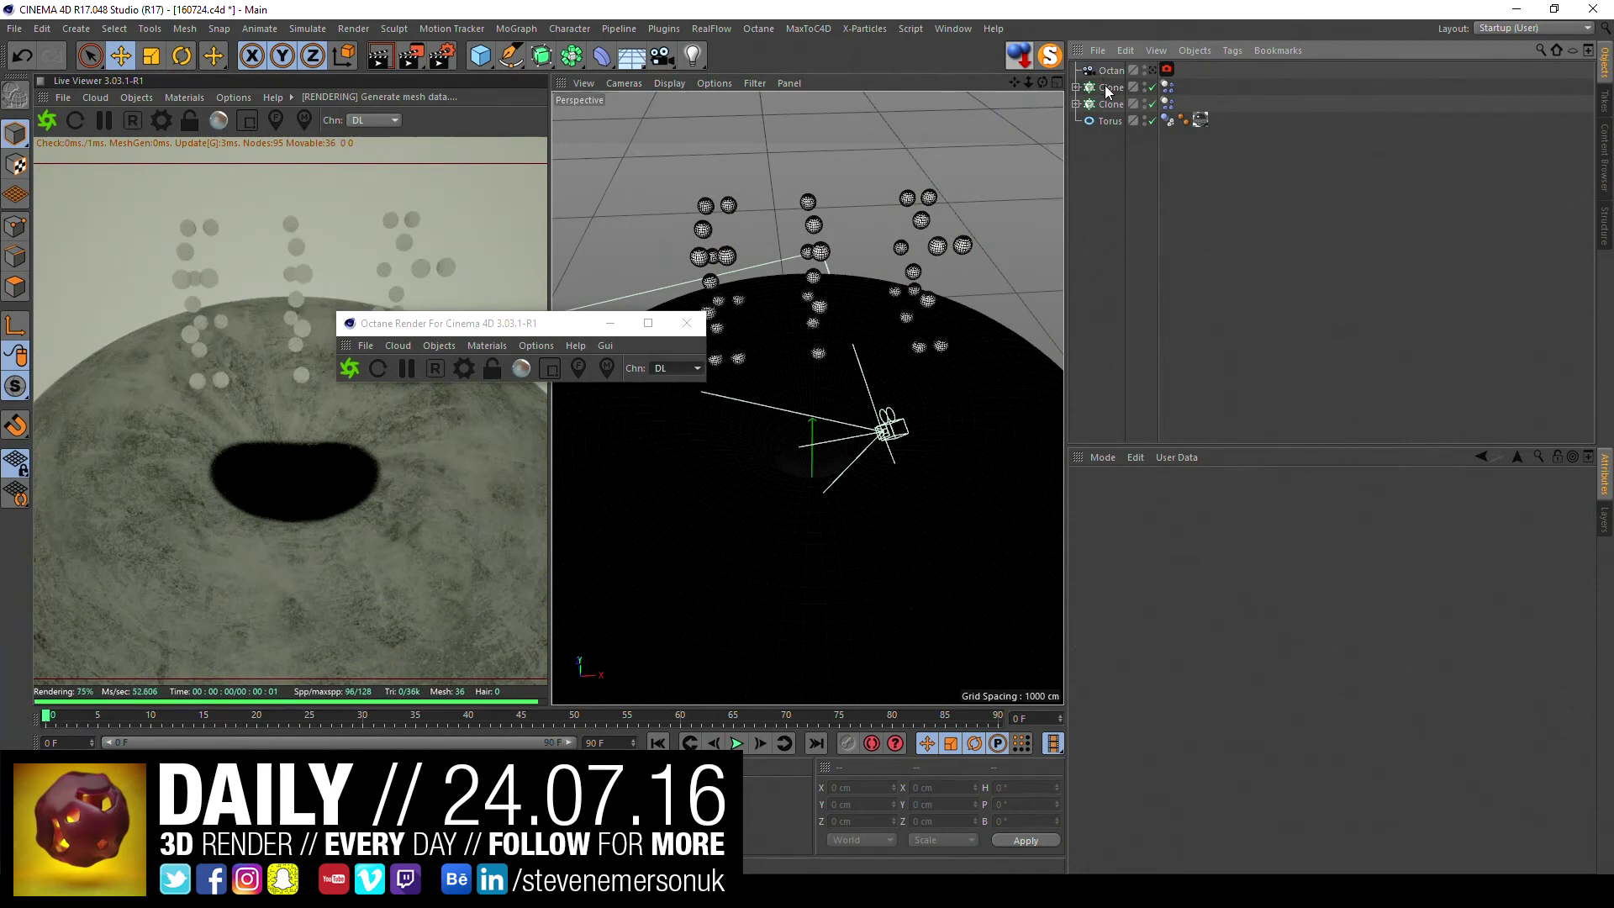
# - Select the sphere inside Cloner.1 and bring up the new material types
pyautogui.click(1107, 88)
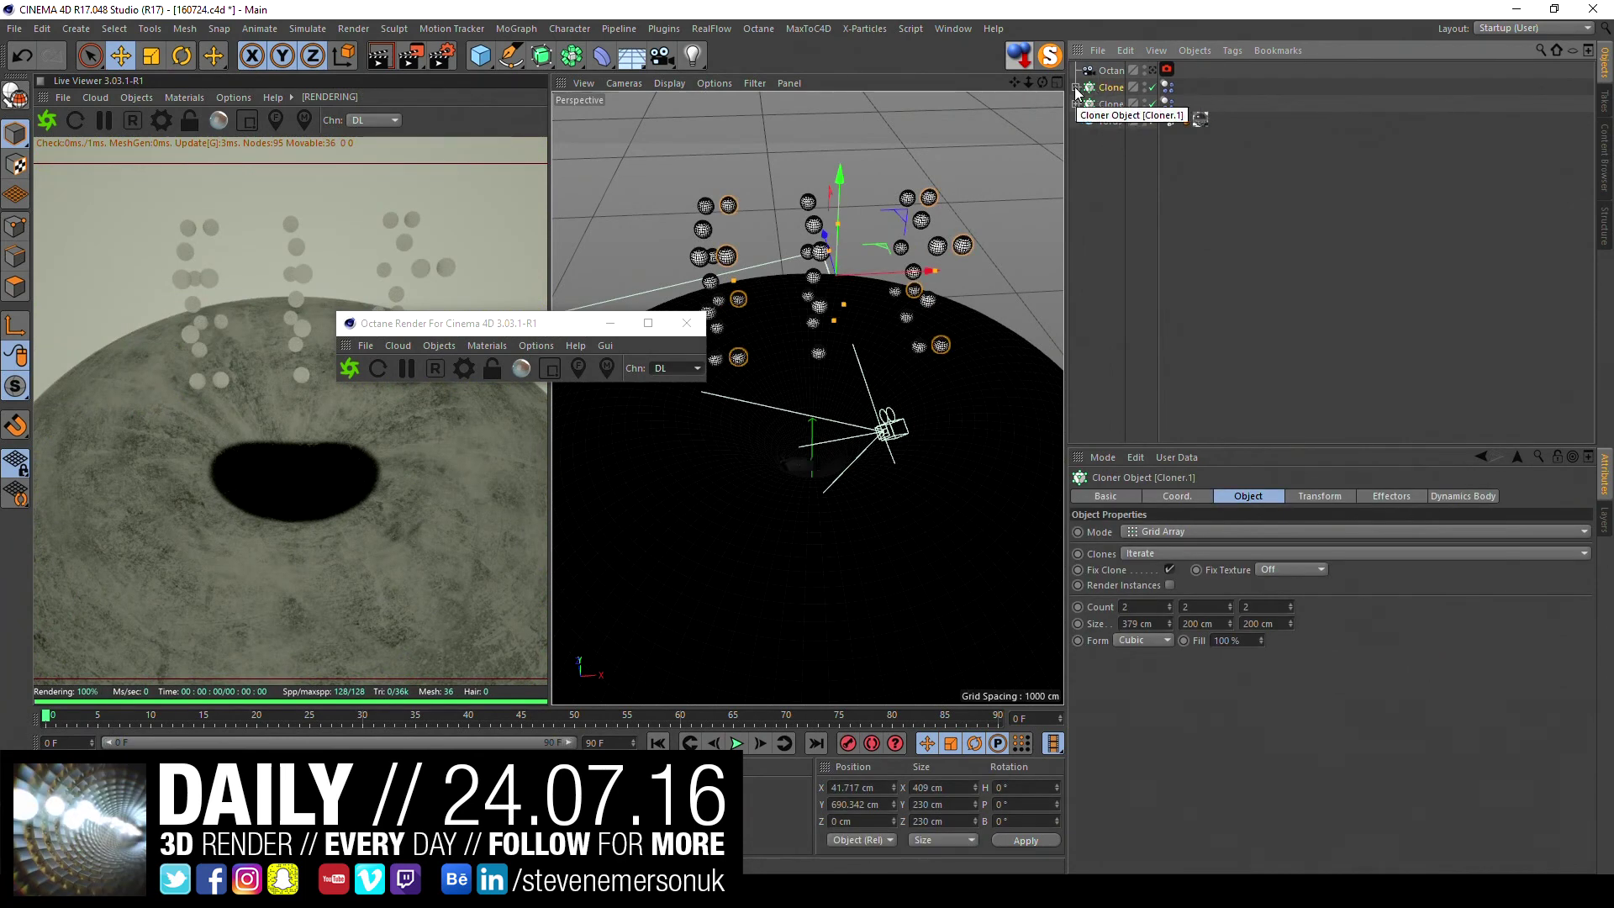
pyautogui.click(1076, 88)
pyautogui.click(1114, 104)
pyautogui.click(63, 767)
pyautogui.moveTo(139, 645)
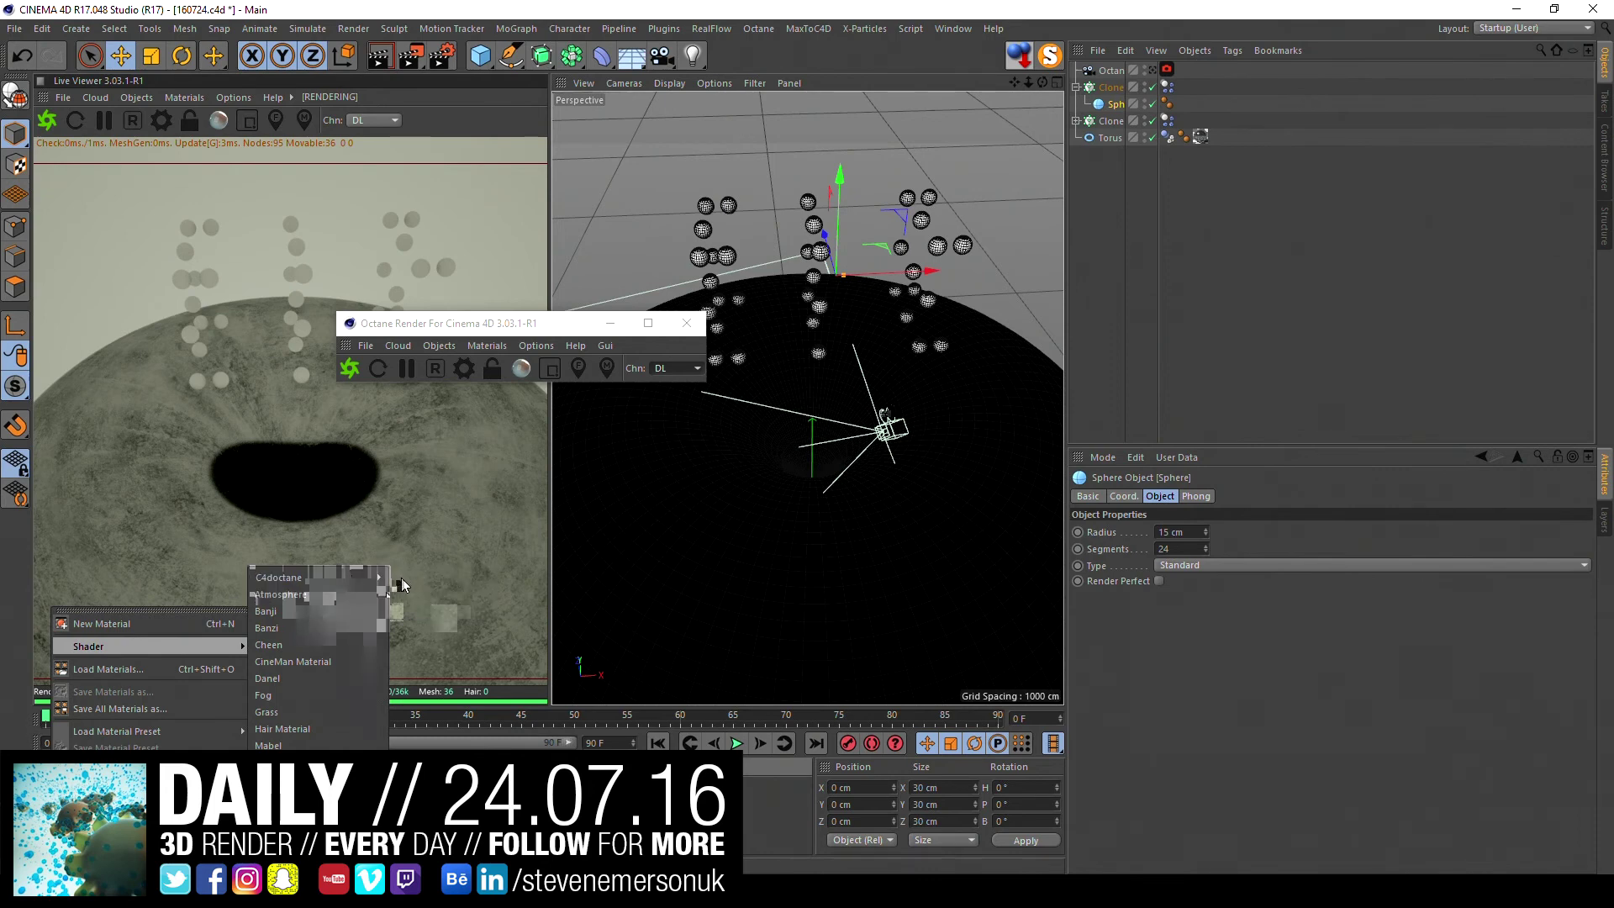
# - Create a new Octane Material in the material manager
pyautogui.click(388, 578)
pyautogui.click(63, 766)
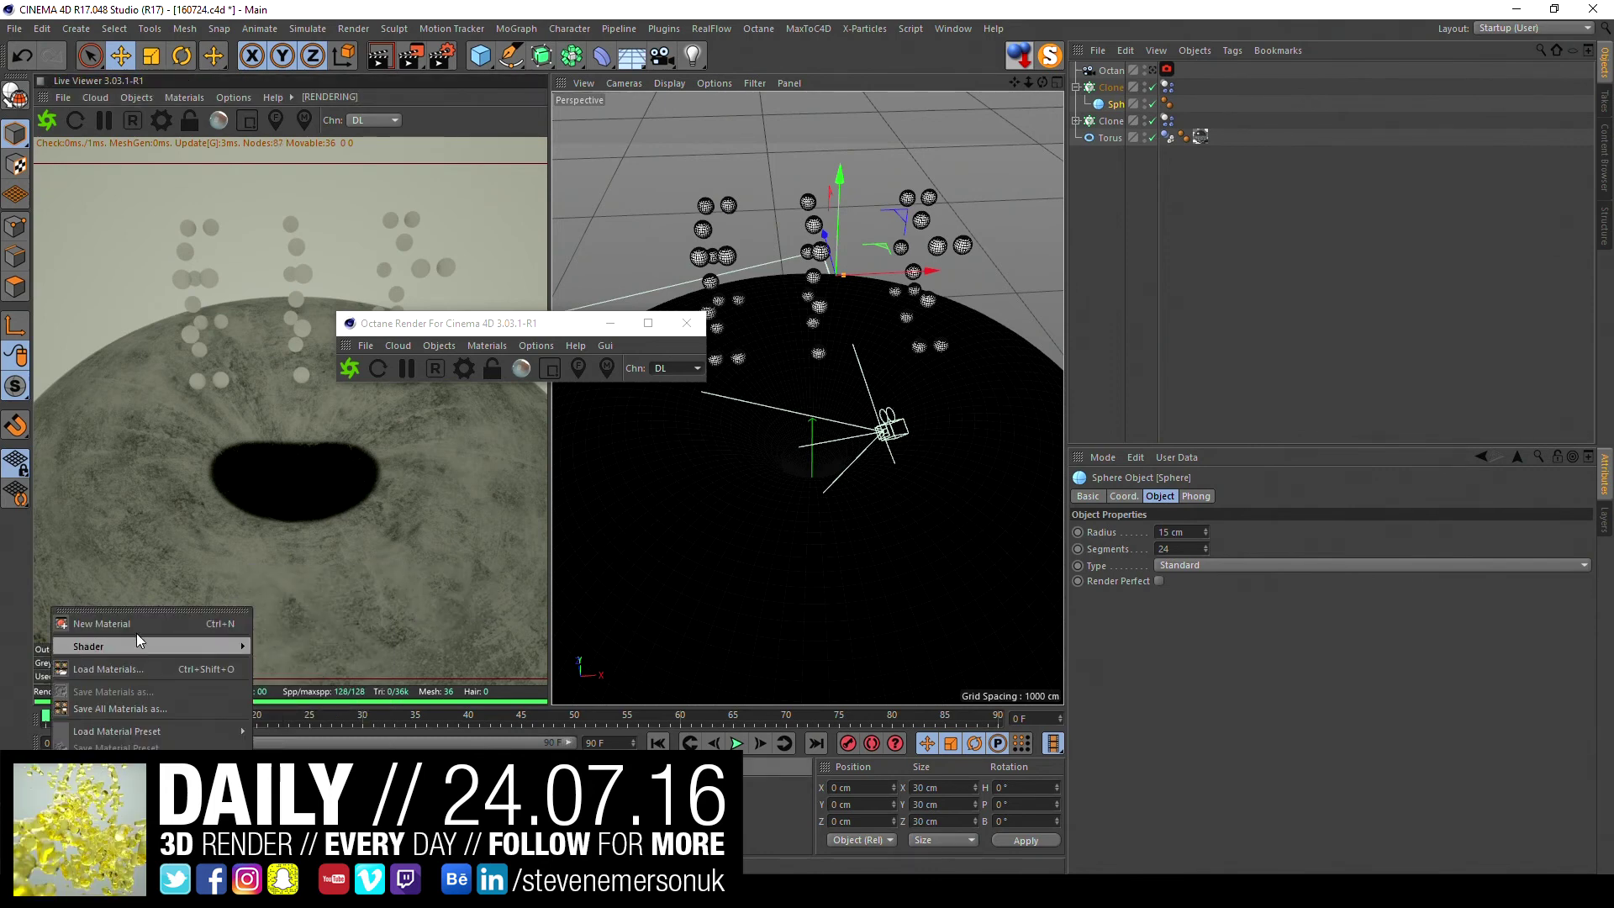
pyautogui.click(159, 643)
pyautogui.click(64, 766)
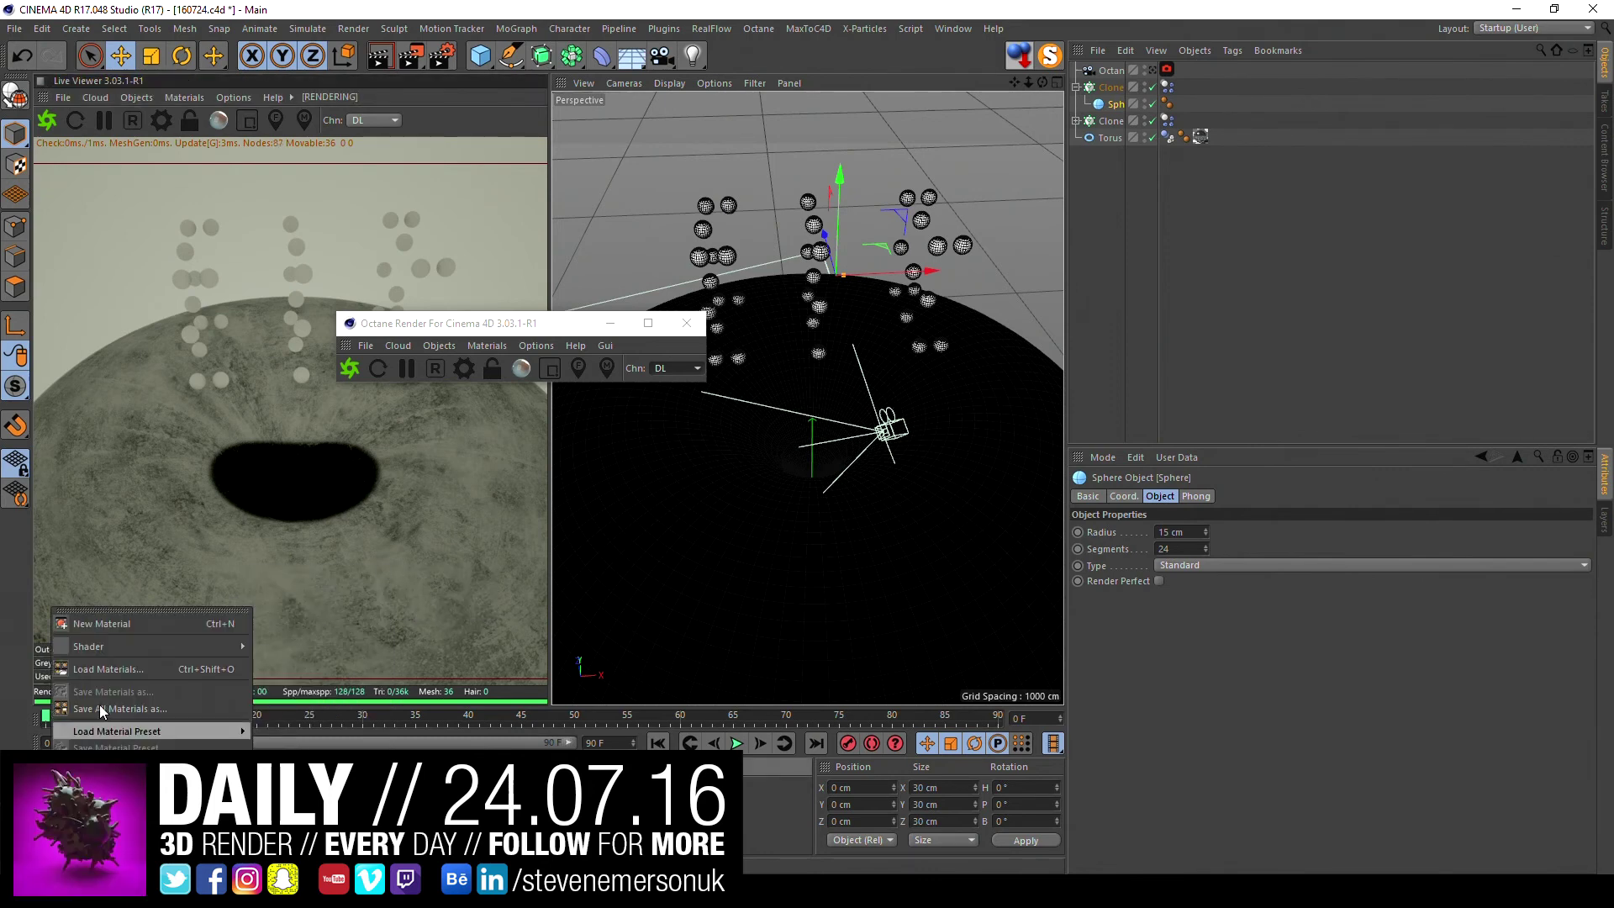
pyautogui.click(464, 580)
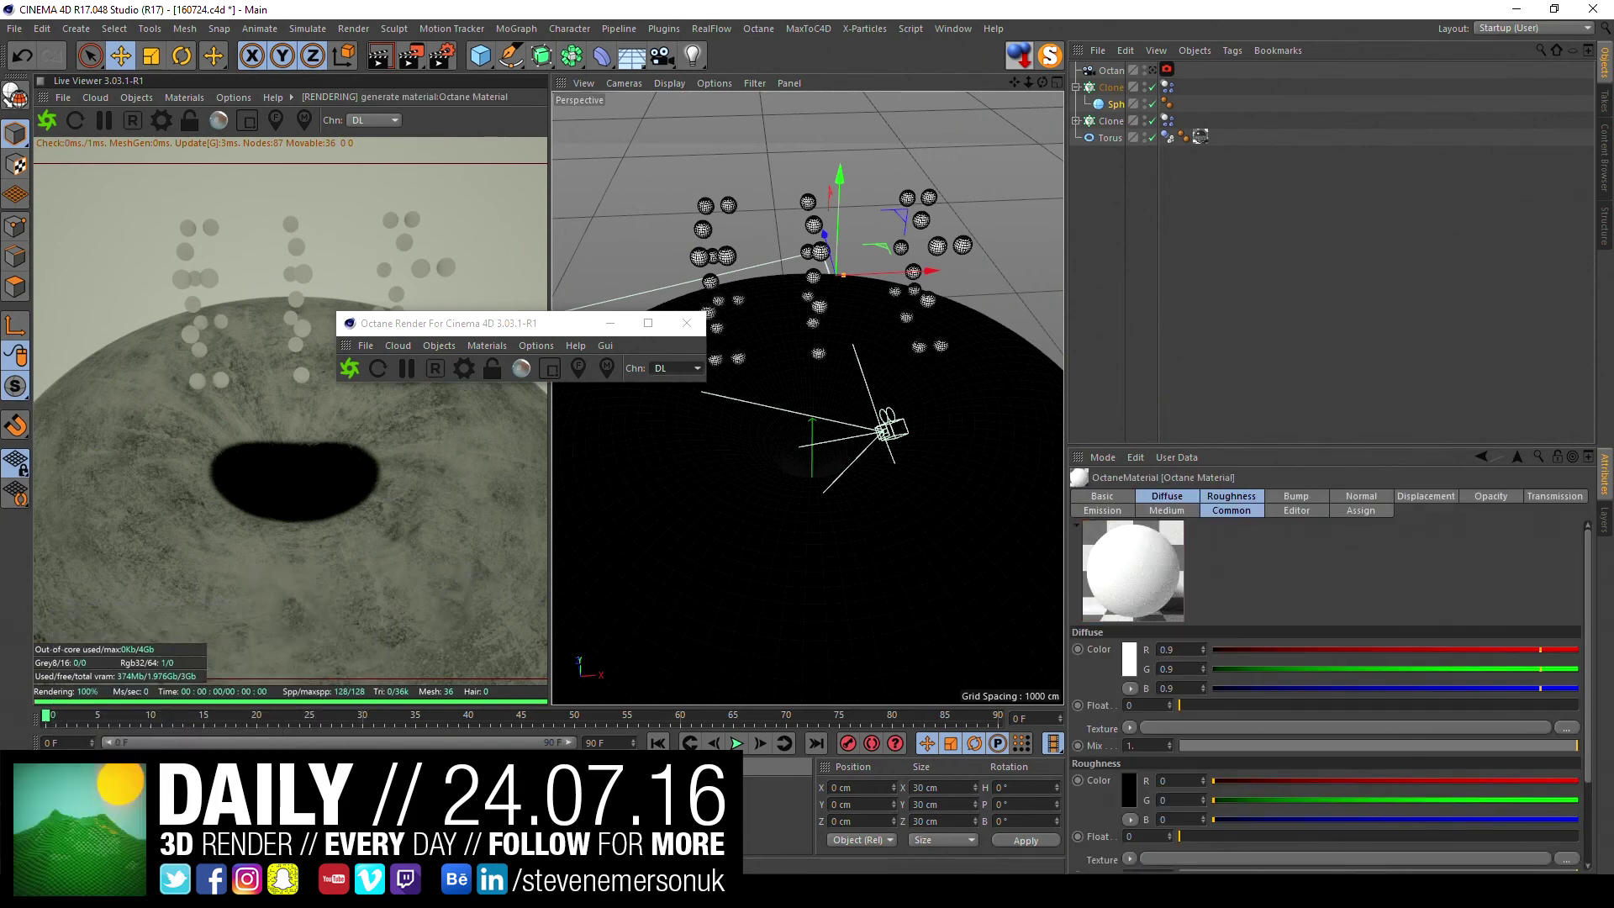
# - Give the material Blackbody Emission, apply it to the sphere, and preview the glow
pyautogui.doubleClick(59, 798)
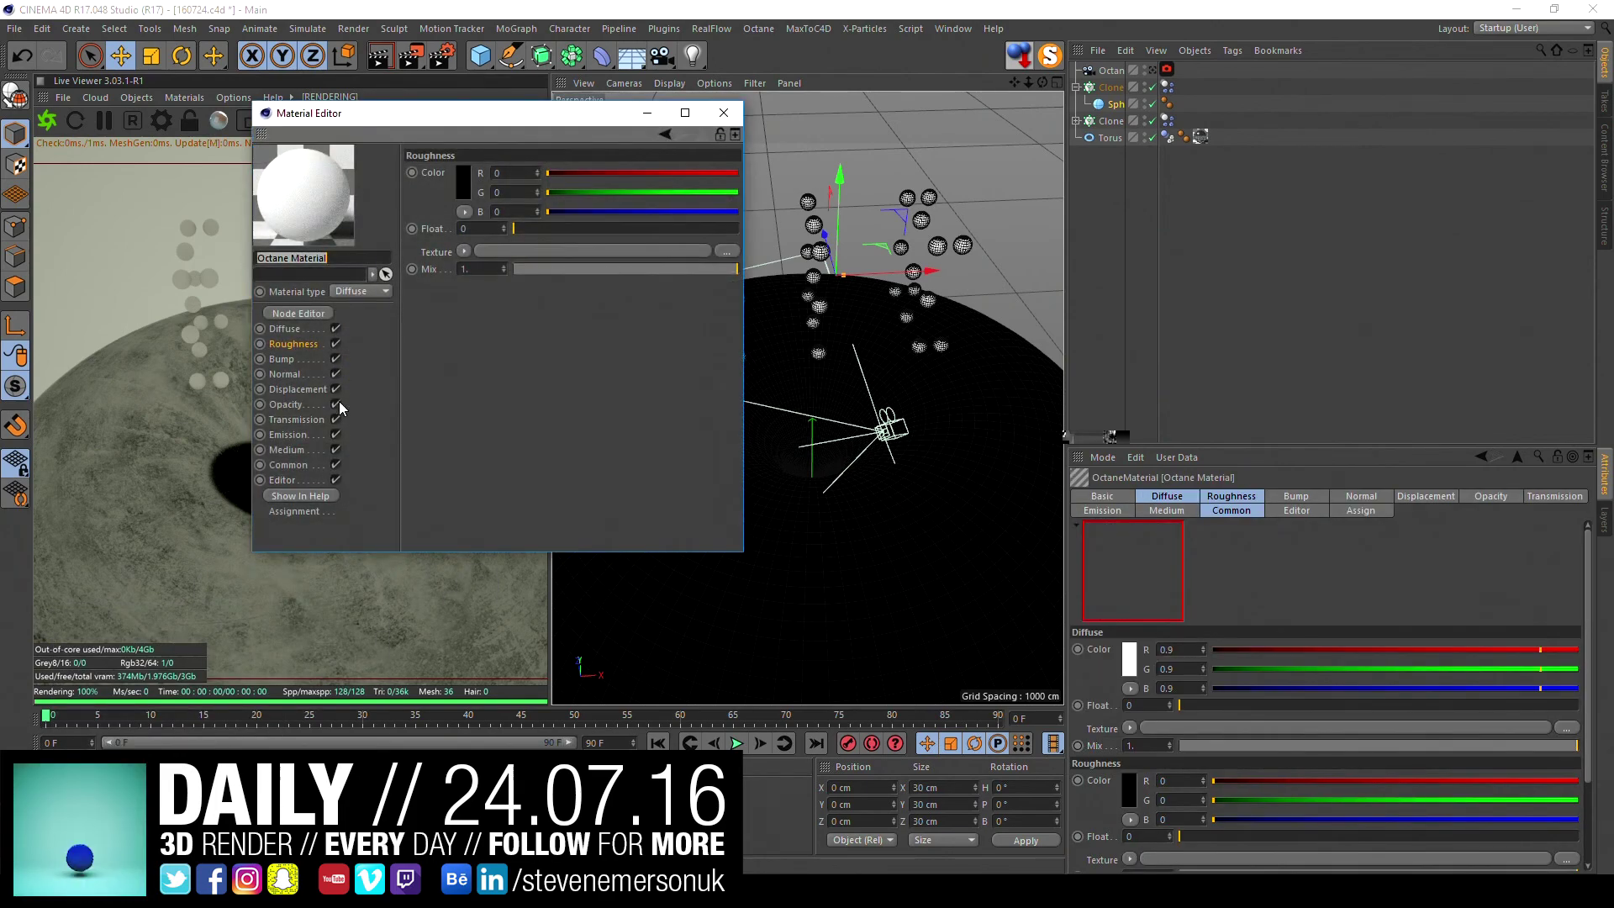
pyautogui.click(288, 435)
pyautogui.click(464, 173)
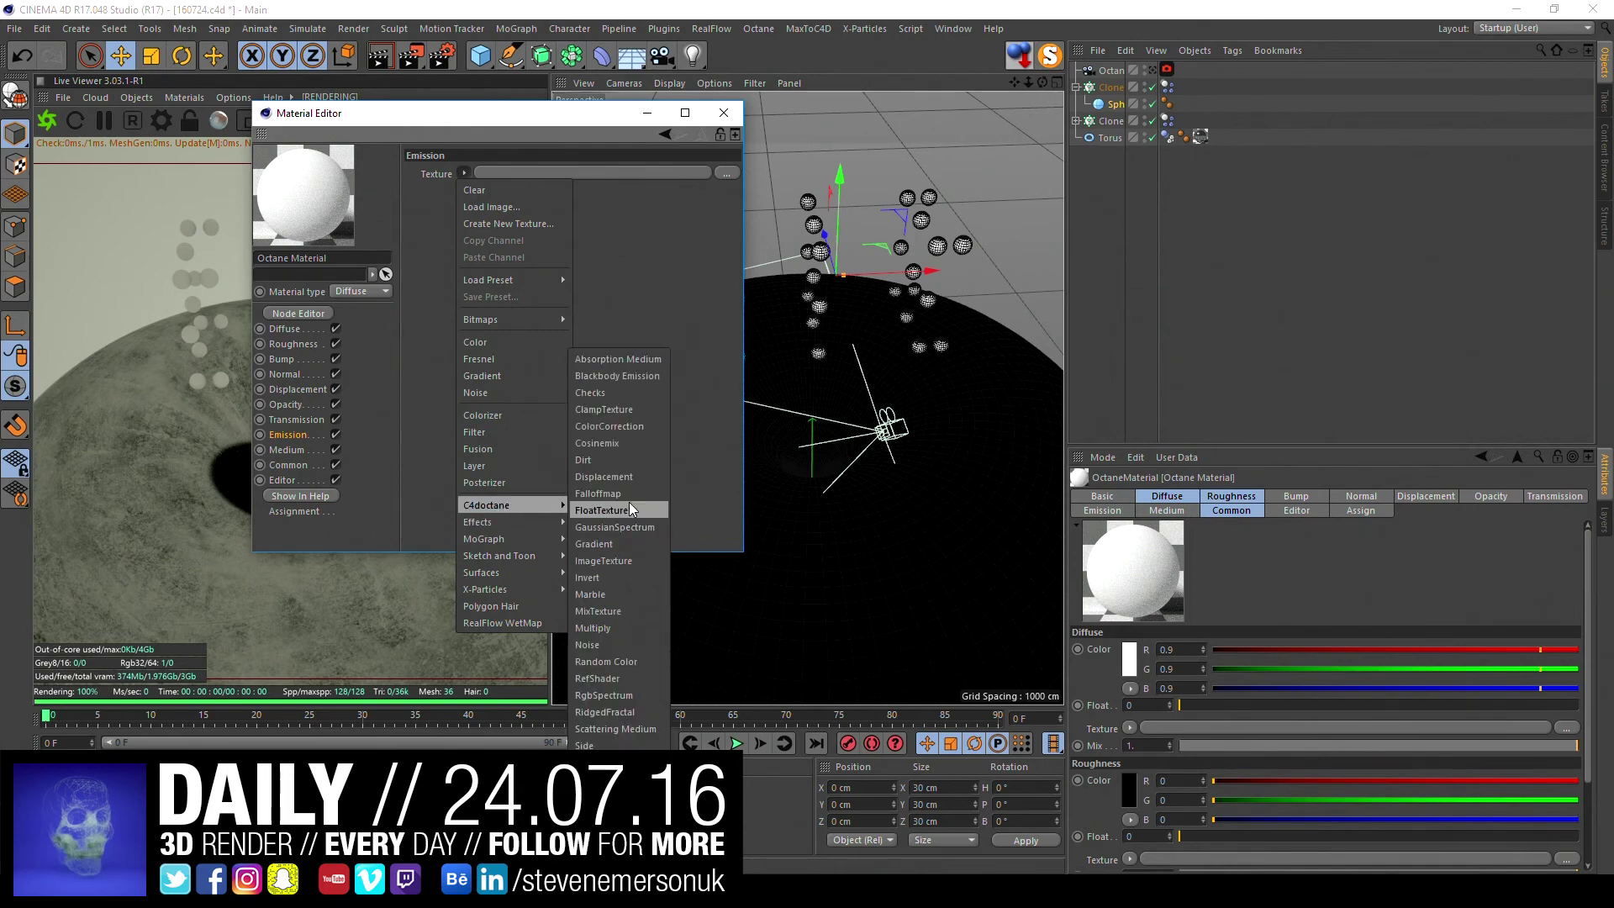
pyautogui.click(631, 378)
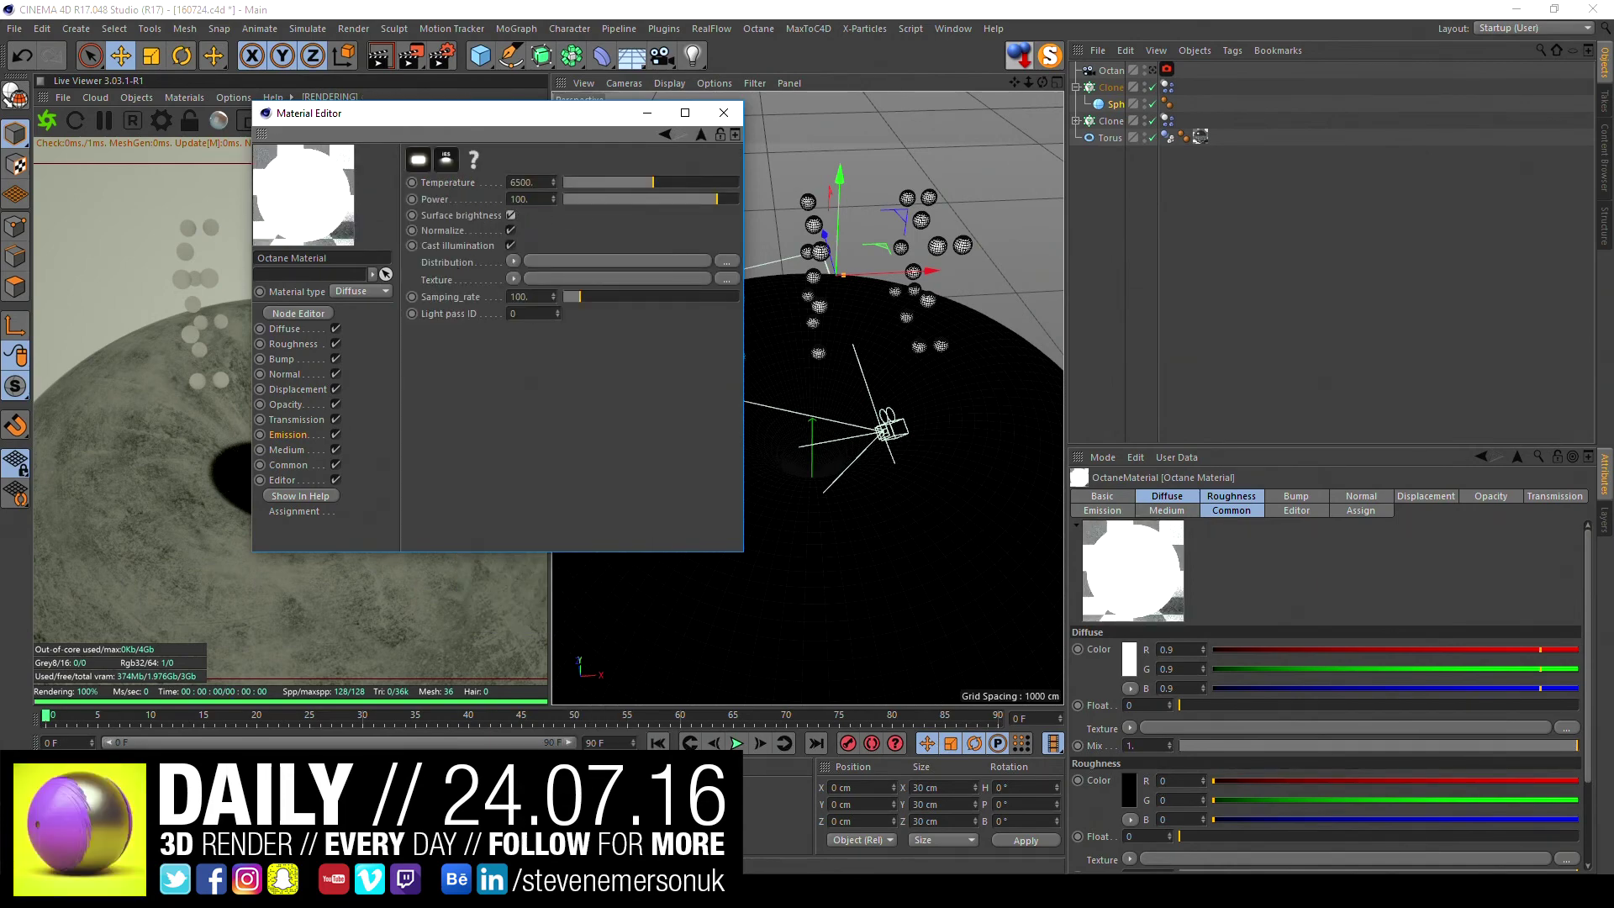
pyautogui.moveTo(1117, 103); pyautogui.dragTo(1117, 104)
pyautogui.click(724, 113)
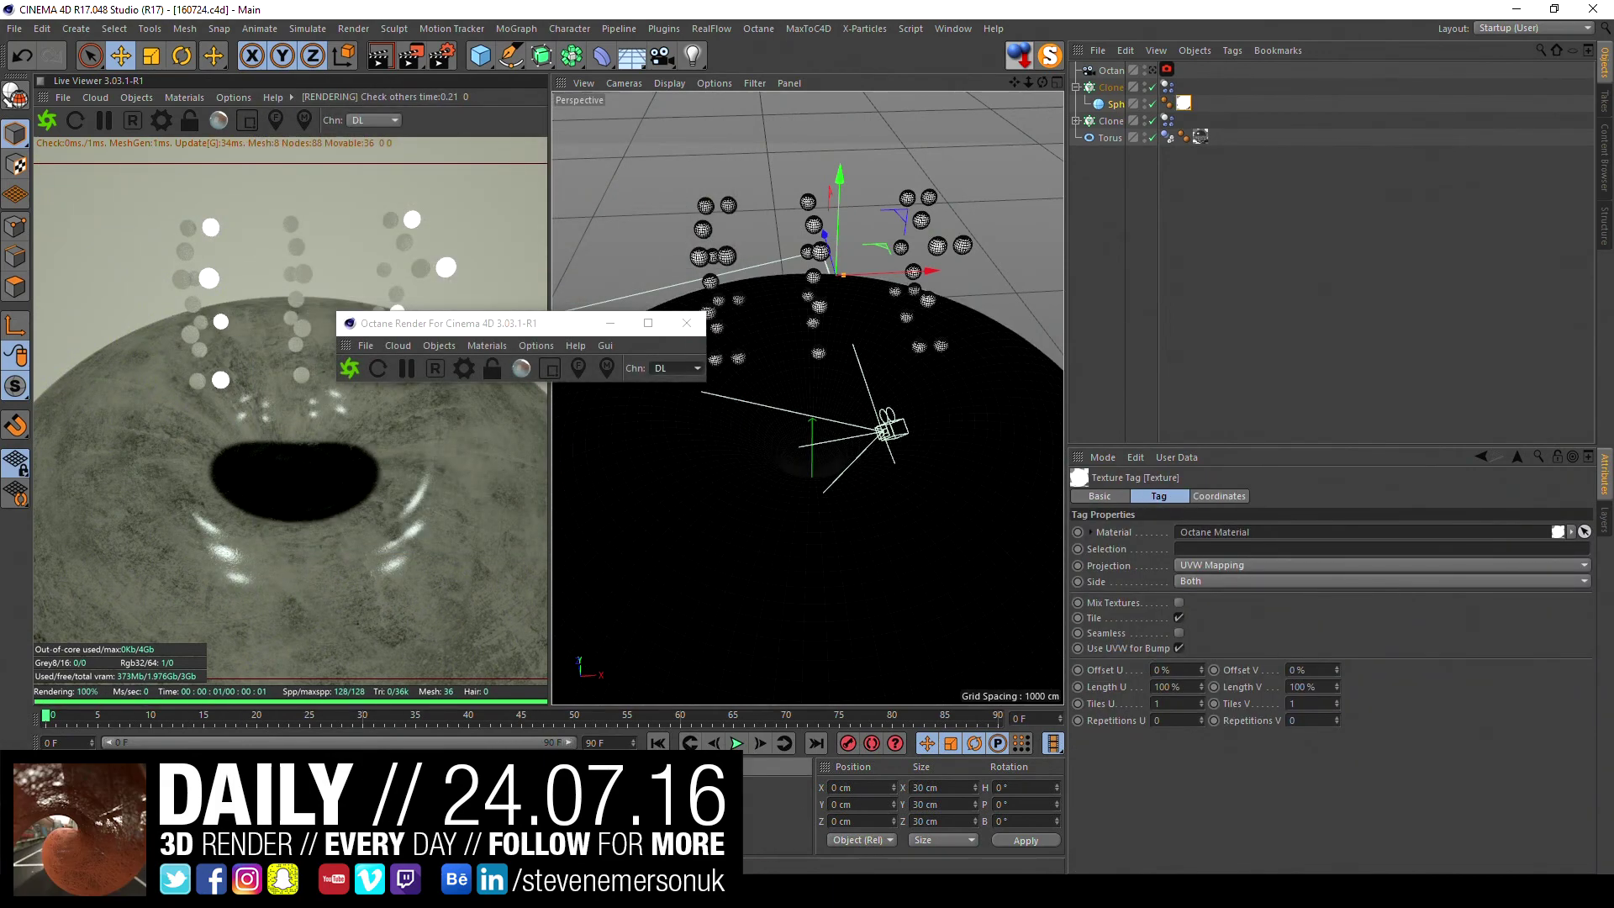
pyautogui.click(738, 743)
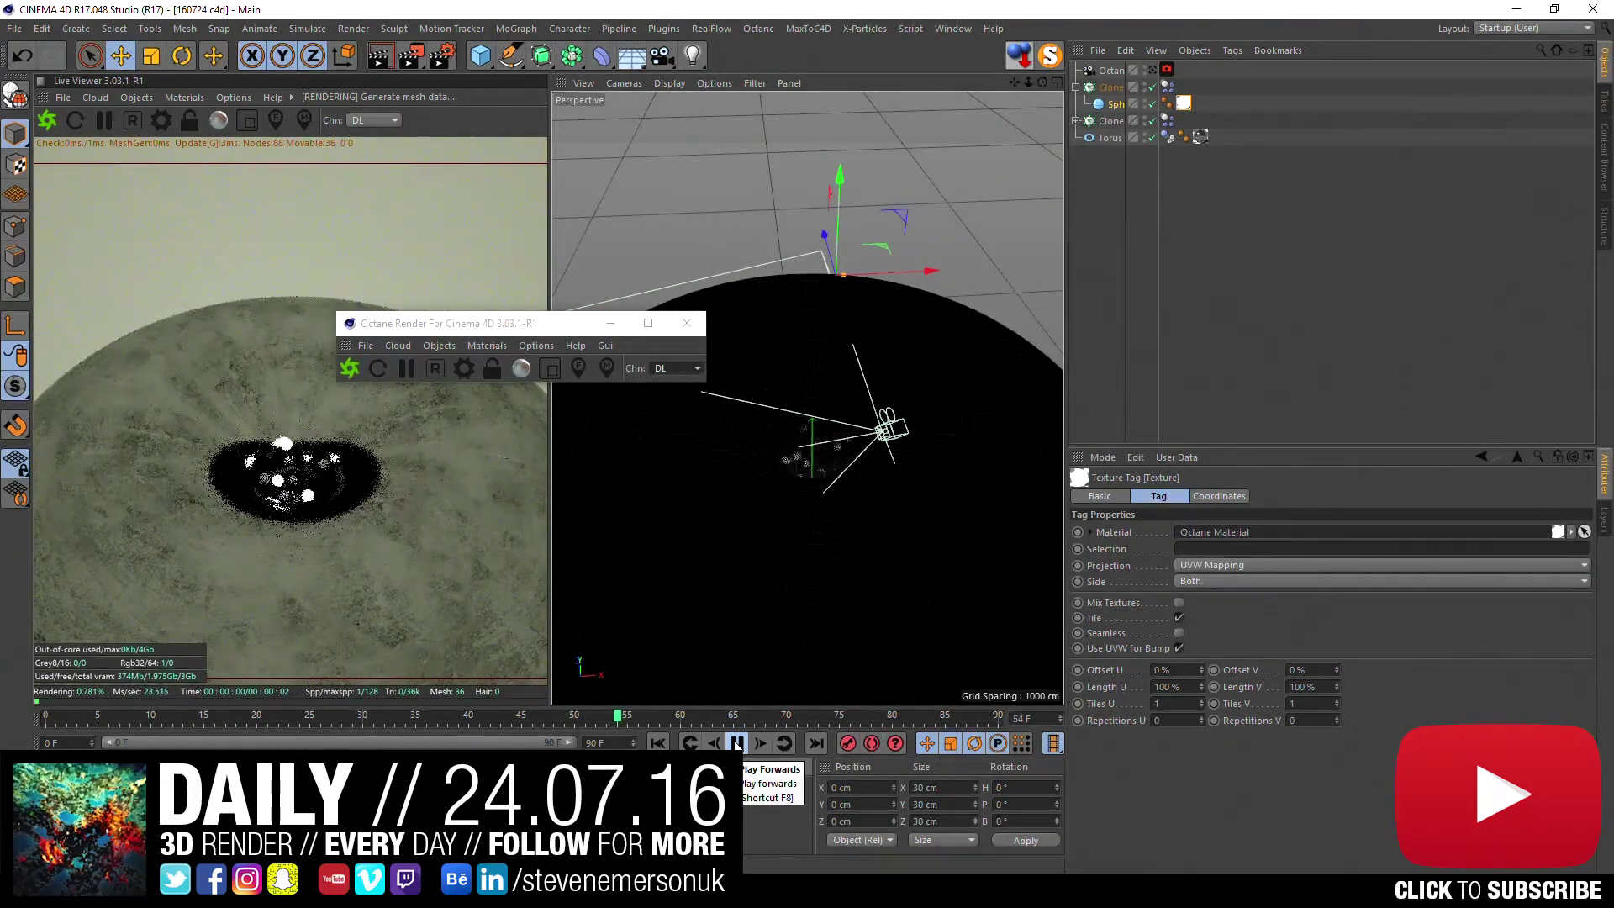
pyautogui.click(659, 743)
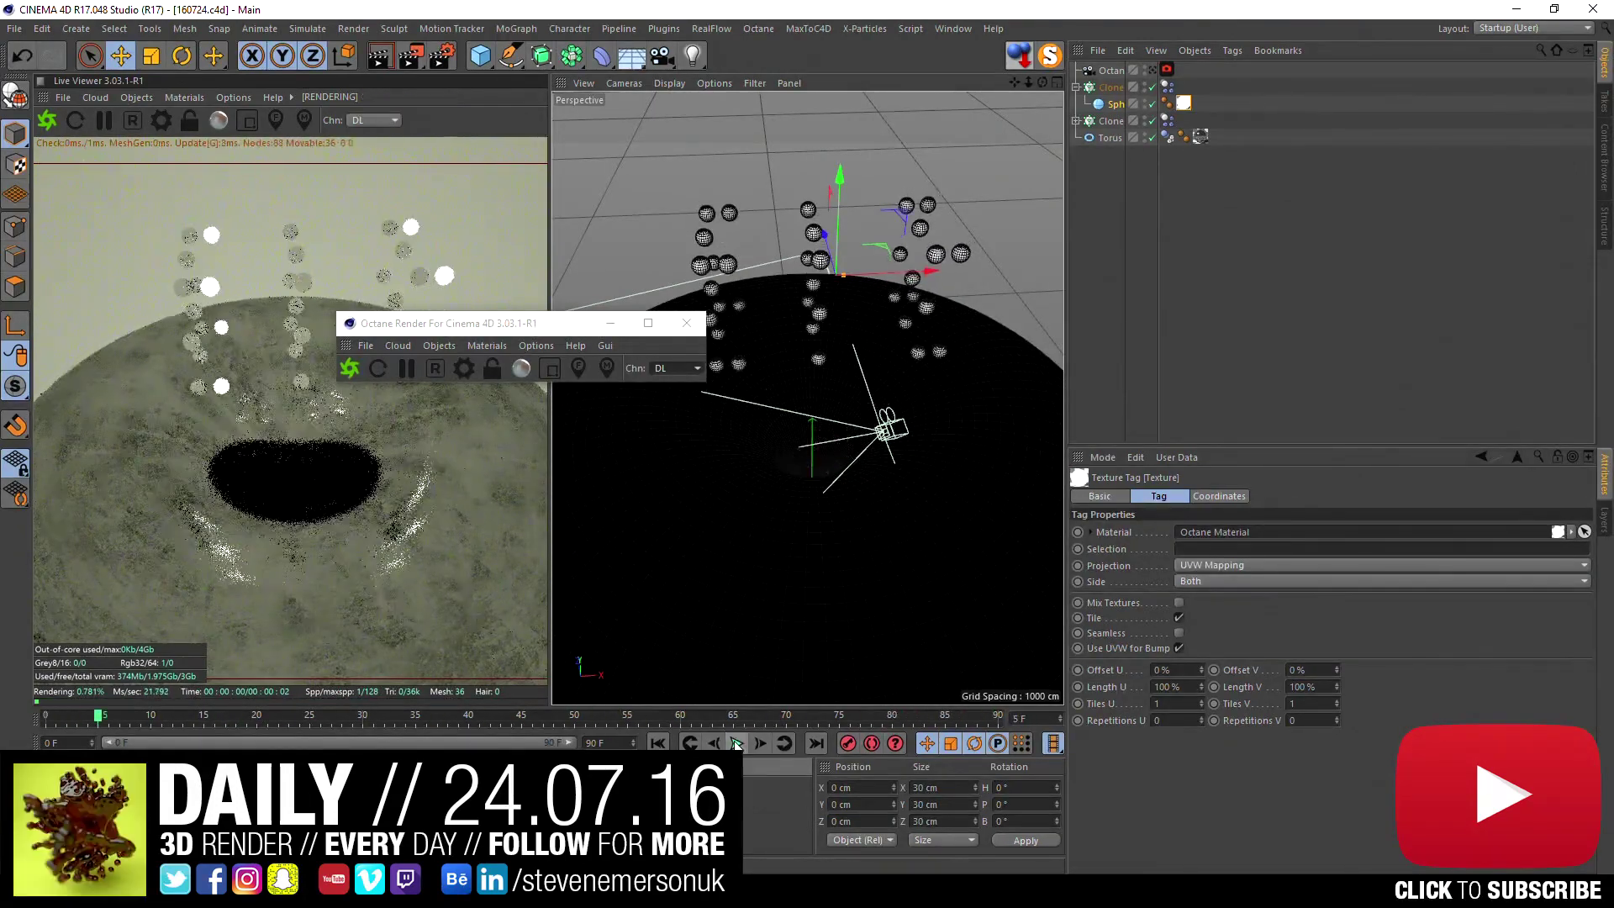
# - Group both sphere cloners under a new Null with Alt+G
pyautogui.click(659, 743)
pyautogui.click(1112, 87)
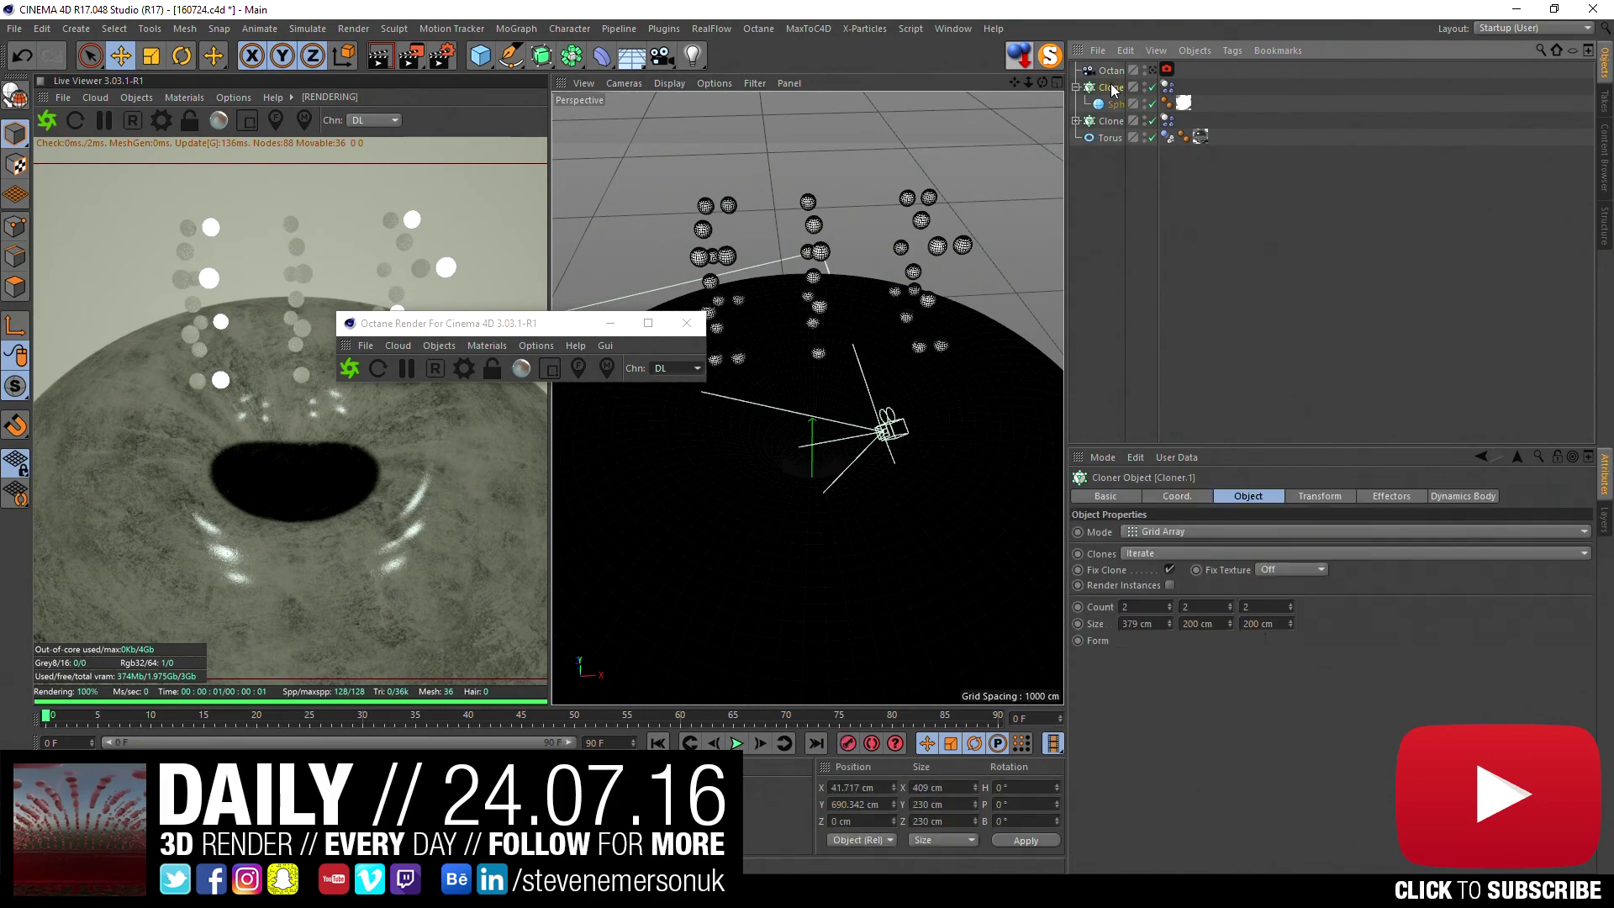
pyautogui.click(1076, 87)
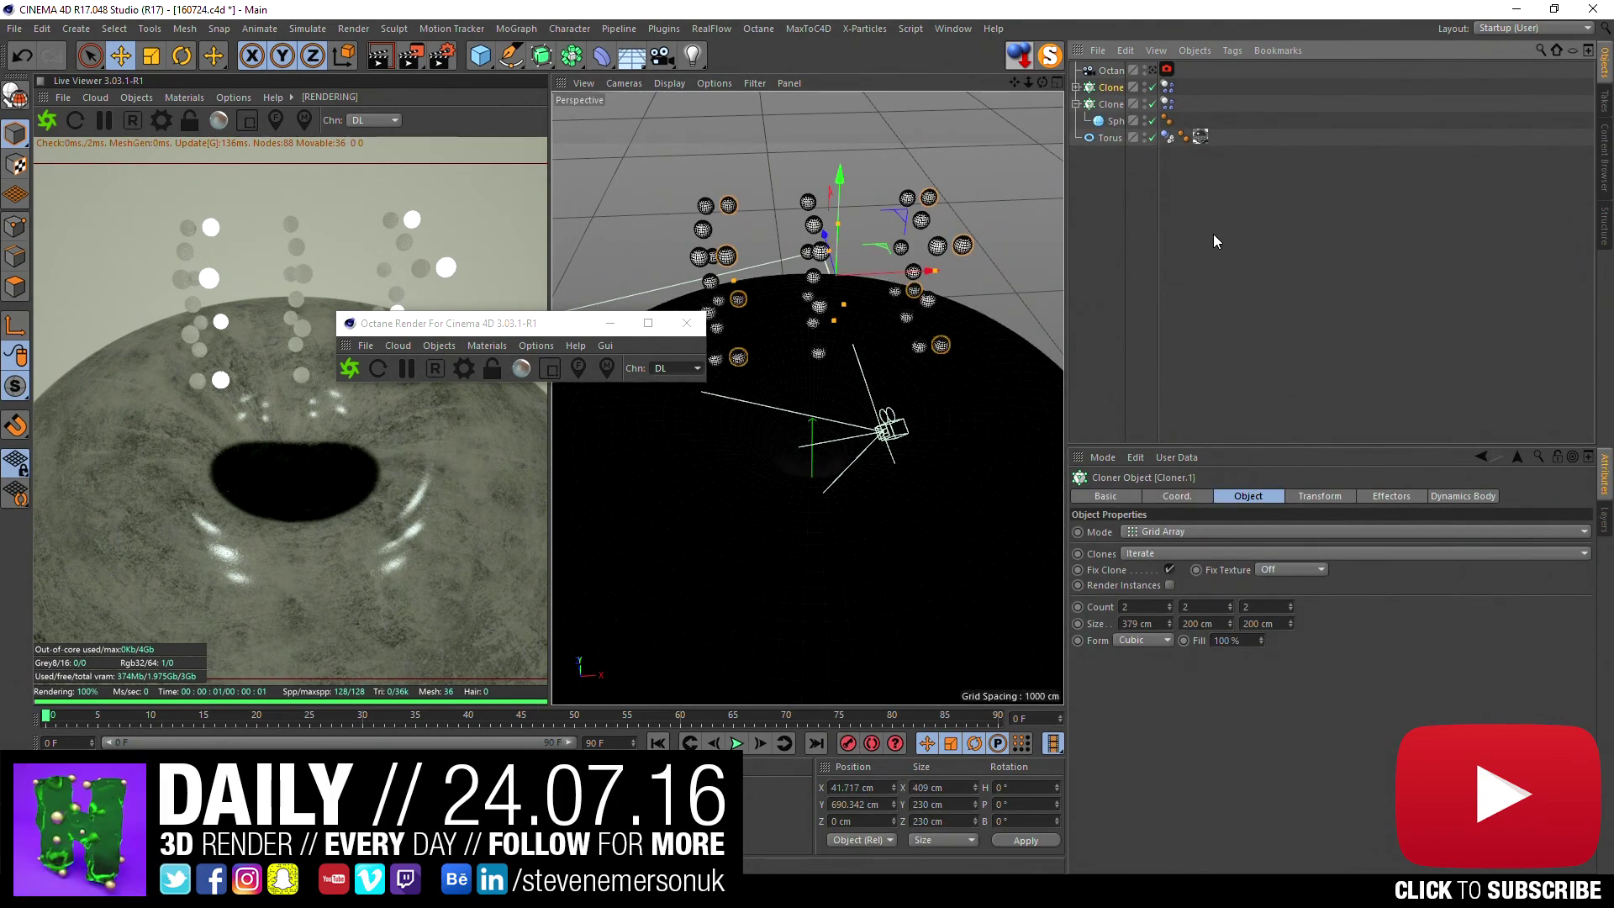
pyautogui.click(1076, 104)
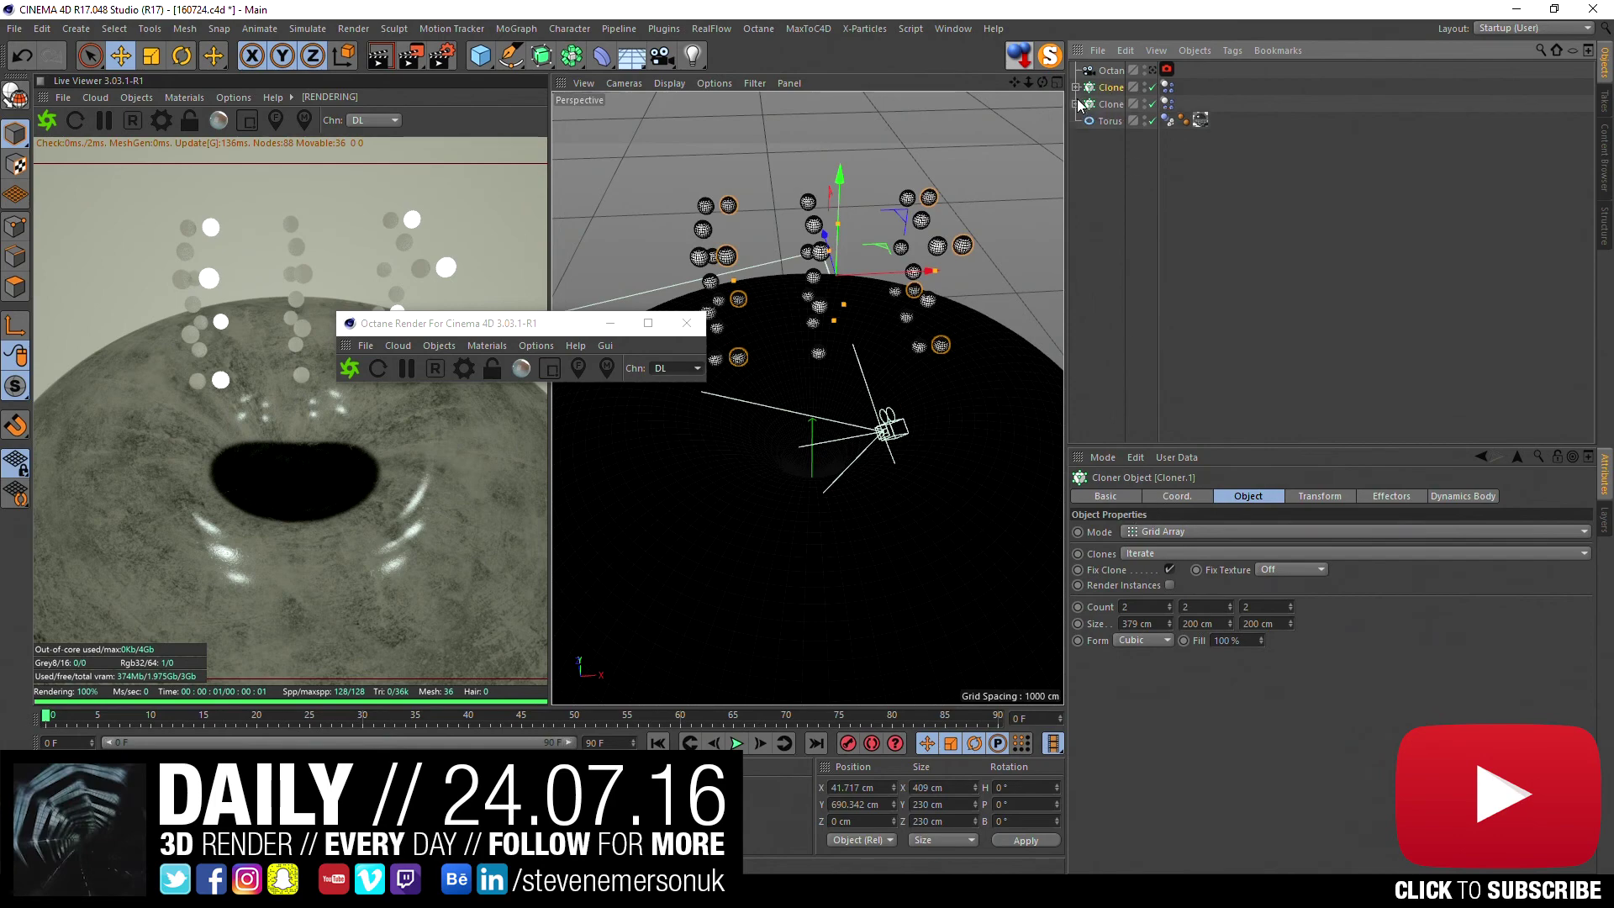
pyautogui.hotkey('alt', 'g')
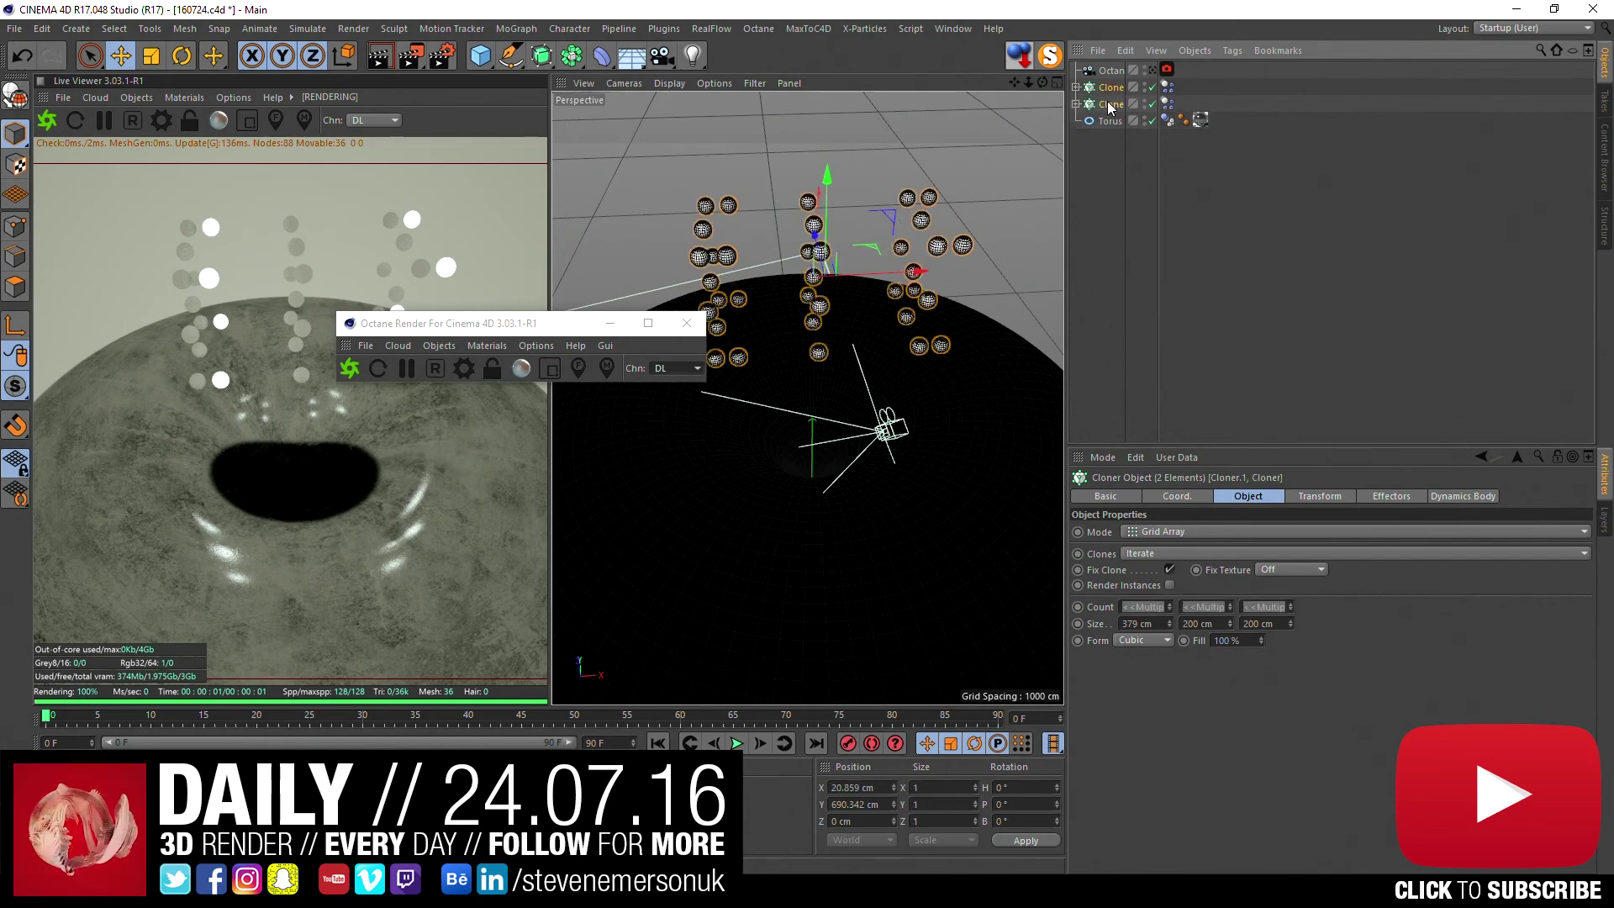
pyautogui.click(1116, 143)
pyautogui.click(1077, 87)
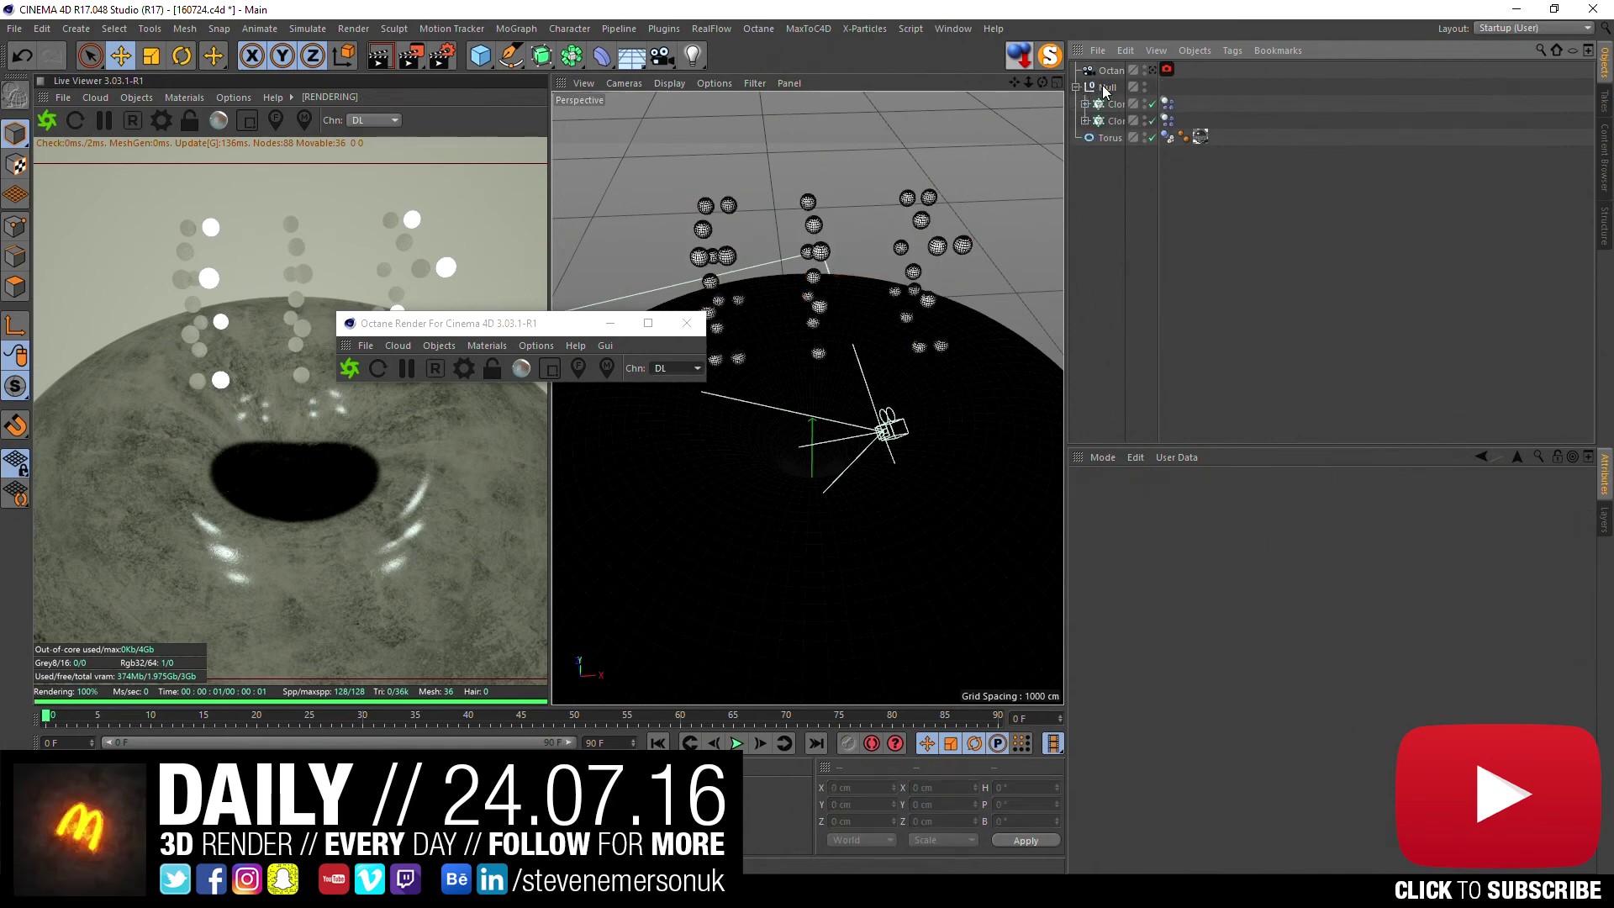
pyautogui.click(1124, 497)
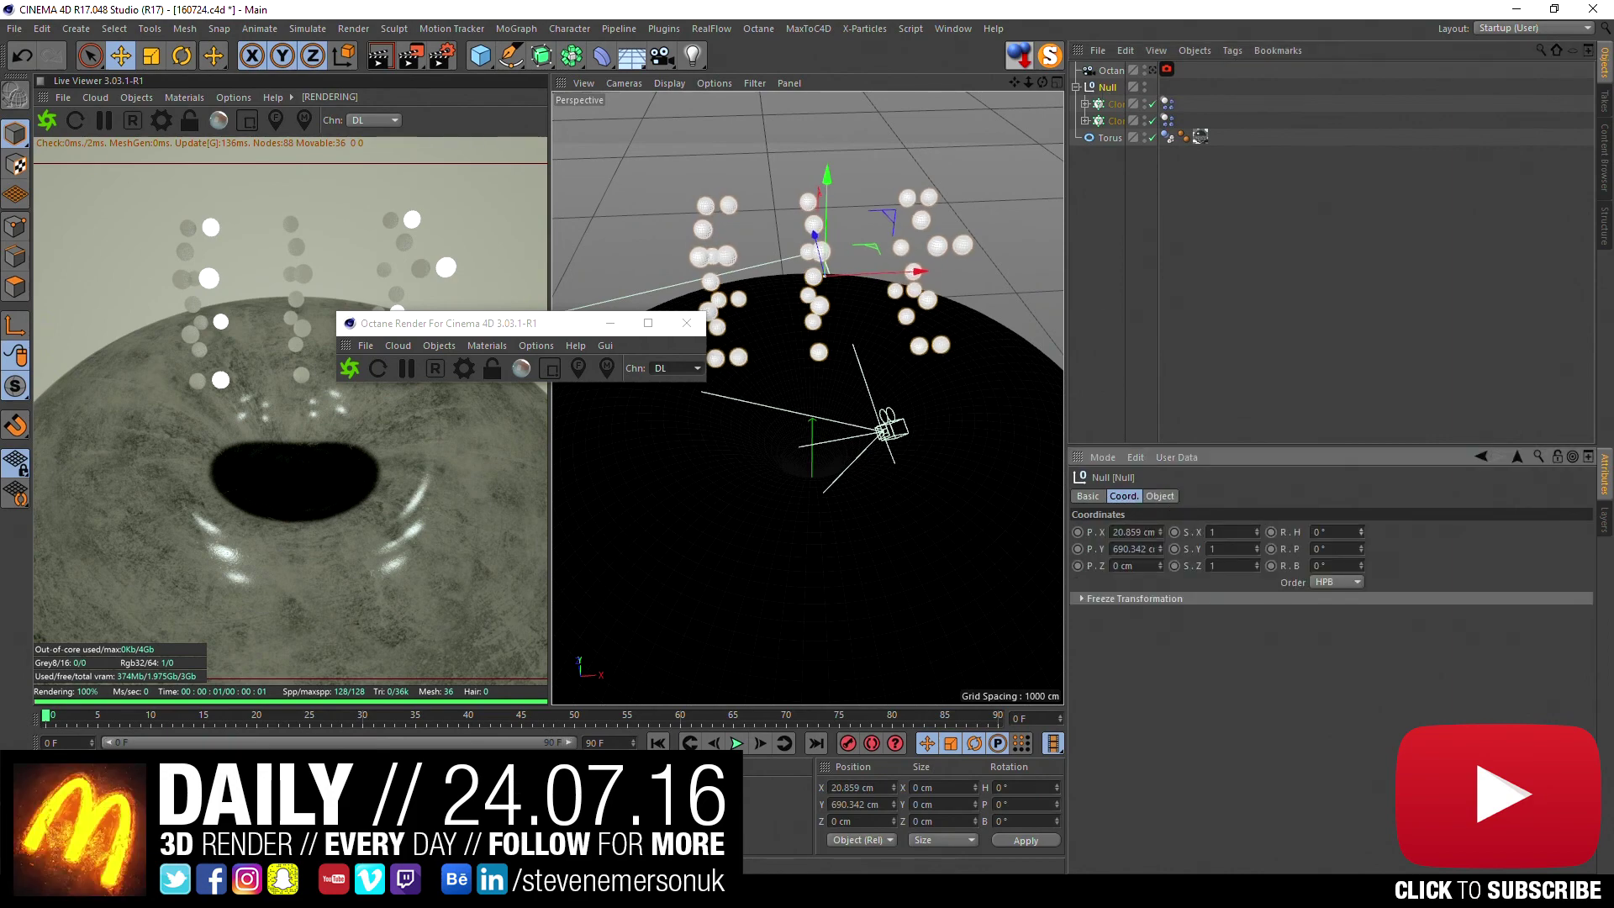
# - Narrow both cloners' Grid Size X to 279 cm
pyautogui.click(1122, 253)
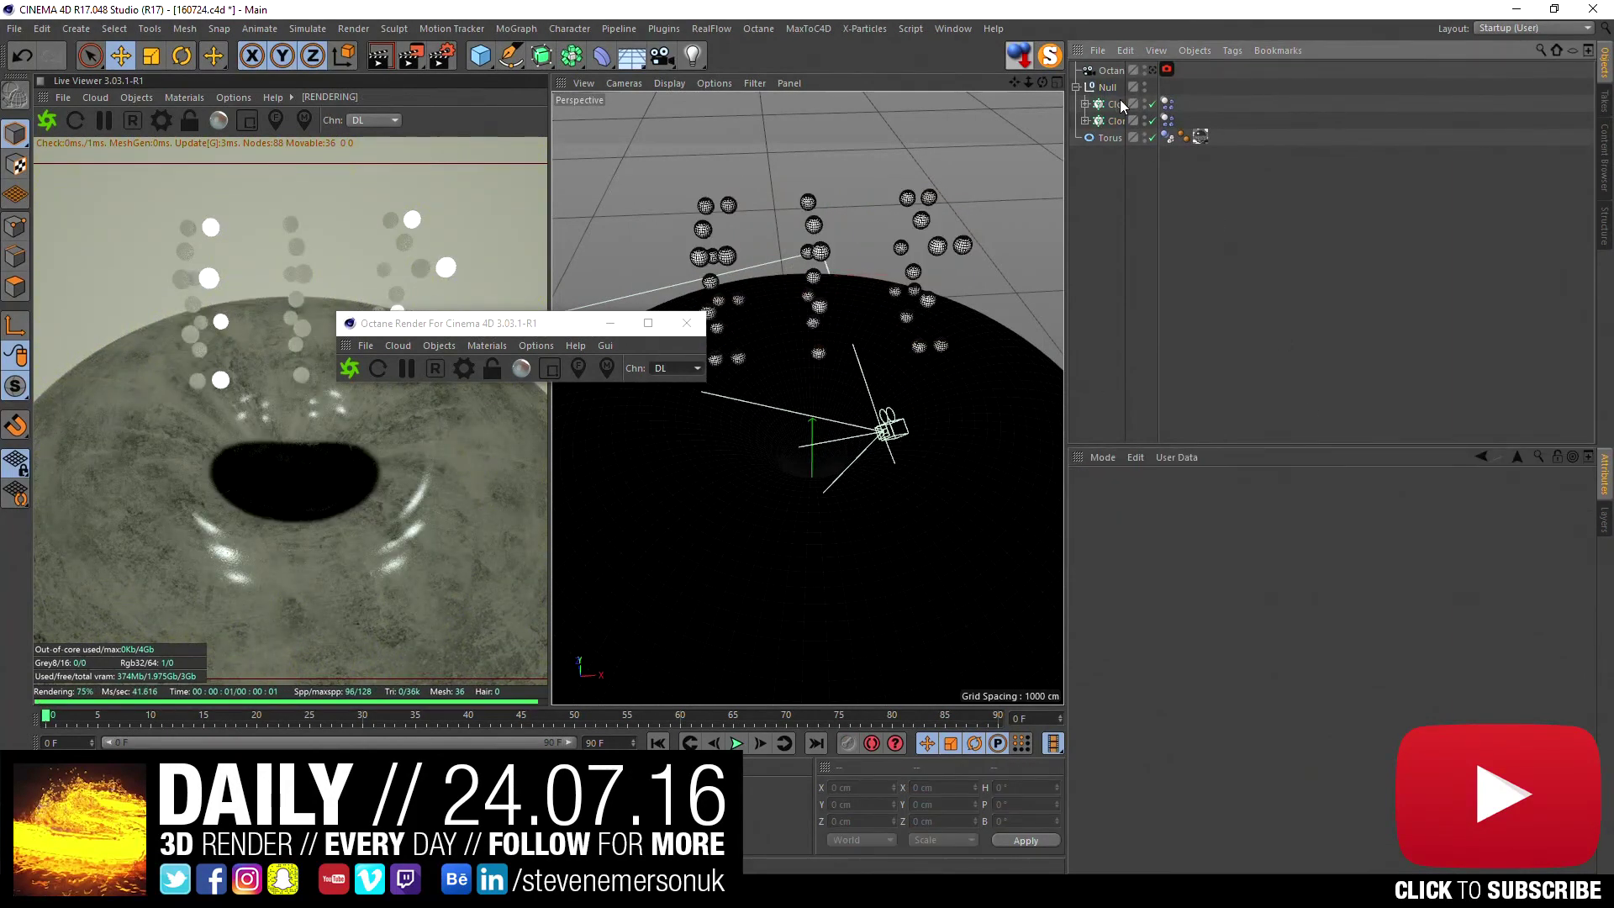
pyautogui.click(1123, 104)
pyautogui.click(1086, 137)
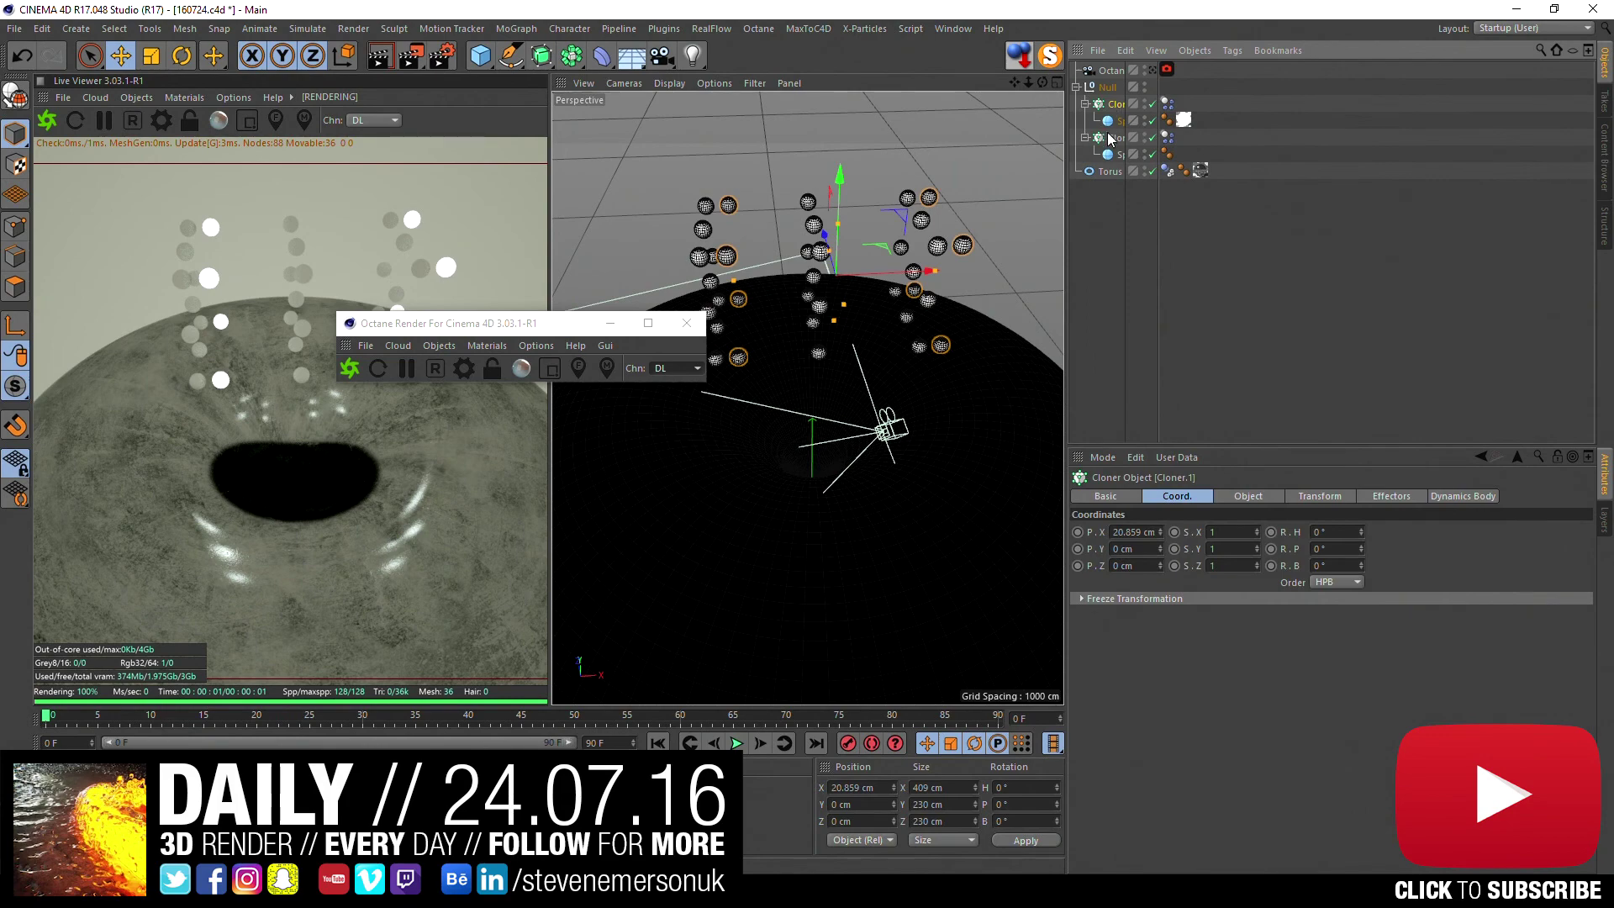
pyautogui.keyDown('ctrl'); pyautogui.click(1111, 137); pyautogui.keyUp('ctrl')
pyautogui.click(1236, 498)
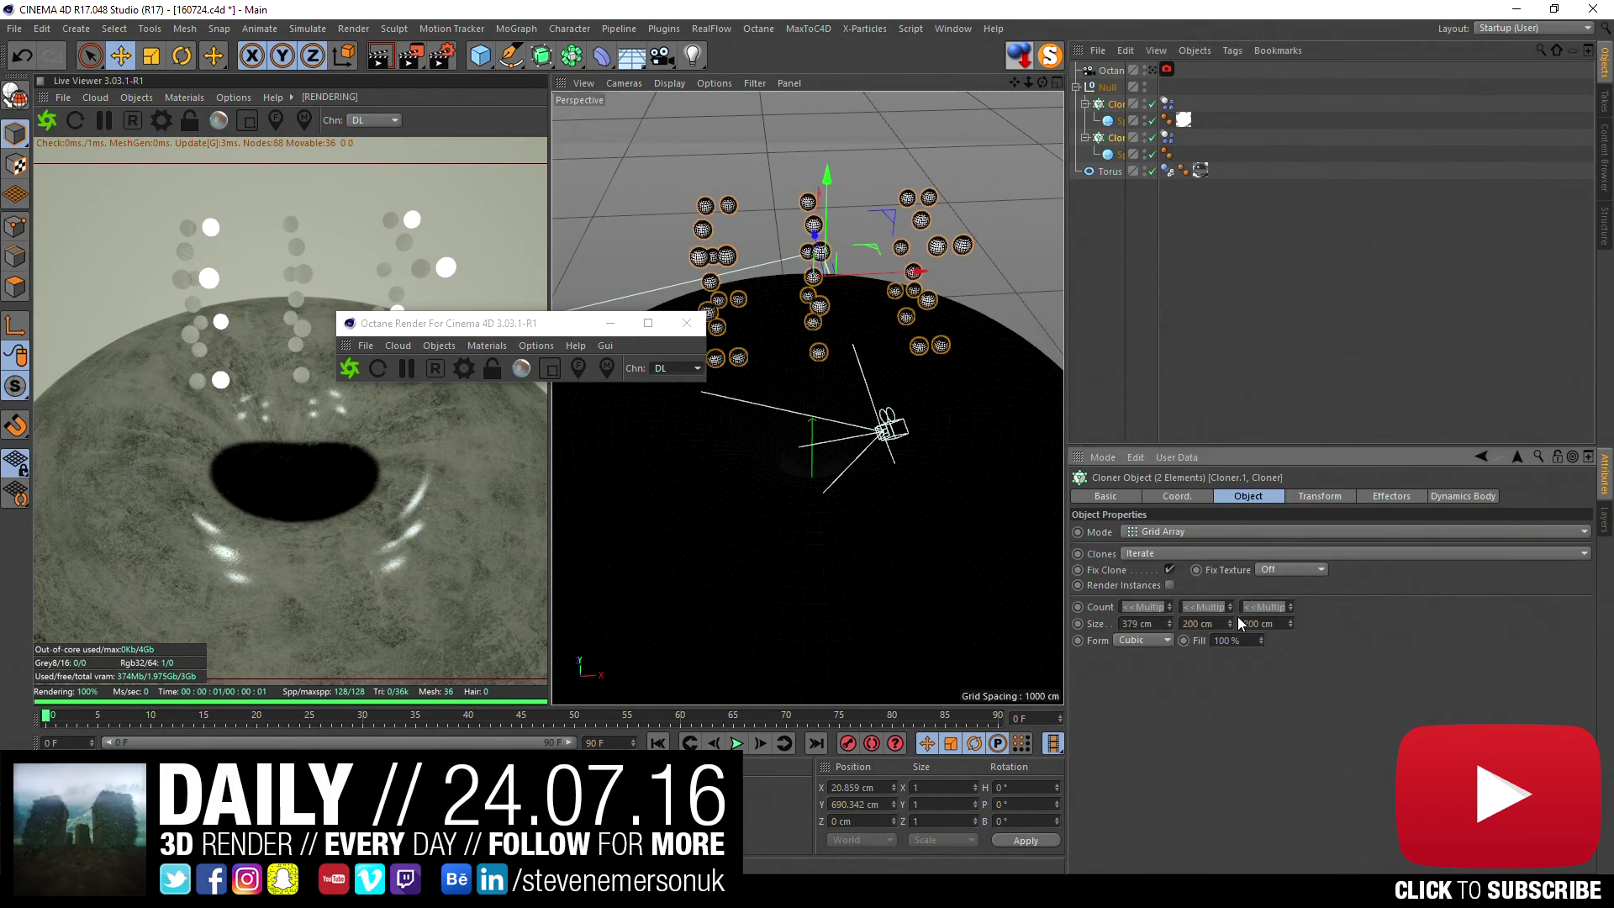
pyautogui.moveTo(1169, 623); pyautogui.dragTo(1169, 665)
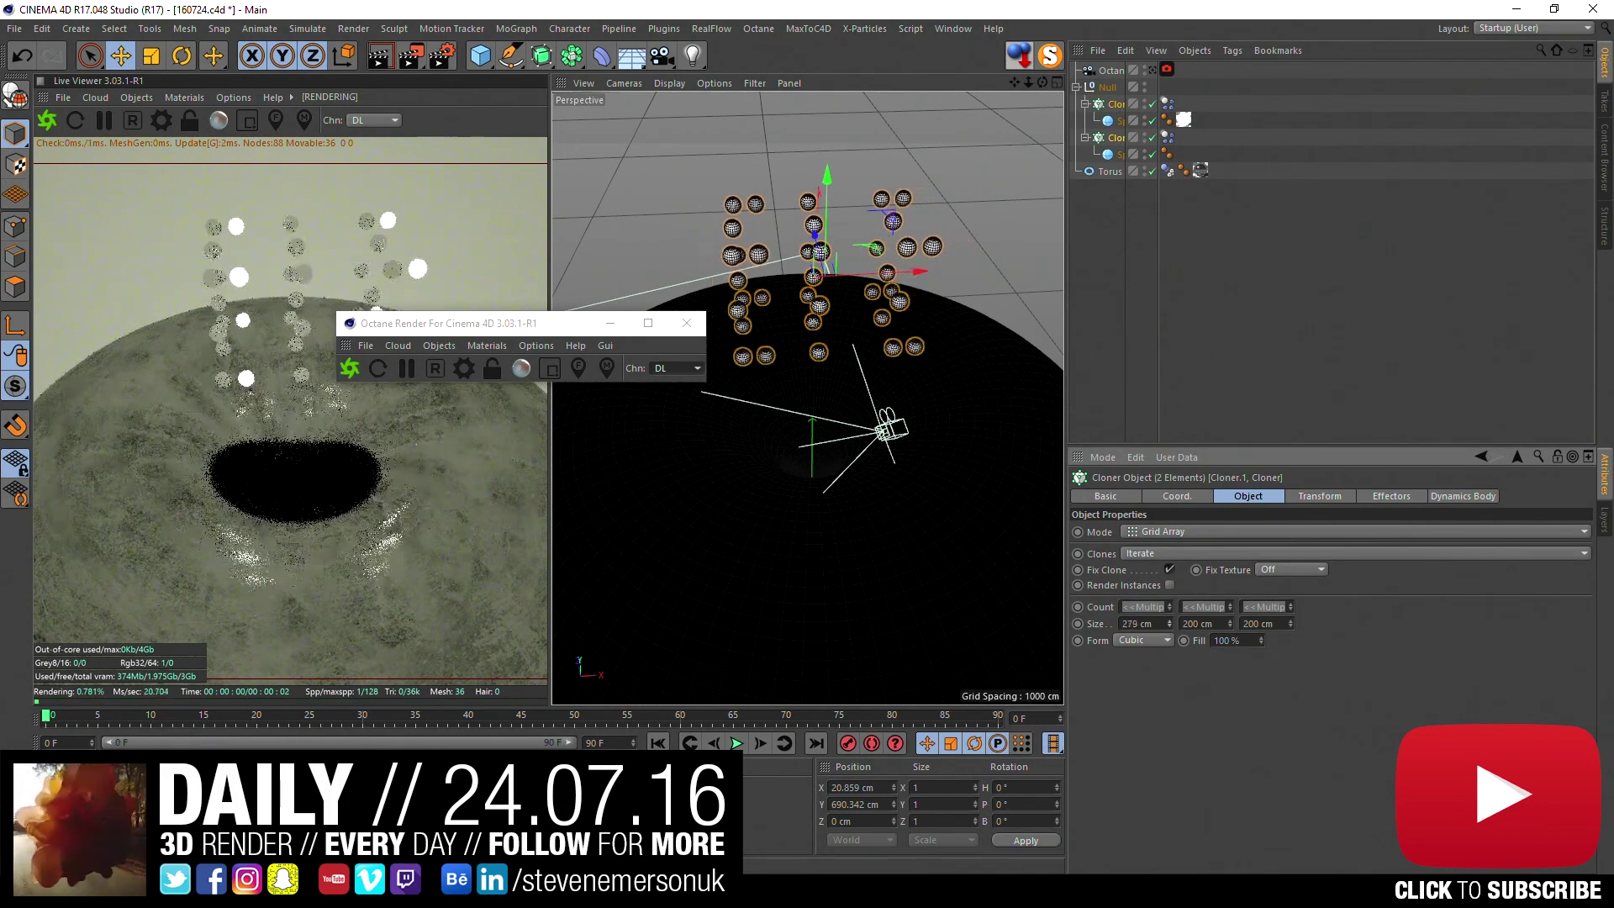
pyautogui.click(1188, 235)
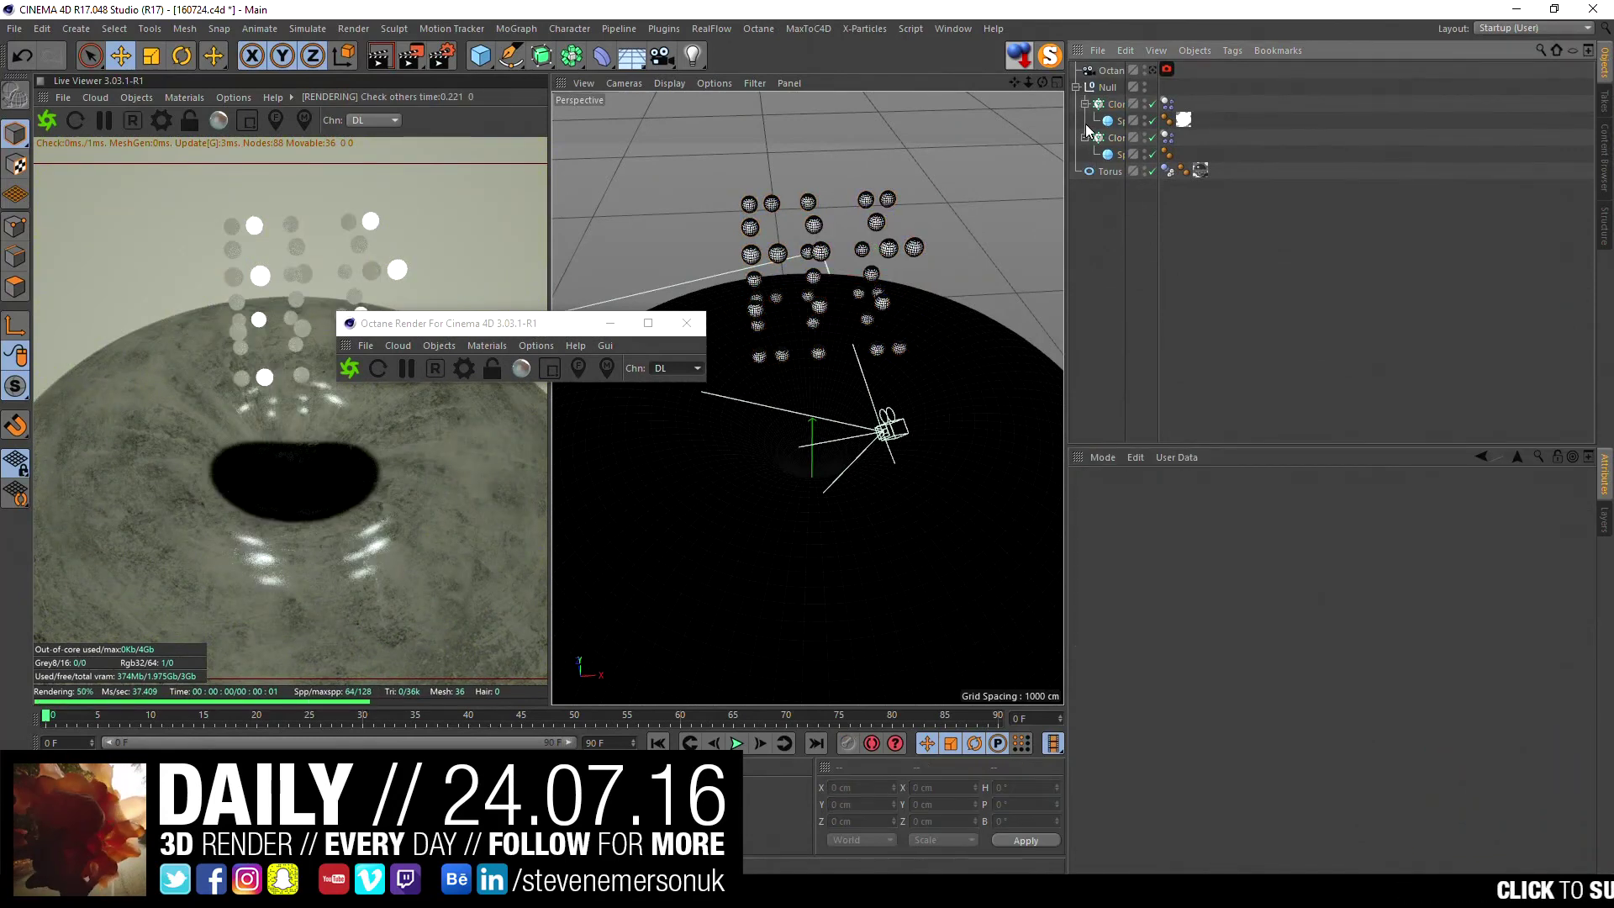
# - Select the Null, preview the falling spheres, and step back to frame 22
pyautogui.click(1107, 86)
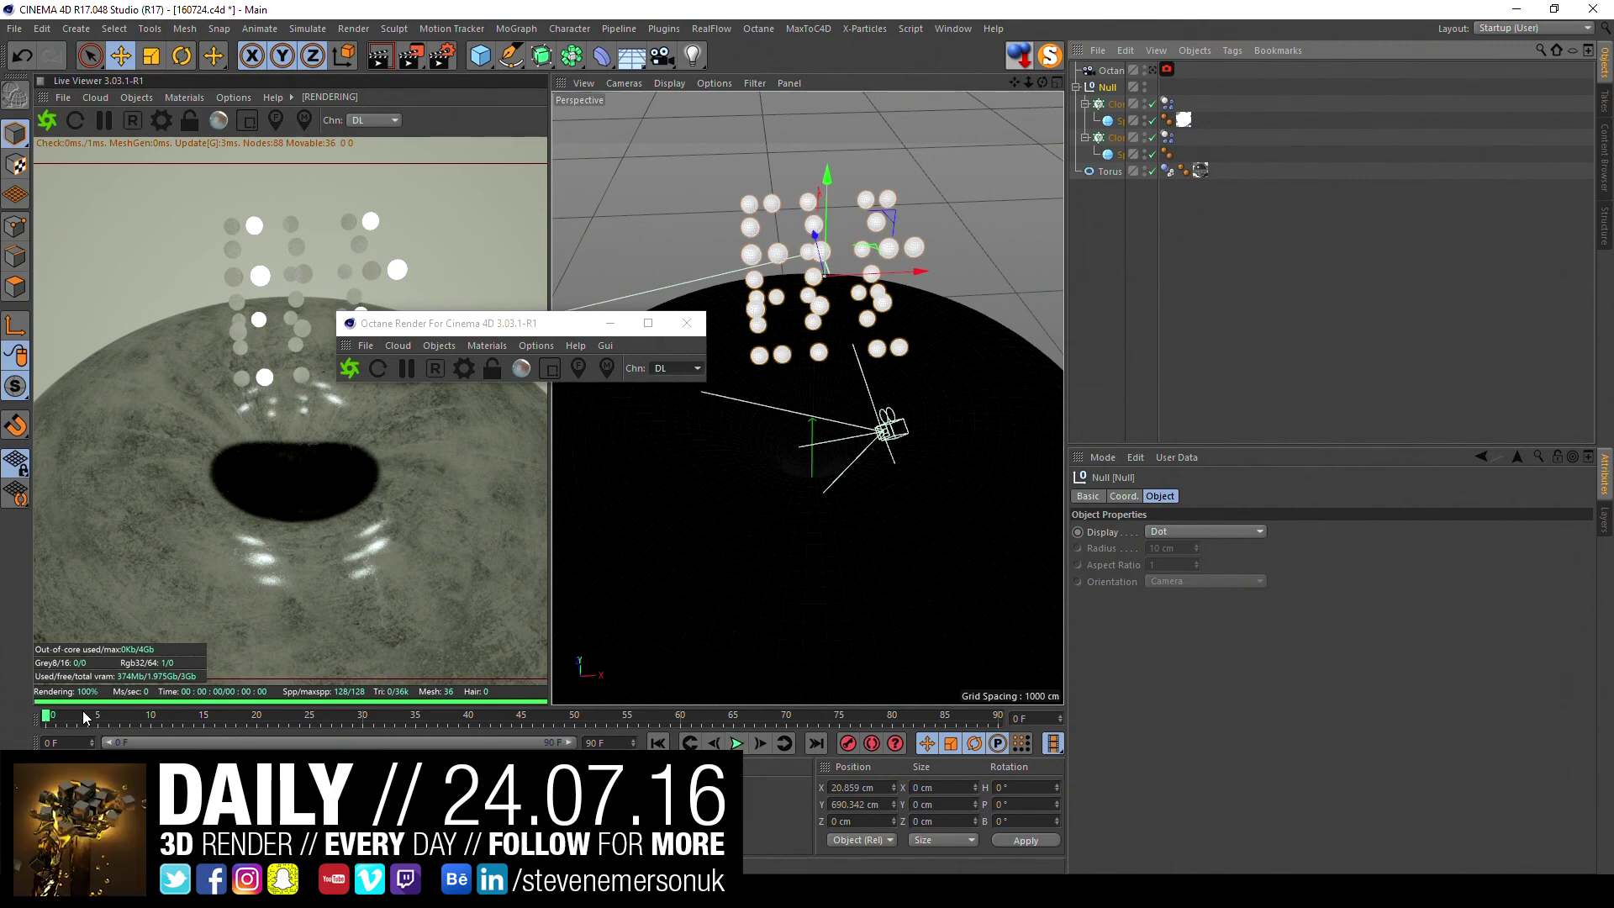
pyautogui.click(736, 743)
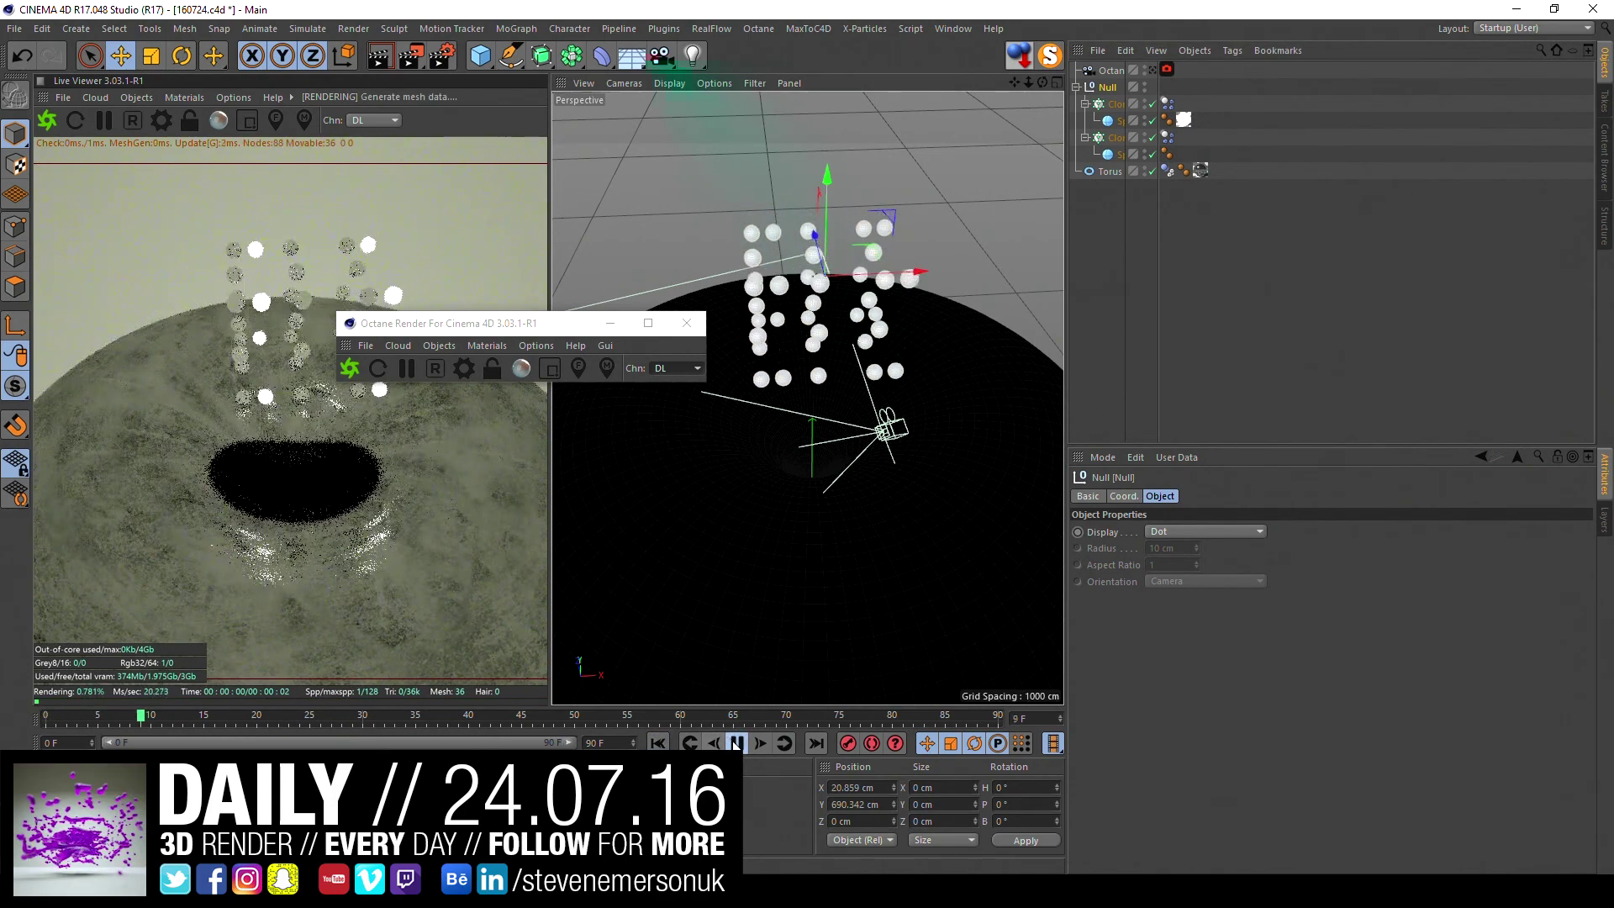
pyautogui.click(737, 743)
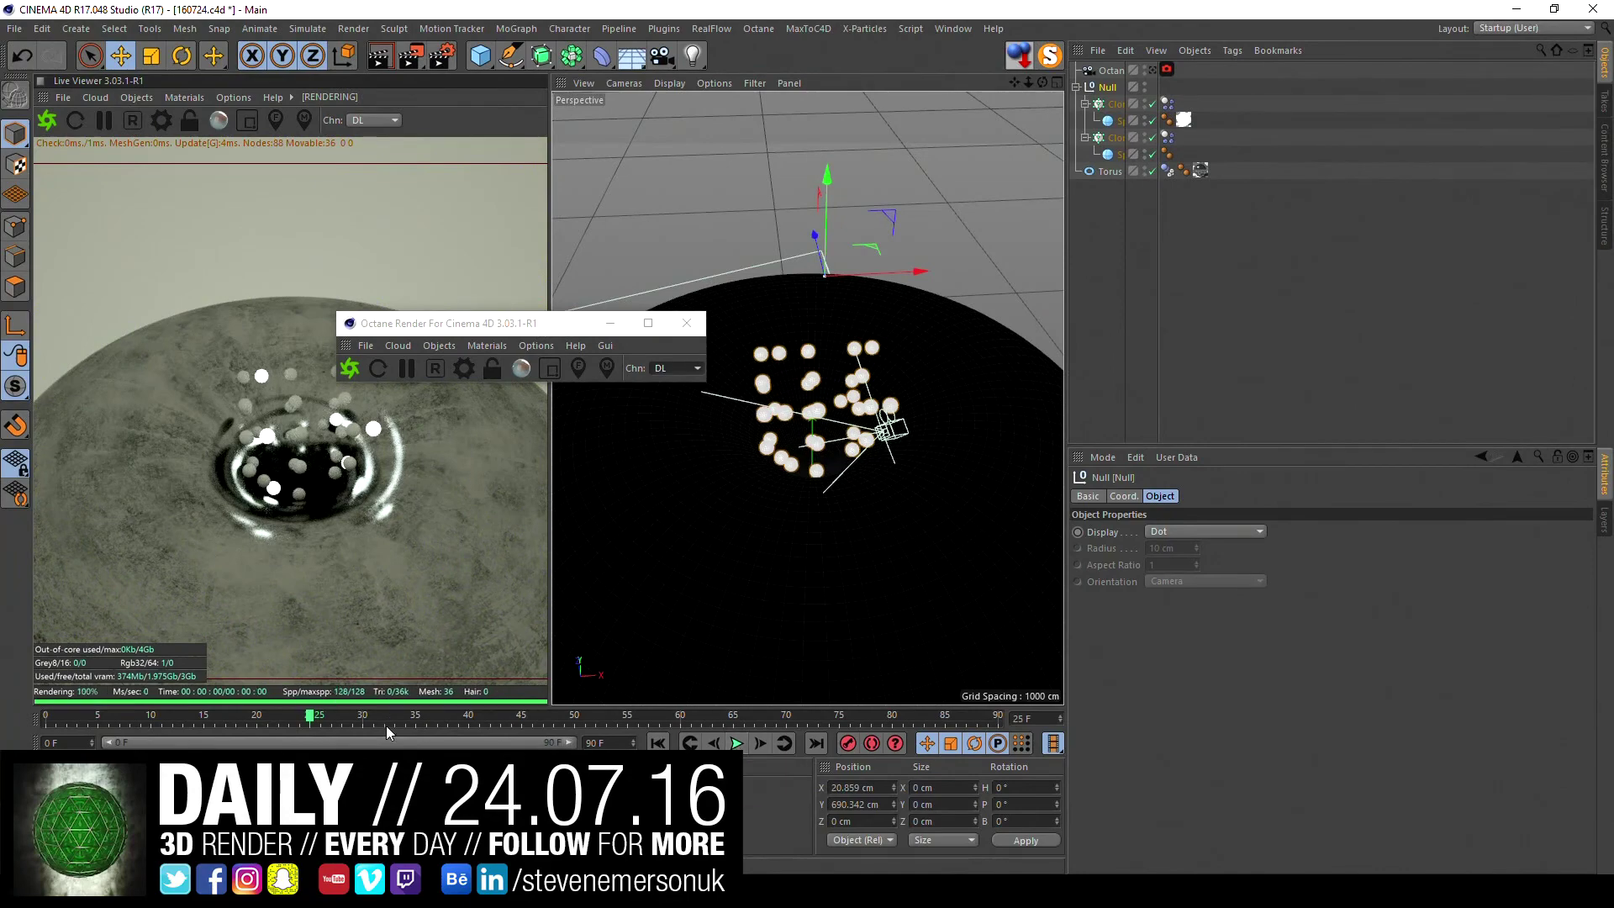
pyautogui.moveTo(301, 722); pyautogui.dragTo(284, 719)
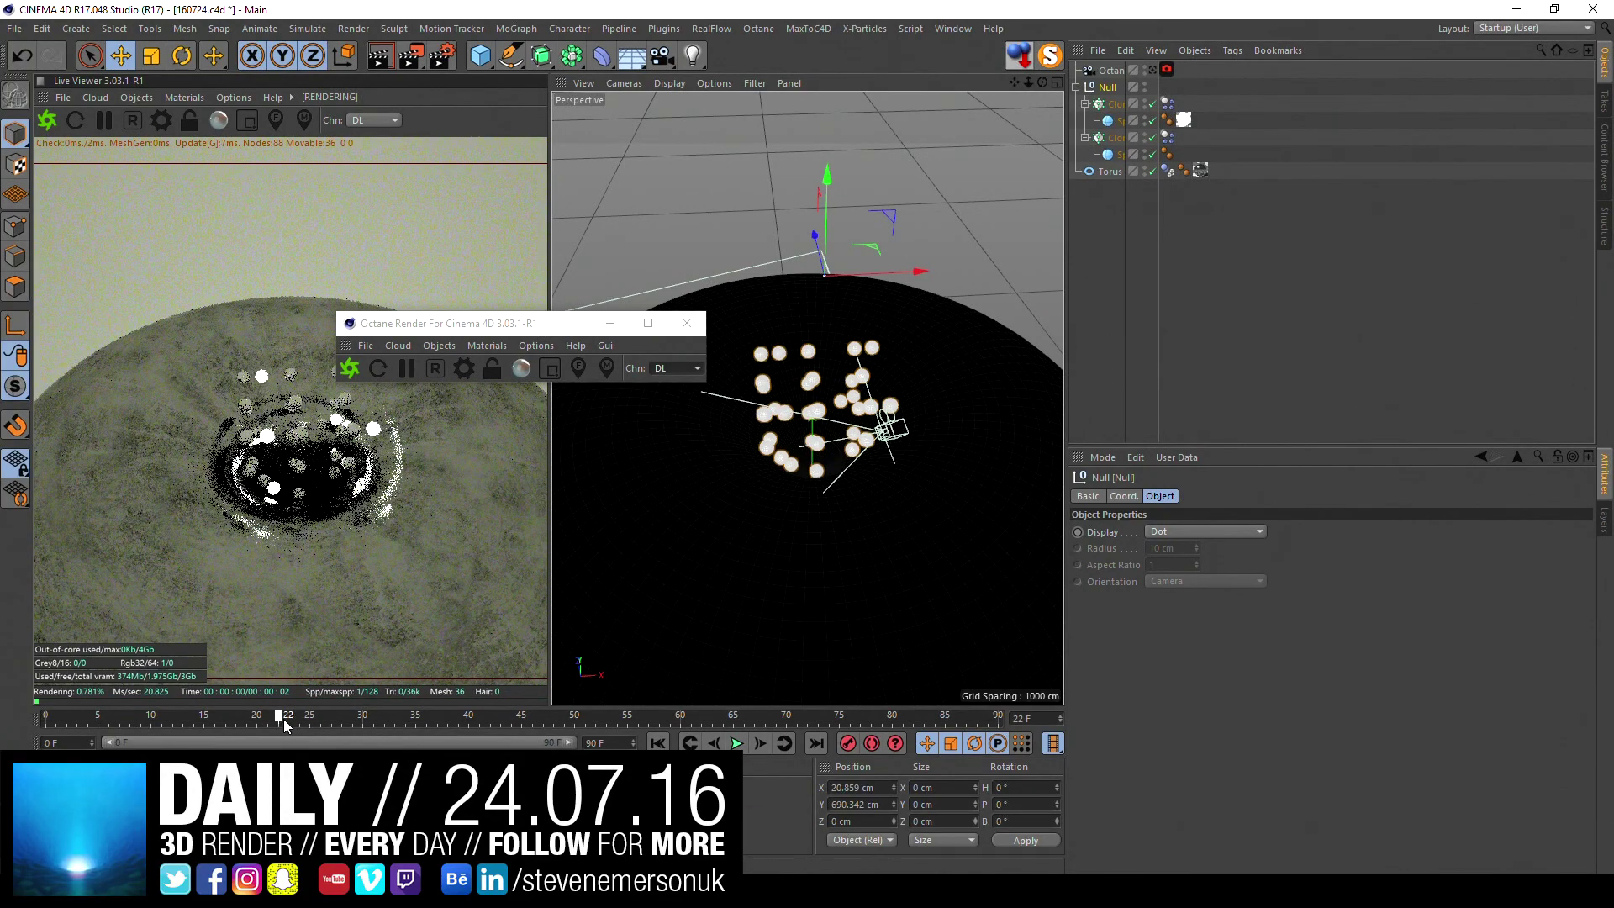
# - Keyframe the Null's heading at frame 0 and a new heading at frame 22, then play the spin
pyautogui.click(1086, 101)
pyautogui.click(1077, 86)
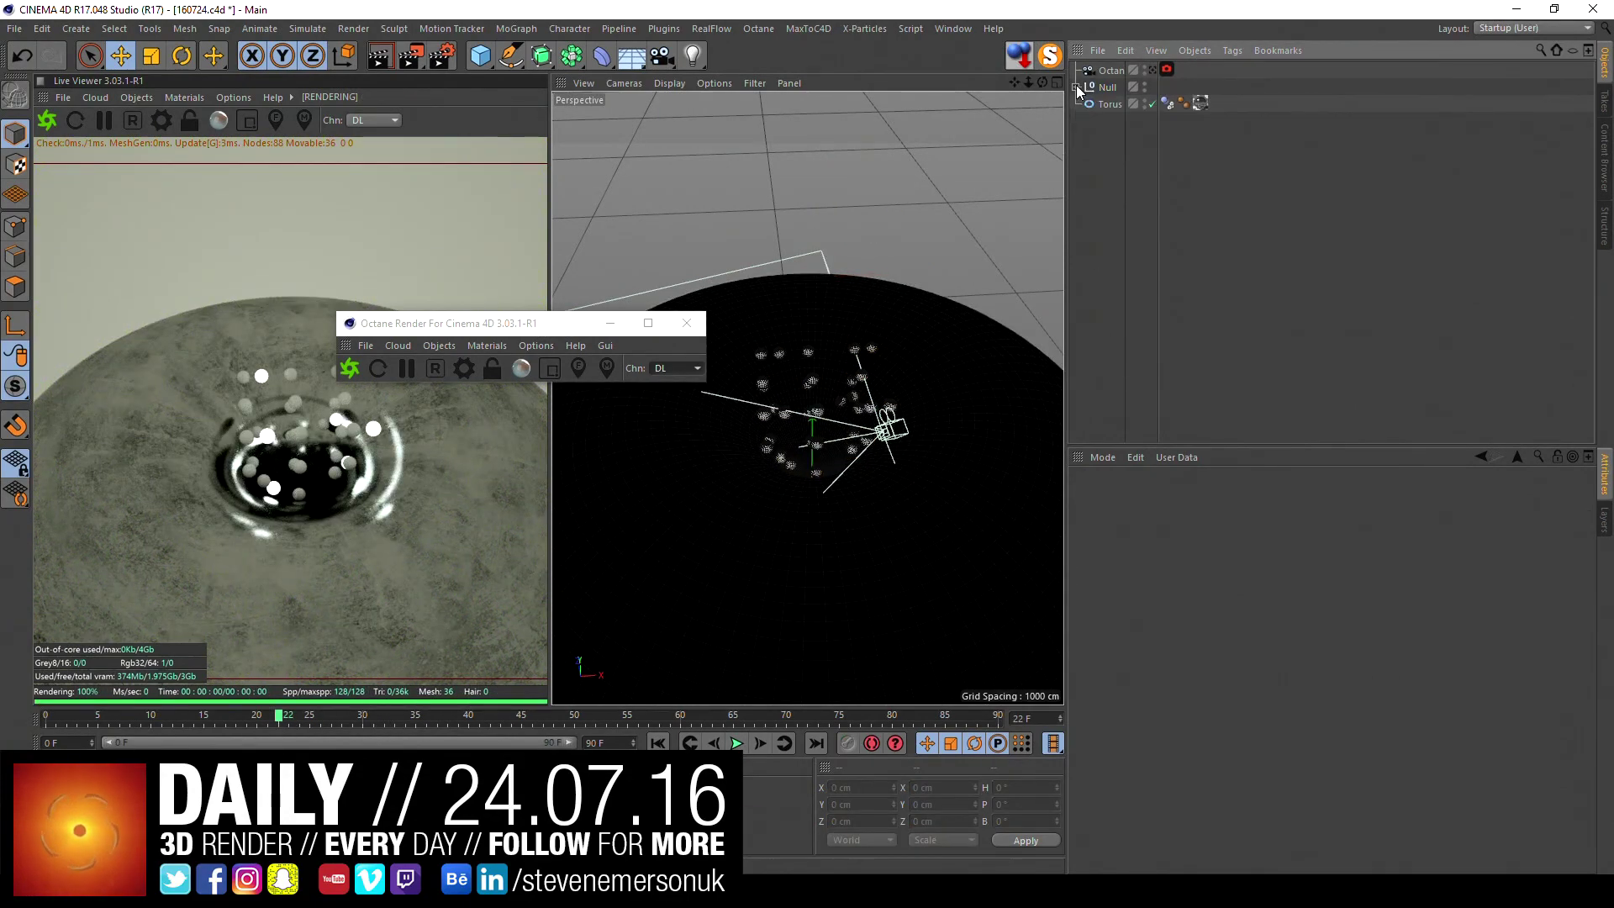
pyautogui.click(1107, 87)
pyautogui.click(1124, 496)
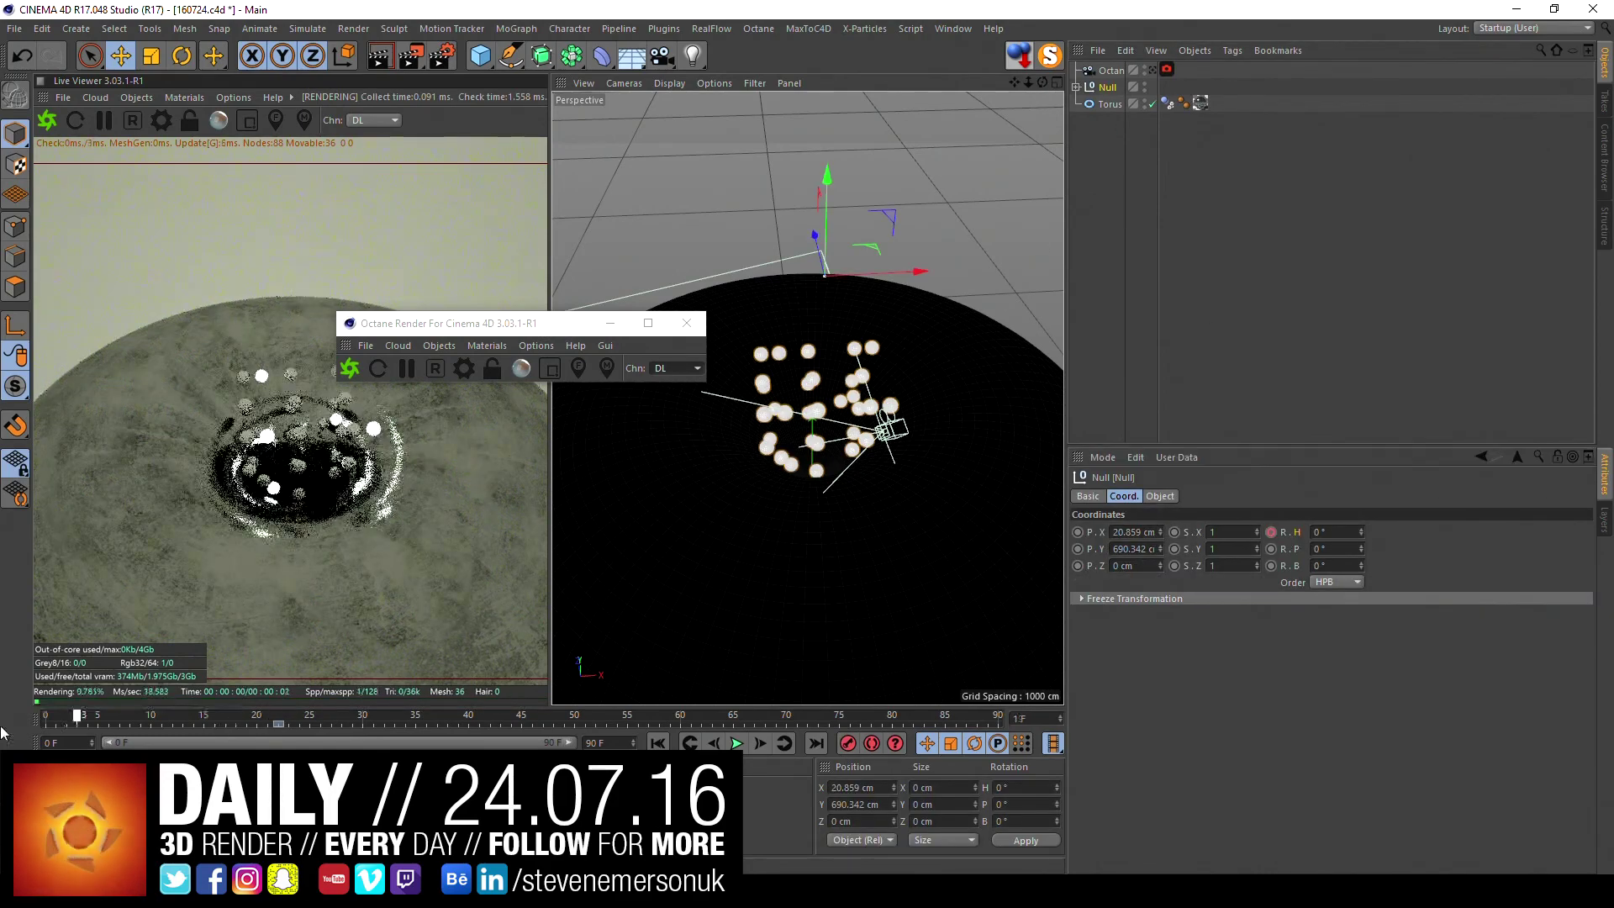
pyautogui.moveTo(279, 719); pyautogui.dragTo(47, 719)
pyautogui.click(1273, 533)
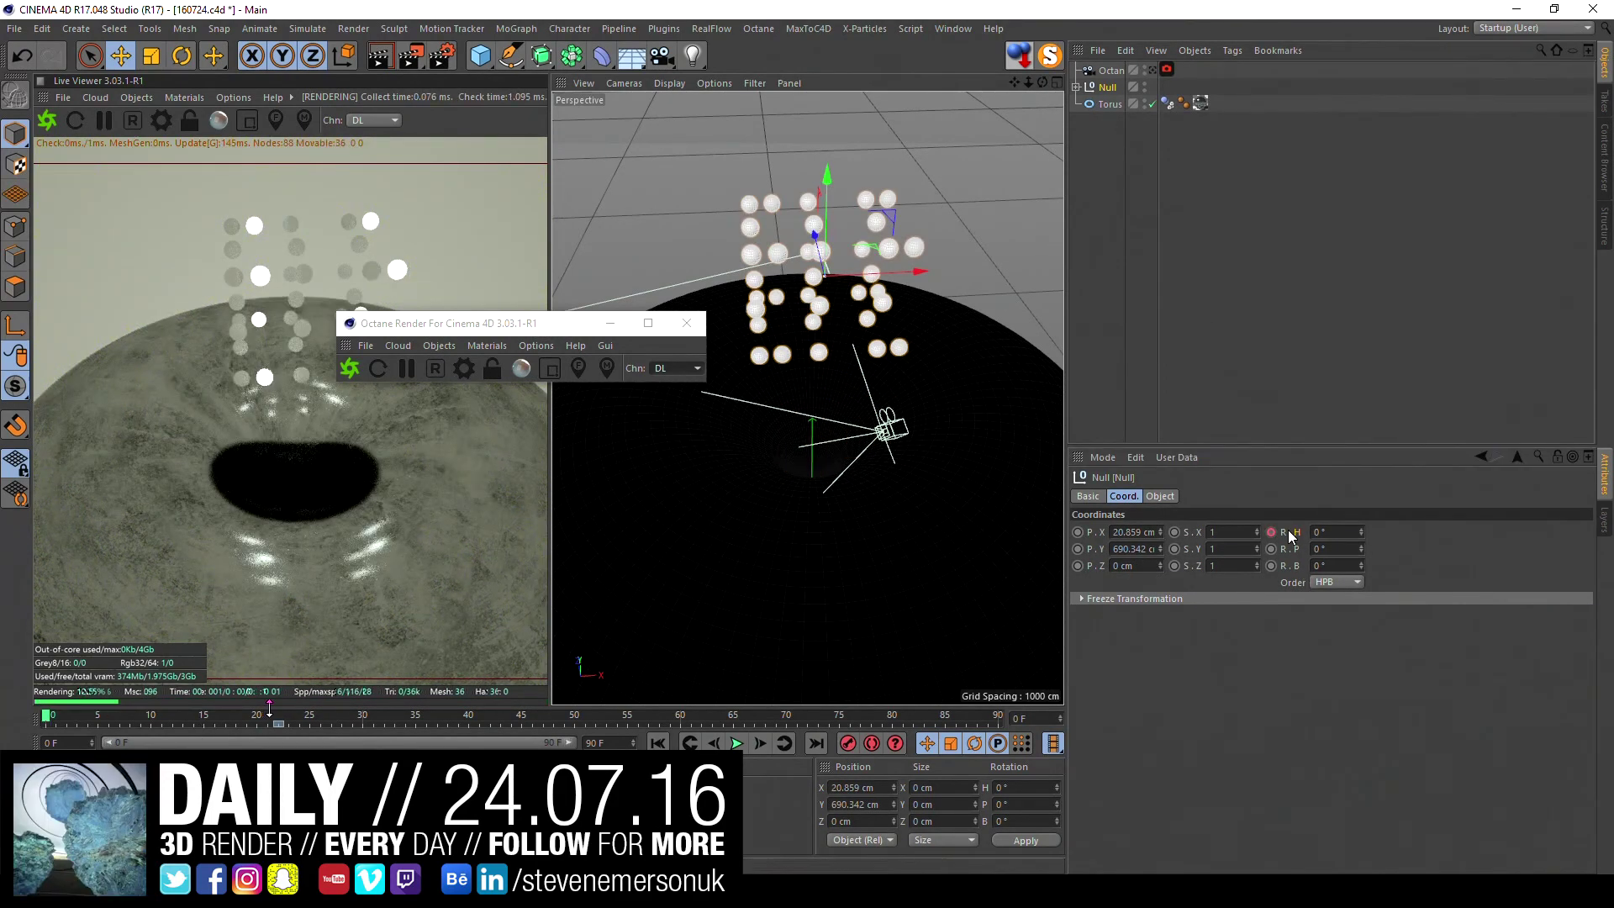
pyautogui.moveTo(1361, 531)
pyautogui.mouseDown()
pyautogui.moveTo(1361, 572)
pyautogui.moveTo(1361, 539)
pyautogui.mouseUp()
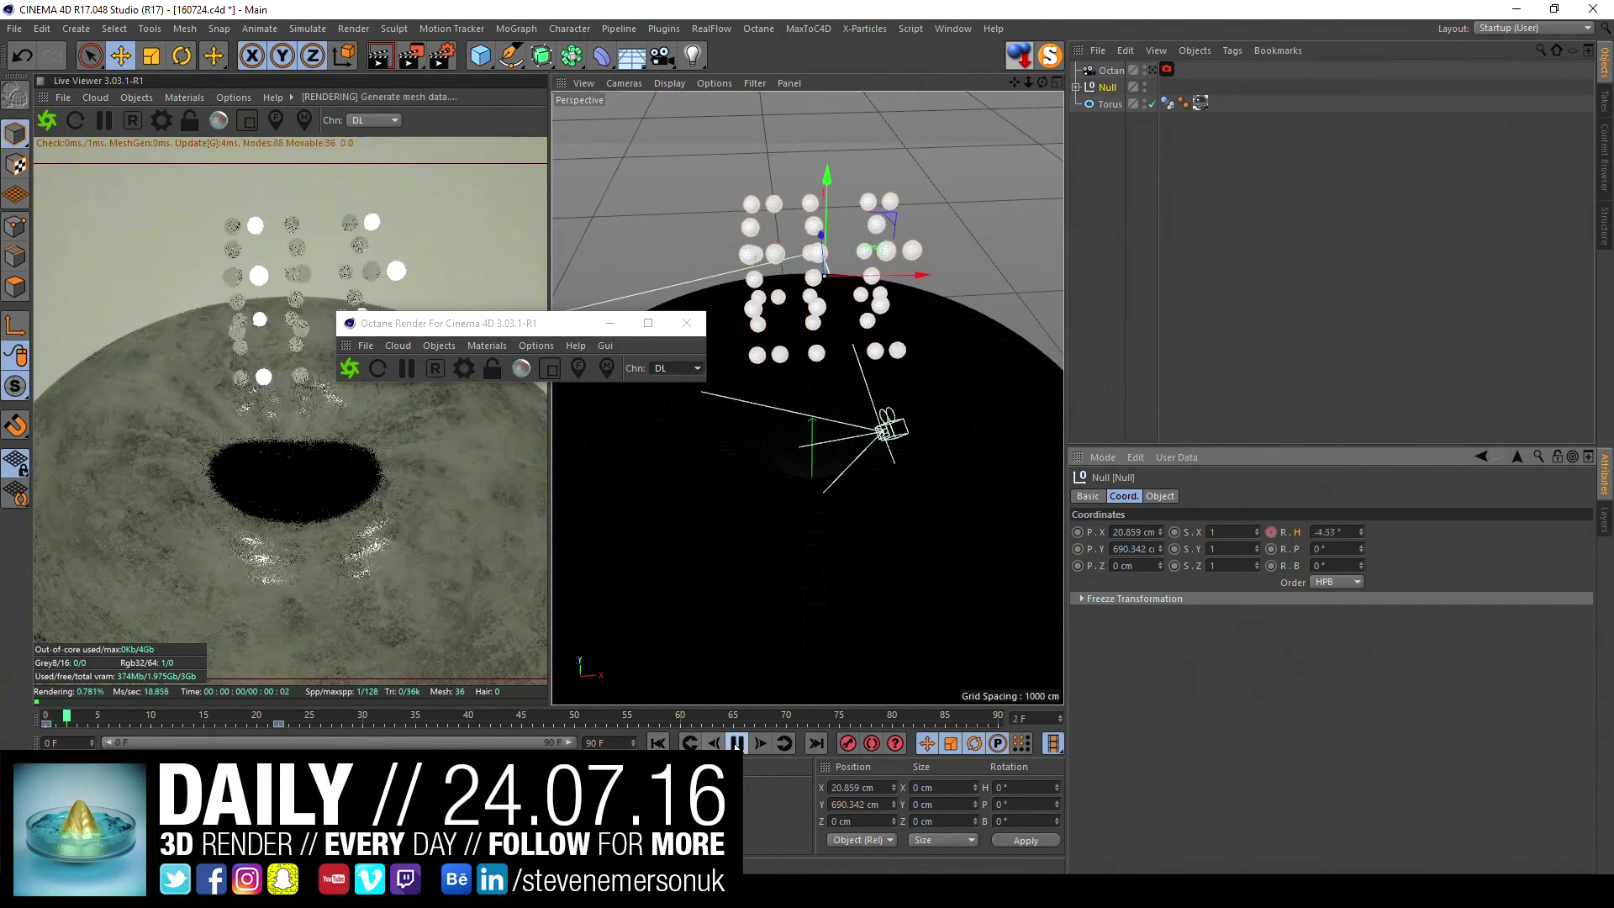
pyautogui.click(736, 744)
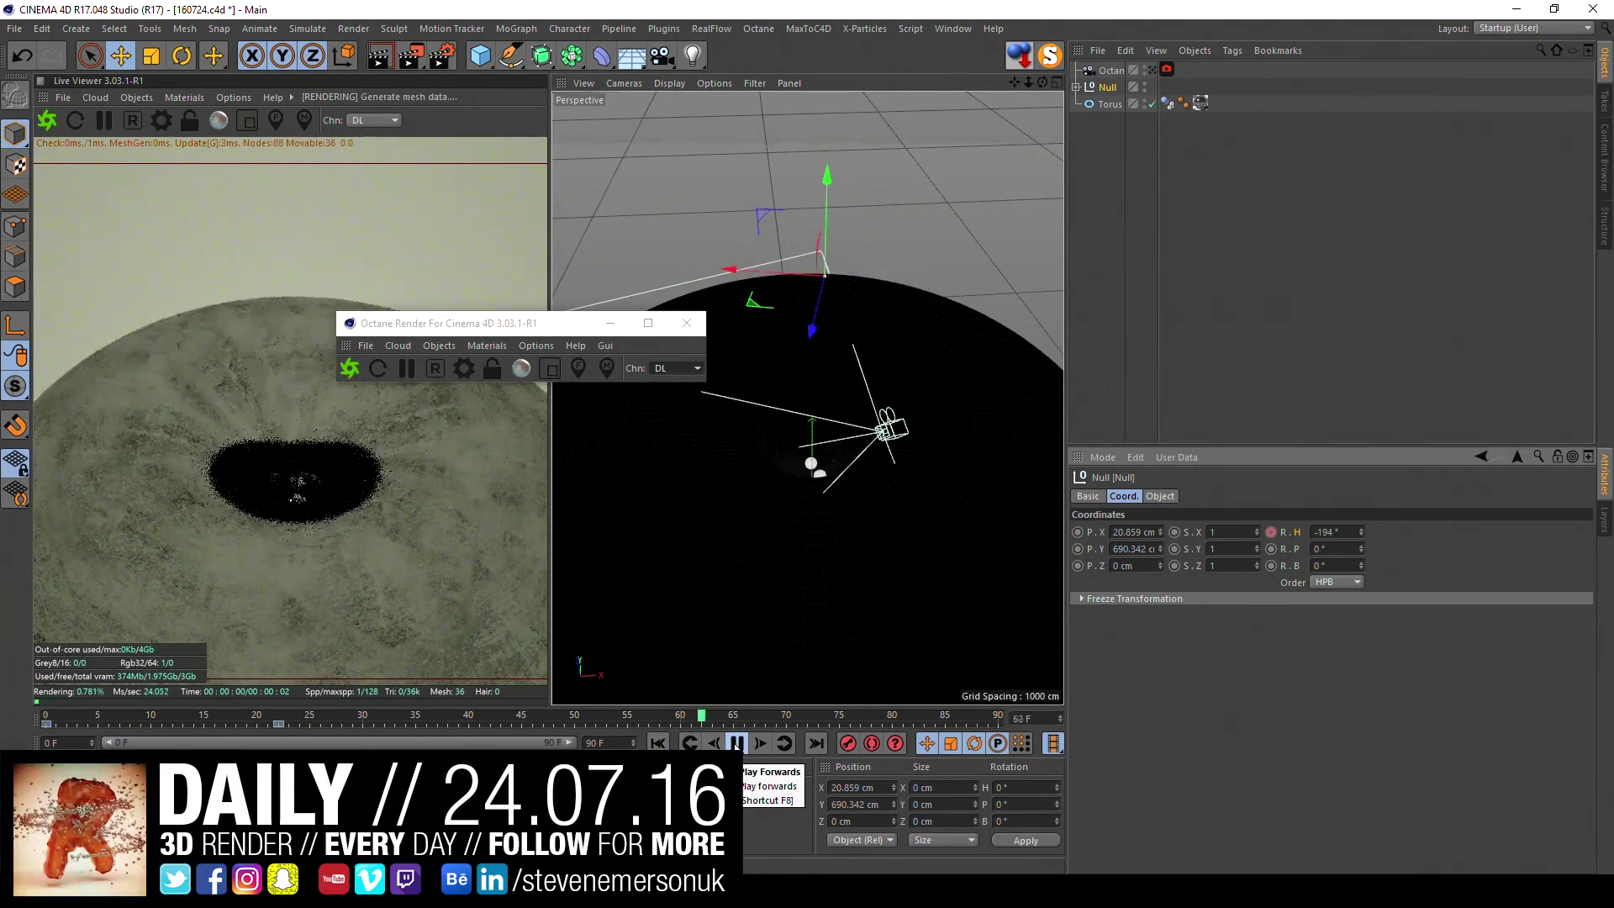
pyautogui.click(736, 743)
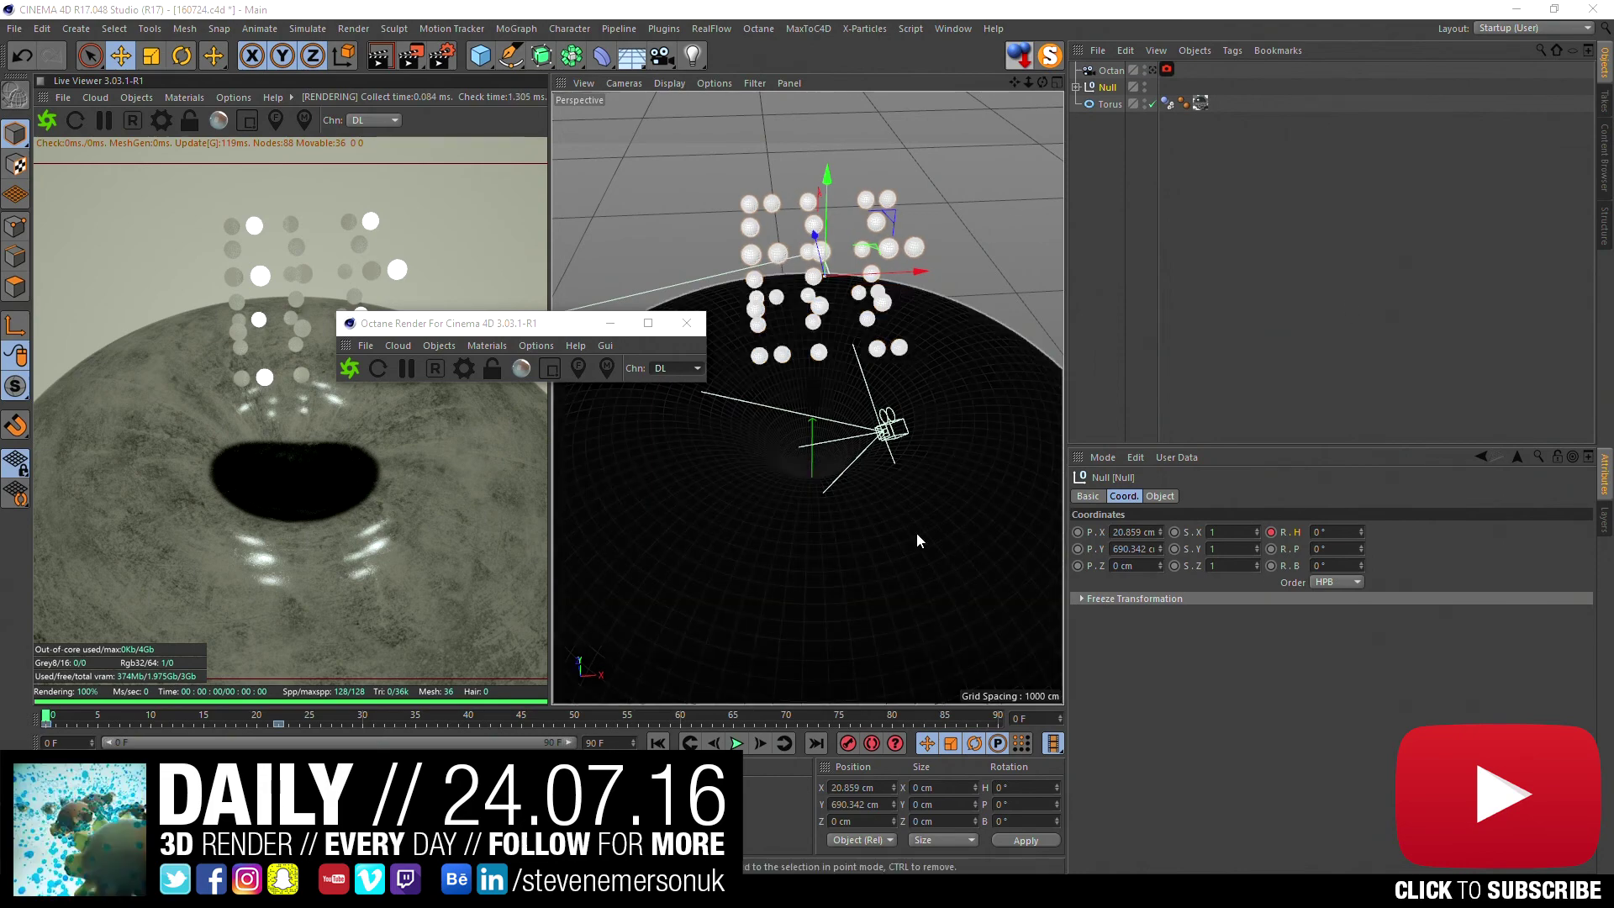
# - Look through the Octane camera and preview the falling spheres from it
pyautogui.click(1152, 71)
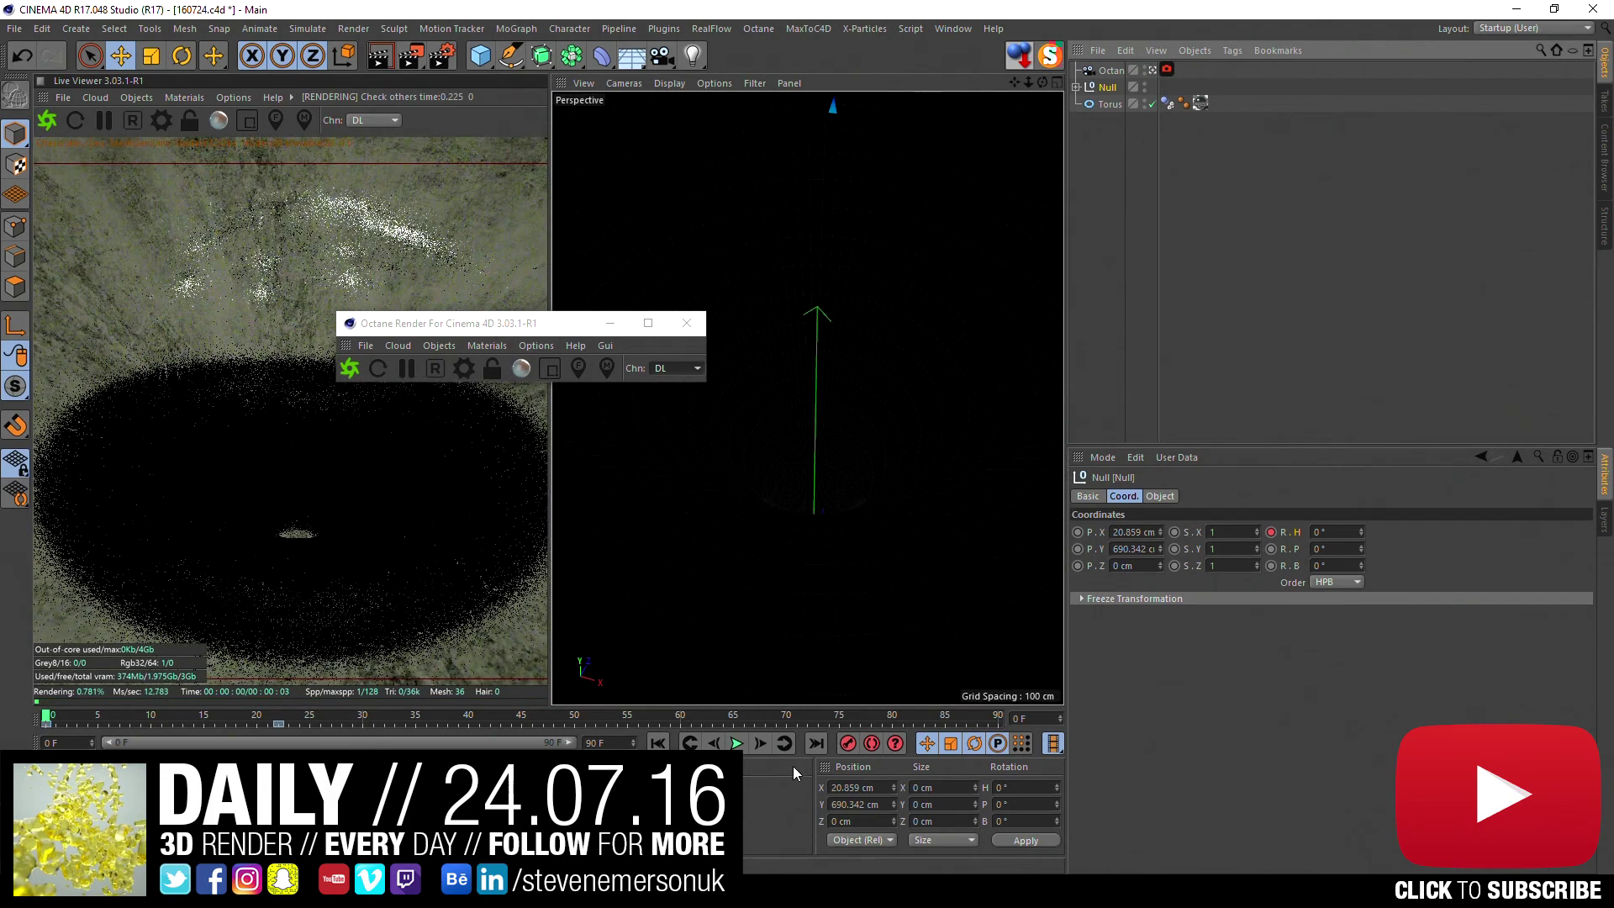
pyautogui.click(738, 744)
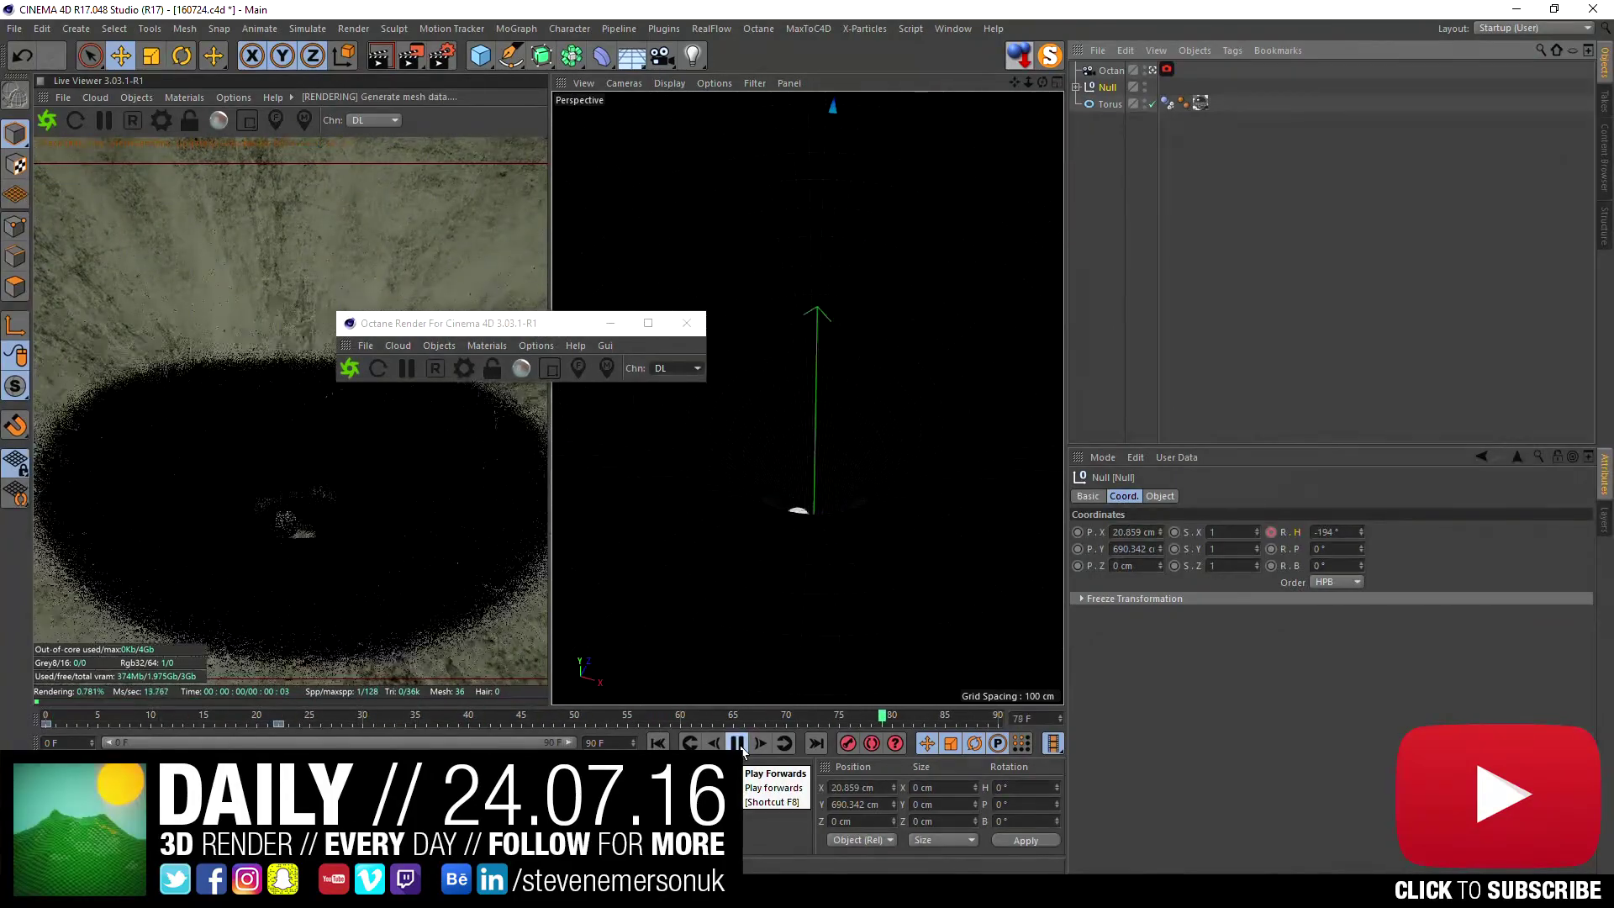
pyautogui.click(737, 744)
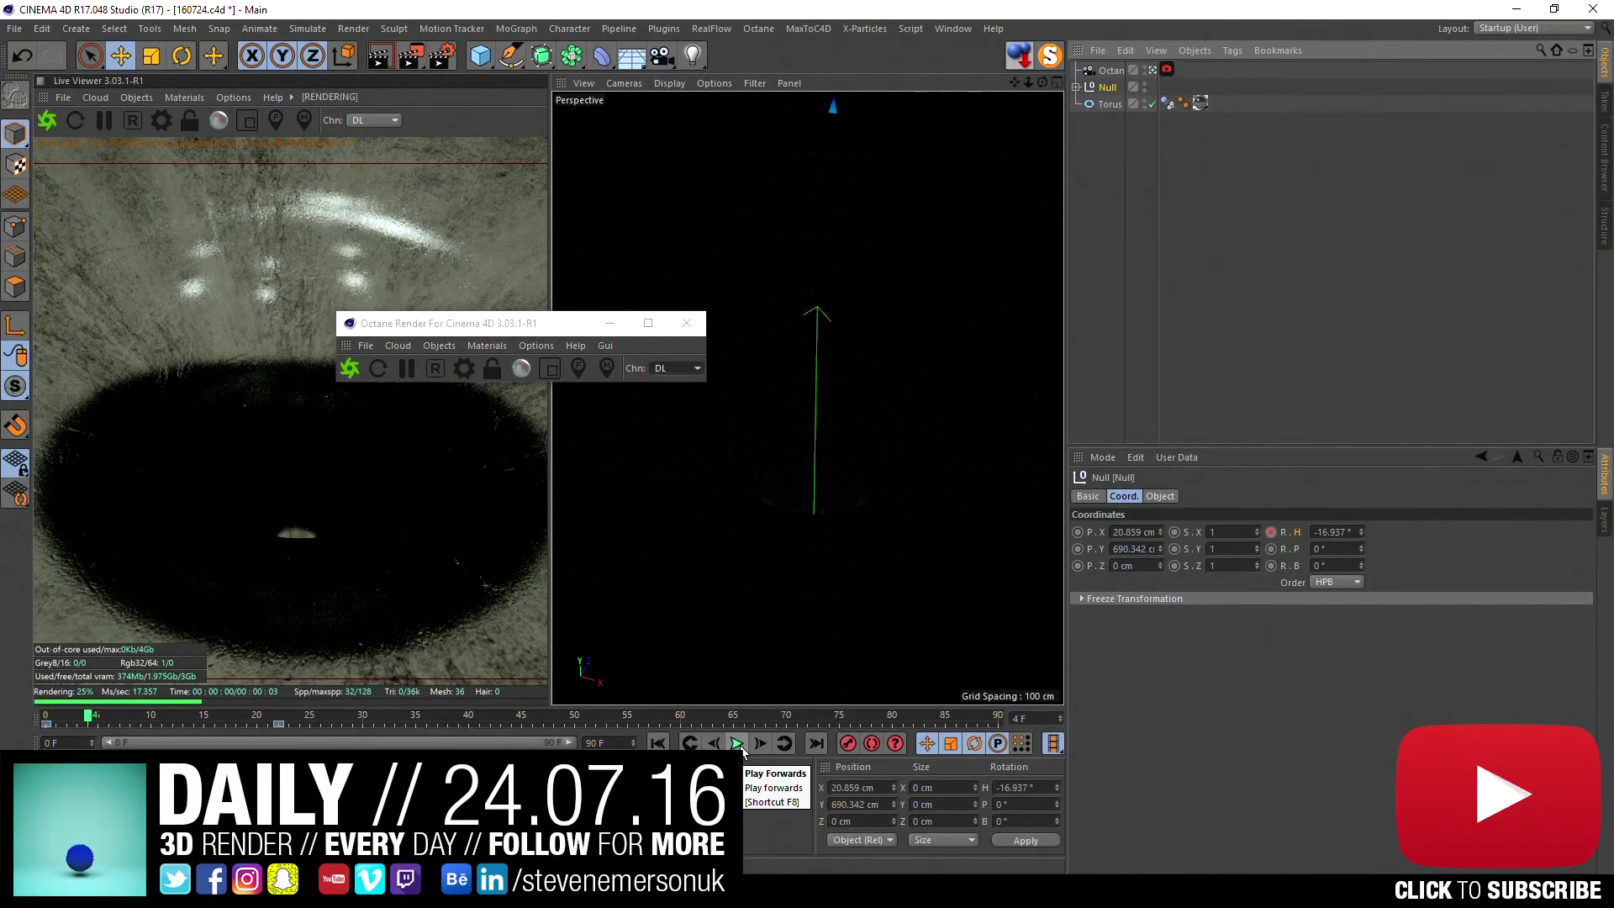
# - Download the starezloto material from Octane LiveDB into the scene and select the torus texture tag
pyautogui.click(184, 97)
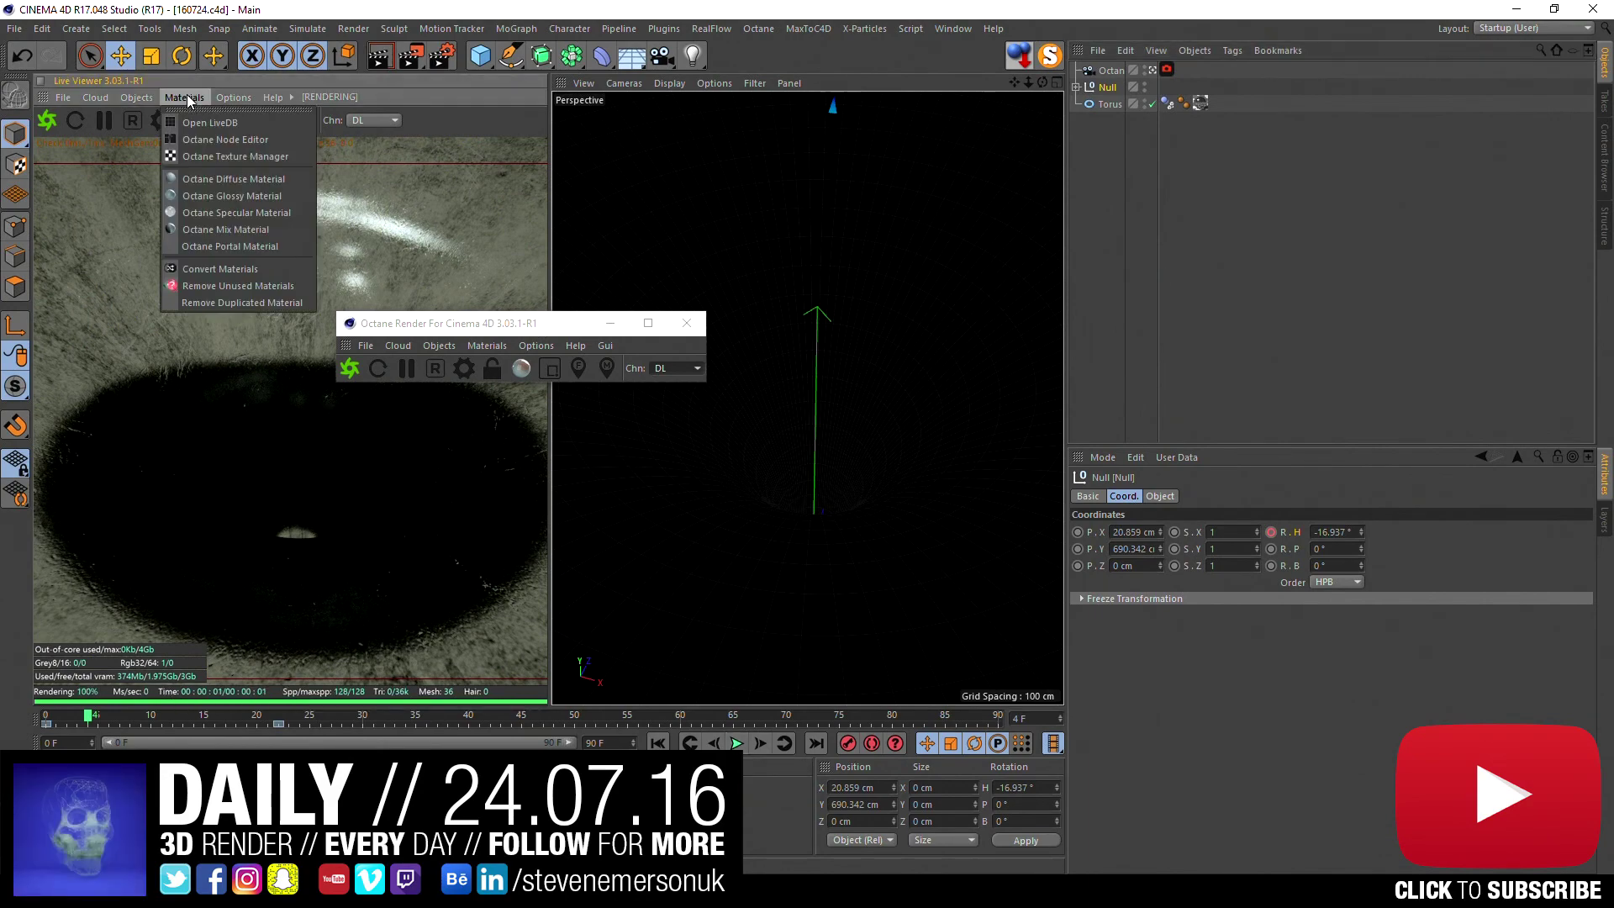
pyautogui.click(206, 120)
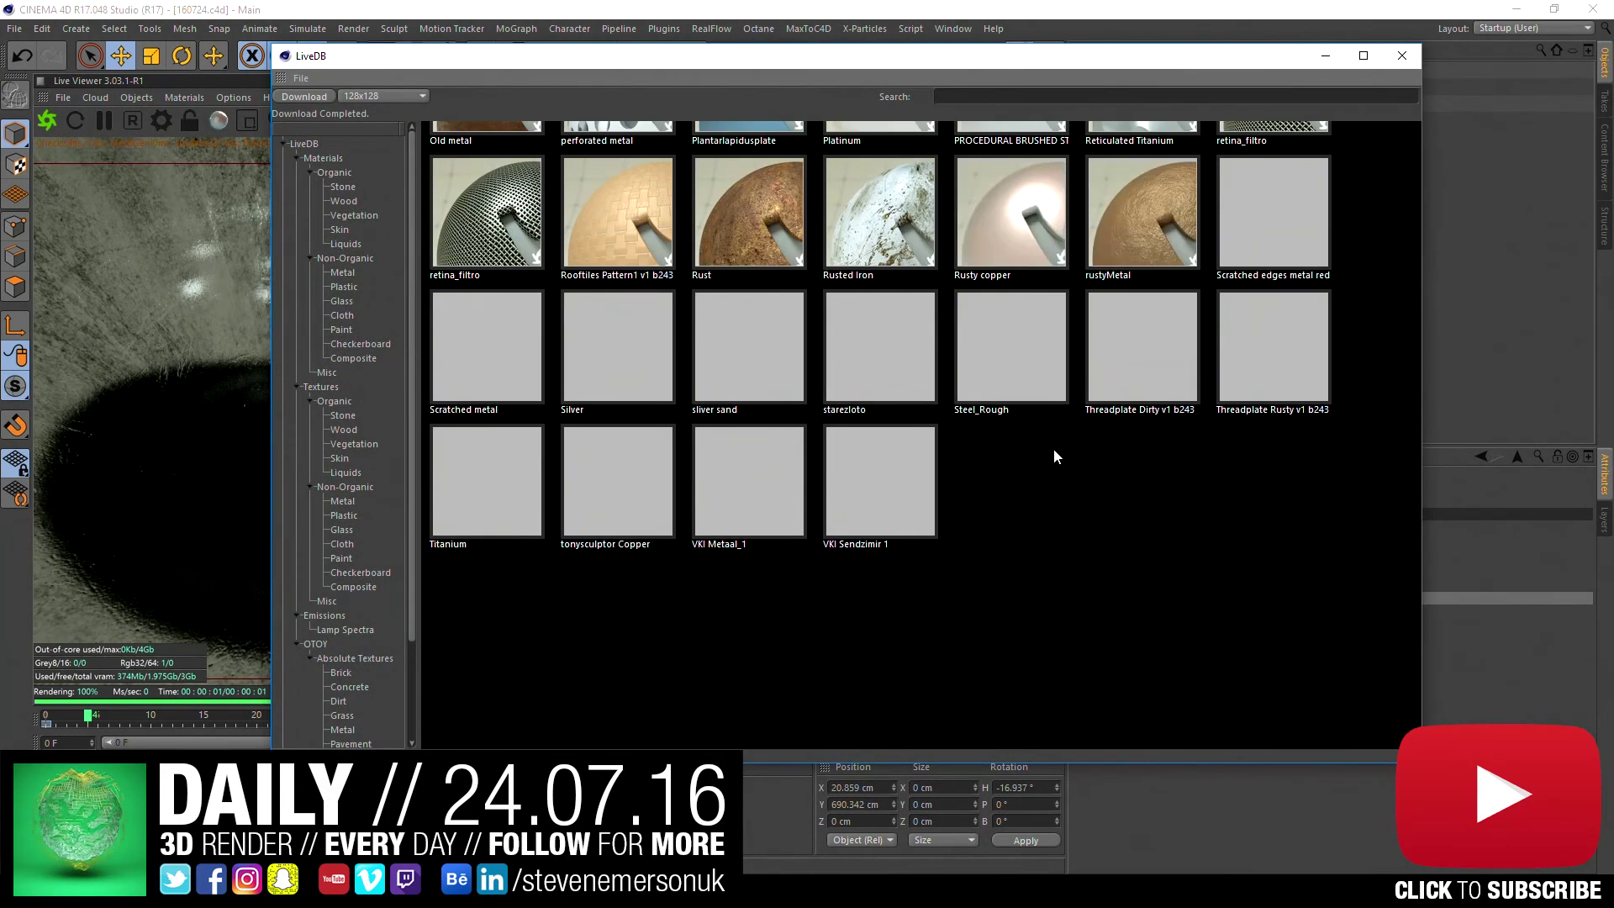
pyautogui.scroll(-3, 1126, 486)
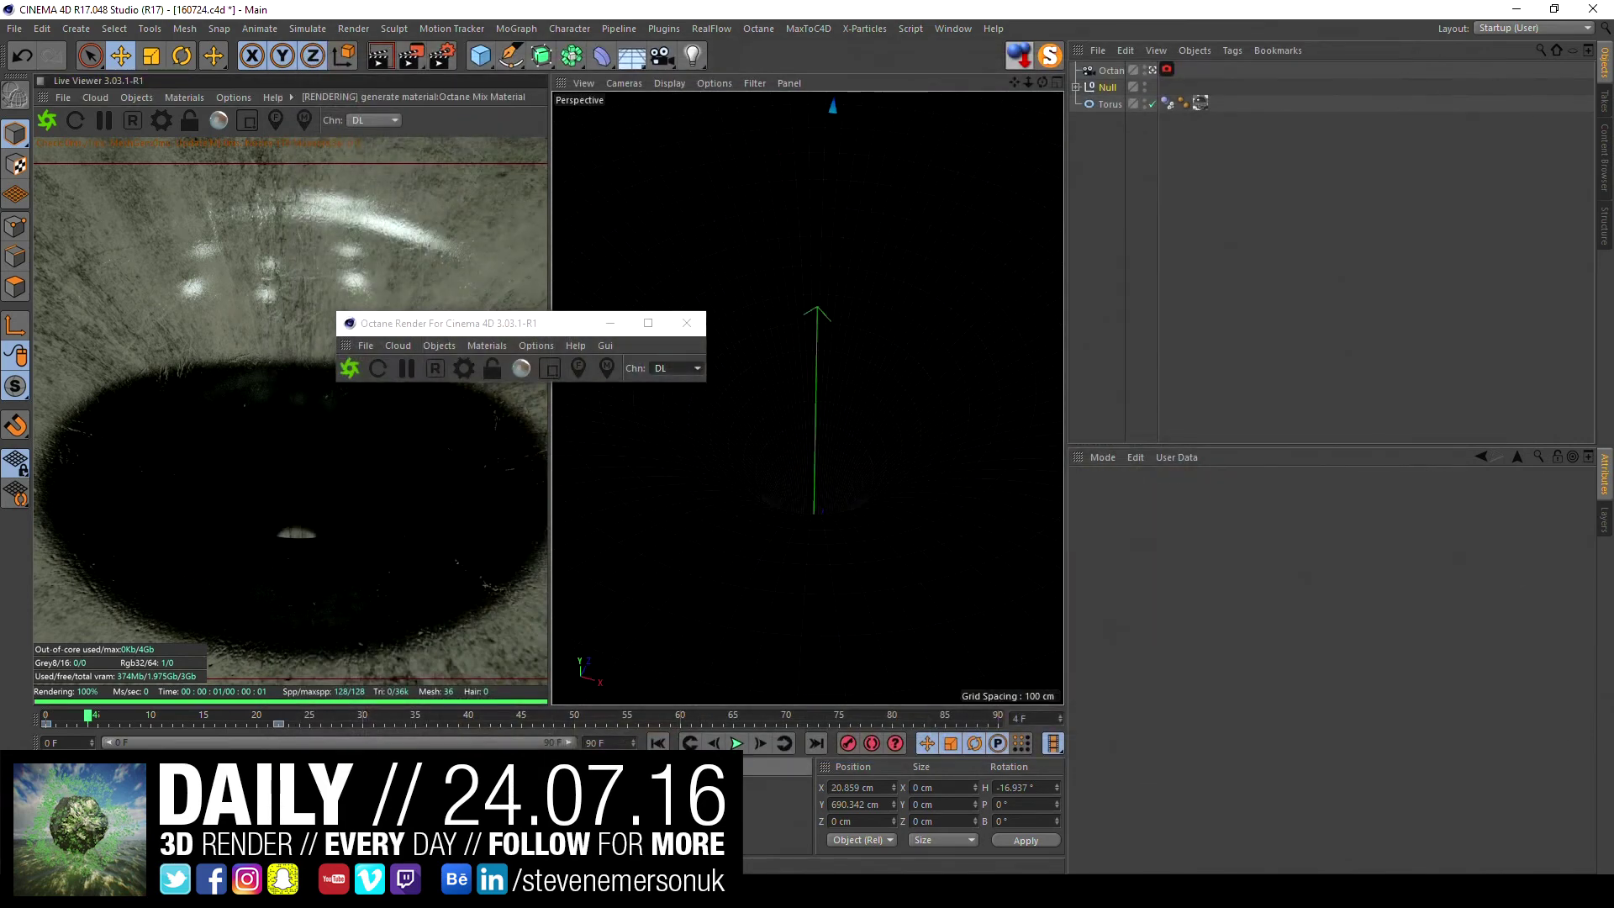
pyautogui.moveTo(64, 795); pyautogui.dragTo(1283, 115)
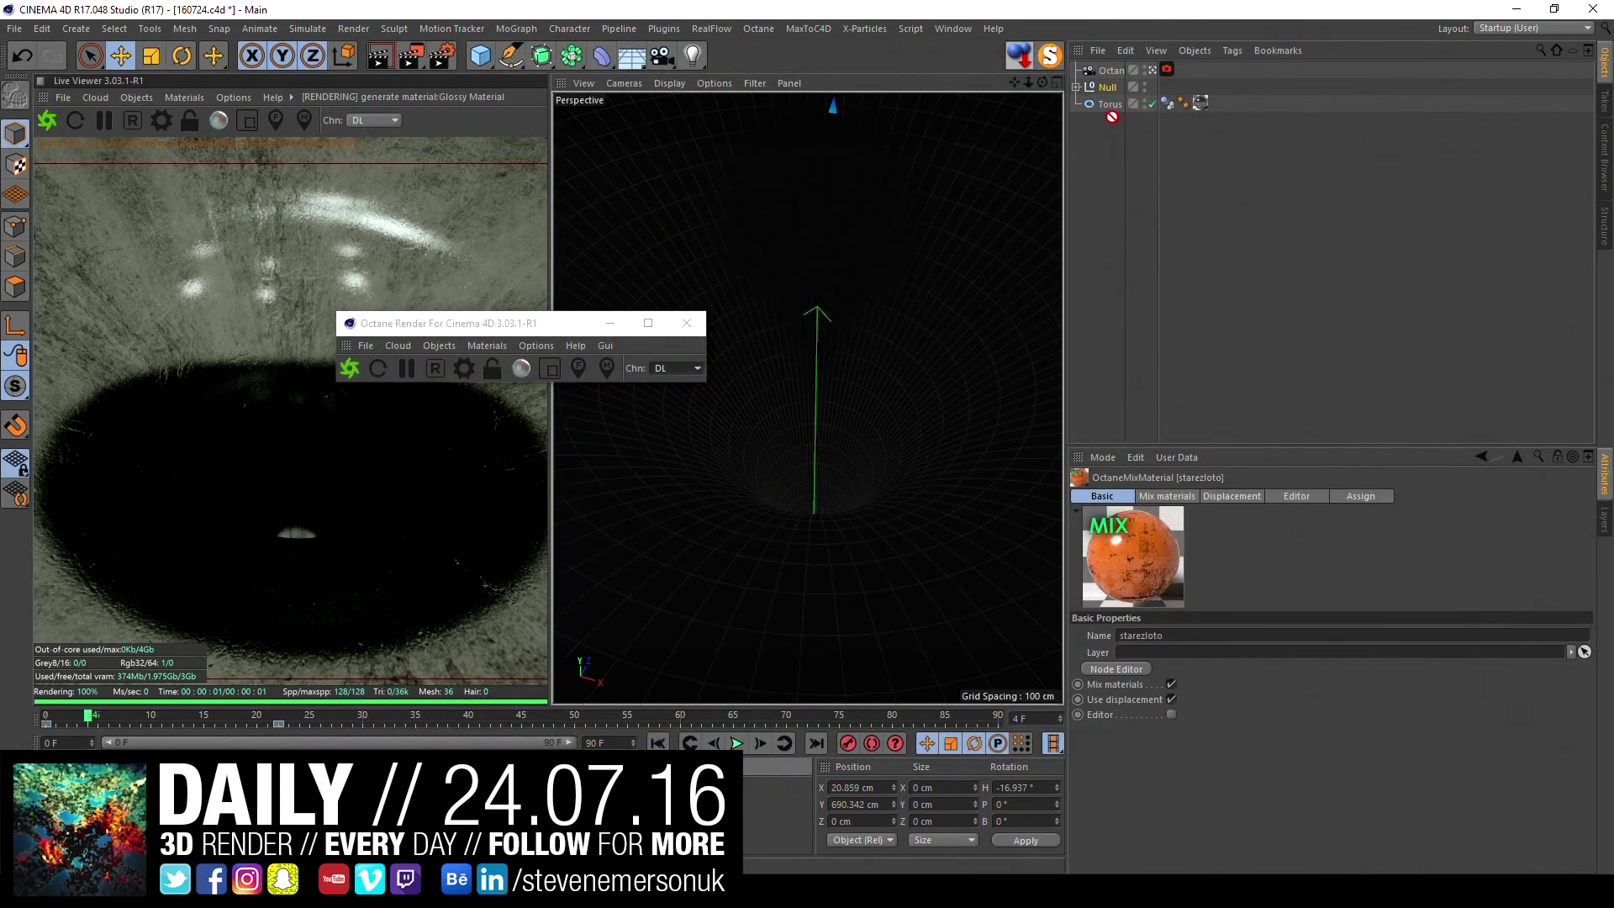
pyautogui.moveTo(1112, 117); pyautogui.dragTo(1107, 109)
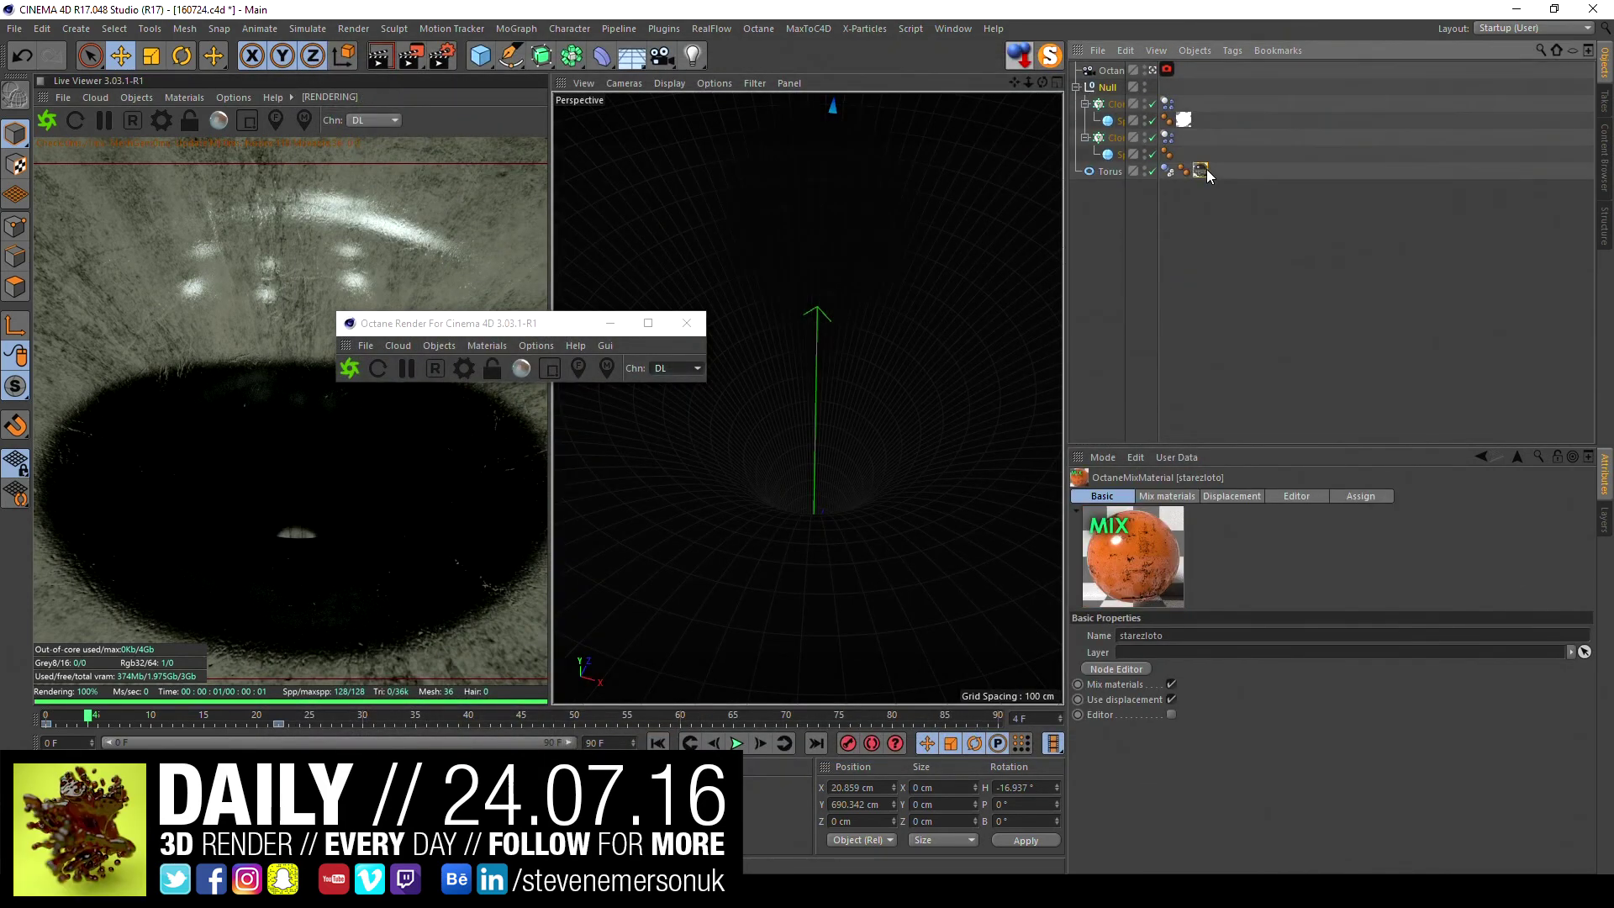
pyautogui.click(1201, 170)
# - Put starezloto on the torus texture tag with Length V at 14% (7.143 tiles V)
pyautogui.moveTo(1226, 170); pyautogui.dragTo(1199, 170)
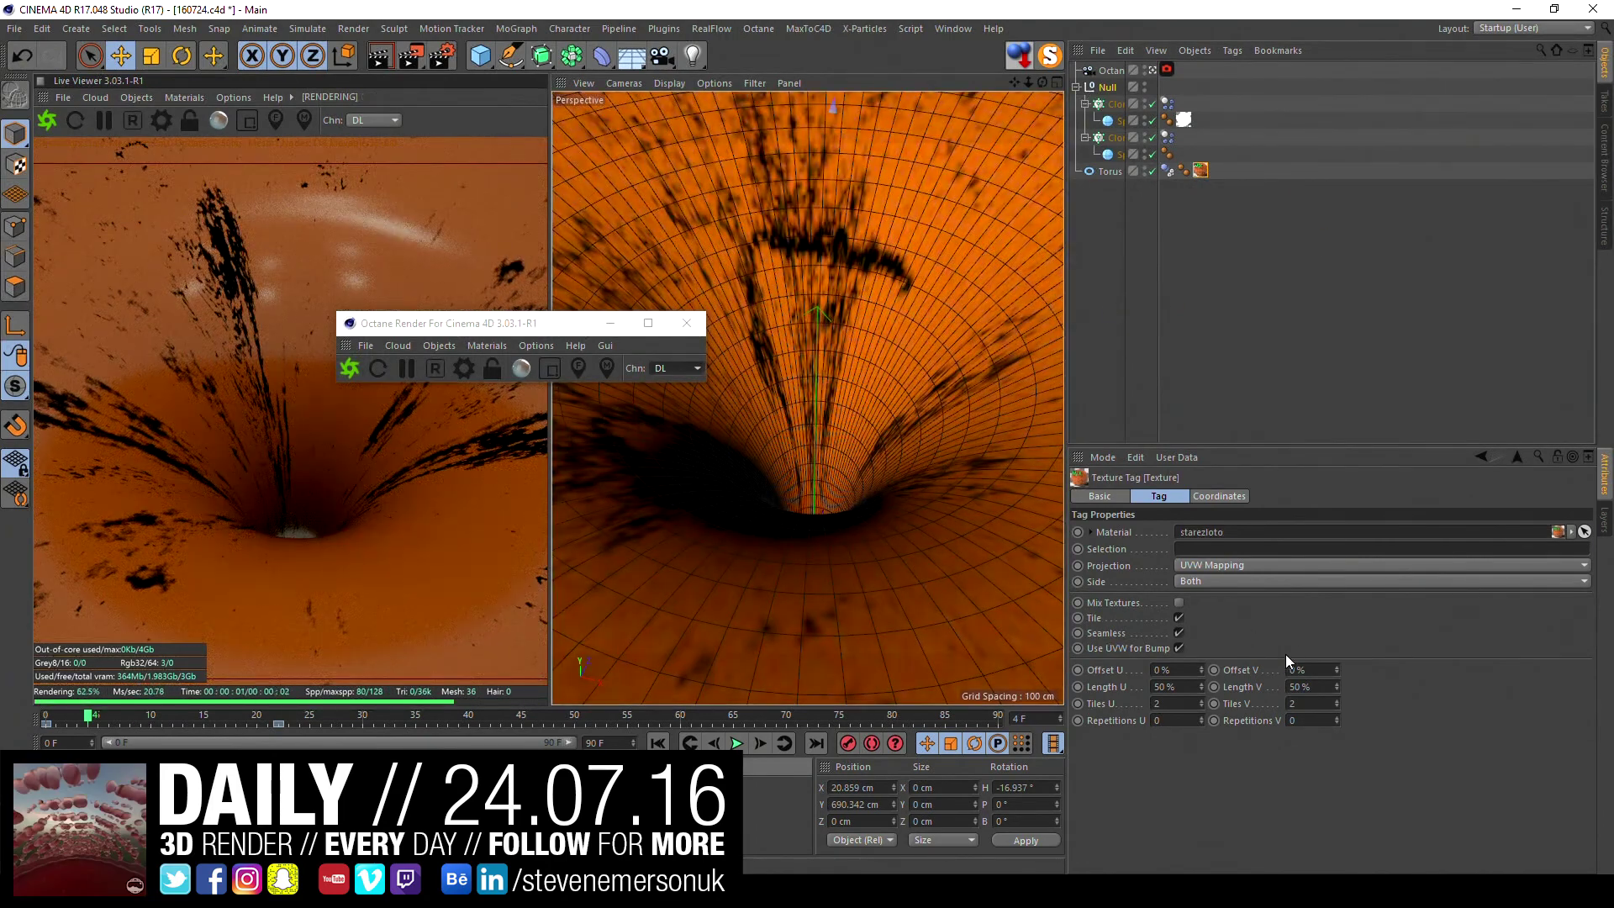
pyautogui.moveTo(1337, 686)
pyautogui.mouseDown()
pyautogui.moveTo(1337, 656)
pyautogui.moveTo(1337, 715)
pyautogui.moveTo(1339, 688)
pyautogui.mouseUp()
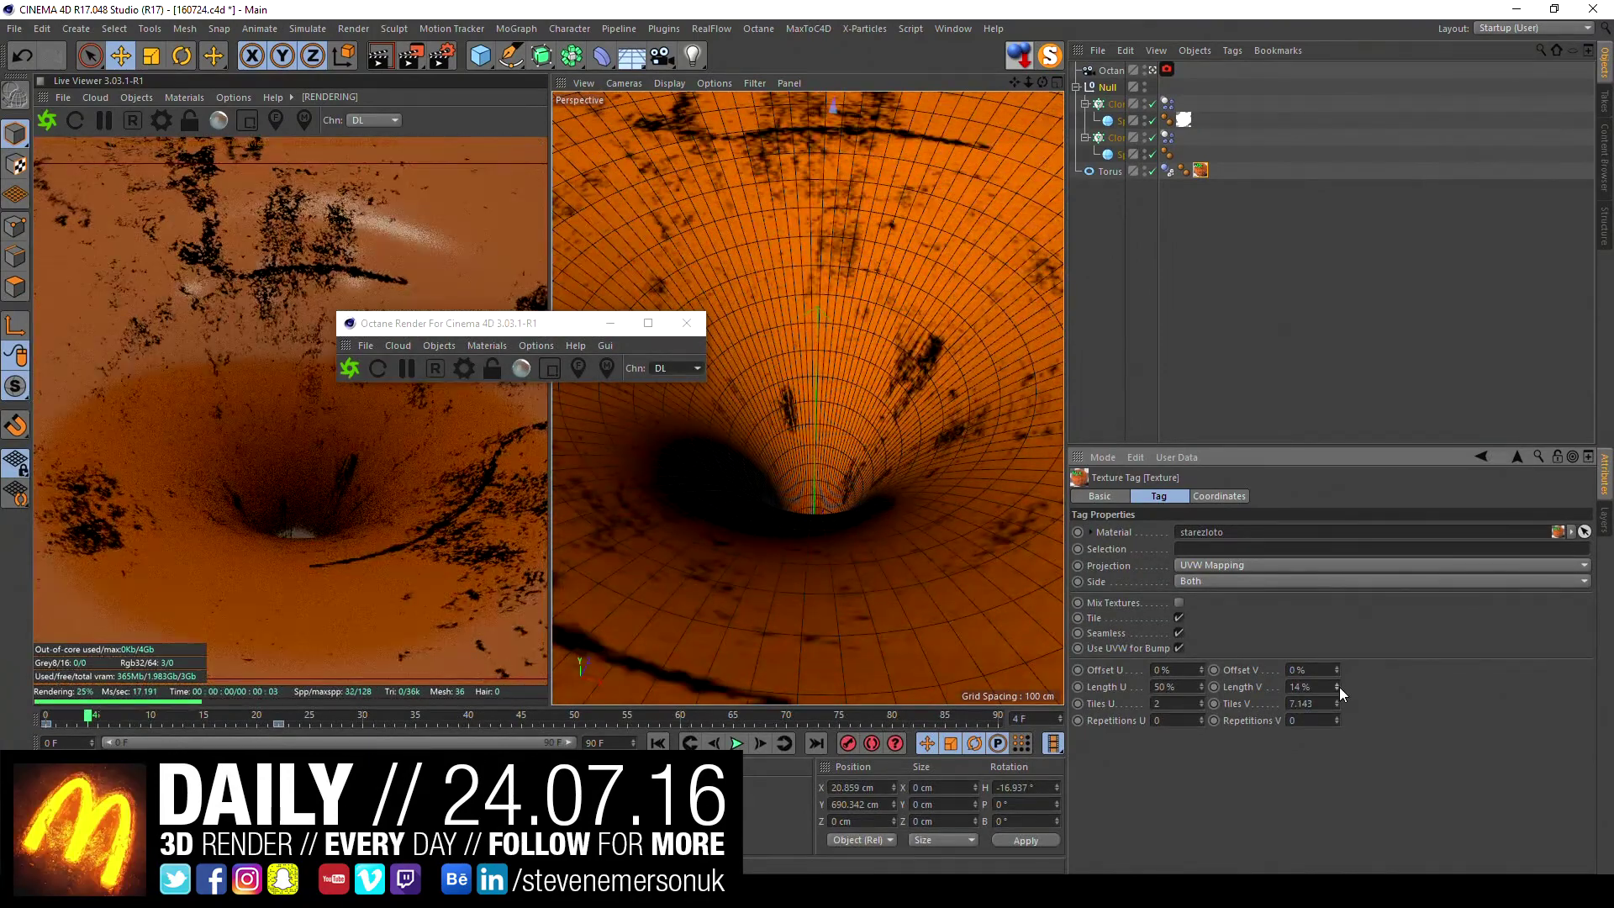
pyautogui.doubleClick(50, 807)
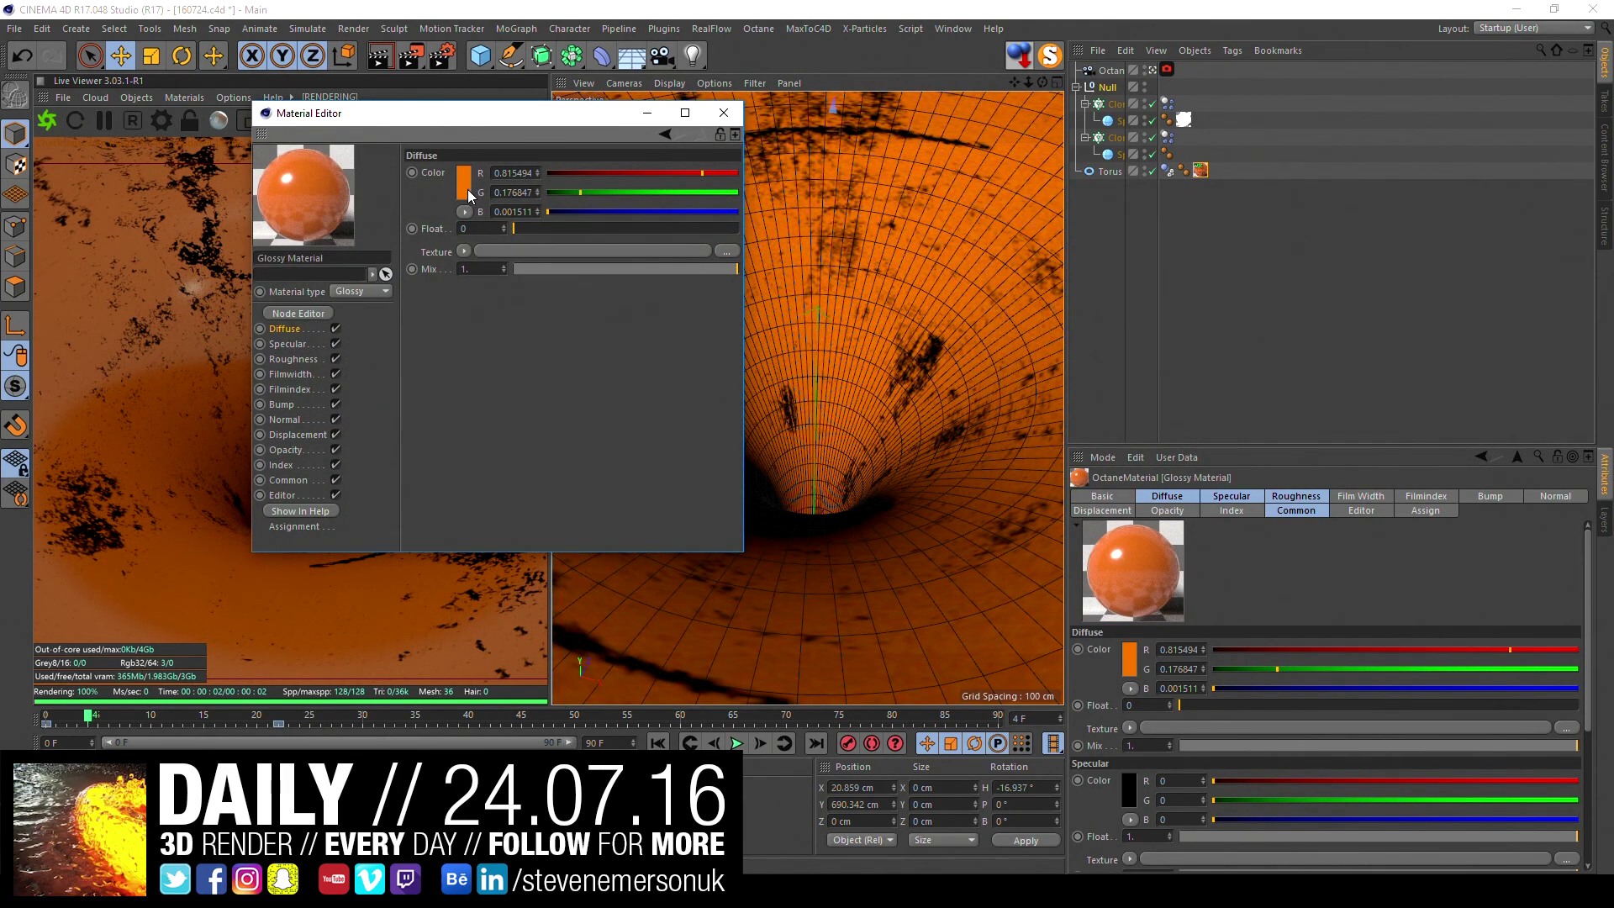
# - Make the glossy diffuse colour red and the dirt material's diffuse colour white
pyautogui.click(464, 180)
pyautogui.click(433, 246)
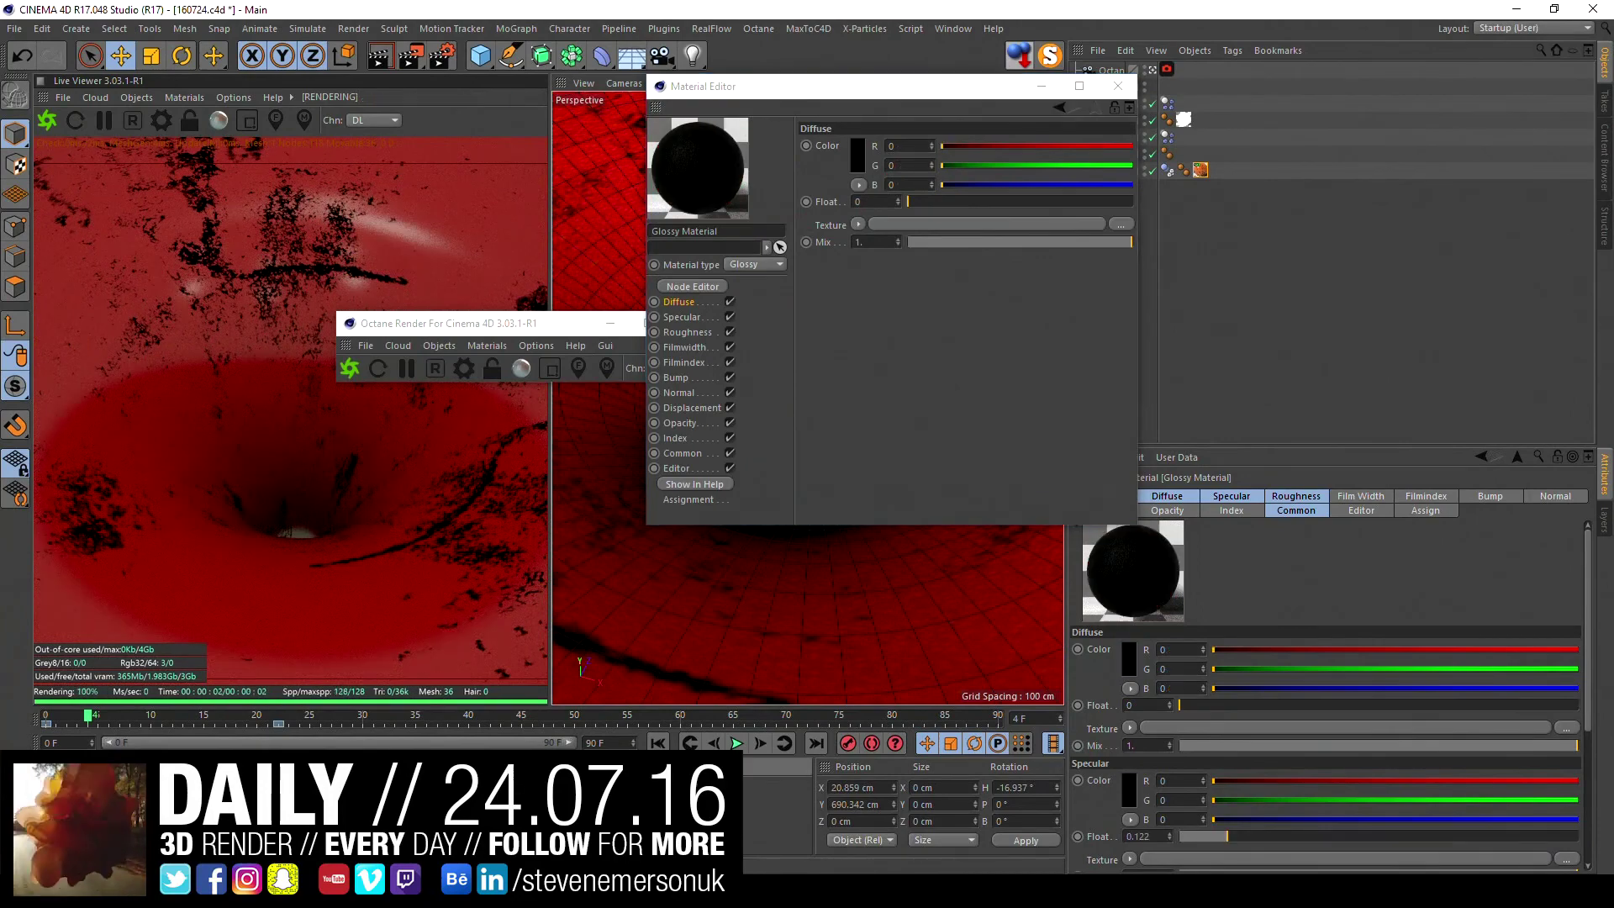
pyautogui.click(857, 154)
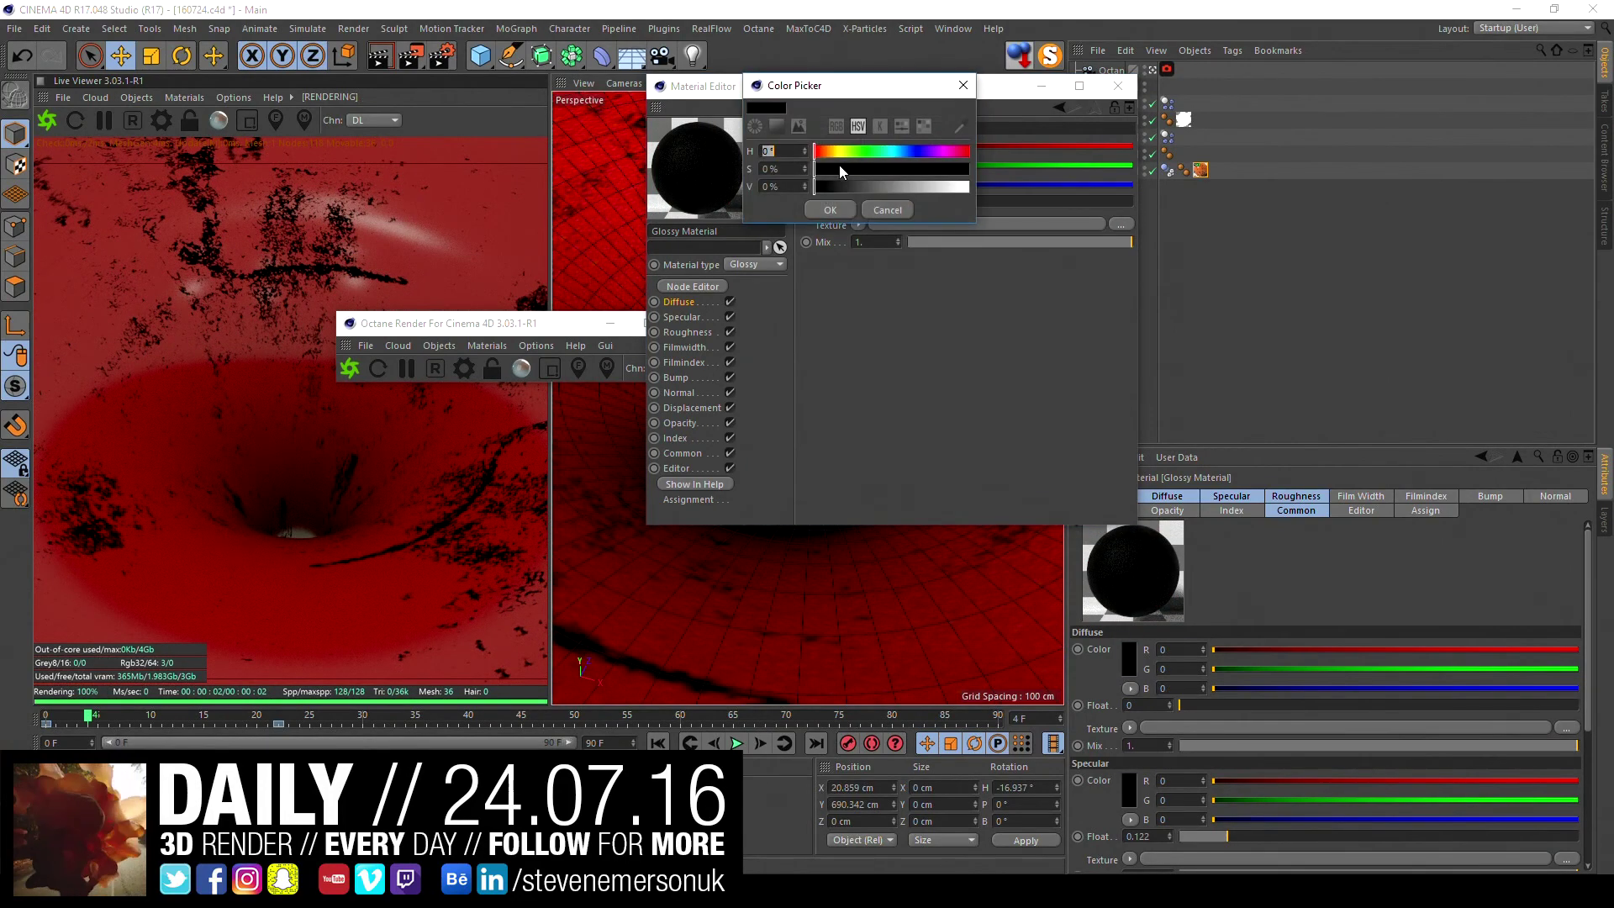
pyautogui.click(967, 187)
pyautogui.click(841, 212)
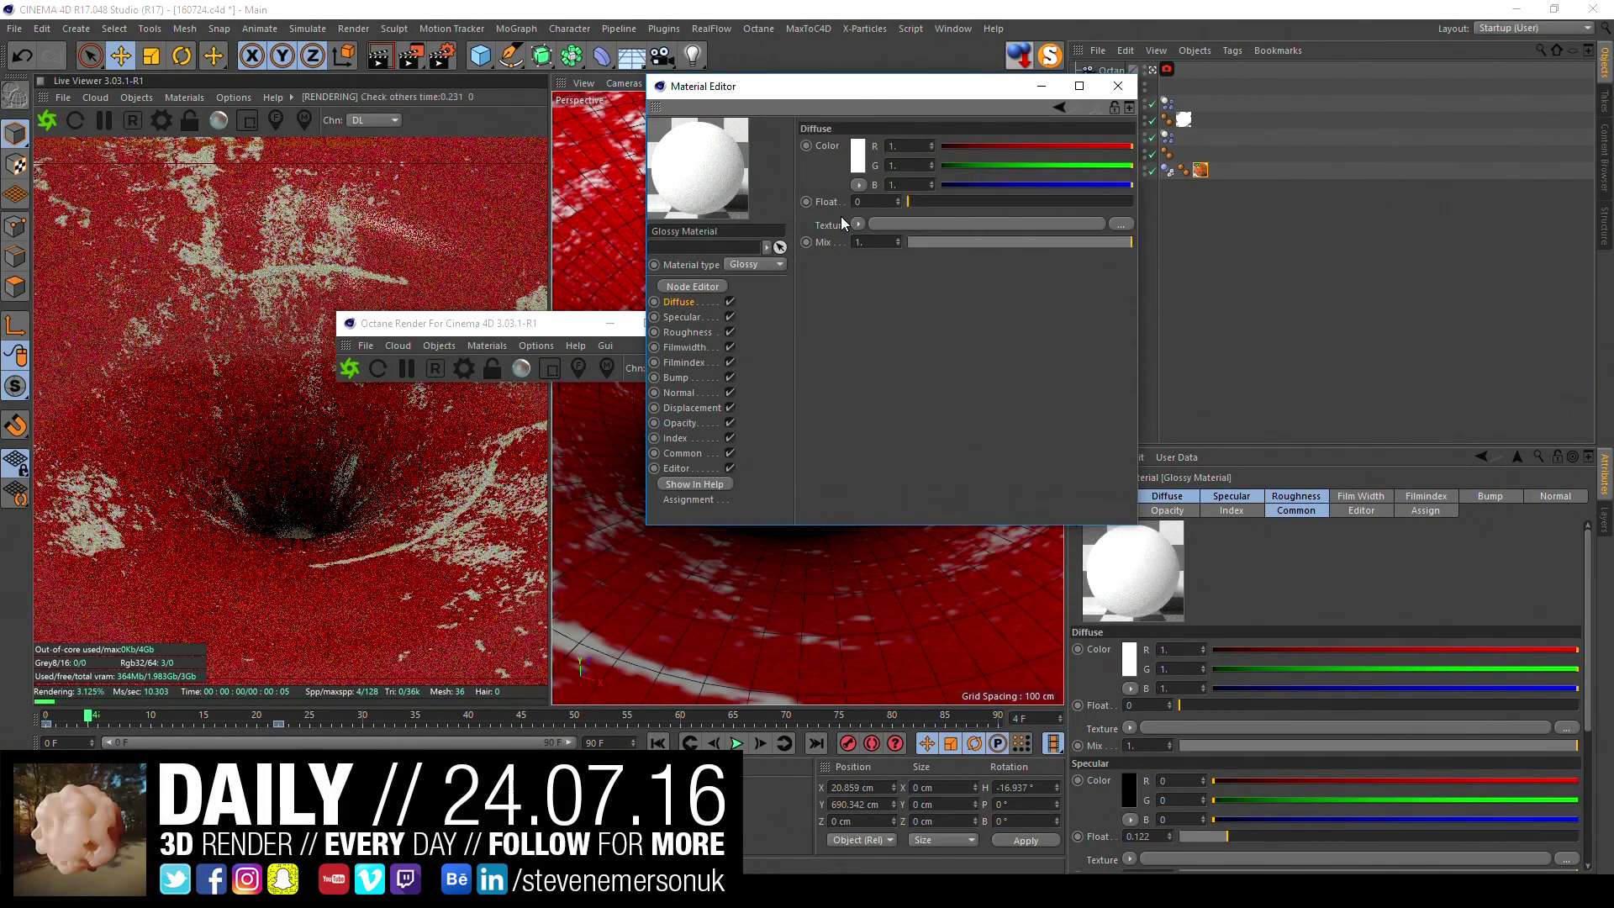
pyautogui.click(1117, 86)
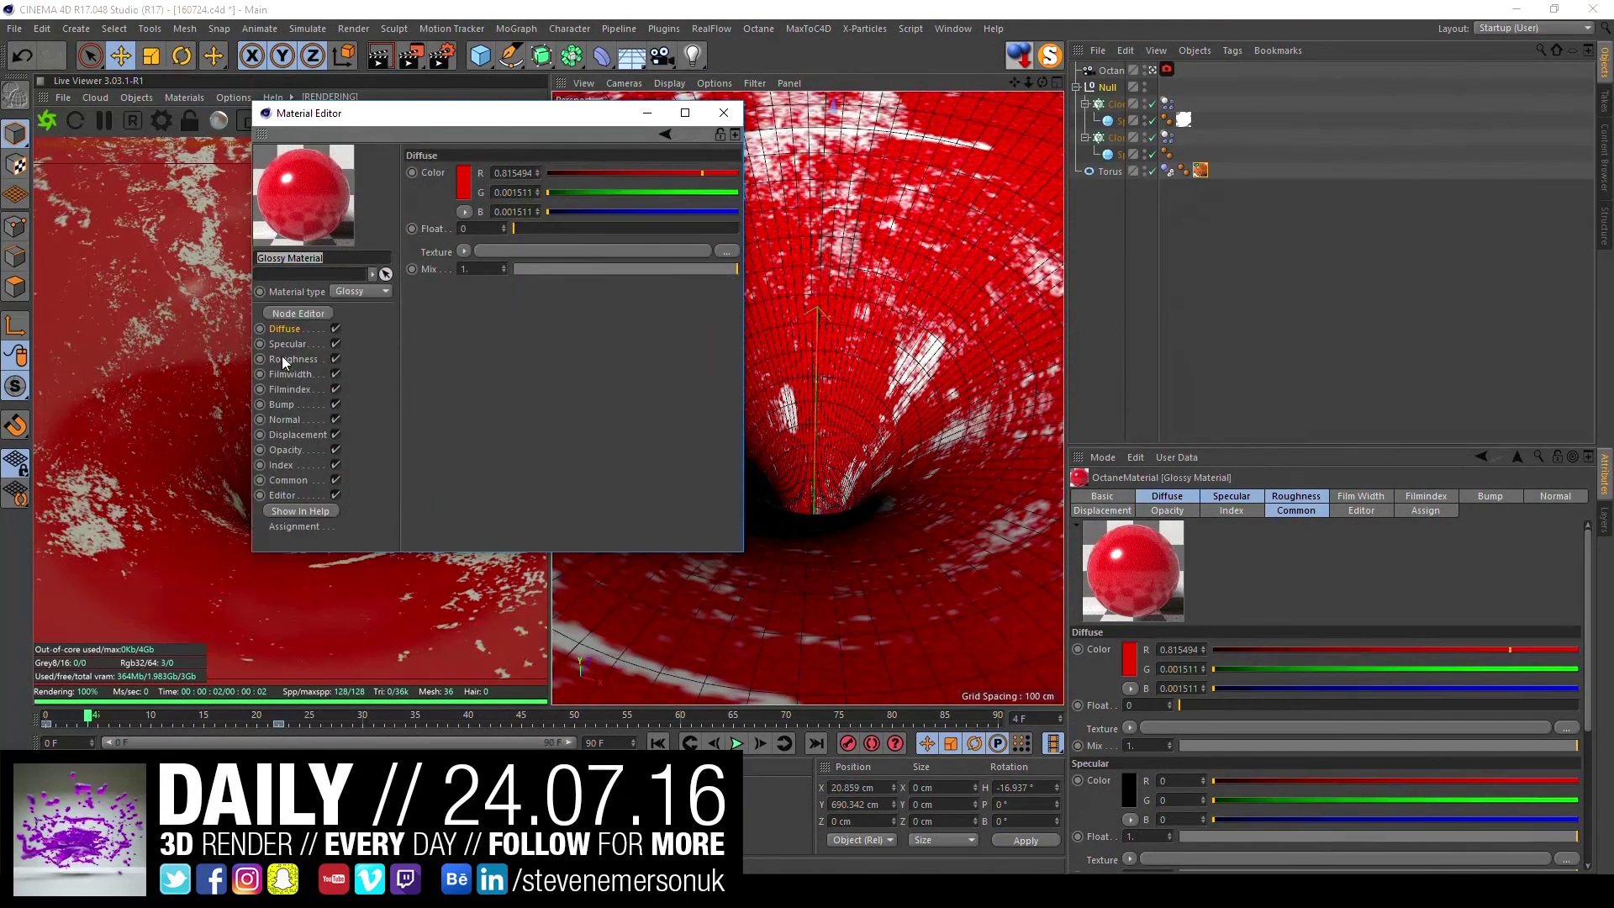
# - Give the red glossy material a roughness of about 0.041
pyautogui.click(284, 360)
pyautogui.moveTo(525, 230); pyautogui.dragTo(516, 225)
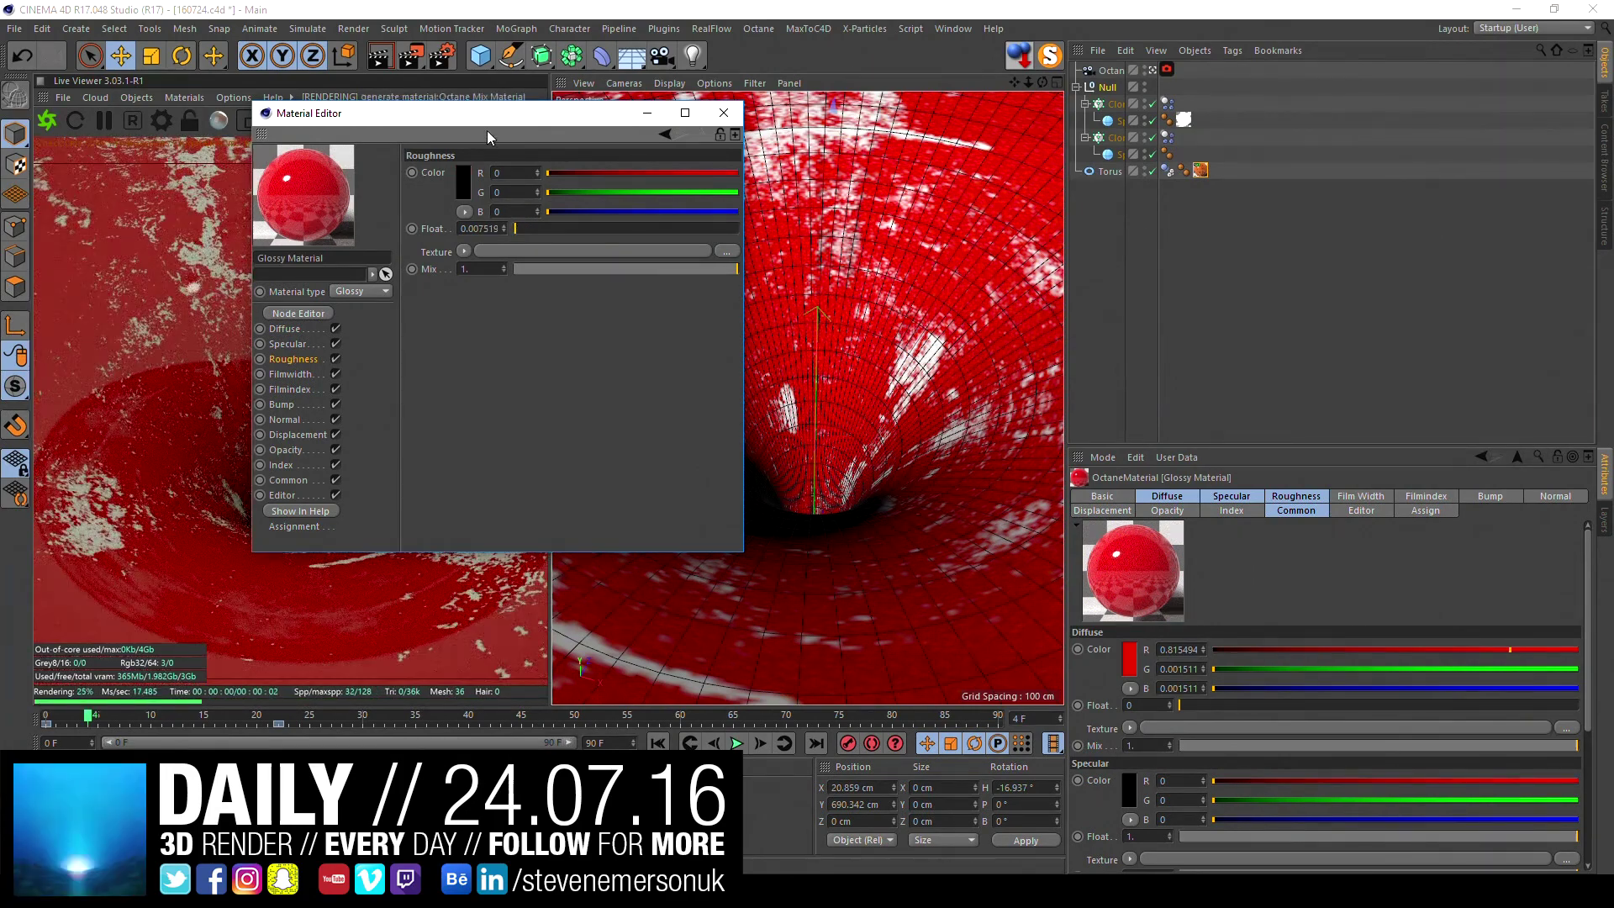
pyautogui.moveTo(488, 132); pyautogui.dragTo(786, 145)
pyautogui.click(819, 240)
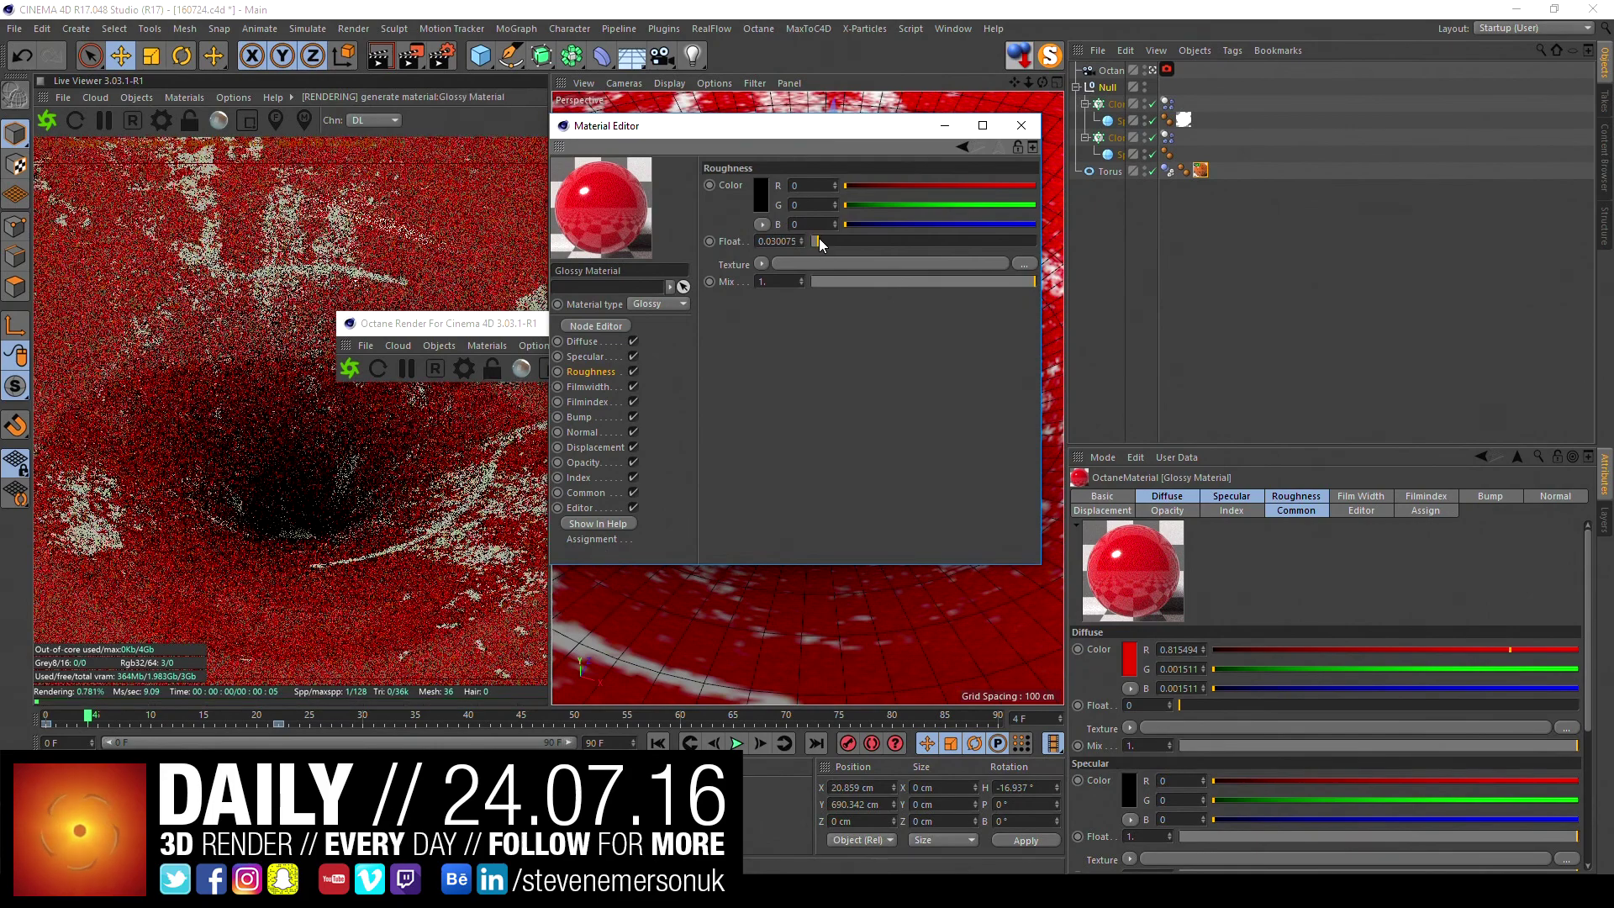
pyautogui.moveTo(819, 238); pyautogui.dragTo(821, 237)
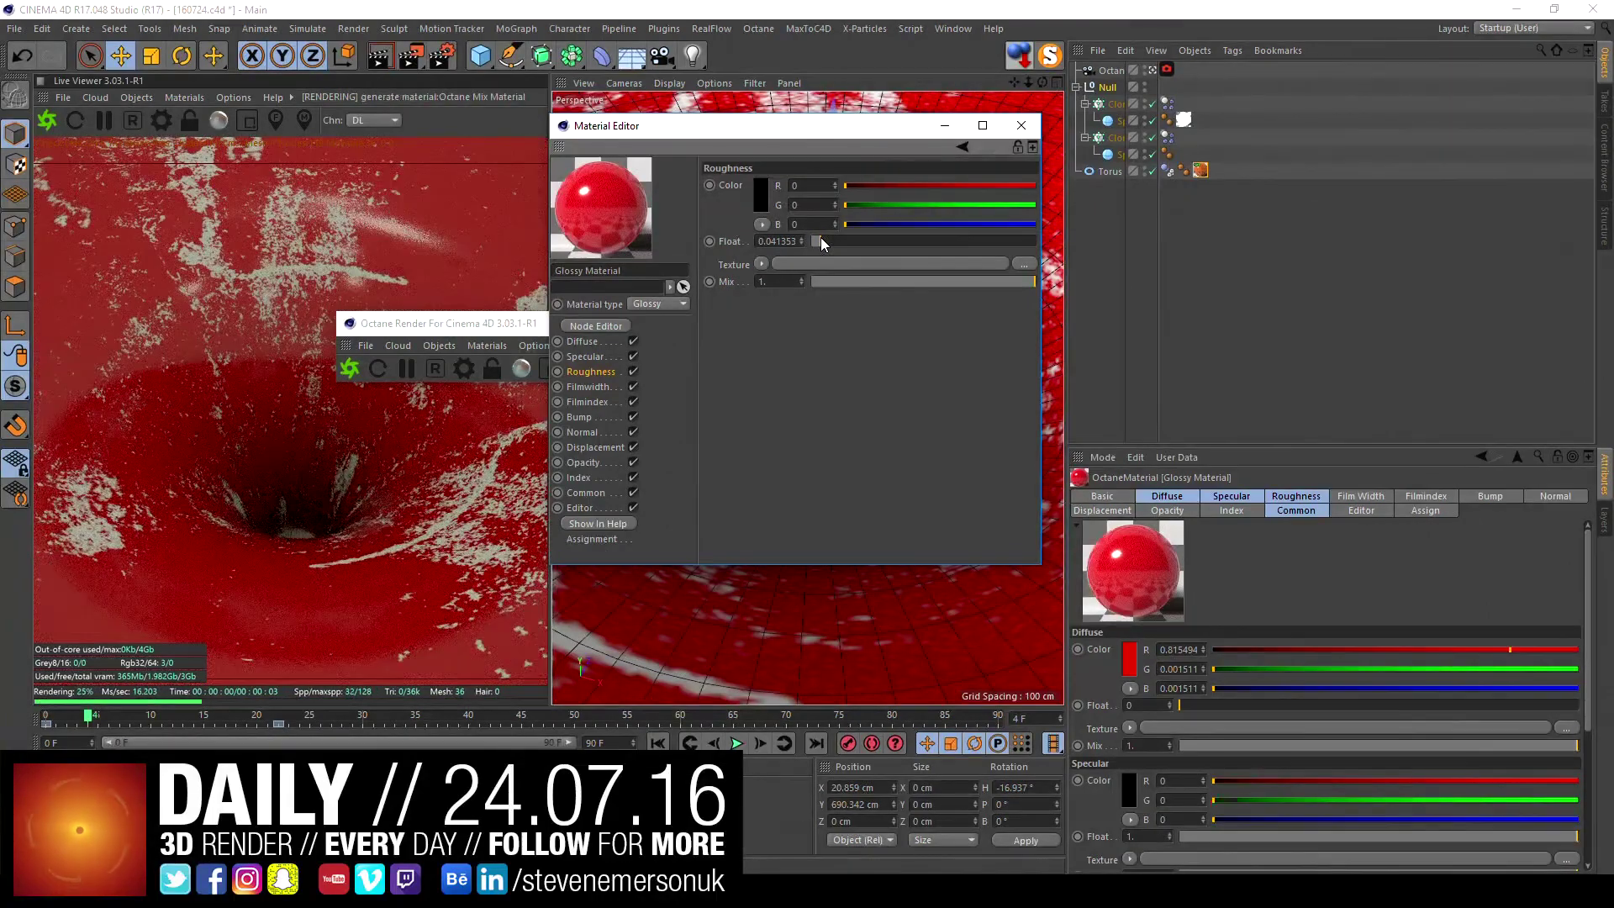
pyautogui.click(1021, 126)
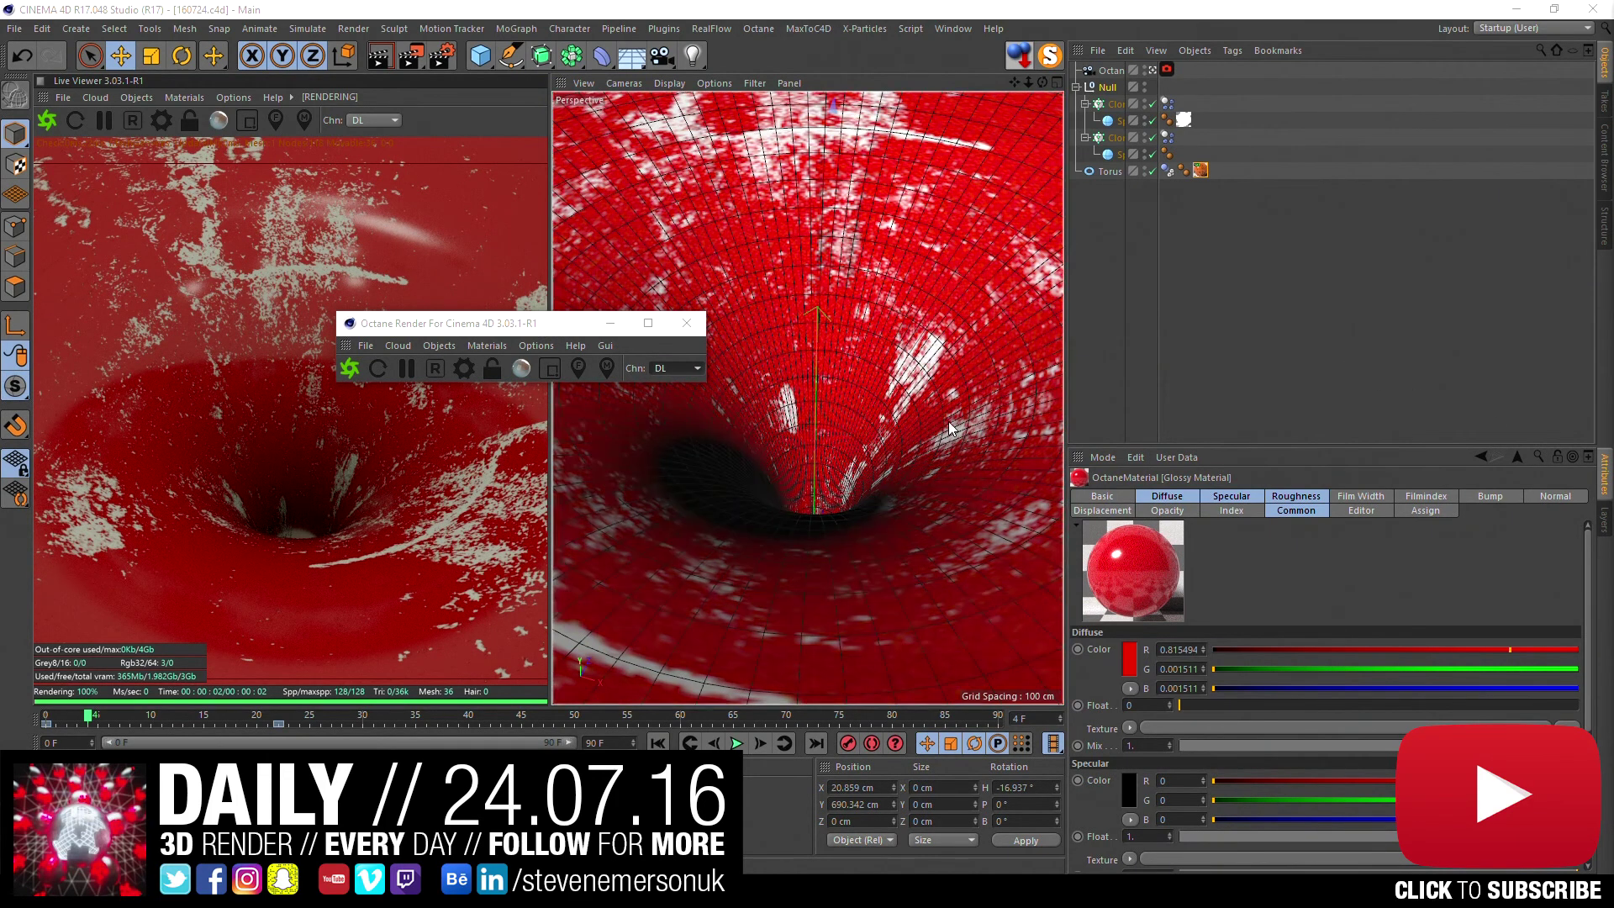
# - Preview the falling spheres, then rewind to frame 0
pyautogui.click(739, 745)
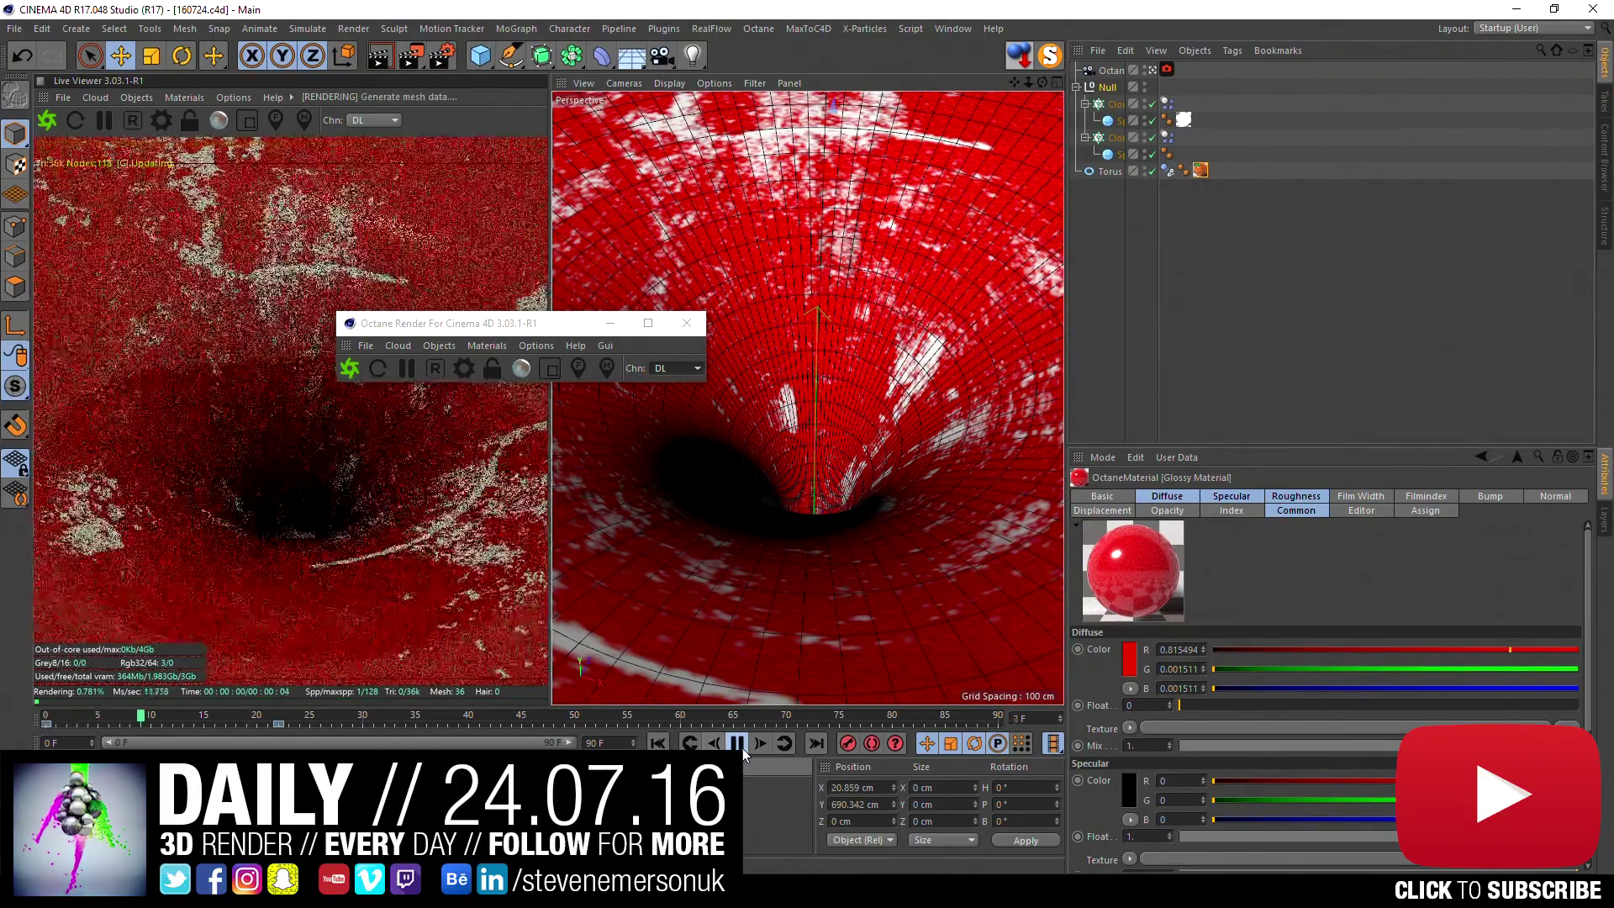
pyautogui.click(740, 747)
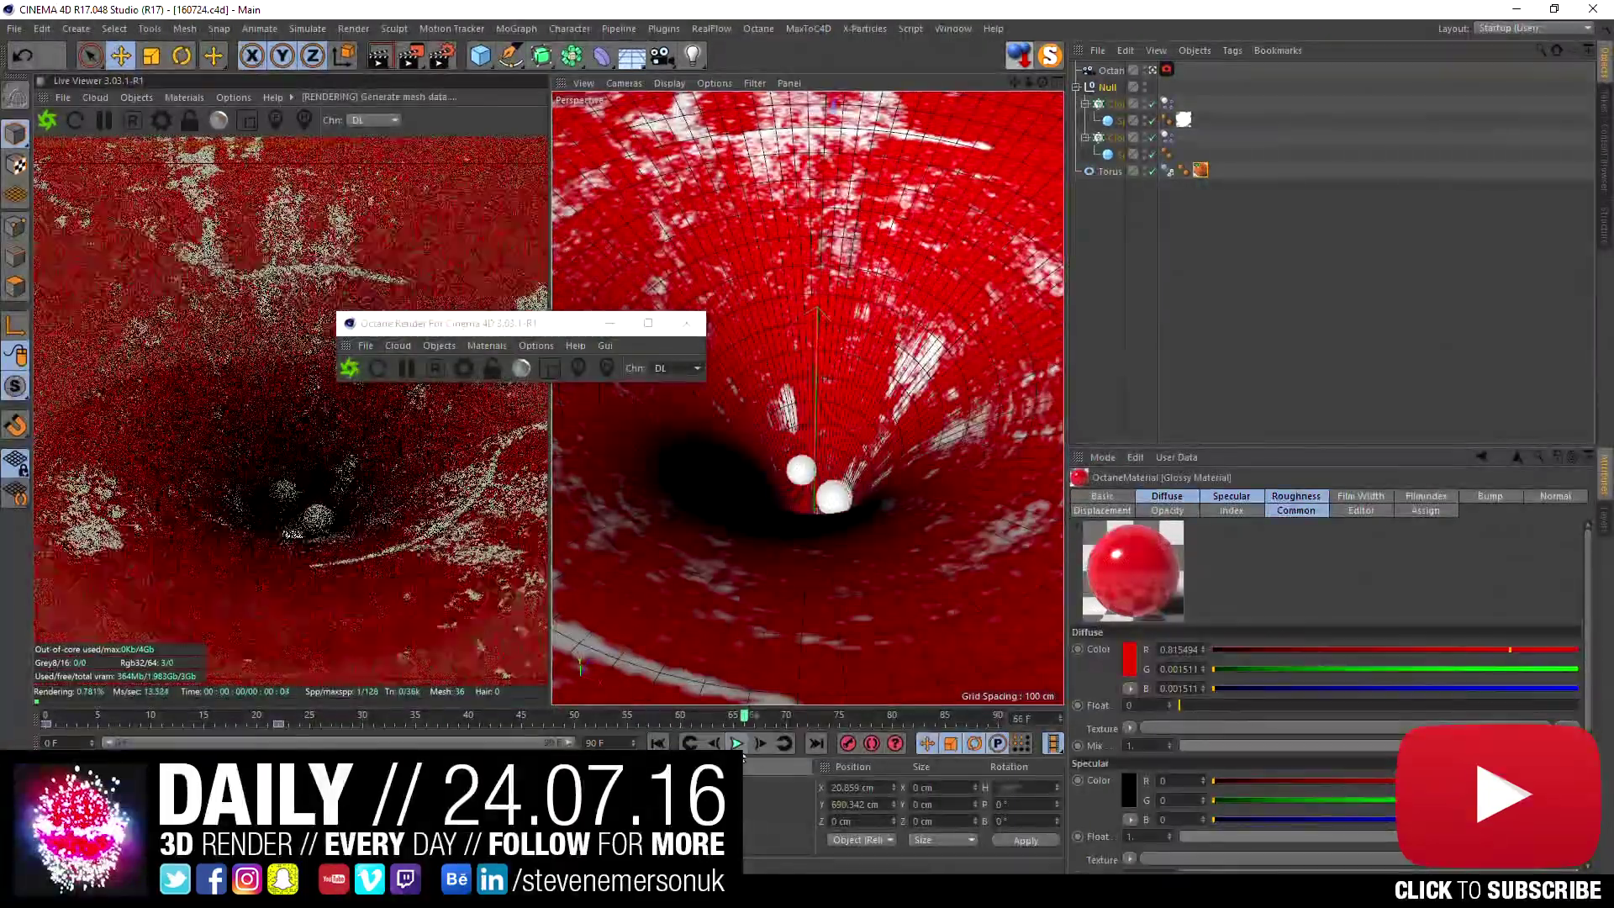
pyautogui.click(657, 745)
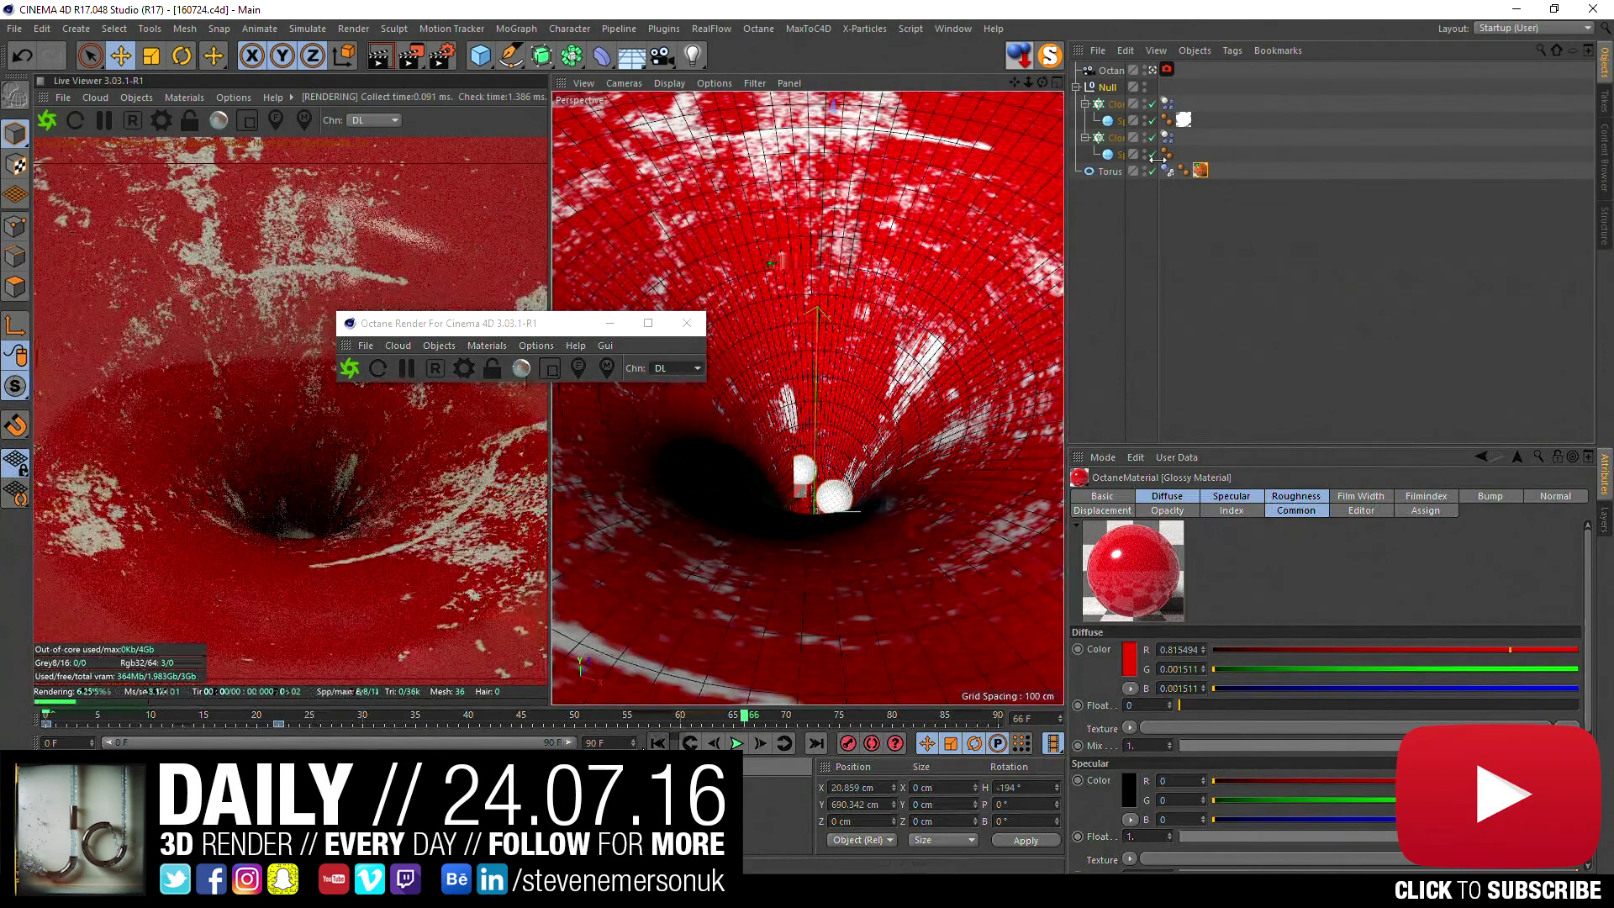
# - Widen the Object Manager name column, enable Check Geometry, and select Sphere under Cloner
pyautogui.click(1117, 157)
pyautogui.moveTo(1127, 202); pyautogui.dragTo(1200, 202)
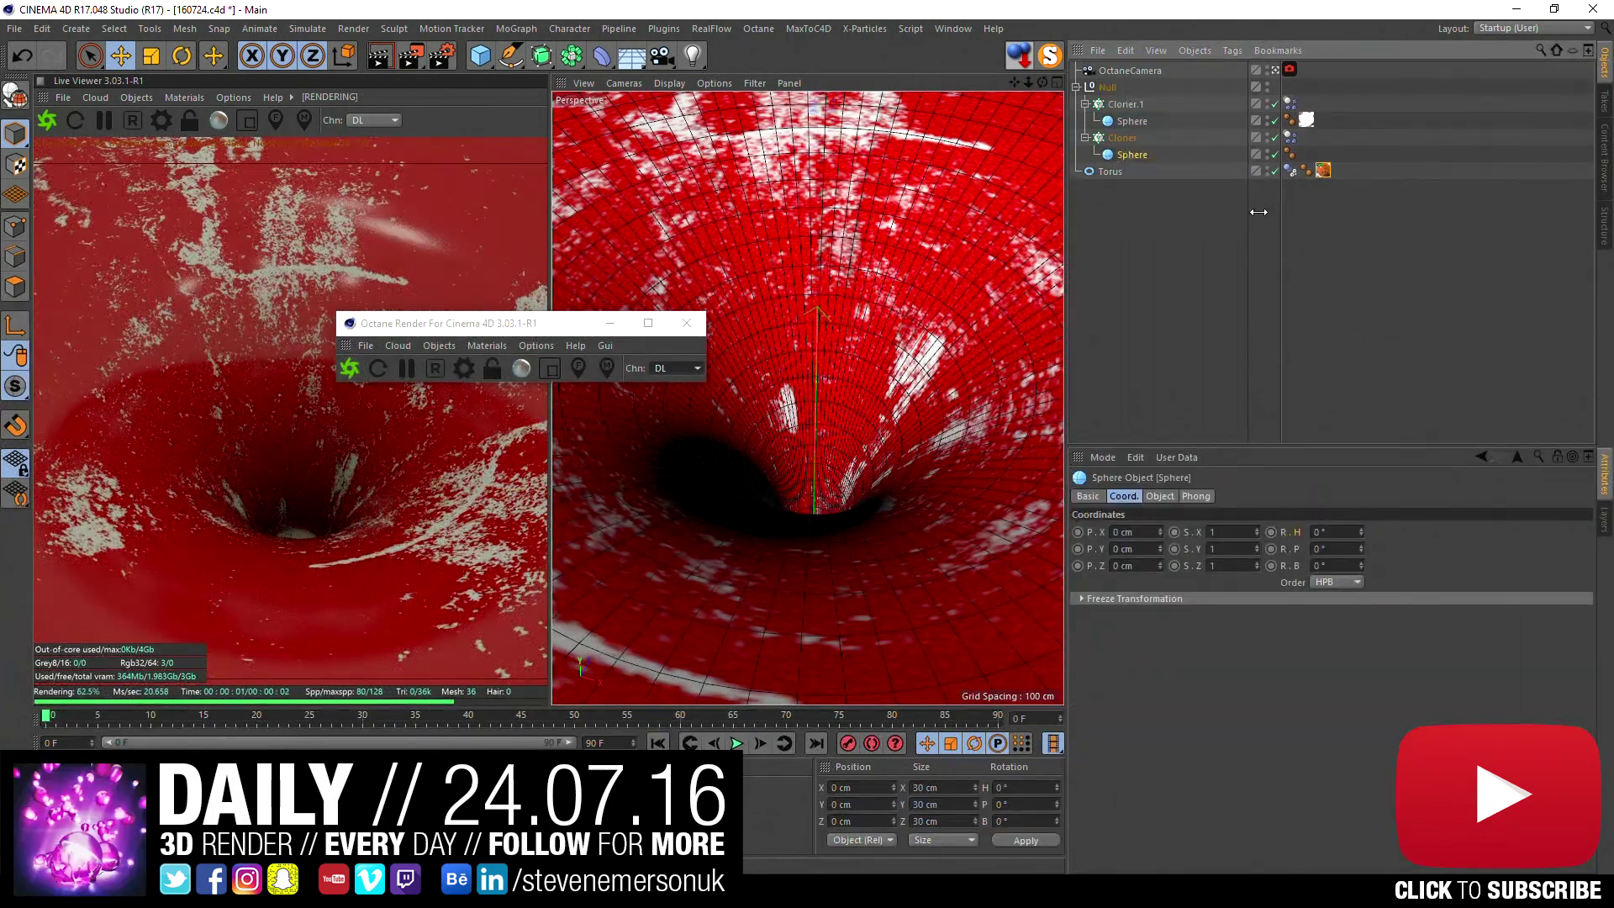
pyautogui.click(232, 98)
pyautogui.moveTo(267, 173)
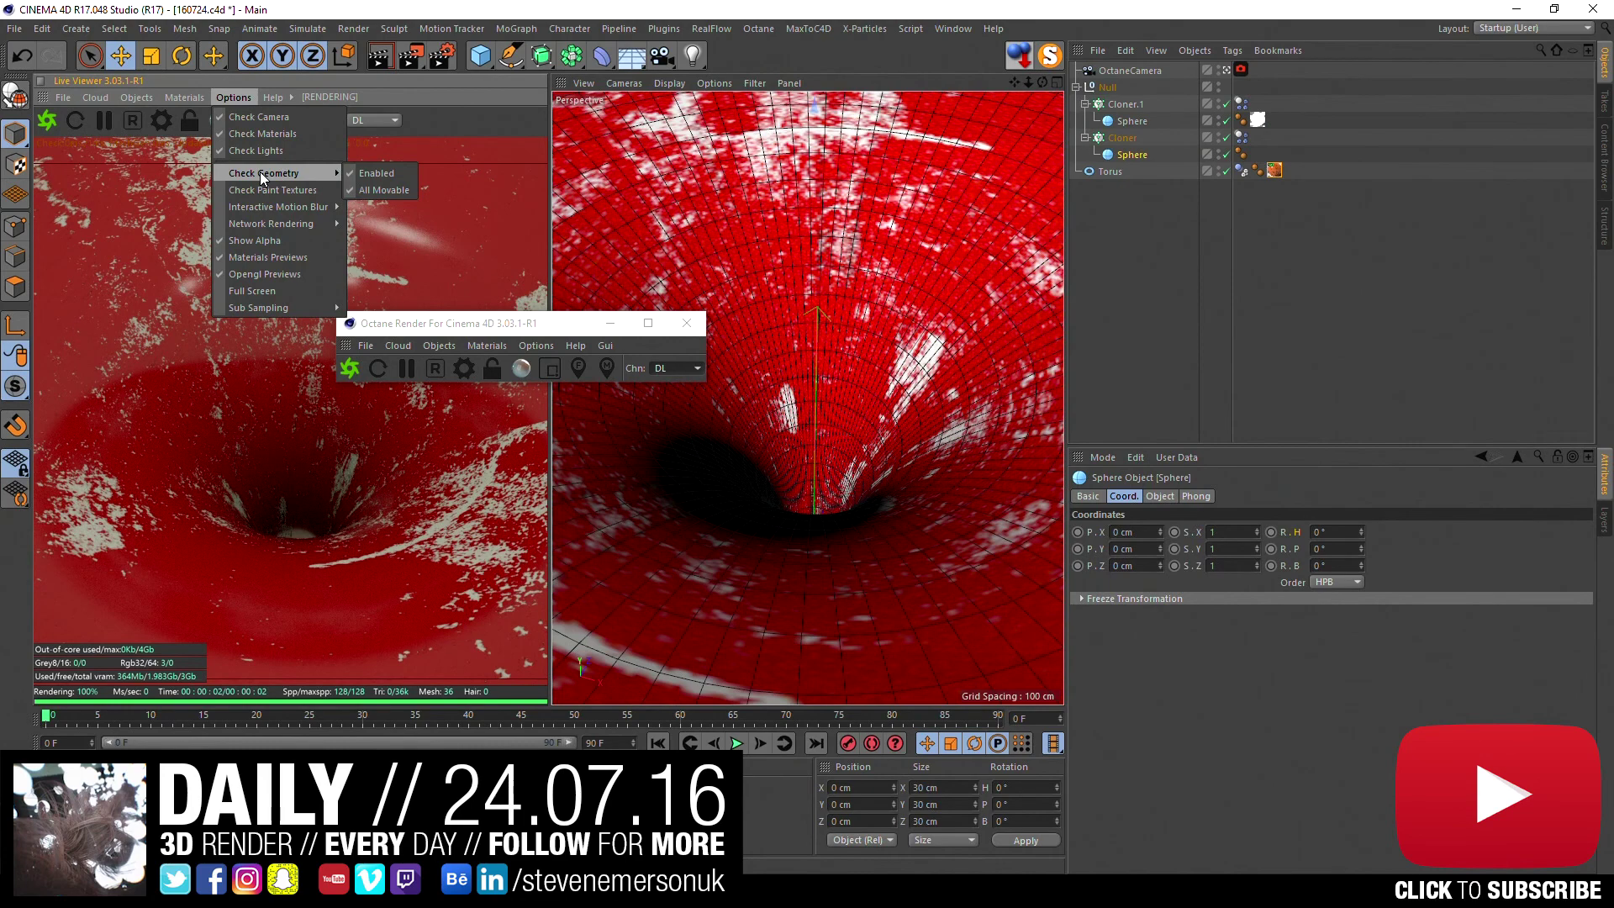
pyautogui.click(1229, 294)
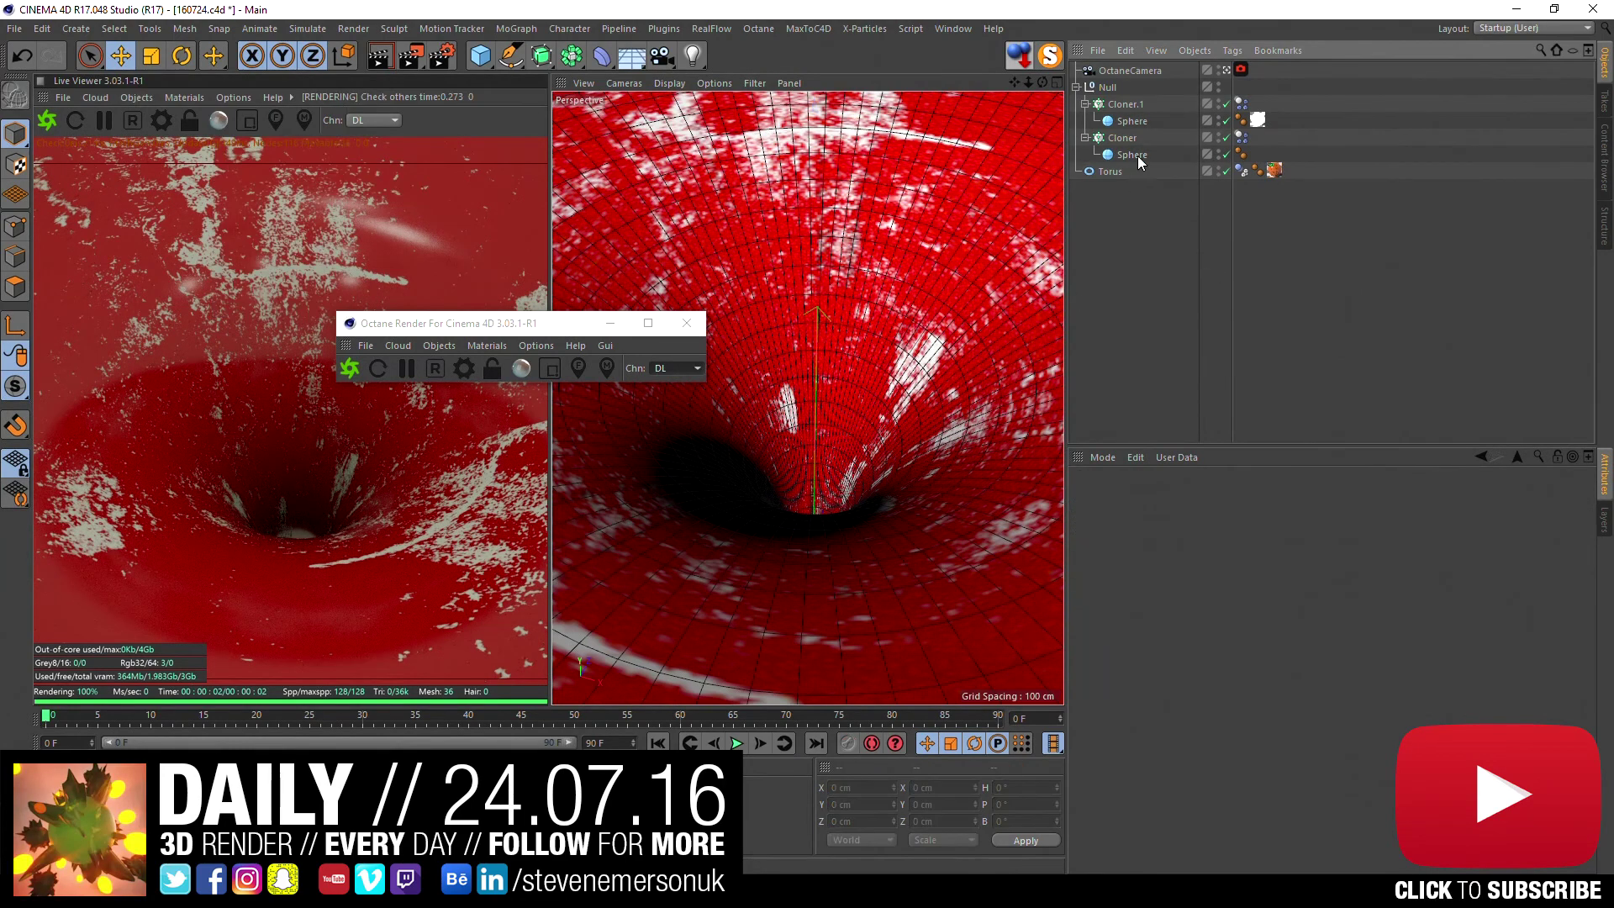
pyautogui.click(1135, 155)
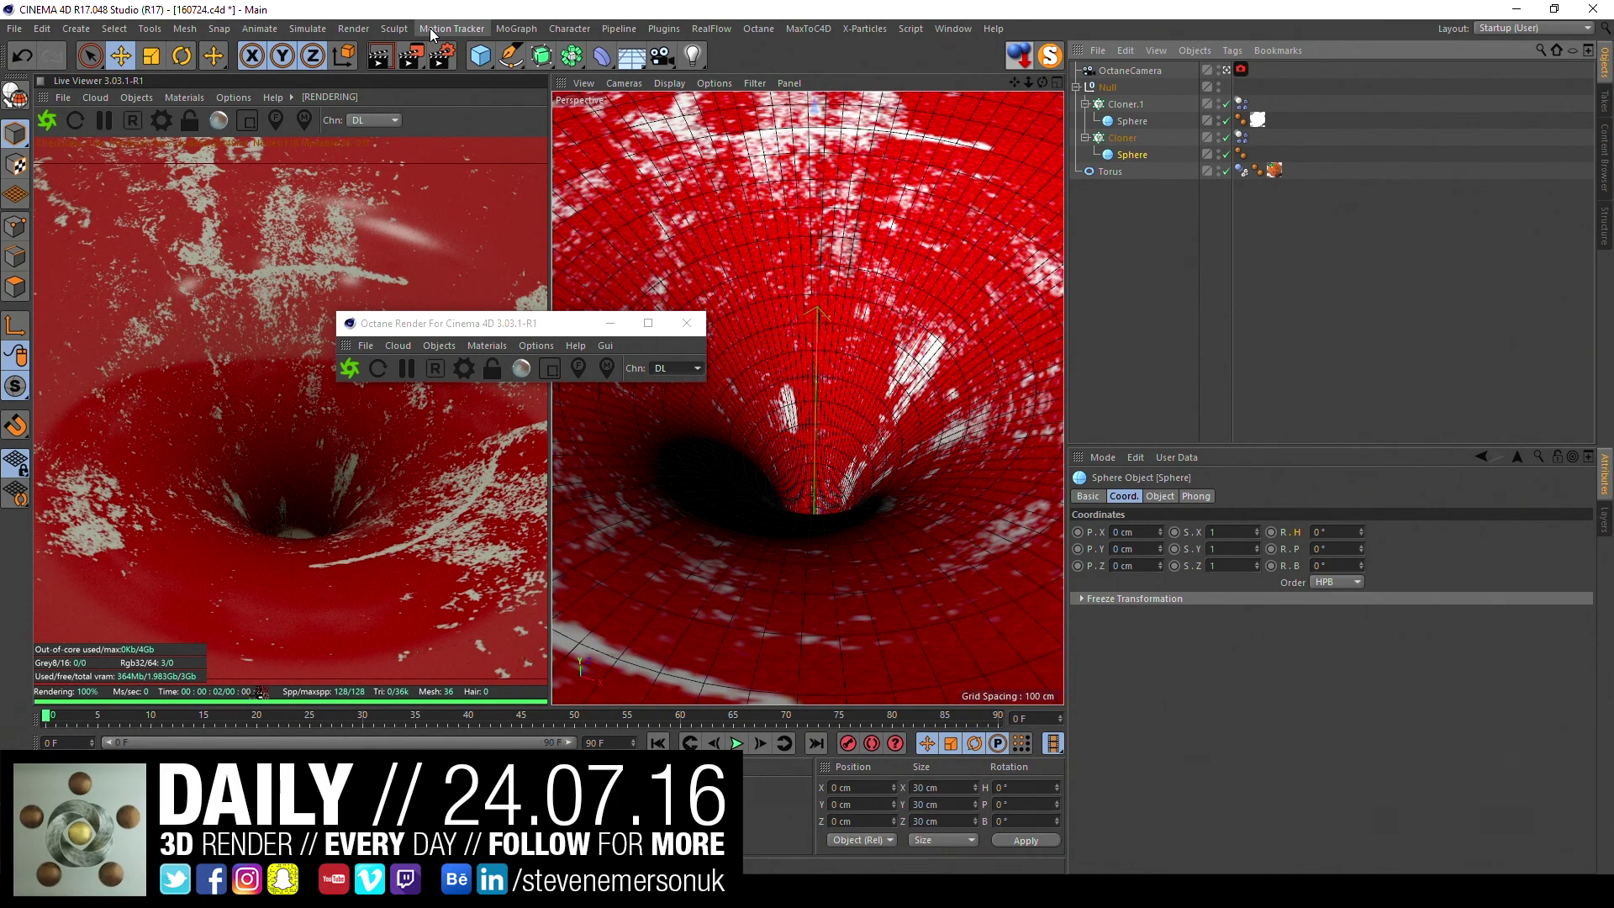
pyautogui.click(431, 30)
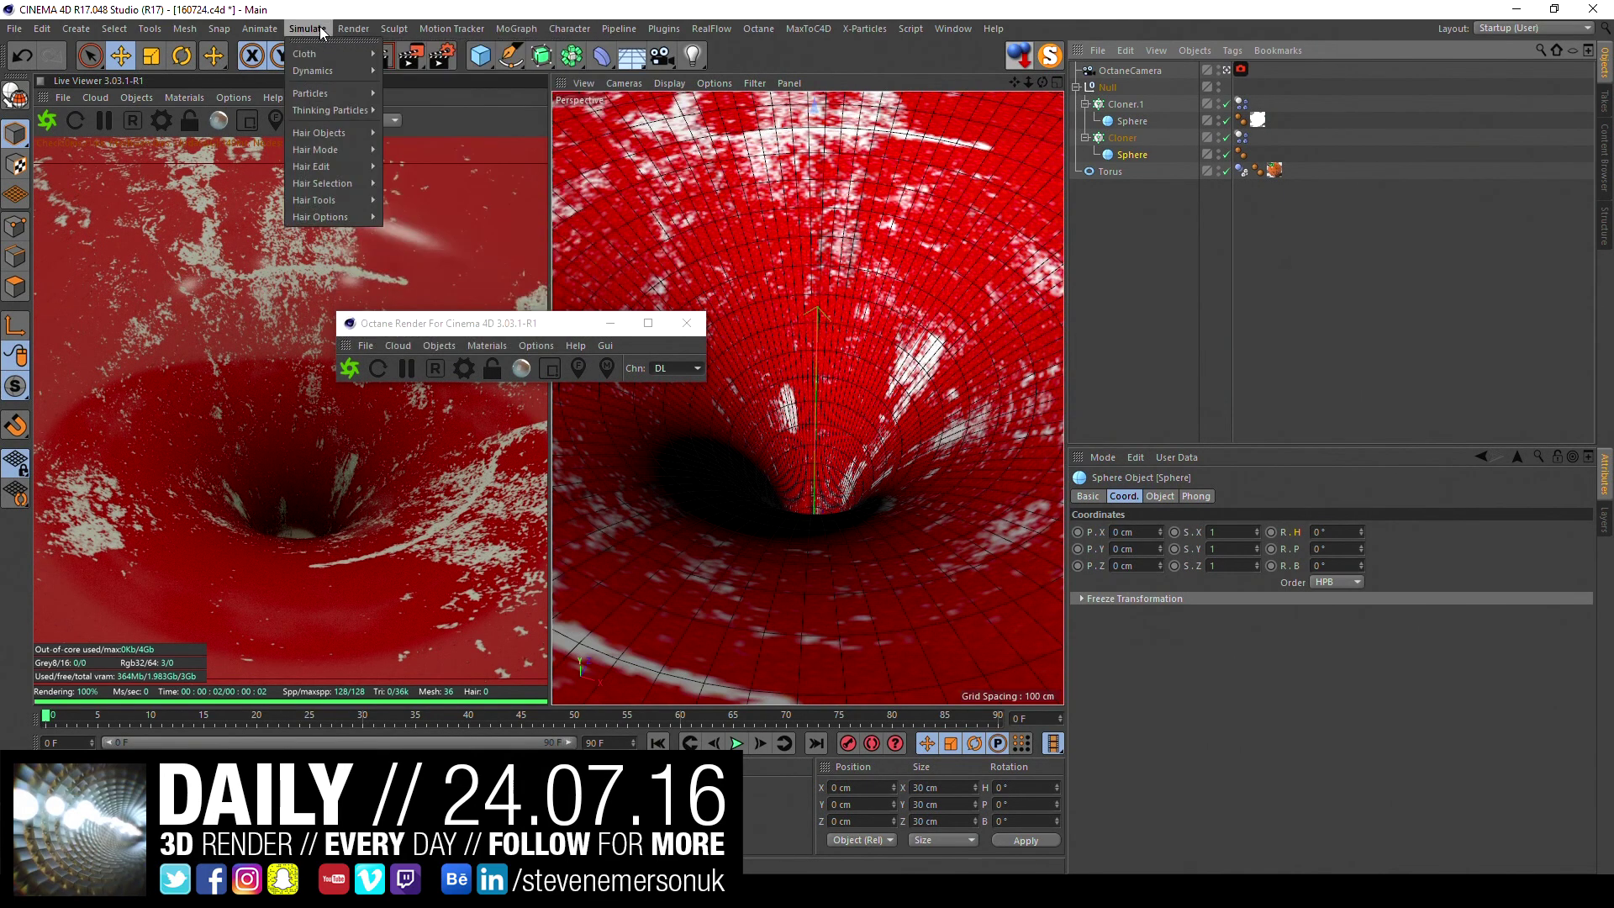
pyautogui.moveTo(312, 70)
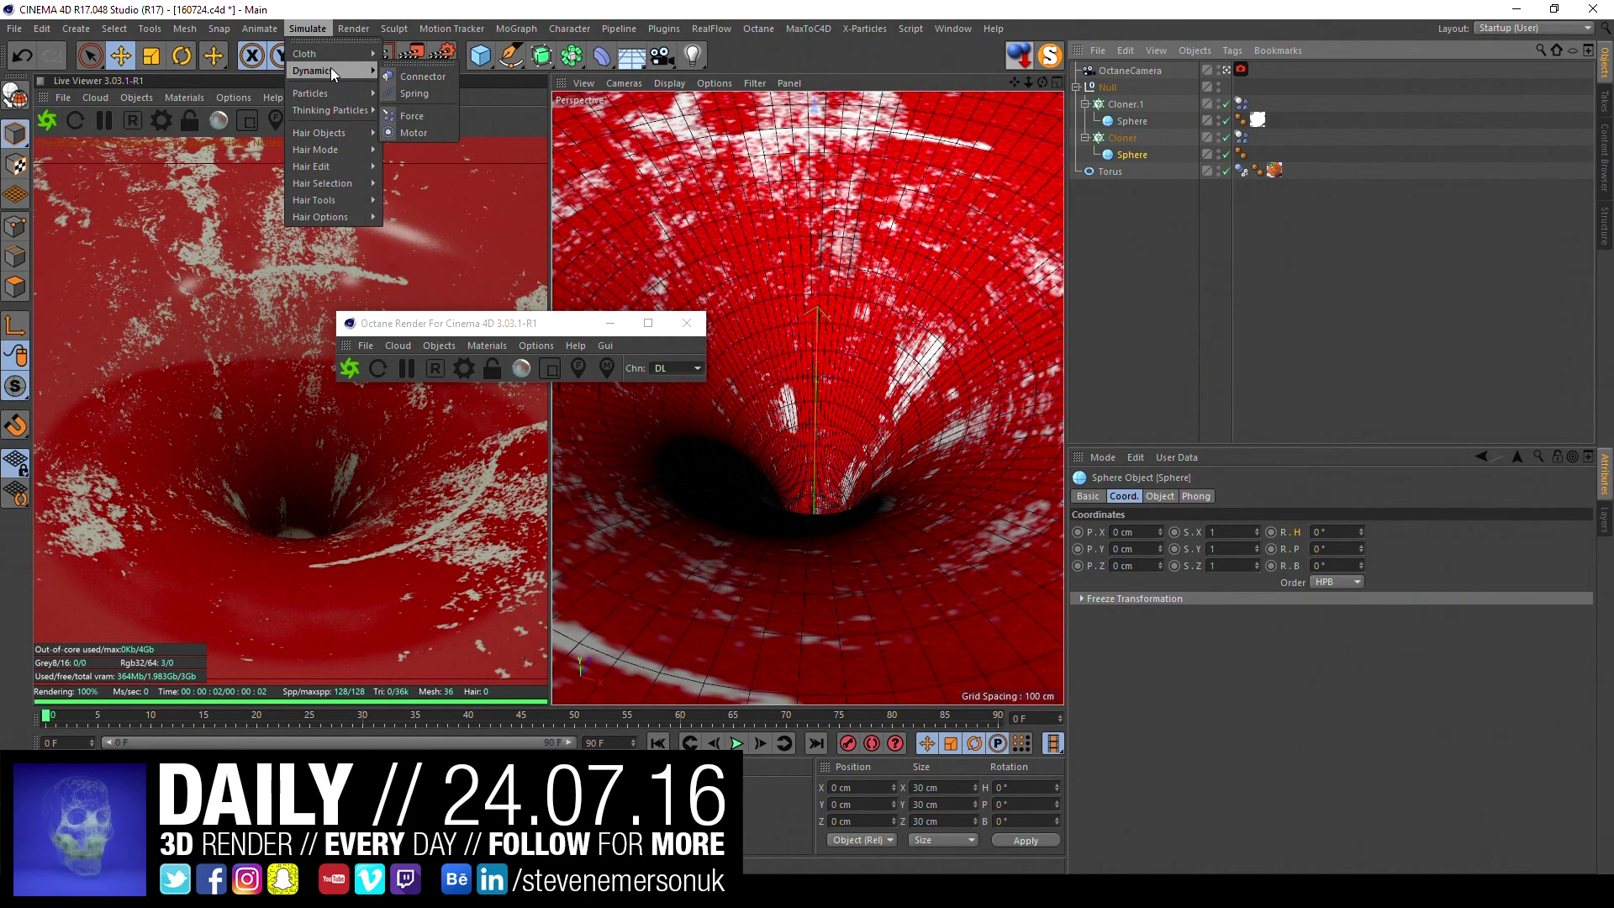
pyautogui.click(1148, 211)
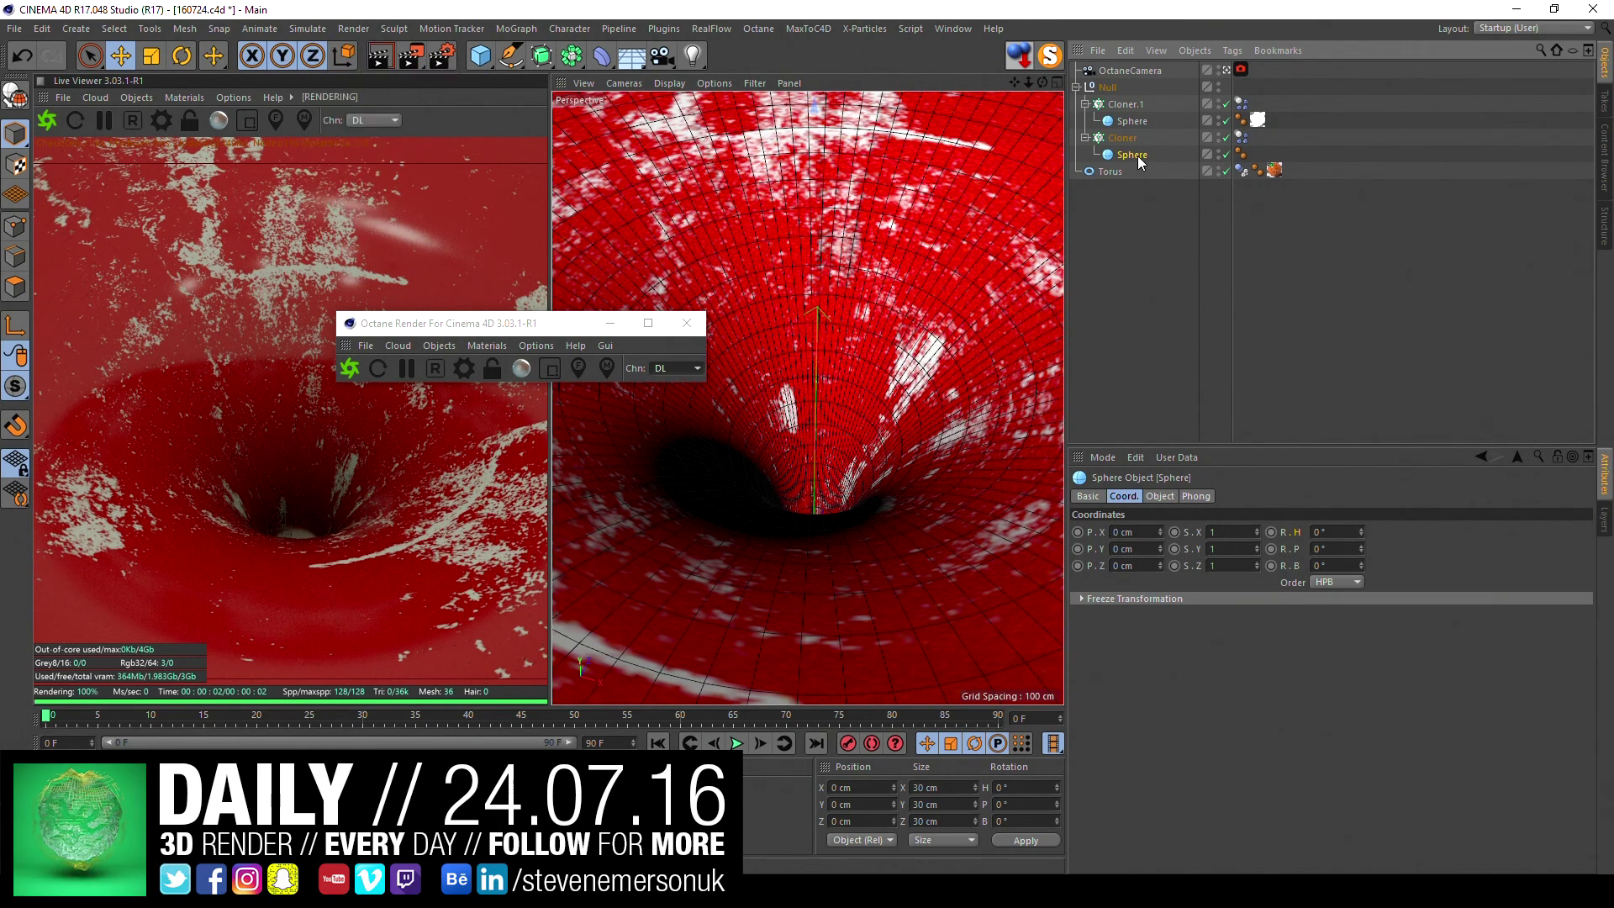
# - Add a Jiggle deformer (40% stiffness, 10% drag) under the Cloner's Sphere and test playback
pyautogui.click(595, 57)
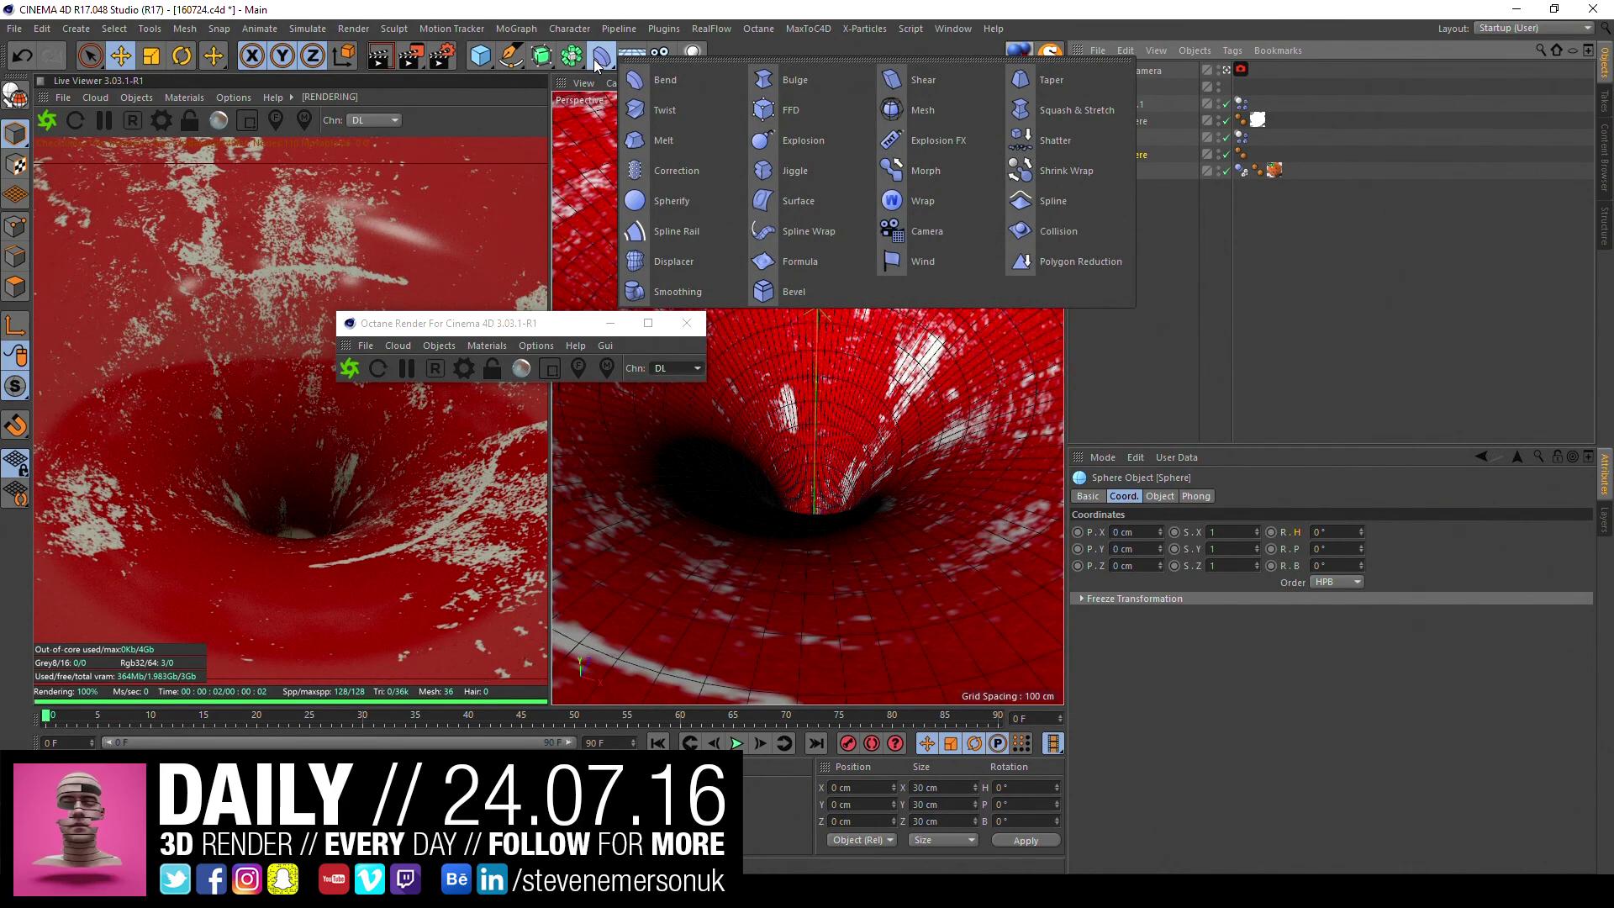
pyautogui.click(807, 175)
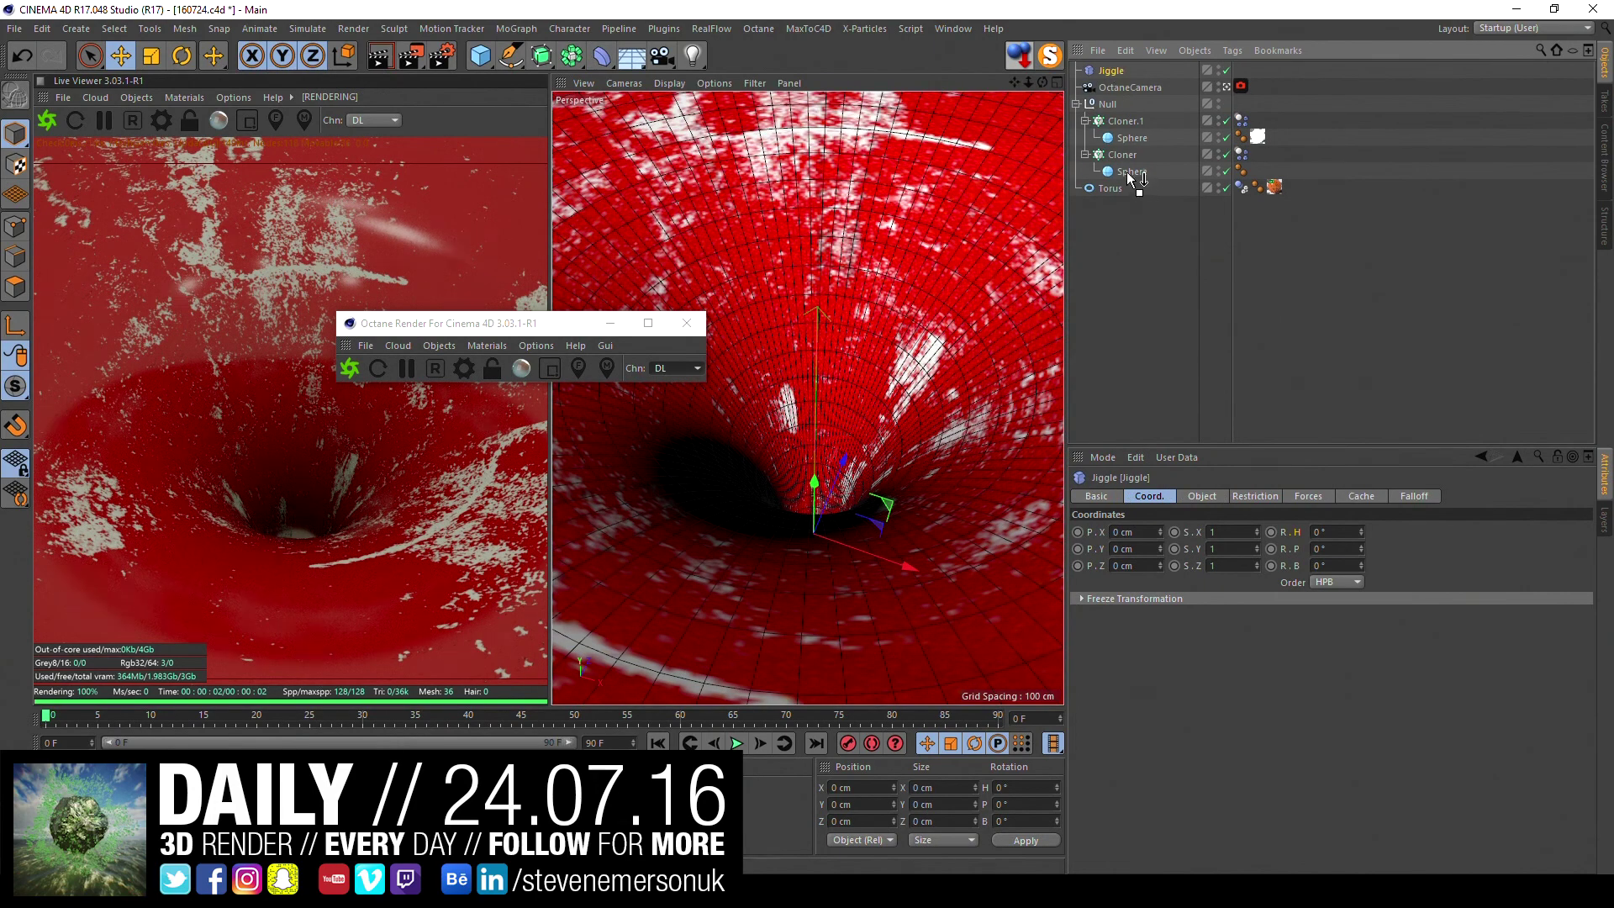
pyautogui.moveTo(1127, 171); pyautogui.dragTo(1135, 174)
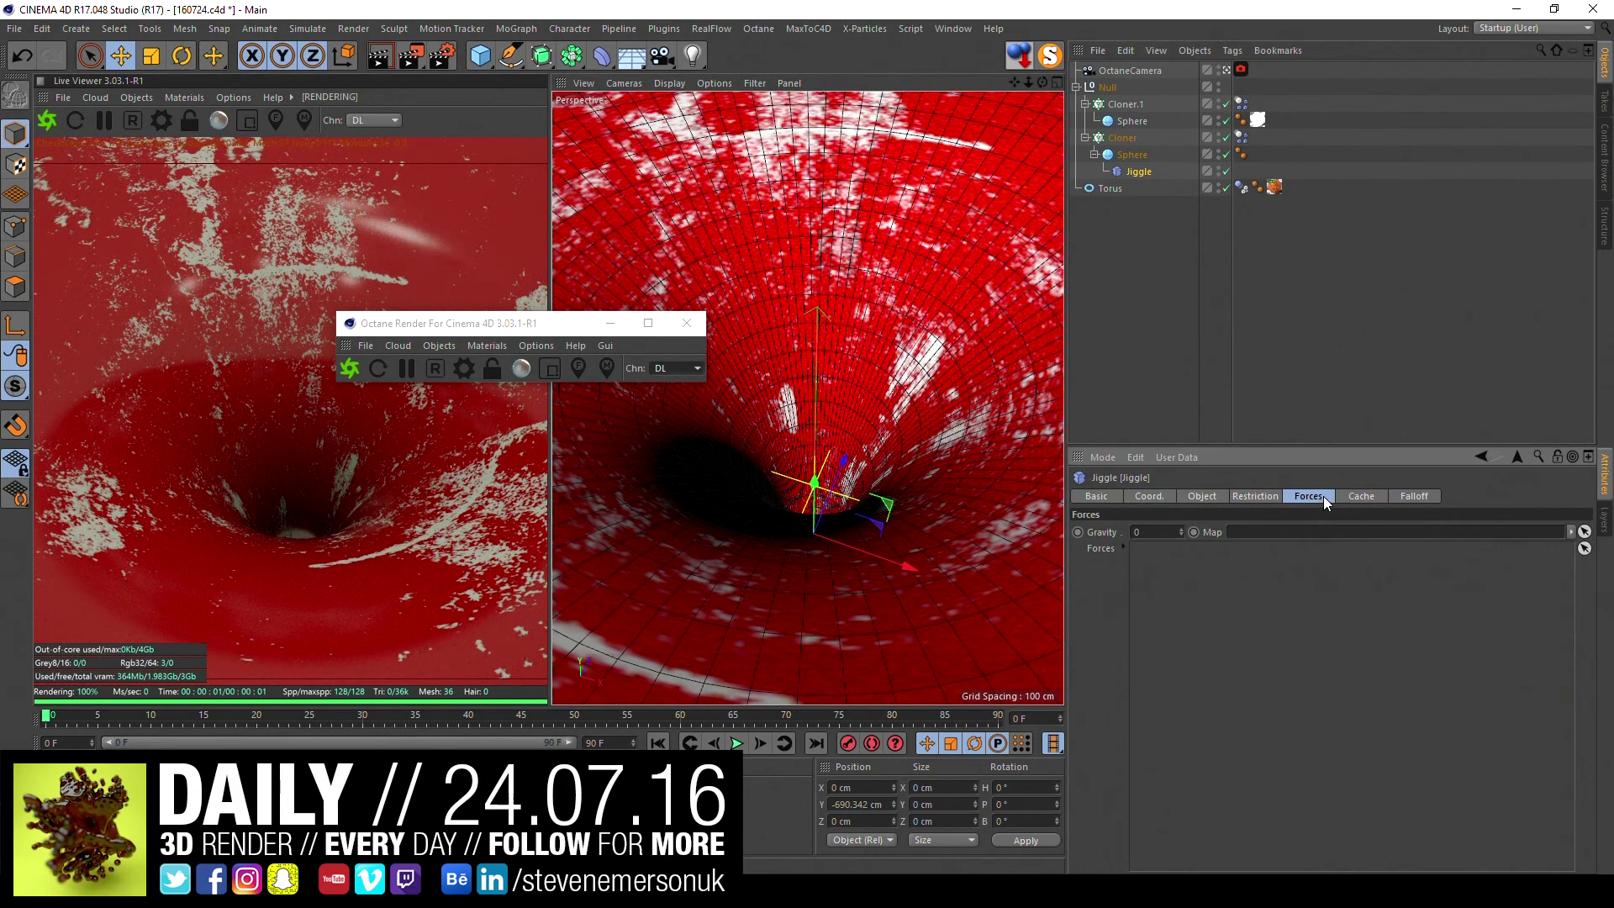
pyautogui.click(1221, 497)
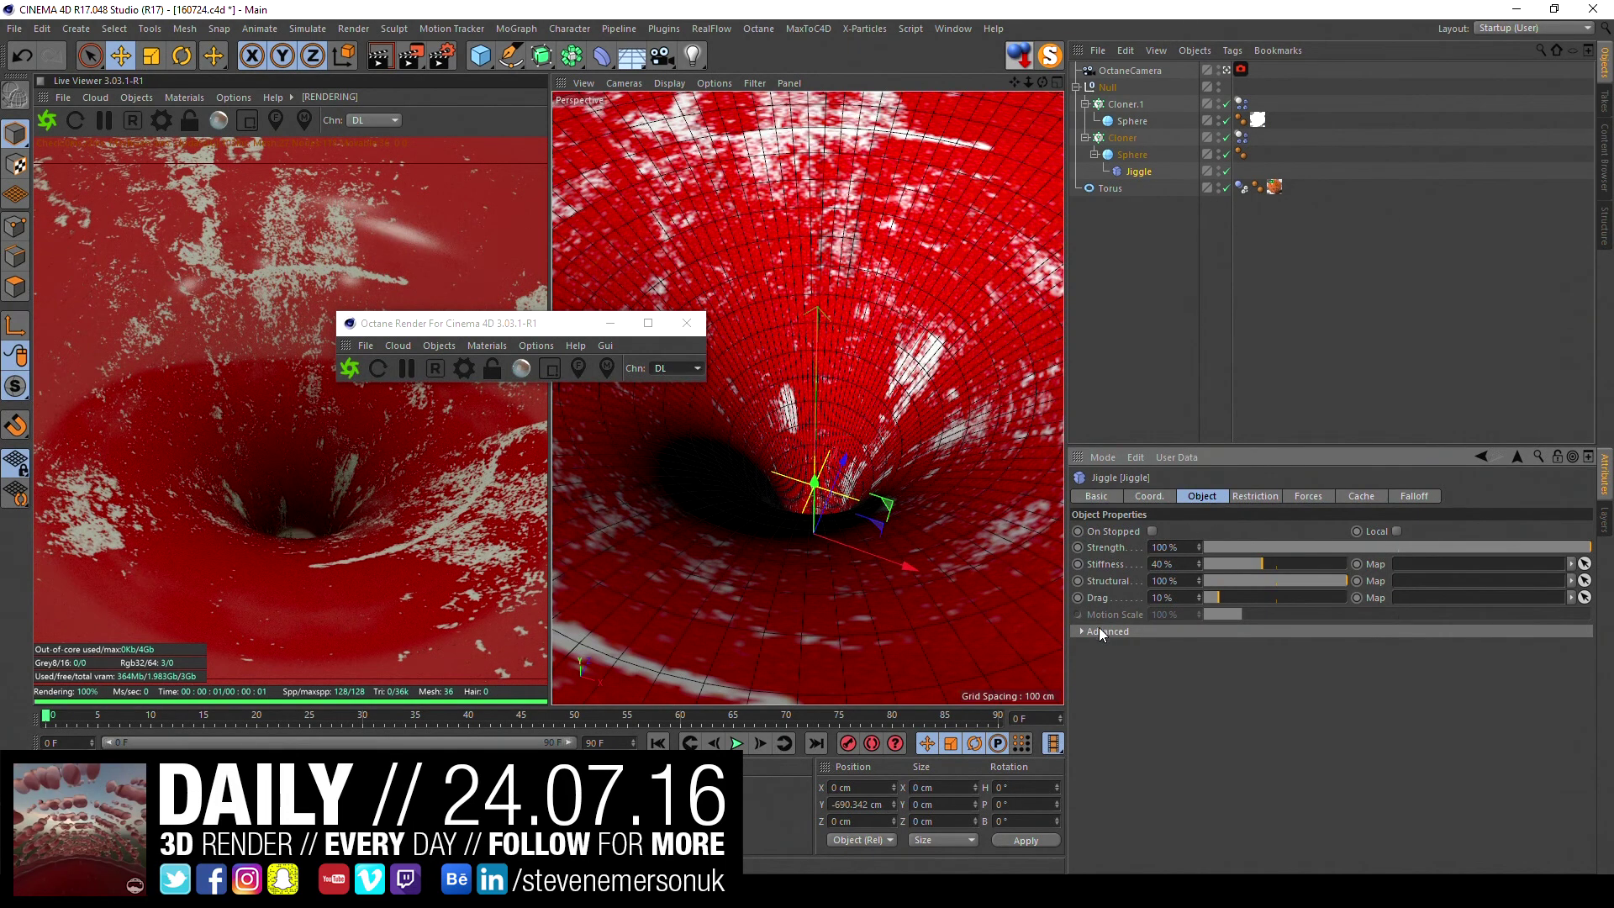
pyautogui.press('F8')
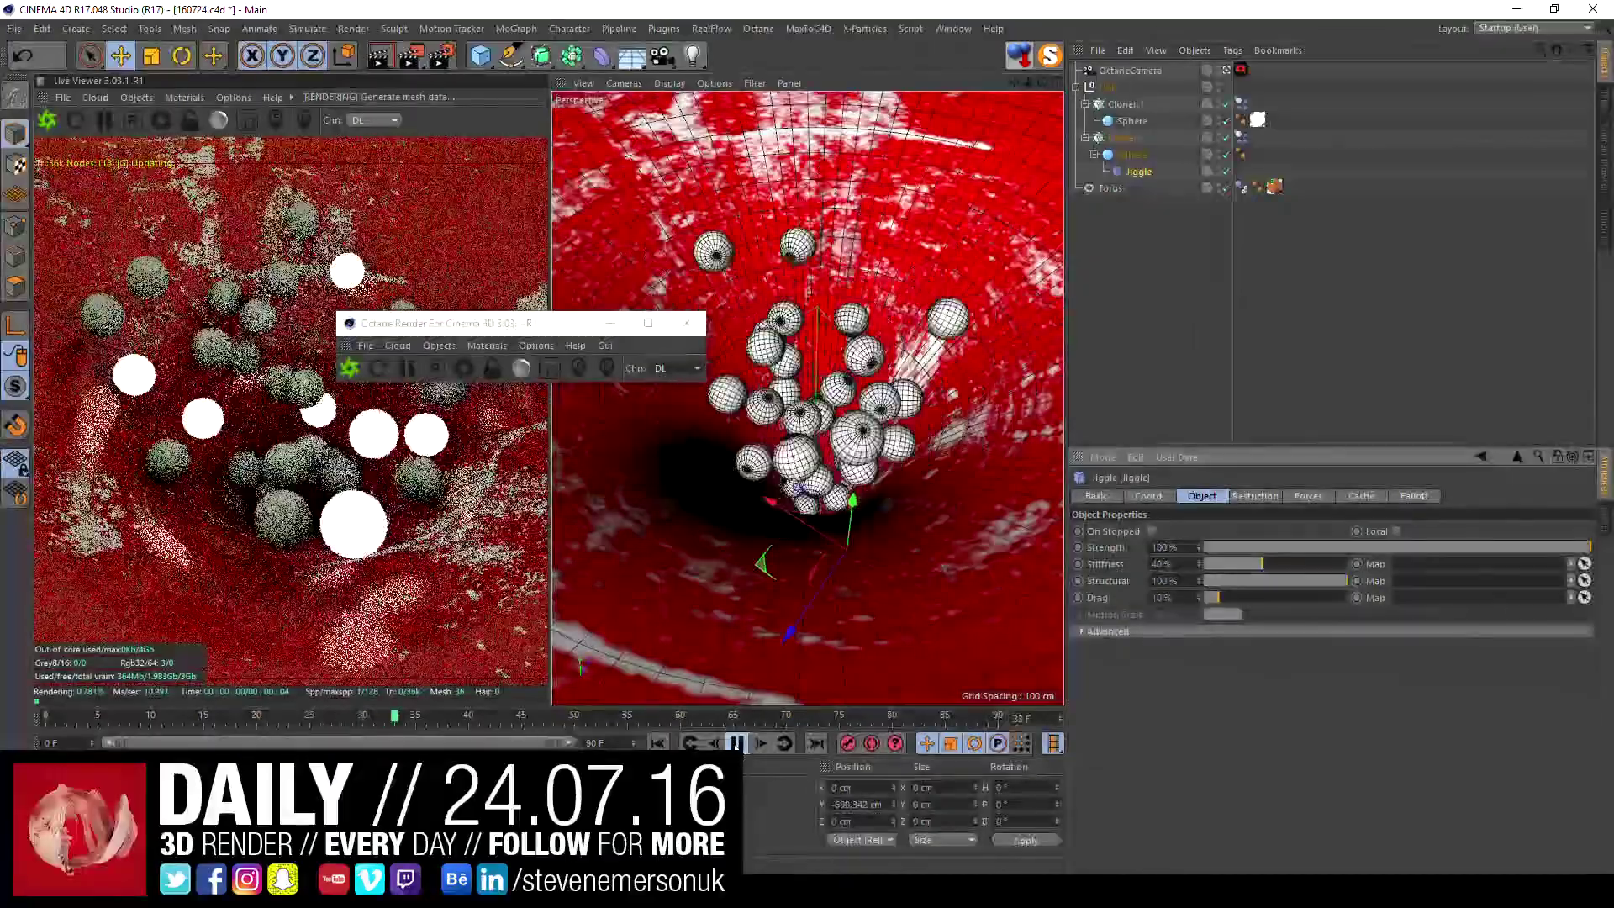
pyautogui.click(737, 743)
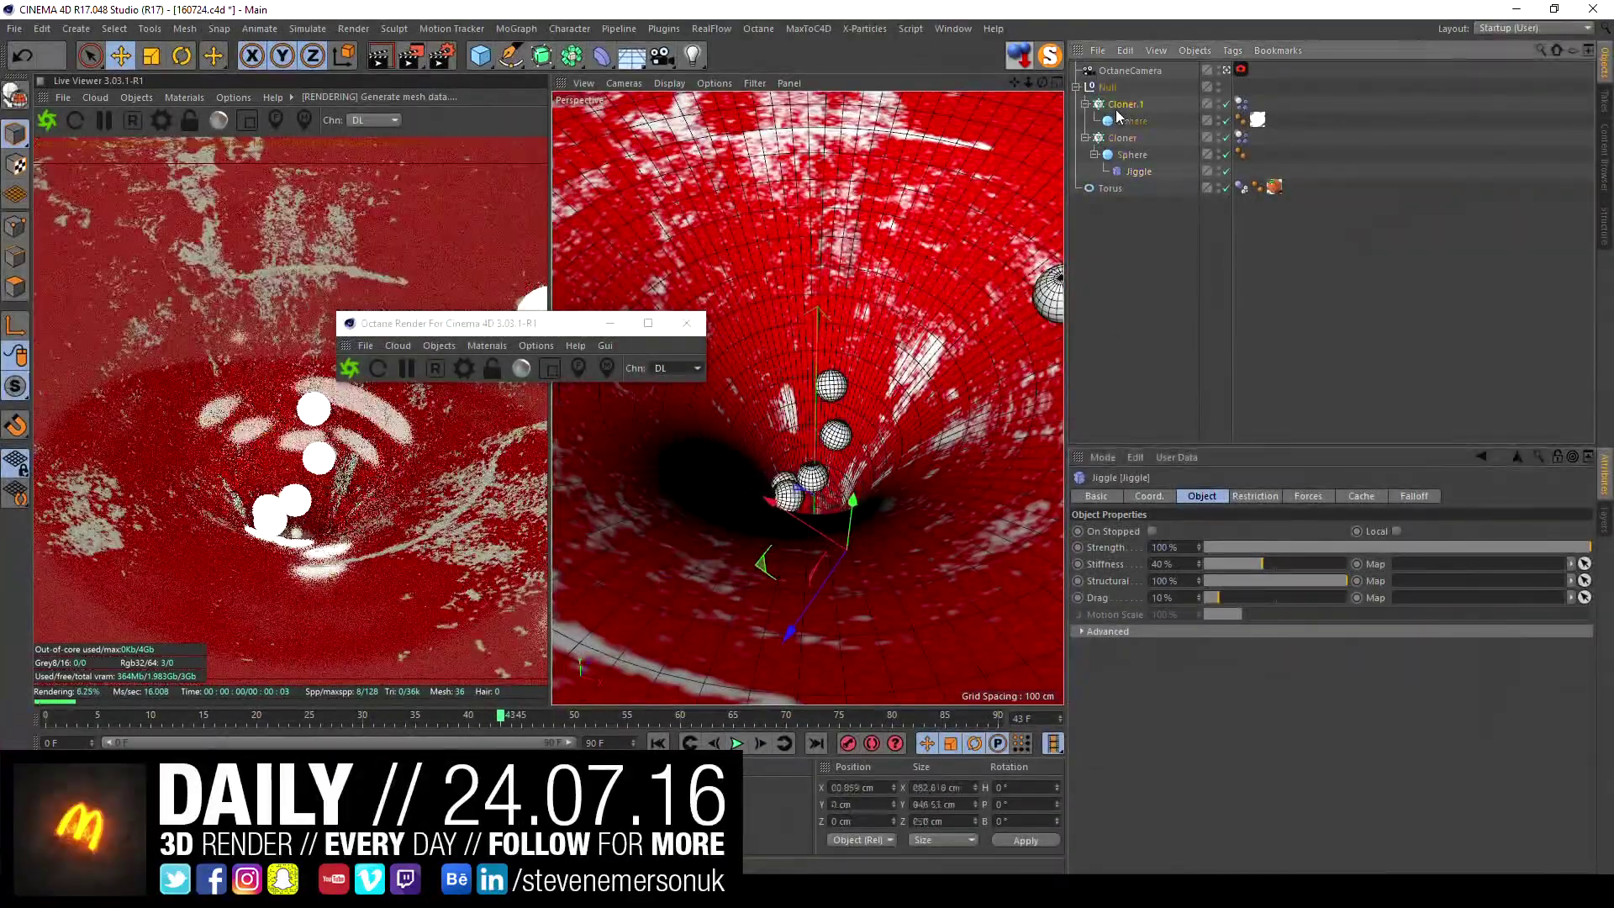
# - Disable Cloner.1, pause the live render and replay the animation from frame 0
pyautogui.click(1121, 105)
pyautogui.click(1226, 104)
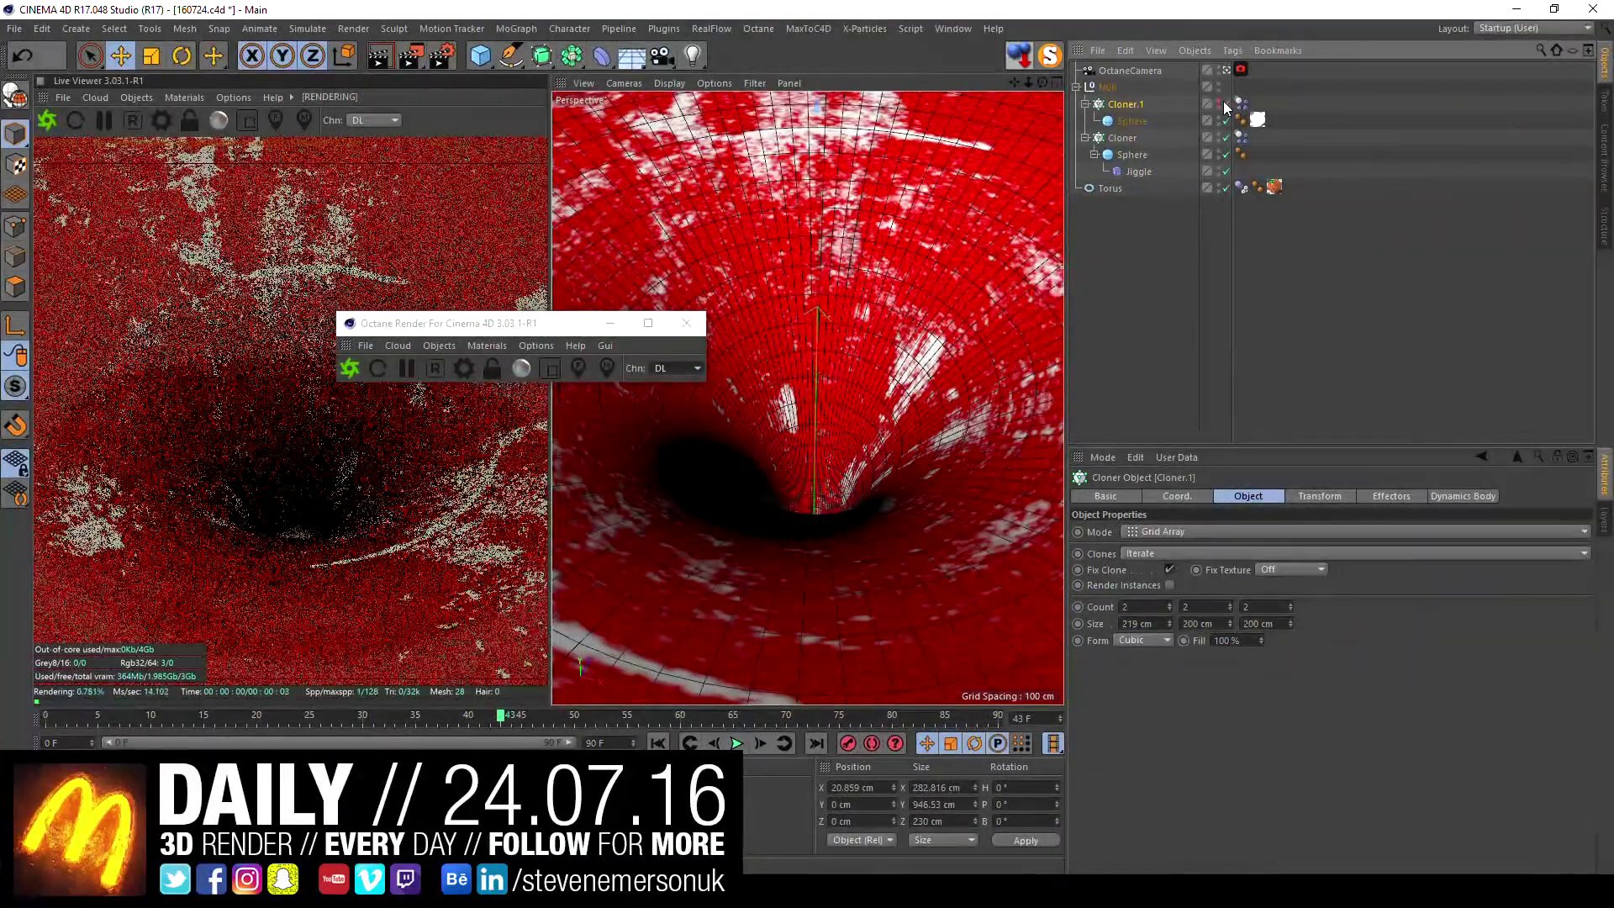
pyautogui.click(658, 743)
pyautogui.click(737, 743)
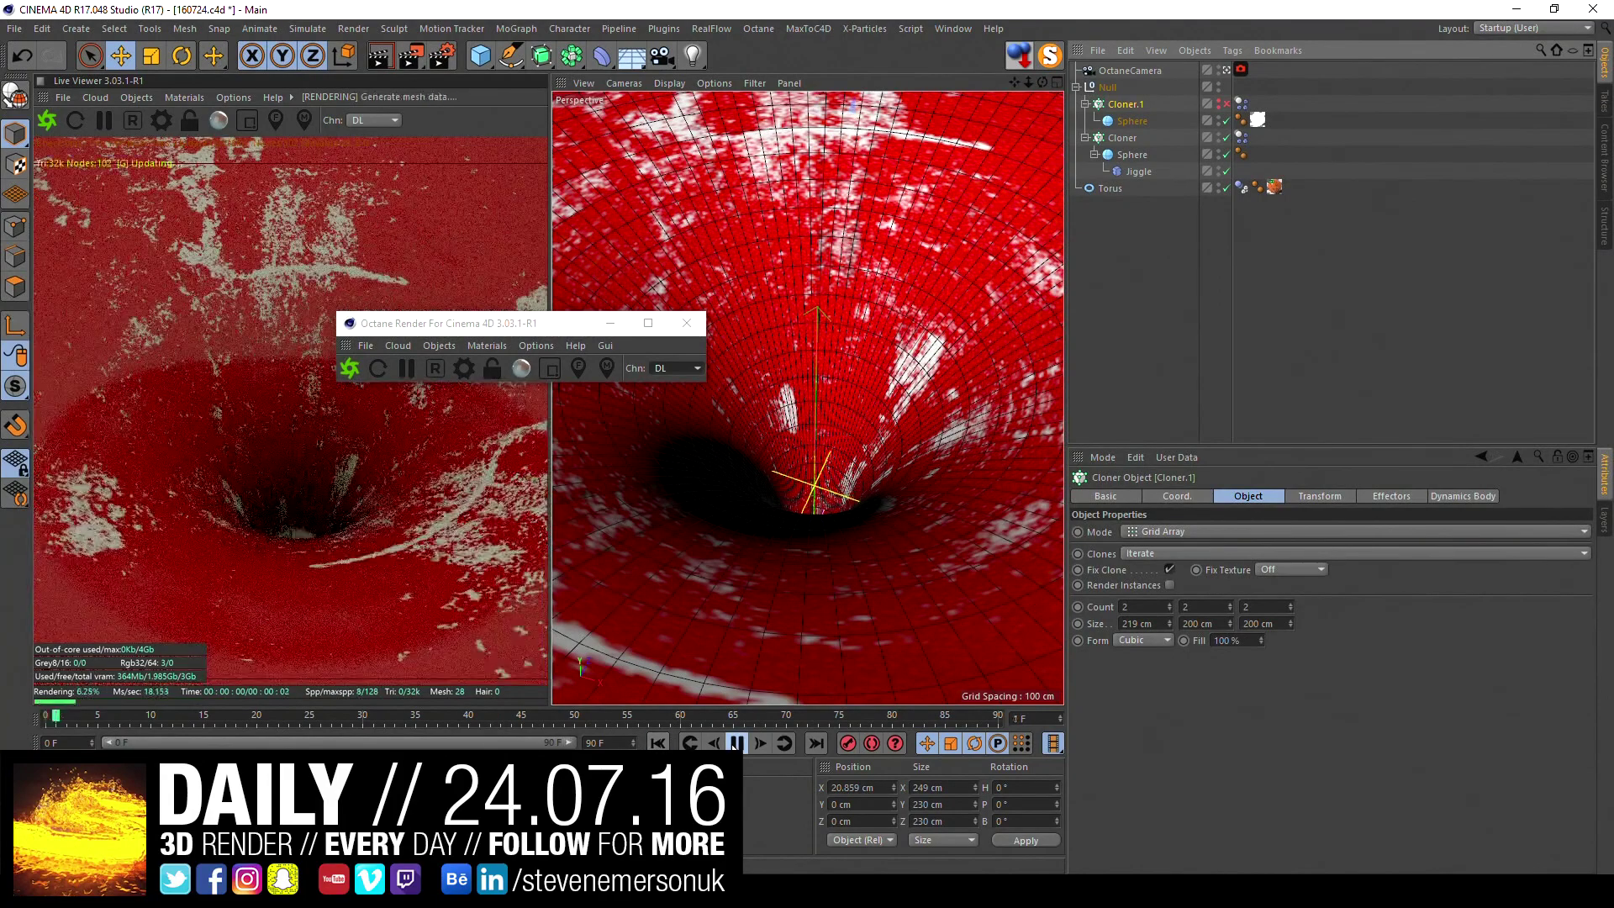
pyautogui.click(103, 121)
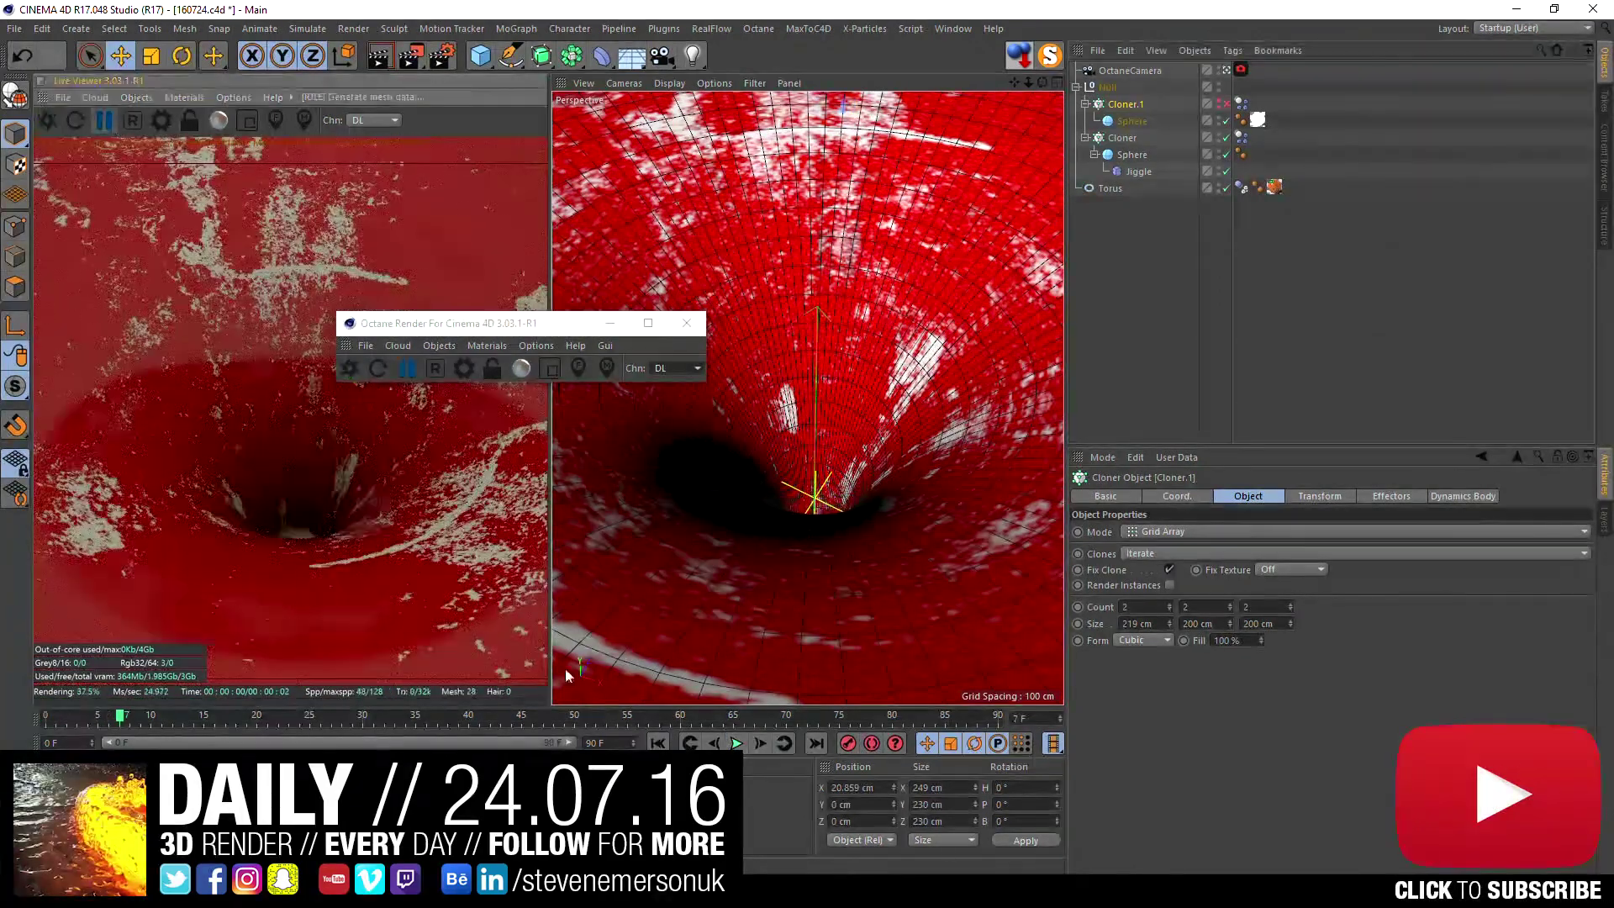
pyautogui.click(659, 743)
pyautogui.click(736, 744)
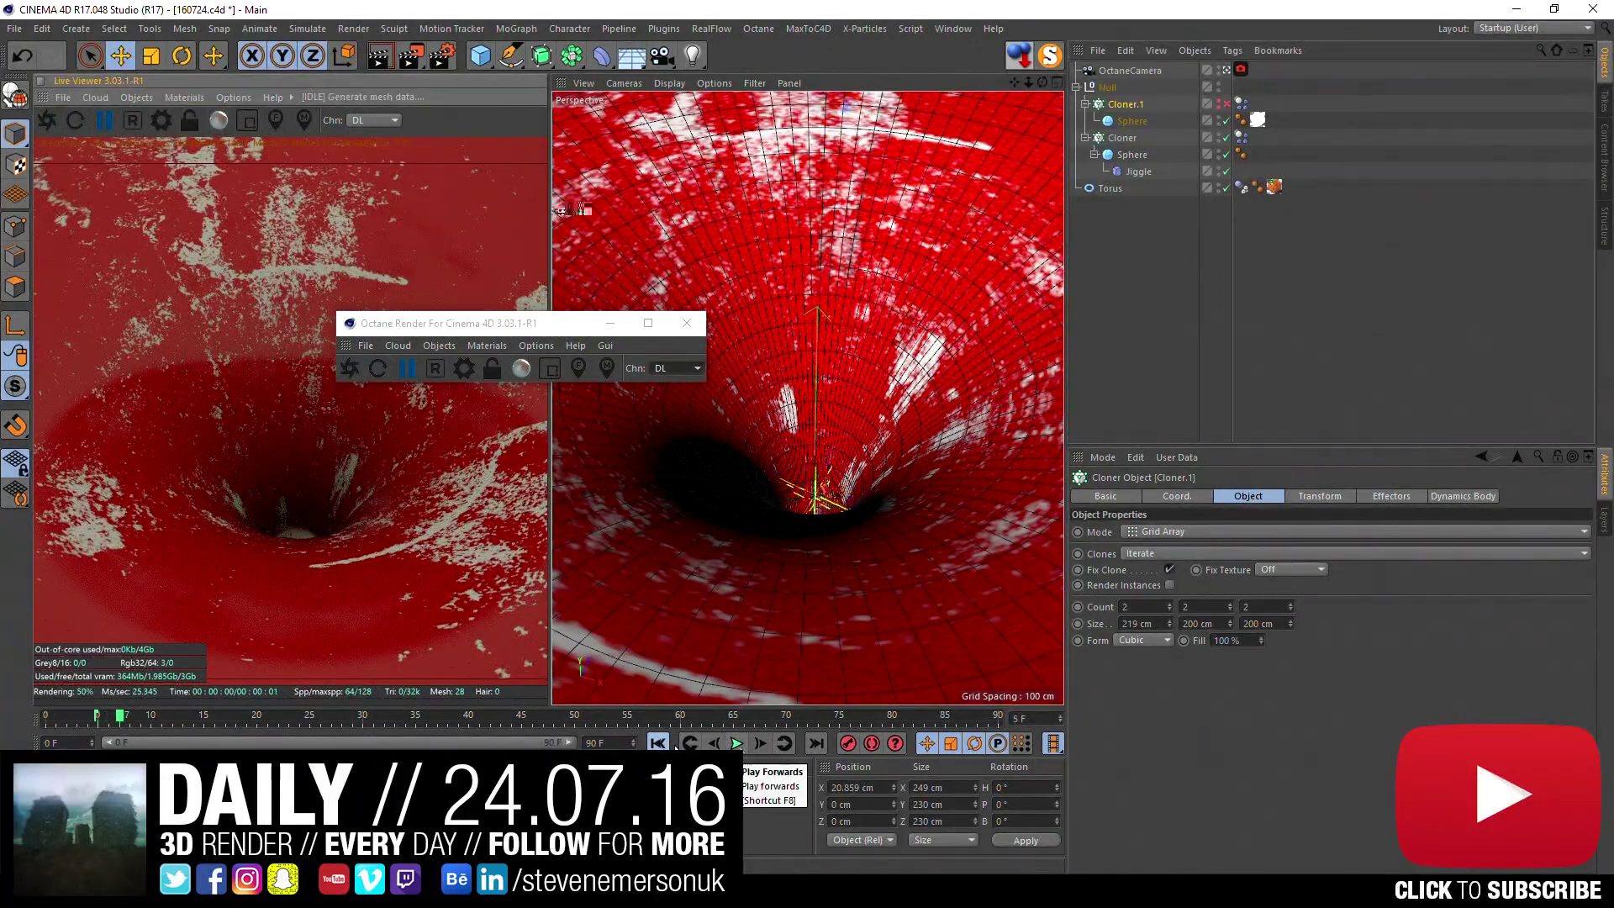
pyautogui.click(737, 743)
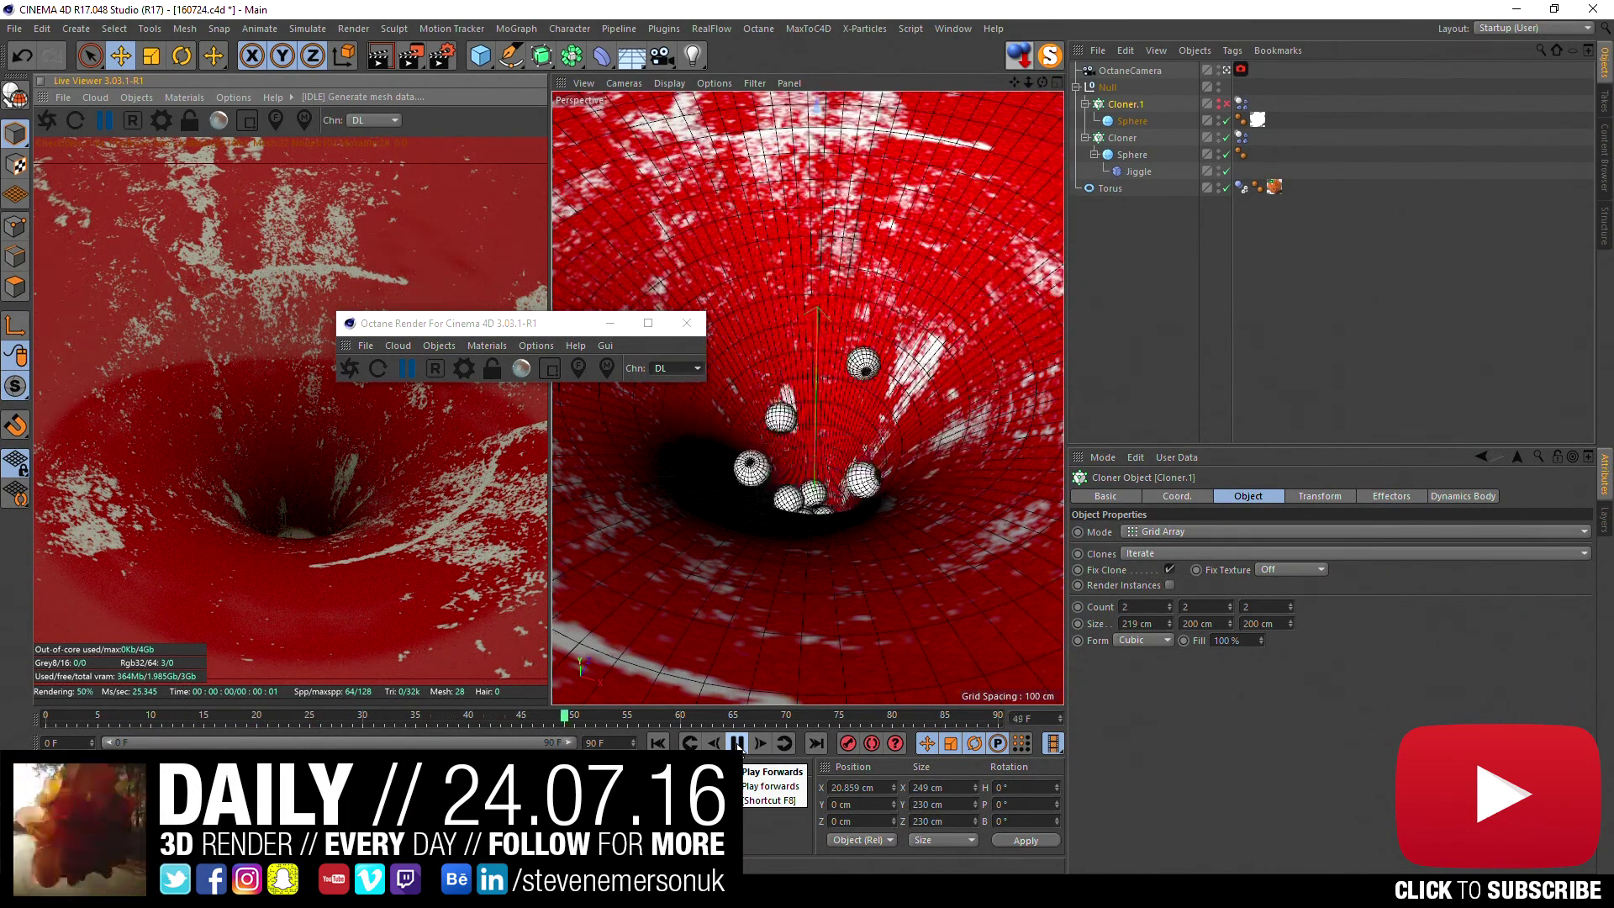
# - Review the Jiggle tag's Restriction, Object and Falloff settings, then delete the tag
pyautogui.click(1150, 171)
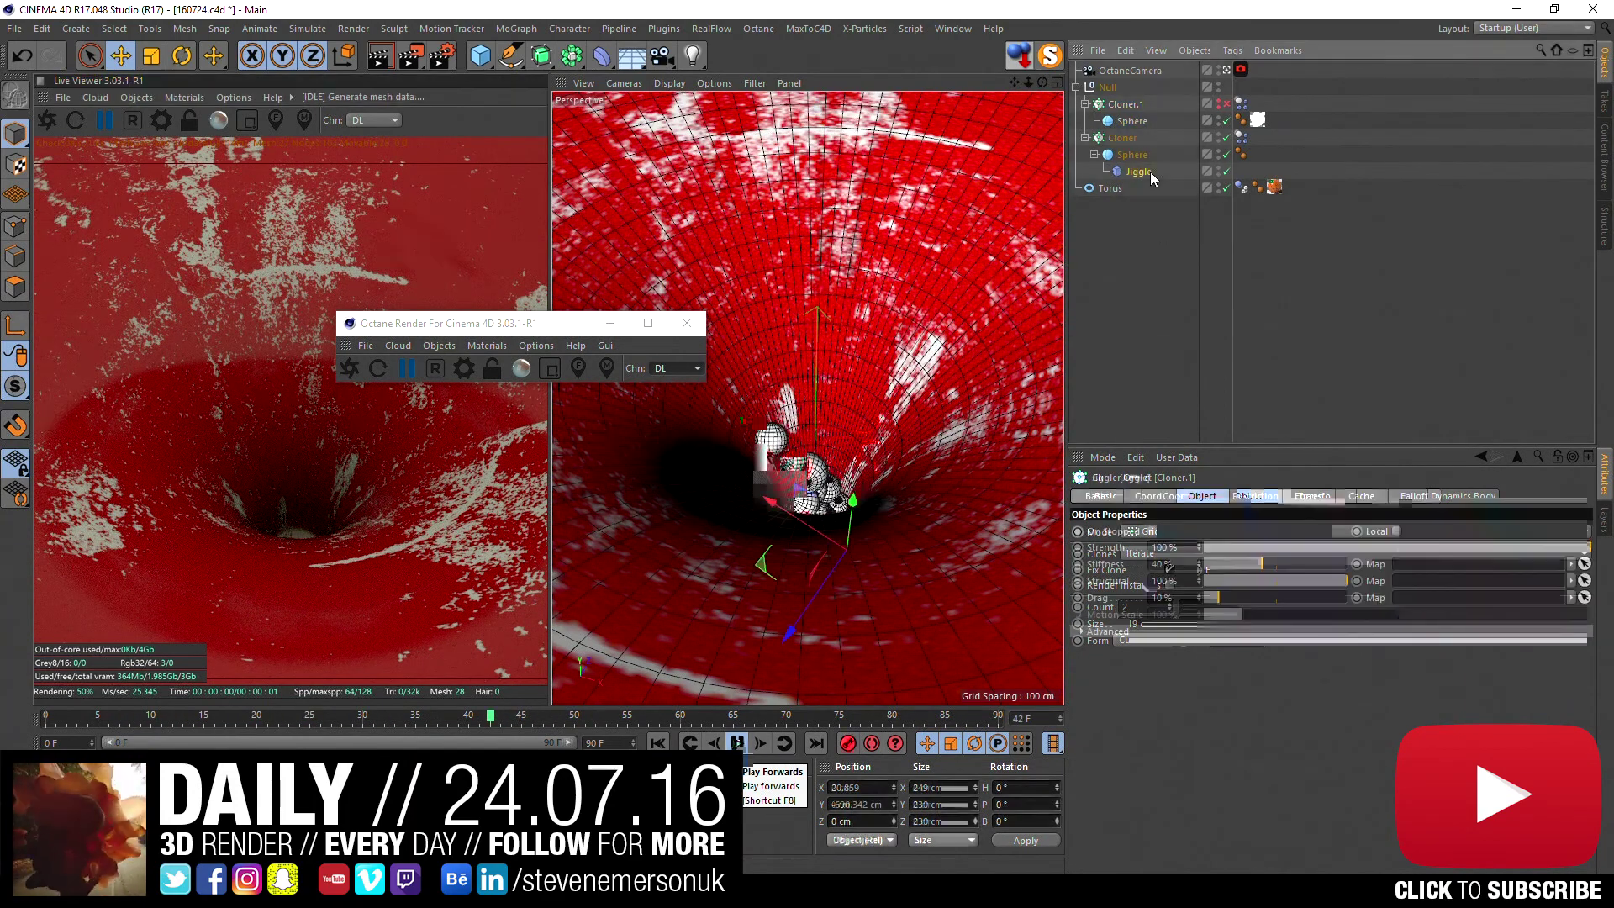
pyautogui.click(1266, 498)
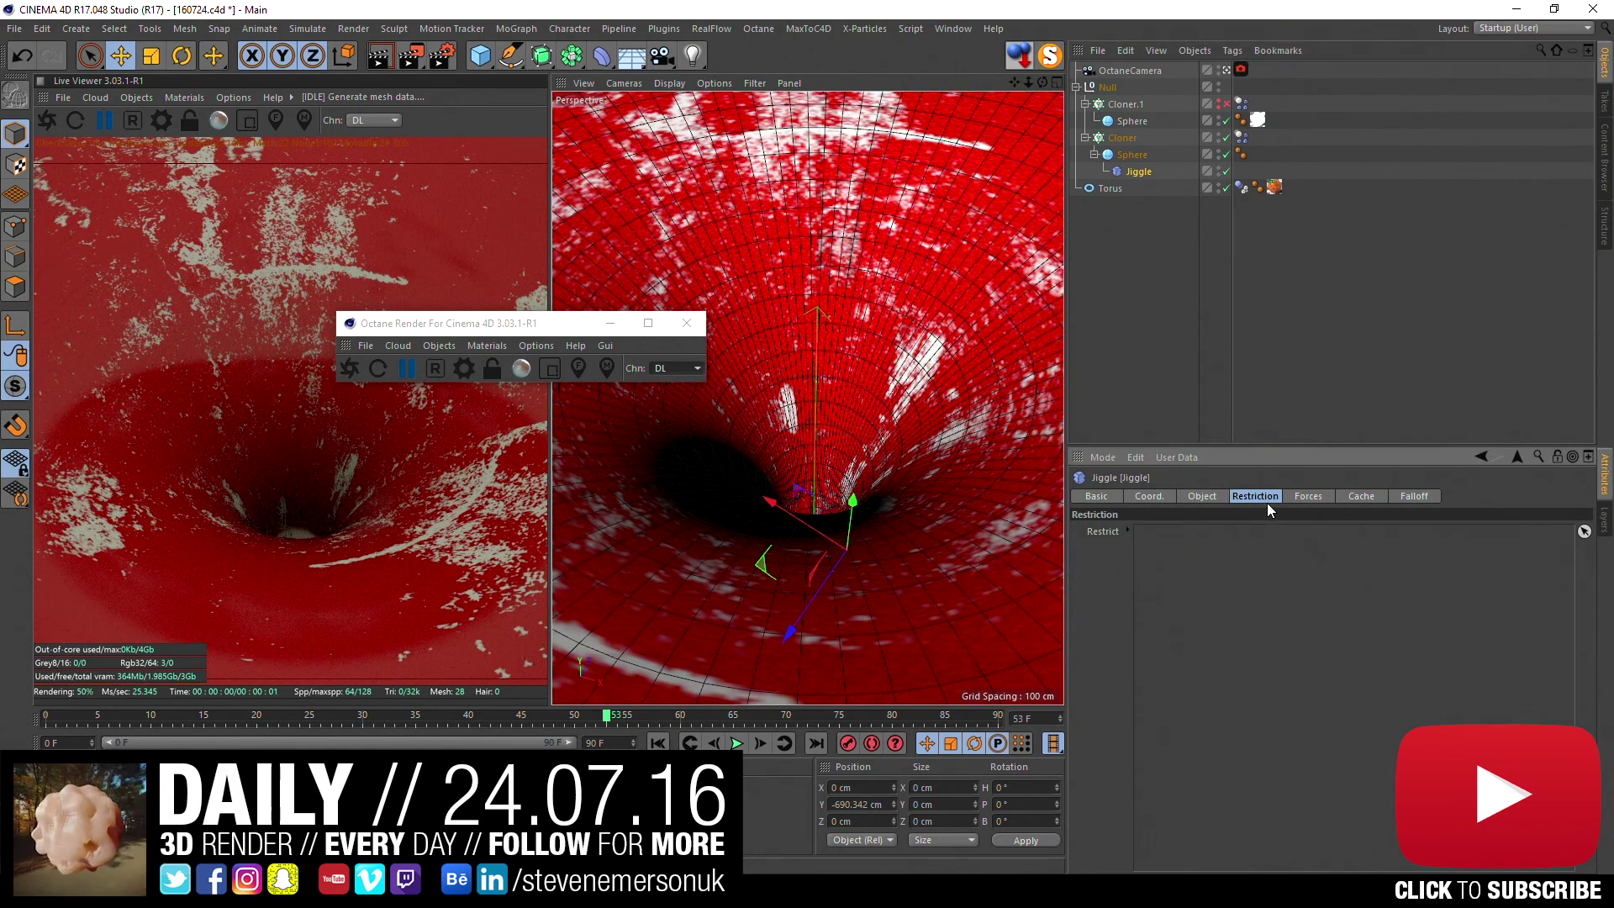
pyautogui.click(1158, 501)
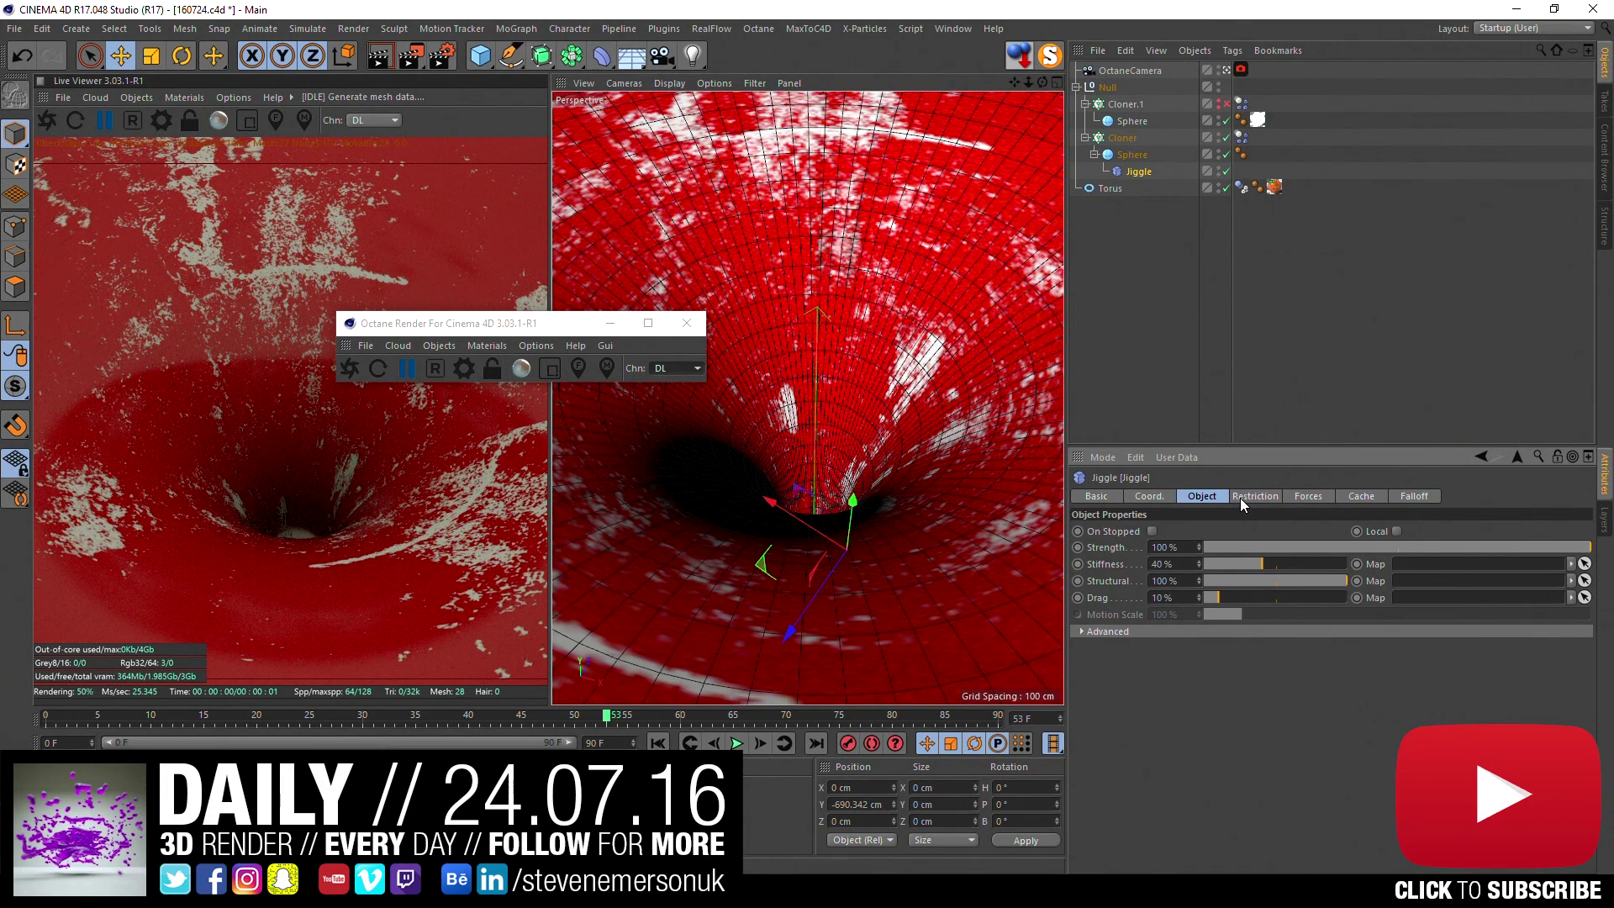
pyautogui.click(1417, 496)
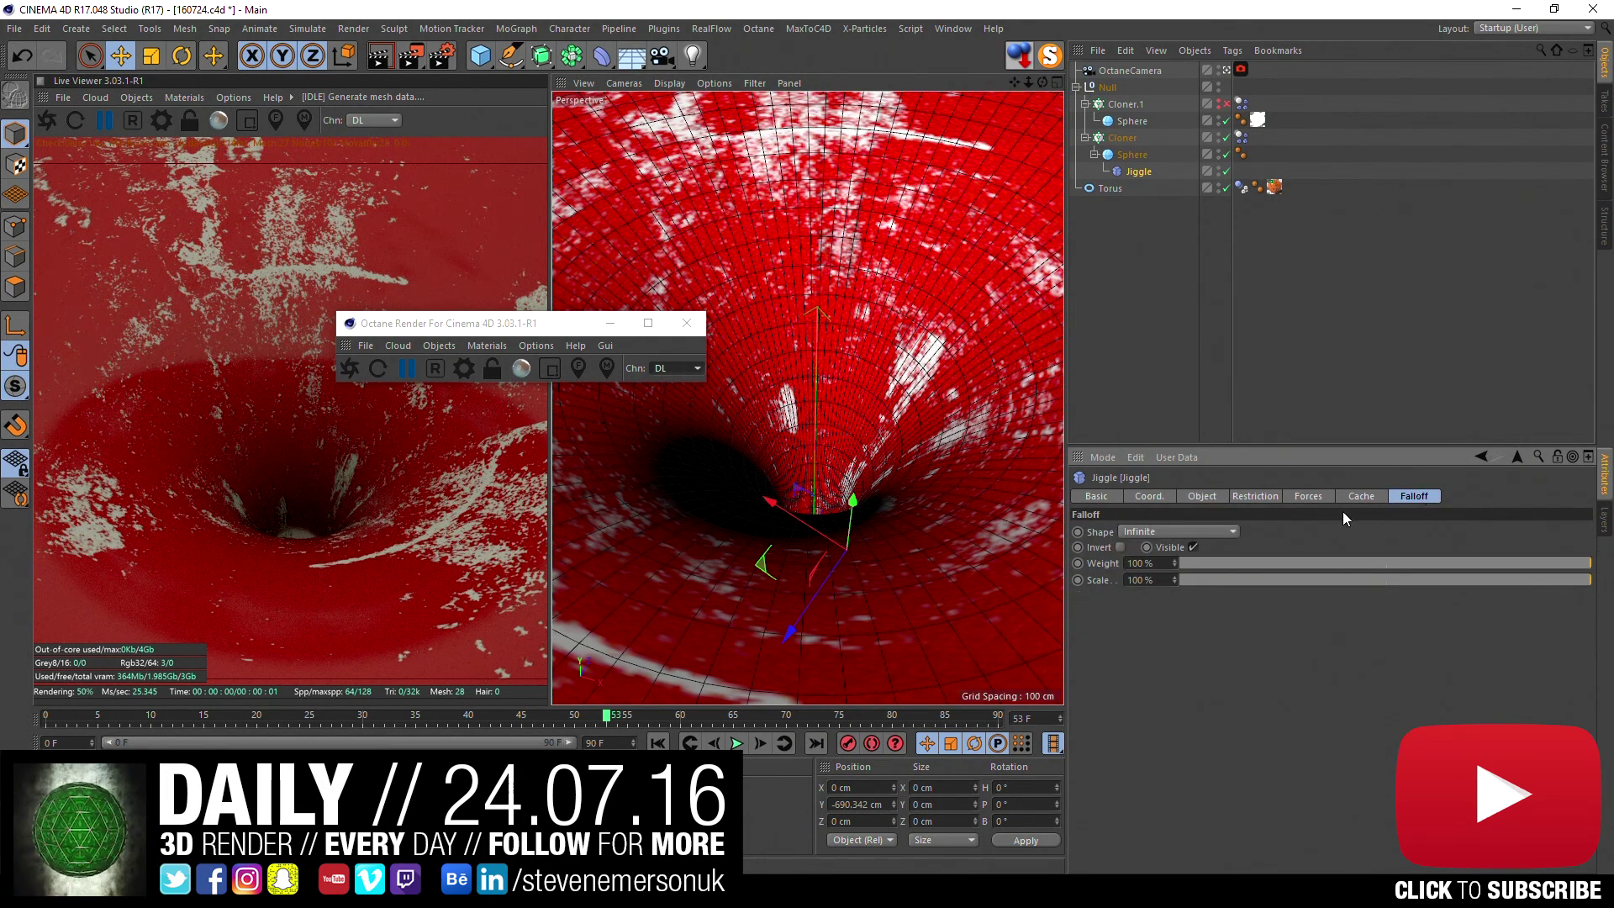
pyautogui.press('Delete')
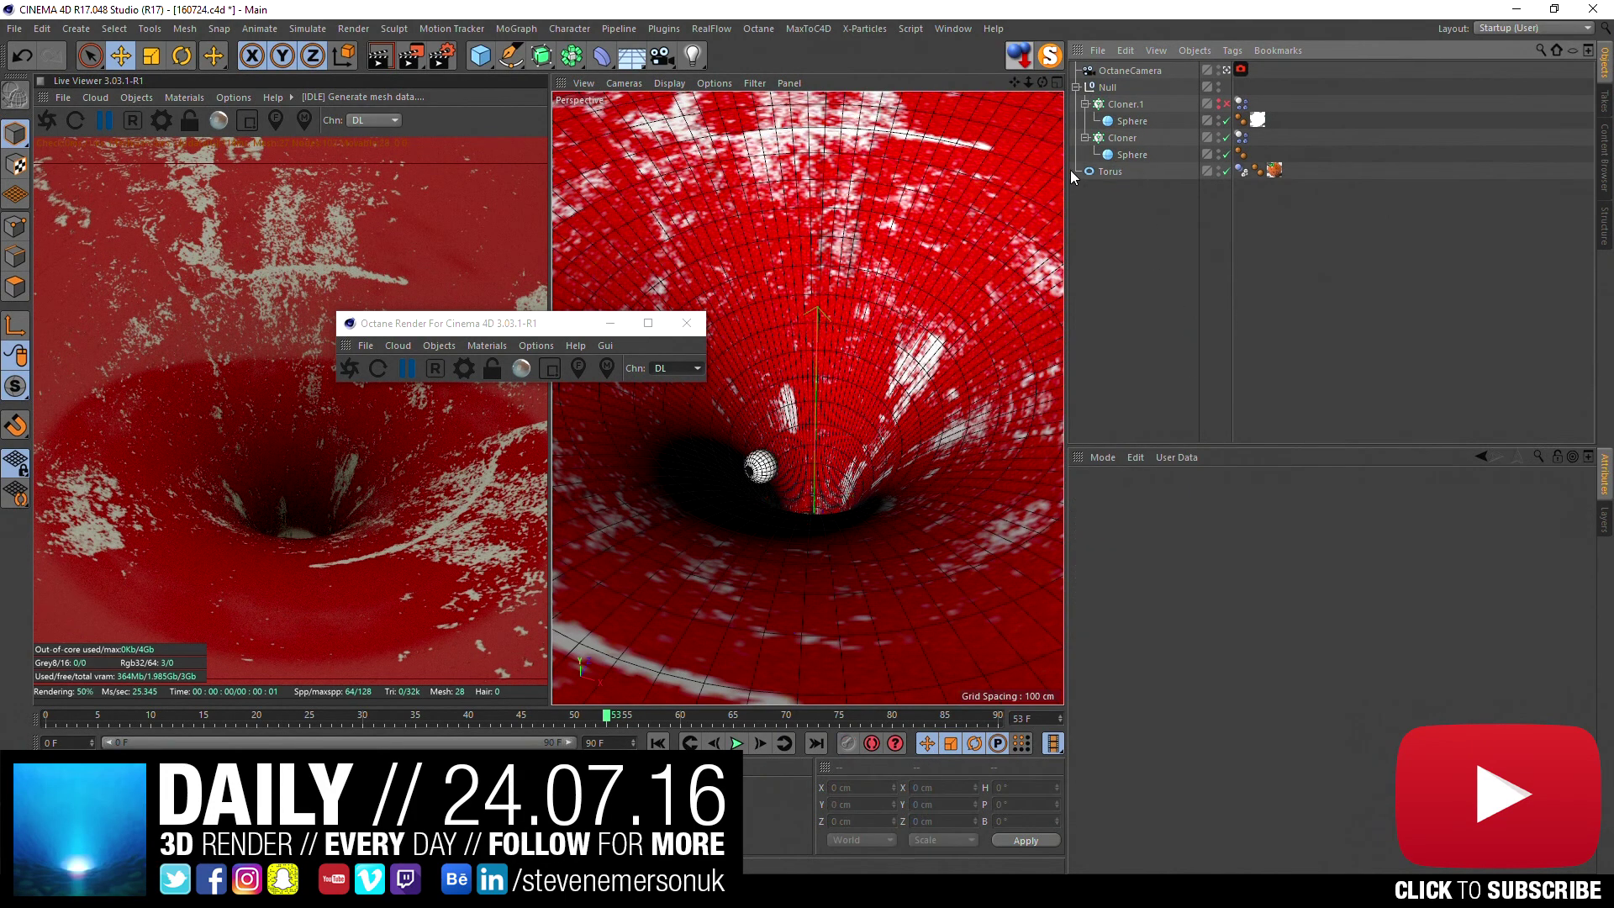
pyautogui.click(600, 55)
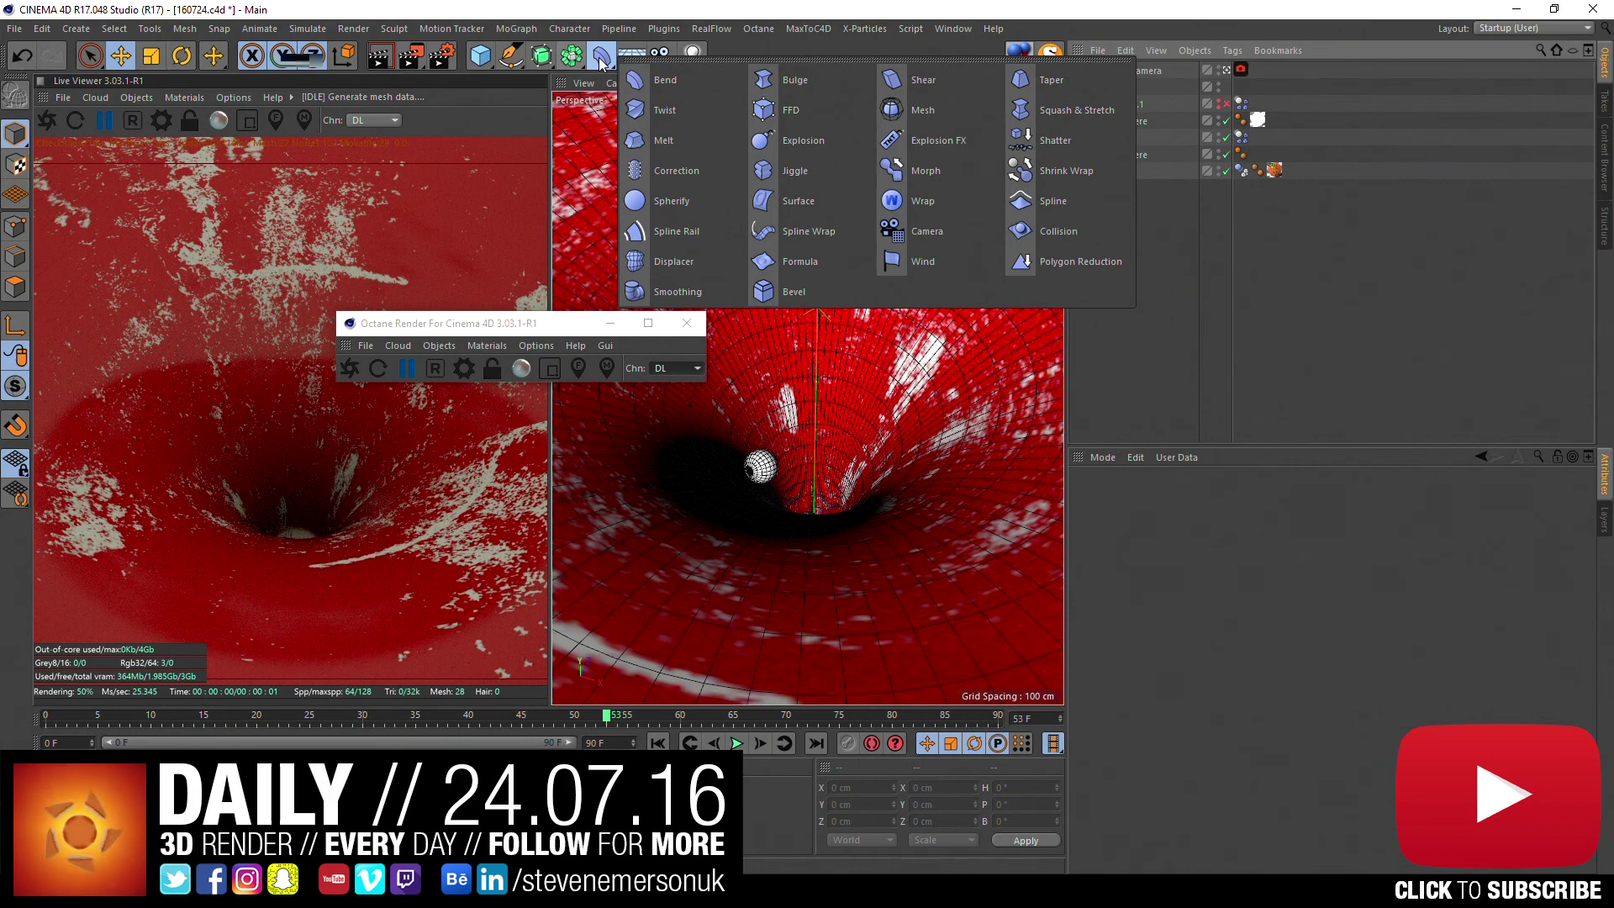
pyautogui.click(1046, 229)
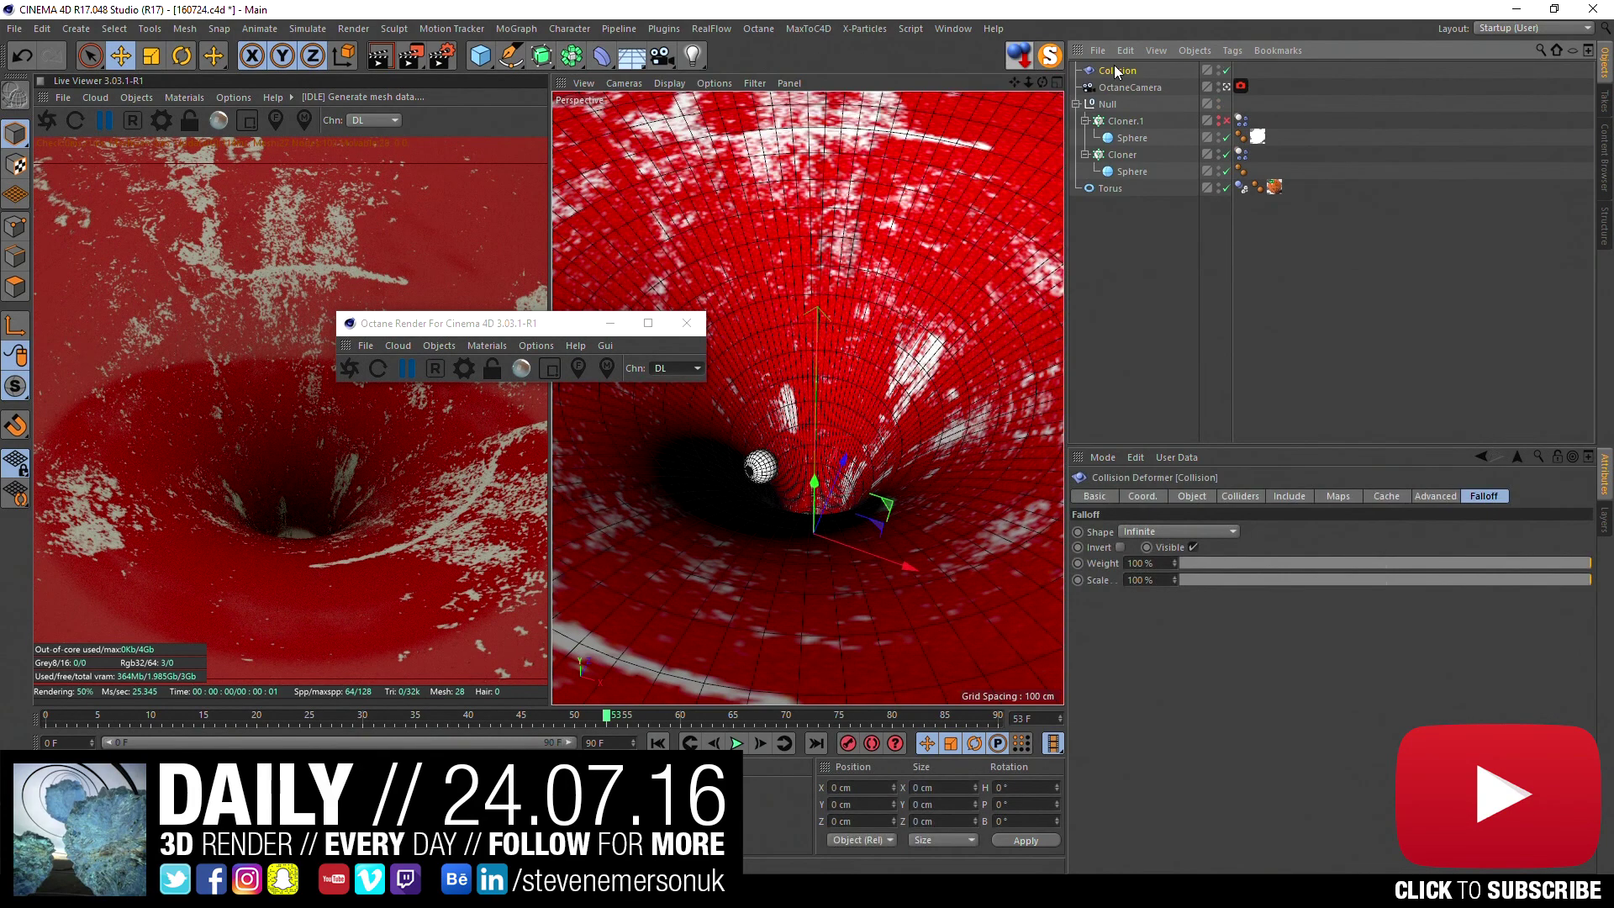
pyautogui.moveTo(1115, 67)
pyautogui.mouseDown()
pyautogui.moveTo(1127, 171)
pyautogui.moveTo(1189, 294)
pyautogui.moveTo(1197, 540)
pyautogui.mouseUp()
pyautogui.click(1286, 496)
pyautogui.click(658, 743)
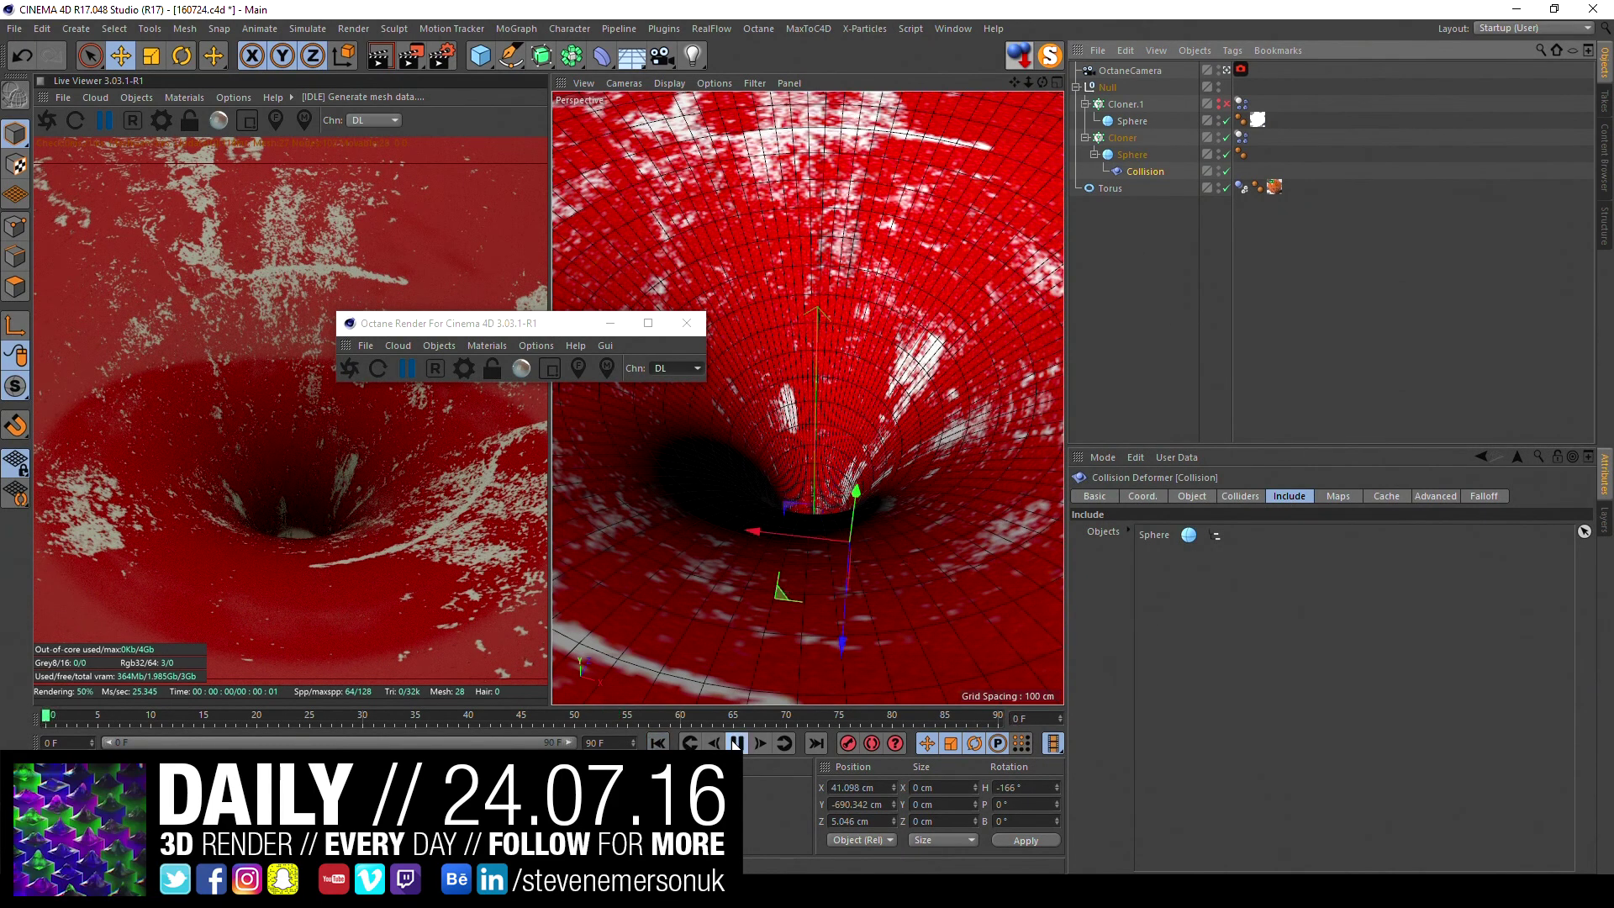
pyautogui.click(736, 743)
pyautogui.click(736, 743)
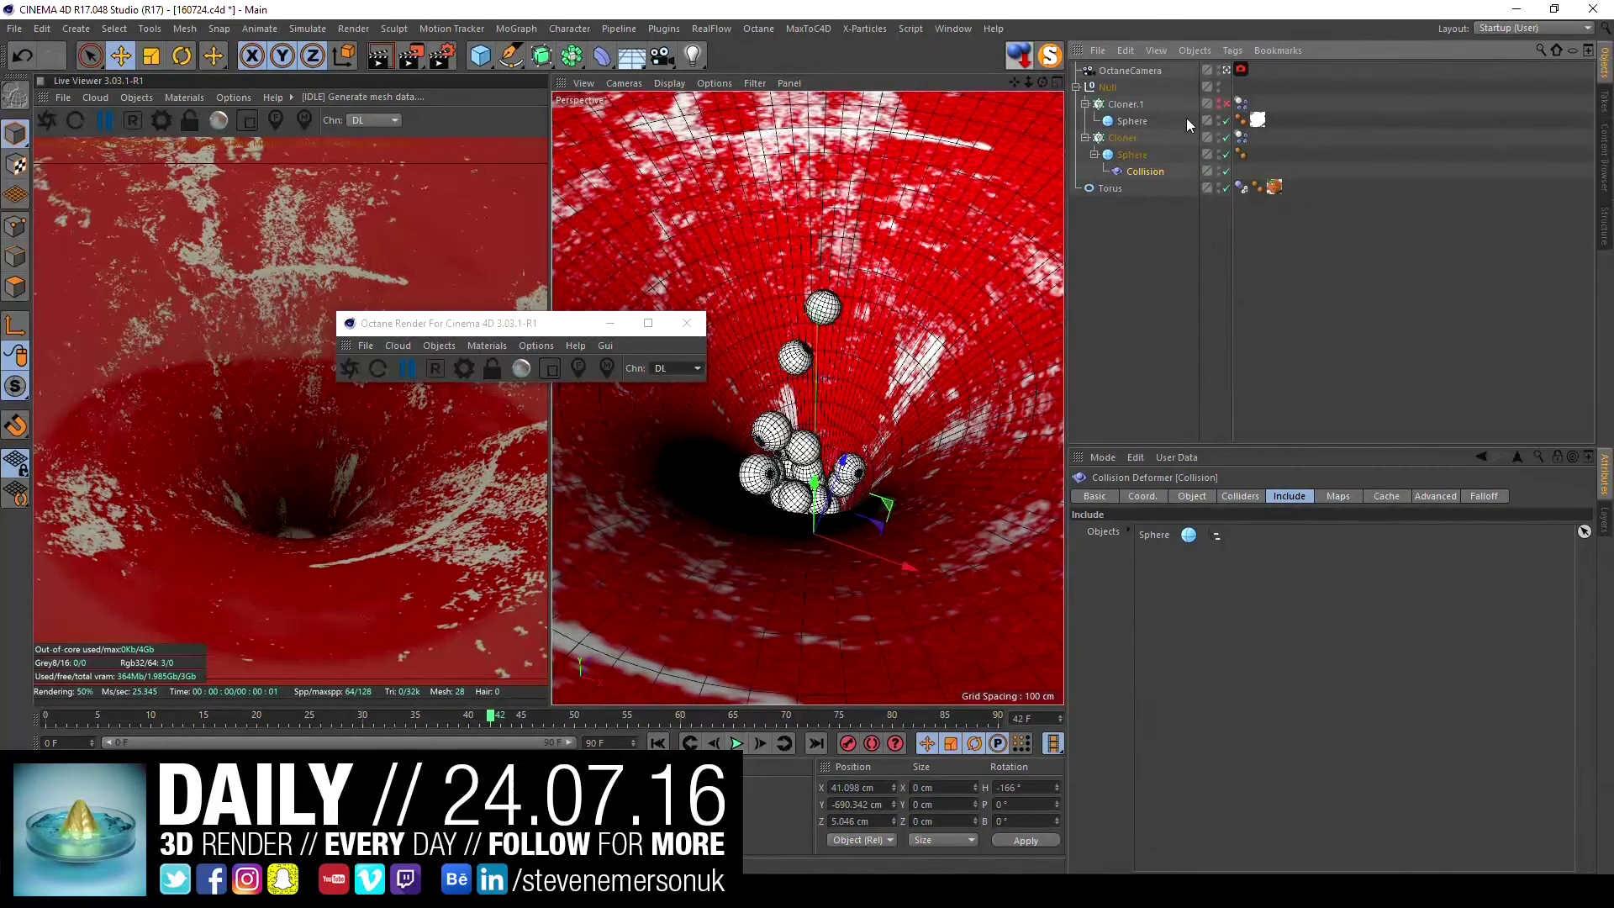
pyautogui.rightClick(1154, 536)
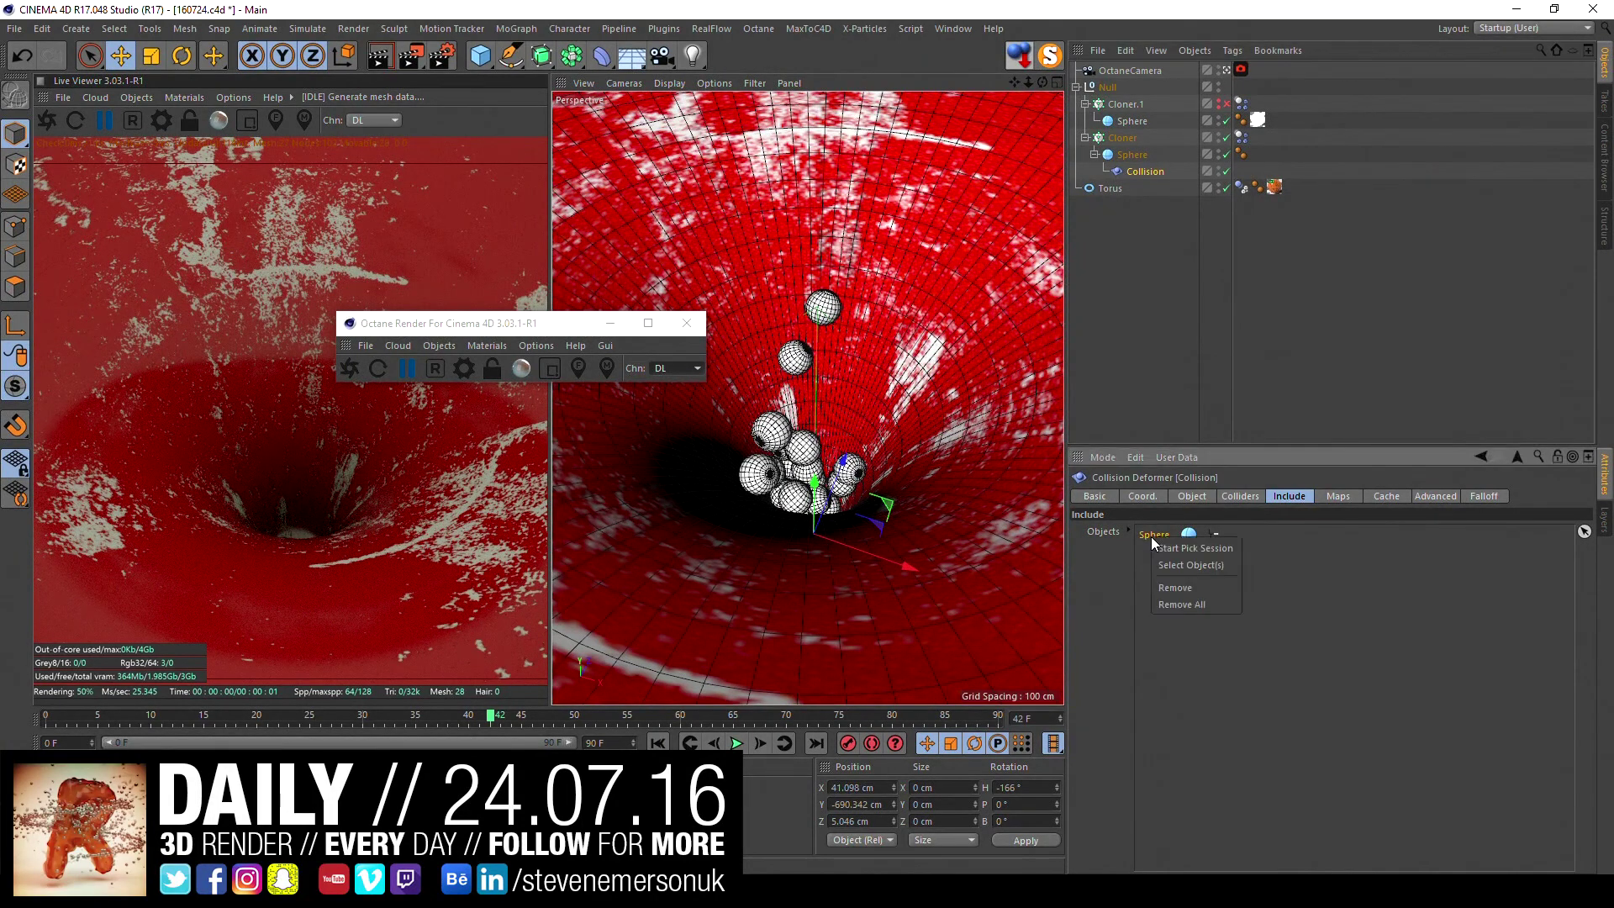
pyautogui.click(1177, 595)
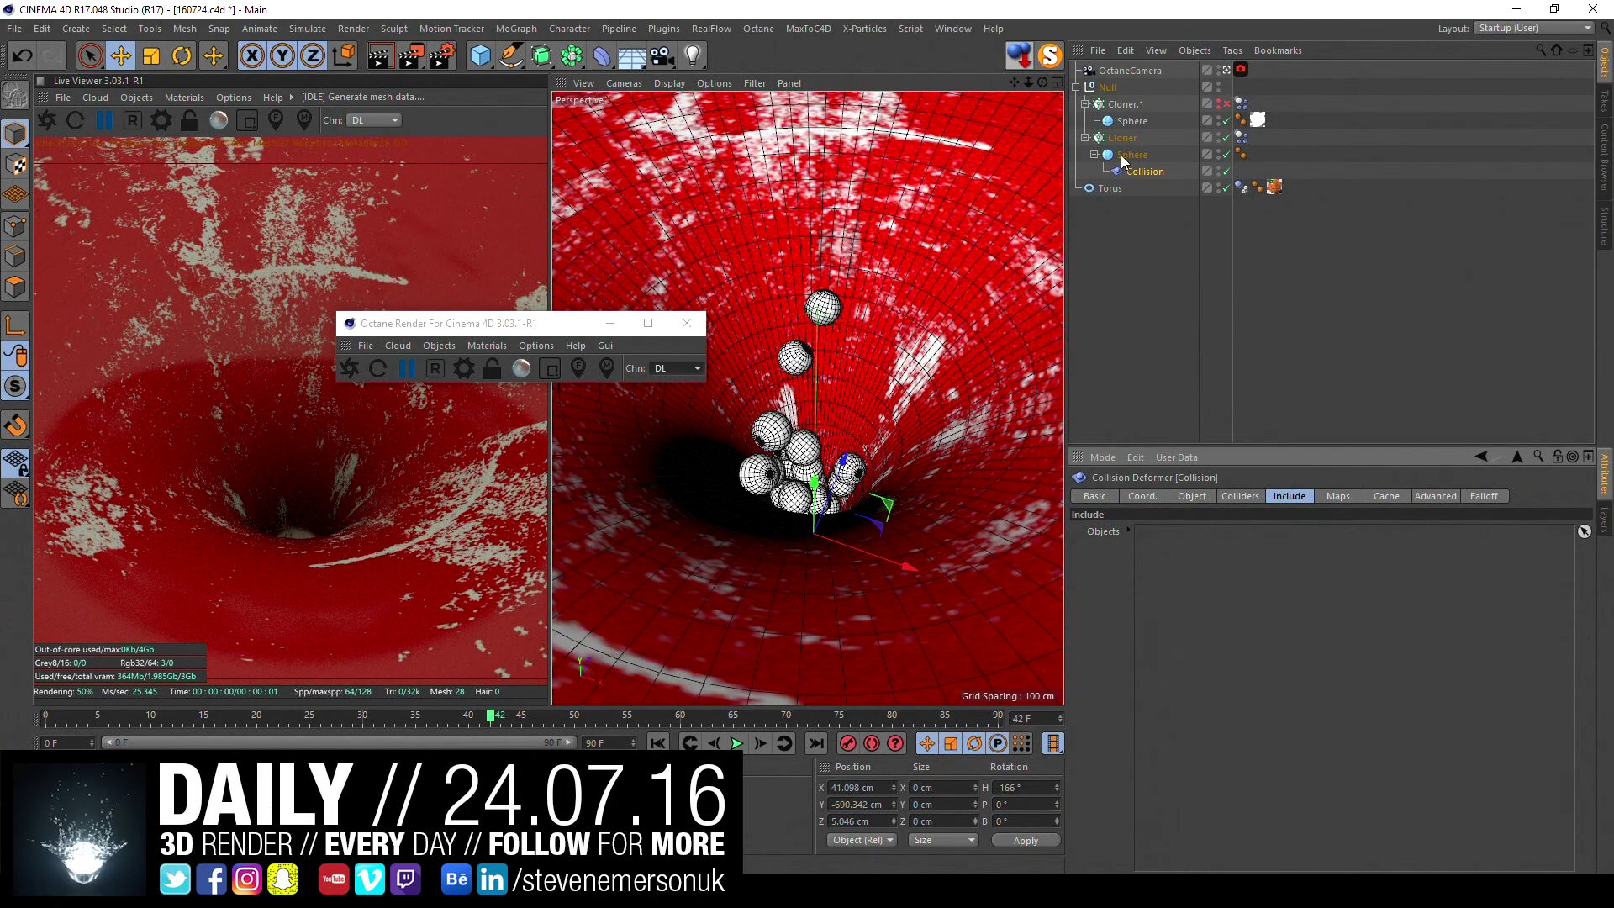
pyautogui.moveTo(1110, 189); pyautogui.dragTo(1156, 535)
pyautogui.click(659, 743)
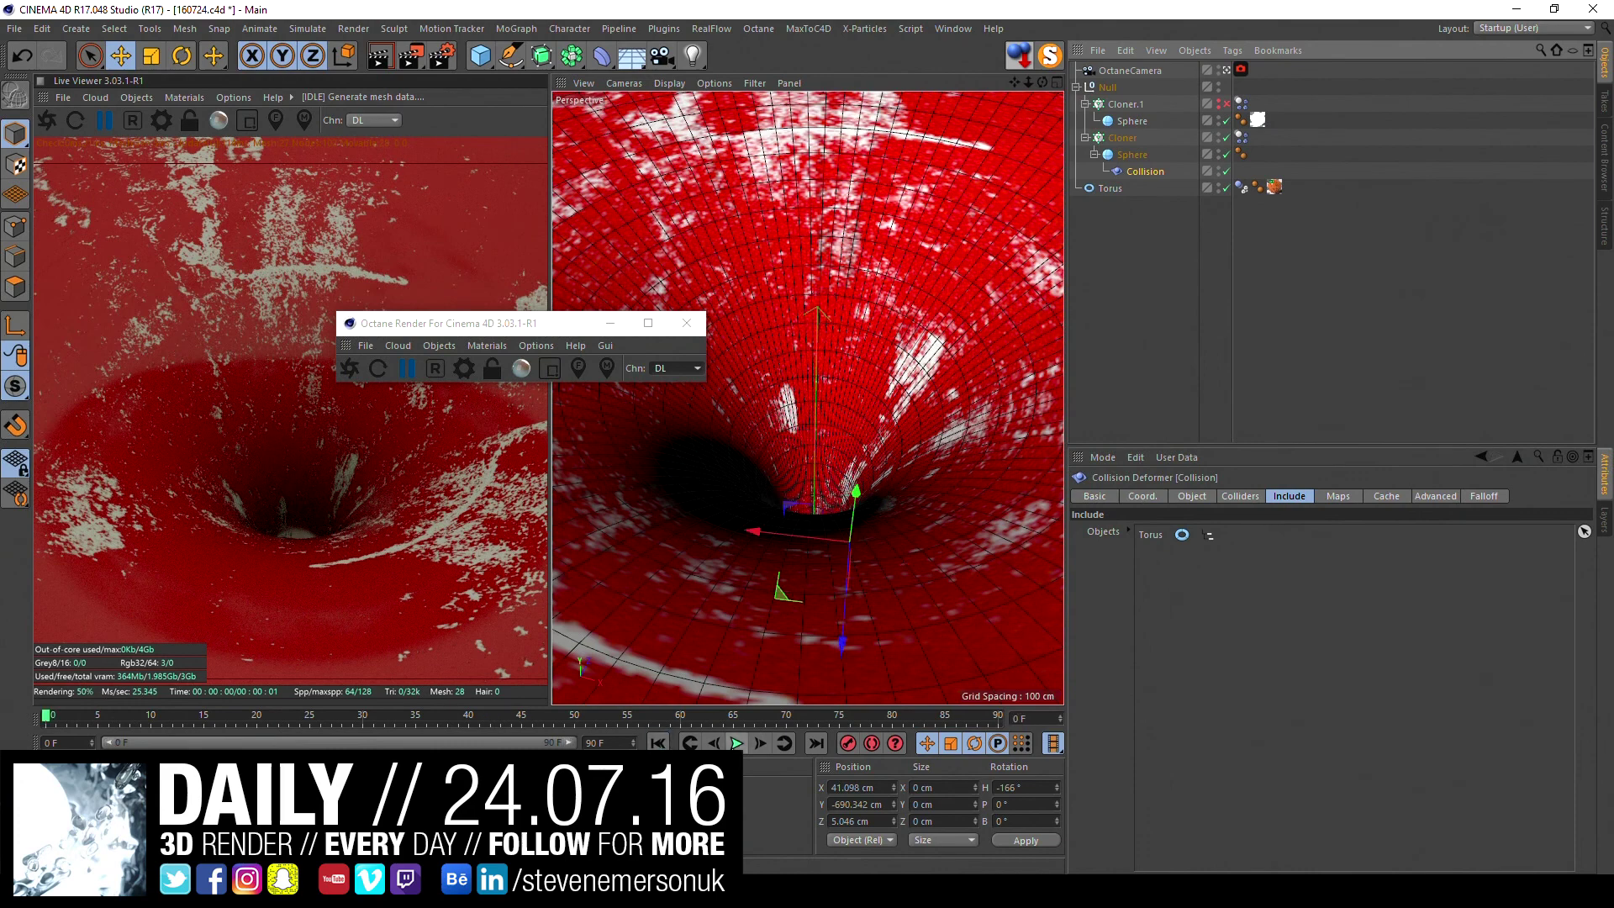
pyautogui.click(737, 743)
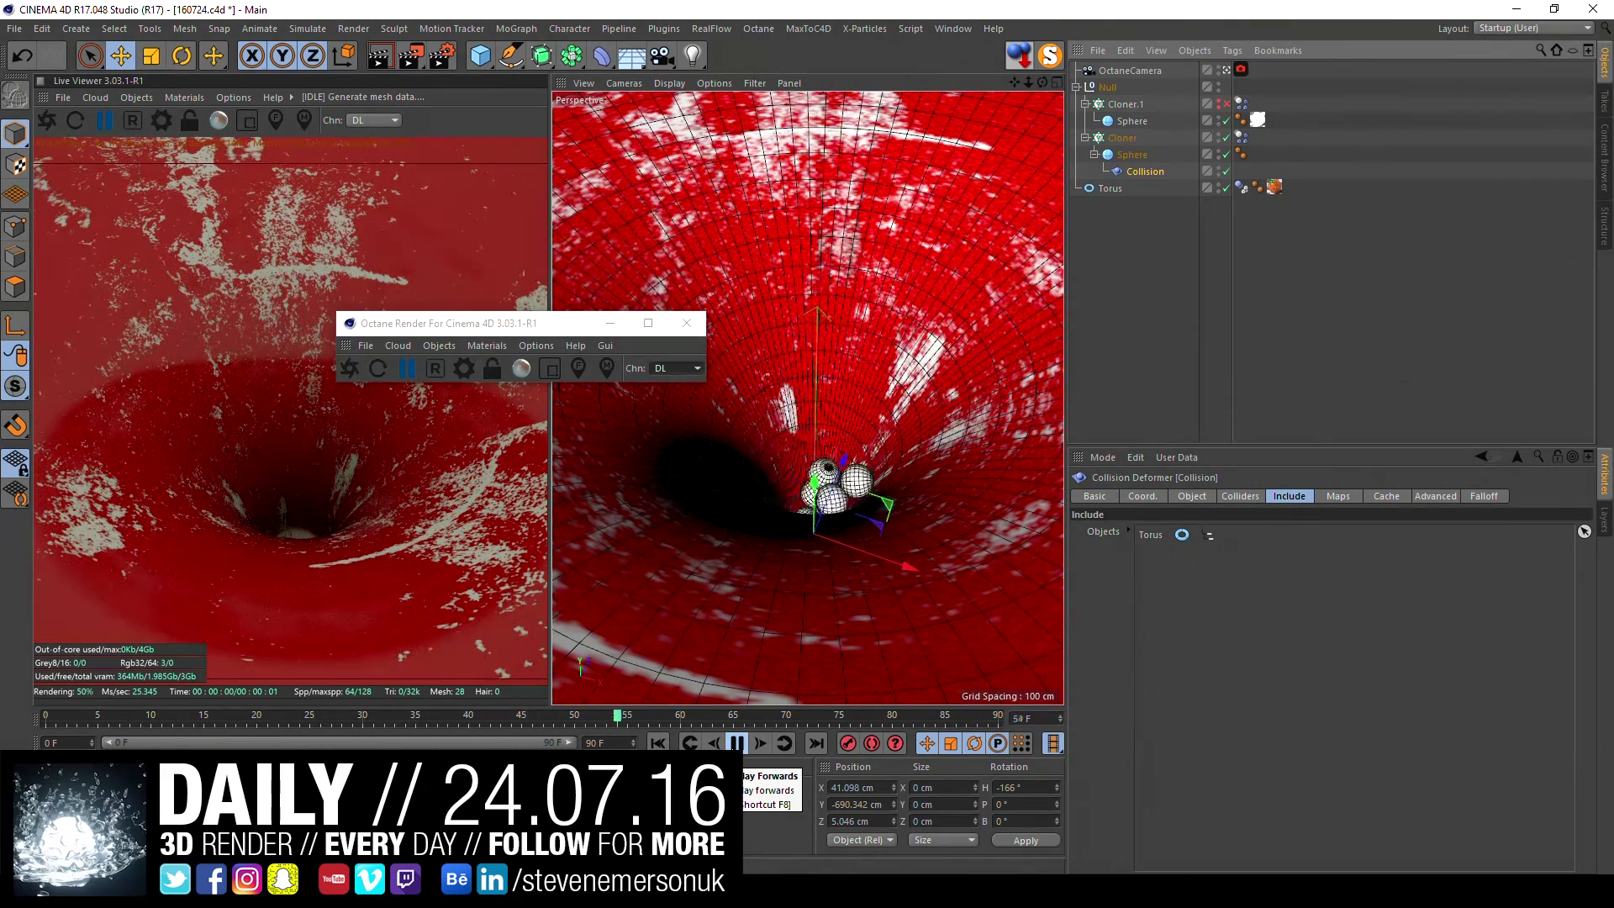
pyautogui.click(737, 744)
pyautogui.press('Delete')
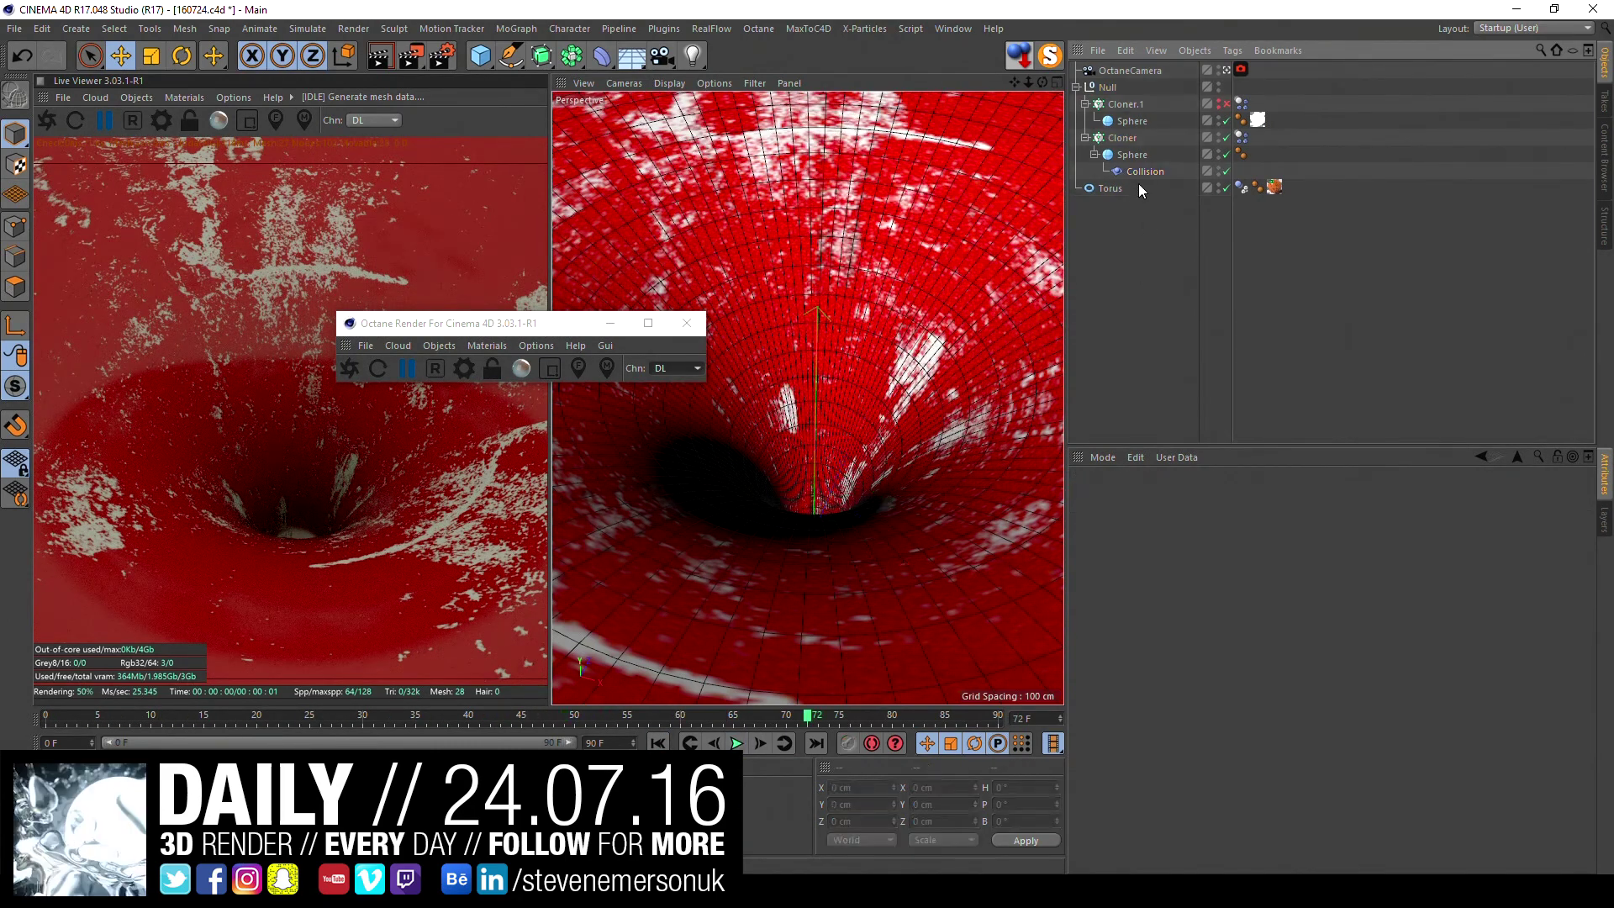
pyautogui.click(1225, 103)
pyautogui.click(1225, 103)
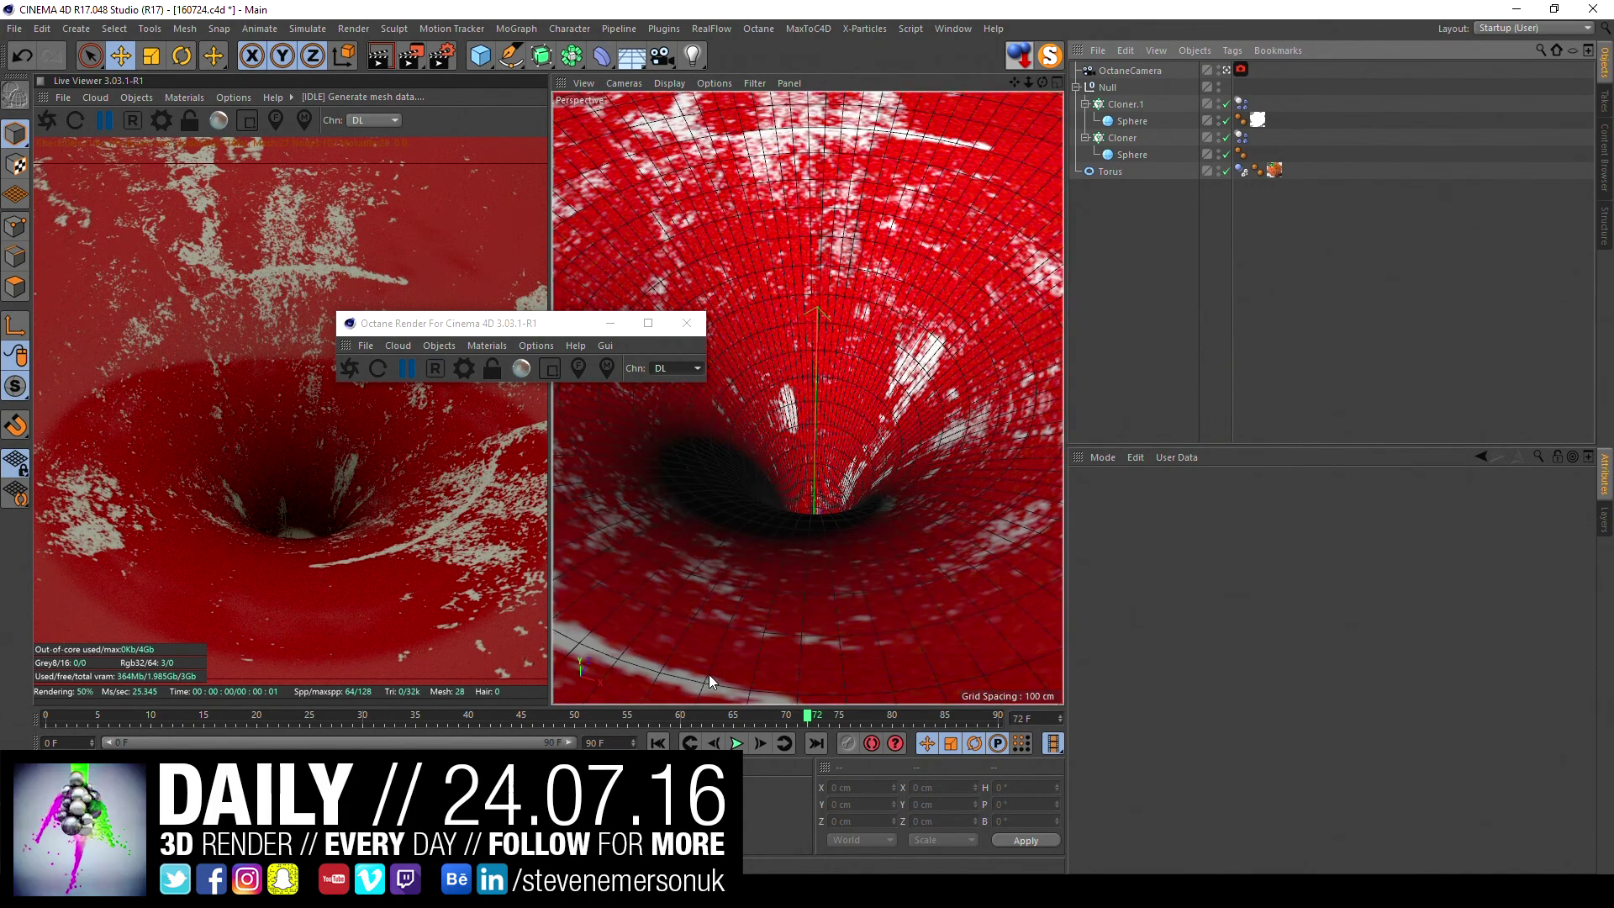
pyautogui.click(658, 743)
pyautogui.click(734, 744)
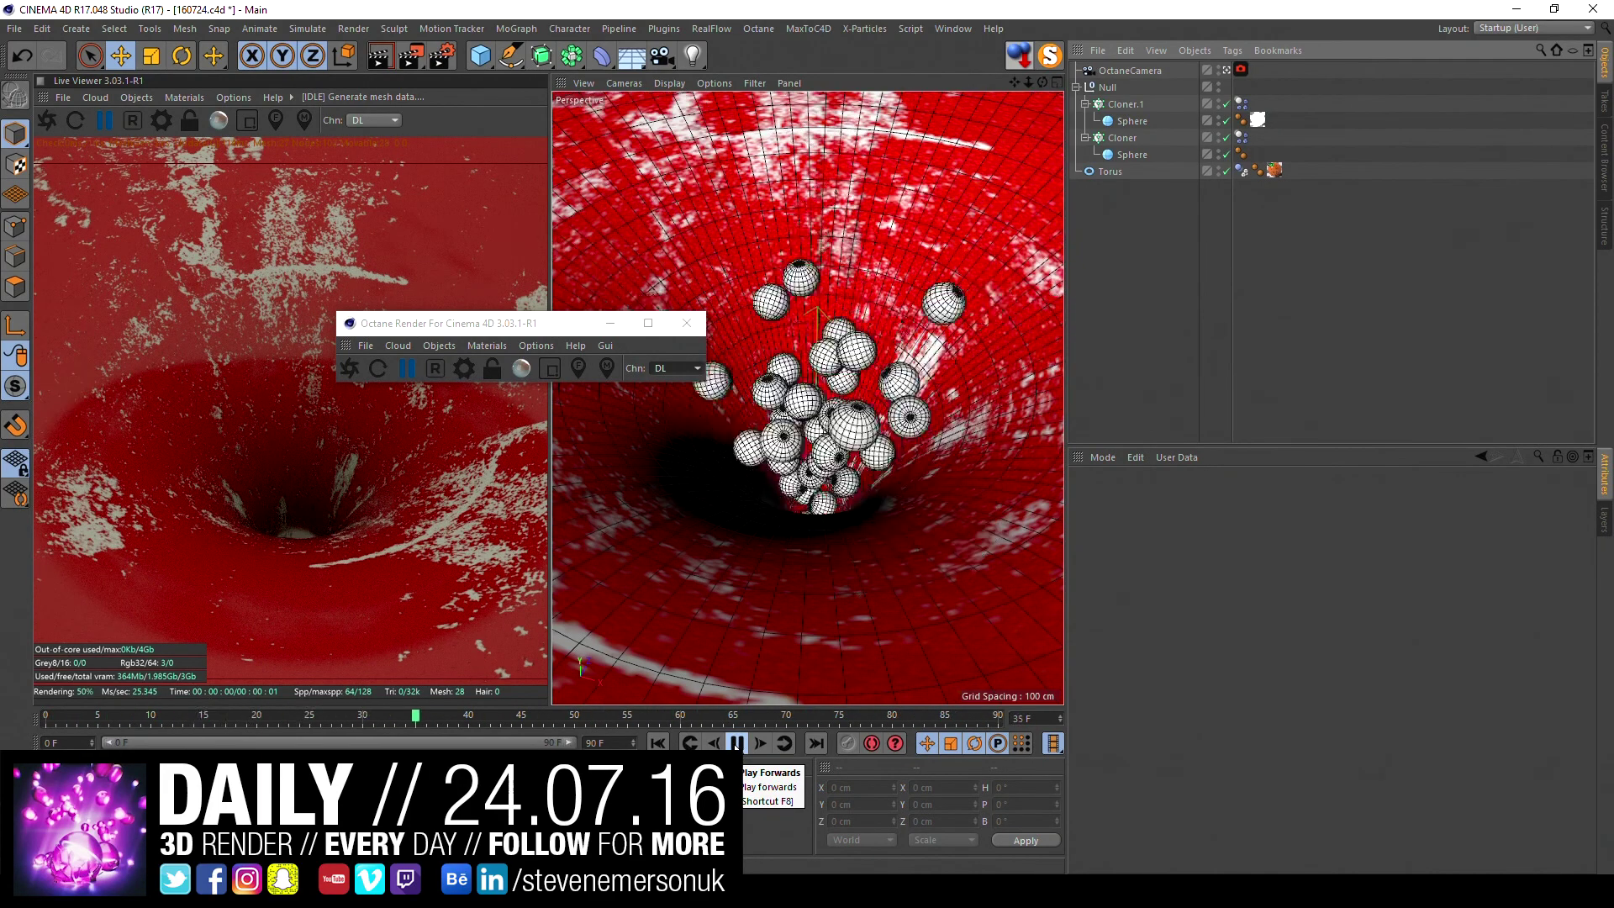
pyautogui.click(735, 744)
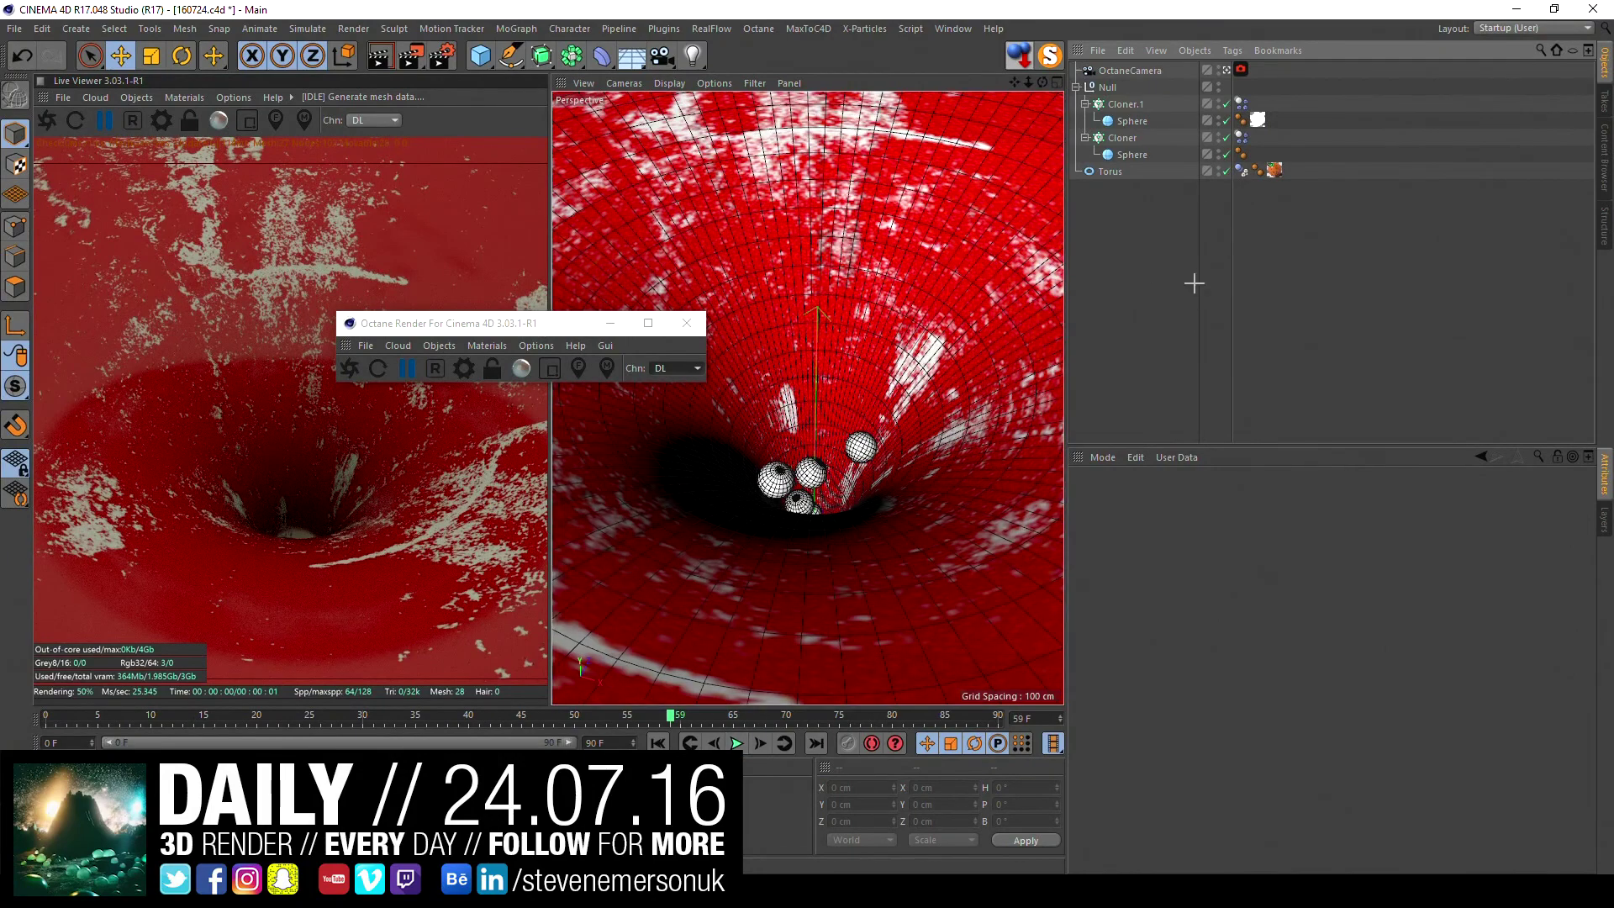
pyautogui.click(658, 743)
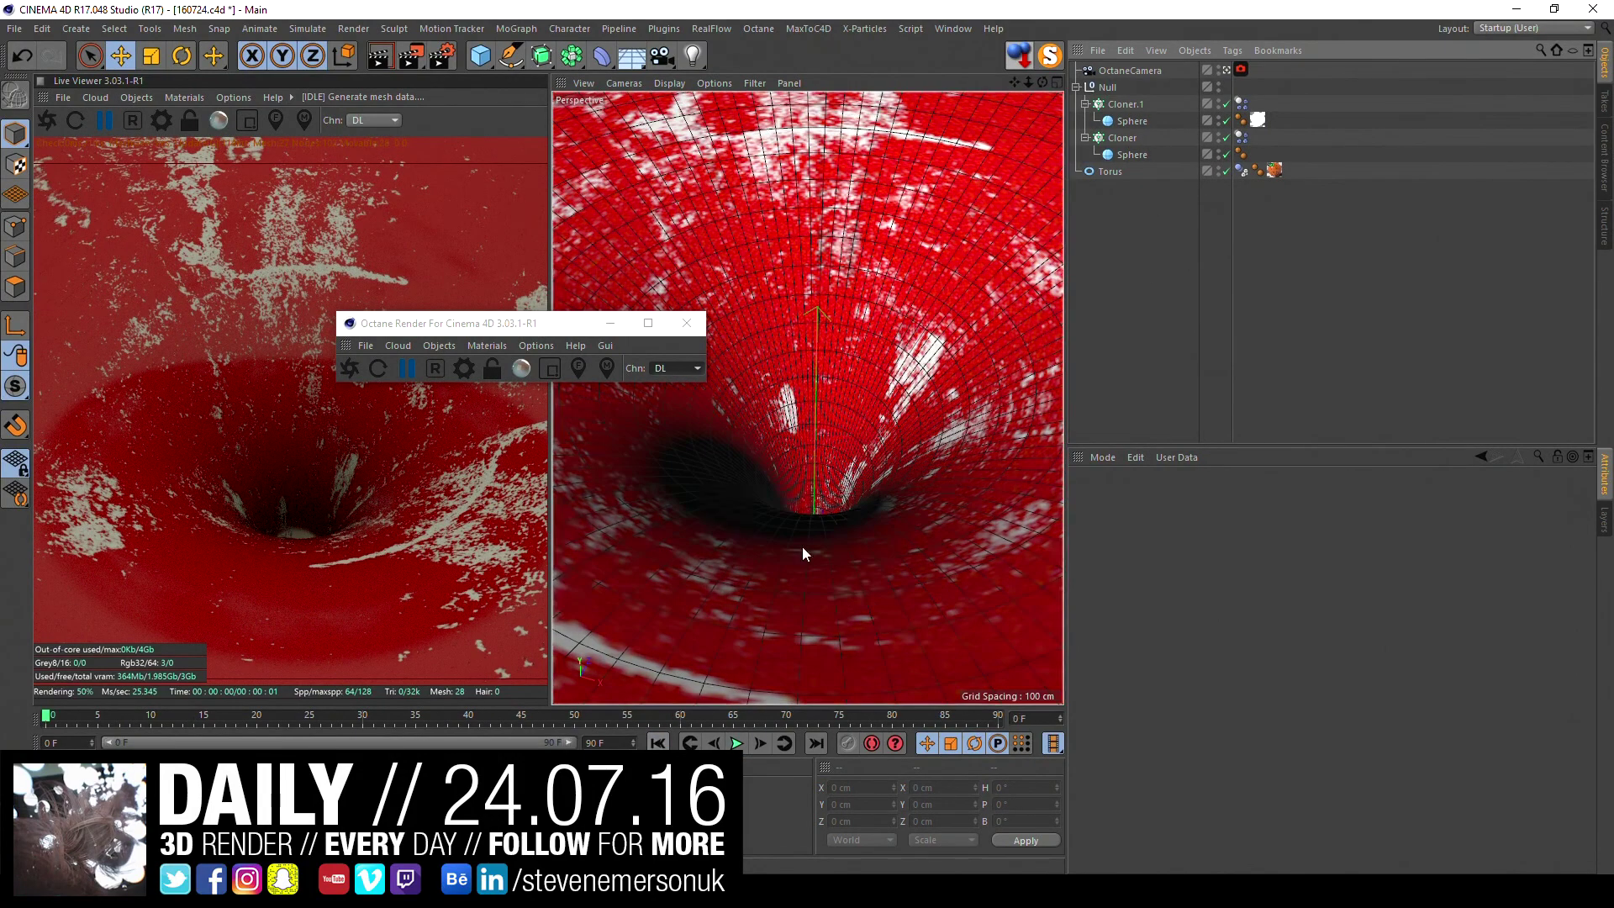
# - Ctrl-drag Cloner.1 to duplicate it as Cloner.2 with its own sphere
pyautogui.click(1118, 110)
pyautogui.keyDown('ctrl'); pyautogui.moveTo(1117, 111); pyautogui.dragTo(1111, 104); pyautogui.keyUp('ctrl')
pyautogui.click(1129, 120)
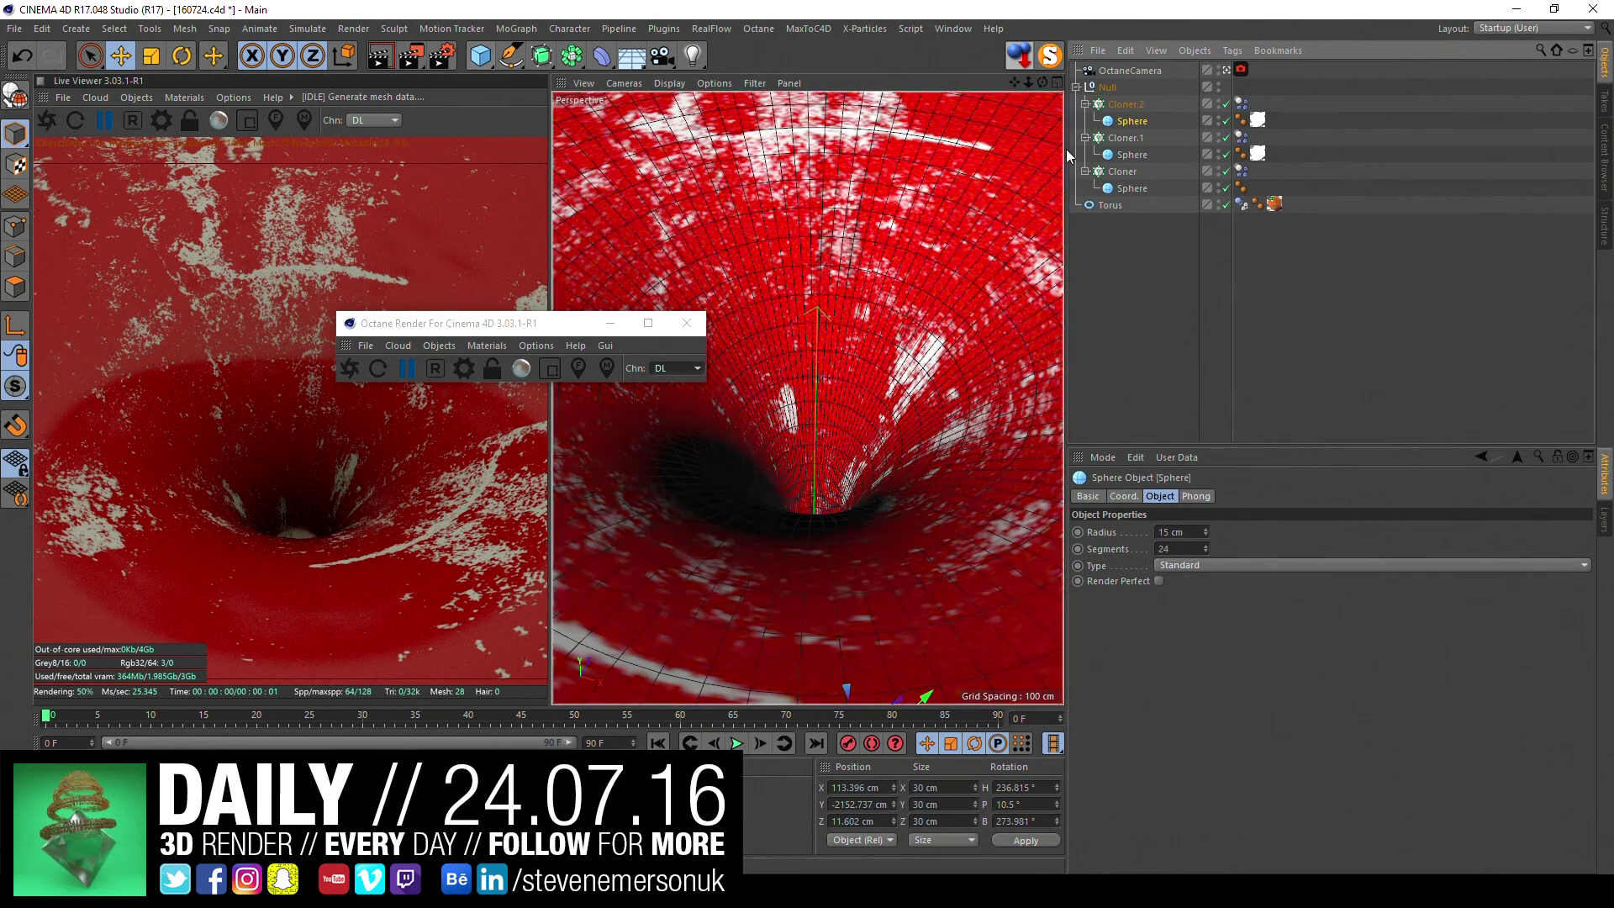
# - Select all three cloners and bring up the MoGraph Effector menu
pyautogui.click(1126, 105)
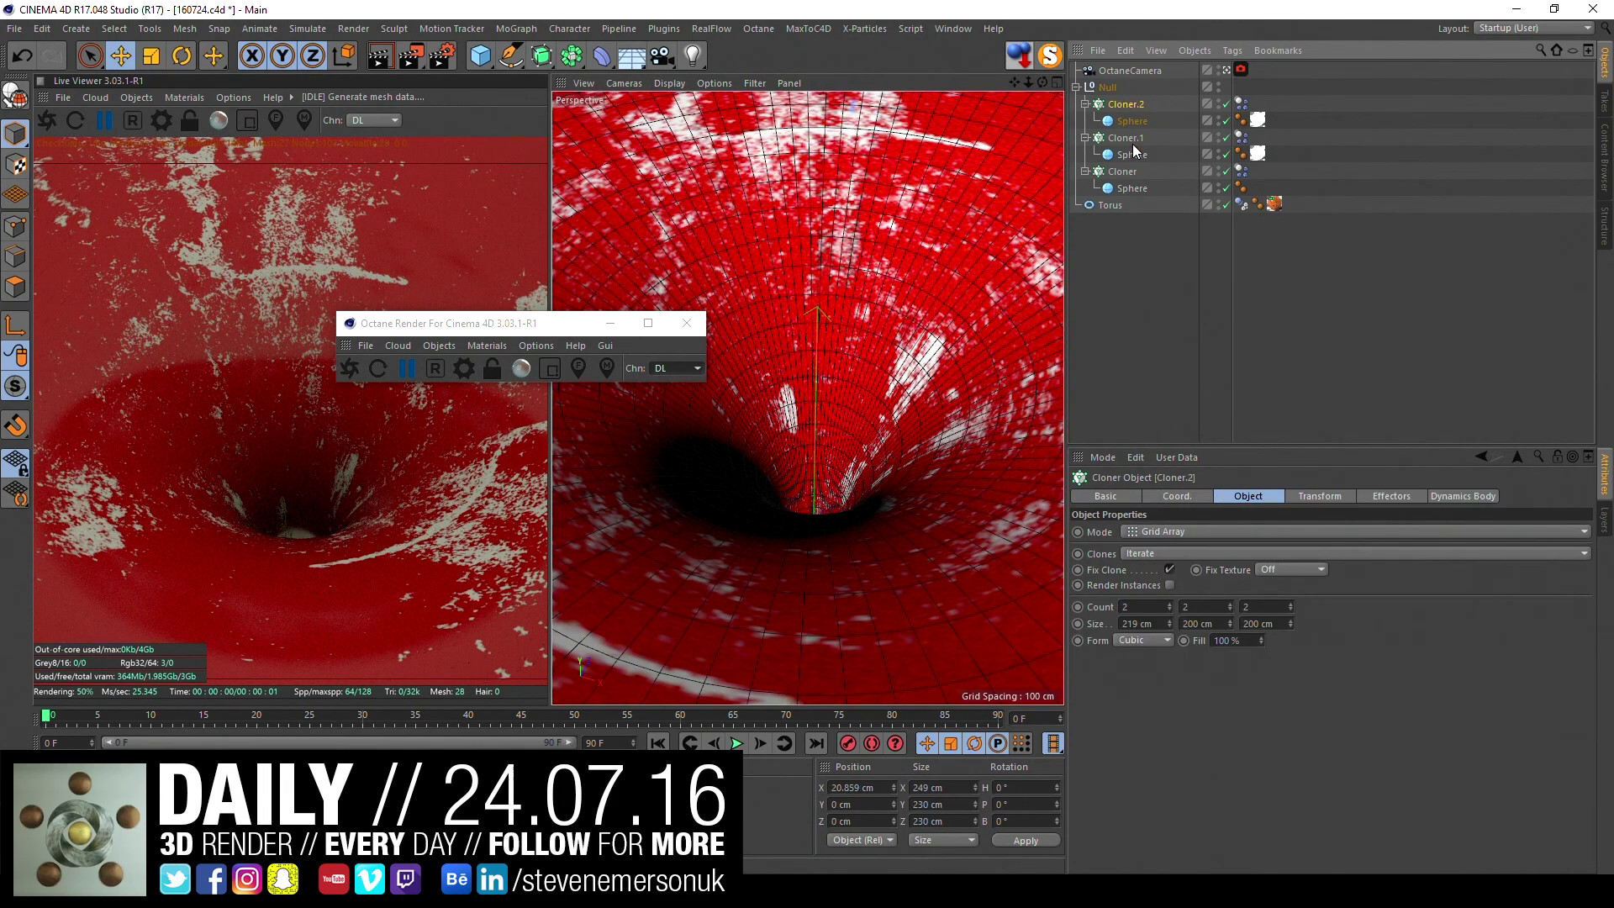
pyautogui.keyDown('shift'); pyautogui.click(1128, 144); pyautogui.keyUp('shift')
pyautogui.keyDown('shift'); pyautogui.click(1128, 174); pyautogui.keyUp('shift')
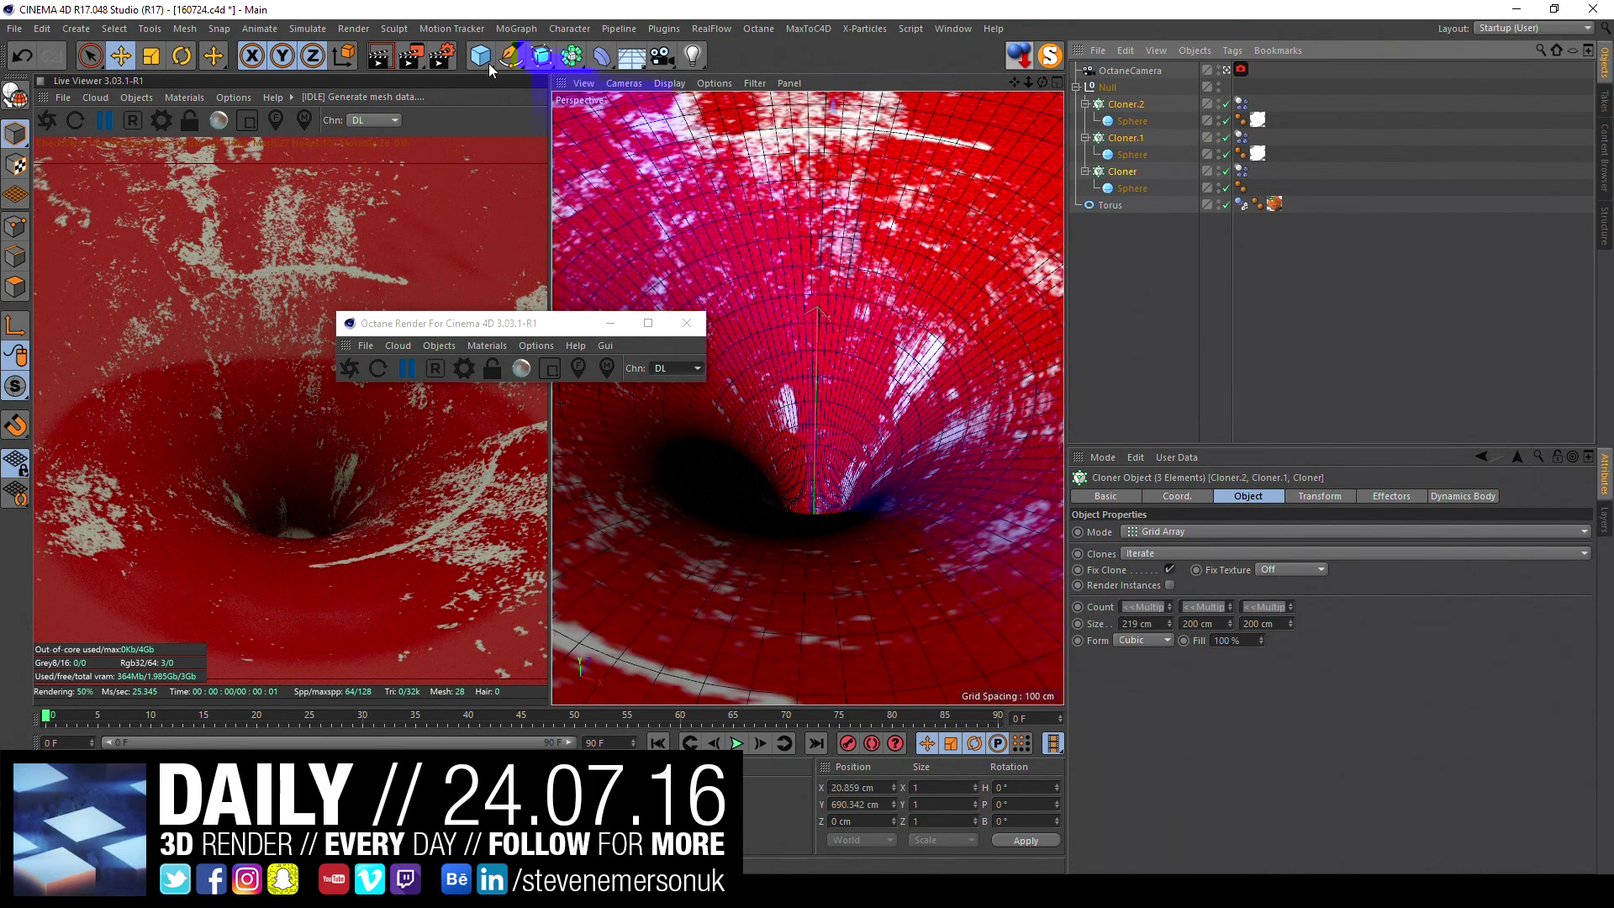
pyautogui.click(516, 28)
pyautogui.moveTo(532, 53)
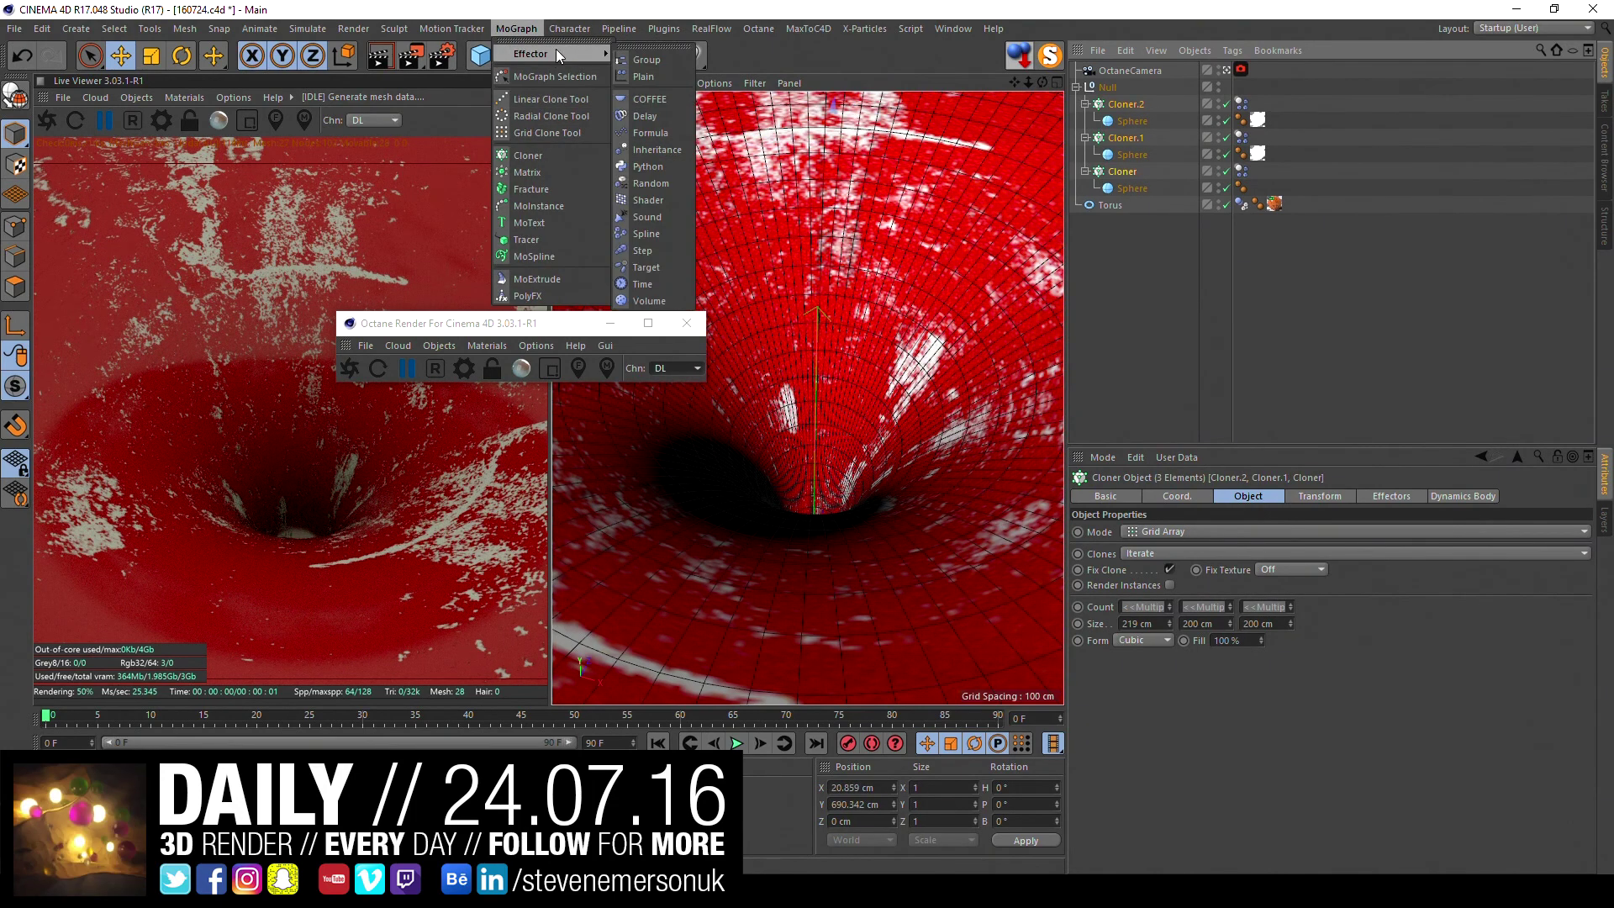
# - Add a Random effector to the three cloners, placed below OctaneCamera
pyautogui.click(677, 184)
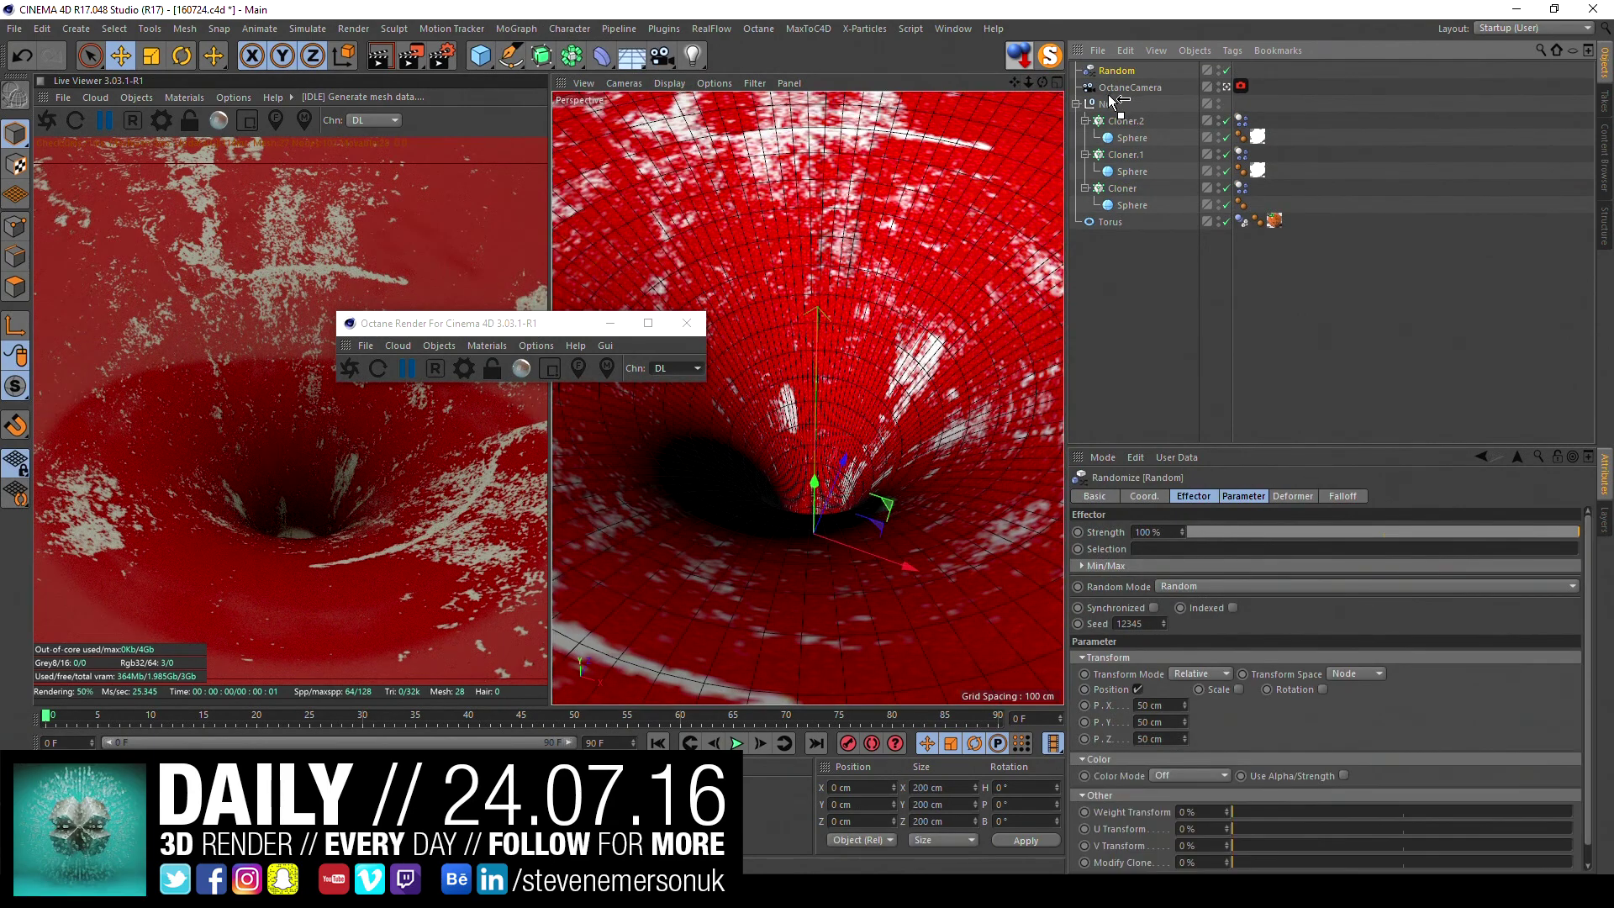
pyautogui.moveTo(1111, 98); pyautogui.dragTo(1107, 94)
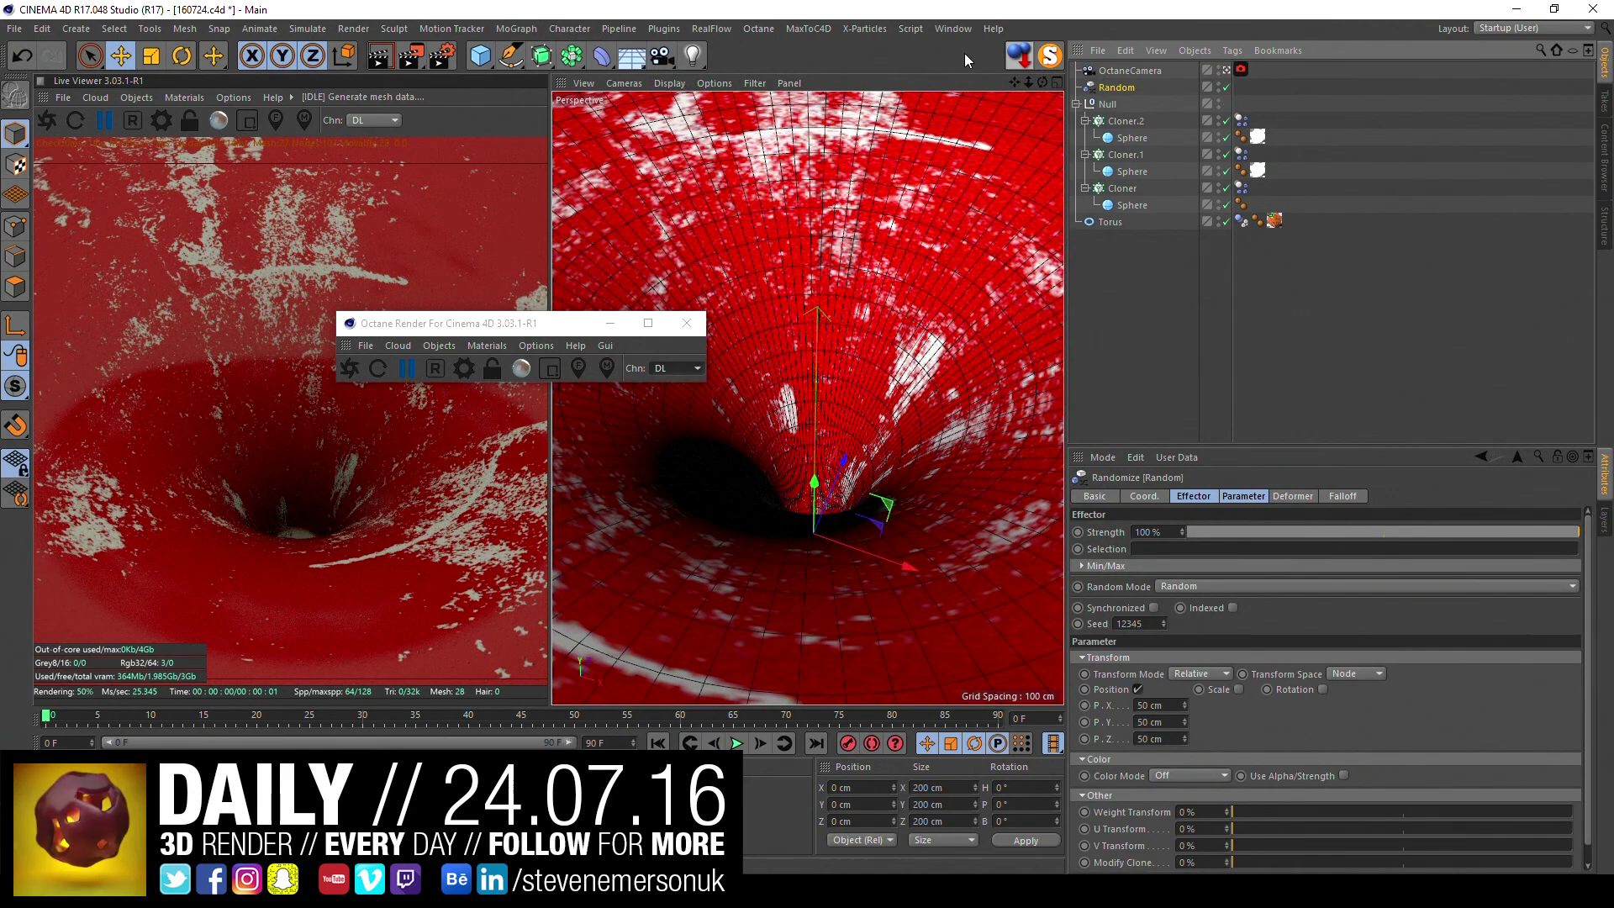
pyautogui.click(1227, 70)
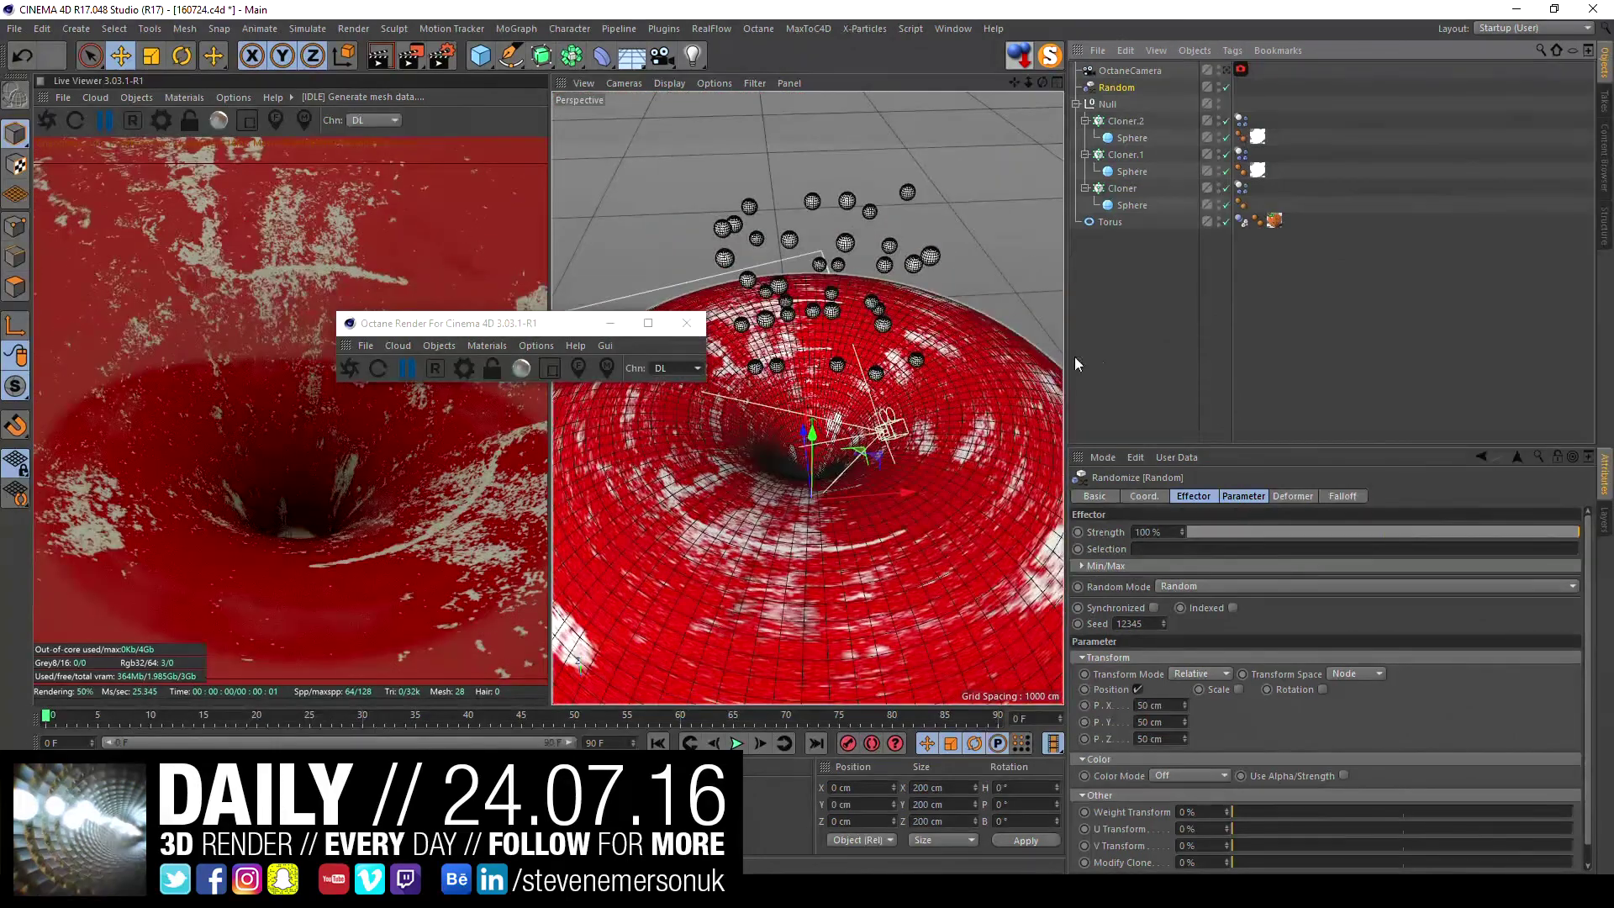
# - Enable uniform random Scale on the Random effector and raise it to about 0.35
pyautogui.click(1207, 496)
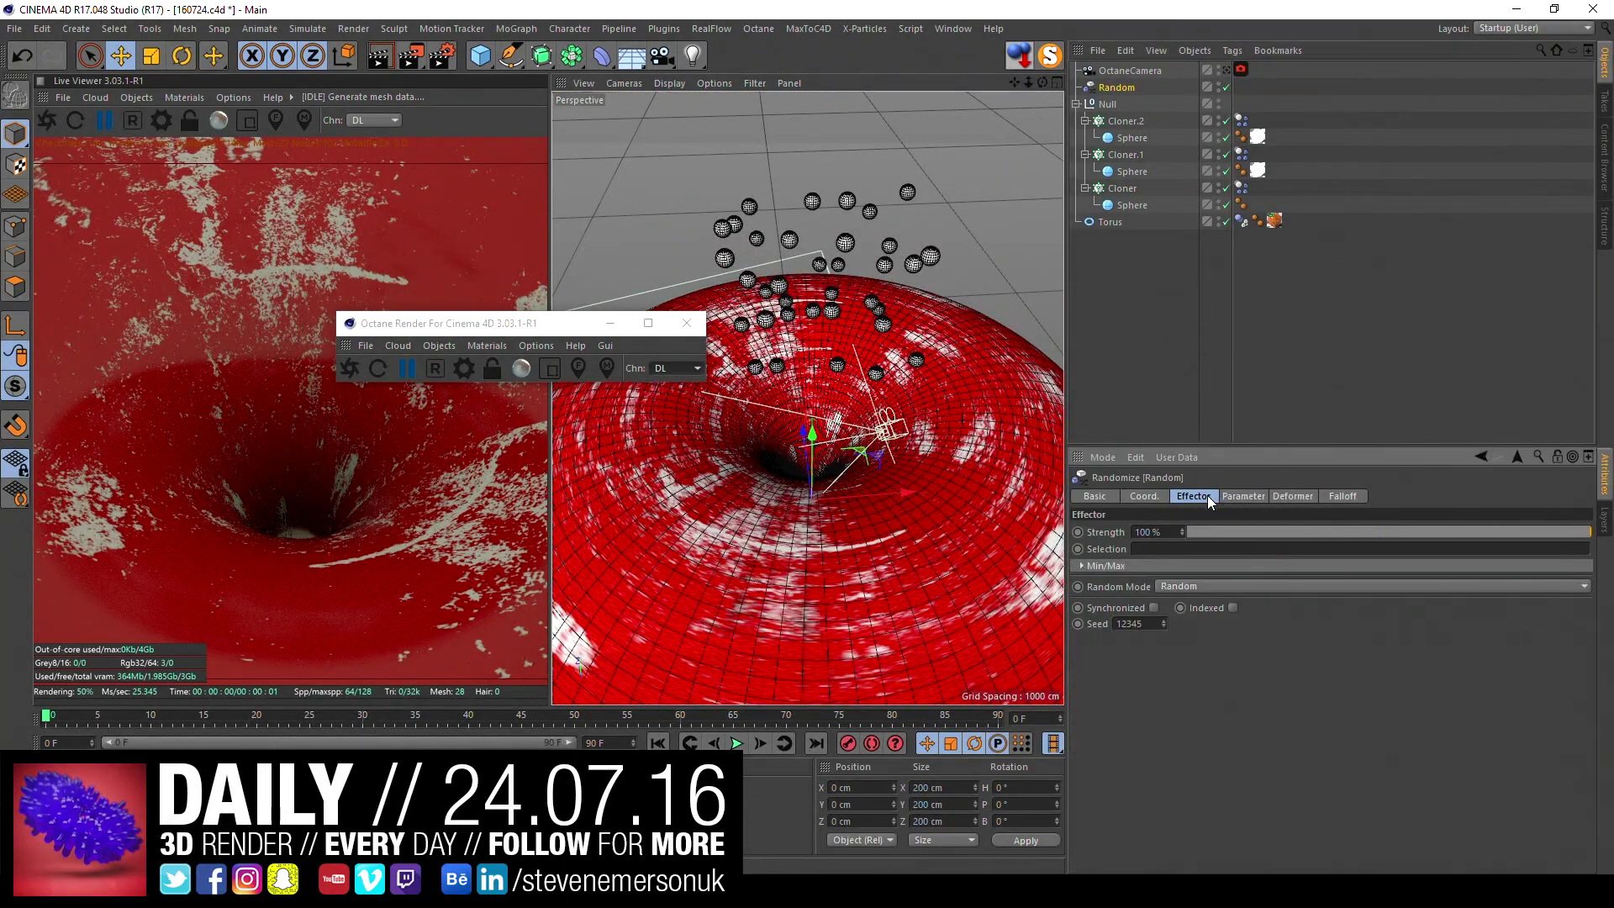
pyautogui.click(1243, 496)
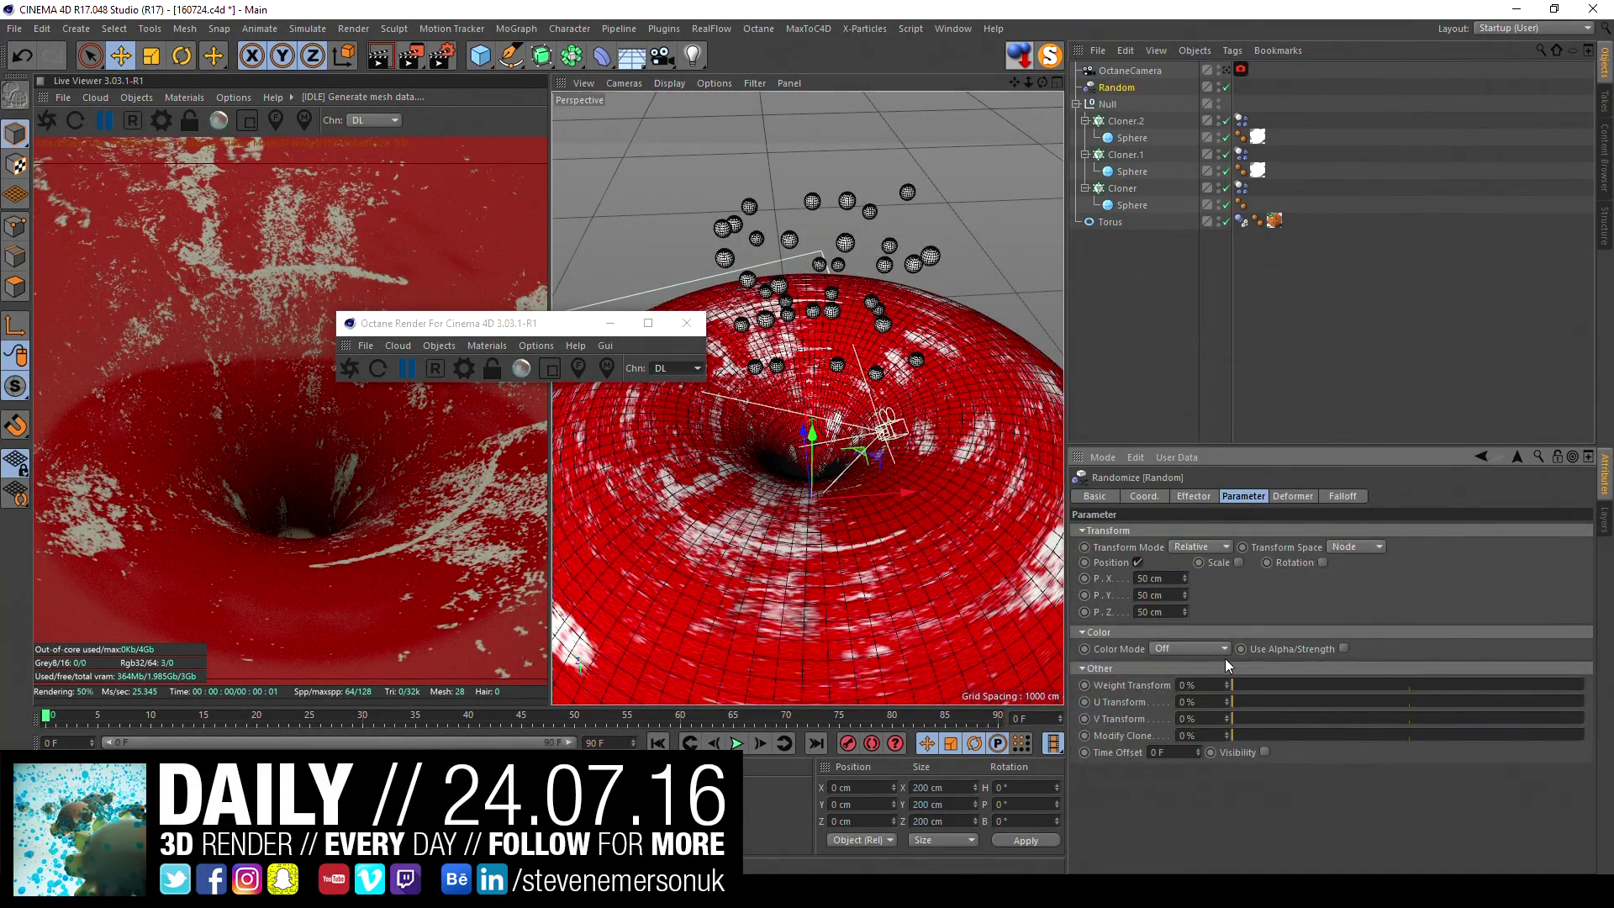
pyautogui.click(1239, 563)
pyautogui.click(1280, 628)
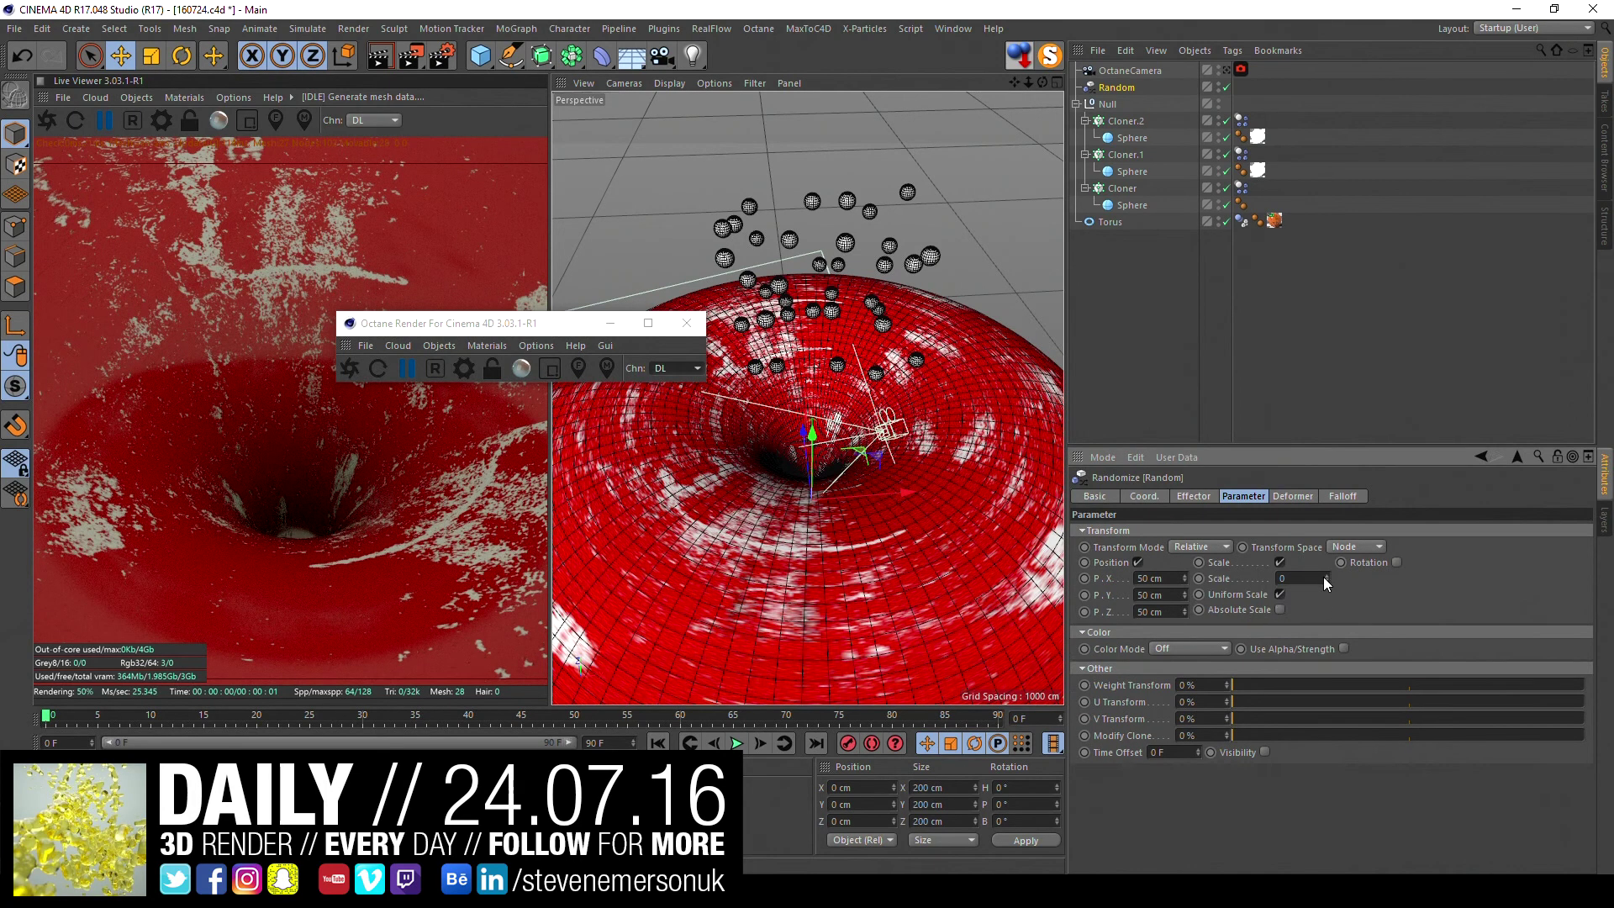
pyautogui.moveTo(1326, 579); pyautogui.dragTo(1326, 547)
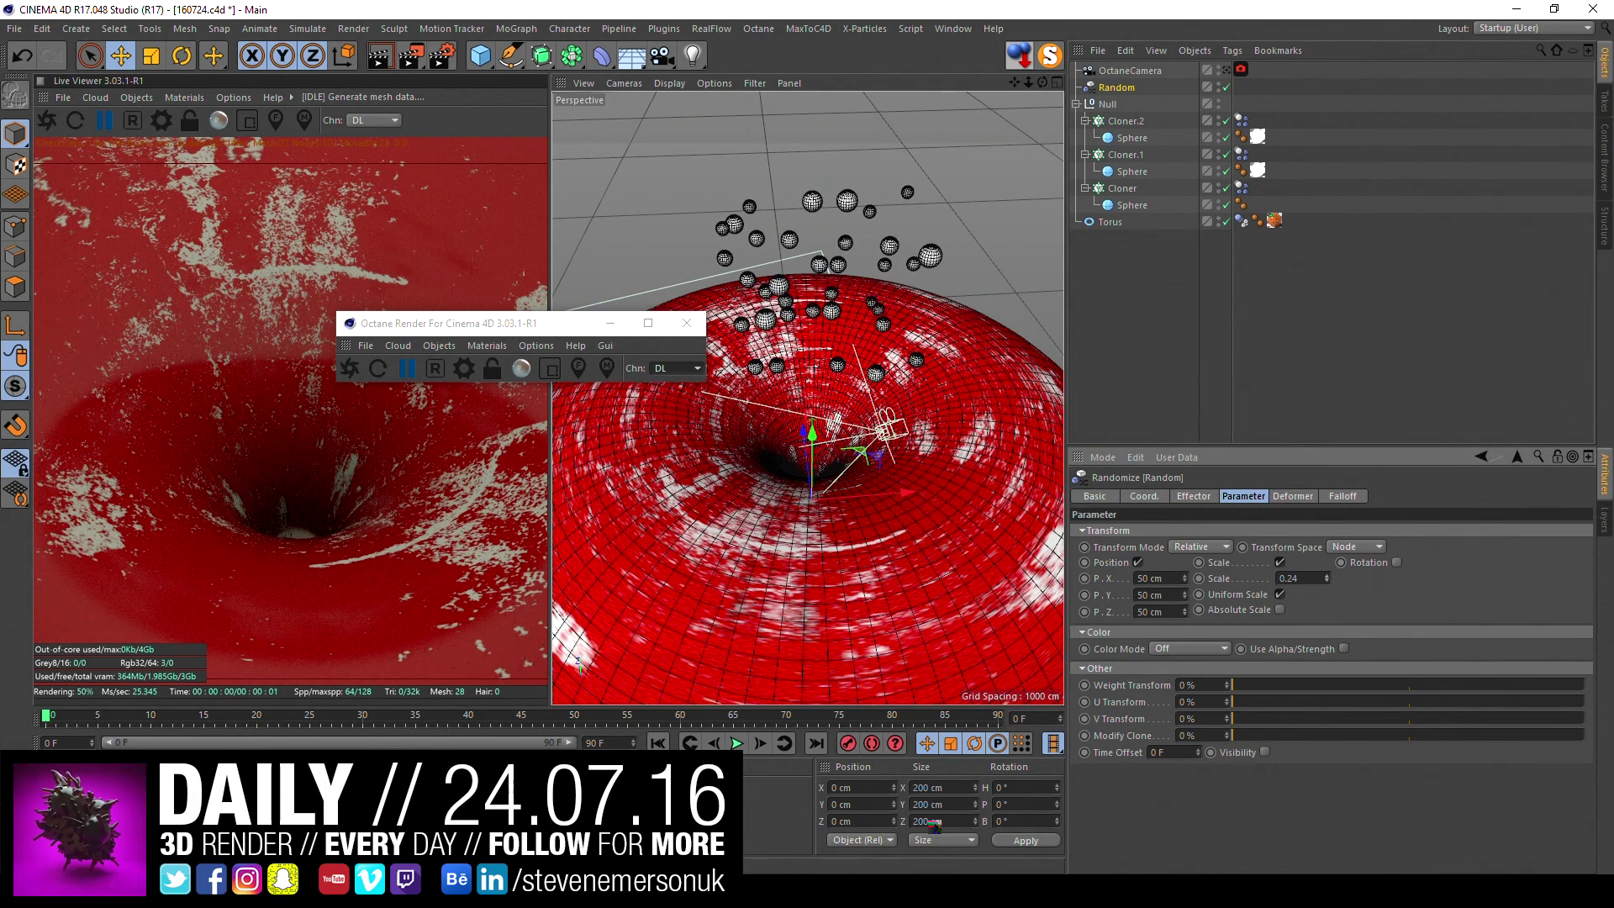
pyautogui.moveTo(1327, 579); pyautogui.dragTo(1327, 538)
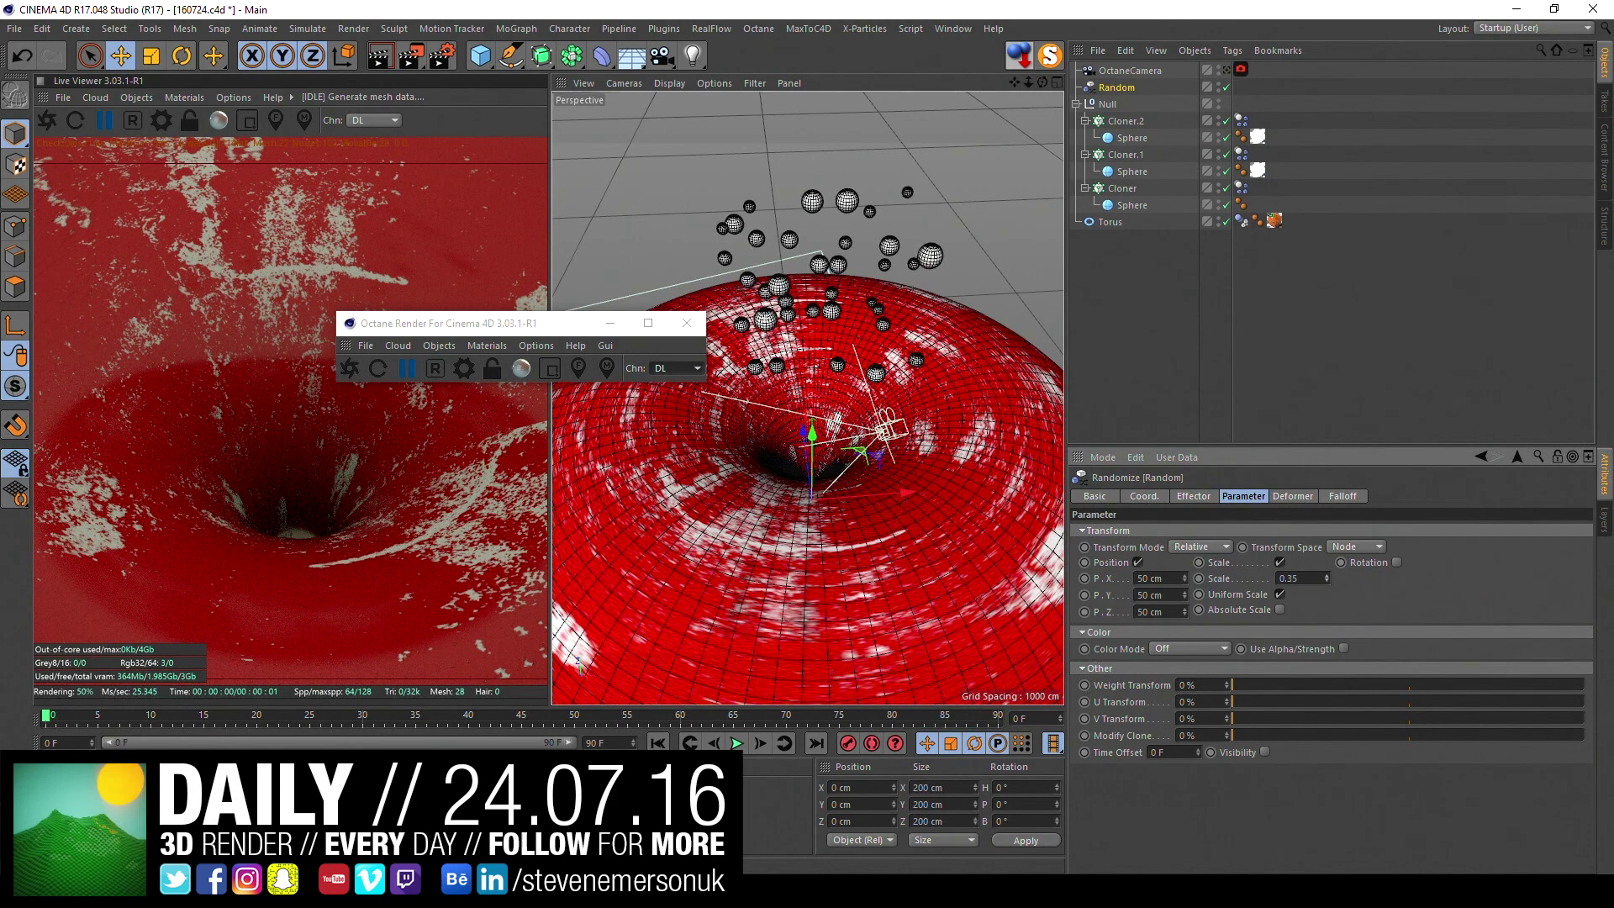
# - Set the radius of all three cloner spheres to 10 cm (via 5 cm)
pyautogui.click(1133, 137)
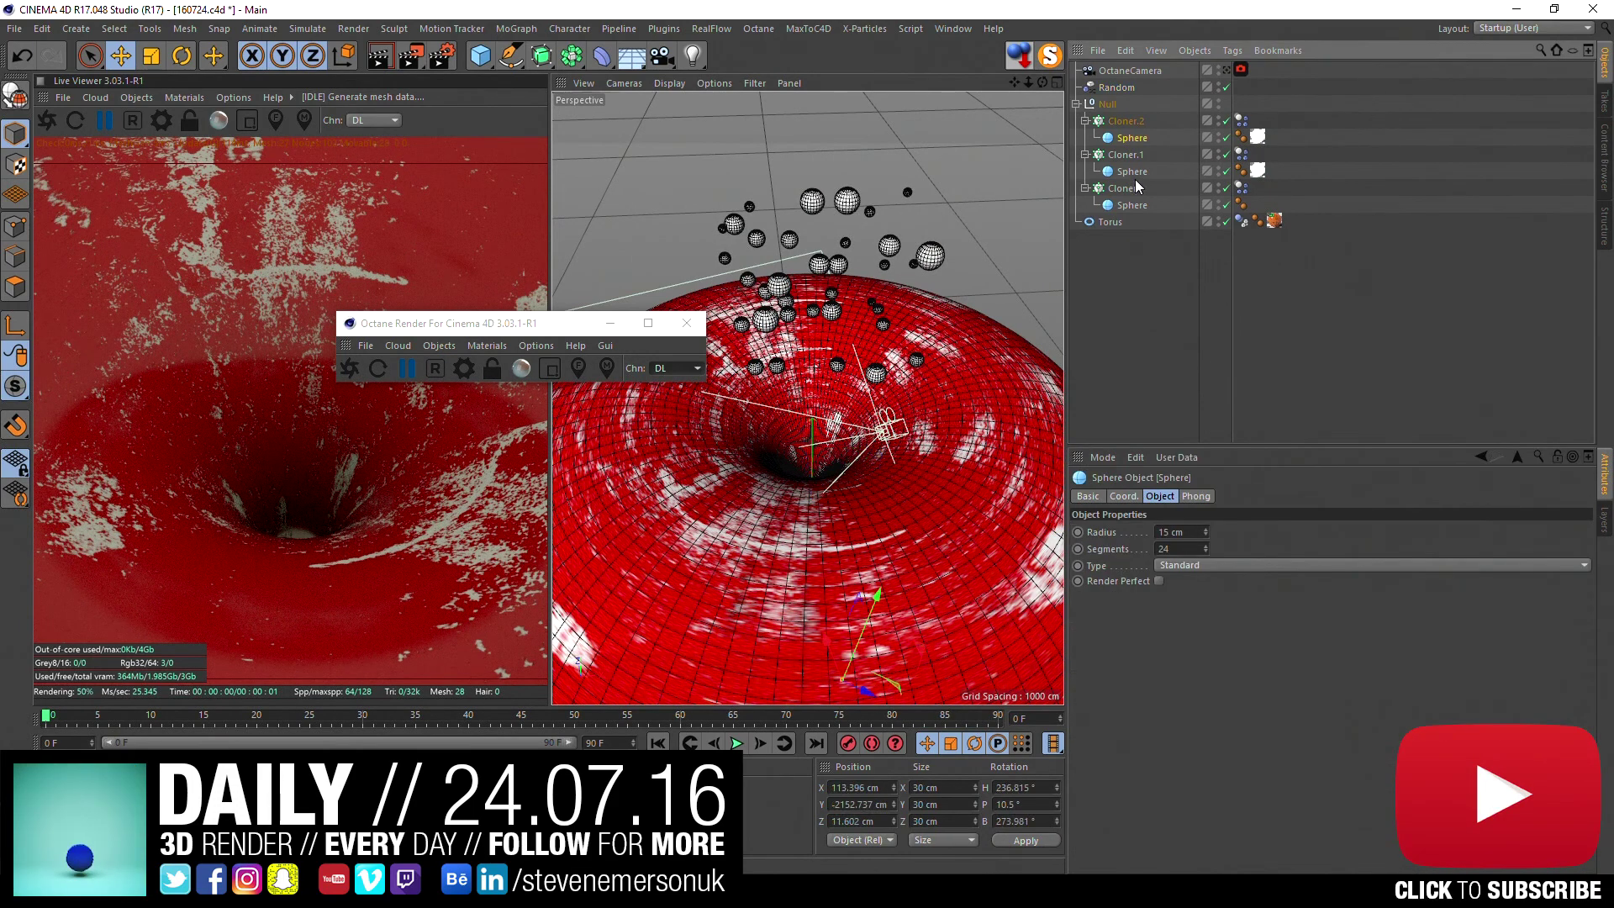
pyautogui.keyDown('ctrl'); pyautogui.click(1132, 172); pyautogui.keyUp('ctrl')
pyautogui.keyDown('ctrl'); pyautogui.click(1132, 205); pyautogui.keyUp('ctrl')
pyautogui.click(1189, 531)
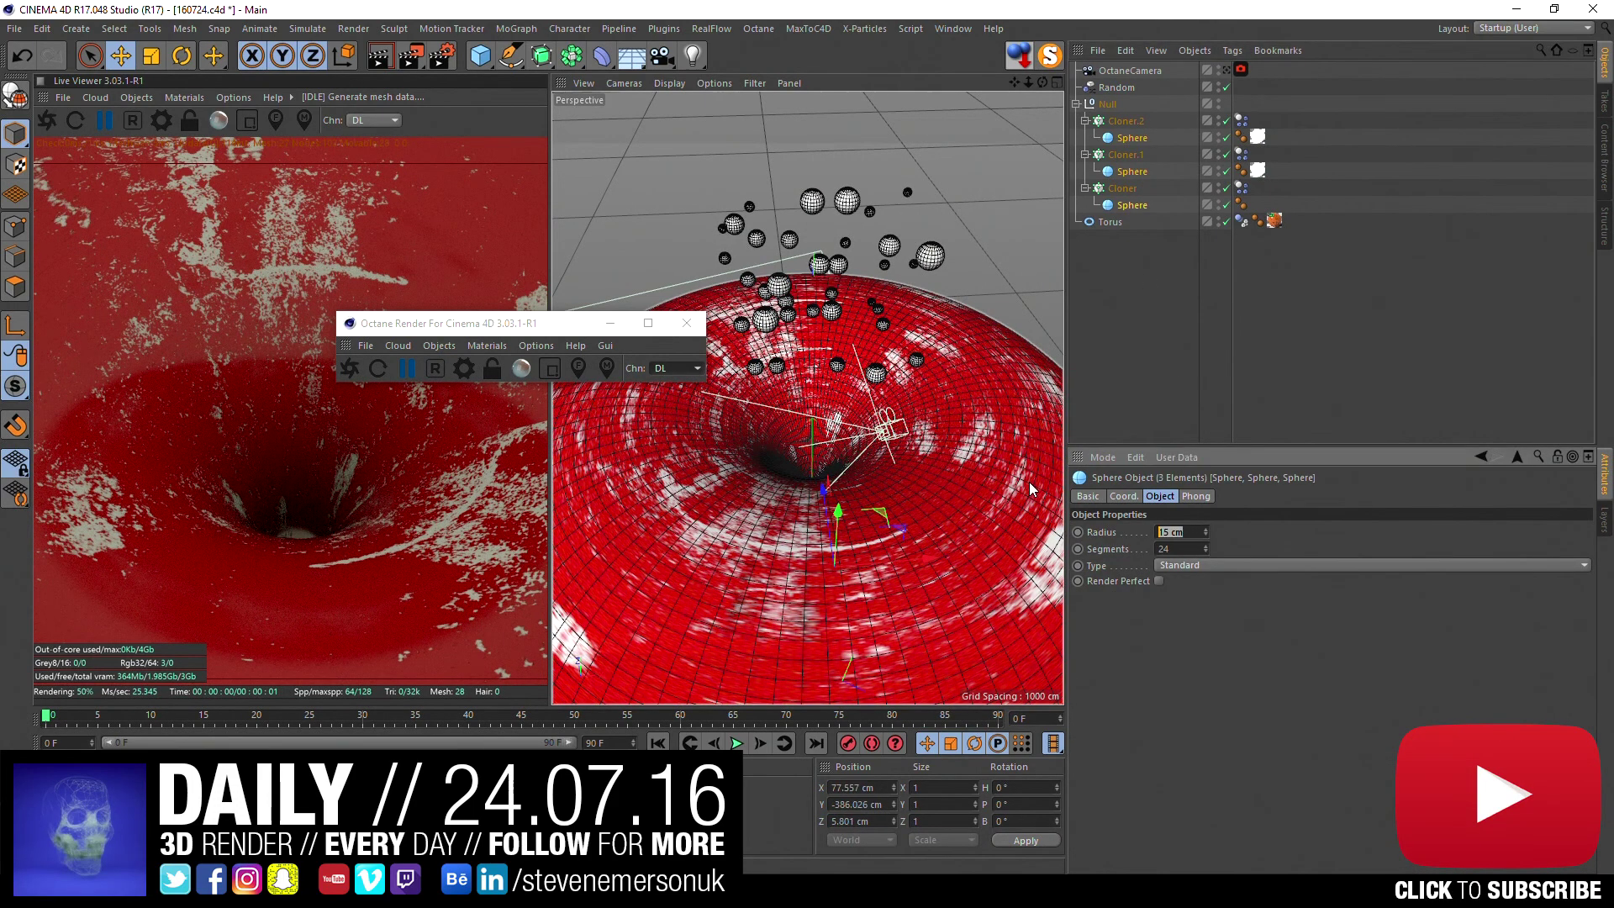
pyautogui.write('5')
pyautogui.press('Return')
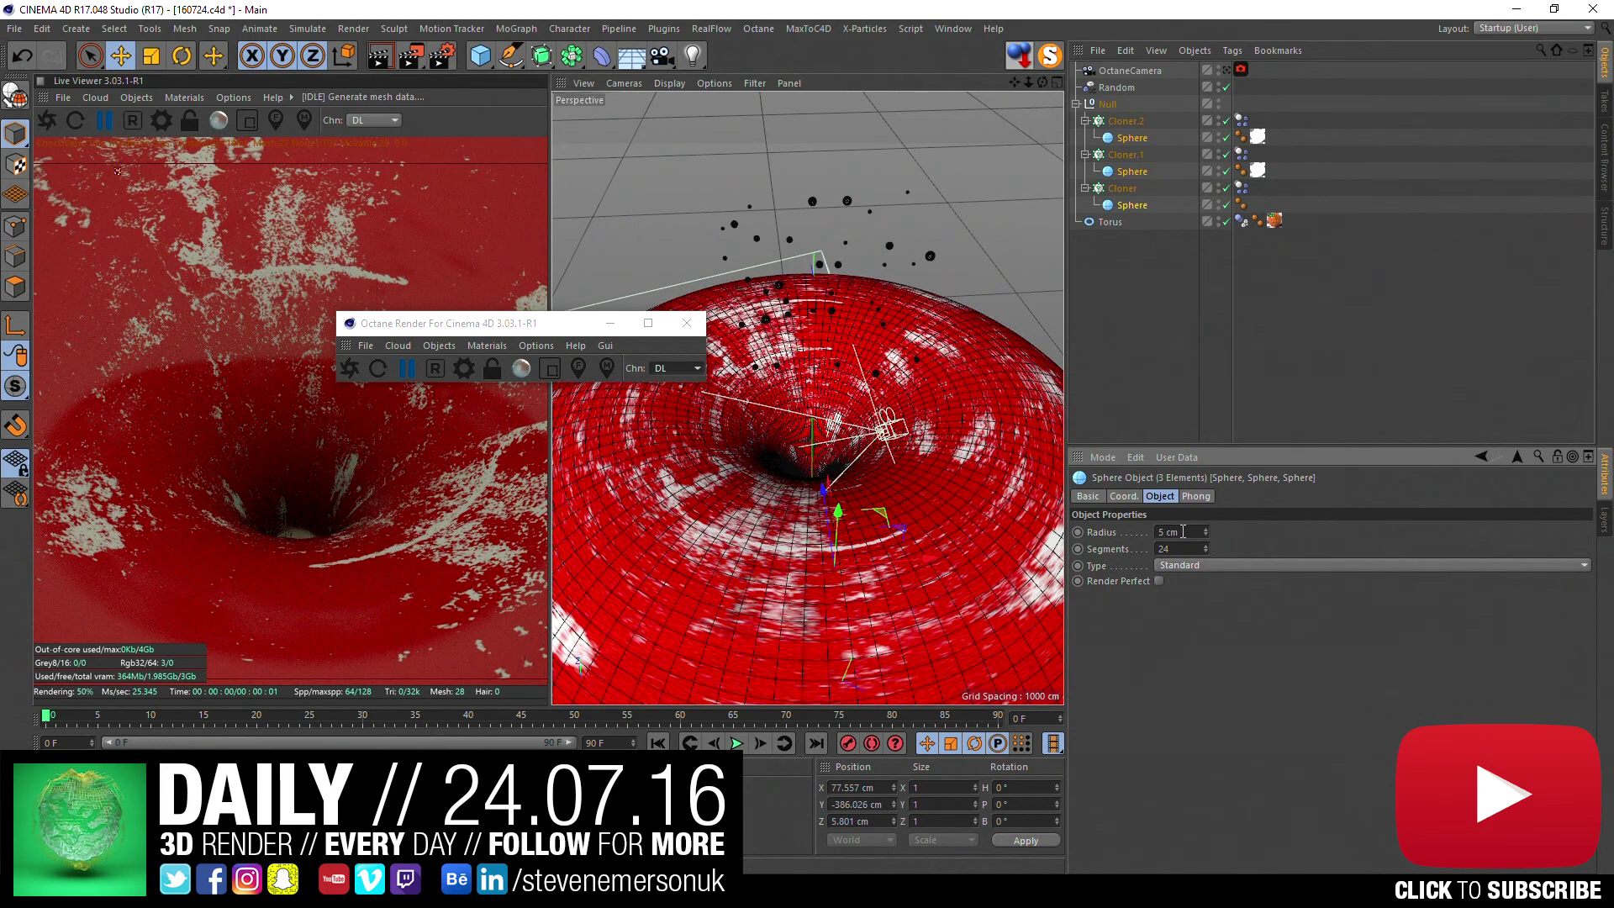
pyautogui.write('10')
pyautogui.press('Return')
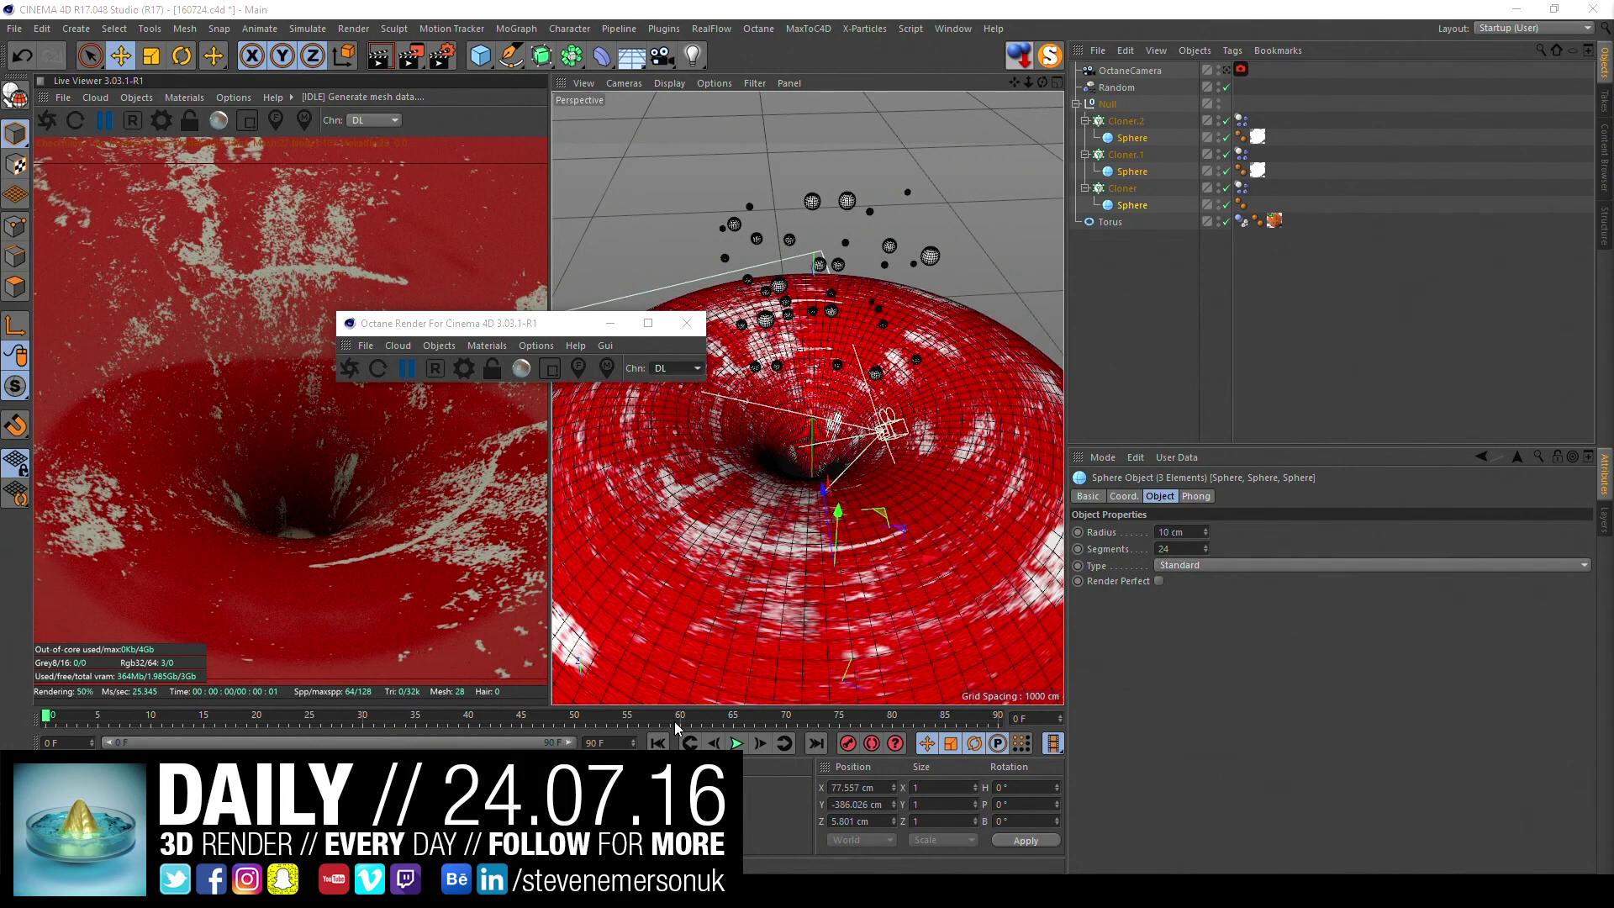
# - Preview the falling spheres, rewind to frame 0, and select the cloners
pyautogui.click(738, 744)
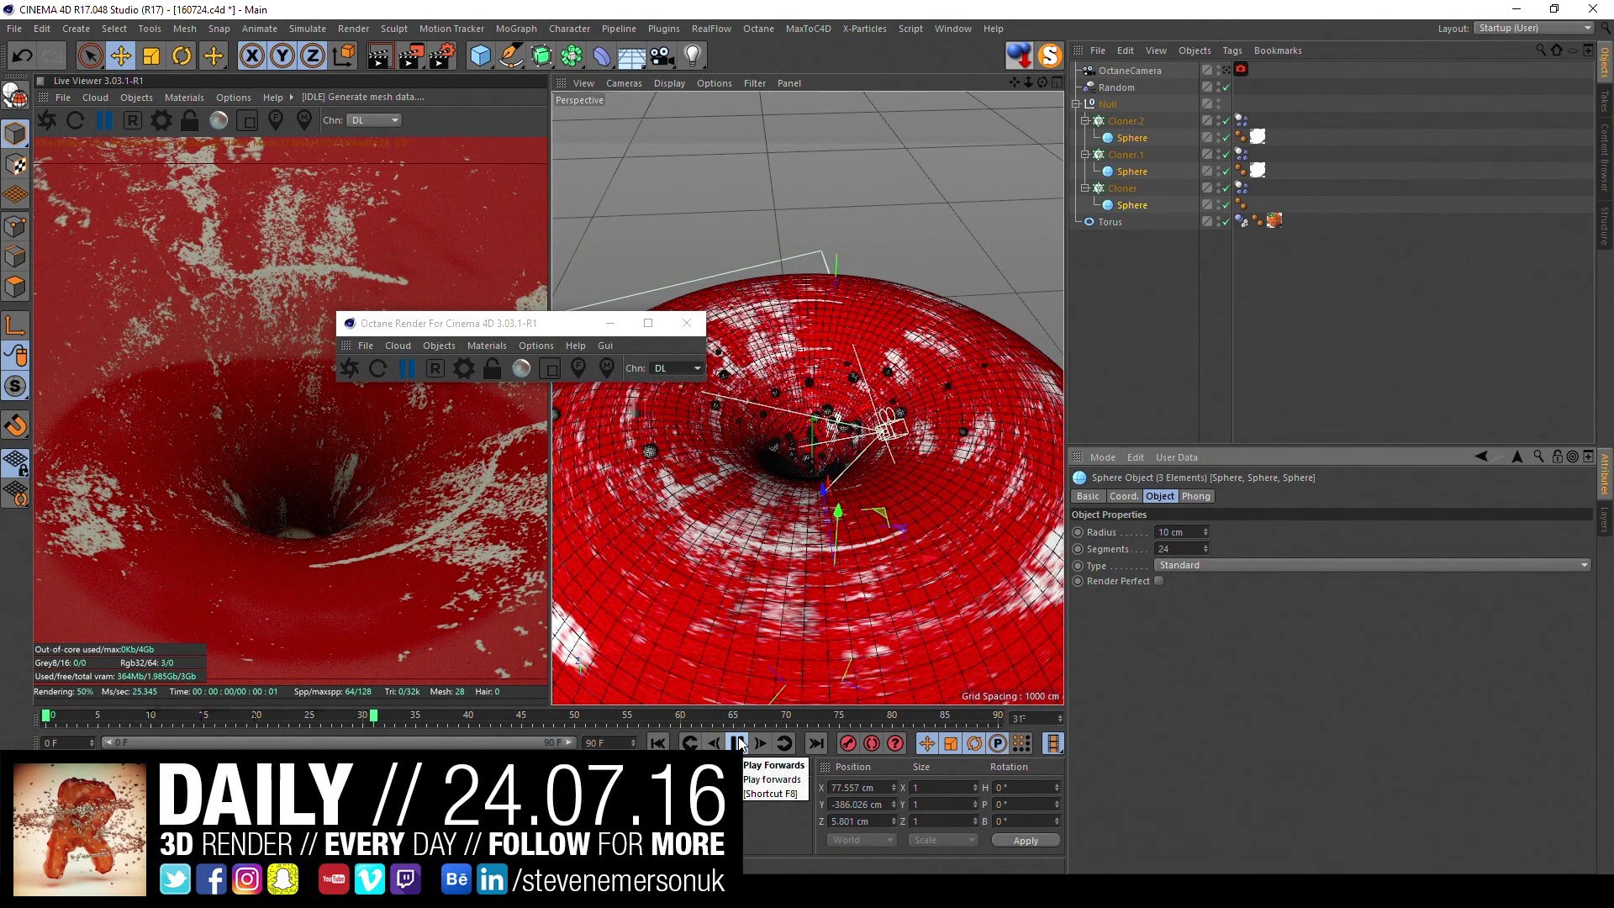
pyautogui.click(740, 744)
pyautogui.click(658, 743)
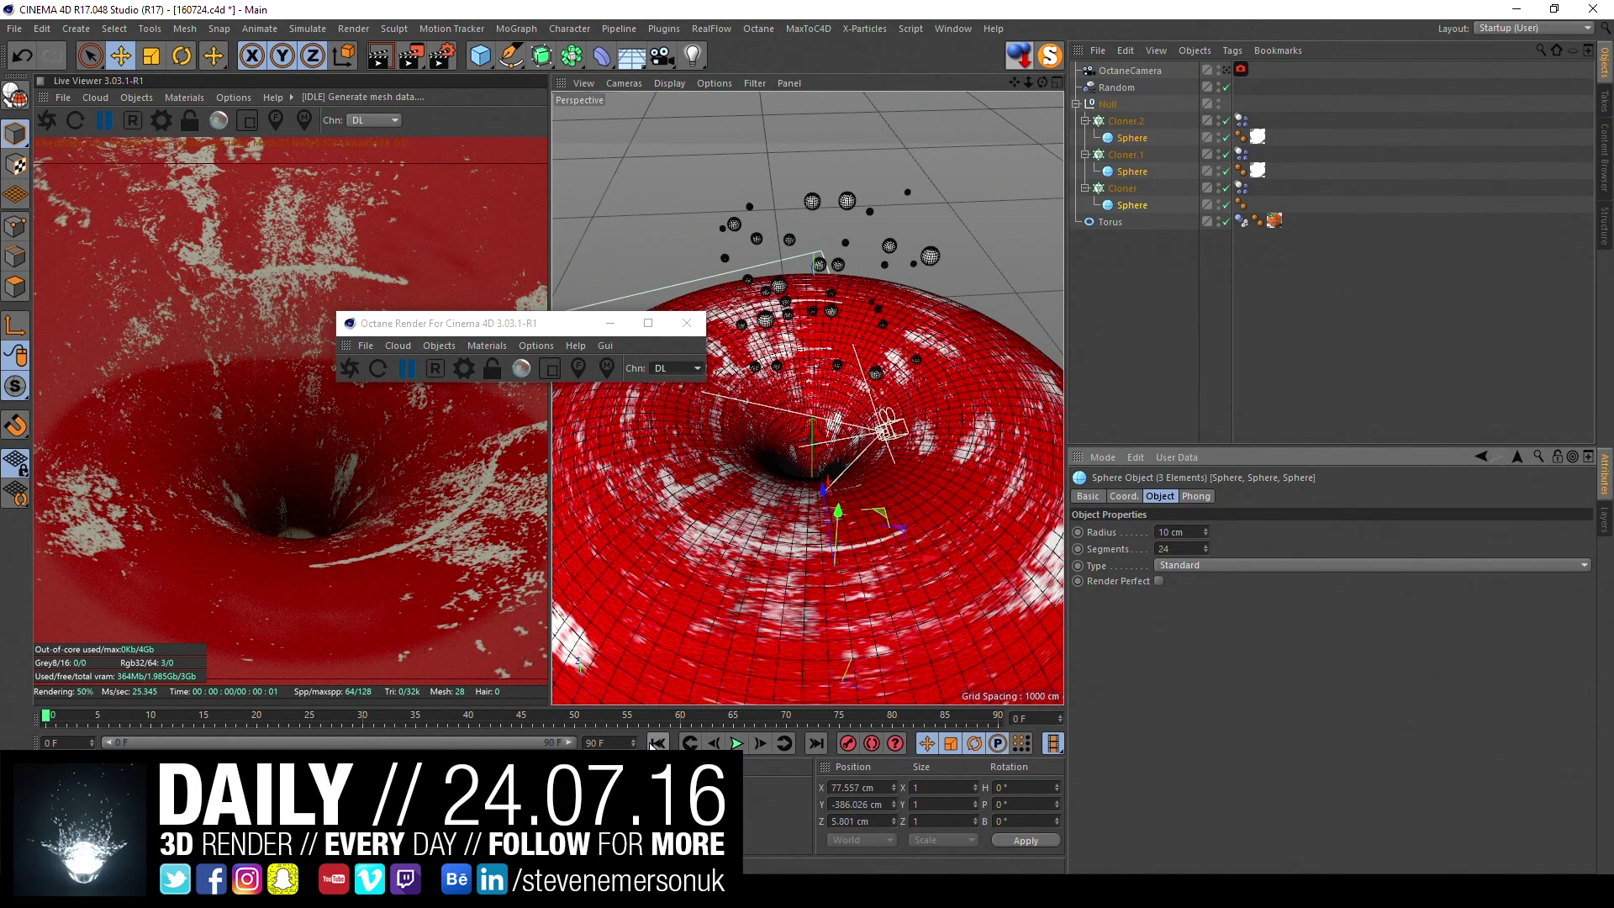
pyautogui.click(1126, 120)
# - Set all three cloners' grid size to 152 cm in X and 153 cm in Z
pyautogui.keyDown('ctrl'); pyautogui.click(1125, 154); pyautogui.keyUp('ctrl')
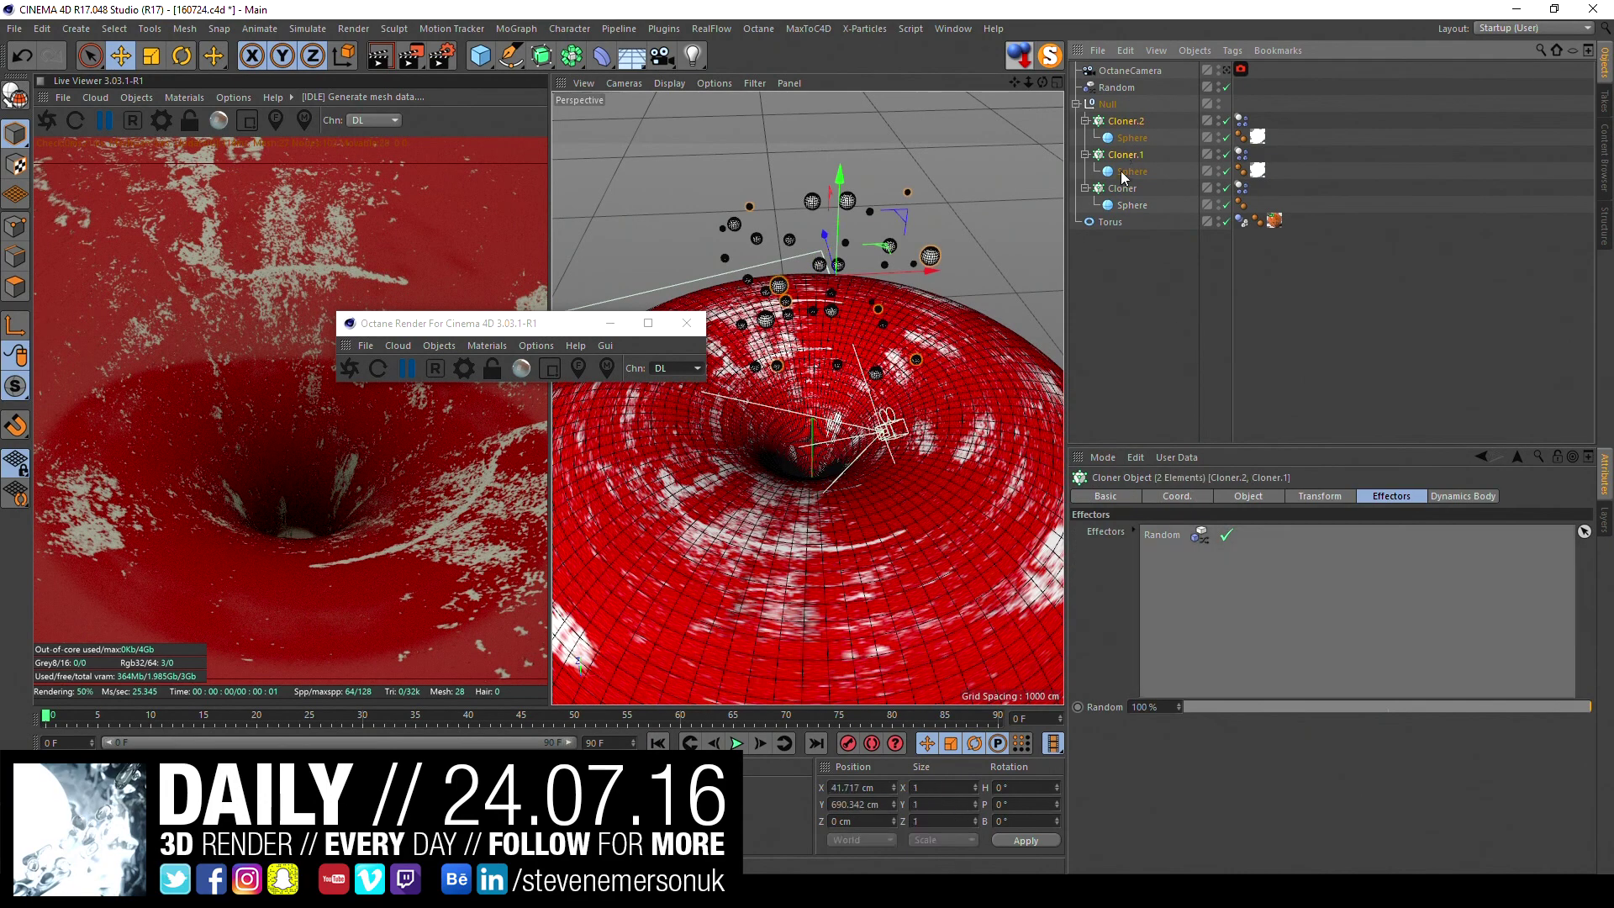
pyautogui.keyDown('ctrl'); pyautogui.click(1123, 188); pyautogui.keyUp('ctrl')
pyautogui.click(1248, 497)
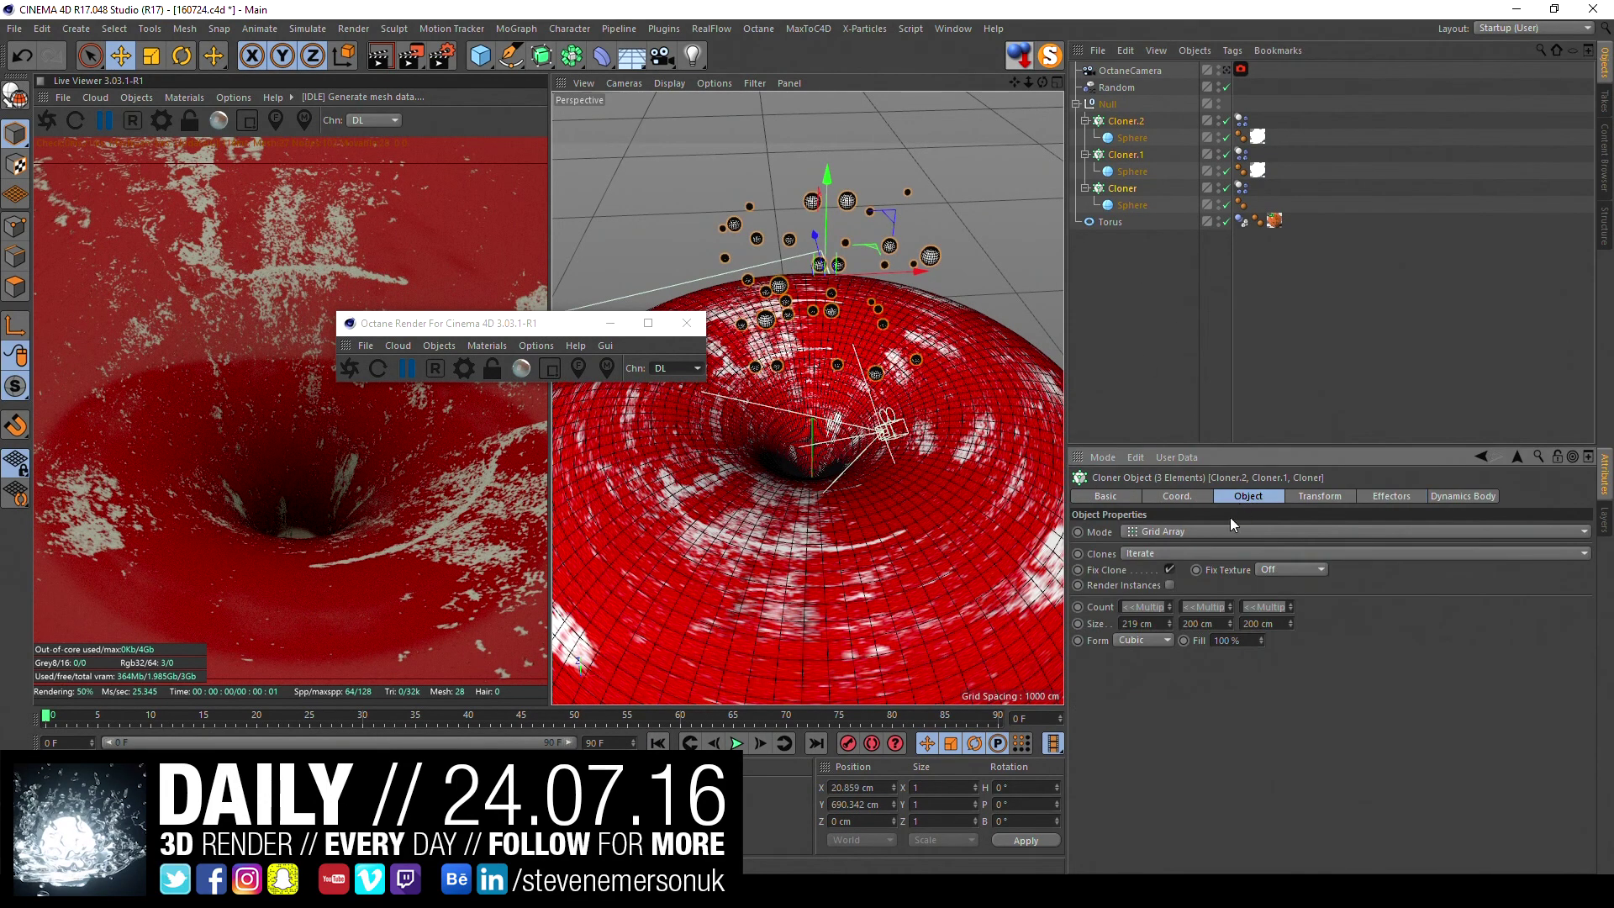
pyautogui.moveTo(1168, 623); pyautogui.dragTo(861, 730)
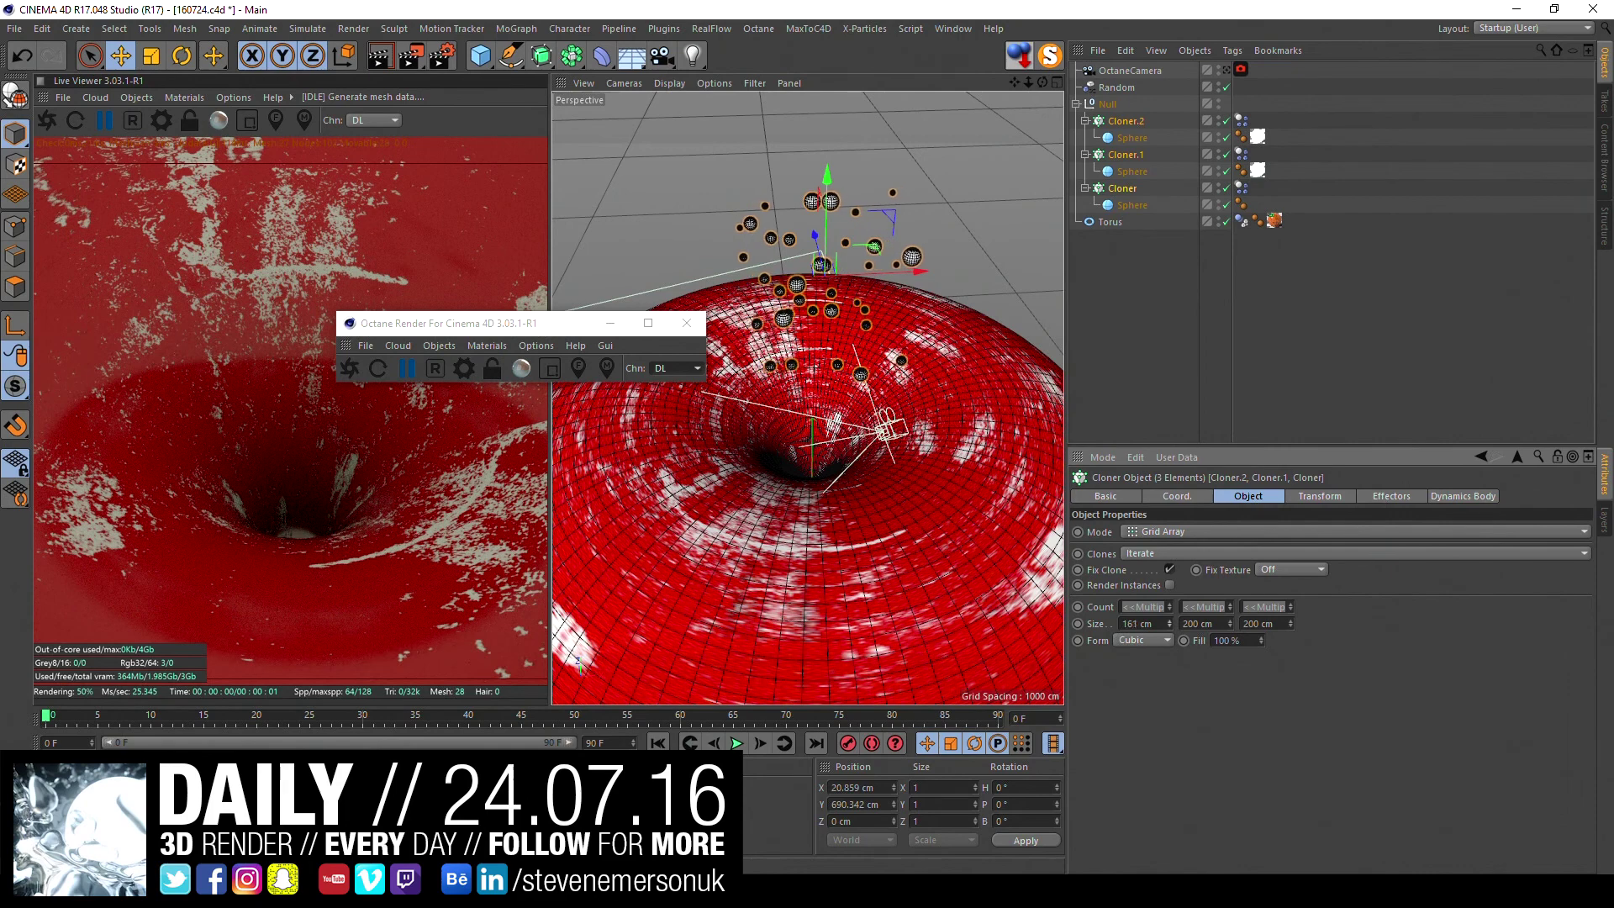
pyautogui.keyDown('alt'); pyautogui.moveTo(723, 210); pyautogui.dragTo(869, 193); pyautogui.keyUp('alt')
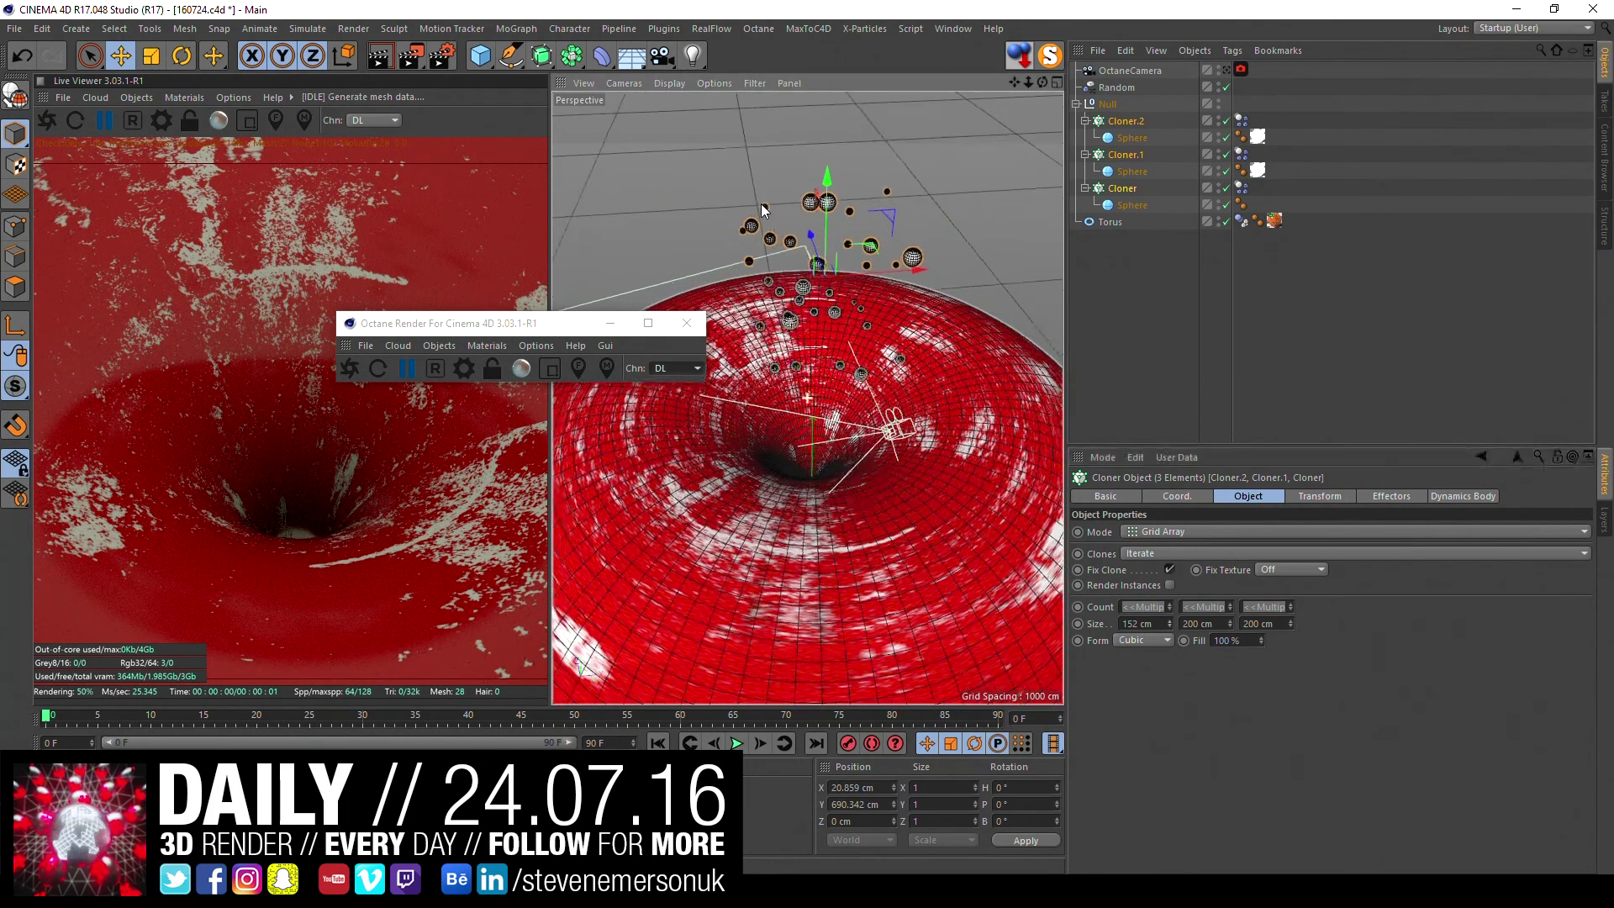
pyautogui.moveTo(1291, 623); pyautogui.dragTo(1290, 672)
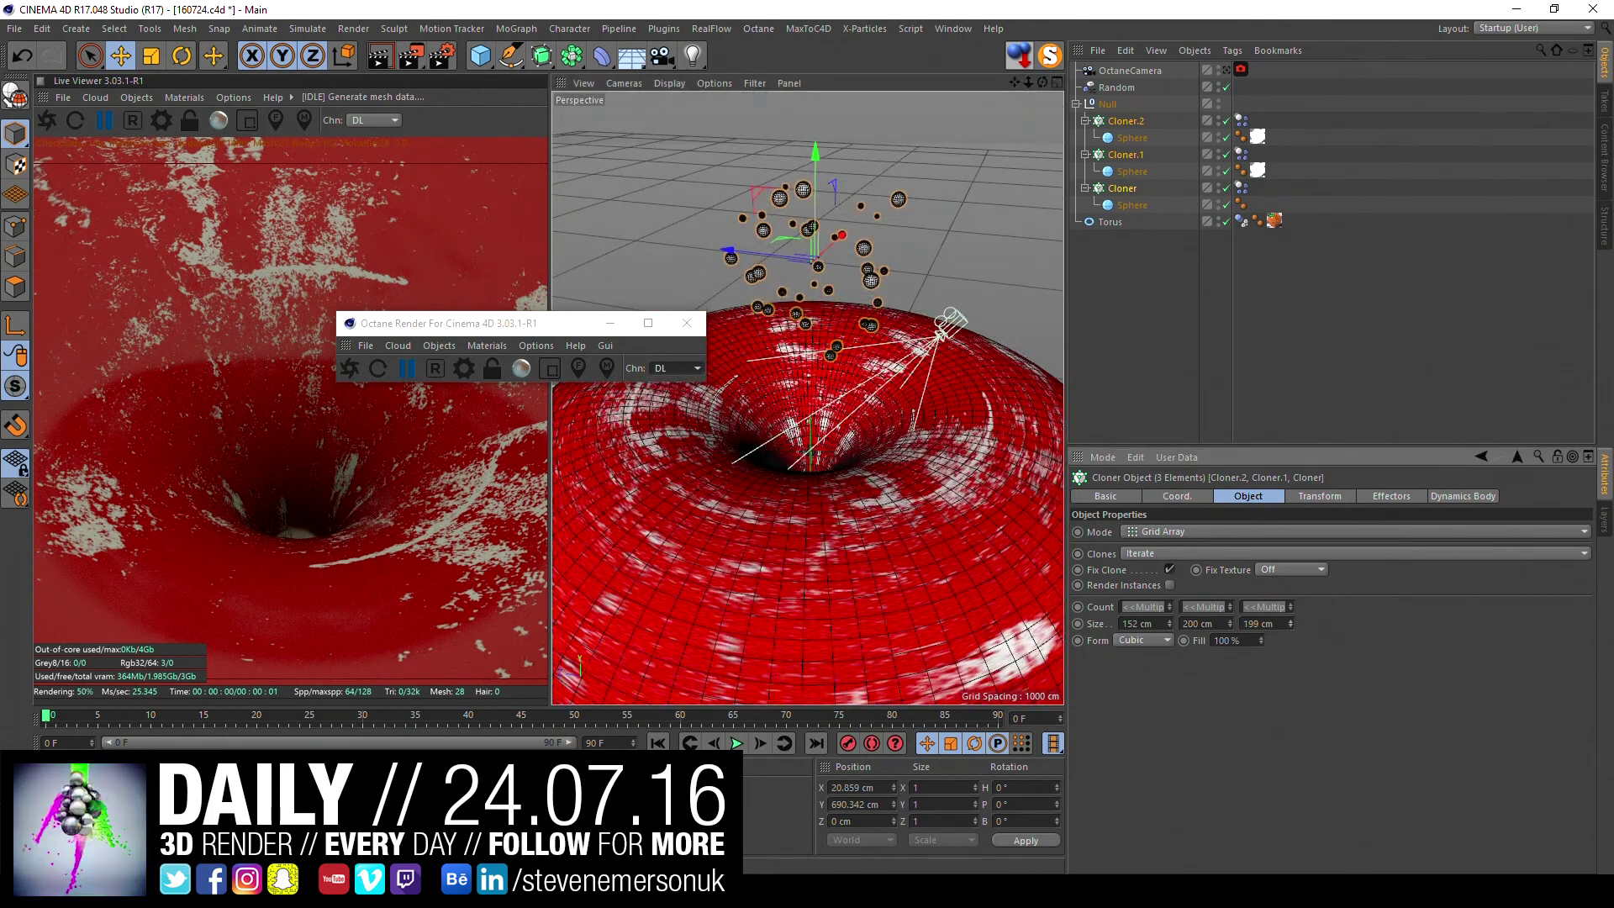
pyautogui.keyDown('alt'); pyautogui.moveTo(950, 361); pyautogui.dragTo(861, 354); pyautogui.keyUp('alt')
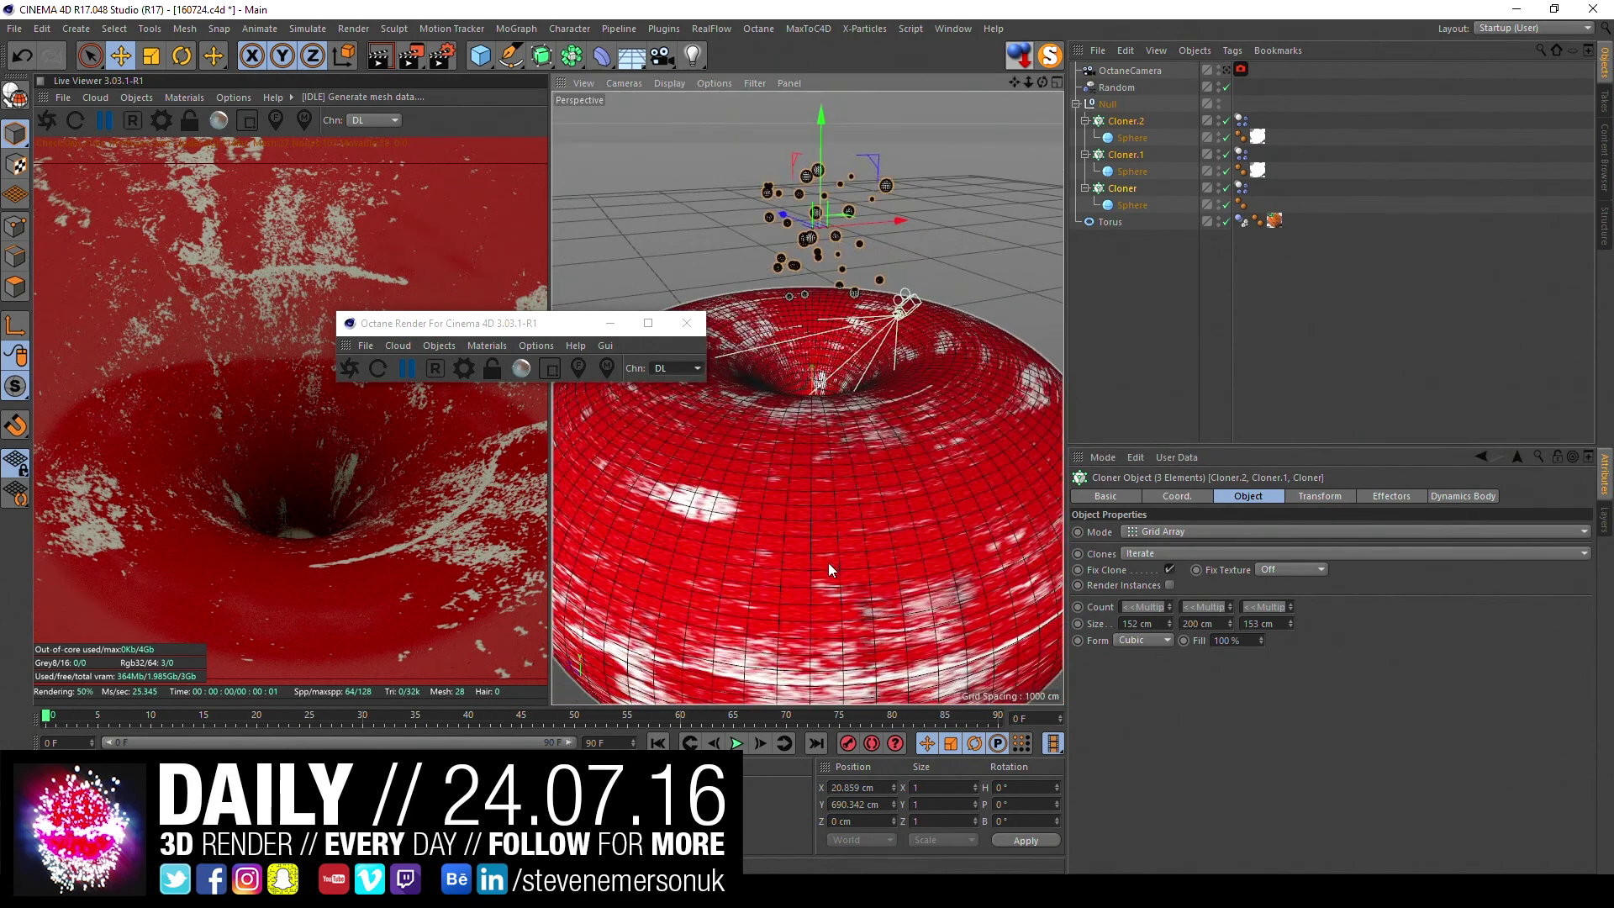
# - Play the simulation to check the tighter spacing, then stop and rewind
pyautogui.click(737, 743)
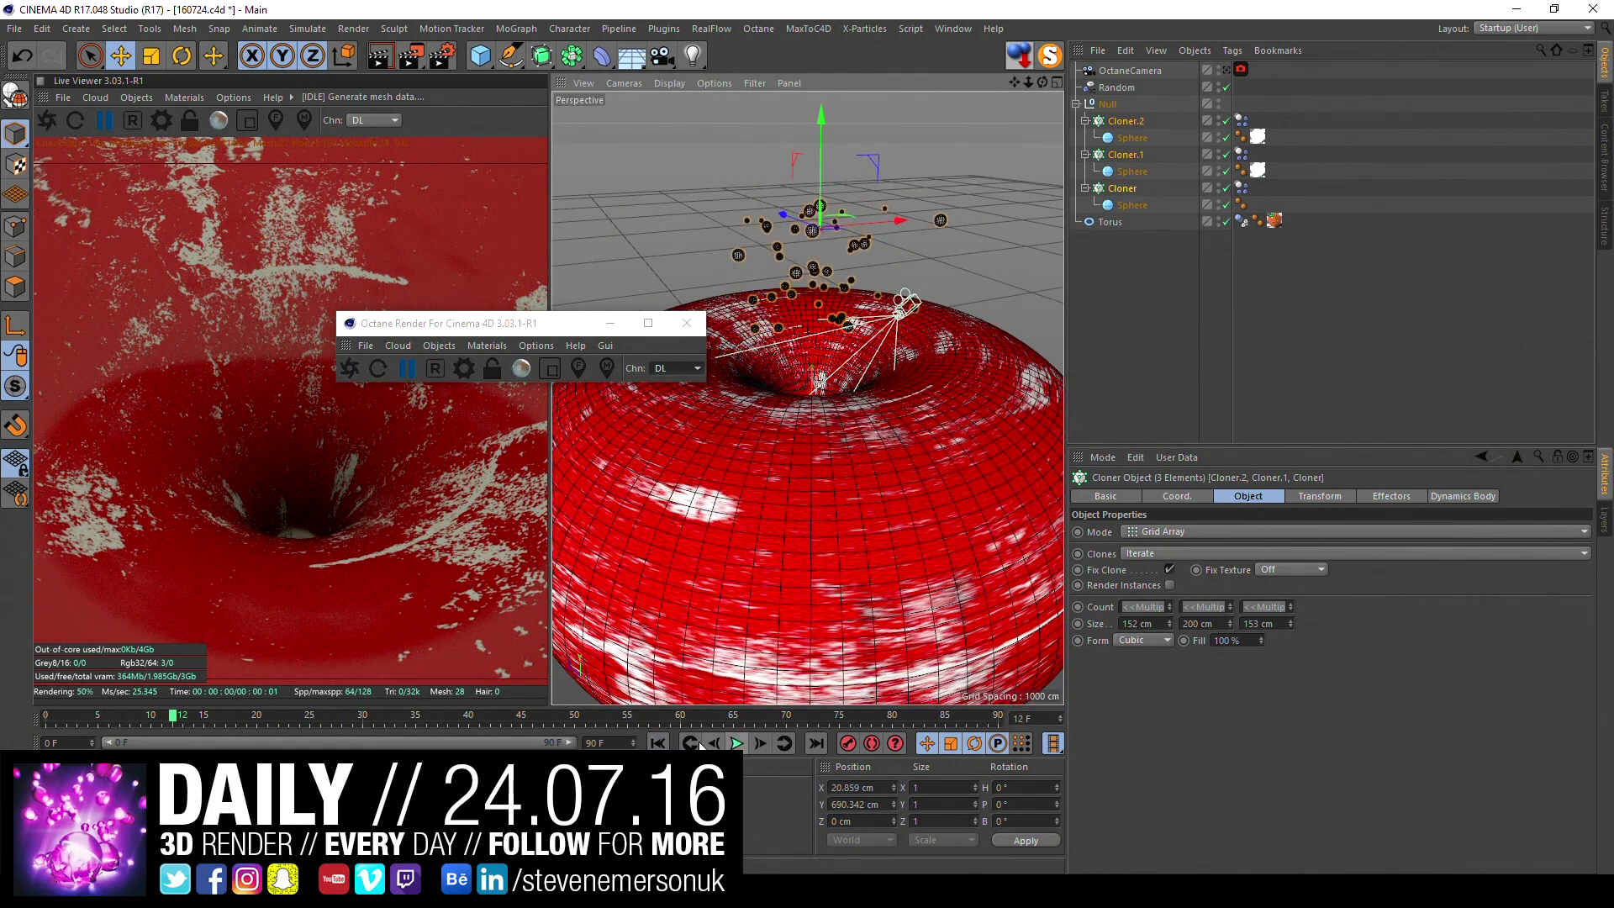
pyautogui.click(736, 743)
pyautogui.click(1127, 269)
# - At frame 22, set the Null's heading rotation (-156°, then -106°)
pyautogui.click(1107, 104)
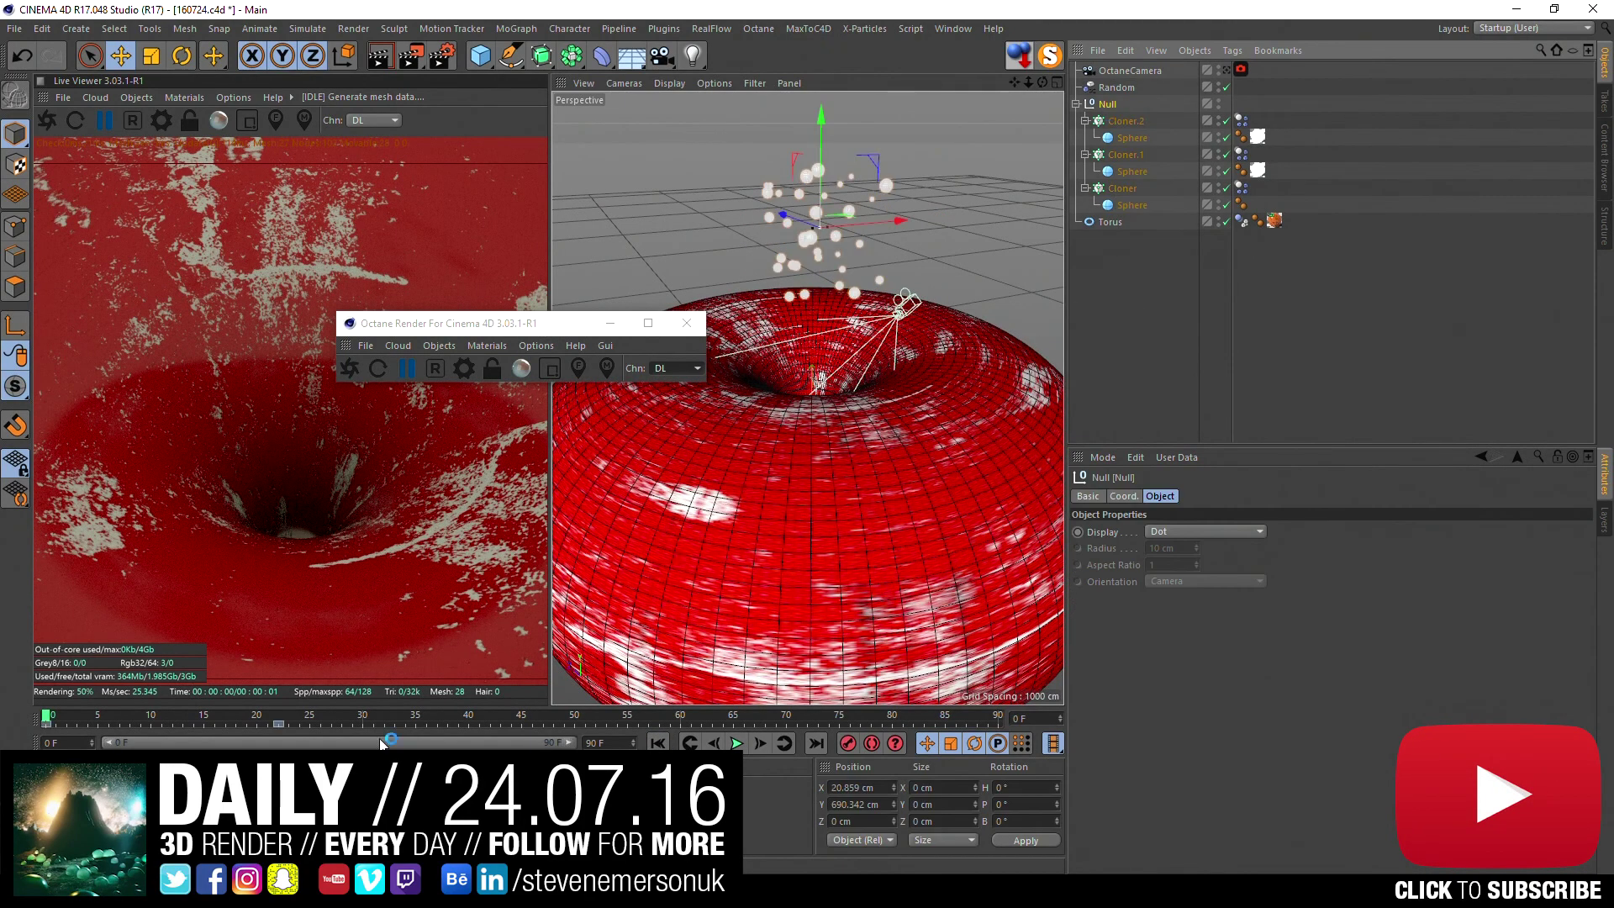
pyautogui.moveTo(258, 716); pyautogui.dragTo(279, 717)
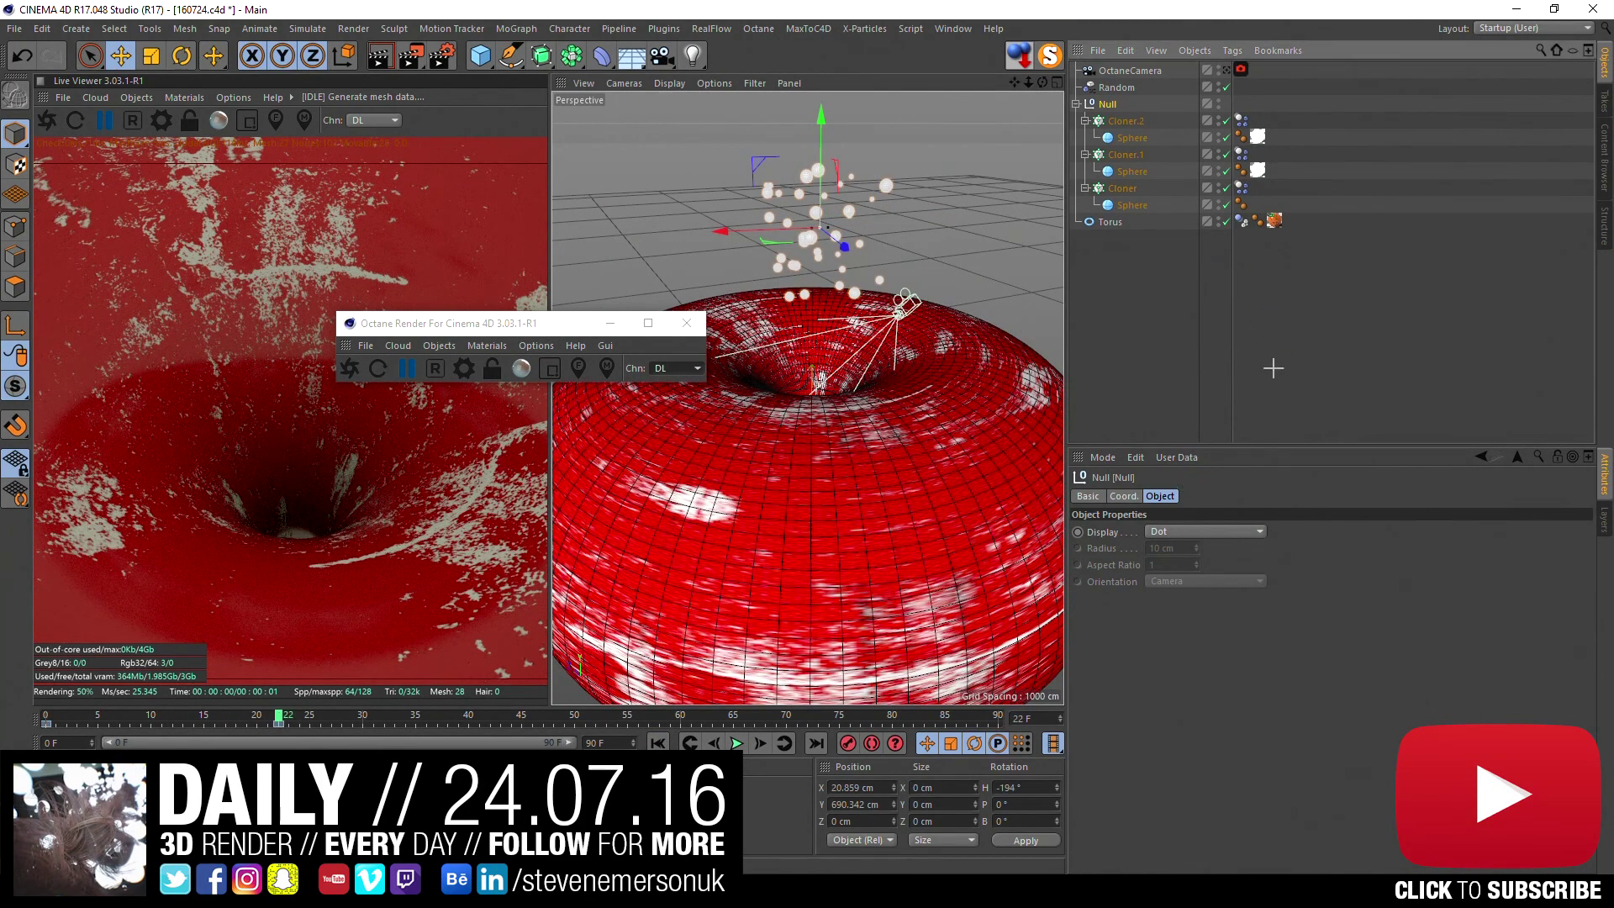
pyautogui.click(1115, 87)
pyautogui.click(1108, 104)
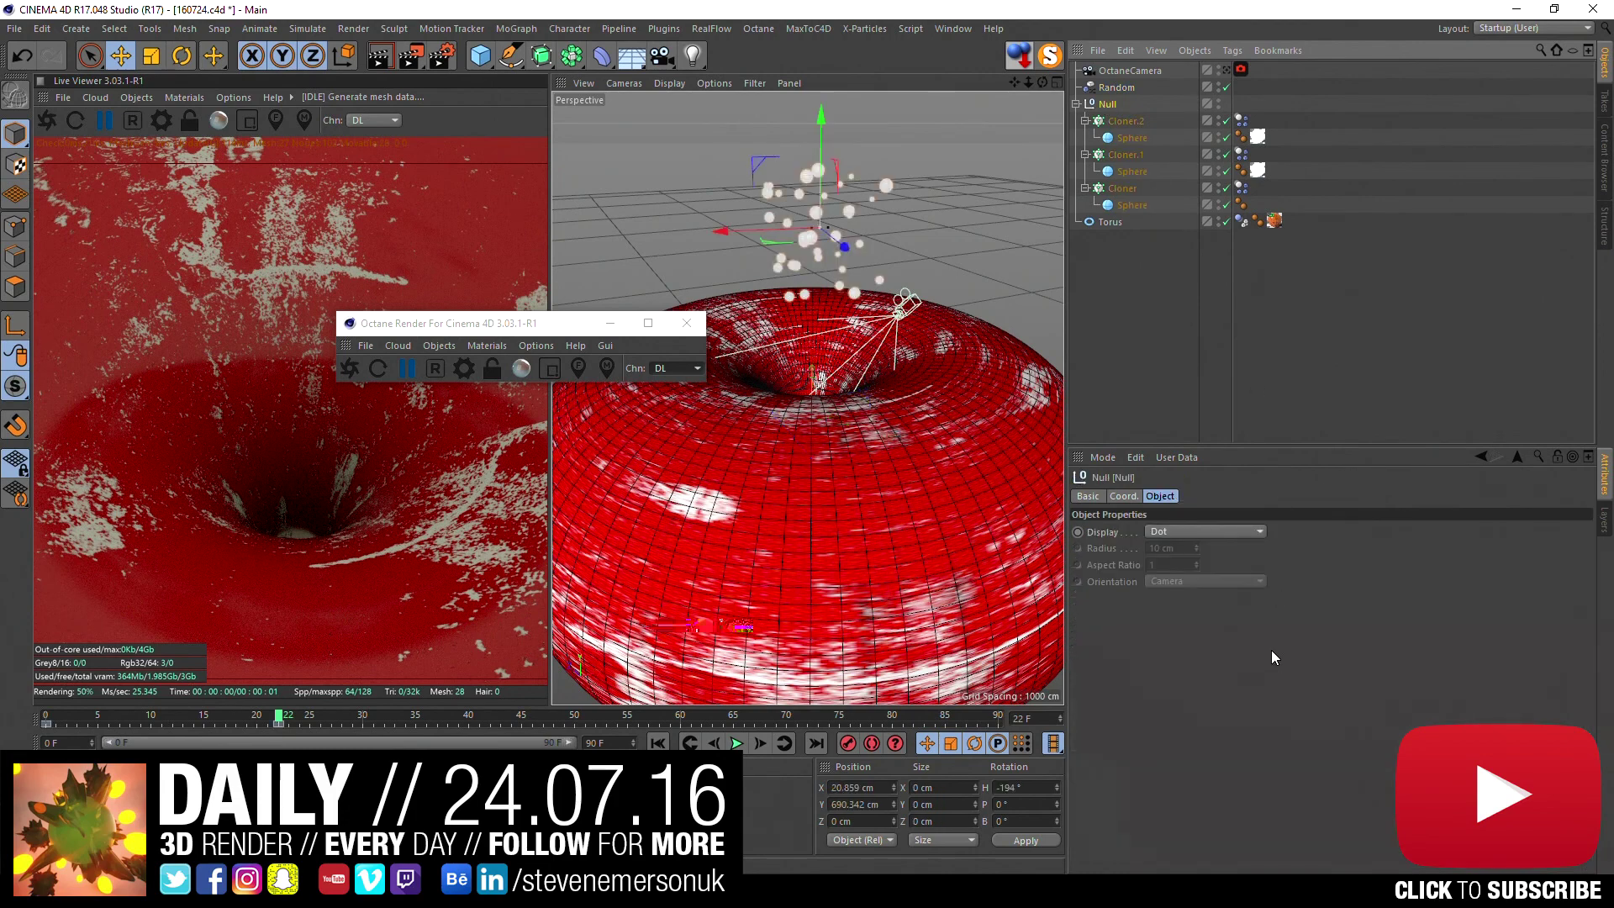
pyautogui.doubleClick(1337, 534)
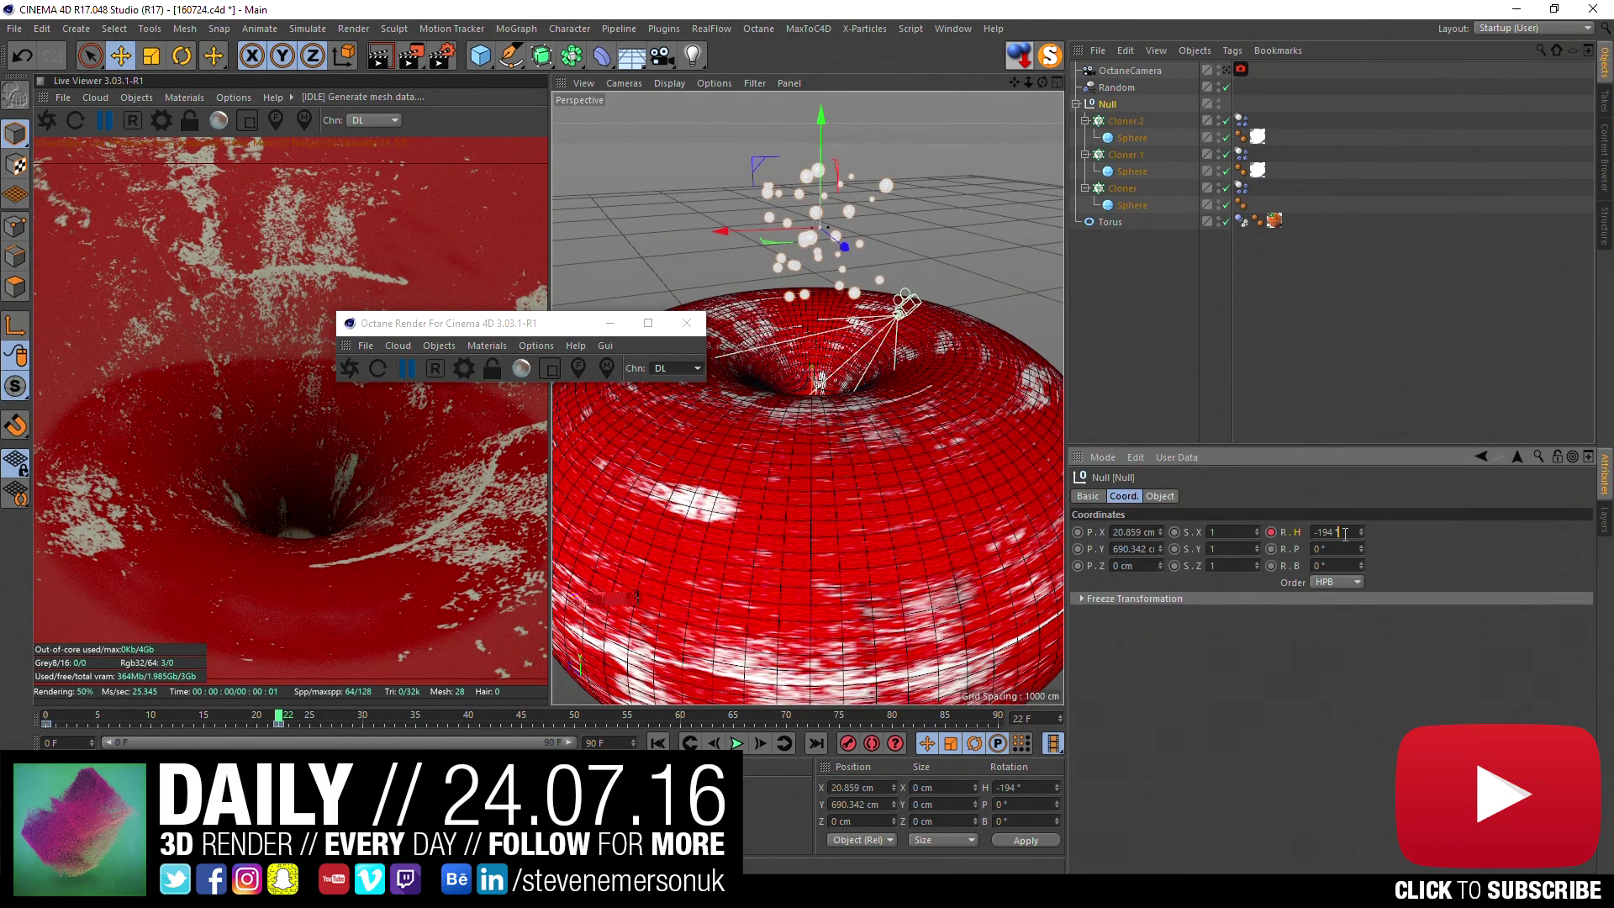
pyautogui.write('-156')
pyautogui.press('Return')
pyautogui.moveTo(1284, 541); pyautogui.dragTo(1284, 541)
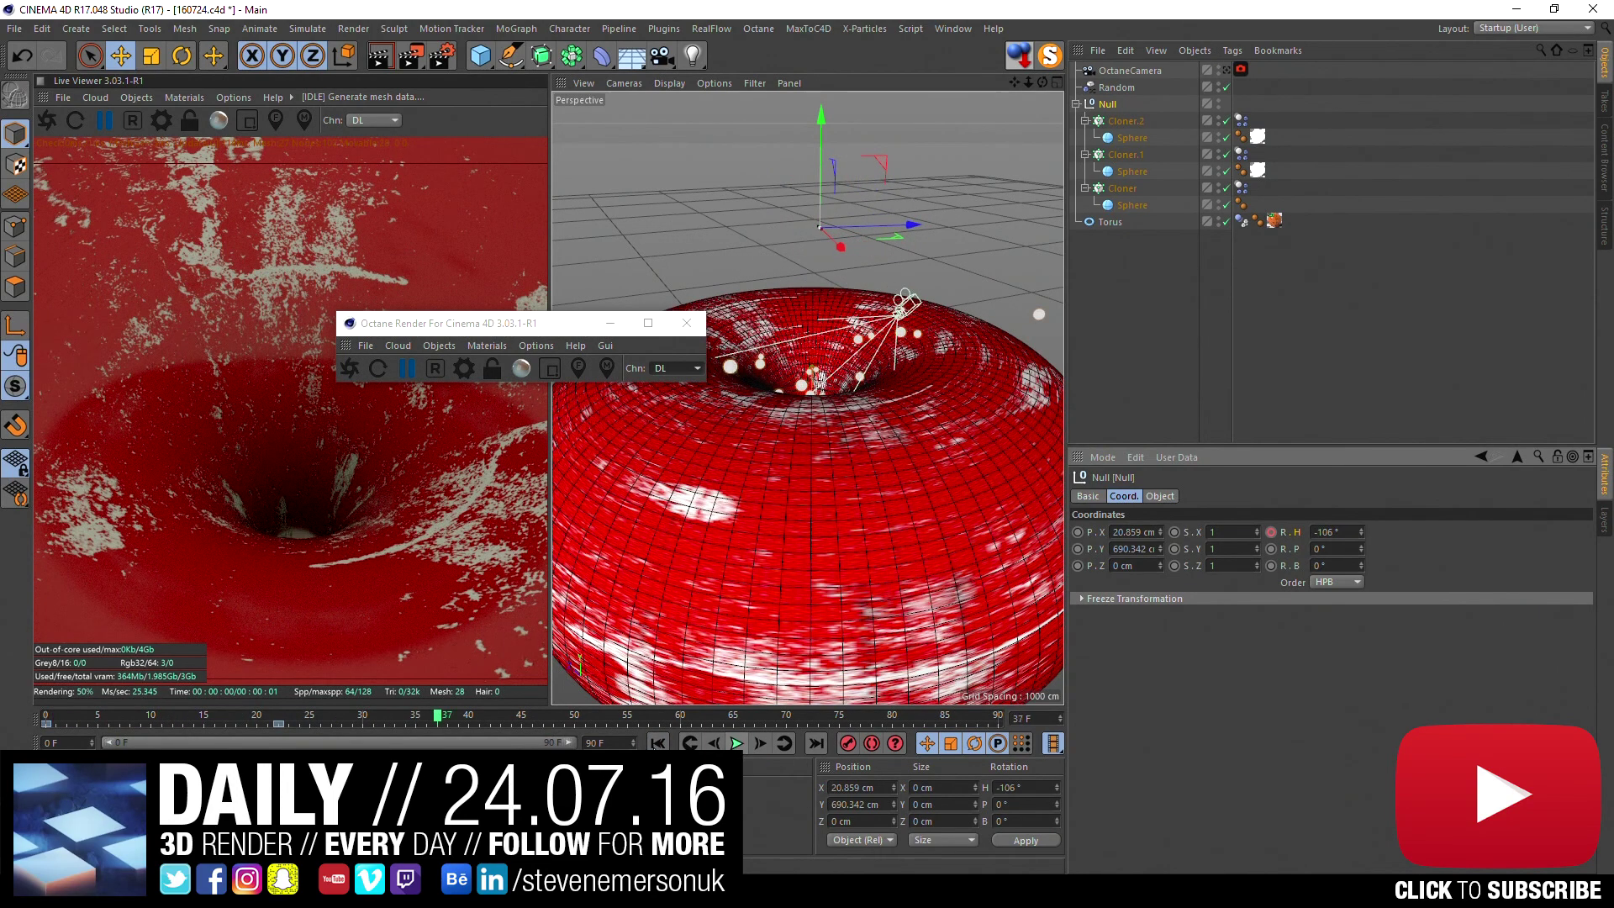
# - Return to frame 0, jump to the frame-22 keyframe and adjust the heading toward 63°
pyautogui.hotkey('shift', 'f')
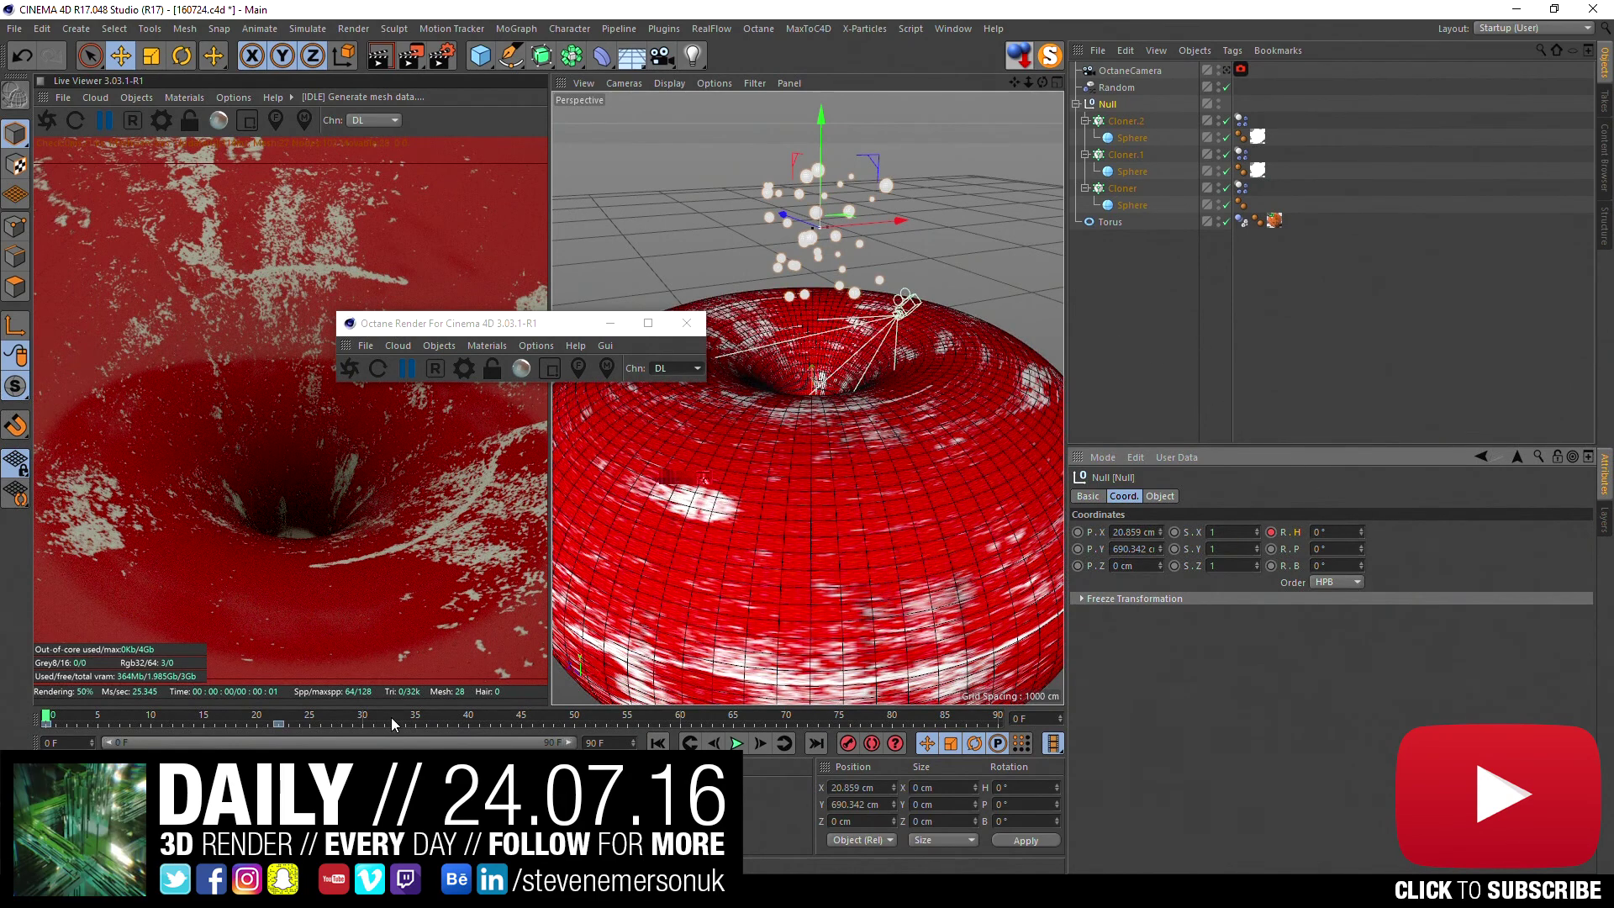
pyautogui.hotkey('ctrl', 'g')
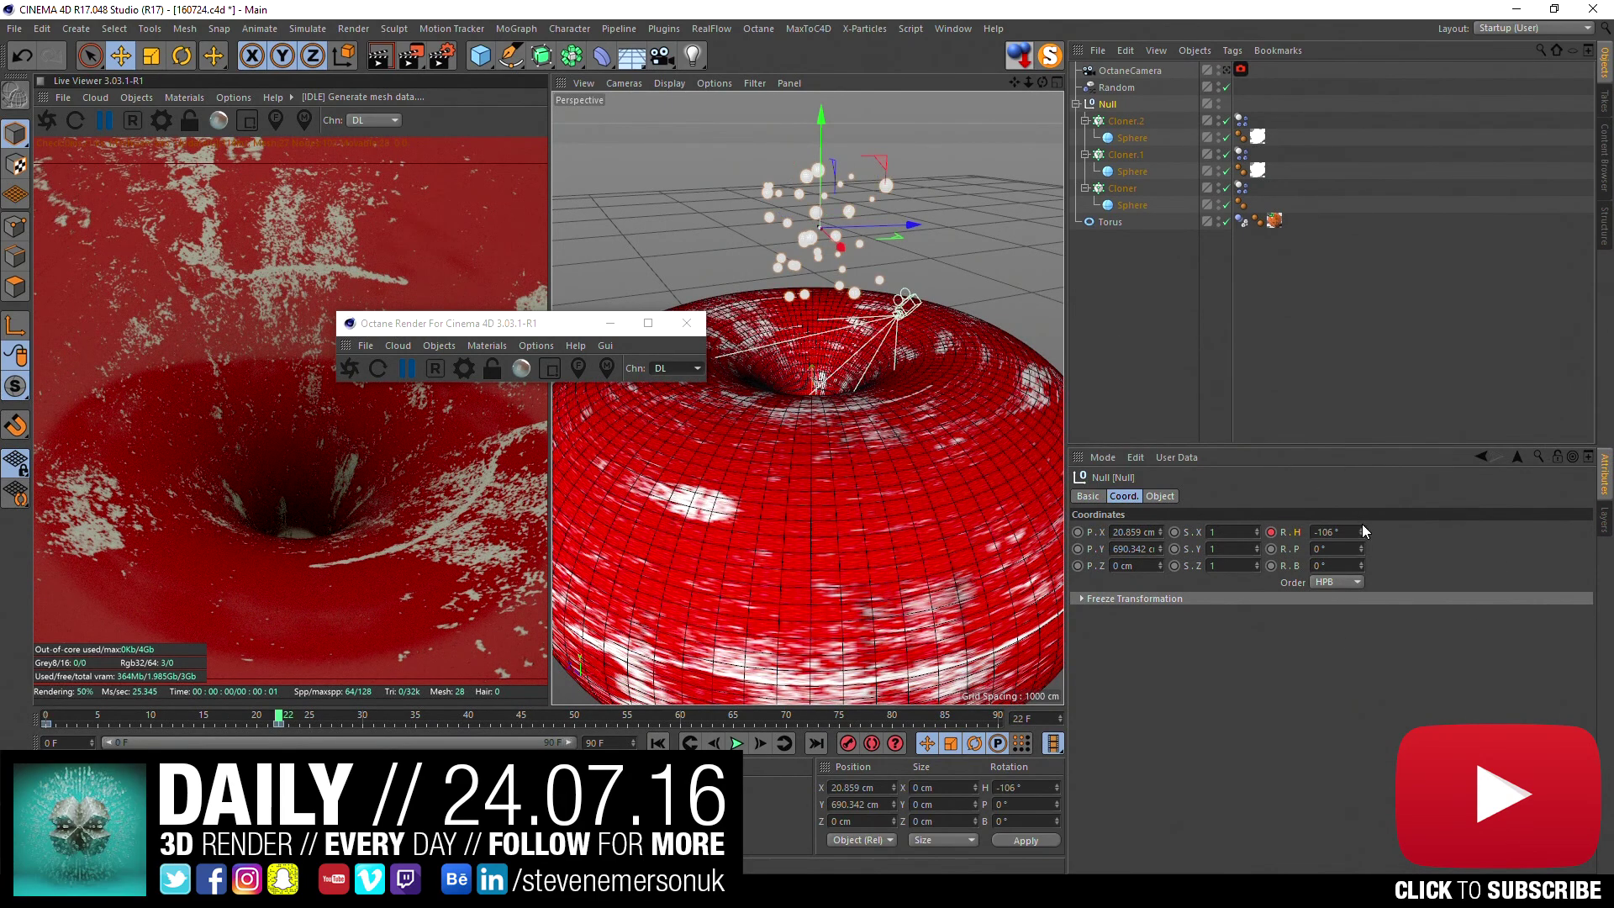
pyautogui.moveTo(1362, 532); pyautogui.dragTo(1365, 504)
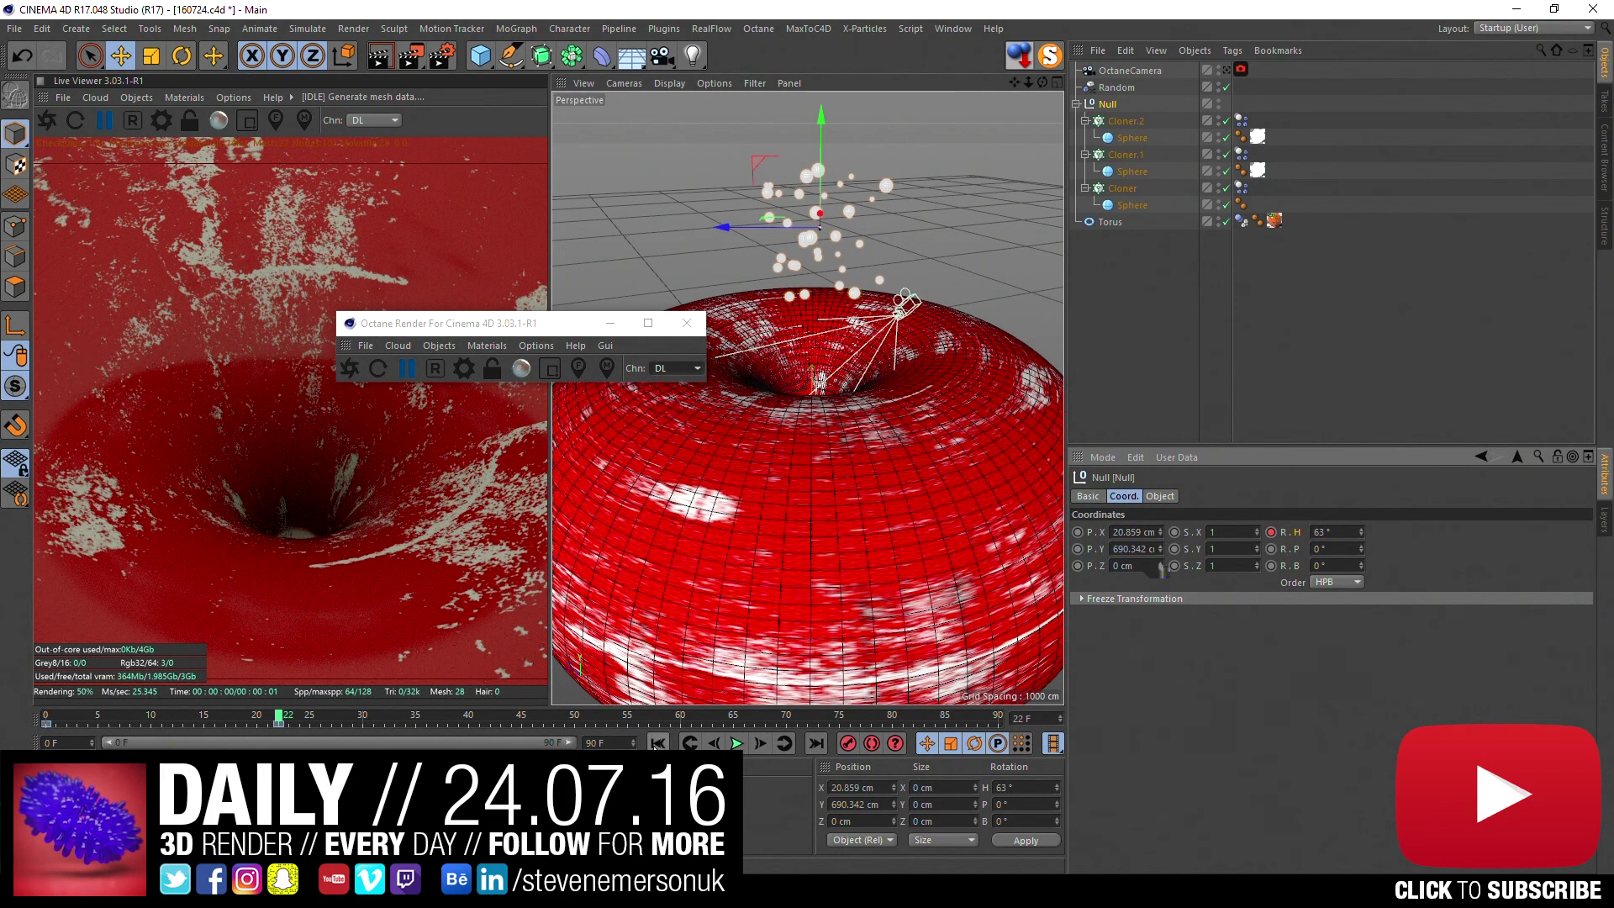
# - Play and rewind to test the Null rotation, then view through OctaneCamera
pyautogui.click(737, 743)
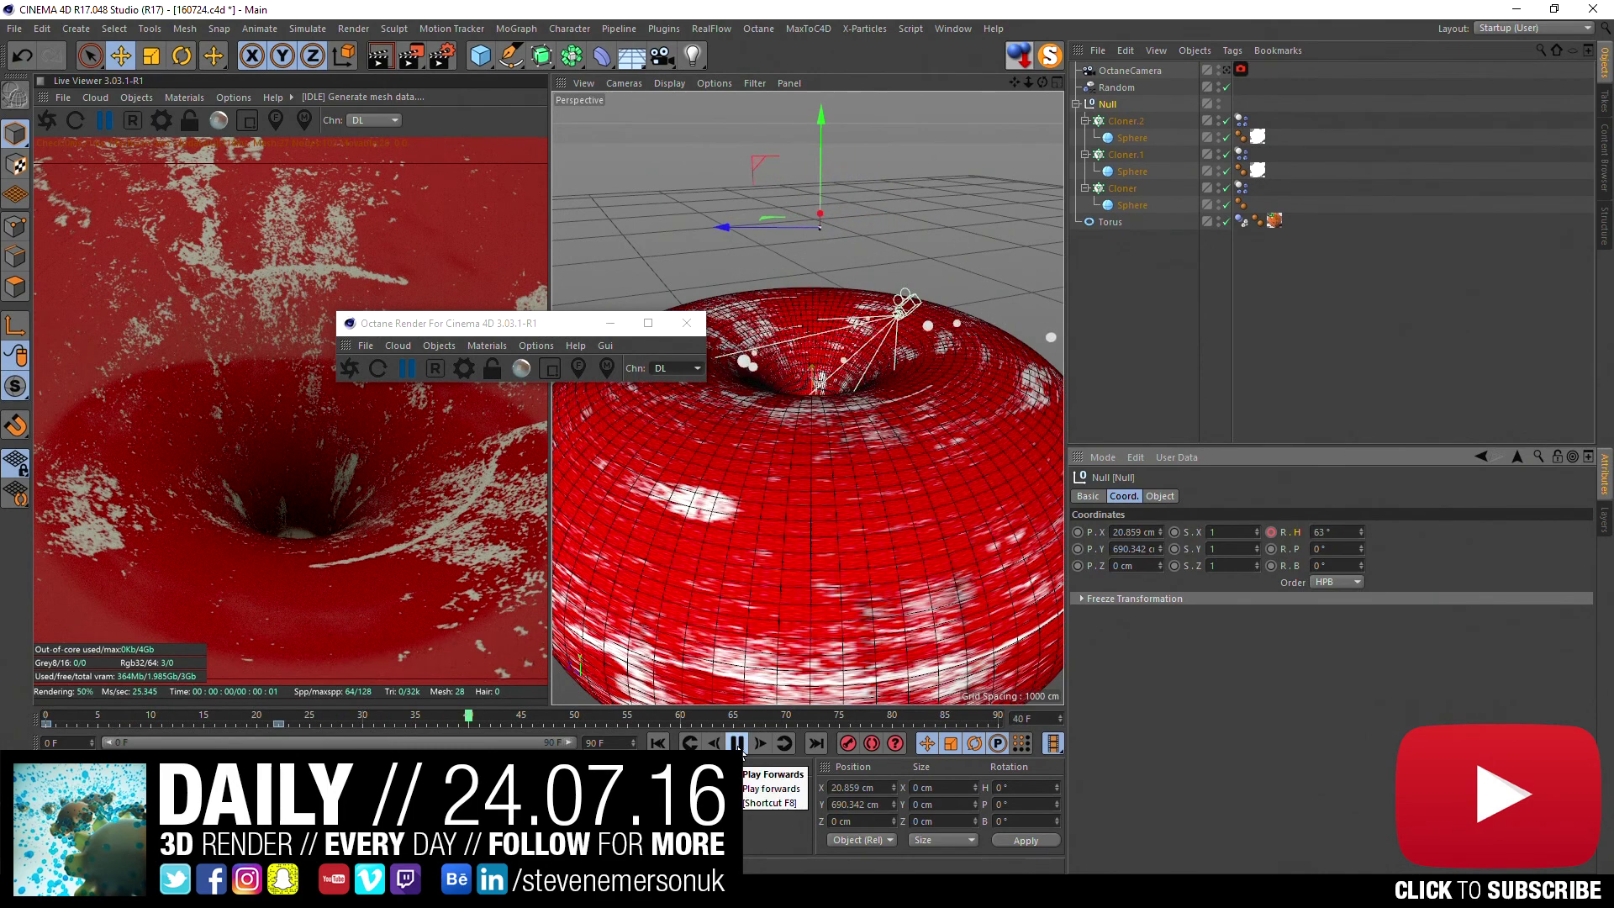
pyautogui.click(738, 743)
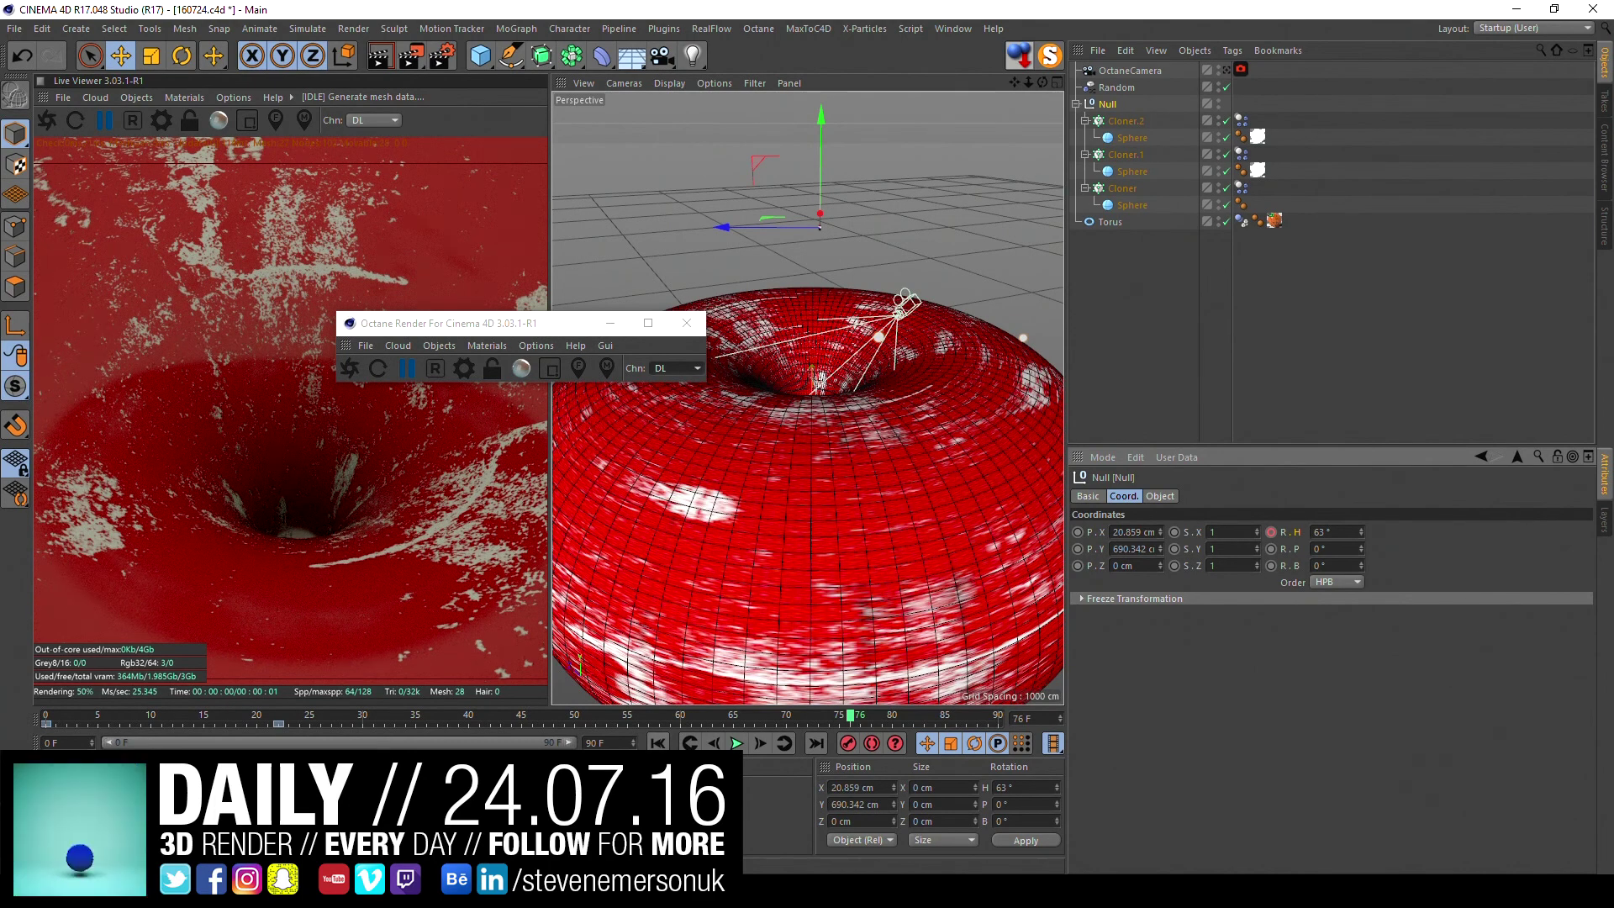
pyautogui.click(659, 744)
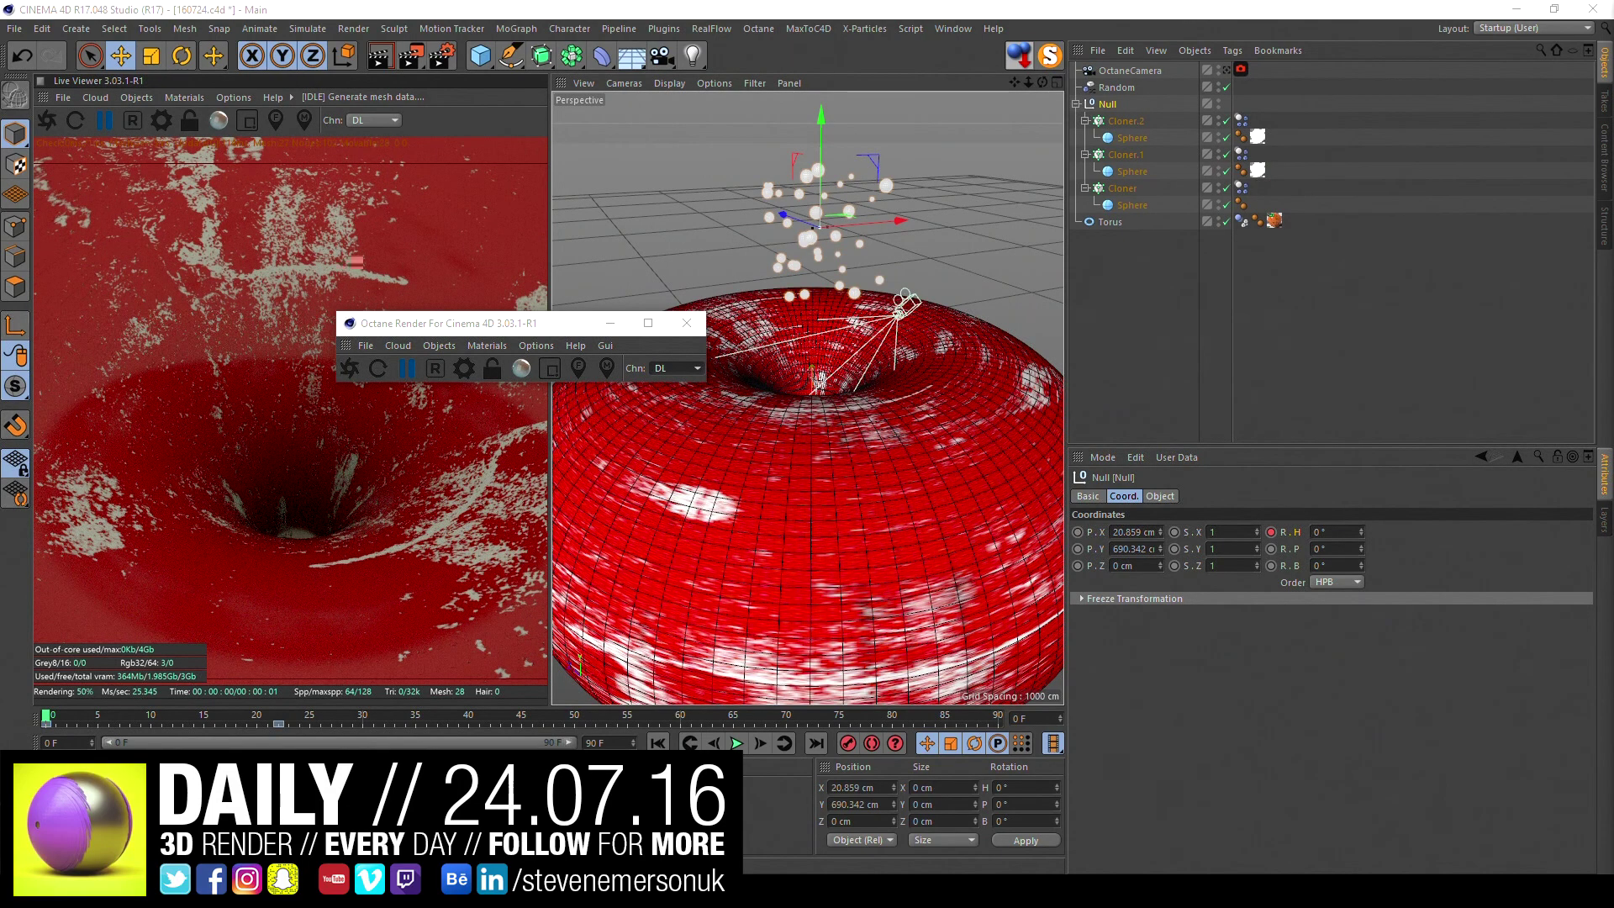
pyautogui.click(738, 745)
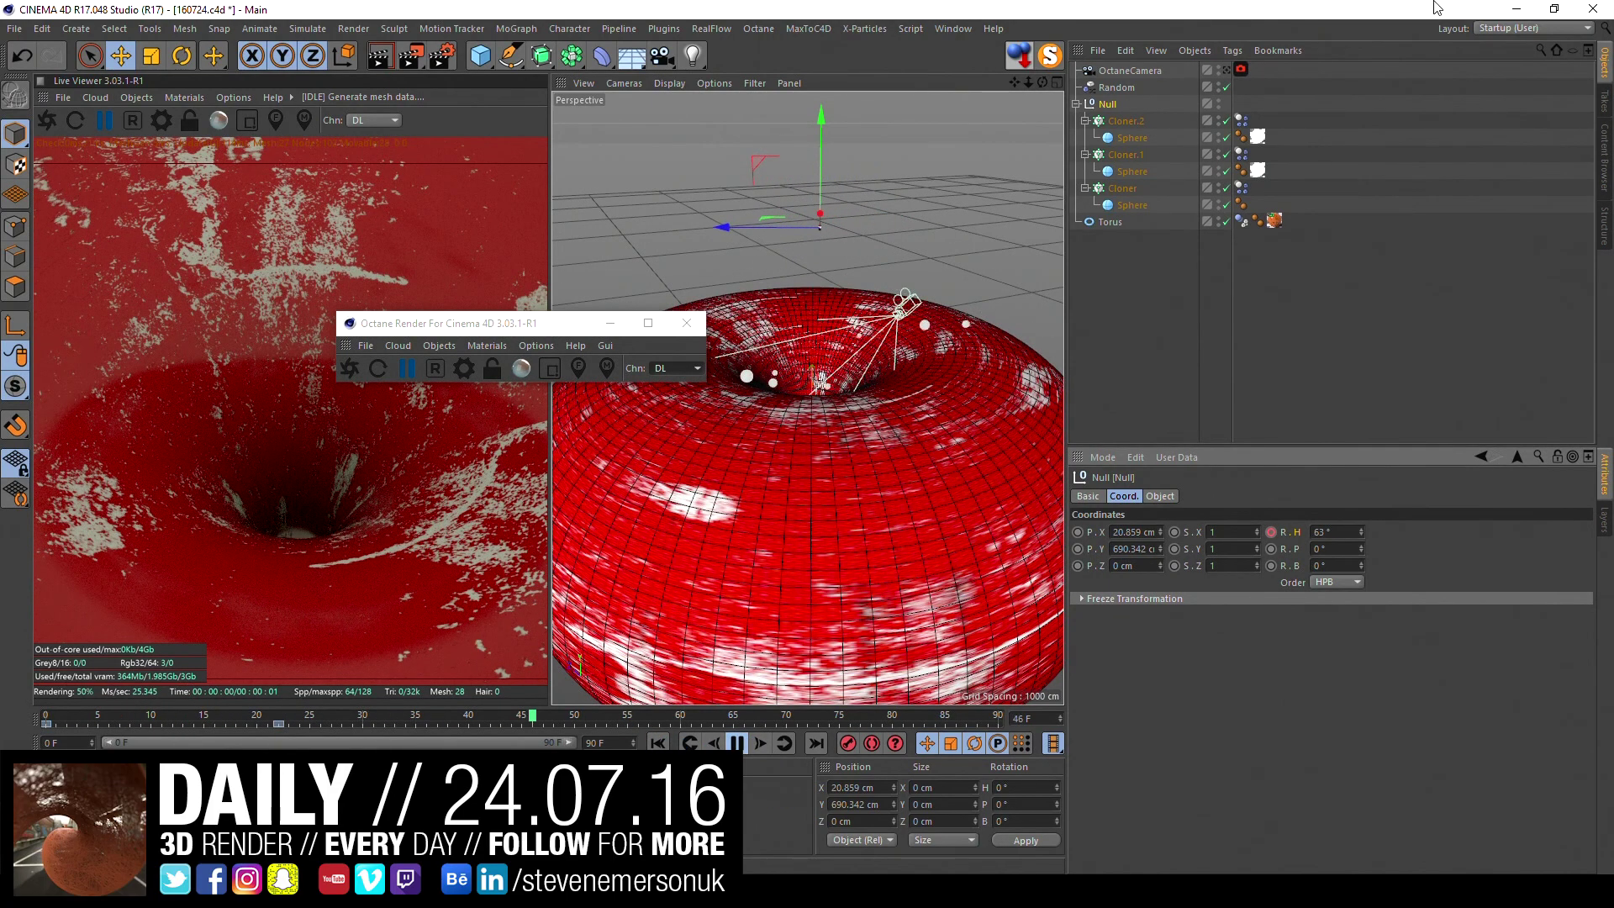
pyautogui.click(1226, 70)
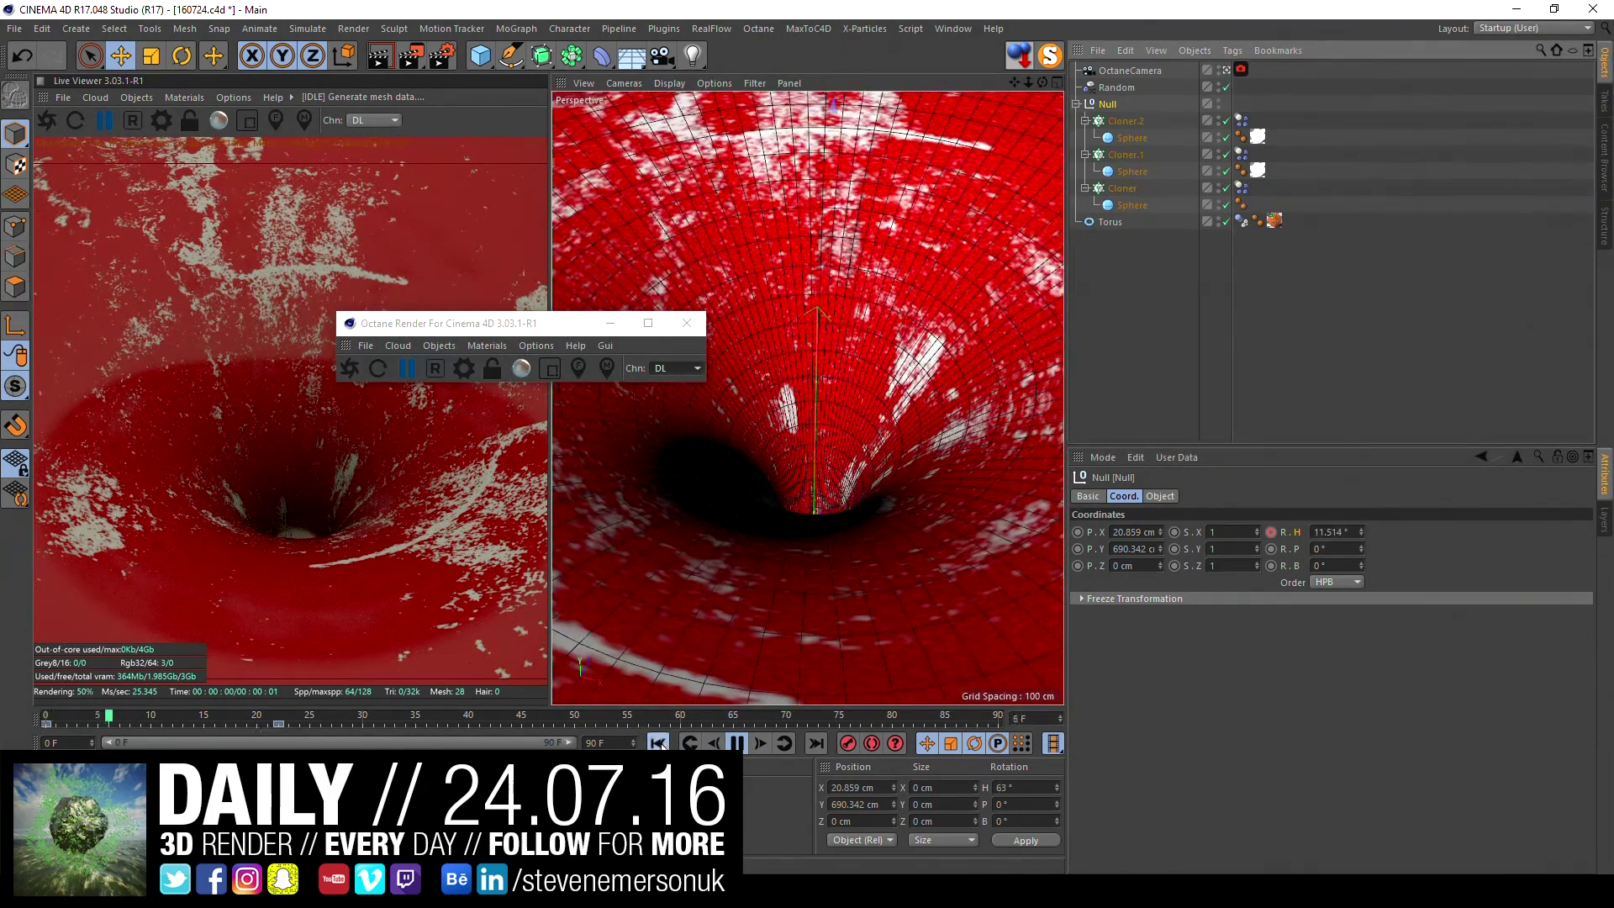
# - Run the camera-view playback and pause near frame 20 with spheres falling into the torus
pyautogui.click(737, 744)
pyautogui.click(742, 750)
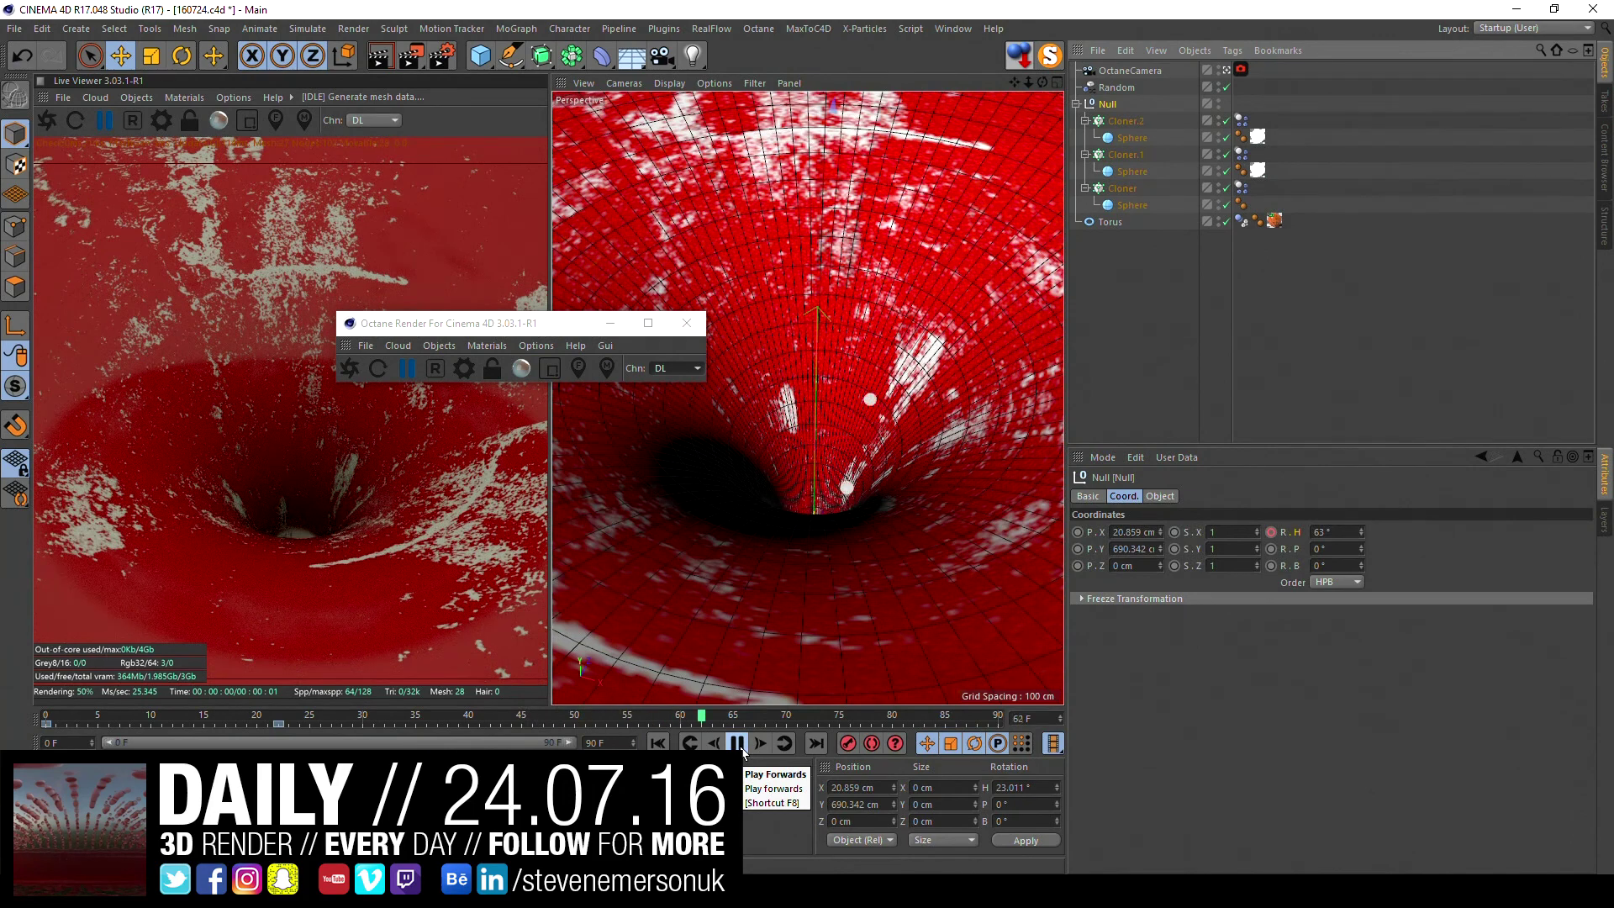
pyautogui.click(738, 743)
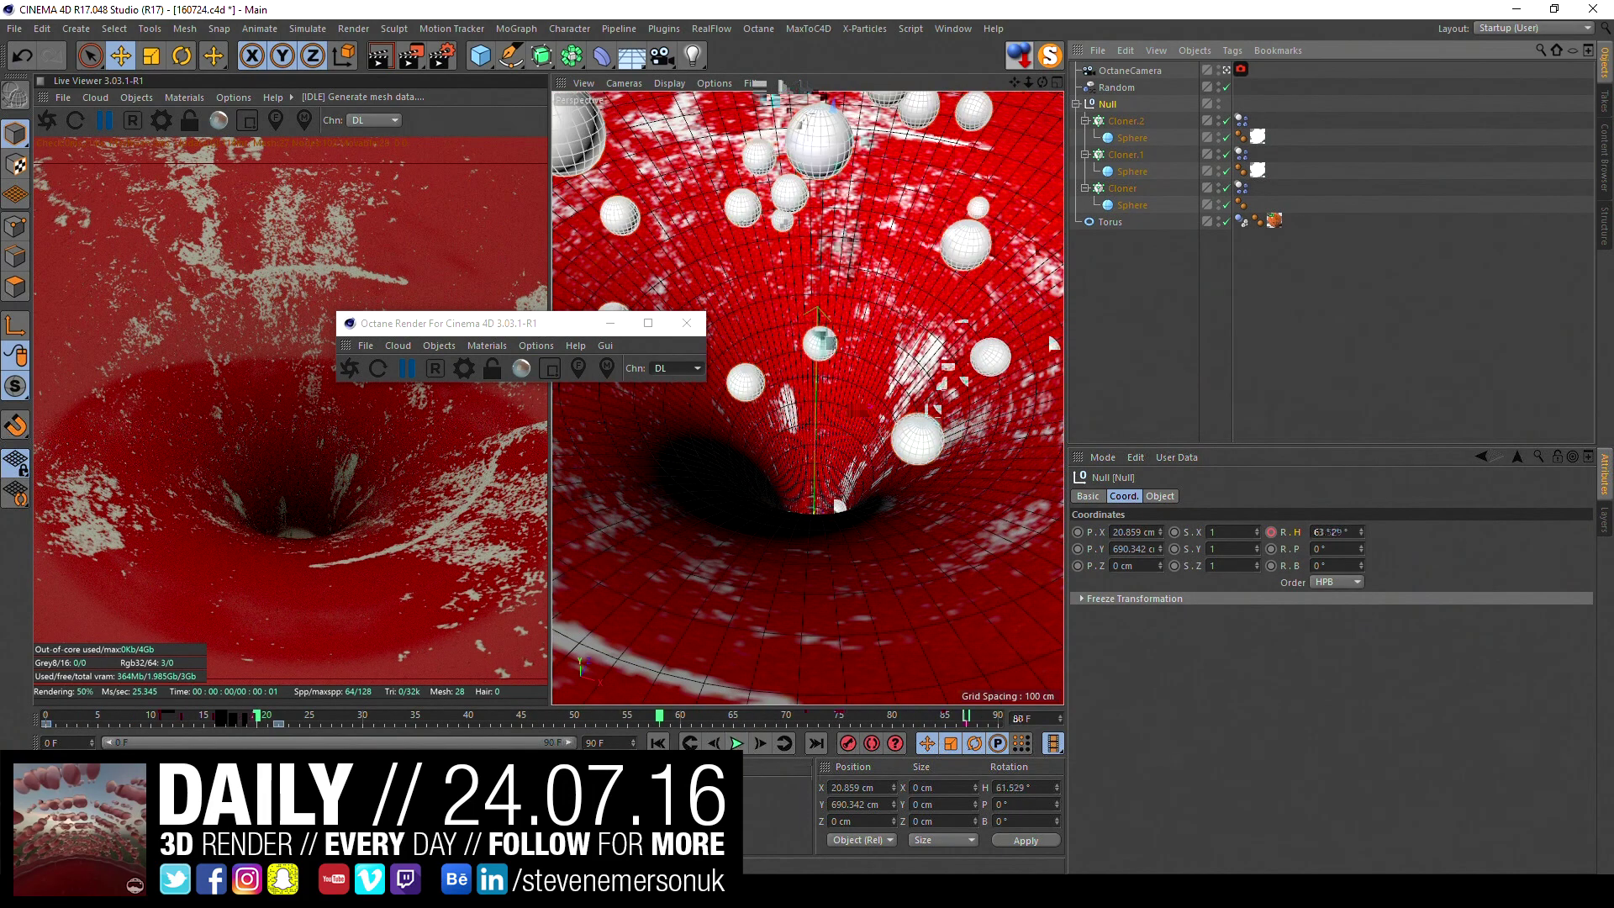
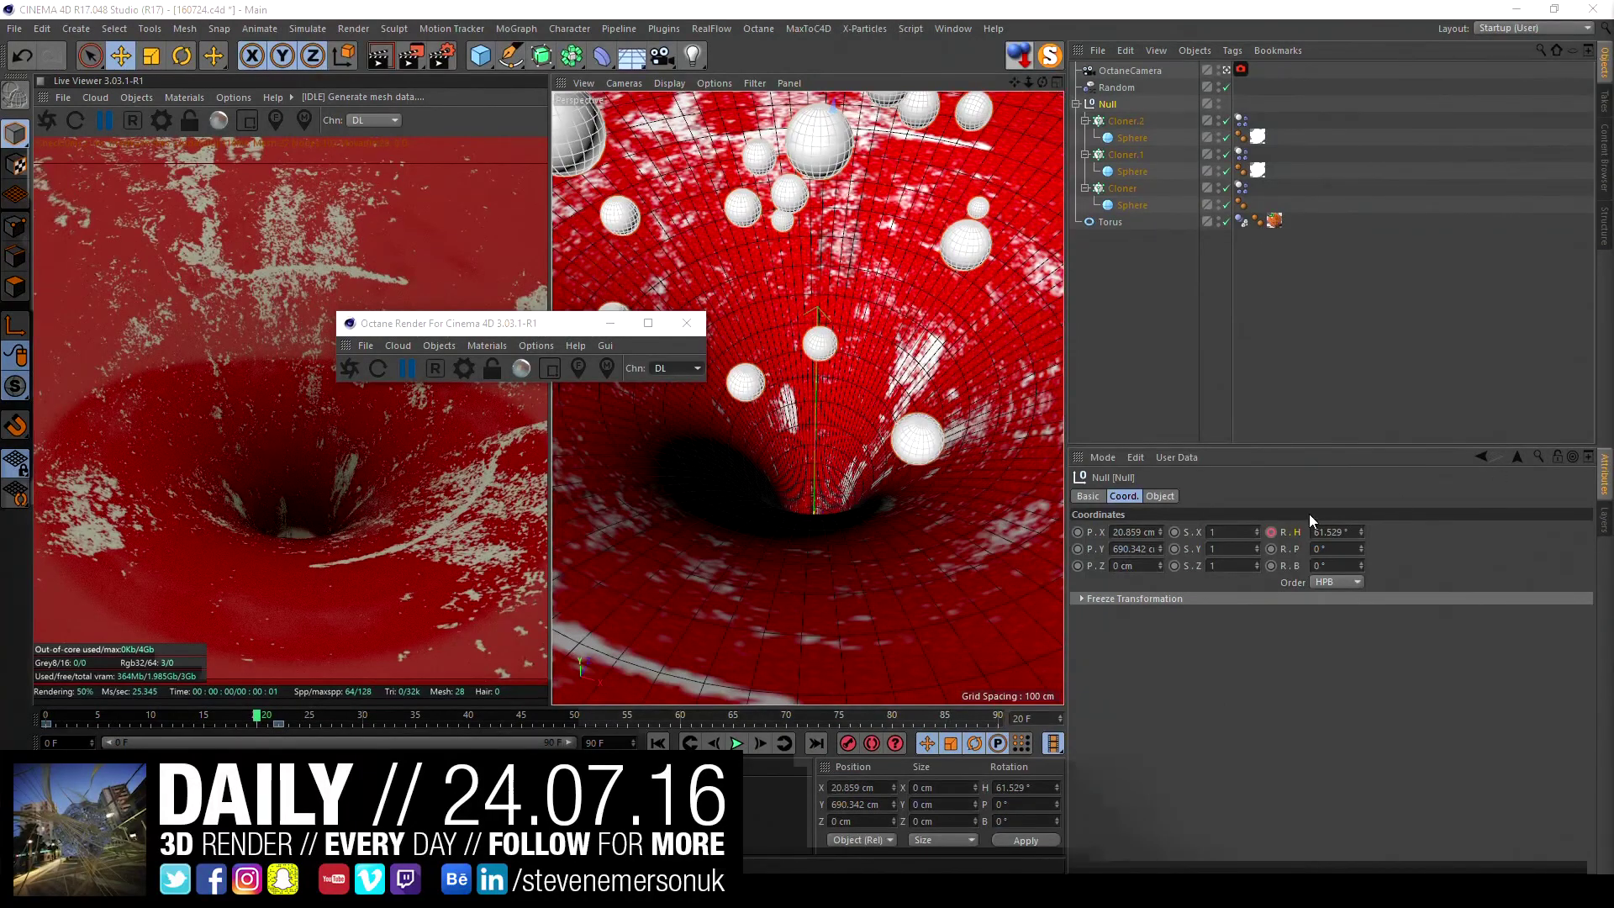
# - Copy-paste Cloner.2 into a new Cloner.3 and play the fall to preview the extra spheres
pyautogui.click(658, 743)
pyautogui.click(737, 743)
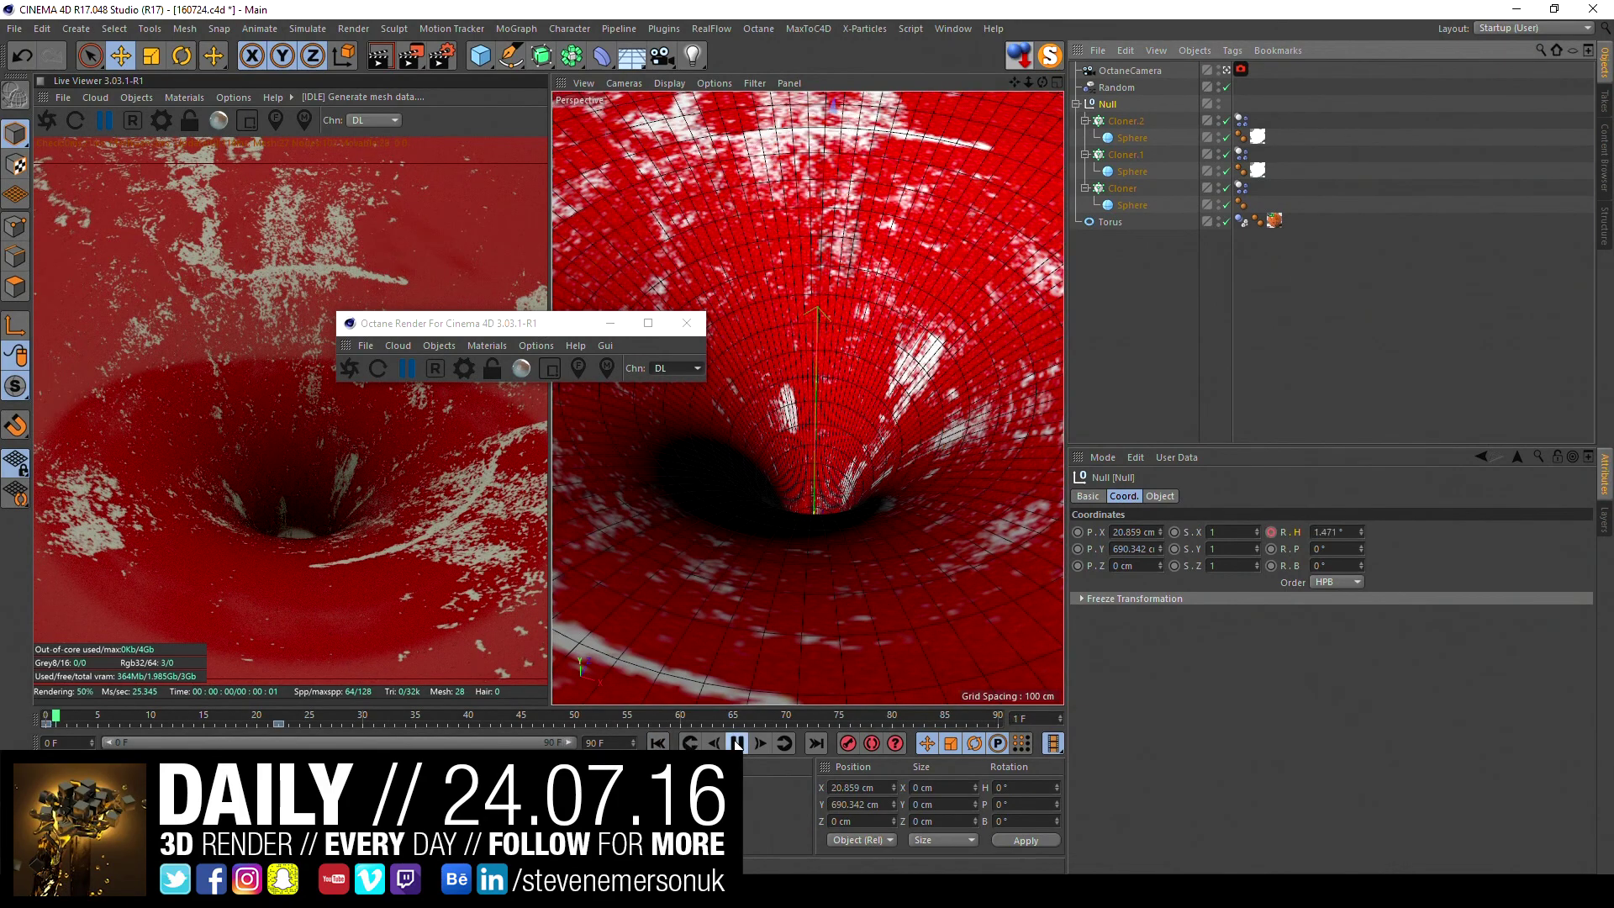
pyautogui.click(1096, 356)
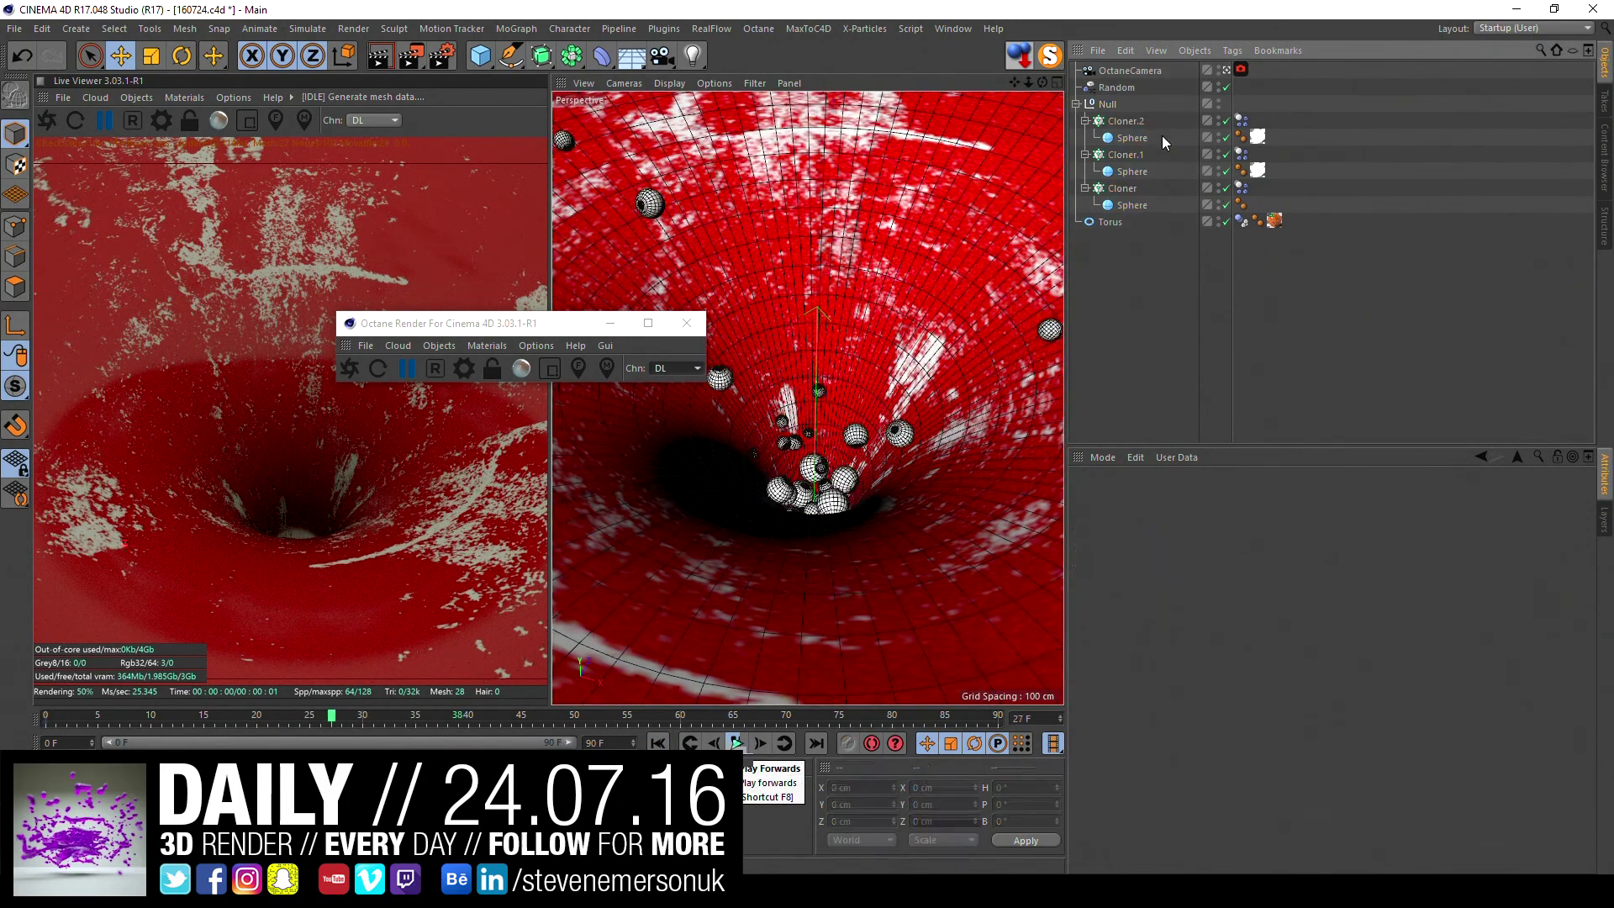
pyautogui.click(1126, 121)
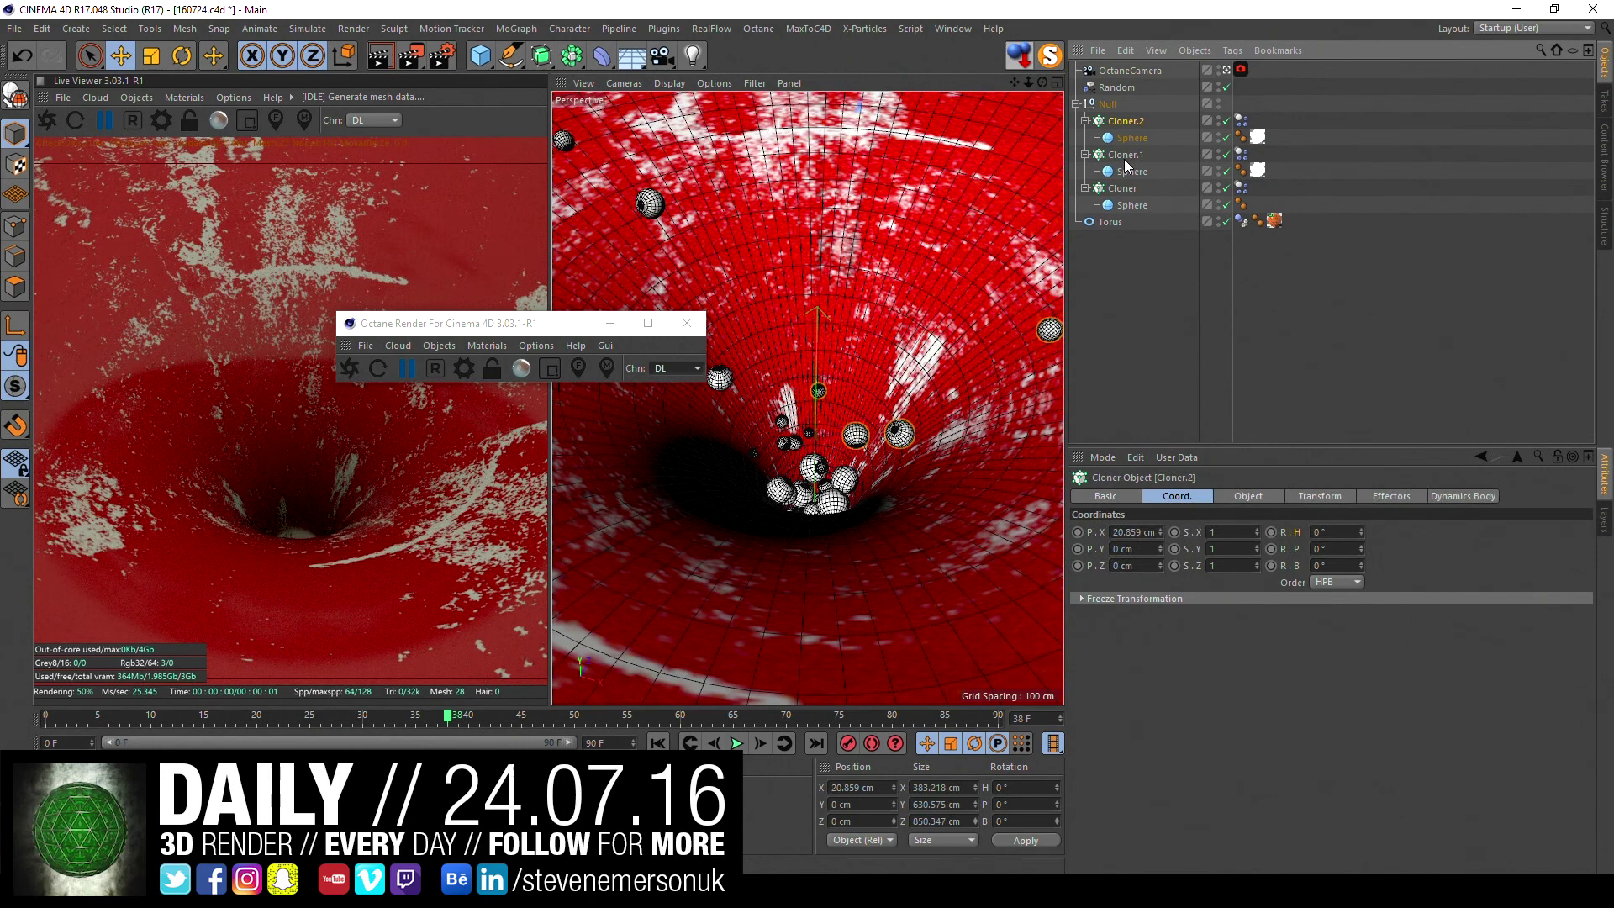
pyautogui.hotkey('ctrl', 'c')
pyautogui.hotkey('ctrl', 'v')
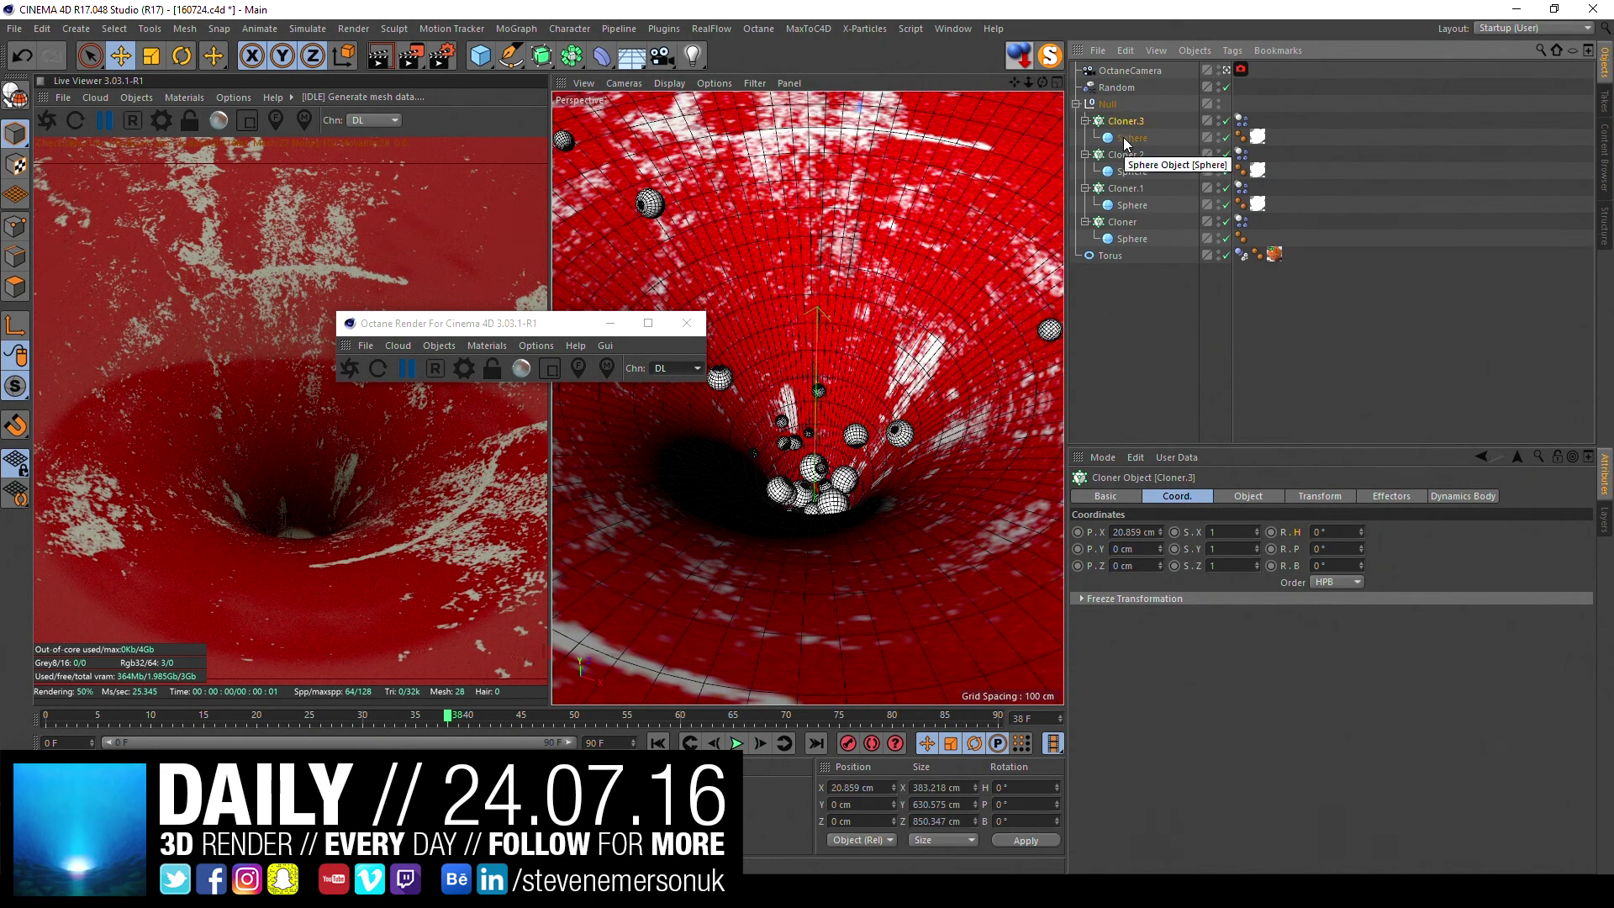
pyautogui.click(1126, 138)
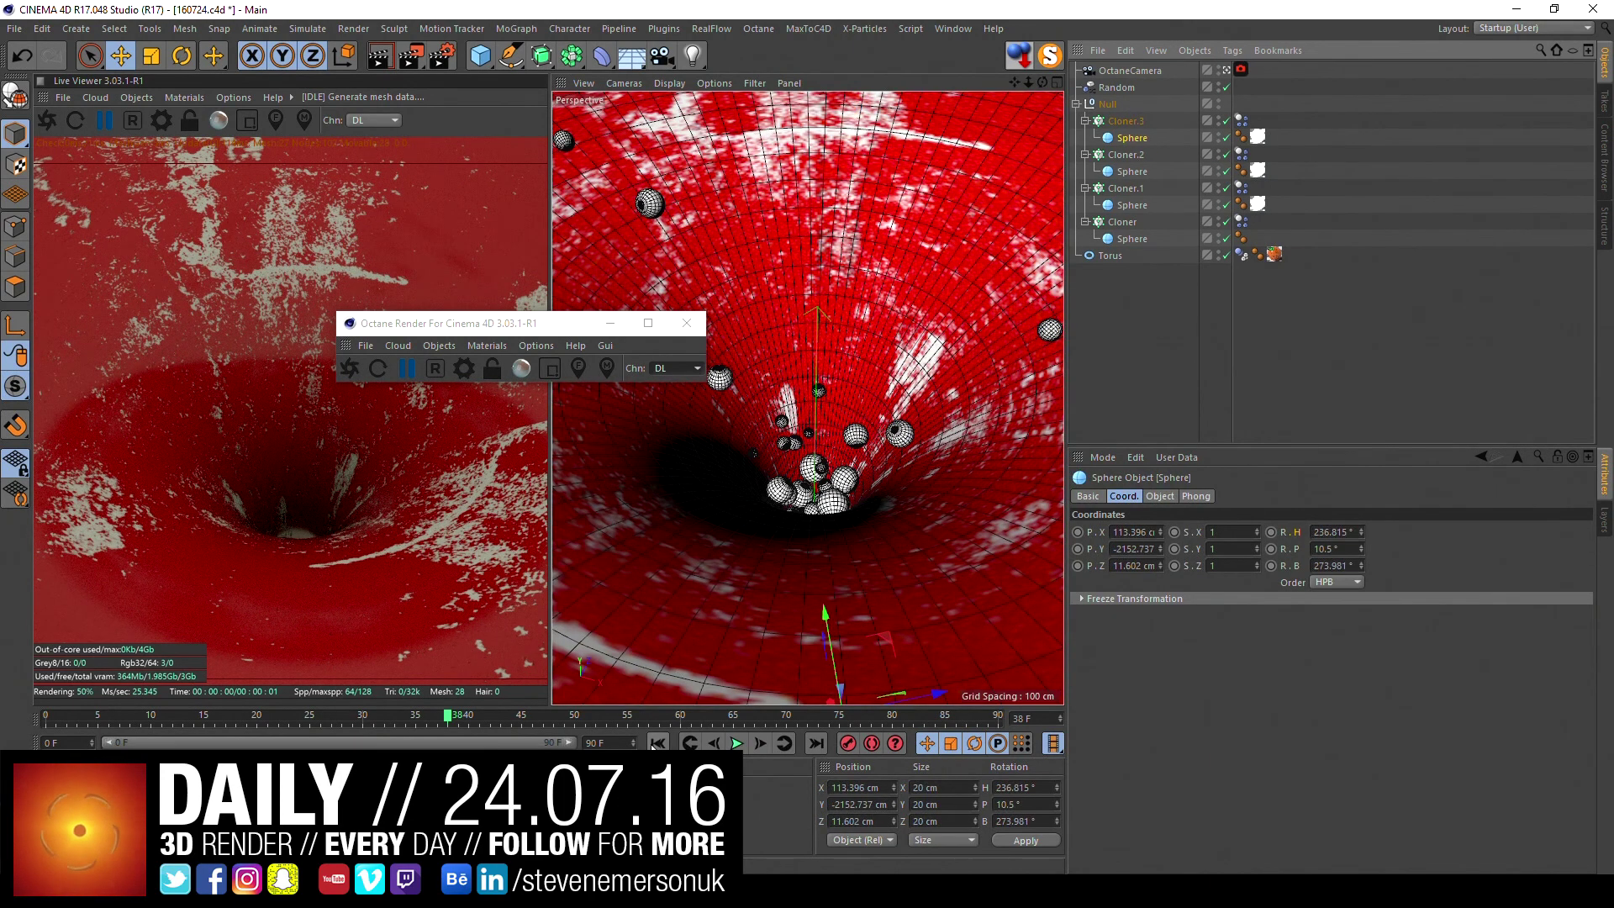
pyautogui.click(738, 744)
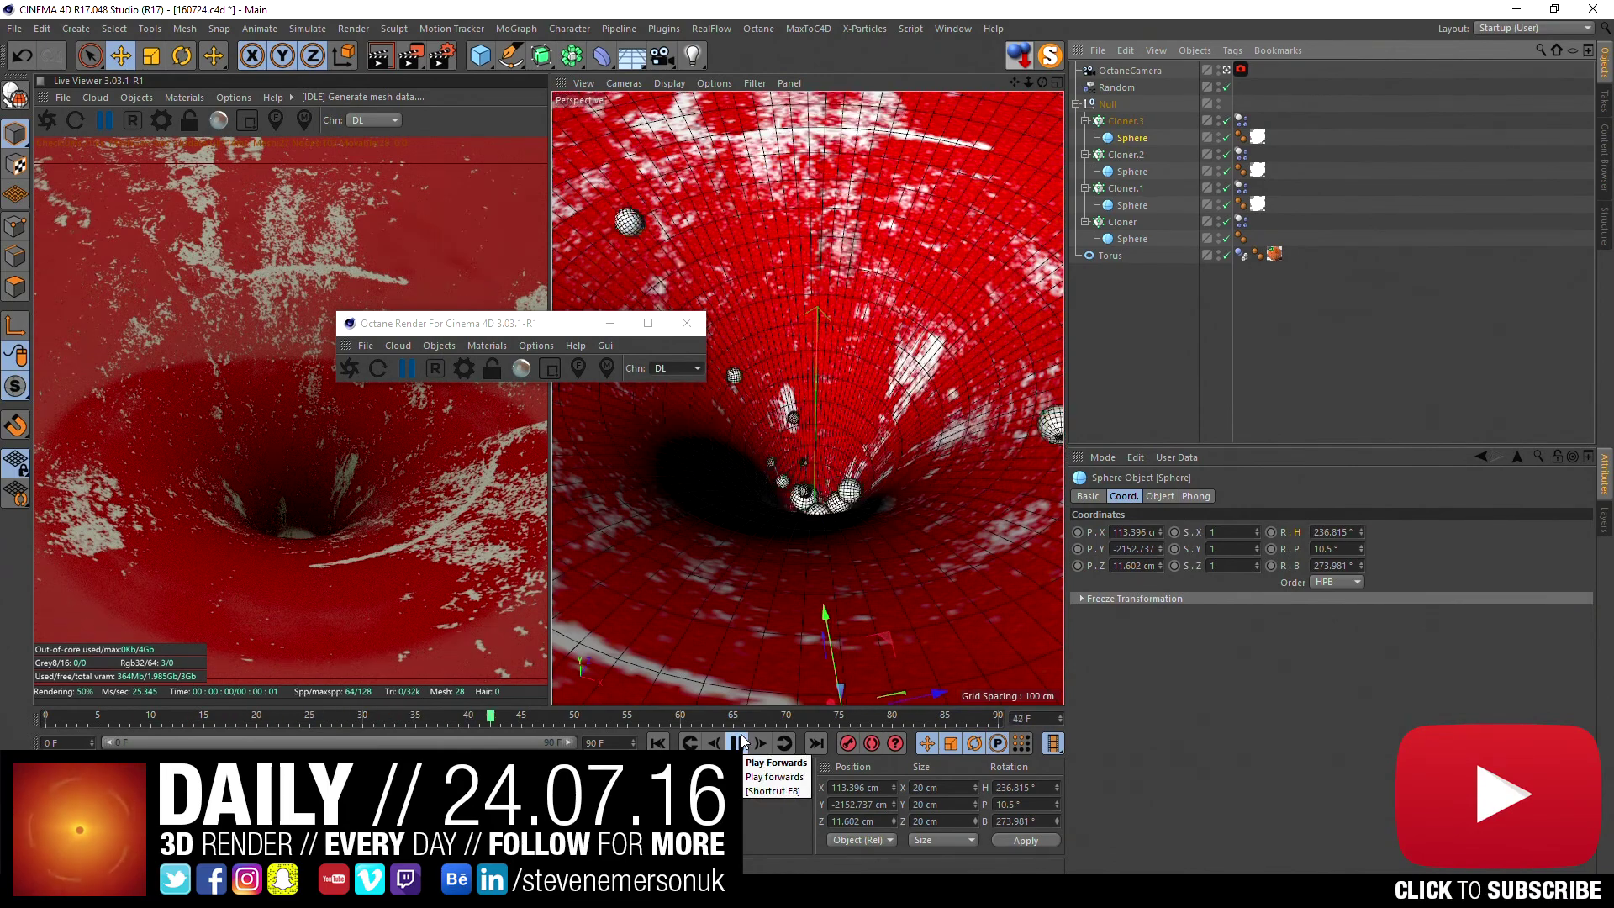
pyautogui.click(738, 743)
pyautogui.click(658, 743)
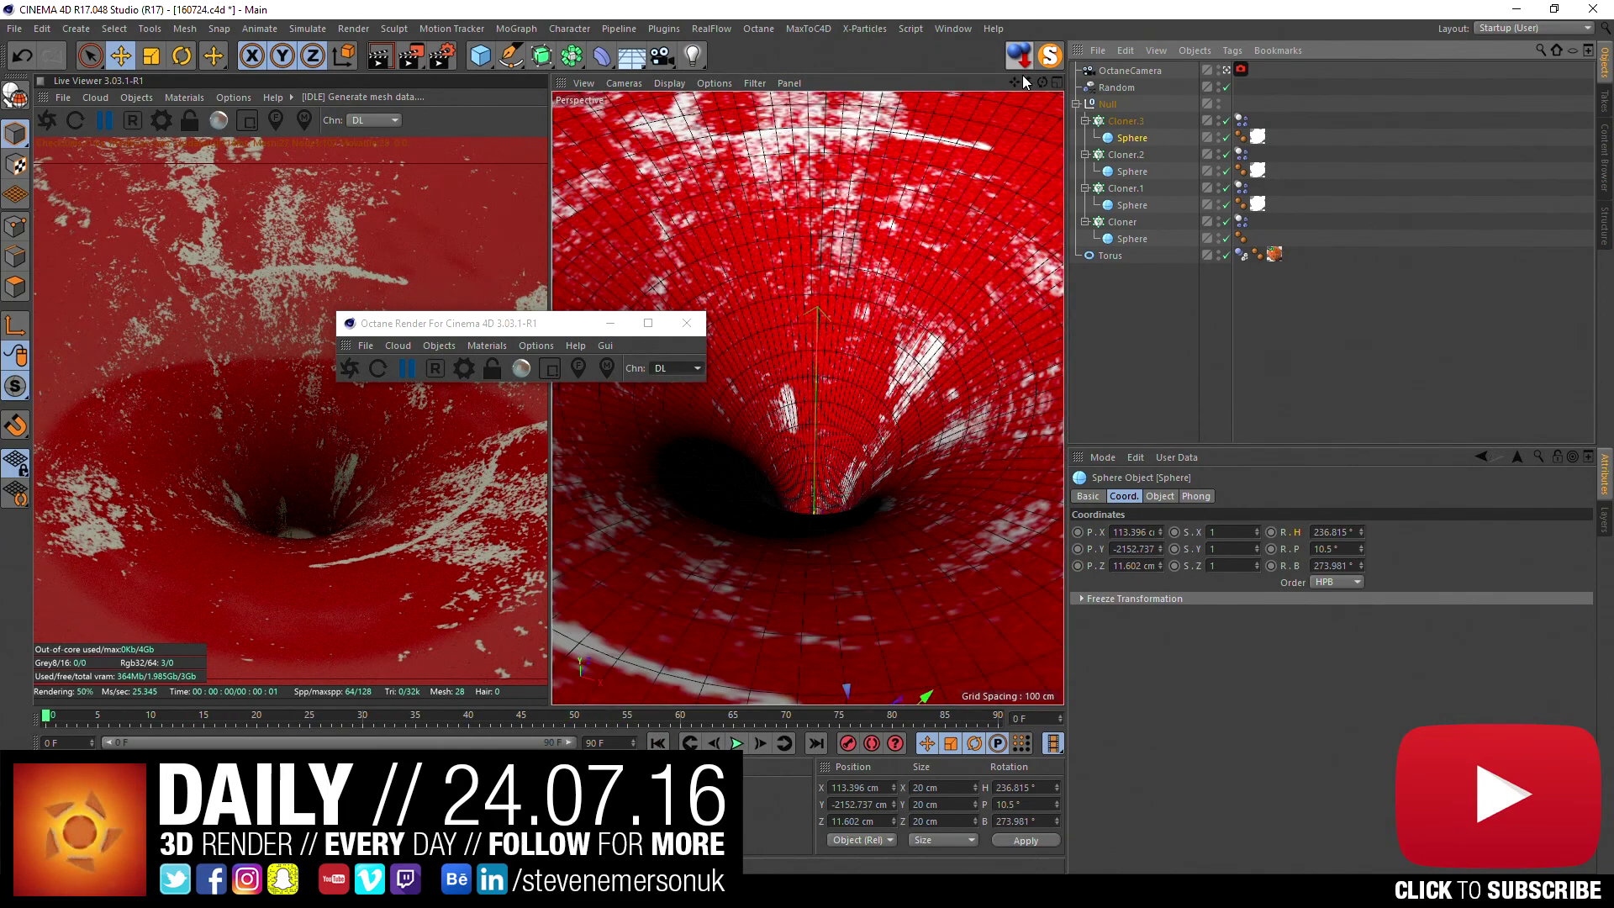
pyautogui.moveTo(1027, 82)
pyautogui.mouseDown()
pyautogui.moveTo(975, 93)
pyautogui.moveTo(1046, 84)
pyautogui.mouseUp()
# - Shift Cloner.2's spheres along the X axis
pyautogui.click(737, 743)
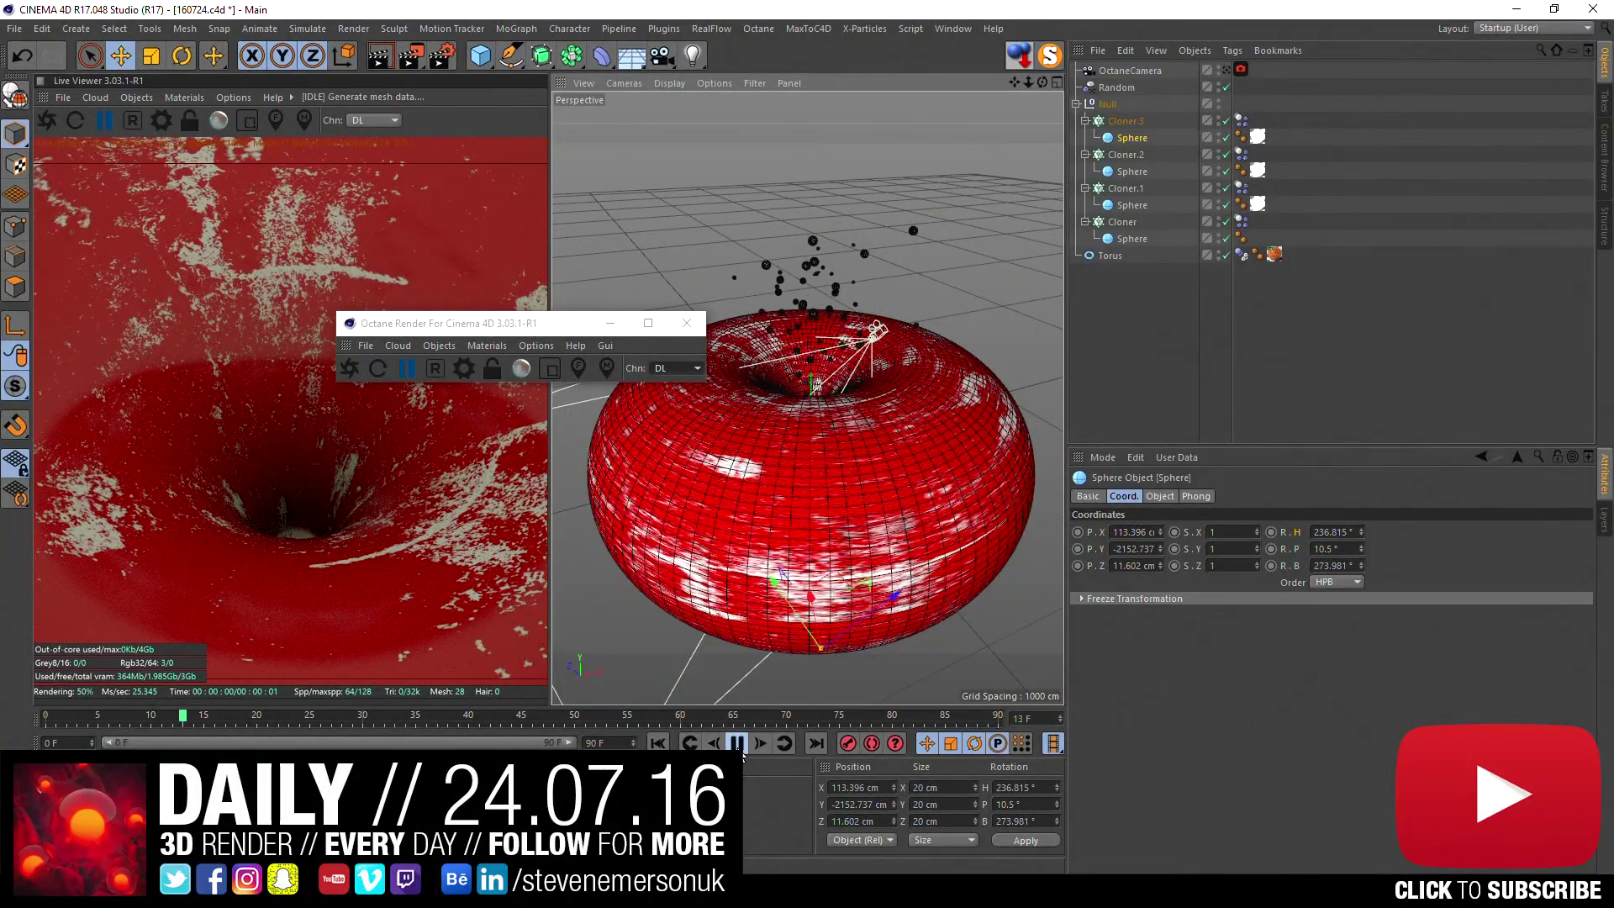
pyautogui.click(841, 269)
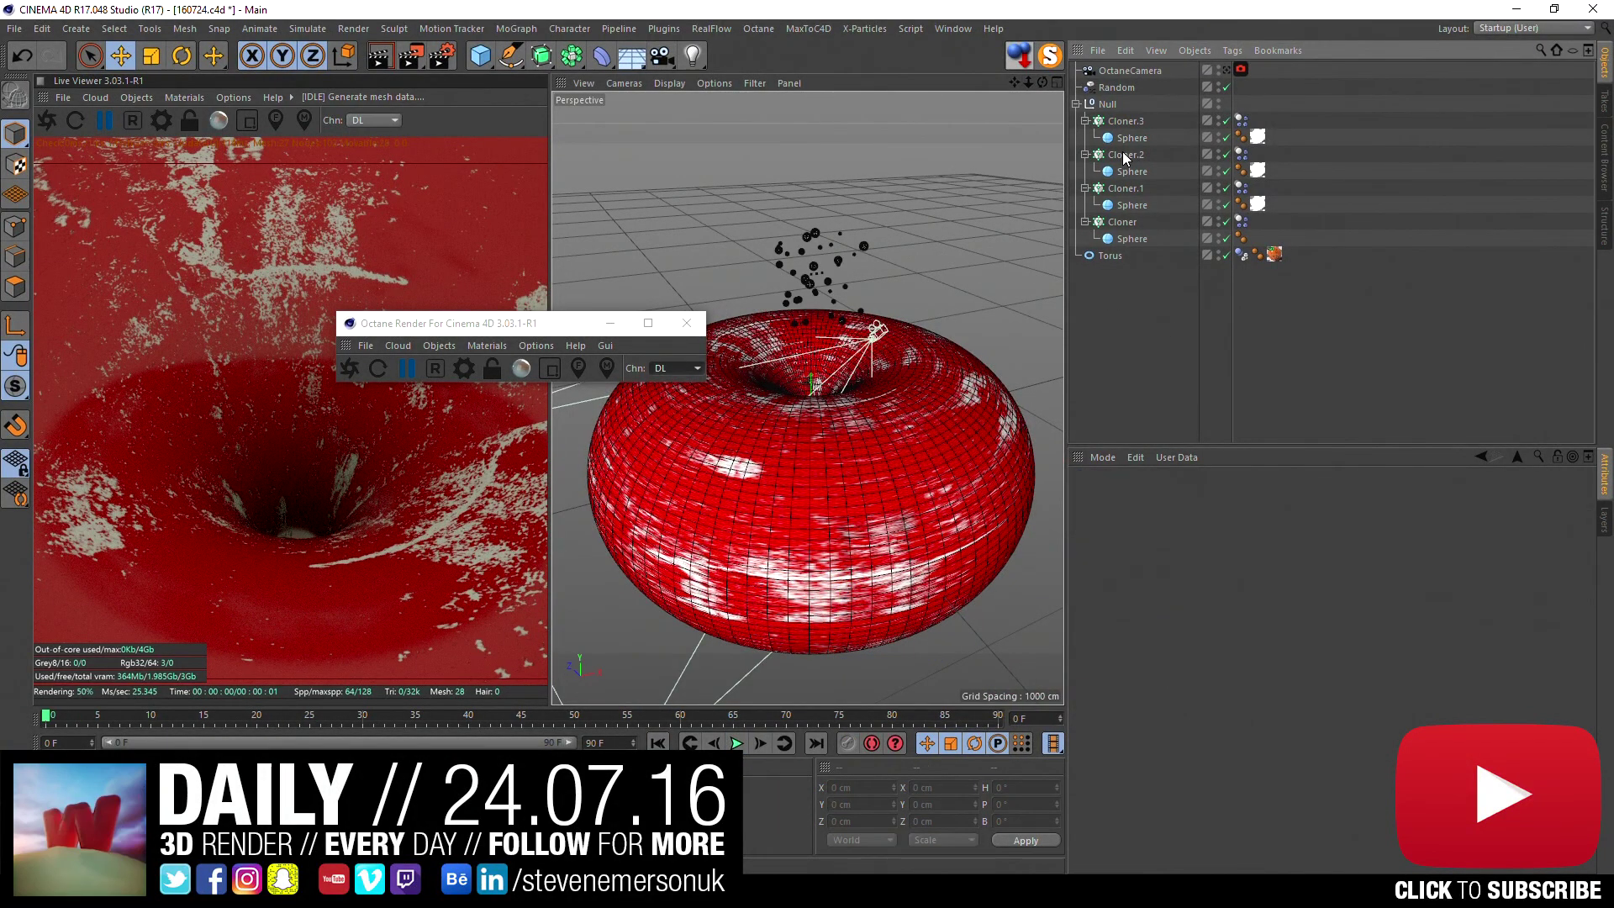
pyautogui.scroll(3, 855, 287)
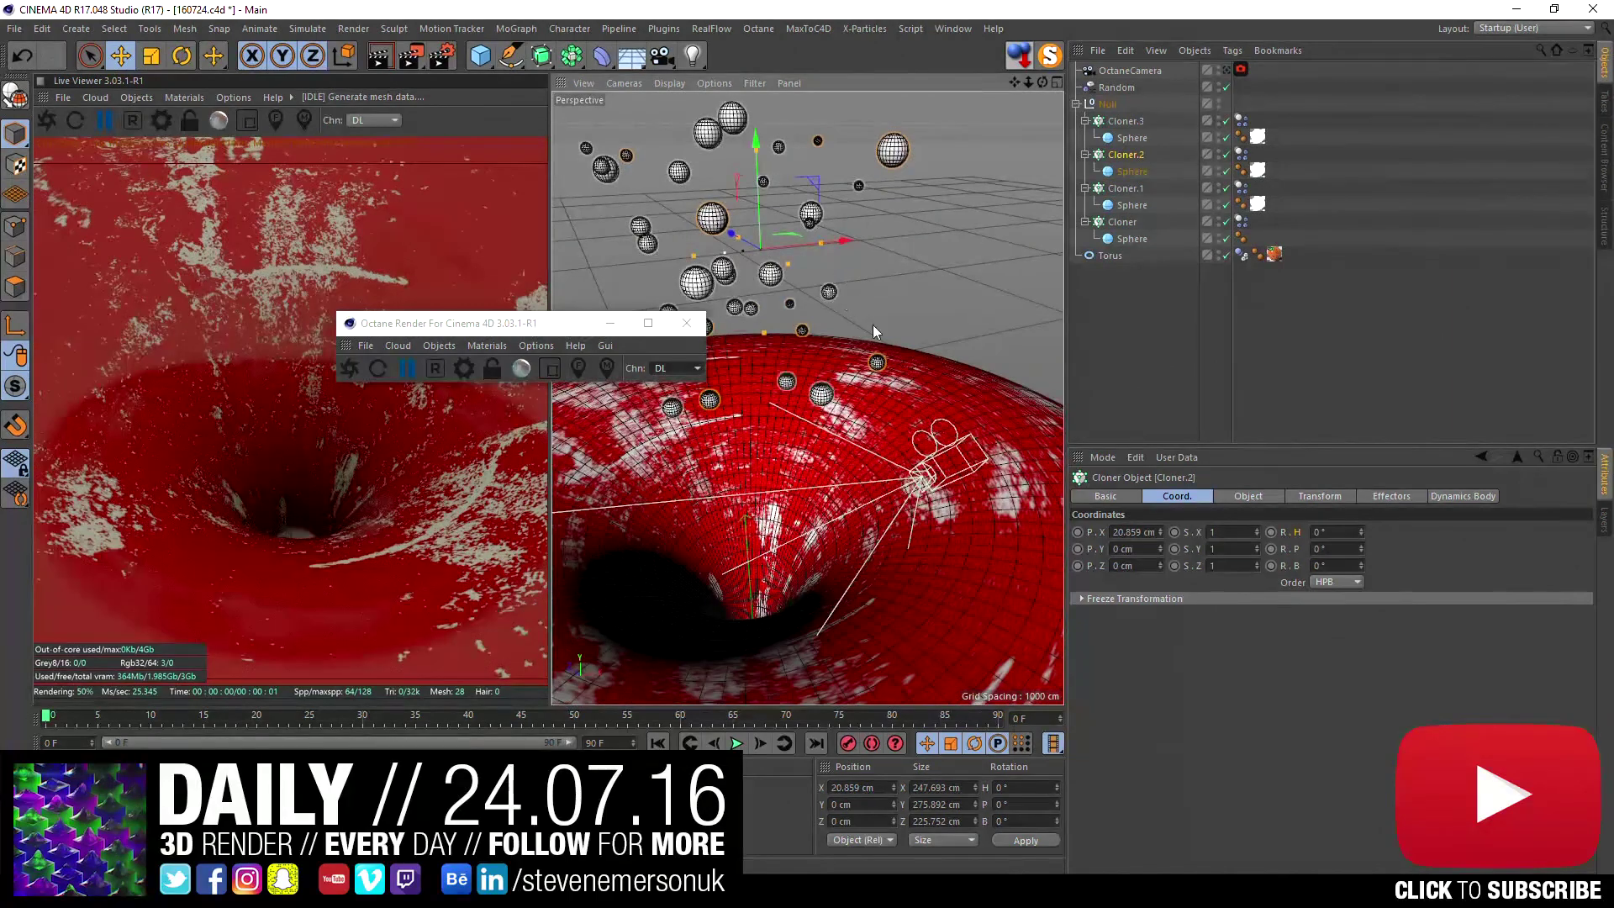
pyautogui.scroll(2, 873, 325)
pyautogui.scroll(2, 901, 331)
pyautogui.scroll(1, 858, 286)
pyautogui.moveTo(865, 254); pyautogui.dragTo(931, 257)
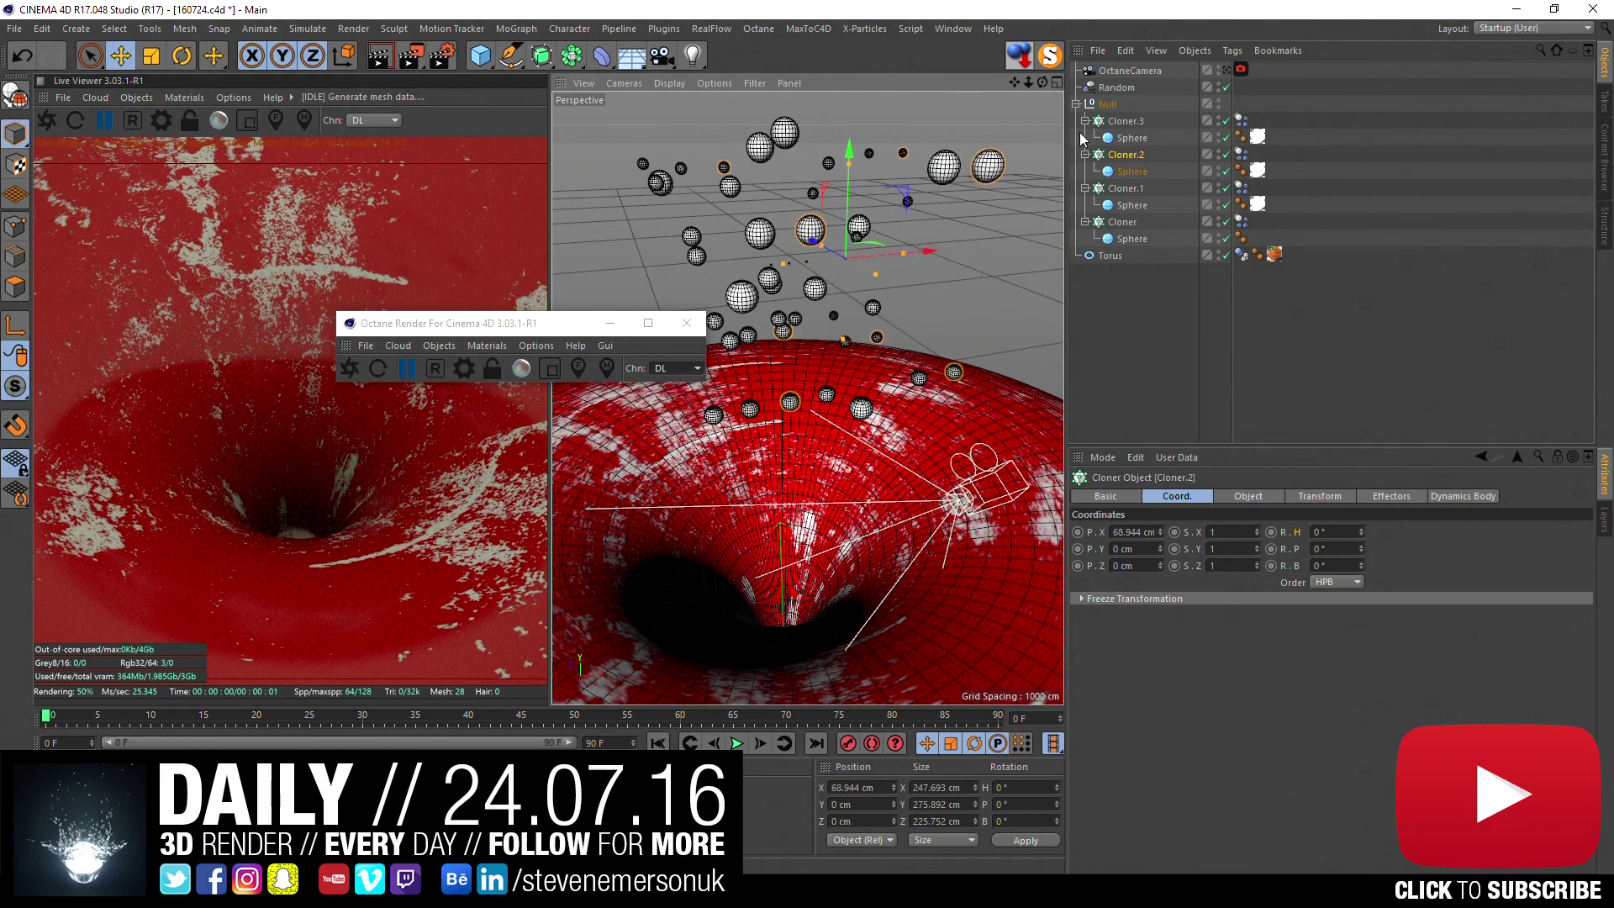
# - Move Cloner.3 left and rotate its heading to -190°, then preview the fall
pyautogui.click(1125, 121)
pyautogui.moveTo(871, 254); pyautogui.dragTo(855, 262)
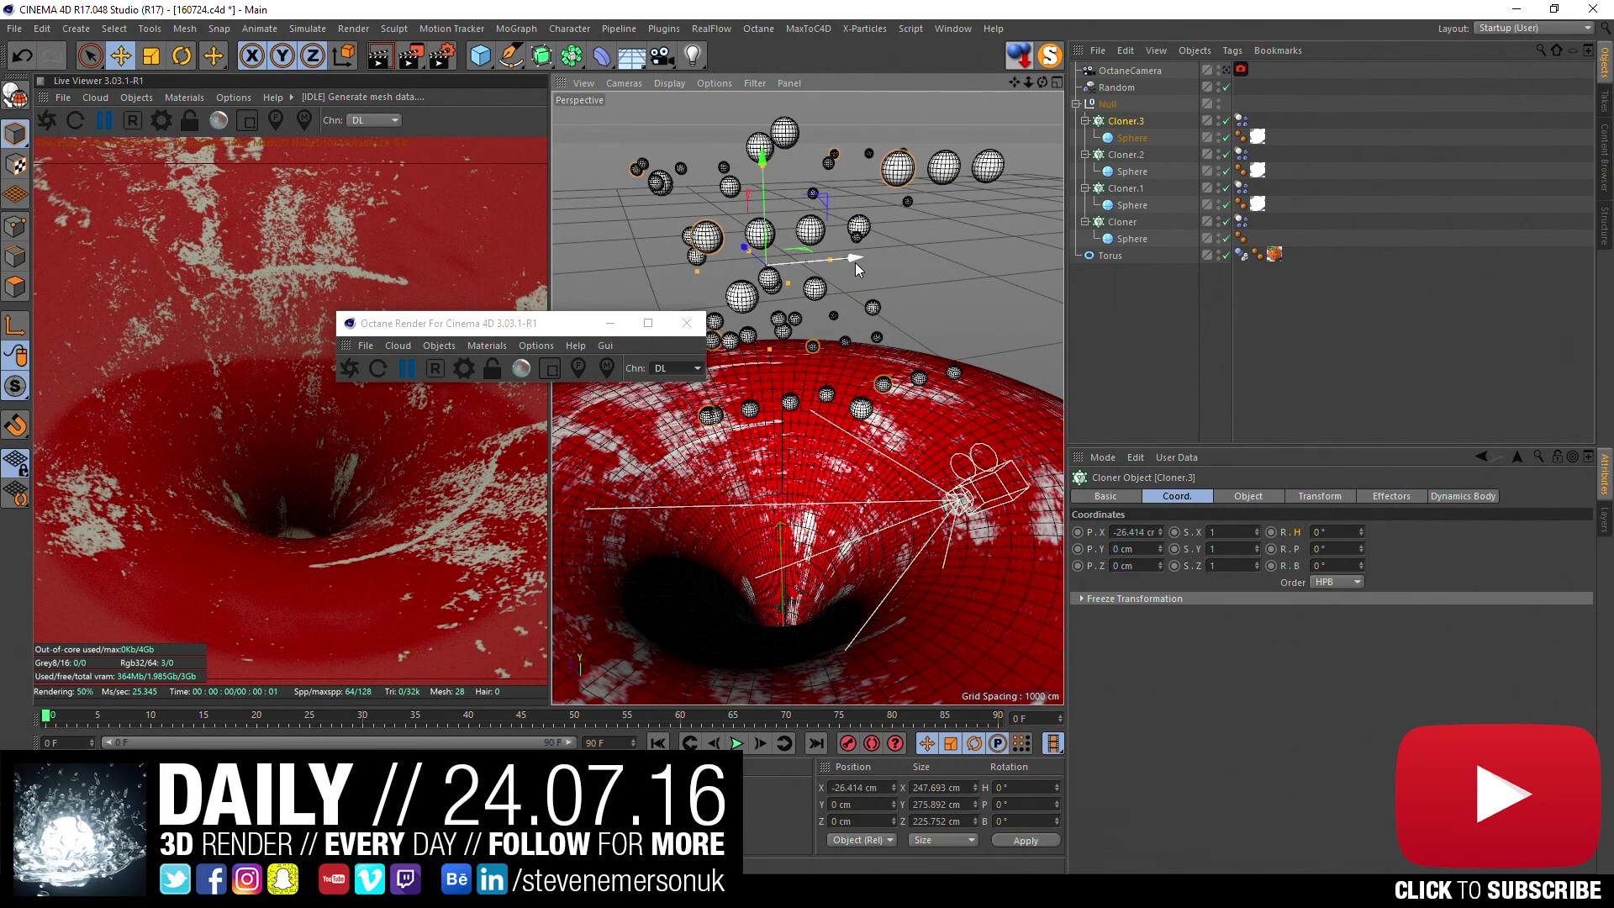
pyautogui.press('r')
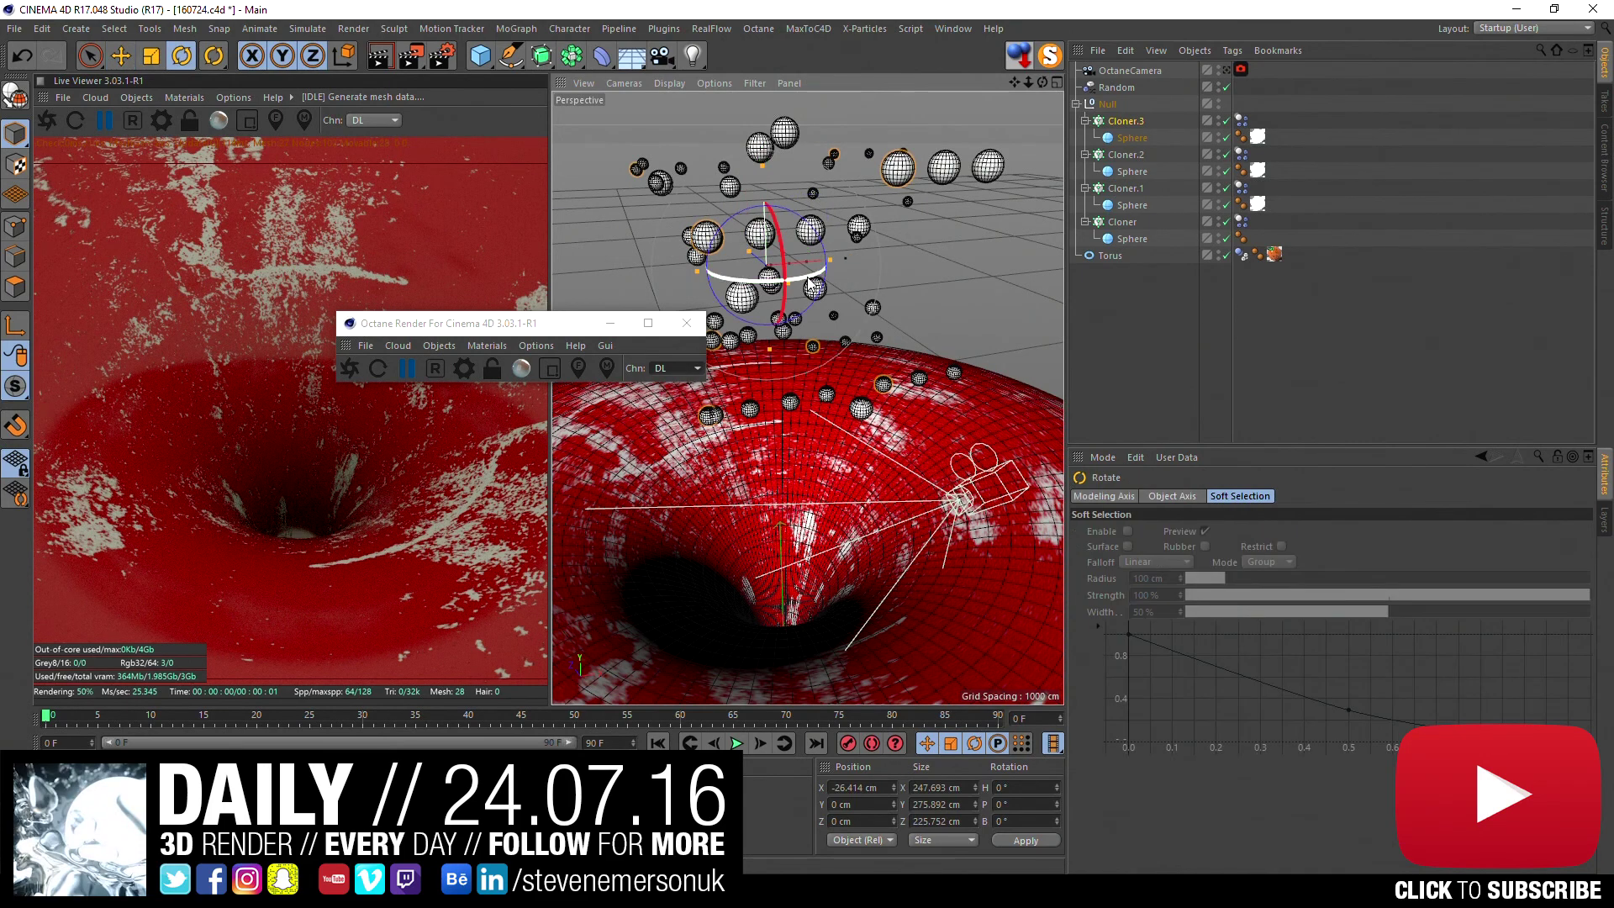
pyautogui.moveTo(807, 277); pyautogui.dragTo(708, 281)
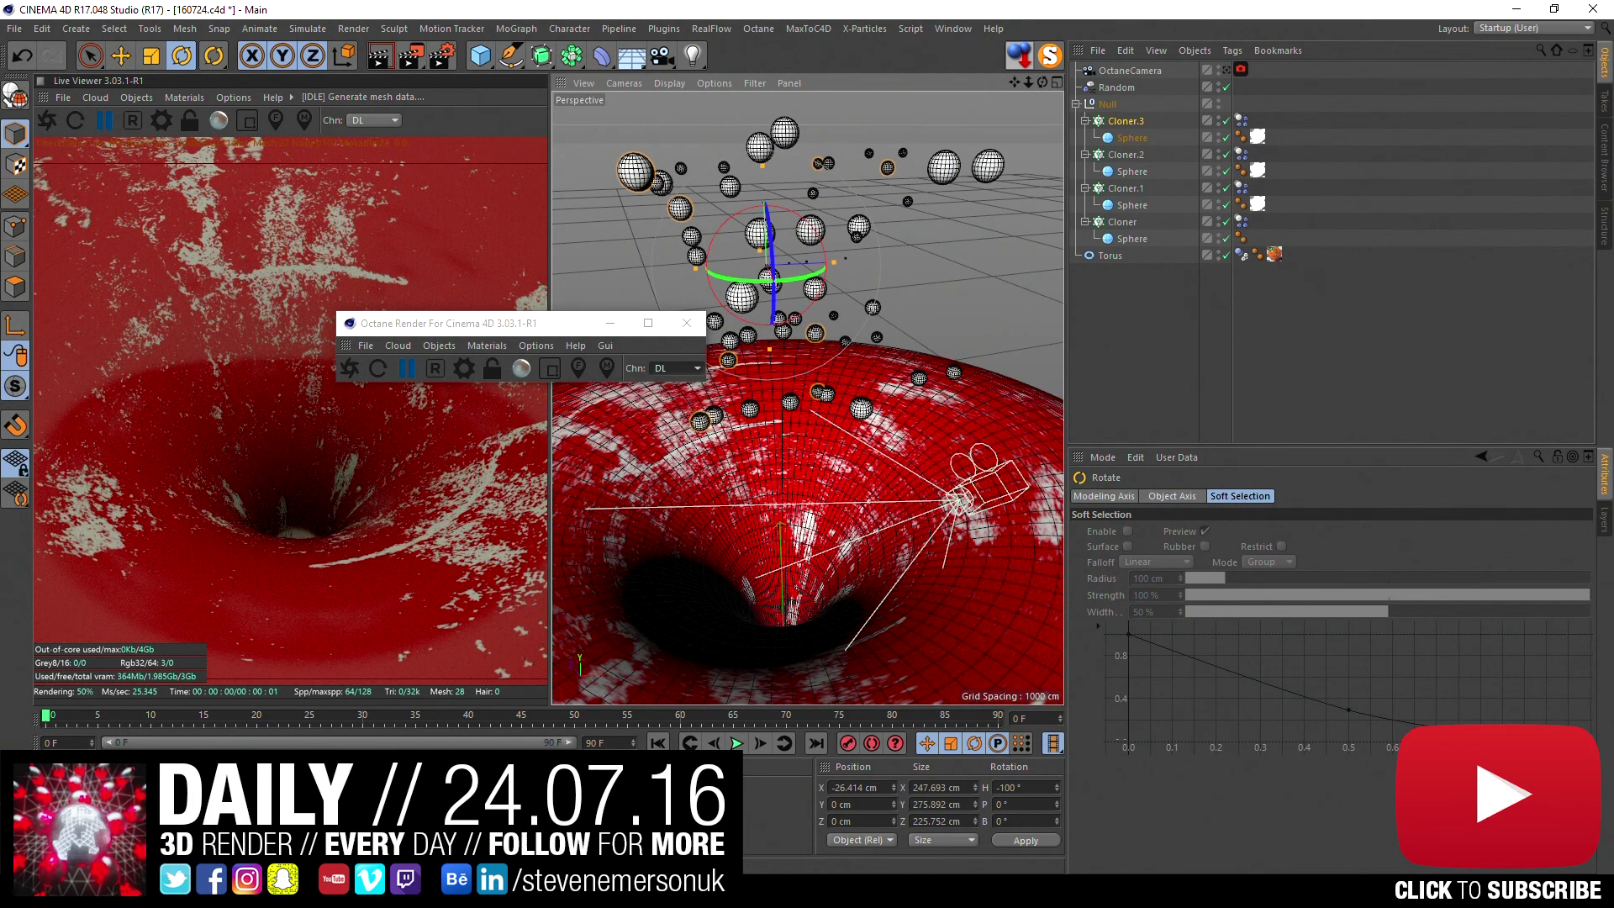
pyautogui.moveTo(820, 276); pyautogui.dragTo(723, 279)
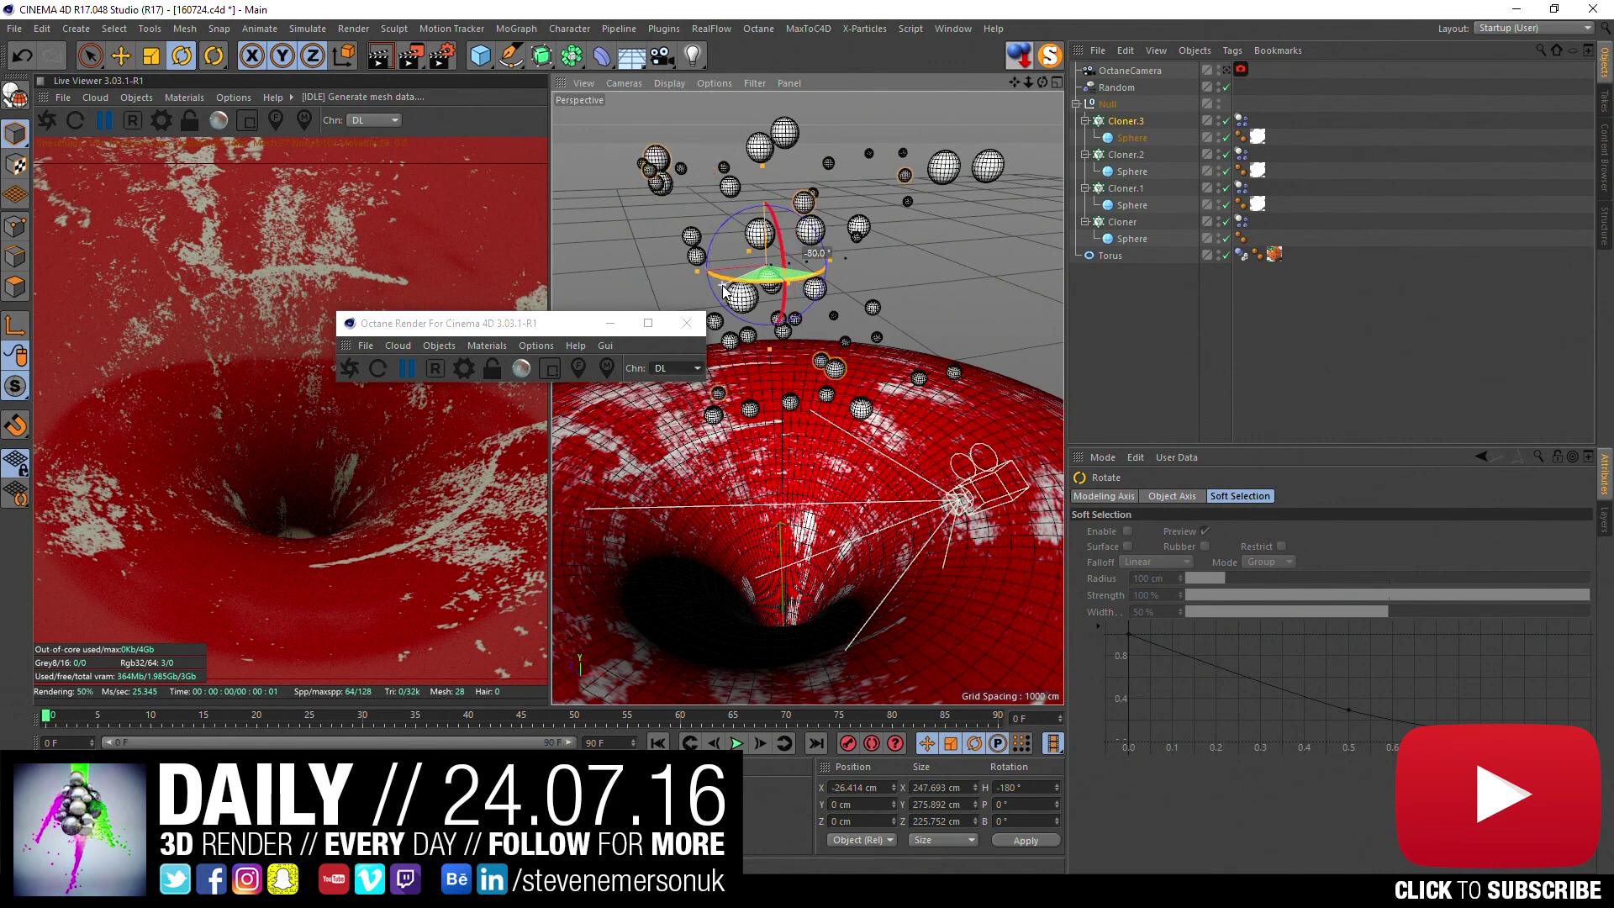
pyautogui.click(737, 743)
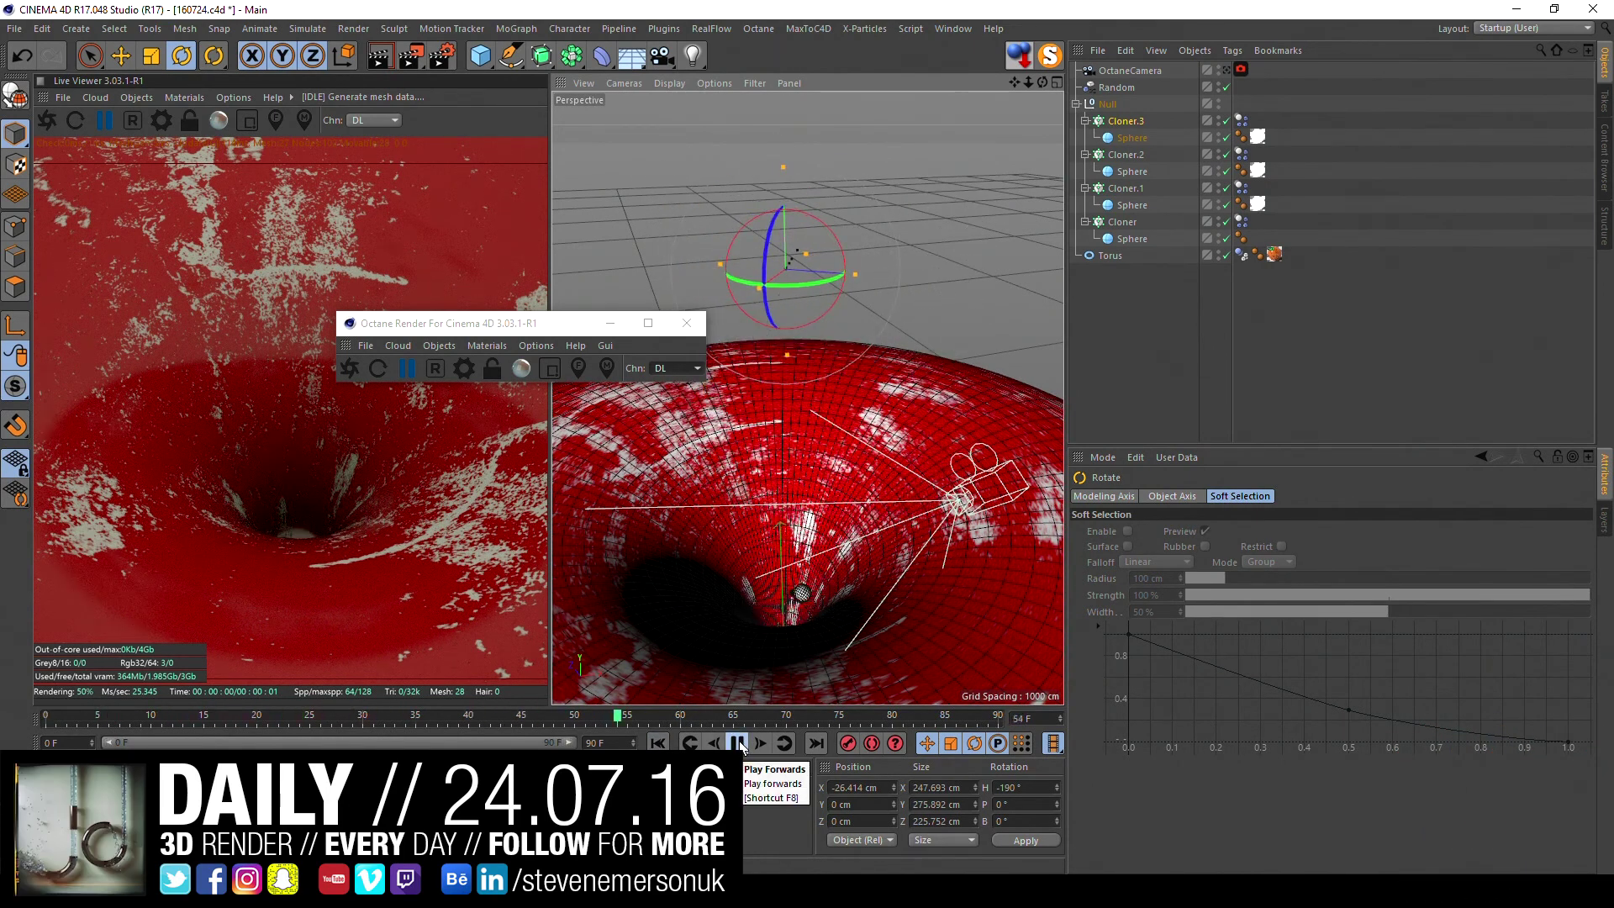
pyautogui.click(740, 746)
pyautogui.click(659, 743)
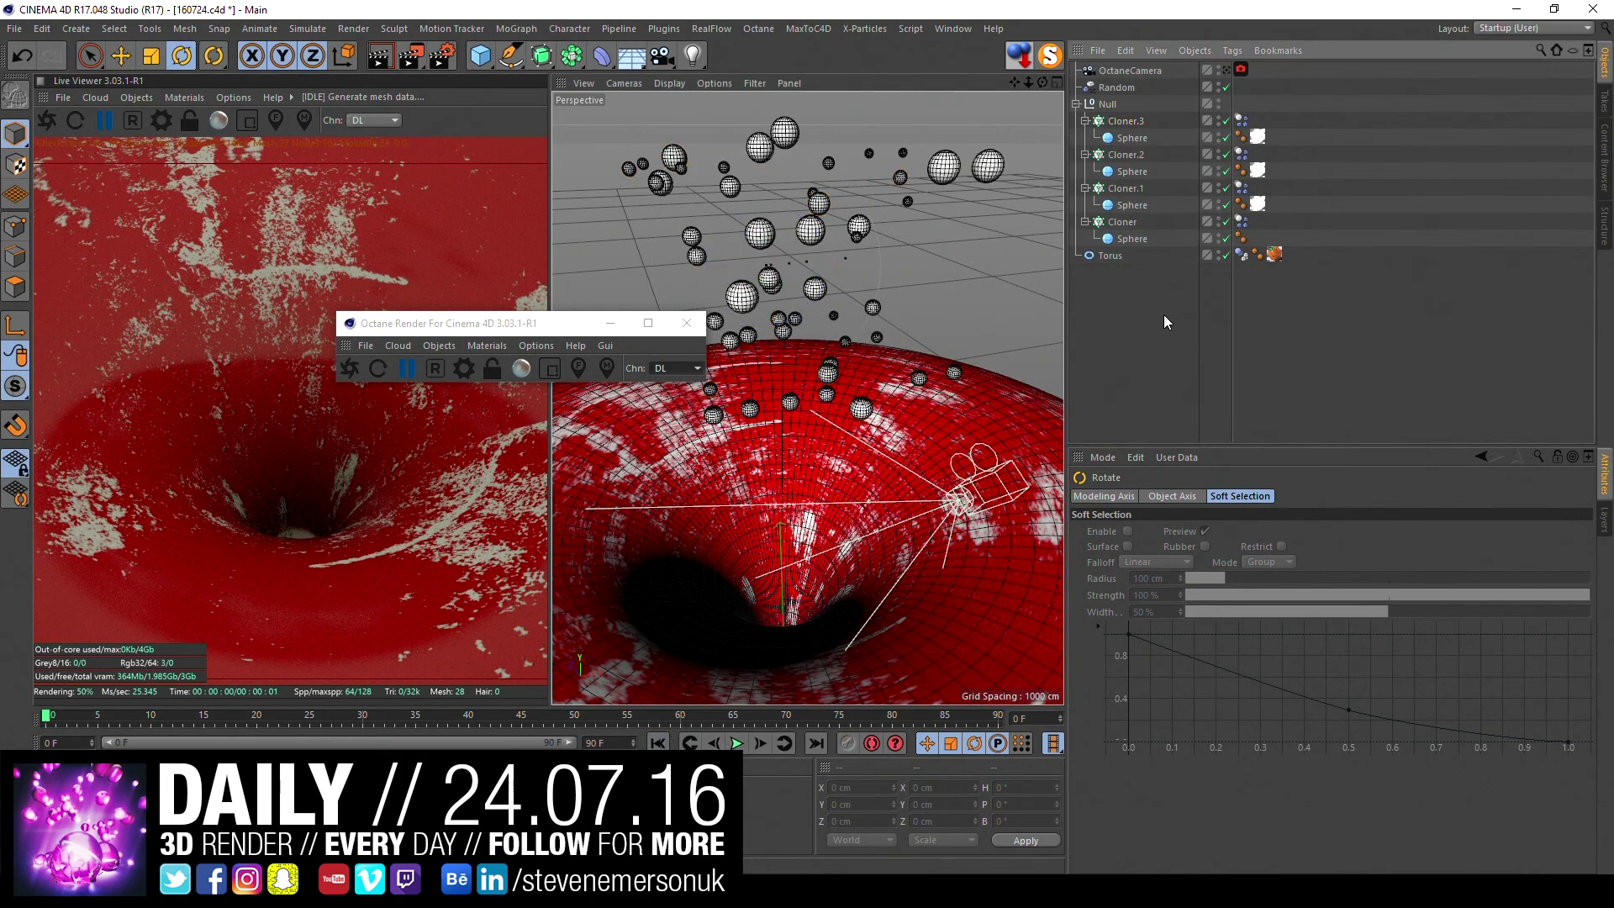
pyautogui.click(1125, 122)
# - Duplicate Cloner.3 as Cloner.4, move it further left, and preview the fall
pyautogui.hotkey('ctrl', 'c')
pyautogui.hotkey('ctrl', 'v')
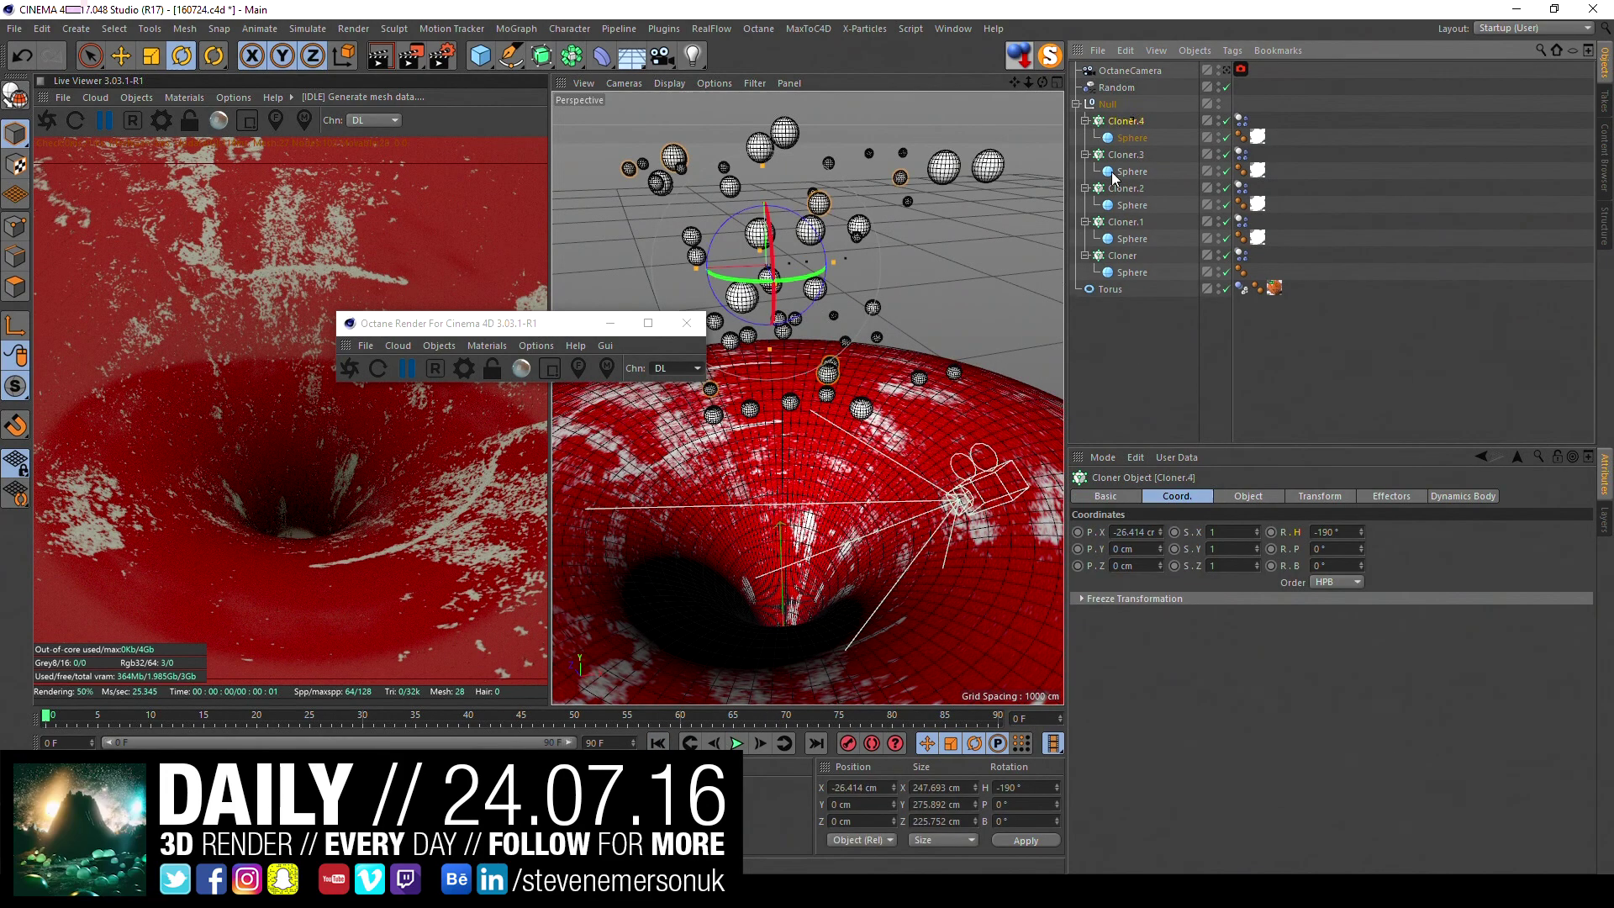
pyautogui.press('e')
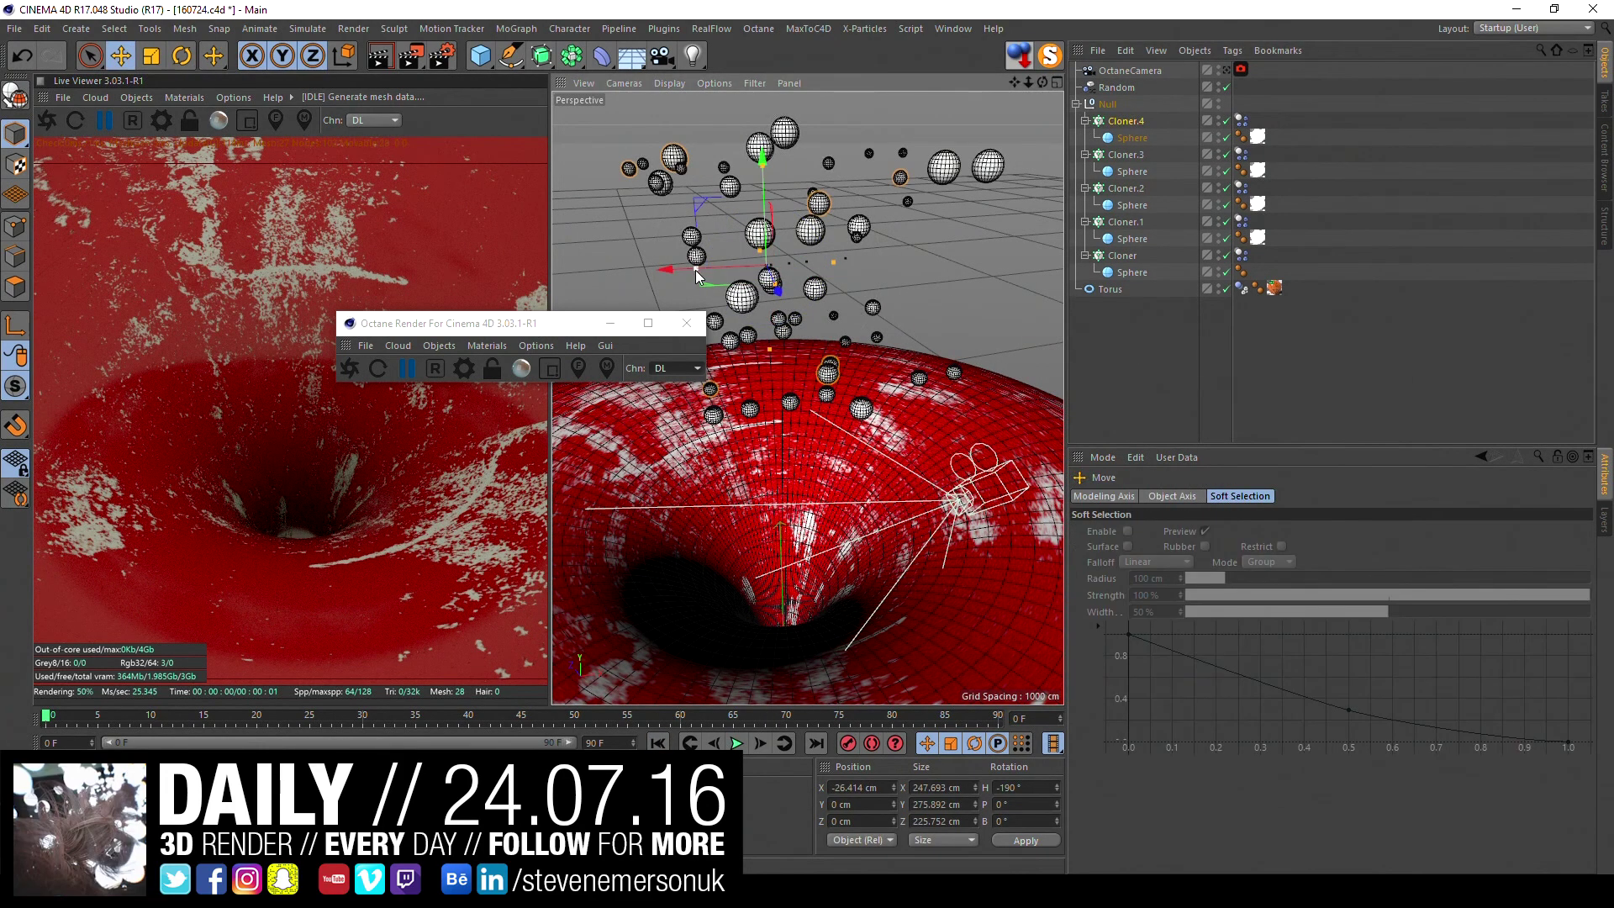
pyautogui.moveTo(673, 269); pyautogui.dragTo(644, 271)
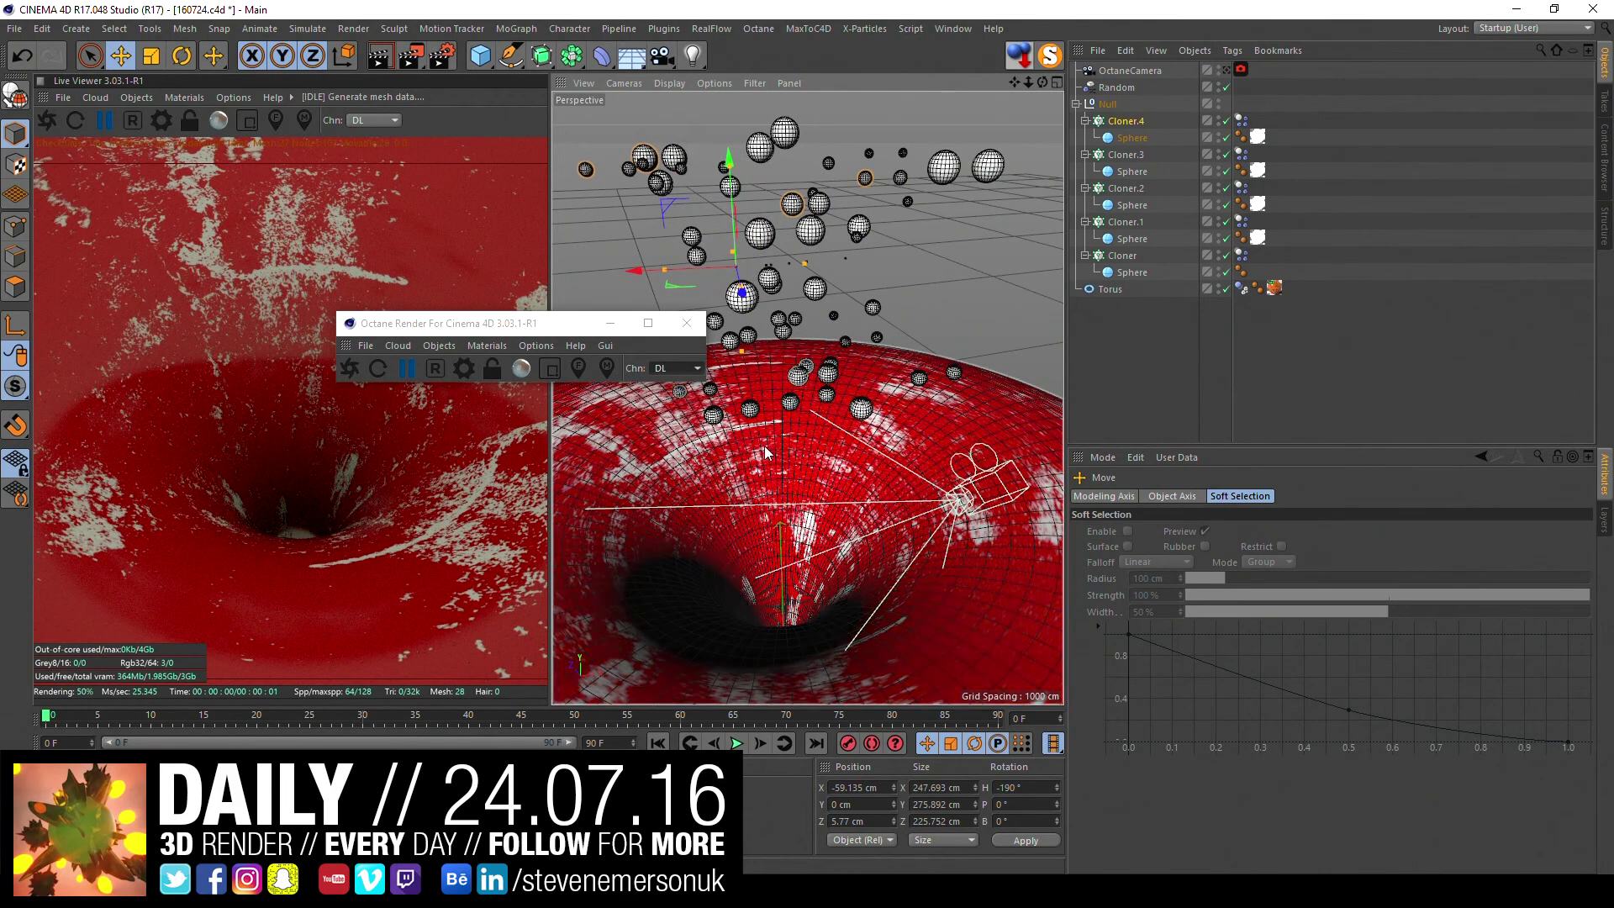
pyautogui.click(739, 750)
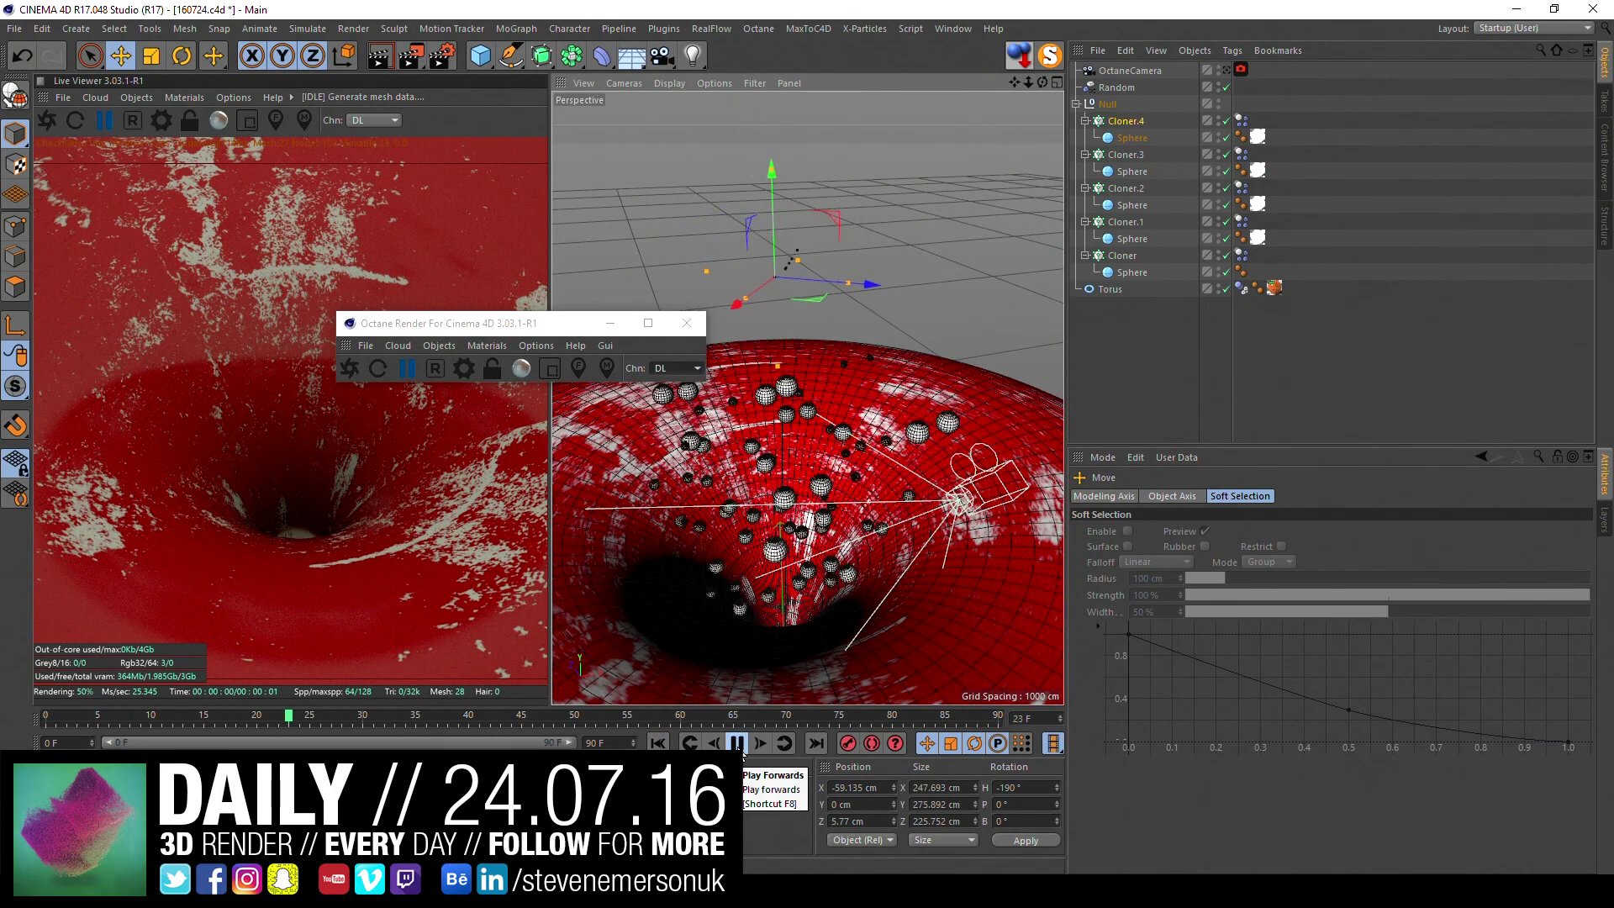
pyautogui.click(664, 743)
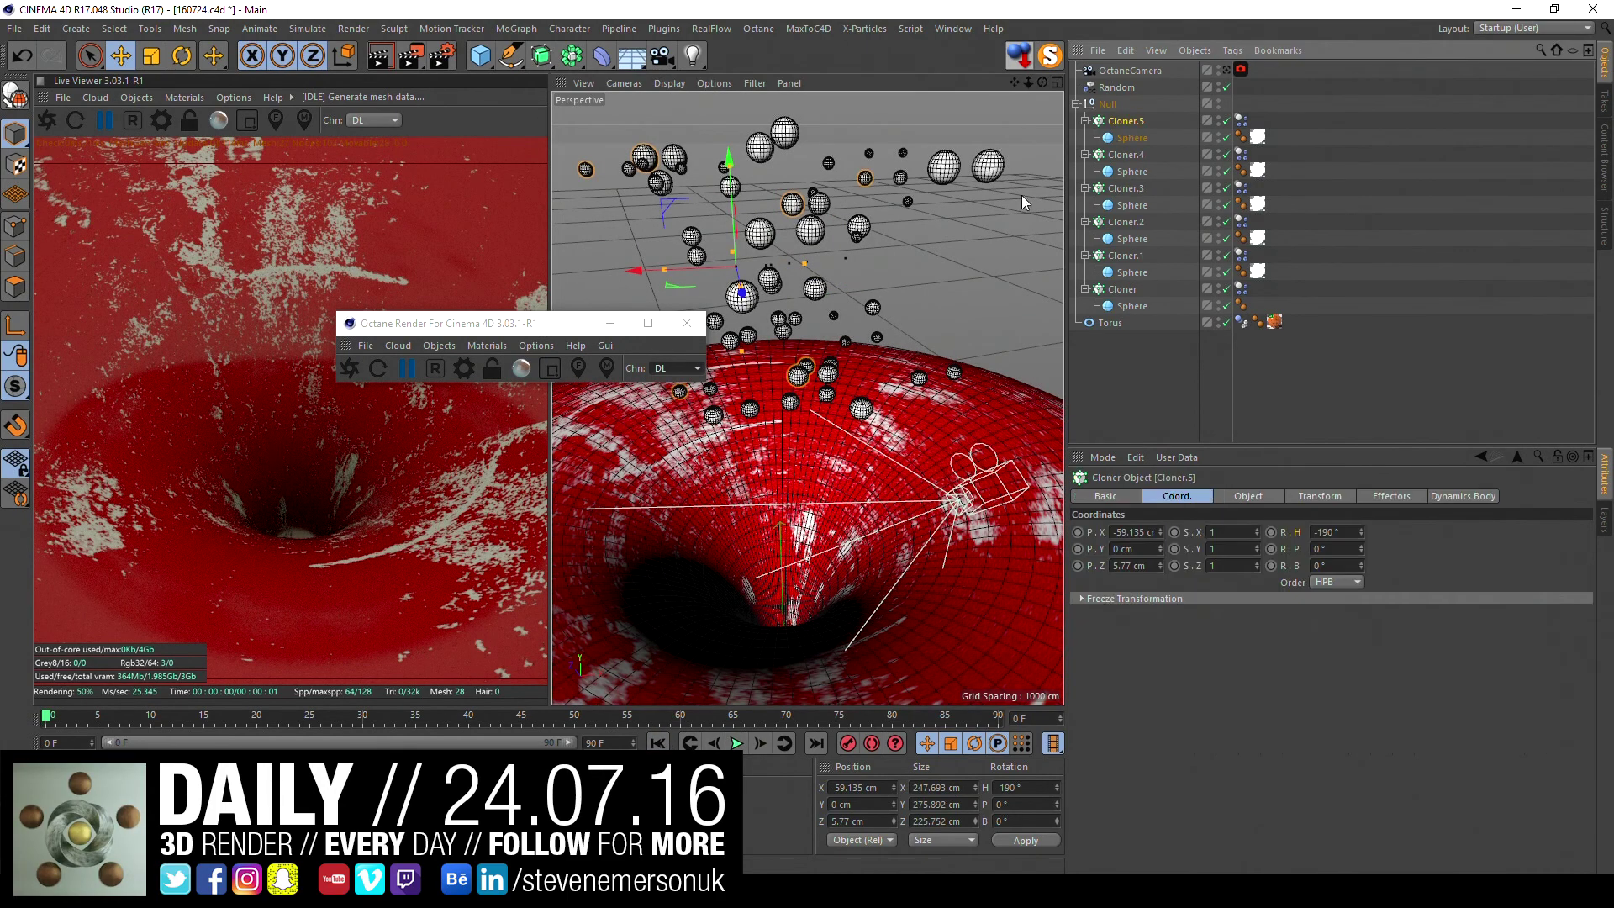
# - Duplicate Cloner.4 as Cloner.5 and move it to X 16.264 cm, Z -7.525 cm
pyautogui.keyDown('ctrl'); pyautogui.moveTo(1123, 120); pyautogui.dragTo(1123, 120); pyautogui.keyUp('ctrl')
pyautogui.moveTo(663, 269); pyautogui.dragTo(728, 266)
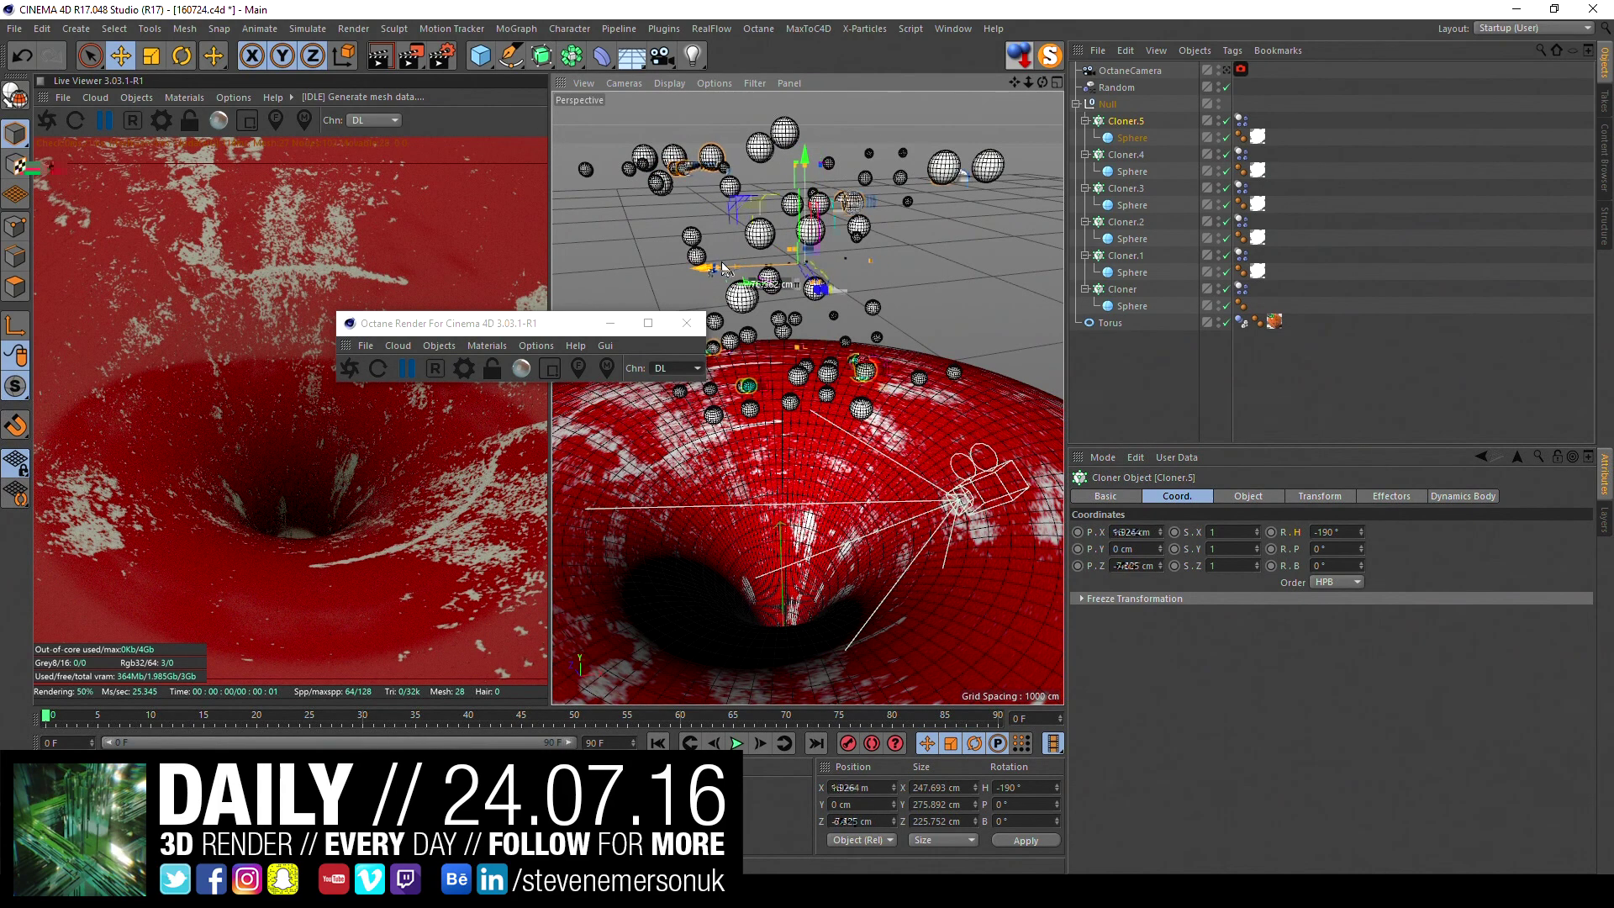
pyautogui.click(736, 745)
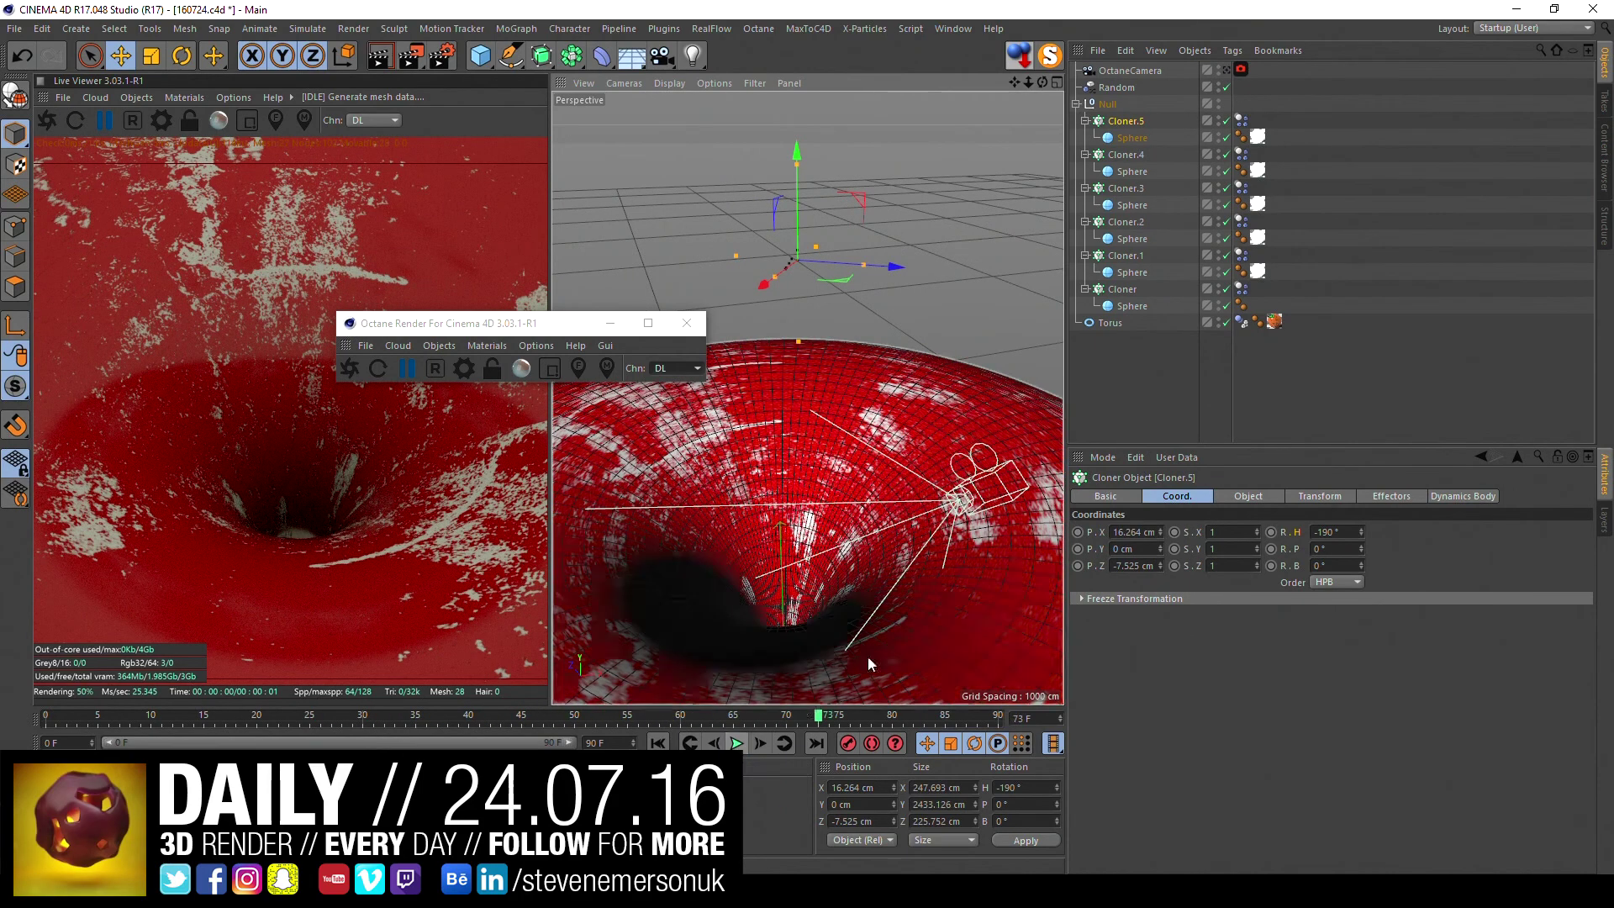
pyautogui.click(658, 744)
# - Select all six cloner Spheres, set their radius to 12 cm, and preview the fall
pyautogui.click(1132, 306)
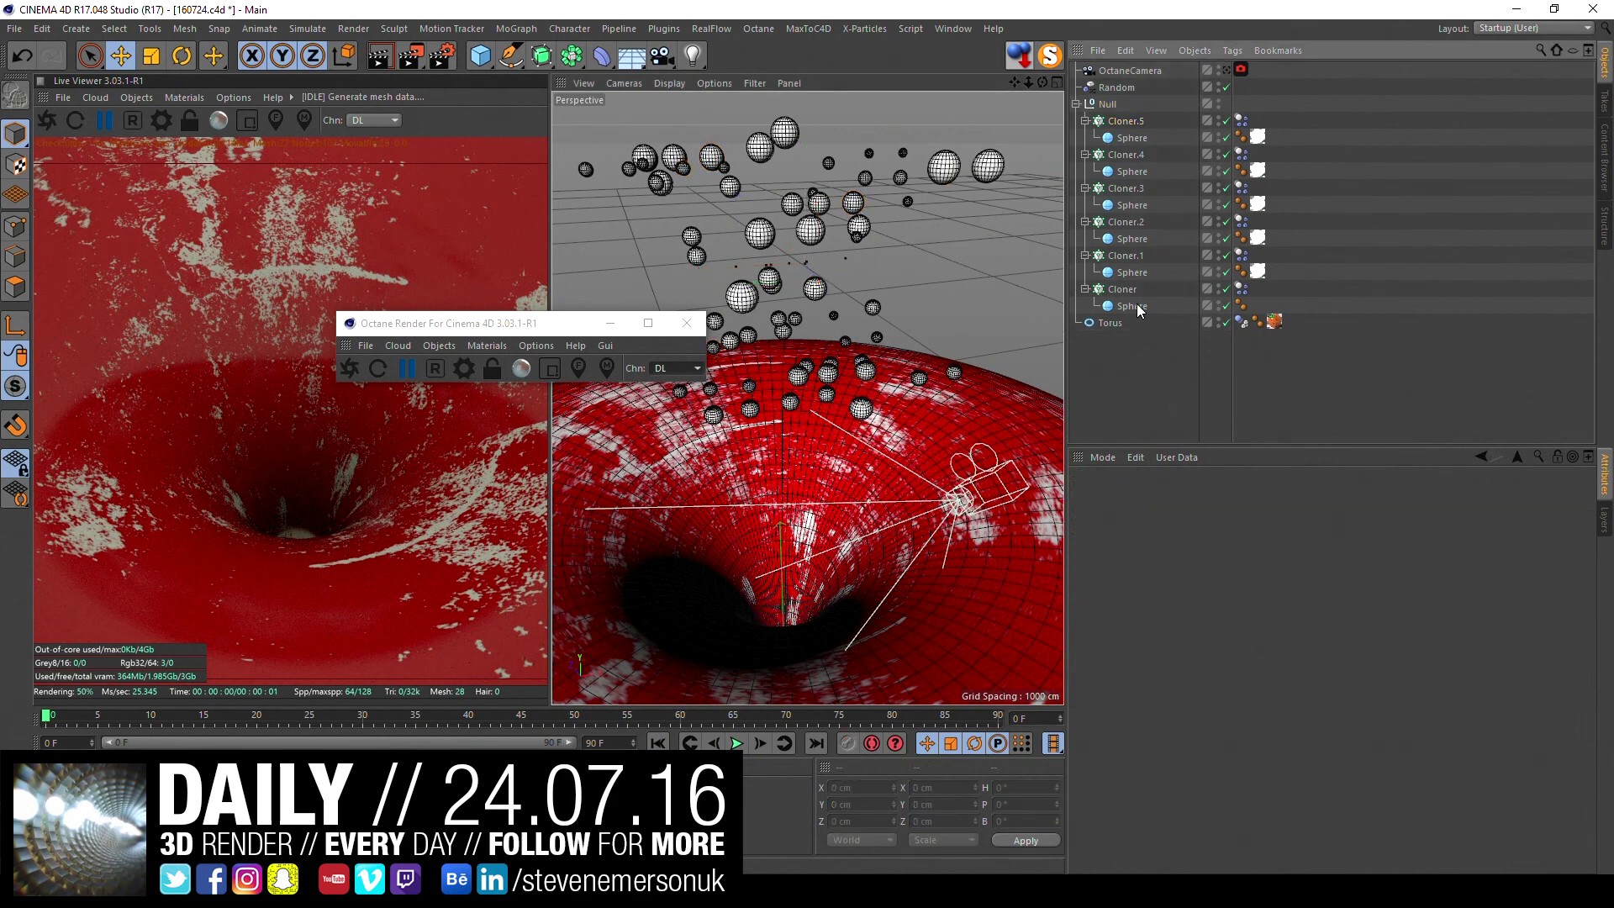
pyautogui.keyDown('ctrl'); pyautogui.click(1133, 272); pyautogui.keyUp('ctrl')
pyautogui.keyDown('ctrl'); pyautogui.click(1132, 239); pyautogui.keyUp('ctrl')
pyautogui.keyDown('ctrl'); pyautogui.click(1128, 205); pyautogui.keyUp('ctrl')
pyautogui.keyDown('ctrl'); pyautogui.click(1128, 172); pyautogui.keyUp('ctrl')
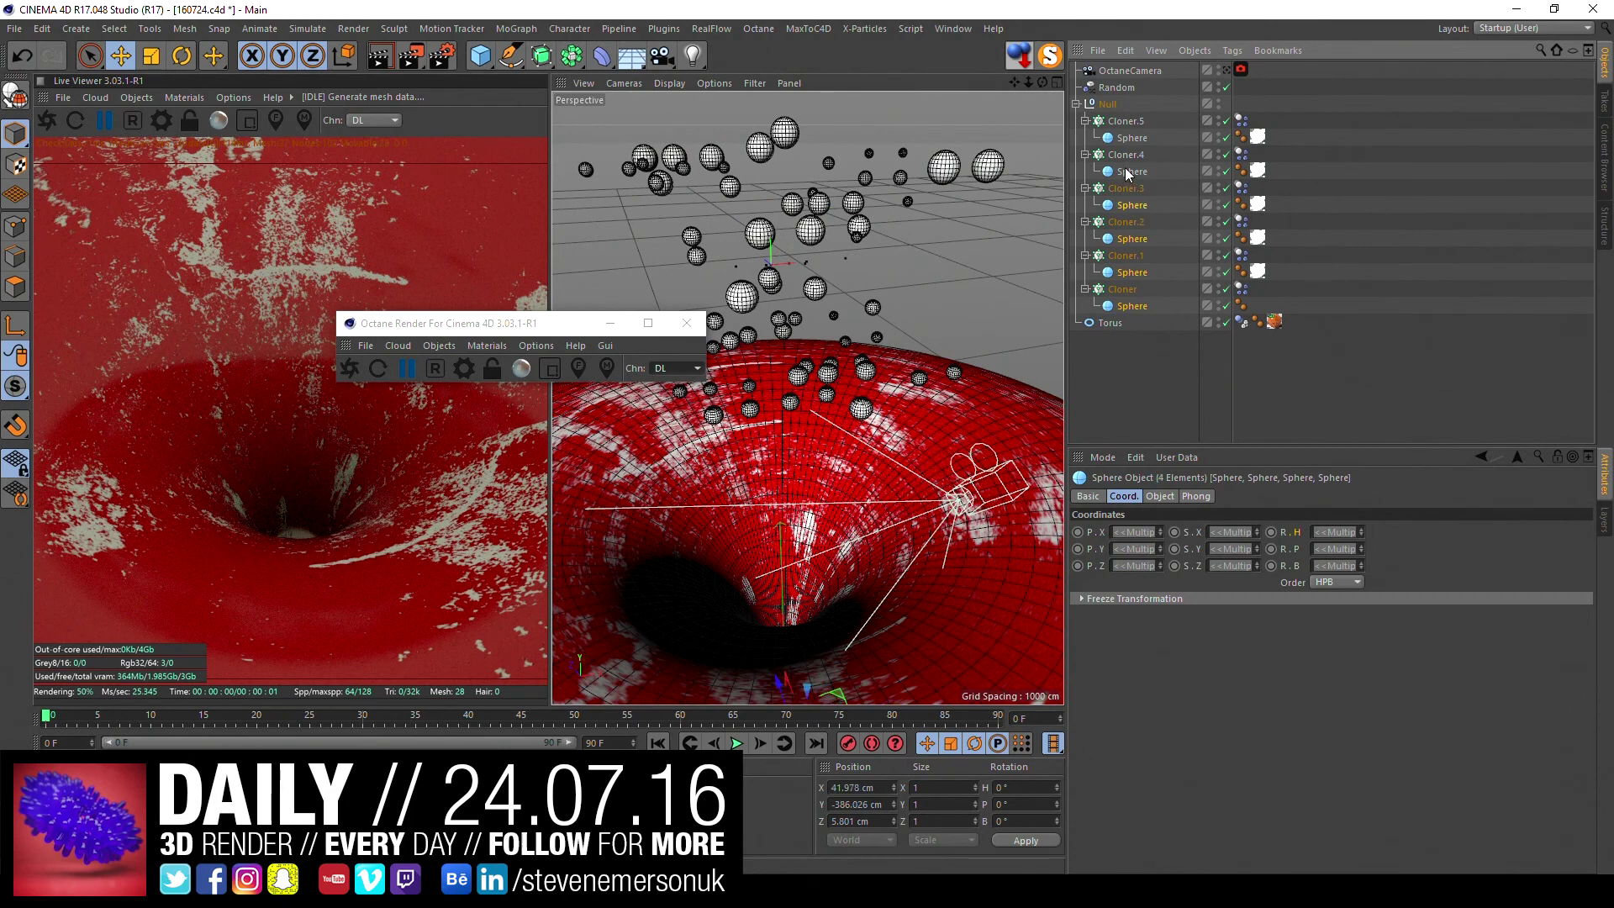
pyautogui.click(1165, 497)
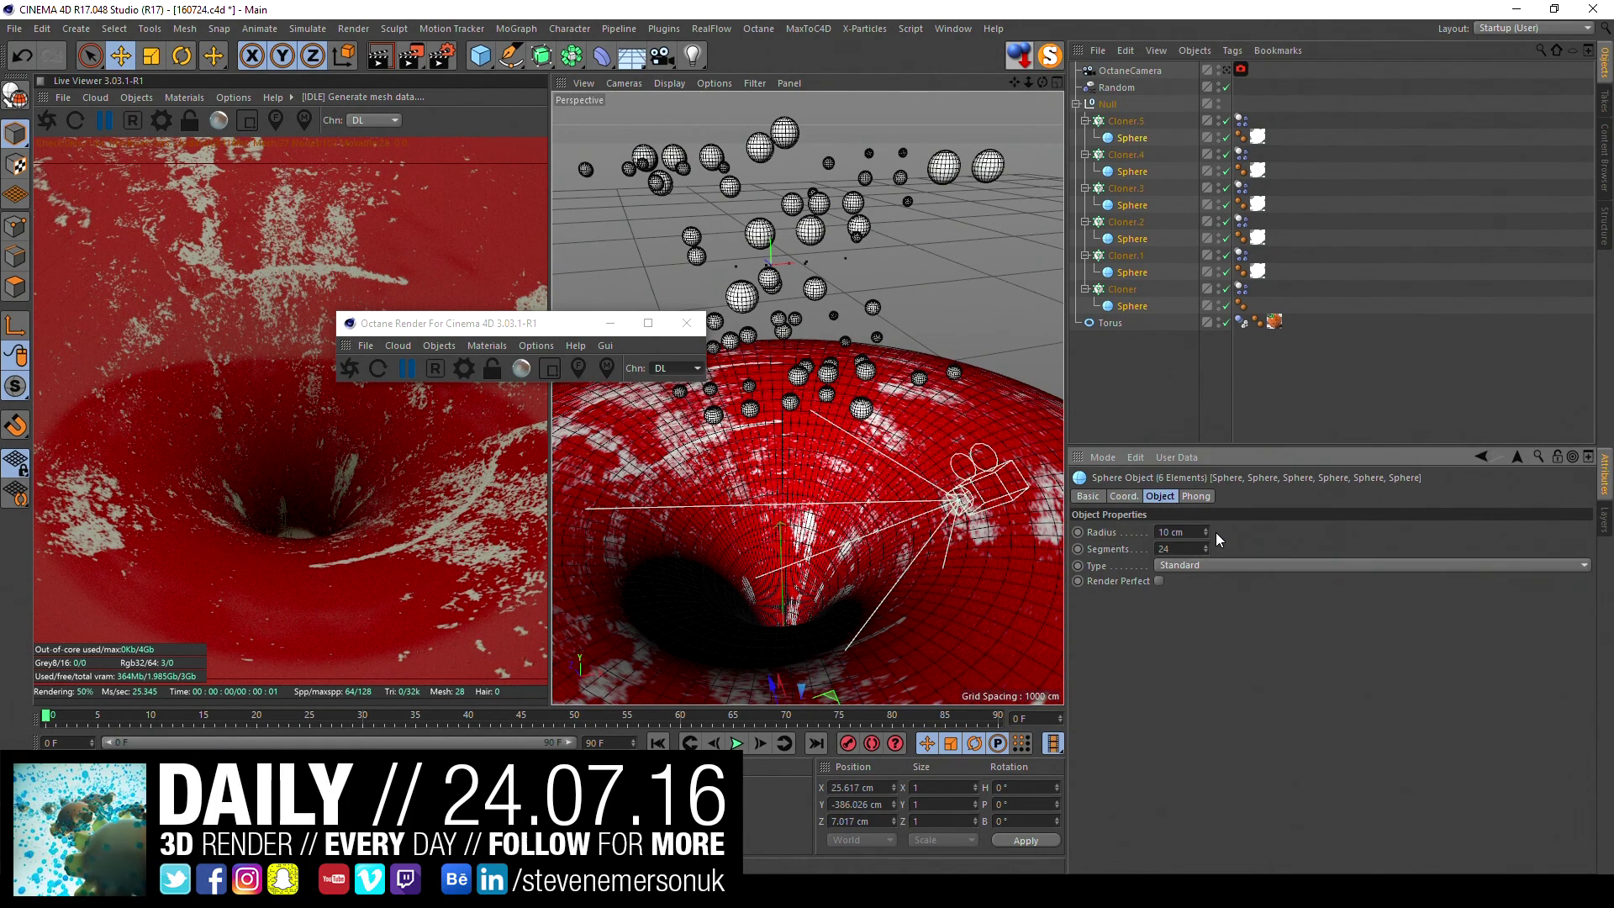
pyautogui.write('12')
pyautogui.press('Return')
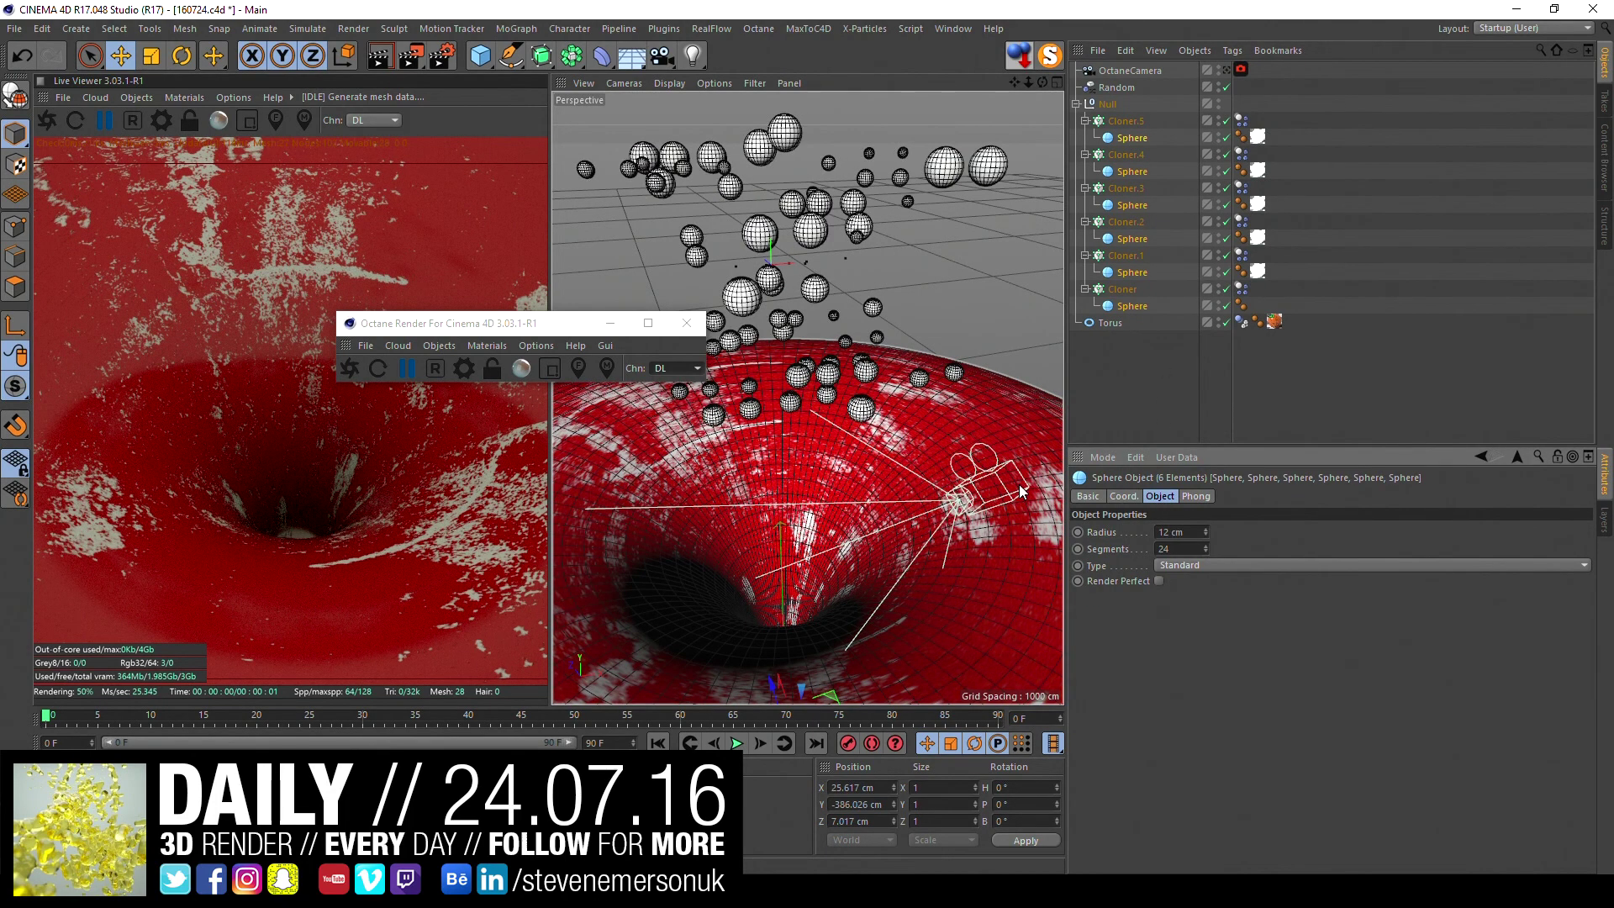
pyautogui.click(744, 741)
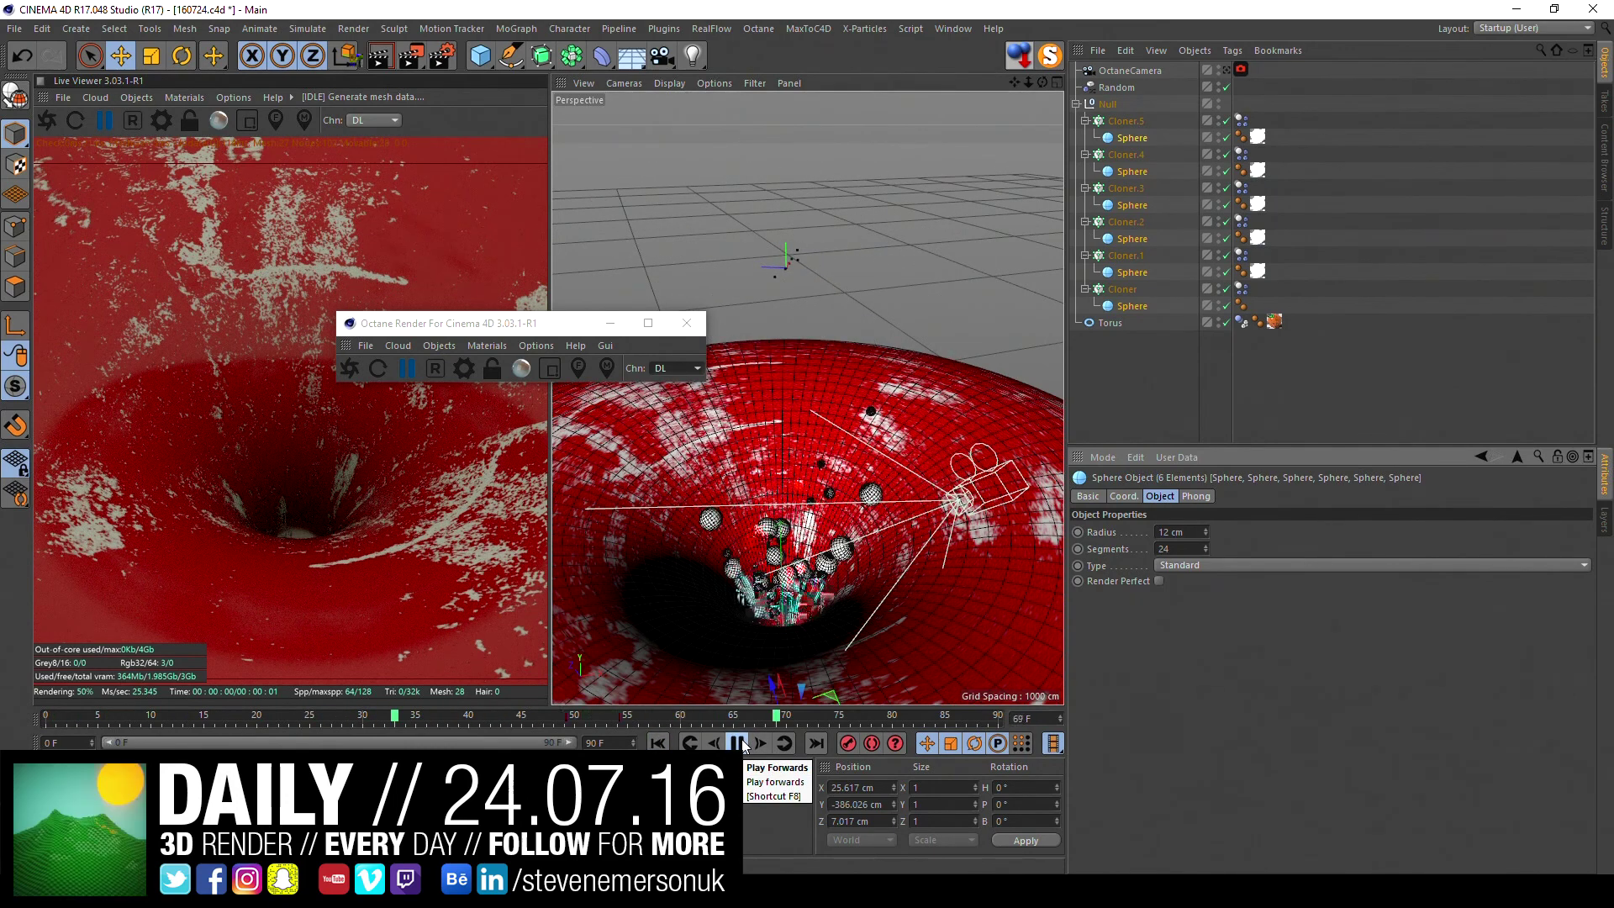
pyautogui.click(738, 744)
pyautogui.hotkey('shift', 'f')
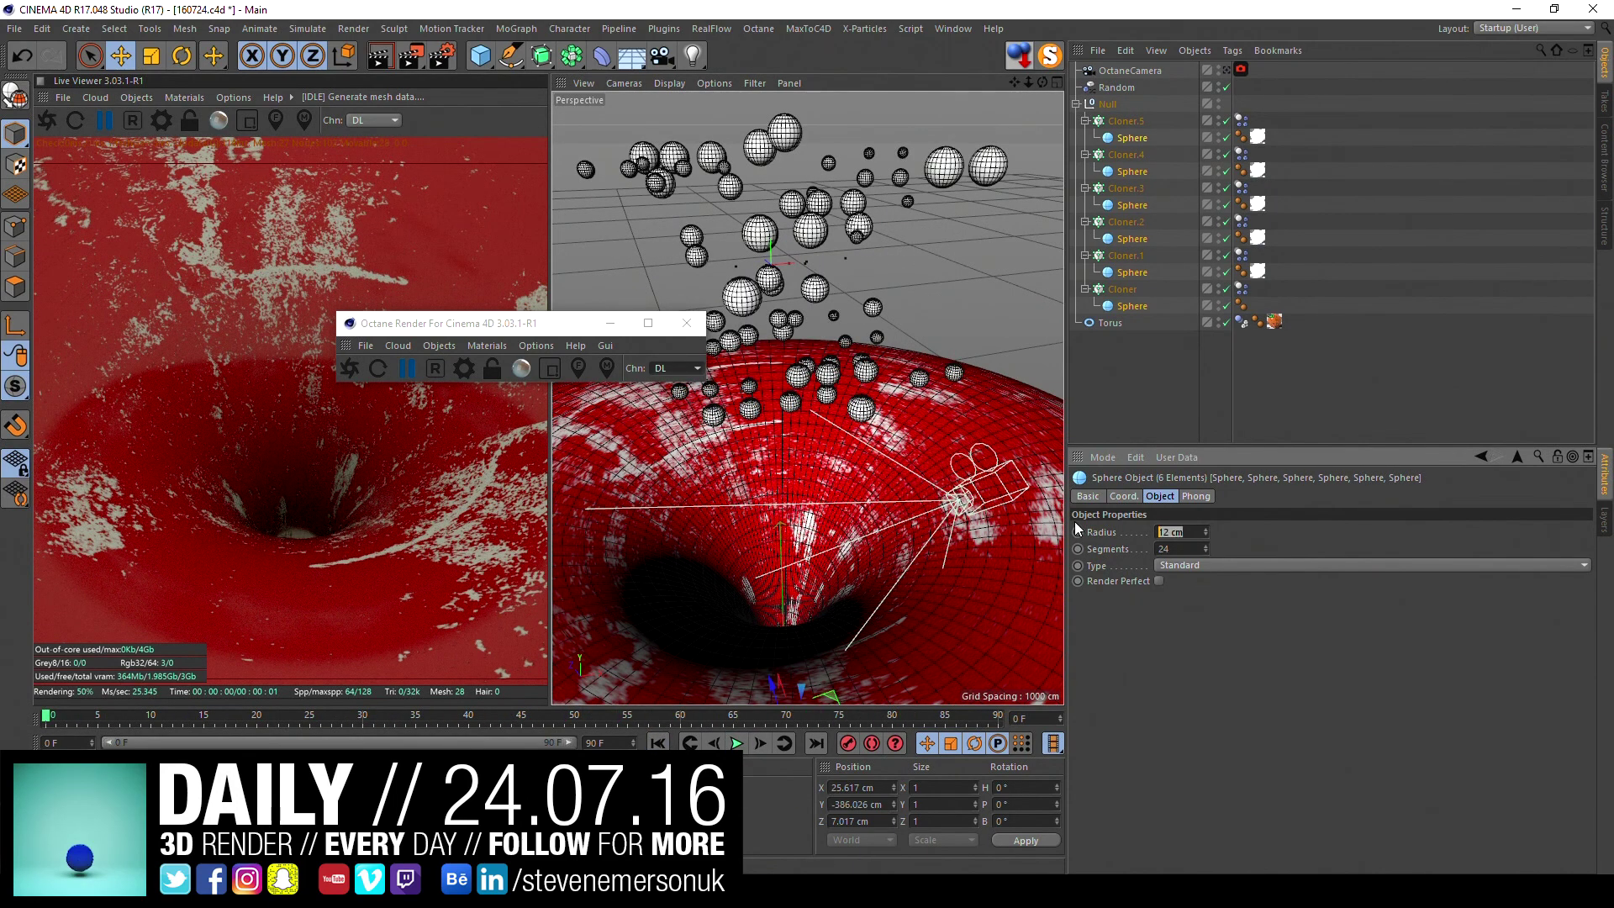
# - Test sphere radii of 15 then 14 cm, settling on 13 cm and replaying the fall
pyautogui.write('15')
pyautogui.press('Return')
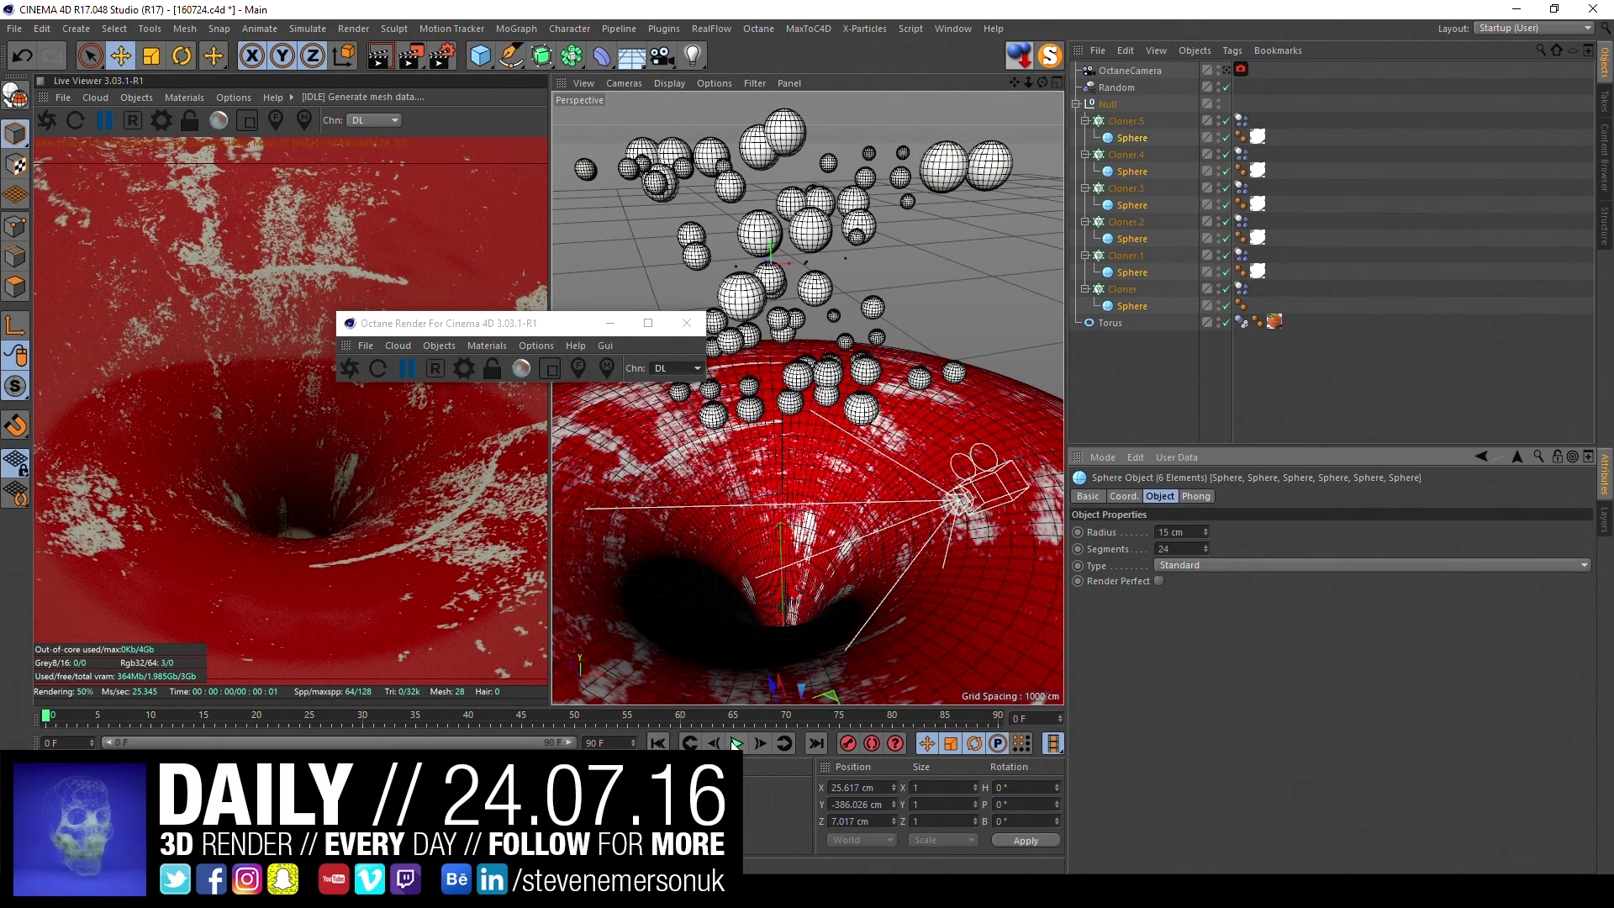
pyautogui.click(737, 743)
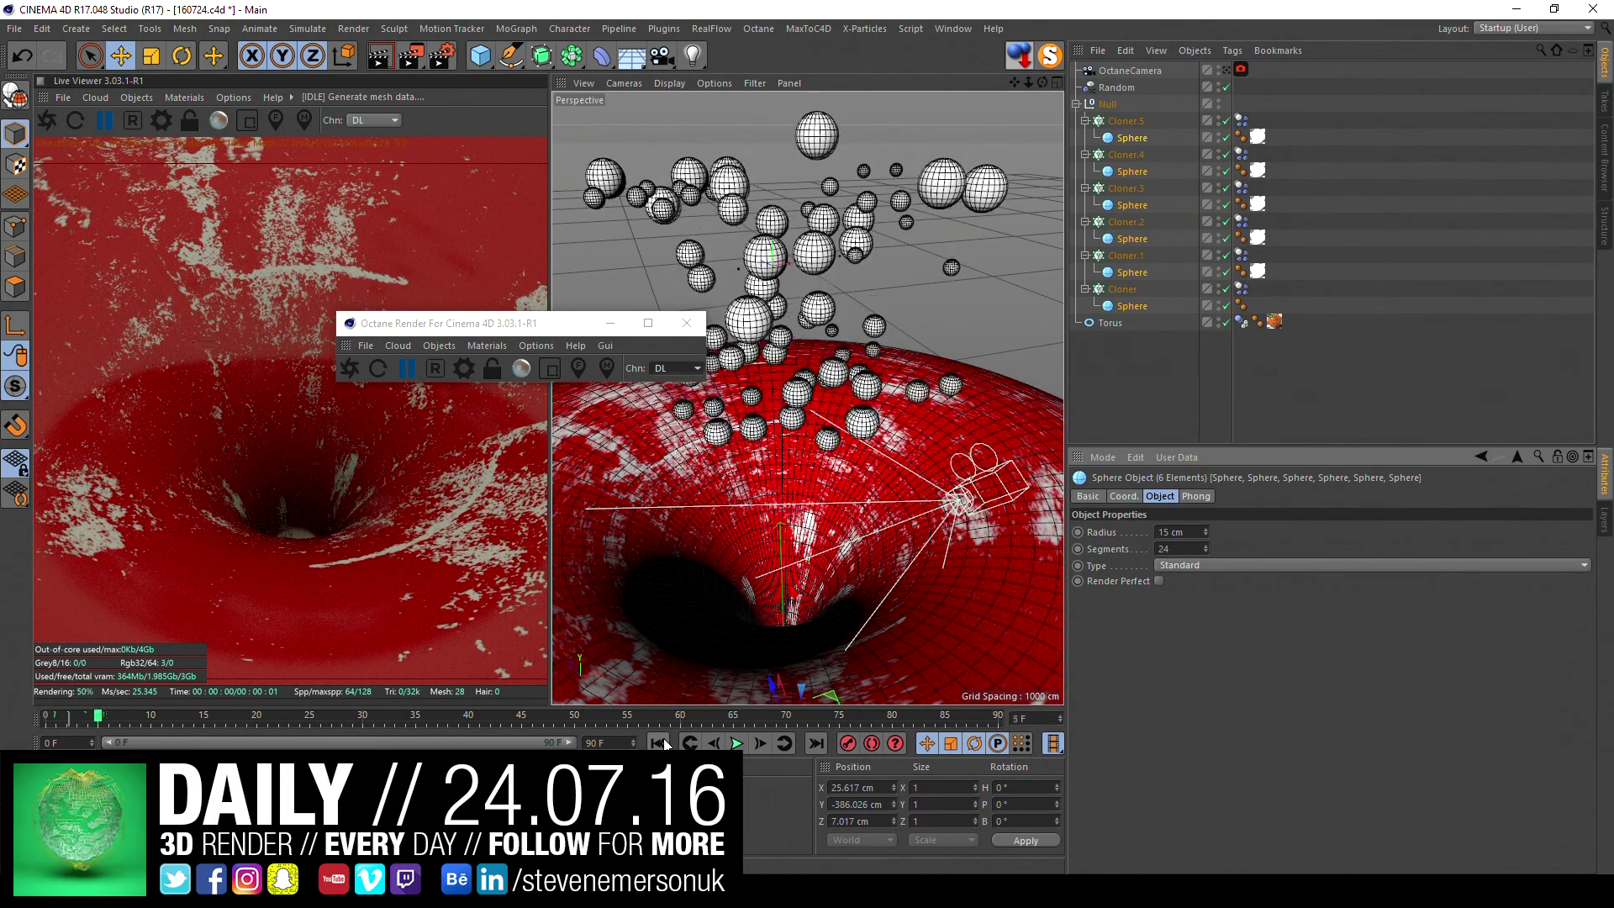
pyautogui.click(738, 743)
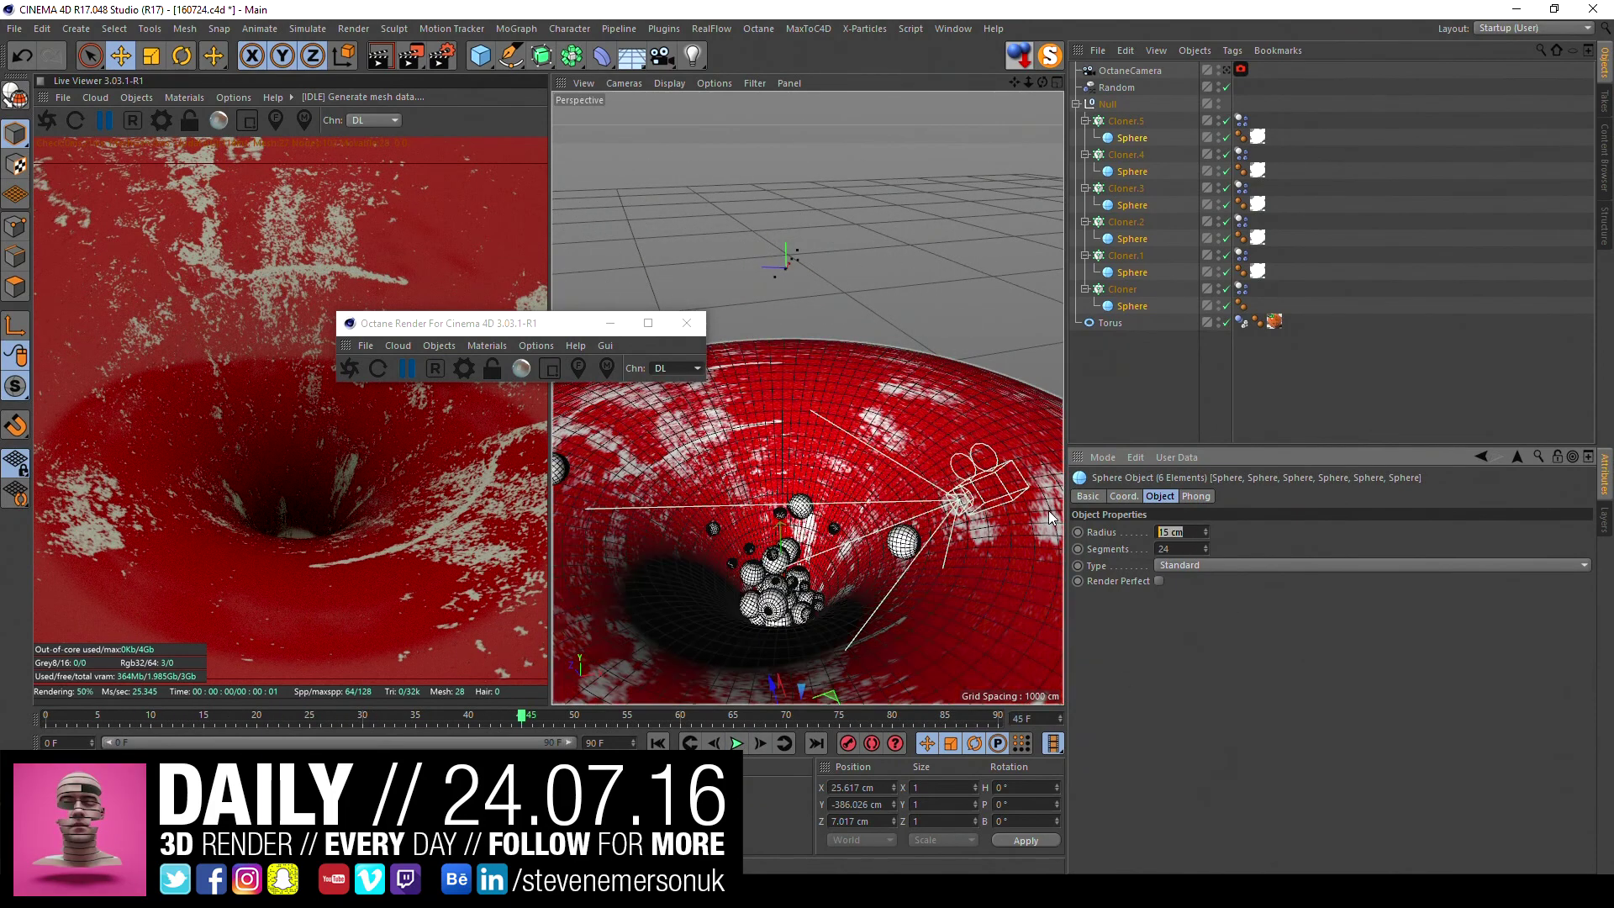
pyautogui.click(1206, 536)
pyautogui.click(738, 743)
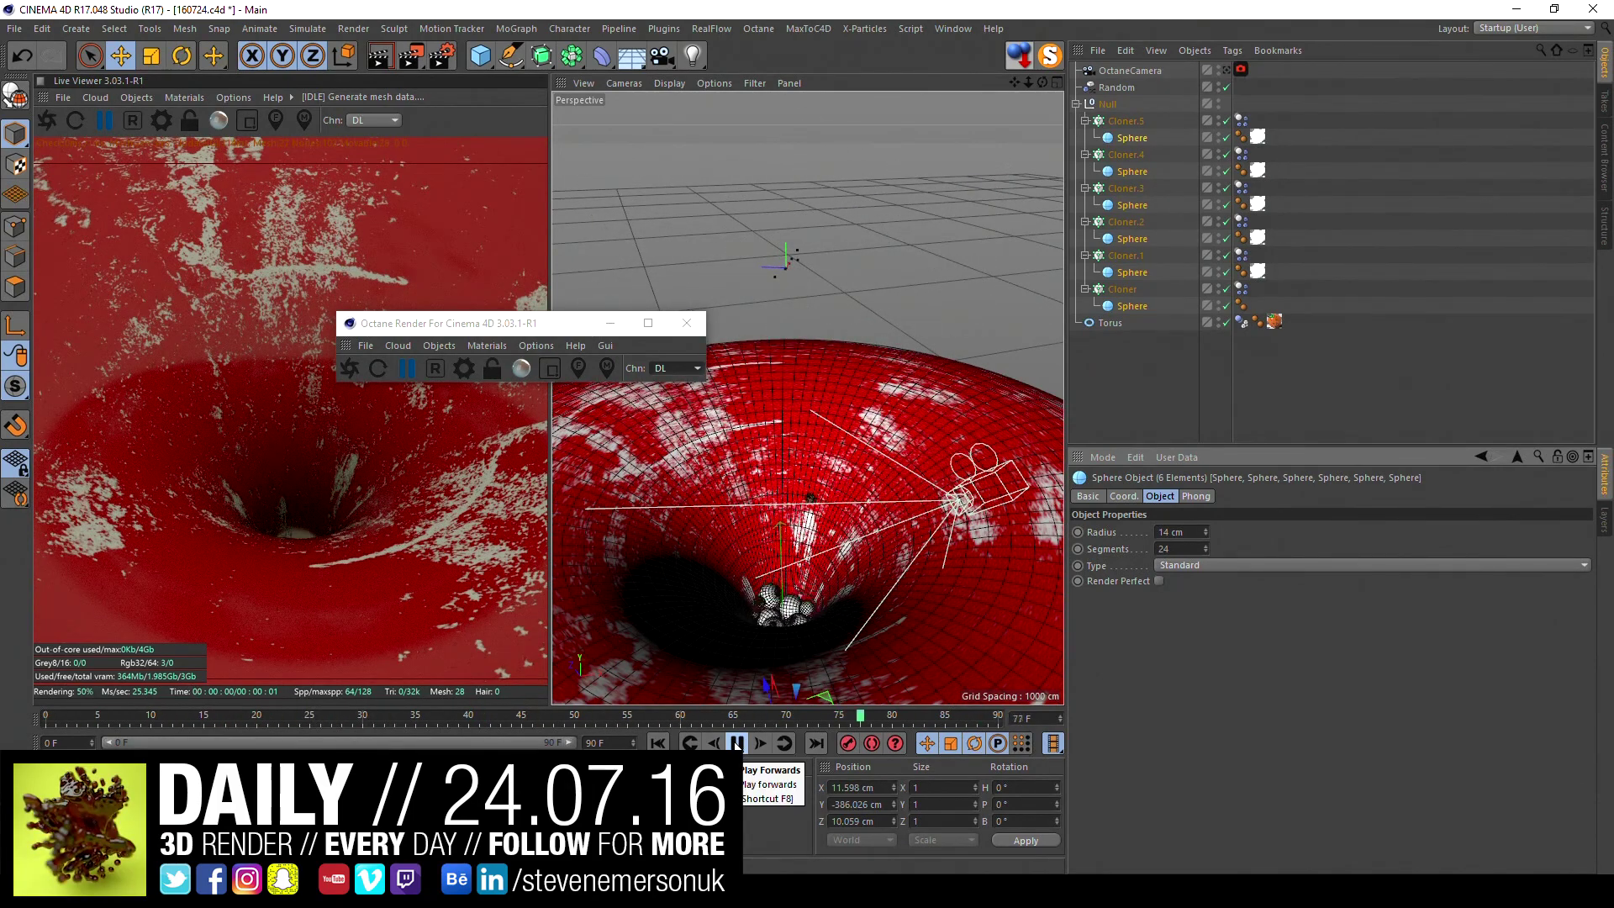
pyautogui.press('F8')
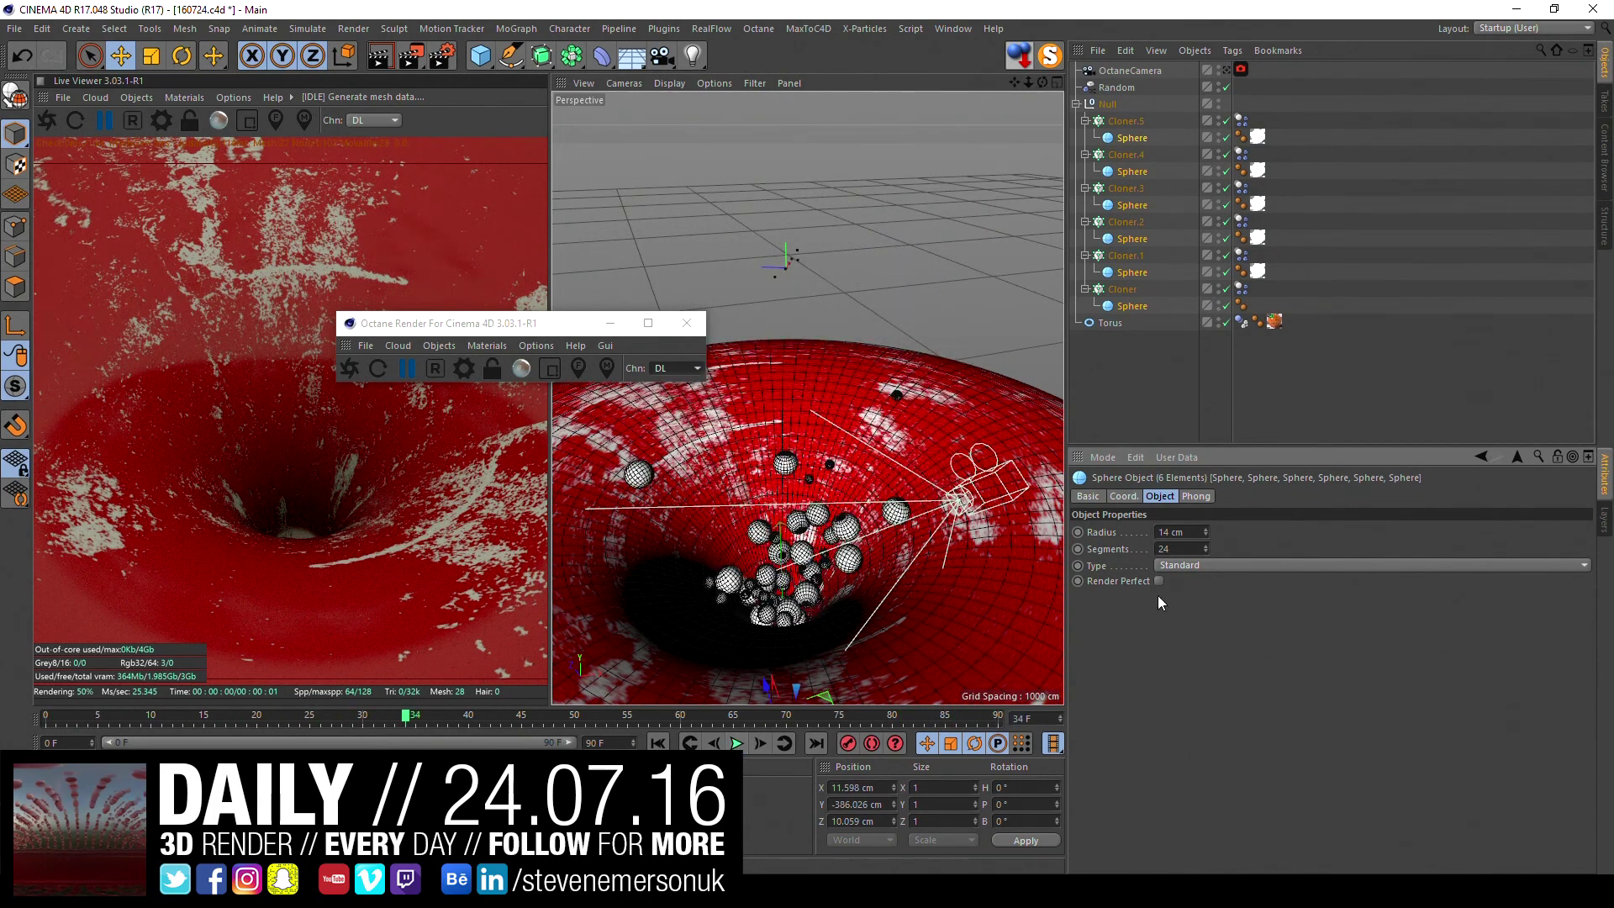
pyautogui.hotkey('ctrl', 'z')
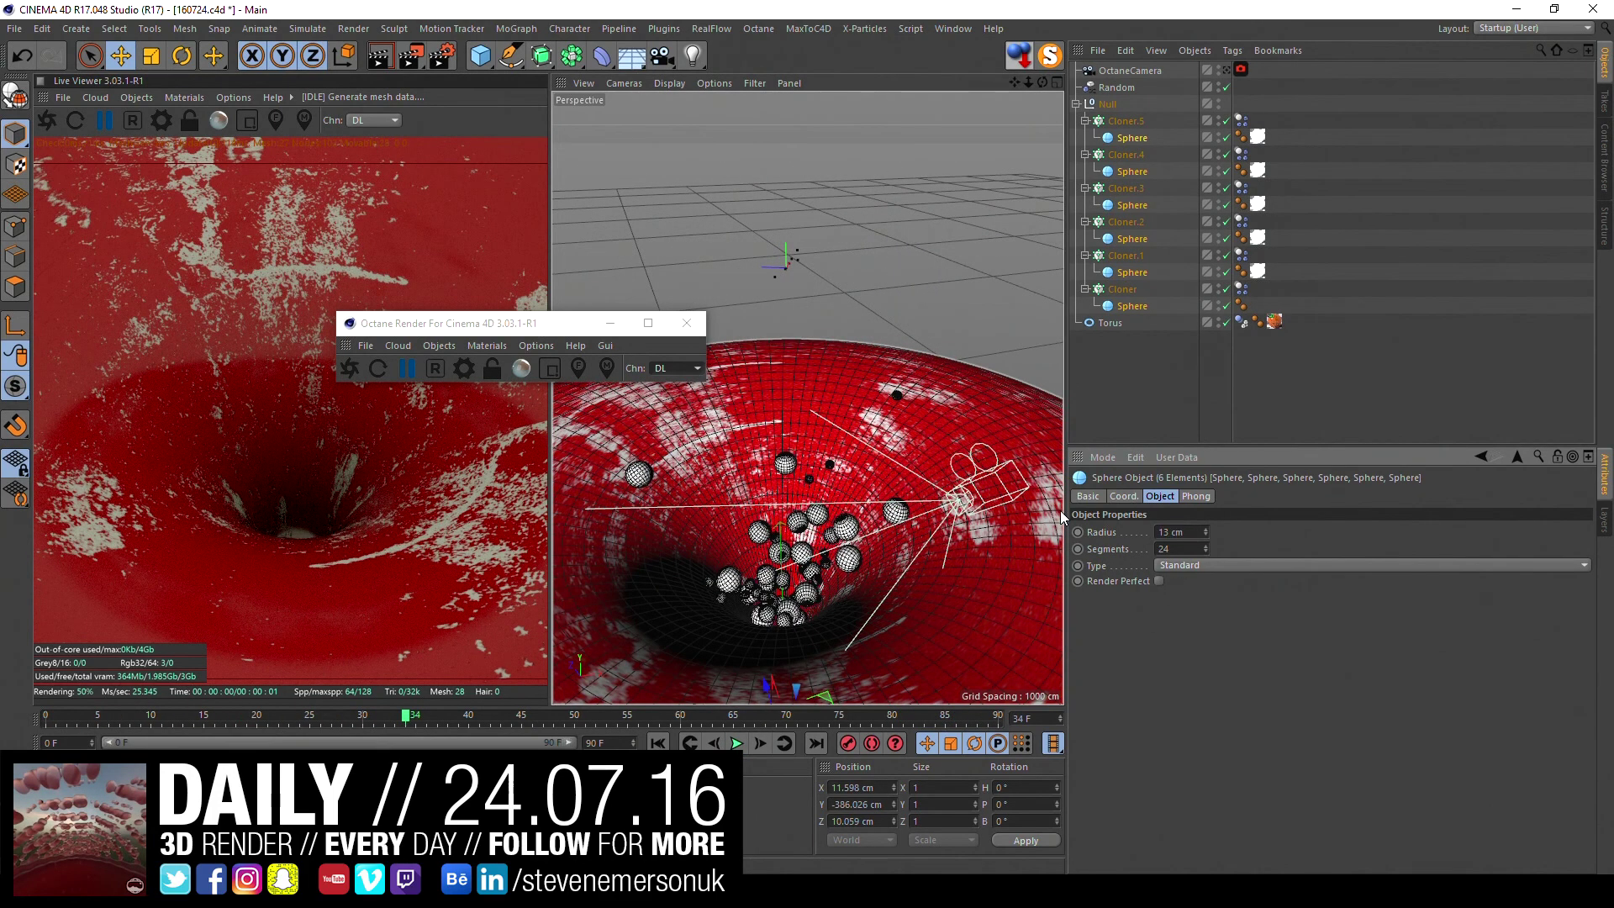
pyautogui.click(738, 743)
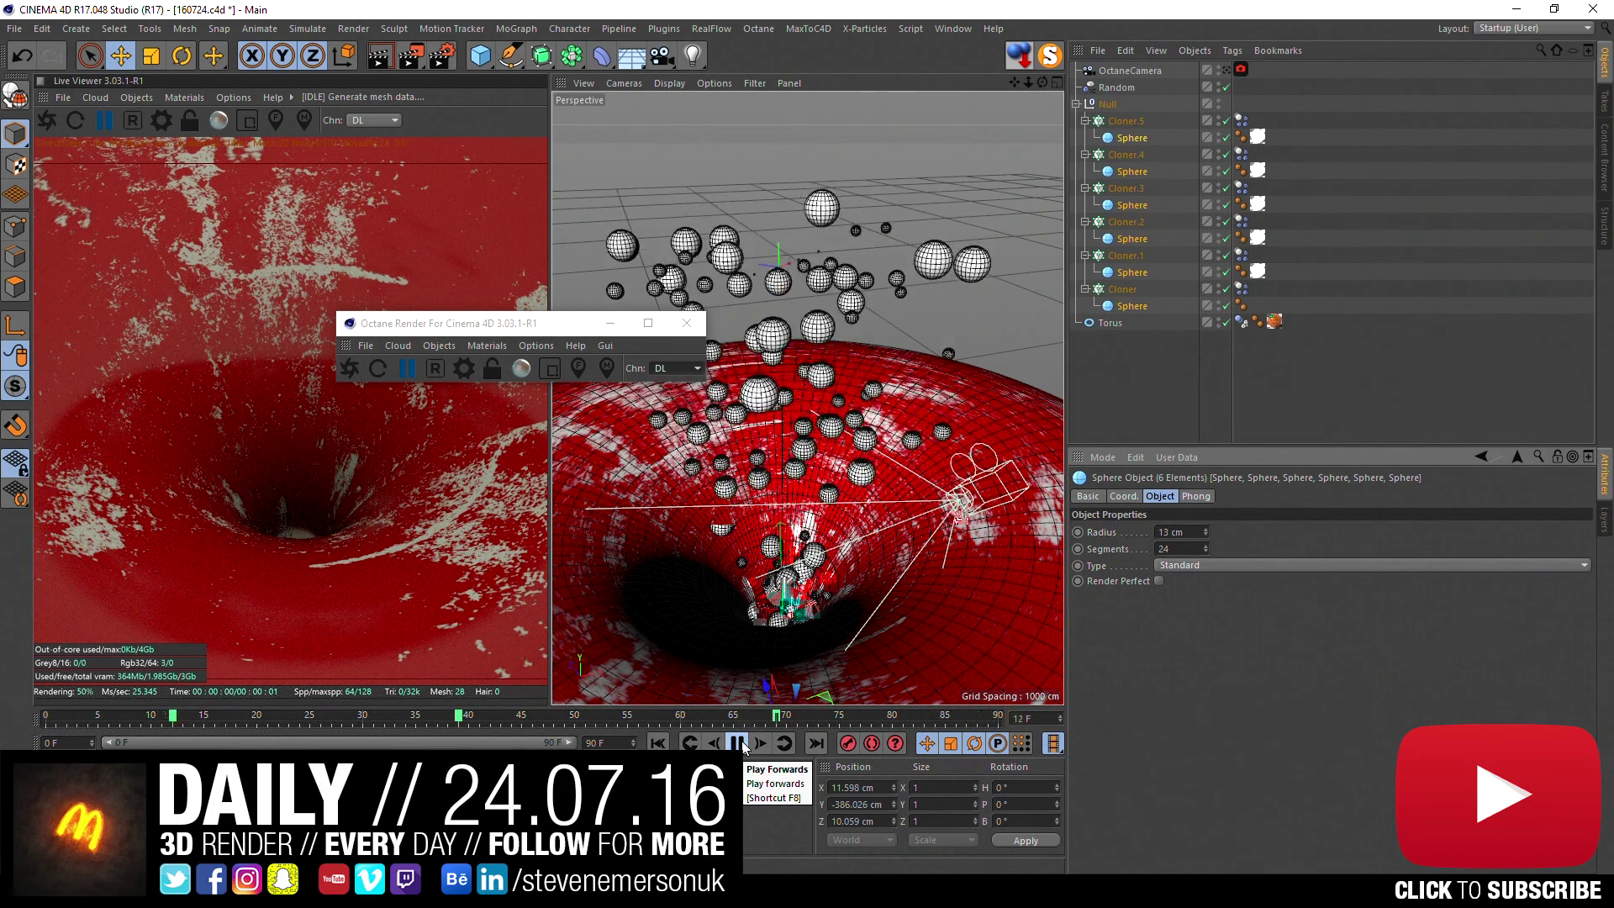
# - View through the OctaneCamera and play the fall from its perspective
pyautogui.click(737, 743)
pyautogui.click(1228, 71)
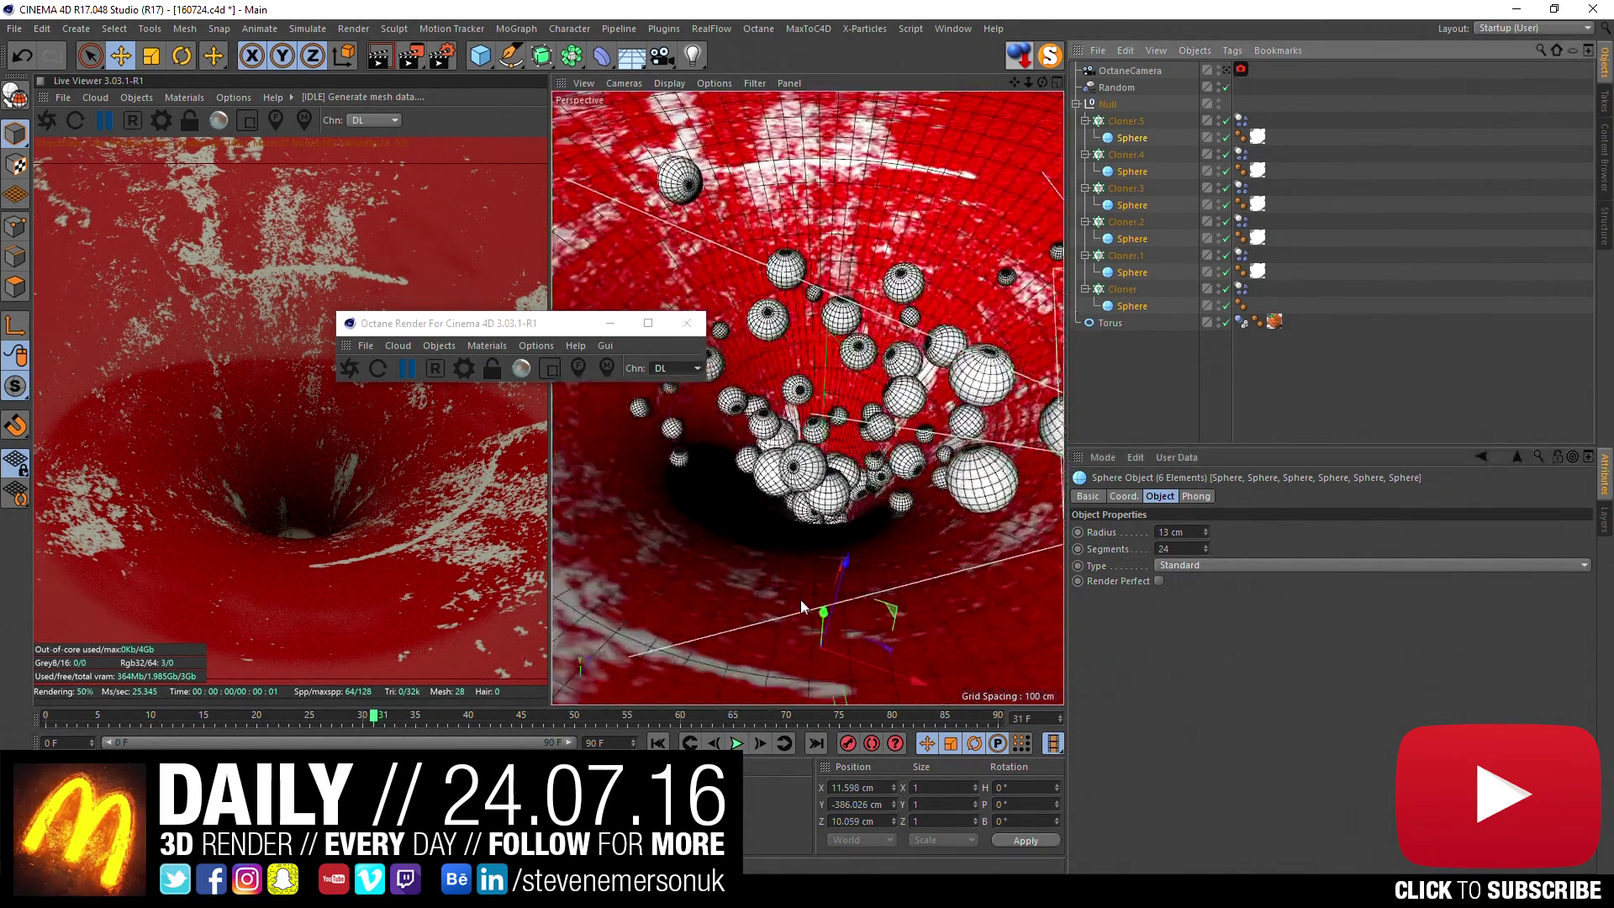
pyautogui.click(658, 744)
pyautogui.click(737, 744)
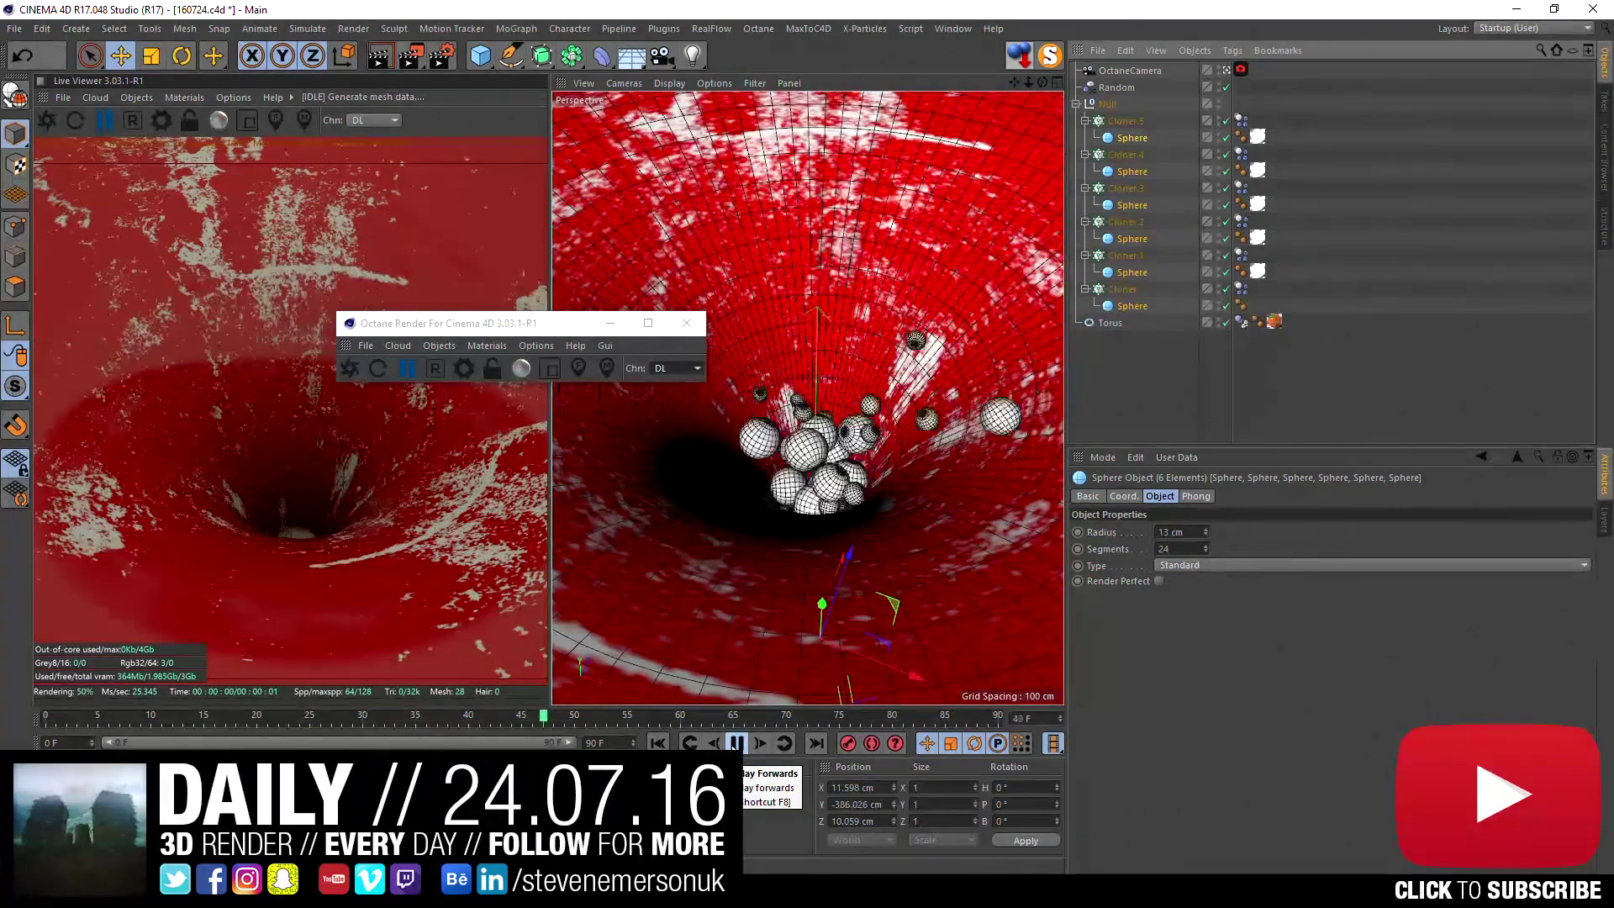
pyautogui.click(737, 743)
pyautogui.click(659, 743)
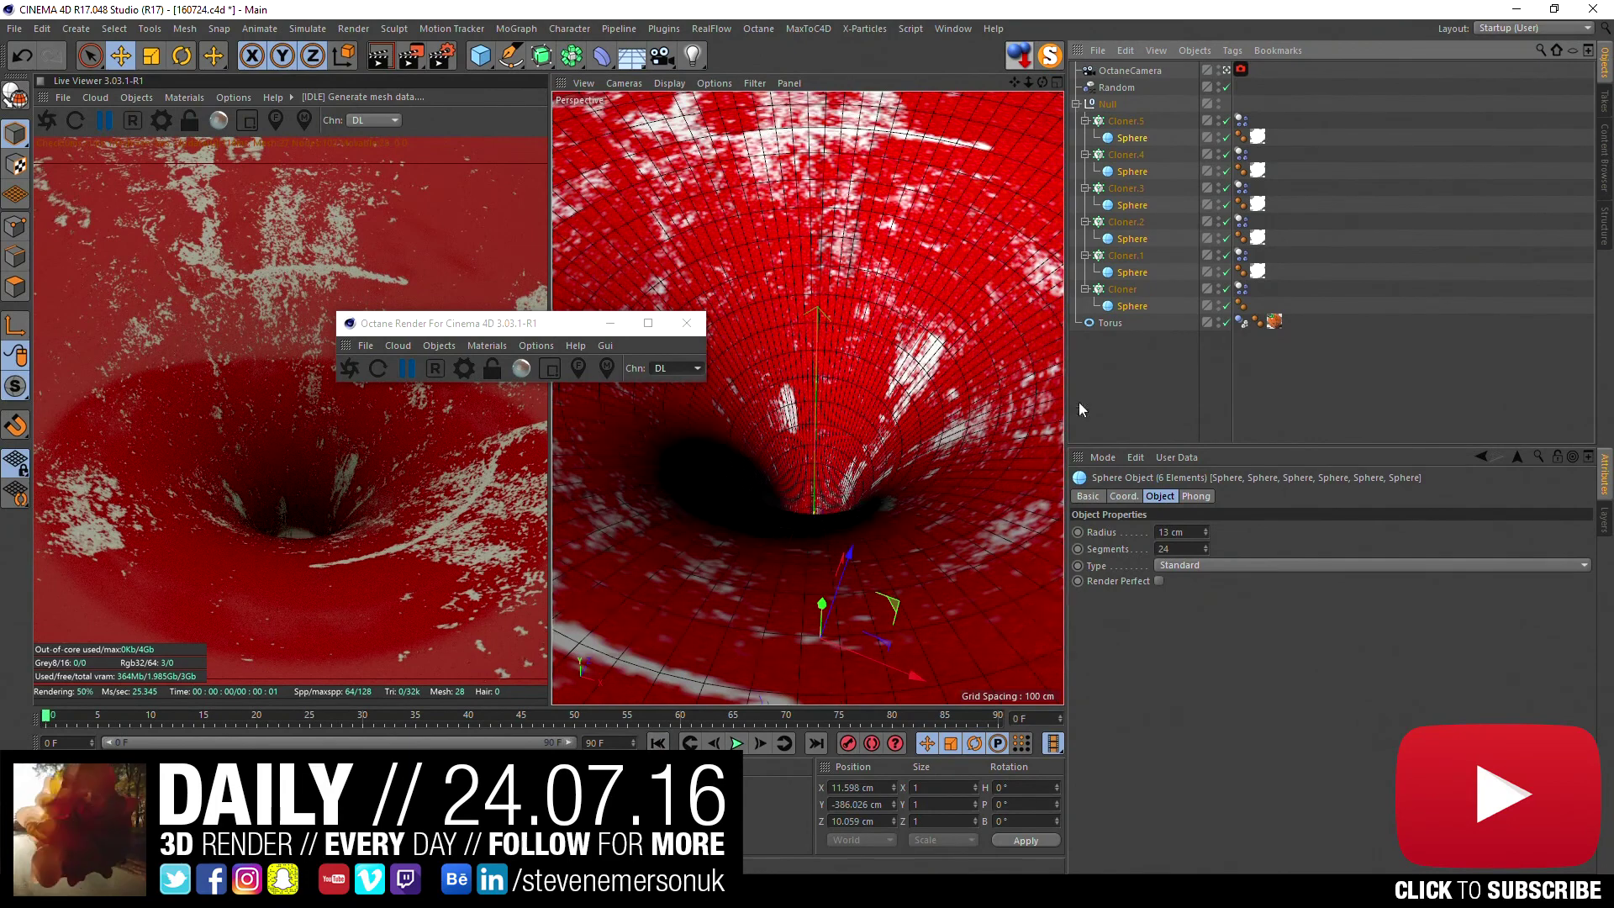
# - Change the Random effector's seed to 12346, replay, then show the Null's coordinates
pyautogui.click(1116, 88)
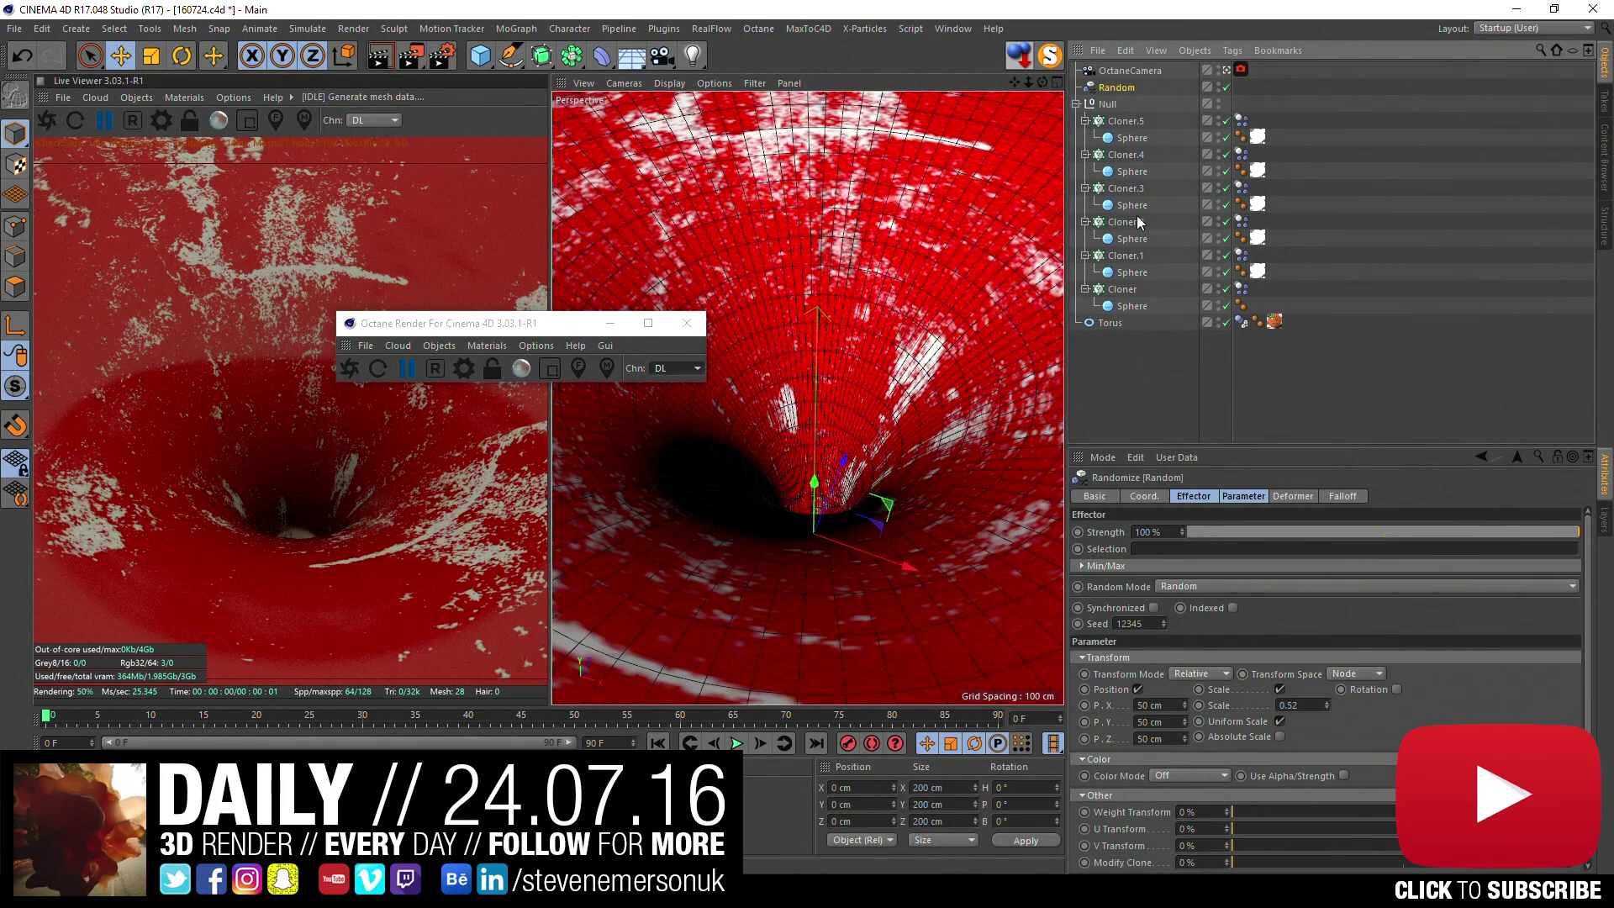
pyautogui.click(1164, 621)
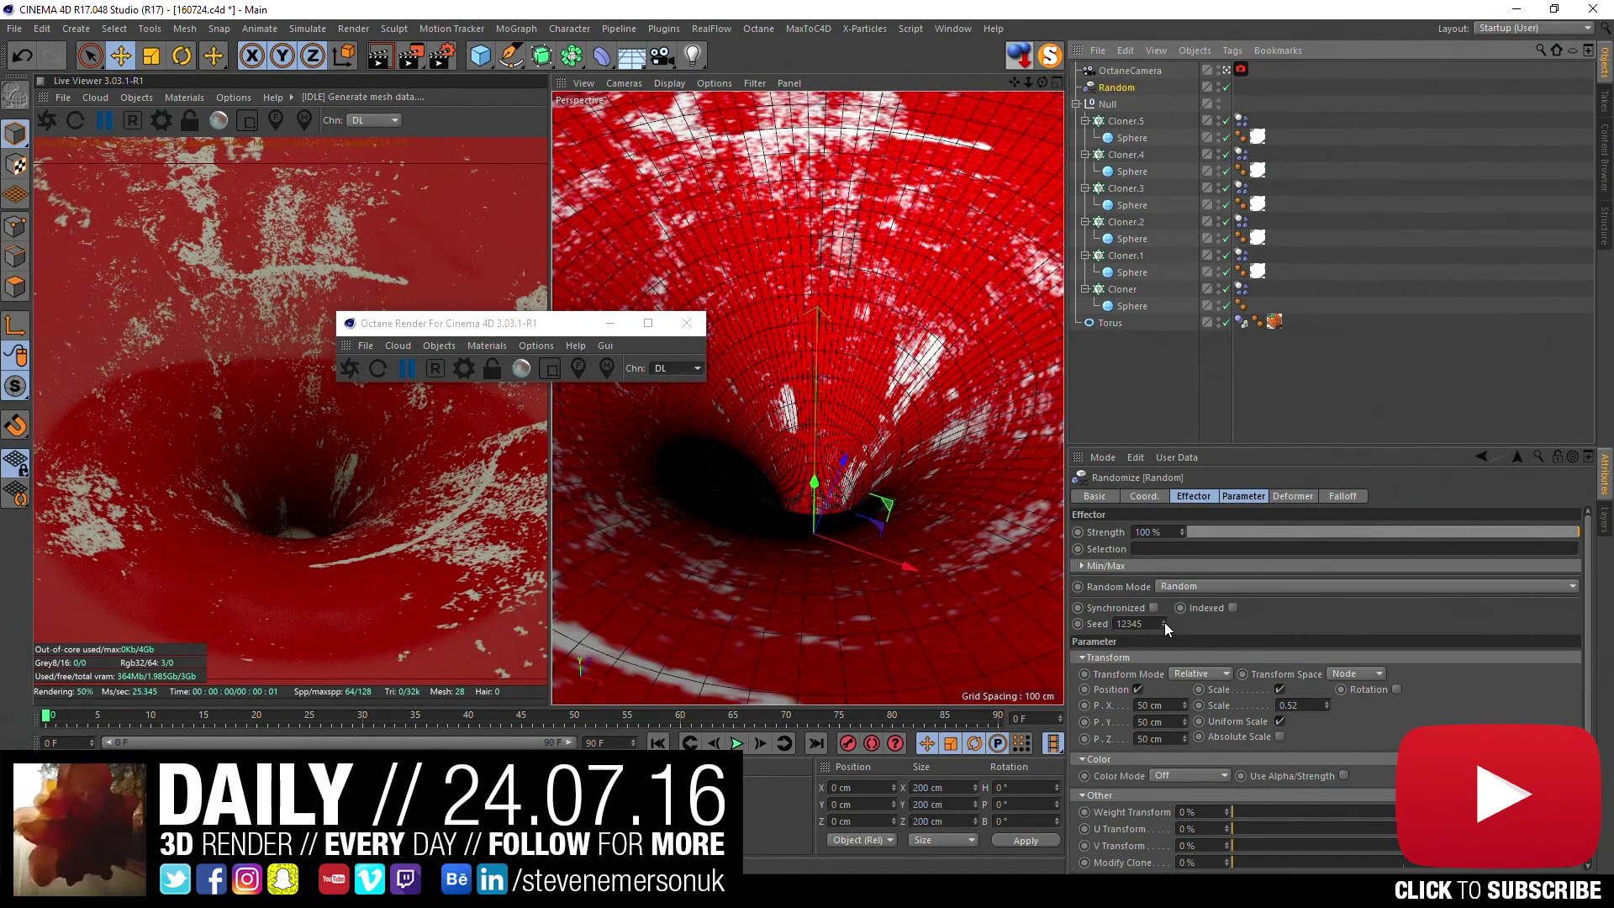
pyautogui.click(737, 745)
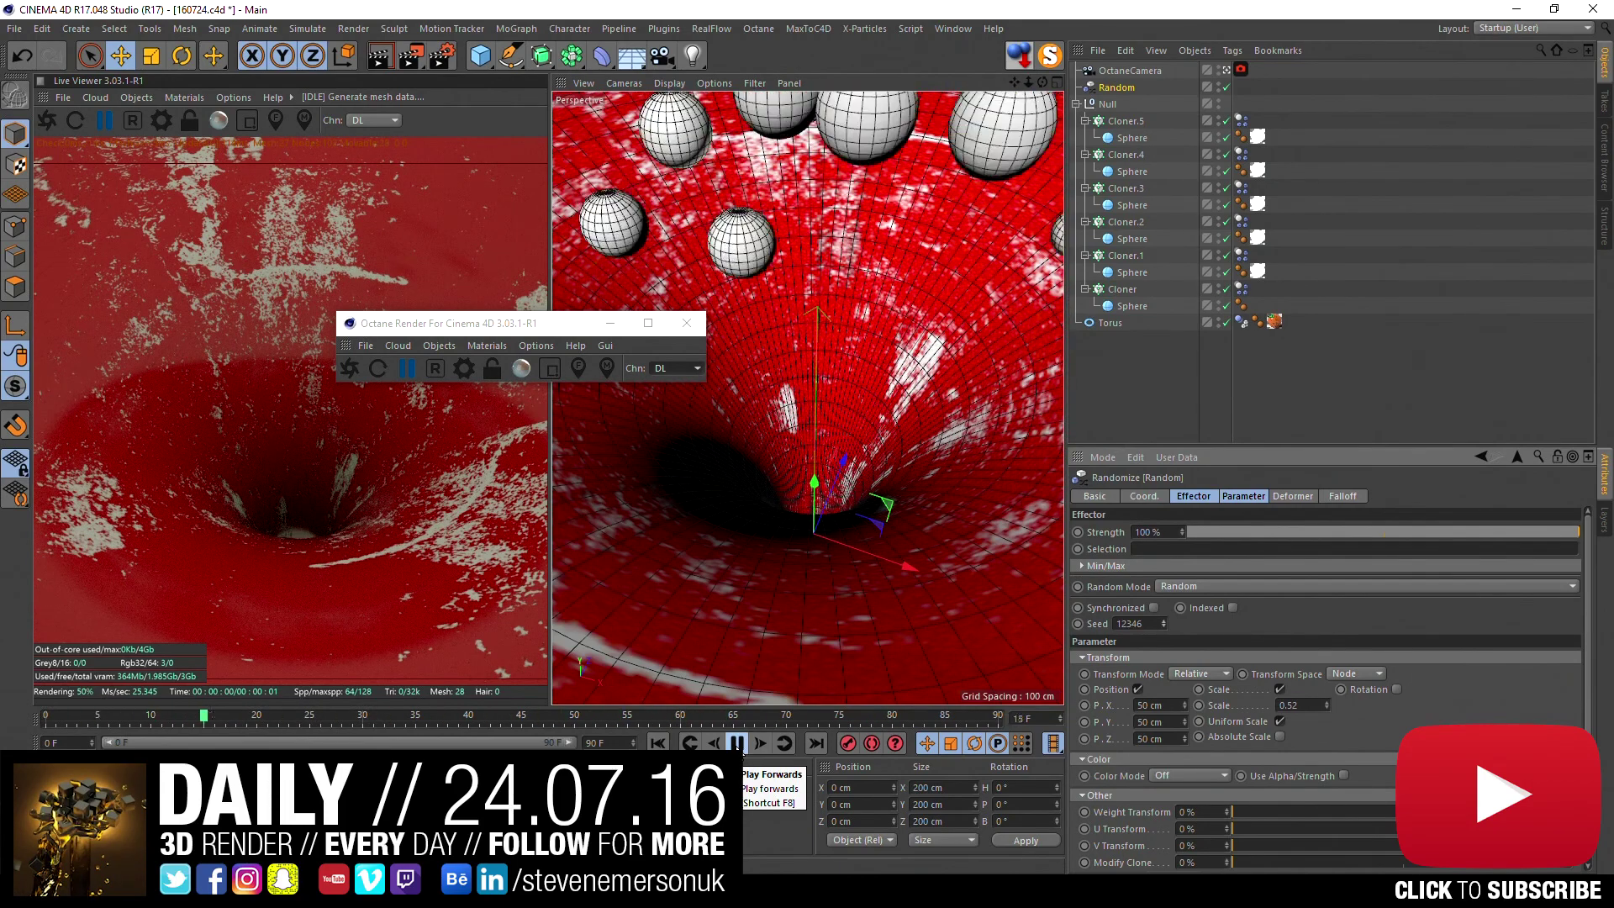
pyautogui.click(737, 745)
pyautogui.click(658, 744)
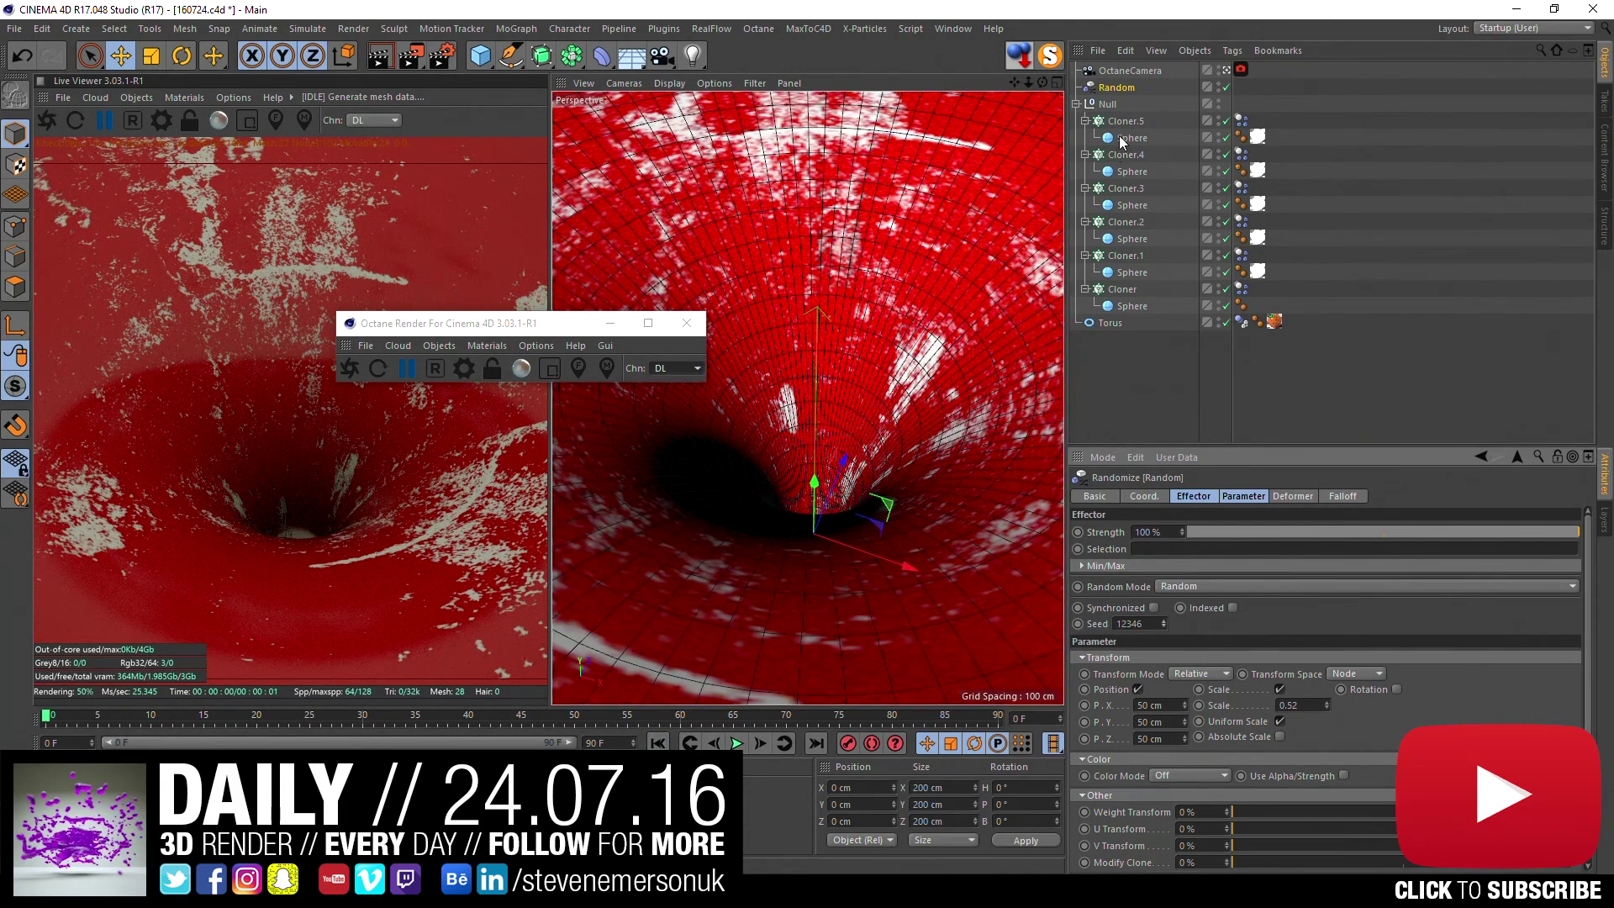
pyautogui.click(1108, 104)
pyautogui.click(1122, 496)
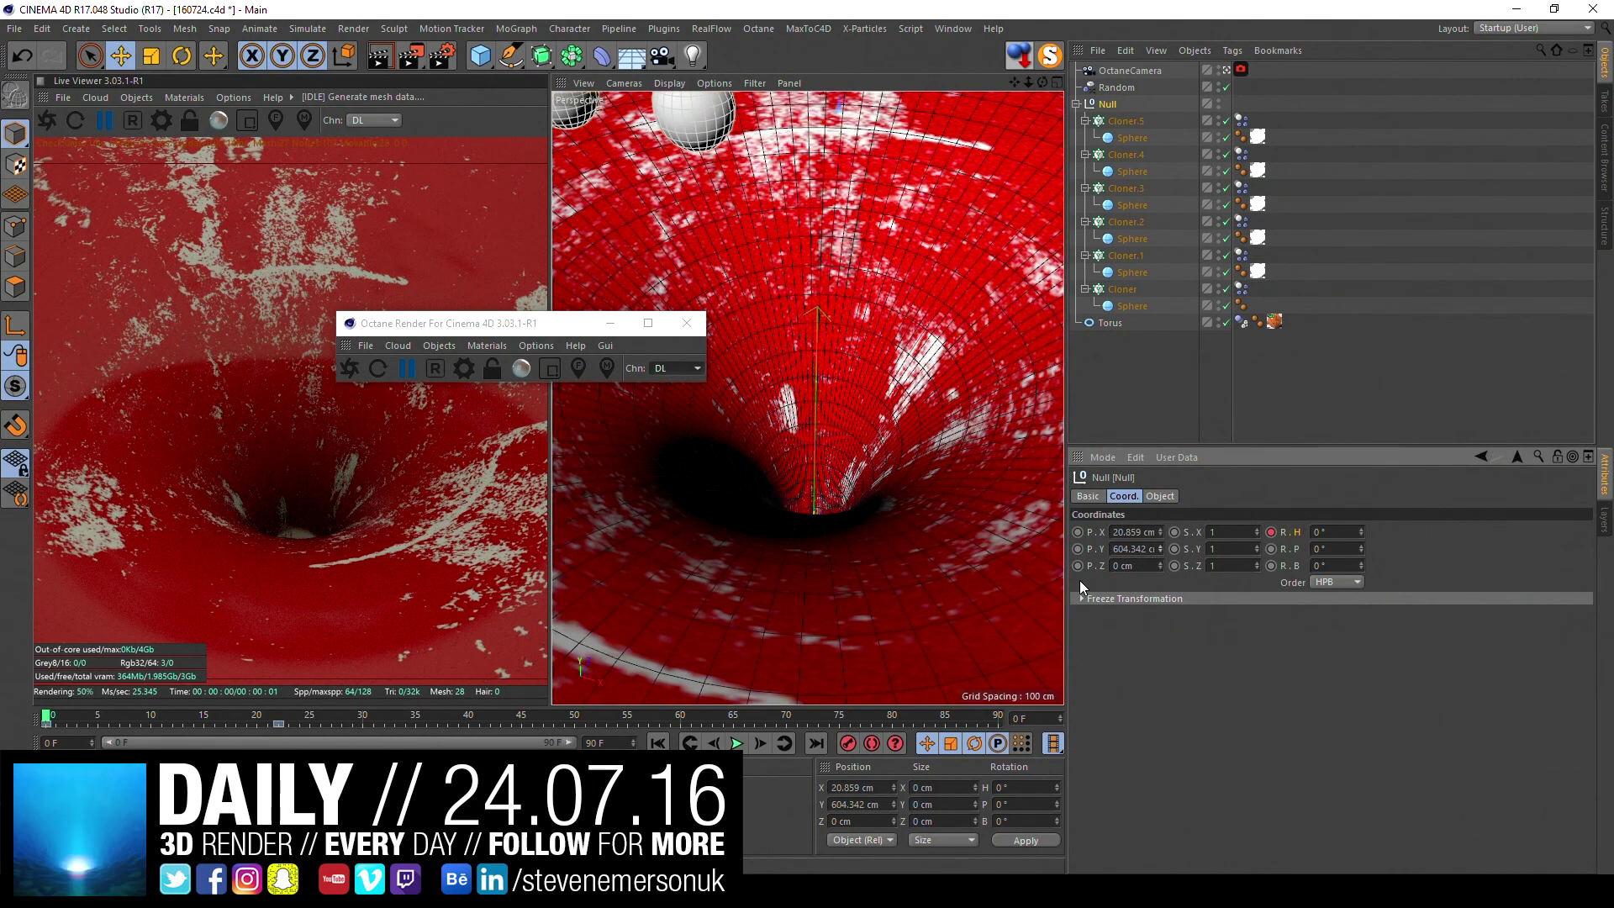
# - Drag the Null's Y position to about 626 cm, replay, and select the cloners' Dynamics Body tags
pyautogui.moveTo(1160, 550); pyautogui.dragTo(1160, 564)
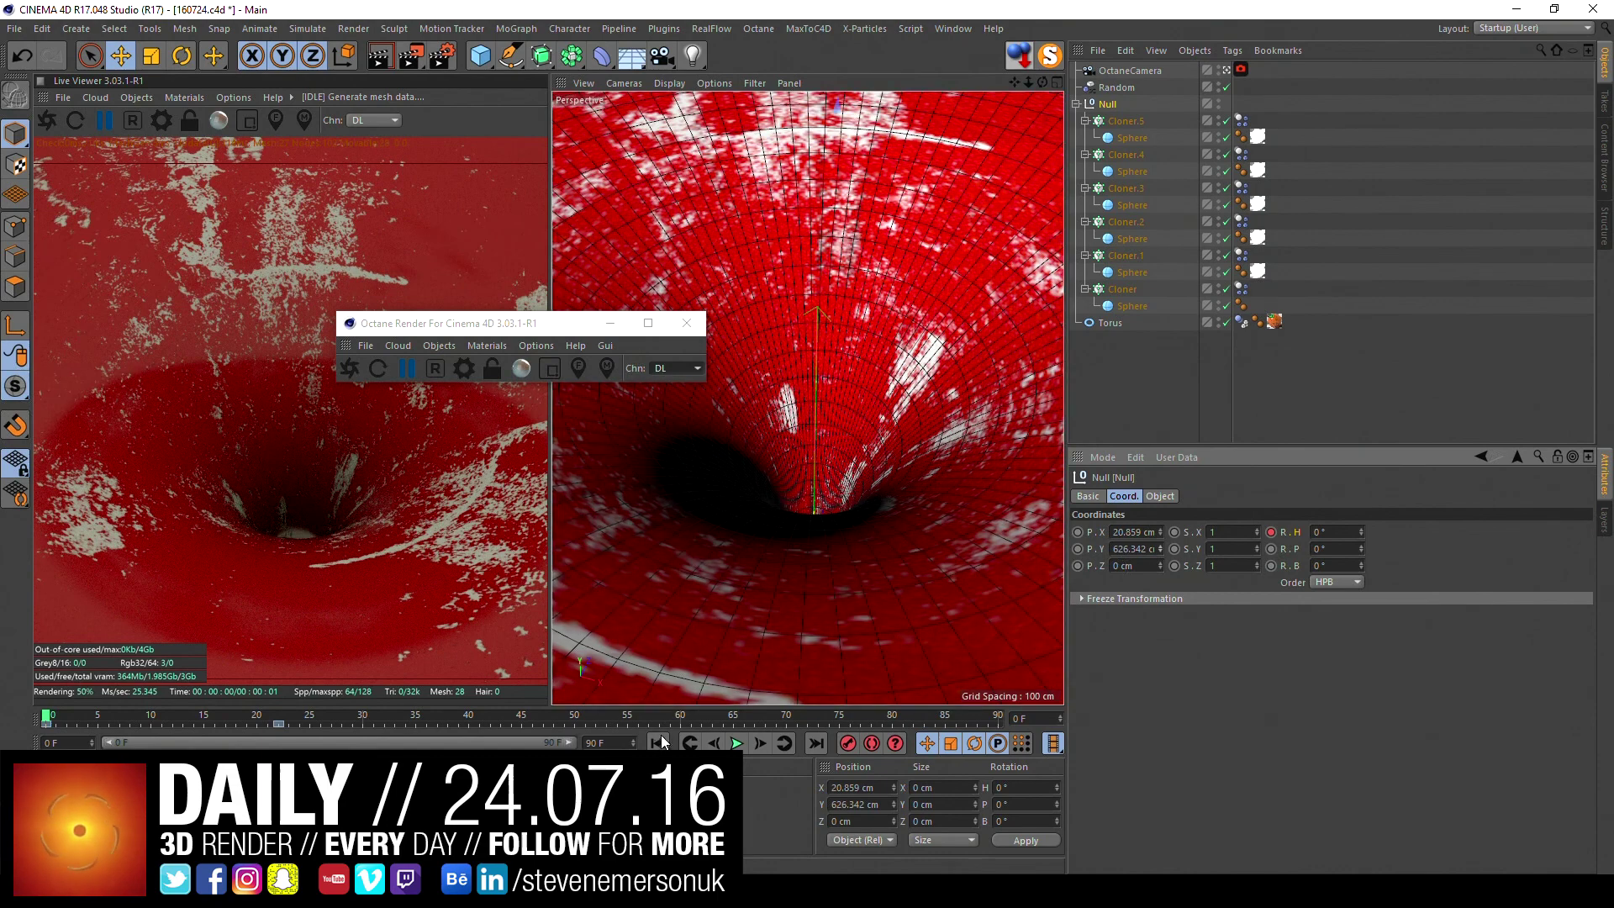
pyautogui.click(737, 744)
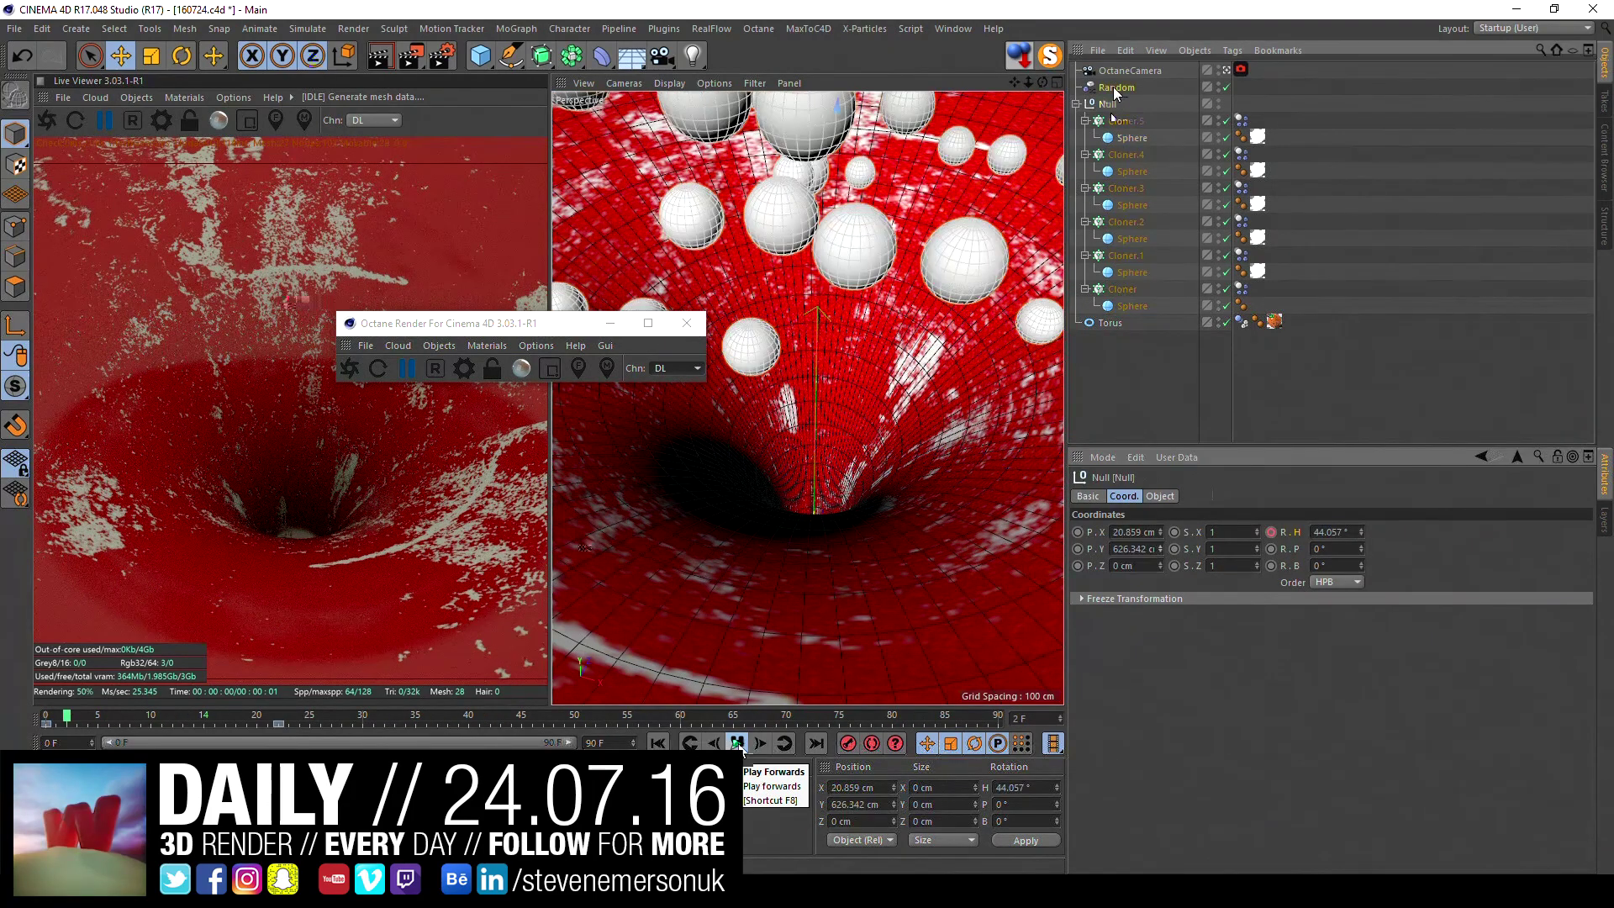
pyautogui.click(1241, 121)
pyautogui.keyDown('ctrl'); pyautogui.click(1241, 154); pyautogui.keyUp('ctrl')
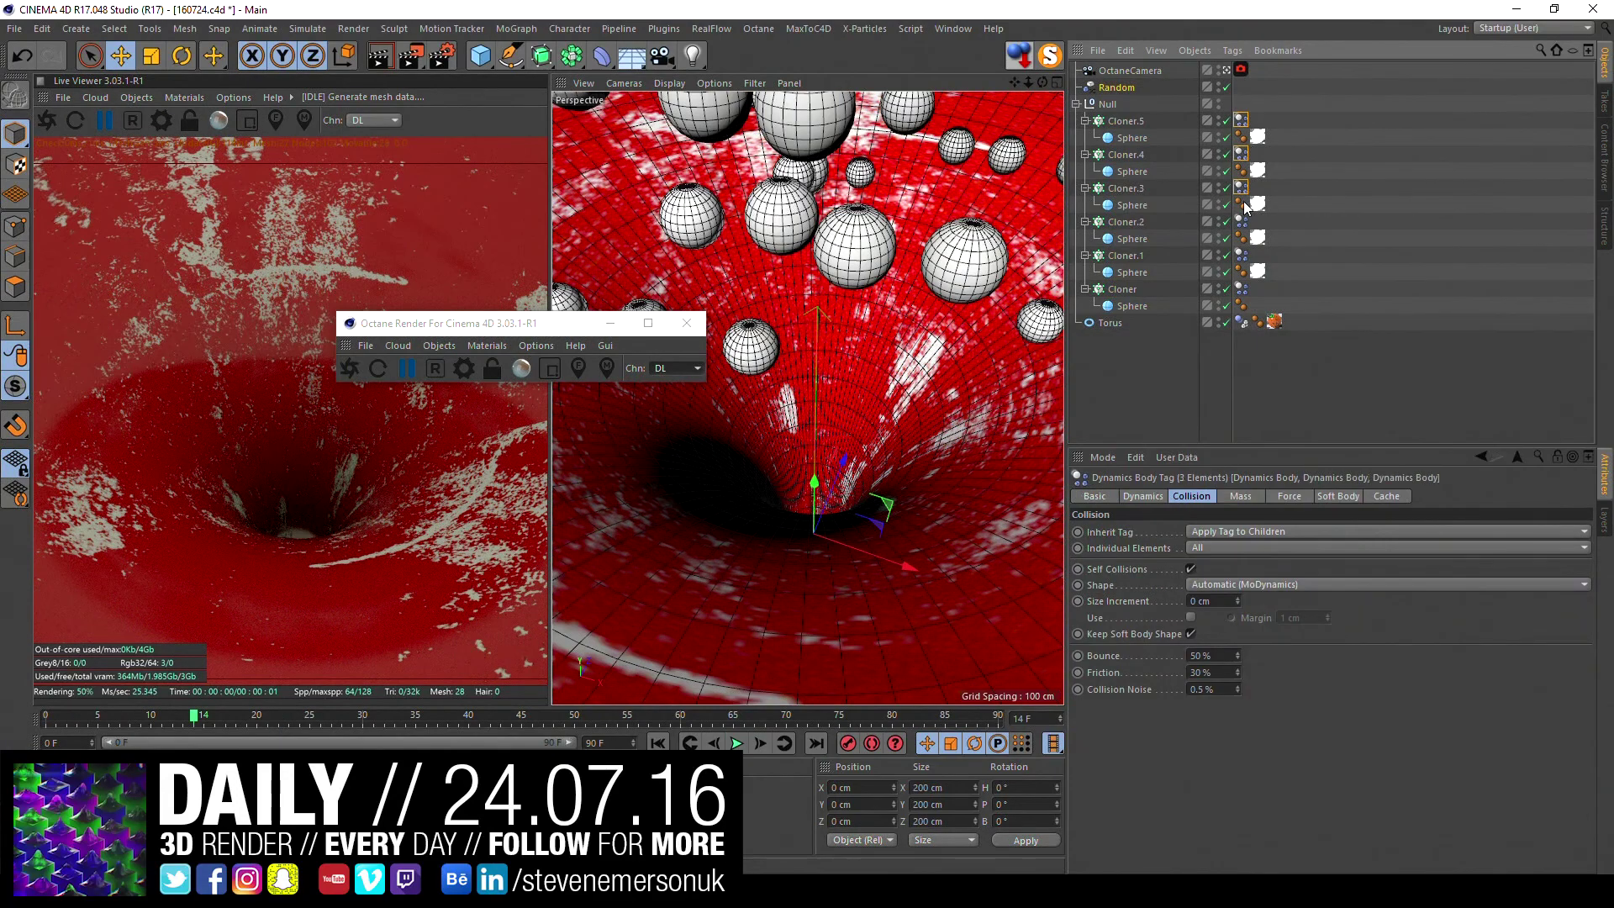
# - Bake All from the Cache tab of the Dynamics Body tags, then scrub frames 90, 62 and 41
pyautogui.keyDown('ctrl'); pyautogui.click(1241, 221); pyautogui.keyUp('ctrl')
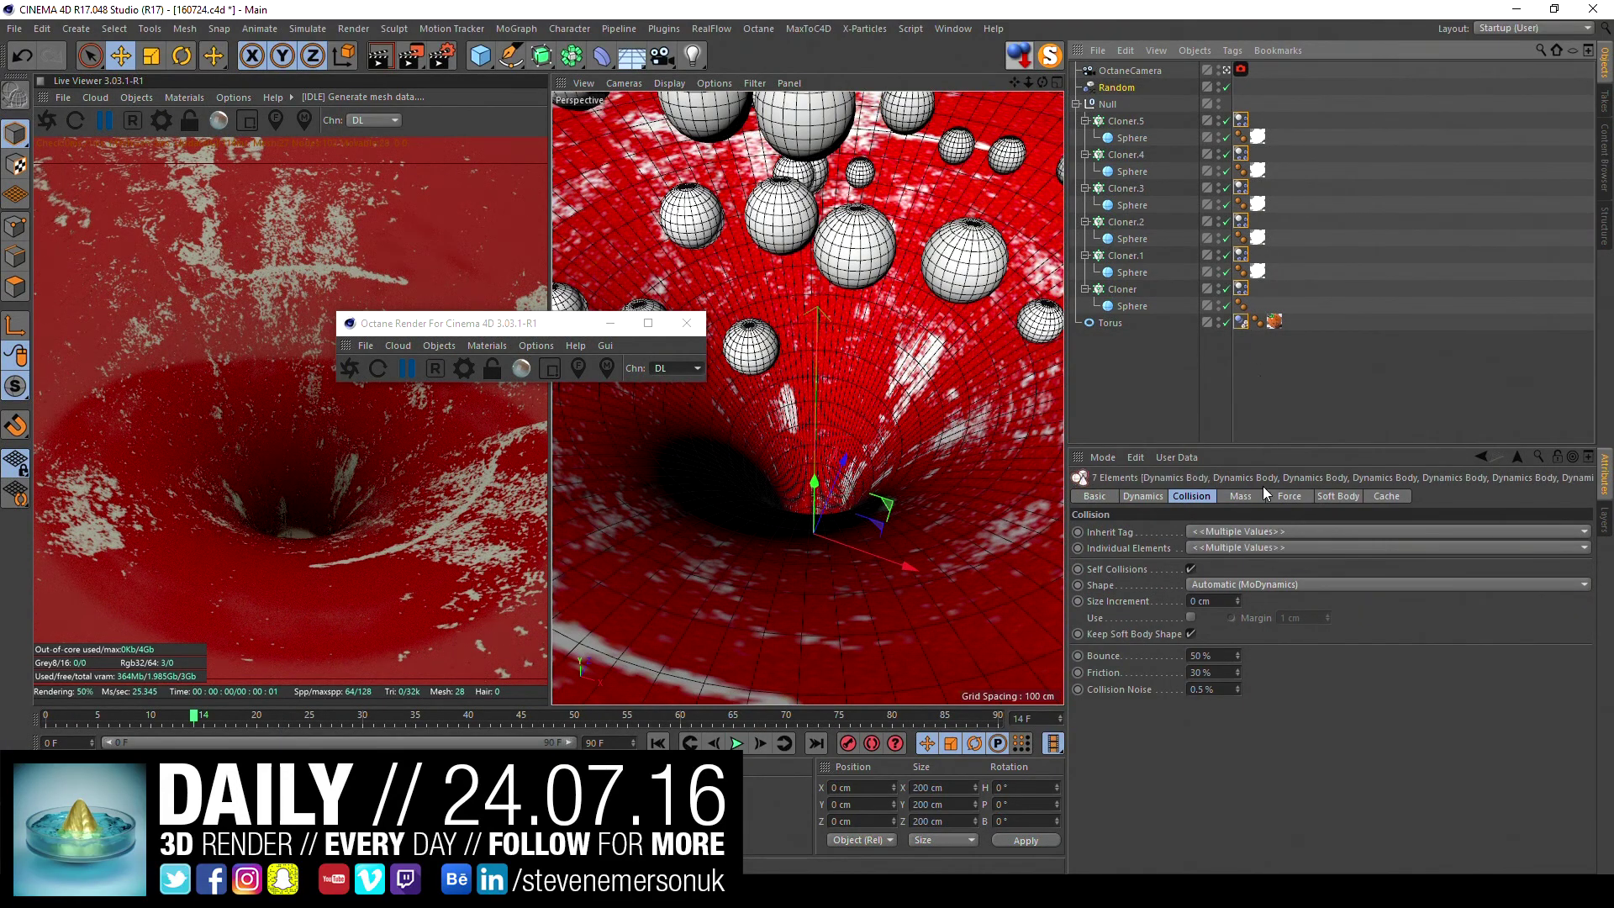
pyautogui.click(1388, 496)
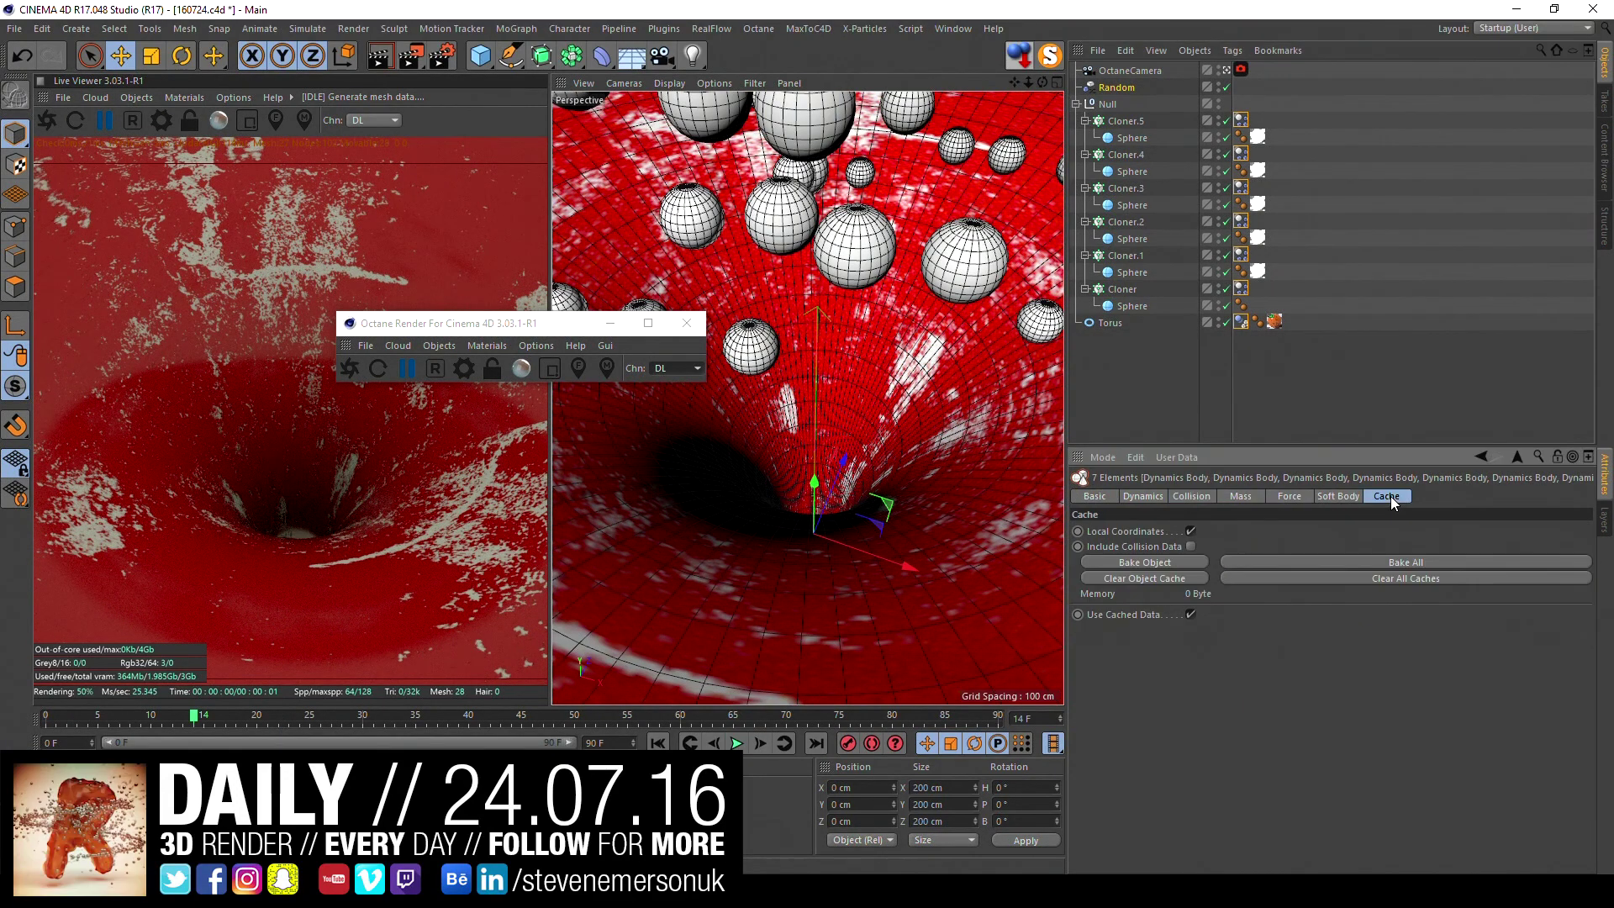
pyautogui.click(1314, 562)
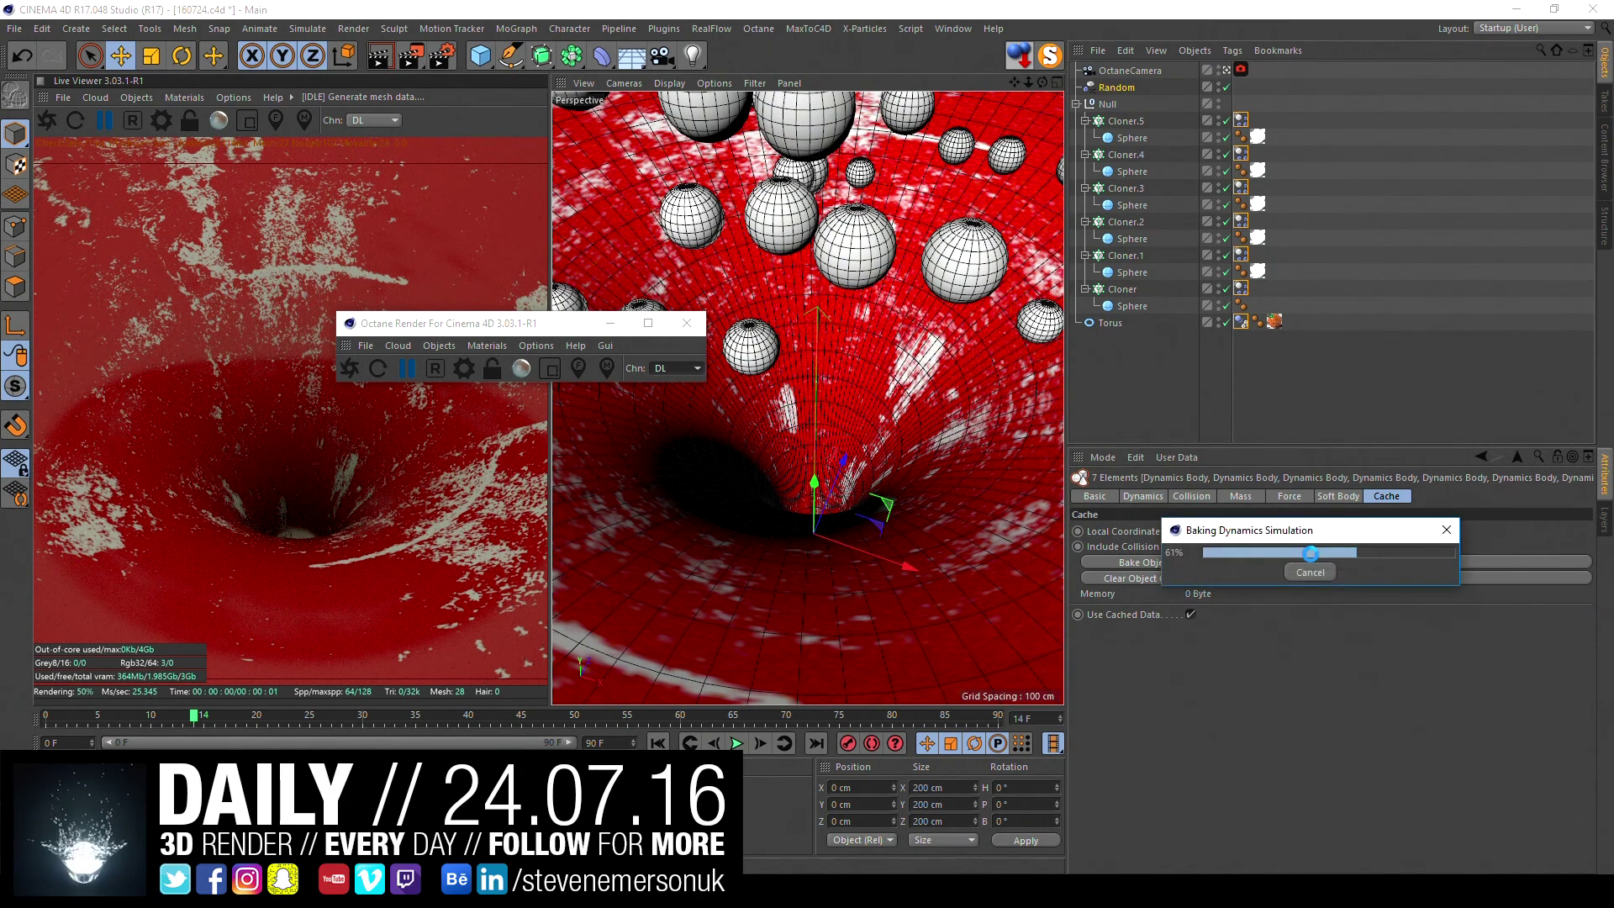
pyautogui.moveTo(633, 723); pyautogui.dragTo(1061, 711)
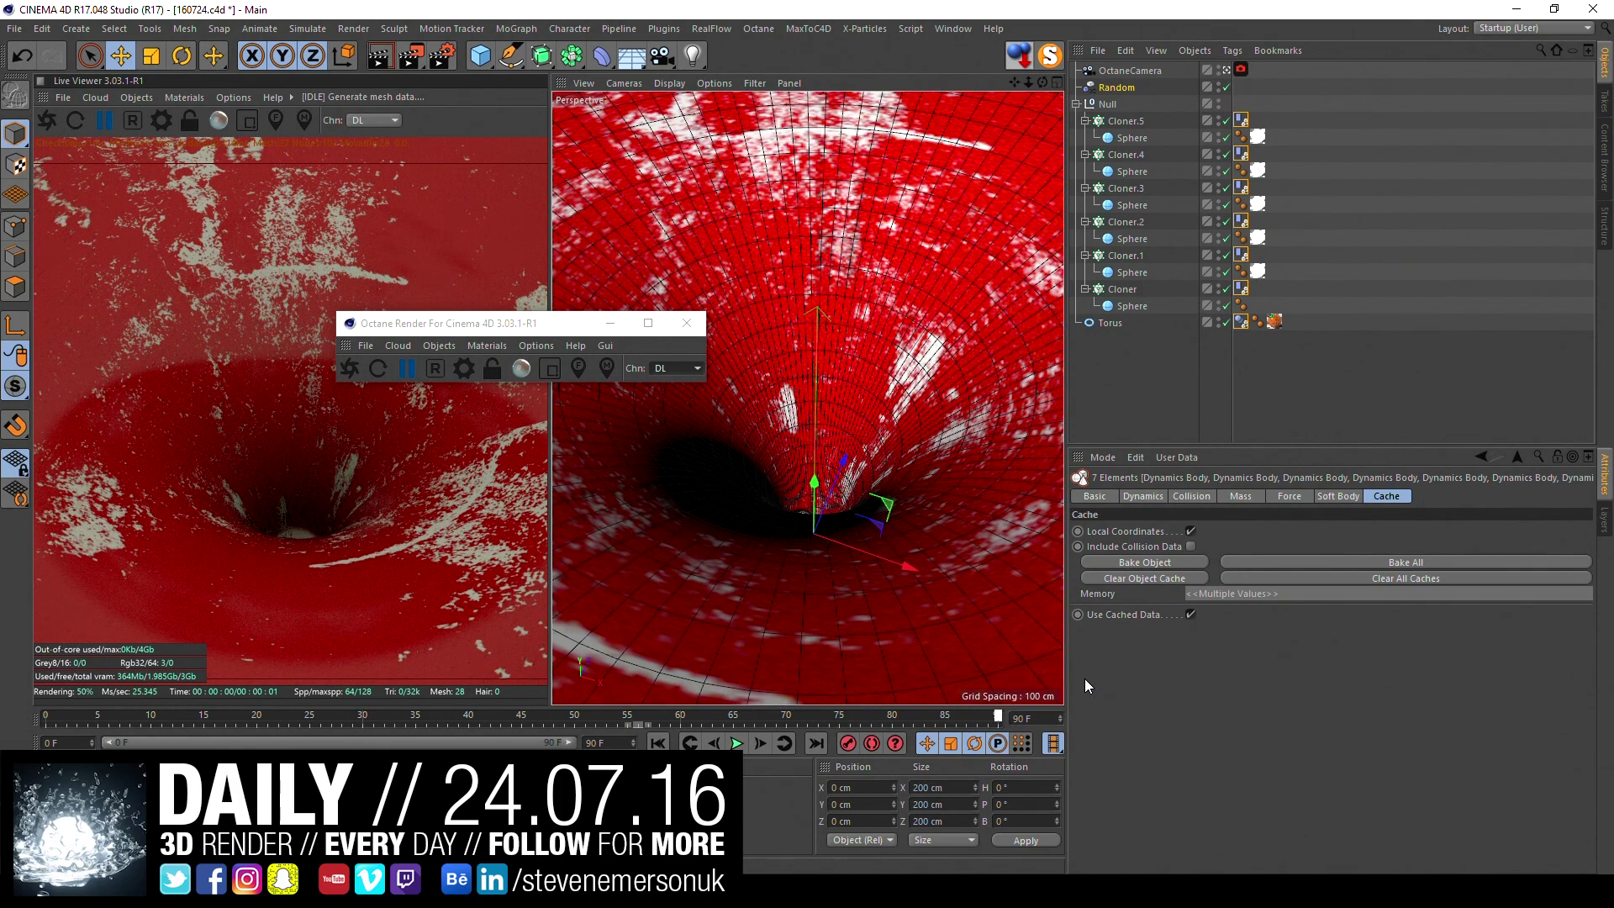
pyautogui.press('f')
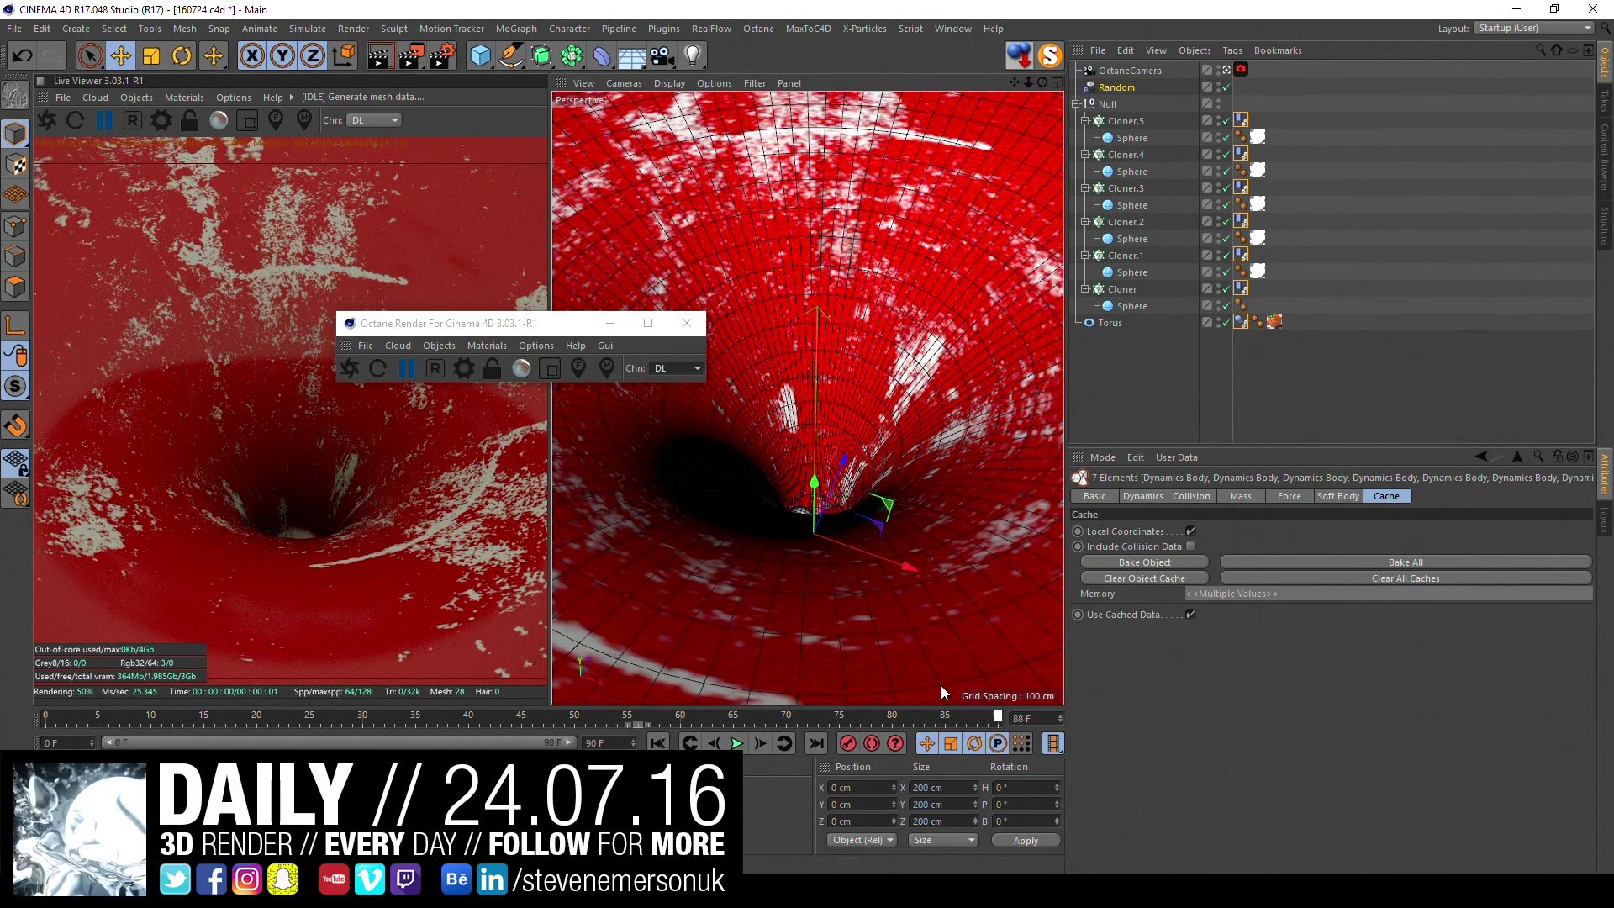
pyautogui.moveTo(941, 719); pyautogui.dragTo(67, 677)
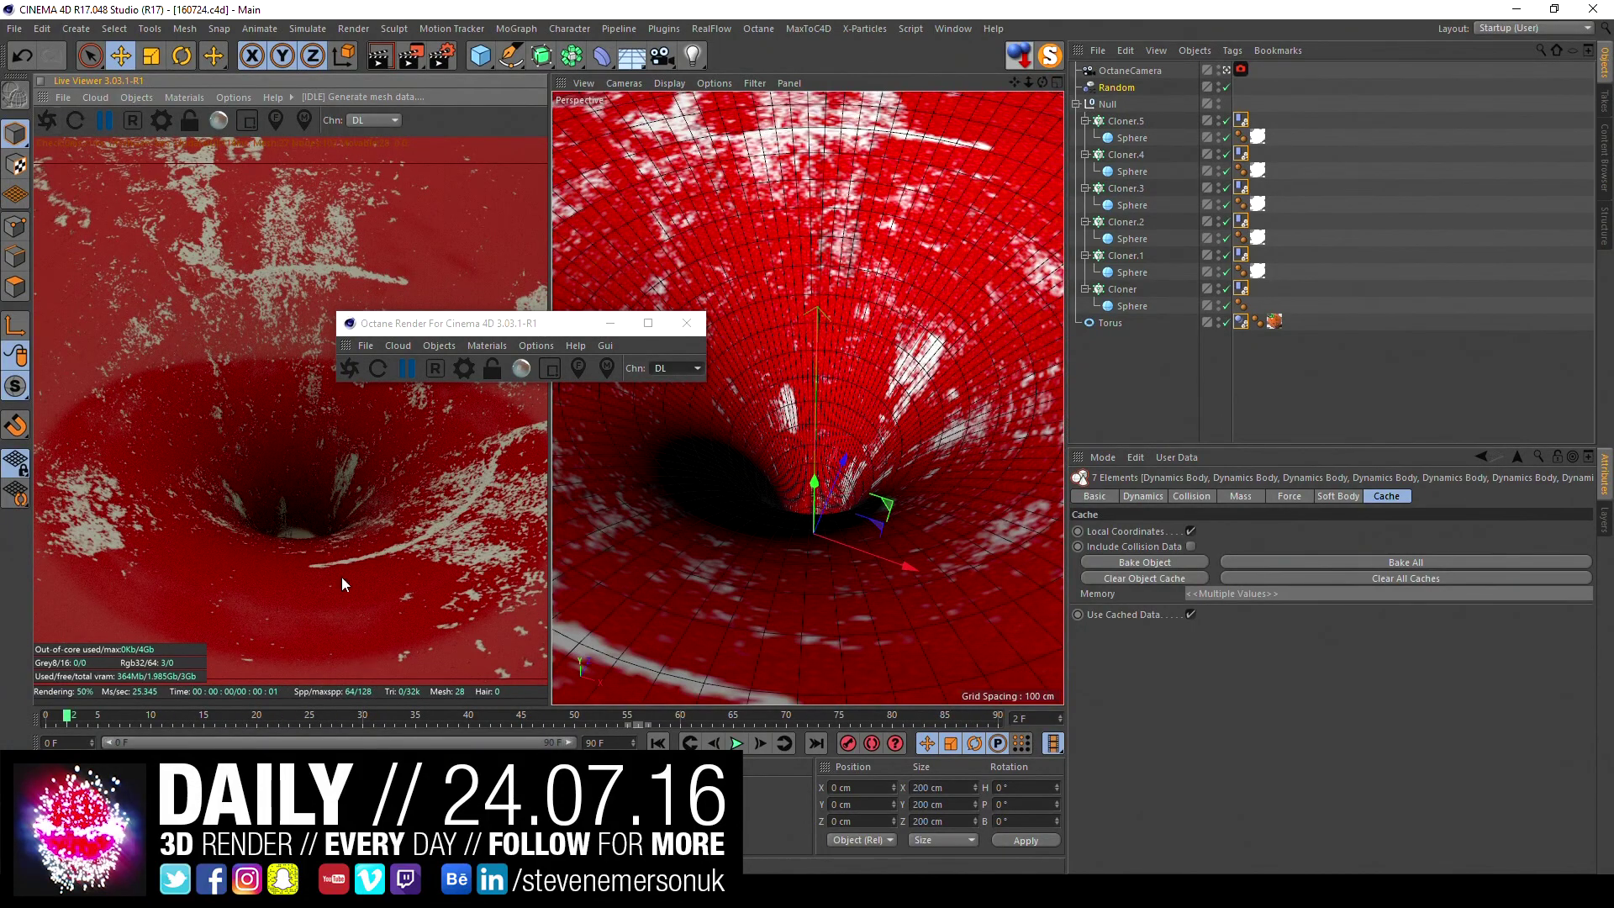
pyautogui.moveTo(599, 714)
pyautogui.mouseDown()
pyautogui.moveTo(315, 675)
pyautogui.moveTo(396, 675)
pyautogui.mouseUp()
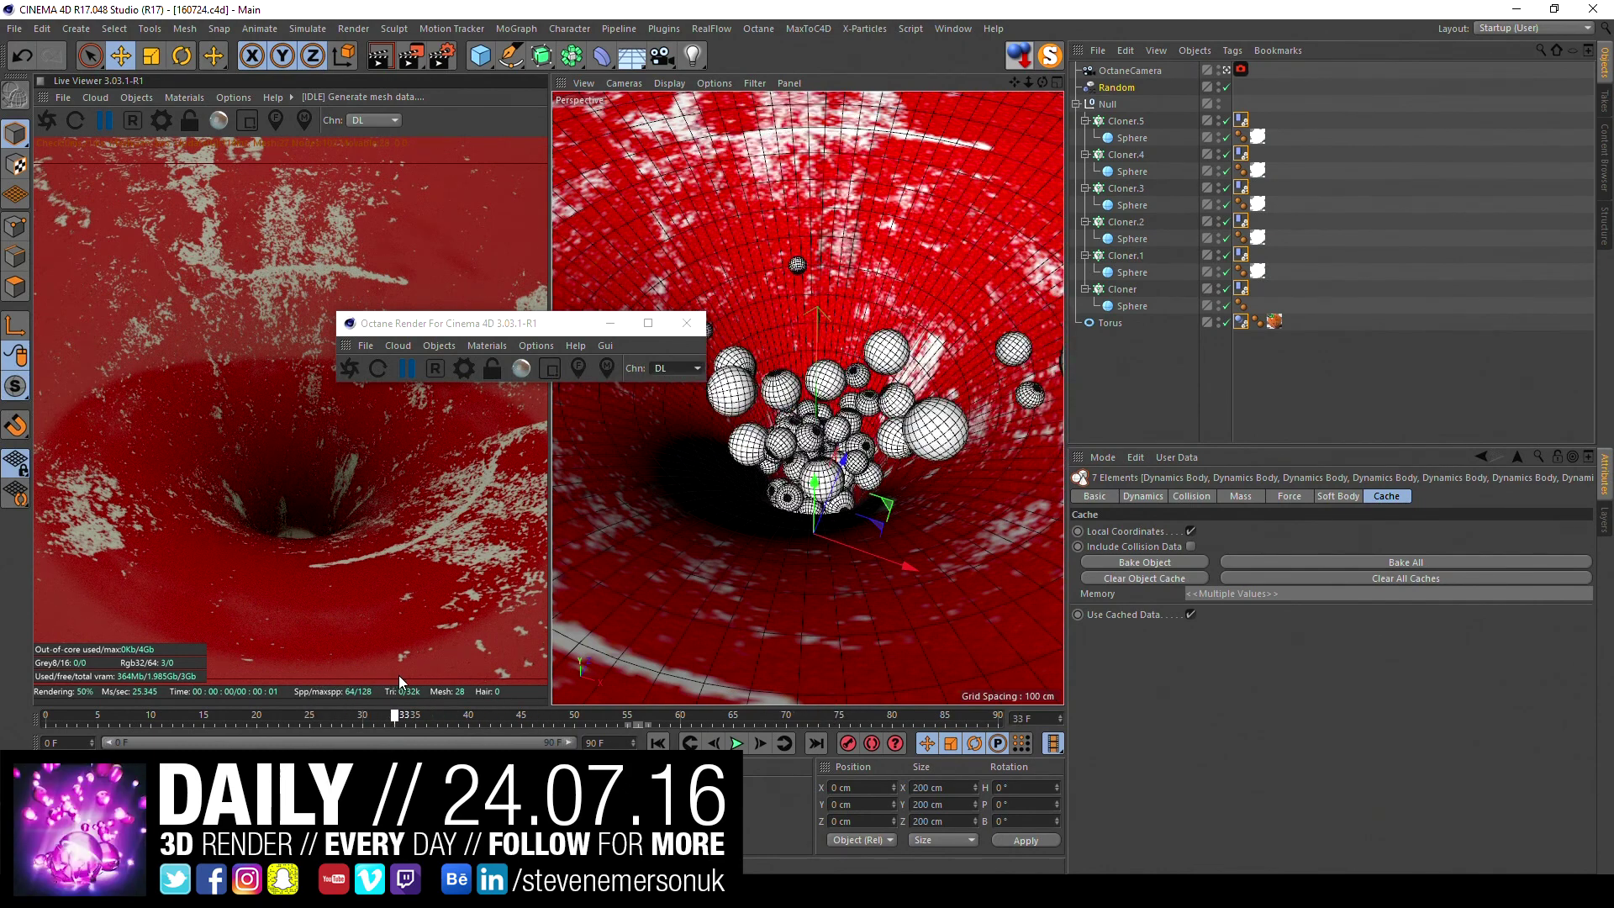
# - Set all six Spheres to Icosahedron type with 96 segments
pyautogui.click(1147, 301)
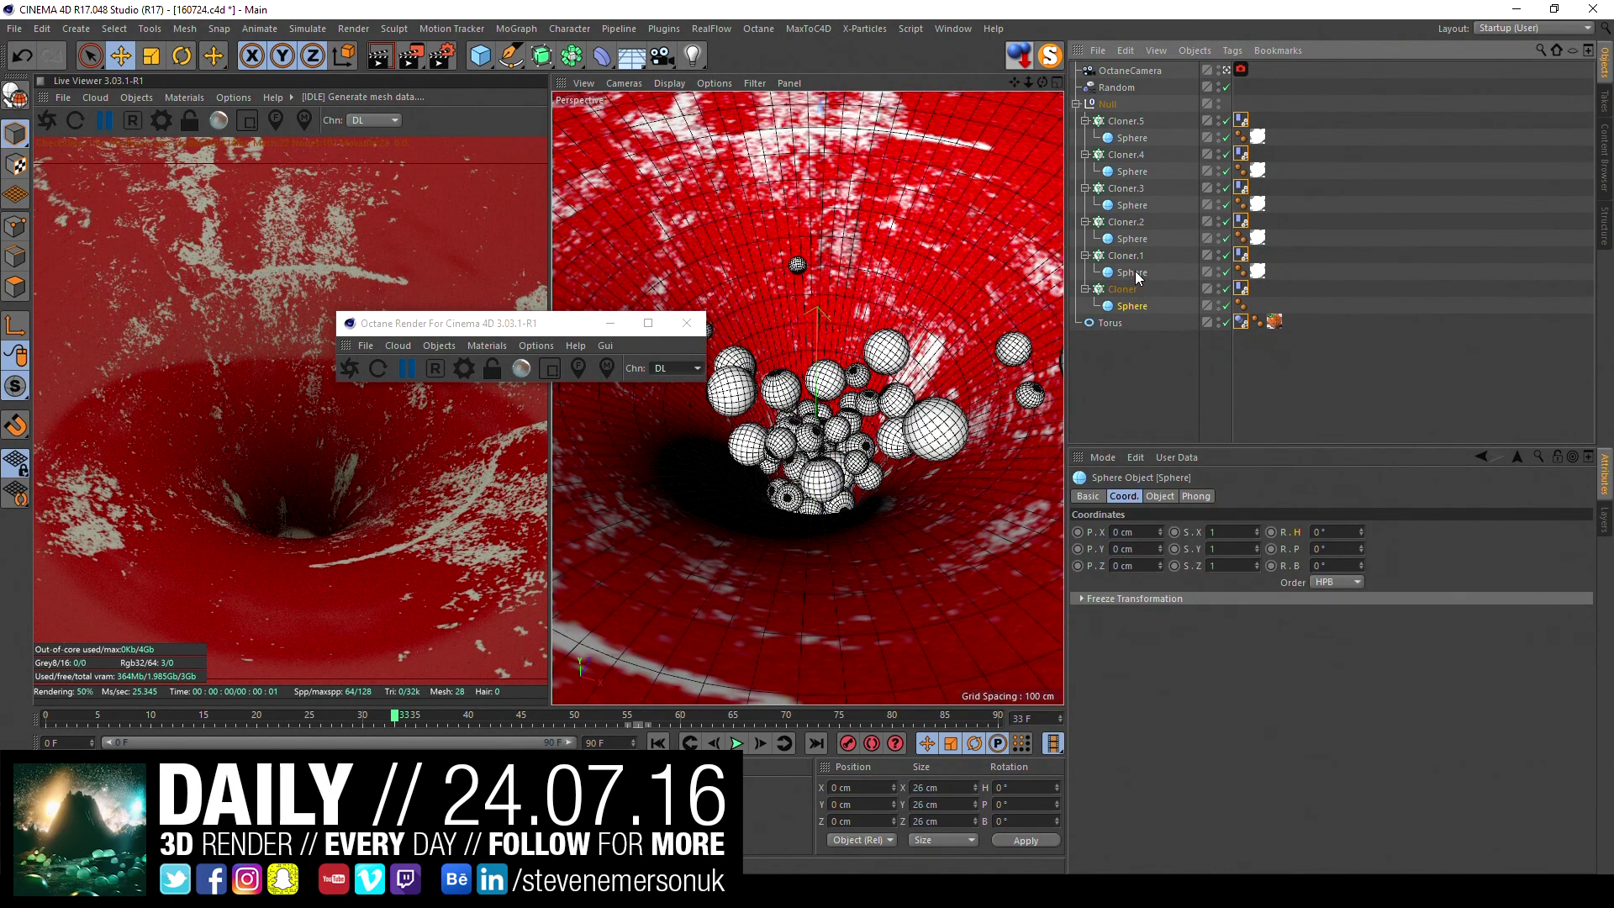
pyautogui.keyDown('ctrl'); pyautogui.click(1135, 271); pyautogui.keyUp('ctrl')
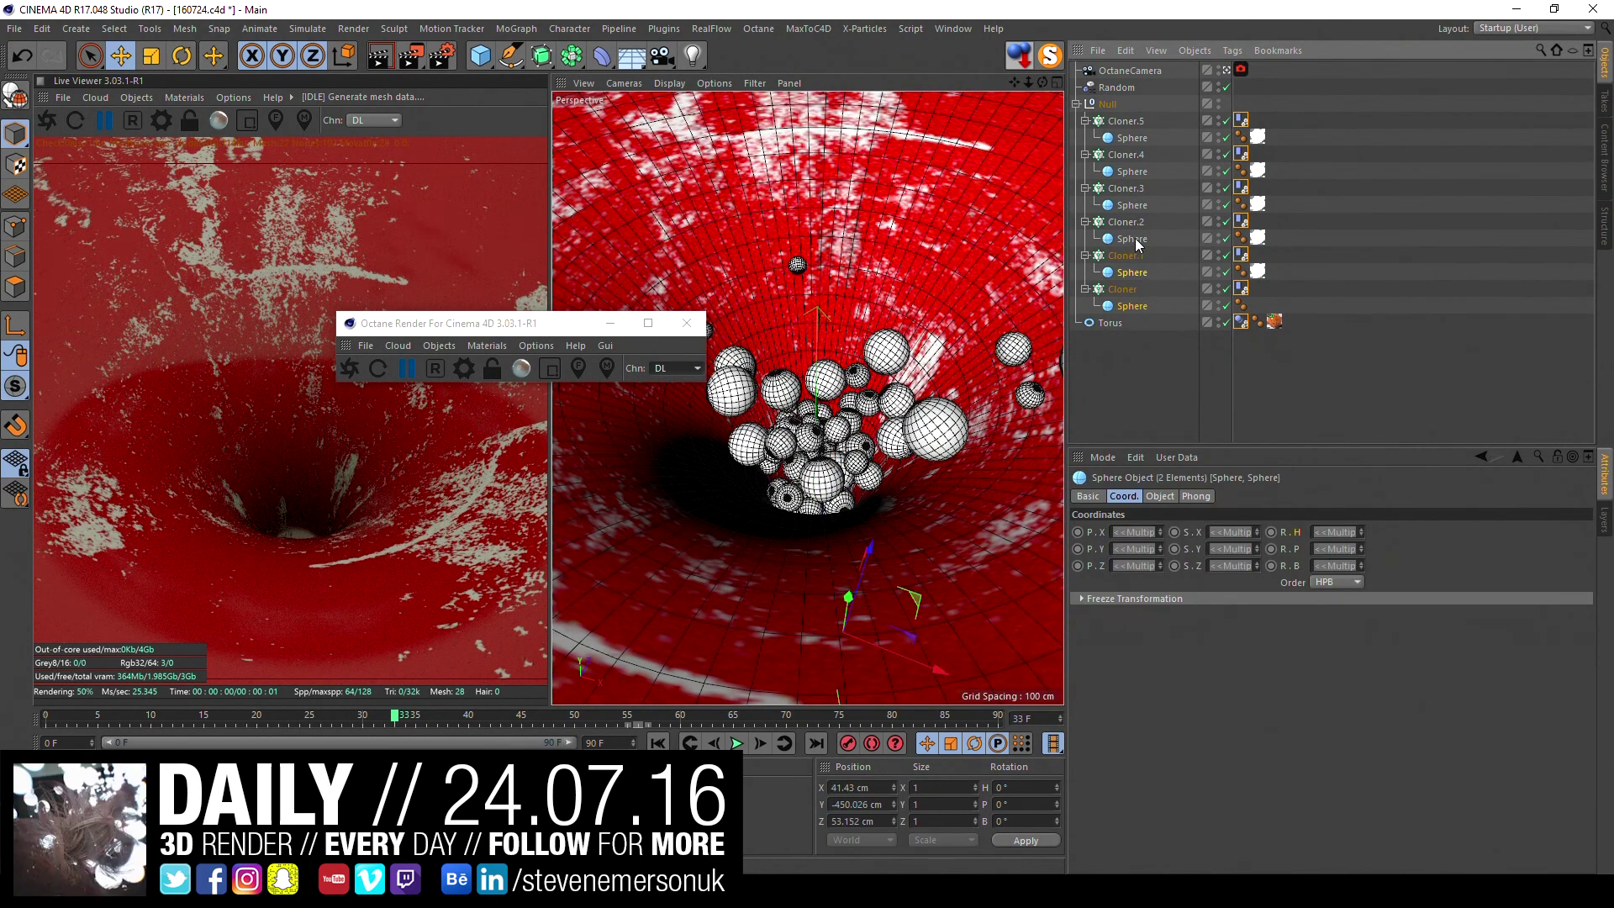
pyautogui.keyDown('ctrl'); pyautogui.click(1135, 139); pyautogui.keyUp('ctrl')
pyautogui.click(1176, 500)
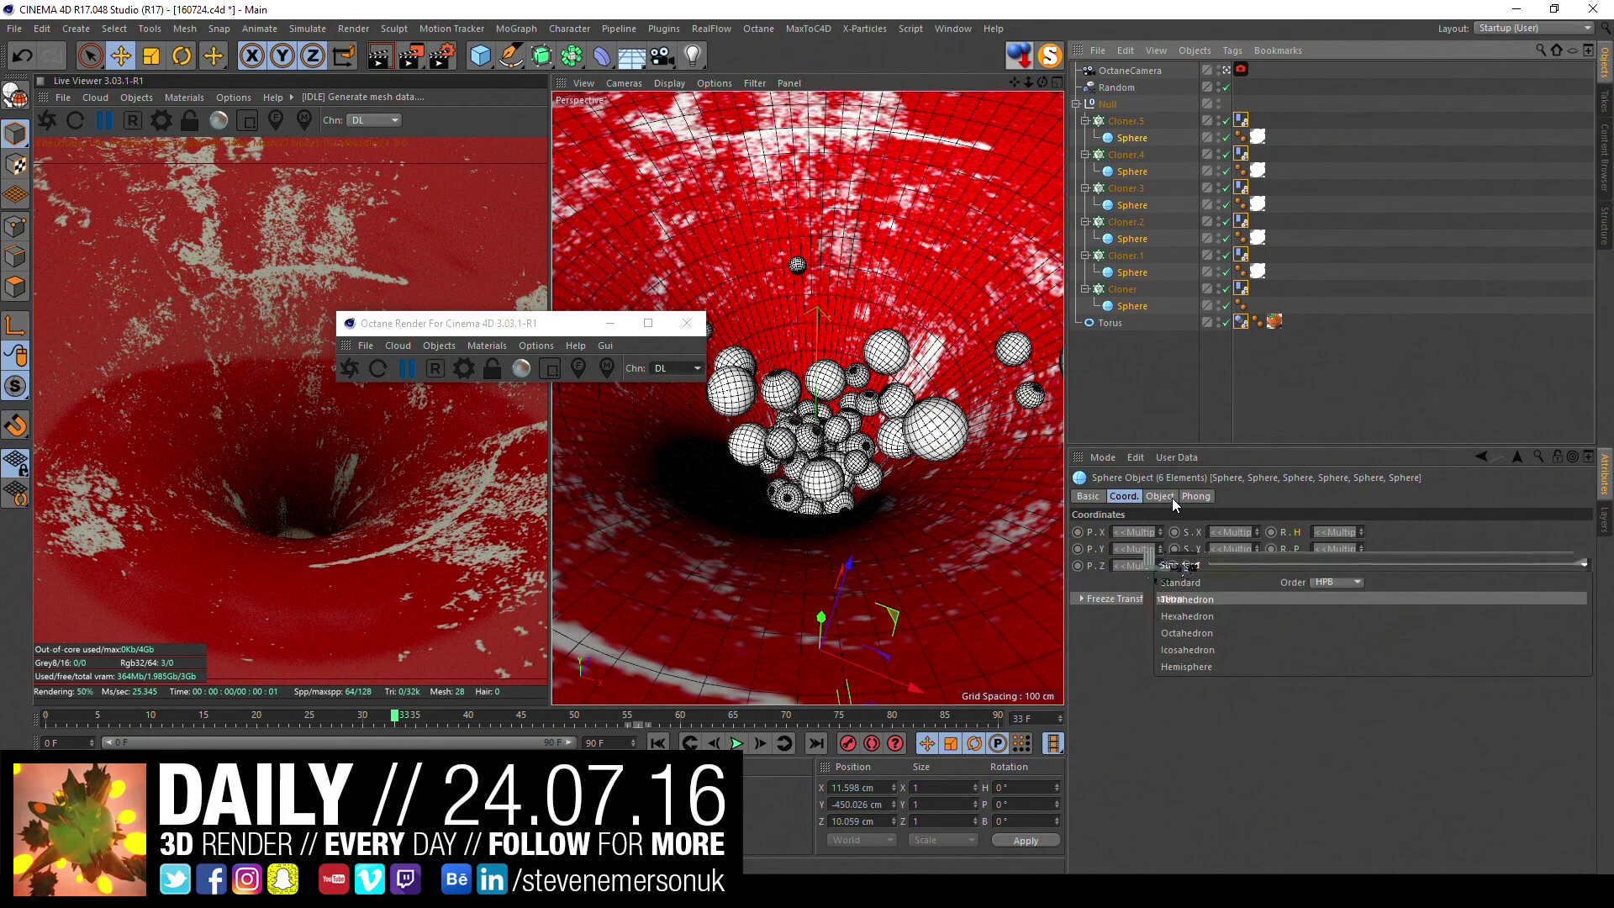
pyautogui.click(1203, 648)
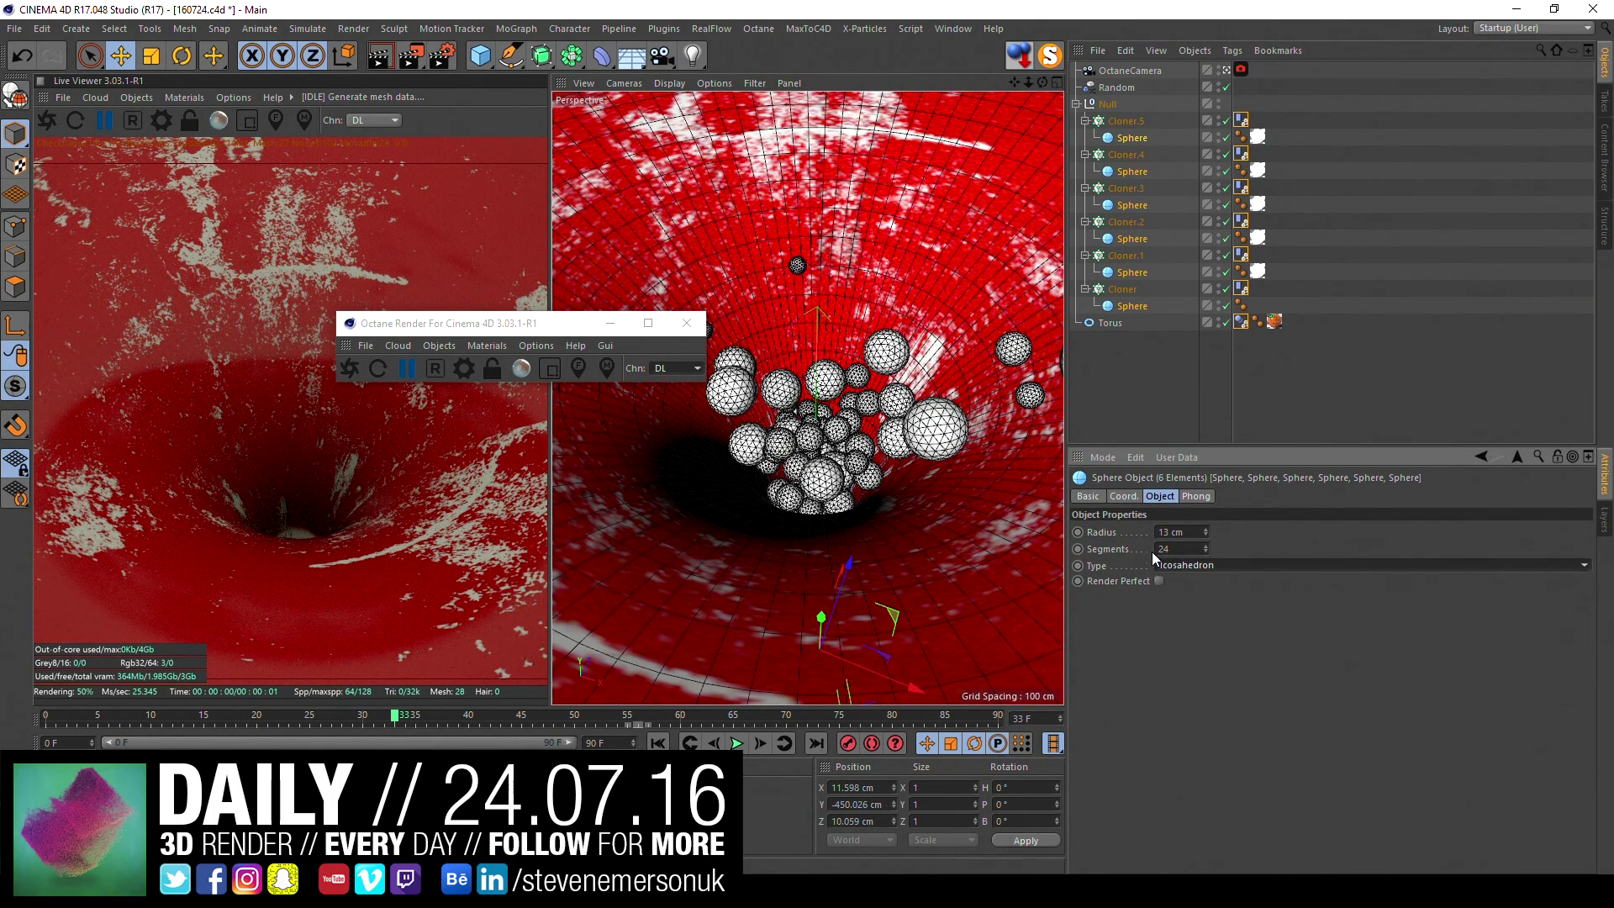
pyautogui.write('96')
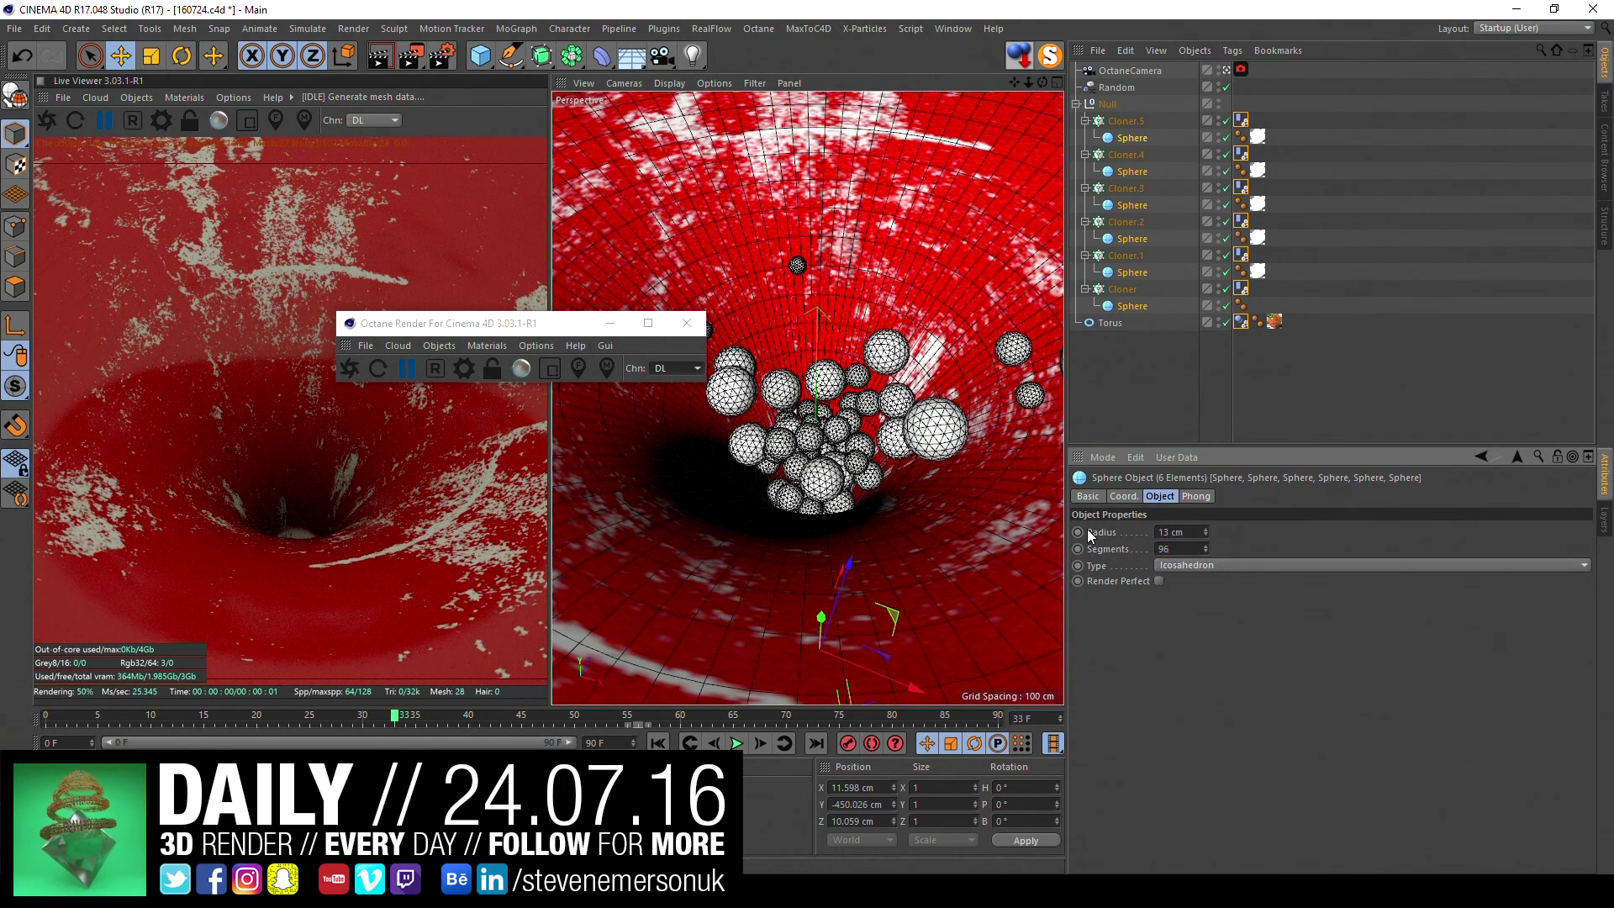
pyautogui.press('Return')
# - Save the scene and preview the fall from frame 0
pyautogui.hotkey('ctrl', 's')
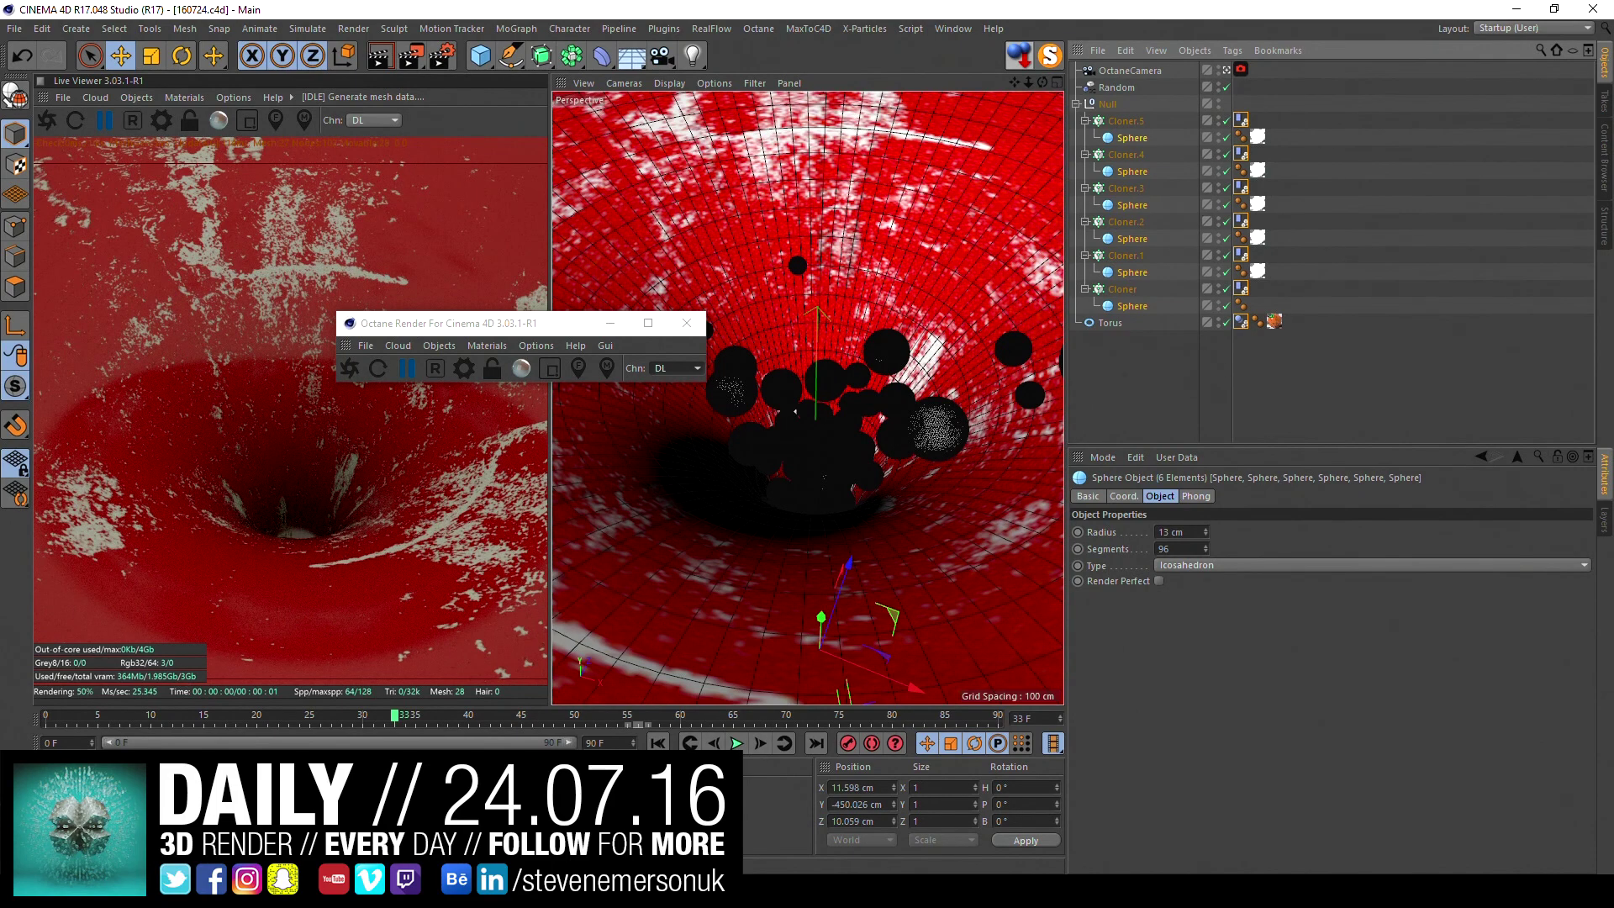
pyautogui.click(658, 744)
pyautogui.click(737, 743)
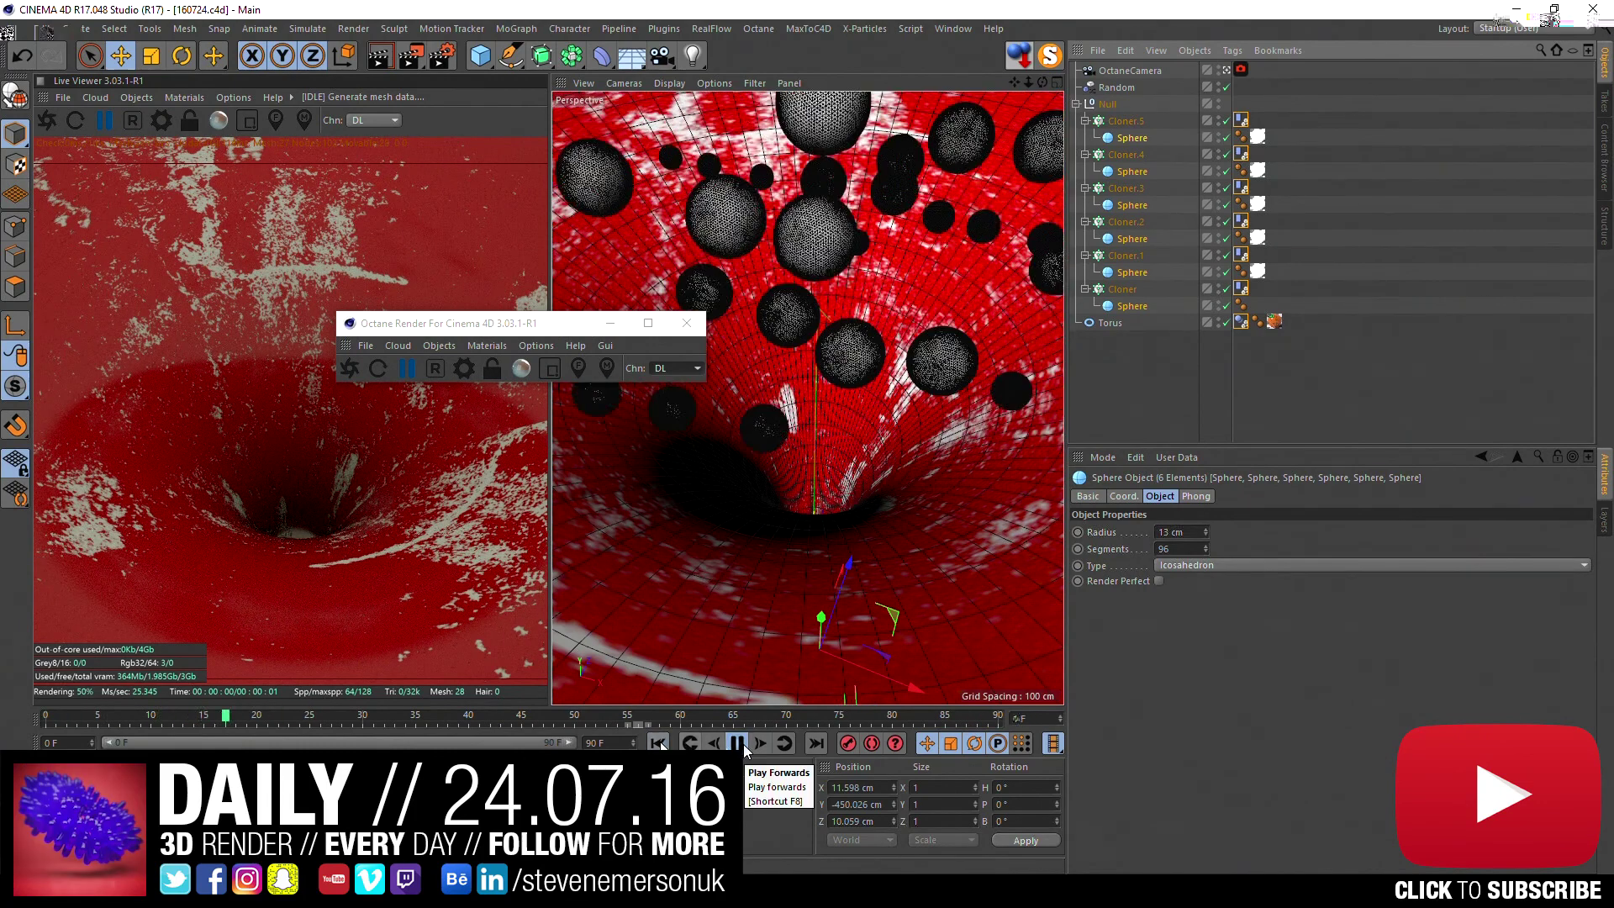
pyautogui.click(736, 744)
pyautogui.click(659, 743)
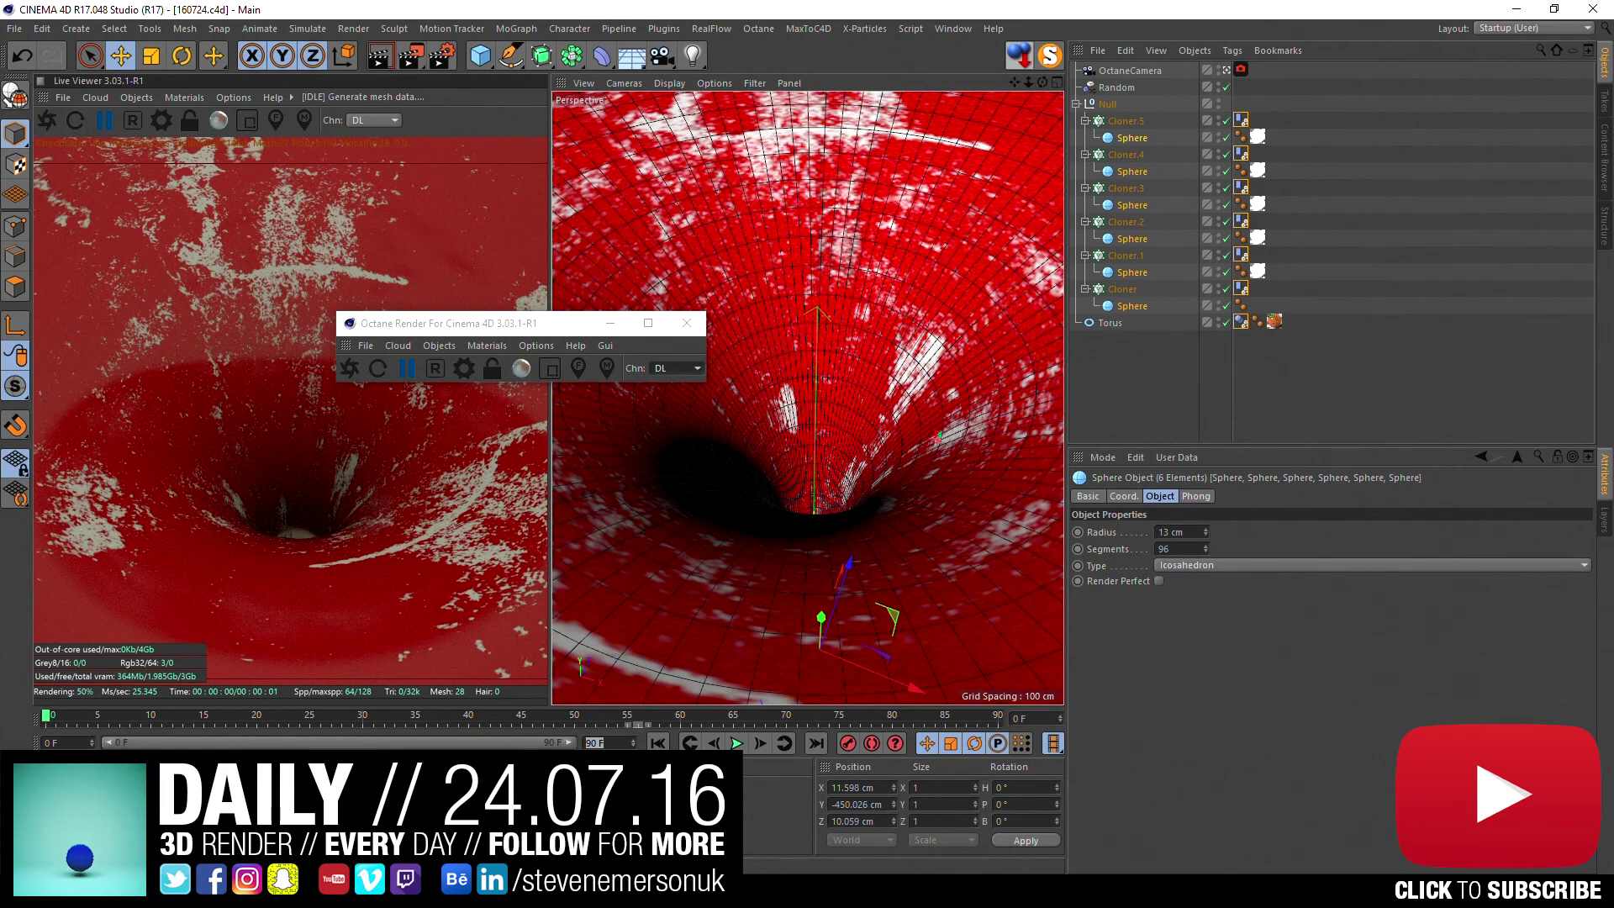
# - Scrub to about frame 31 and display the spheres as Isoparms, refreshing the Octane render
pyautogui.moveTo(50, 720); pyautogui.dragTo(362, 721)
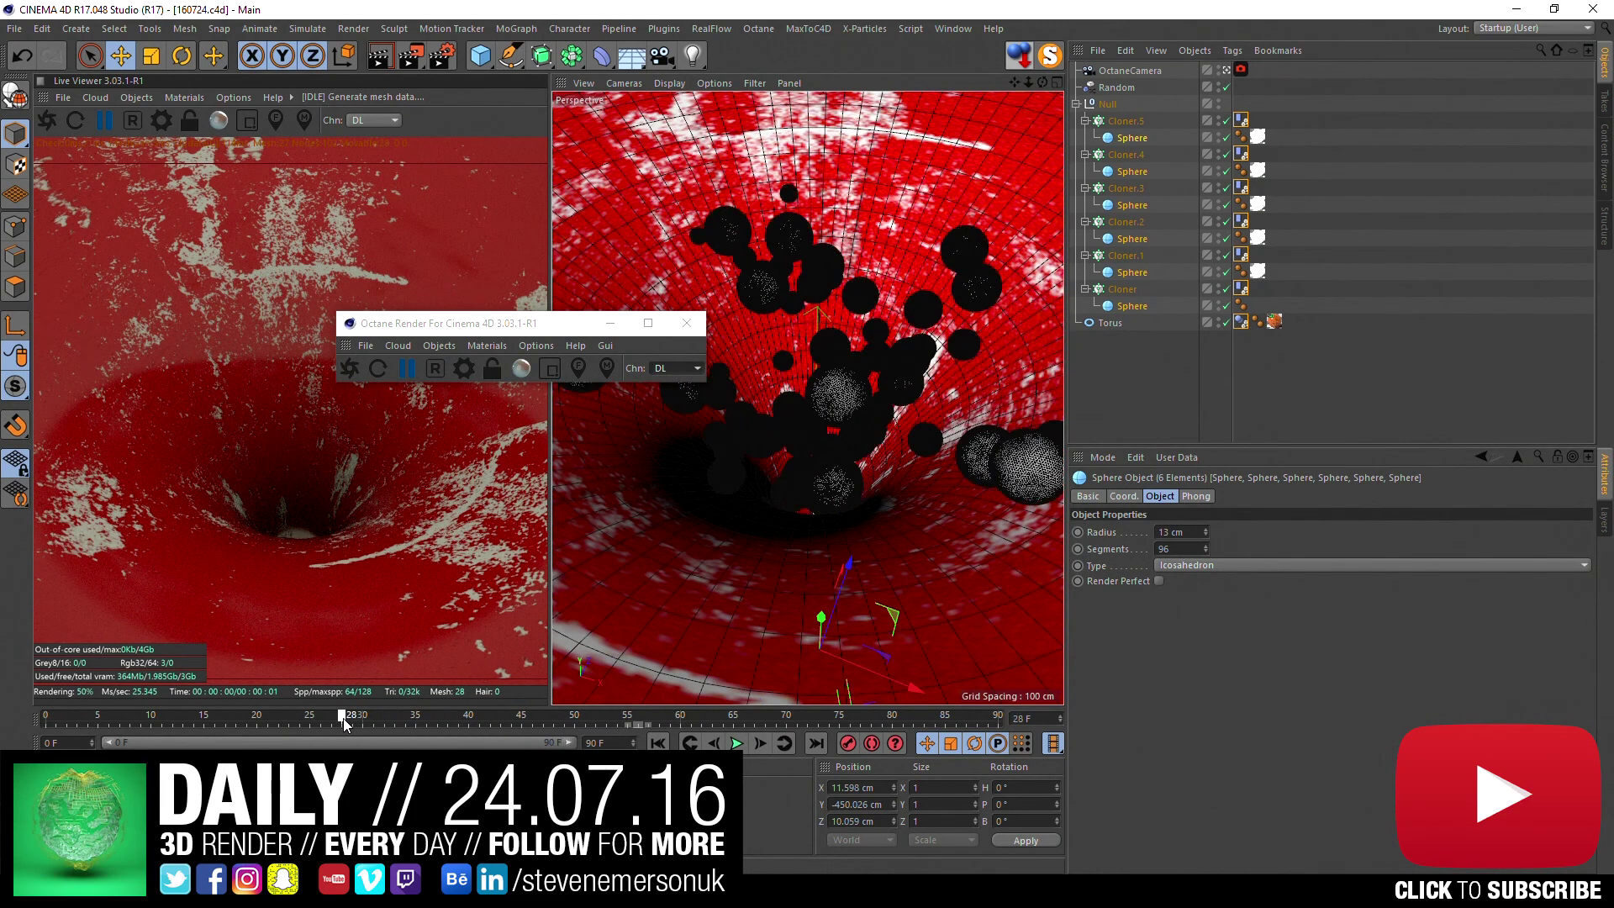
pyautogui.click(669, 83)
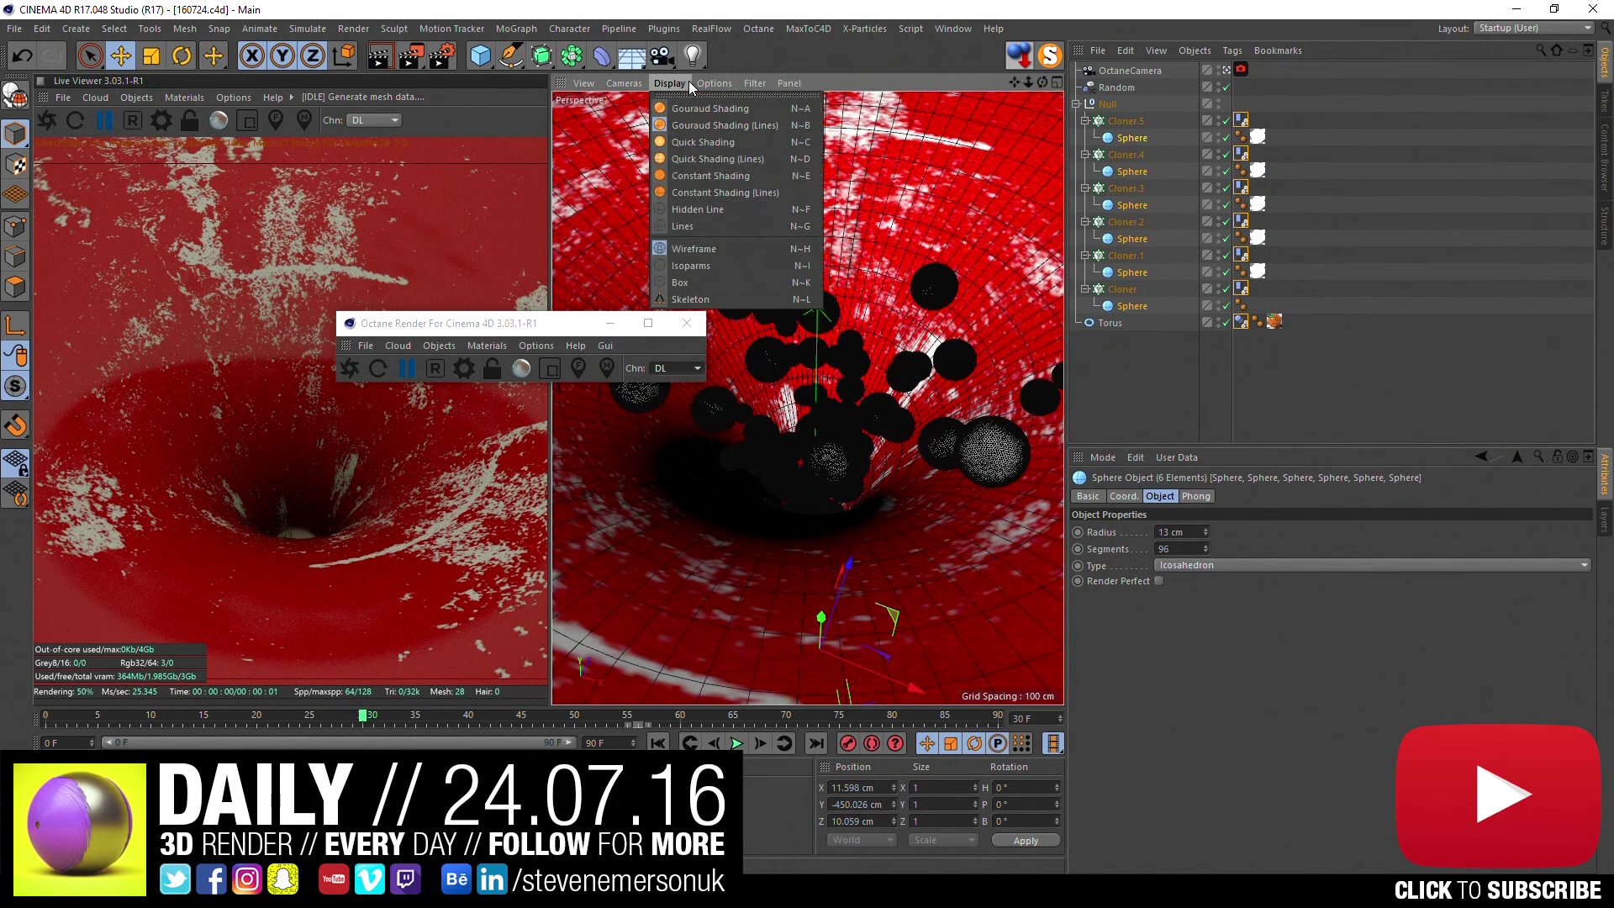
pyautogui.click(688, 267)
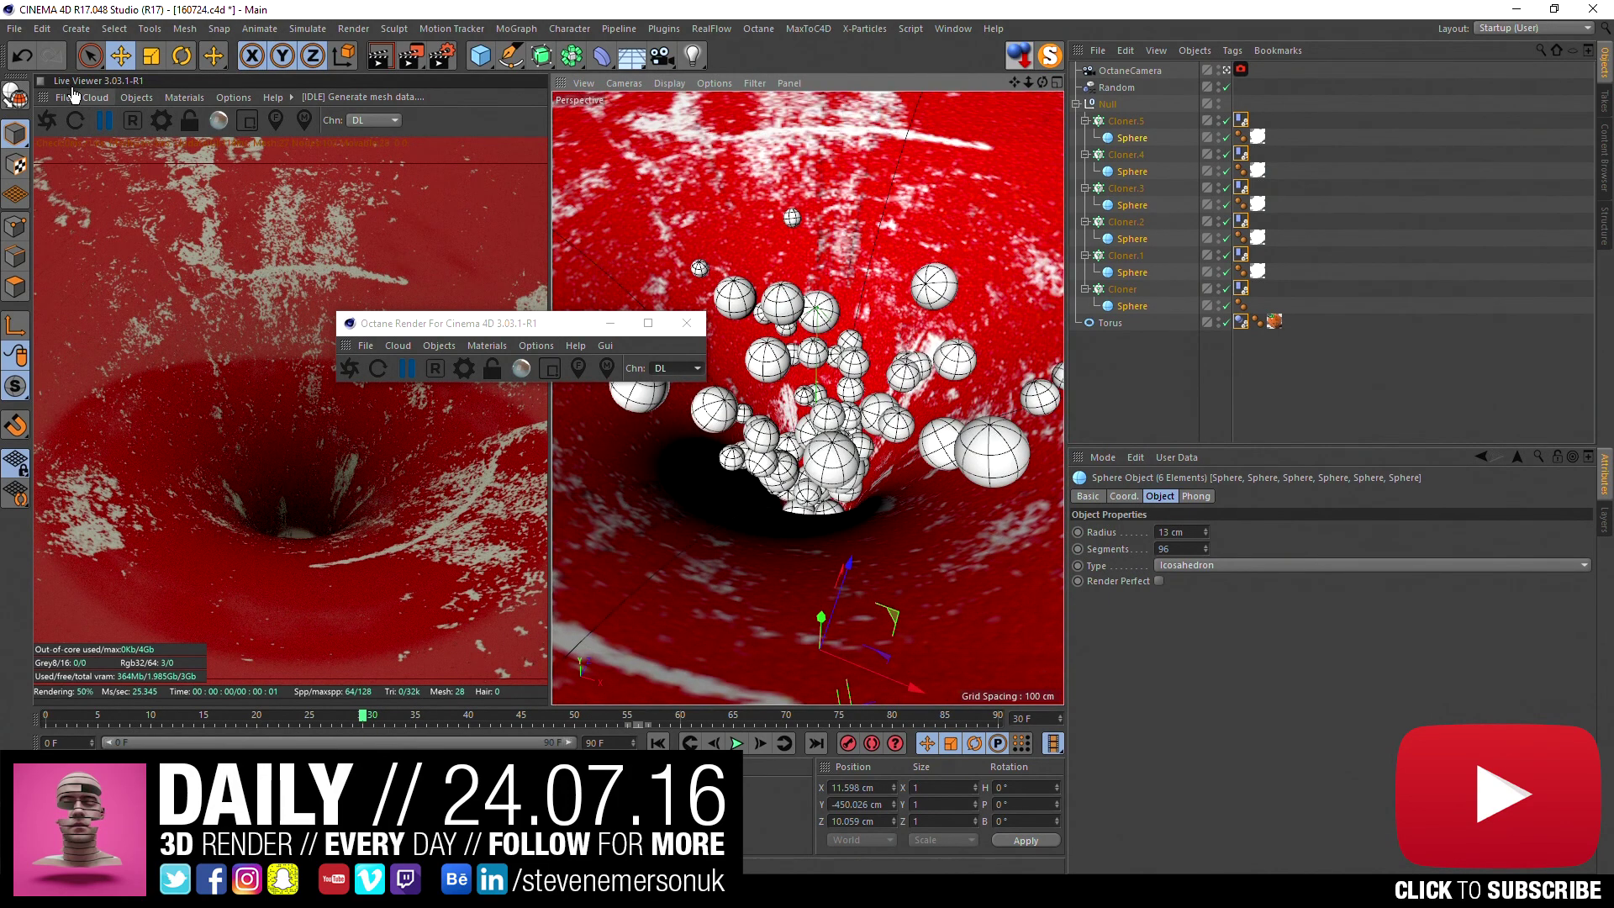
pyautogui.click(48, 121)
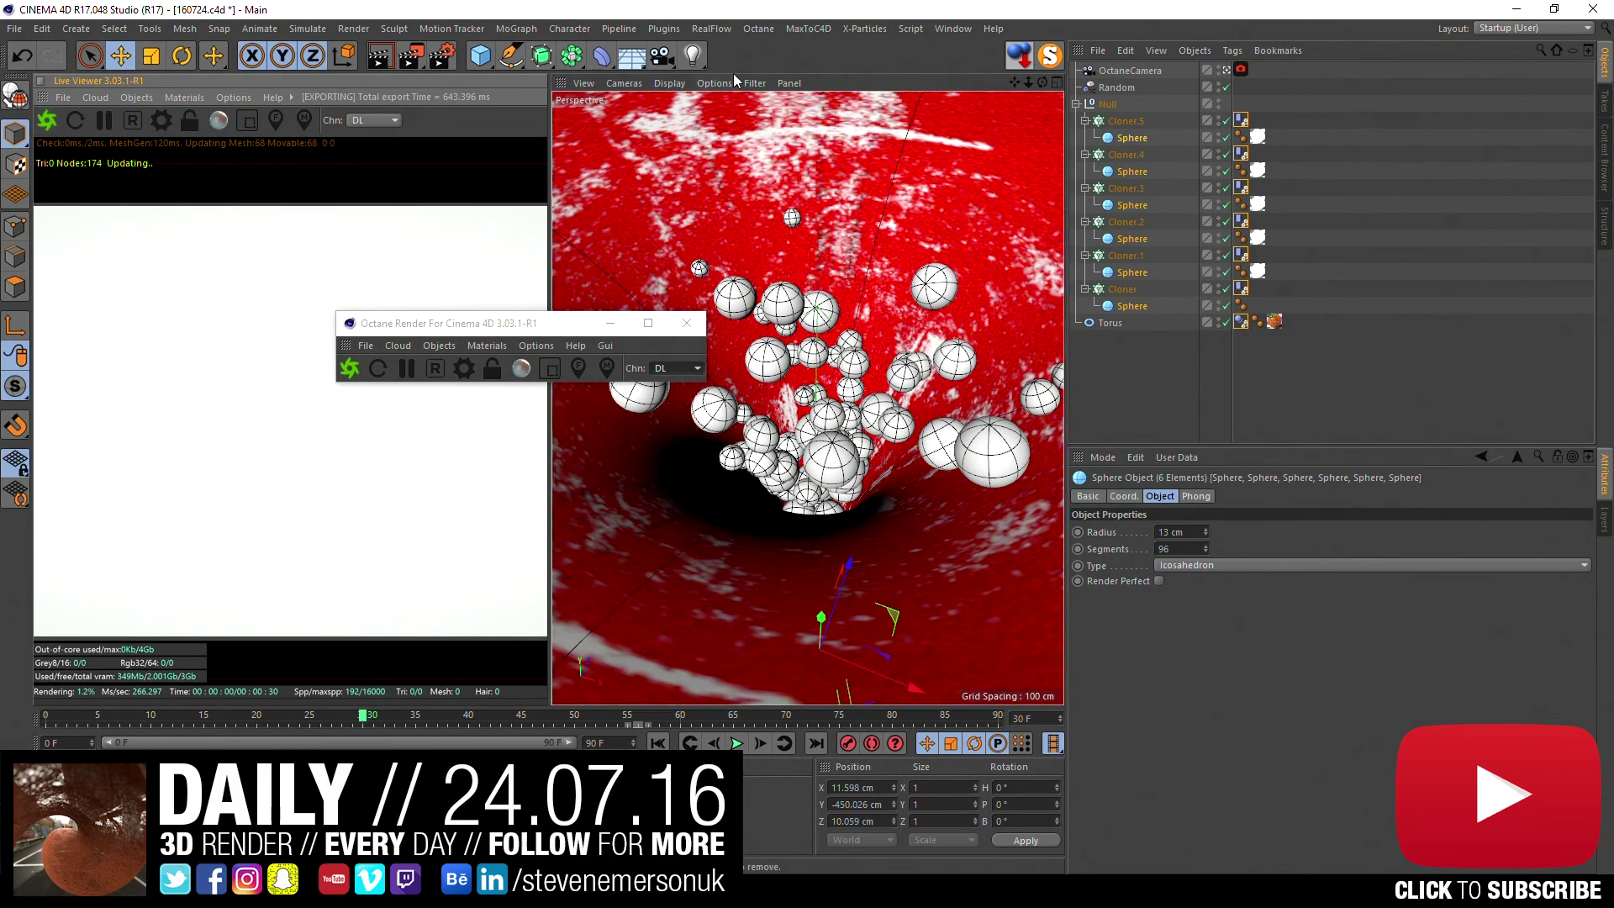
# - Set the viewport's tinted border colour to cyan, then scrub to about frame 58
pyautogui.click(723, 84)
pyautogui.click(740, 401)
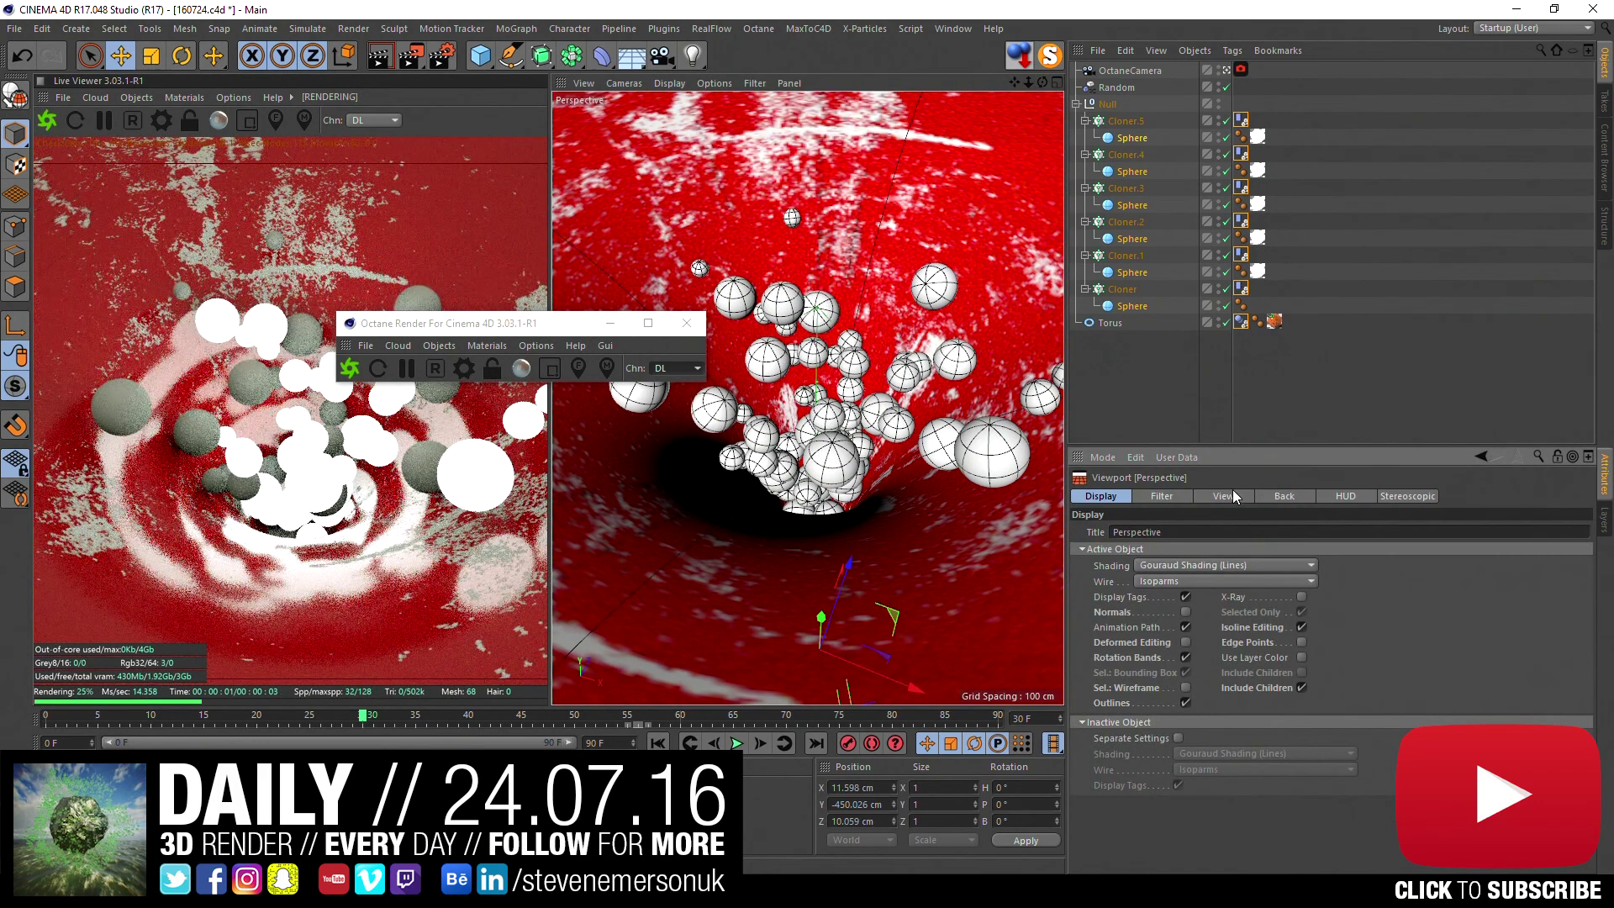
pyautogui.click(1391, 661)
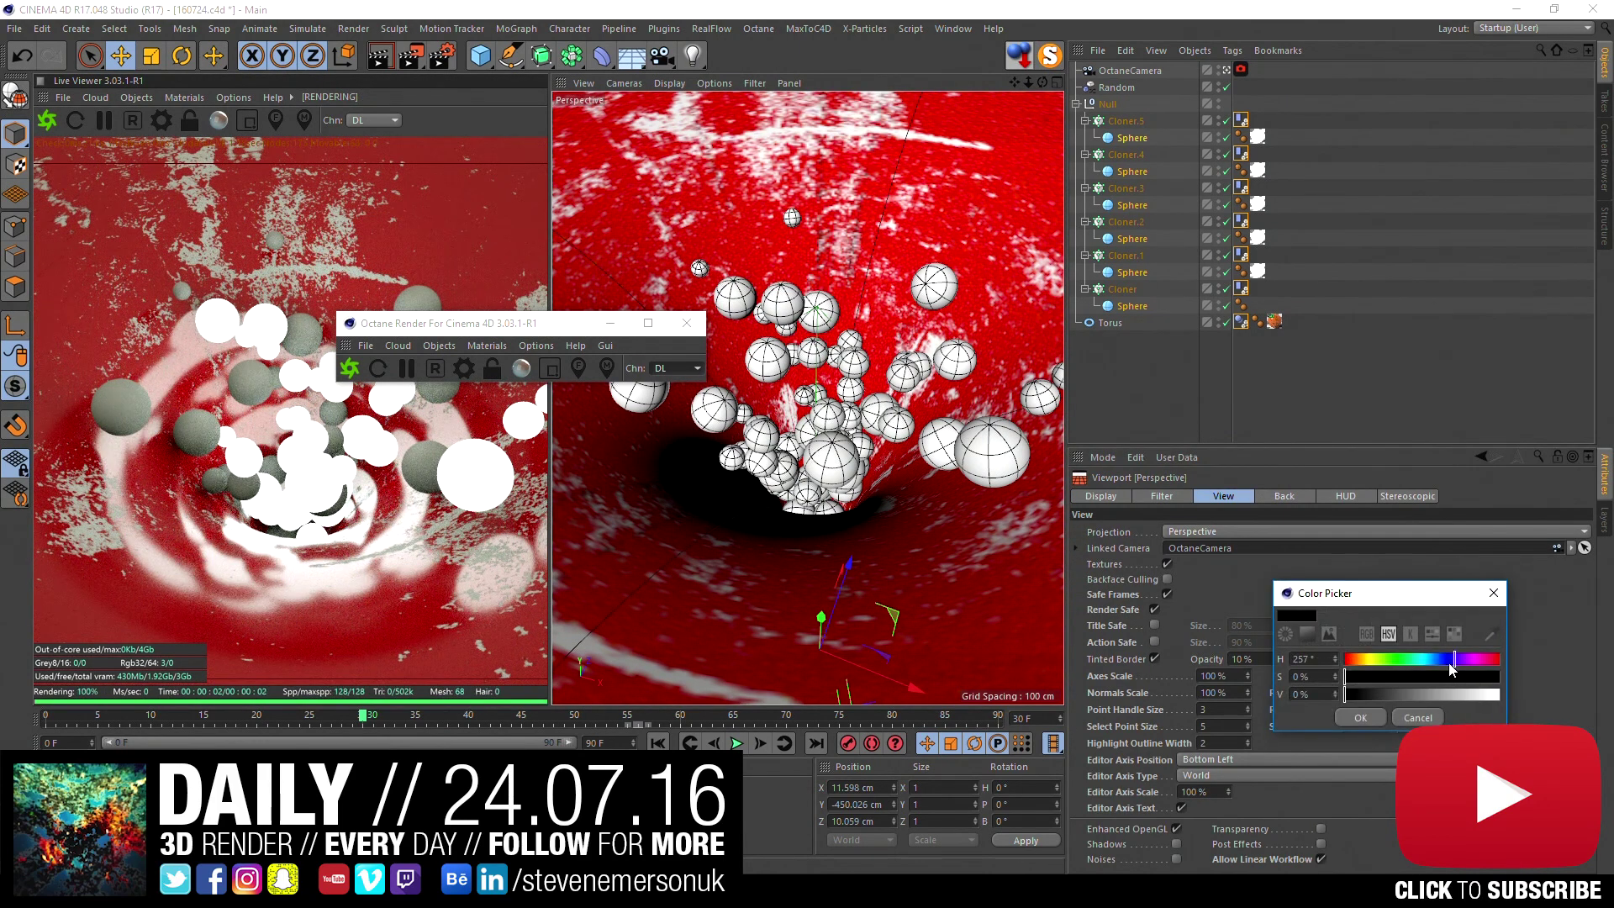
pyautogui.click(1361, 717)
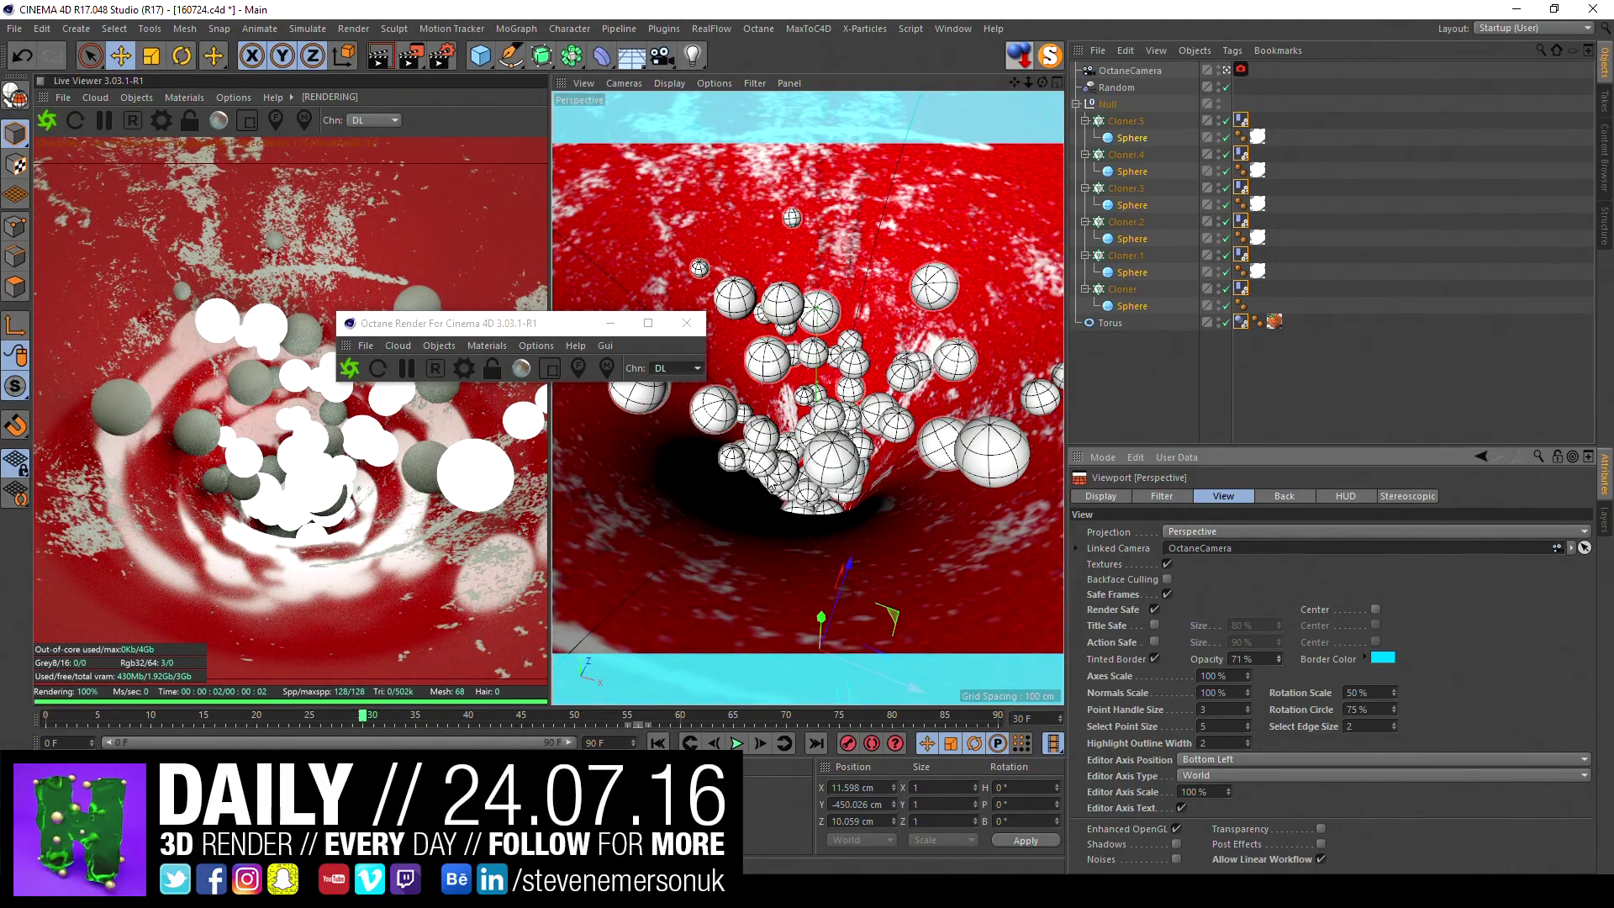
pyautogui.moveTo(588, 714); pyautogui.dragTo(1046, 695)
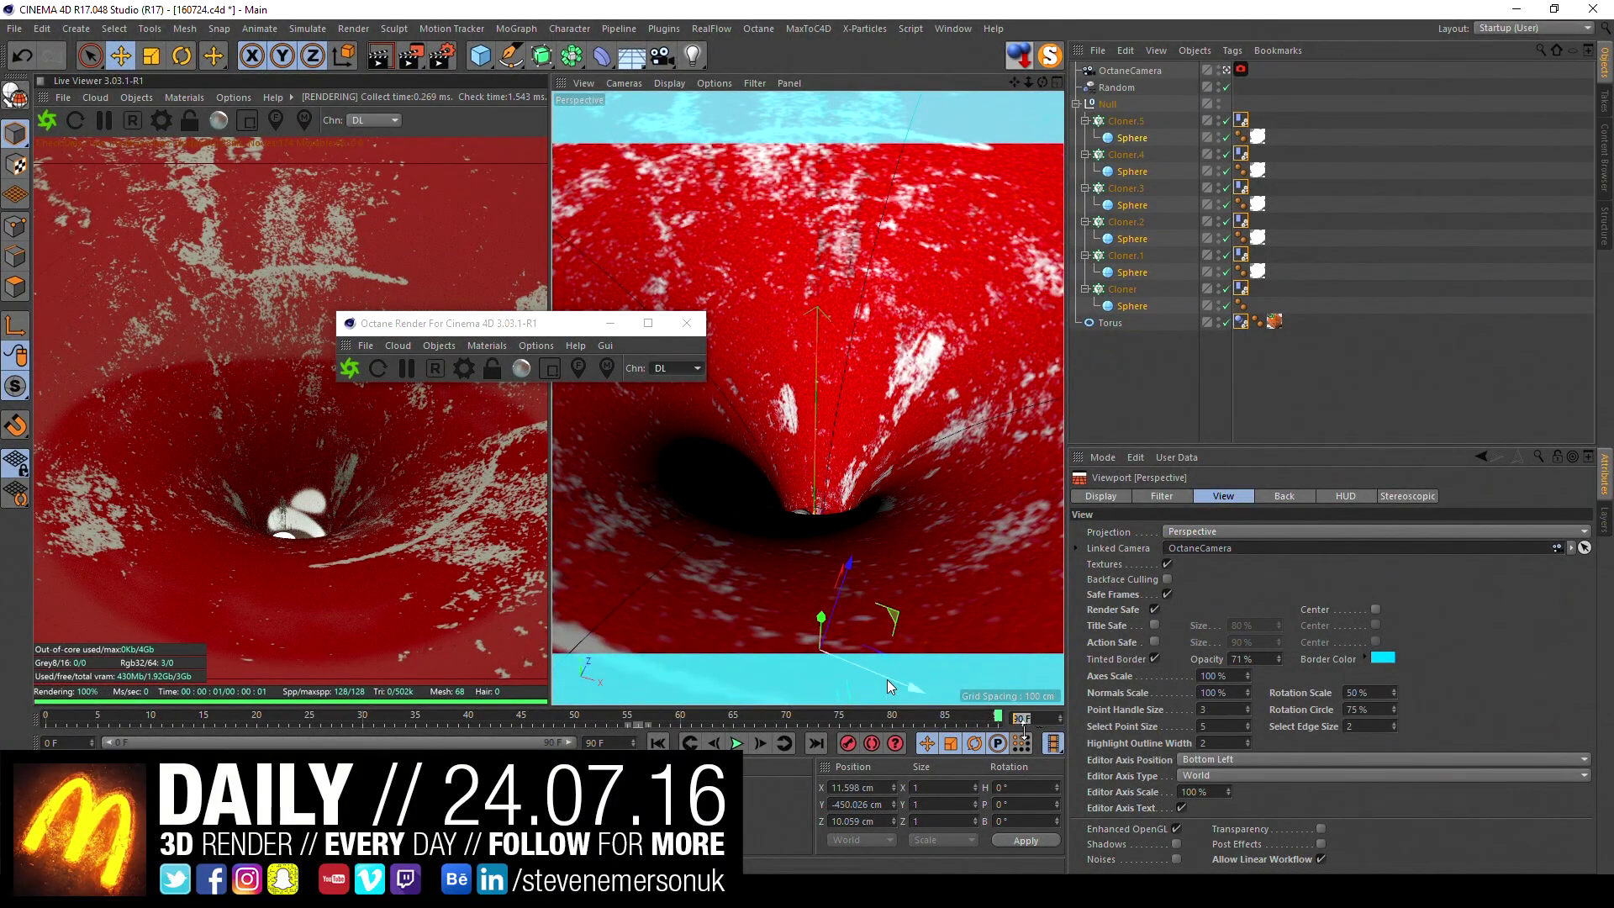
# - Set the scene's end frame to 96
pyautogui.write('96')
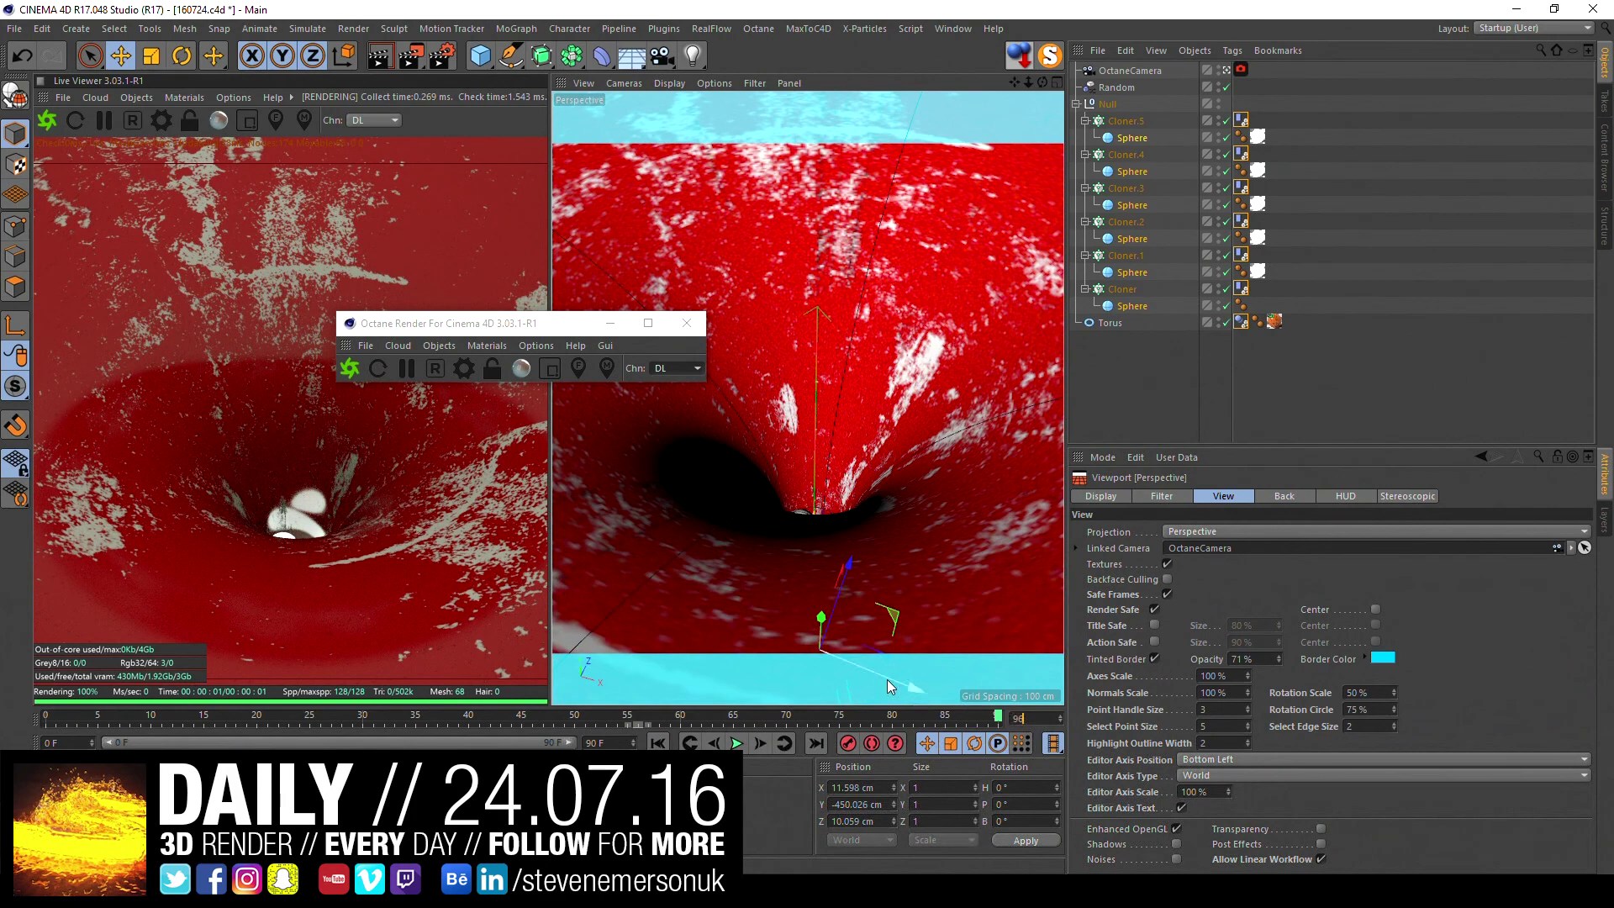
pyautogui.press('Return')
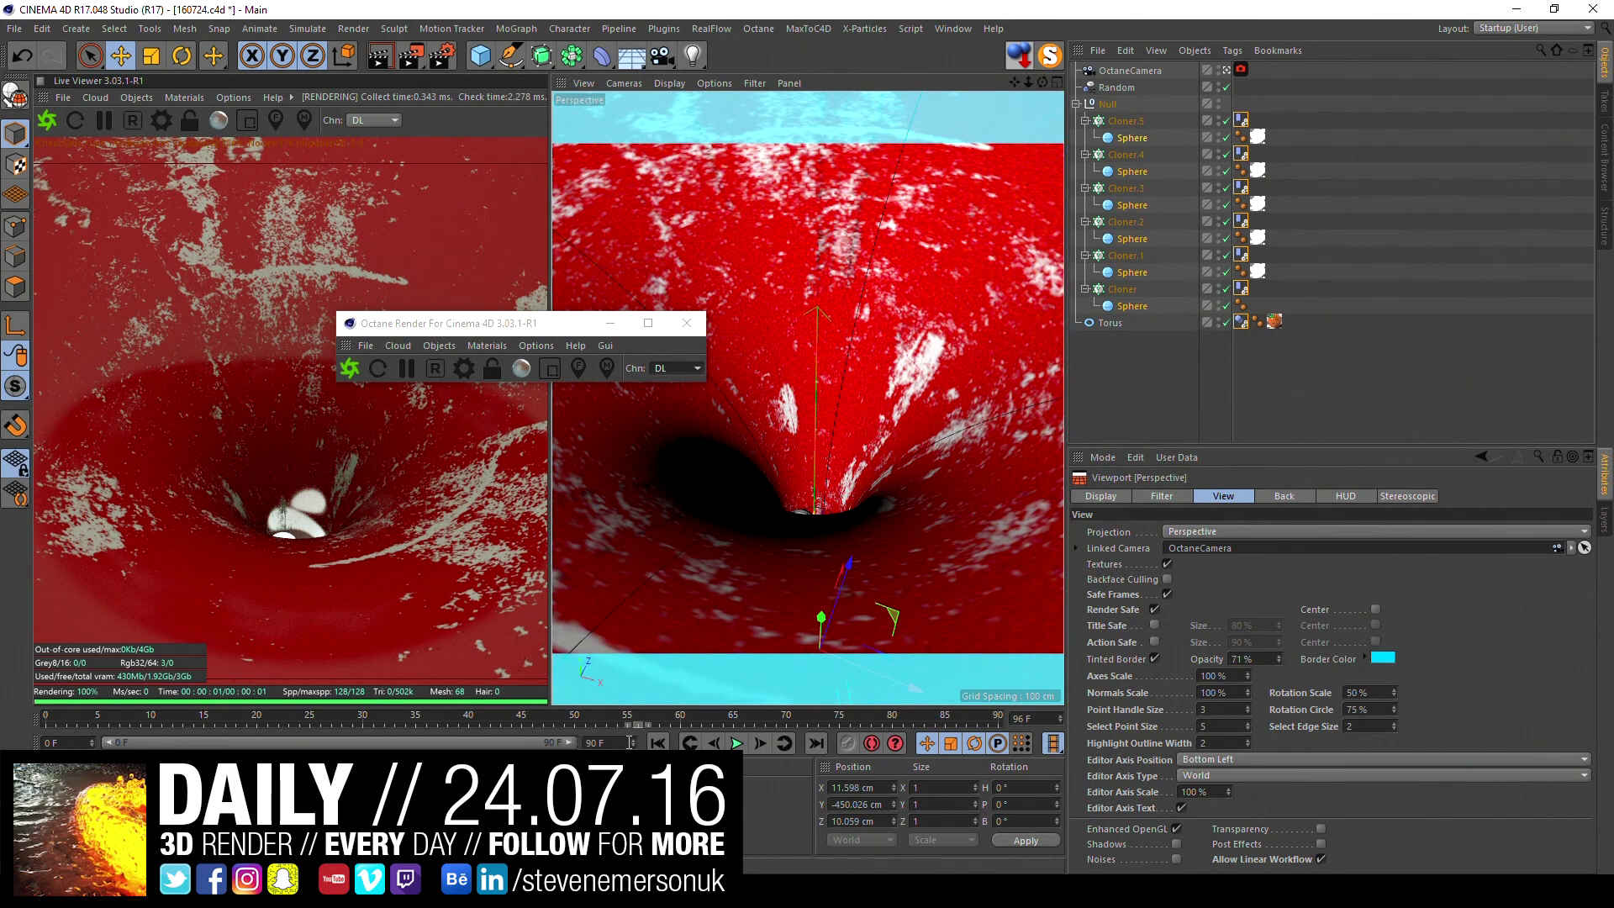
pyautogui.click(633, 739)
pyautogui.write('96')
pyautogui.press('Return')
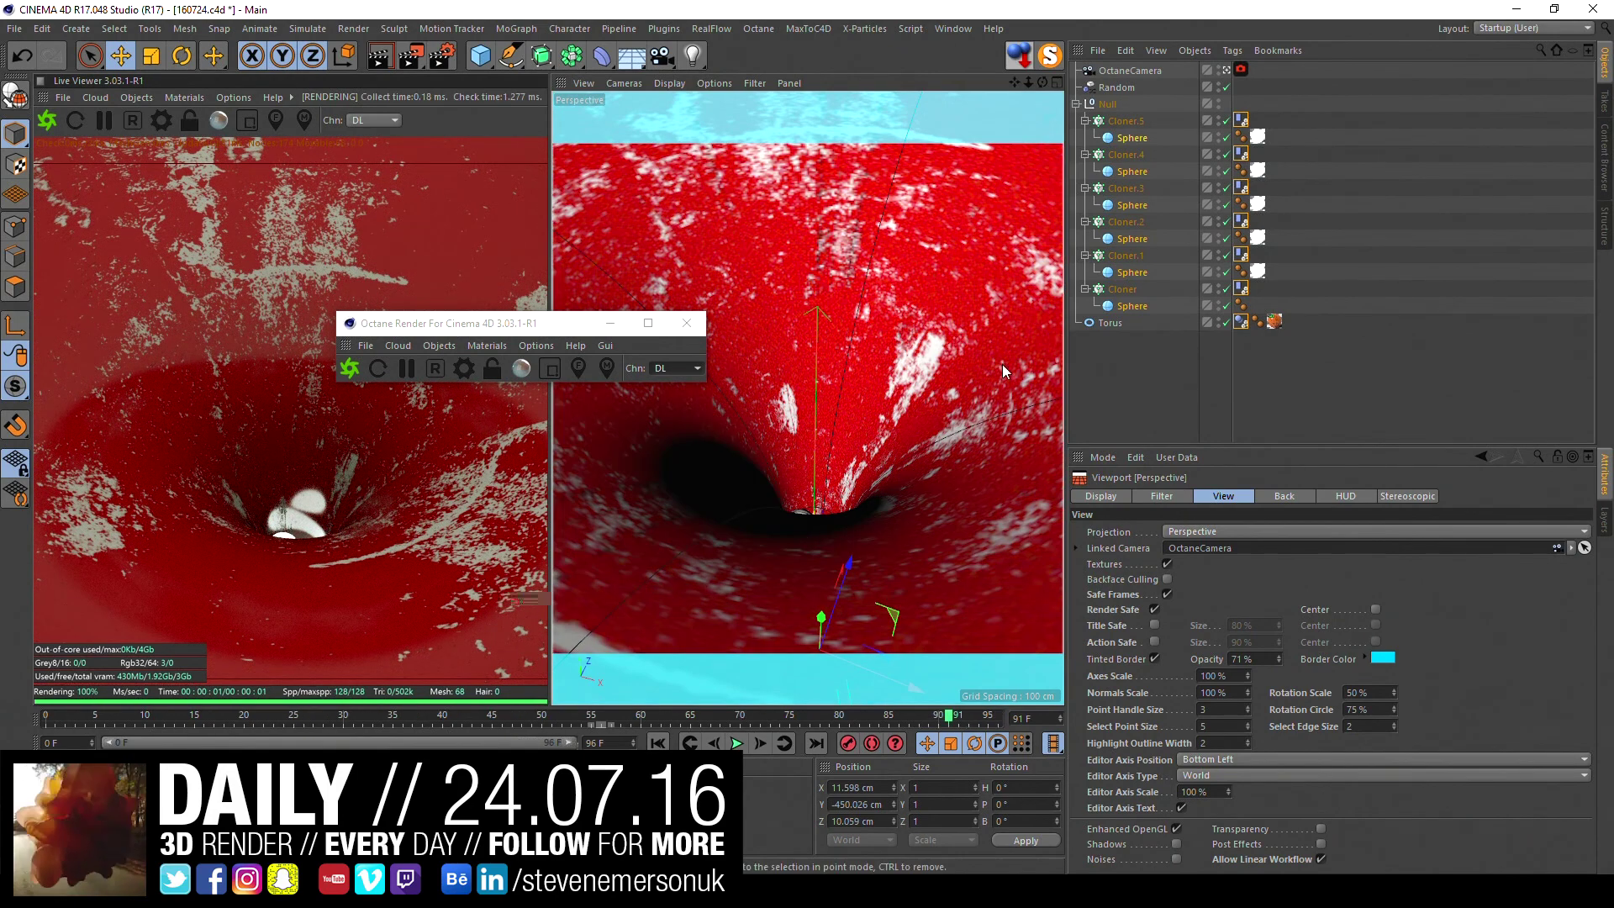
# - Select all seven Dynamics Body tags and start Bake All from the Cache tab
pyautogui.click(1227, 378)
pyautogui.click(1241, 322)
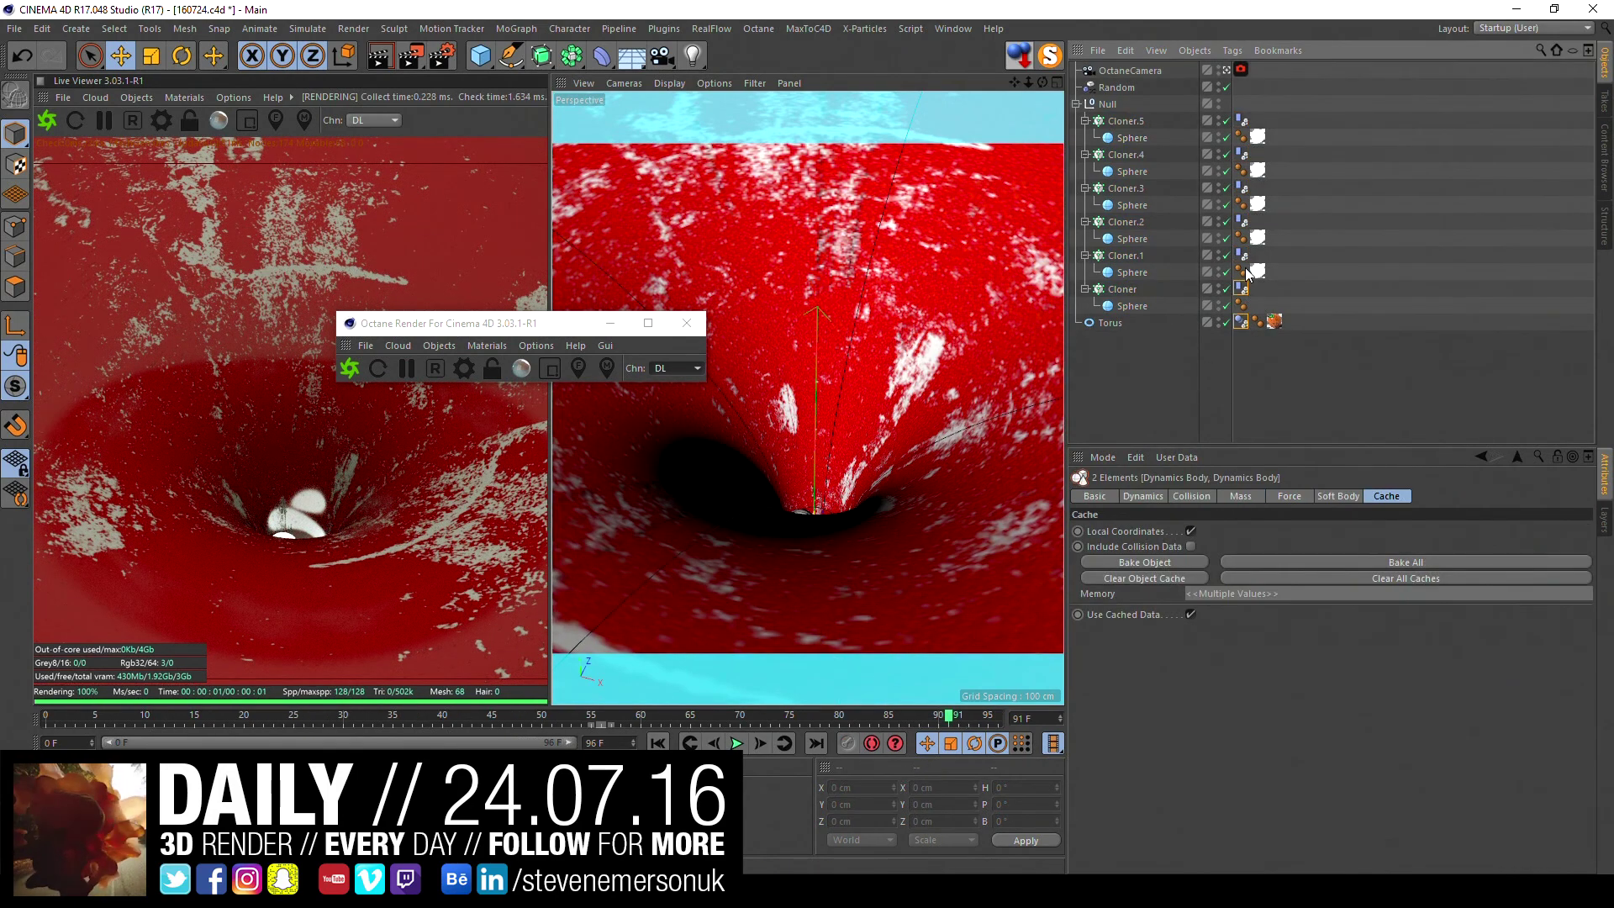
pyautogui.keyDown('shift'); pyautogui.click(1241, 288); pyautogui.keyUp('shift')
pyautogui.keyDown('shift'); pyautogui.click(1241, 254); pyautogui.keyUp('shift')
pyautogui.keyDown('shift'); pyautogui.click(1242, 188); pyautogui.keyUp('shift')
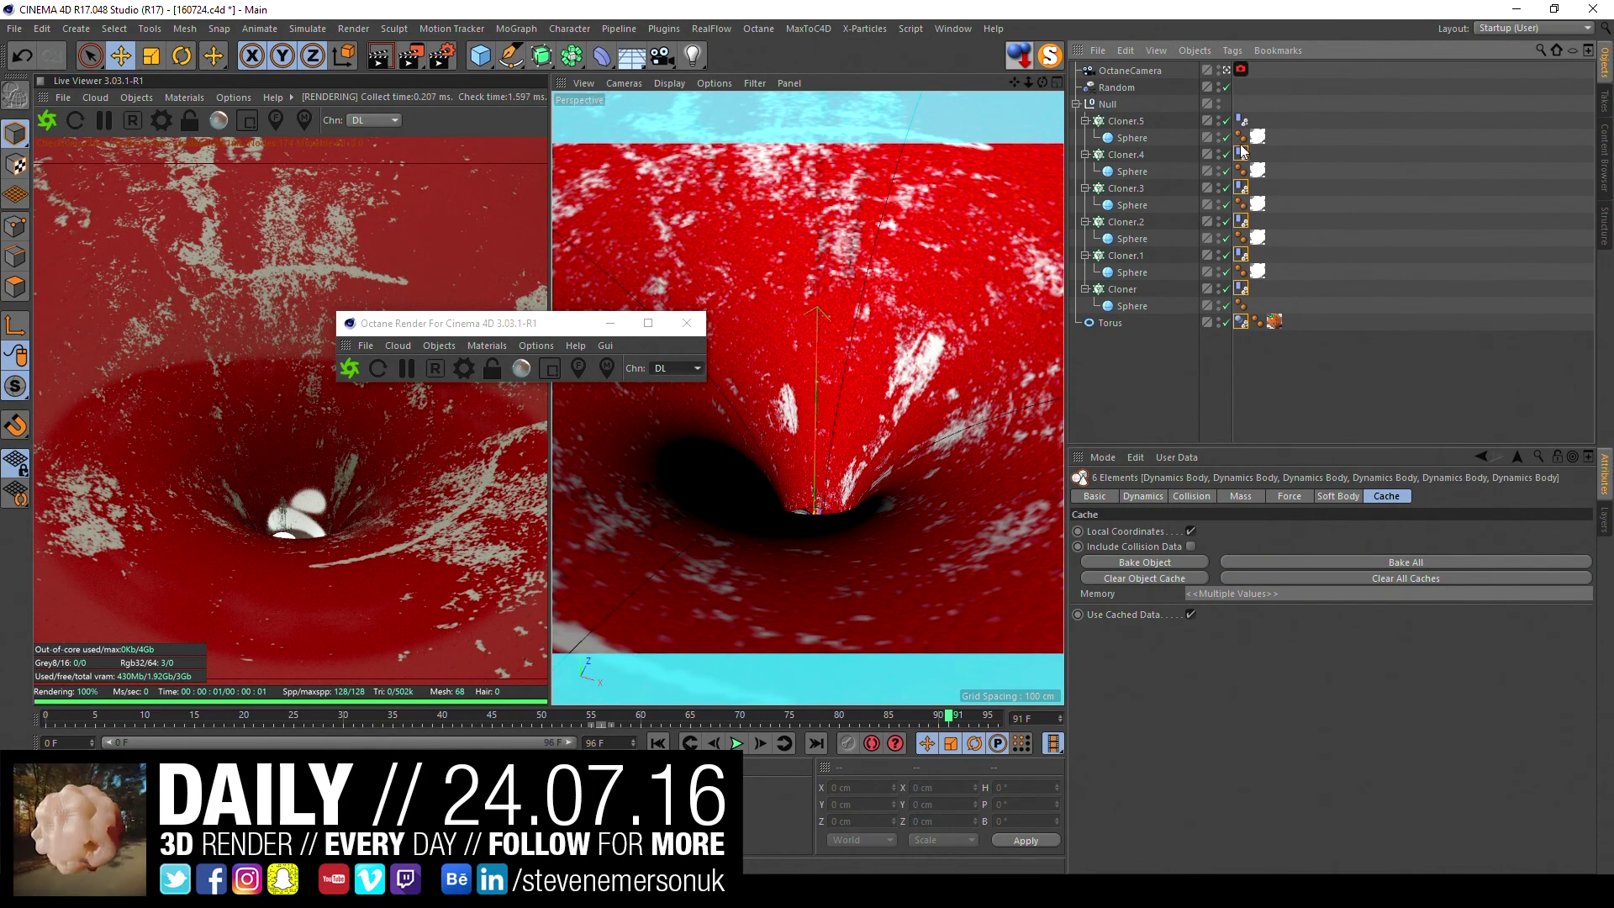
pyautogui.keyDown('shift'); pyautogui.click(1242, 154); pyautogui.keyUp('shift')
pyautogui.keyDown('shift'); pyautogui.click(1242, 120); pyautogui.keyUp('shift')
pyautogui.click(1354, 563)
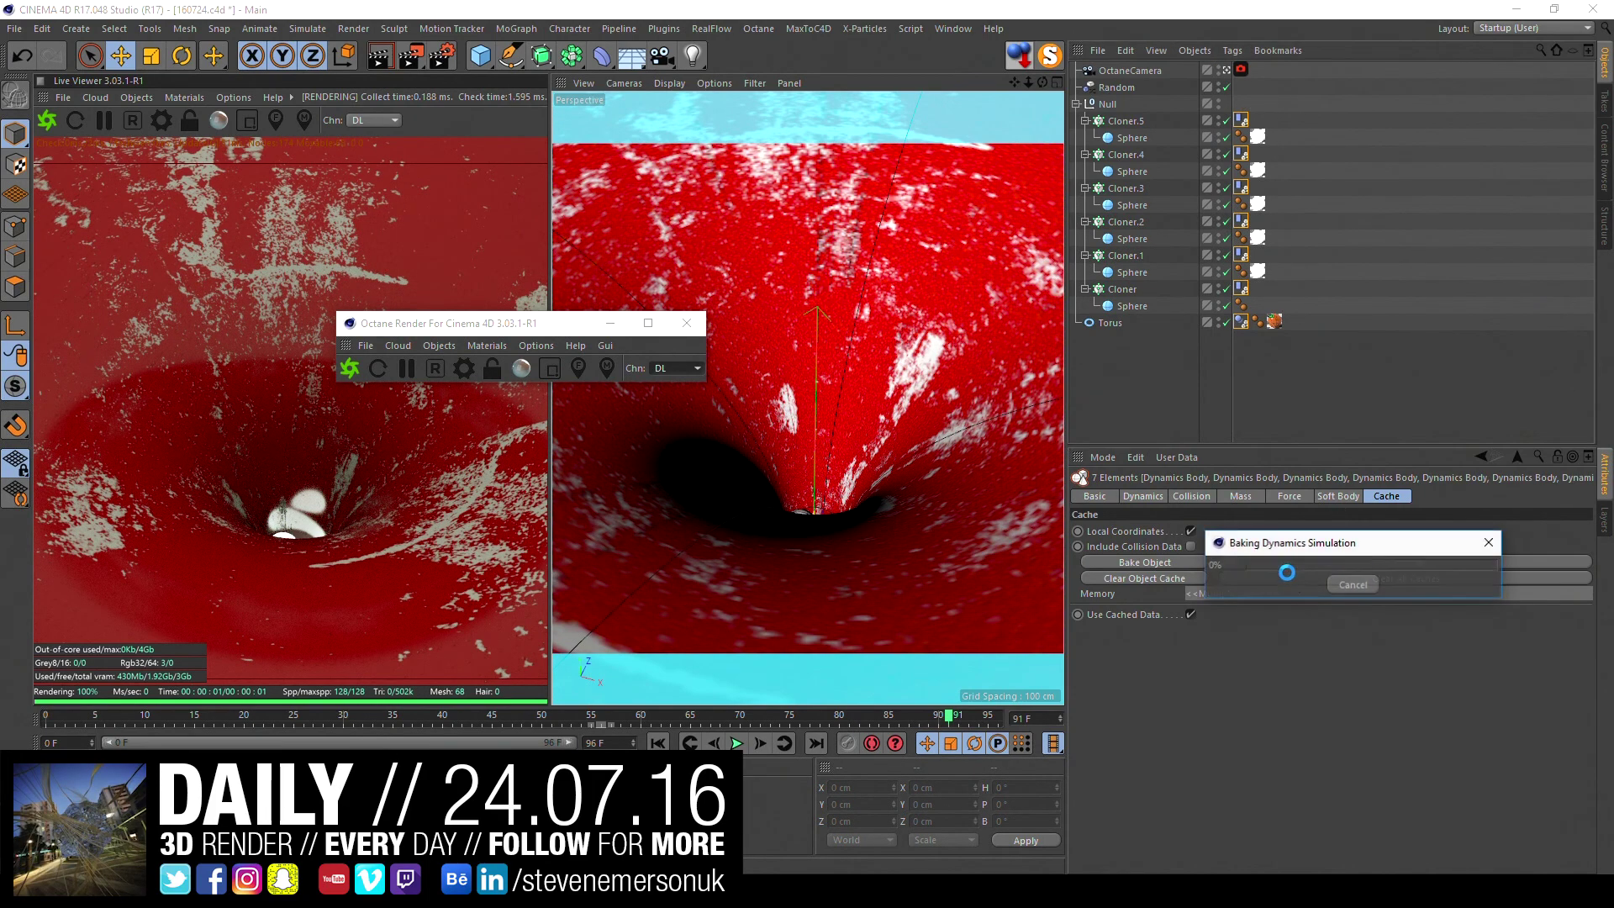
# - Cancel the bake and scrub the fall to frames 95 and 68, returning to frame 0
pyautogui.press('Escape')
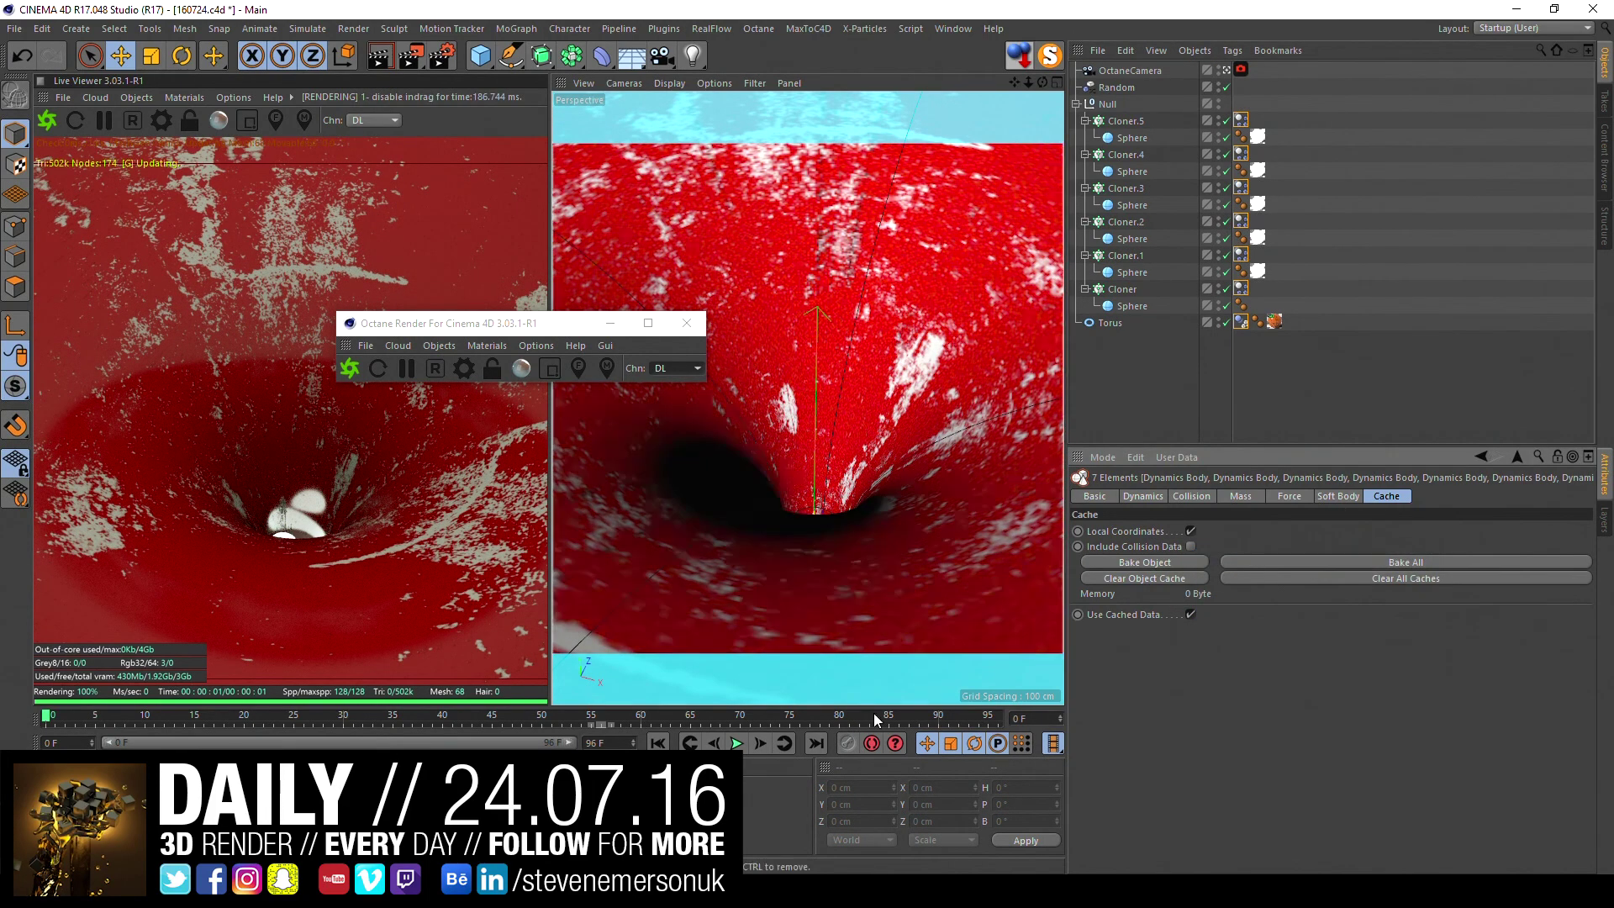
pyautogui.moveTo(633, 721); pyautogui.dragTo(991, 721)
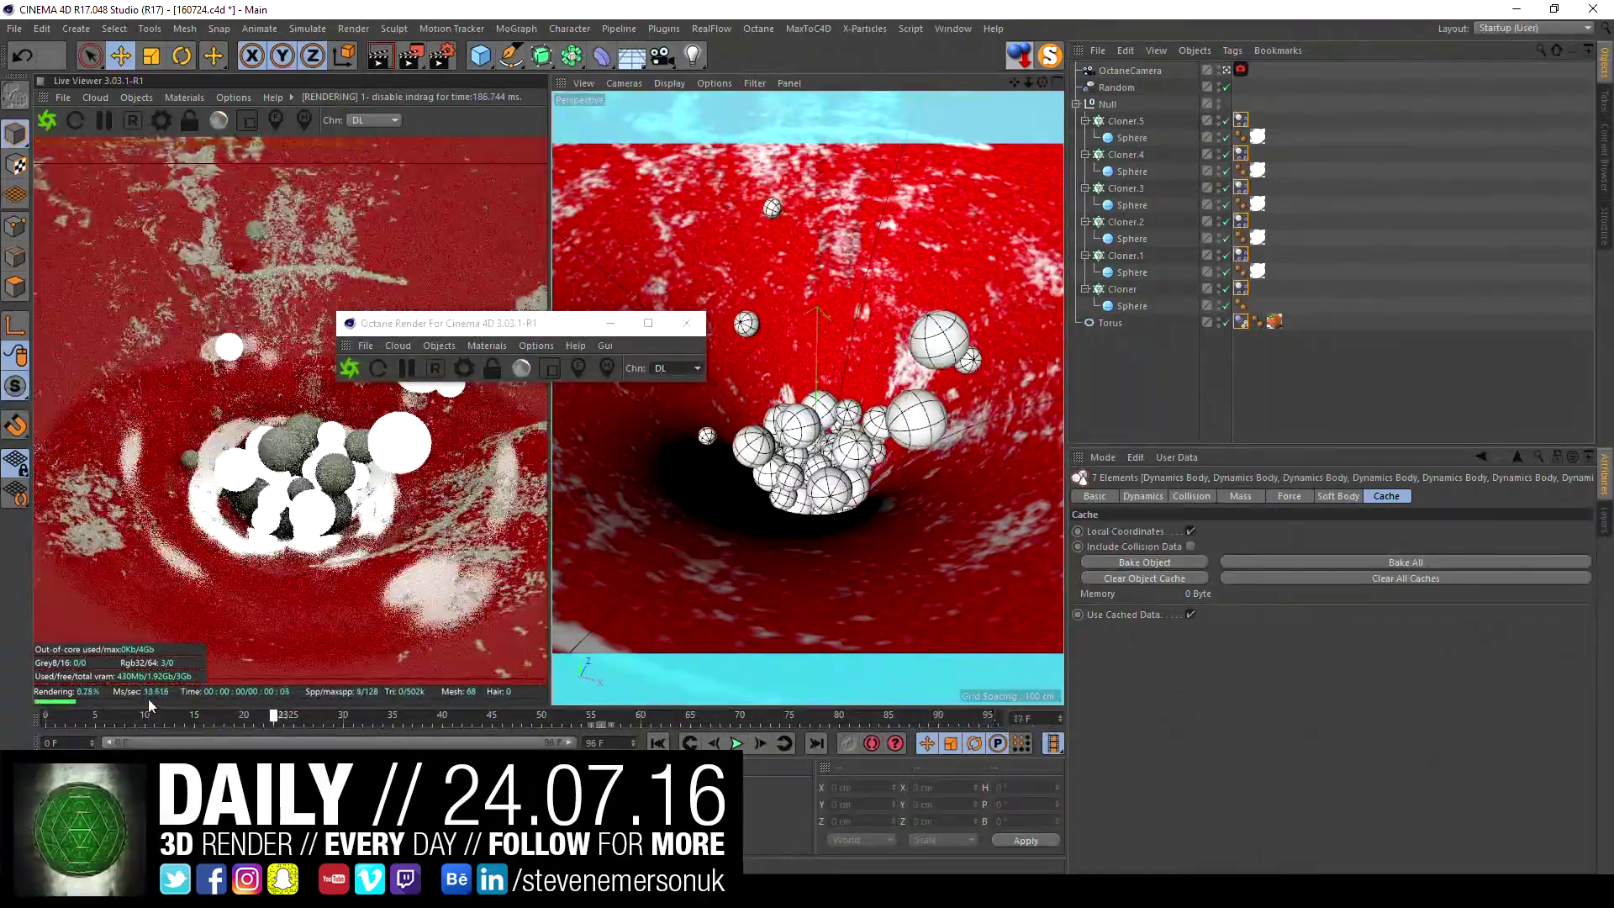
pyautogui.hotkey('shift', 'f')
pyautogui.click(723, 717)
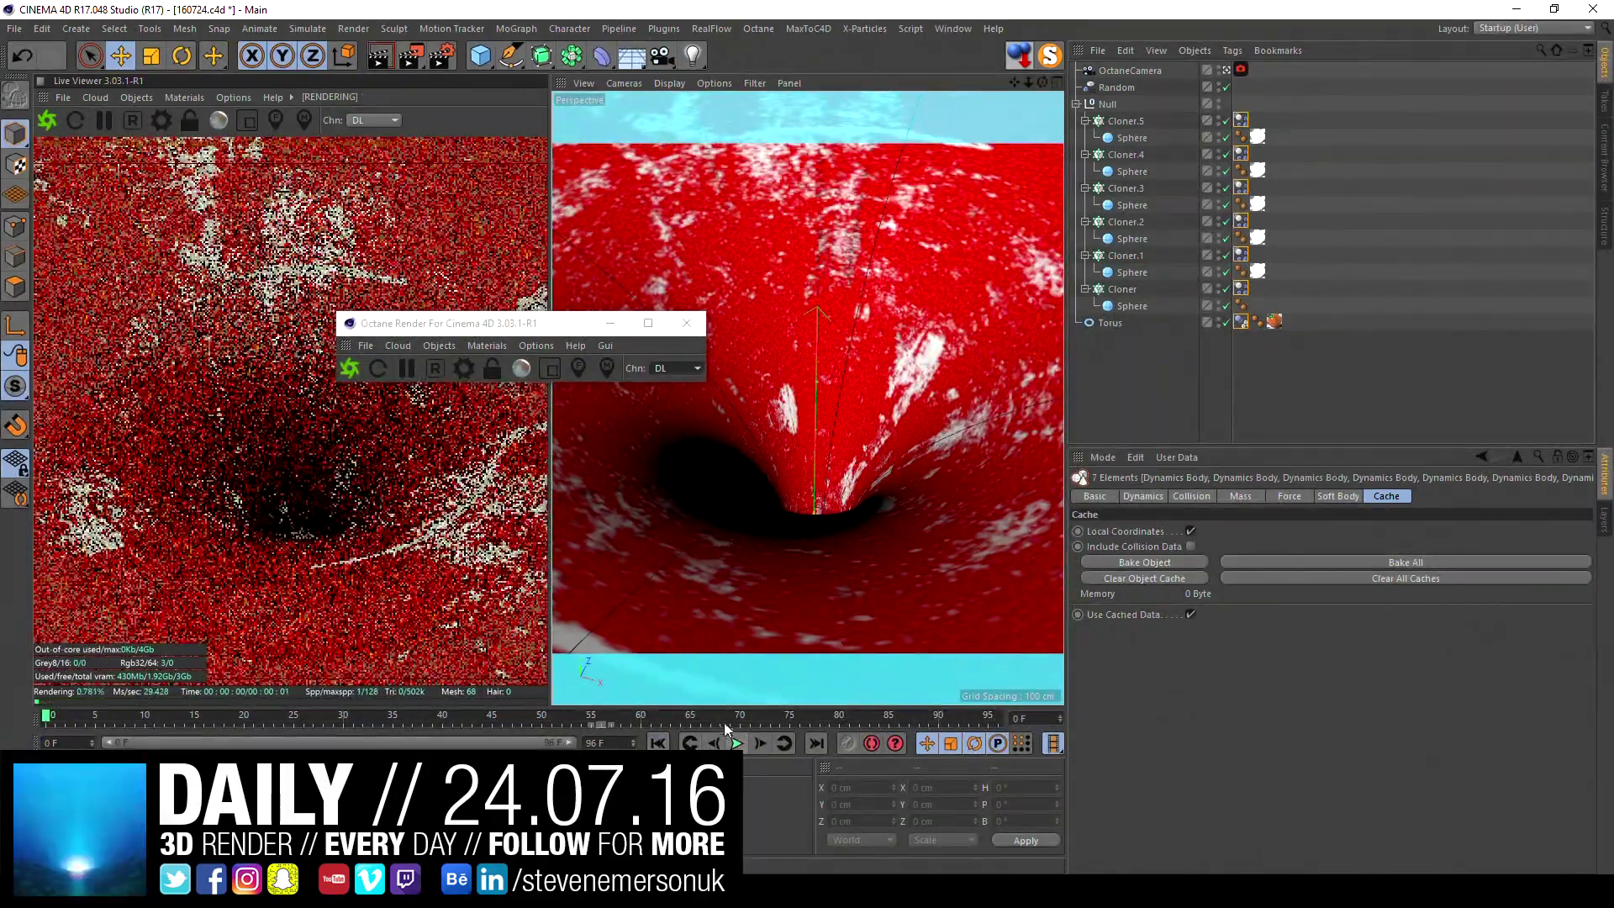
pyautogui.hotkey('shift', 'f')
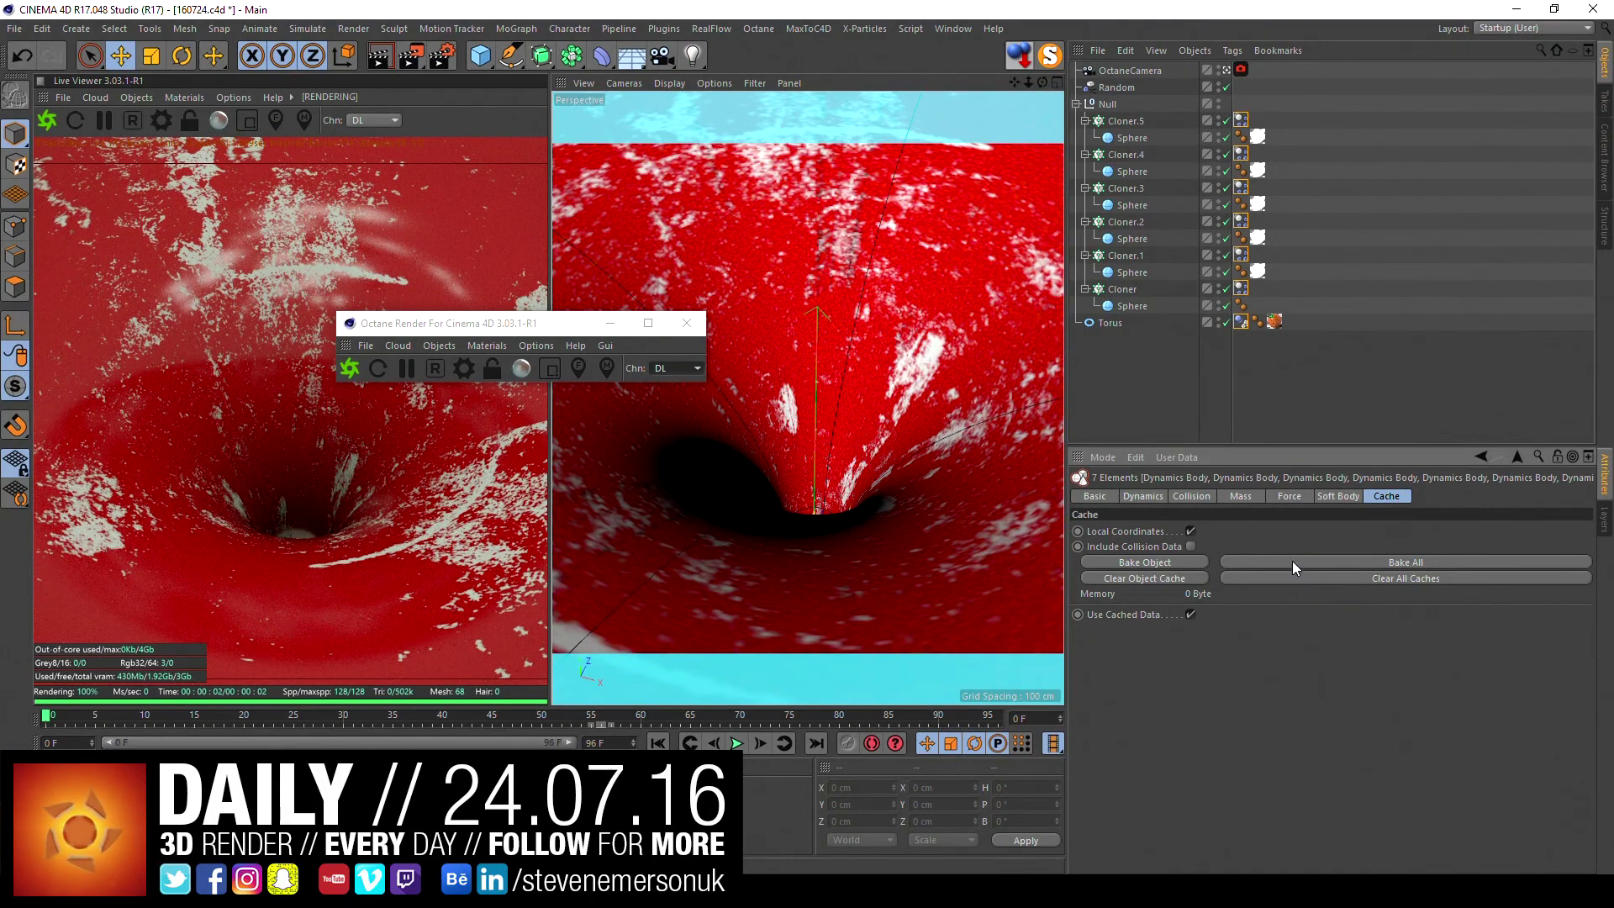
# - Bake all dynamics, review the fall up to frame 96, and extend the preview range to 100 F
pyautogui.click(1293, 562)
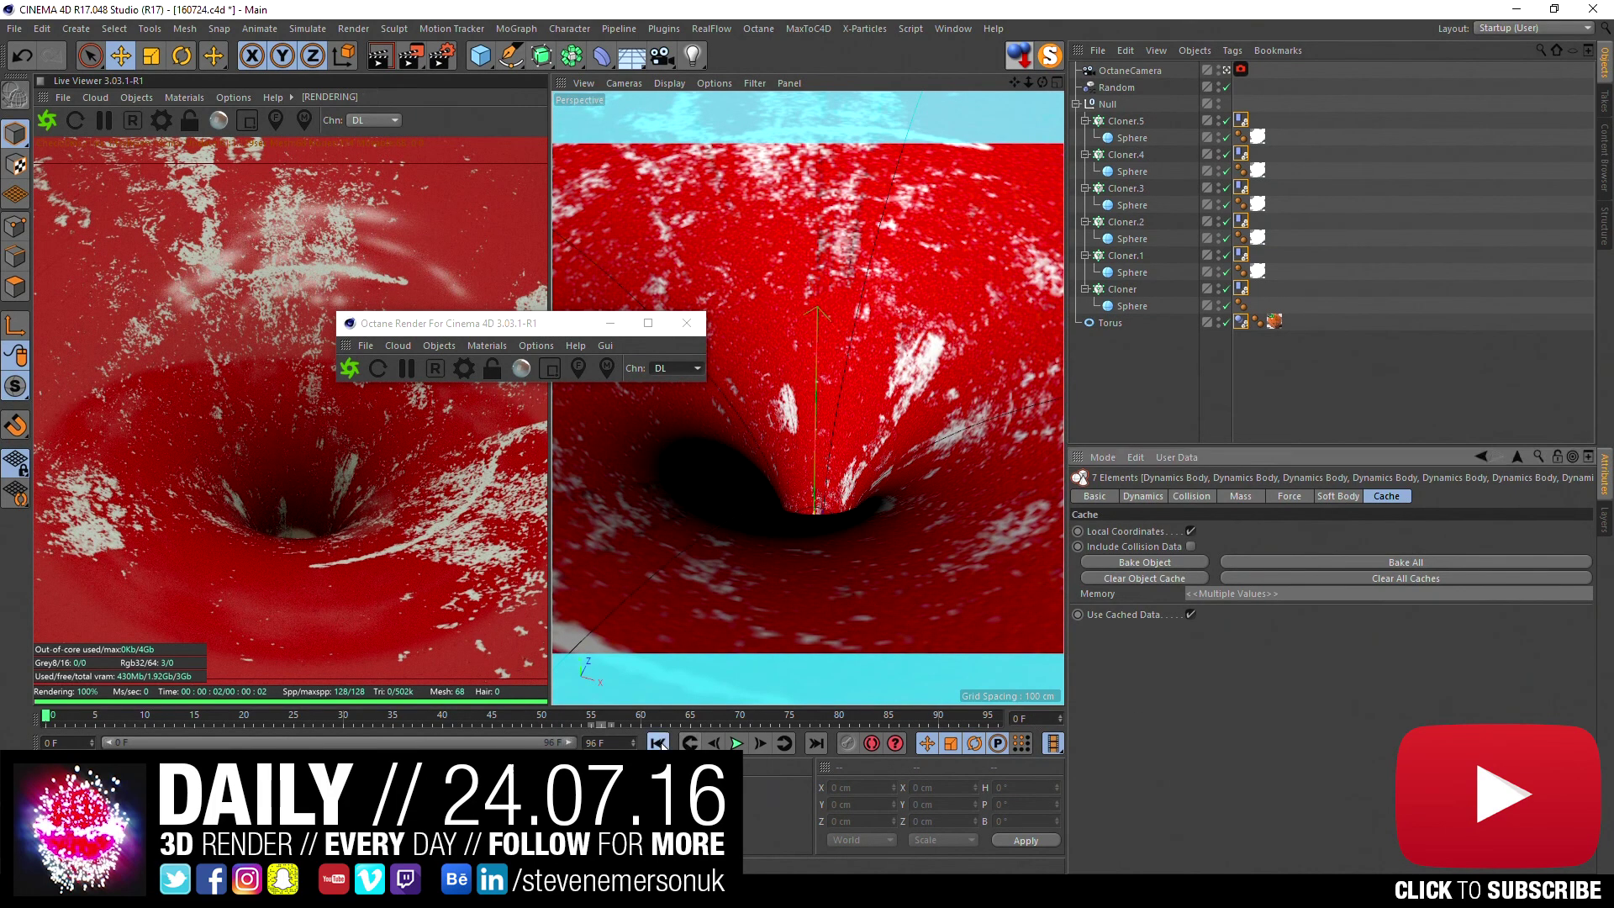
pyautogui.click(737, 744)
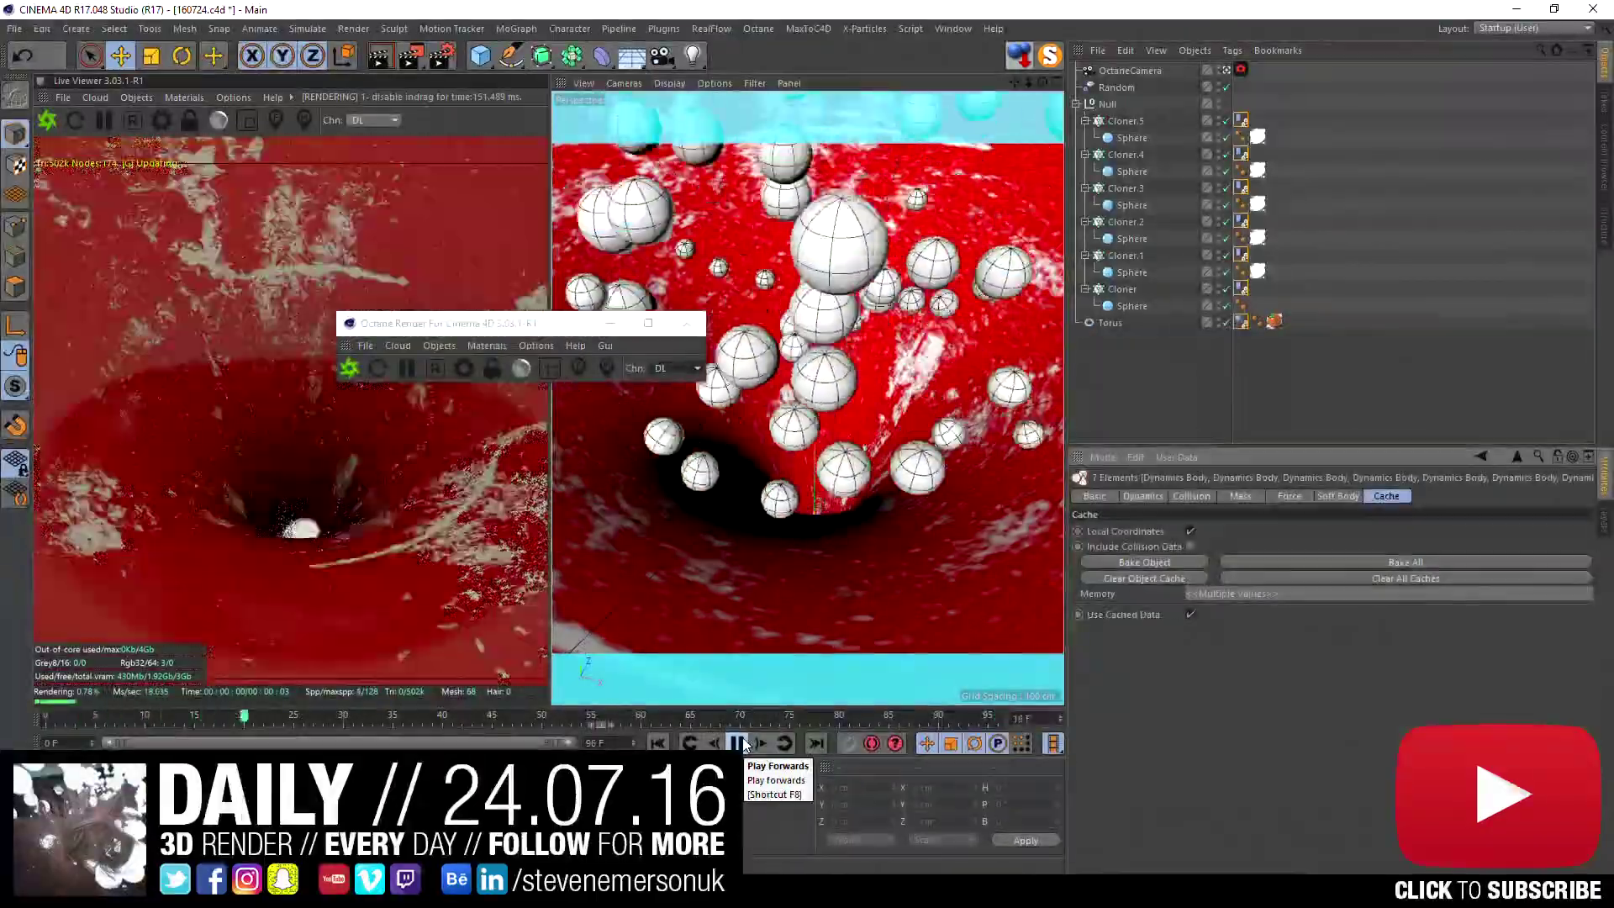
pyautogui.click(739, 743)
pyautogui.moveTo(957, 708); pyautogui.dragTo(1046, 708)
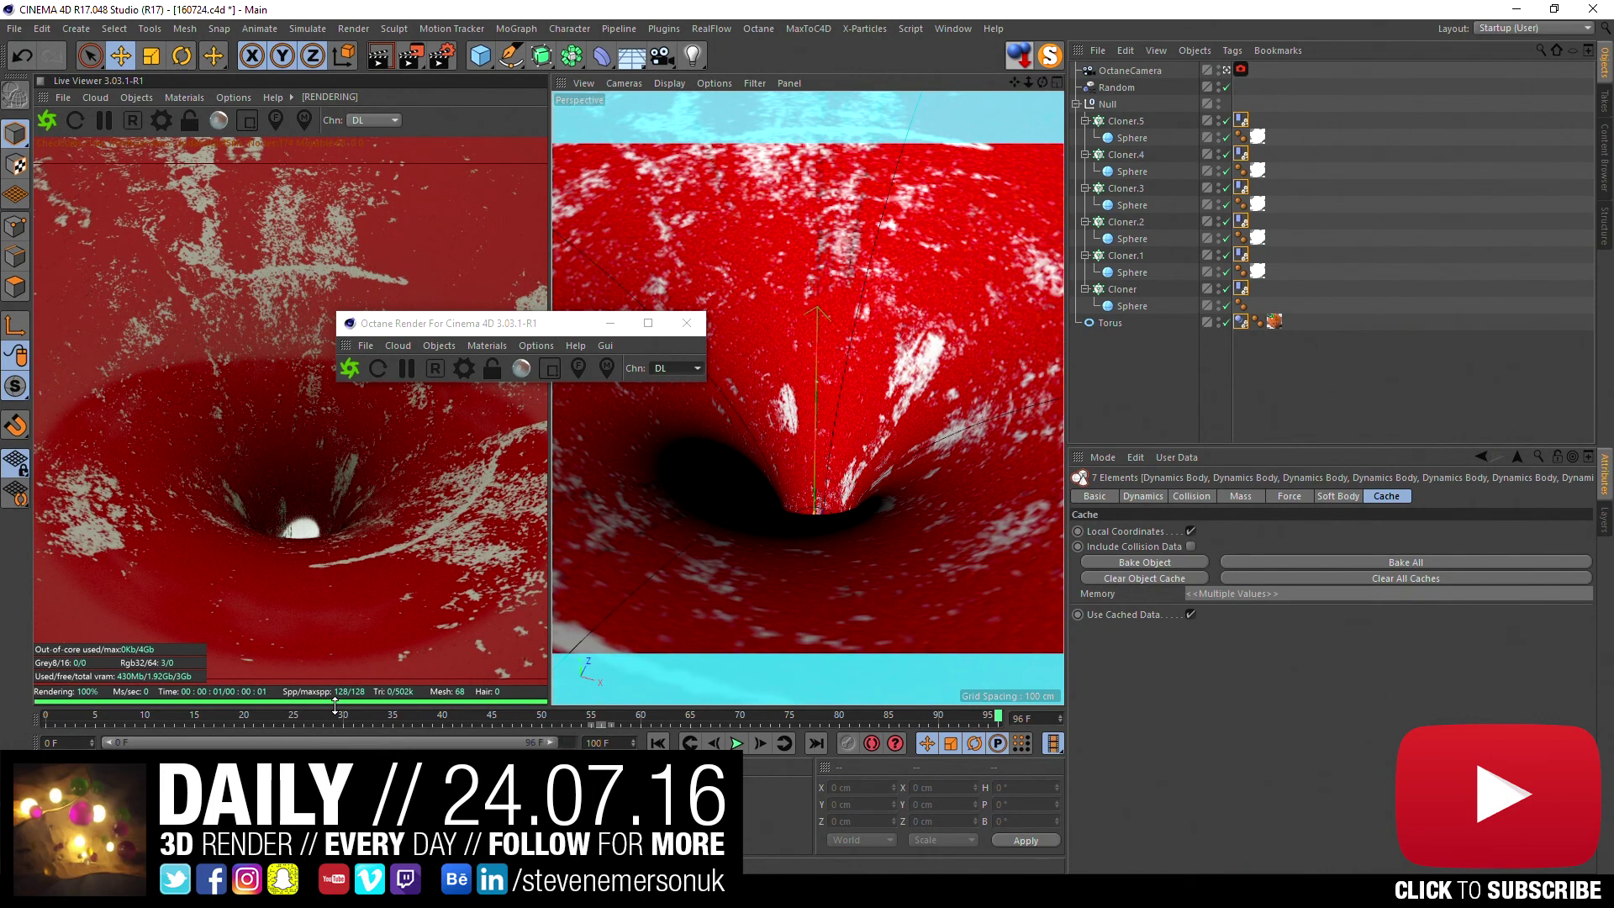
pyautogui.moveTo(554, 743)
pyautogui.mouseDown()
pyautogui.moveTo(610, 746)
pyautogui.moveTo(553, 746)
pyautogui.mouseUp()
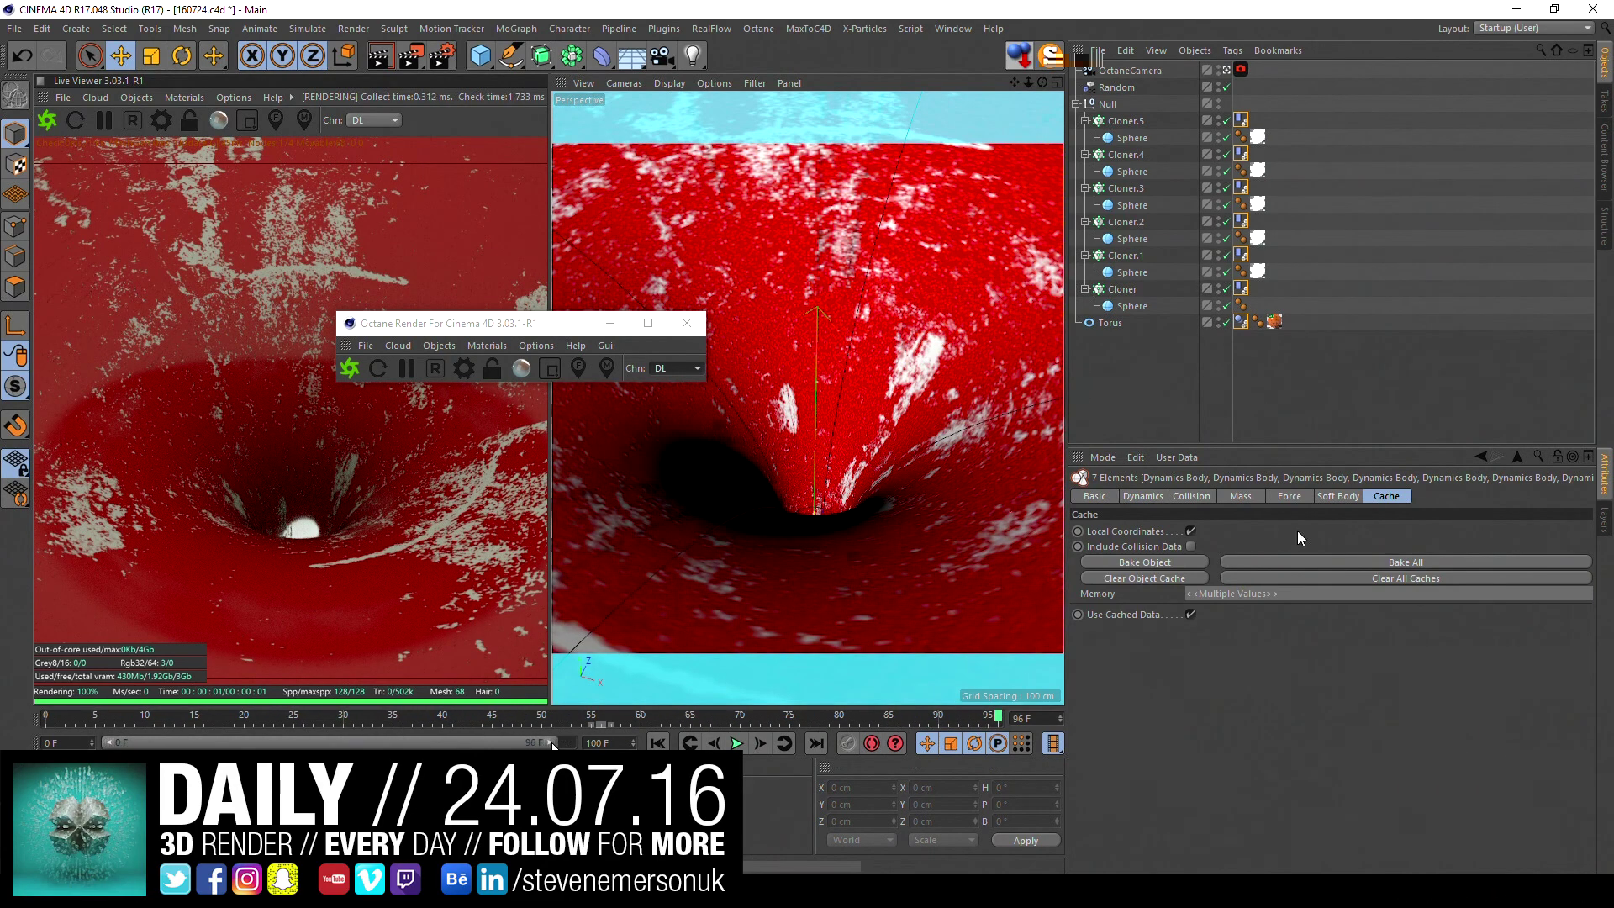
# - Rebake all dynamics, scrub frames 99 and 32 to check the spheres falling, and save
pyautogui.click(1304, 562)
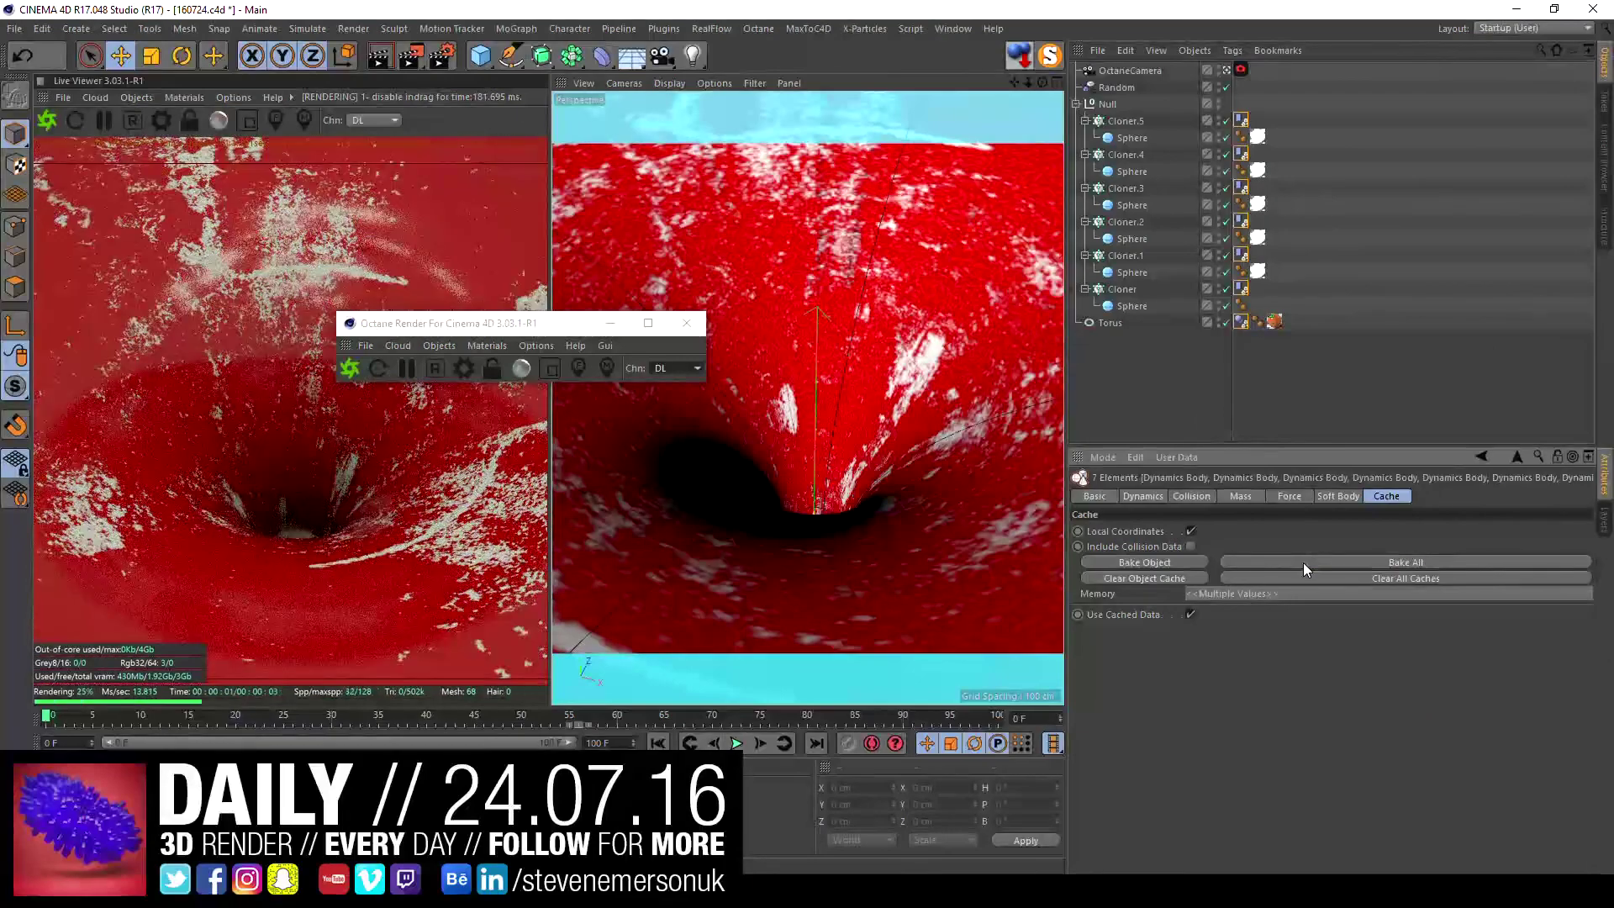
pyautogui.moveTo(970, 720); pyautogui.dragTo(997, 716)
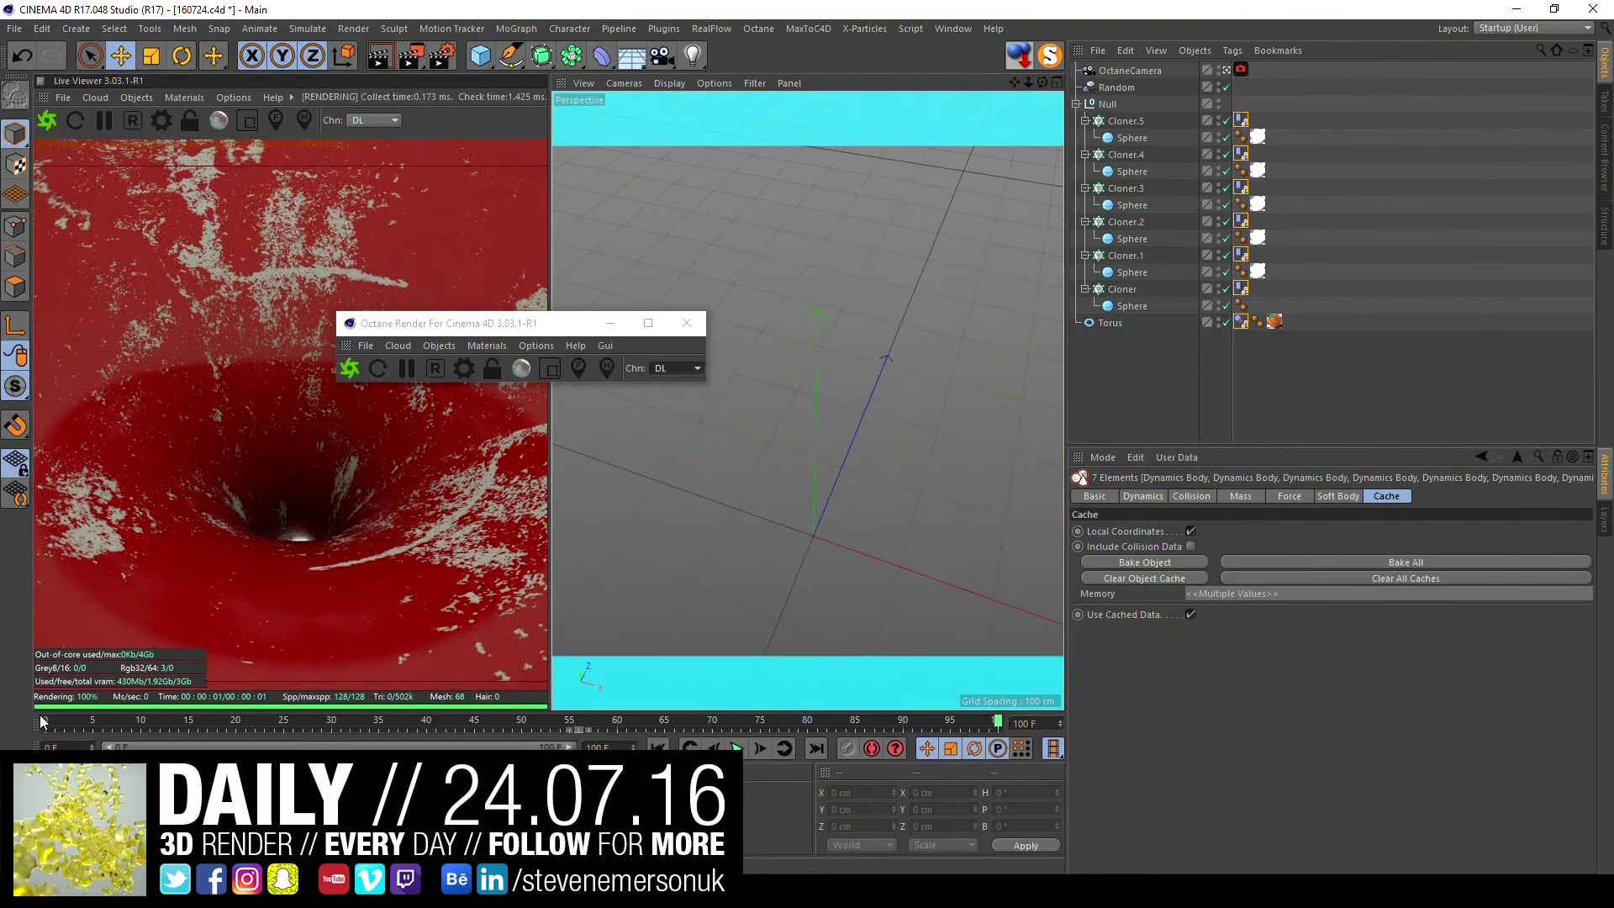
pyautogui.moveTo(34, 719)
pyautogui.mouseDown()
pyautogui.moveTo(350, 721)
pyautogui.moveTo(274, 722)
pyautogui.mouseUp()
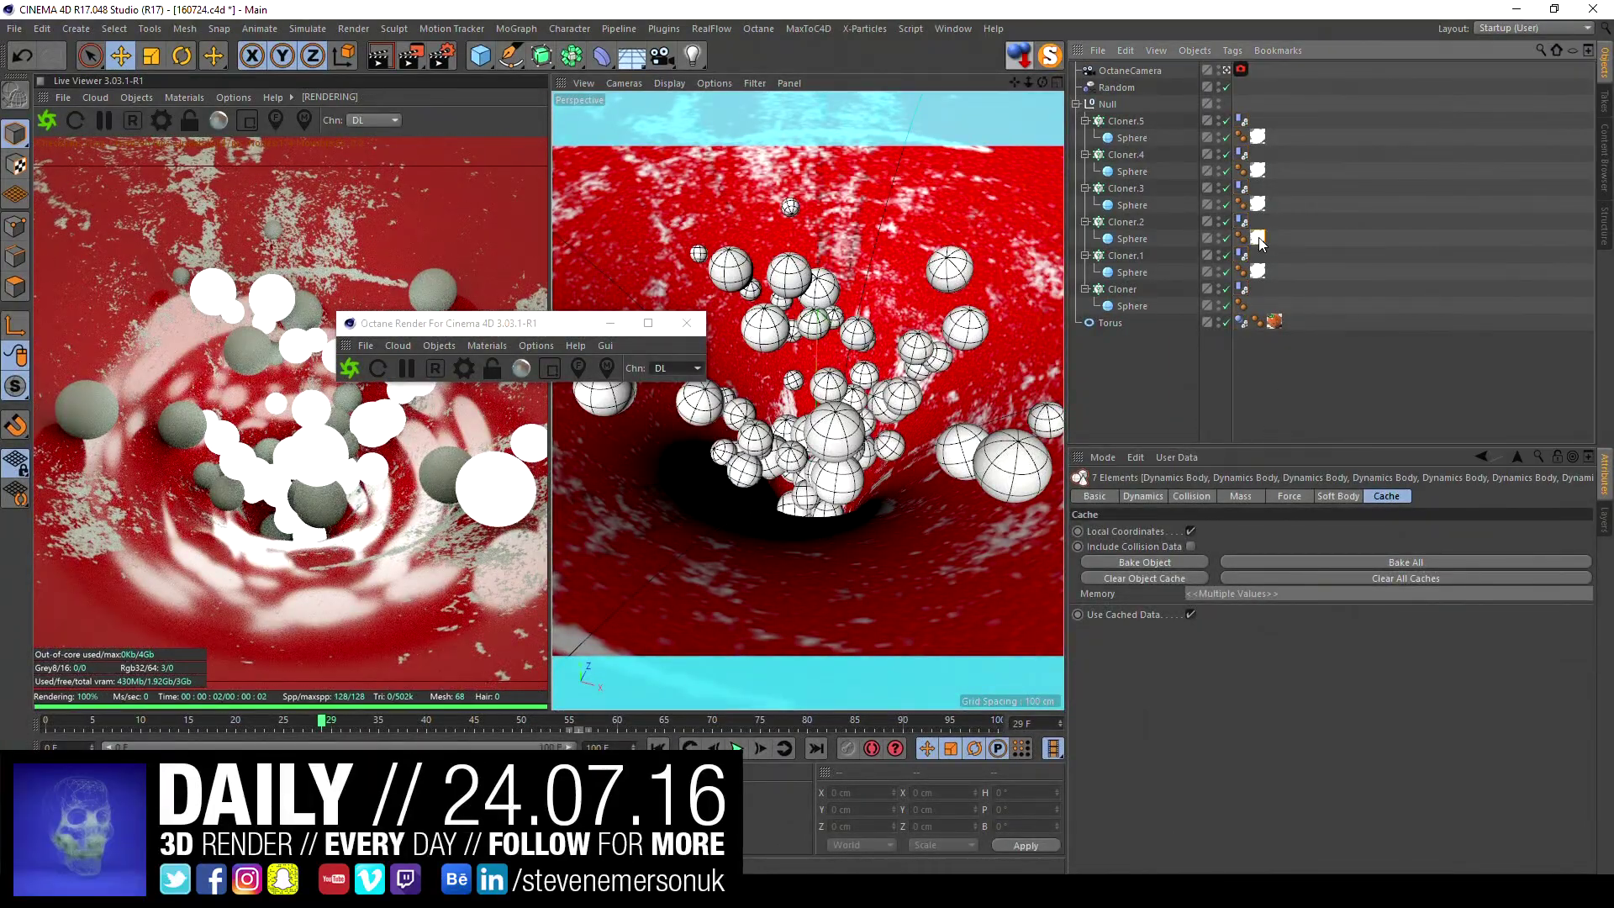
pyautogui.click(1161, 378)
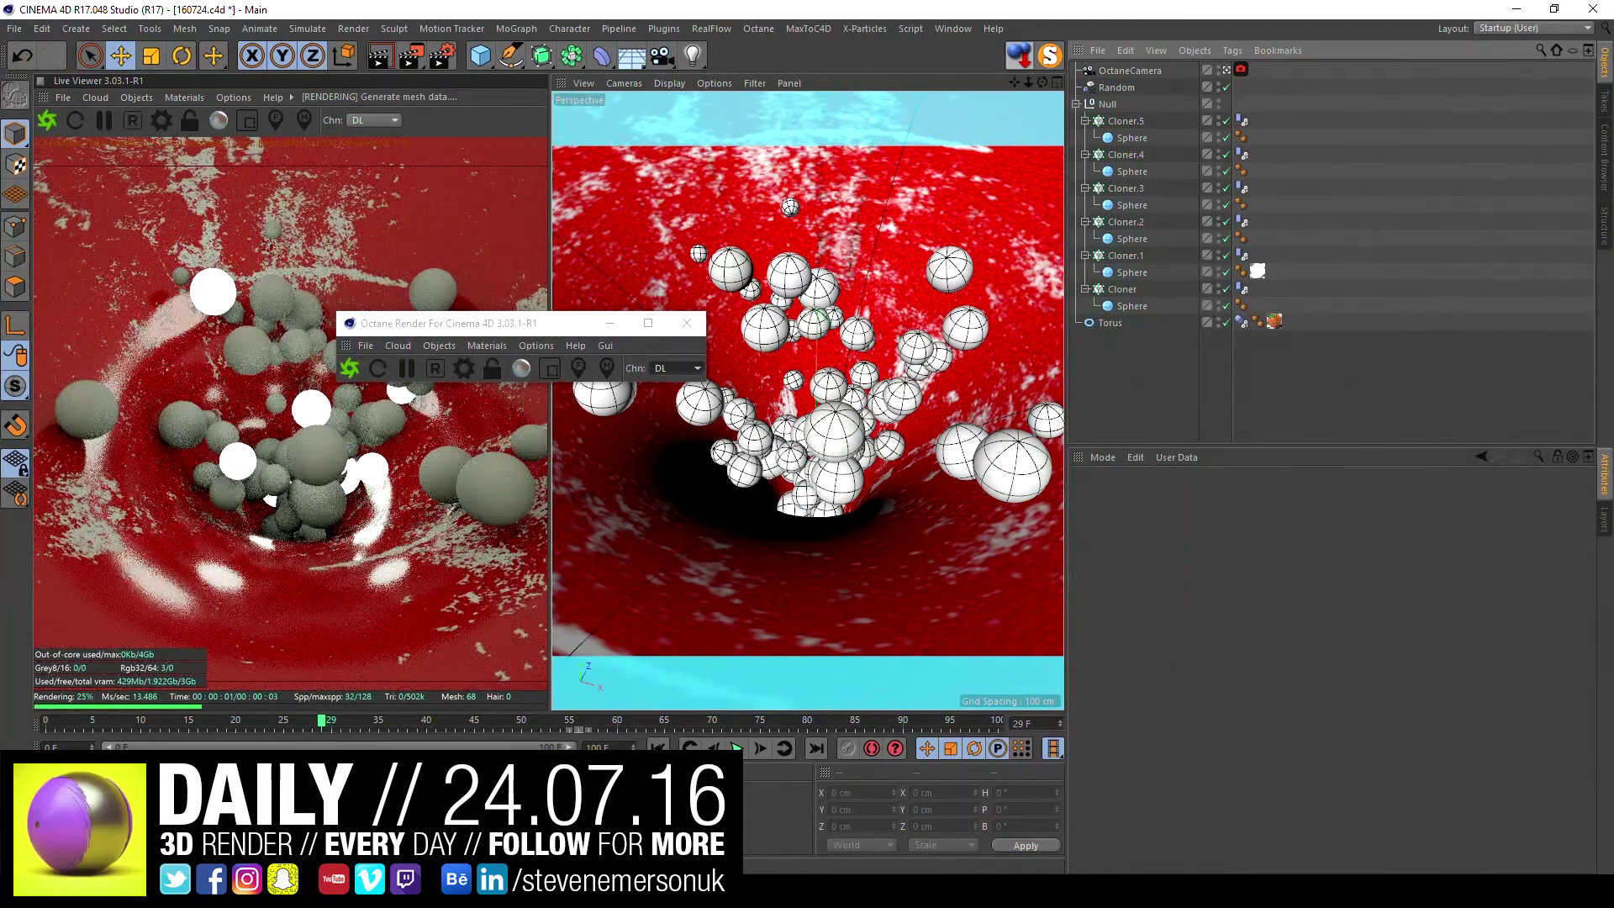
pyautogui.hotkey('ctrl', 's')
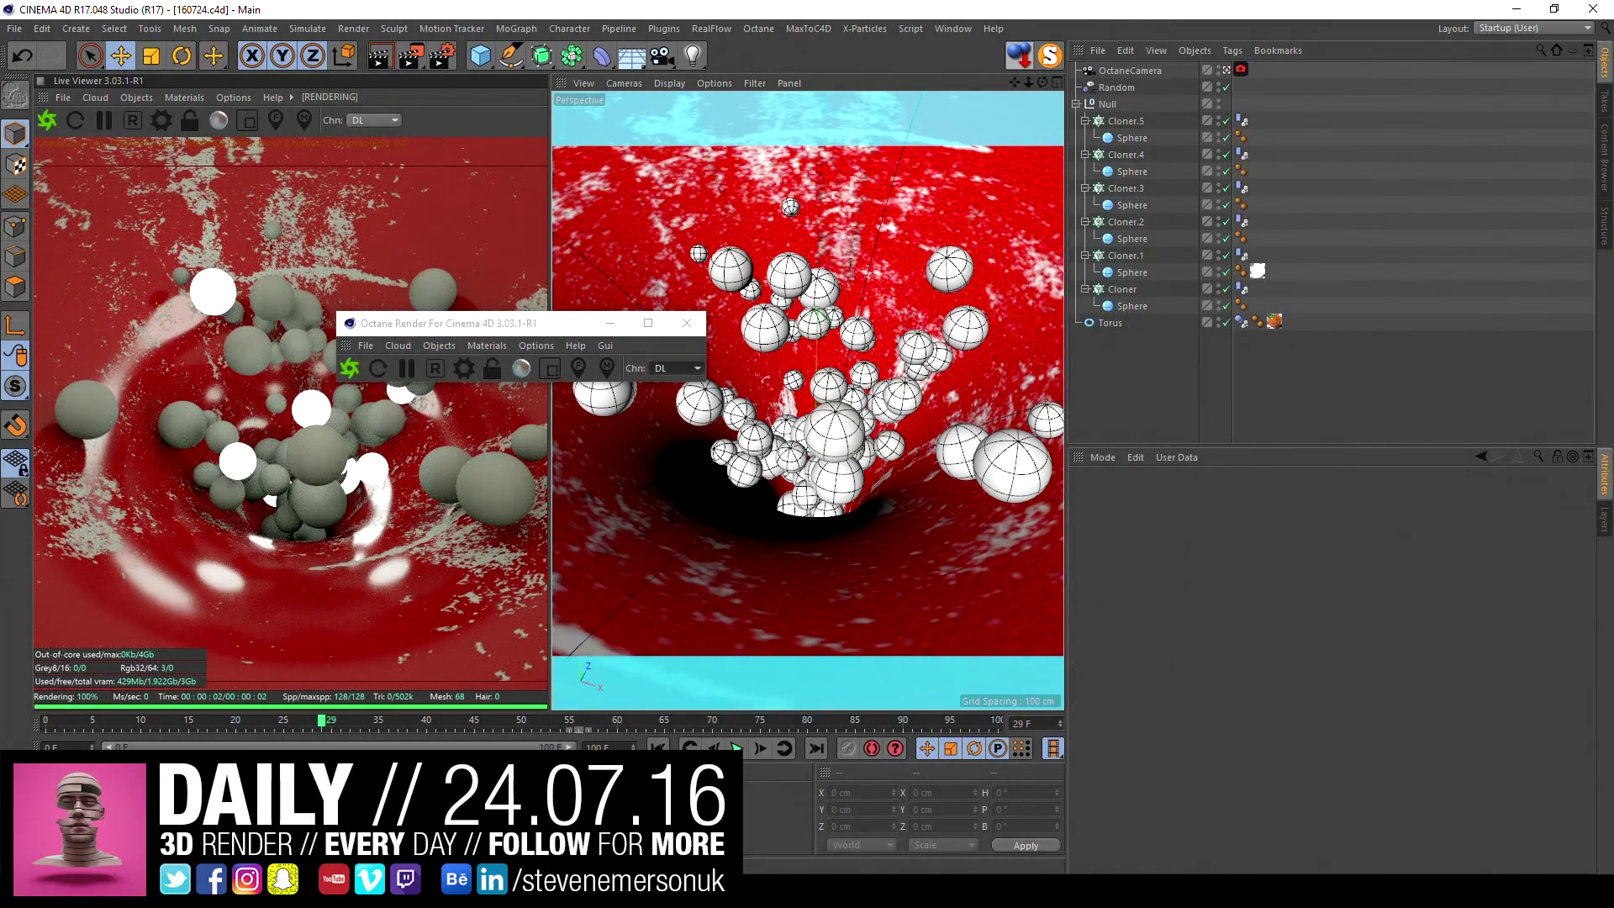
# - Show the starezloto mix material, then browse and close the Octane LiveDB metal library
pyautogui.click(1275, 321)
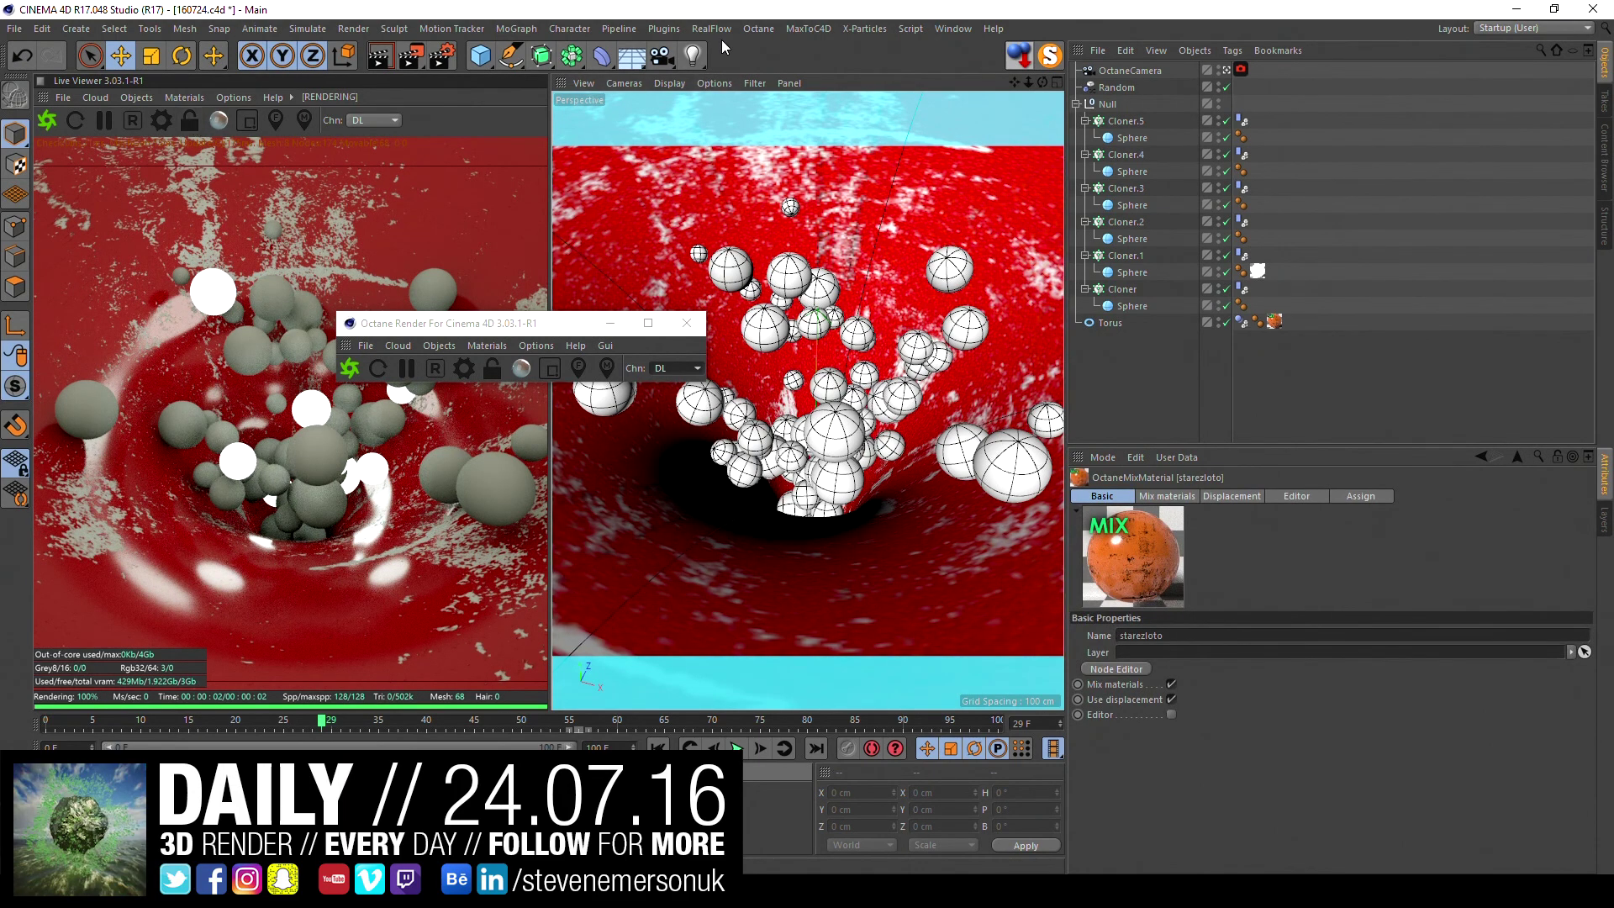
pyautogui.click(181, 98)
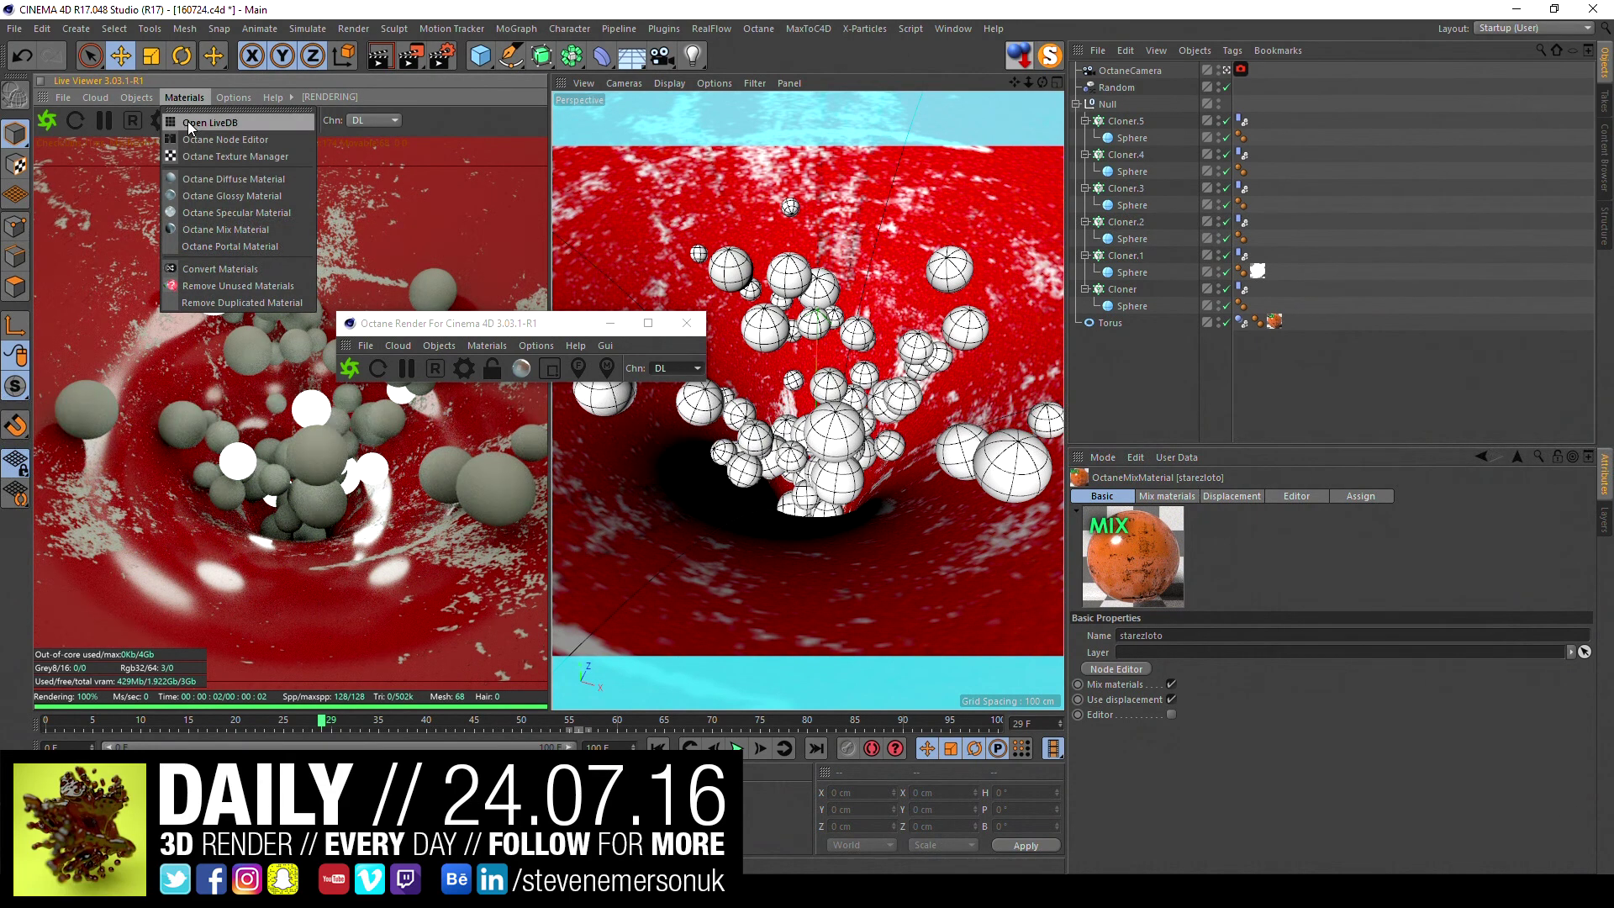
pyautogui.click(188, 122)
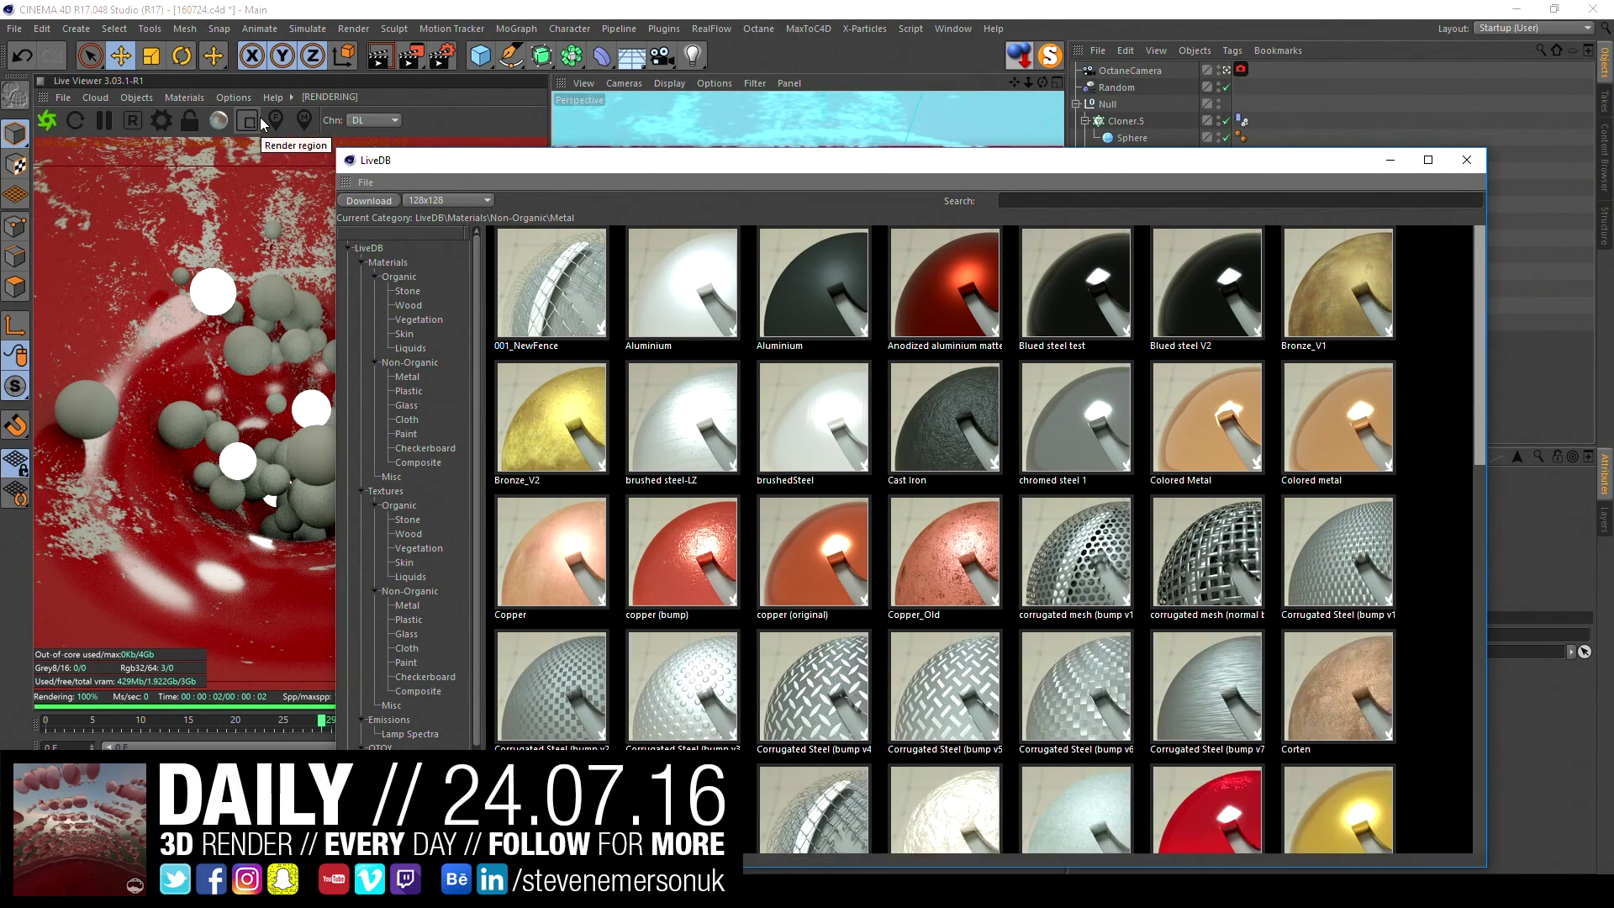
pyautogui.click(1464, 161)
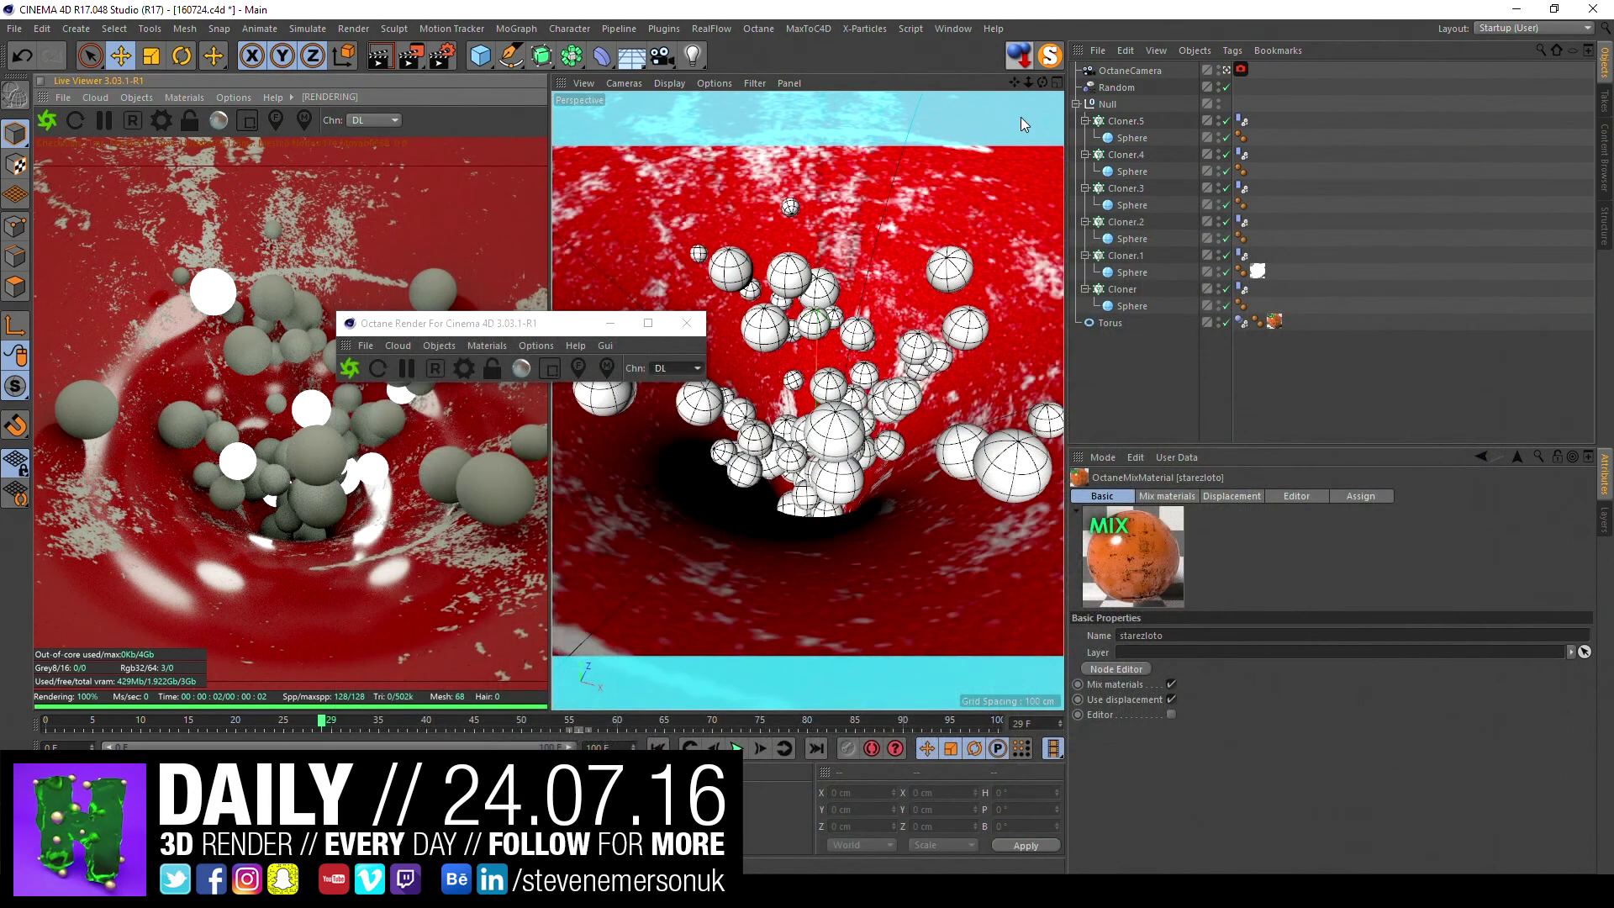
pyautogui.click(953, 29)
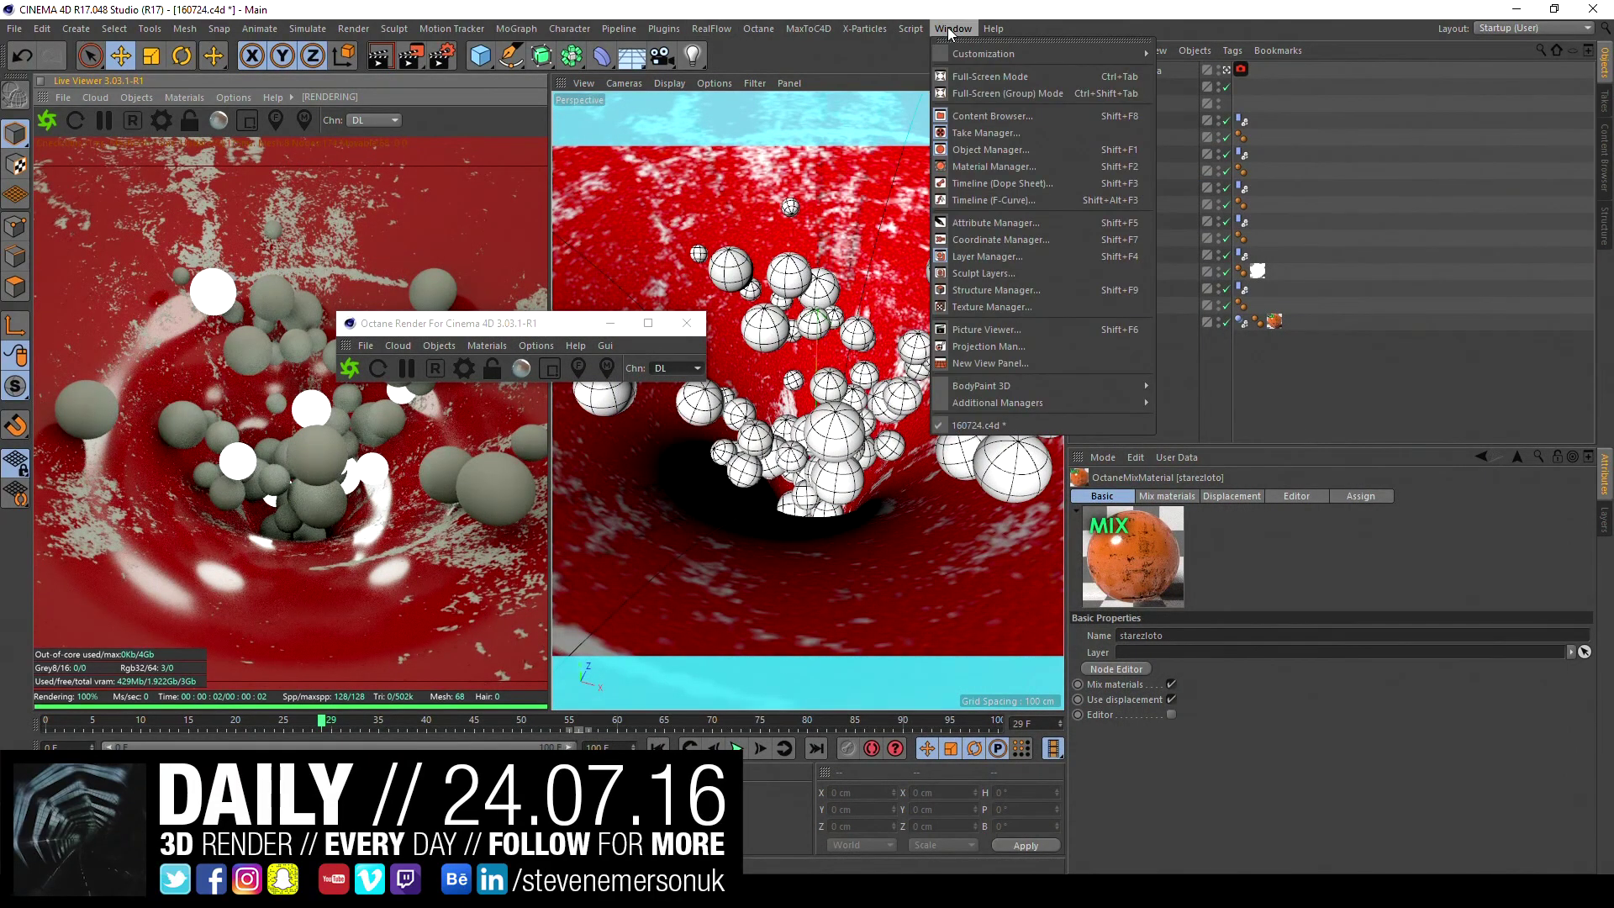
# - Browse the Content Browser's Octane Studio folders to Example Scenes and open NailedIt.c4d
pyautogui.click(956, 121)
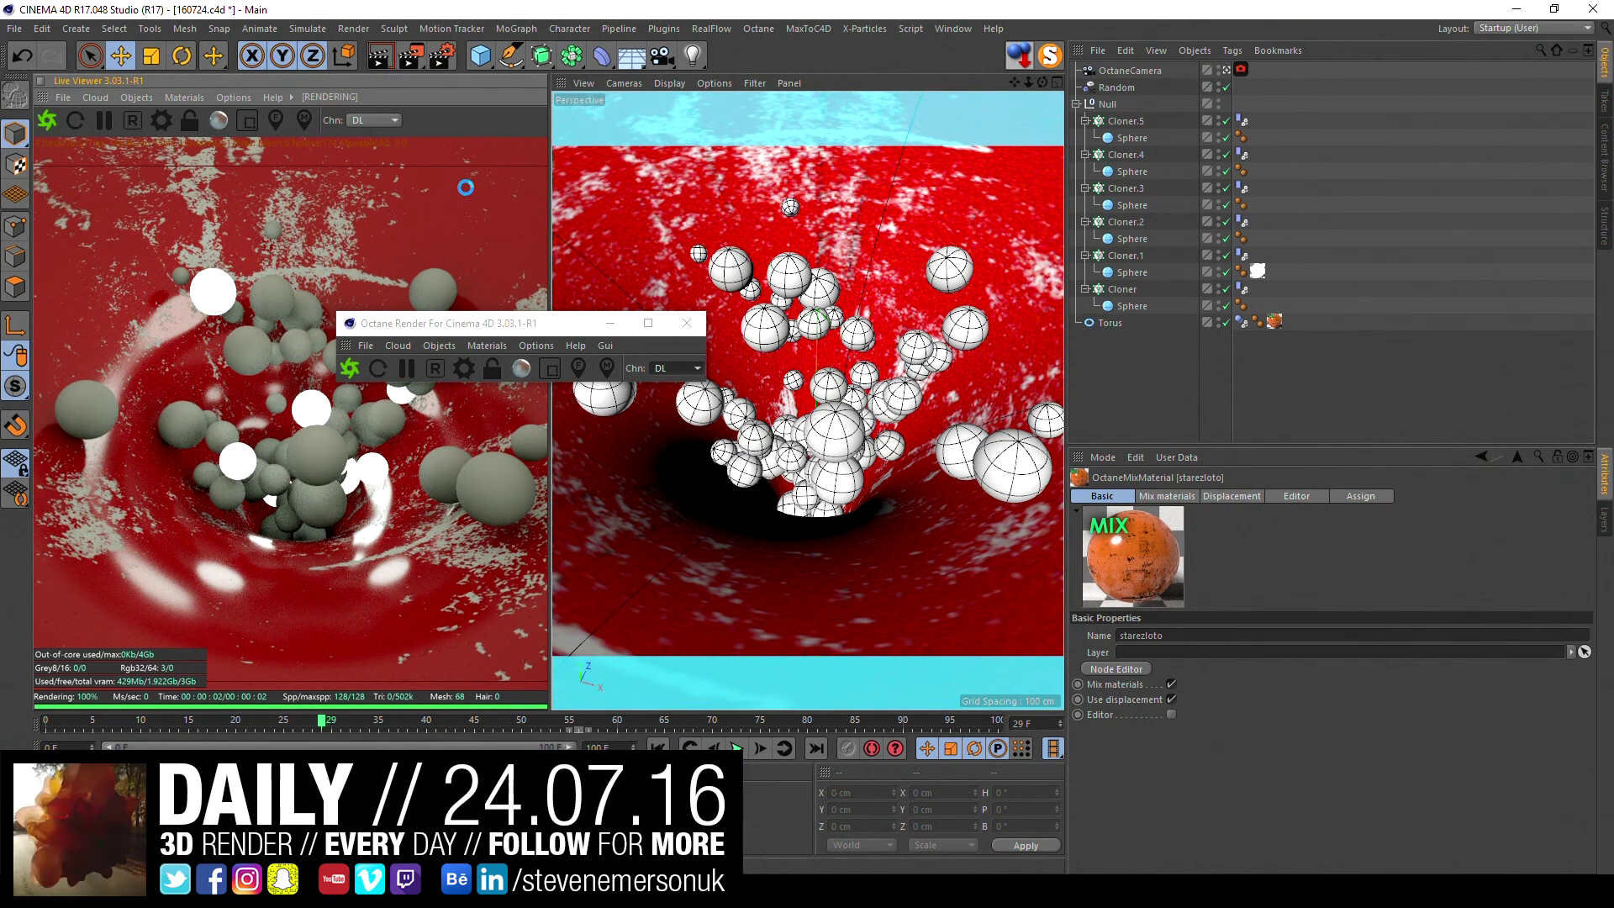
pyautogui.hotkey('shift', 'F8')
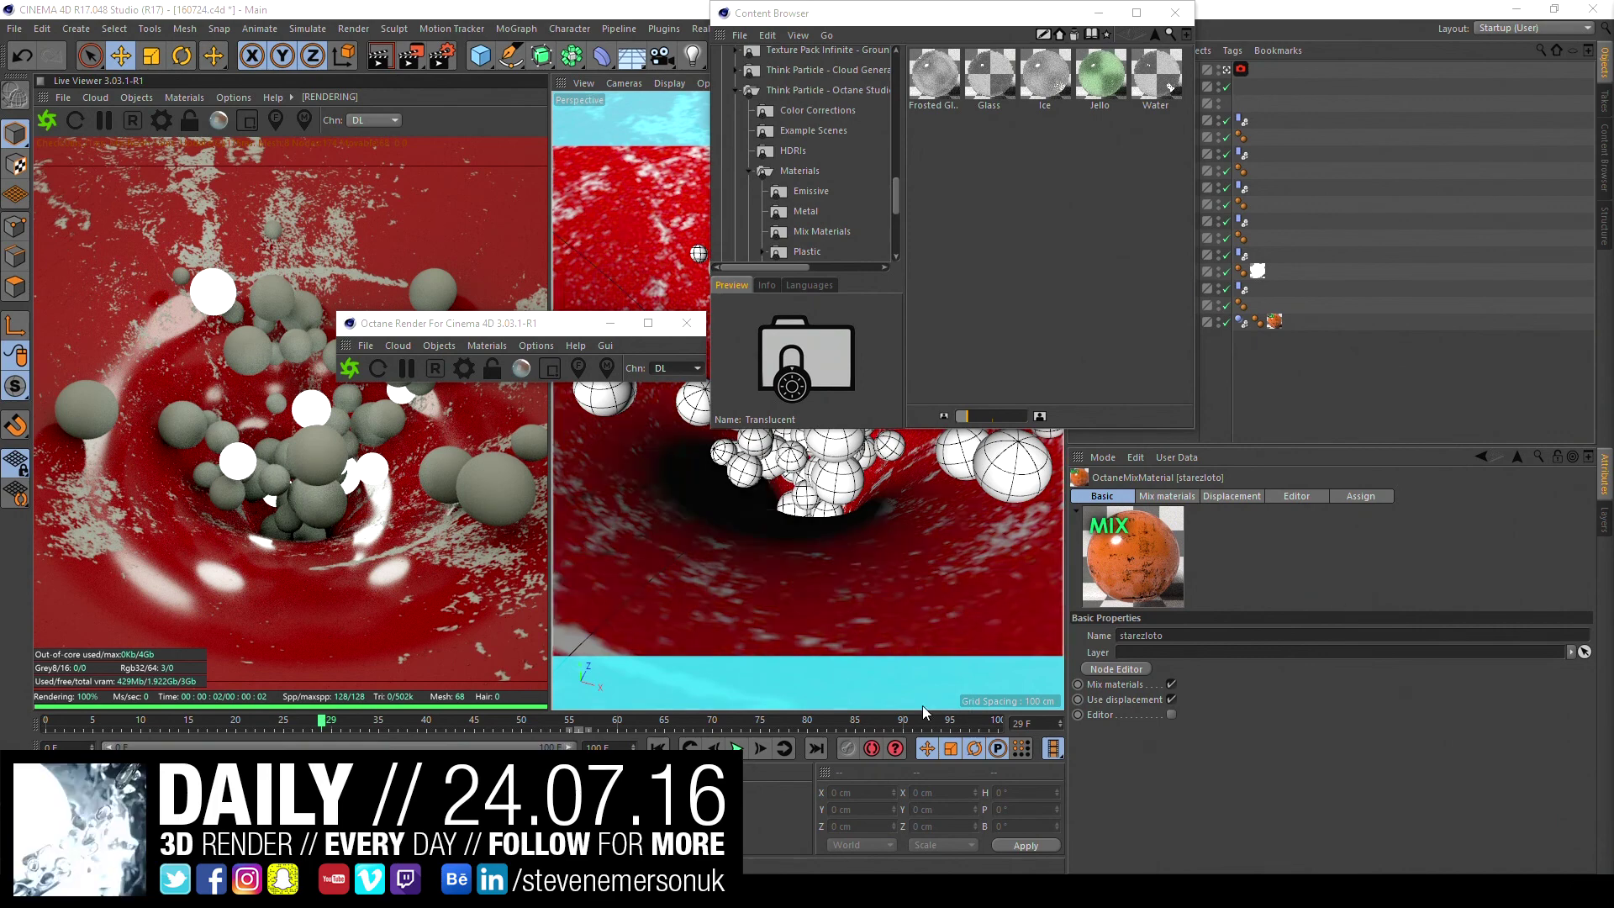
pyautogui.scroll(-2, 826, 199)
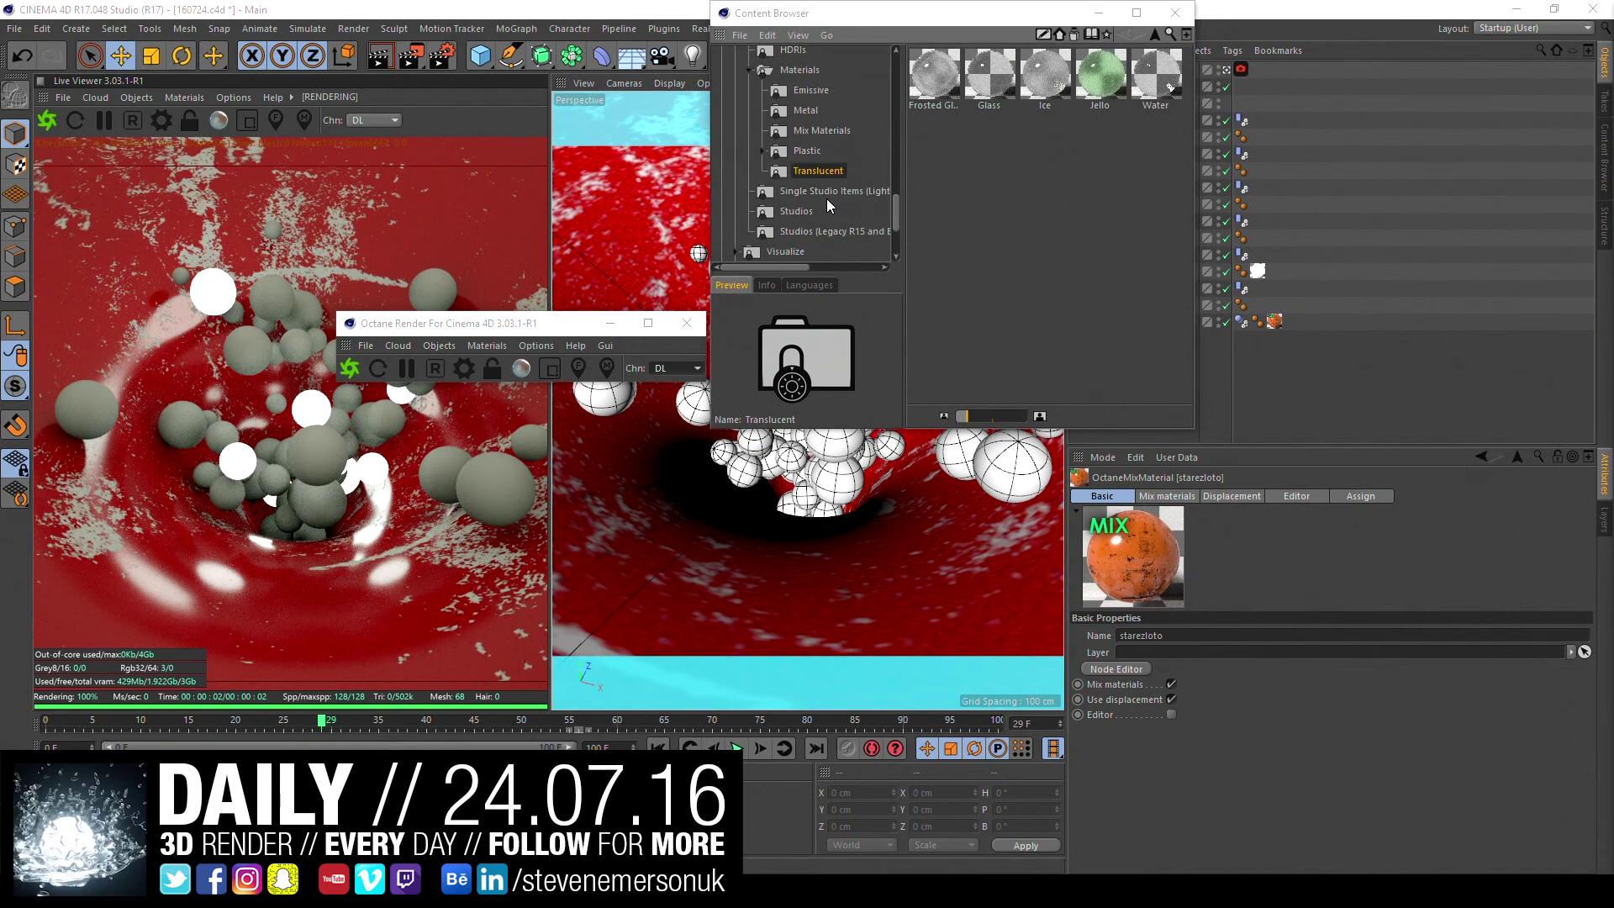
pyautogui.click(799, 211)
pyautogui.click(822, 193)
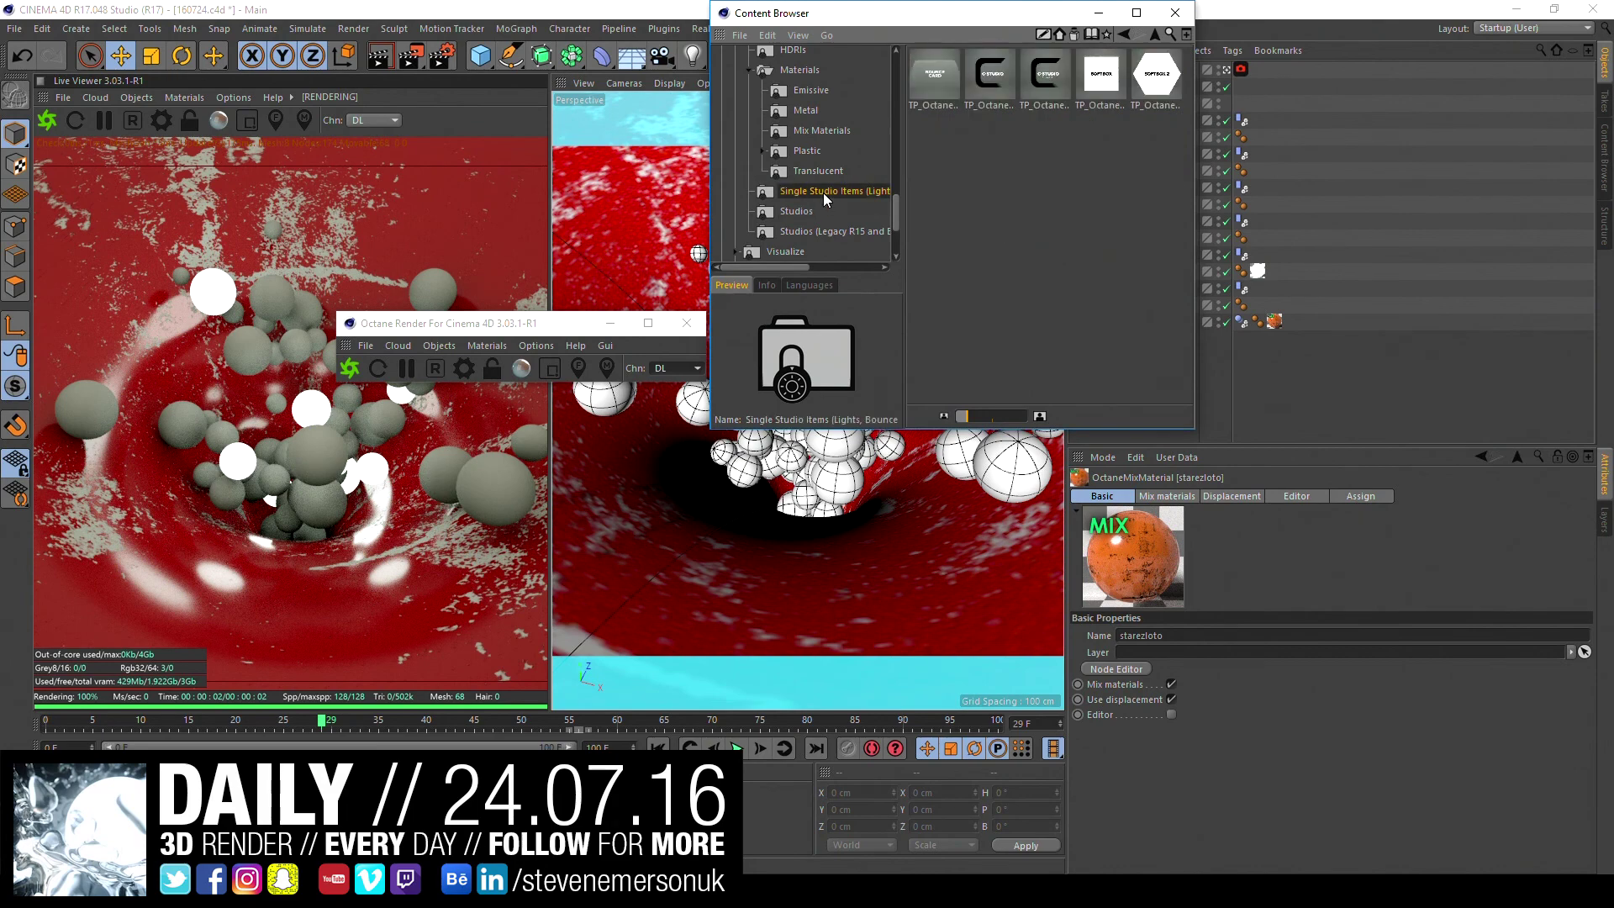
pyautogui.scroll(2, 822, 215)
pyautogui.click(802, 132)
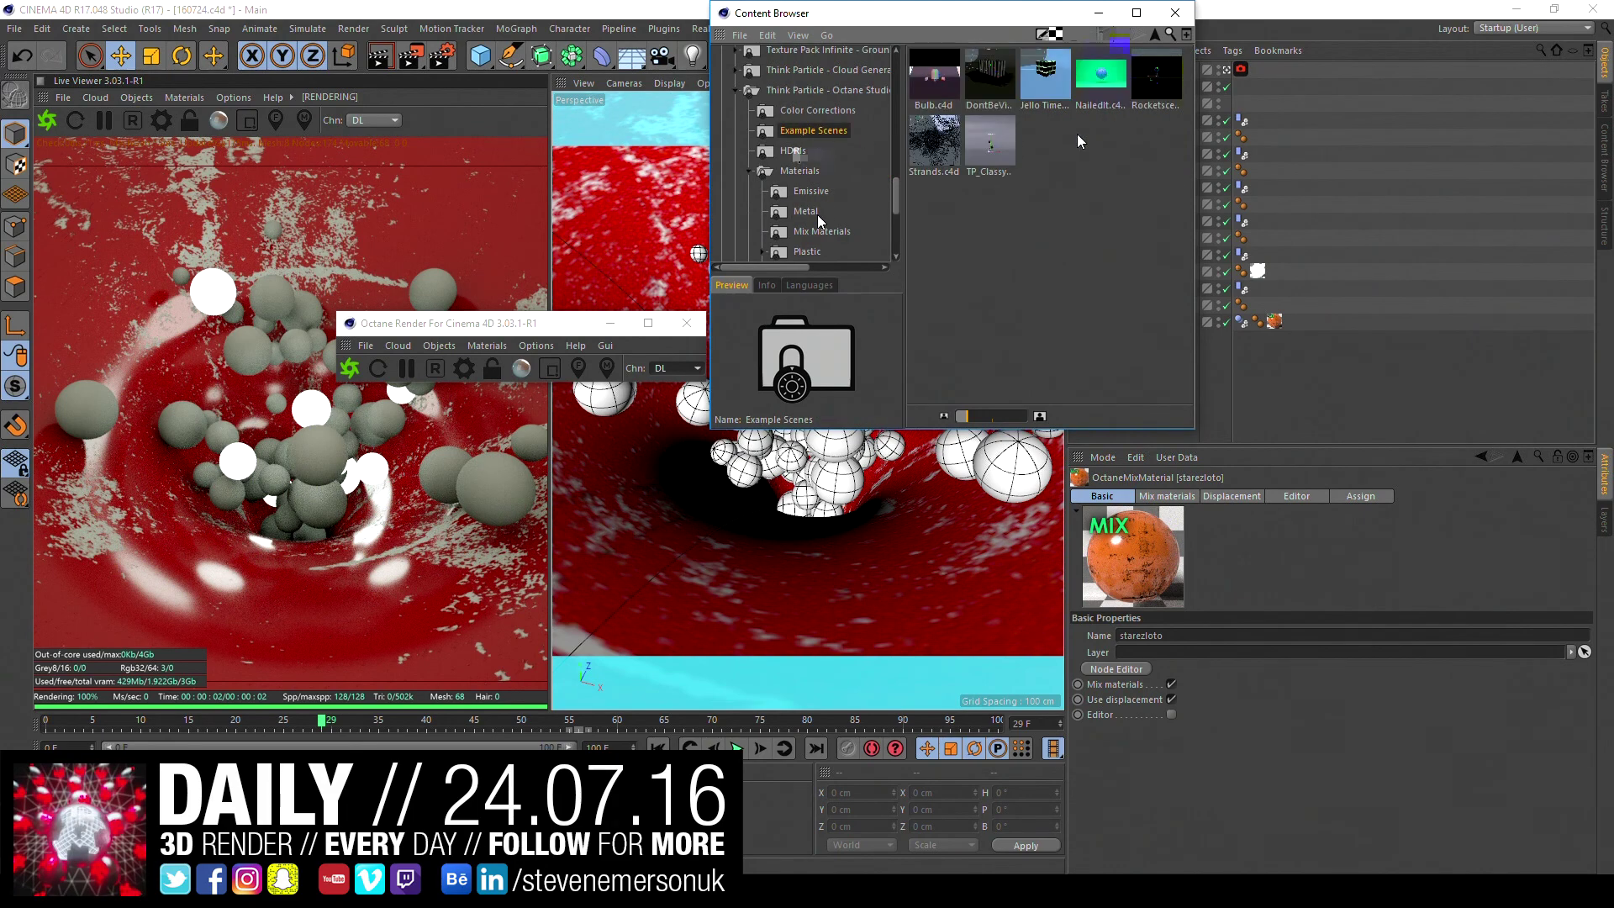
pyautogui.doubleClick(1102, 80)
# - Group NailedIt's OctaneCamera, OctaneSky and Studio 22 and paste them into 160724.c4d
pyautogui.click(1177, 14)
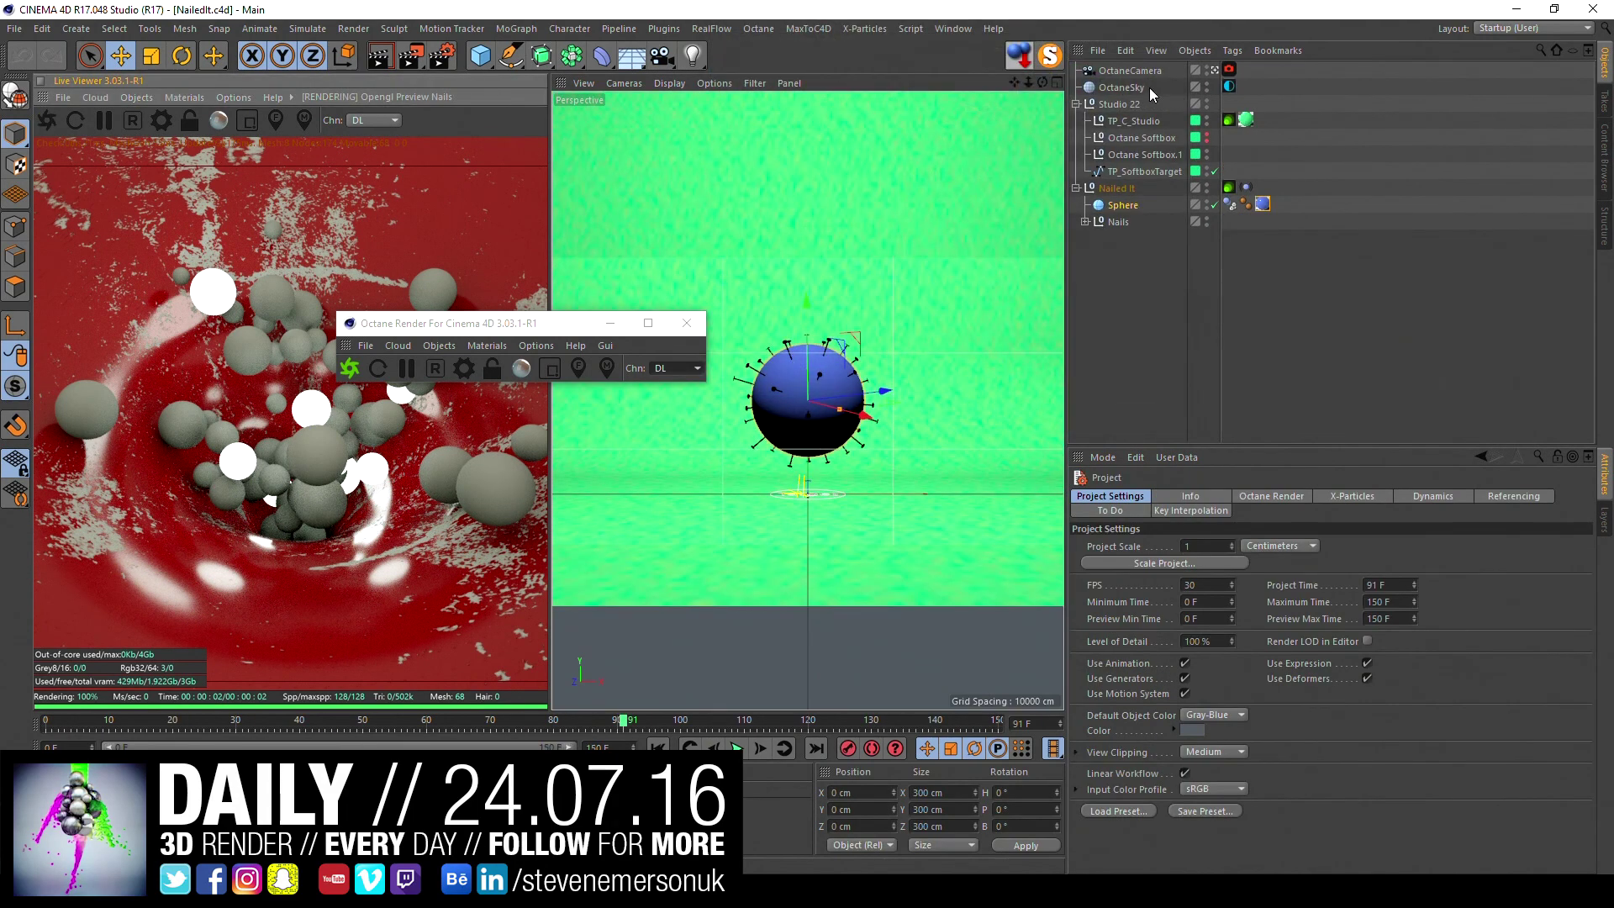
pyautogui.click(1115, 72)
pyautogui.hotkey('alt', 'g')
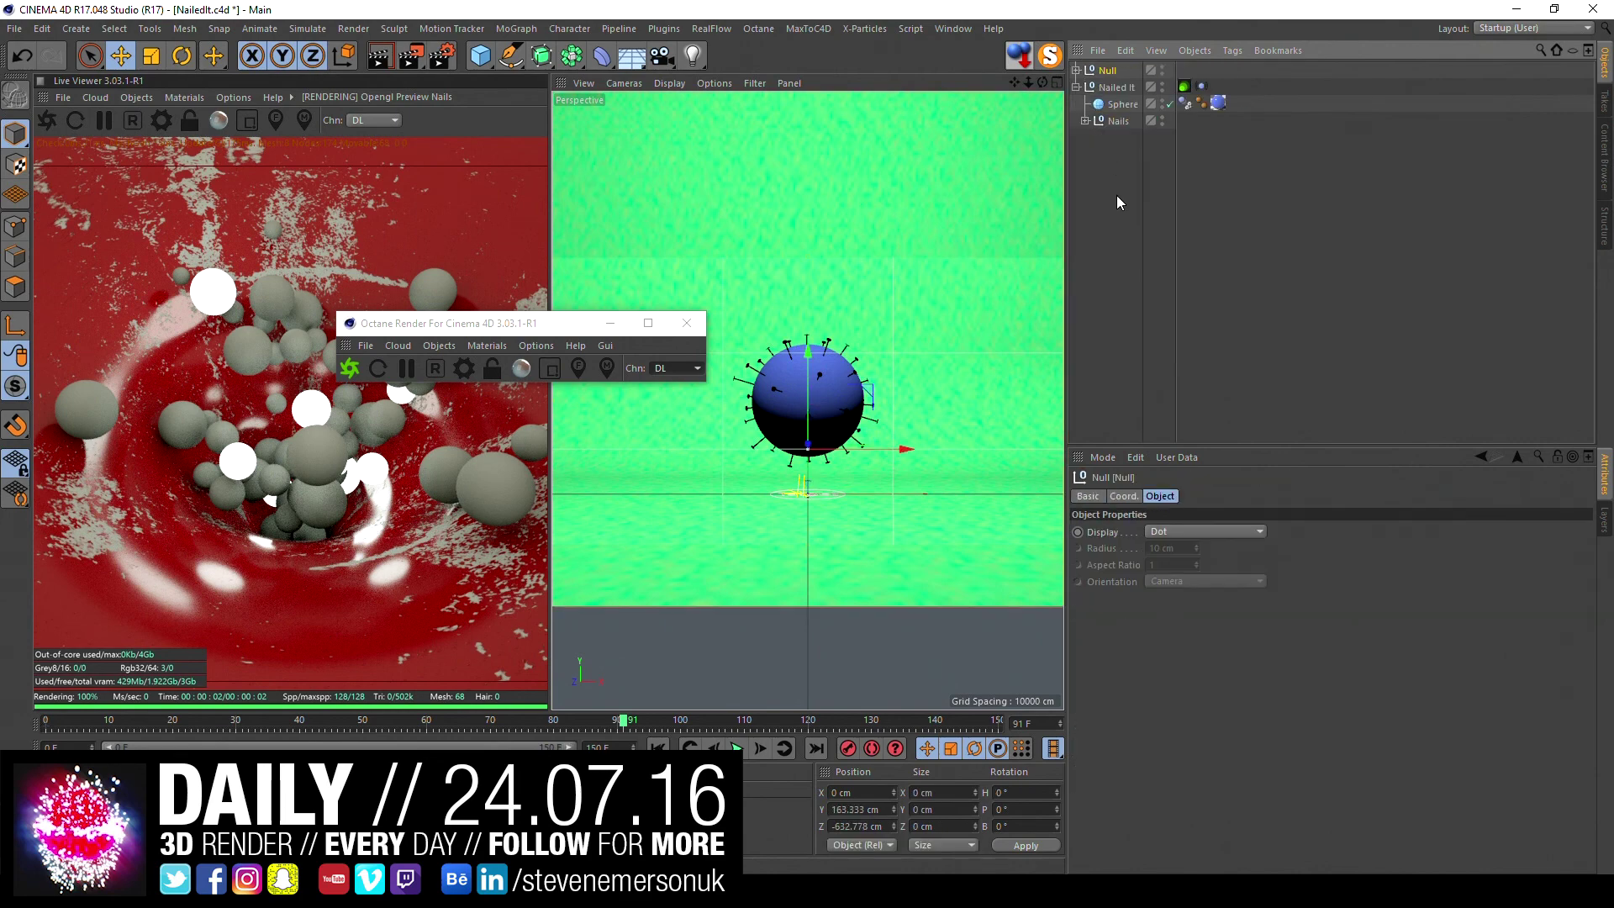
pyautogui.click(951, 29)
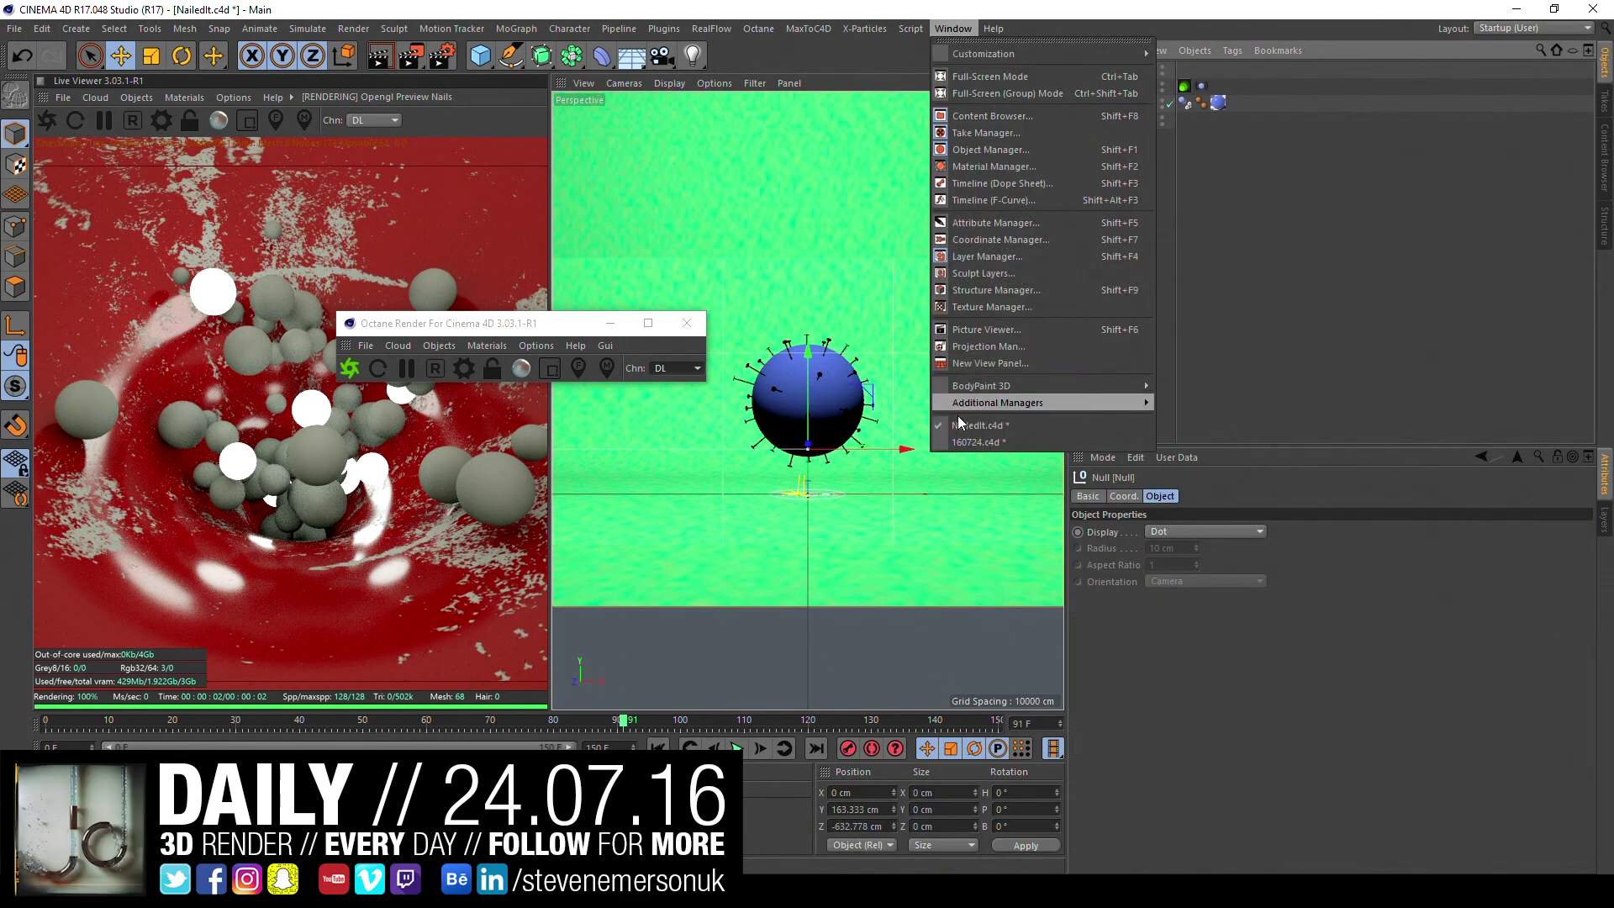
pyautogui.click(954, 446)
pyautogui.hotkey('ctrl', 'v')
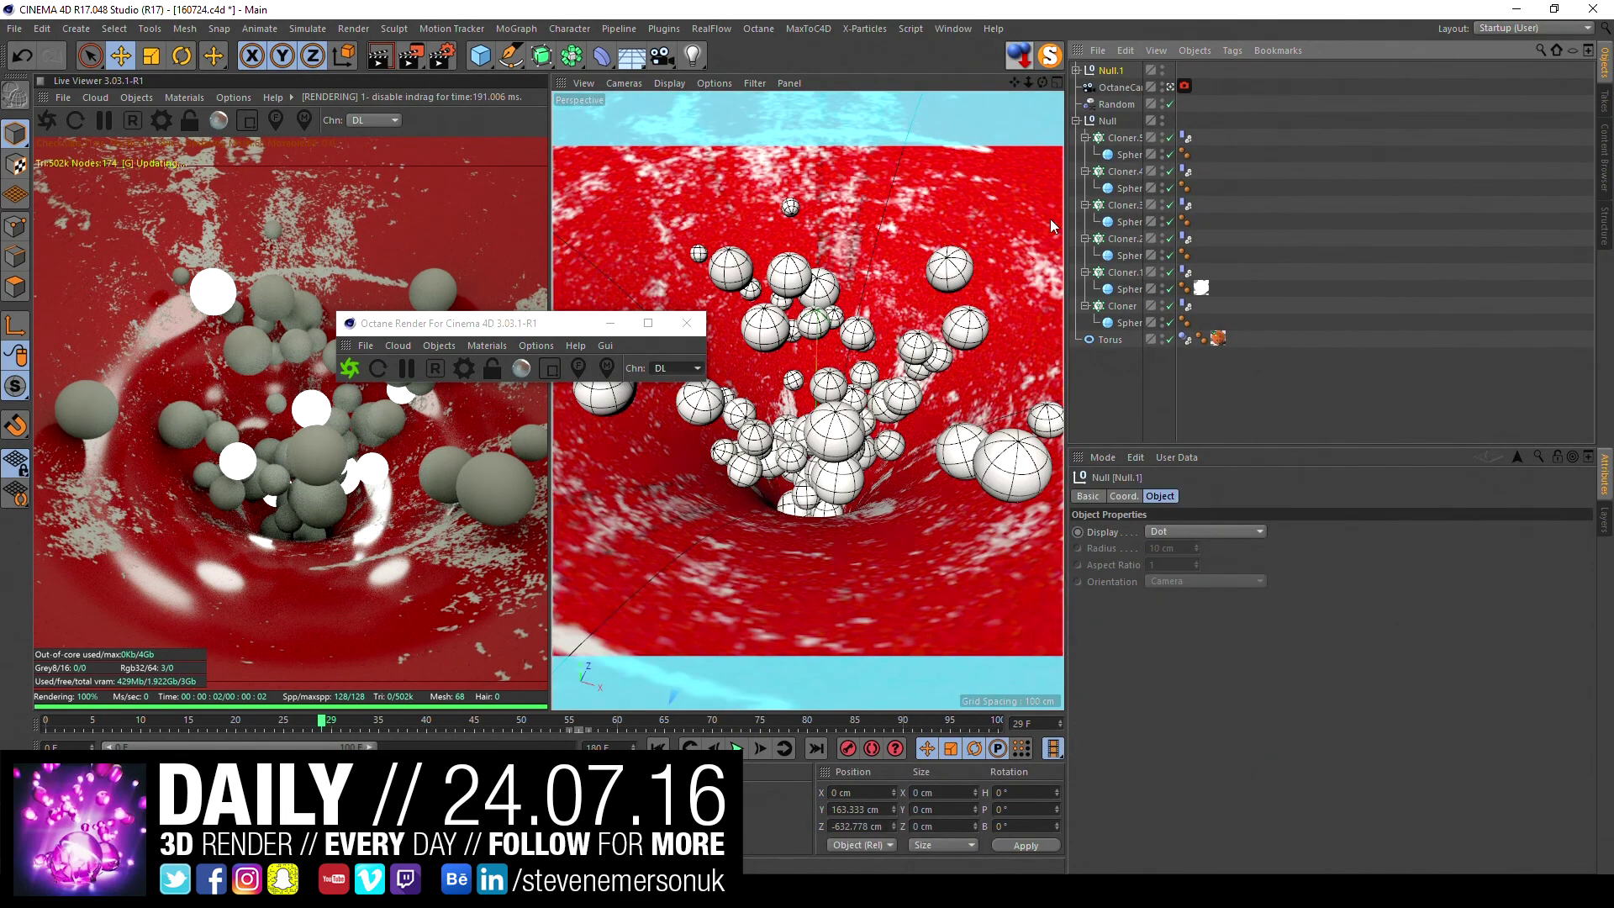
# - Lower the pasted Null.1 studio group beneath the torus and check both camera views
pyautogui.click(1171, 88)
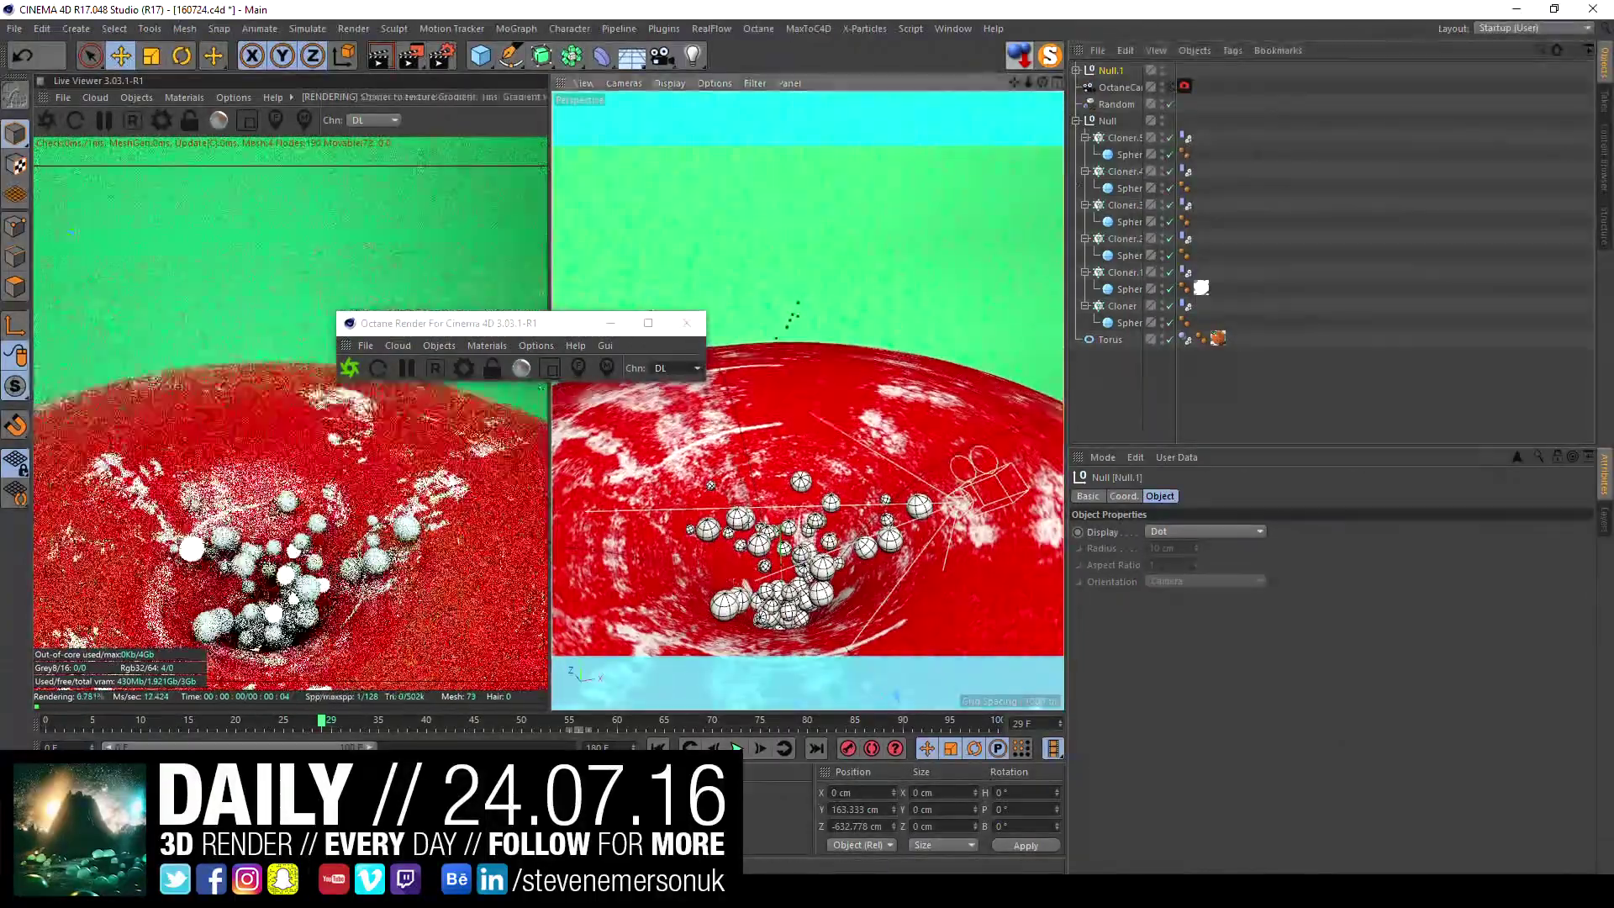
pyautogui.scroll(-3, 805, 500)
pyautogui.scroll(-3, 806, 499)
pyautogui.keyDown('alt'); pyautogui.moveTo(805, 500); pyautogui.dragTo(883, 471); pyautogui.keyUp('alt')
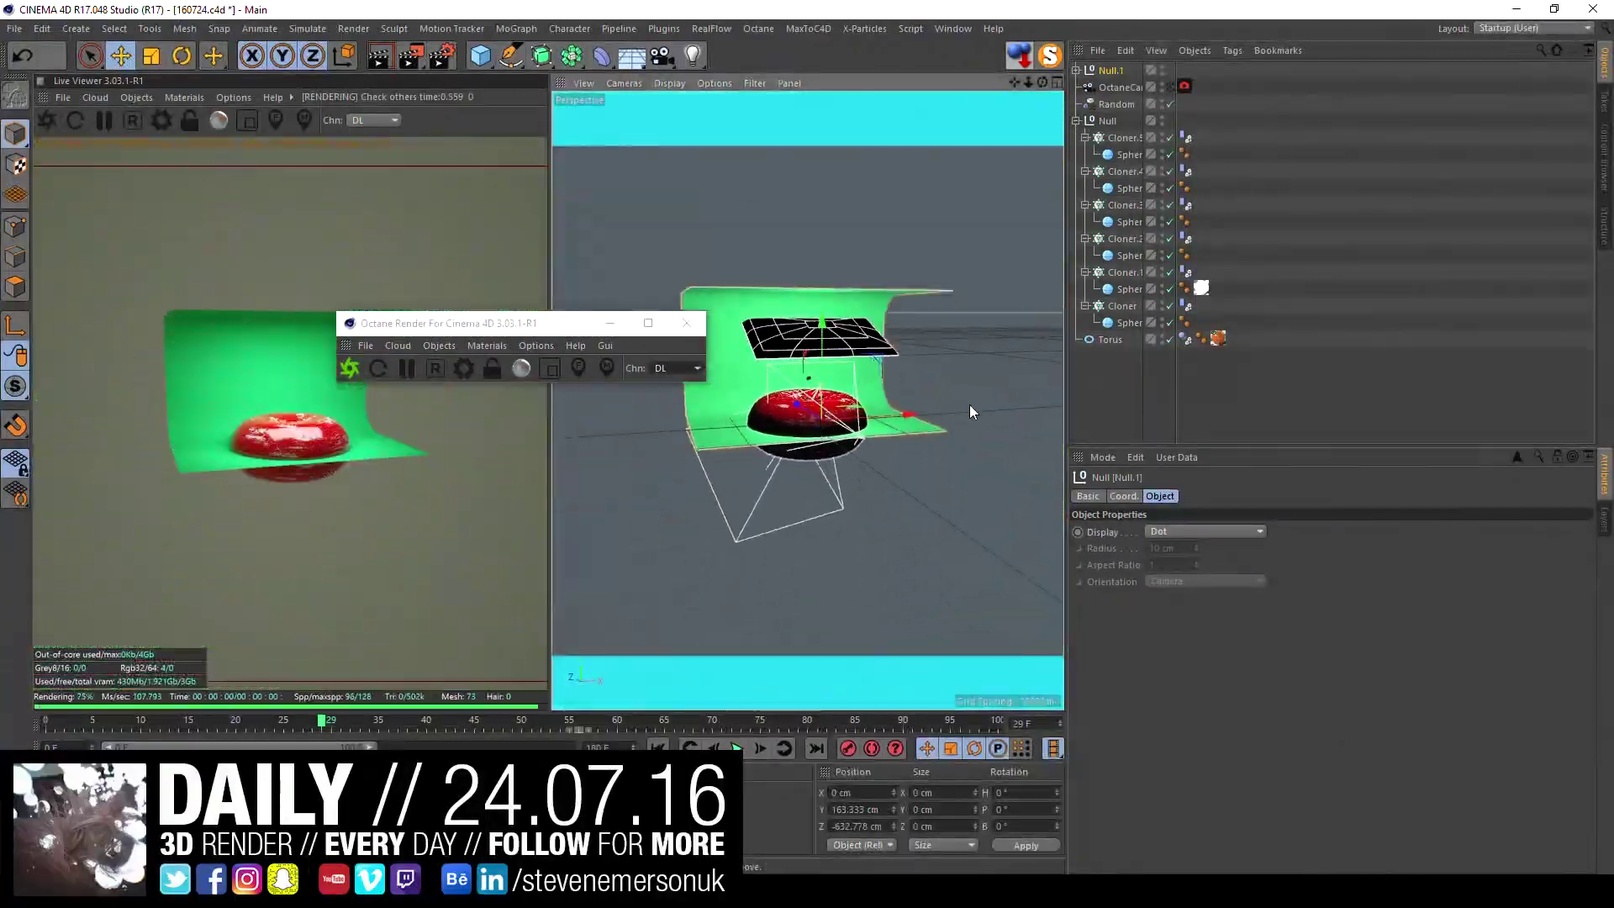
pyautogui.click(1077, 71)
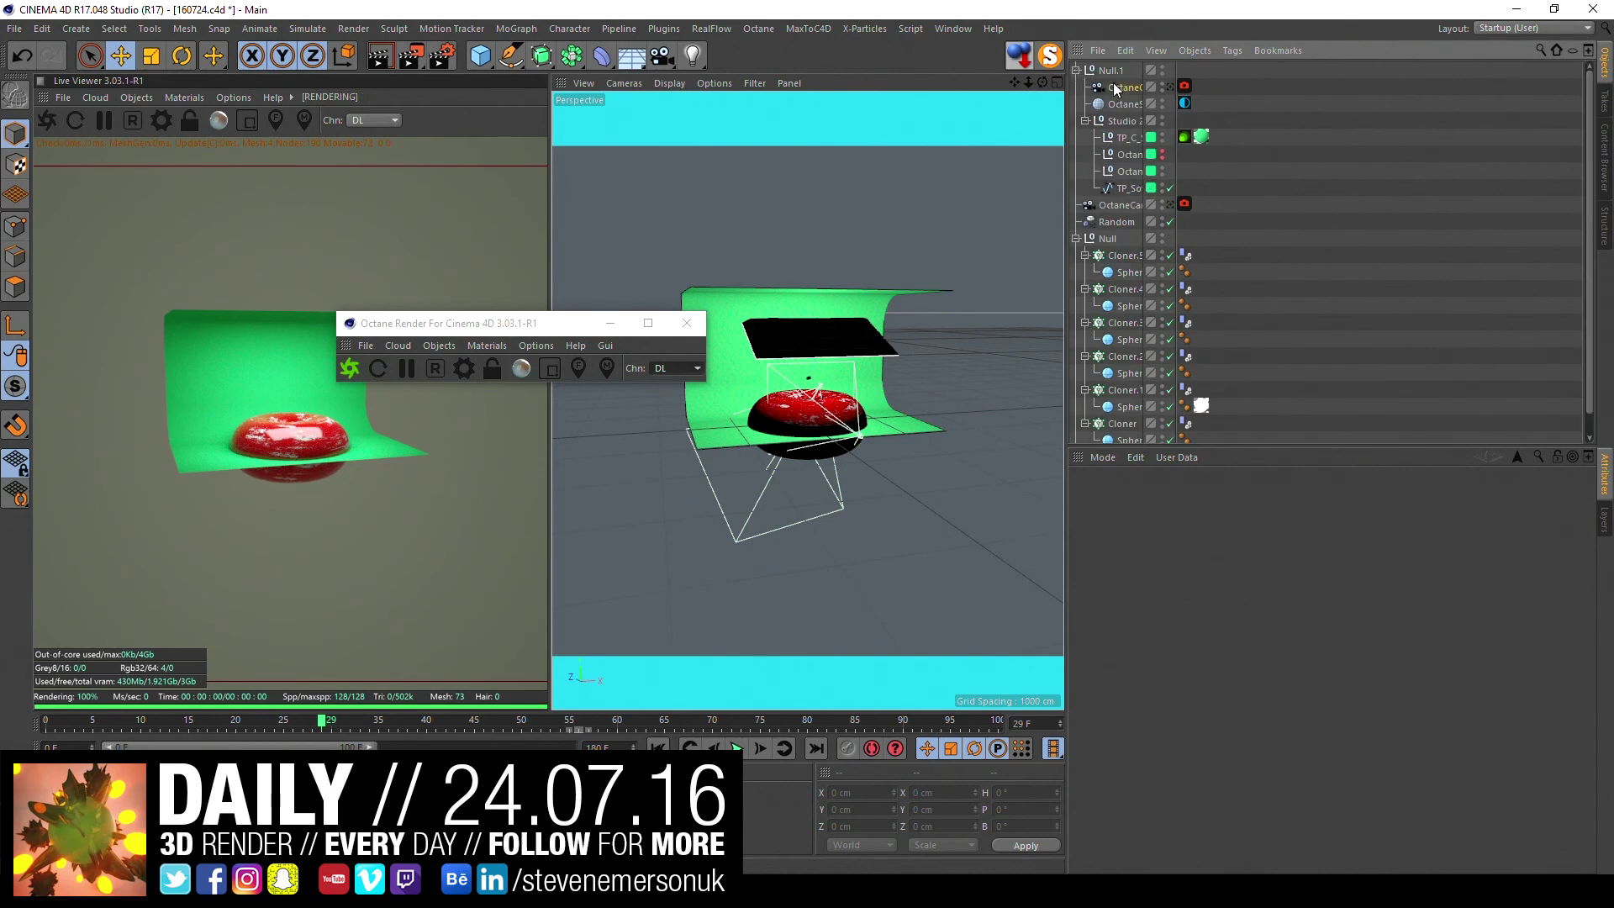
pyautogui.moveTo(1118, 87); pyautogui.dragTo(1102, 73)
pyautogui.click(1110, 87)
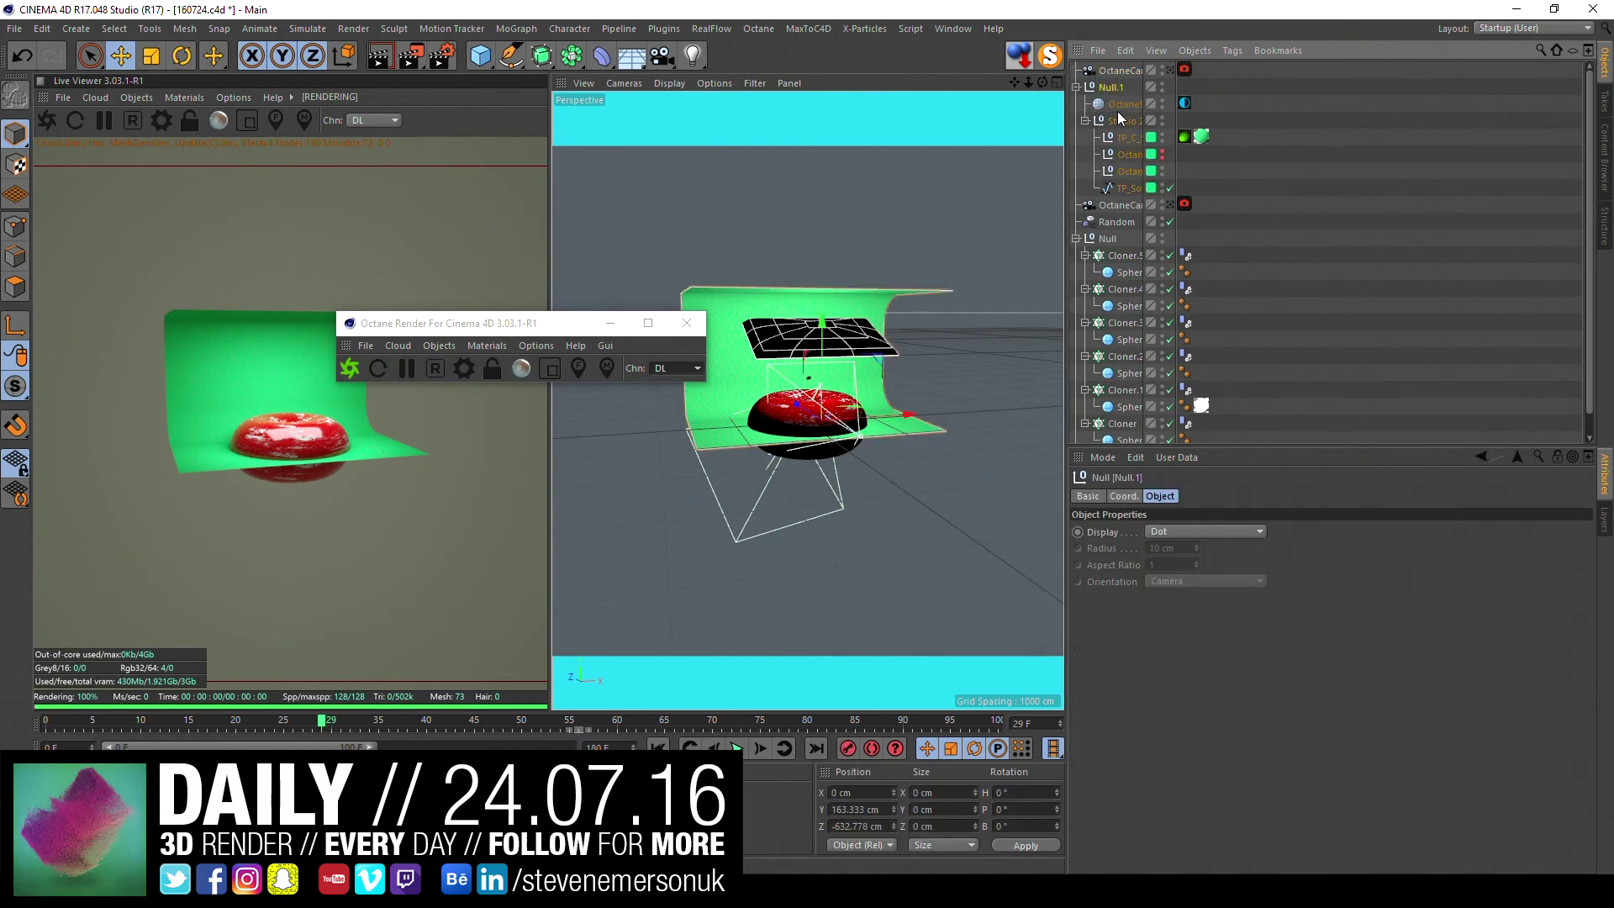
pyautogui.moveTo(827, 338); pyautogui.dragTo(826, 361)
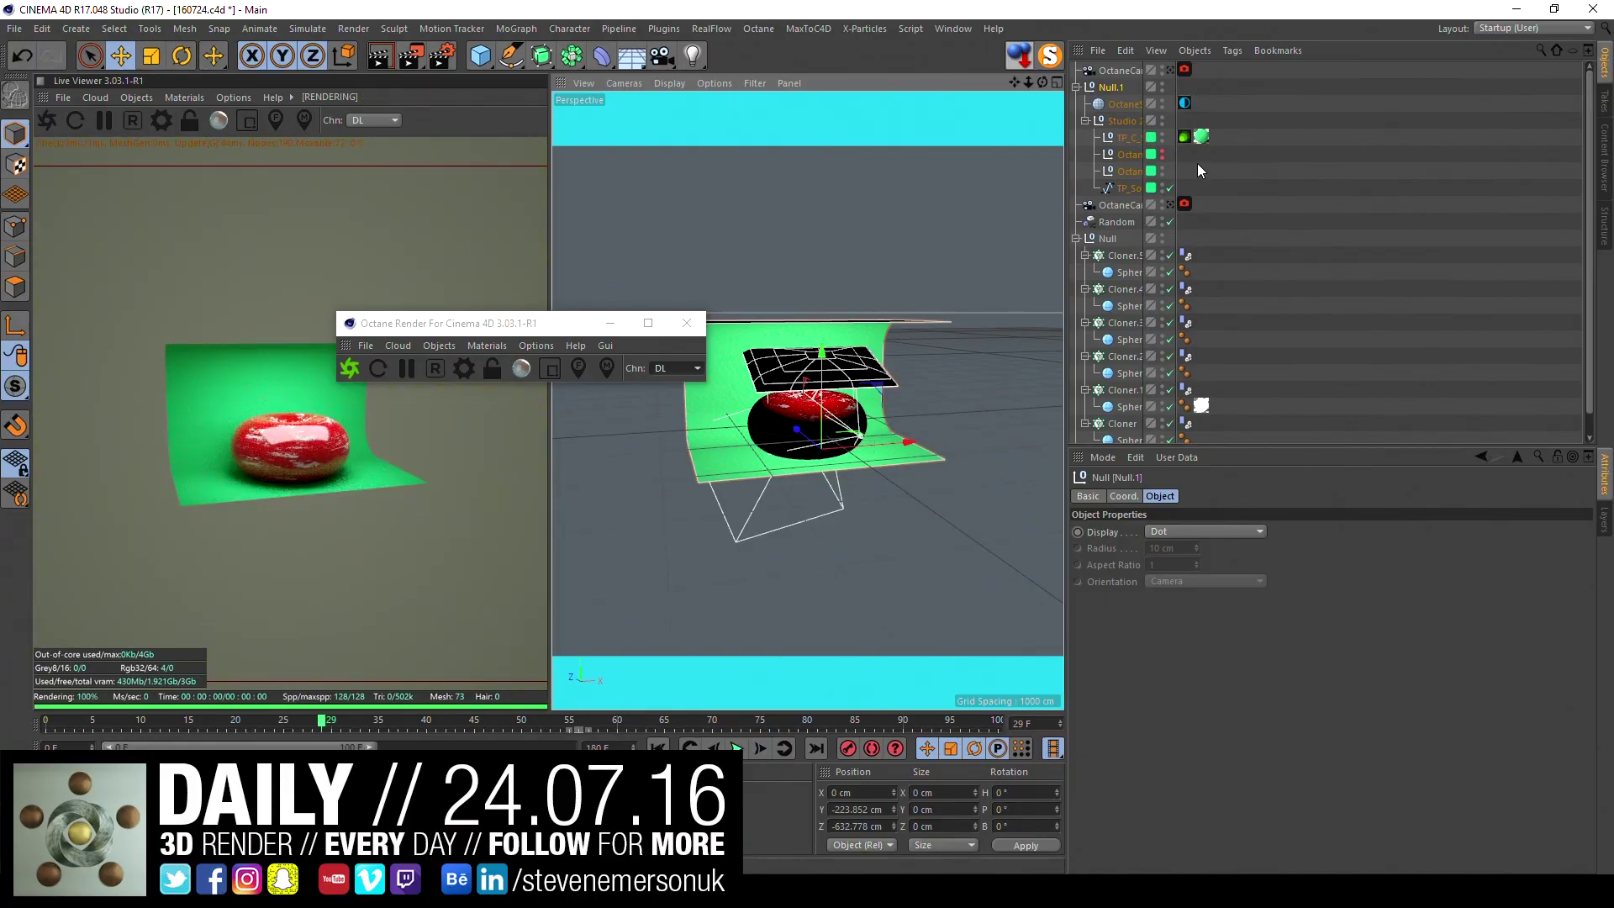
pyautogui.click(1168, 72)
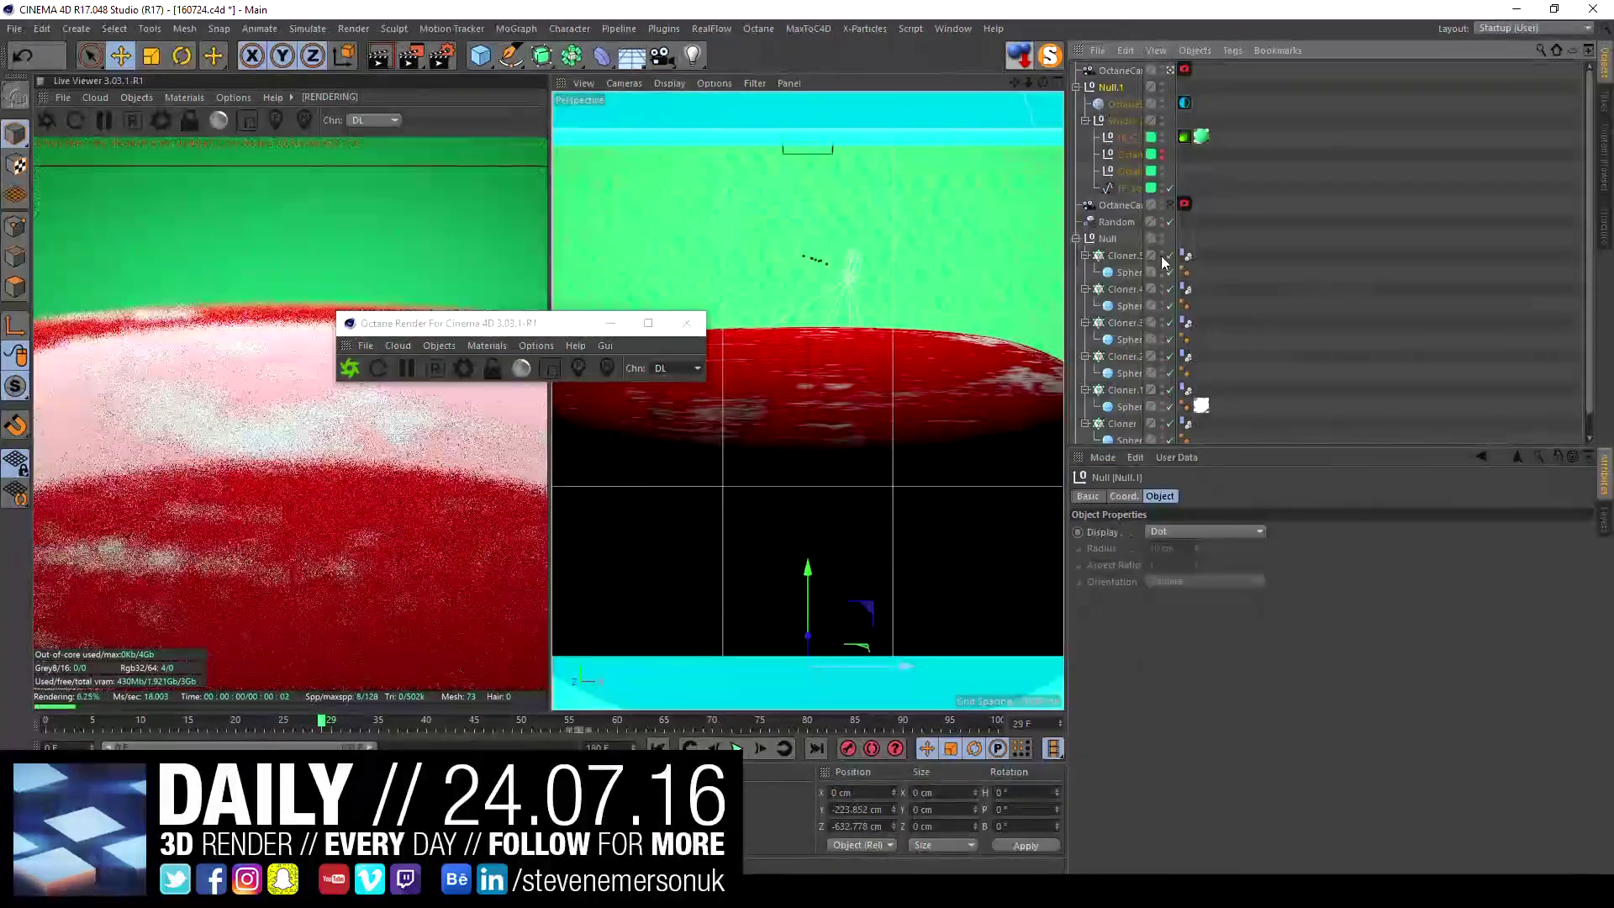
pyautogui.click(1170, 206)
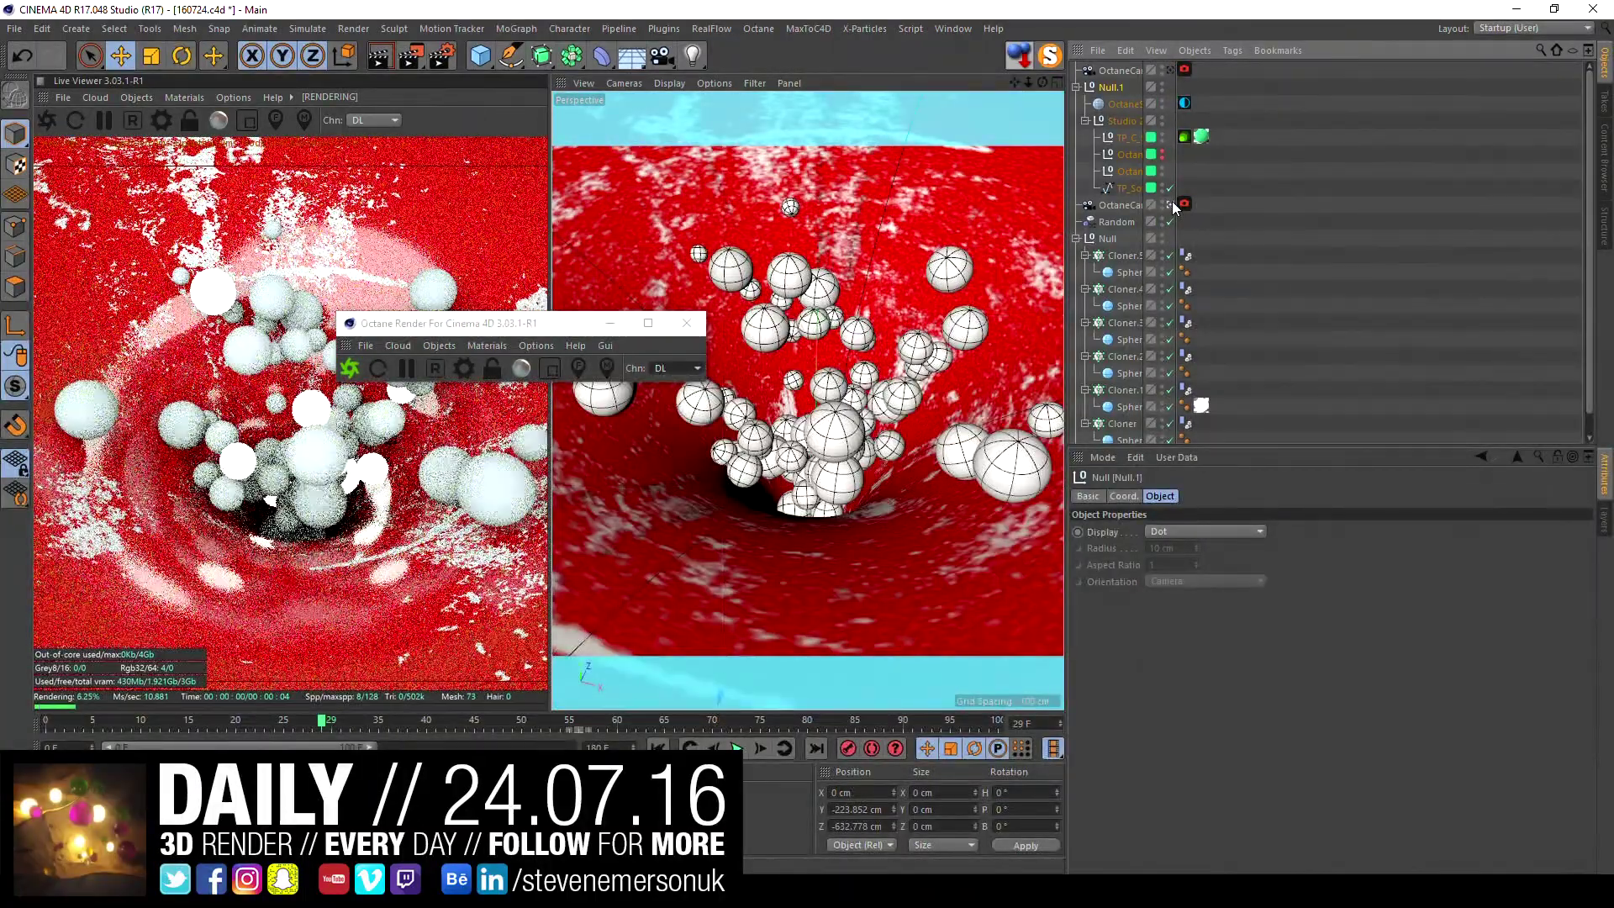
pyautogui.click(1300, 249)
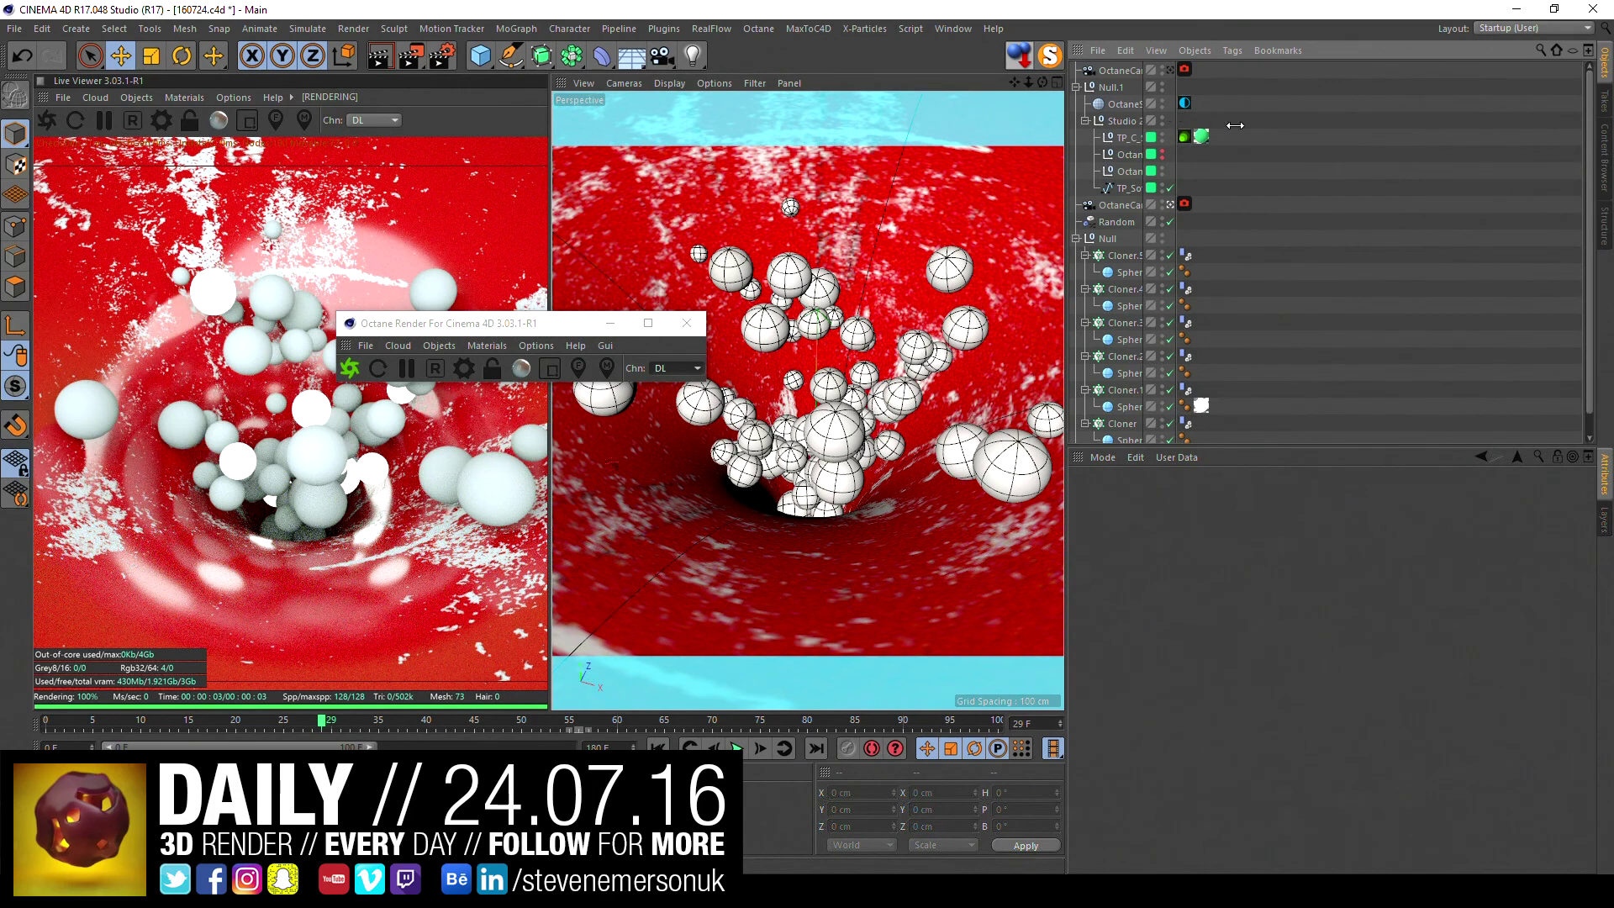
# - Widen the Object Manager names, select the OctaneSky environment tag, and save the scene
pyautogui.moveTo(1235, 125); pyautogui.dragTo(1319, 126)
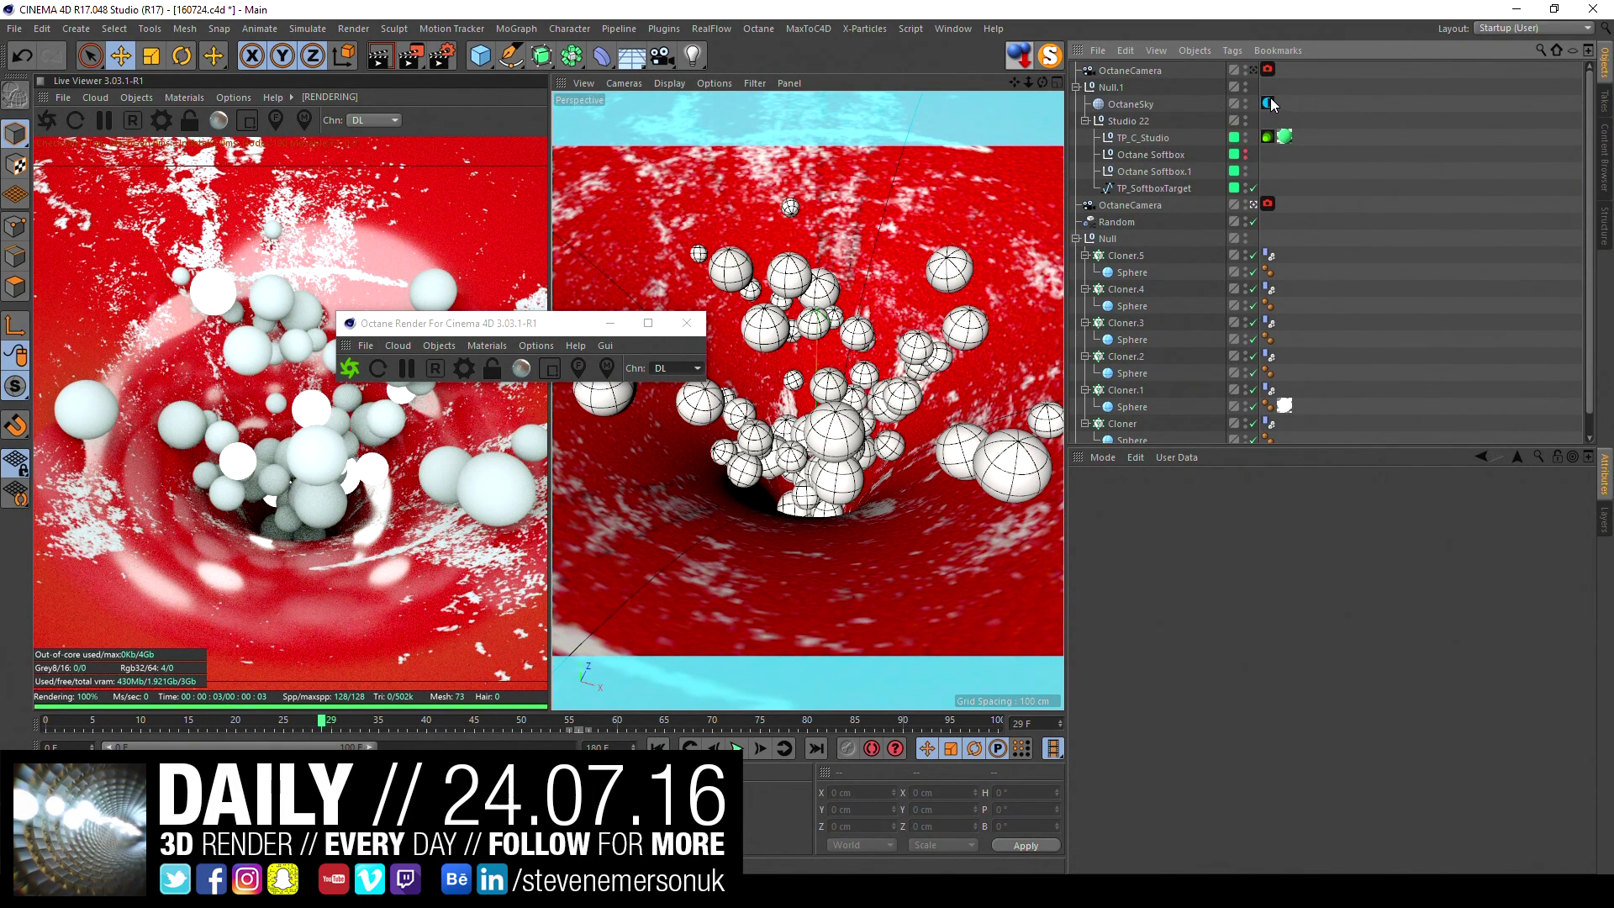
pyautogui.click(1269, 102)
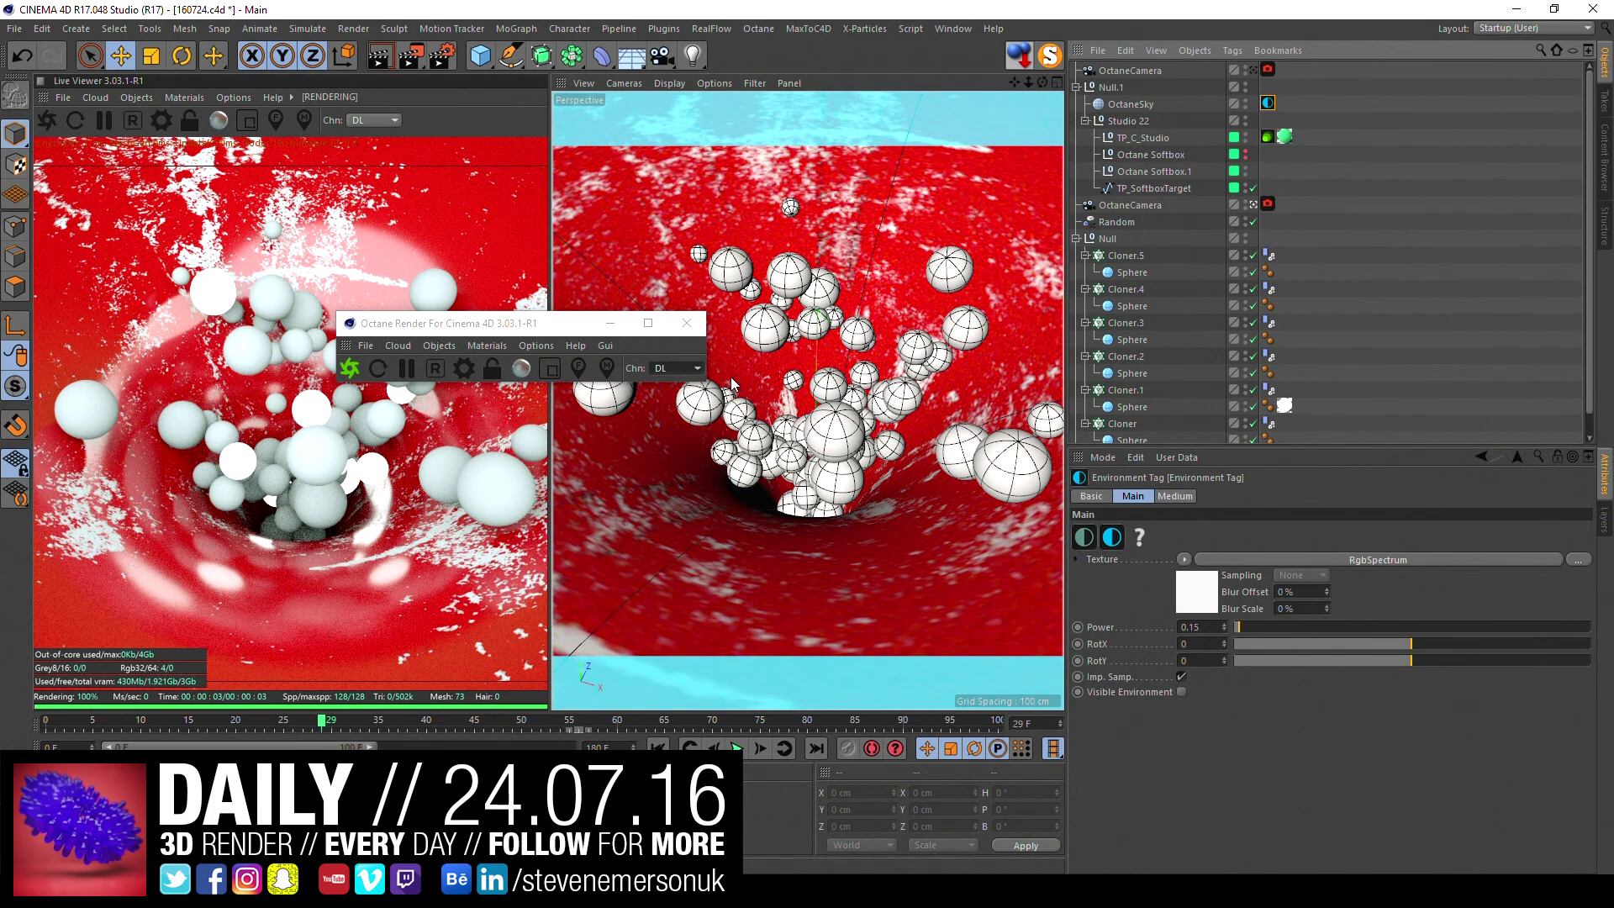
pyautogui.click(687, 323)
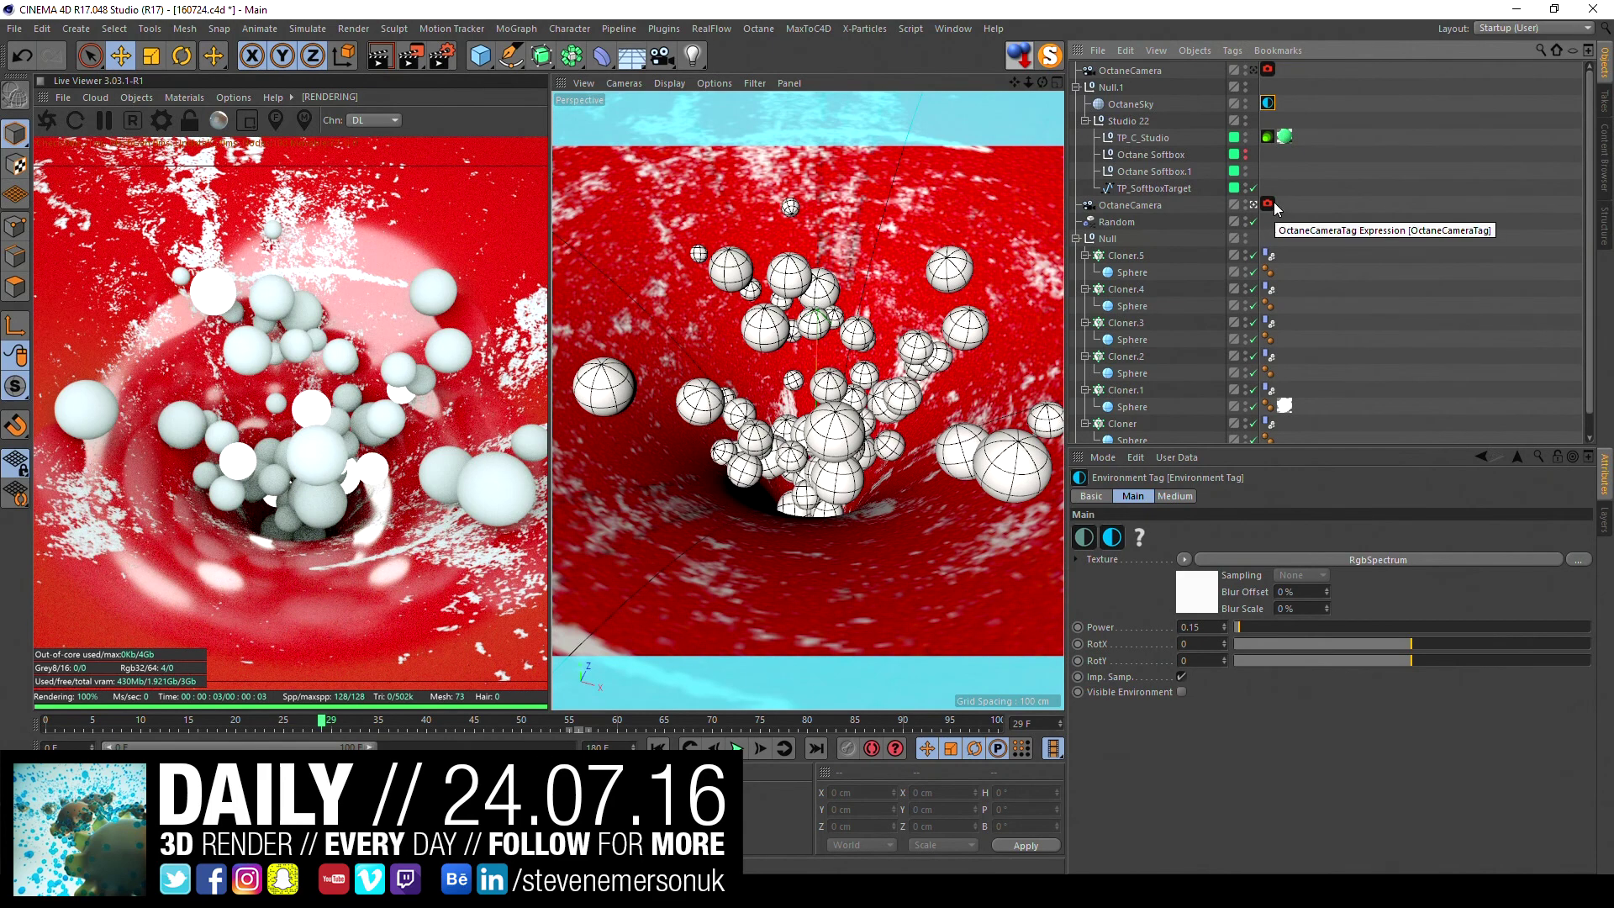
pyautogui.hotkey('ctrl', 's')
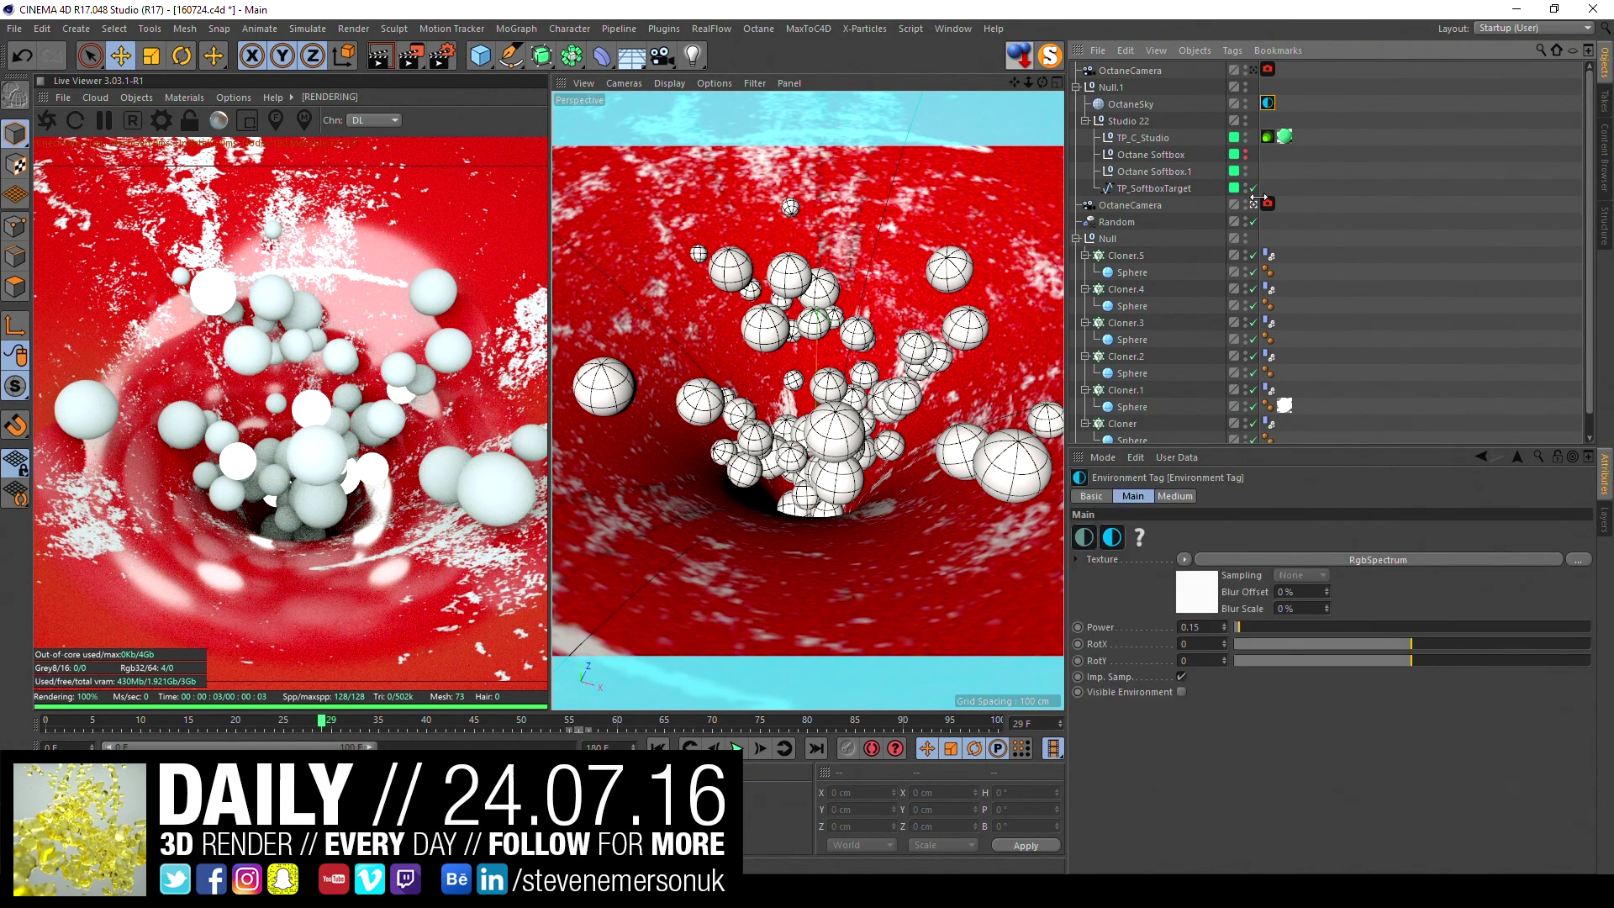
# - Replace the OctaneSky texture with a C4doctane ImageTexture shader
pyautogui.click(1203, 559)
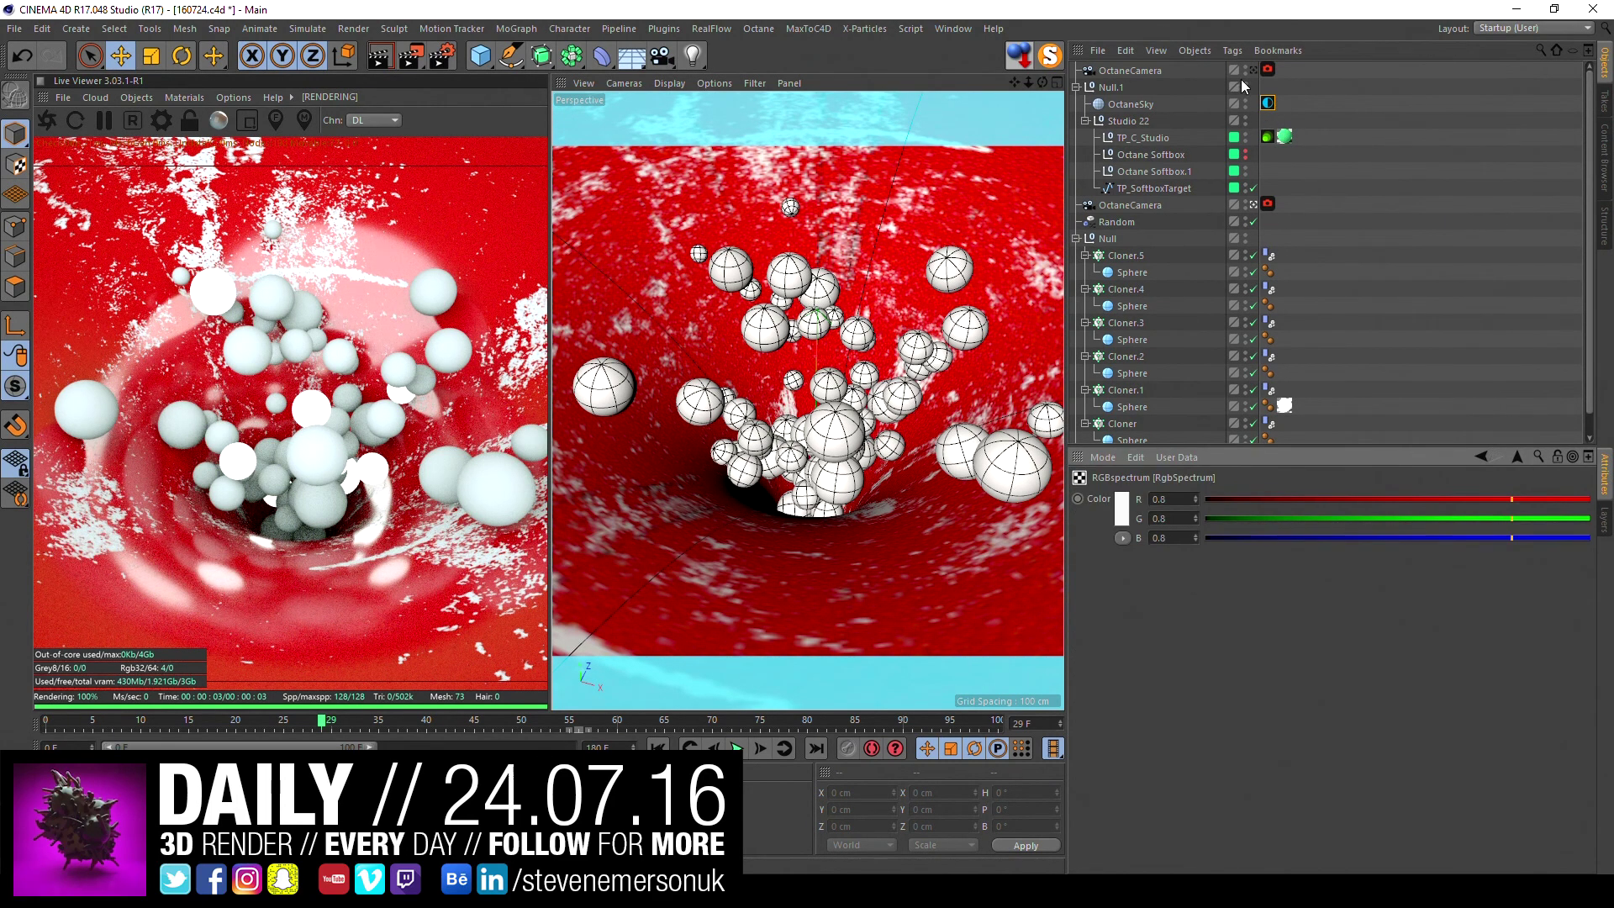
pyautogui.click(1268, 103)
pyautogui.click(1187, 560)
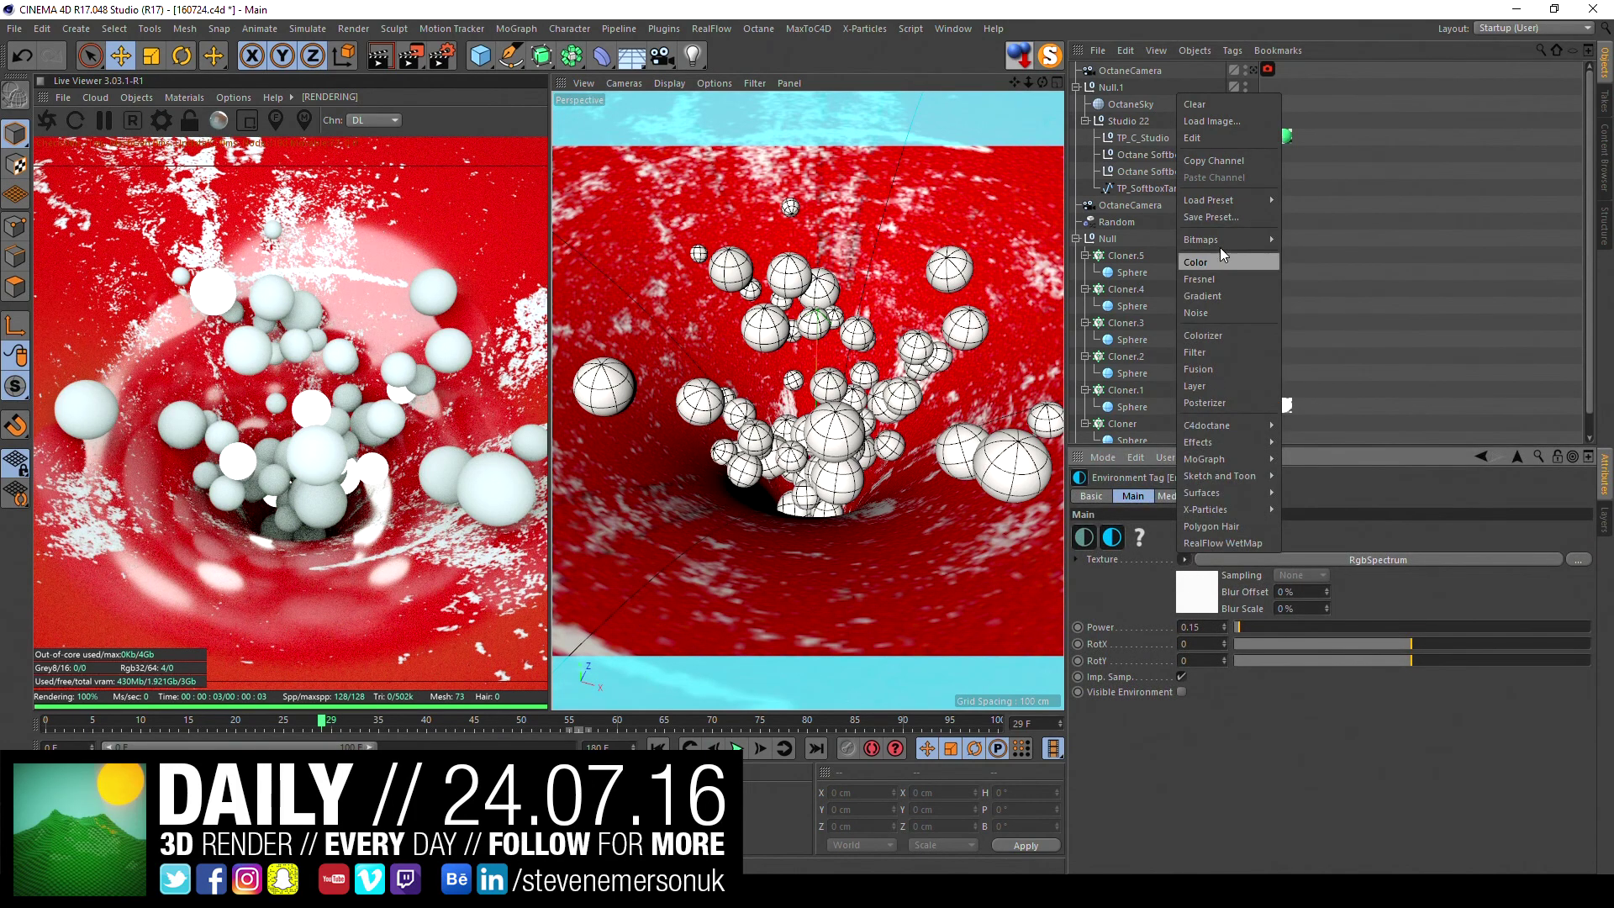
pyautogui.moveTo(1207, 426)
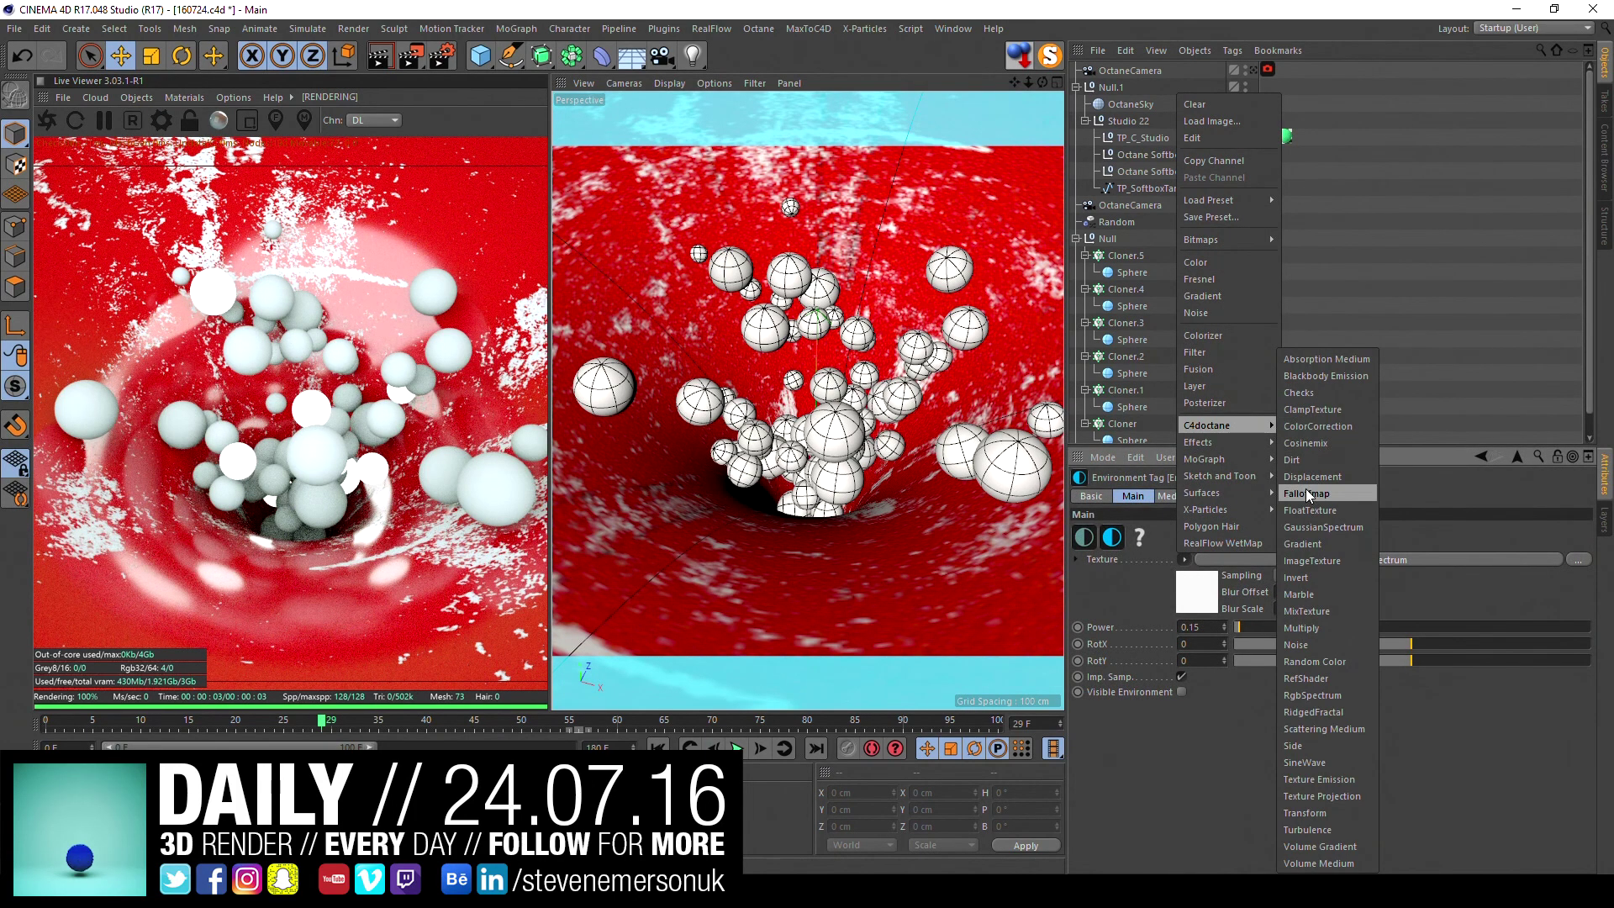
pyautogui.click(1322, 560)
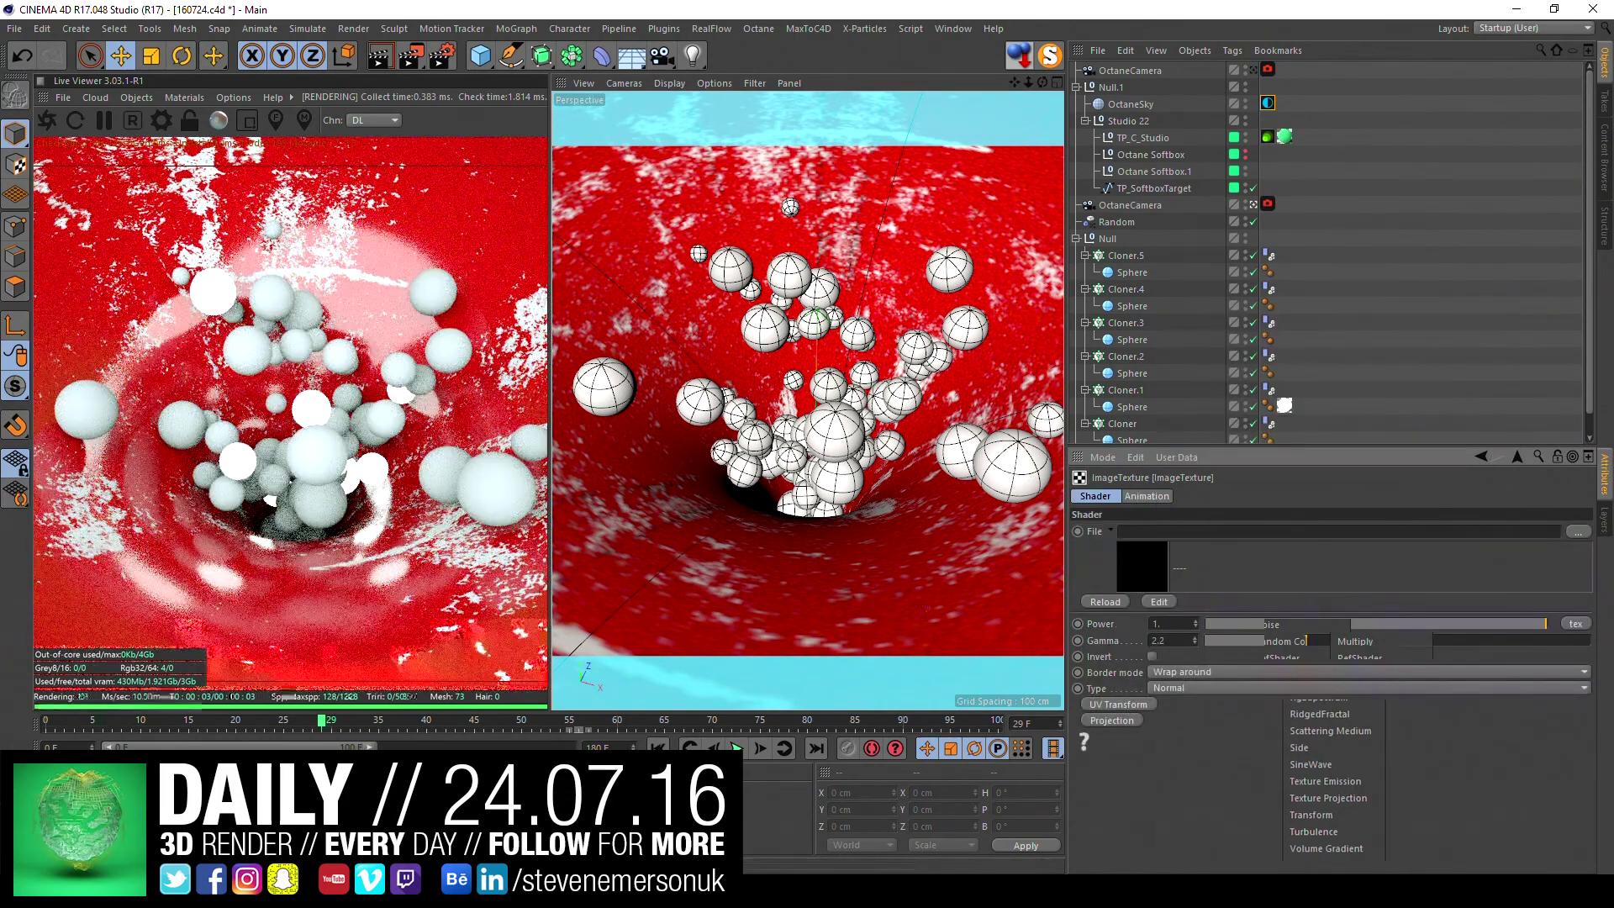
pyautogui.press('super+e')
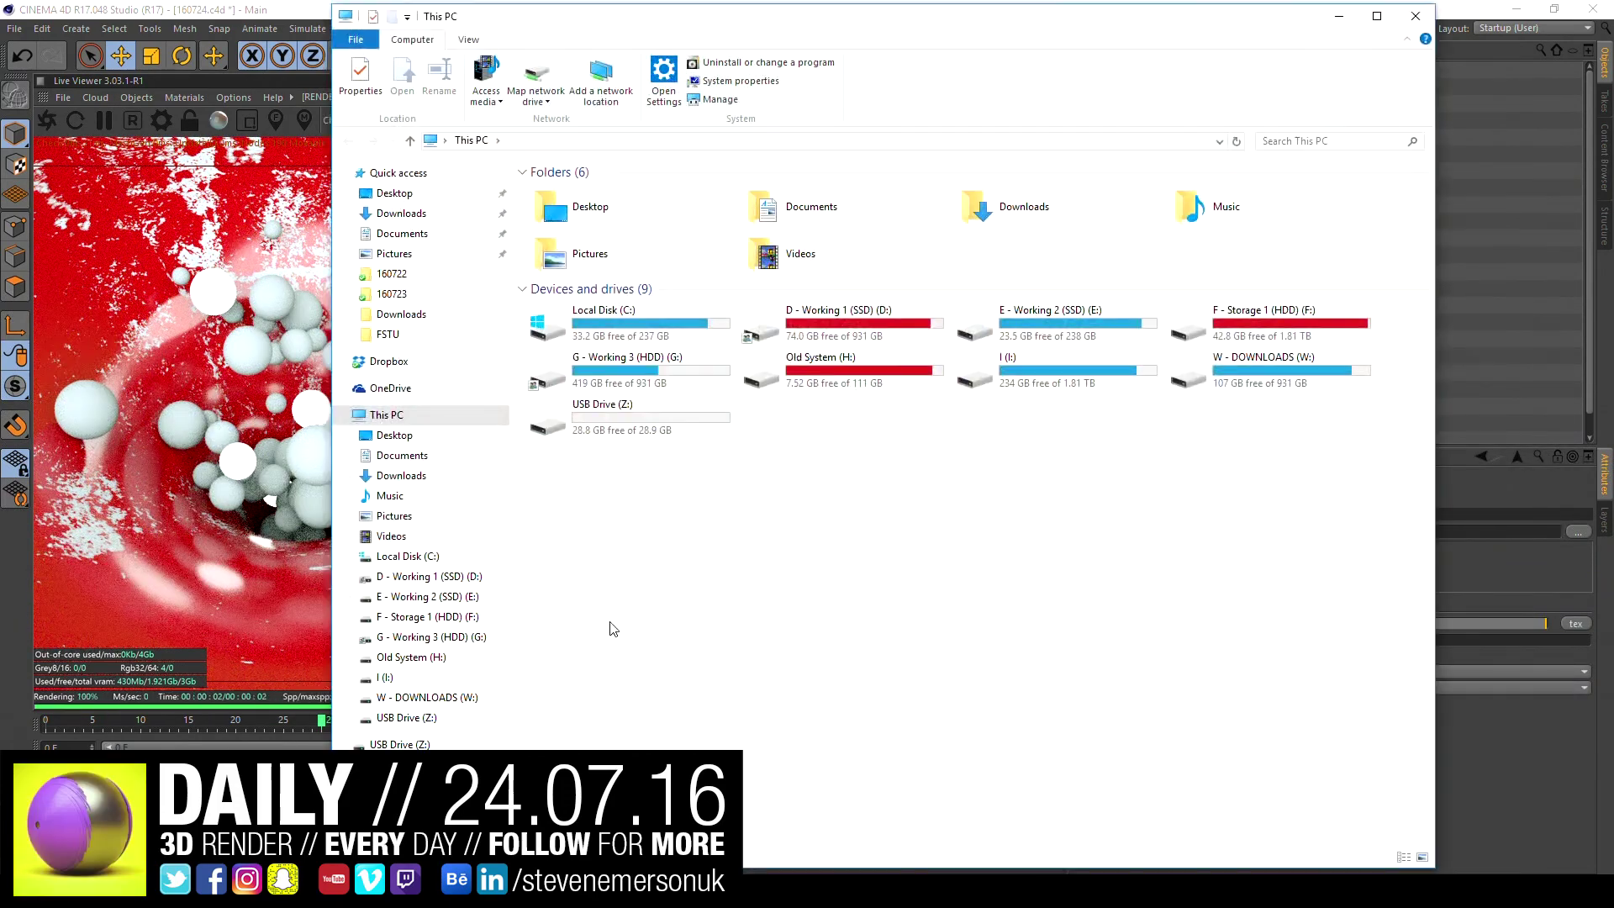
# - Browse the Dailys render folders on Dropbox and D:\stevenemersonuk
pyautogui.click(393, 294)
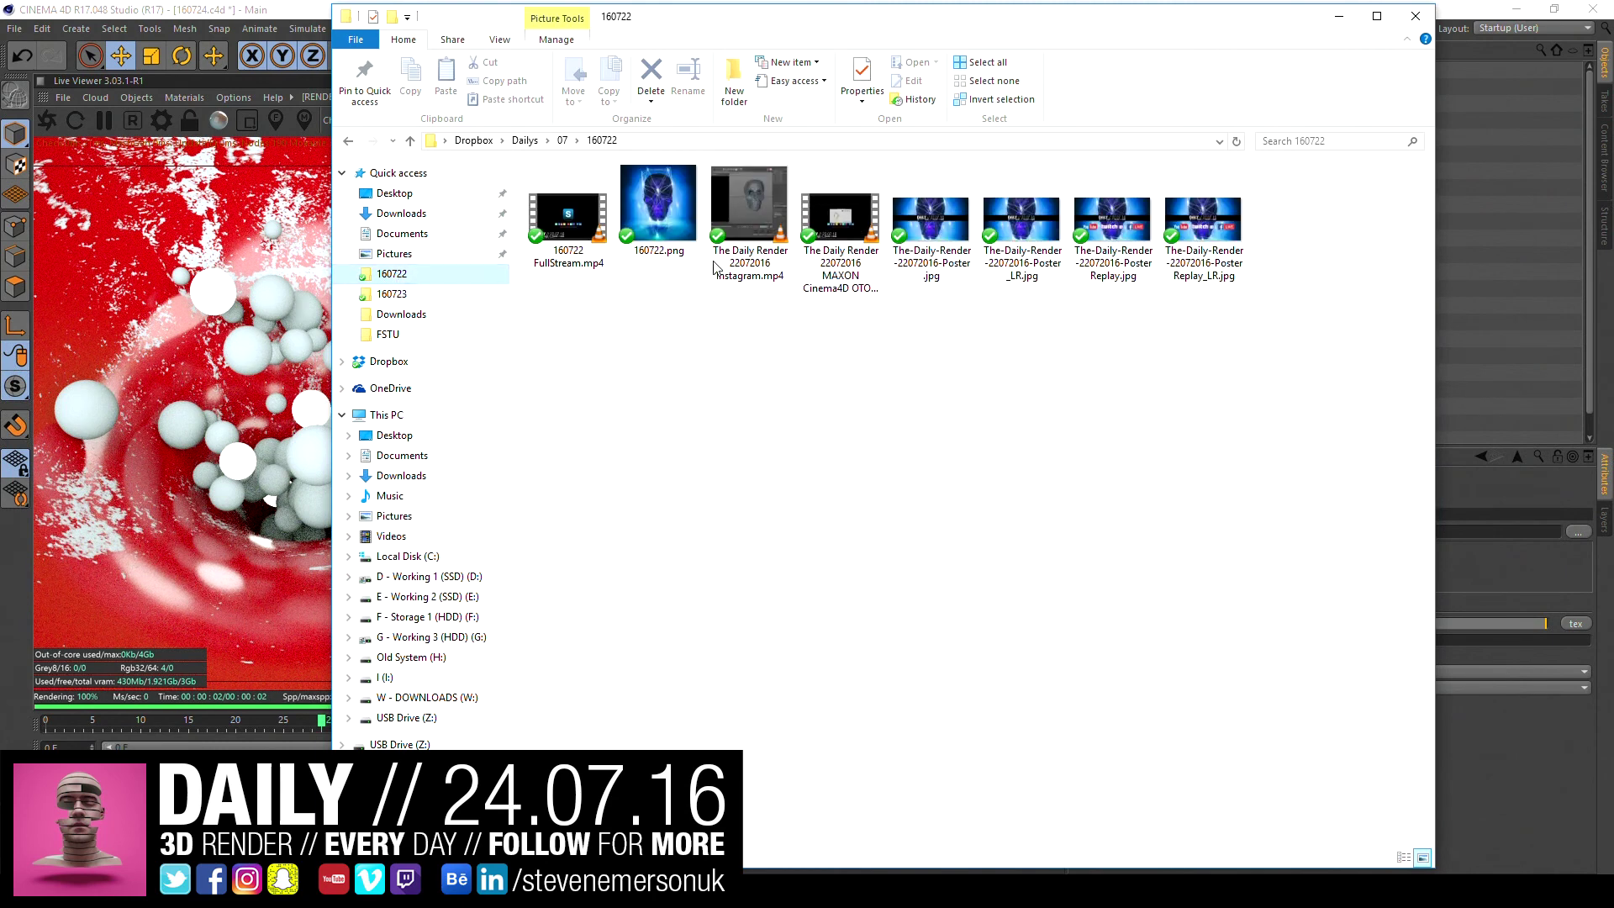
pyautogui.hotkey('alt', 'Up')
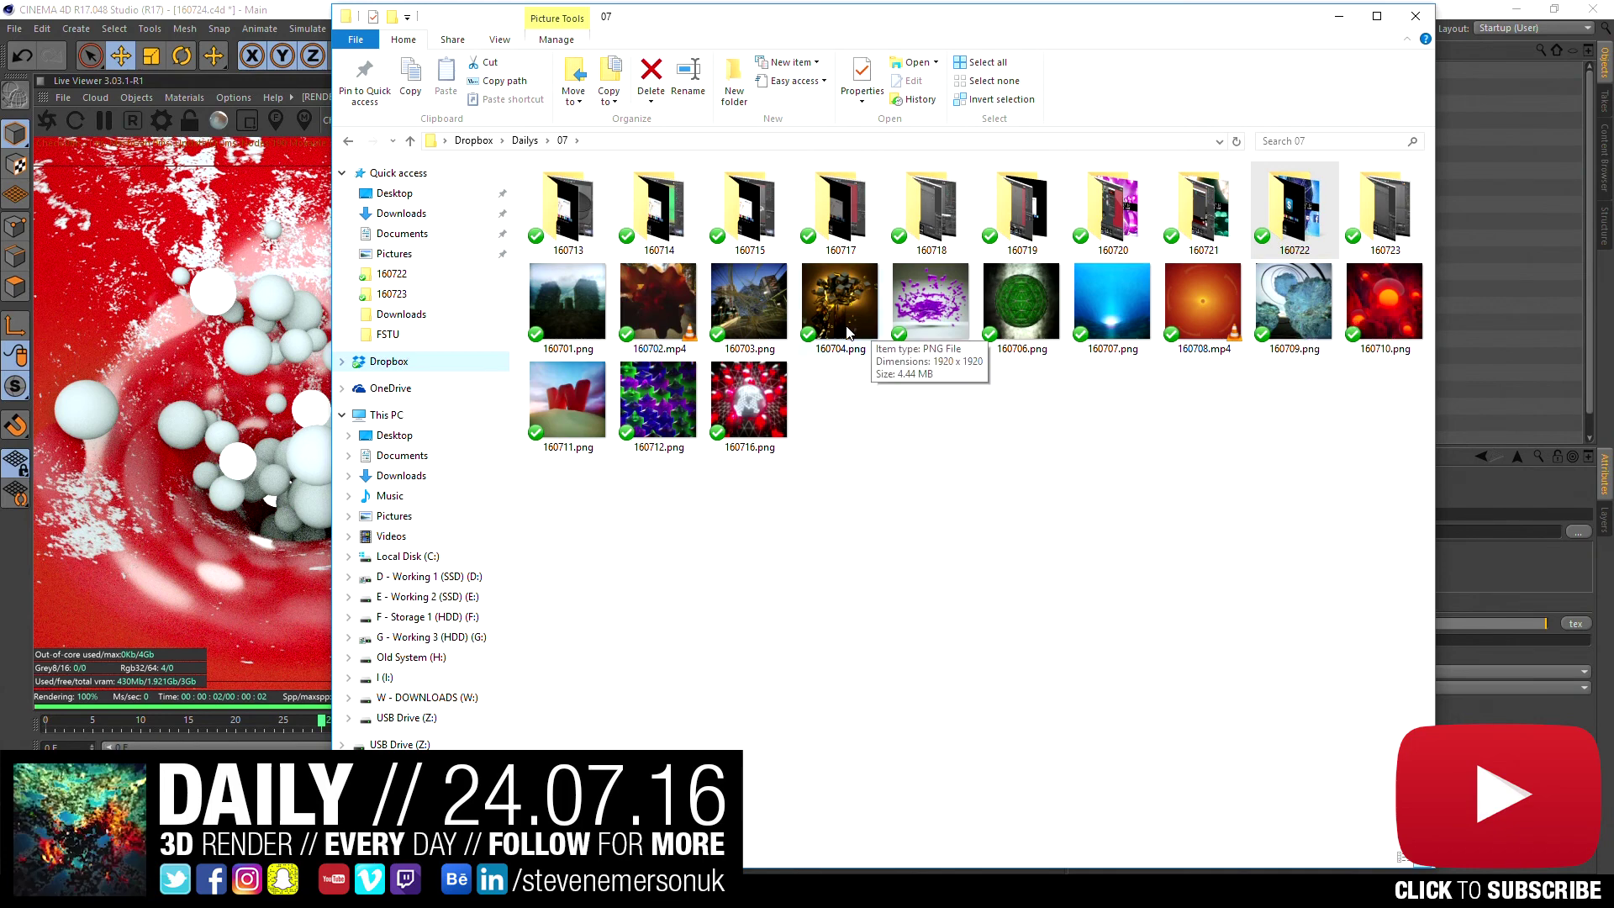
pyautogui.click(524, 141)
pyautogui.doubleClick(575, 269)
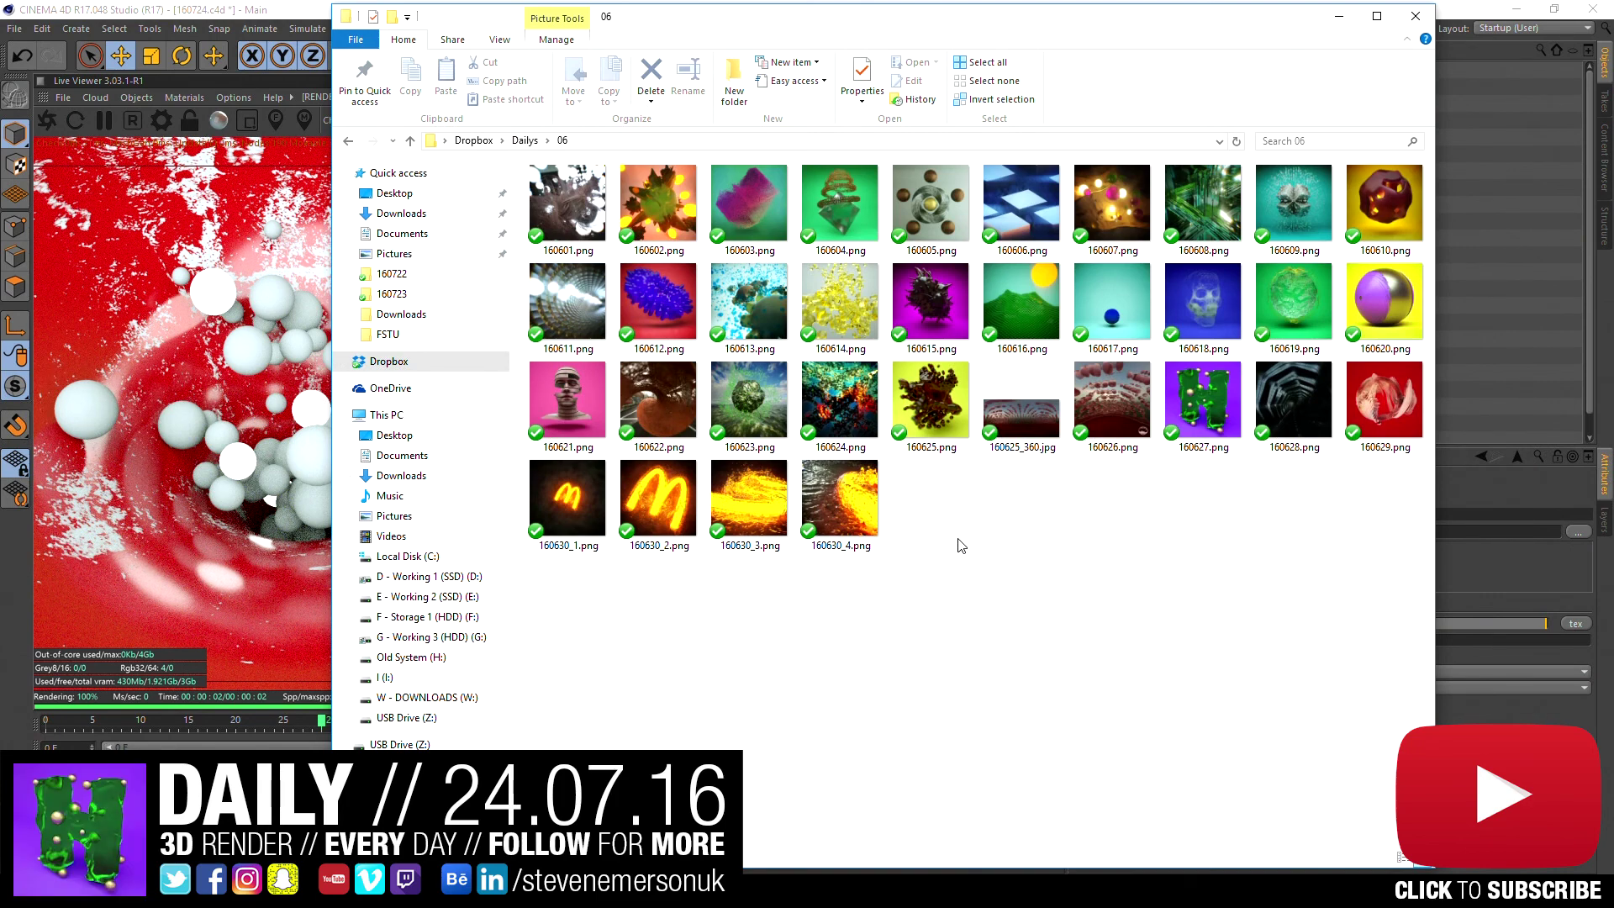
pyautogui.click(837, 493)
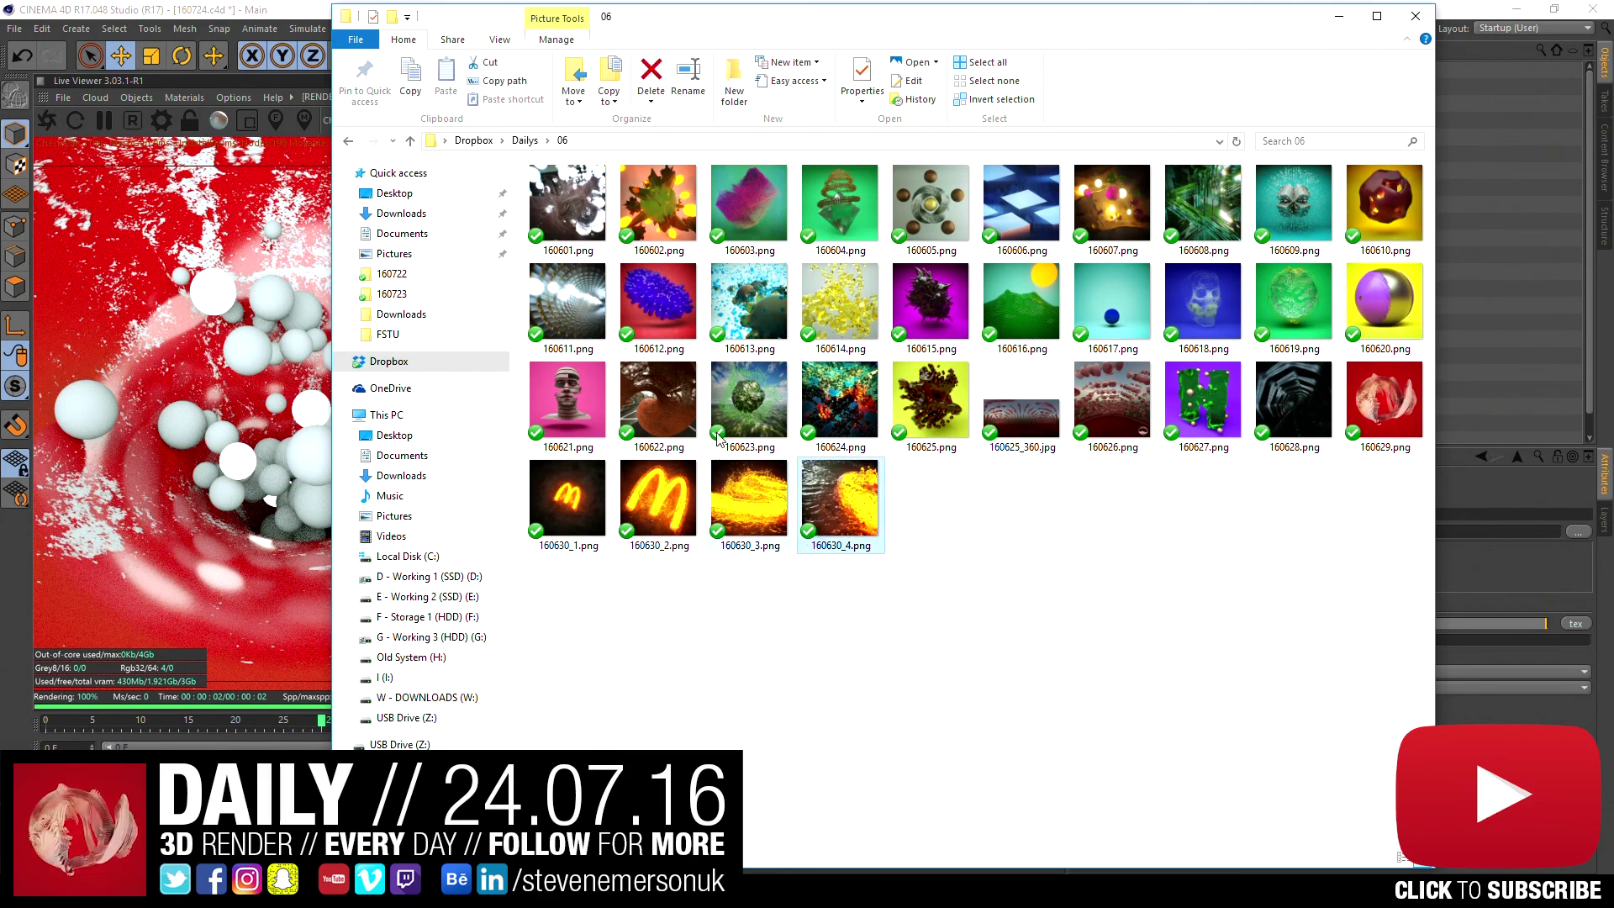
pyautogui.click(429, 577)
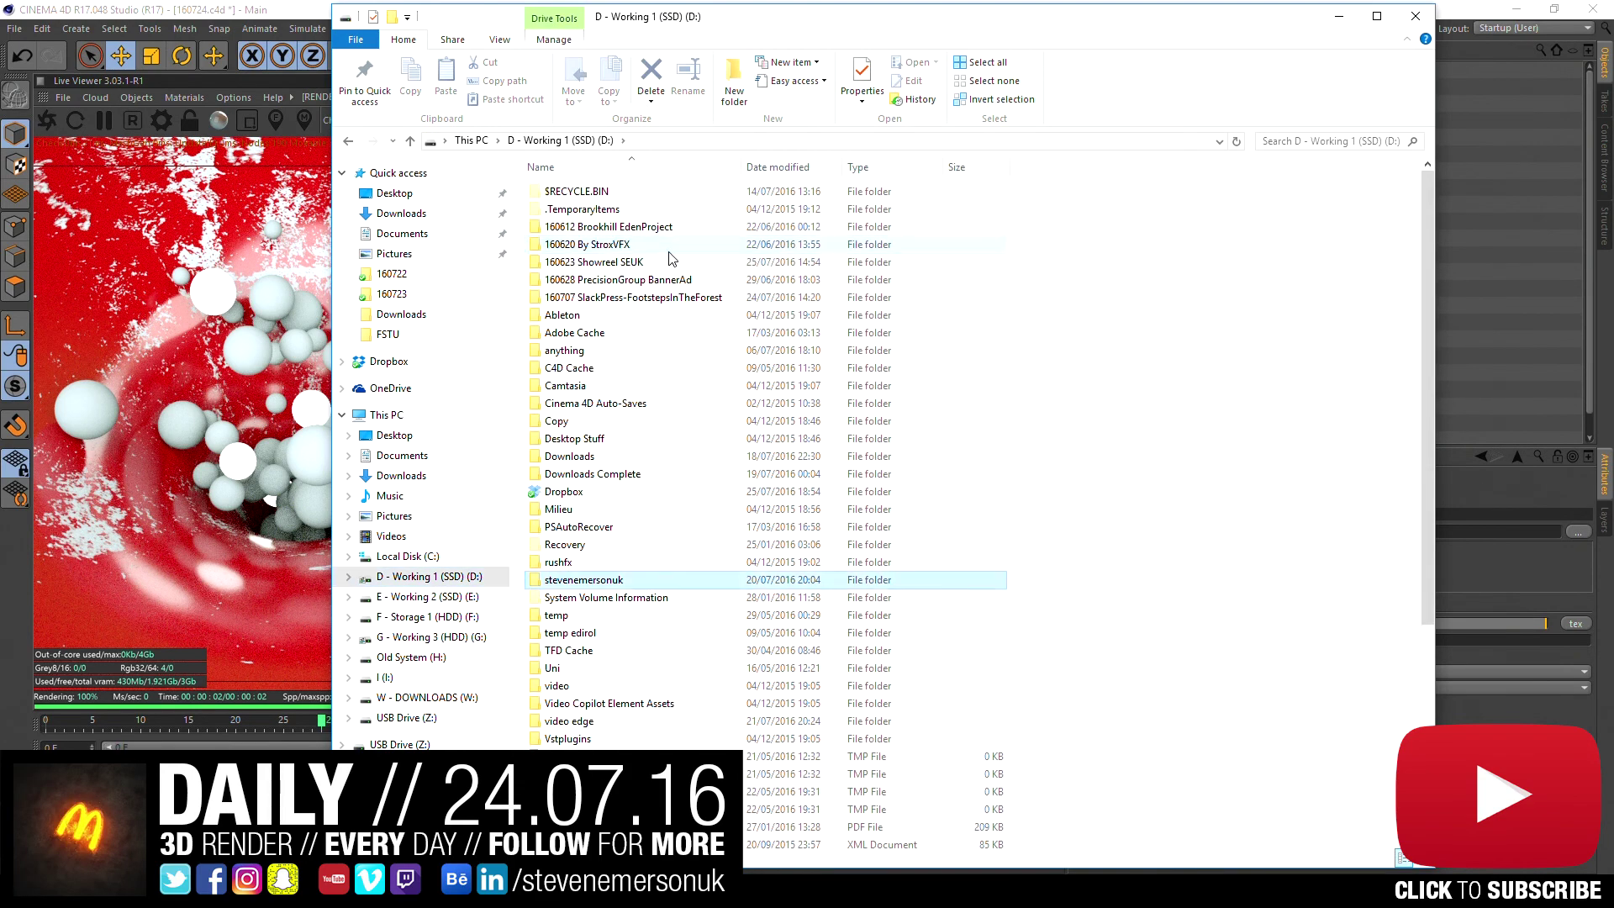
pyautogui.doubleClick(571, 576)
pyautogui.doubleClick(672, 259)
pyautogui.press('End')
pyautogui.press('Return')
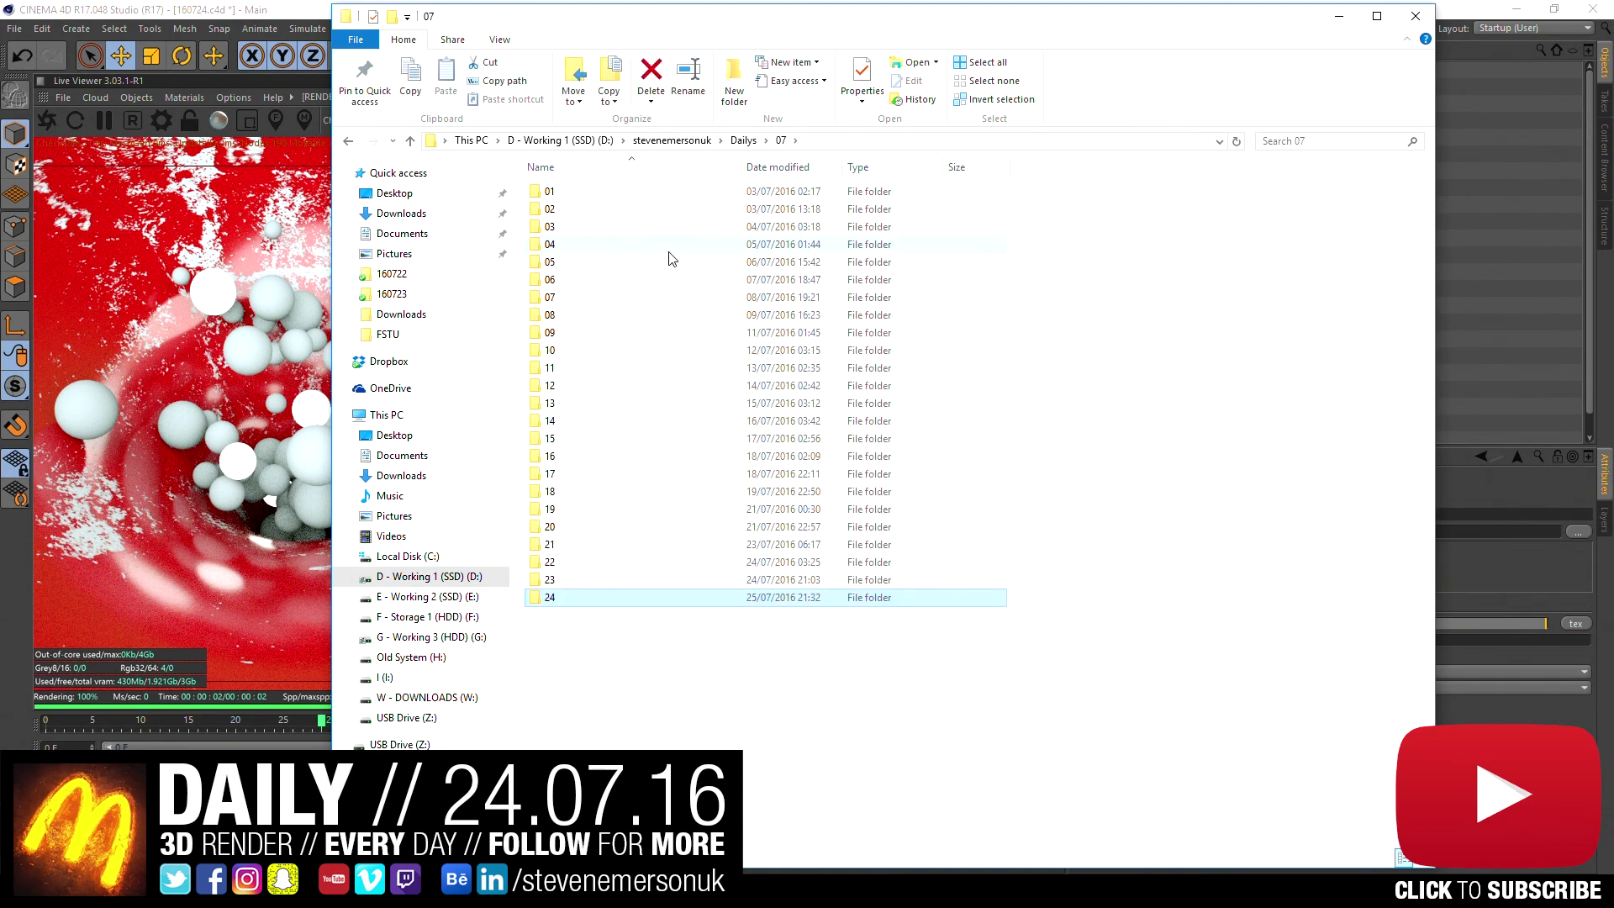
pyautogui.press('BackSpace')
pyautogui.press('Up')
pyautogui.press('Return')
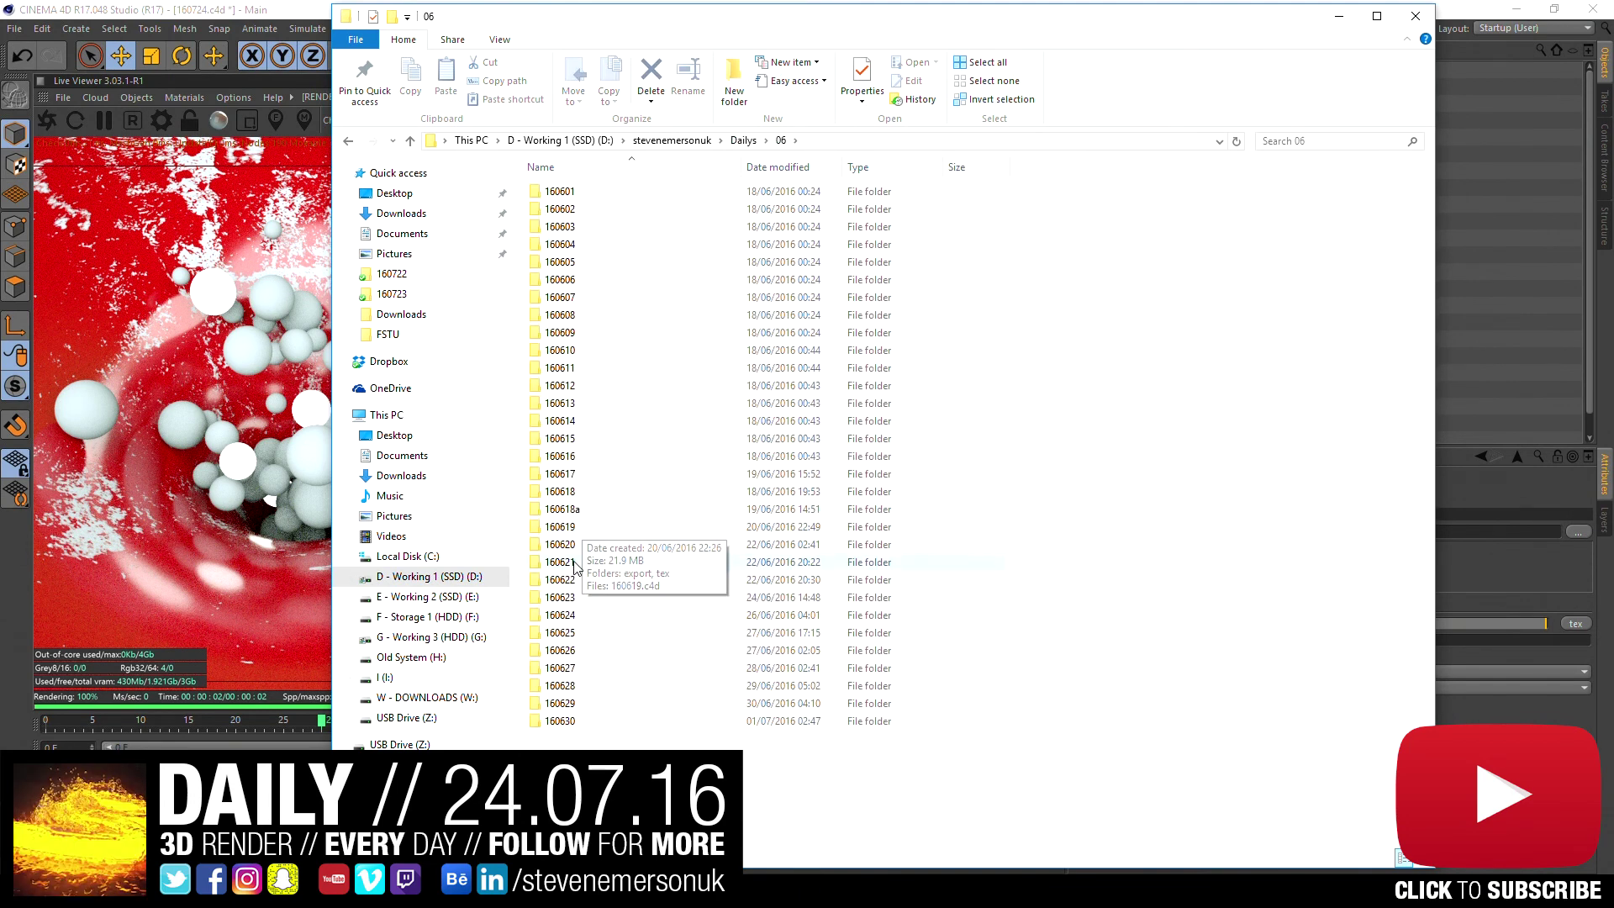
# - Locate HDR_110_Tunnel_Ref.hdr in the 160630 project's hdr folder
pyautogui.doubleClick(580, 720)
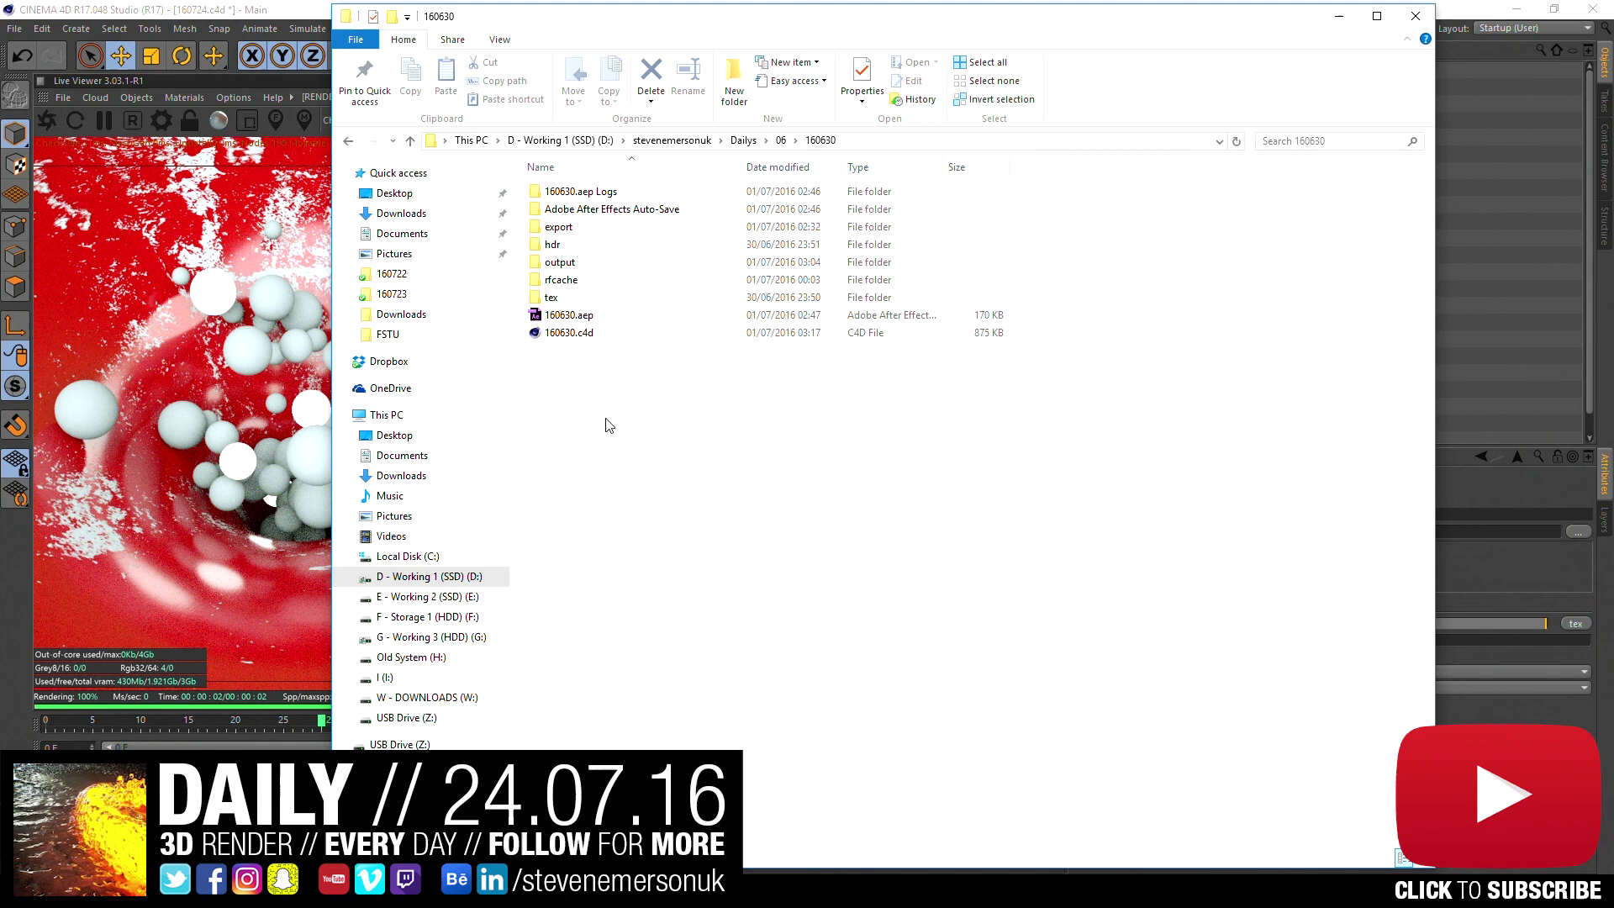
pyautogui.doubleClick(588, 264)
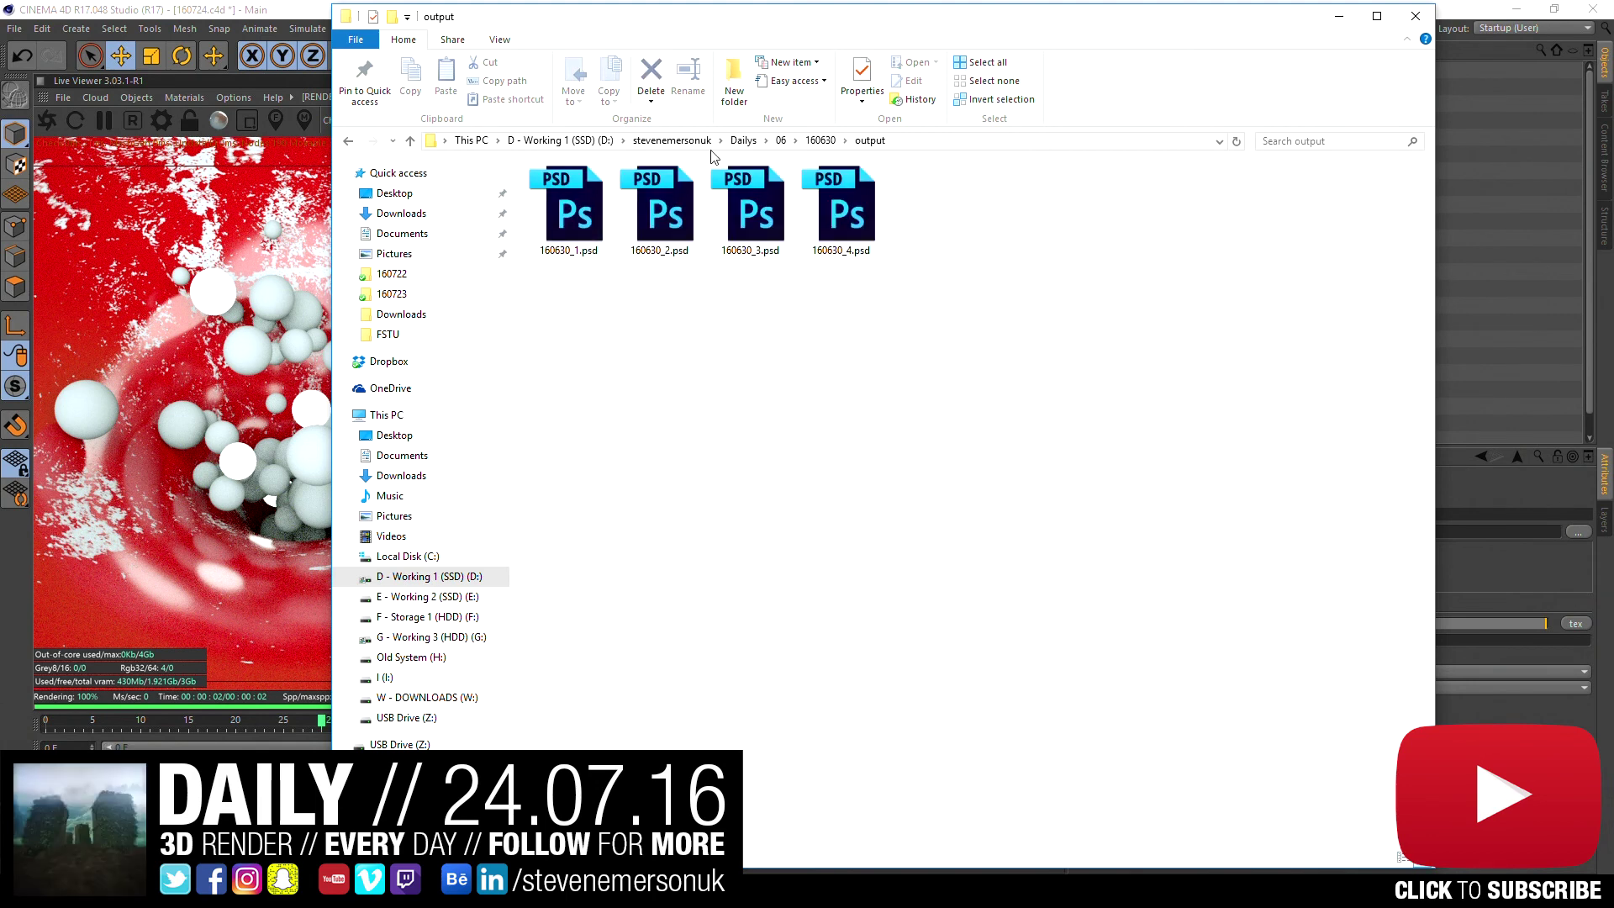
pyautogui.click(820, 140)
pyautogui.doubleClick(588, 248)
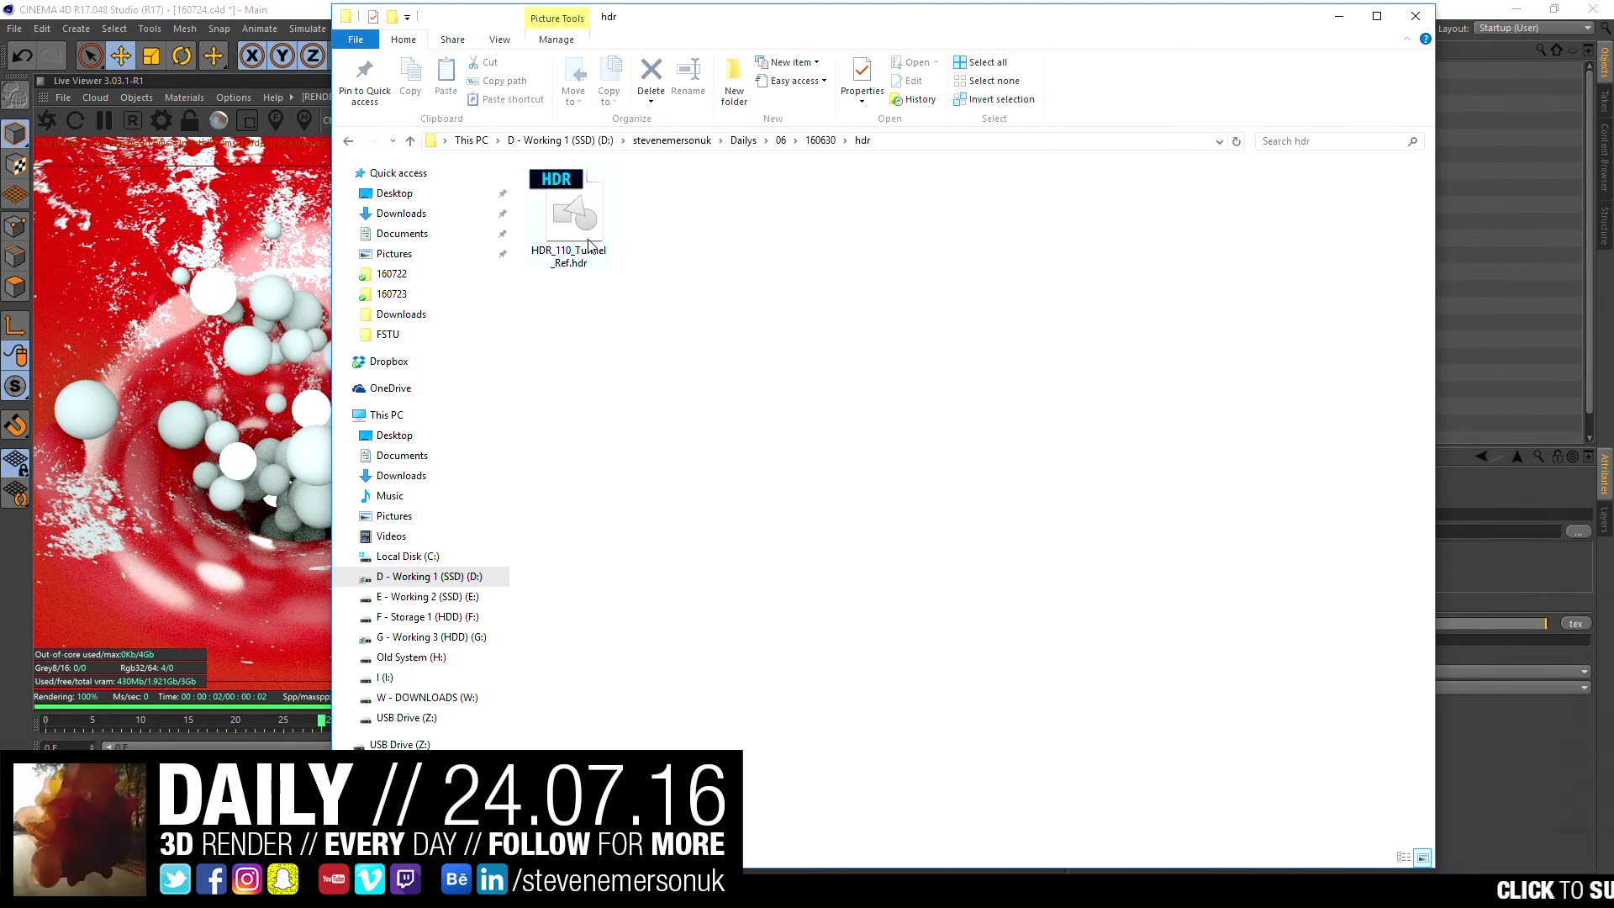
pyautogui.click(584, 211)
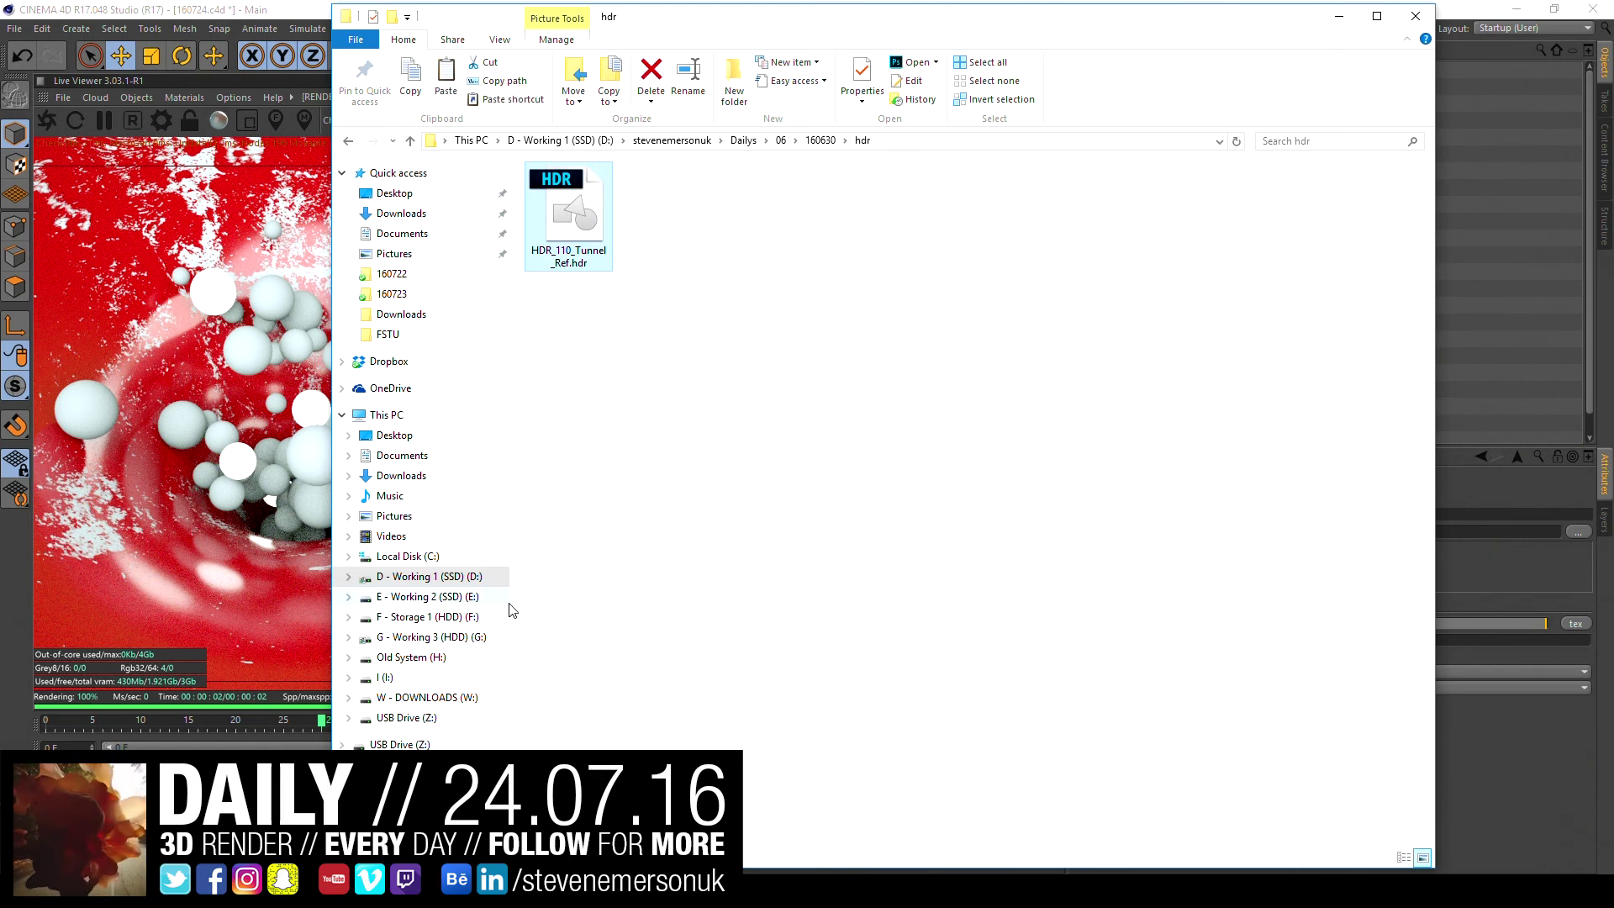
# - Open the Dailys 07\24\tex folder
pyautogui.click(781, 141)
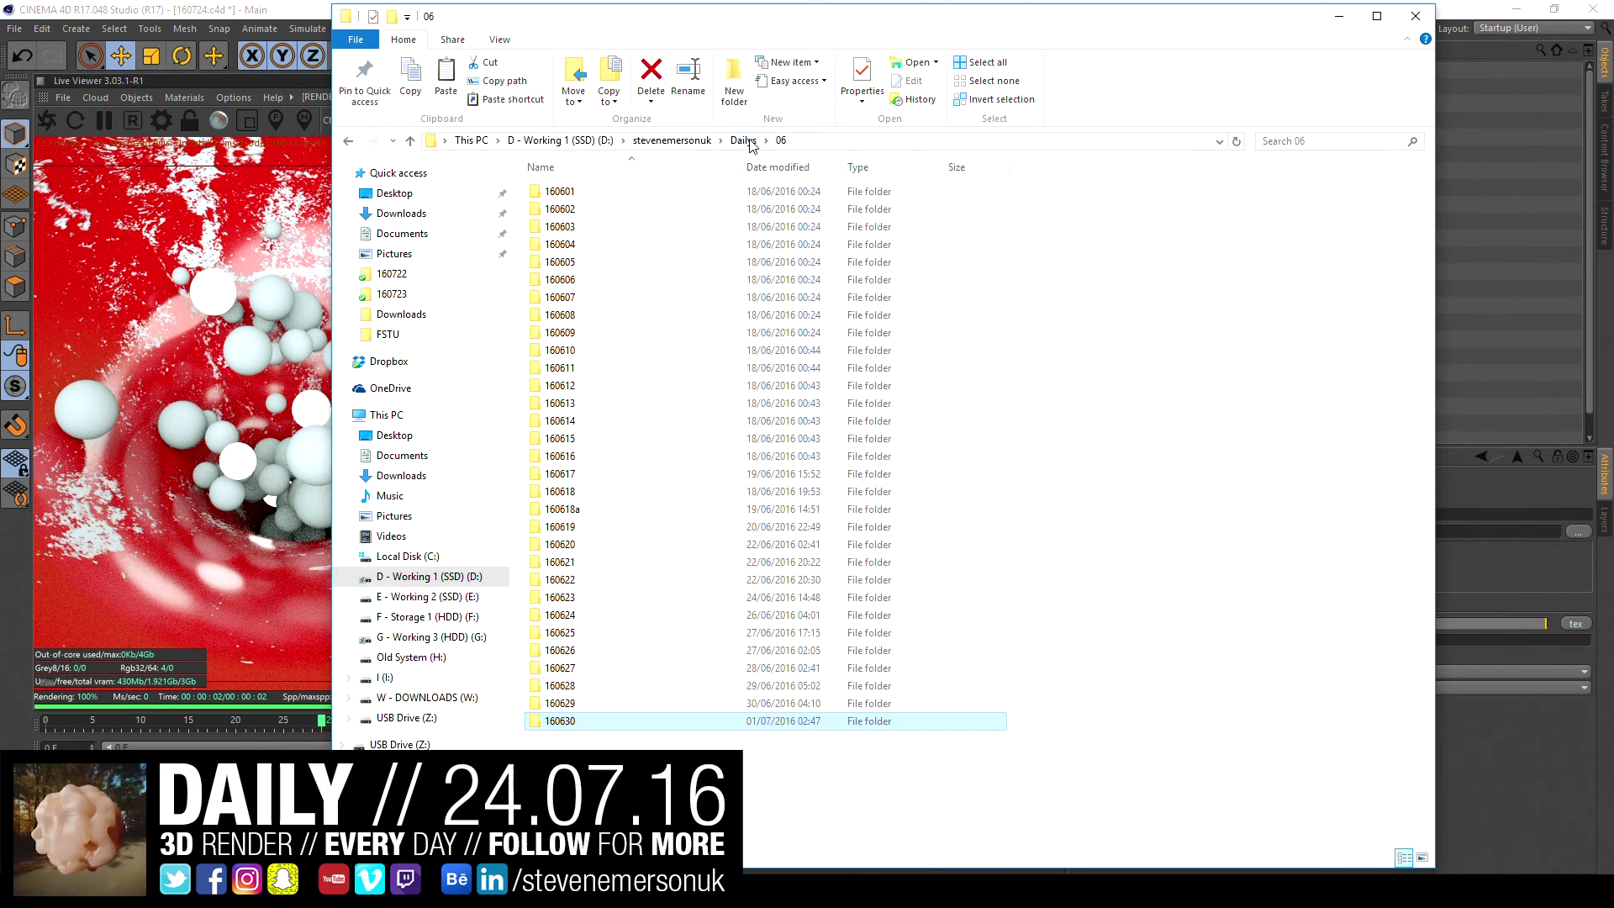
pyautogui.doubleClick(558, 297)
pyautogui.click(555, 597)
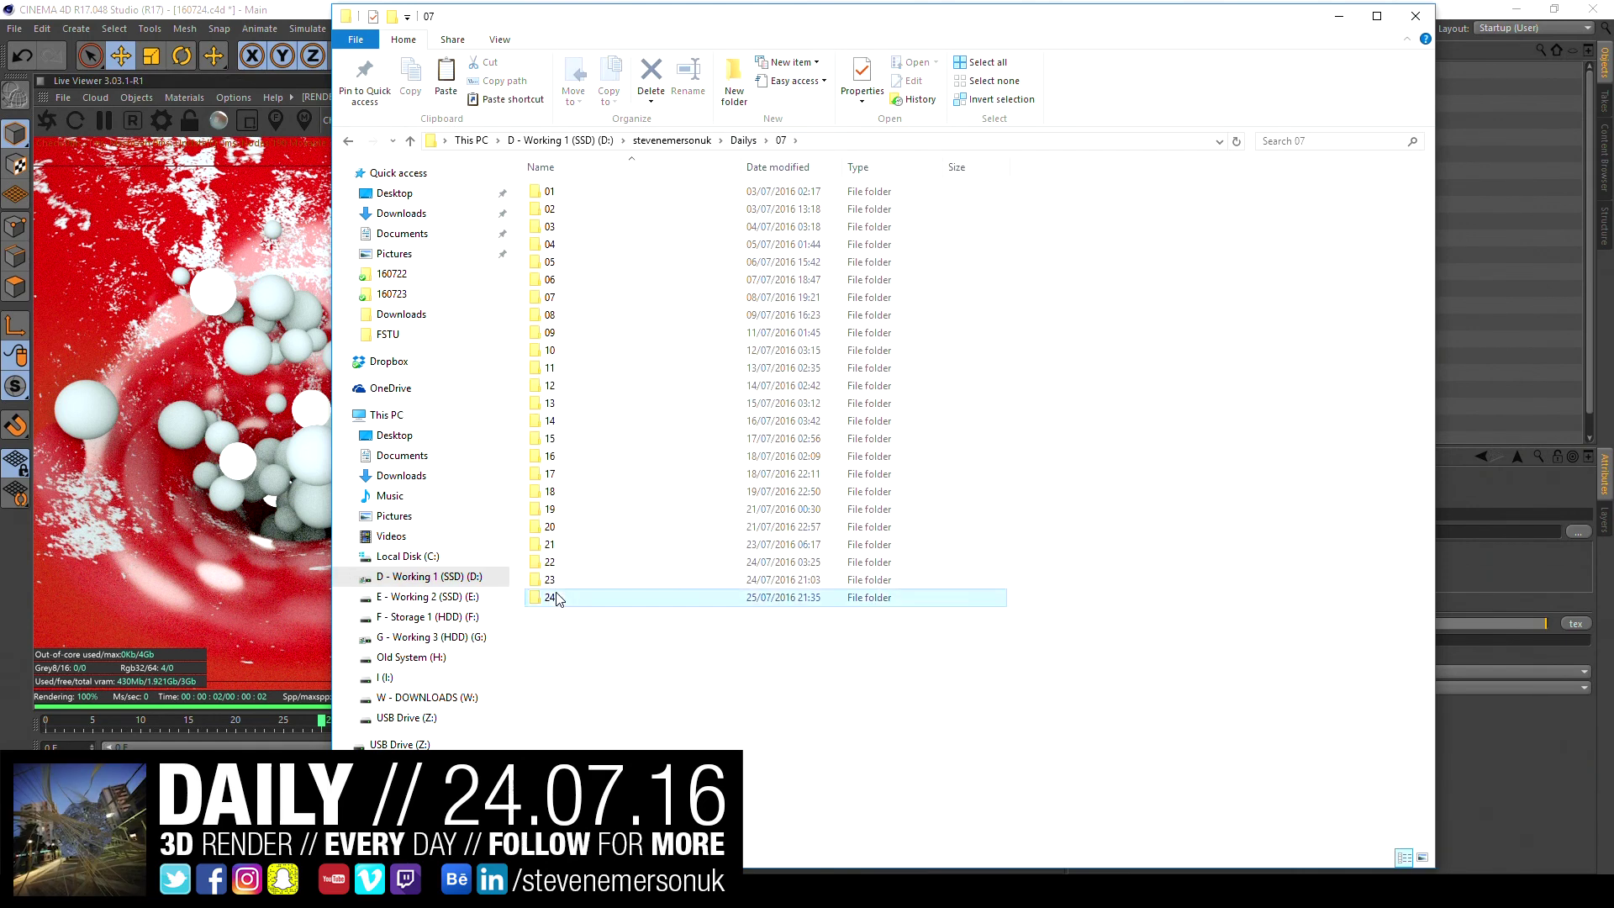
pyautogui.doubleClick(556, 597)
pyautogui.doubleClick(547, 193)
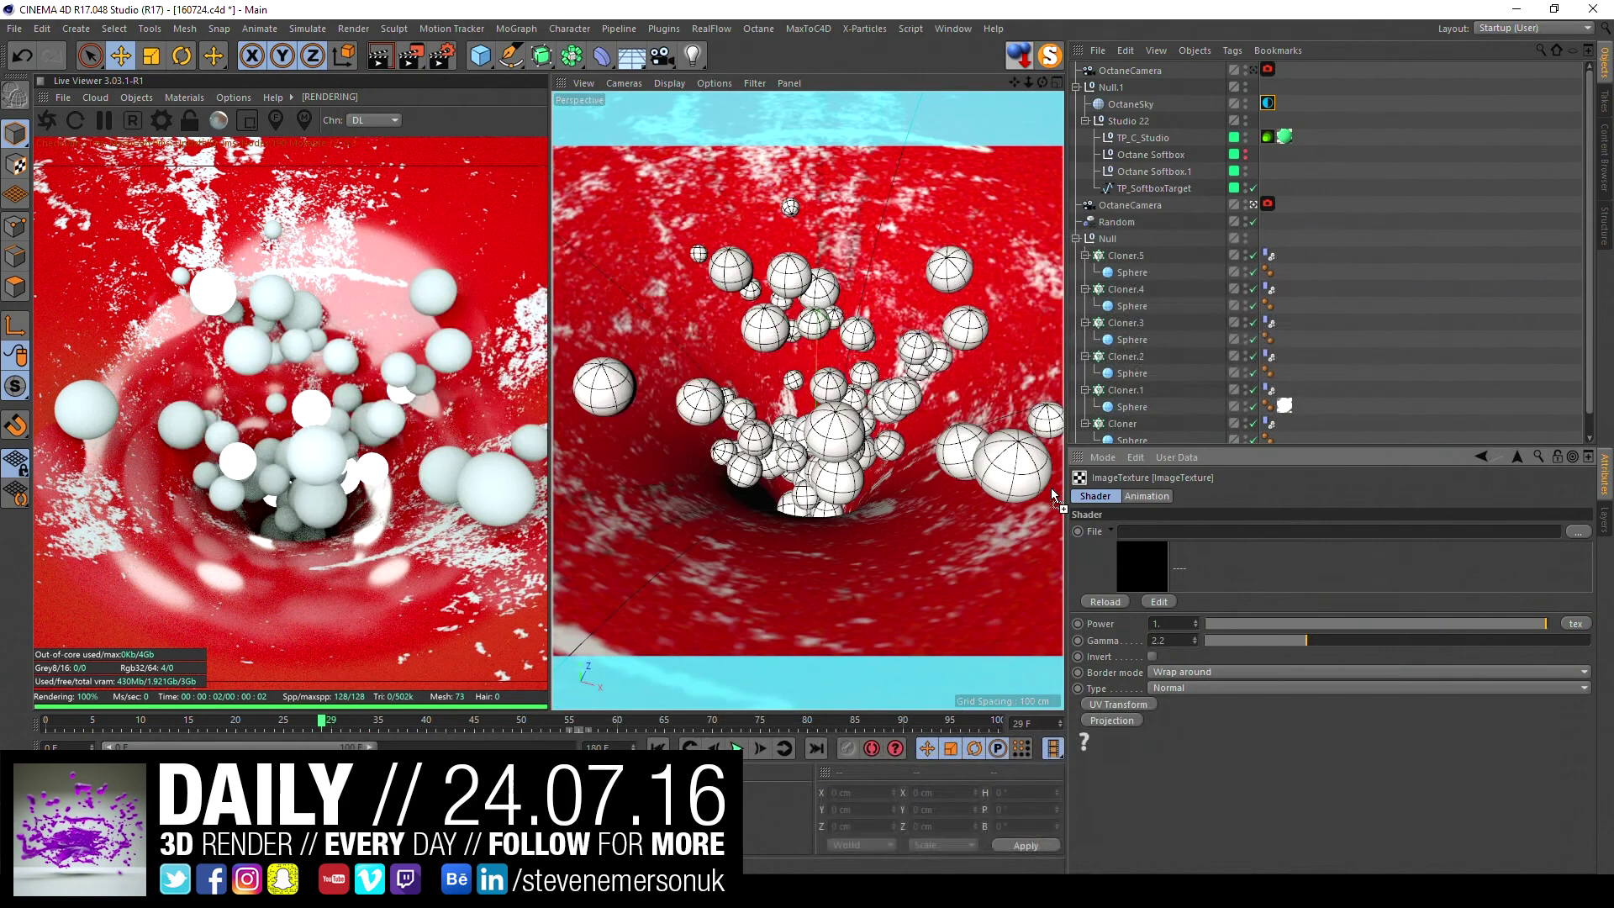
# - Load tex\HDR_110_Tunnel_Ref.hdr as the OctaneSky ImageTexture file
pyautogui.moveTo(600, 210); pyautogui.dragTo(1480, 531)
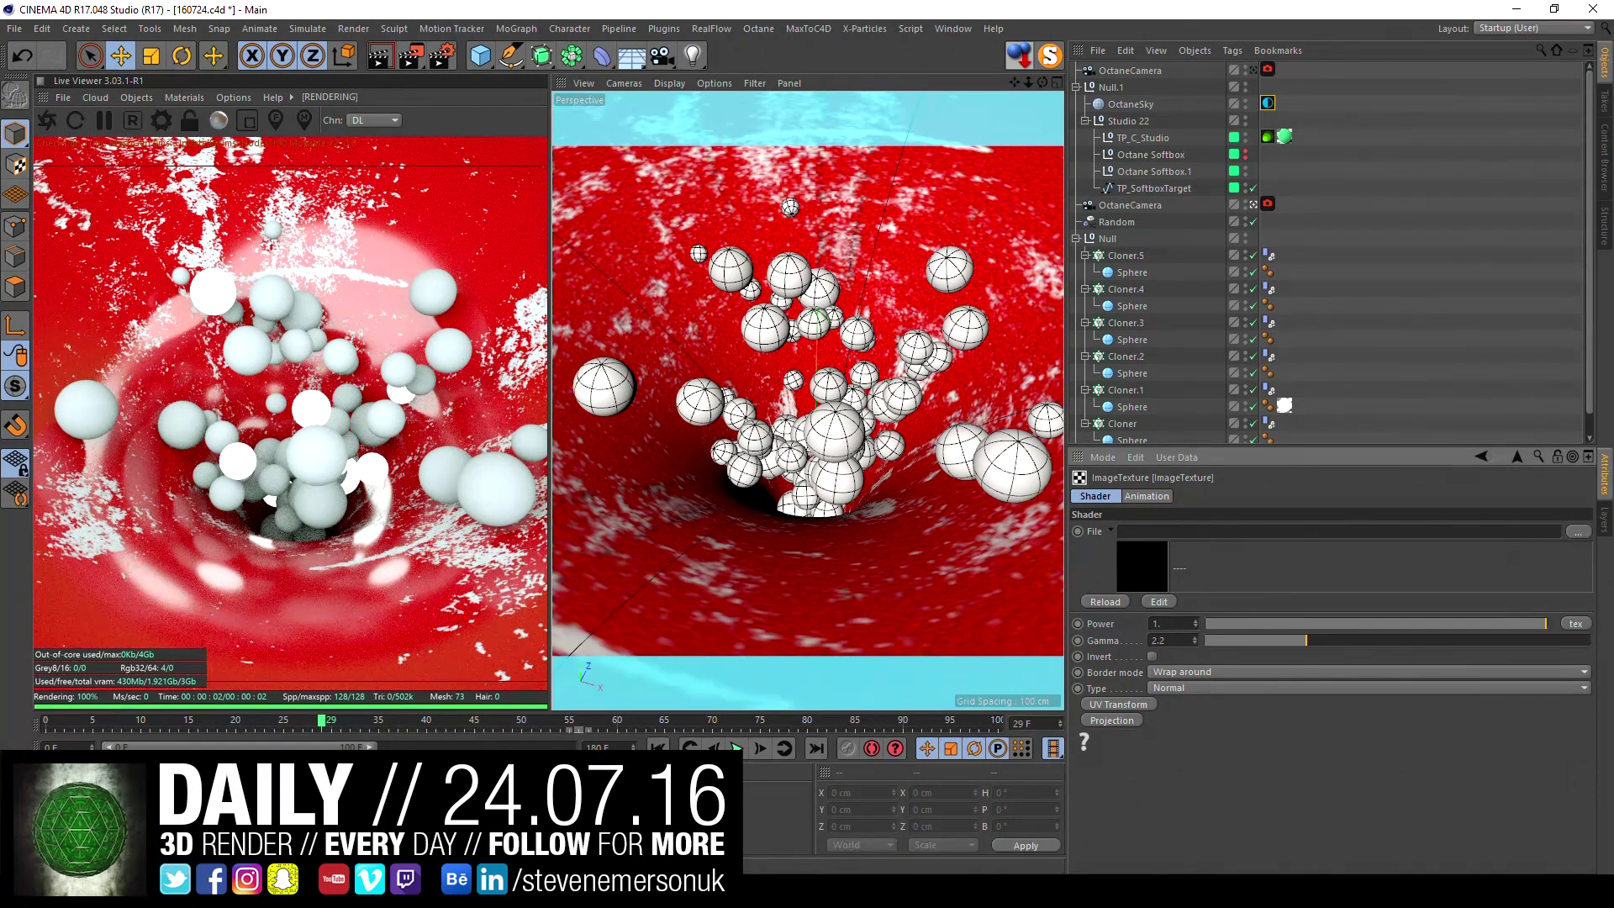
pyautogui.click(1577, 533)
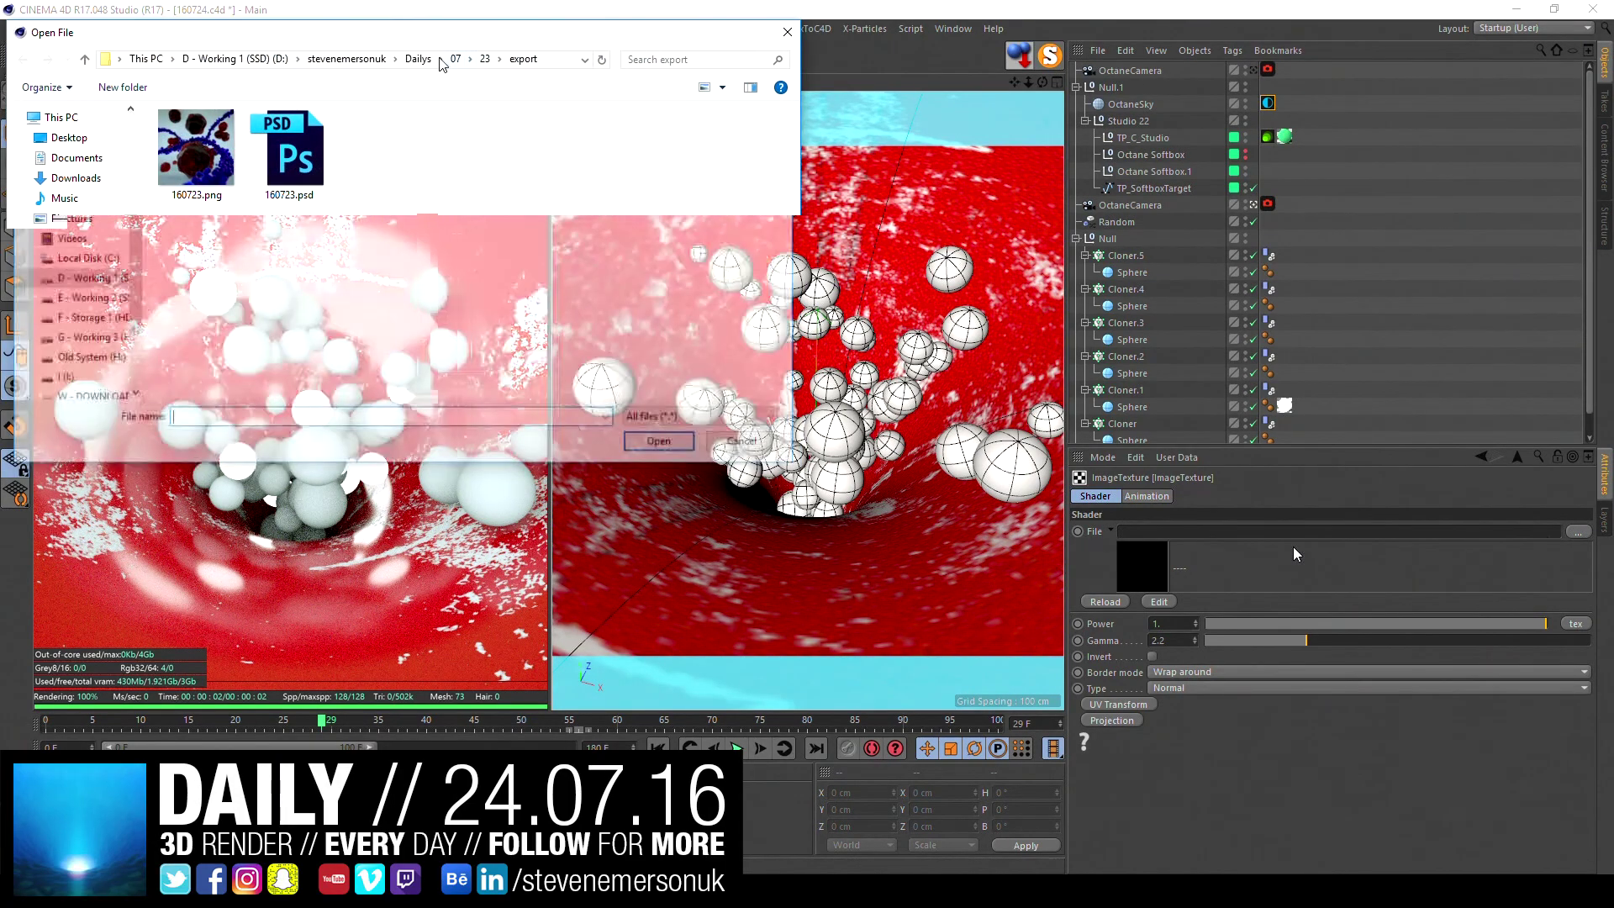
pyautogui.click(458, 59)
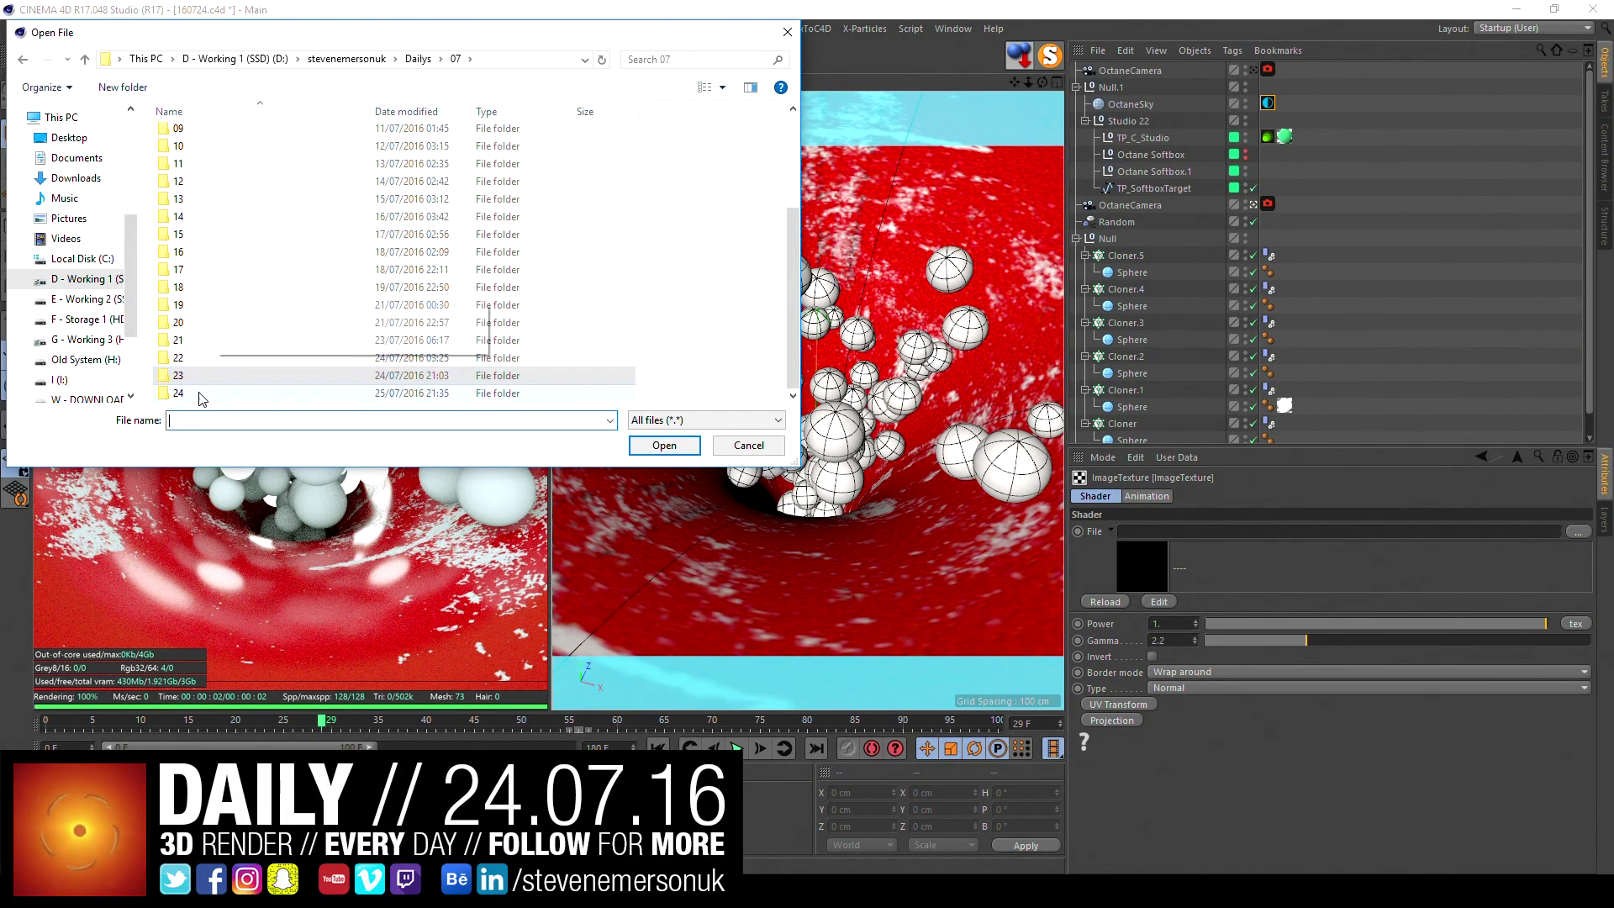
pyautogui.doubleClick(195, 395)
pyautogui.doubleClick(180, 135)
pyautogui.doubleClick(289, 164)
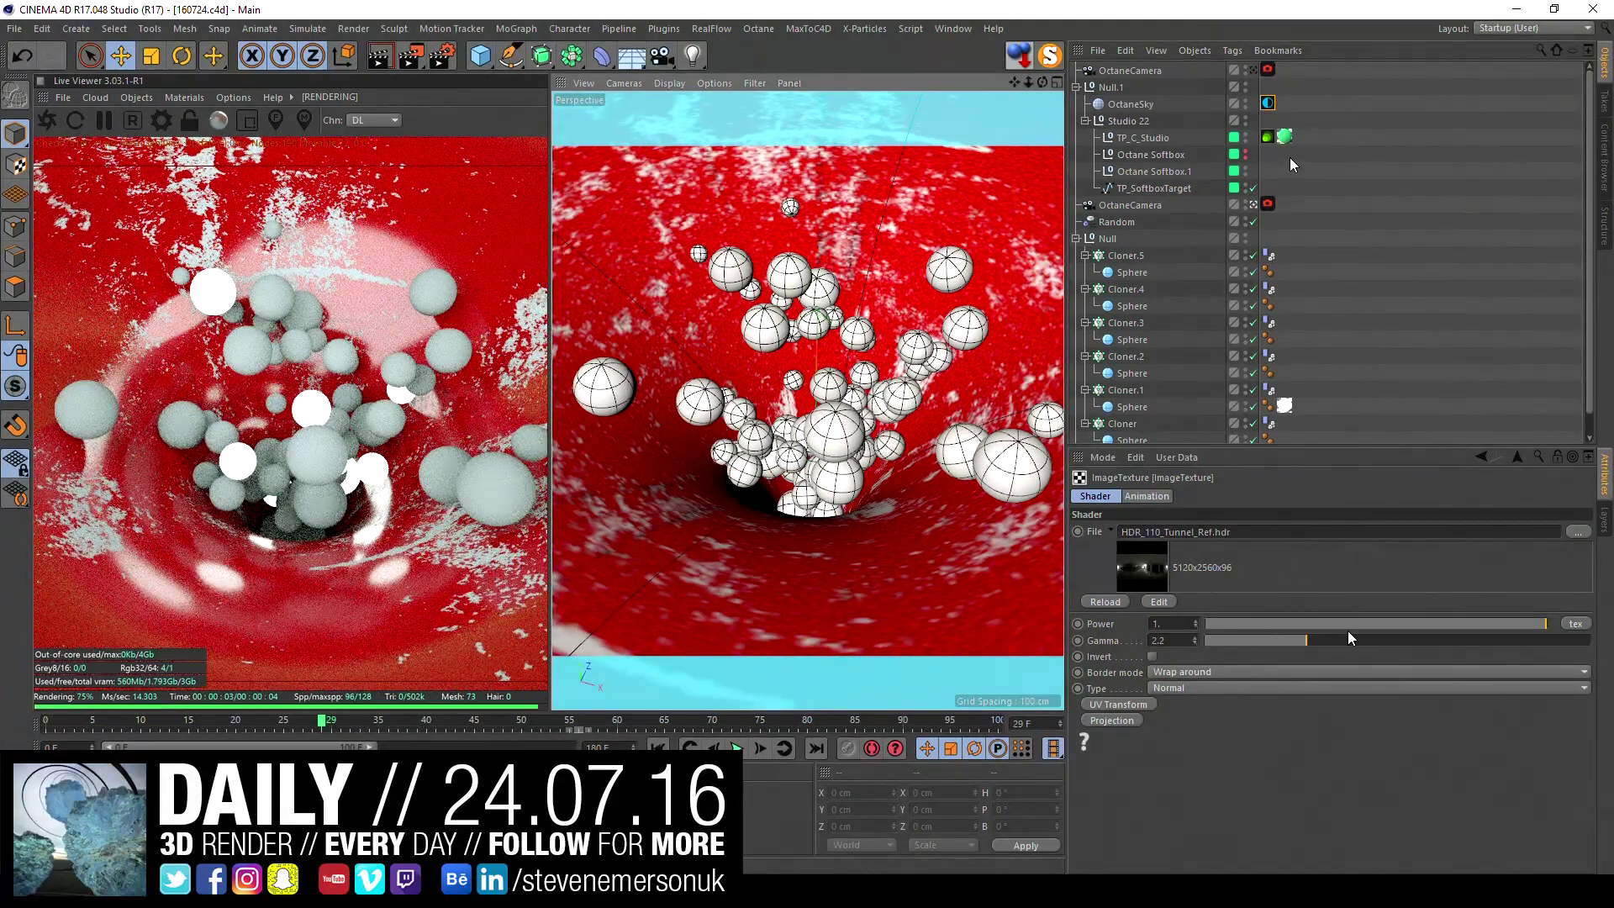
# - Set the sky ImageTexture gamma to 1 and view through the OctaneCamera again
pyautogui.click(1252, 205)
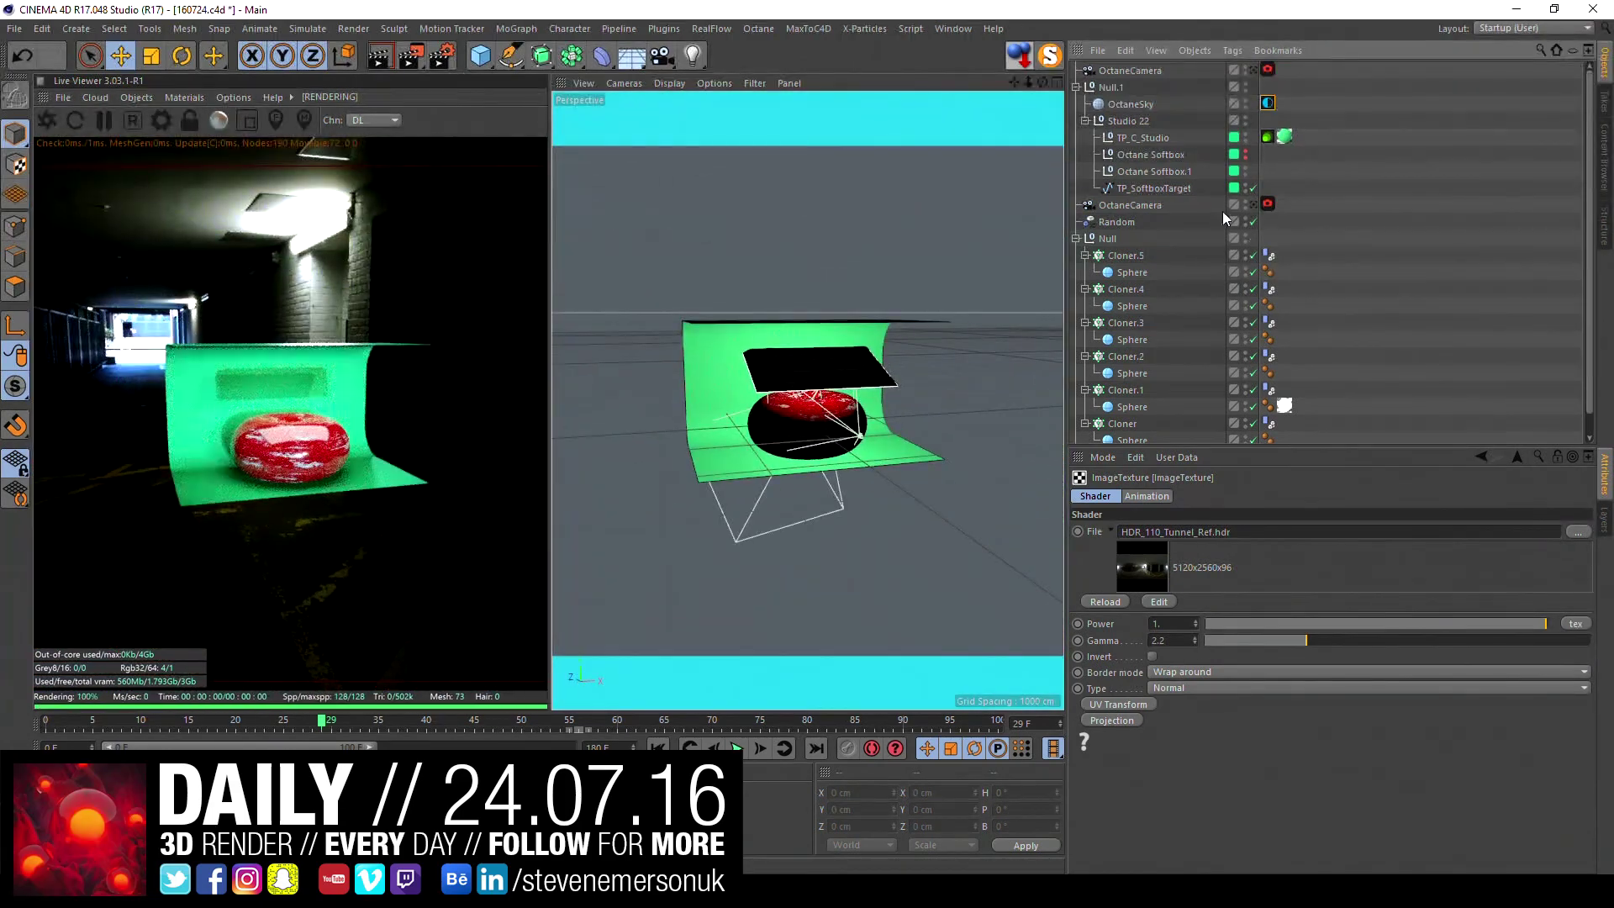
pyautogui.doubleClick(1169, 640)
pyautogui.write('1.')
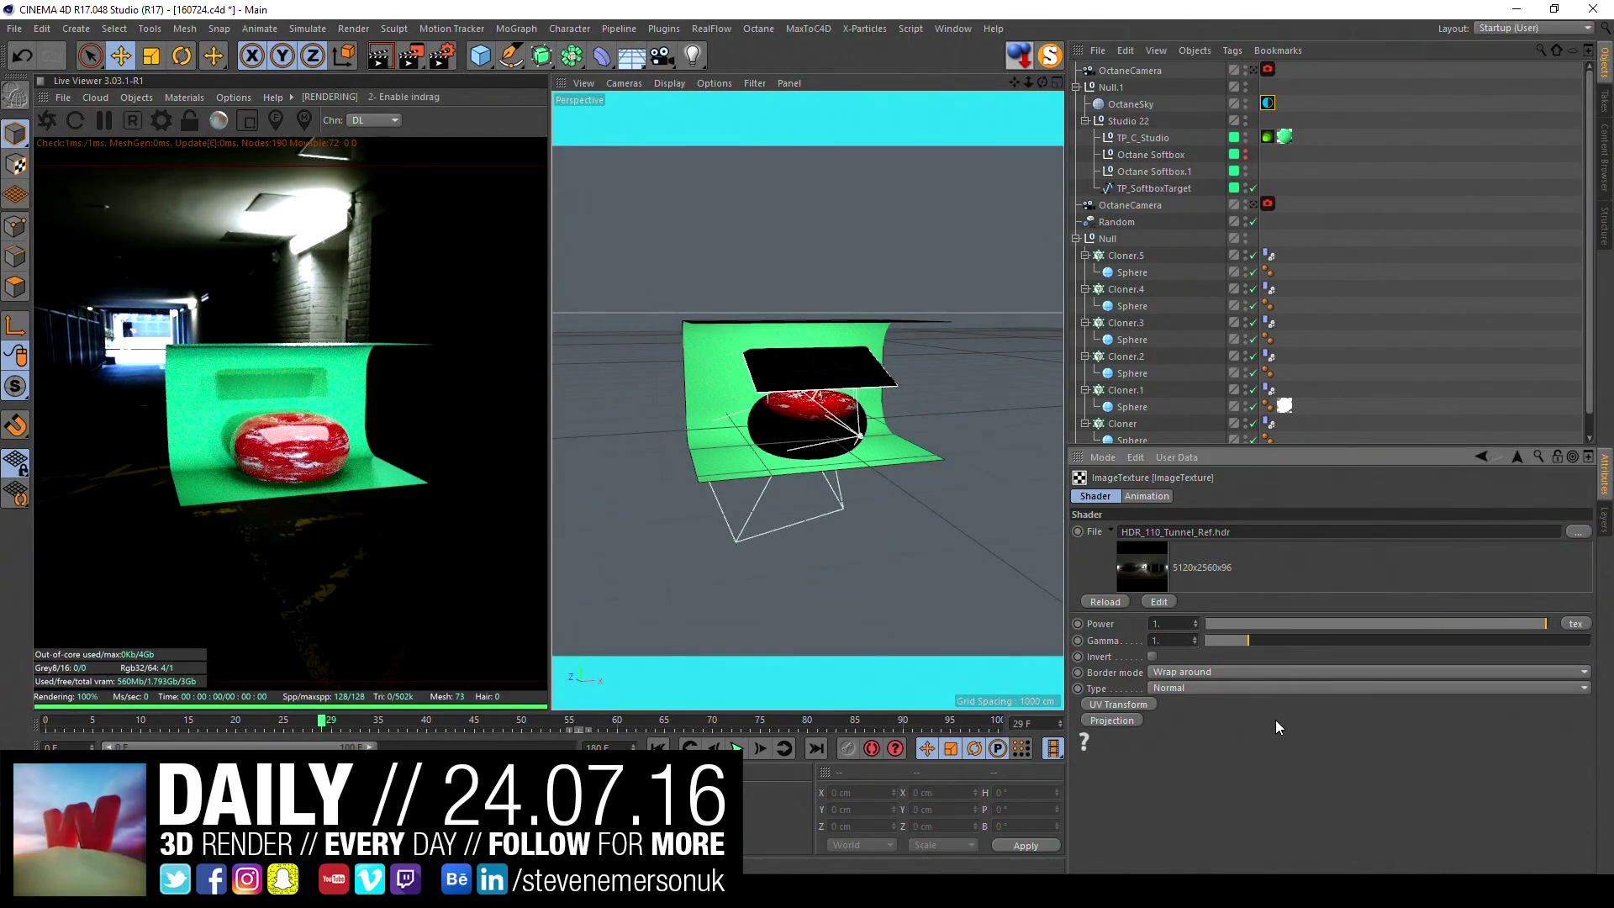
pyautogui.press('Return')
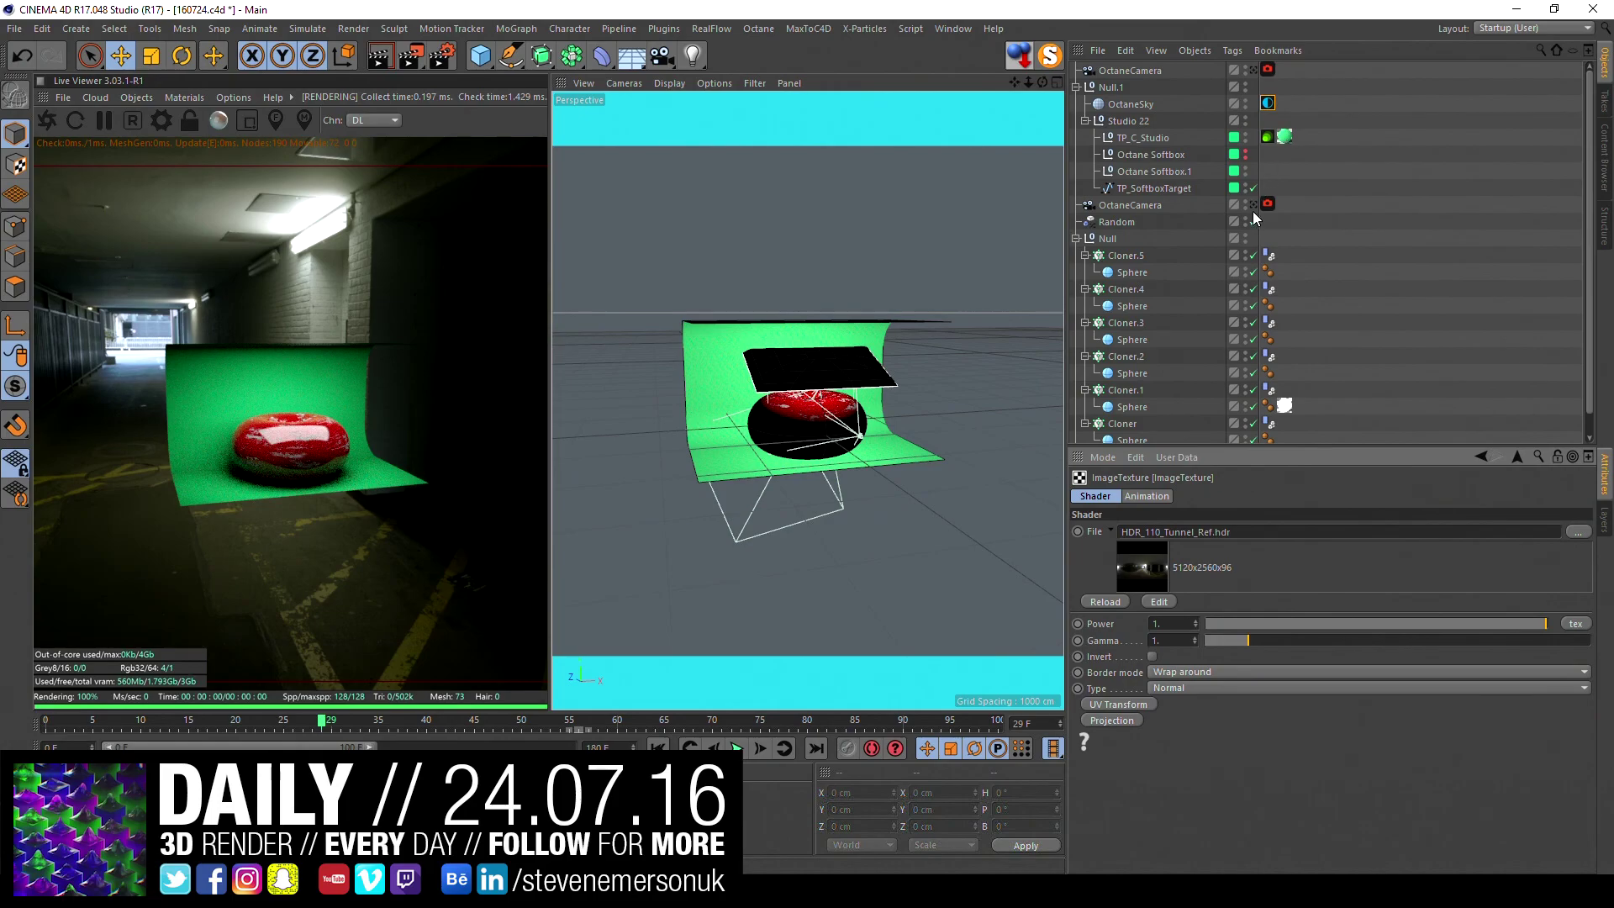
pyautogui.click(1253, 205)
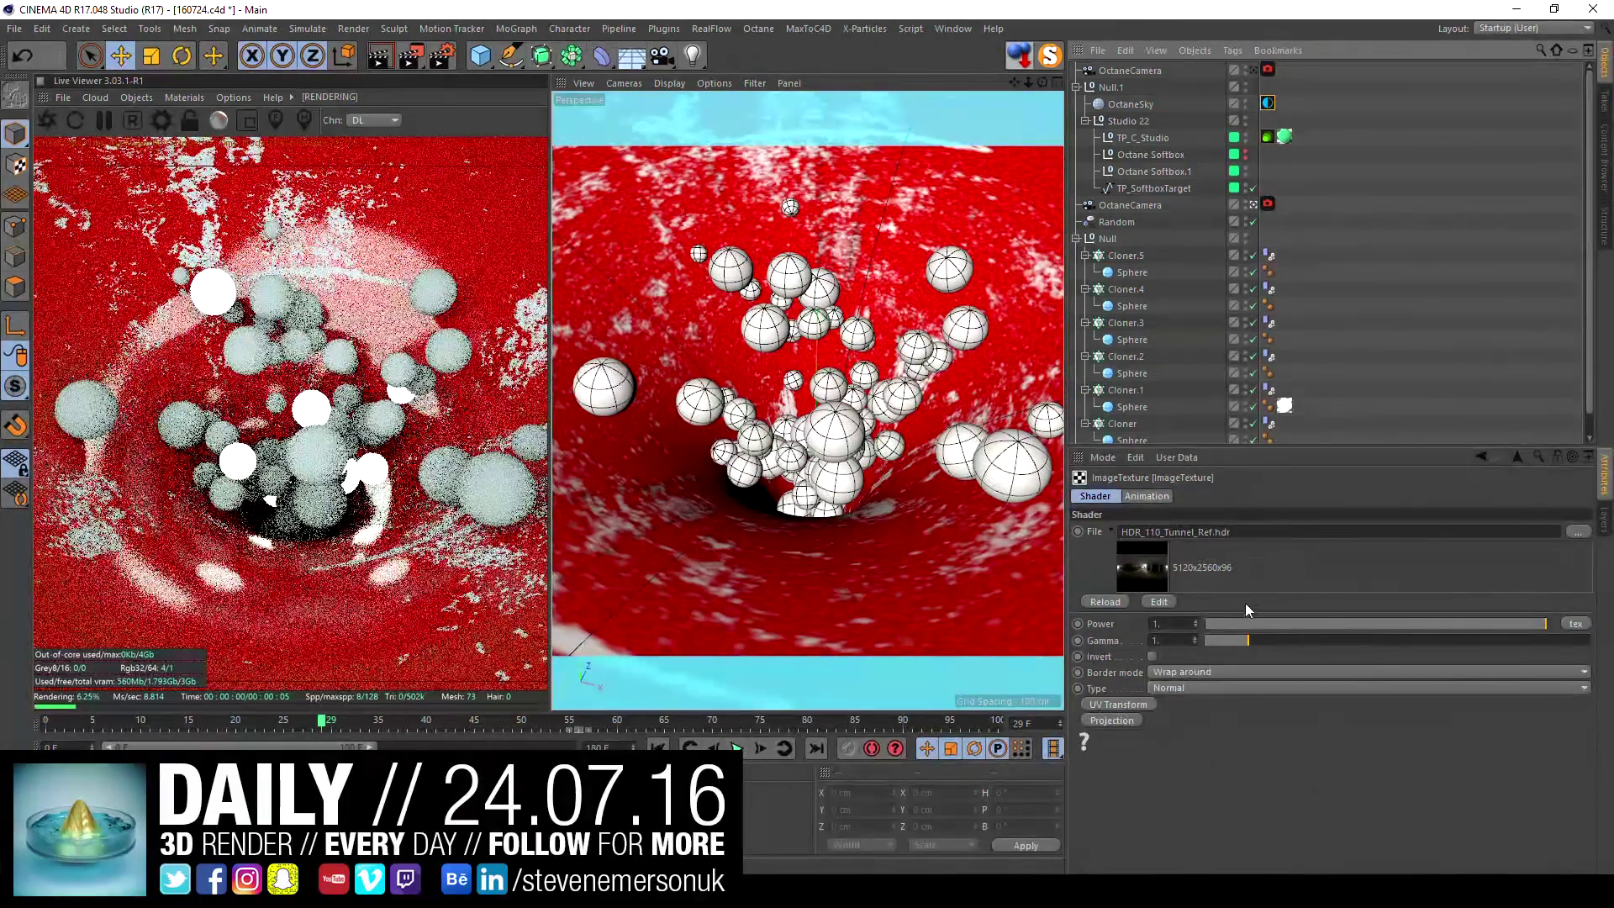
# - Compare texture gamma 2 and 2.2 from the editor camera, settling back on 1
pyautogui.click(1268, 104)
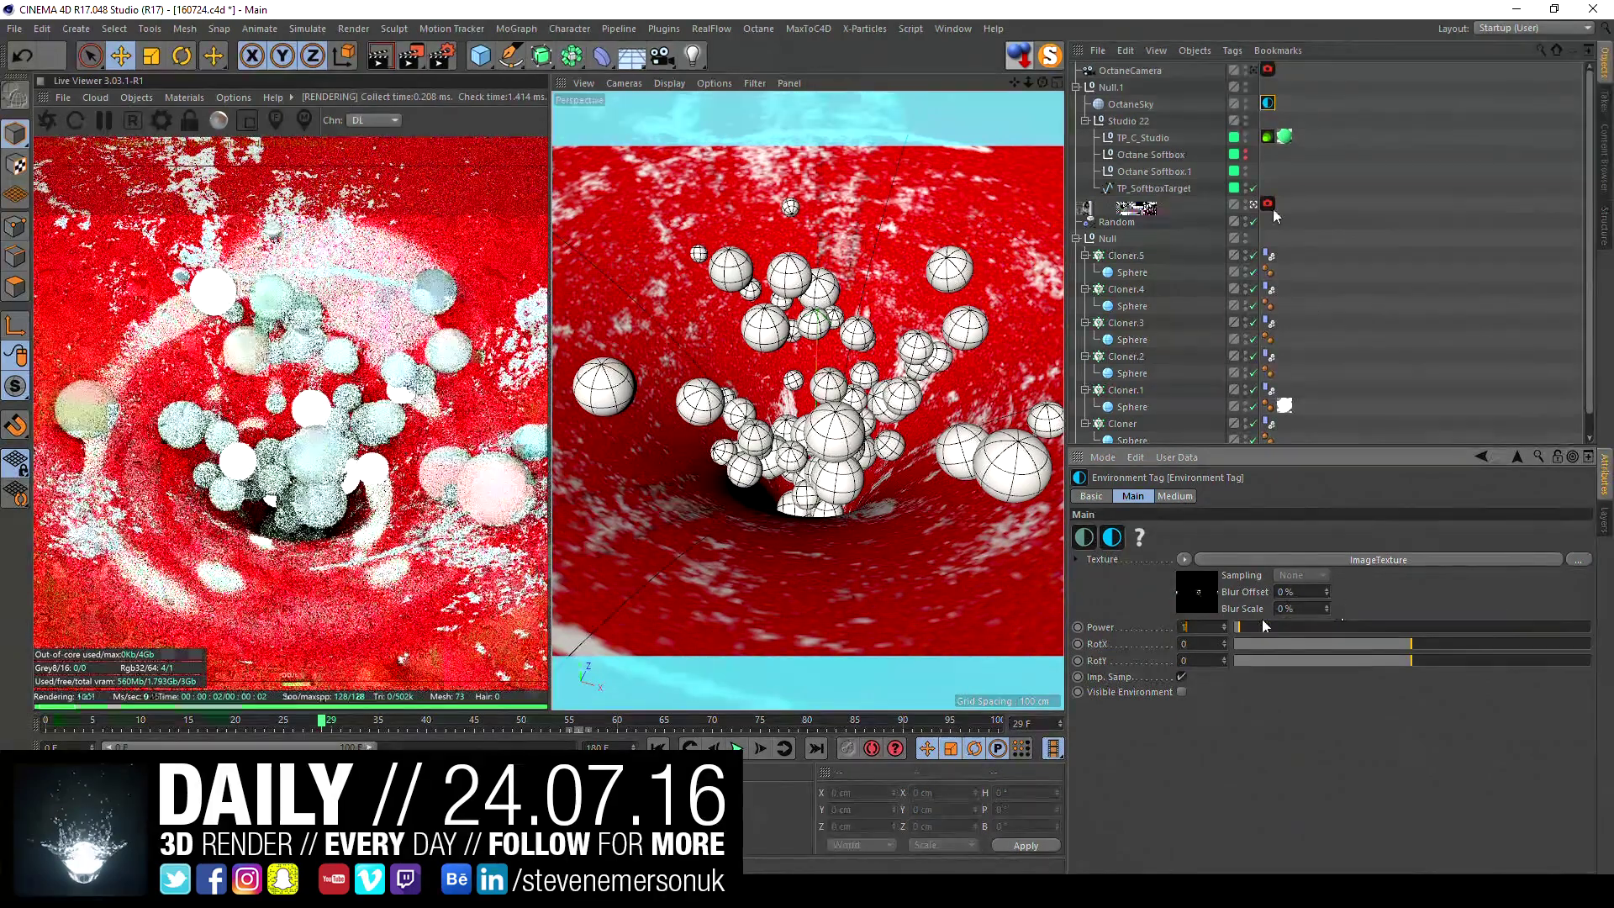
pyautogui.click(1252, 204)
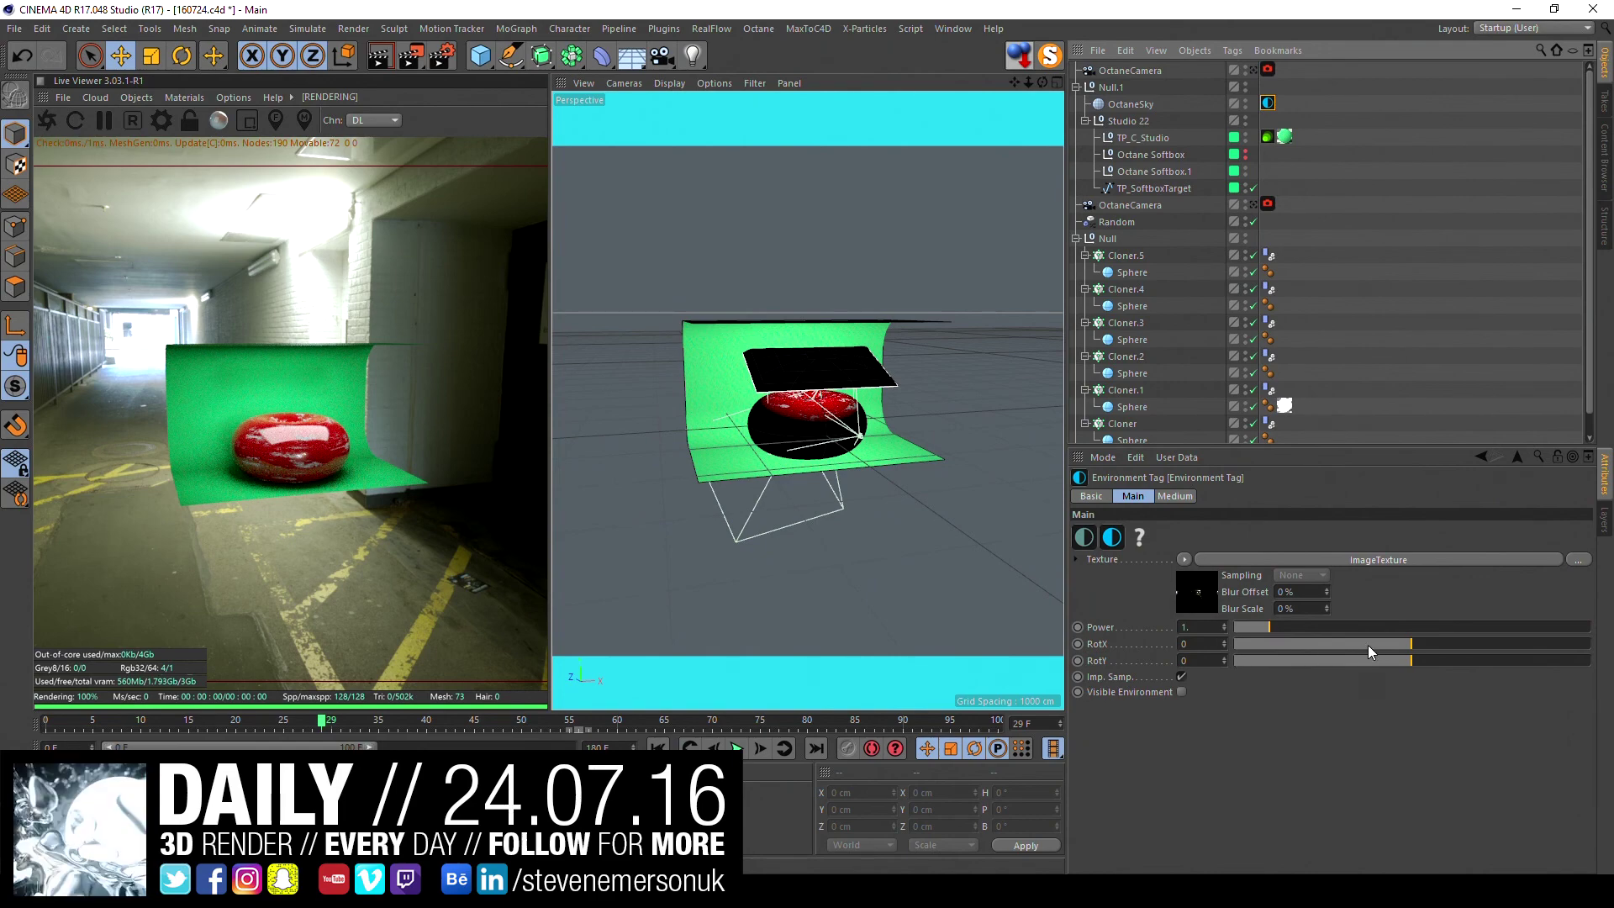
pyautogui.click(1196, 593)
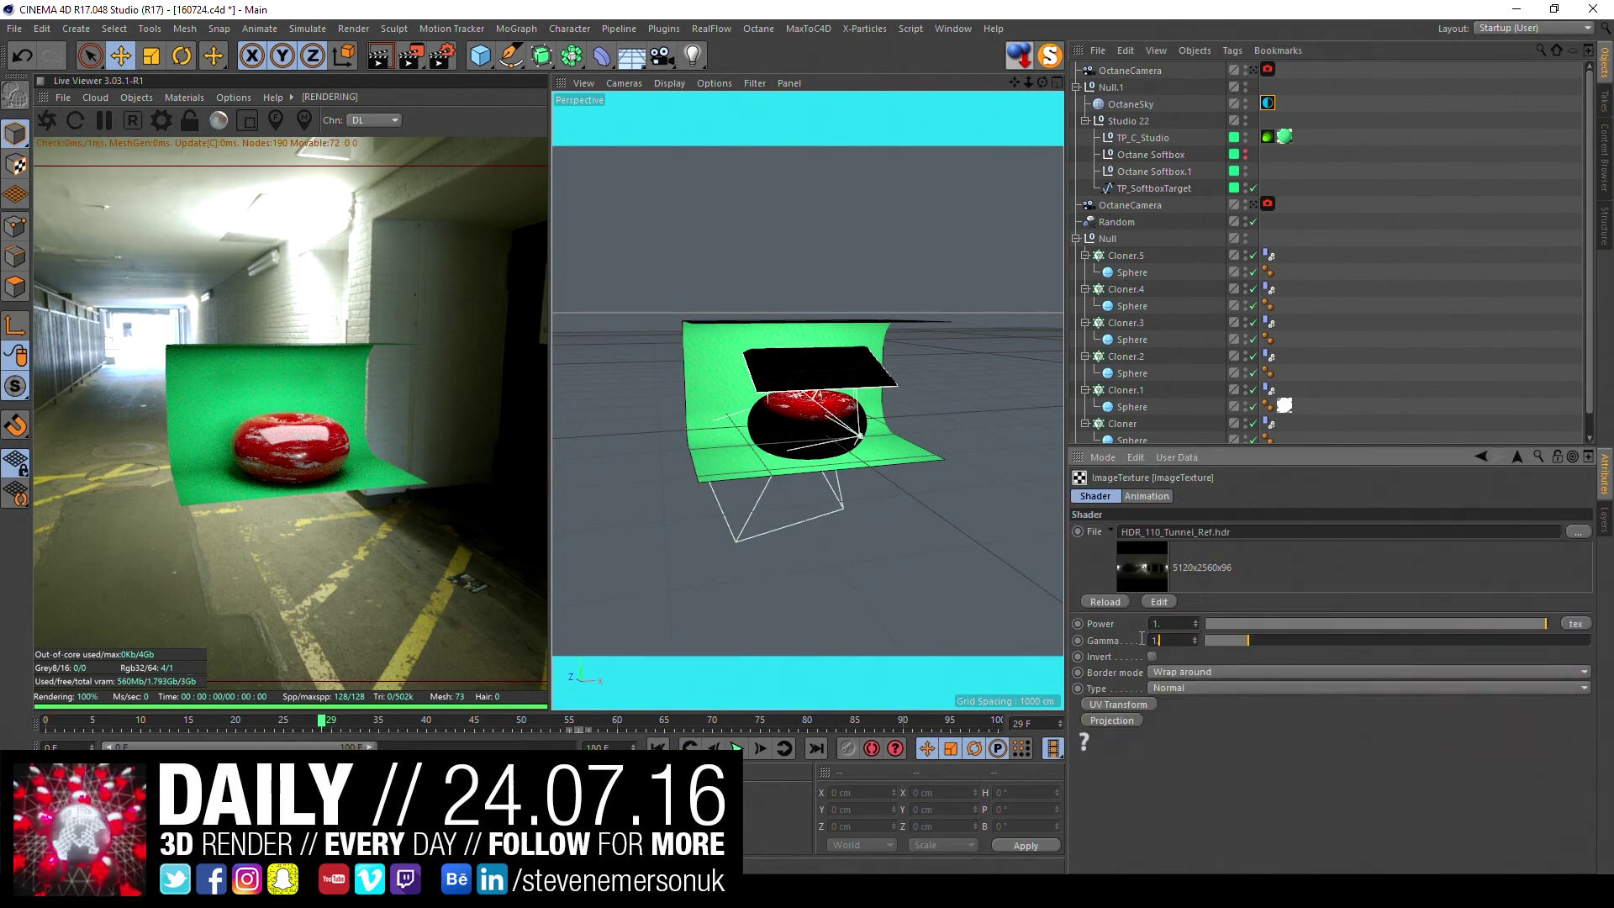
pyautogui.write('2')
pyautogui.press('Return')
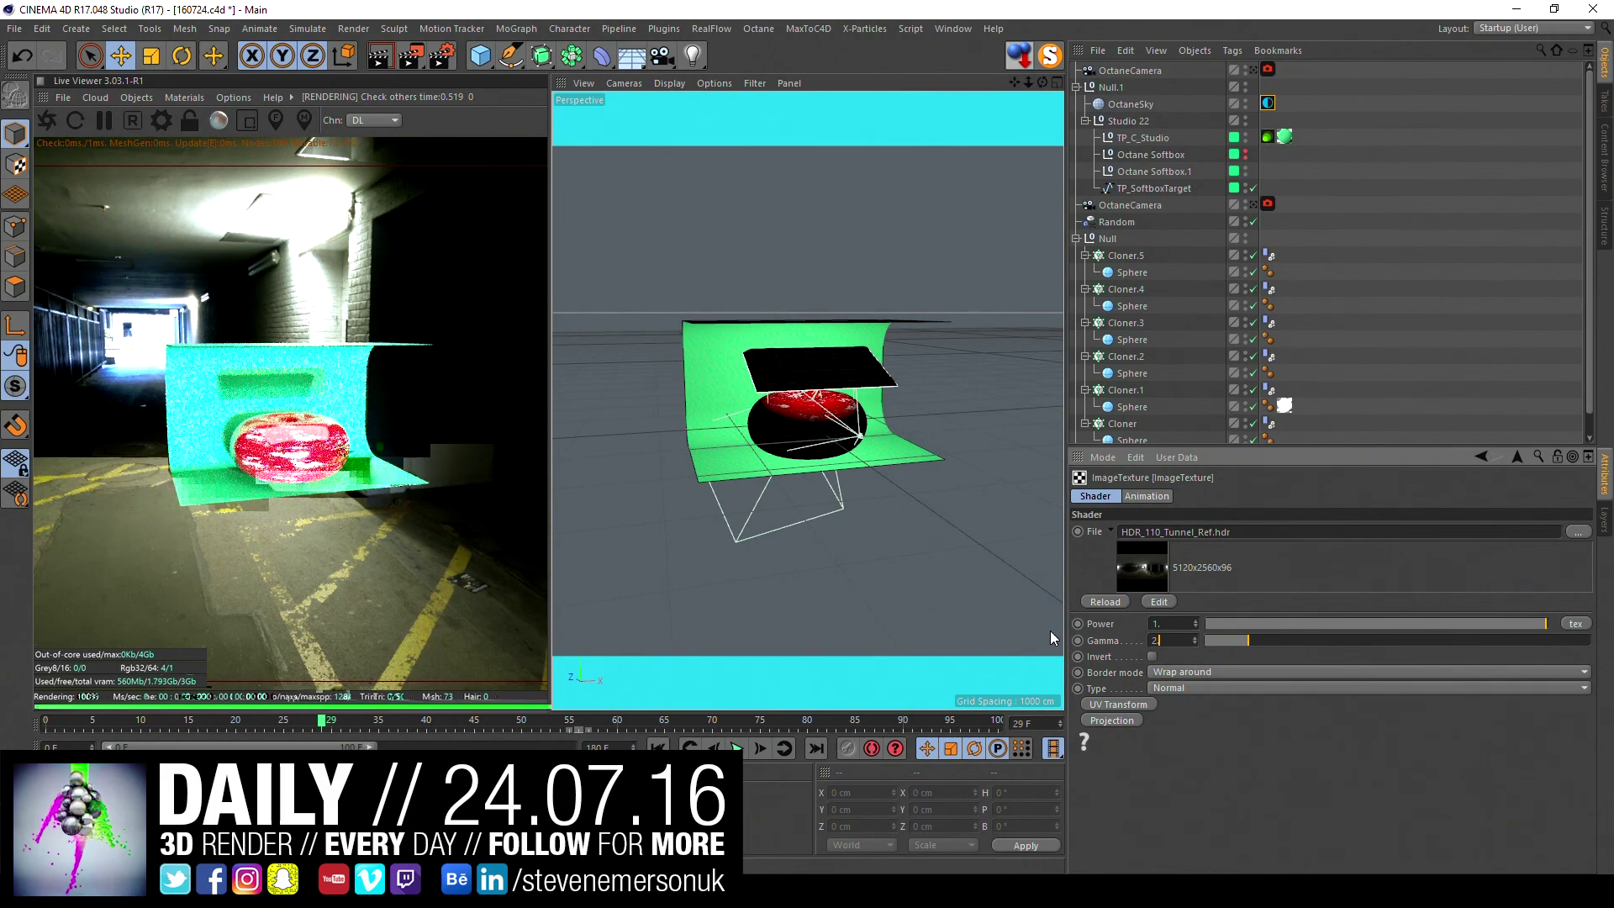
pyautogui.write('.2')
pyautogui.press('Return')
pyautogui.write('1')
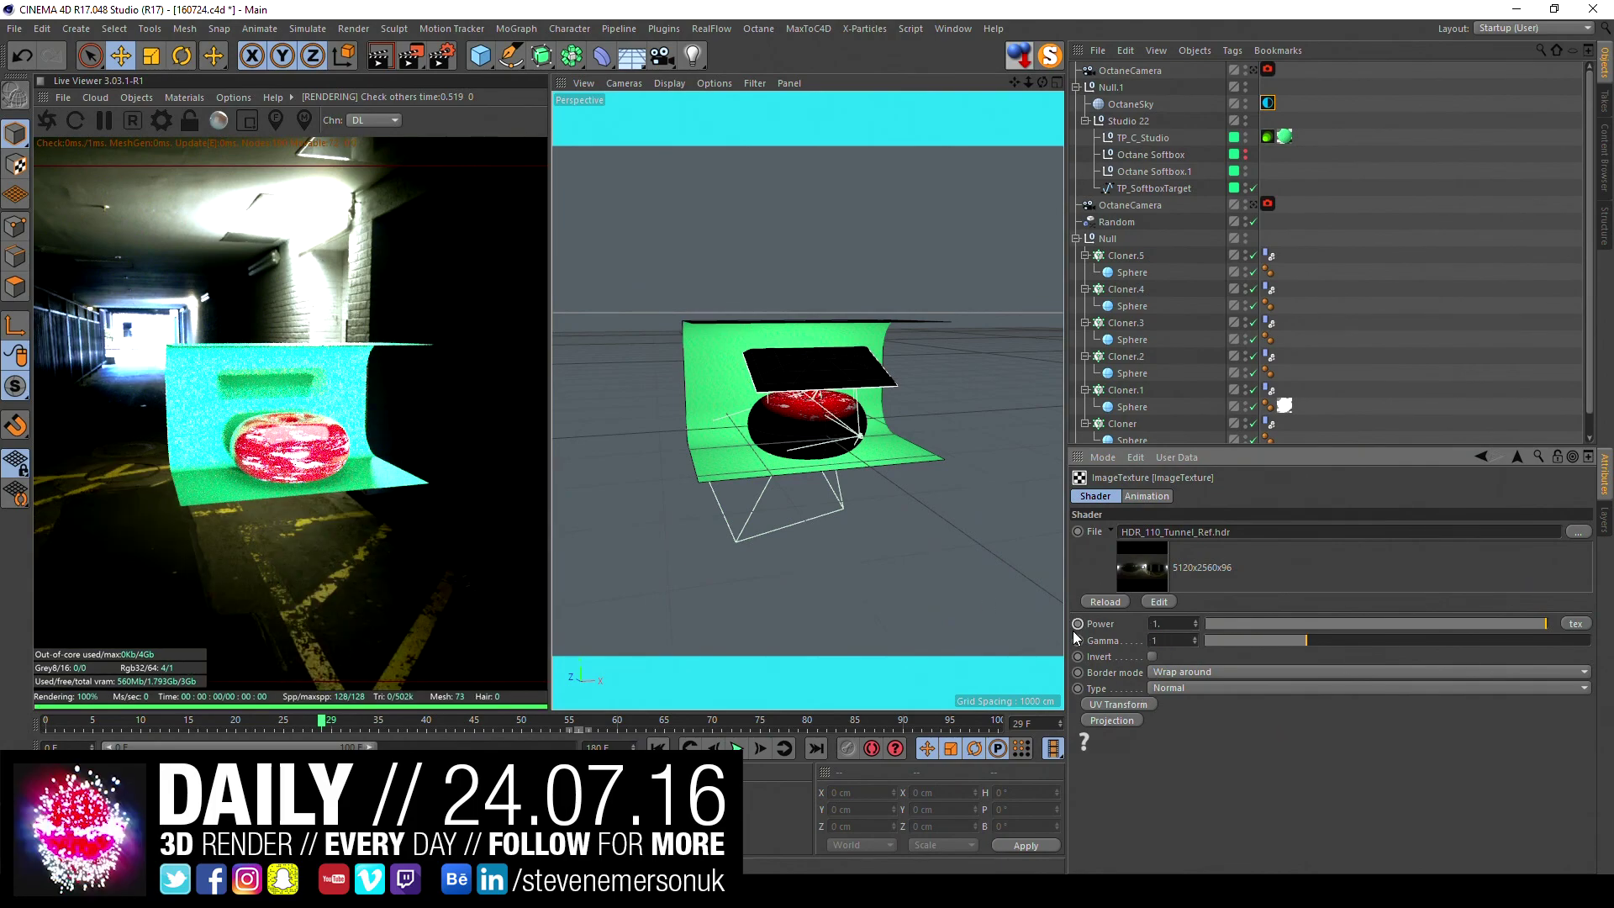
pyautogui.press('Return')
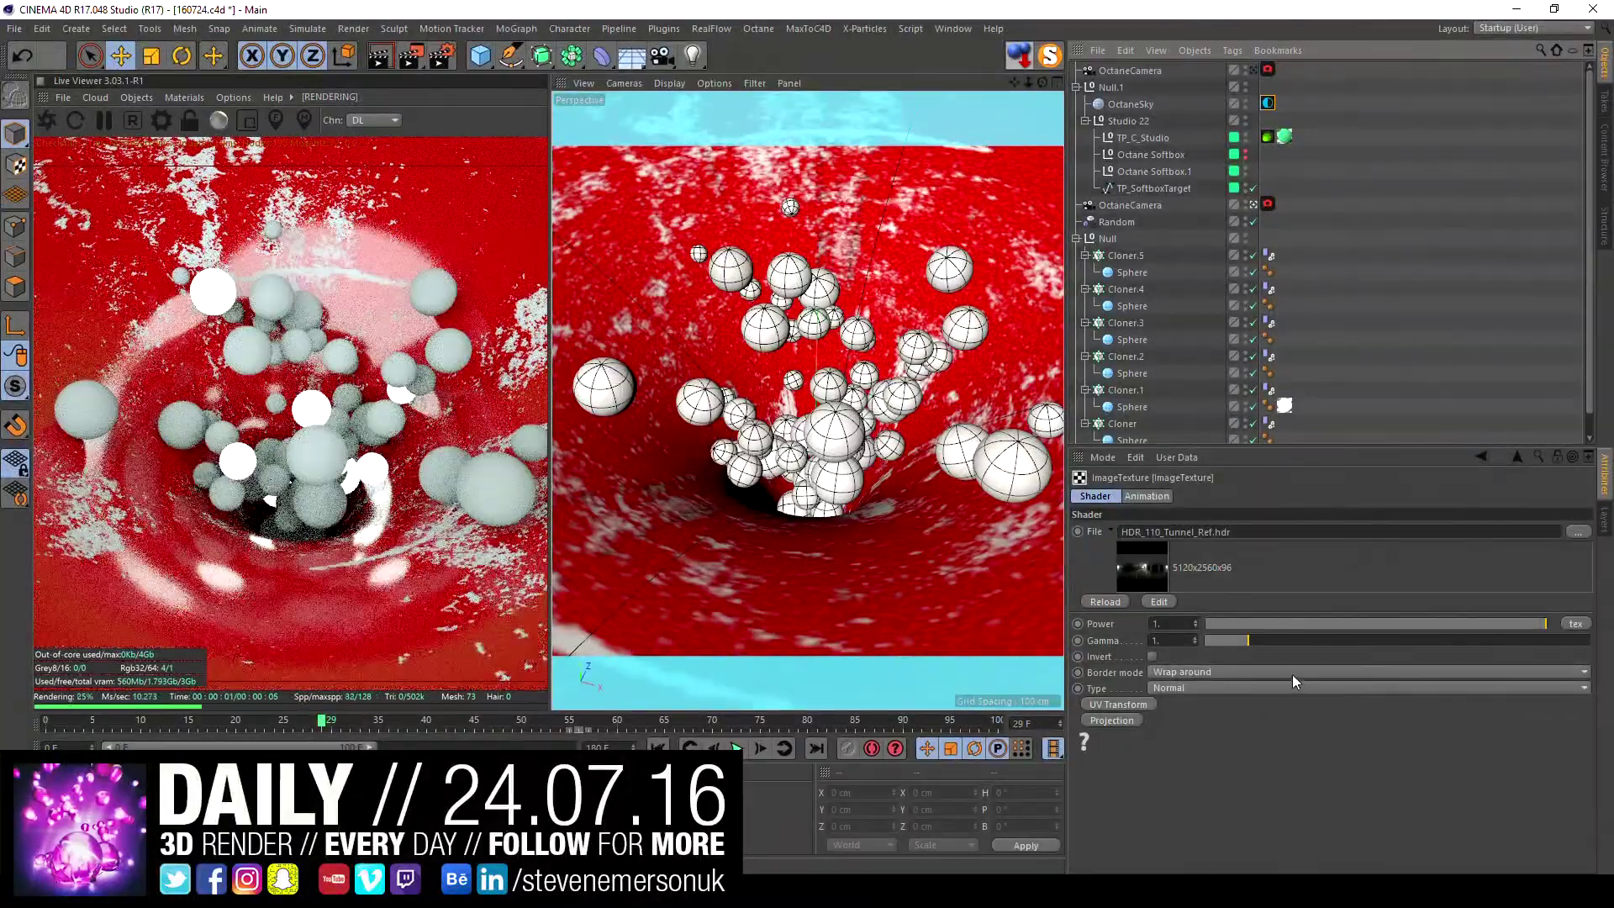
pyautogui.click(1268, 103)
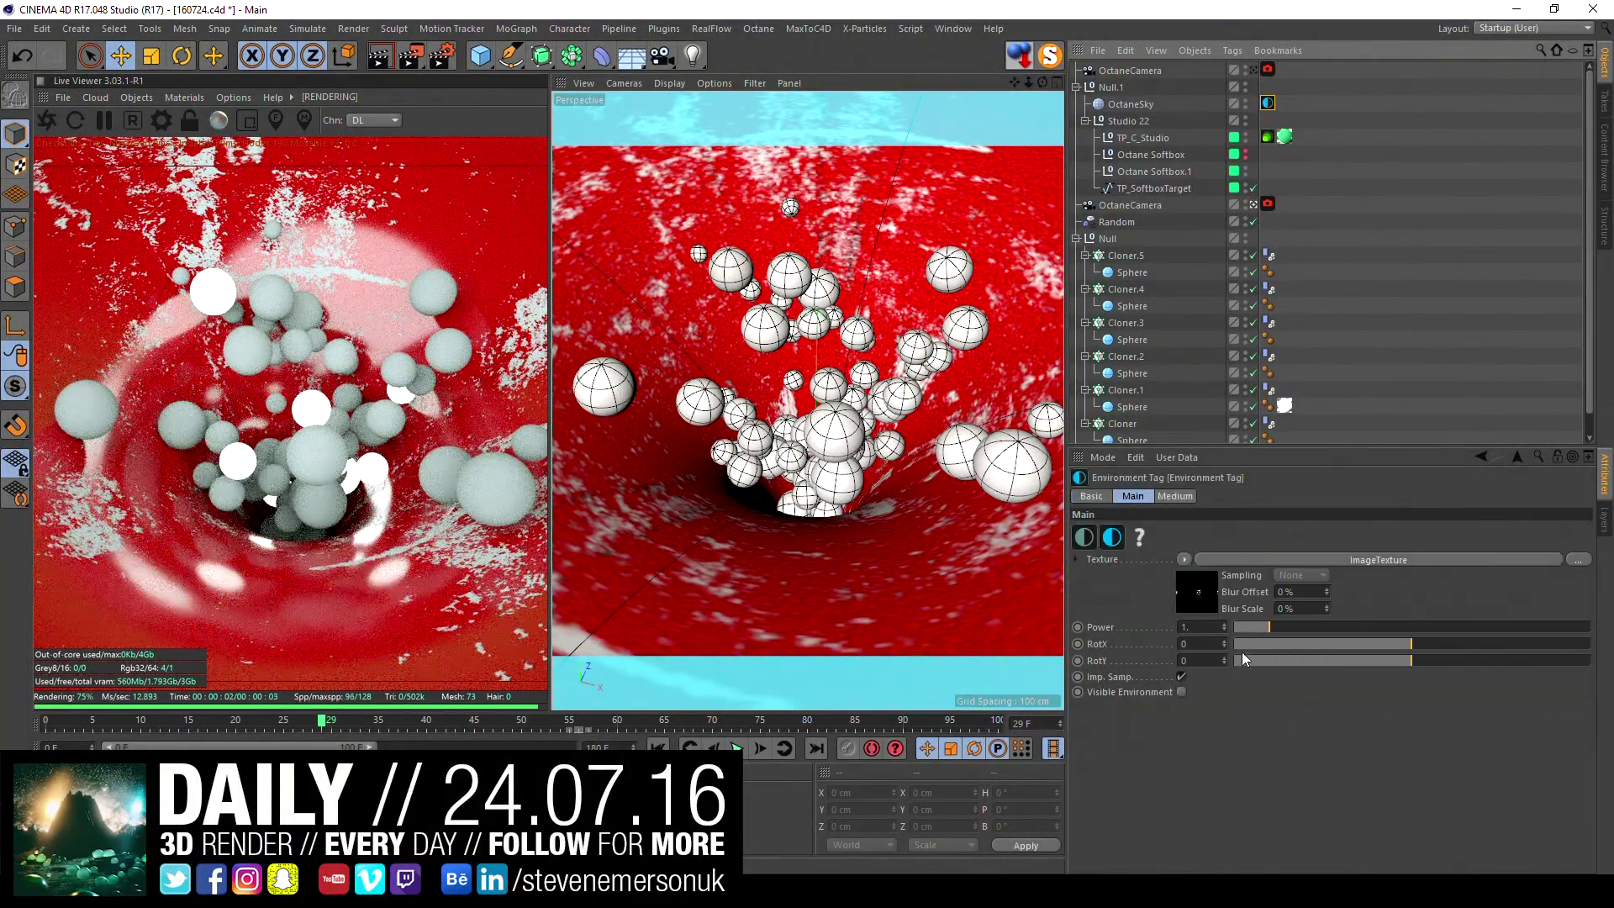
# - Rotate the OctaneSky to RotX -0.24644, zoom into the vortex, and save
pyautogui.moveTo(1411, 644); pyautogui.dragTo(1315, 648)
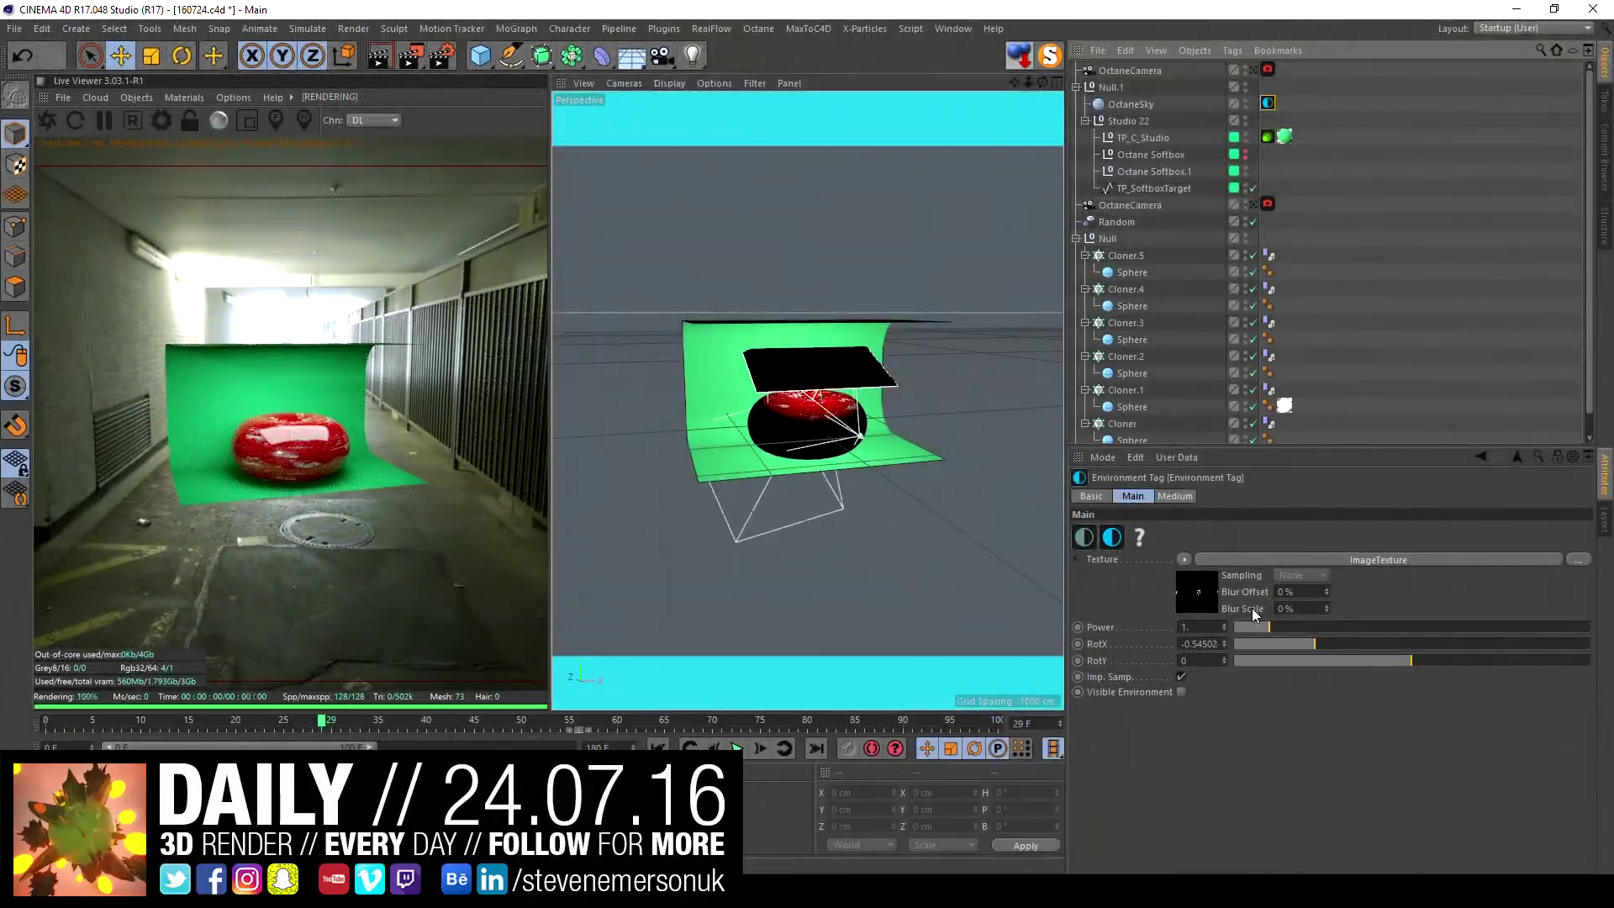
pyautogui.moveTo(1315, 644)
pyautogui.mouseDown()
pyautogui.moveTo(1377, 663)
pyautogui.moveTo(1364, 661)
pyautogui.mouseUp()
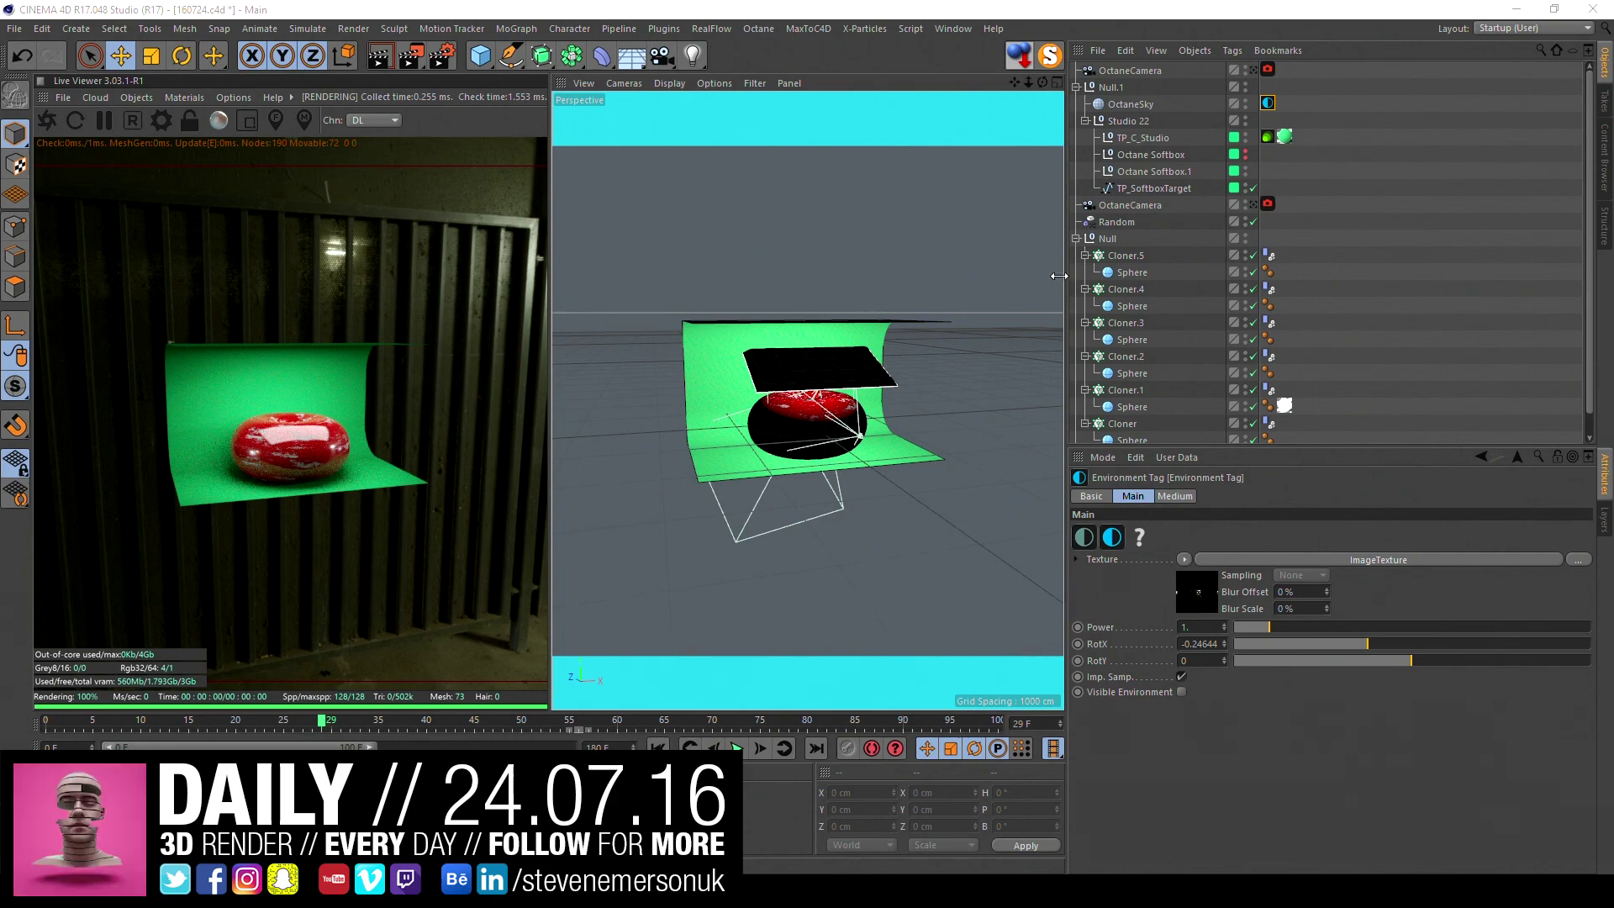
pyautogui.scroll(5, 971, 360)
pyautogui.scroll(5, 971, 360)
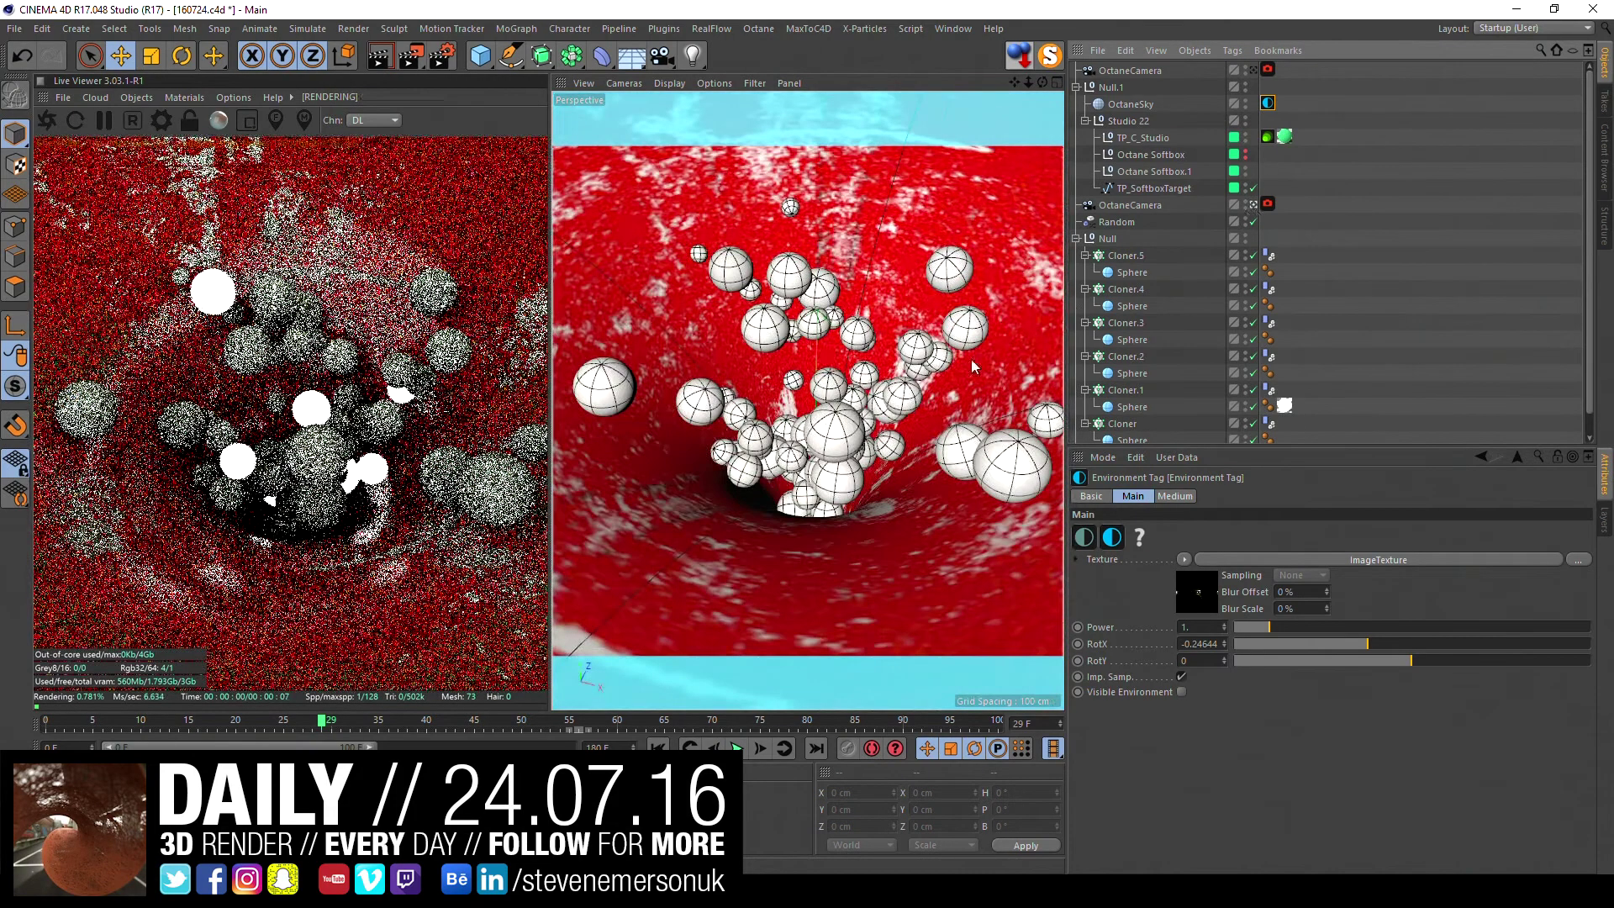
pyautogui.hotkey('ctrl', 's')
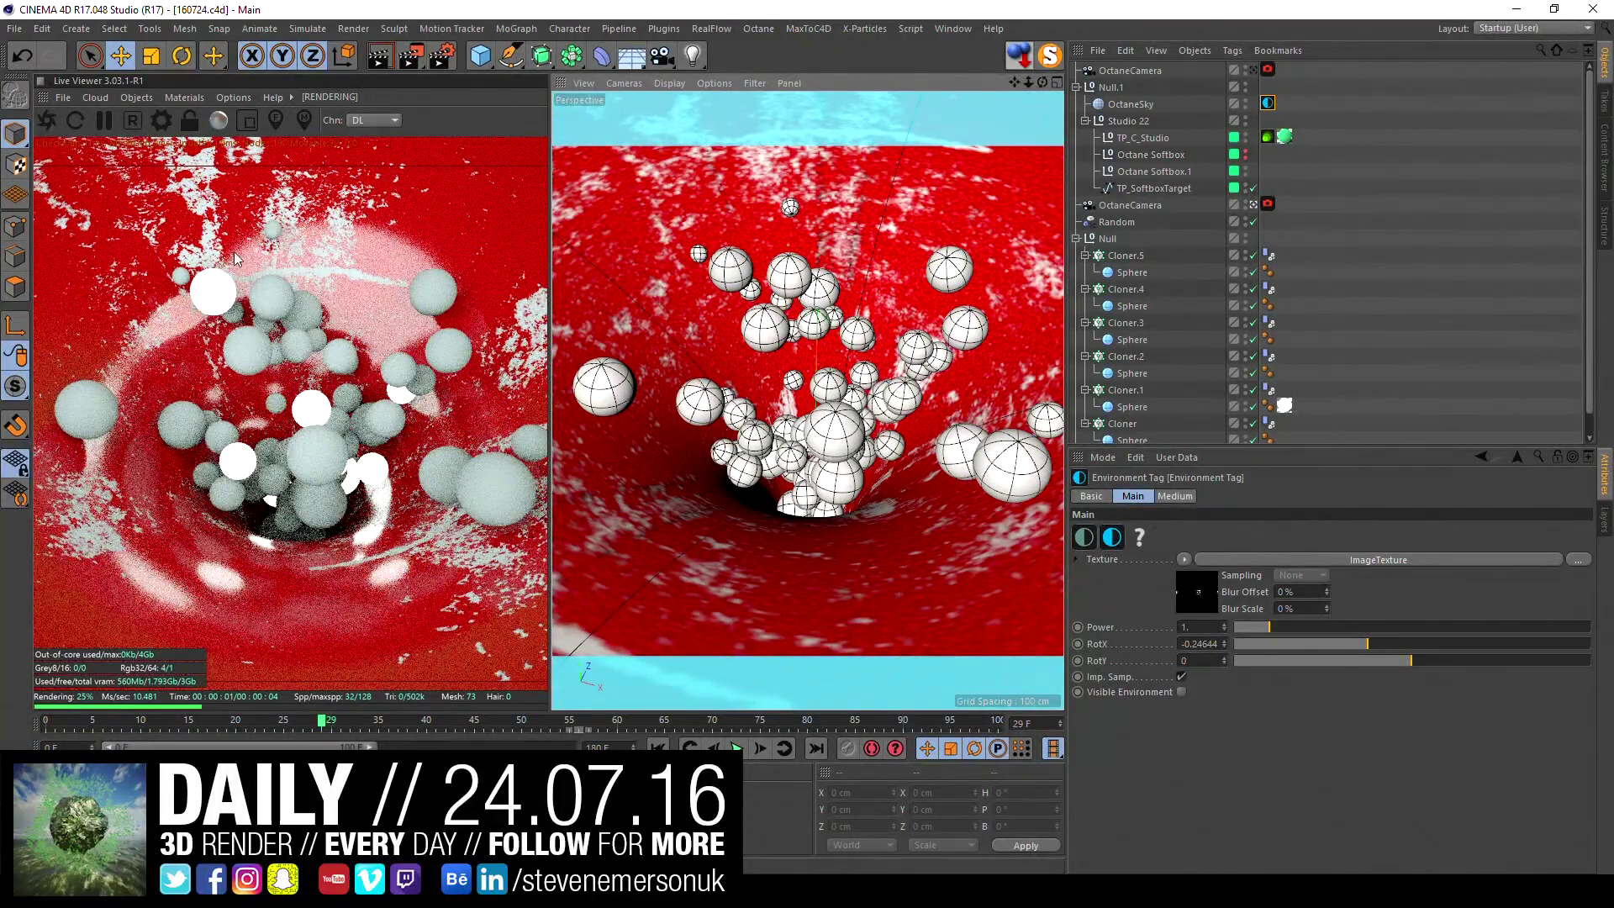
# - Try Thinlens apertures of 10 and 8 cm, settling on a 6 cm aperture
pyautogui.click(1268, 204)
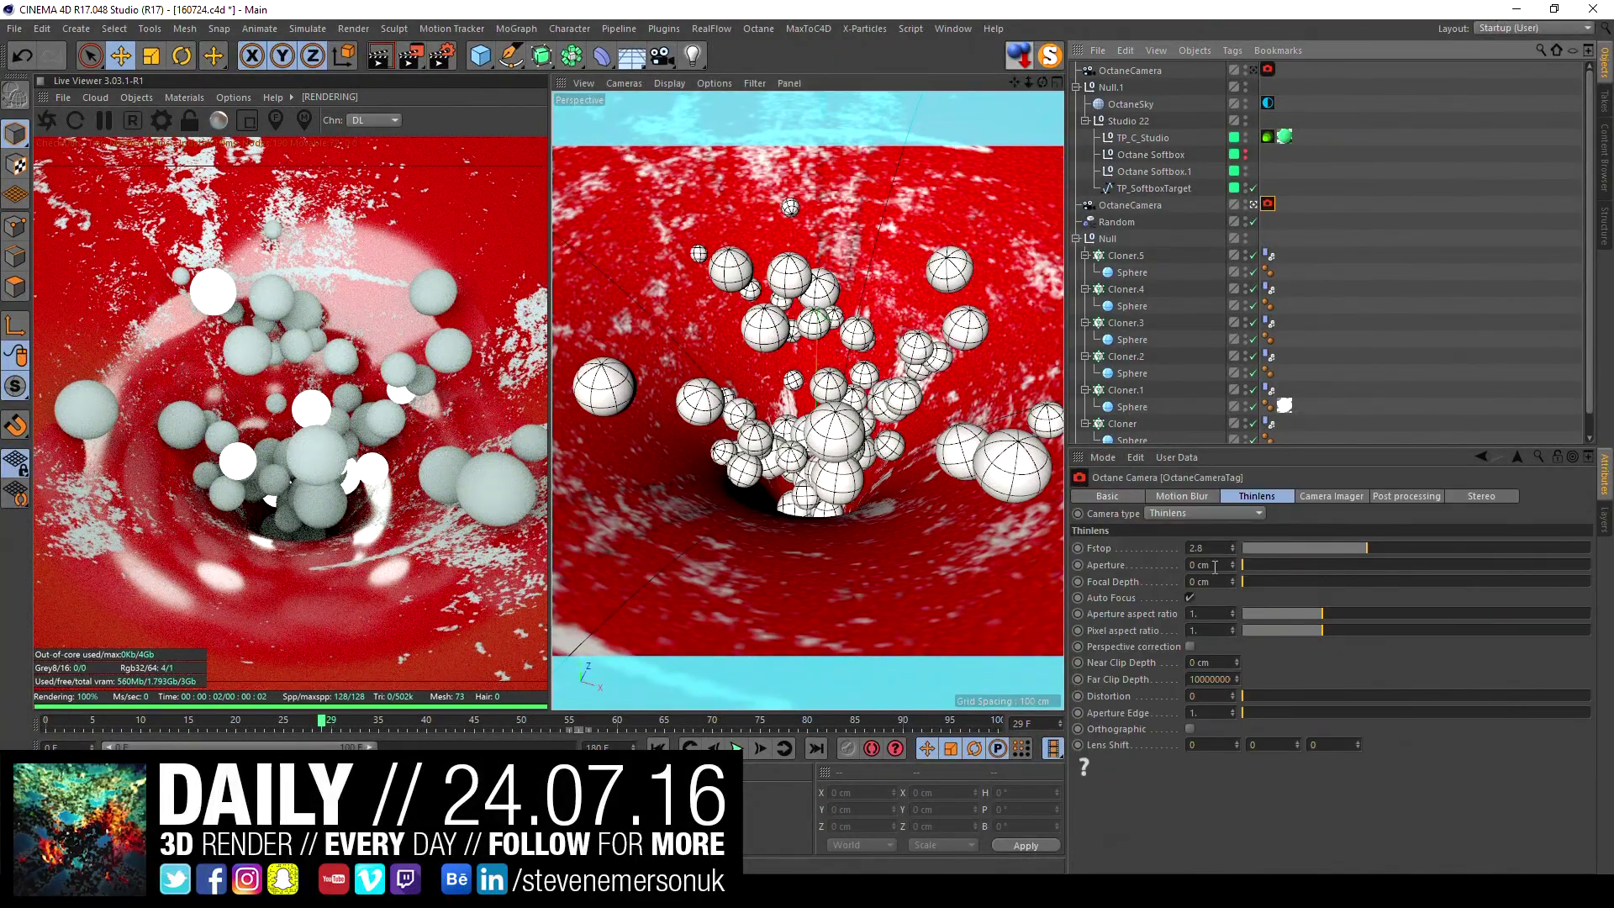
pyautogui.doubleClick(1210, 565)
pyautogui.write('10')
pyautogui.press('Return')
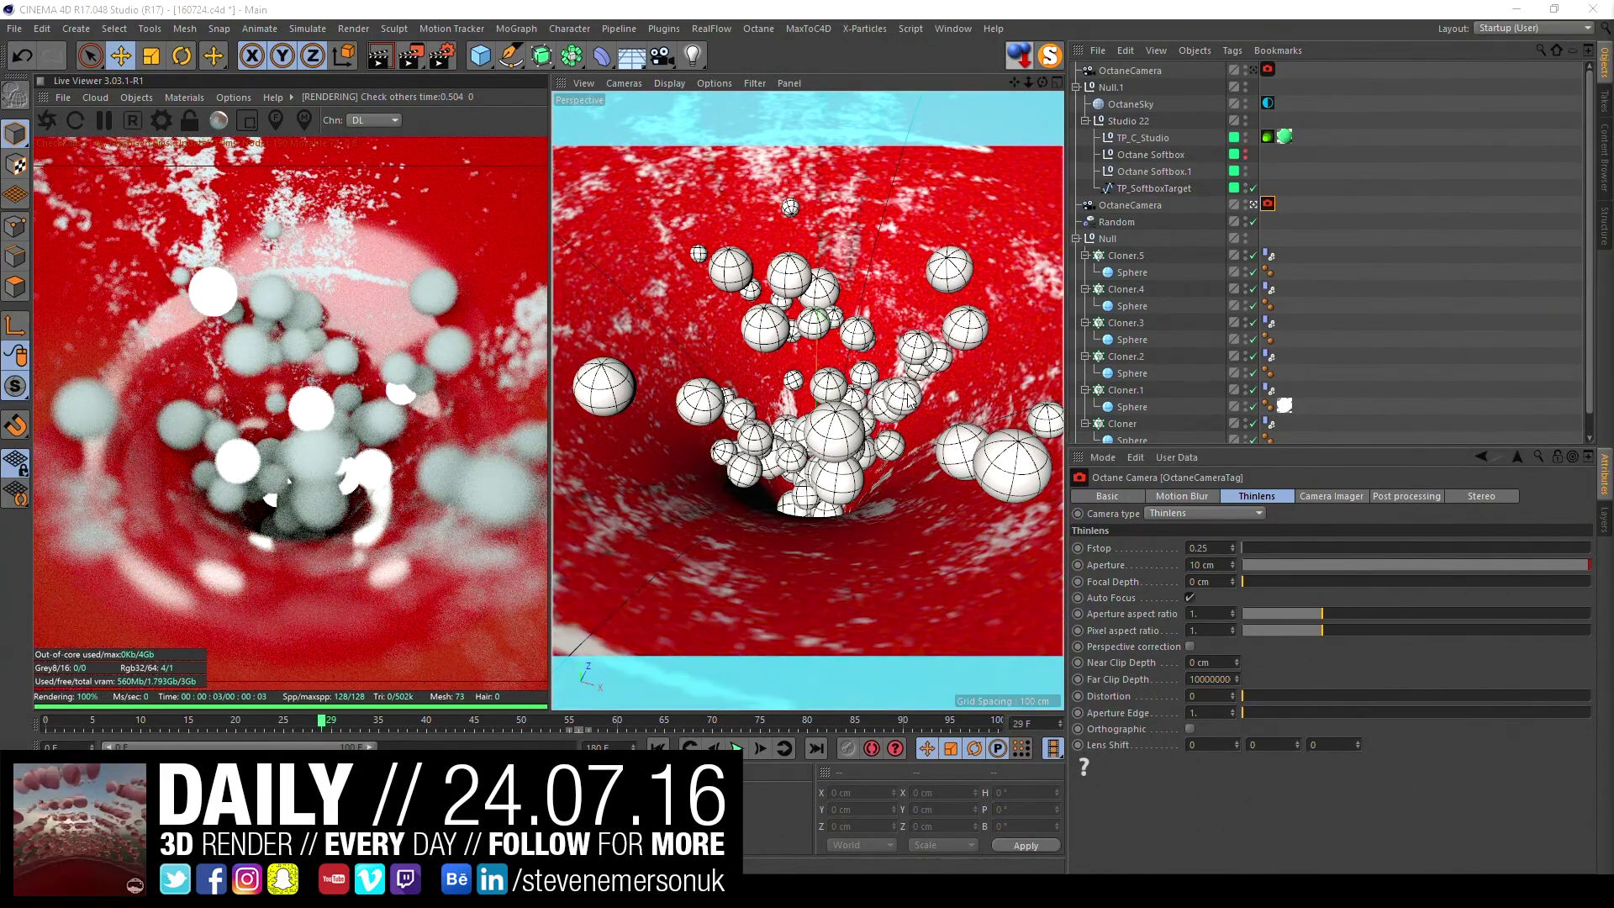
pyautogui.click(1202, 565)
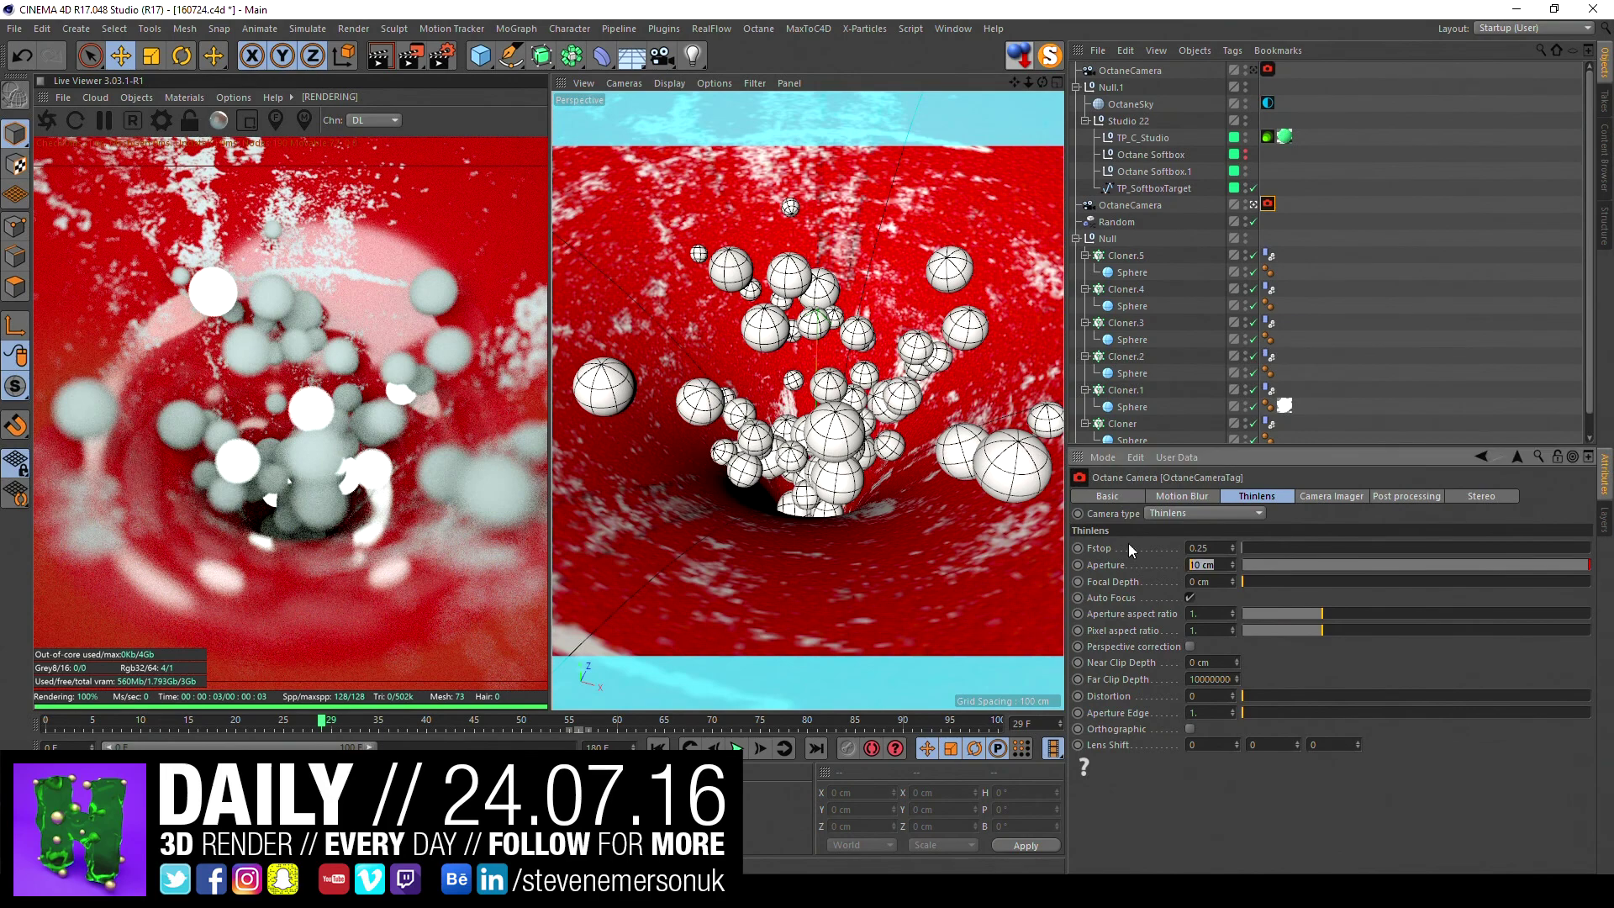
pyautogui.write('8')
pyautogui.press('Return')
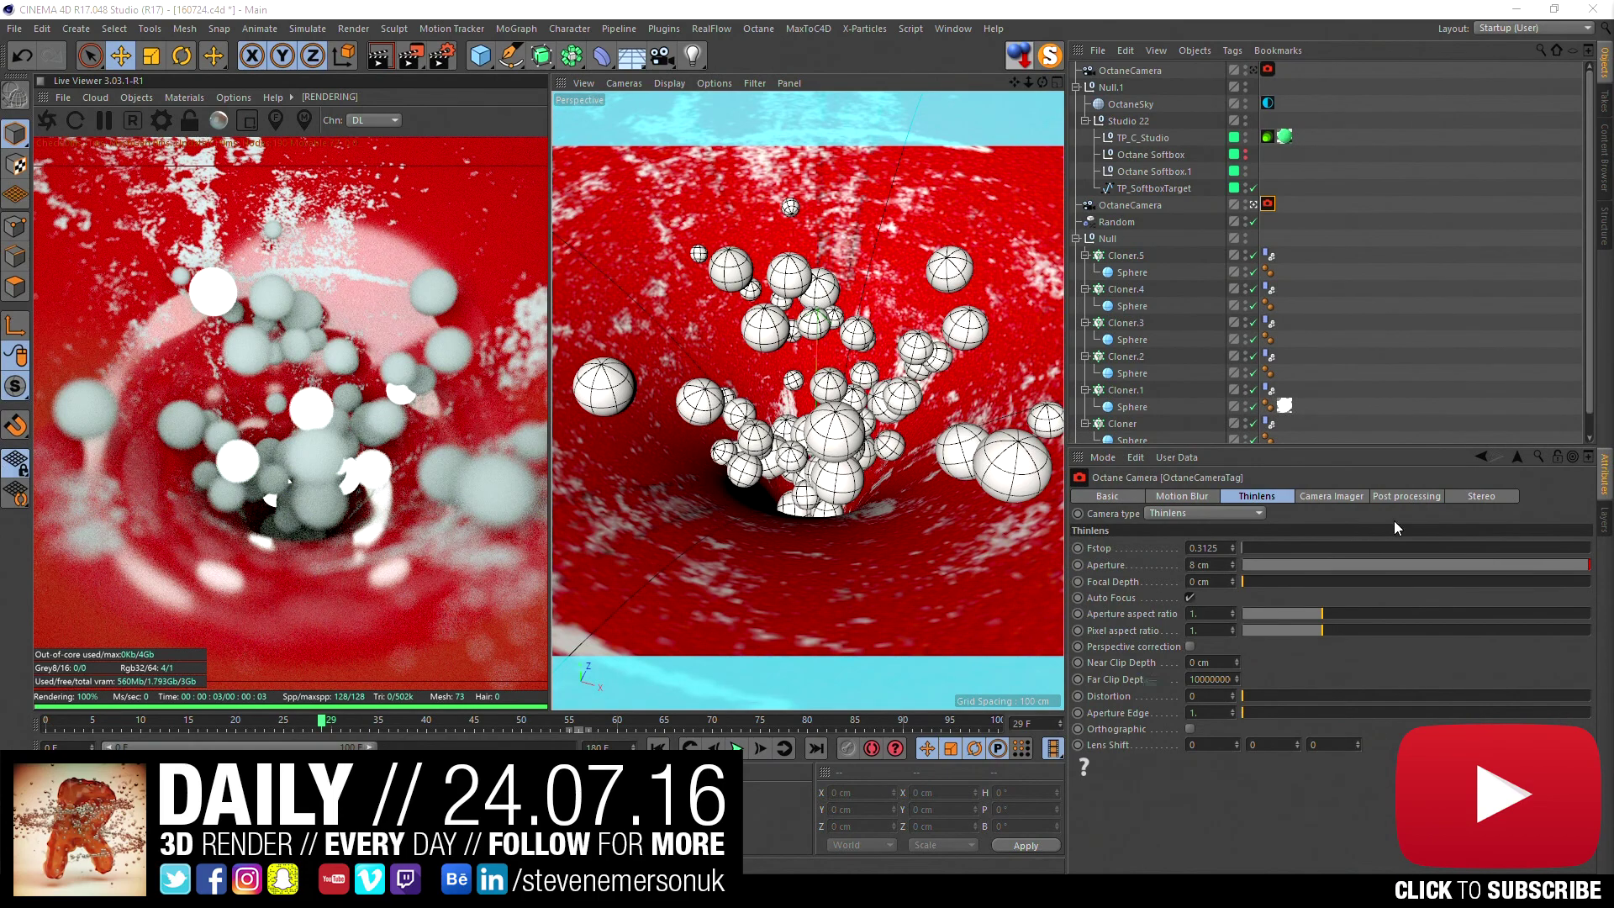
pyautogui.doubleClick(1209, 565)
pyautogui.write('6')
pyautogui.press('Return')
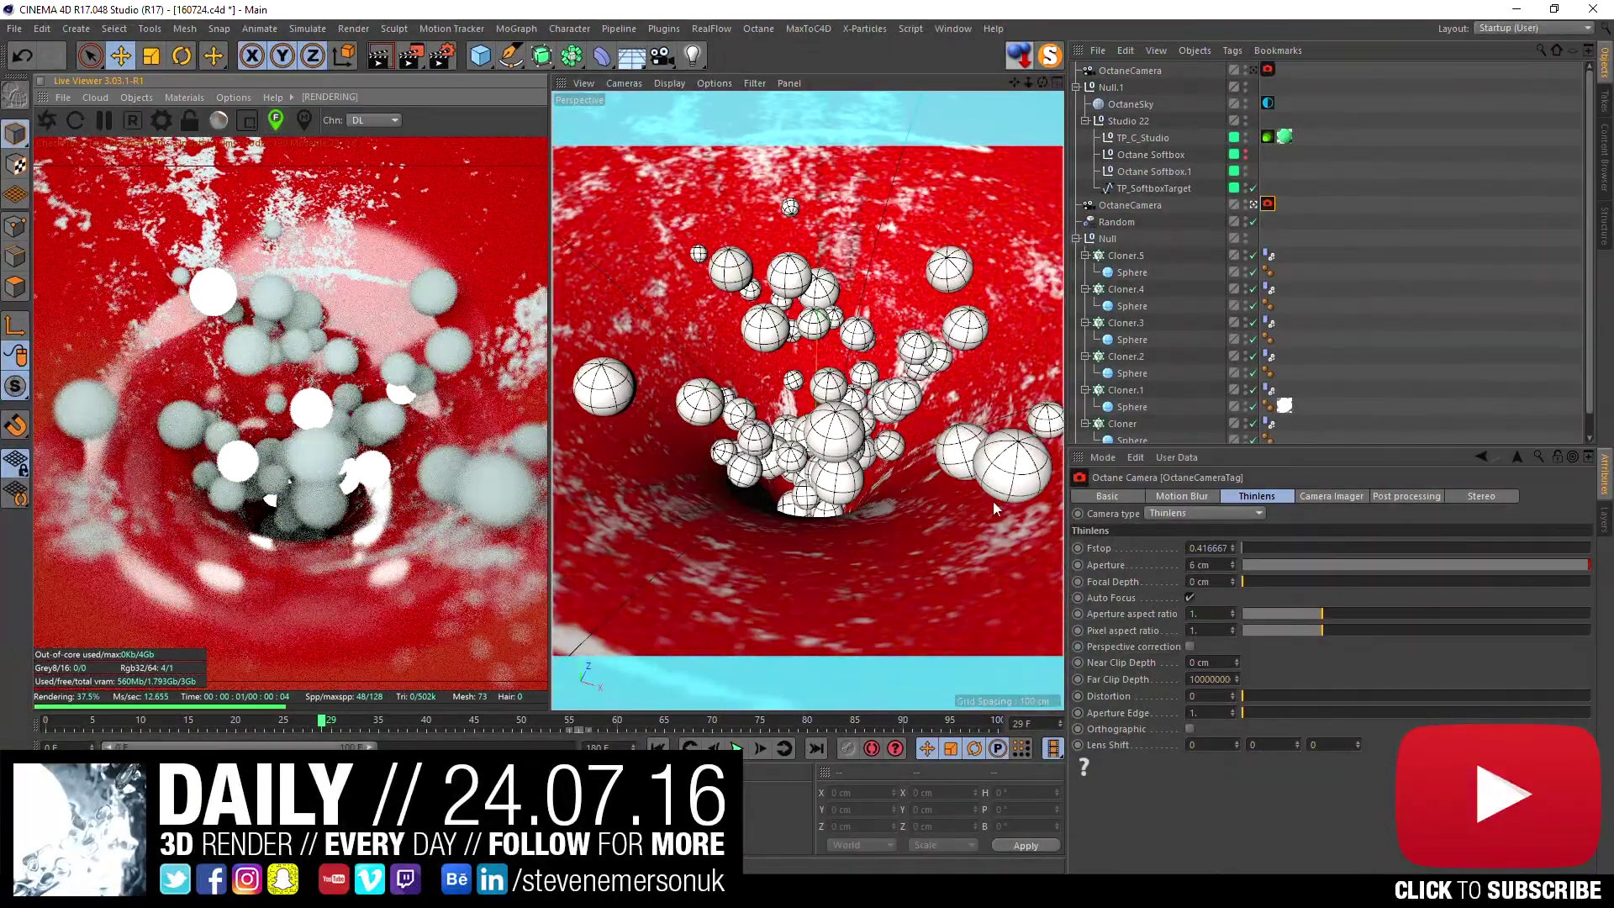
# - Switch to manual focus at 373.917 cm and narrow the aperture to 4 cm (f-stop 0.625)
pyautogui.click(1189, 598)
pyautogui.click(313, 430)
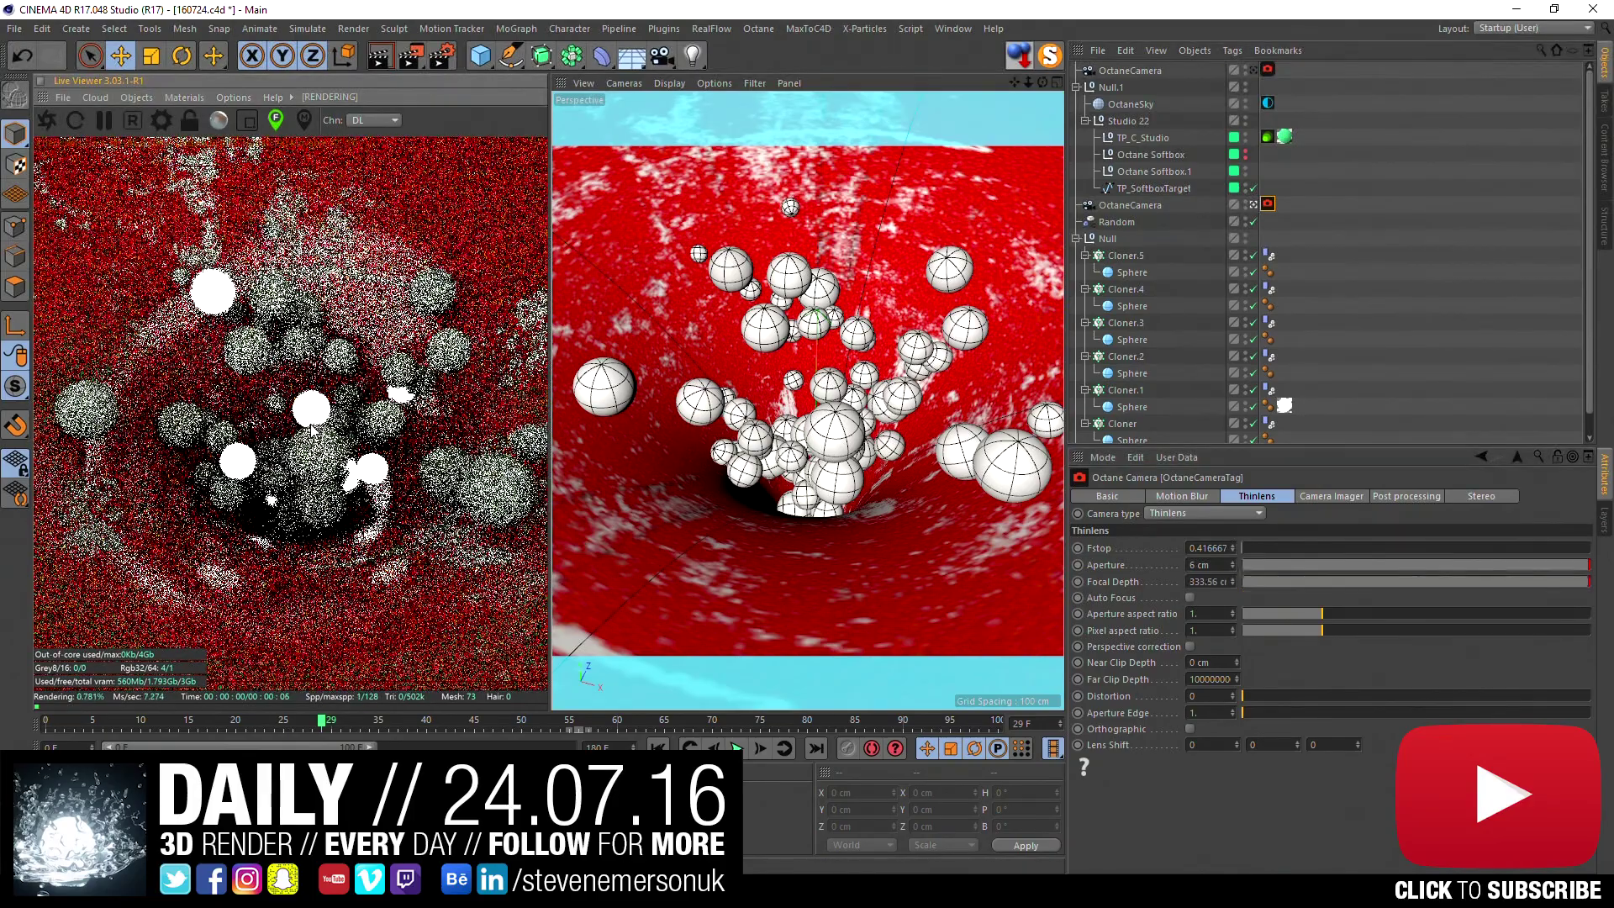
pyautogui.click(277, 513)
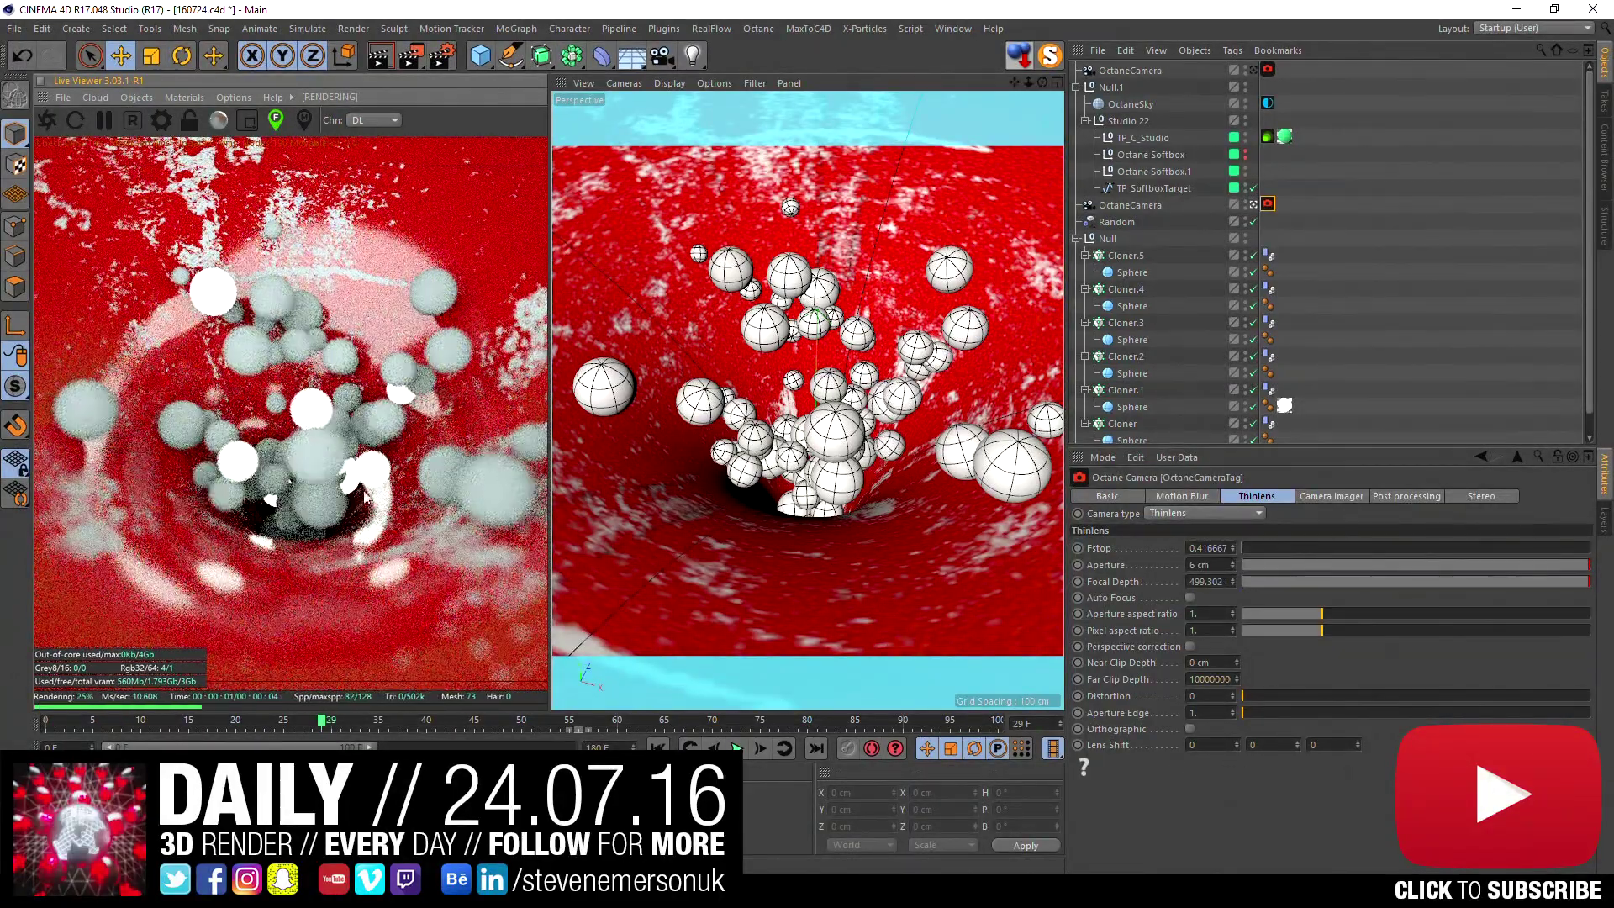
pyautogui.click(359, 492)
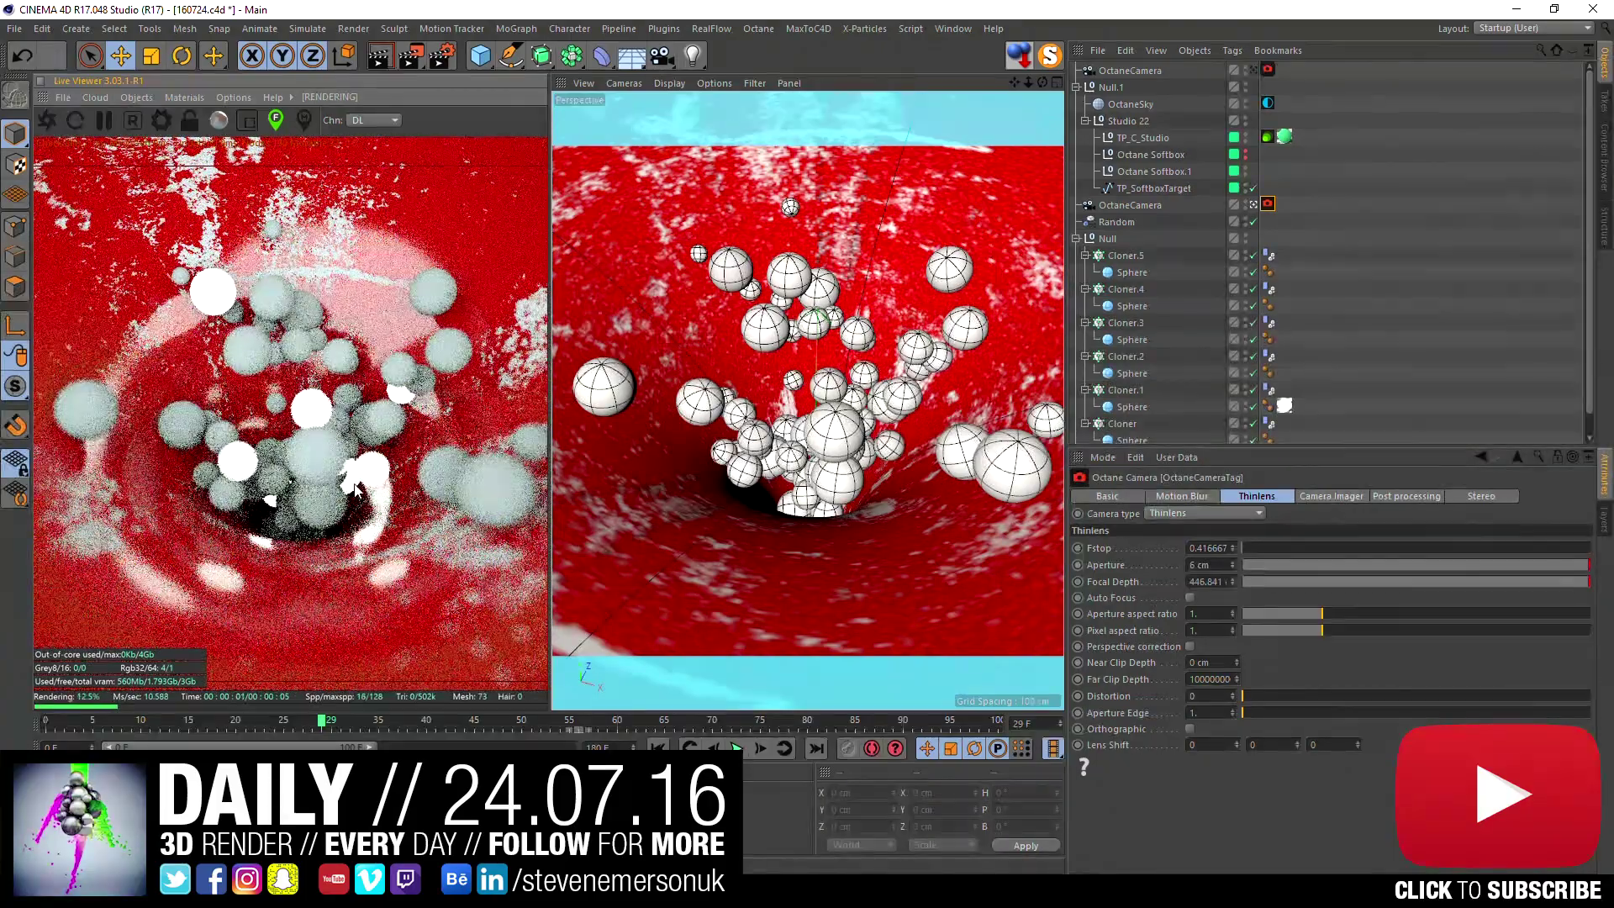
pyautogui.moveTo(1232, 564); pyautogui.dragTo(1039, 532)
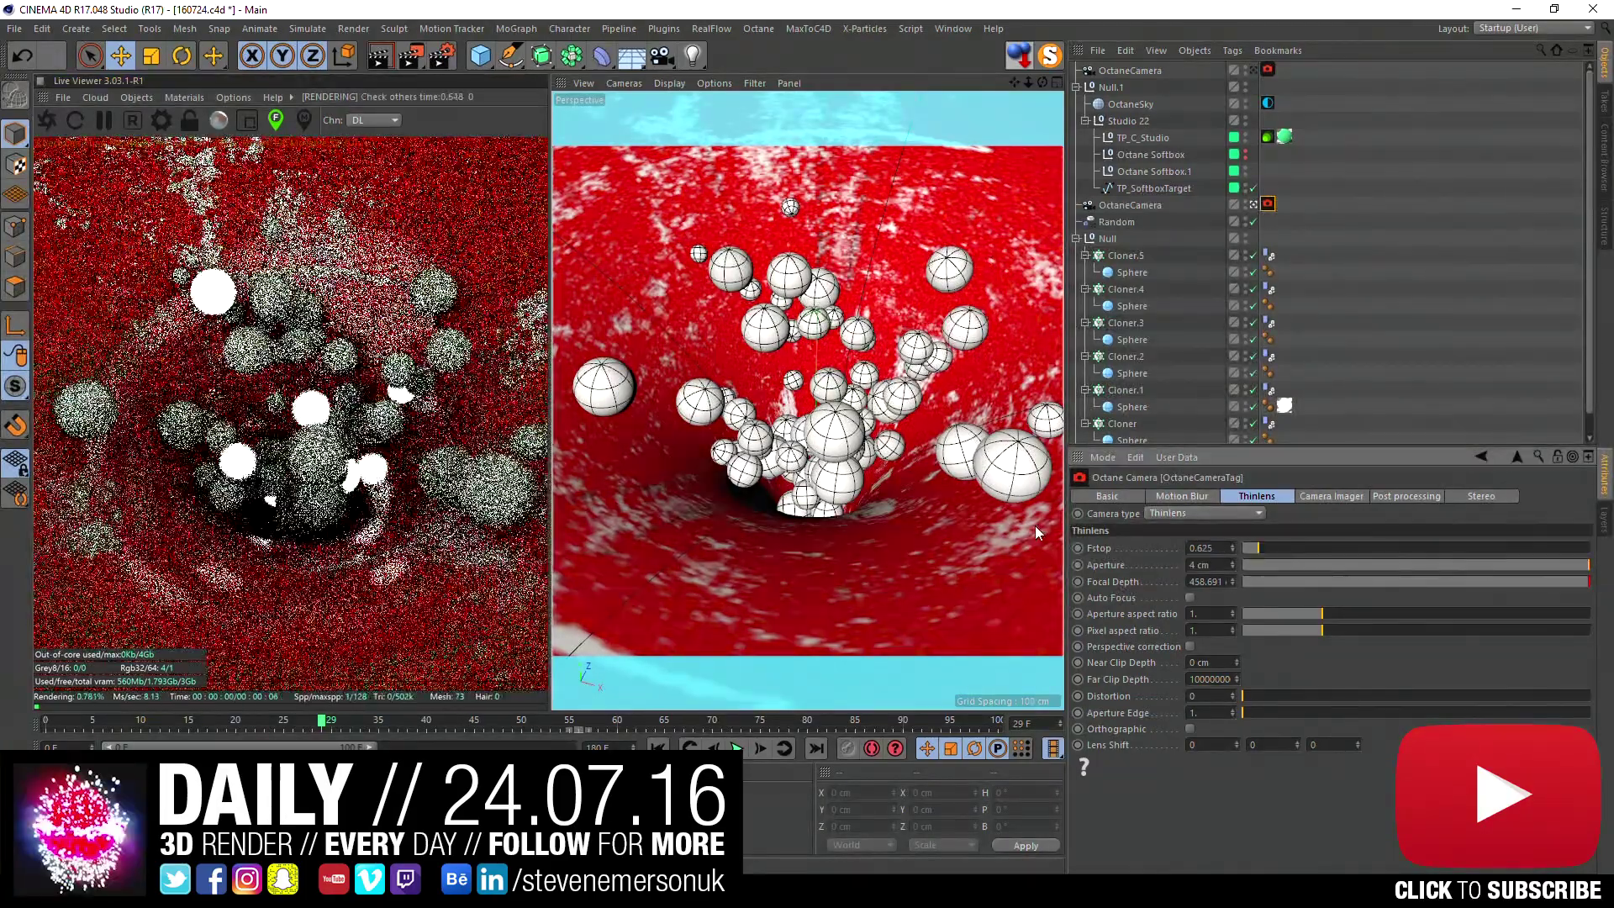
pyautogui.click(361, 644)
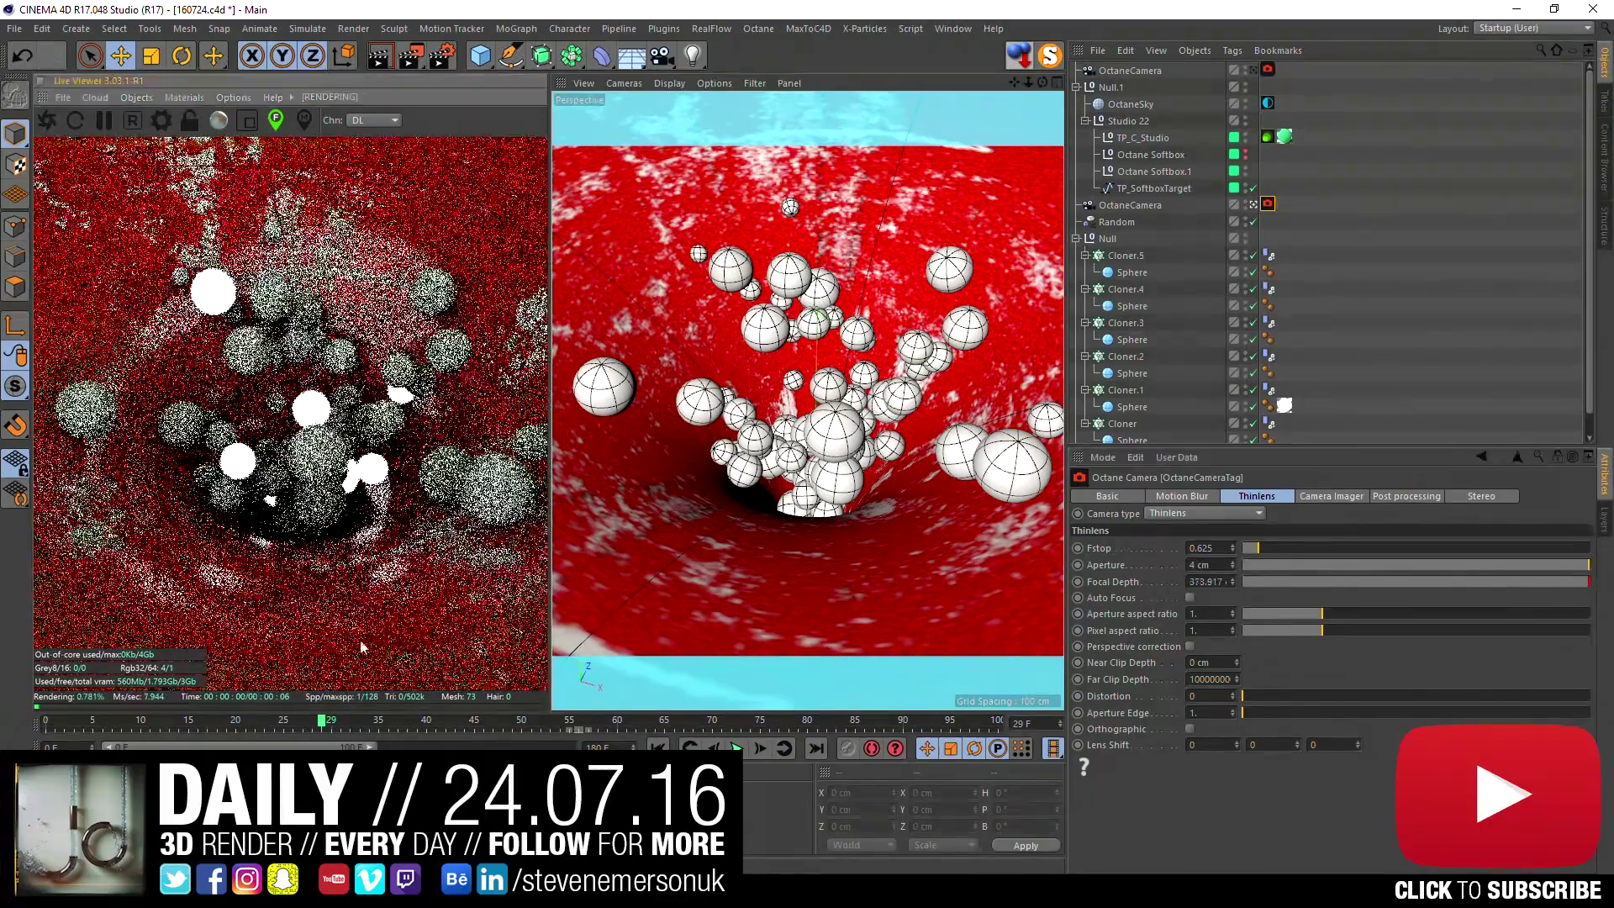
# - Scrub the timeline to check other frames, ending at frame 53
pyautogui.moveTo(306, 723)
pyautogui.mouseDown()
pyautogui.moveTo(187, 726)
pyautogui.moveTo(573, 729)
pyautogui.mouseUp()
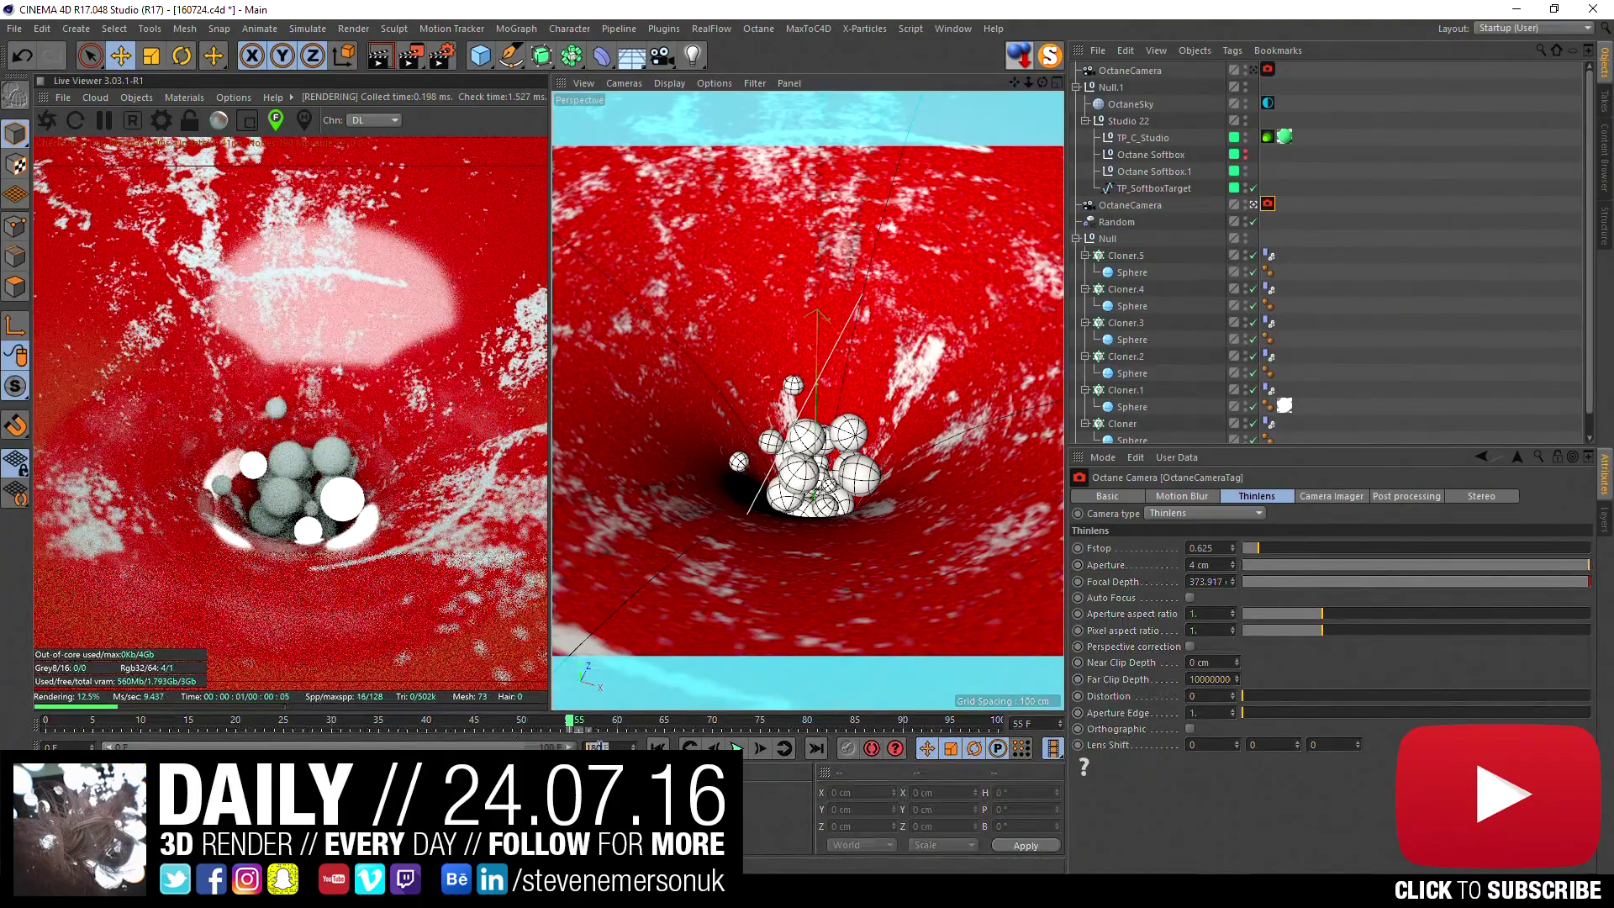
pyautogui.moveTo(579, 723); pyautogui.dragTo(999, 728)
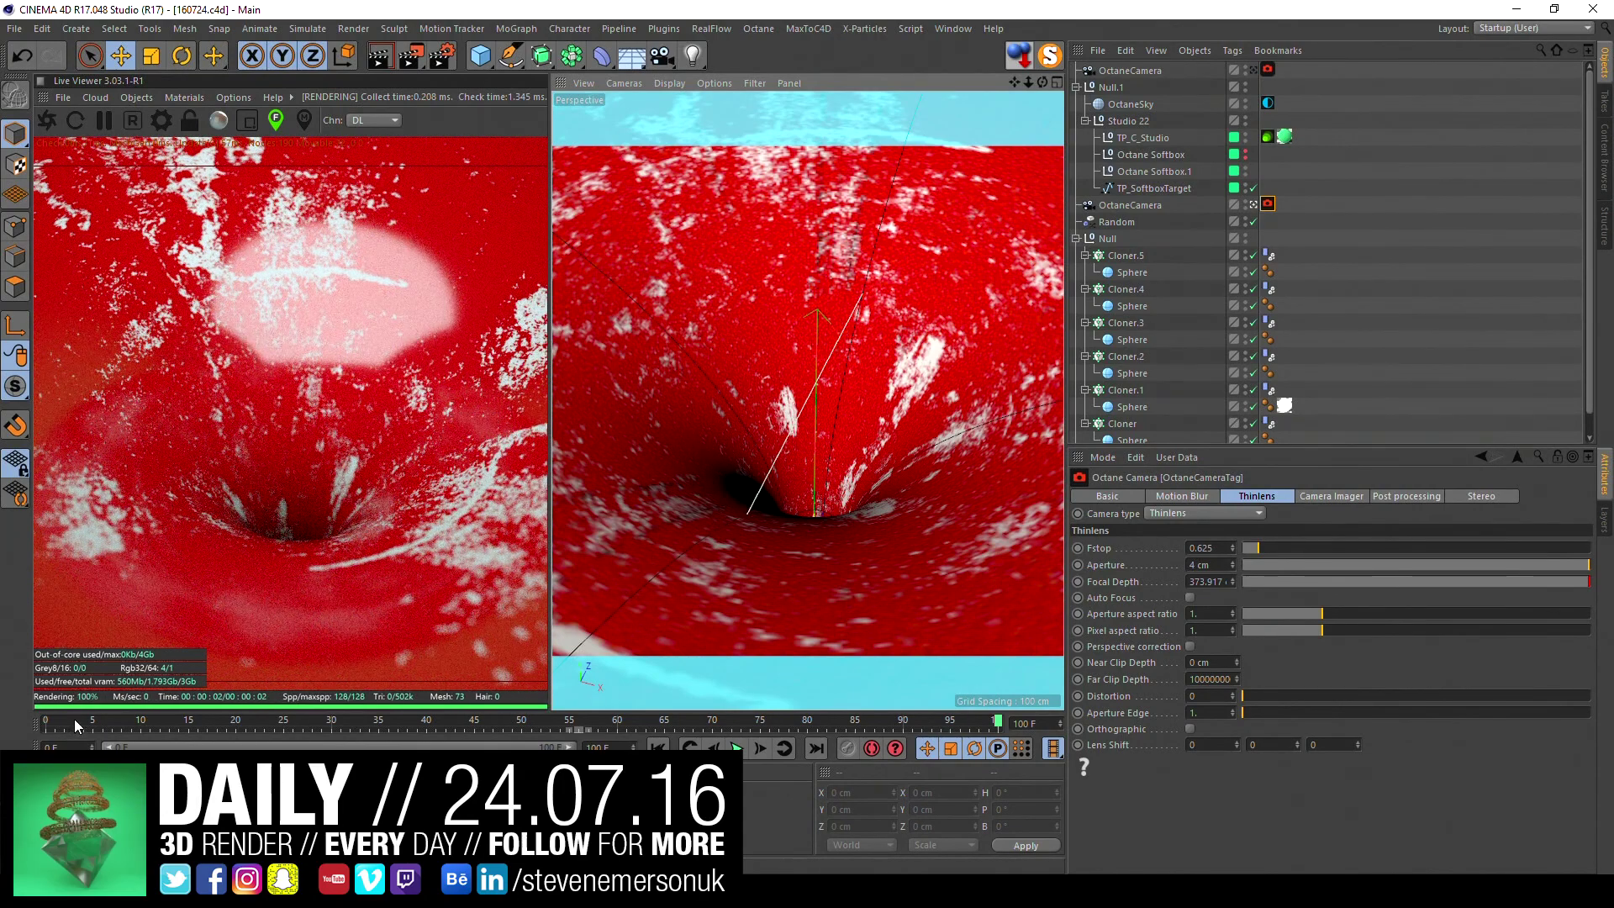
pyautogui.moveTo(75, 726); pyautogui.dragTo(551, 723)
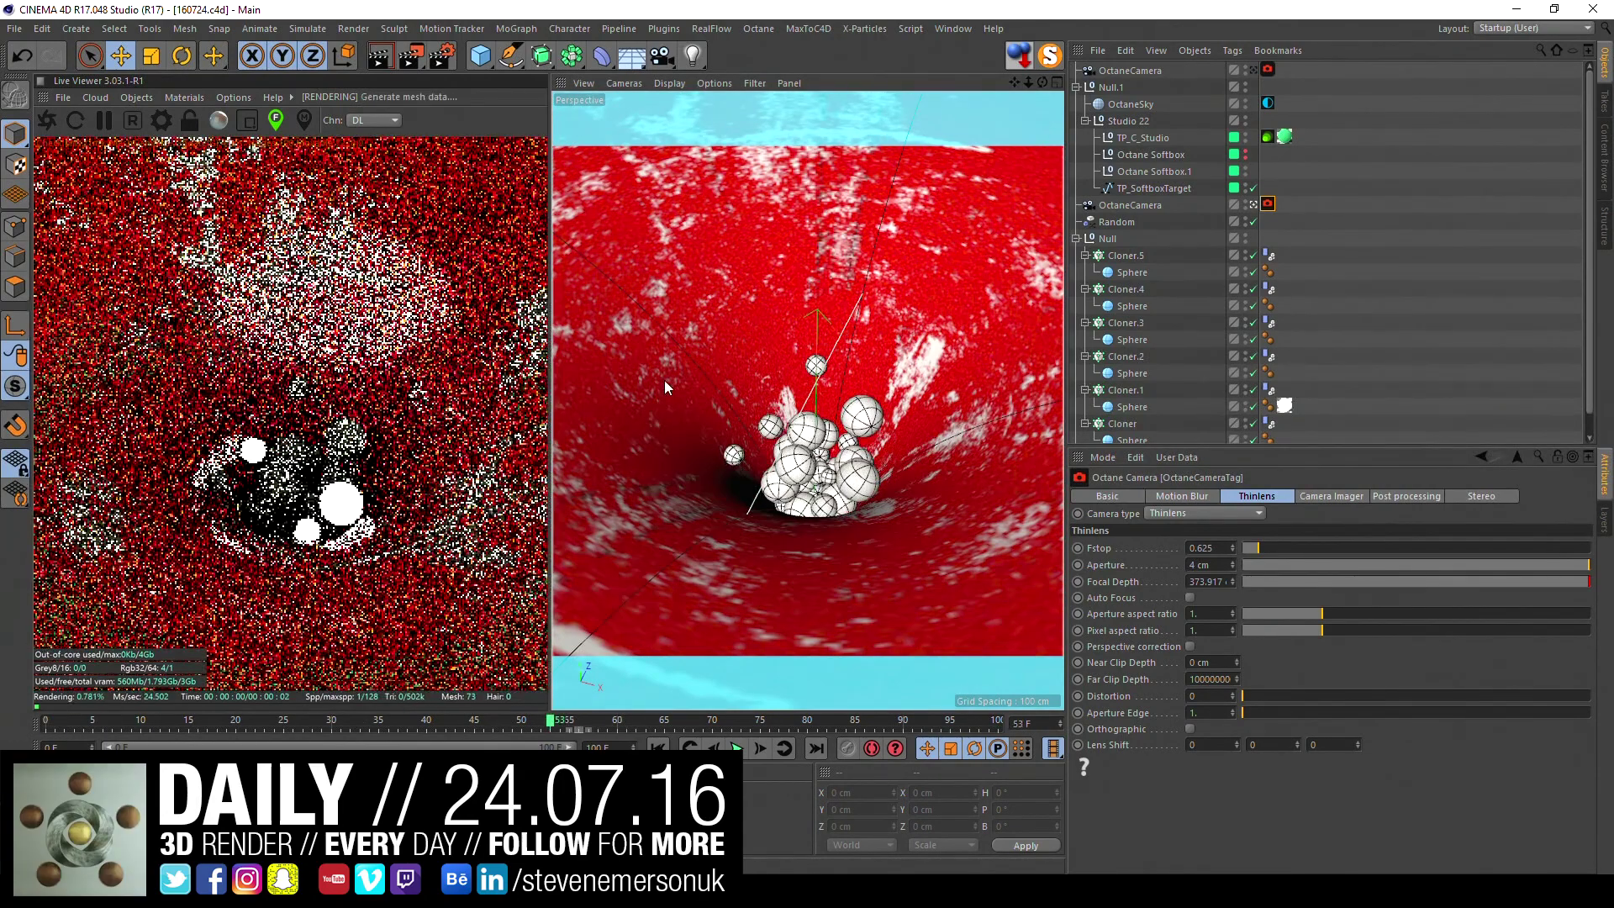
# - Raise the OctaneSky environment tag's Power to about 3.578
pyautogui.click(1344, 274)
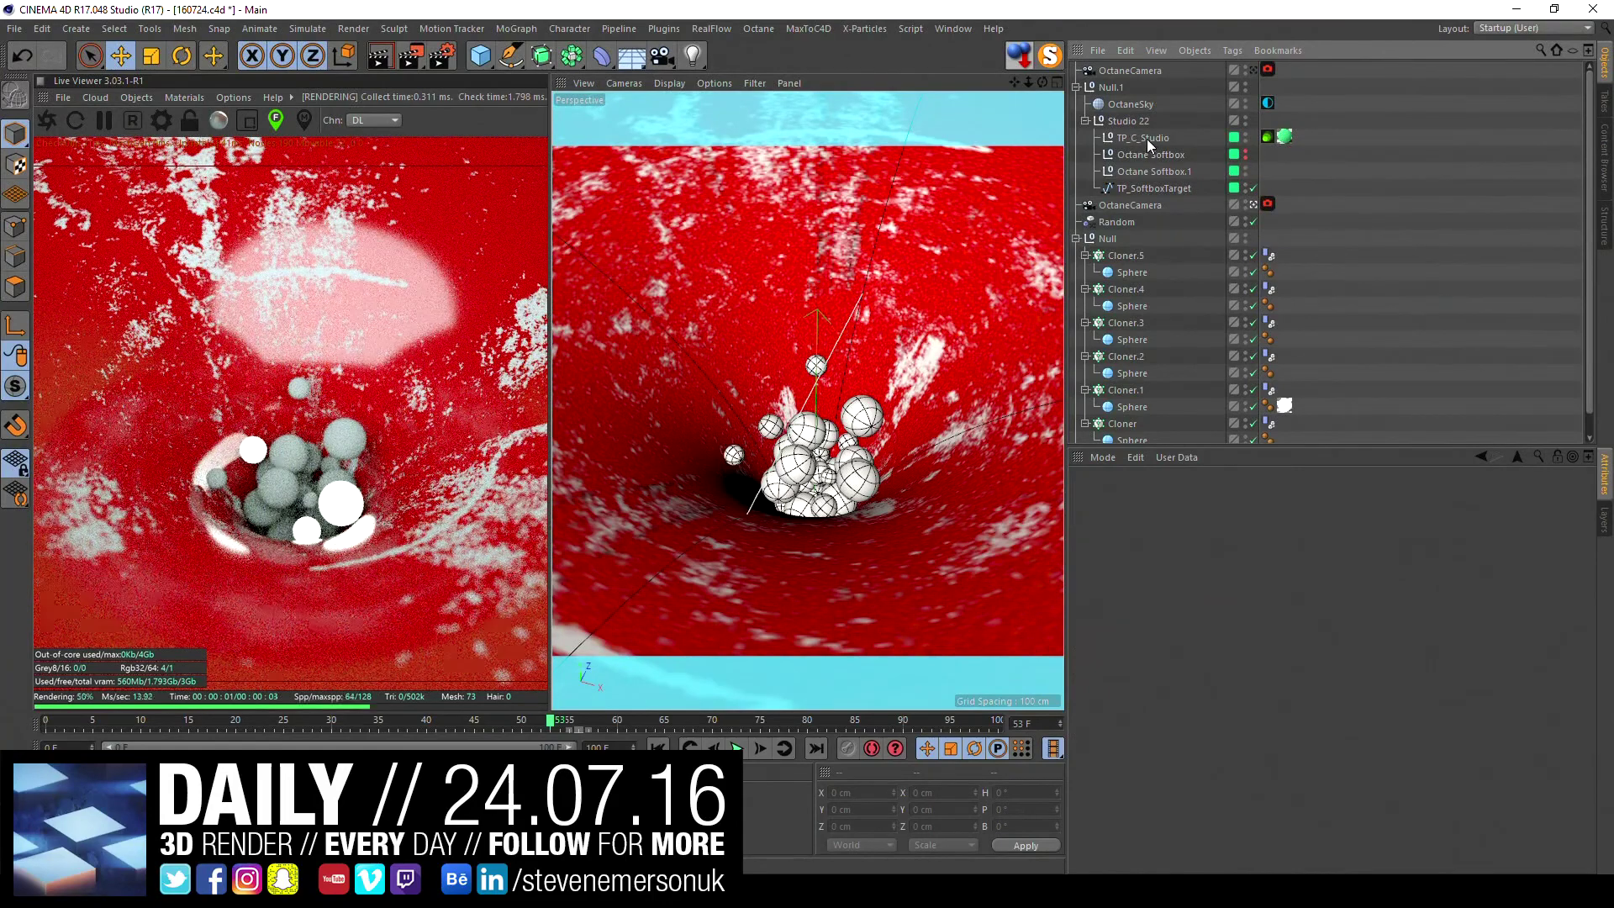
pyautogui.click(1150, 154)
pyautogui.click(1246, 172)
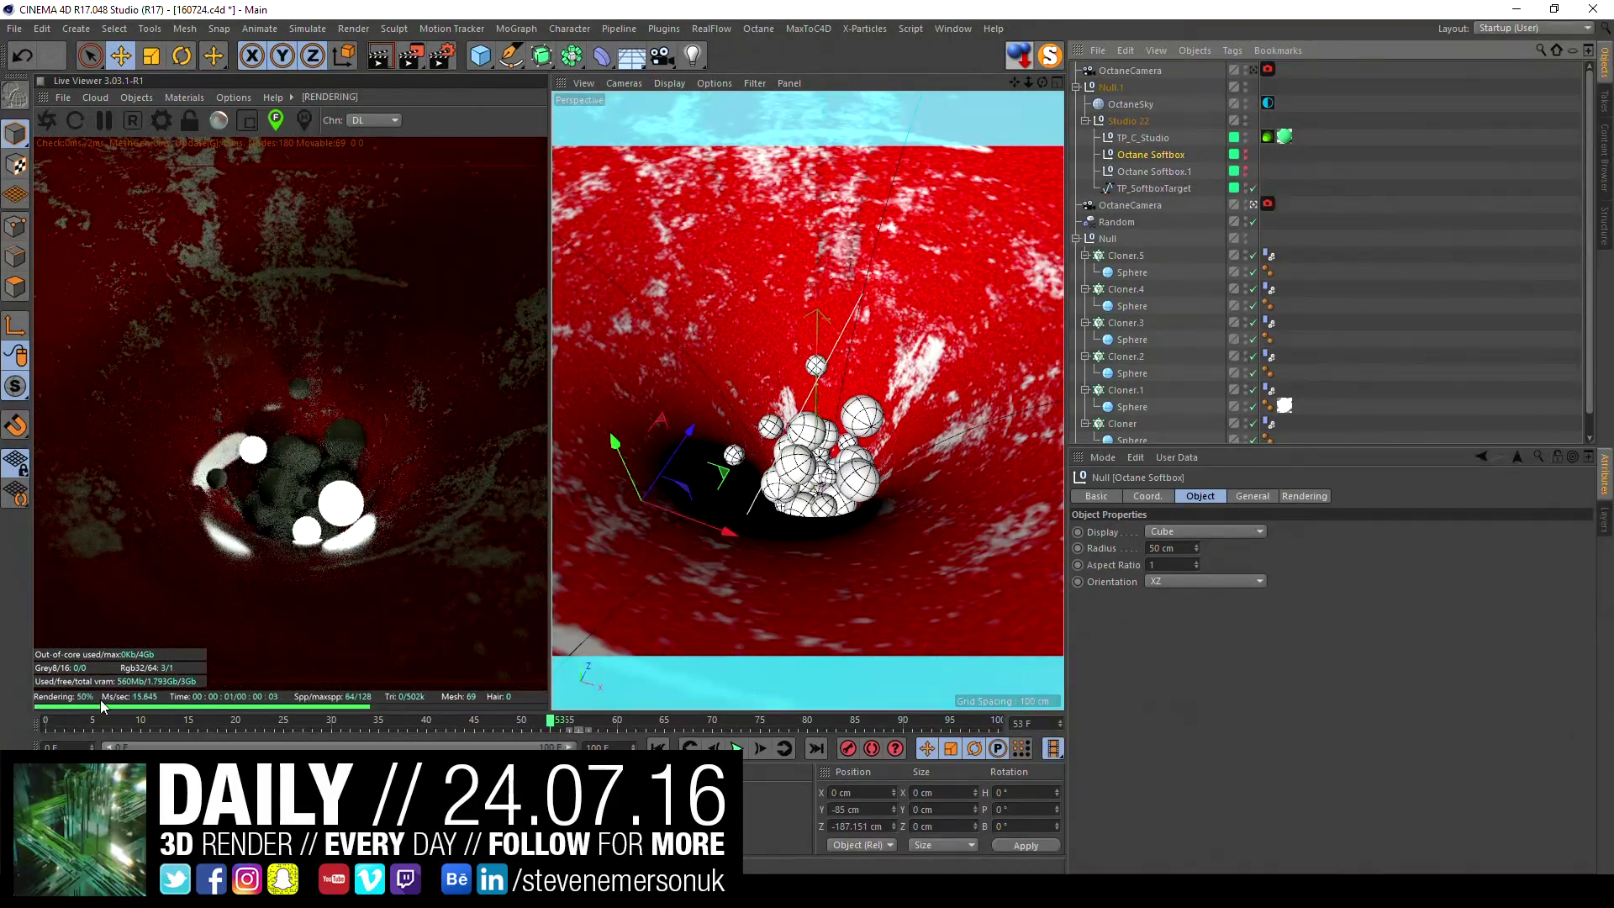
pyautogui.moveTo(101, 720)
pyautogui.mouseDown()
pyautogui.moveTo(343, 721)
pyautogui.moveTo(312, 720)
pyautogui.mouseUp()
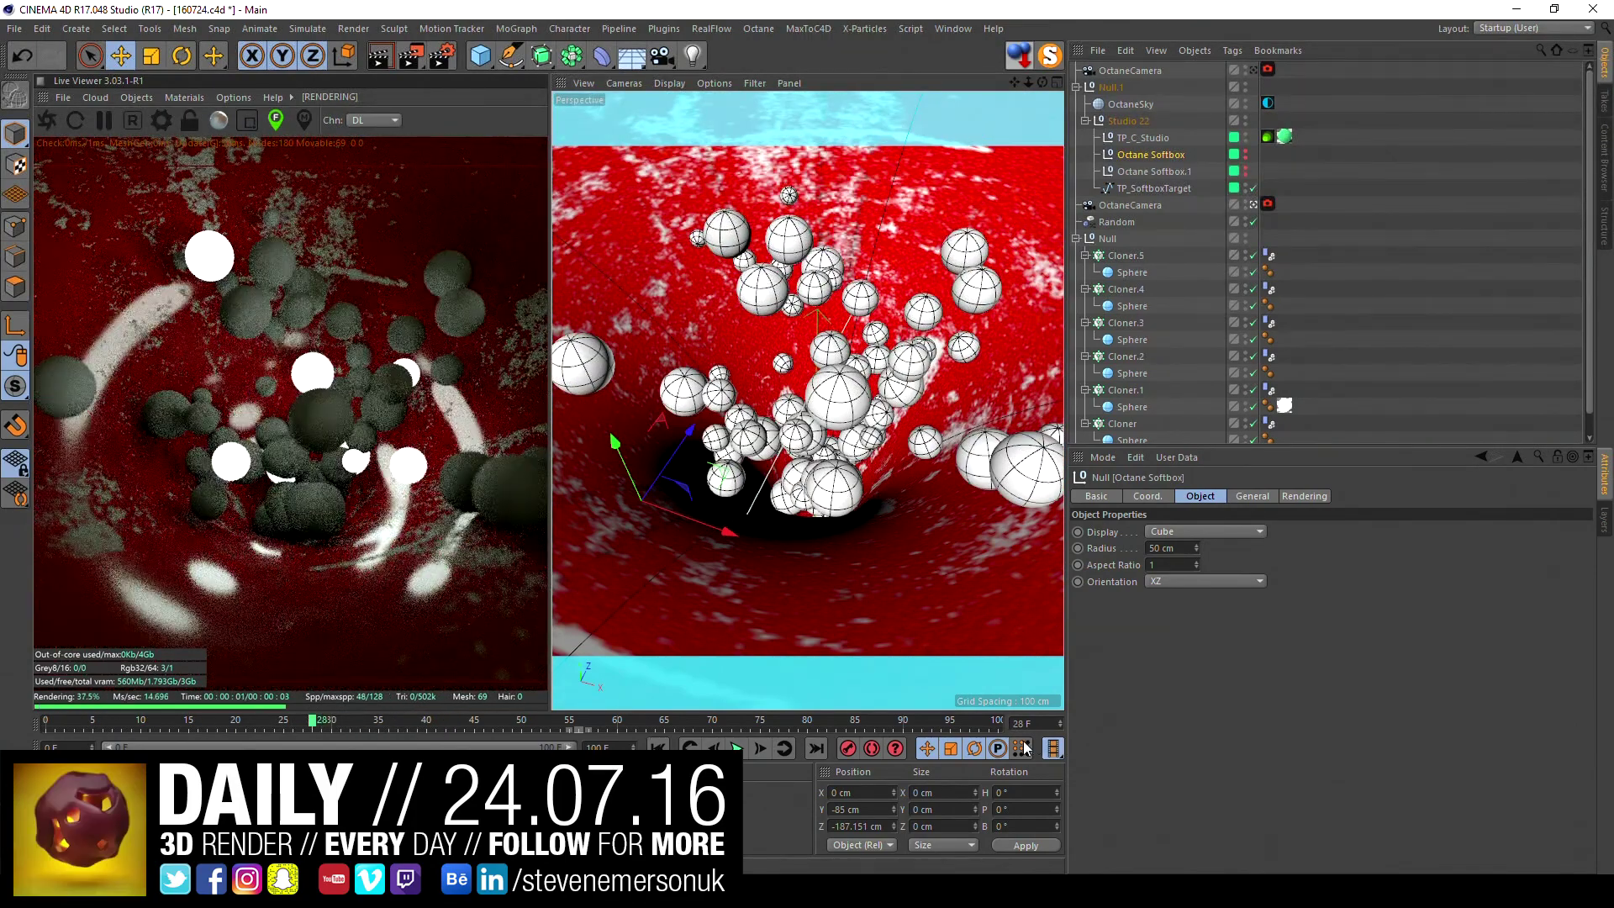
pyautogui.click(1268, 102)
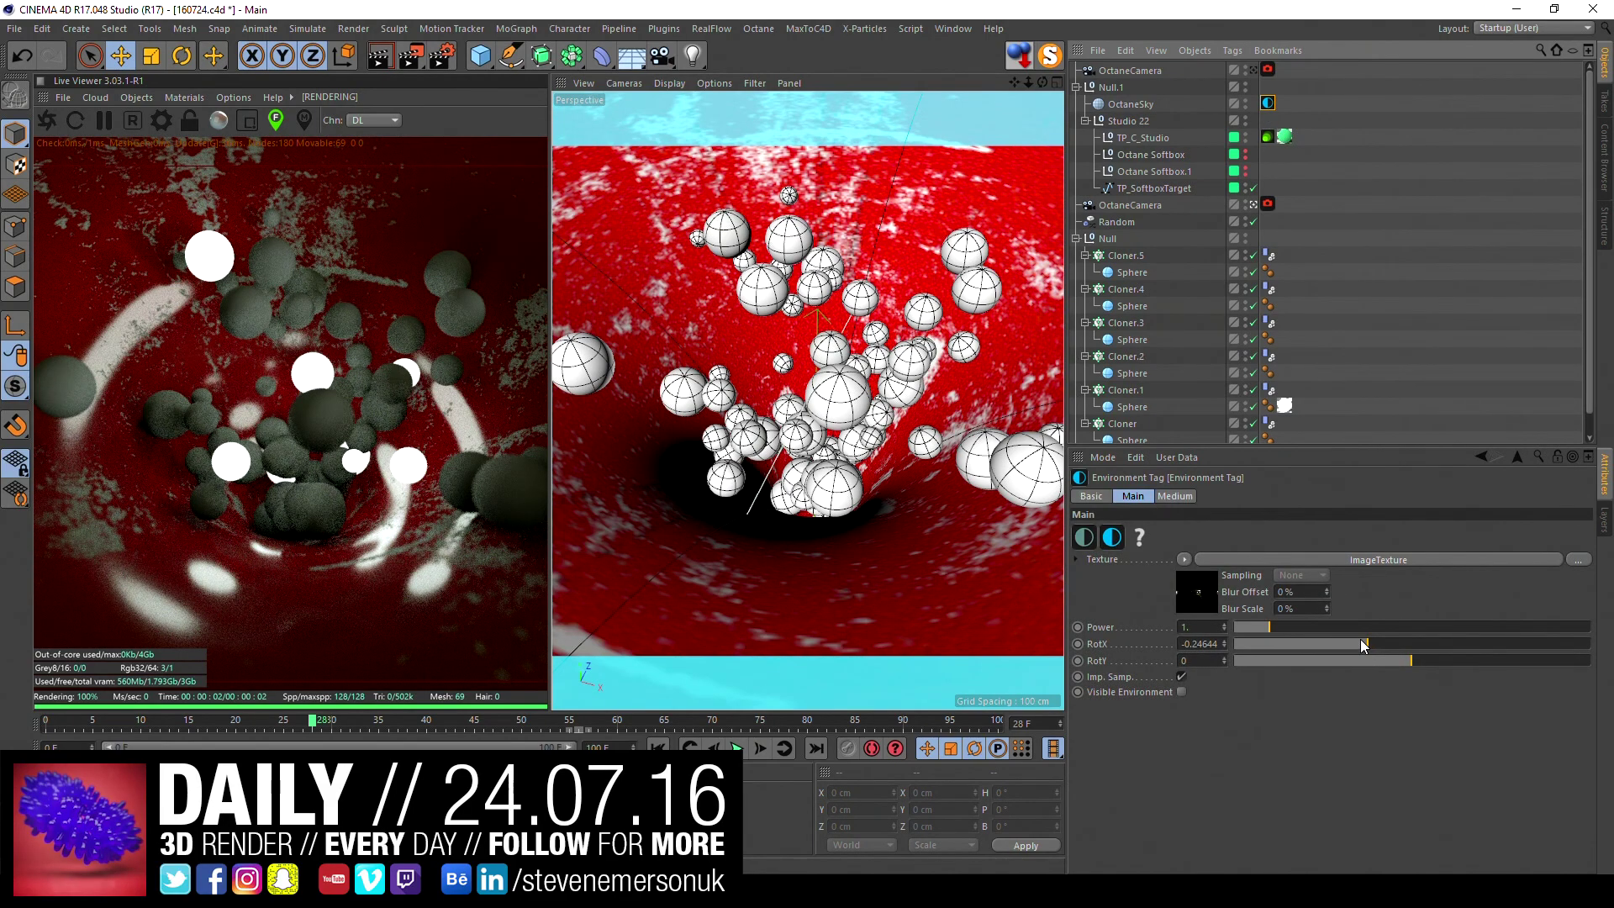
pyautogui.moveTo(1286, 628); pyautogui.dragTo(1361, 626)
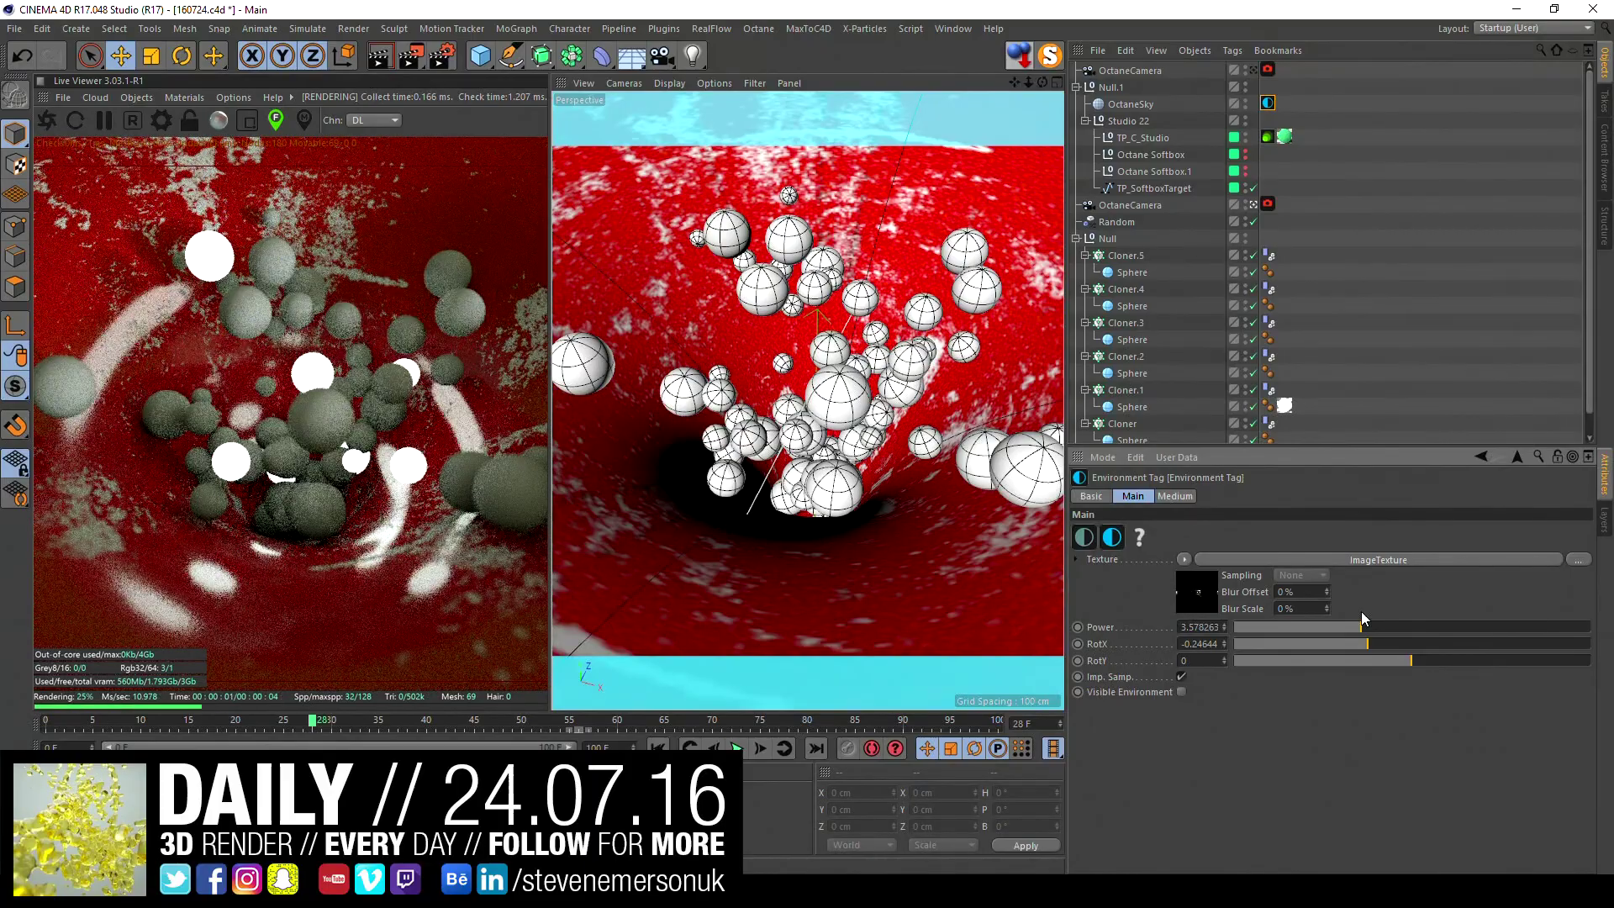
# - Save the scene and scrub the timeline to check the falling spheres
pyautogui.hotkey('ctrl', 's')
pyautogui.moveTo(102, 728)
pyautogui.mouseDown()
pyautogui.moveTo(620, 721)
pyautogui.moveTo(312, 721)
pyautogui.mouseUp()
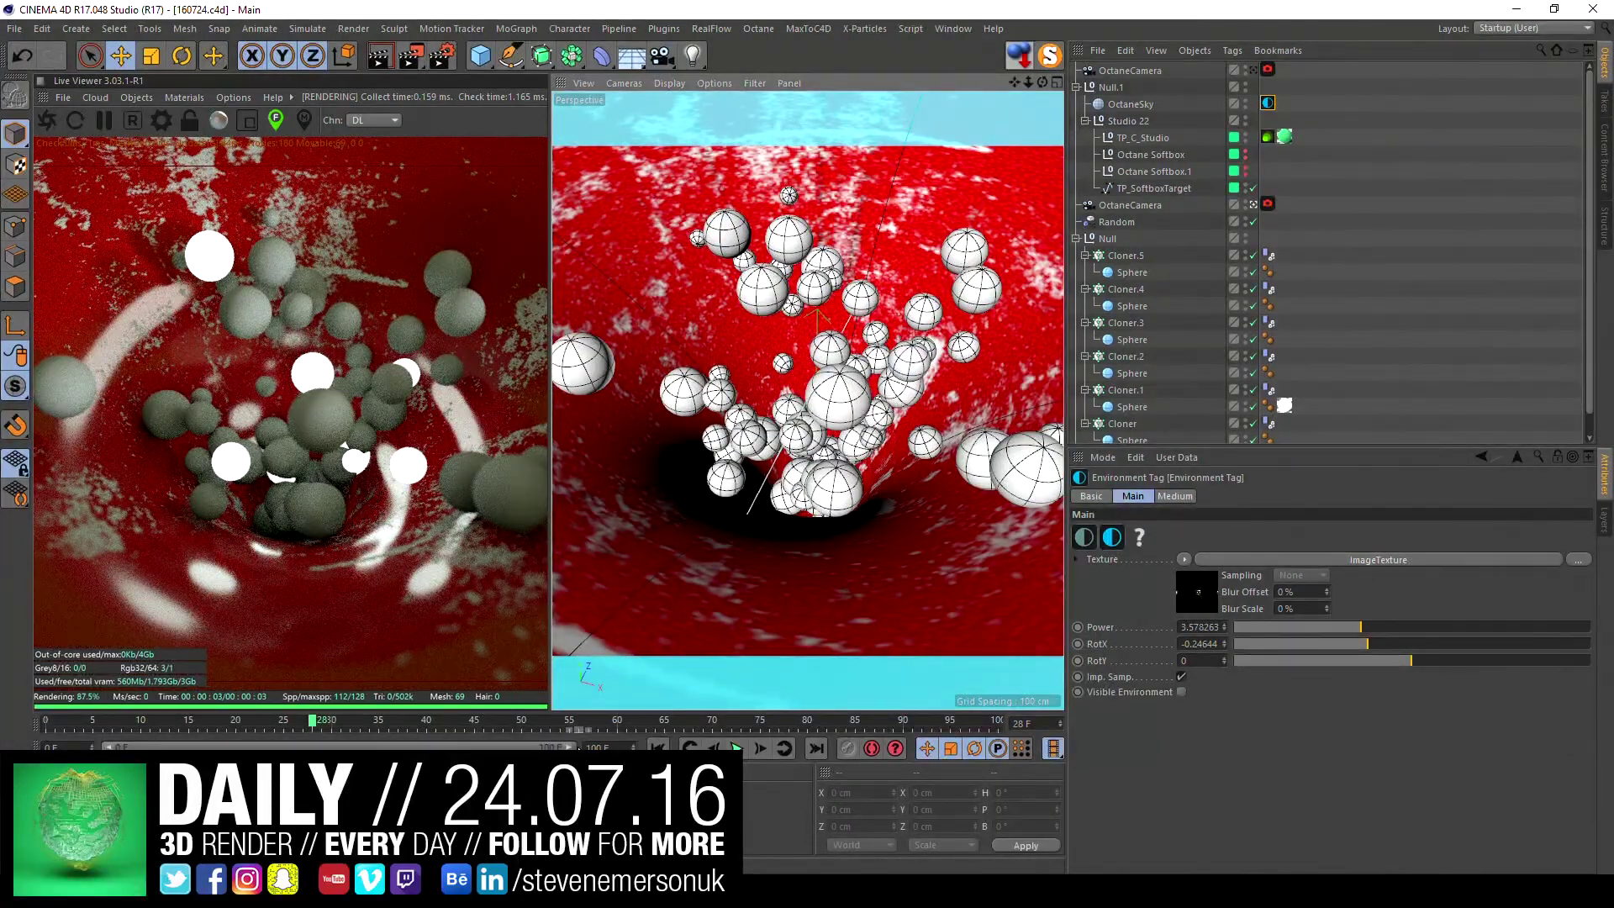
pyautogui.moveTo(336, 719)
pyautogui.mouseDown()
pyautogui.moveTo(377, 721)
pyautogui.moveTo(248, 719)
pyautogui.moveTo(292, 720)
pyautogui.mouseUp()
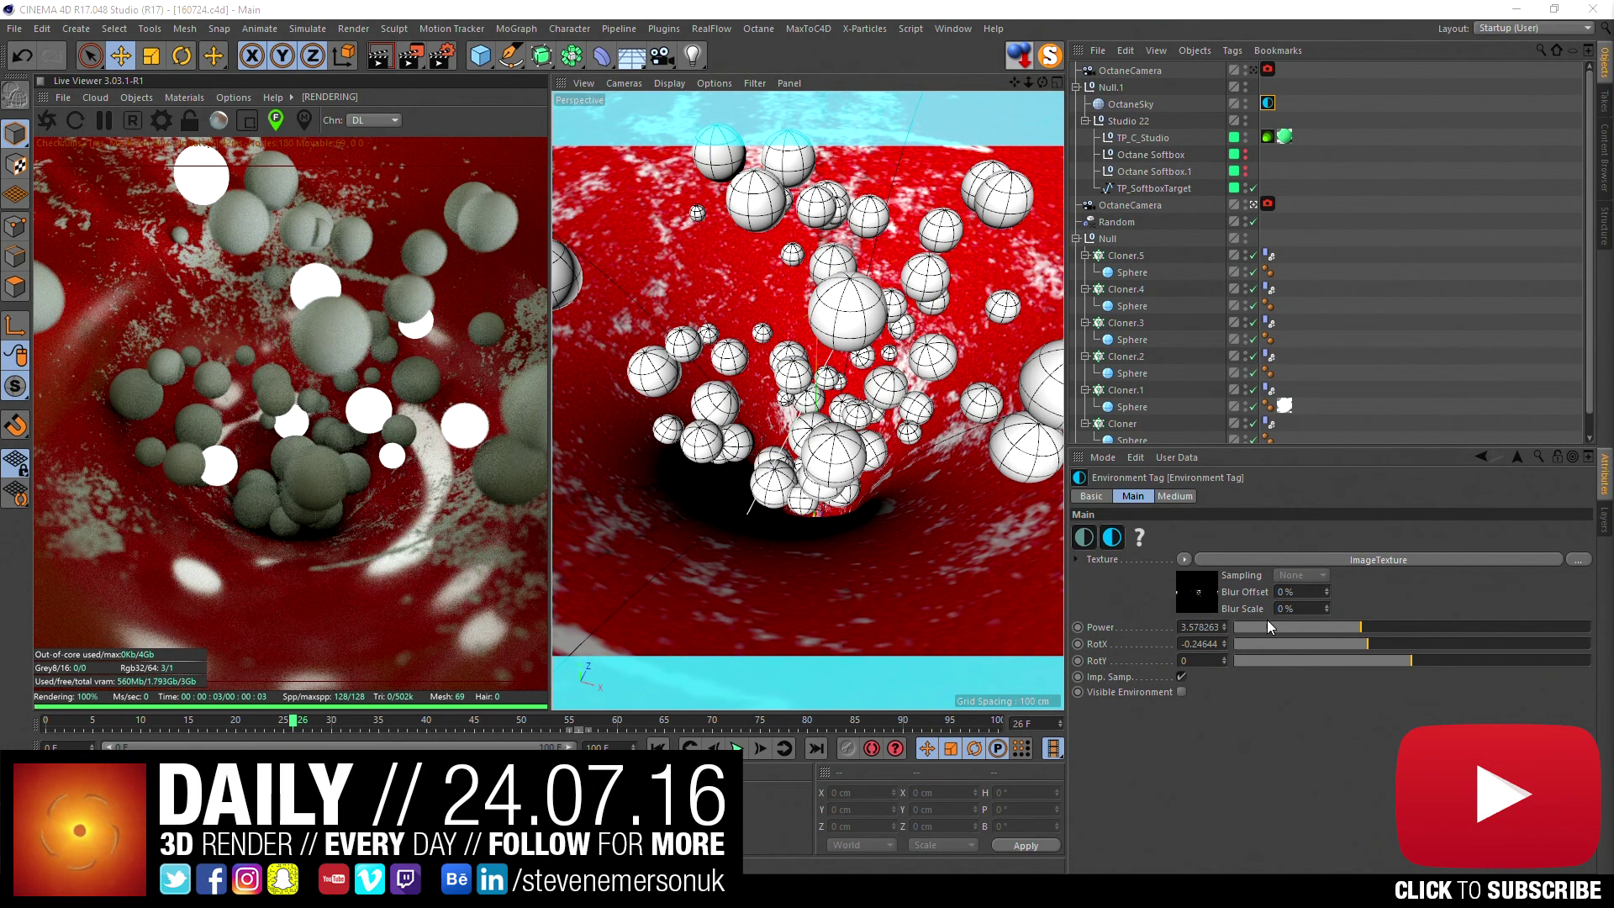
pyautogui.click(1374, 341)
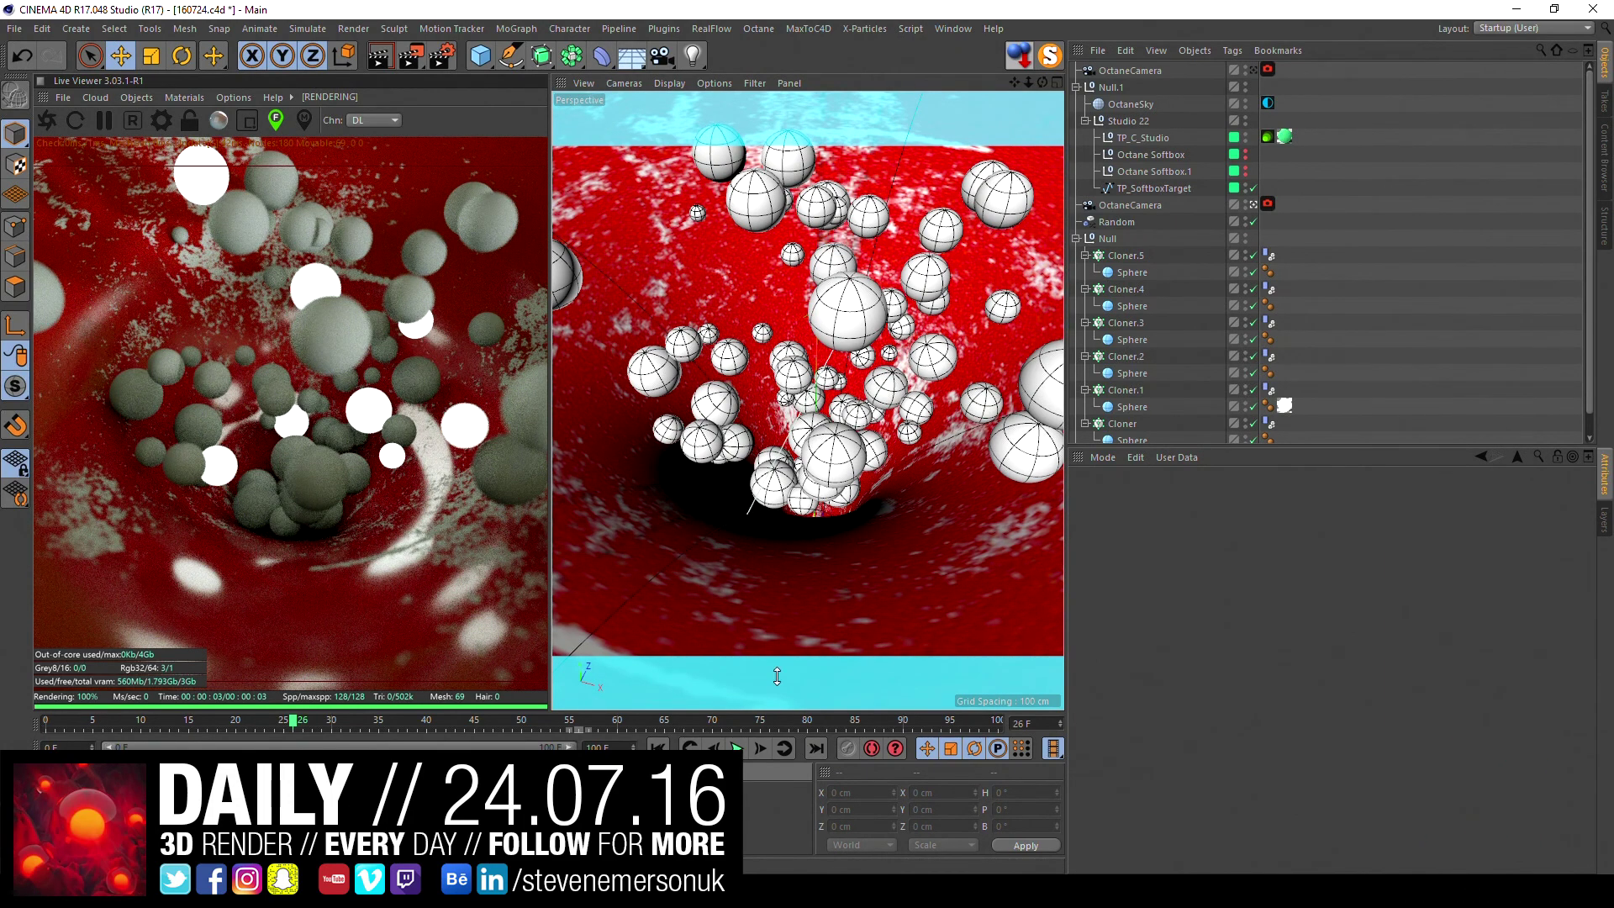
# - Open the sphere material's blackbody emission settings and set emission power to 200
pyautogui.doubleClick(51, 807)
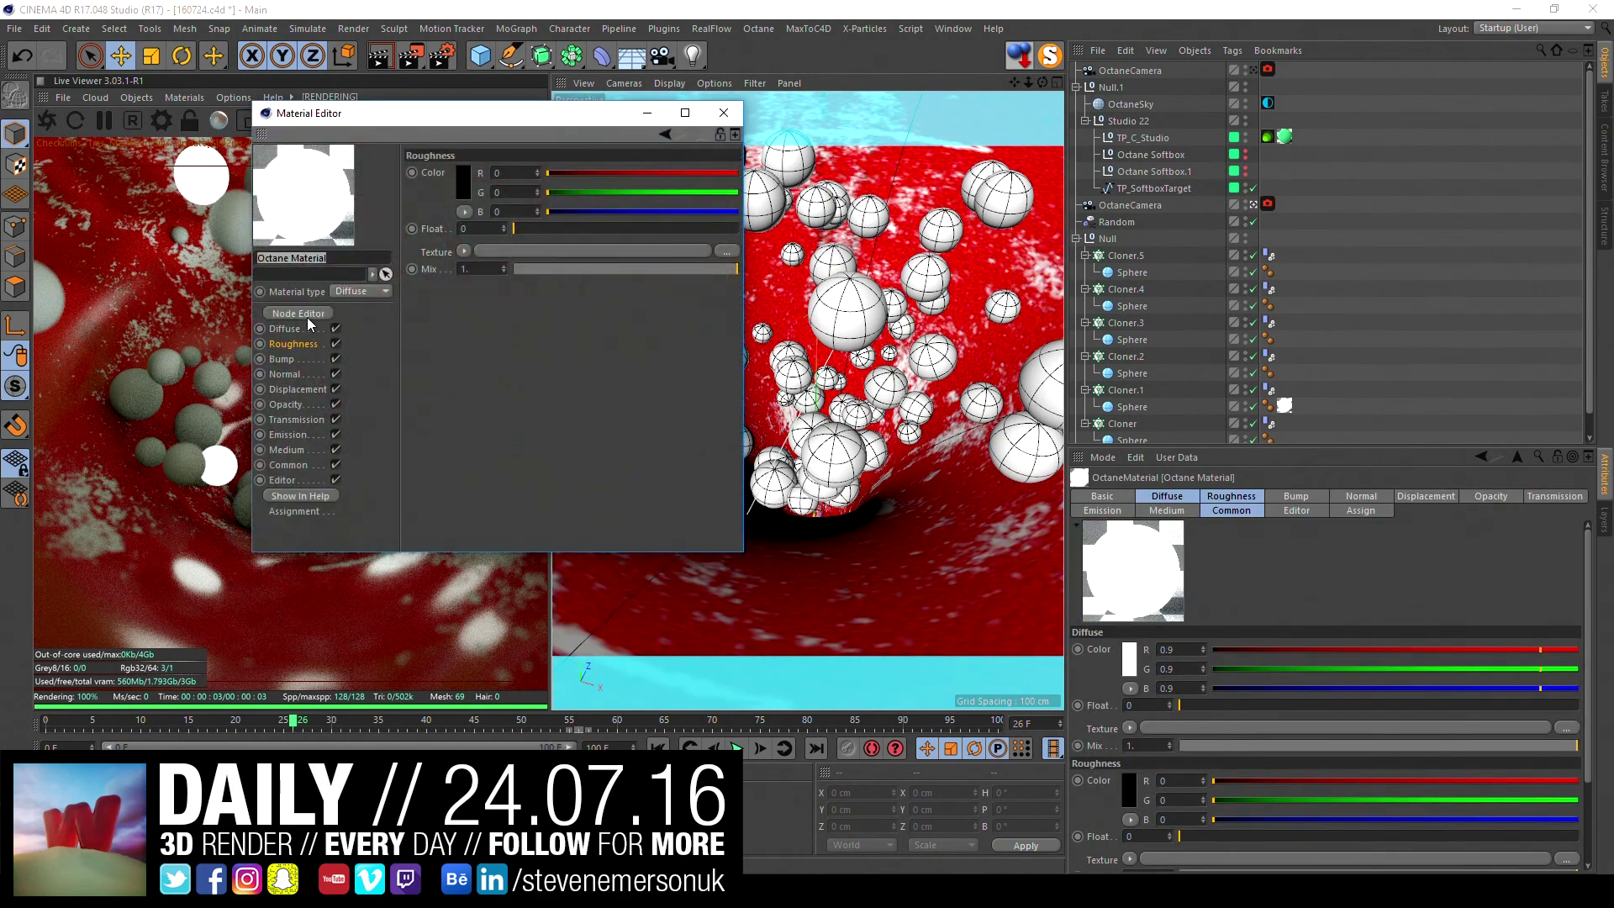
pyautogui.click(294, 435)
pyautogui.click(592, 173)
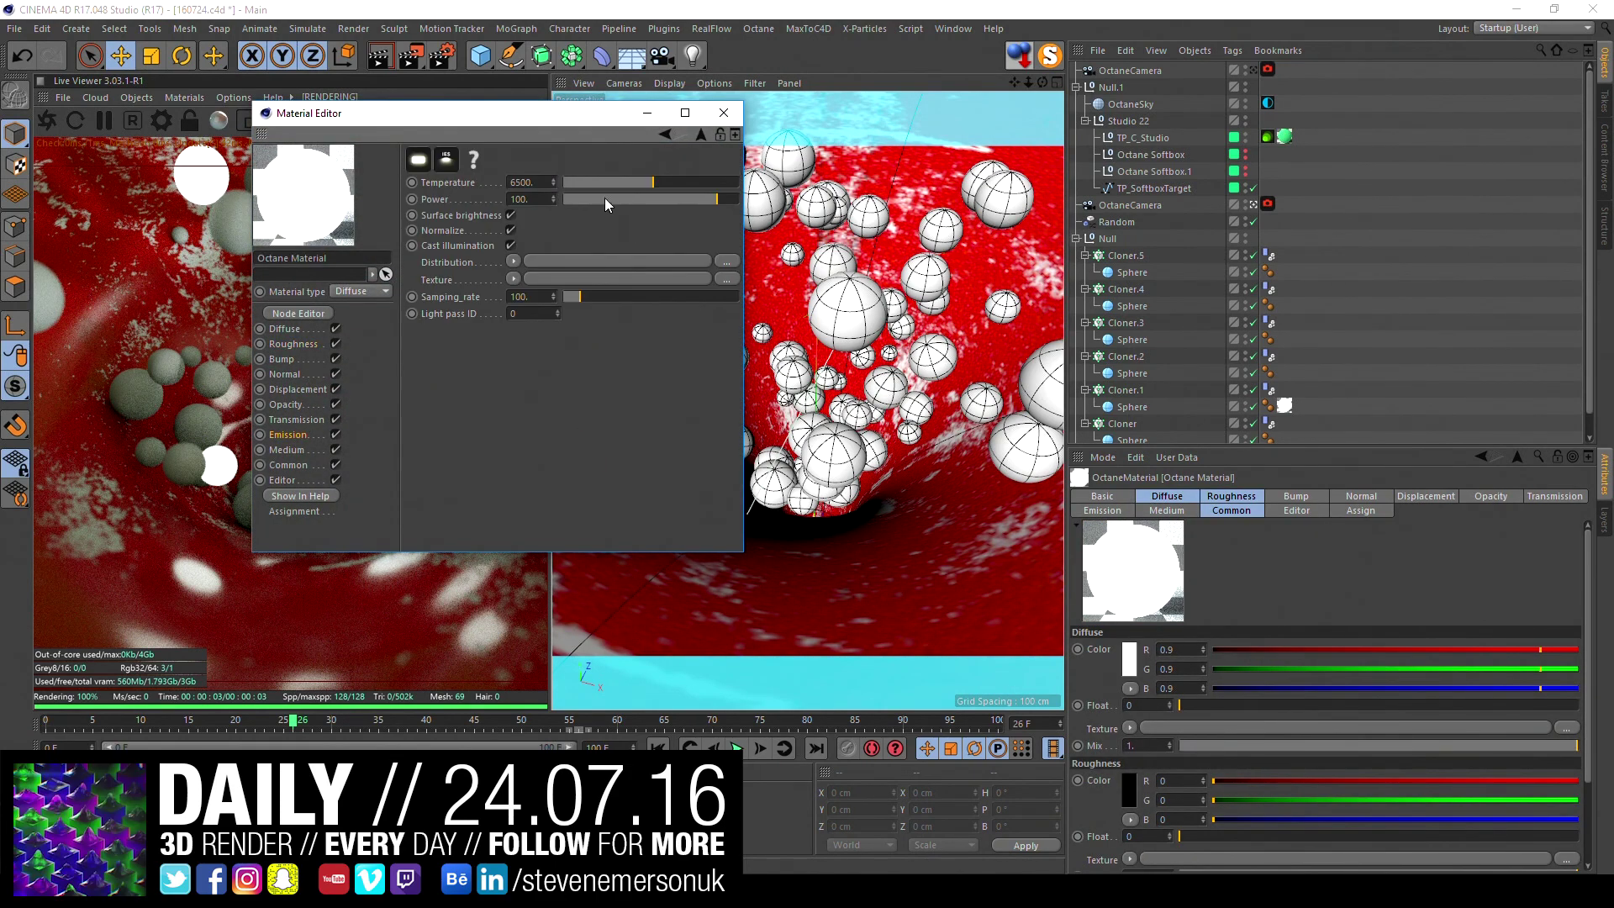
pyautogui.moveTo(564, 113); pyautogui.dragTo(1037, 214)
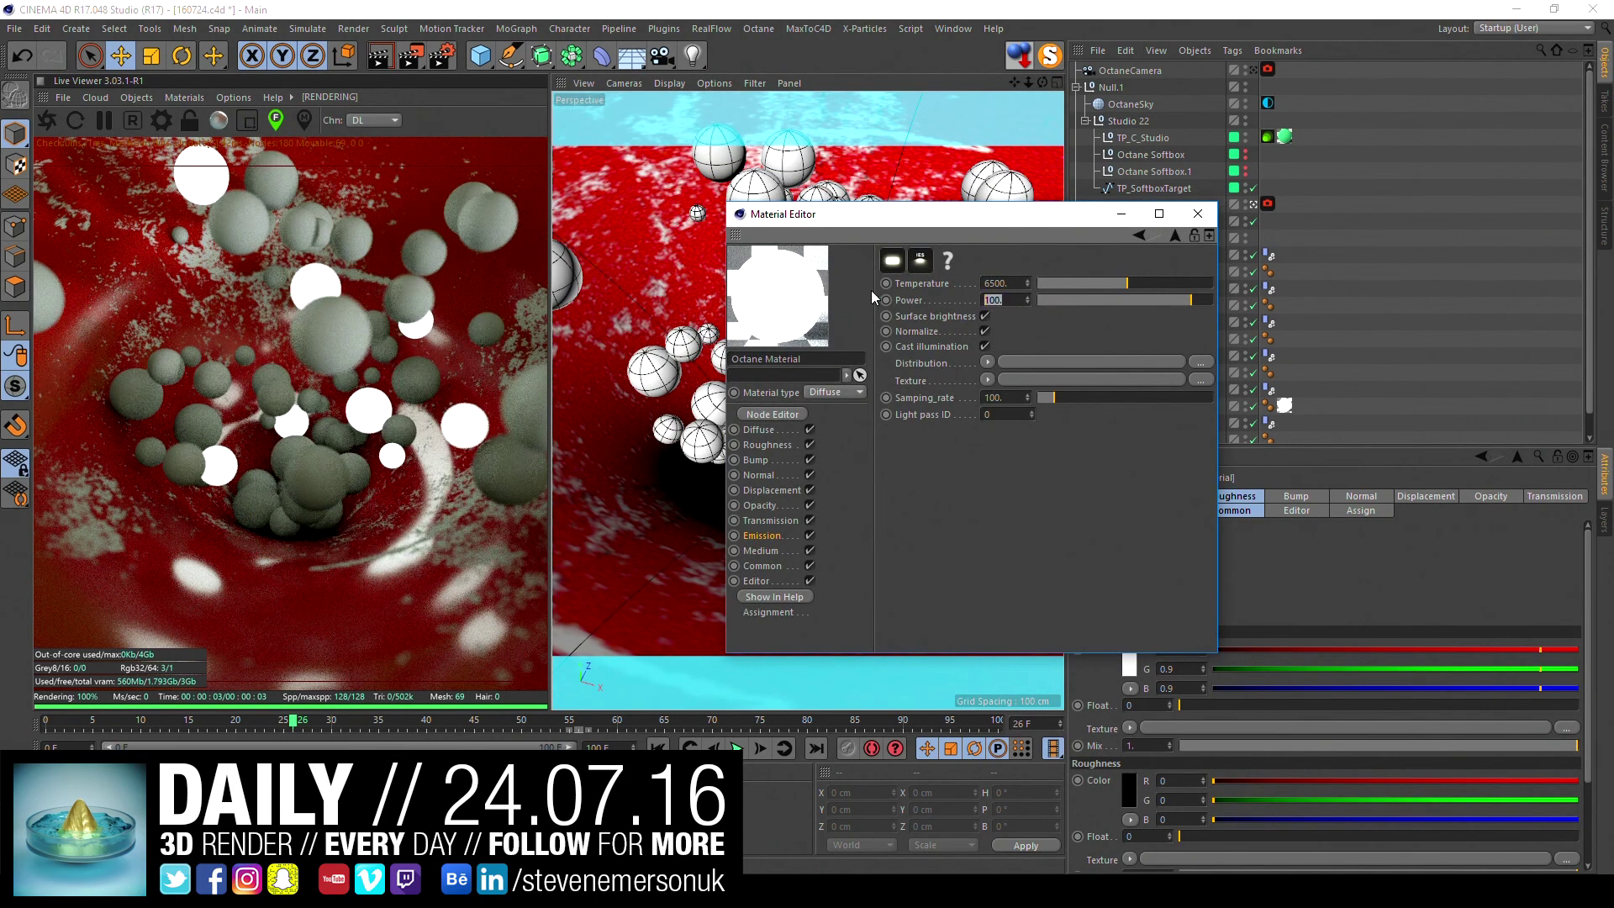
pyautogui.write('200')
pyautogui.press('Return')
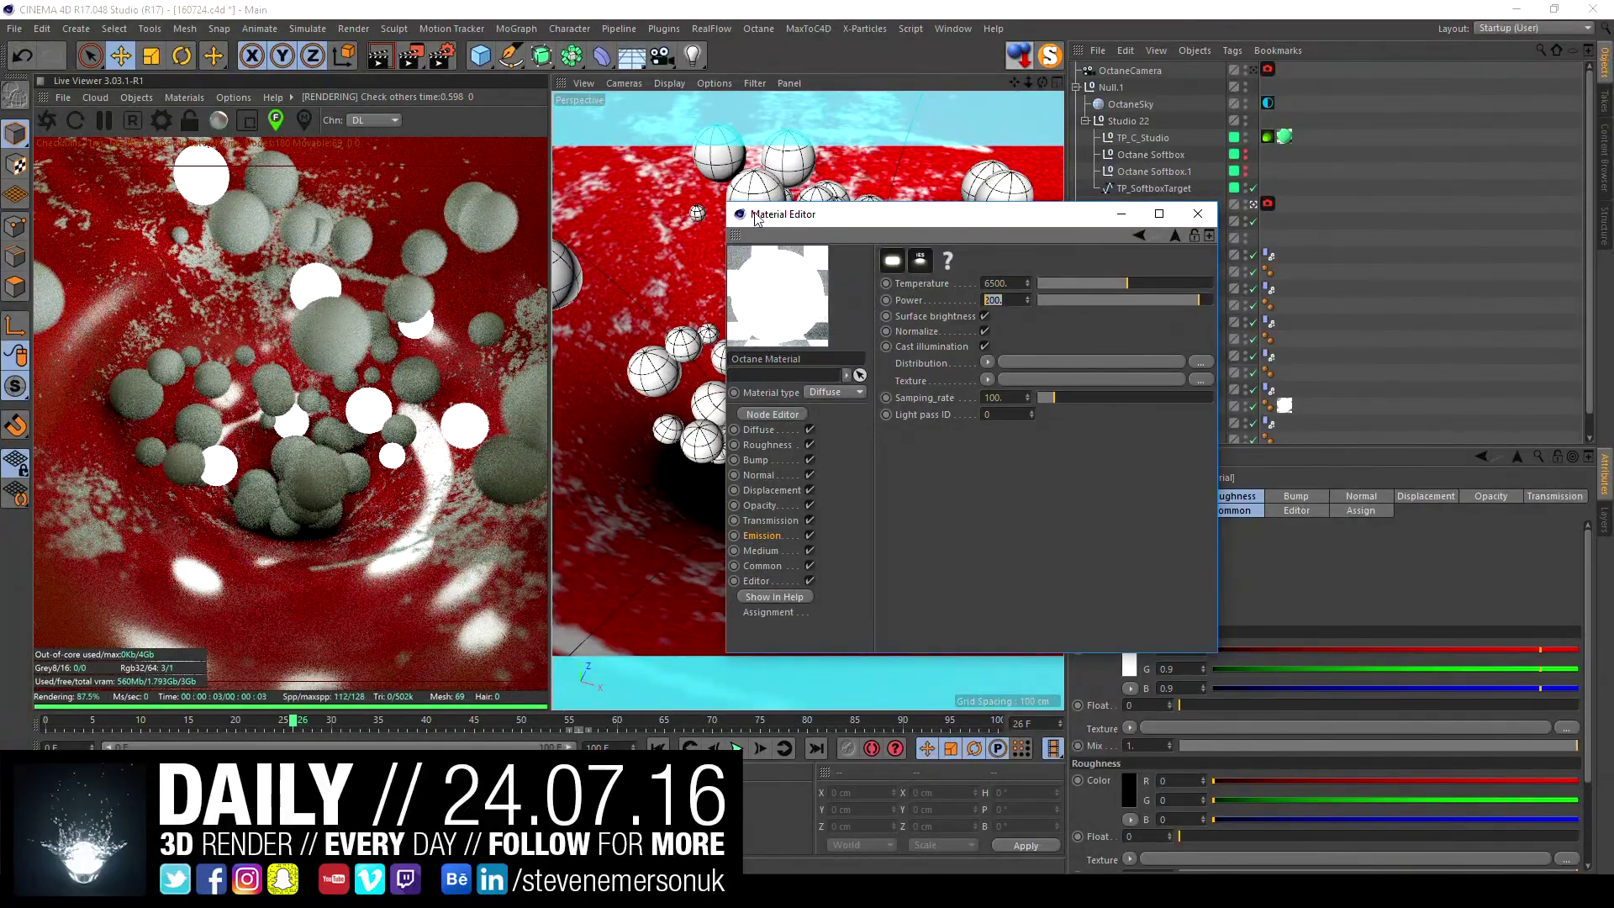
# - Lower emission power to 150, toggle Surface brightness off and on, and close the editor
pyautogui.write('150')
pyautogui.press('Return')
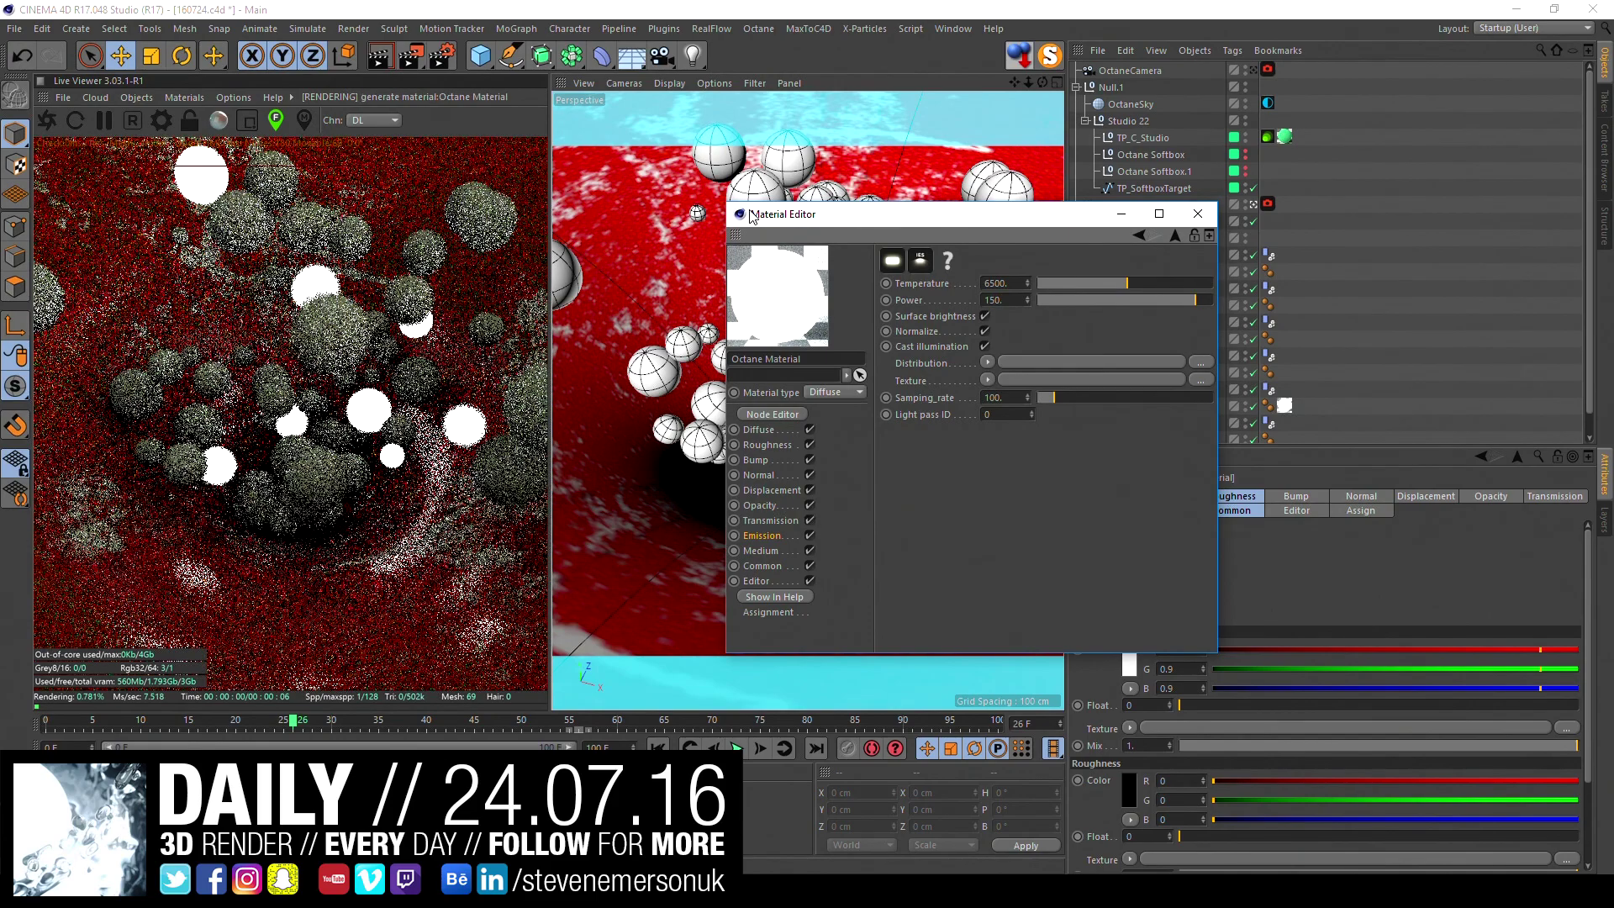
pyautogui.click(985, 317)
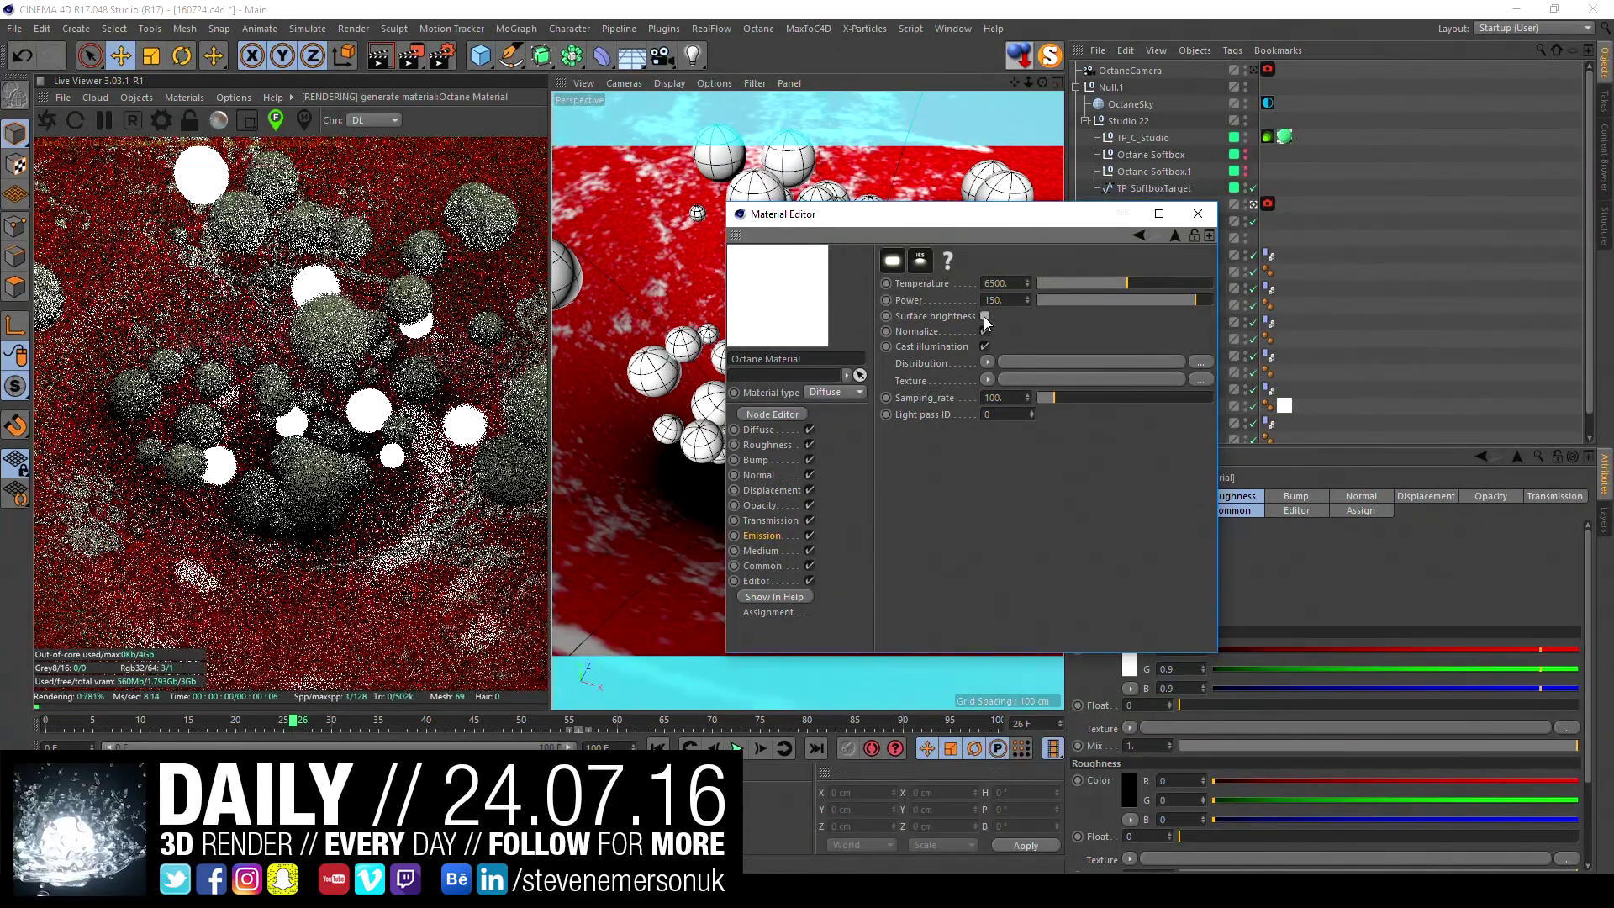
pyautogui.click(985, 317)
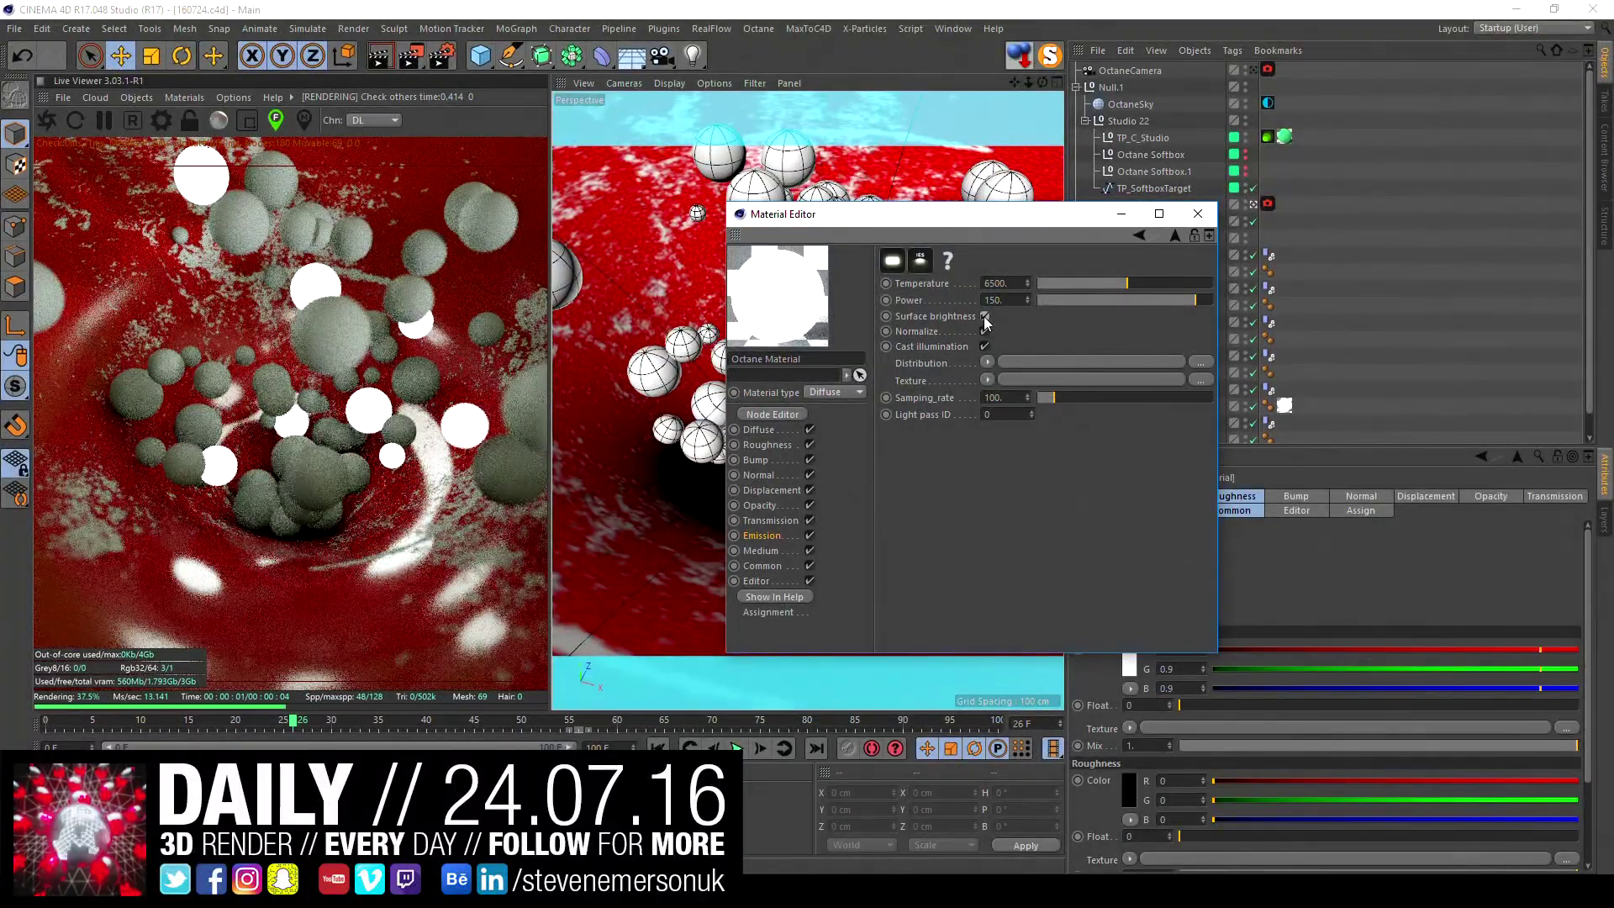
pyautogui.click(1198, 213)
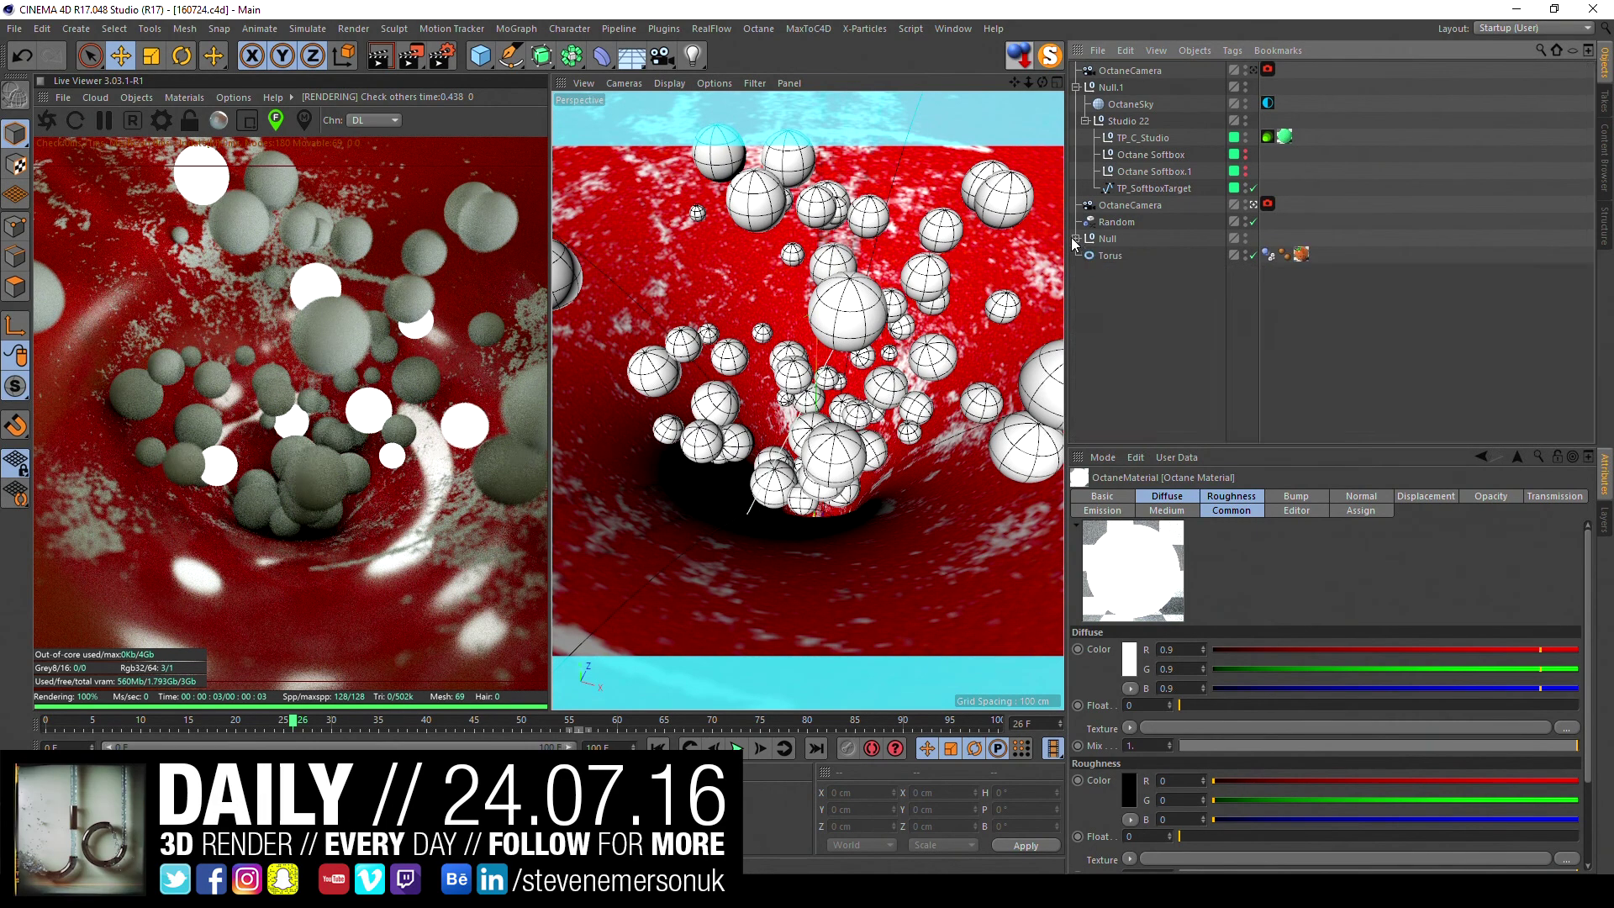
# - Open the Content Browser at the Materials > Metal preset folder, enlarged to show more materials
pyautogui.scroll(-1, 1299, 412)
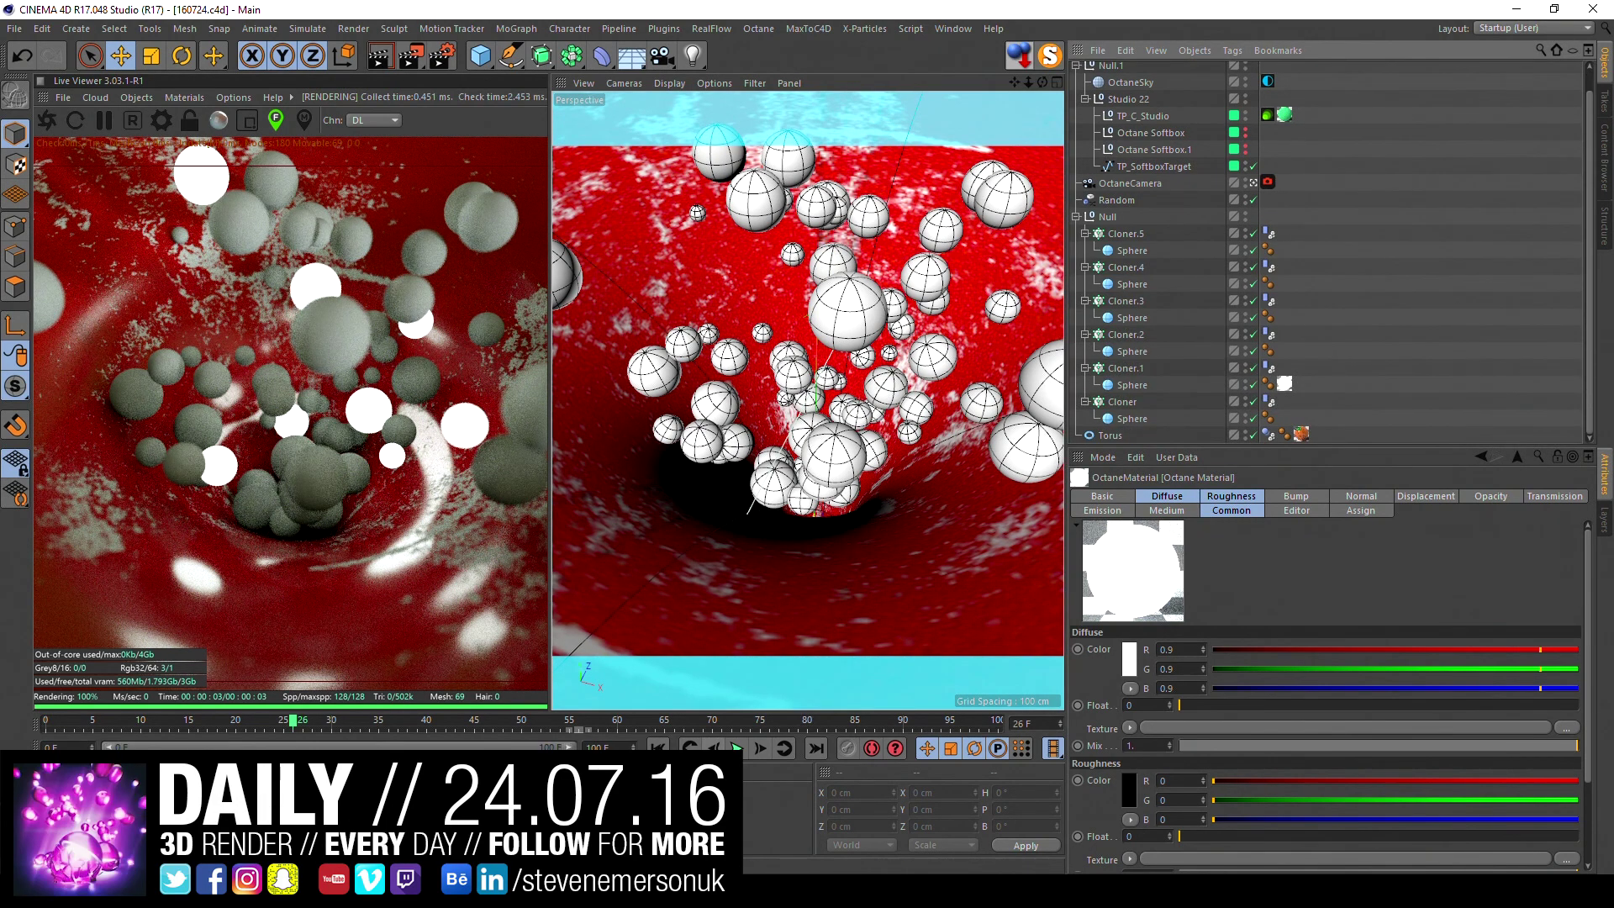
pyautogui.click(957, 28)
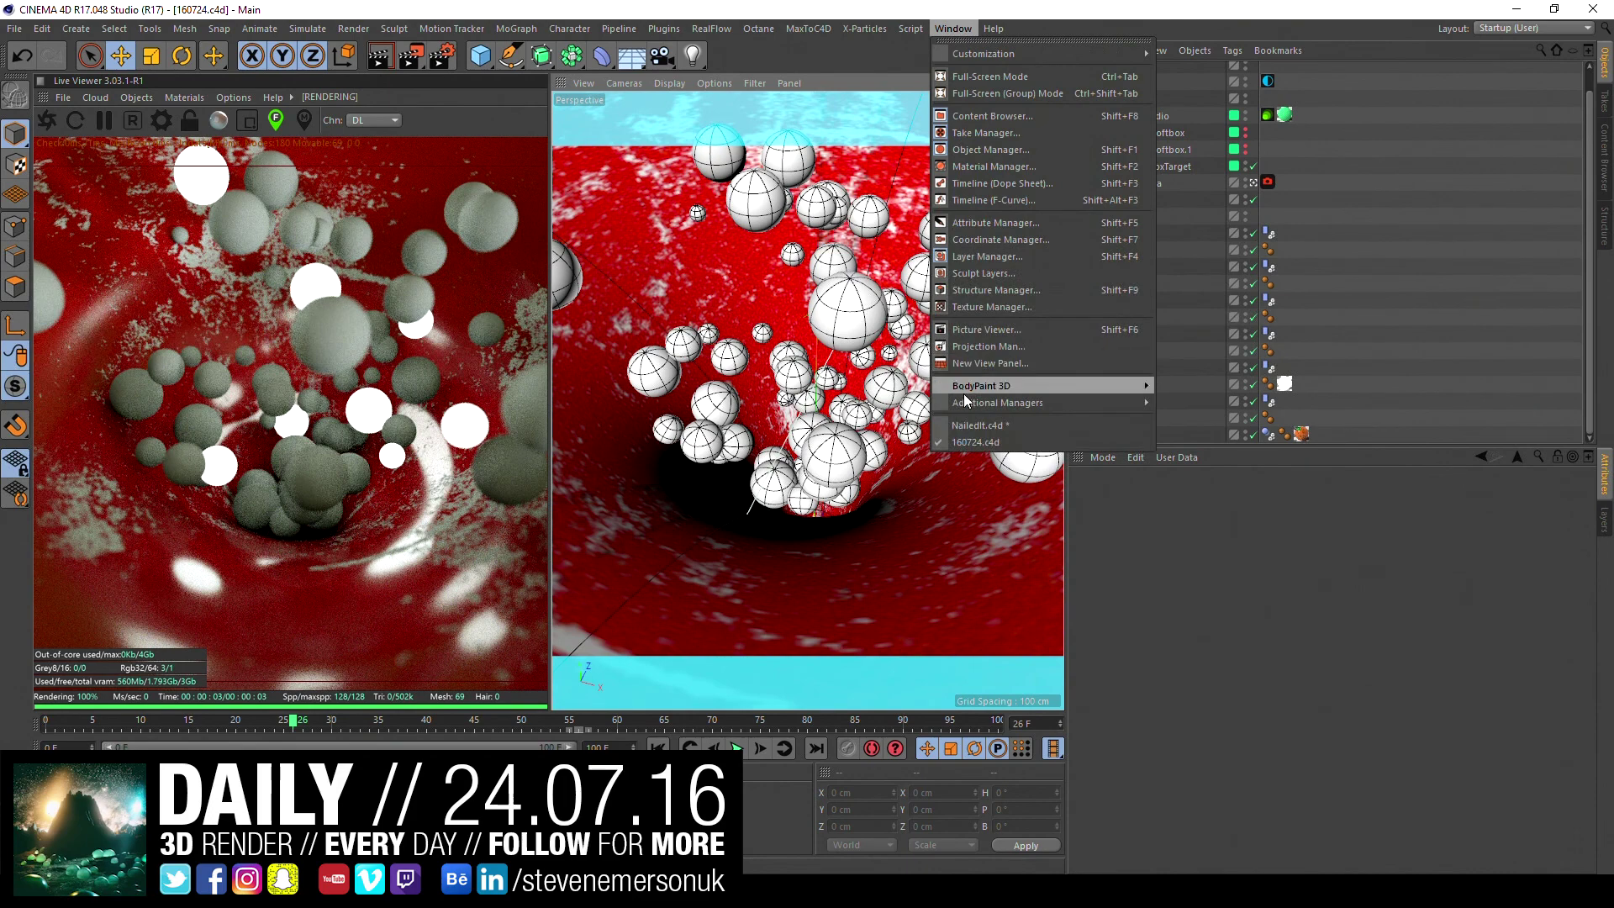
pyautogui.press('Escape')
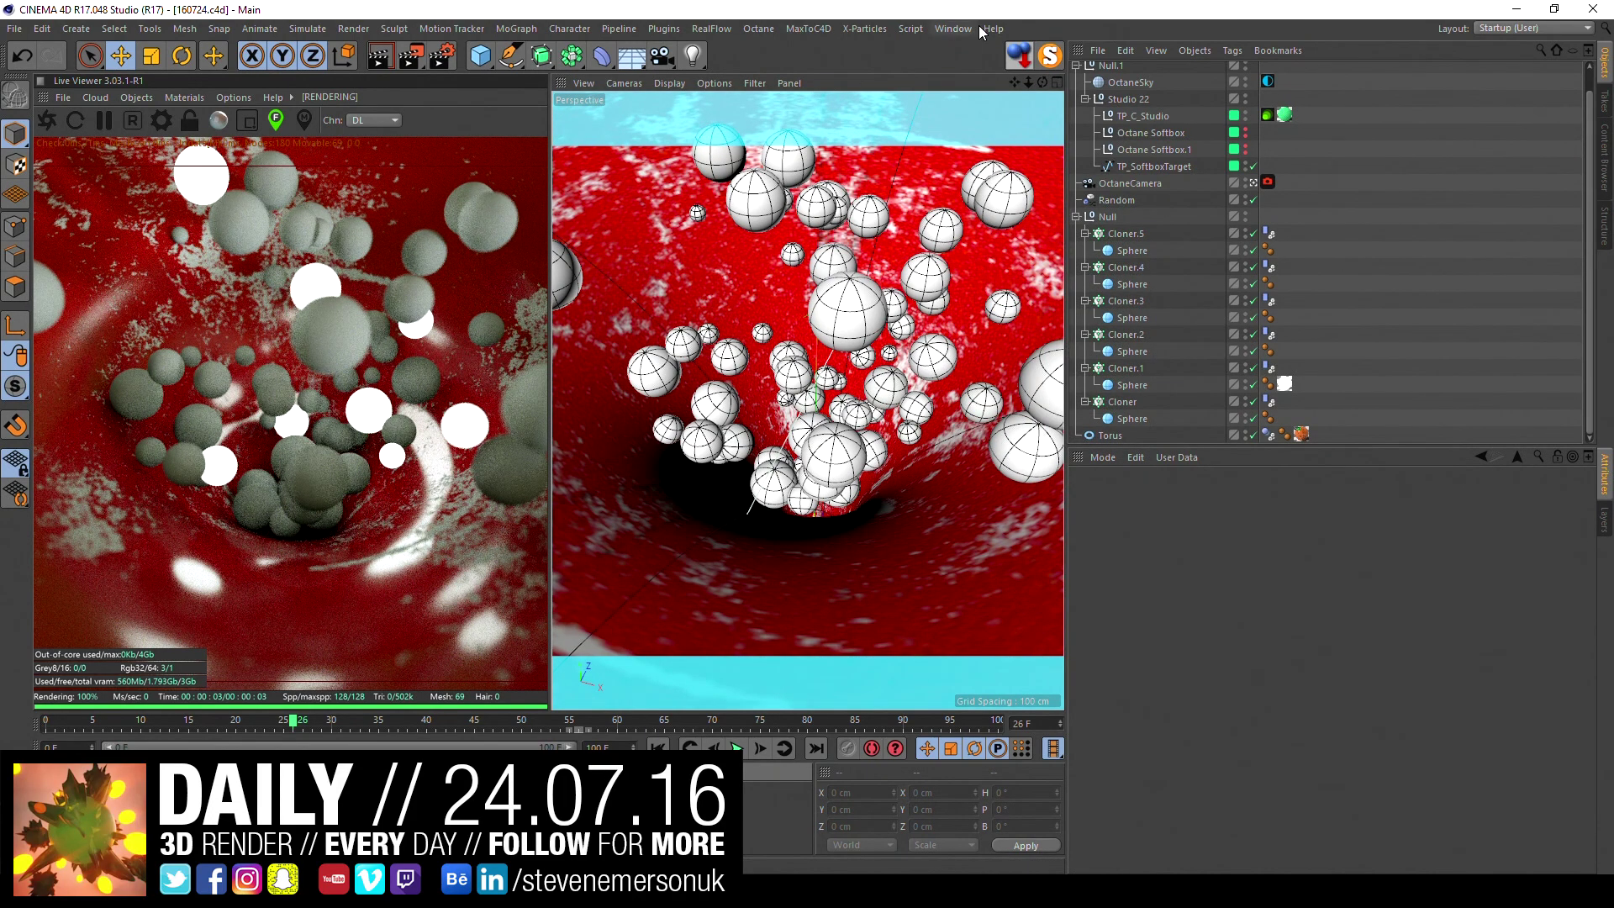
pyautogui.click(957, 28)
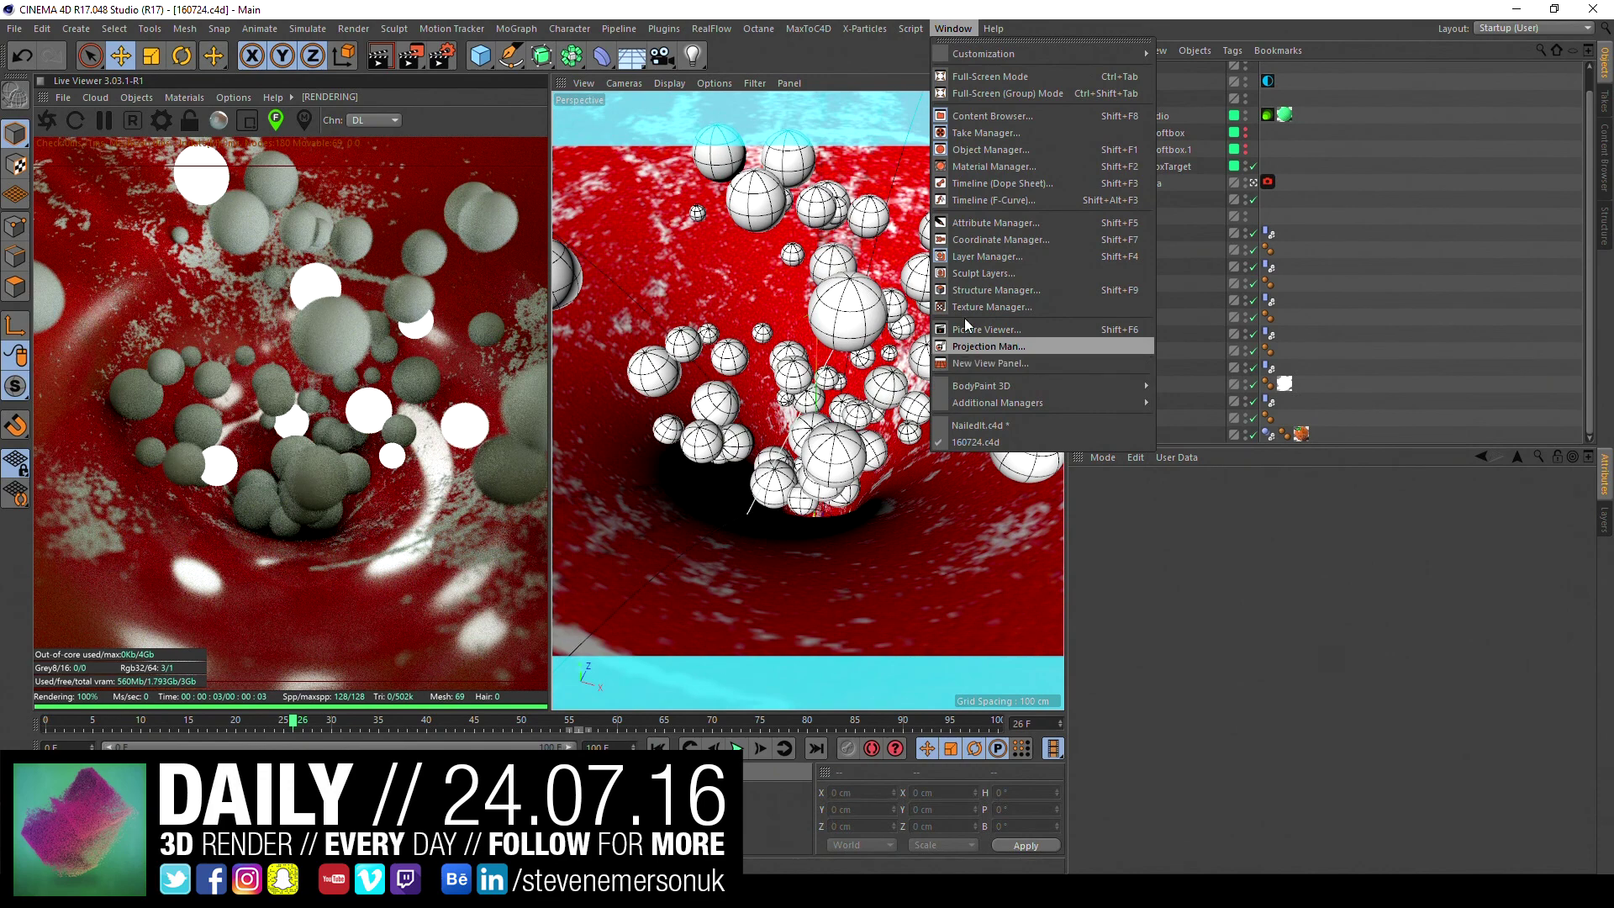
pyautogui.click(976, 116)
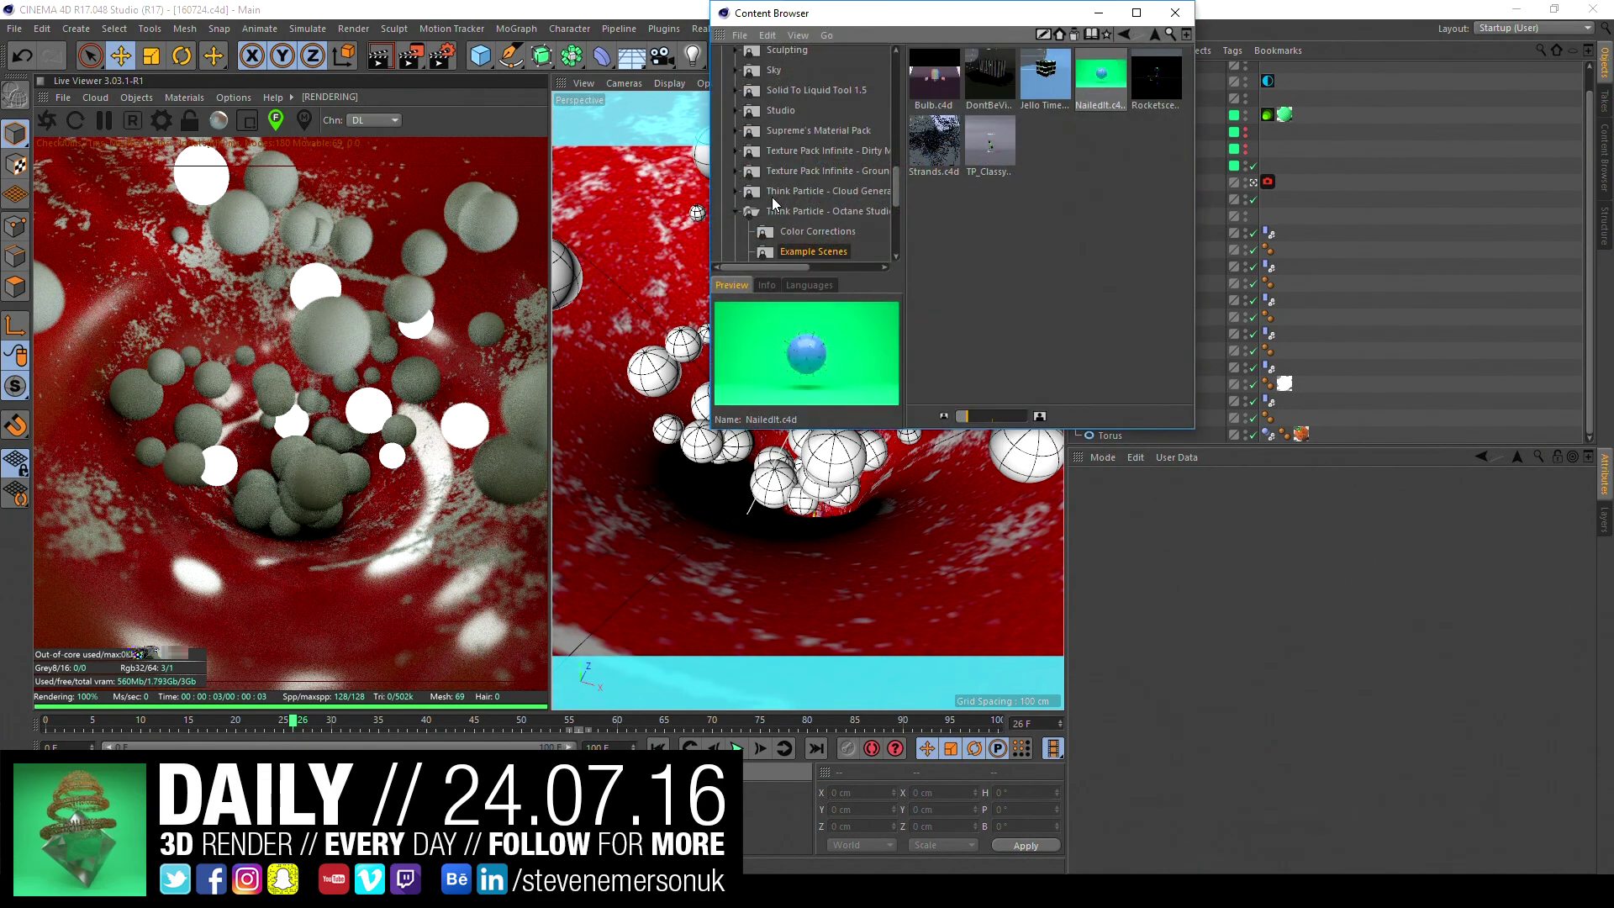
pyautogui.scroll(-4, 772, 197)
pyautogui.click(794, 91)
pyautogui.click(751, 90)
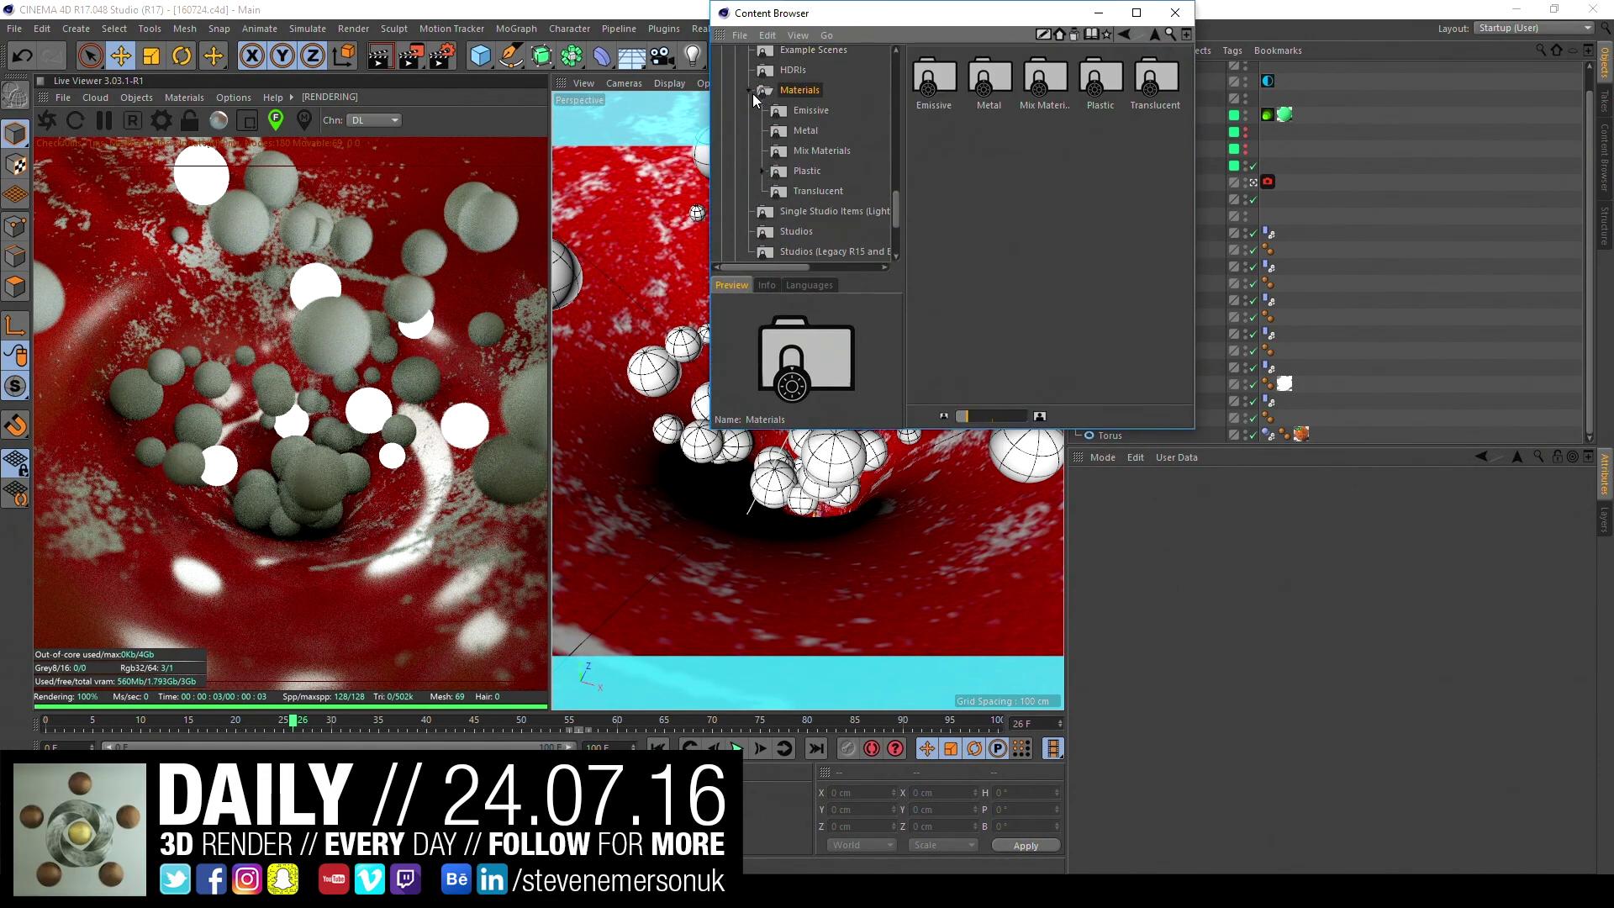
pyautogui.click(803, 131)
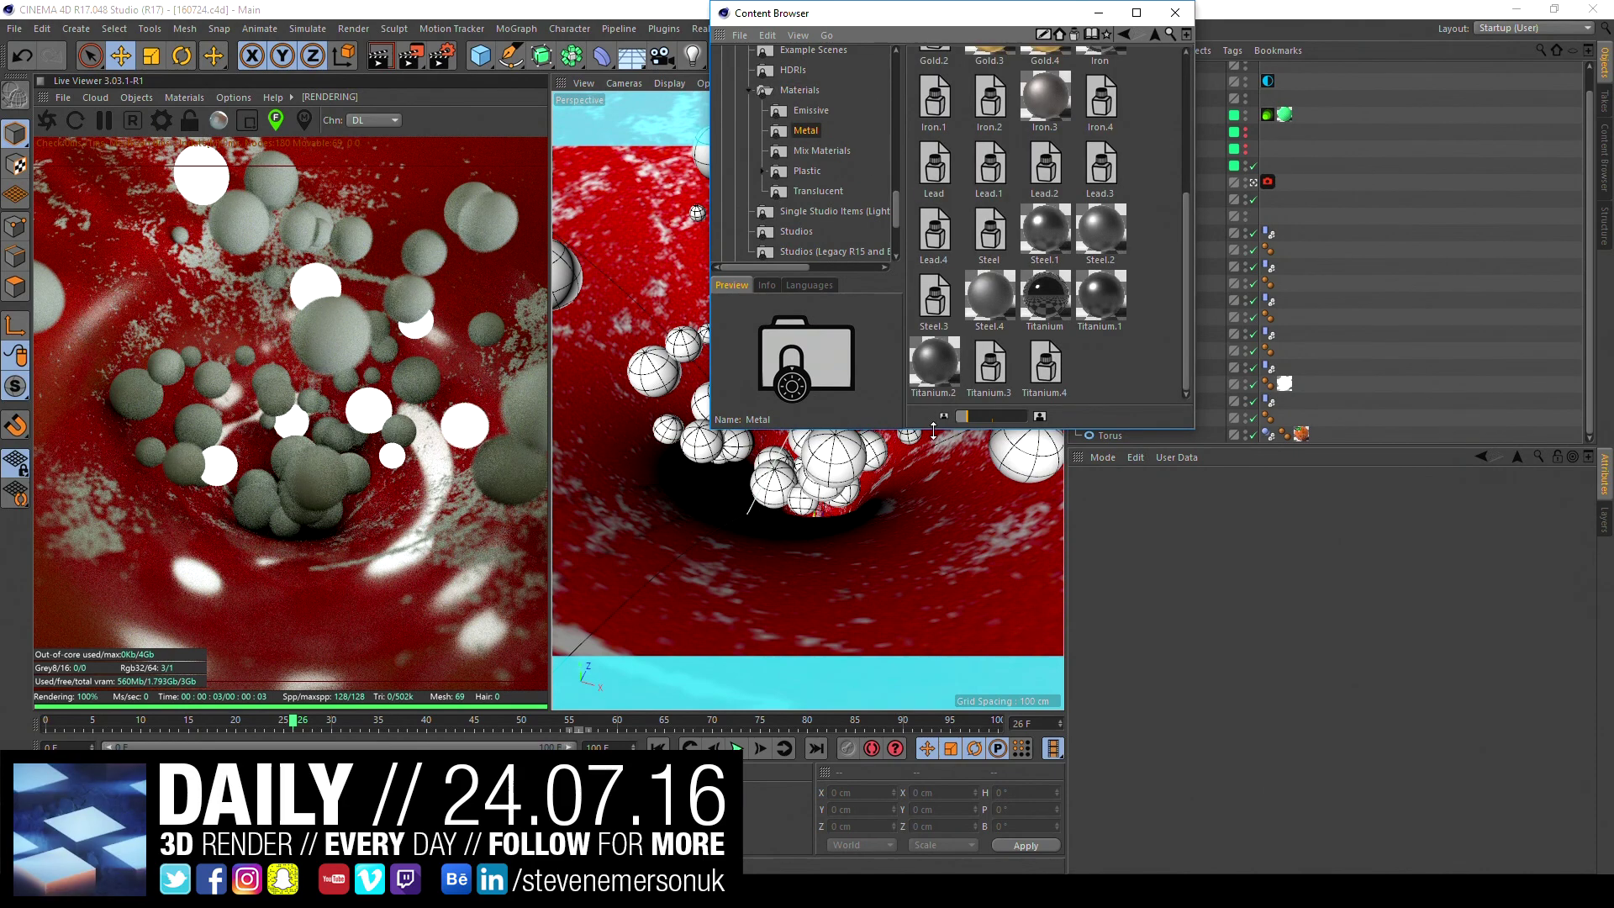
pyautogui.moveTo(933, 430); pyautogui.dragTo(934, 641)
pyautogui.scroll(3, 1018, 391)
# - Load the Bronze material into the scene after previewing Chrome and Titanium variants
pyautogui.click(952, 87)
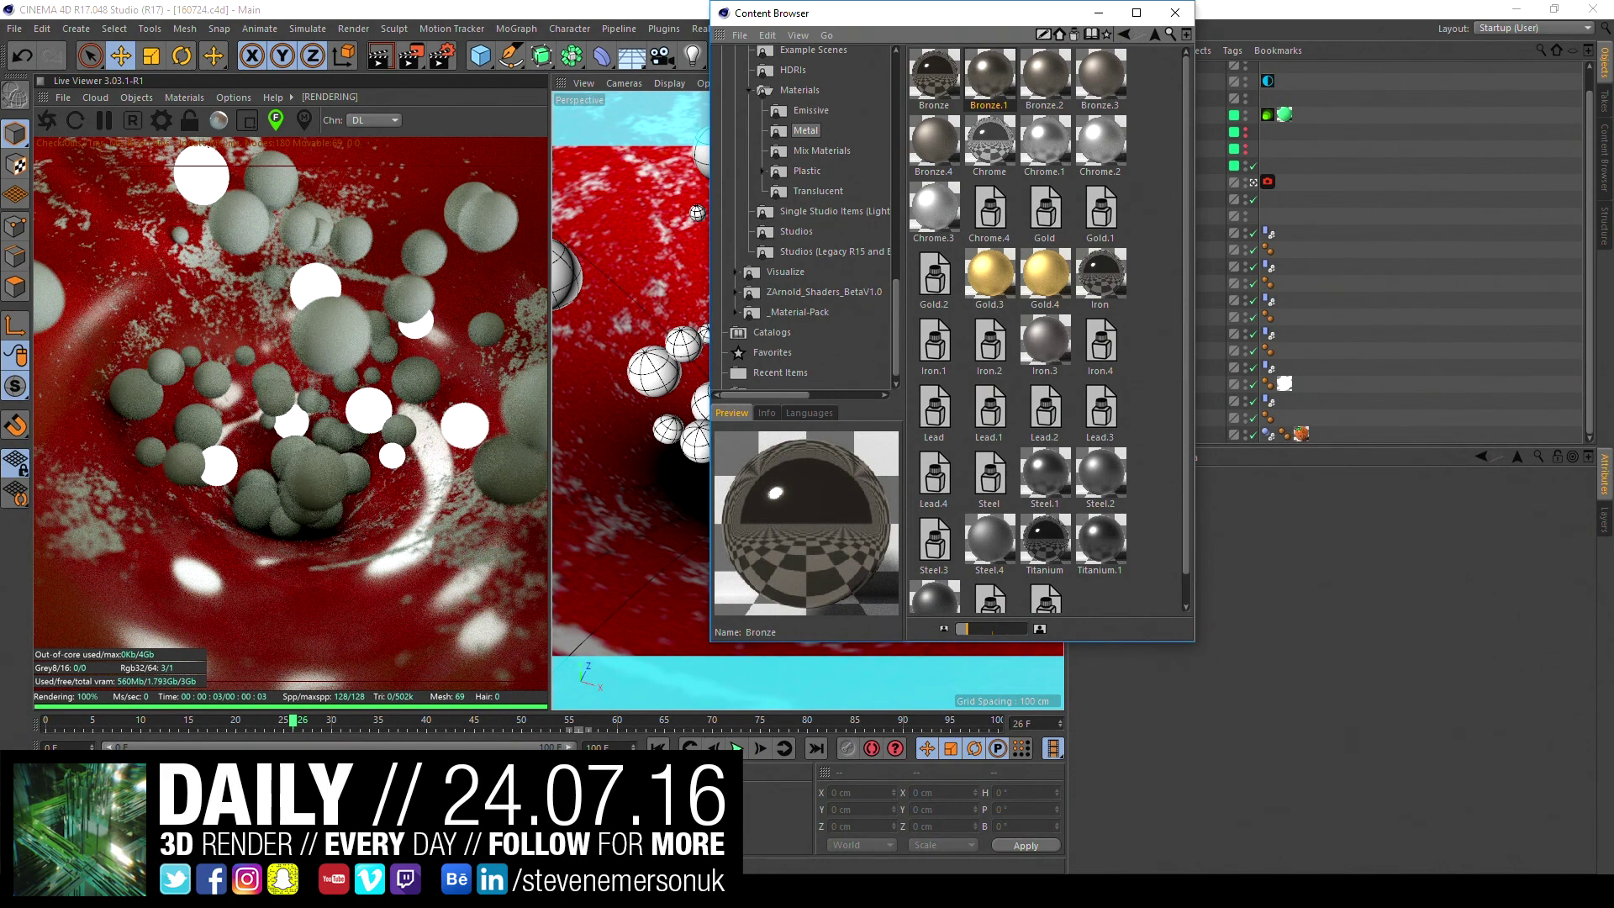
pyautogui.doubleClick(933, 75)
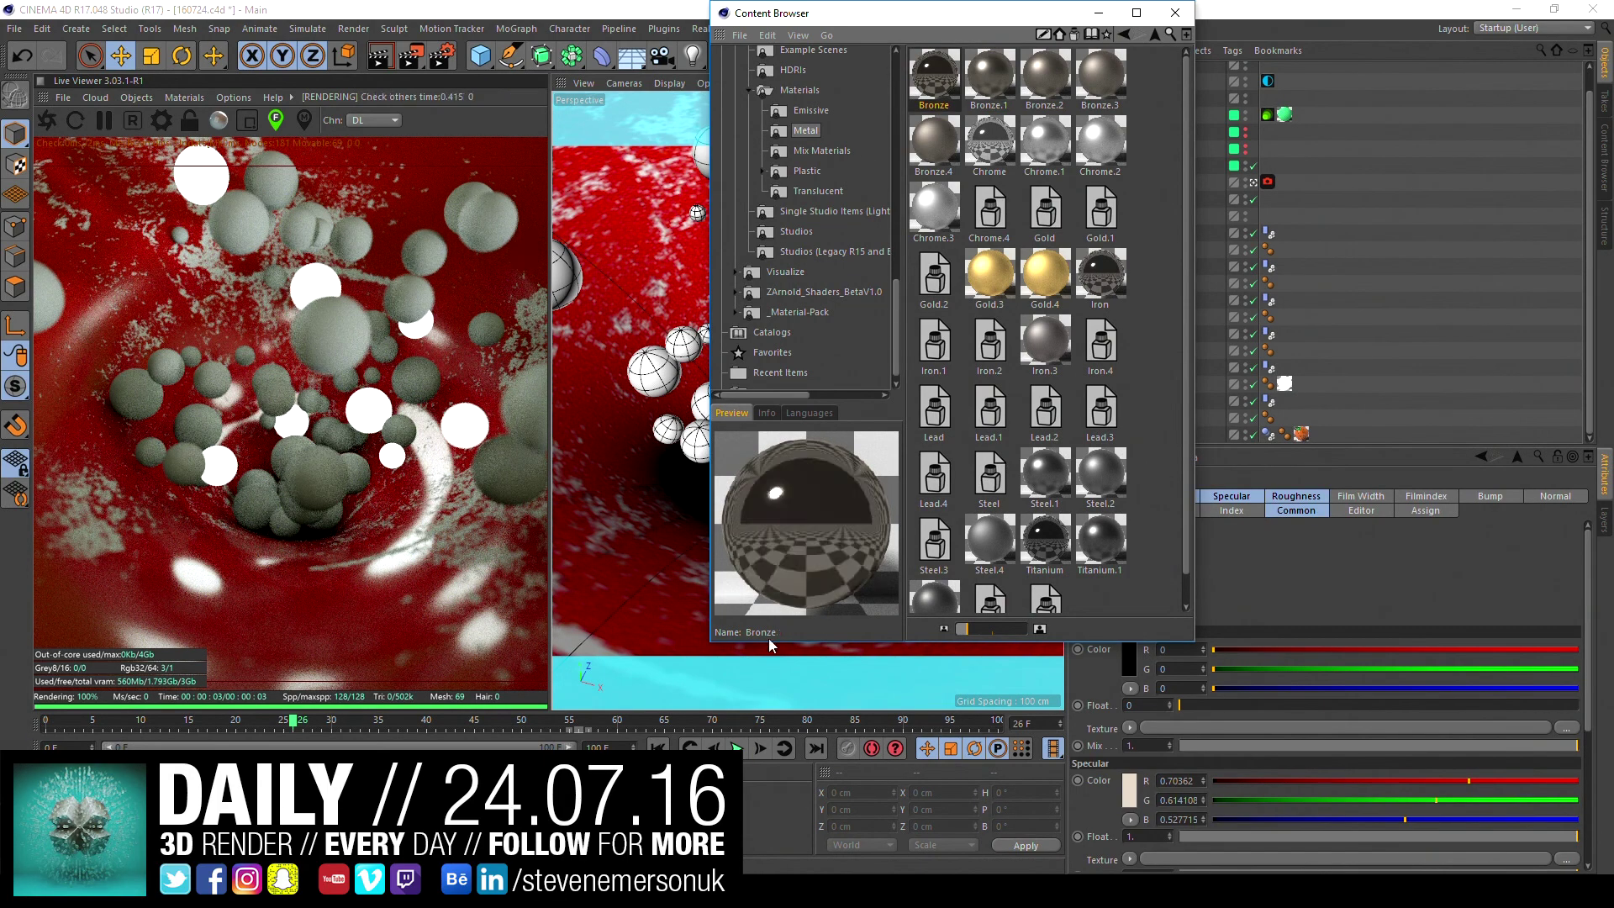
pyautogui.click(1005, 220)
pyautogui.click(1046, 153)
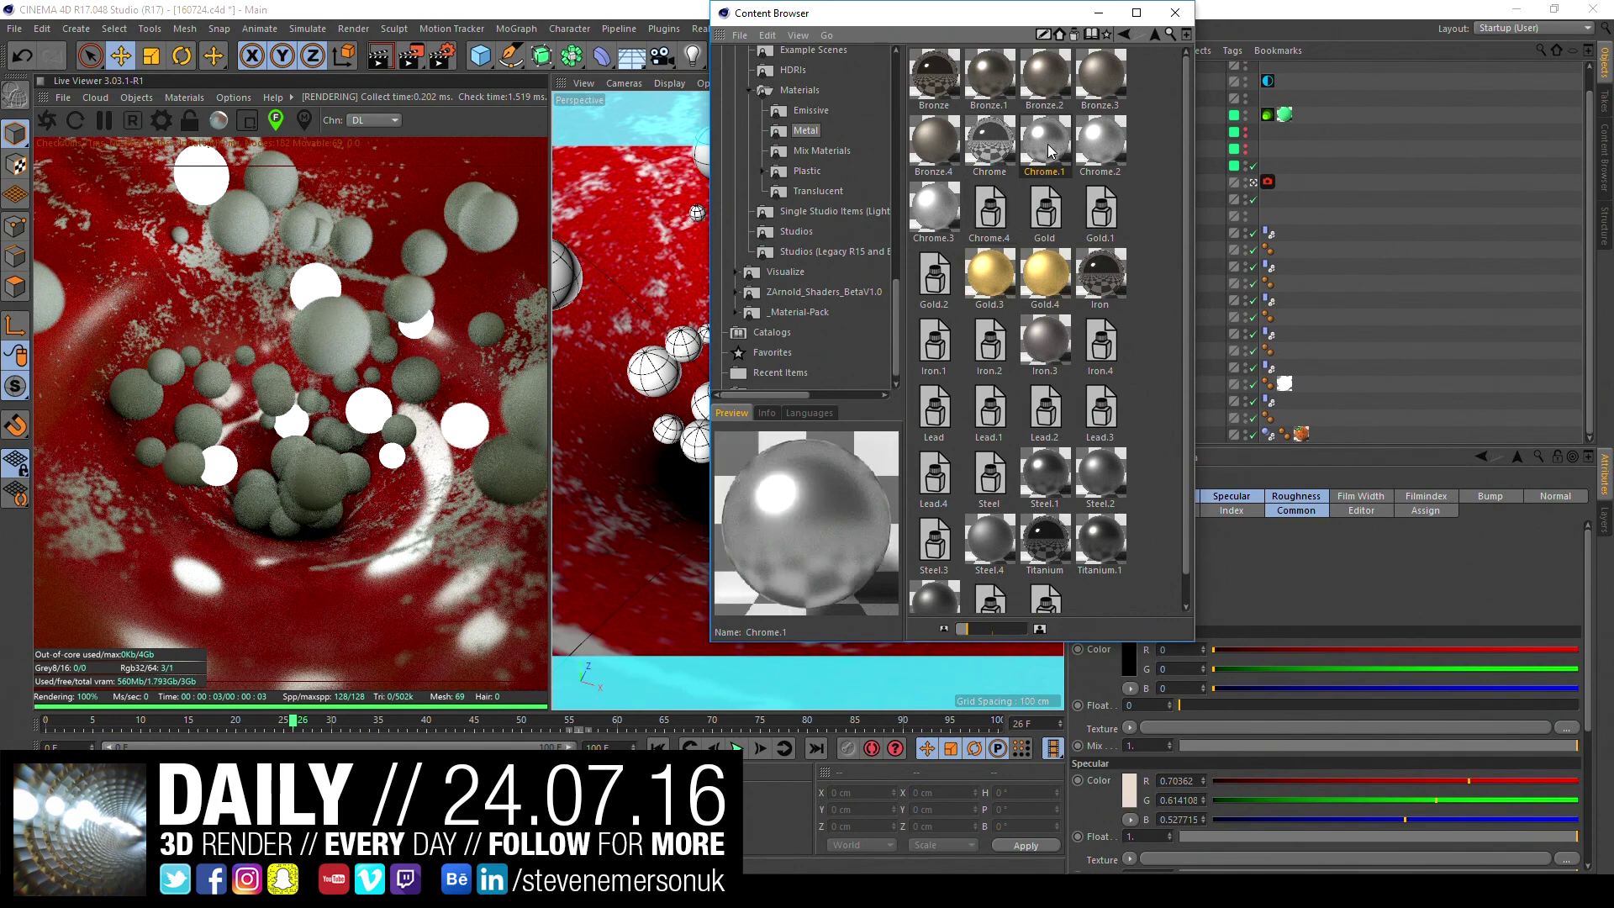
pyautogui.scroll(-1, 1072, 370)
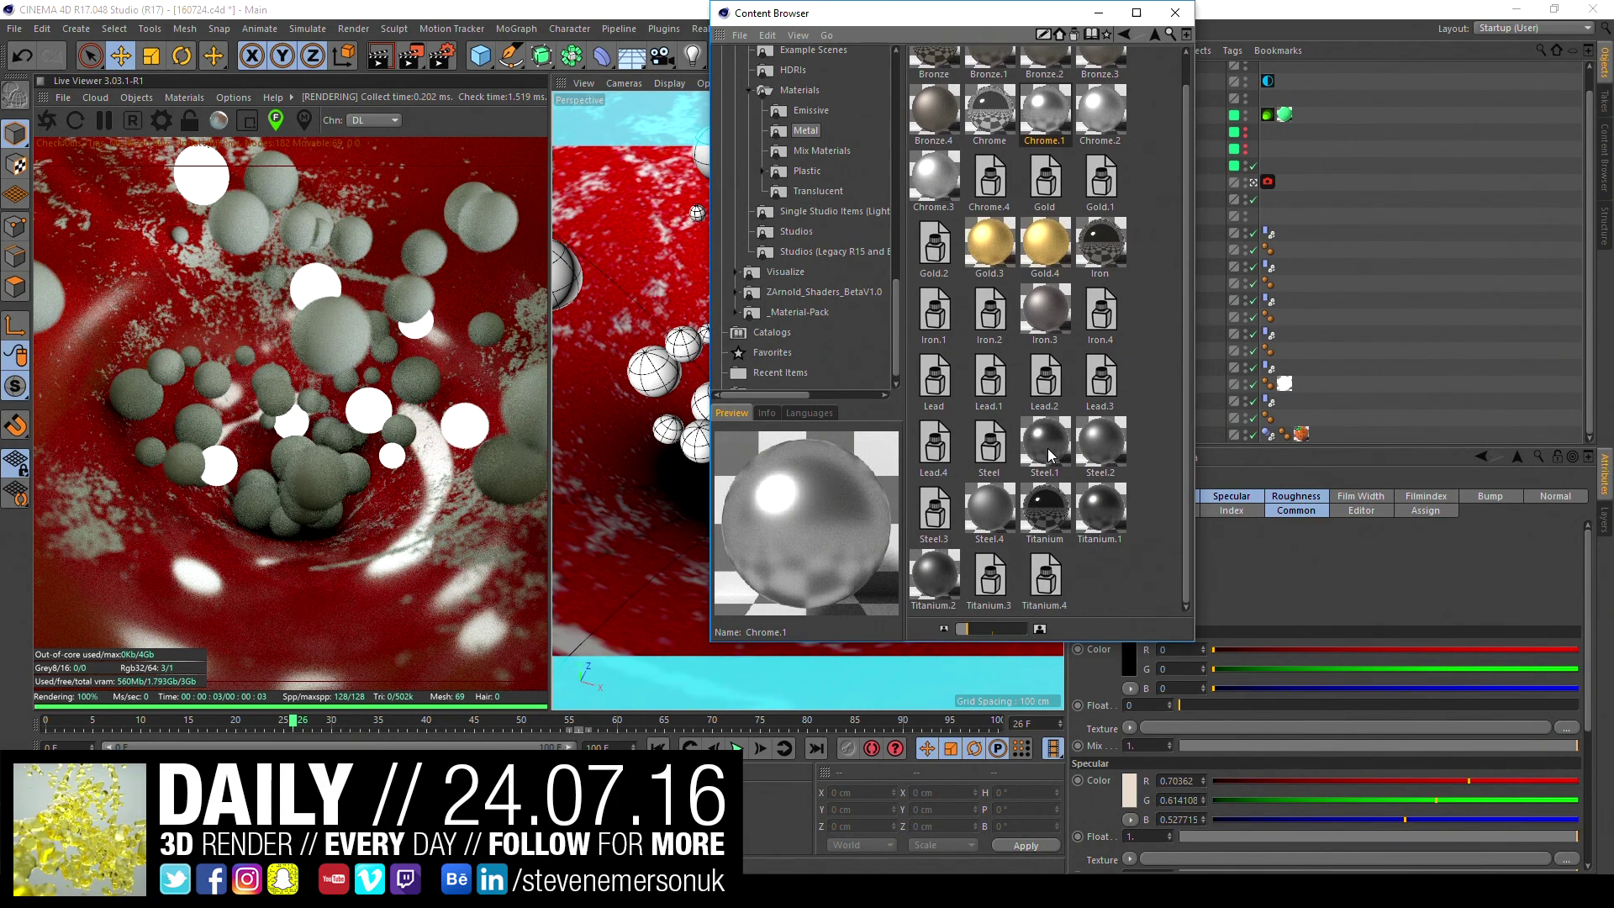
pyautogui.click(1023, 533)
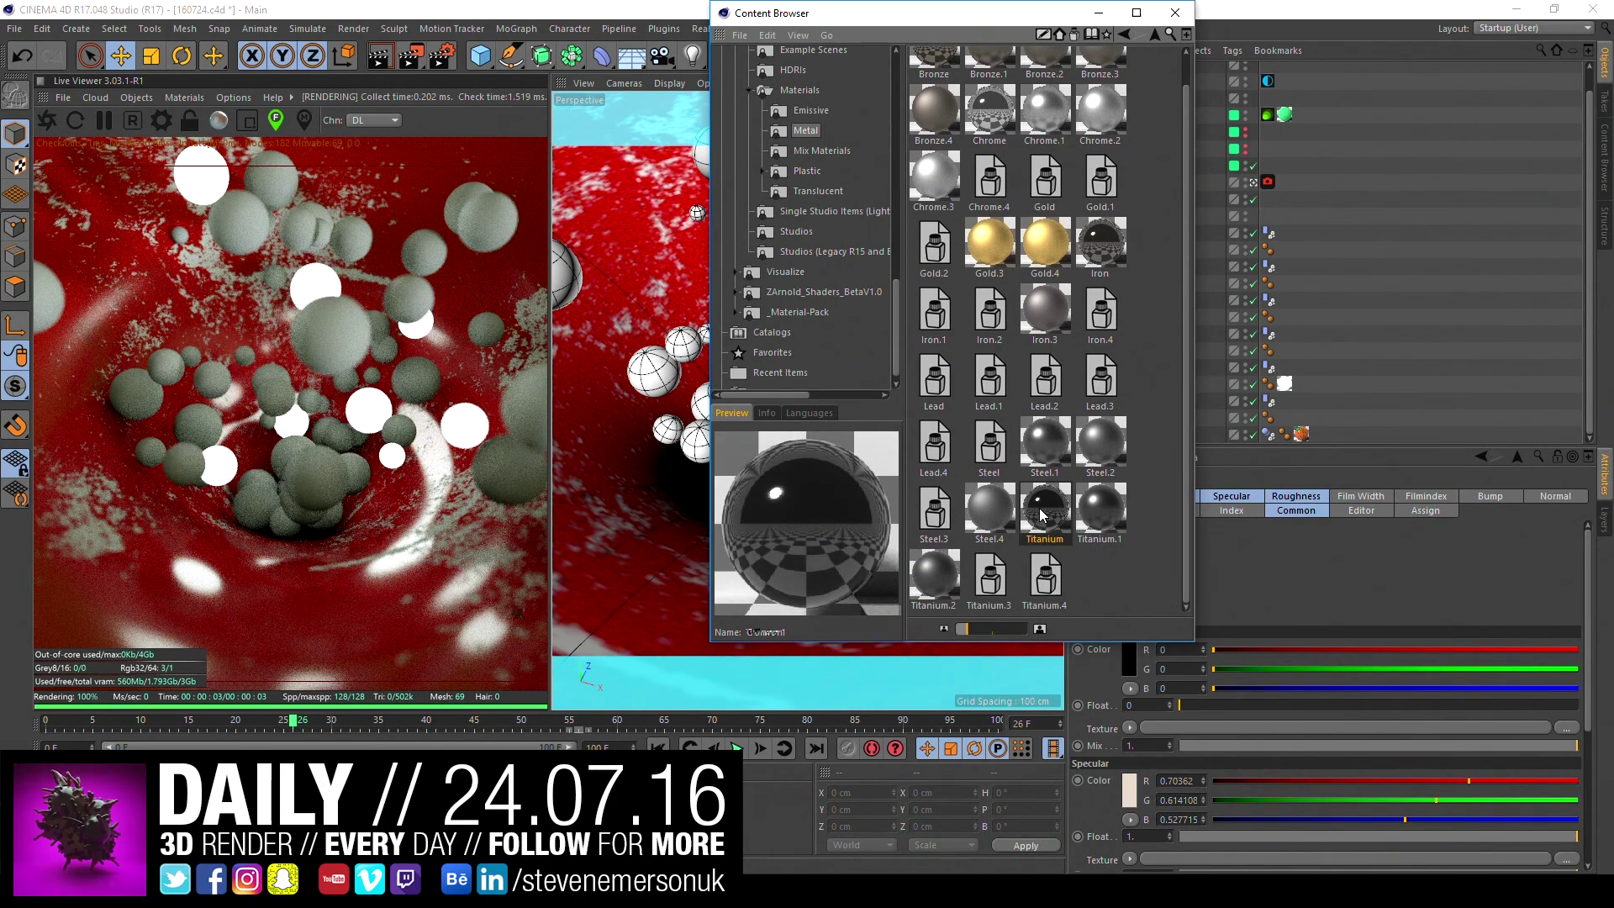
pyautogui.click(1078, 523)
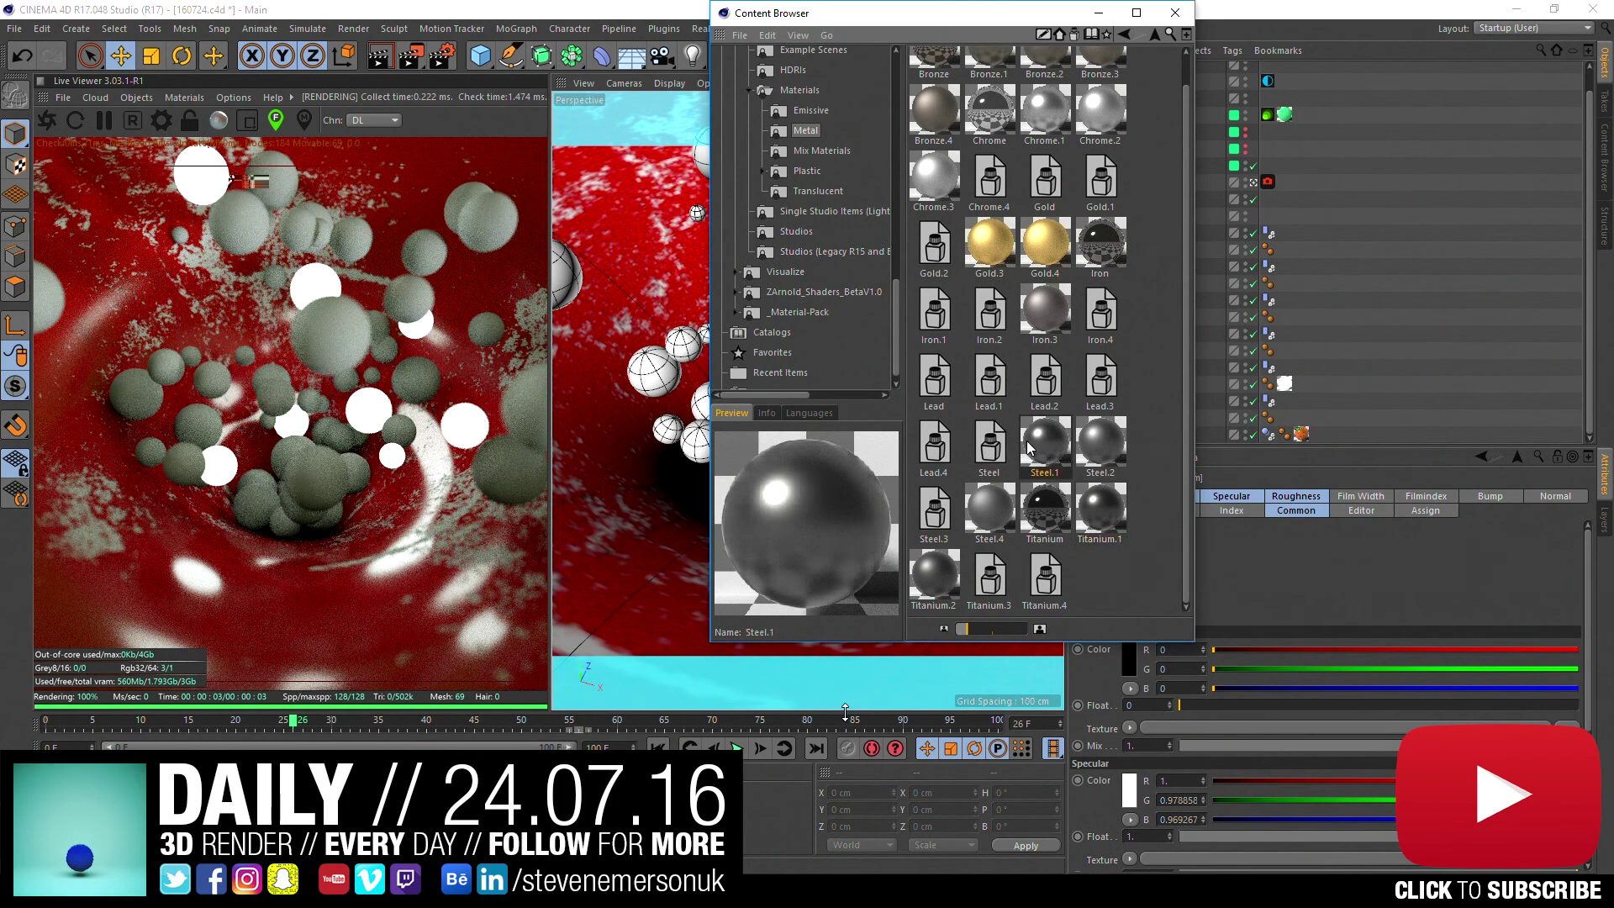
# - Add the Steel, Chrome and Chrome.1 materials to the scene, then close the Content Browser
pyautogui.click(987, 445)
pyautogui.moveTo(753, 762); pyautogui.dragTo(756, 803)
pyautogui.click(1045, 441)
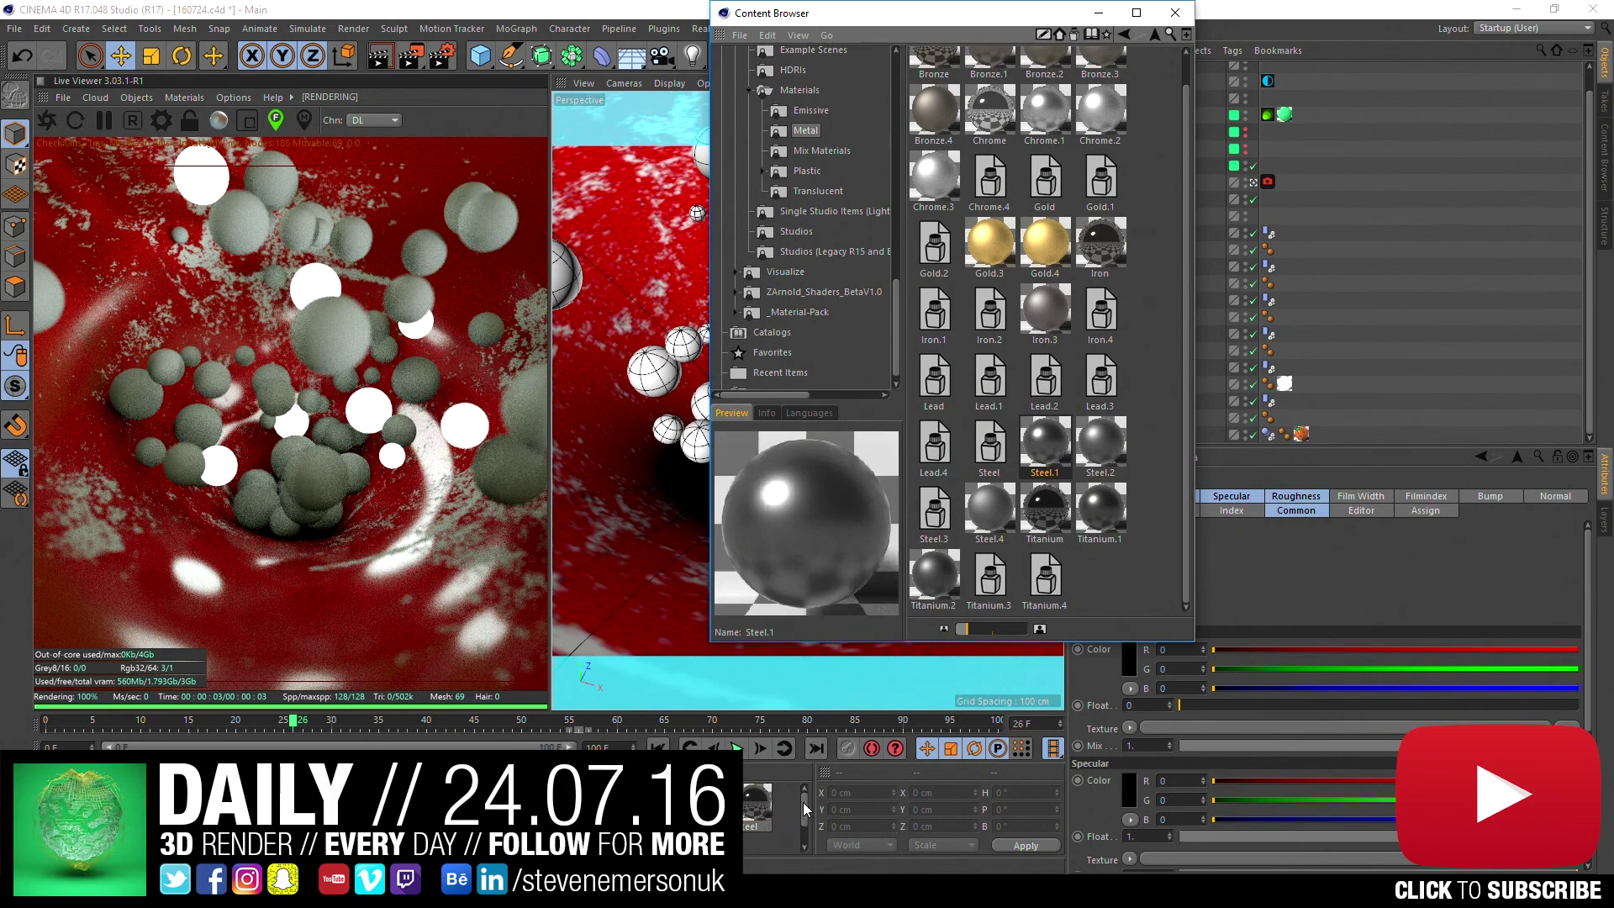
pyautogui.moveTo(804, 806)
pyautogui.mouseDown()
pyautogui.moveTo(801, 840)
pyautogui.moveTo(807, 805)
pyautogui.mouseUp()
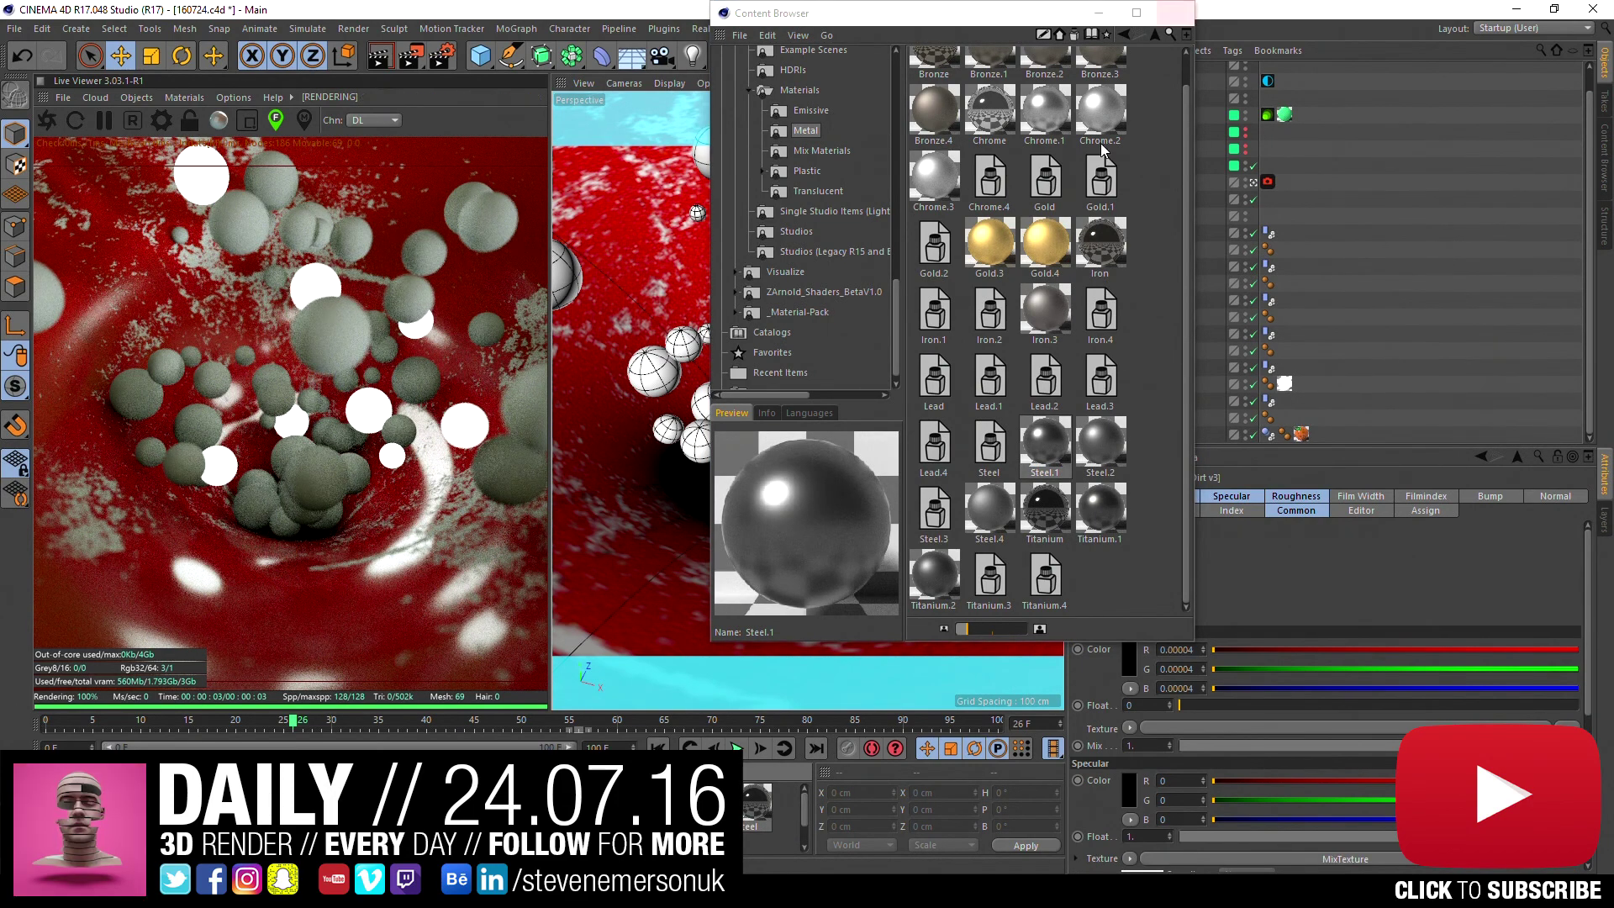
pyautogui.scroll(1, 1015, 392)
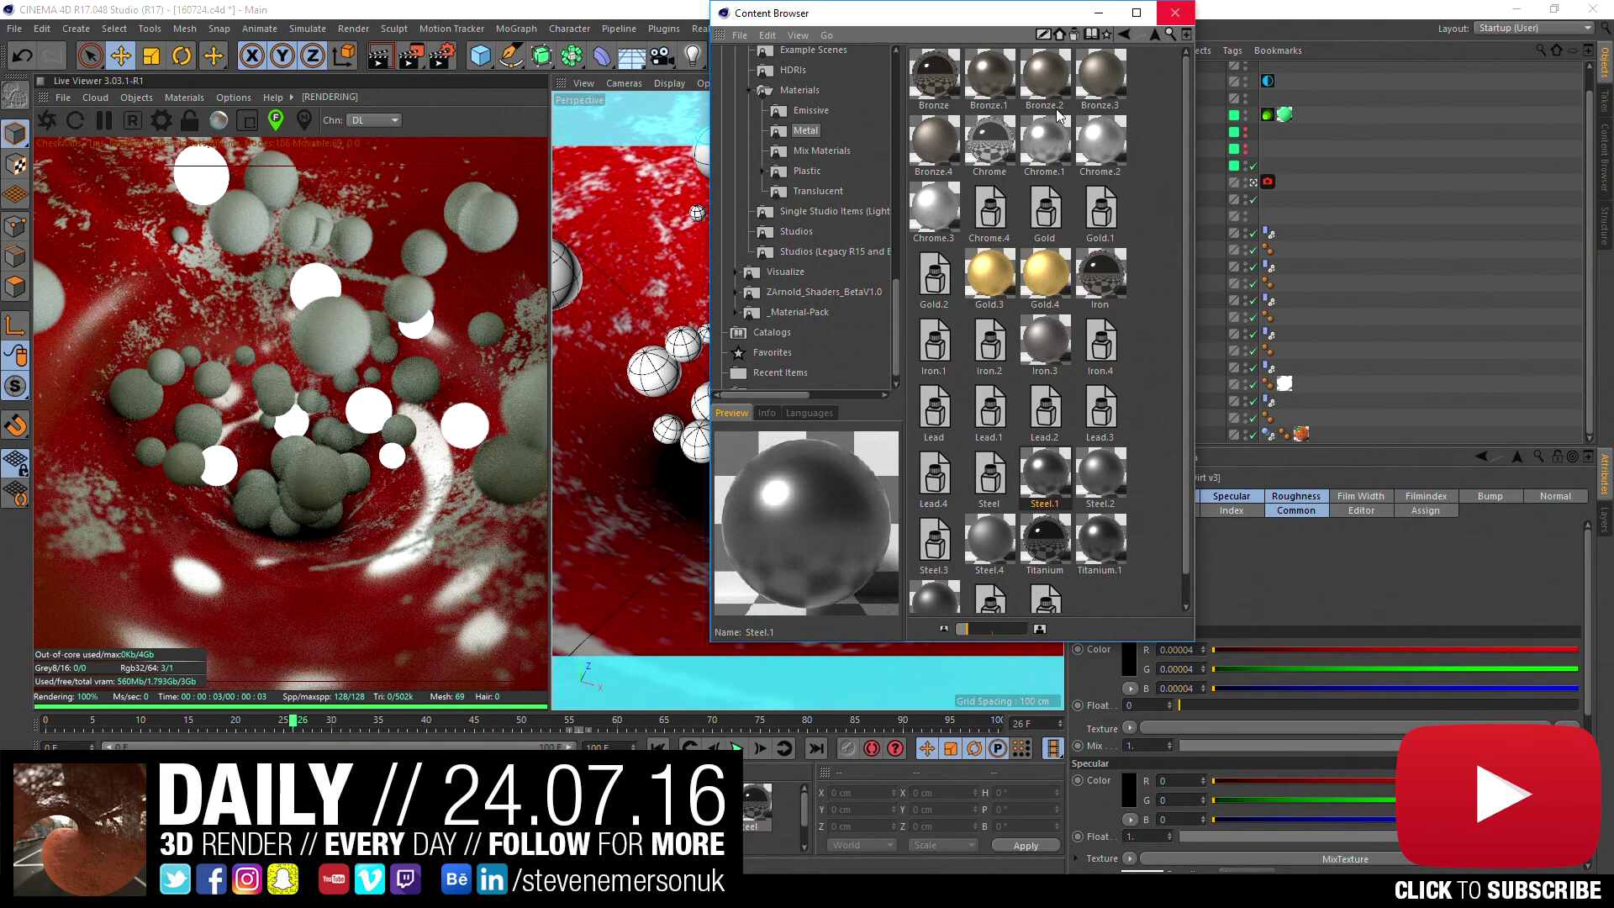
pyautogui.doubleClick(990, 152)
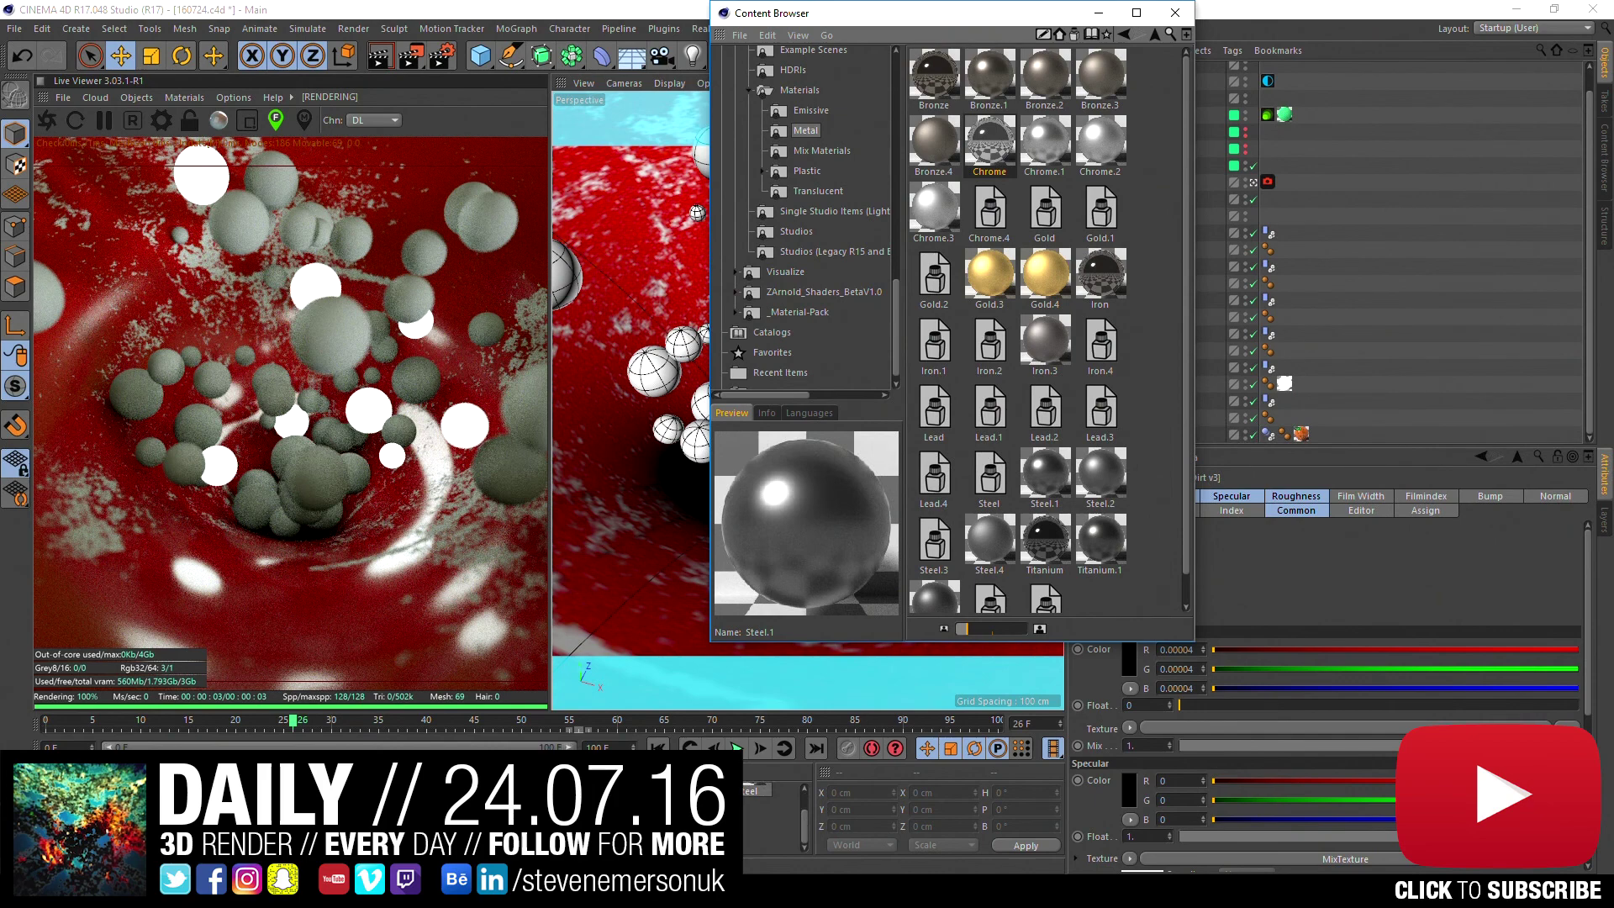
pyautogui.moveTo(1045, 147)
pyautogui.mouseDown()
pyautogui.moveTo(920, 374)
pyautogui.moveTo(757, 803)
pyautogui.mouseUp()
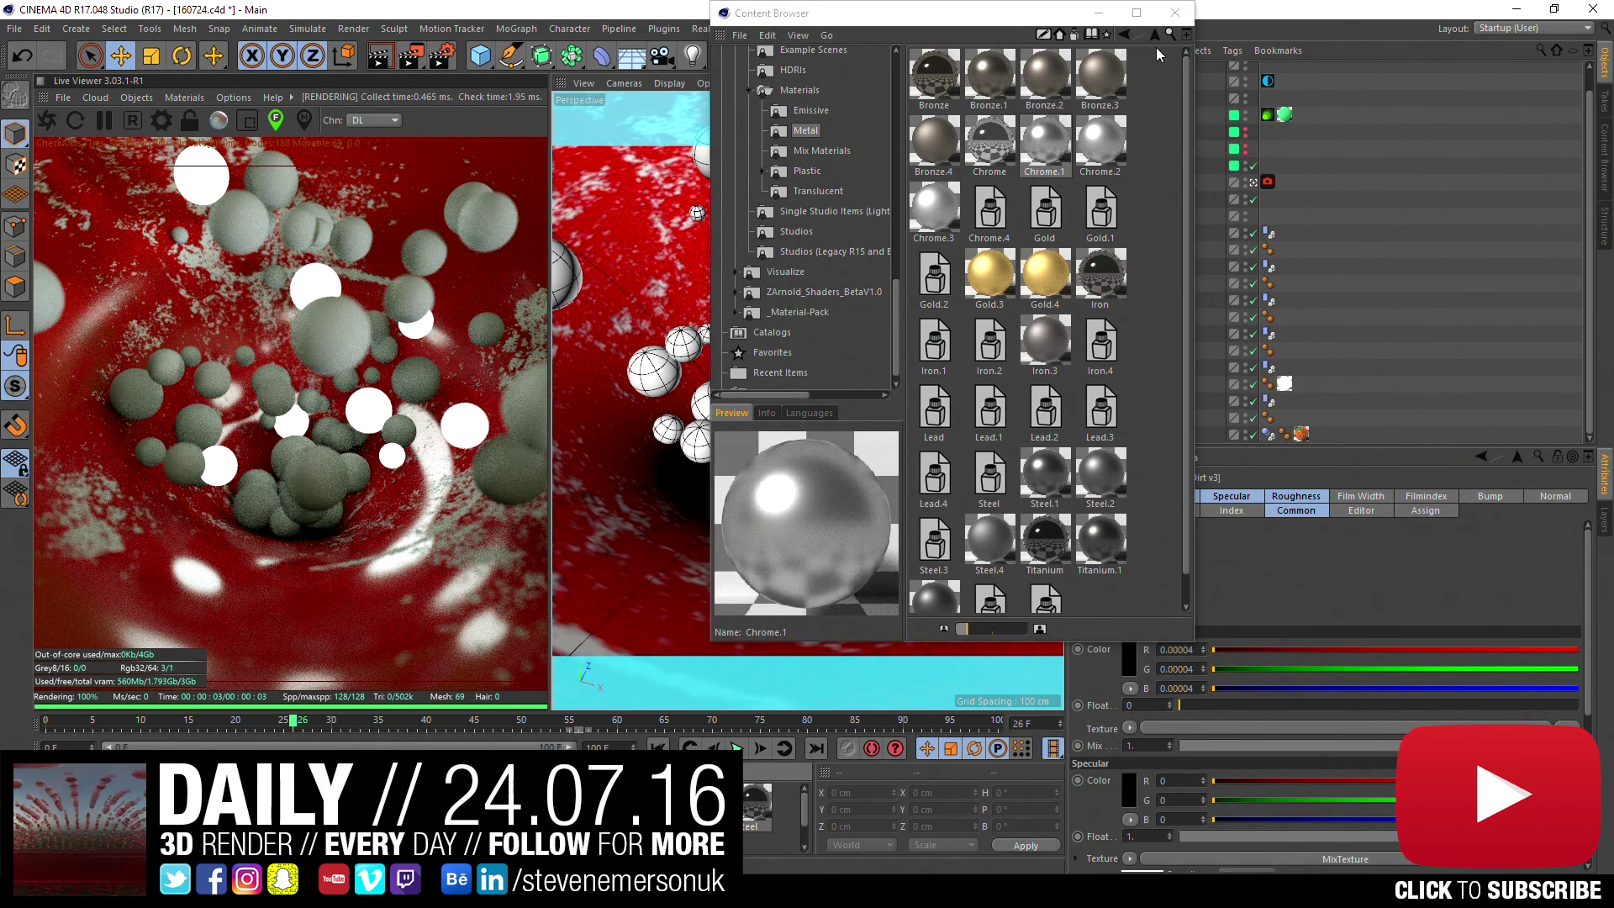
pyautogui.click(1176, 13)
# - Apply Metal Dirt, Bronze, Steel and Chrome to the Spheres of Cloner.5, Cloner.4, Cloner.3 and Cloner.2
pyautogui.moveTo(757, 803); pyautogui.dragTo(1133, 250)
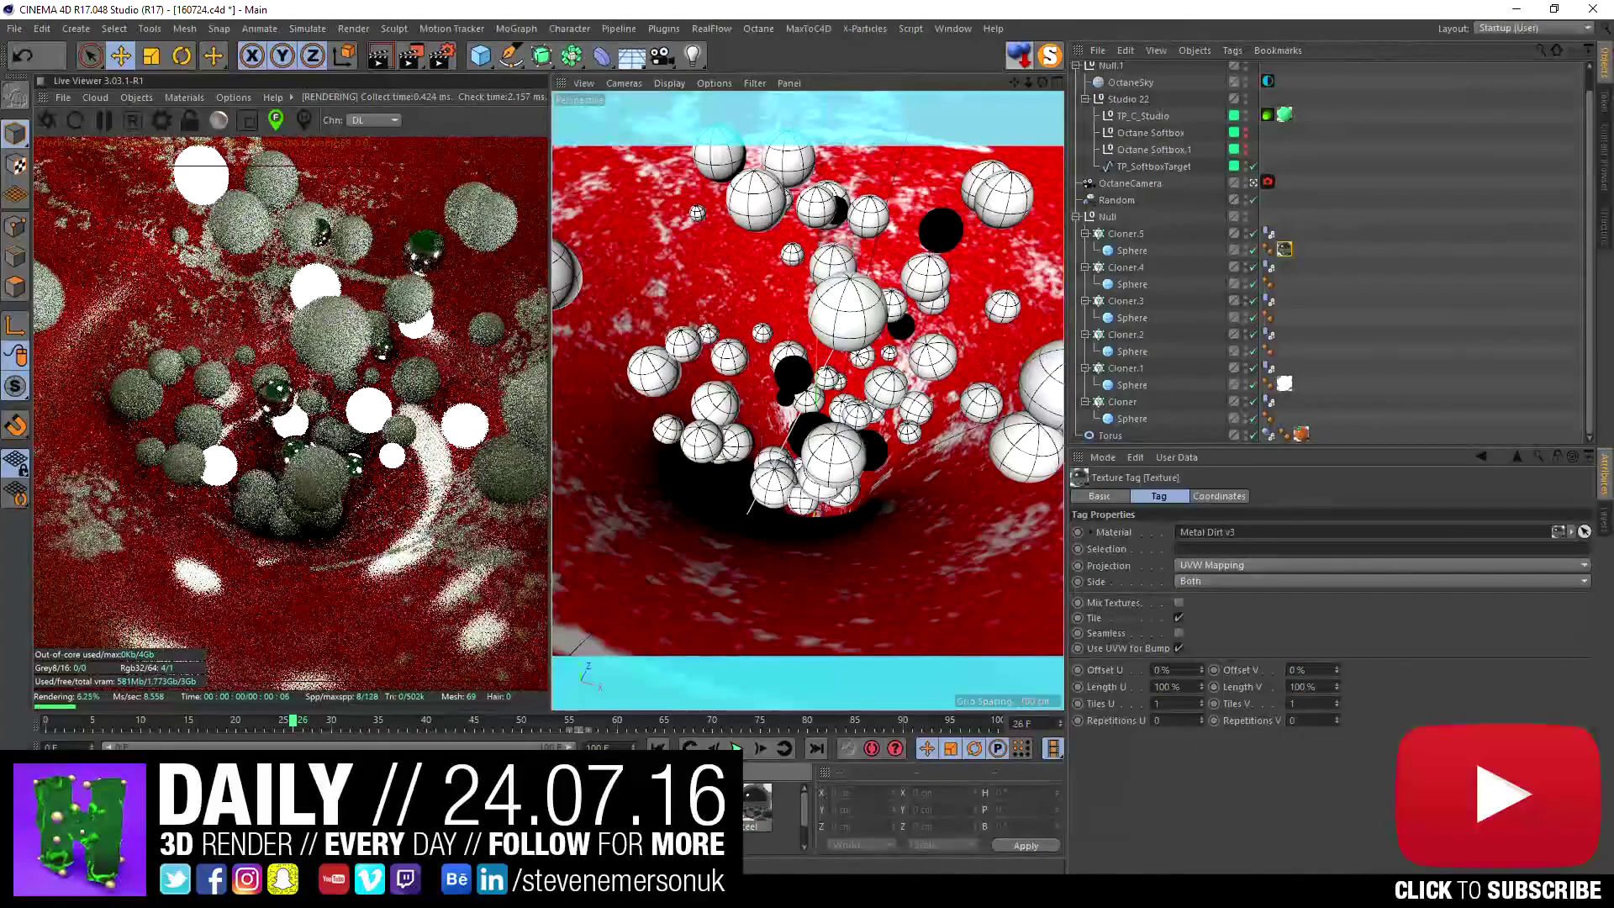
pyautogui.moveTo(1130, 290); pyautogui.dragTo(1132, 284)
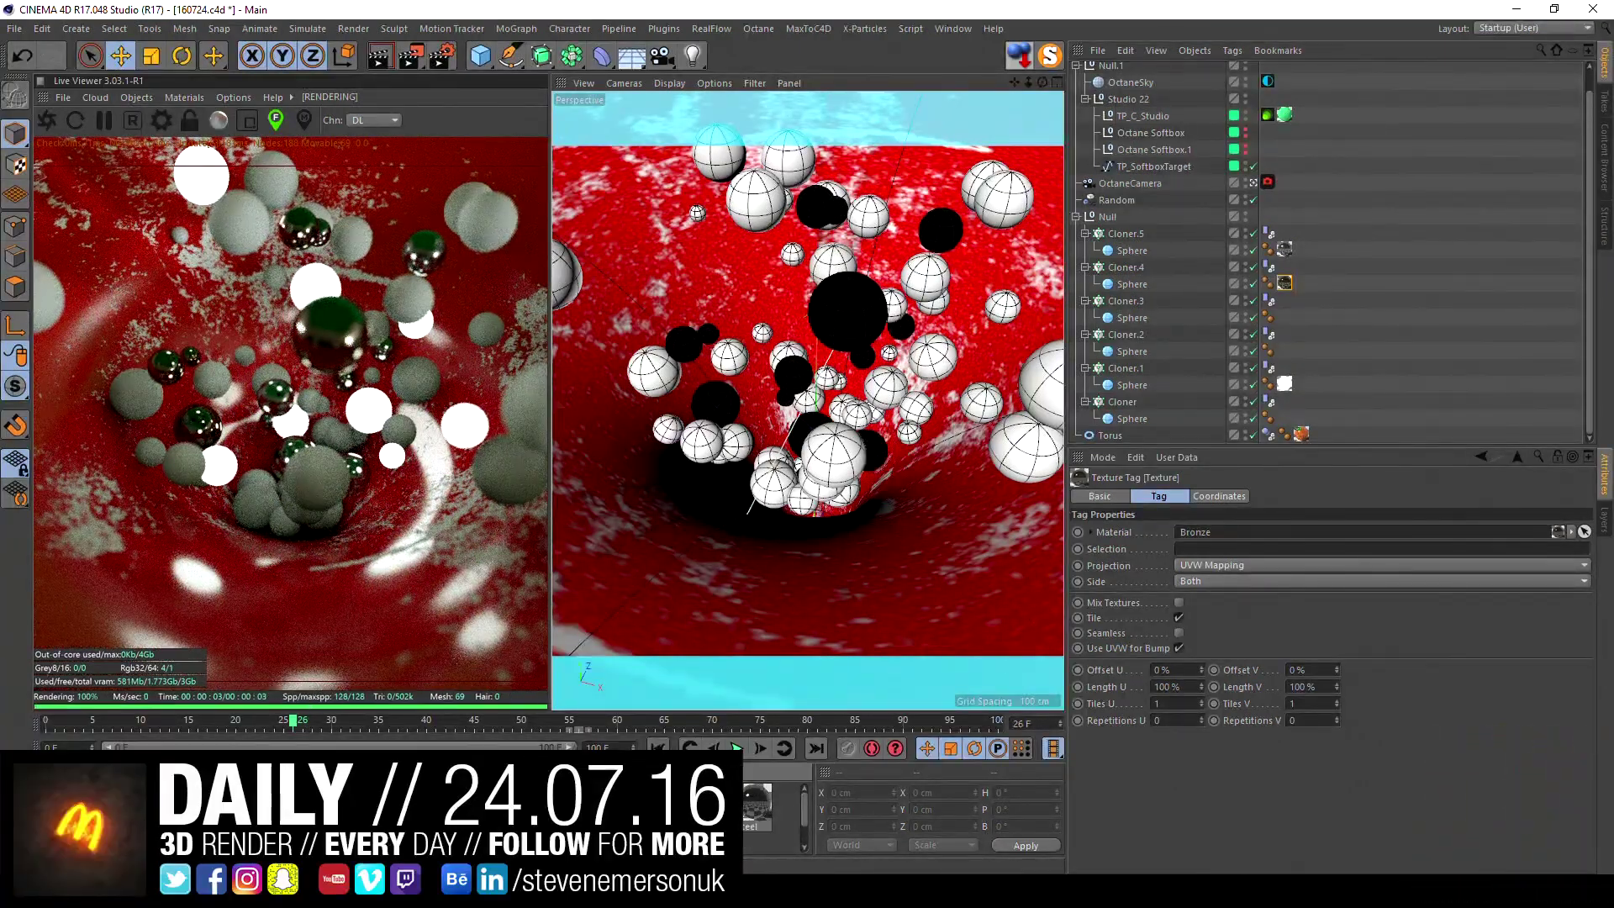
pyautogui.moveTo(710, 803)
pyautogui.mouseDown()
pyautogui.moveTo(1305, 264)
pyautogui.moveTo(1285, 250)
pyautogui.moveTo(1291, 299)
pyautogui.mouseUp()
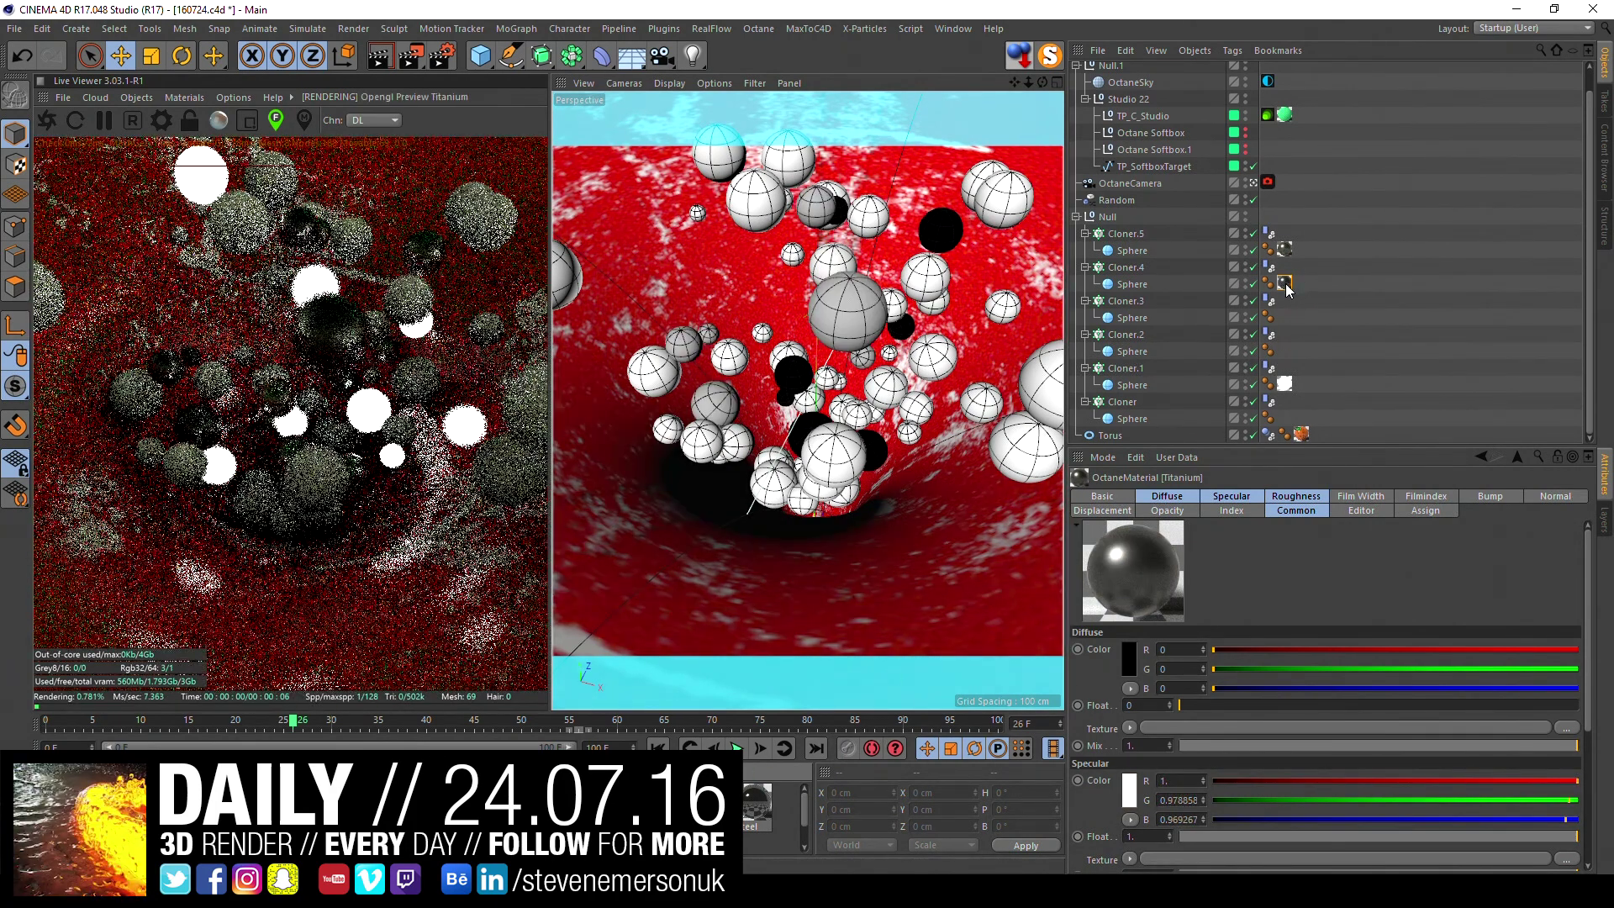
pyautogui.moveTo(757, 803)
pyautogui.mouseDown()
pyautogui.moveTo(1449, 229)
pyautogui.moveTo(1140, 324)
pyautogui.mouseUp()
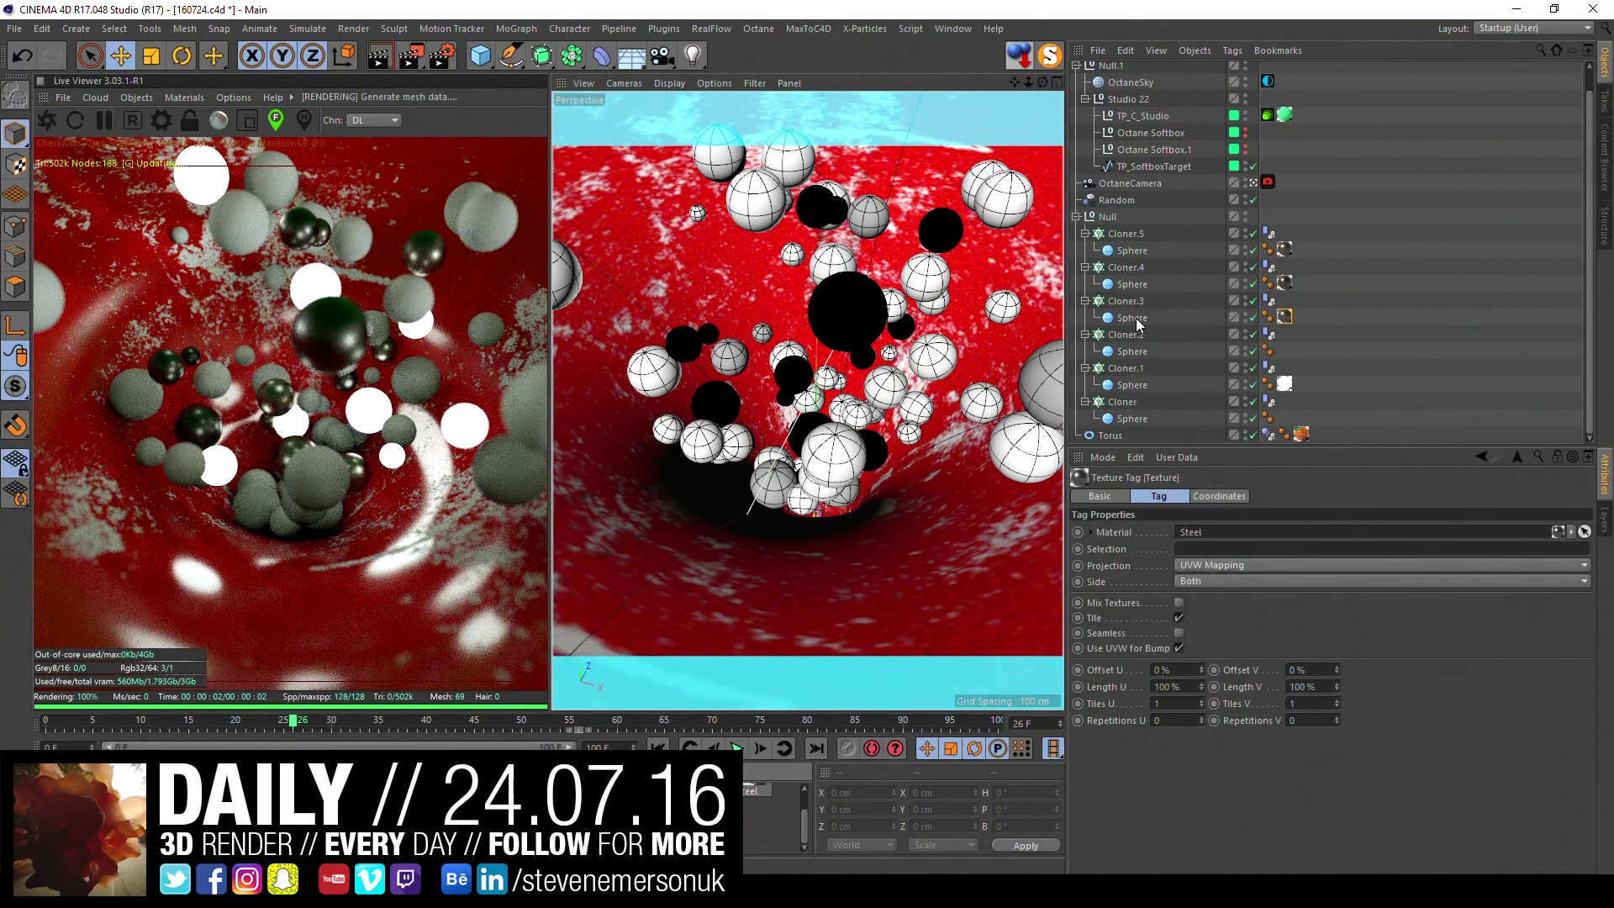
pyautogui.moveTo(757, 803)
pyautogui.mouseDown()
pyautogui.moveTo(1146, 370)
pyautogui.moveTo(1140, 353)
pyautogui.mouseUp()
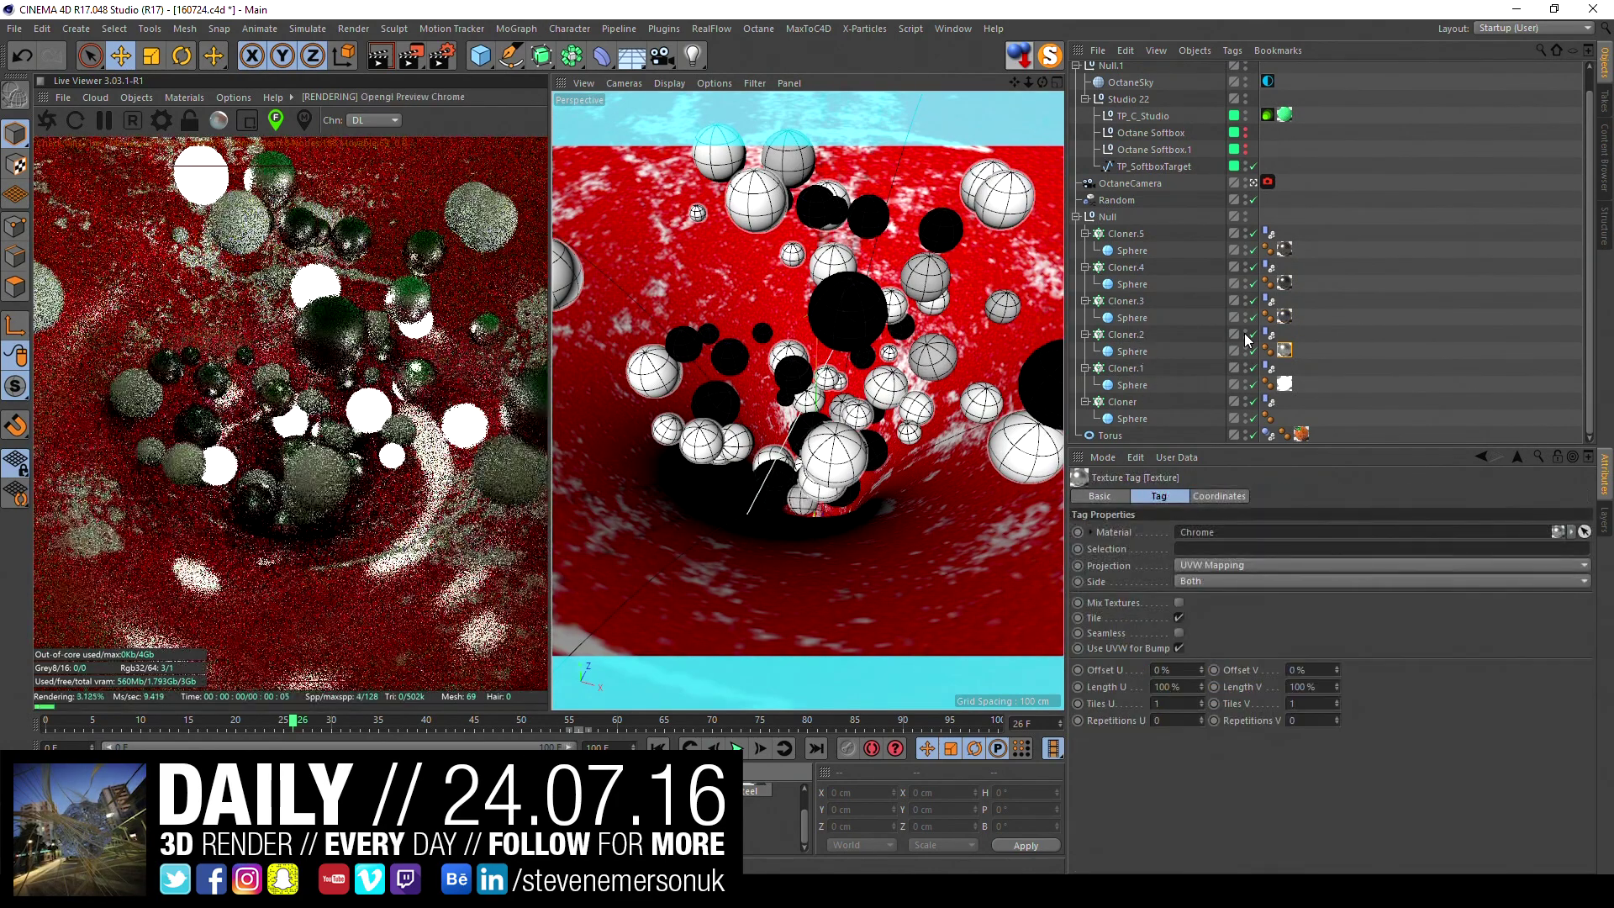
pyautogui.click(1138, 420)
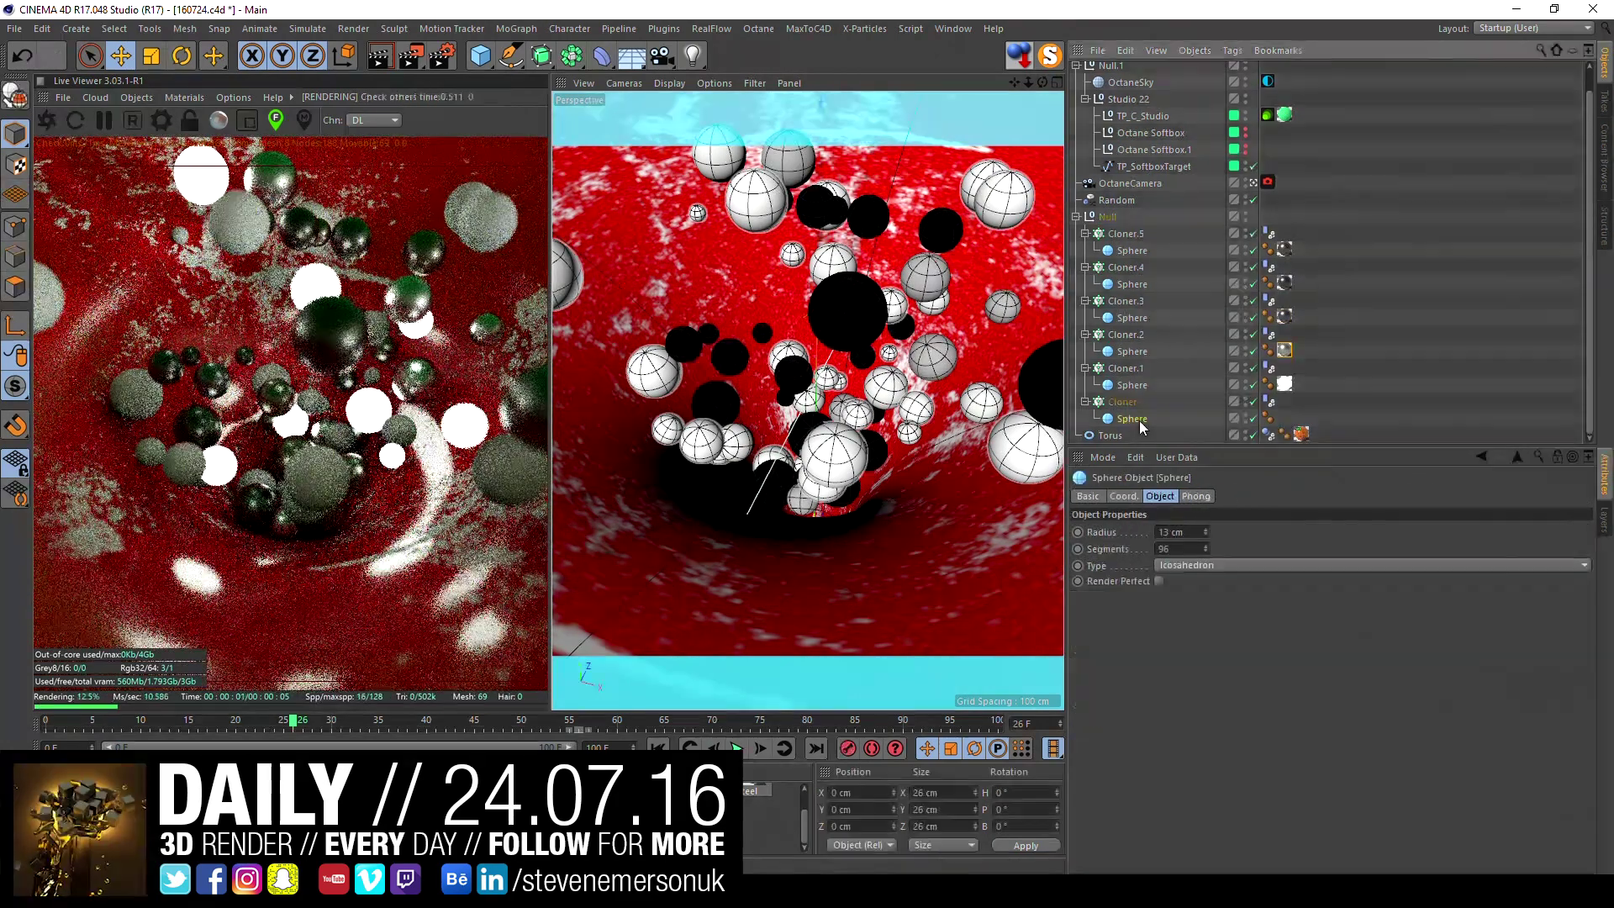
# - Bring the Gold.1 preset material into the scene and apply it to the first Cloner's Sphere
pyautogui.click(959, 29)
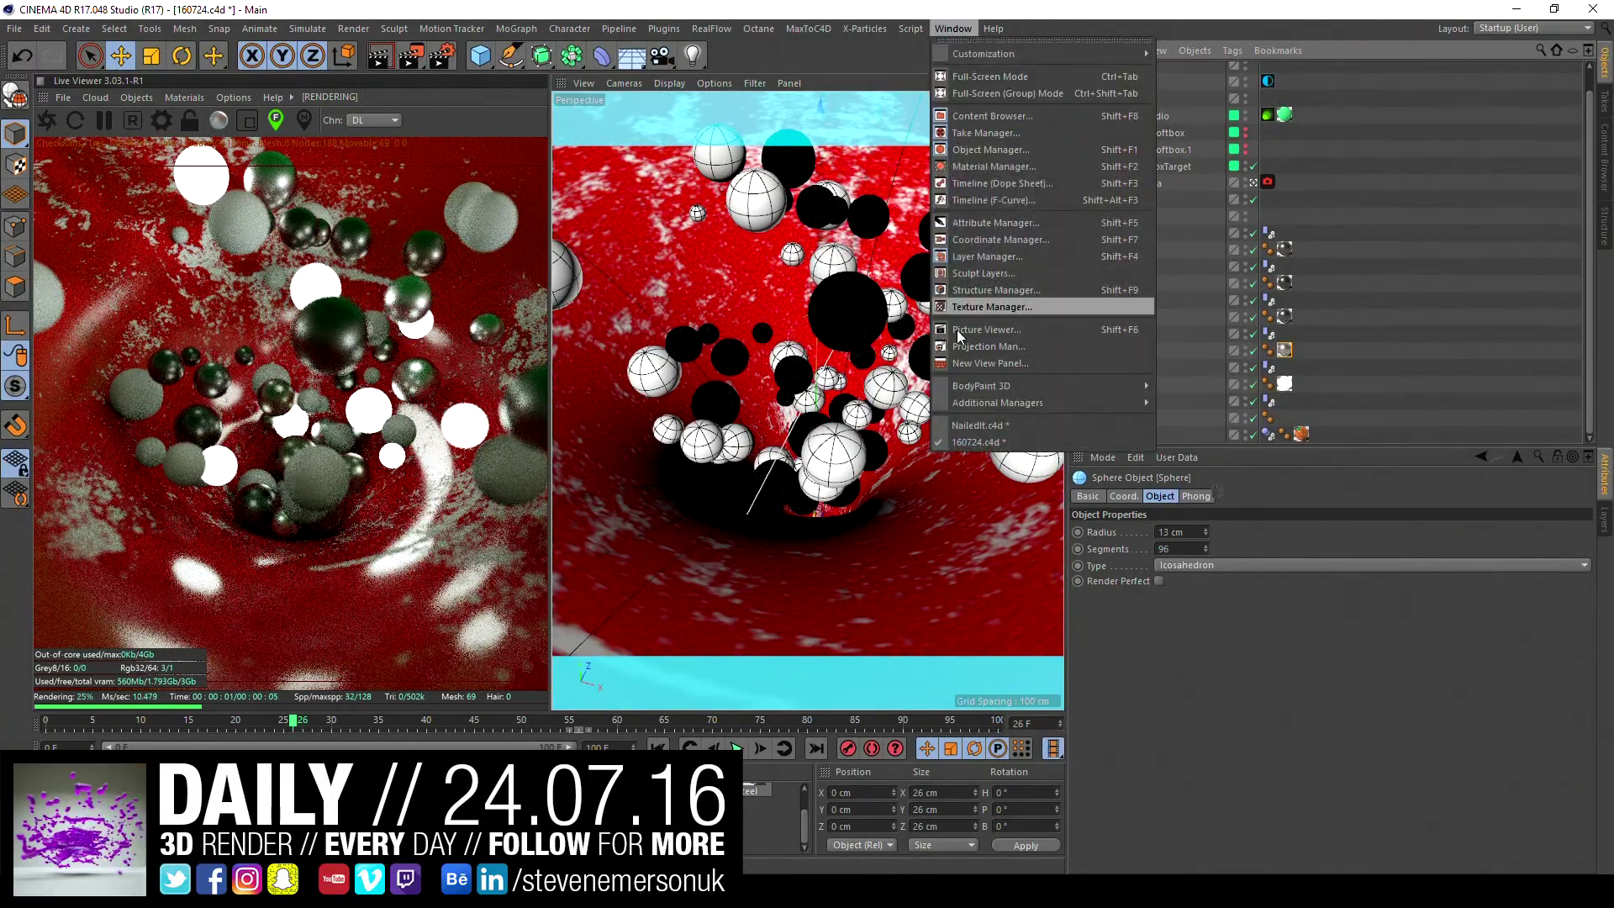
pyautogui.click(991, 116)
pyautogui.scroll(-1, 1039, 336)
pyautogui.scroll(1, 1058, 392)
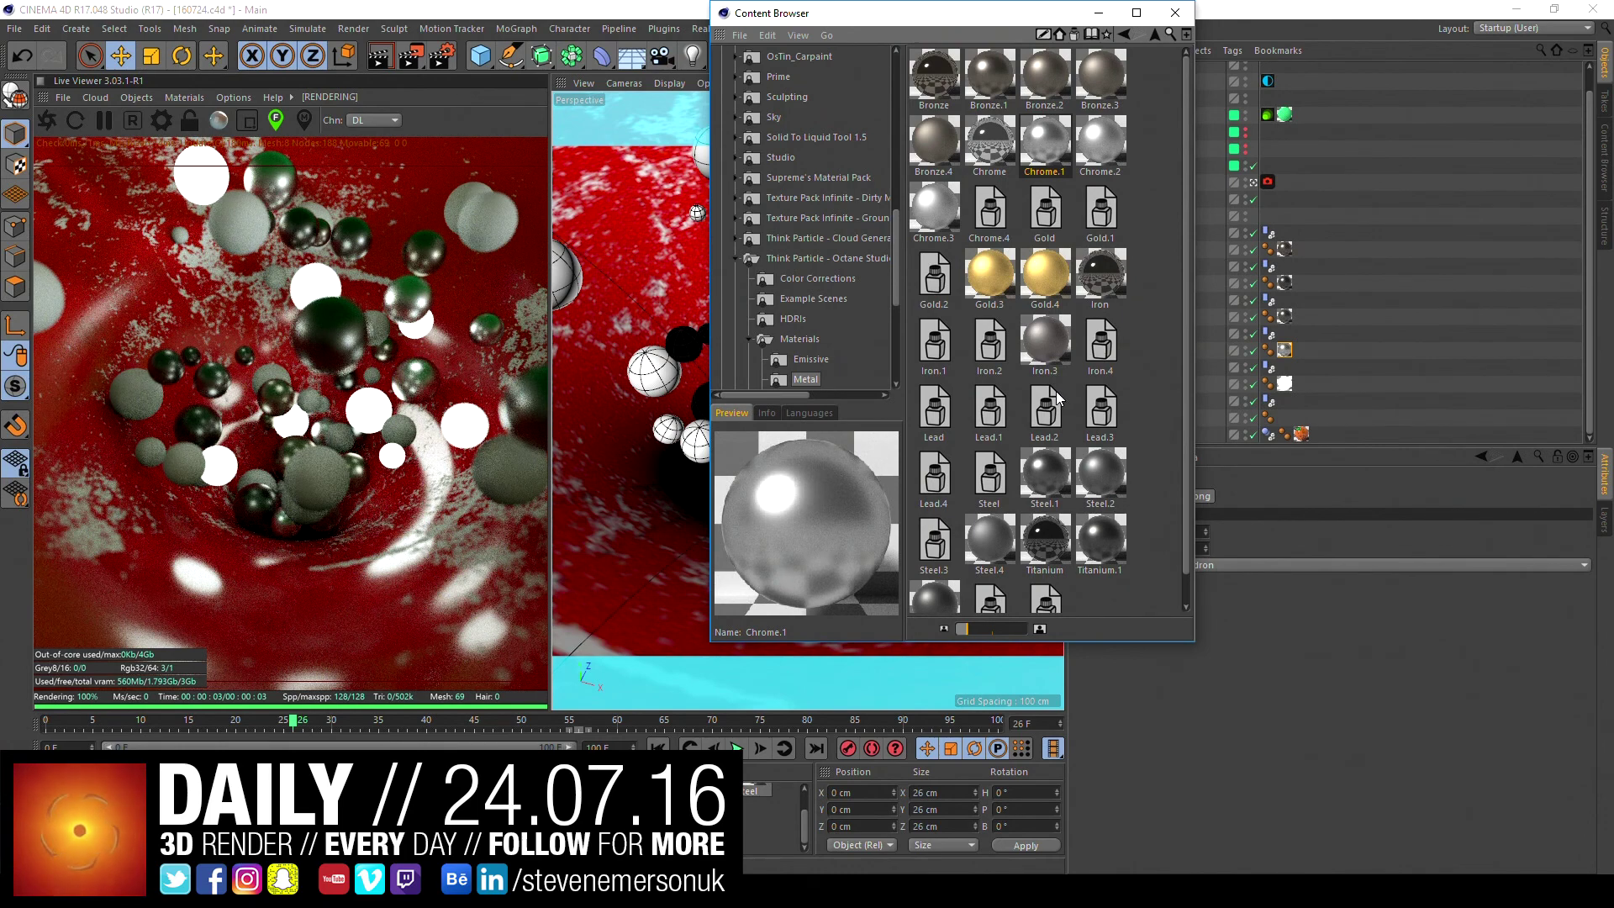
pyautogui.click(1097, 216)
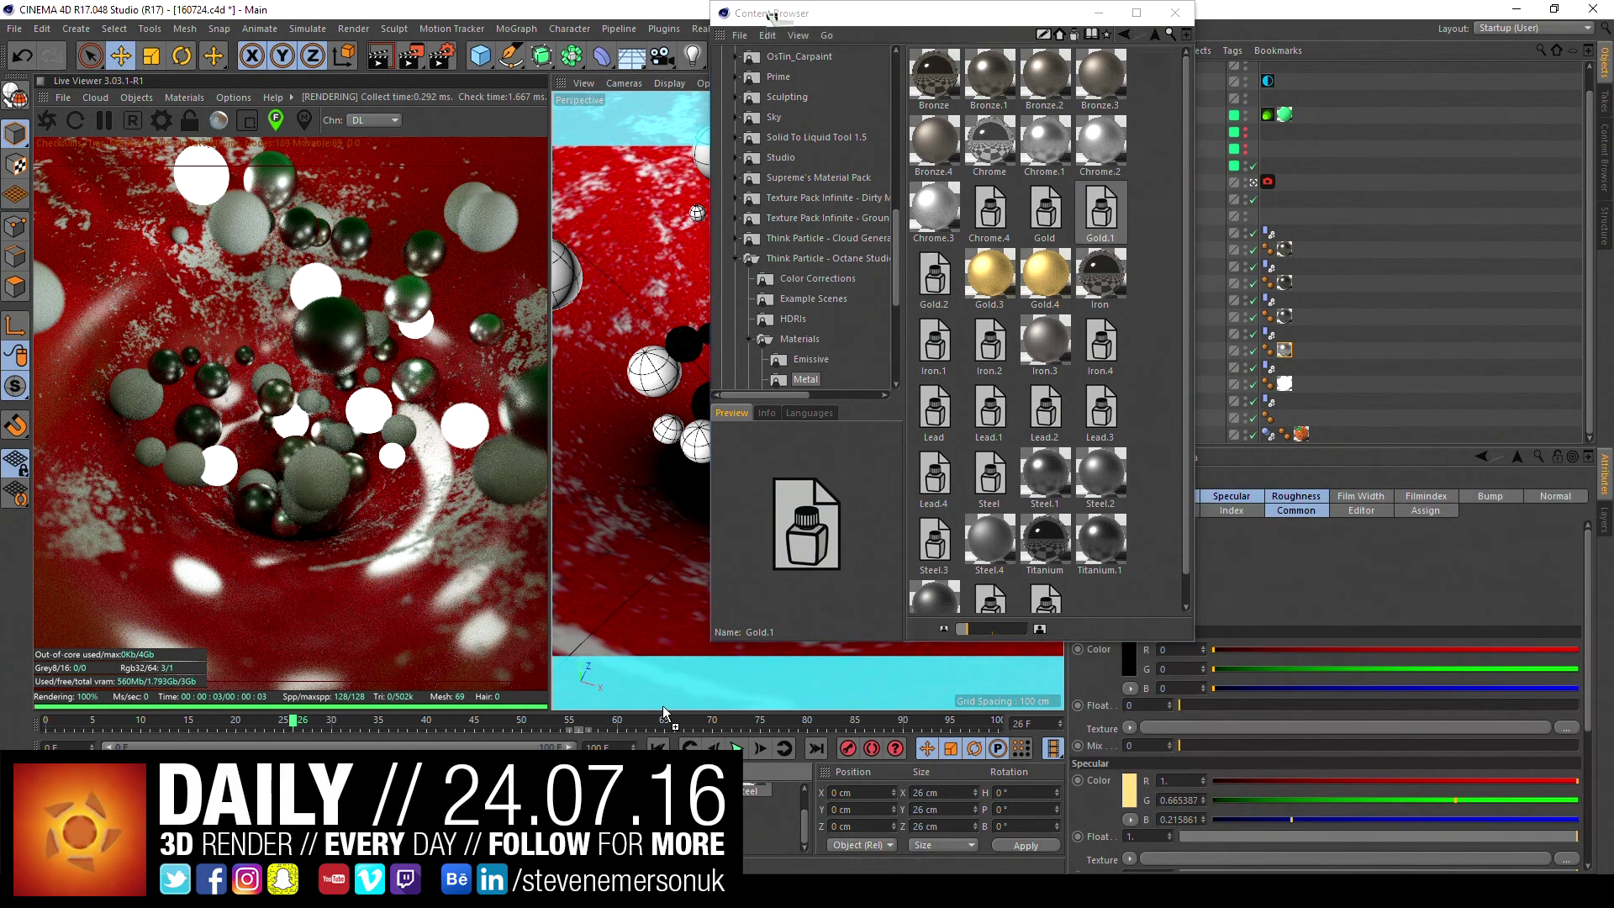
pyautogui.moveTo(665, 713); pyautogui.dragTo(1312, 422)
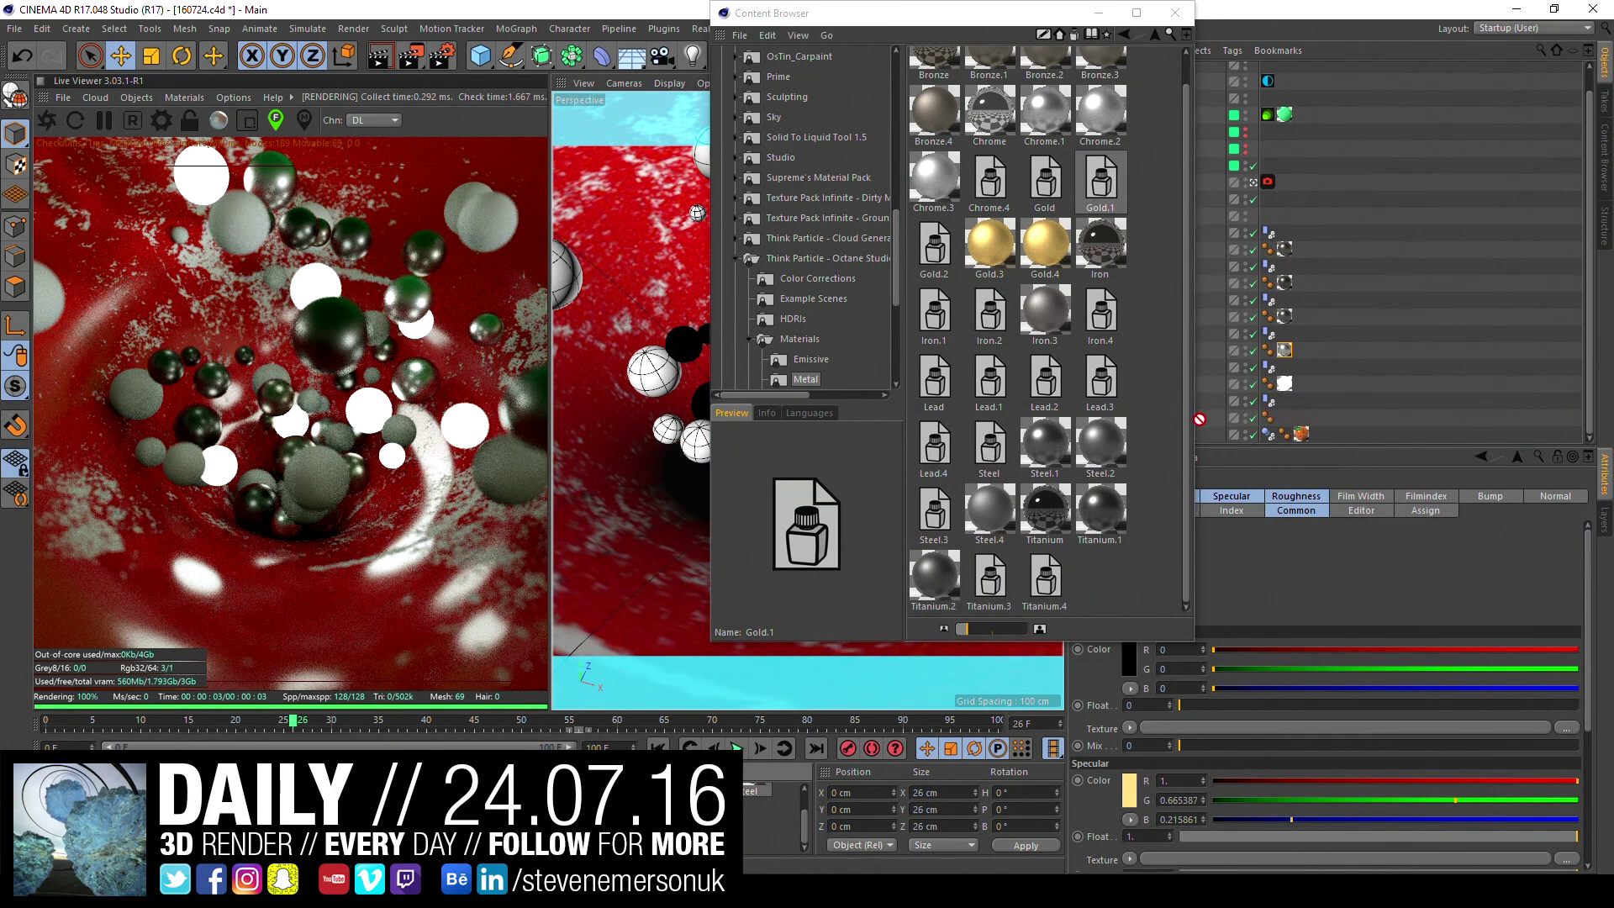
pyautogui.moveTo(1200, 419); pyautogui.dragTo(1207, 417)
# - Close the Content Browser and scrub back through the animation to check the gold spheres
pyautogui.click(1175, 12)
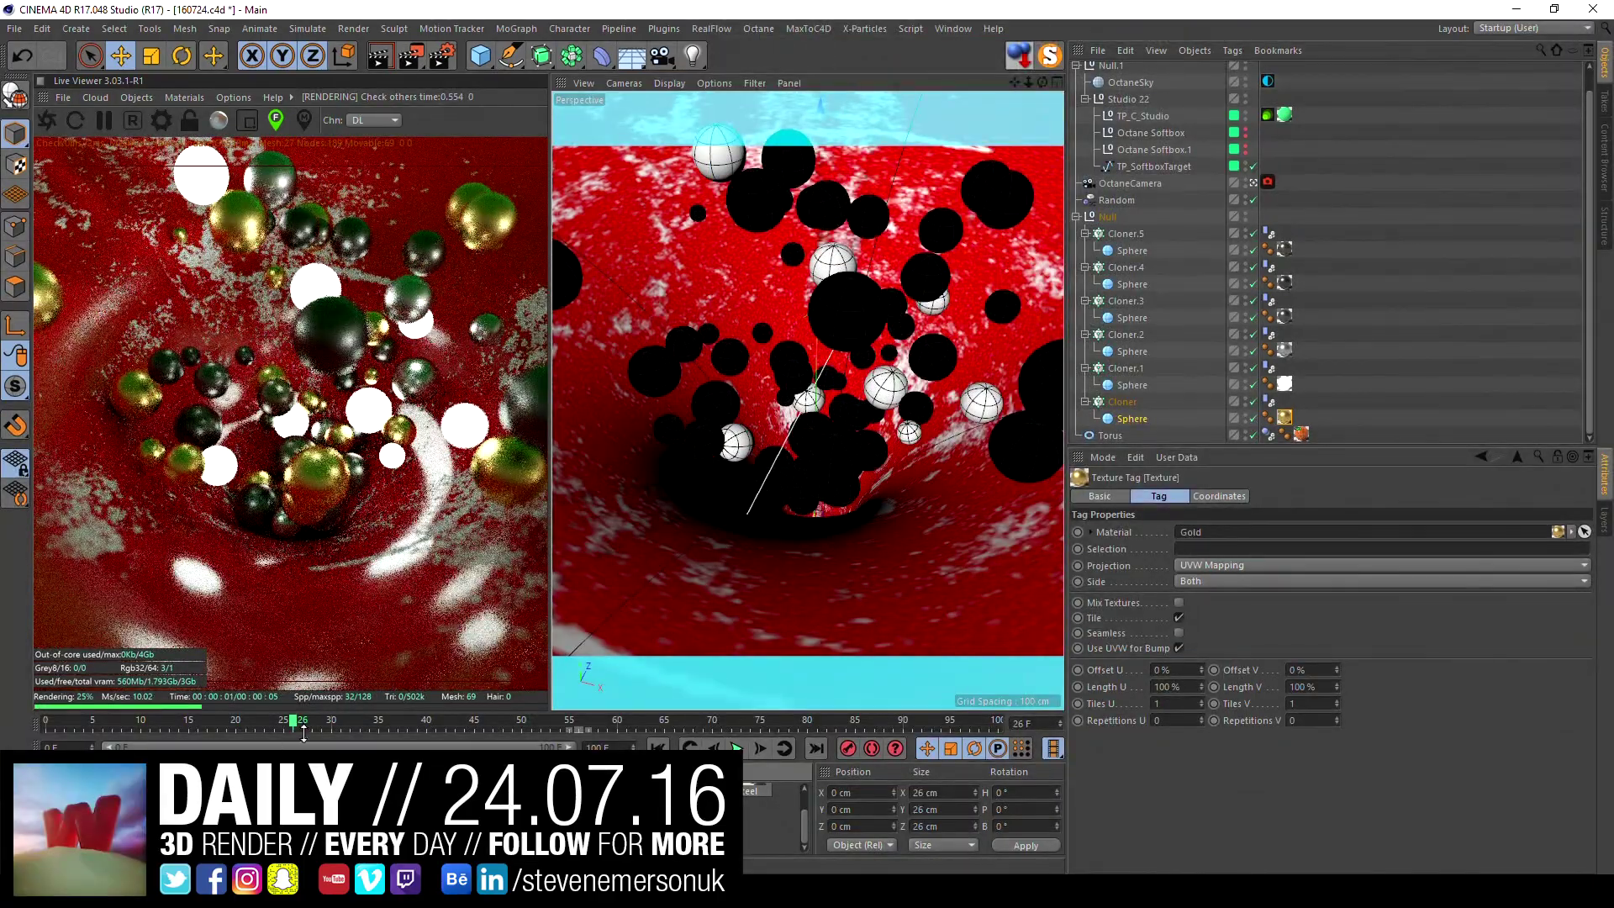
pyautogui.moveTo(303, 733)
pyautogui.mouseDown()
pyautogui.moveTo(449, 724)
pyautogui.moveTo(239, 734)
pyautogui.moveTo(319, 725)
pyautogui.mouseUp()
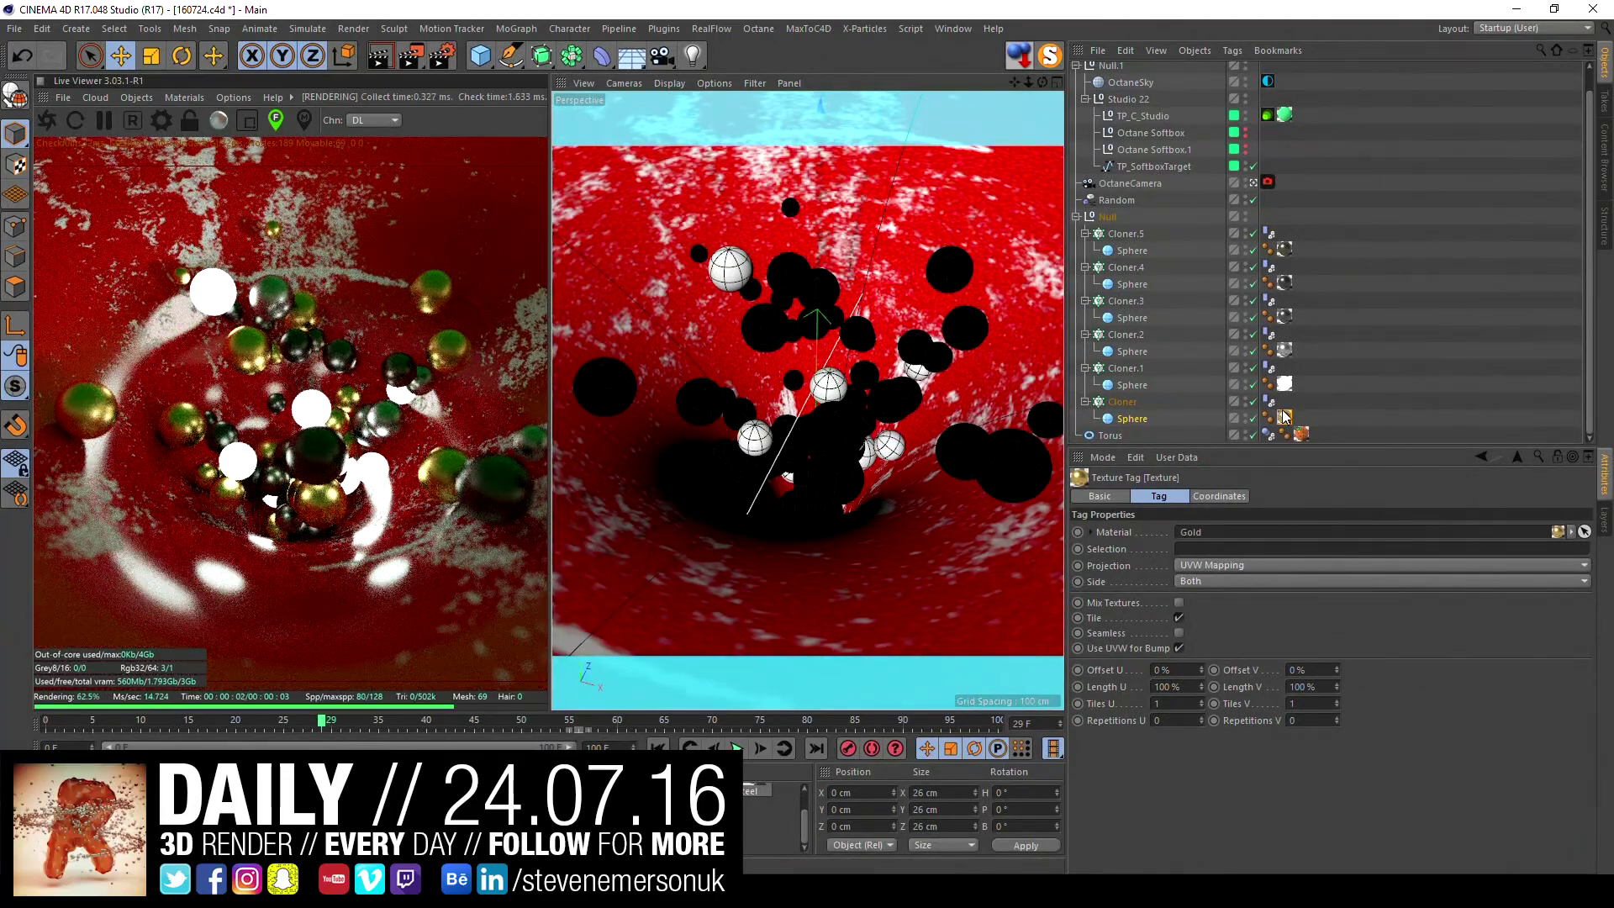
pyautogui.click(185, 97)
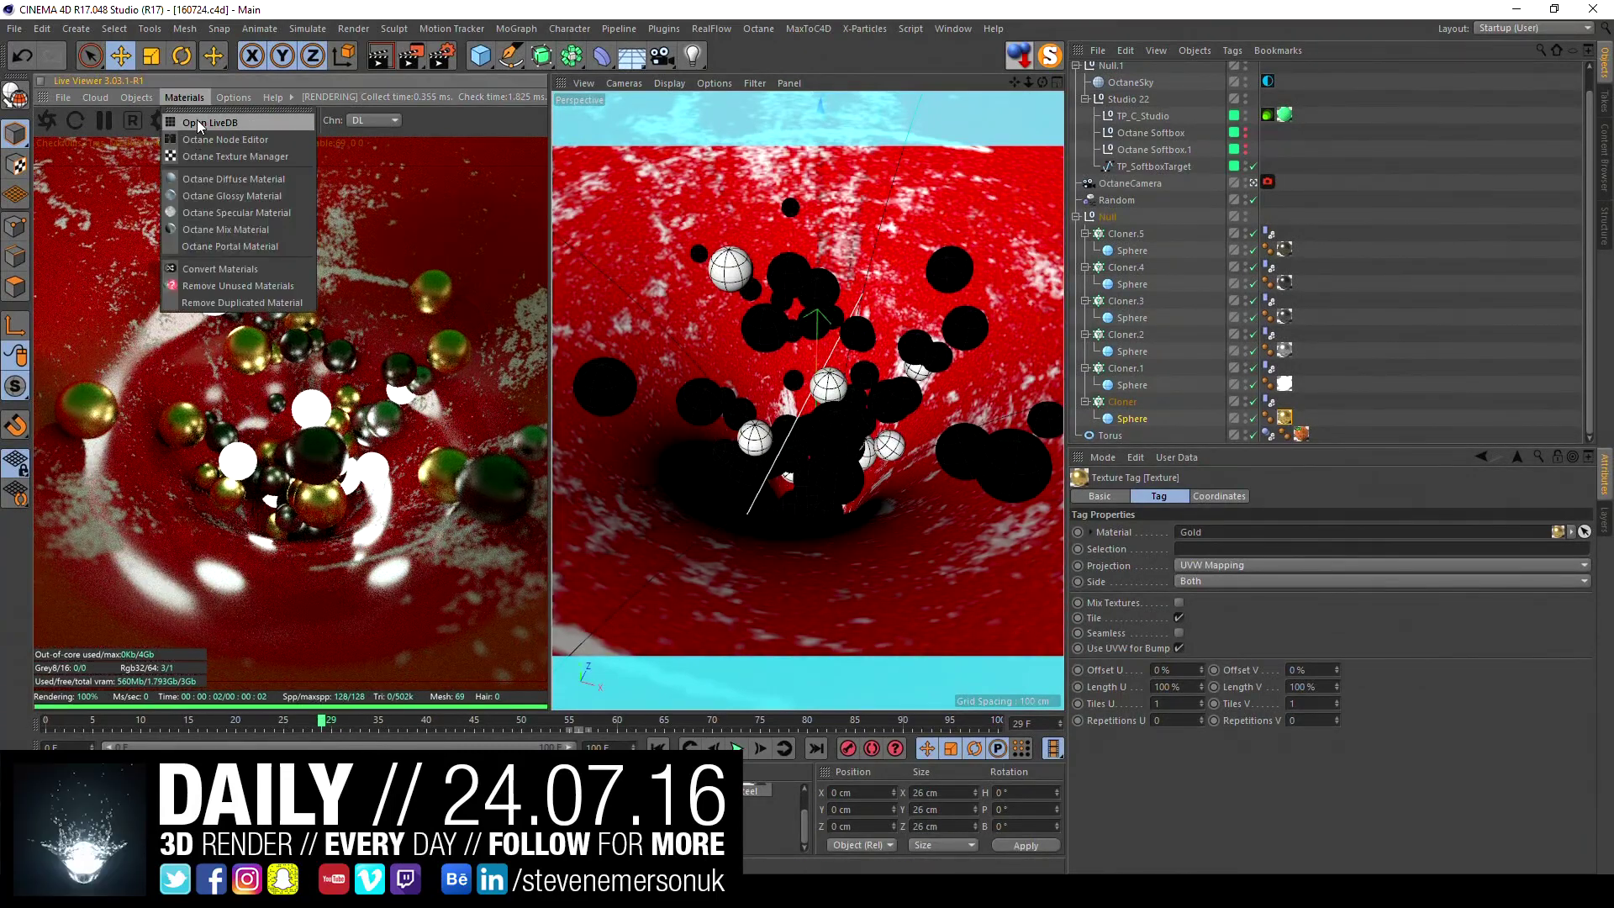
# - Open Octane's LiveDB, browse the metal materials, and download Plantarlapidusplate
pyautogui.click(199, 124)
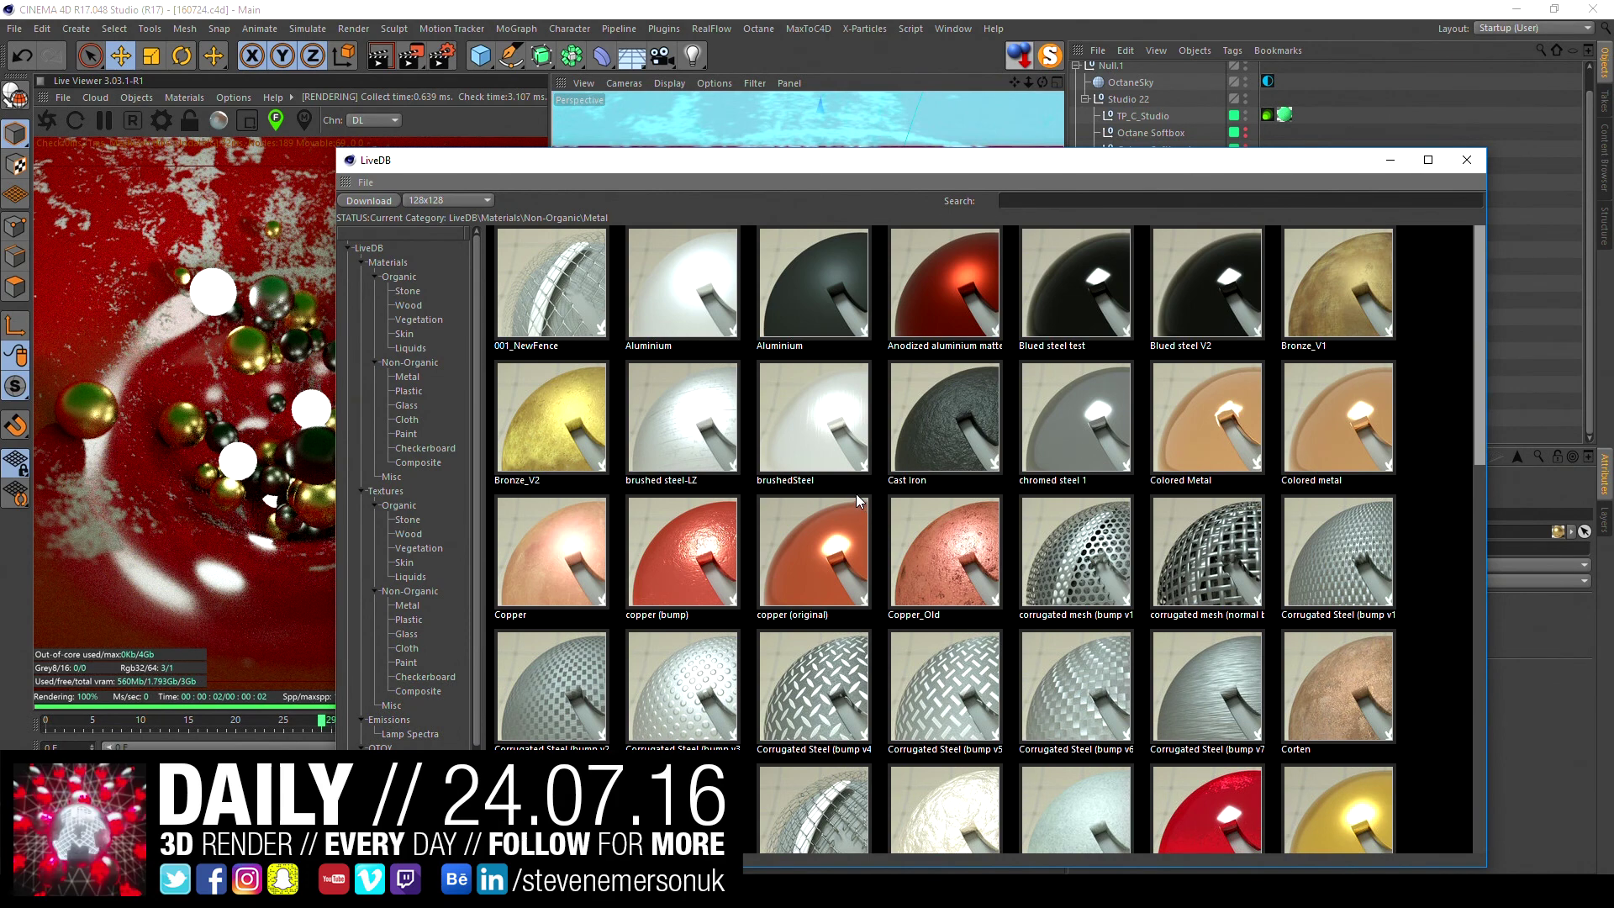
pyautogui.scroll(-5, 858, 496)
pyautogui.scroll(-2, 859, 494)
pyautogui.scroll(-2, 859, 494)
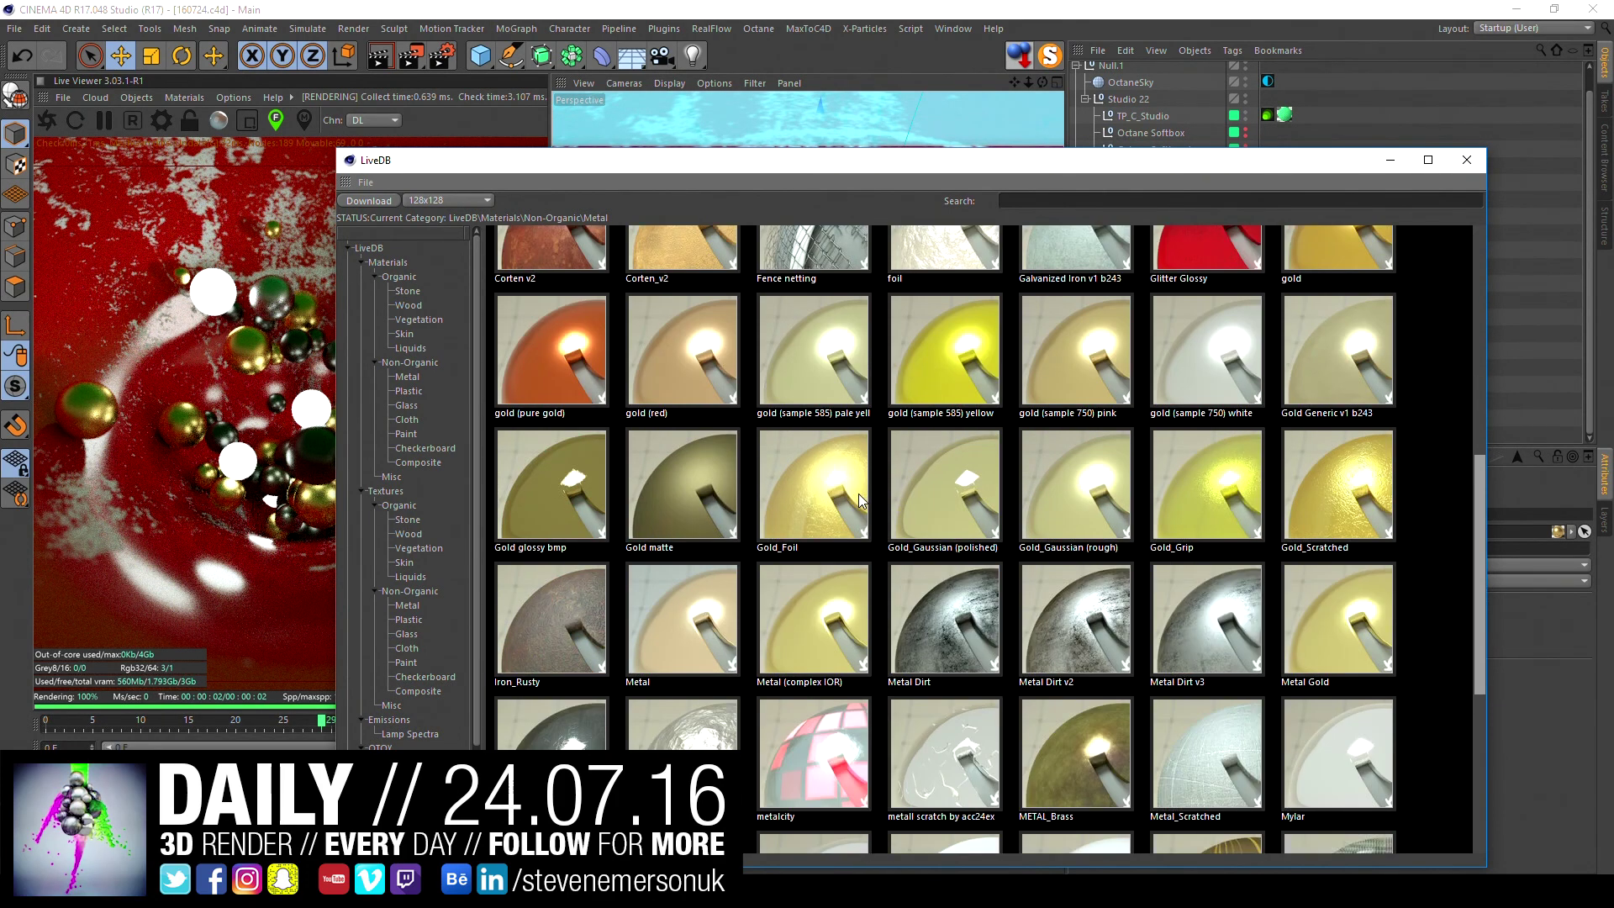
pyautogui.scroll(1, 854, 496)
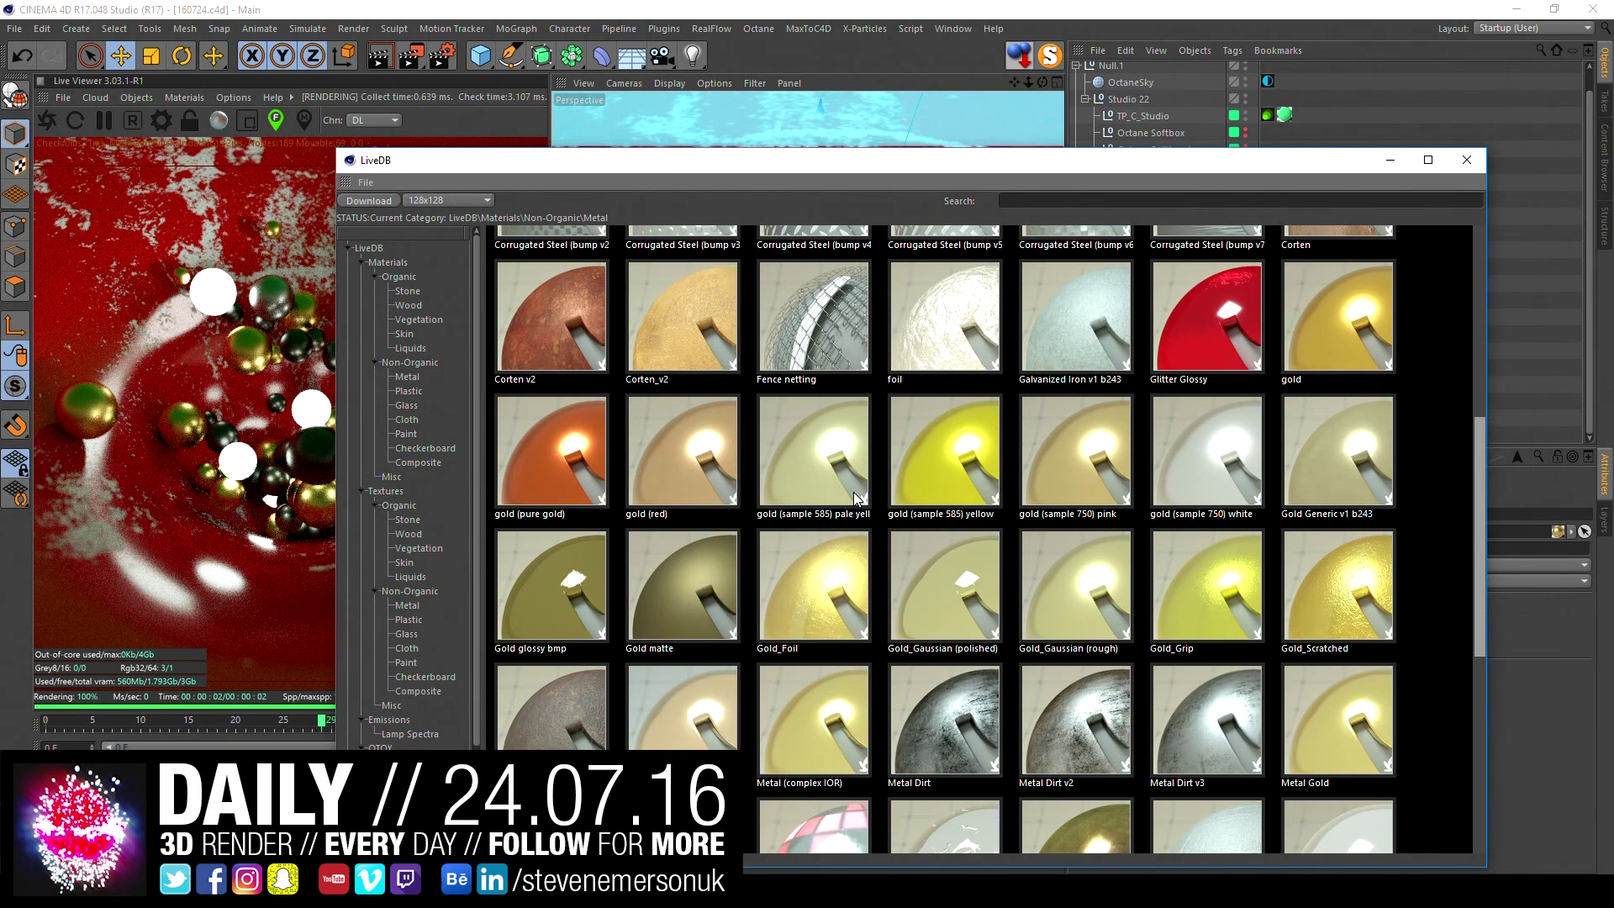
pyautogui.scroll(-3, 853, 498)
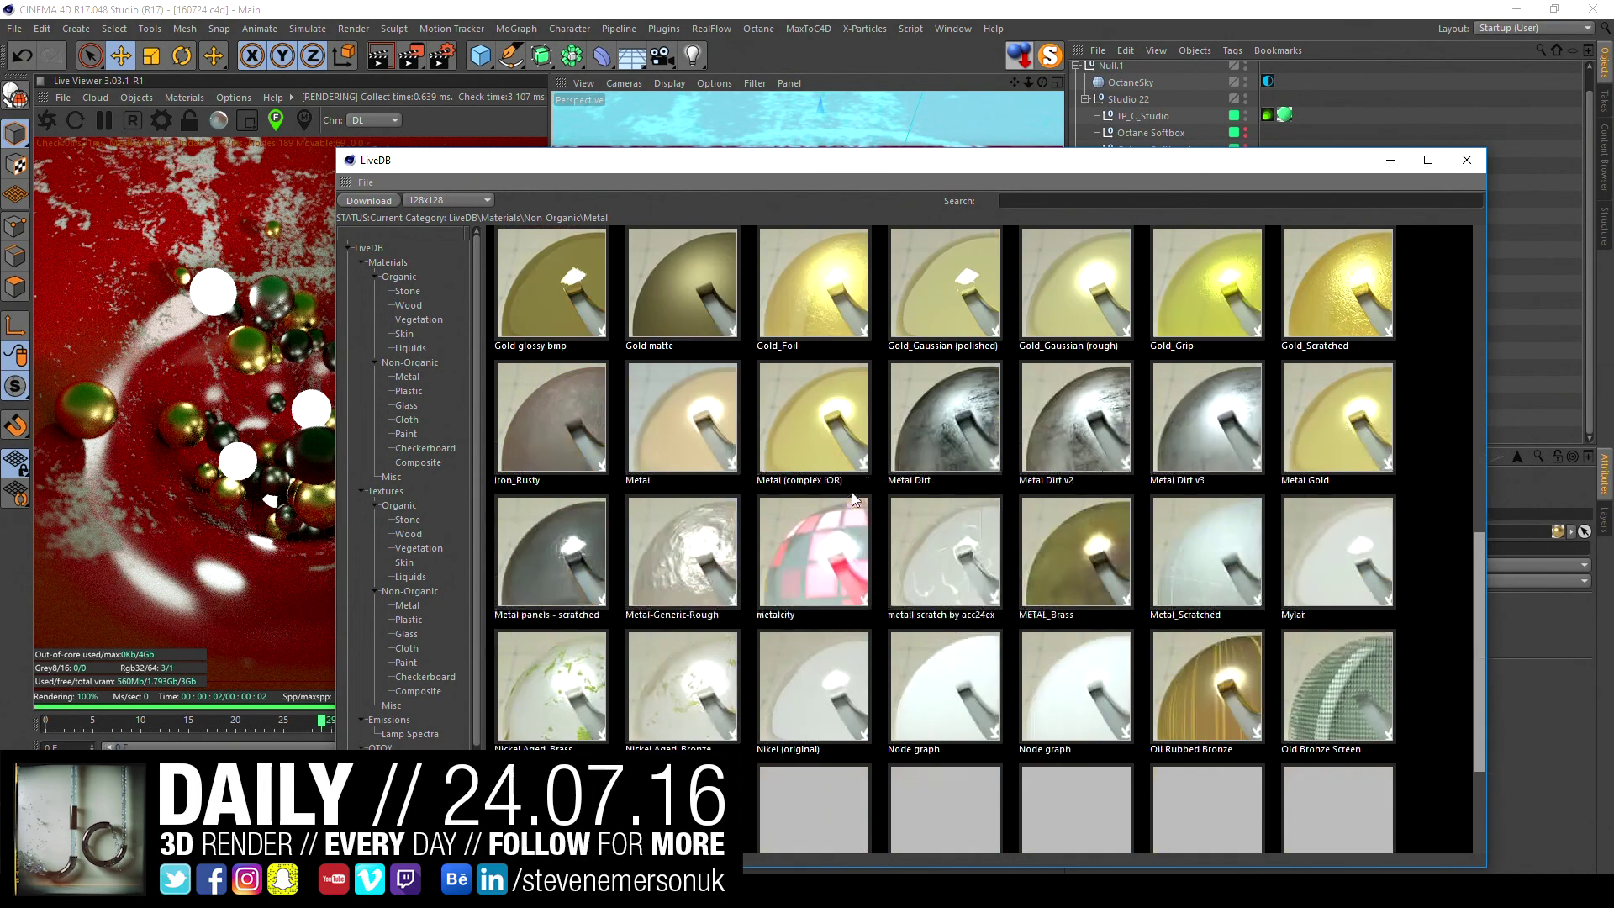
pyautogui.scroll(-3, 852, 498)
pyautogui.scroll(-2, 852, 498)
pyautogui.click(814, 320)
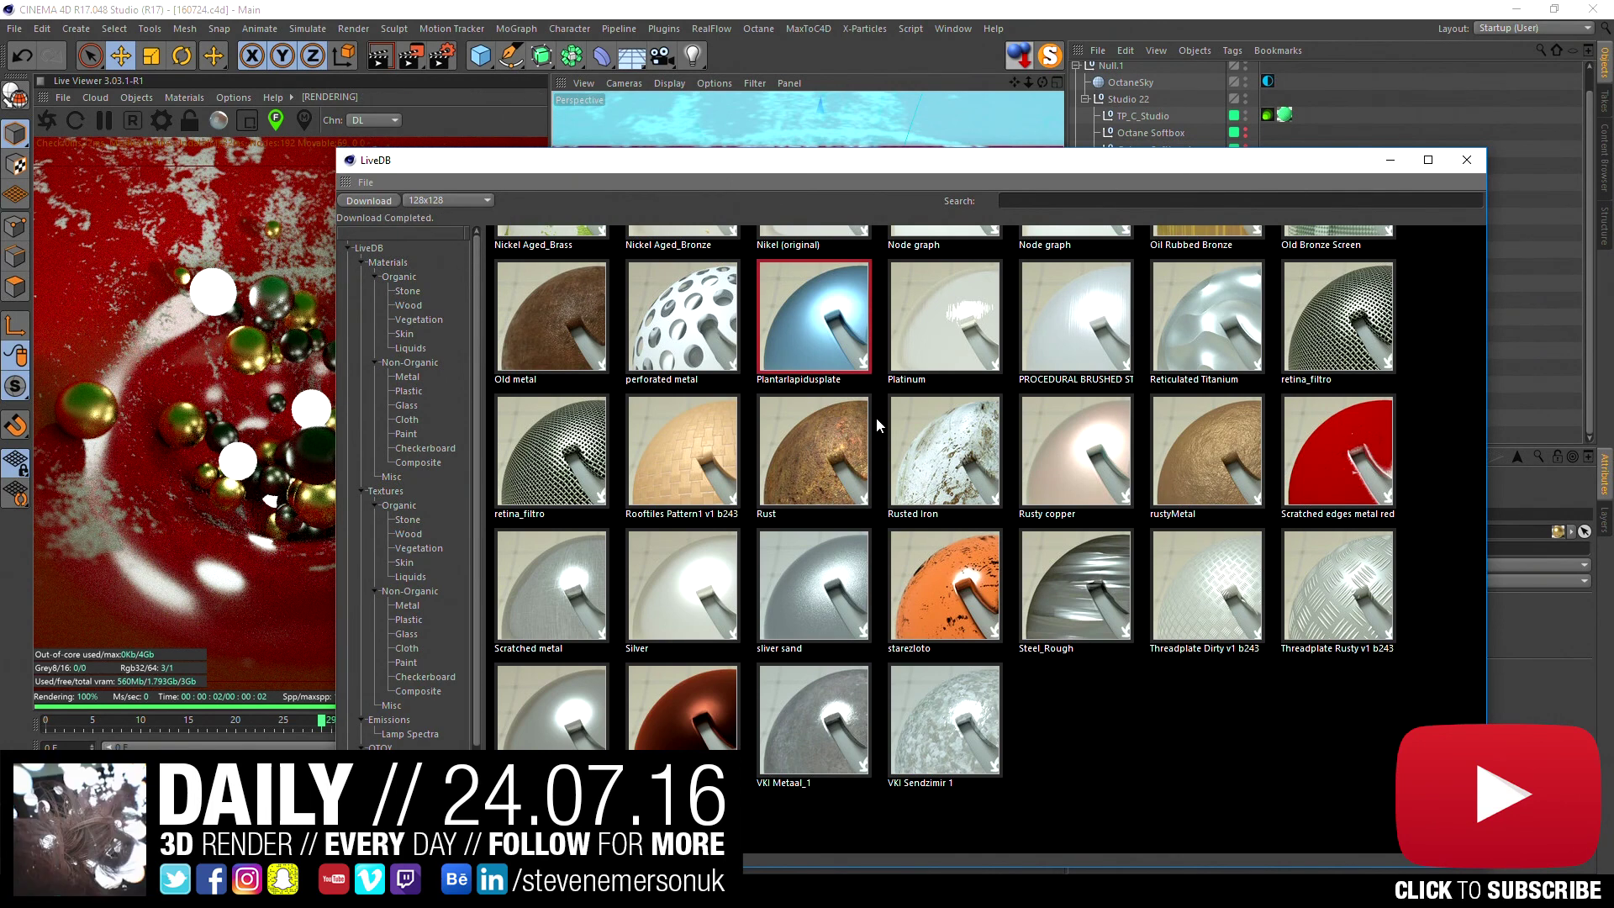
pyautogui.scroll(10, 875, 619)
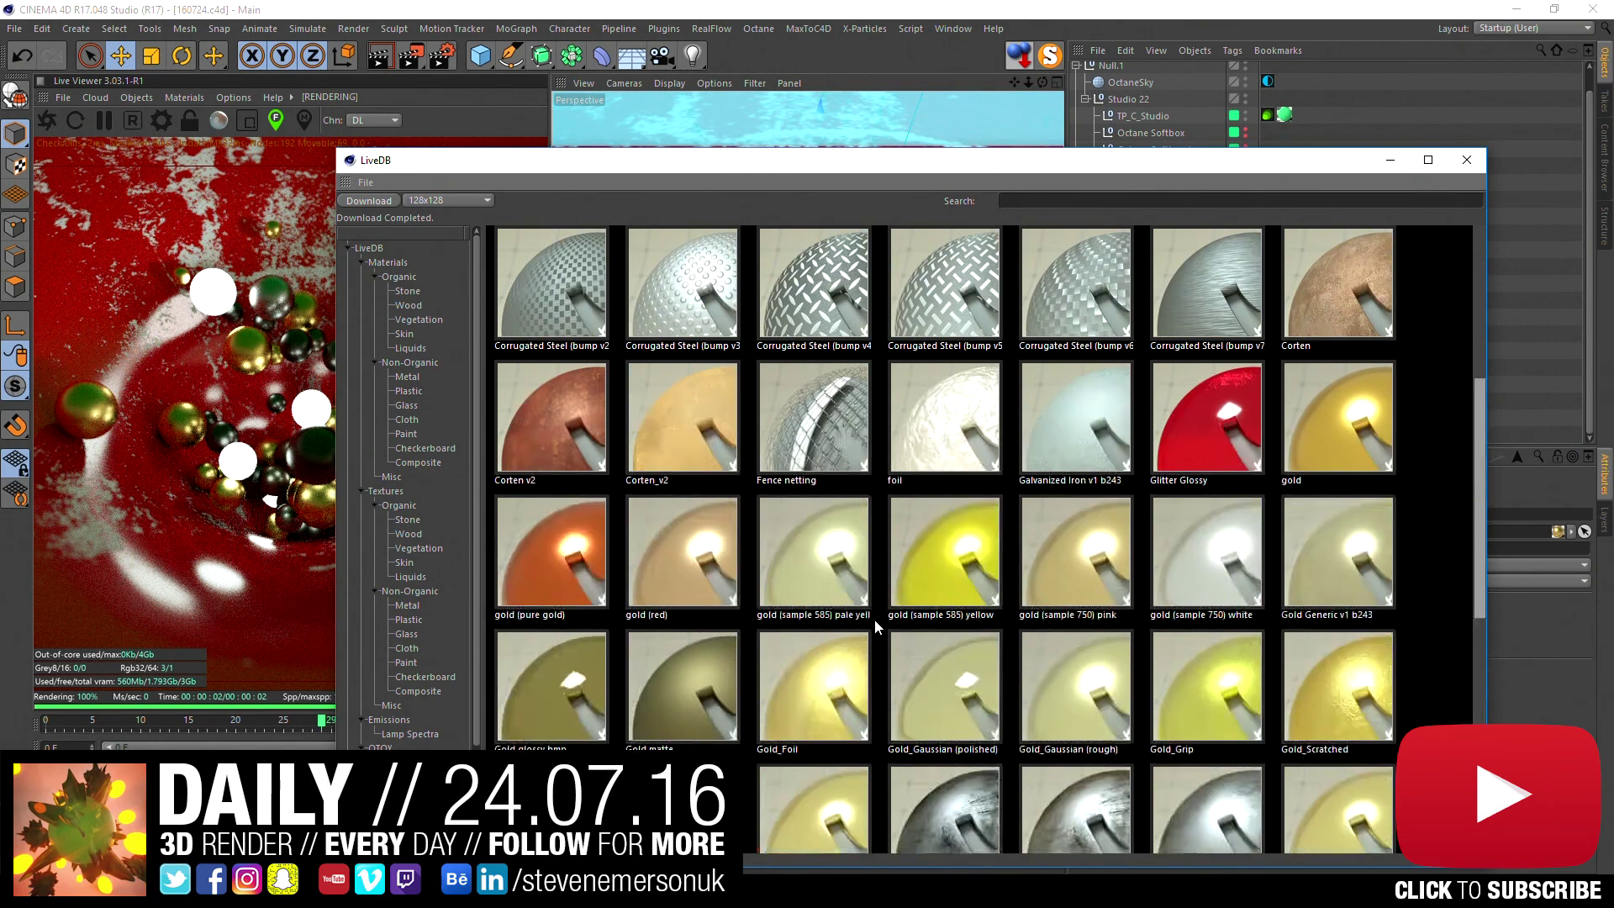
pyautogui.scroll(2, 874, 619)
pyautogui.scroll(3, 874, 618)
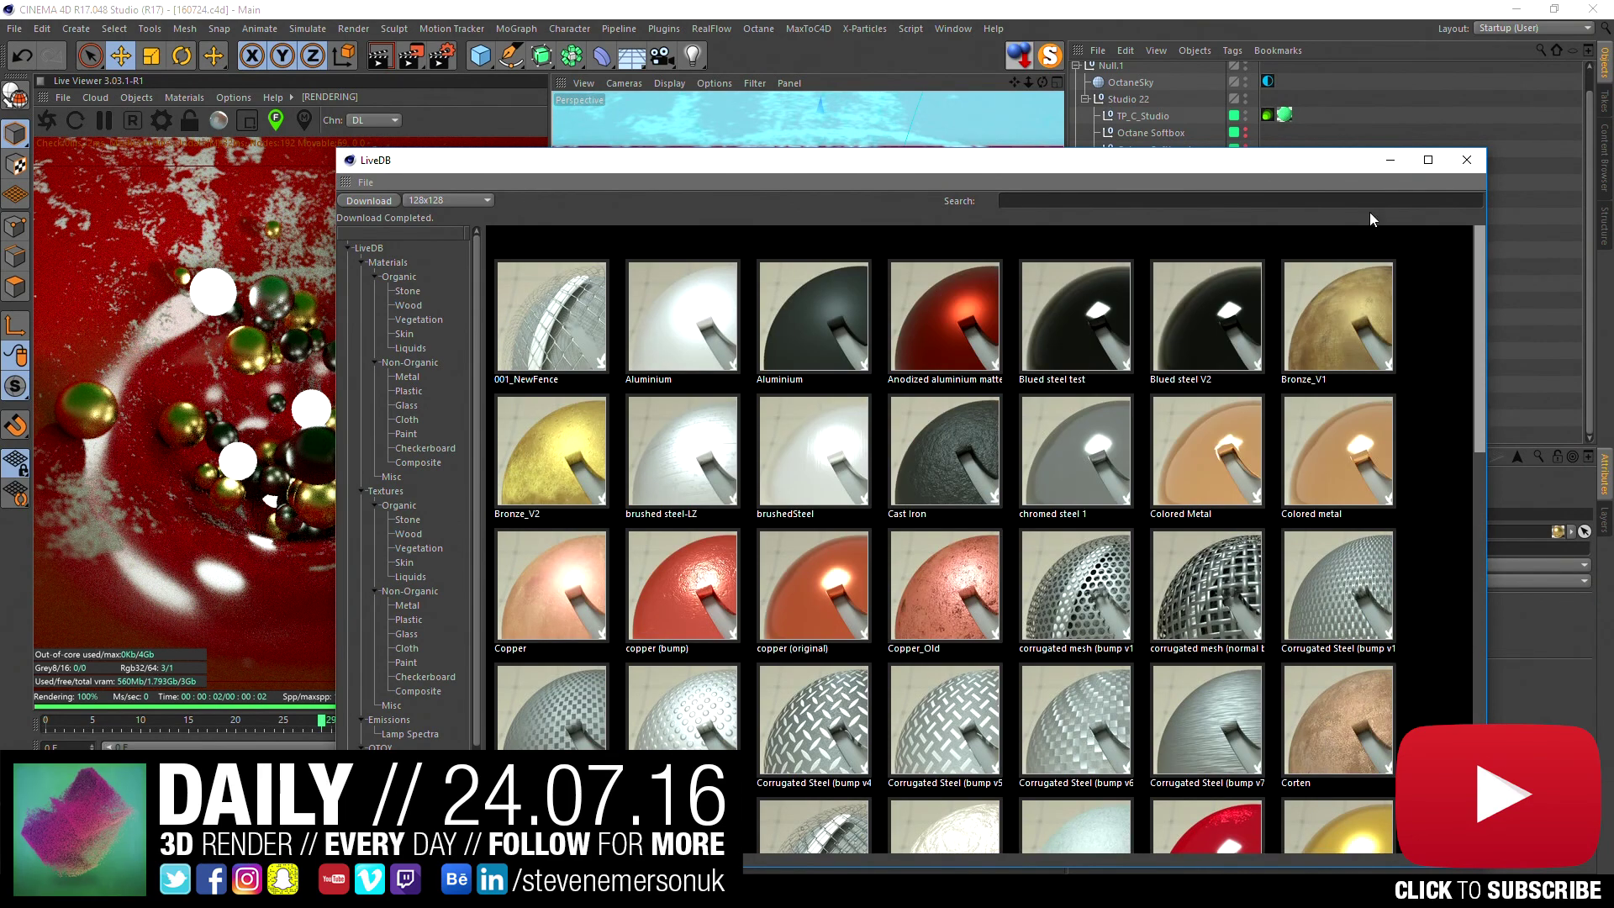
# - Close LiveDB, apply Plantarlapidusplate to the Cloner's Sphere, inspect Metal Dirt v3, and review frame 21
pyautogui.click(1466, 162)
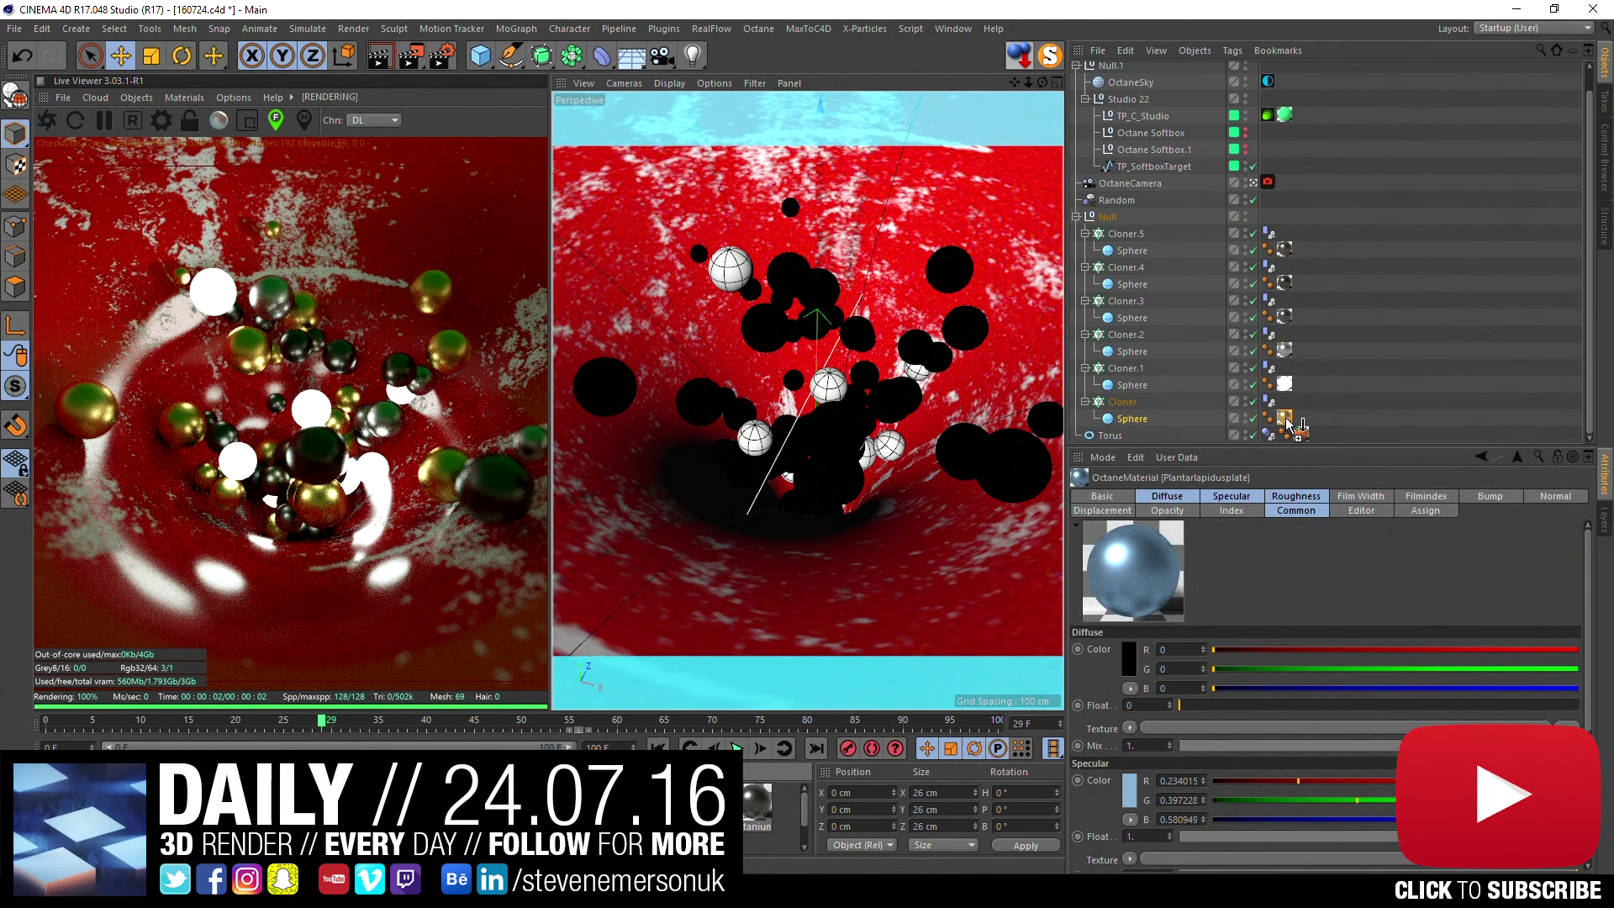
pyautogui.moveTo(1288, 425); pyautogui.dragTo(1285, 419)
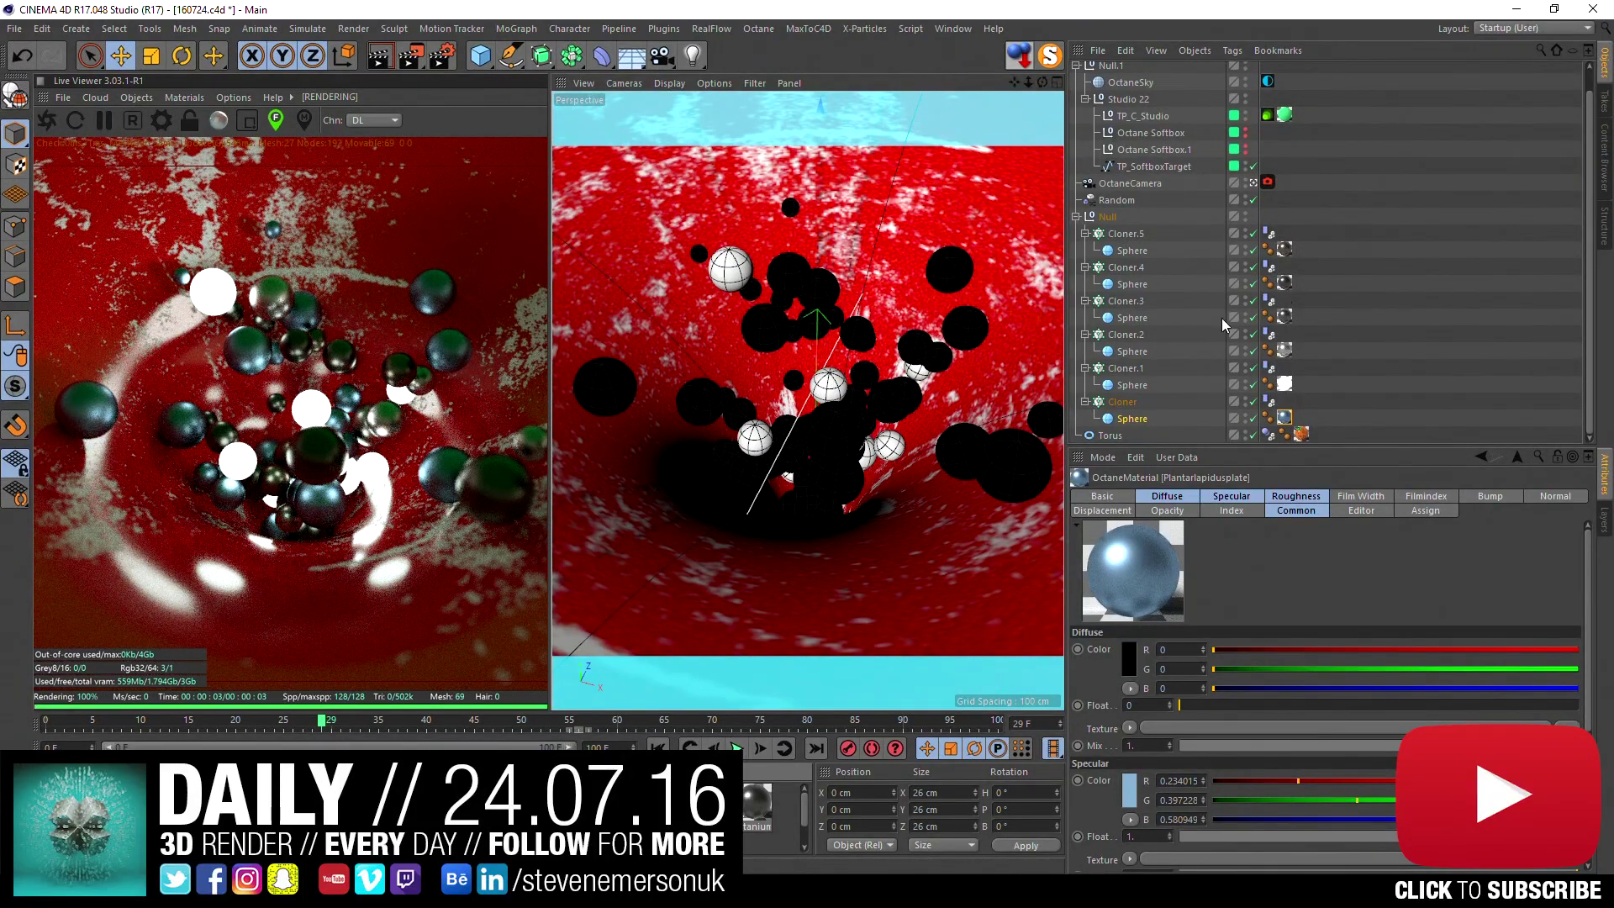
pyautogui.click(1285, 316)
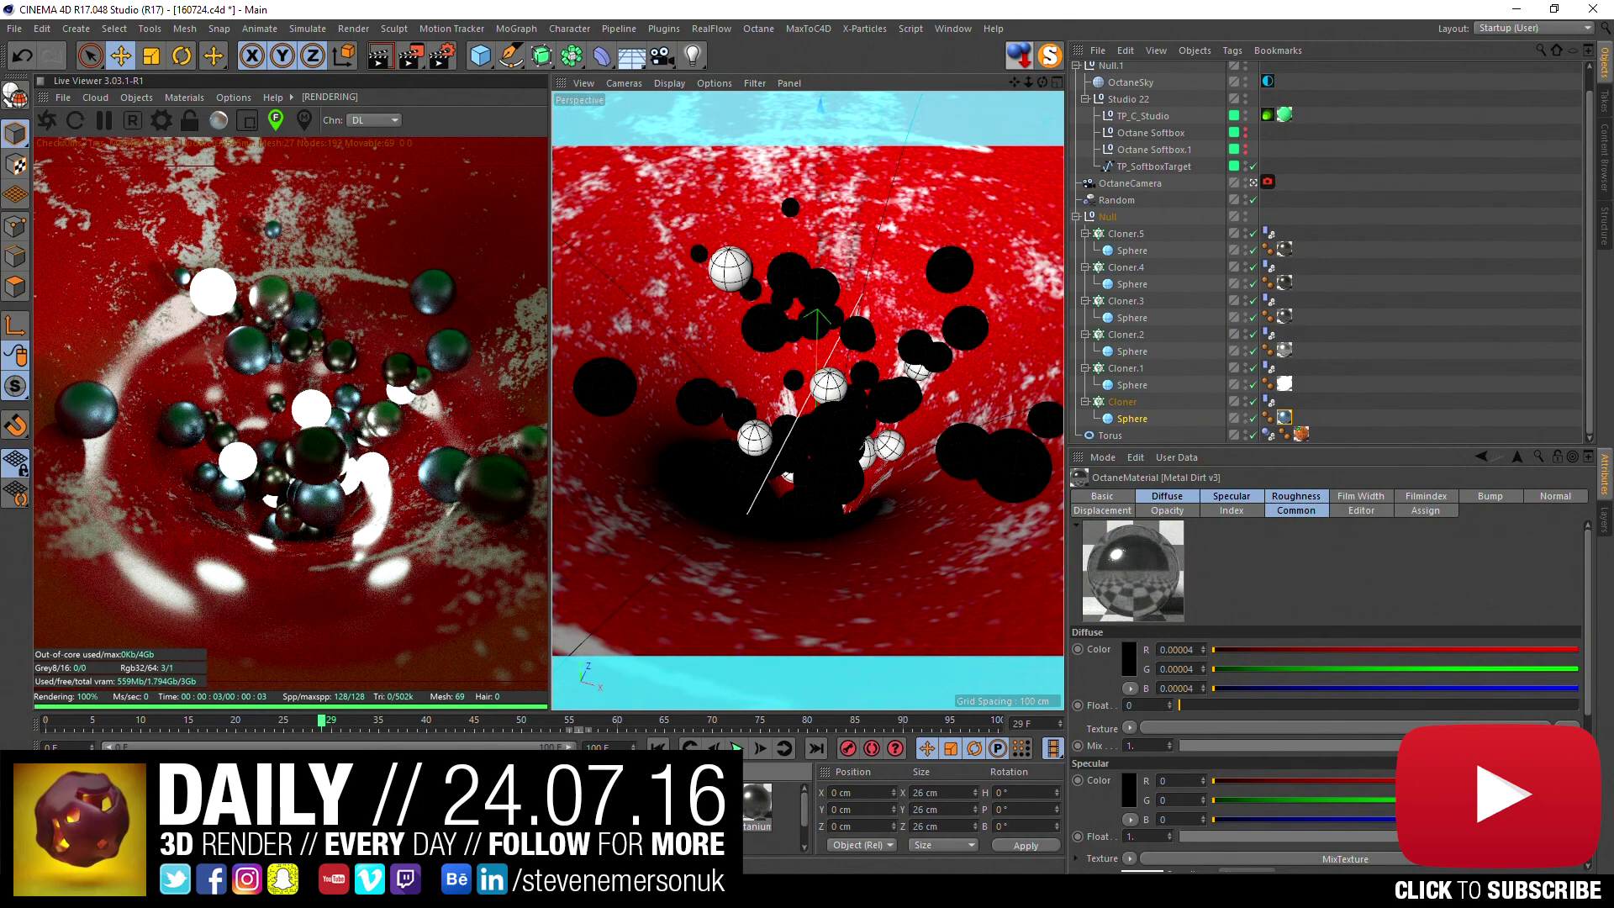
pyautogui.keyDown('ctrl'); pyautogui.moveTo(1285, 317); pyautogui.dragTo(1181, 353); pyautogui.keyUp('ctrl')
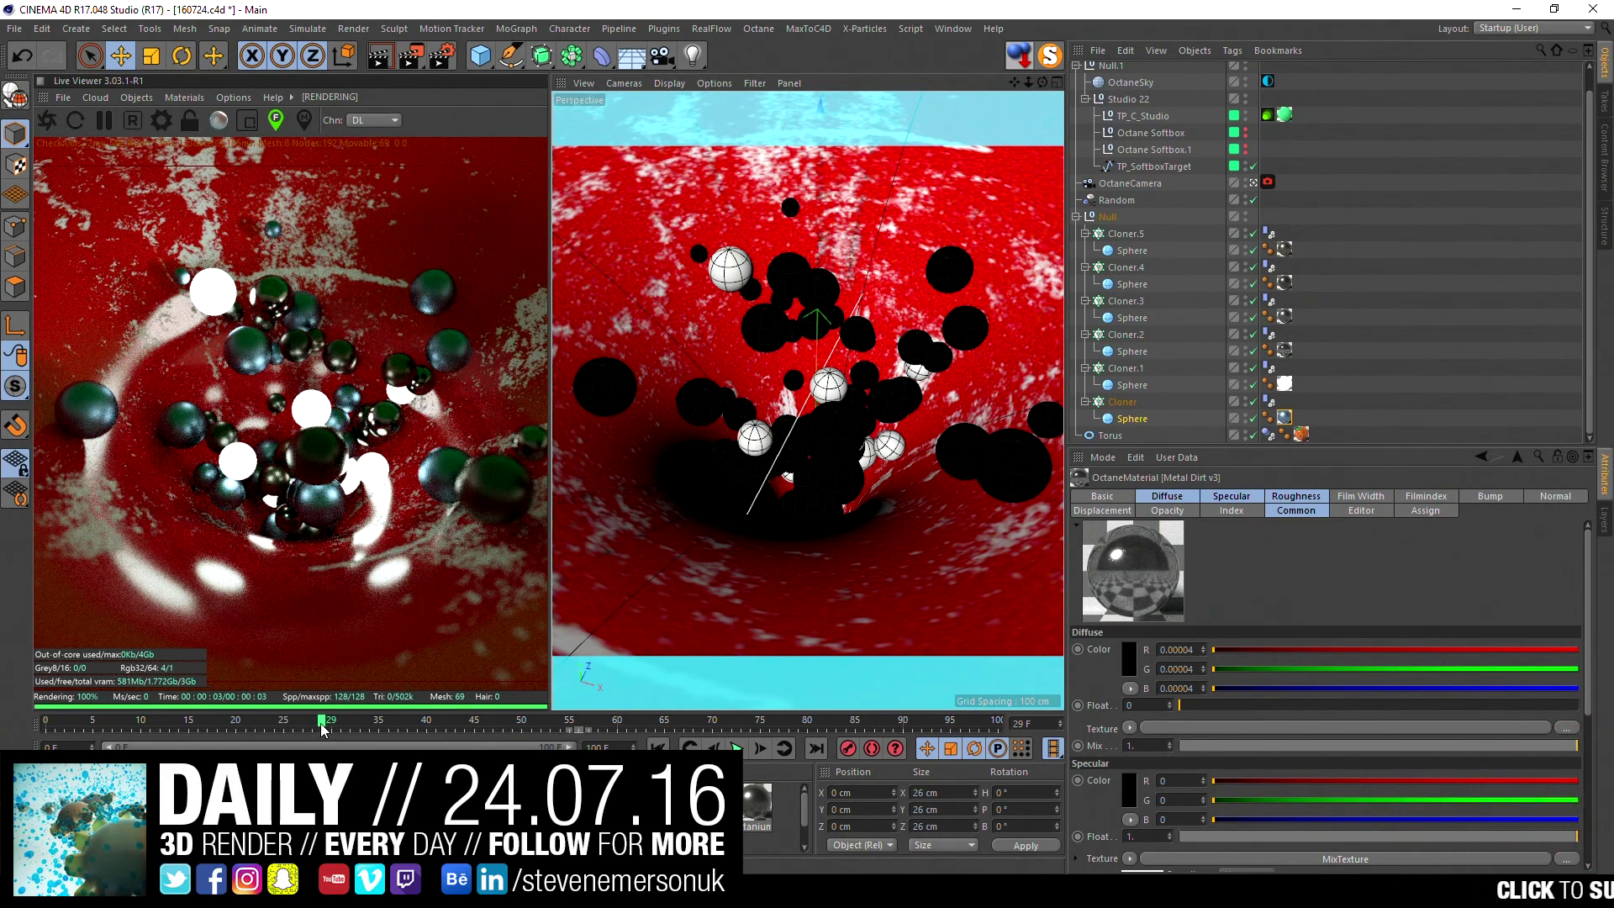
pyautogui.moveTo(322, 721); pyautogui.dragTo(249, 727)
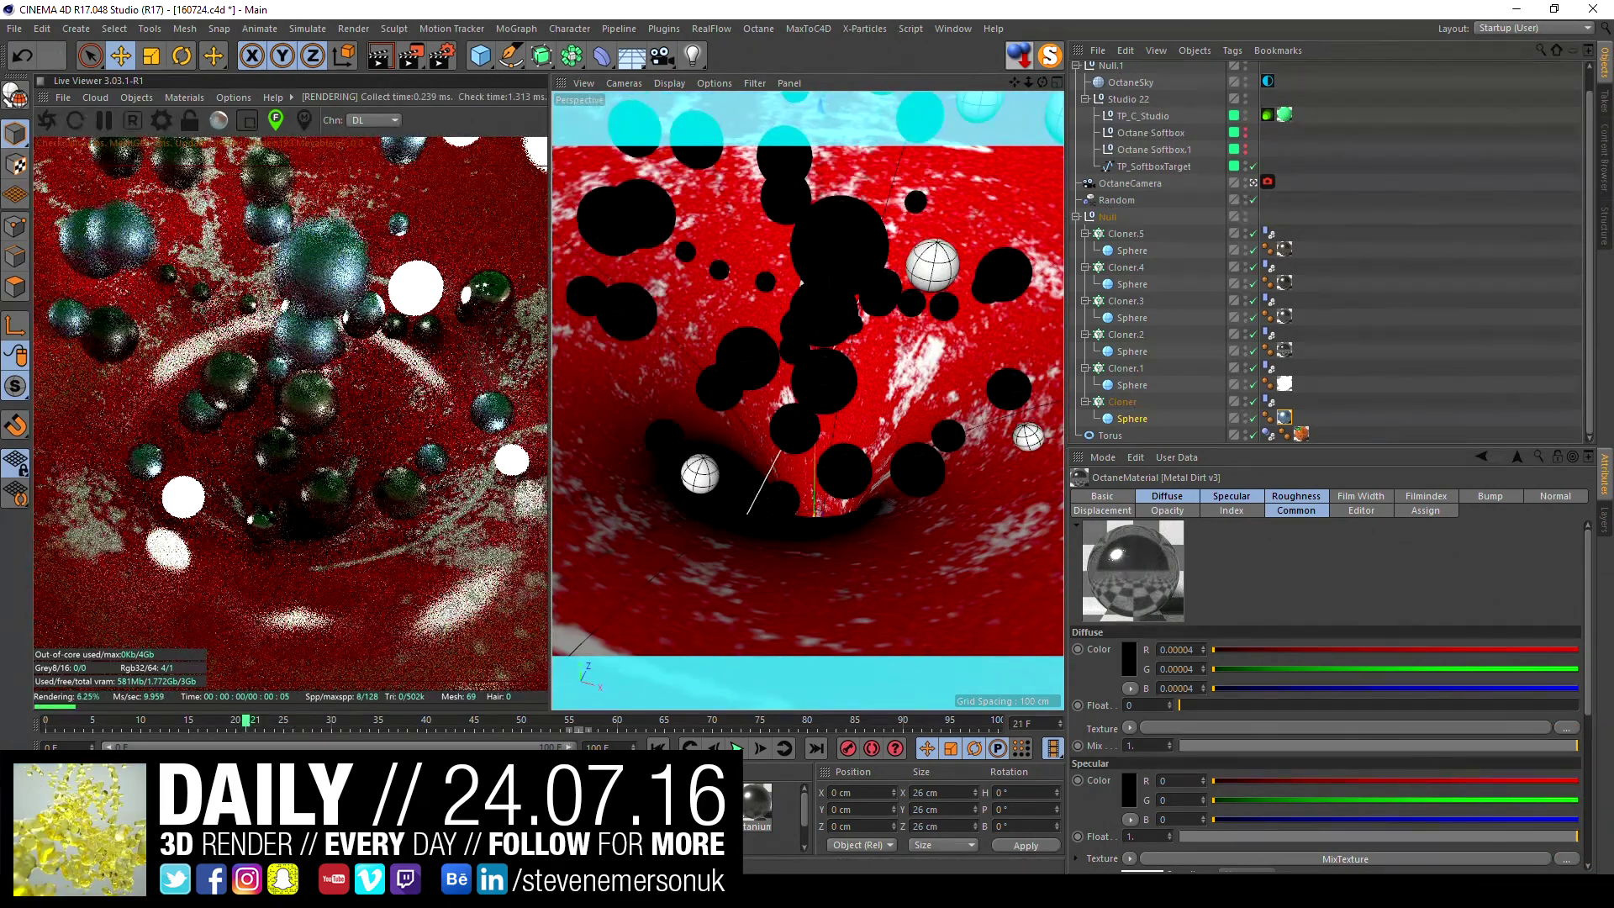
# - Set the emissive material's blackbody temperature to about 8055.555 after trying 12000, then close the editor
pyautogui.doubleClick(706, 803)
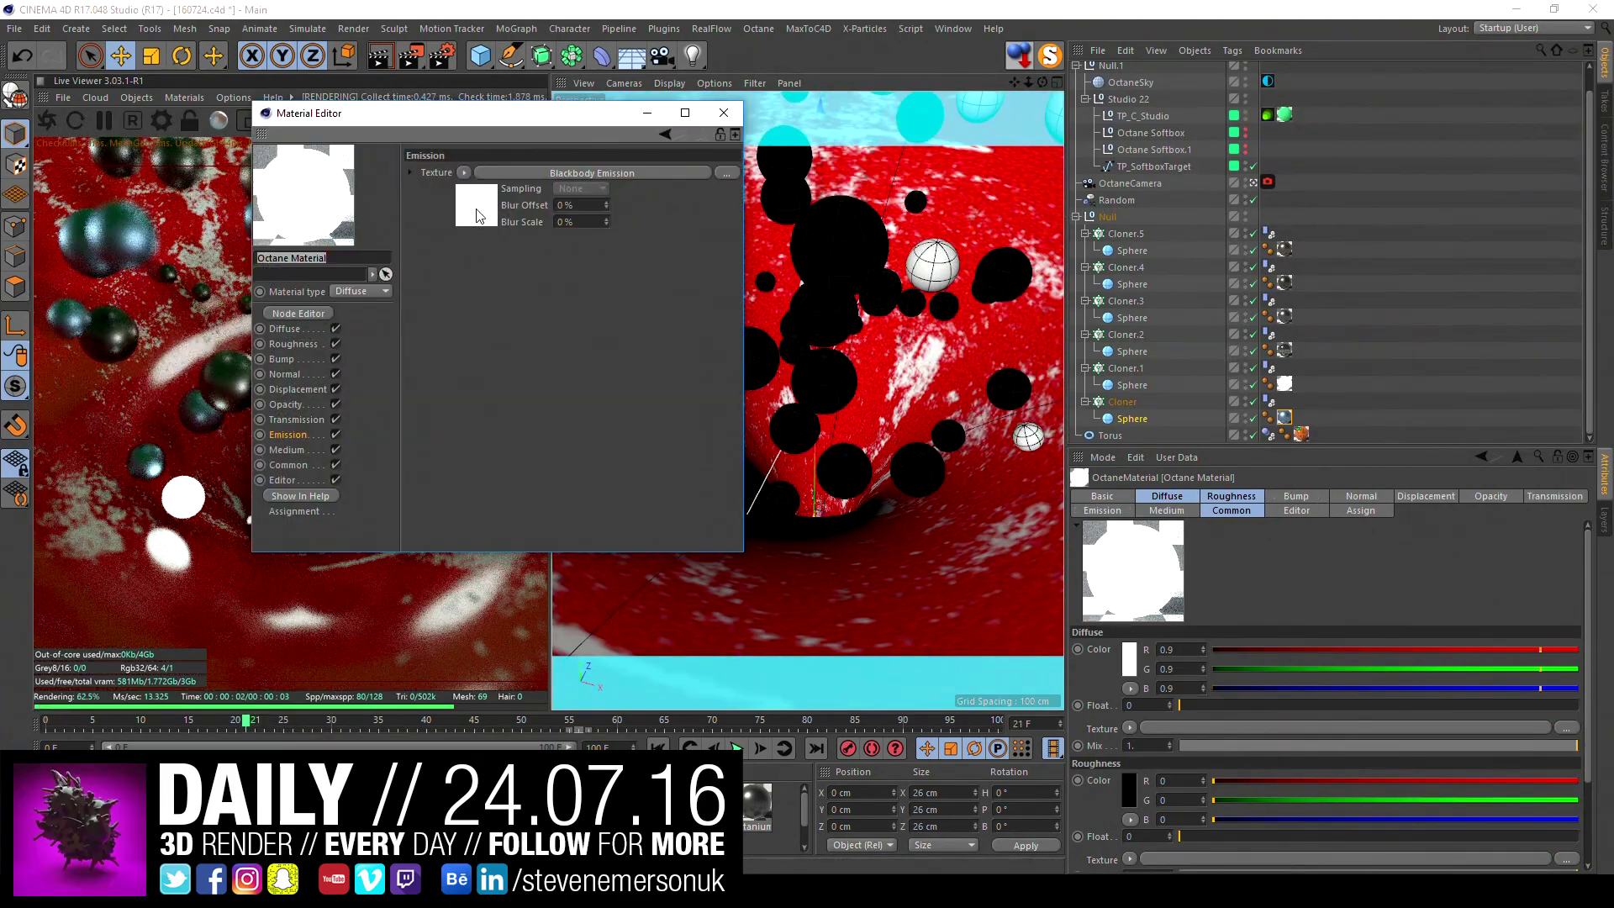
pyautogui.click(477, 216)
pyautogui.moveTo(673, 187); pyautogui.dragTo(739, 187)
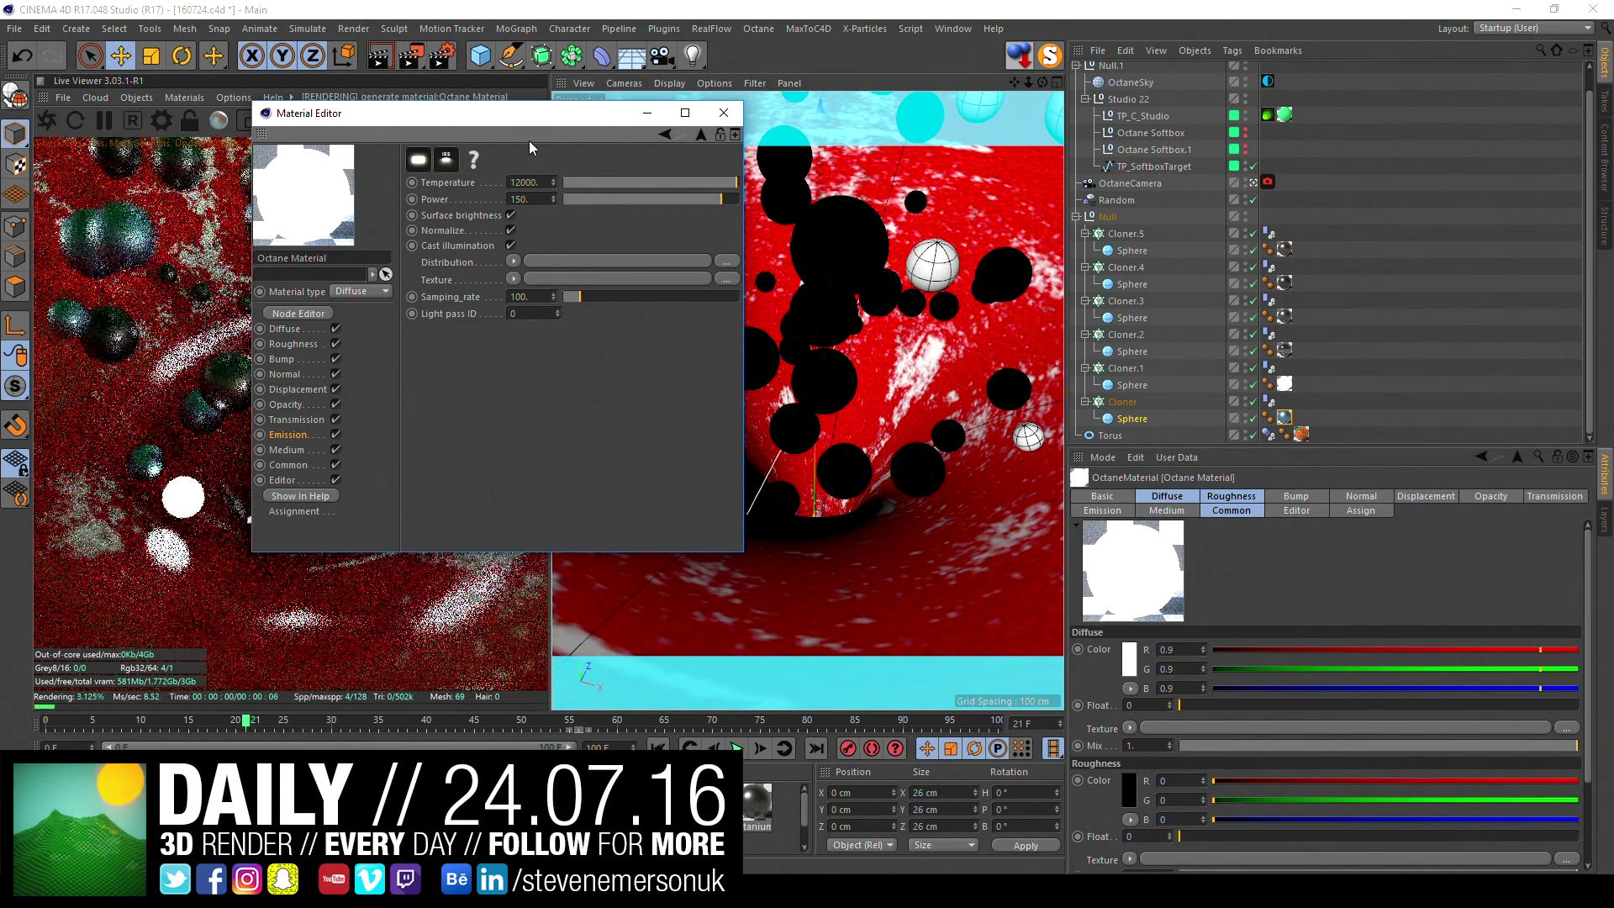
pyautogui.moveTo(460, 119); pyautogui.dragTo(782, 144)
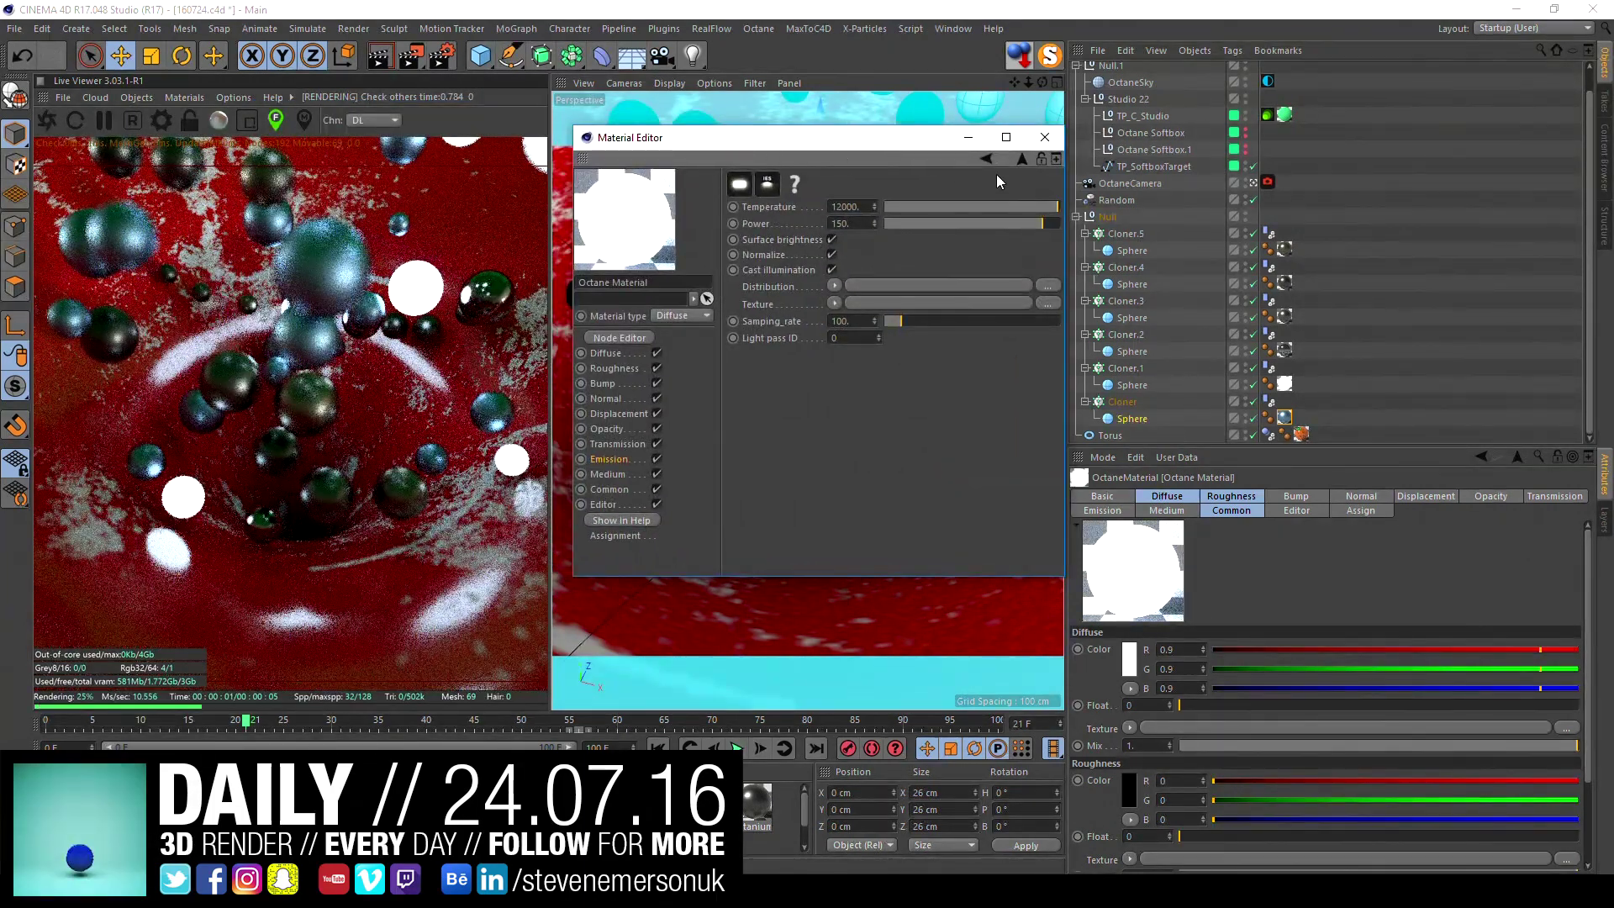
pyautogui.moveTo(1058, 207); pyautogui.dragTo(1033, 207)
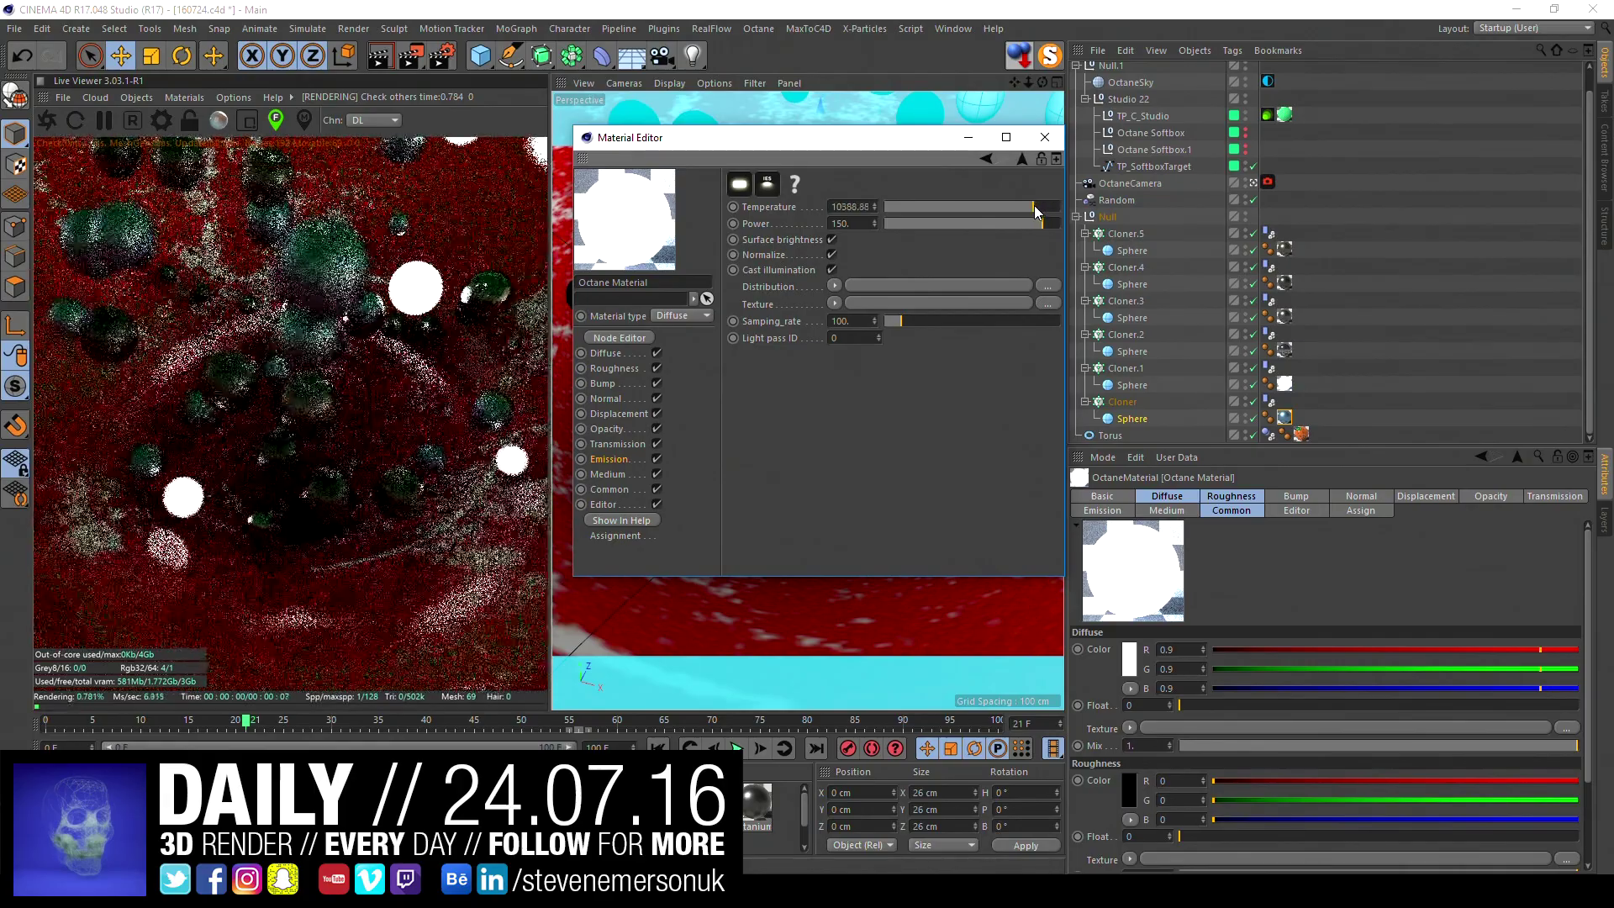
pyautogui.rightClick(766, 210)
pyautogui.click(809, 321)
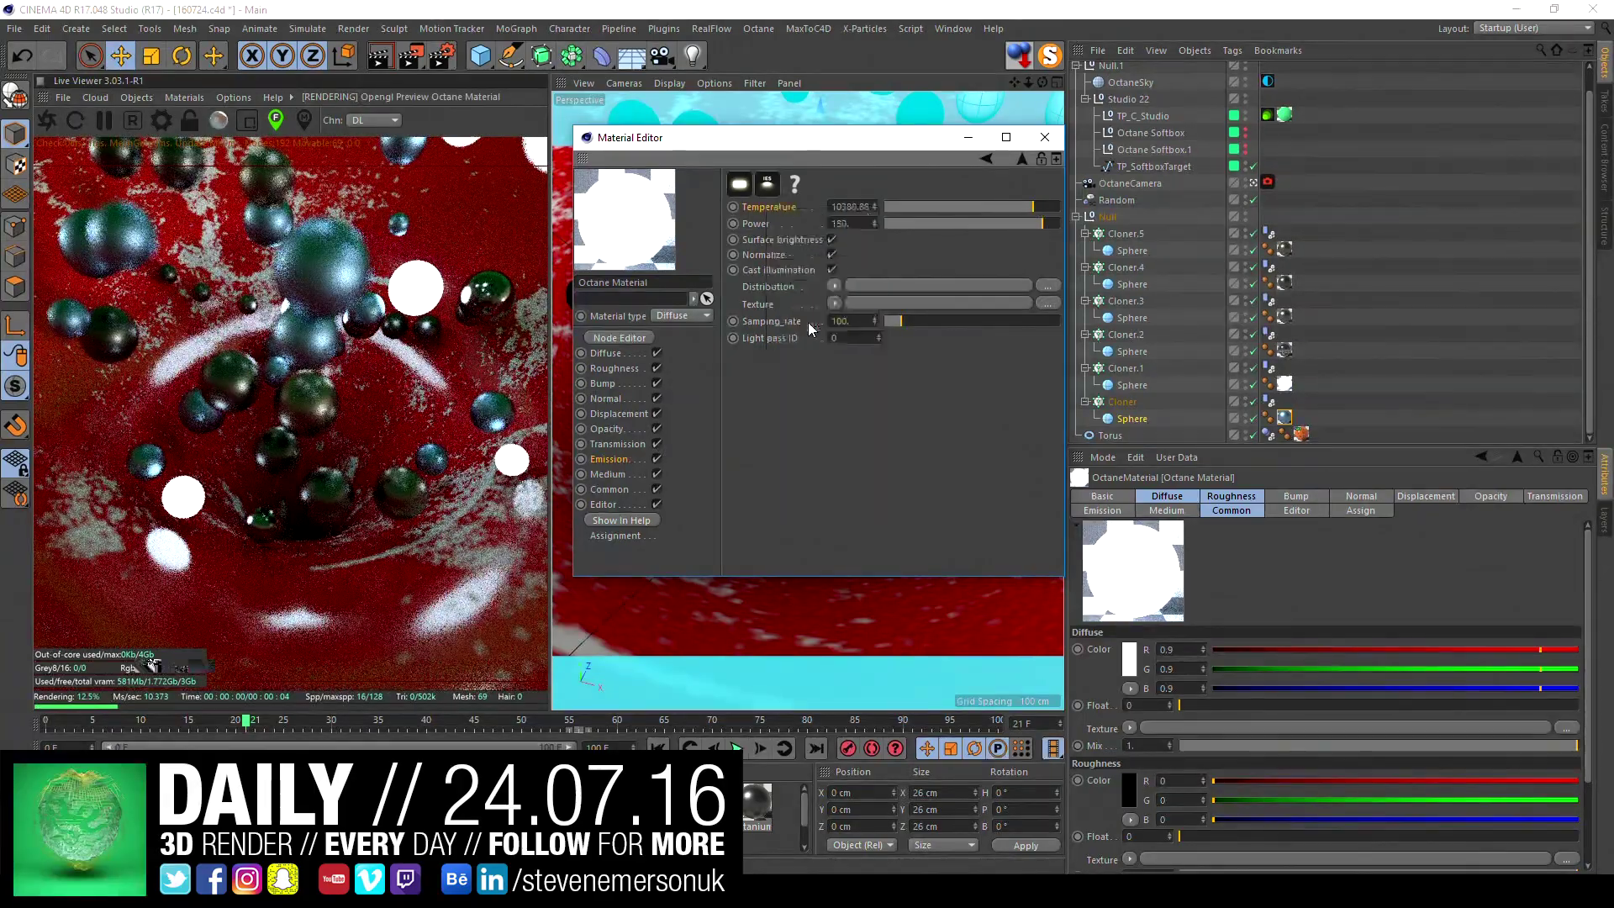
pyautogui.moveTo(977, 204); pyautogui.dragTo(999, 204)
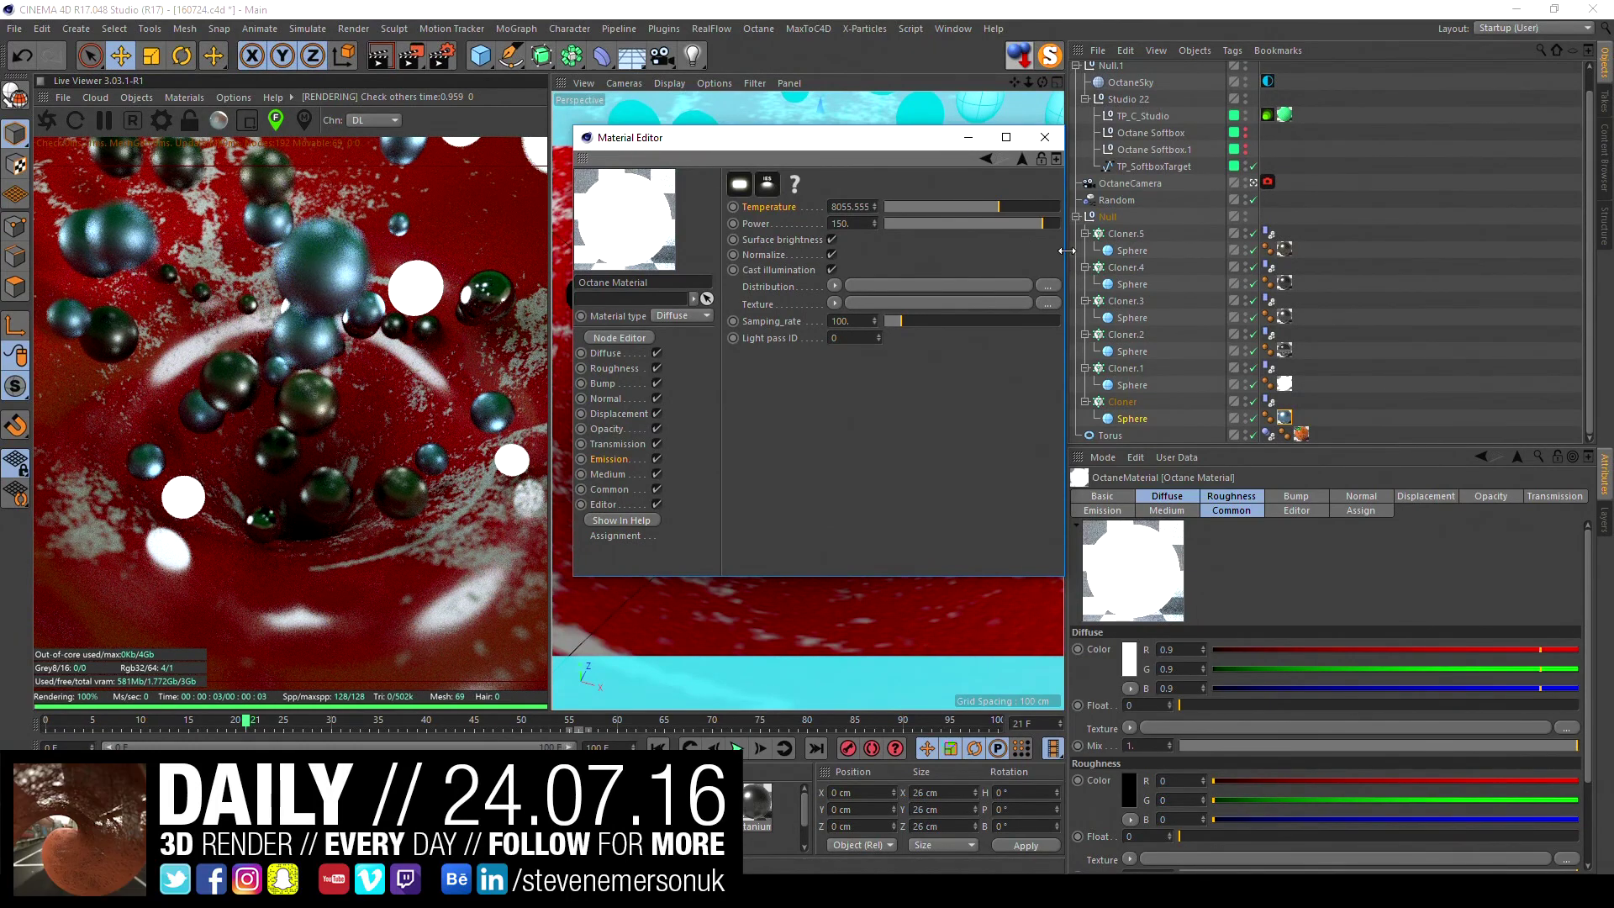
pyautogui.click(1045, 137)
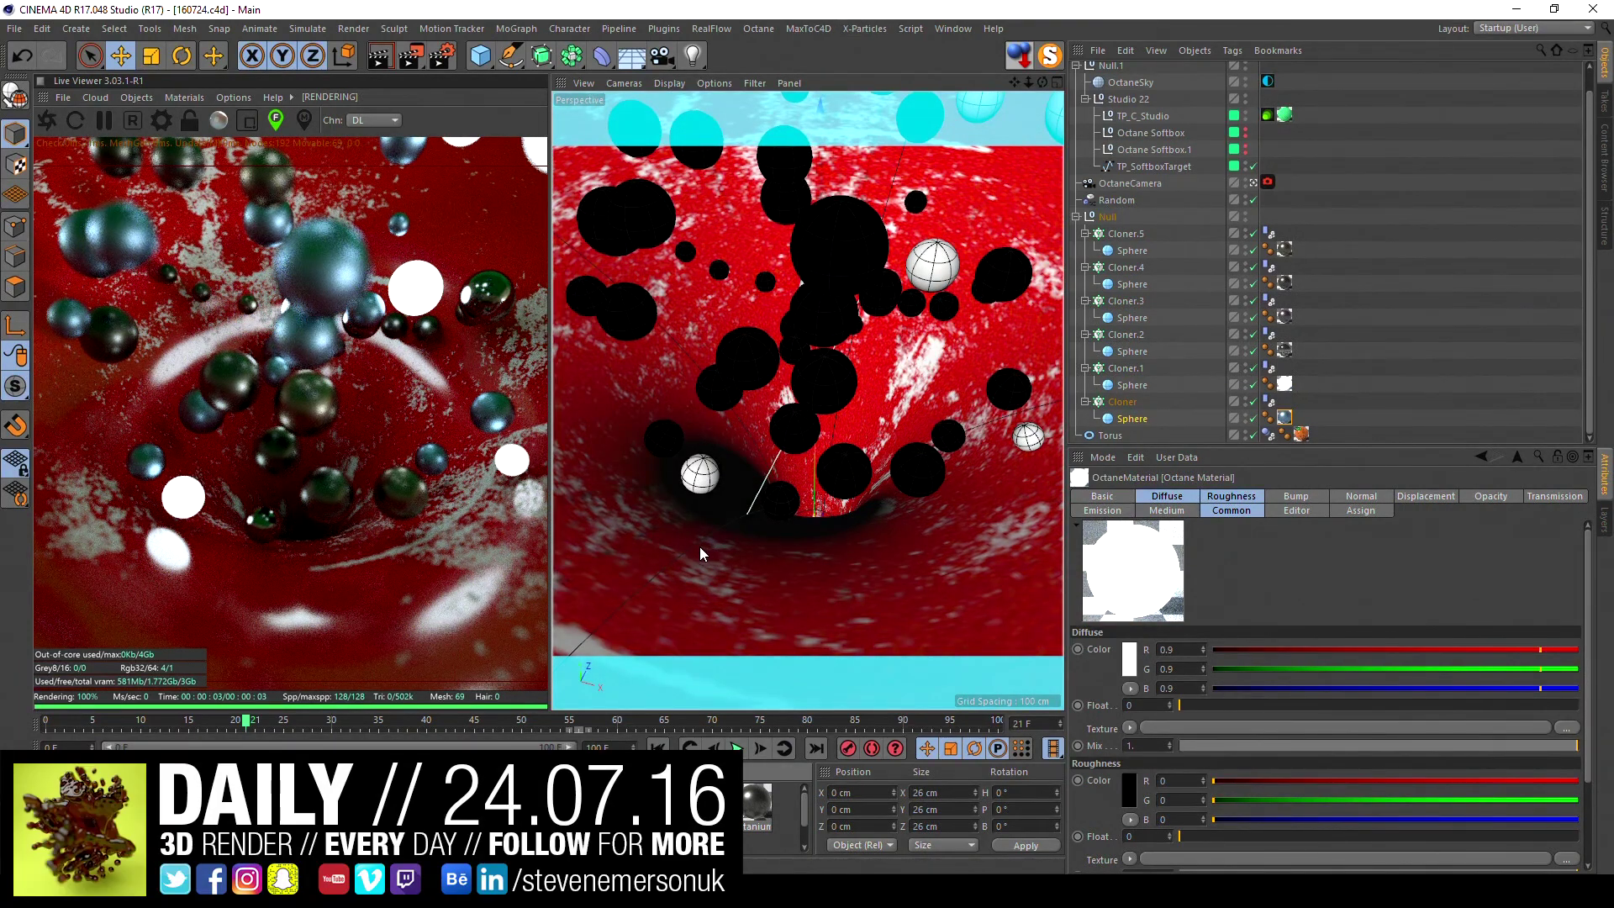
# - Set Octane's specular and glossy depth to 8 and diffuse depth to 3
pyautogui.click(161, 120)
pyautogui.moveTo(177, 32); pyautogui.dragTo(974, 224)
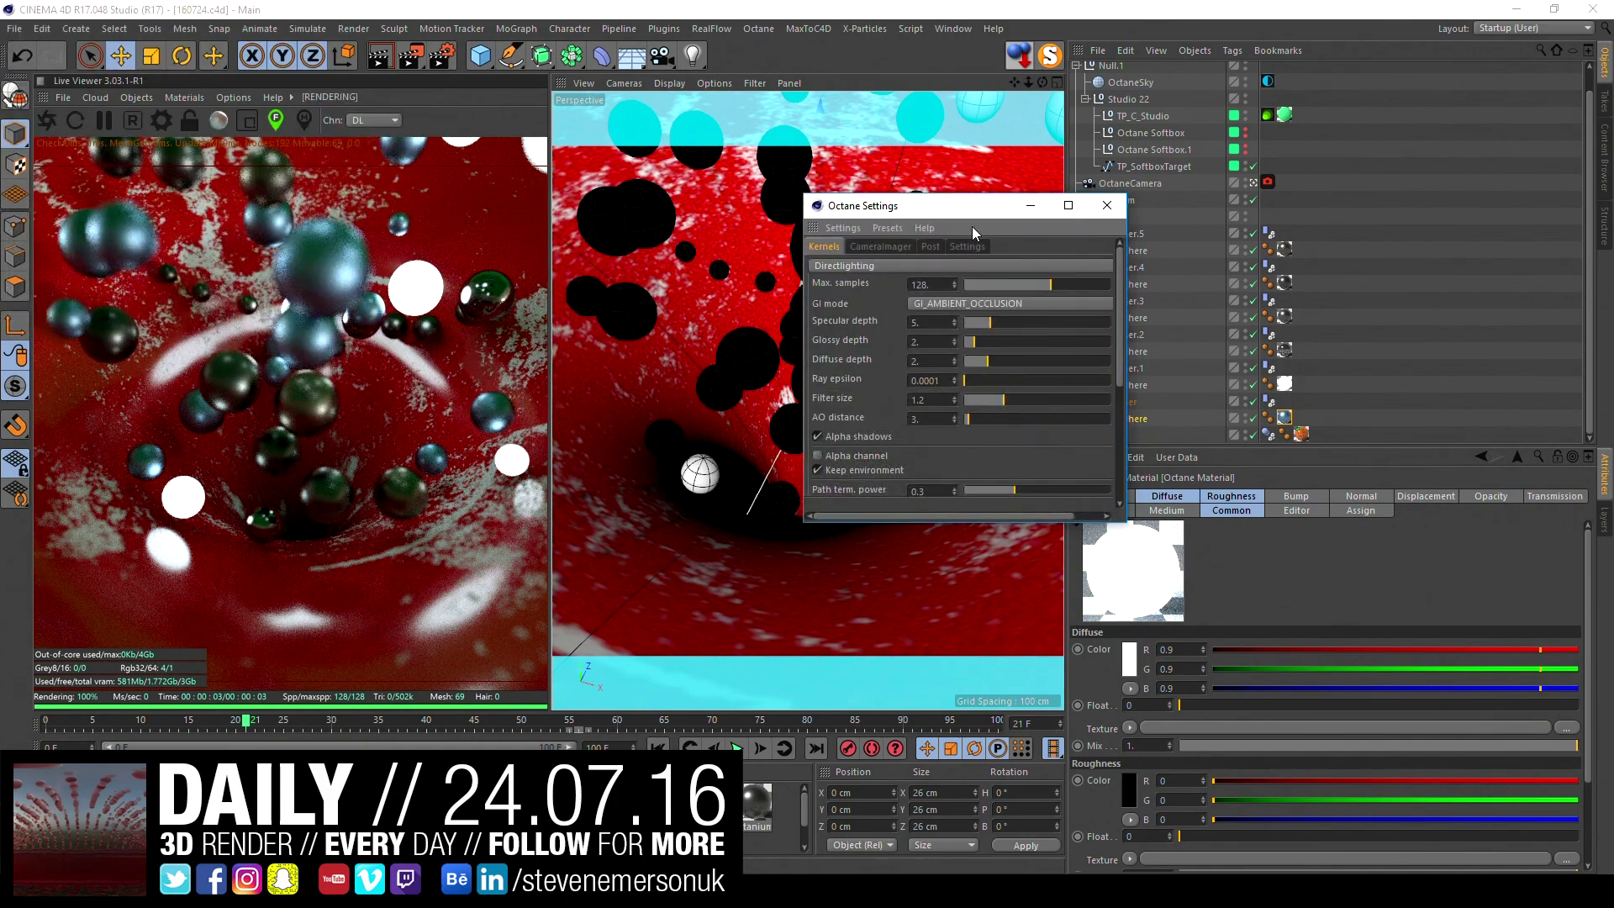
pyautogui.moveTo(992, 323)
pyautogui.mouseDown()
pyautogui.moveTo(1011, 324)
pyautogui.moveTo(1013, 361)
pyautogui.mouseUp()
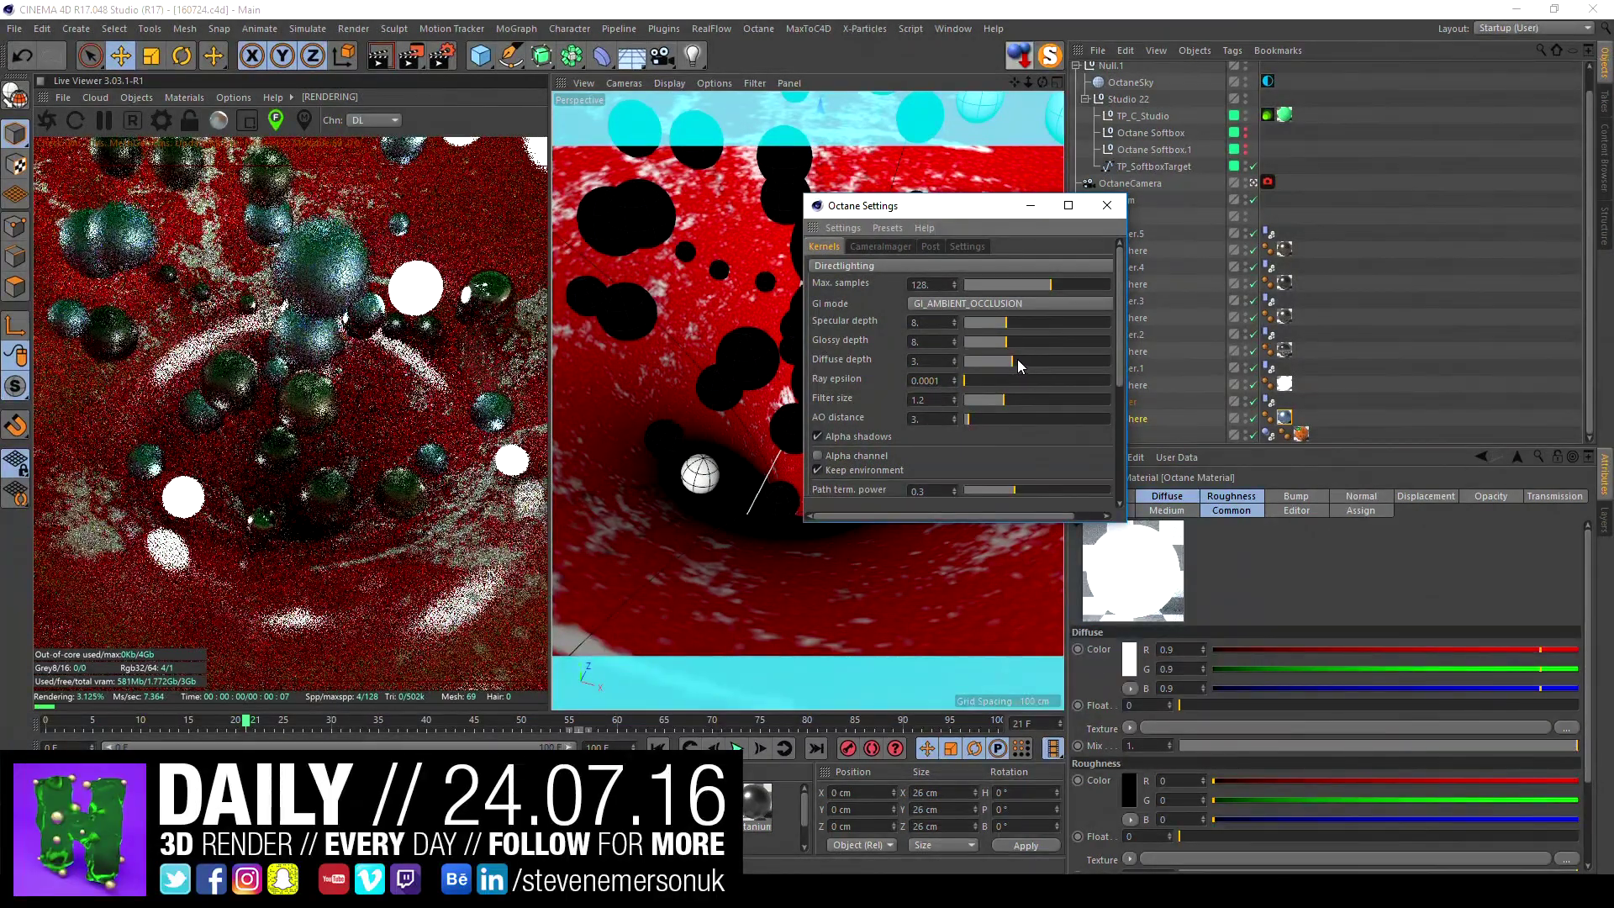
pyautogui.click(1108, 206)
# - Rewind to frame 0, stop viewing through the OctaneCamera, and orbit around the torus
pyautogui.click(134, 722)
pyautogui.moveTo(154, 728); pyautogui.dragTo(217, 723)
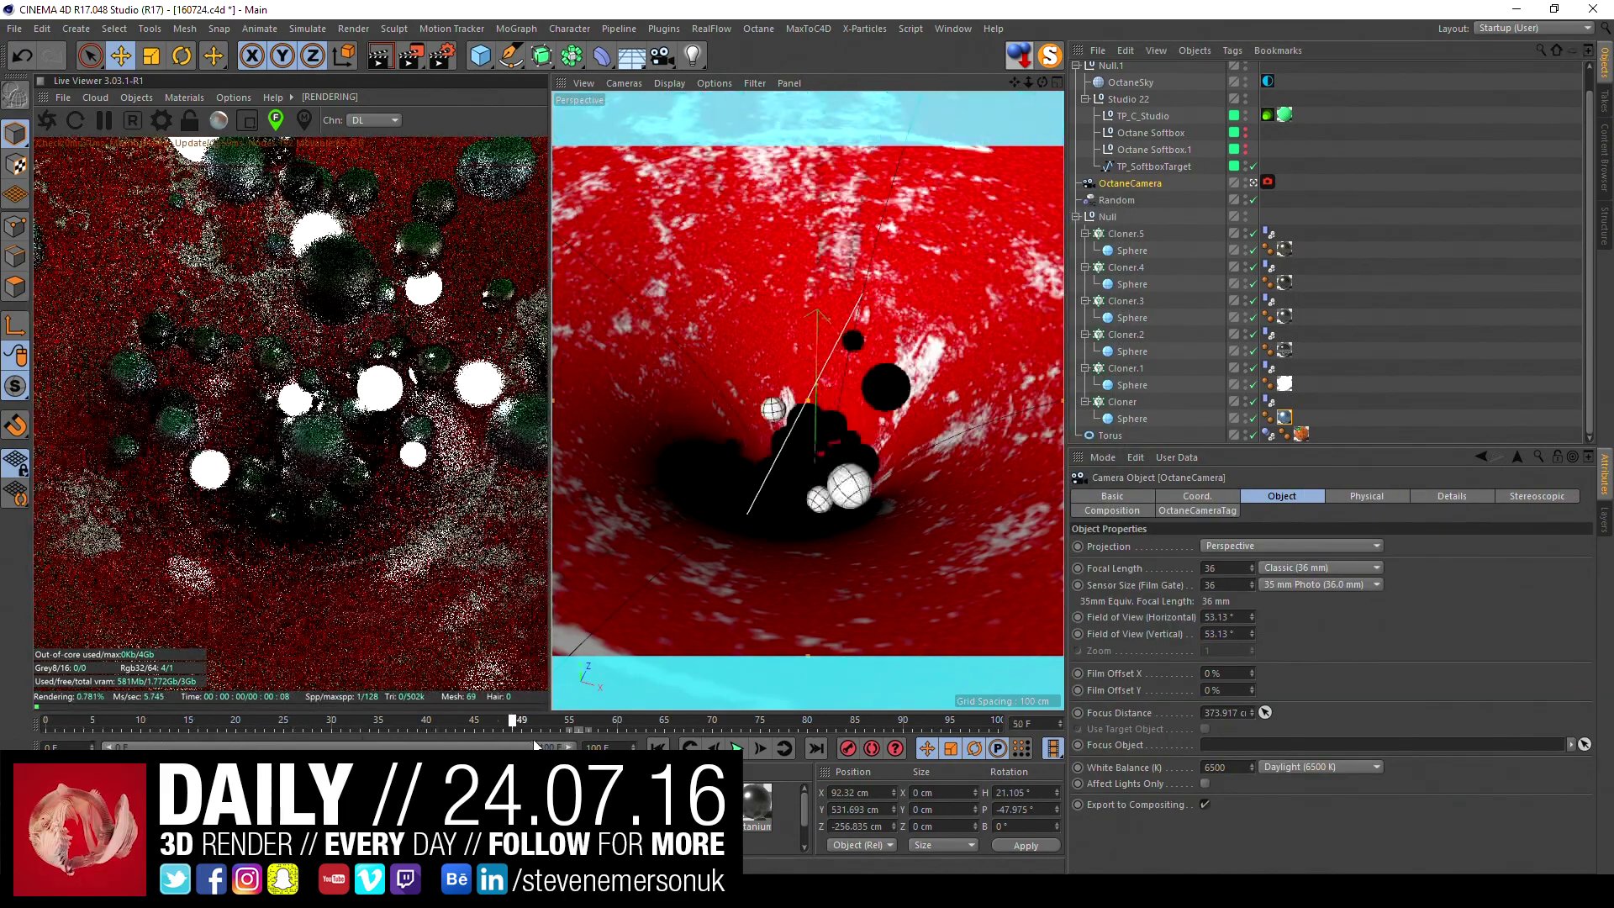
pyautogui.click(46, 721)
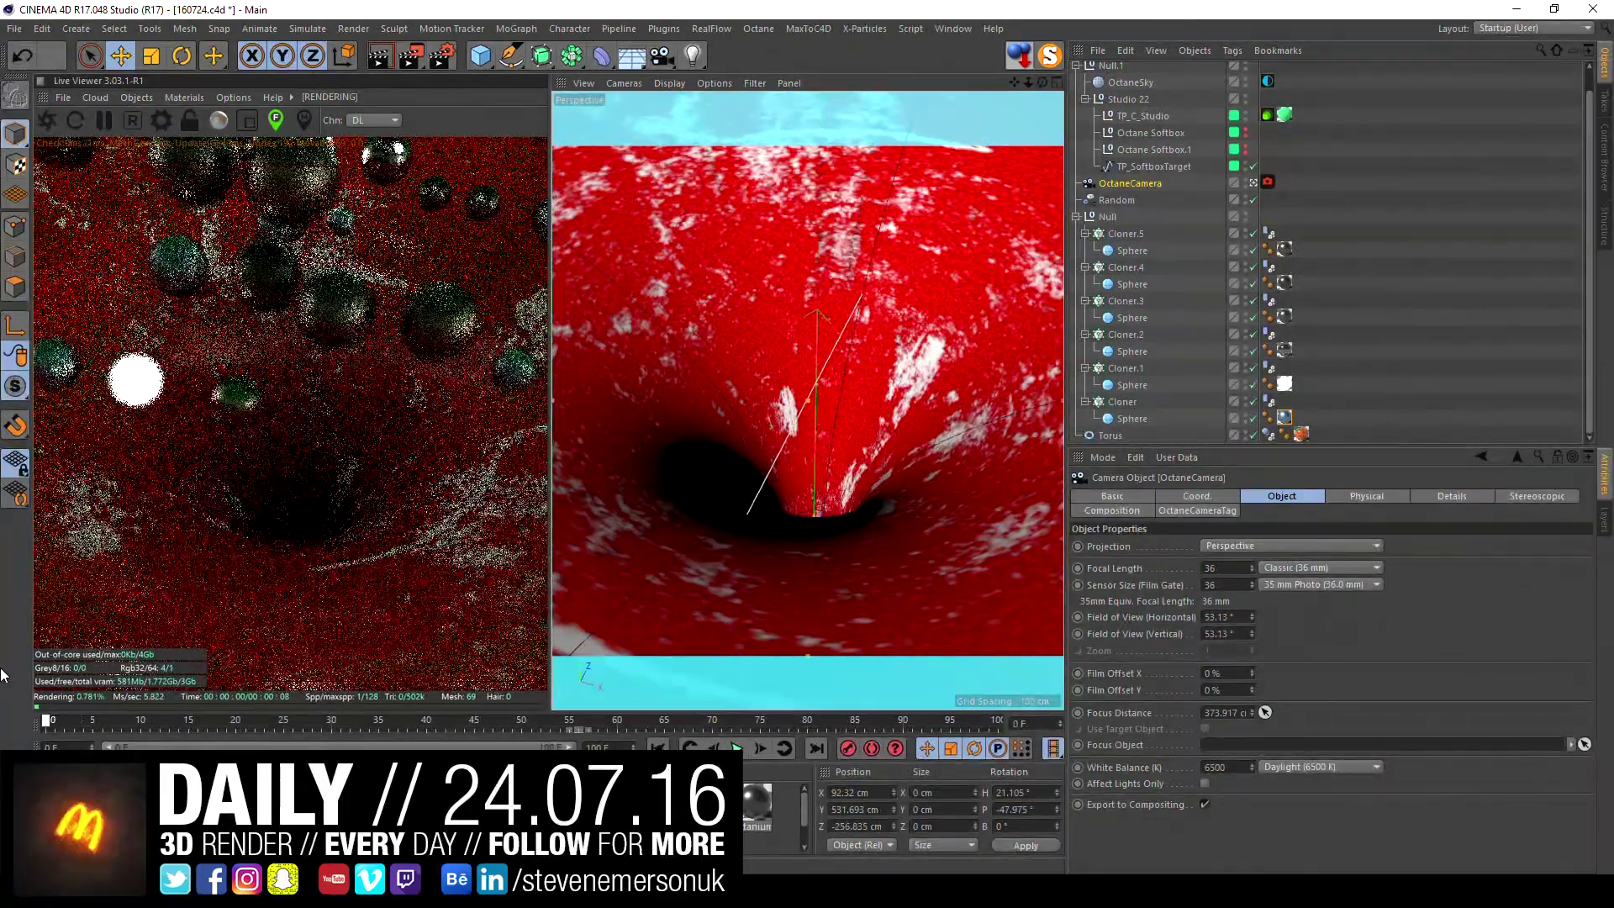
pyautogui.click(1319, 194)
pyautogui.click(1127, 188)
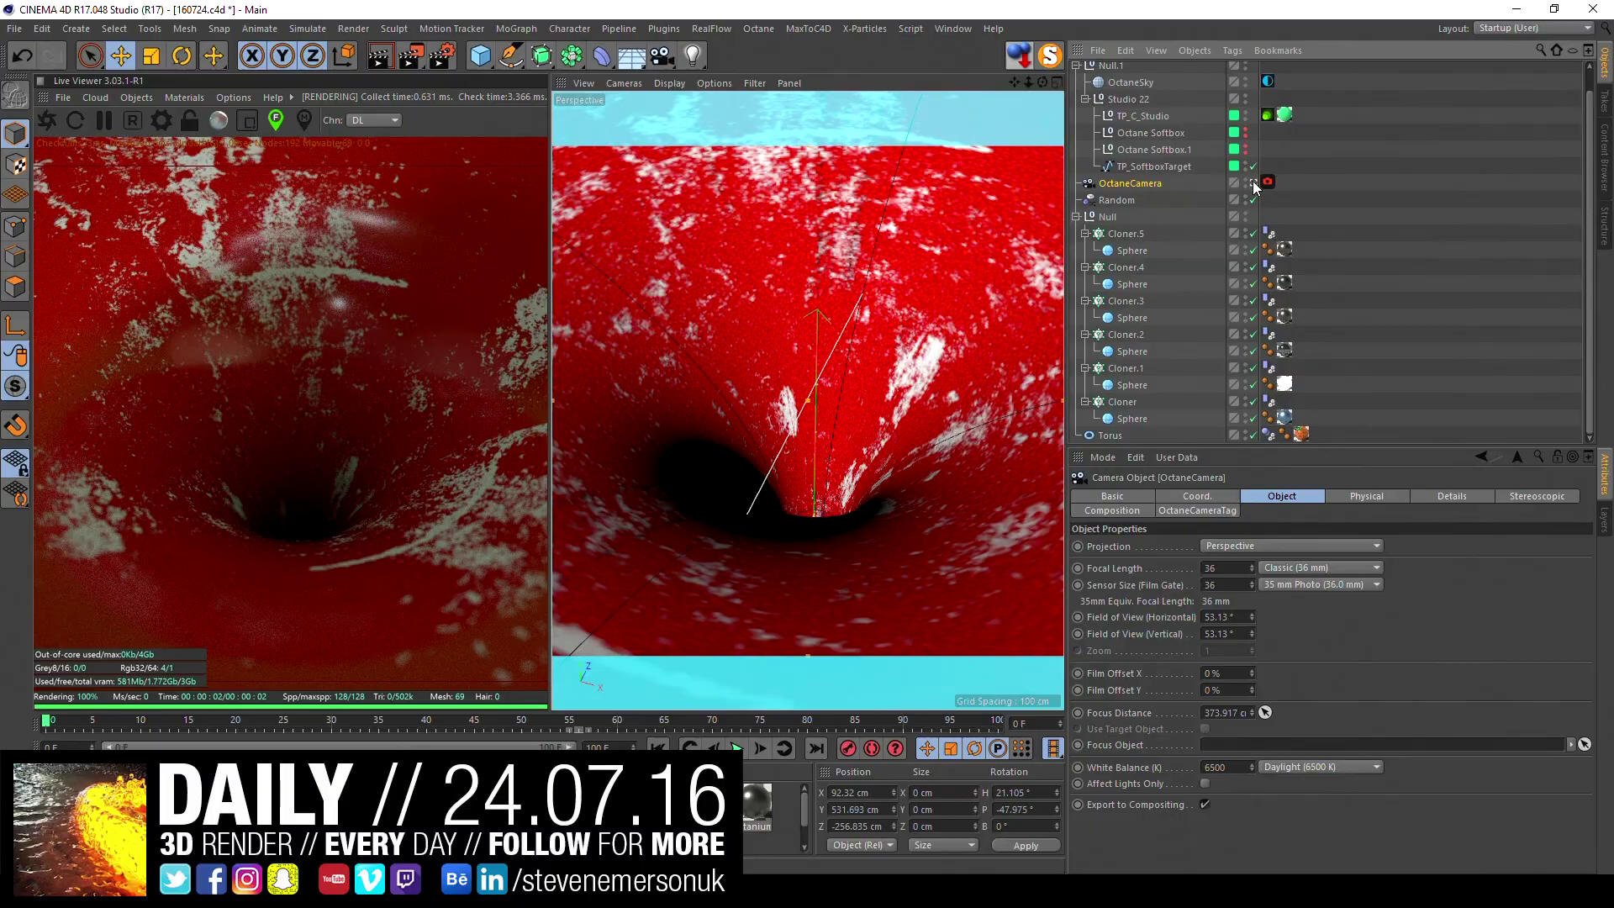
pyautogui.click(1253, 183)
pyautogui.keyDown('alt'); pyautogui.moveTo(815, 478); pyautogui.dragTo(740, 370); pyautogui.keyUp('alt')
pyautogui.moveTo(740, 371)
pyautogui.keyDown('alt'); pyautogui.mouseDown(button='right')
pyautogui.moveTo(837, 473)
pyautogui.moveTo(824, 383)
pyautogui.mouseUp(button='right'); pyautogui.keyUp('alt')
pyautogui.keyDown('alt'); pyautogui.moveTo(824, 384); pyautogui.dragTo(756, 319); pyautogui.keyUp('alt')
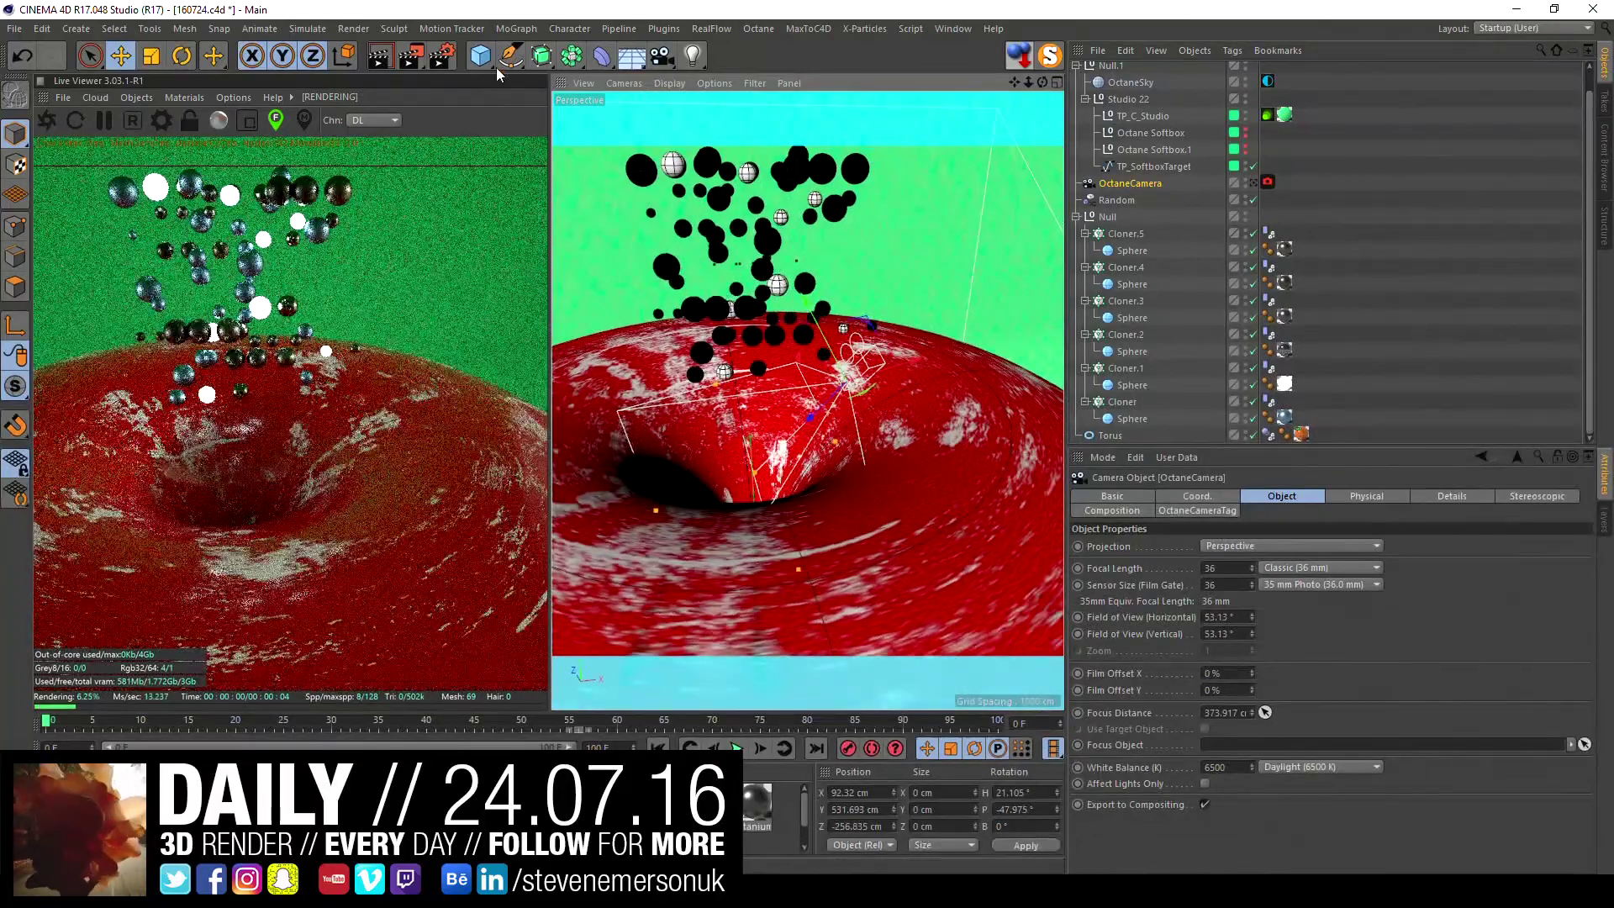
# - Create a circle spline above the torus and lay it flat in the XZ plane
pyautogui.moveTo(510, 55); pyautogui.dragTo(679, 118)
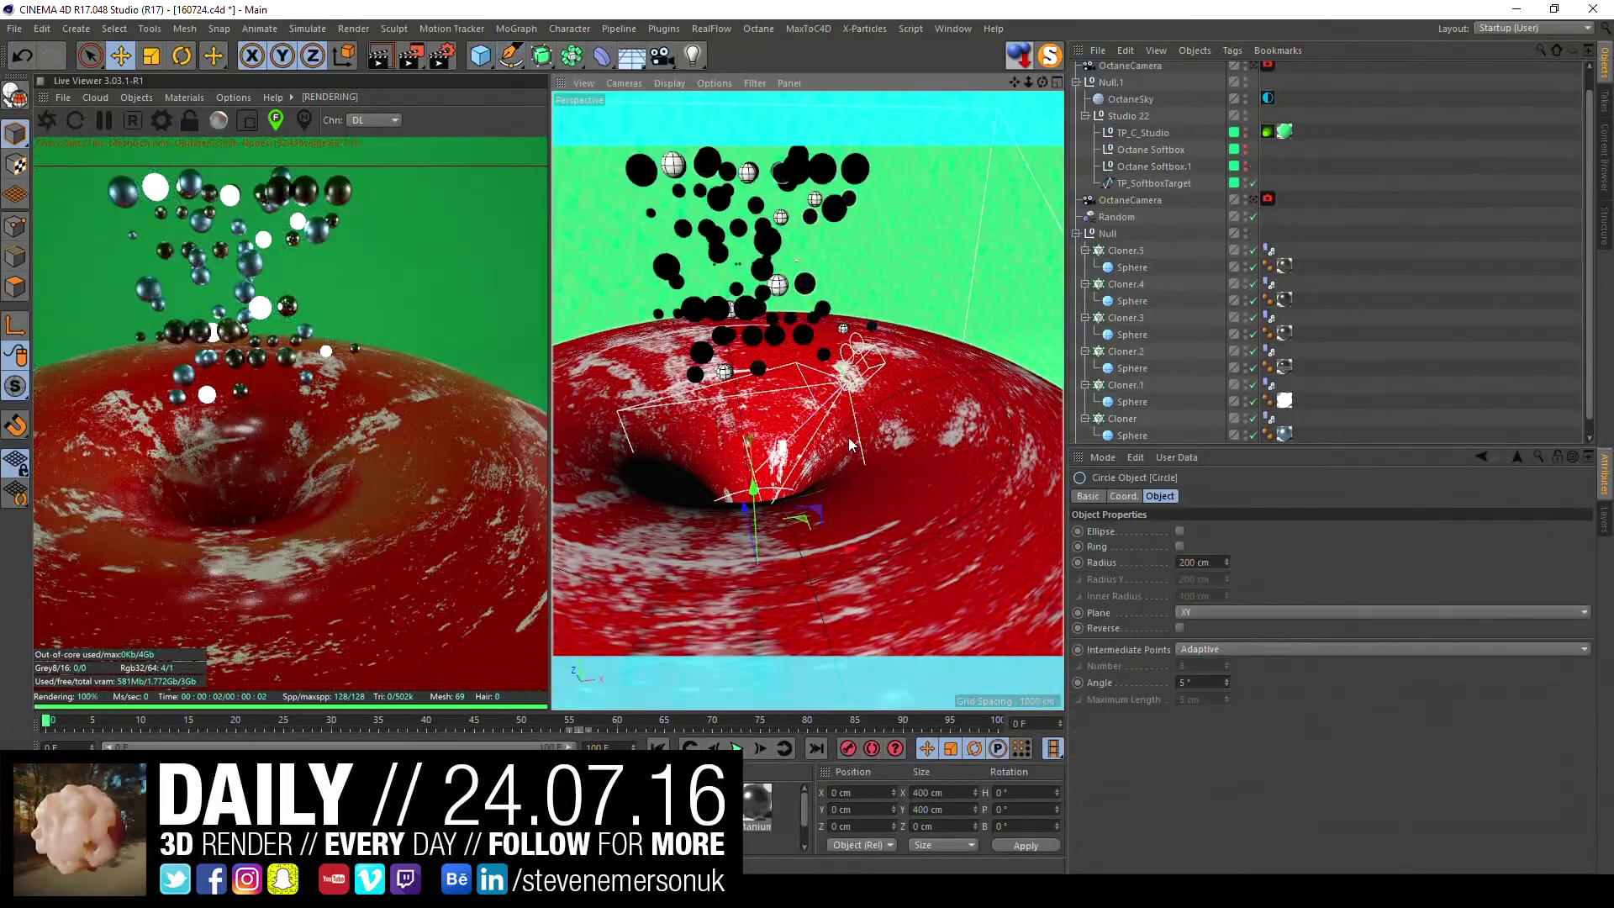
pyautogui.moveTo(757, 486); pyautogui.dragTo(754, 263)
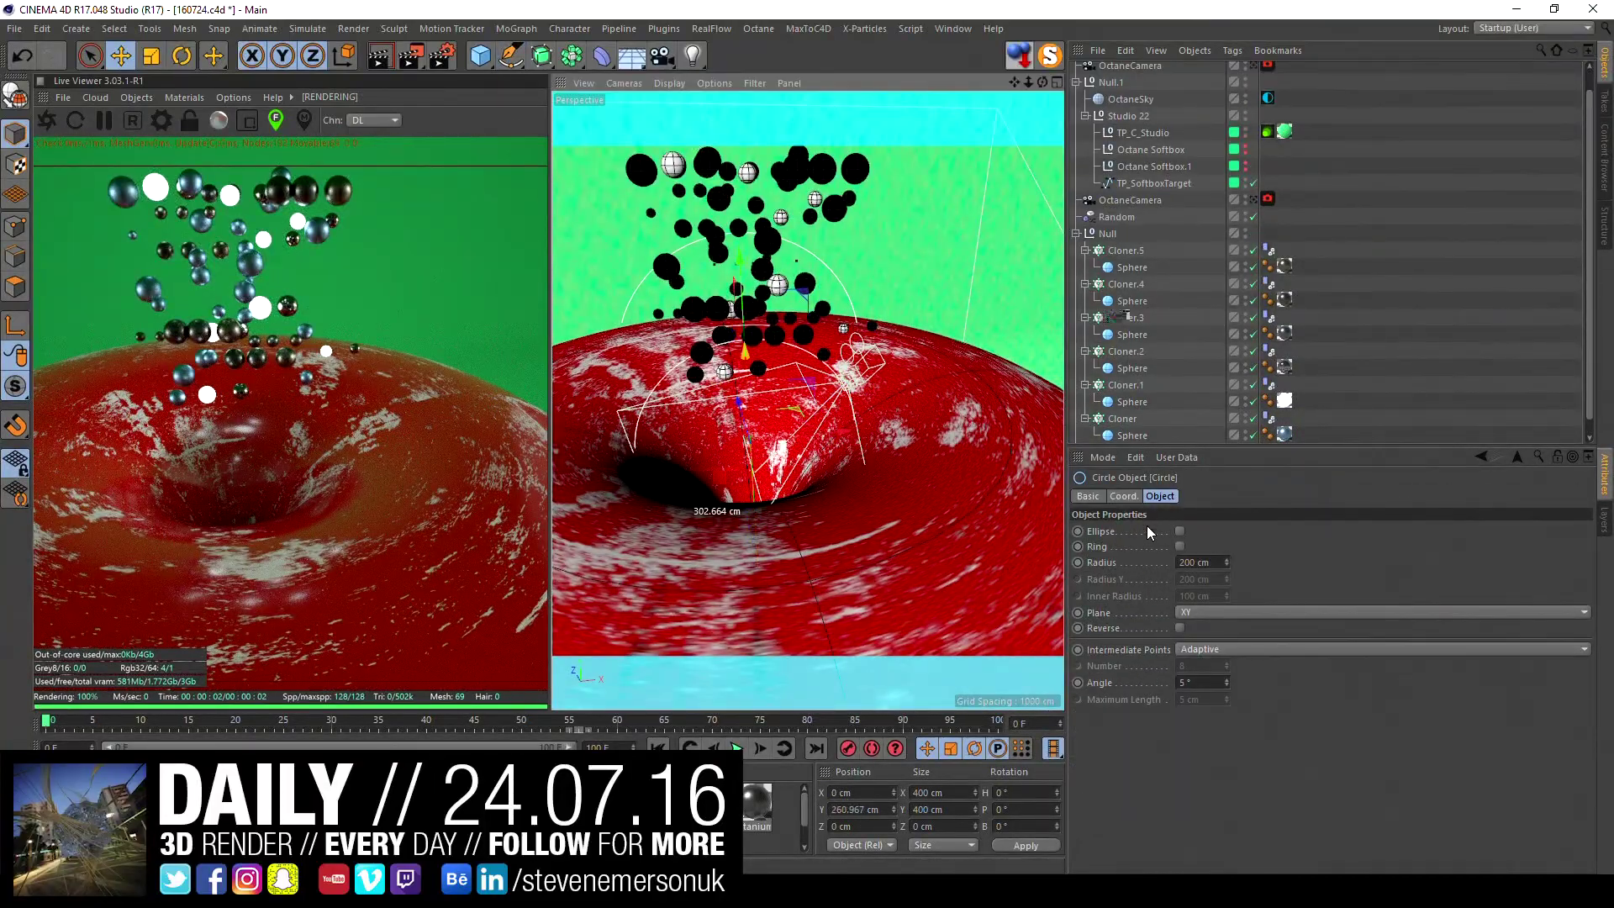
pyautogui.click(1198, 612)
pyautogui.click(1198, 656)
# - In the side view, raise the circle to about 543 cm and enlarge its radius to 268 cm
pyautogui.middleClick(799, 358)
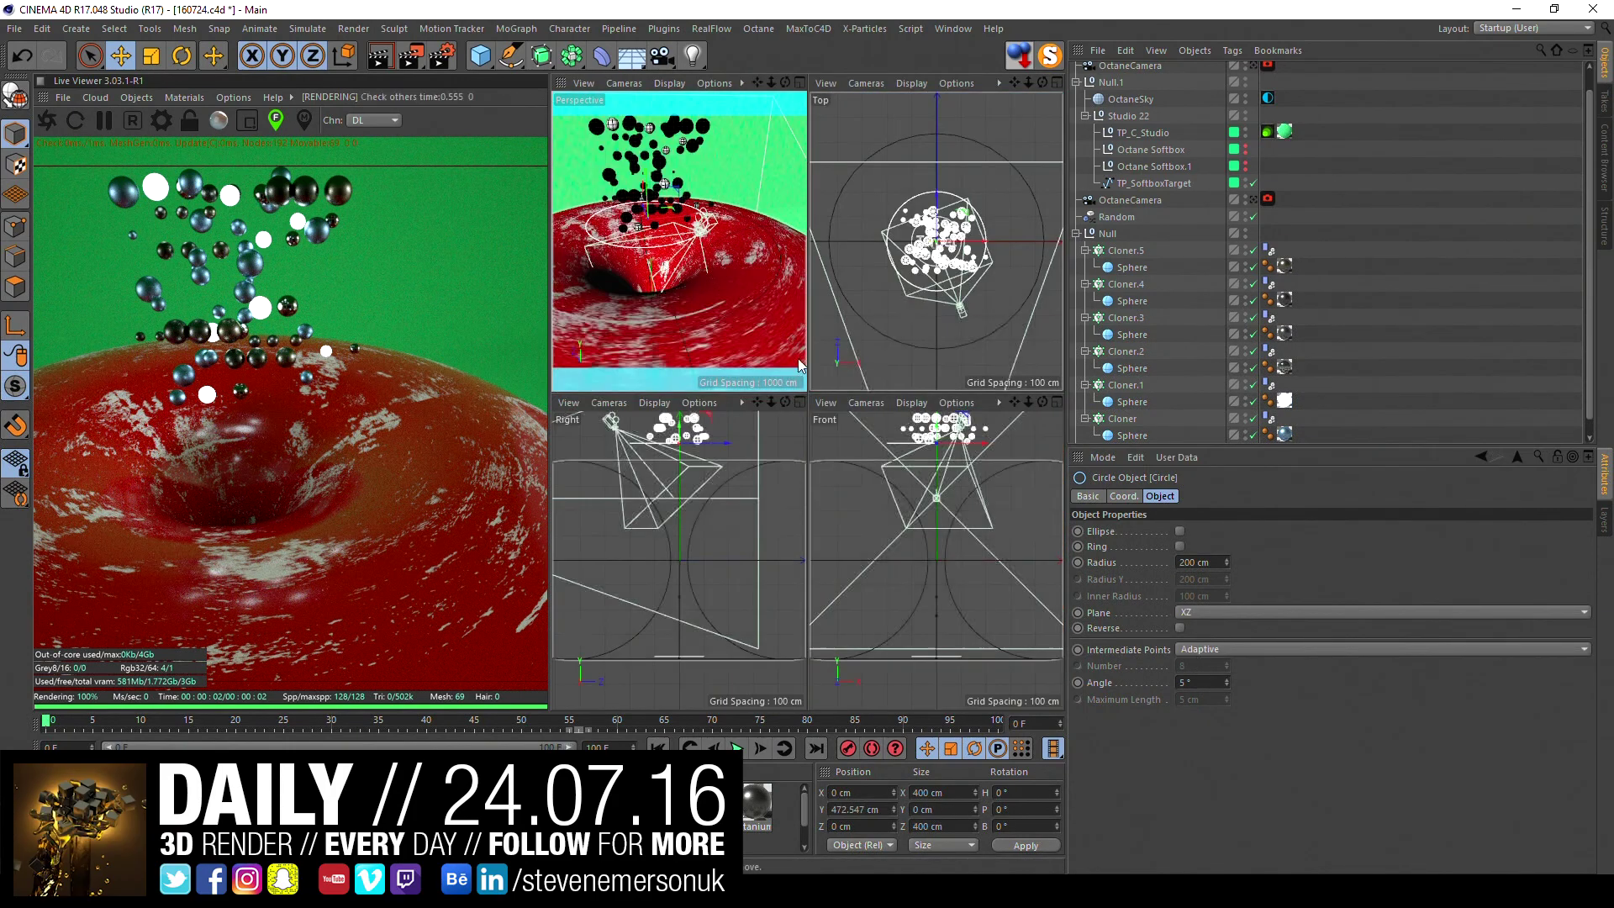
pyautogui.middleClick(724, 480)
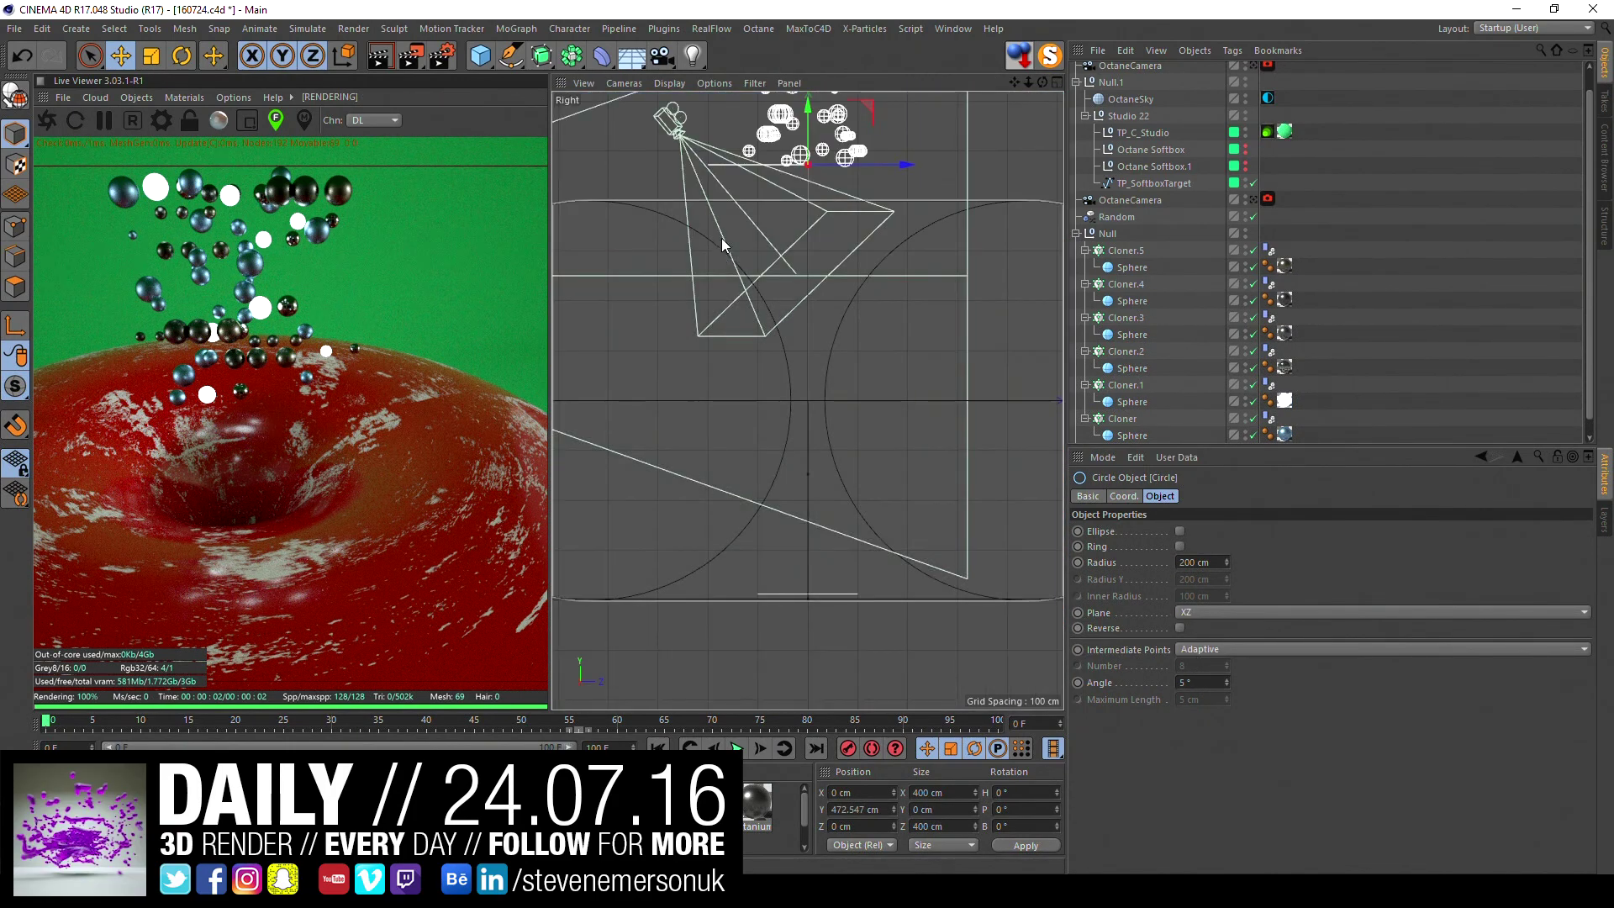
pyautogui.scroll(3, 859, 496)
pyautogui.keyDown('alt'); pyautogui.moveTo(979, 324); pyautogui.dragTo(820, 338, button='middle'); pyautogui.keyUp('alt')
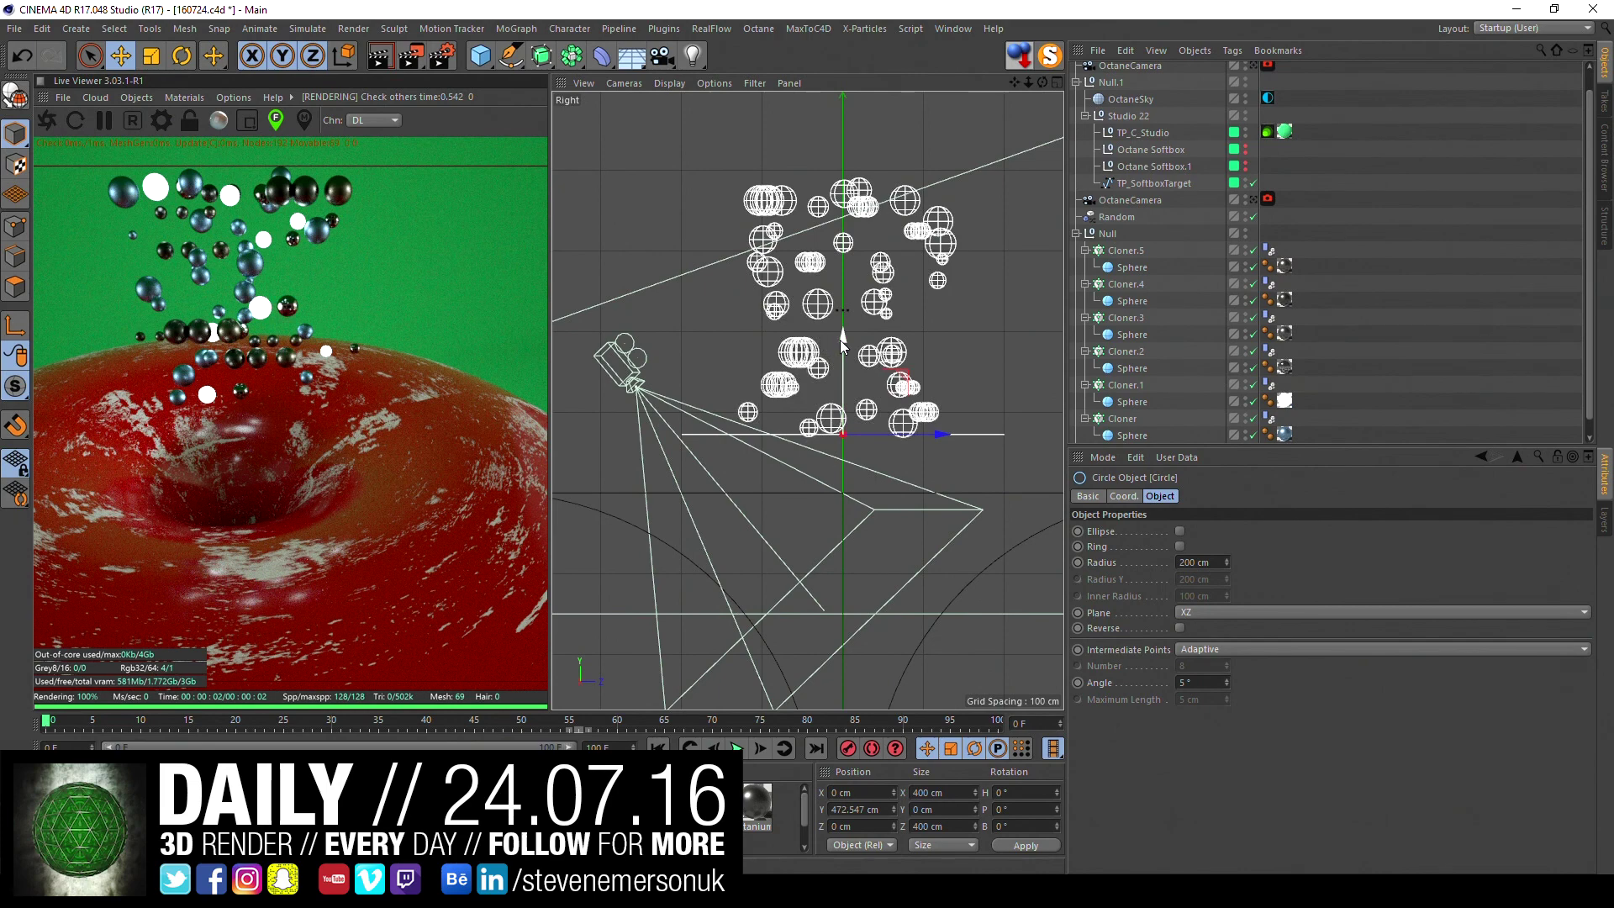
pyautogui.moveTo(840, 339); pyautogui.dragTo(846, 276)
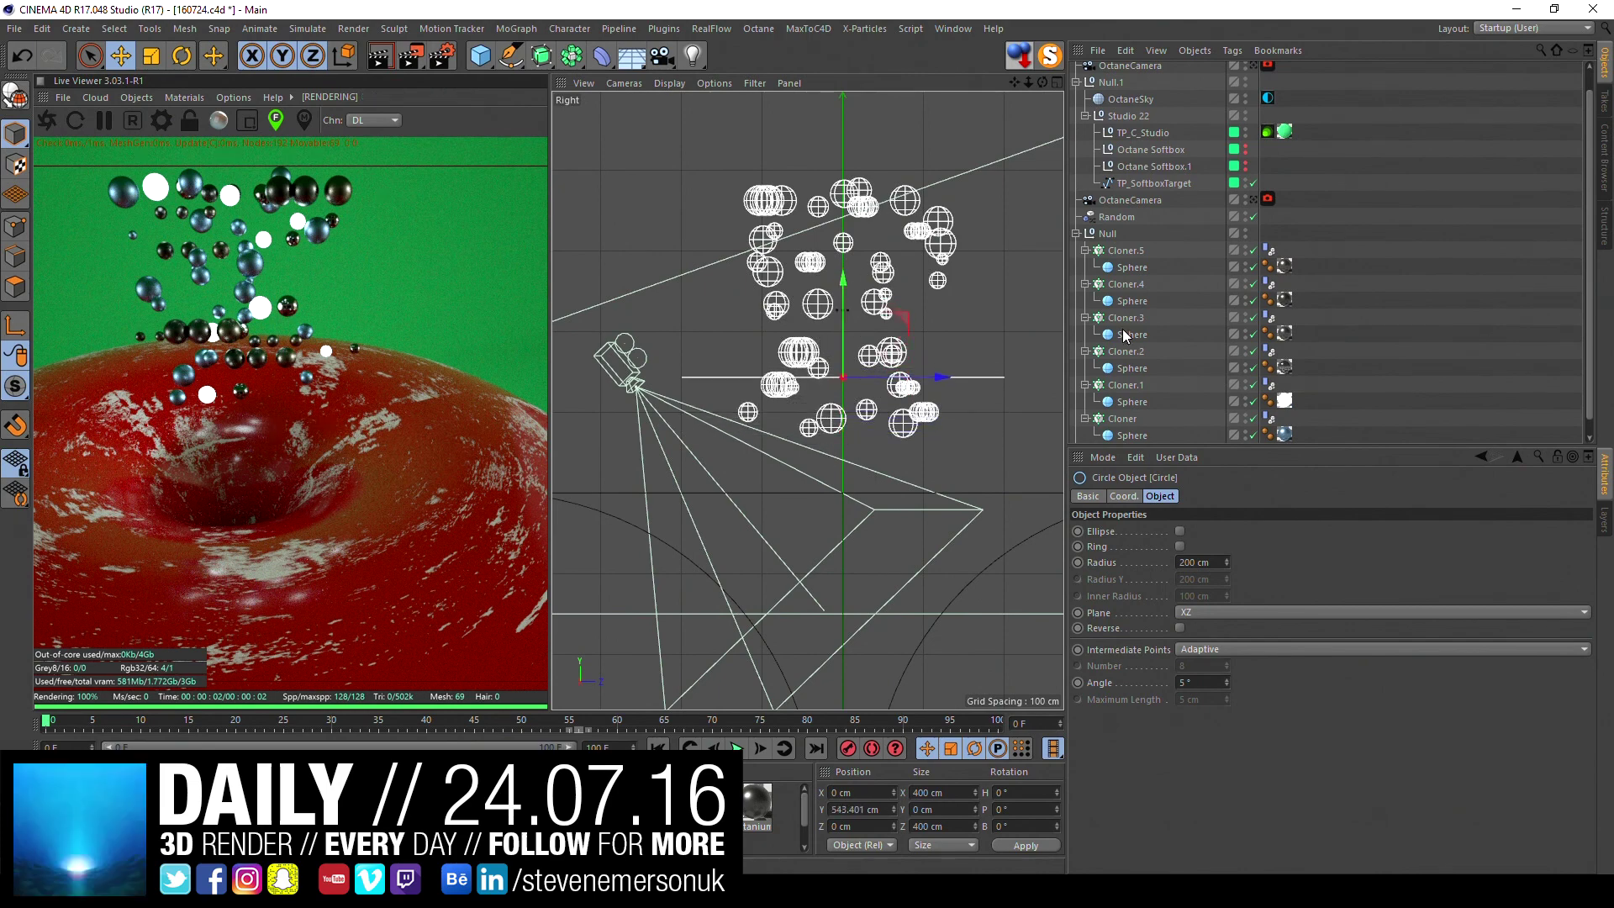
pyautogui.moveTo(1227, 562); pyautogui.dragTo(1226, 544)
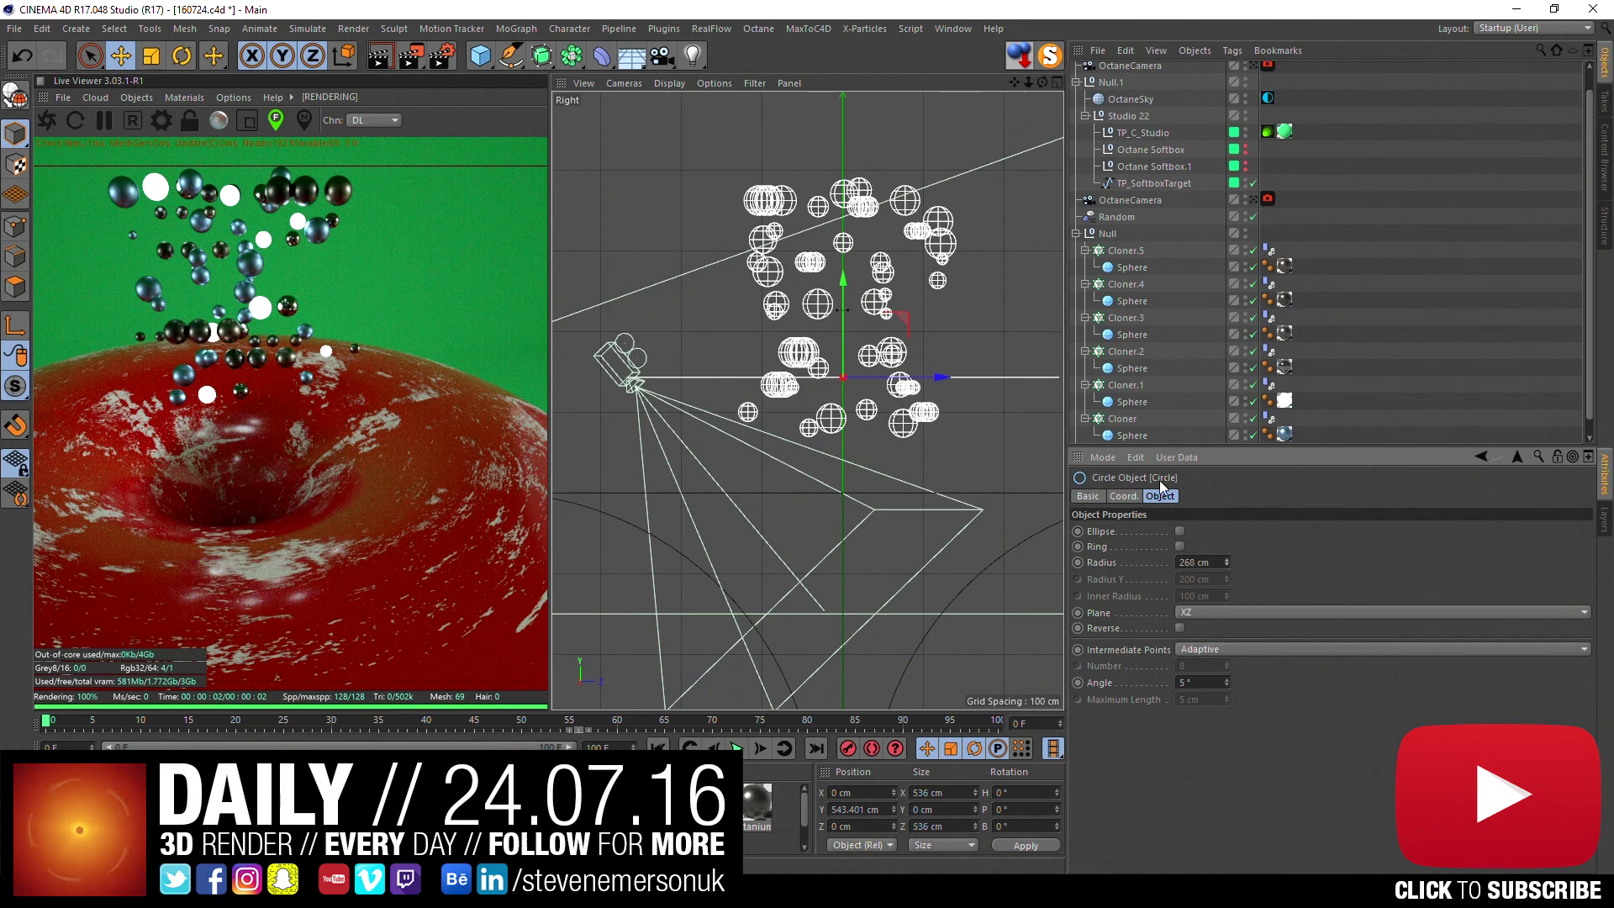
# - Give OctaneCamera an Align to Spline tag with Circle as its spline path
pyautogui.rightClick(1159, 200)
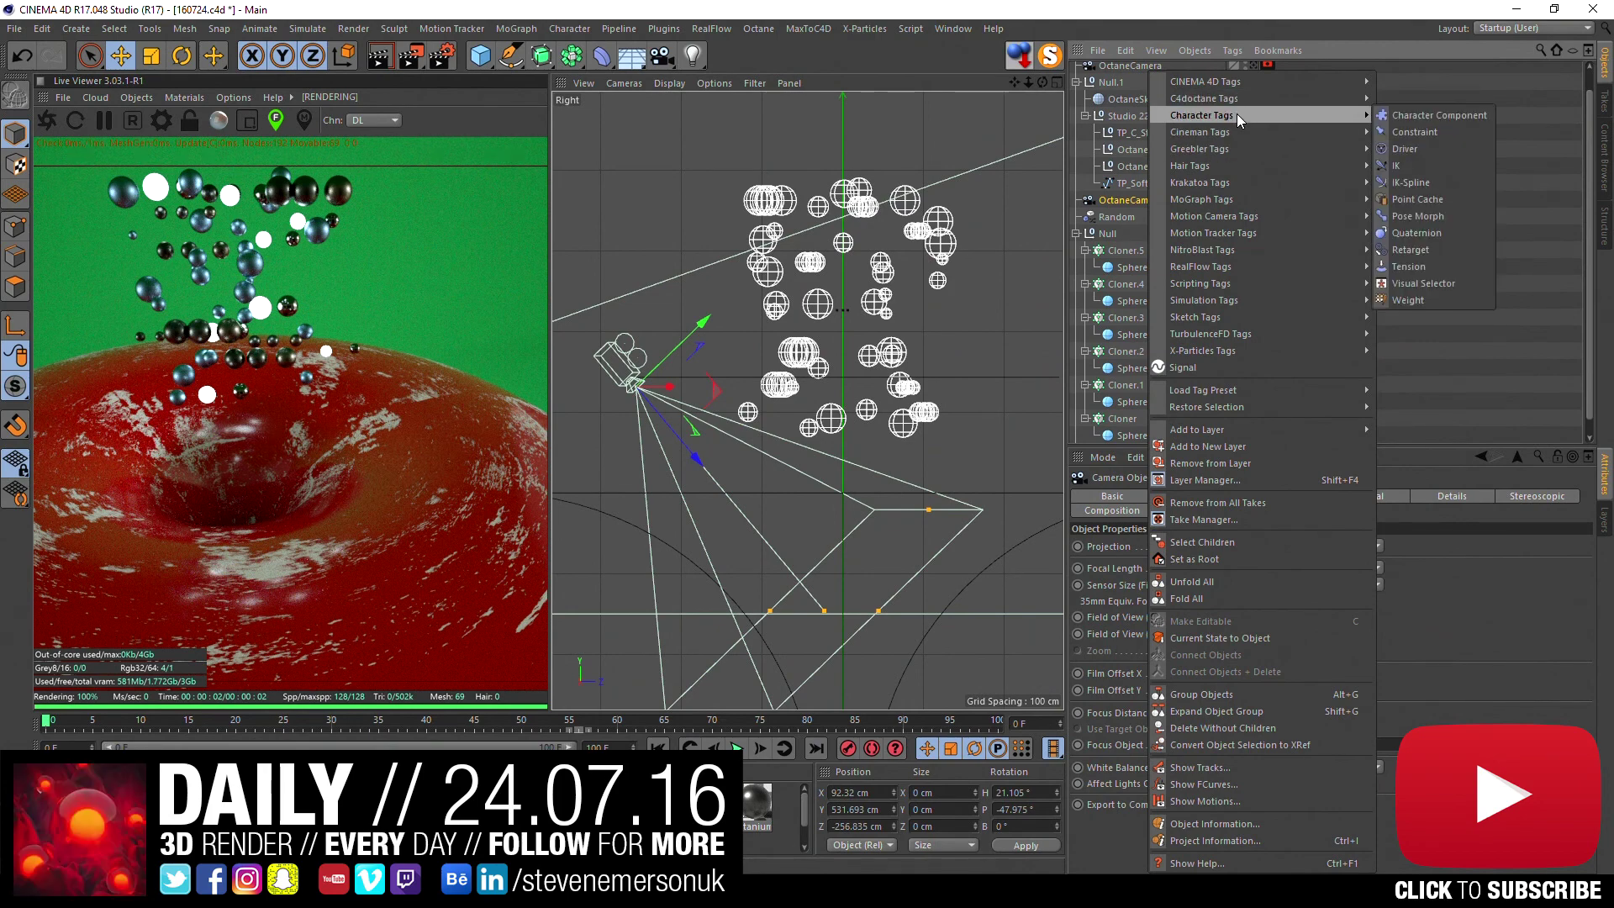
pyautogui.moveTo(1205, 81)
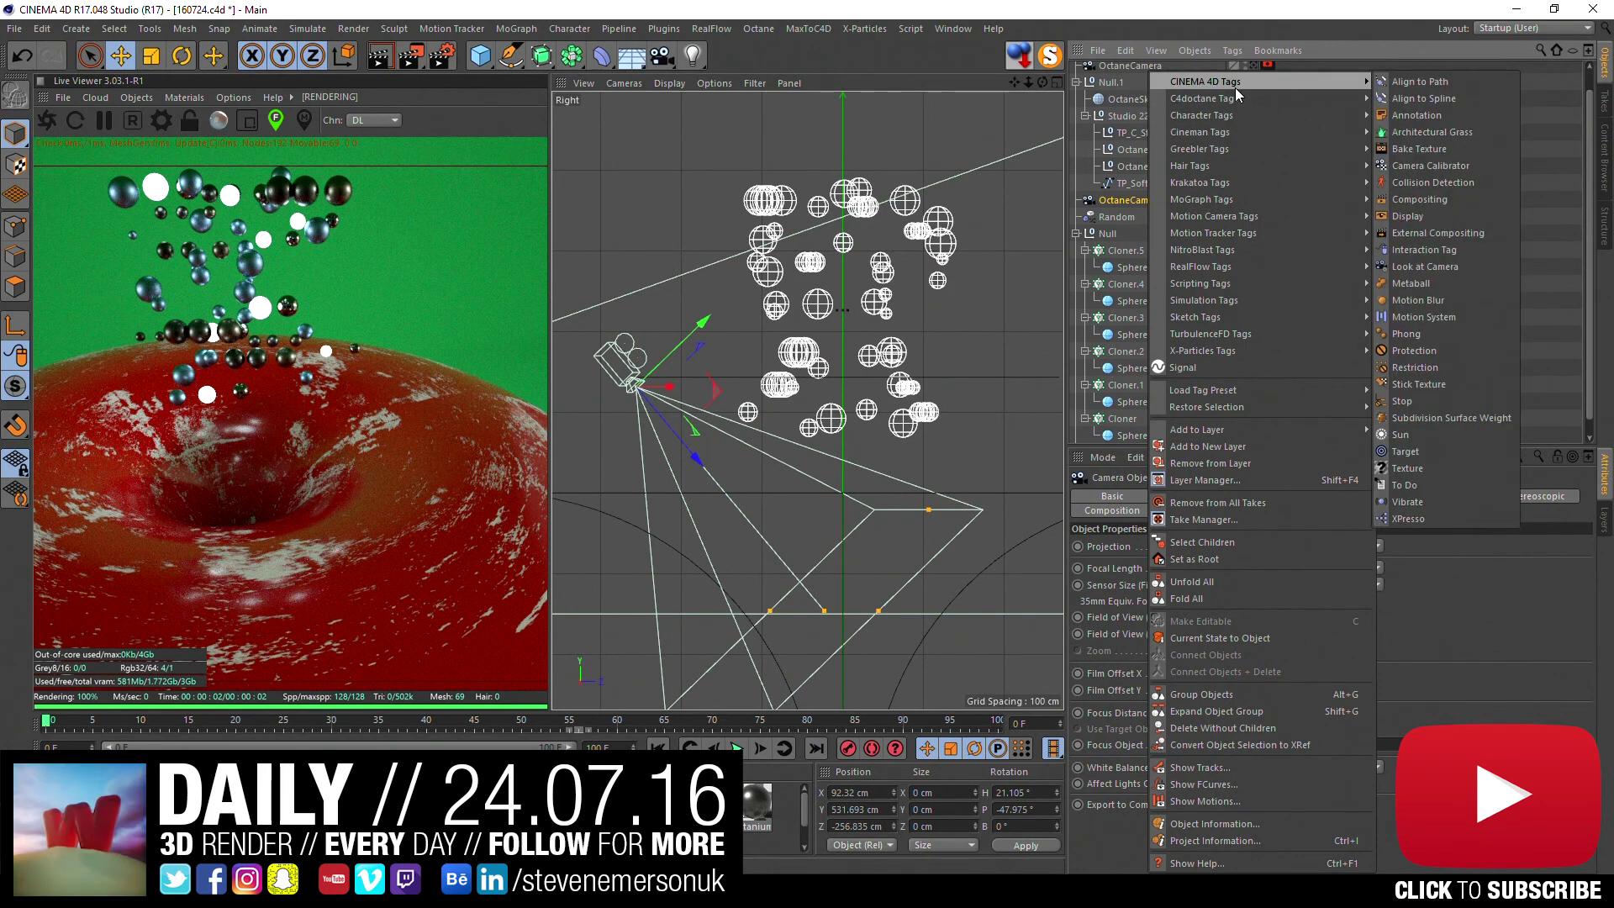
pyautogui.click(1441, 97)
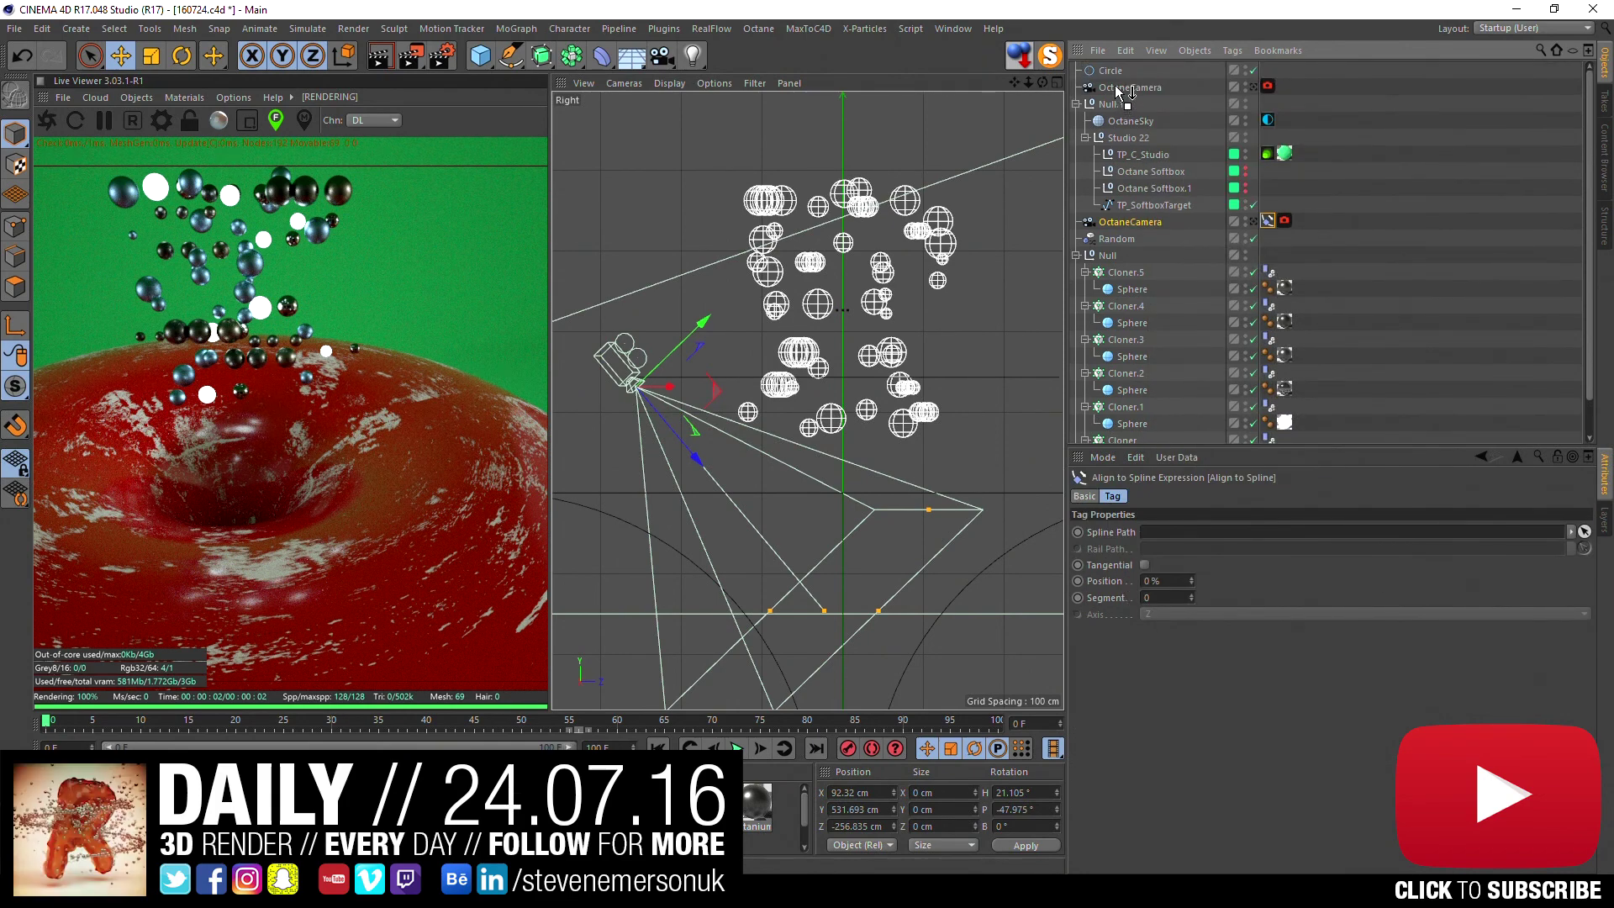
pyautogui.moveTo(1119, 93); pyautogui.dragTo(1115, 84)
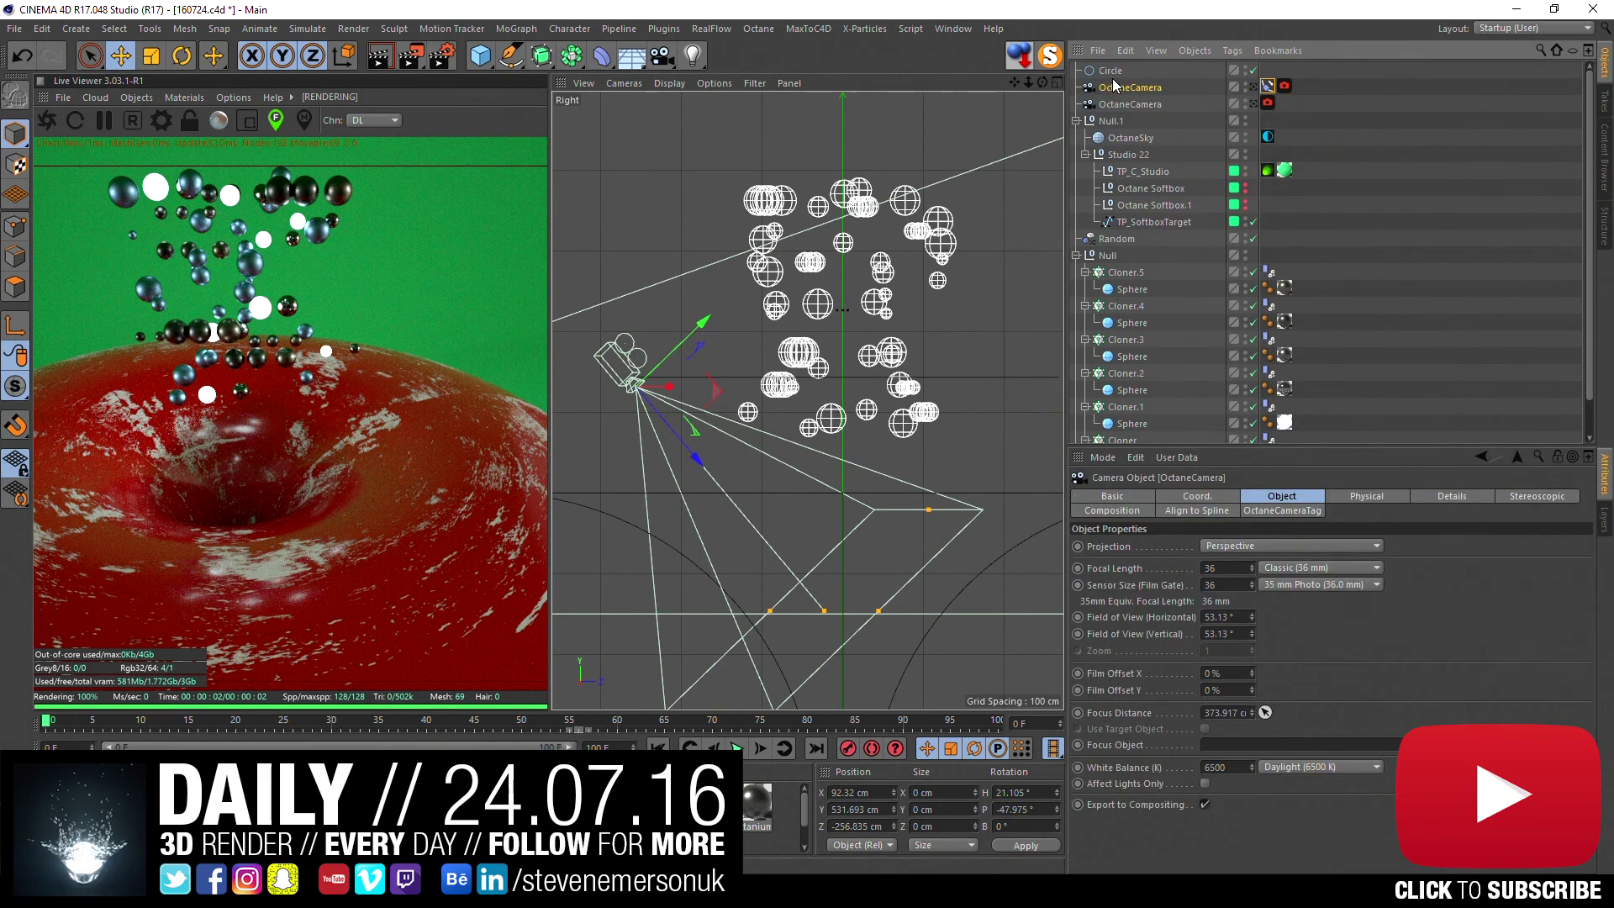
pyautogui.click(1268, 86)
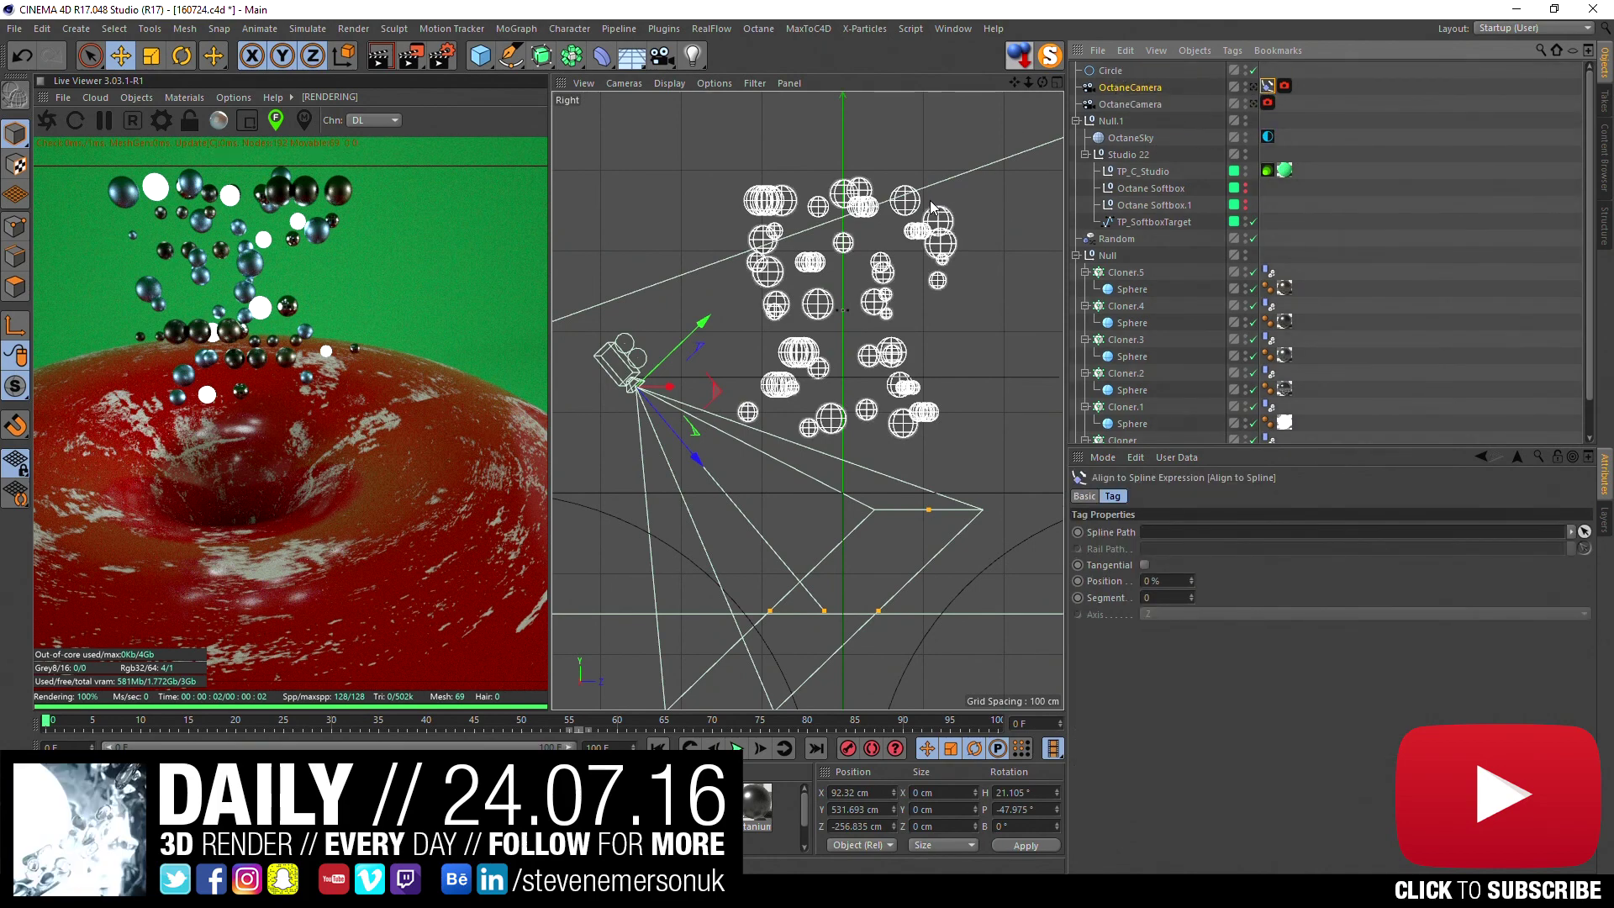
pyautogui.middleClick(1023, 141)
pyautogui.middleClick(658, 199)
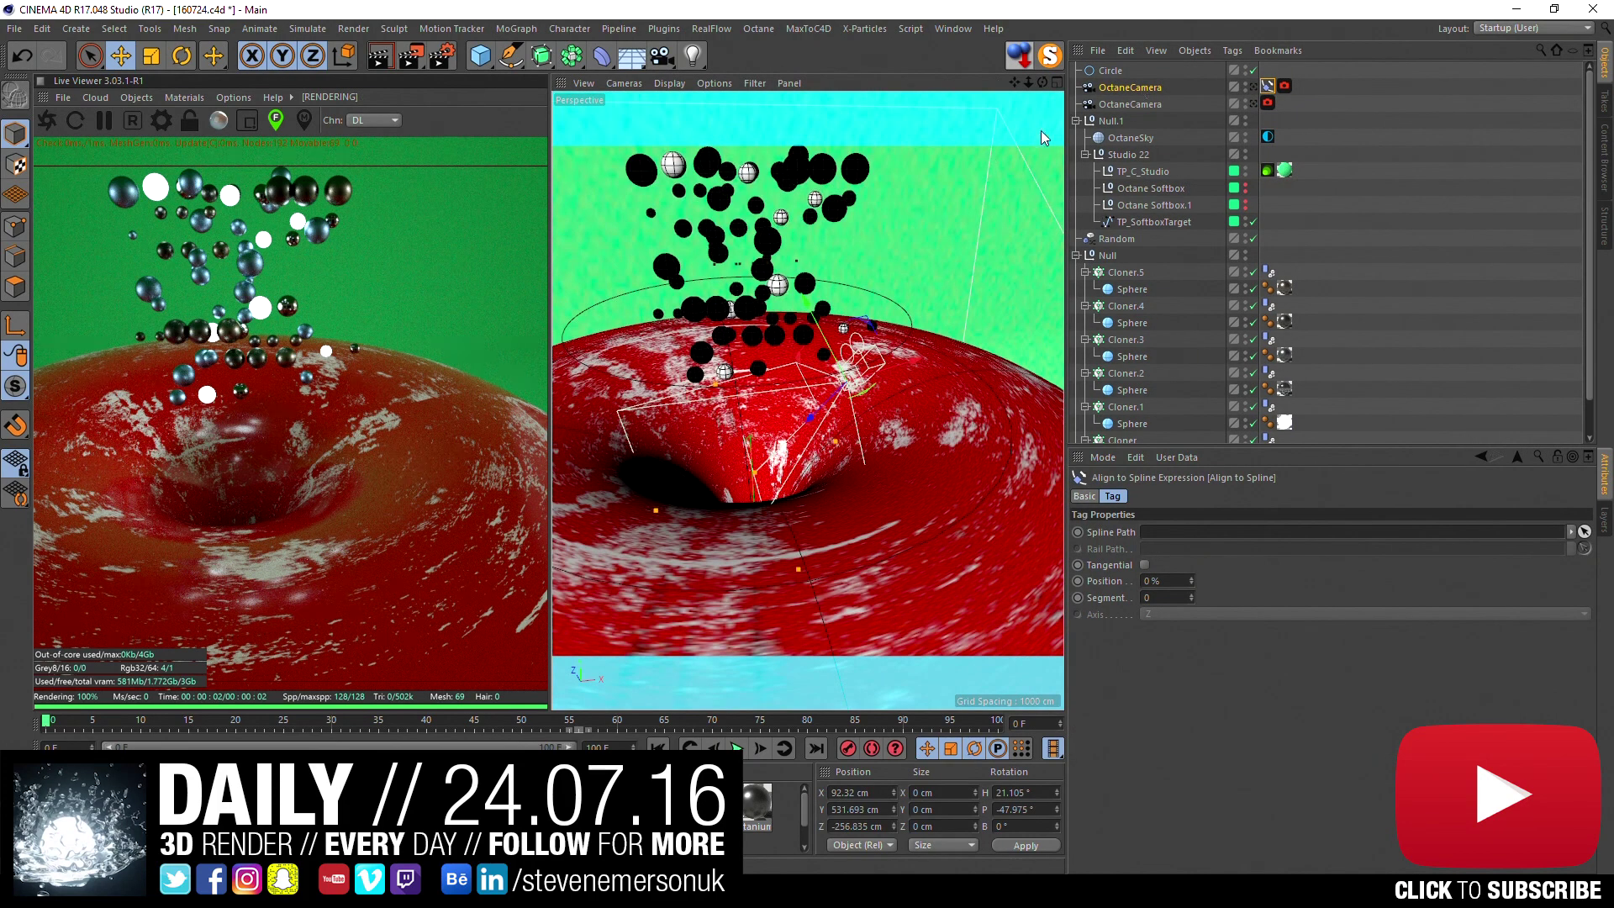
pyautogui.click(1254, 90)
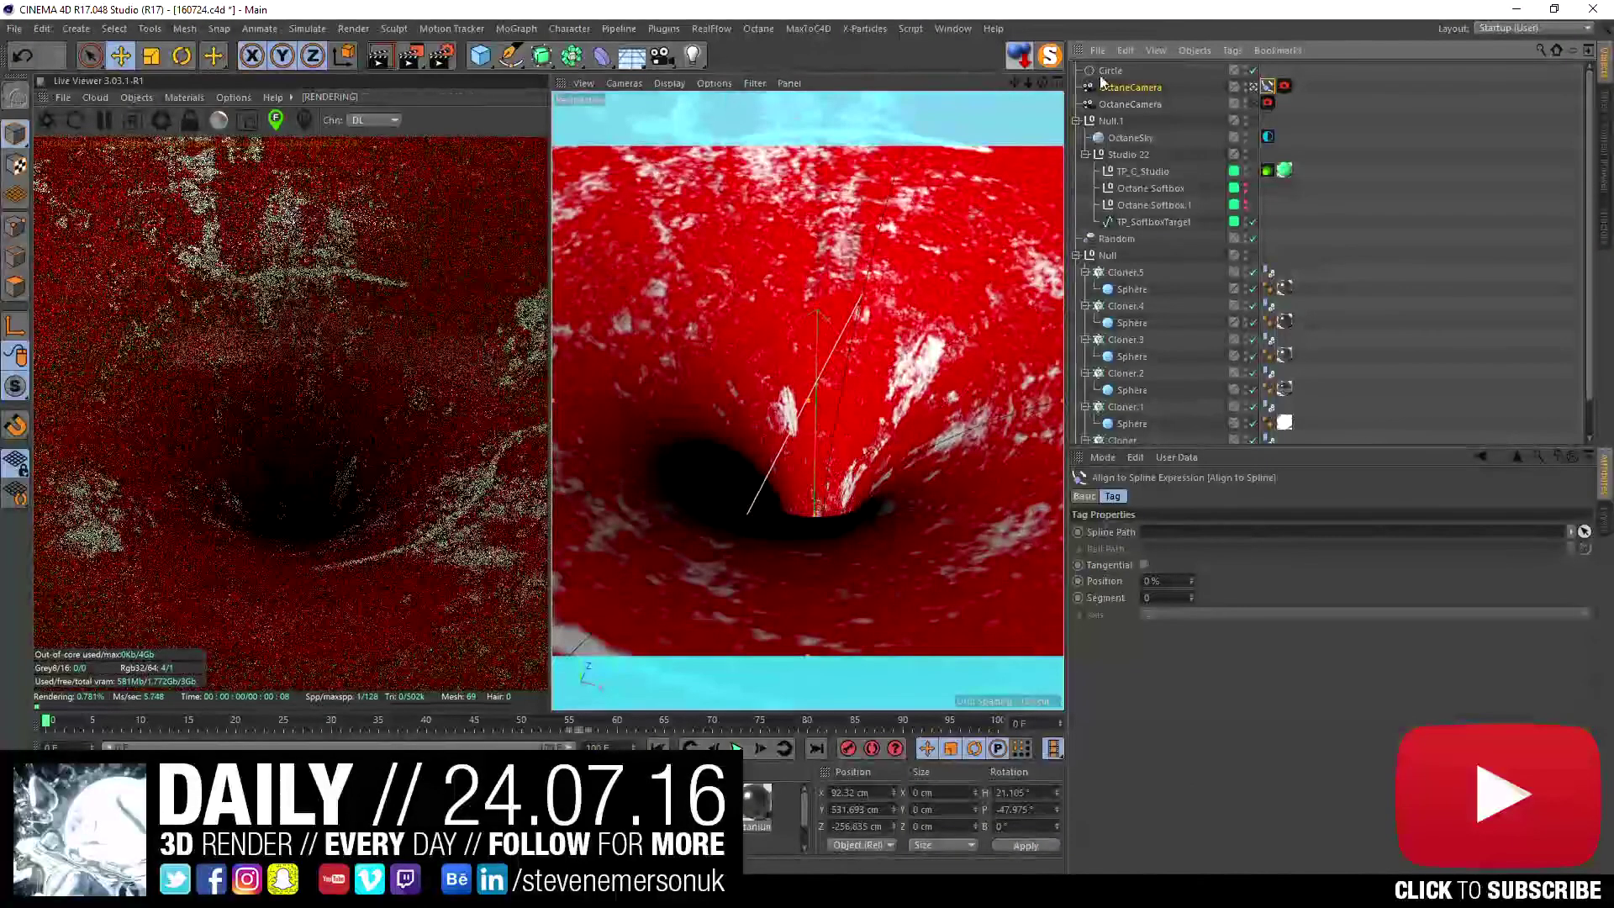
pyautogui.moveTo(1111, 70); pyautogui.dragTo(1209, 538)
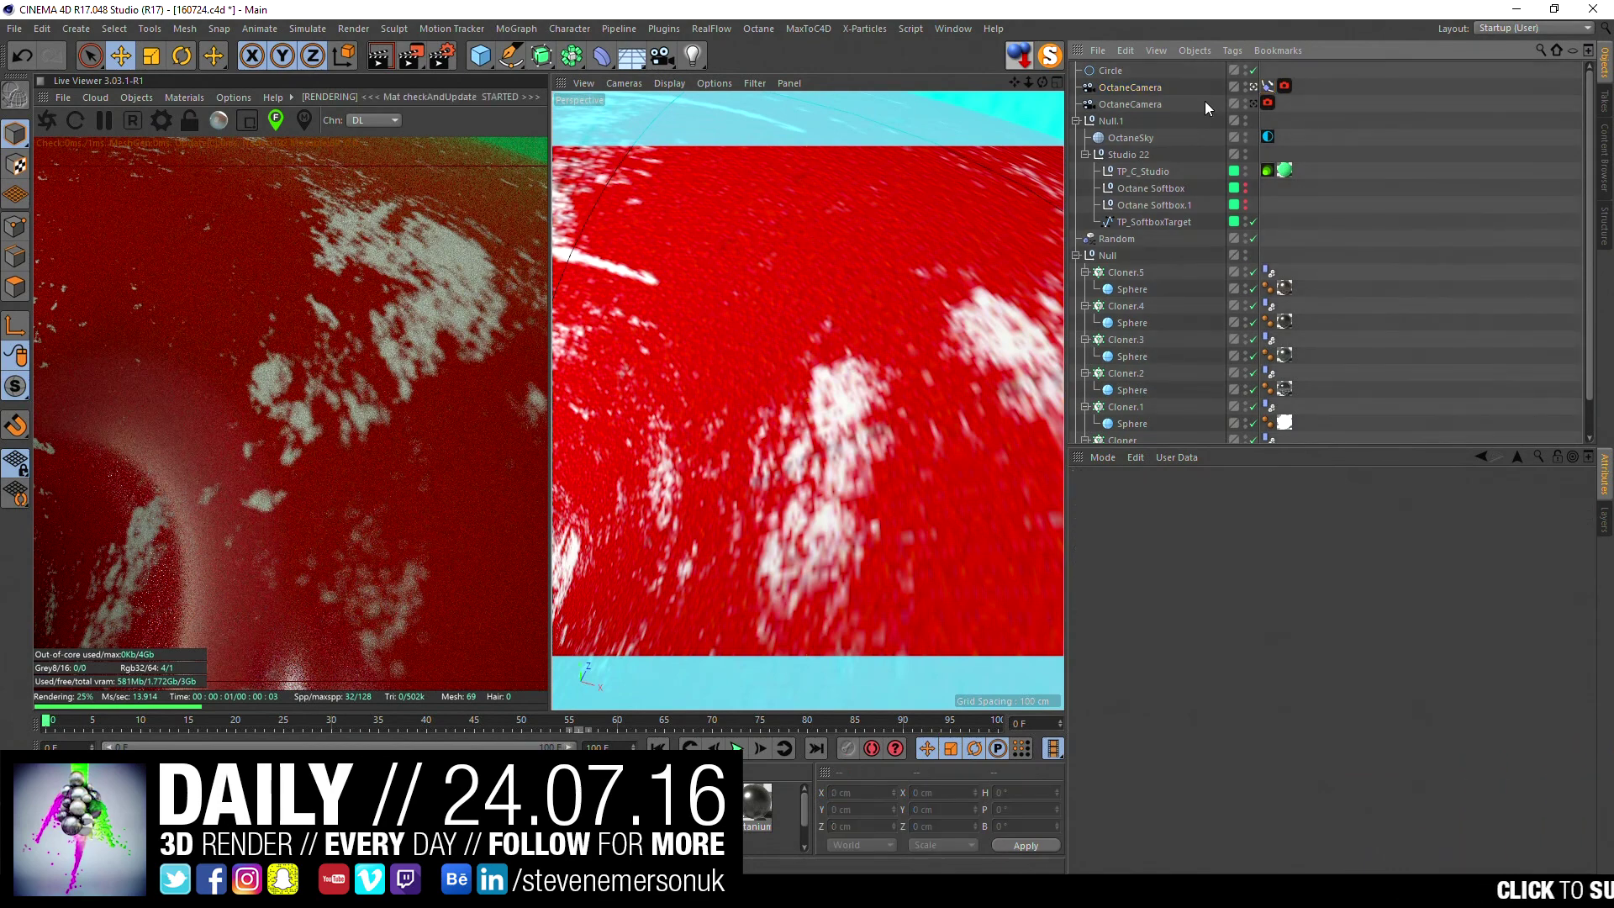
# - Add a Target tag to OctaneCamera and create a new null object, Null.2
pyautogui.click(1132, 88)
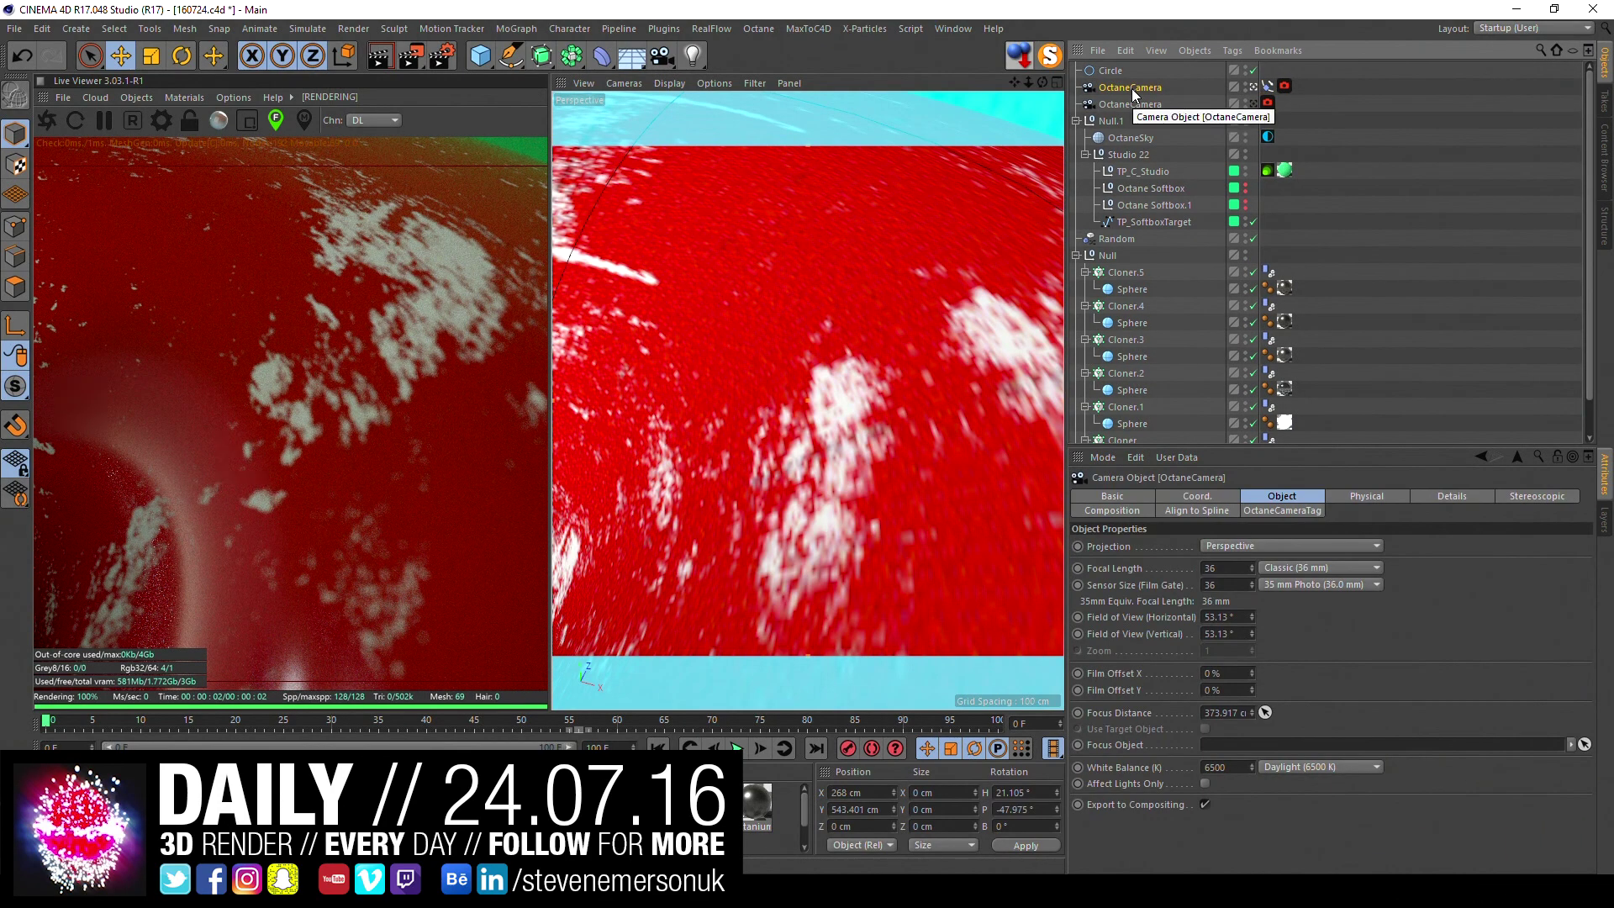
pyautogui.rightClick(1131, 88)
pyautogui.moveTo(1188, 81)
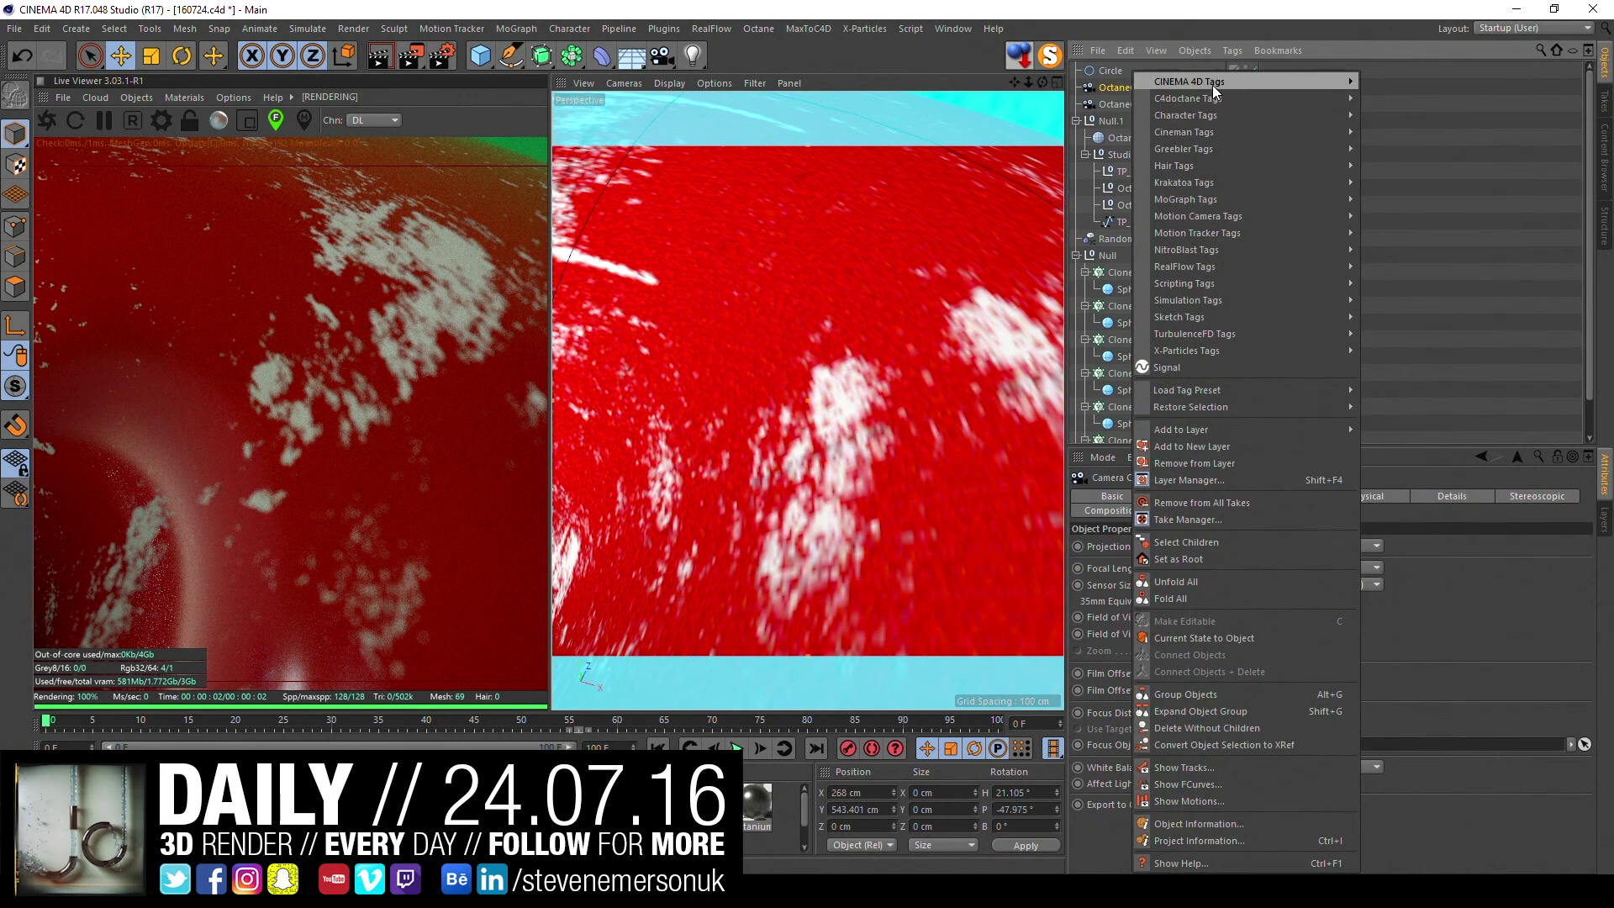
pyautogui.click(1387, 451)
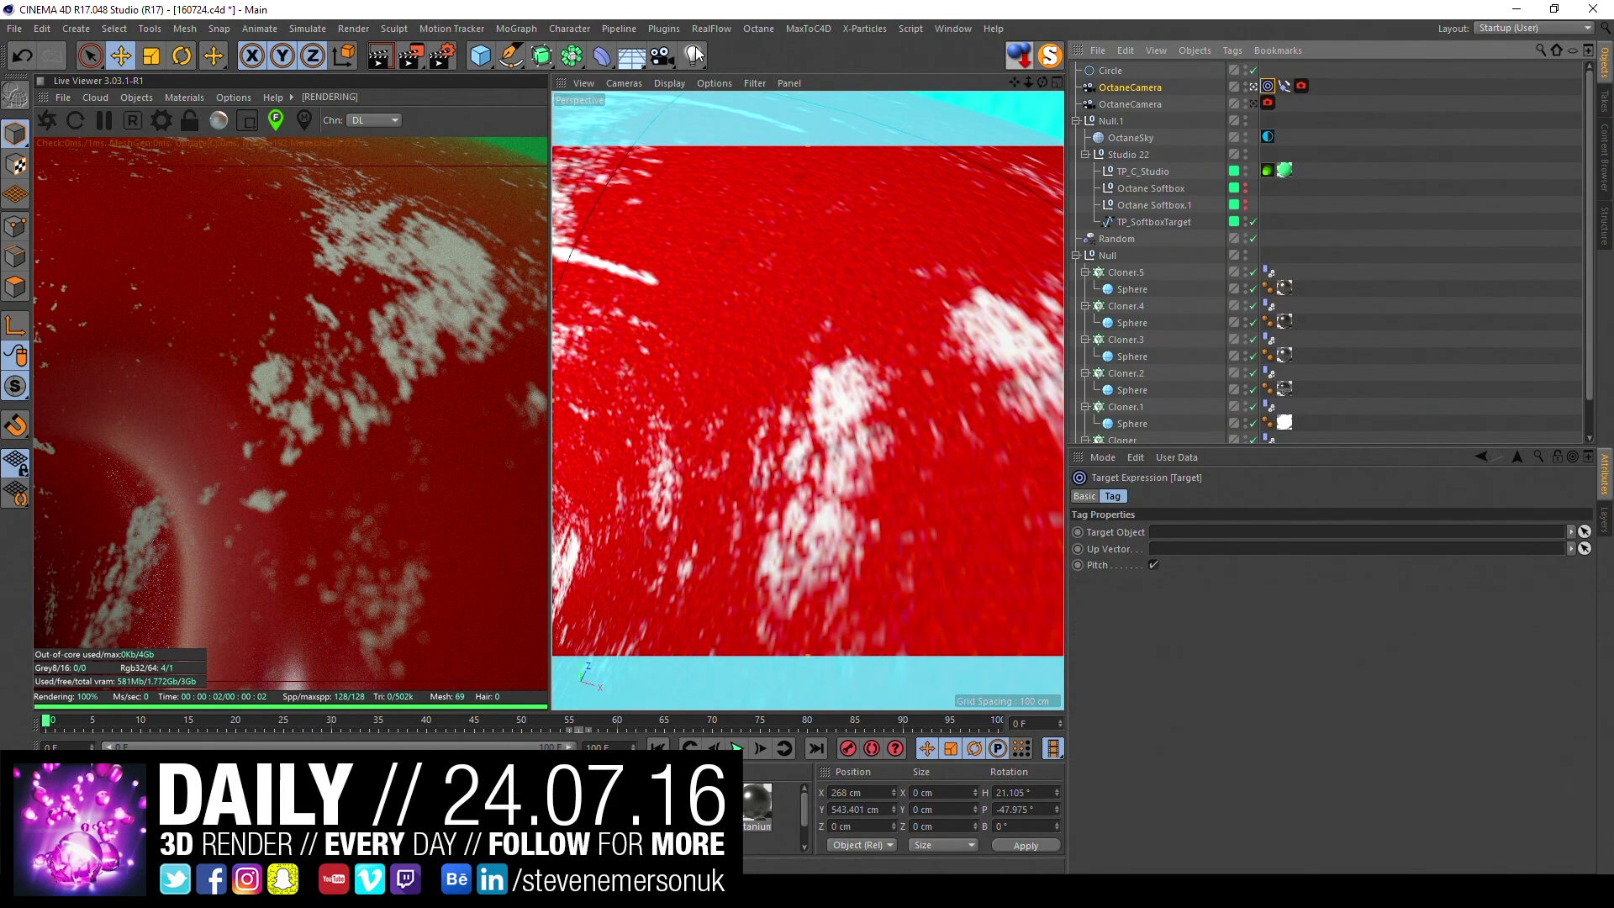
pyautogui.click(481, 55)
pyautogui.click(529, 79)
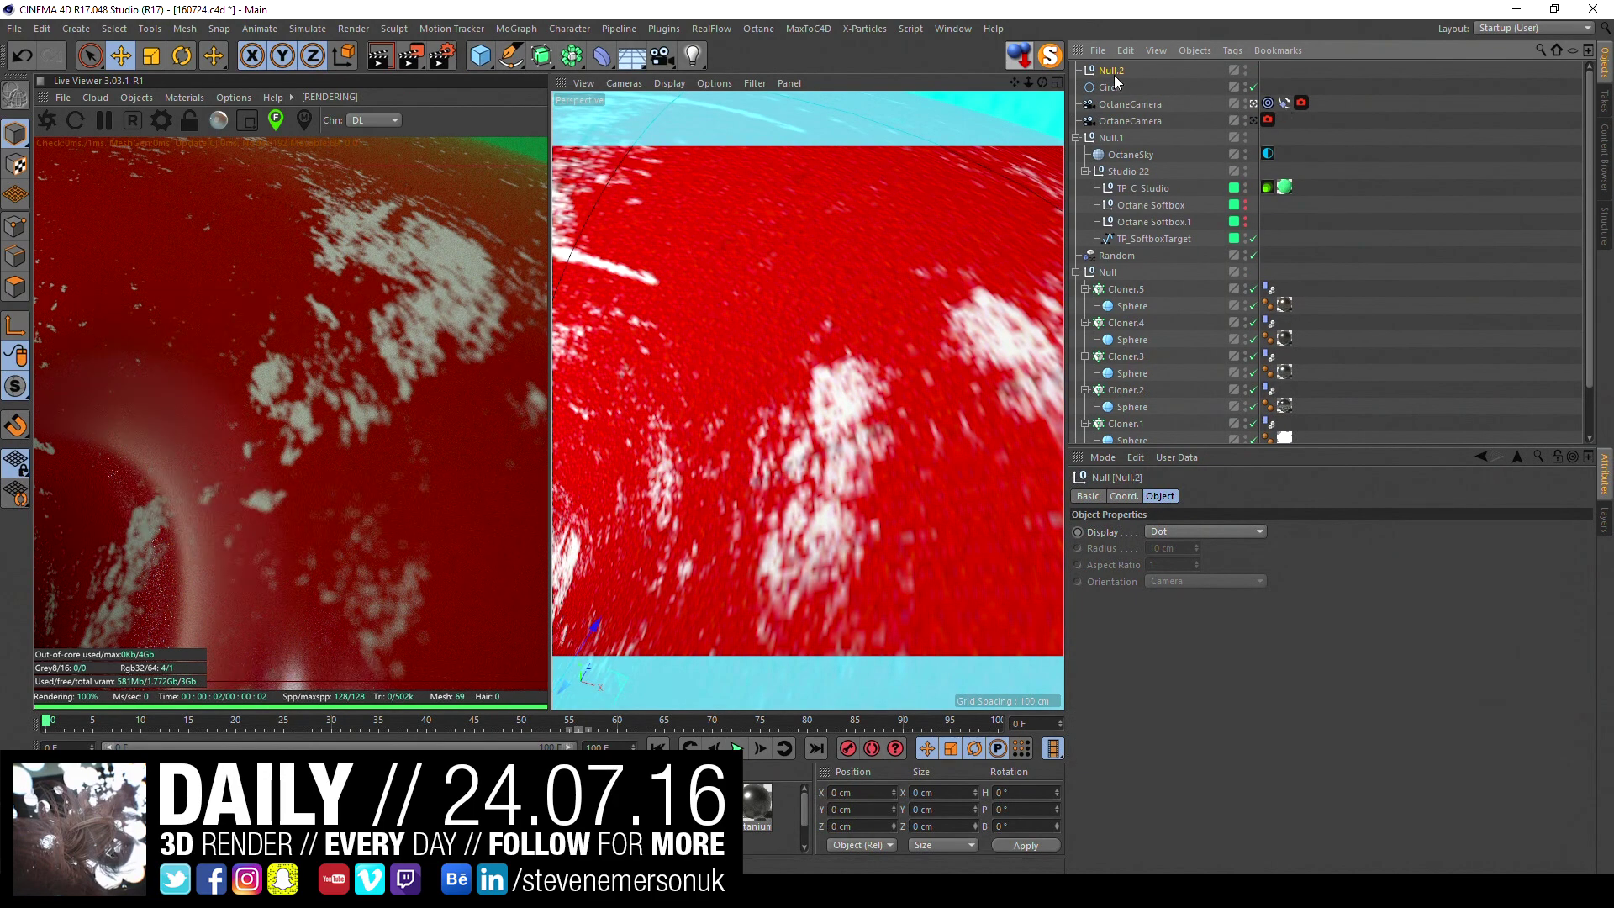
# - Set Null.2 as the camera's target and raise it to about Y 250 cm, checking frames 40–62
pyautogui.click(1268, 102)
pyautogui.moveTo(1122, 74); pyautogui.dragTo(1172, 535)
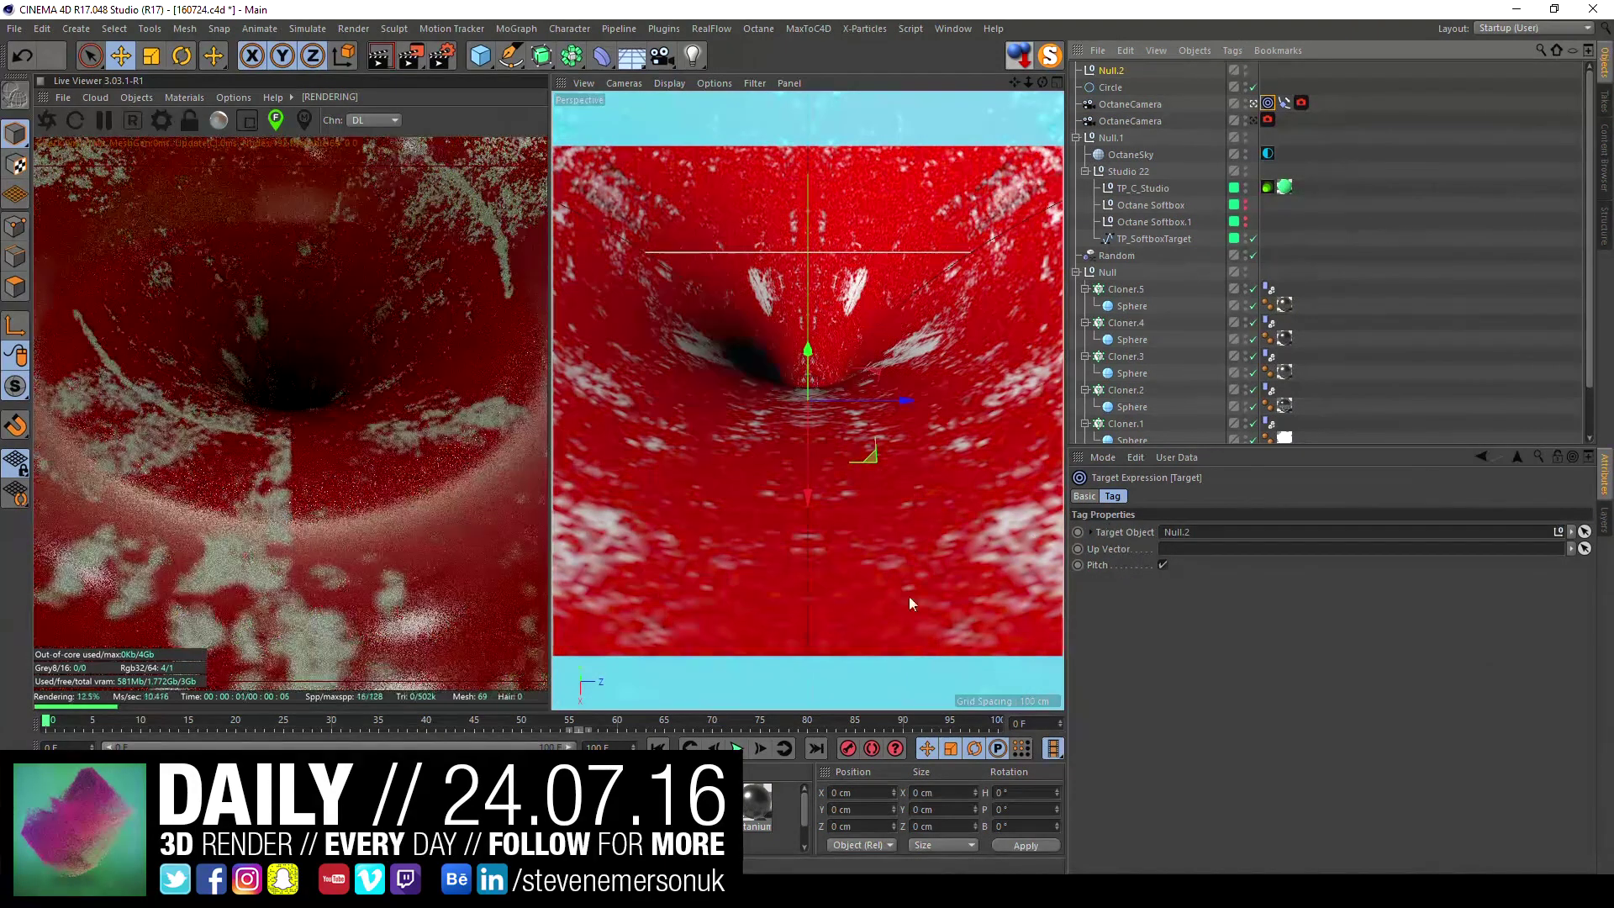
pyautogui.click(1105, 71)
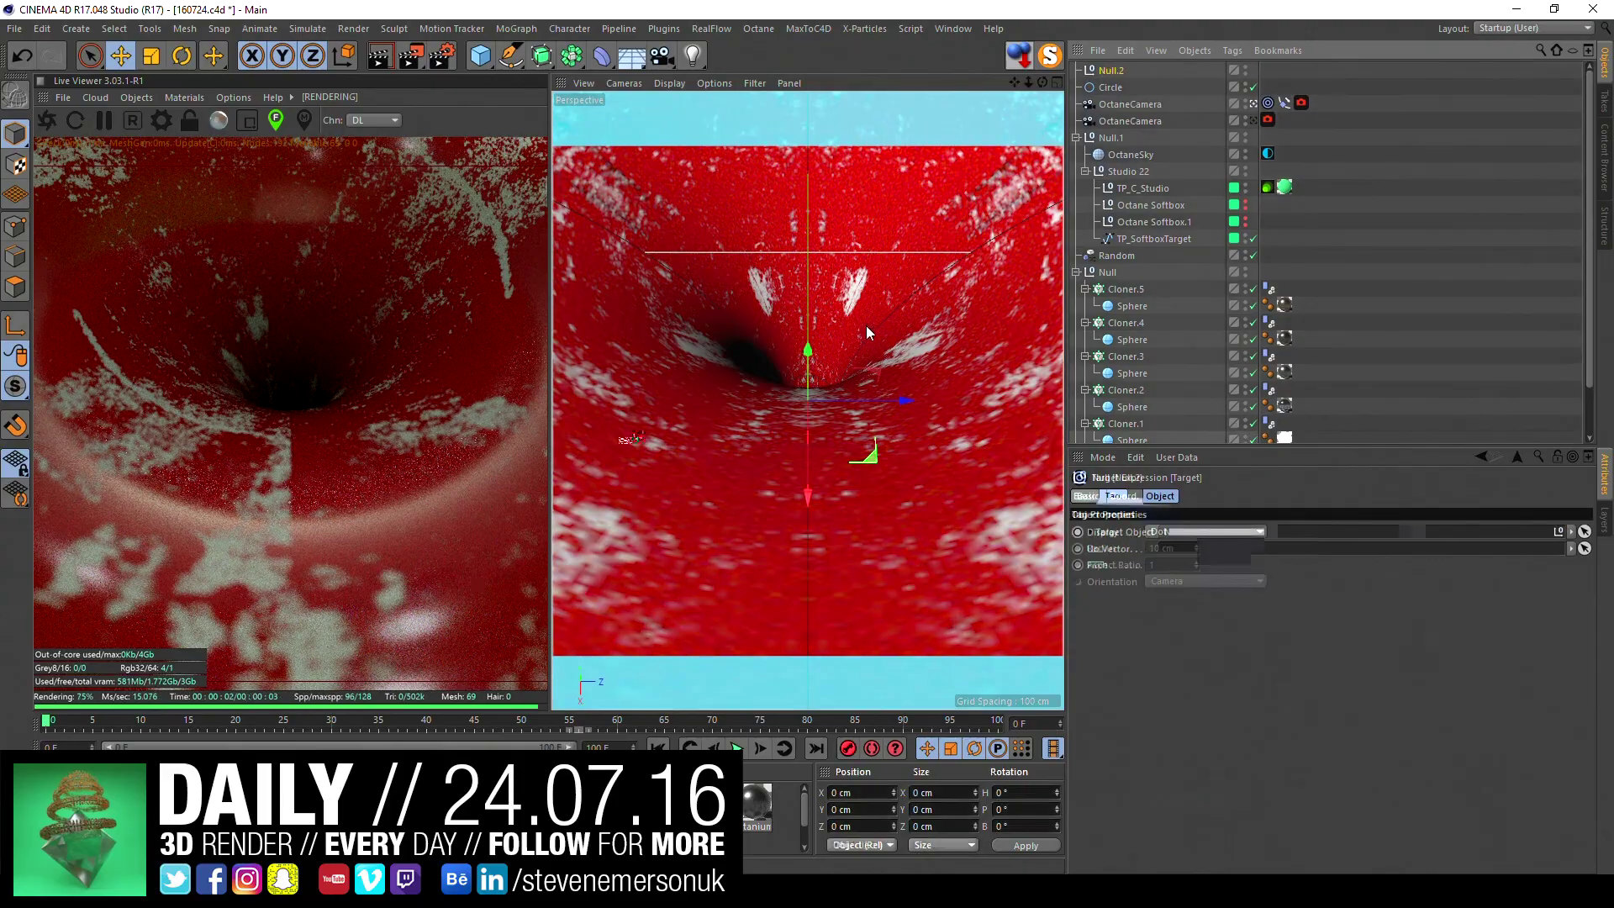
pyautogui.moveTo(808, 356); pyautogui.dragTo(825, 153)
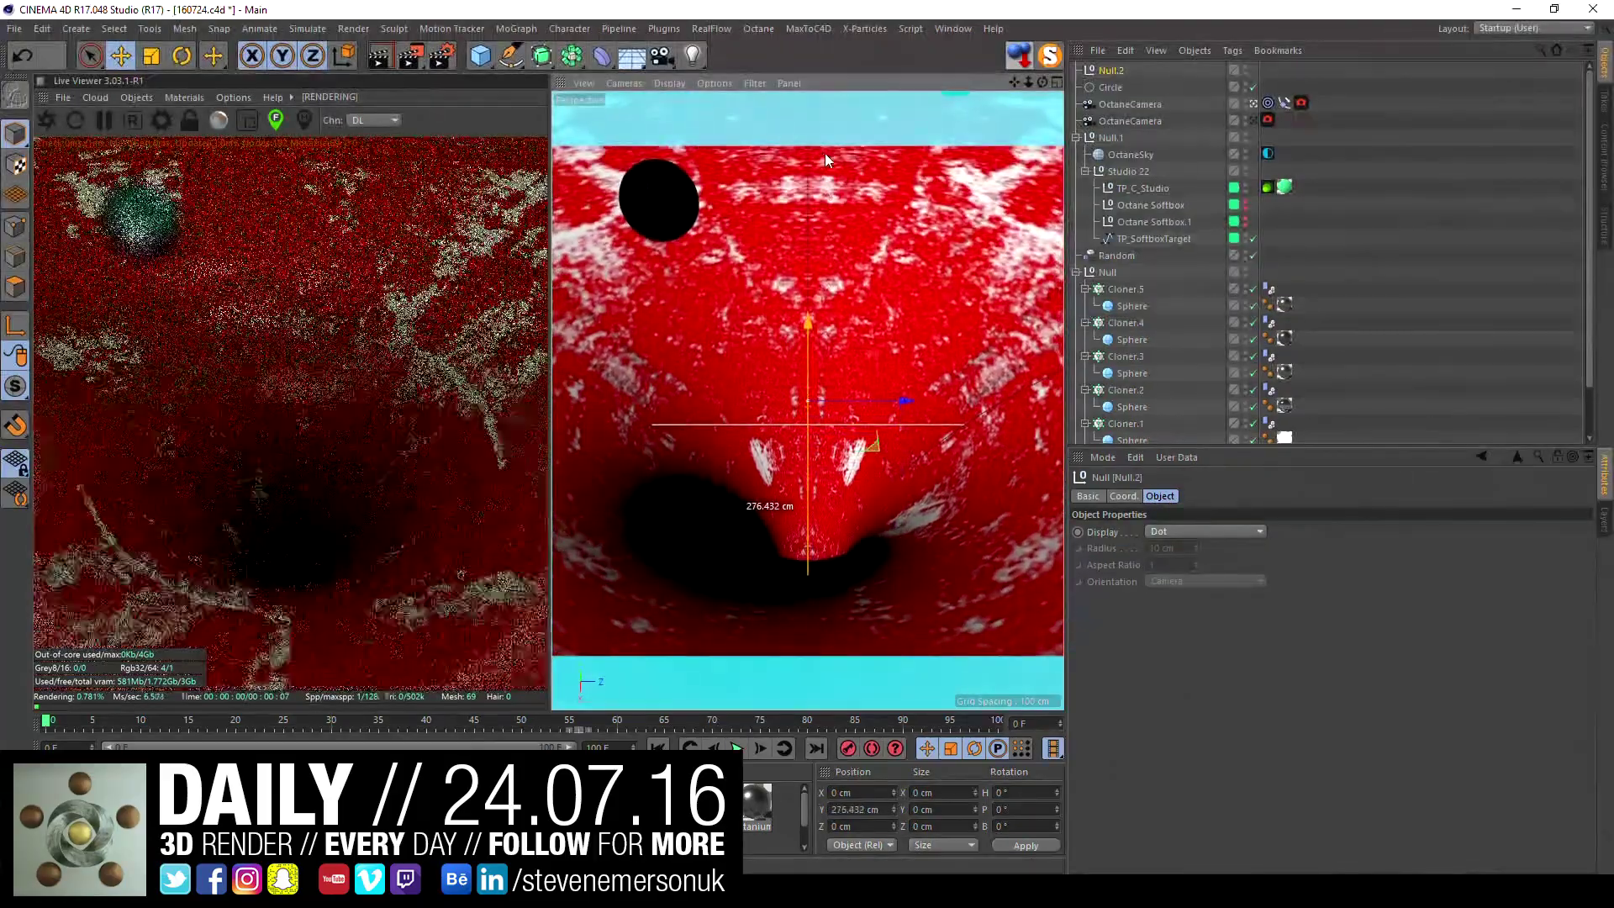
pyautogui.moveTo(420, 725); pyautogui.dragTo(433, 727)
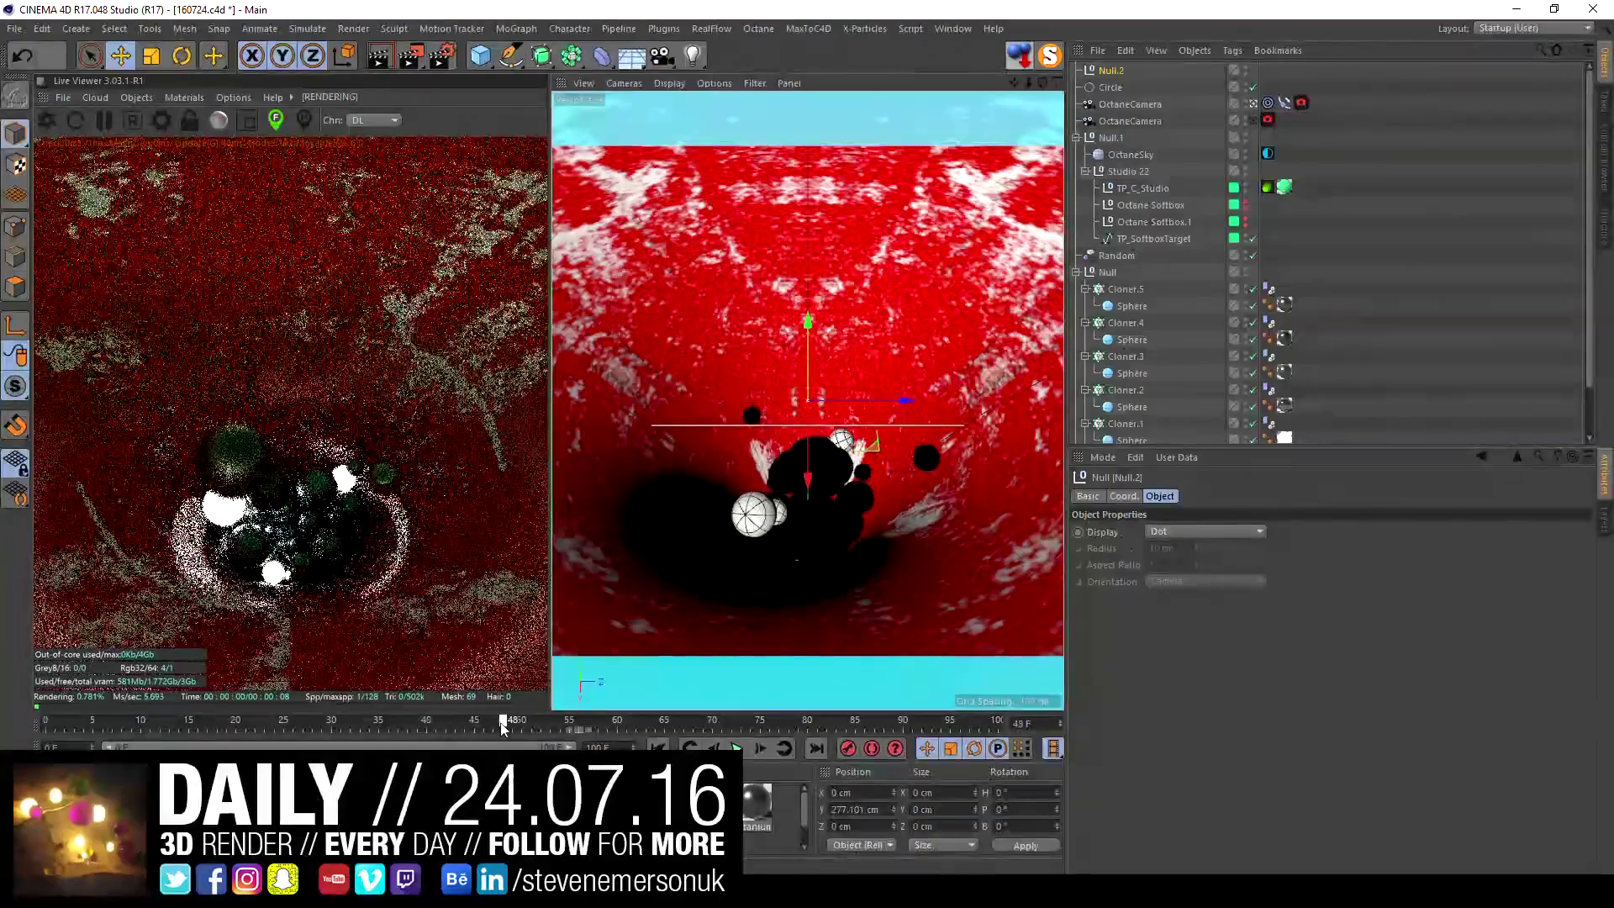
pyautogui.moveTo(433, 727)
pyautogui.mouseDown()
pyautogui.moveTo(586, 731)
pyautogui.moveTo(155, 721)
pyautogui.moveTo(310, 722)
pyautogui.mouseUp()
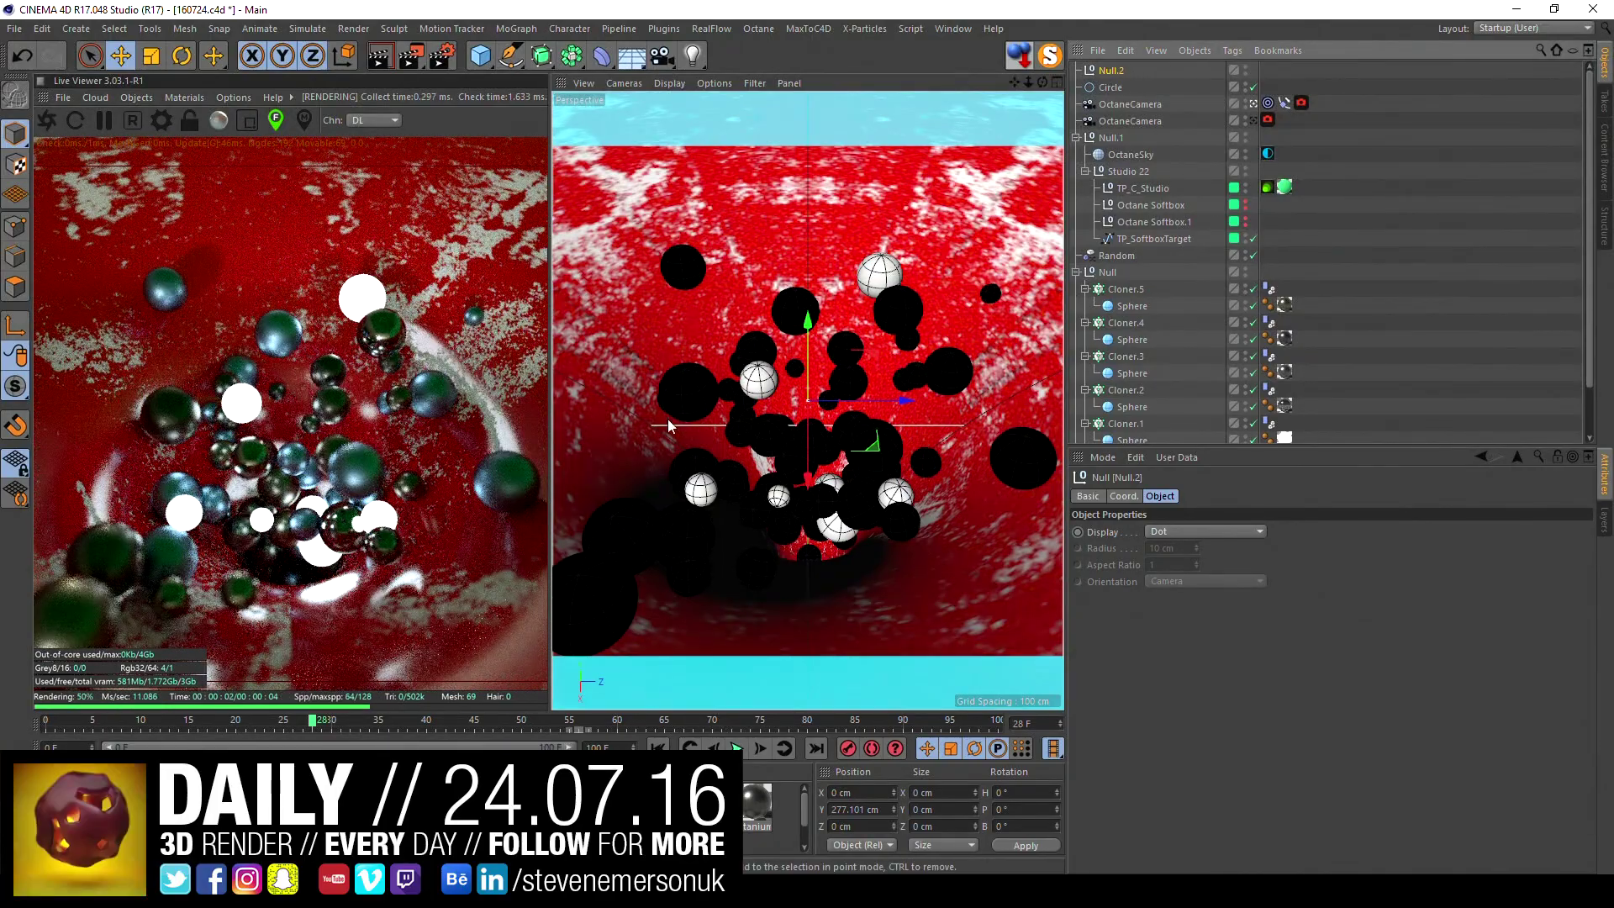
pyautogui.moveTo(807, 340); pyautogui.dragTo(808, 362)
# - Widen the Circle spline's radius to 355 cm and return to the first frame
pyautogui.click(1108, 86)
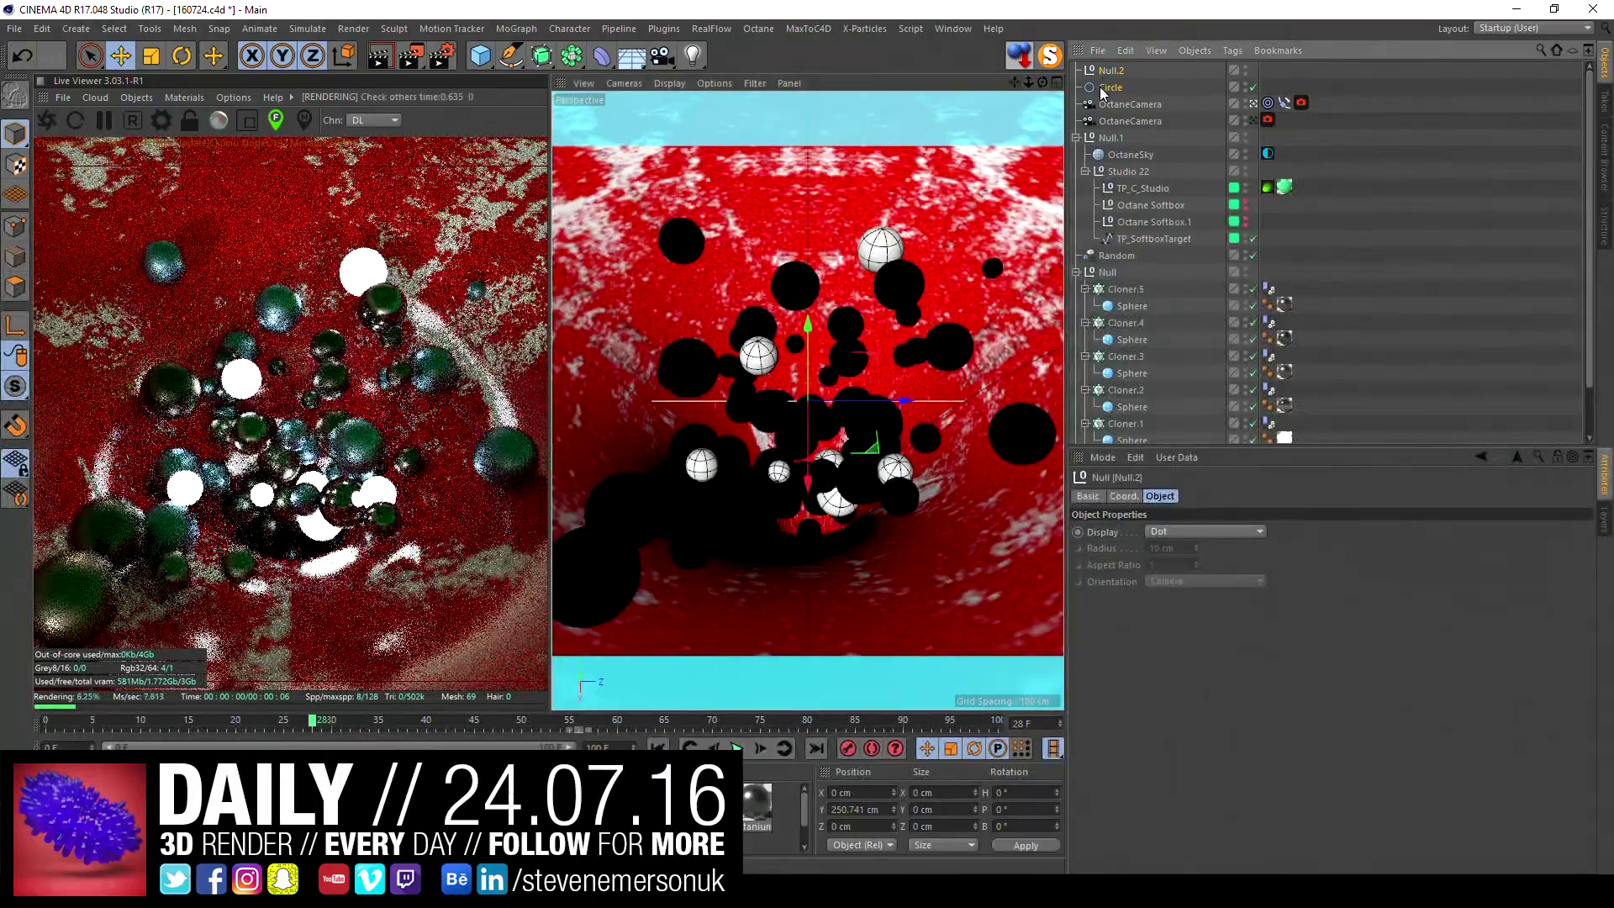
pyautogui.moveTo(1226, 558)
pyautogui.mouseDown()
pyautogui.moveTo(1226, 521)
pyautogui.moveTo(1226, 588)
pyautogui.moveTo(1226, 567)
pyautogui.mouseUp()
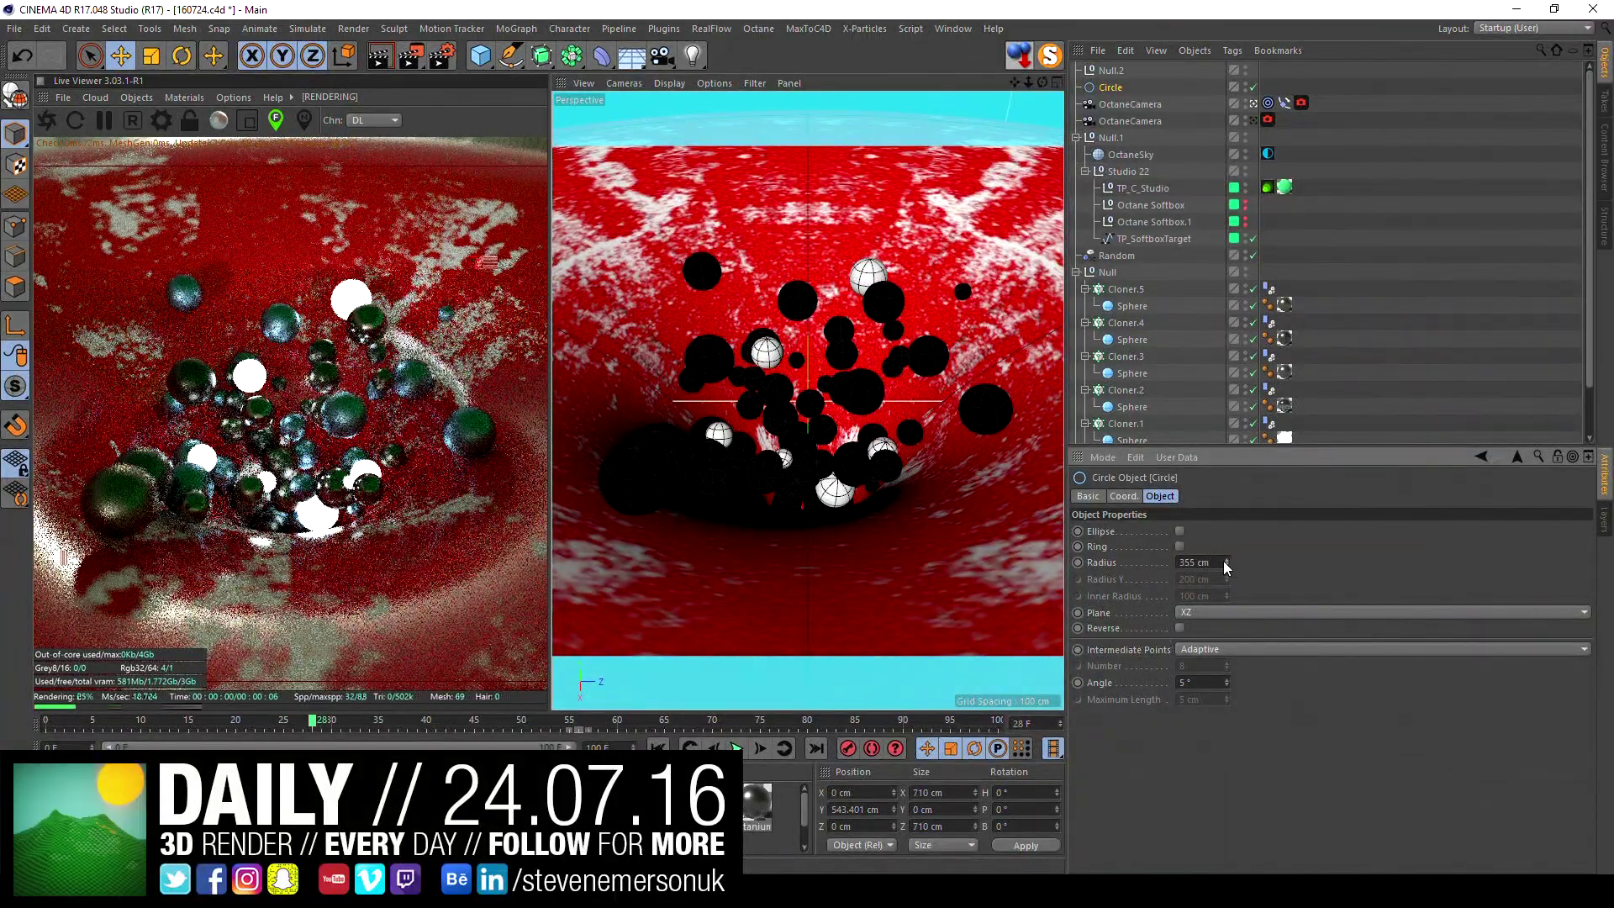
pyautogui.hotkey('shift', 'f')
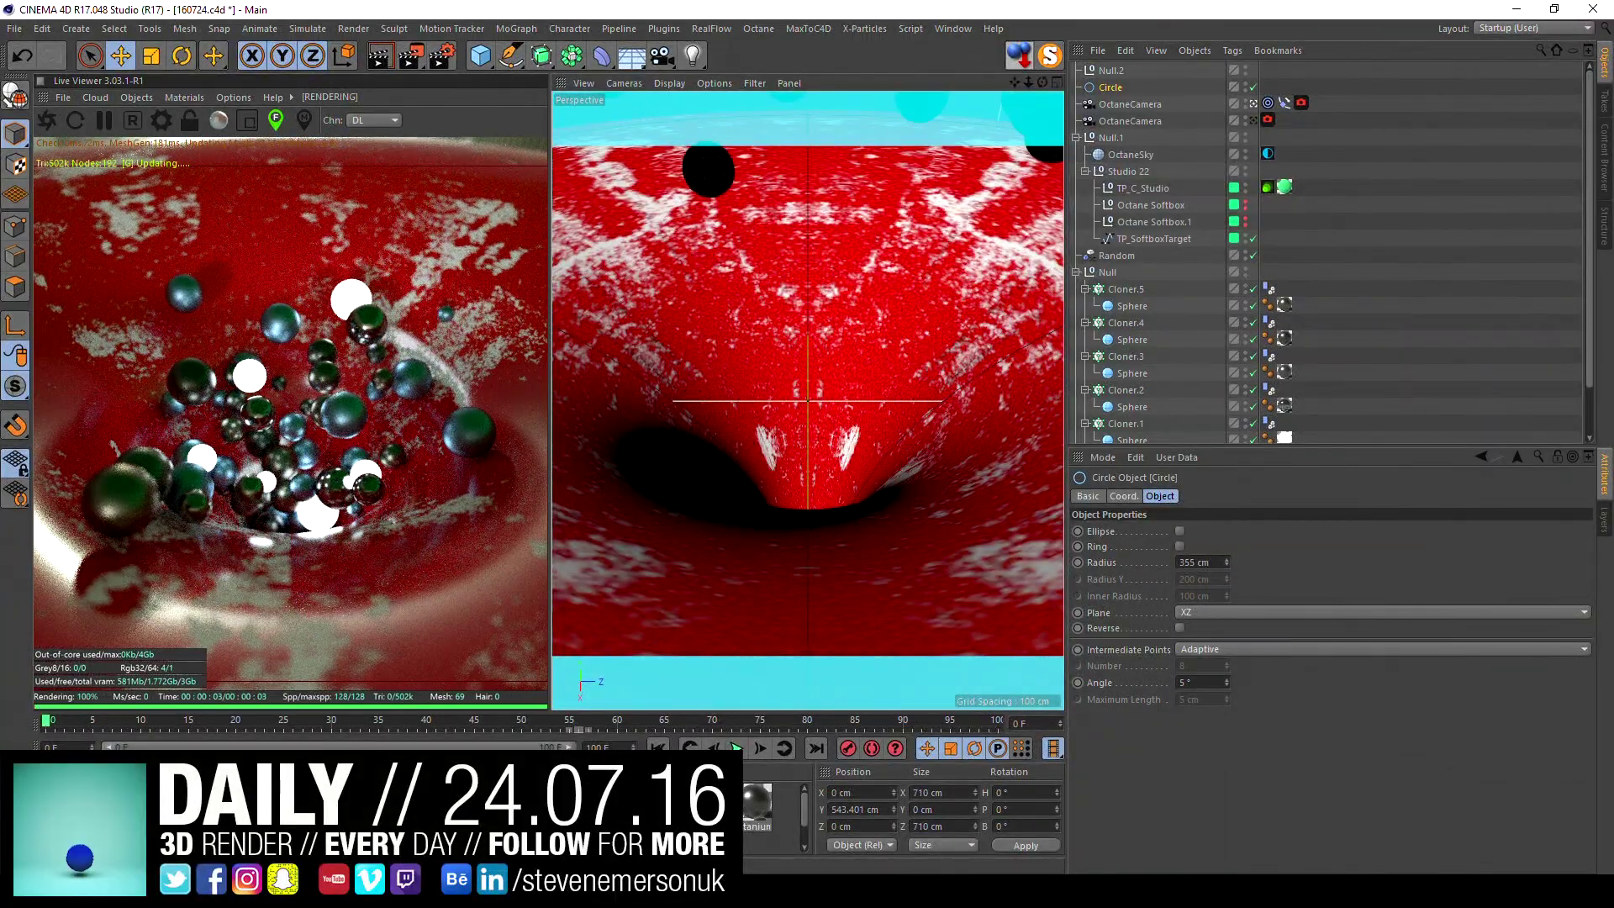
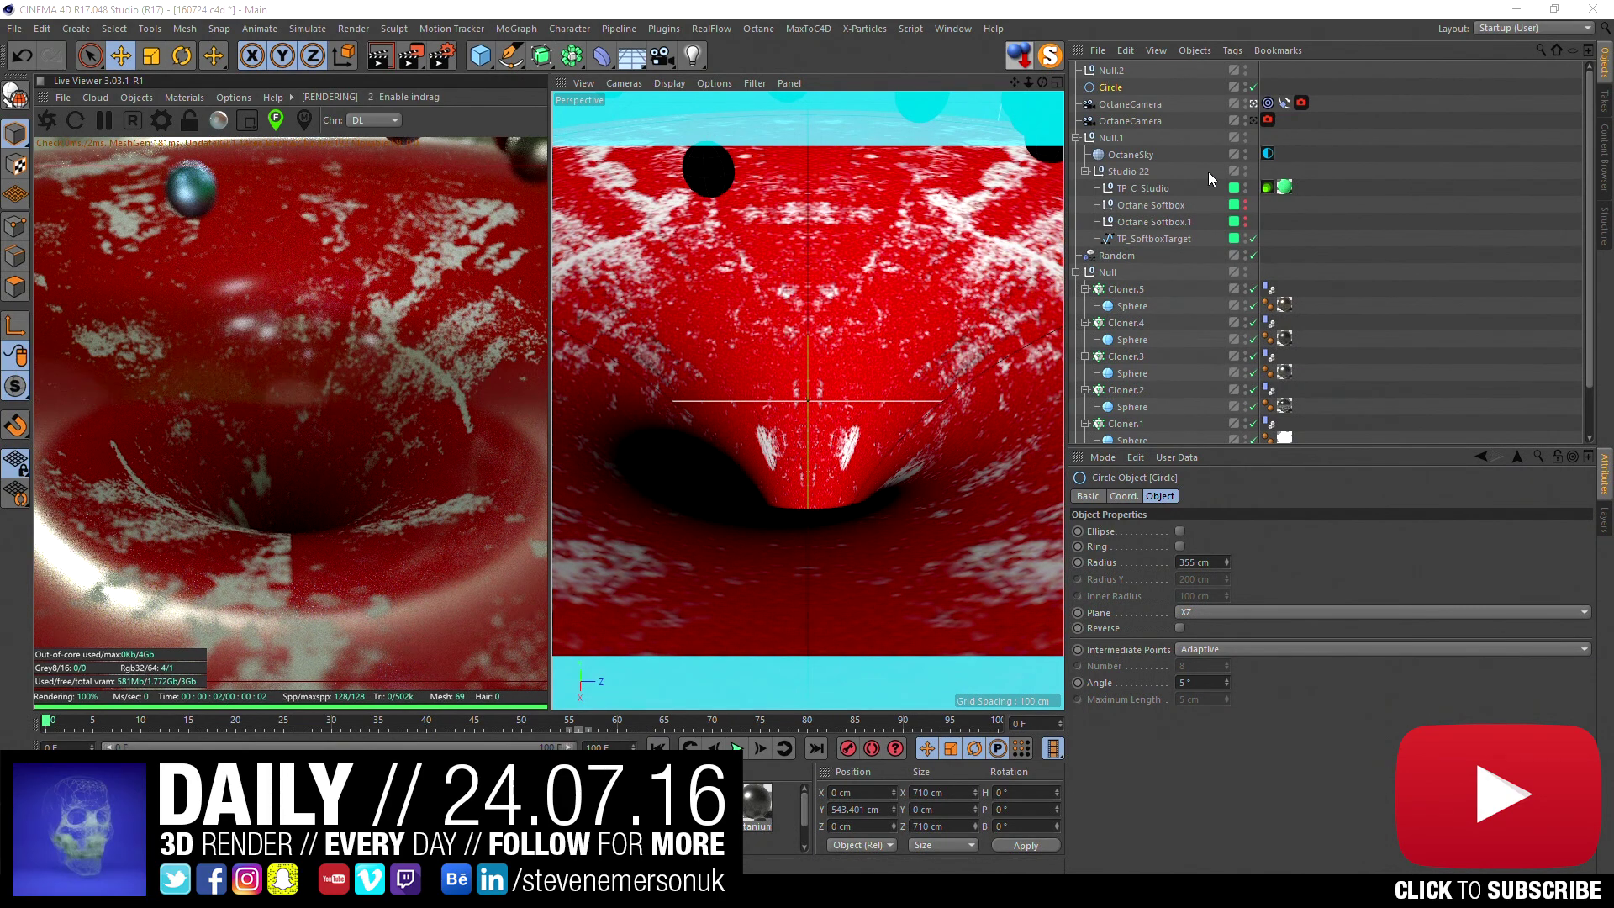
# - Keyframe the Circle's radius at 355 cm on frame 0 and about 216 cm on frame 50
pyautogui.click(1269, 102)
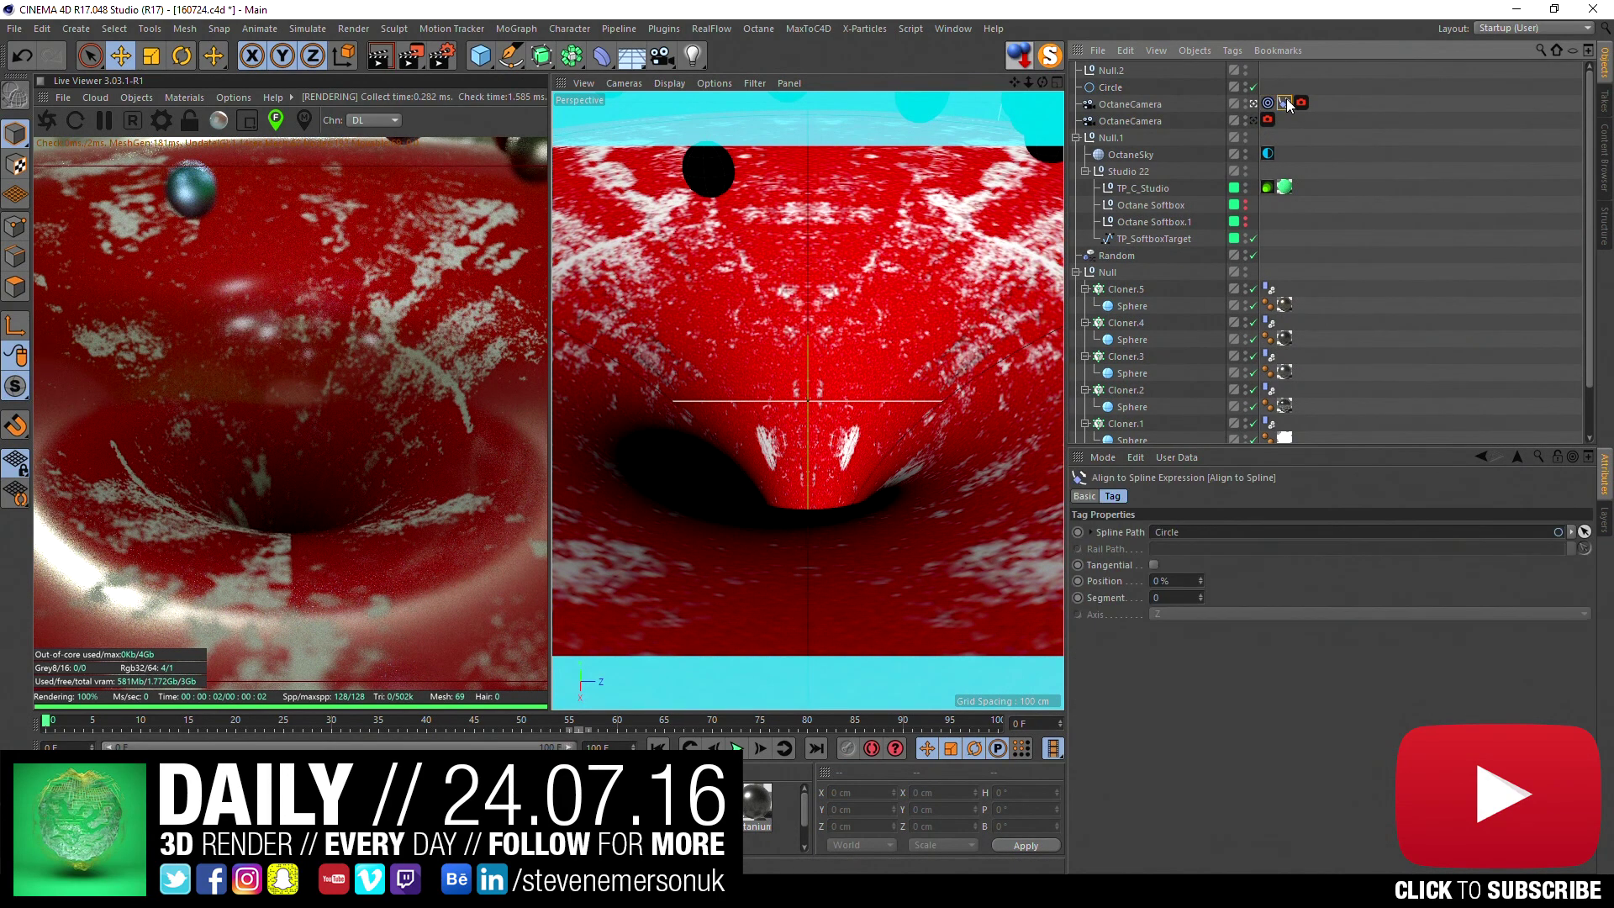
pyautogui.click(1111, 89)
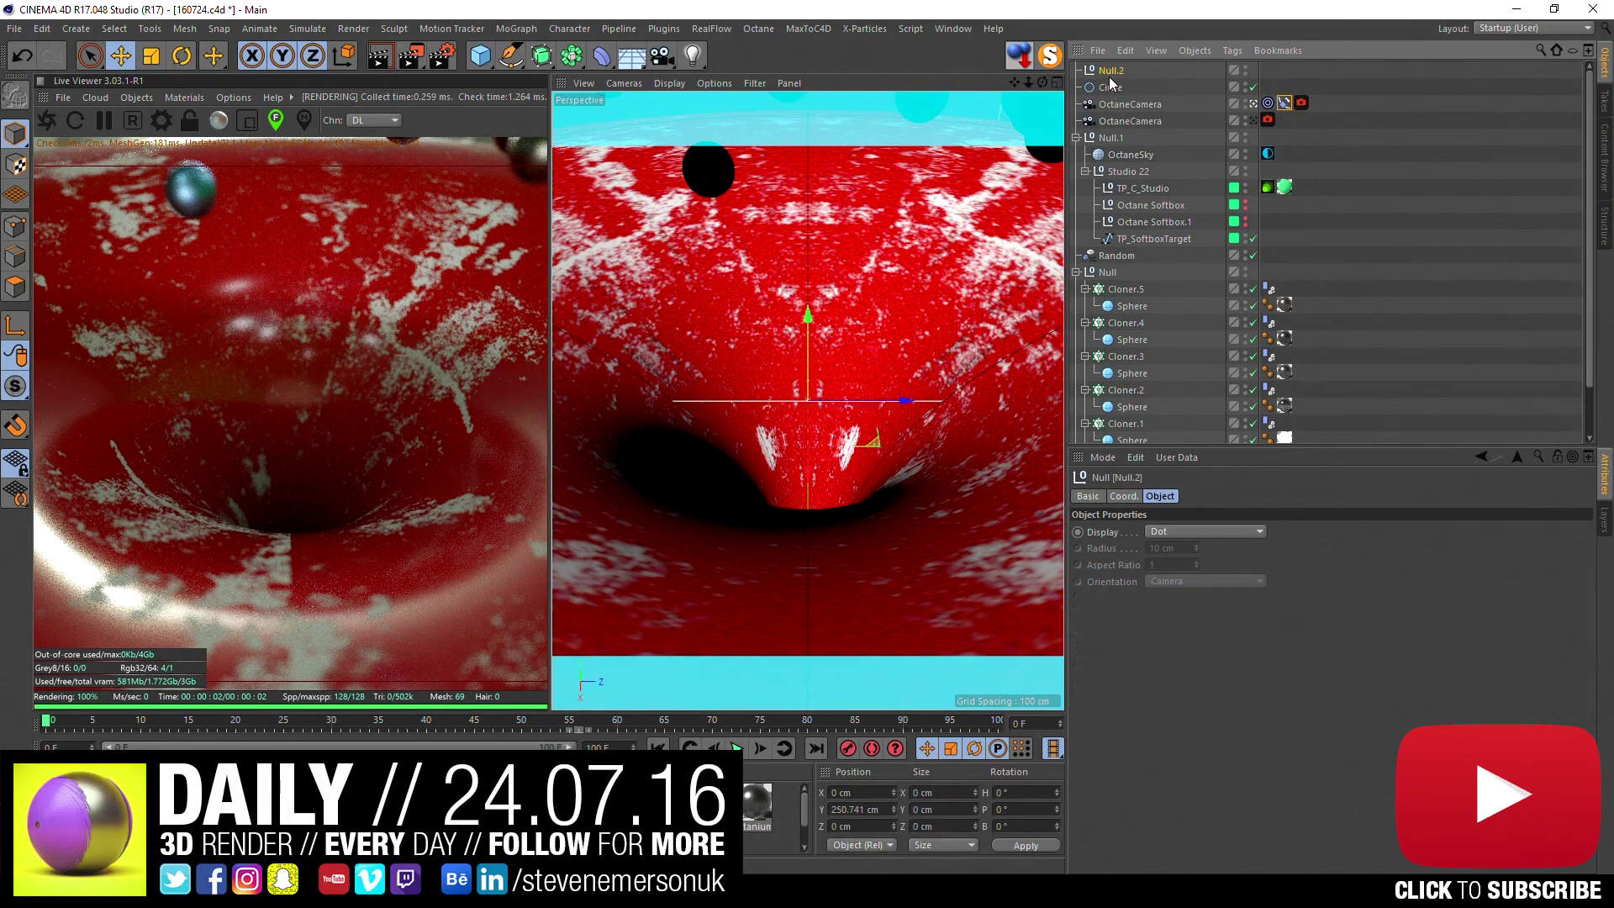
pyautogui.moveTo(1227, 565)
pyautogui.mouseDown()
pyautogui.moveTo(1228, 605)
pyautogui.moveTo(1228, 521)
pyautogui.mouseUp()
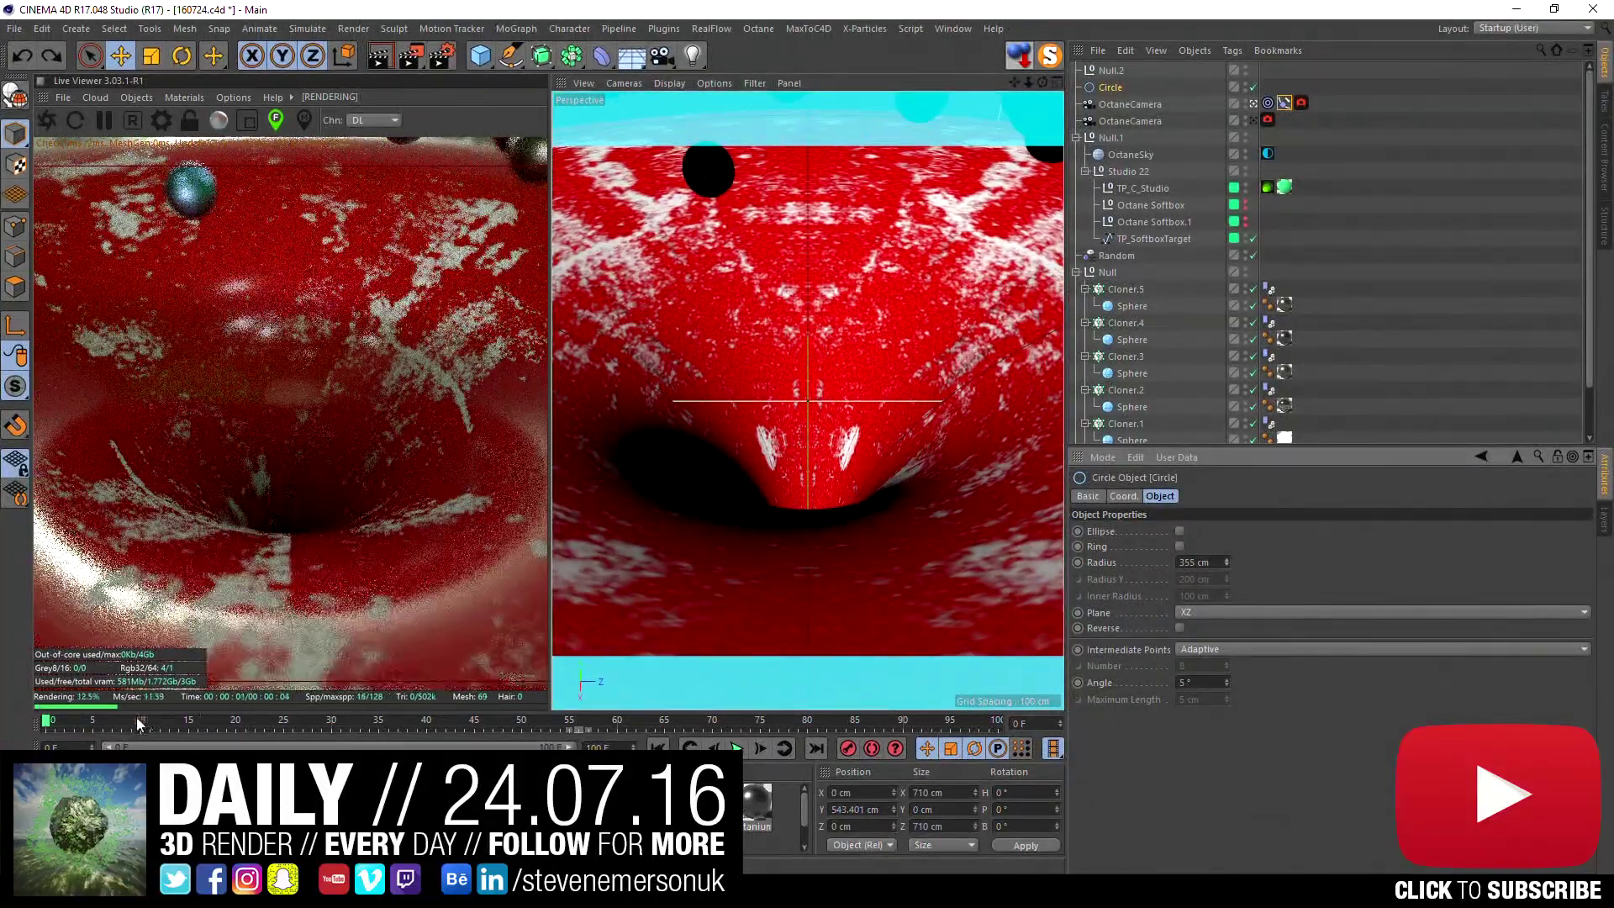
pyautogui.keyDown('ctrl'); pyautogui.click(1077, 562); pyautogui.keyUp('ctrl')
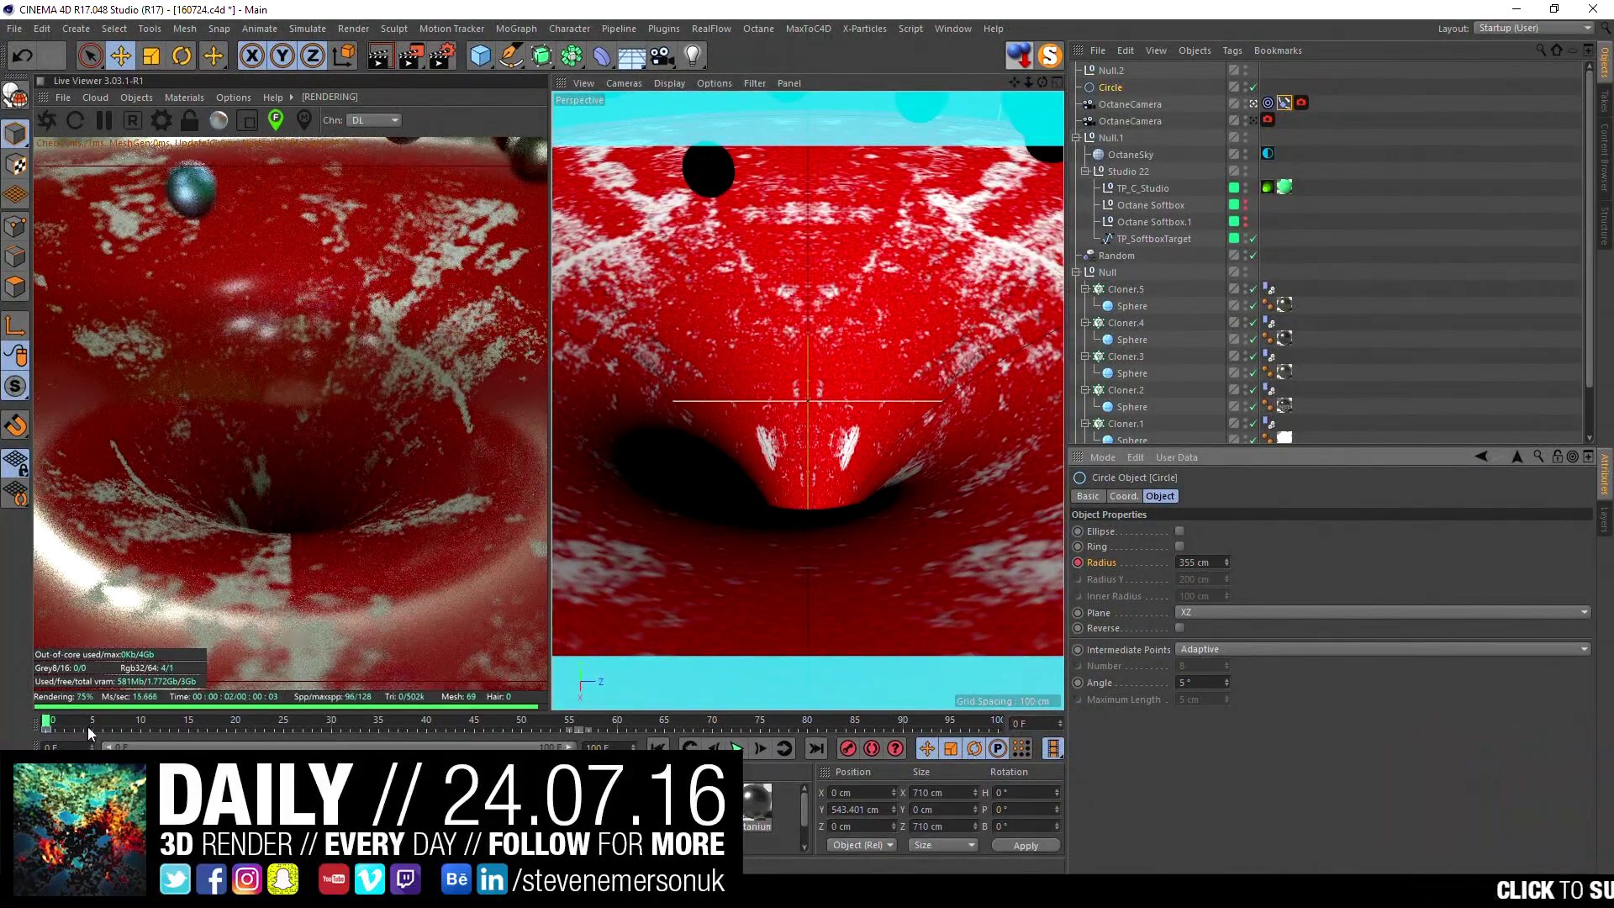
pyautogui.moveTo(87, 724)
pyautogui.mouseDown()
pyautogui.moveTo(808, 701)
pyautogui.moveTo(521, 721)
pyautogui.mouseUp()
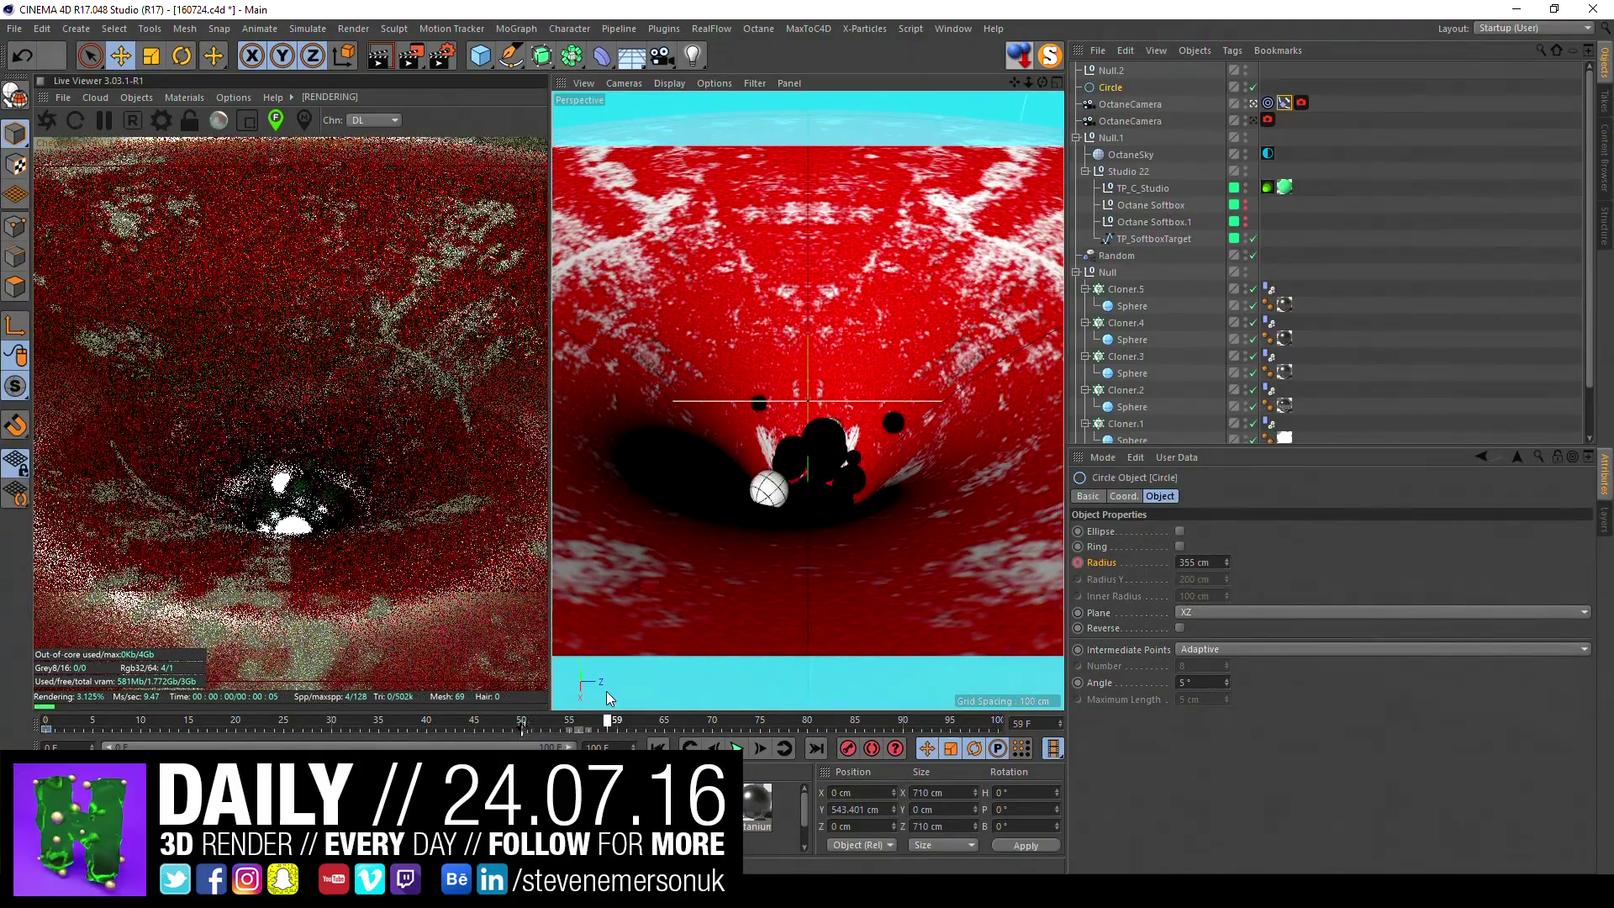
pyautogui.moveTo(1227, 562); pyautogui.dragTo(1227, 624)
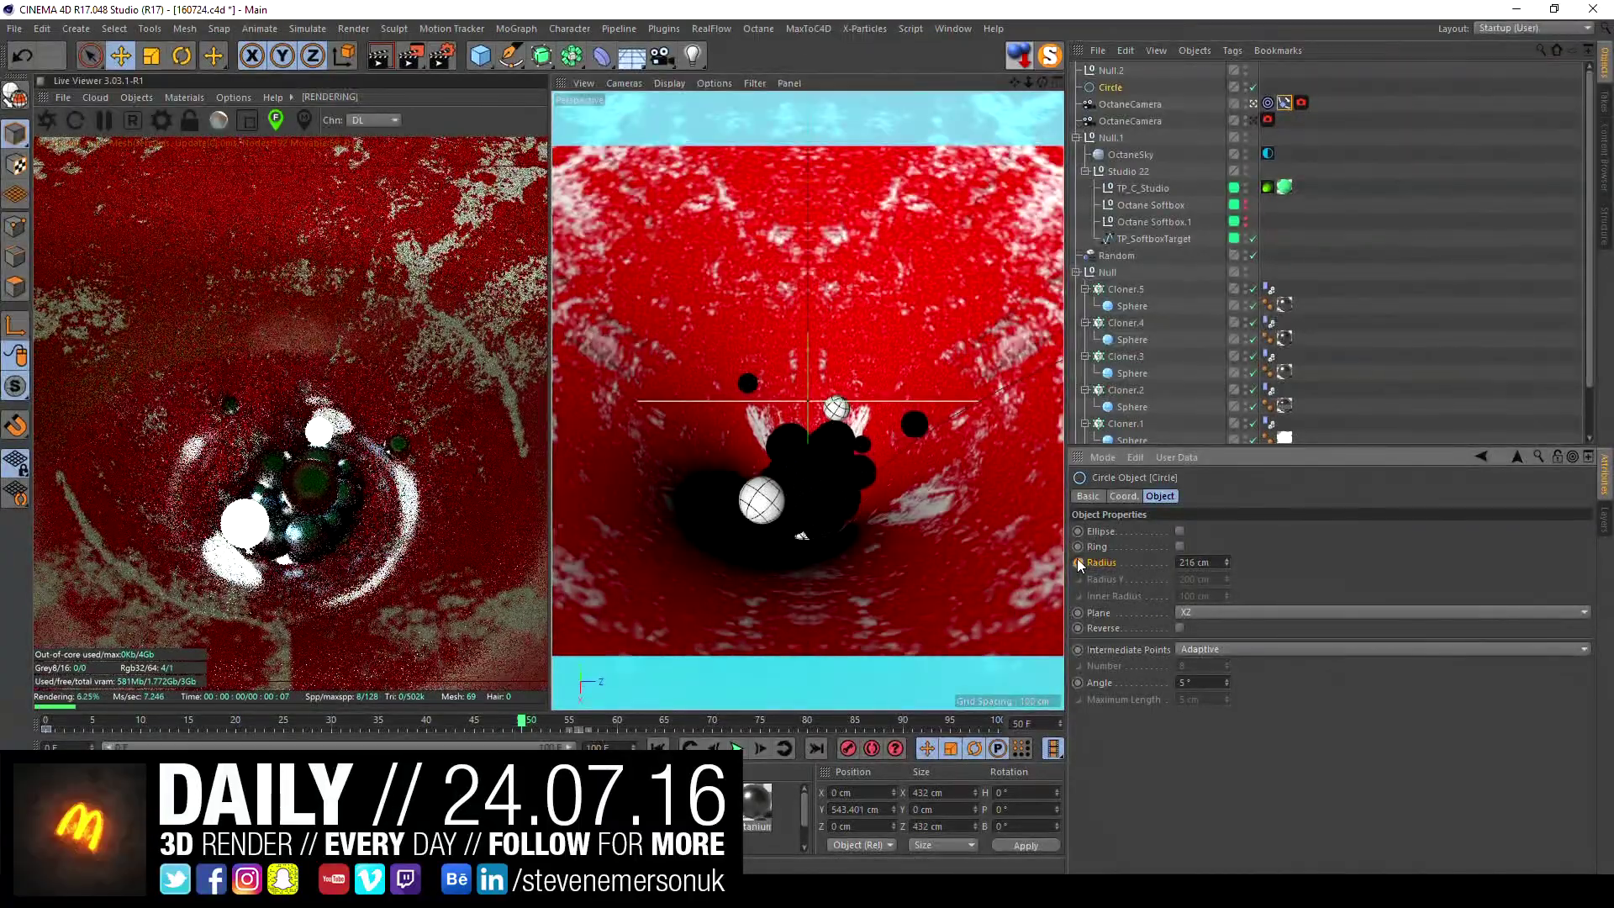
pyautogui.keyDown('ctrl'); pyautogui.click(1078, 562); pyautogui.keyUp('ctrl')
# - Key the Circle radius back to 355 cm at frame 100 and preview the animation
pyautogui.moveTo(986, 720); pyautogui.dragTo(1035, 720)
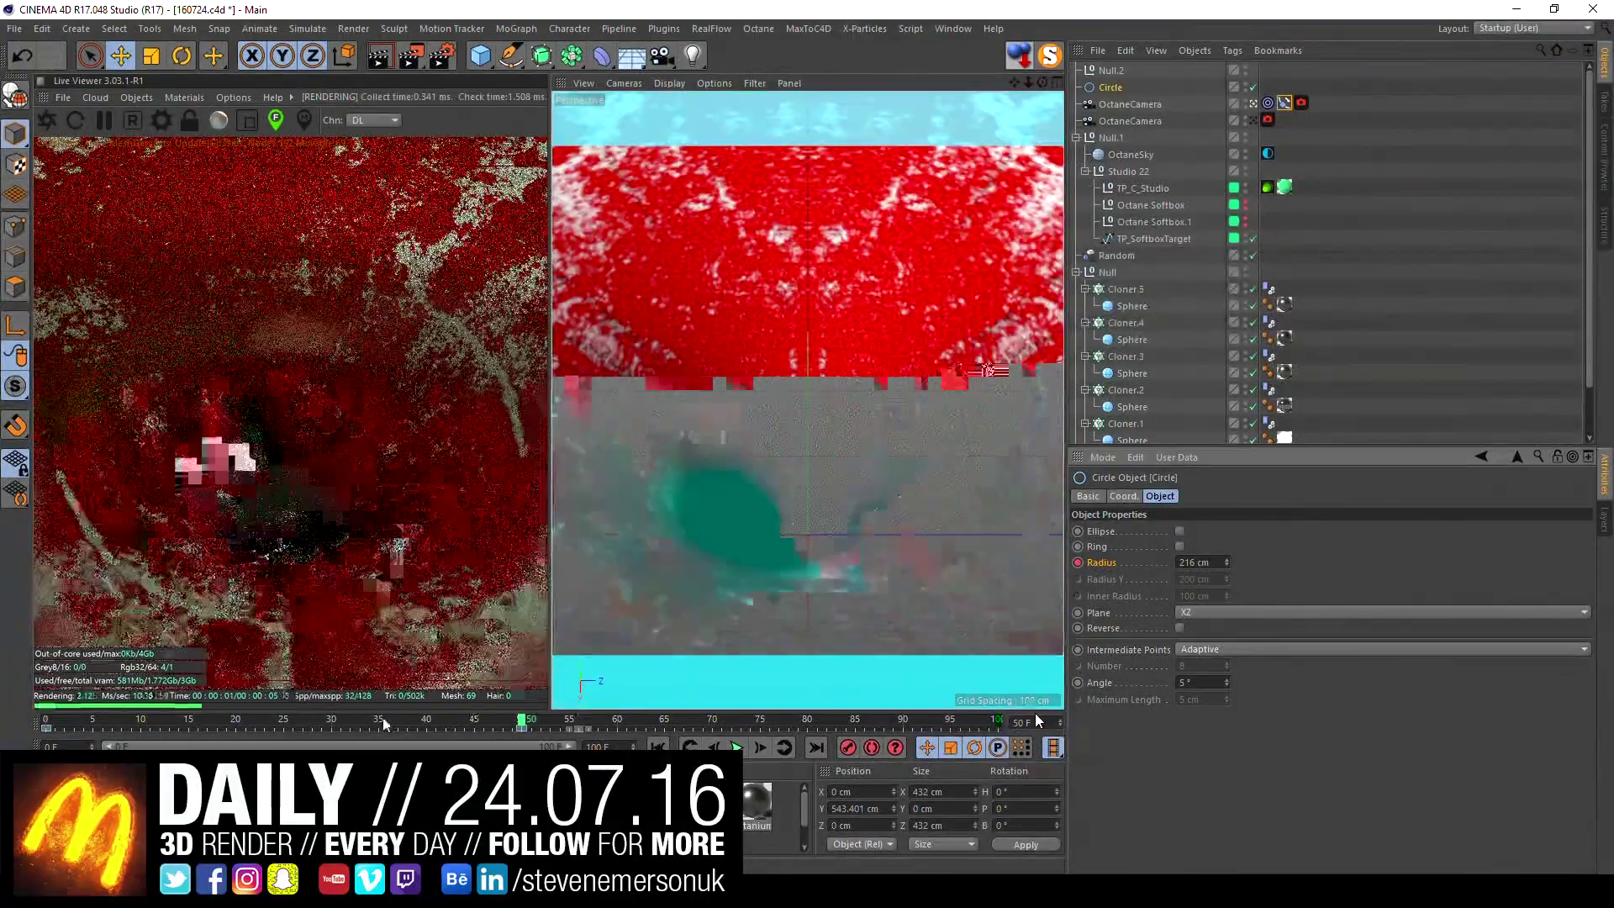
pyautogui.click(45, 719)
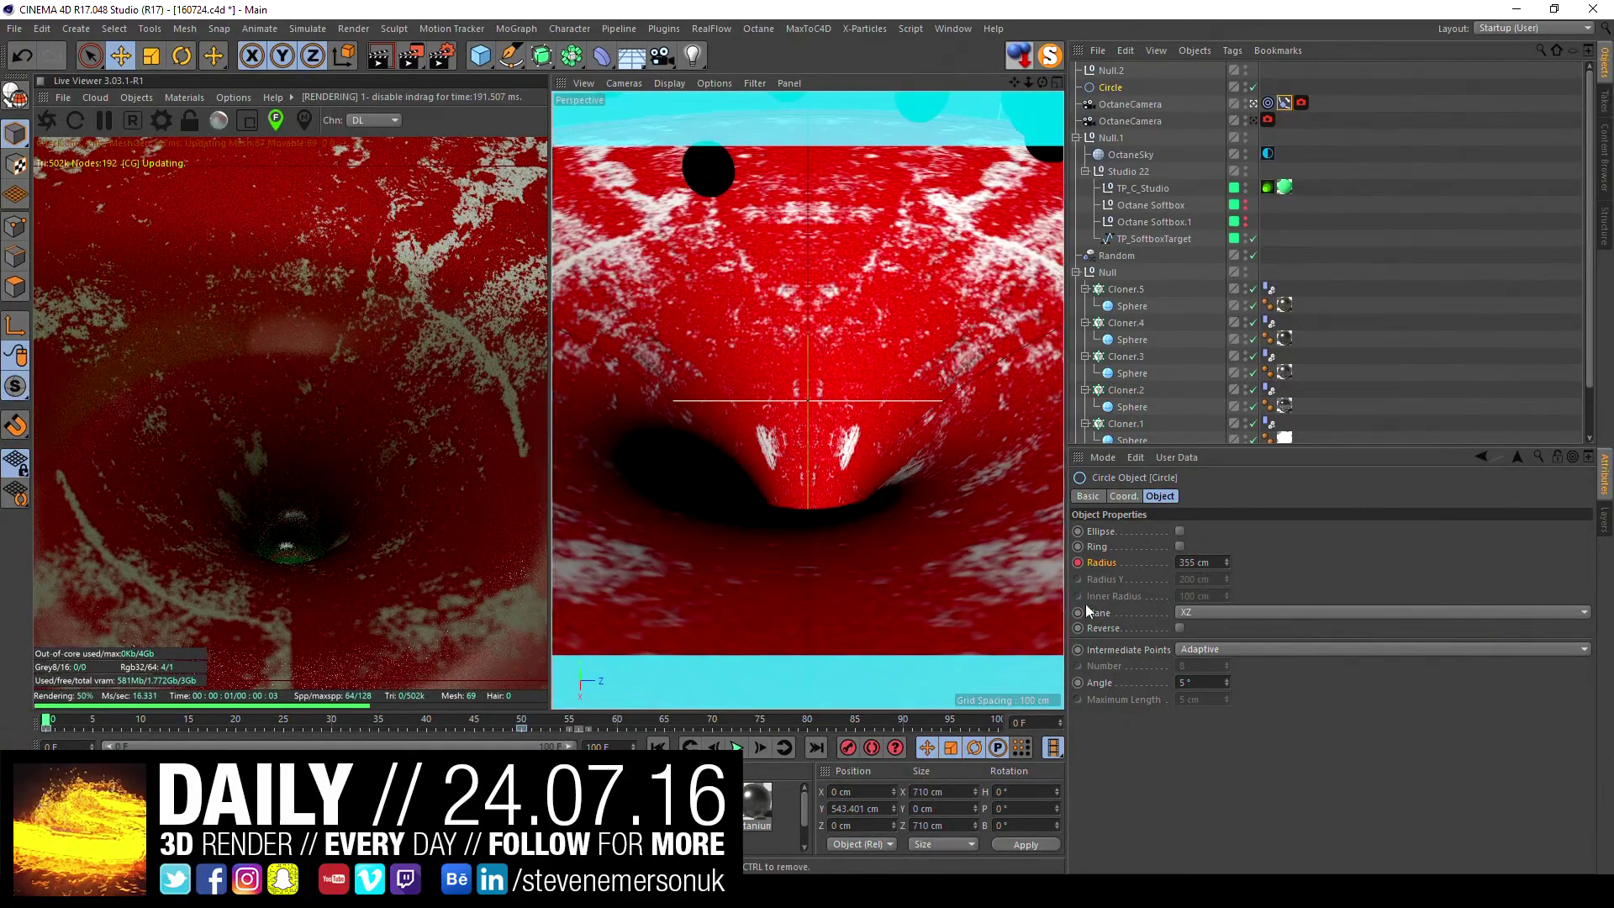
pyautogui.click(816, 747)
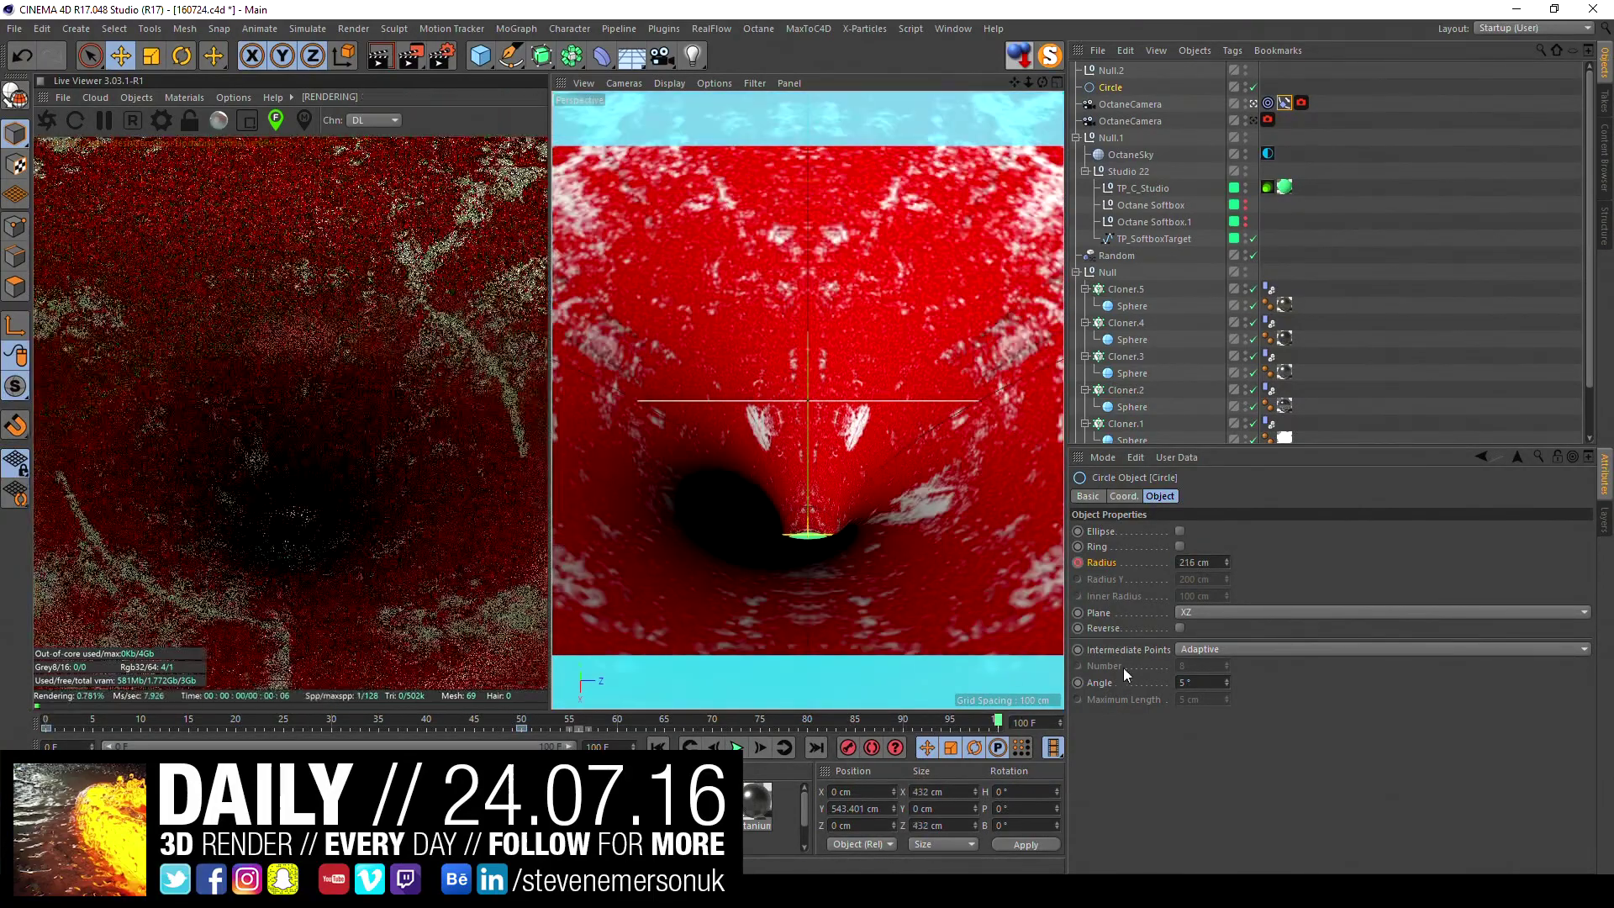
pyautogui.write('355')
pyautogui.press('Return')
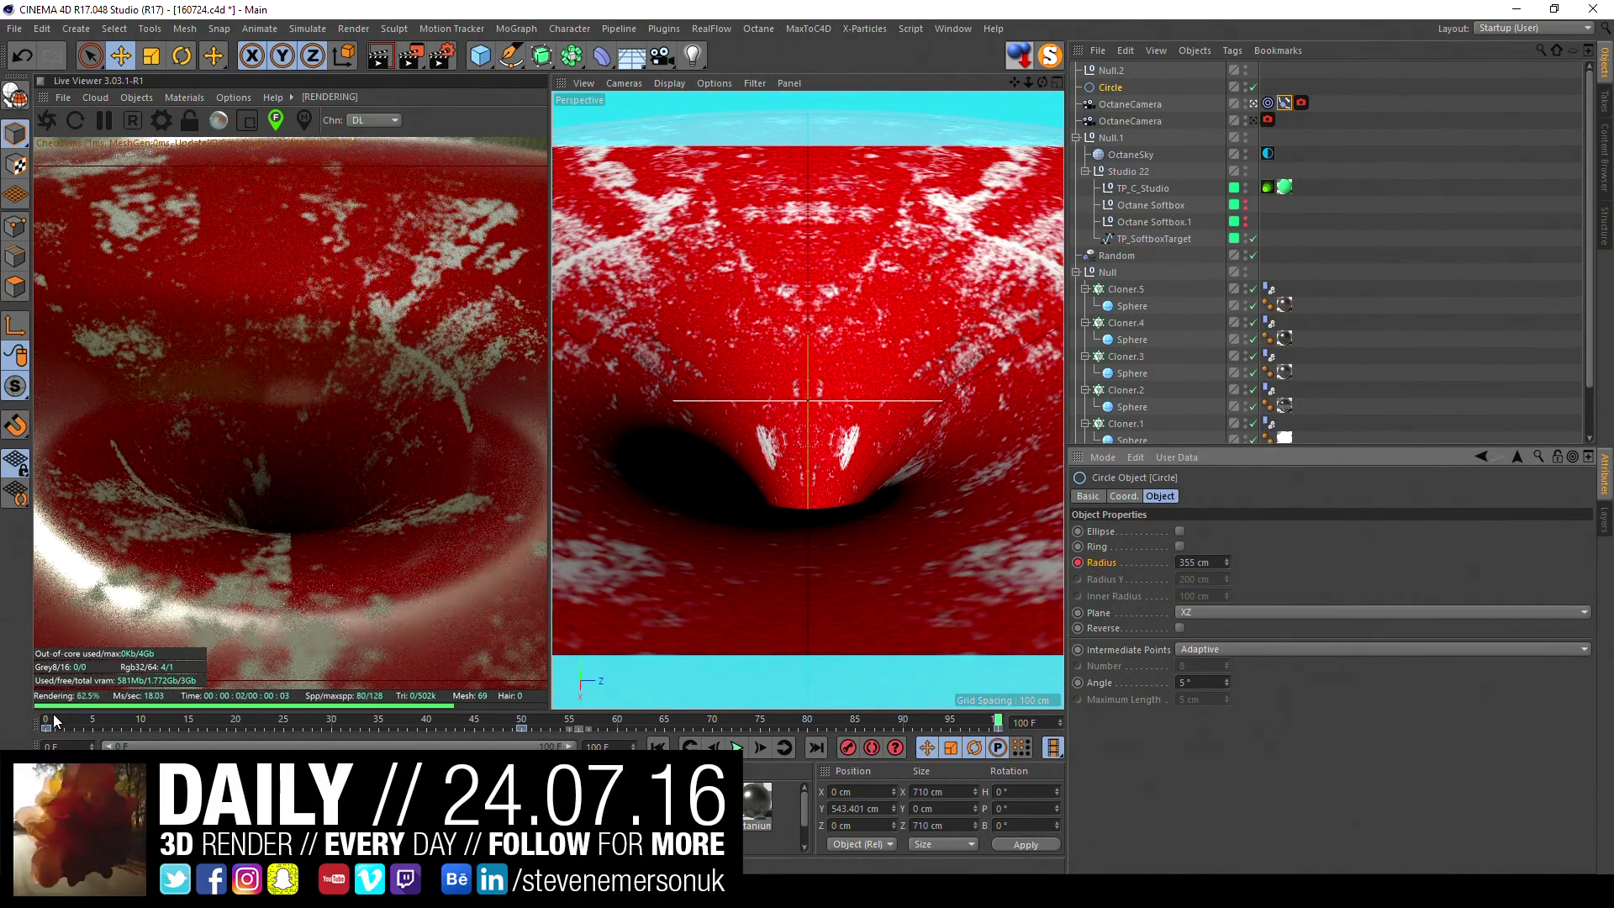
pyautogui.moveTo(52, 719)
pyautogui.mouseDown()
pyautogui.moveTo(345, 726)
pyautogui.moveTo(1002, 686)
pyautogui.mouseUp()
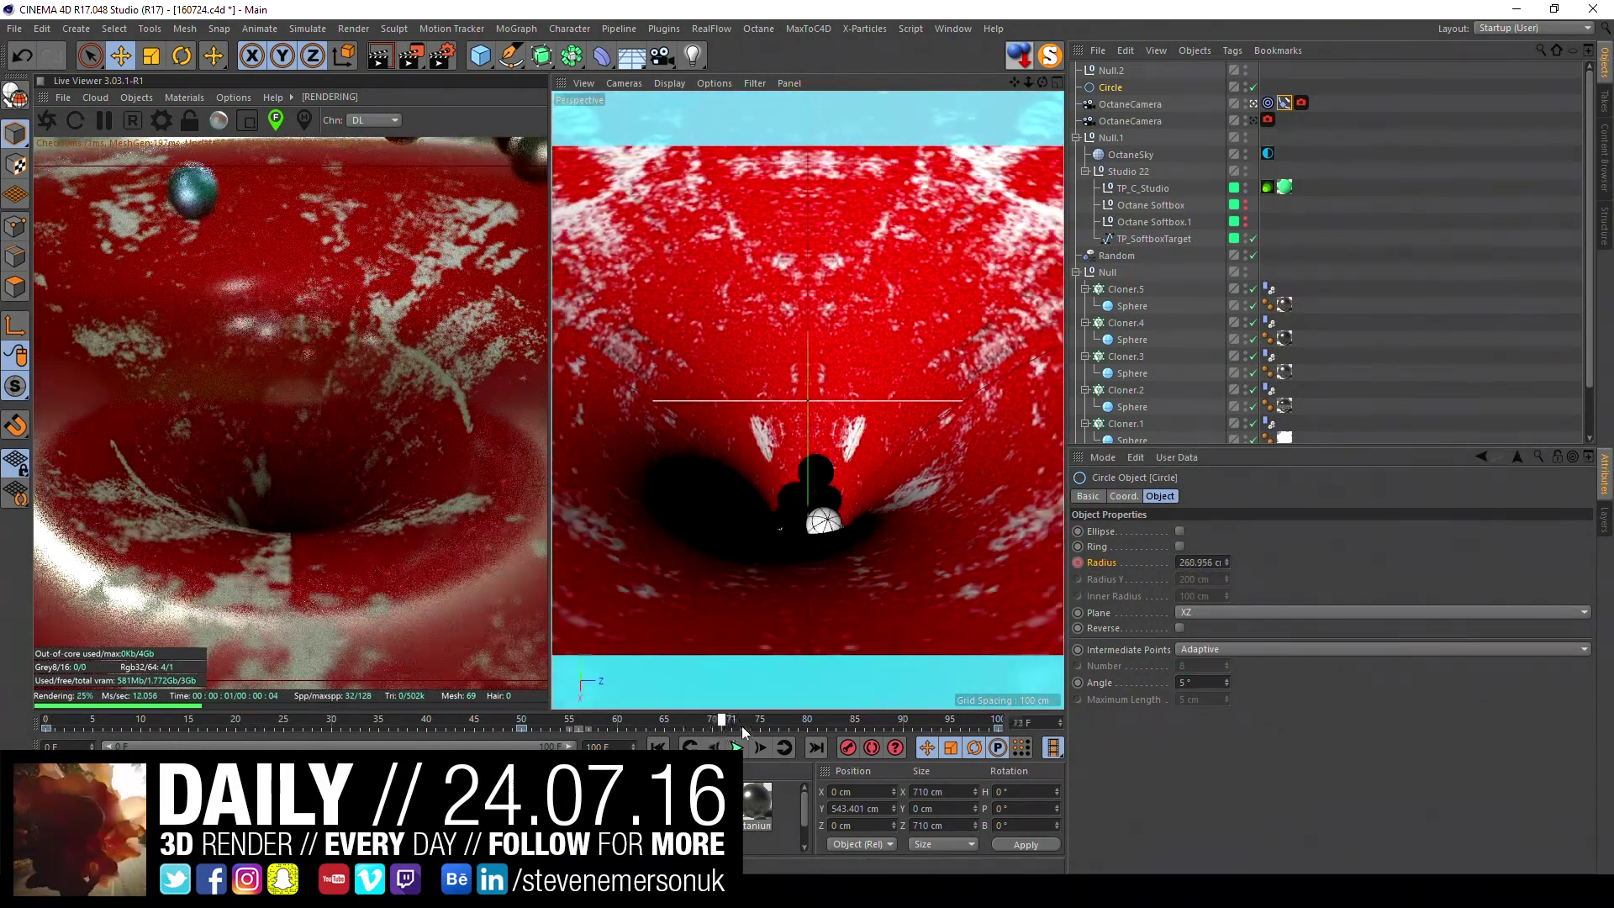
pyautogui.click(736, 748)
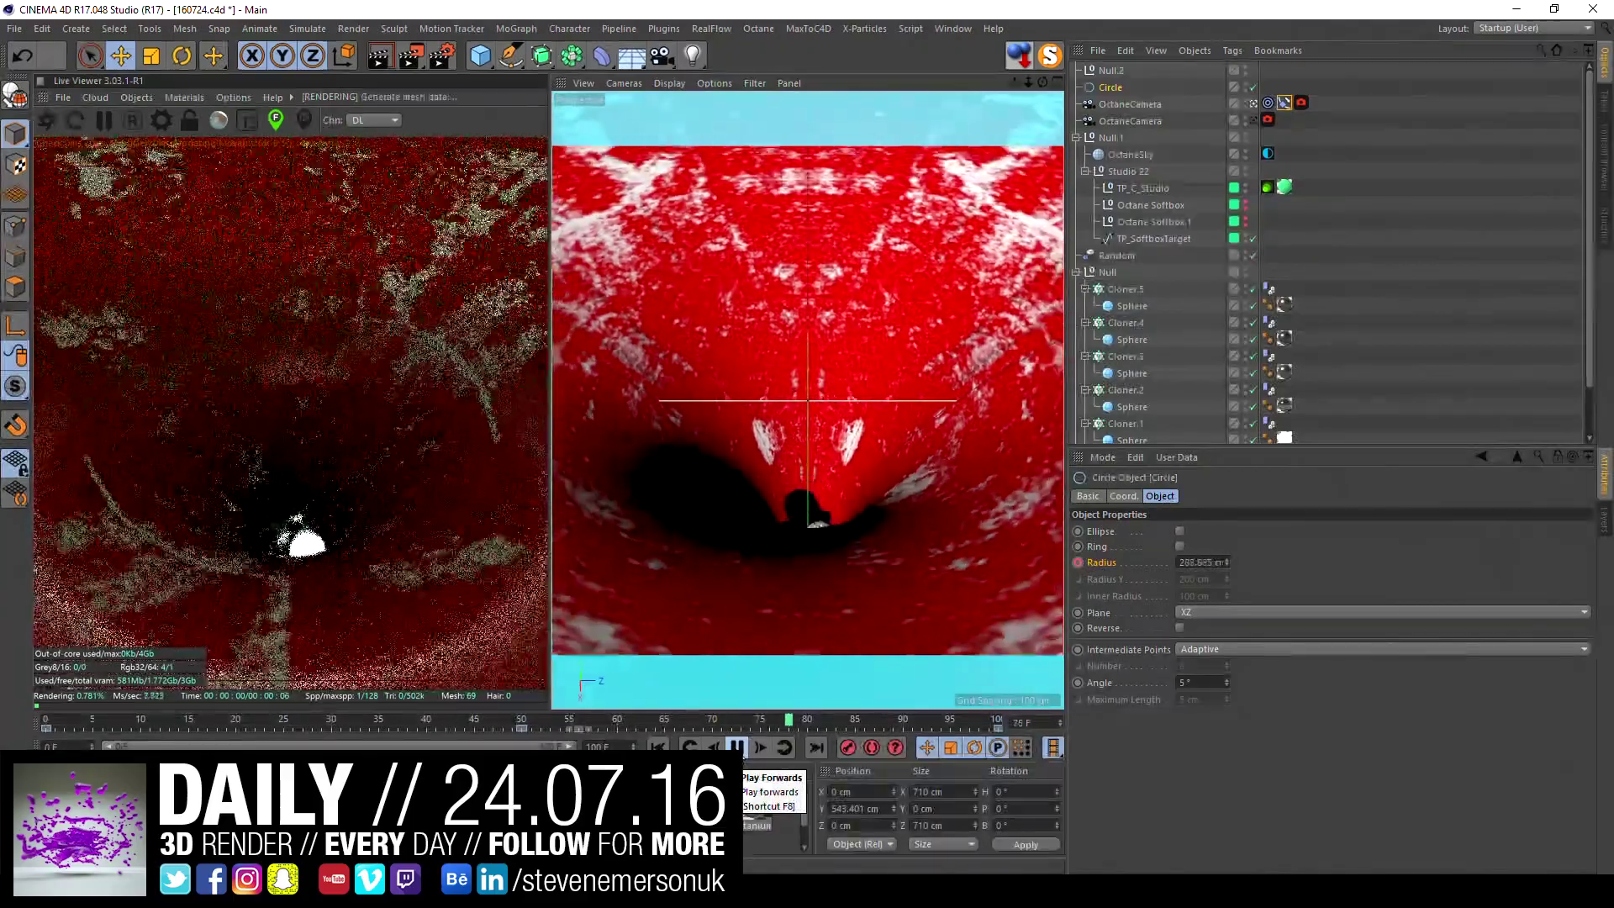
pyautogui.click(738, 749)
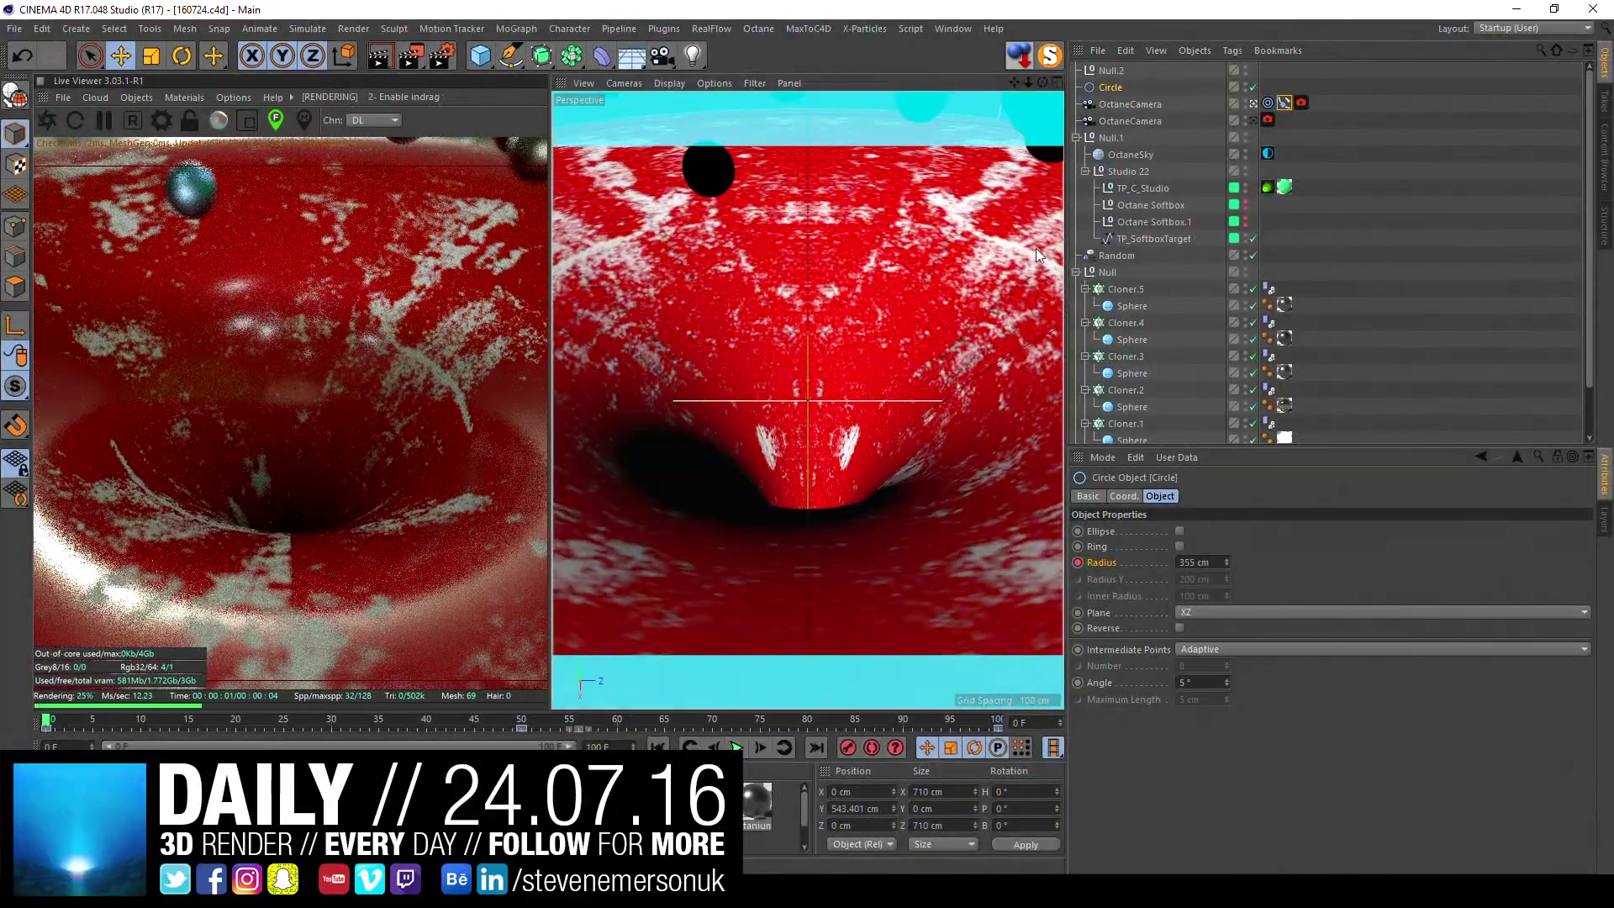
# - Keyframe the OctaneCamera's Align to Spline position at 0% on frame 0 and again at frame 50
pyautogui.click(1379, 146)
pyautogui.click(1279, 102)
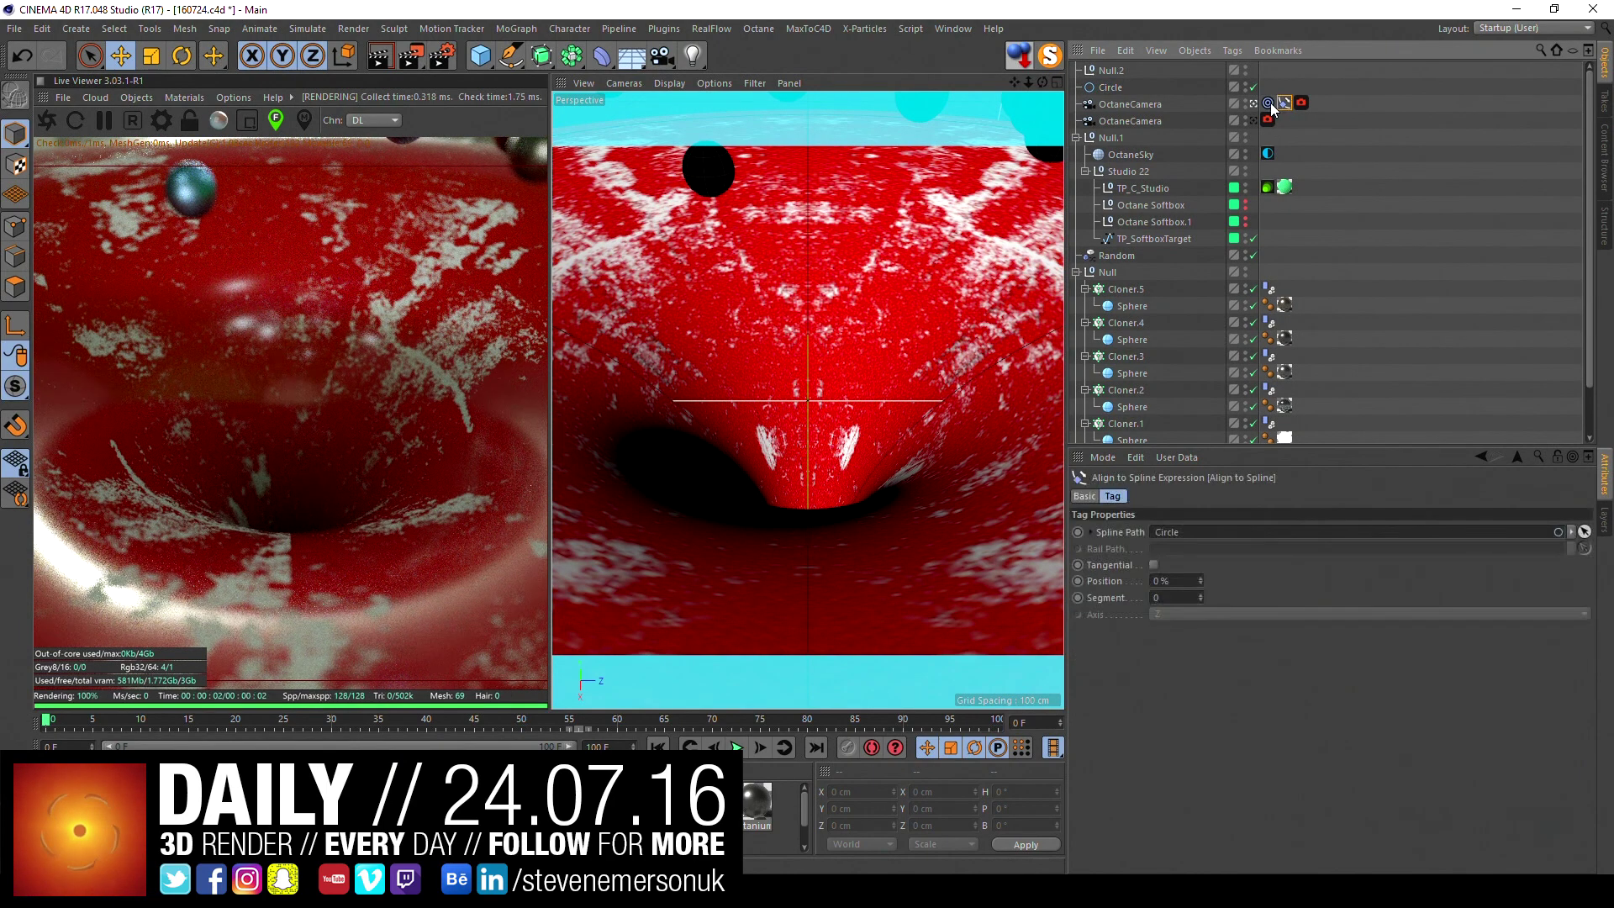
pyautogui.click(1158, 107)
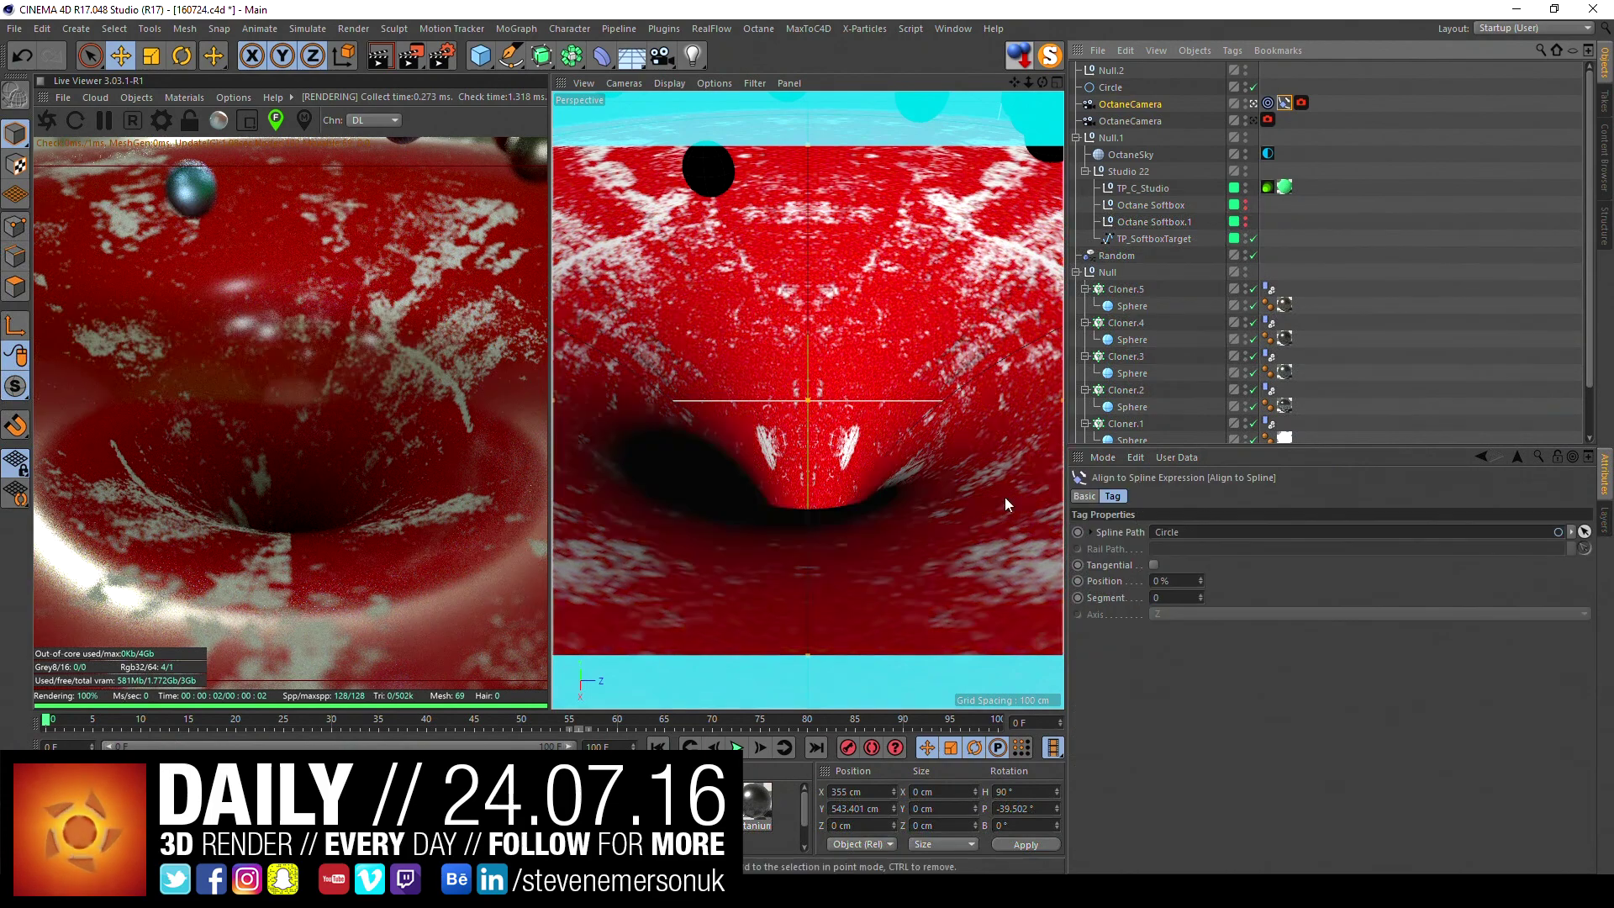
pyautogui.click(1078, 582)
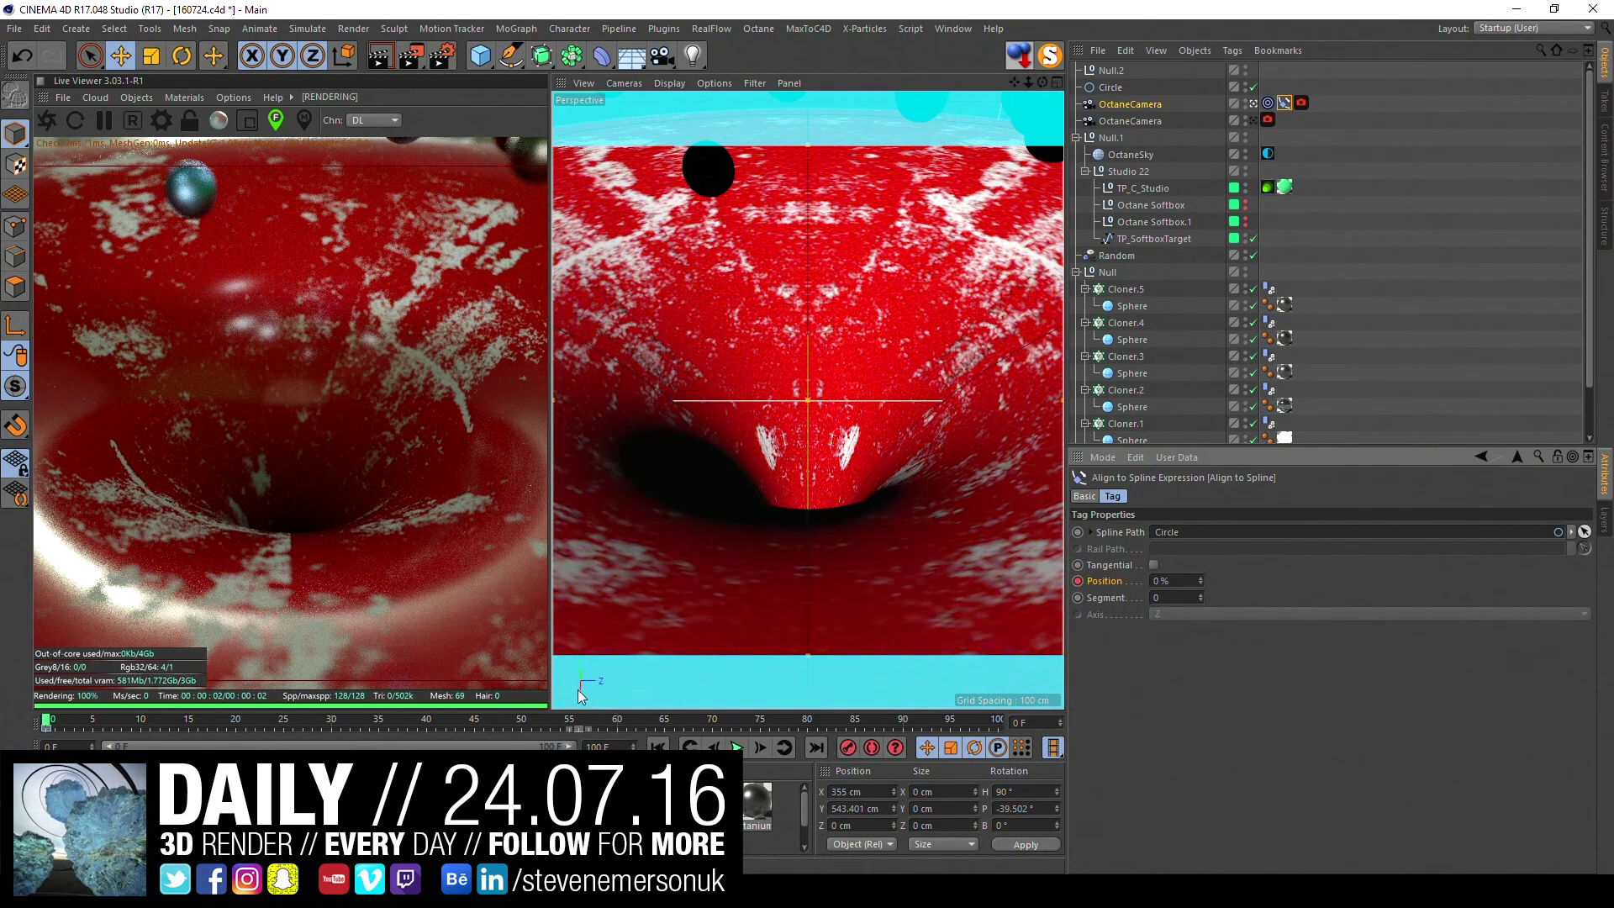
pyautogui.moveTo(522, 718); pyautogui.dragTo(998, 720)
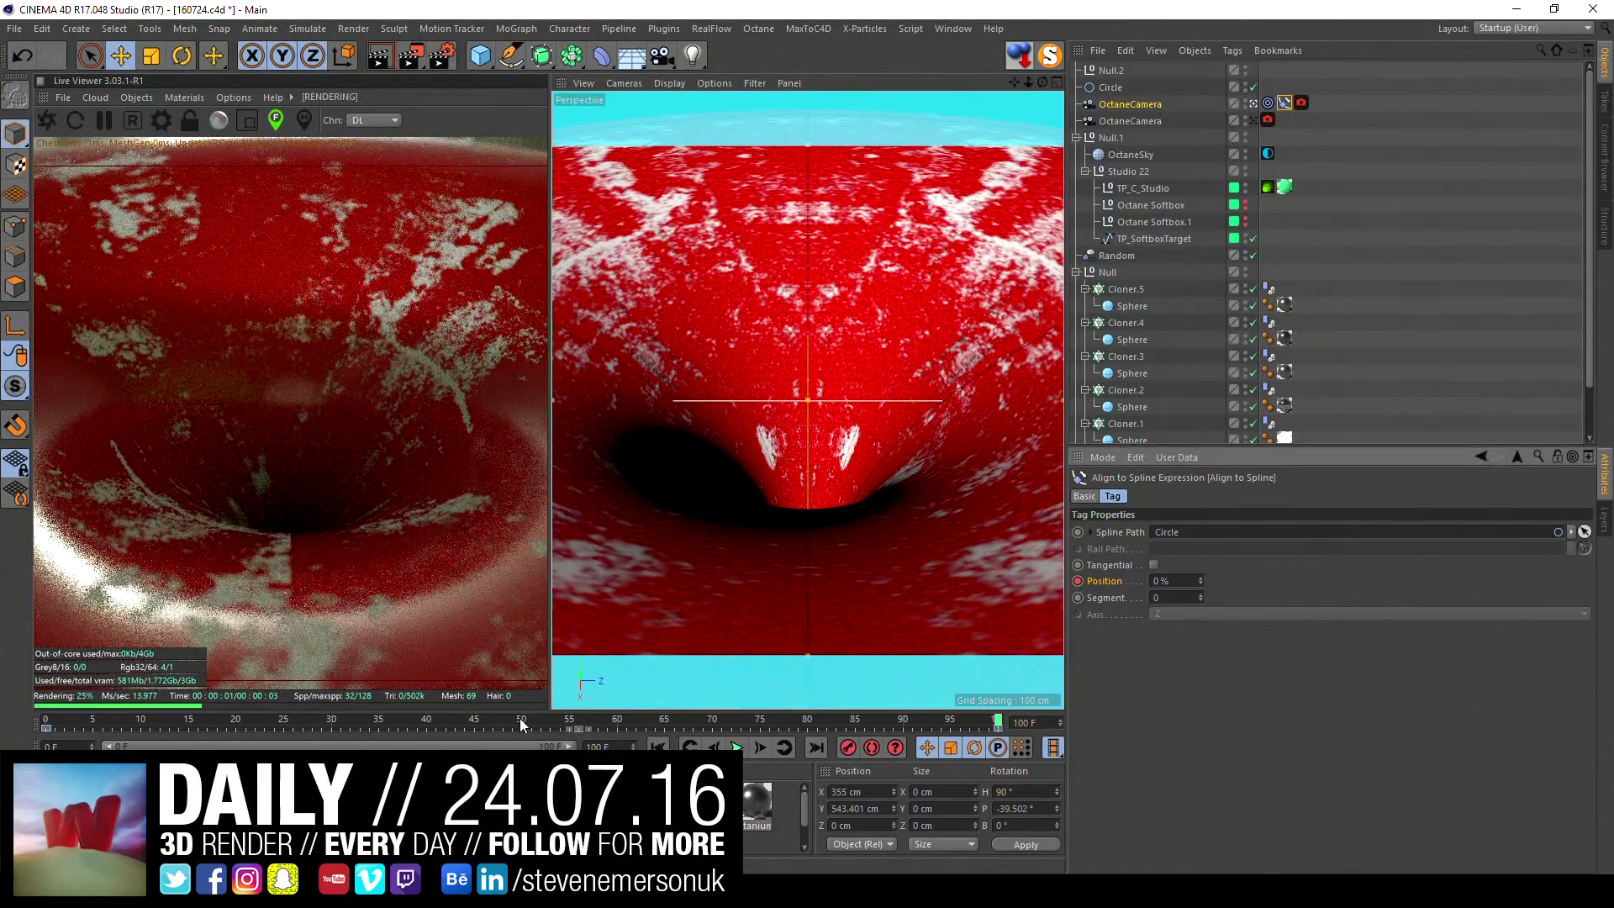
pyautogui.click(521, 720)
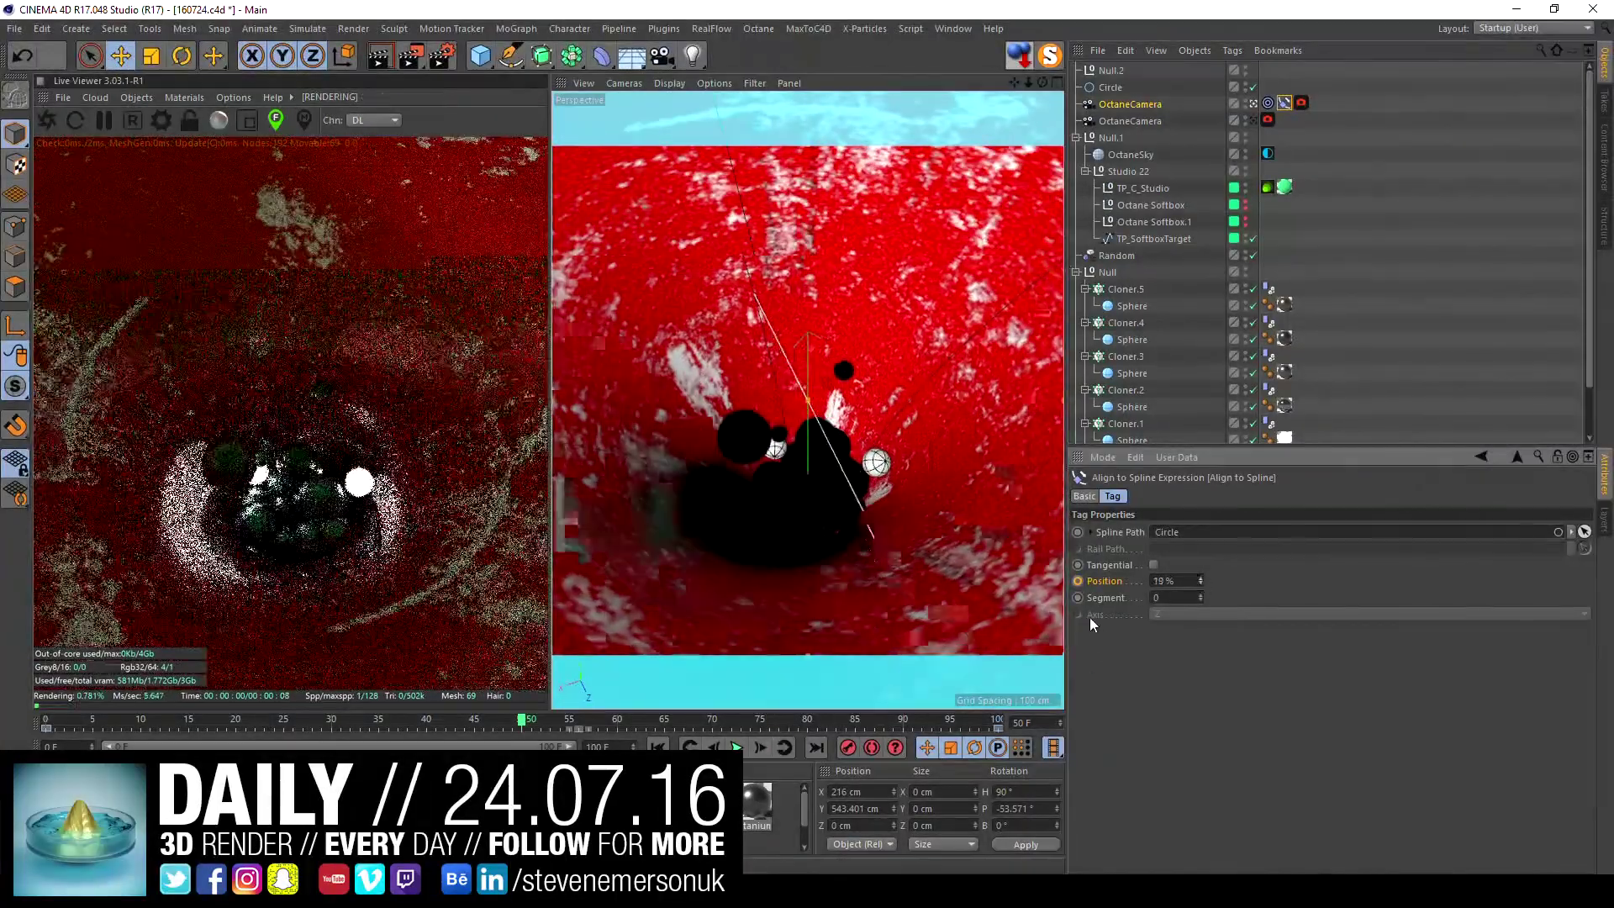
pyautogui.keyDown('ctrl'); pyautogui.click(1078, 581); pyautogui.keyUp('ctrl')
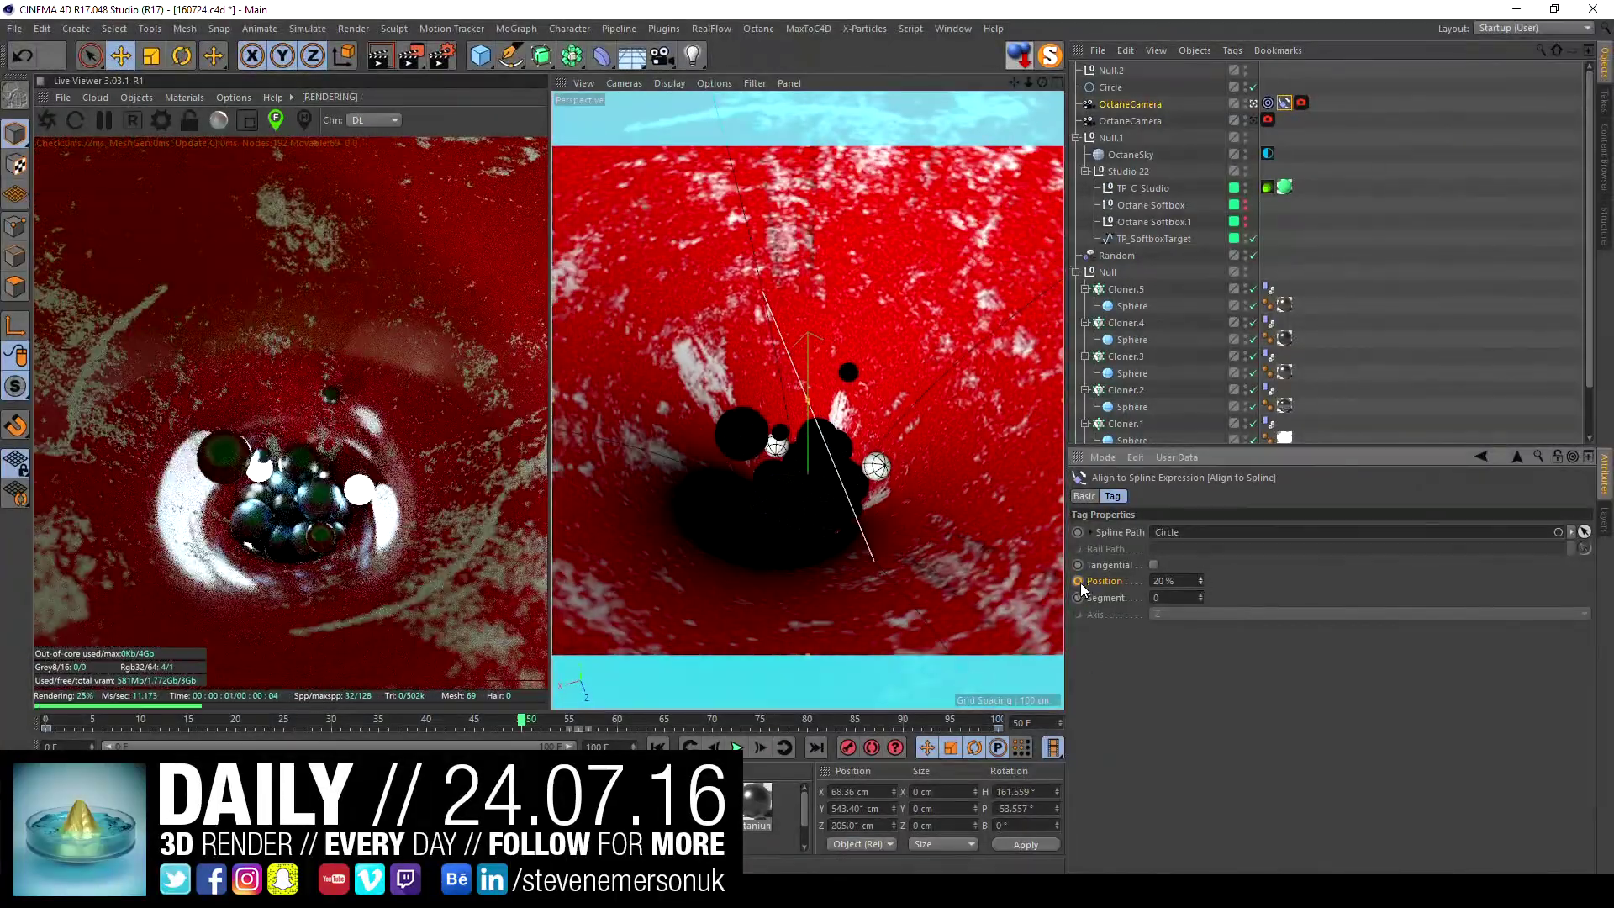
# - Preview the camera move, re-key frame 50 at 5% position, save, and replay
pyautogui.click(737, 748)
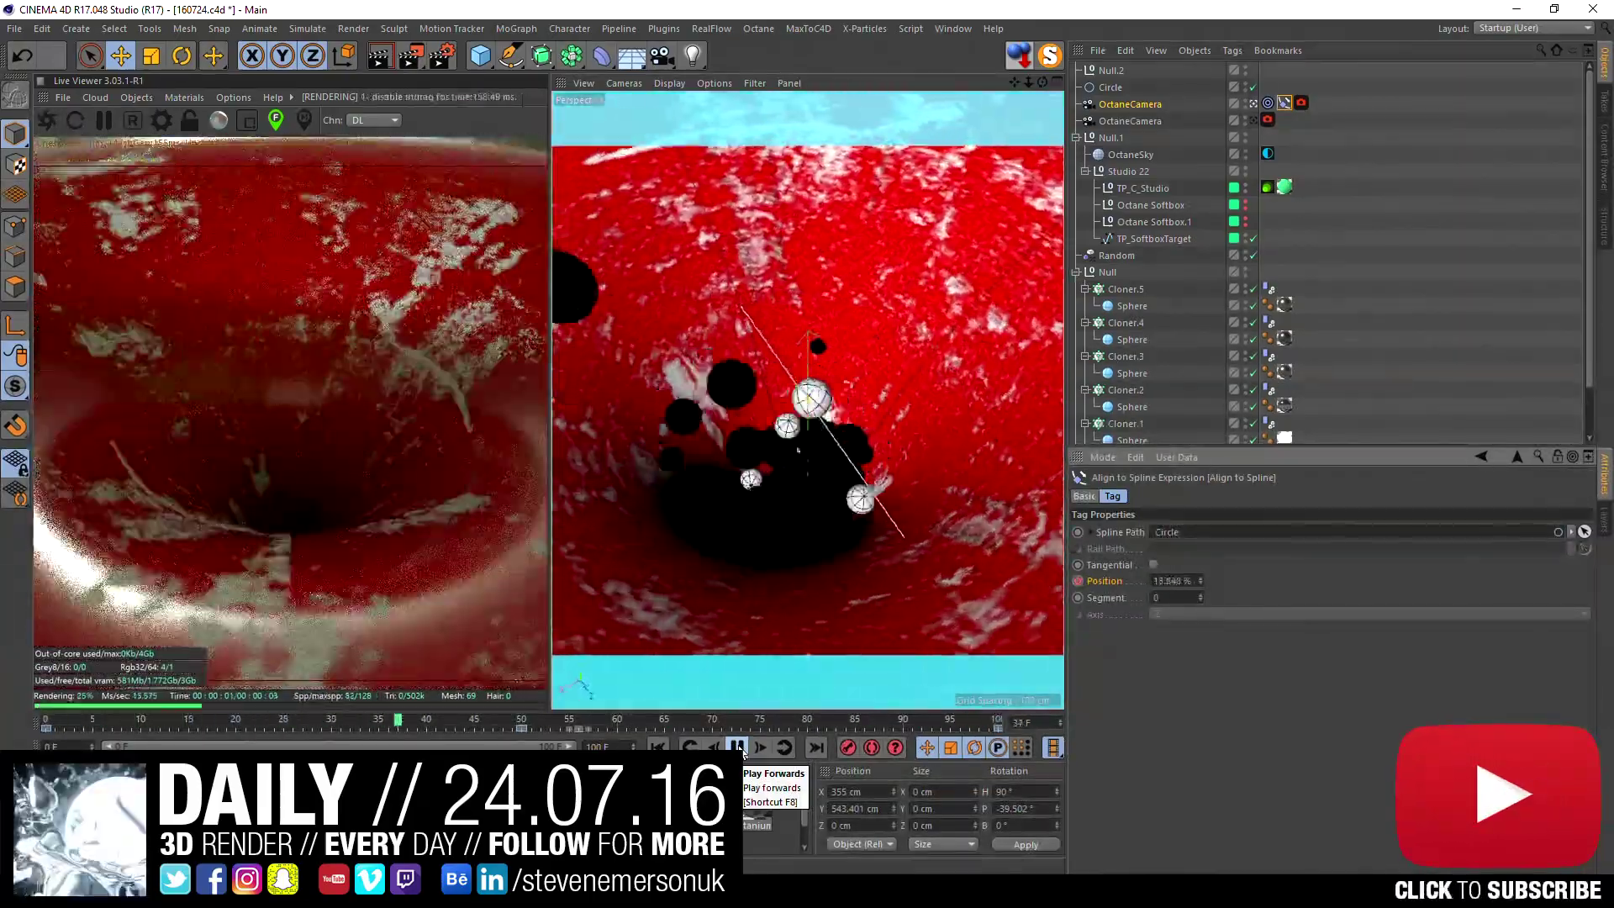
pyautogui.click(738, 748)
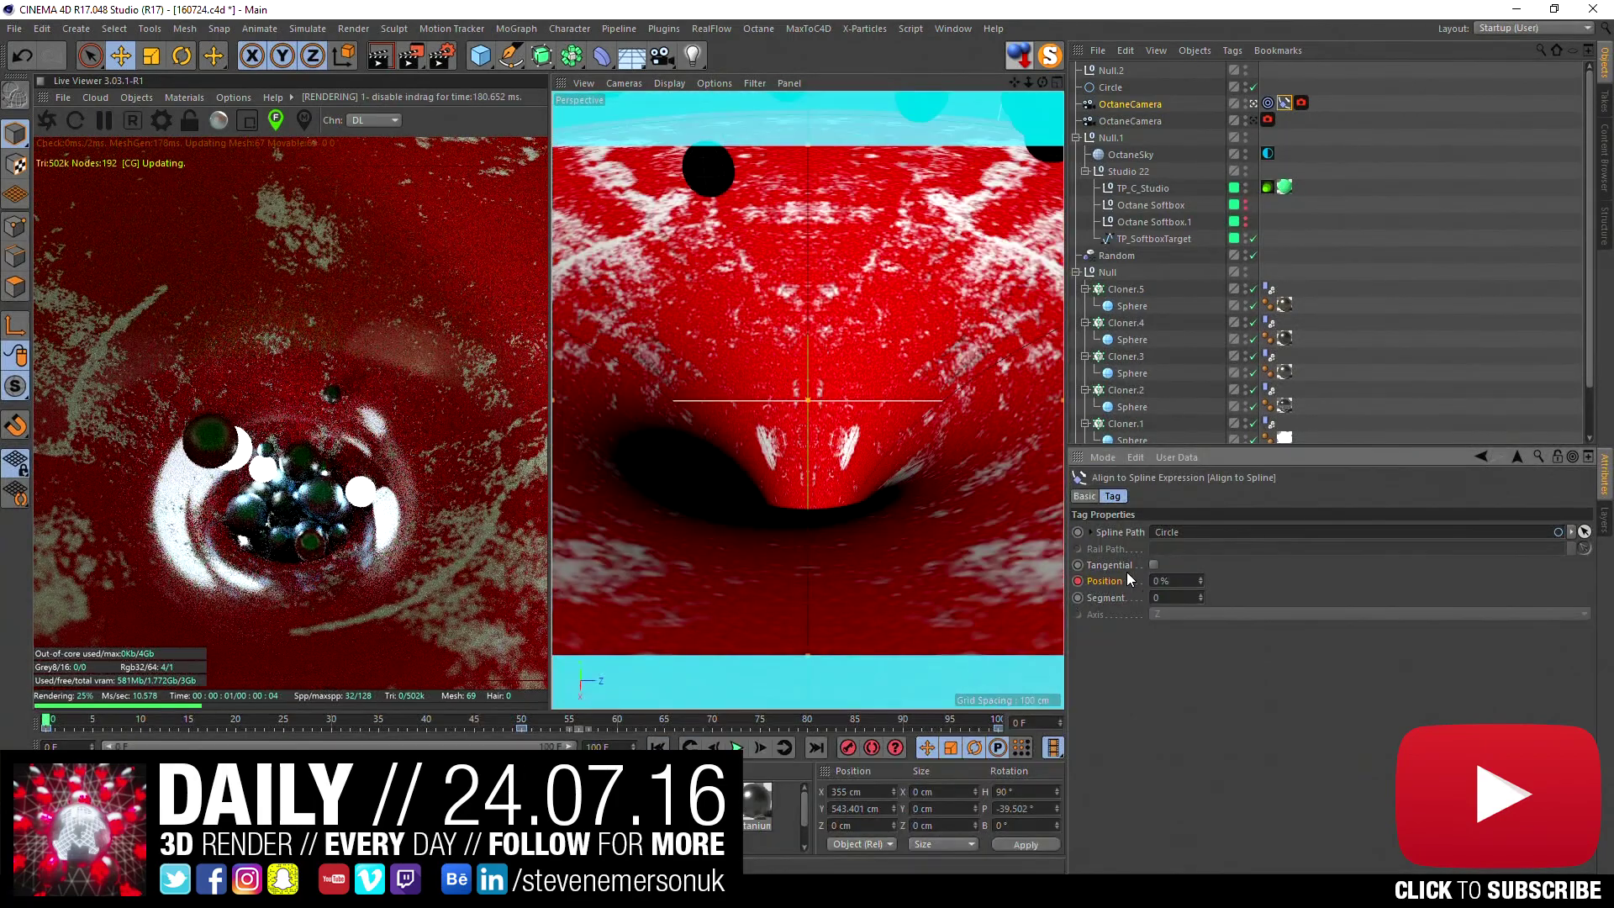
pyautogui.click(521, 723)
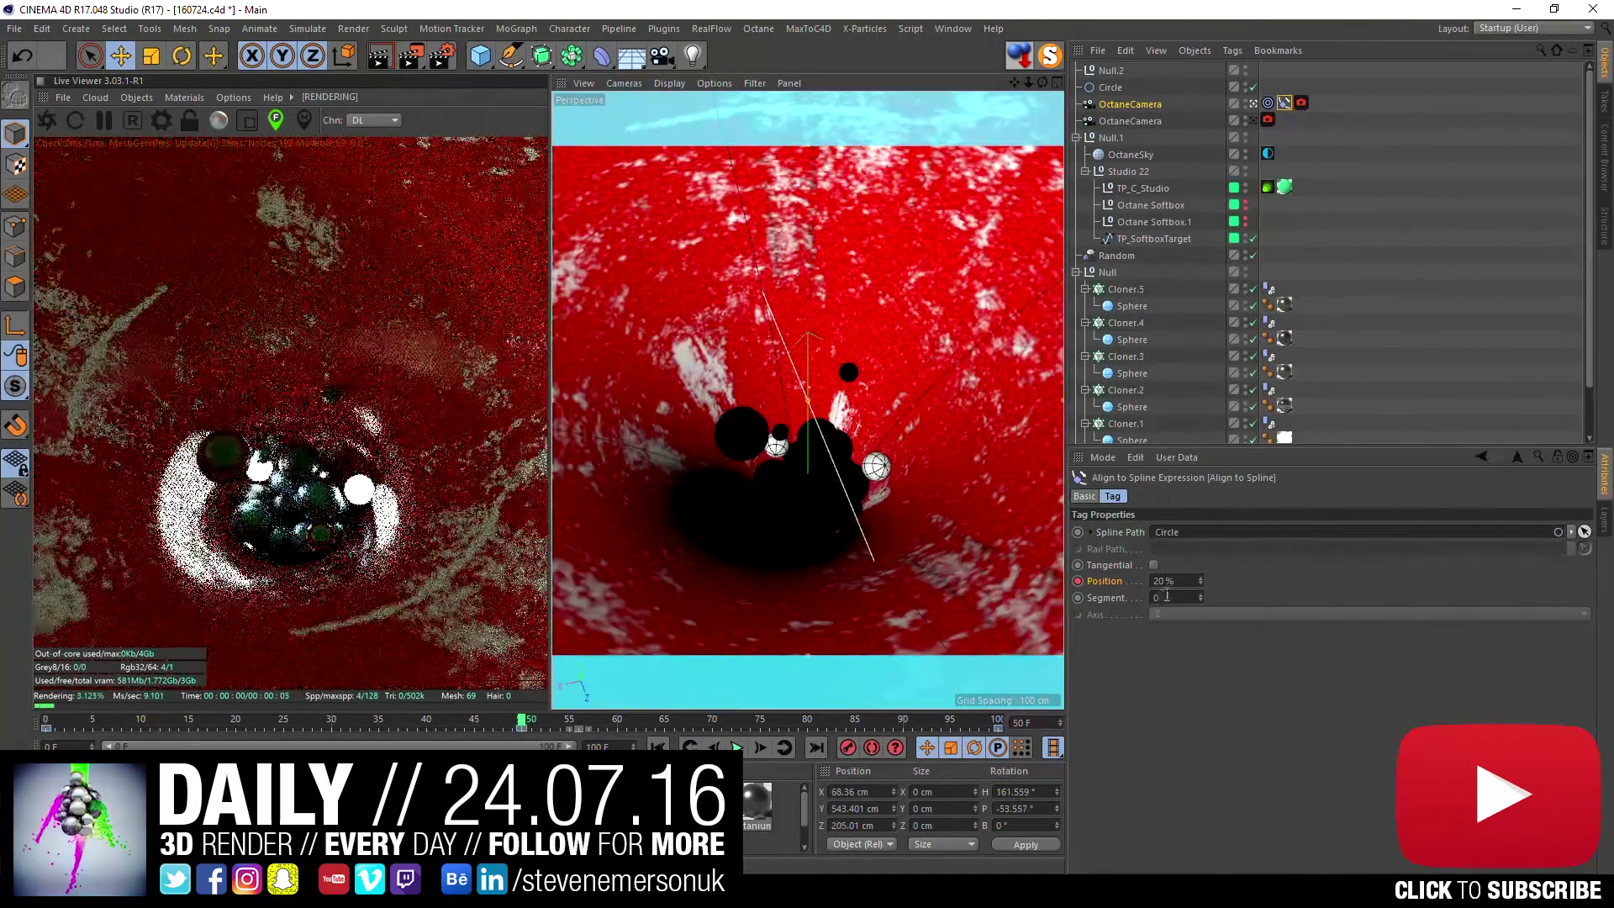
pyautogui.keyDown('ctrl'); pyautogui.click(1078, 580); pyautogui.keyUp('ctrl')
pyautogui.click(738, 748)
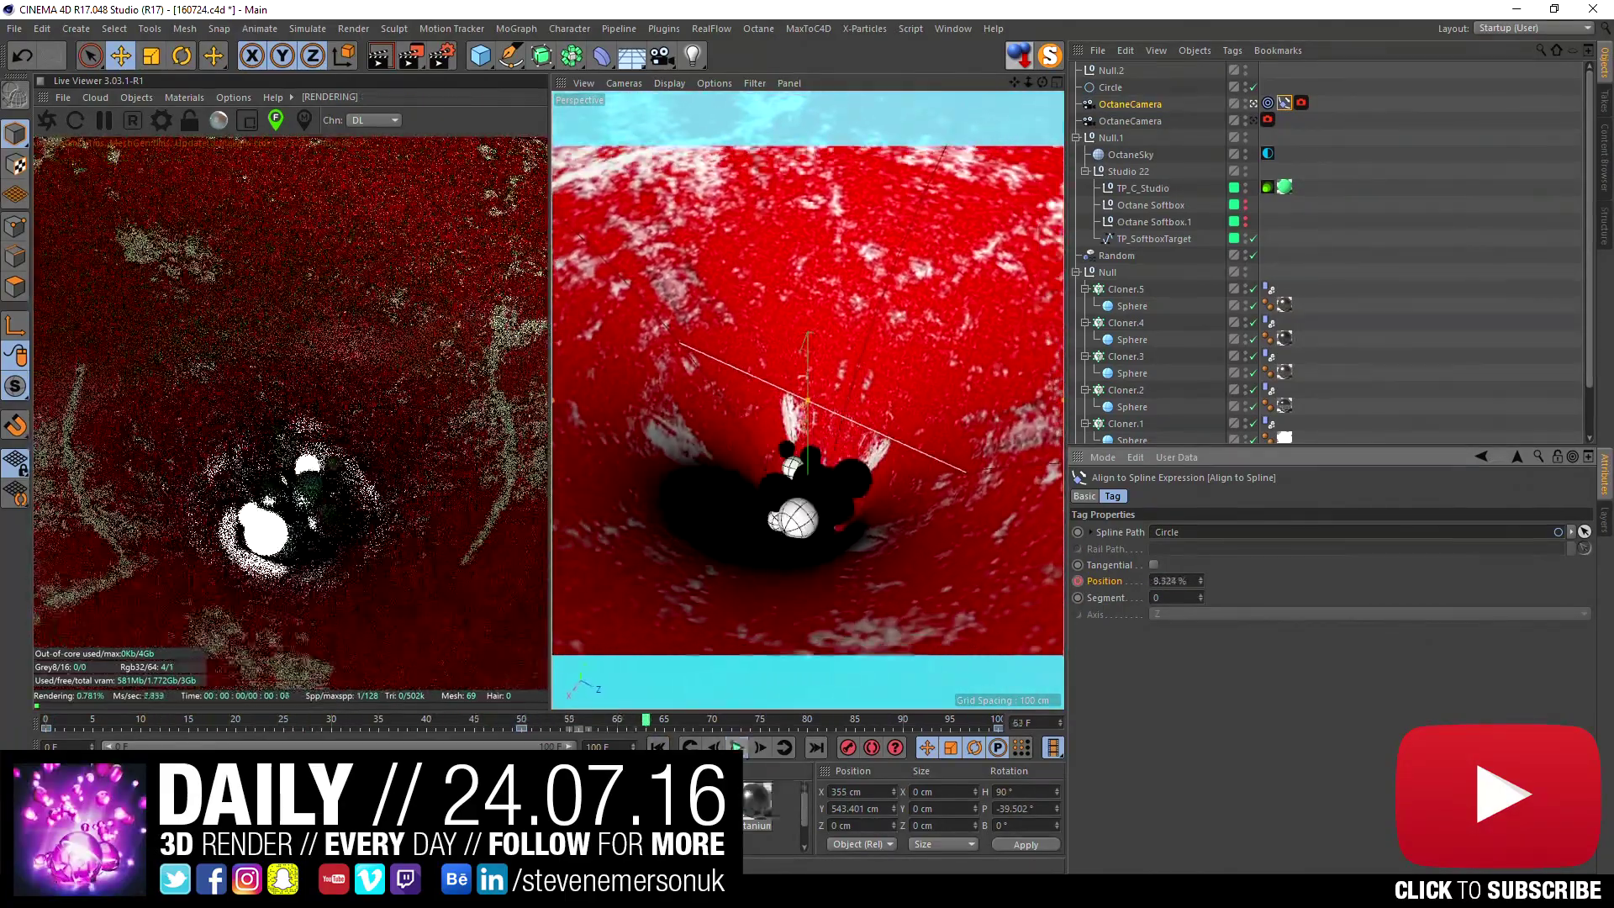
pyautogui.hotkey('shift', 'f')
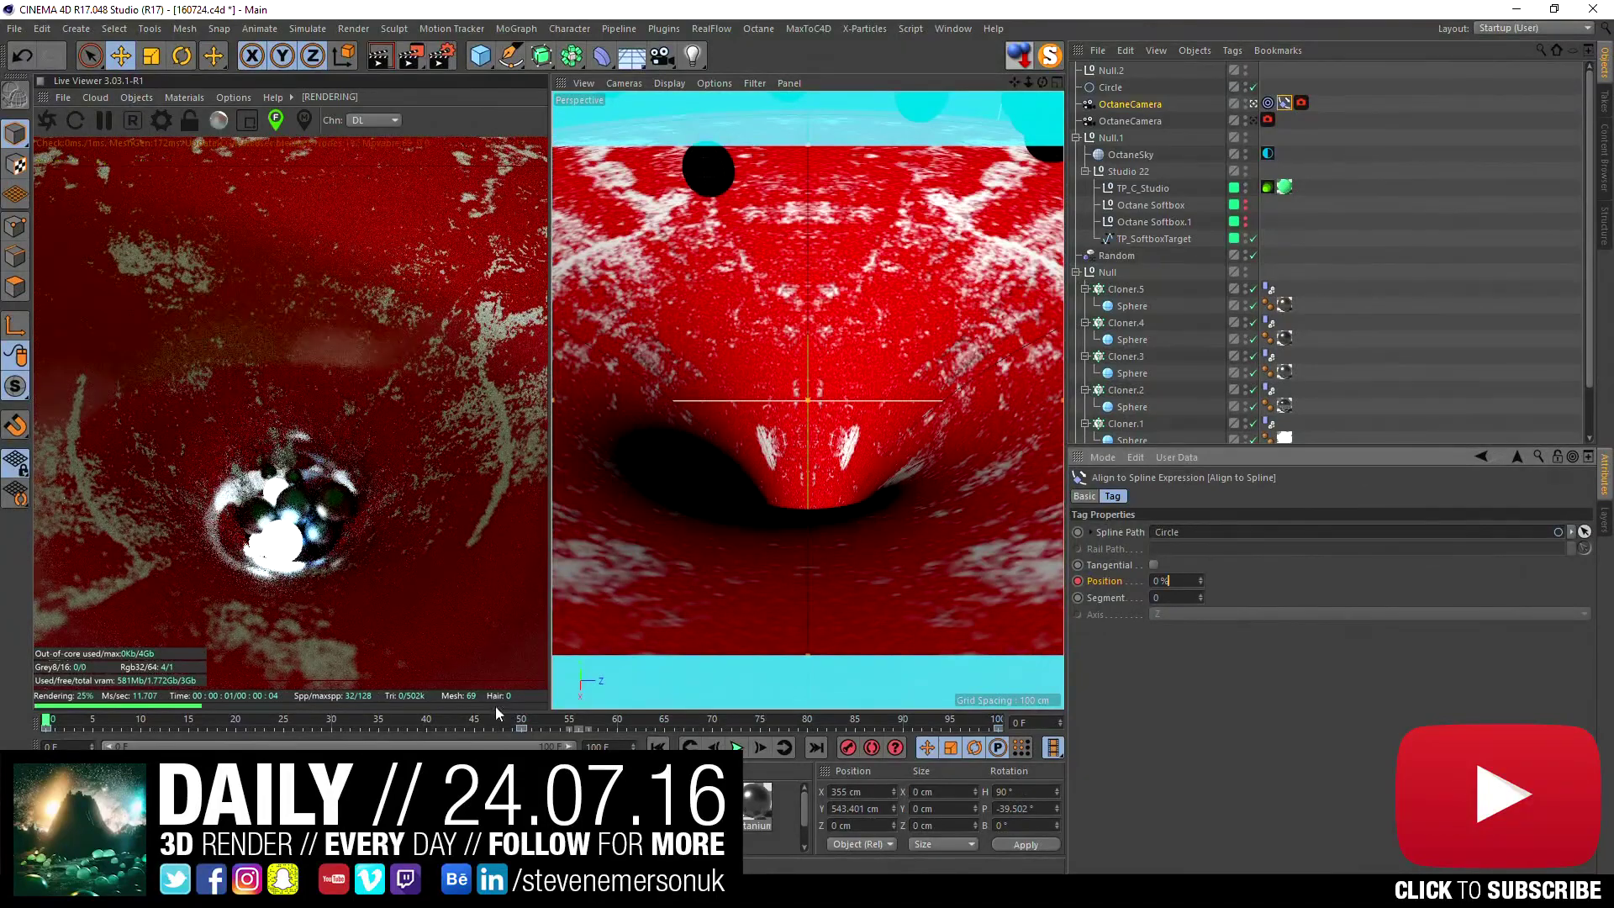
pyautogui.click(521, 725)
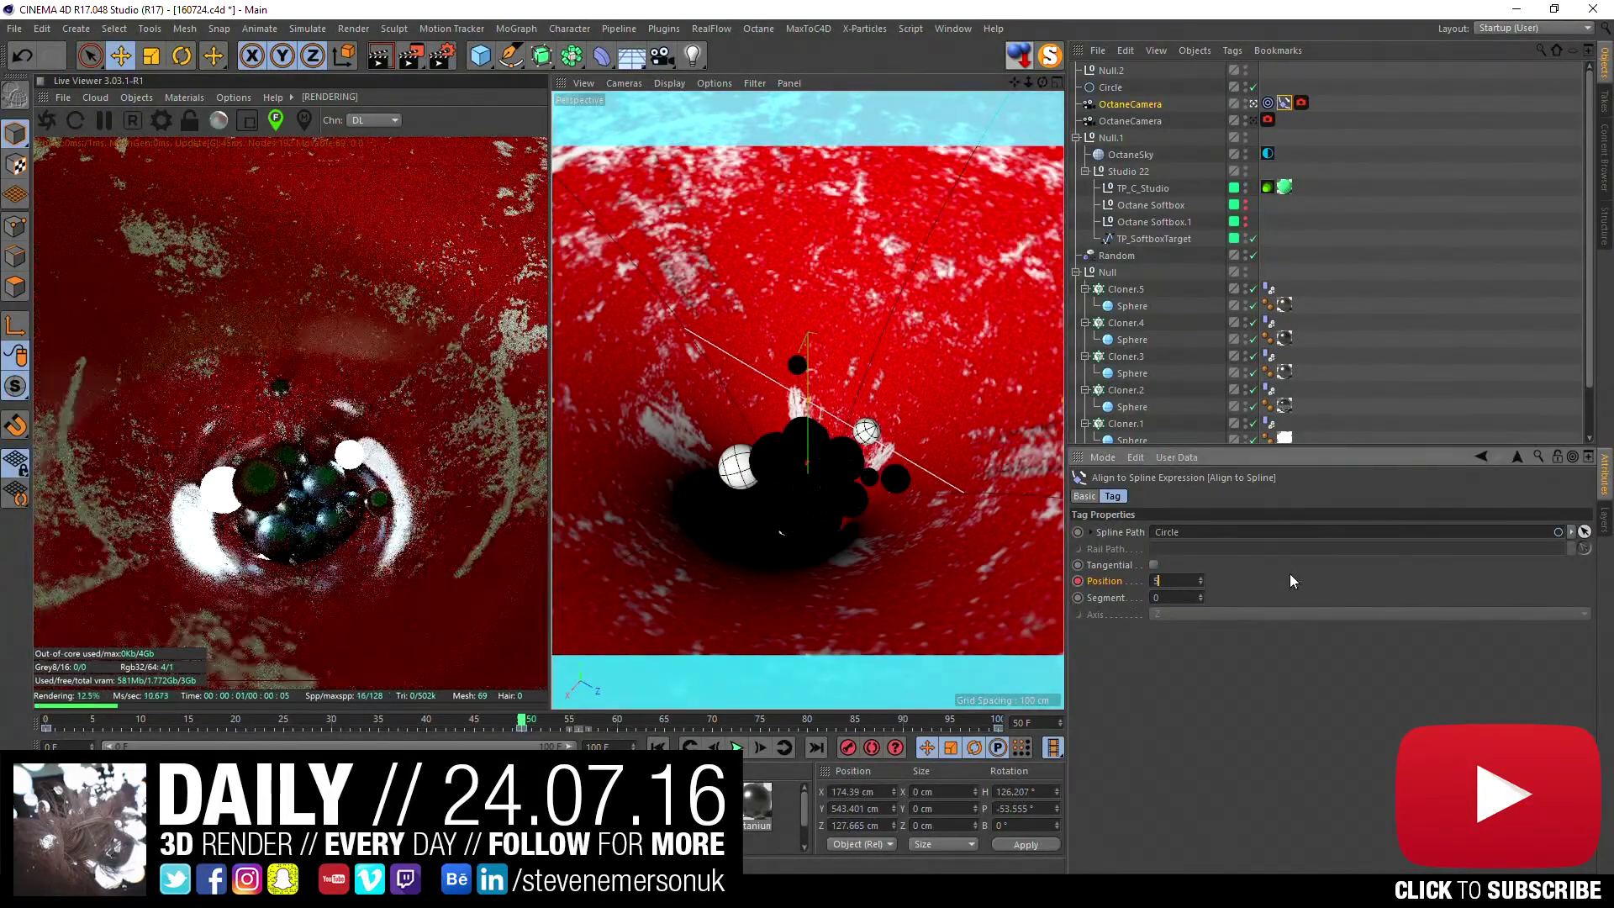
pyautogui.press('Return')
pyautogui.hotkey('ctrl', 's')
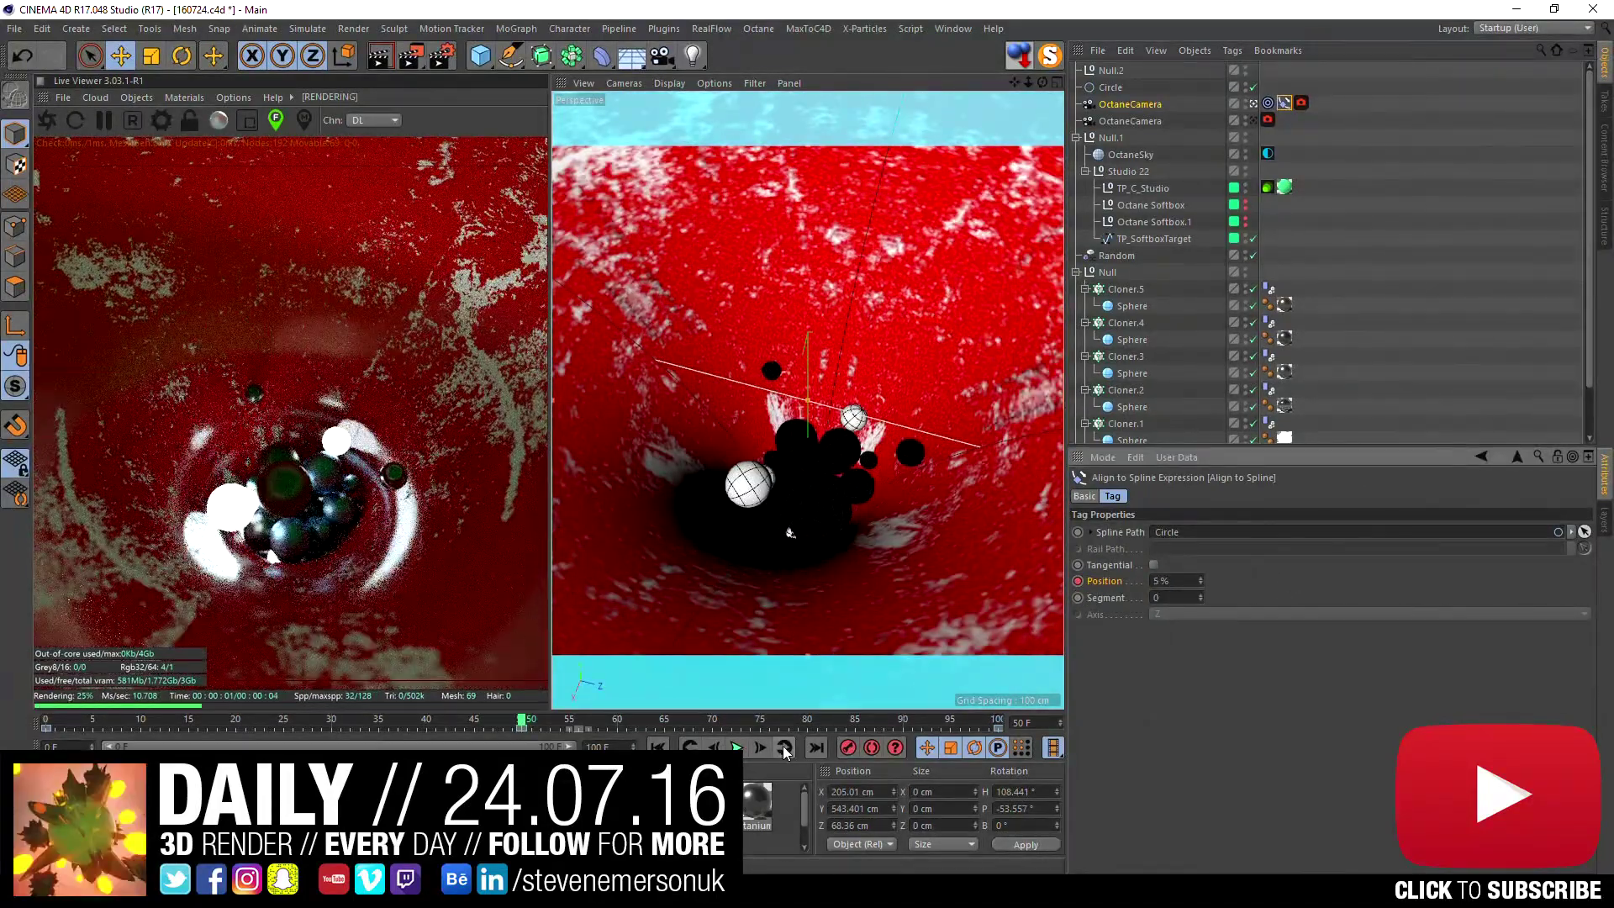
pyautogui.press('F8')
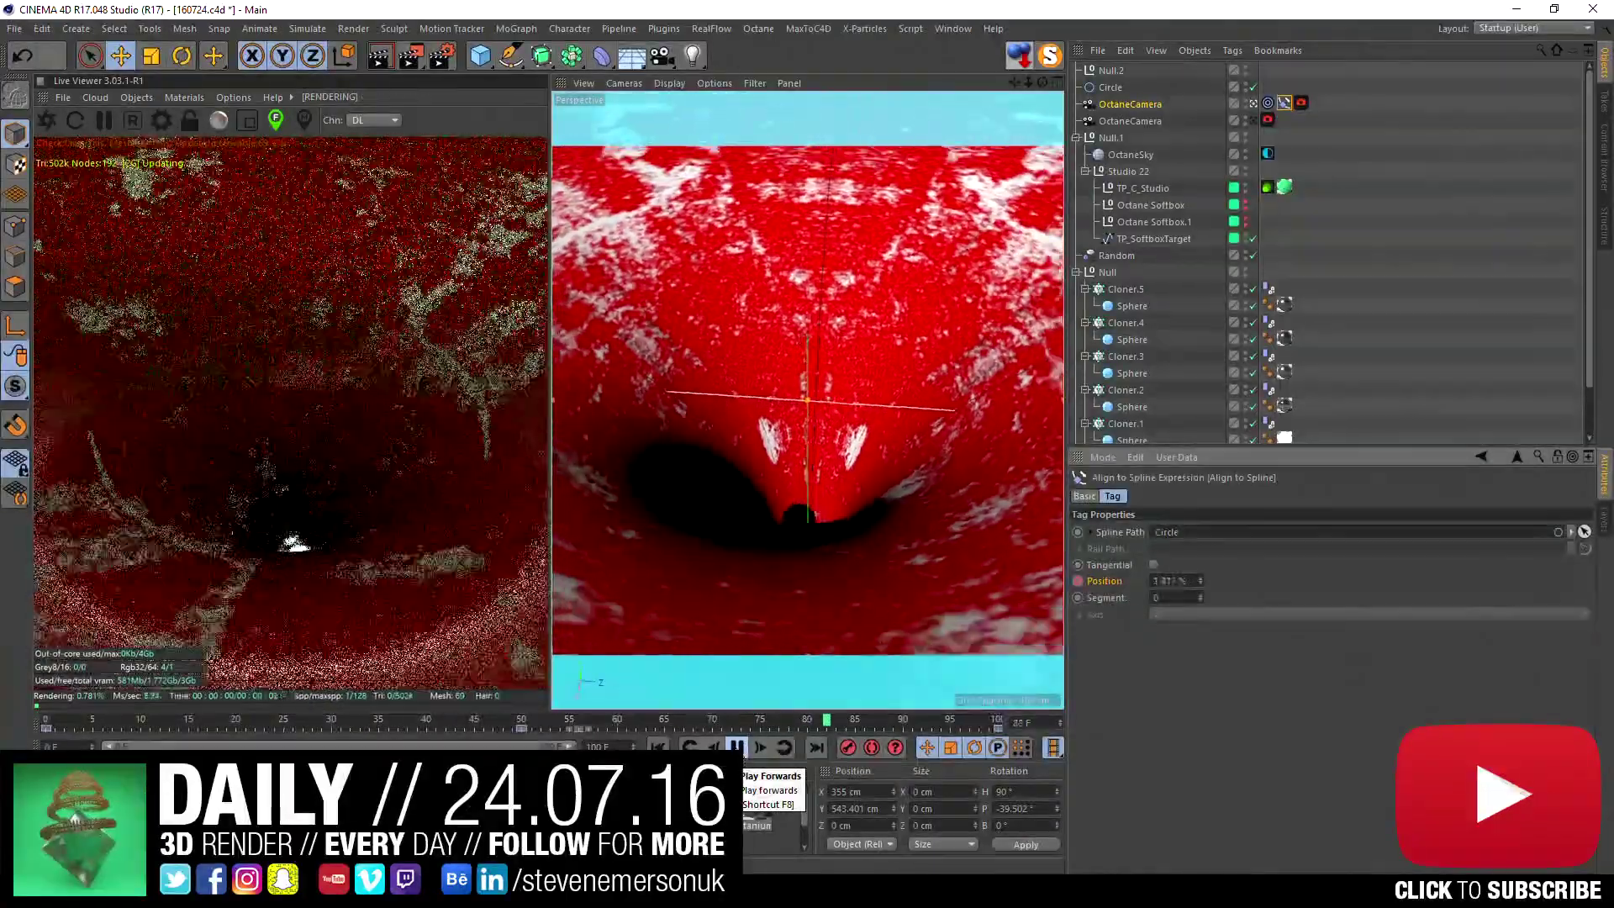
pyautogui.click(1113, 72)
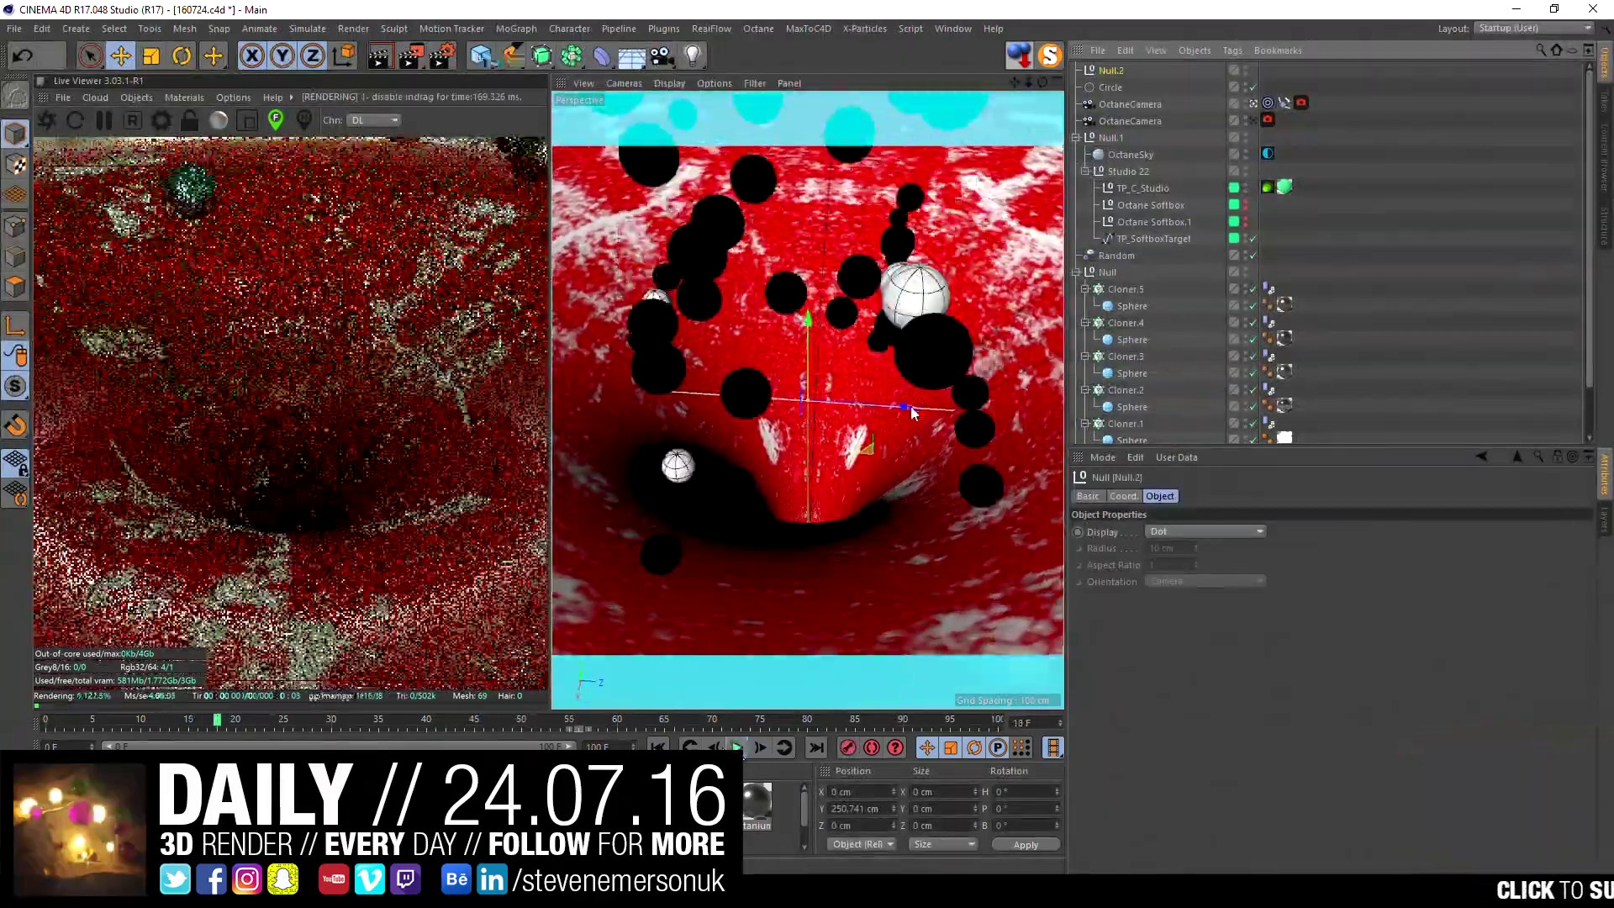
# - Set Null.2's Z position to 0 cm, preview playback, and scrub a few frames
pyautogui.moveTo(908, 404); pyautogui.dragTo(886, 403)
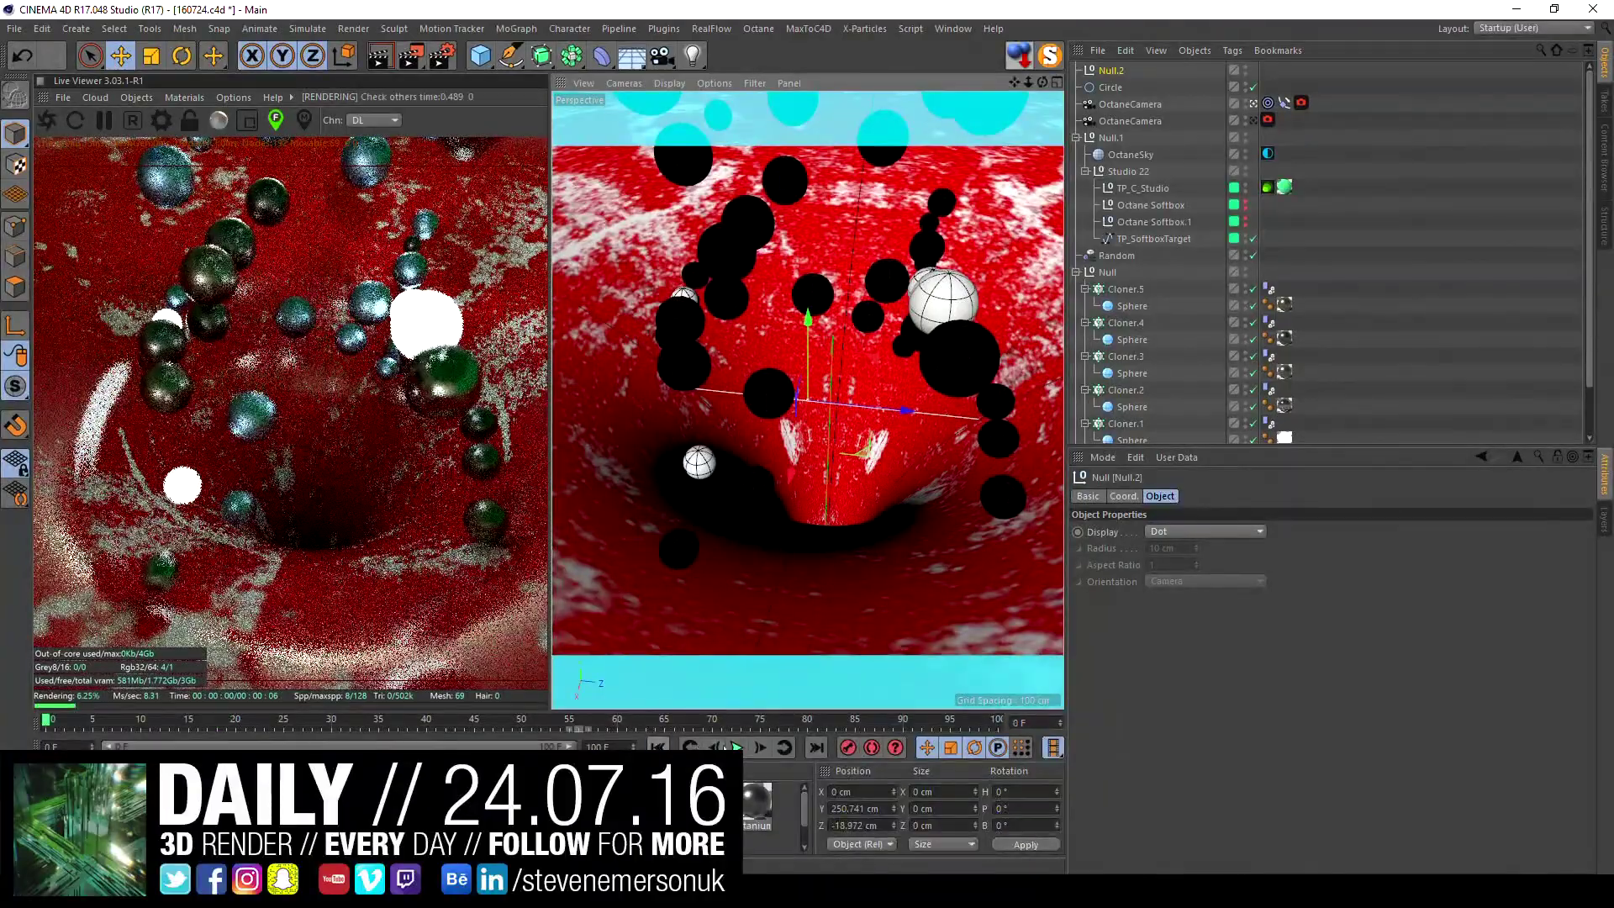
pyautogui.click(737, 748)
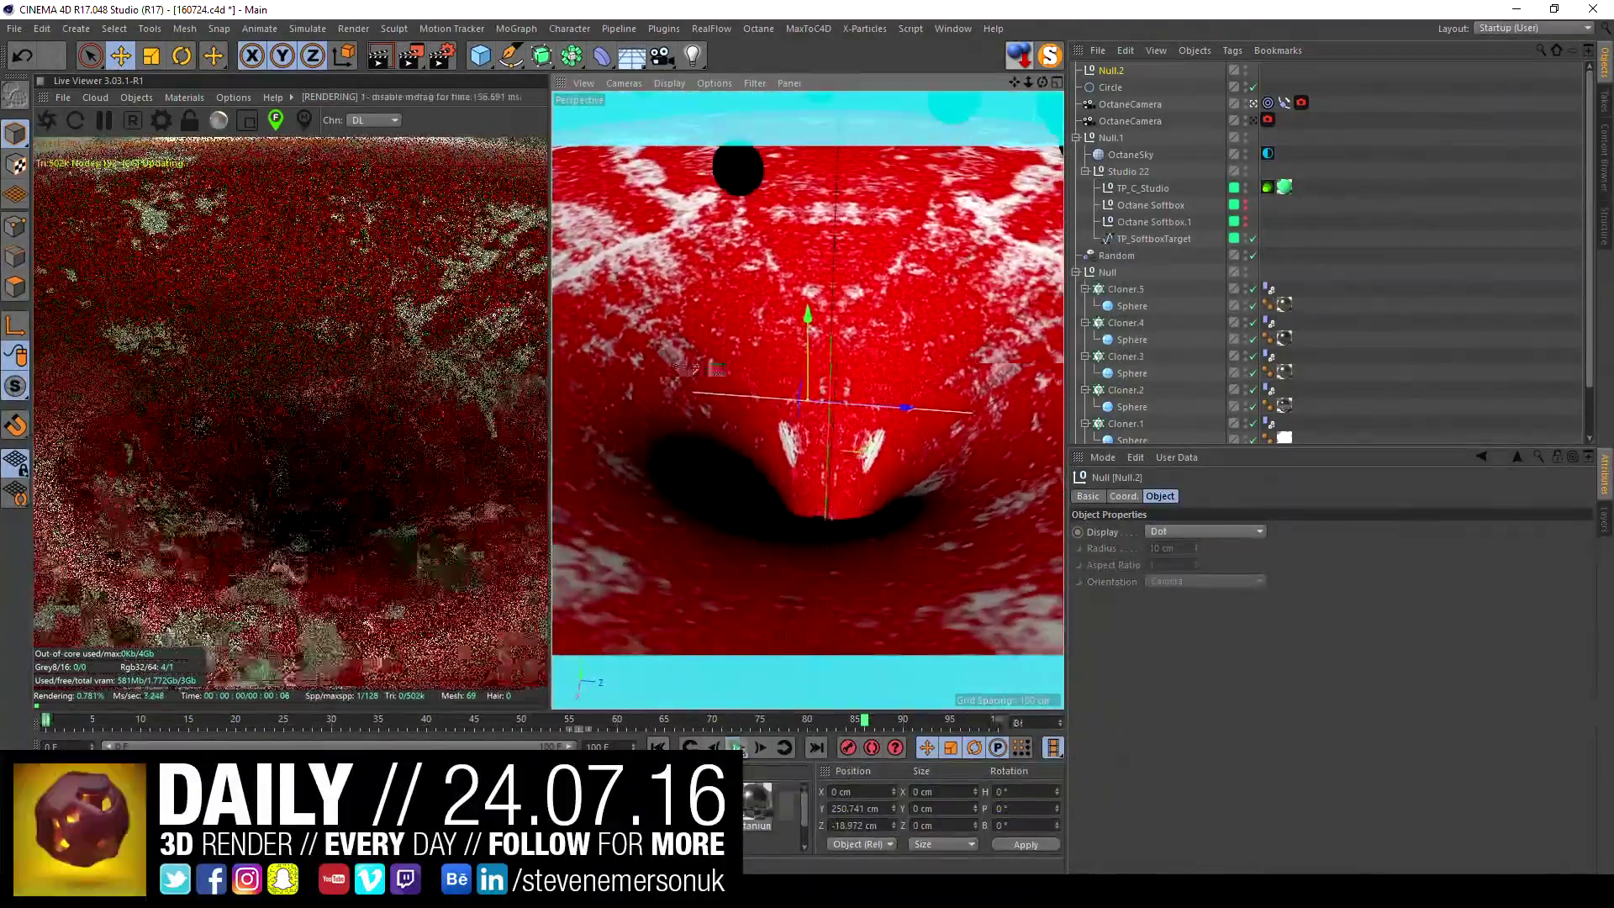
pyautogui.click(1285, 102)
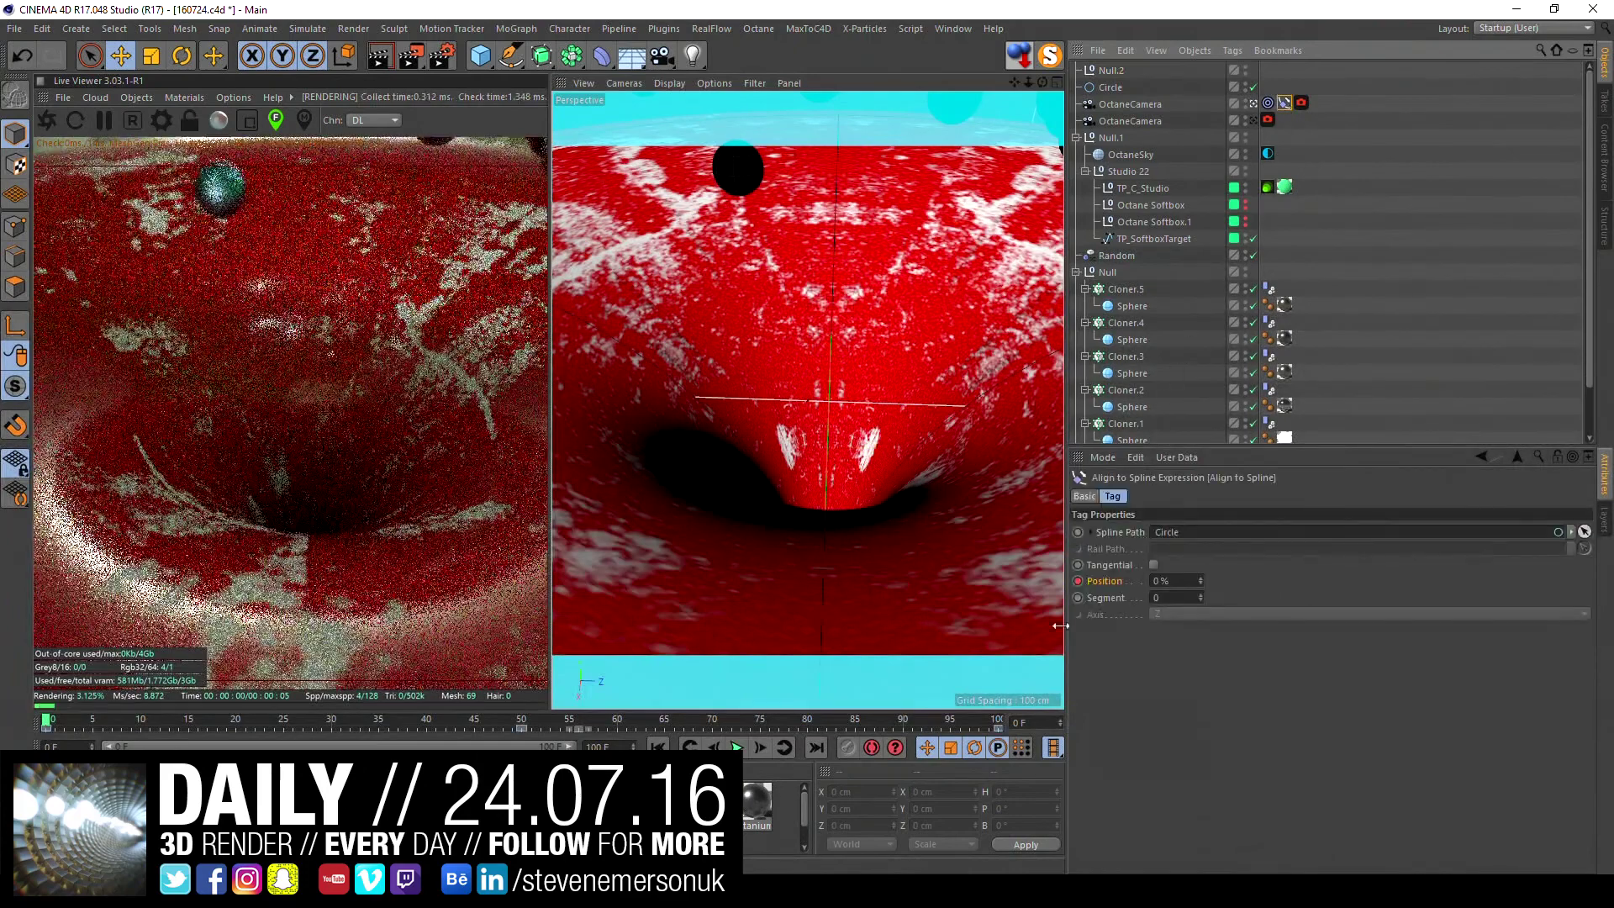
pyautogui.click(1303, 181)
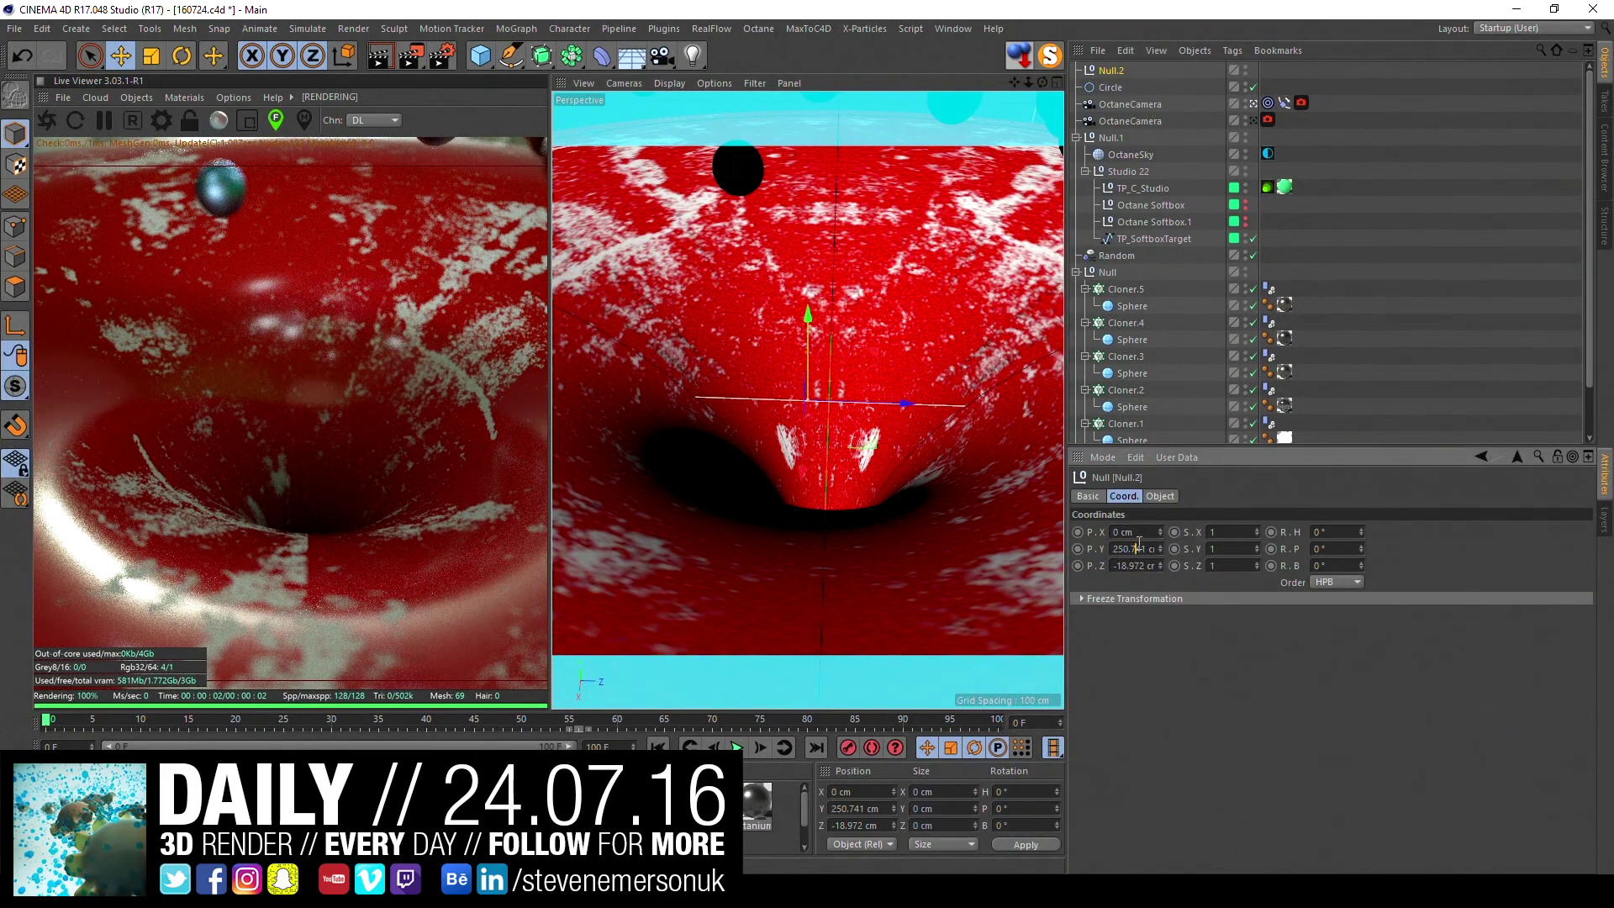
pyautogui.write('0')
pyautogui.press('Return')
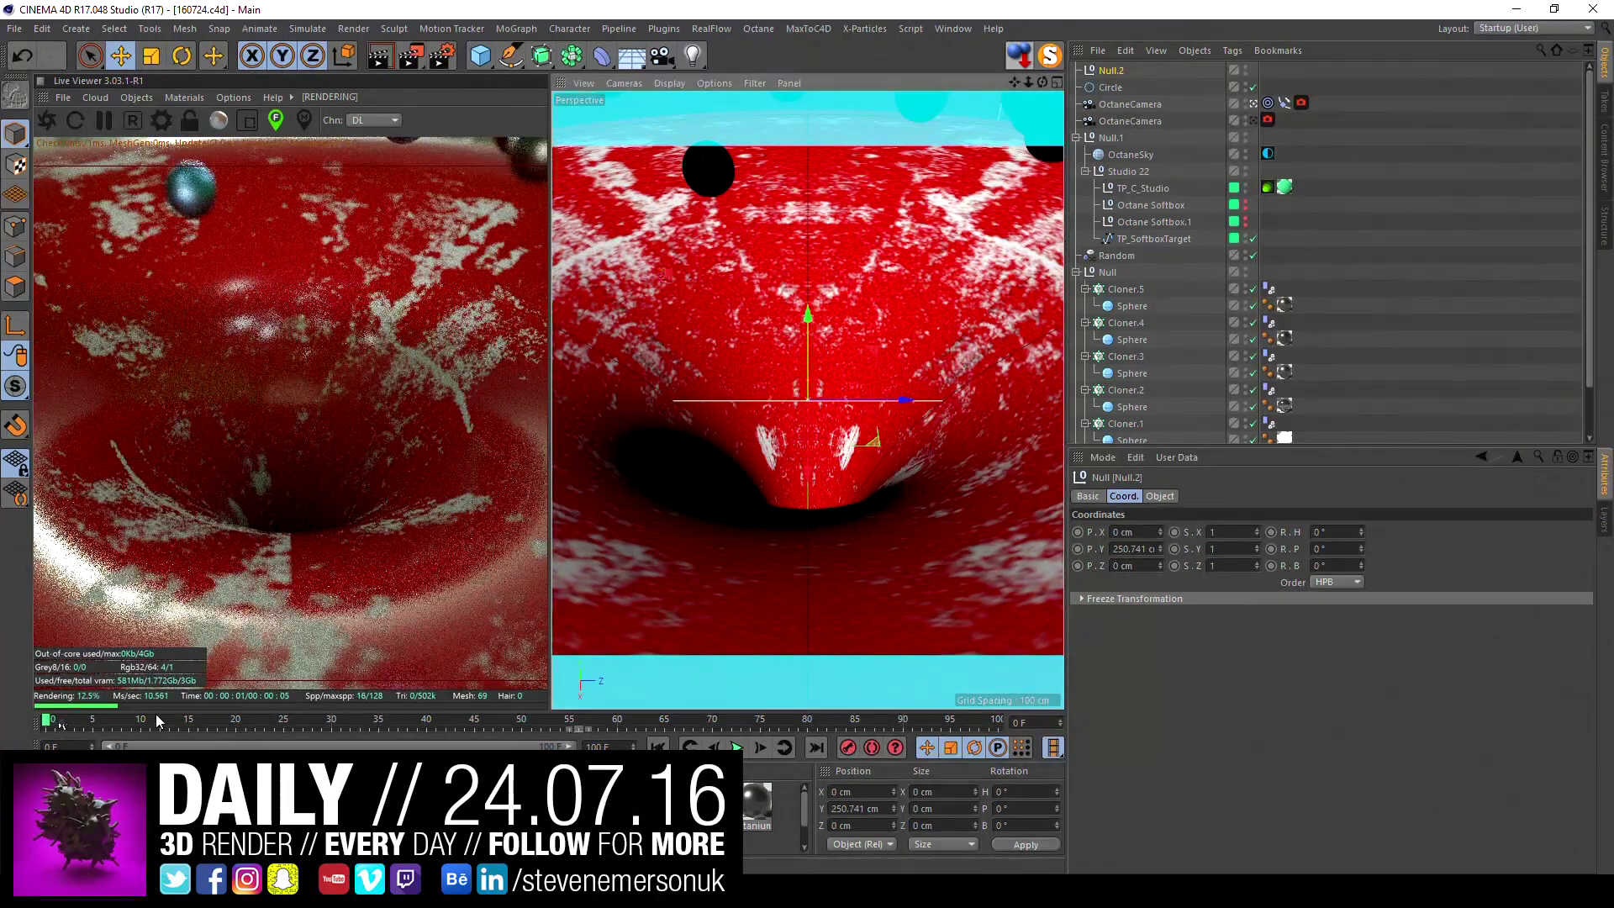
pyautogui.moveTo(155, 719); pyautogui.dragTo(8, 721)
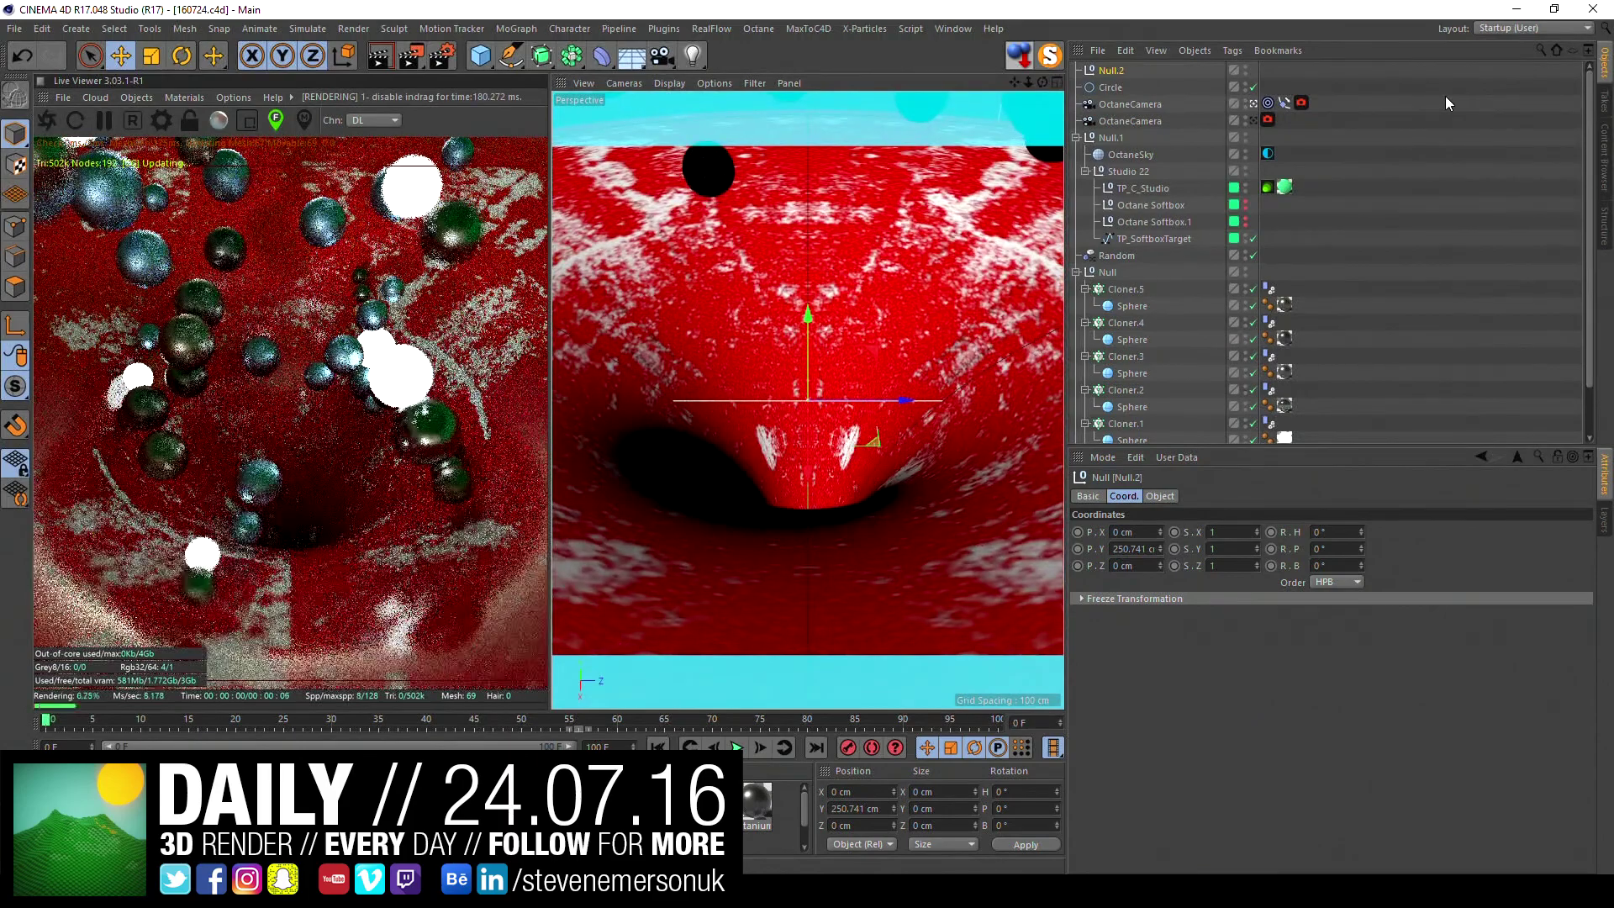
# - Key the OctaneCamera's bank rotation and bank it to 6 degrees at frame 50
pyautogui.click(1125, 103)
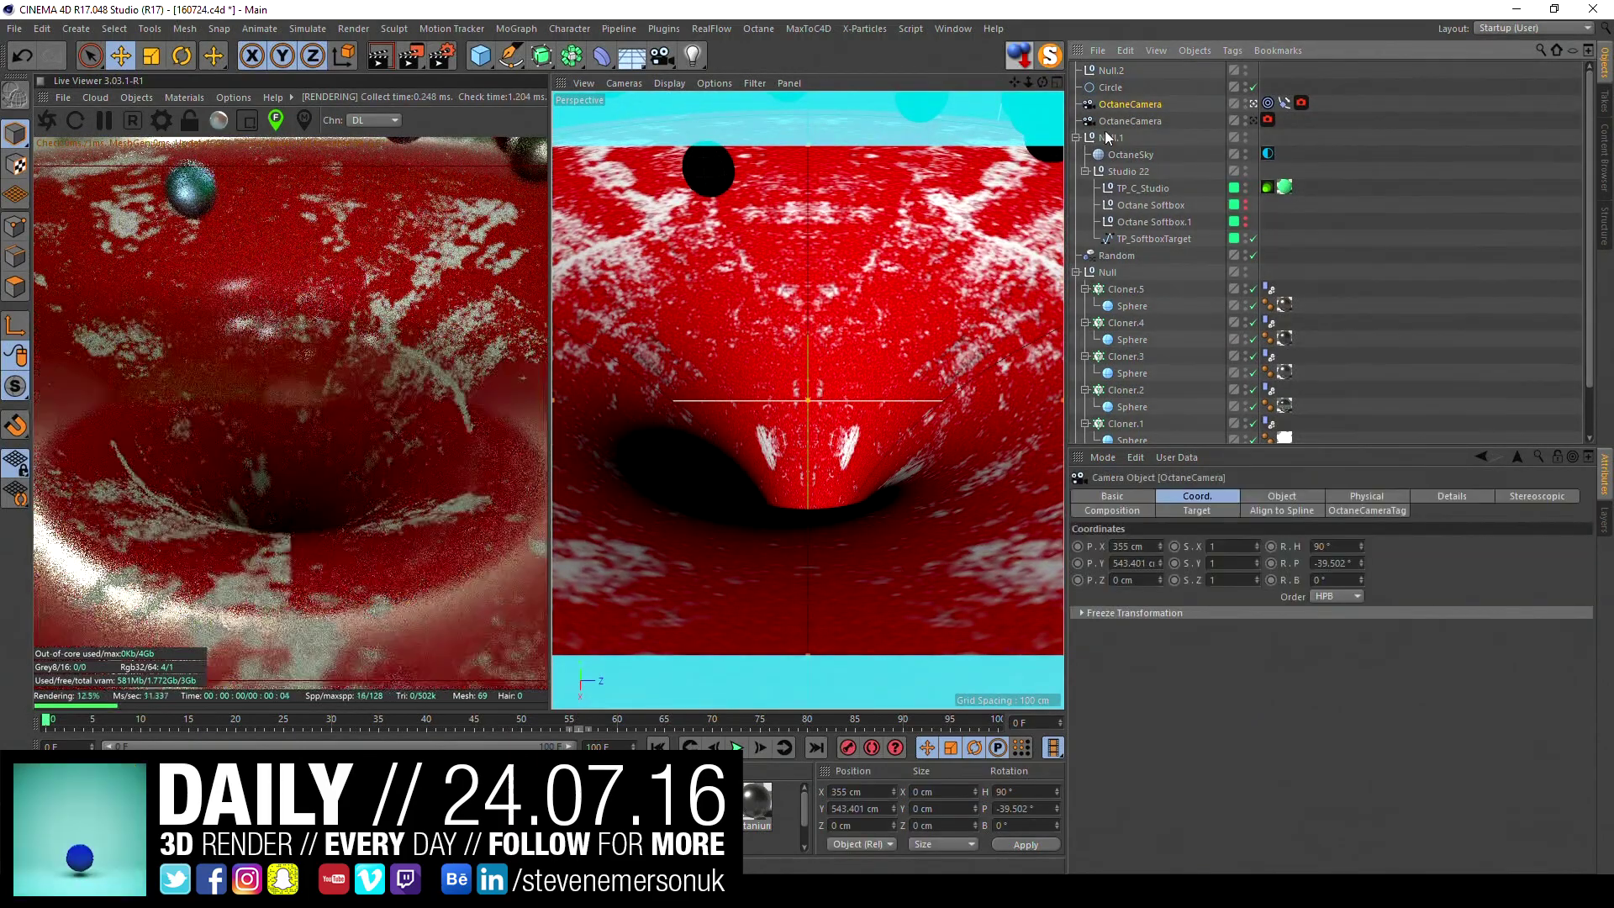
pyautogui.hotkey('ctrl', 'z')
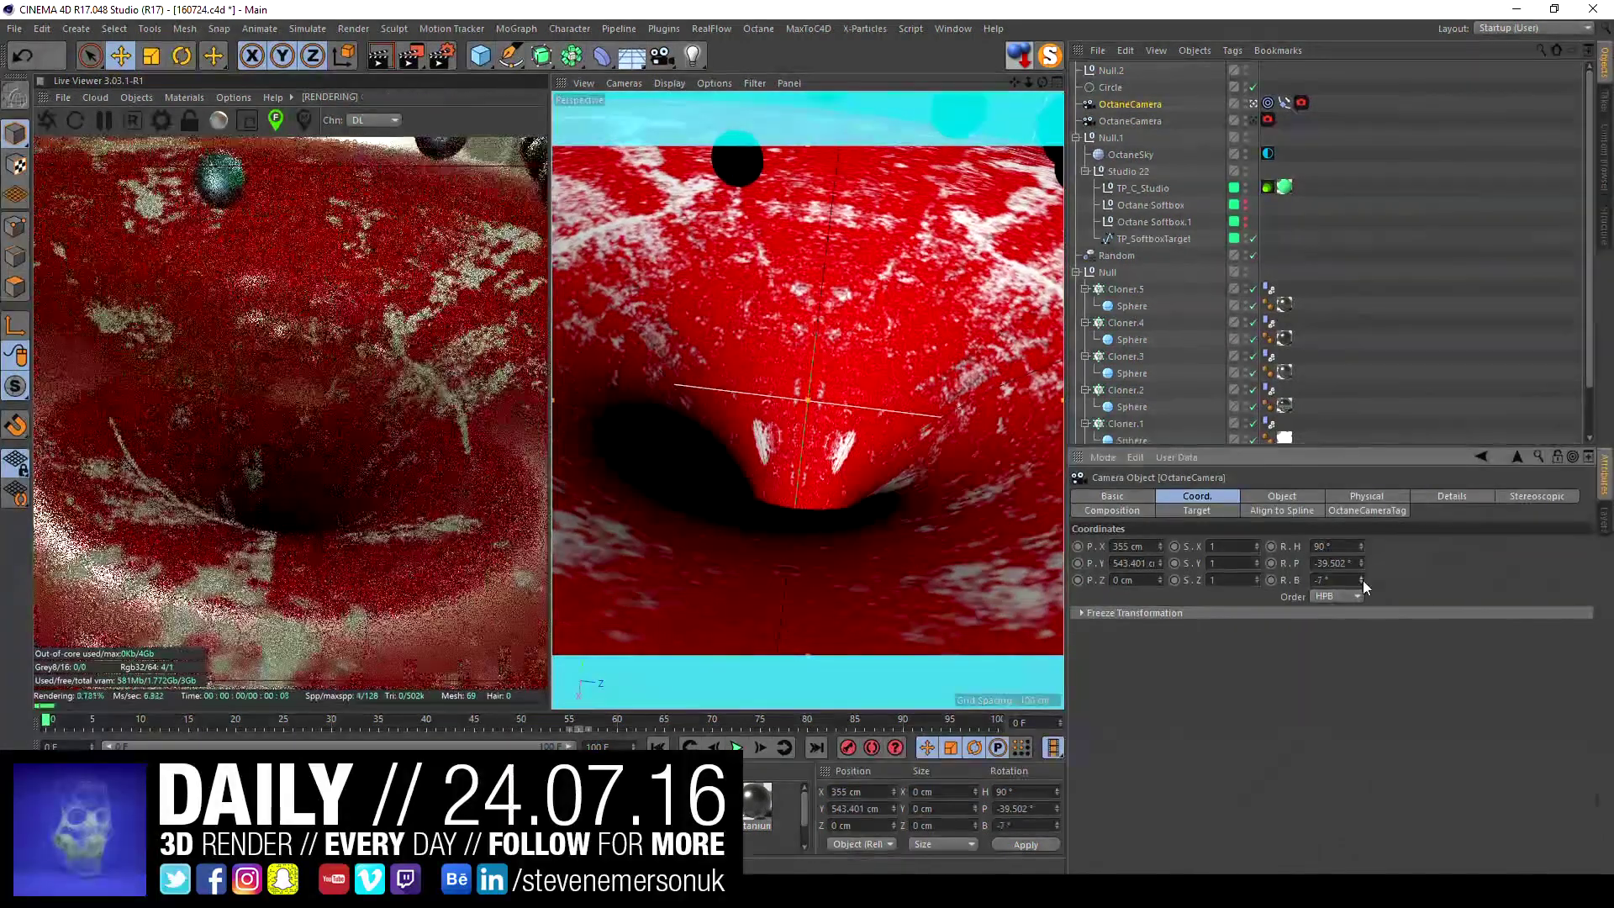
pyautogui.hotkey('ctrl', 'z')
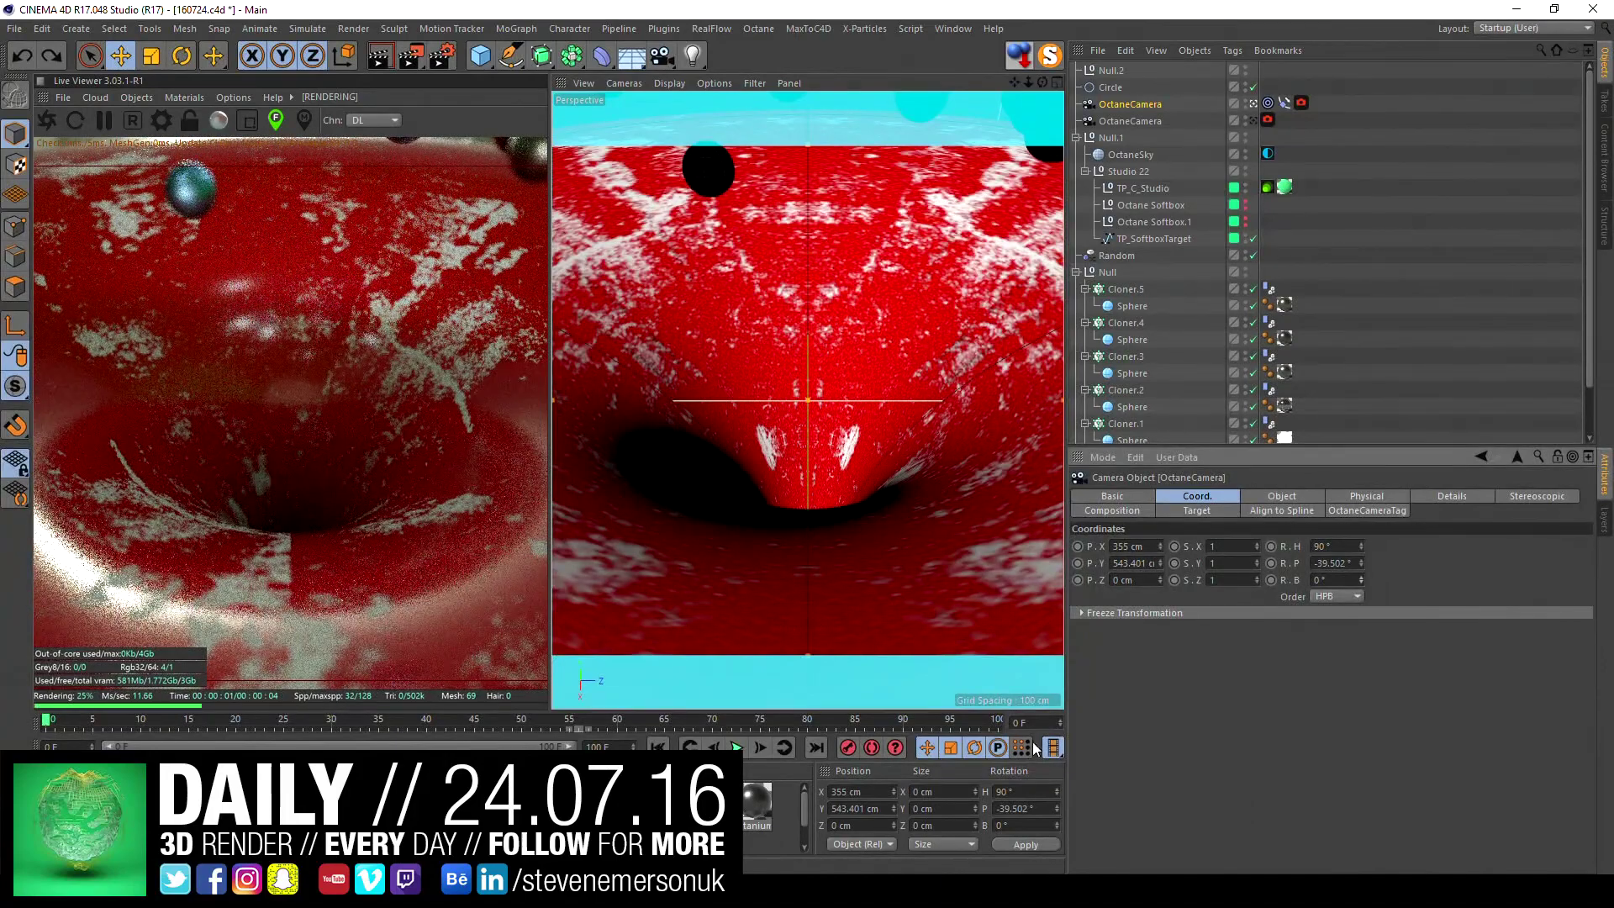
pyautogui.keyDown('ctrl'); pyautogui.click(1270, 579); pyautogui.keyUp('ctrl')
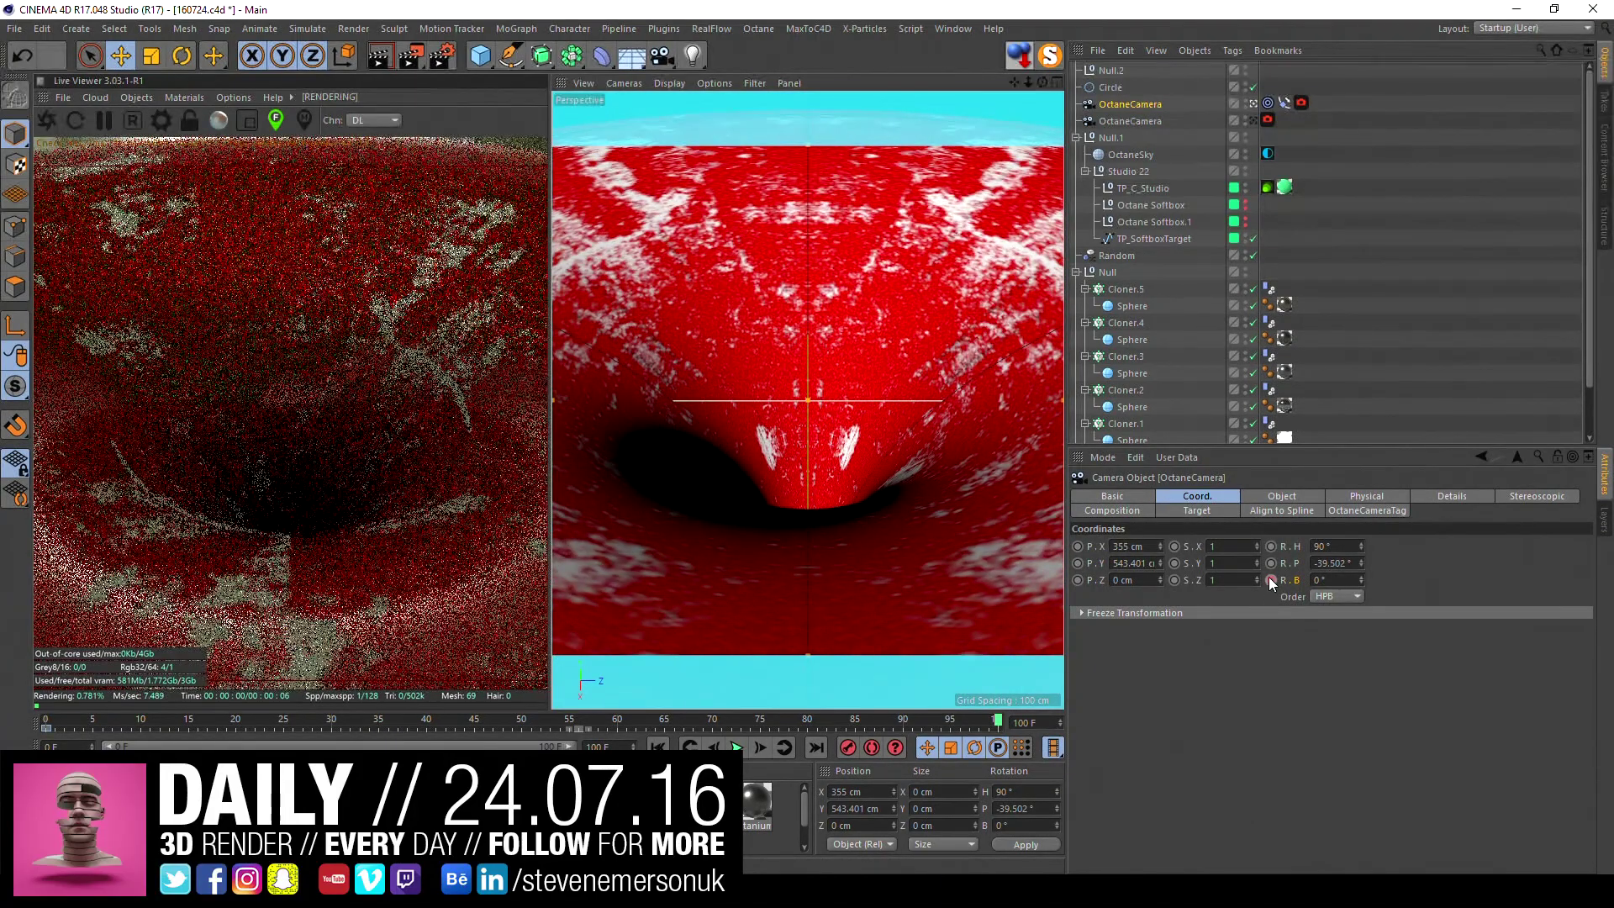
pyautogui.hotkey('shift', 'g')
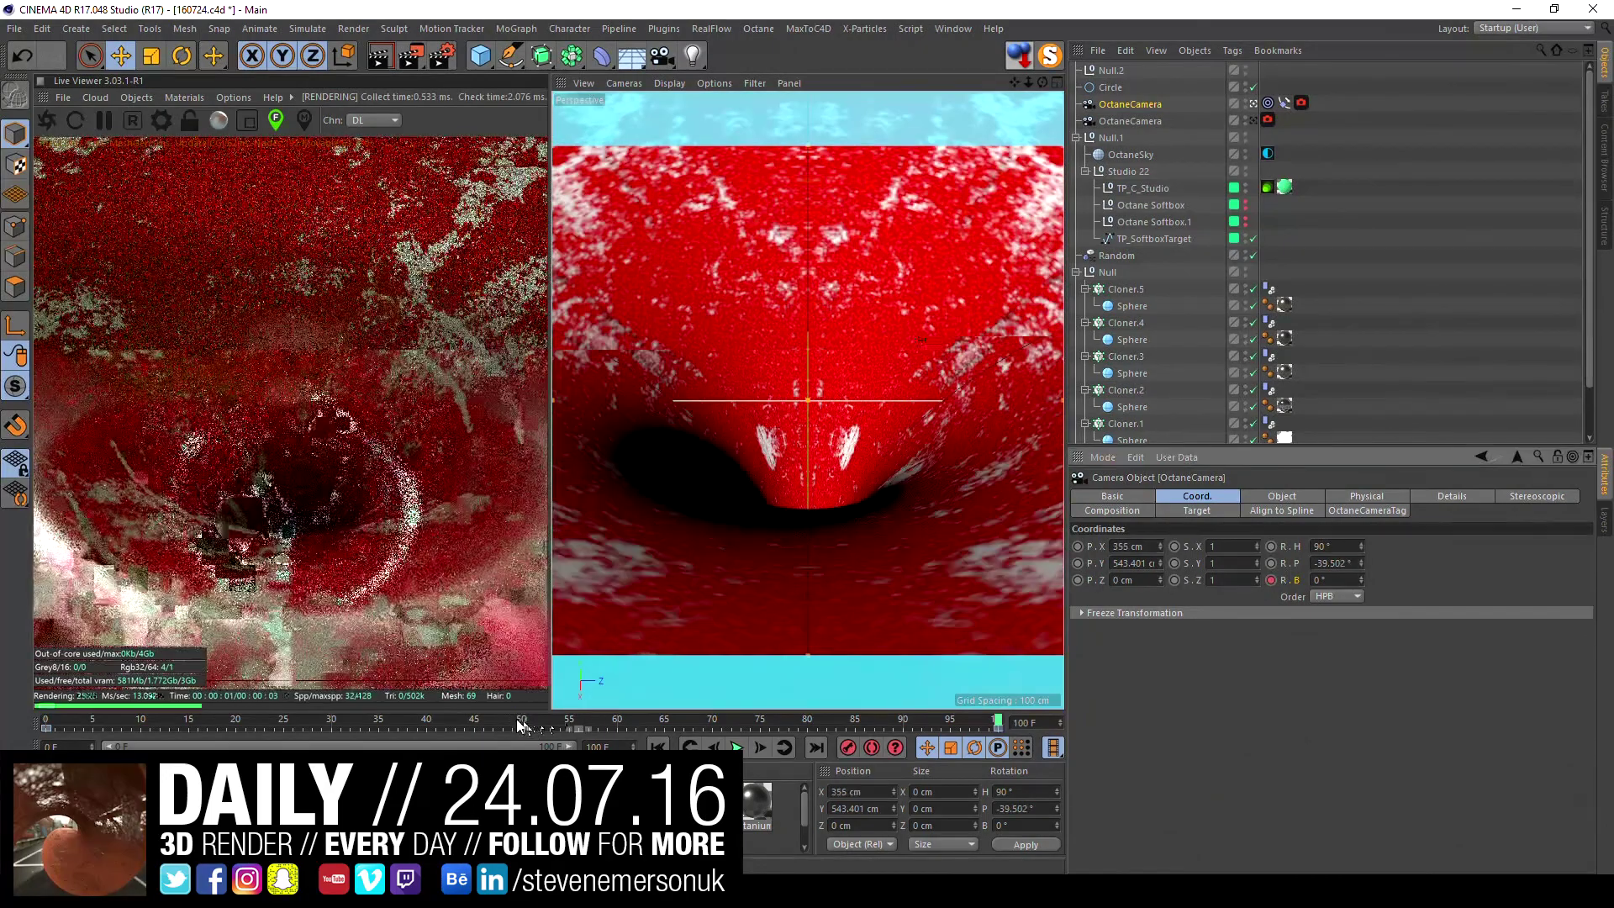
pyautogui.click(516, 721)
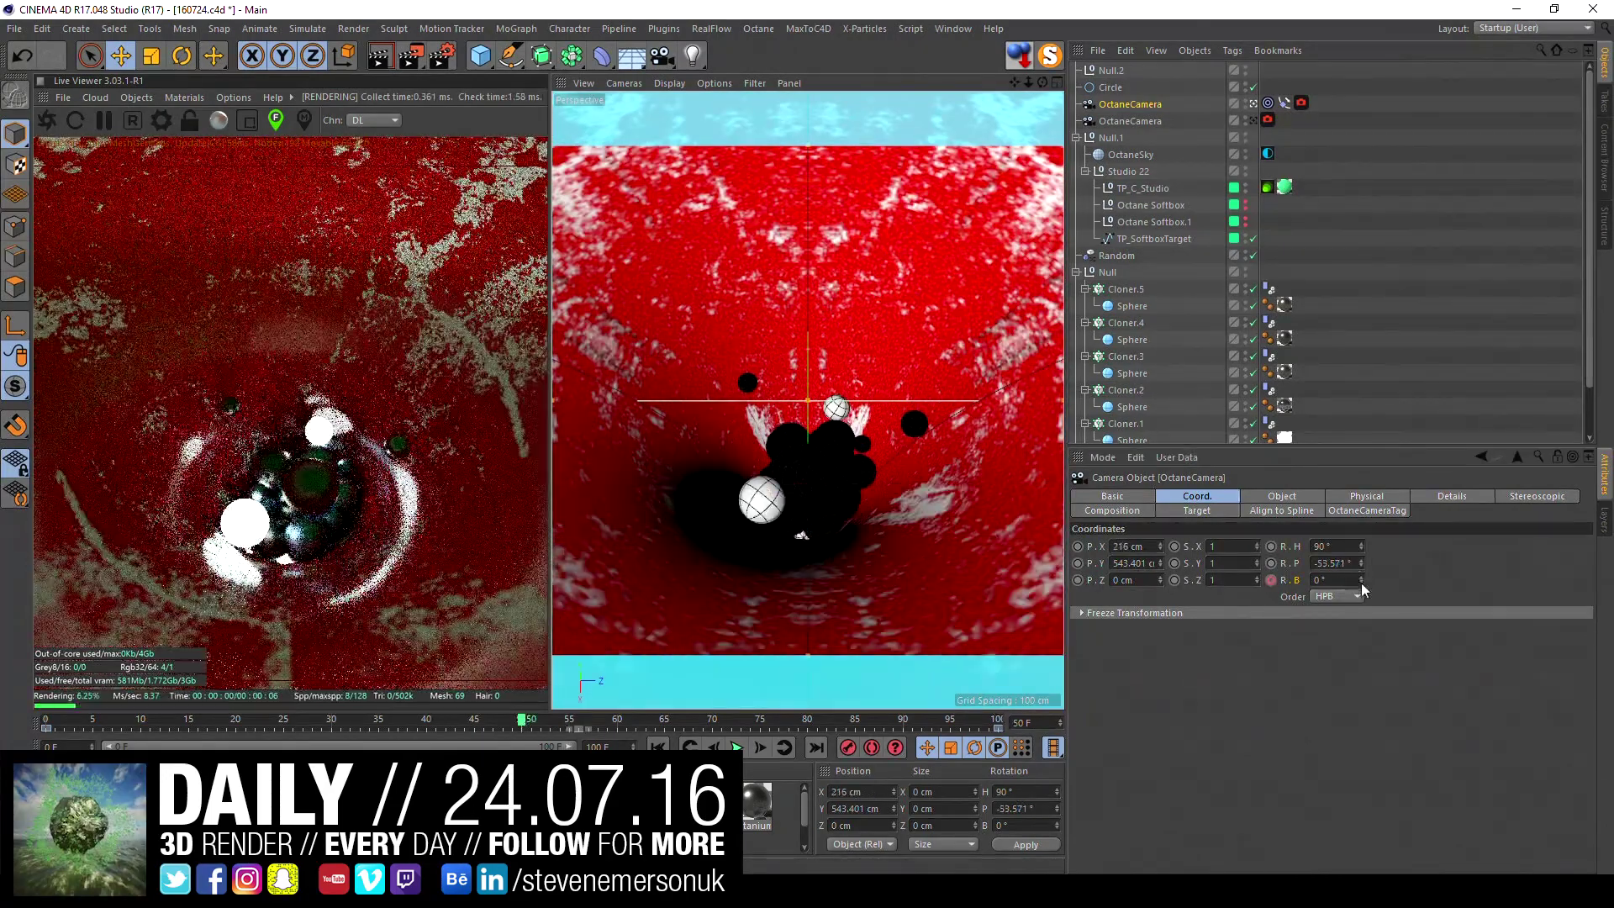
pyautogui.moveTo(1361, 580); pyautogui.dragTo(1361, 605)
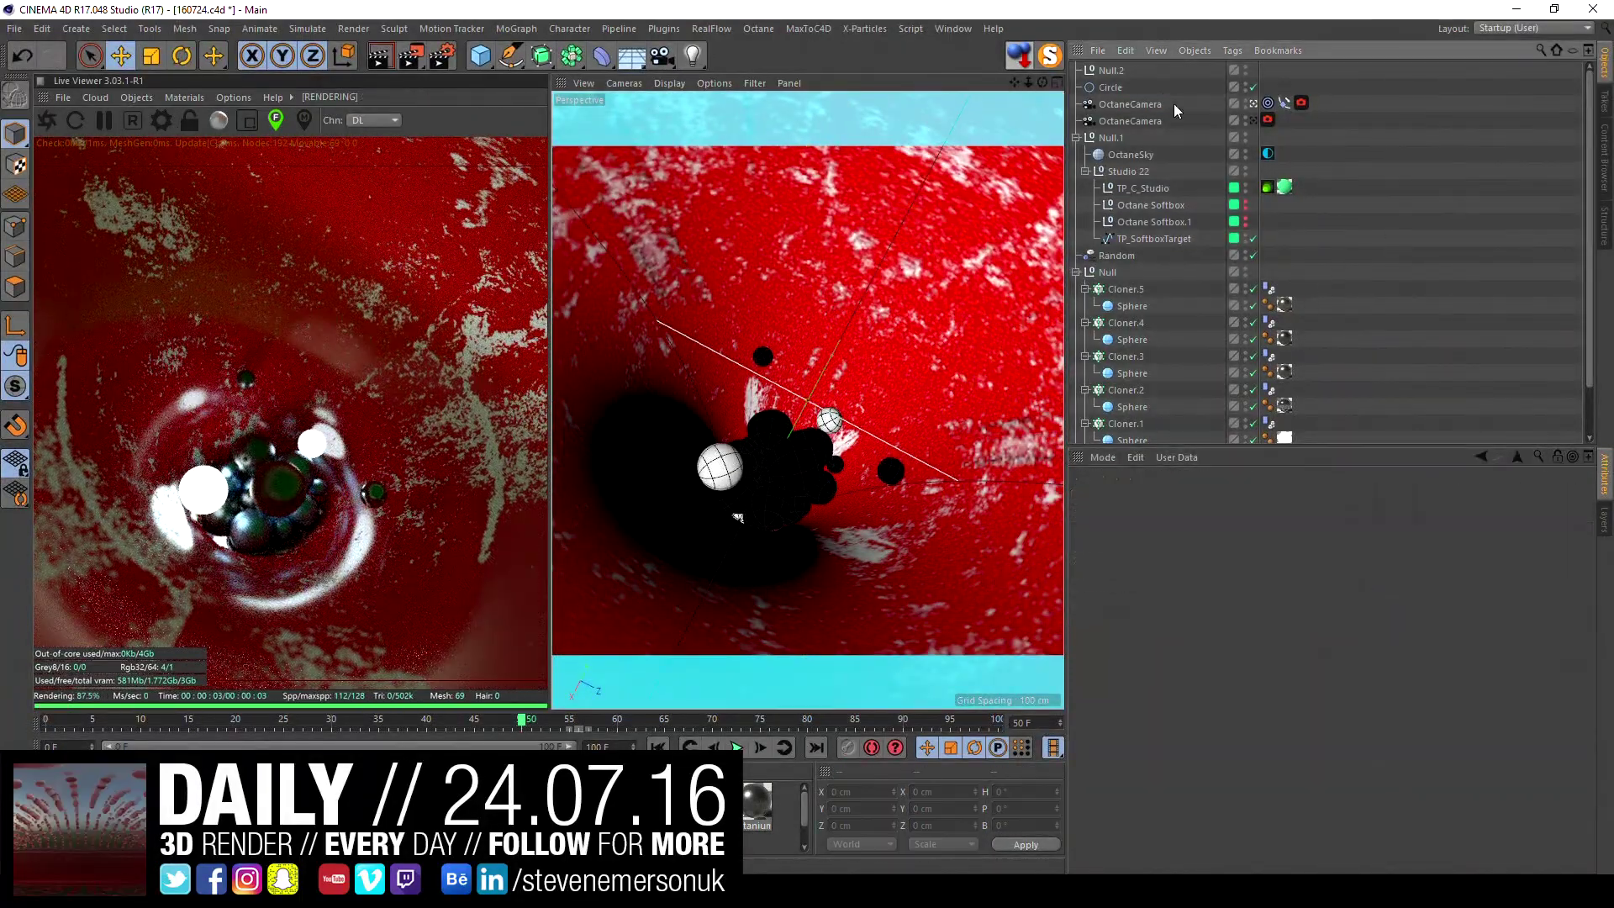
# - Keyframe Null.2's Y position and move that key from frame 50 to 37
pyautogui.click(1112, 70)
pyautogui.moveTo(838, 351); pyautogui.dragTo(824, 400)
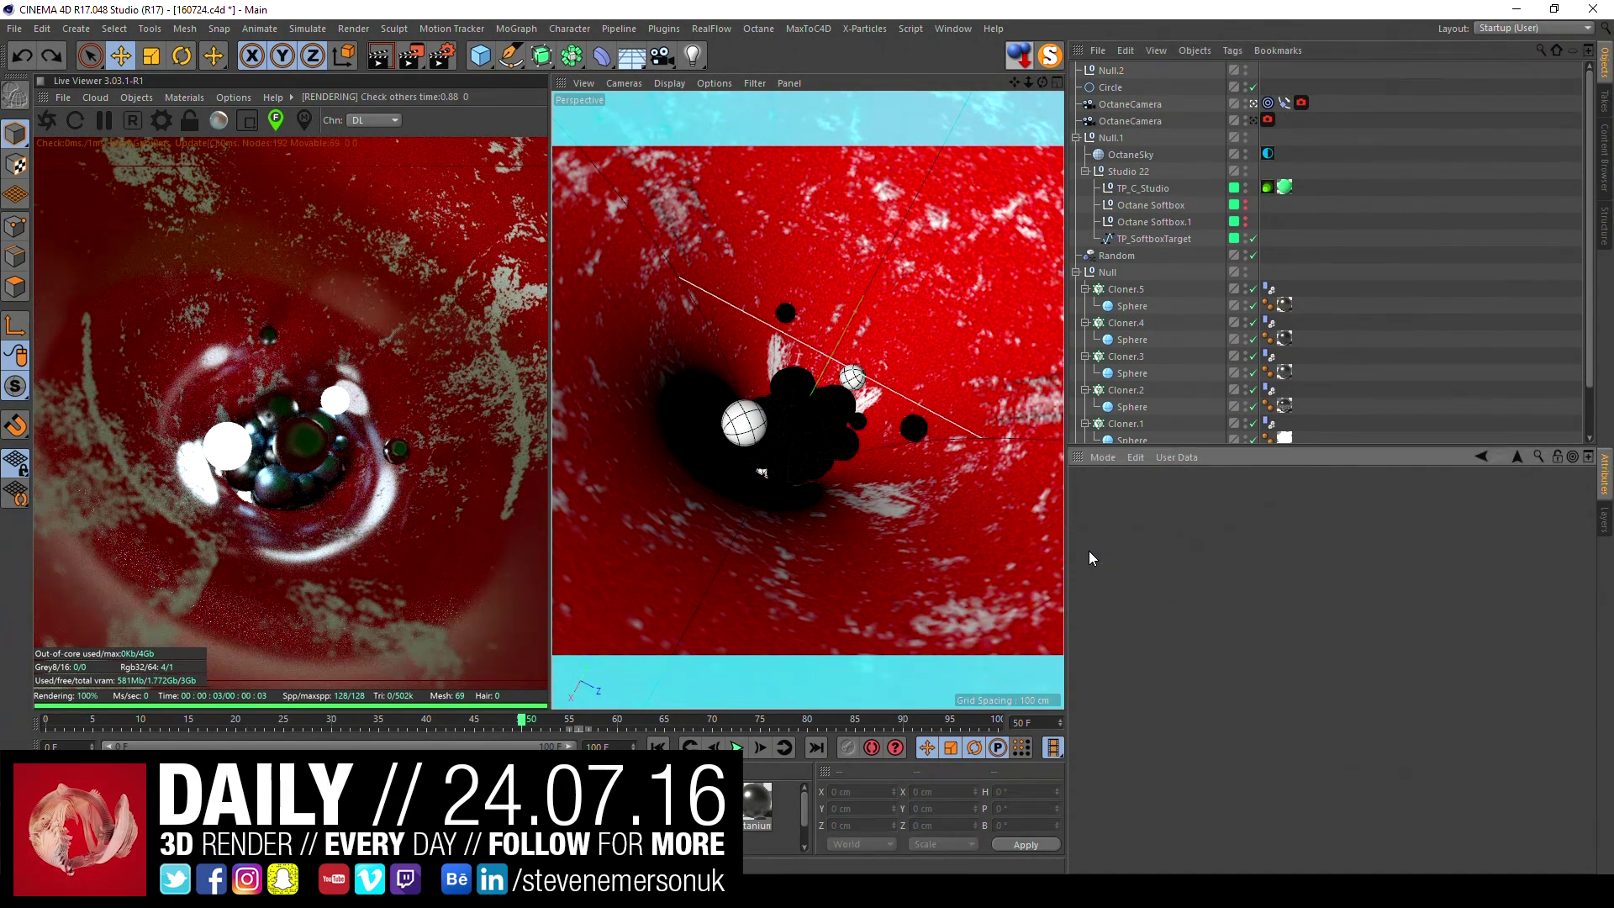
pyautogui.hotkey('ctrl', 'z')
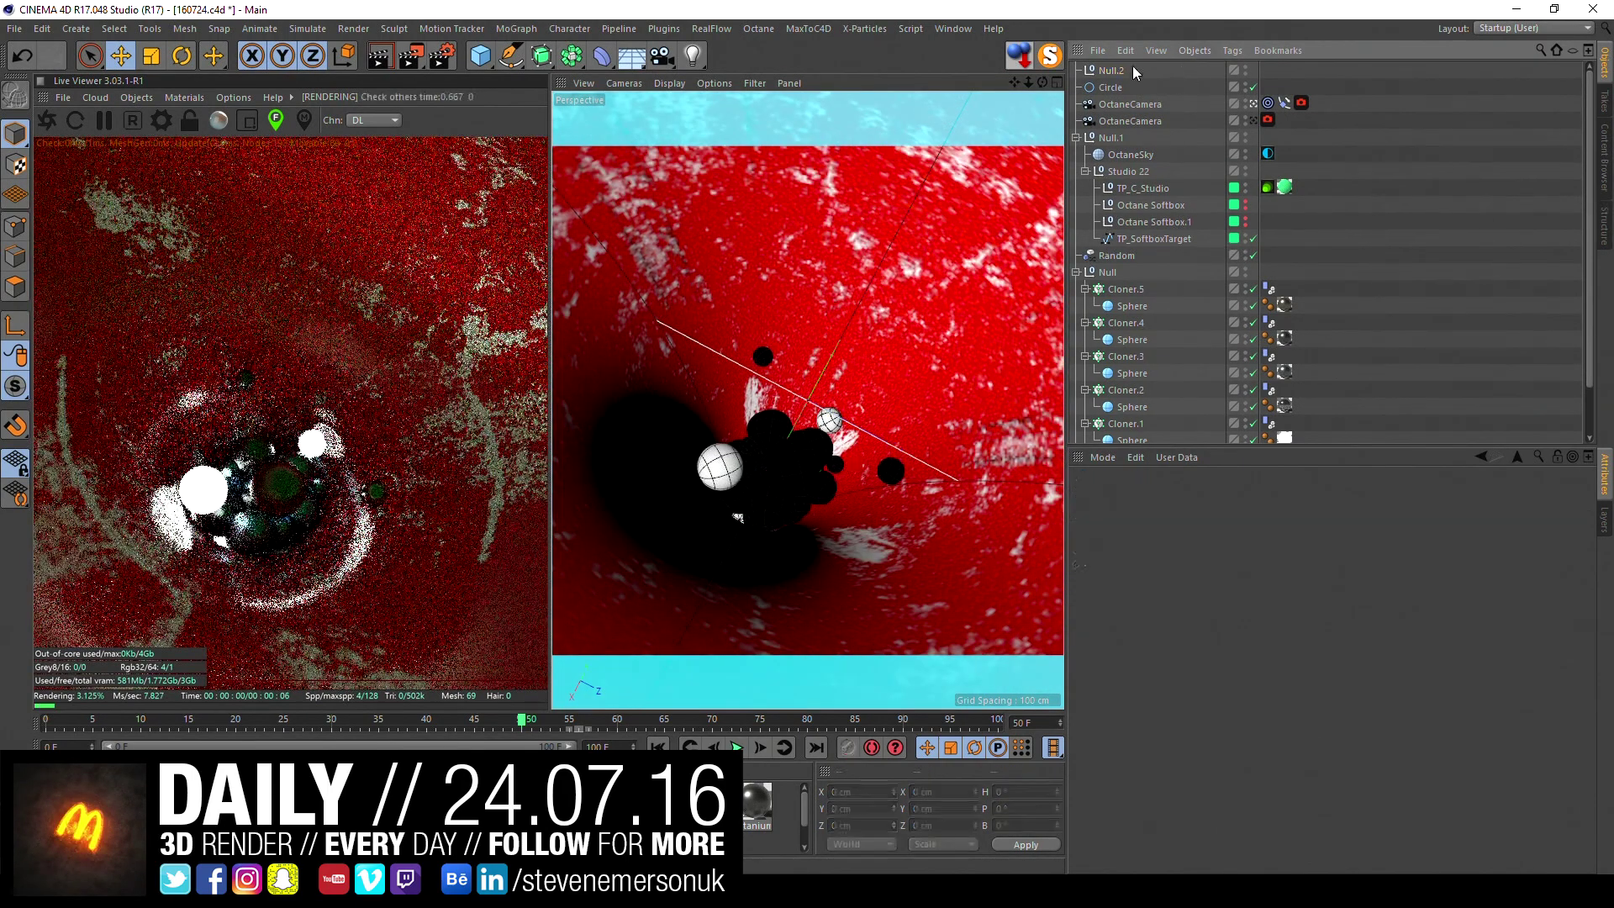
pyautogui.click(1077, 549)
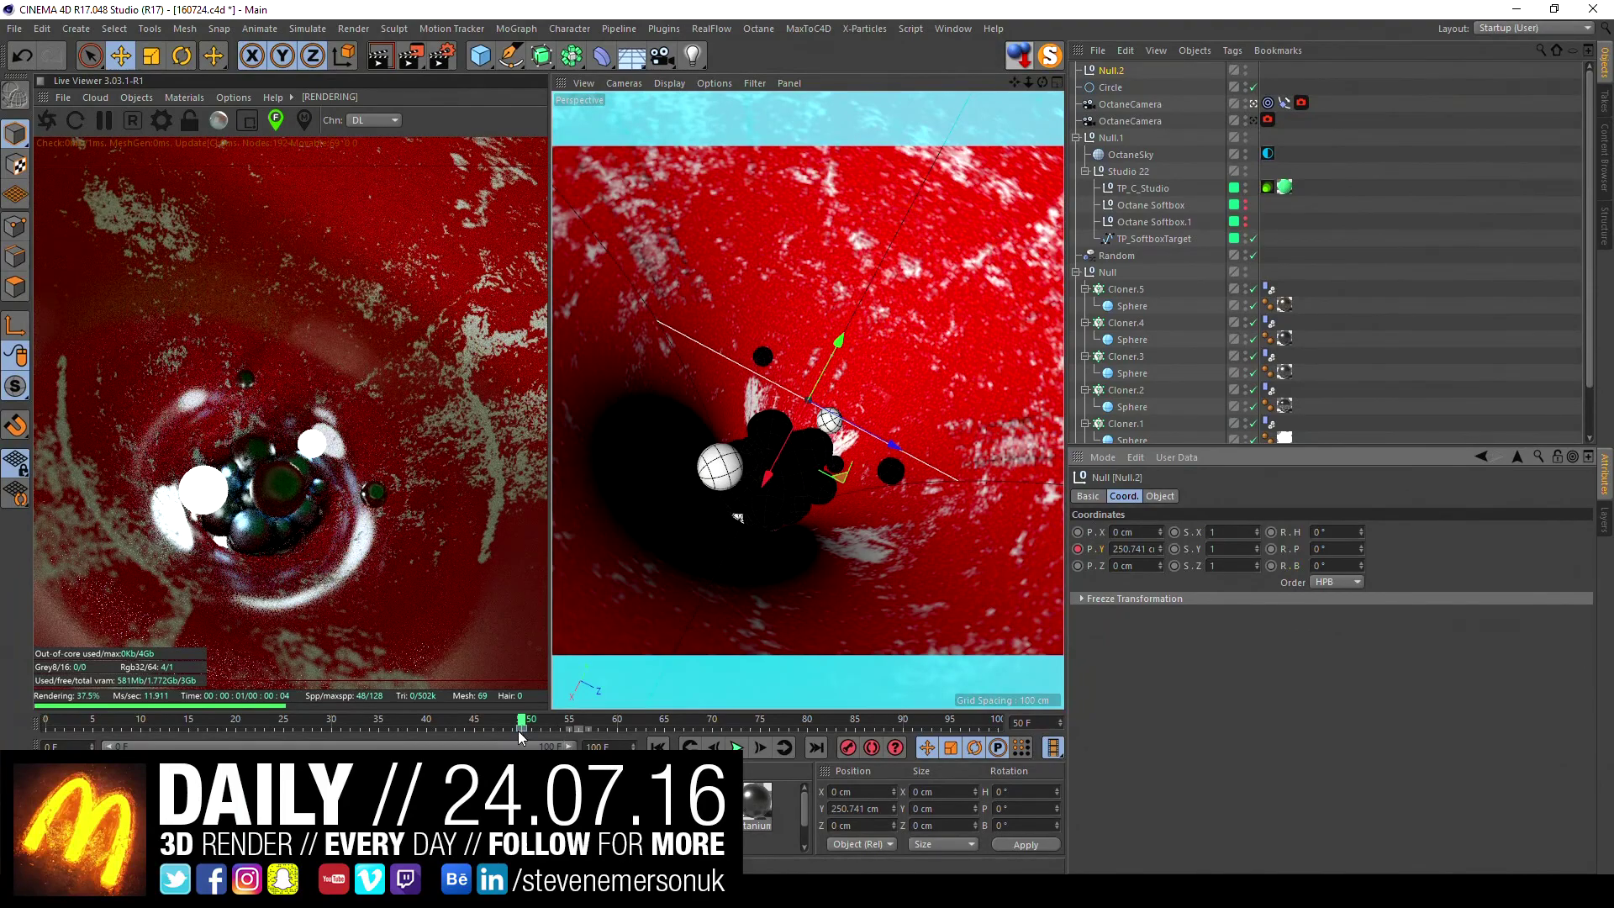
pyautogui.moveTo(520, 738); pyautogui.dragTo(399, 738)
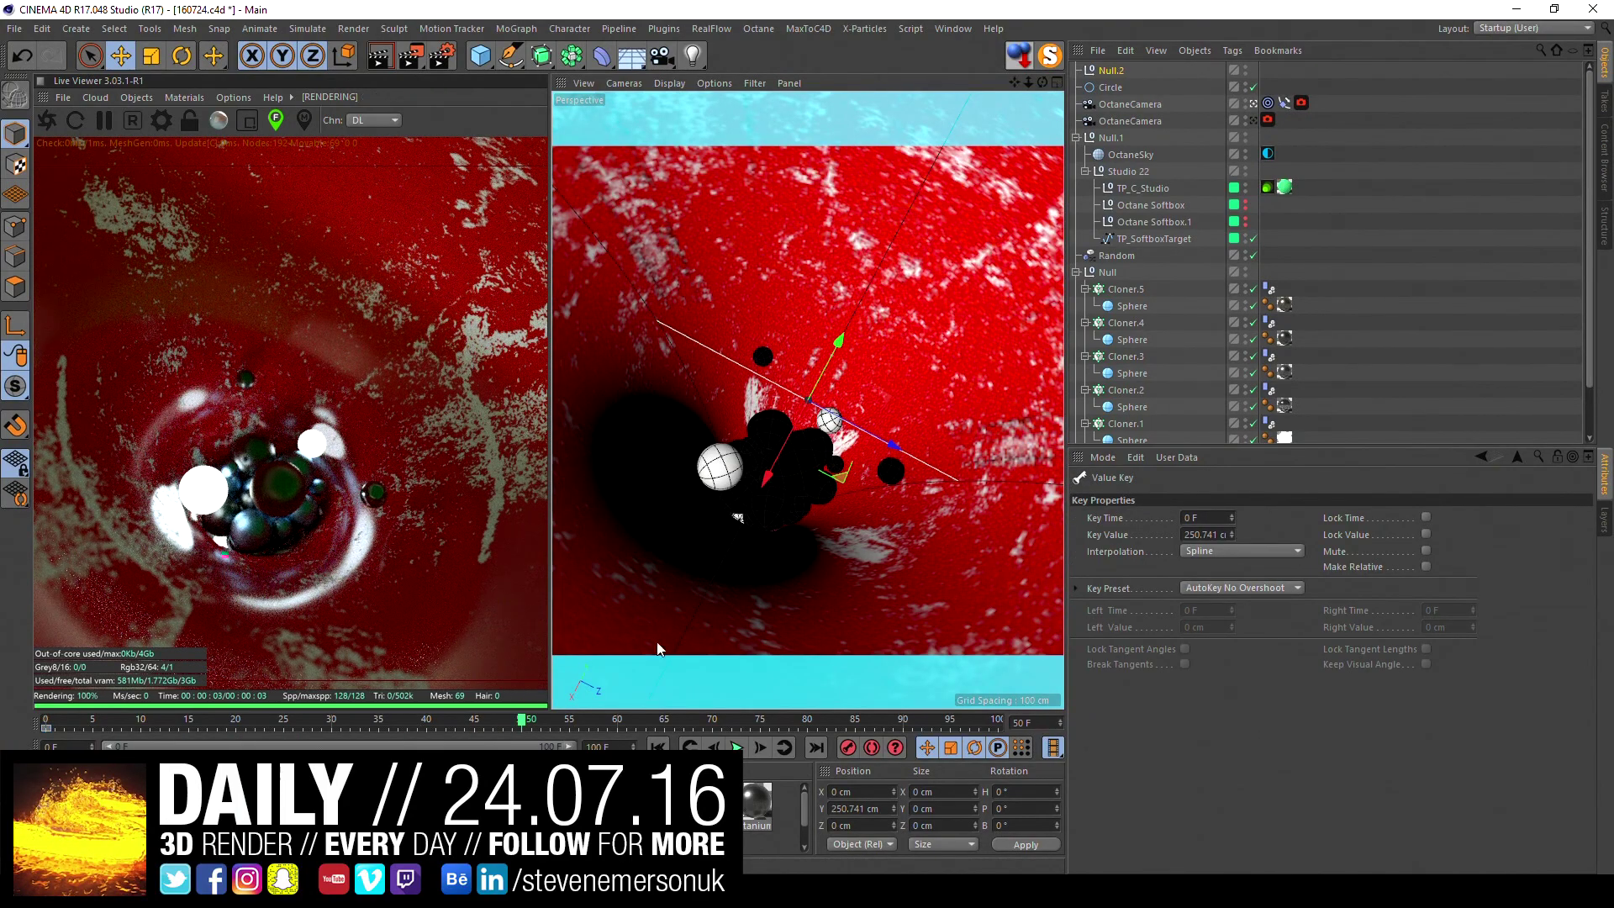
# - Lower Null.2 to a Y position of 175.375 cm and keyframe it
pyautogui.click(1123, 72)
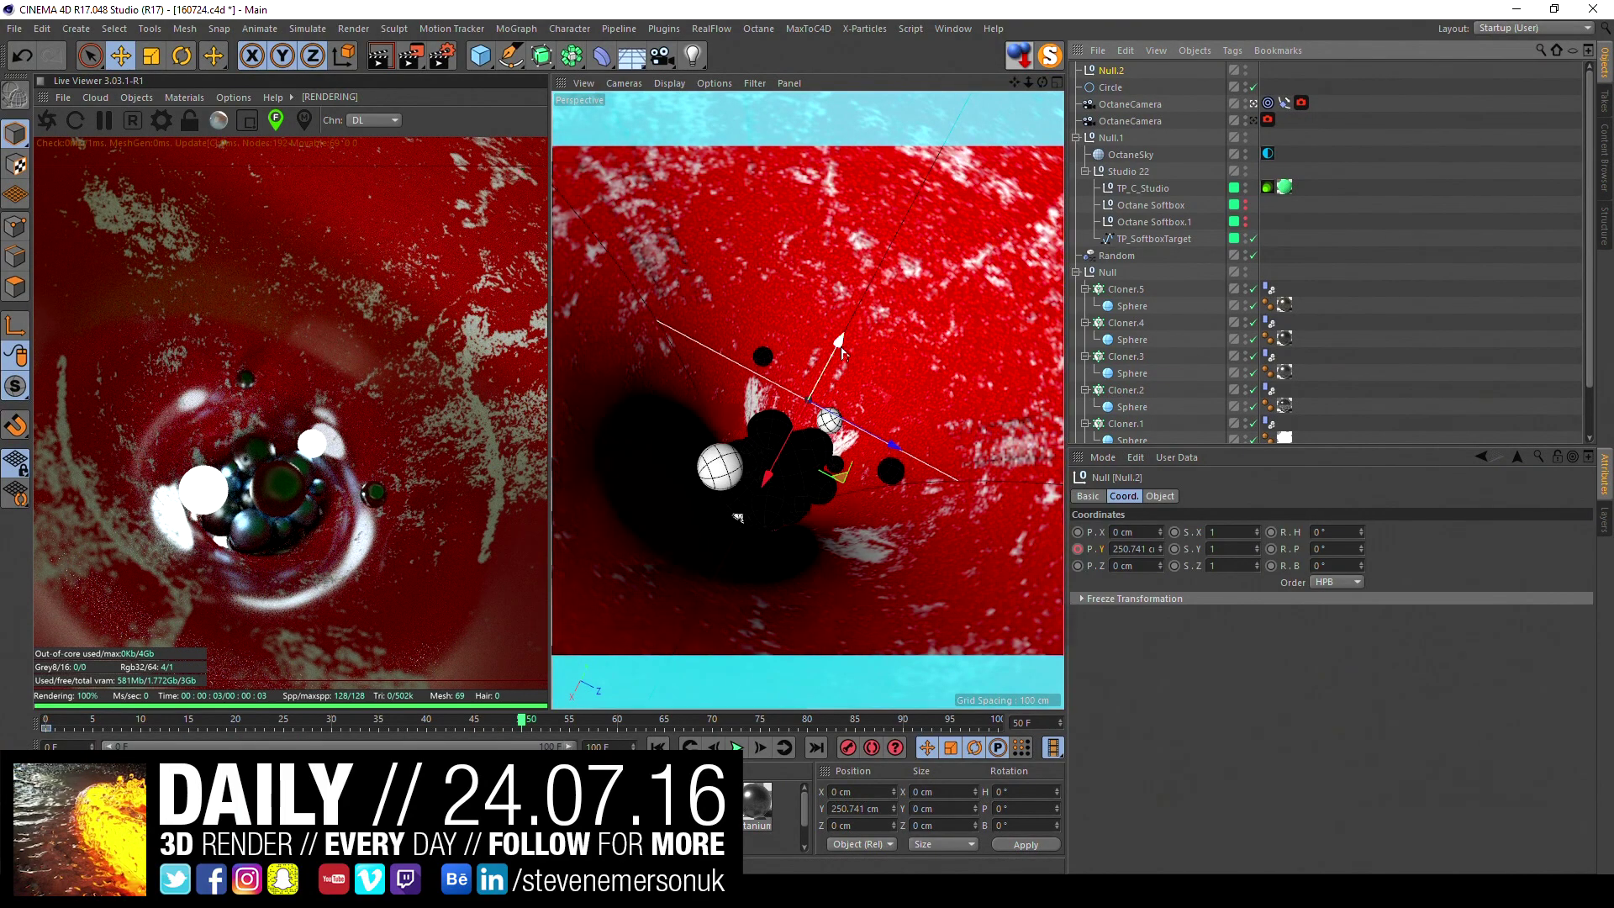
pyautogui.moveTo(842, 351)
pyautogui.mouseDown()
pyautogui.moveTo(794, 422)
pyautogui.moveTo(814, 406)
pyautogui.mouseUp()
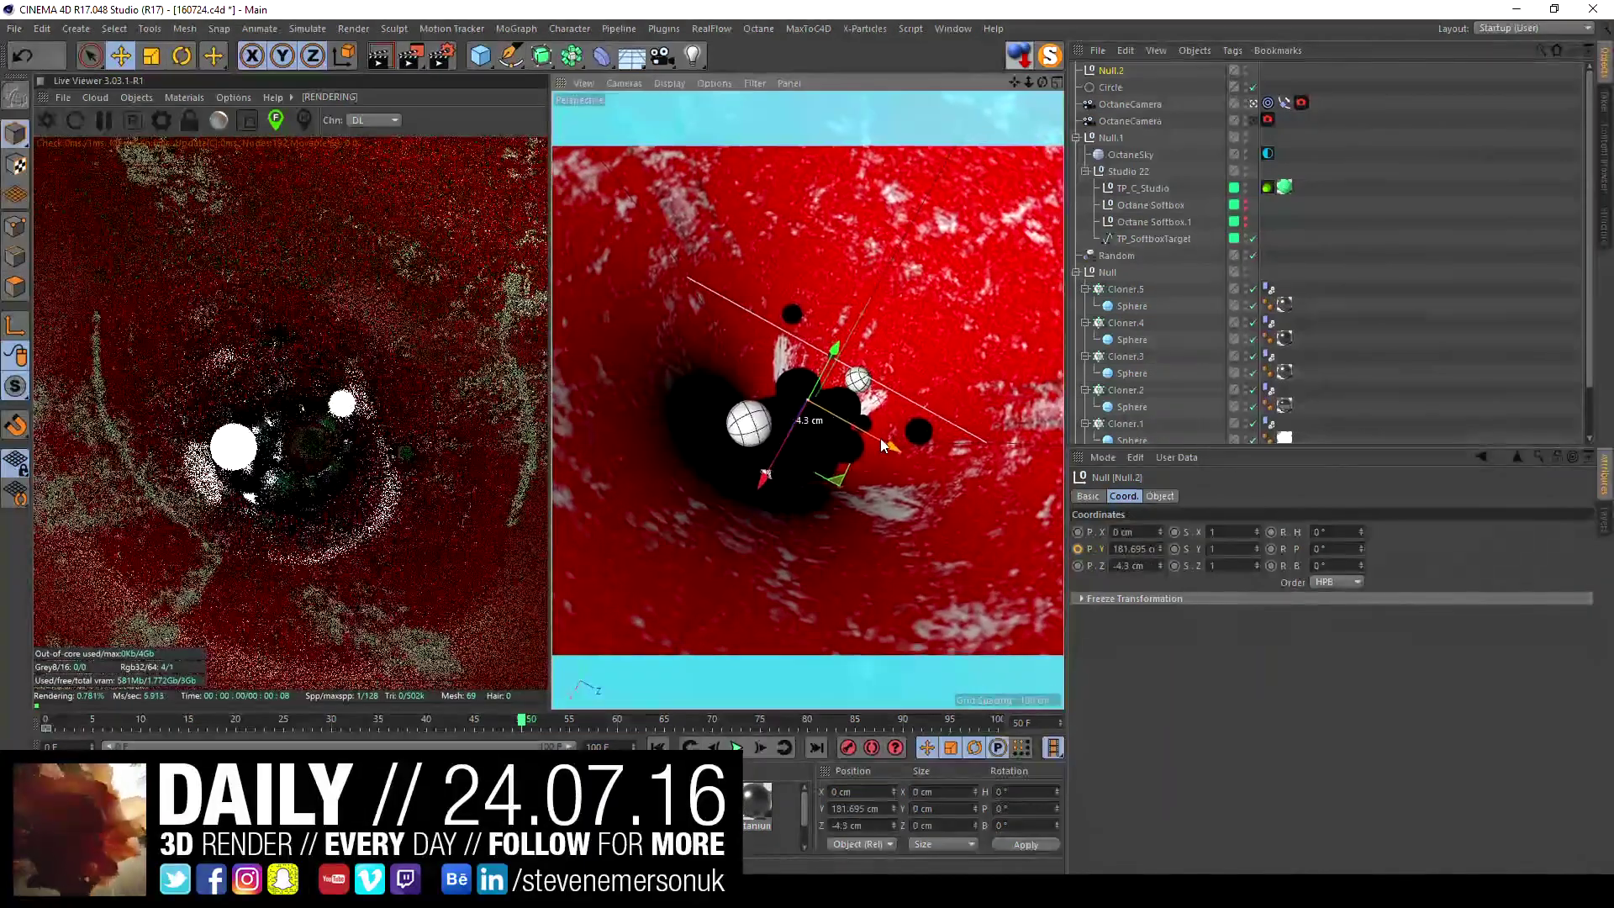
pyautogui.hotkey('ctrl', 'z')
pyautogui.moveTo(837, 345); pyautogui.dragTo(817, 412)
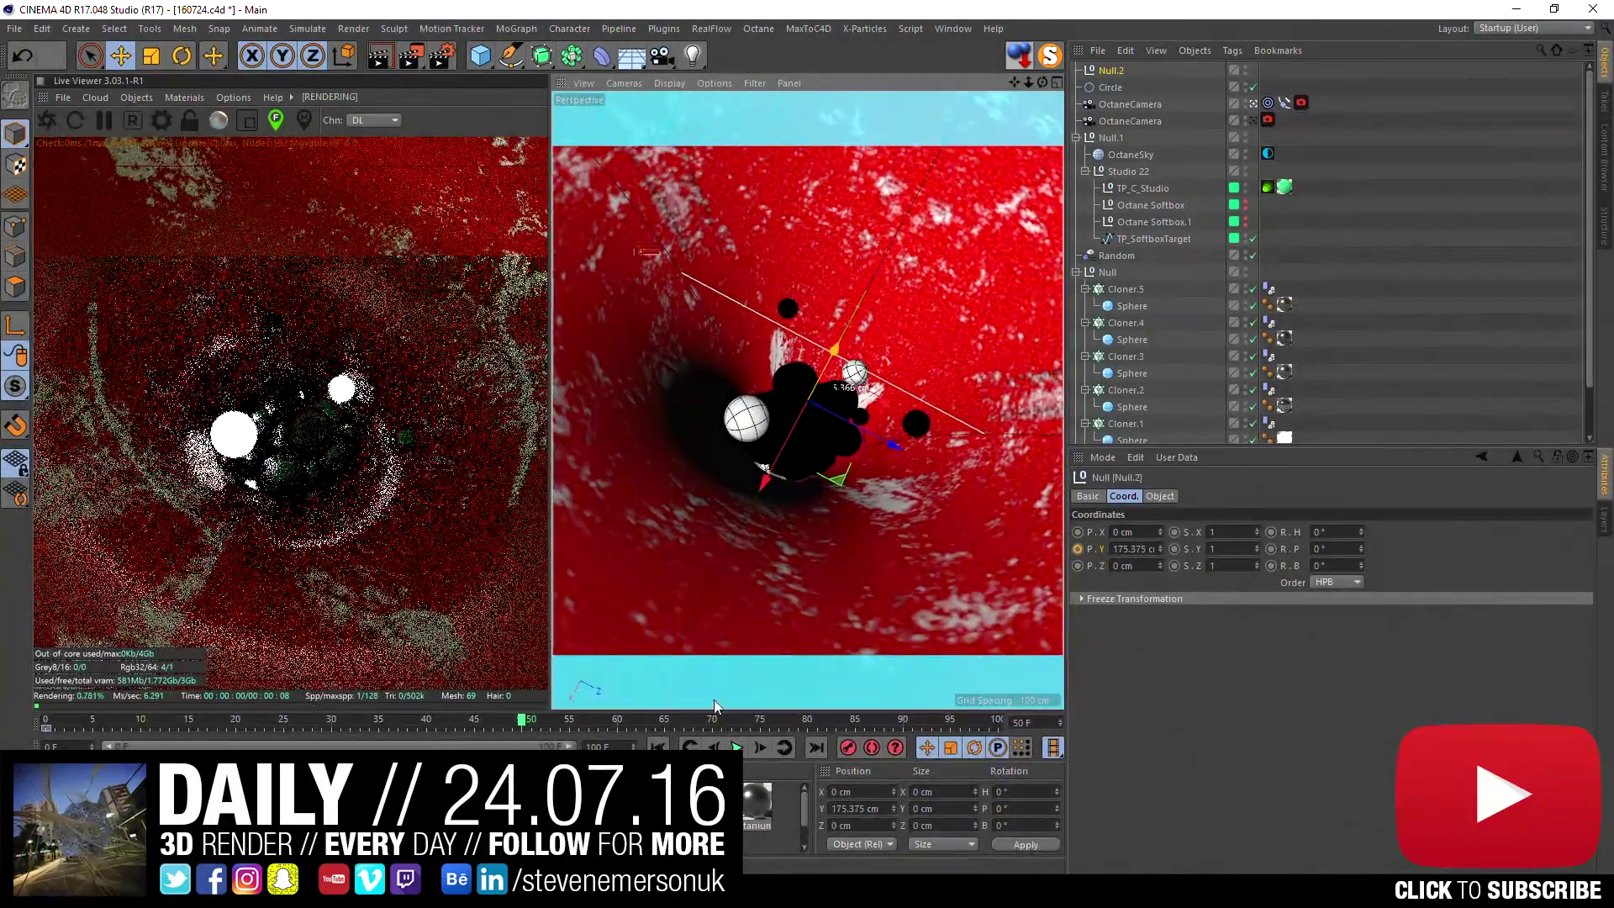
pyautogui.click(1078, 549)
pyautogui.moveTo(521, 721); pyautogui.dragTo(1047, 728)
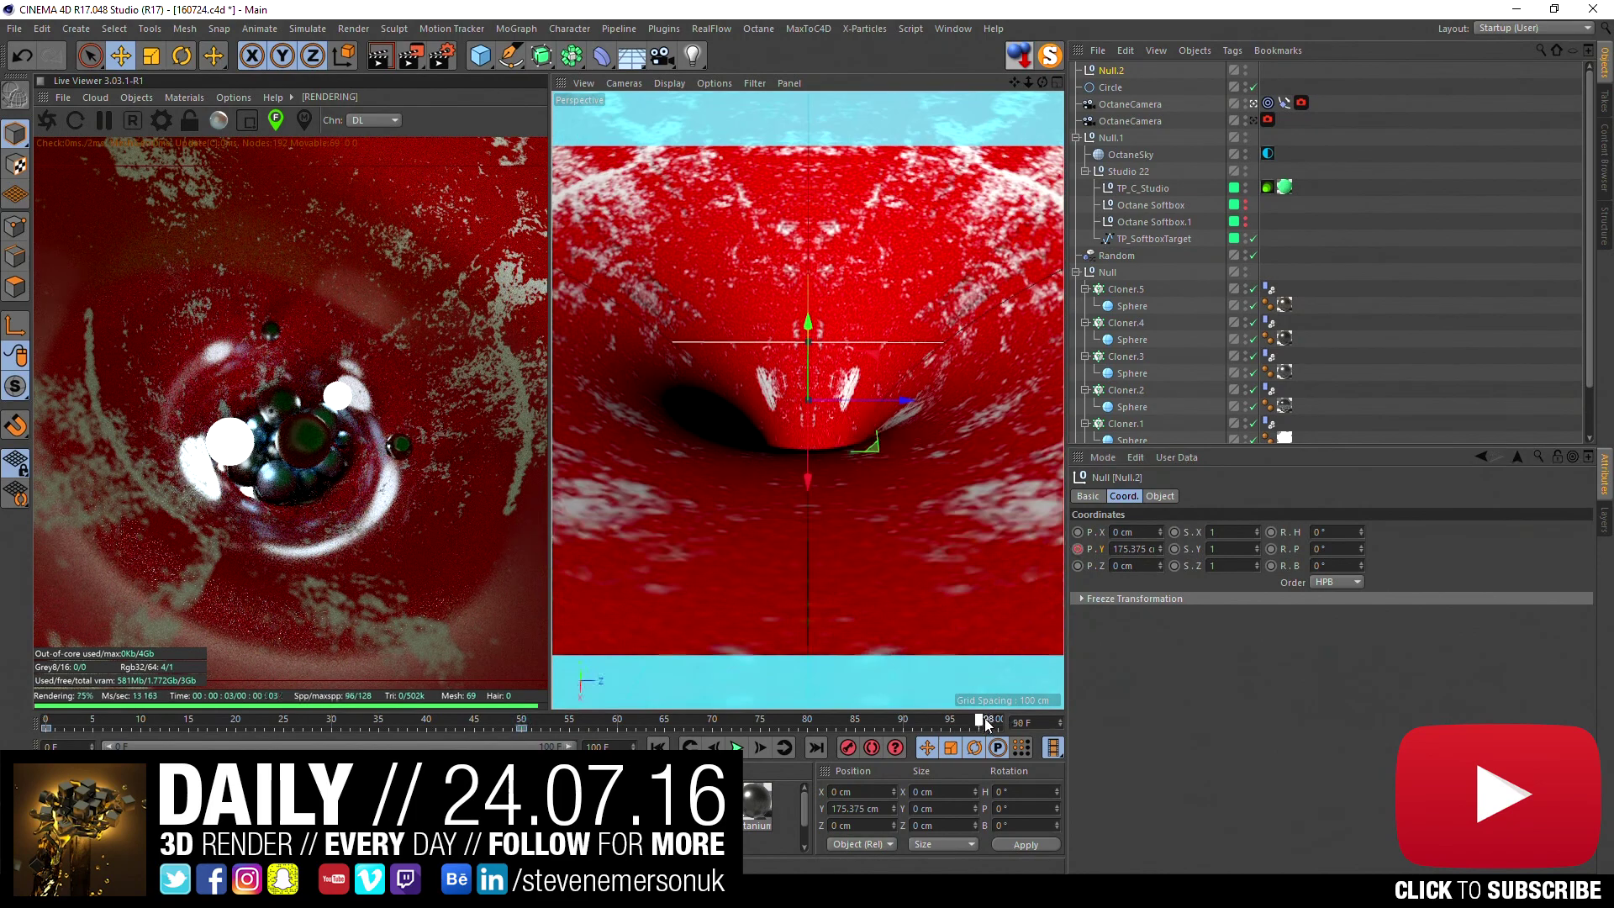
pyautogui.click(47, 724)
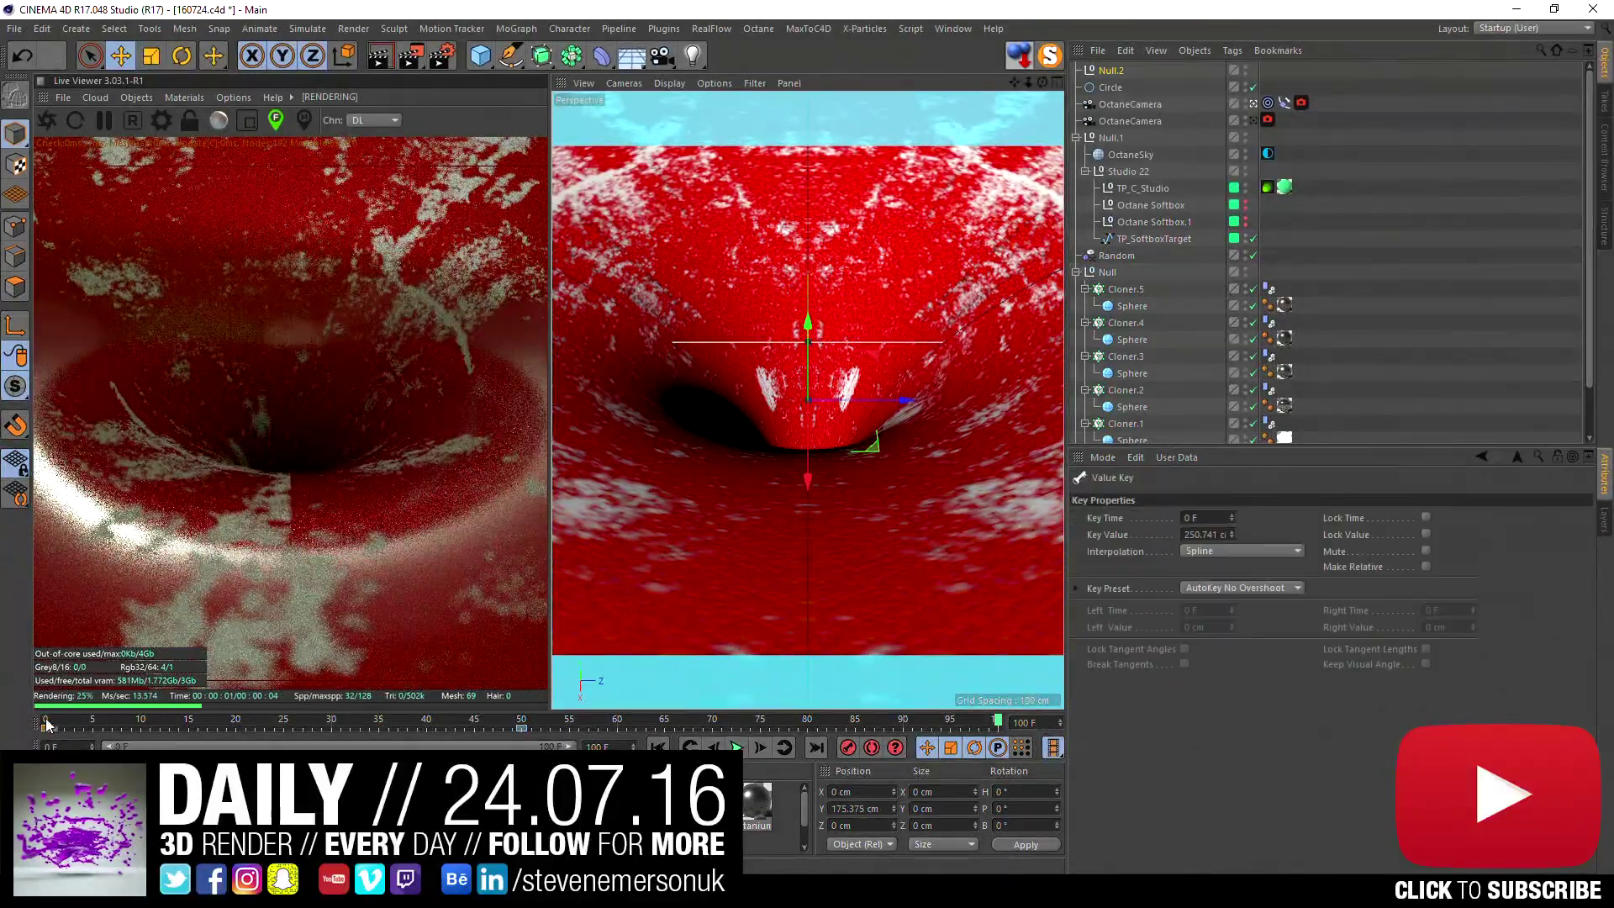
# - Keyframe Null.2's Y position at frame 100
pyautogui.hotkey('shift', 'F8')
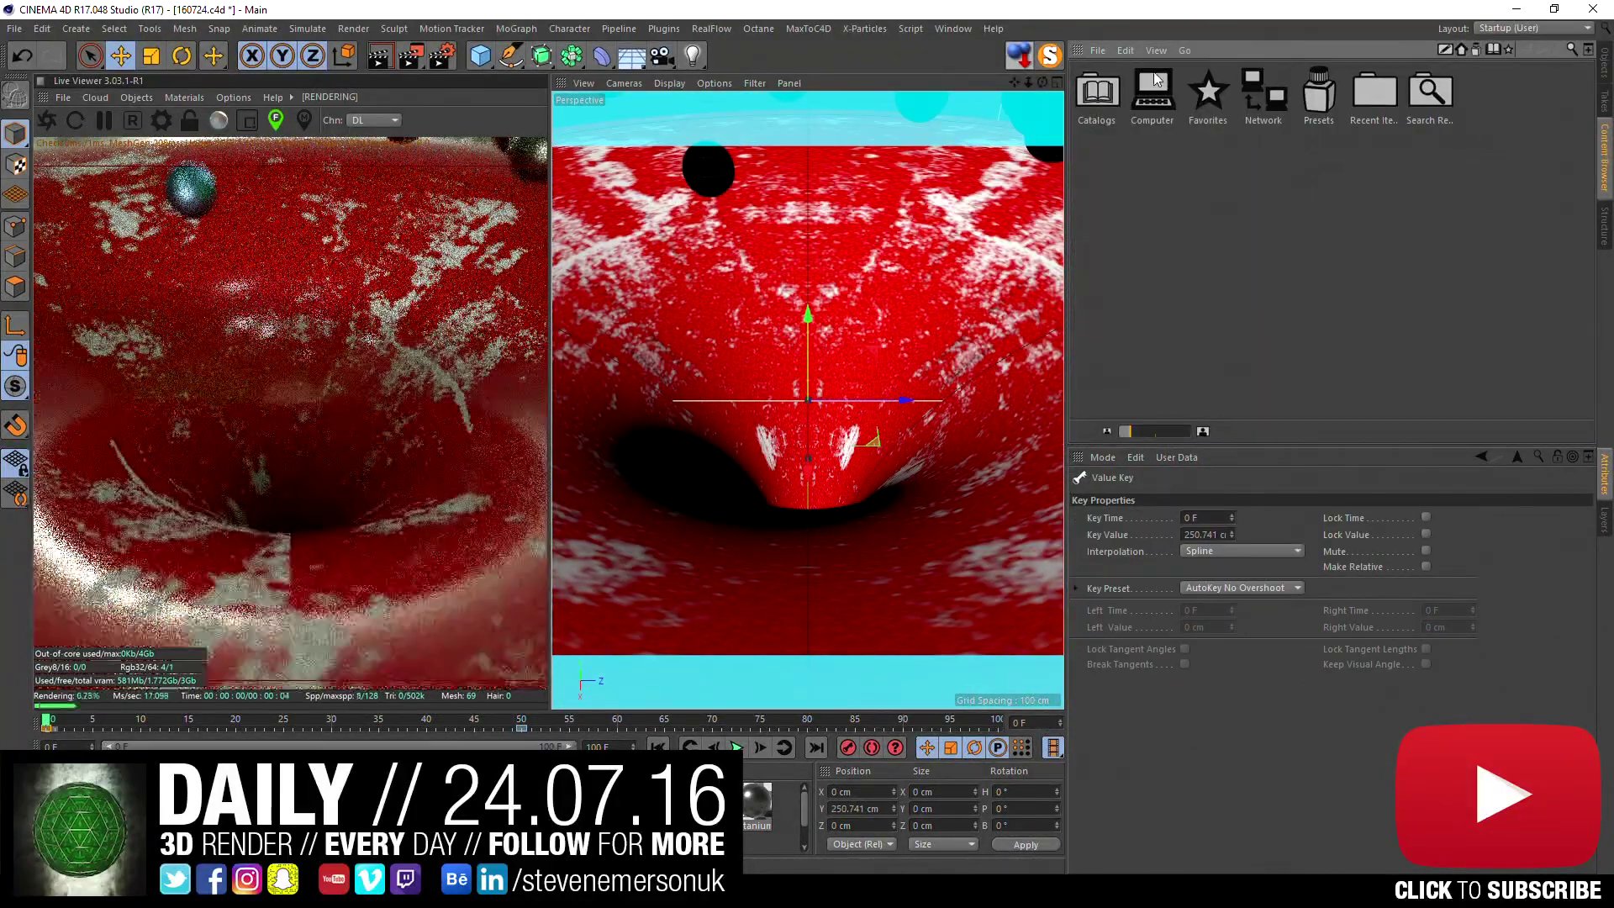
pyautogui.click(1604, 64)
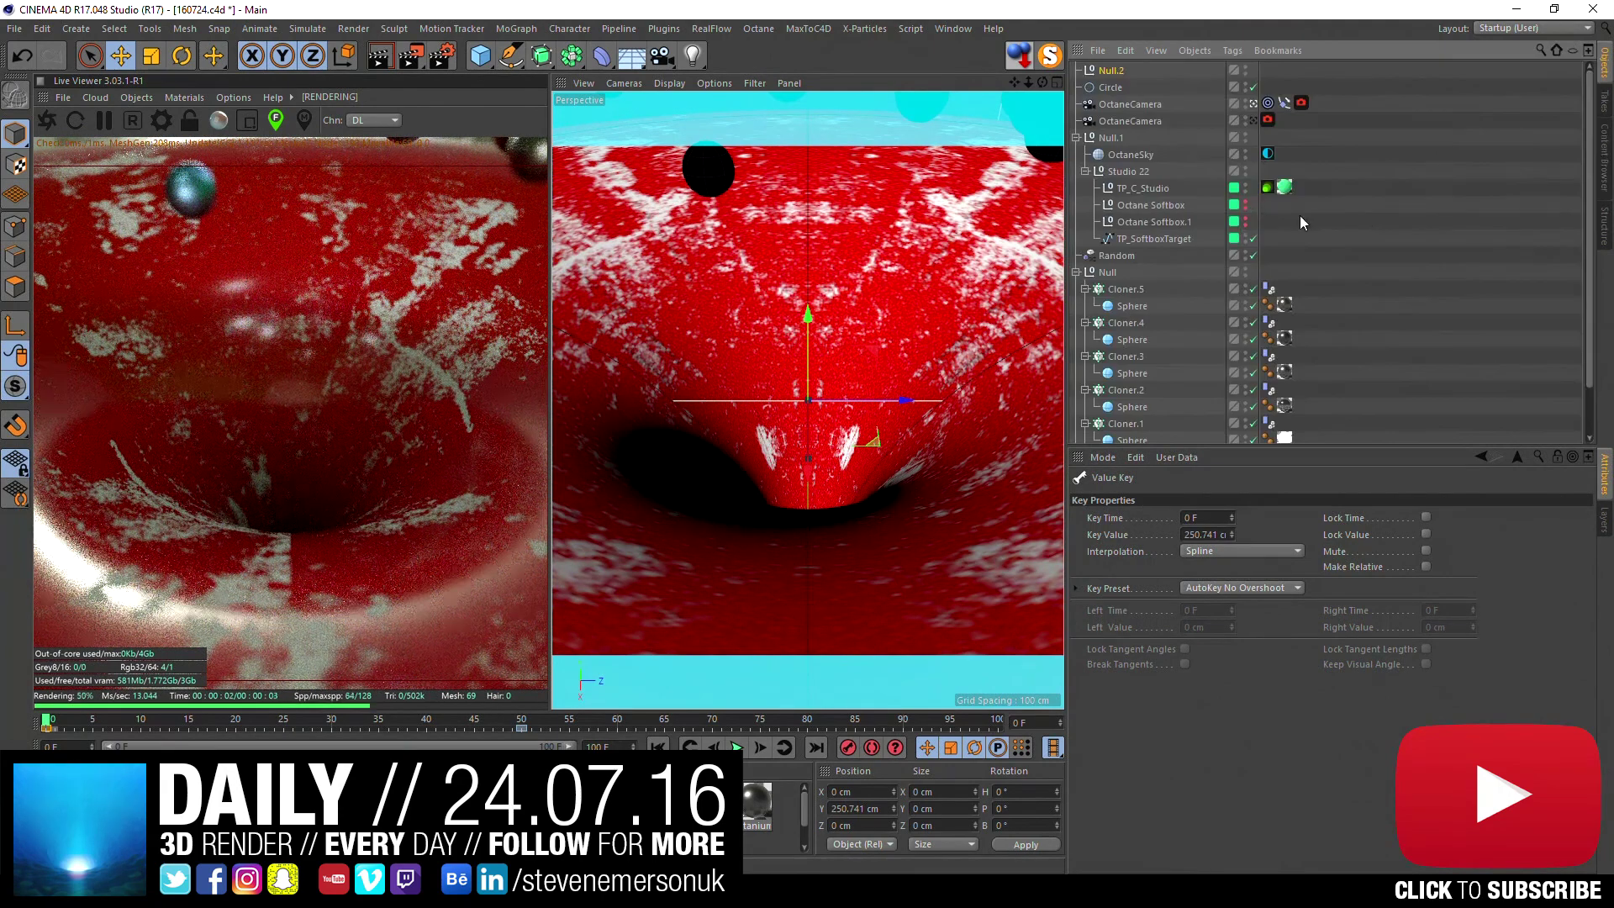
pyautogui.click(1111, 70)
pyautogui.click(1131, 550)
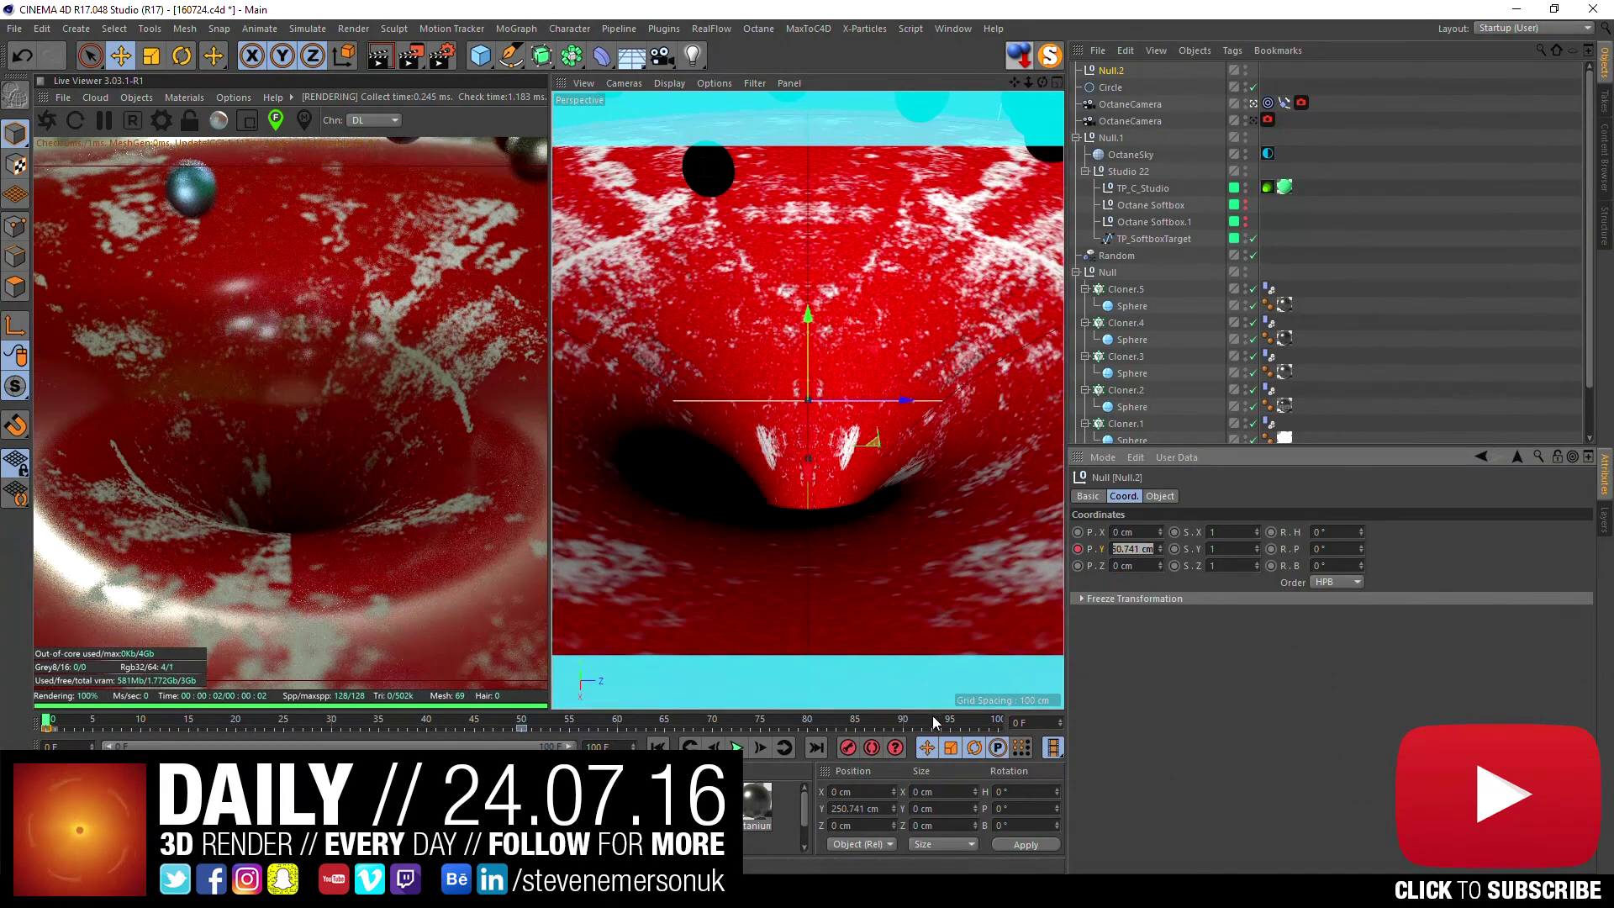
pyautogui.moveTo(936, 723); pyautogui.dragTo(998, 723)
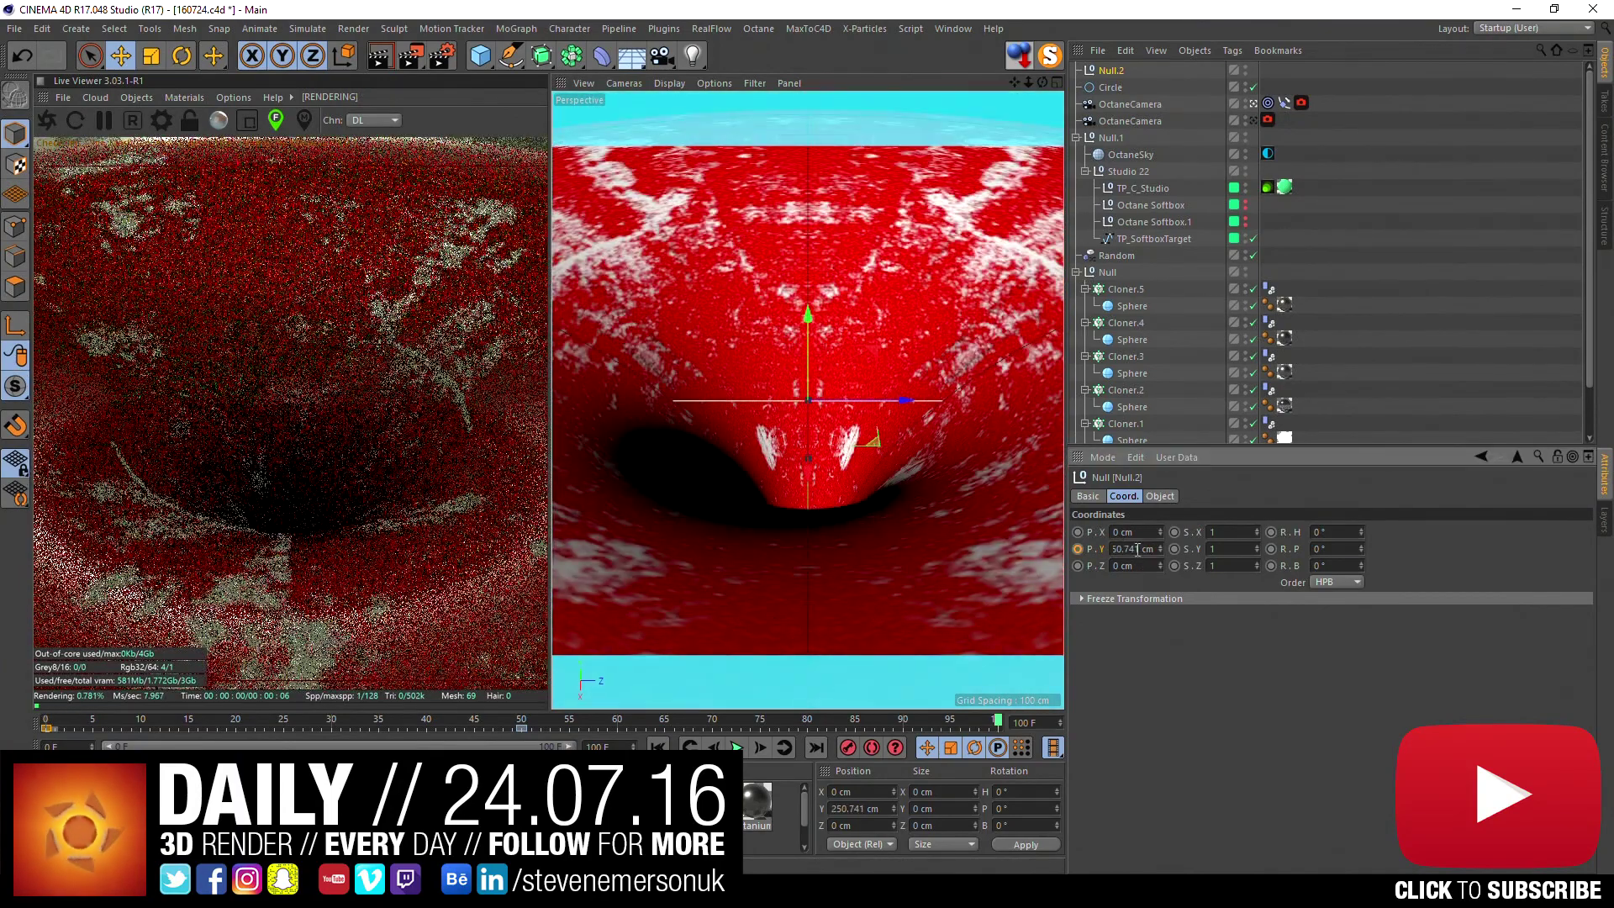
pyautogui.keyDown('ctrl'); pyautogui.click(1077, 549); pyautogui.keyUp('ctrl')
# - Scrub and play the animation, stopping around frame 49
pyautogui.moveTo(53, 730); pyautogui.dragTo(429, 722)
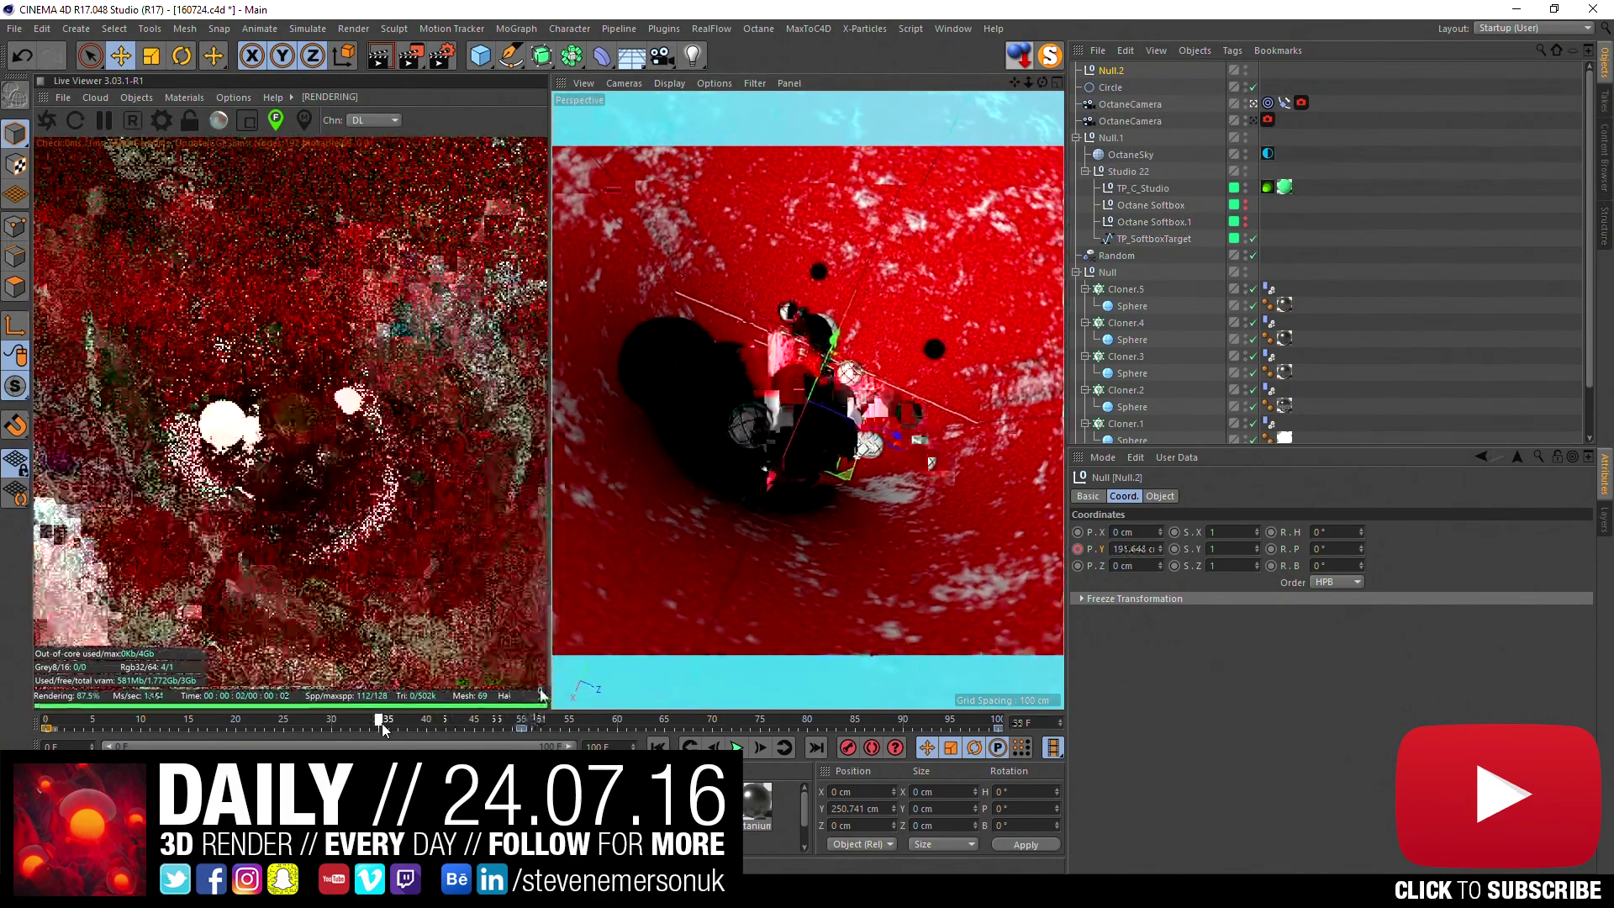
pyautogui.moveTo(429, 721); pyautogui.dragTo(998, 723)
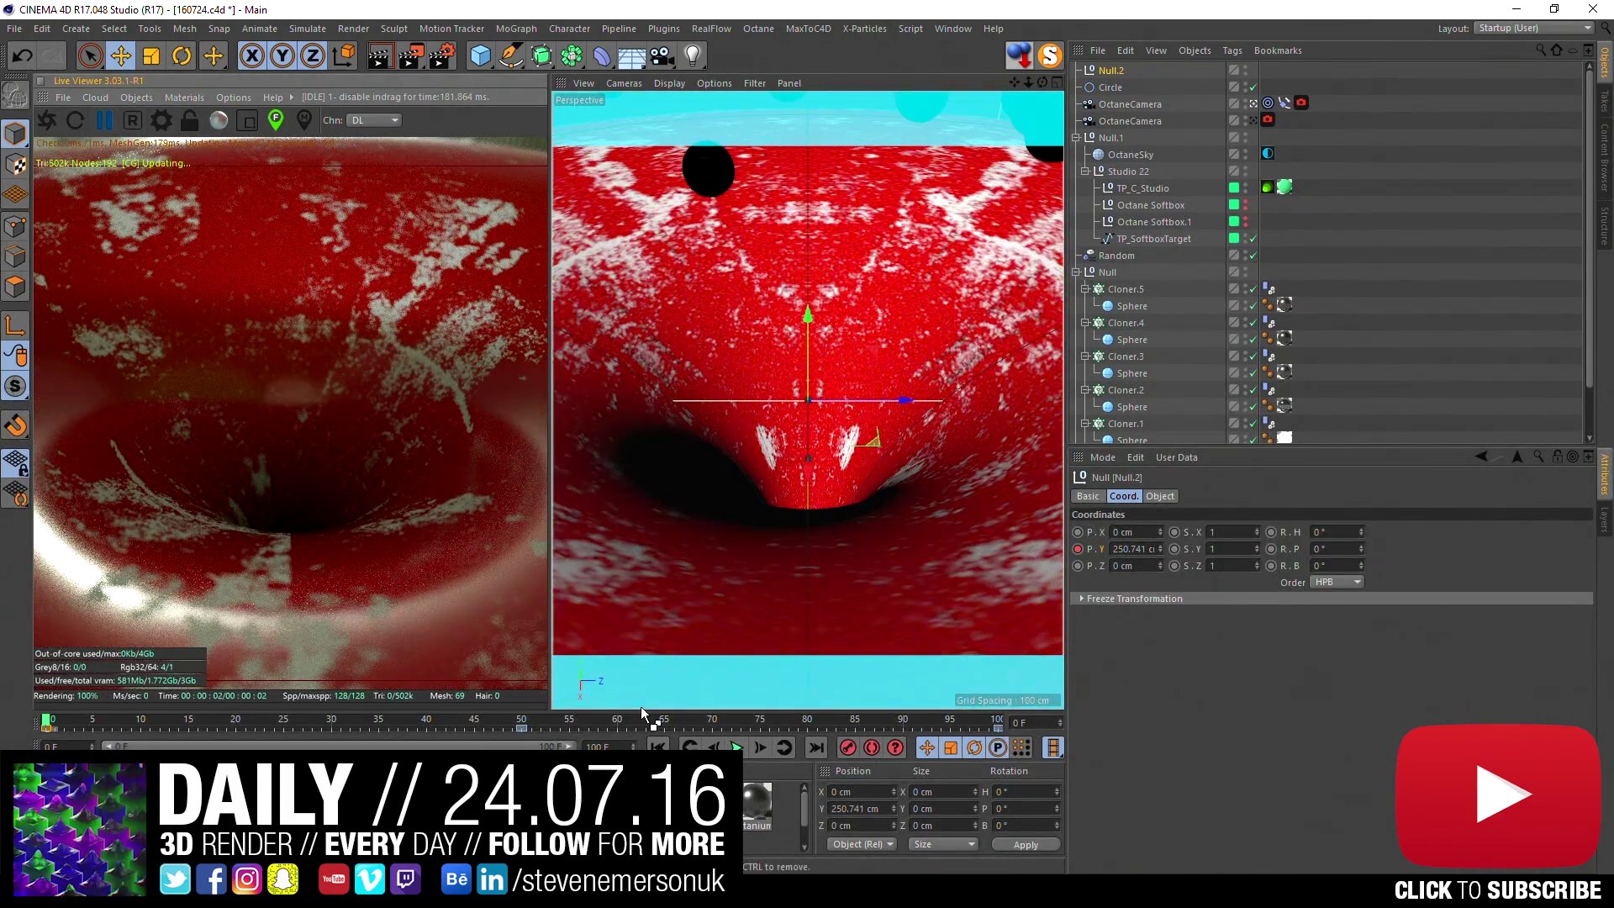
pyautogui.click(743, 756)
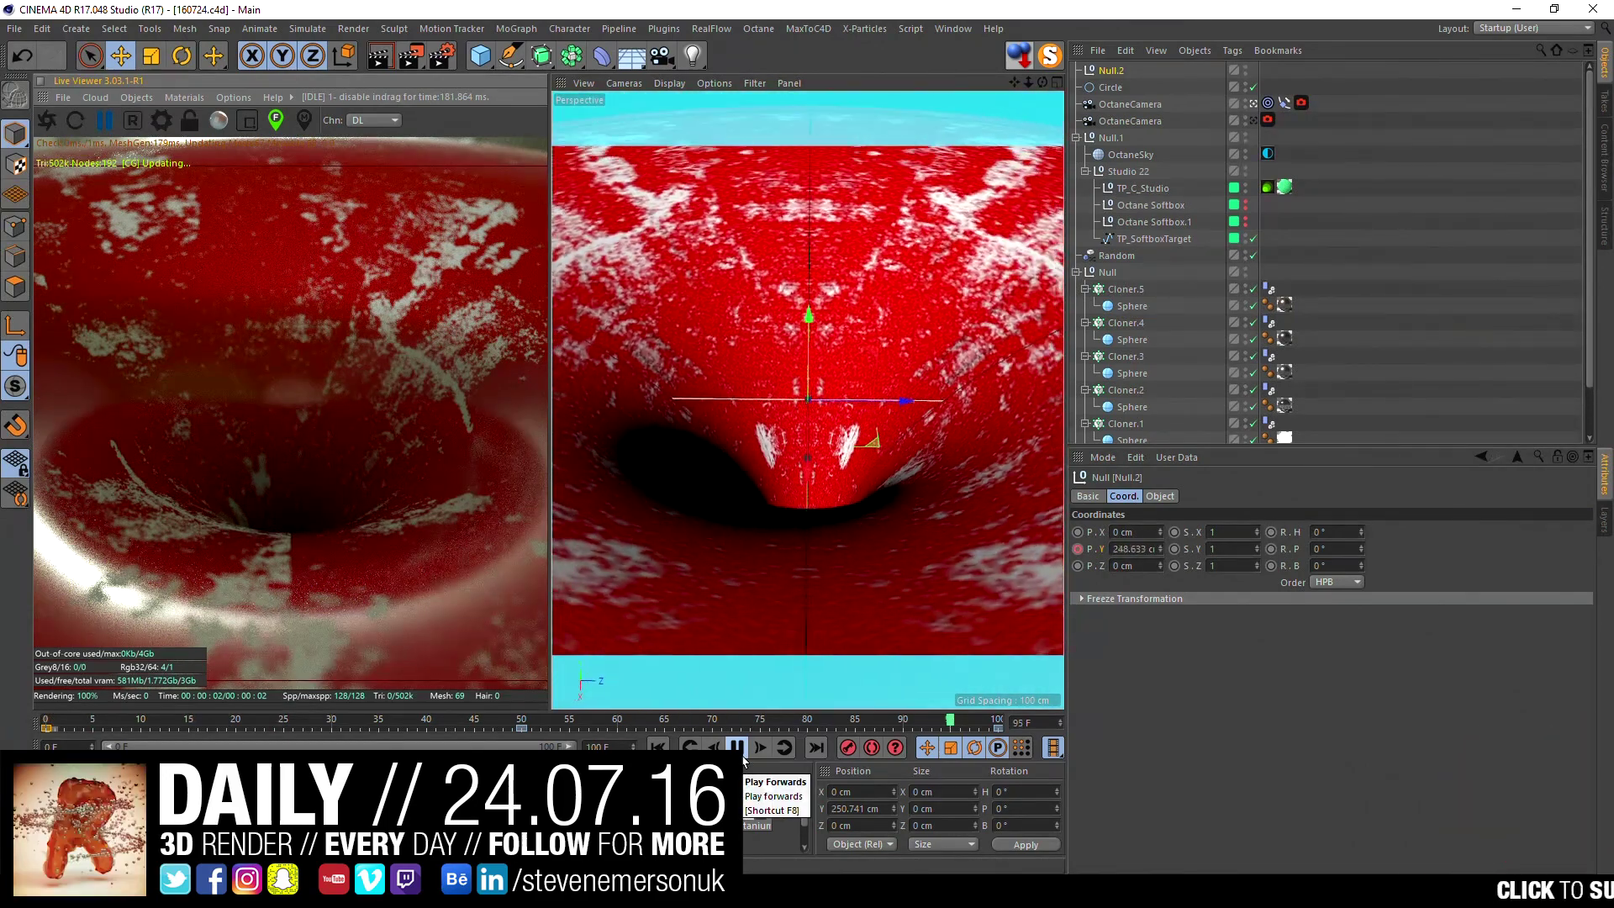
pyautogui.click(744, 757)
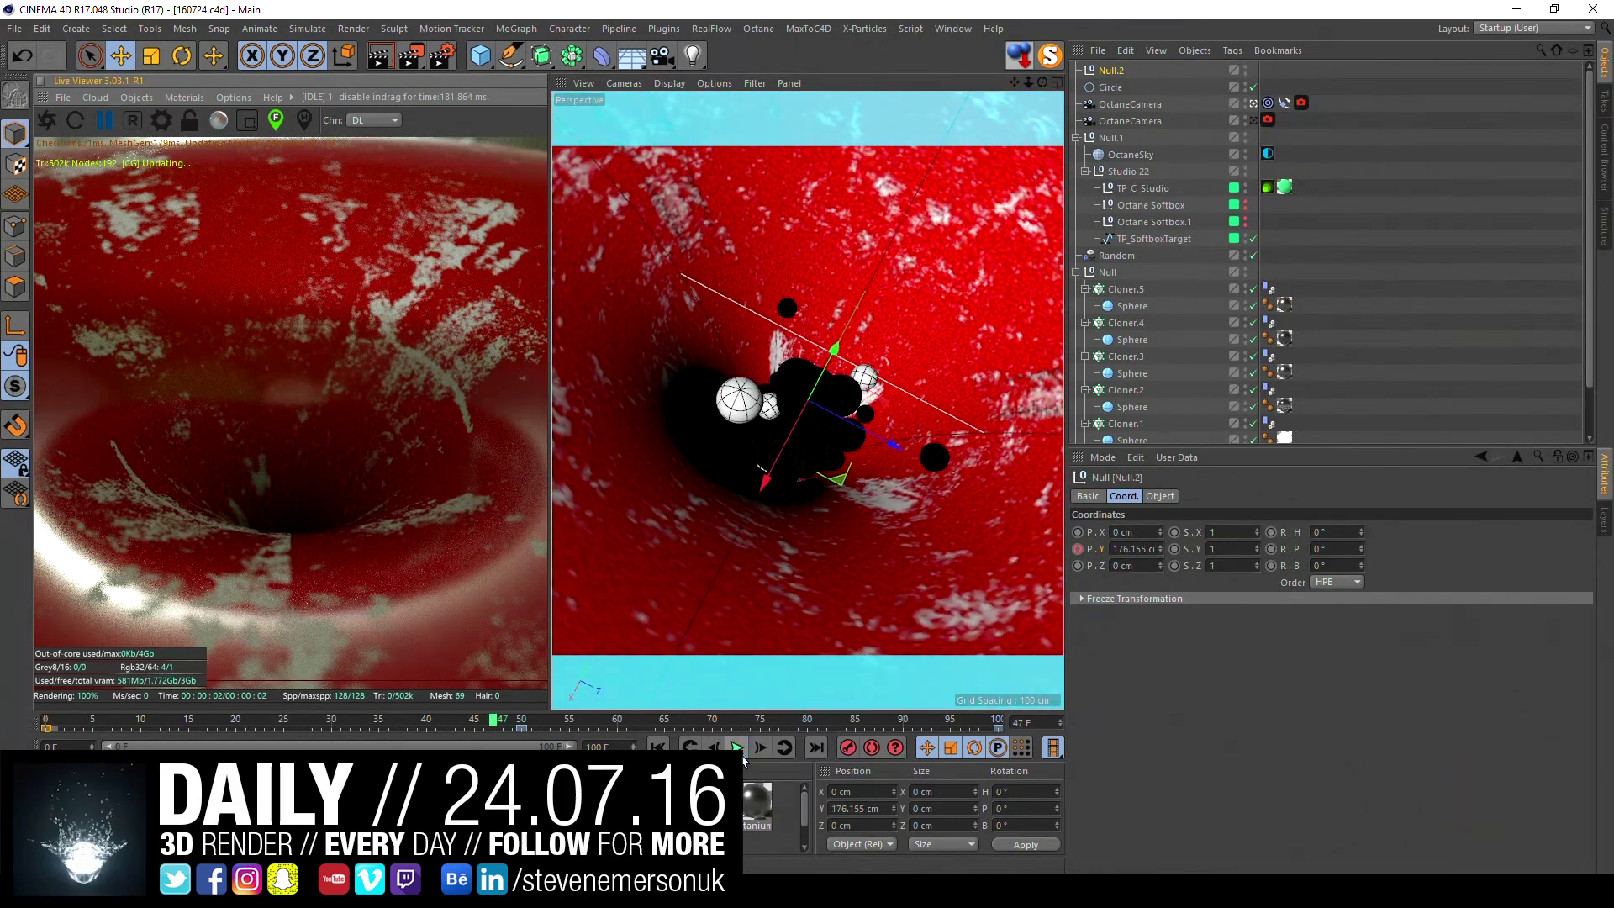
pyautogui.moveTo(502, 723); pyautogui.dragTo(521, 723)
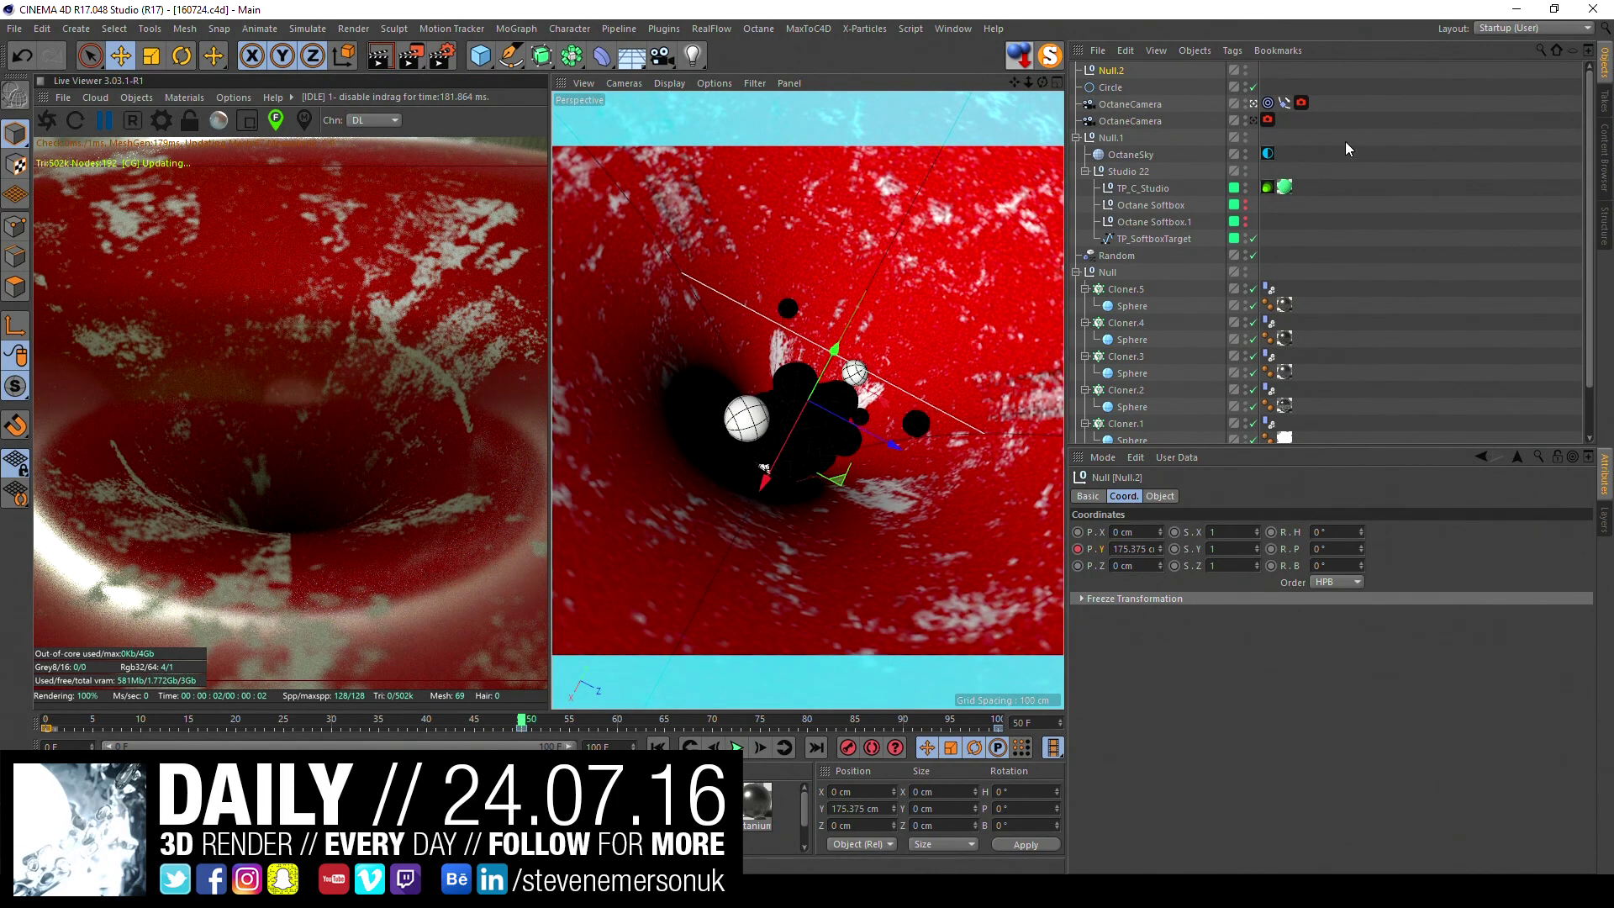
# - Reduce the Circle's radius to 164 cm, undoing a trial change to its height
pyautogui.click(1108, 89)
pyautogui.click(1168, 496)
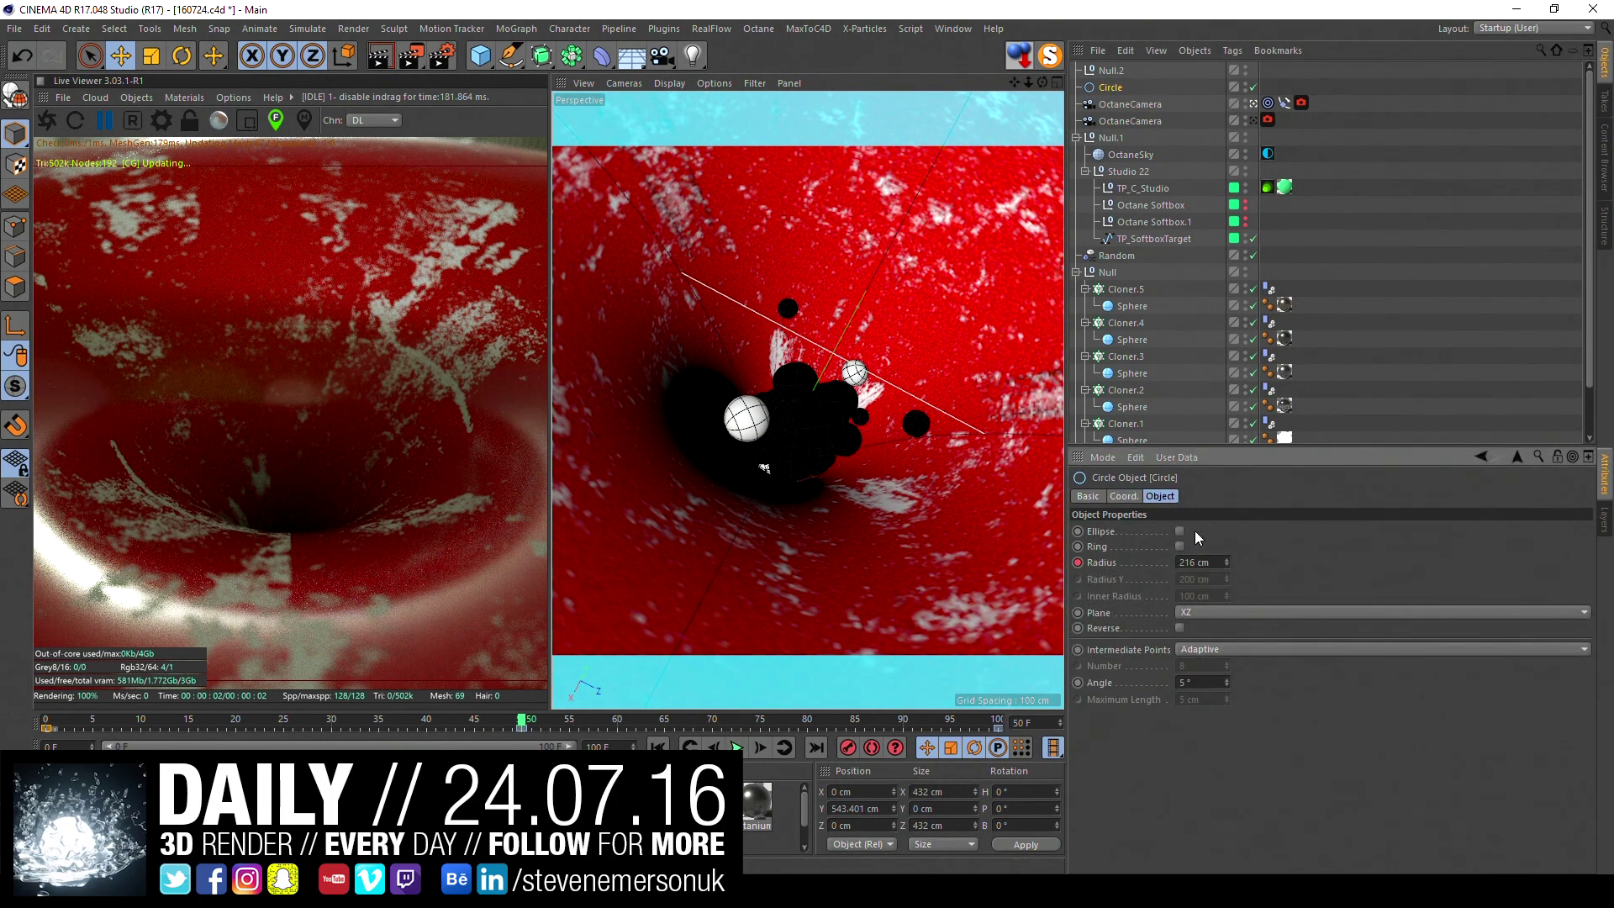
pyautogui.moveTo(1227, 561)
pyautogui.mouseDown()
pyautogui.moveTo(1227, 576)
pyautogui.moveTo(1157, 575)
pyautogui.mouseUp()
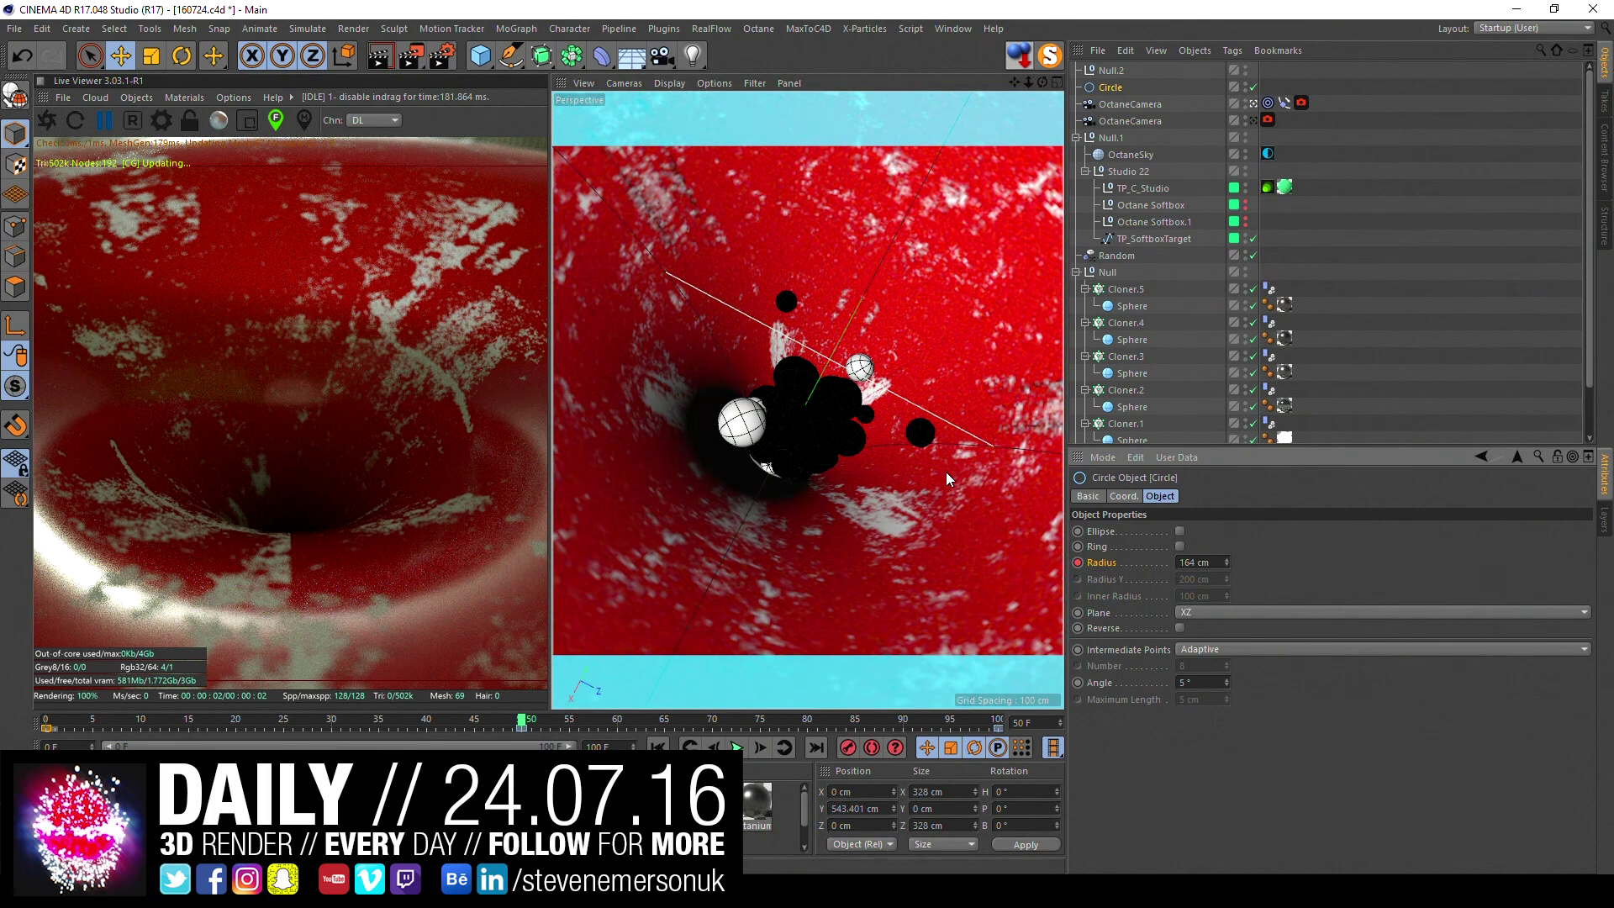
pyautogui.click(1131, 497)
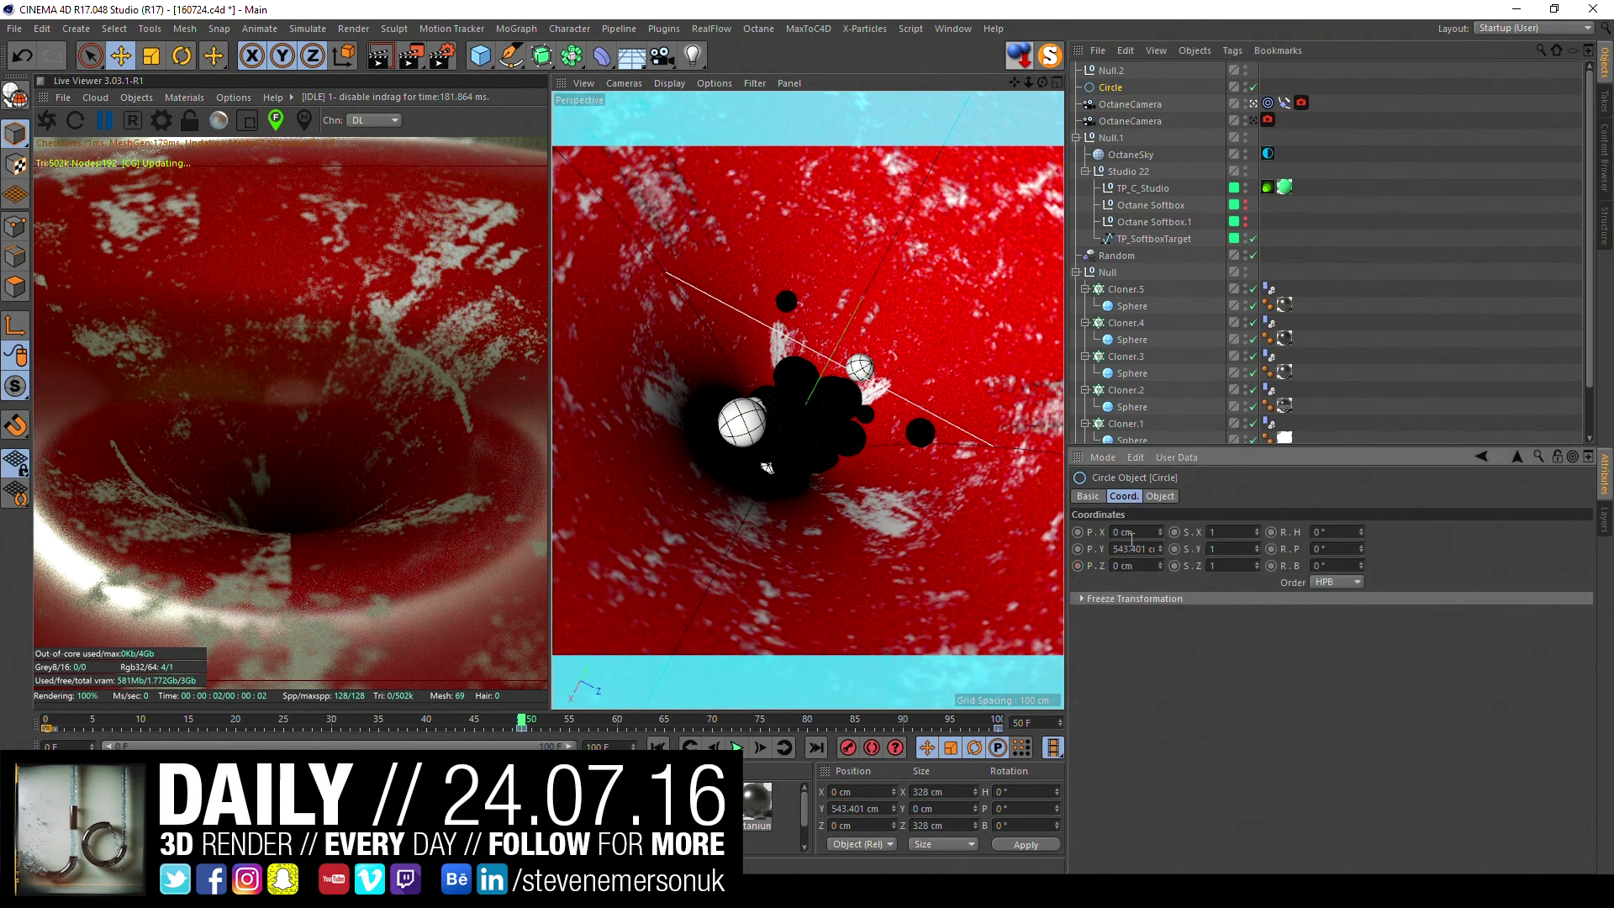
pyautogui.moveTo(1159, 549); pyautogui.dragTo(1228, 549)
pyautogui.hotkey('ctrl', 'z')
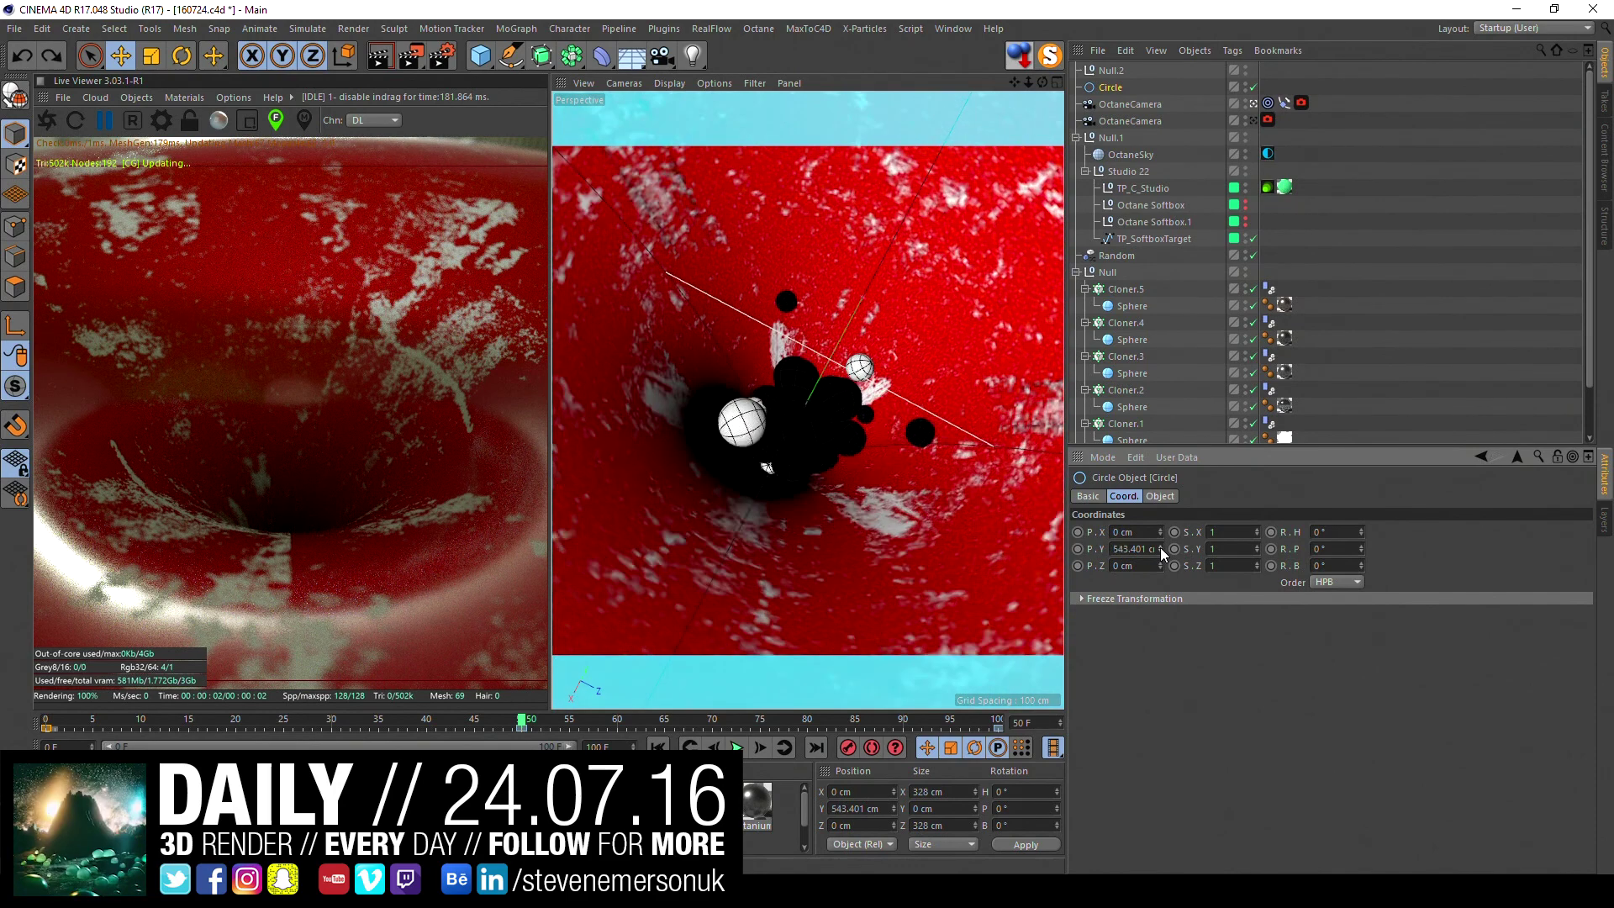
# - Preview from the start, then move the radius key to frame 70 and Null.2's key to 72
pyautogui.click(658, 747)
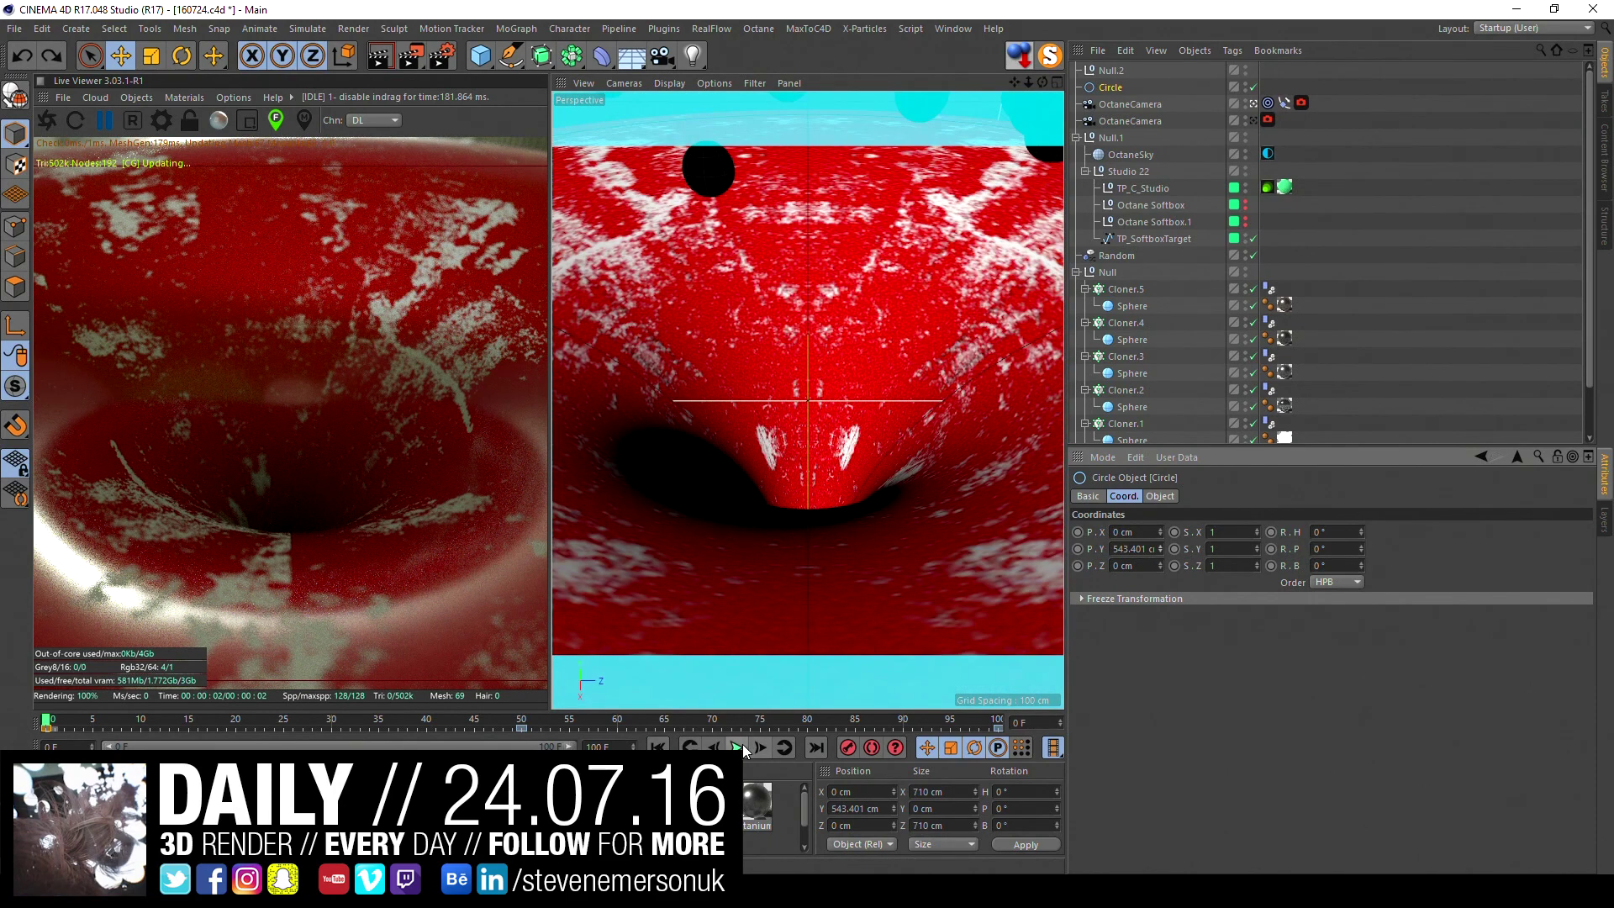
pyautogui.click(739, 748)
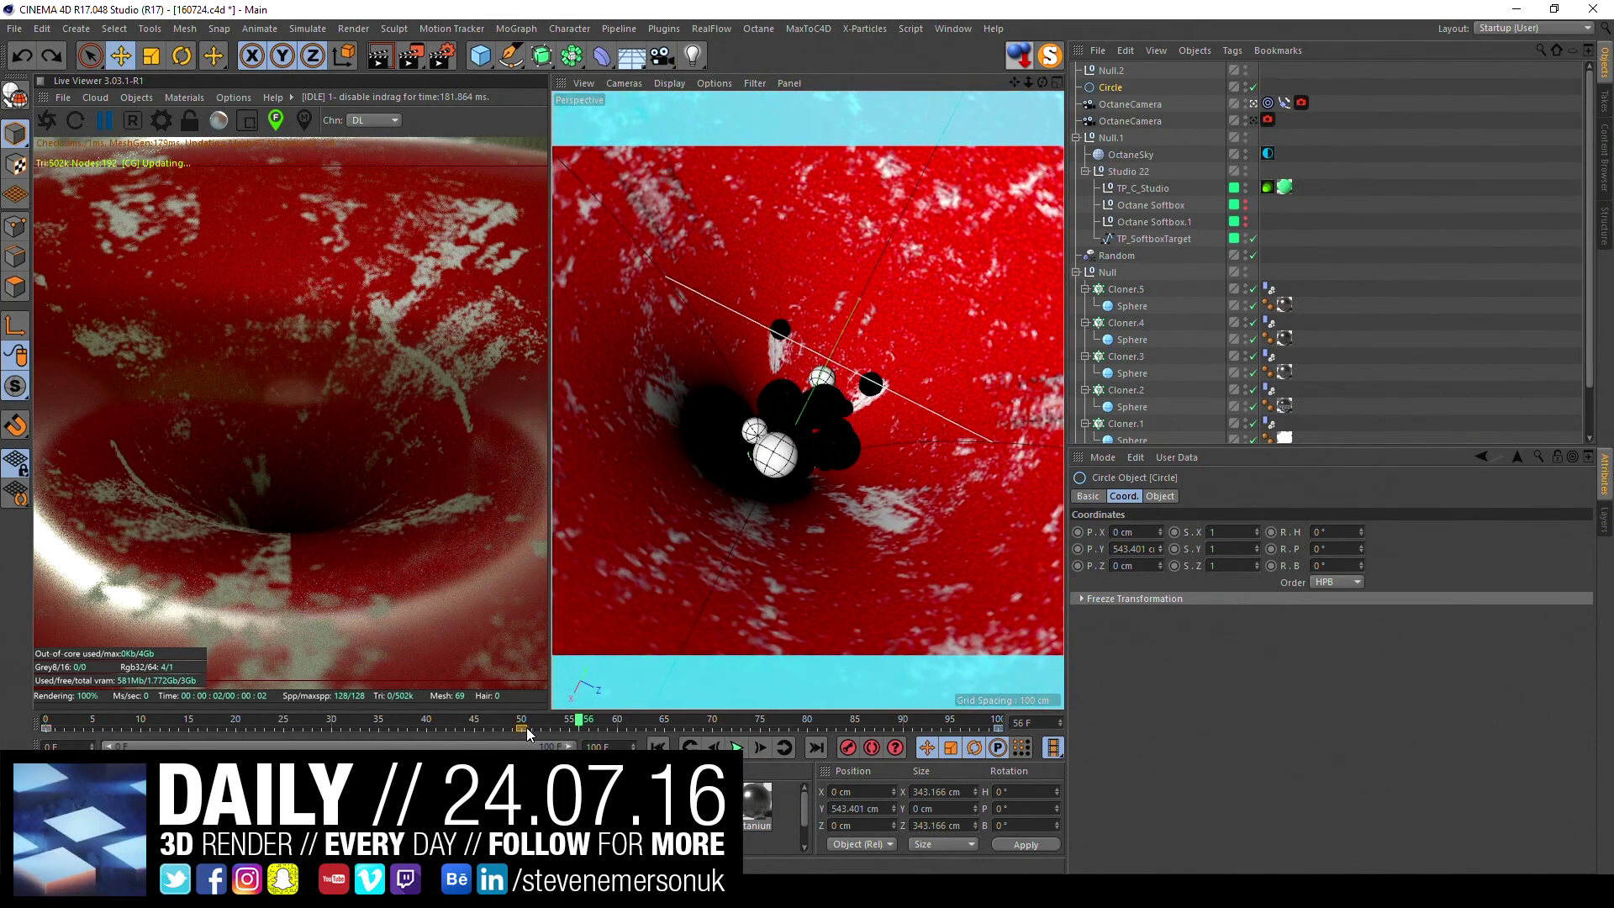
pyautogui.moveTo(526, 728); pyautogui.dragTo(713, 729)
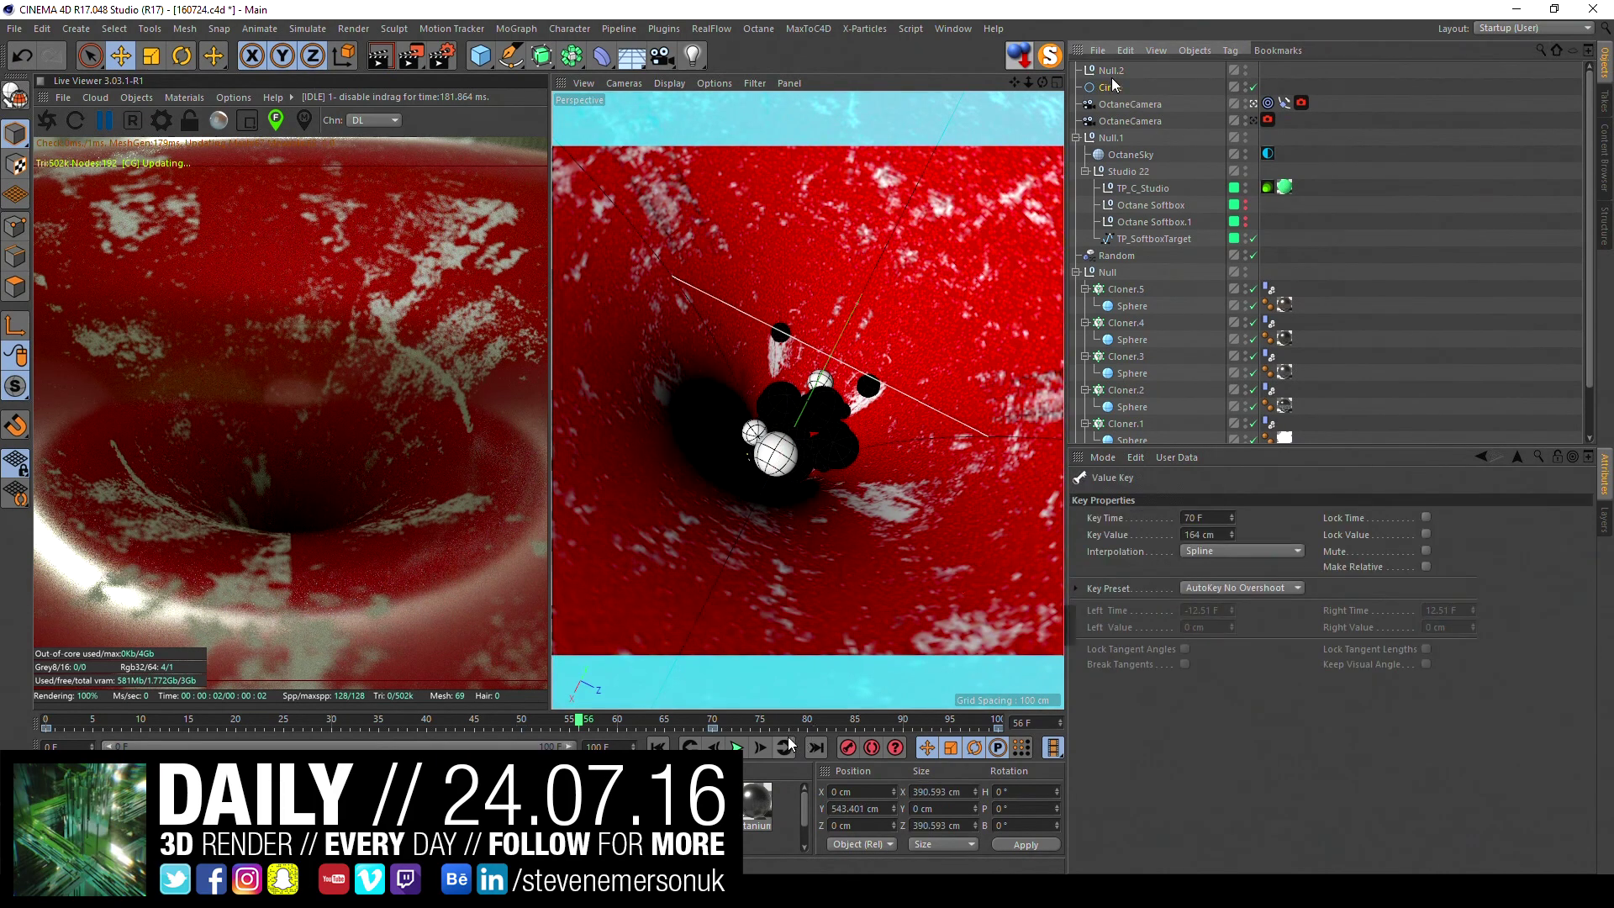
pyautogui.moveTo(712, 728); pyautogui.dragTo(728, 728)
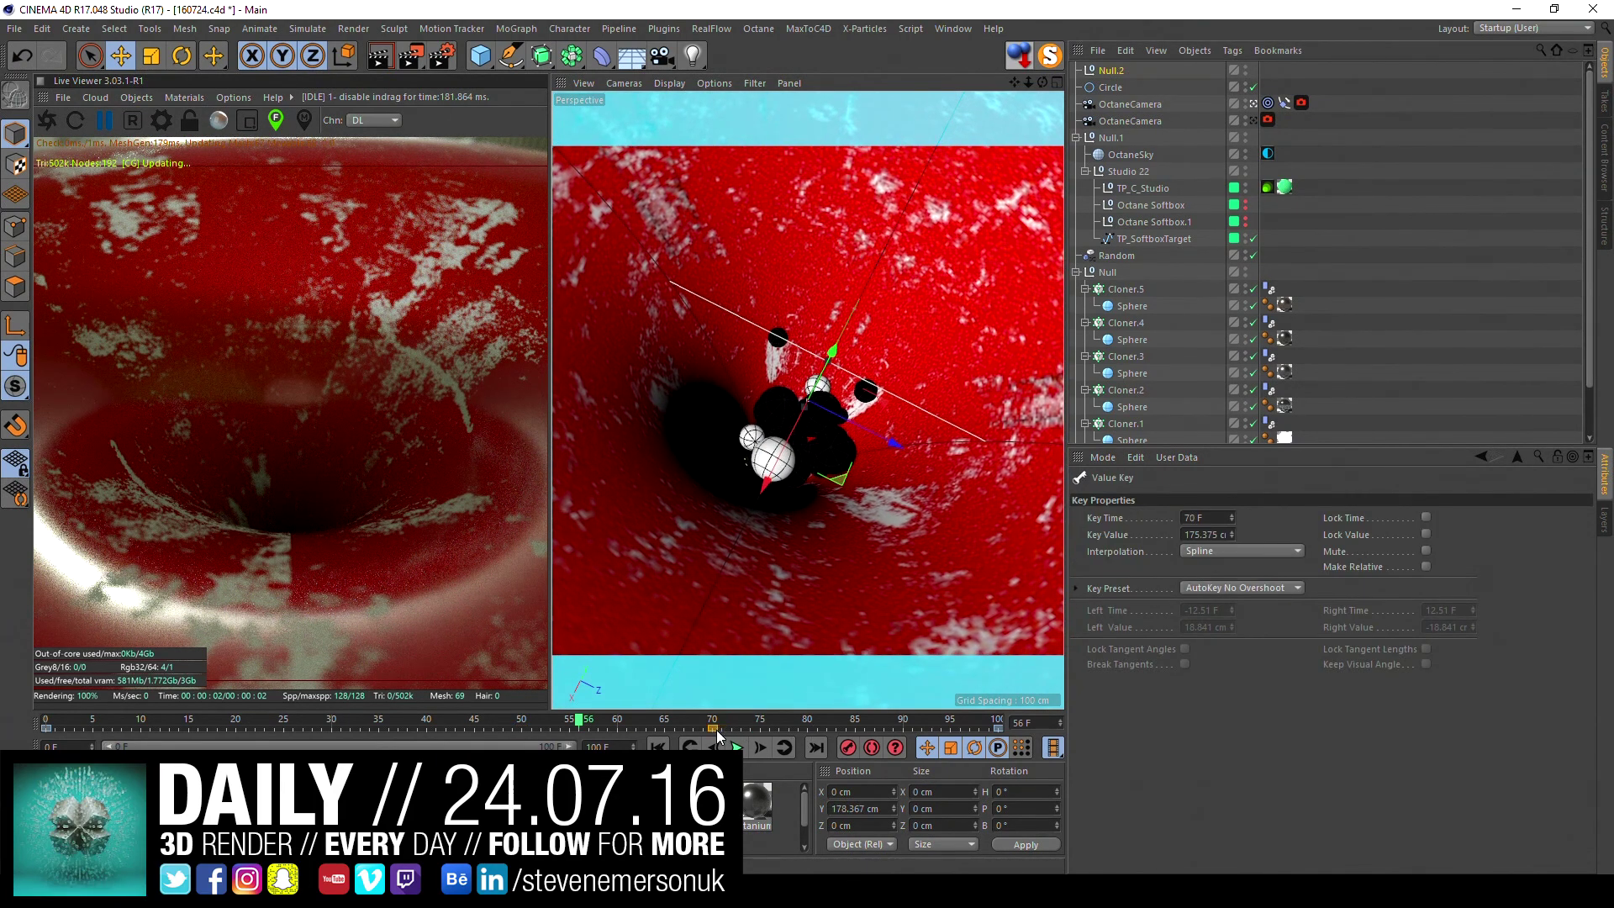
pyautogui.click(1143, 120)
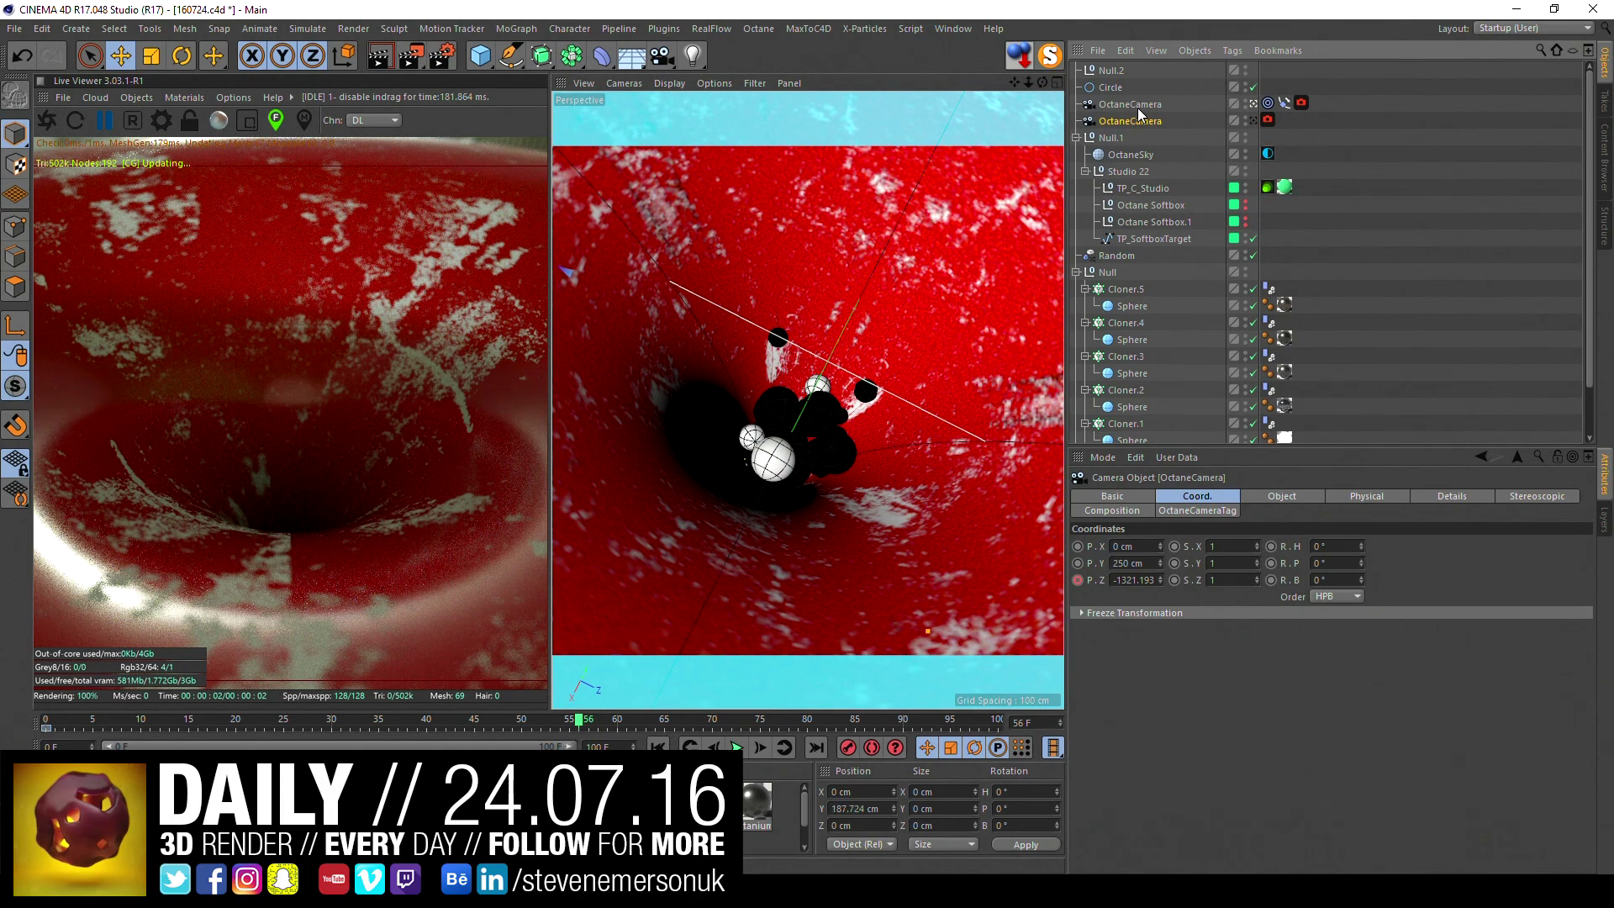
# - Move the OctaneCamera's -28° rotation key from frame 72 to 70, preview, rewind, and save
pyautogui.click(1138, 107)
pyautogui.click(732, 728)
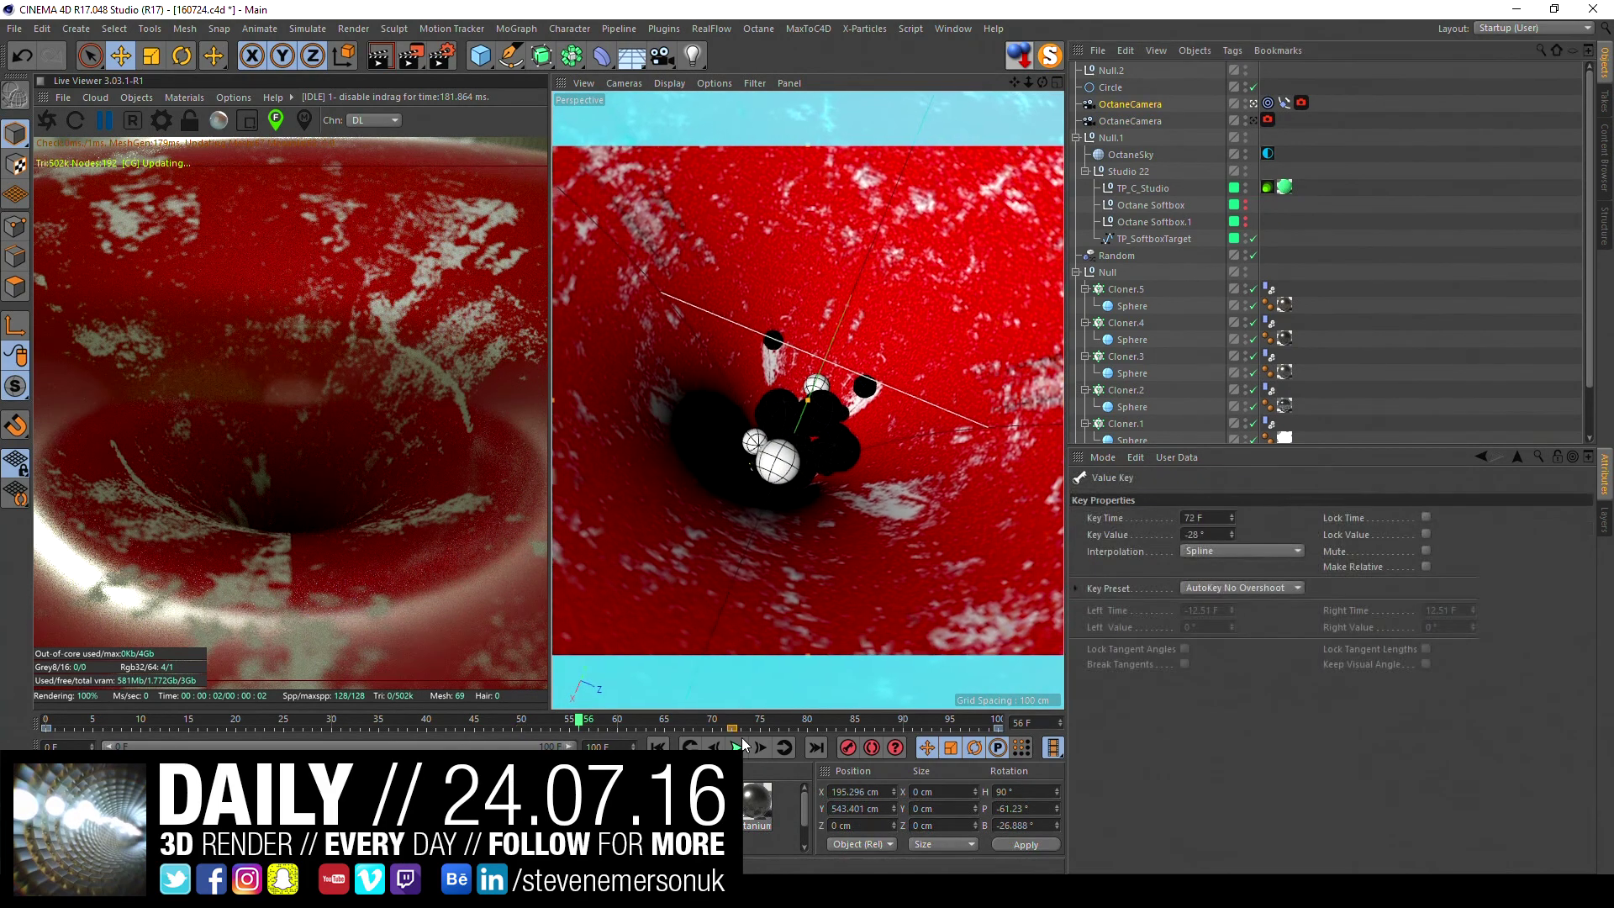
pyautogui.moveTo(743, 740); pyautogui.dragTo(718, 738)
pyautogui.click(736, 747)
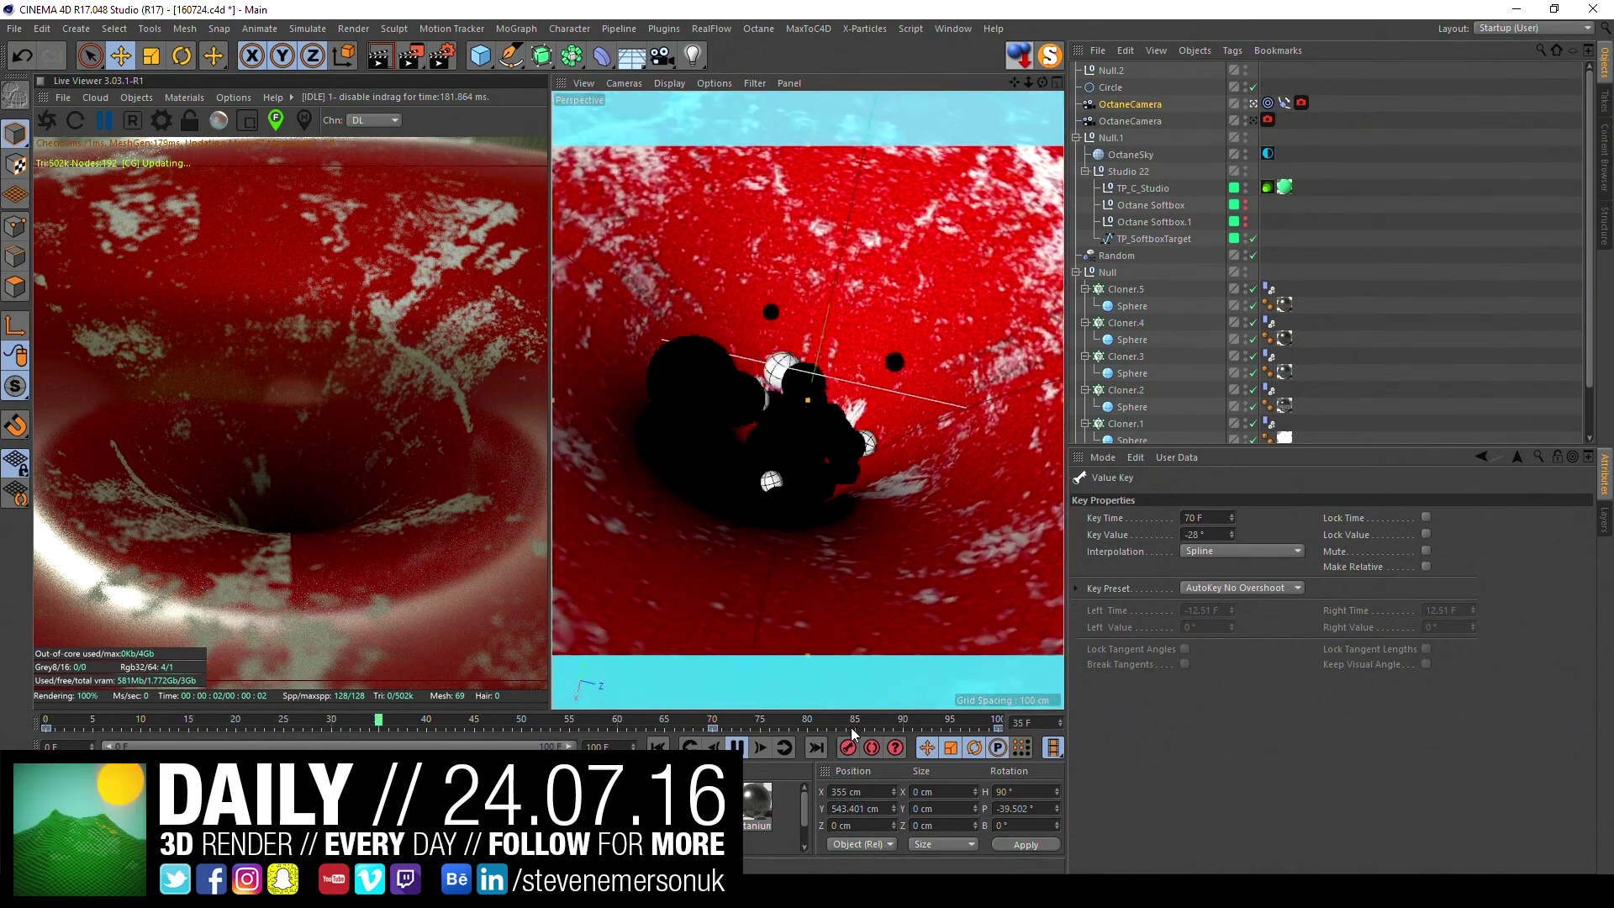
pyautogui.hotkey('shift', 'f')
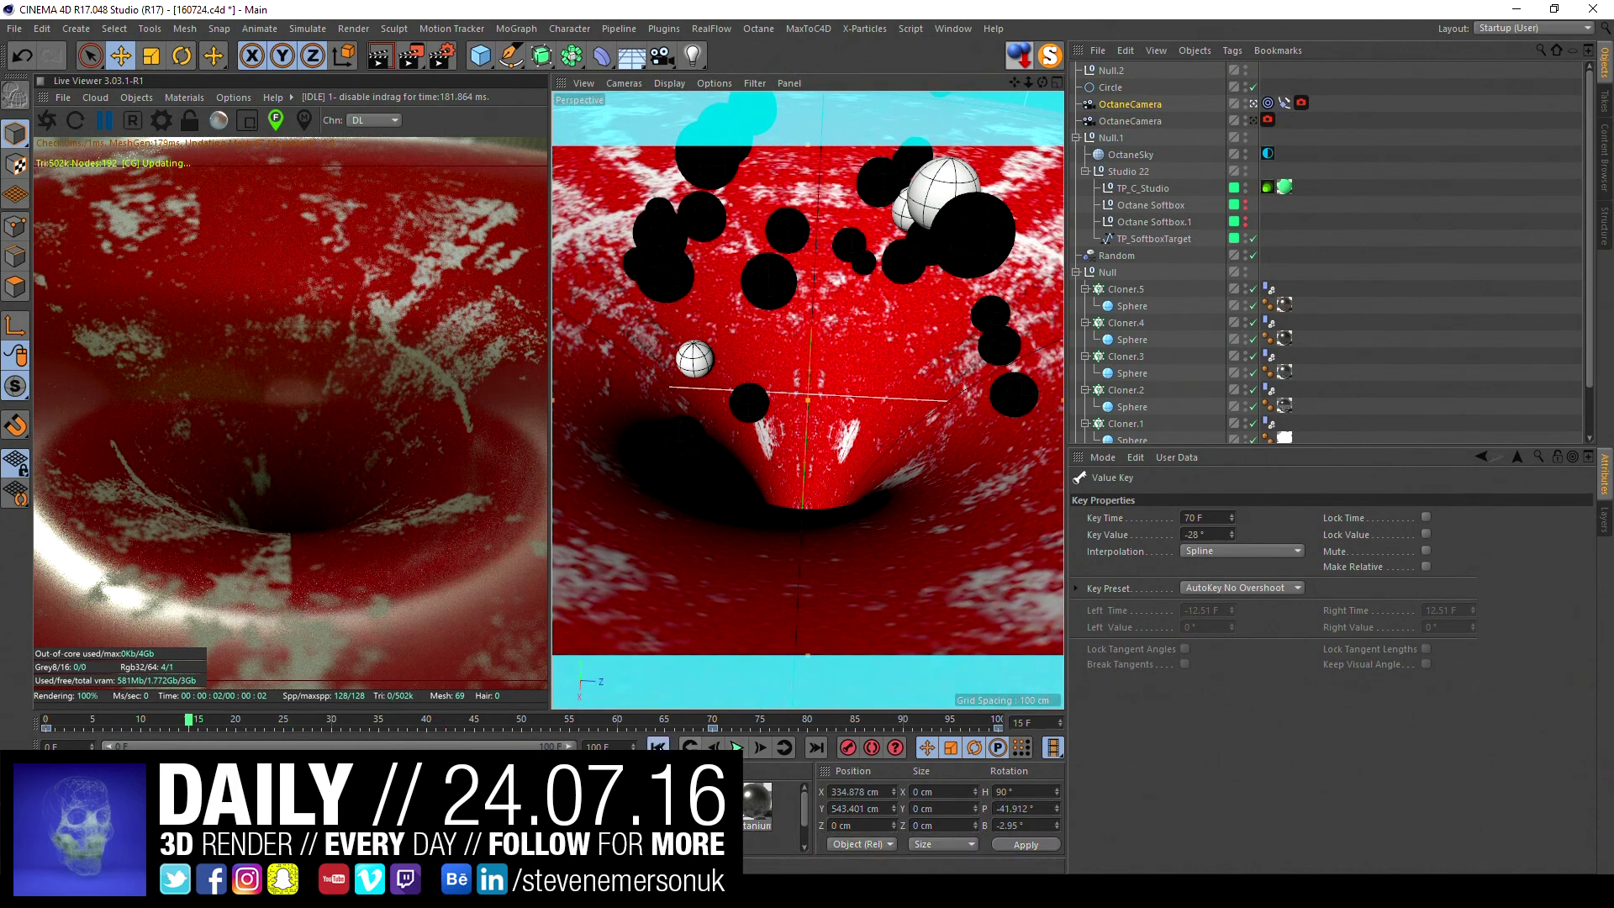
pyautogui.hotkey('shift', 'f')
pyautogui.hotkey('ctrl', 's')
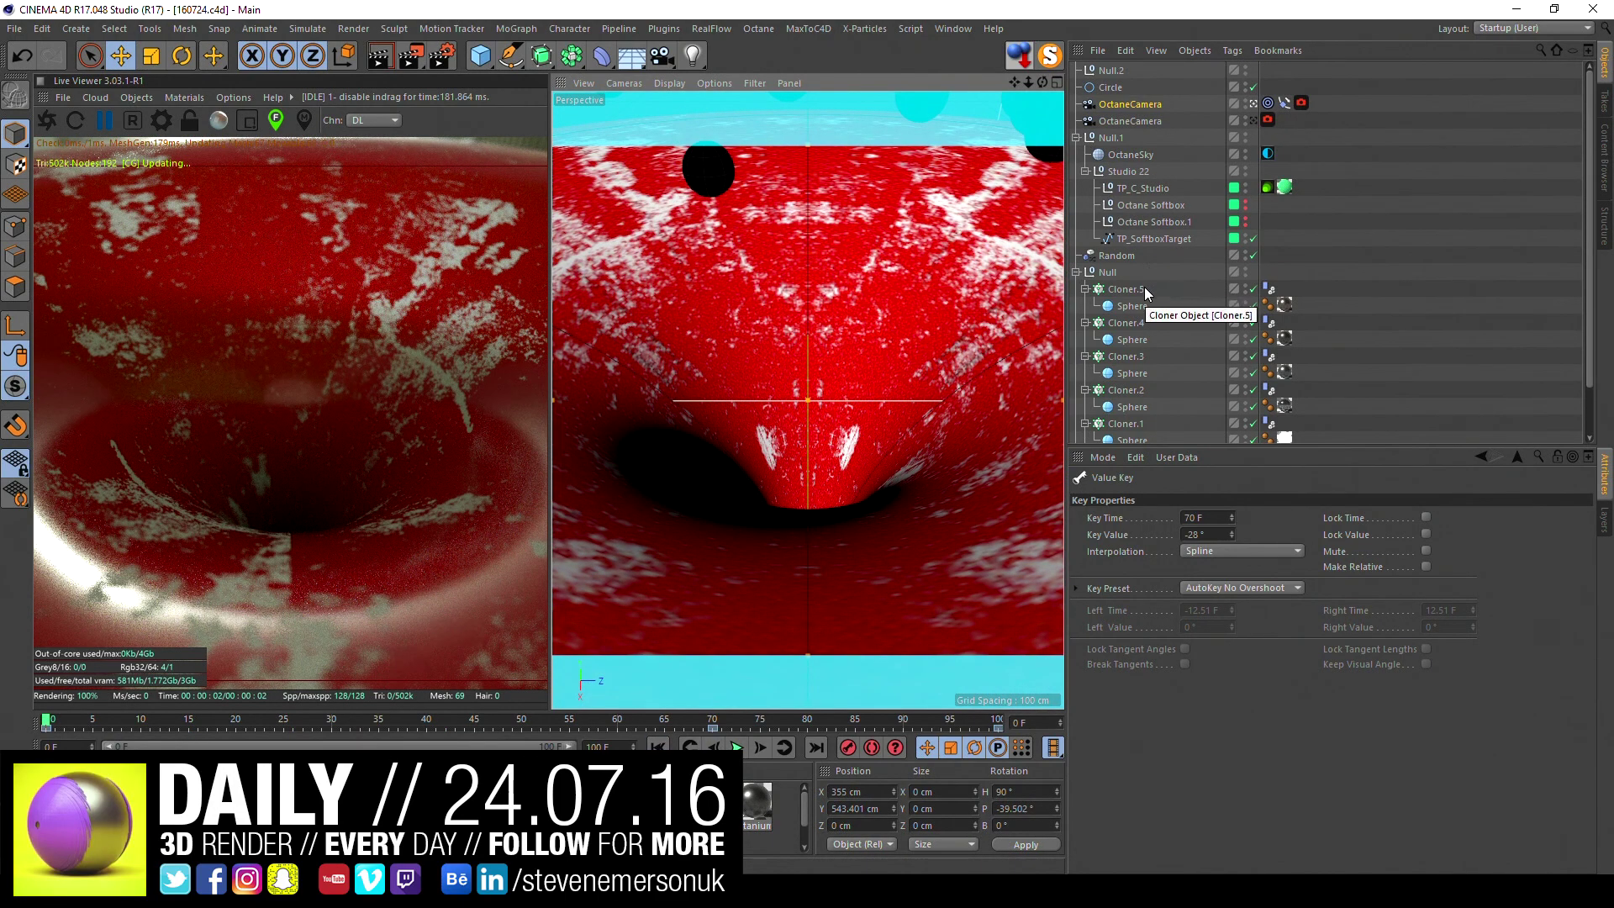
# - Raise the sphere-cloner Null to Y 650.342 cm, play to frame 19, and orbit the view
pyautogui.click(1268, 120)
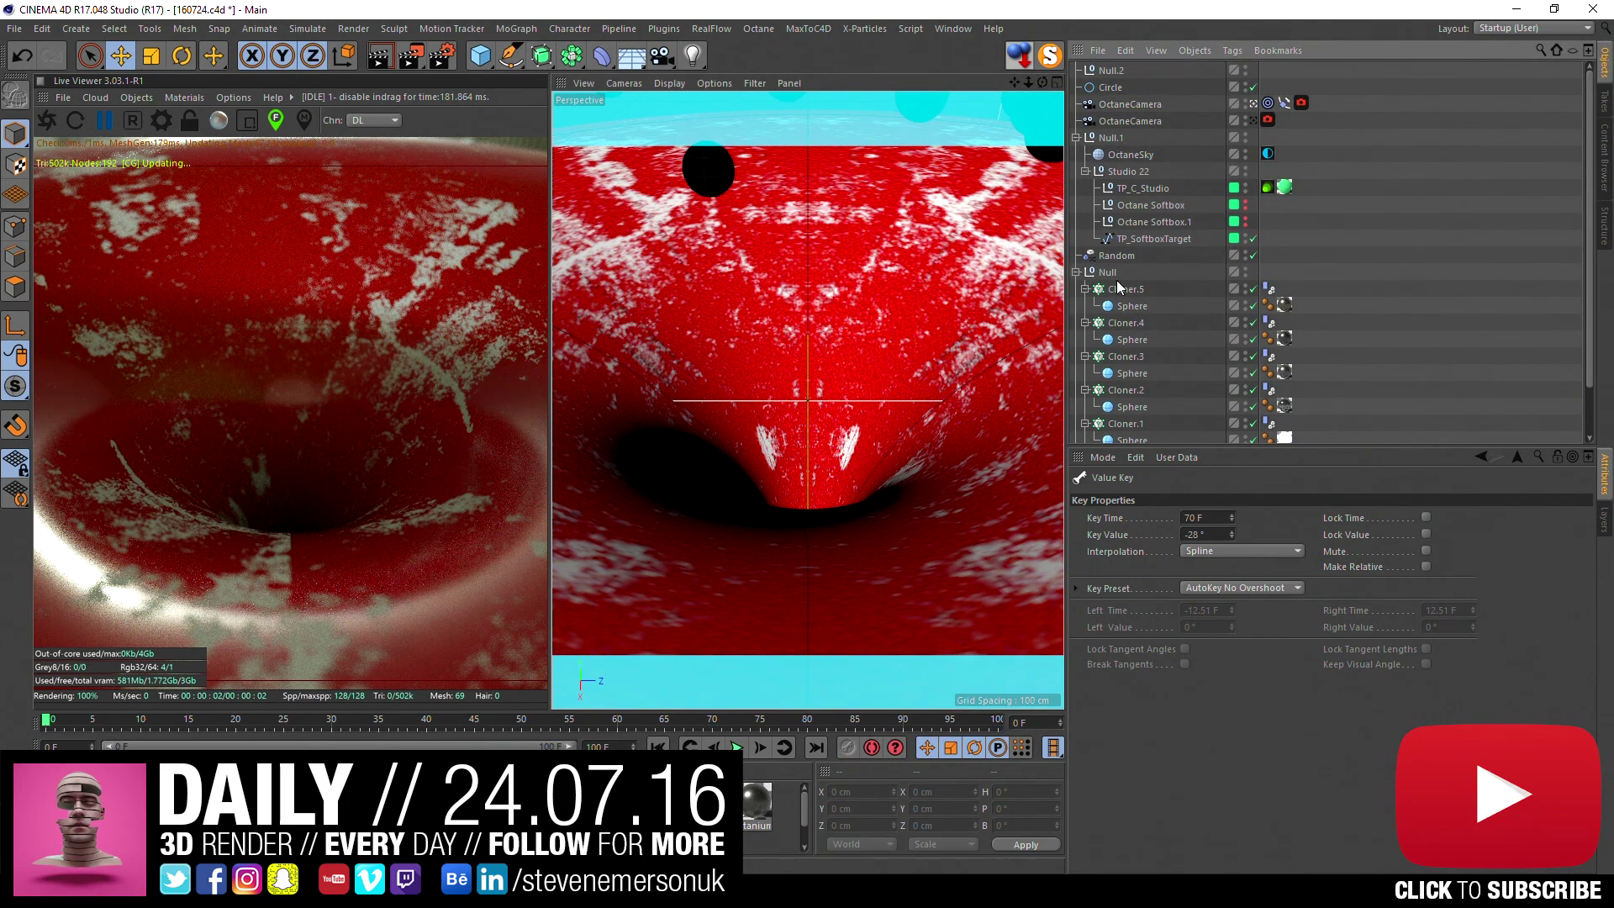
pyautogui.click(1107, 271)
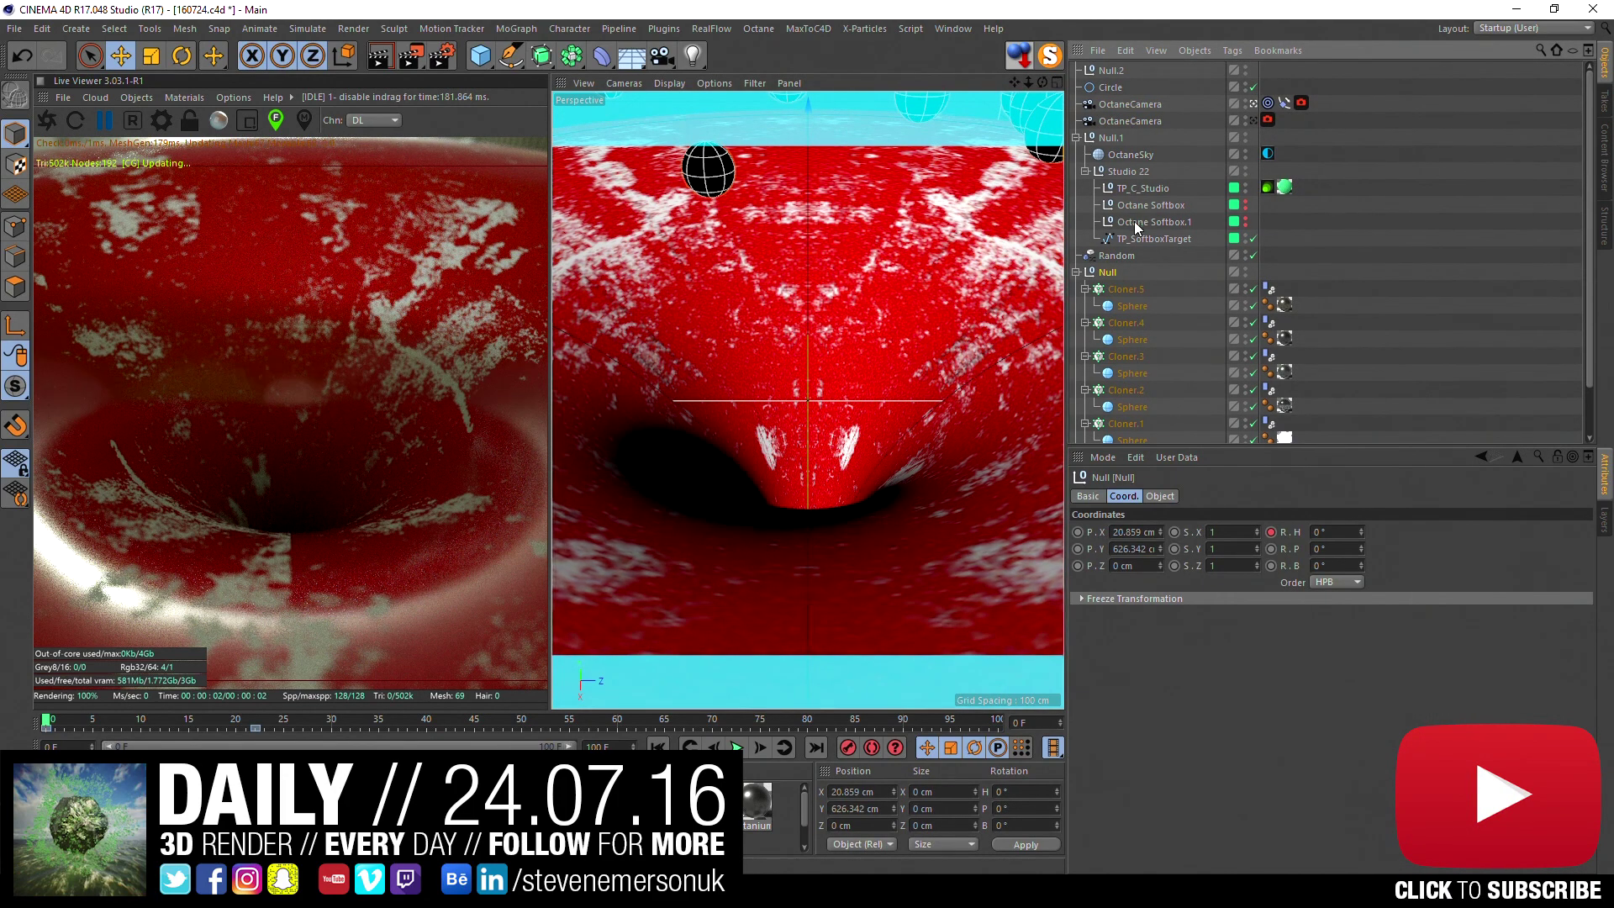
pyautogui.moveTo(1160, 550); pyautogui.dragTo(1160, 529)
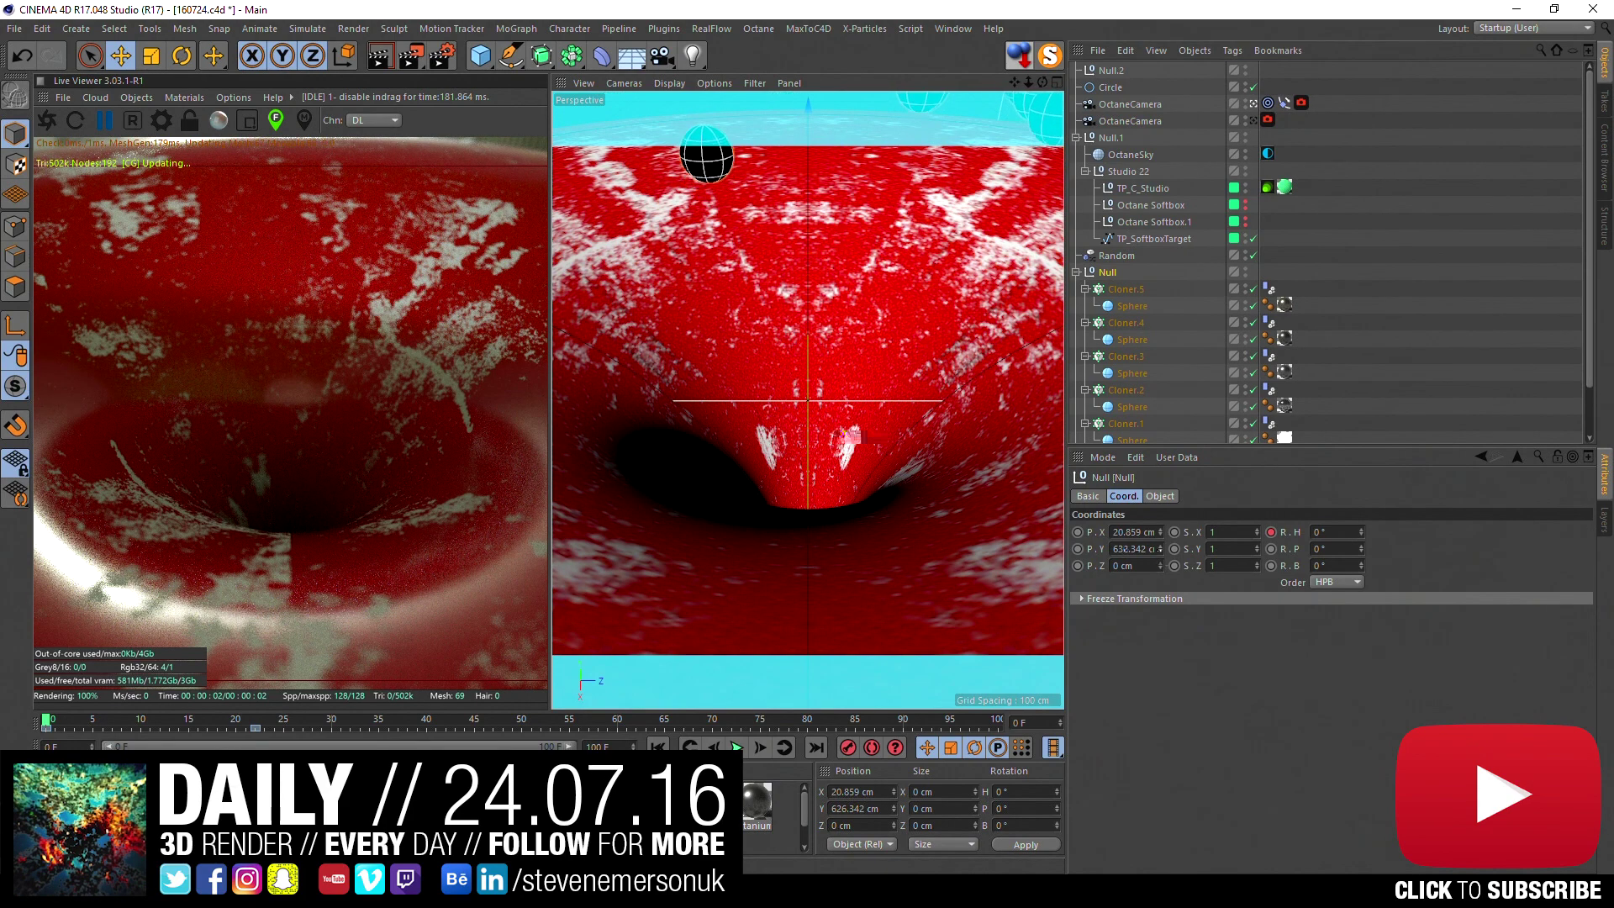
pyautogui.click(745, 750)
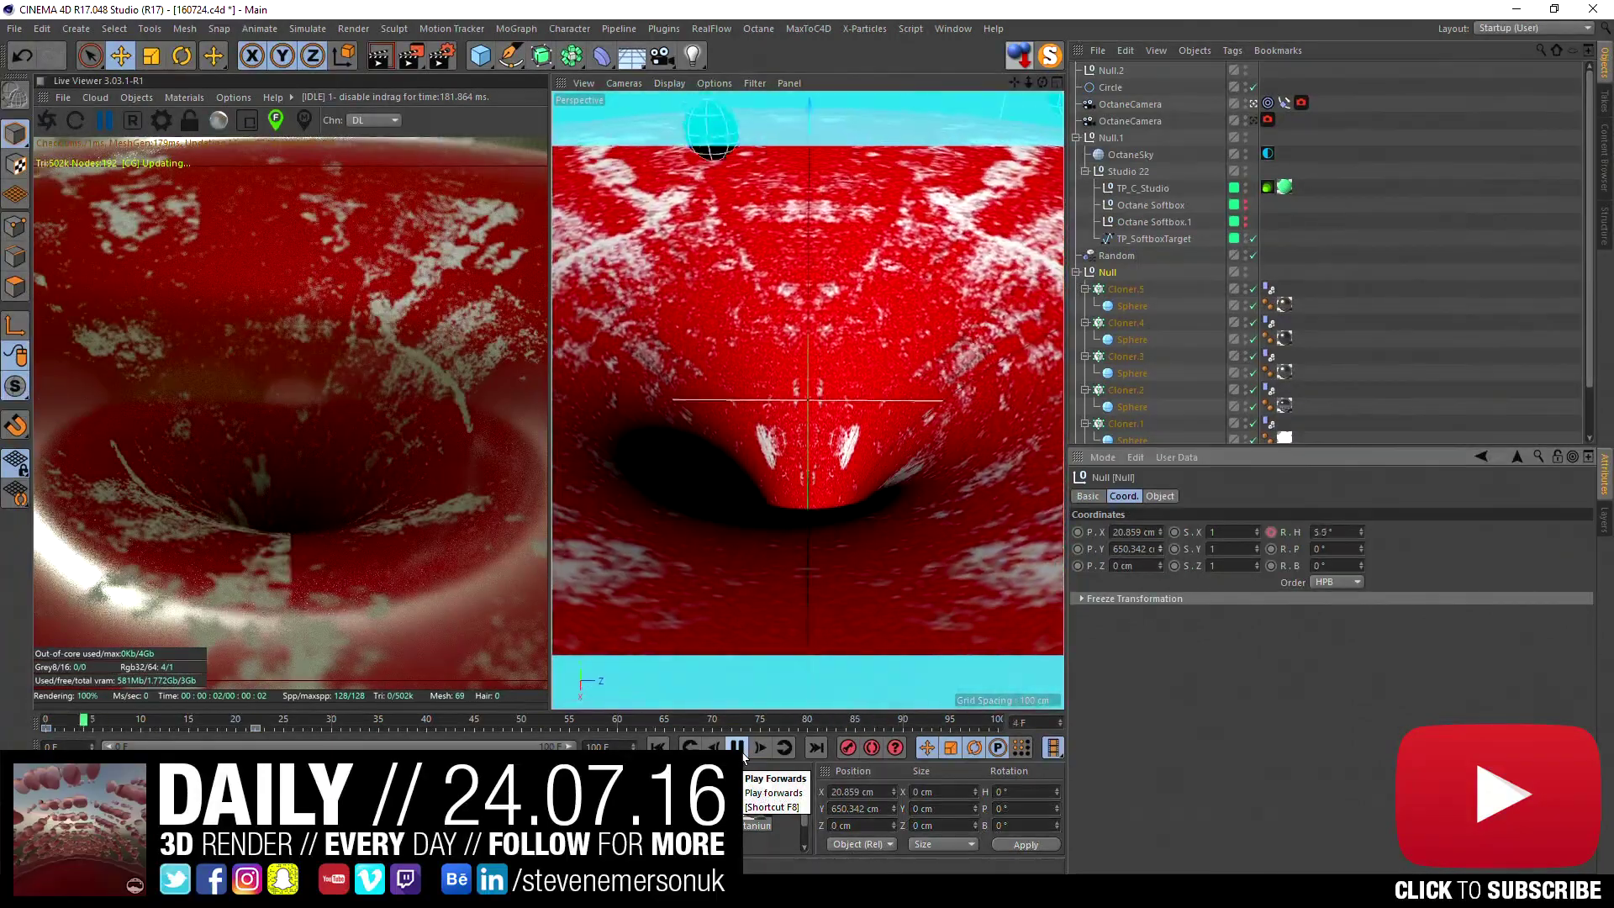
pyautogui.click(737, 749)
pyautogui.click(755, 750)
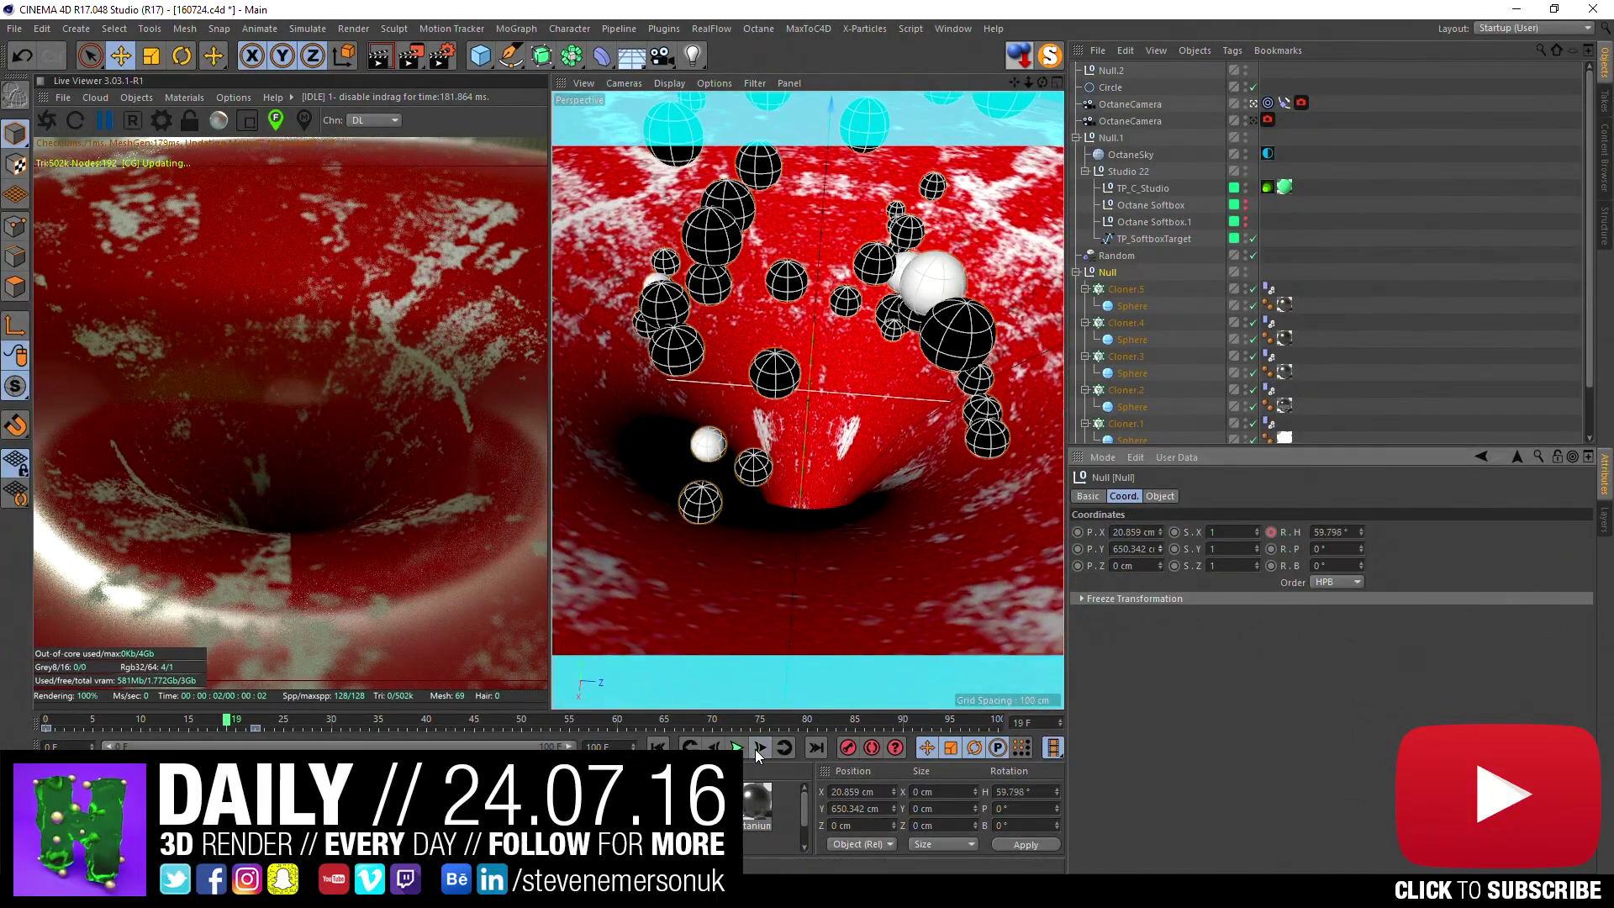
pyautogui.click(1254, 104)
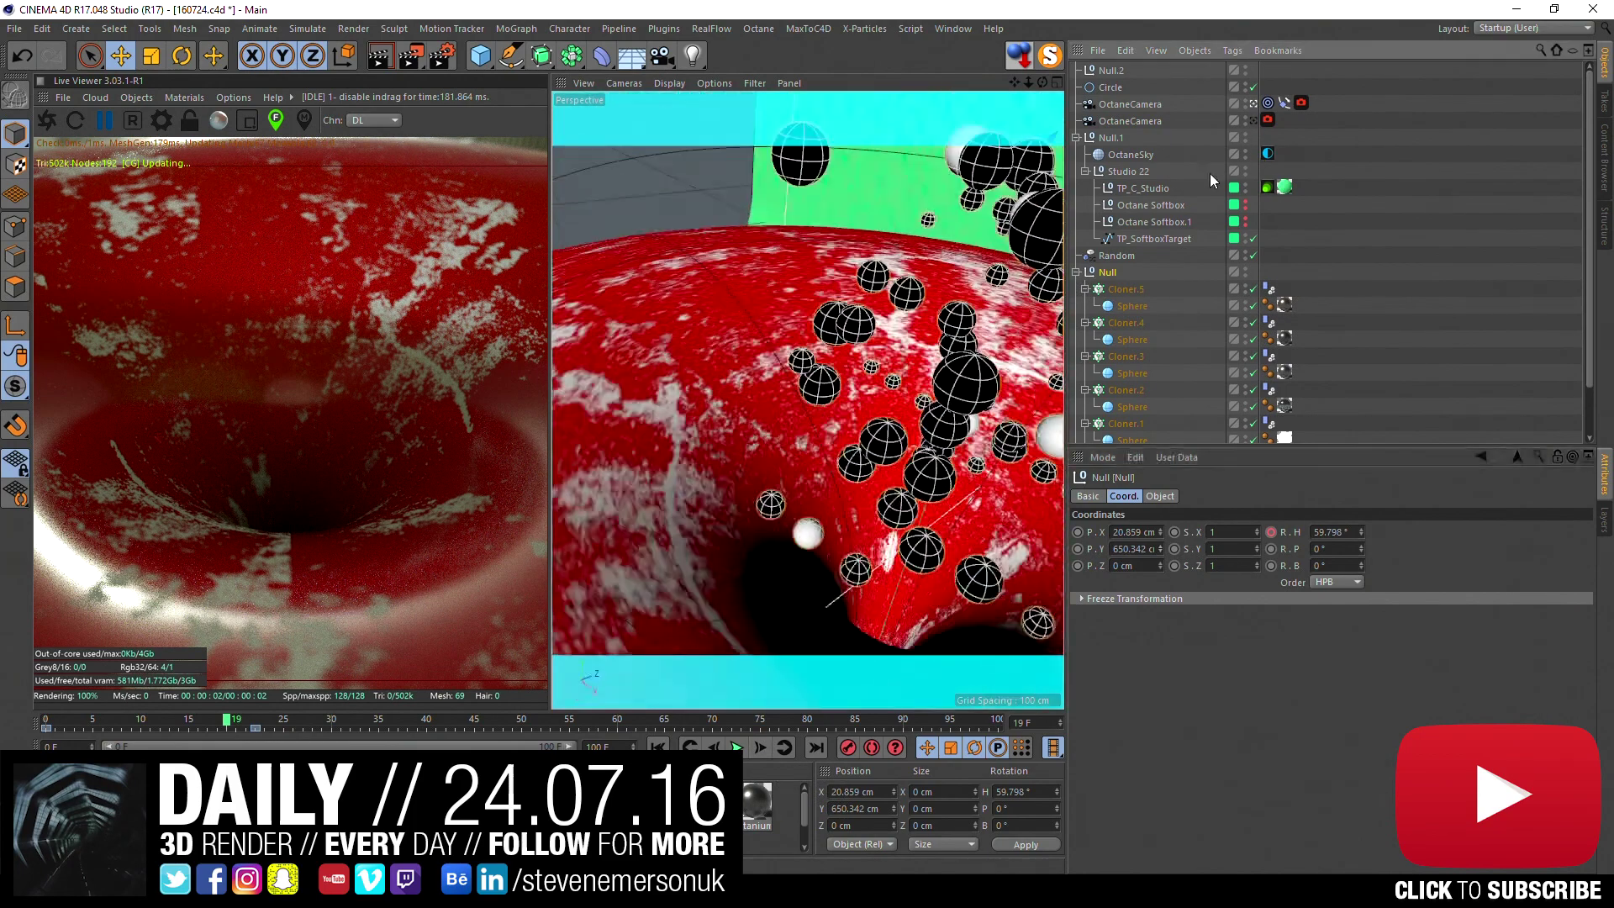
pyautogui.keyDown('alt'); pyautogui.moveTo(842, 493); pyautogui.dragTo(820, 401); pyautogui.keyUp('alt')
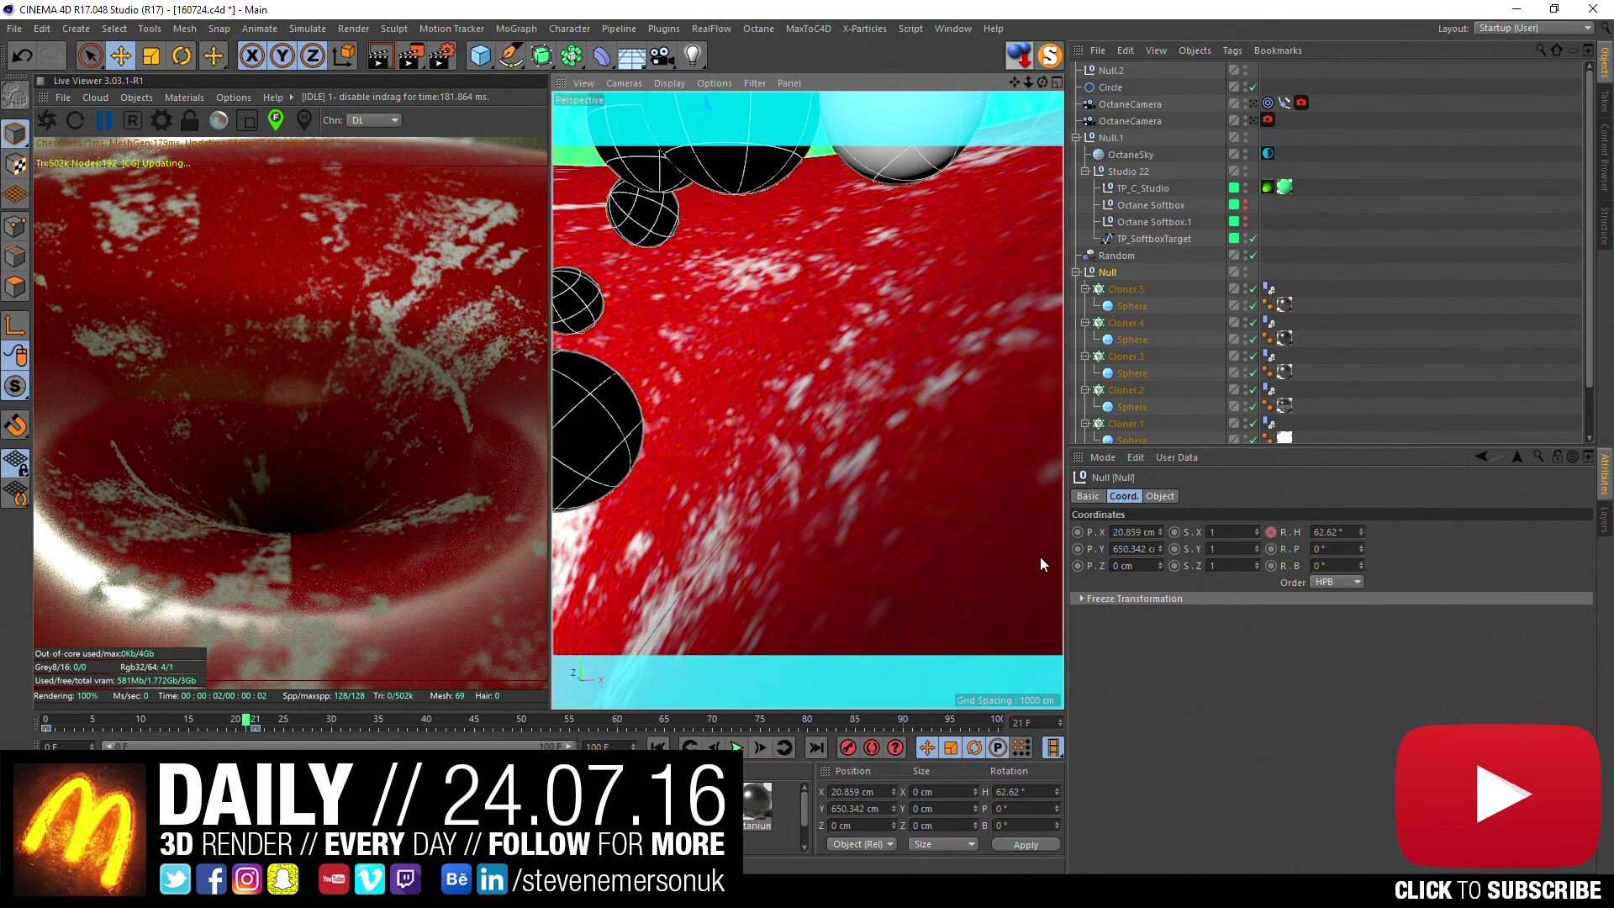
# - Select all the cloners' and Torus's Dynamics Body tags and bake the simulation
pyautogui.click(1269, 291)
pyautogui.scroll(-2, 1314, 327)
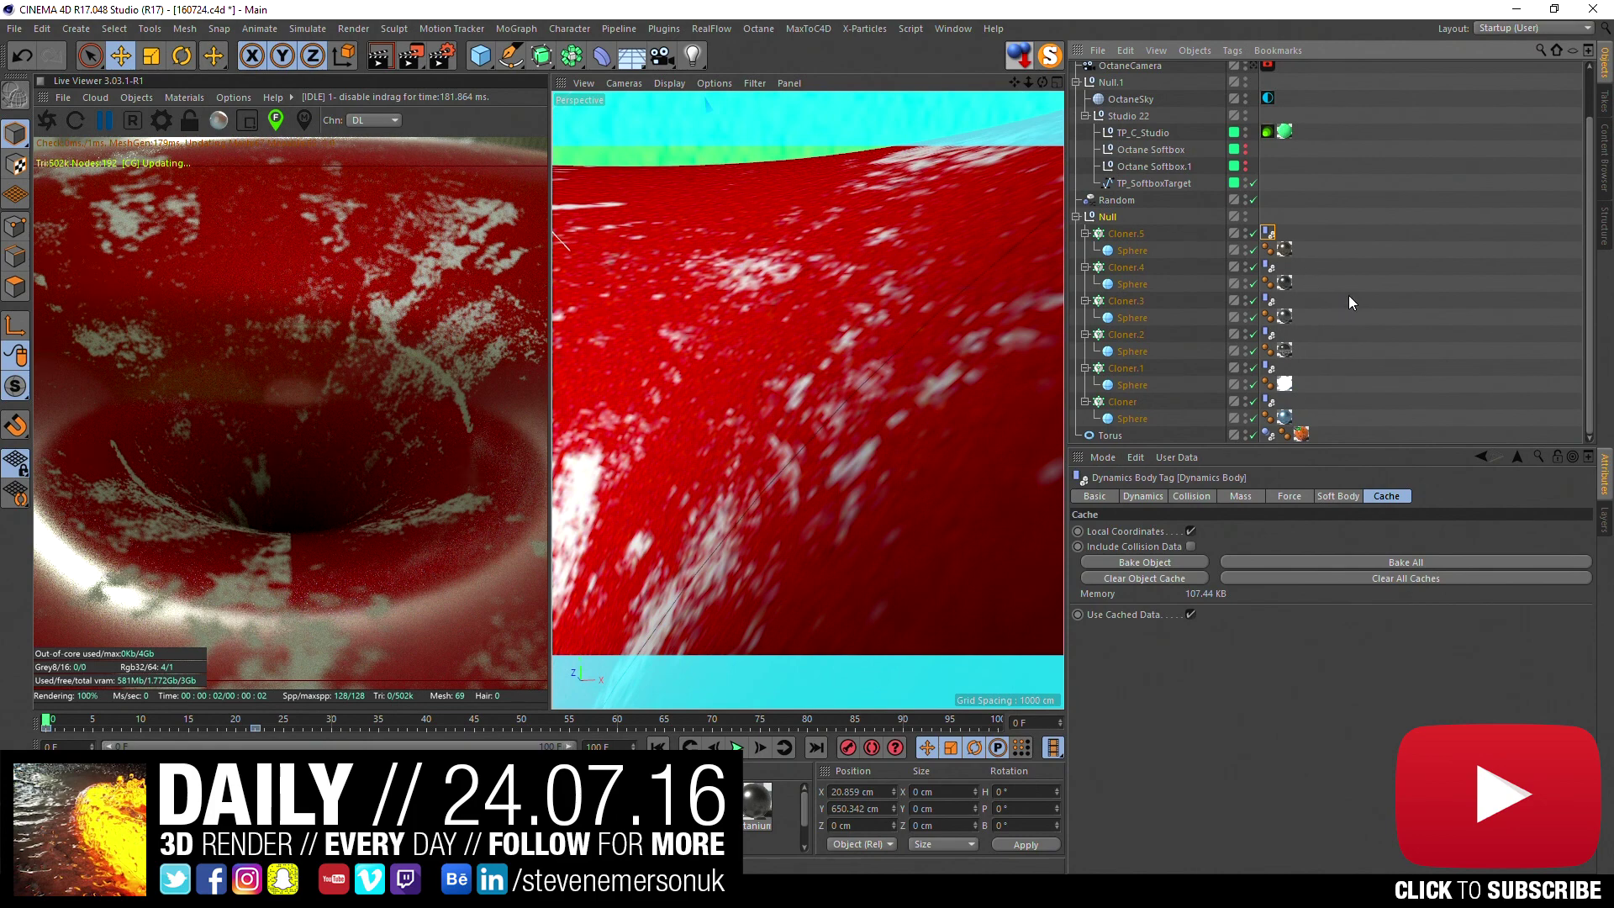
pyautogui.keyDown('ctrl'); pyautogui.click(1269, 267); pyautogui.keyUp('ctrl')
pyautogui.keyDown('ctrl'); pyautogui.click(1268, 300); pyautogui.keyUp('ctrl')
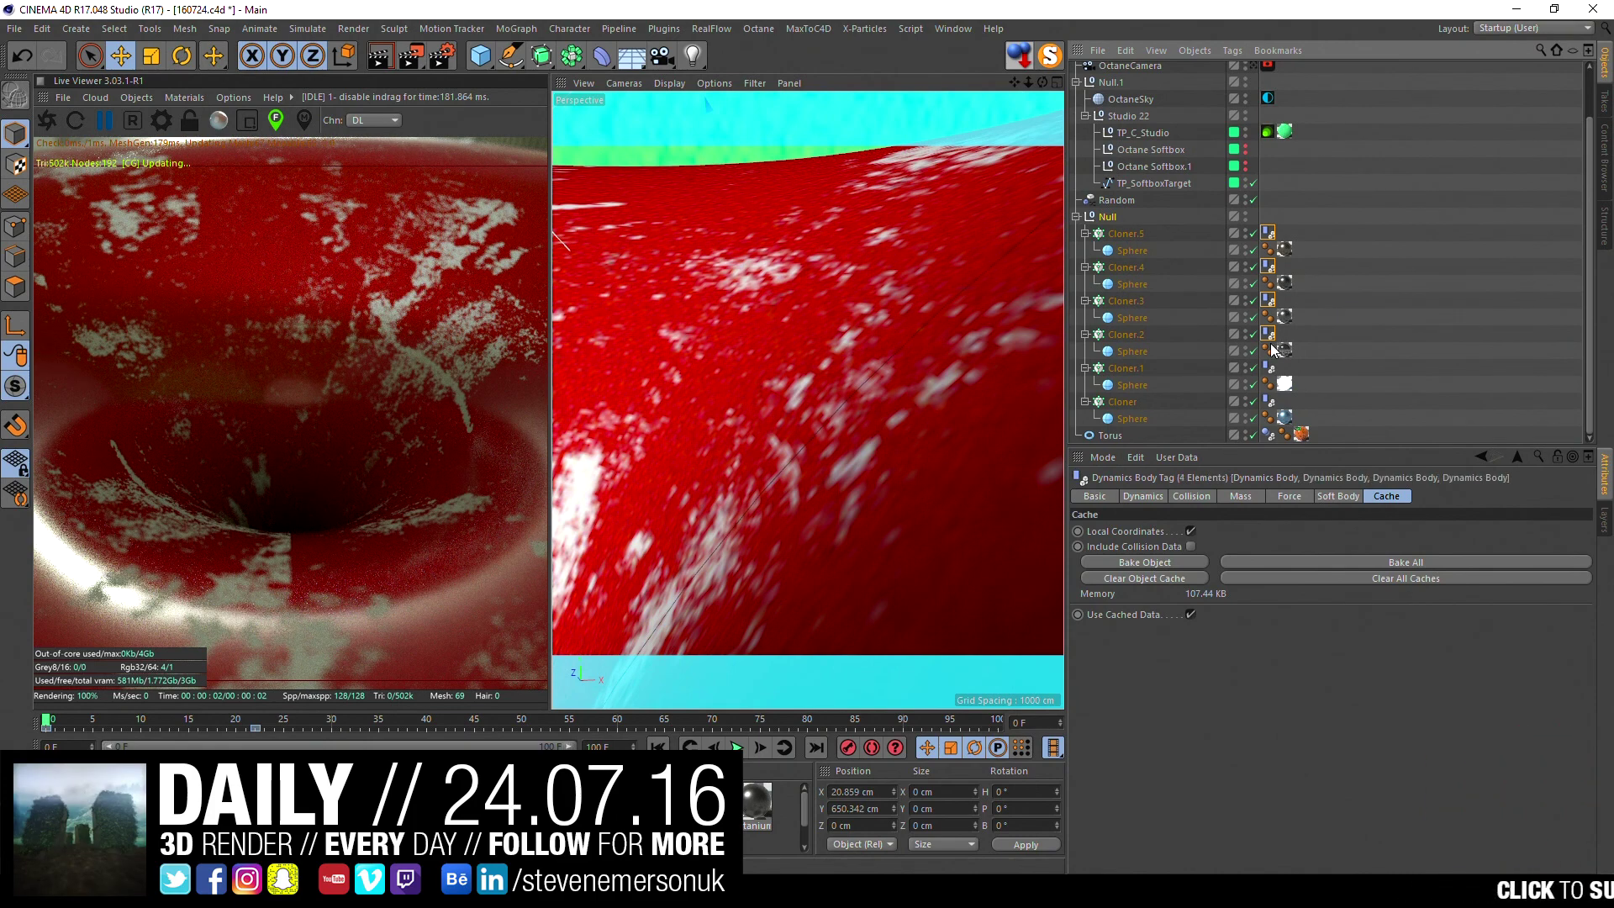
pyautogui.keyDown('ctrl'); pyautogui.click(1269, 334); pyautogui.keyUp('ctrl')
pyautogui.keyDown('ctrl'); pyautogui.click(1269, 368); pyautogui.keyUp('ctrl')
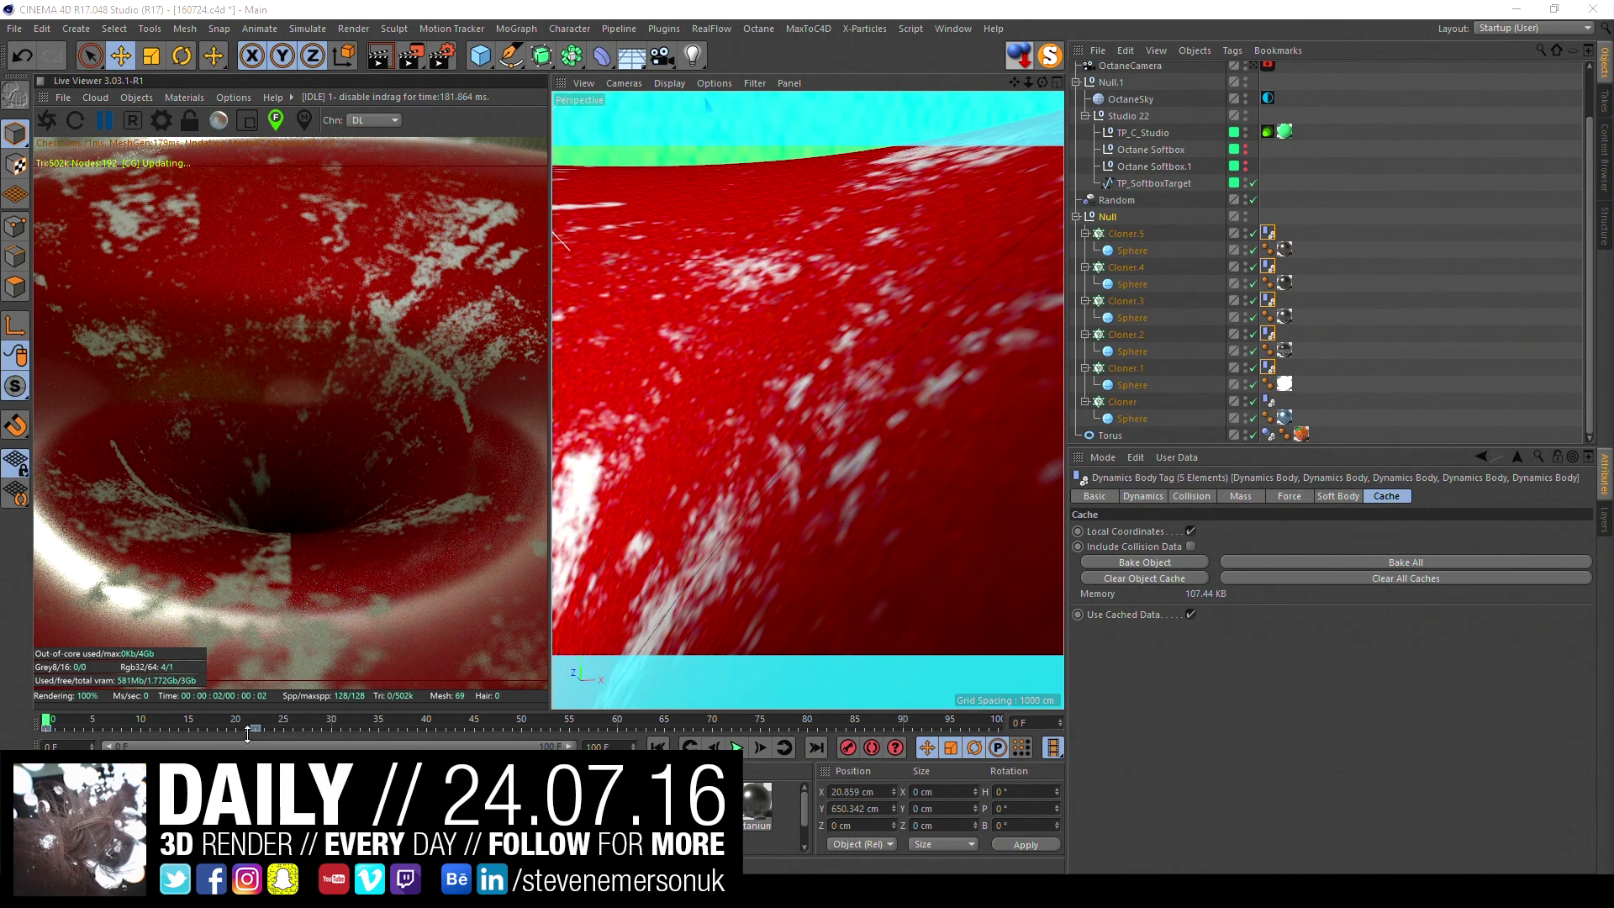
pyautogui.click(178, 723)
pyautogui.moveTo(223, 720); pyautogui.dragTo(235, 720)
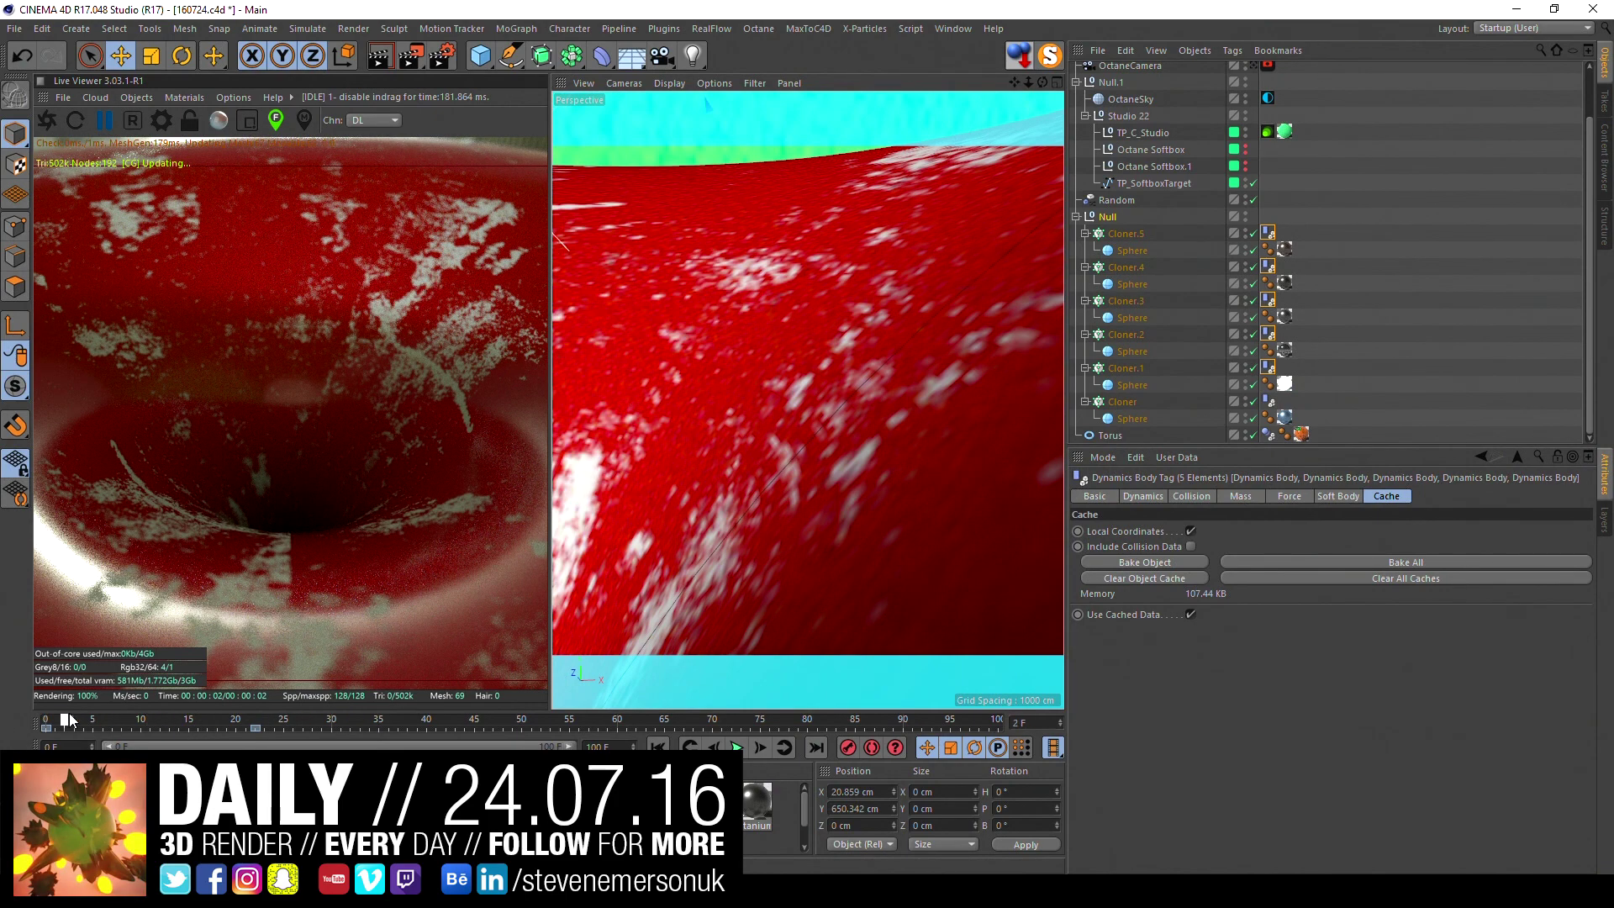
pyautogui.keyDown('shift'); pyautogui.click(1266, 403); pyautogui.keyUp('shift')
pyautogui.keyDown('shift'); pyautogui.click(1266, 437); pyautogui.keyUp('shift')
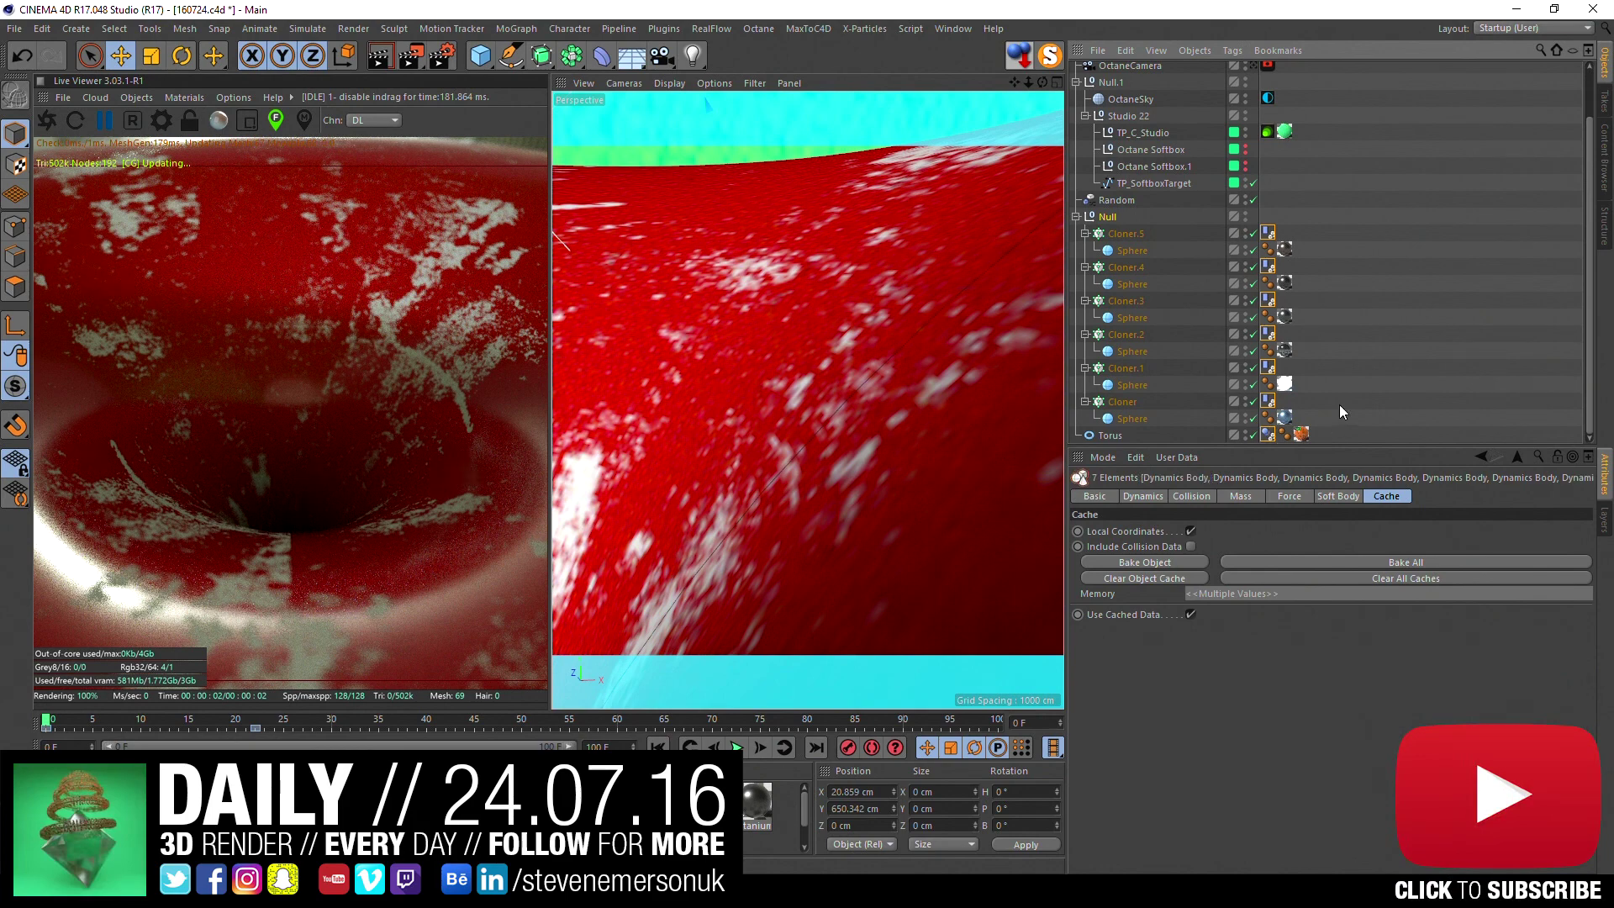
pyautogui.click(1322, 561)
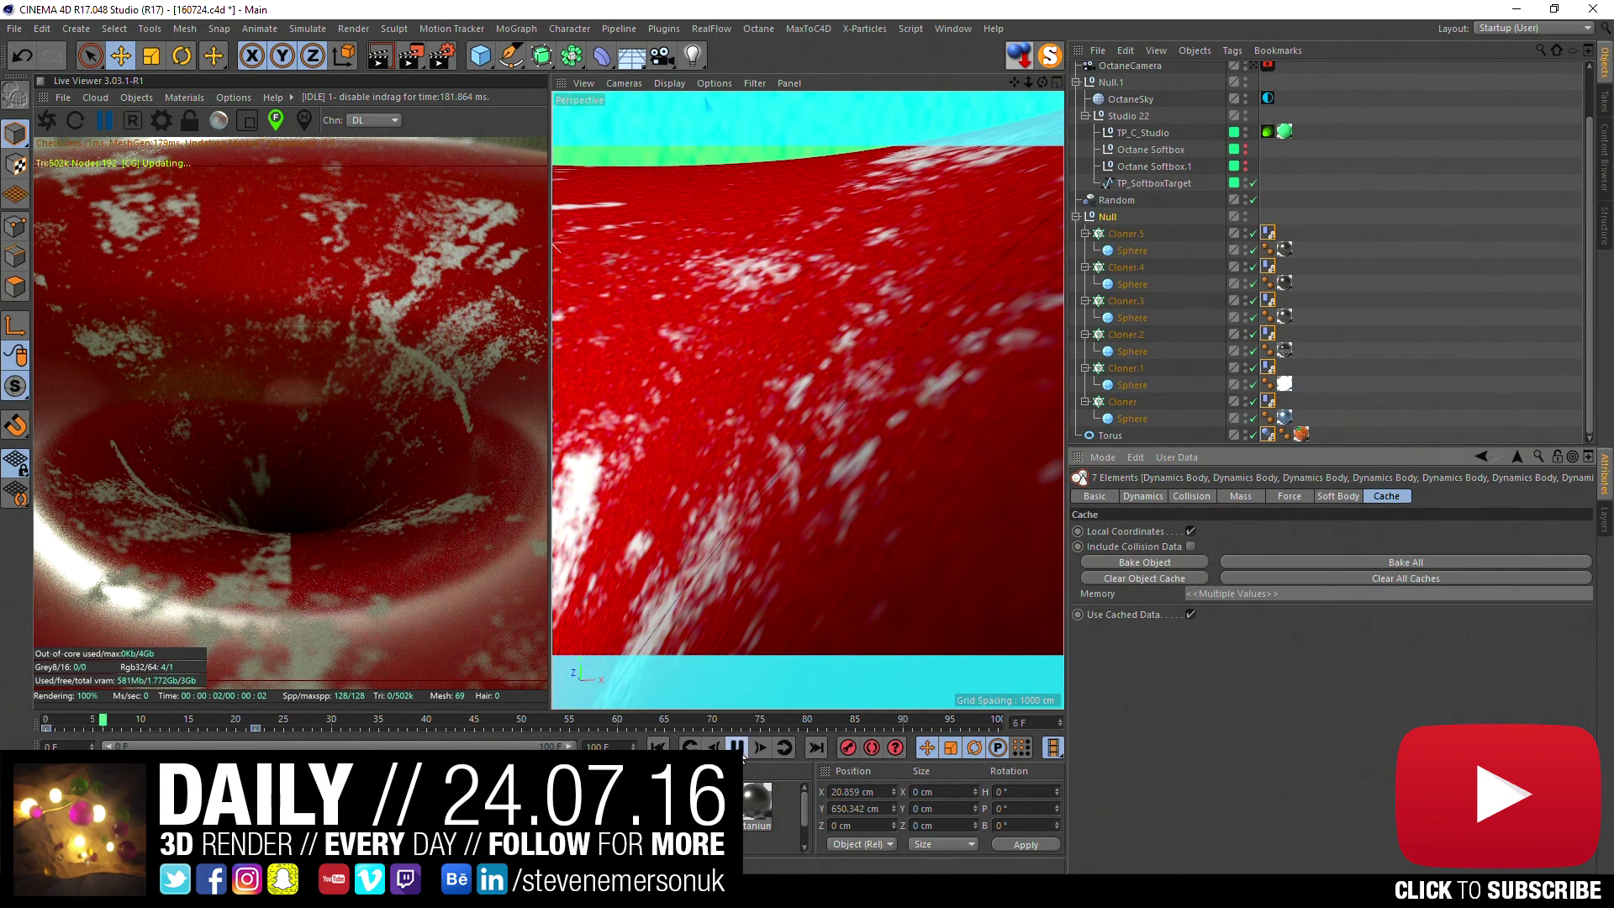
# - Compare the camera views, orbit the editor view, and settle on the second OctaneCamera
pyautogui.scroll(3, 1279, 160)
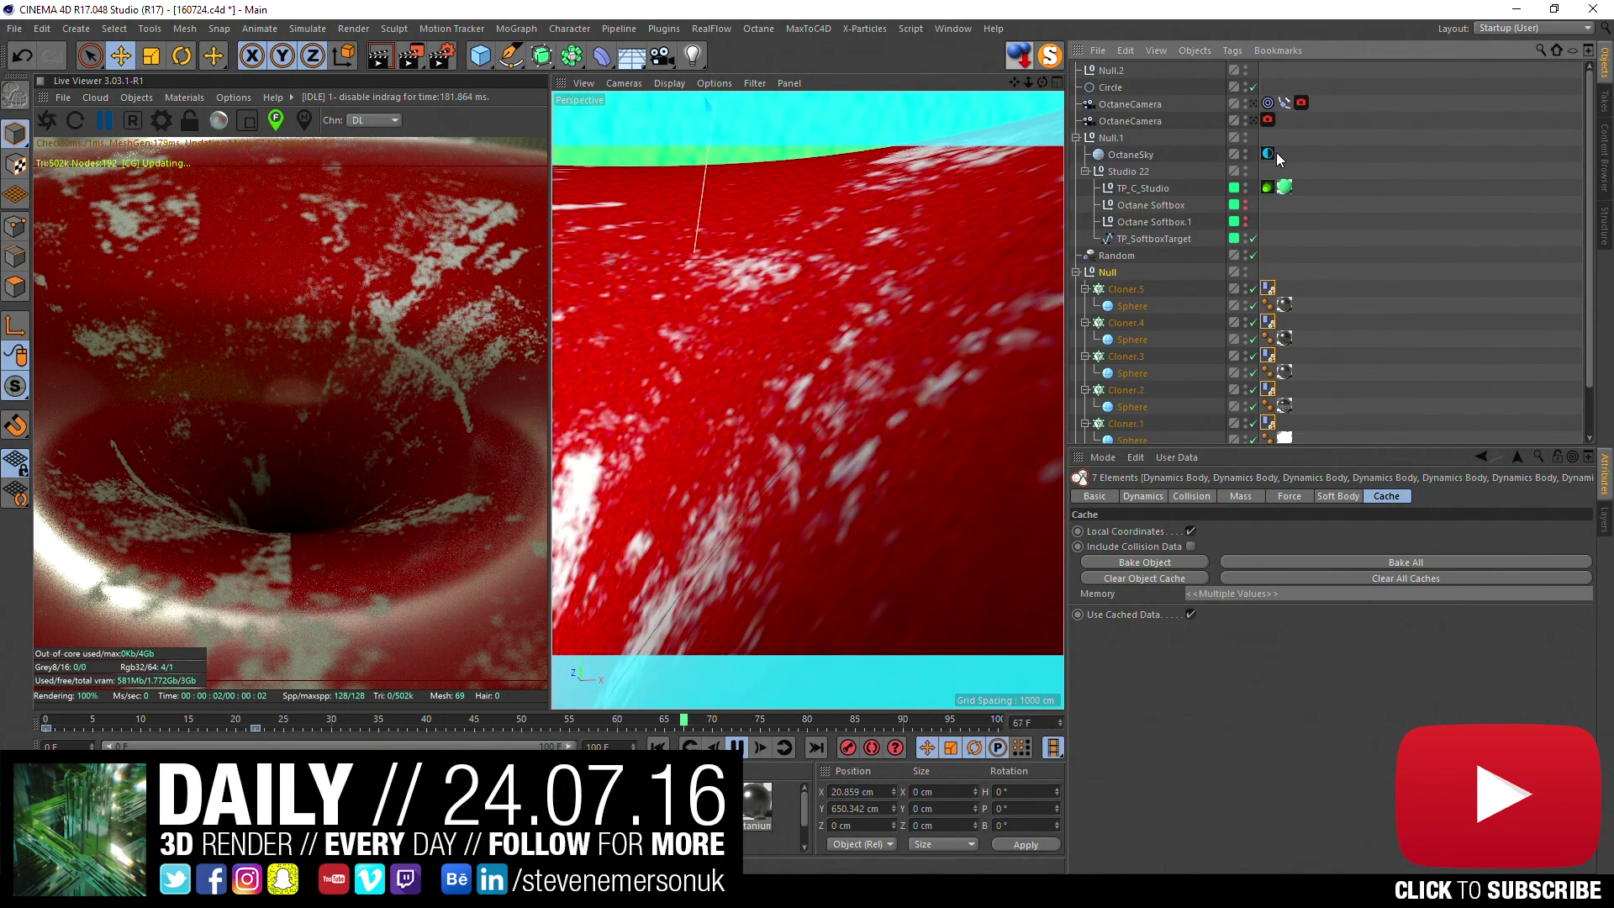
pyautogui.click(1253, 120)
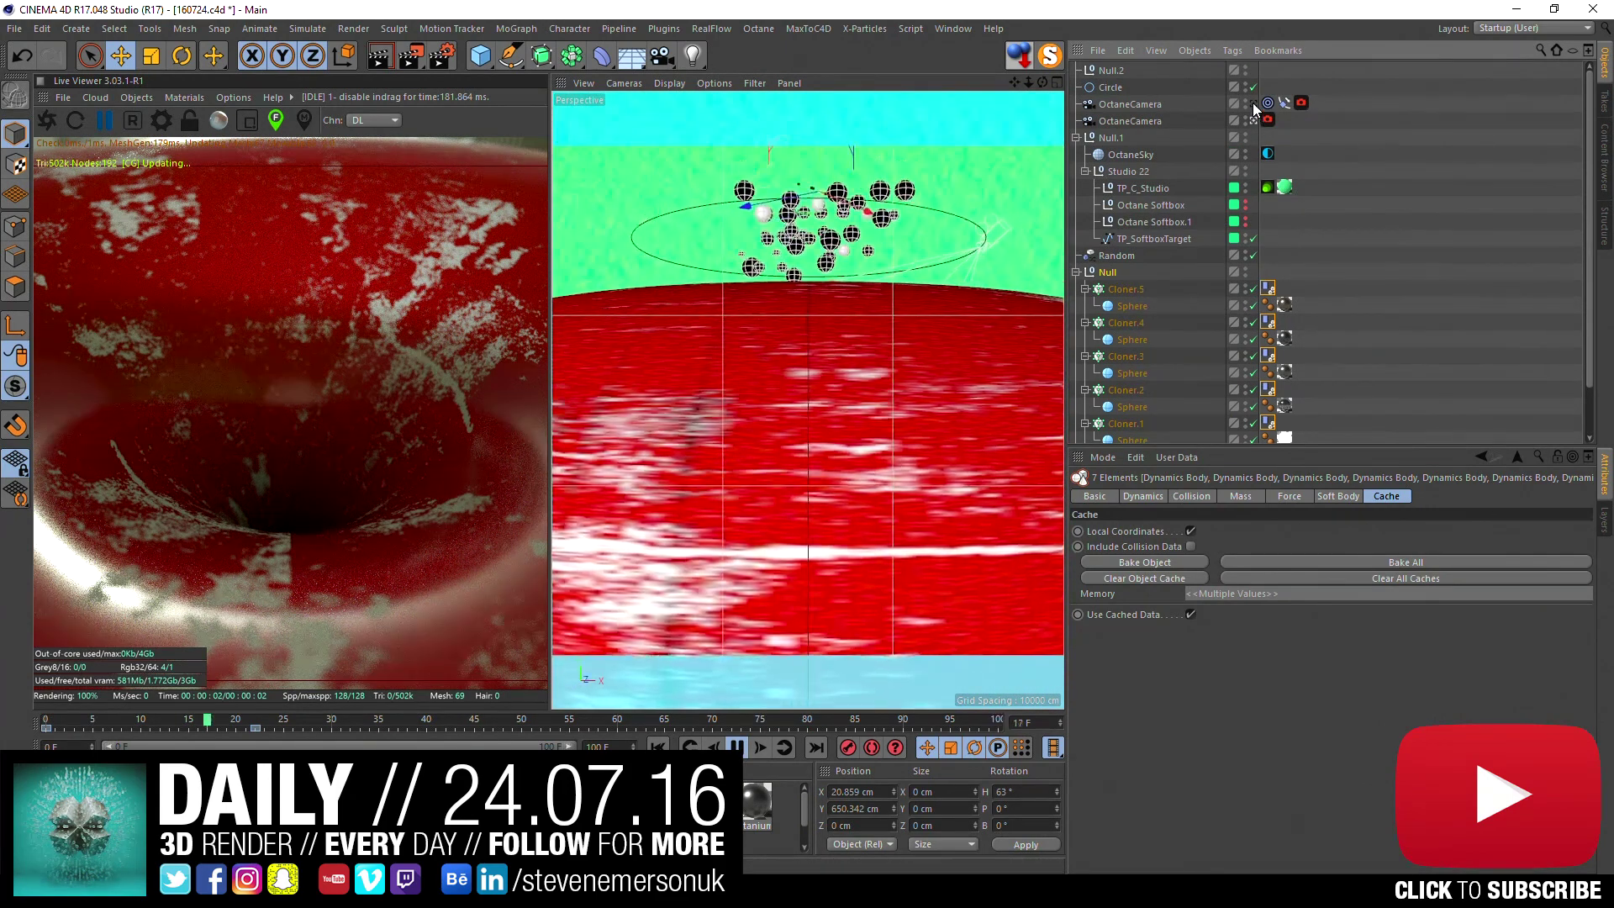
pyautogui.click(1252, 103)
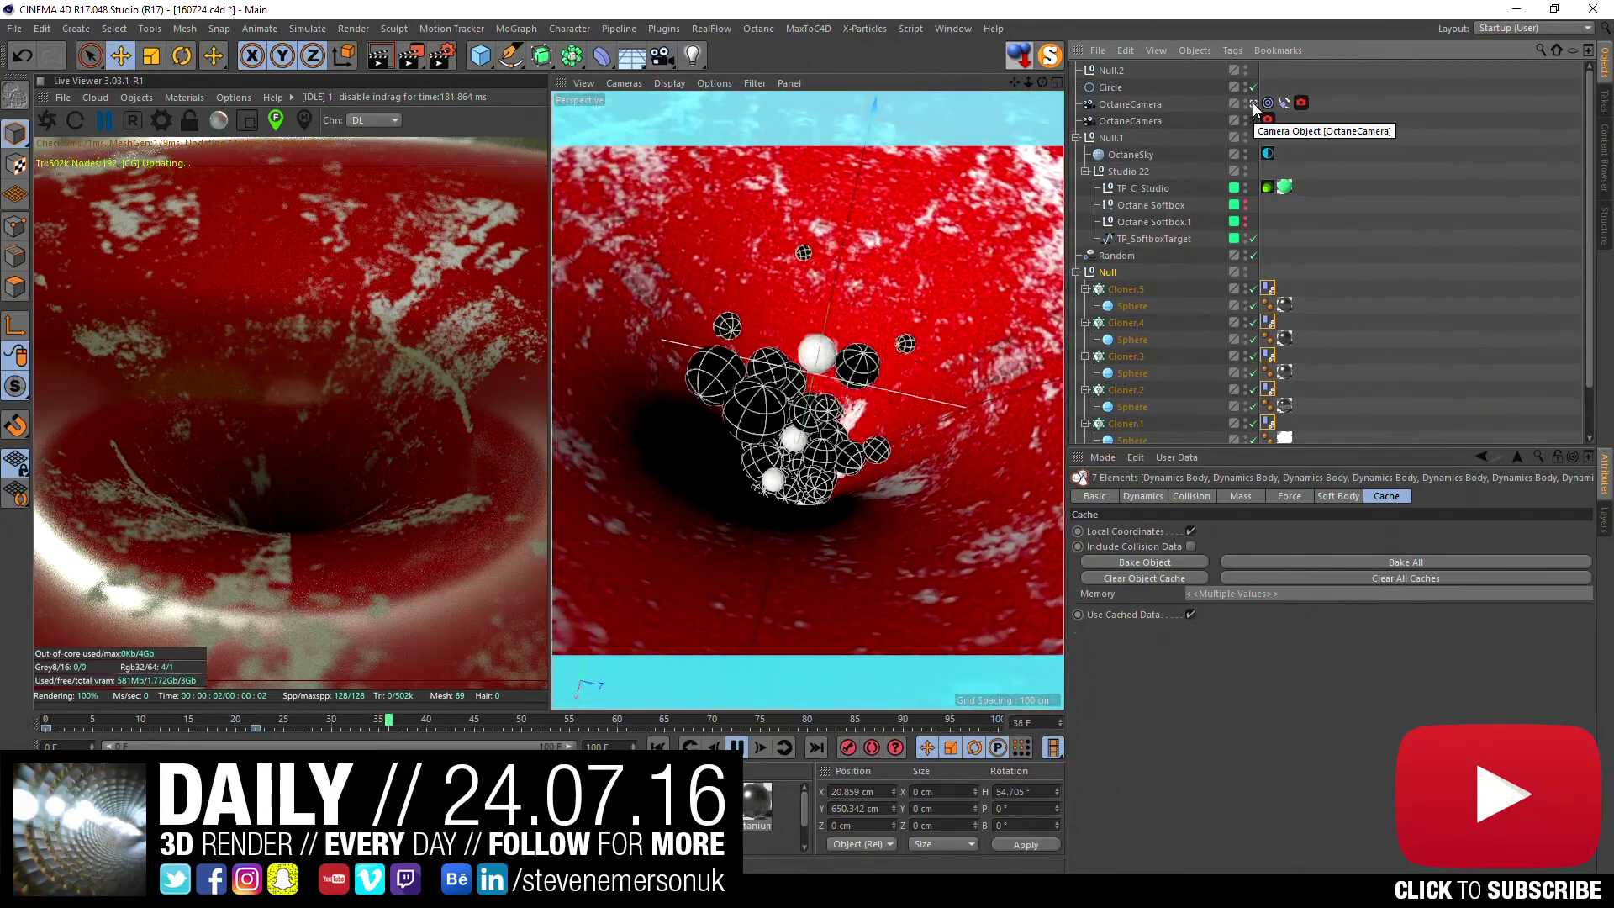
pyautogui.click(1257, 107)
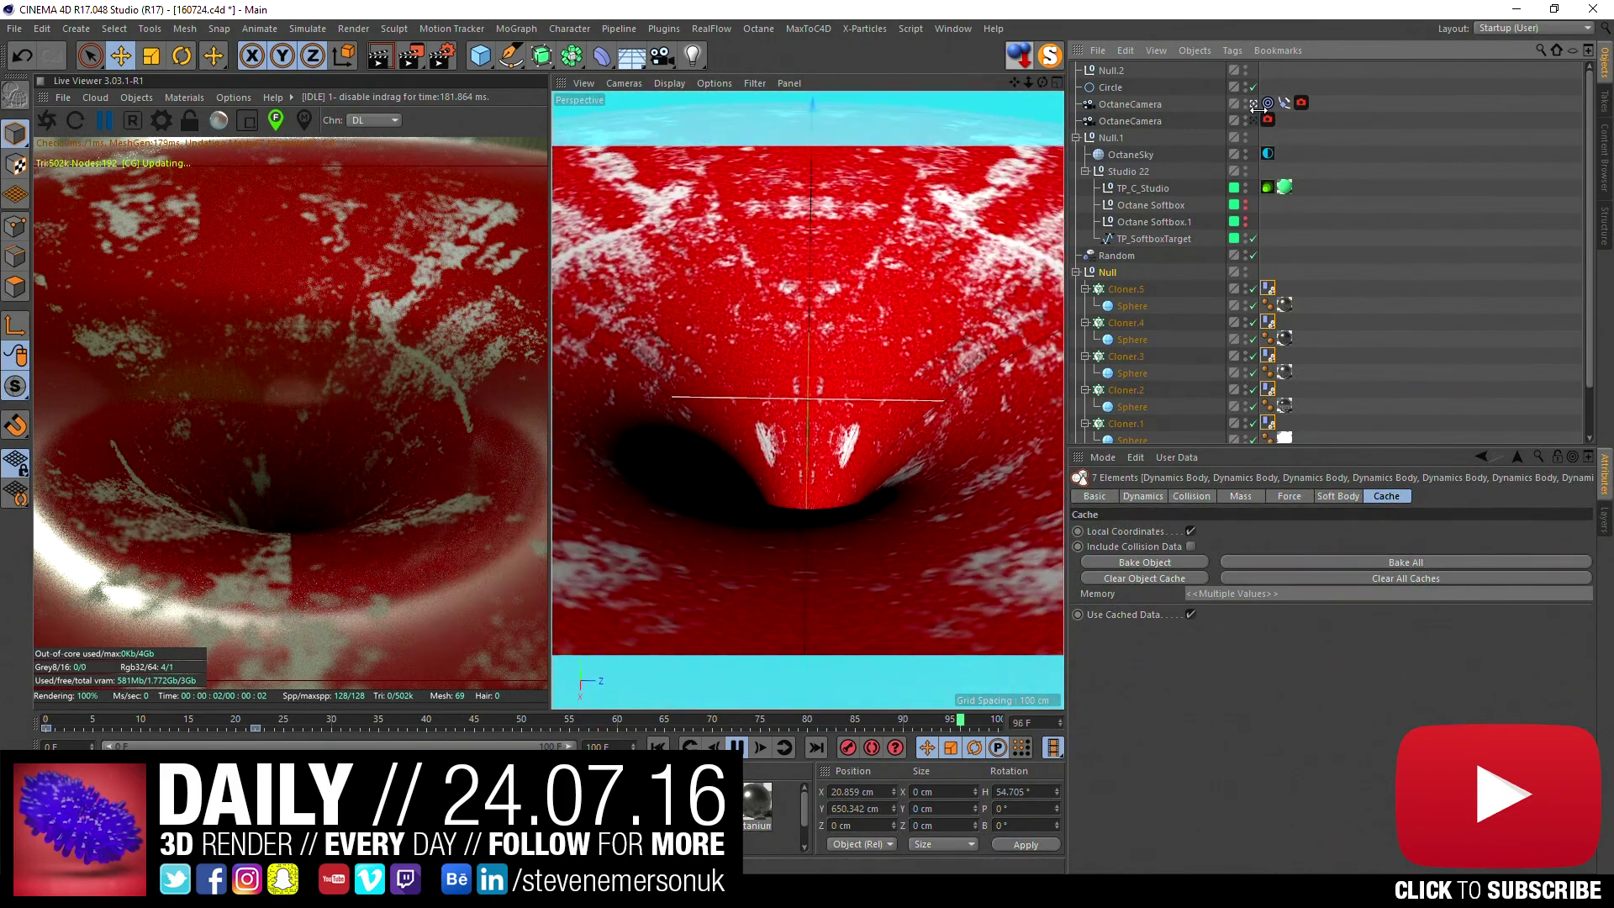
pyautogui.click(1256, 102)
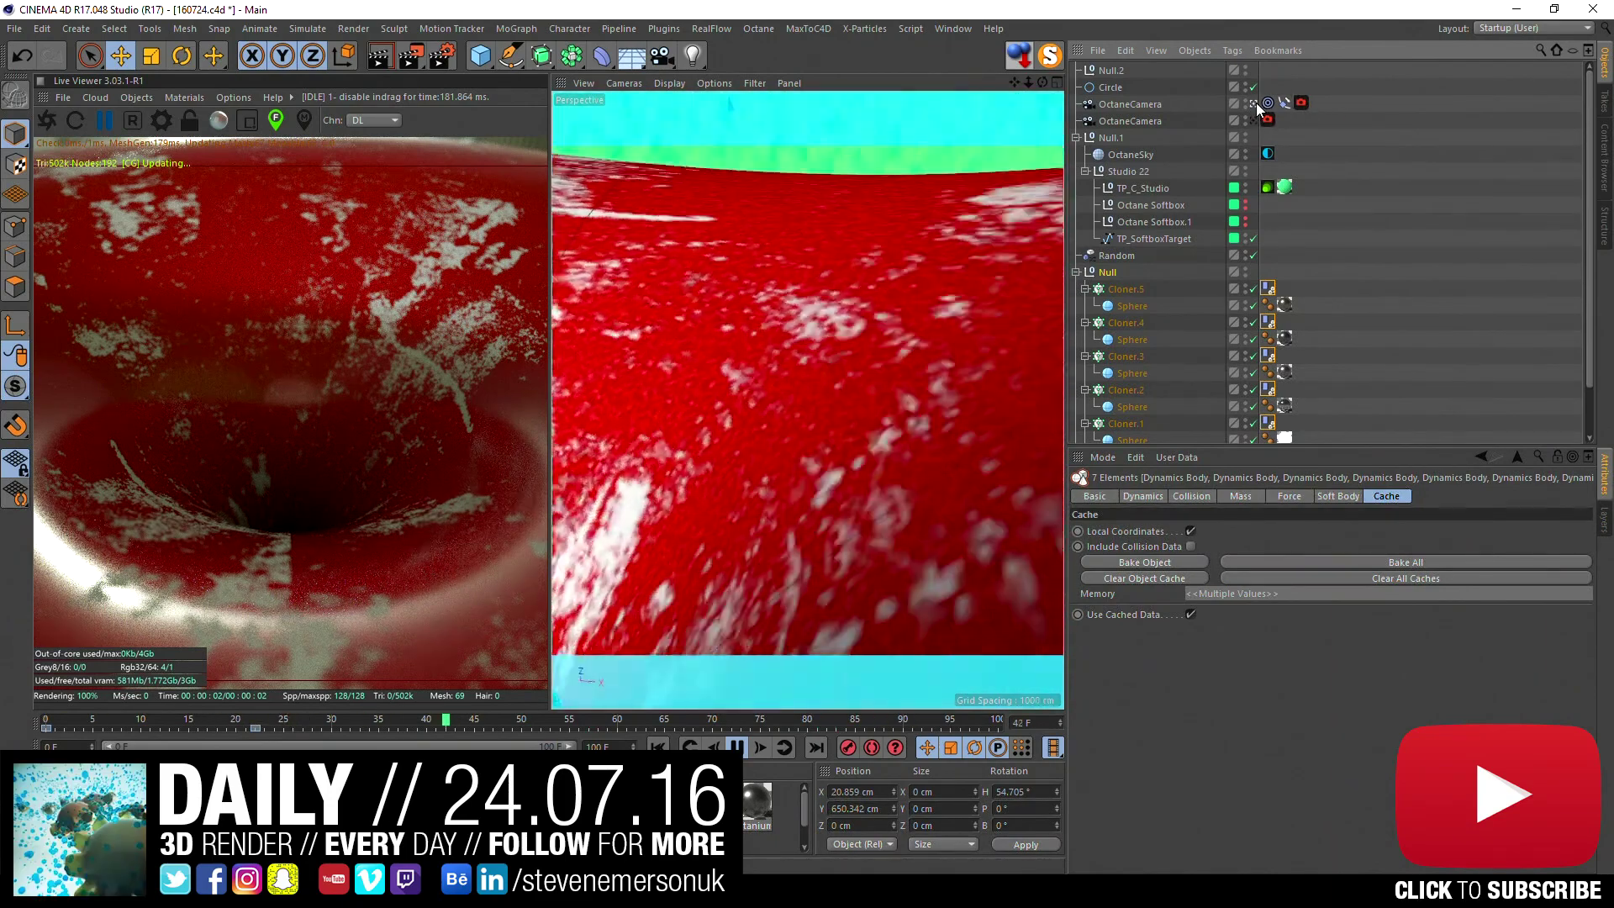
pyautogui.click(1254, 104)
pyautogui.scroll(-3, 861, 353)
pyautogui.scroll(-3, 860, 355)
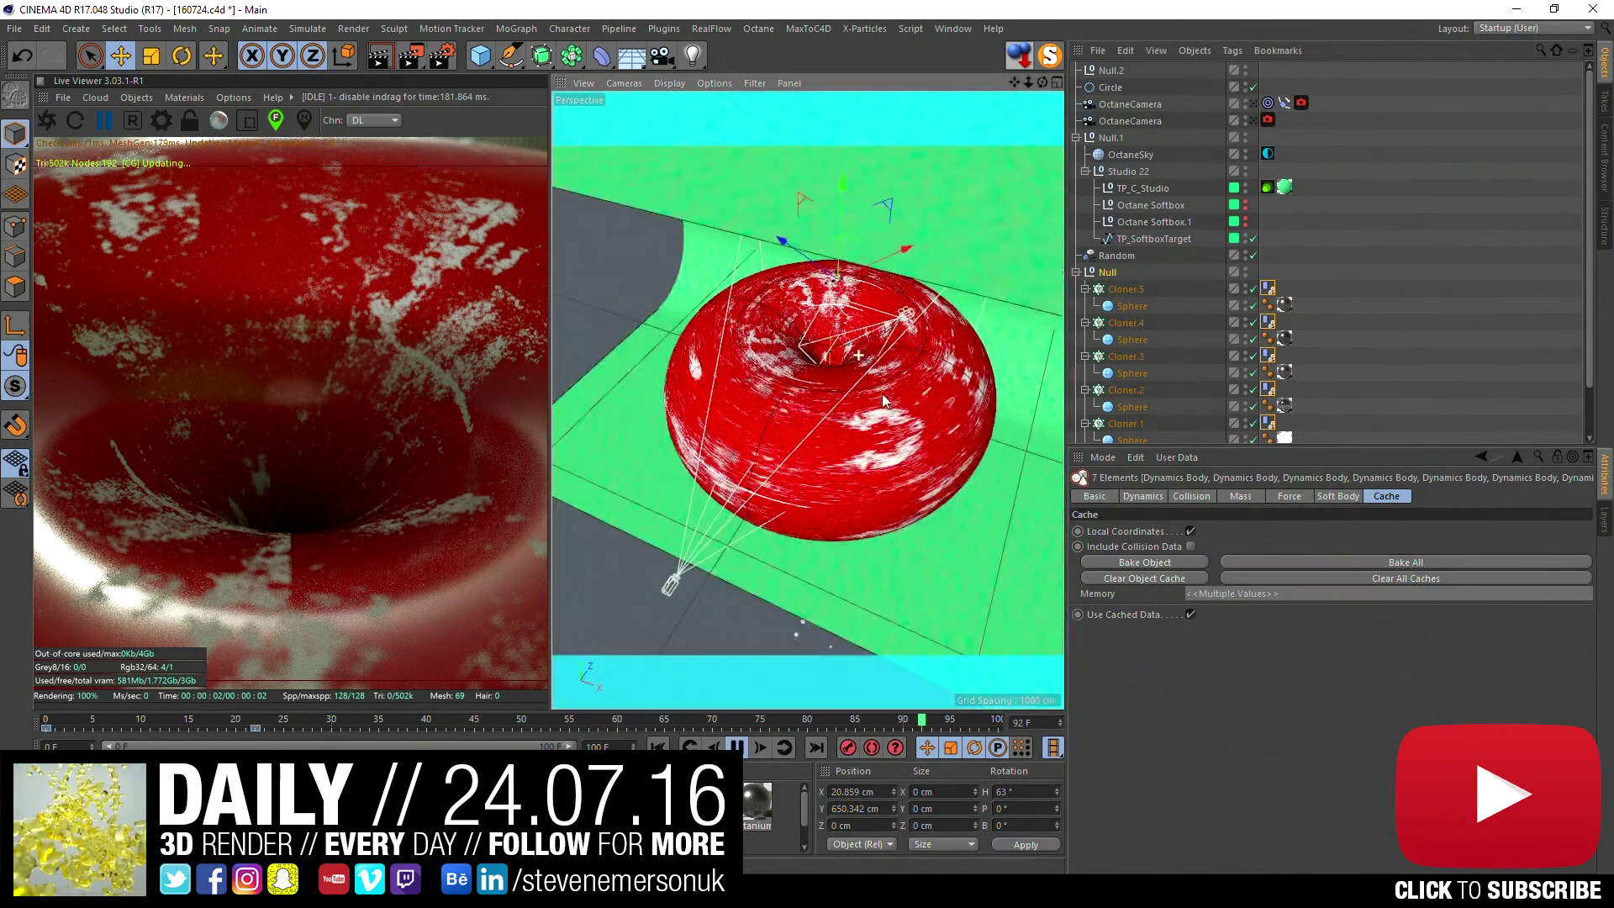
pyautogui.keyDown('alt'); pyautogui.moveTo(883, 401); pyautogui.dragTo(910, 311); pyautogui.keyUp('alt')
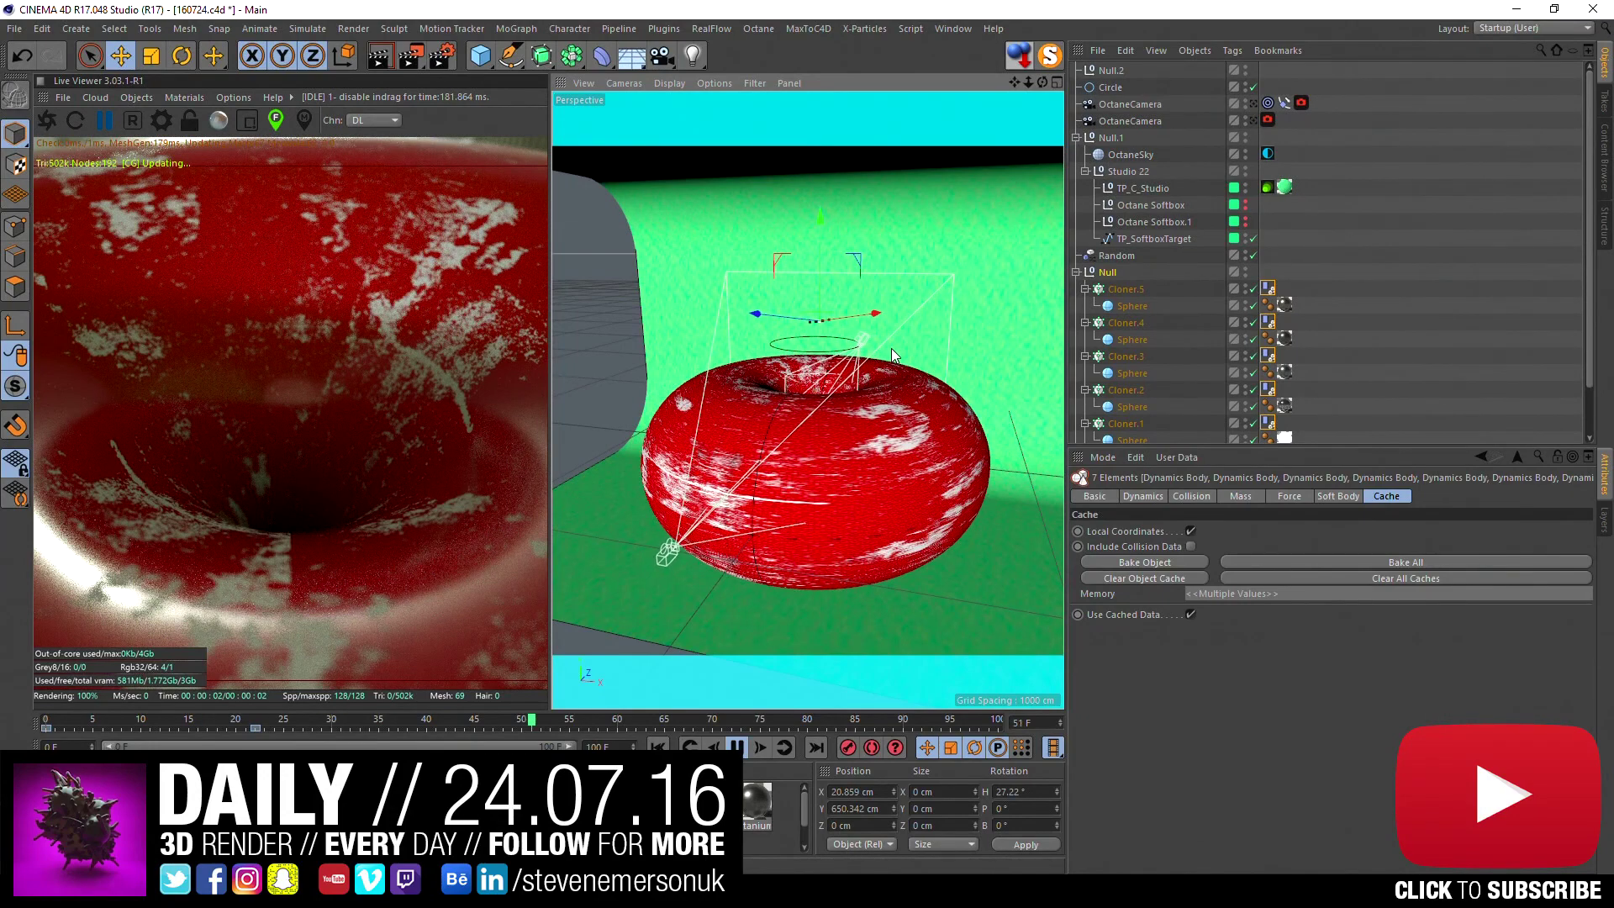
pyautogui.click(1253, 120)
pyautogui.click(1130, 122)
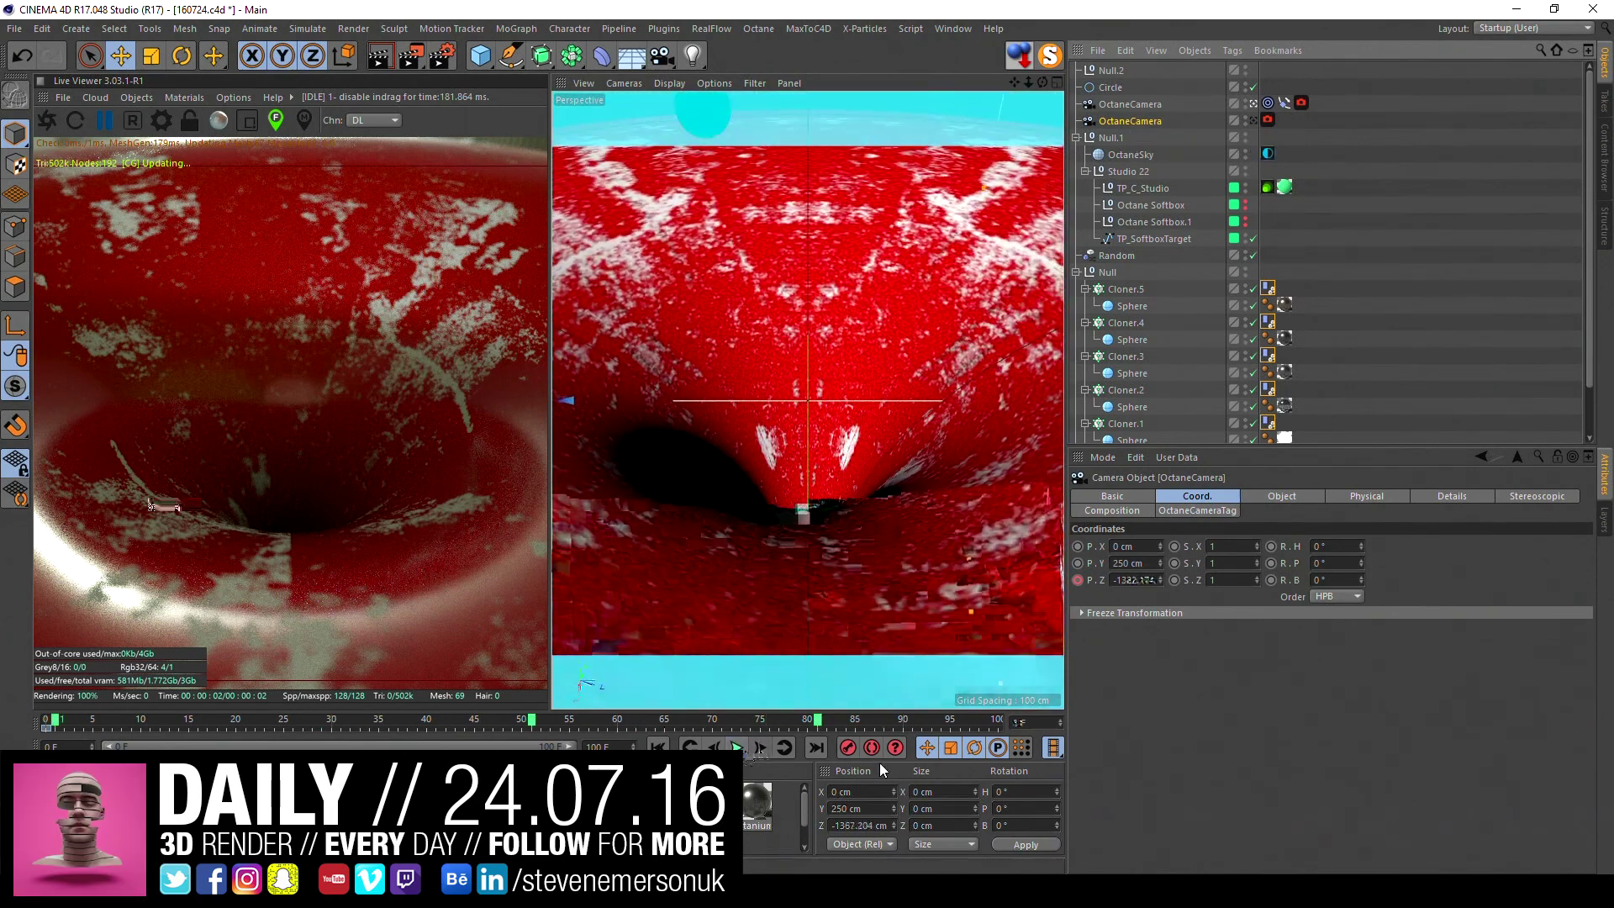
# - Save the scene, render frame 35 in the locked Live Viewer, and position Octane Settings
pyautogui.hotkey('ctrl', 's')
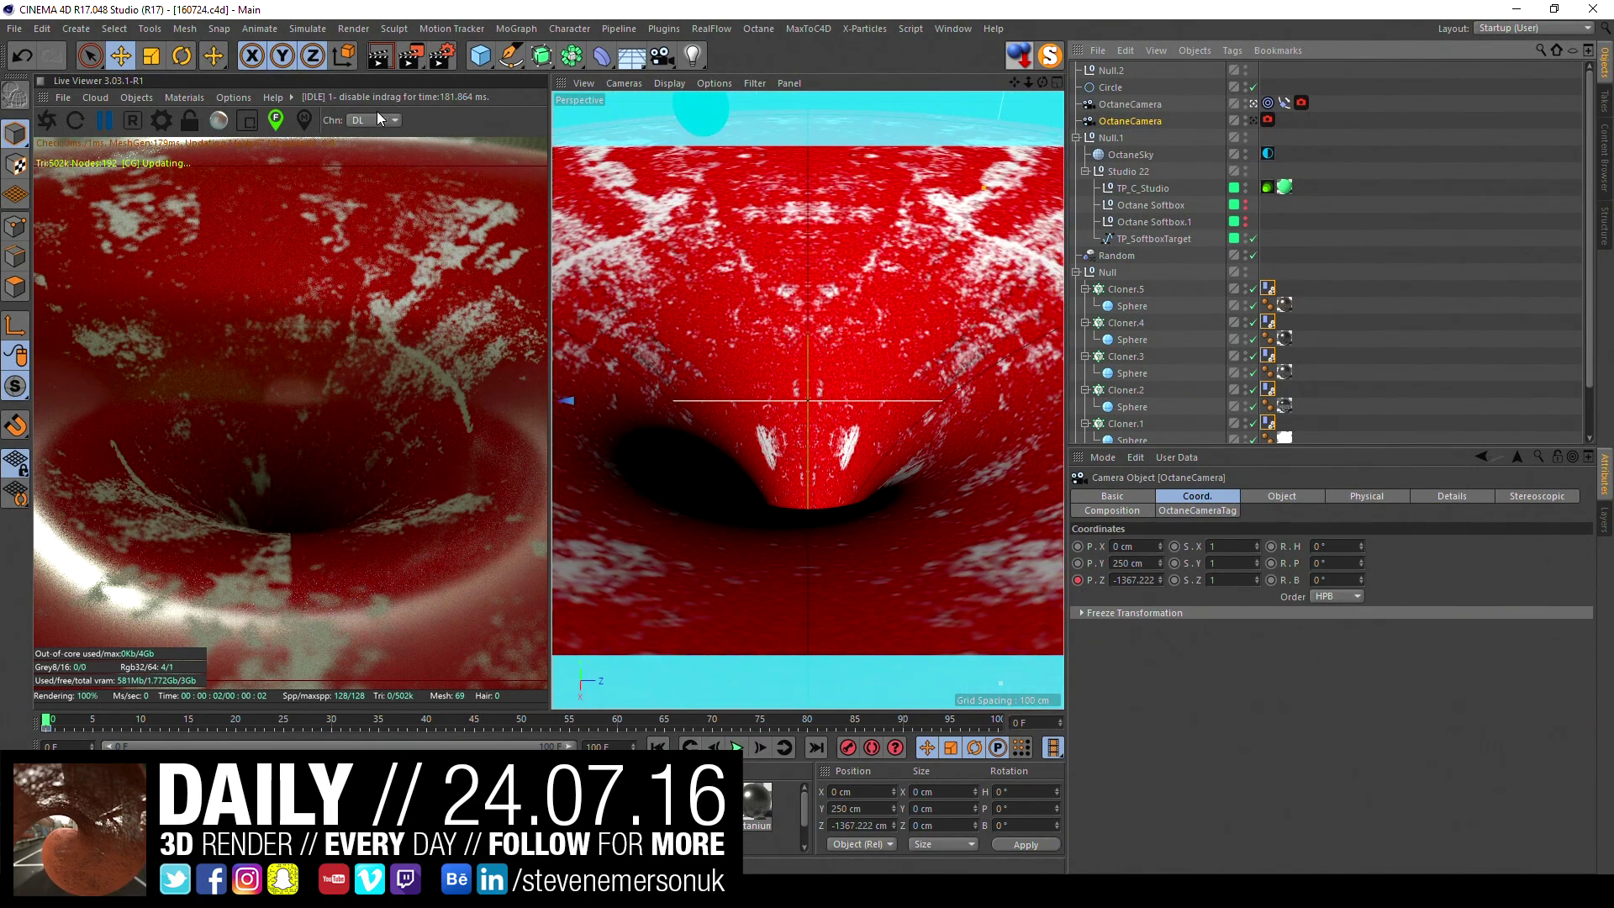
pyautogui.click(91, 144)
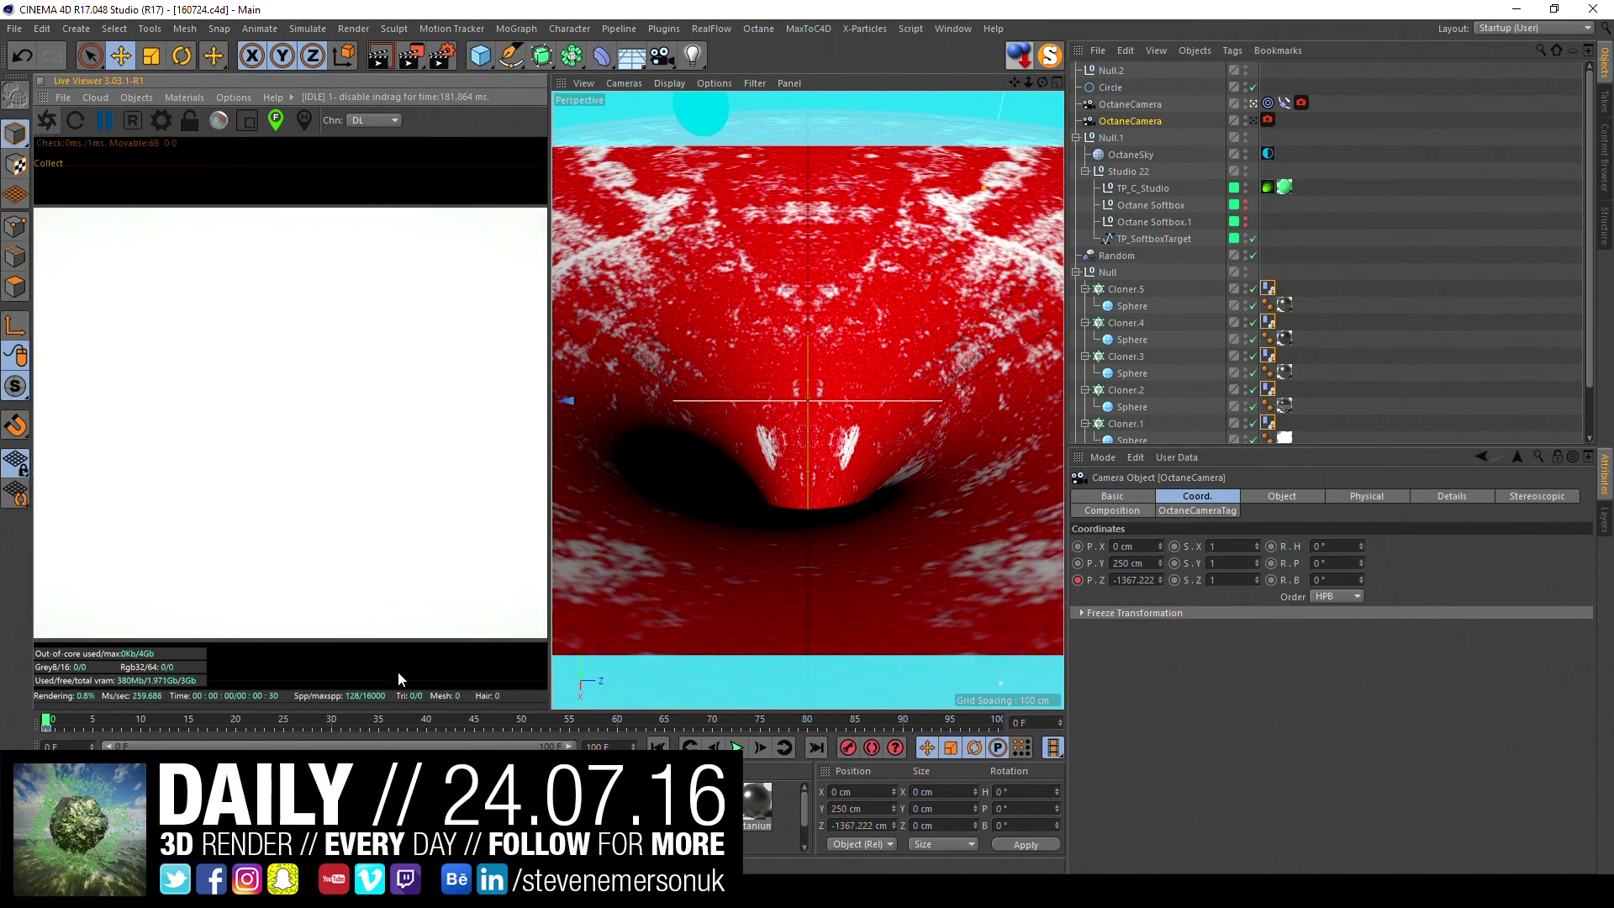
pyautogui.moveTo(307, 719); pyautogui.dragTo(379, 719)
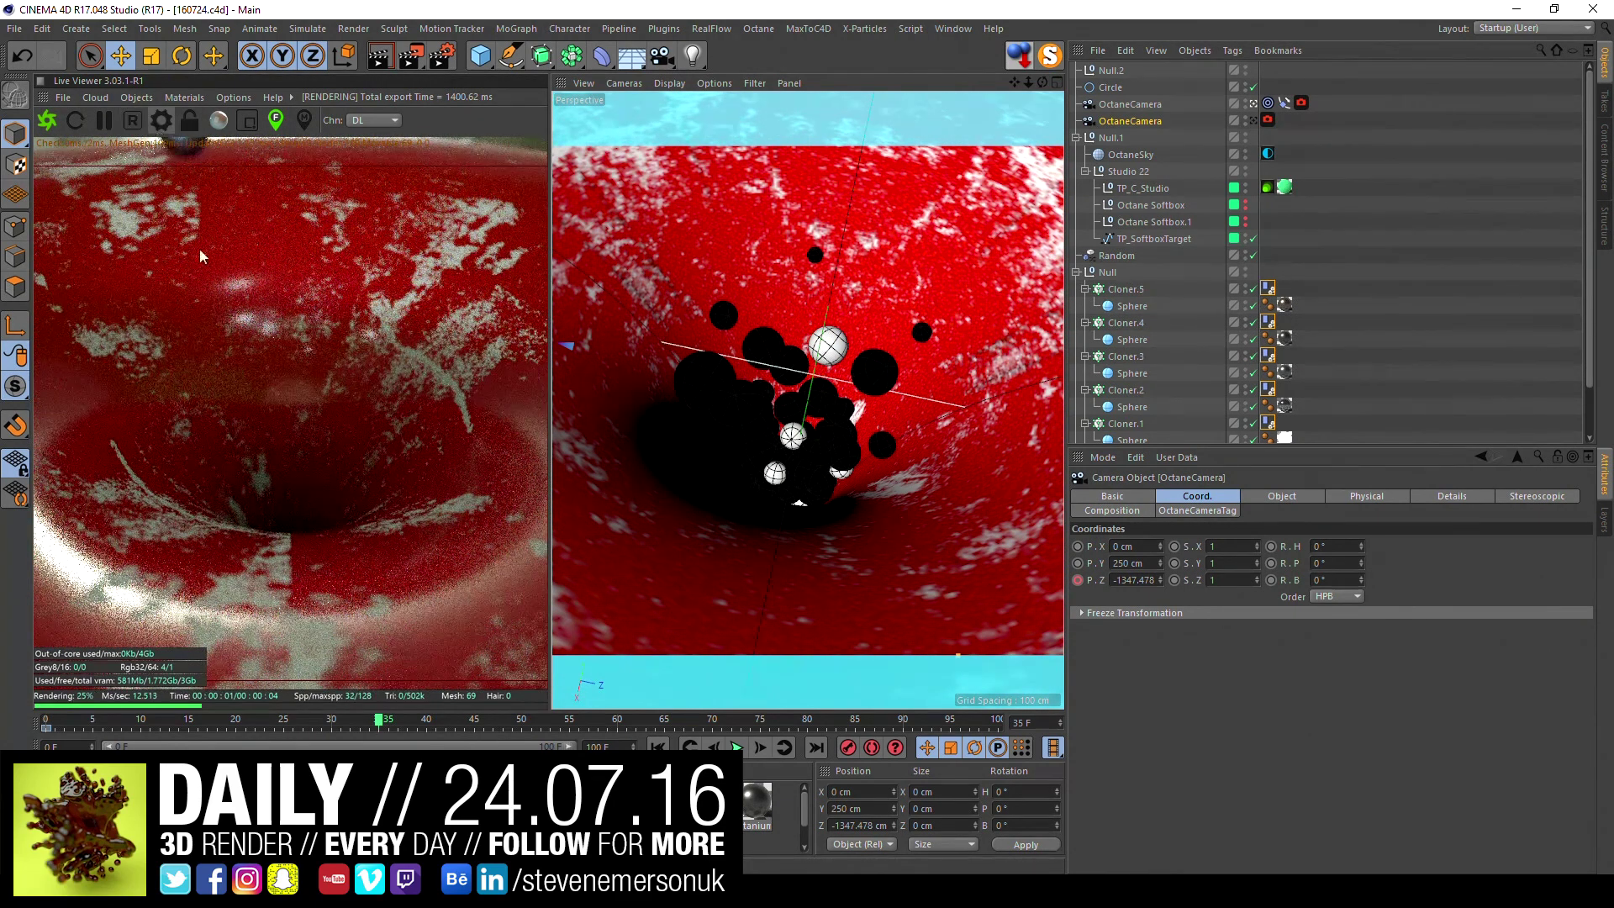
pyautogui.click(60, 149)
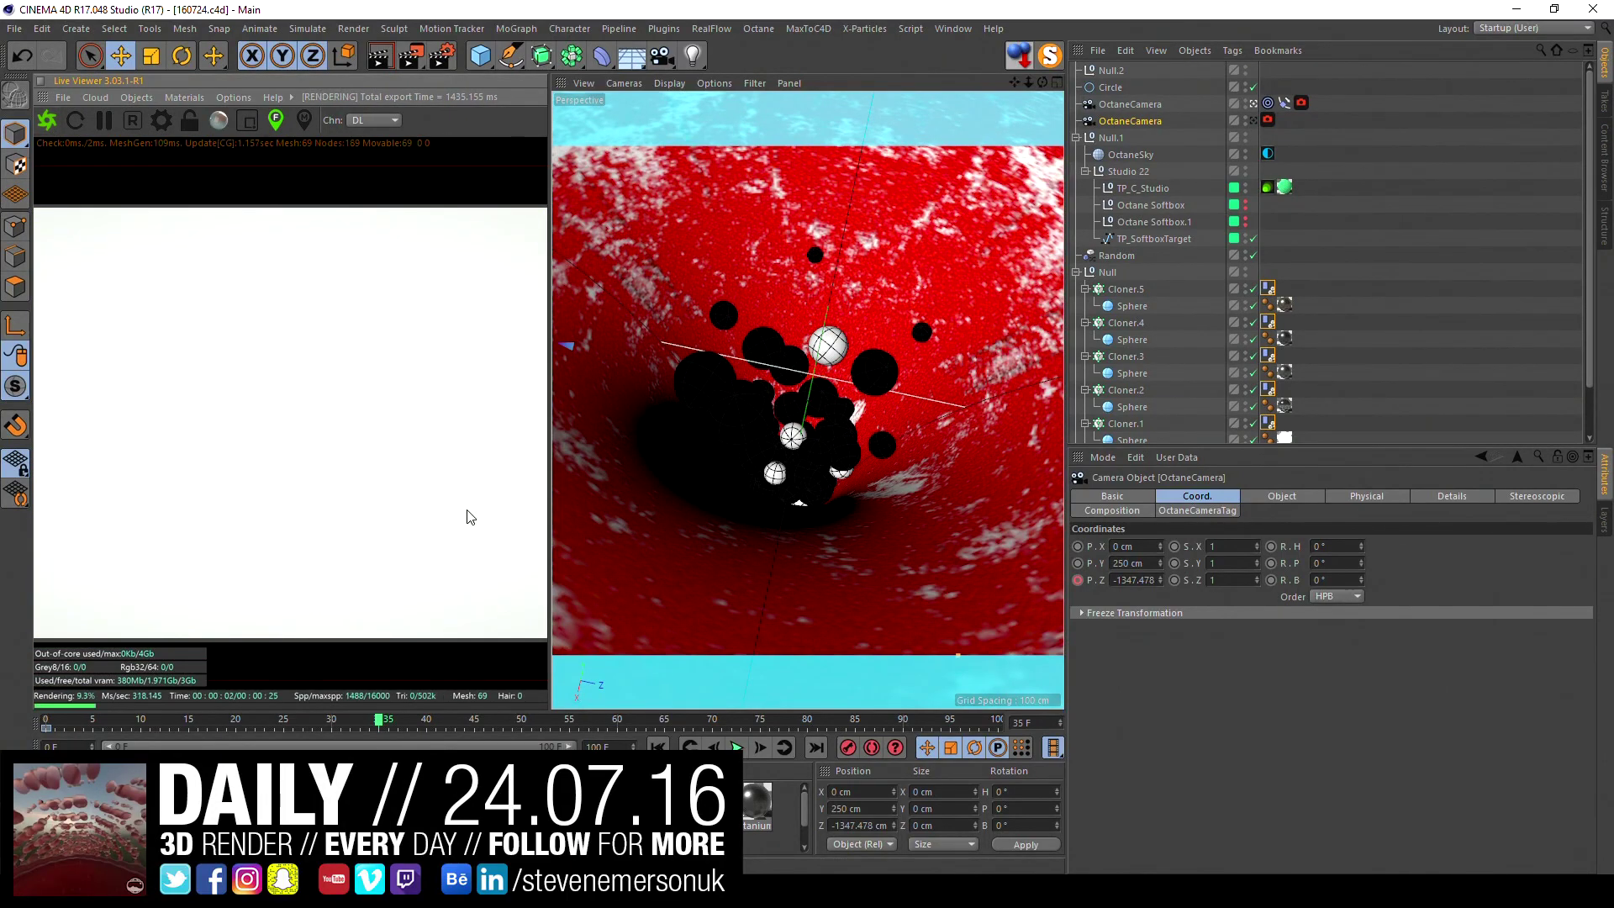
pyautogui.click(190, 121)
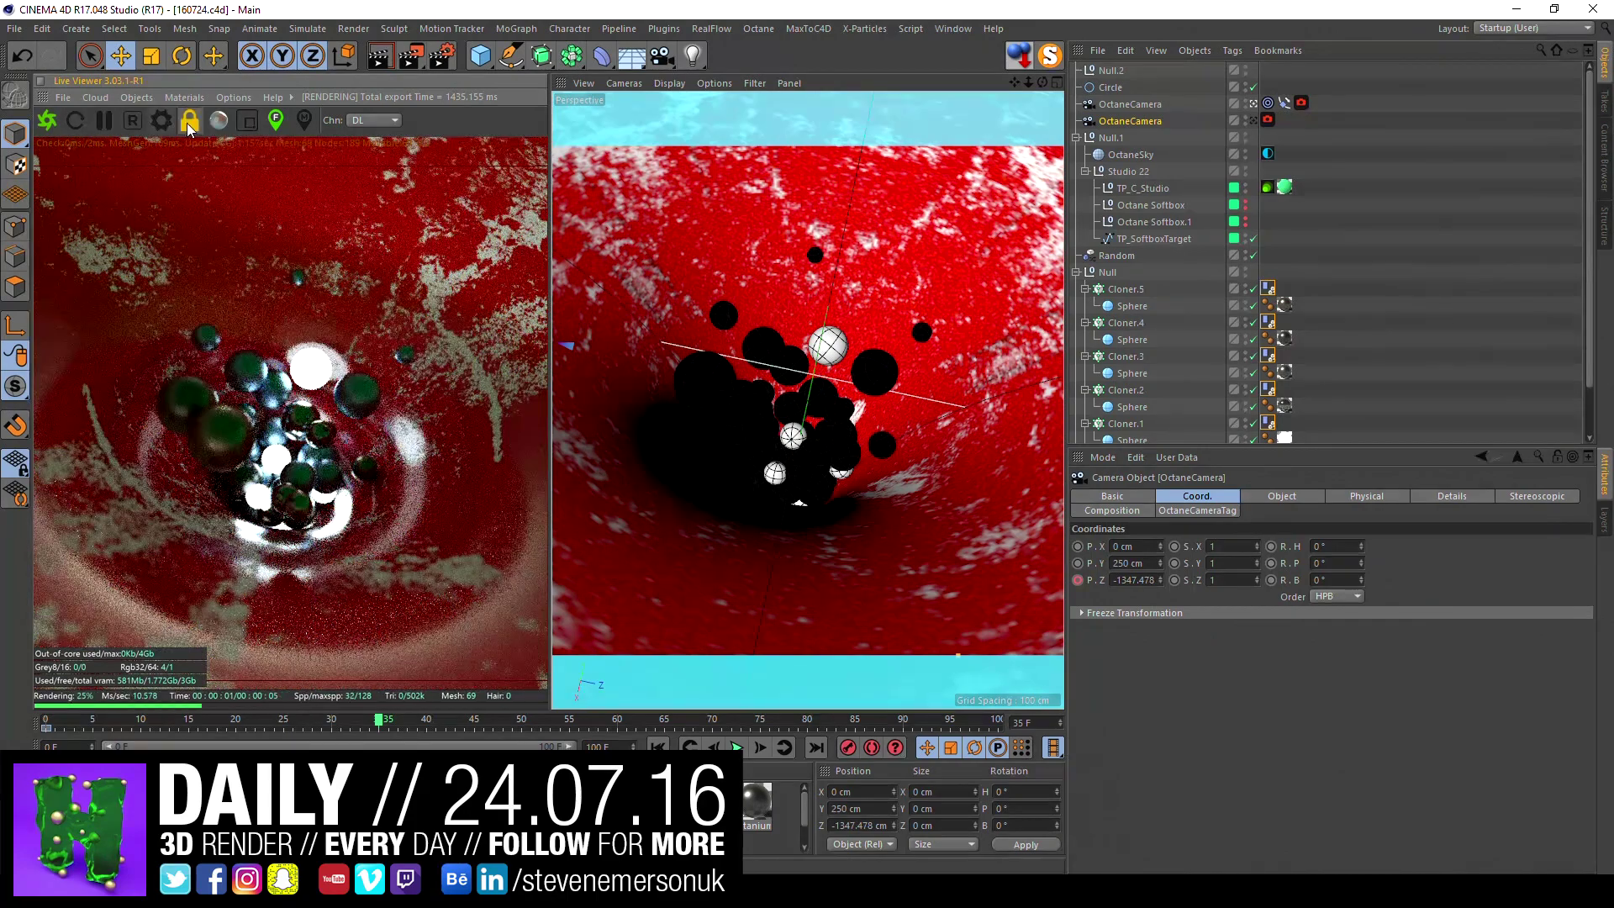
pyautogui.moveTo(171, 11); pyautogui.dragTo(744, 132)
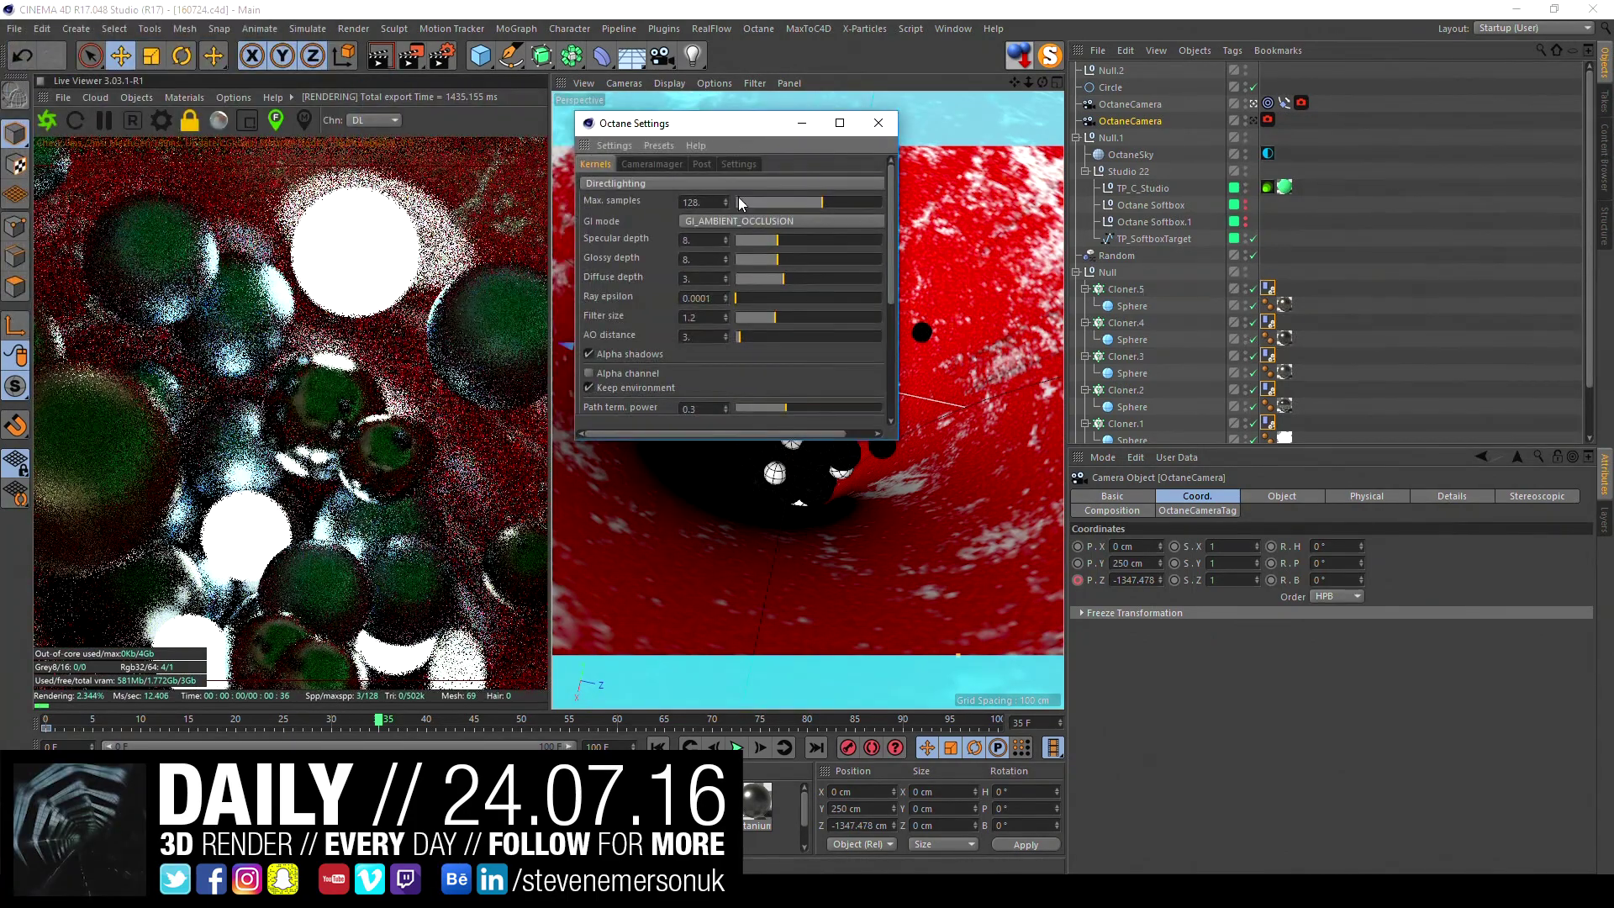
# - Set Octane max samples to 1024, unlock the Live Viewer, and scrub to frame 50
pyautogui.moveTo(896, 437); pyautogui.dragTo(1109, 675)
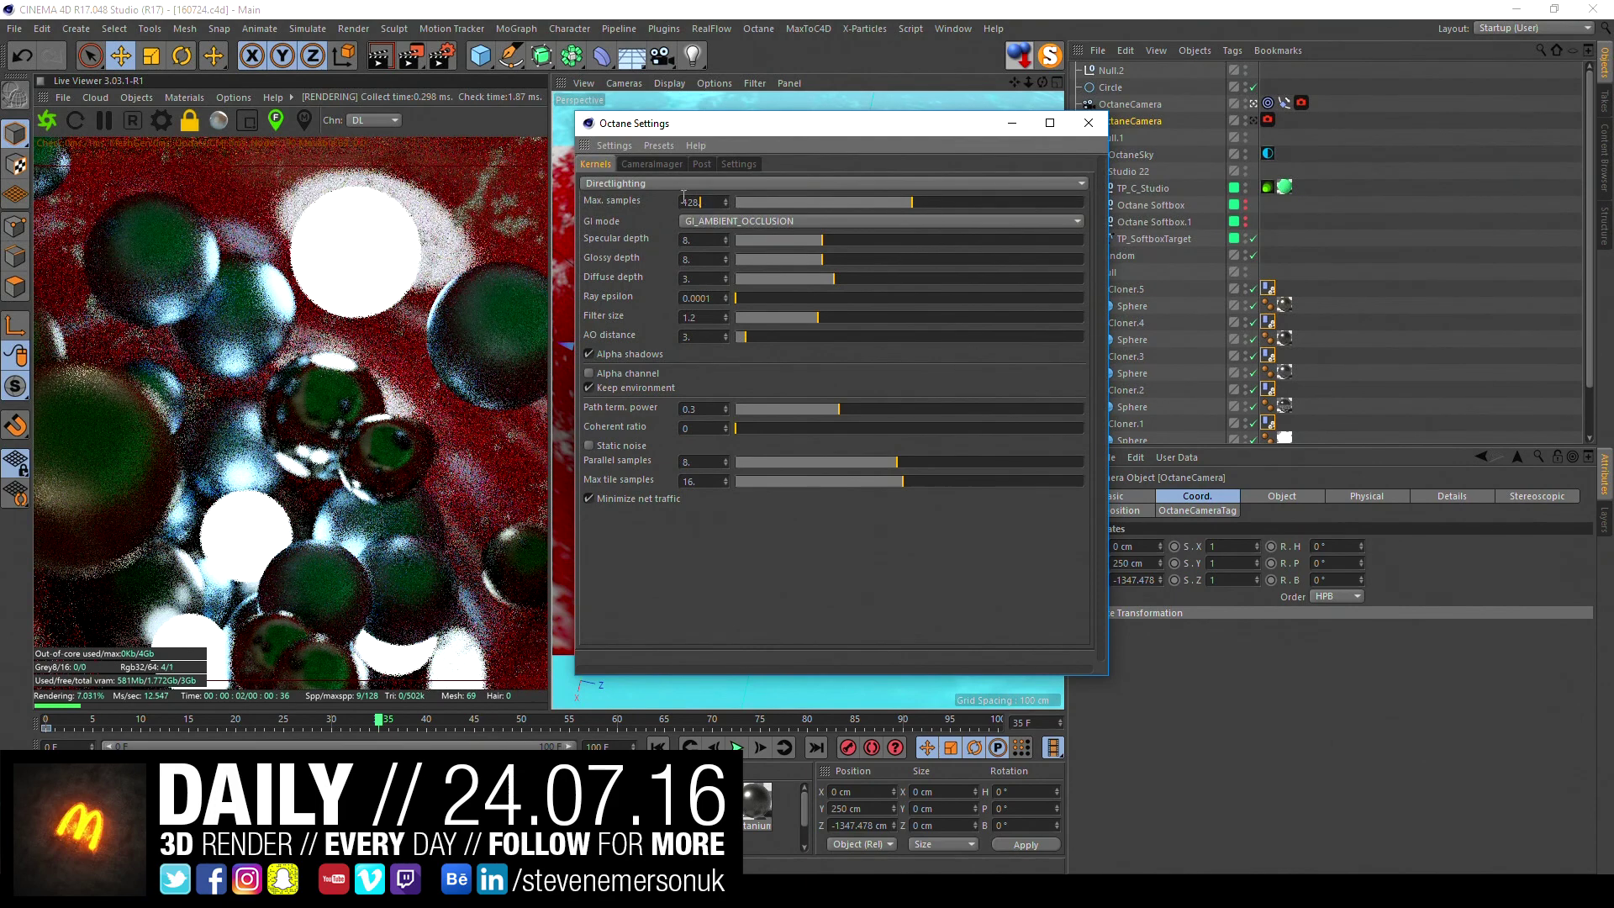
pyautogui.click(703, 202)
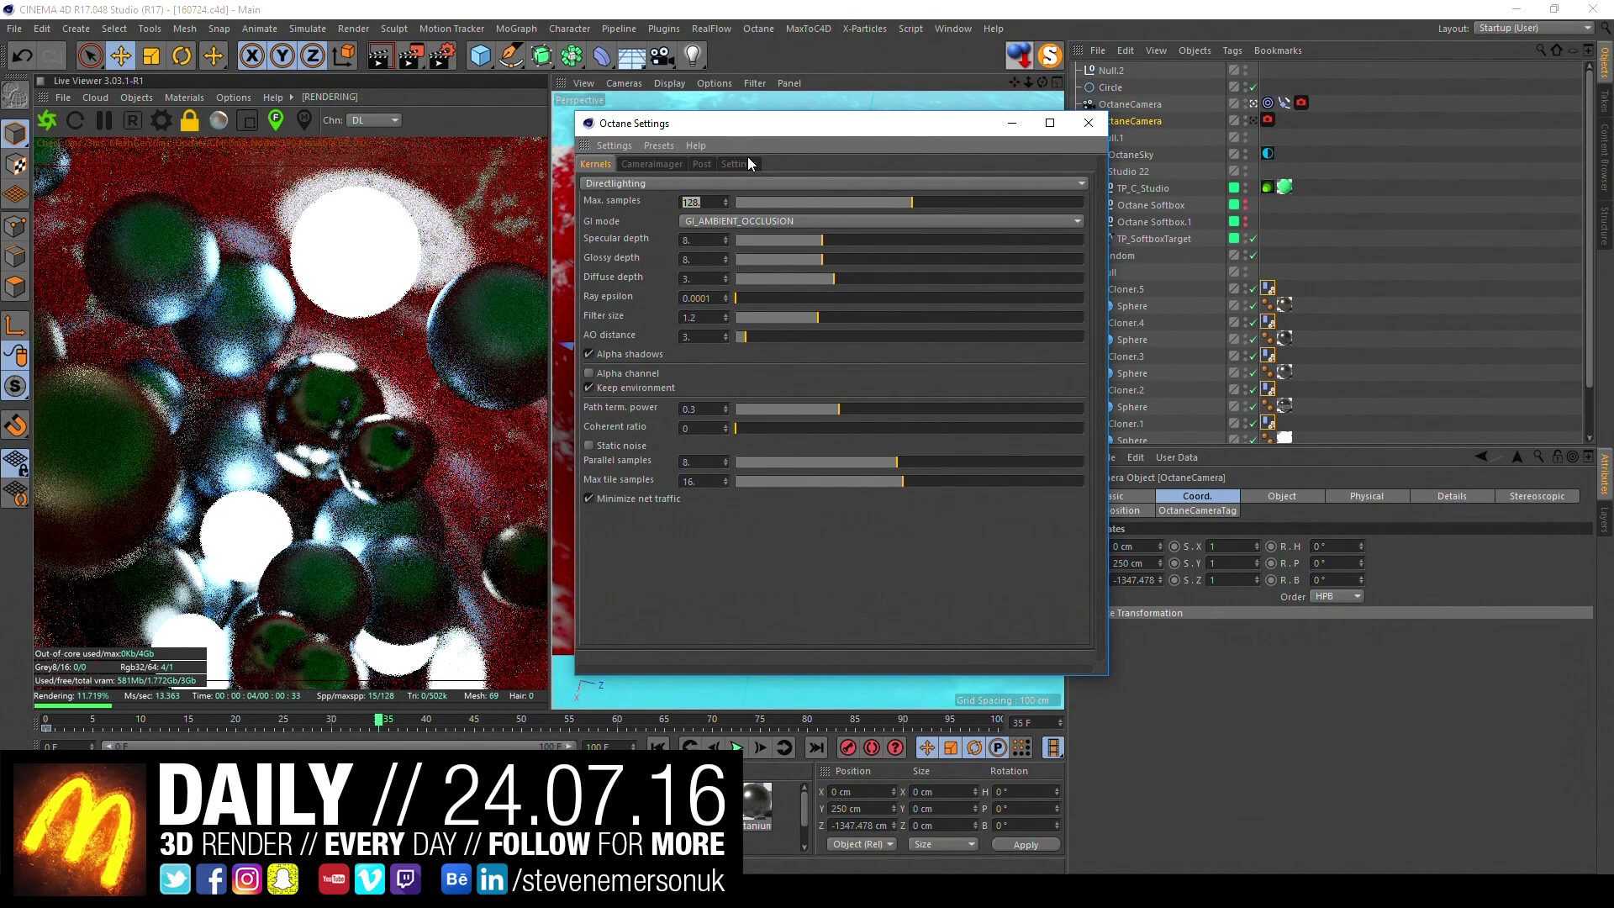
pyautogui.write('1024')
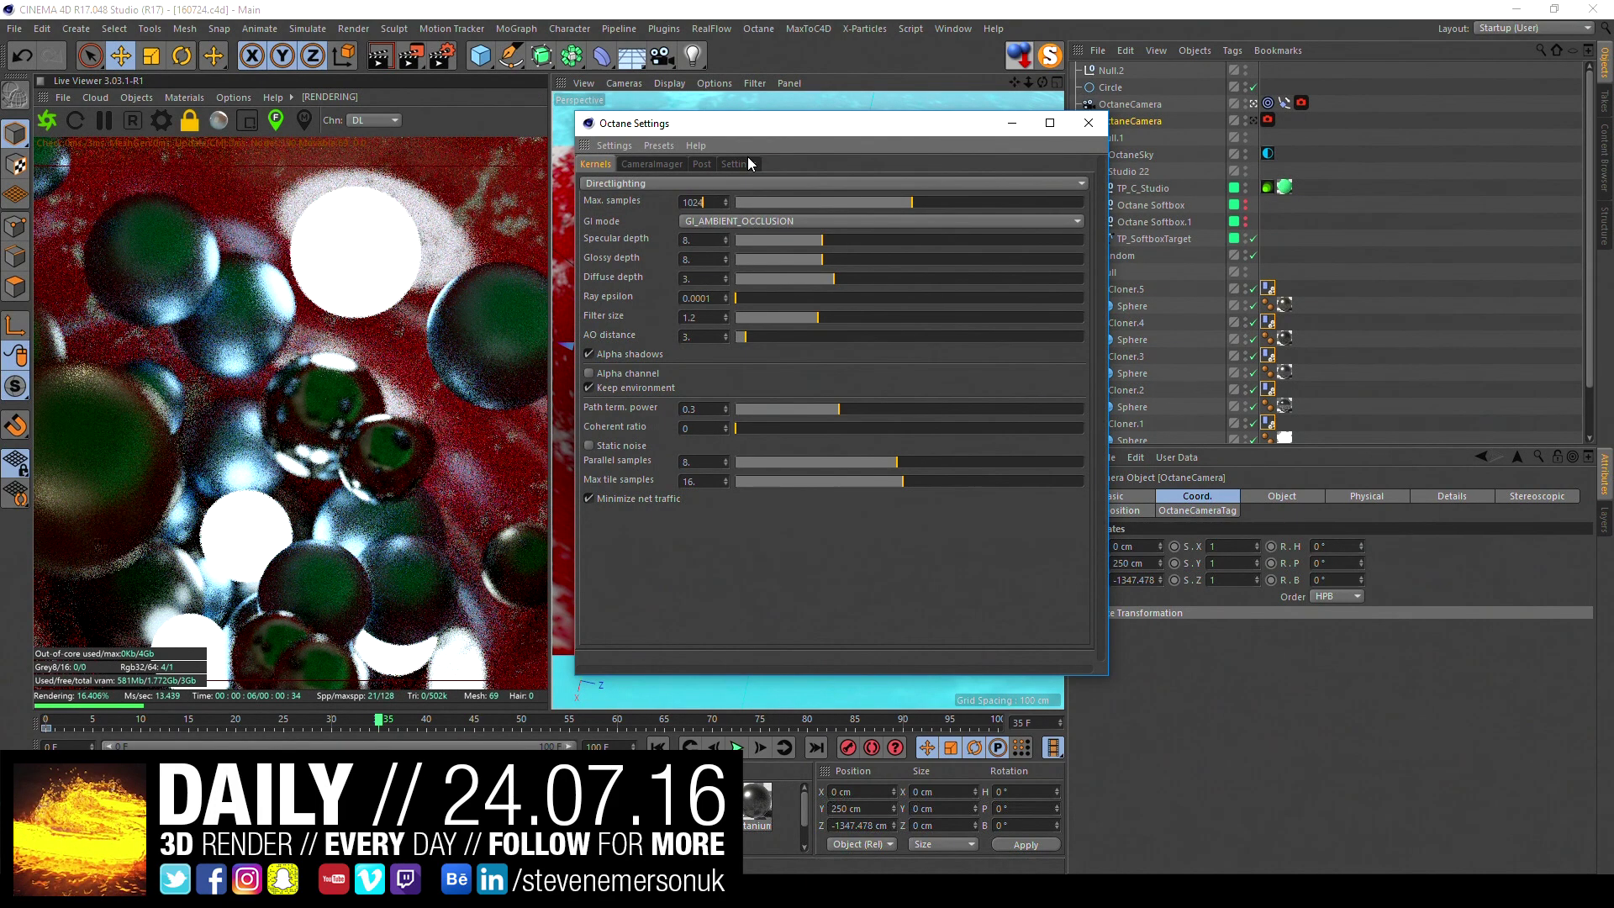
pyautogui.press('Return')
pyautogui.click(271, 622)
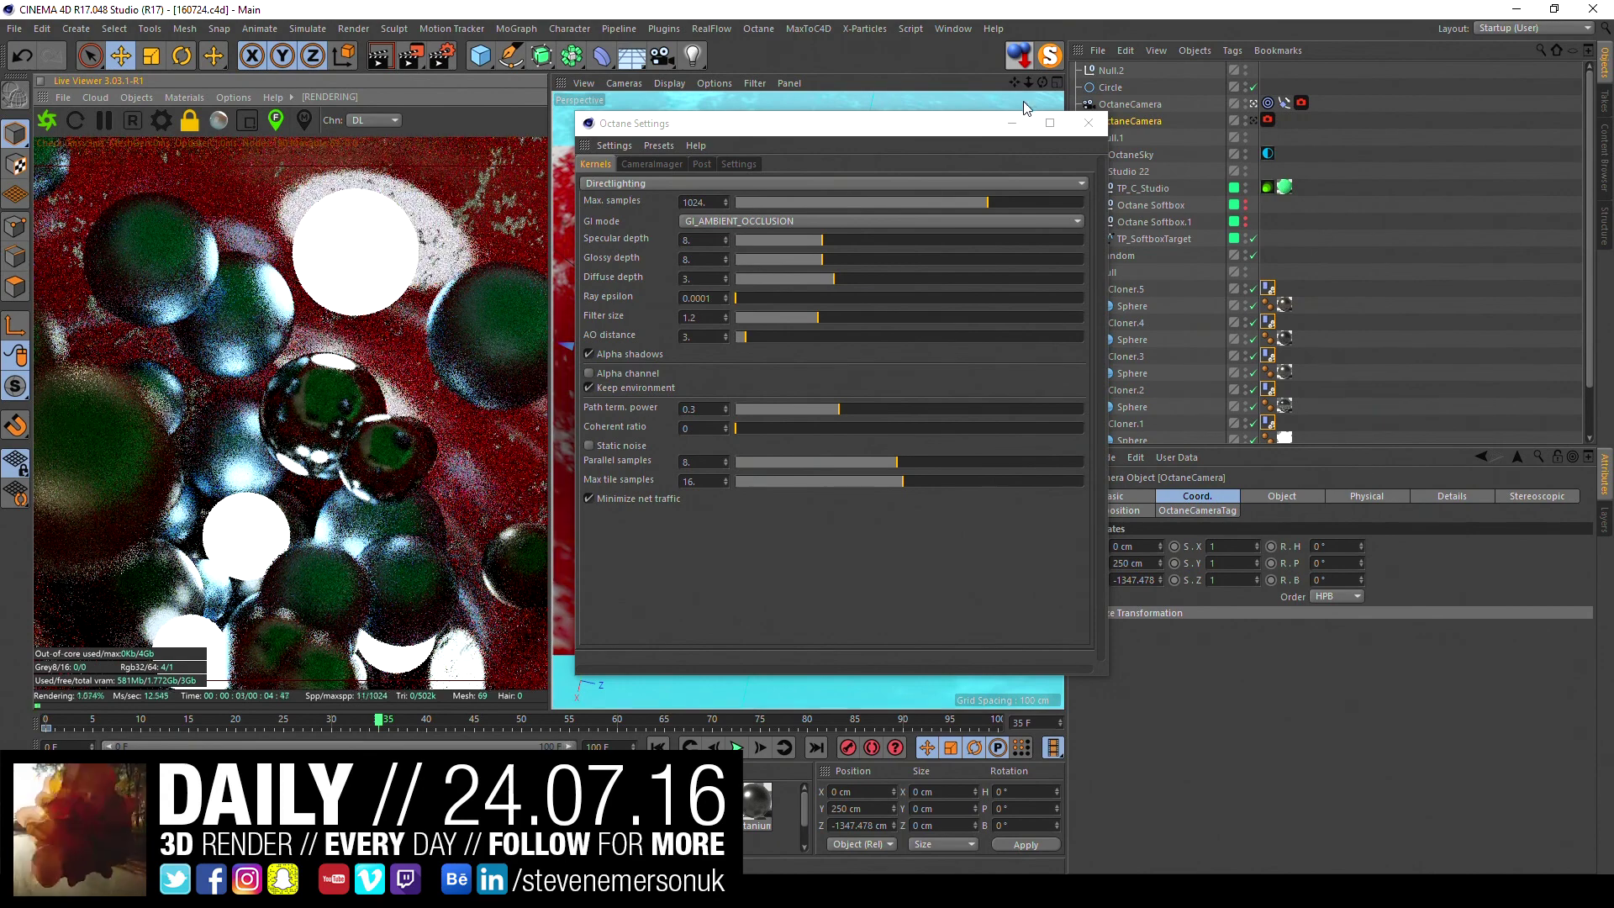
pyautogui.click(1089, 122)
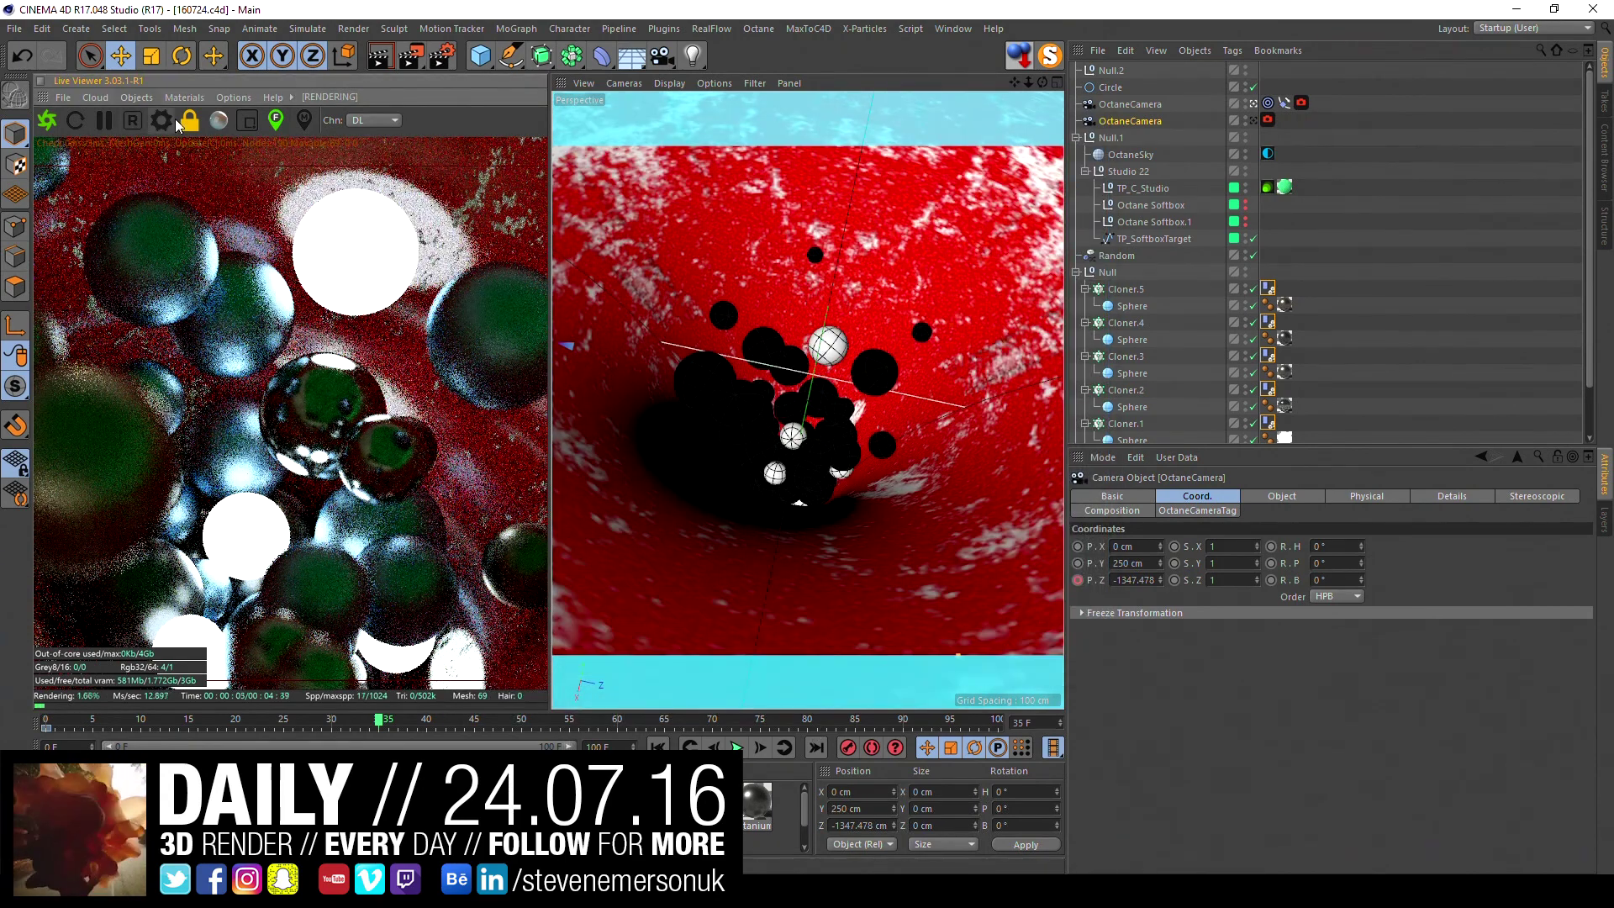
pyautogui.click(182, 120)
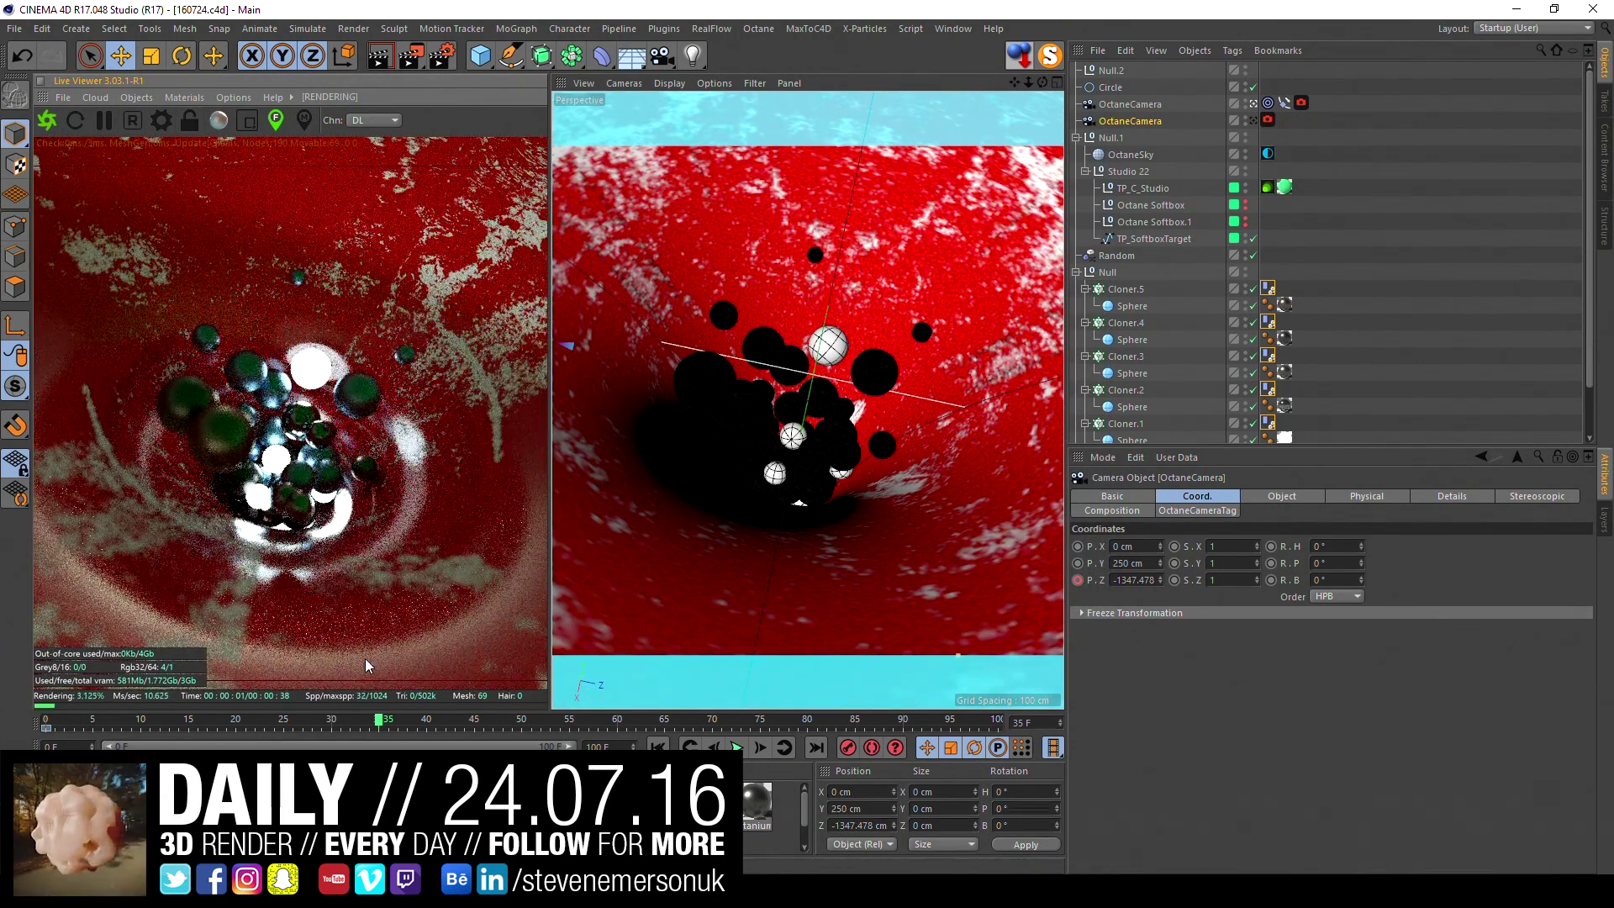
pyautogui.click(179, 723)
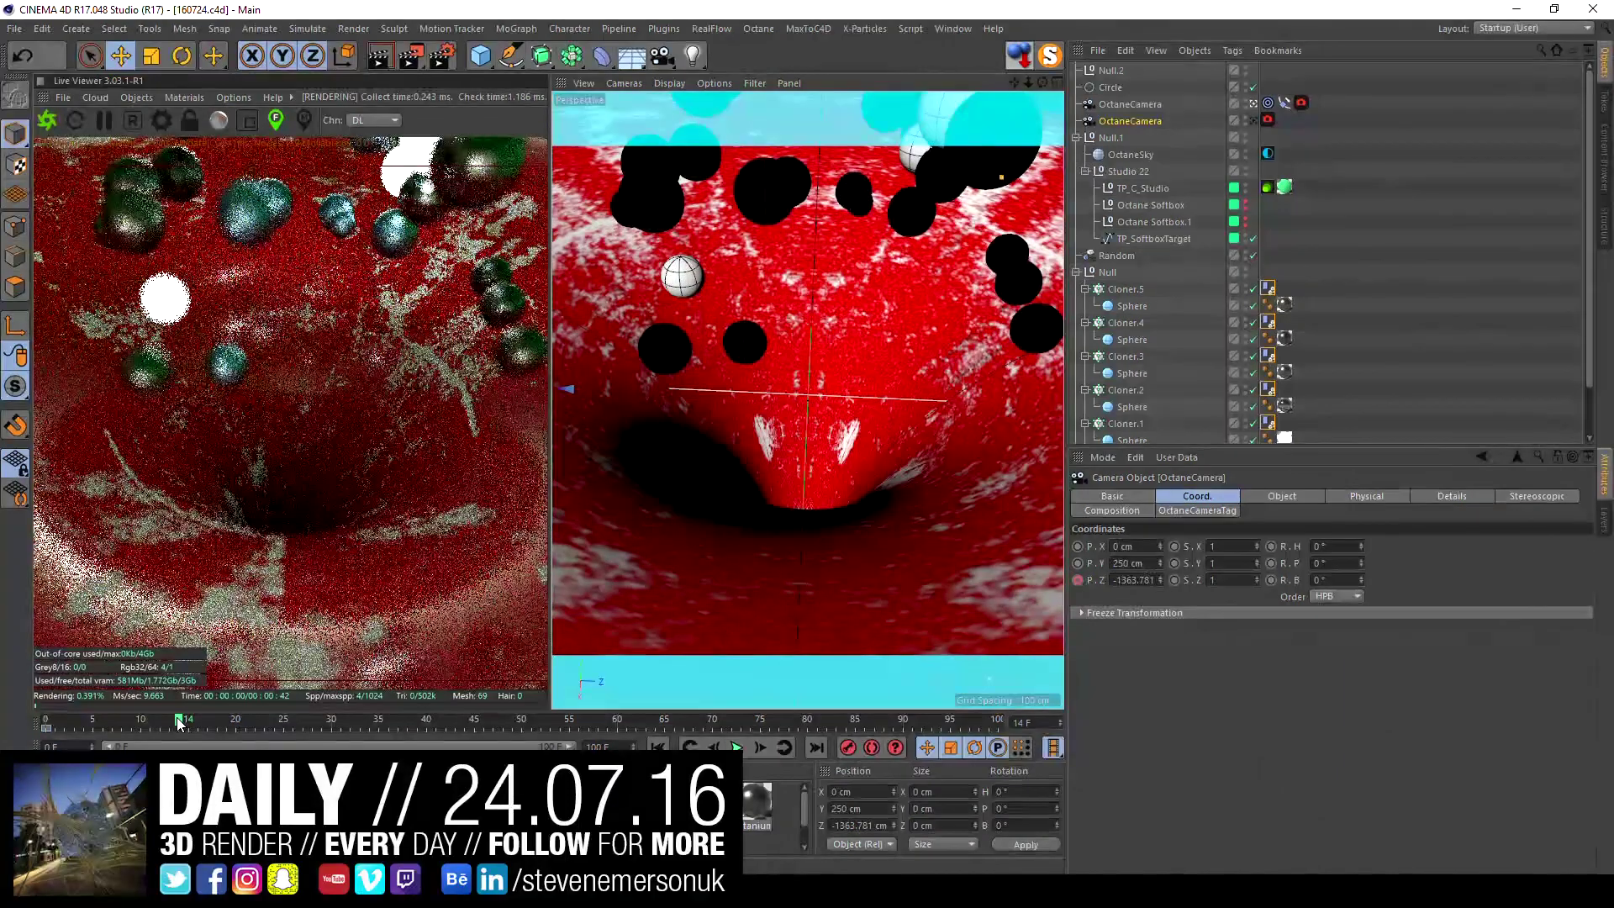
pyautogui.moveTo(179, 723); pyautogui.dragTo(526, 728)
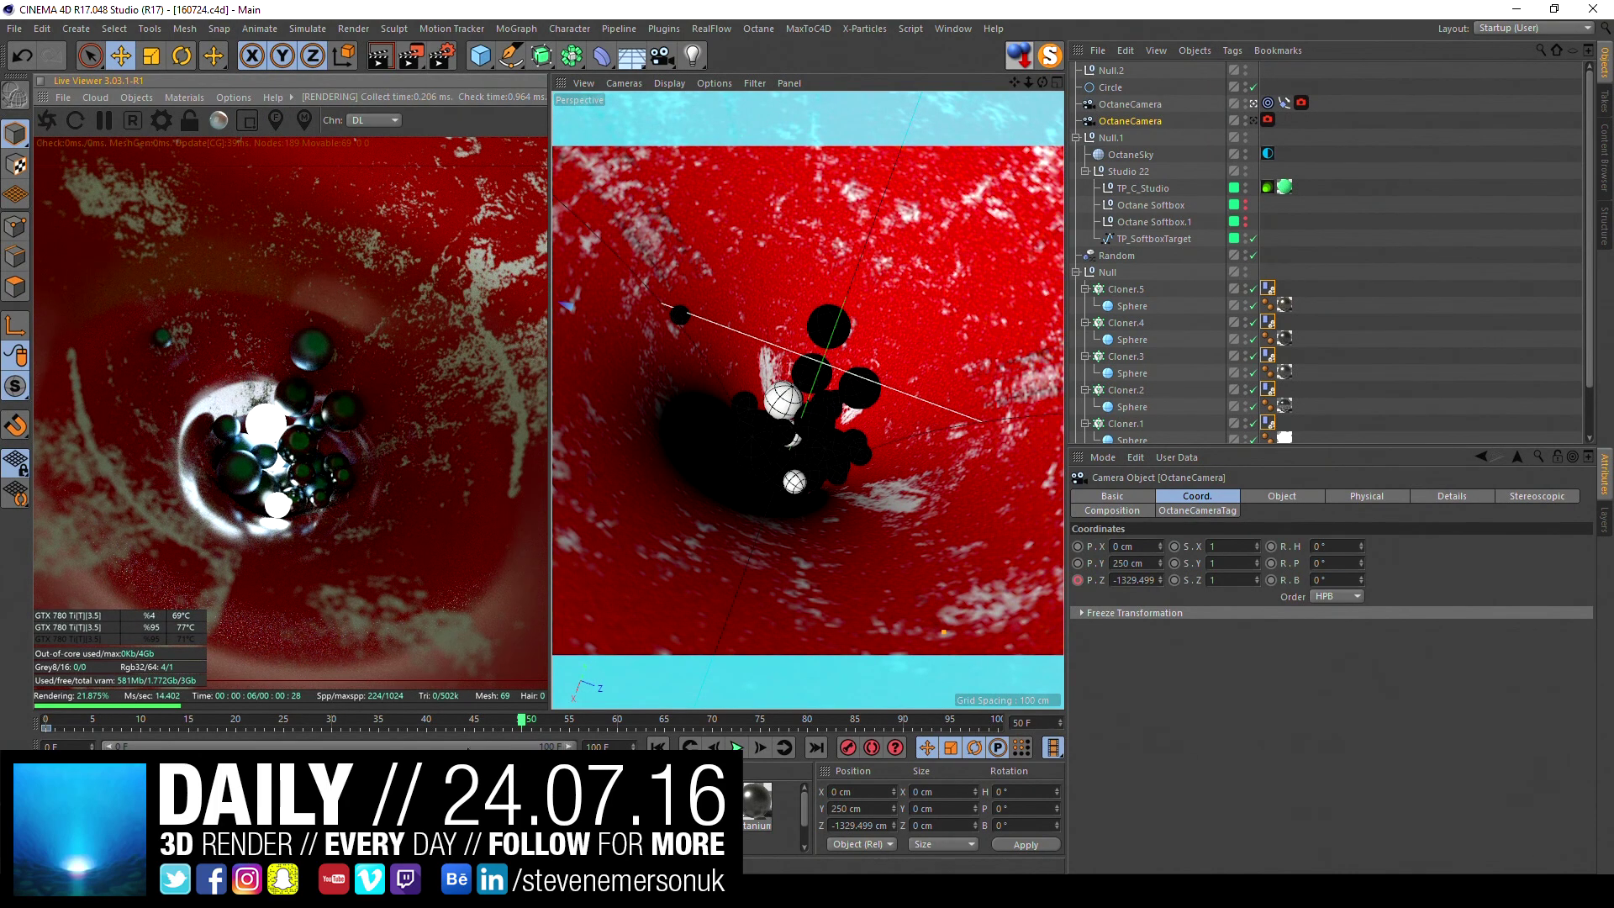
# - Return the timeline to frame 0 and close the MSI Afterburner GPU monitor
pyautogui.click(658, 748)
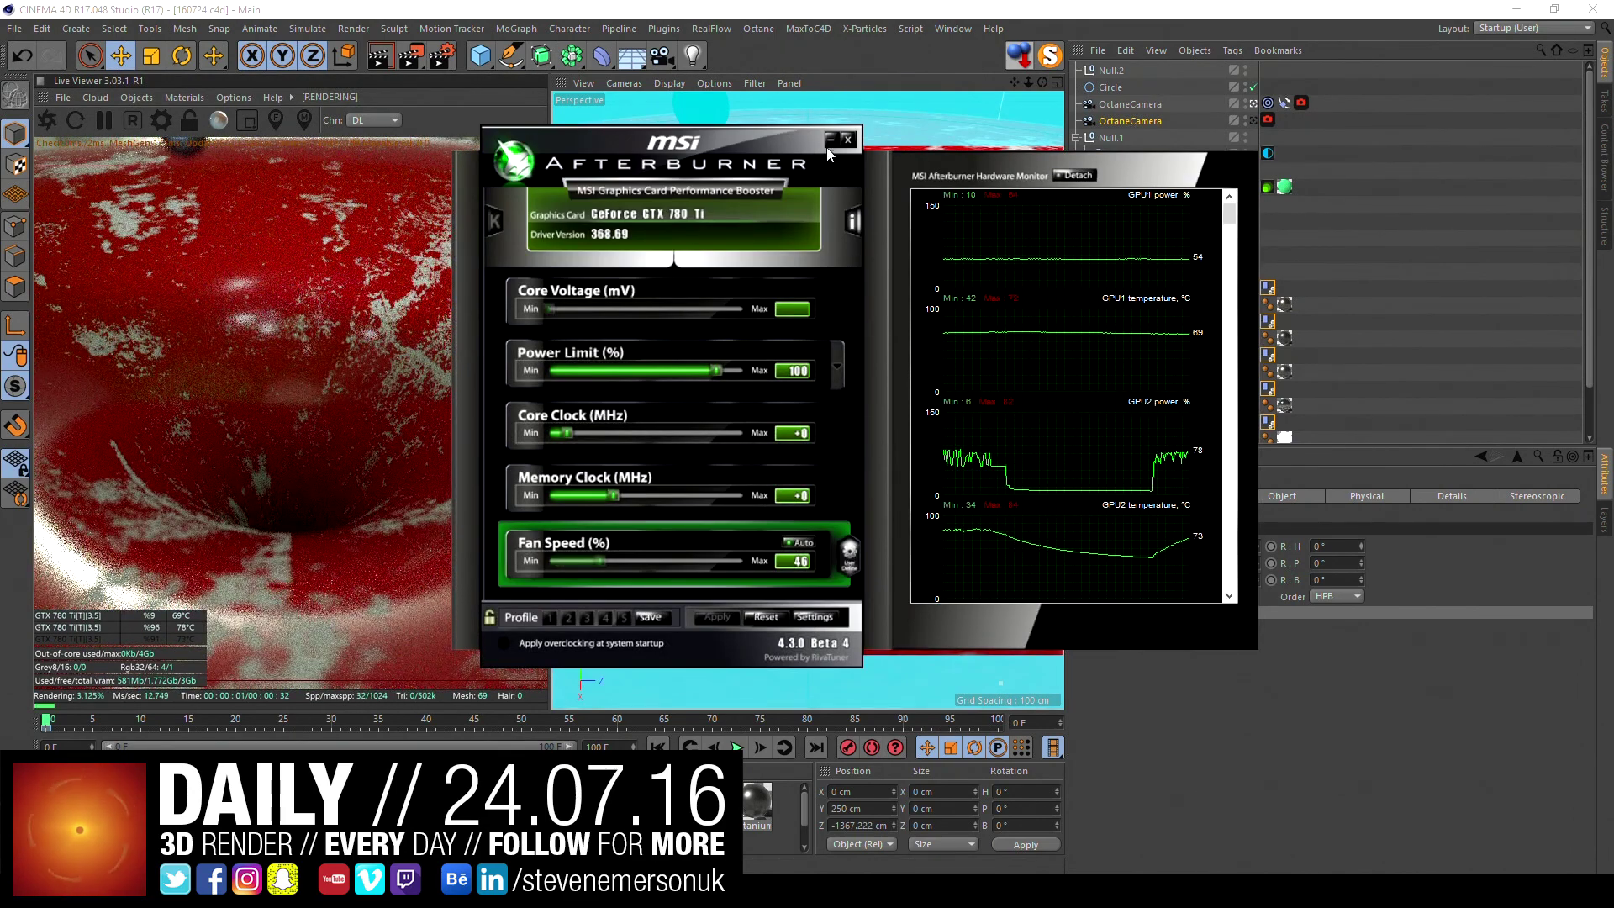
pyautogui.click(830, 140)
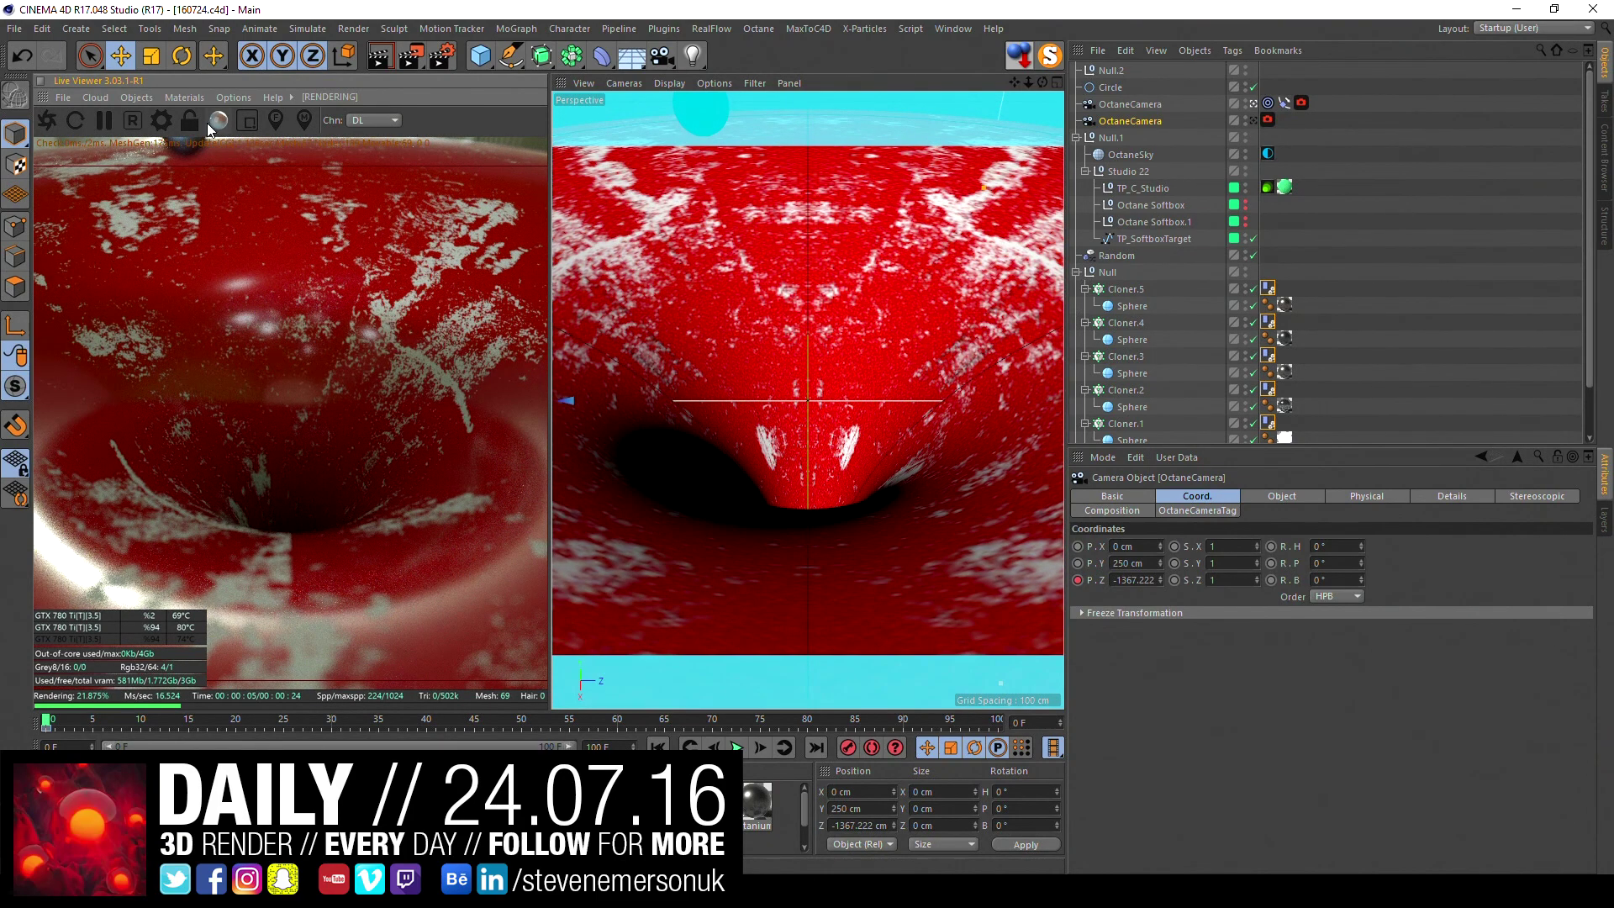
# - Lock the Live Viewer to the camera, preview frame 56, and reopen Octane Settings
pyautogui.click(192, 124)
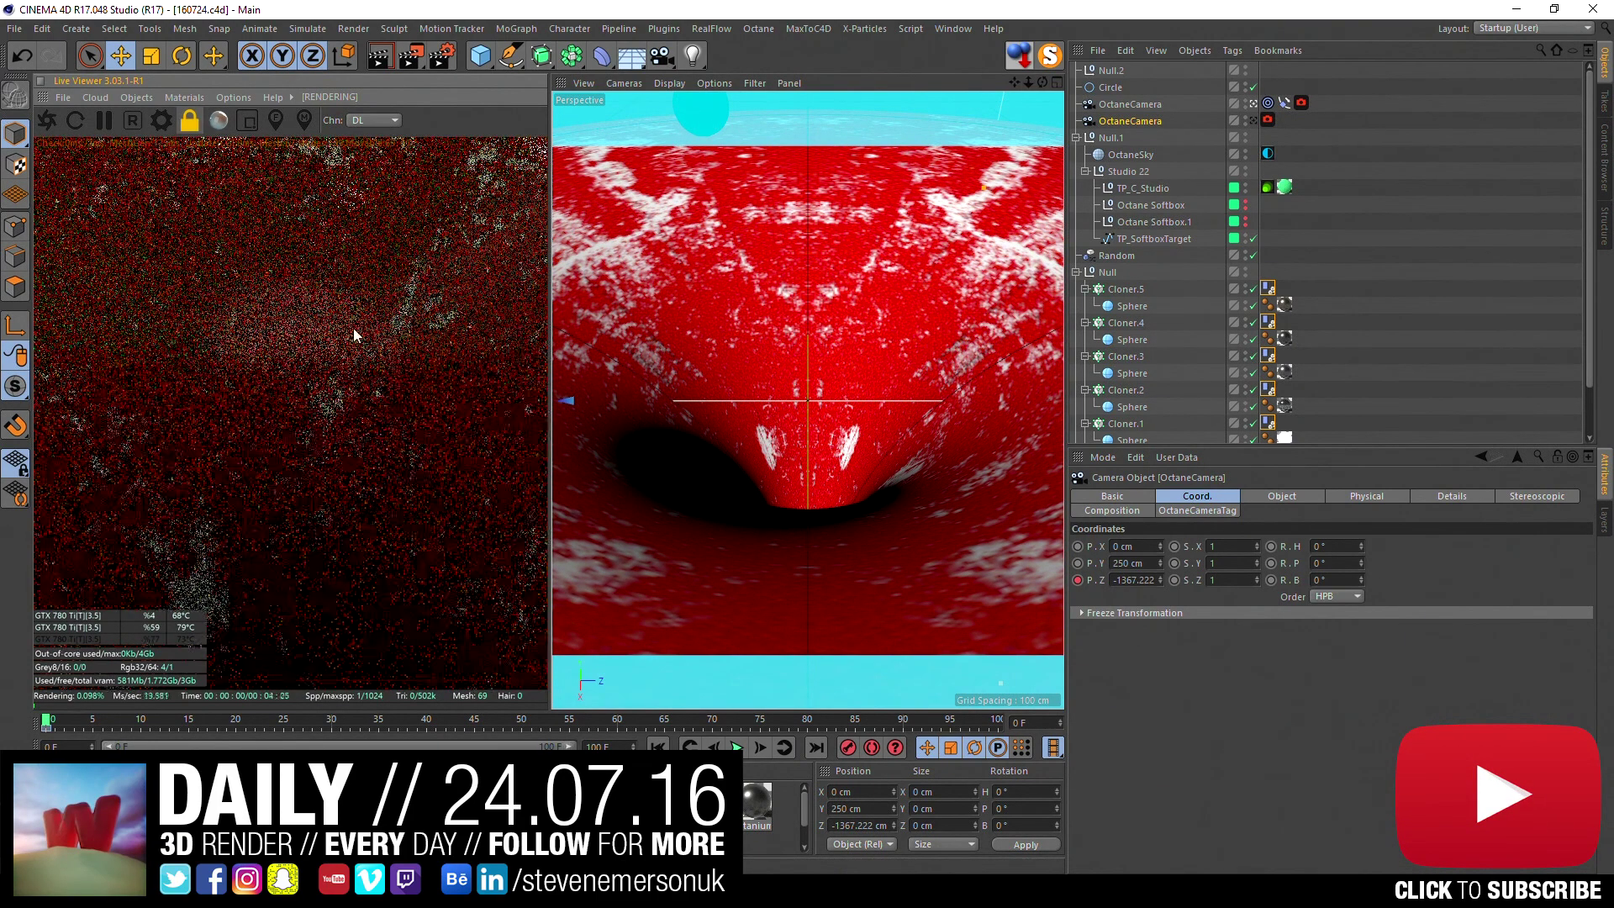
pyautogui.click(577, 723)
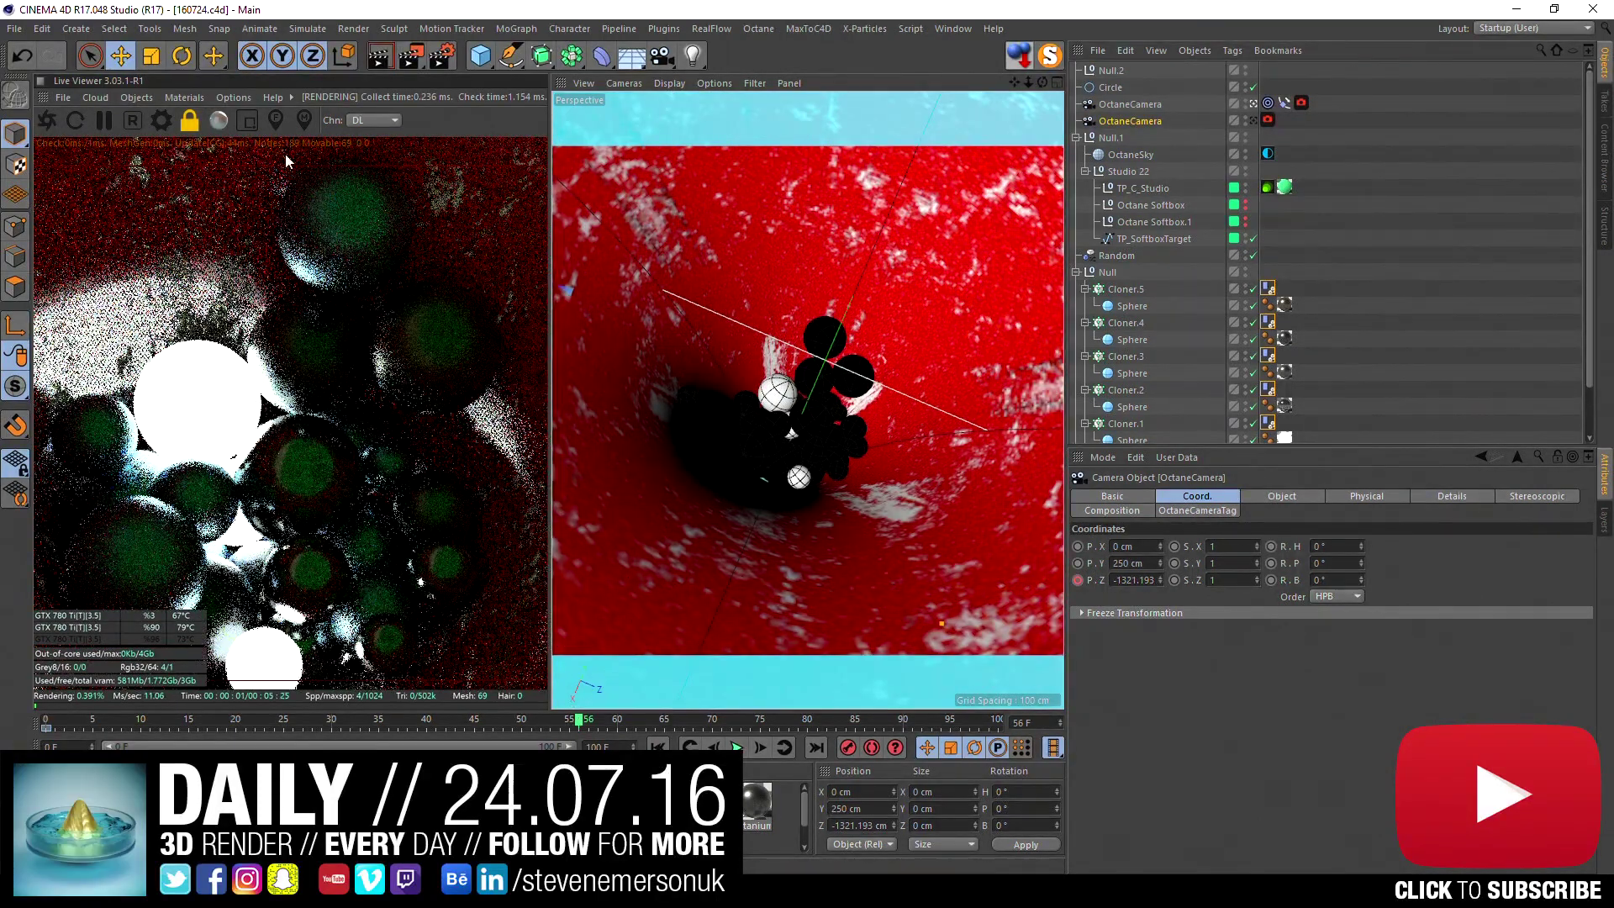
pyautogui.click(158, 122)
pyautogui.click(138, 143)
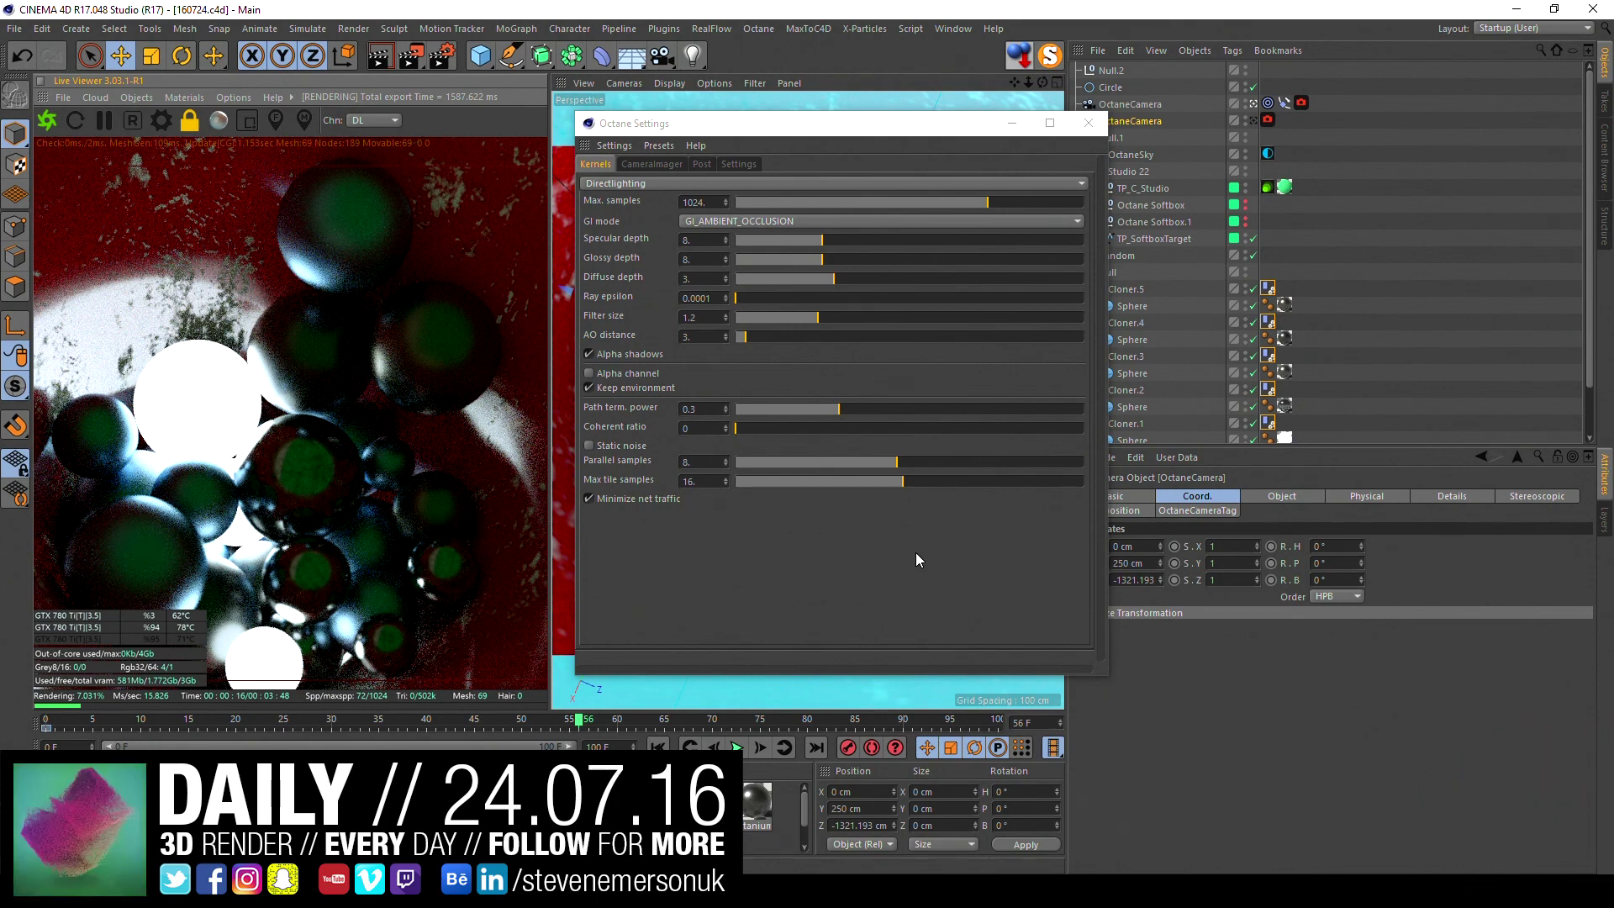
# - Set the Octane Direct lighting max samples to 512
pyautogui.doubleClick(696, 202)
pyautogui.write('512')
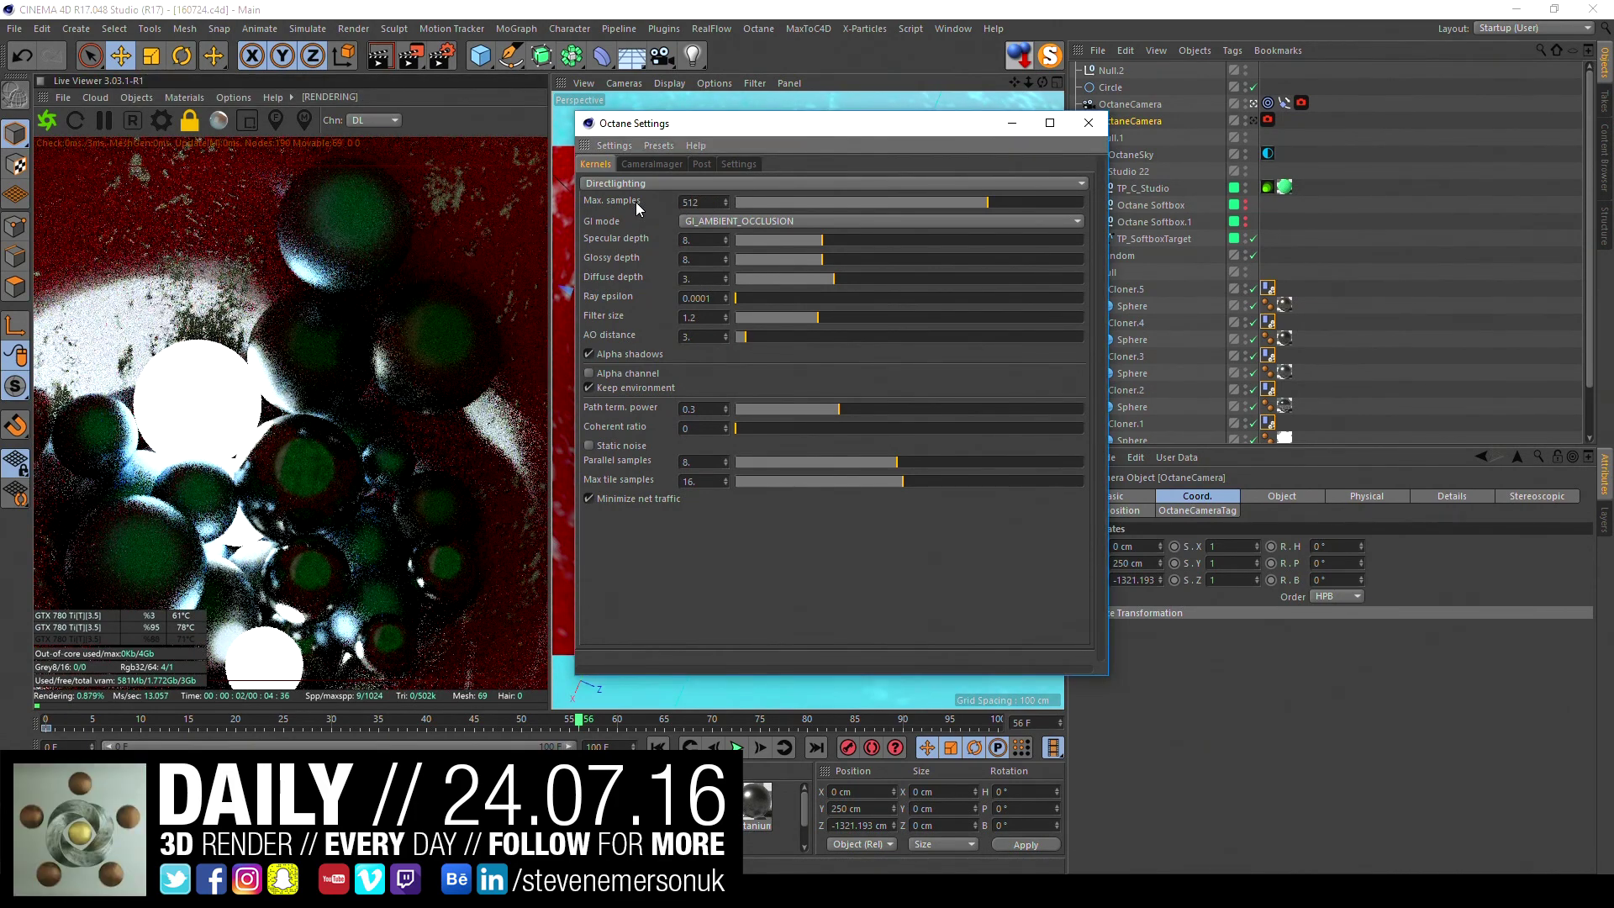
pyautogui.press('Return')
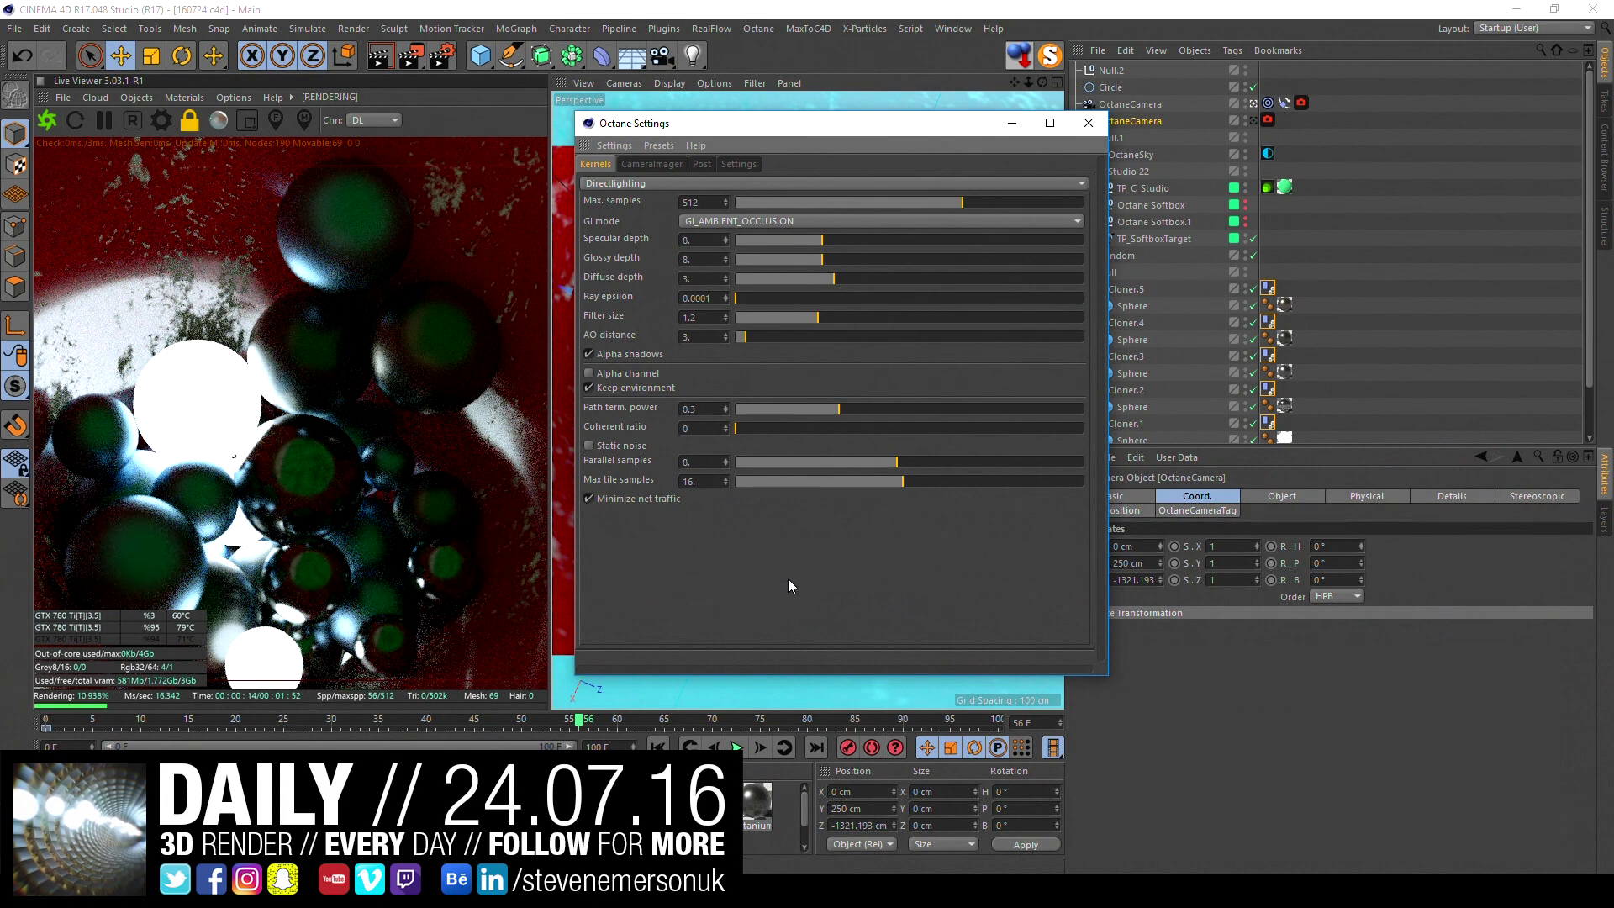
# - Set diffuse depth to 2, glossy depth to 5, and lower specular depth to 5
pyautogui.click(794, 279)
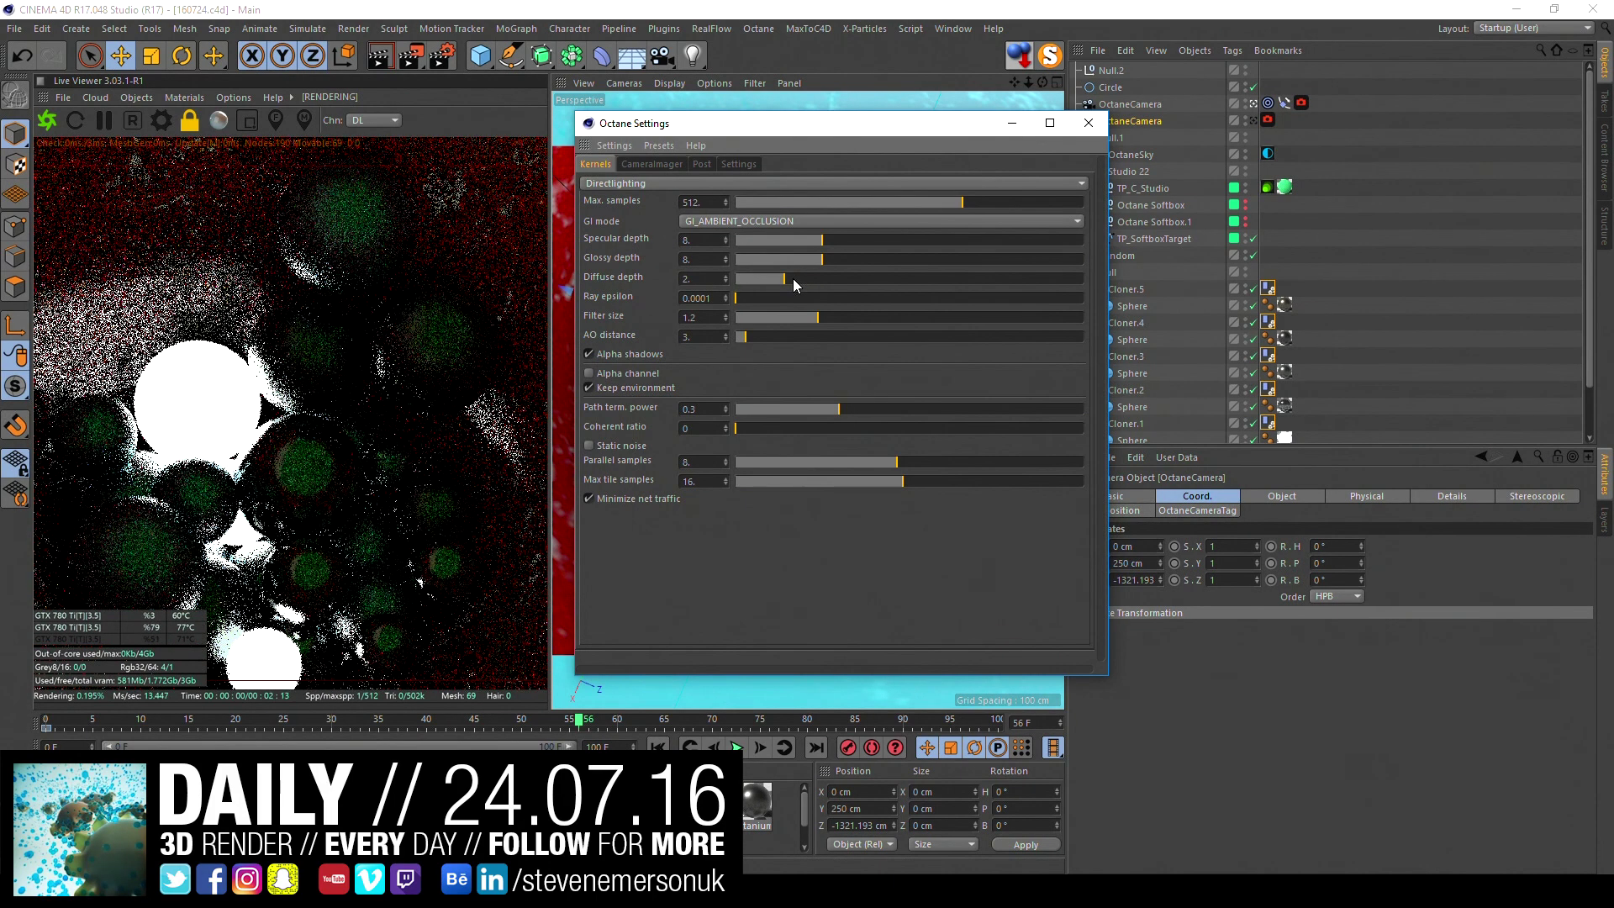
pyautogui.moveTo(785, 260); pyautogui.dragTo(783, 260)
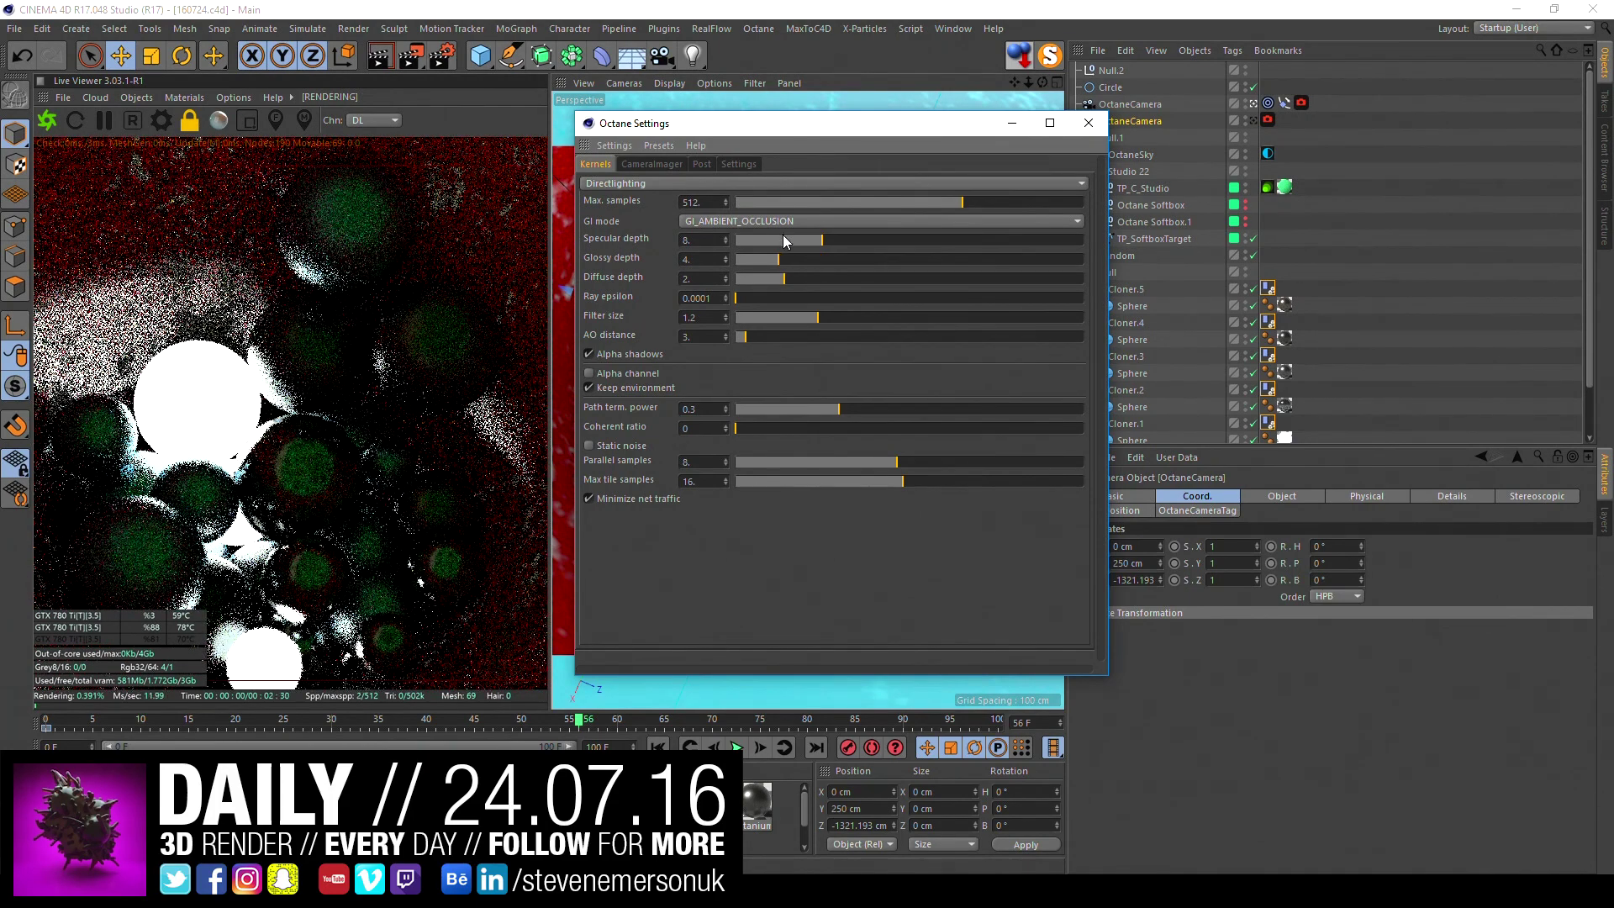
pyautogui.click(792, 259)
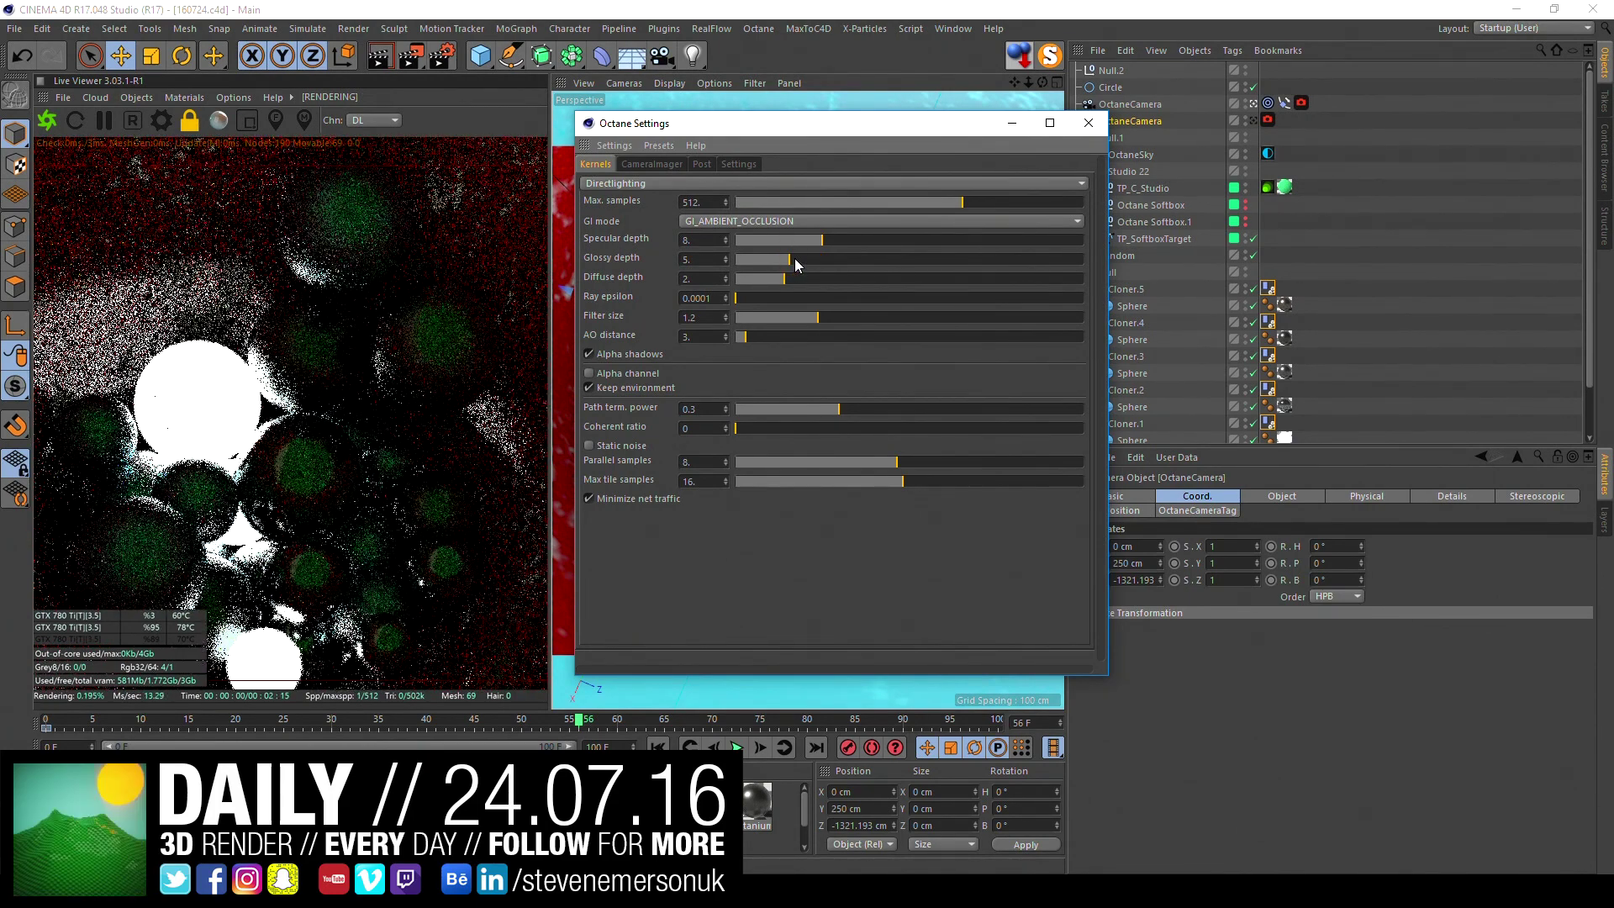
pyautogui.click(782, 241)
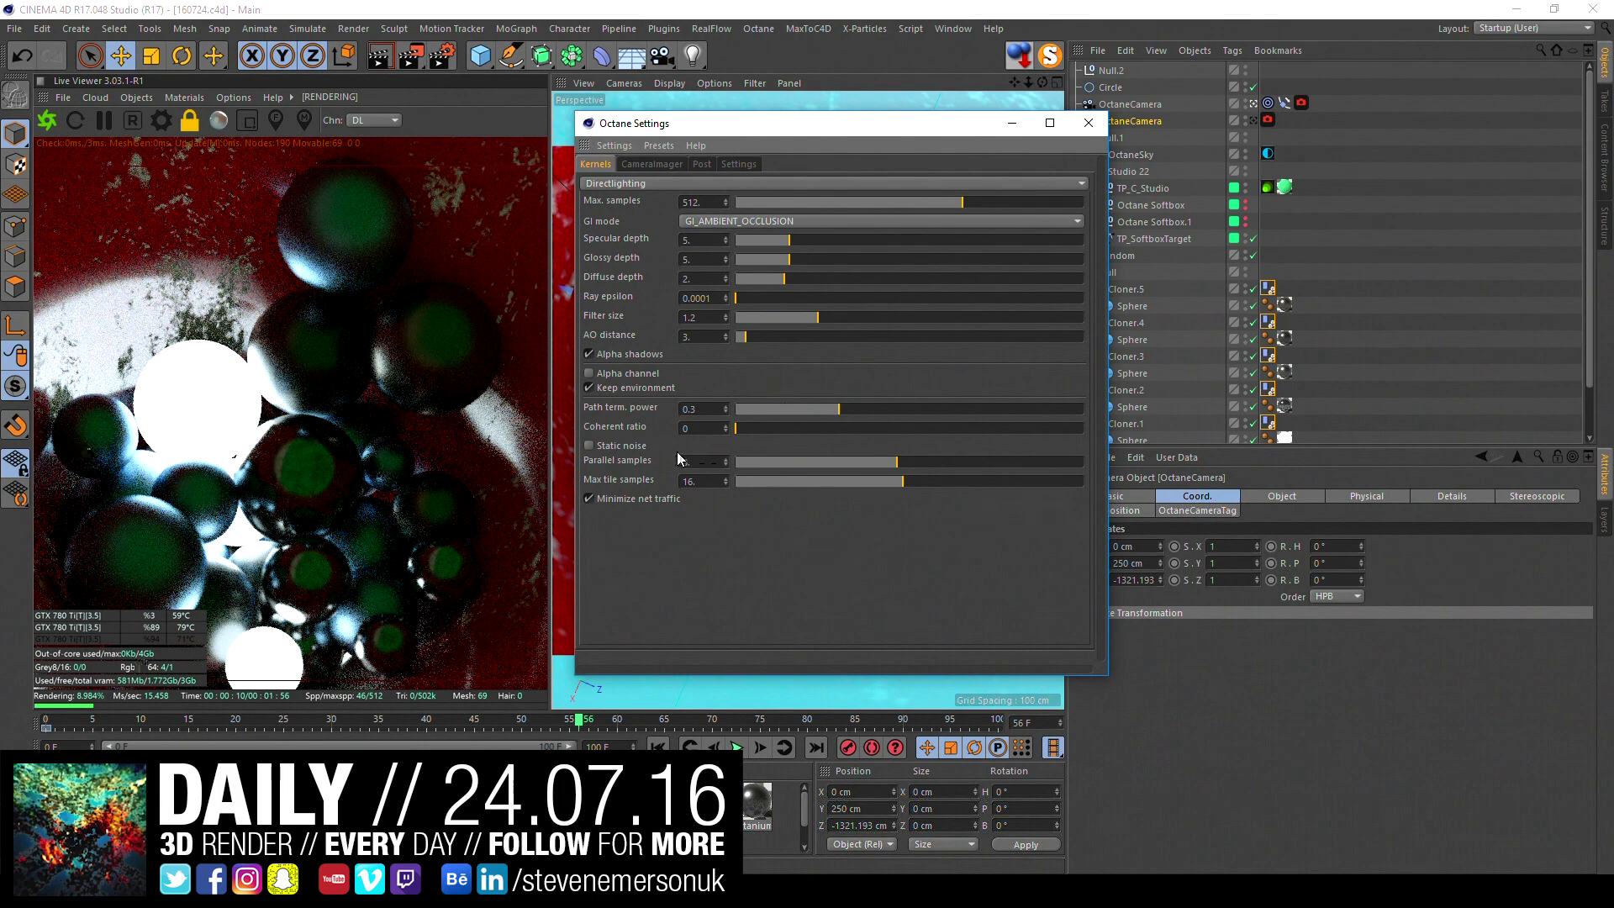
# - Enable Static noise and lower Octane max samples to 256
pyautogui.click(629, 450)
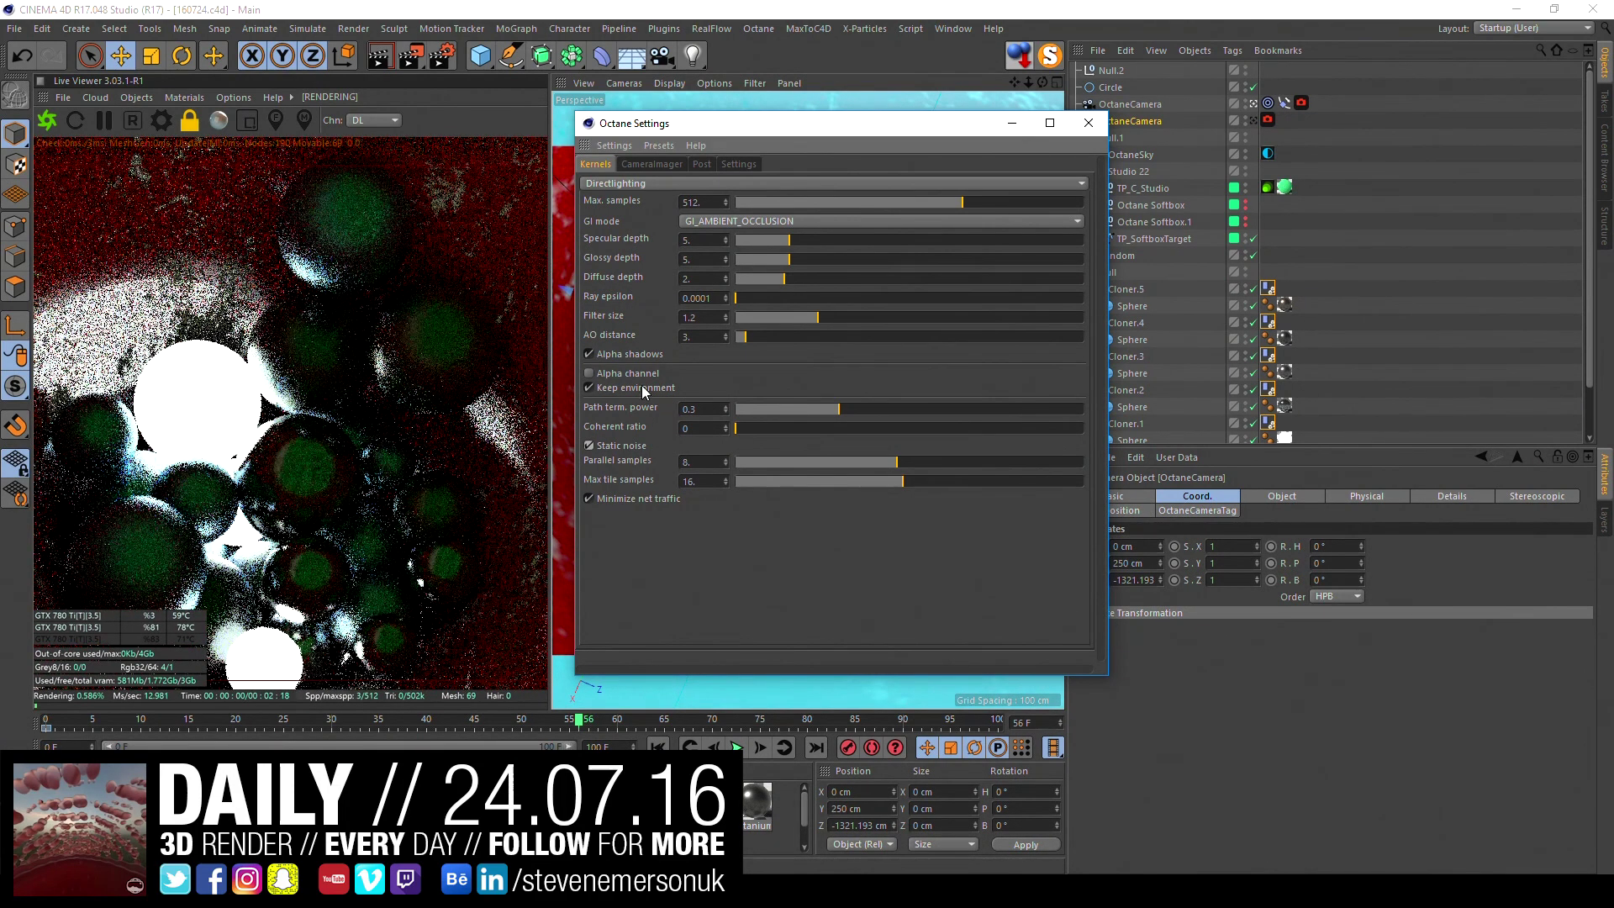
pyautogui.doubleClick(694, 202)
pyautogui.write('2')
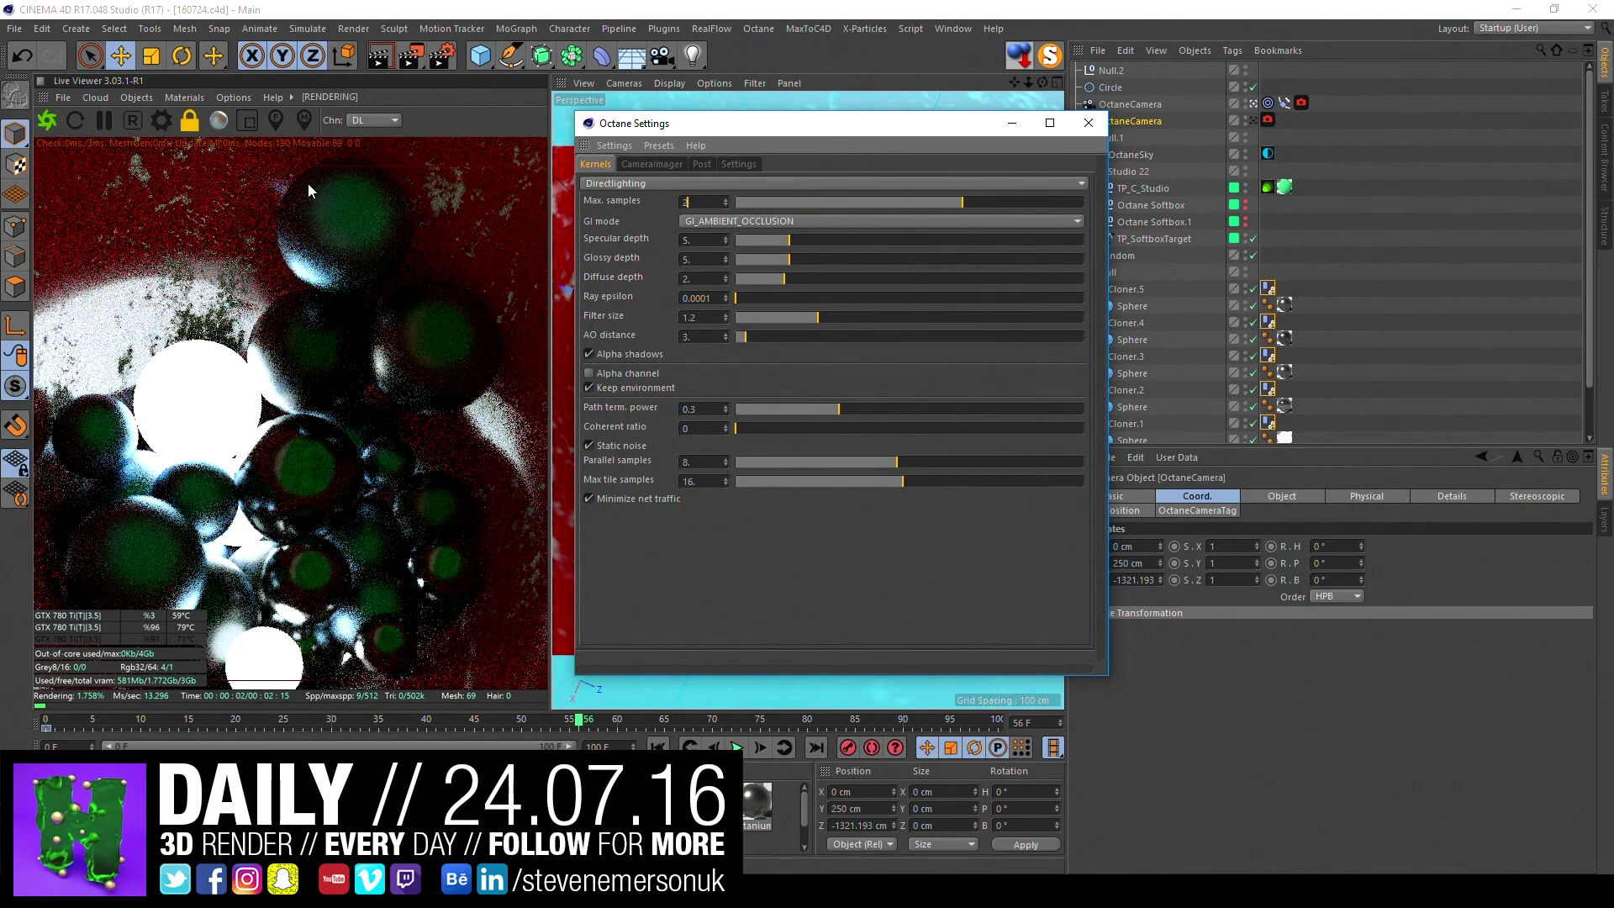
pyautogui.write('56.')
pyautogui.press('Return')
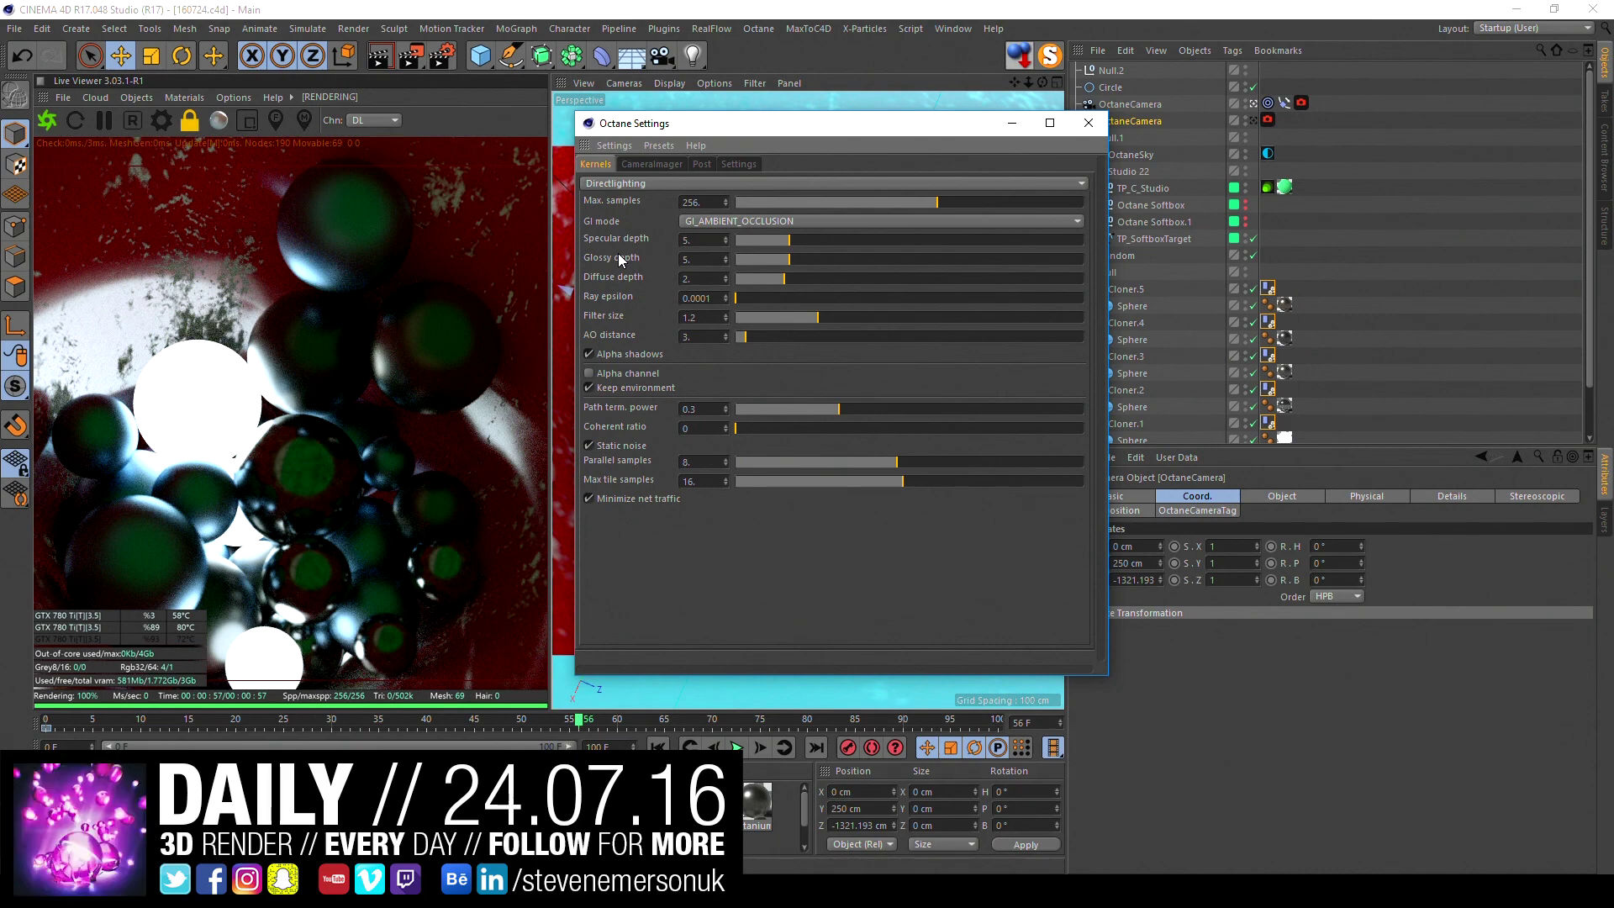
# - Enable Octane post-processing in the Post tab and try different bloom power values
pyautogui.click(659, 166)
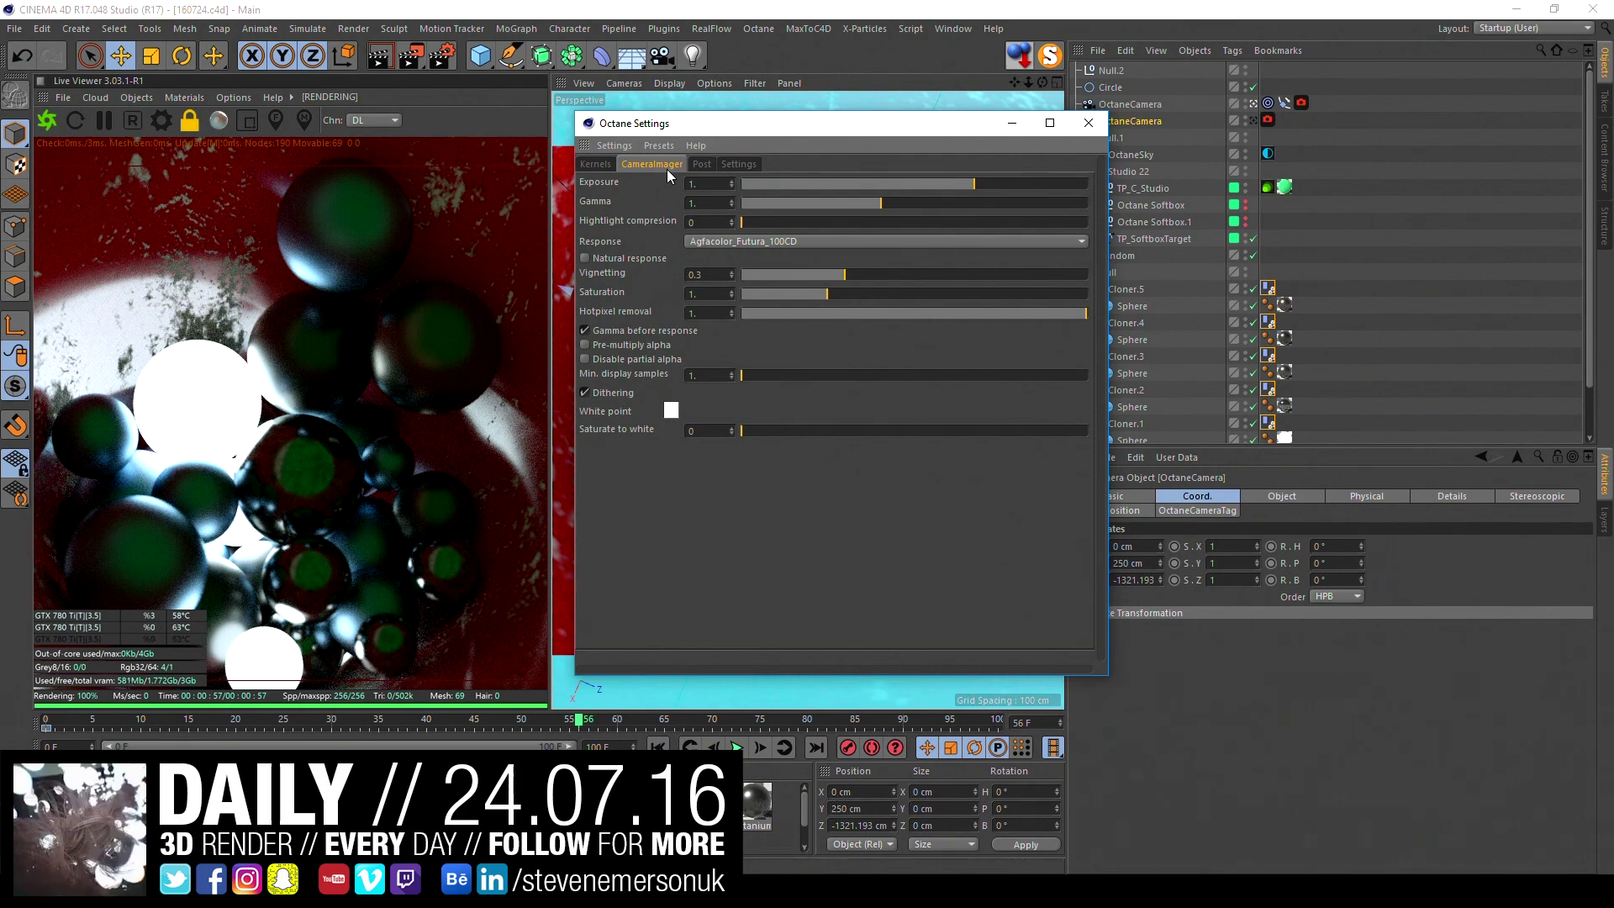
pyautogui.click(704, 165)
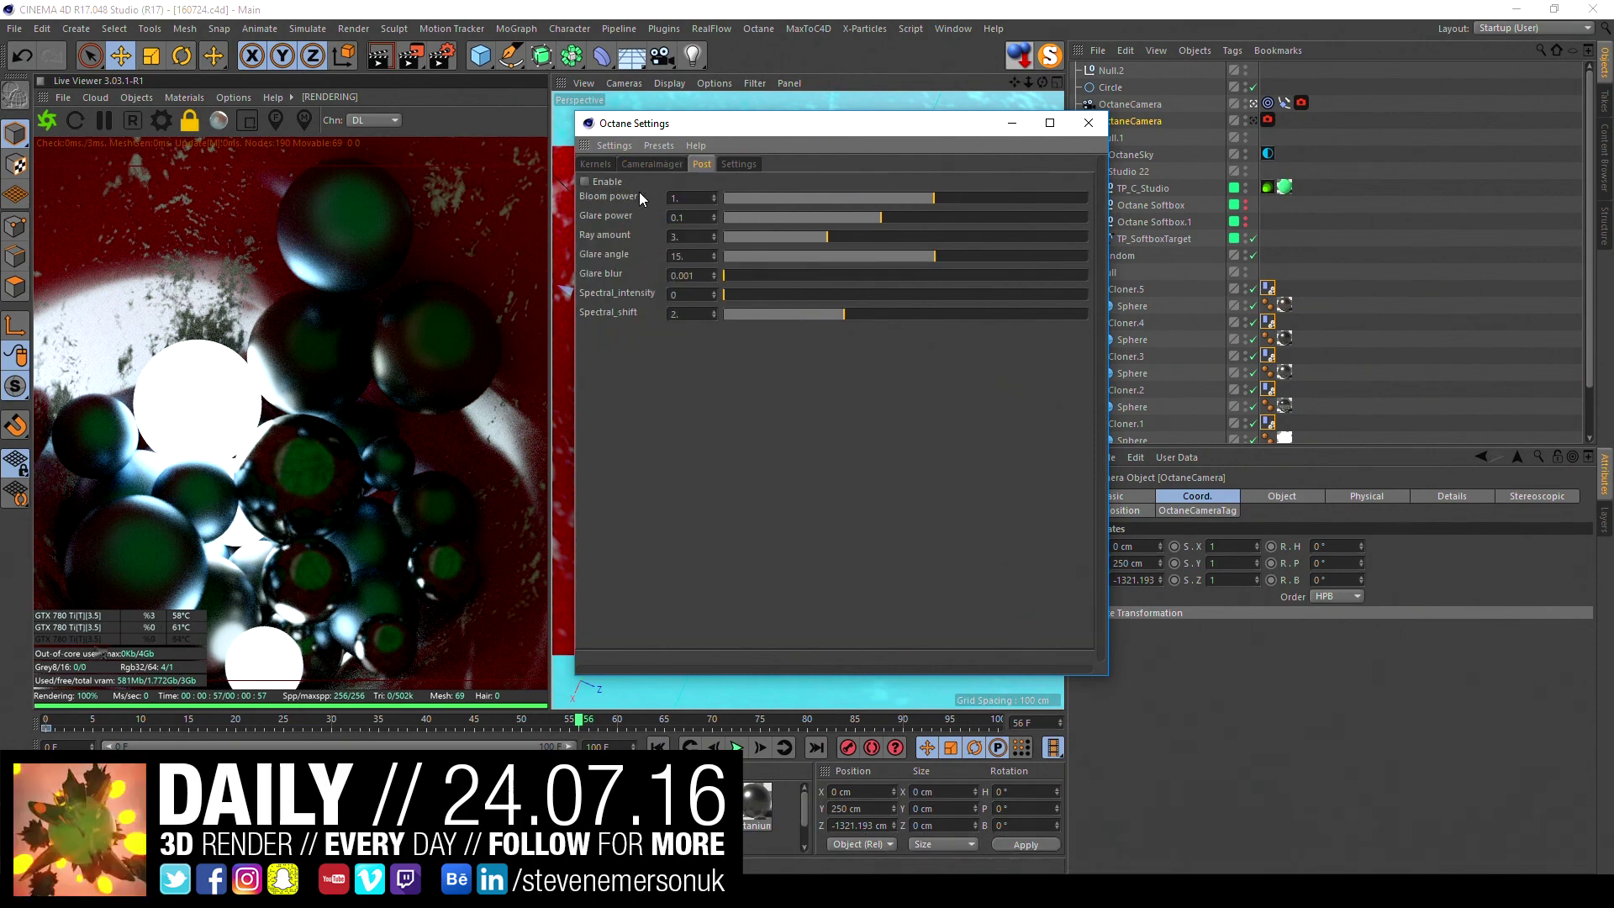
pyautogui.click(606, 183)
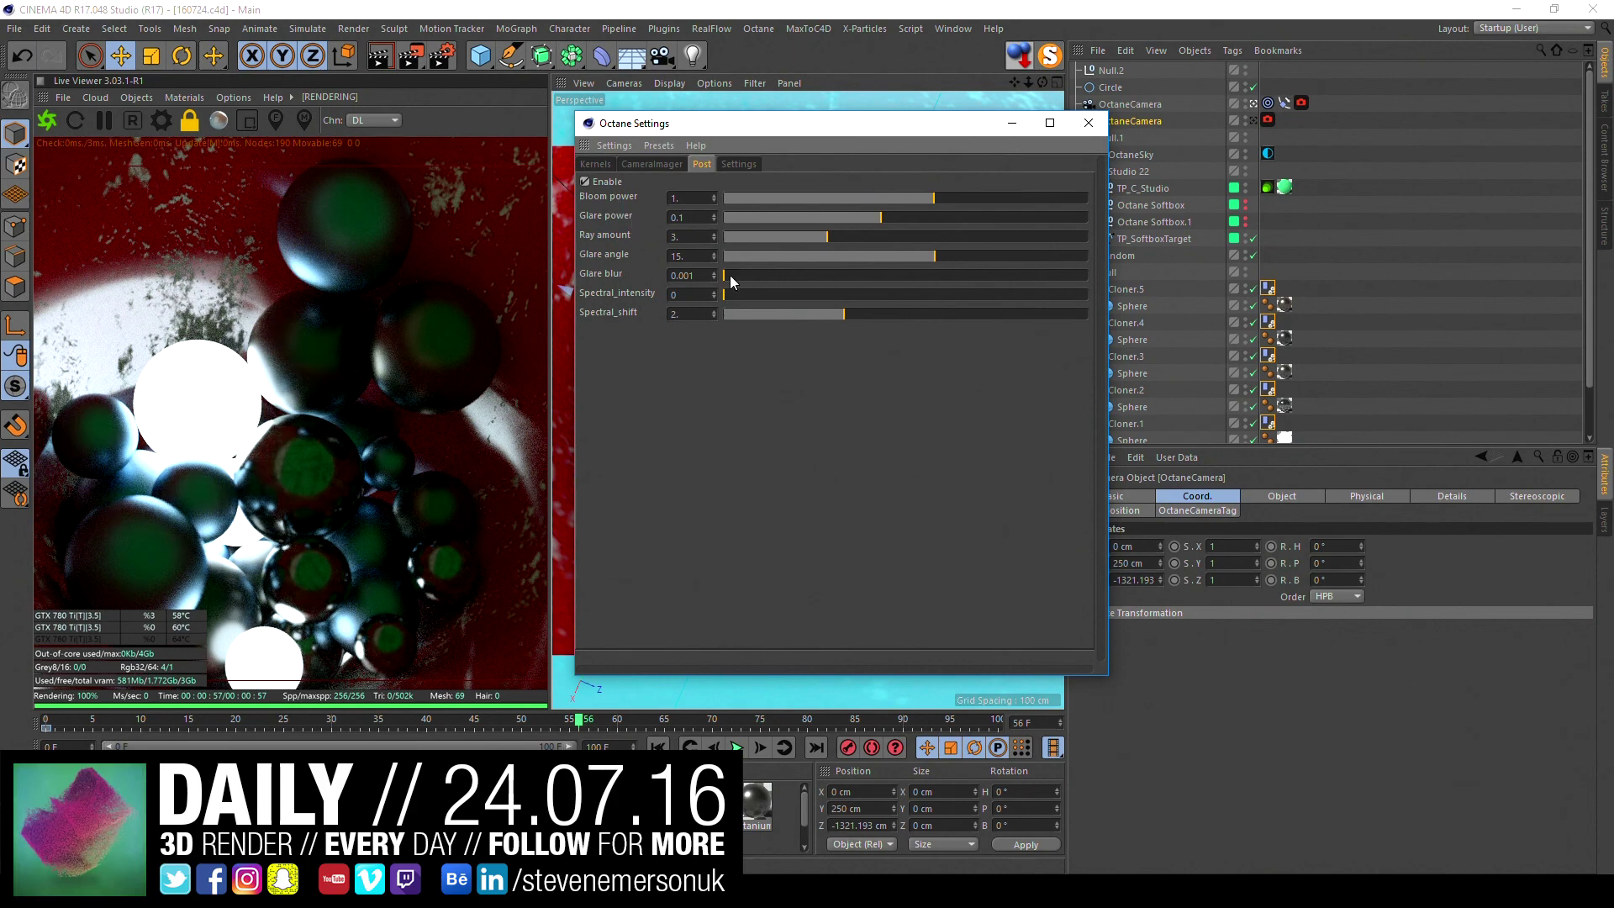
pyautogui.moveTo(935, 198); pyautogui.dragTo(978, 196)
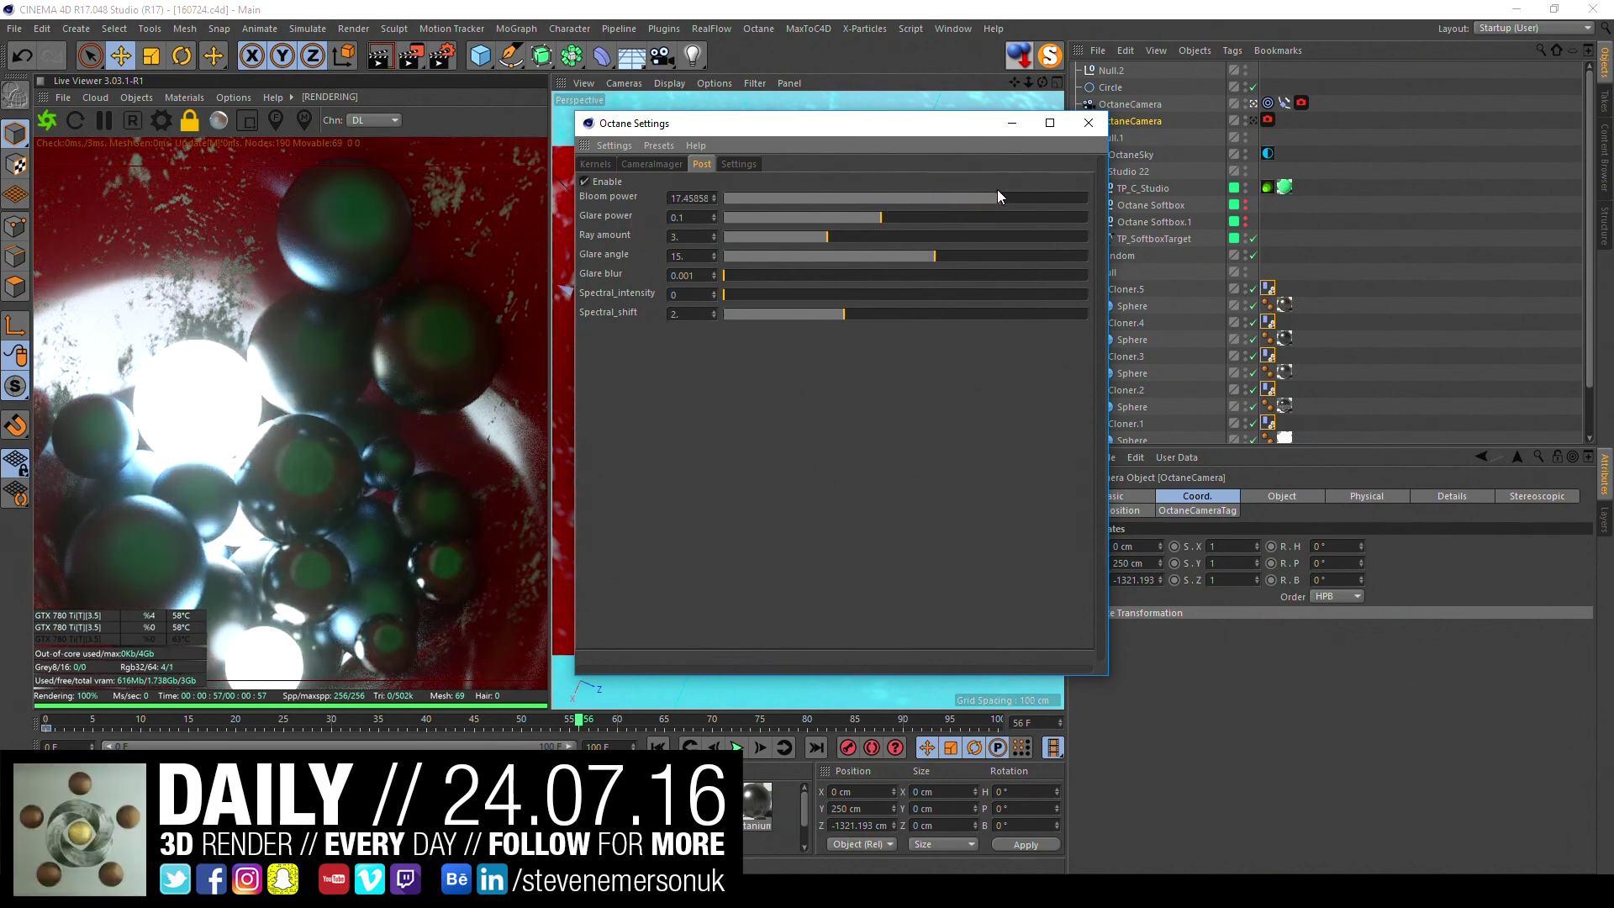
pyautogui.moveTo(1003, 189)
pyautogui.mouseDown()
pyautogui.moveTo(884, 204)
pyautogui.moveTo(957, 216)
pyautogui.mouseUp()
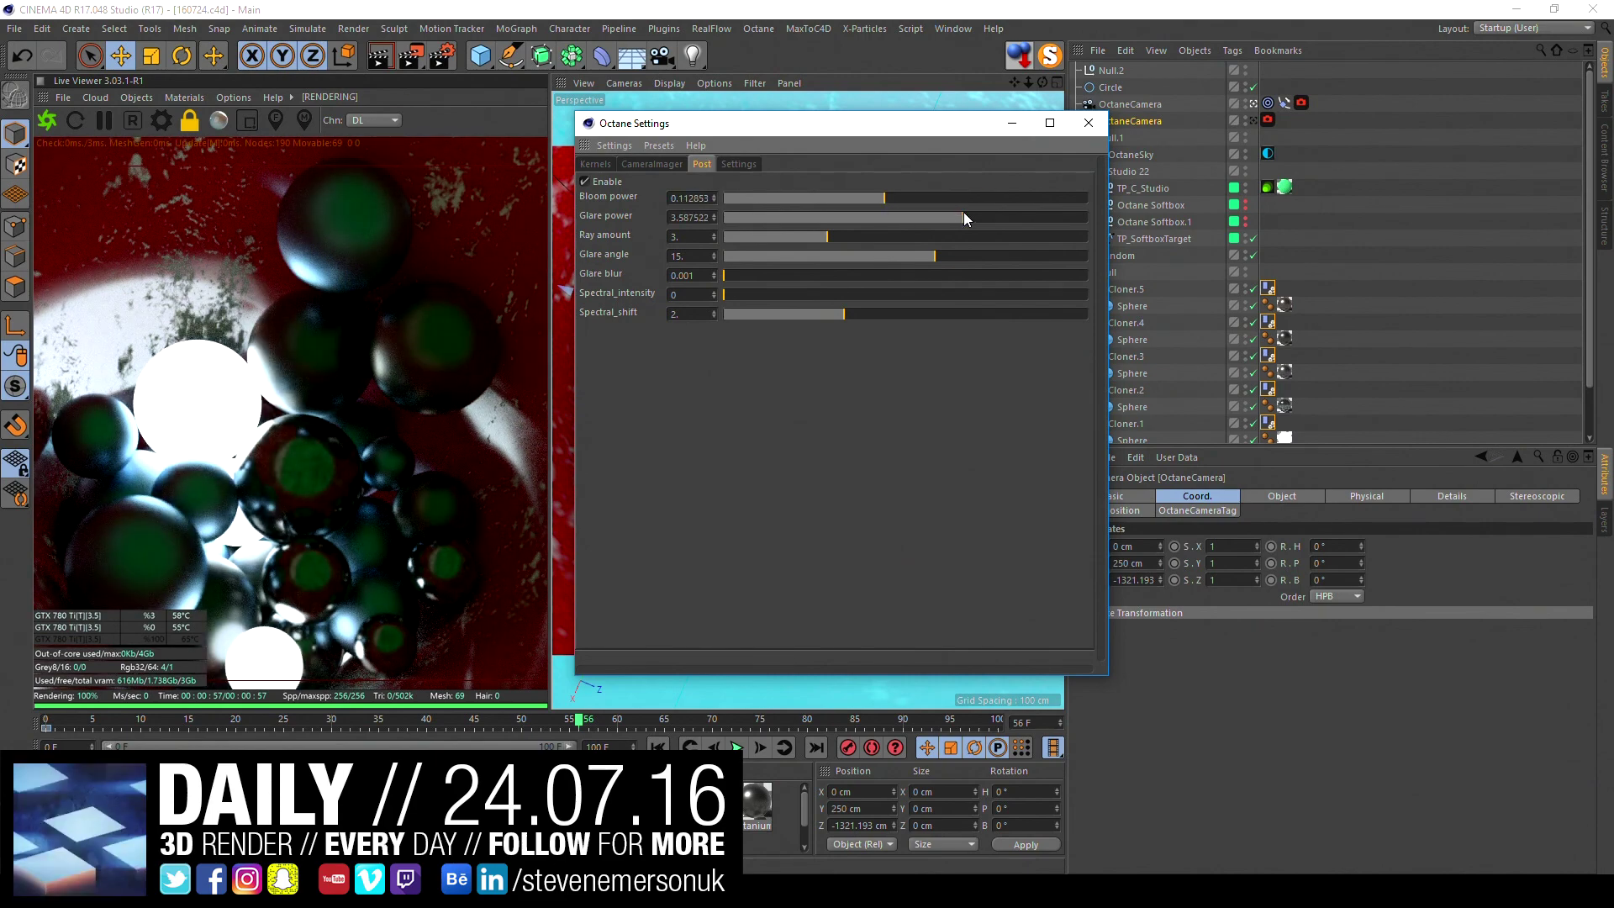
# - Set glare ray amount to 1 and tune glare and bloom power, previewing frames 31, 87 and 45
pyautogui.moveTo(749, 237); pyautogui.dragTo(628, 235)
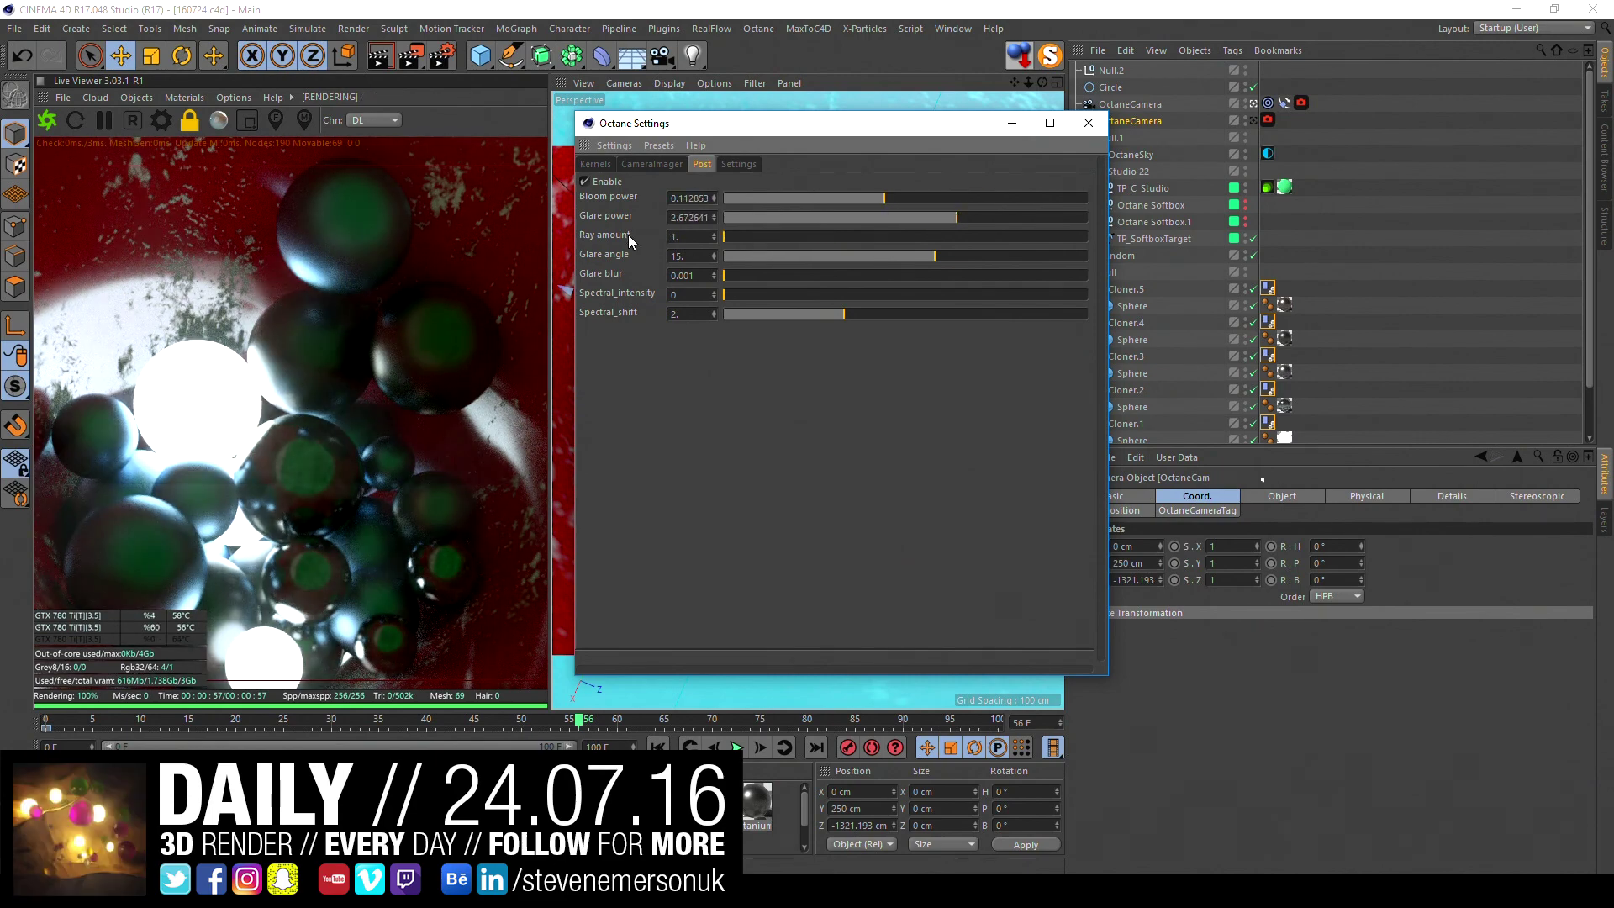
pyautogui.moveTo(880, 216); pyautogui.dragTo(996, 216)
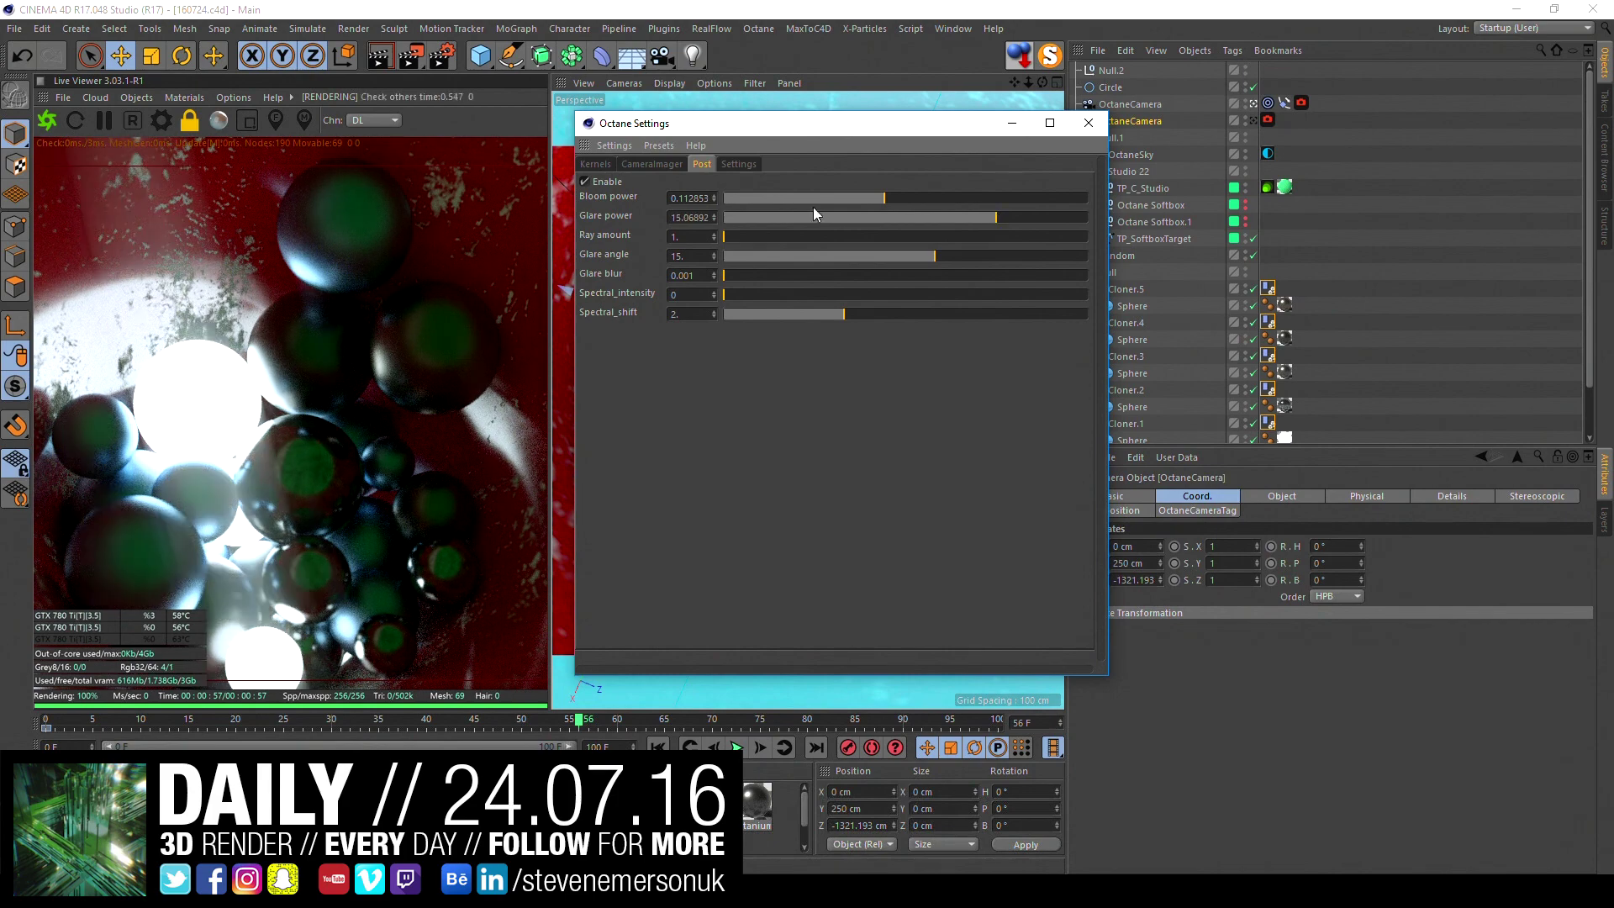
pyautogui.click(190, 119)
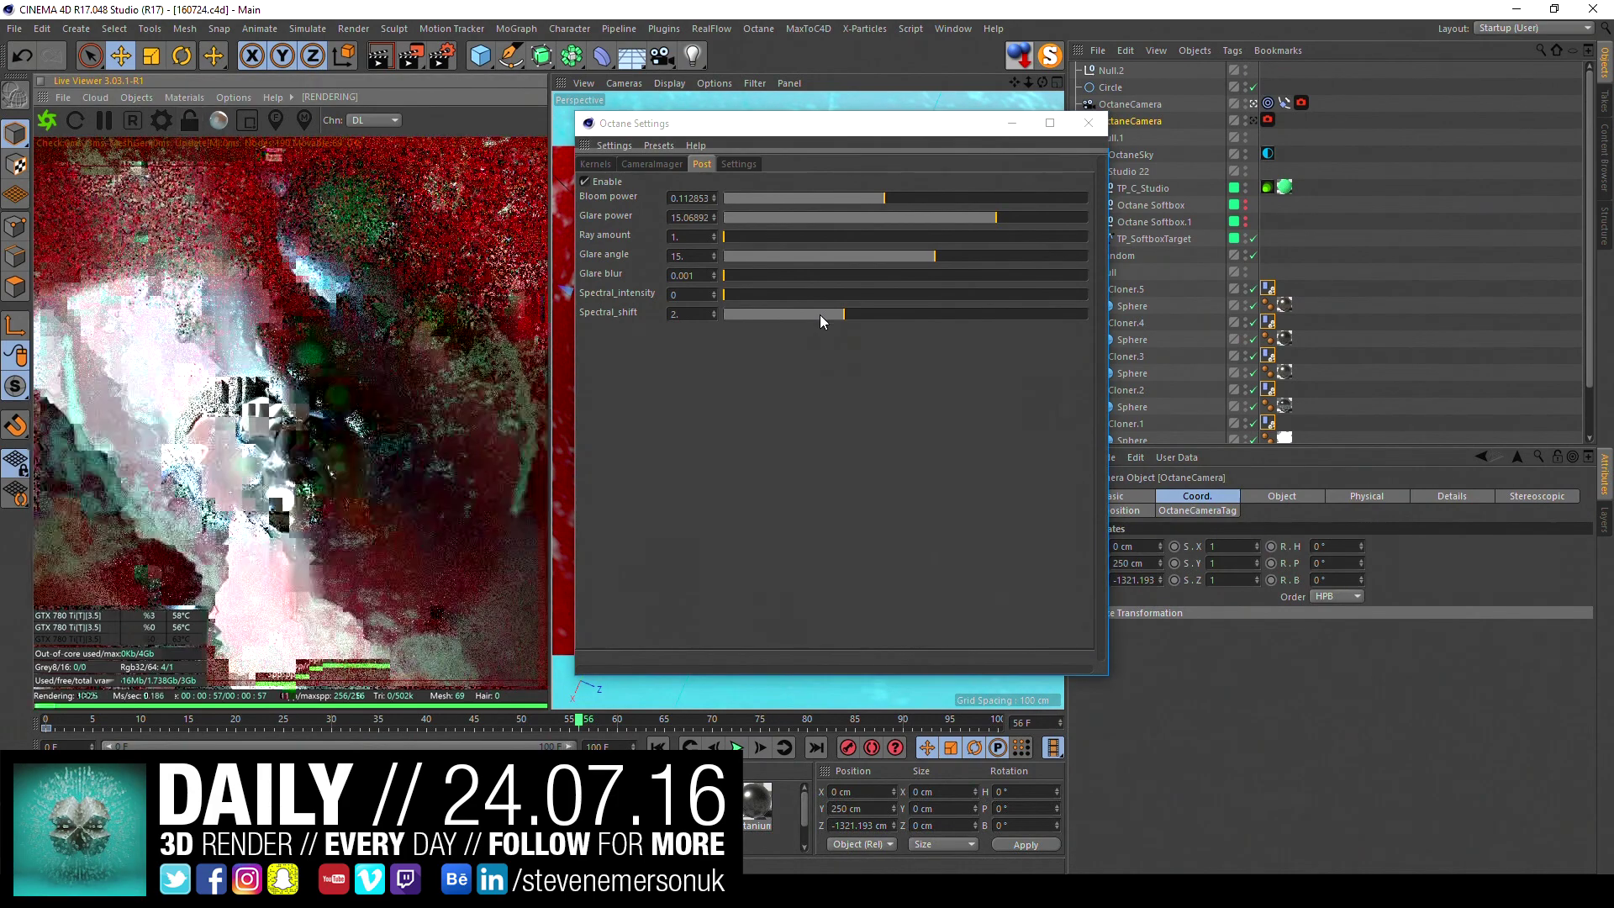
pyautogui.moveTo(994, 217); pyautogui.dragTo(963, 218)
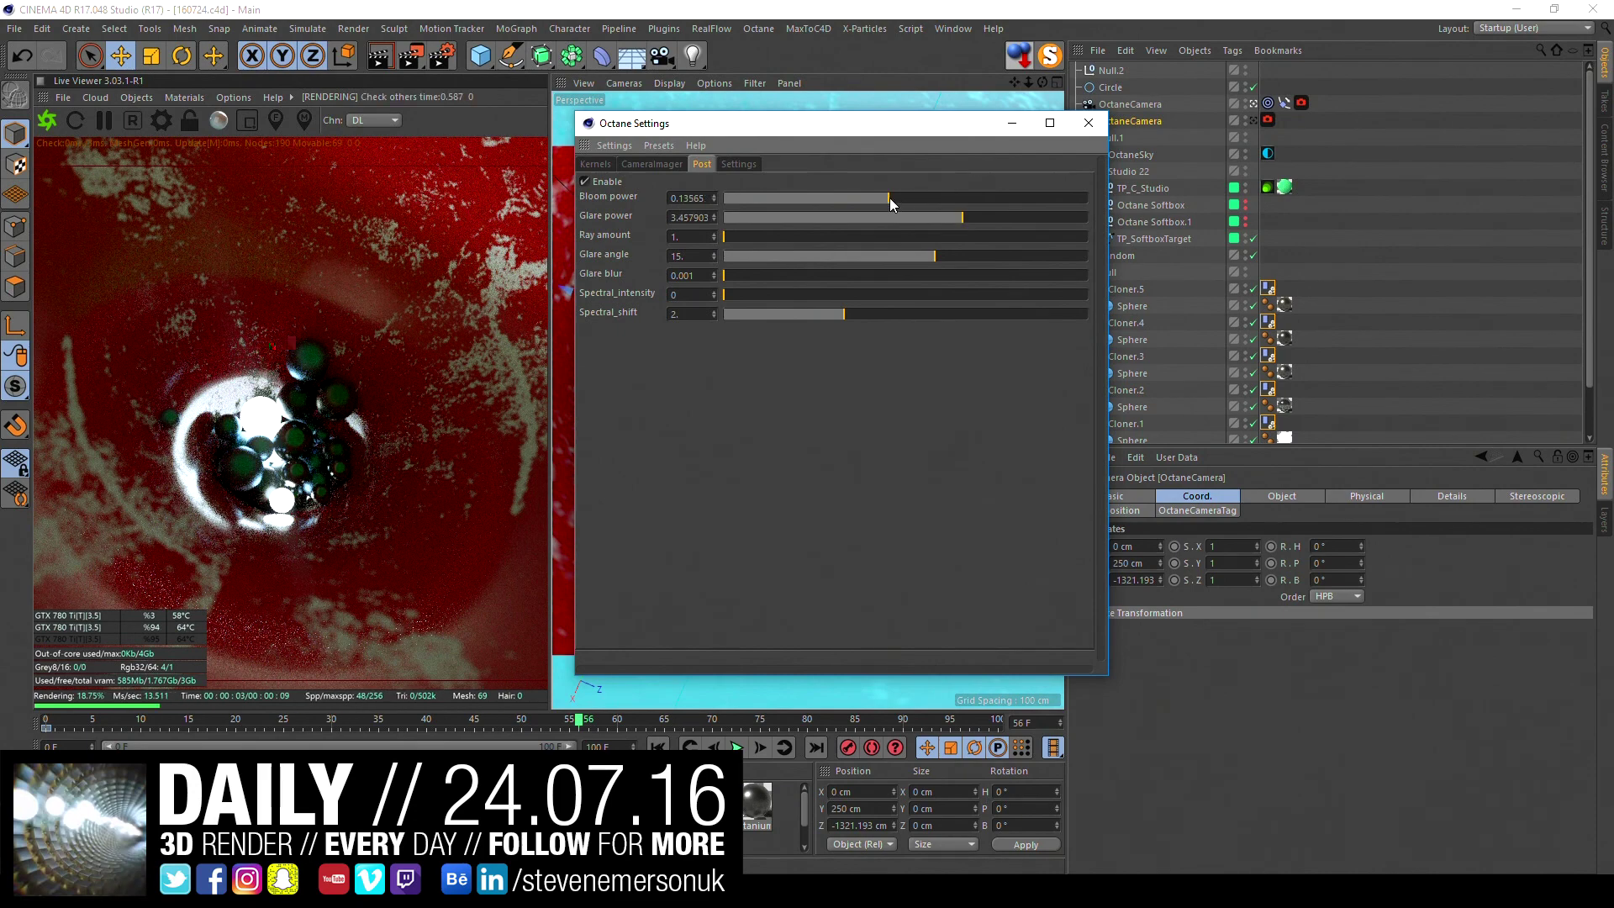
pyautogui.moveTo(889, 199); pyautogui.dragTo(957, 197)
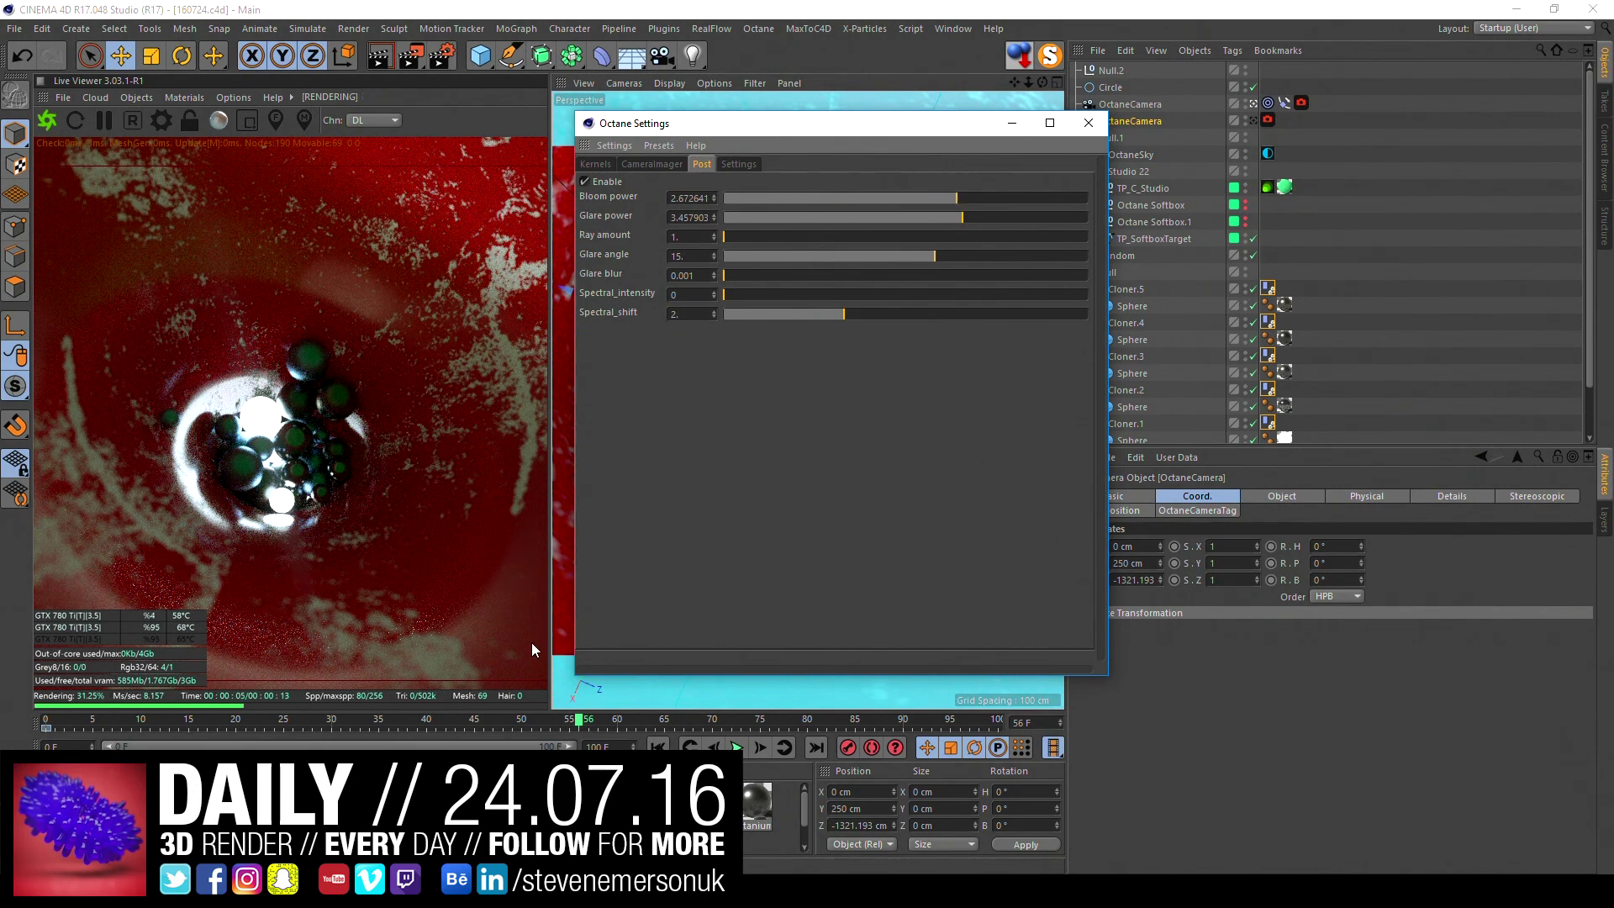
pyautogui.click(345, 723)
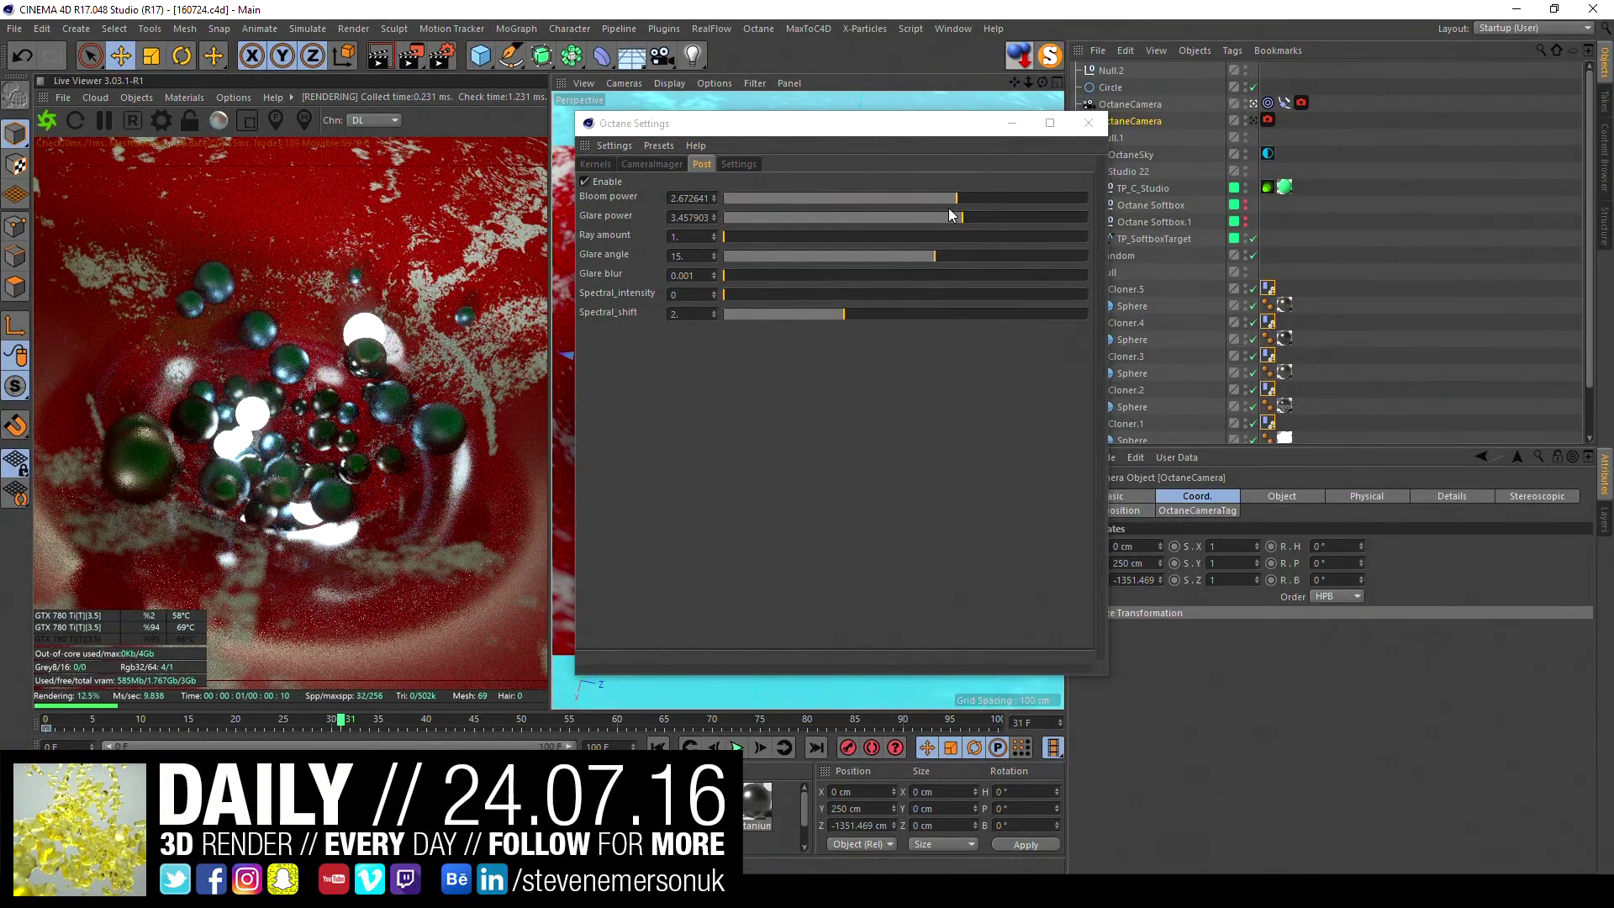
pyautogui.moveTo(957, 198)
pyautogui.mouseDown()
pyautogui.moveTo(905, 199)
pyautogui.moveTo(1023, 199)
pyautogui.moveTo(1001, 199)
pyautogui.mouseUp()
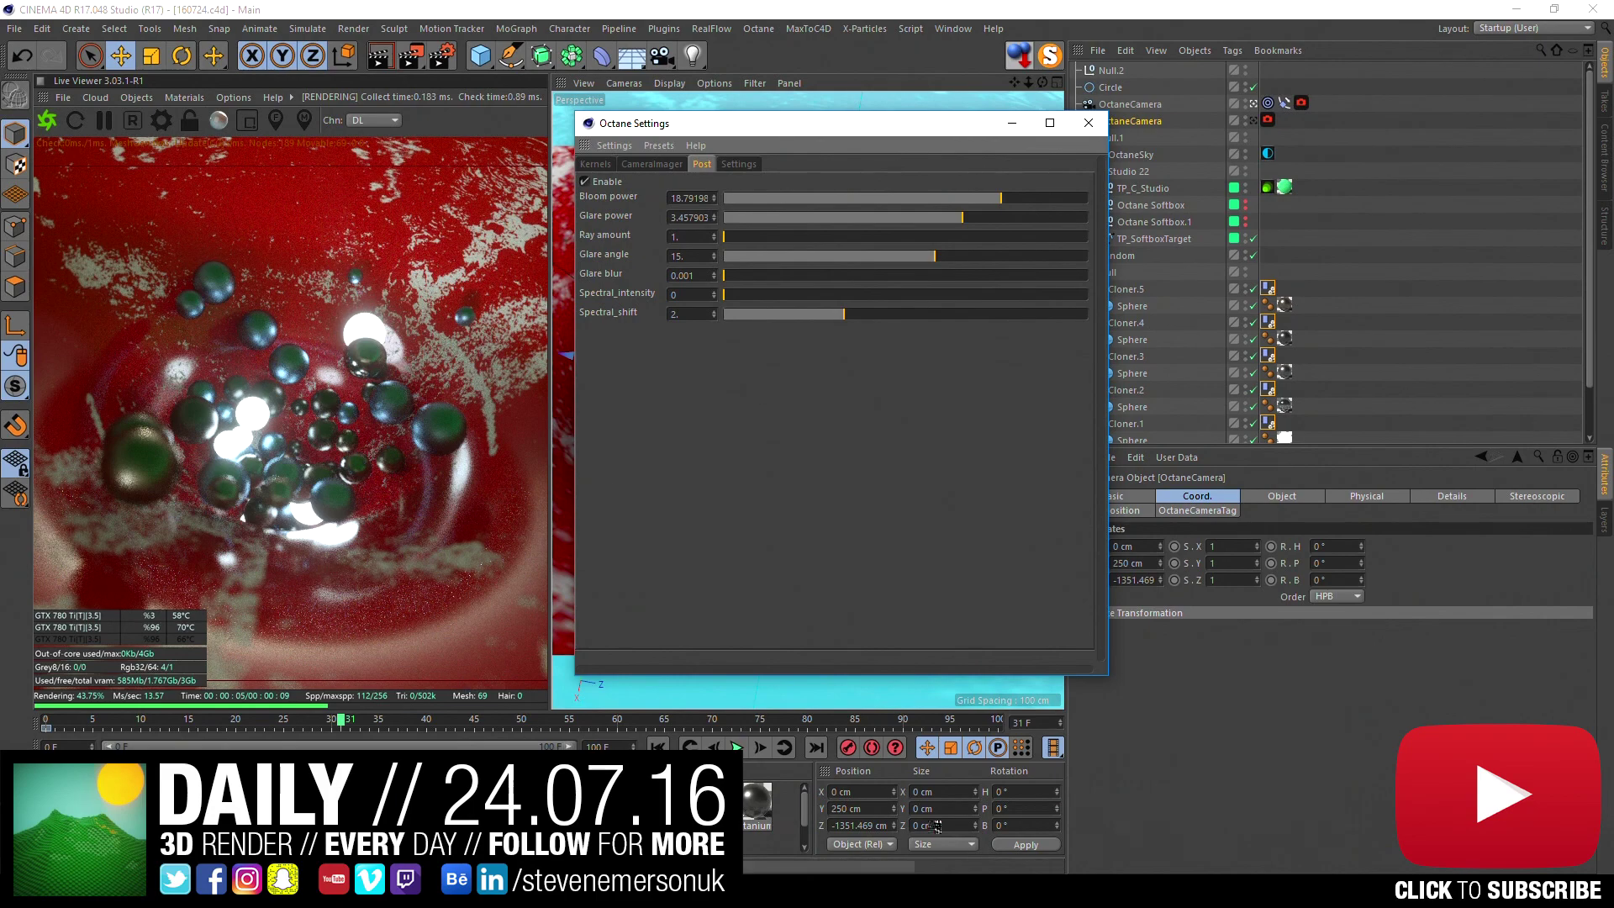
pyautogui.click(874, 722)
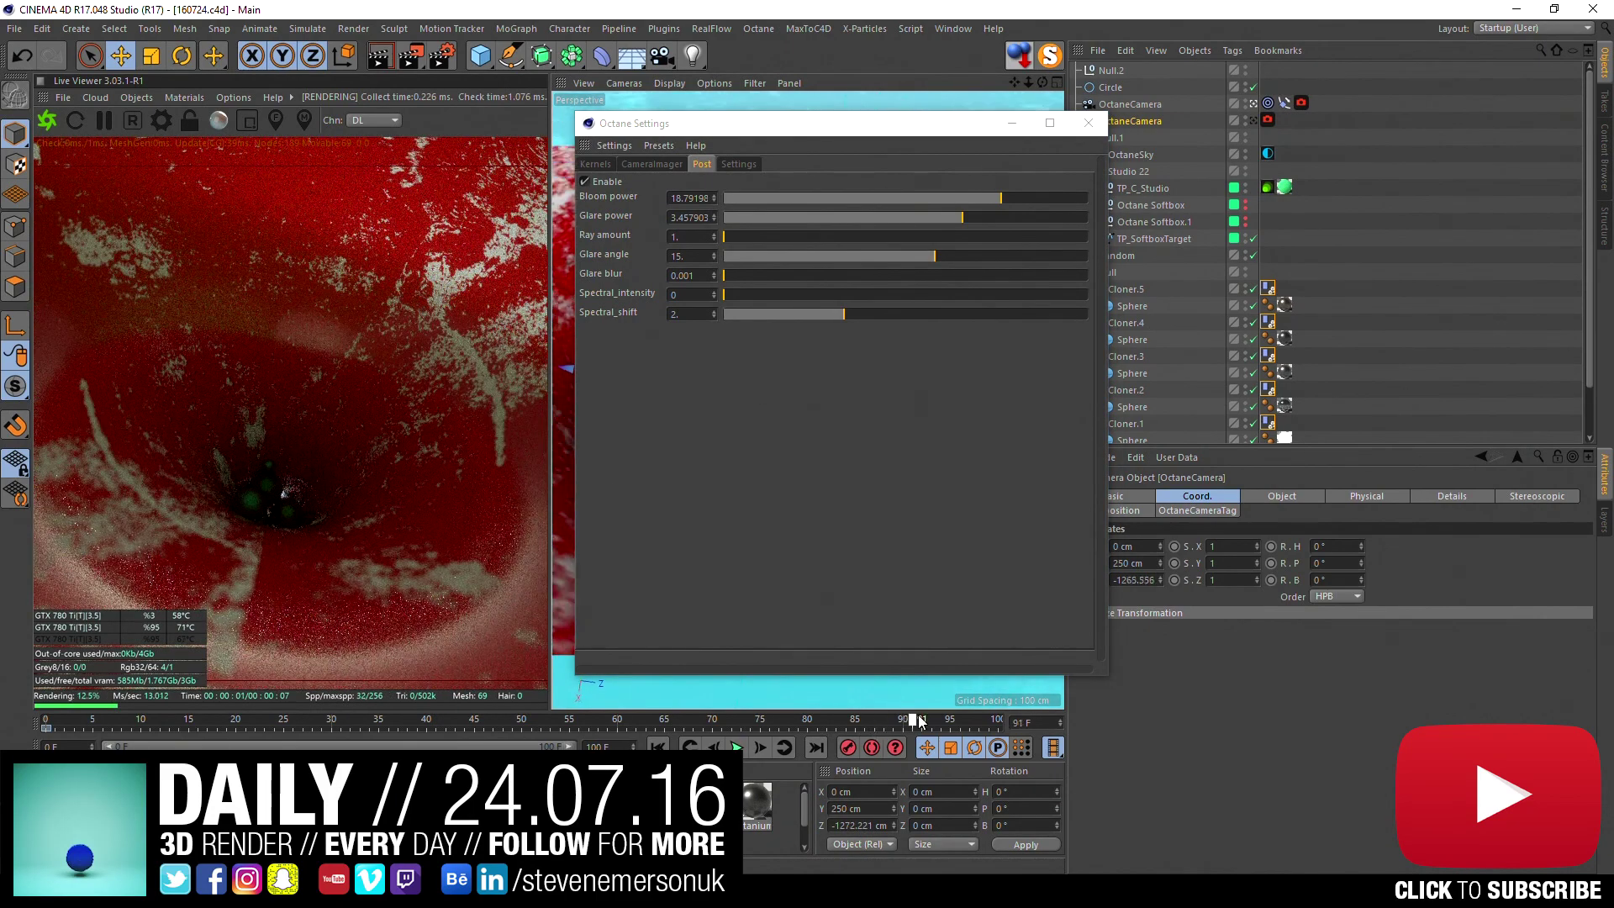
pyautogui.moveTo(876, 721)
pyautogui.mouseDown()
pyautogui.moveTo(451, 697)
pyautogui.moveTo(168, 717)
pyautogui.mouseUp()
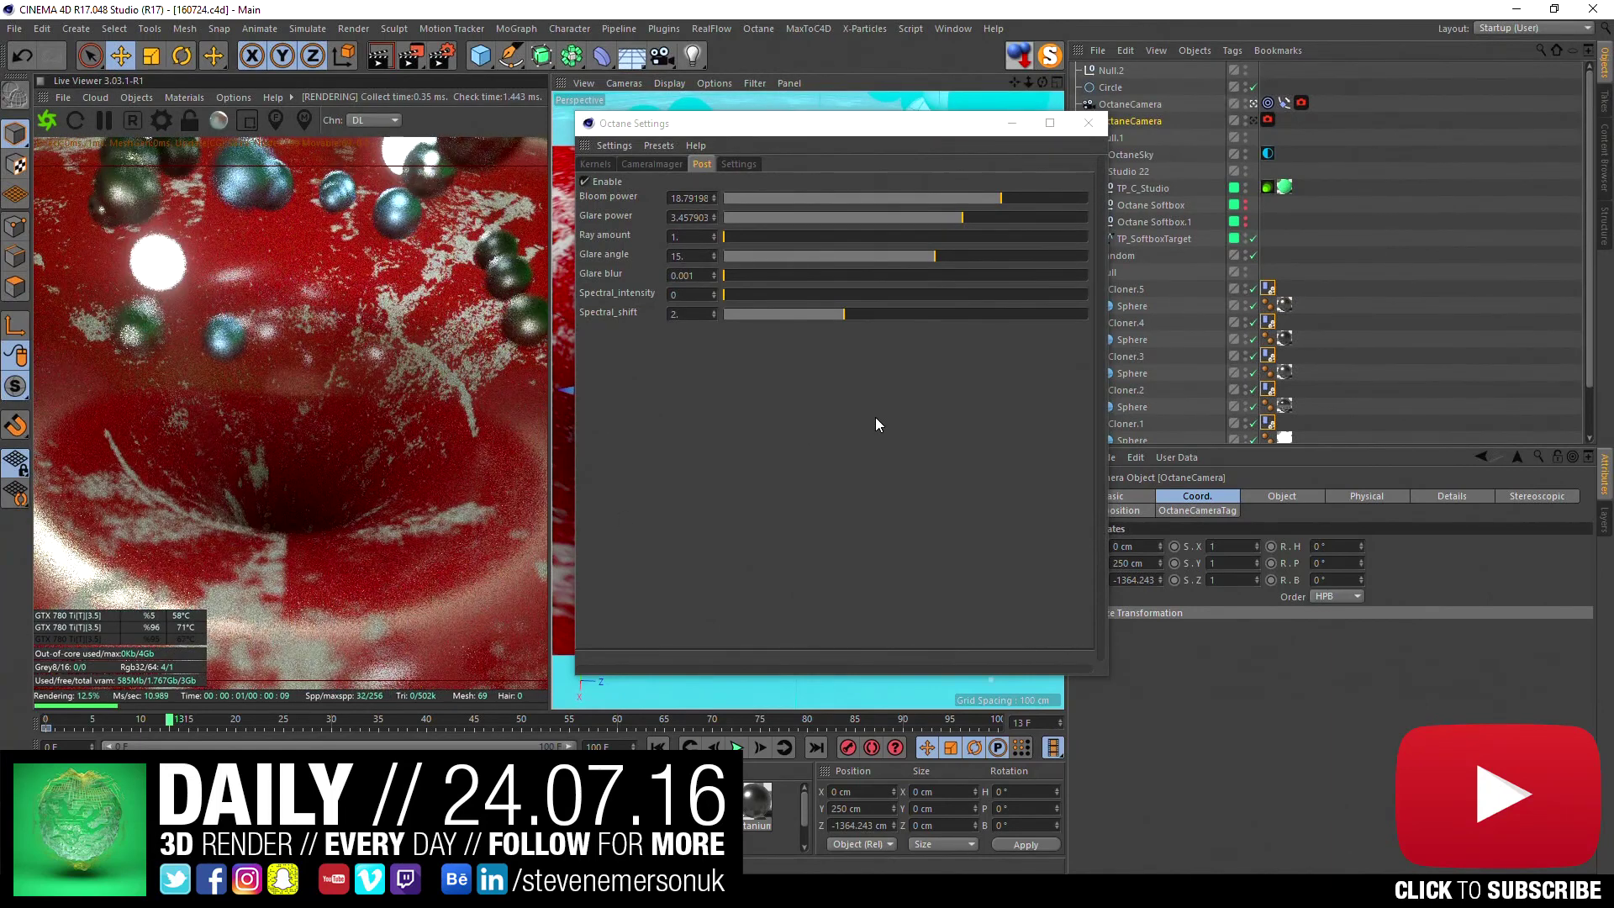
pyautogui.moveTo(988, 198)
pyautogui.mouseDown()
pyautogui.moveTo(951, 200)
pyautogui.moveTo(985, 219)
pyautogui.mouseUp()
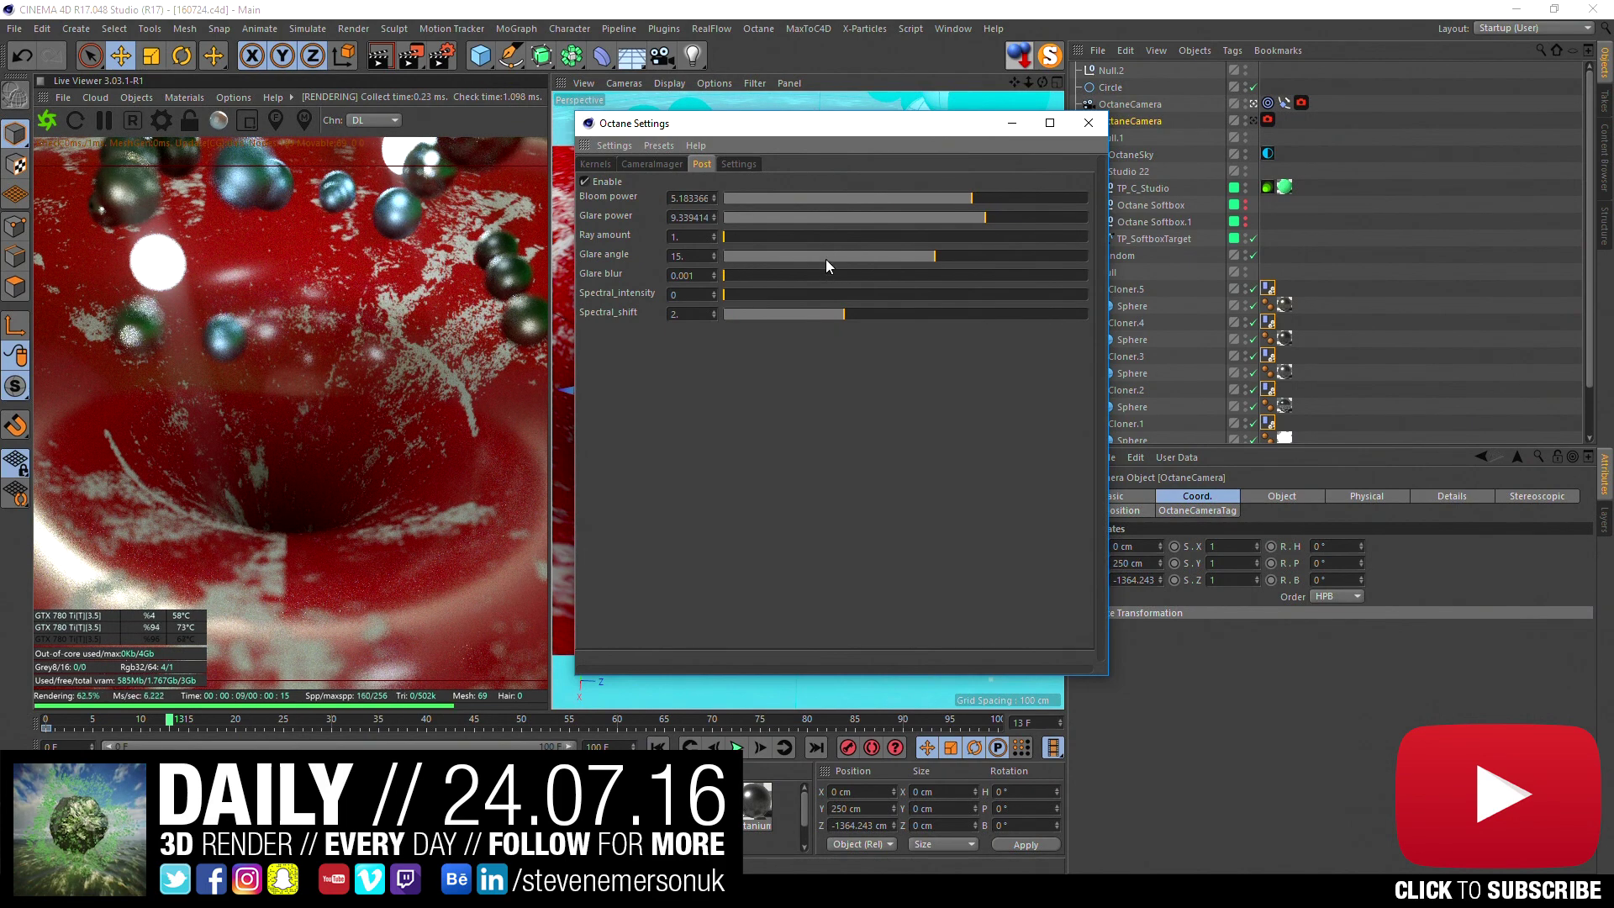
# - Set the glare angle to 0 and fine-tune glare power
pyautogui.moveTo(825, 259); pyautogui.dragTo(710, 261)
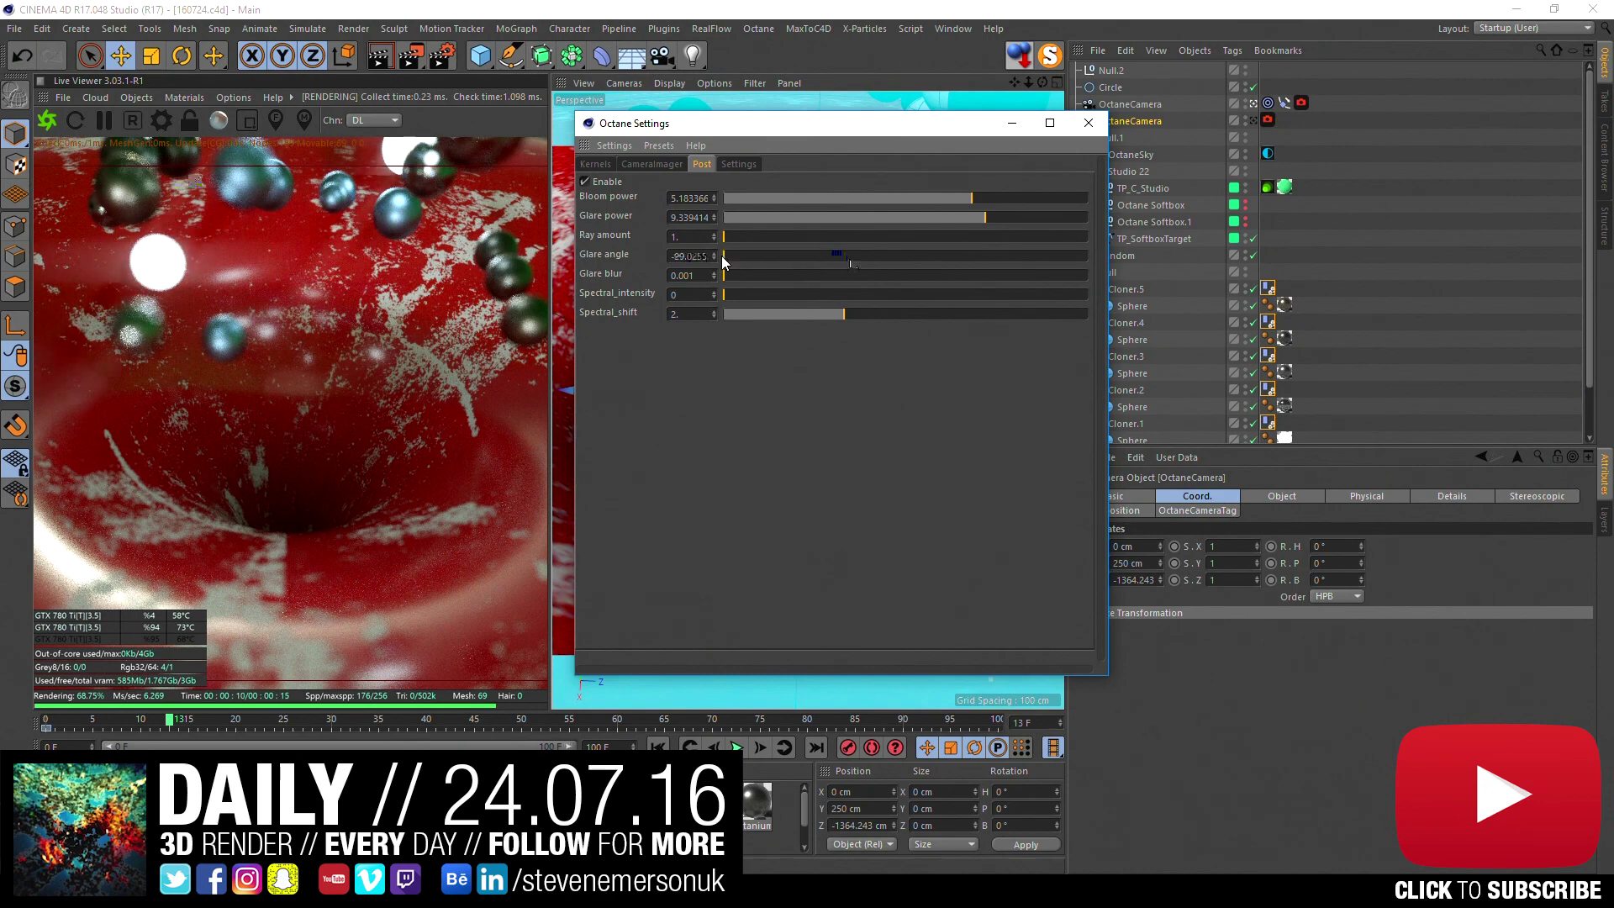
pyautogui.moveTo(870, 257); pyautogui.dragTo(906, 251)
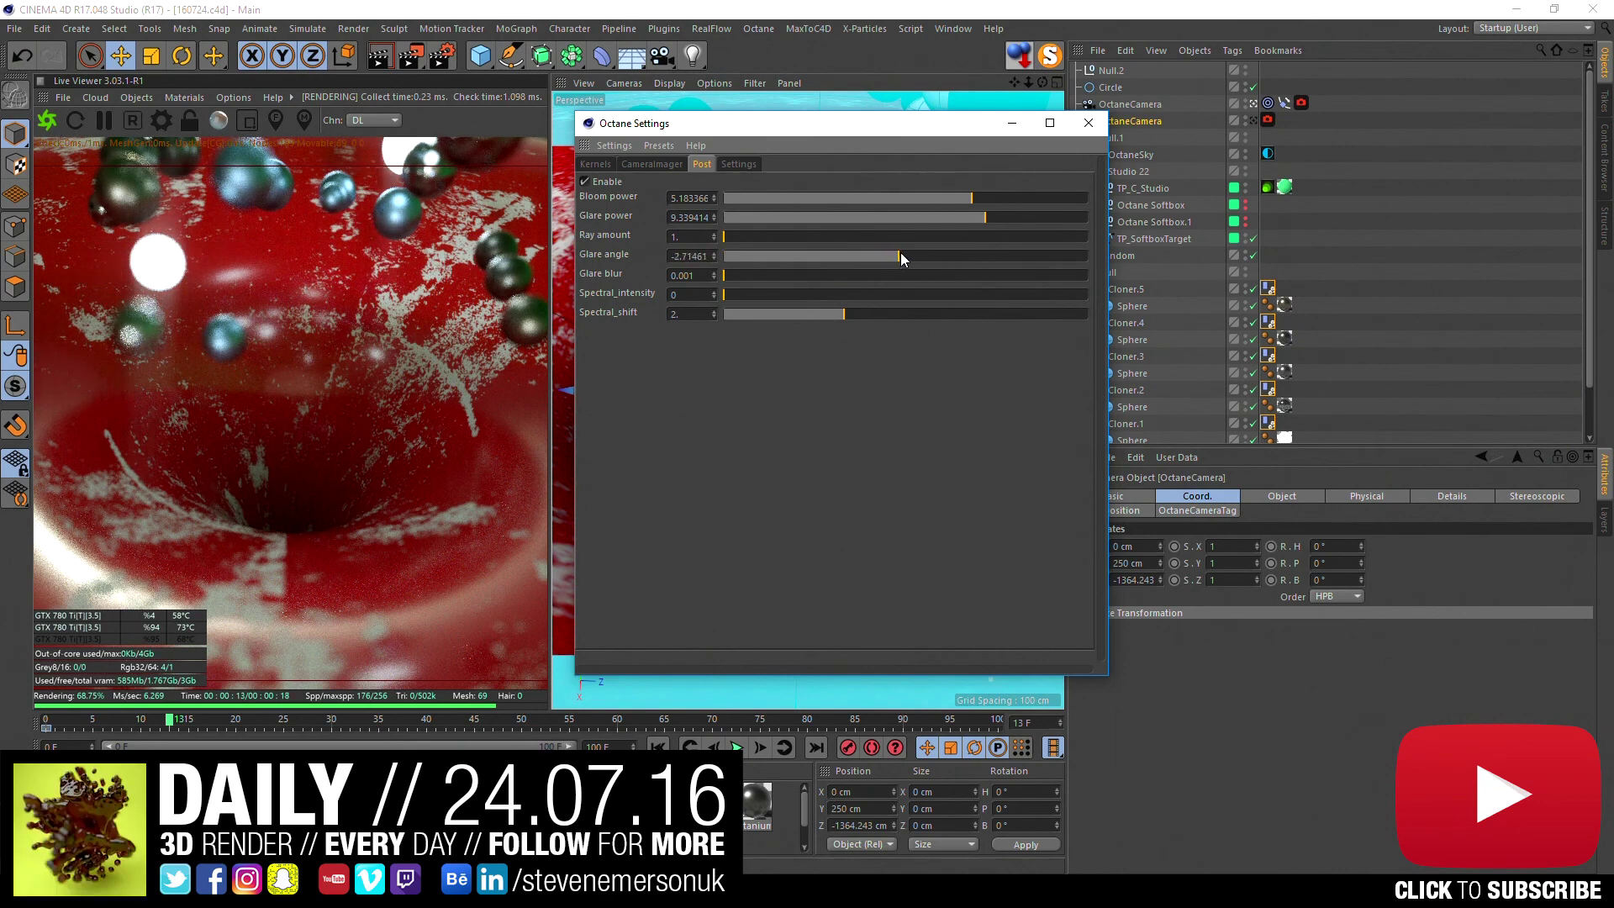
pyautogui.click(688, 256)
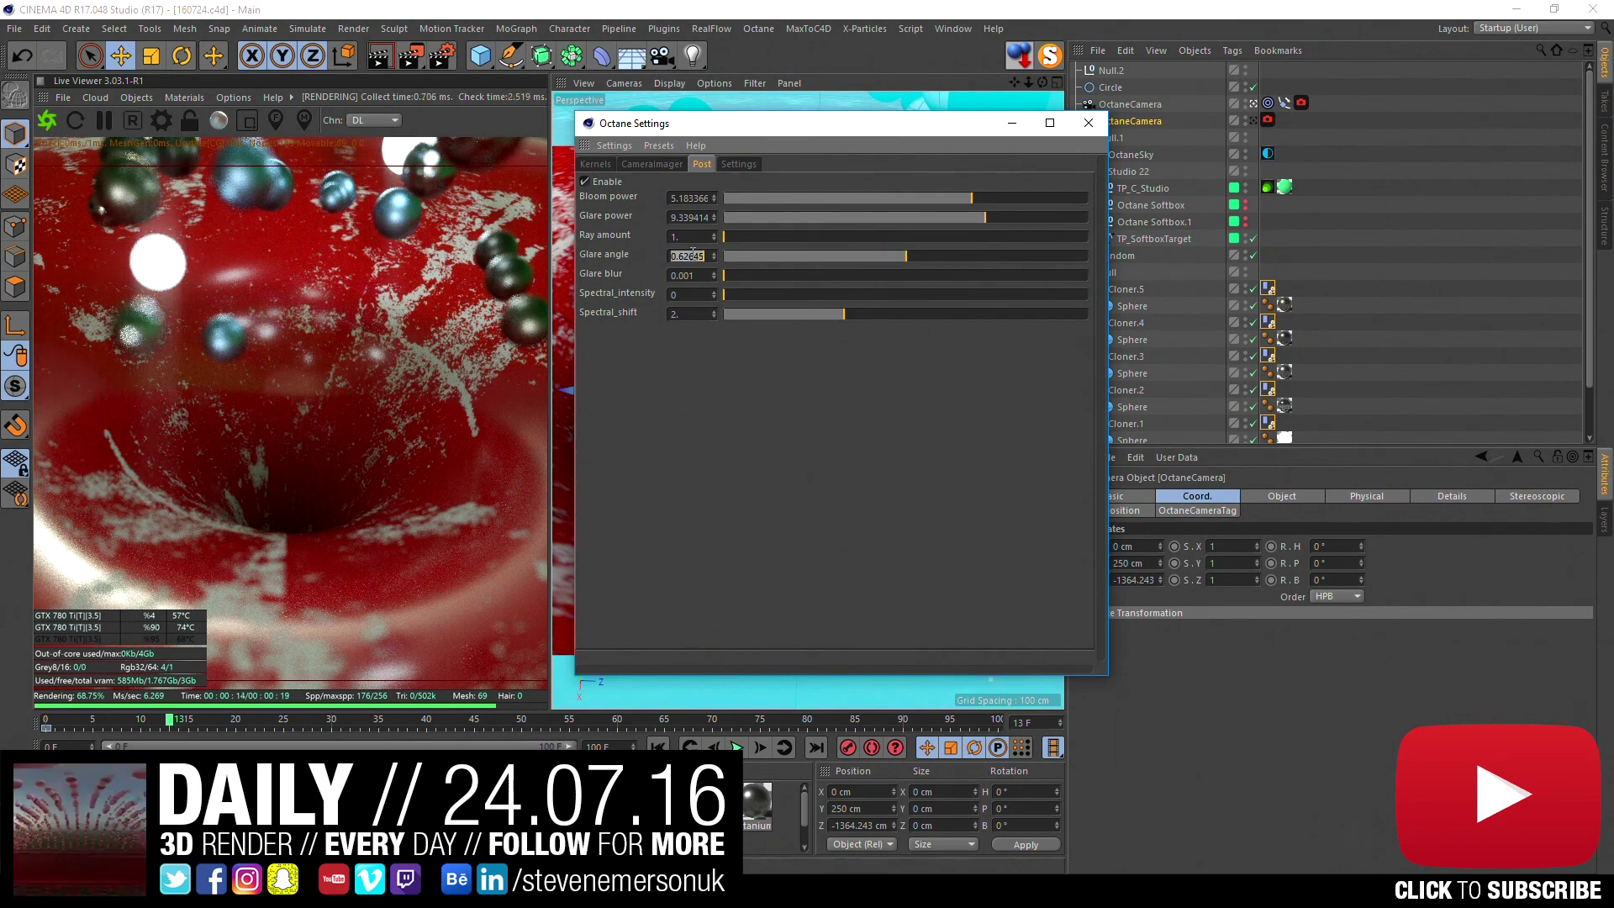
pyautogui.write('0')
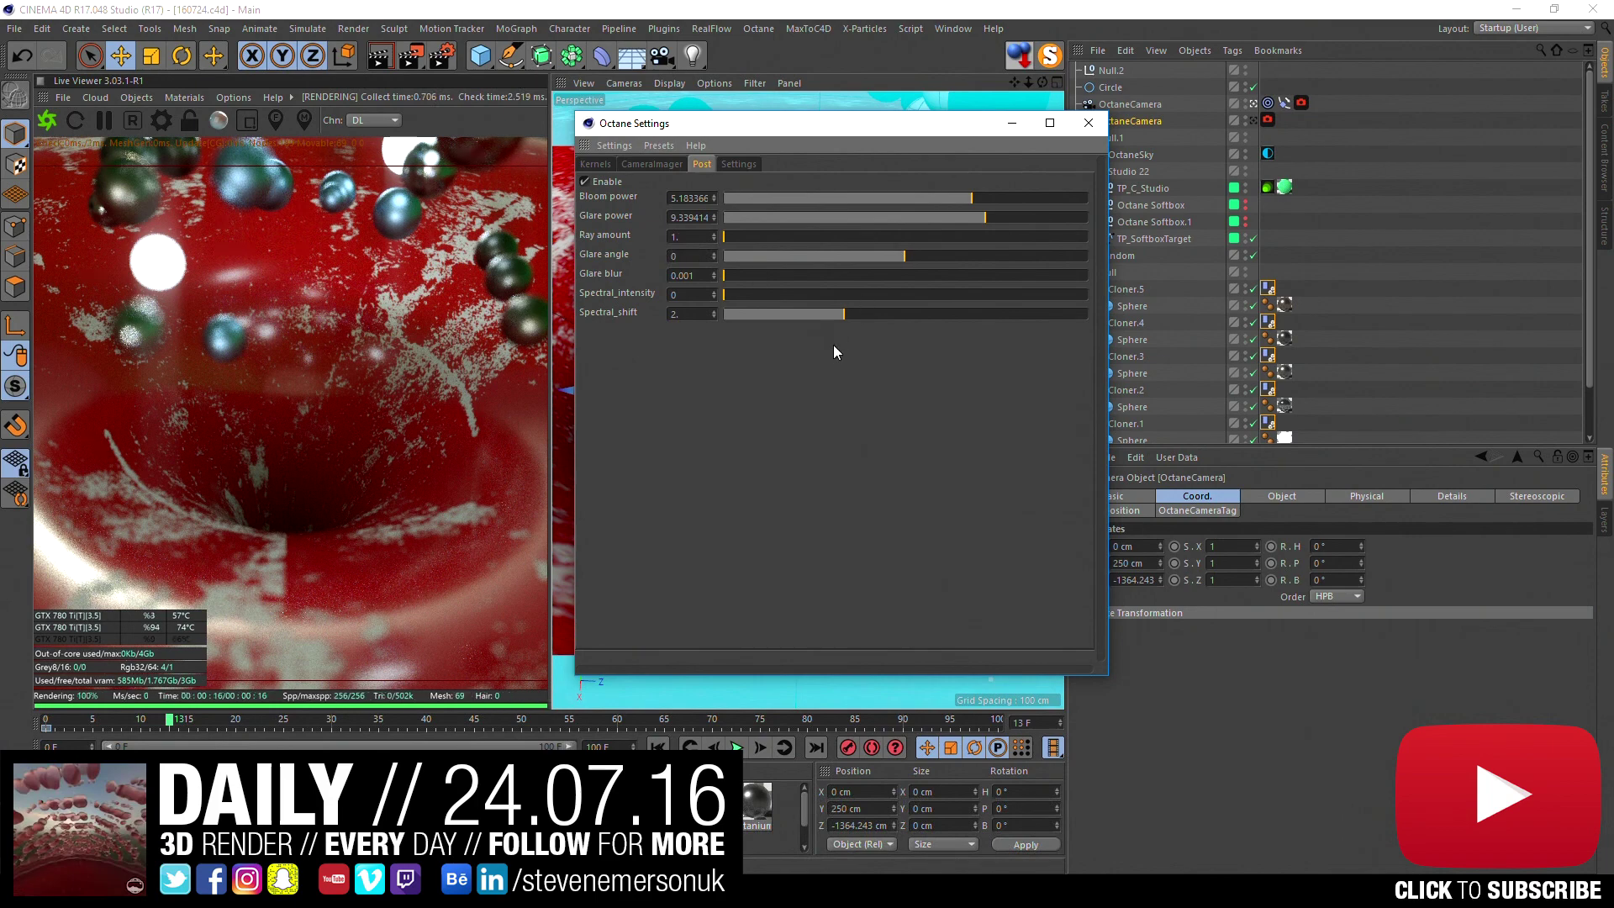
pyautogui.moveTo(986, 220)
pyautogui.mouseDown()
pyautogui.moveTo(945, 203)
pyautogui.moveTo(976, 202)
pyautogui.mouseUp()
pyautogui.click(984, 223)
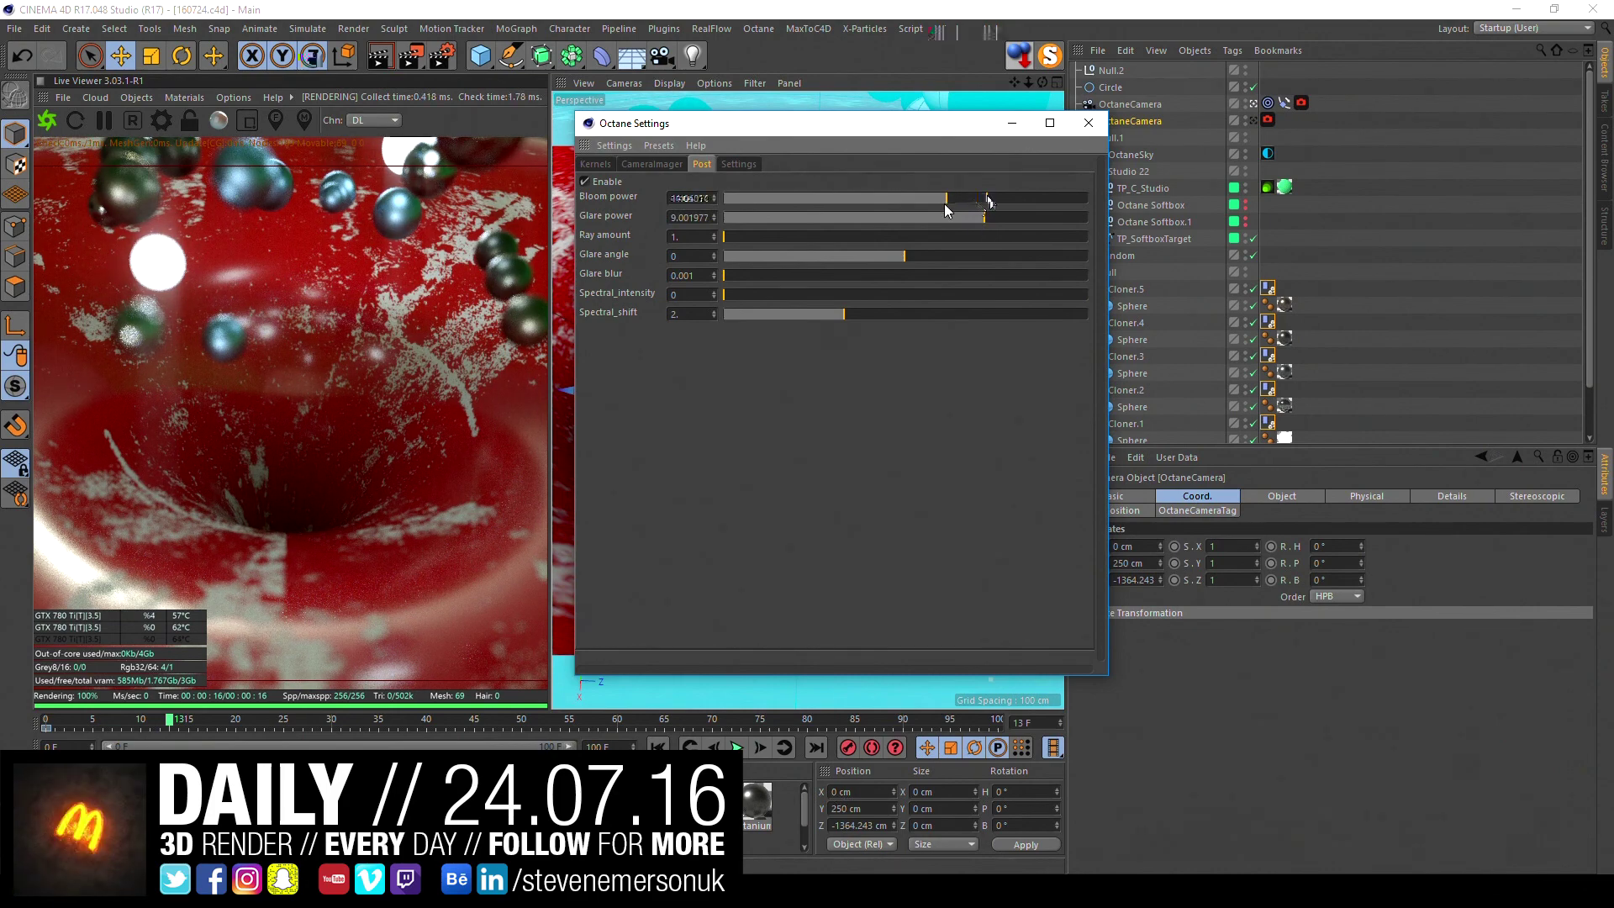
# - Set bloom power to about 6.46 and glare blur to about 0.12, checking frame 49
pyautogui.click(976, 217)
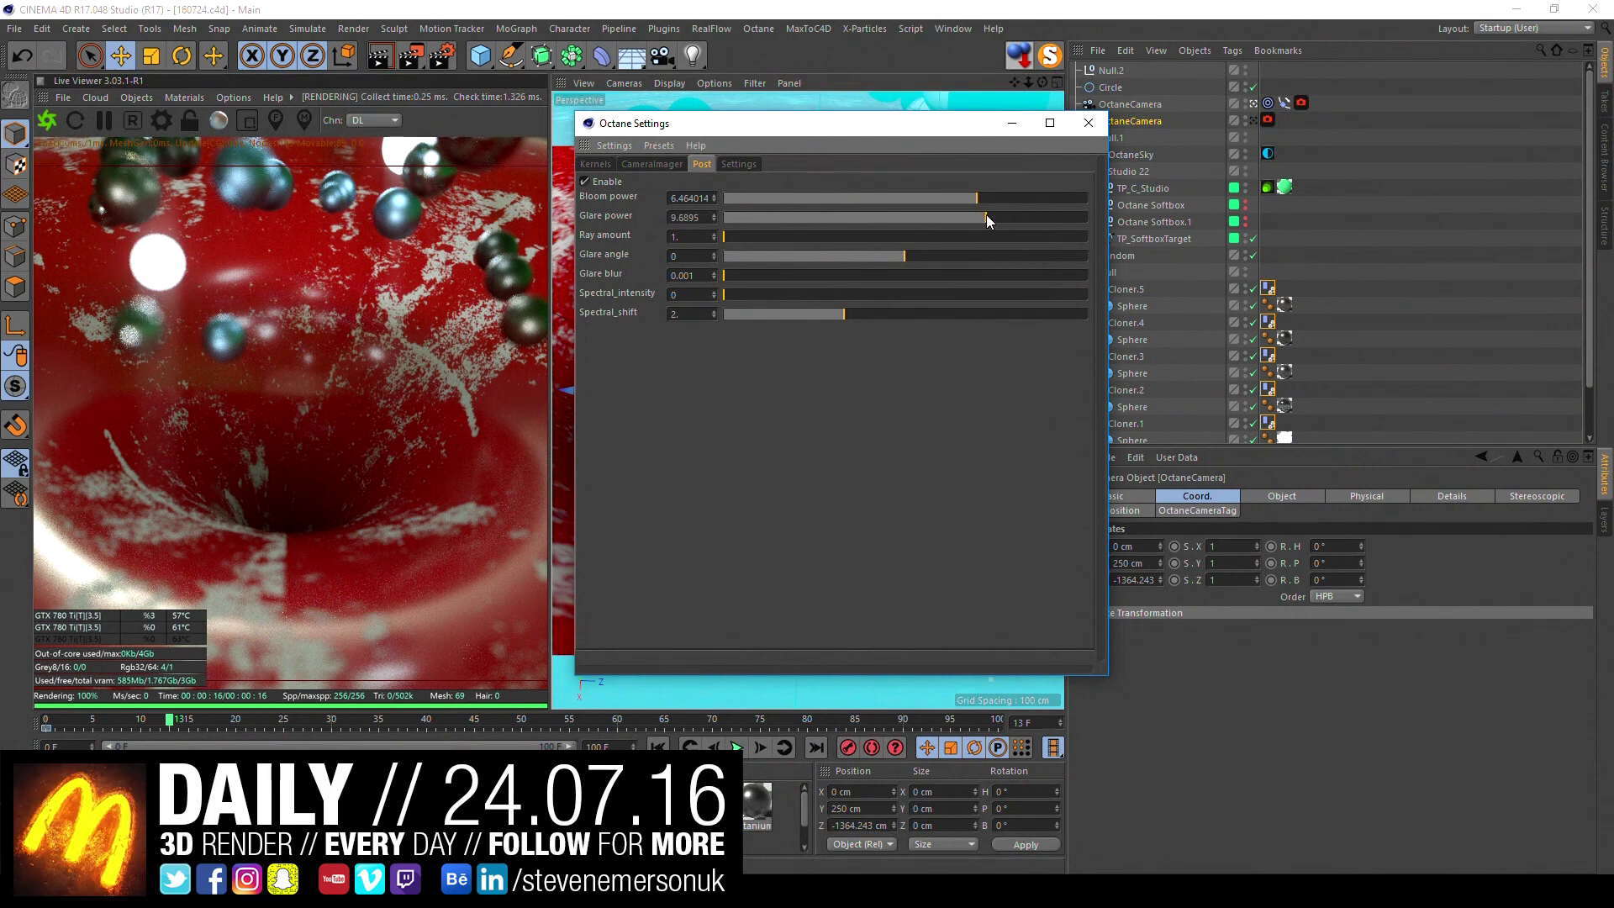
pyautogui.moveTo(790, 275); pyautogui.dragTo(1059, 283)
pyautogui.moveTo(986, 216); pyautogui.dragTo(1008, 215)
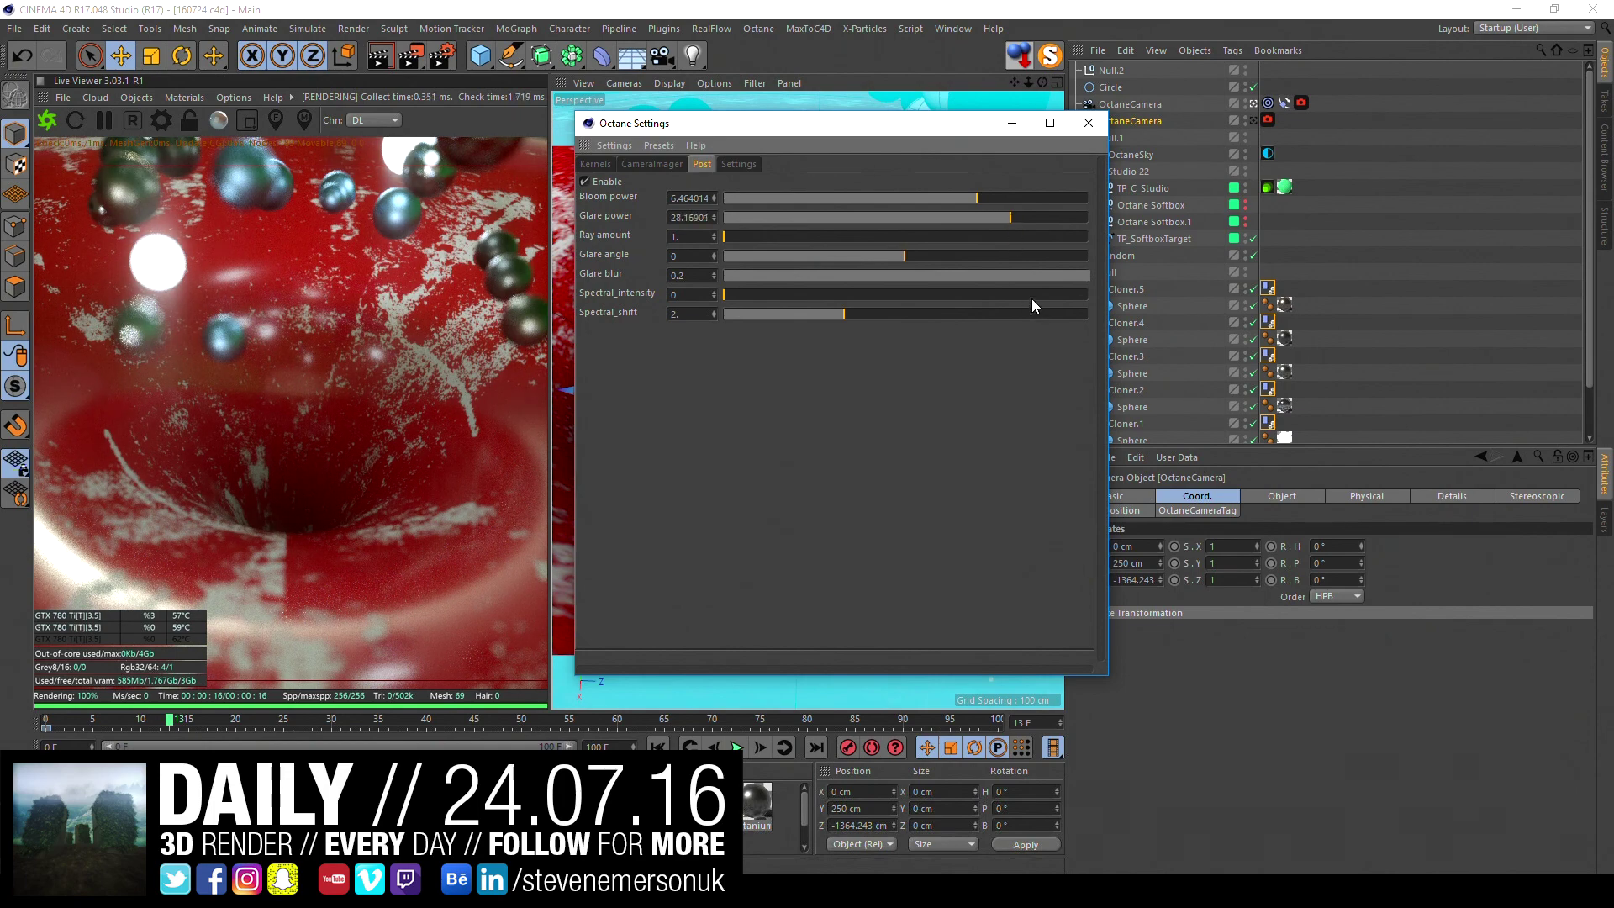
pyautogui.moveTo(1071, 272); pyautogui.dragTo(1056, 270)
pyautogui.moveTo(996, 221); pyautogui.dragTo(996, 221)
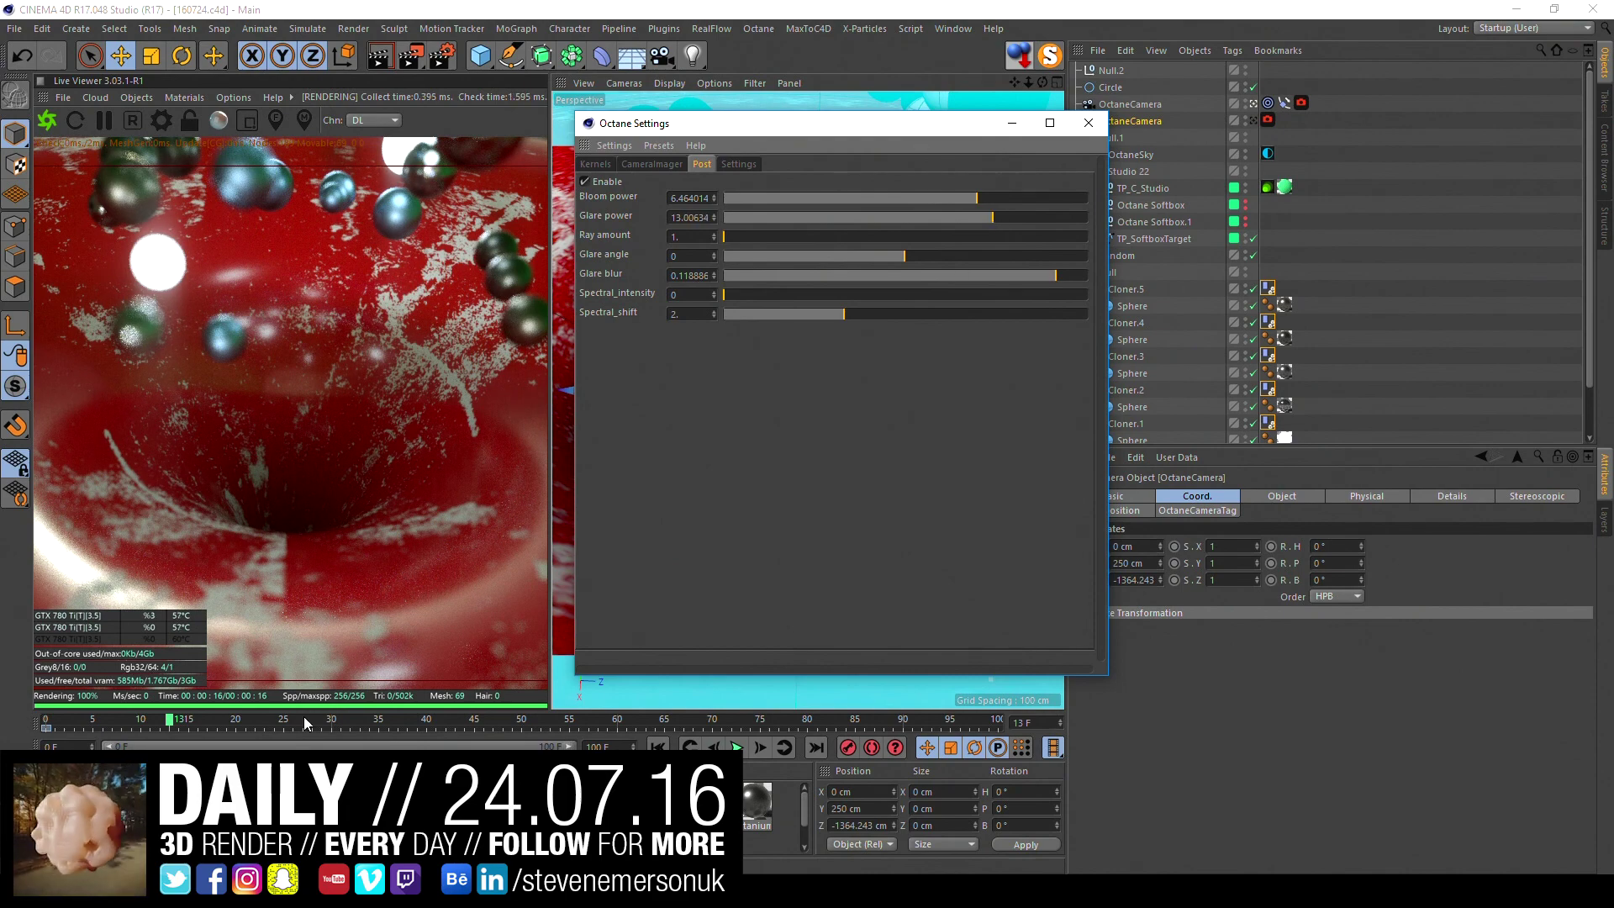
pyautogui.moveTo(304, 716); pyautogui.dragTo(513, 720)
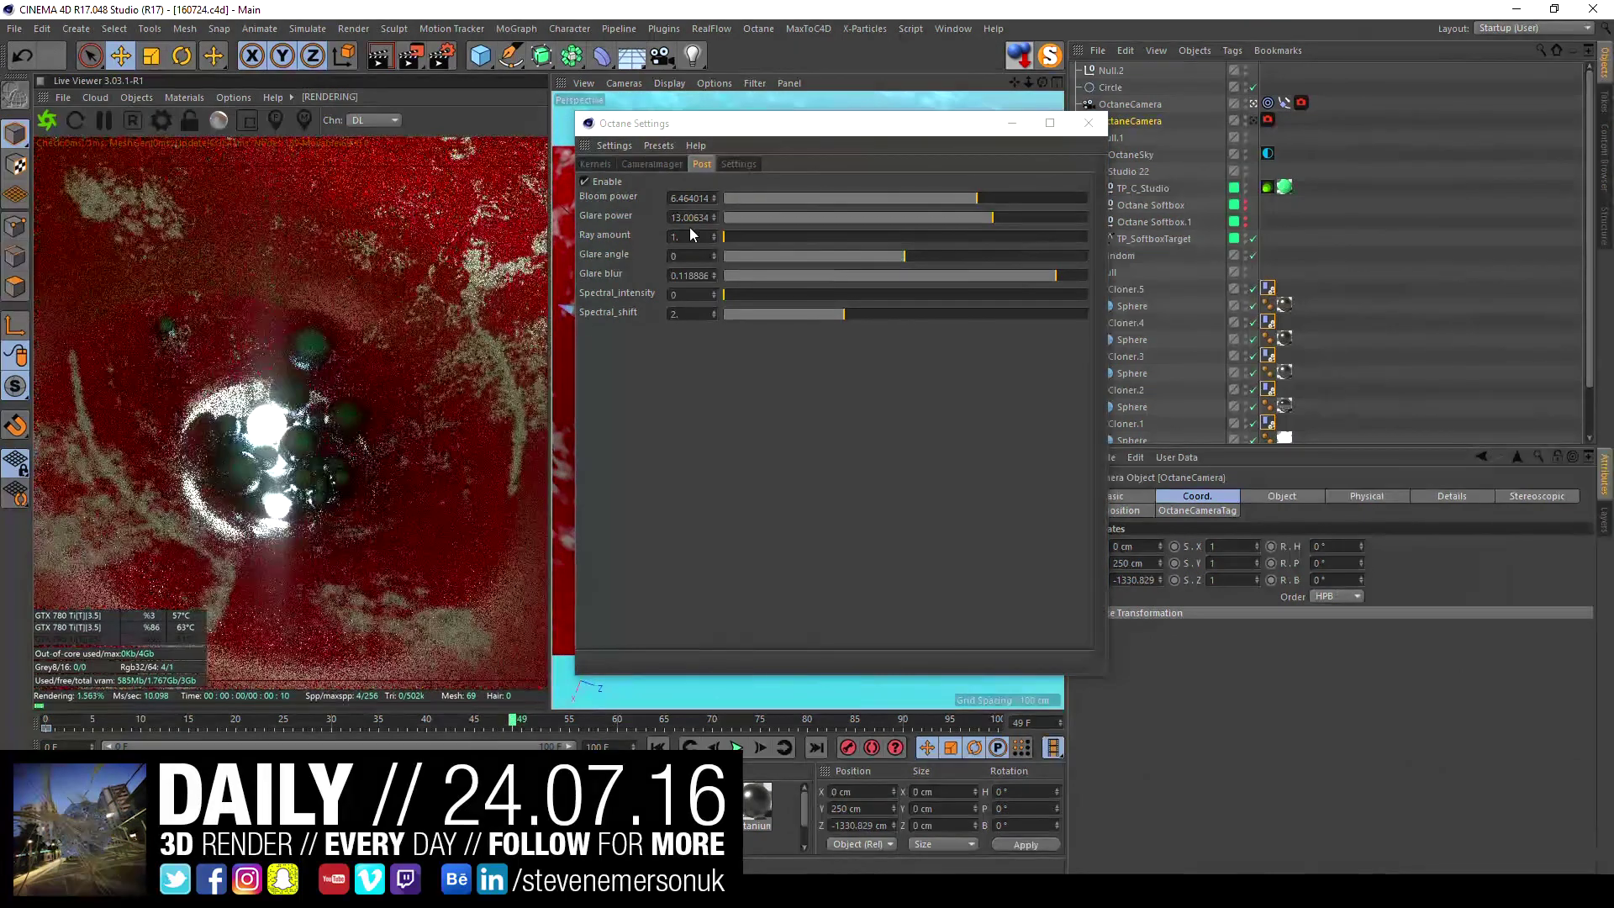
# - Lower glare power to about 8.06 and check the glow at the last frame, frame 41 and frame 0
pyautogui.click(585, 183)
pyautogui.click(585, 183)
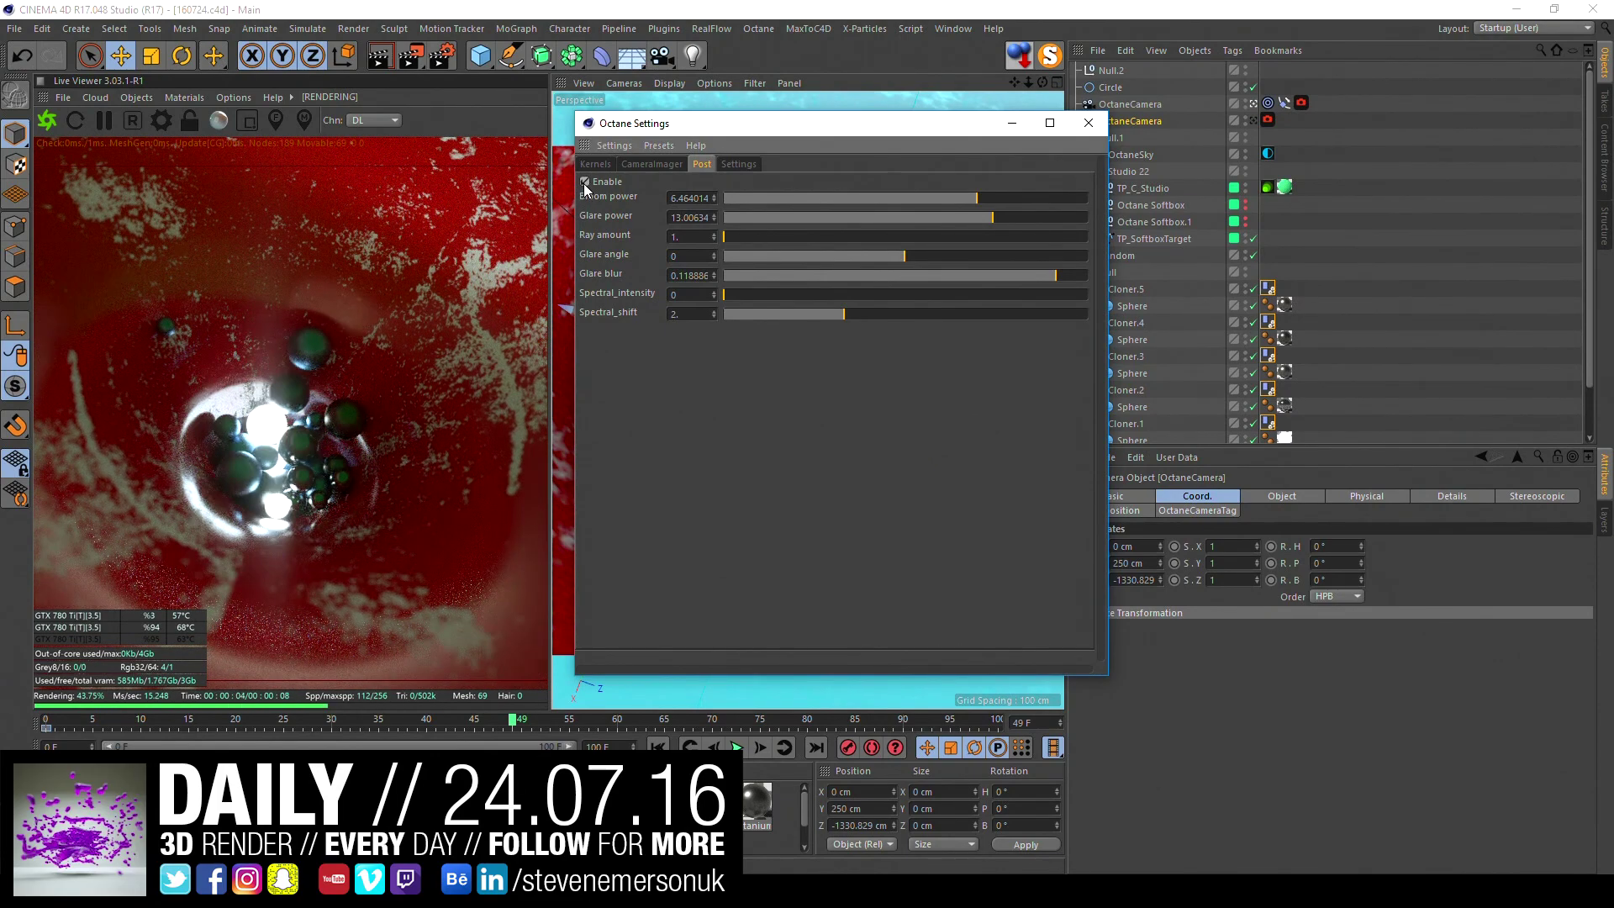
pyautogui.moveTo(986, 218); pyautogui.dragTo(981, 219)
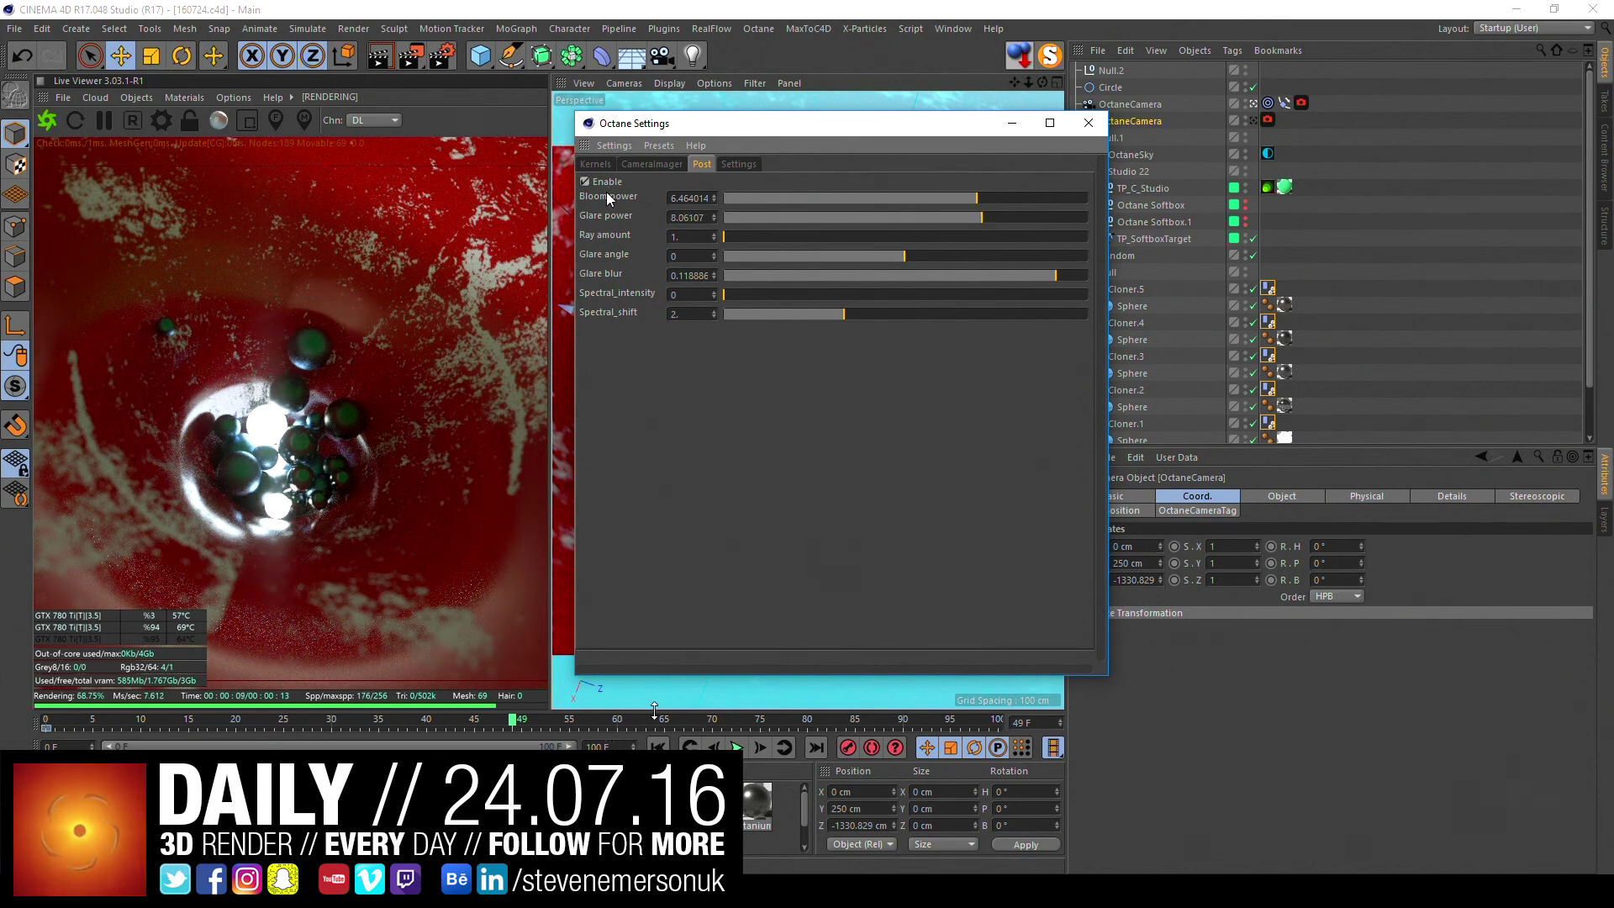
pyautogui.hotkey('shift', 'g')
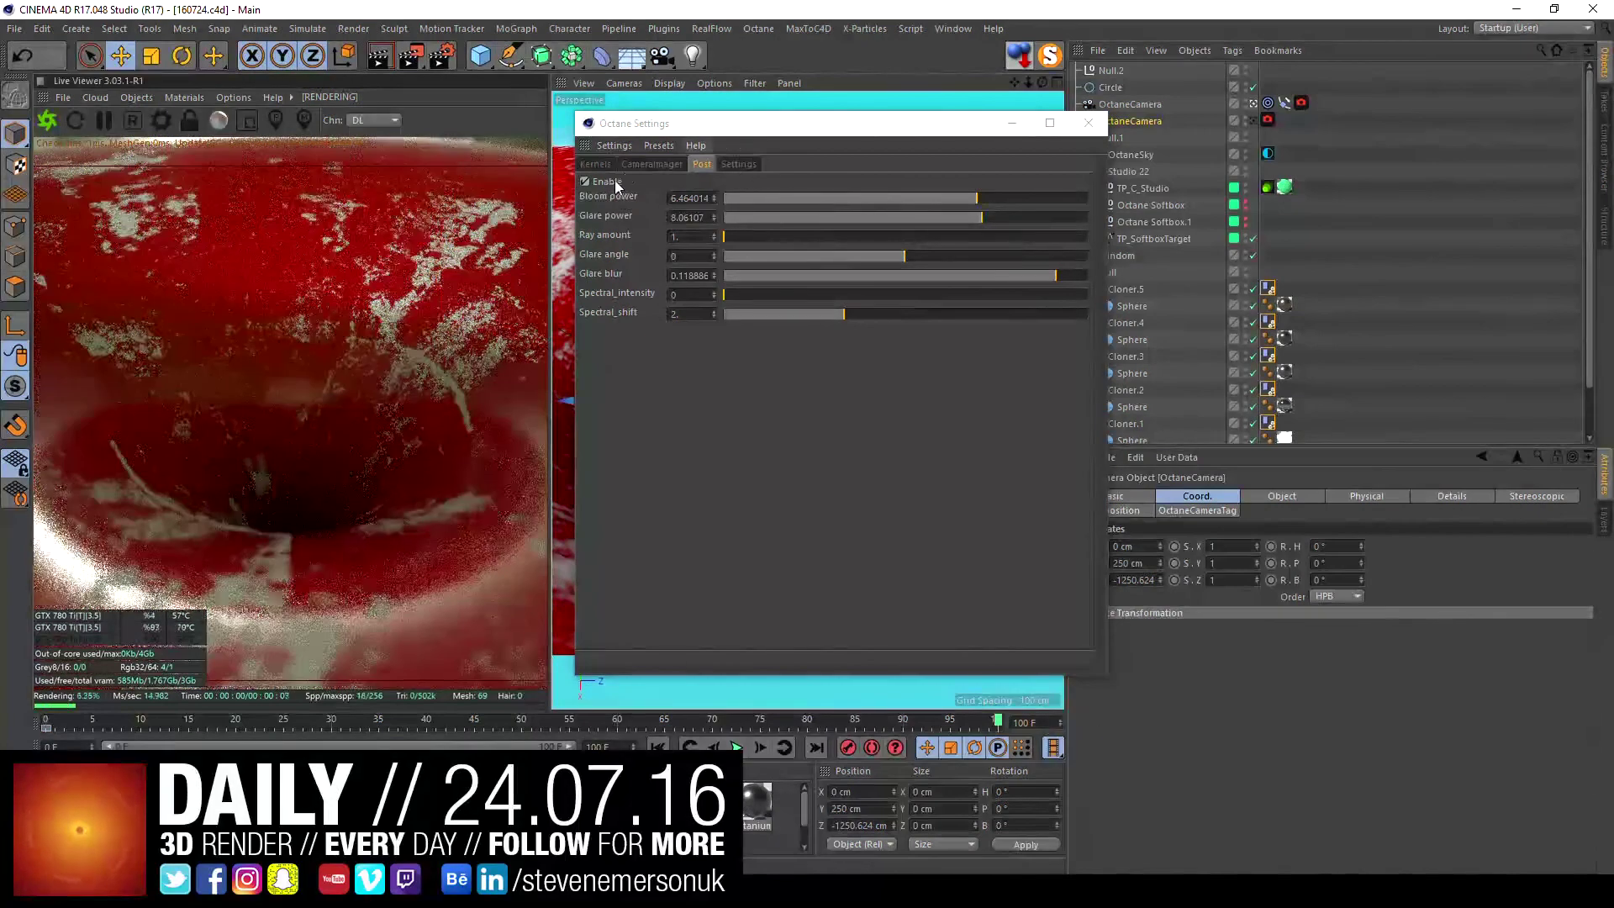
pyautogui.click(612, 181)
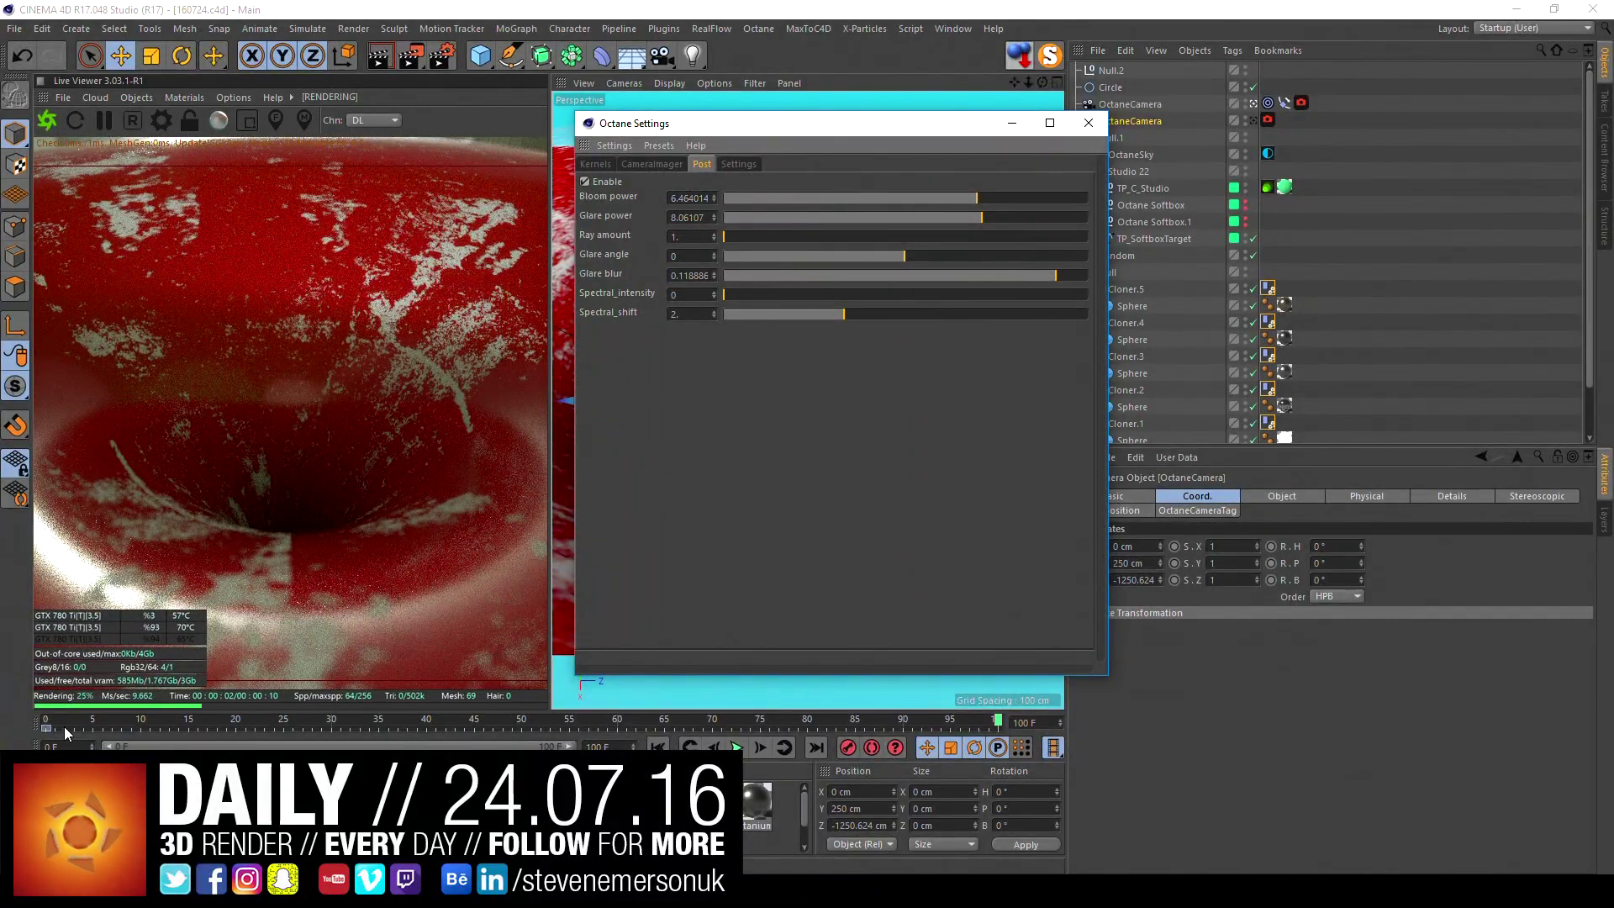
pyautogui.click(44, 718)
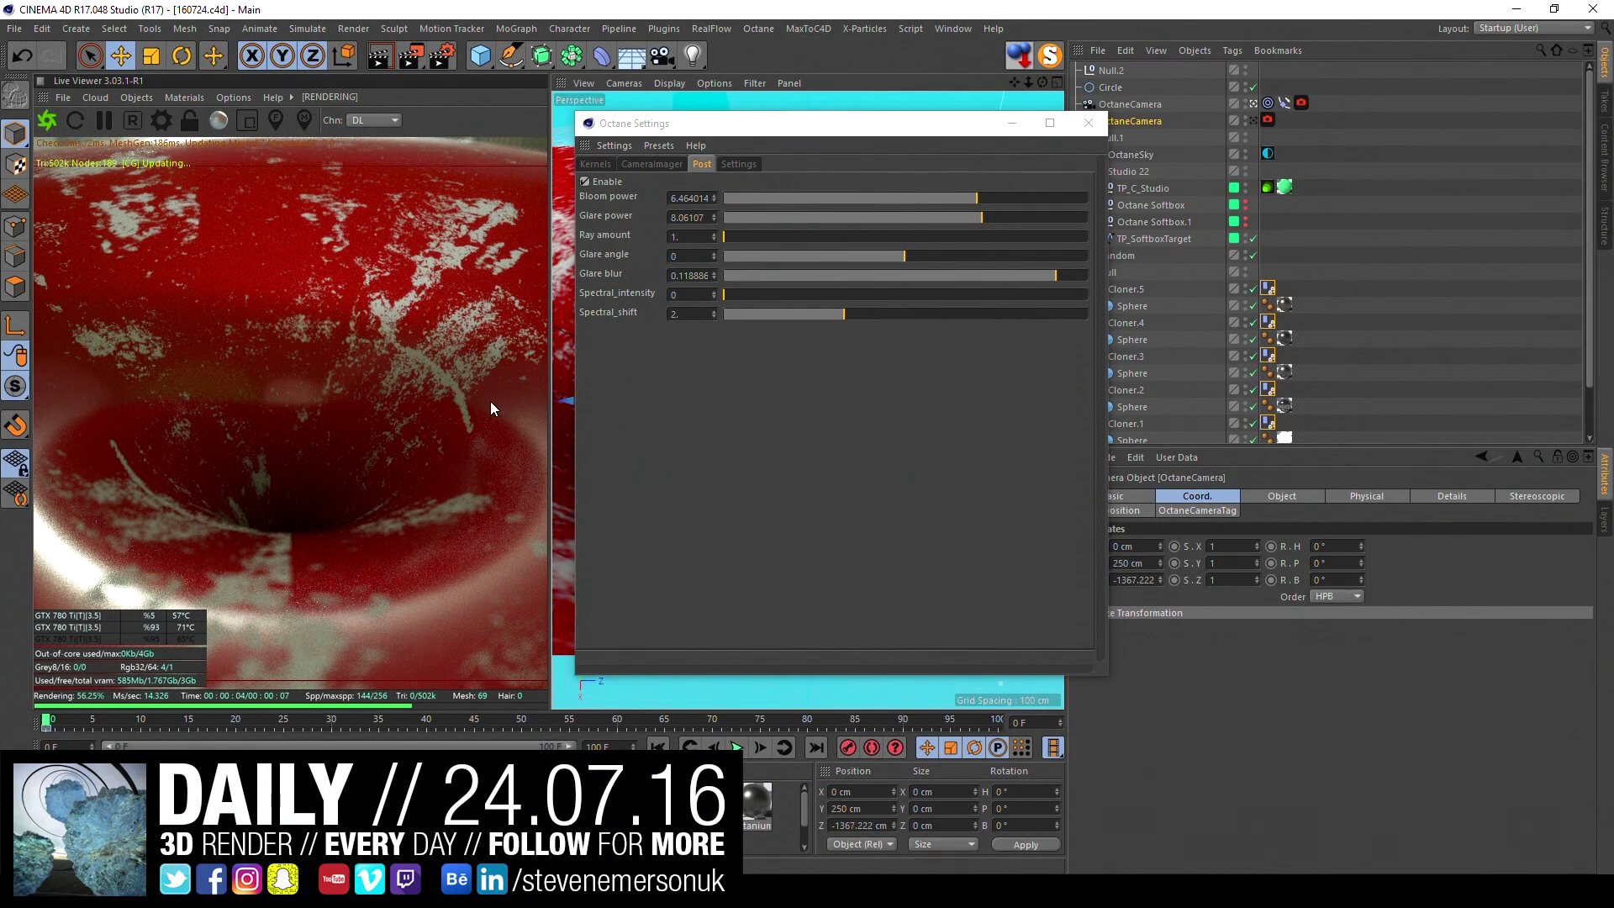
pyautogui.moveTo(311, 720)
pyautogui.mouseDown()
pyautogui.moveTo(432, 721)
pyautogui.moveTo(344, 723)
pyautogui.mouseUp()
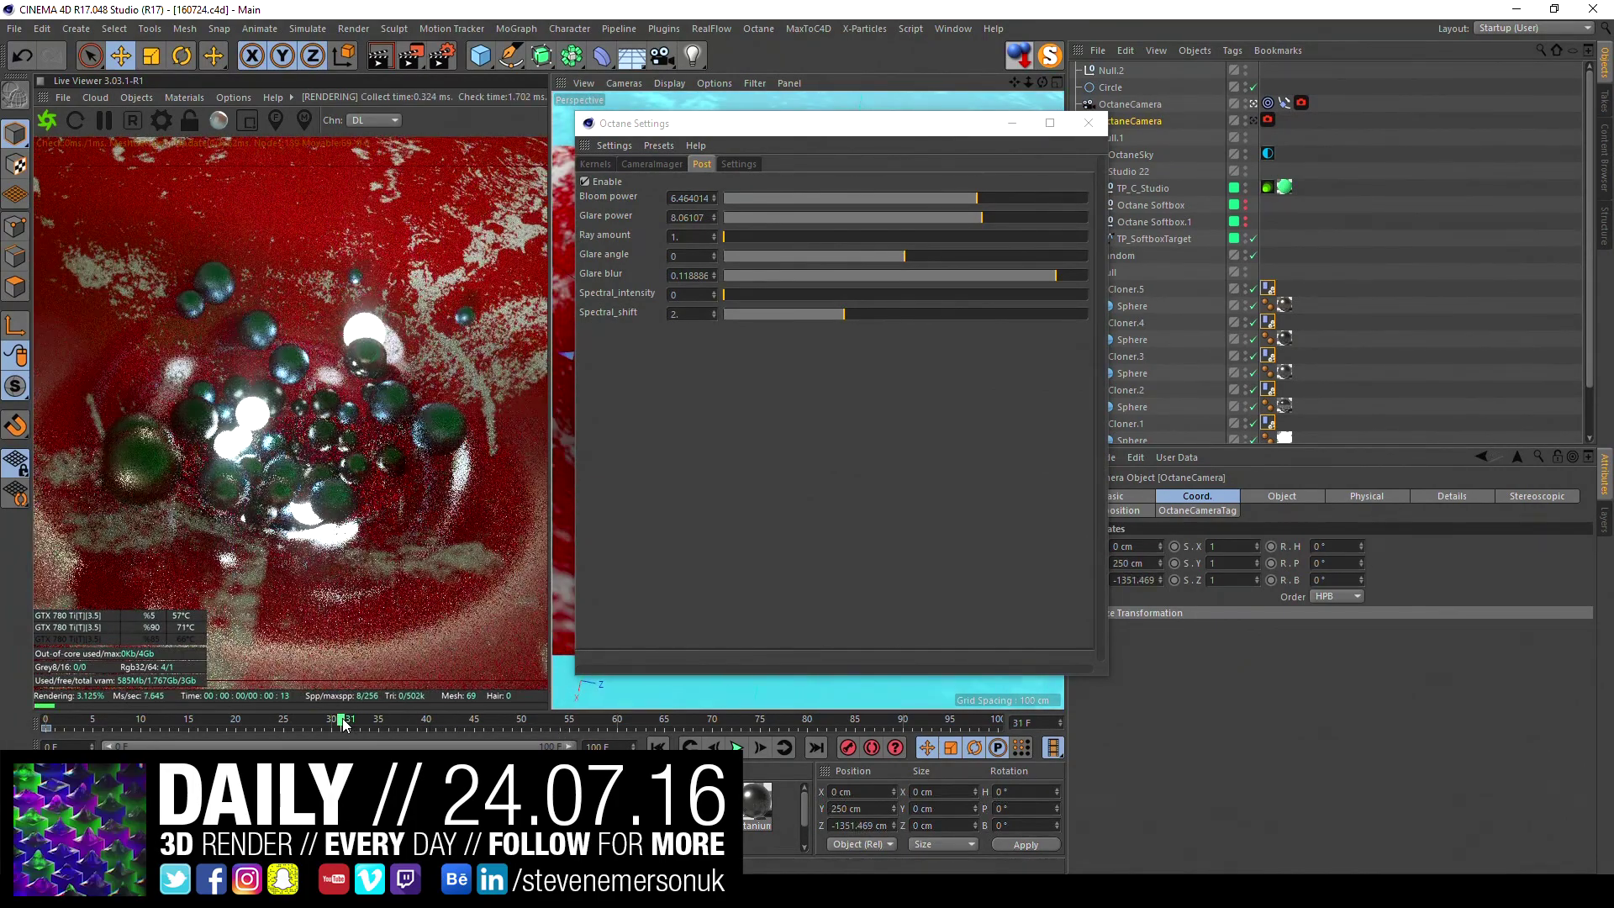
pyautogui.click(331, 454)
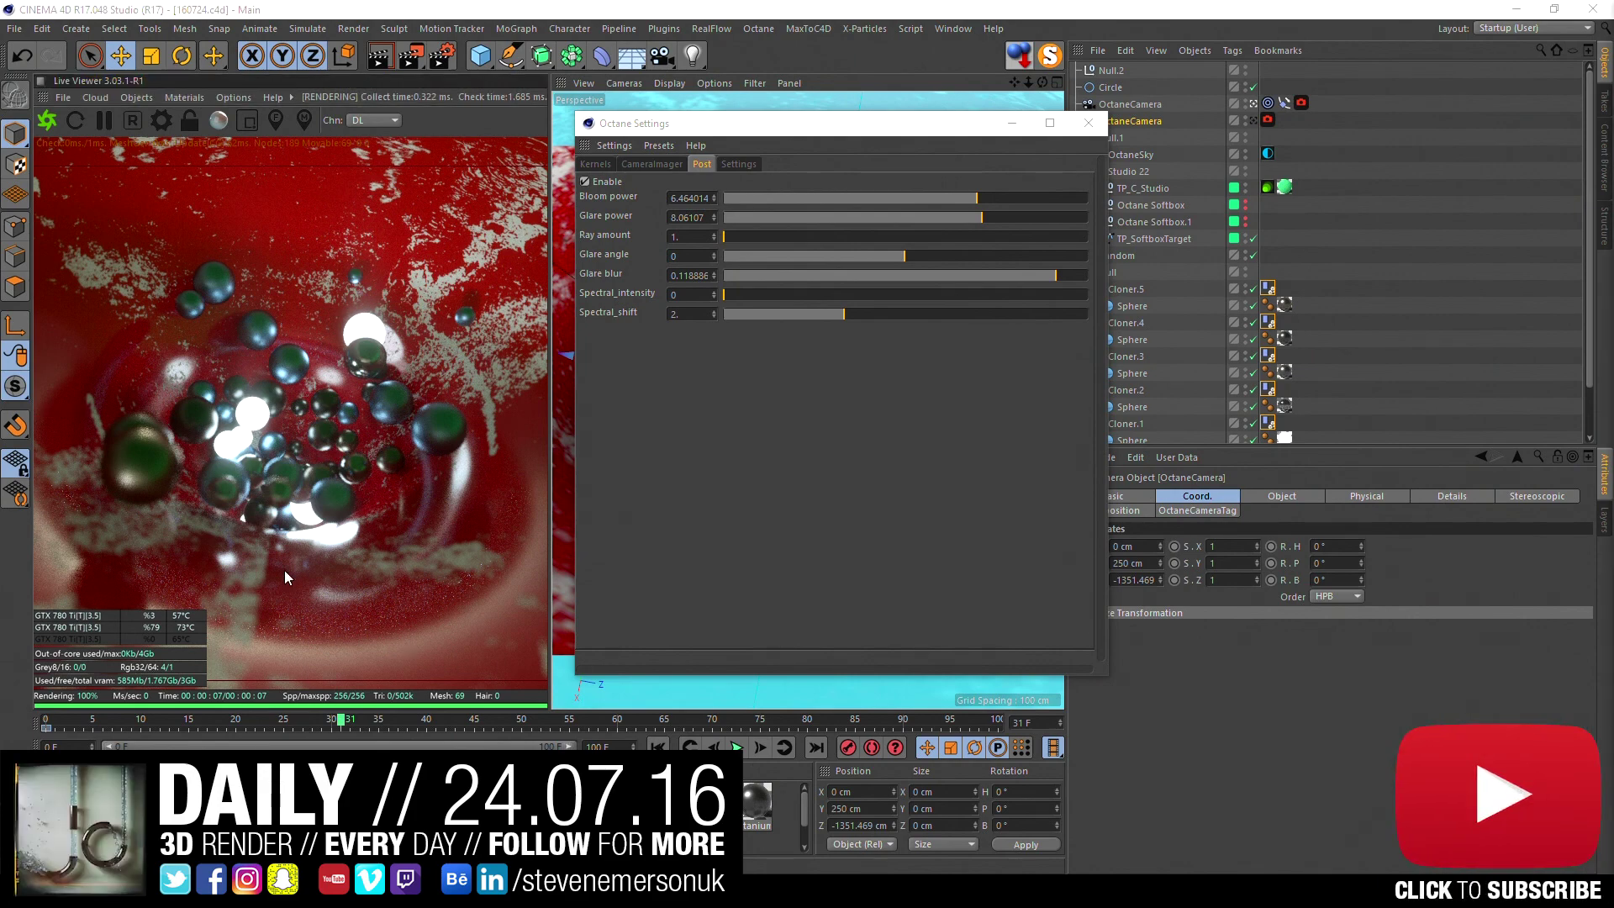
pyautogui.click(438, 620)
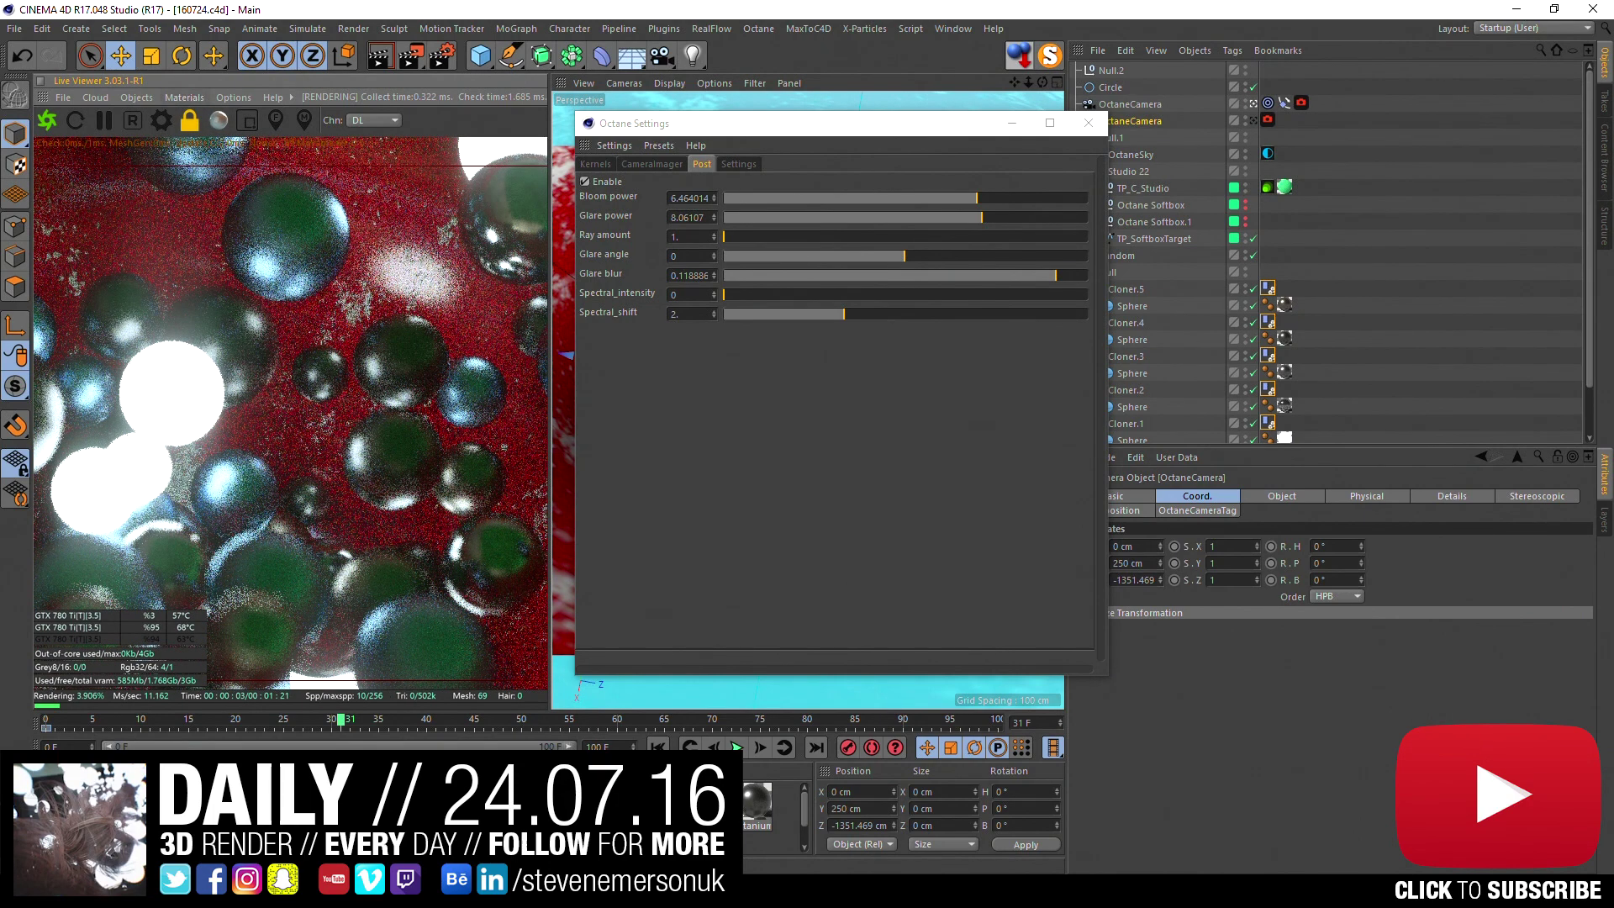
pyautogui.click(658, 748)
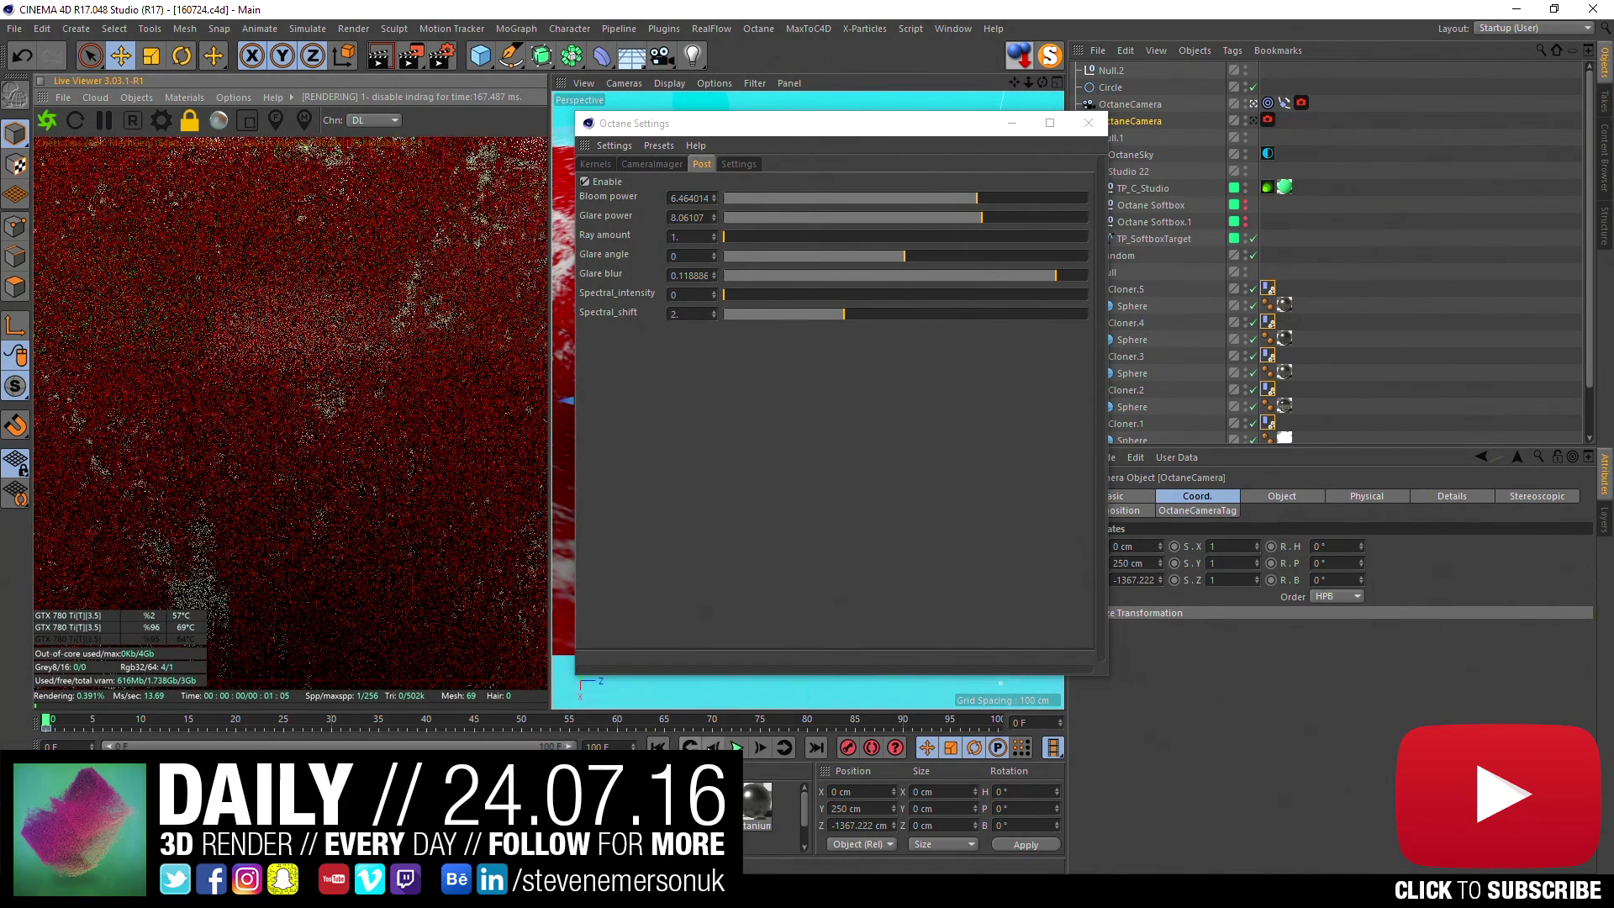
# - Set the render output Width and Height to 1280 pixels in Render Settings
pyautogui.click(535, 721)
pyautogui.click(595, 164)
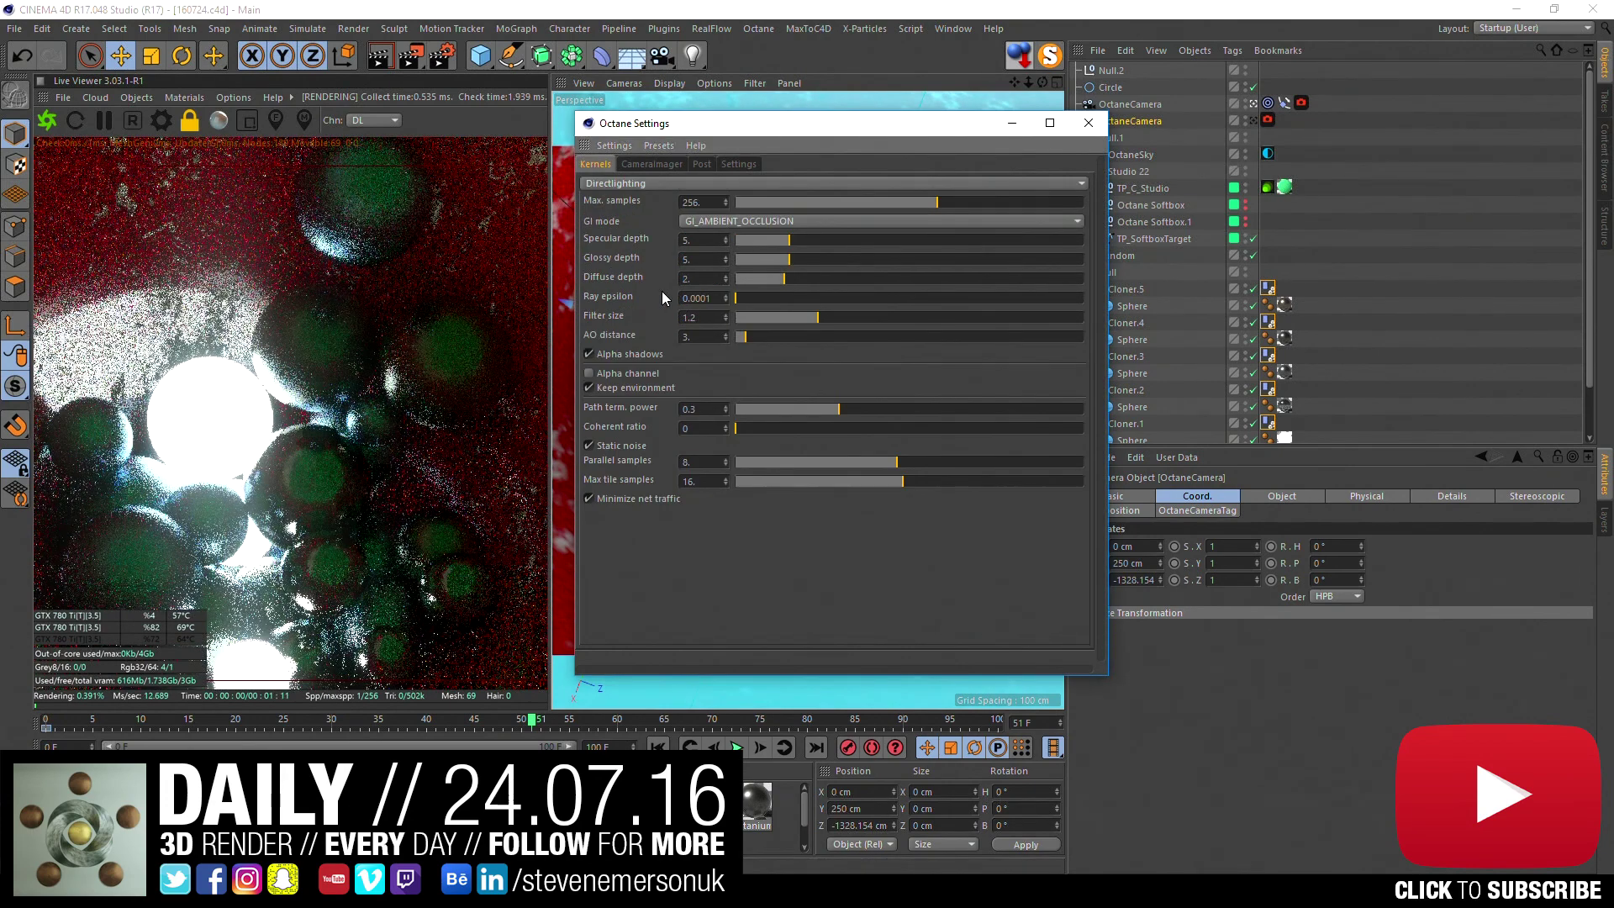
pyautogui.click(431, 58)
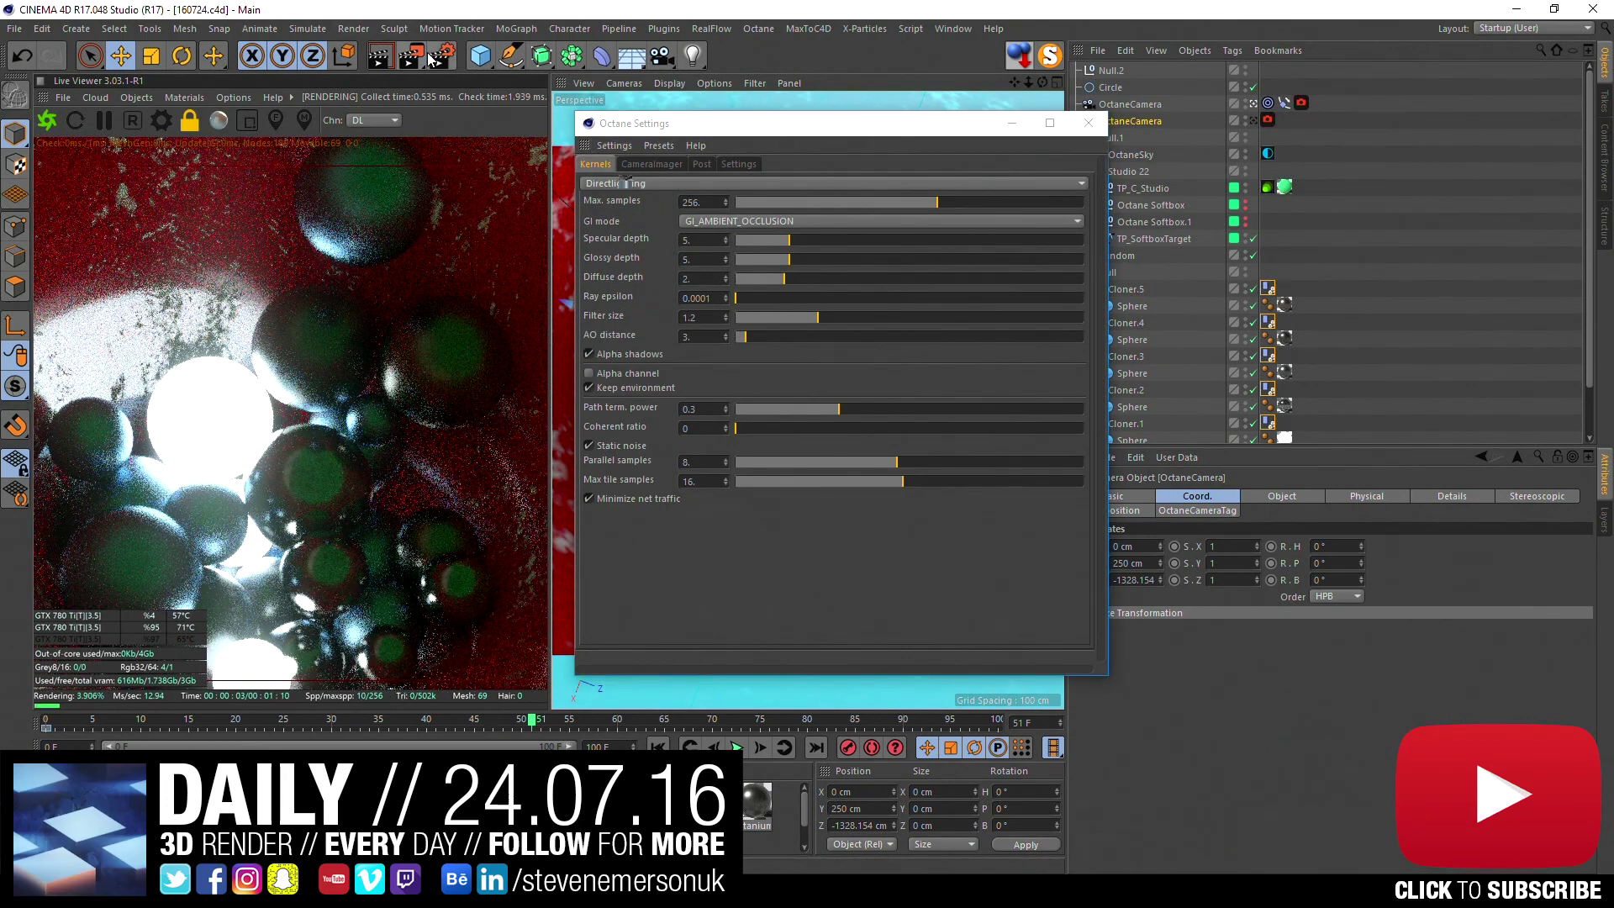
pyautogui.click(437, 55)
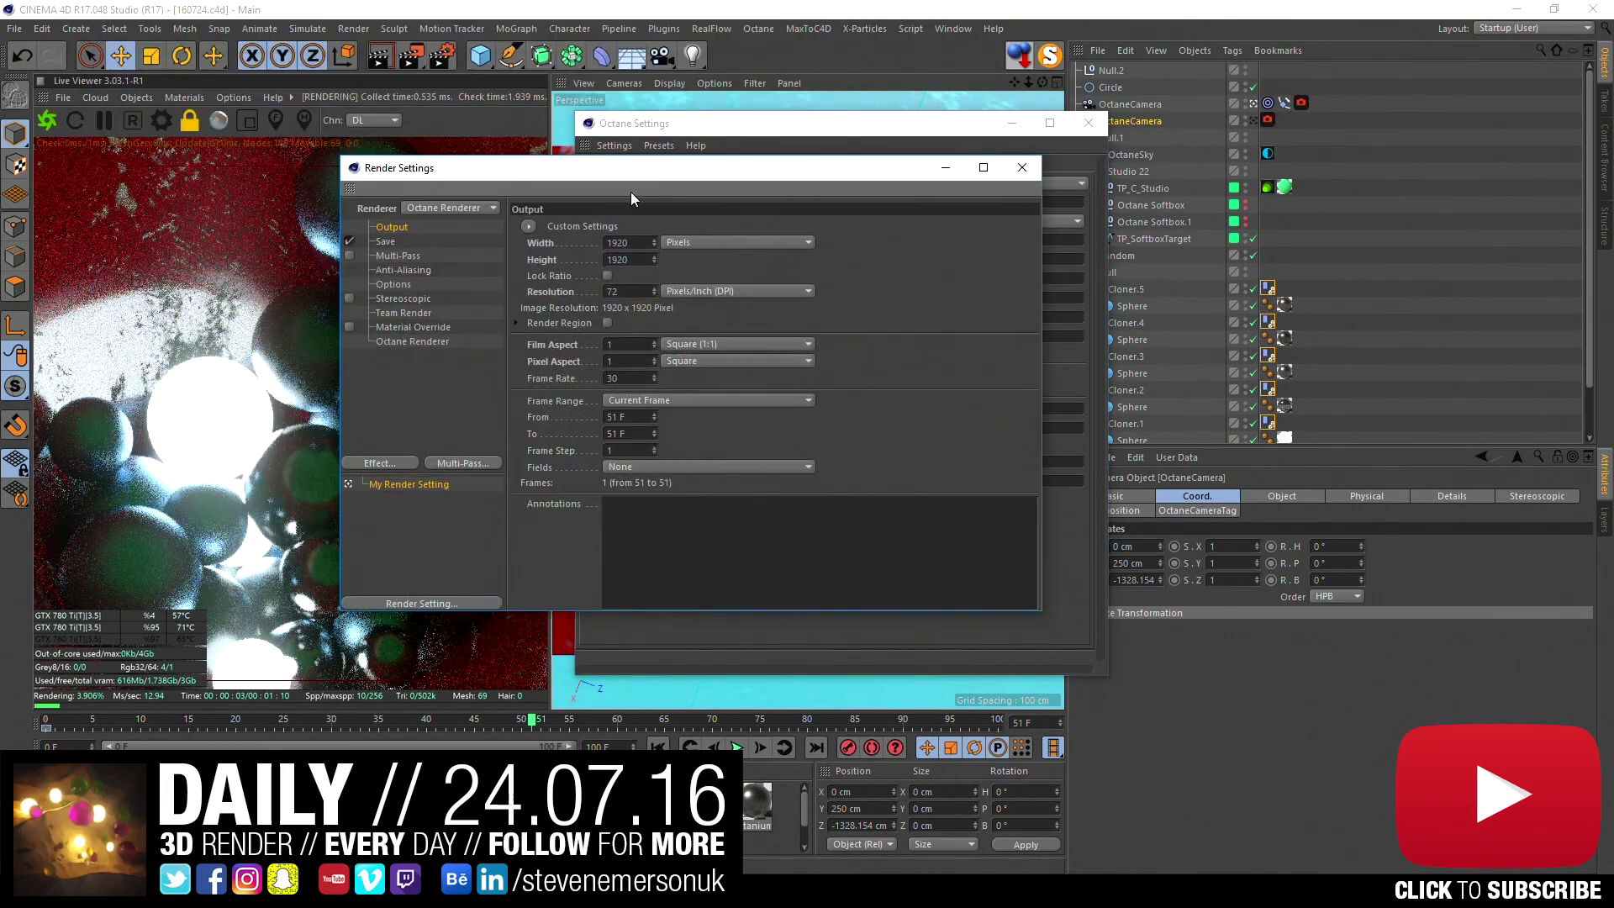
pyautogui.write('1280')
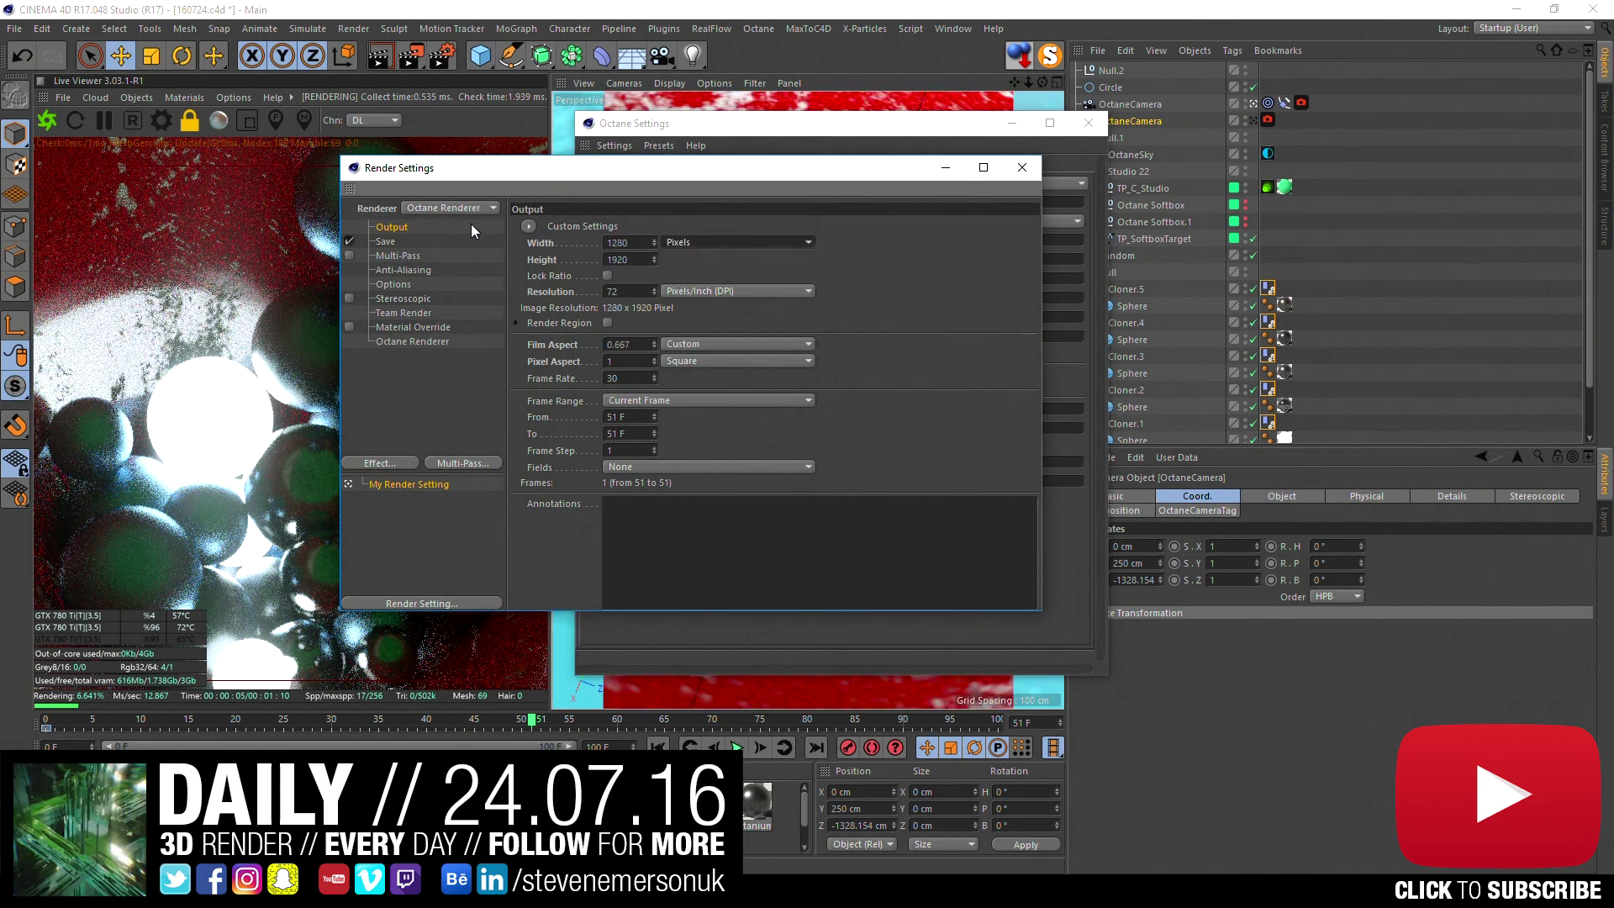
pyautogui.press('Tab')
pyautogui.write('1280')
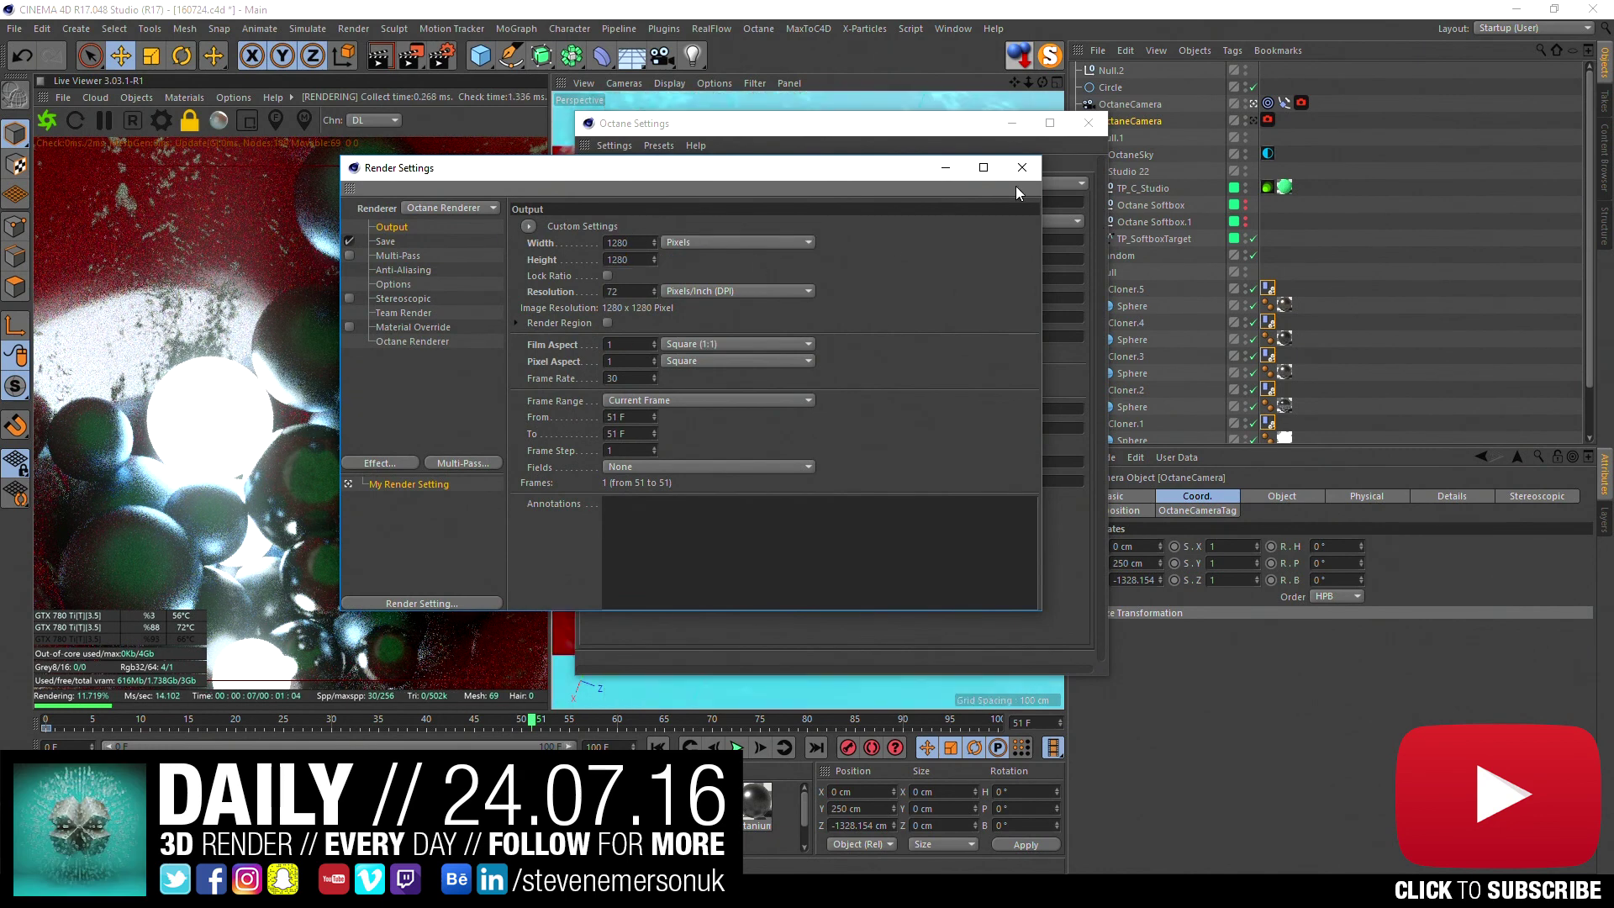
pyautogui.click(1021, 167)
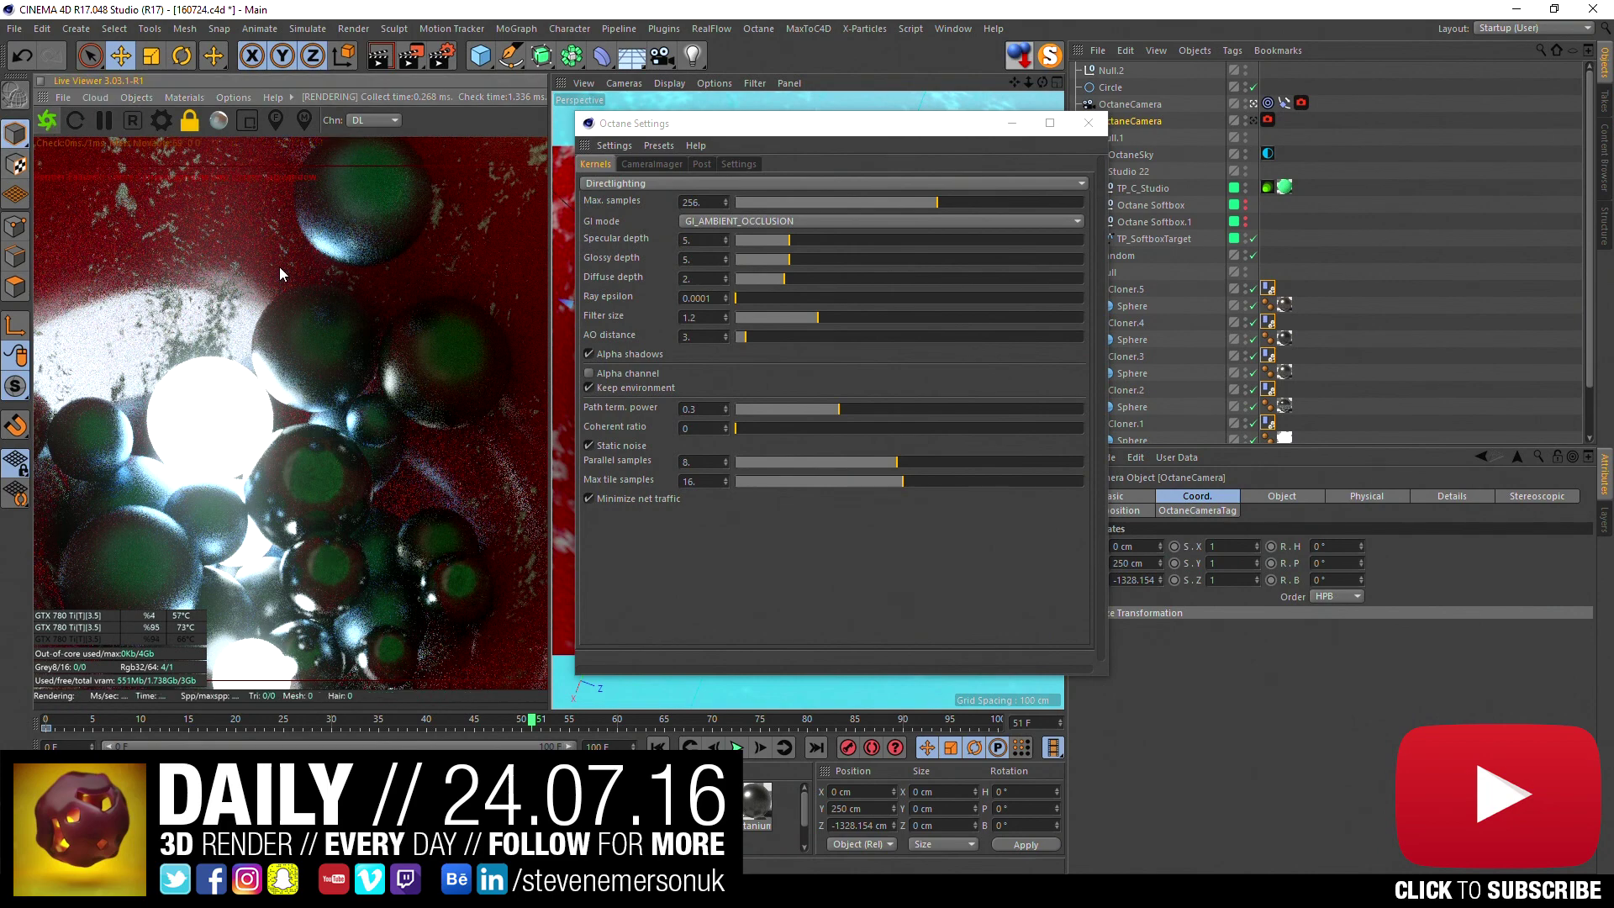
pyautogui.click(81, 119)
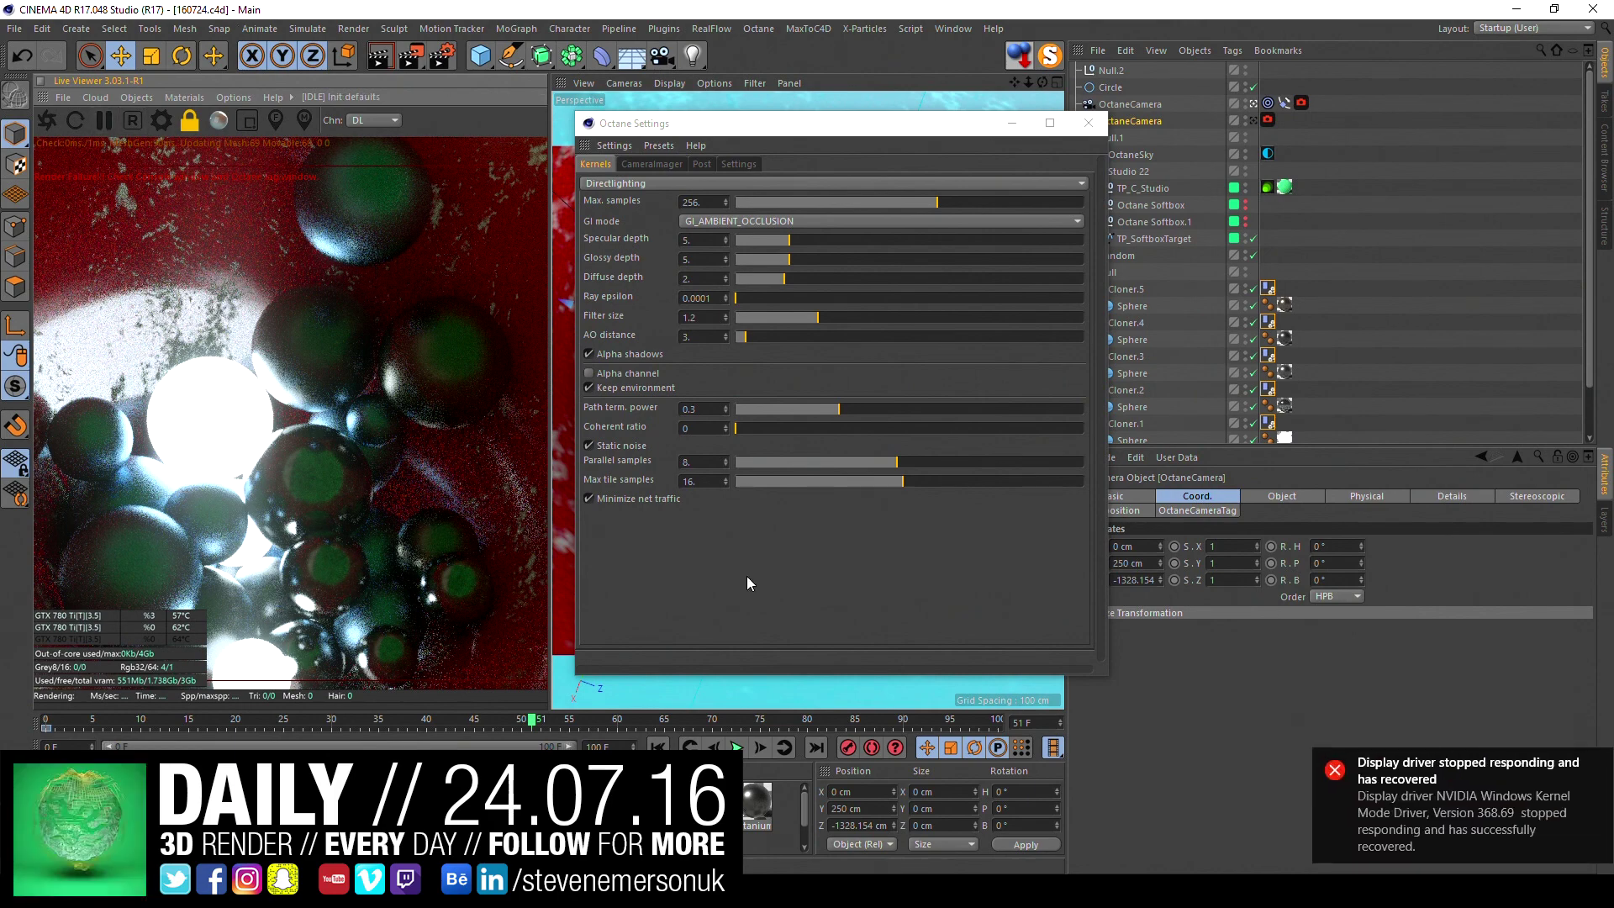
pyautogui.click(1598, 763)
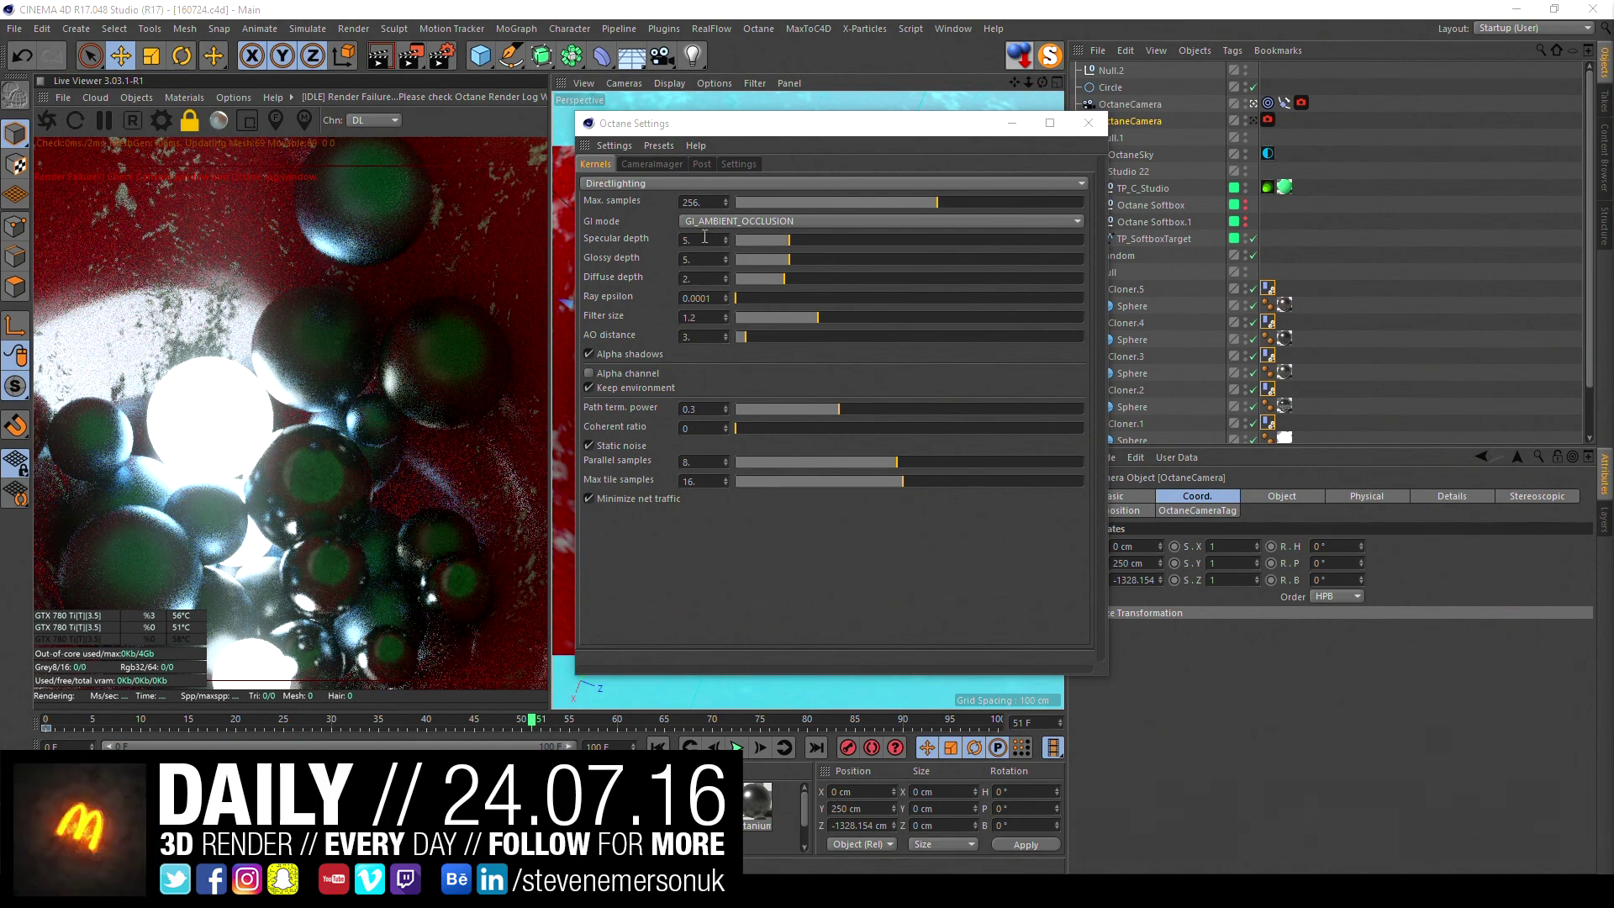
# - Restart the failed Octane live render, step to frame 48, and close the Octane Settings window
pyautogui.click(74, 125)
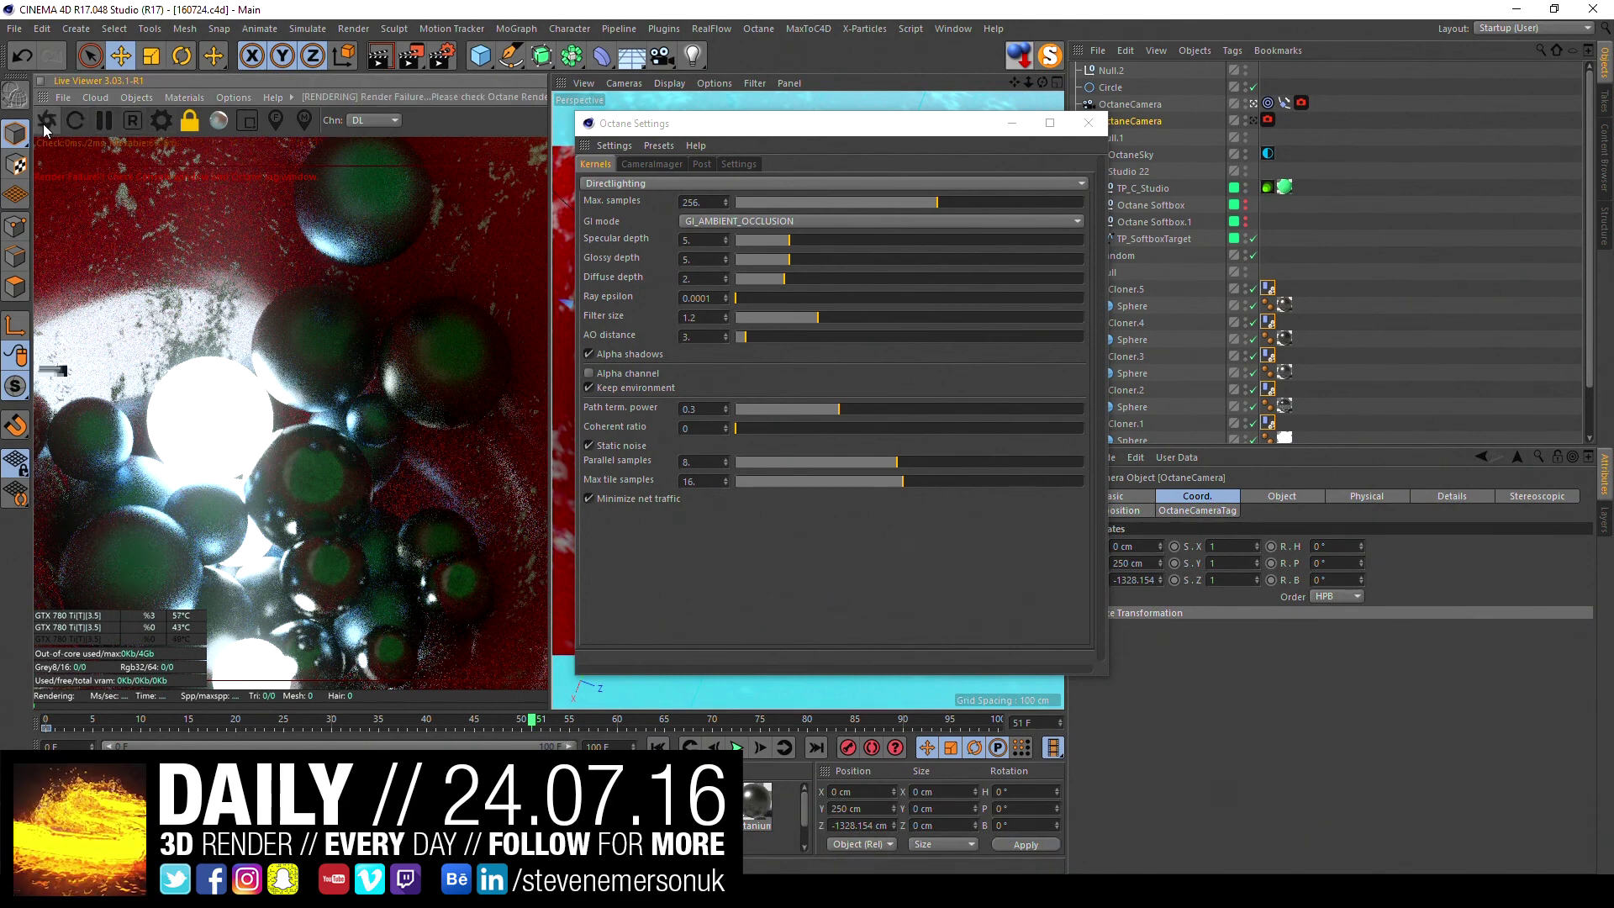
pyautogui.click(46, 124)
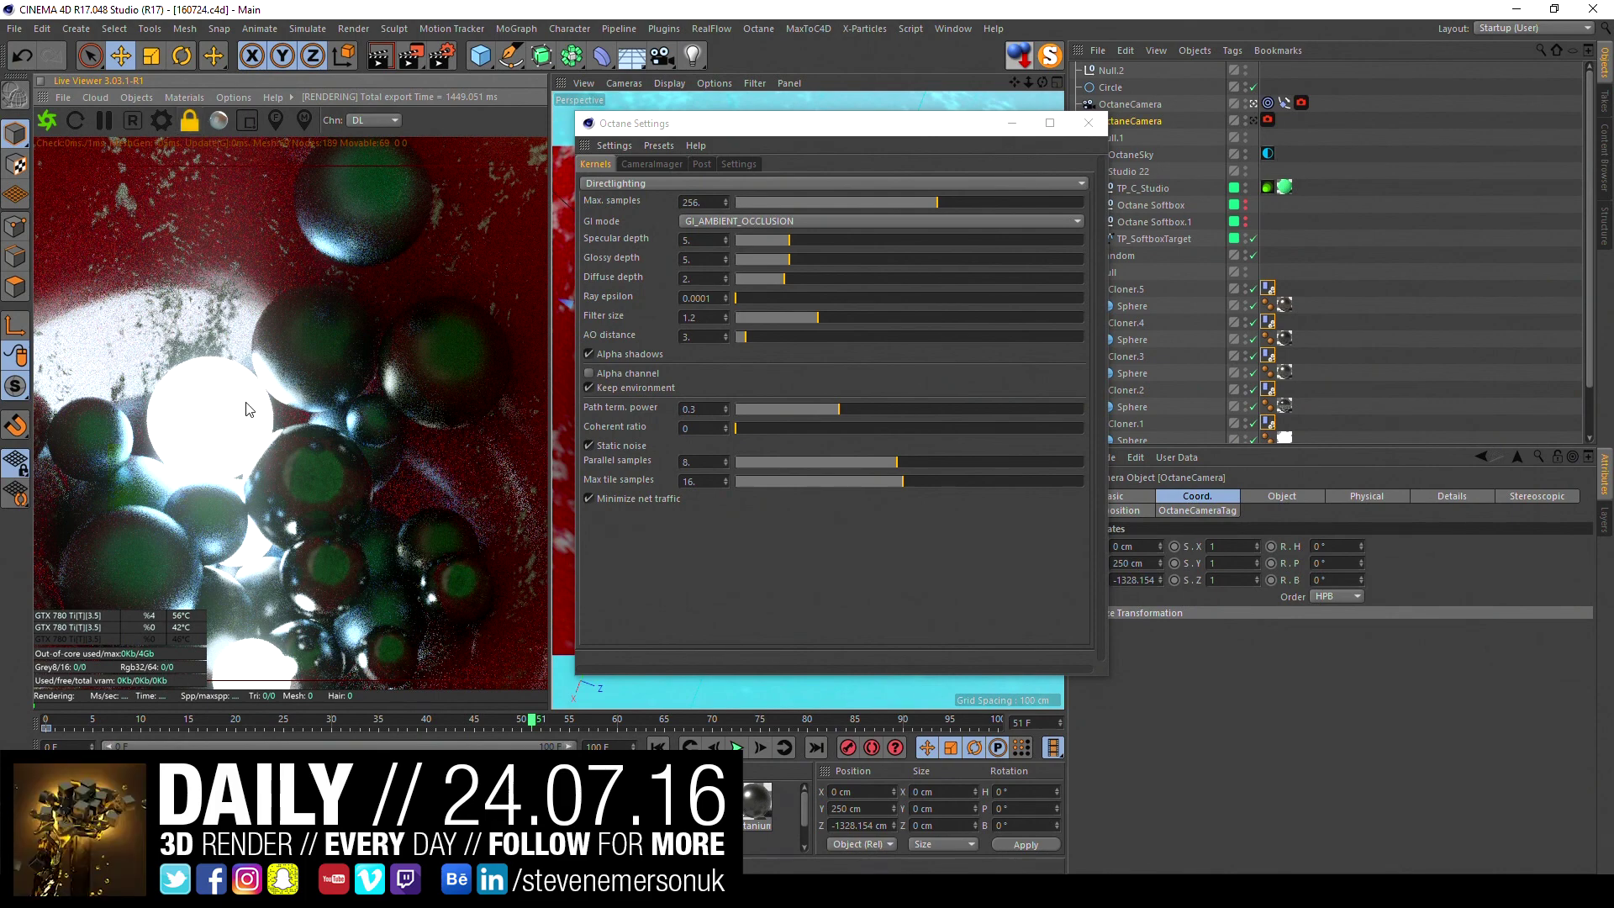
pyautogui.click(59, 123)
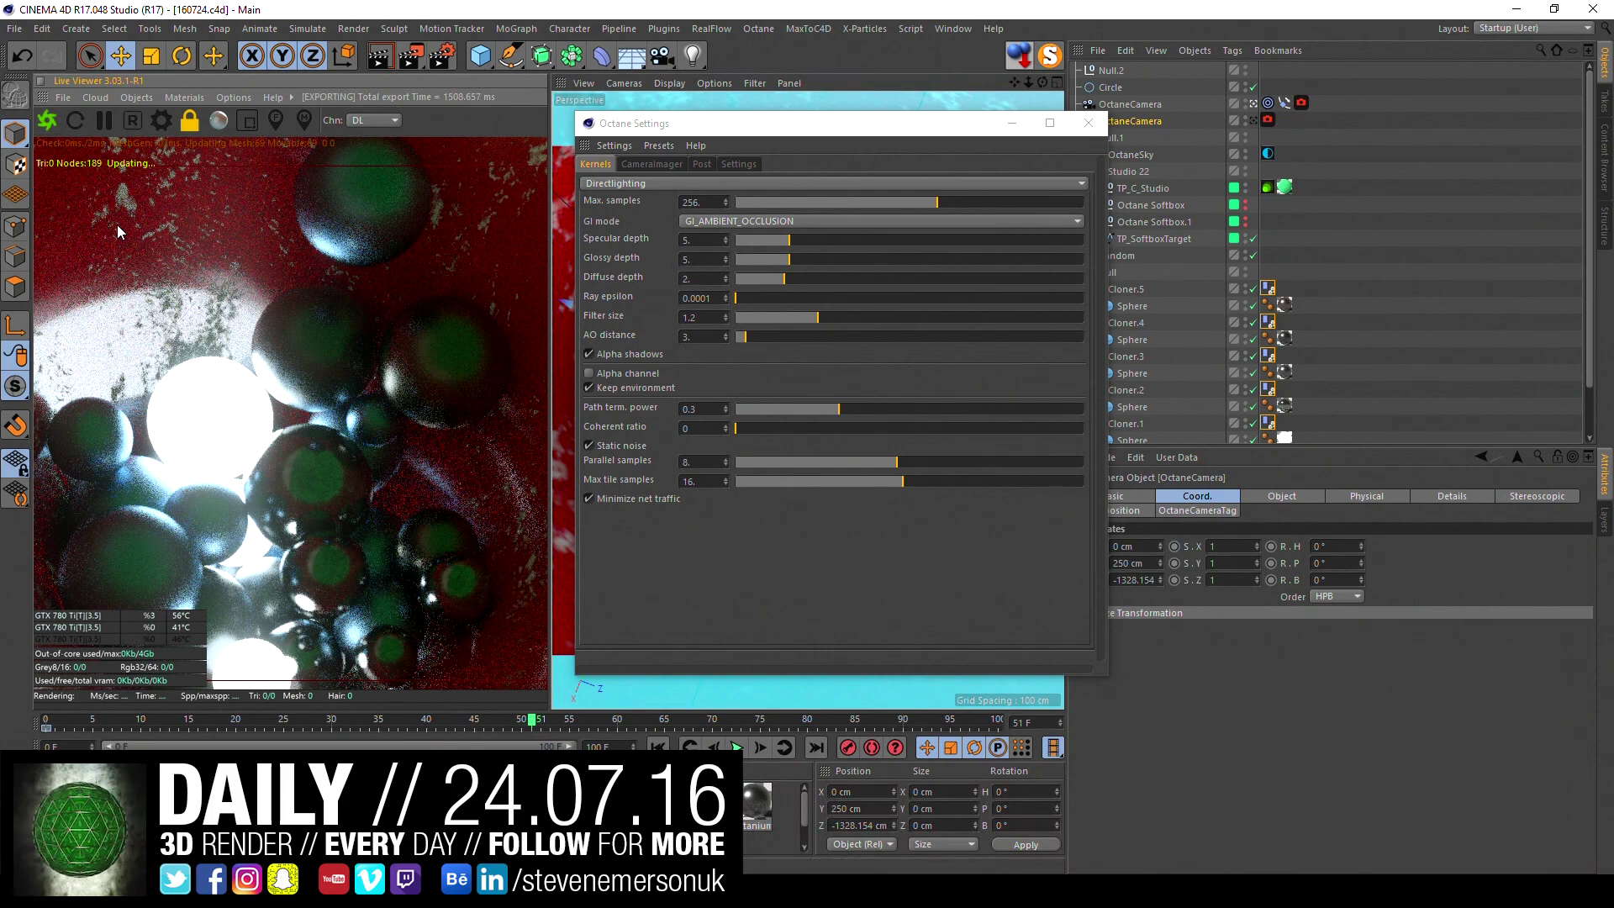
pyautogui.press('f')
pyautogui.press('f')
pyautogui.press('f')
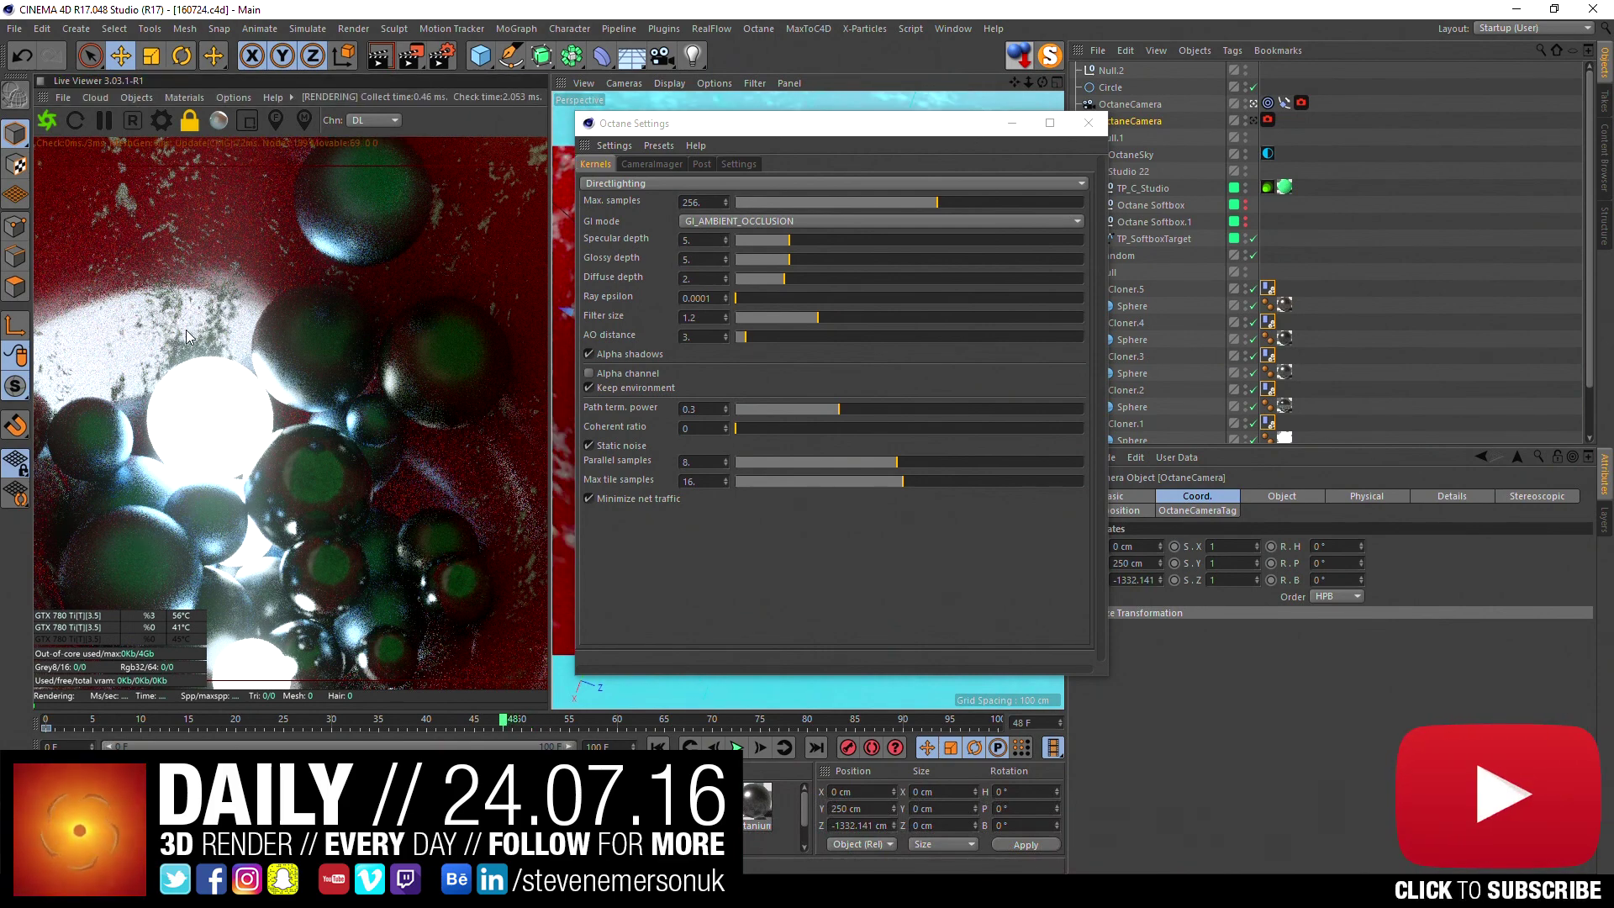
pyautogui.click(49, 126)
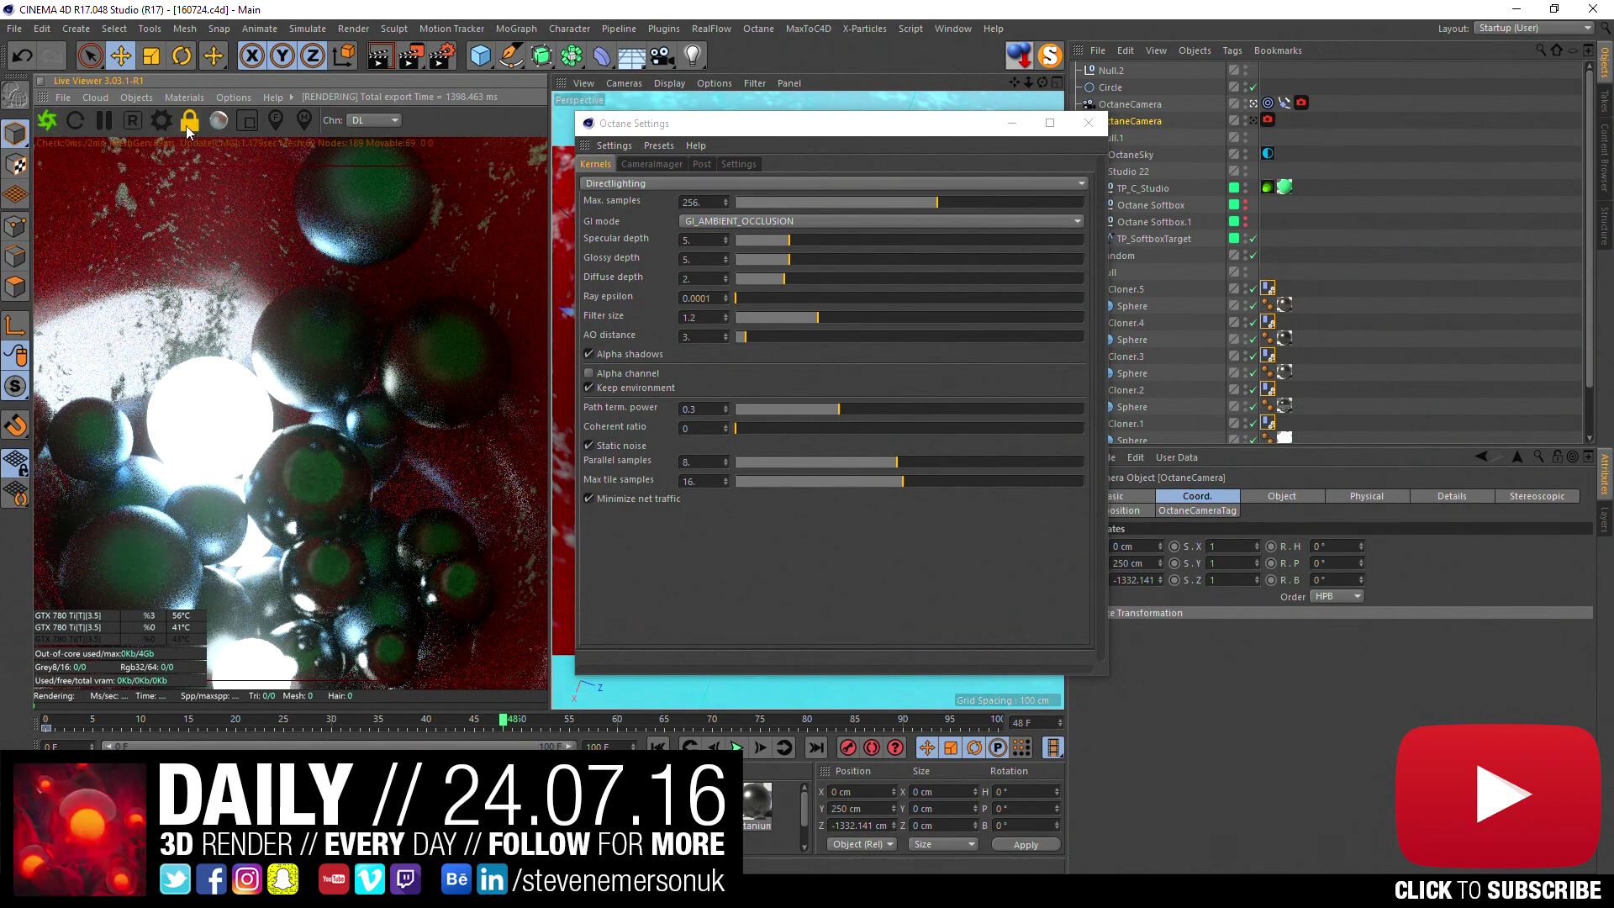
pyautogui.click(1089, 123)
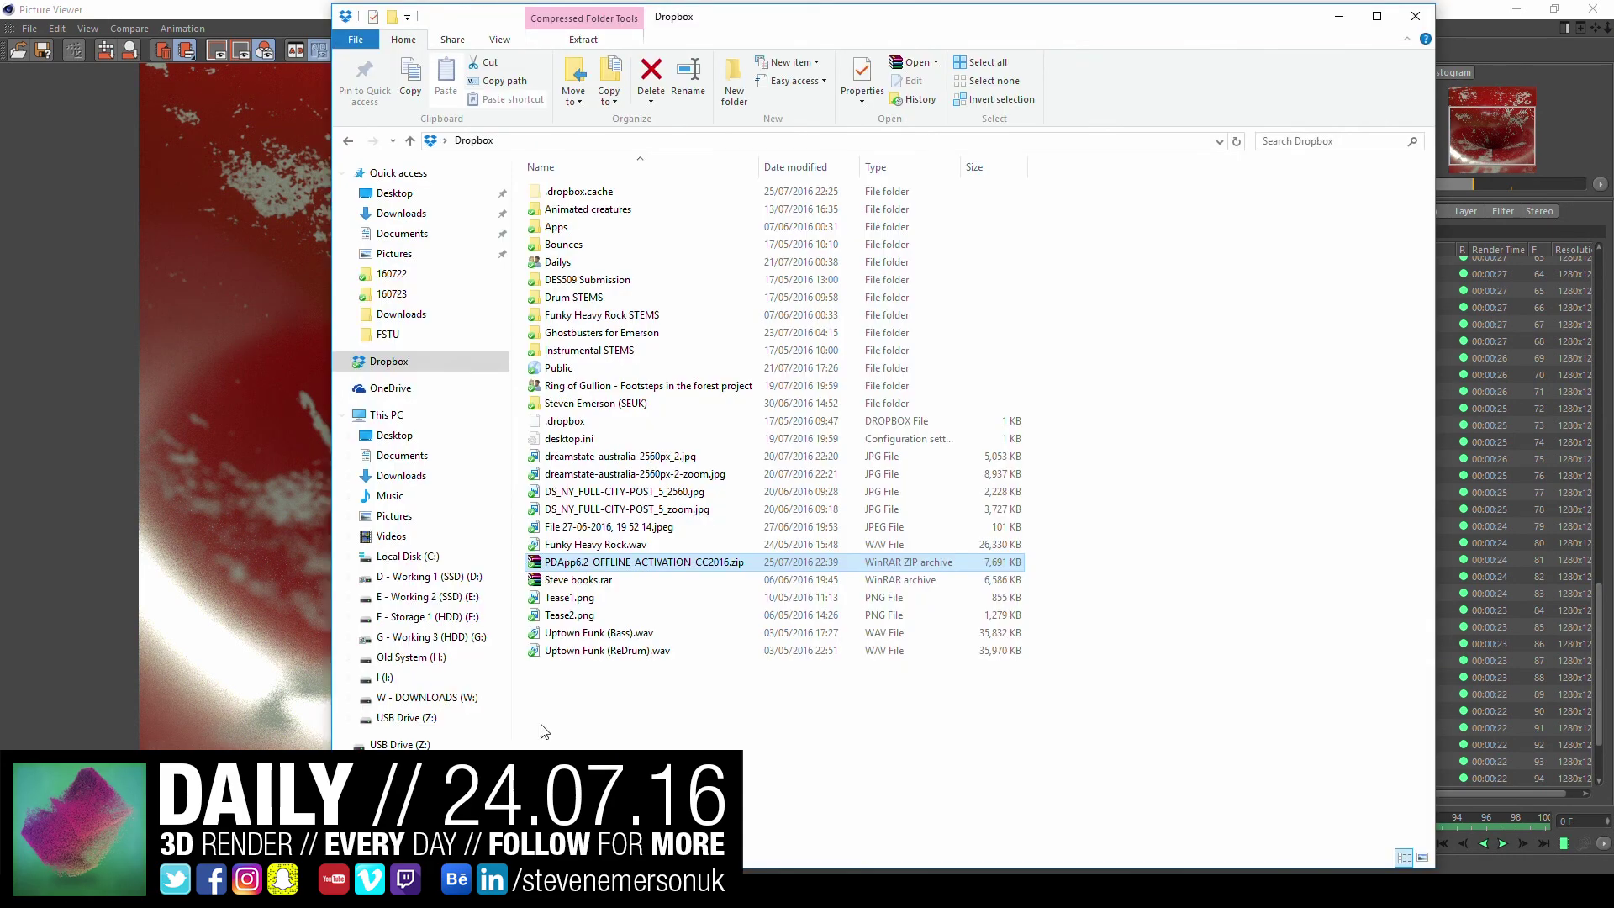
pyautogui.moveTo(429, 576)
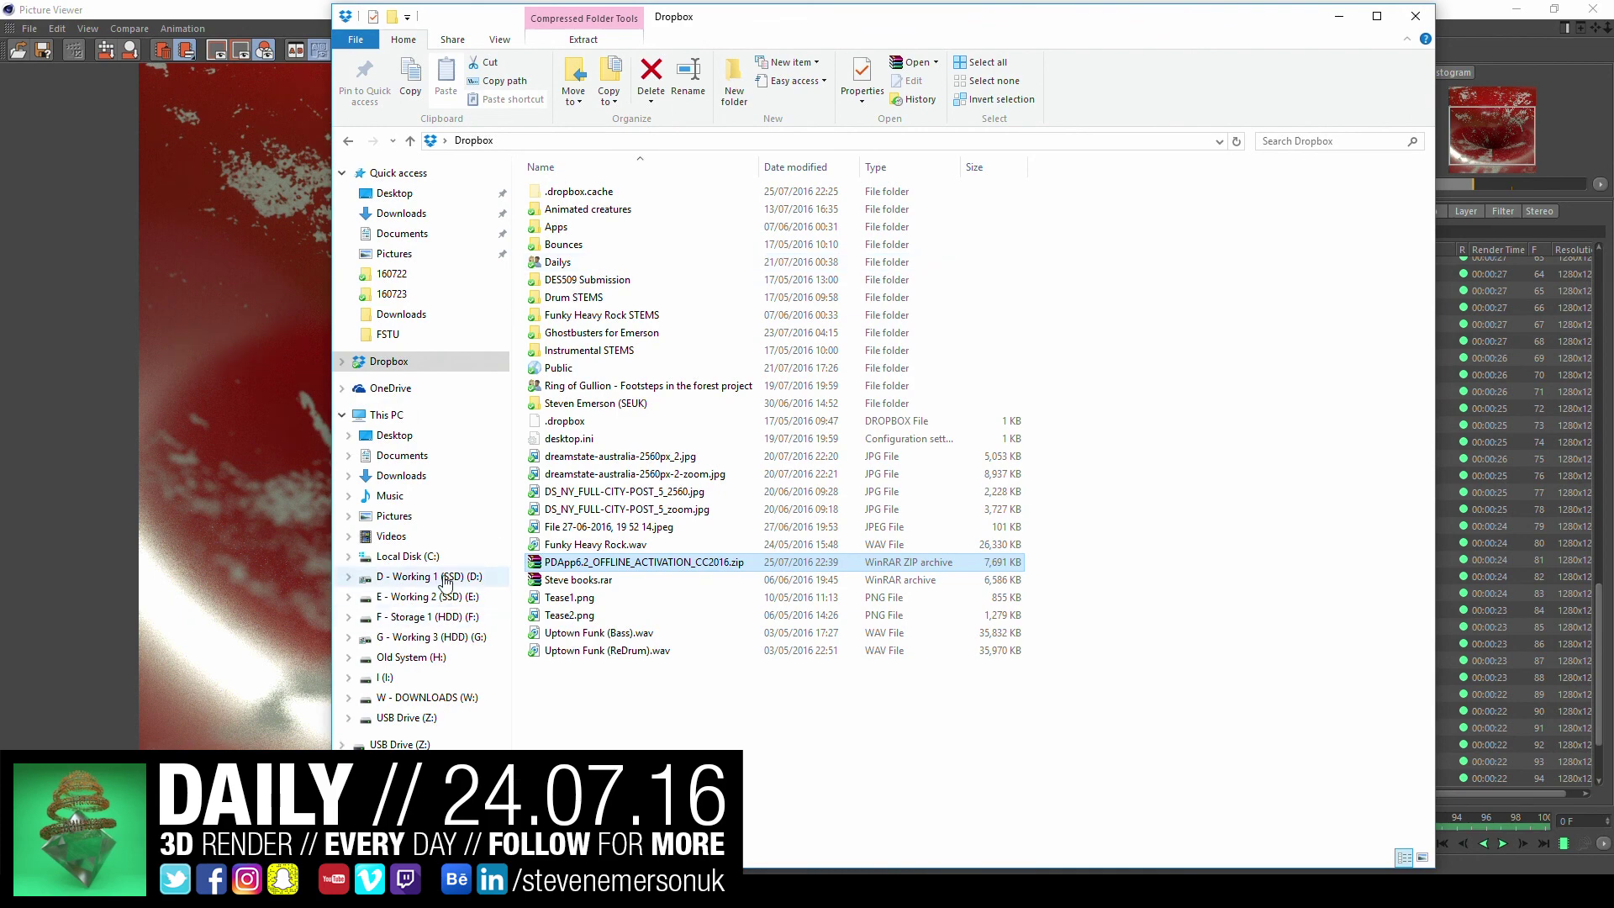
# - Navigate to the Dailys\07\24\export folder on the D - Working 1 drive
pyautogui.click(444, 580)
pyautogui.doubleClick(631, 370)
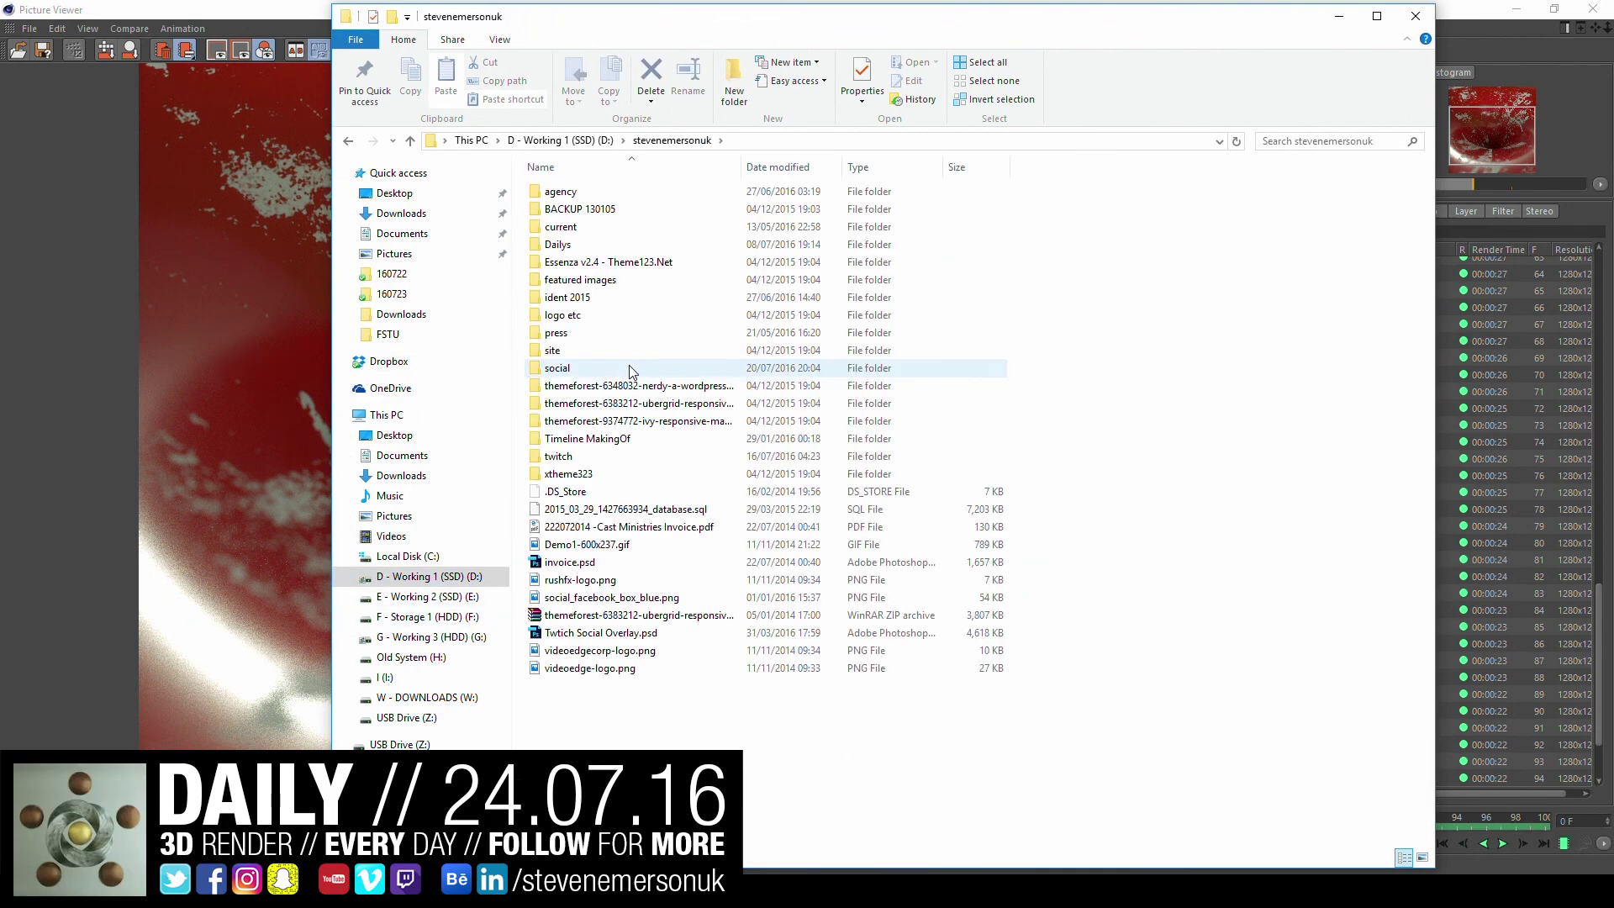
pyautogui.doubleClick(624, 245)
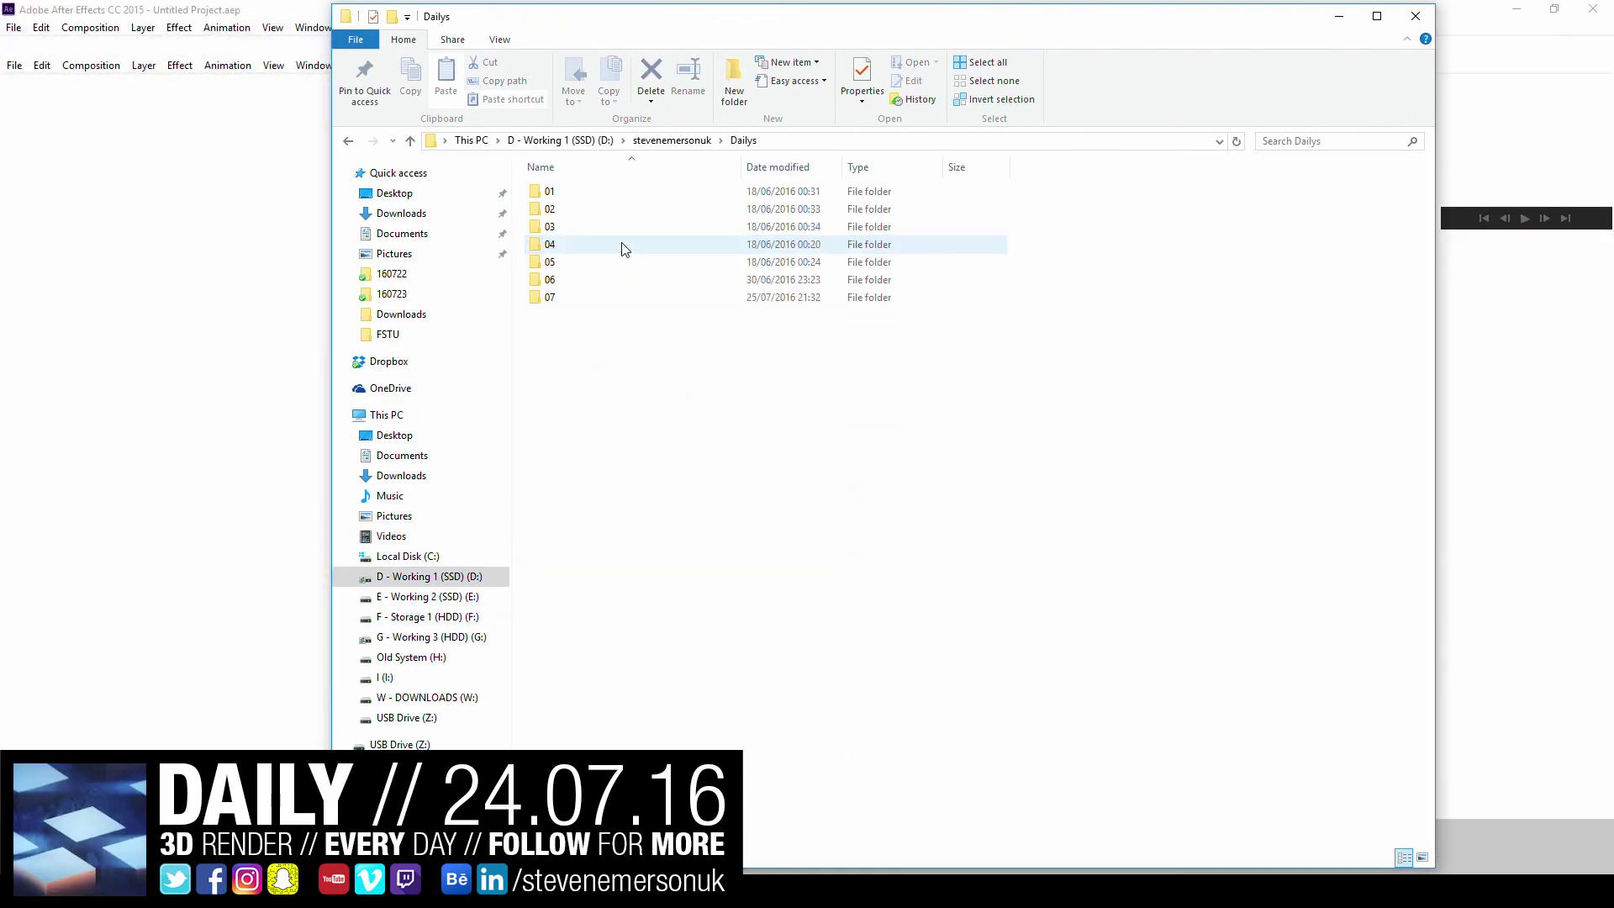
pyautogui.doubleClick(591, 297)
pyautogui.doubleClick(548, 597)
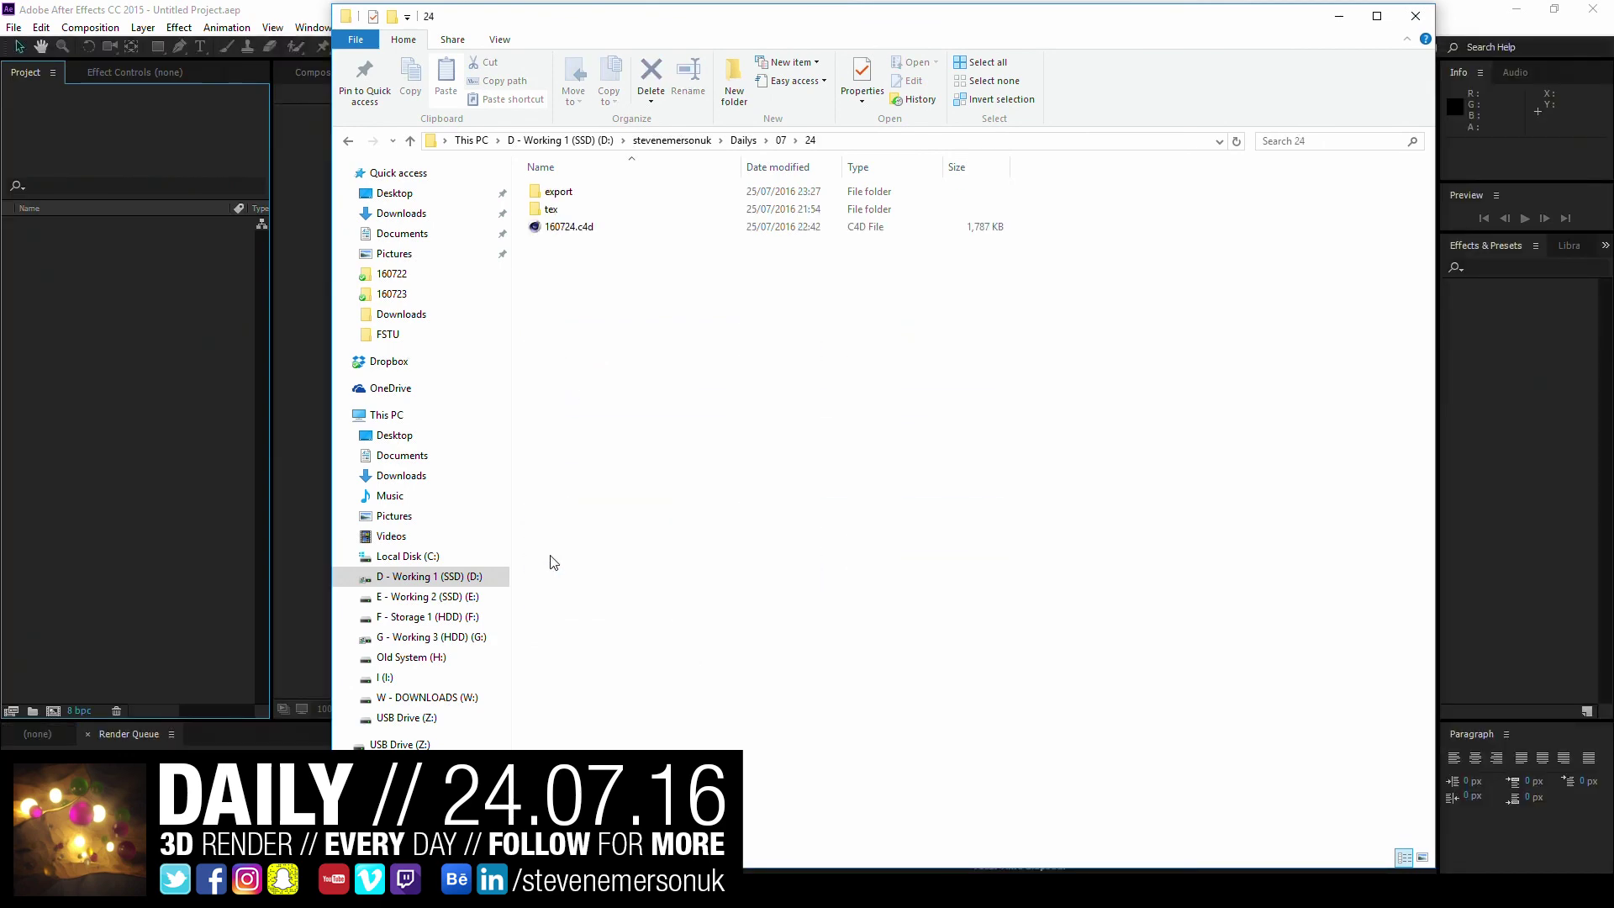
pyautogui.doubleClick(557, 192)
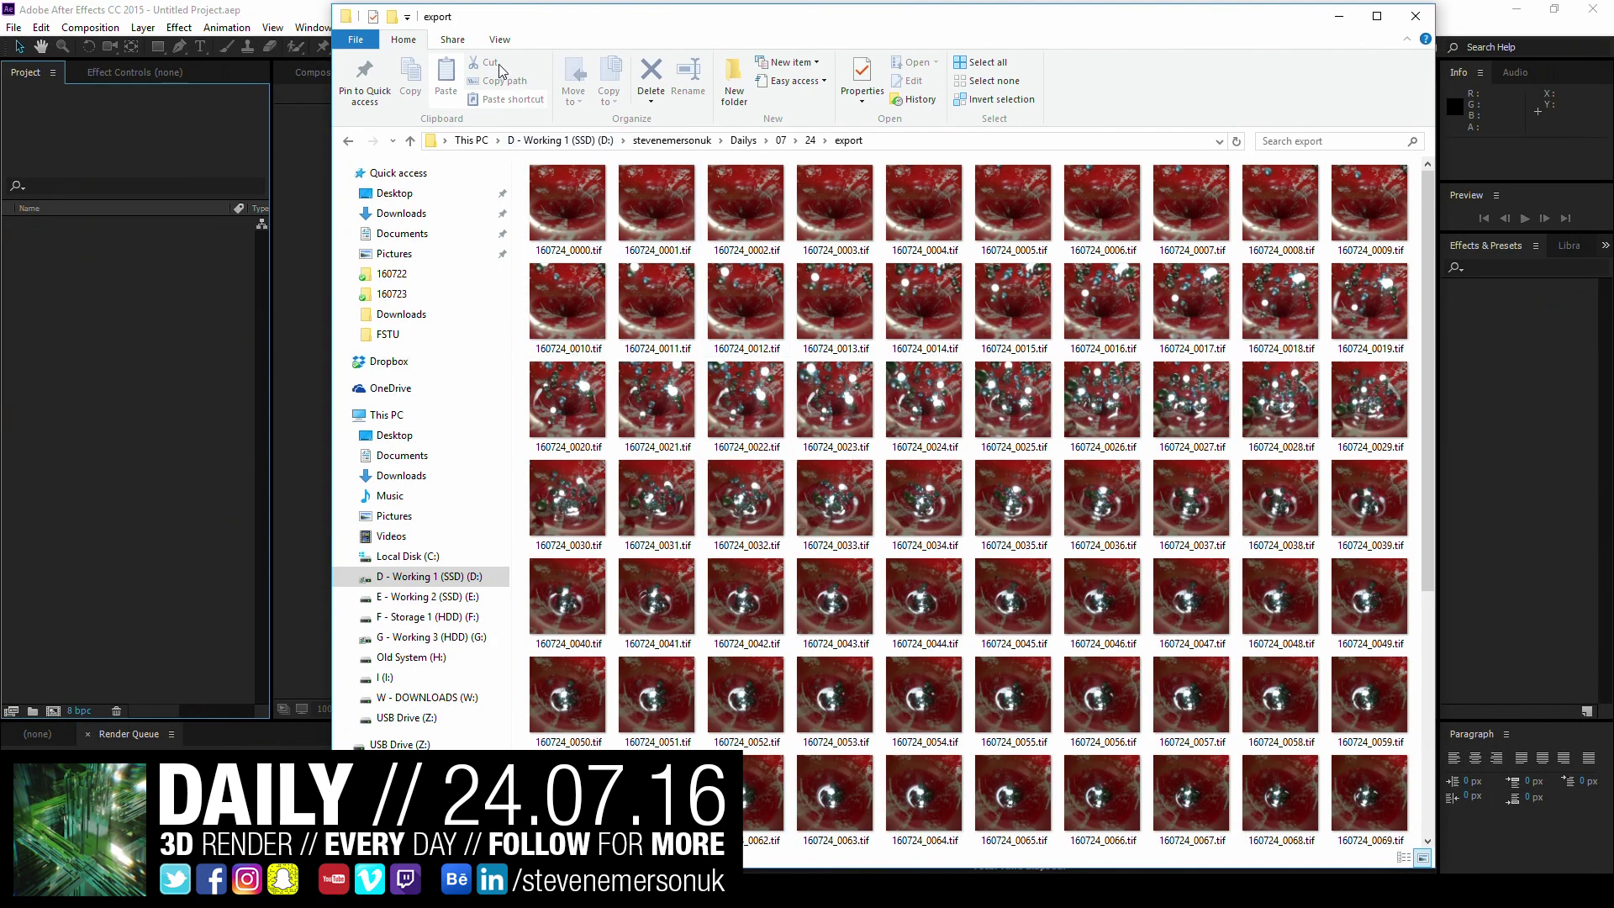
# - Switch the folder to Details view and delete the last TIF file in the list
pyautogui.click(495, 40)
pyautogui.click(730, 84)
pyautogui.scroll(-15, 664, 550)
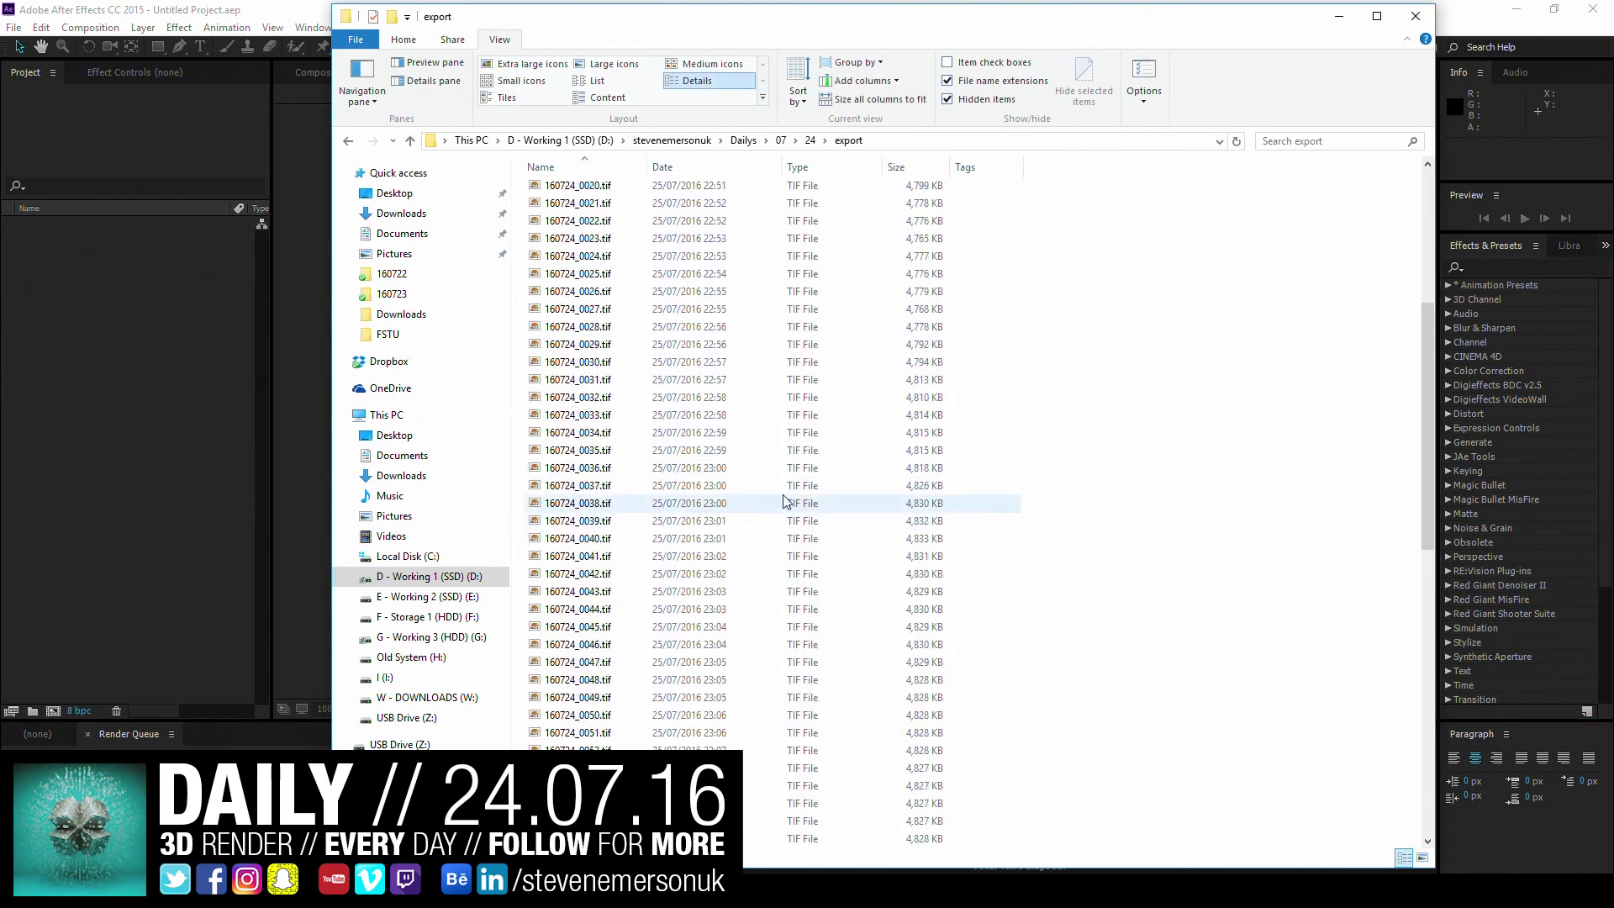
pyautogui.click(655, 839)
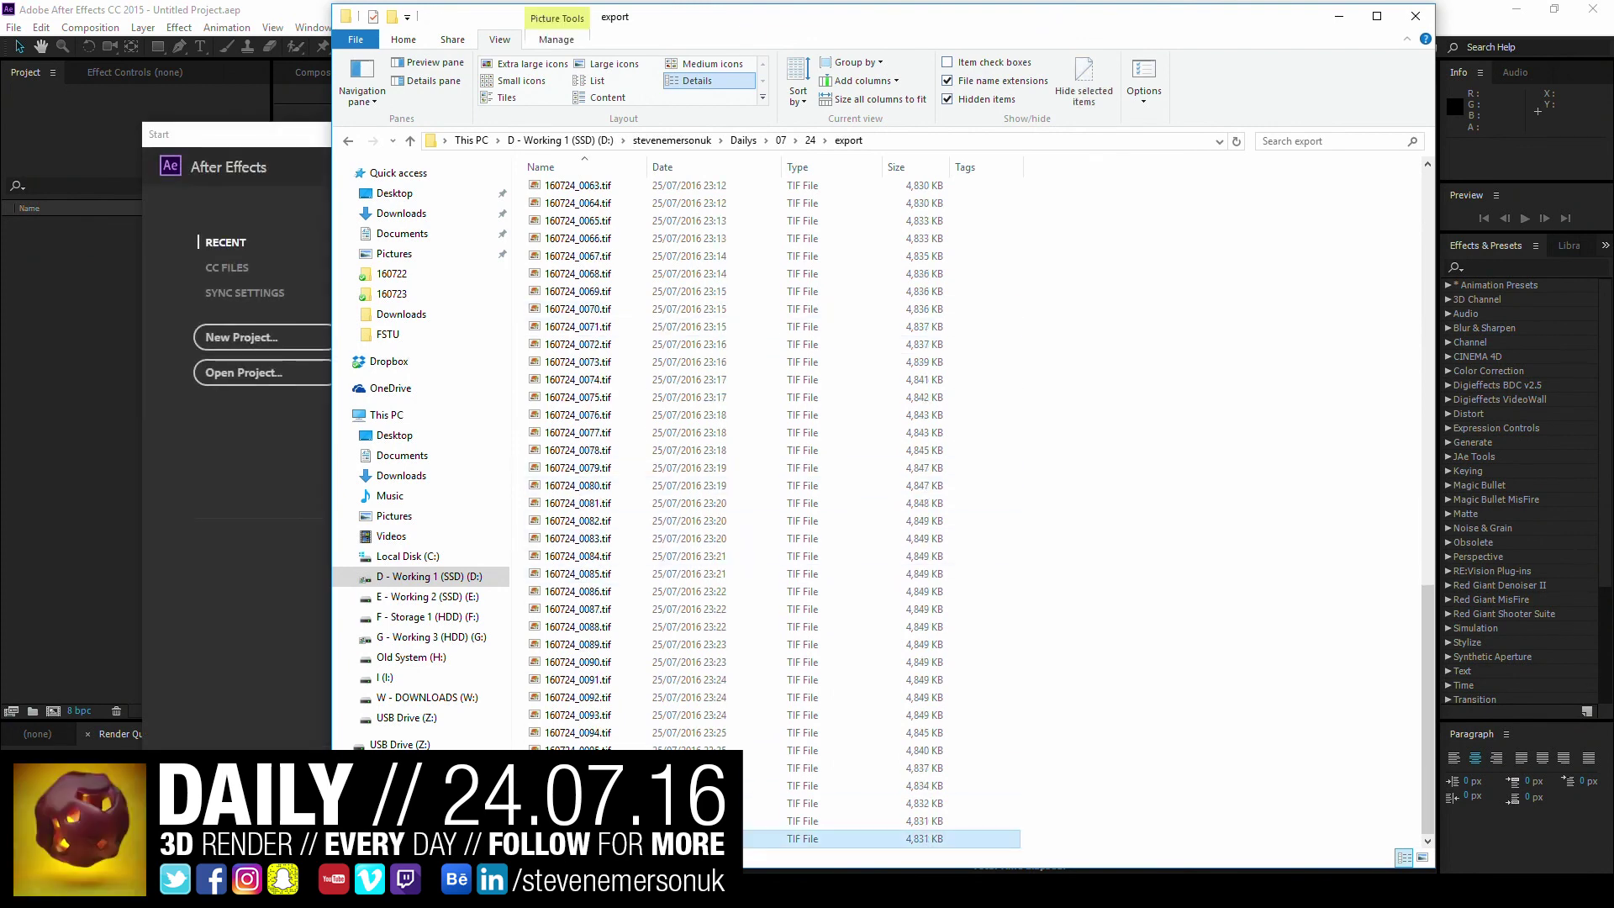
pyautogui.press('Delete')
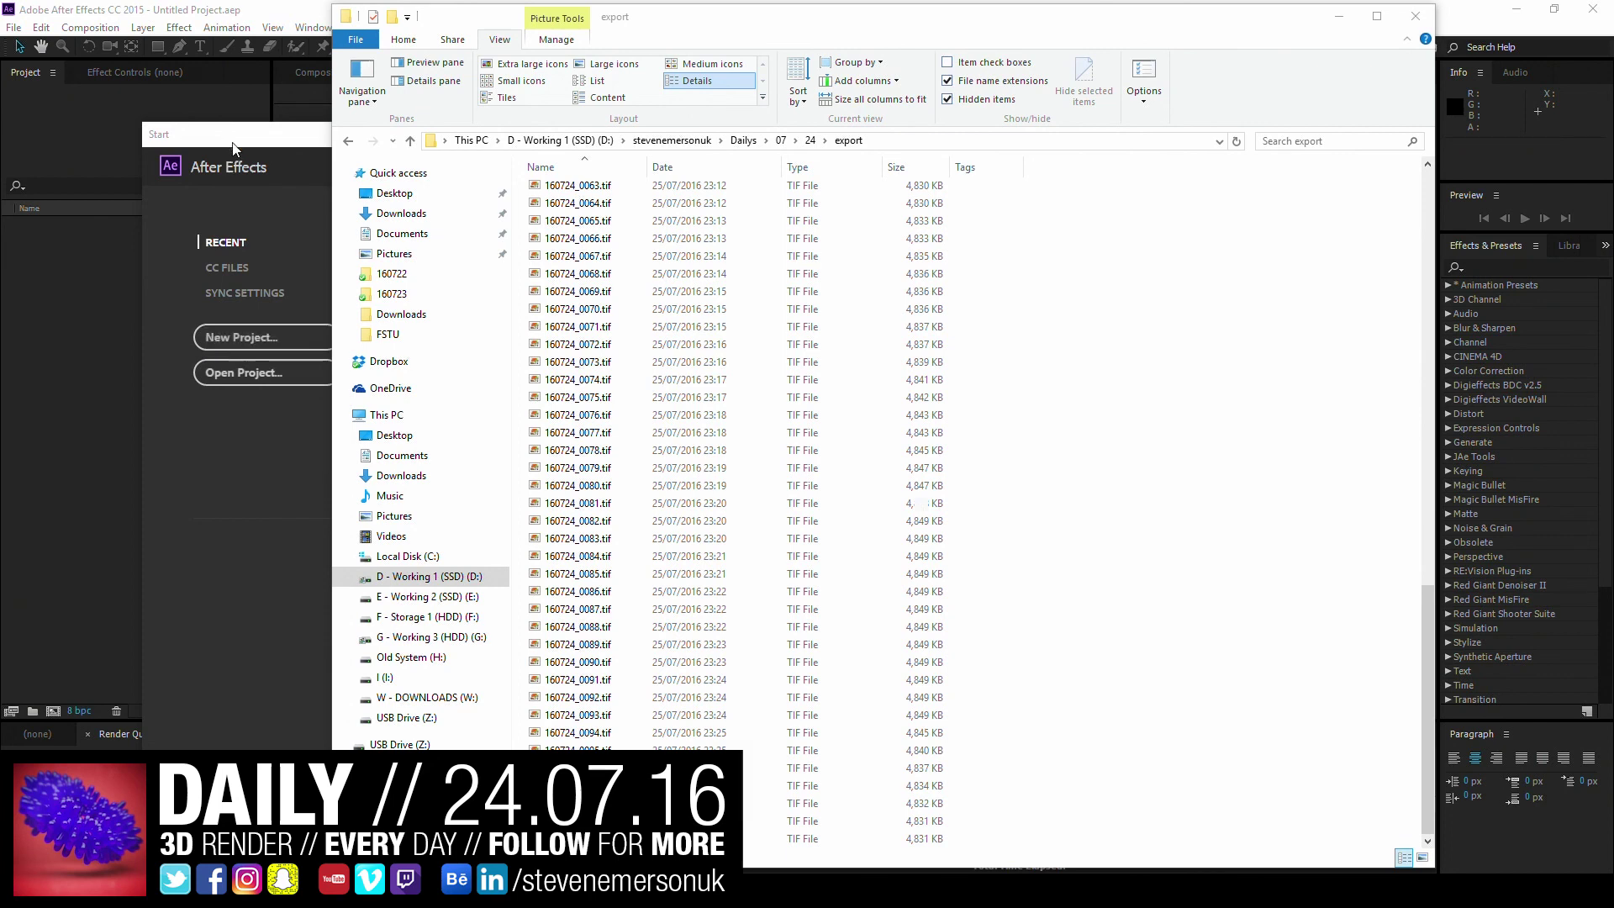
# - Import the 160724 TIF frames from Dailys/07/24/export as a TIFF sequence
pyautogui.doubleClick(160, 353)
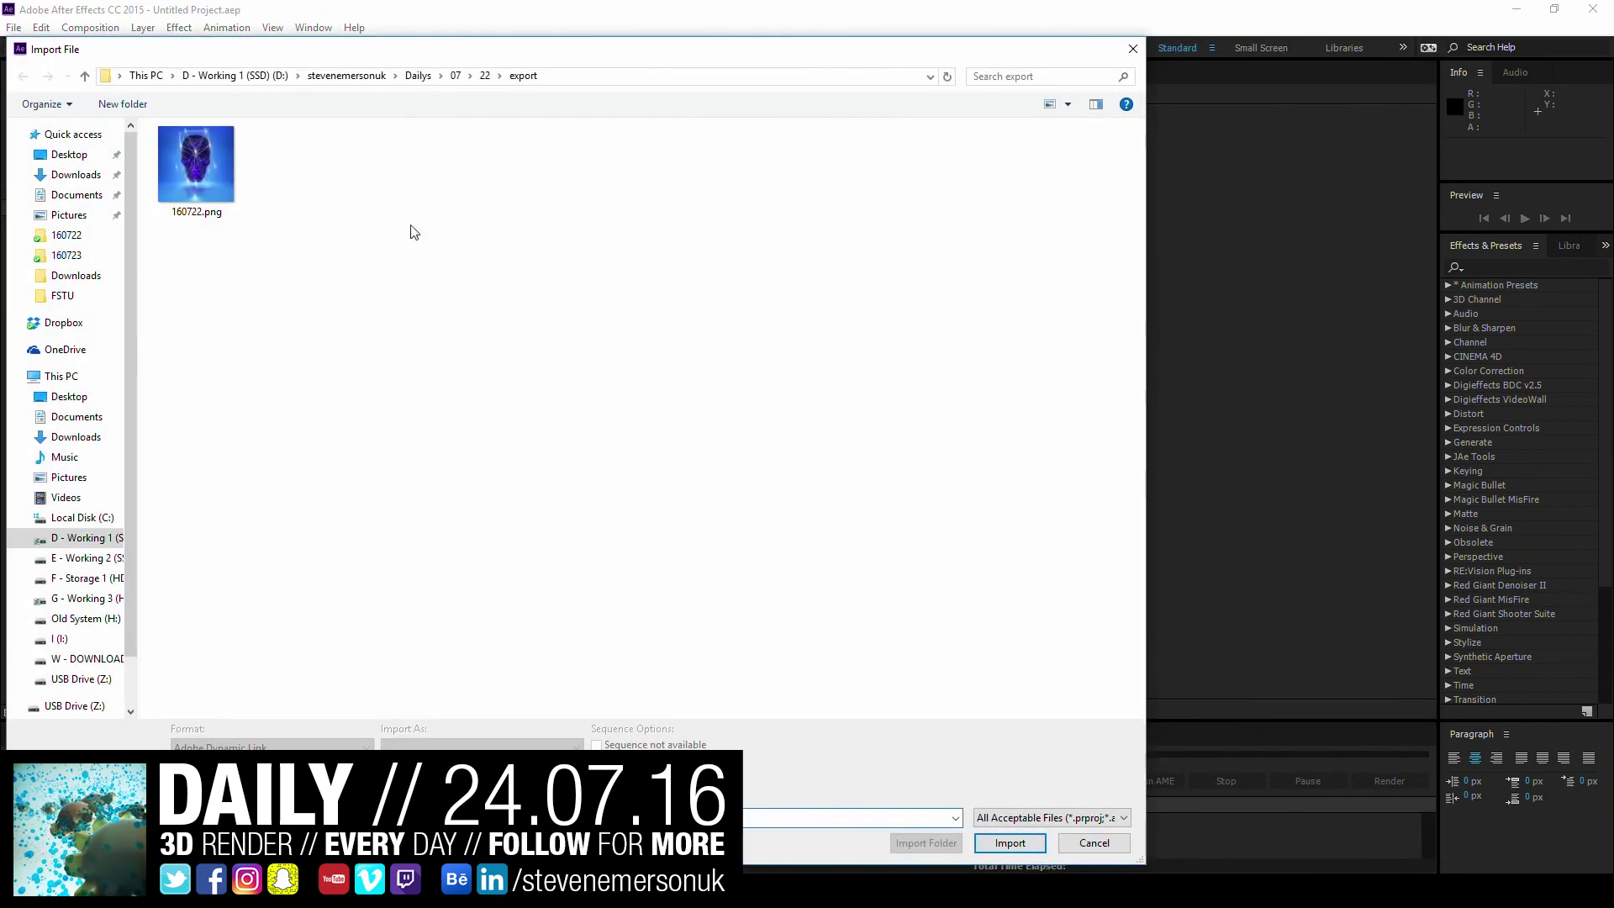
pyautogui.click(455, 75)
pyautogui.click(178, 565)
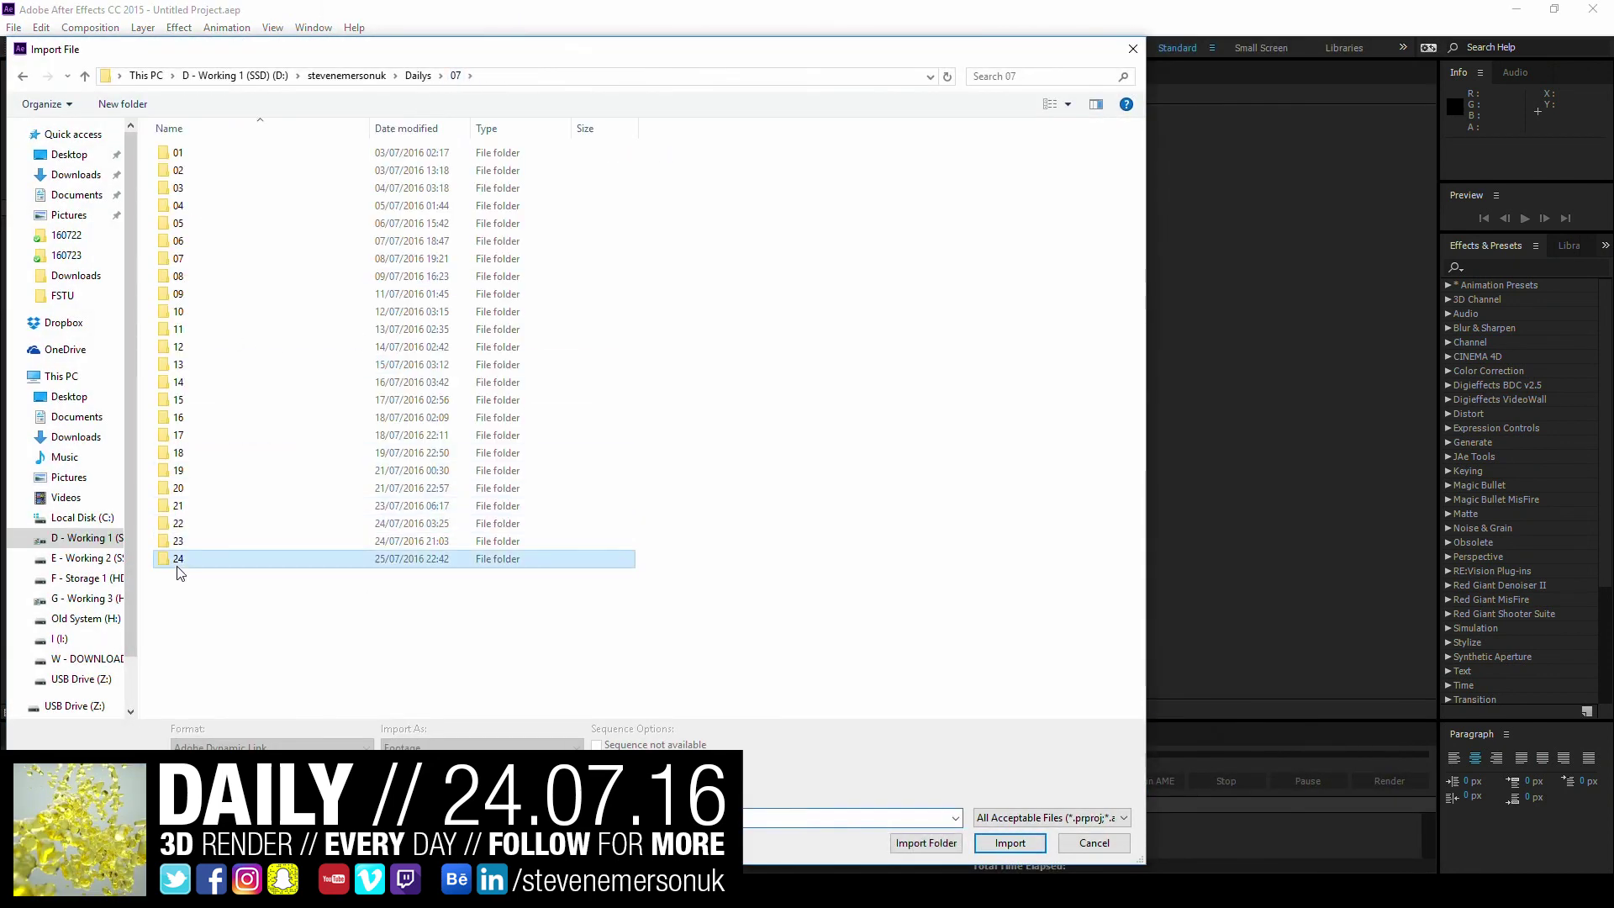
pyautogui.doubleClick(178, 561)
pyautogui.doubleClick(183, 154)
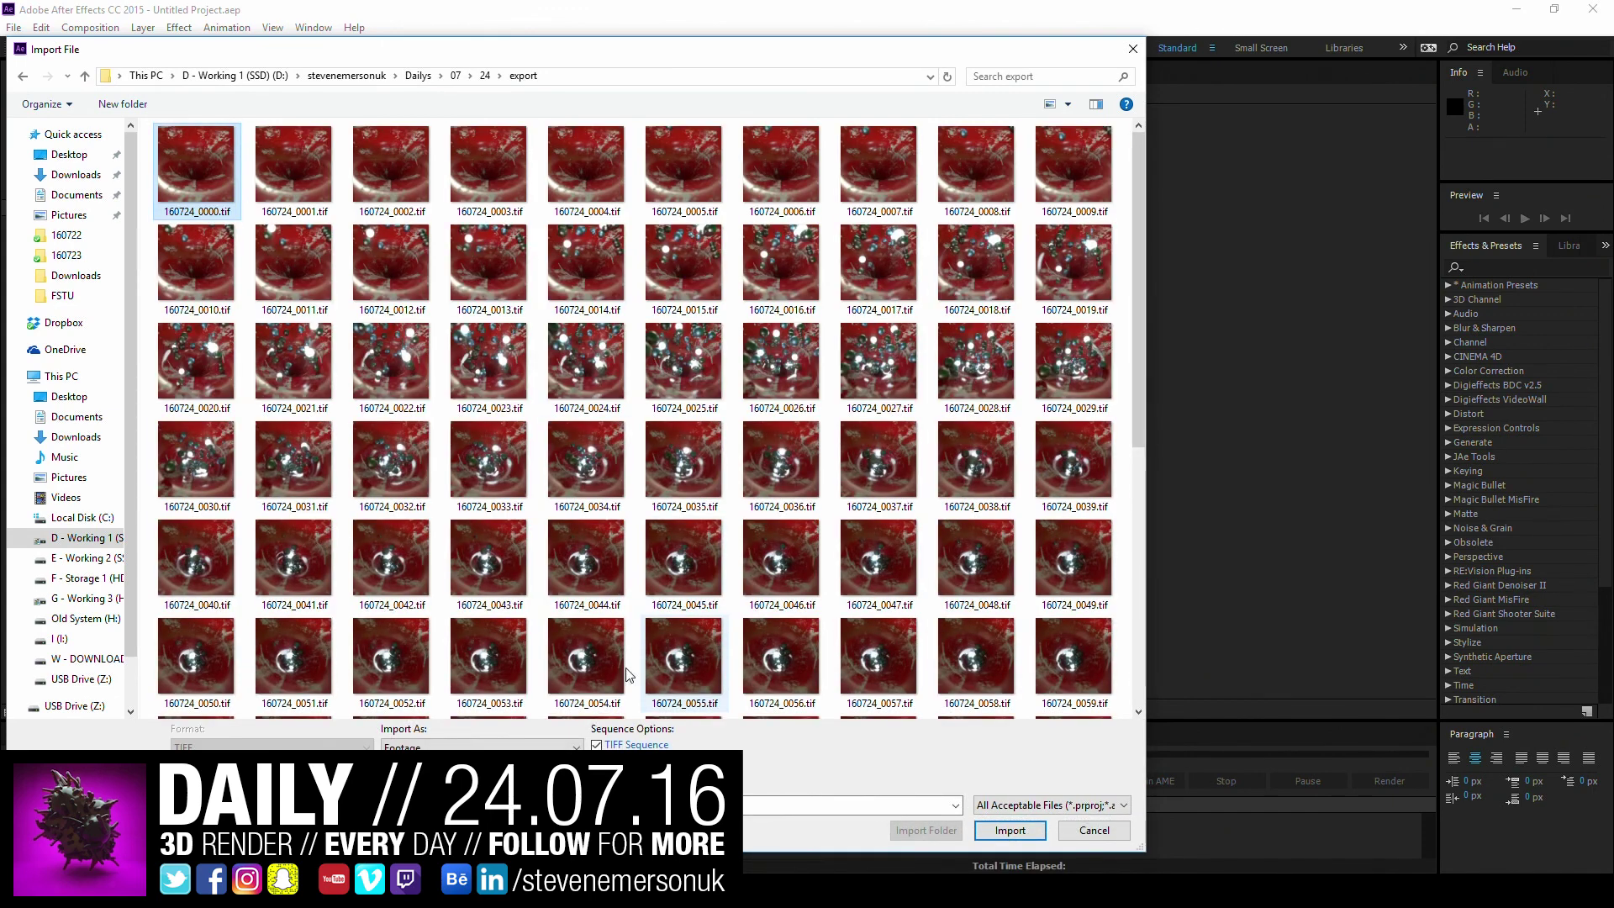
pyautogui.click(185, 160)
pyautogui.click(1000, 837)
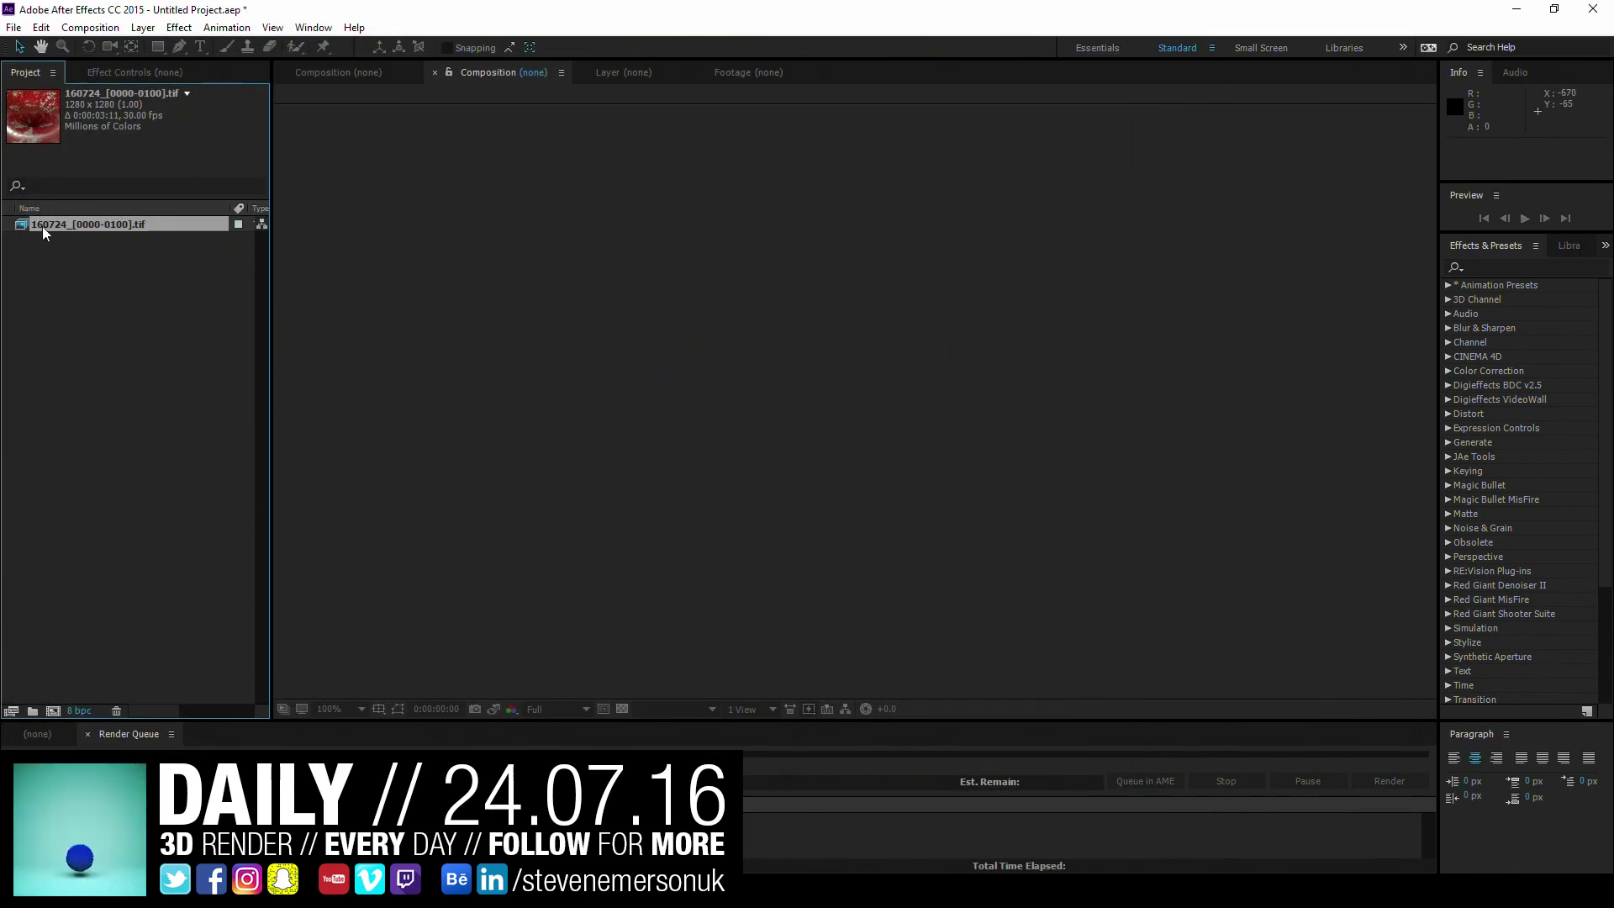
# - Create the 160724 composition from the sequence at 16 bpc and scrub through it at 50% zoom
pyautogui.moveTo(42, 226); pyautogui.dragTo(56, 712)
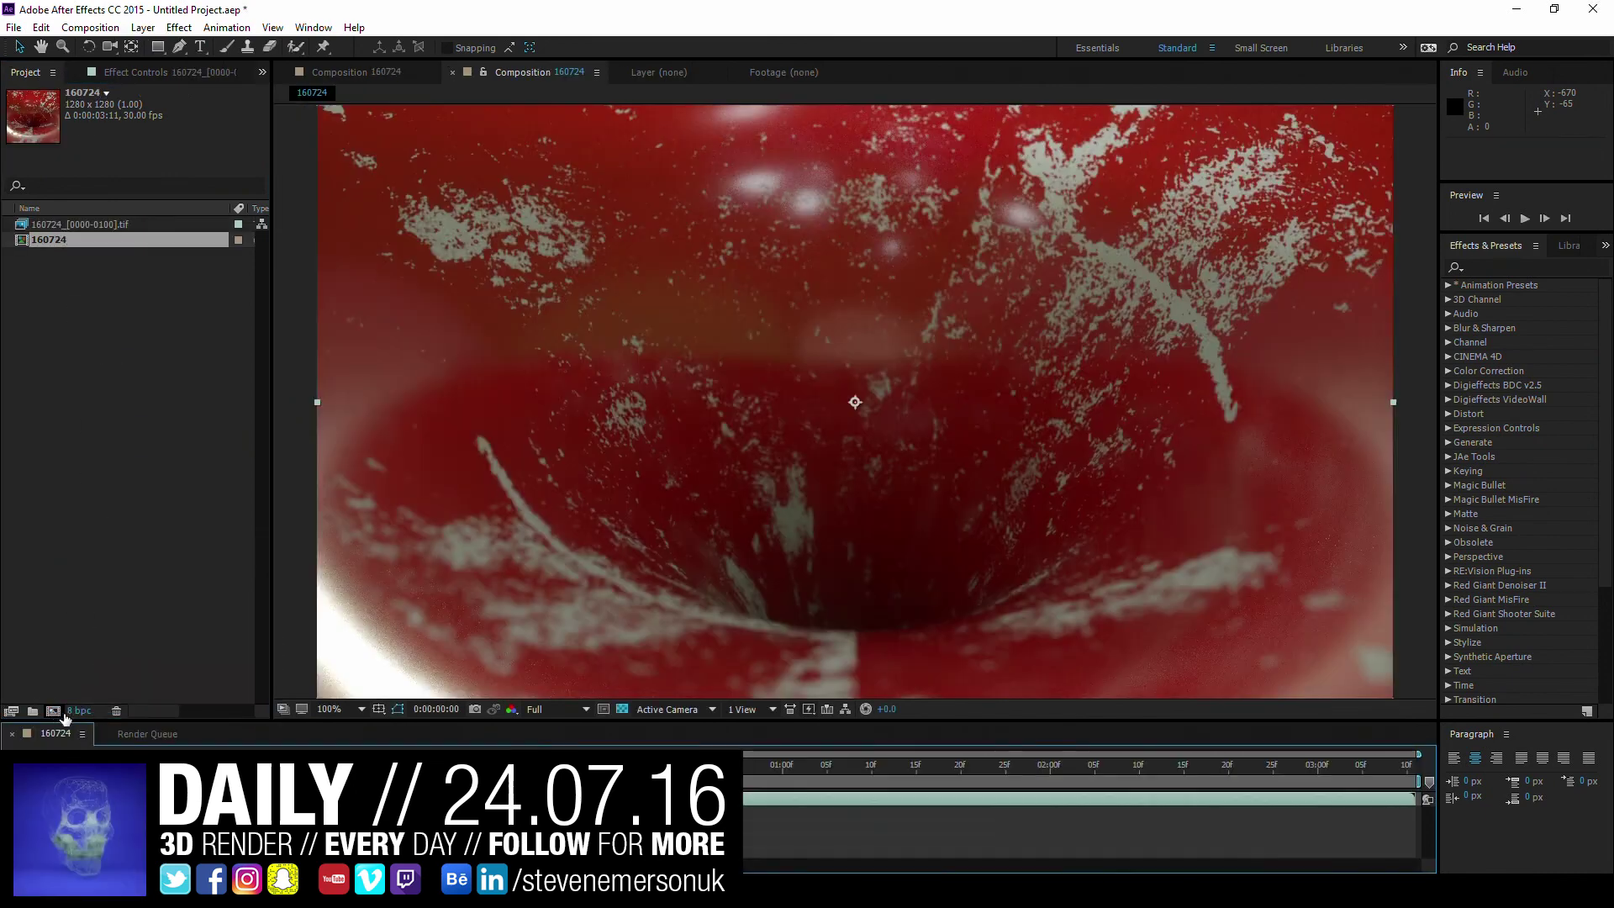
pyautogui.keyDown('alt'); pyautogui.click(79, 712); pyautogui.keyUp('alt')
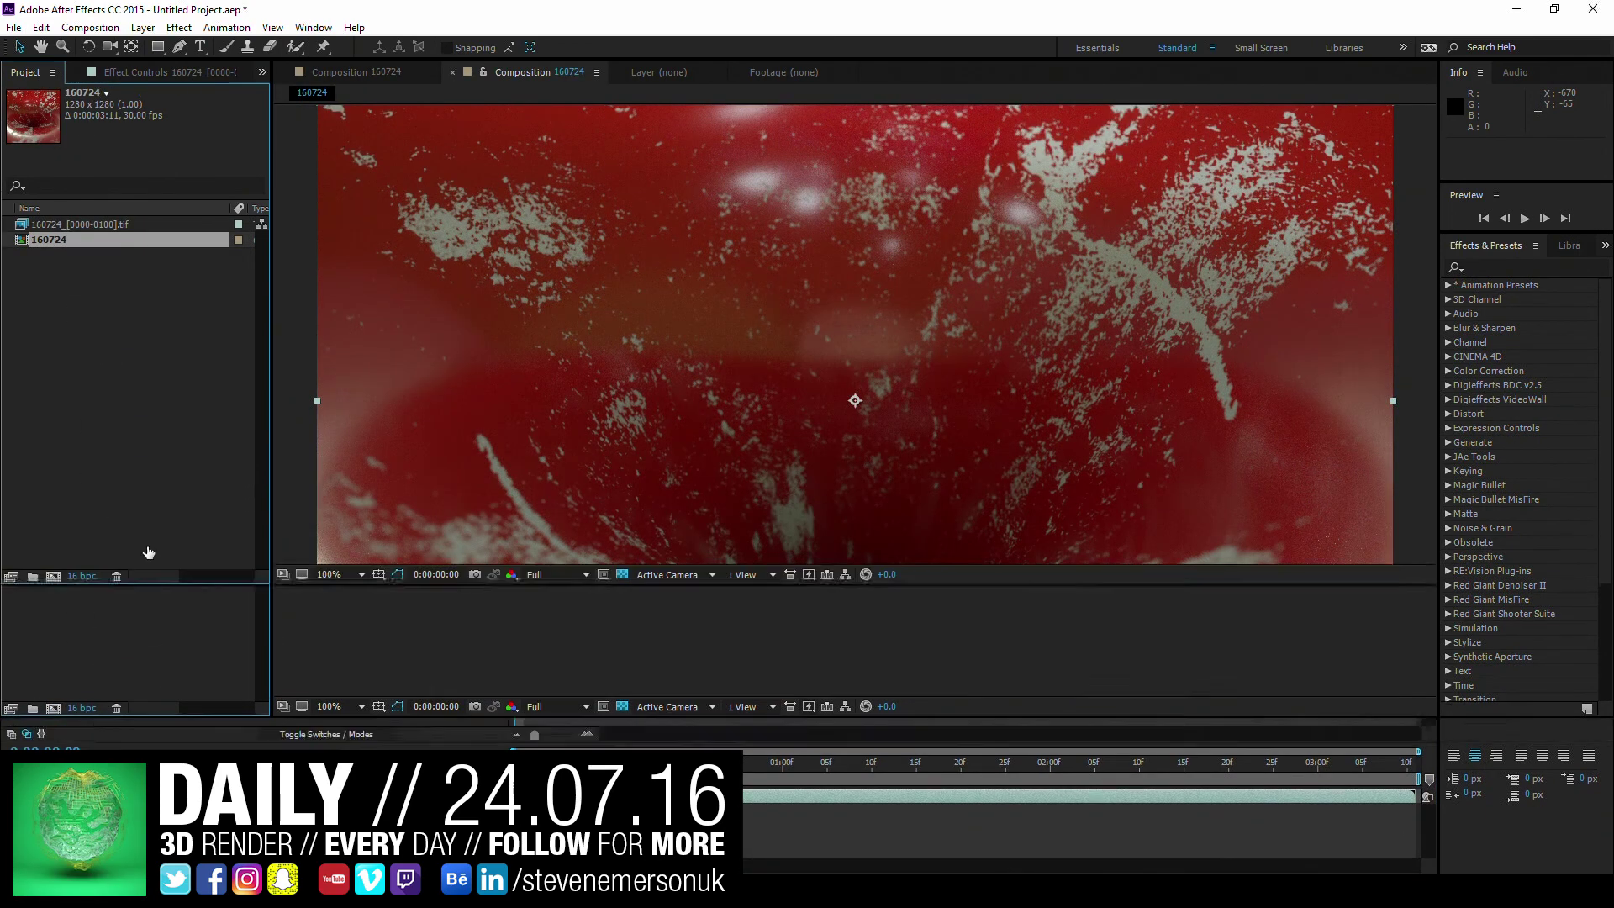
pyautogui.moveTo(139, 720); pyautogui.dragTo(149, 542)
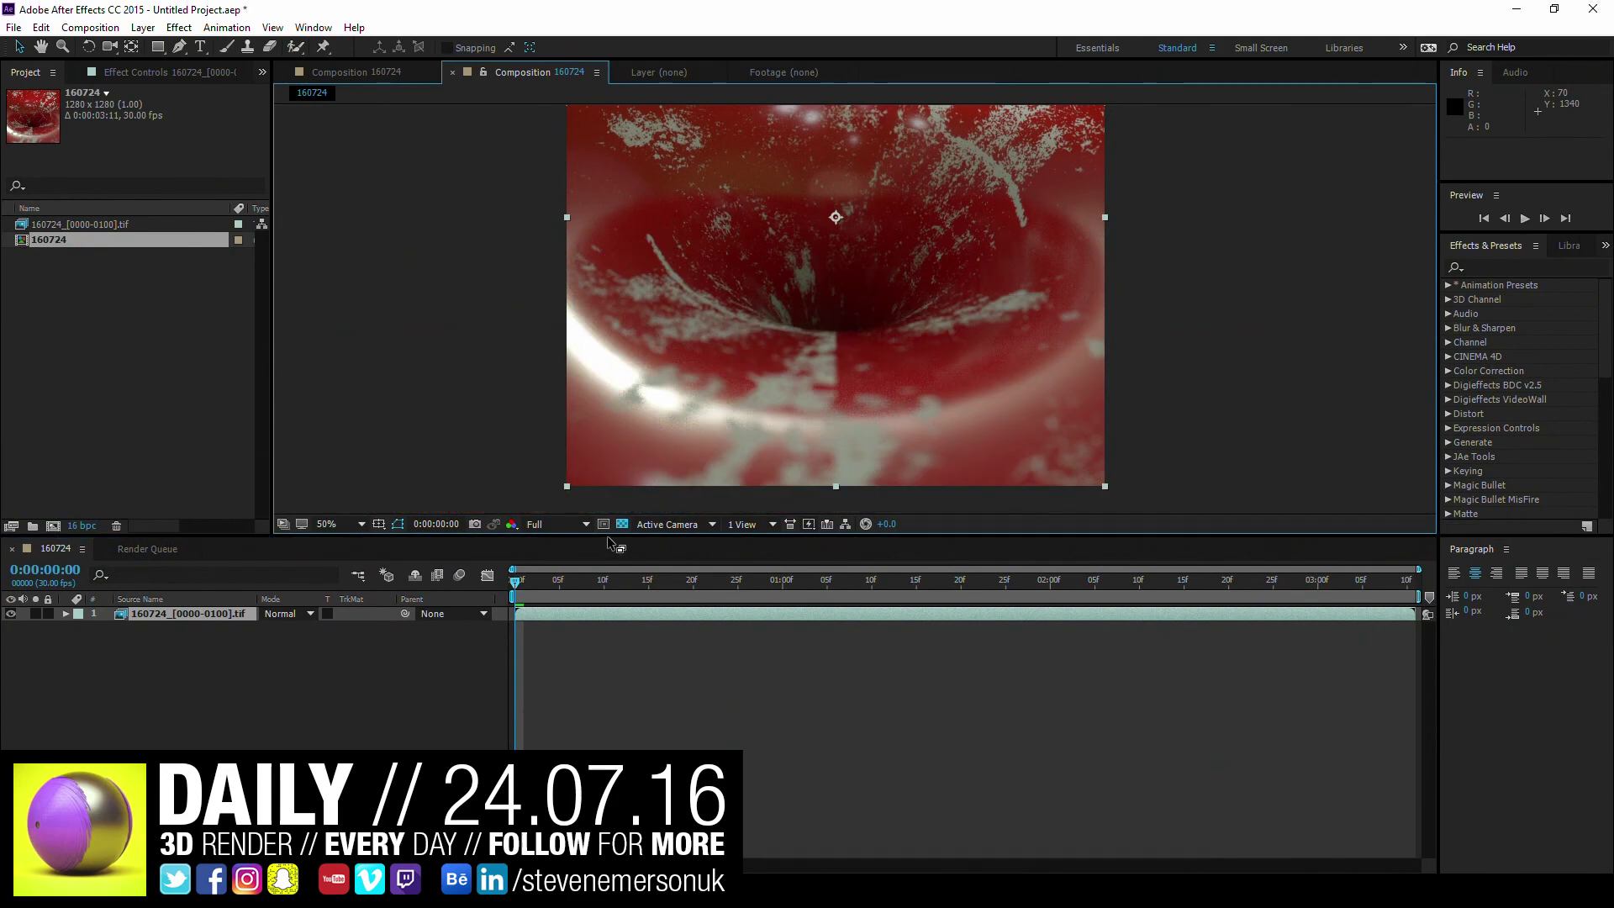
pyautogui.click(560, 581)
pyautogui.moveTo(577, 590); pyautogui.dragTo(1406, 582)
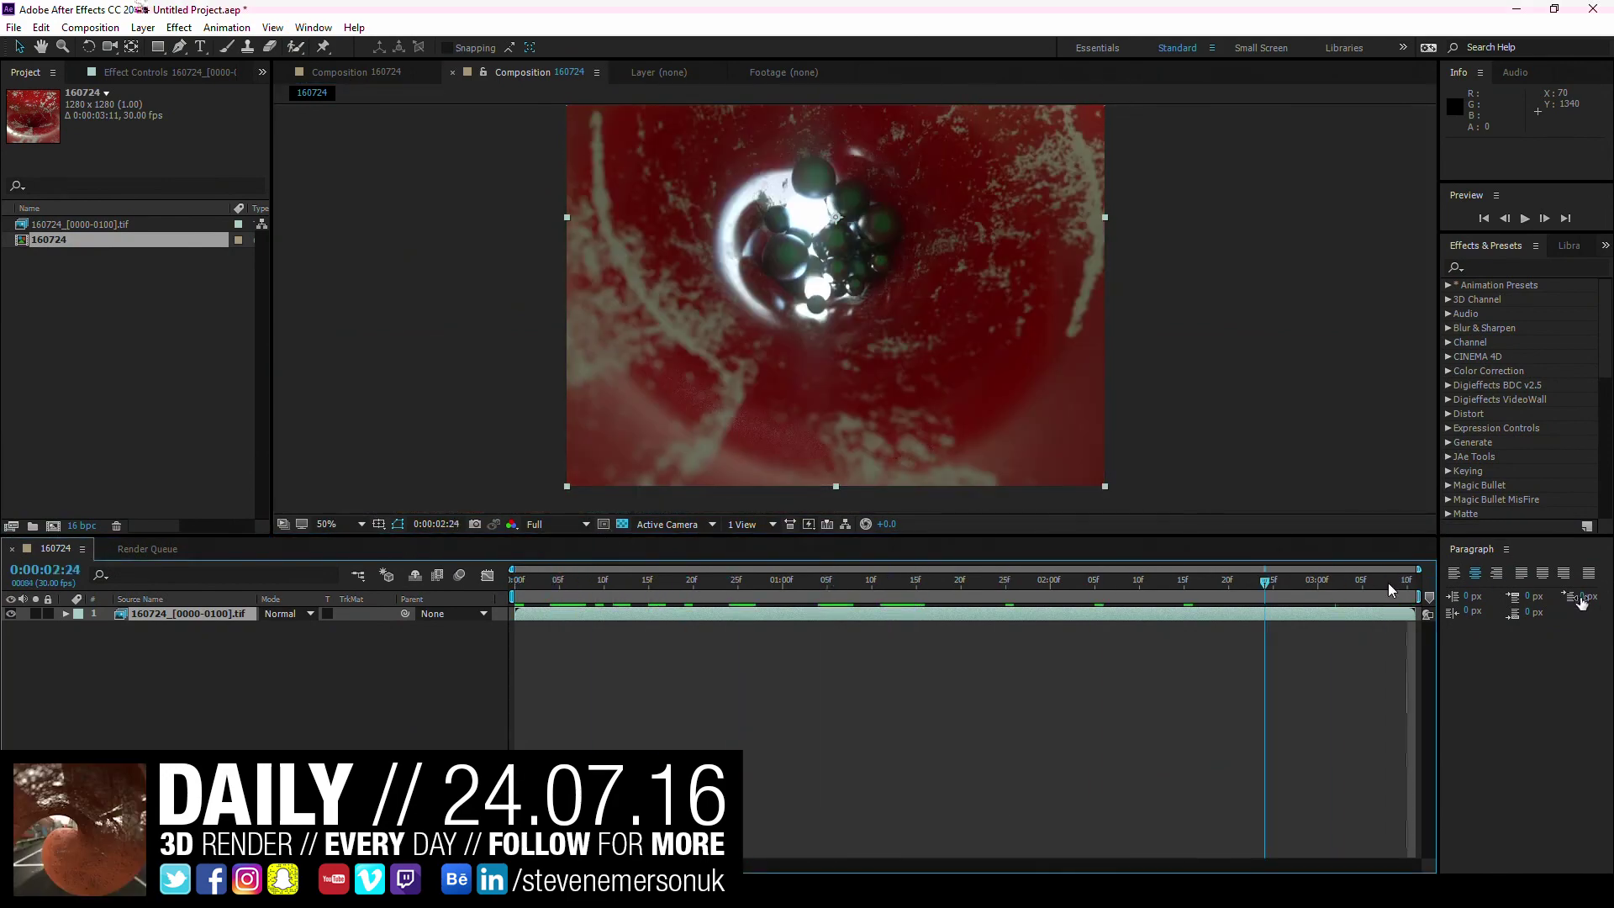
pyautogui.click(907, 580)
# - Preview the vortex sequence and look over the composition options with the footage layer selected
pyautogui.press('space')
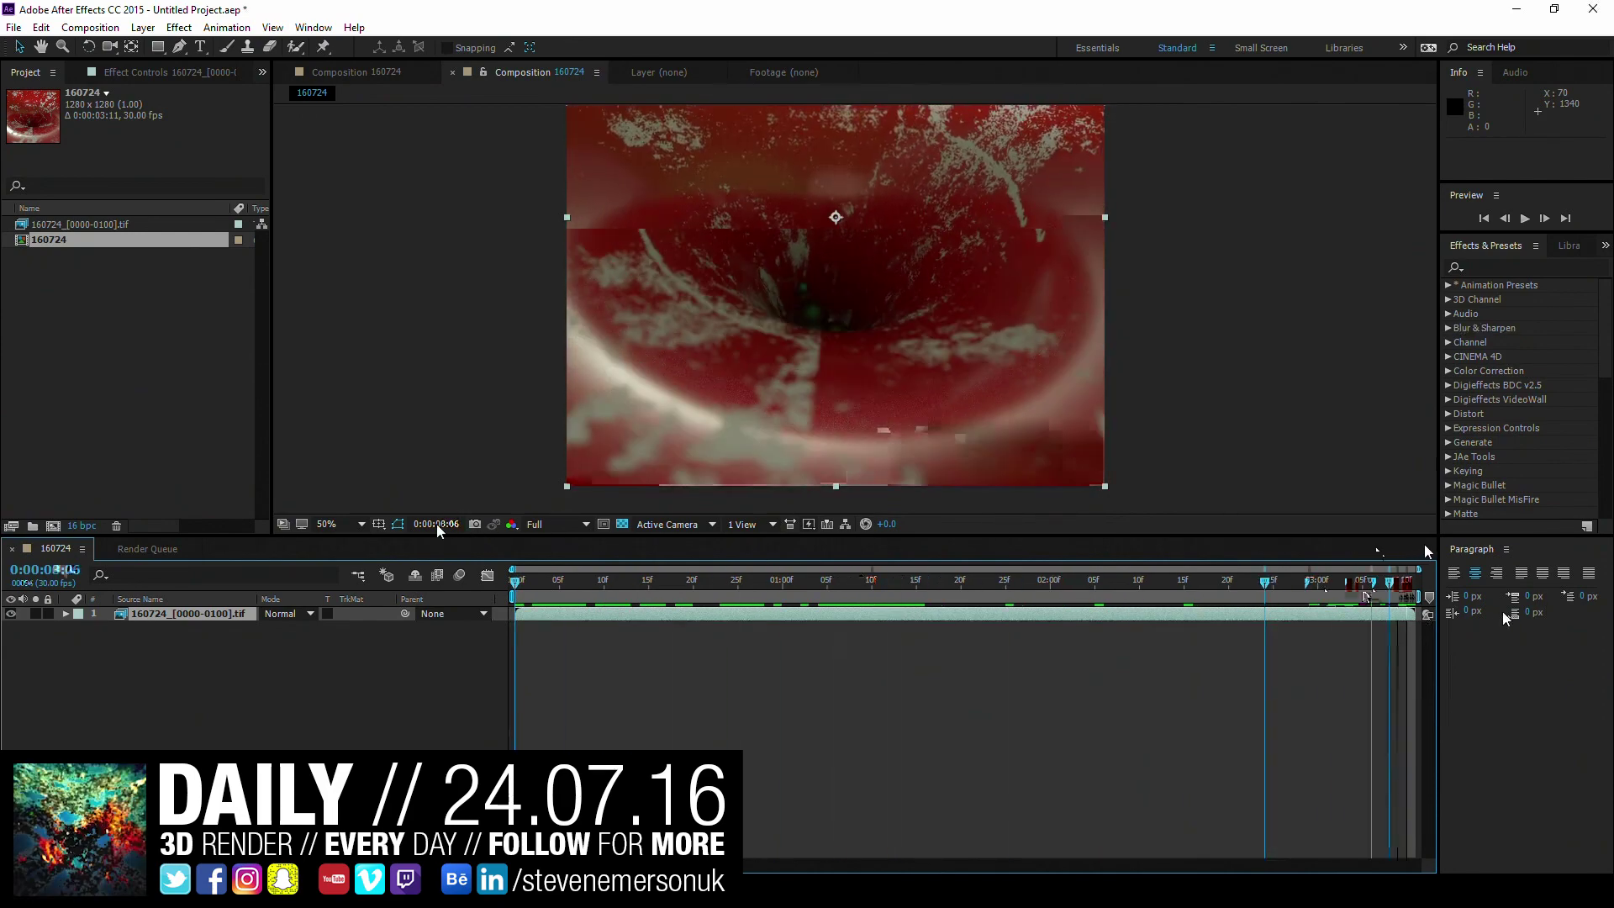
pyautogui.click(318, 648)
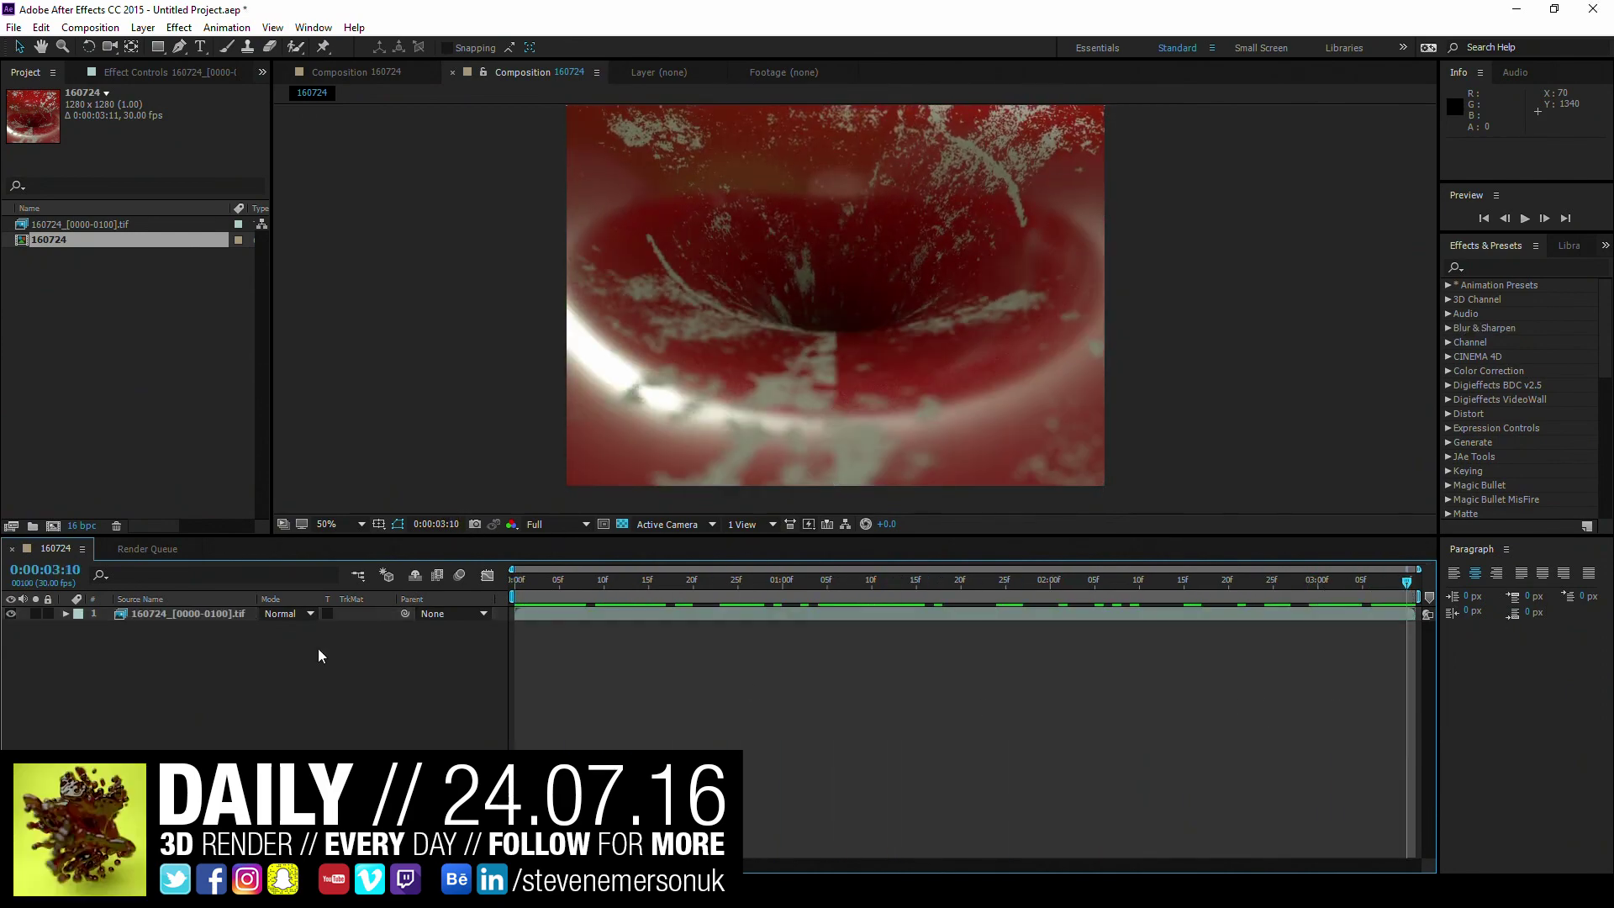
pyautogui.click(86, 27)
pyautogui.click(174, 618)
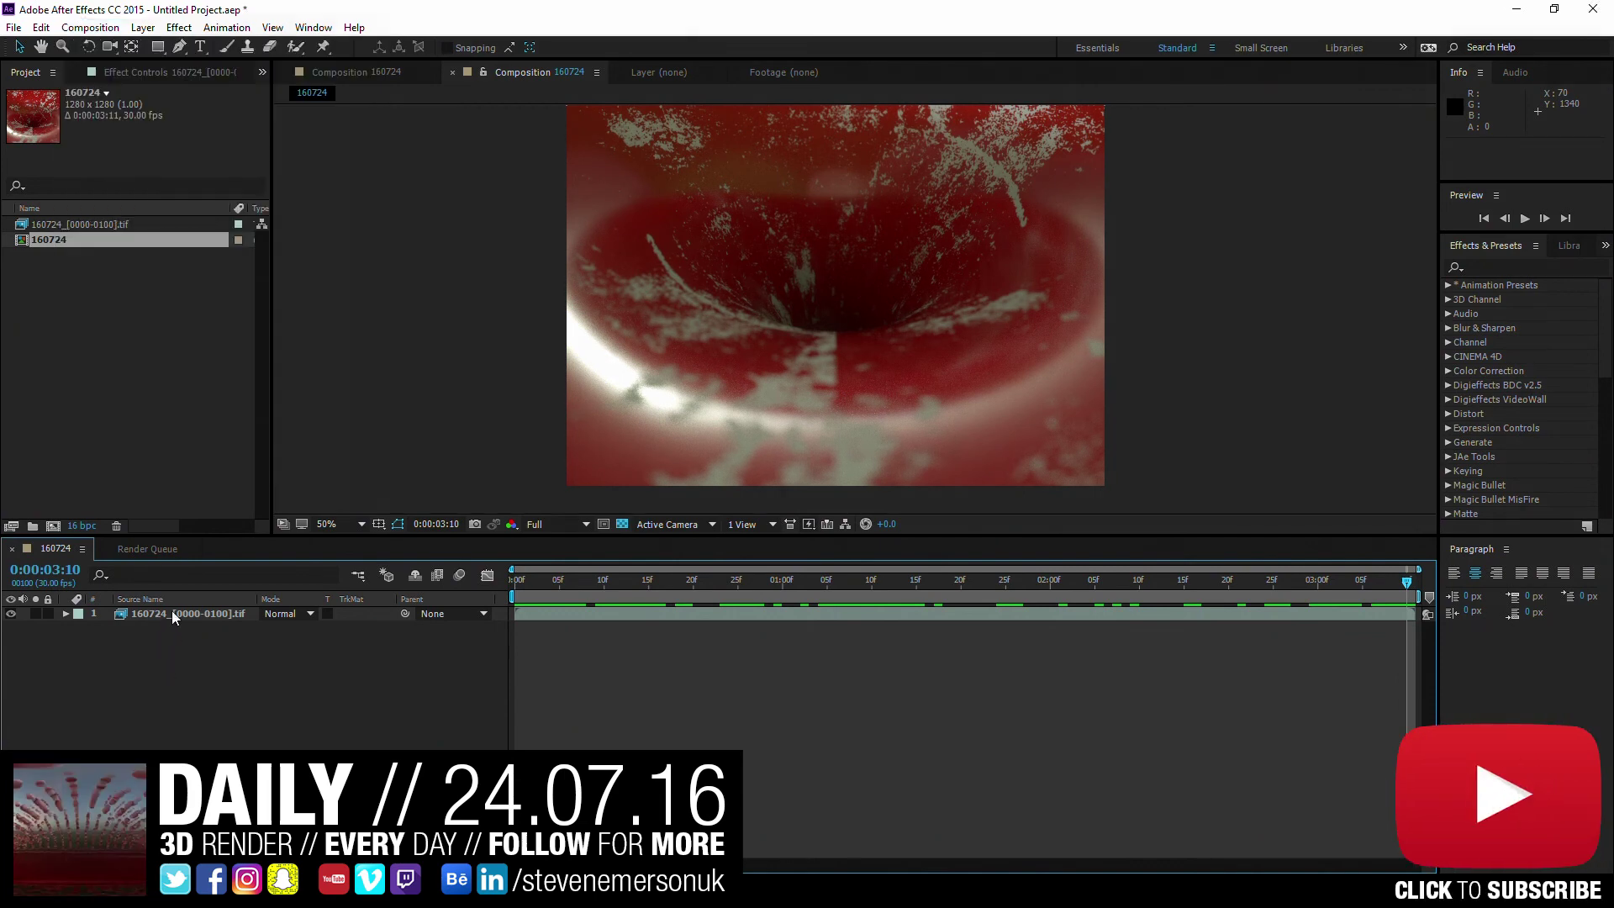
pyautogui.press('Return')
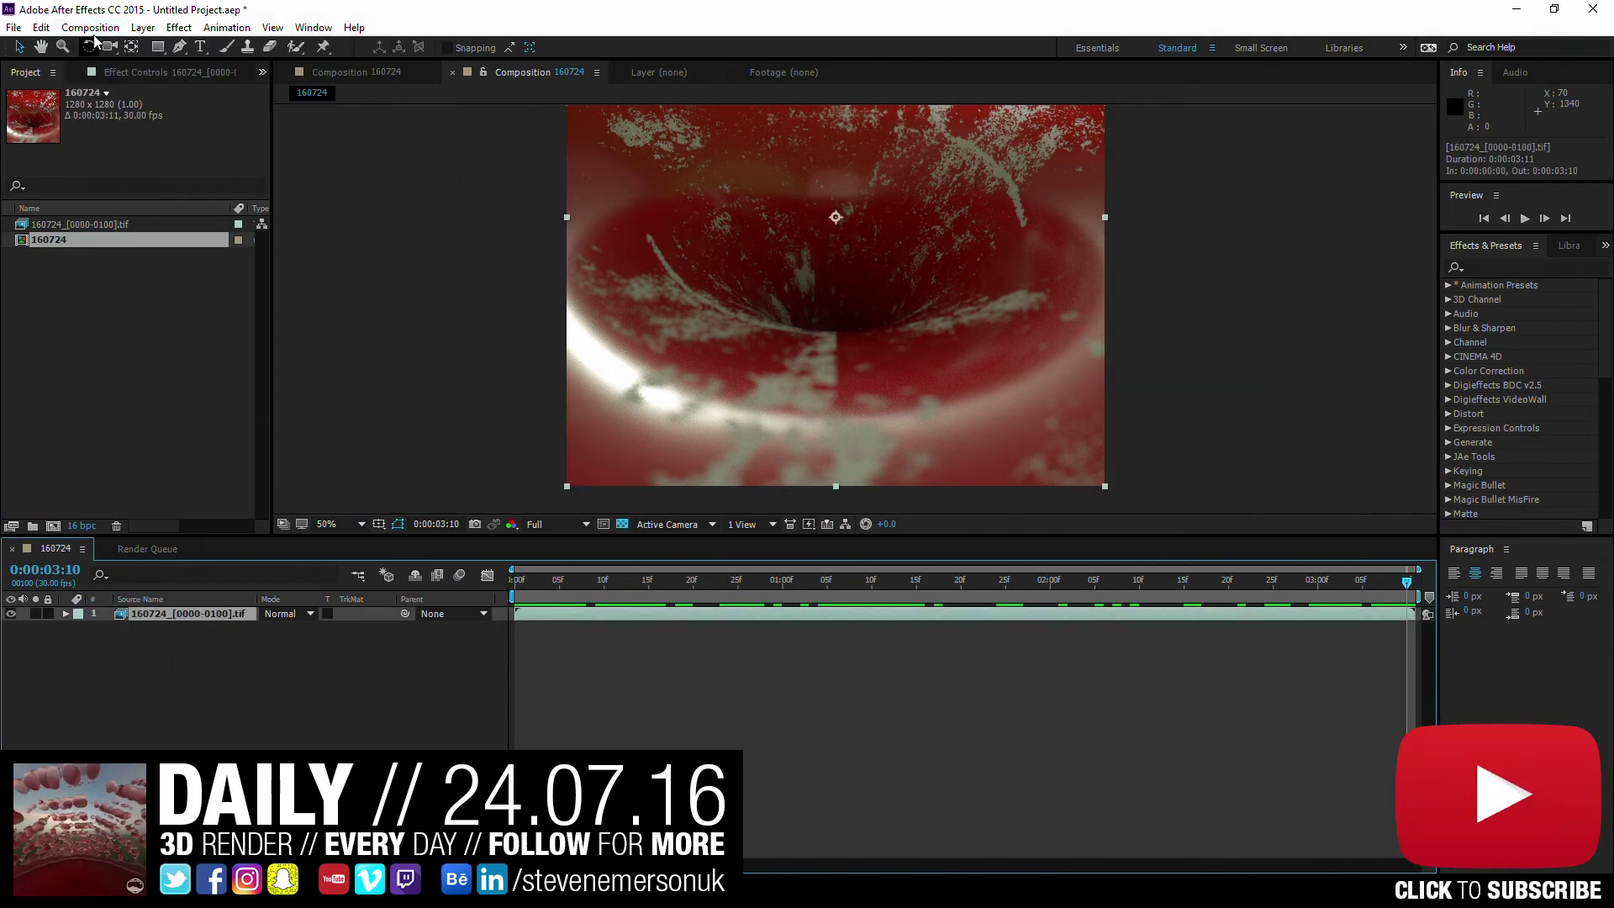
pyautogui.click(90, 28)
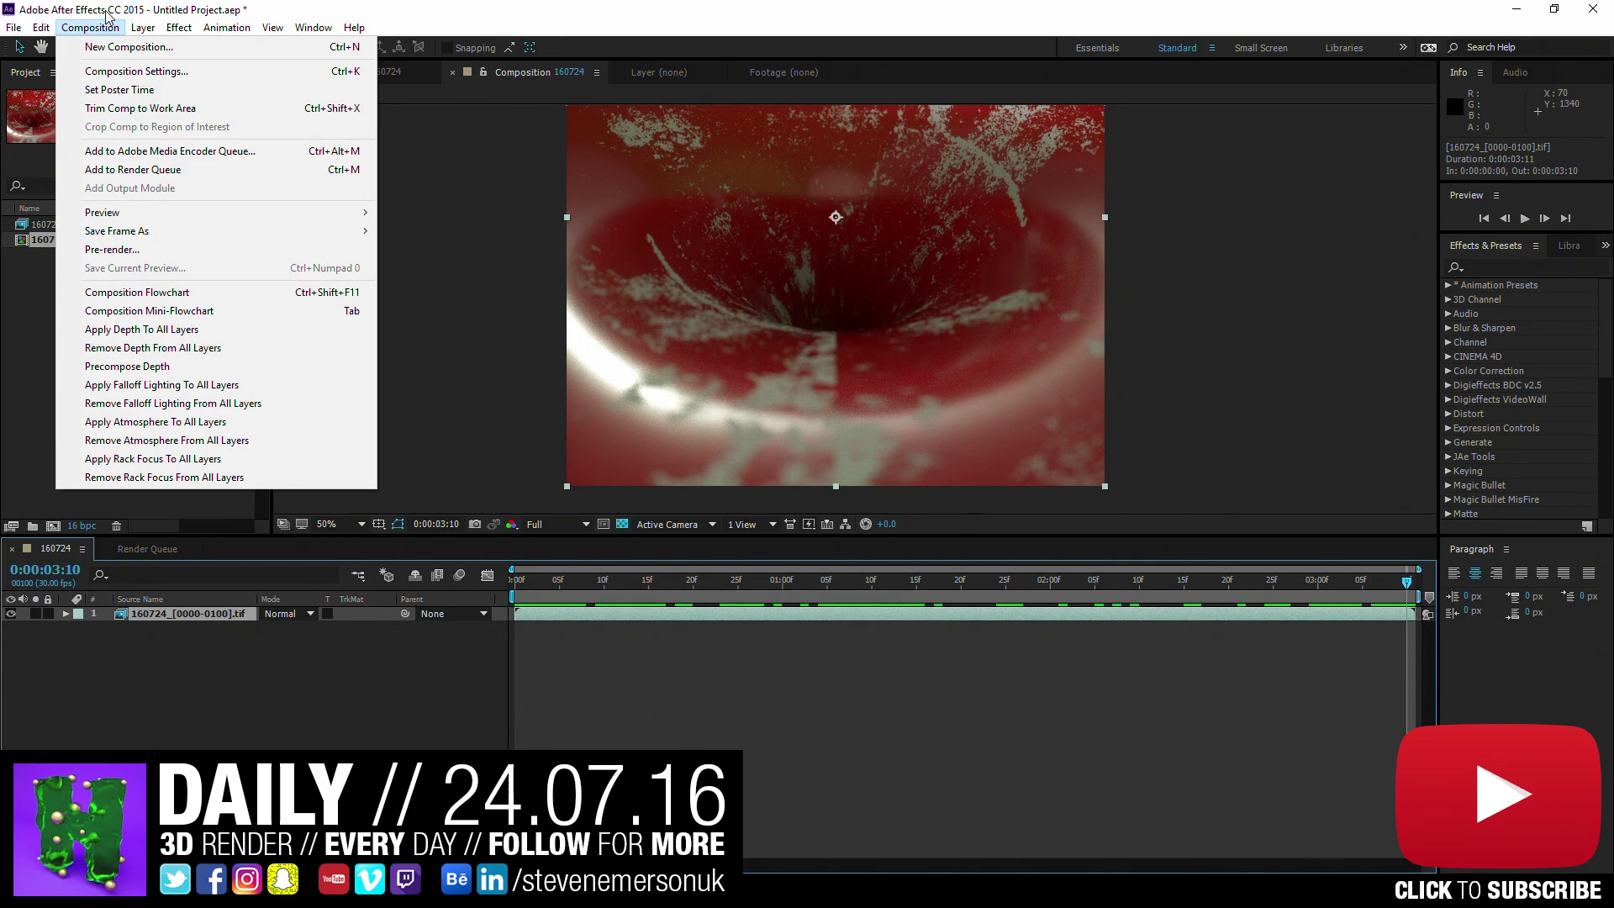
# - Duplicate the footage layer and freeze the top copy on frame 0:00:03:10
pyautogui.press('Escape')
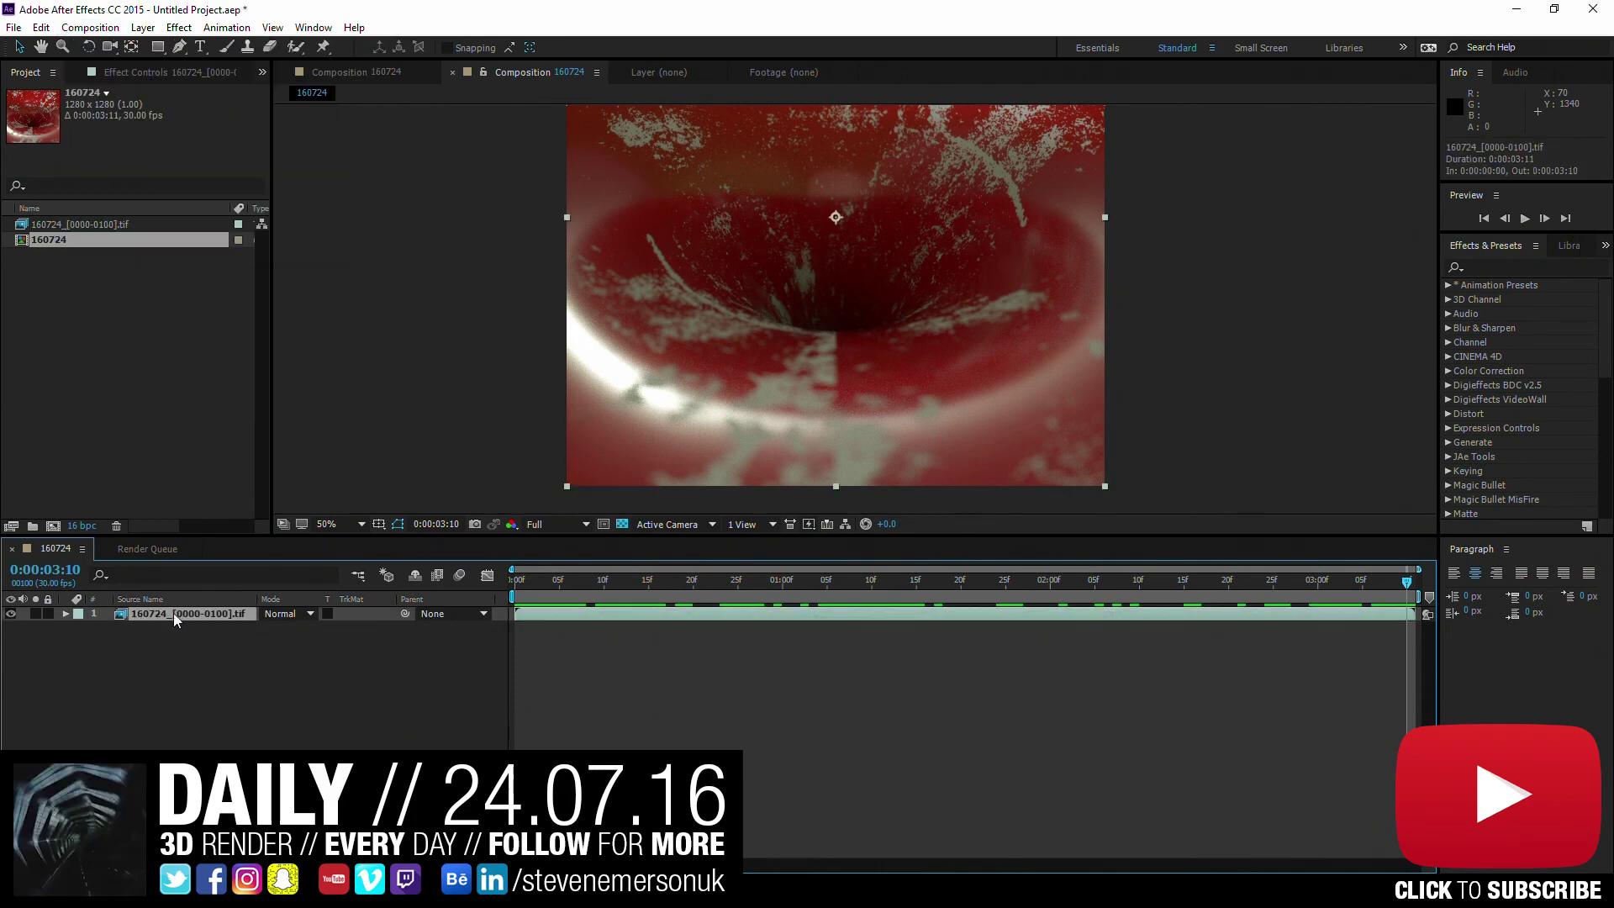
pyautogui.hotkey('ctrl', 'd')
pyautogui.rightClick(797, 620)
pyautogui.moveTo(908, 315)
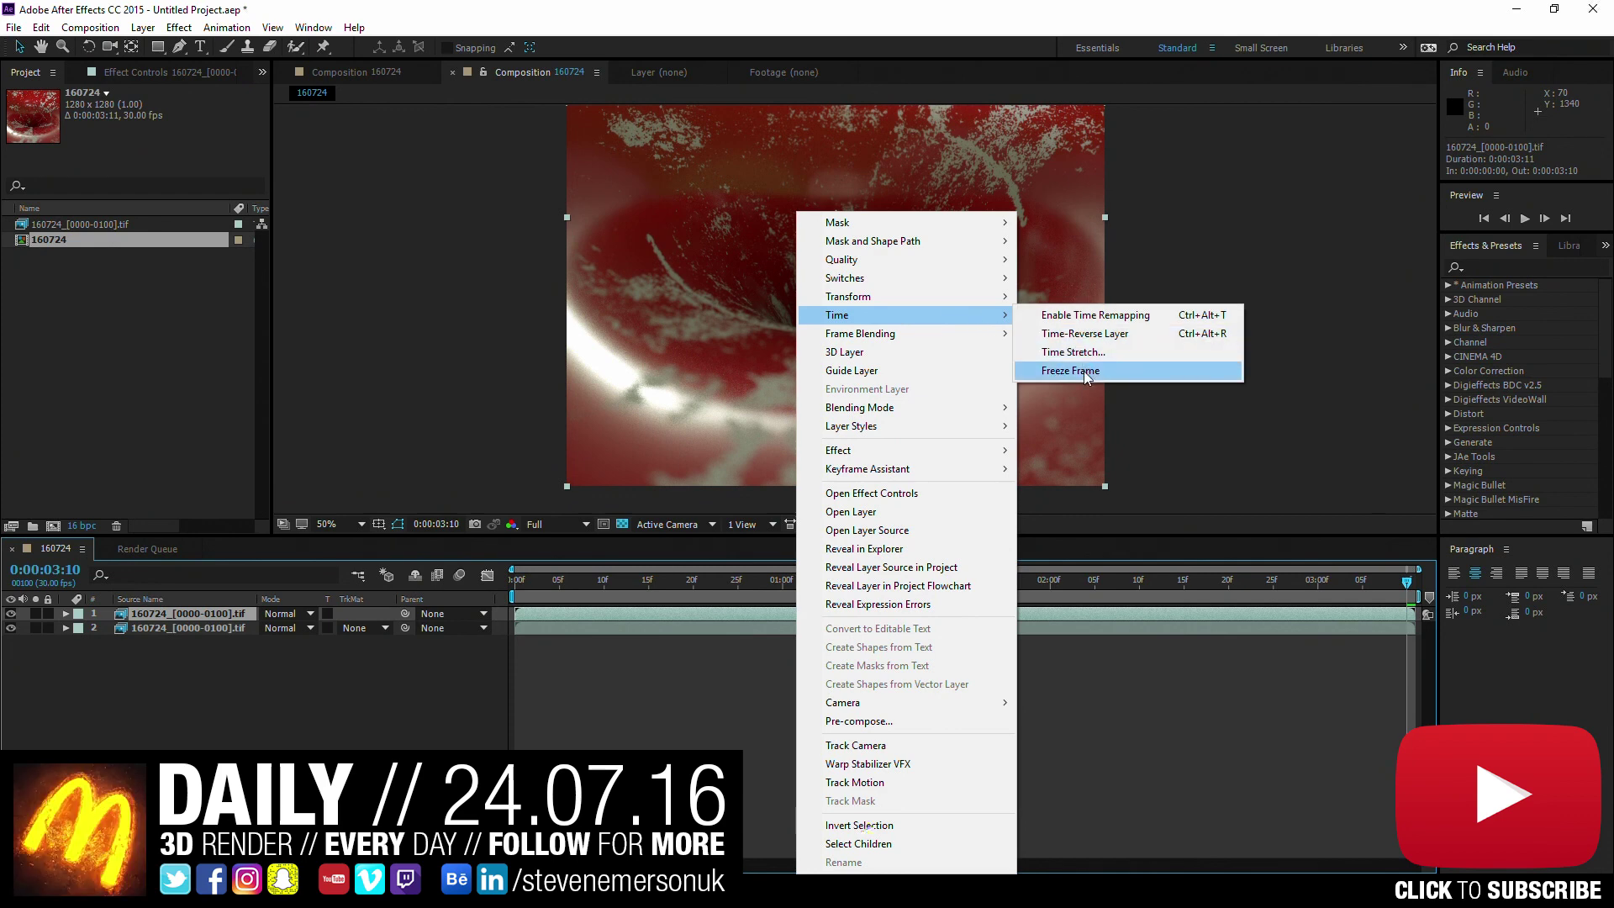
pyautogui.click(1084, 373)
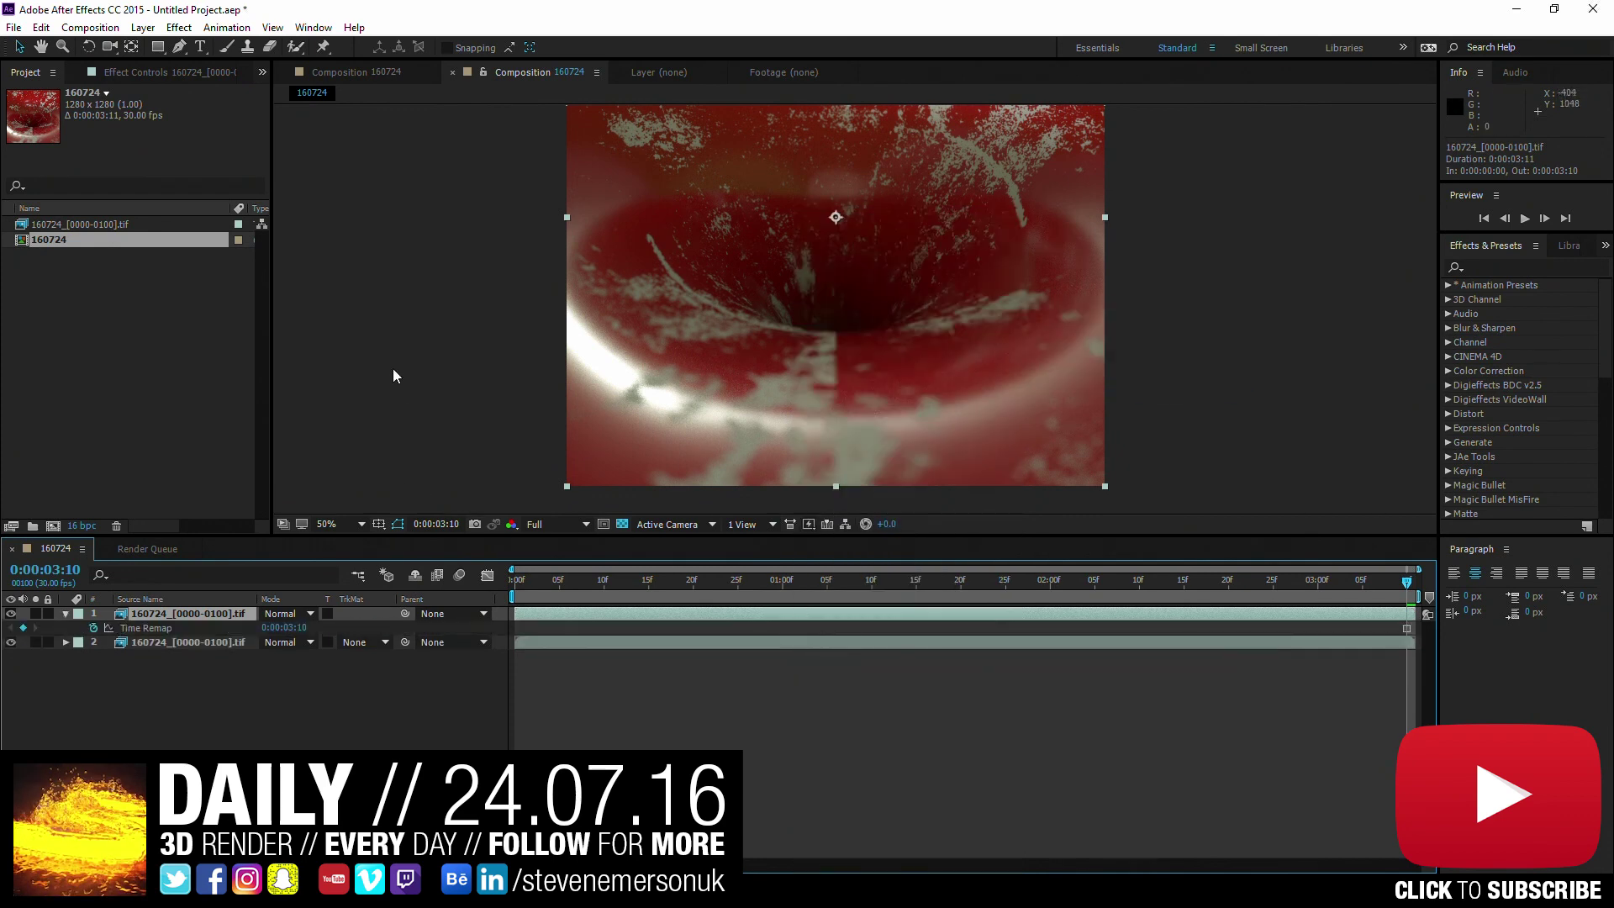
# - Lengthen the composition duration to 0:00:04:11 in Composition Settings
pyautogui.click(89, 27)
pyautogui.click(101, 72)
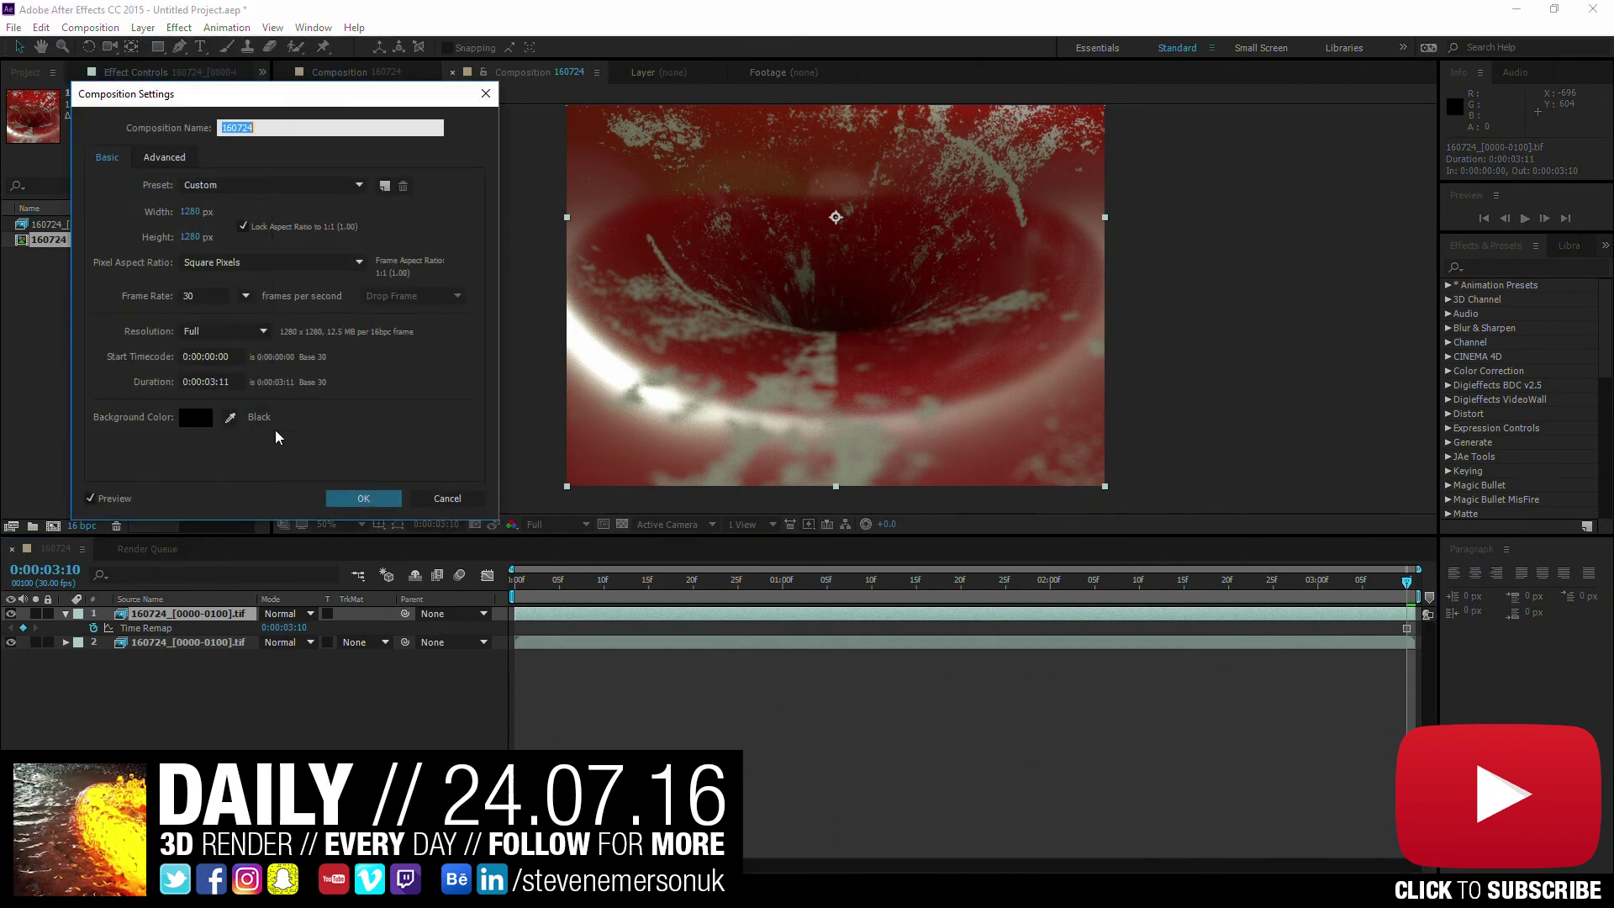
pyautogui.click(205, 382)
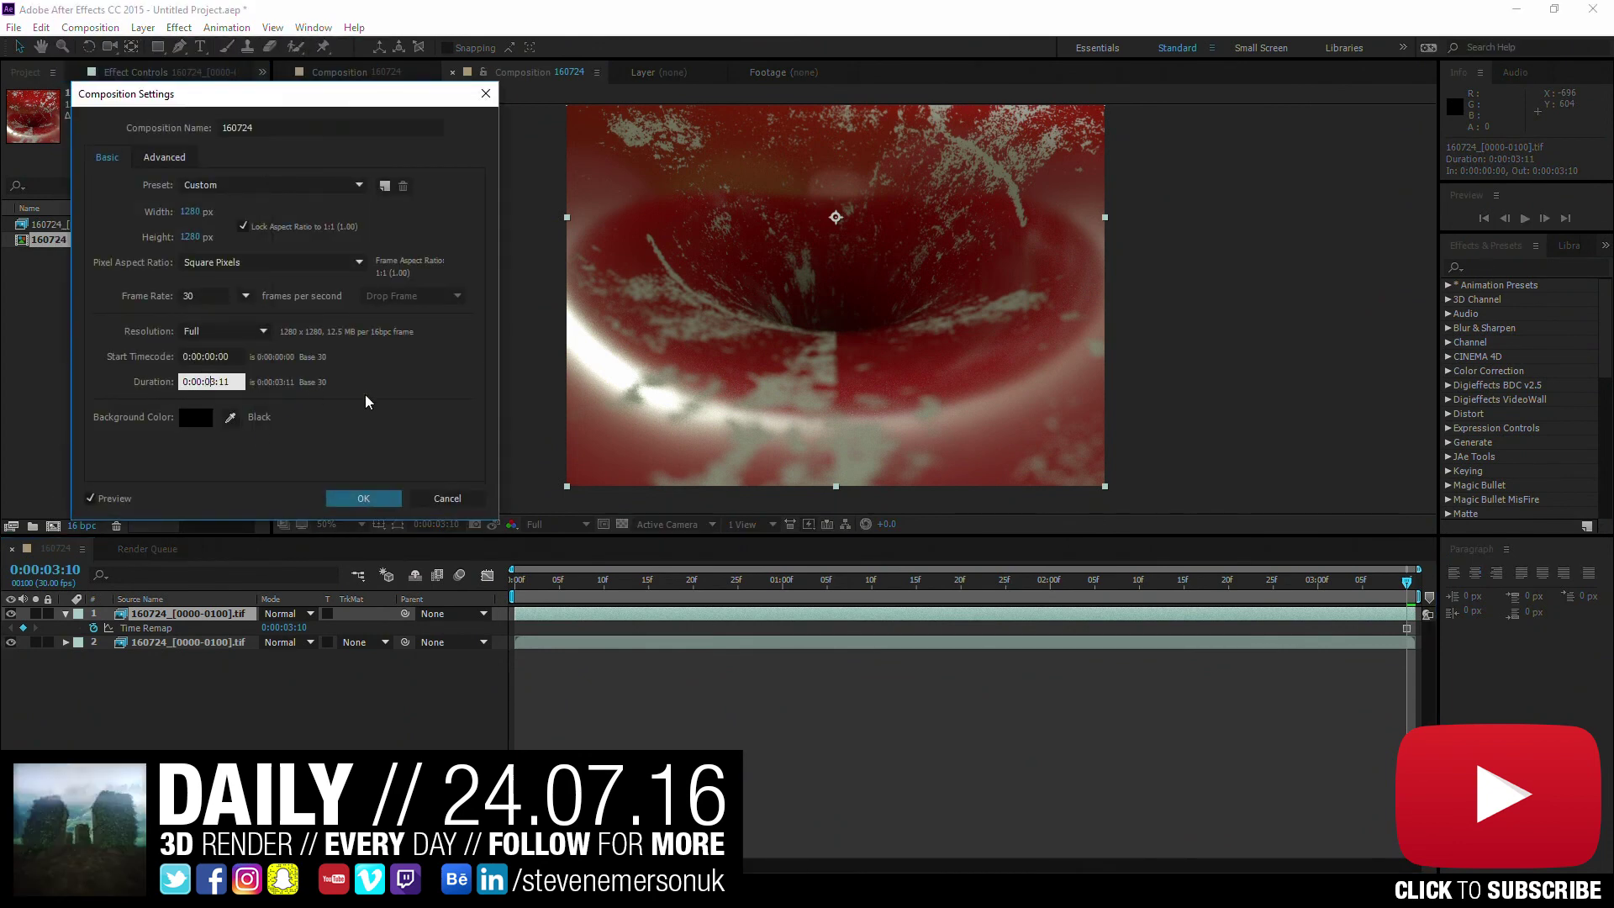
pyautogui.press('Delete')
pyautogui.write('4')
pyautogui.press('Return')
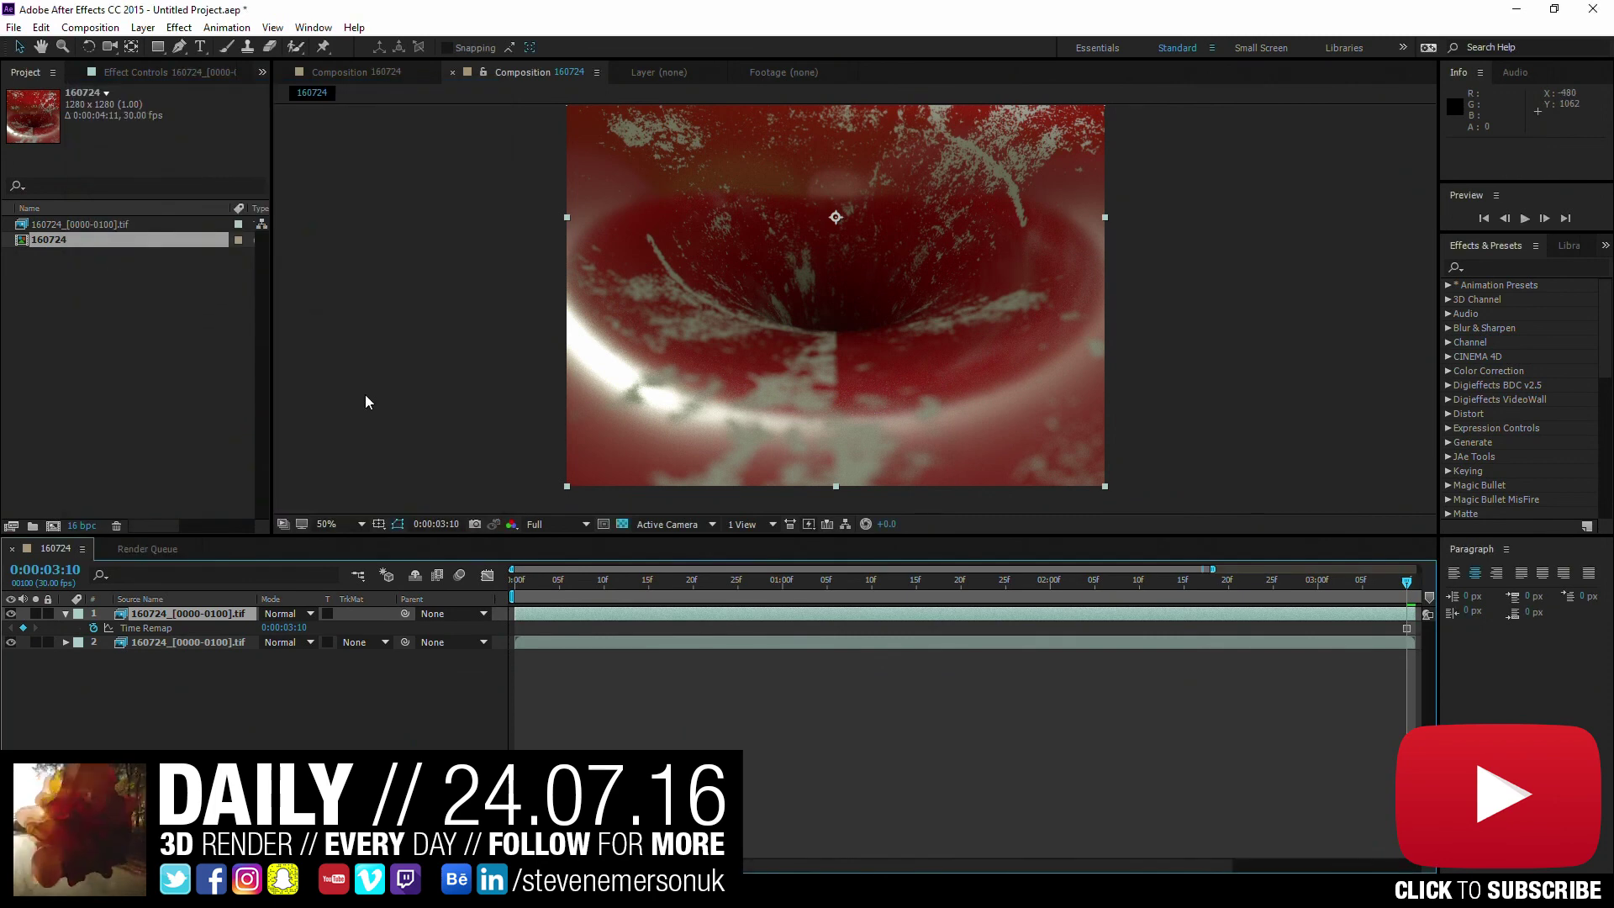
# - Extend the frozen layer toward the comp end, trimming it to start at 0:00:03:10
pyautogui.keyDown('alt'); pyautogui.scroll(-2, 899, 681); pyautogui.keyUp('alt')
pyautogui.keyDown('alt'); pyautogui.scroll(-2, 1176, 681); pyautogui.keyUp('alt')
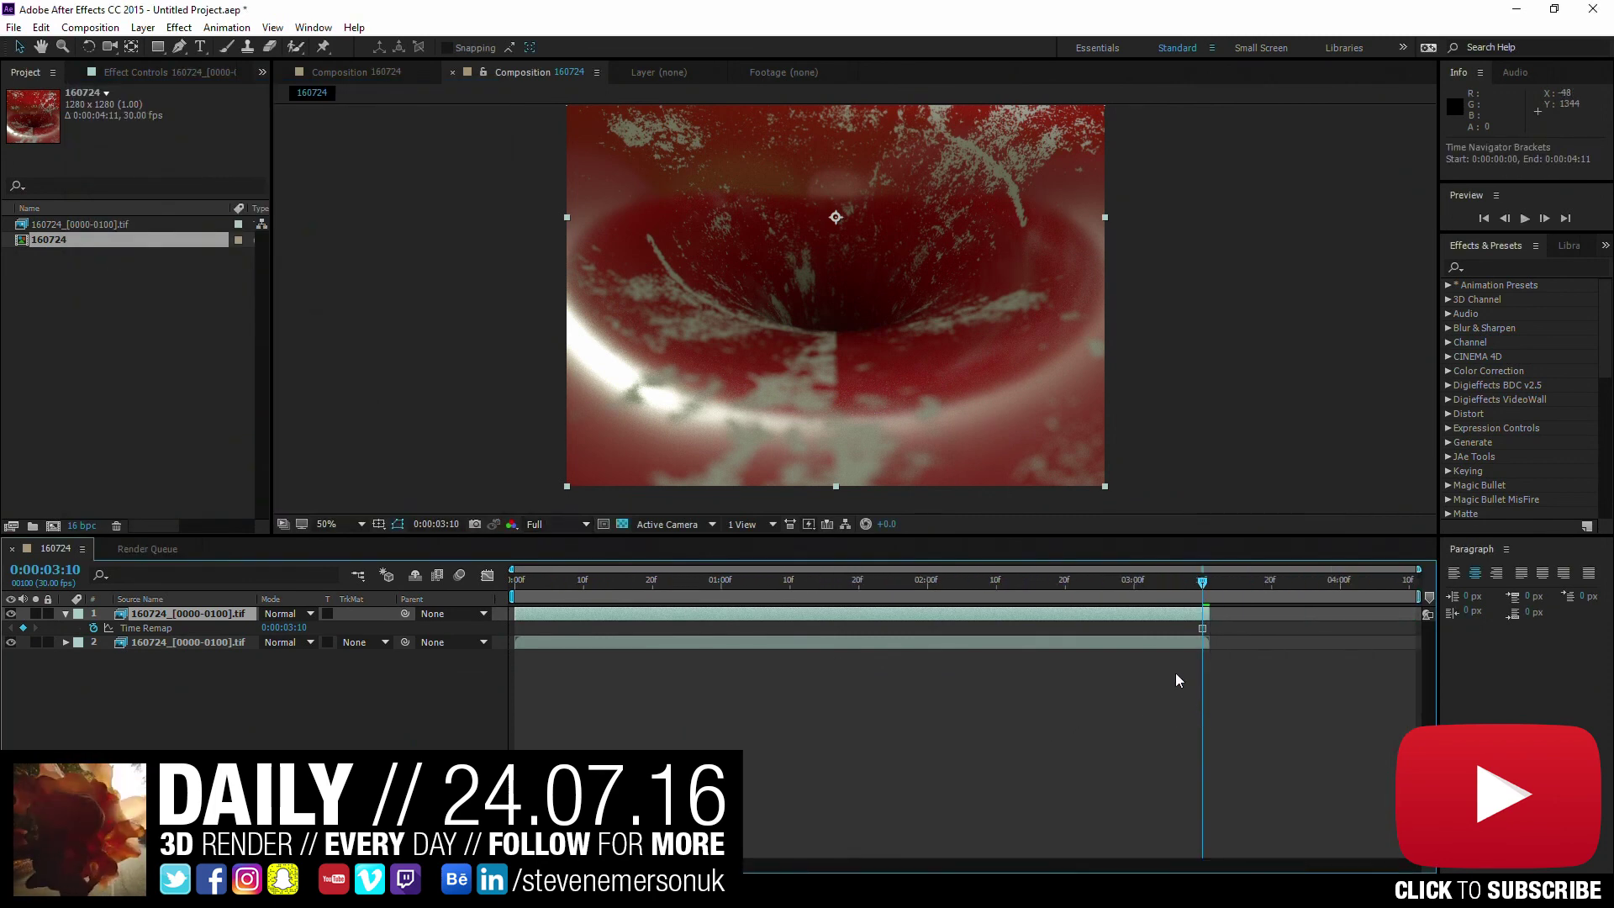
pyautogui.moveTo(1207, 613); pyautogui.dragTo(1340, 614)
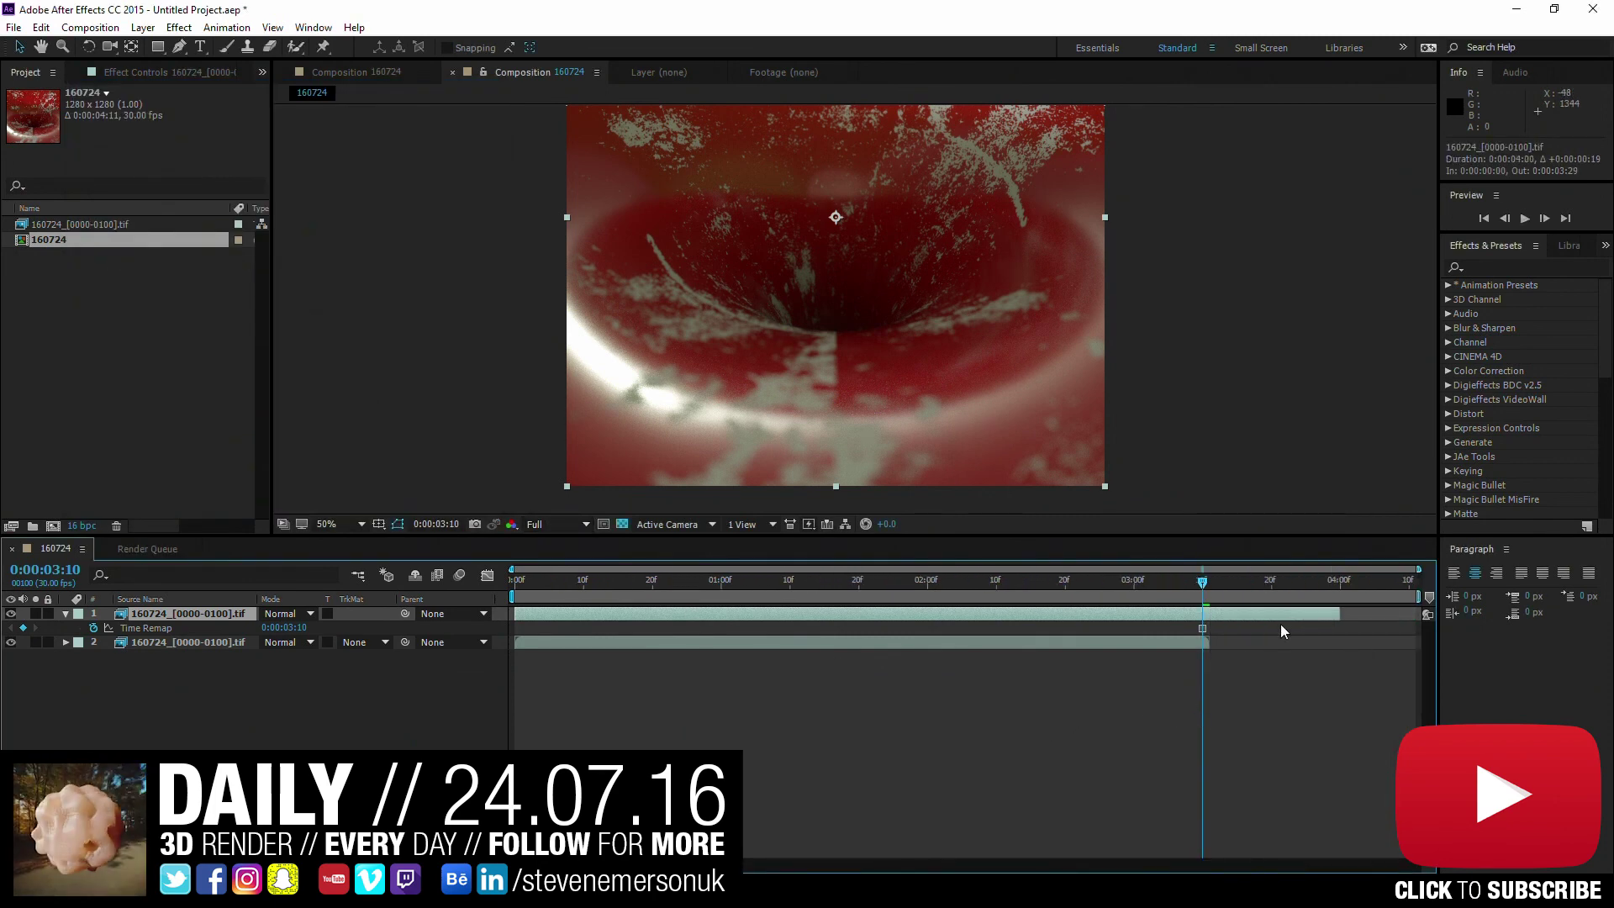
pyautogui.hotkey('alt', '[')
pyautogui.press('.')
pyautogui.press('.')
pyautogui.press('.')
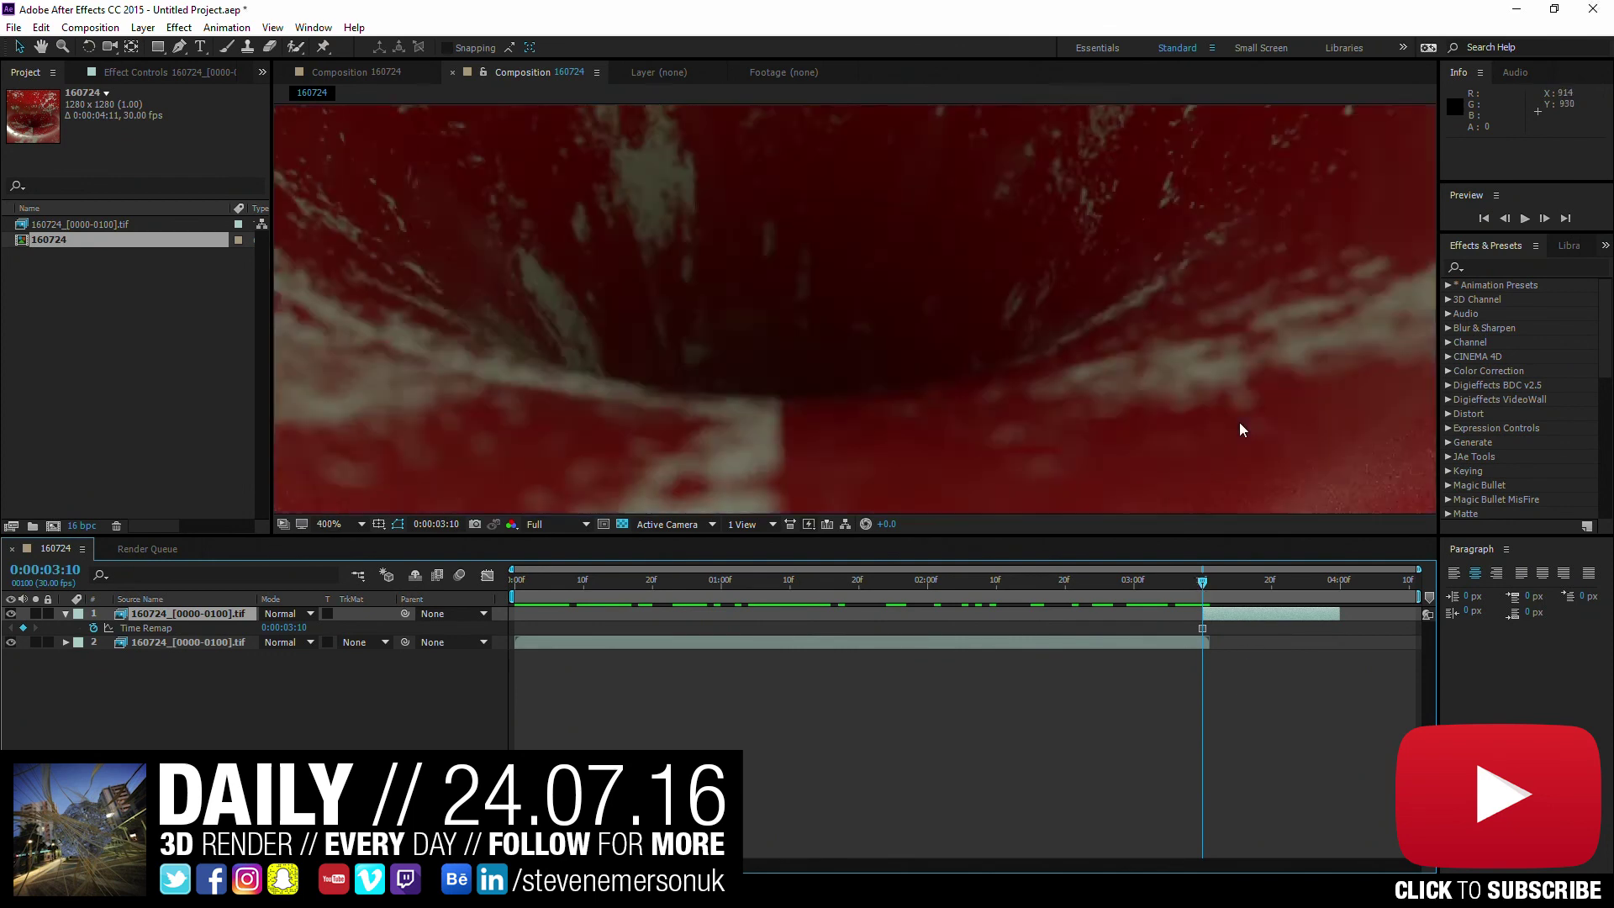
pyautogui.press(',')
pyautogui.press(',')
pyautogui.press(',')
pyautogui.click(778, 737)
# - Duplicate the original footage after the freeze point and fade the frozen layer to 0% opacity
pyautogui.click(168, 642)
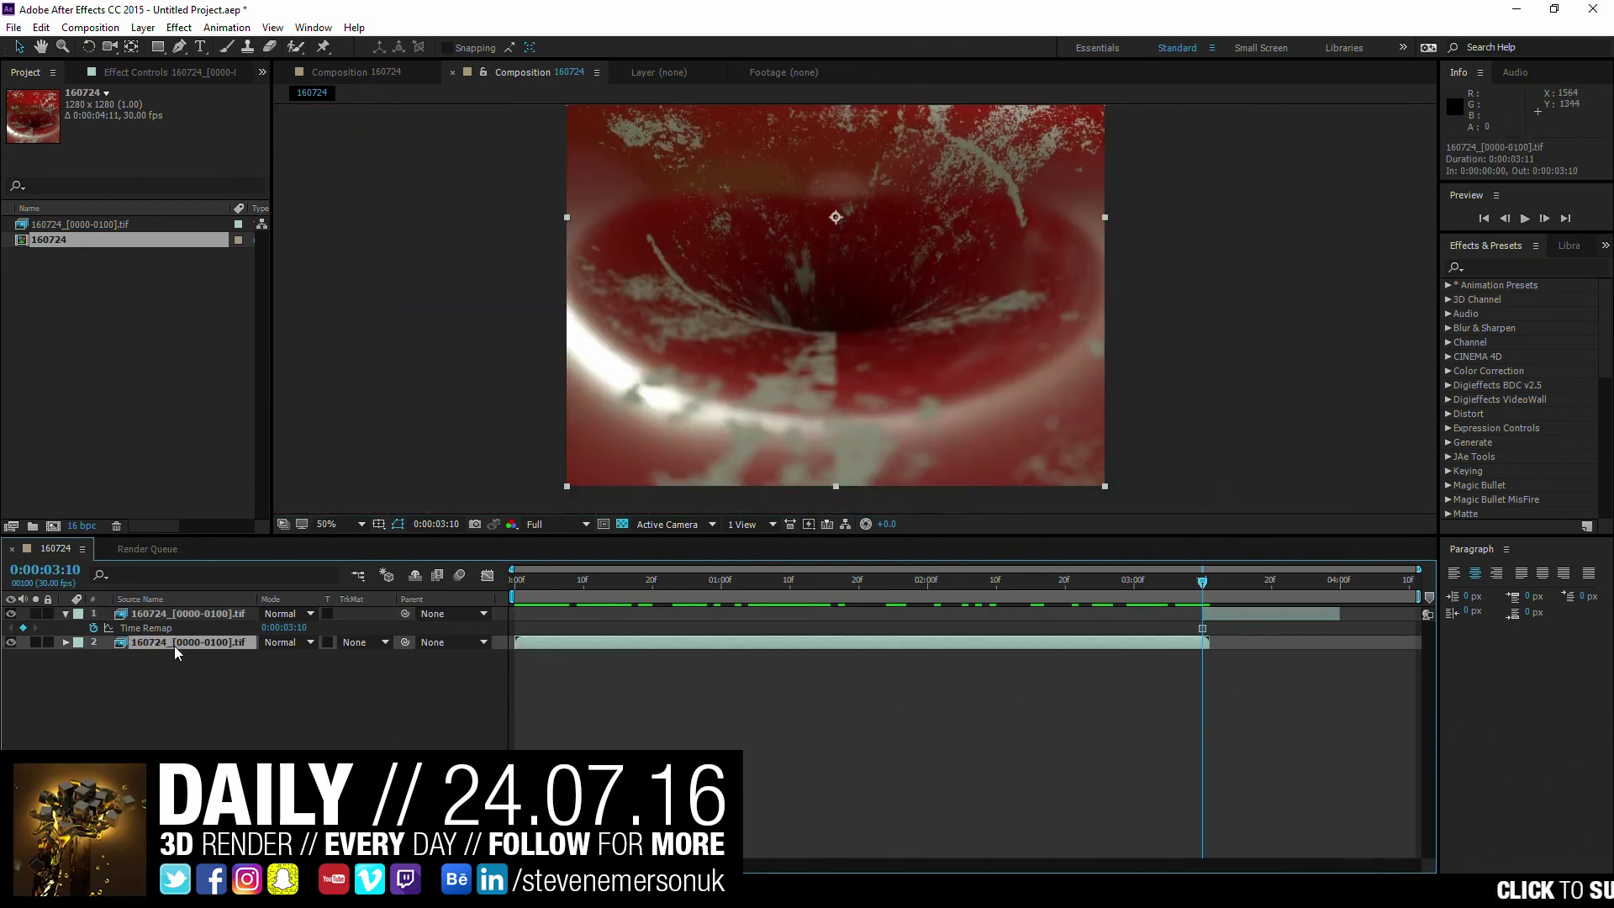
pyautogui.hotkey('ctrl', 'd')
pyautogui.moveTo(817, 647)
pyautogui.mouseDown()
pyautogui.moveTo(1286, 656)
pyautogui.moveTo(1239, 654)
pyautogui.mouseUp()
pyautogui.click(1216, 589)
pyautogui.moveTo(1216, 580); pyautogui.dragTo(1204, 582)
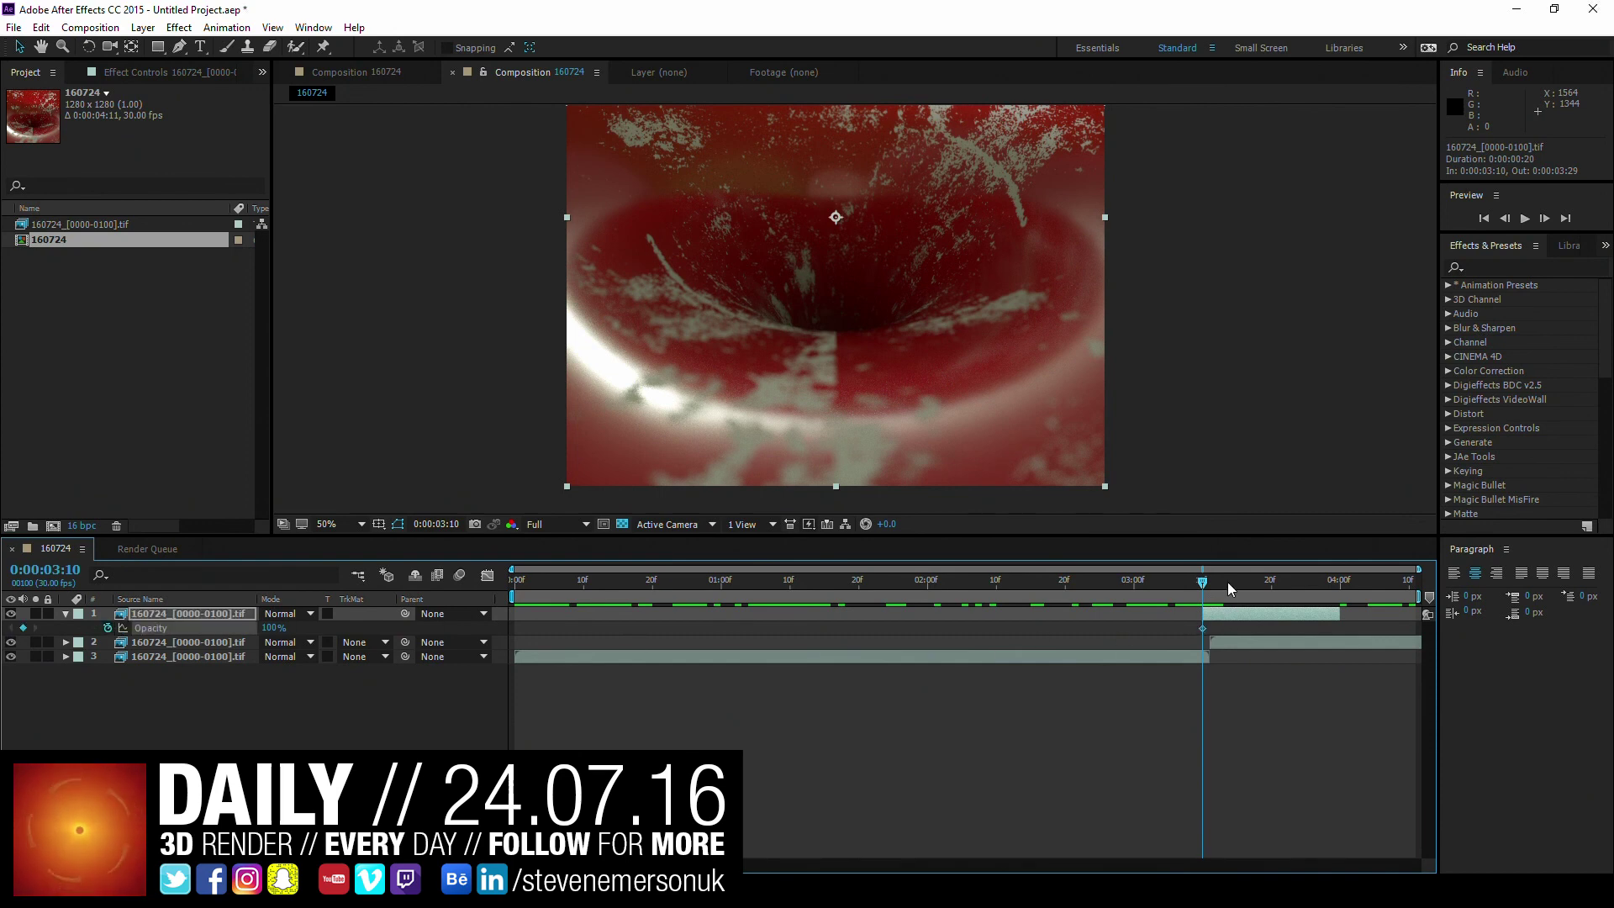
pyautogui.moveTo(1228, 583); pyautogui.dragTo(1298, 592)
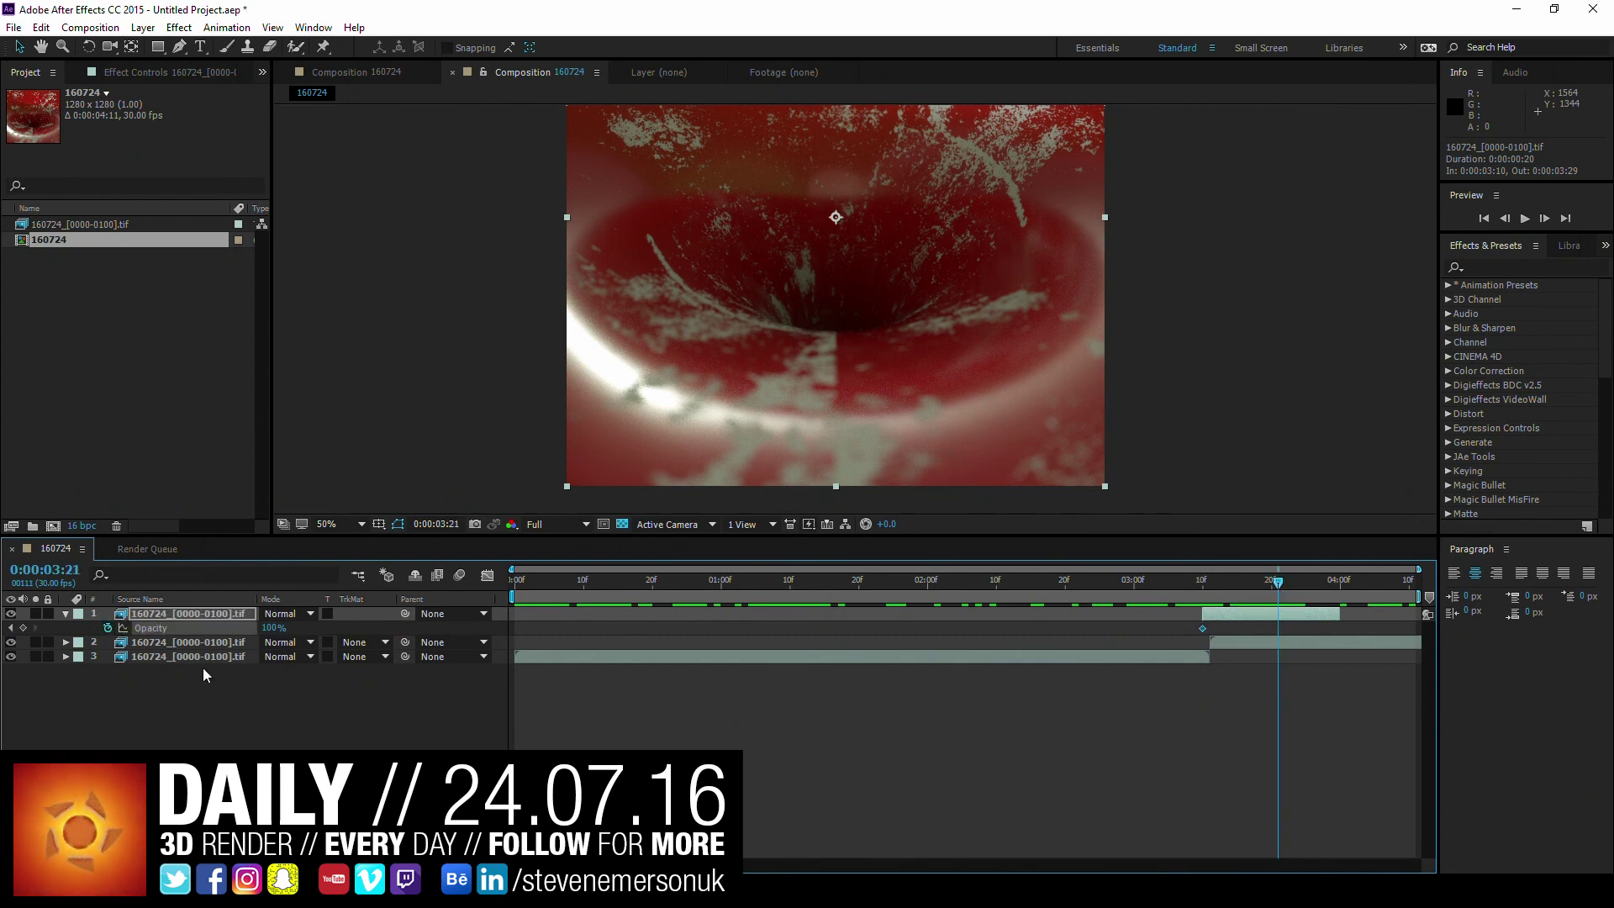
pyautogui.moveTo(273, 628); pyautogui.dragTo(4, 641)
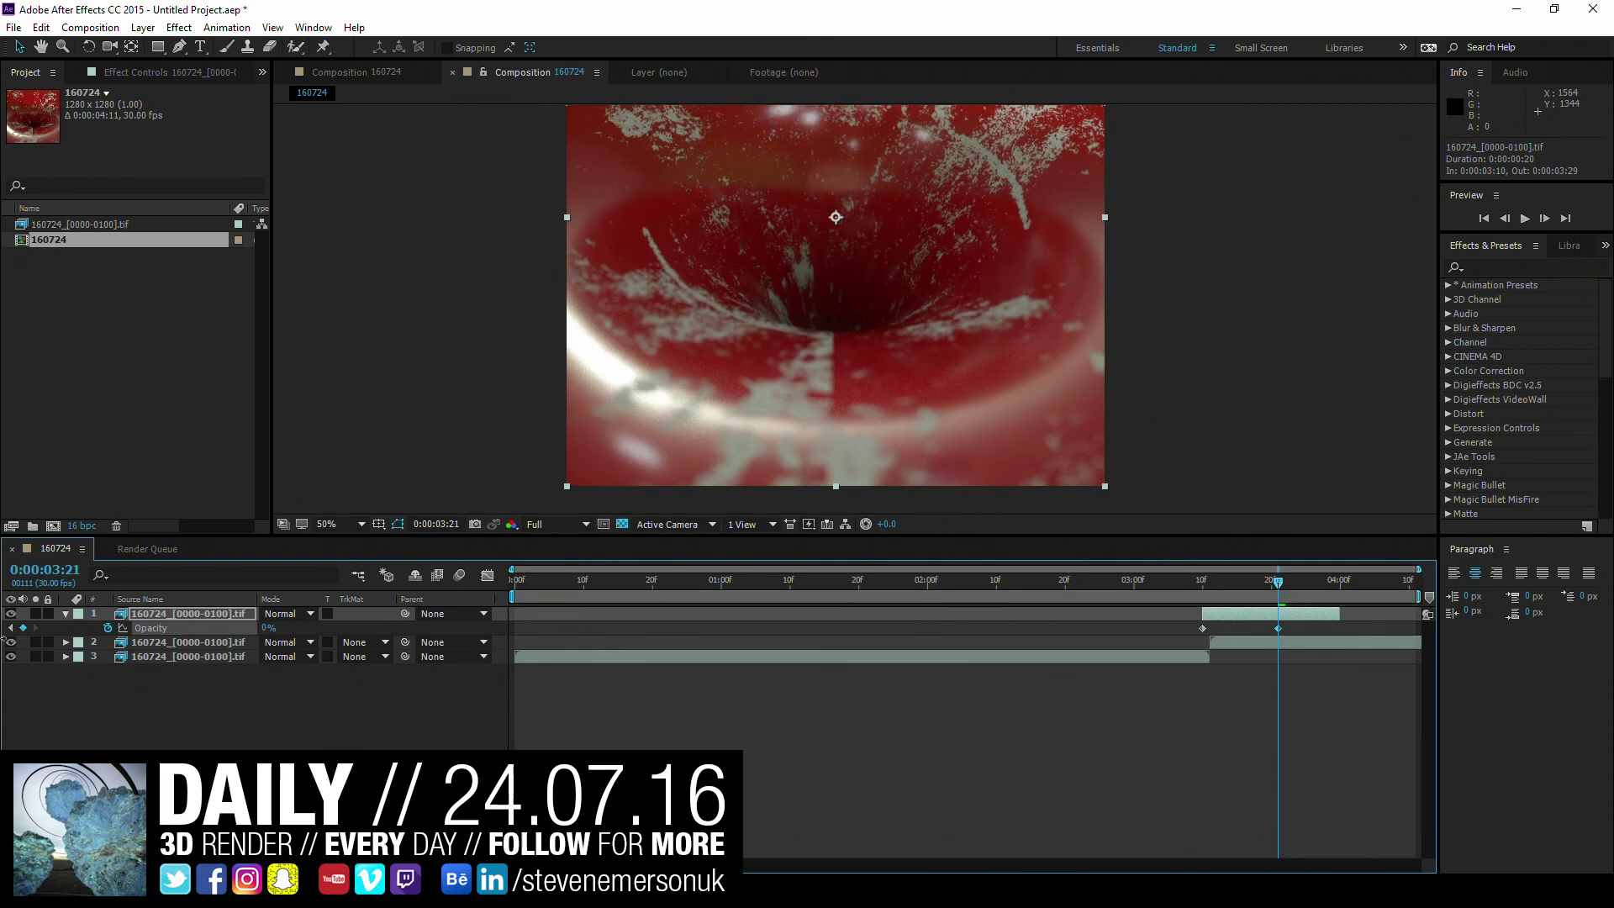
pyautogui.click(580, 746)
# - Start the second vortex copy at 0:00:03:21, freeze it, and park the playhead there
pyautogui.moveTo(1233, 583)
pyautogui.mouseDown()
pyautogui.moveTo(1204, 589)
pyautogui.moveTo(1312, 596)
pyautogui.moveTo(1199, 624)
pyautogui.moveTo(1295, 640)
pyautogui.mouseUp()
pyautogui.moveTo(1212, 599)
pyautogui.mouseDown()
pyautogui.moveTo(1317, 594)
pyautogui.moveTo(1283, 605)
pyautogui.moveTo(1295, 644)
pyautogui.mouseUp()
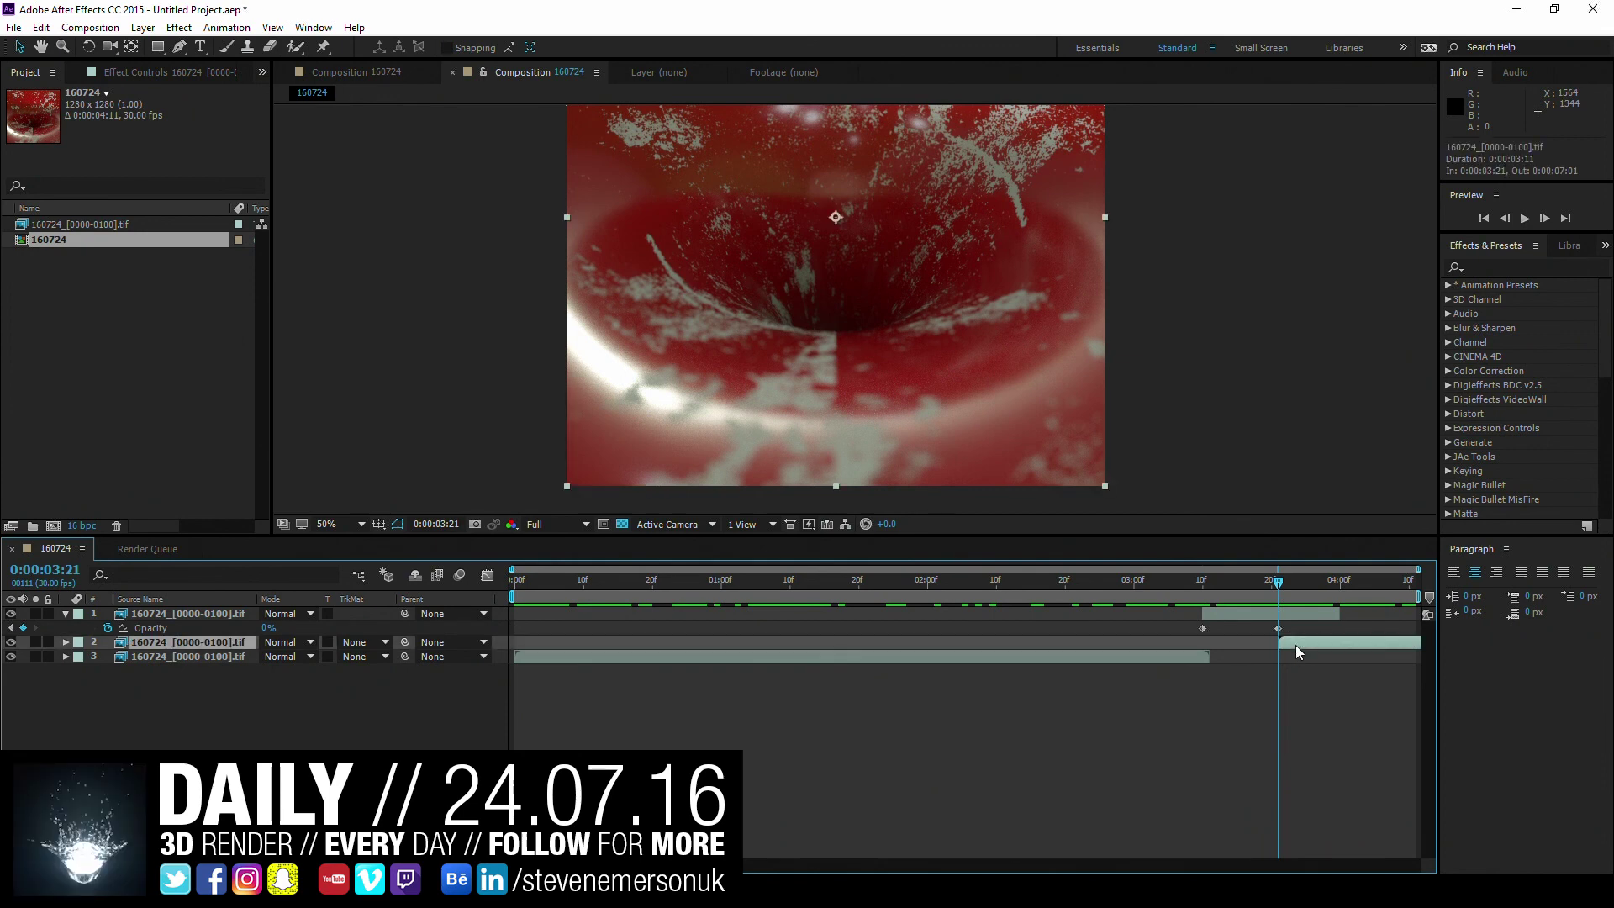
pyautogui.rightClick(1295, 644)
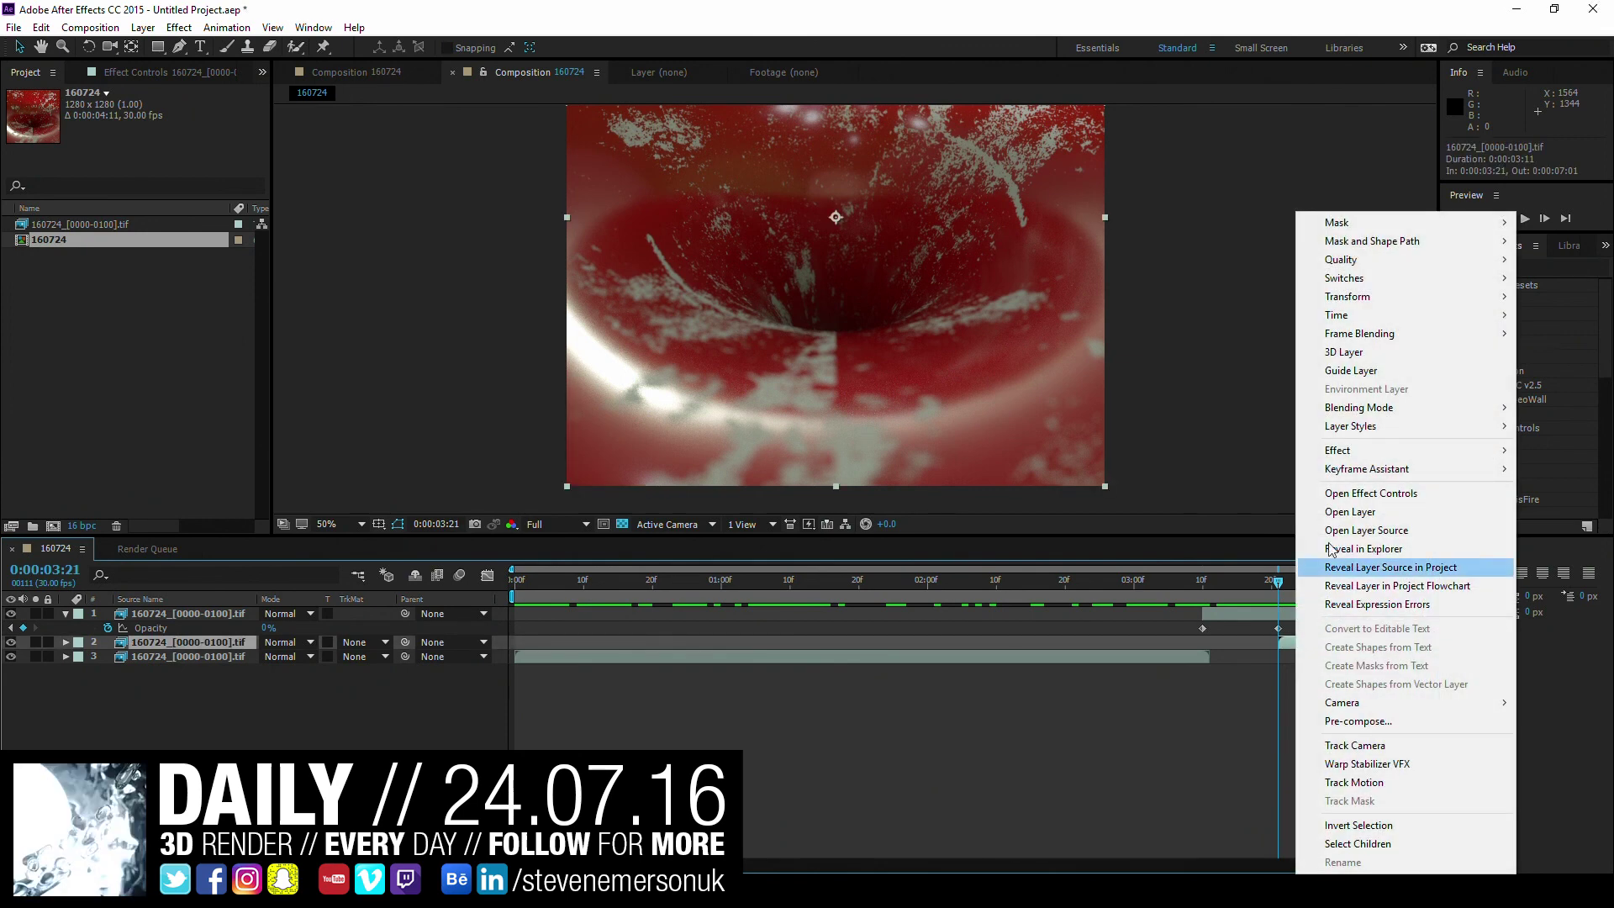
pyautogui.moveTo(1337, 315)
pyautogui.click(1177, 370)
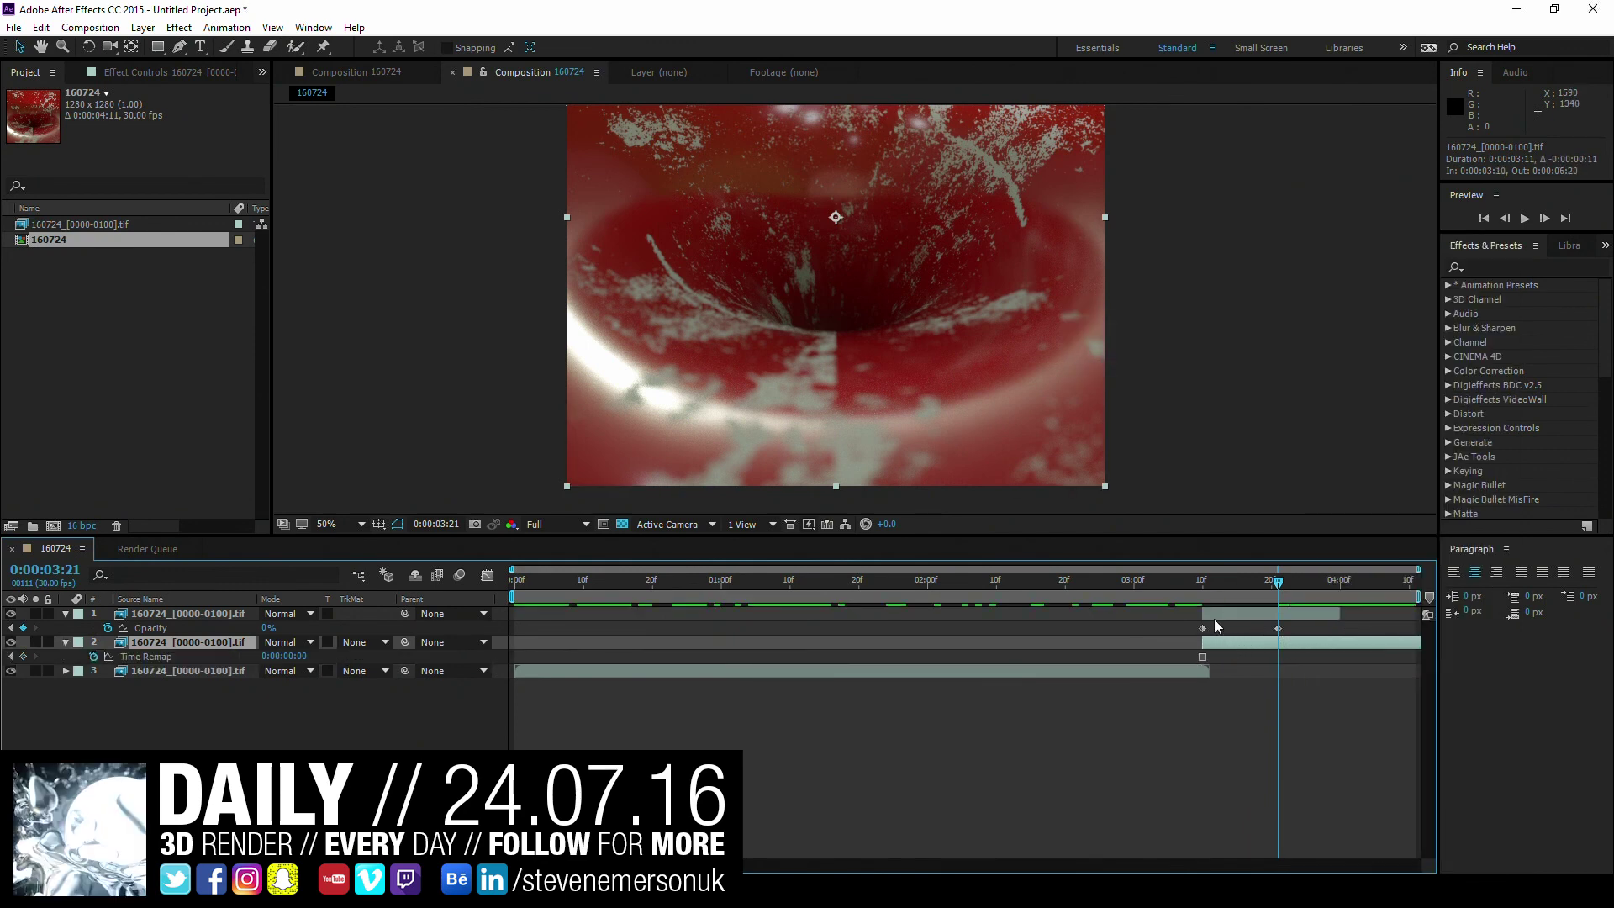
pyautogui.moveTo(1202, 582)
pyautogui.mouseDown()
pyautogui.moveTo(1236, 586)
pyautogui.moveTo(1147, 582)
pyautogui.moveTo(1148, 671)
pyautogui.mouseUp()
pyautogui.moveTo(1291, 724); pyautogui.dragTo(1281, 719)
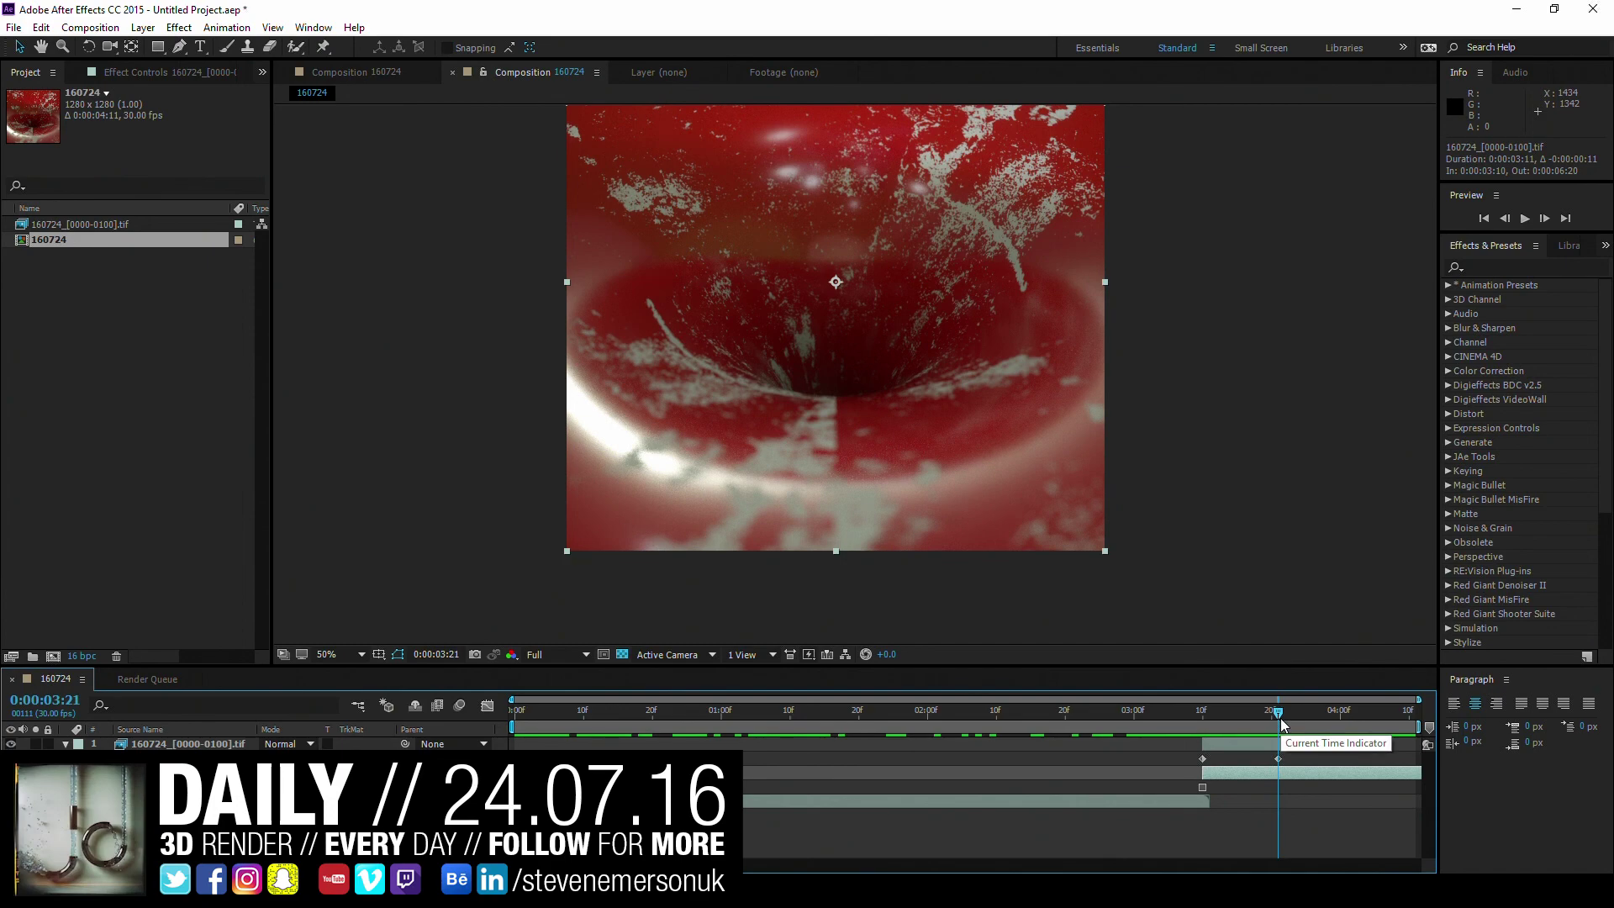
# - End the work area at 0:00:03:22 and trim the composition to it
pyautogui.press('n')
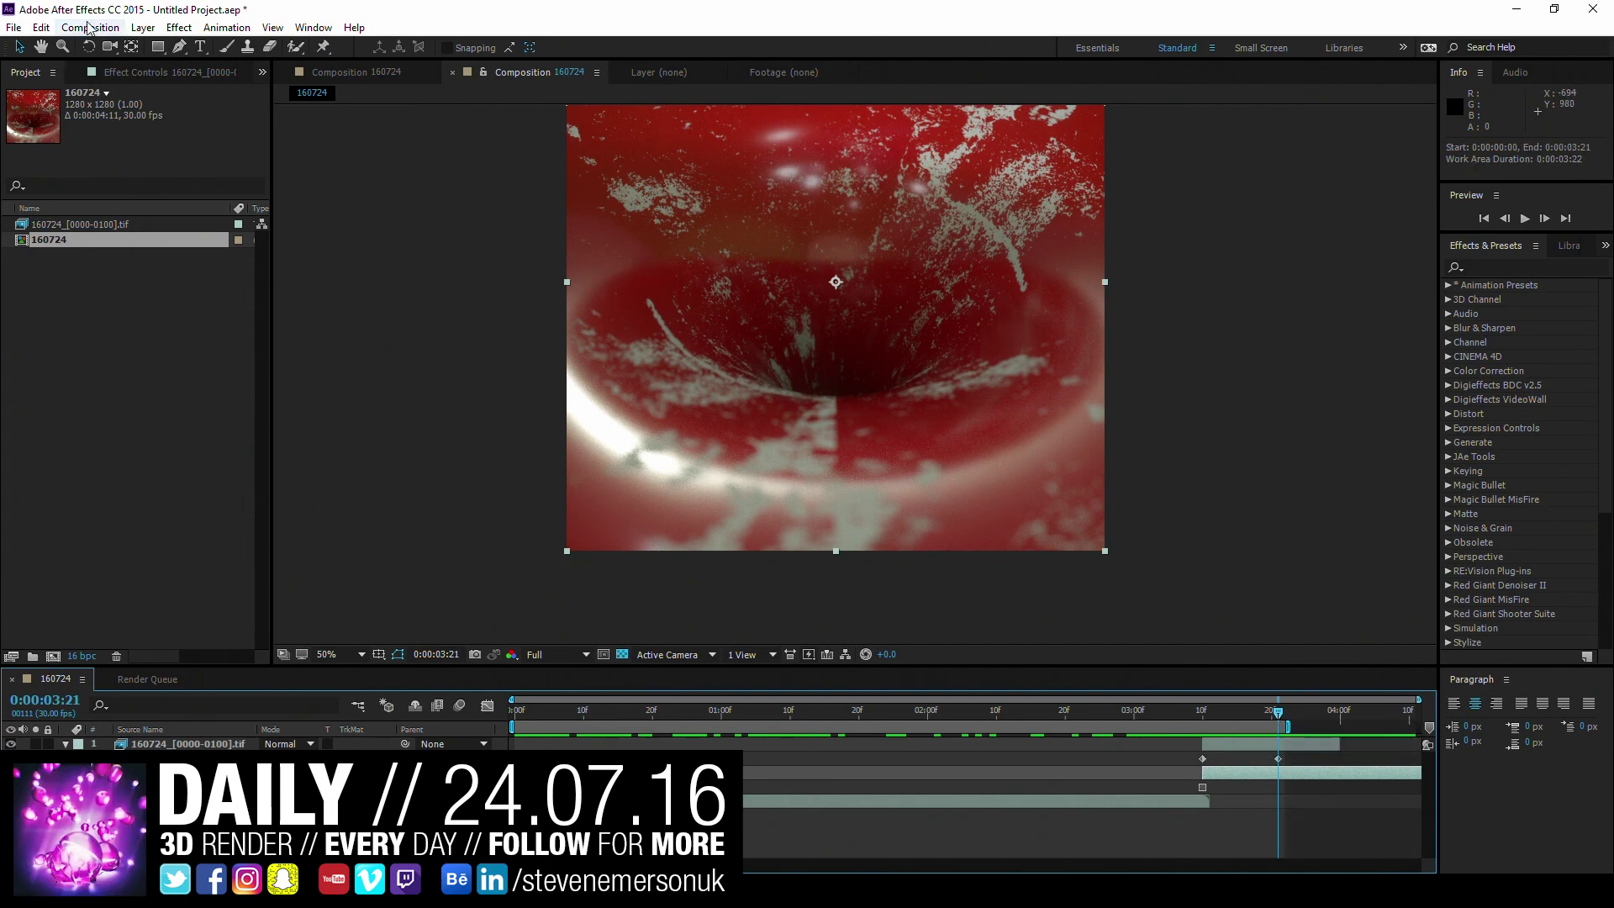
pyautogui.click(88, 27)
pyautogui.click(135, 108)
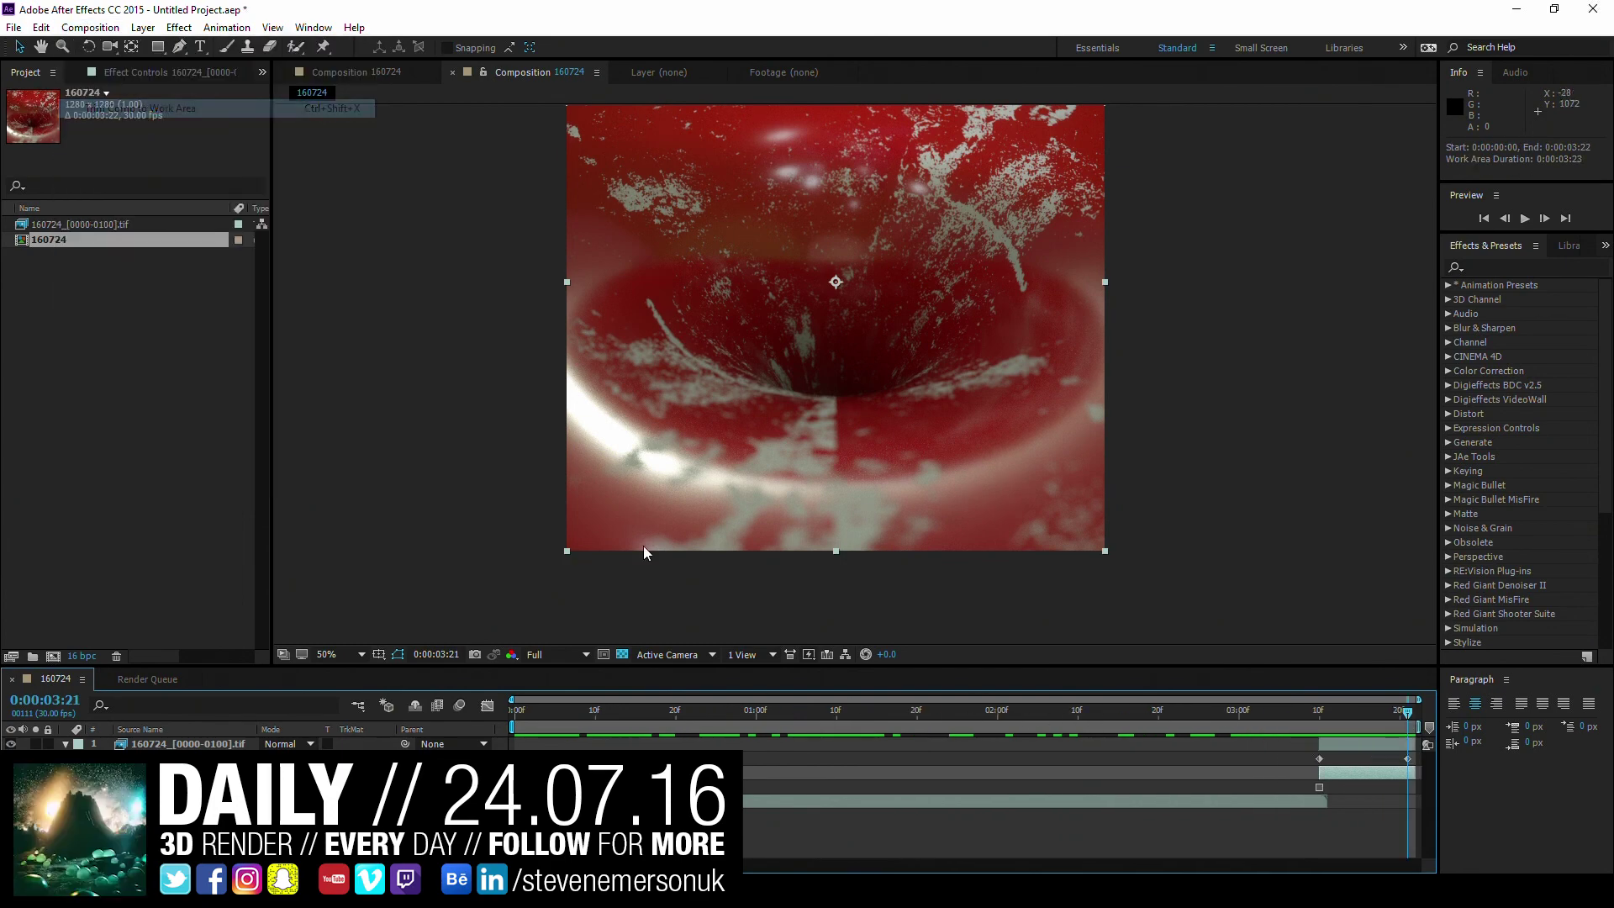
# - Save the project as 160724.aep in the 07/24 folder and preview the loop
pyautogui.hotkey('ctrl', 's')
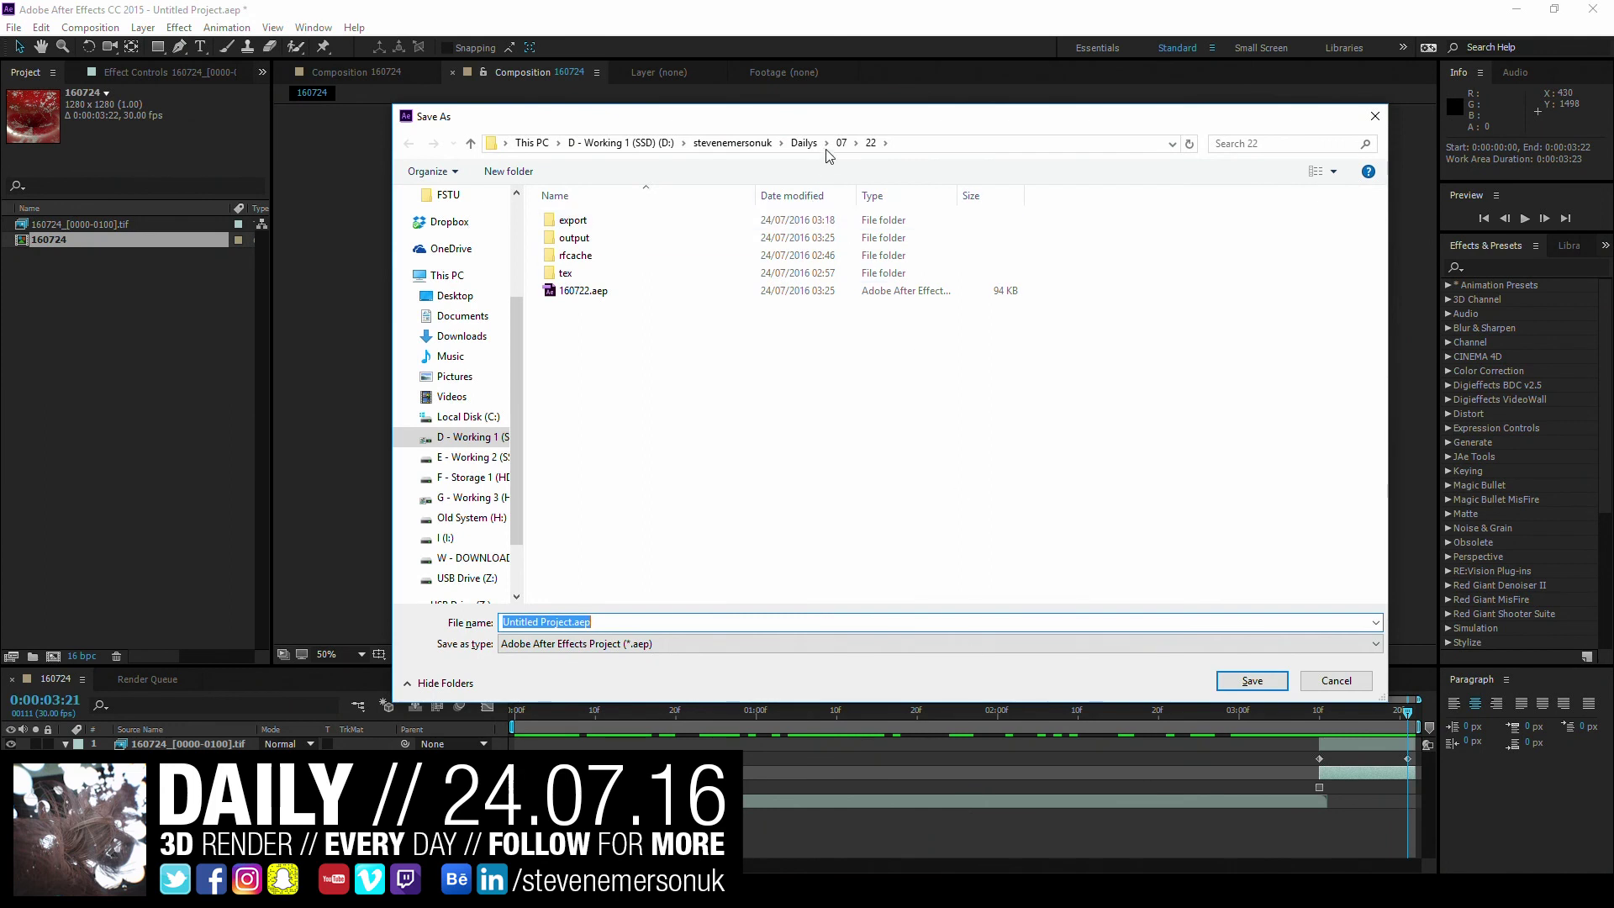
pyautogui.click(841, 142)
pyautogui.scroll(-1, 580, 581)
pyautogui.click(580, 594)
pyautogui.doubleClick(580, 595)
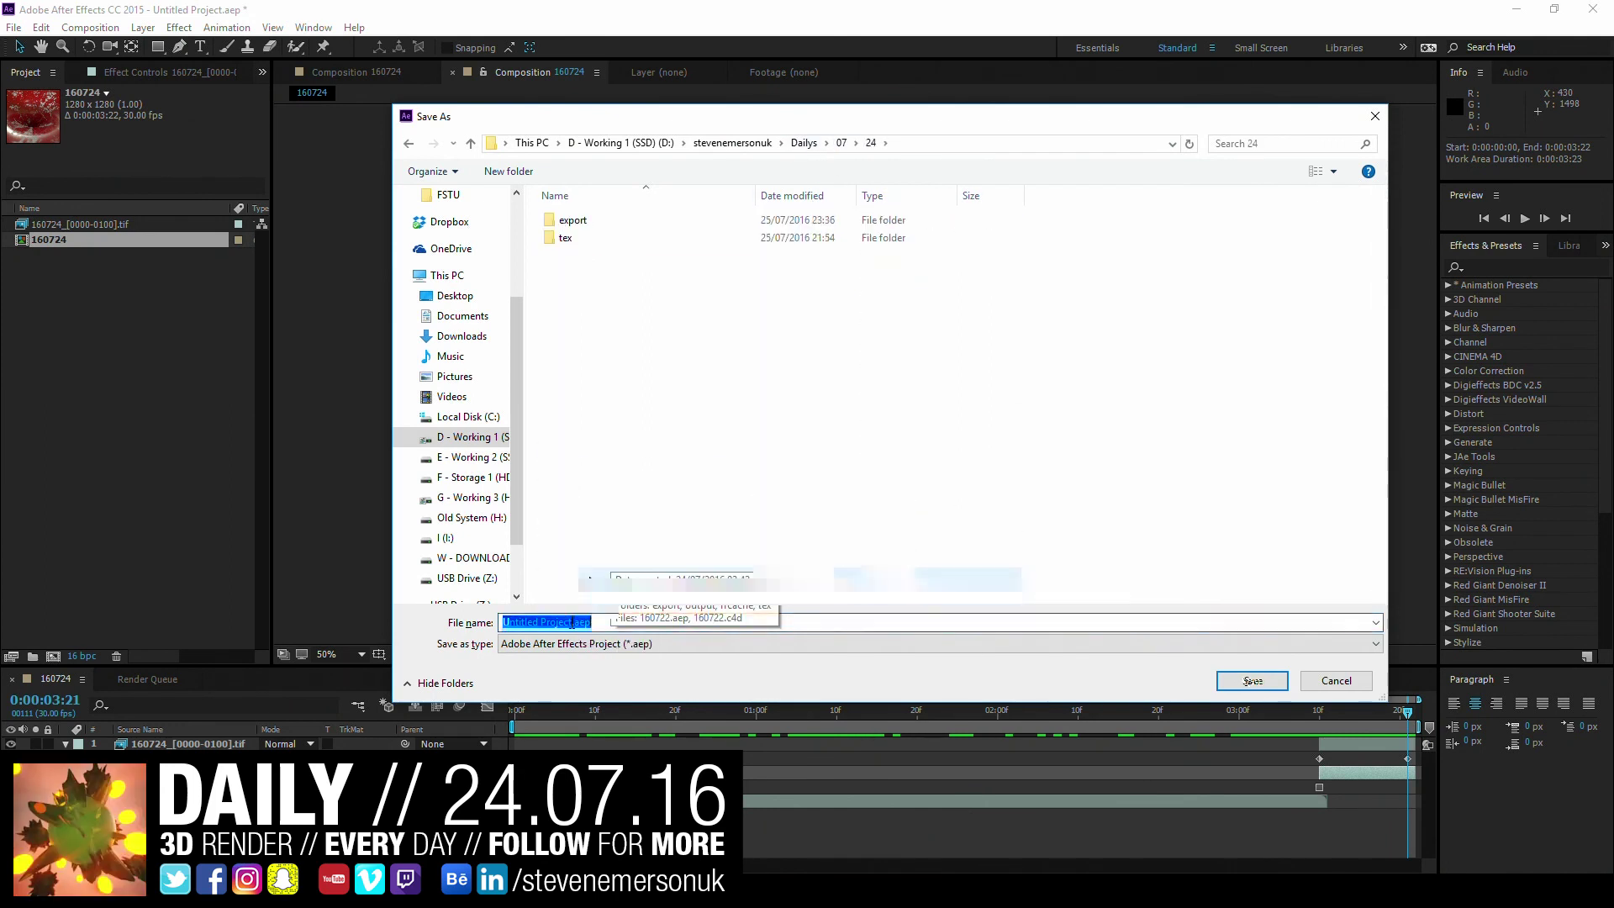
pyautogui.write('160724')
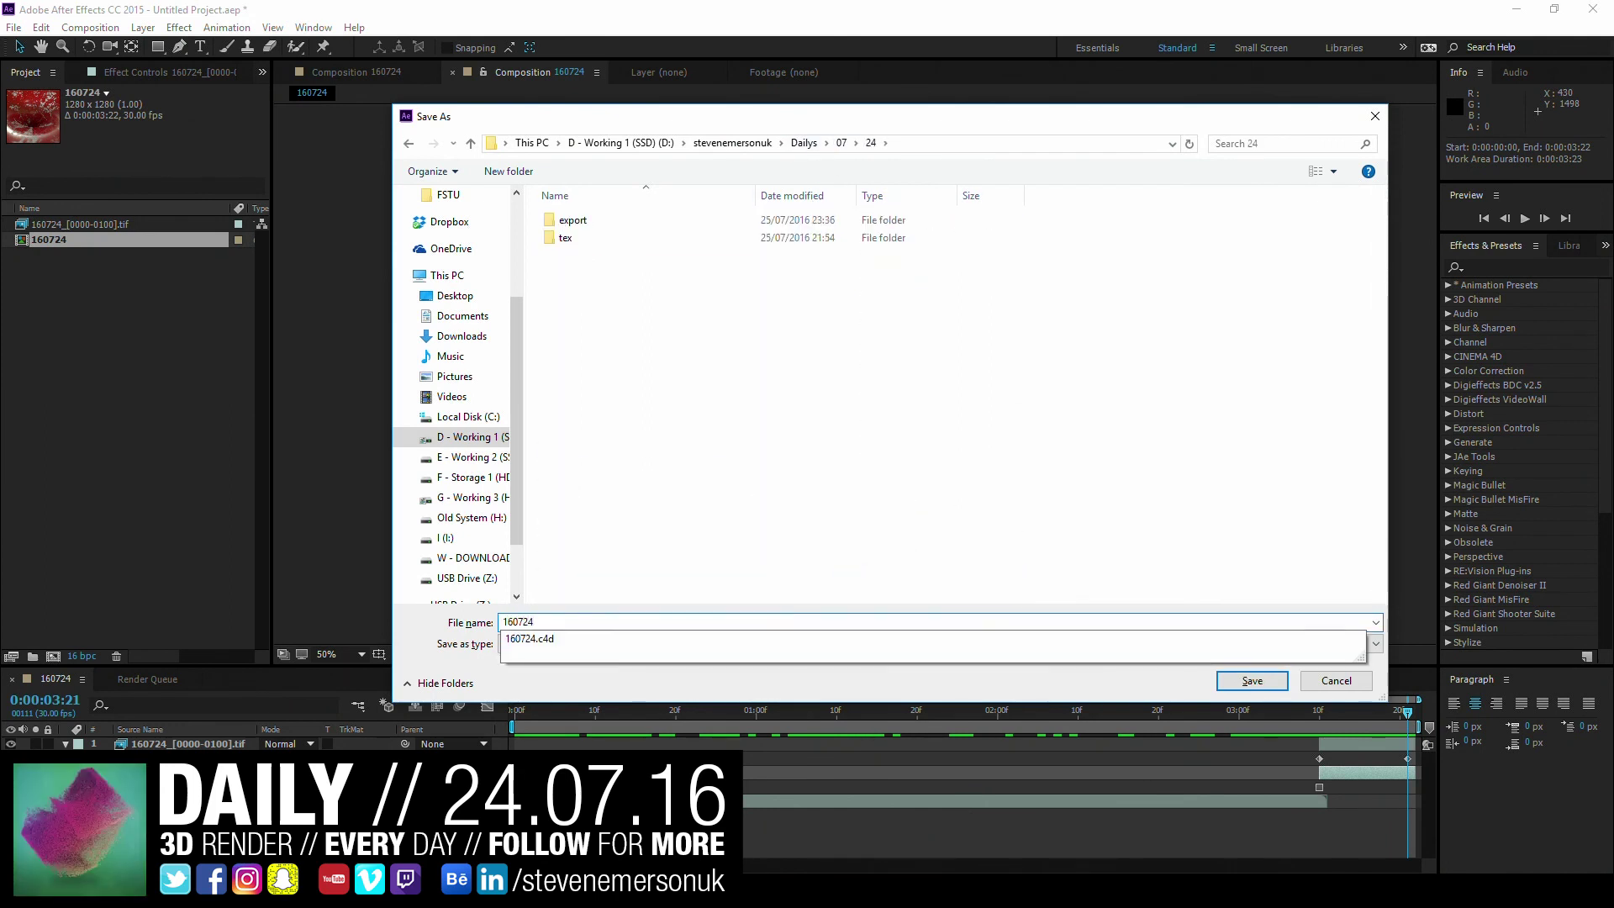
pyautogui.press('Return')
pyautogui.press('space')
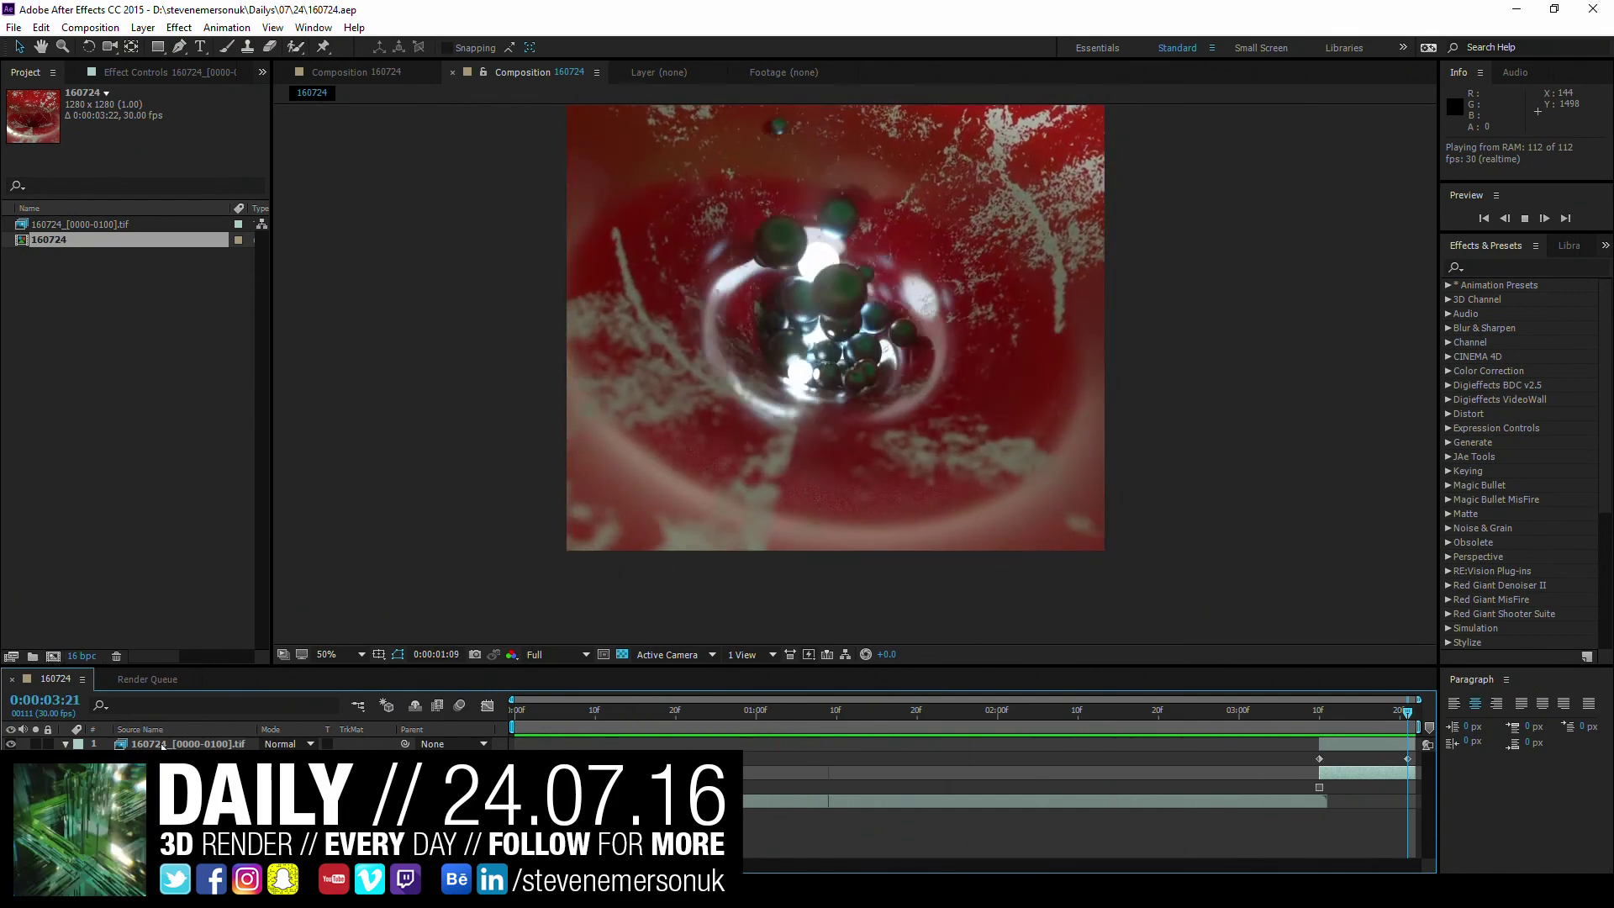
# - Add an adjustment layer and apply Denoiser II to it from a 'den' effects search
pyautogui.click(143, 28)
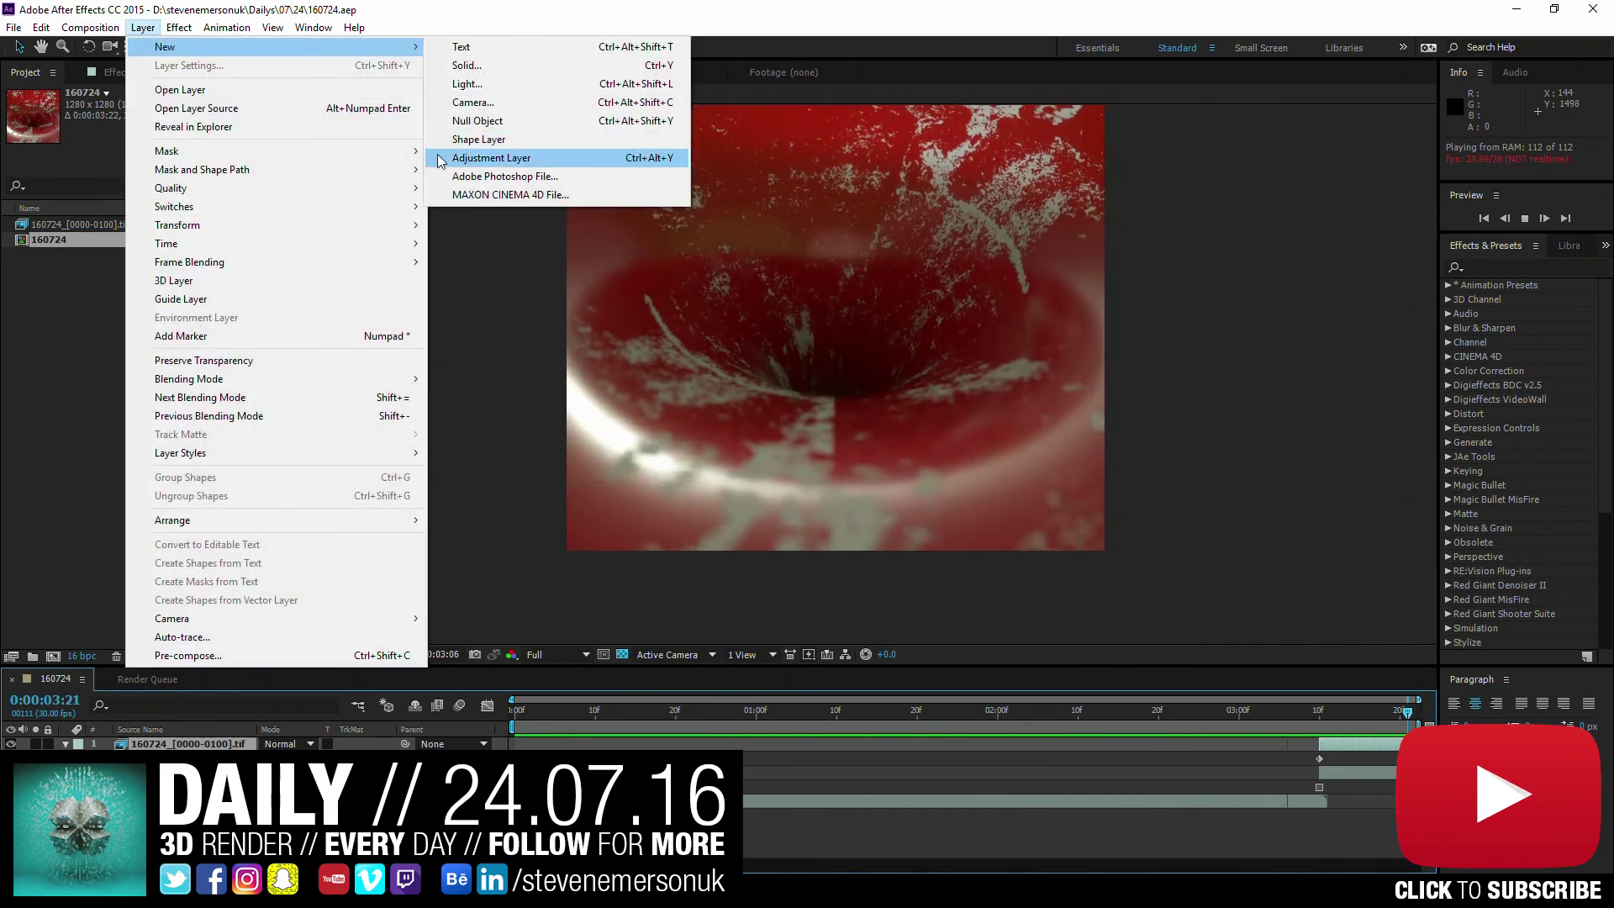
pyautogui.click(487, 159)
pyautogui.press('space')
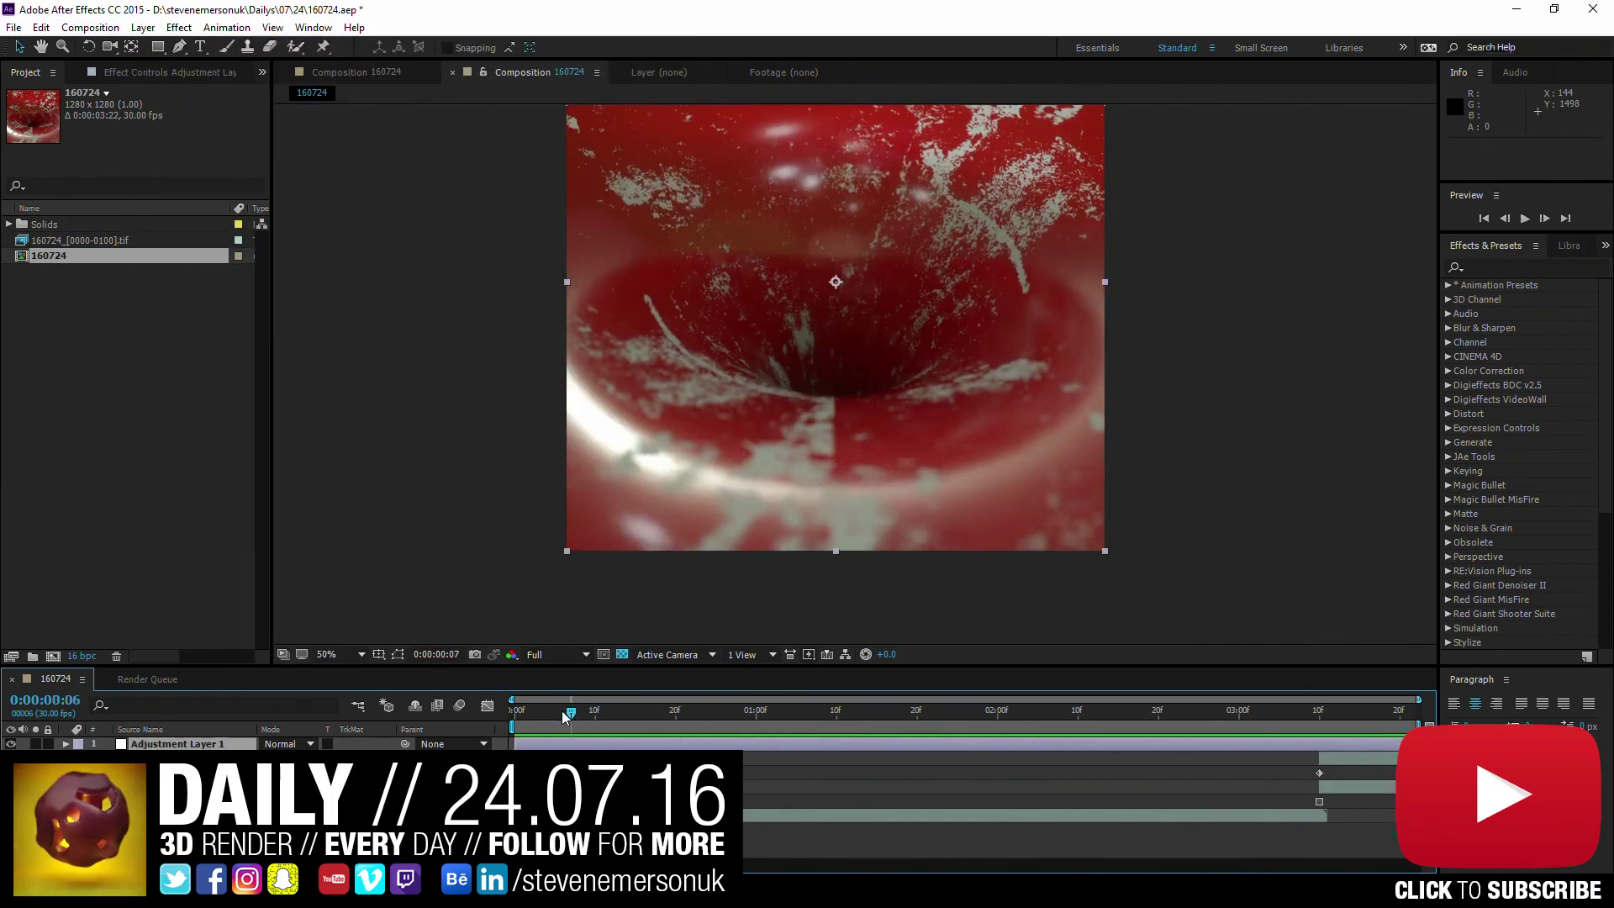
pyautogui.click(1507, 267)
pyautogui.write('de')
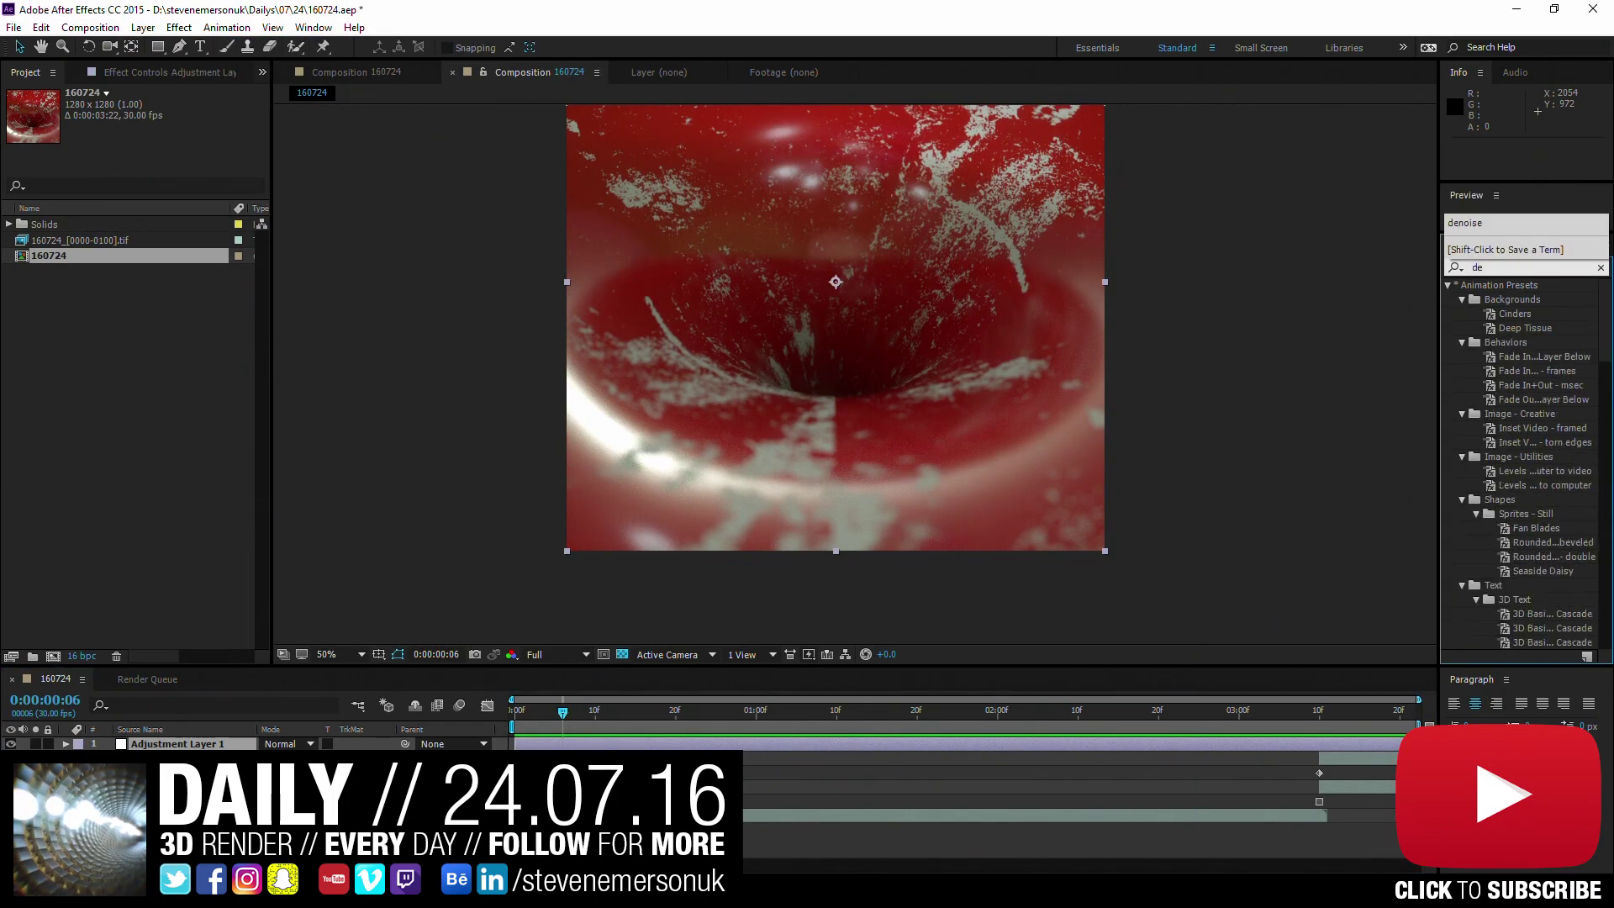
pyautogui.write('n')
pyautogui.moveTo(1508, 328); pyautogui.dragTo(798, 416)
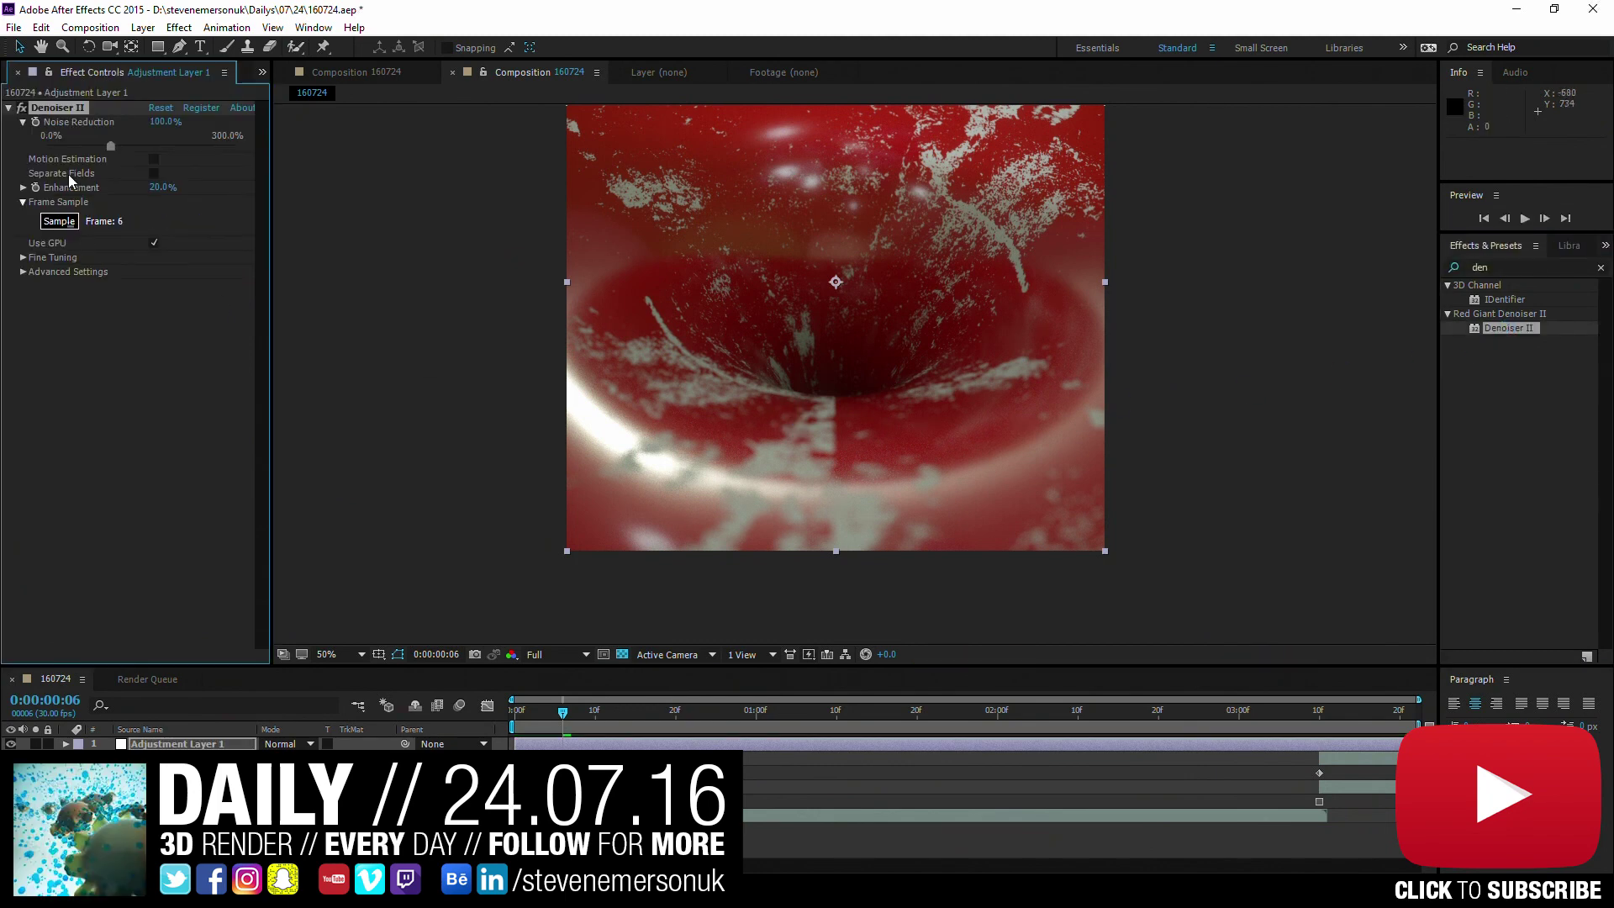
# - Inspect the noise at 100% around frame 25 and enable the denoiser's motion estimation
pyautogui.press('/')
pyautogui.scroll(2, 589, 458)
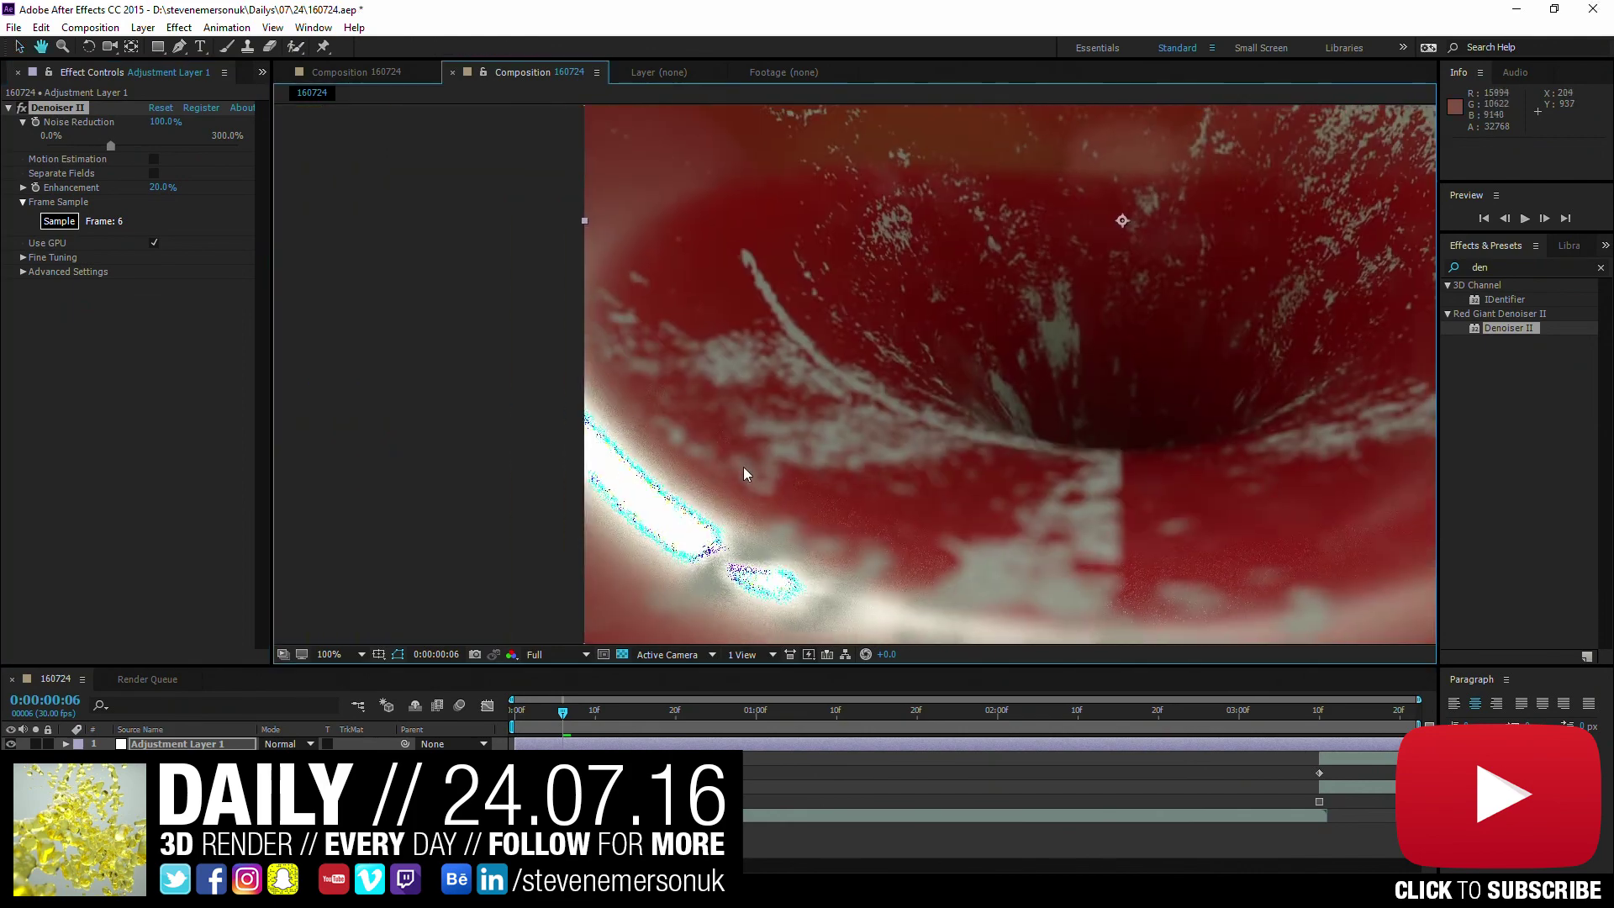
pyautogui.scroll(-3, 744, 467)
pyautogui.scroll(4, 754, 440)
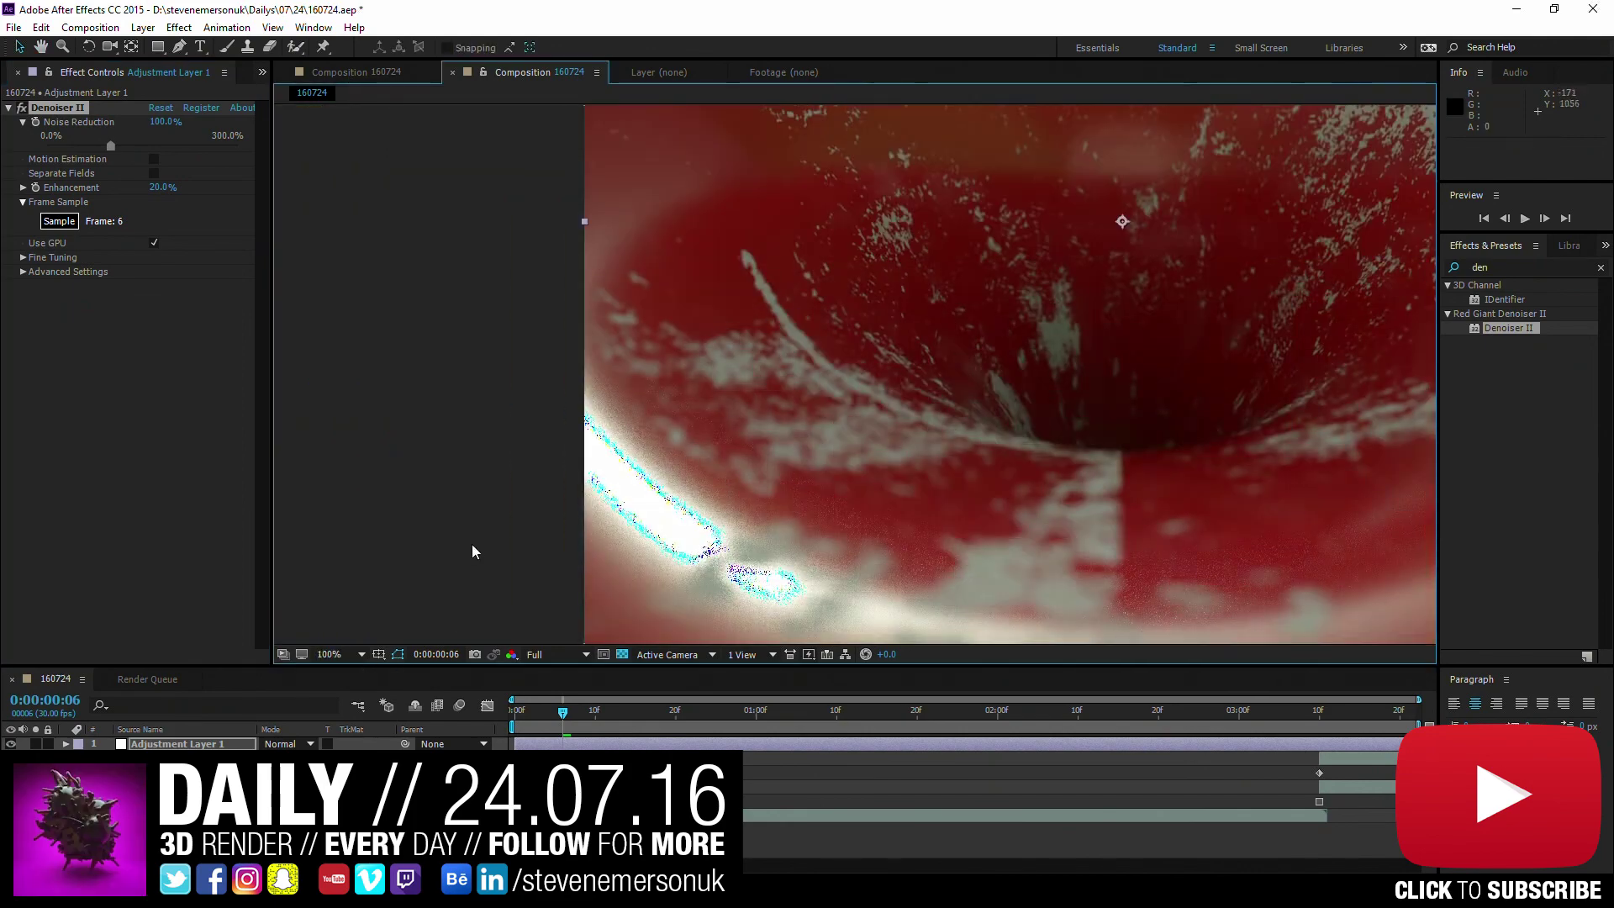
pyautogui.scroll(-1, 479, 547)
pyautogui.scroll(-1, 521, 470)
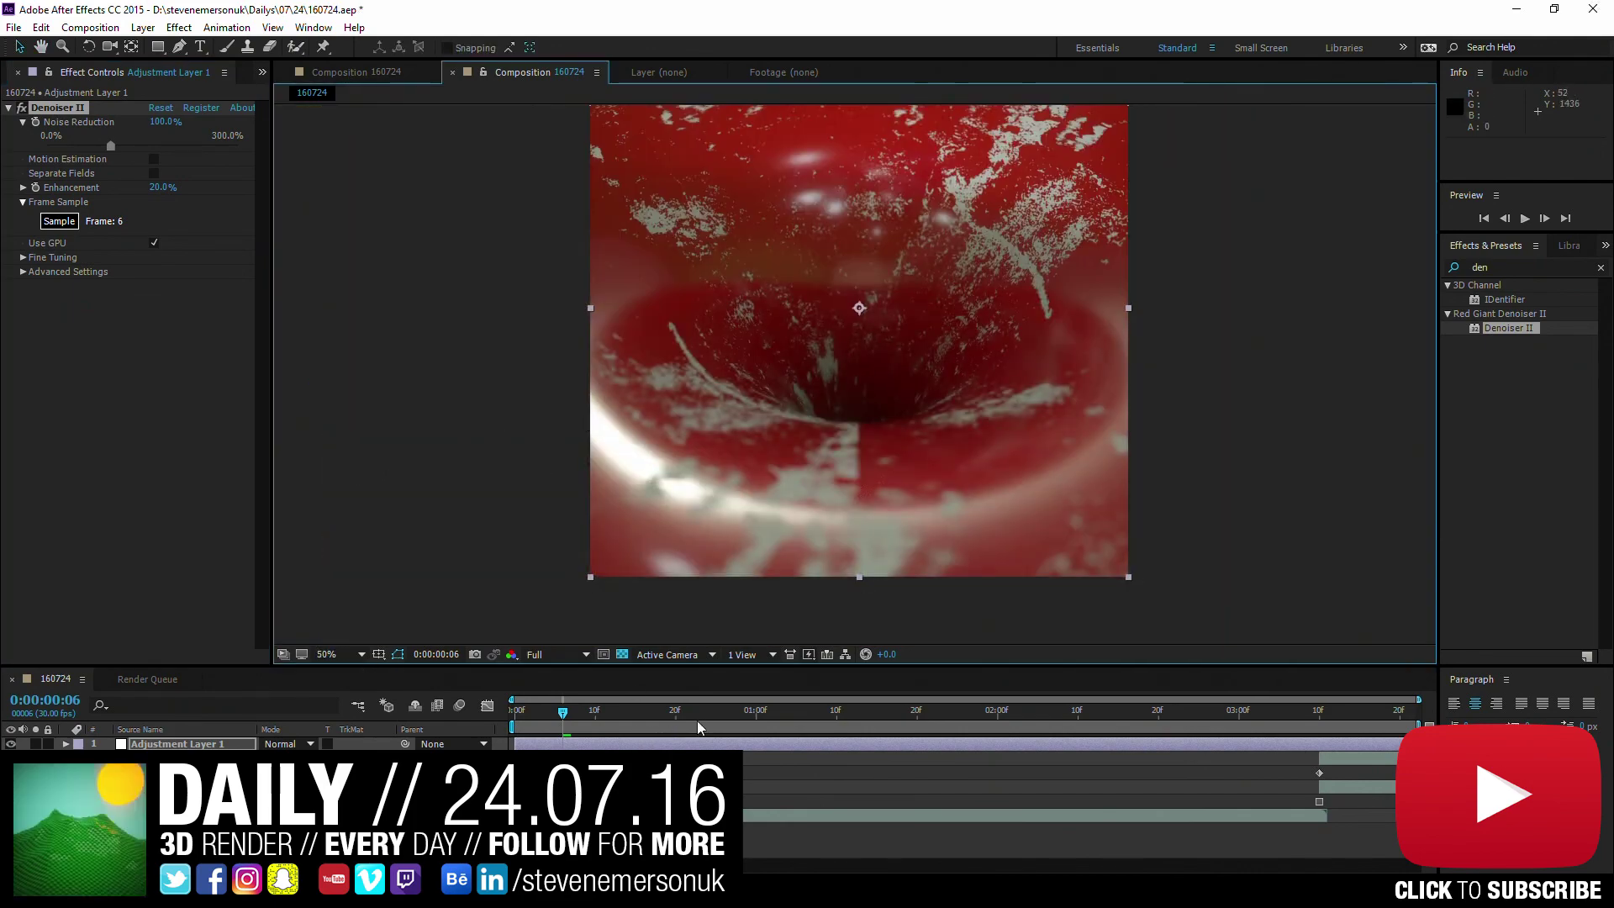
pyautogui.moveTo(698, 727); pyautogui.dragTo(718, 724)
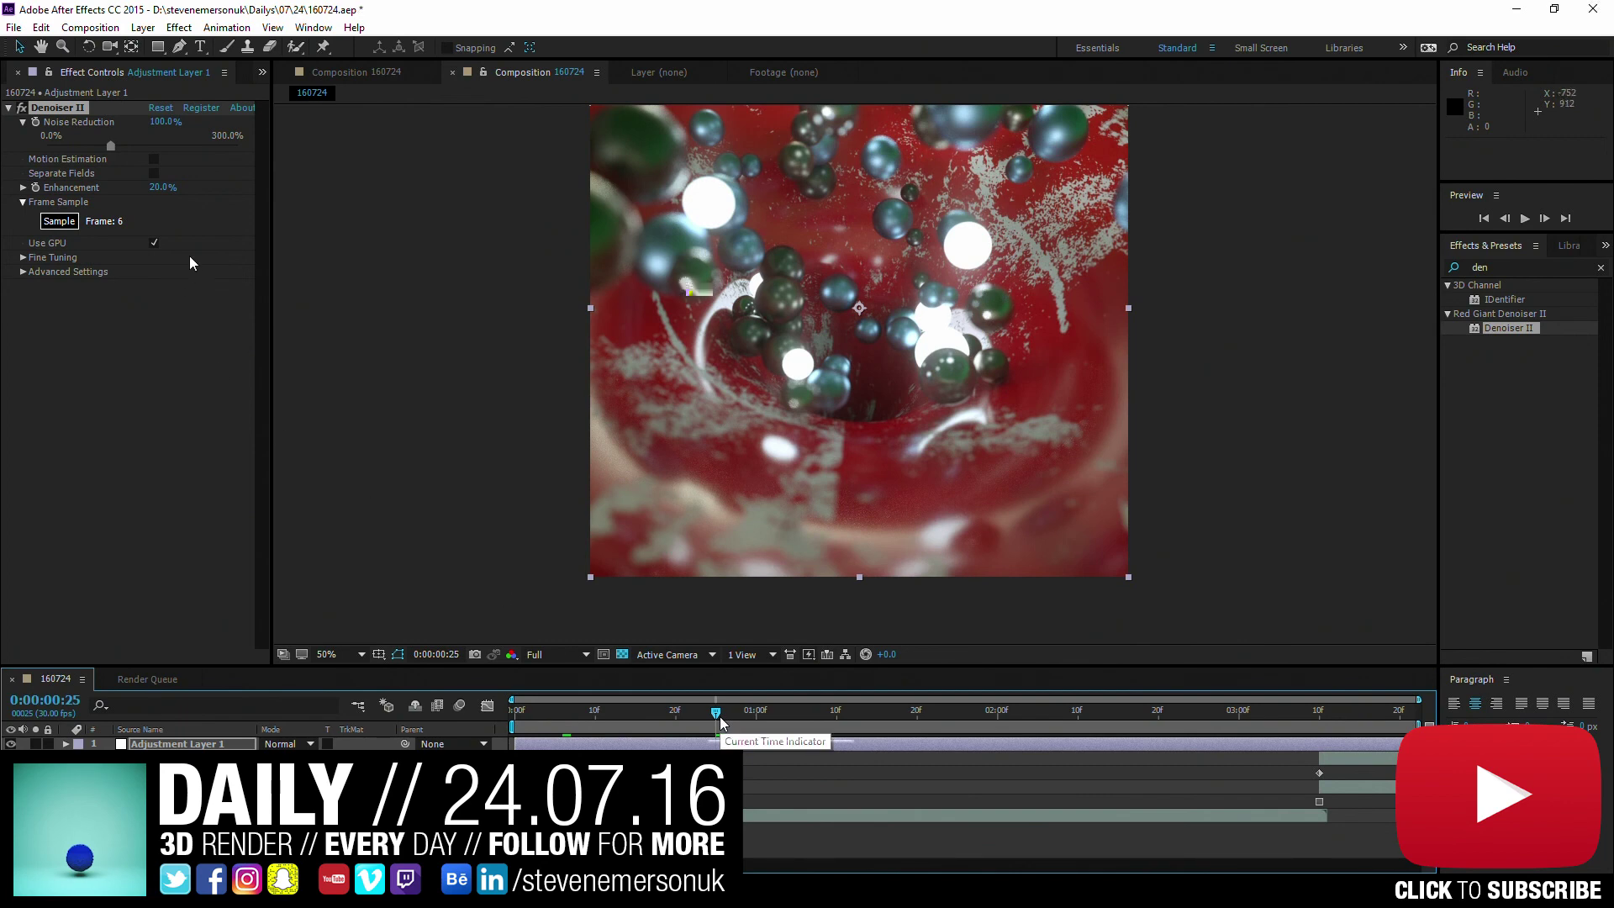
pyautogui.click(154, 161)
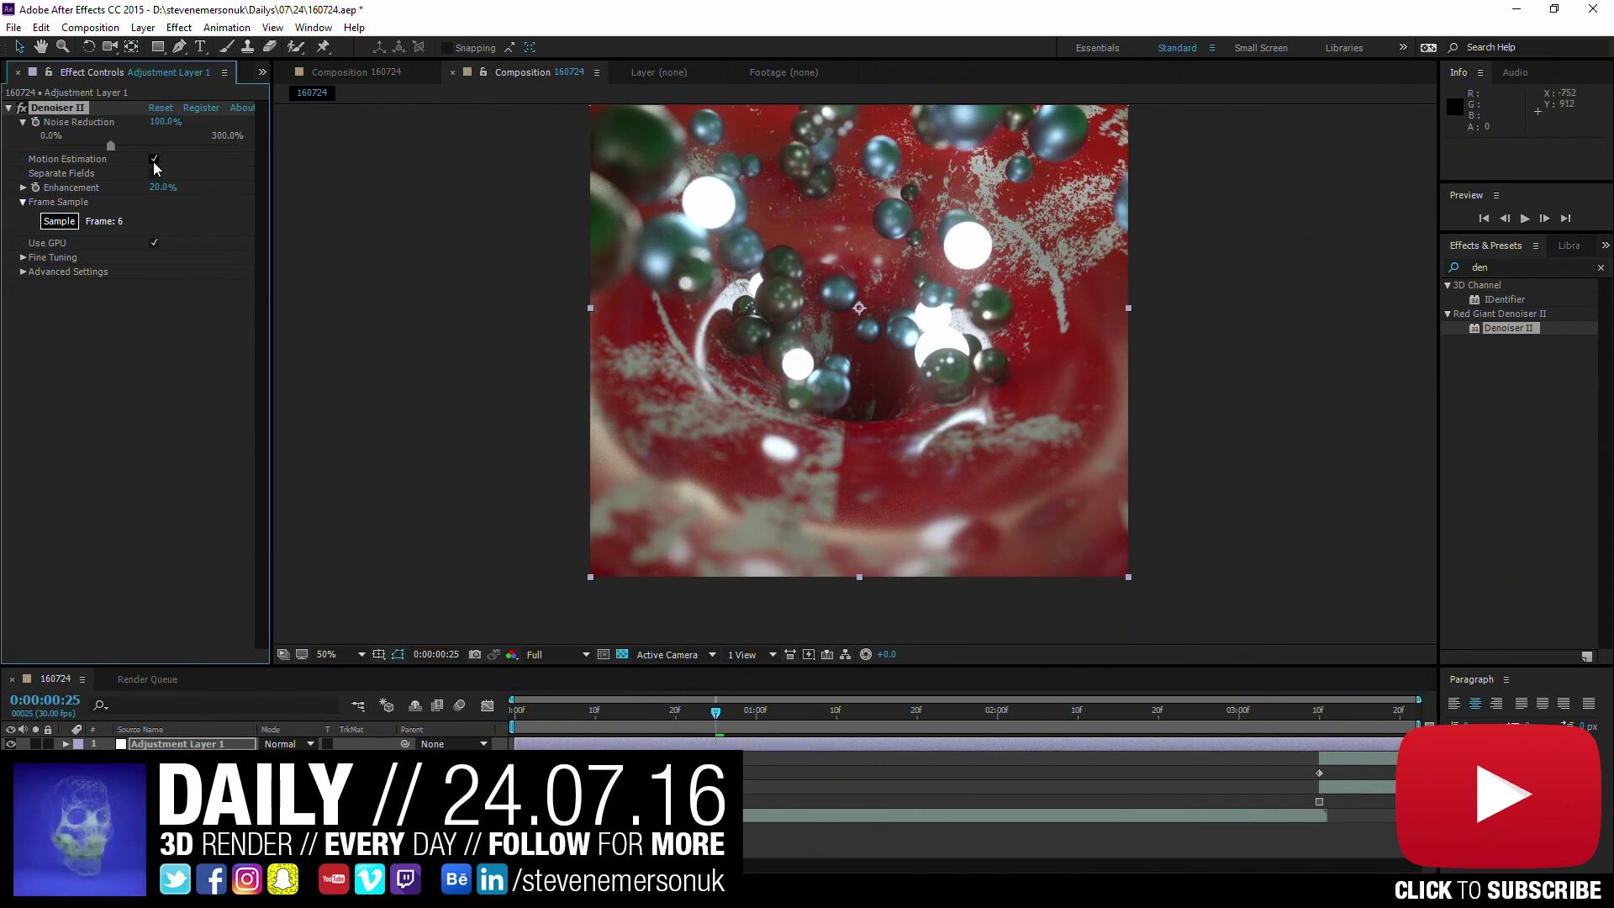
pyautogui.click(845, 718)
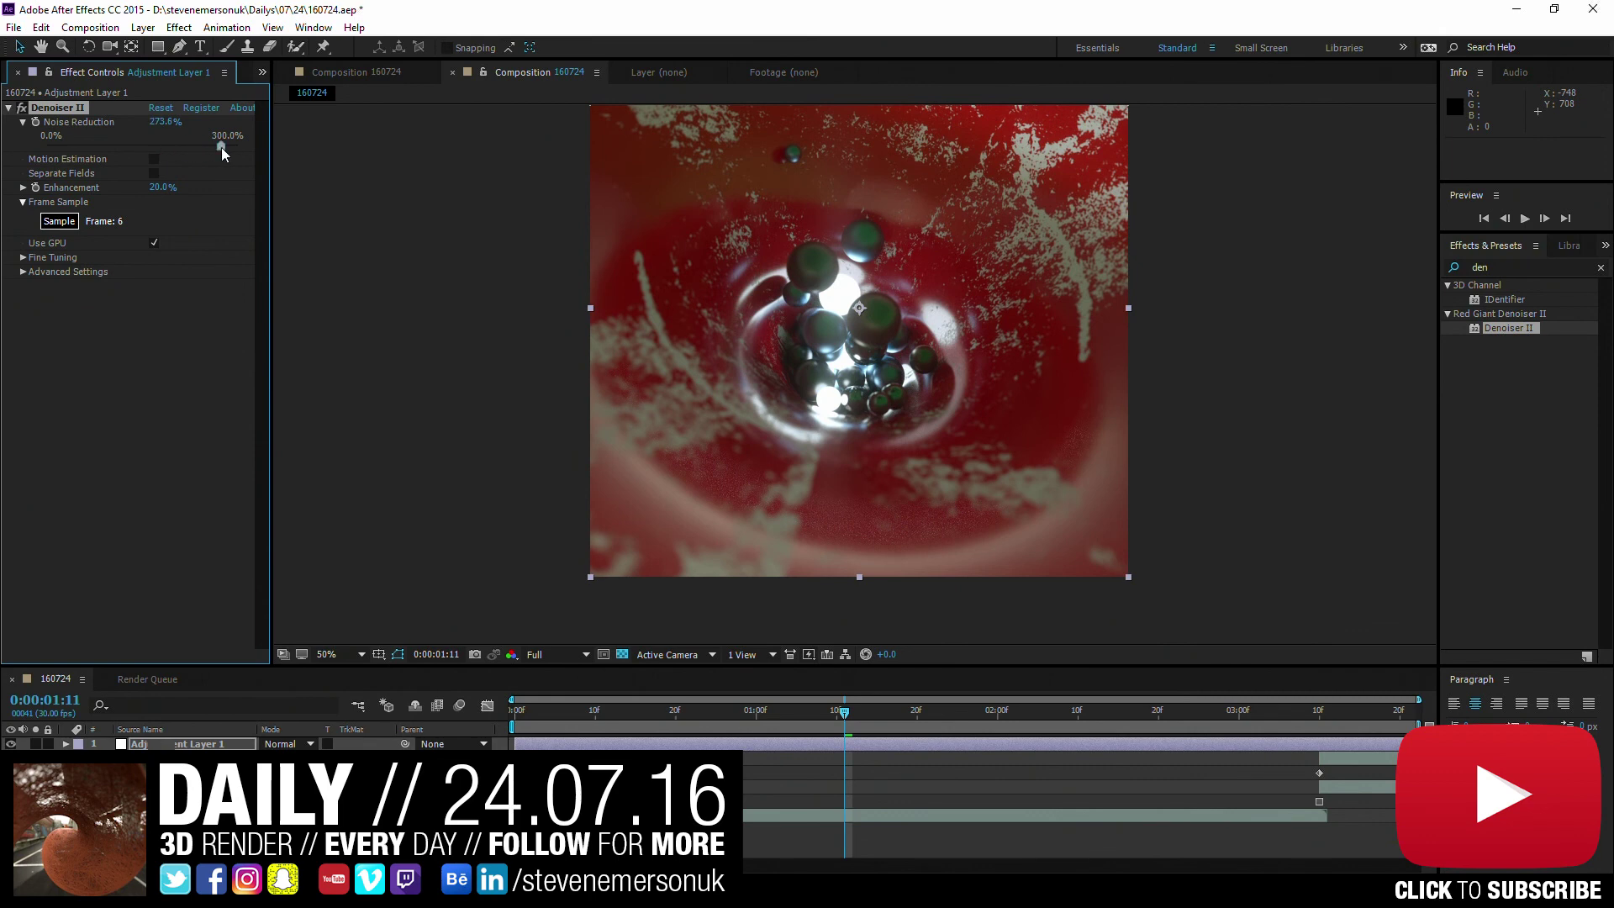
# - Raise Noise Reduction to 273.6%, check the detail, and save the project
pyautogui.moveTo(102, 152); pyautogui.dragTo(222, 149)
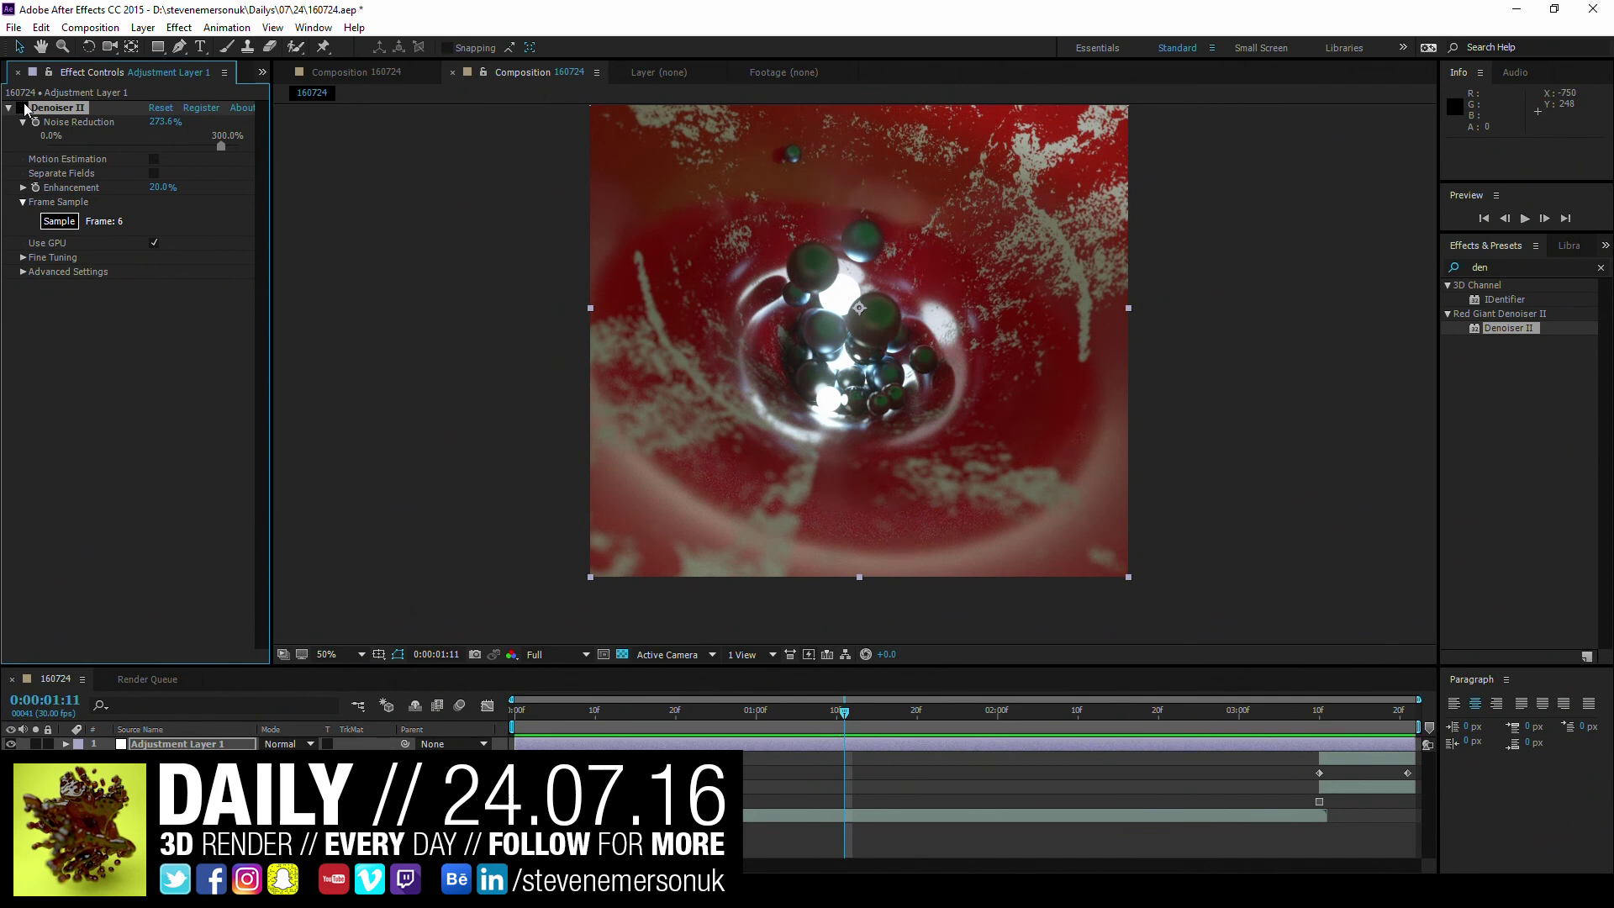
pyautogui.click(989, 730)
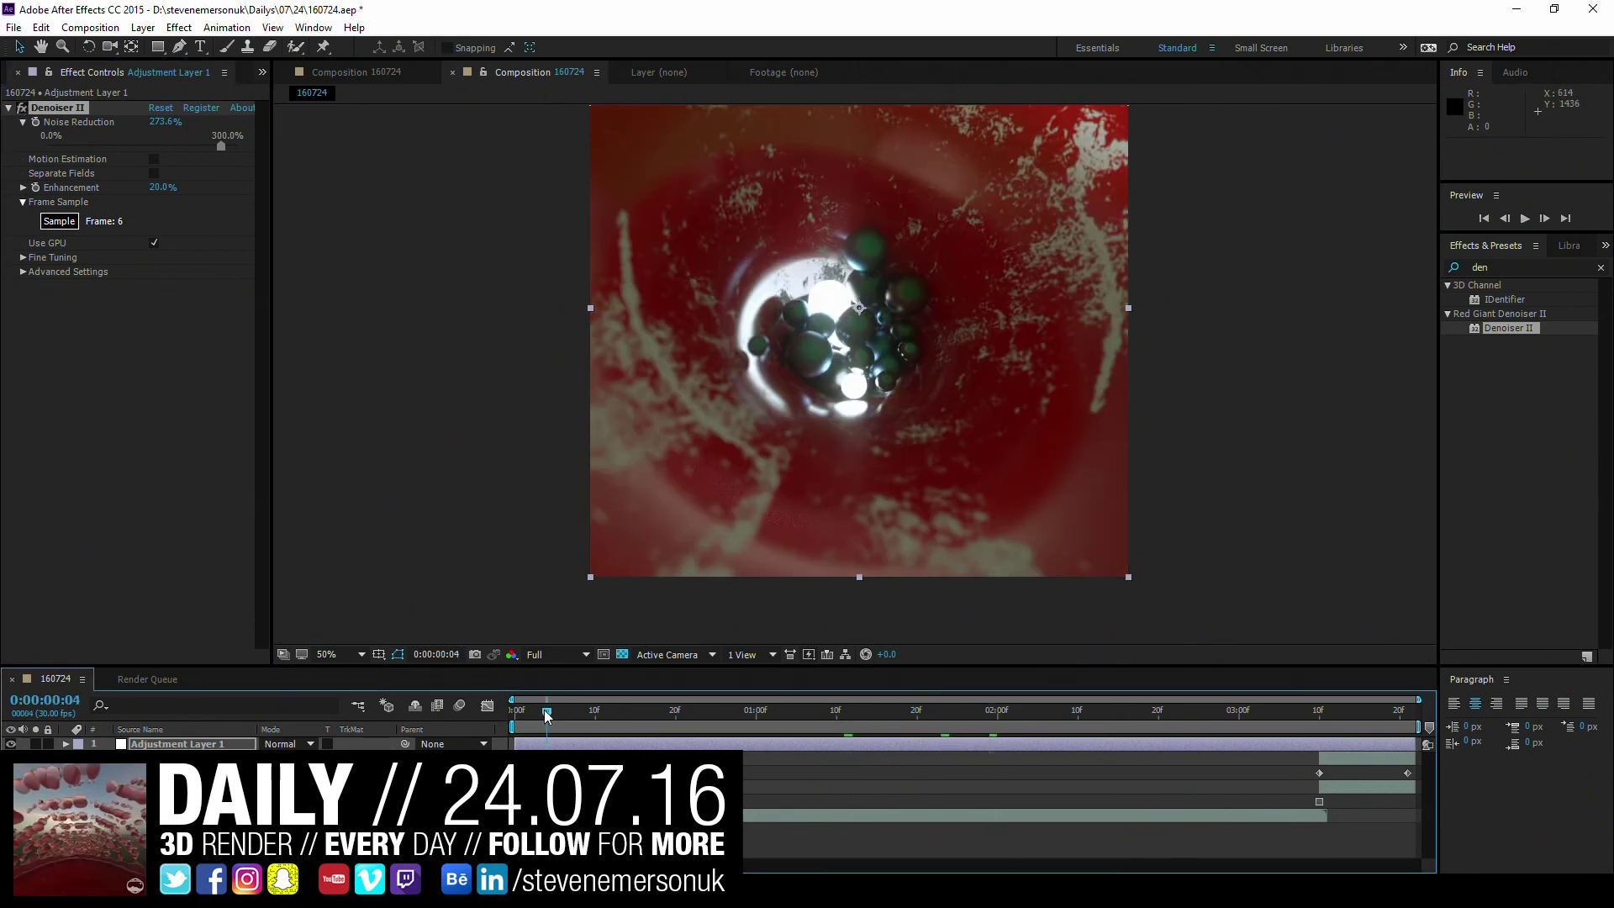
pyautogui.press('/')
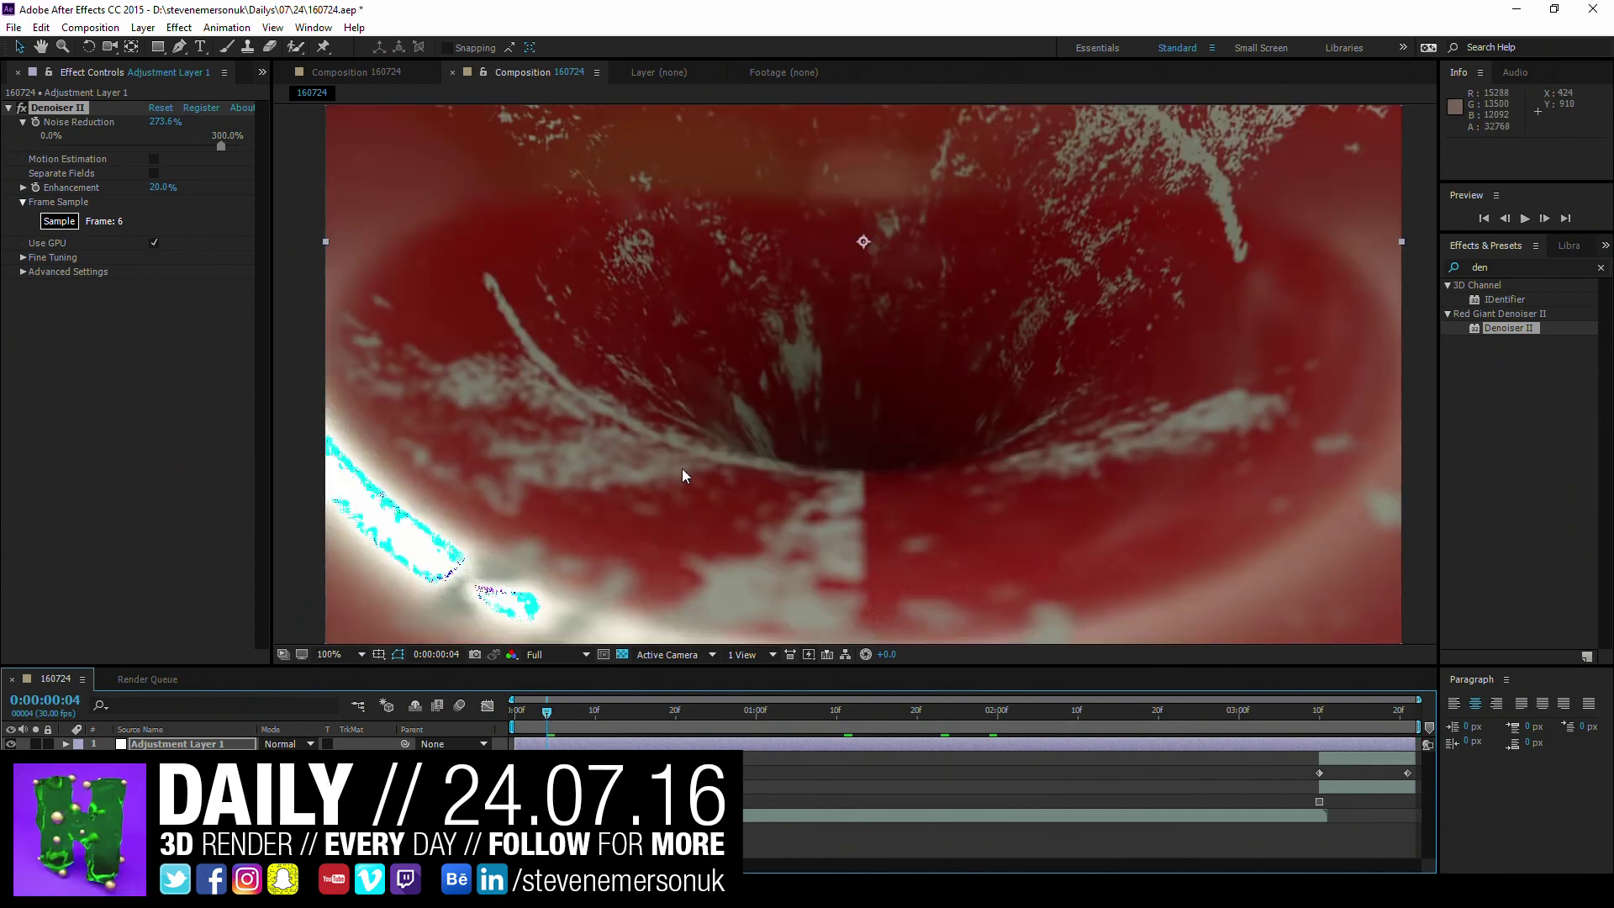
pyautogui.press(',')
pyautogui.hotkey('ctrl', 's')
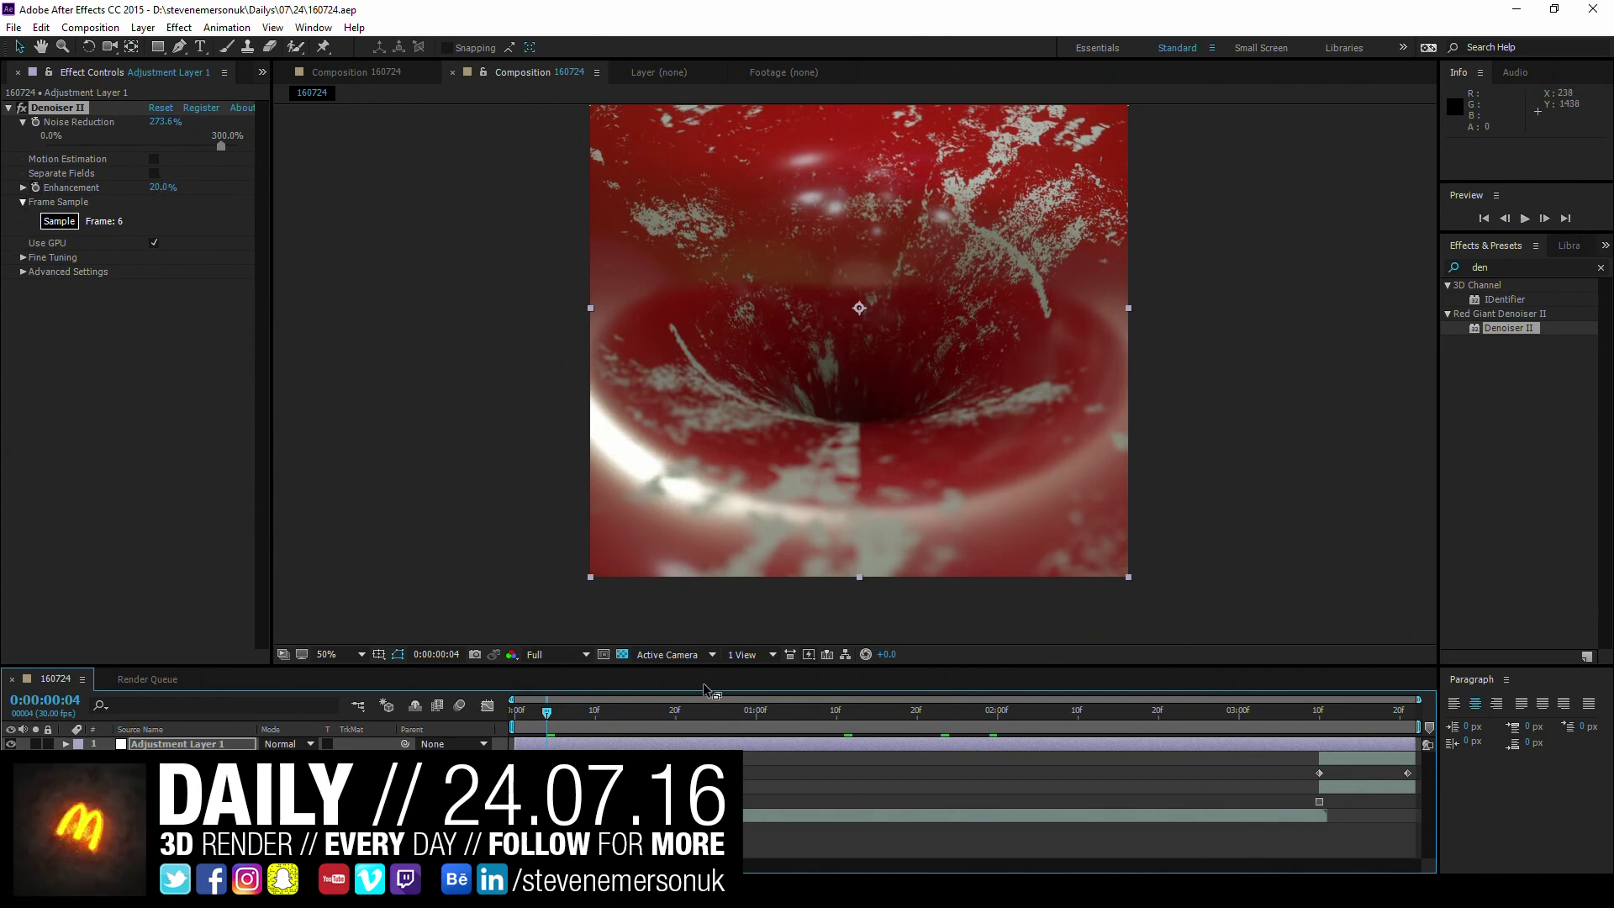
pyautogui.press('space')
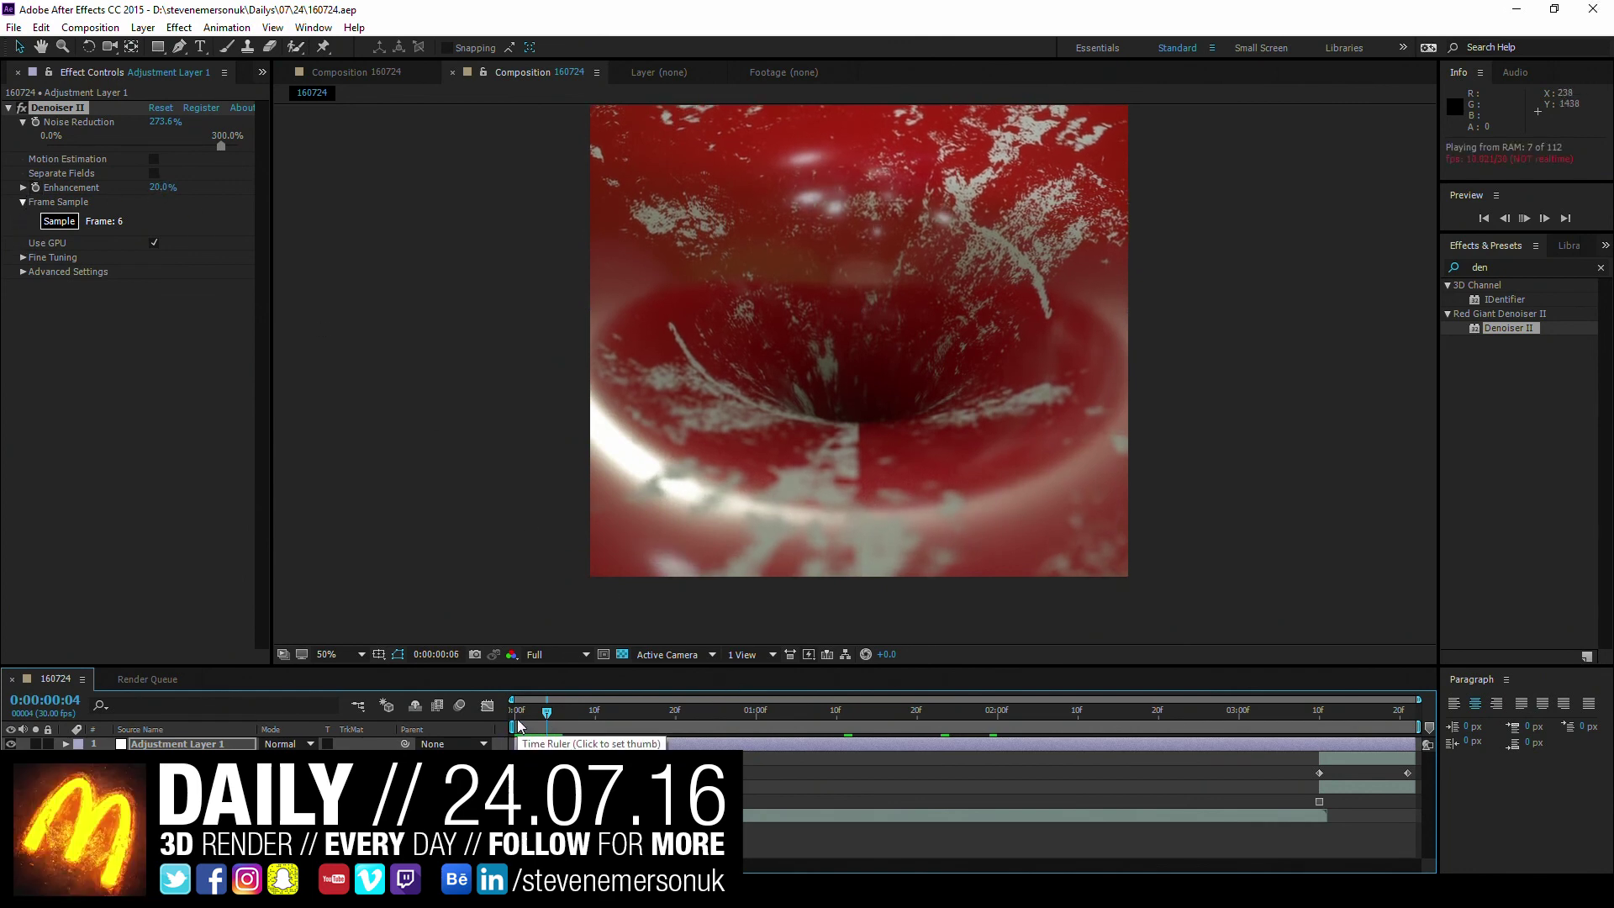
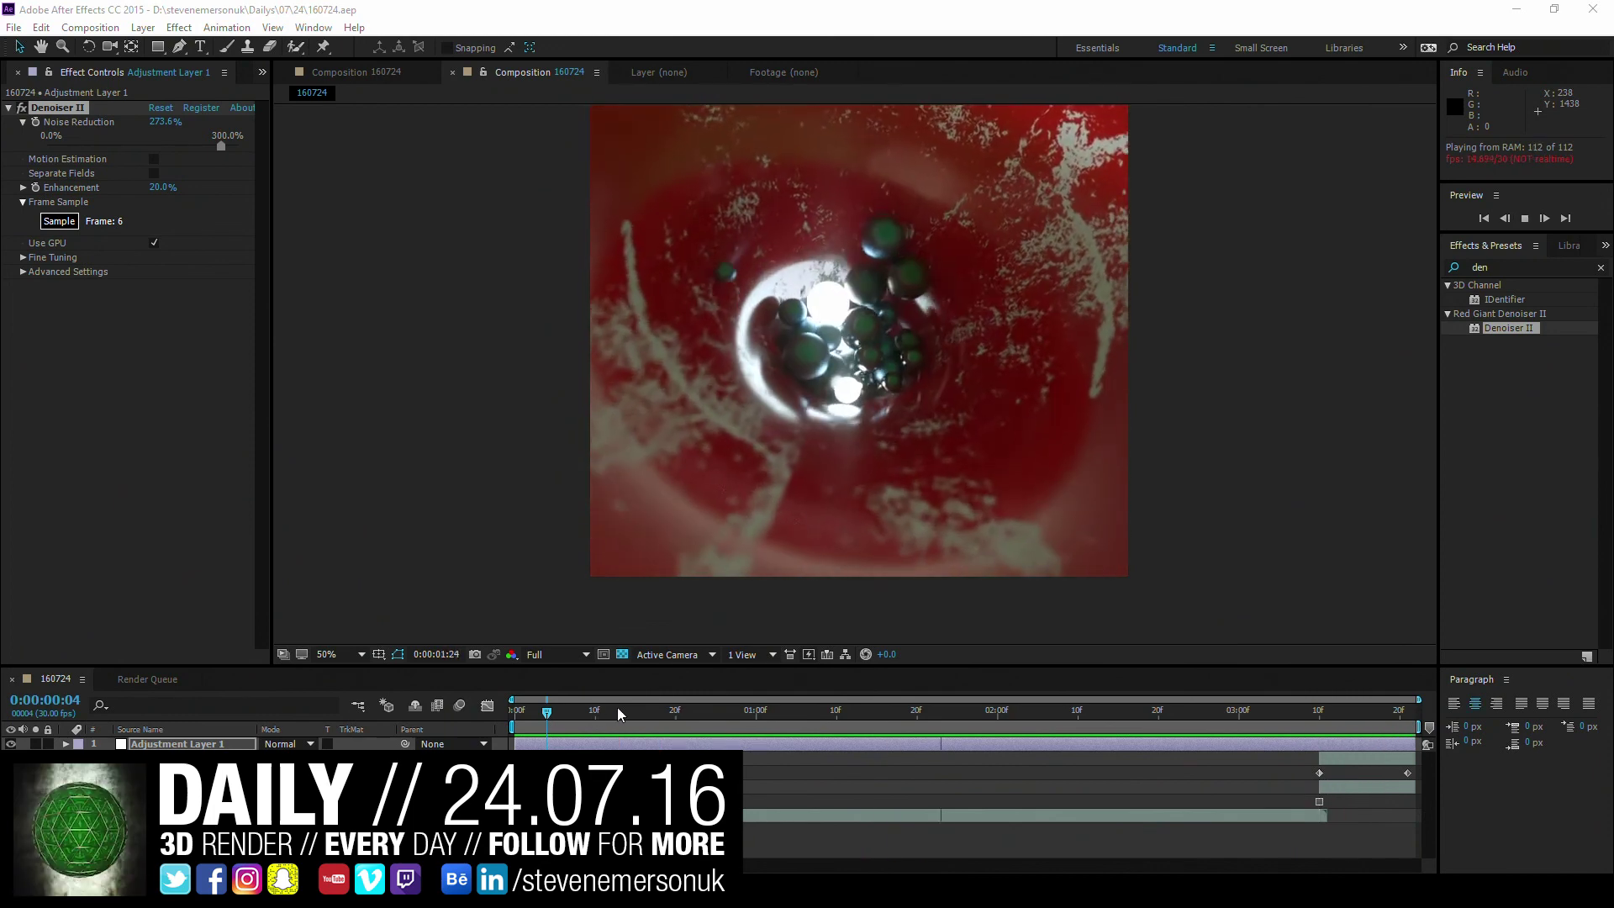
# - Stop the preview, return to the first frame, and add a new adjustment layer
pyautogui.click(579, 710)
pyautogui.press('Home')
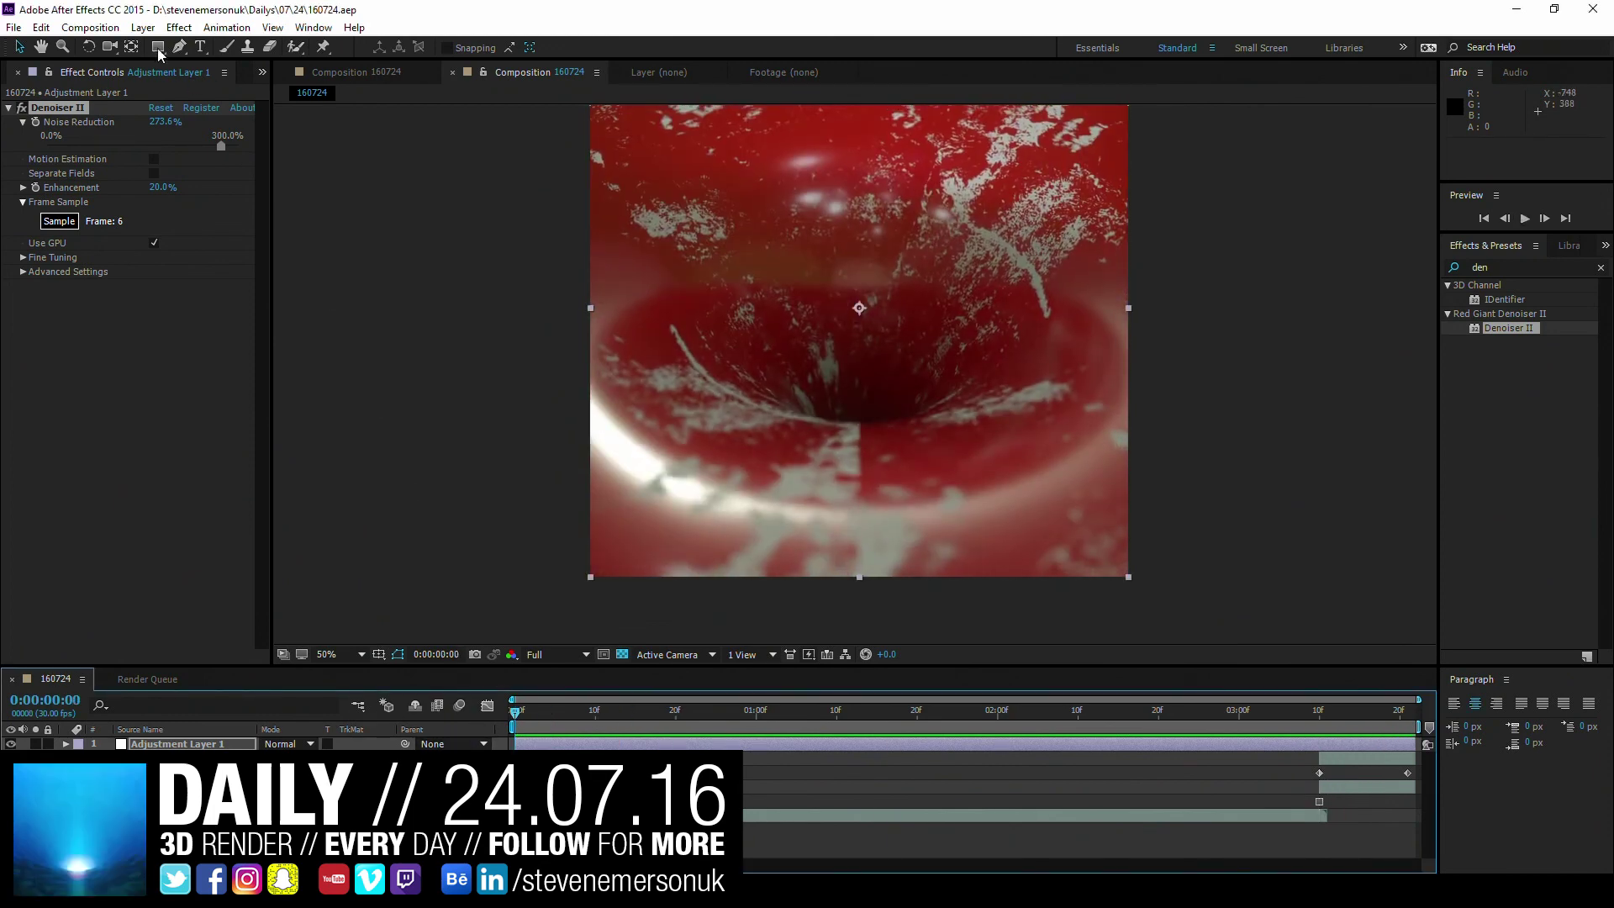
pyautogui.click(143, 27)
pyautogui.click(471, 159)
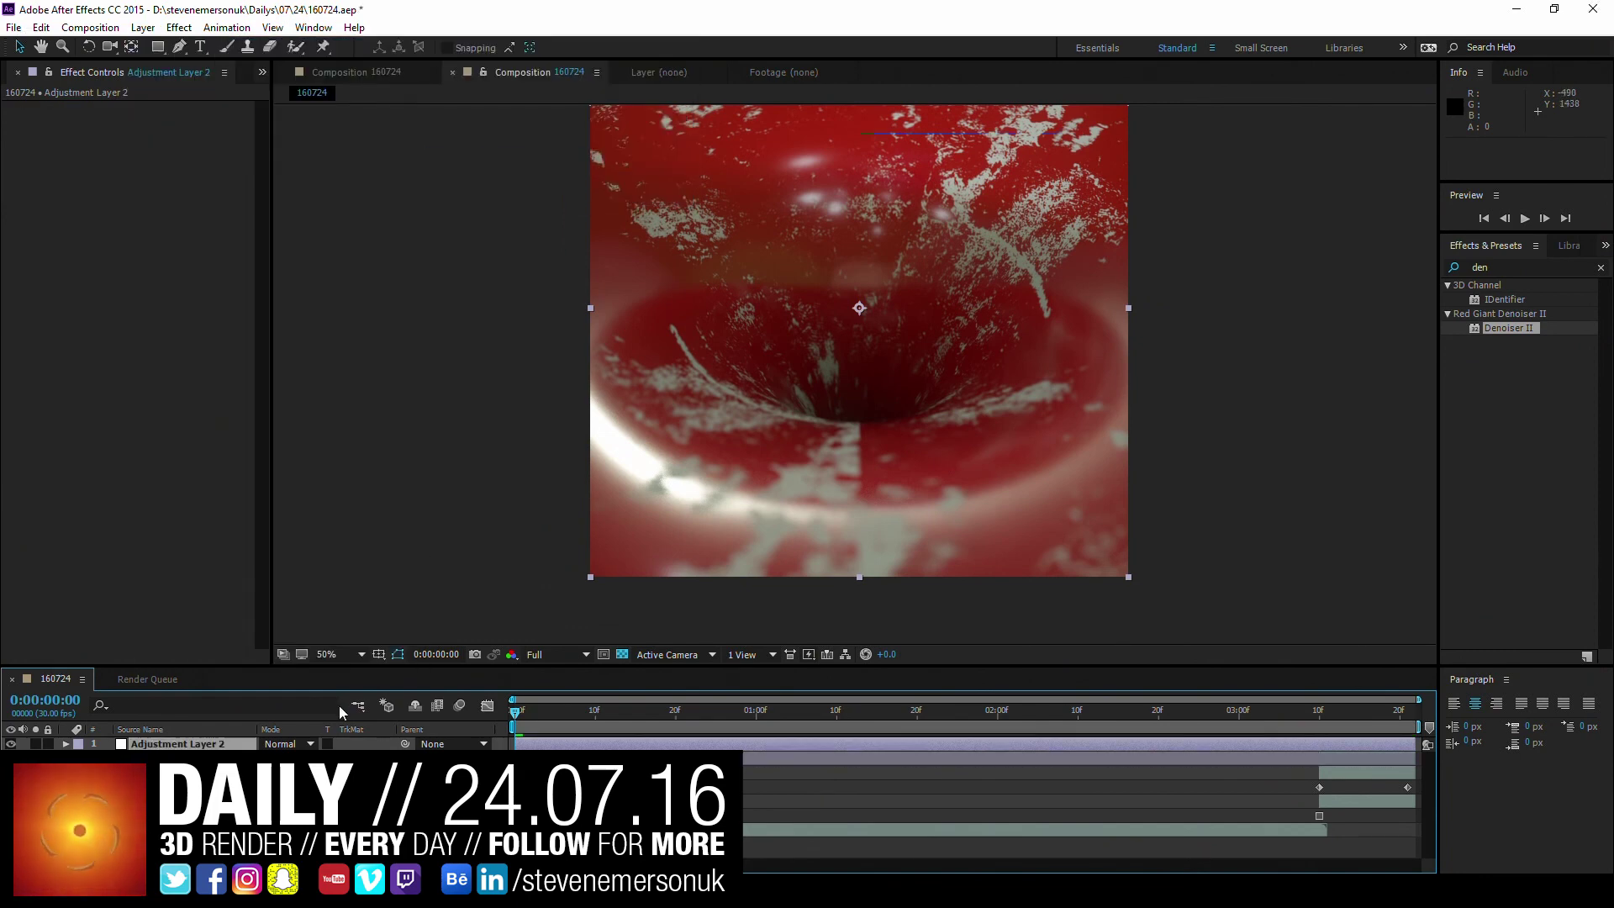
pyautogui.doubleClick(1517, 270)
# - Apply Curves and MisFire Vignette to the new layer, with Curves below the vignette
pyautogui.write('curve')
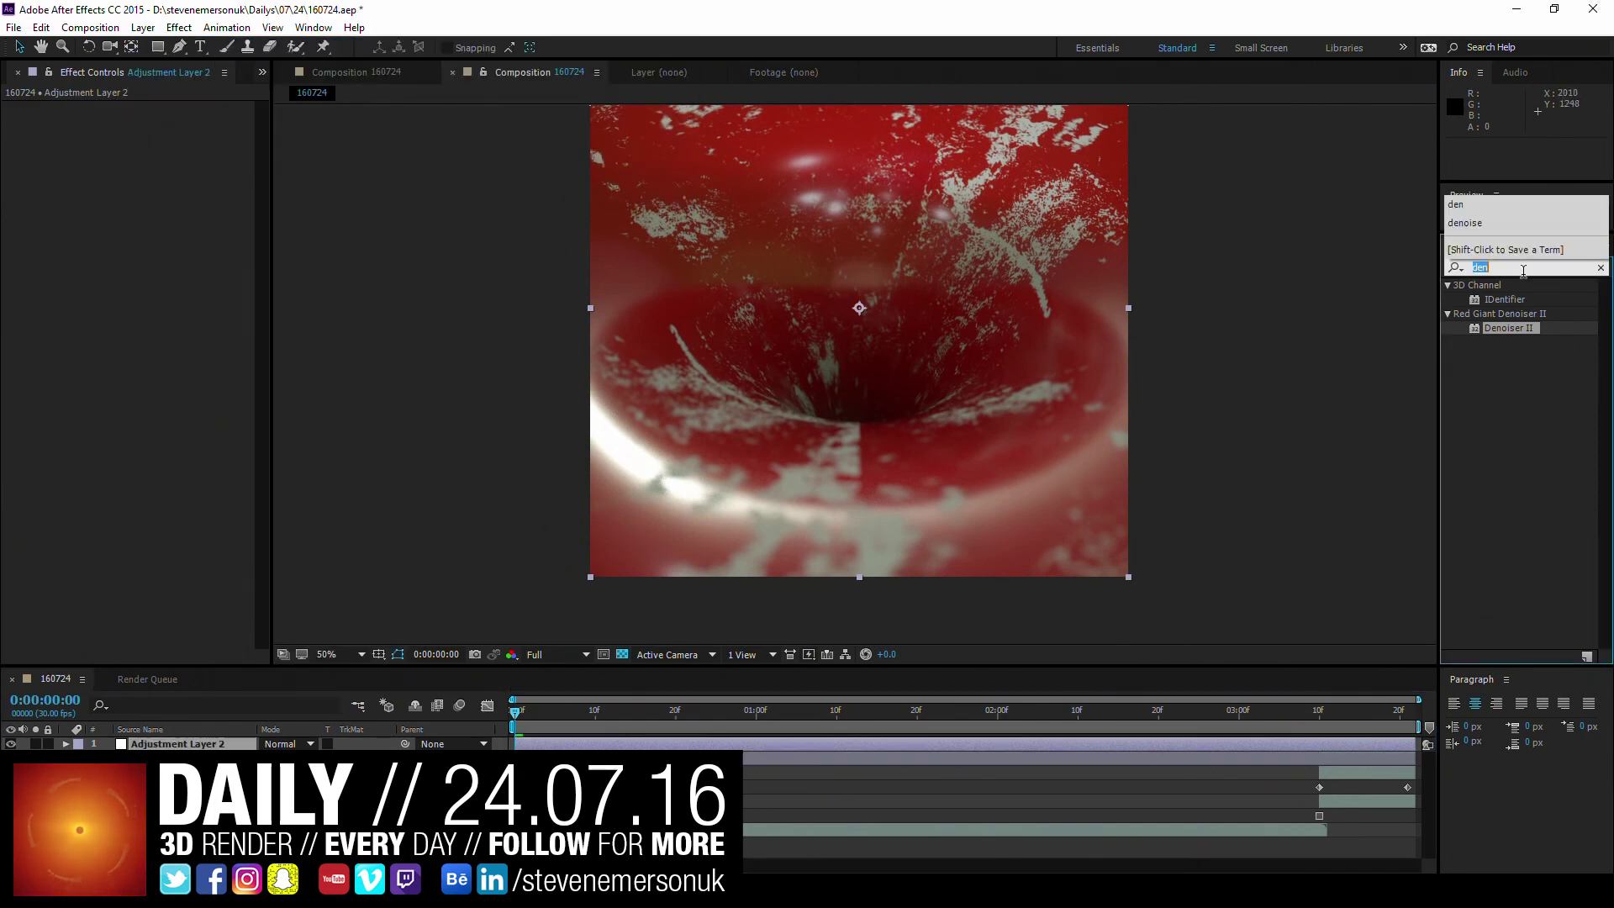
pyautogui.doubleClick(1499, 343)
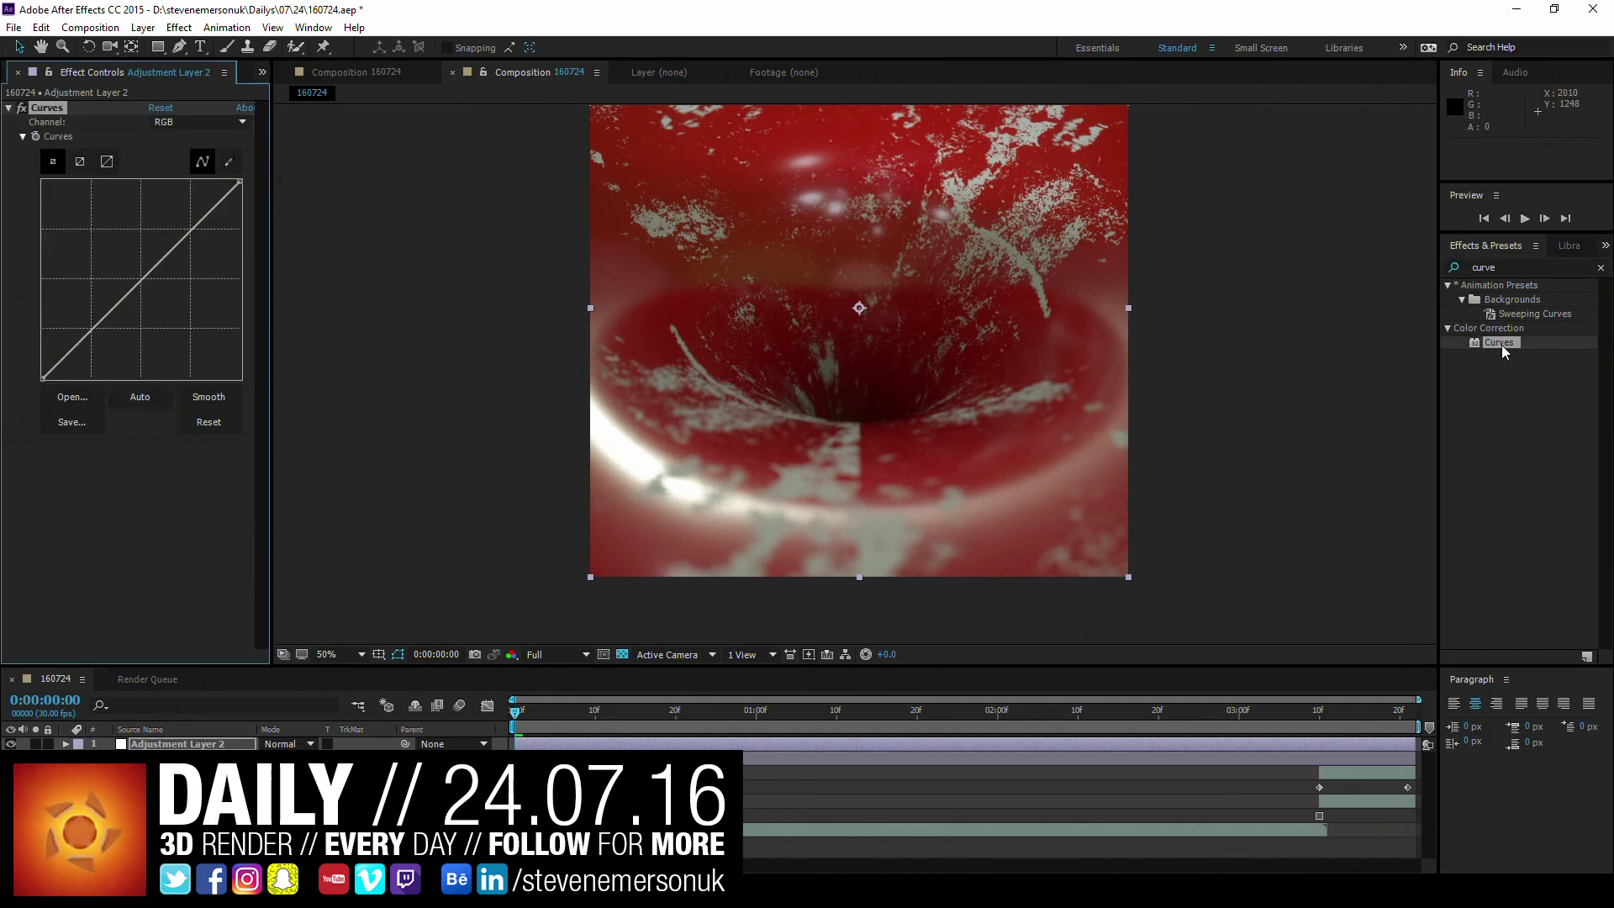
pyautogui.write('misfire')
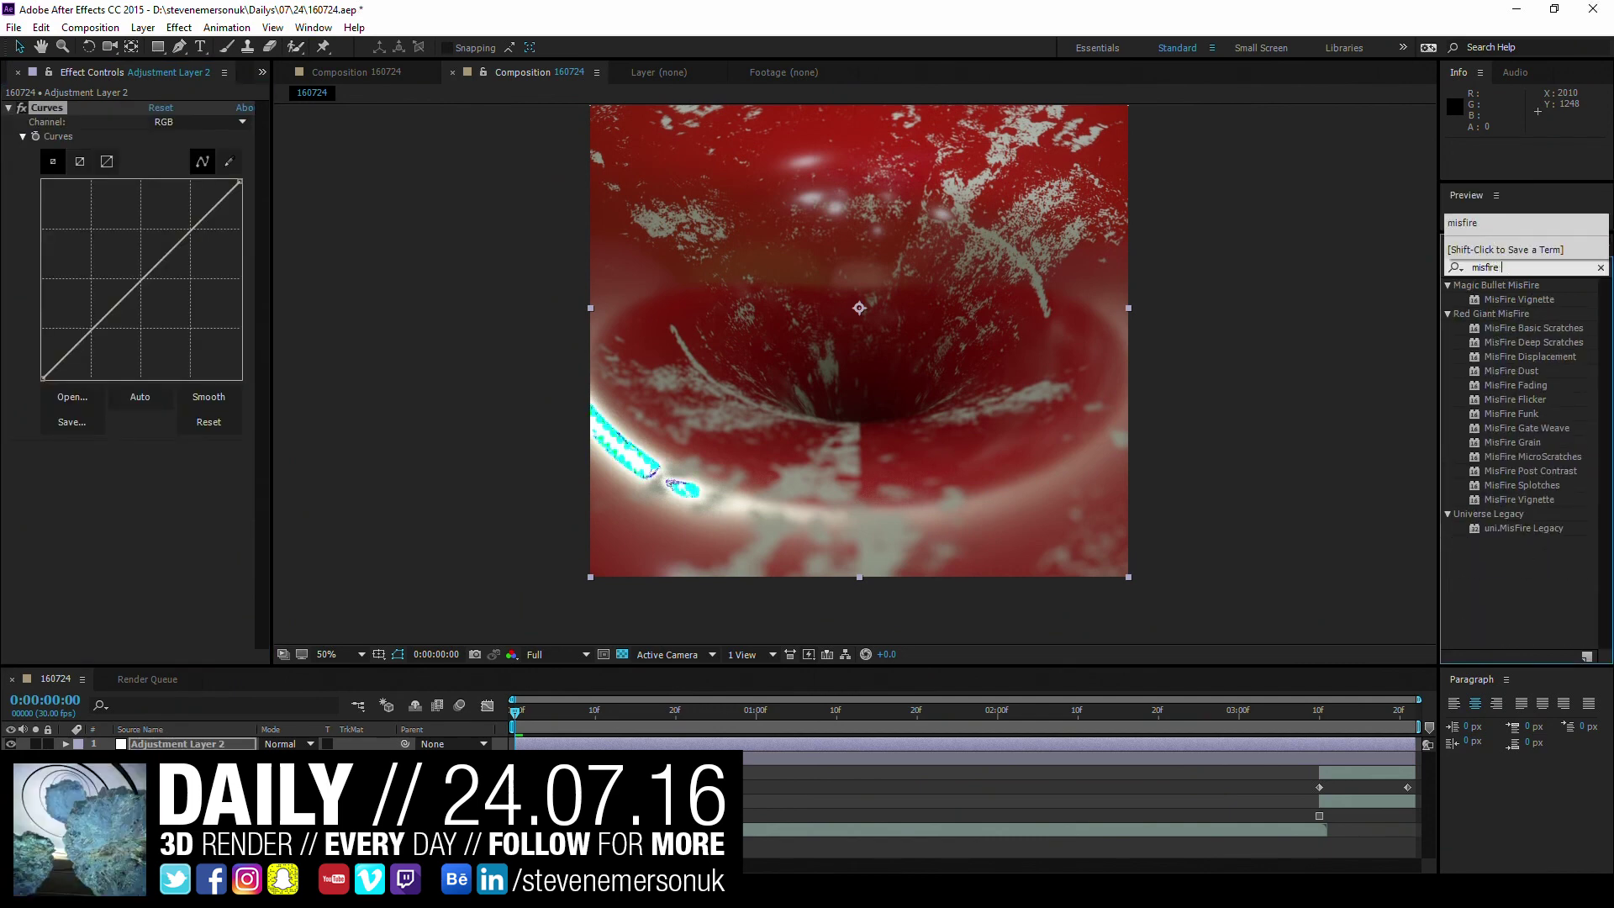
pyautogui.write(' bv')
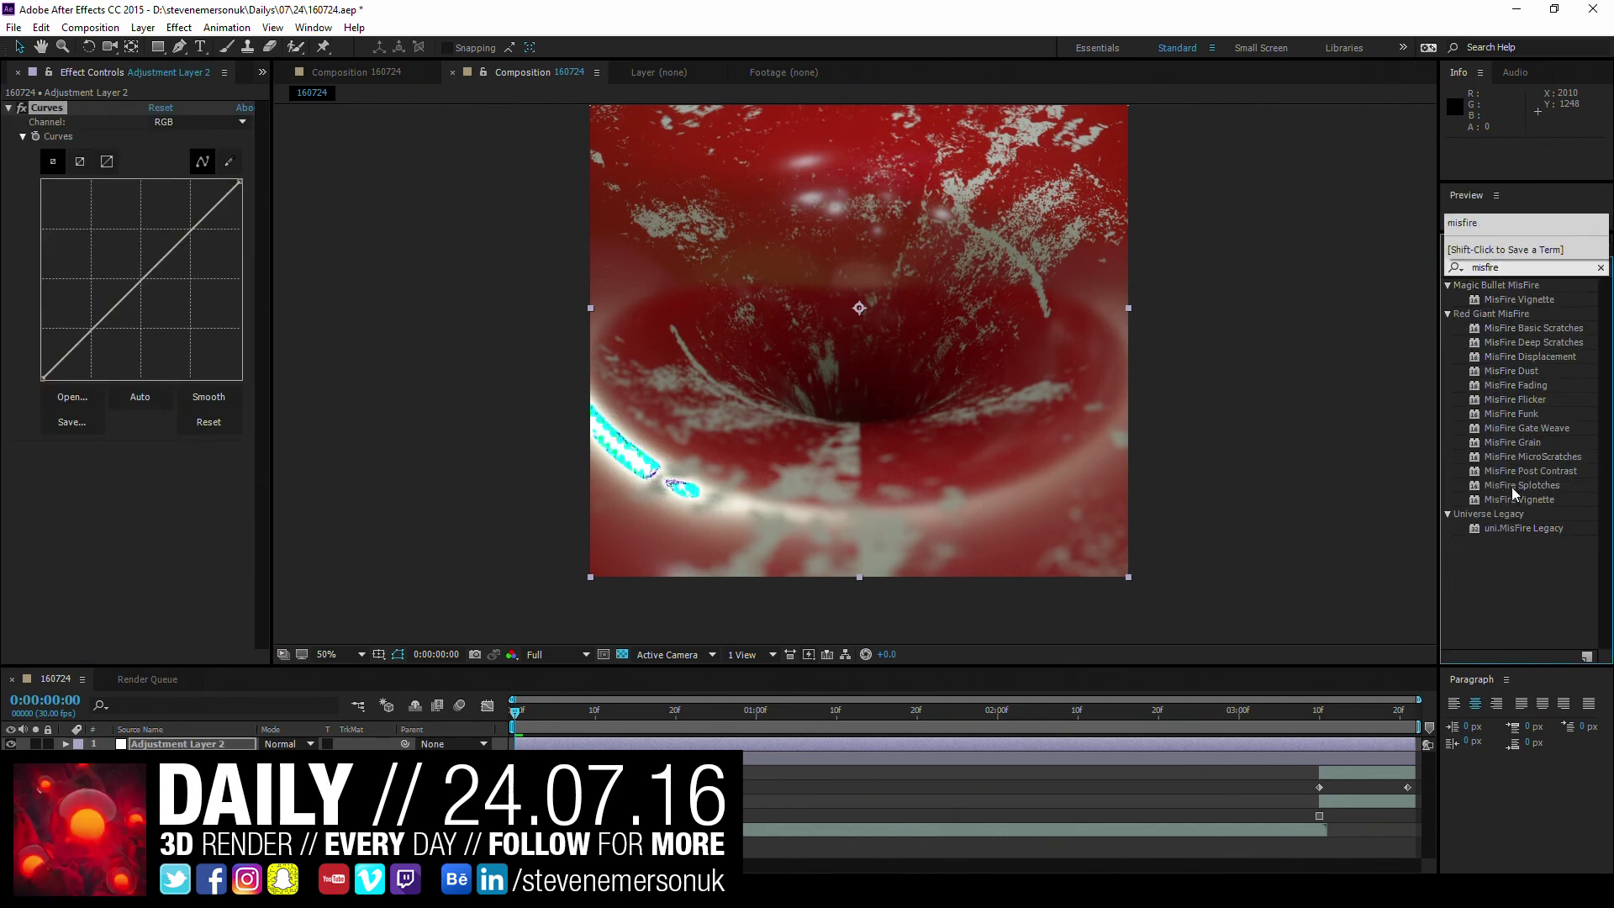
pyautogui.doubleClick(1520, 499)
pyautogui.moveTo(46, 108); pyautogui.dragTo(76, 483)
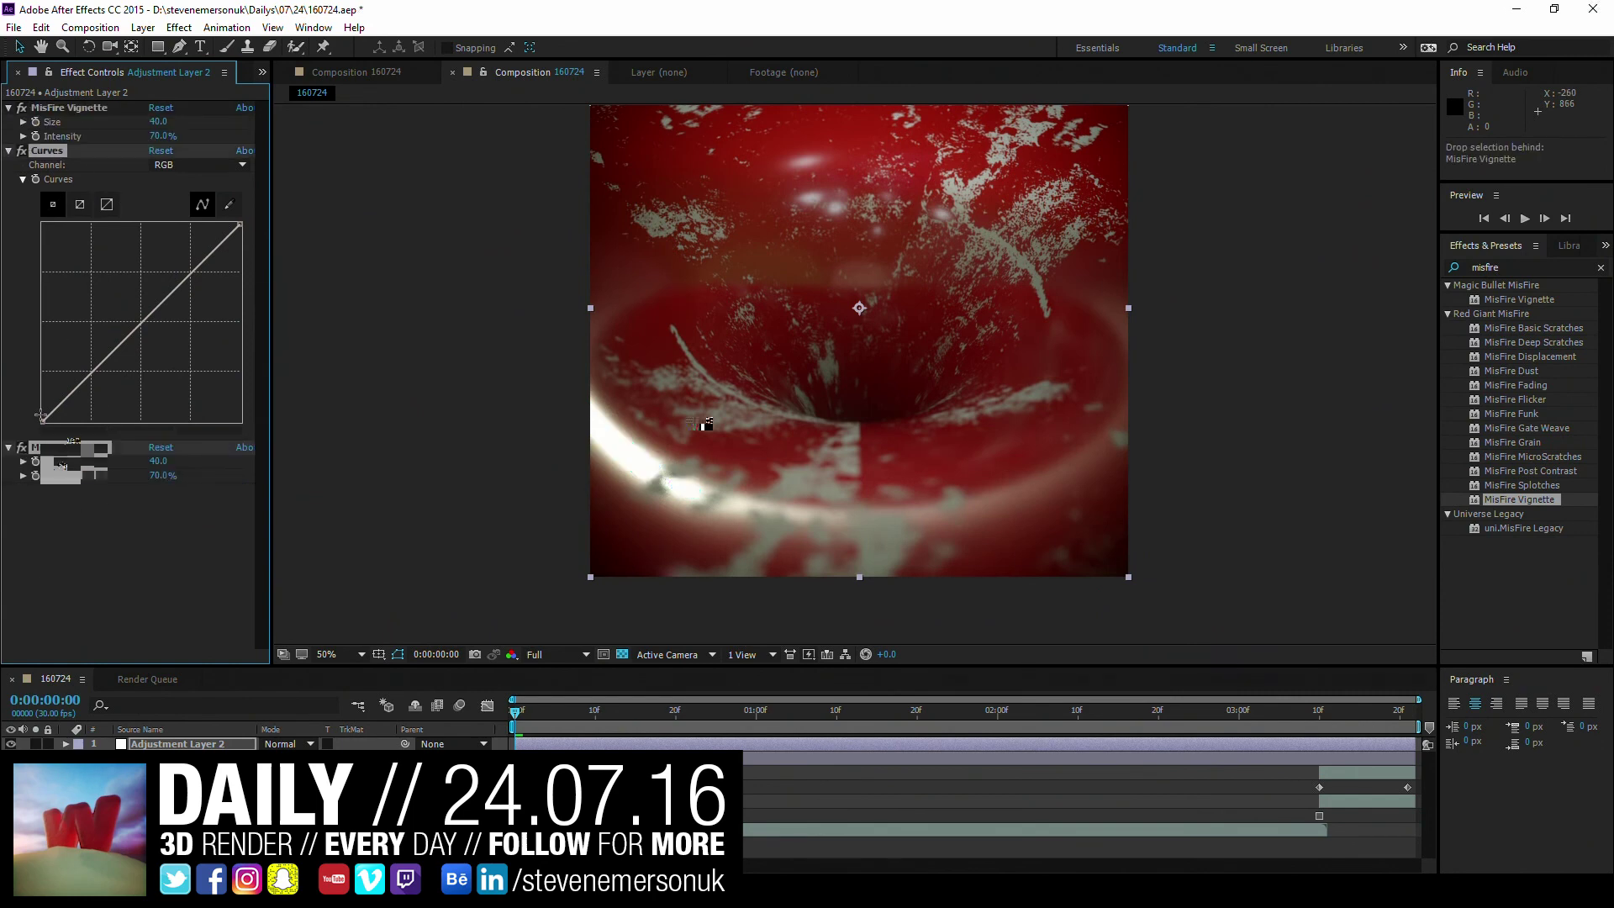
# - Reshape the Curves: add a midpoint, drop the dark endpoint, and lift the shadows
pyautogui.moveTo(84, 385); pyautogui.dragTo(88, 374)
pyautogui.click(140, 321)
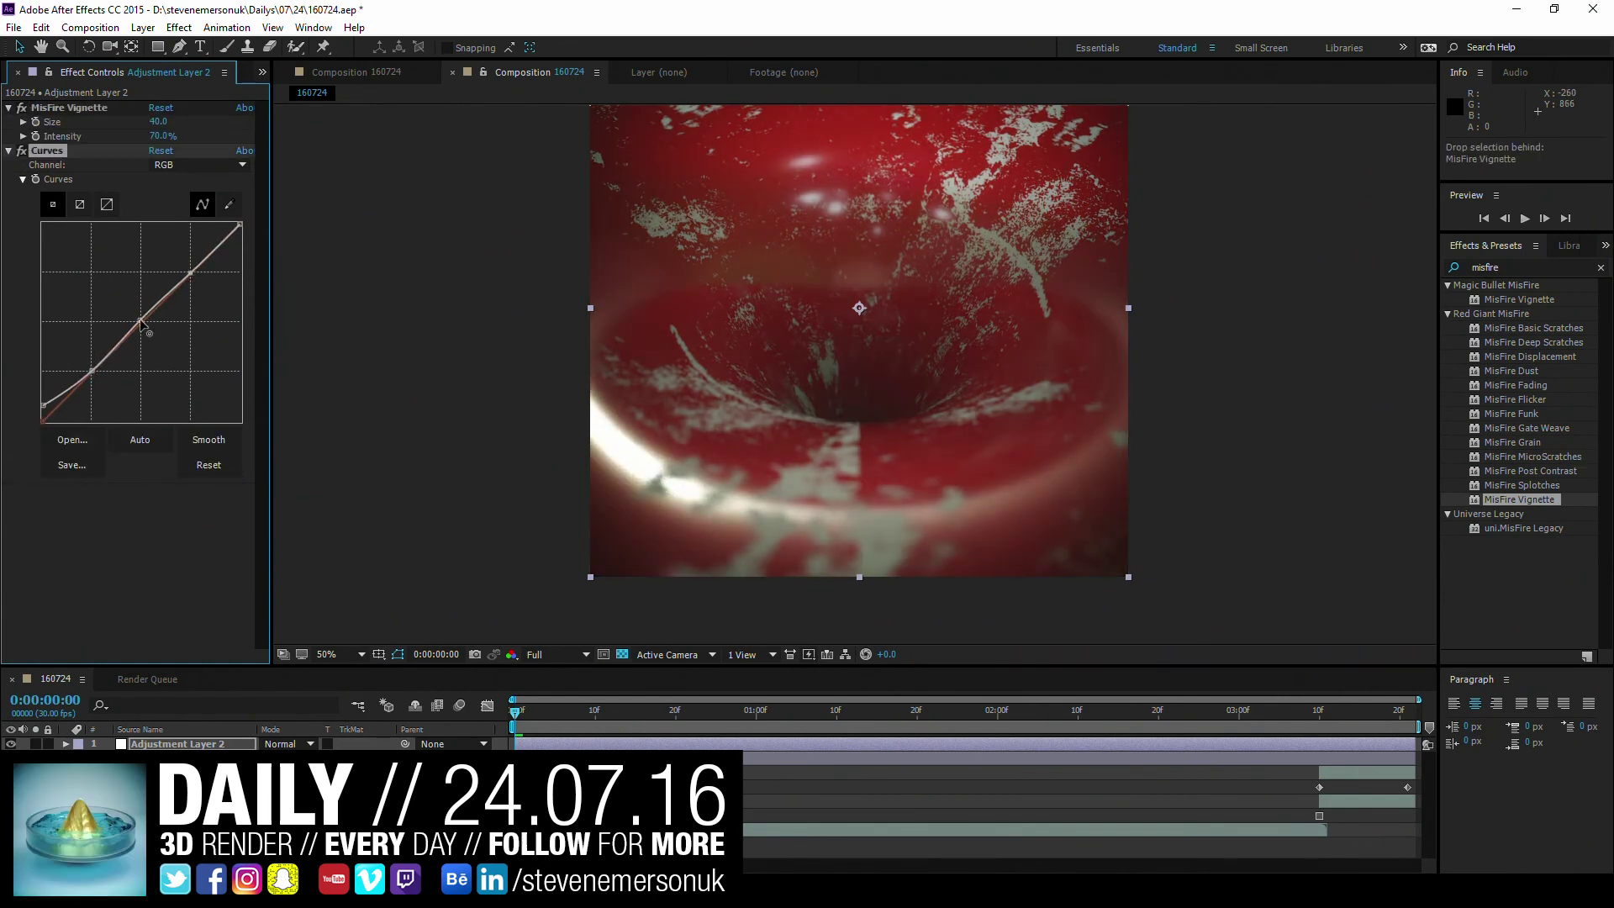
pyautogui.moveTo(140, 320); pyautogui.dragTo(137, 320)
pyautogui.moveTo(41, 405); pyautogui.dragTo(39, 415)
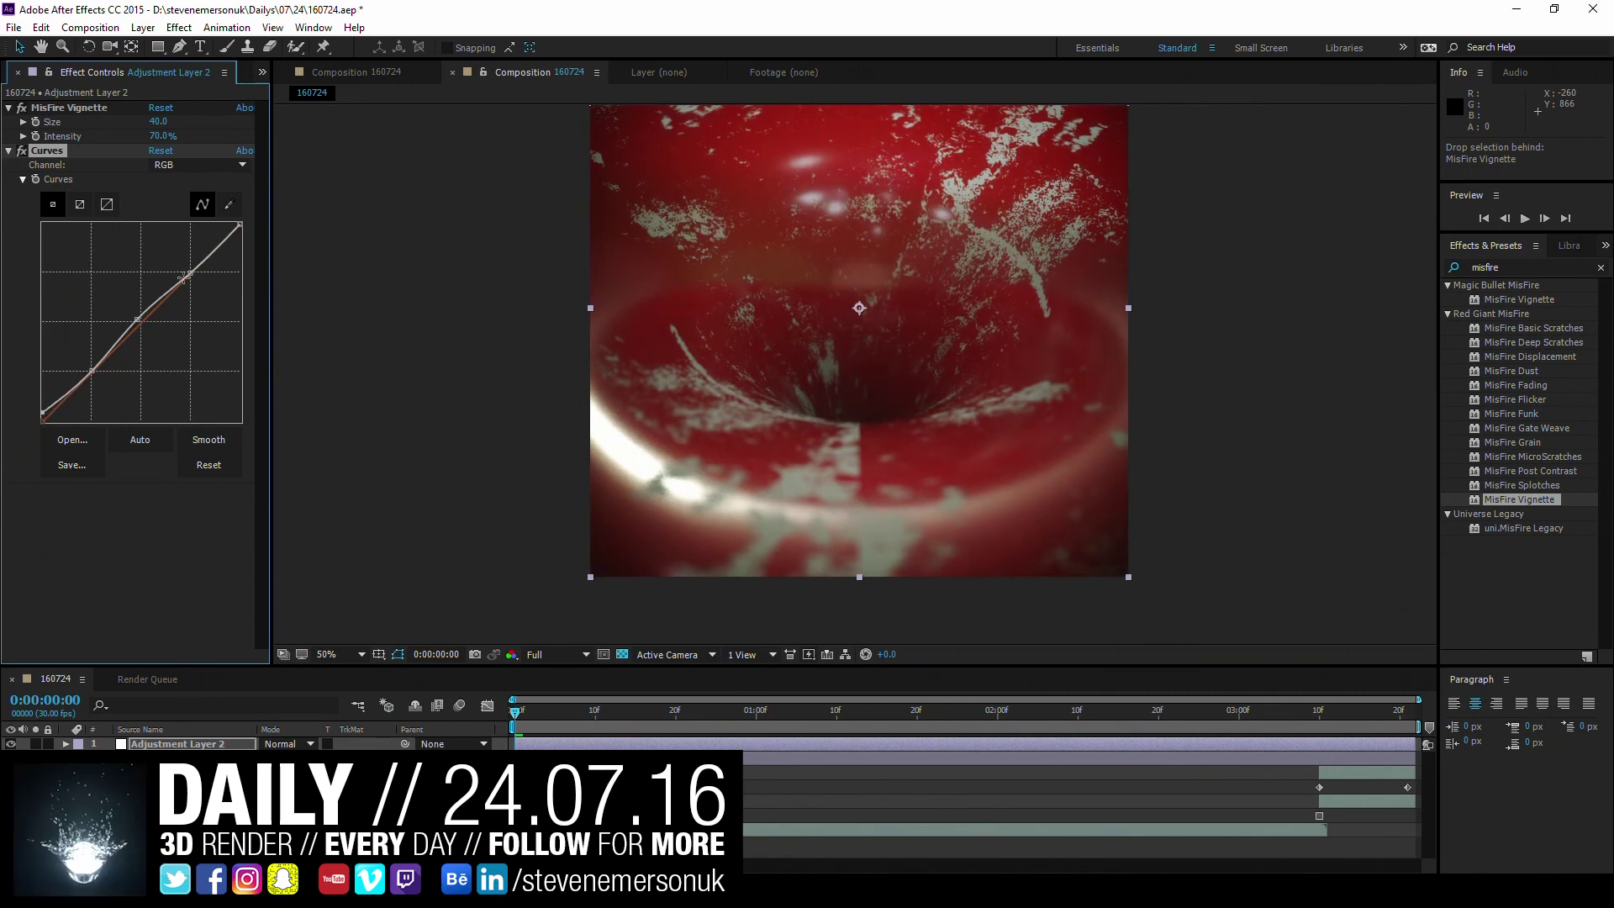
pyautogui.moveTo(184, 277); pyautogui.dragTo(190, 276)
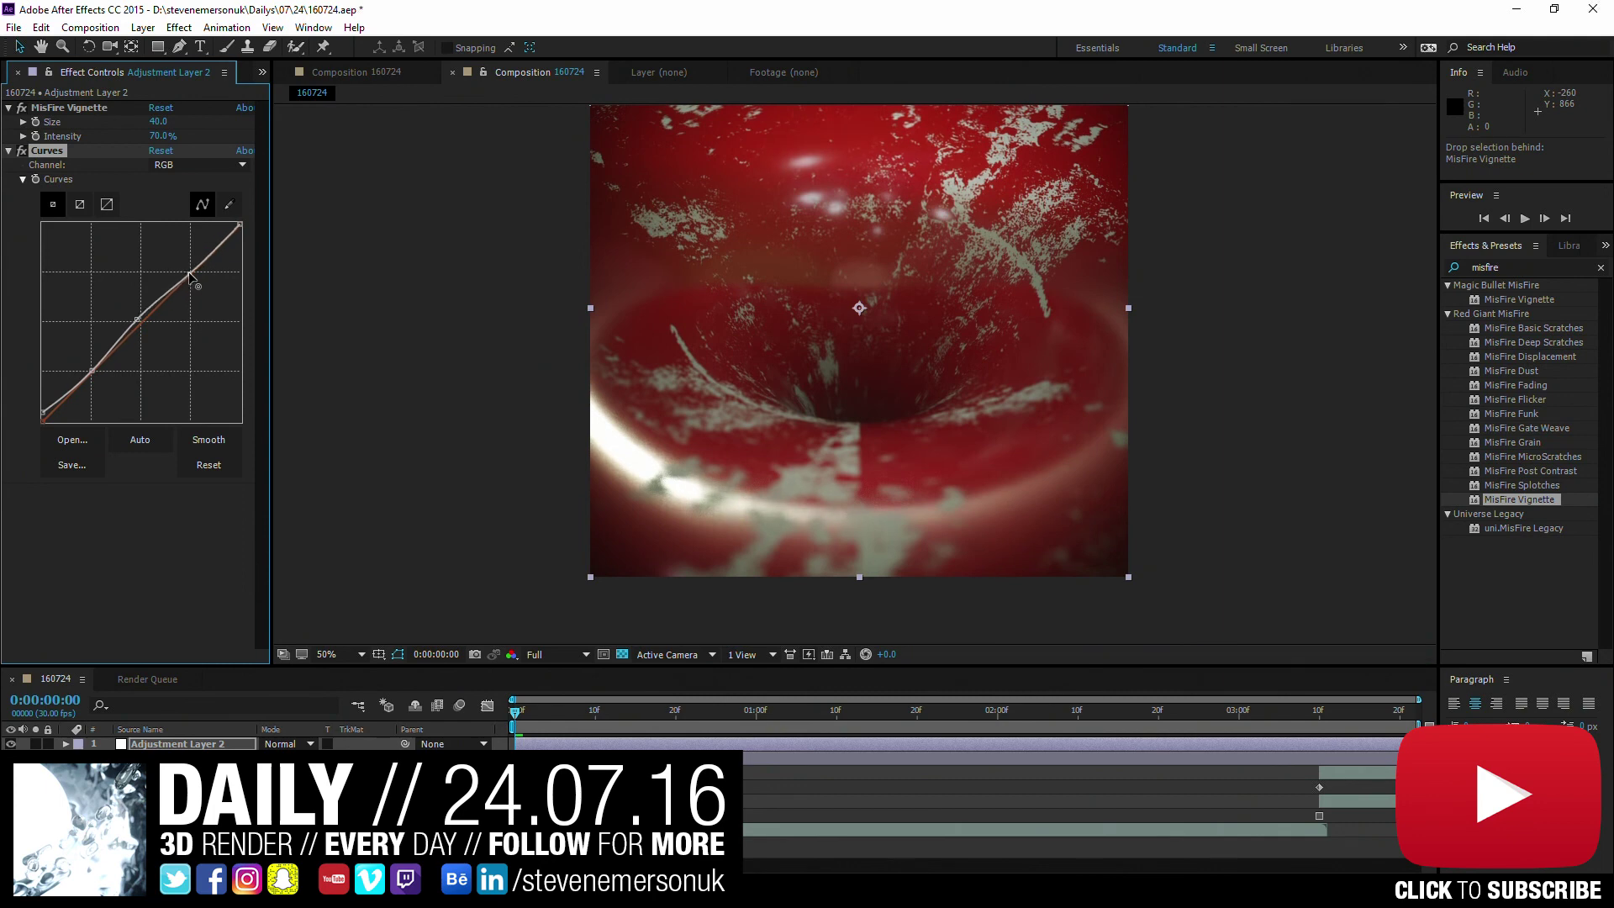
pyautogui.moveTo(127, 320); pyautogui.dragTo(129, 320)
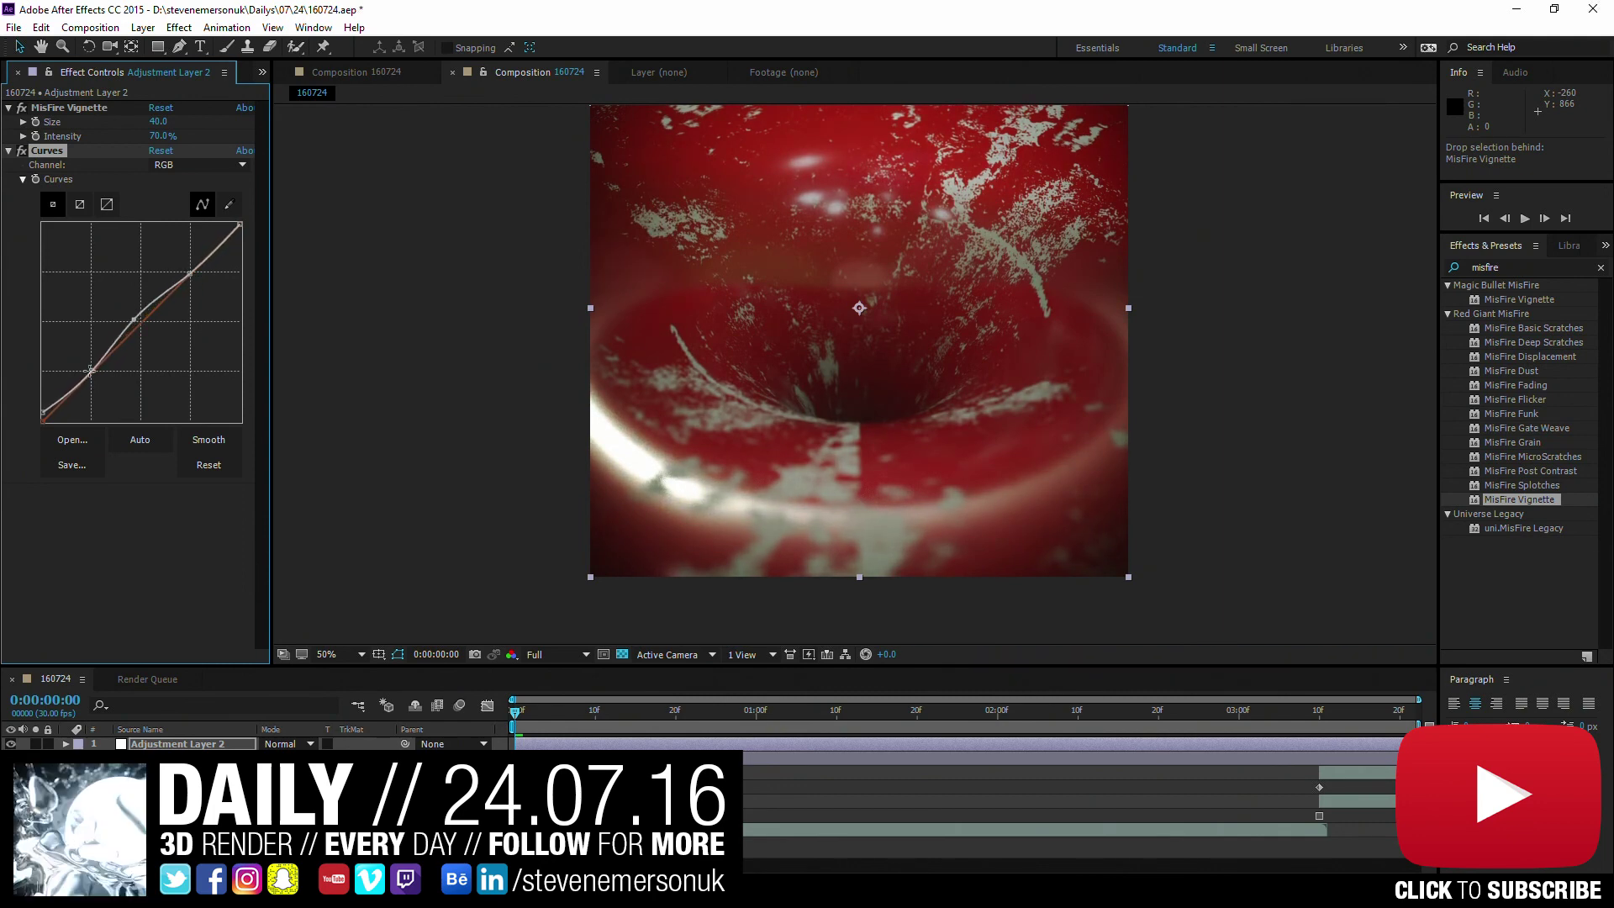
pyautogui.moveTo(90, 370); pyautogui.dragTo(84, 365)
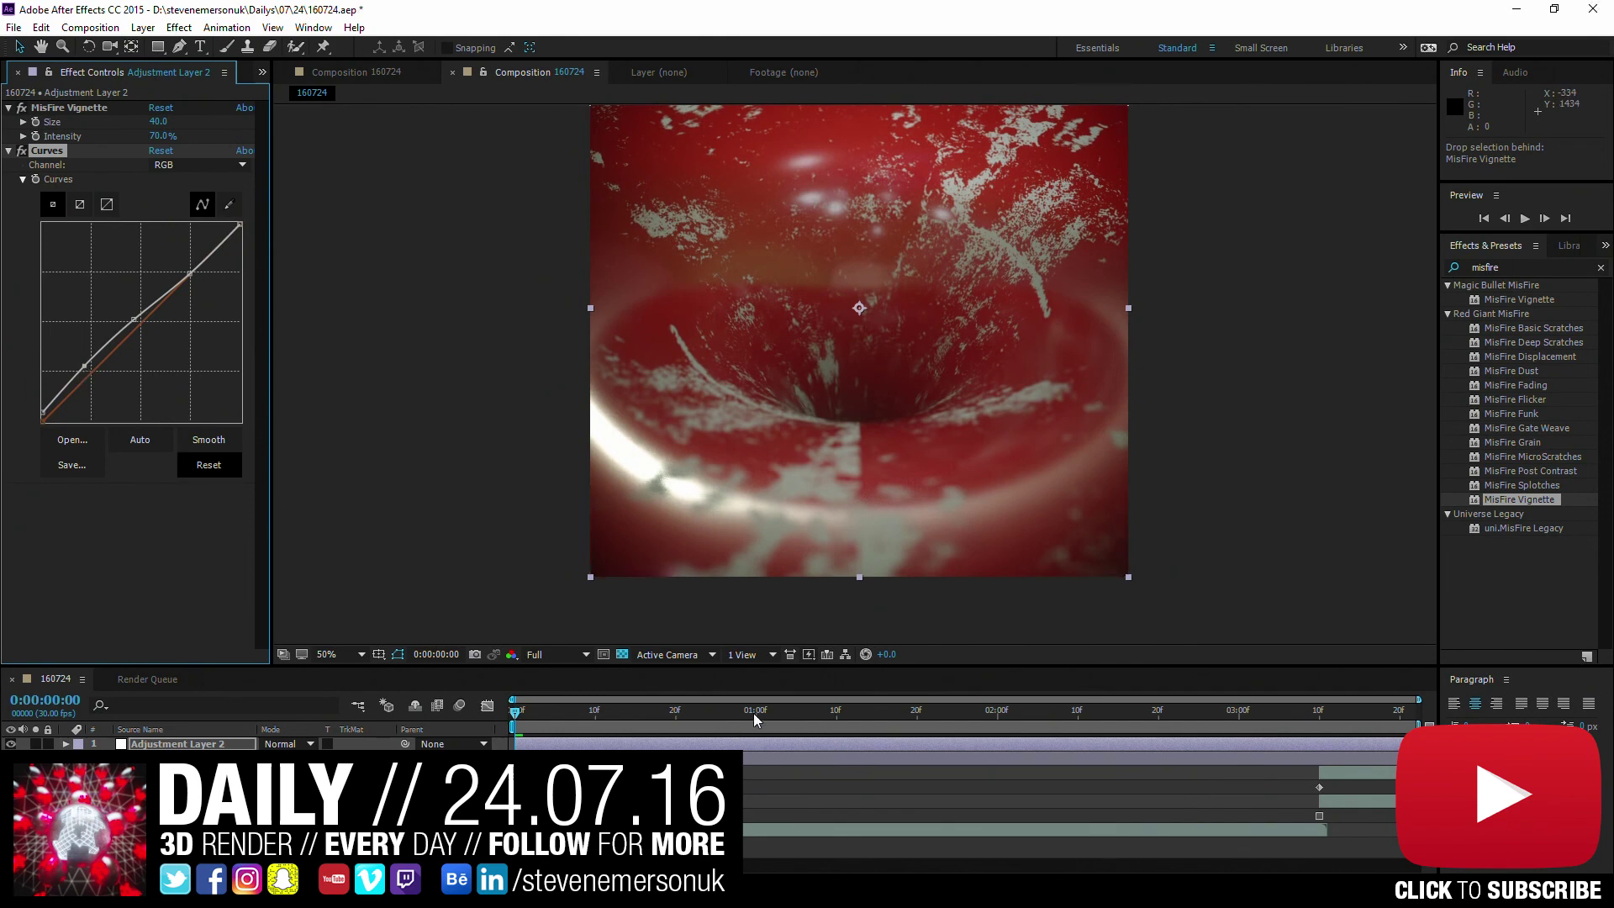
# - Scrub past one second and toggle Curves to compare the new grade
pyautogui.click(755, 714)
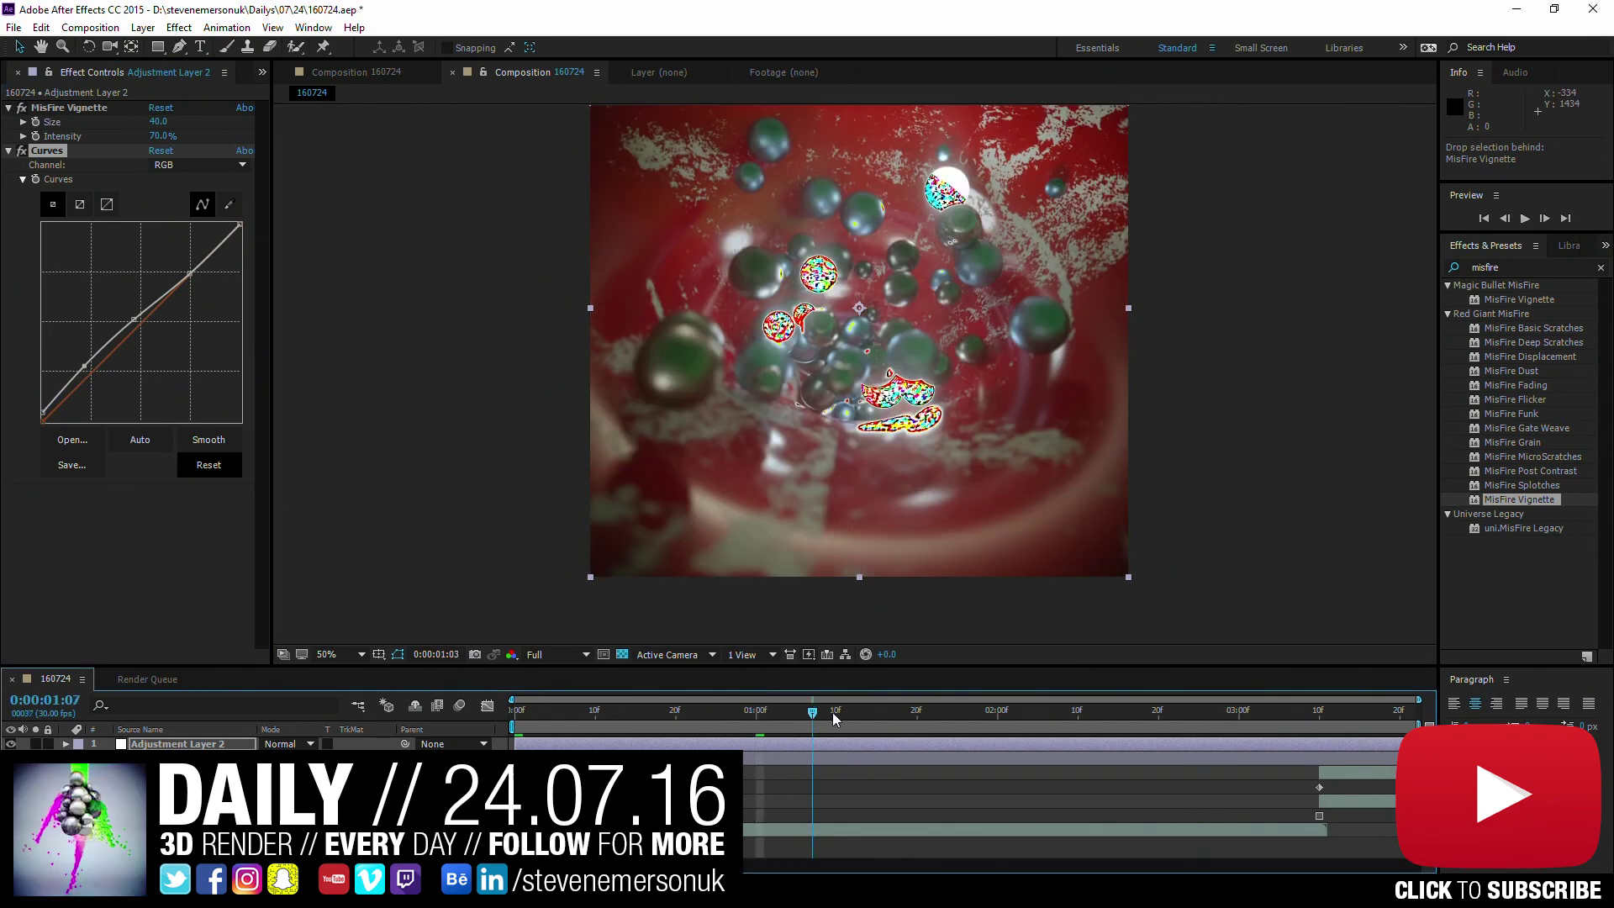
pyautogui.moveTo(835, 719); pyautogui.dragTo(853, 714)
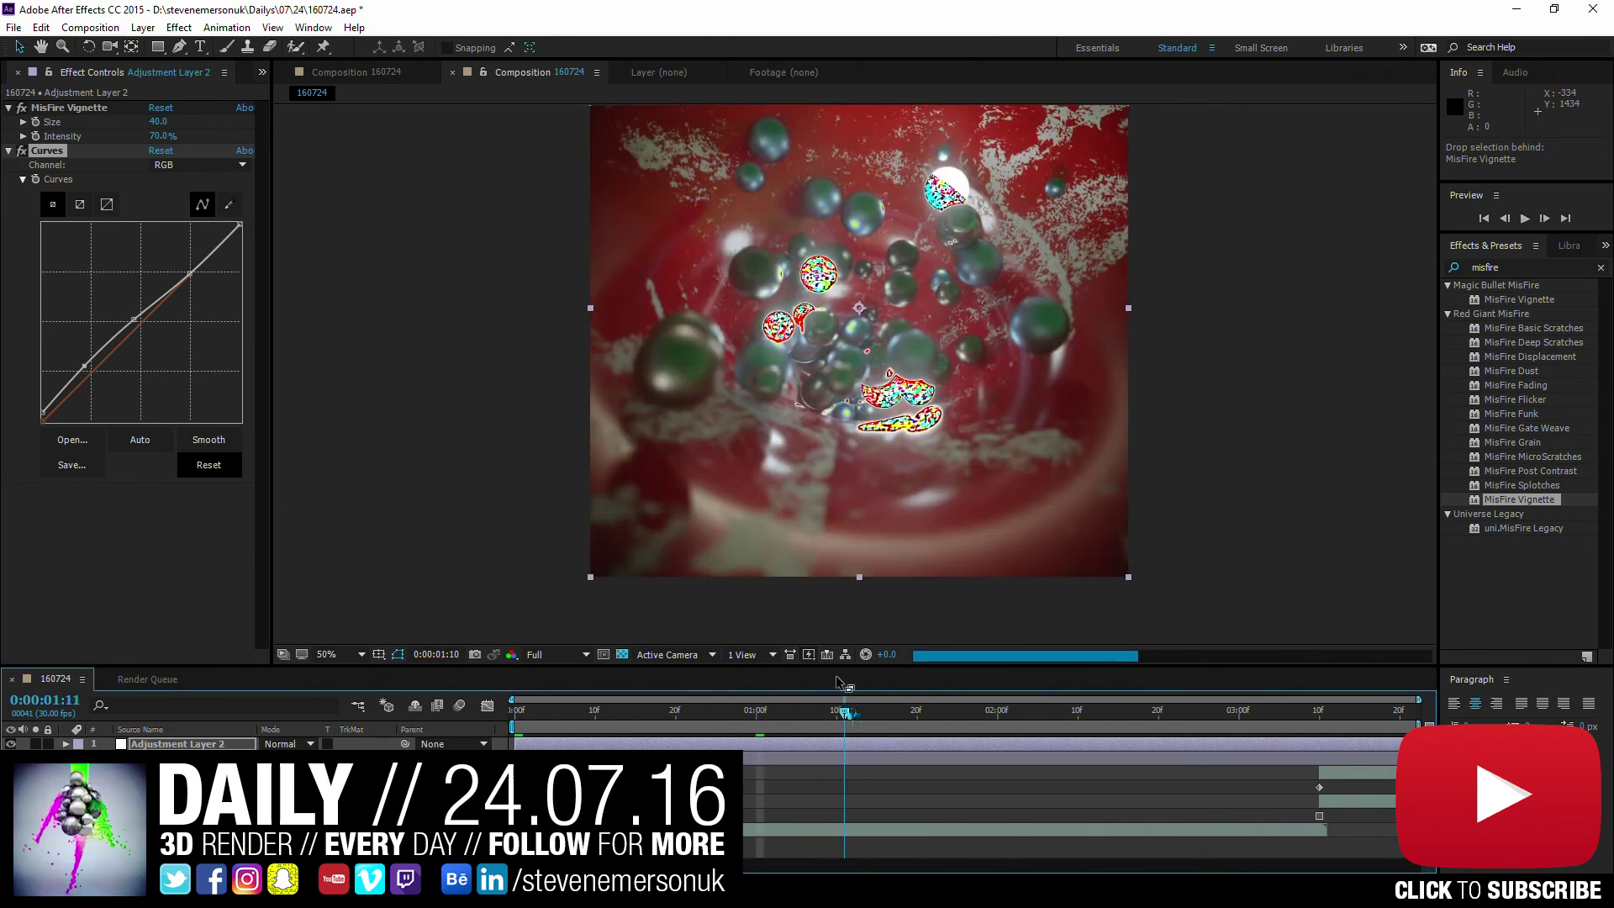
pyautogui.click(24, 136)
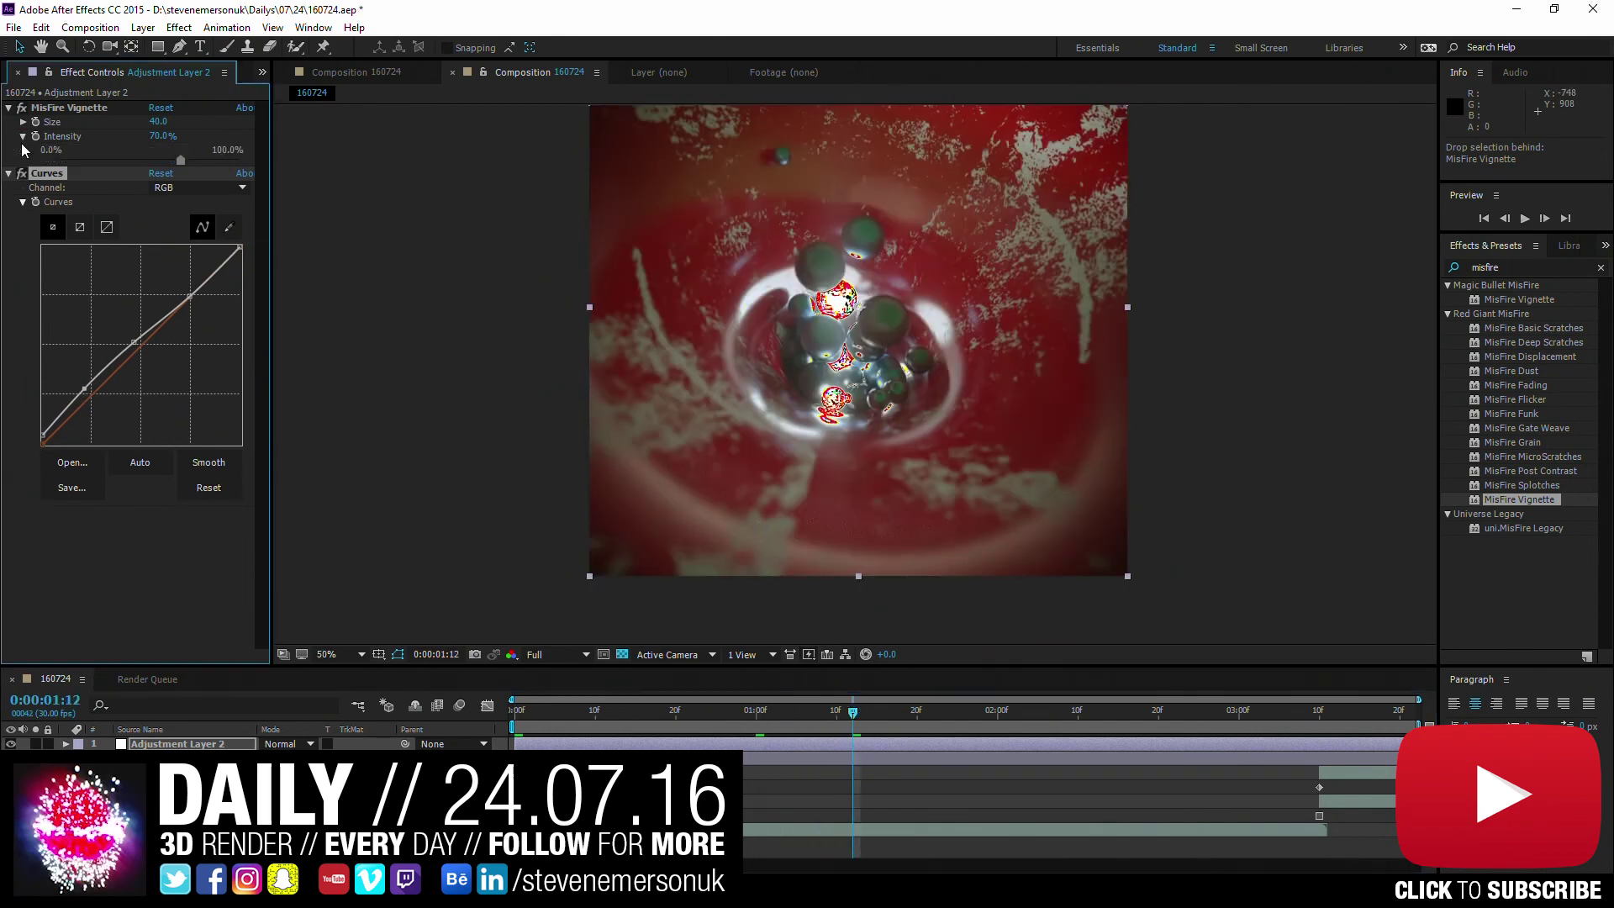
pyautogui.click(23, 177)
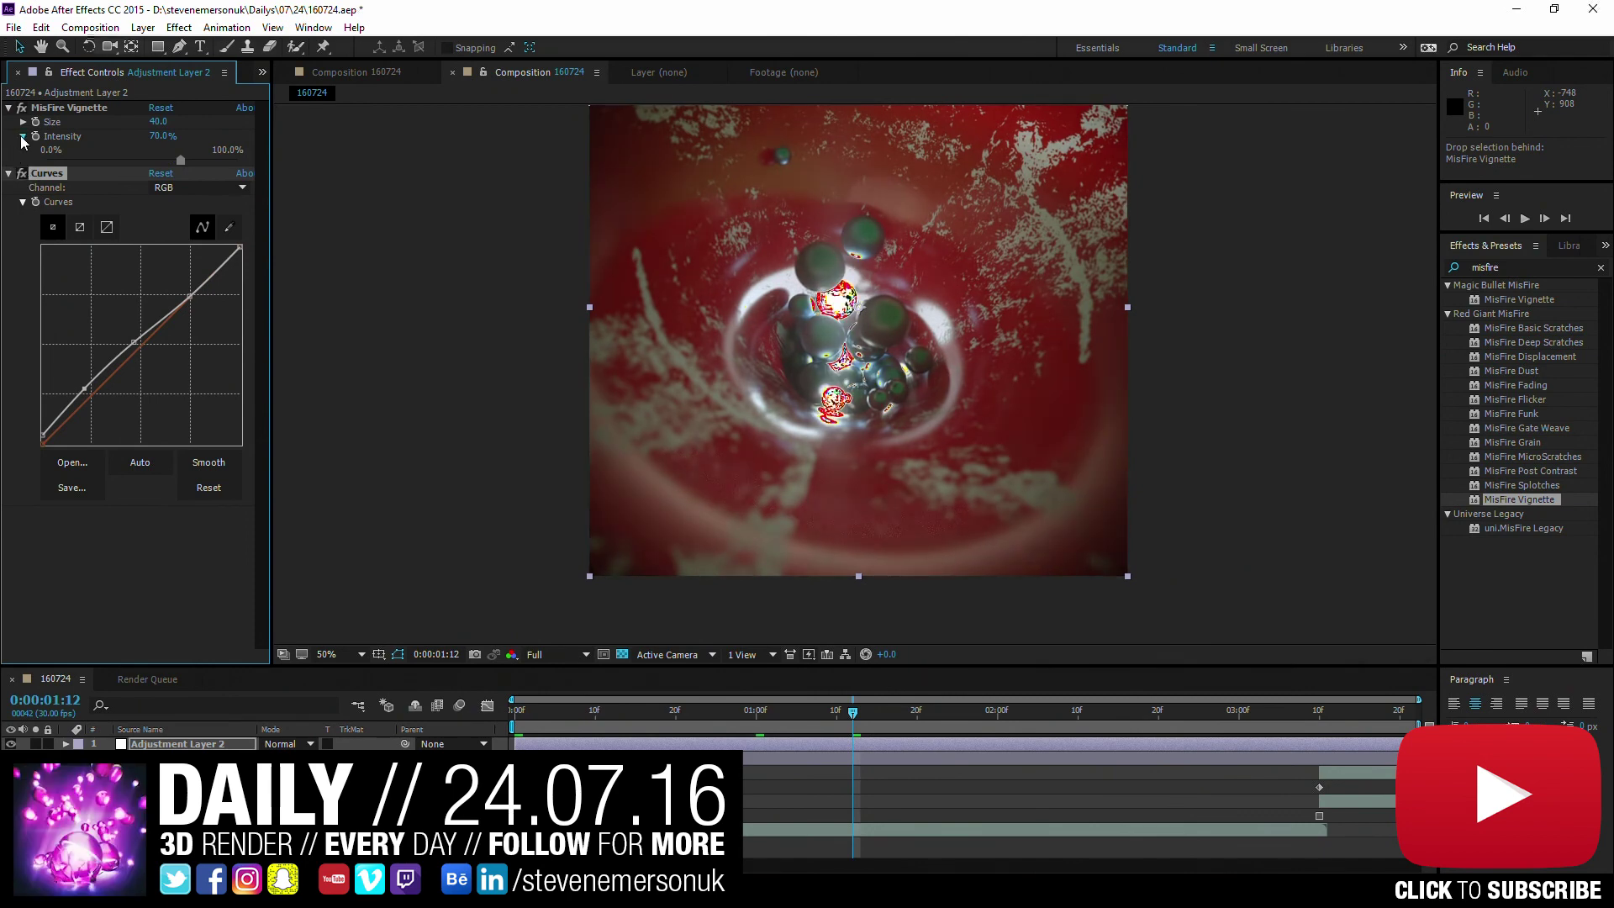
pyautogui.click(23, 136)
pyautogui.click(9, 108)
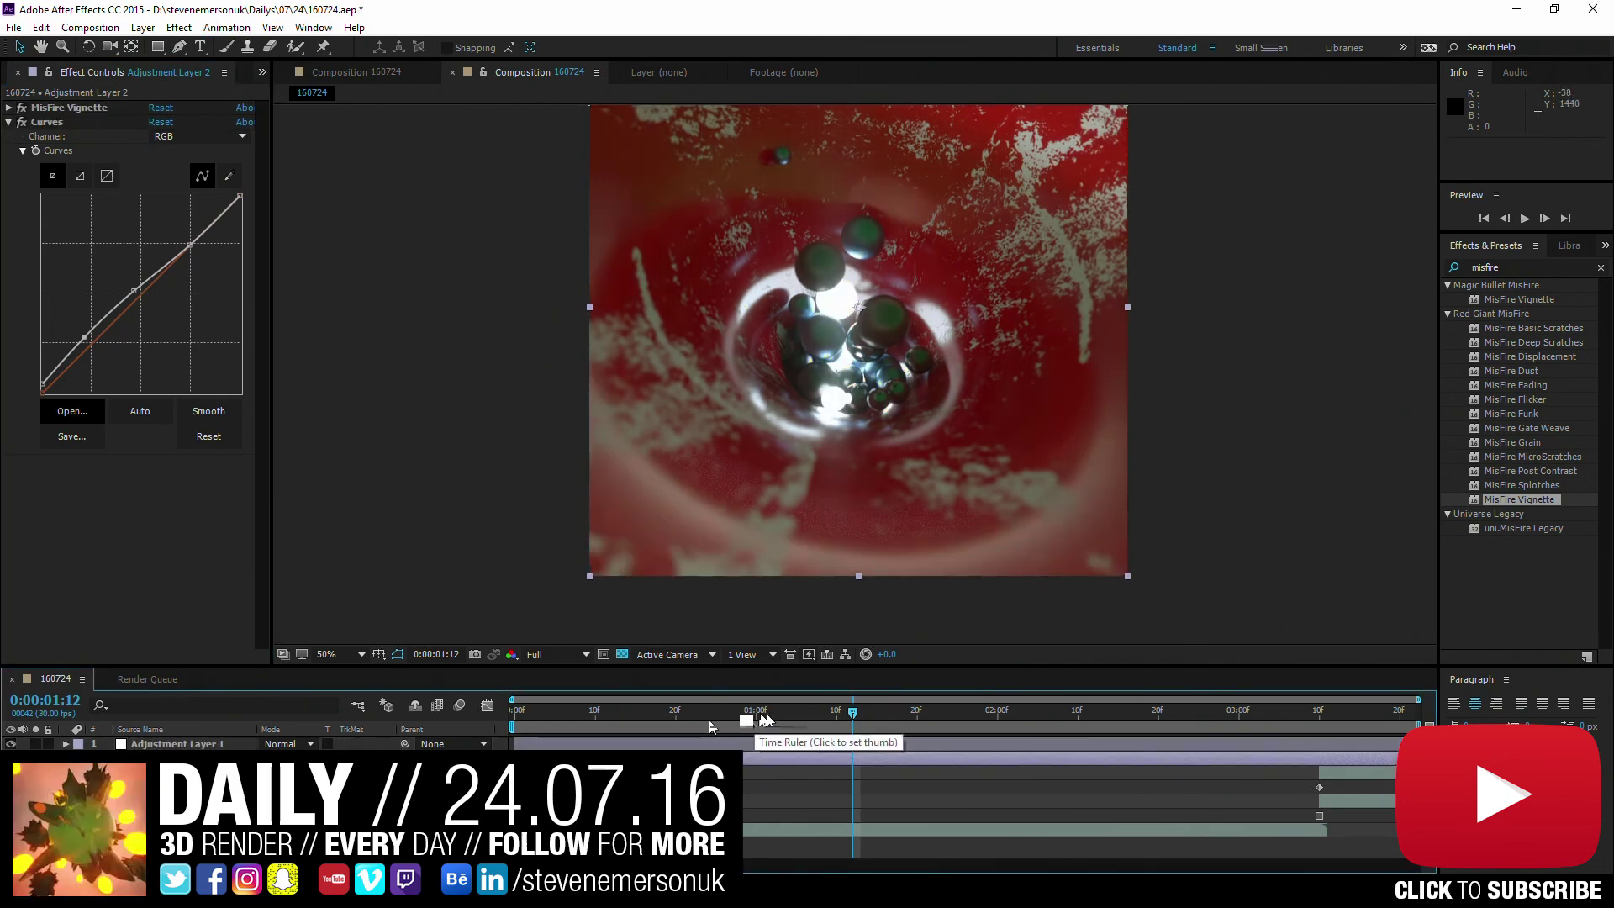
# - Set MisFire Vignette Intensity to 50% while checking frames near one second, then save
pyautogui.click(698, 713)
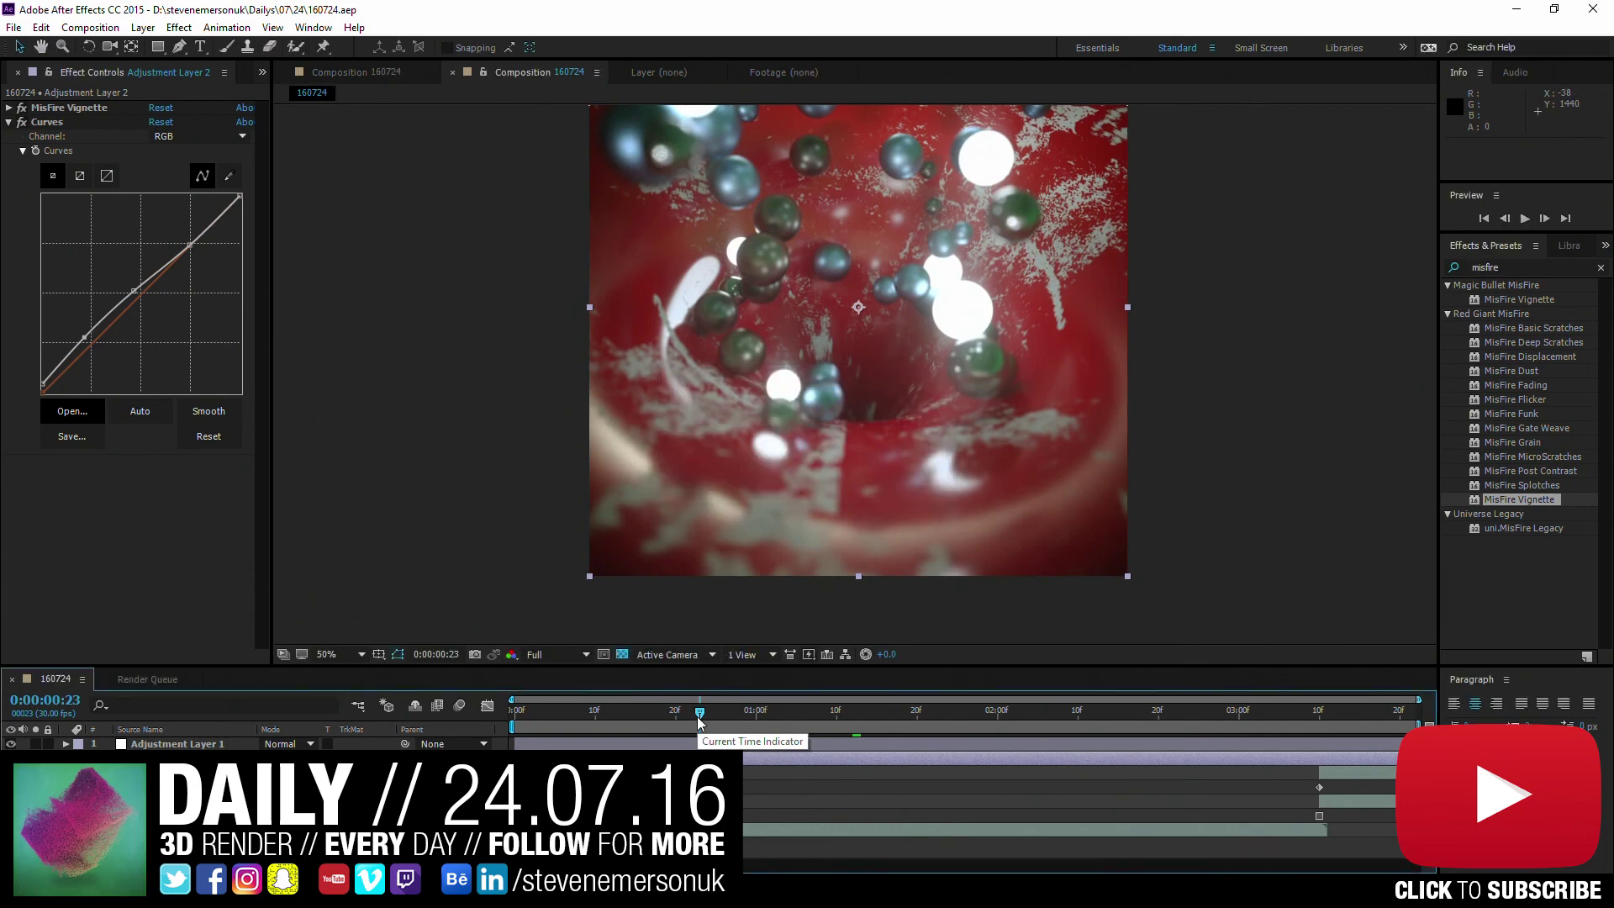
pyautogui.click(10, 108)
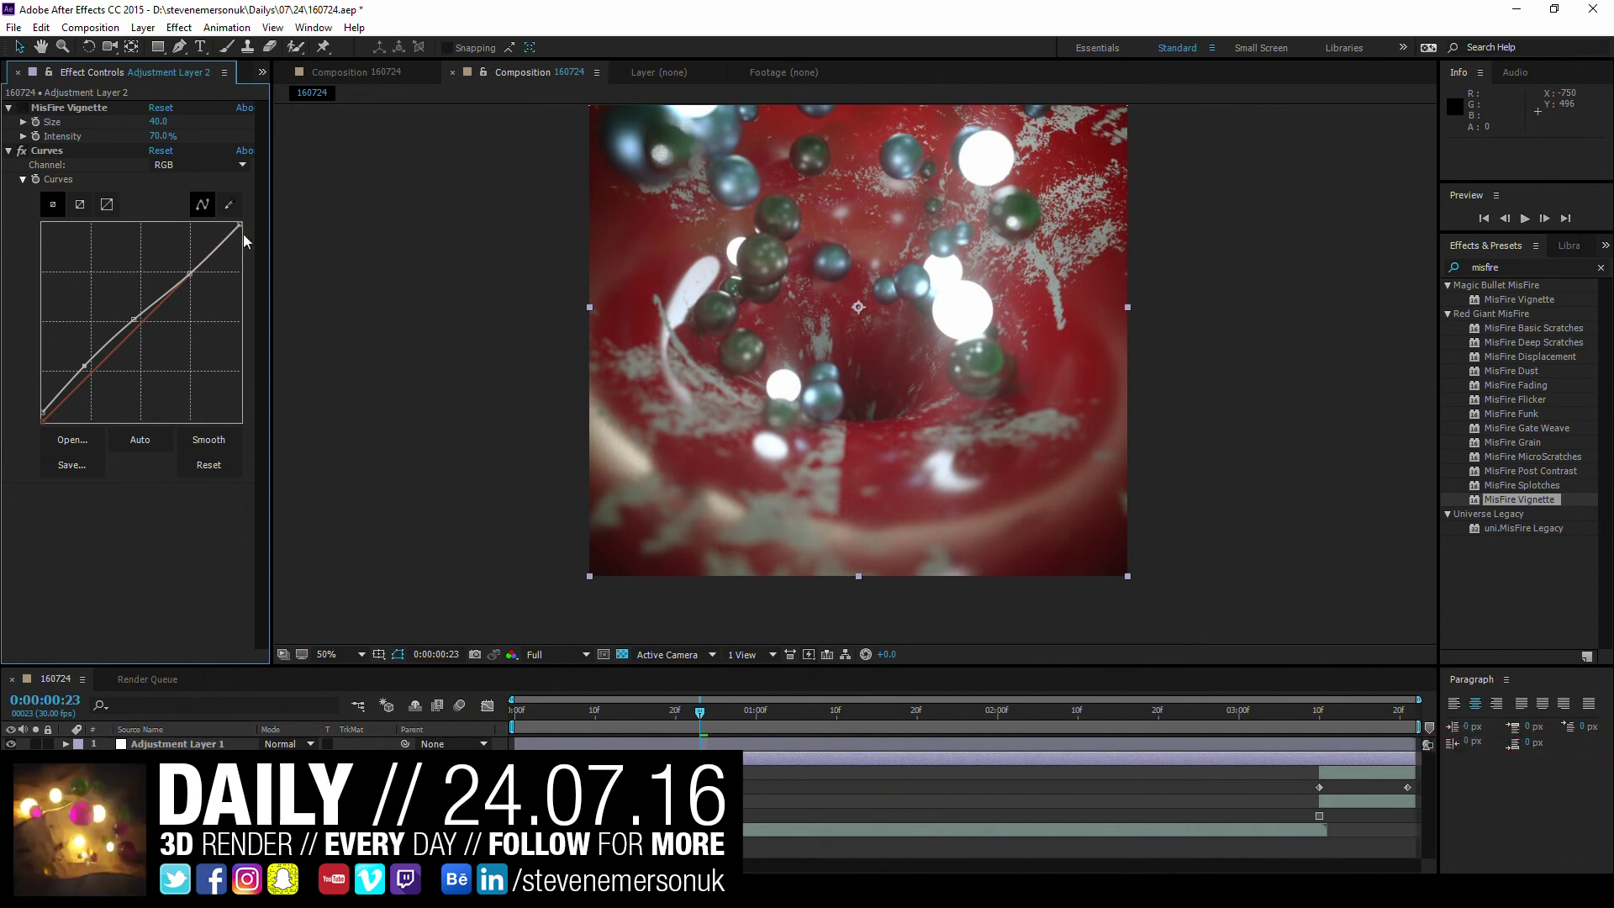
pyautogui.click(772, 710)
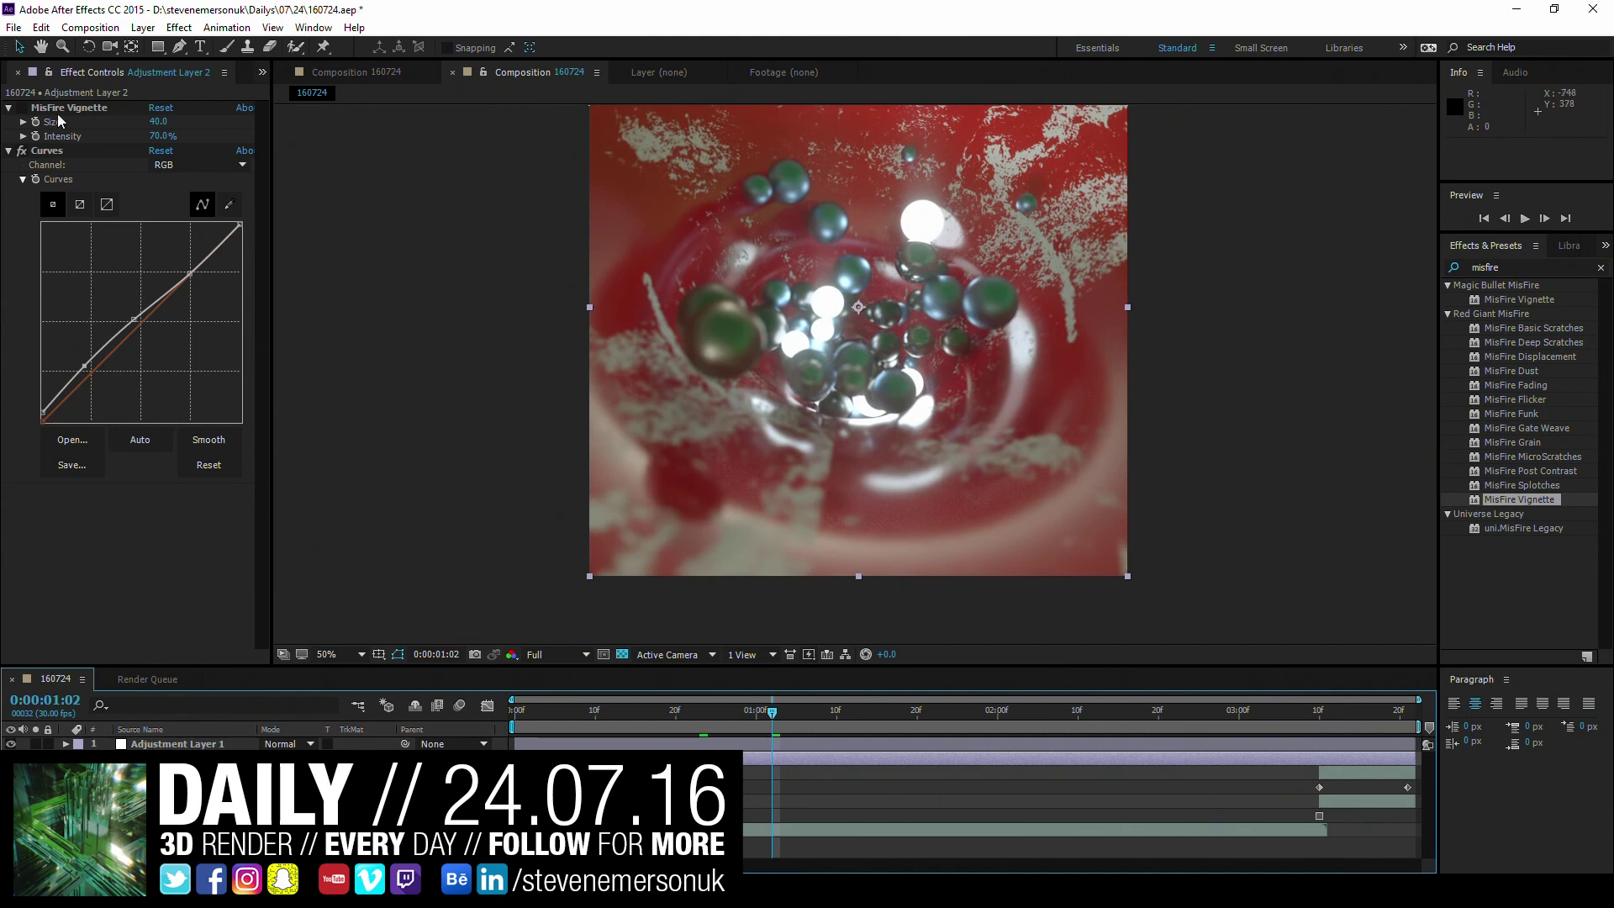
pyautogui.click(22, 109)
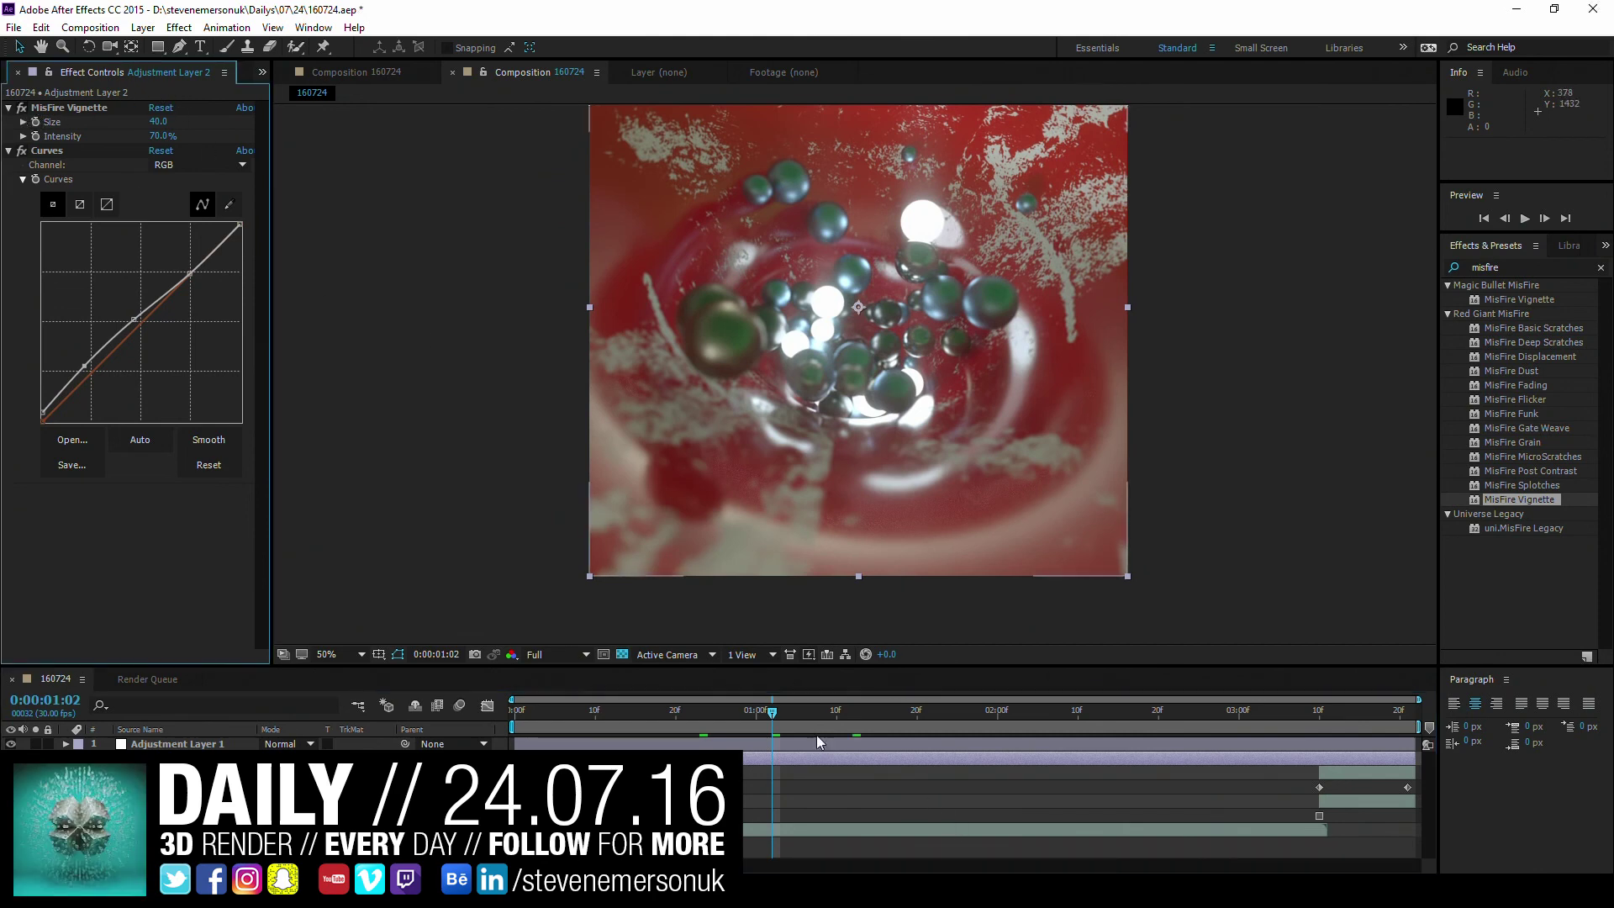
pyautogui.moveTo(779, 726); pyautogui.dragTo(812, 722)
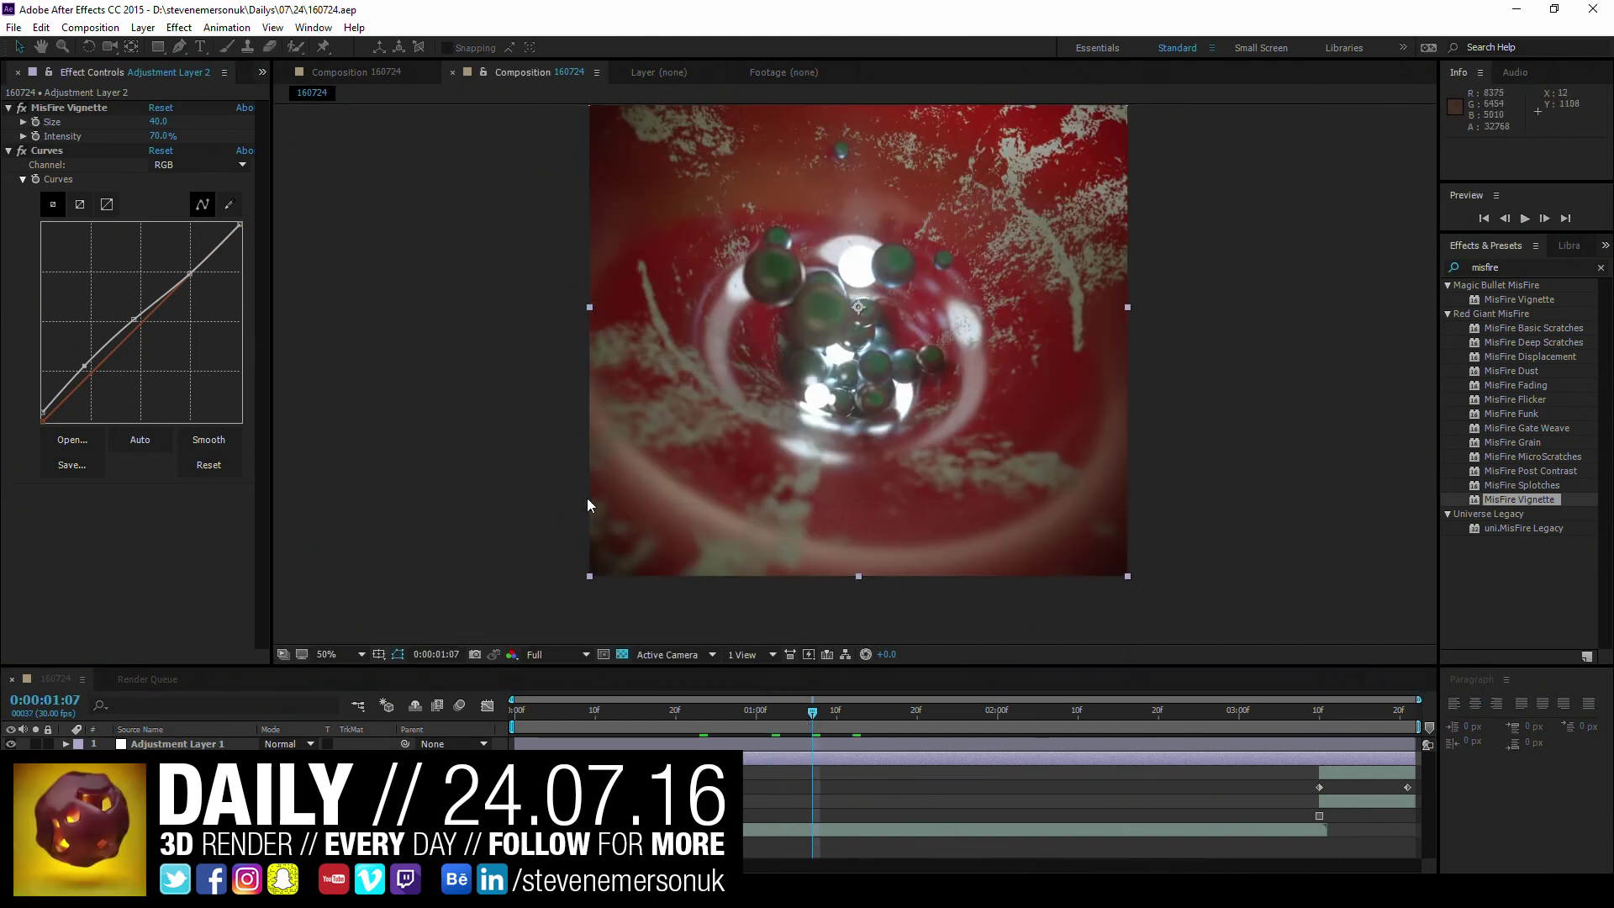
pyautogui.click(152, 137)
pyautogui.press('Return')
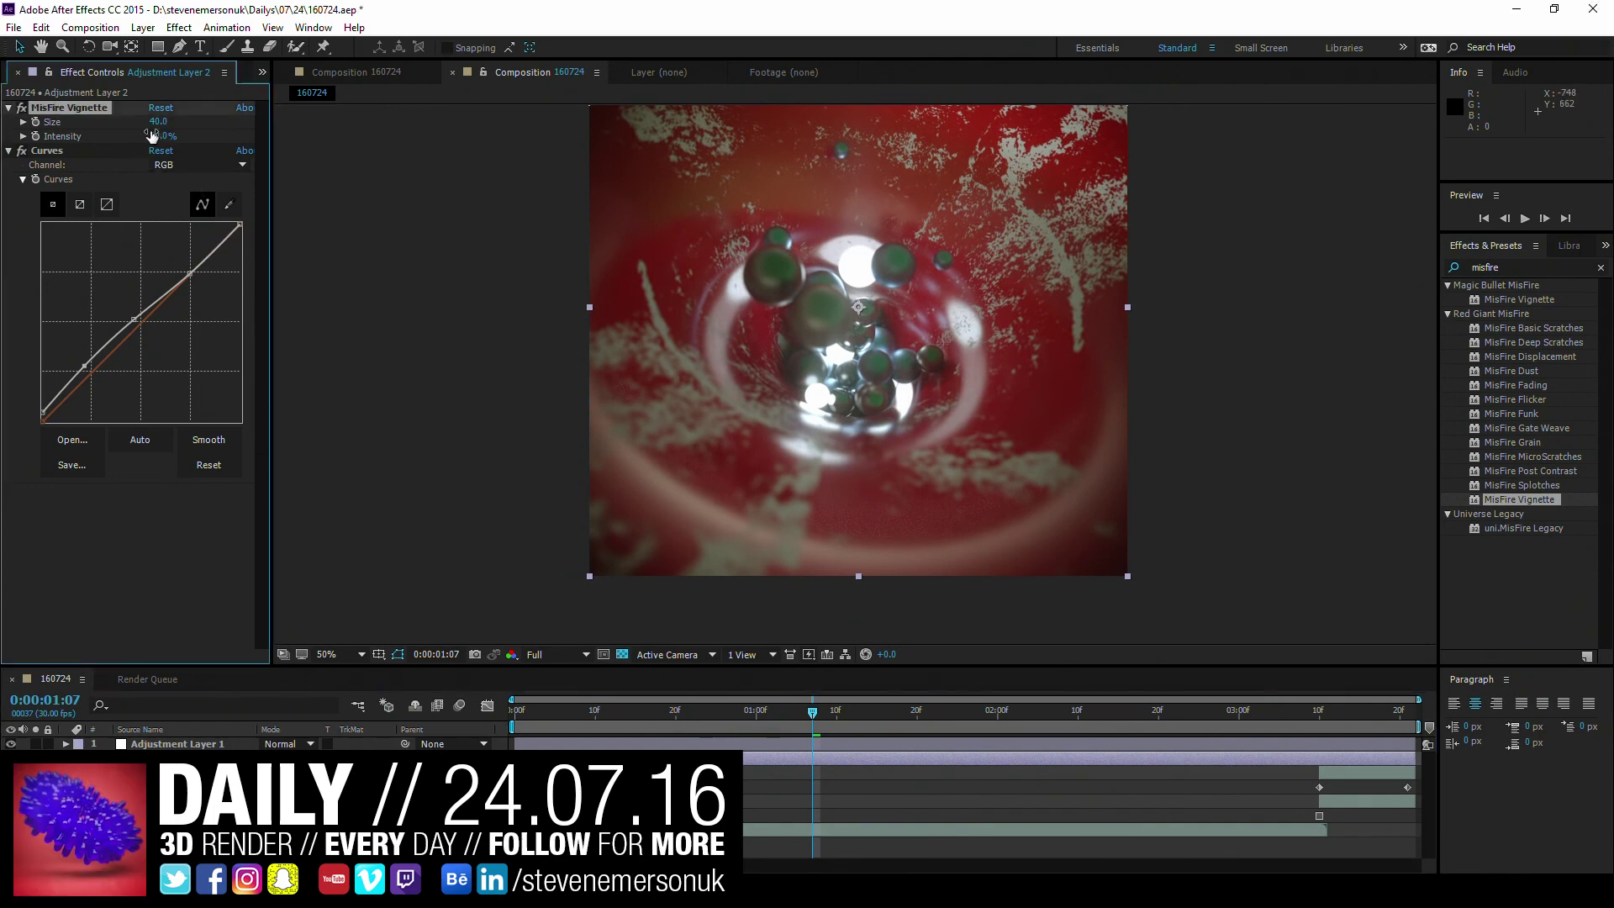
pyautogui.hotkey('ctrl', 's')
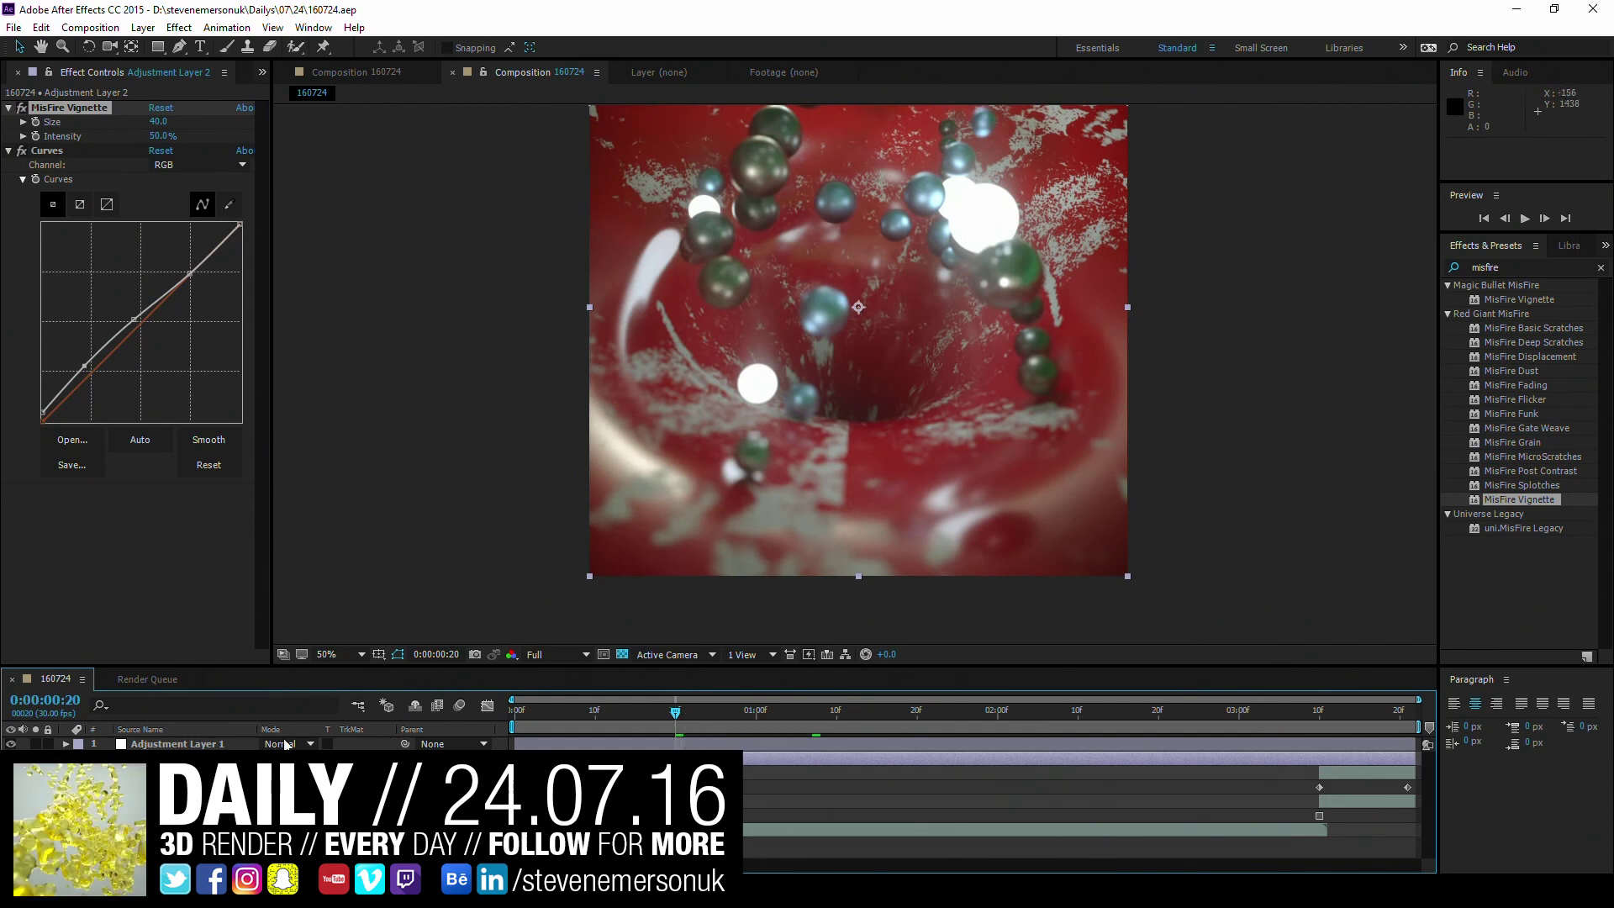
# - Search Effects & Presets for 'levels' and check the Layer menu options
pyautogui.doubleClick(1511, 267)
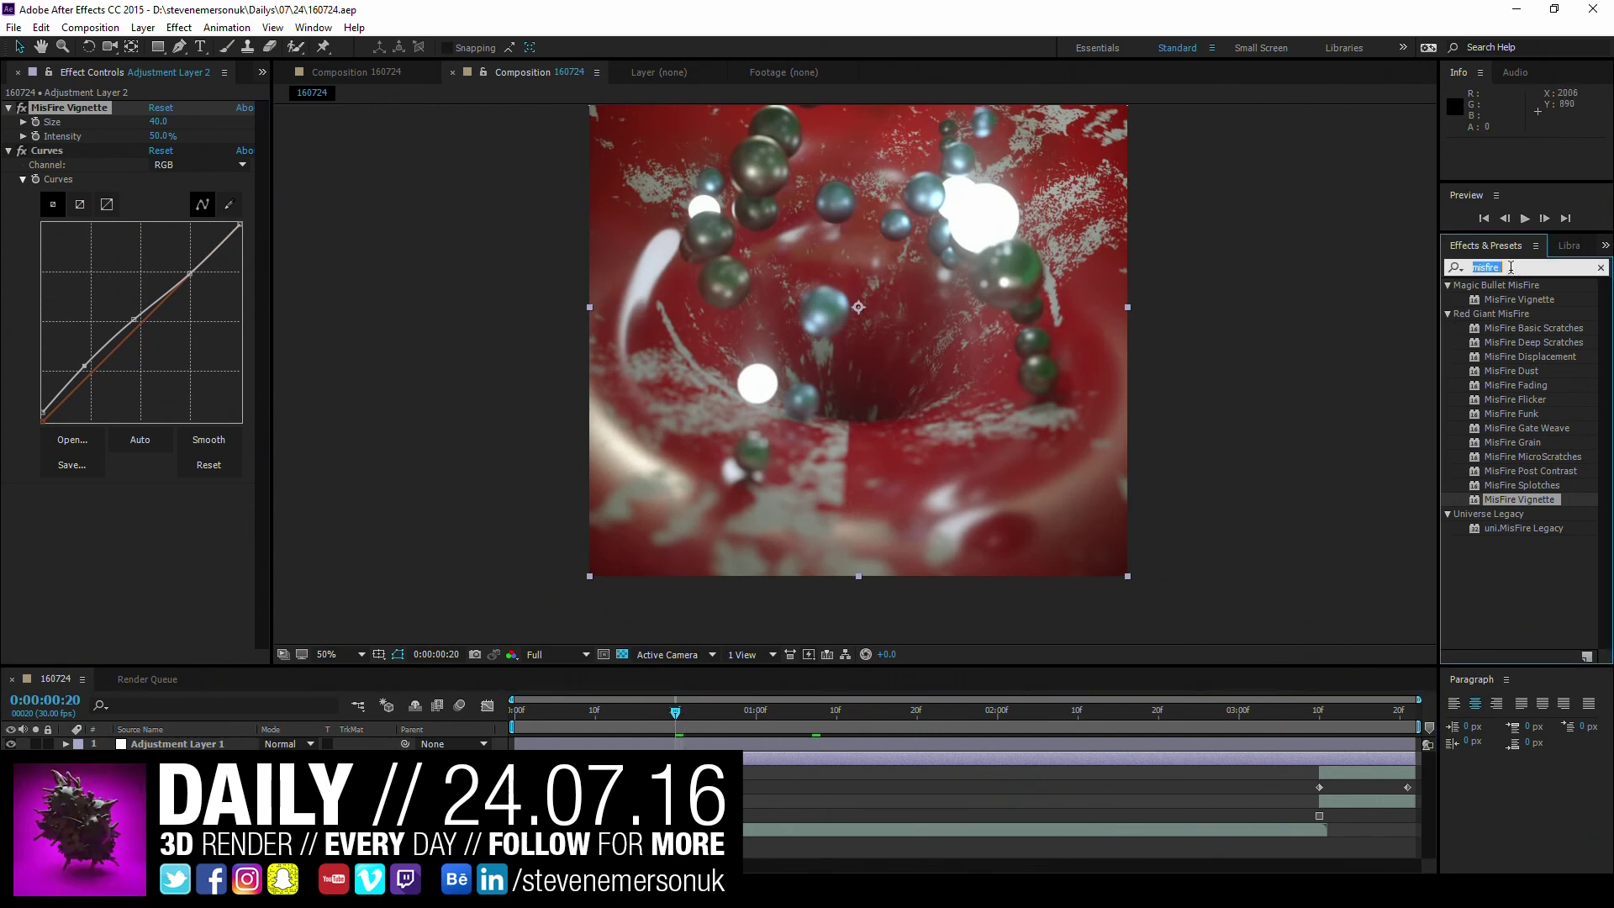
pyautogui.write('levels')
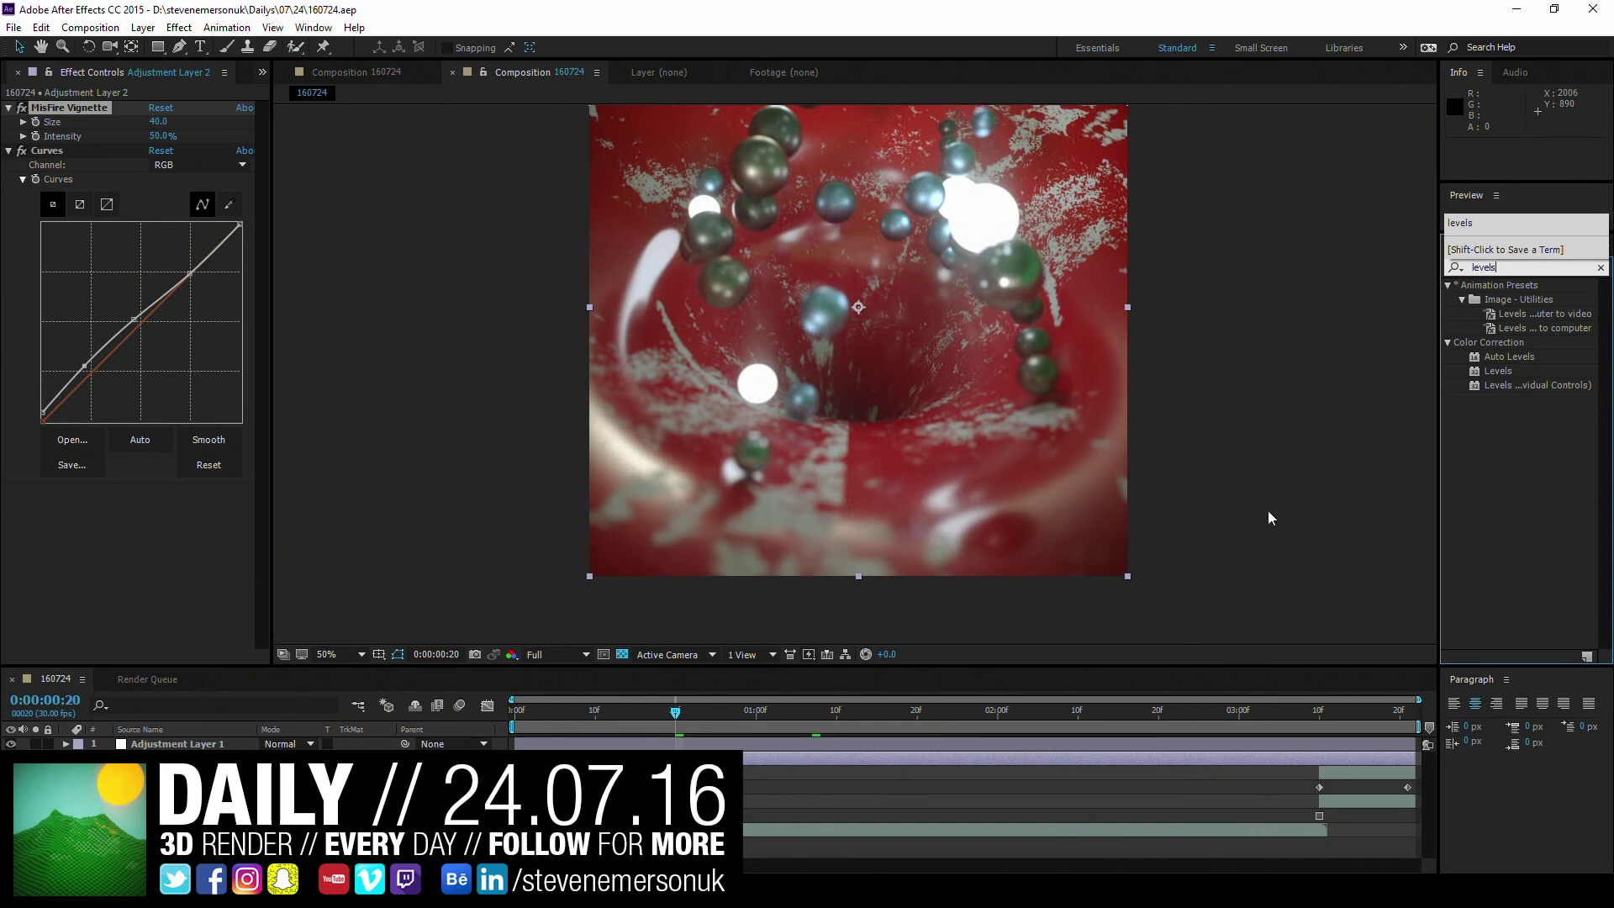
pyautogui.click(143, 28)
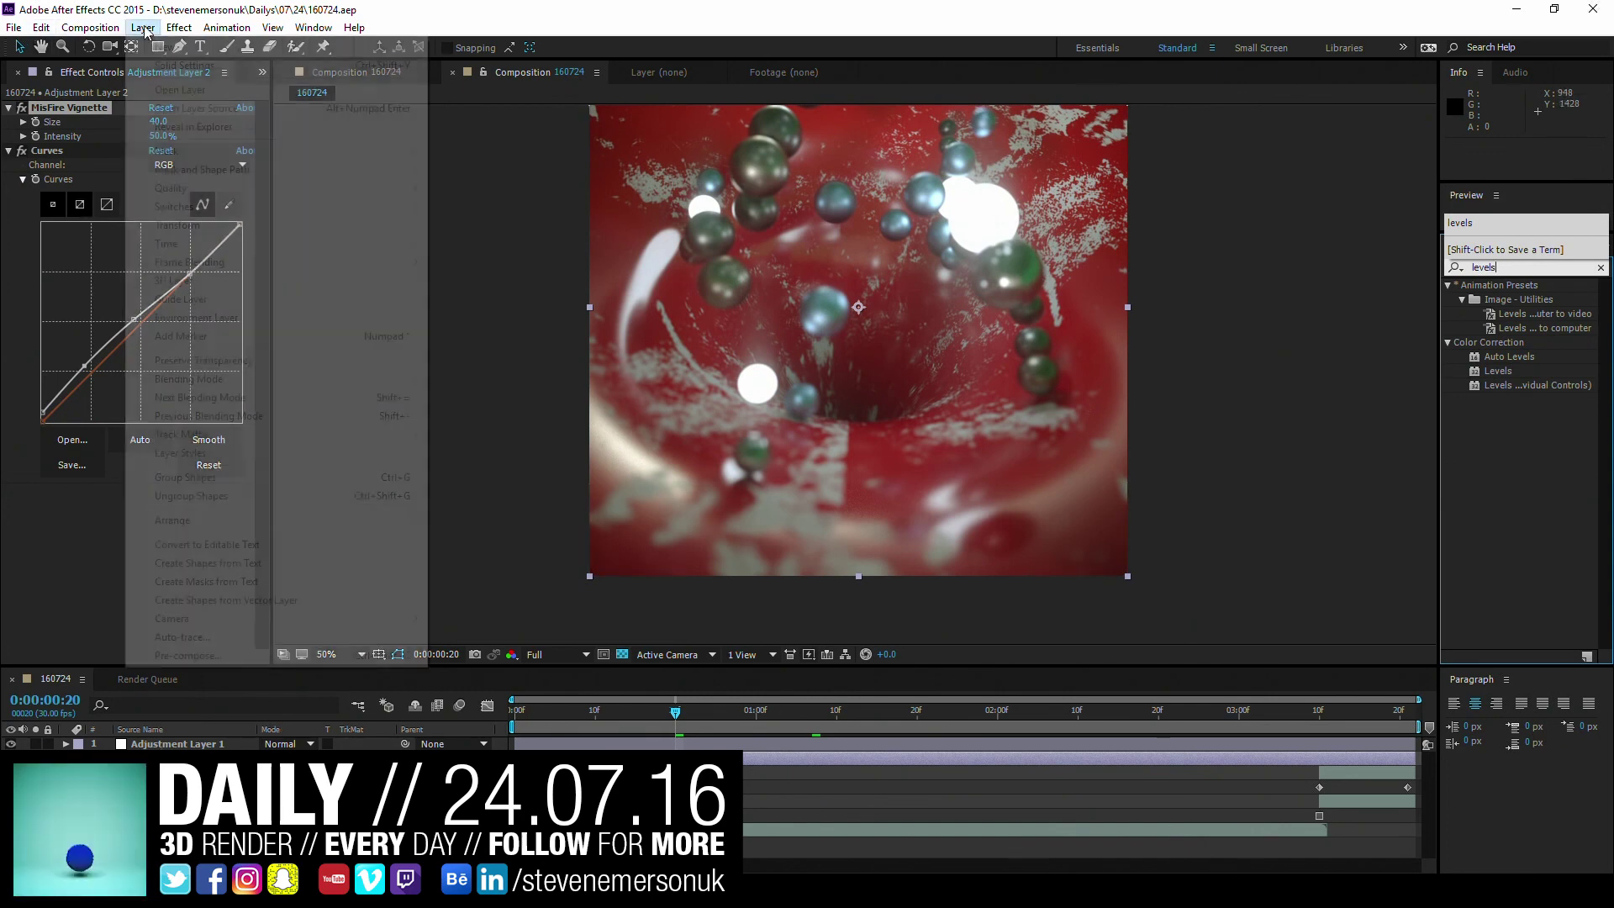
pyautogui.press('Escape')
pyautogui.rightClick(169, 580)
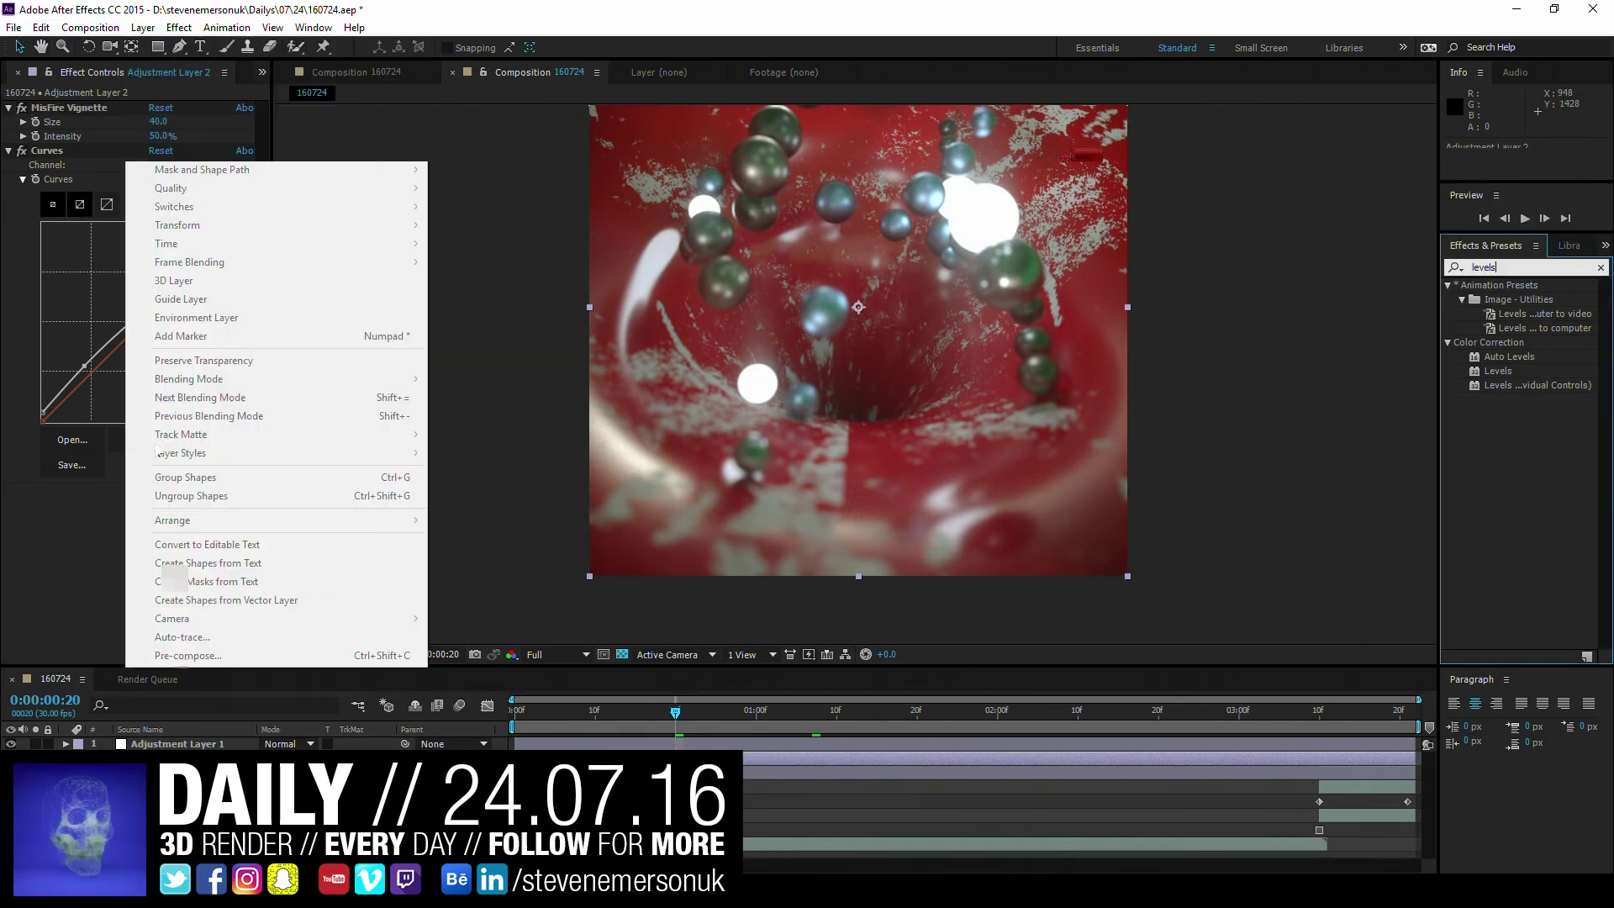
pyautogui.click(171, 581)
# - Select all effects in Effect Controls and delete them, leaving the layer empty
pyautogui.click(131, 452)
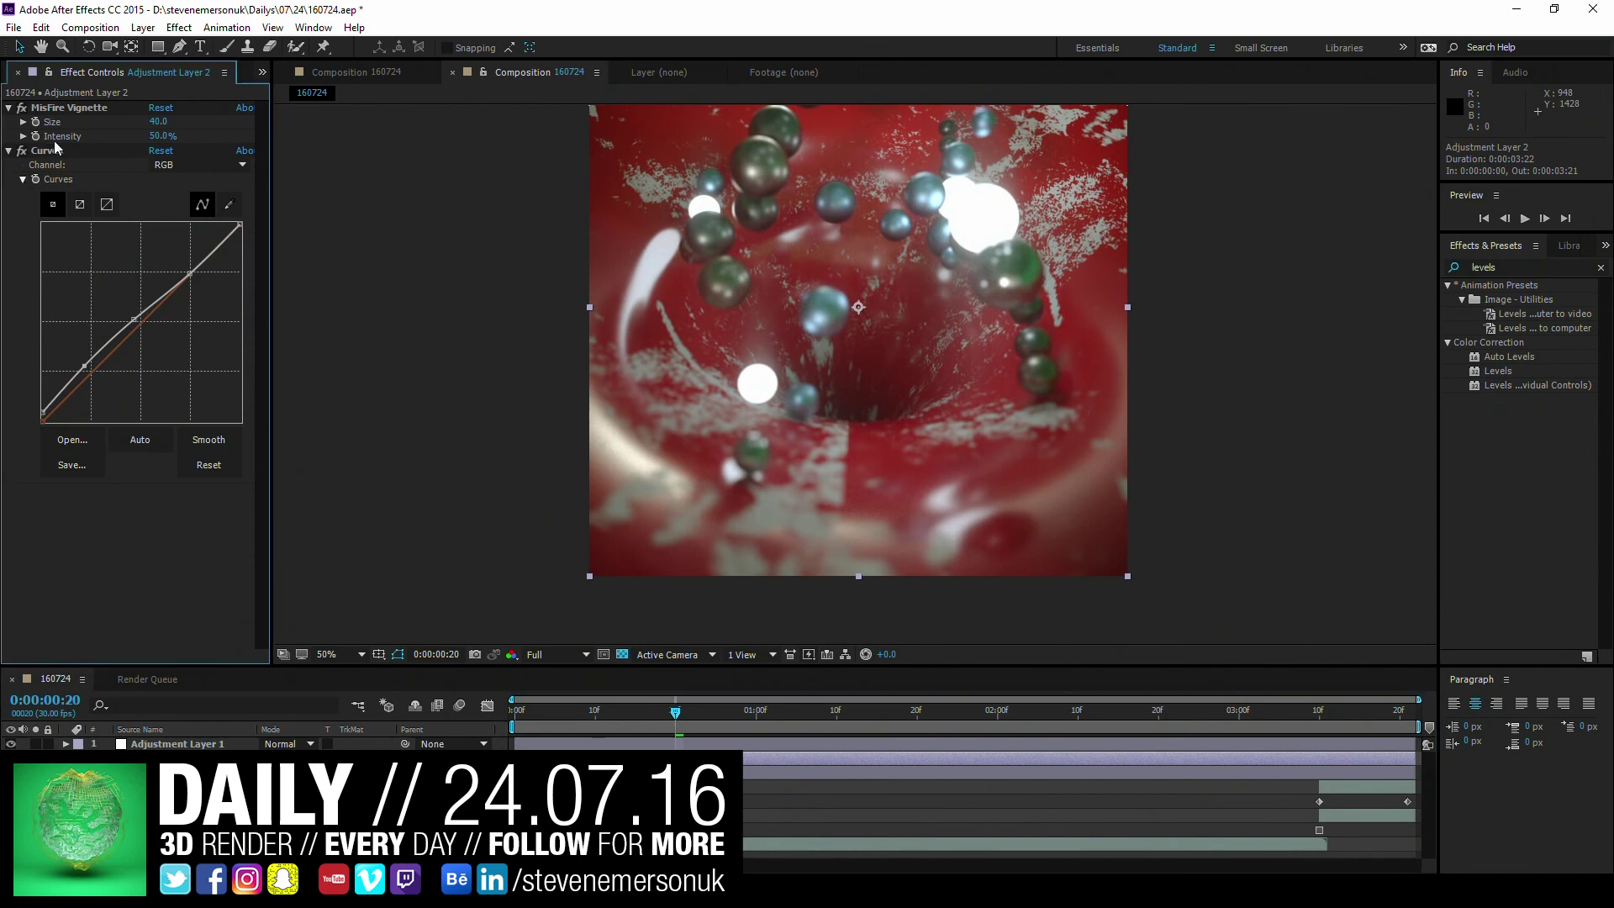
pyautogui.click(55, 107)
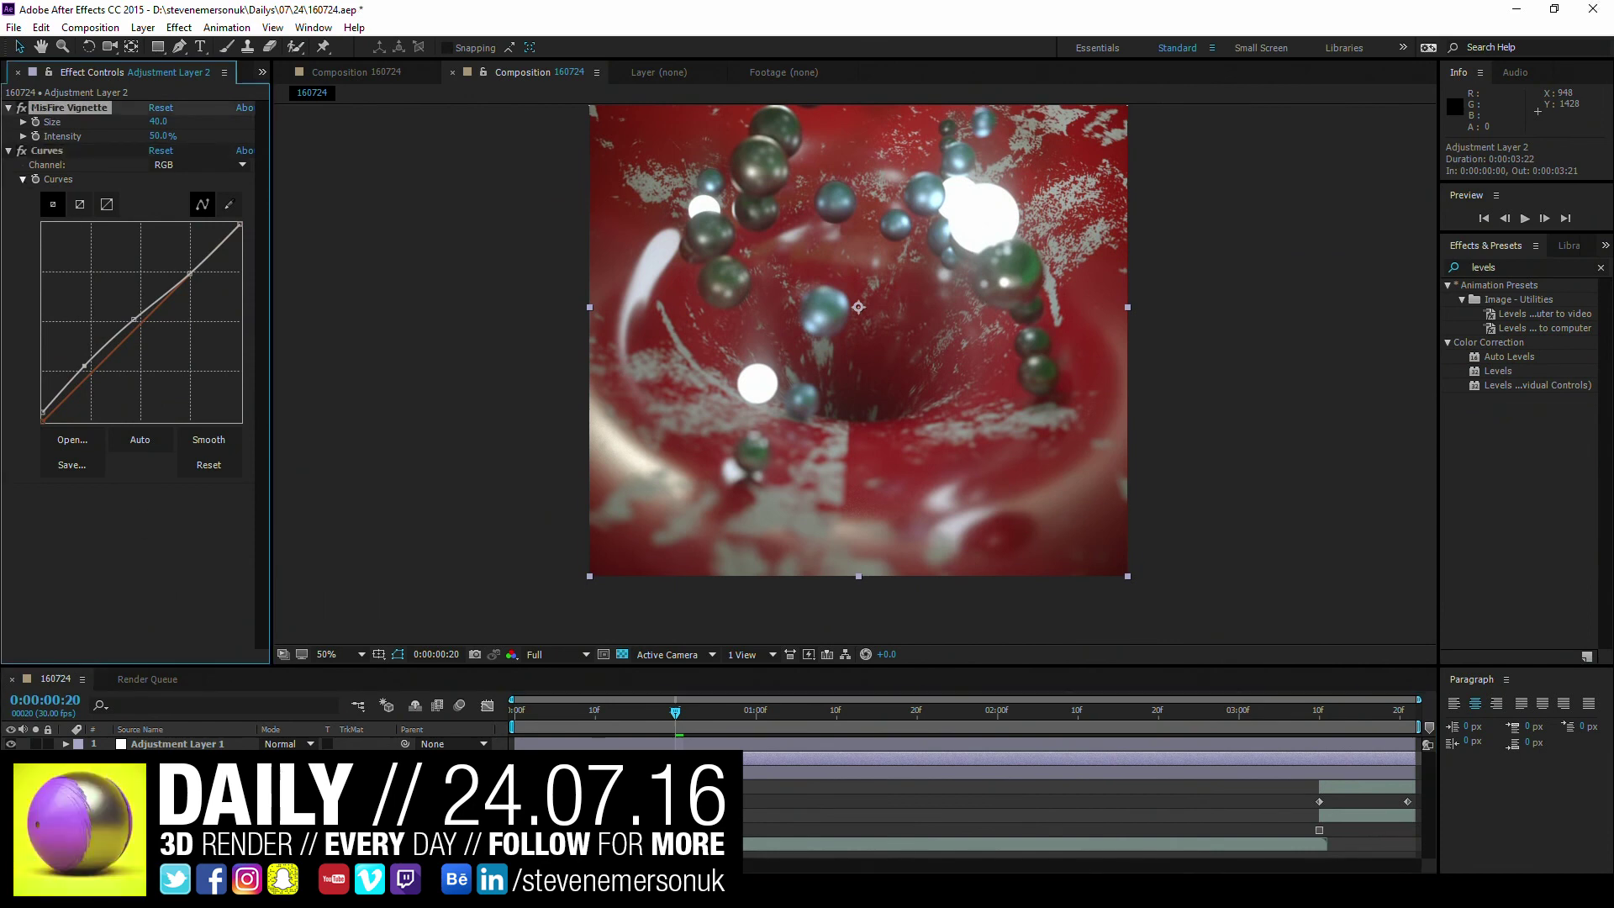
pyautogui.click(168, 773)
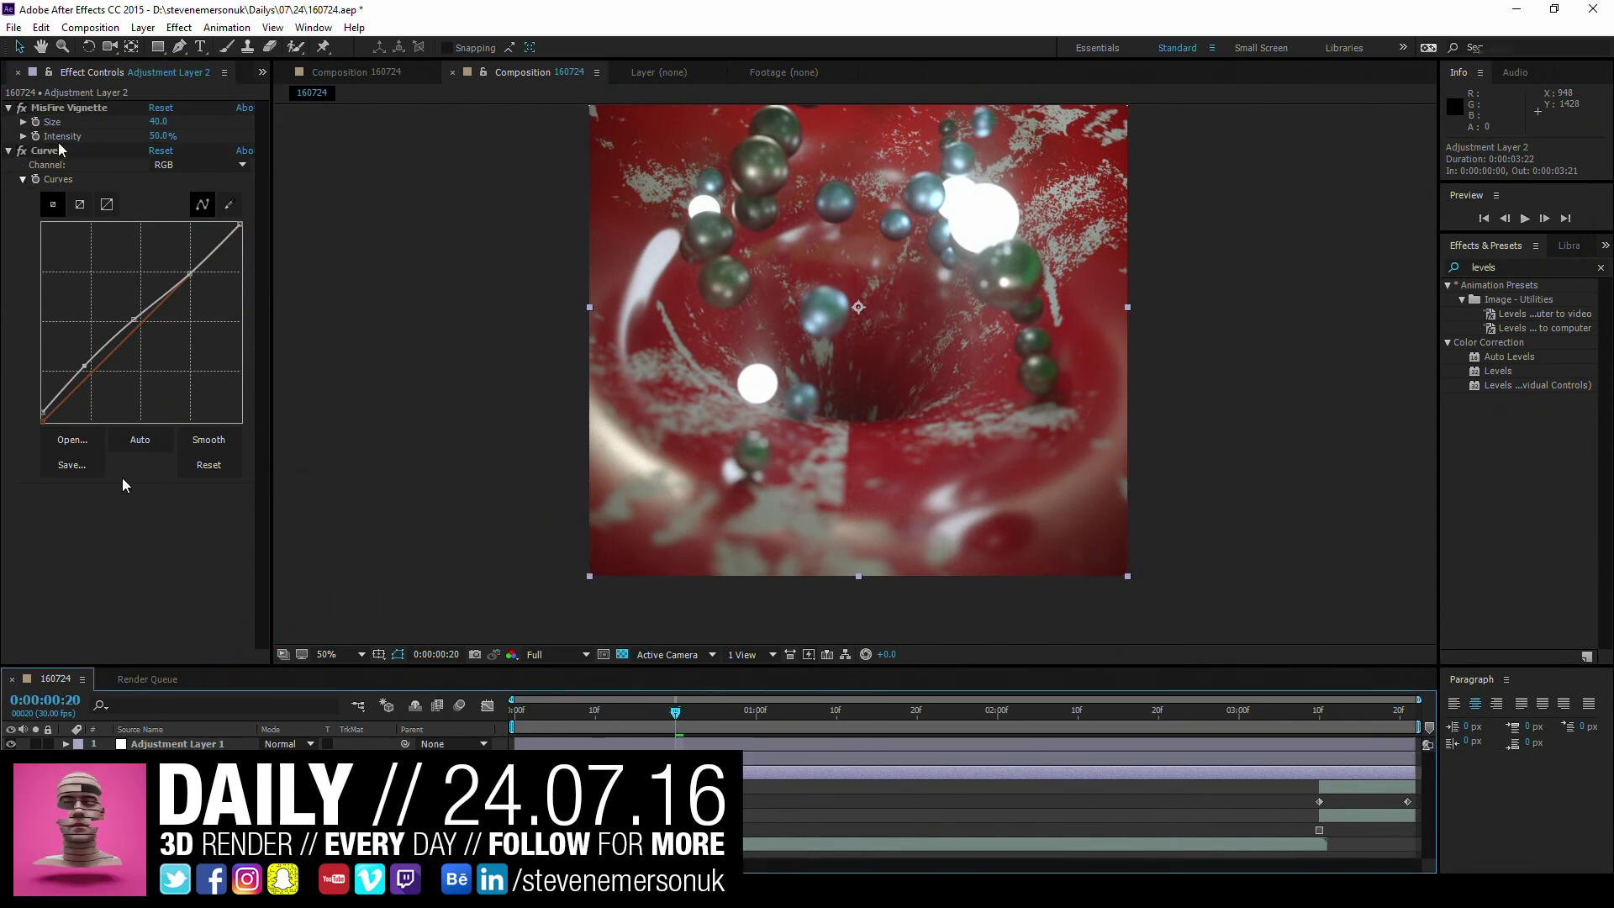
pyautogui.click(122, 477)
pyautogui.hotkey('ctrl', 'a')
pyautogui.press('Delete')
# - Apply Levels to the adjustment layer and lower Input White to 22744.8
pyautogui.click(1505, 374)
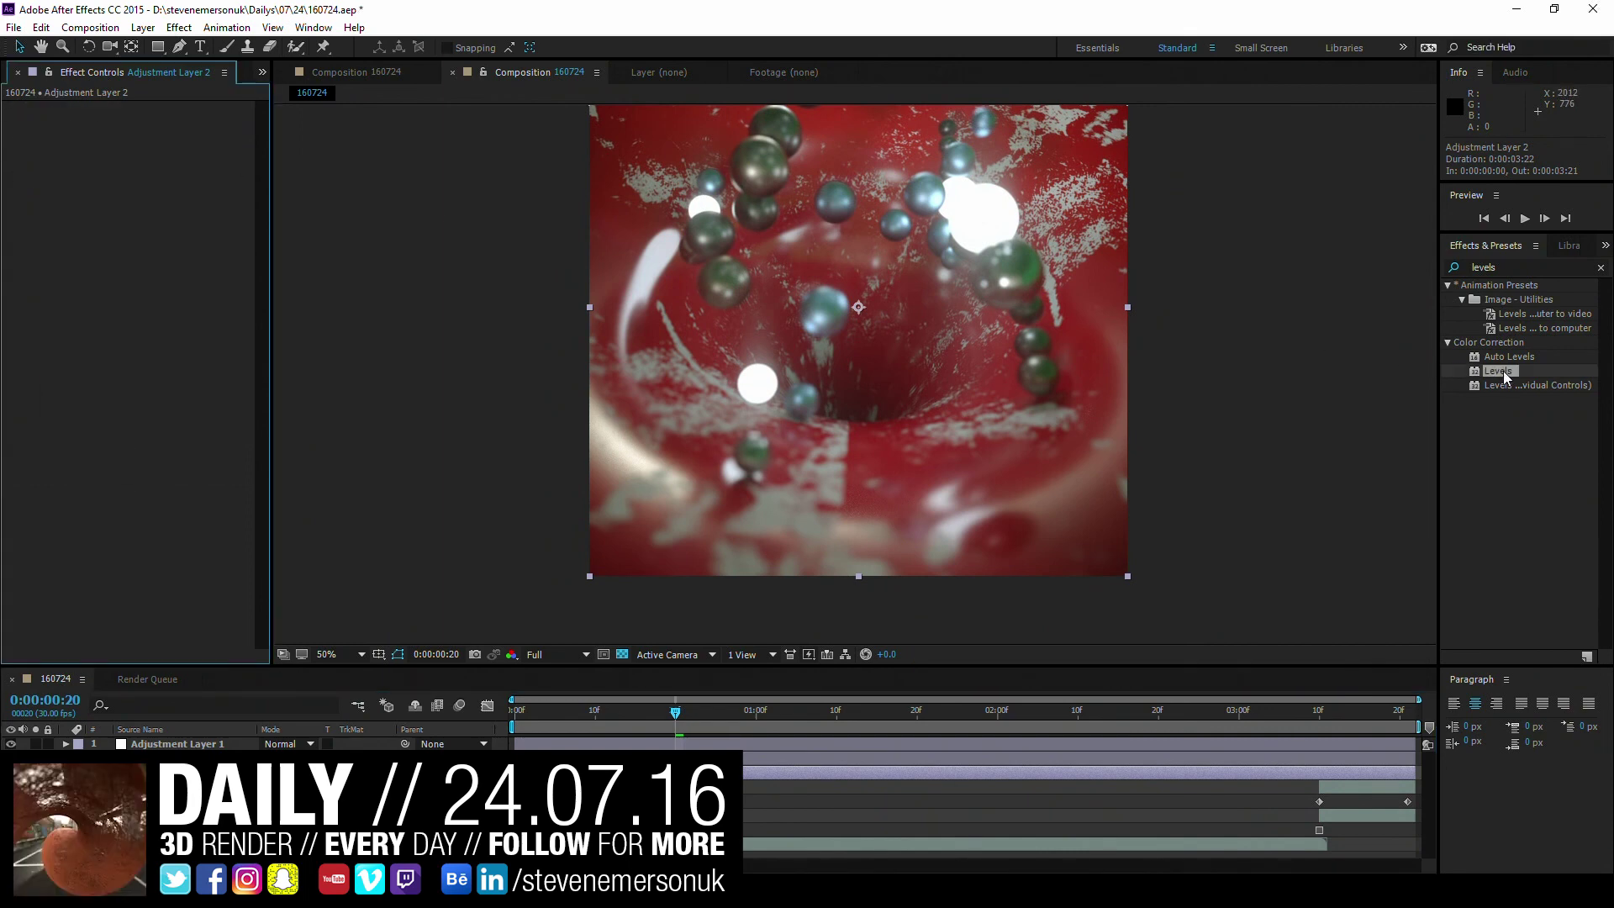
pyautogui.doubleClick(1504, 374)
pyautogui.moveTo(276, 239)
pyautogui.mouseDown()
pyautogui.moveTo(318, 245)
pyautogui.moveTo(229, 206)
pyautogui.mouseUp()
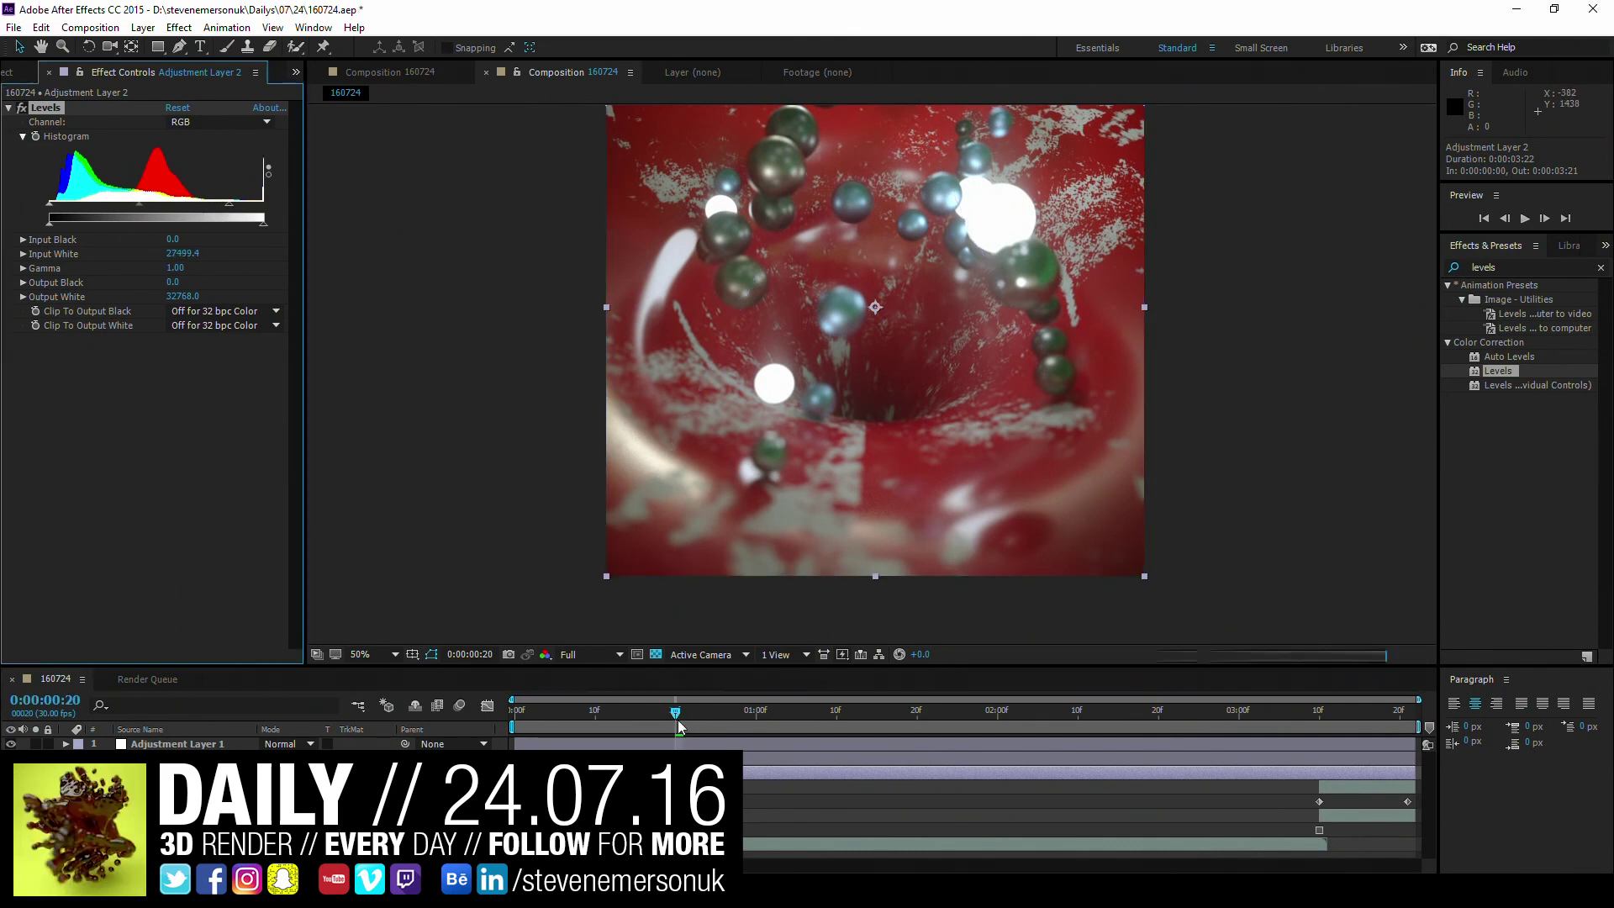
pyautogui.moveTo(729, 725); pyautogui.dragTo(879, 728)
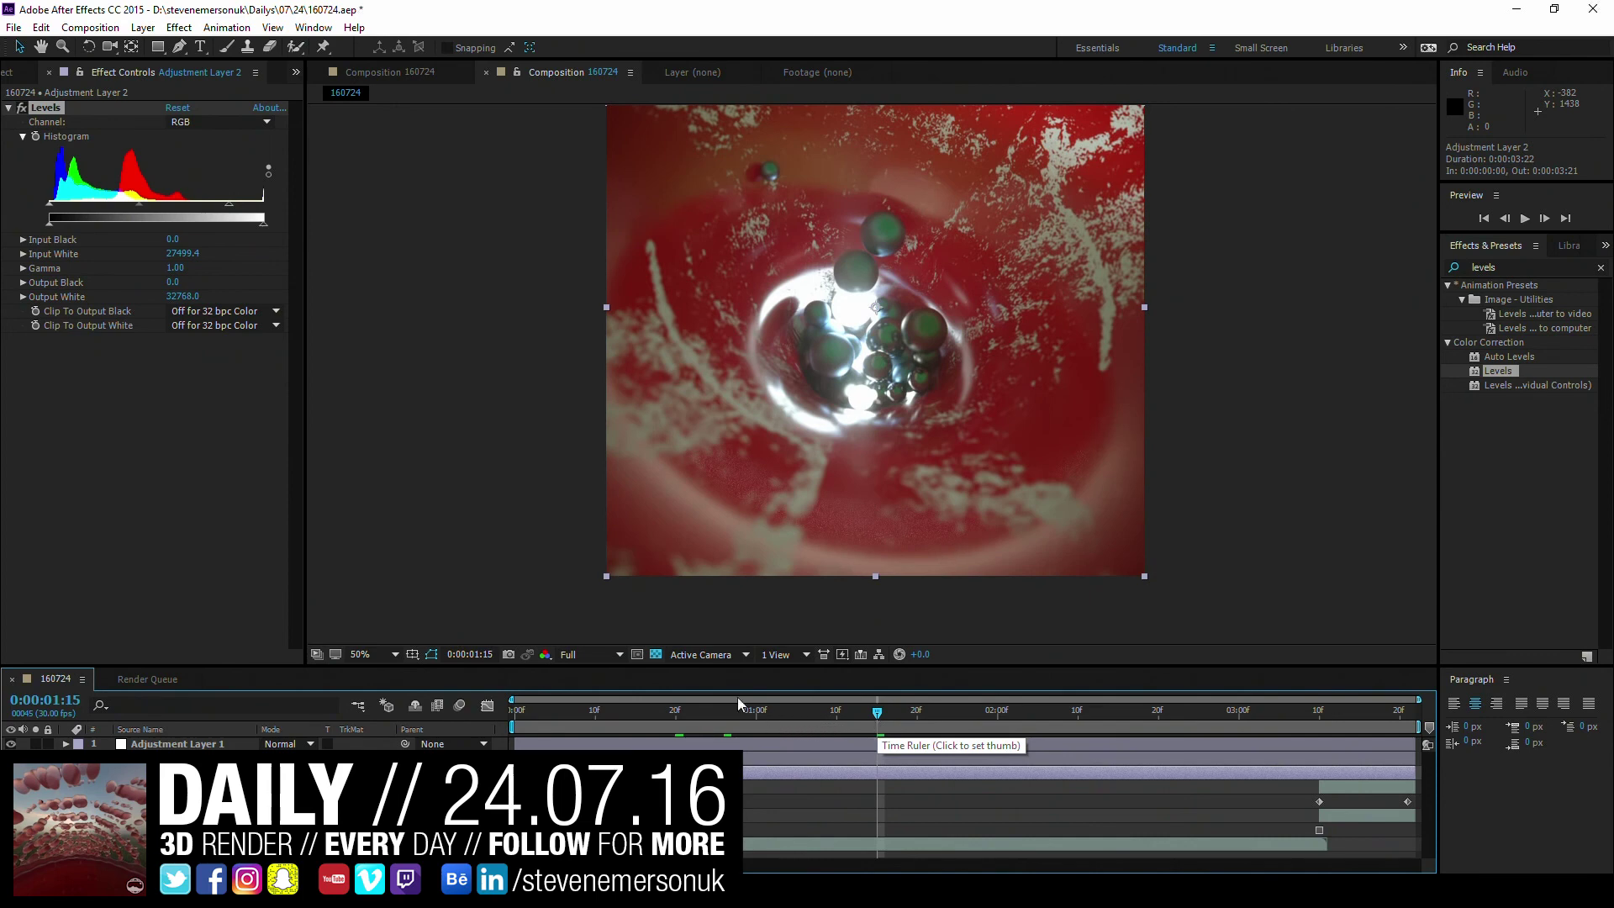
pyautogui.moveTo(229, 205); pyautogui.dragTo(217, 204)
pyautogui.moveTo(877, 715); pyautogui.dragTo(1119, 719)
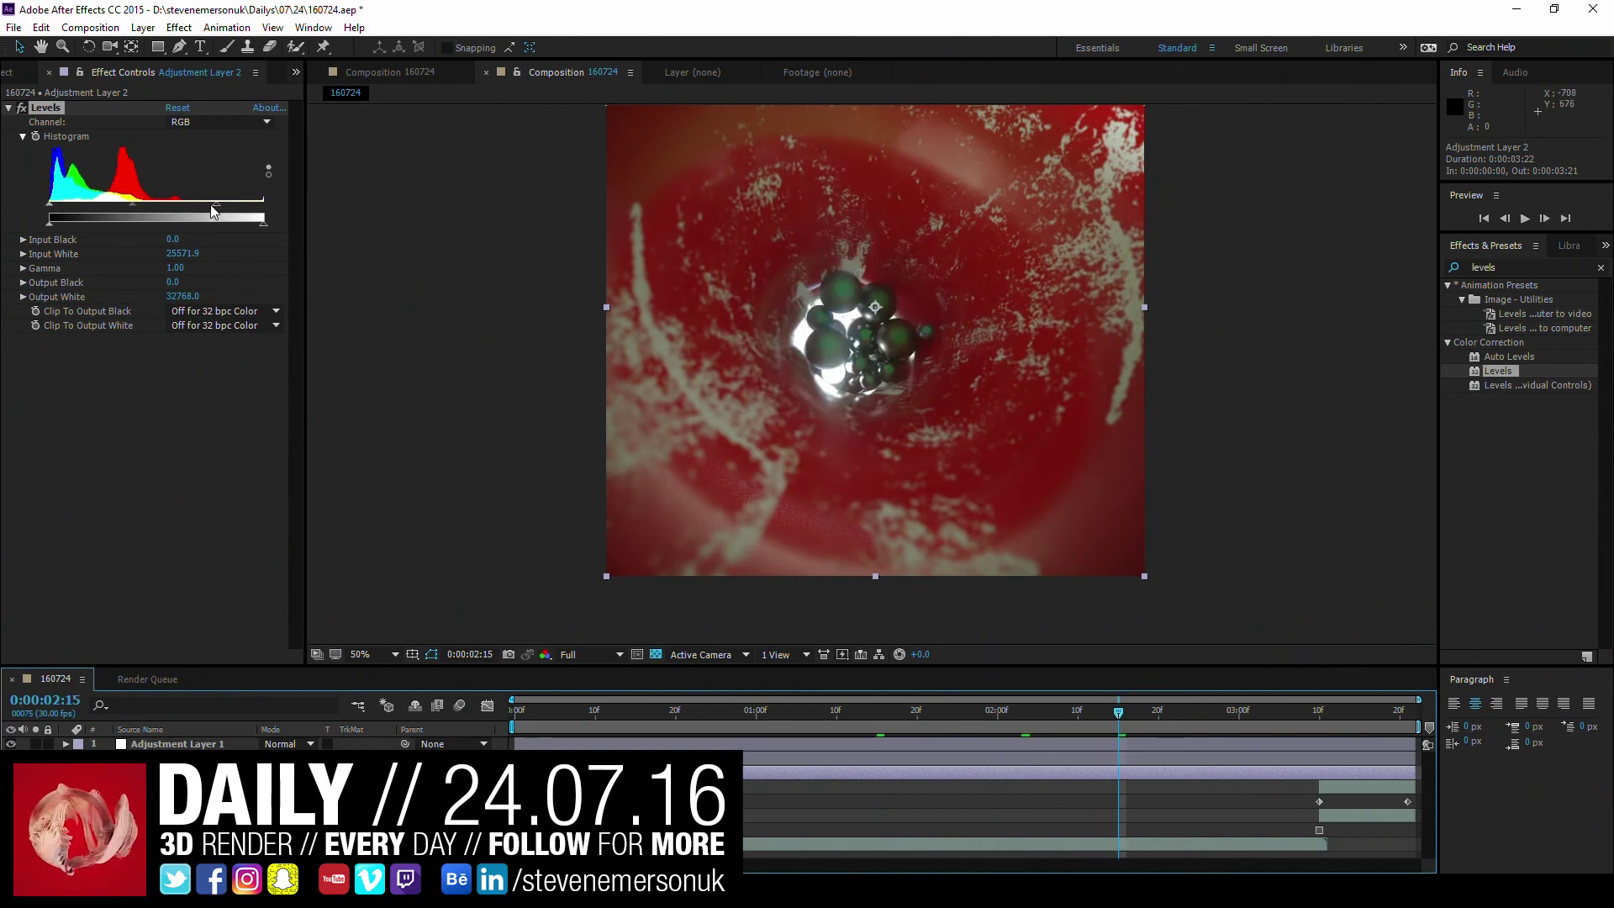
pyautogui.moveTo(211, 206); pyautogui.dragTo(195, 206)
# - Raise Levels Input White to 27242.4 while checking frames, then save the project
pyautogui.click(635, 719)
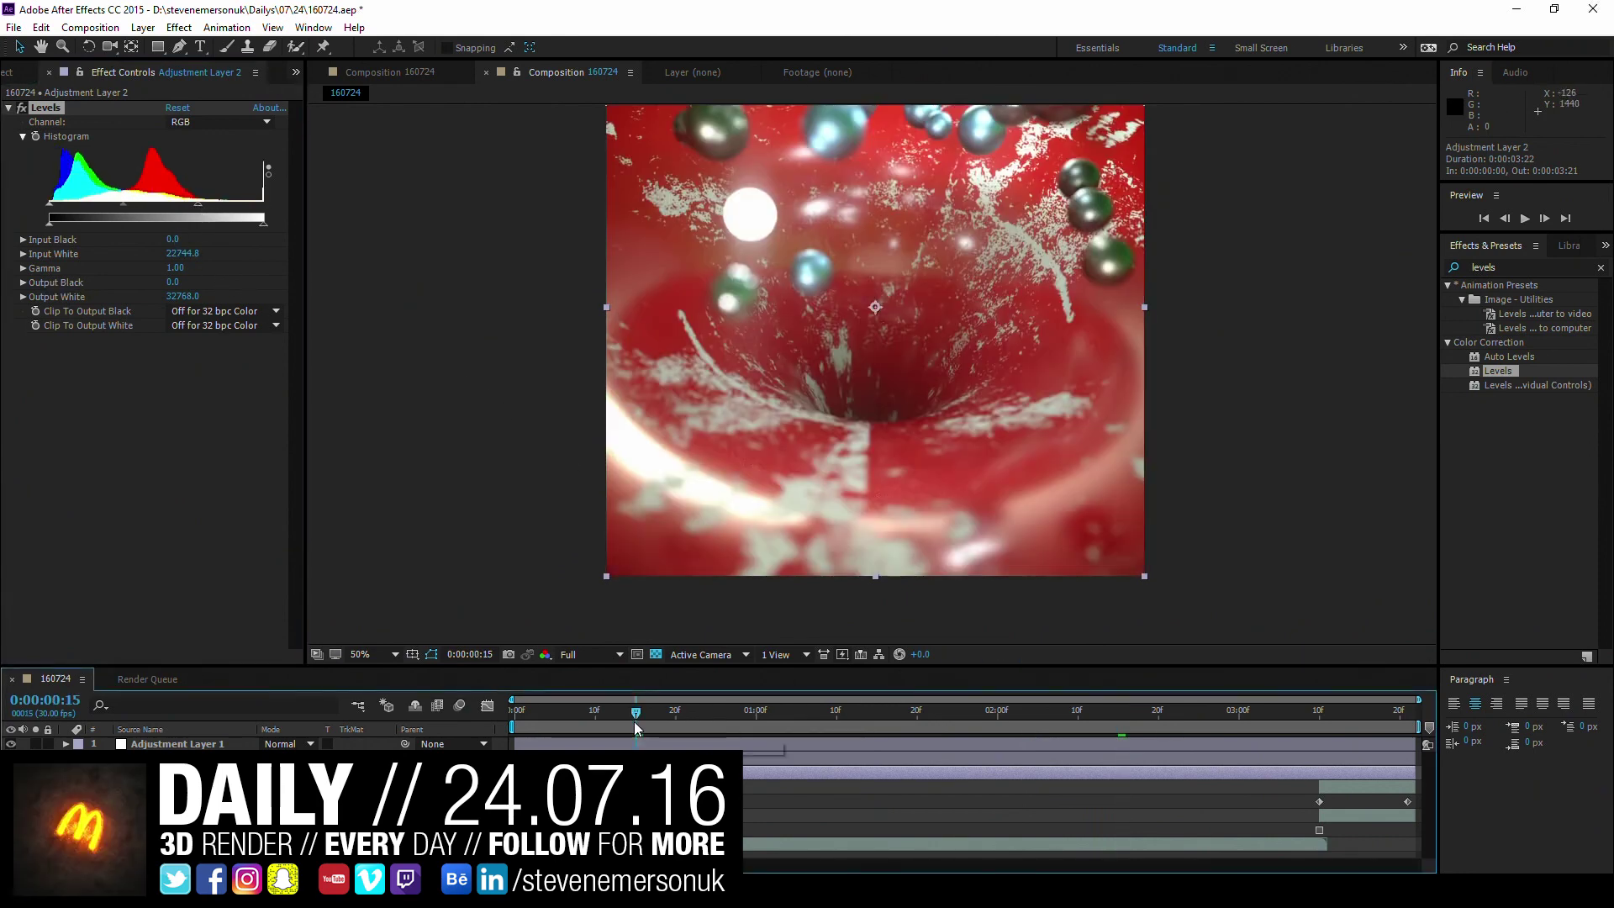
pyautogui.moveTo(636, 723); pyautogui.dragTo(674, 722)
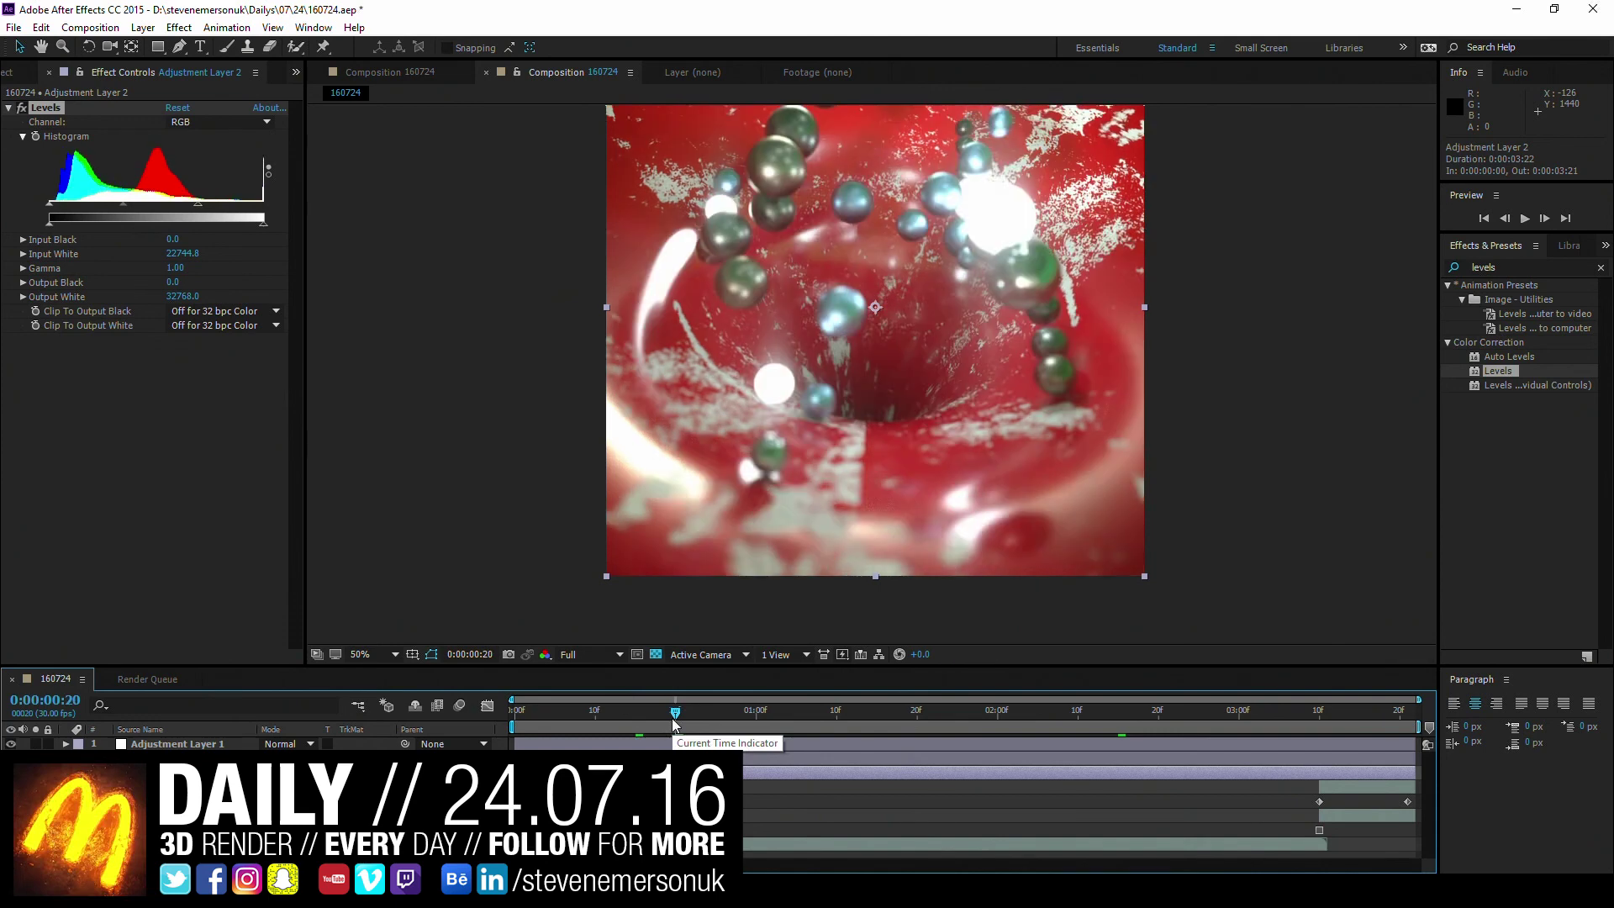
pyautogui.moveTo(198, 204); pyautogui.dragTo(221, 204)
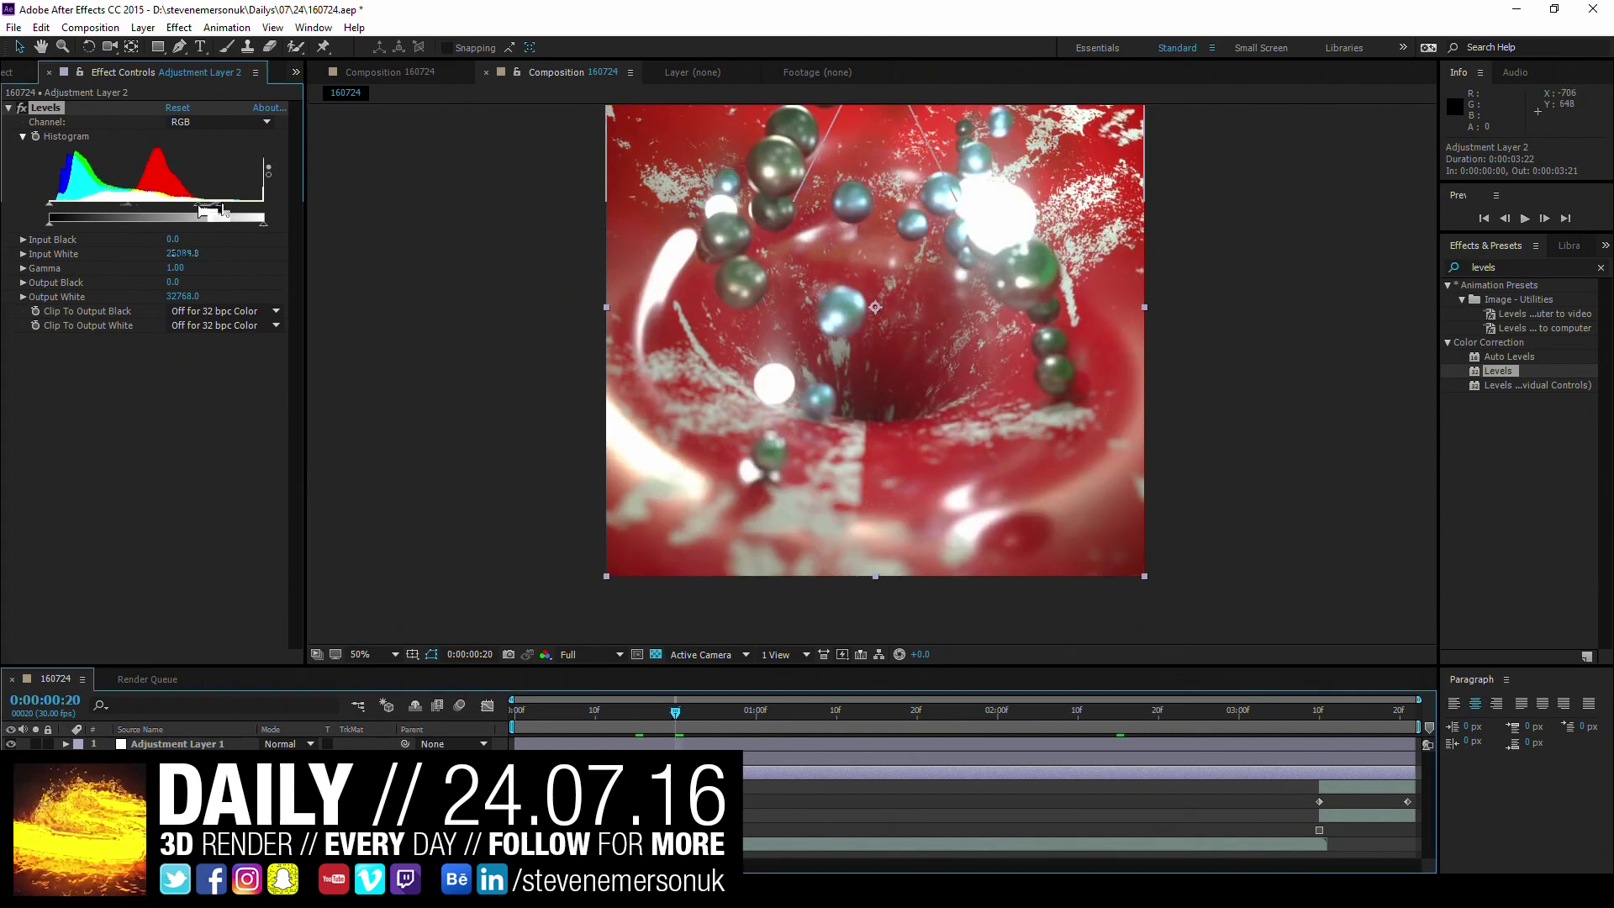
pyautogui.click(863, 716)
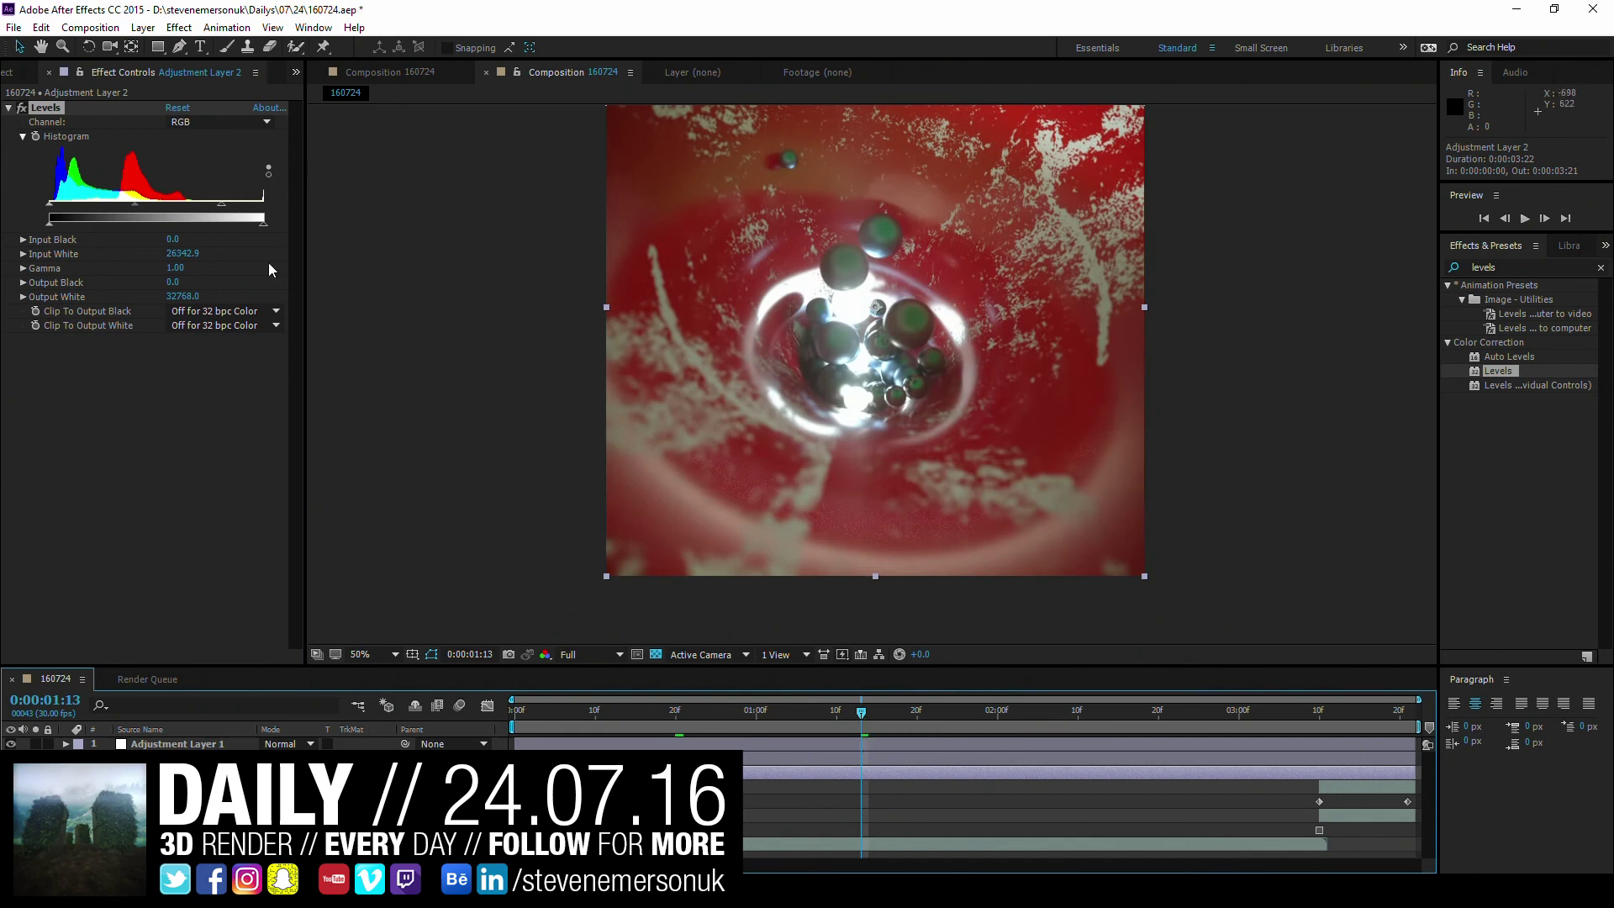
pyautogui.moveTo(221, 204); pyautogui.dragTo(228, 210)
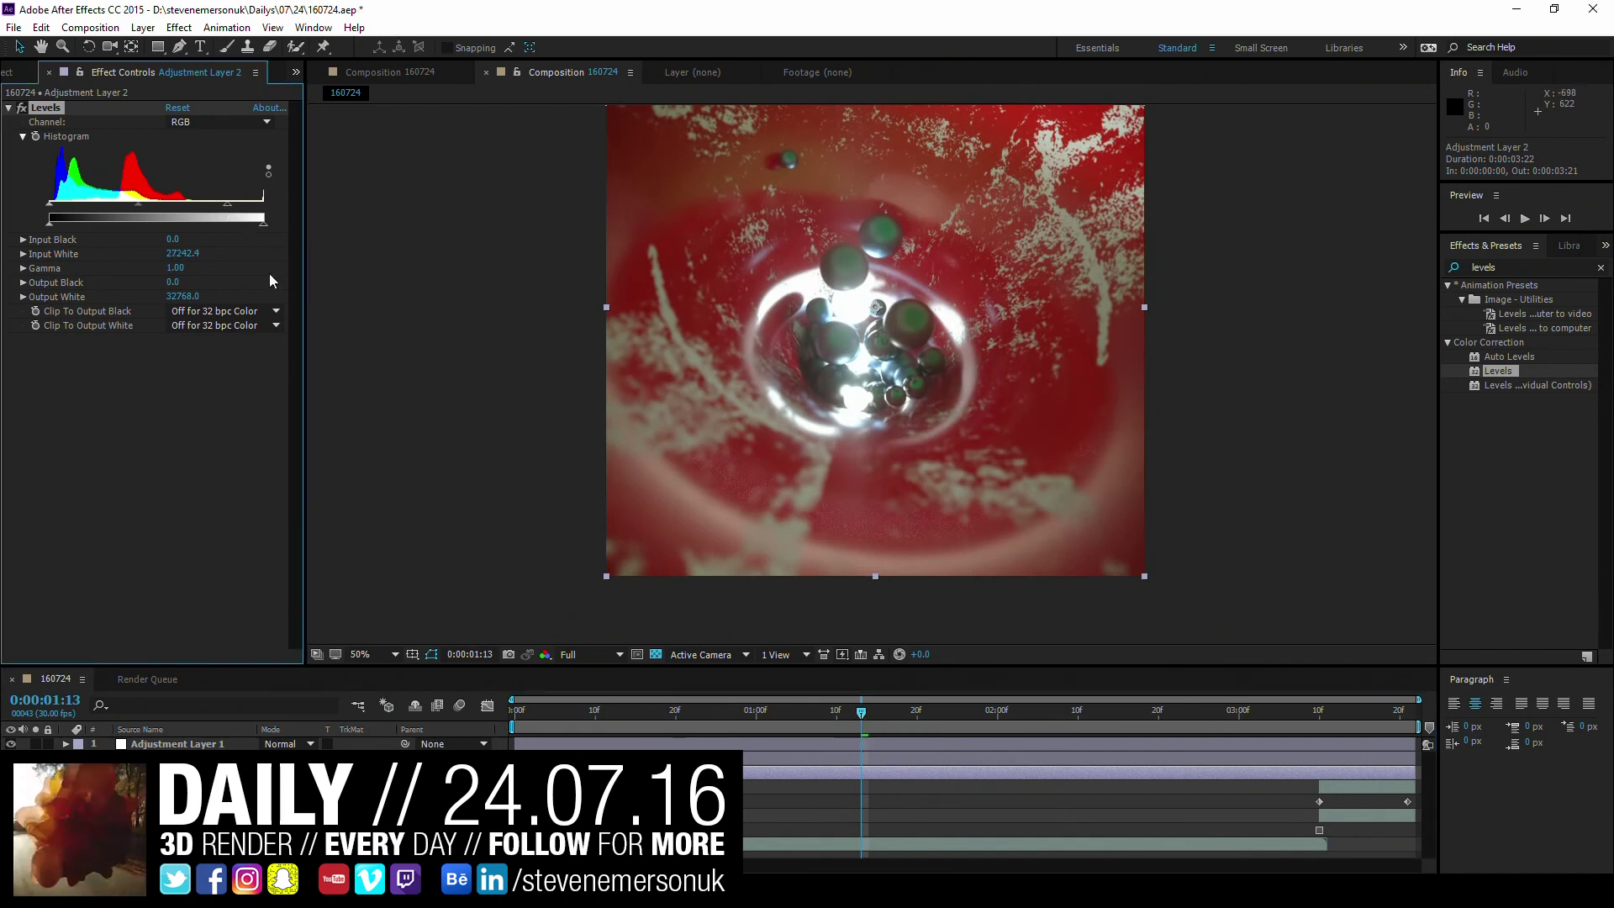
pyautogui.click(934, 722)
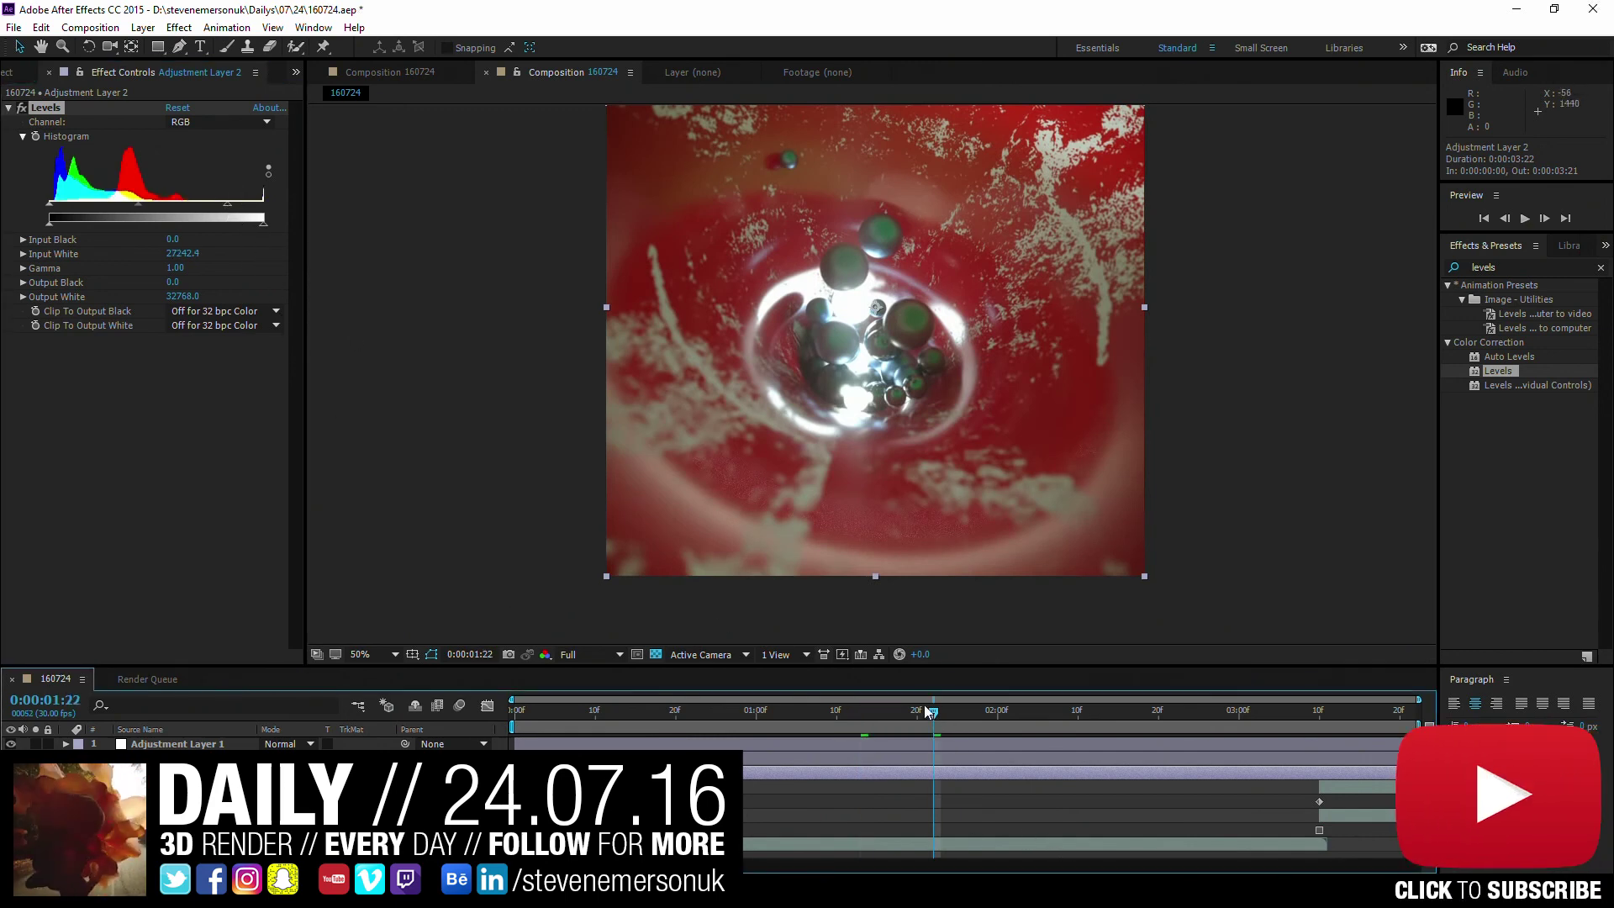
pyautogui.hotkey('ctrl', 's')
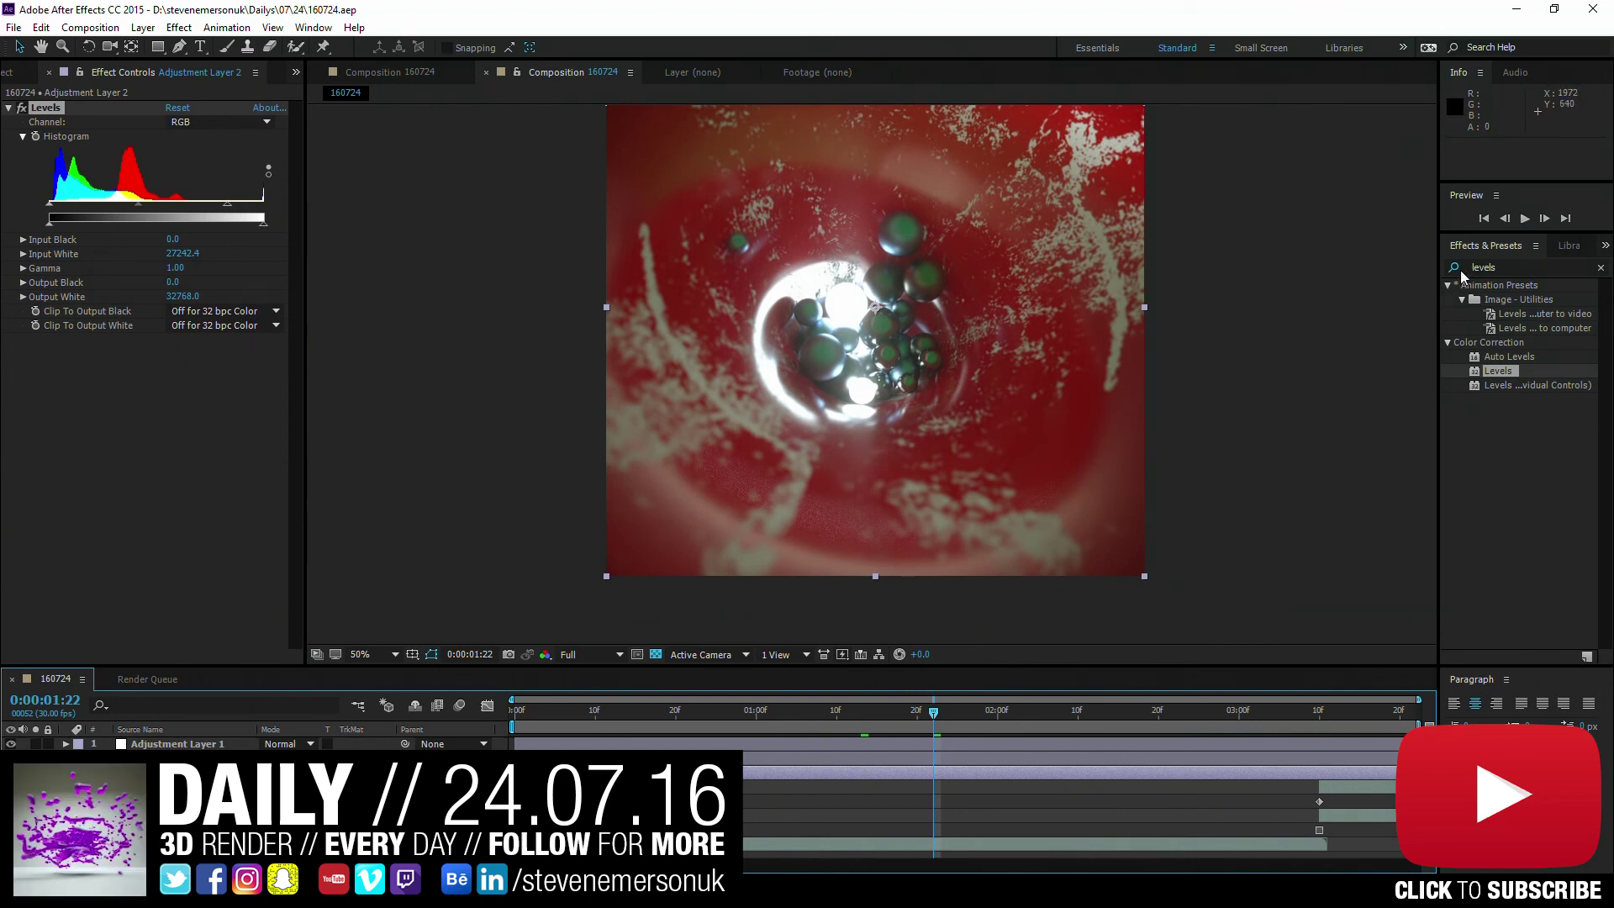
# - Add a new adjustment layer and apply uni.Chromatic Aberration to it
pyautogui.click(143, 27)
pyautogui.moveTo(164, 47)
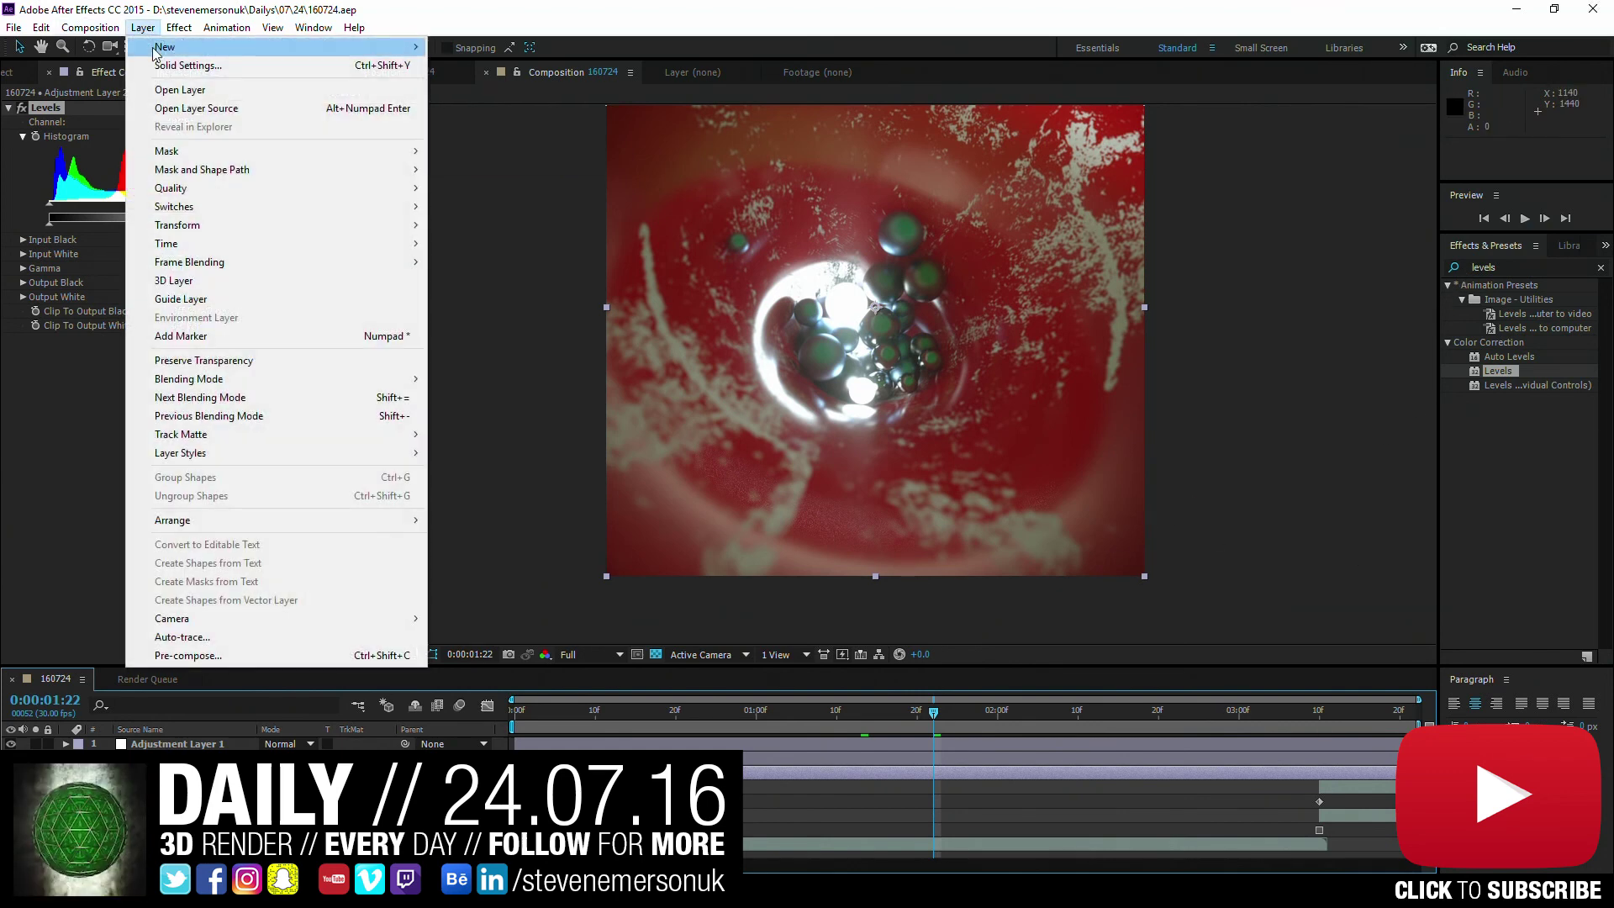
pyautogui.click(471, 159)
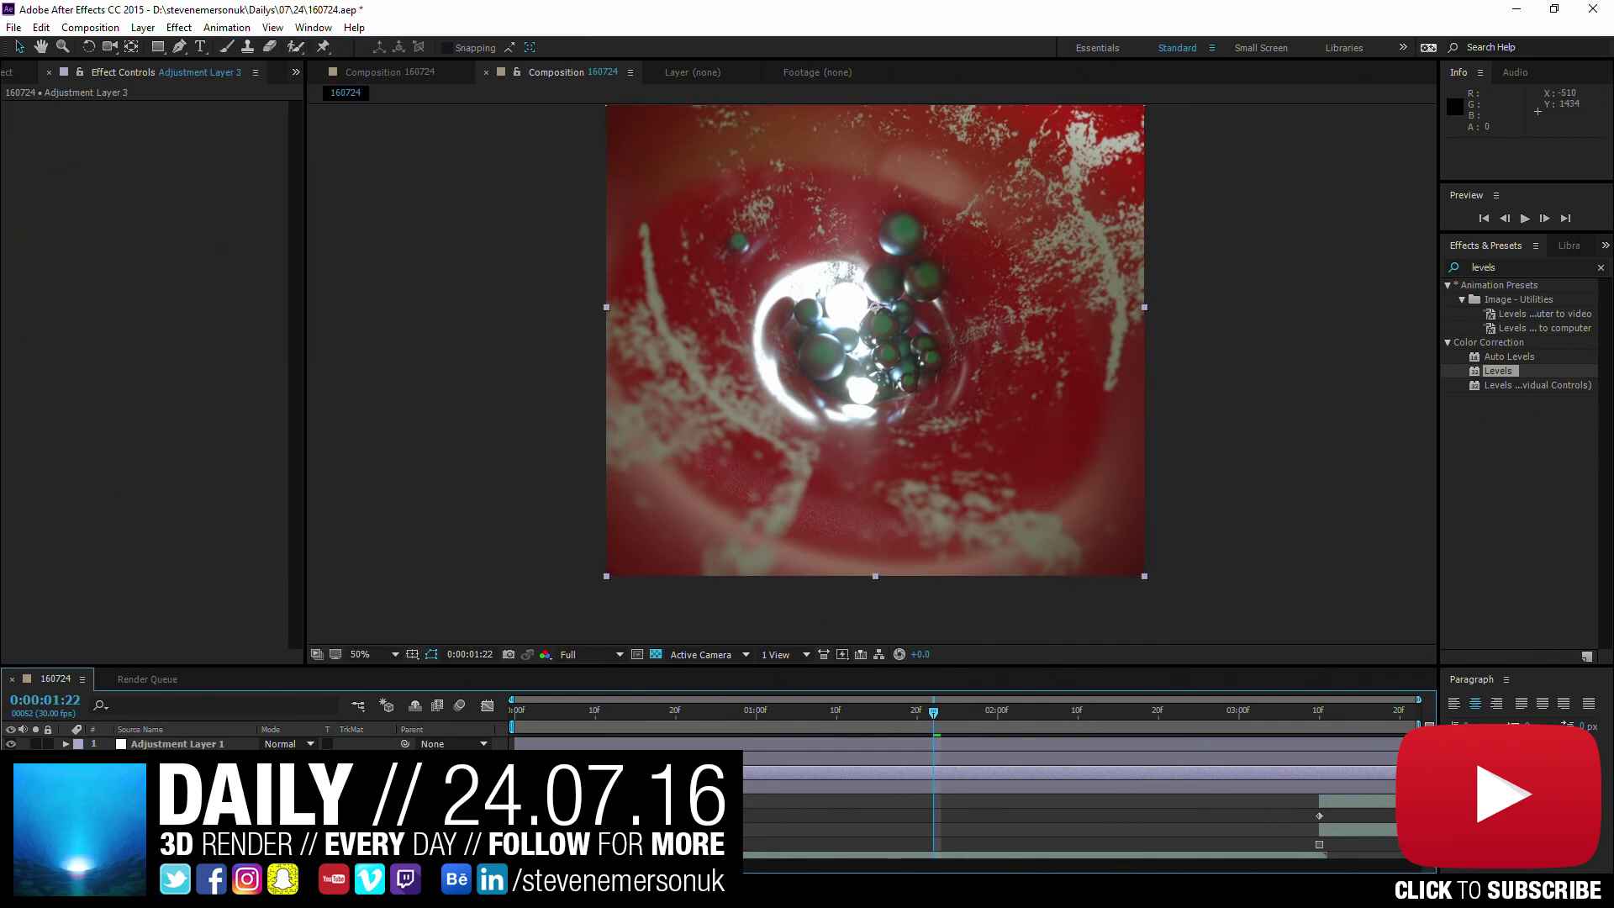
pyautogui.click(1513, 266)
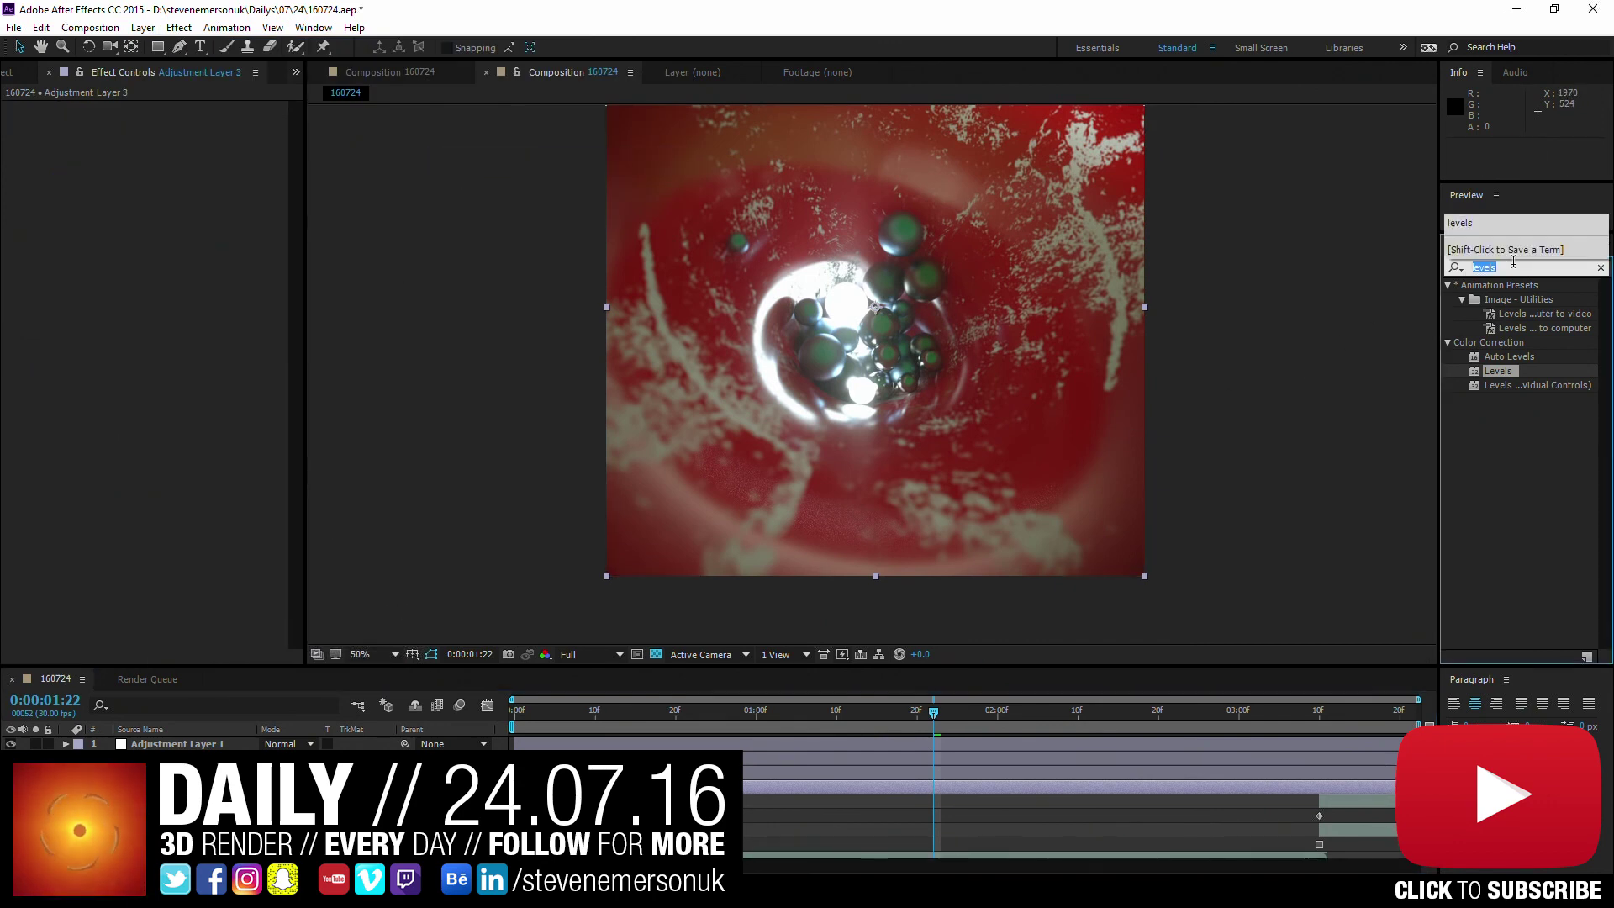
pyautogui.write('chj')
pyautogui.write('chroma')
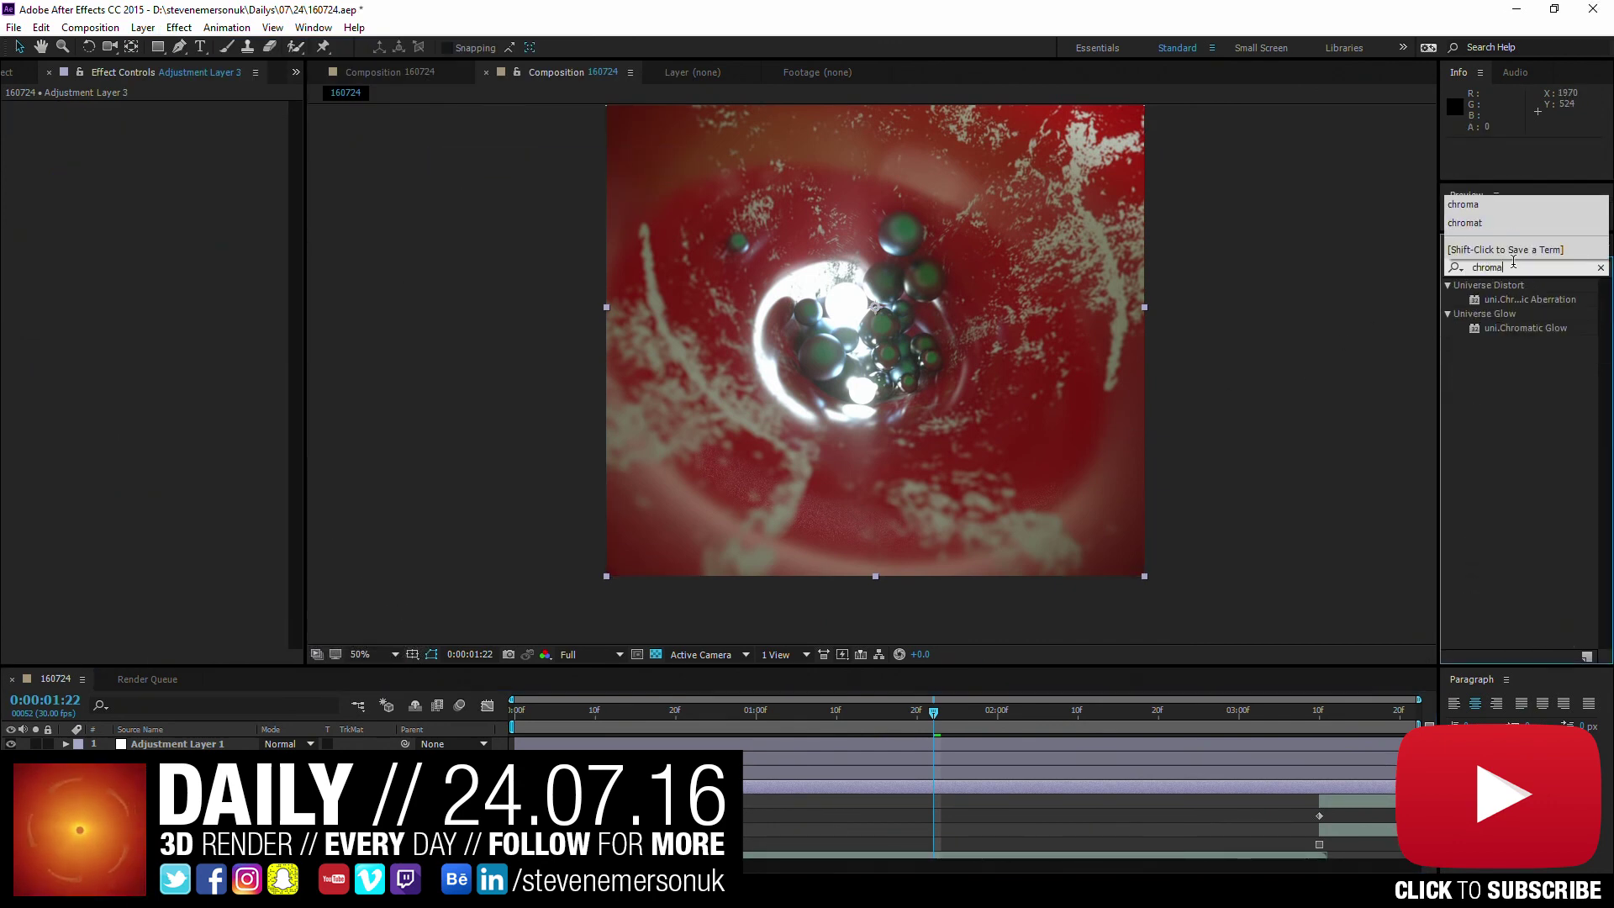
pyautogui.doubleClick(1535, 300)
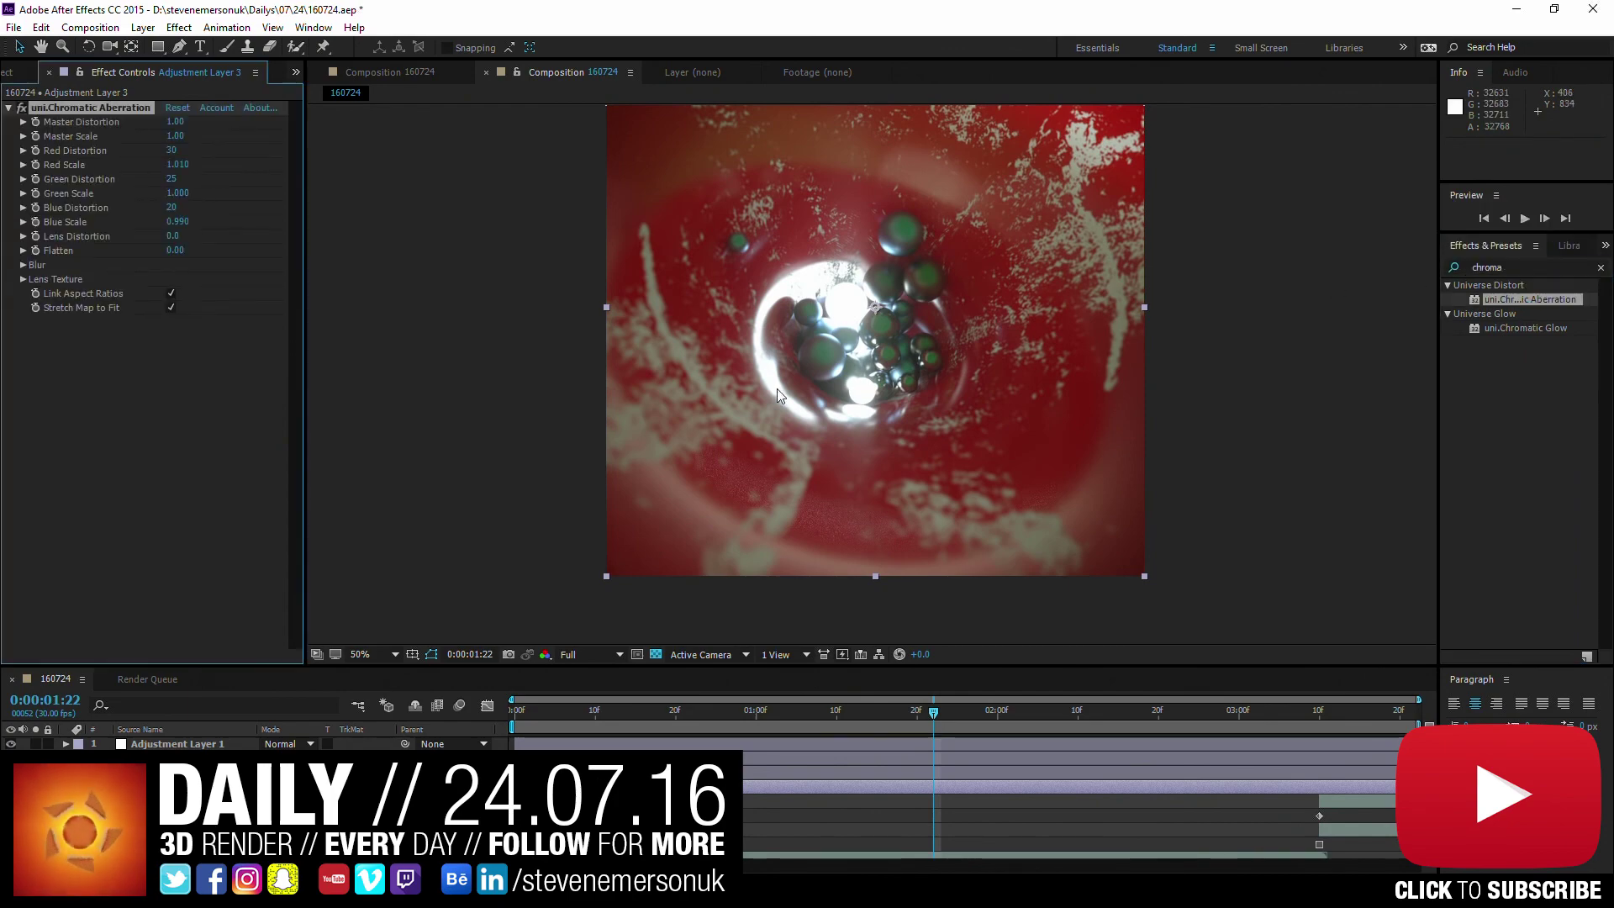
# - Zoom the viewer in and out to inspect the aberration, then check frame 0:00:01:12
pyautogui.press('.')
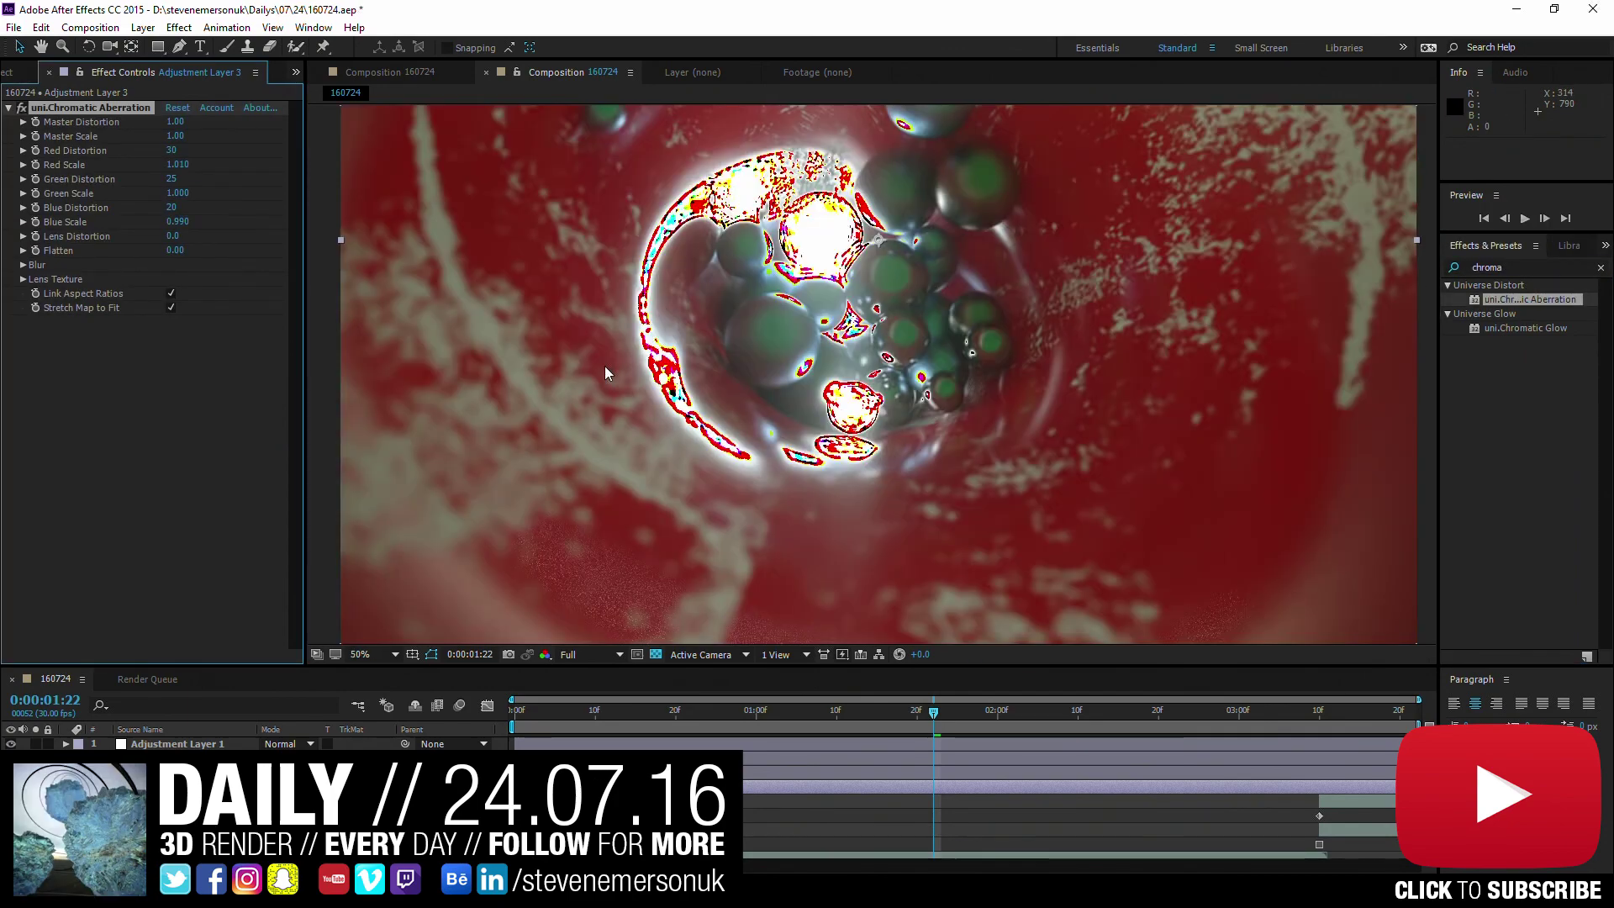
pyautogui.press(',')
pyautogui.press('.')
pyautogui.press('.')
pyautogui.press(',')
pyautogui.press(',')
pyautogui.press(',')
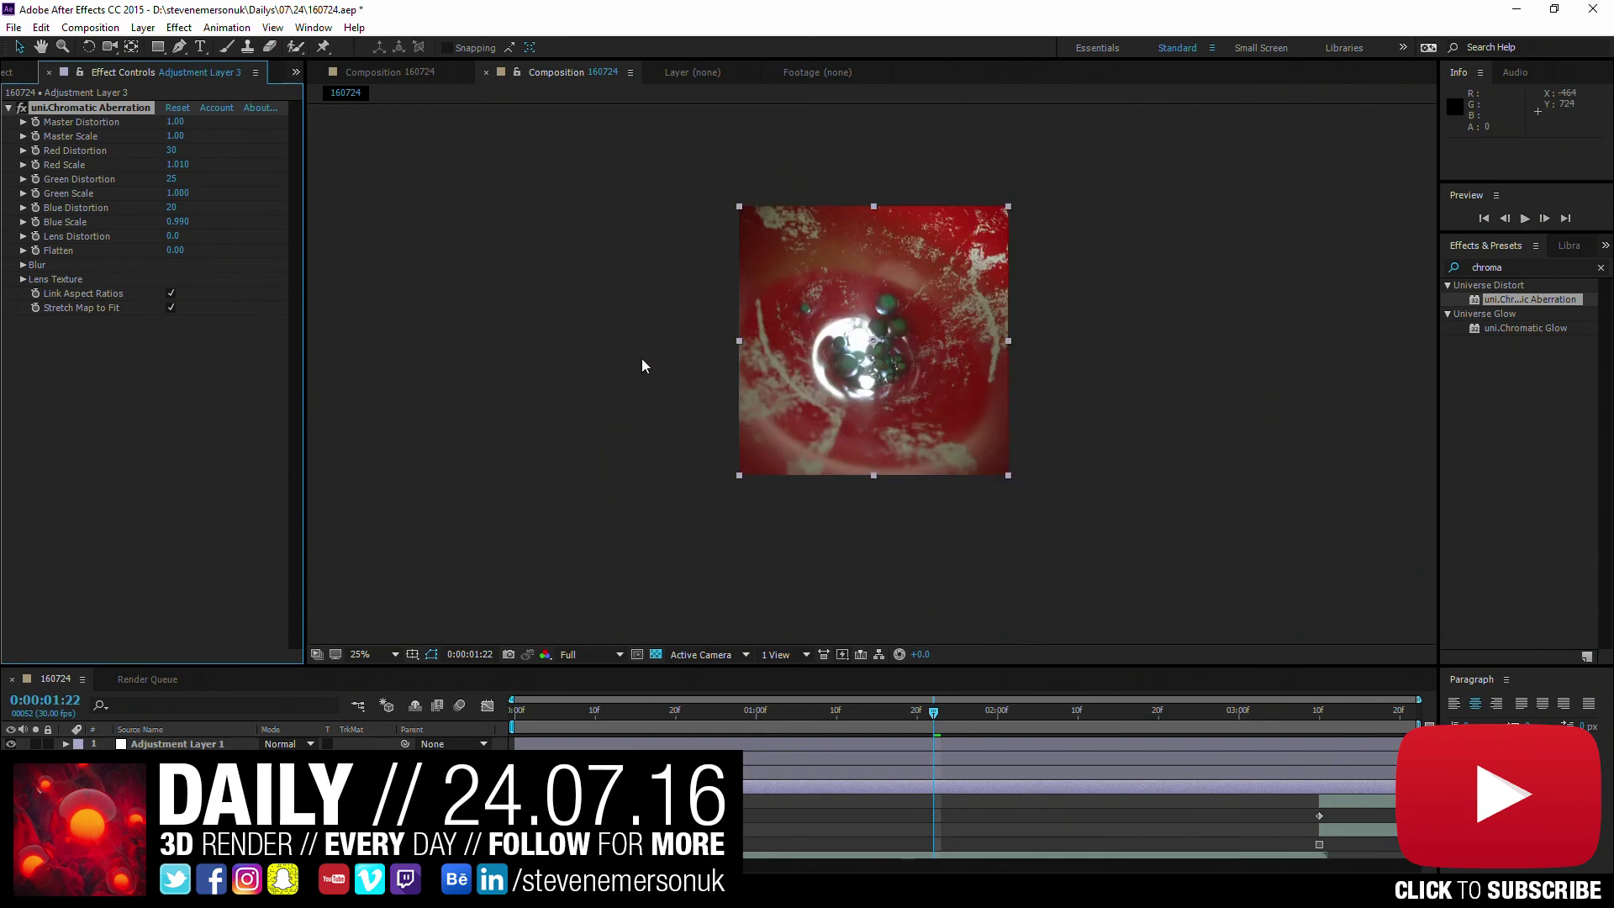
pyautogui.press('.')
pyautogui.press('.')
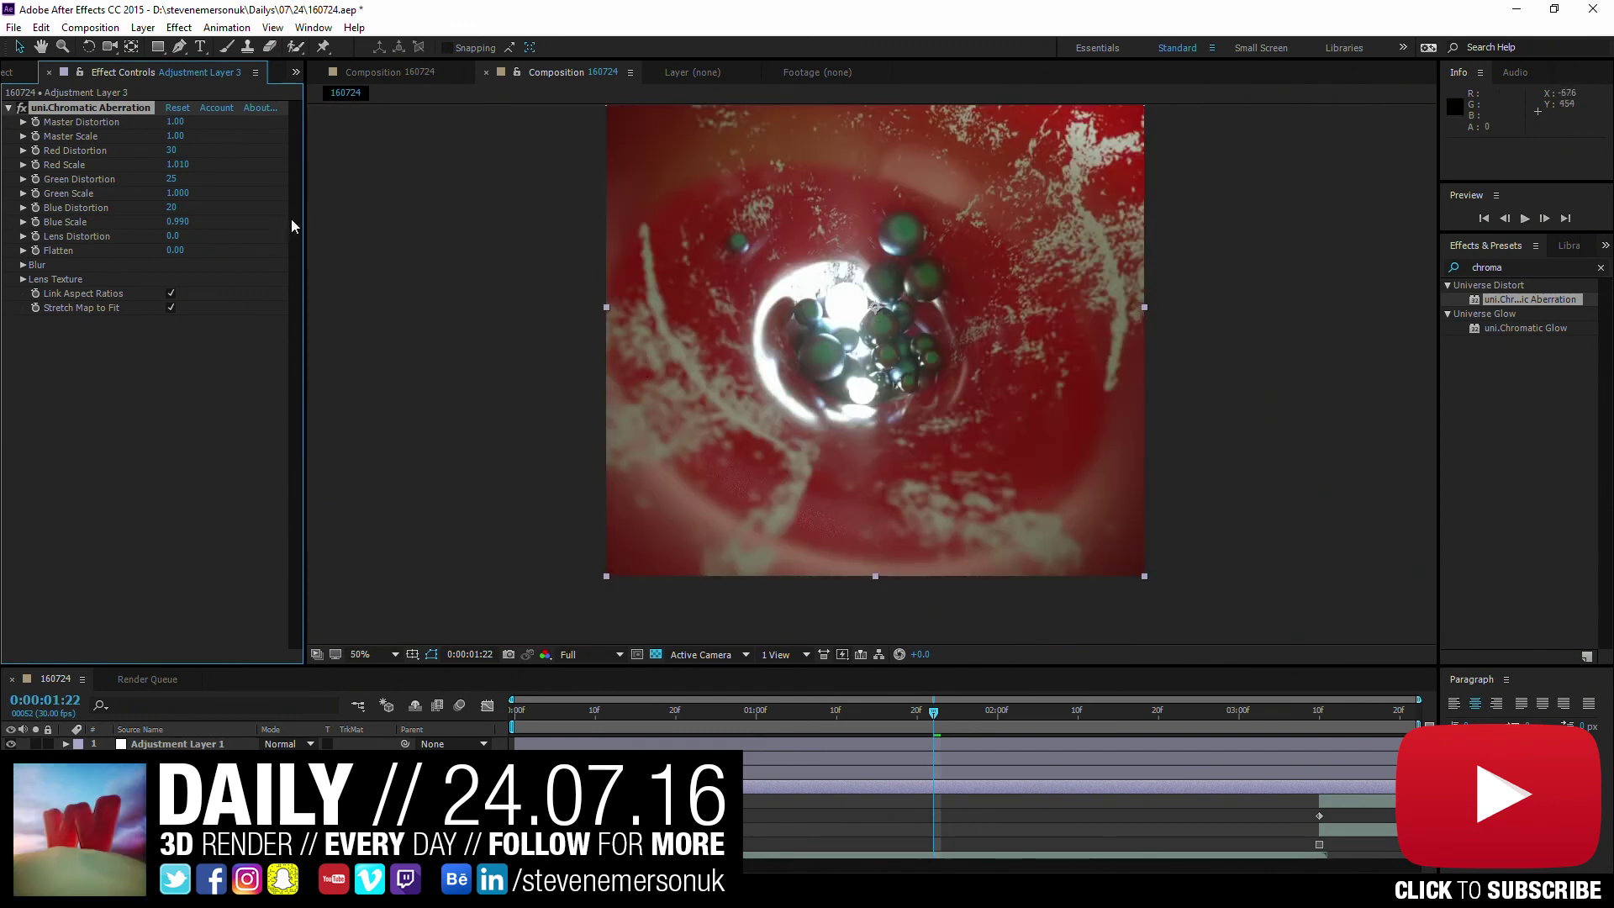
pyautogui.click(853, 712)
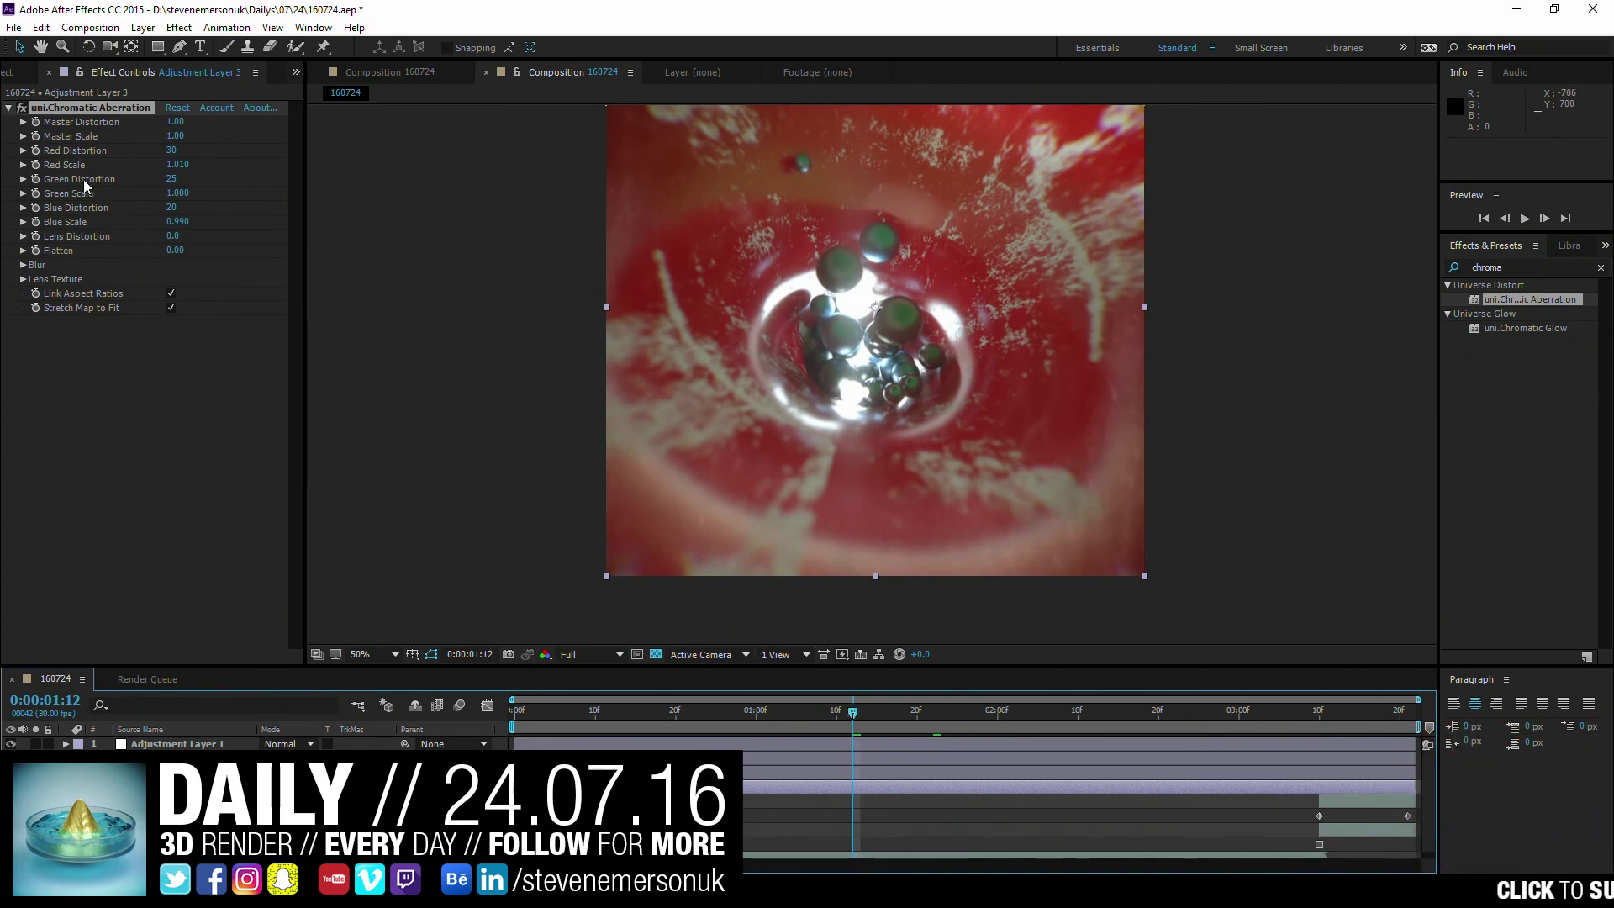
# - Delete the uni.Chromatic Aberration effect and save the project
pyautogui.click(202, 403)
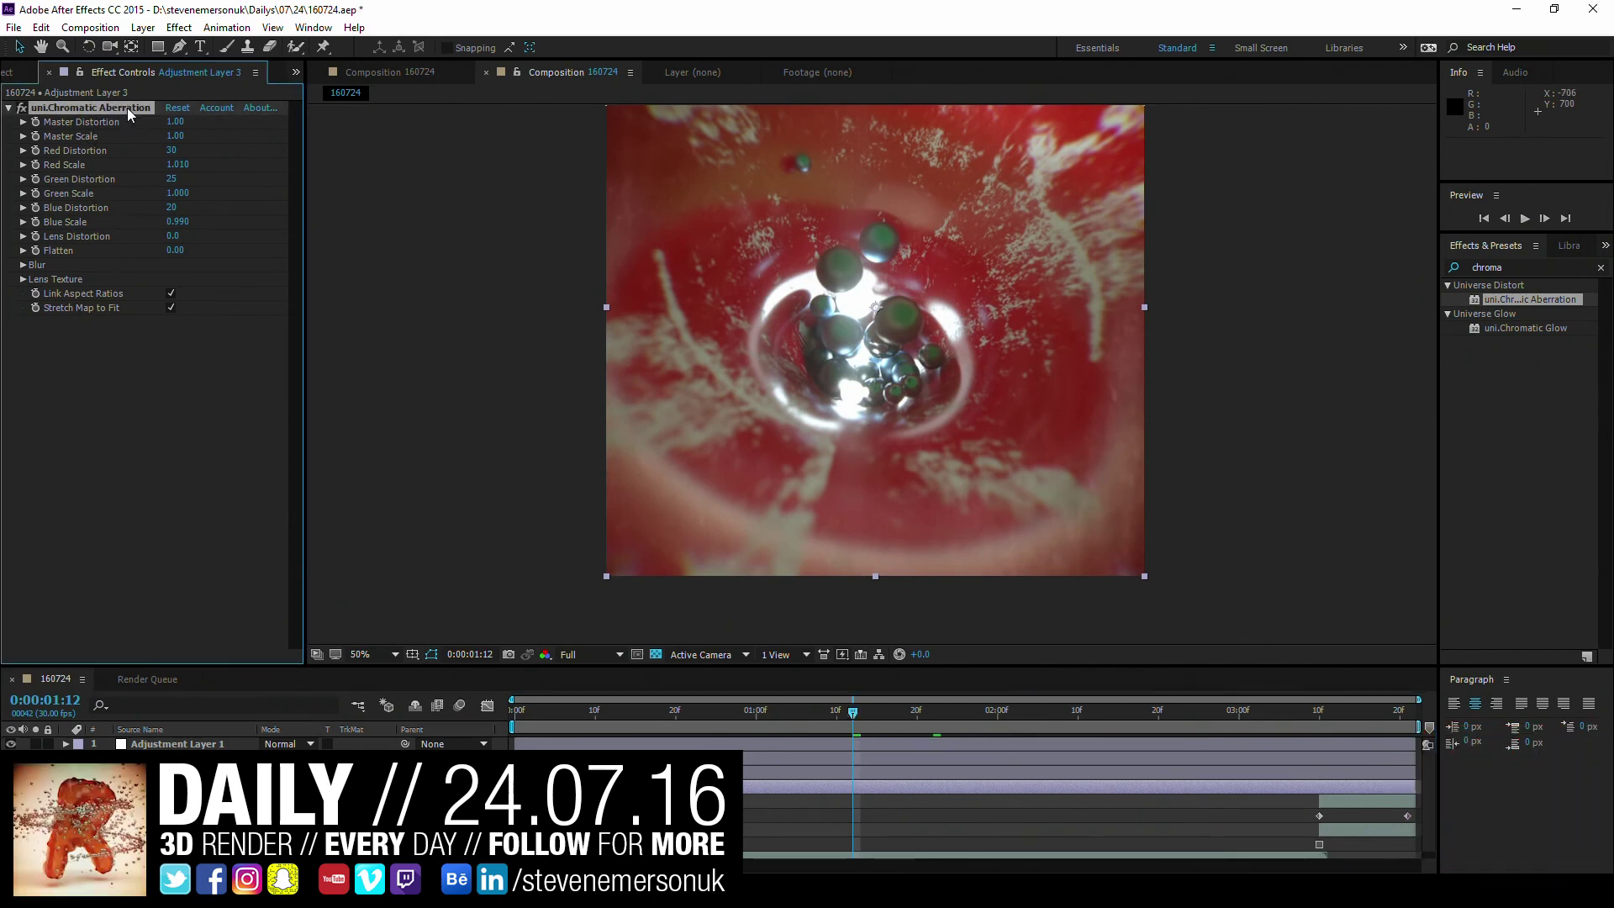
pyautogui.press('Delete')
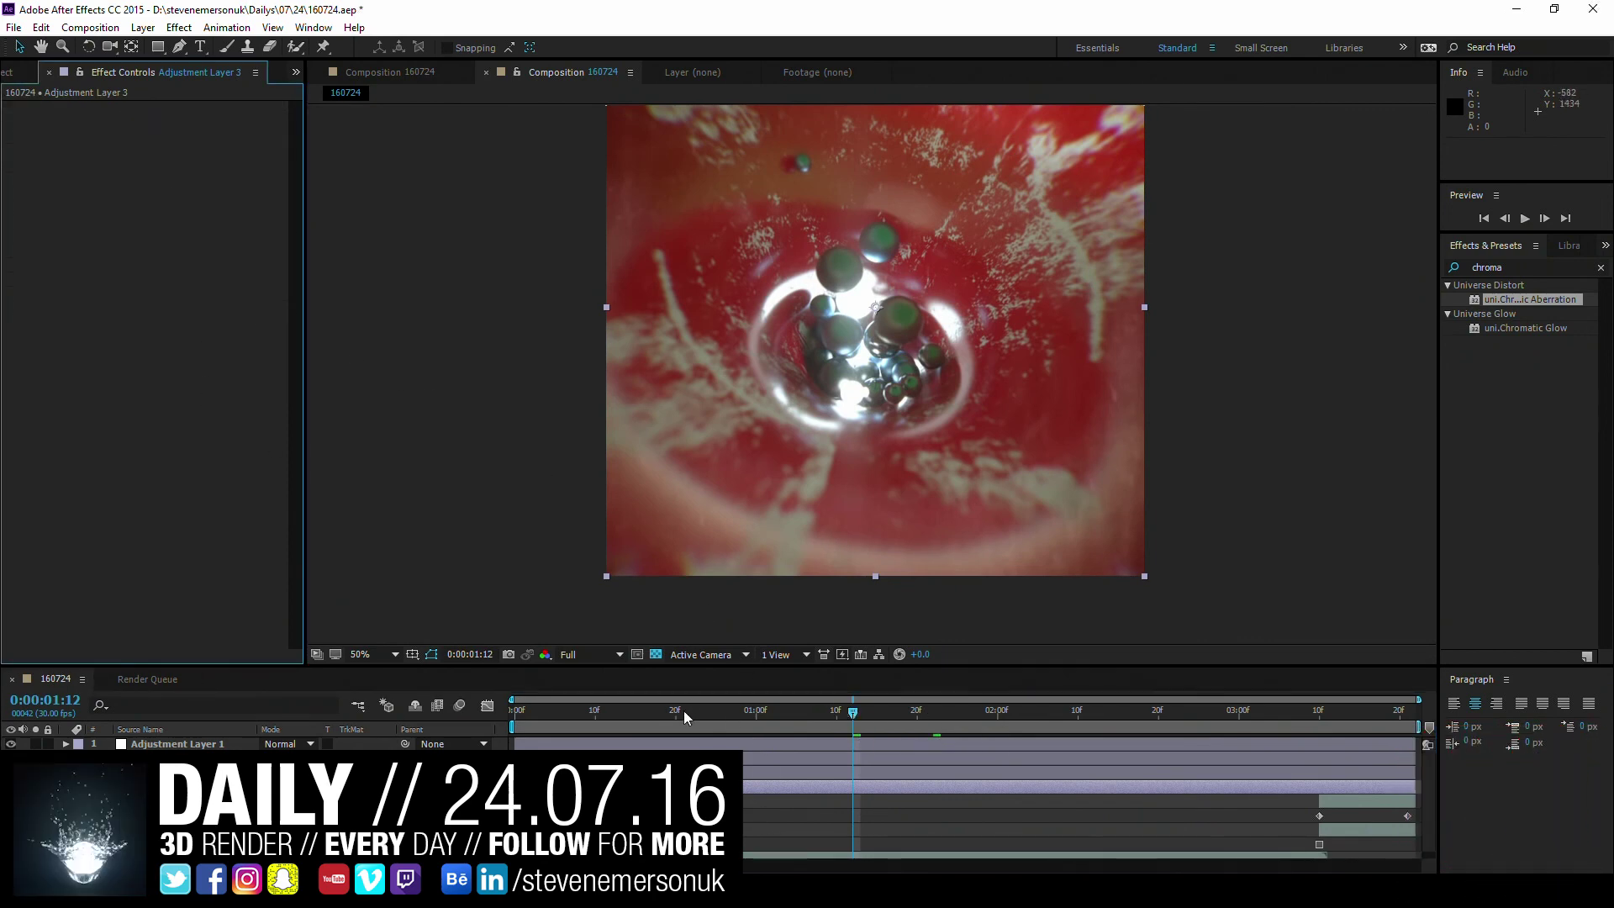
pyautogui.hotkey('ctrl', 's')
pyautogui.click(684, 713)
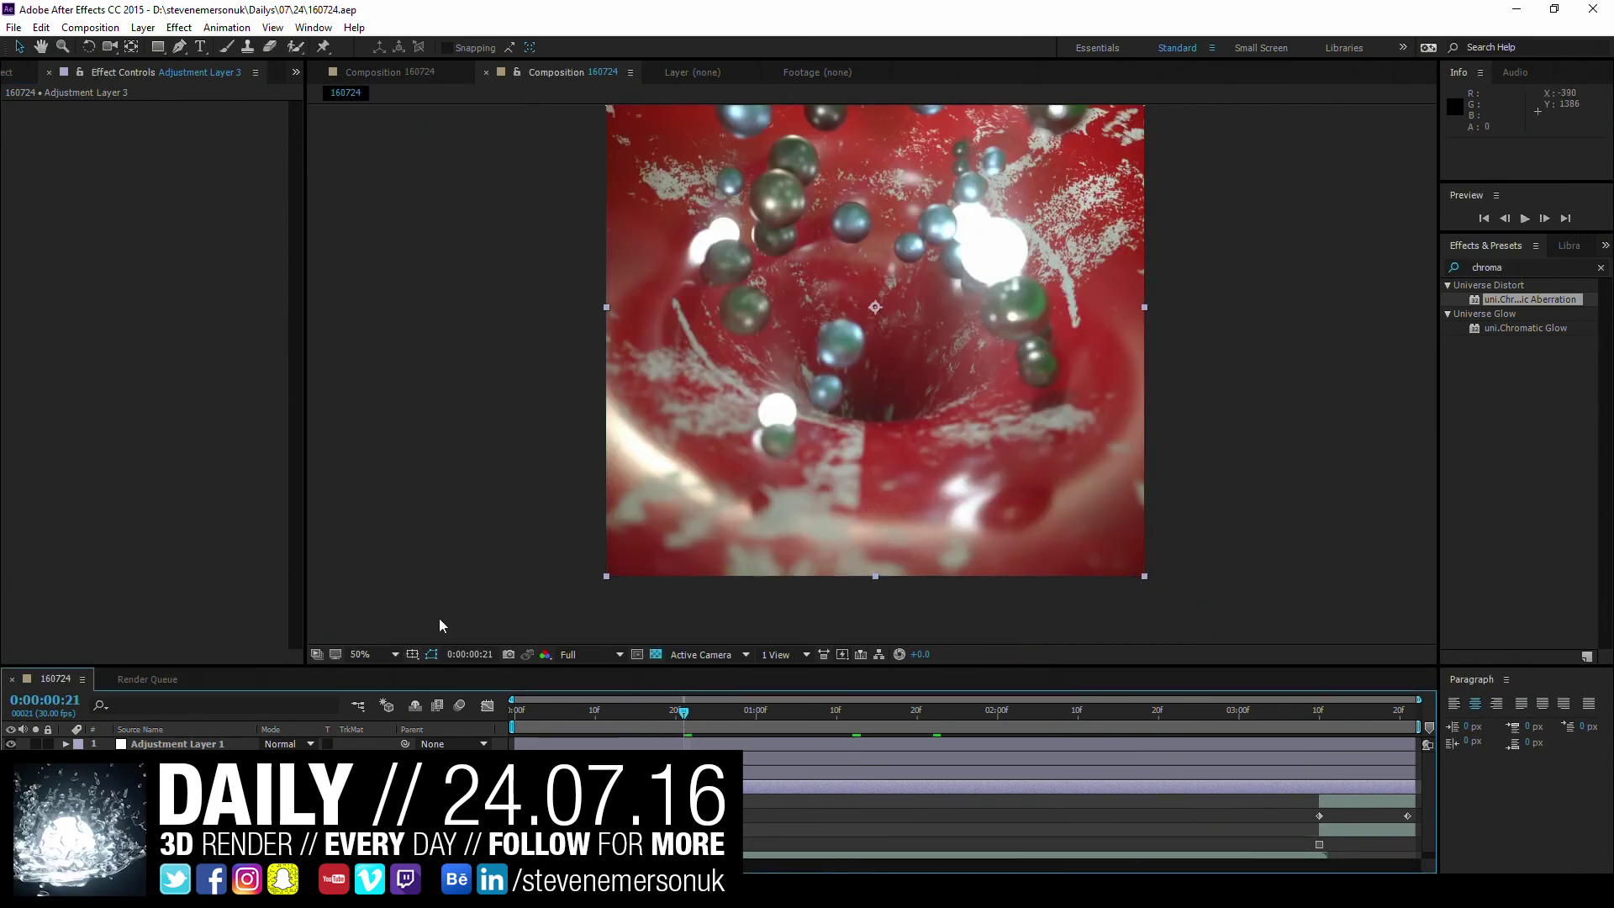
pyautogui.press('super')
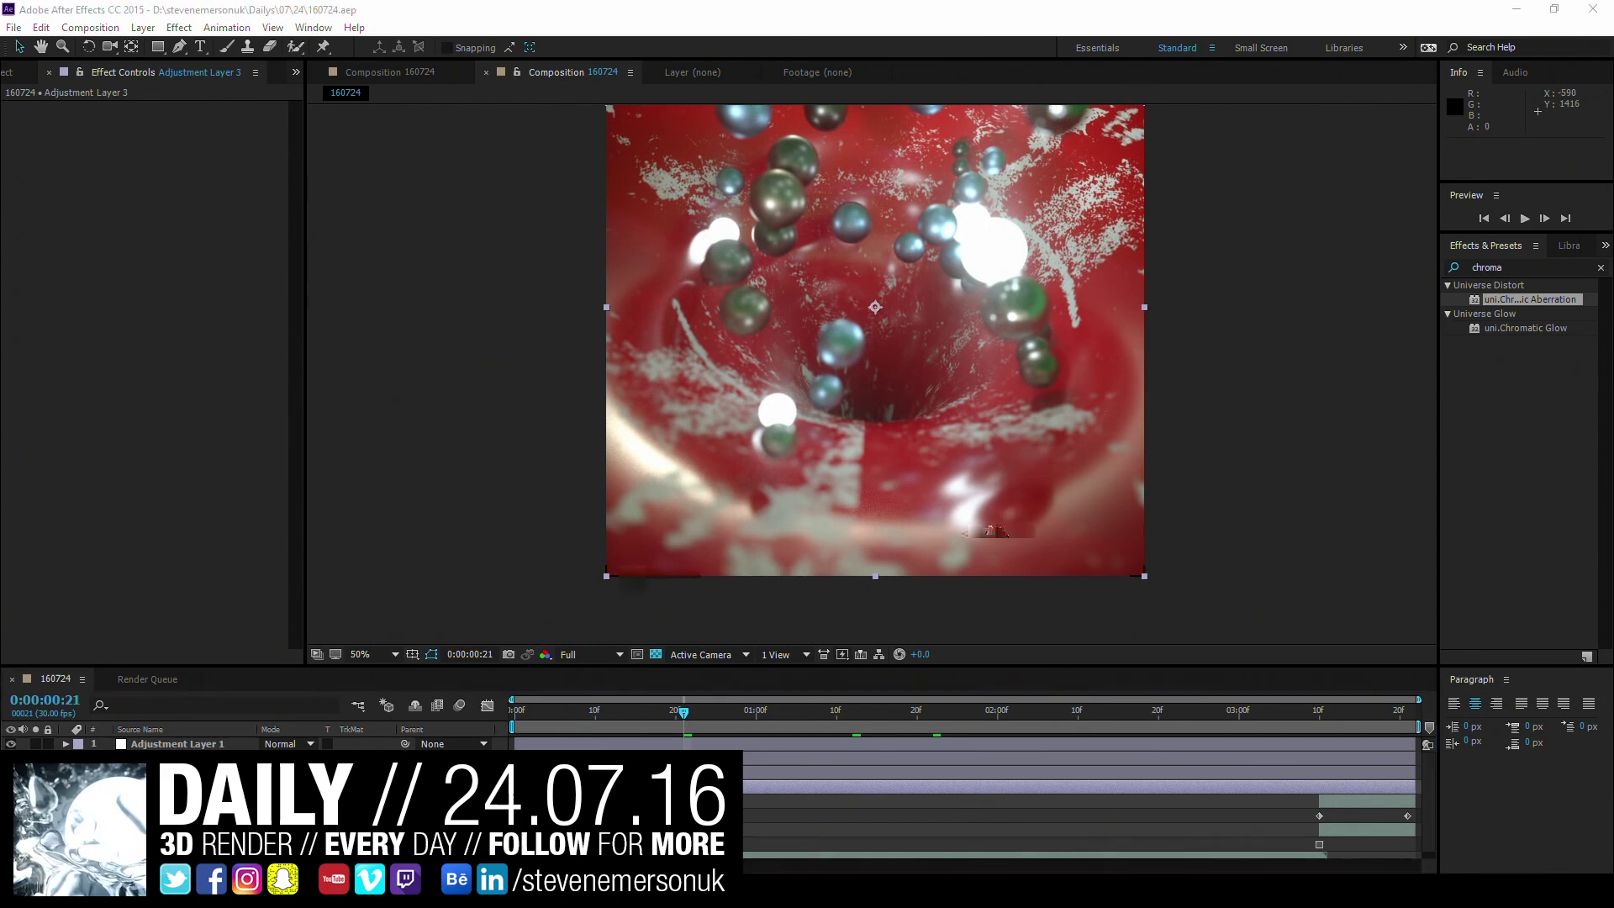
# - Launch Media Encoder and queue the 160724 composition
pyautogui.click(724, 457)
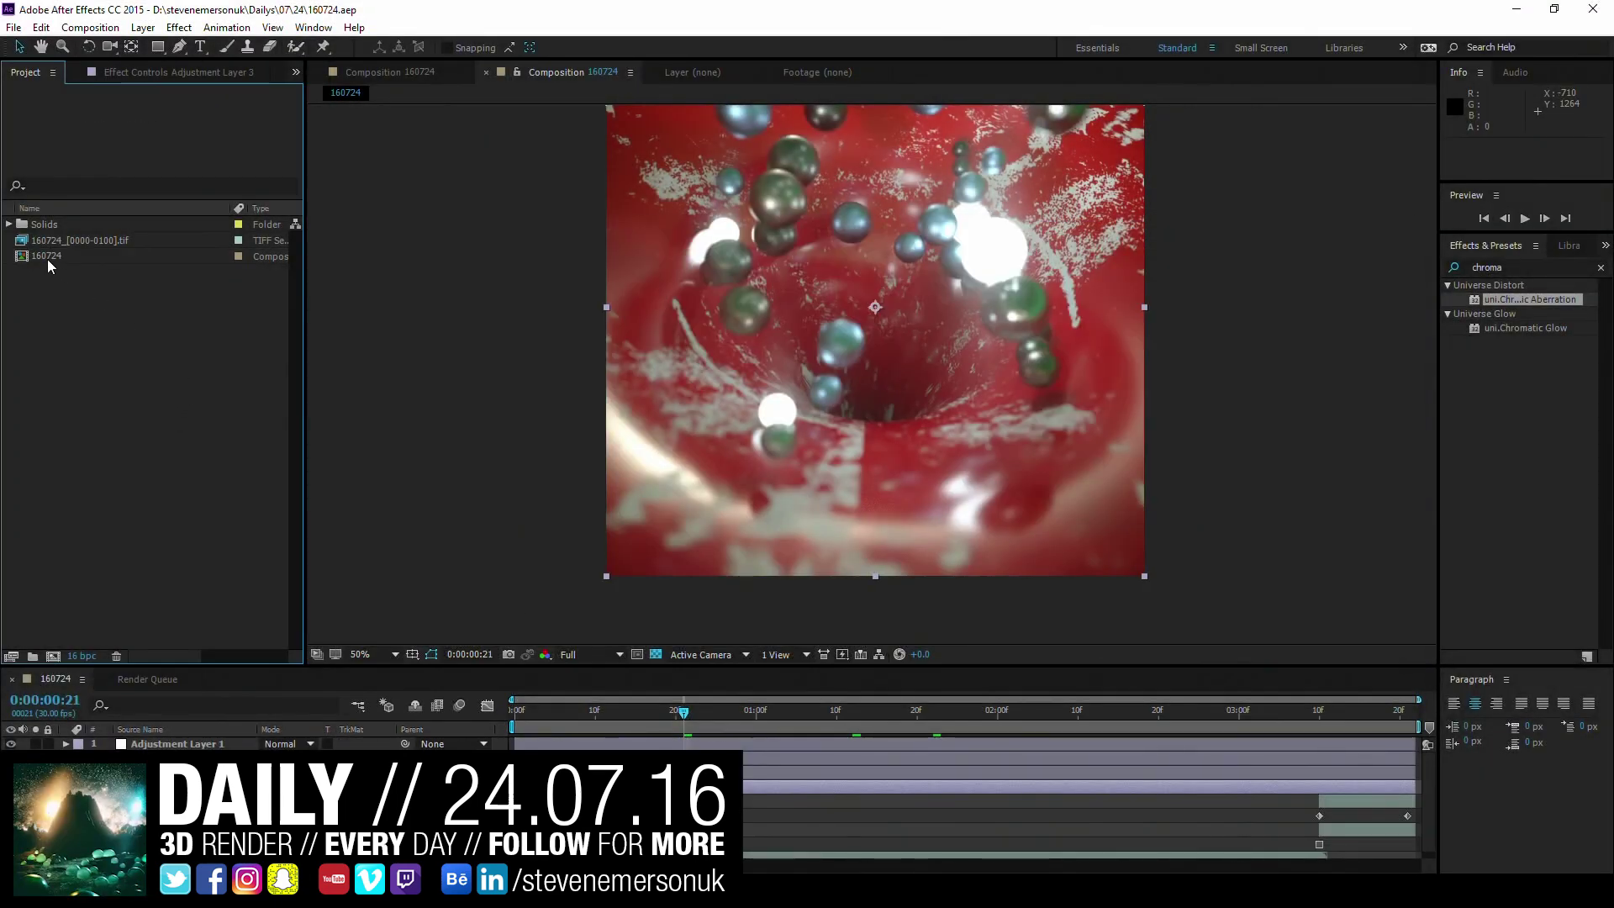
pyautogui.click(47, 256)
pyautogui.hotkey('ctrl', 'alt', 'm')
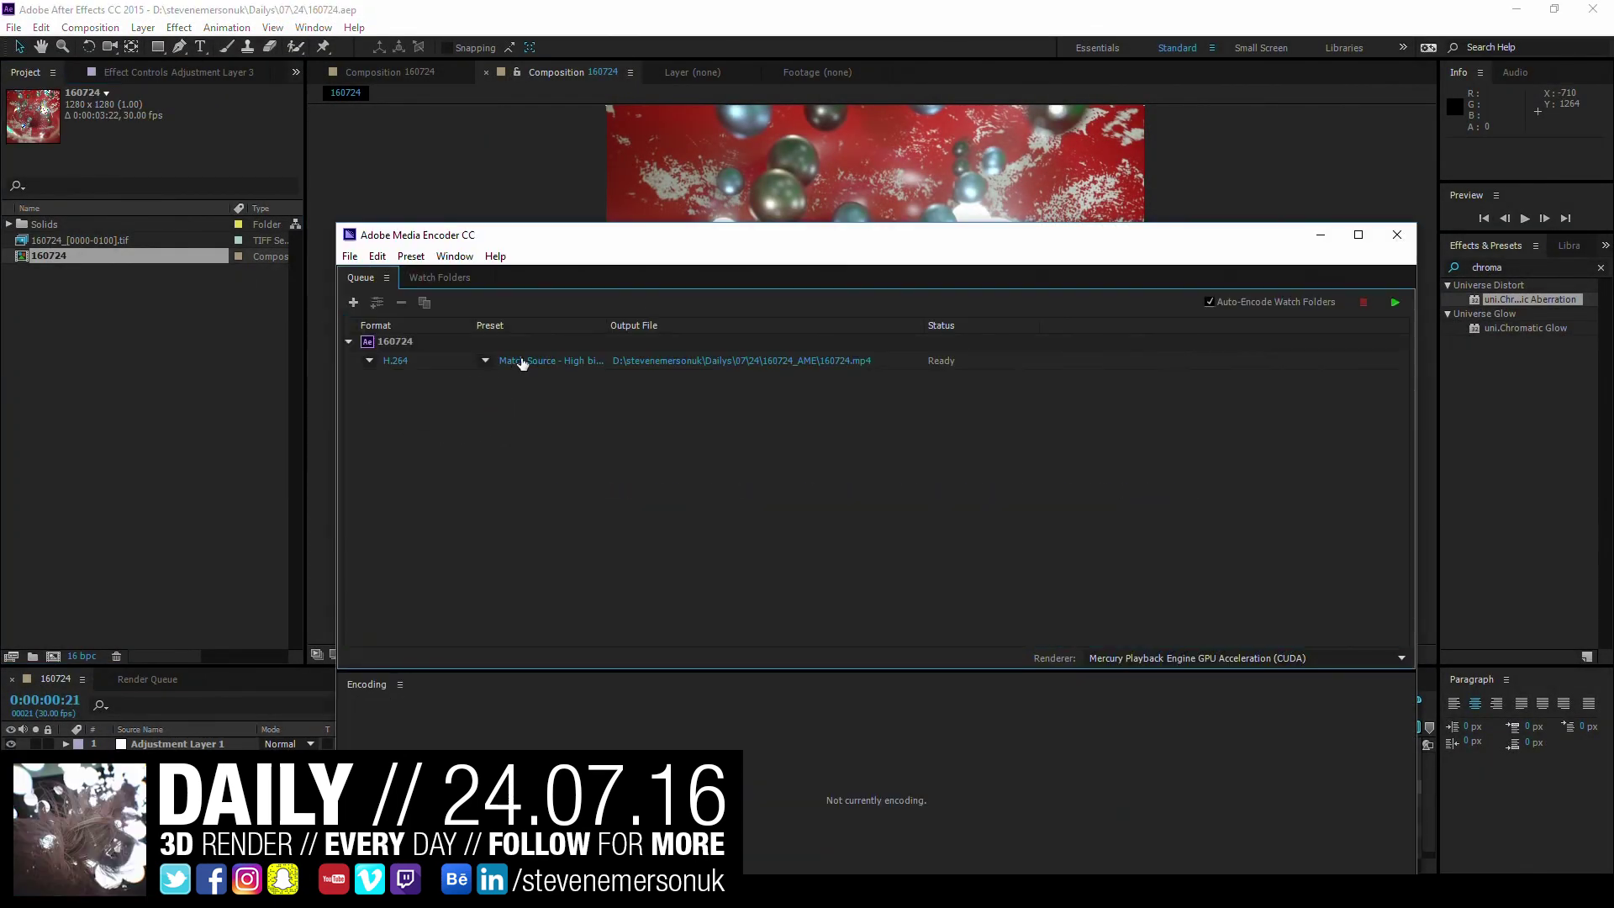
# - Output 160724.mp4 to a new Dropbox\Dailys\07\160724 folder and start encoding
pyautogui.click(727, 360)
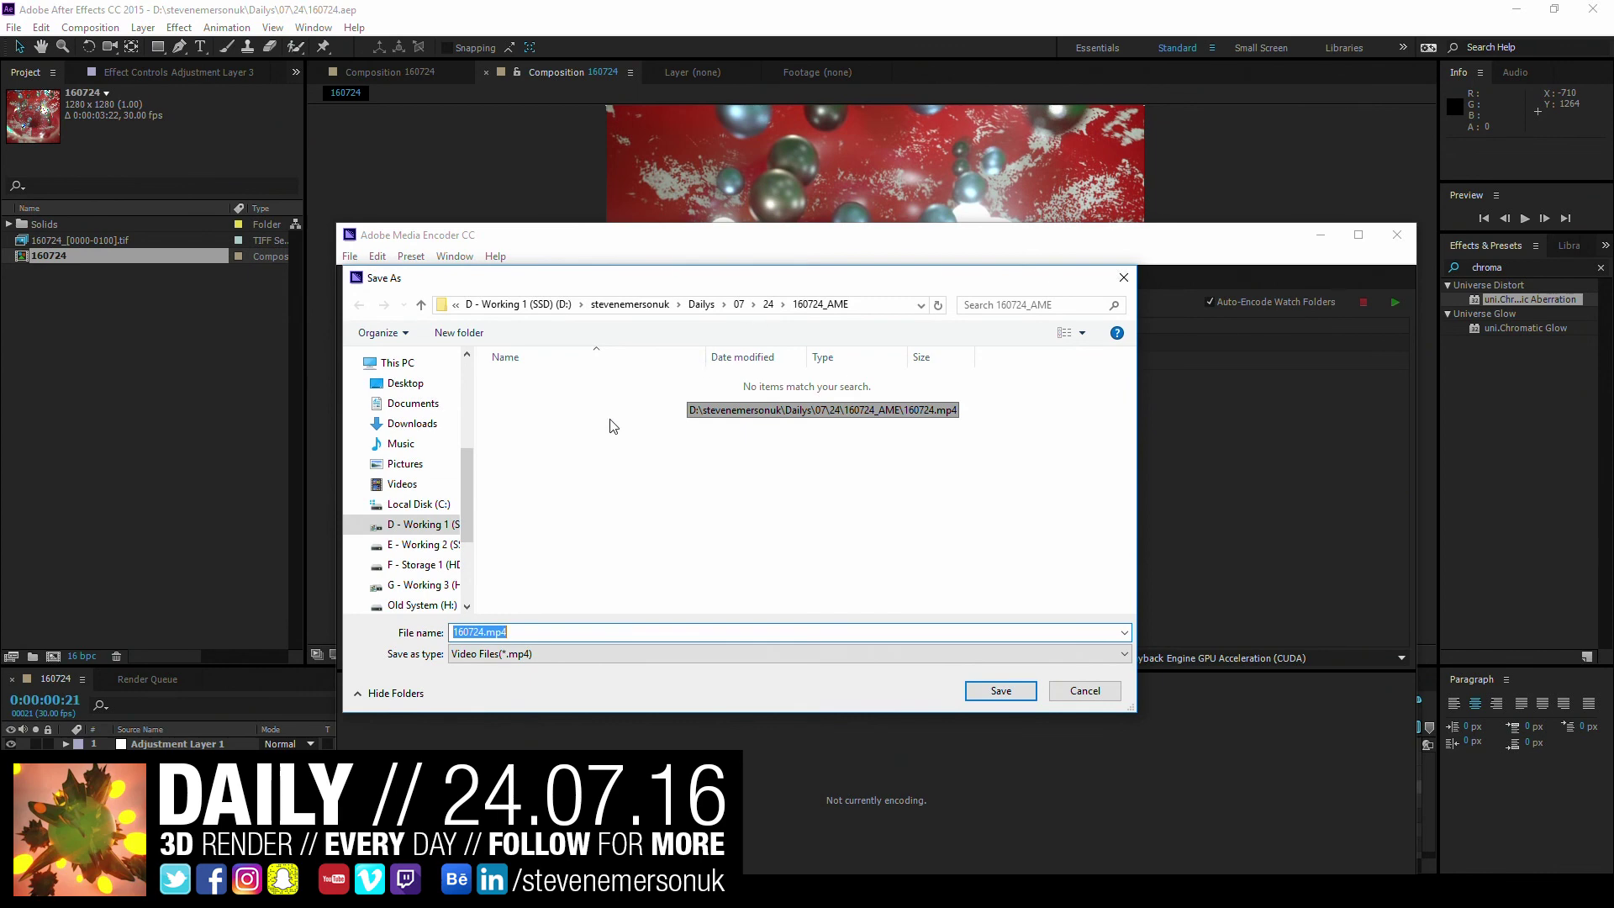
pyautogui.moveTo(416, 479)
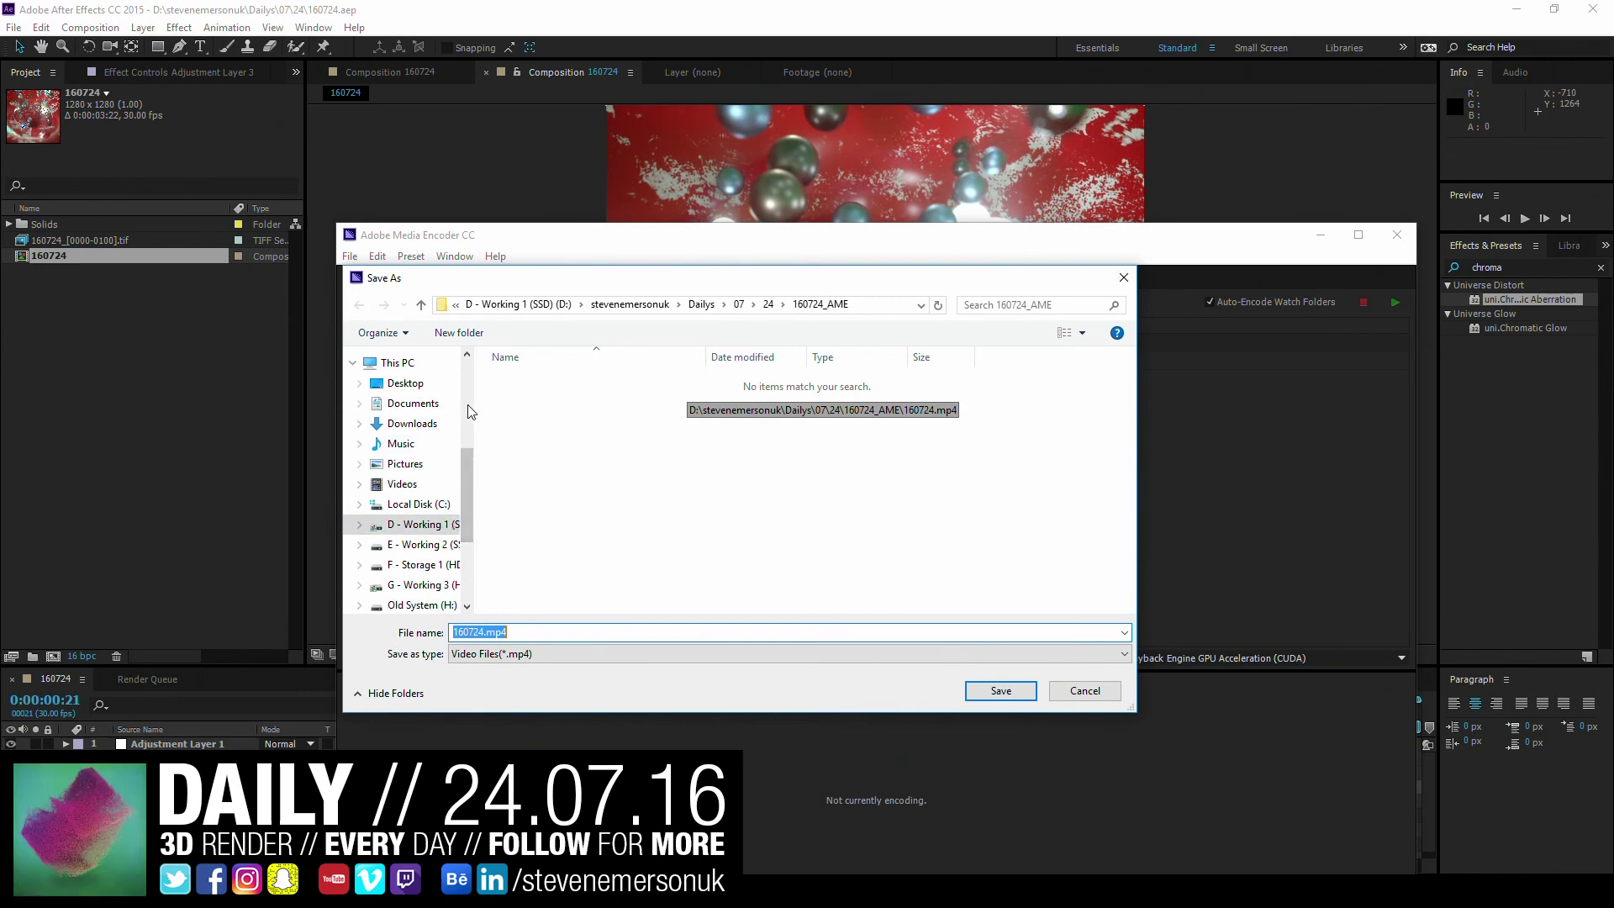
pyautogui.scroll(5, 420, 454)
pyautogui.click(403, 484)
pyautogui.click(575, 305)
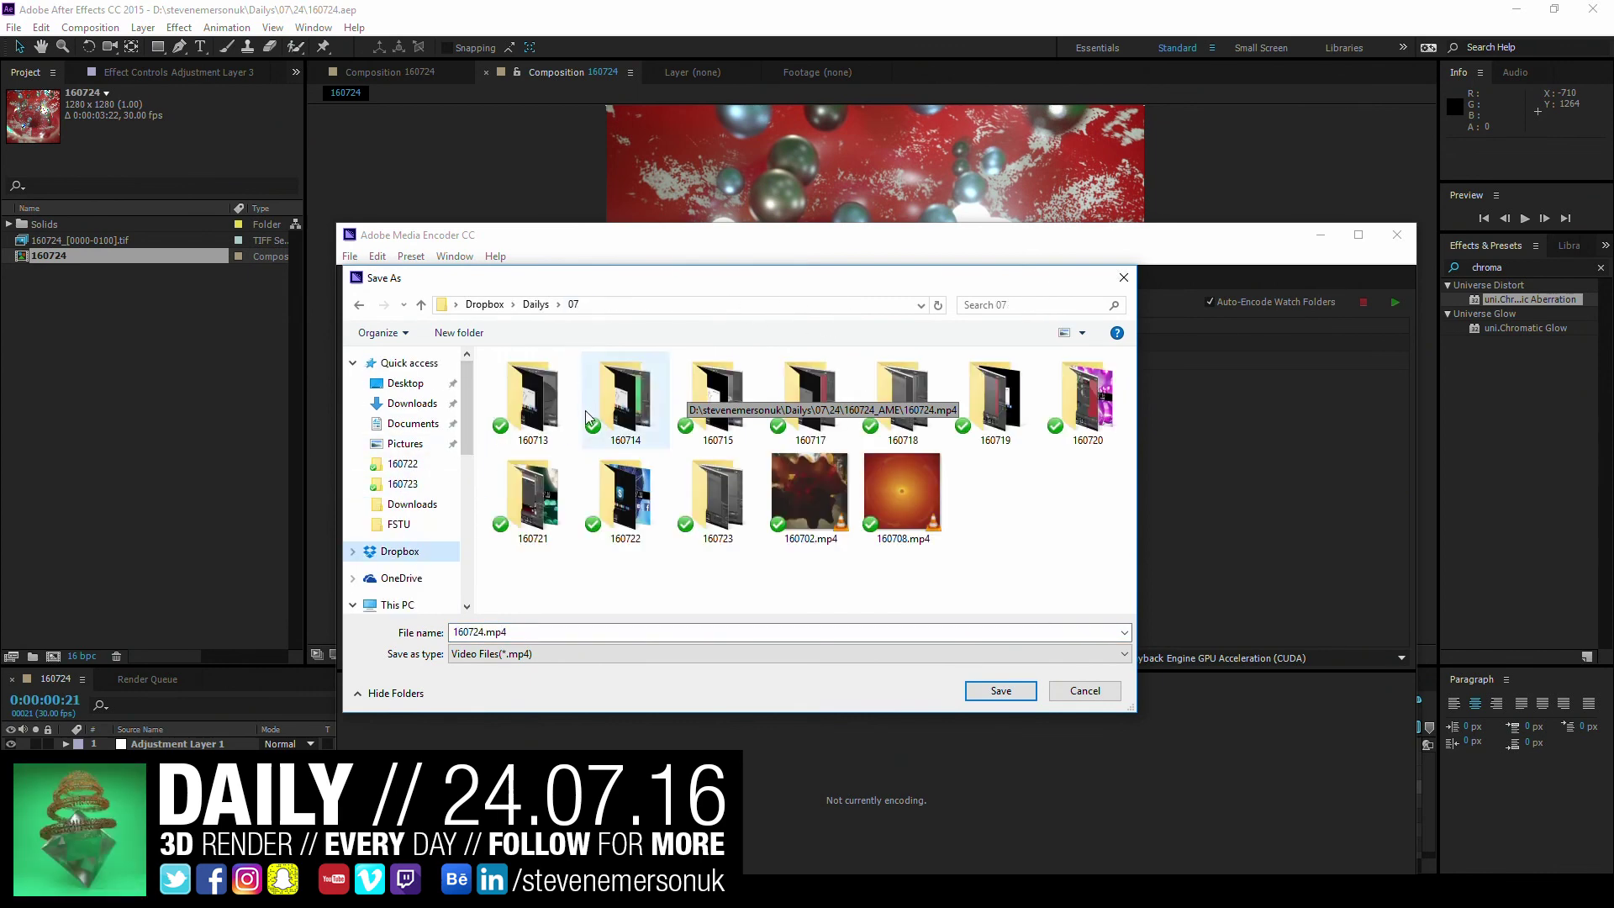
pyautogui.click(484, 333)
pyautogui.write('1')
pyautogui.press('Return')
pyautogui.press('Return')
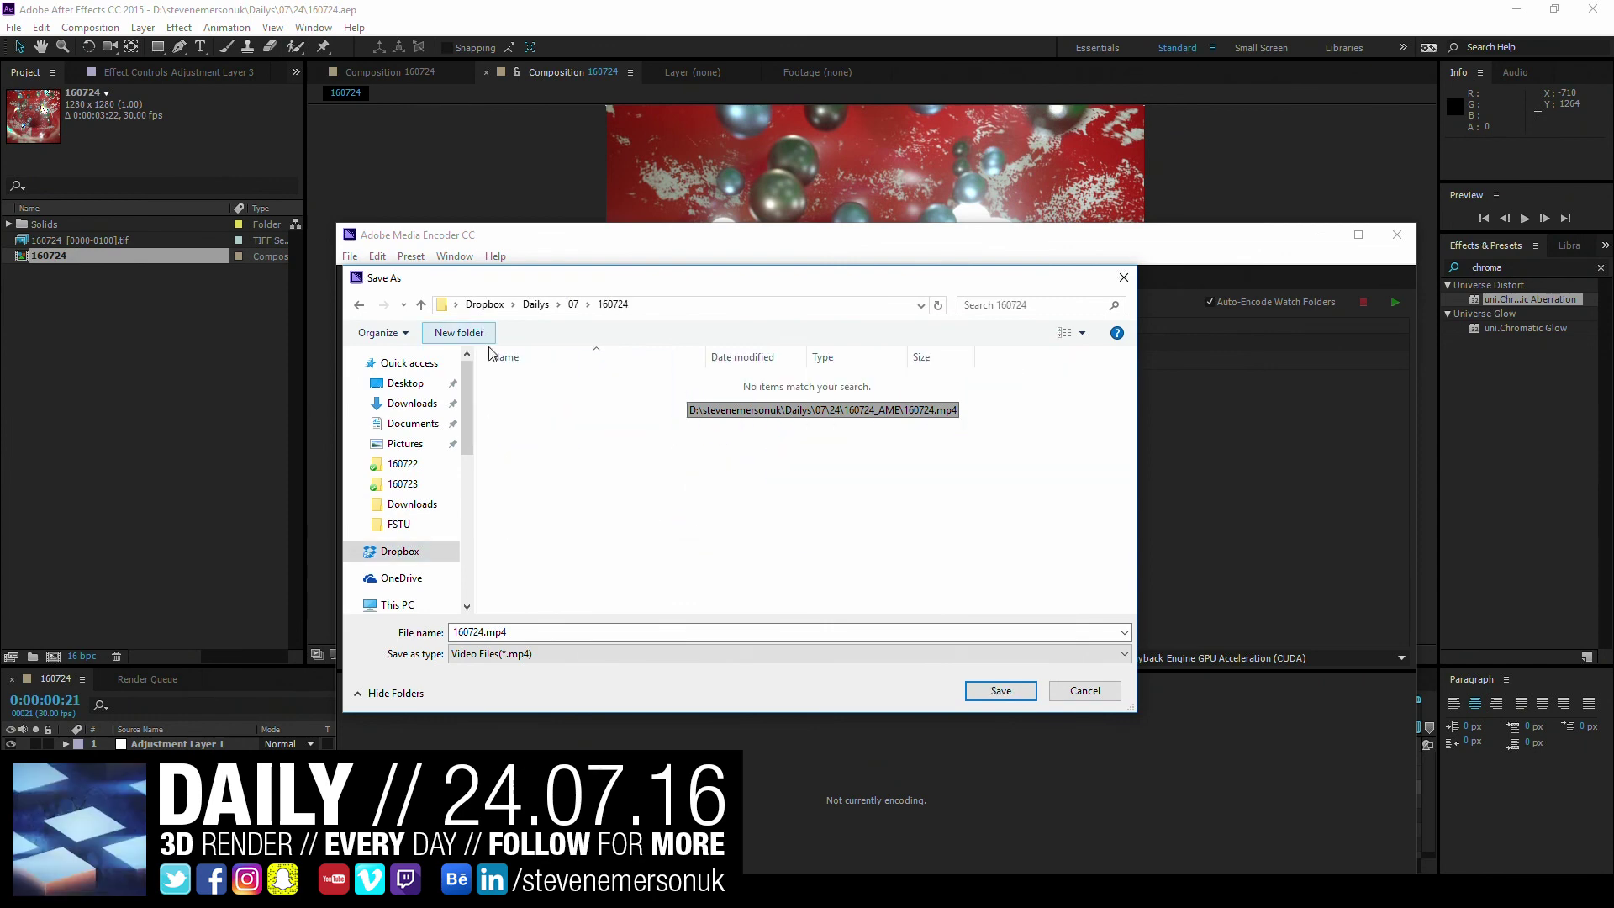
pyautogui.click(994, 697)
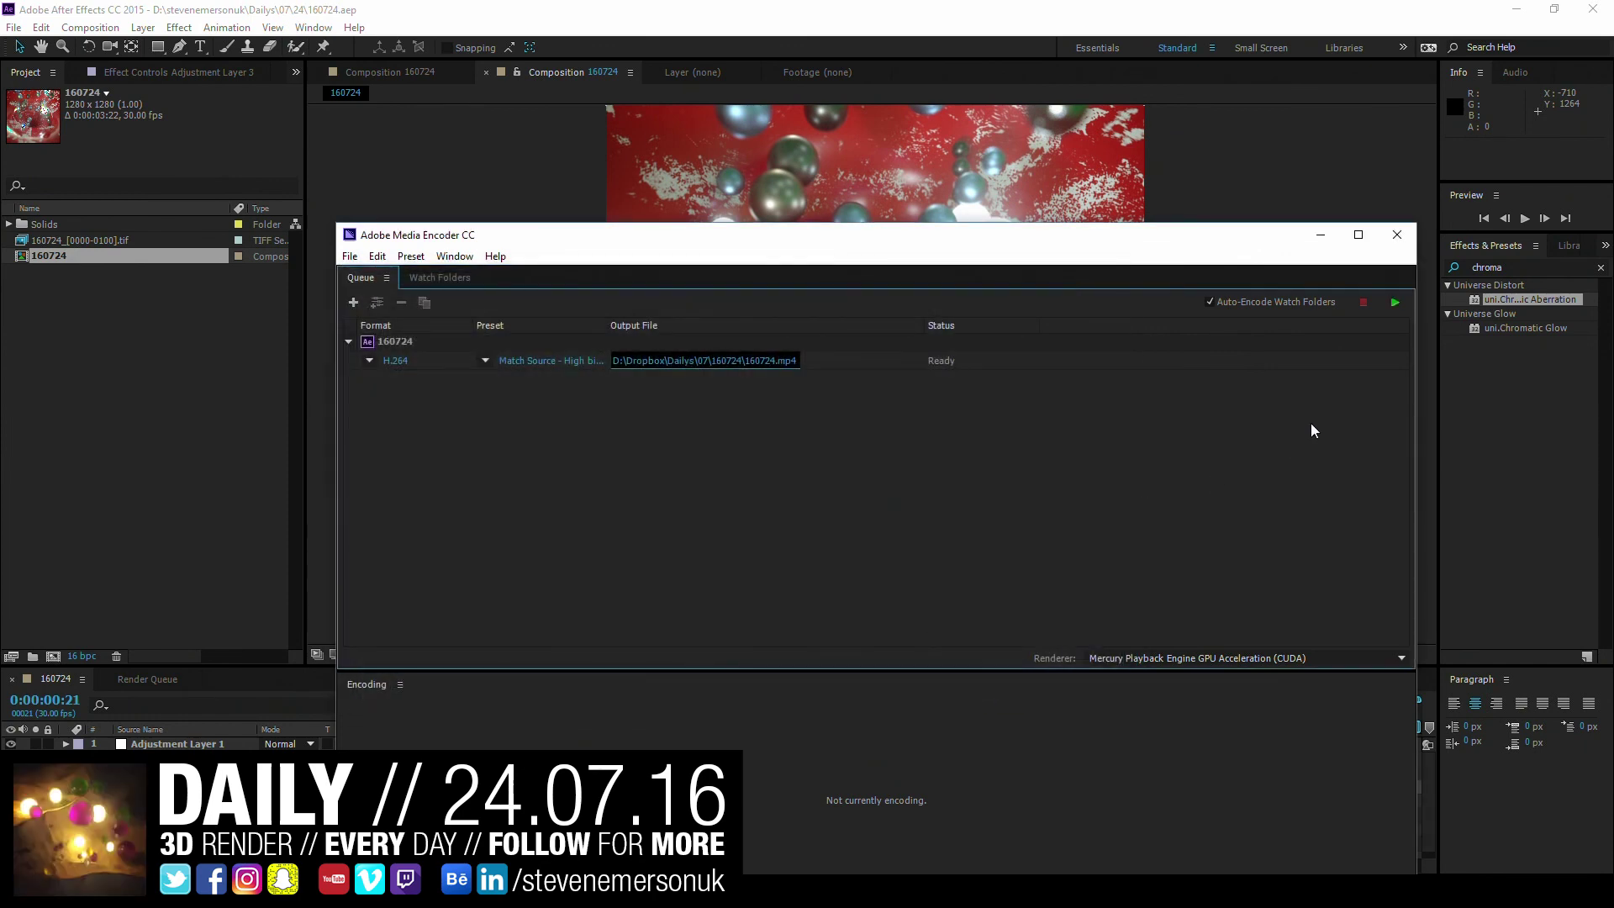
pyautogui.click(1396, 302)
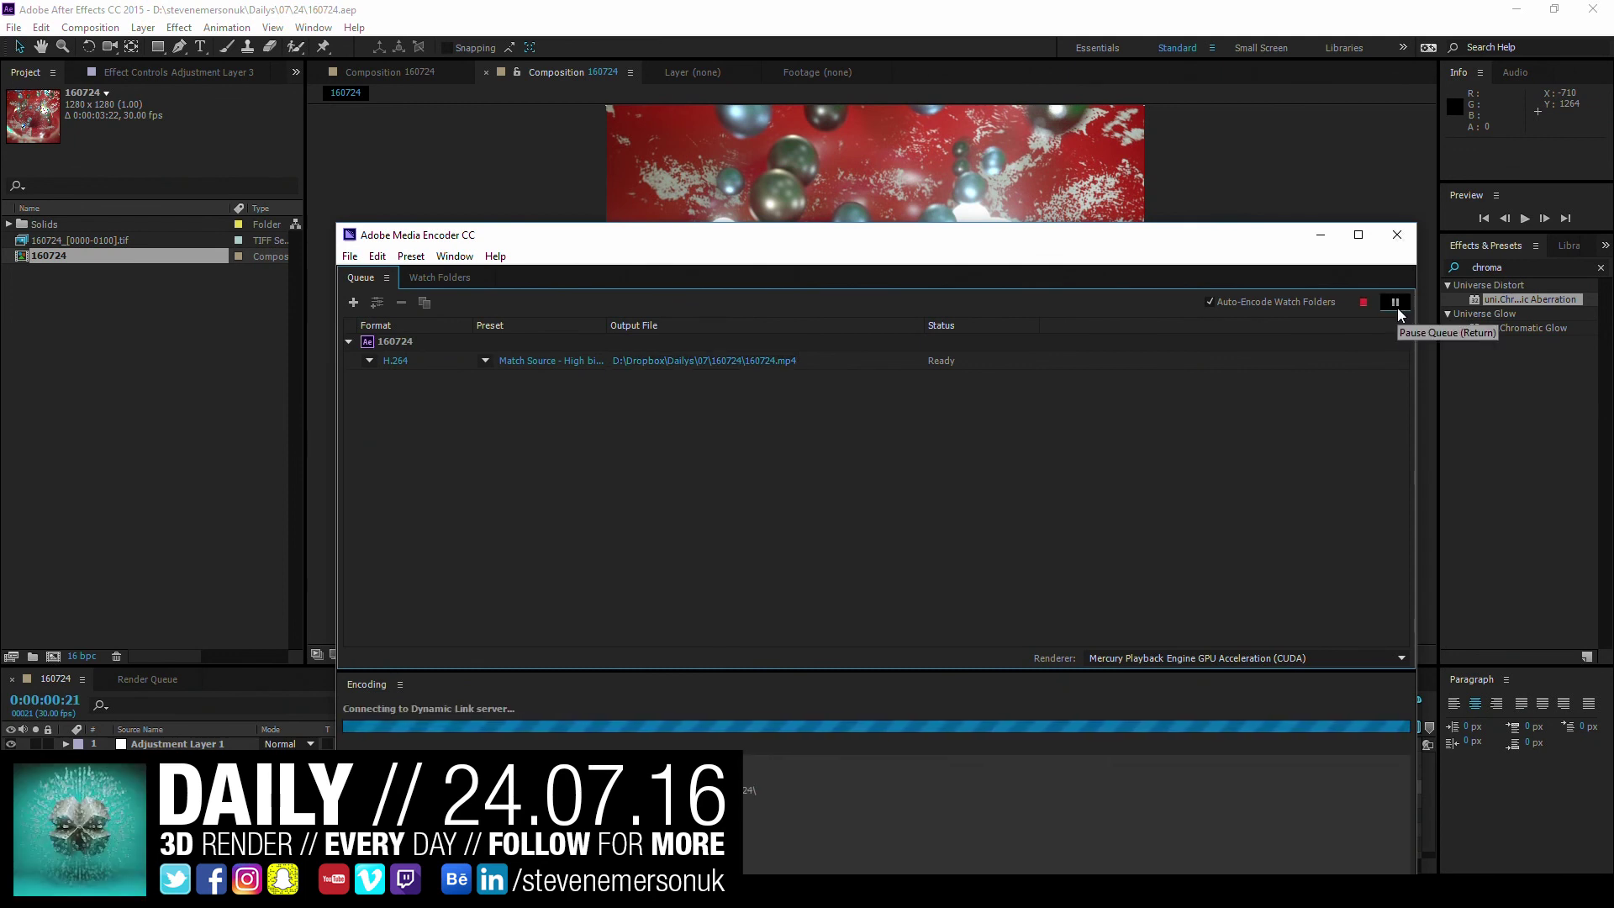
pyautogui.moveTo(1074, 239); pyautogui.dragTo(1023, 94)
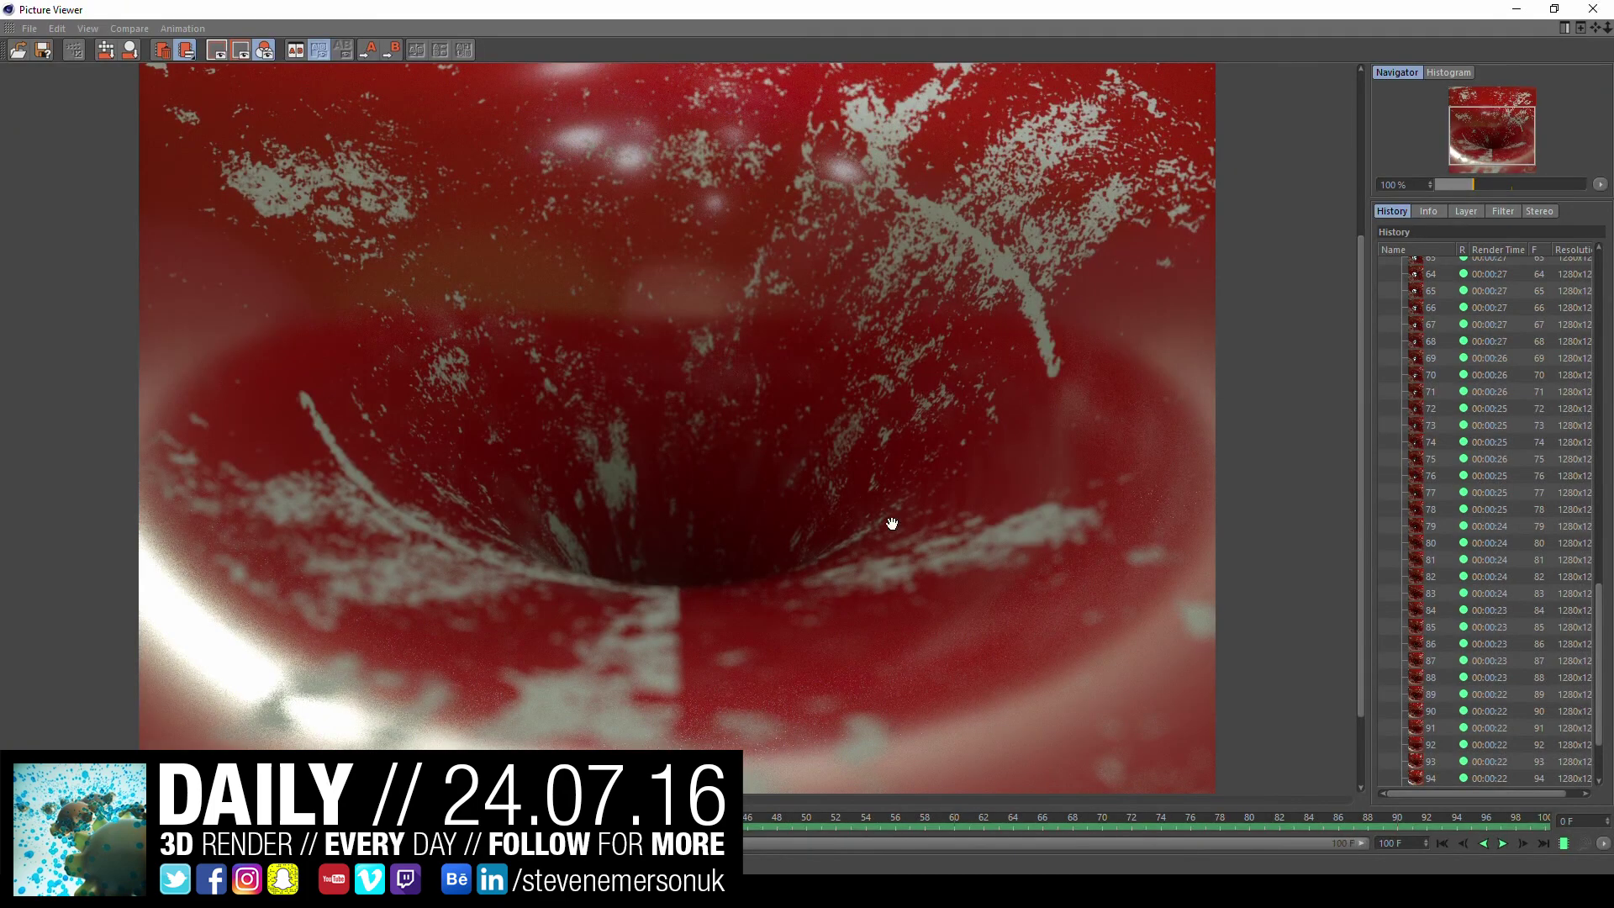
# - Set the Cinema 4D render size to 1920 x 1920 and move to frame 32
pyautogui.click(1522, 10)
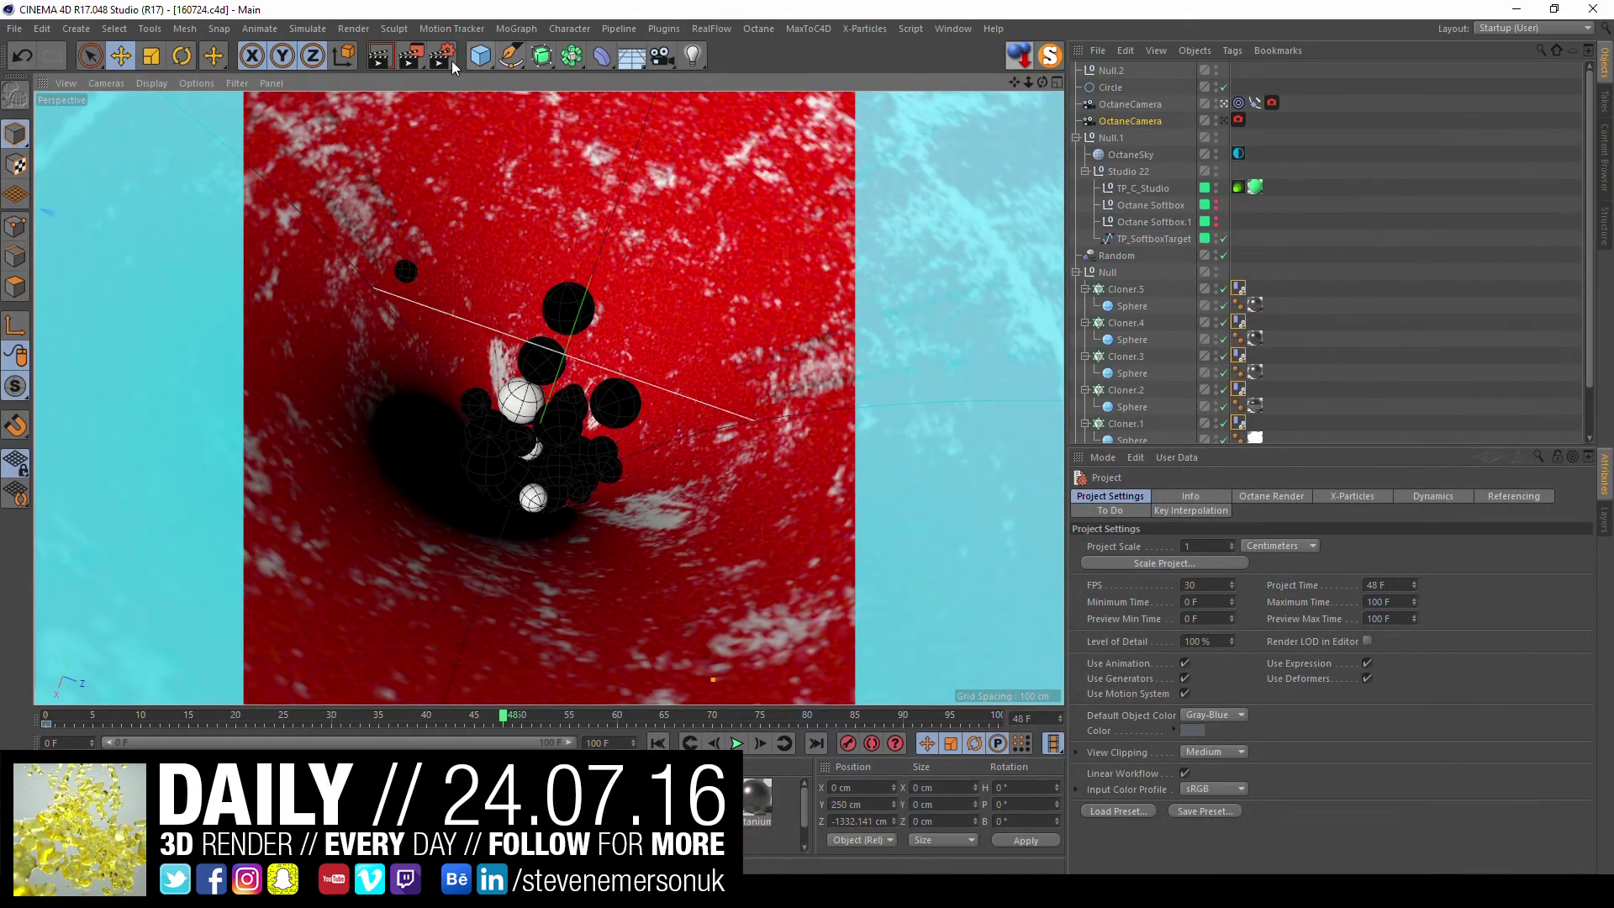
pyautogui.click(447, 59)
pyautogui.write('1920')
pyautogui.press('Tab')
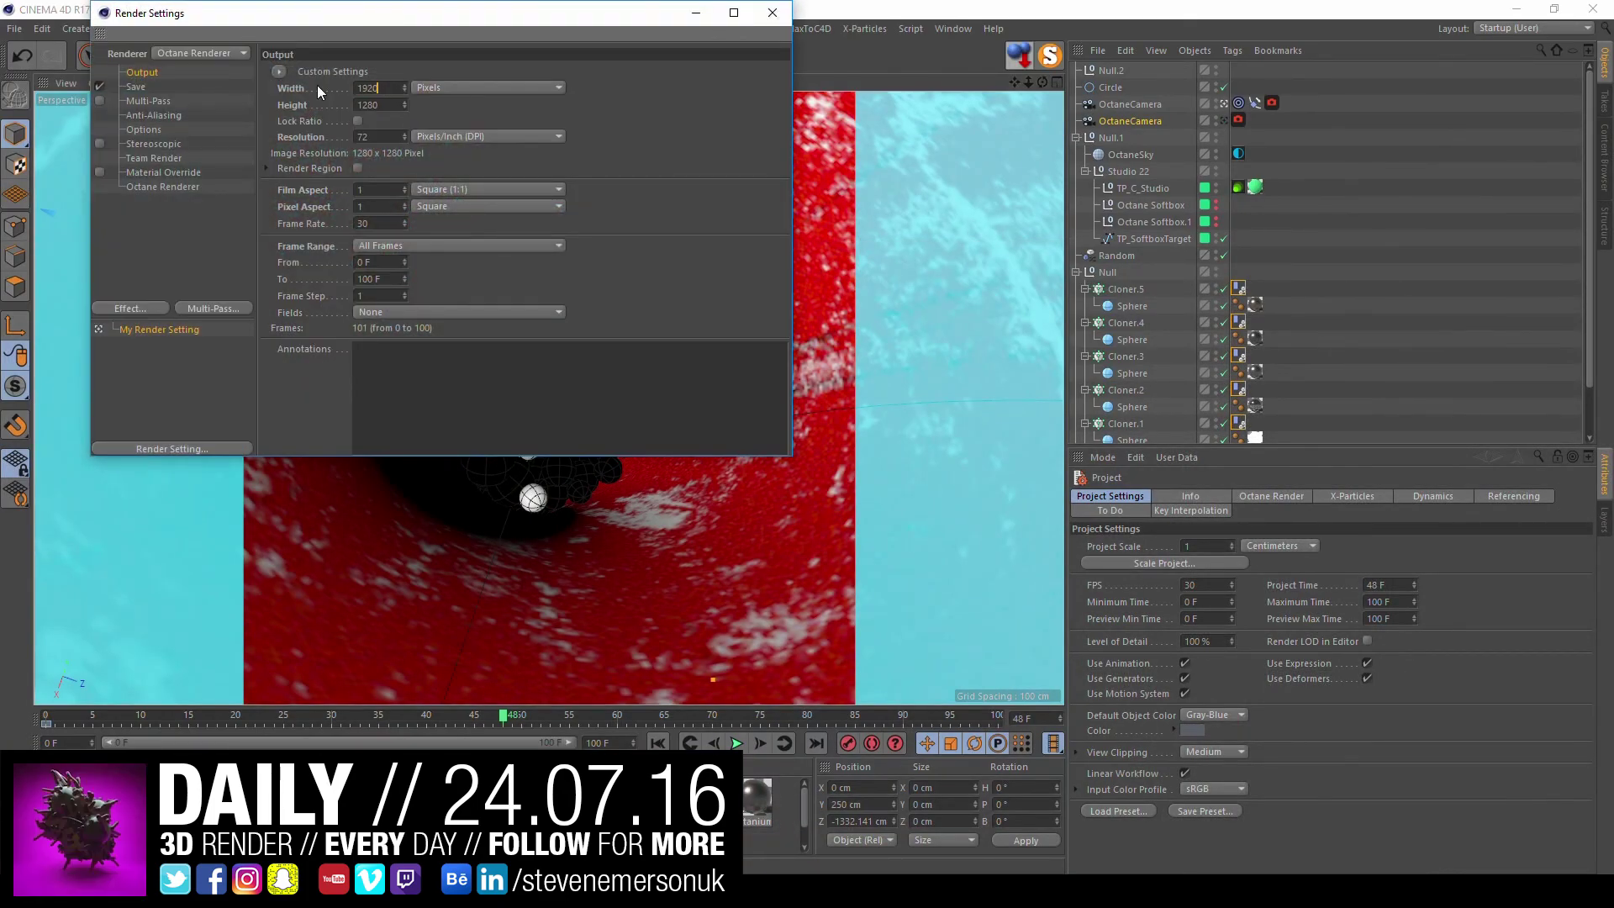
pyautogui.write('1920')
pyautogui.press('Return')
pyautogui.click(772, 12)
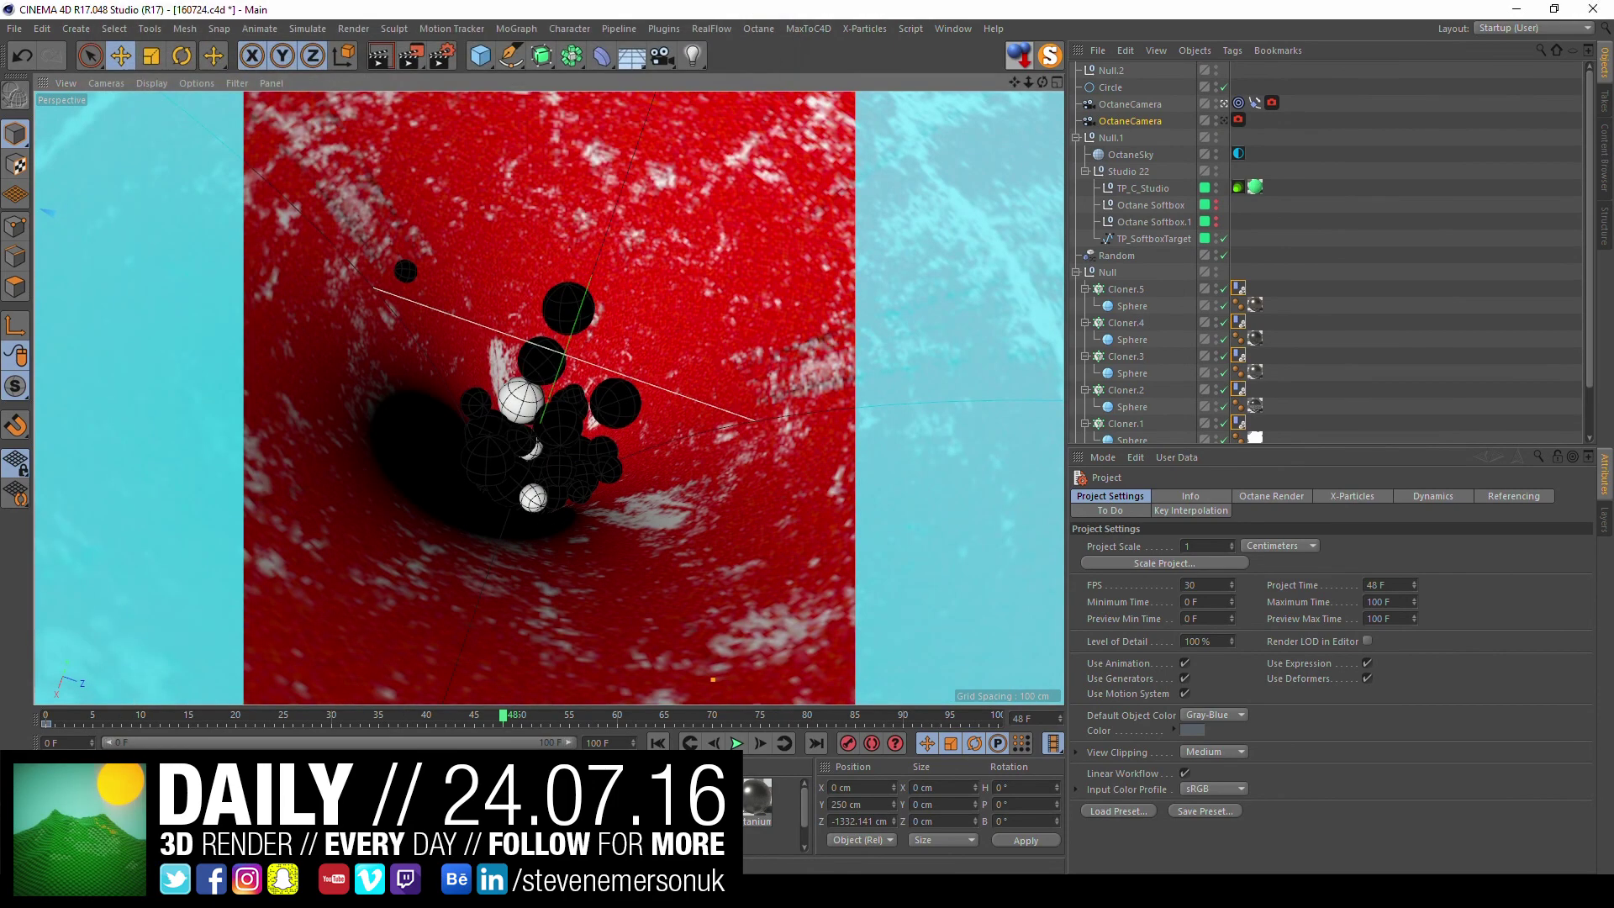
pyautogui.click(607, 716)
pyautogui.moveTo(607, 716); pyautogui.dragTo(351, 709)
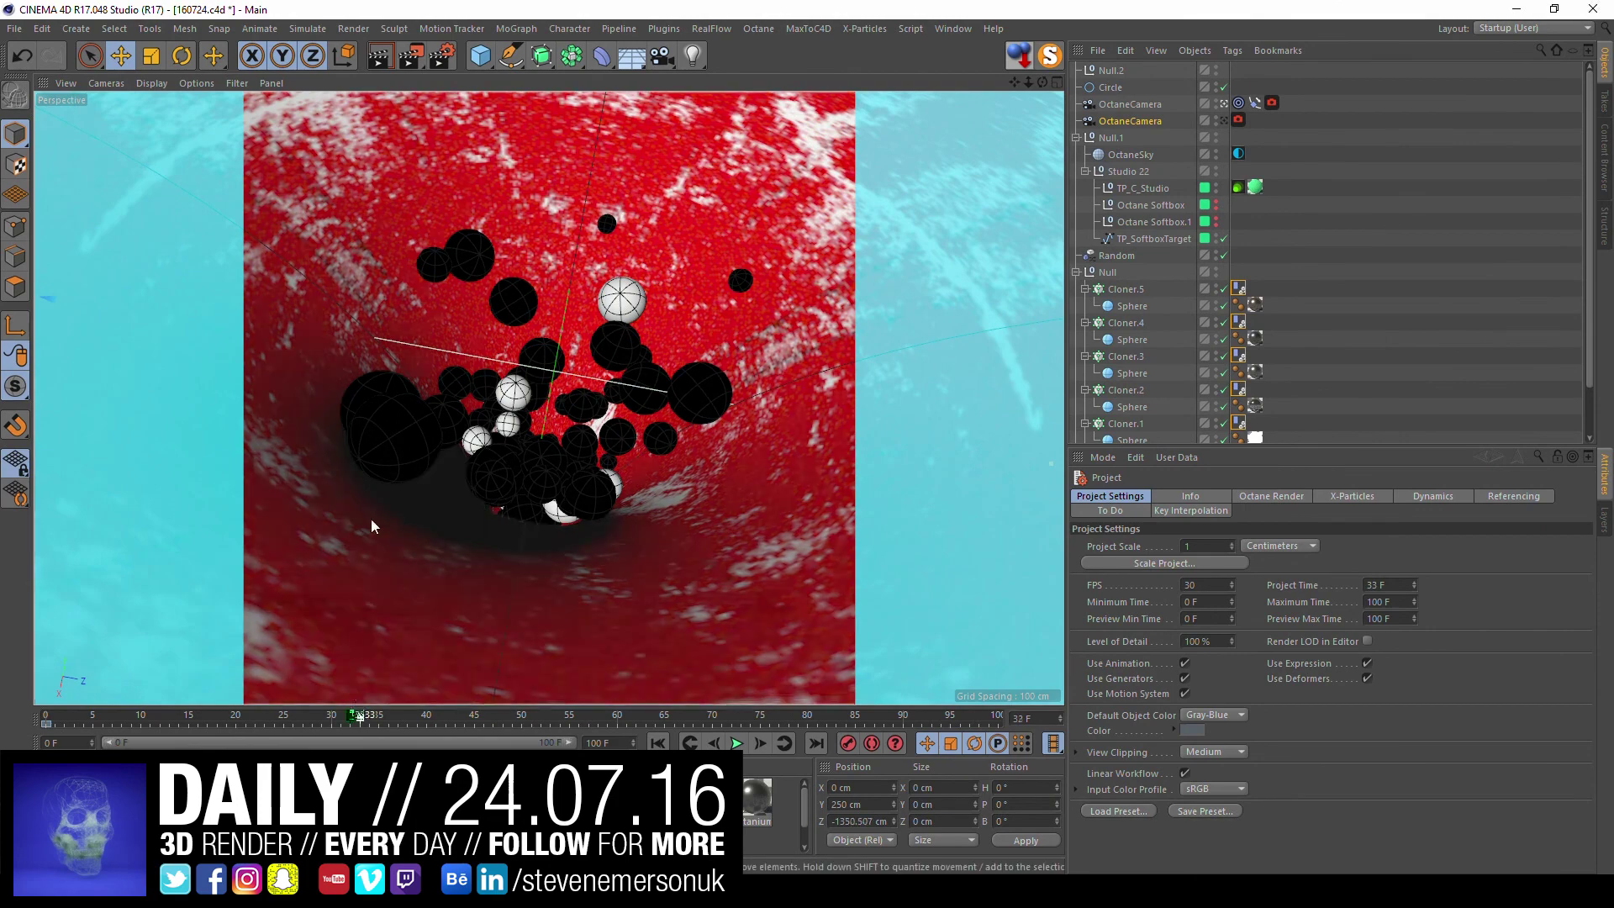
pyautogui.click(441, 56)
# - Raise the Octane Max. samples value in the Octane render settings
pyautogui.click(766, 16)
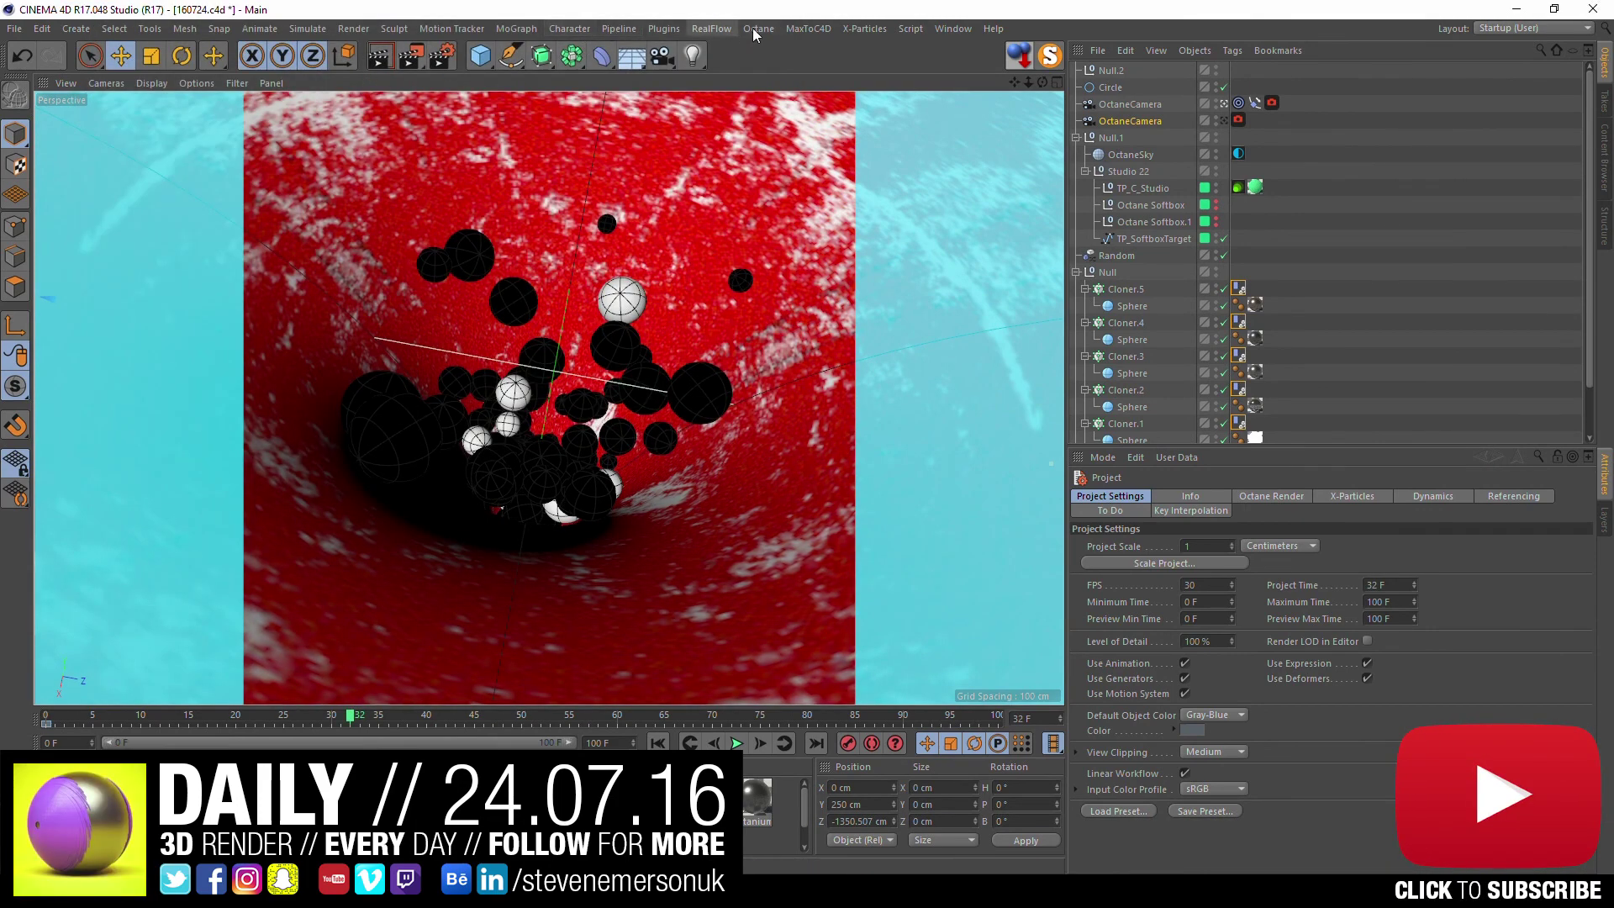
pyautogui.click(758, 29)
pyautogui.click(770, 55)
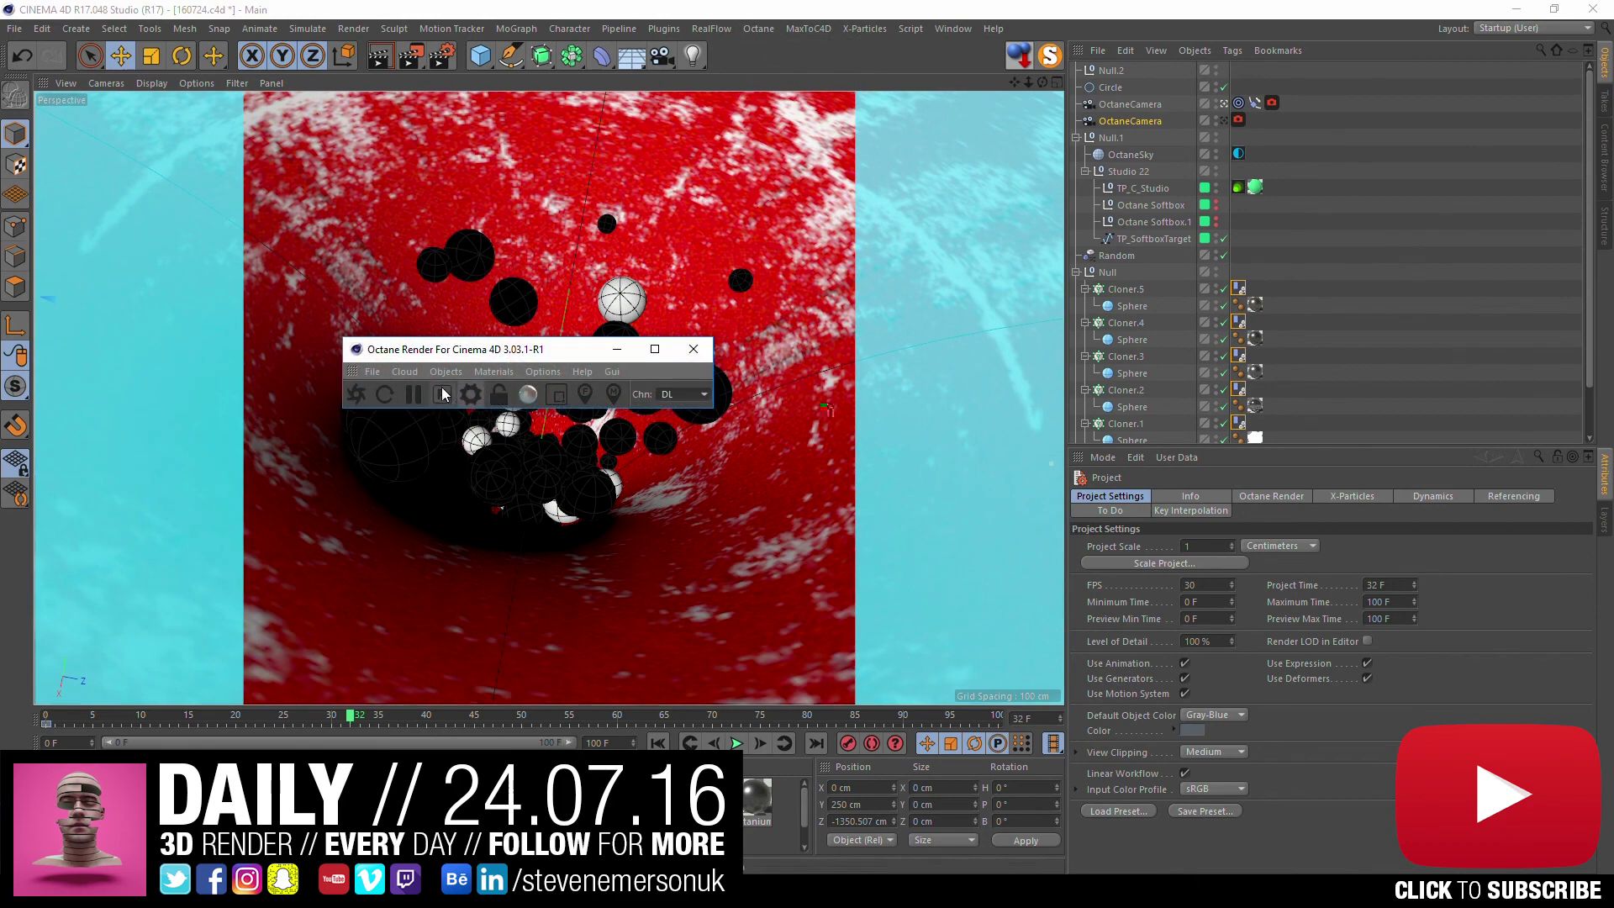
pyautogui.click(471, 395)
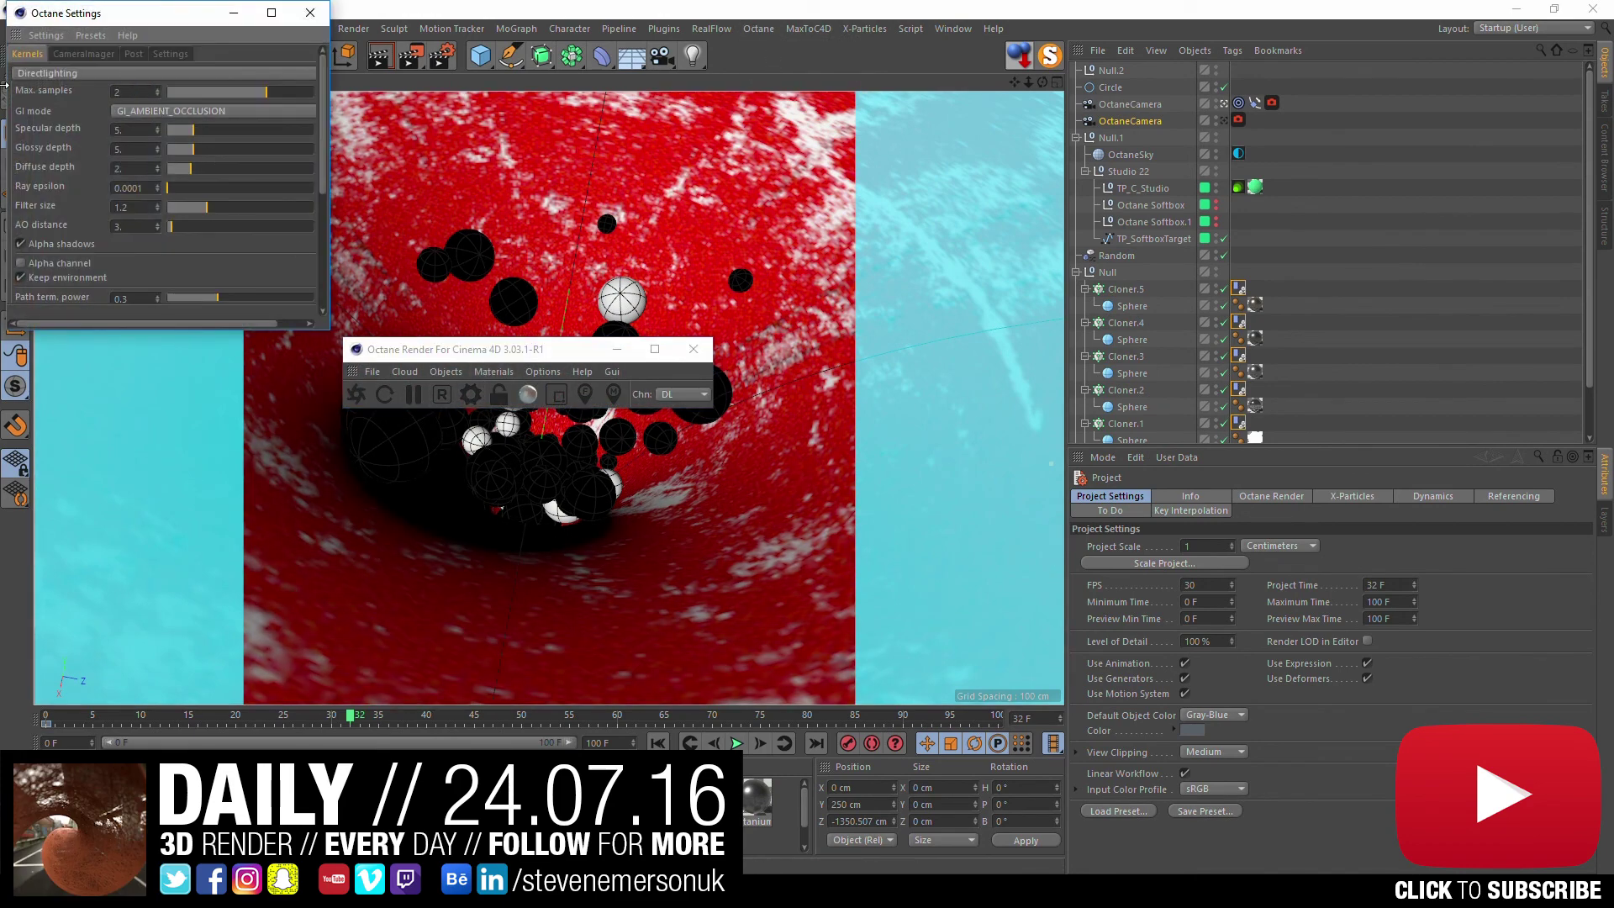
pyautogui.write('048')
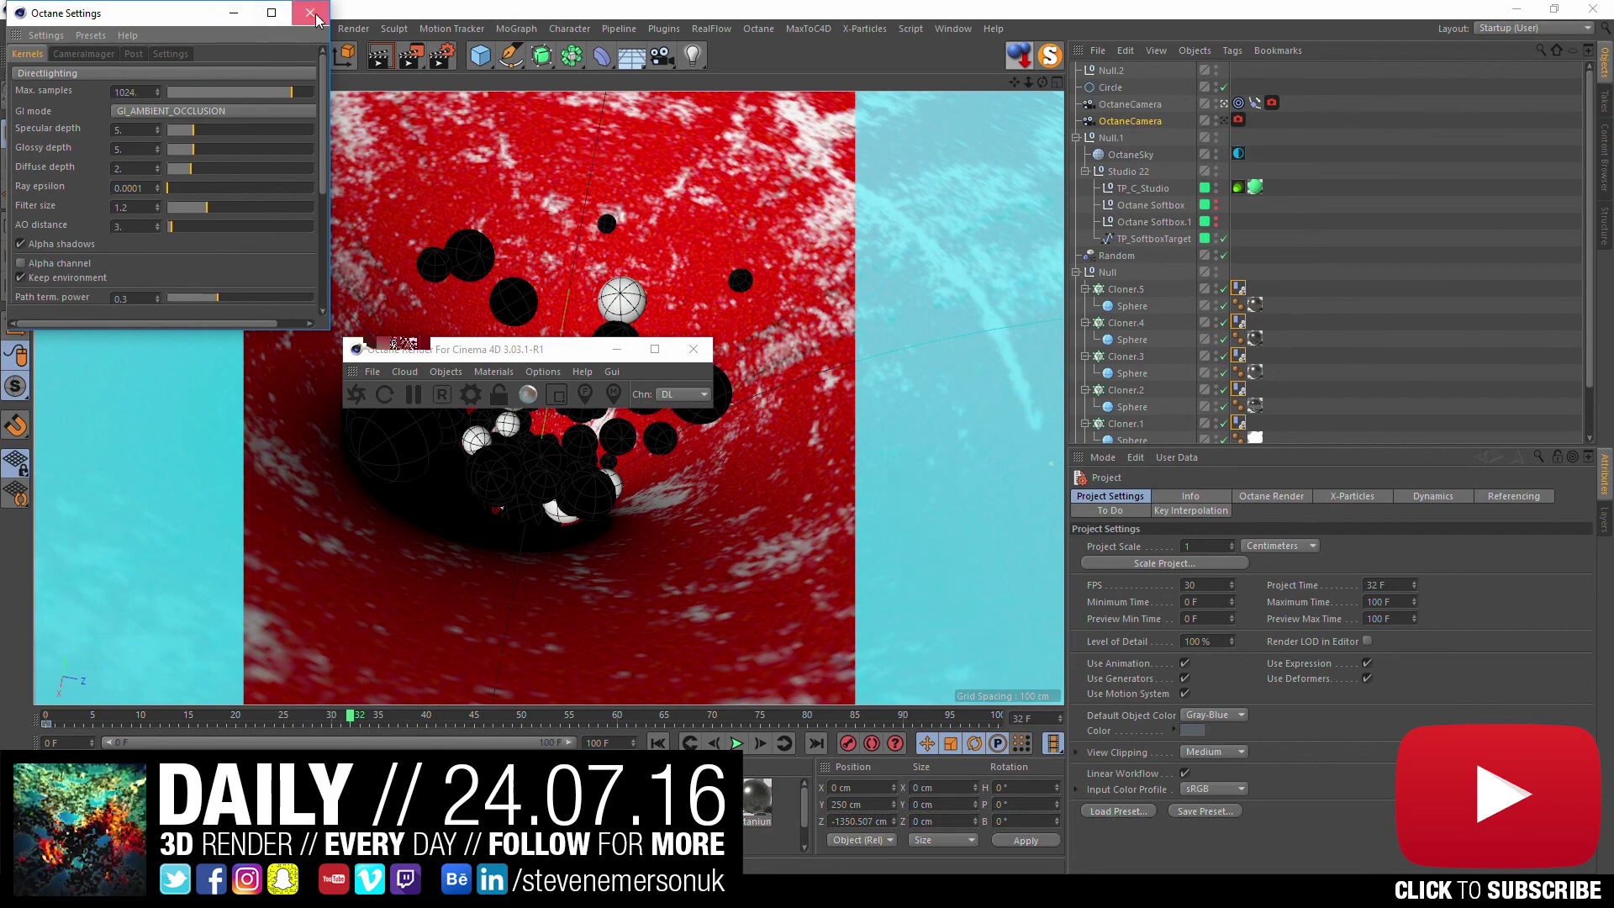
pyautogui.click(316, 17)
pyautogui.click(694, 349)
# - Set the render Frame Range to Current Frame
pyautogui.click(441, 56)
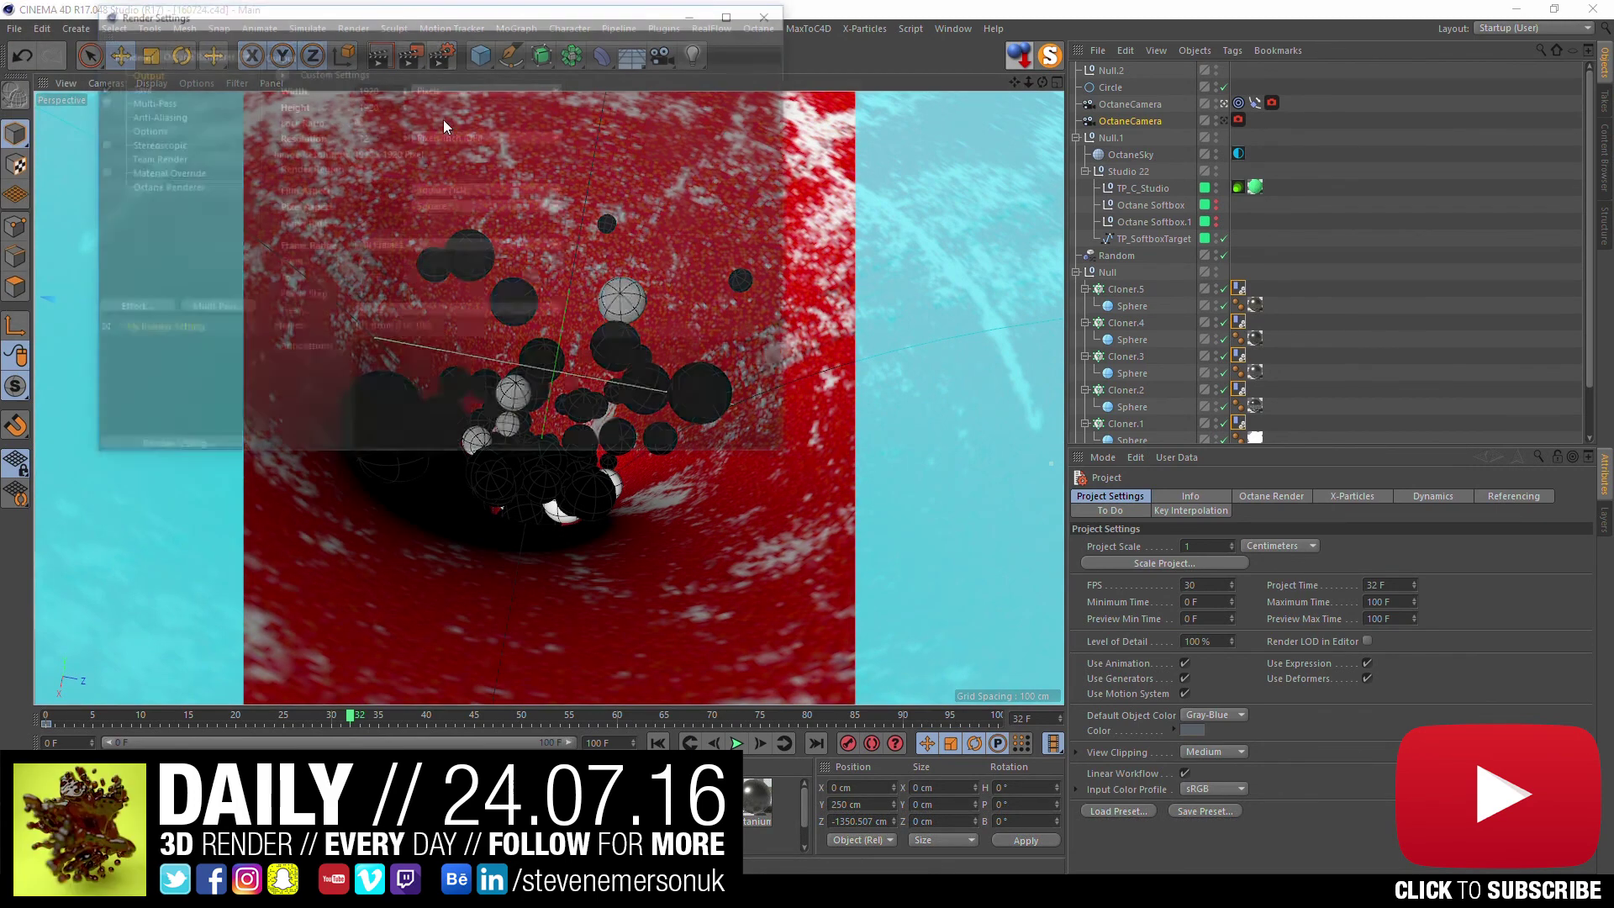
pyautogui.click(407, 246)
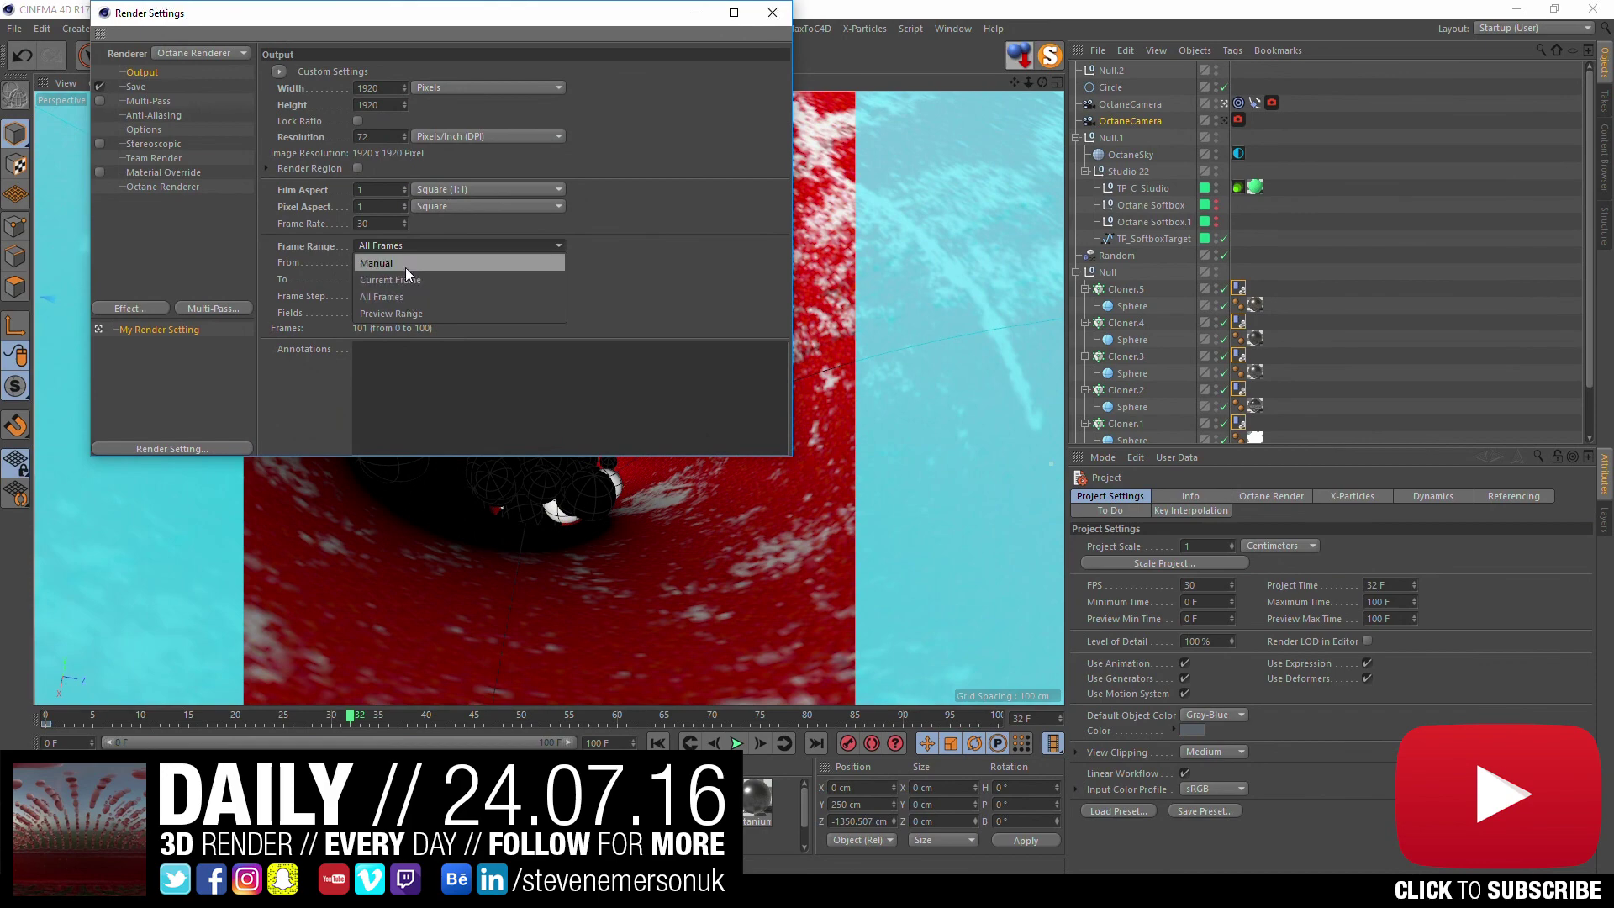
pyautogui.click(407, 282)
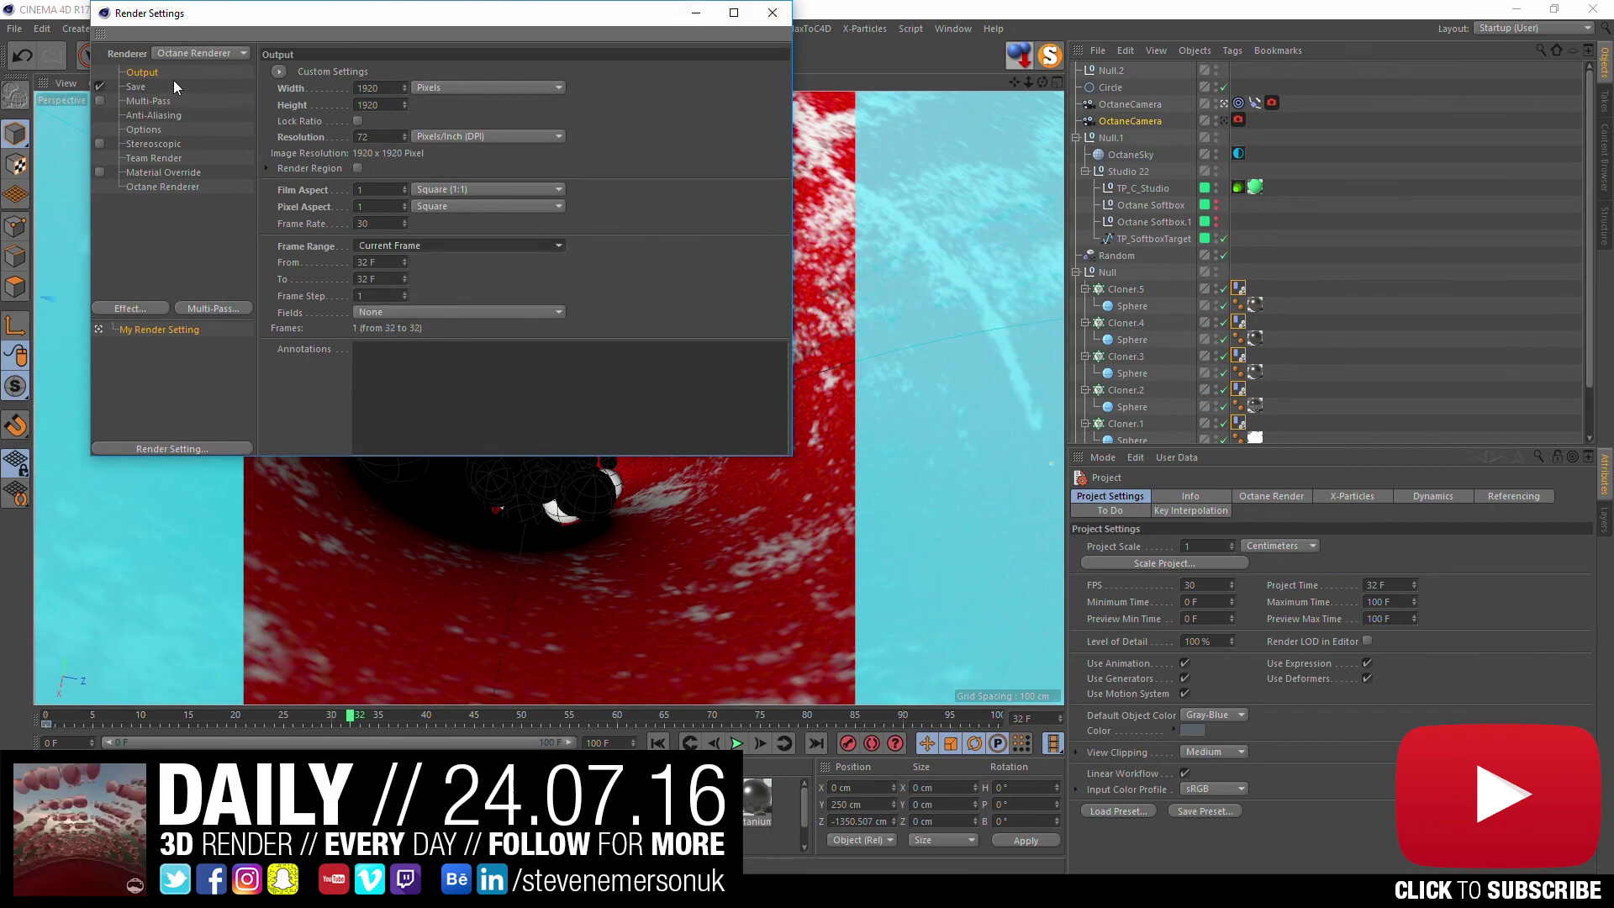
# - Save renders into a new export\frame folder and render frame 32 as a still
pyautogui.click(133, 87)
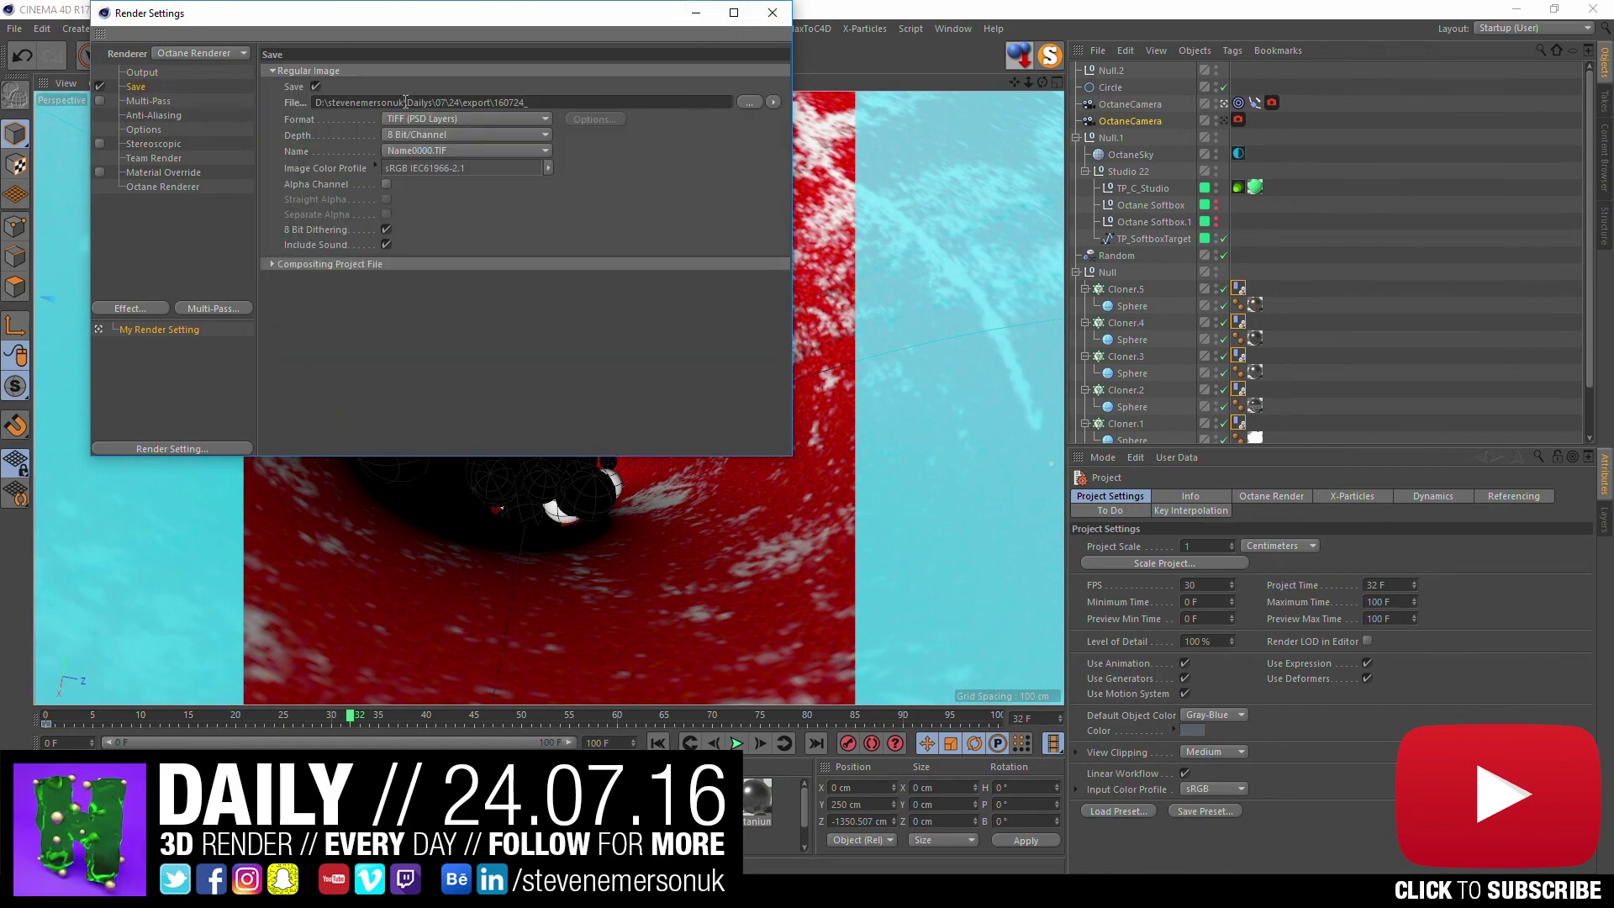
pyautogui.click(749, 101)
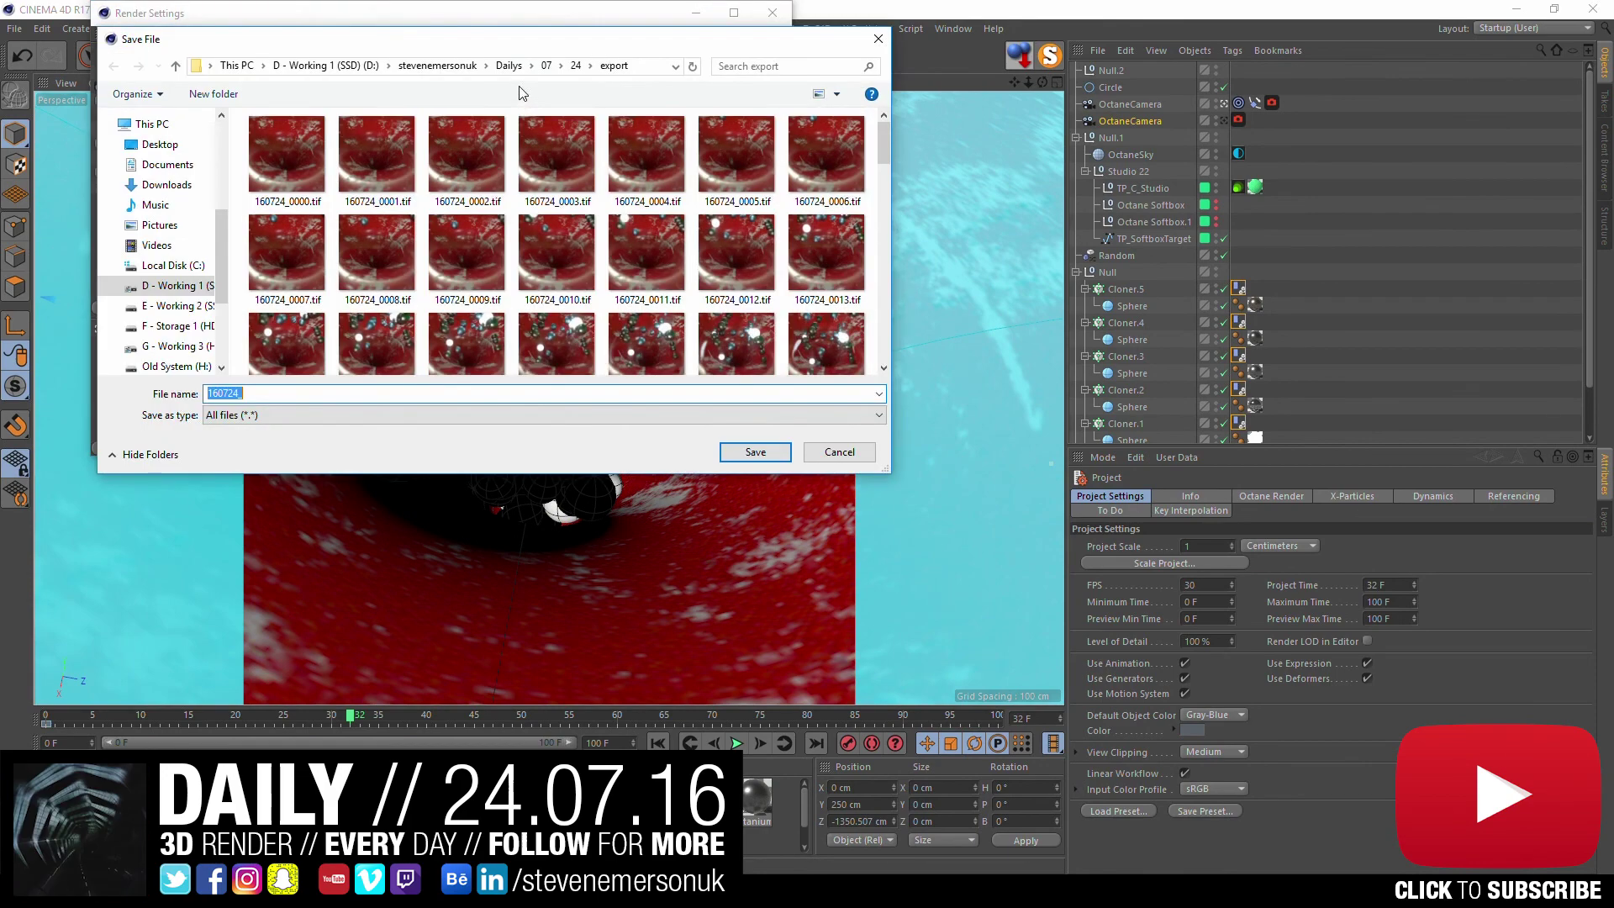
pyautogui.click(225, 95)
pyautogui.write('e')
pyautogui.press('Return')
pyautogui.press('Return')
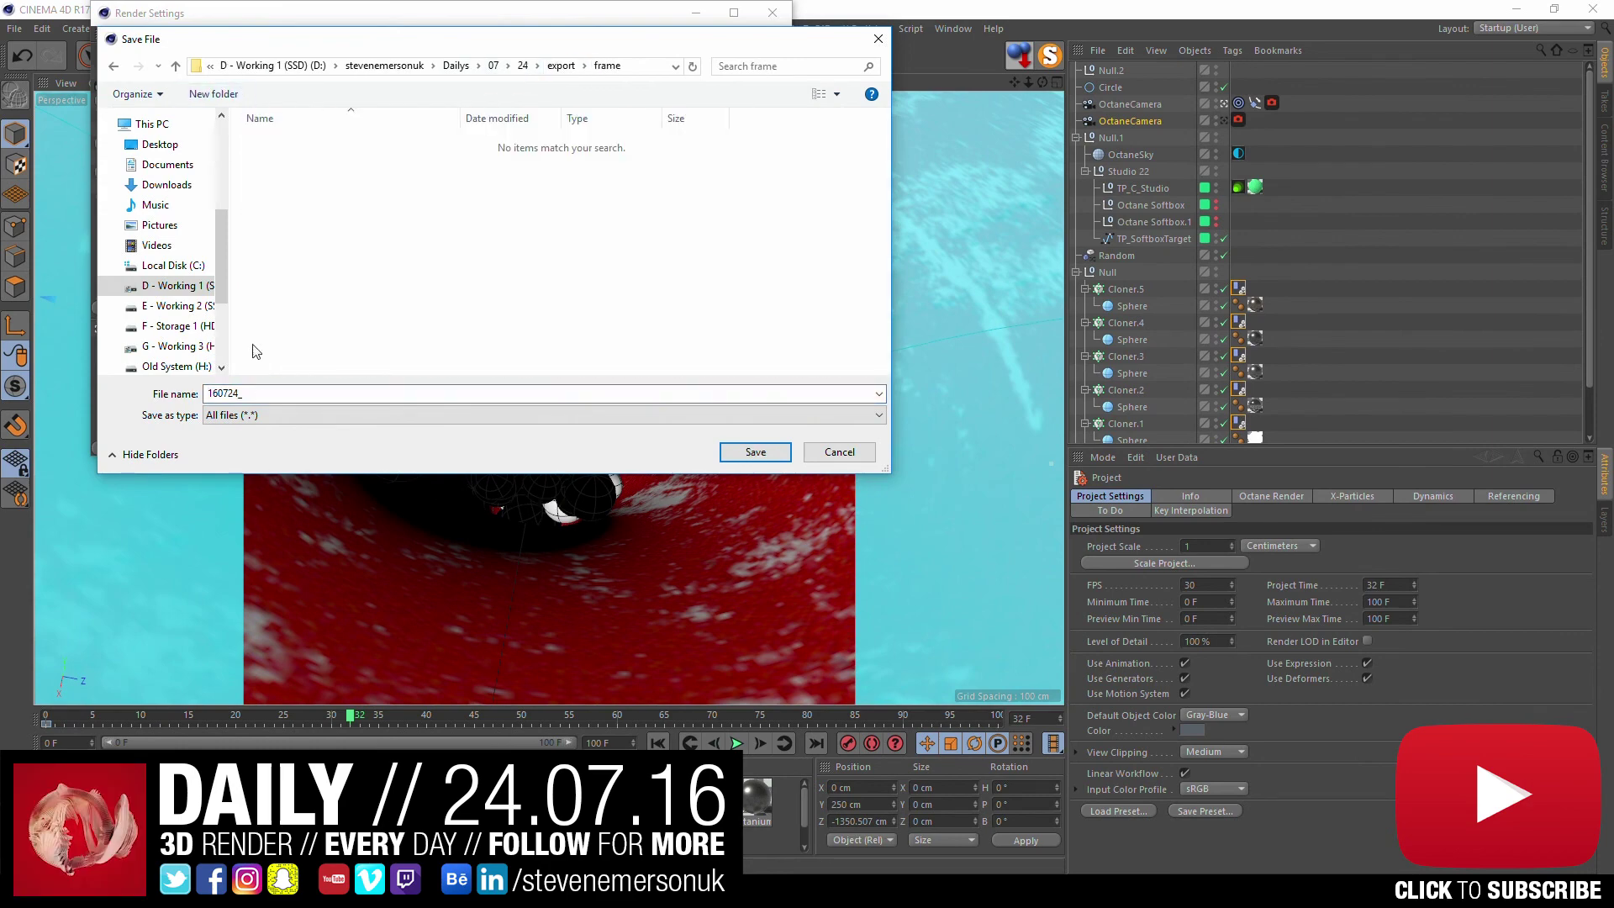
pyautogui.click(289, 394)
pyautogui.press('Return')
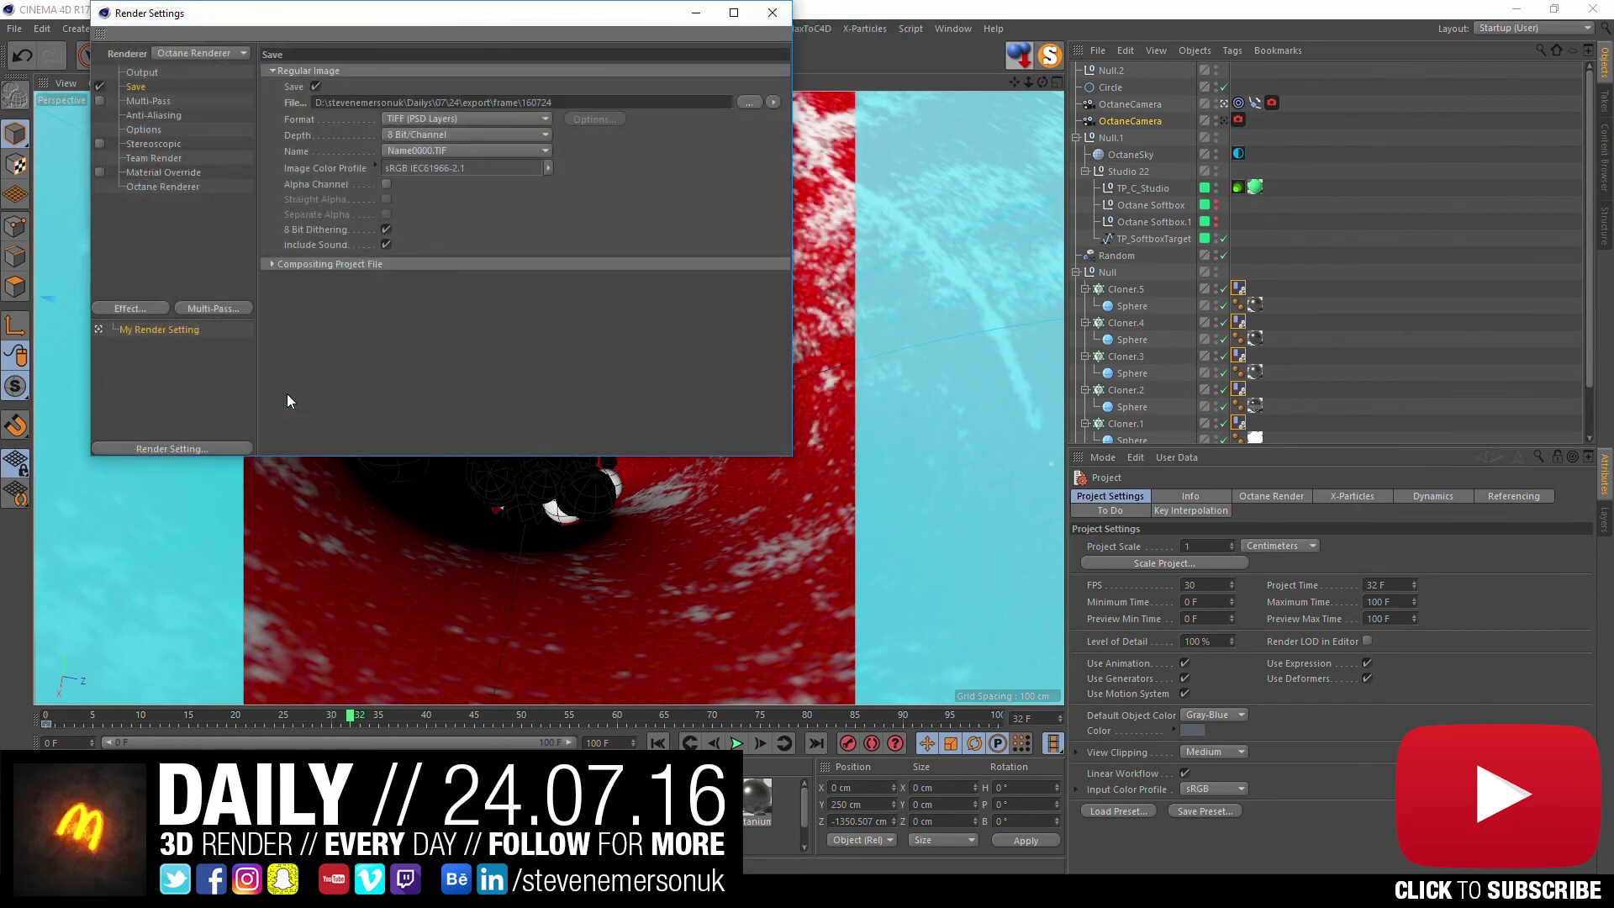
pyautogui.click(774, 16)
pyautogui.hotkey('shift', 'r')
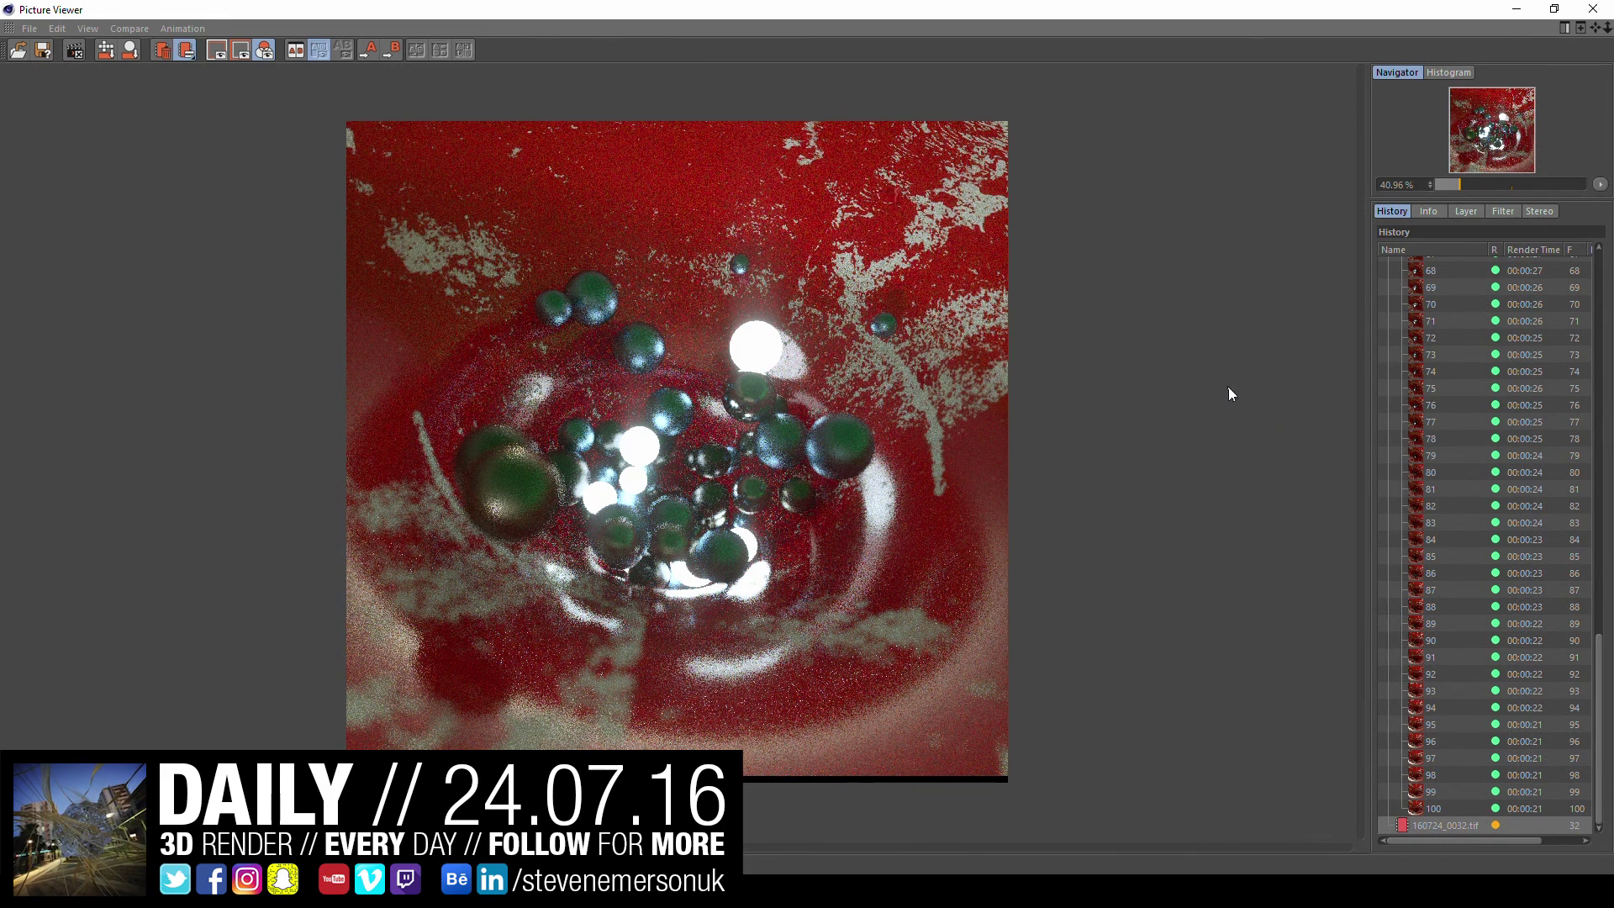
# - Close the Picture Viewer, reopen it from Window, and show 160724_0032.tif from History
pyautogui.click(1454, 448)
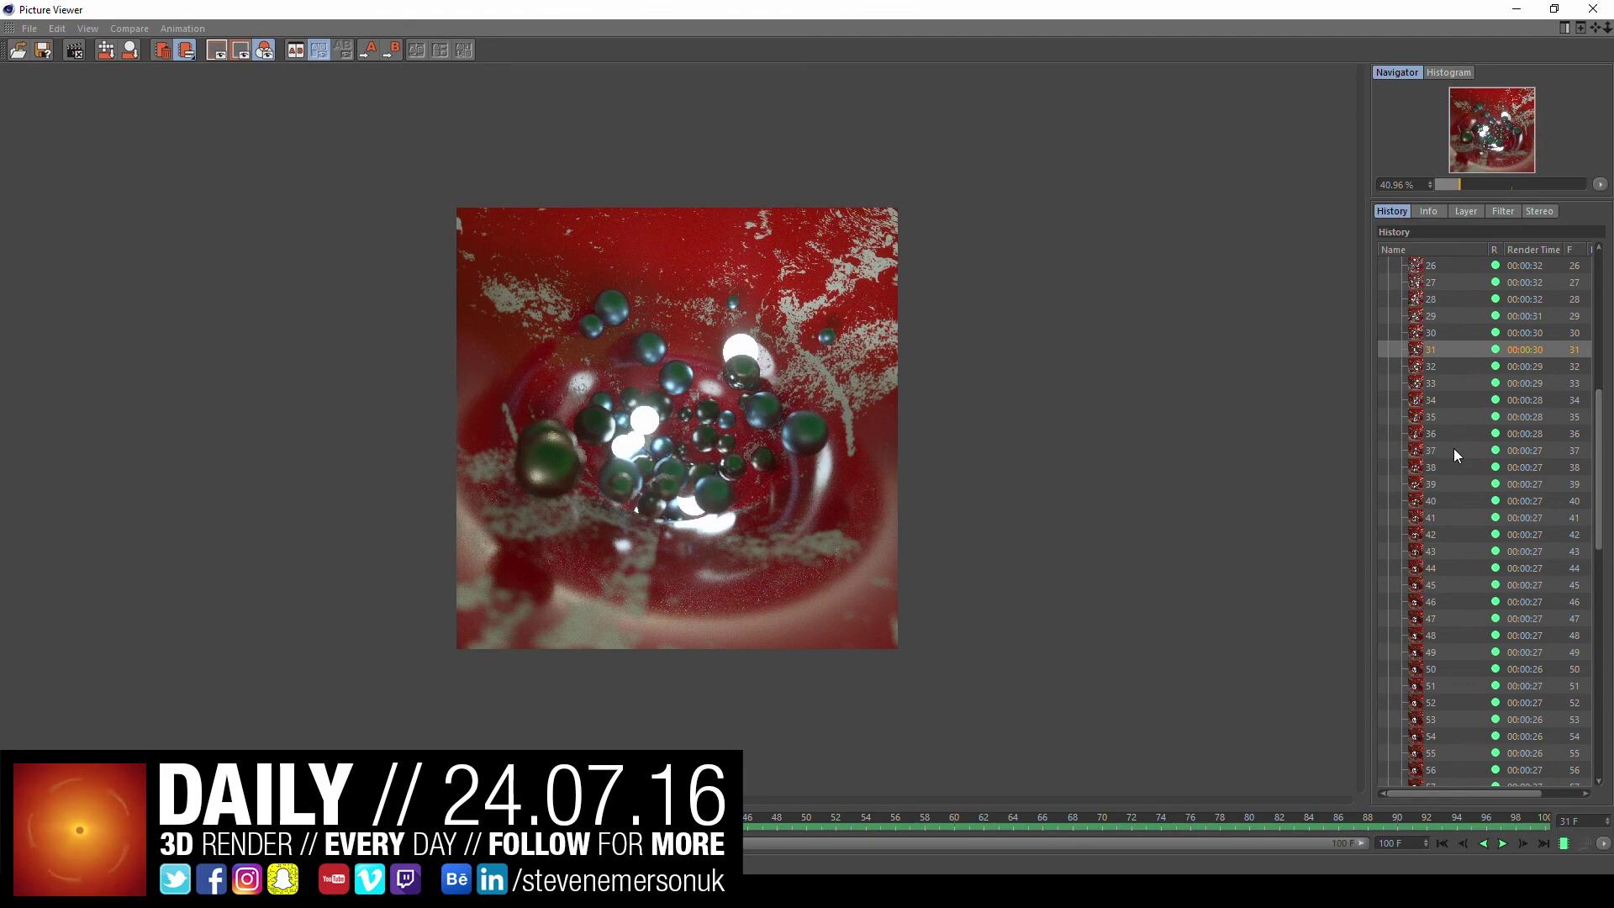
pyautogui.click(1593, 9)
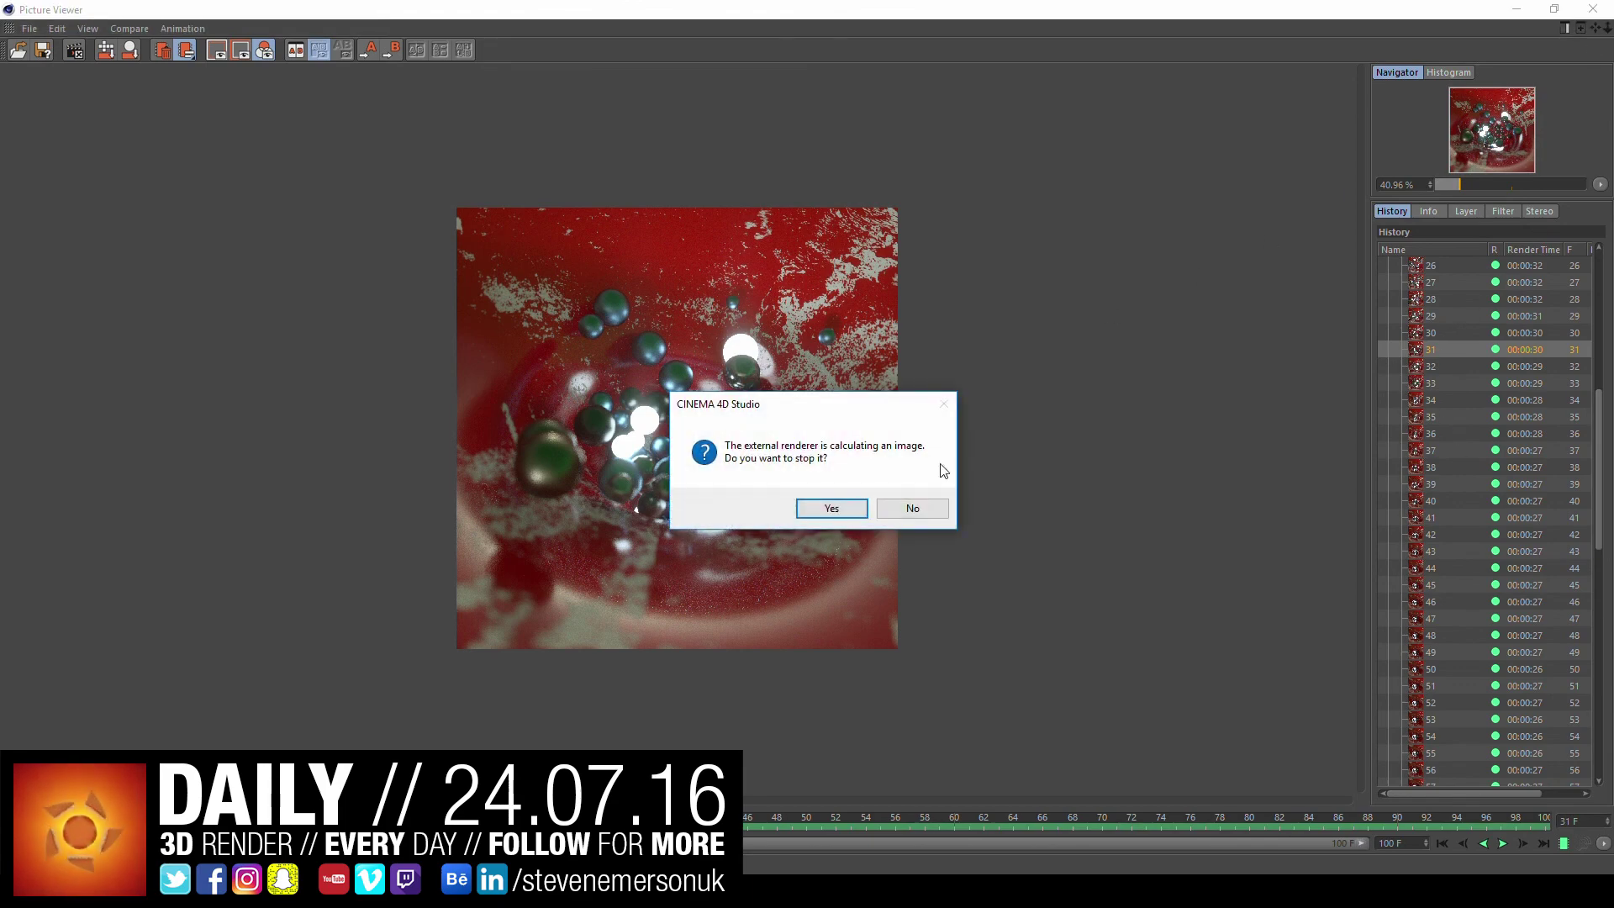
pyautogui.click(912, 508)
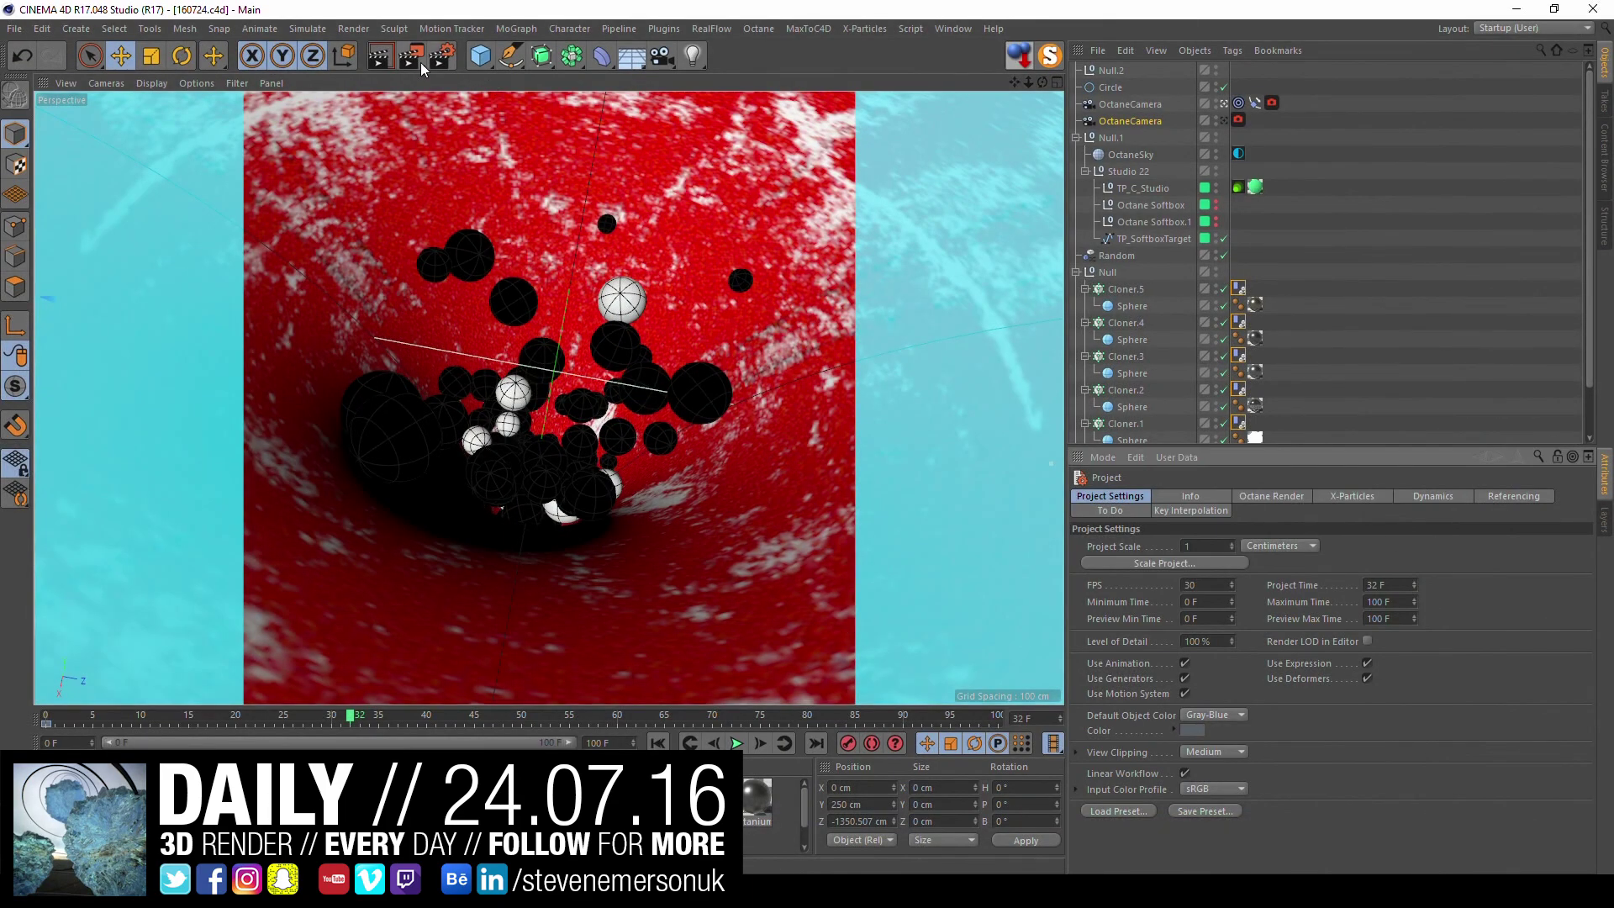
pyautogui.click(408, 59)
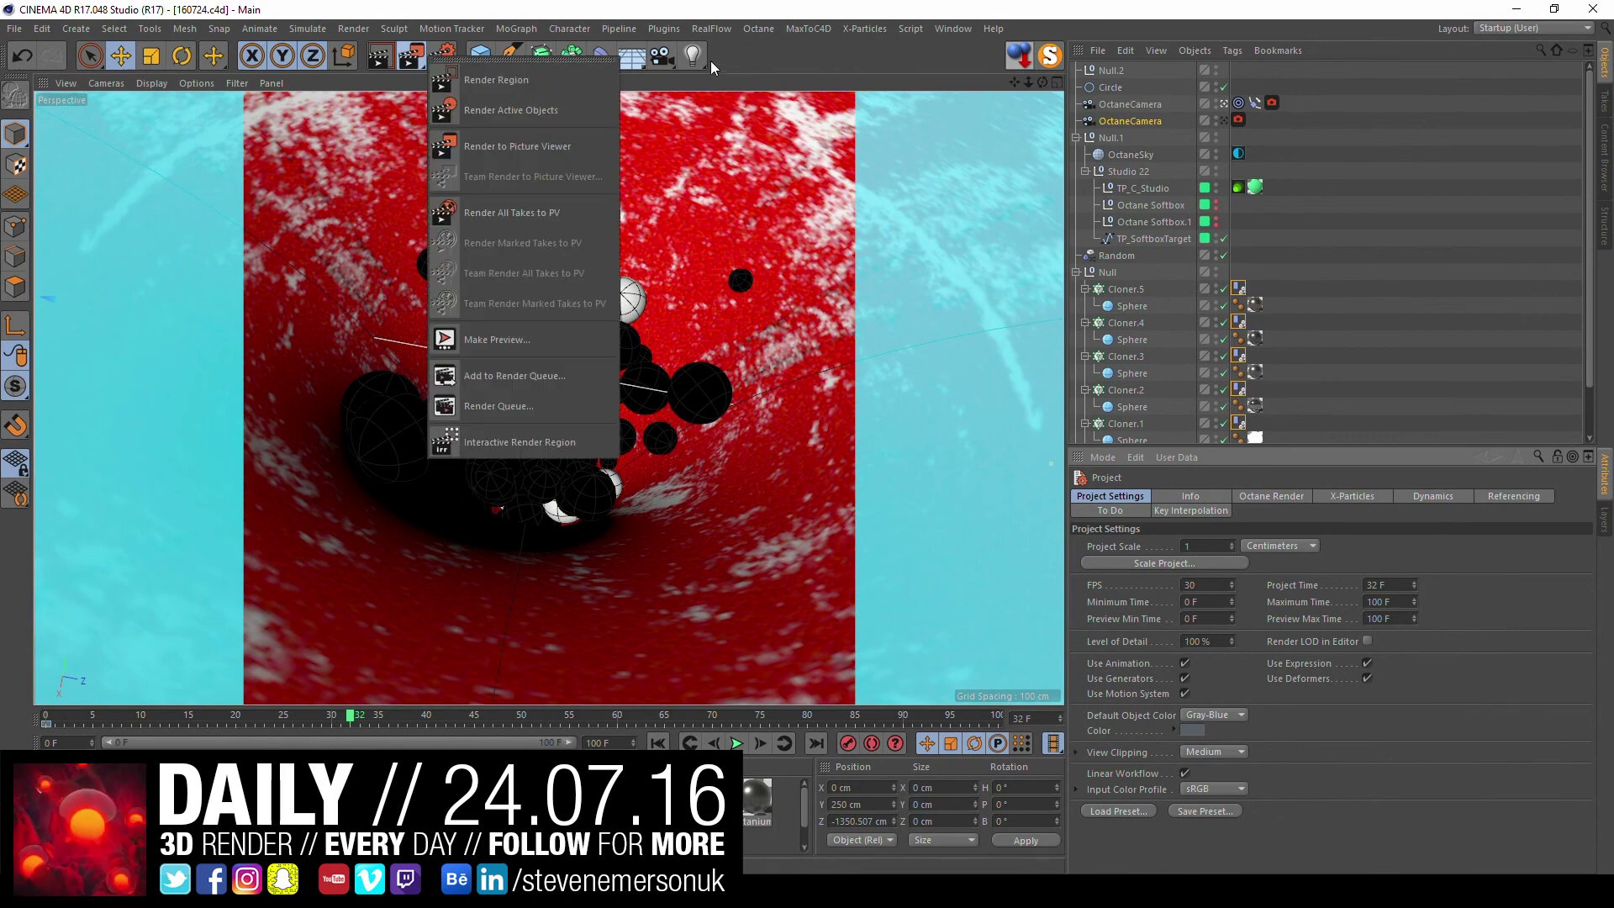
pyautogui.click(953, 27)
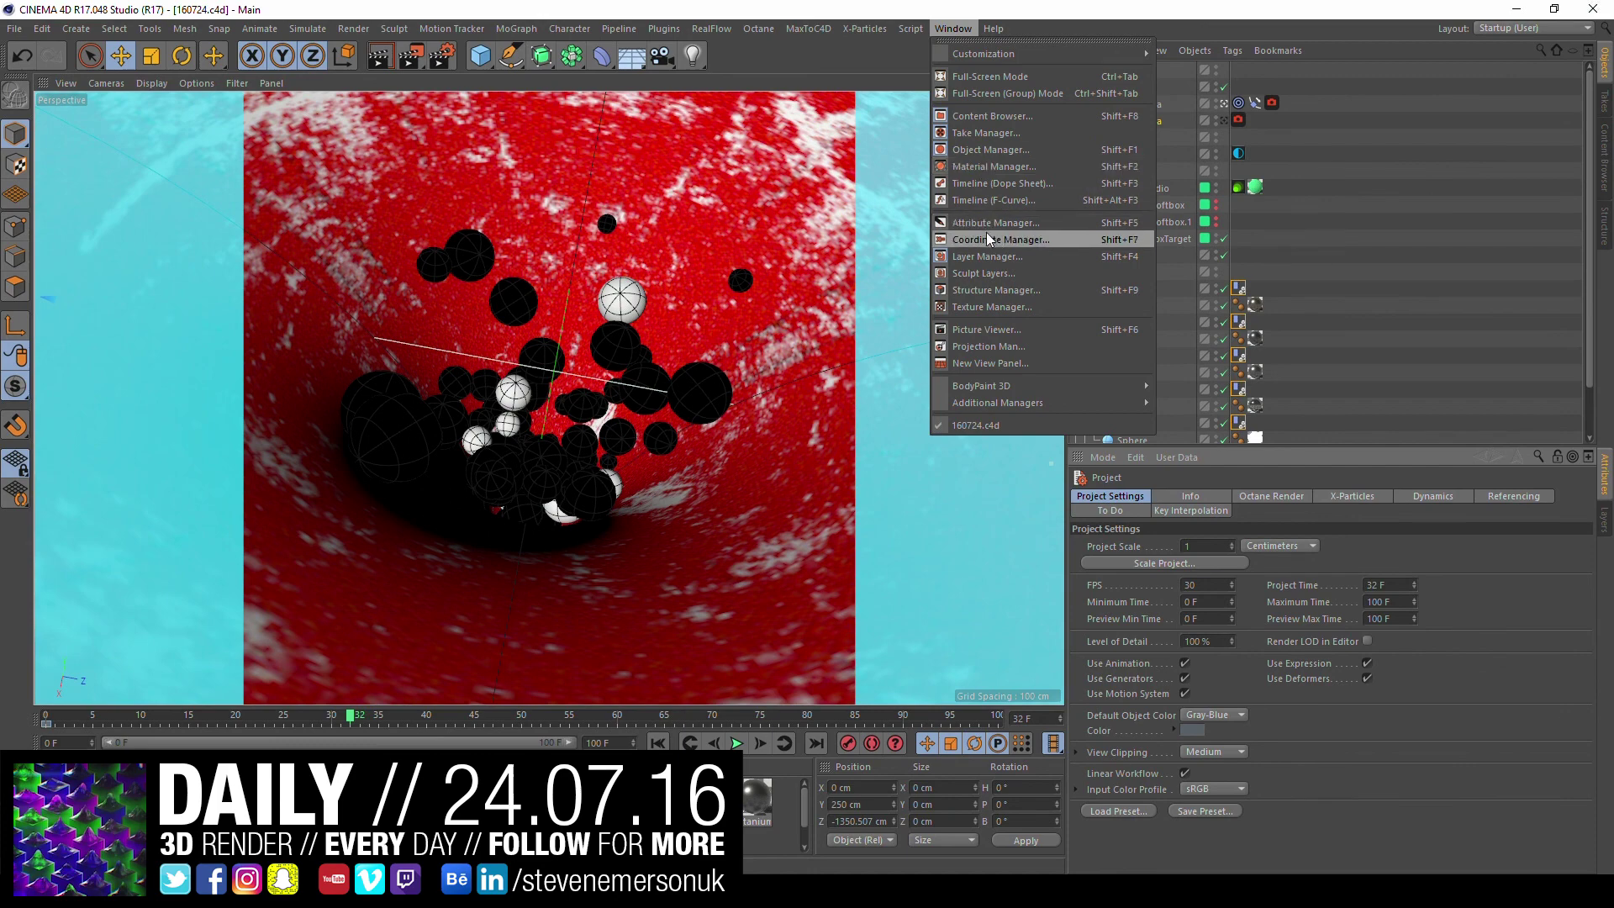
pyautogui.click(985, 329)
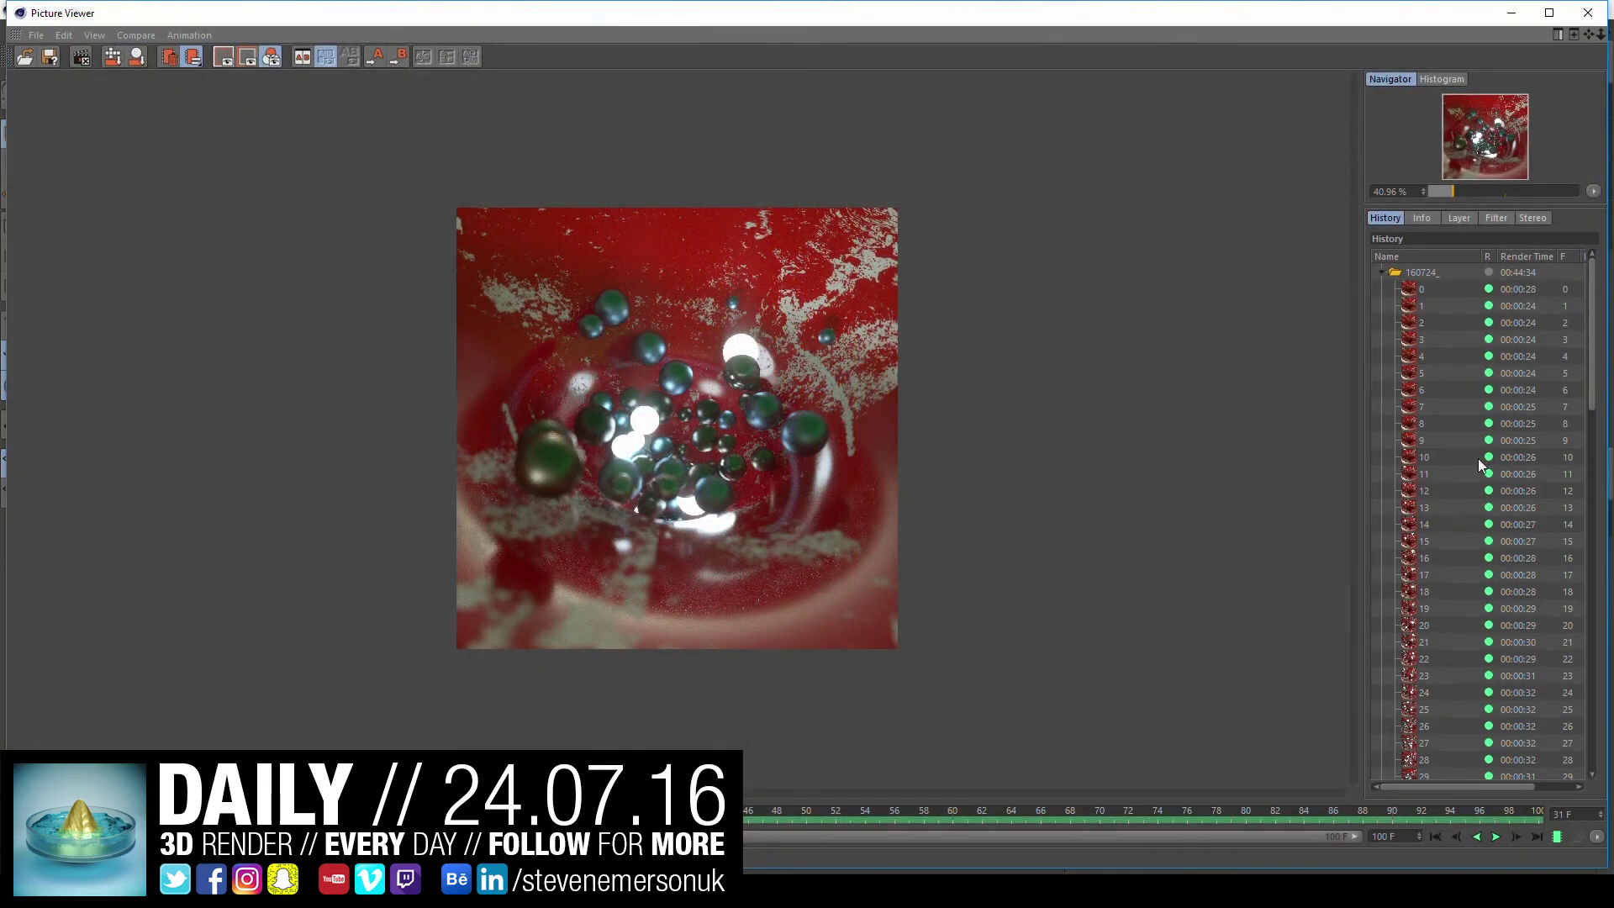
pyautogui.scroll(-15, 1566, 759)
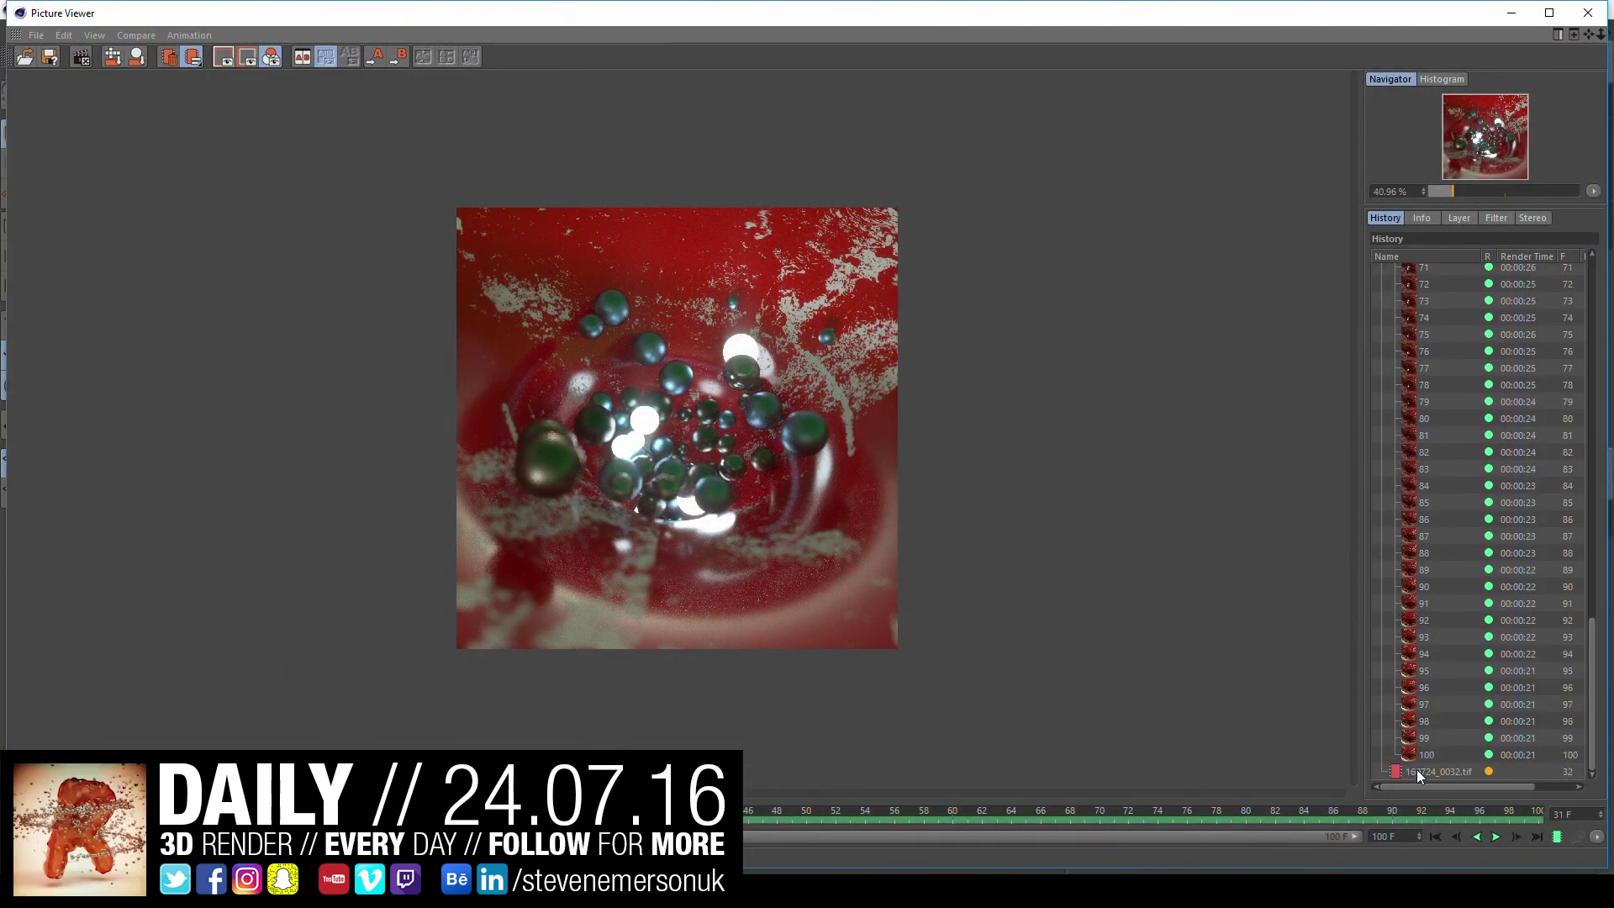
pyautogui.click(1416, 769)
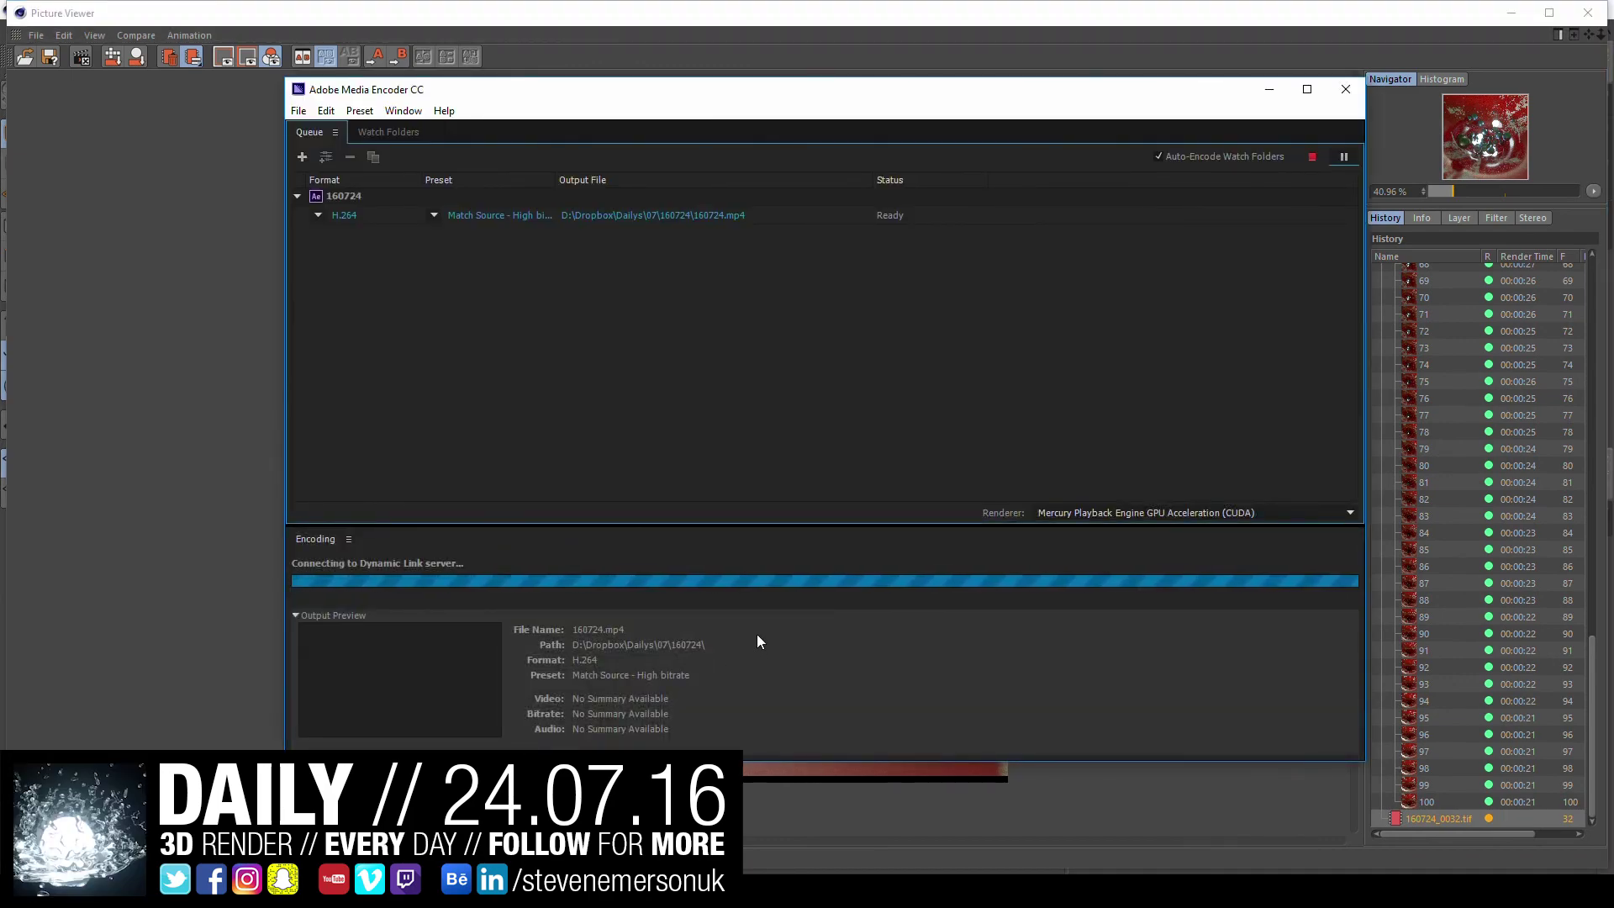
# - Stop the queue, reset the 160724 job, switch to Mercury Software Only, and restart encoding
pyautogui.click(1308, 158)
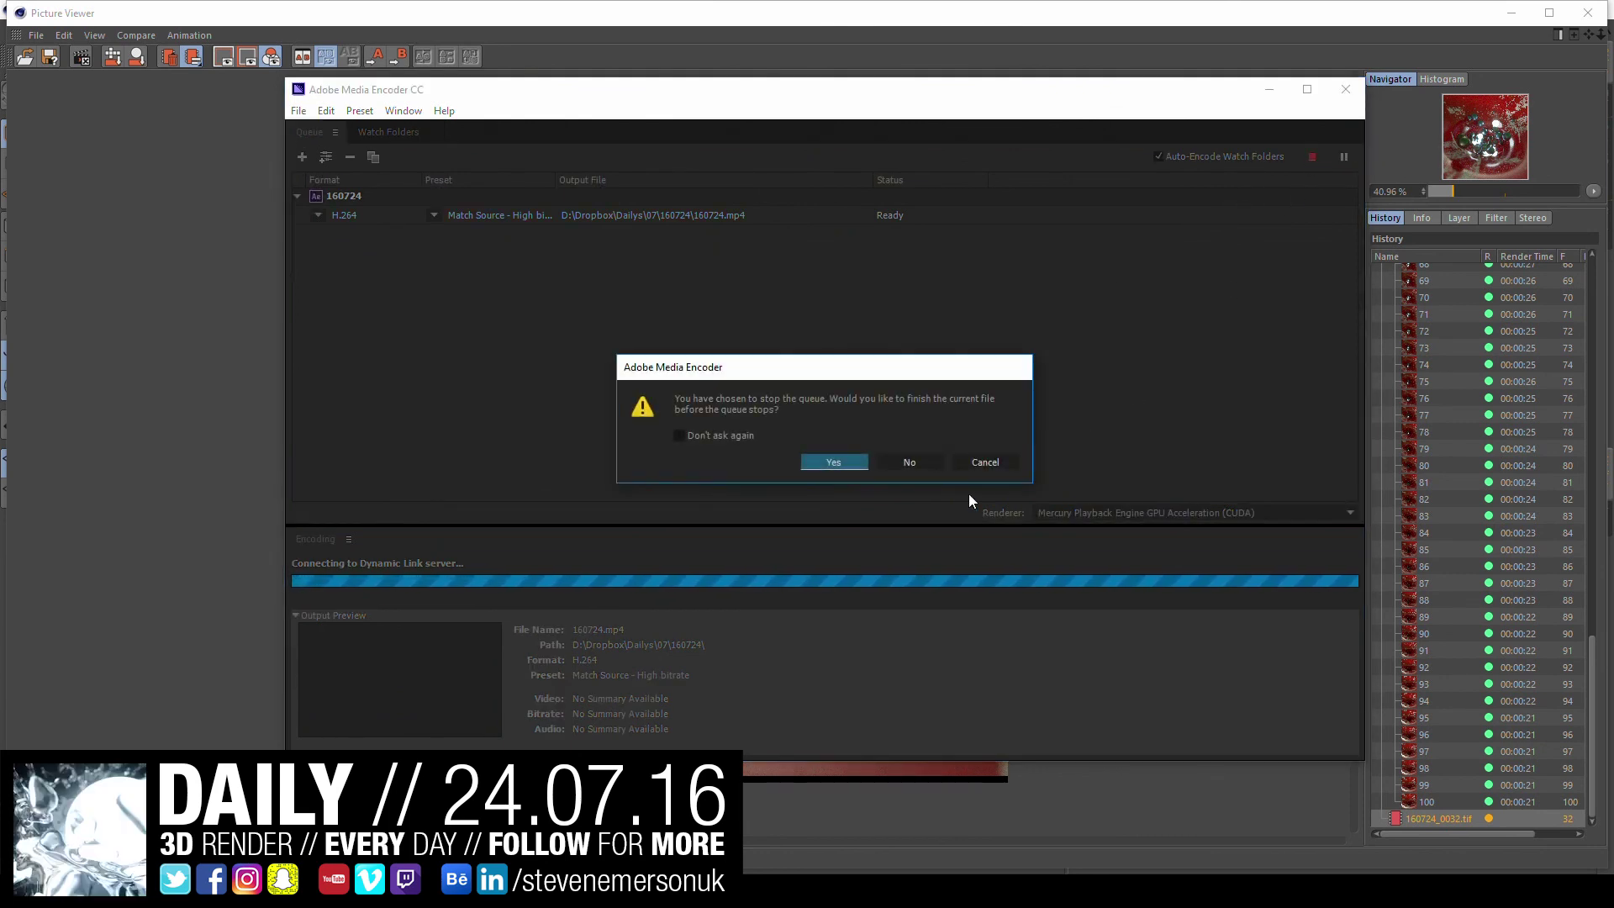
pyautogui.click(895, 468)
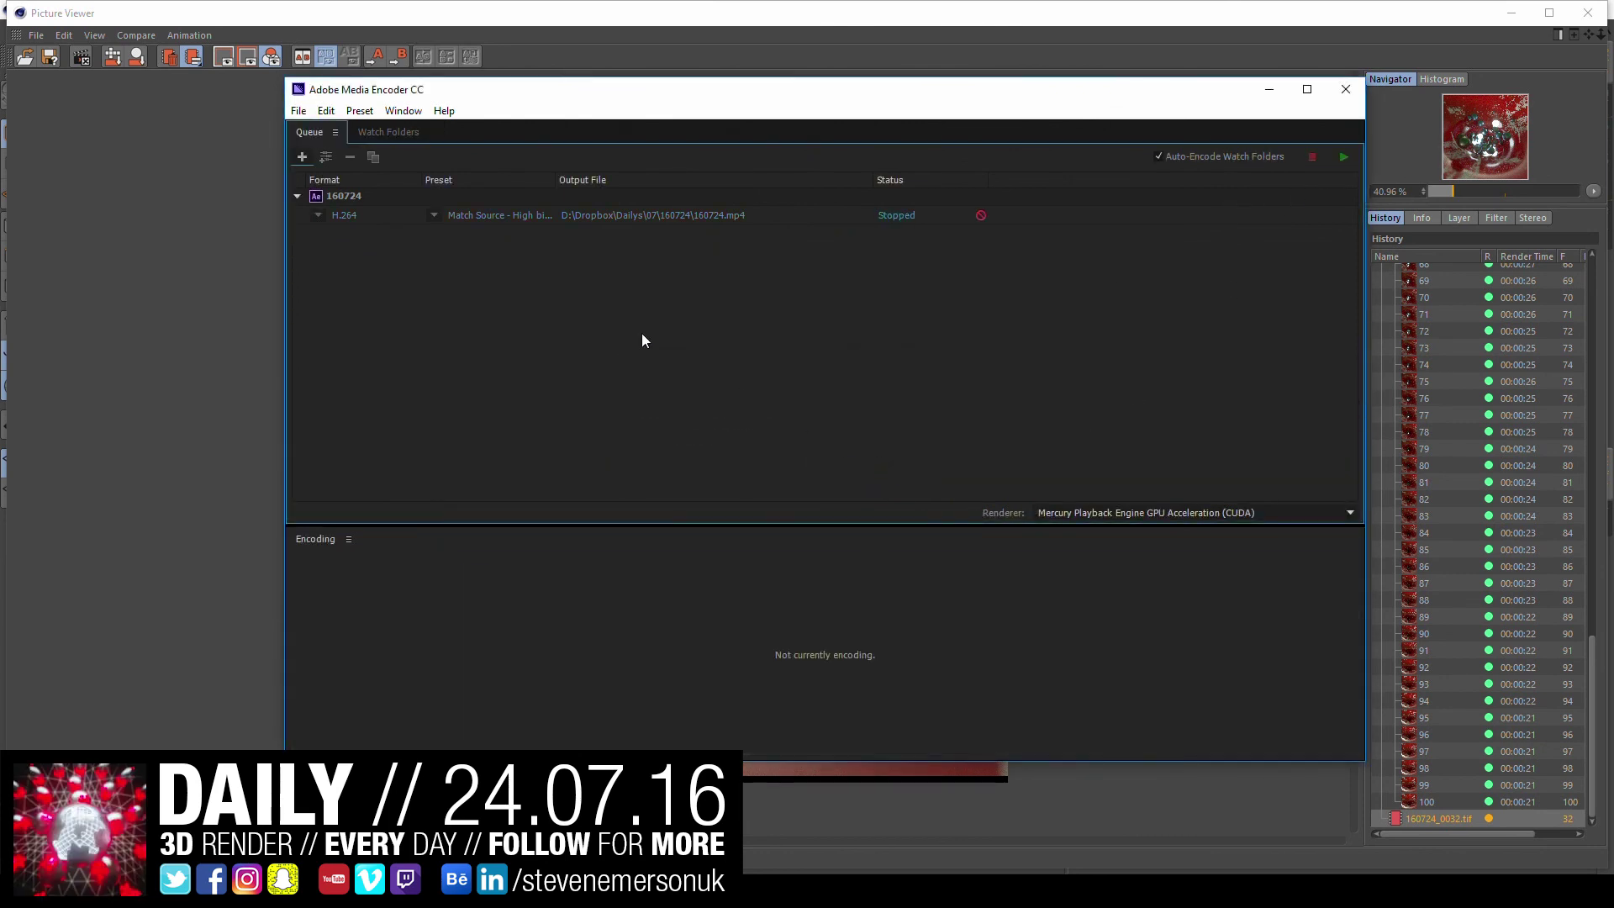
pyautogui.rightClick(368, 217)
pyautogui.click(431, 289)
pyautogui.click(1251, 513)
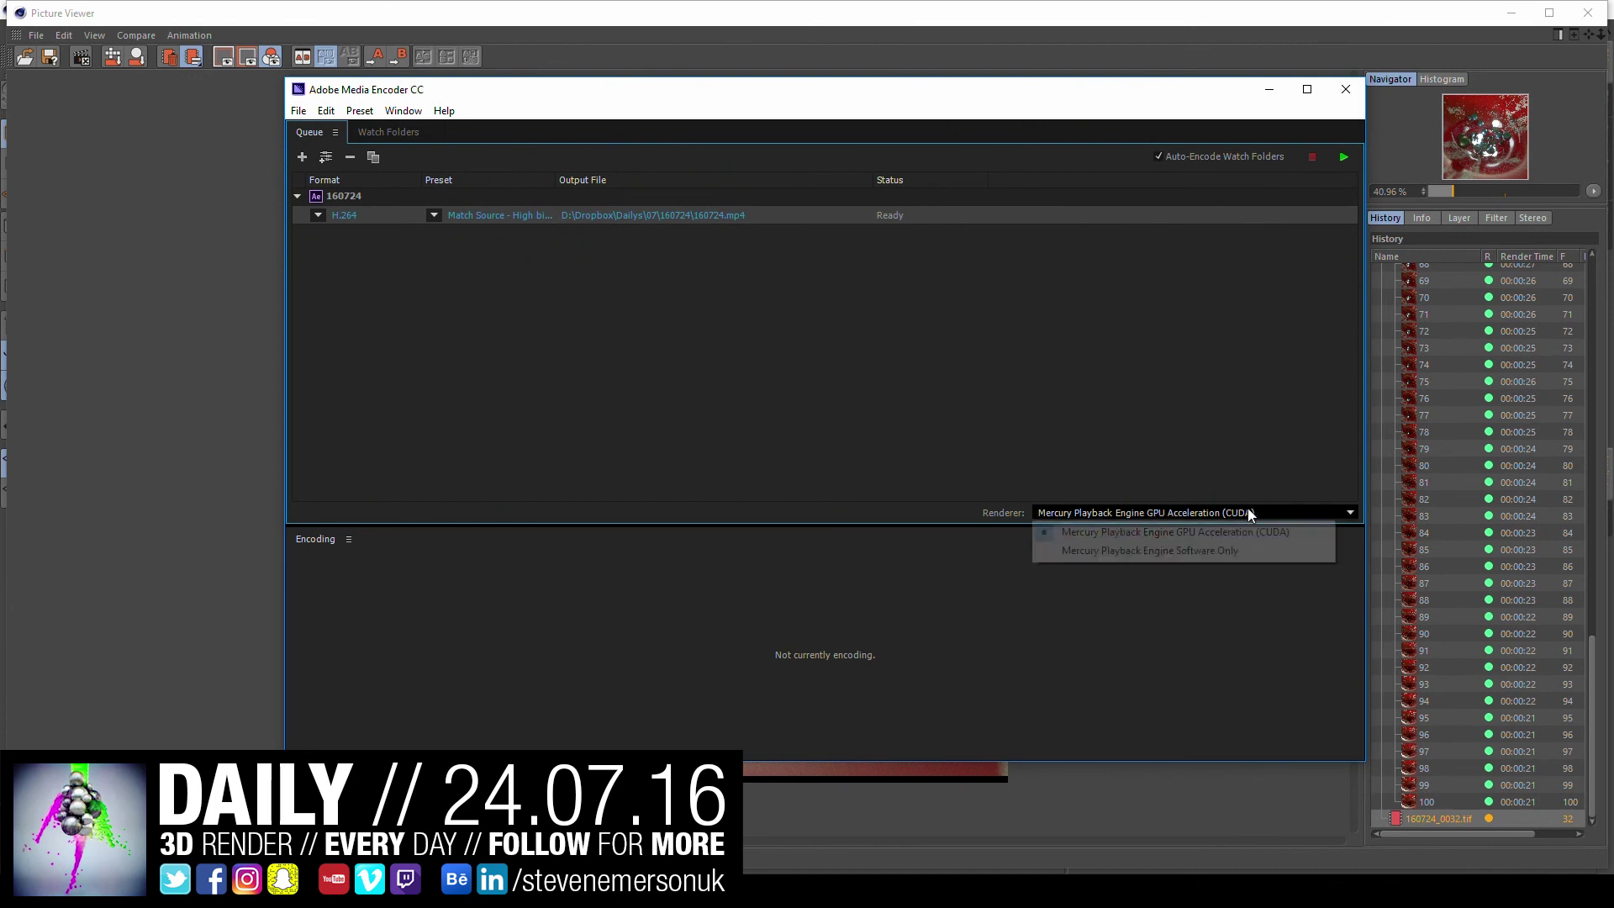
pyautogui.click(1229, 550)
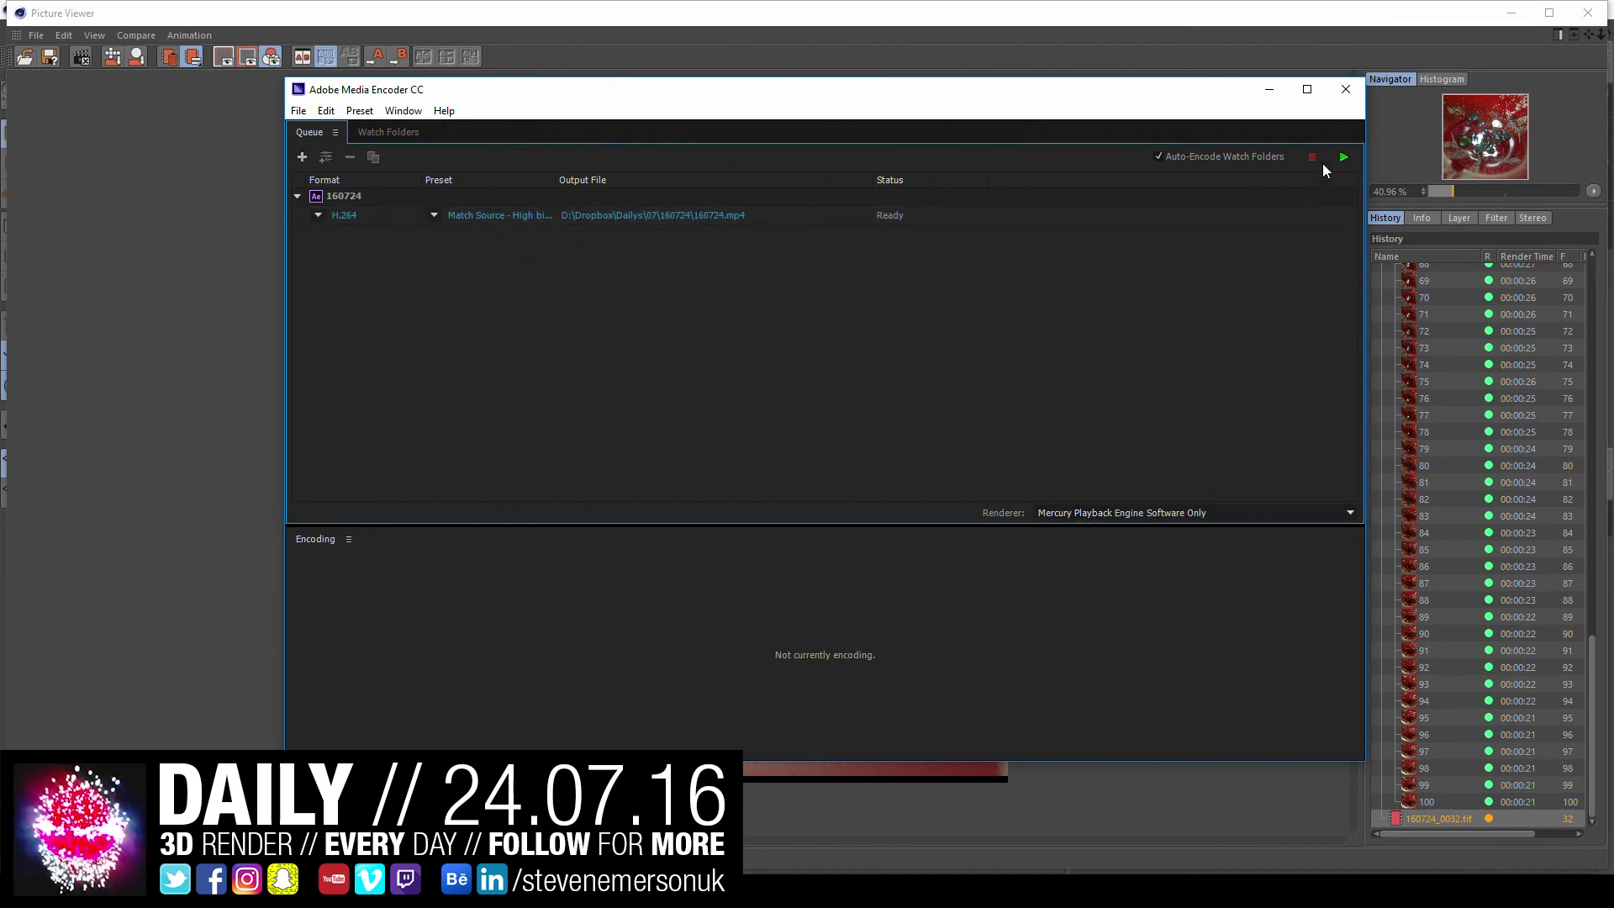
pyautogui.click(1342, 158)
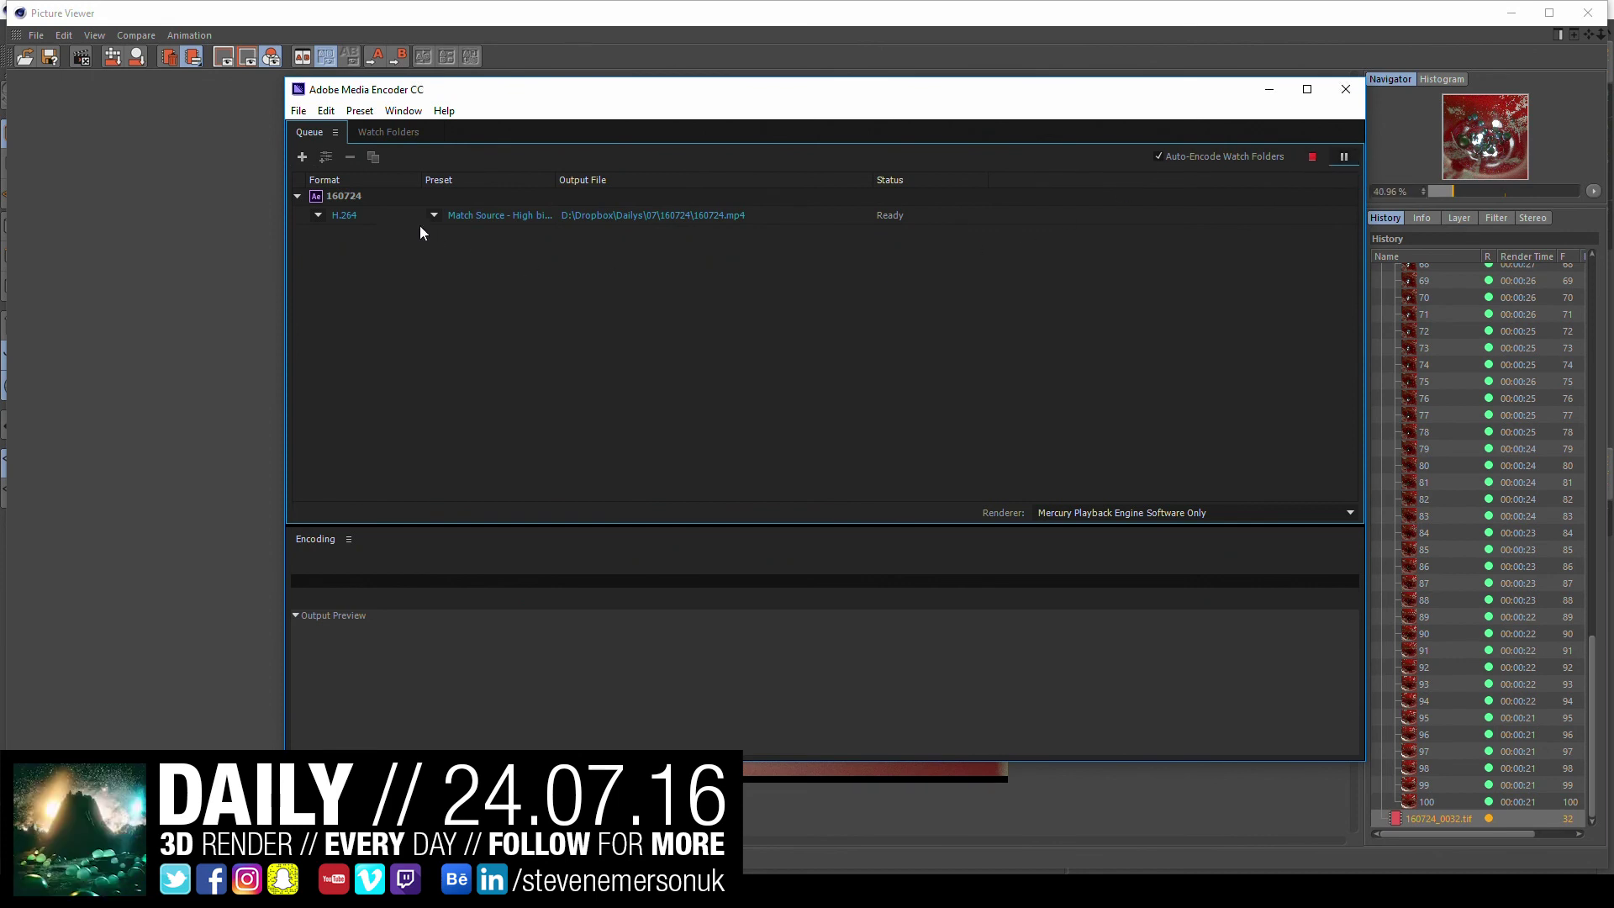
# - Select the H.264 job, glance at the Picture Viewer, then return to Media Encoder
pyautogui.click(391, 219)
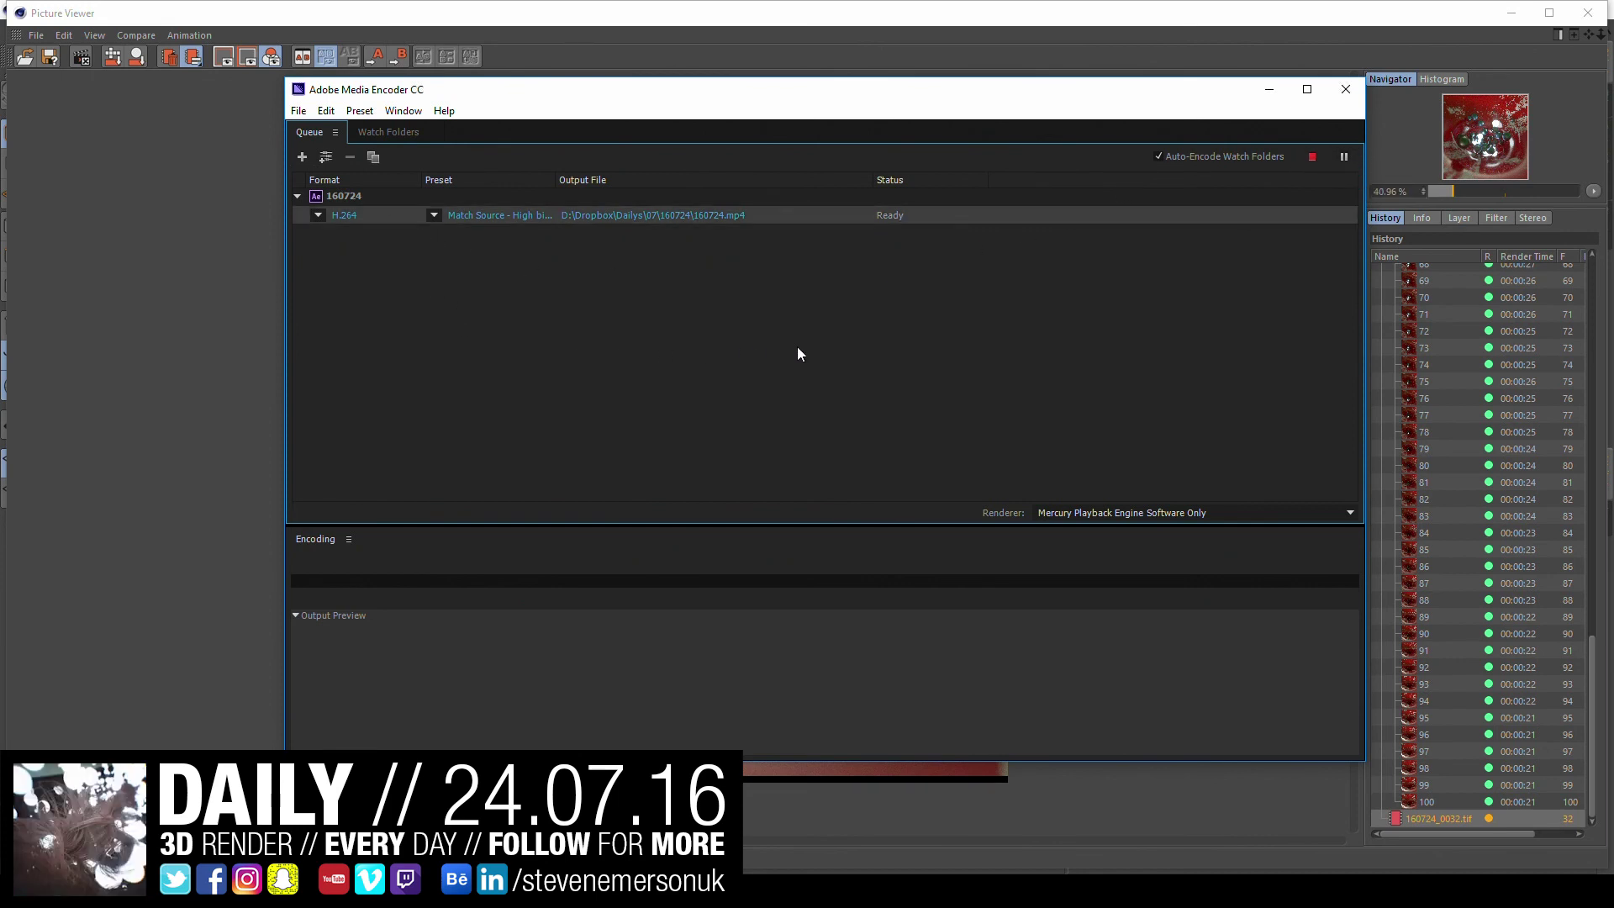
pyautogui.click(63, 568)
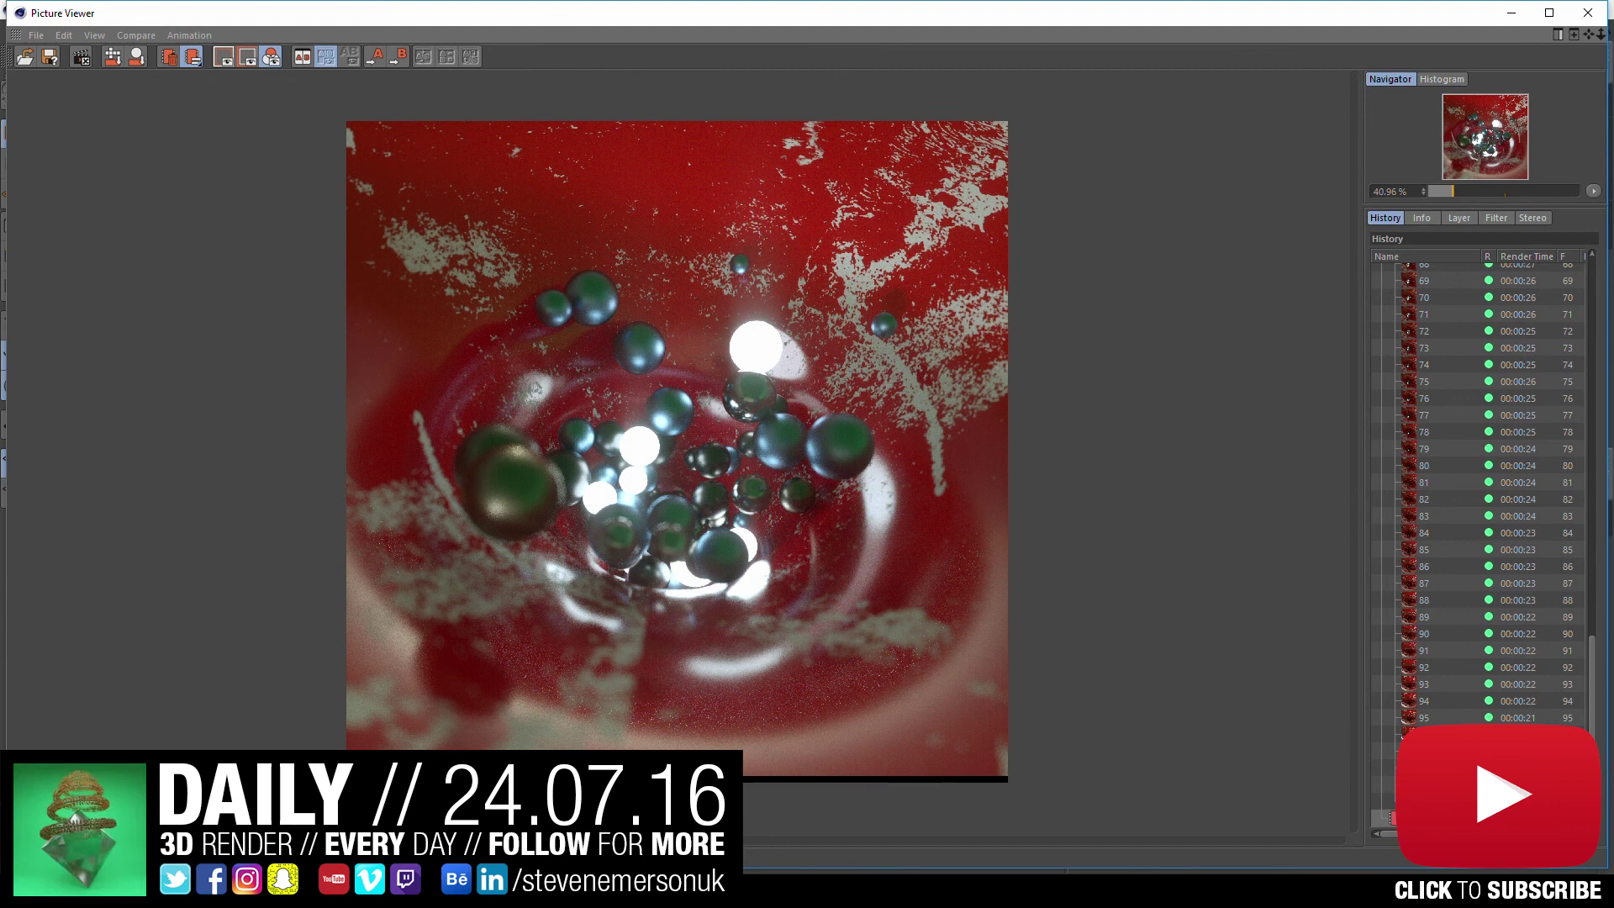
pyautogui.hotkey('alt', 'Tab')
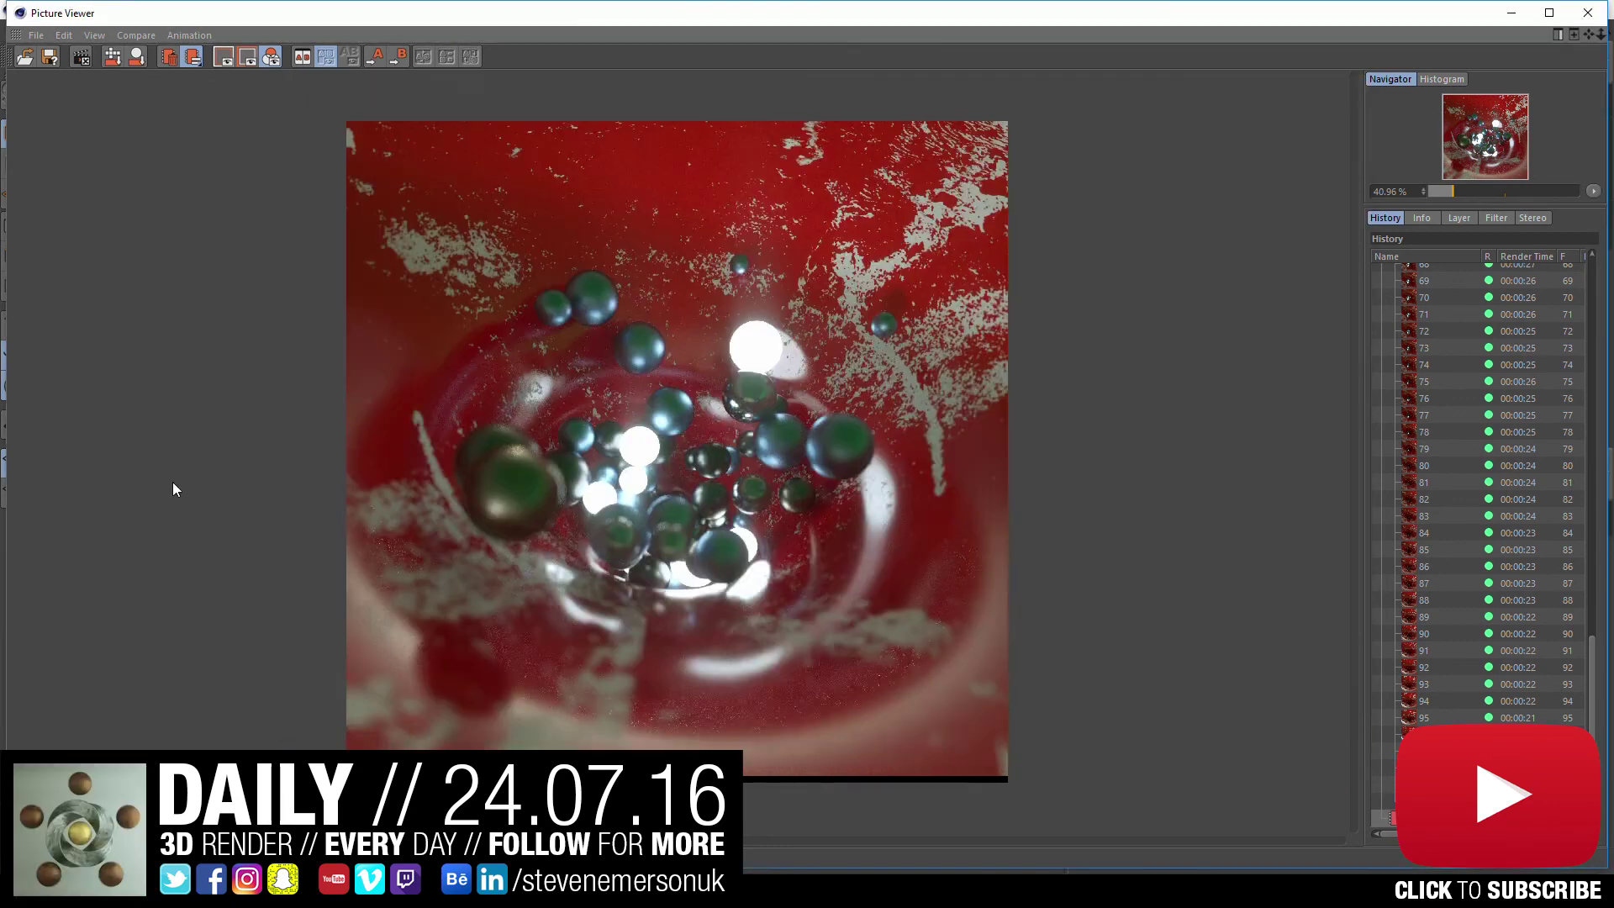